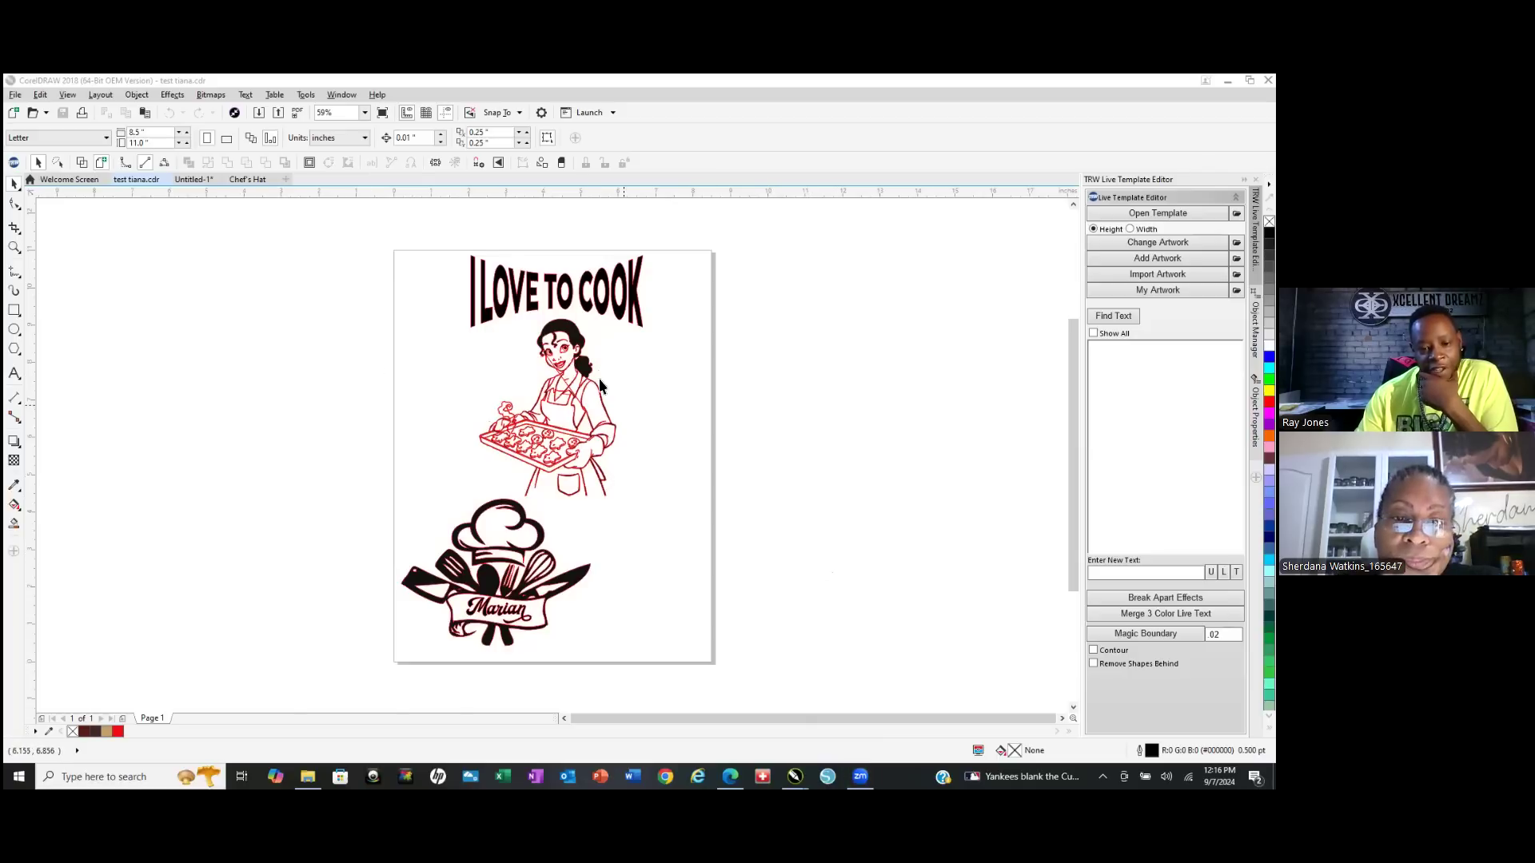
Examine the stray diagonal line crossing the cook's face, neck and shirt.
{"action": "scroll", "coordinate": [698, 375], "scroll_direction": "up", "scroll_amount": 3}
{"action": "scroll", "coordinate": [461, 370], "scroll_direction": "up", "scroll_amount": 2}
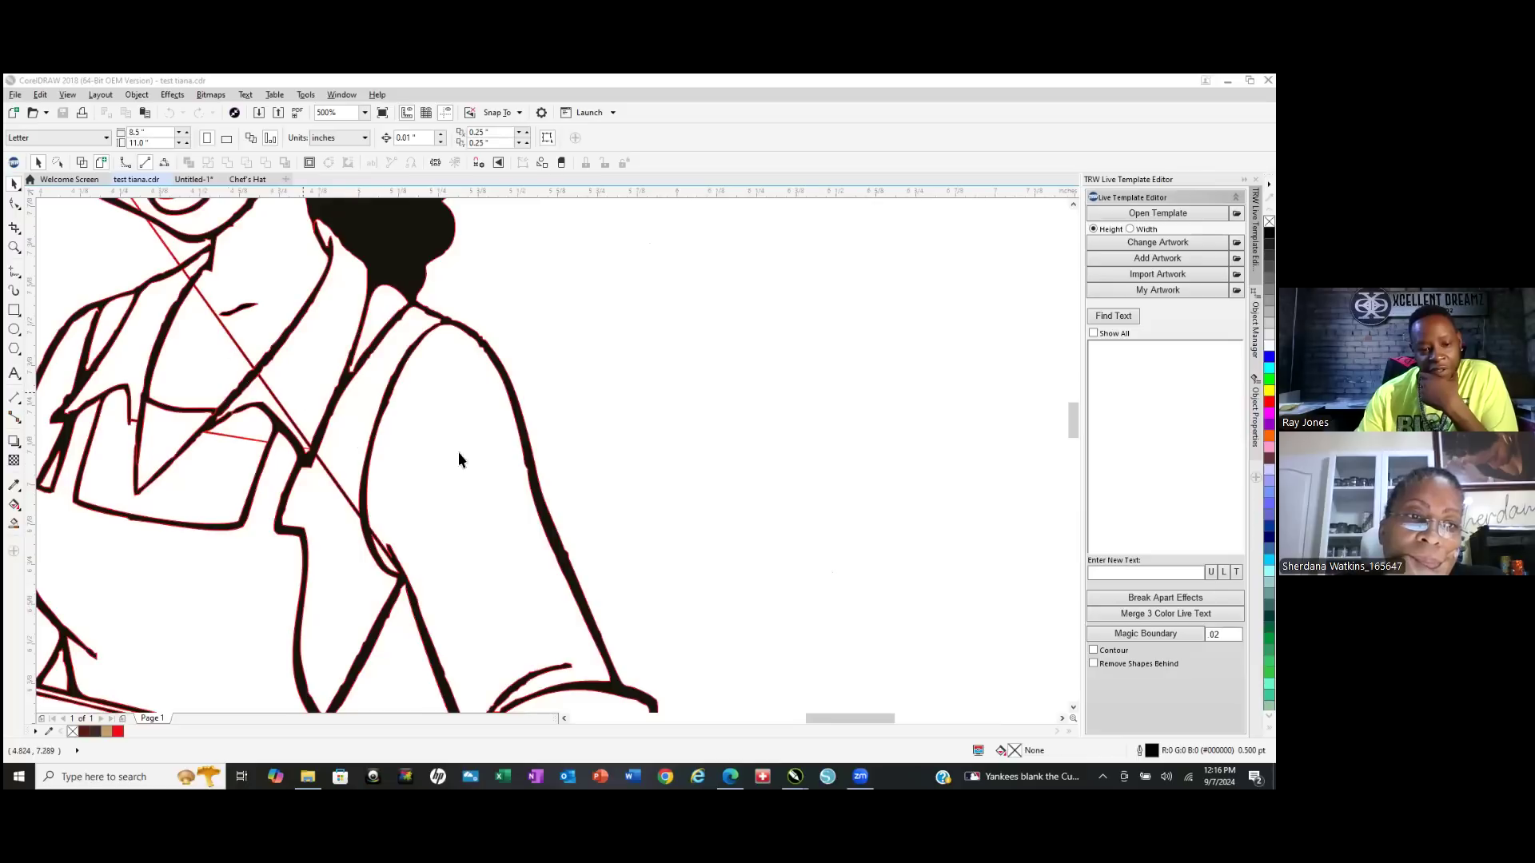
{"action": "scroll", "coordinate": [586, 487], "scroll_direction": "down", "scroll_amount": 2}
{"action": "scroll", "coordinate": [323, 295], "scroll_direction": "up", "scroll_amount": 1}
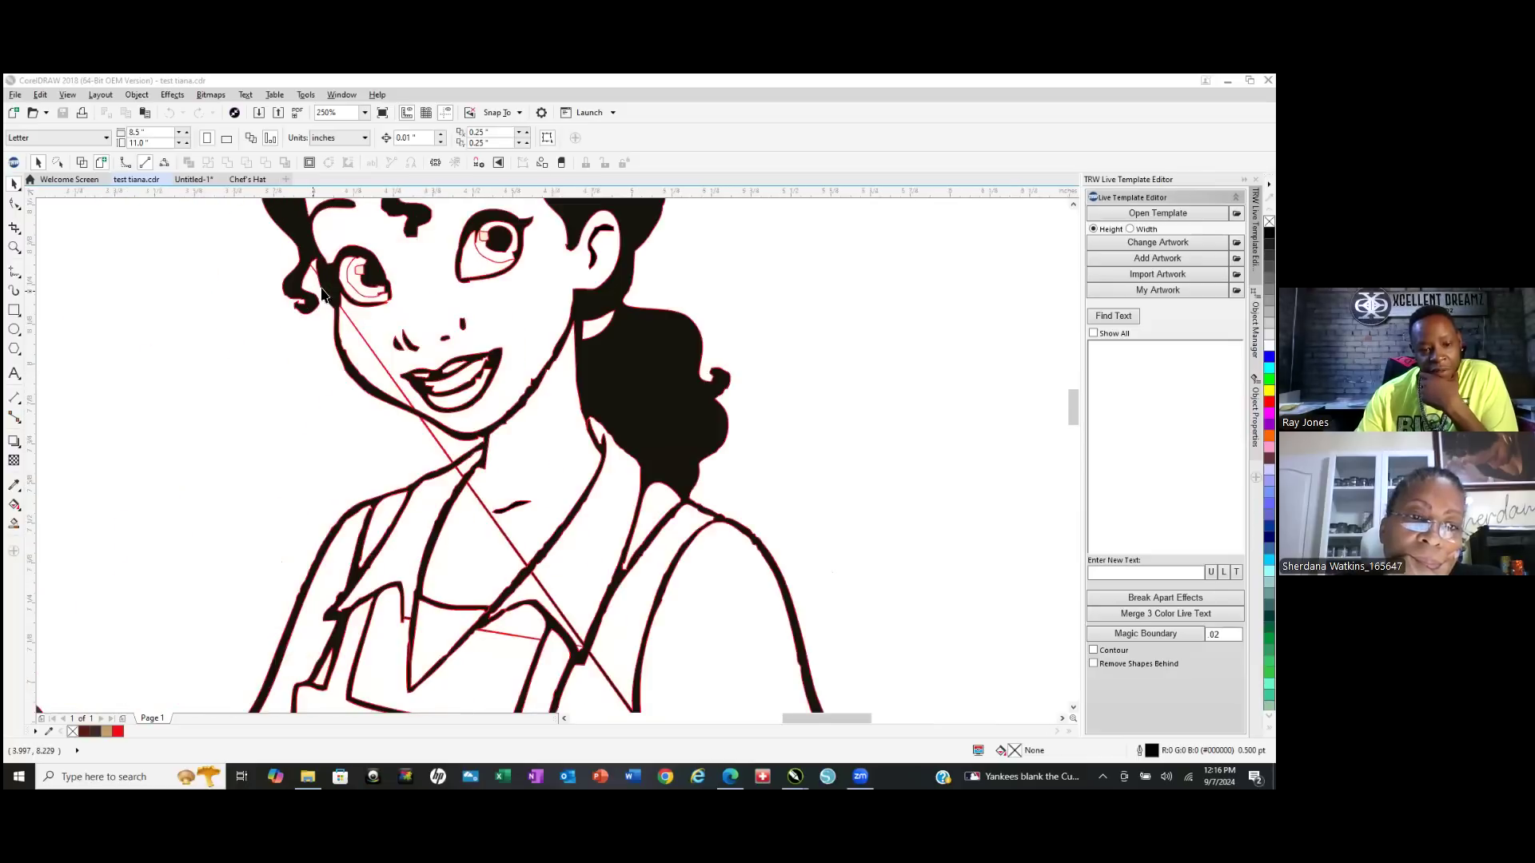
{"action": "scroll", "coordinate": [323, 294], "scroll_direction": "up", "scroll_amount": 4}
{"action": "scroll", "coordinate": [310, 252], "scroll_direction": "down", "scroll_amount": 3}
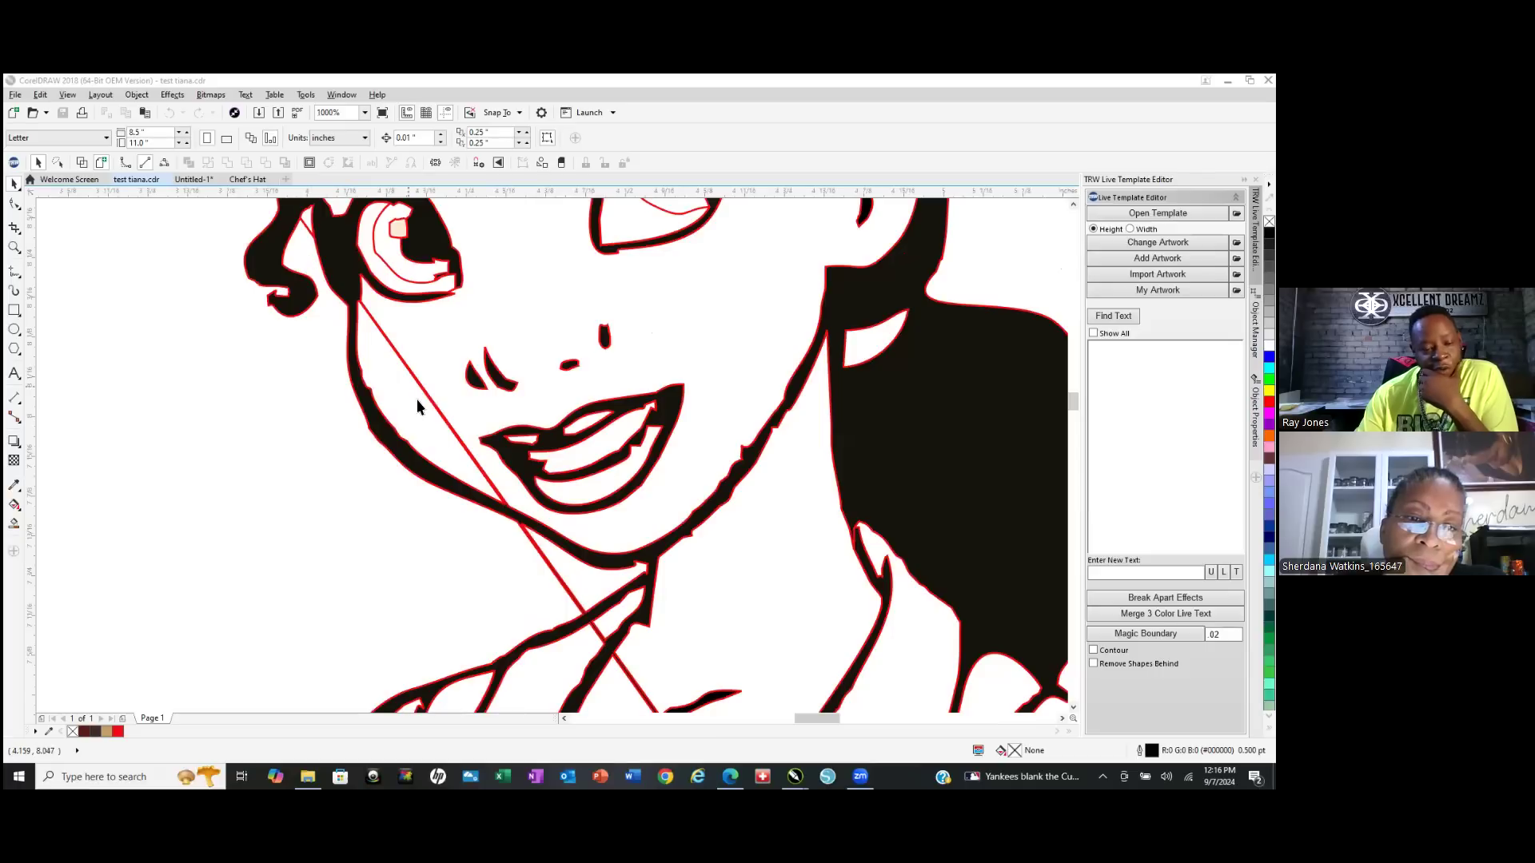
{"action": "scroll", "coordinate": [439, 384], "scroll_direction": "down", "scroll_amount": 1}
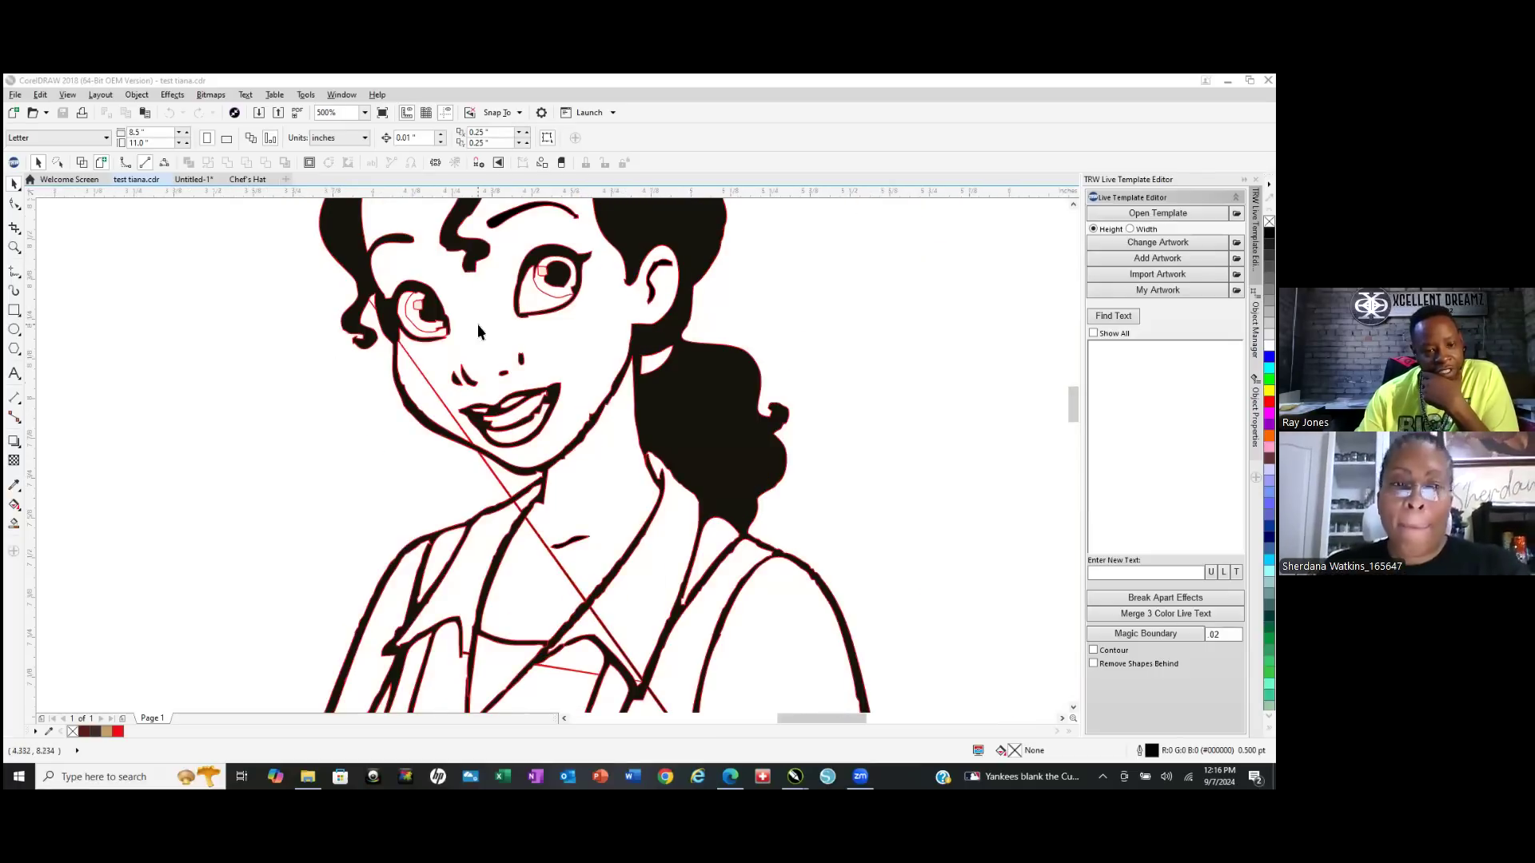
Remove the red outline from the cook illustration group using the TRW Design Wizard, leaving the group deselected.
{"action": "left_click", "coordinate": [446, 414]}
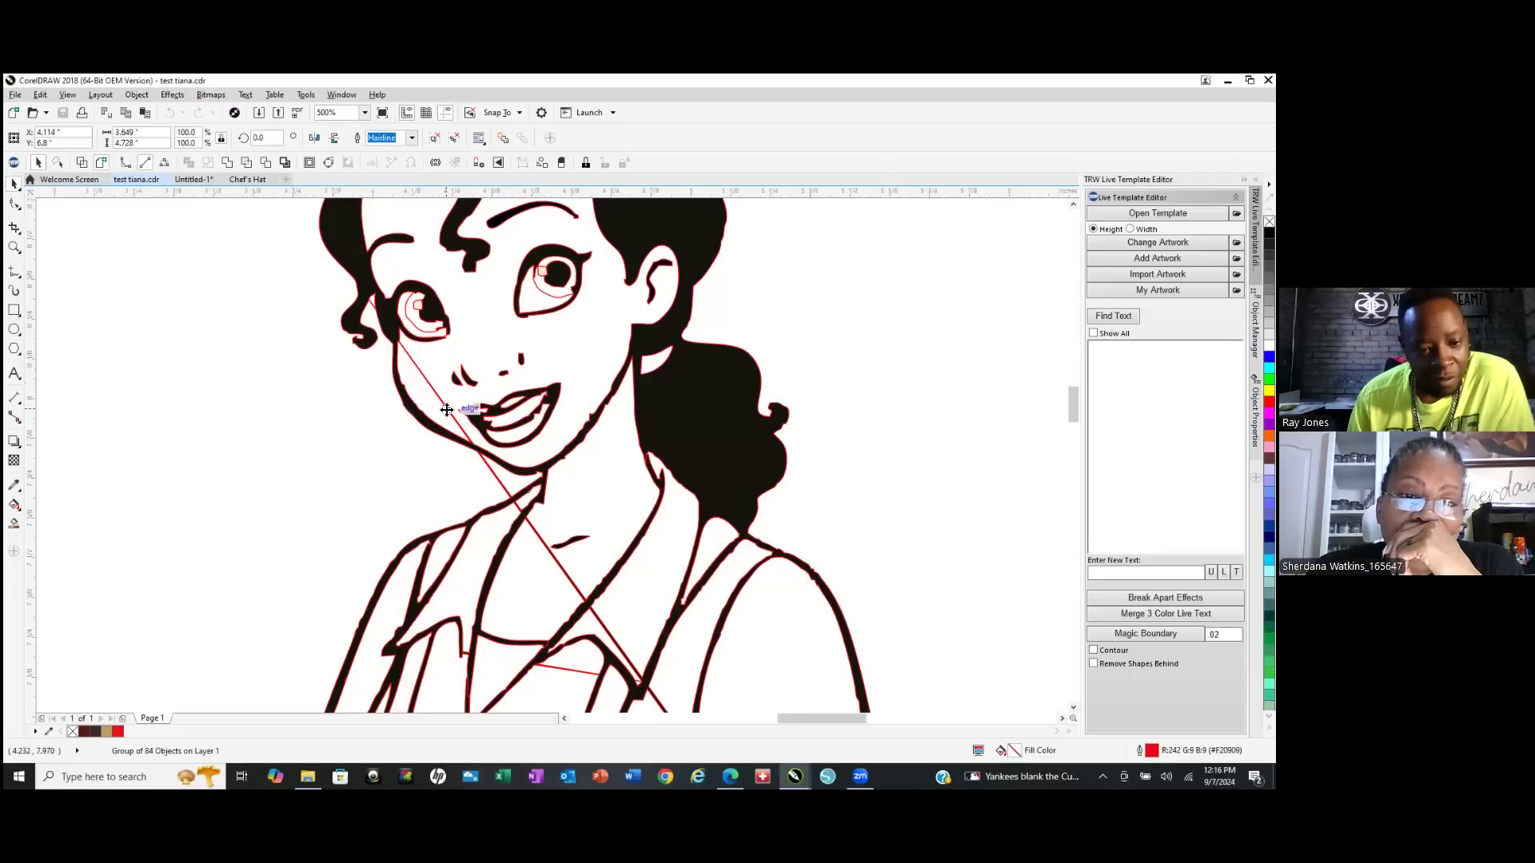
{"action": "scroll", "coordinate": [445, 414], "scroll_direction": "up", "scroll_amount": 2}
{"action": "scroll", "coordinate": [442, 404], "scroll_direction": "up", "scroll_amount": 5}
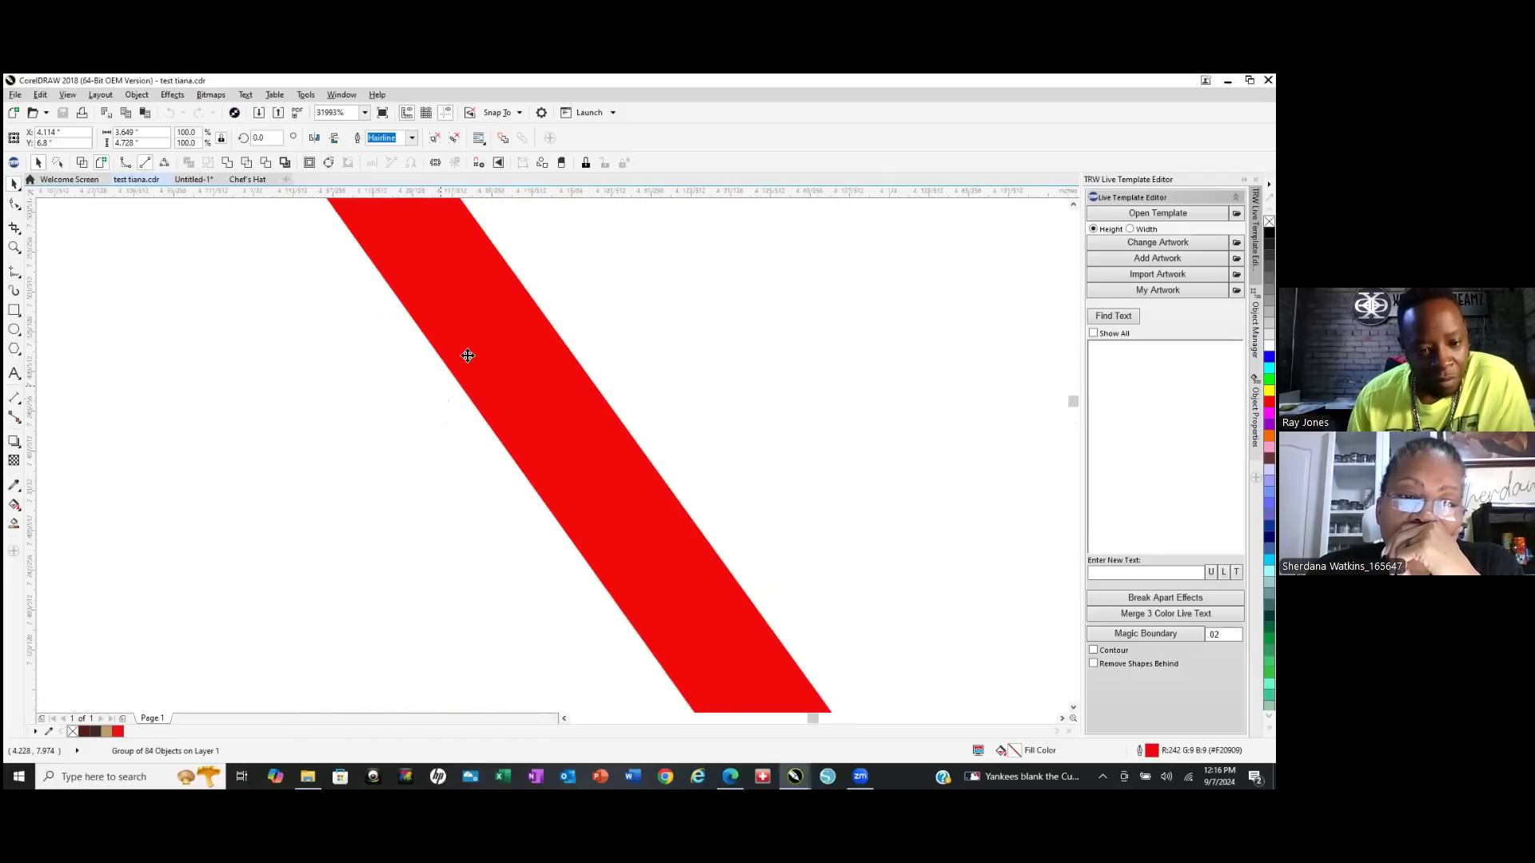
{"action": "scroll", "coordinate": [468, 479], "scroll_direction": "down", "scroll_amount": 4}
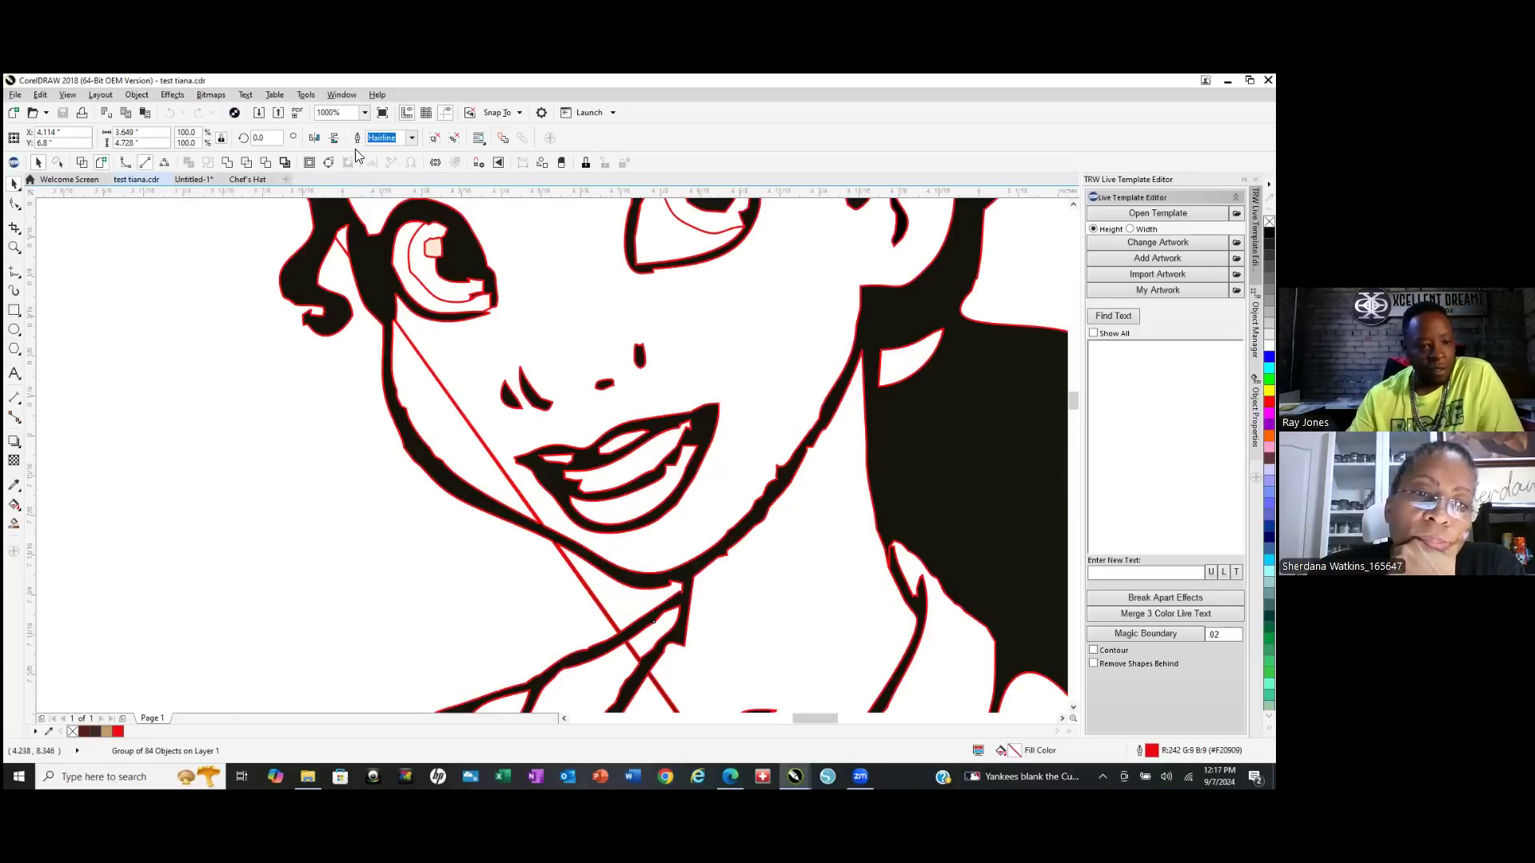
{"action": "left_click", "coordinate": [14, 164]}
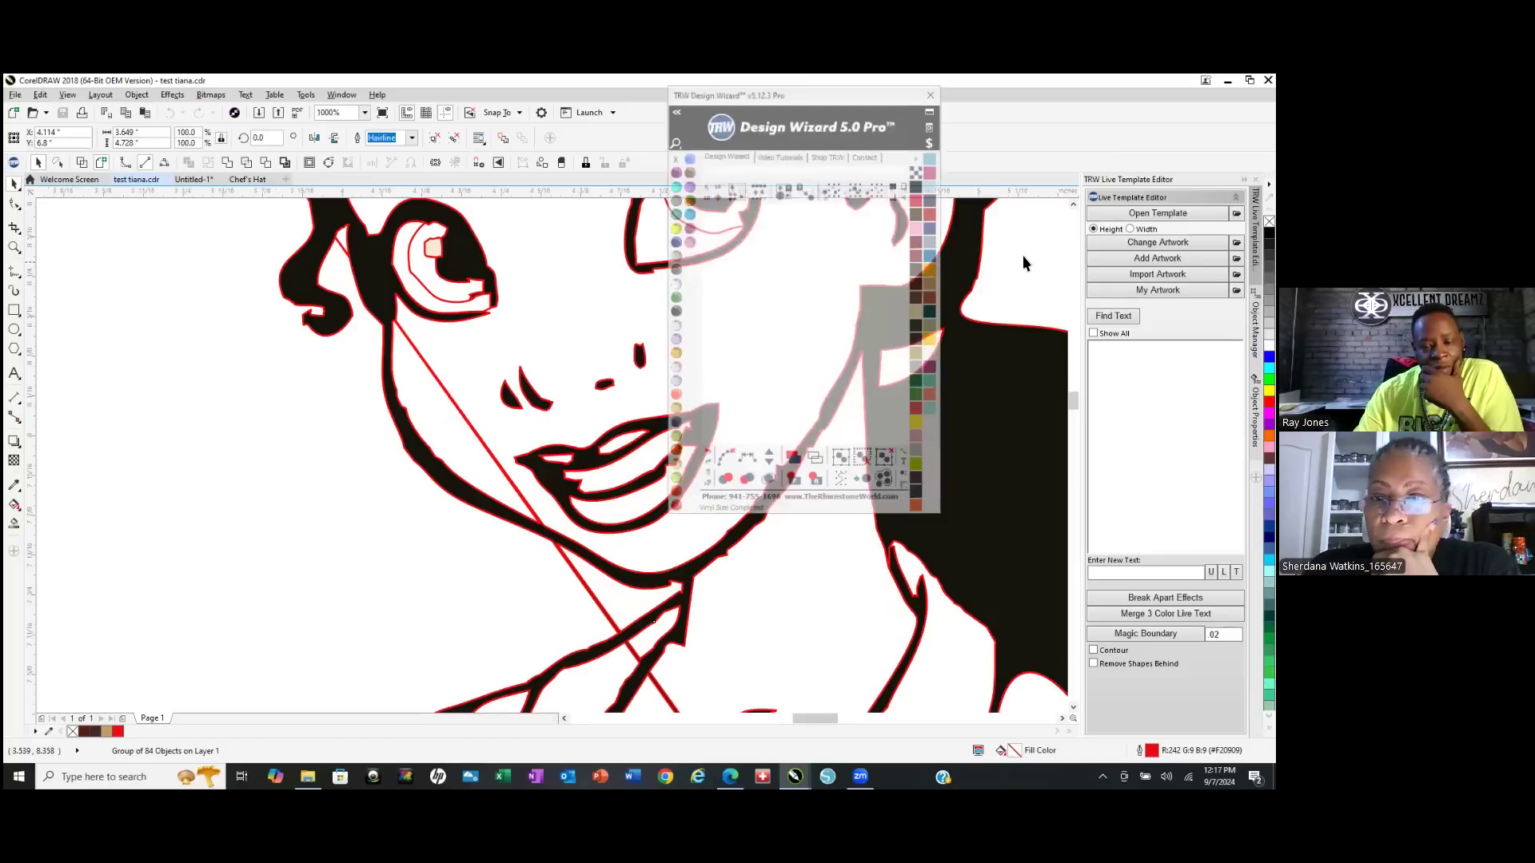
{"action": "right_click", "coordinate": [673, 161]}
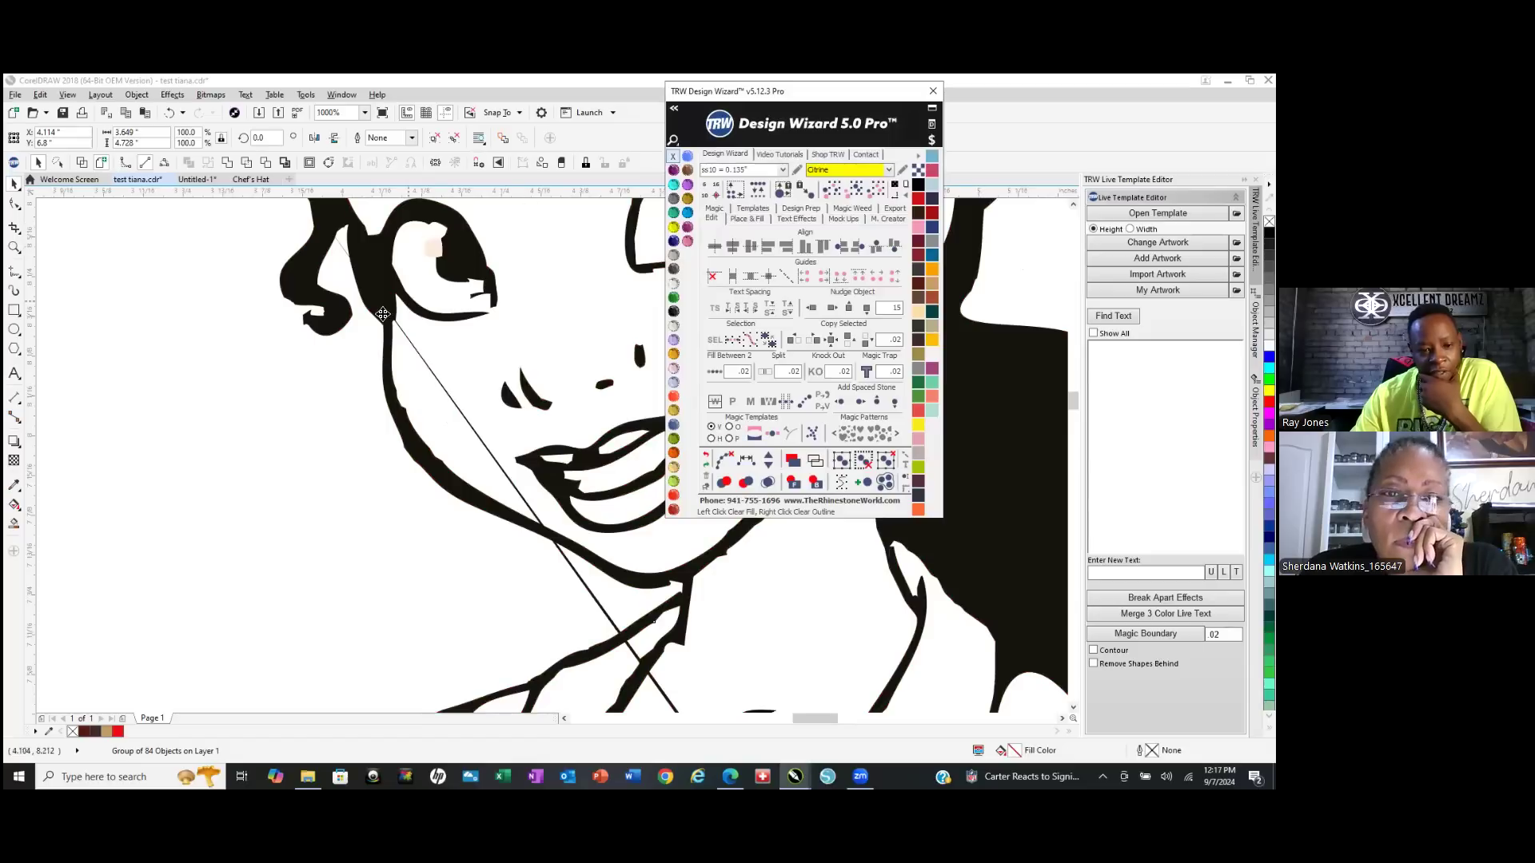
{"action": "scroll", "coordinate": [343, 405], "scroll_direction": "down", "scroll_amount": 3}
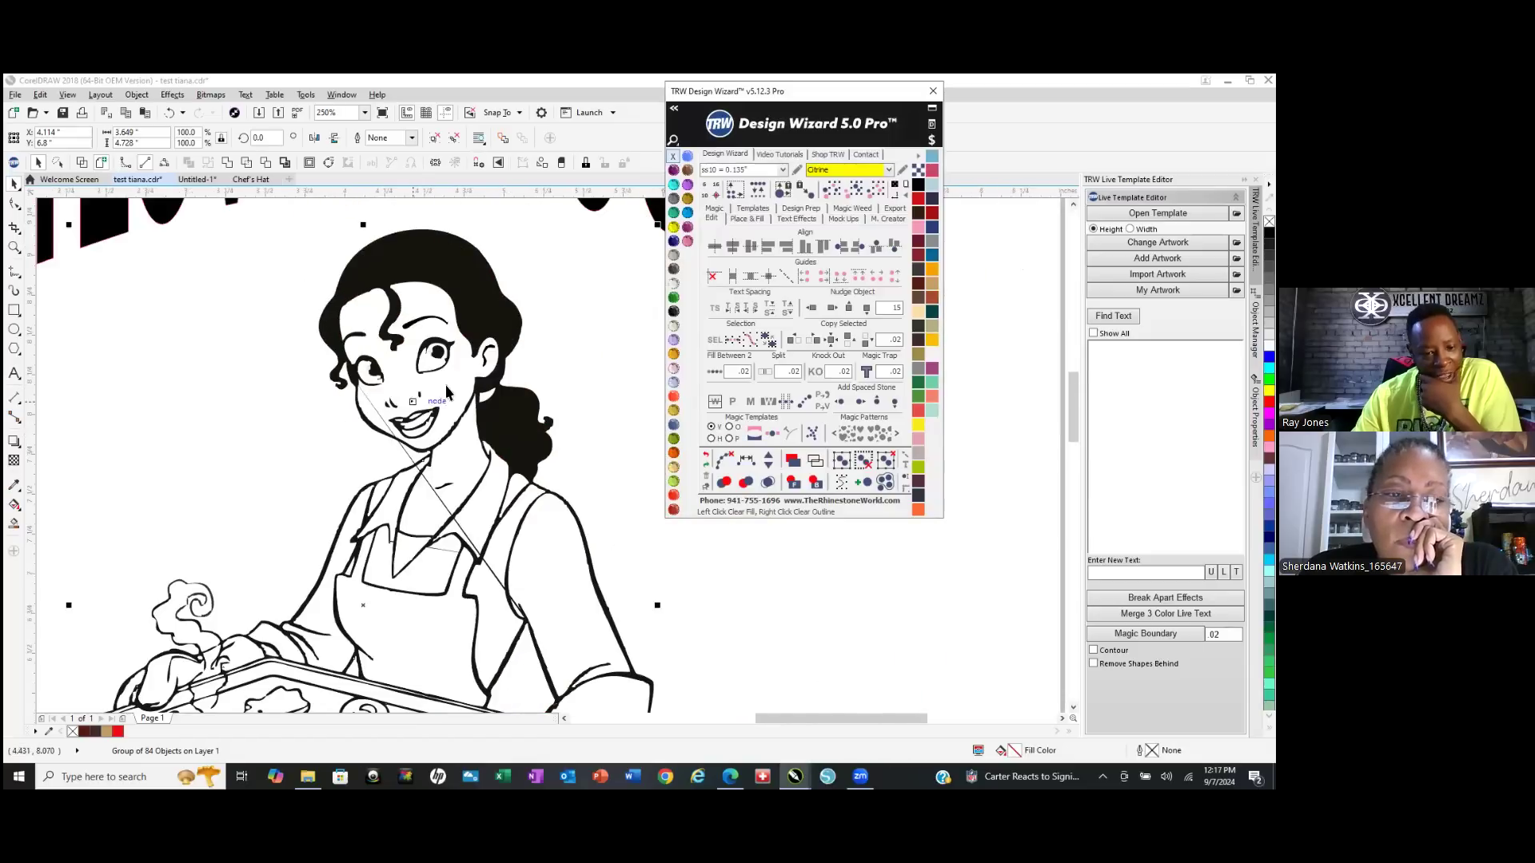
{"action": "left_click", "coordinate": [324, 488]}
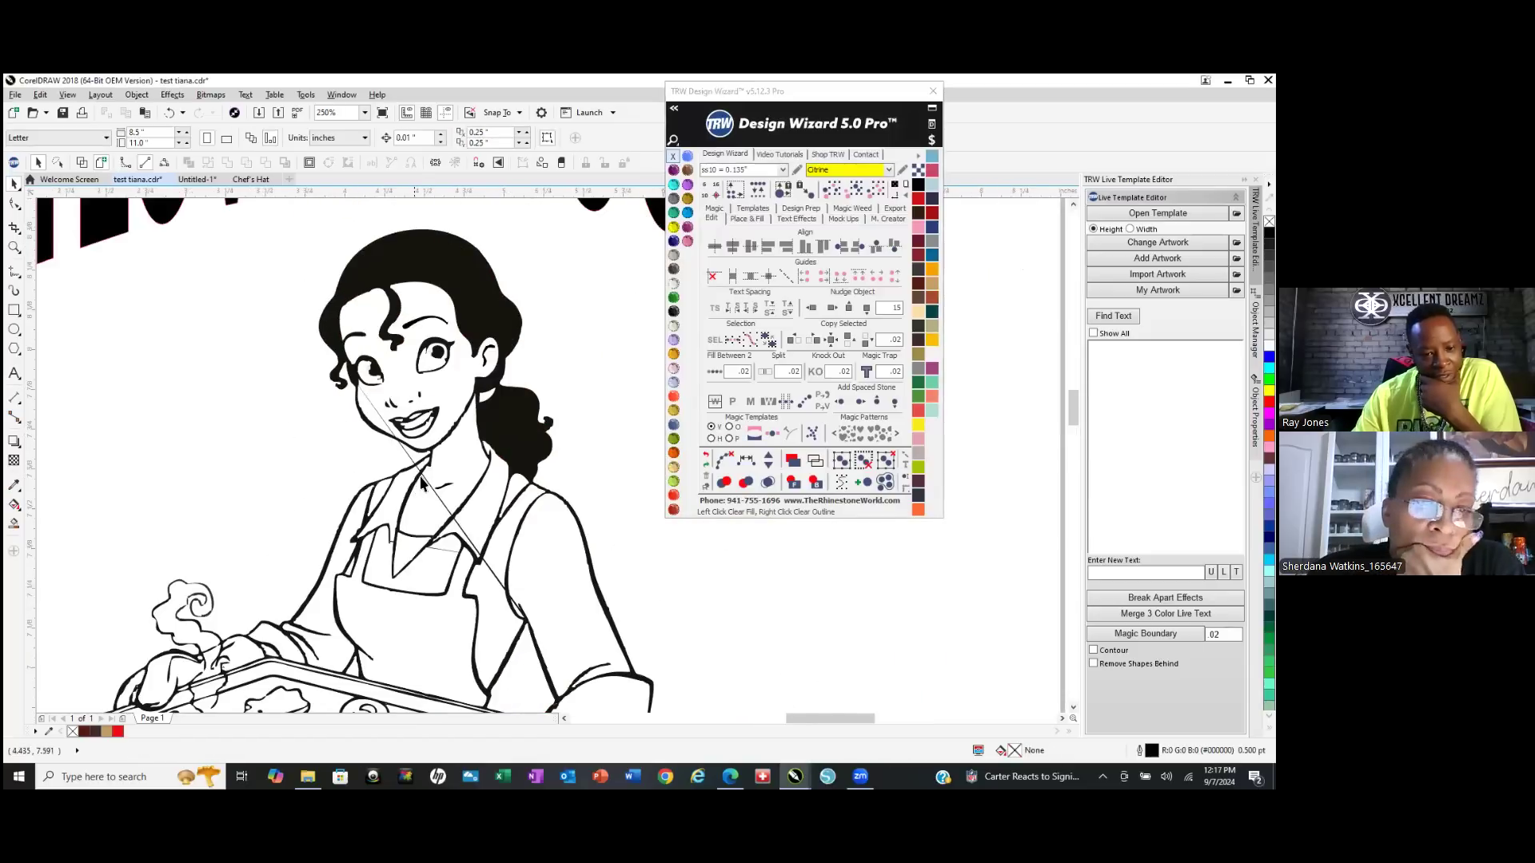
Reselect the cook illustration, move the Design Wizard clear of it, and set the Eraser to a round 0.07-inch nib.
{"action": "scroll", "coordinate": [428, 480], "scroll_direction": "up", "scroll_amount": 3}
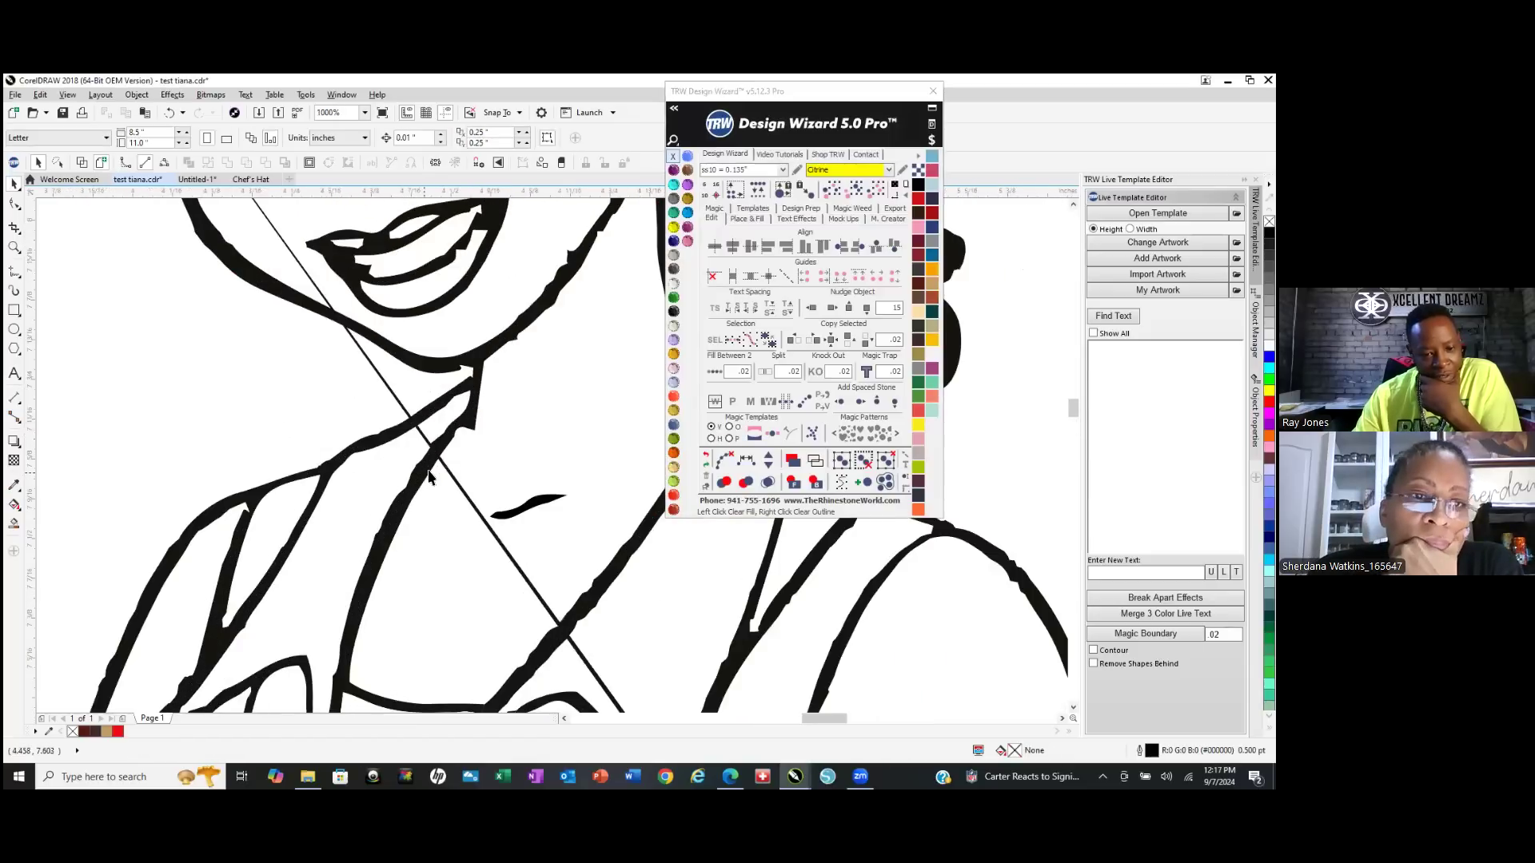
{"action": "left_click", "coordinate": [468, 497]}
{"action": "scroll", "coordinate": [460, 518], "scroll_direction": "down", "scroll_amount": 3}
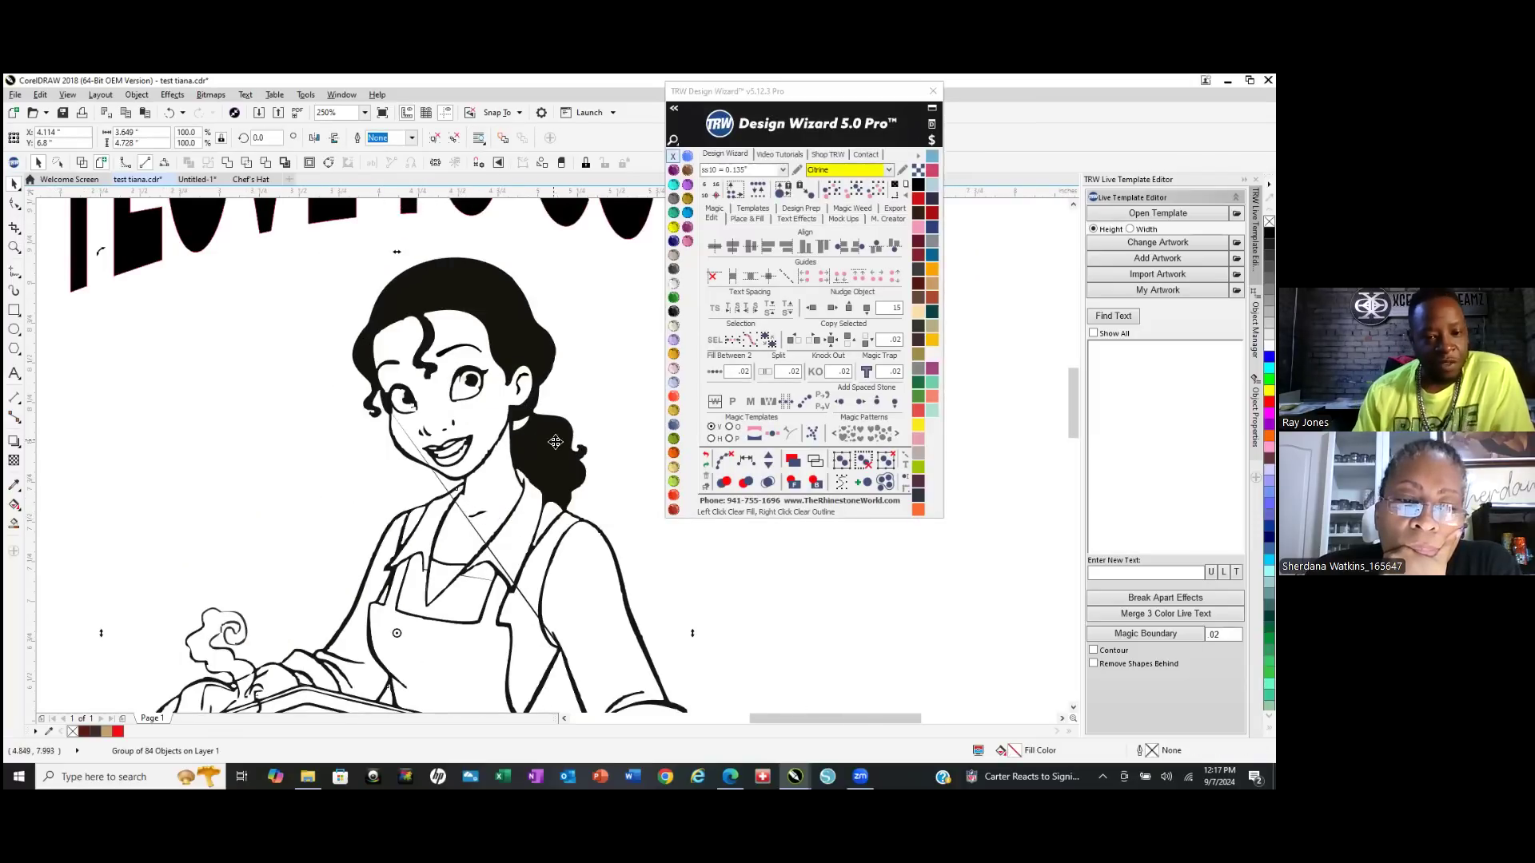
{"action": "left_click_drag", "start_coordinate": [773, 92], "coordinate": [841, 141]}
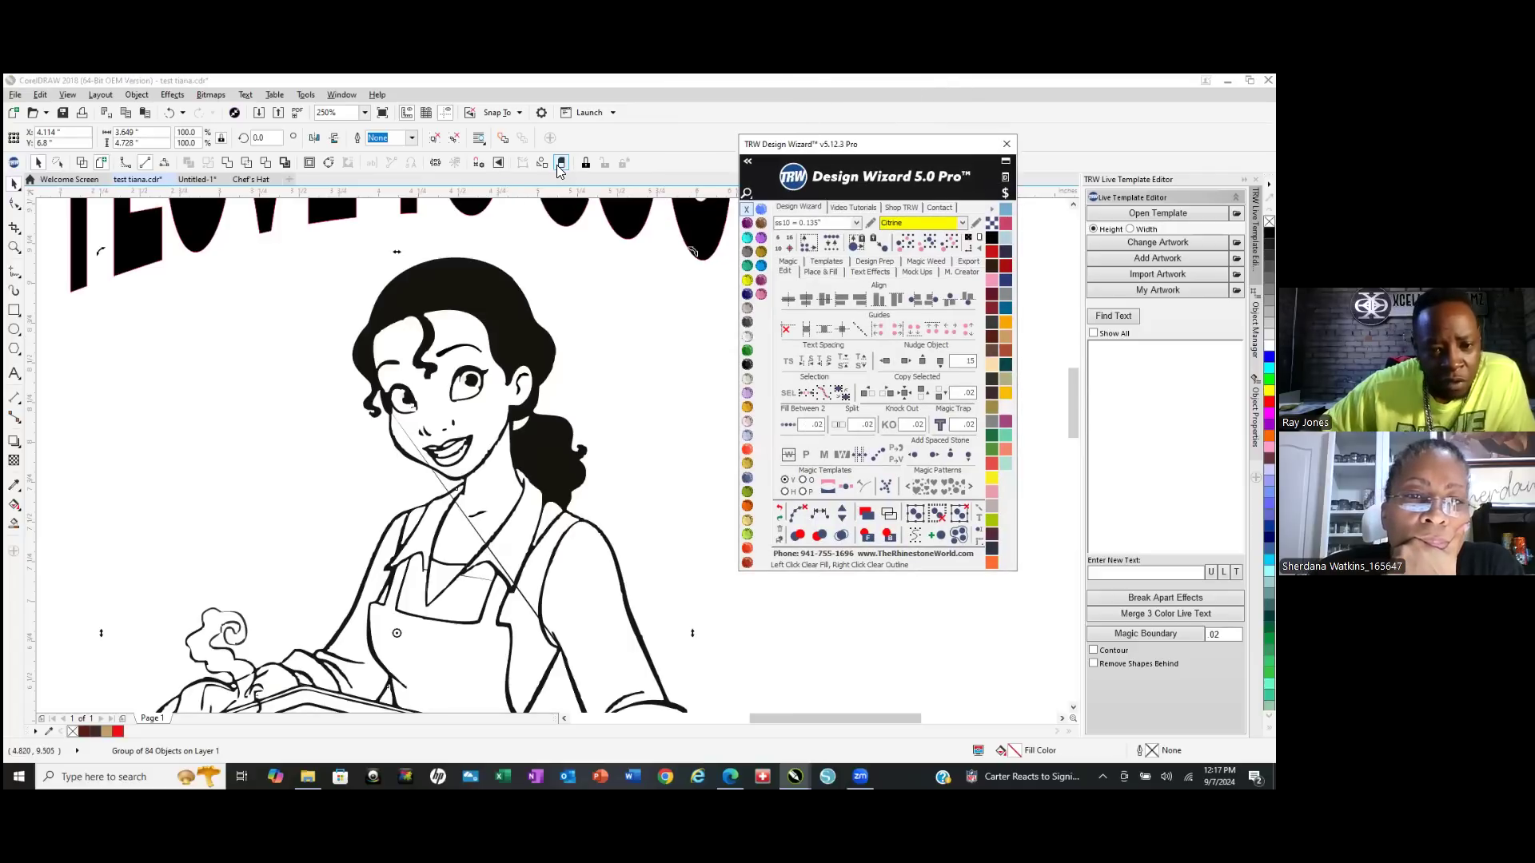
{"action": "left_click", "coordinate": [547, 78]}
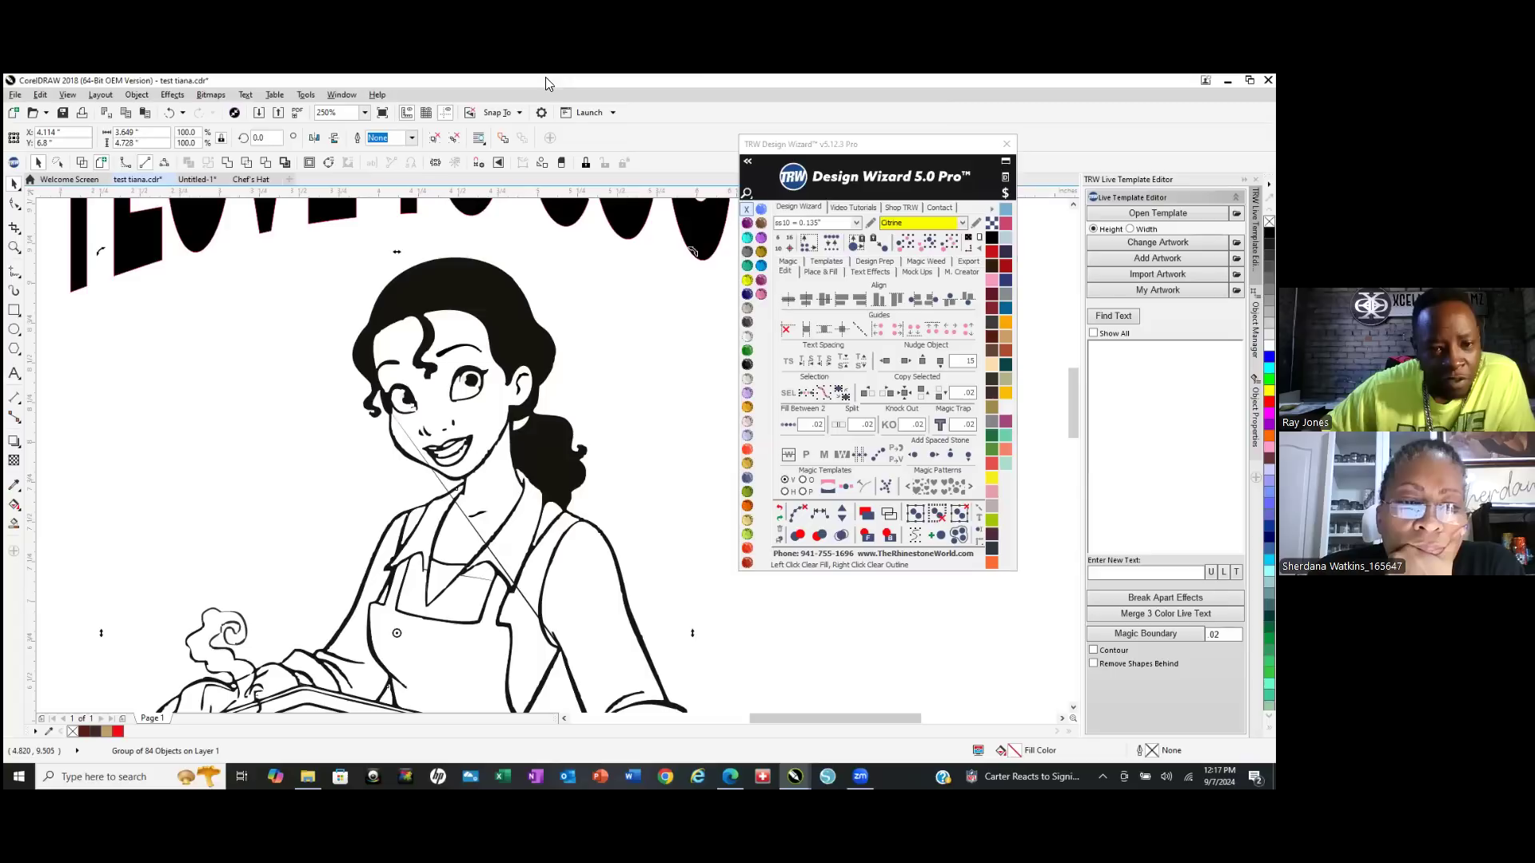
{"action": "left_click", "coordinate": [560, 164]}
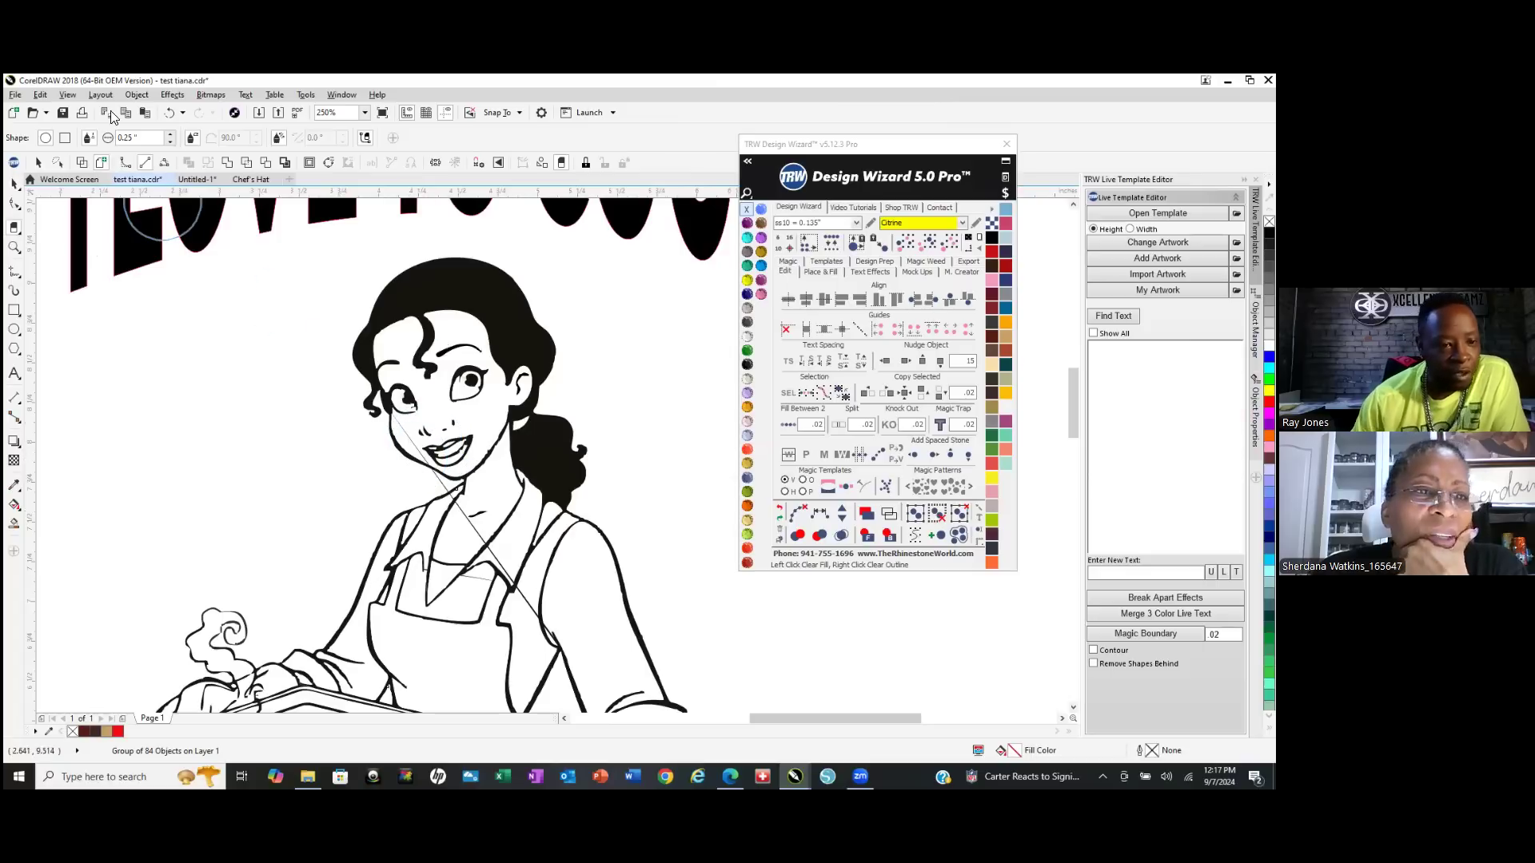
{"action": "left_click", "coordinate": [171, 141]}
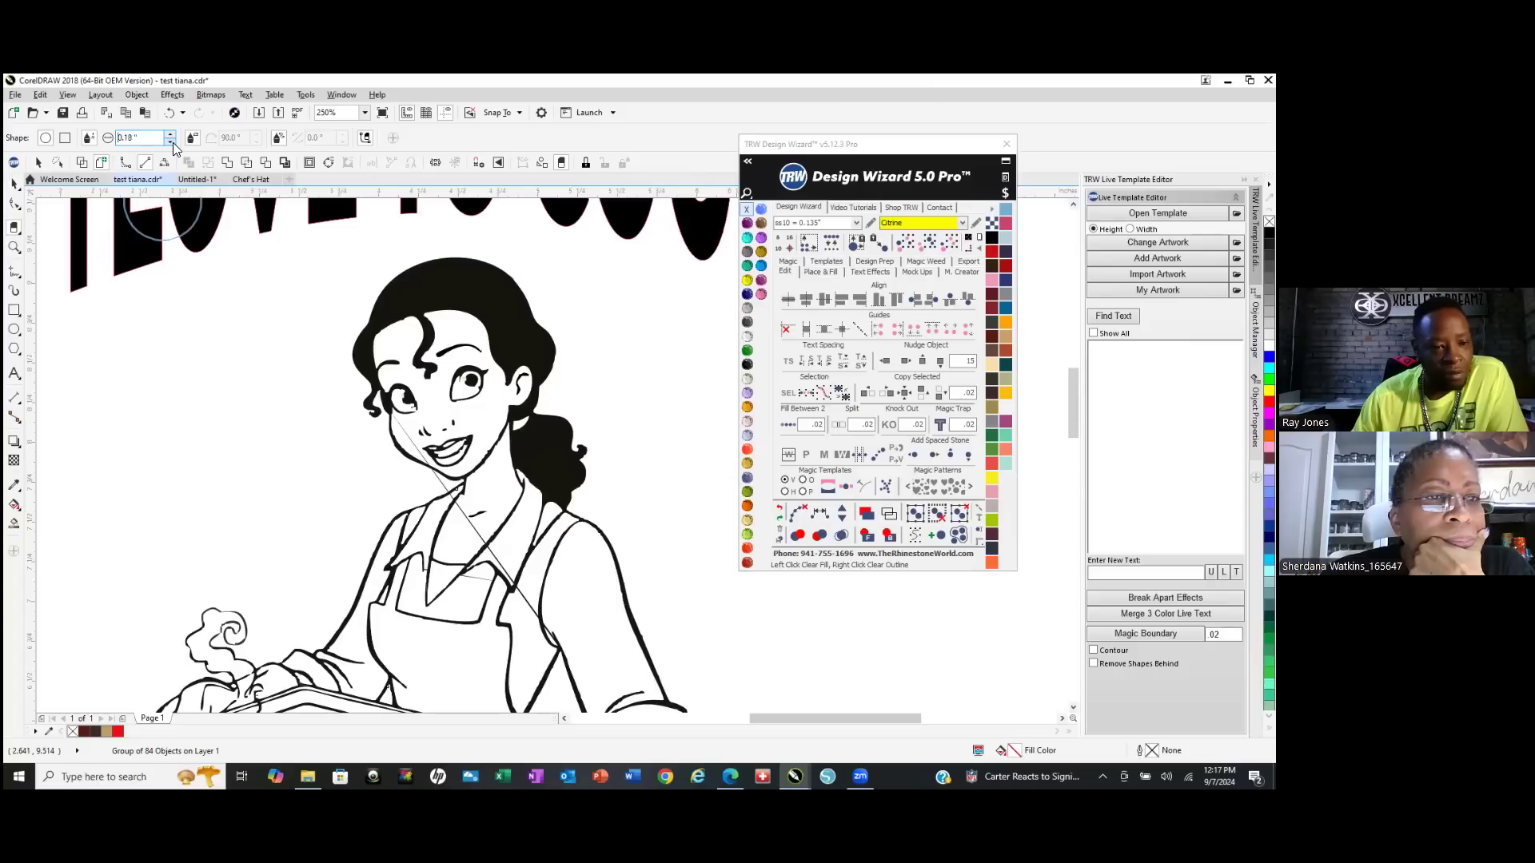
{"action": "left_click", "coordinate": [170, 143]}
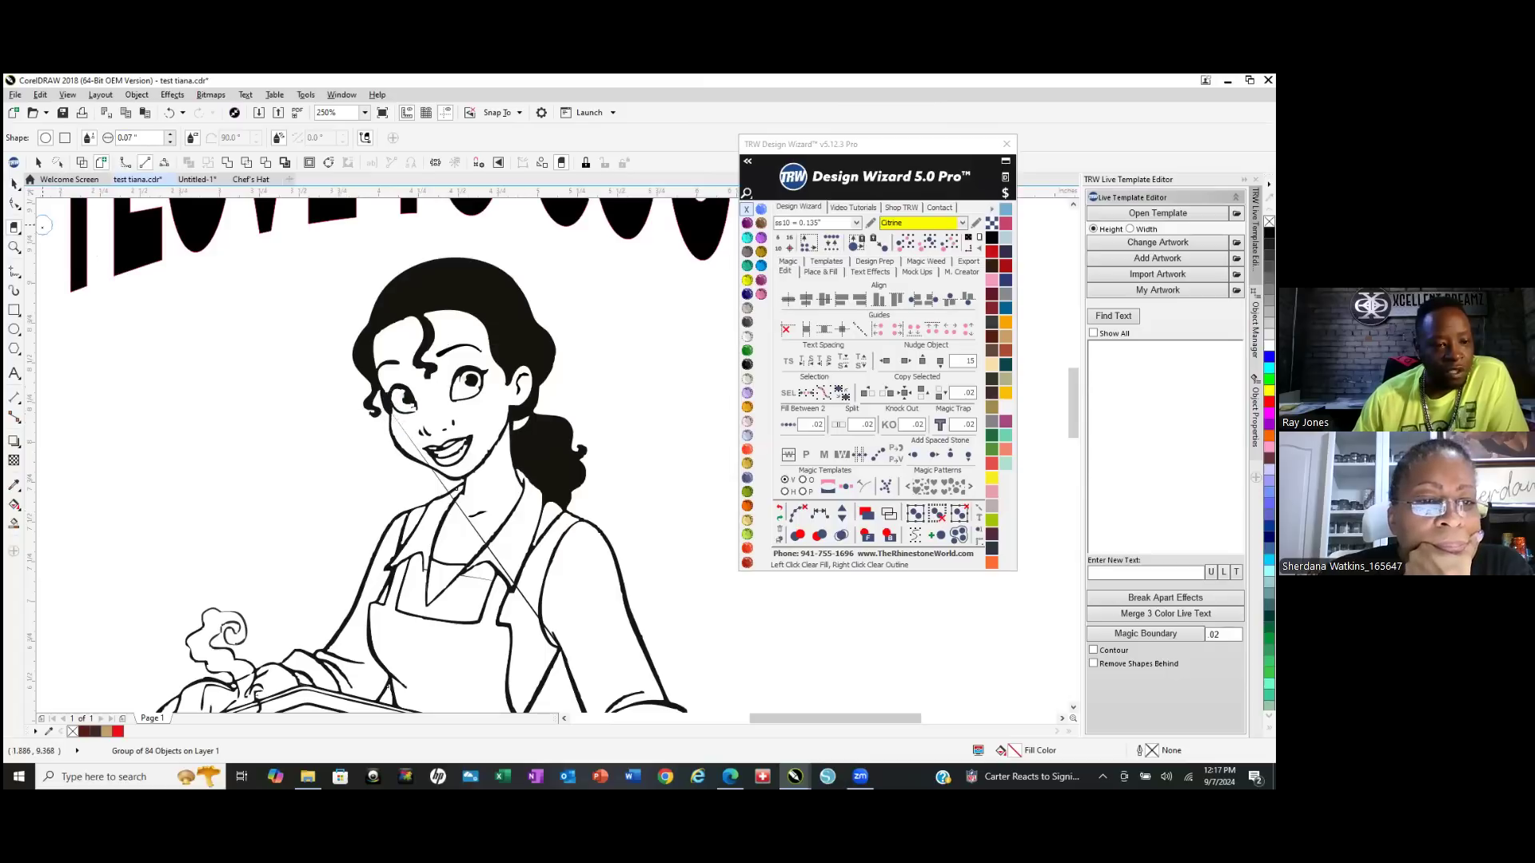
{"action": "left_click", "coordinate": [65, 138]}
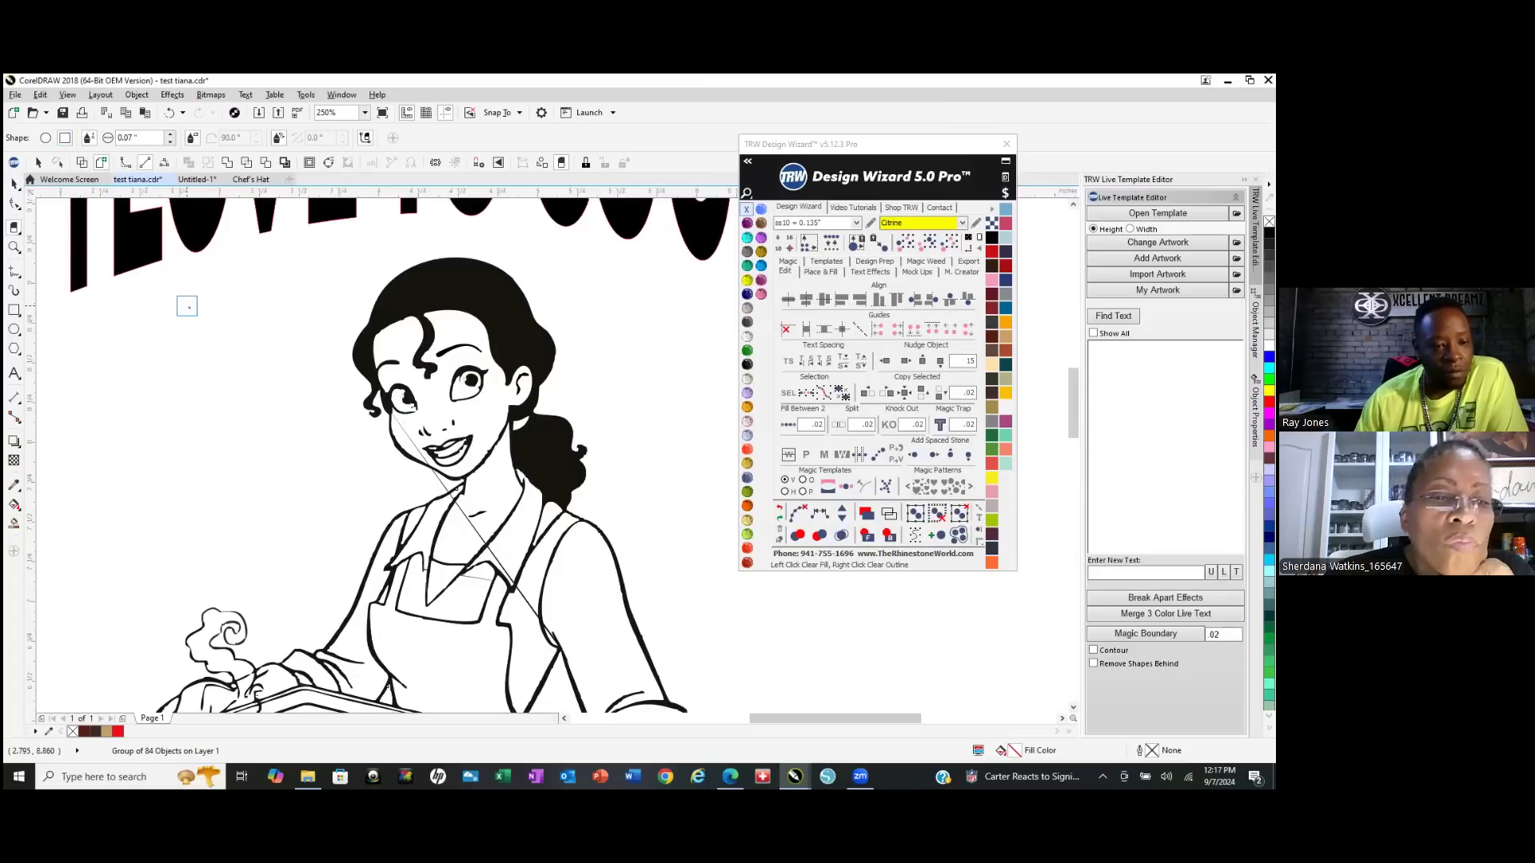
{"action": "left_click", "coordinate": [45, 138]}
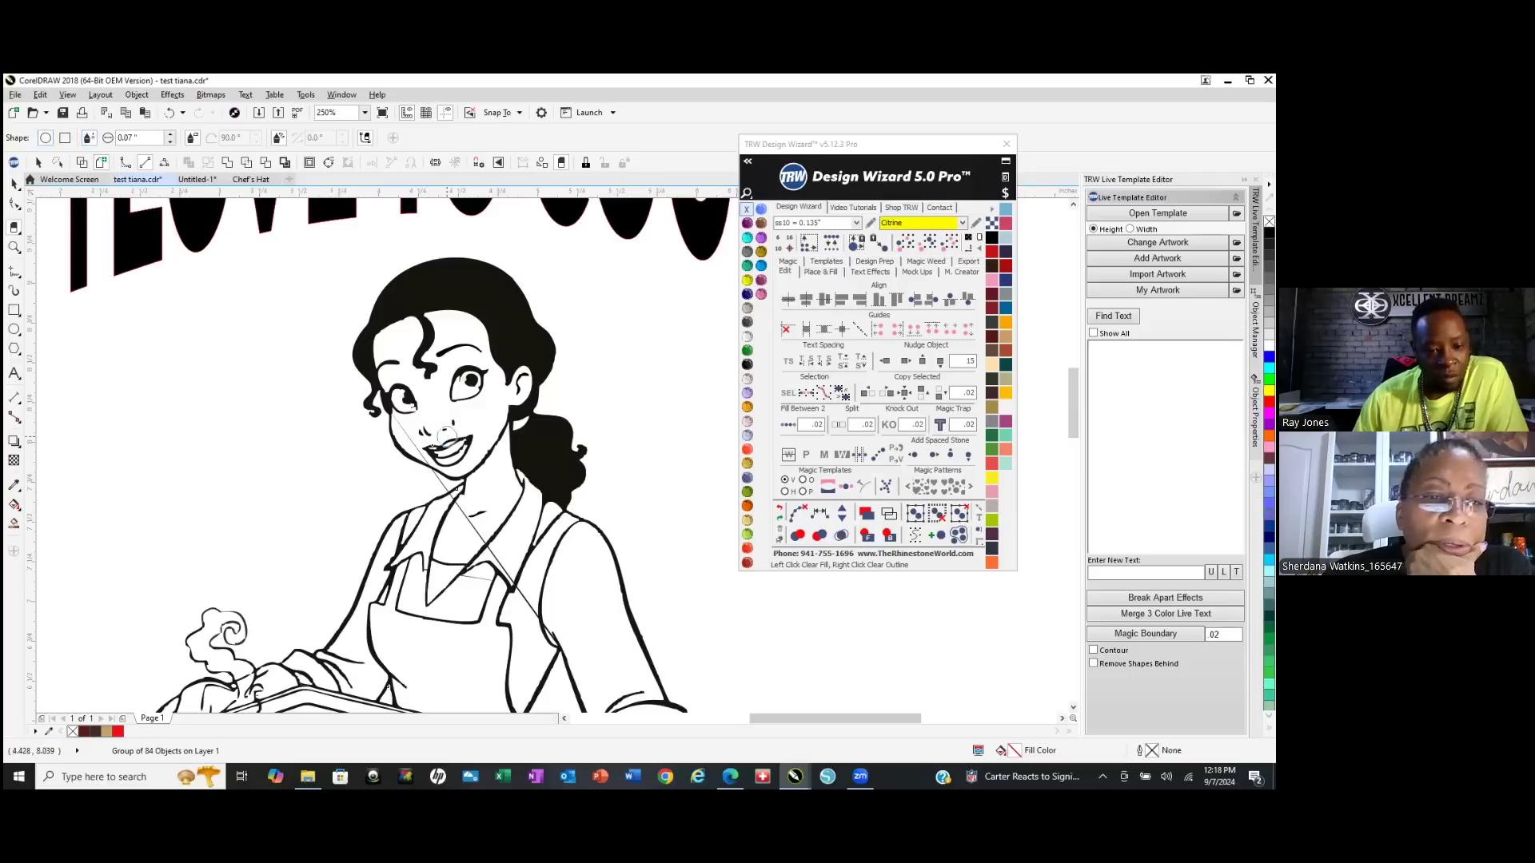
Erase the stray diagonal line across the cook's cheek, including the stub under the eye, with a 0.02-inch nib.
{"action": "scroll", "coordinate": [420, 438], "scroll_direction": "up", "scroll_amount": 4}
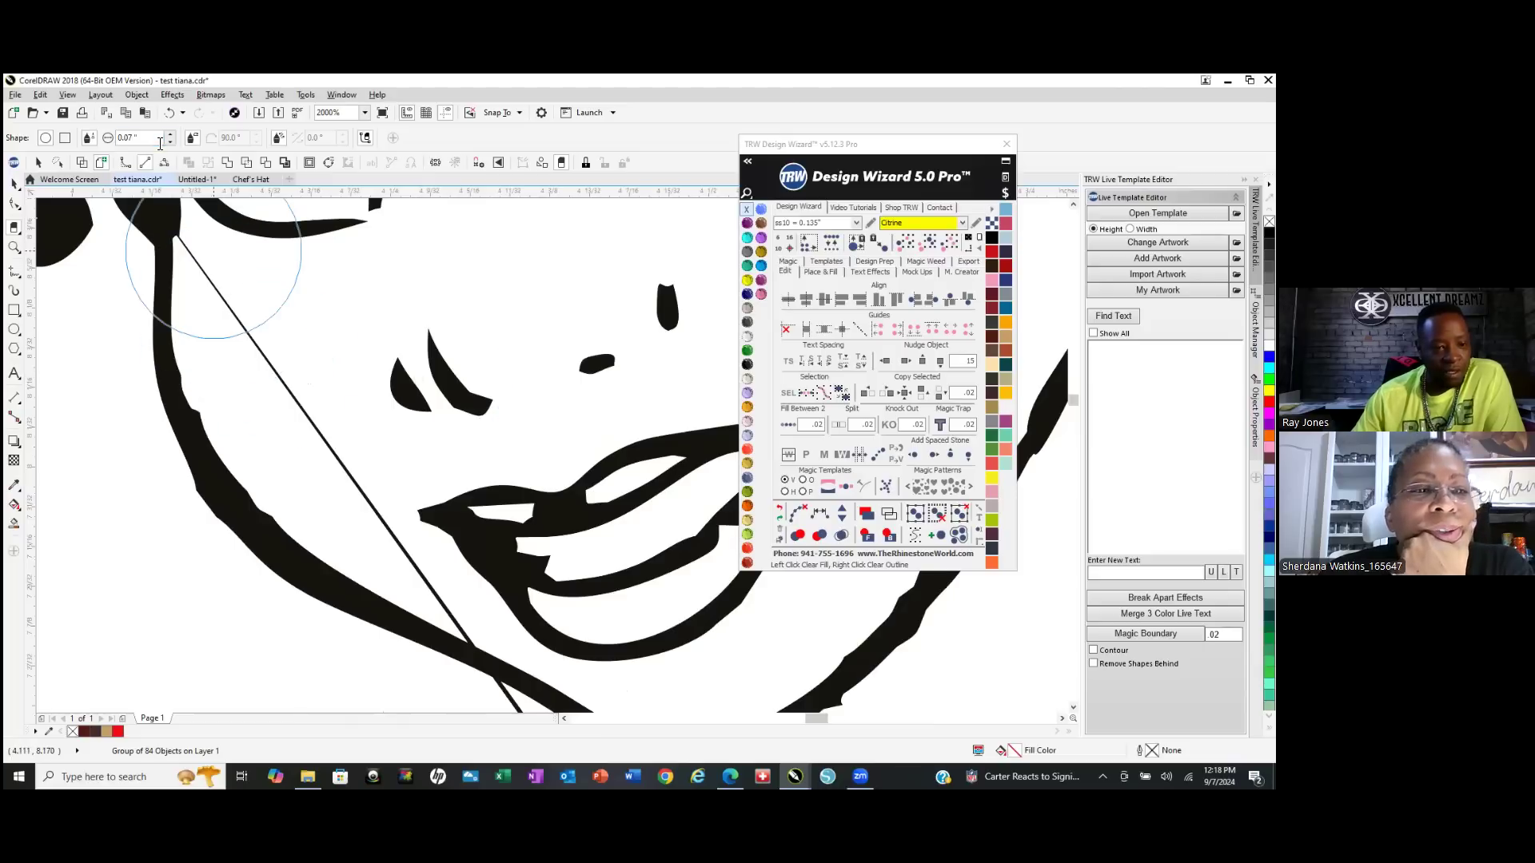
{"action": "left_click", "coordinate": [169, 141]}
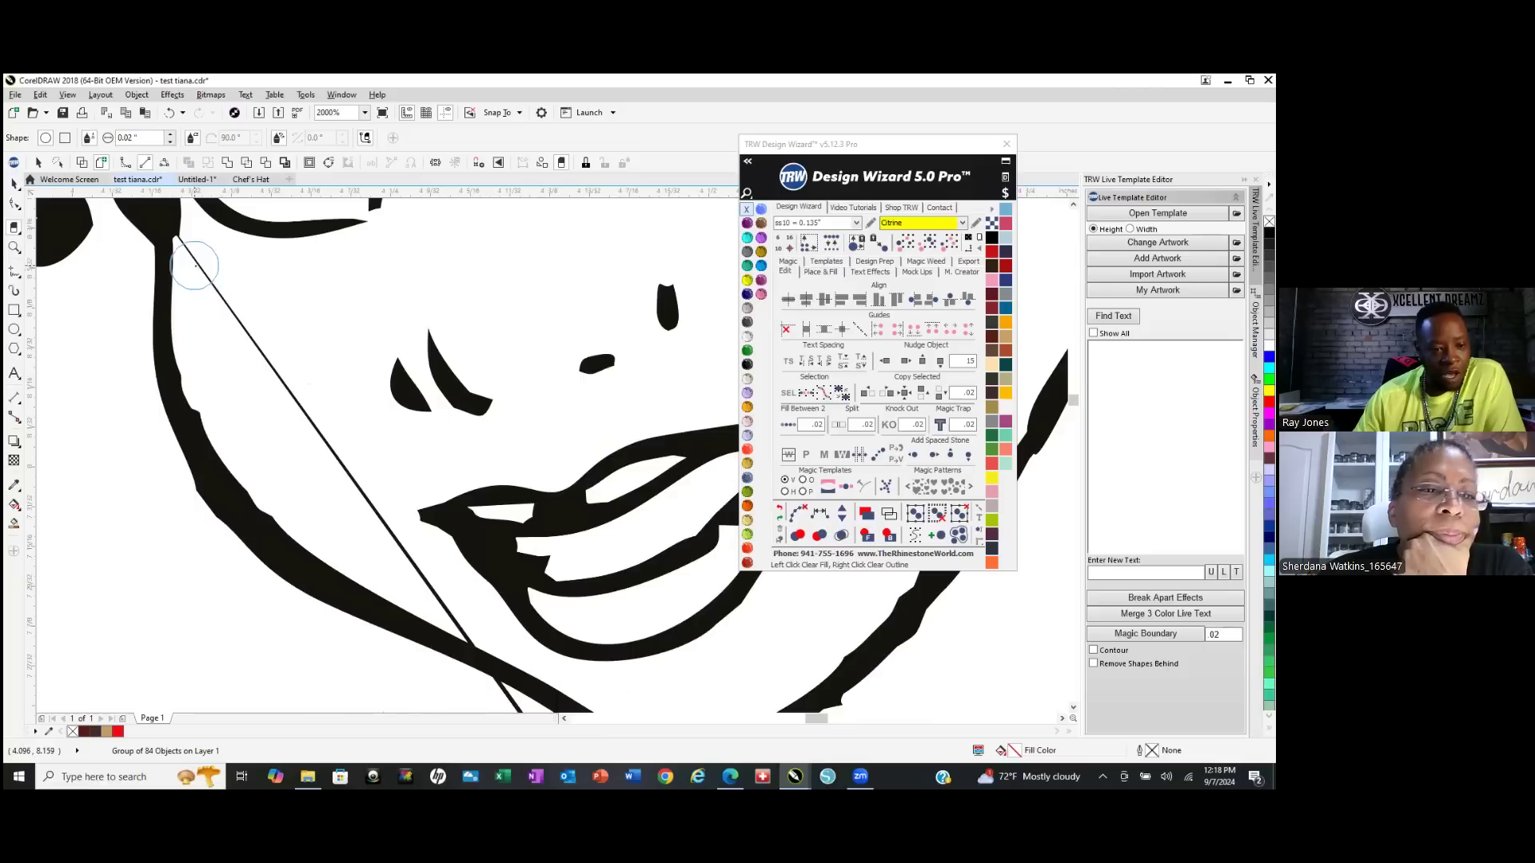
{"action": "mouse_move", "coordinate": [205, 268]}
{"action": "left_mouse_down"}
{"action": "mouse_move", "coordinate": [353, 473]}
{"action": "mouse_move", "coordinate": [388, 550]}
{"action": "mouse_move", "coordinate": [461, 608]}
{"action": "left_mouse_up"}
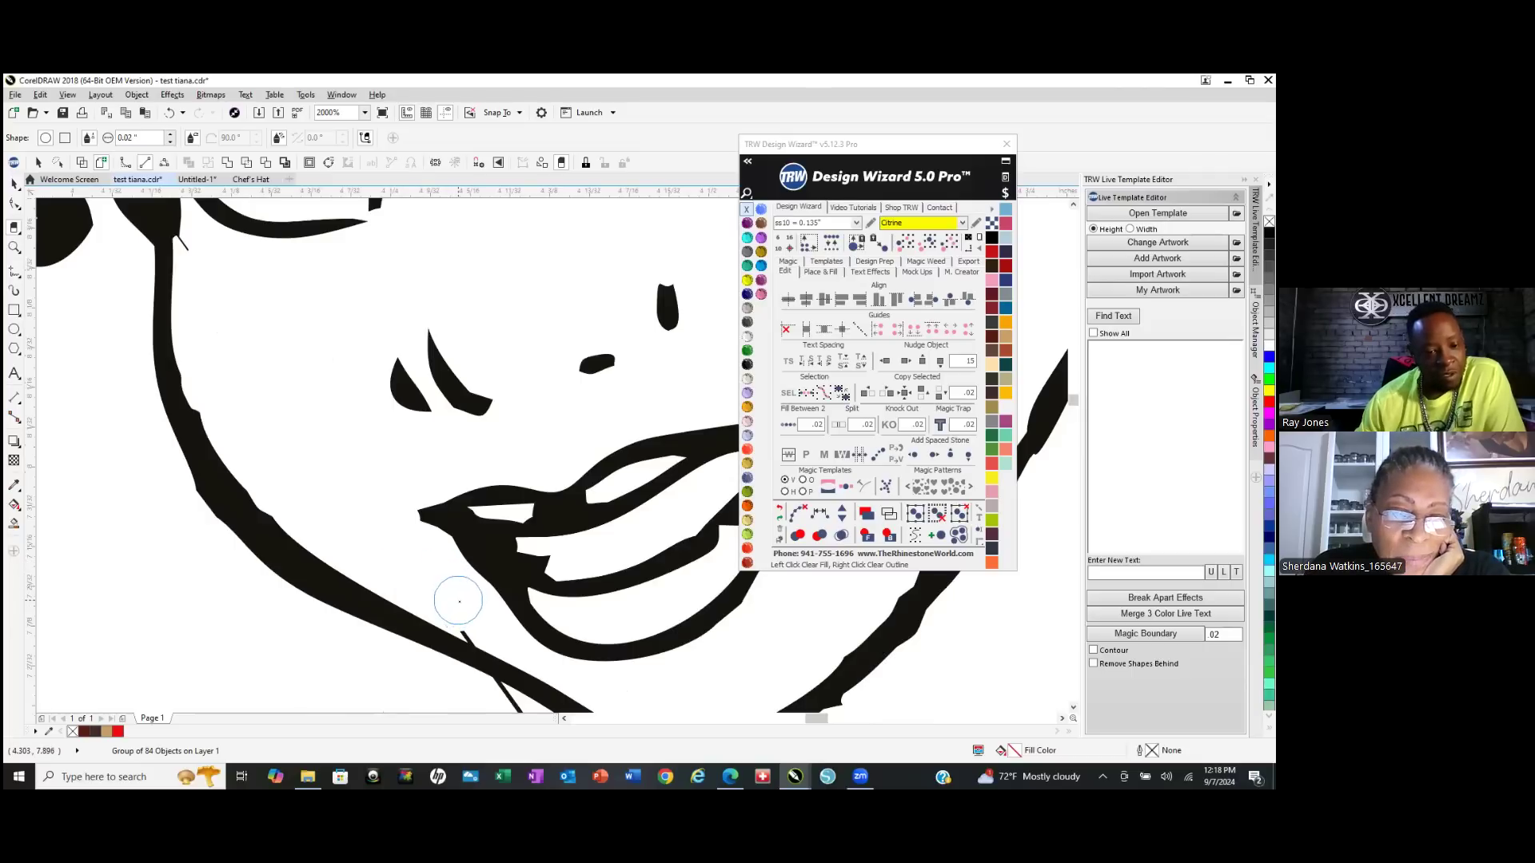
{"action": "scroll", "coordinate": [336, 543], "scroll_direction": "down", "scroll_amount": 2}
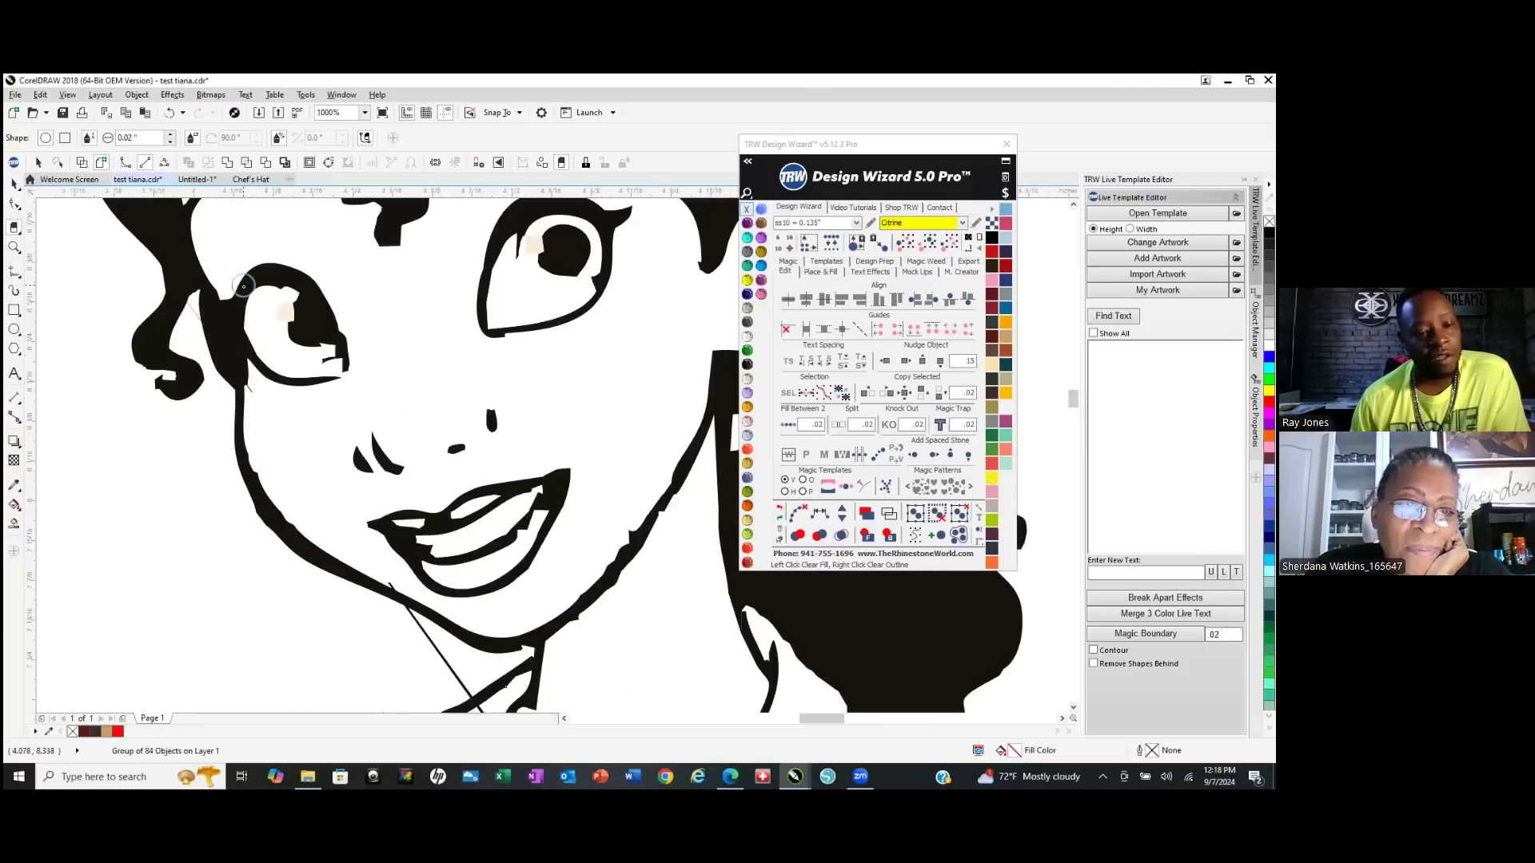
{"action": "scroll", "coordinate": [259, 419], "scroll_direction": "up", "scroll_amount": 1}
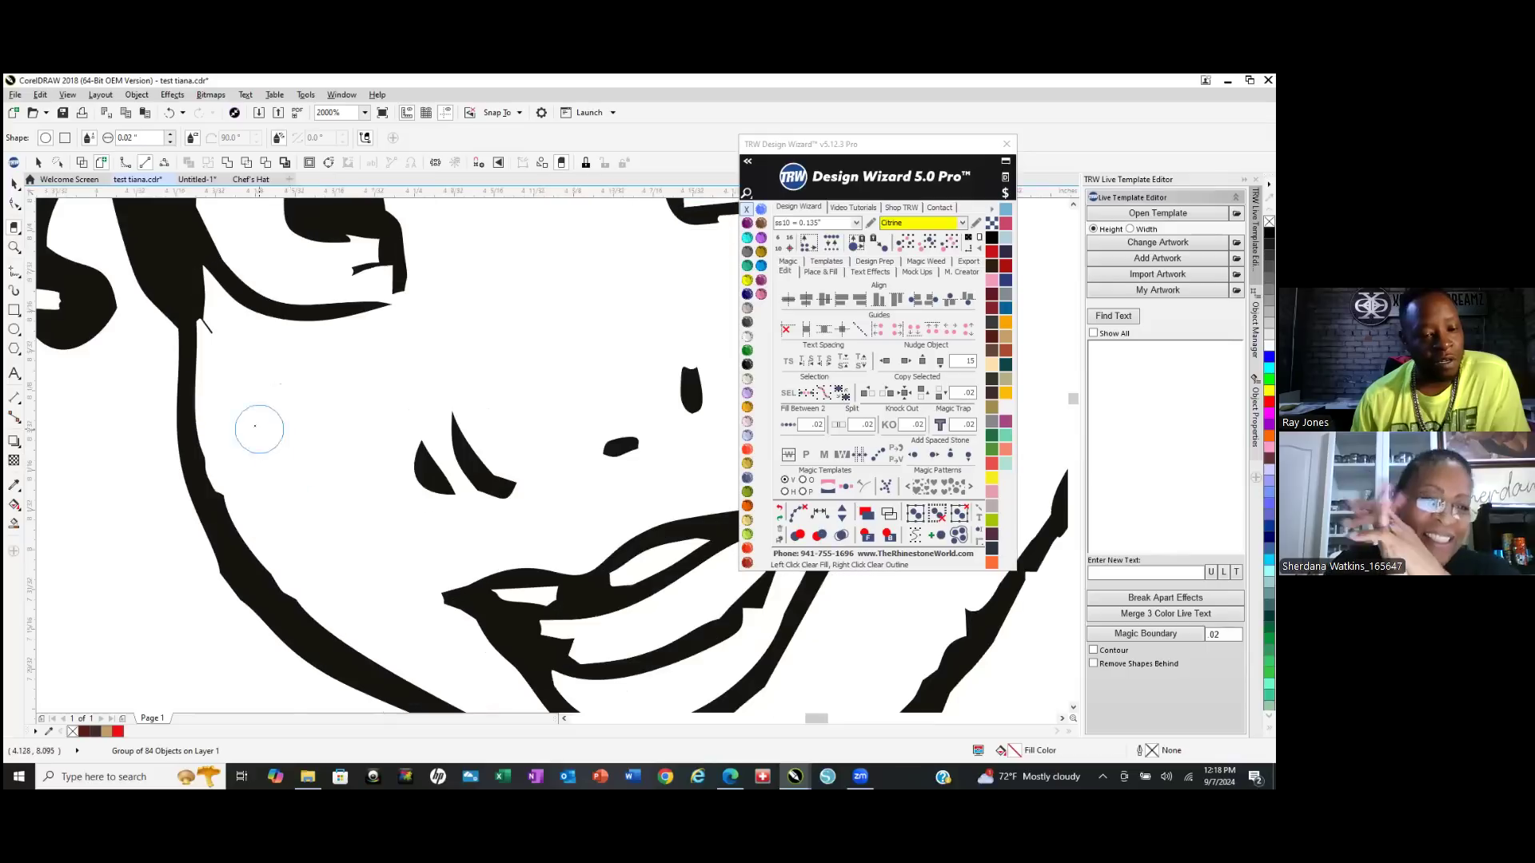
{"action": "scroll", "coordinate": [177, 274], "scroll_direction": "up", "scroll_amount": 1}
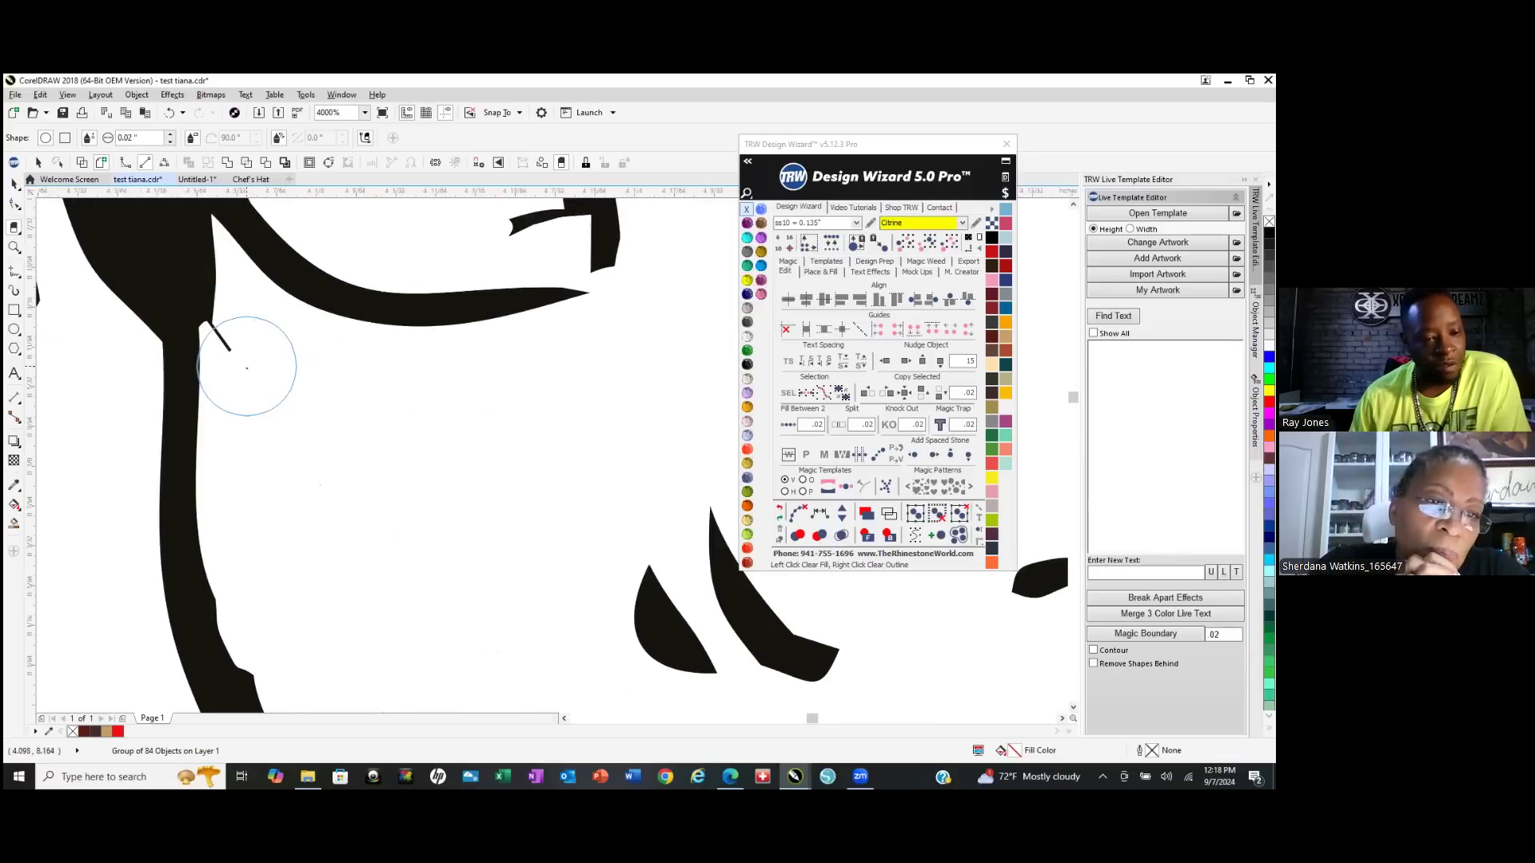
{"action": "left_click", "coordinate": [266, 353]}
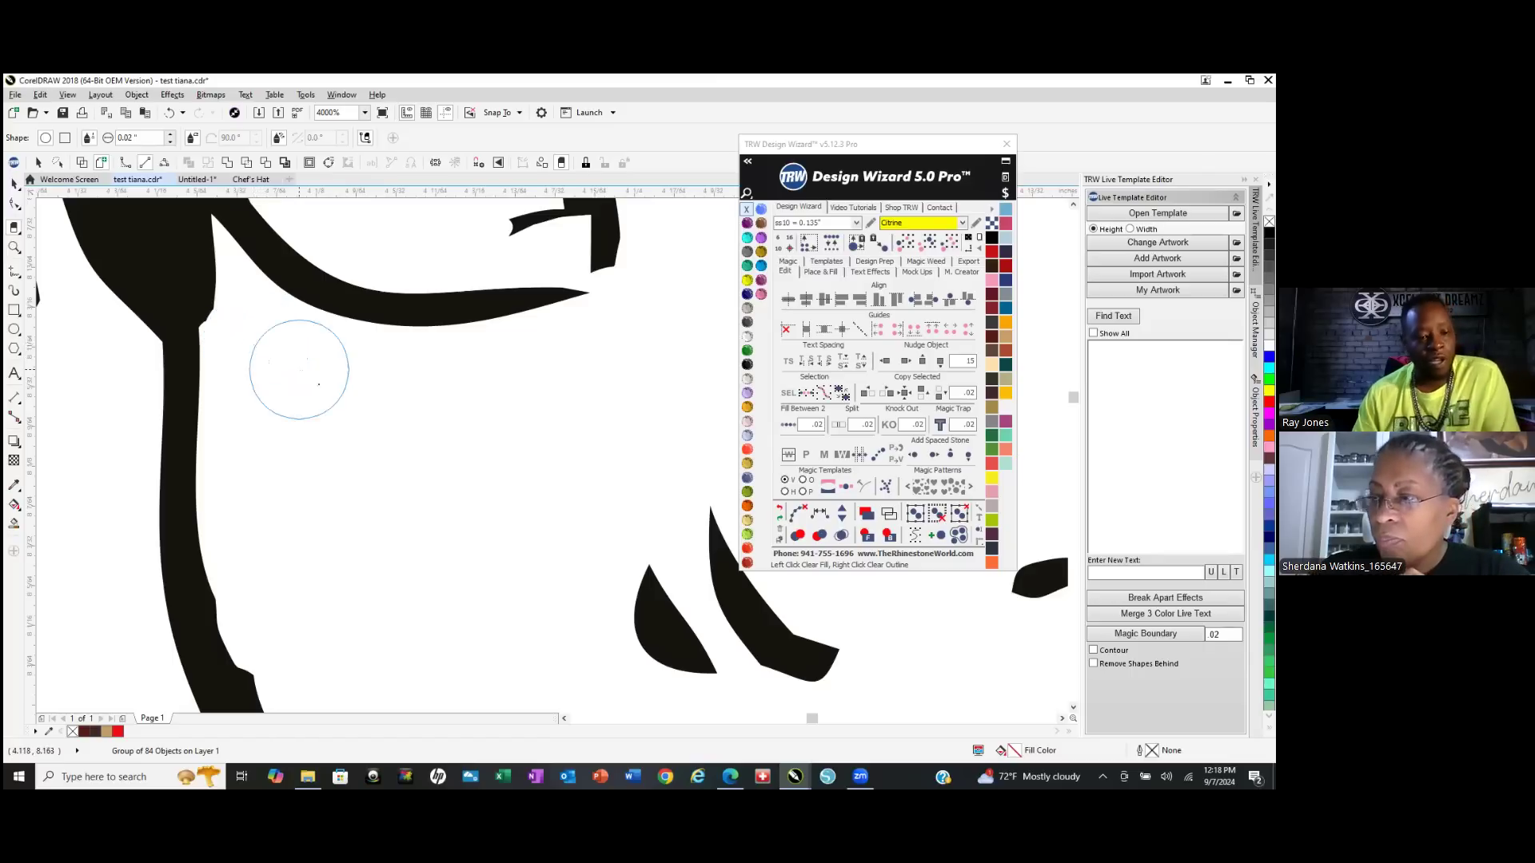
Erase the stray diagonal line across the open neck area between the two sides of the collar.
{"action": "scroll", "coordinate": [332, 425], "scroll_direction": "down", "scroll_amount": 5}
{"action": "scroll", "coordinate": [264, 488], "scroll_direction": "down", "scroll_amount": 3}
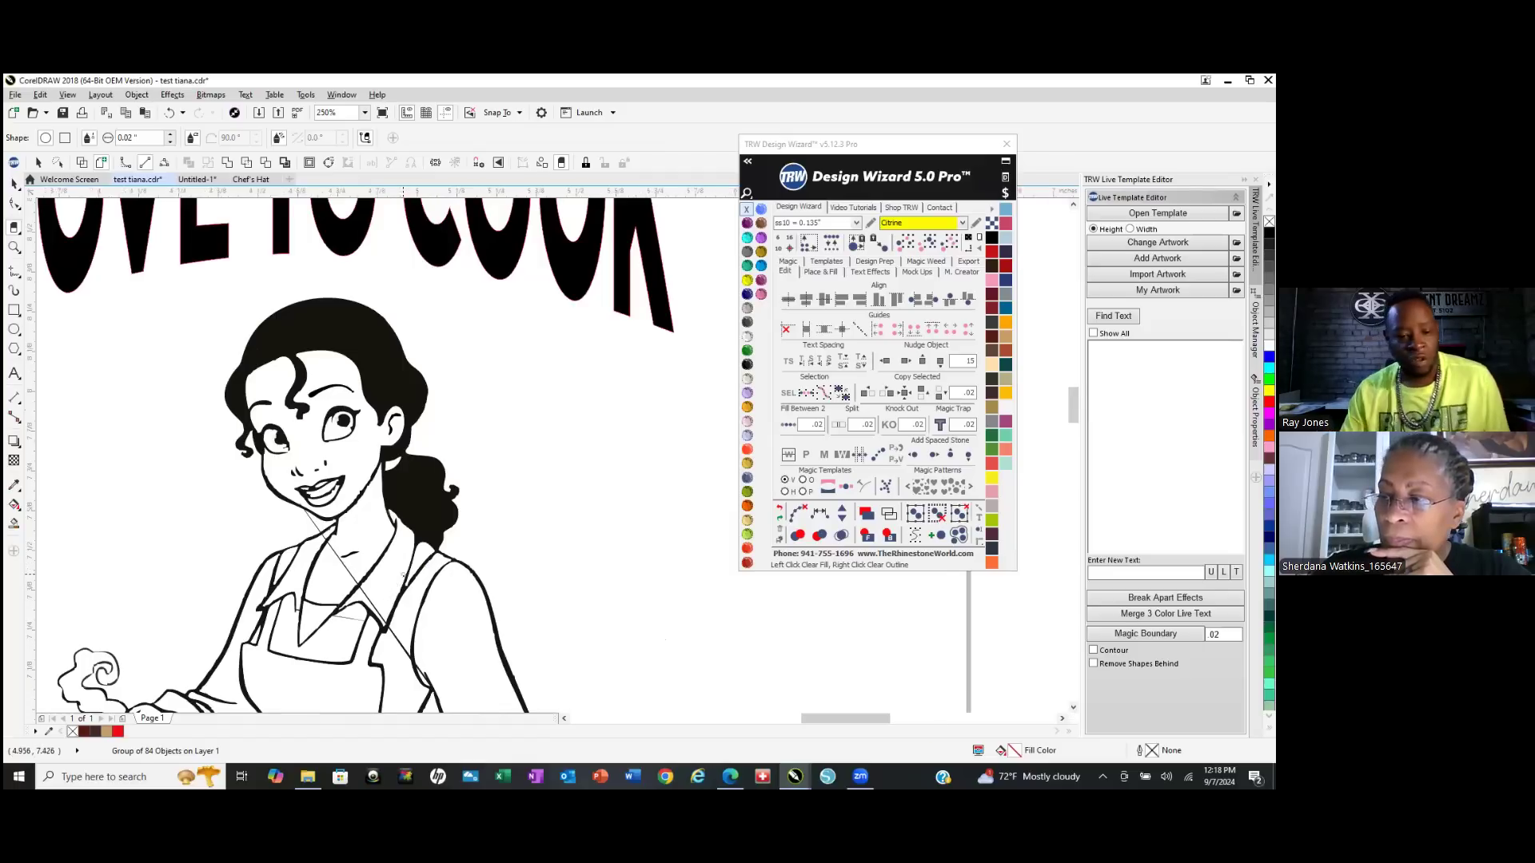
{"action": "scroll", "coordinate": [397, 577], "scroll_direction": "up", "scroll_amount": 2}
{"action": "scroll", "coordinate": [241, 572], "scroll_direction": "up", "scroll_amount": 4}
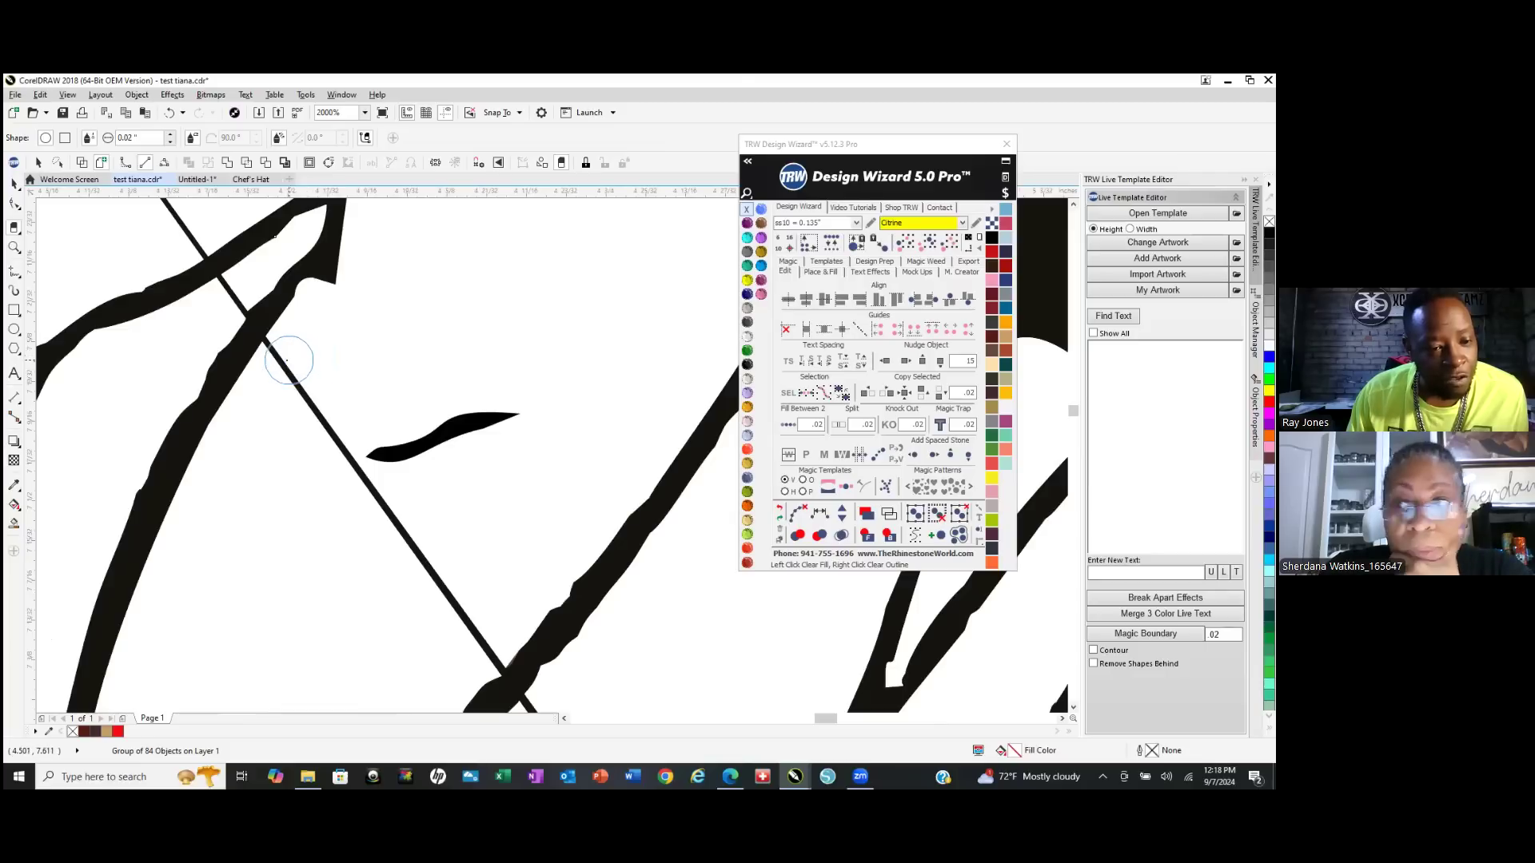
{"action": "mouse_move", "coordinate": [284, 358]}
{"action": "left_mouse_down"}
{"action": "mouse_move", "coordinate": [339, 480]}
{"action": "mouse_move", "coordinate": [486, 655]}
{"action": "left_mouse_up"}
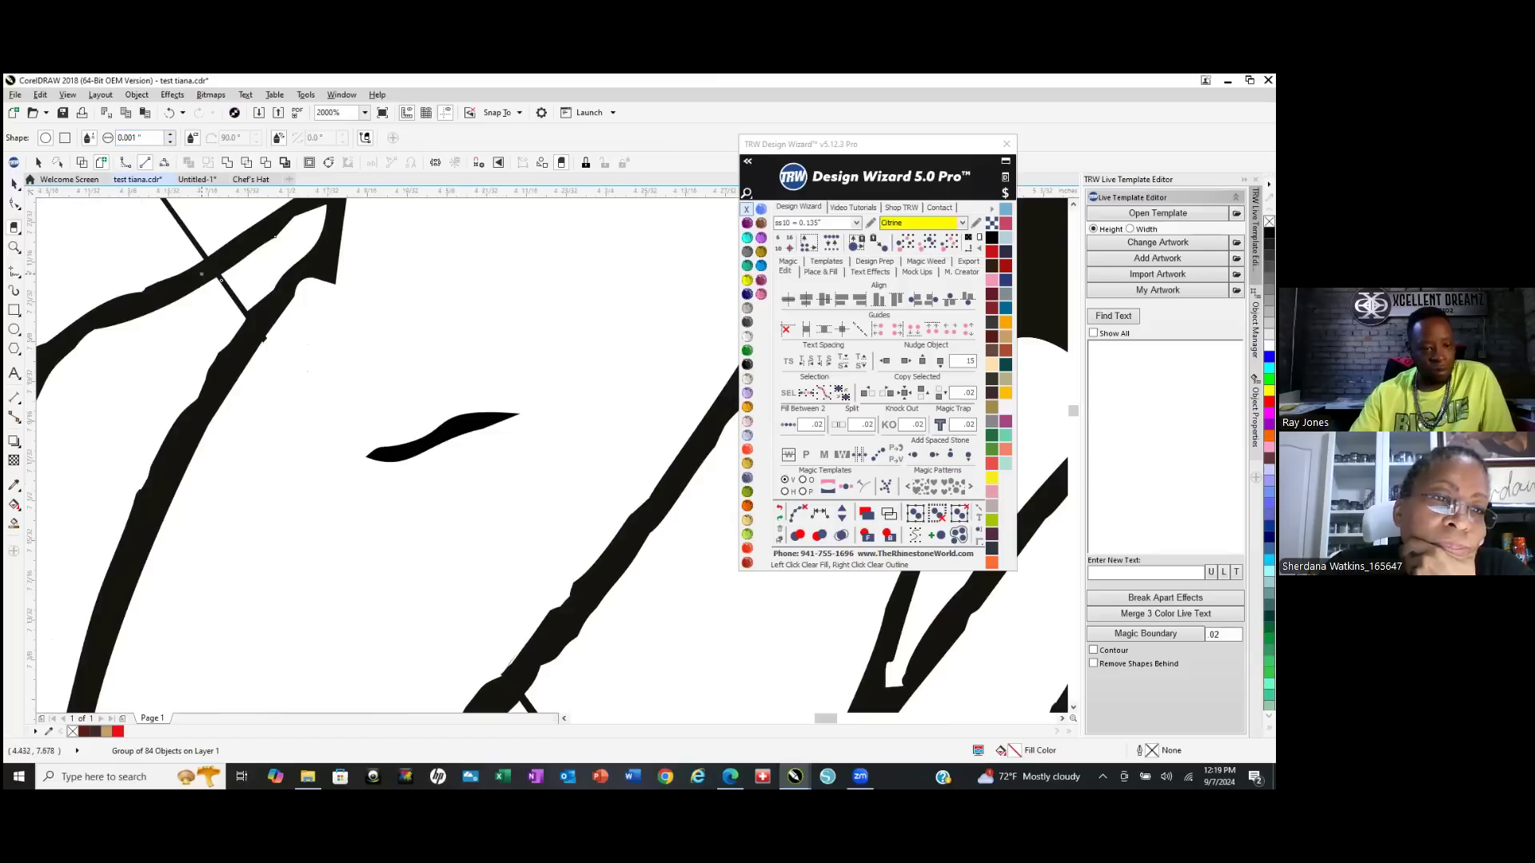
Set the eraser nib to 0.011 inch and erase the short stray segment between the two collar lines below the chin.
{"action": "scroll", "coordinate": [228, 282], "scroll_direction": "up", "scroll_amount": 2}
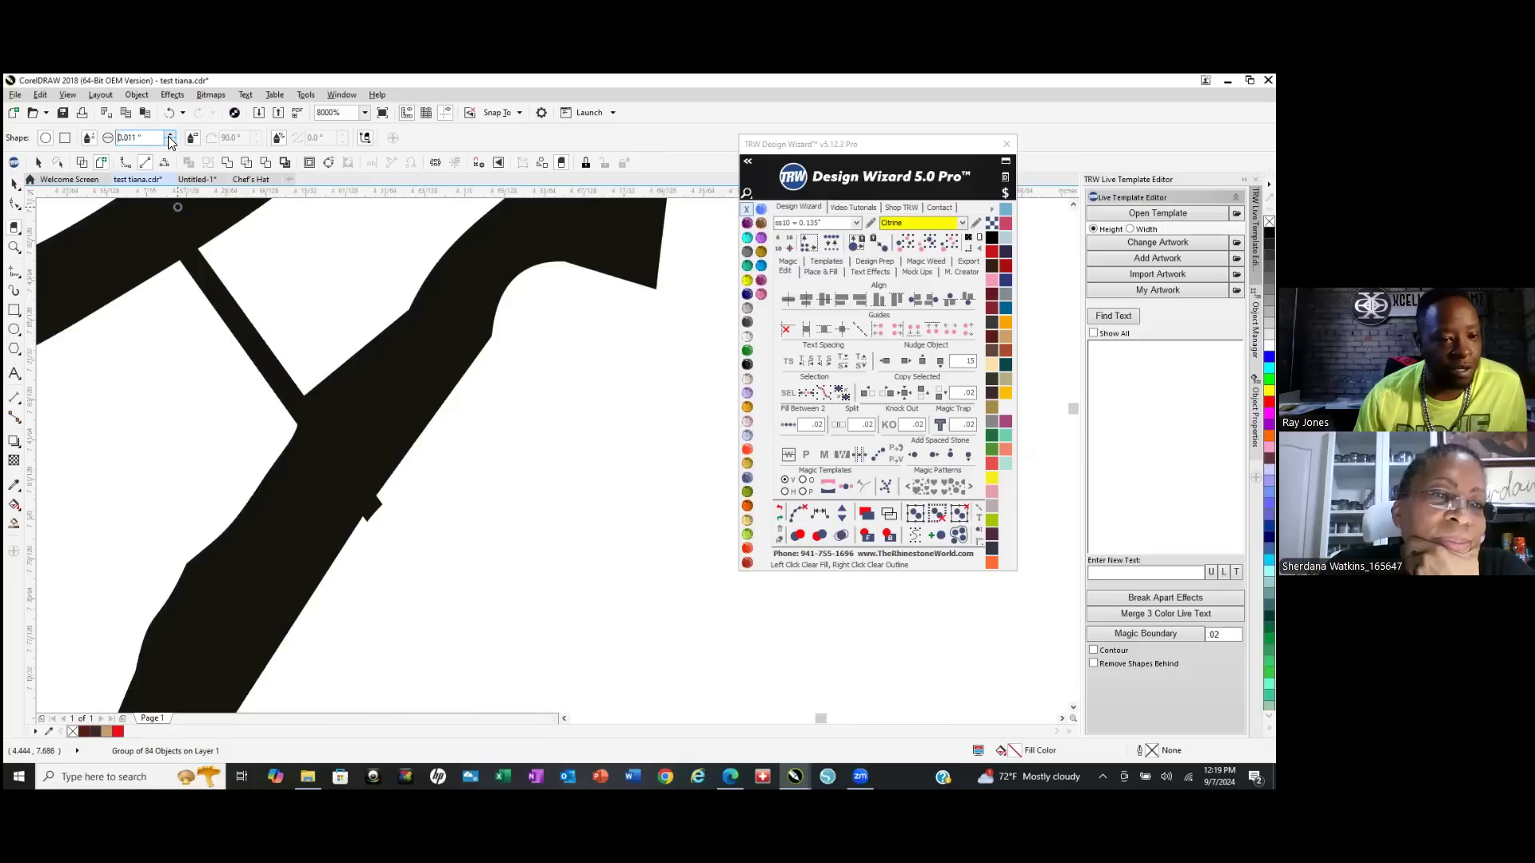
{"action": "left_click", "coordinate": [170, 134]}
{"action": "left_click", "coordinate": [170, 134]}
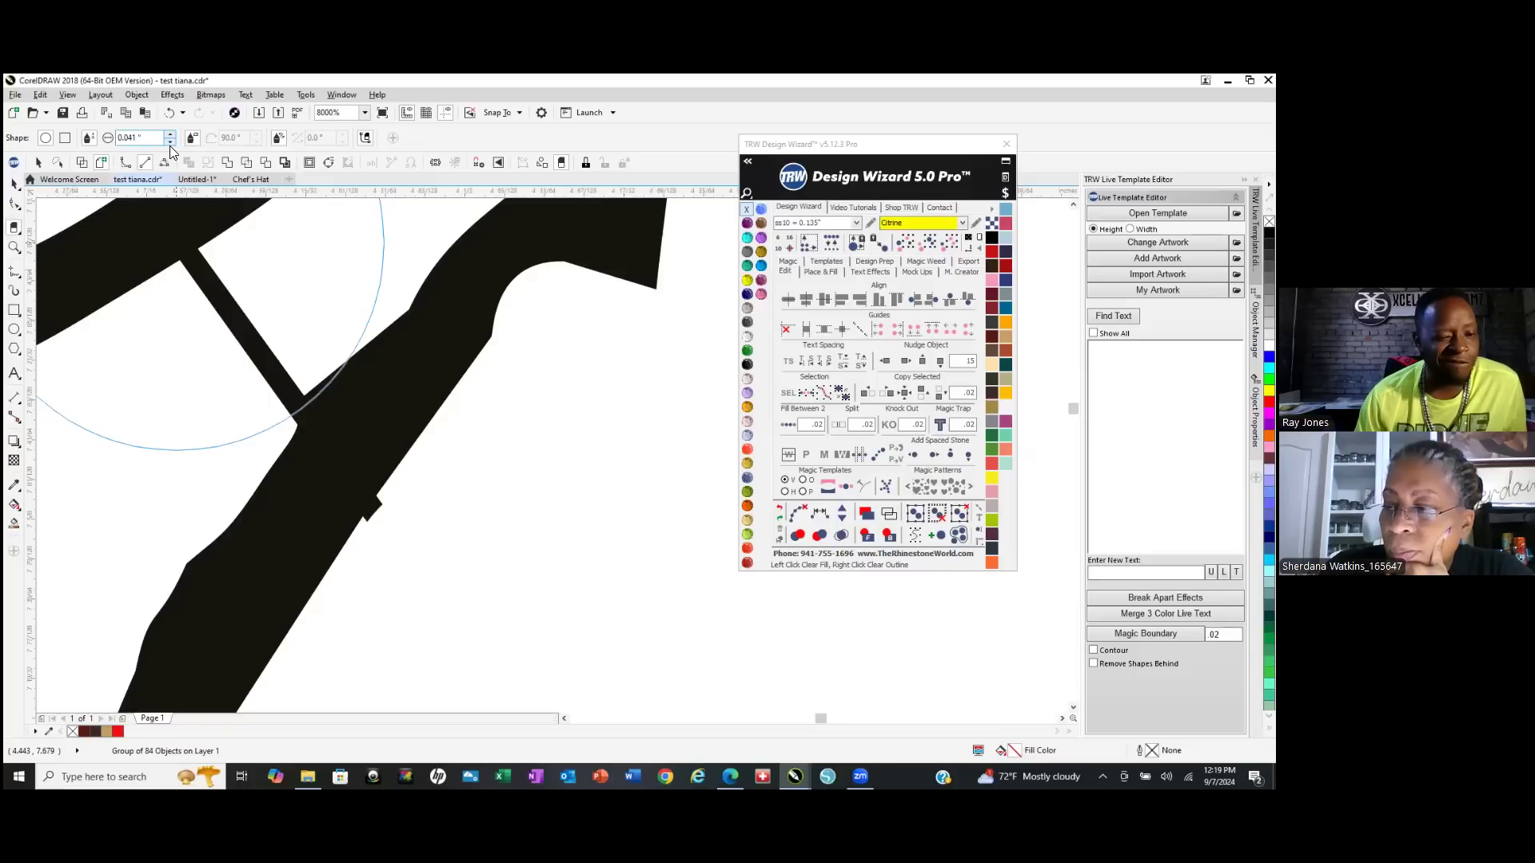
{"action": "left_click", "coordinate": [170, 143]}
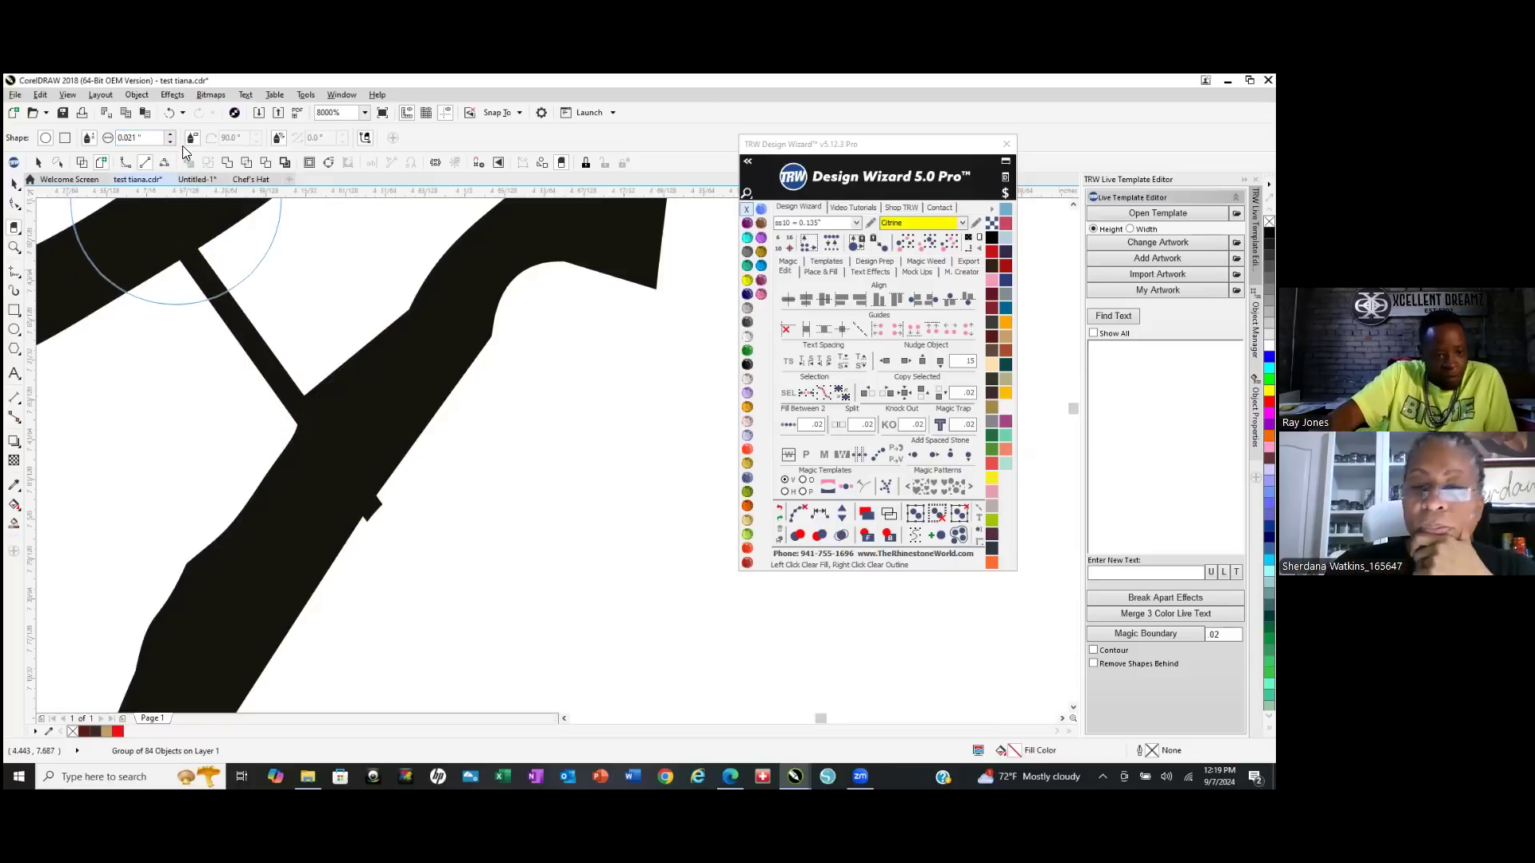
{"action": "left_click", "coordinate": [170, 143]}
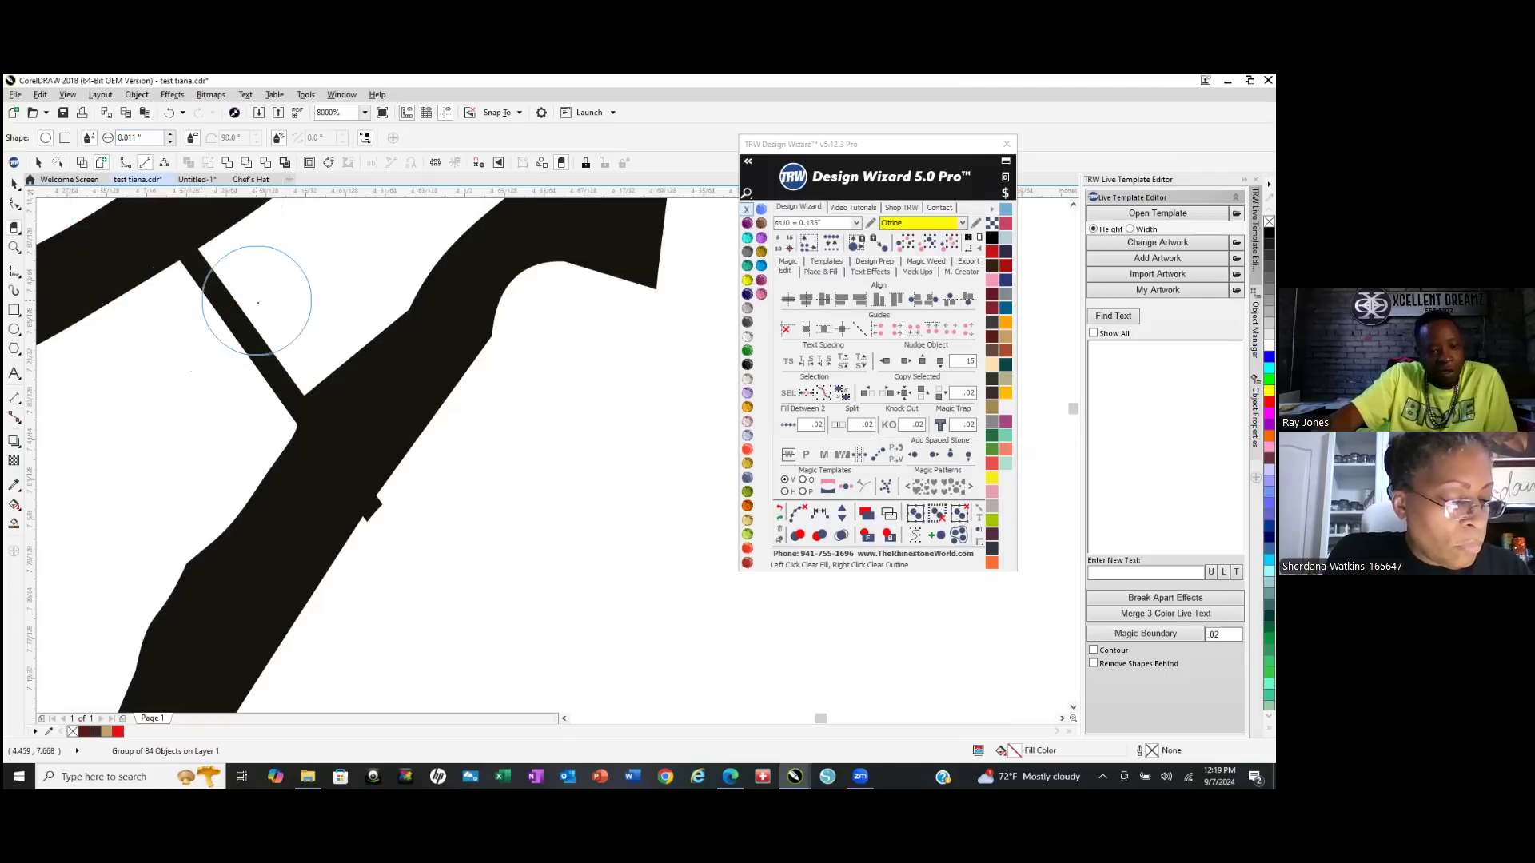
{"action": "mouse_move", "coordinate": [240, 295]}
{"action": "left_mouse_down"}
{"action": "mouse_move", "coordinate": [208, 336]}
{"action": "mouse_move", "coordinate": [251, 396]}
{"action": "left_mouse_up"}
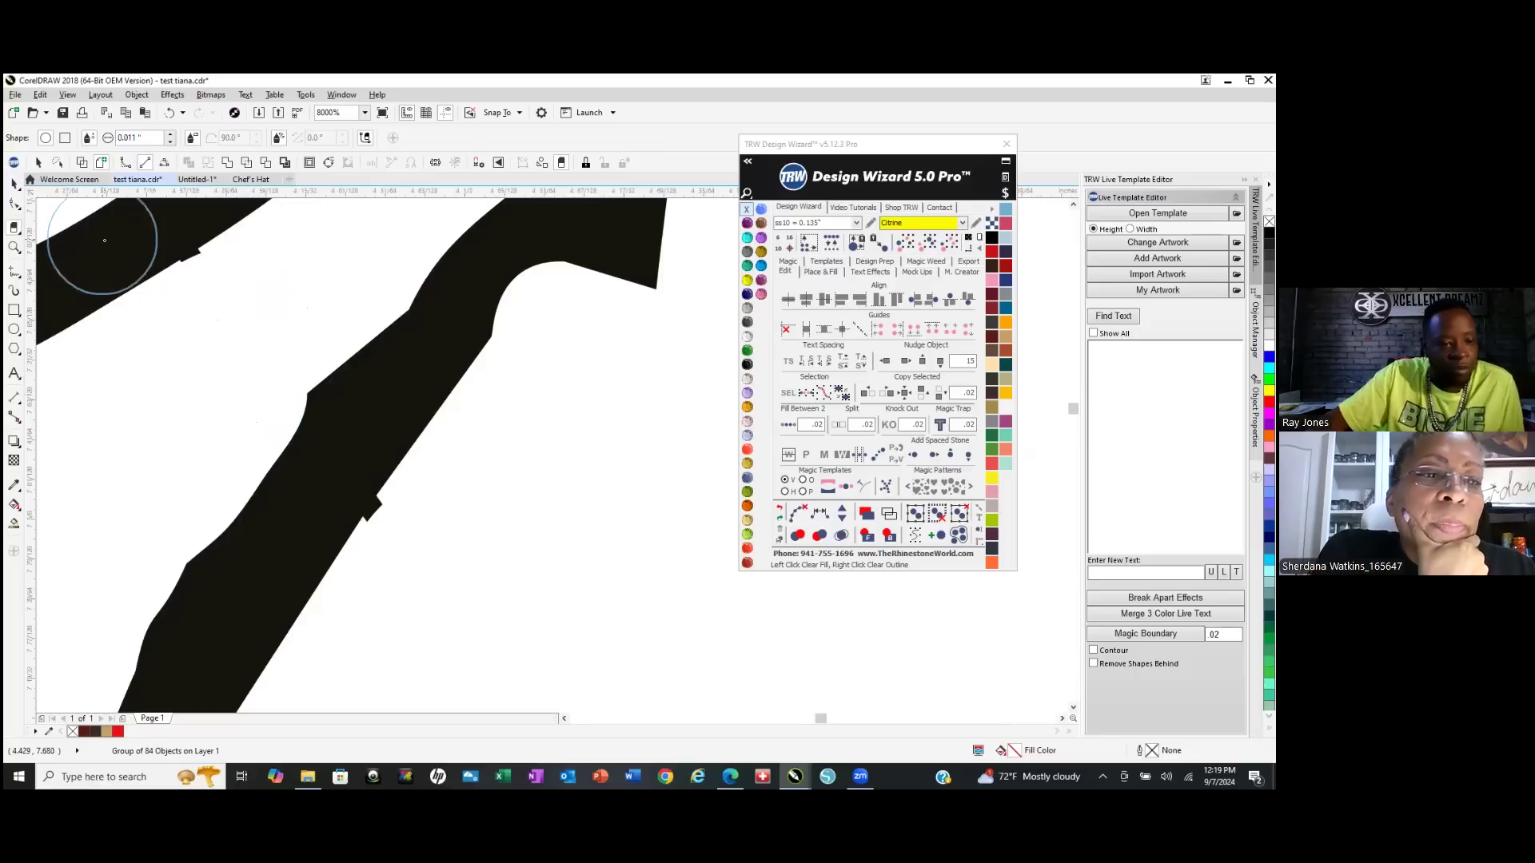
Erase the stray diagonal line between the cook's jawline and the collar line below the chin.
{"action": "scroll", "coordinate": [278, 542], "scroll_direction": "down", "scroll_amount": 2}
{"action": "scroll", "coordinate": [278, 542], "scroll_direction": "down", "scroll_amount": 3}
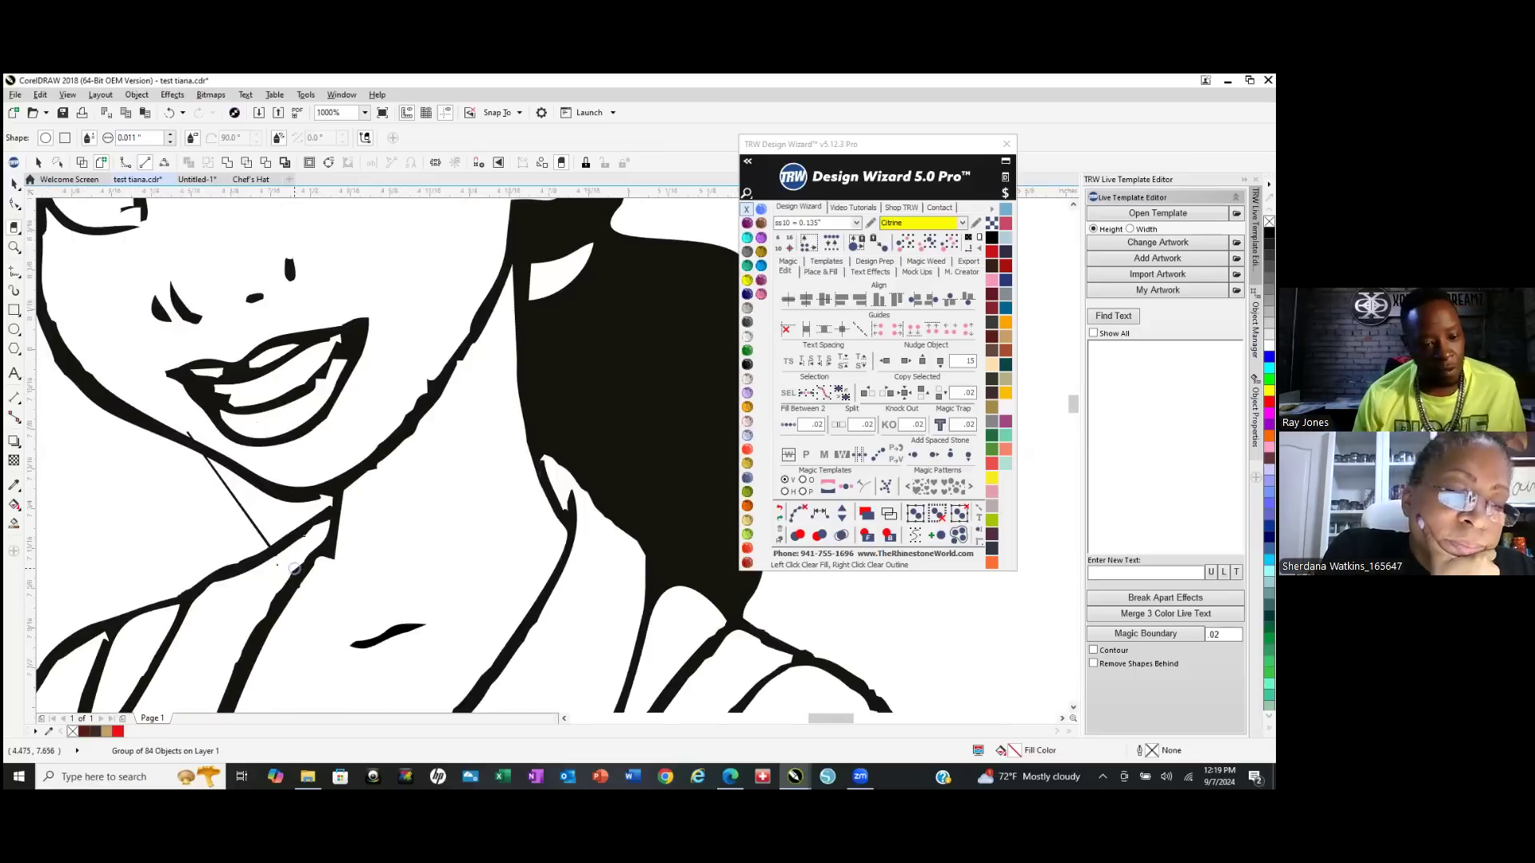
{"action": "scroll", "coordinate": [232, 521], "scroll_direction": "up", "scroll_amount": 3}
{"action": "scroll", "coordinate": [196, 436], "scroll_direction": "up", "scroll_amount": 1}
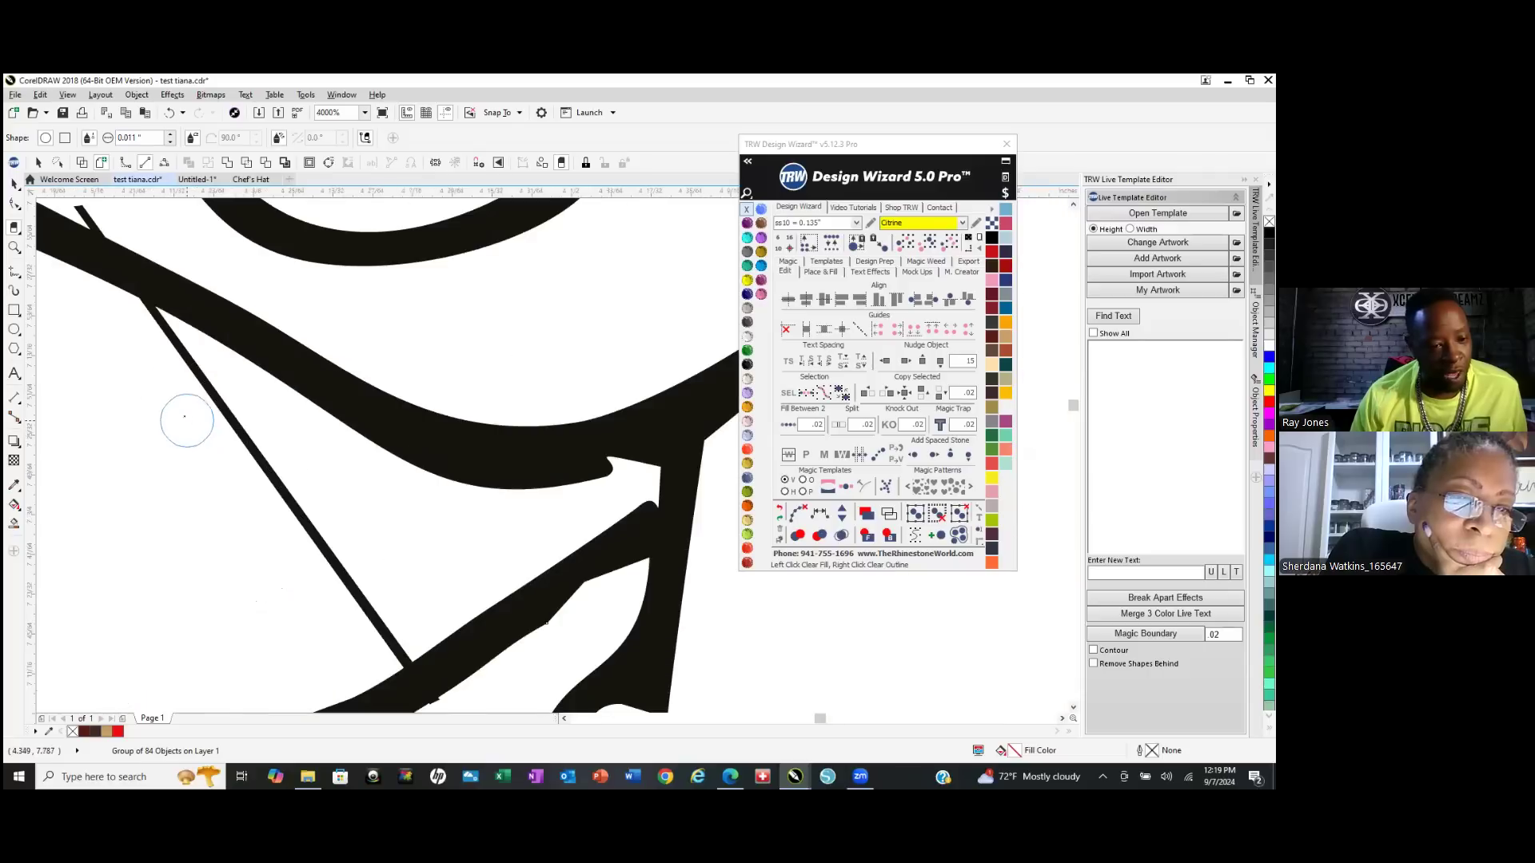
{"action": "mouse_move", "coordinate": [127, 325]}
{"action": "left_mouse_down"}
{"action": "mouse_move", "coordinate": [222, 411]}
{"action": "mouse_move", "coordinate": [401, 639]}
{"action": "left_mouse_up"}
{"action": "scroll", "coordinate": [280, 480], "scroll_direction": "down", "scroll_amount": 2}
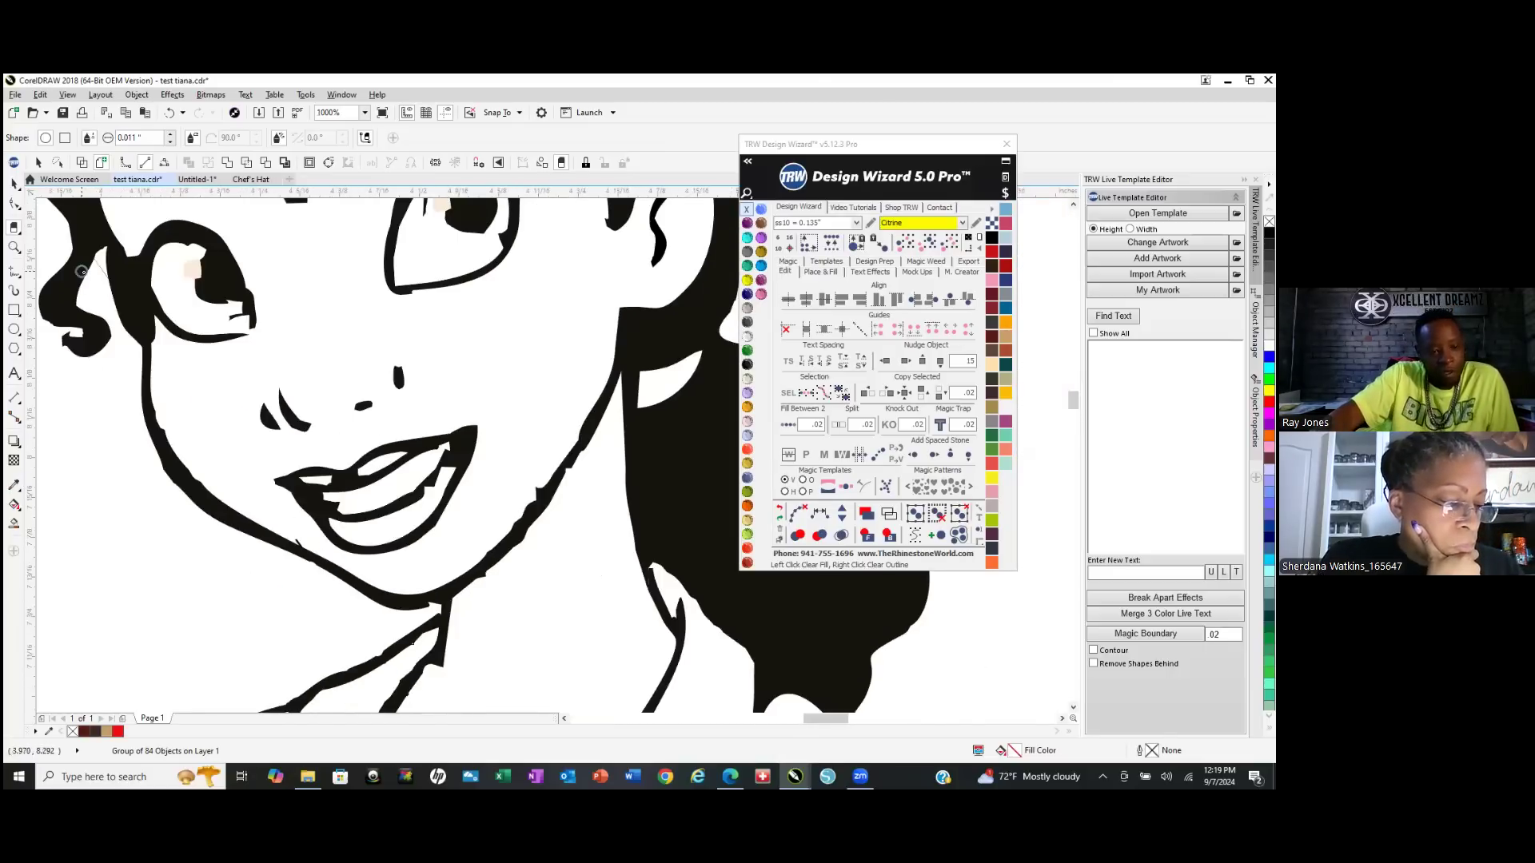
Erase most of the stray line crossing the narrow white gap by the hair curl beside the eye, and return to the Pick tool.
{"action": "scroll", "coordinate": [225, 413], "scroll_direction": "down", "scroll_amount": 1}
{"action": "scroll", "coordinate": [213, 343], "scroll_direction": "up", "scroll_amount": 5}
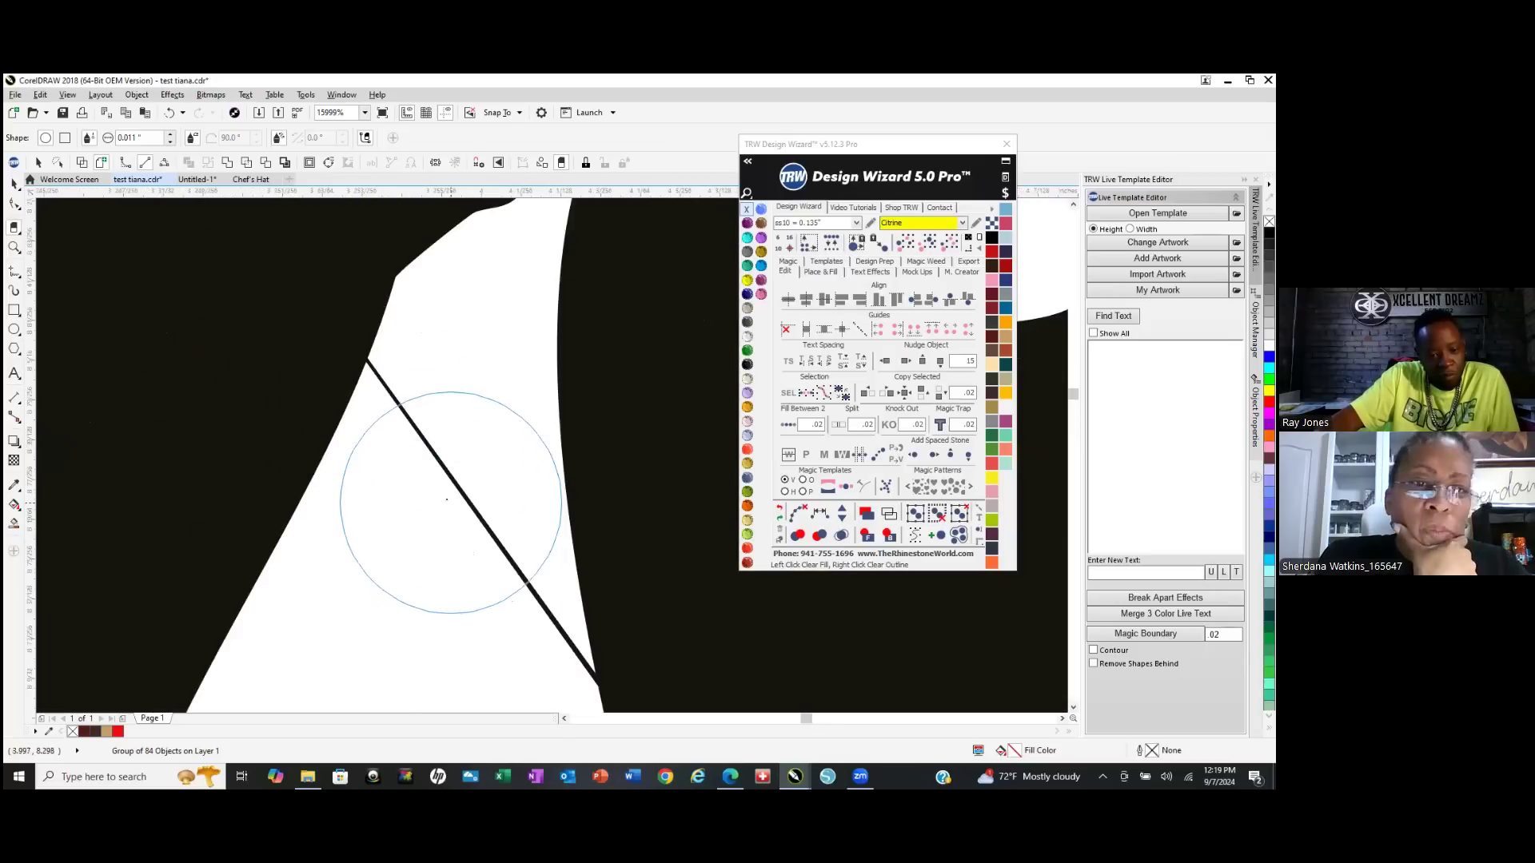
{"action": "mouse_move", "coordinate": [447, 500]}
{"action": "left_mouse_down"}
{"action": "mouse_move", "coordinate": [439, 529]}
{"action": "mouse_move", "coordinate": [470, 627]}
{"action": "left_mouse_up"}
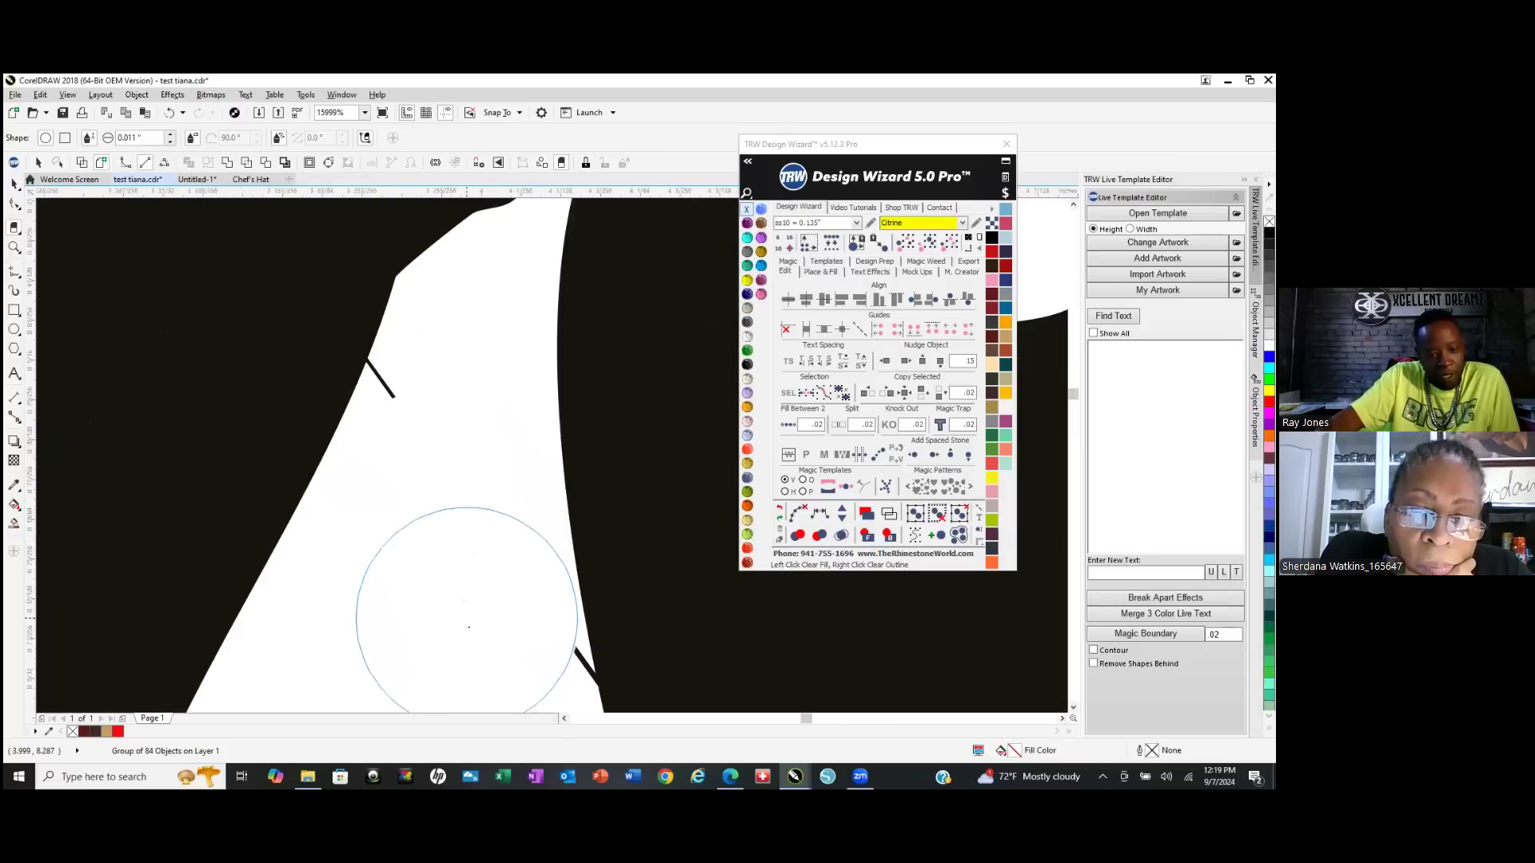
{"action": "left_click", "coordinate": [14, 184]}
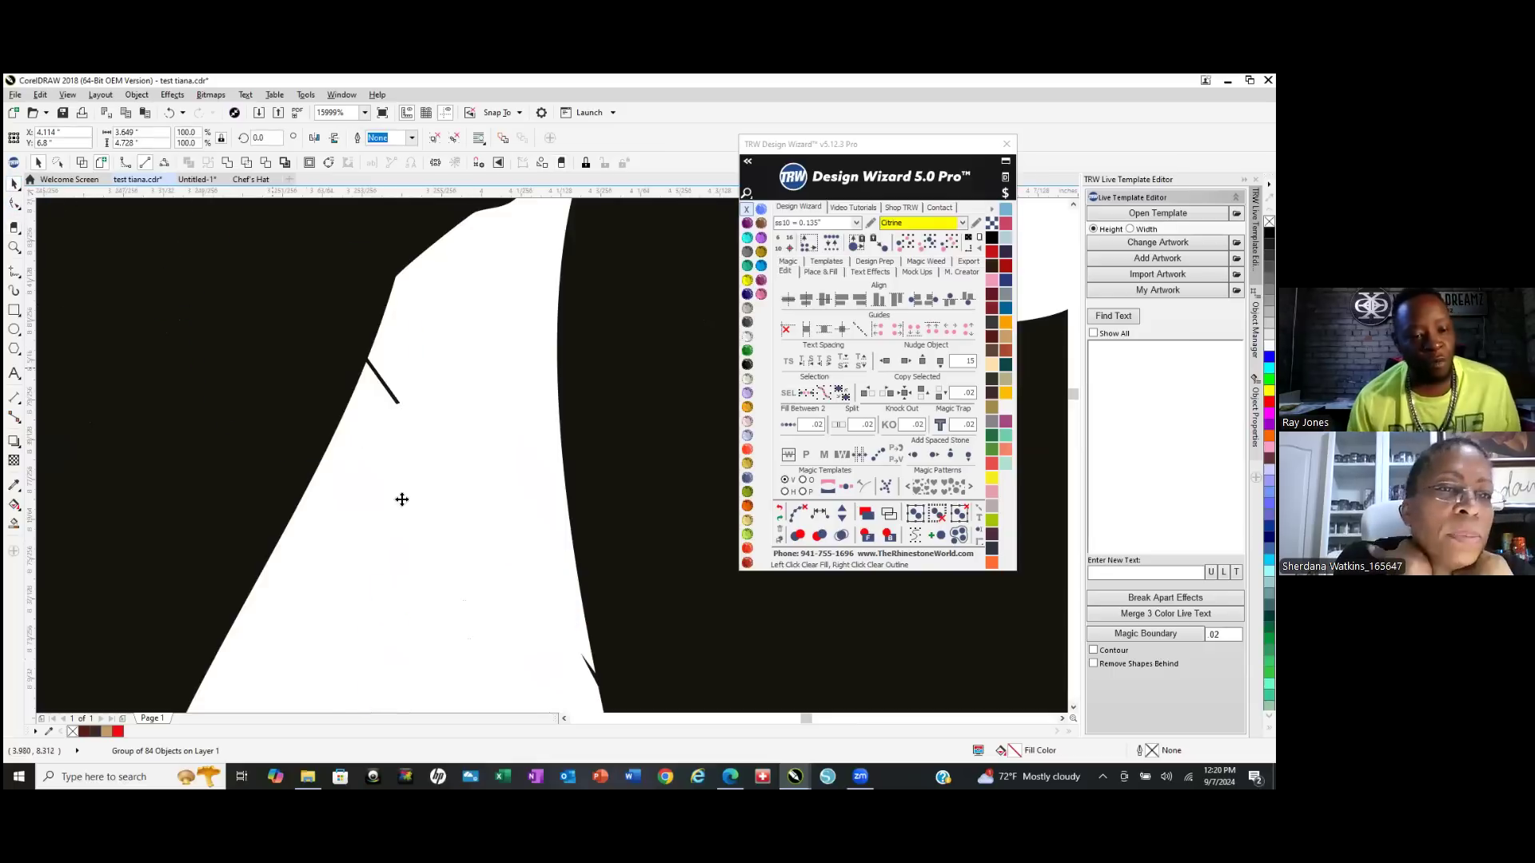
Inspect the cook's face, collar and jawline up close for remaining stray lines and stubs.
{"action": "scroll", "coordinate": [570, 577], "scroll_direction": "down", "scroll_amount": 10}
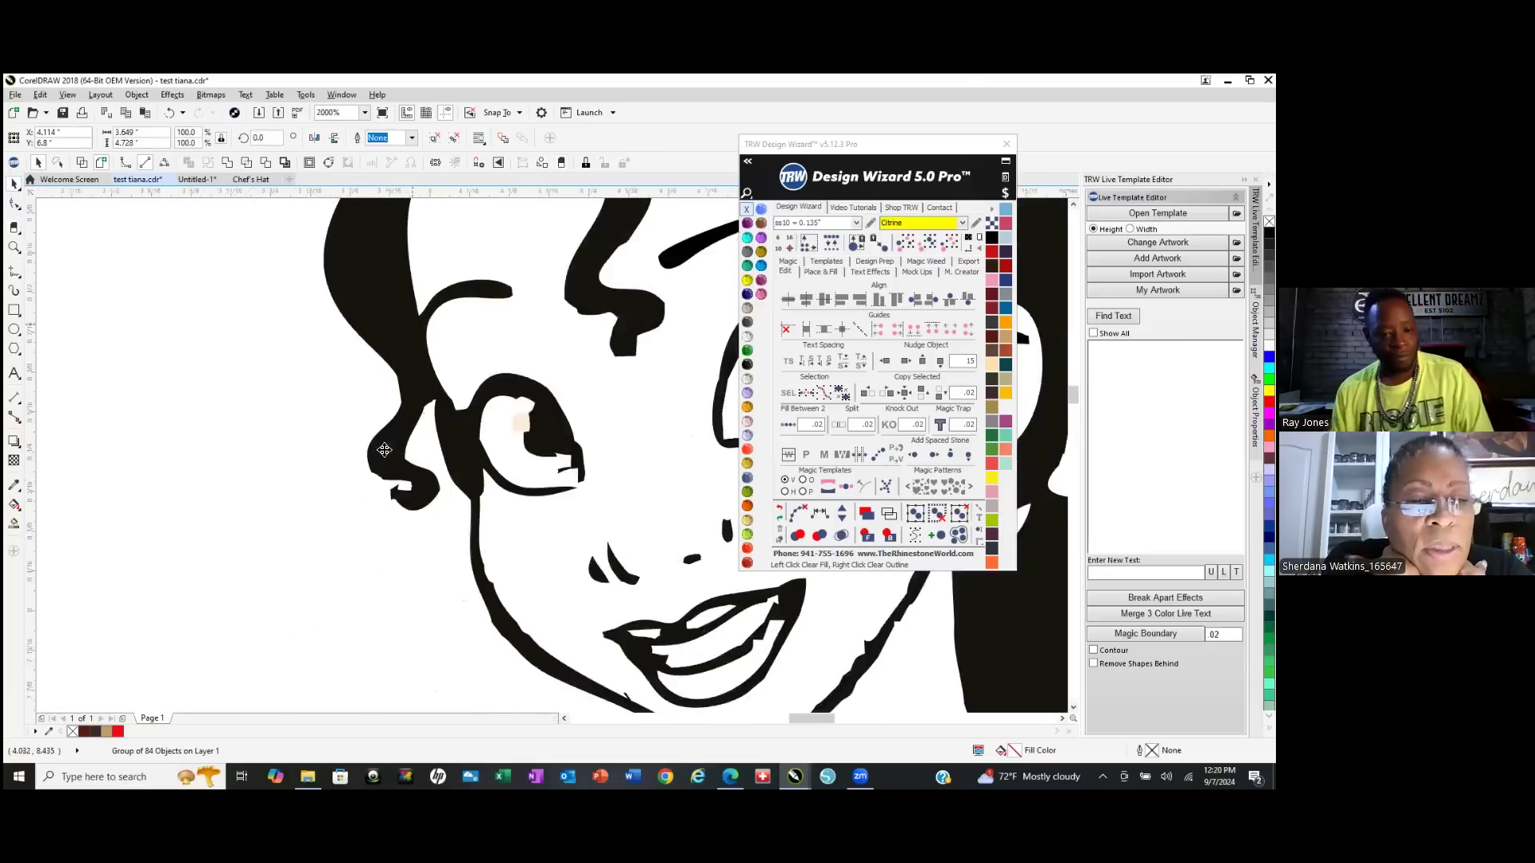
{"action": "scroll", "coordinate": [452, 425], "scroll_direction": "down", "scroll_amount": 1}
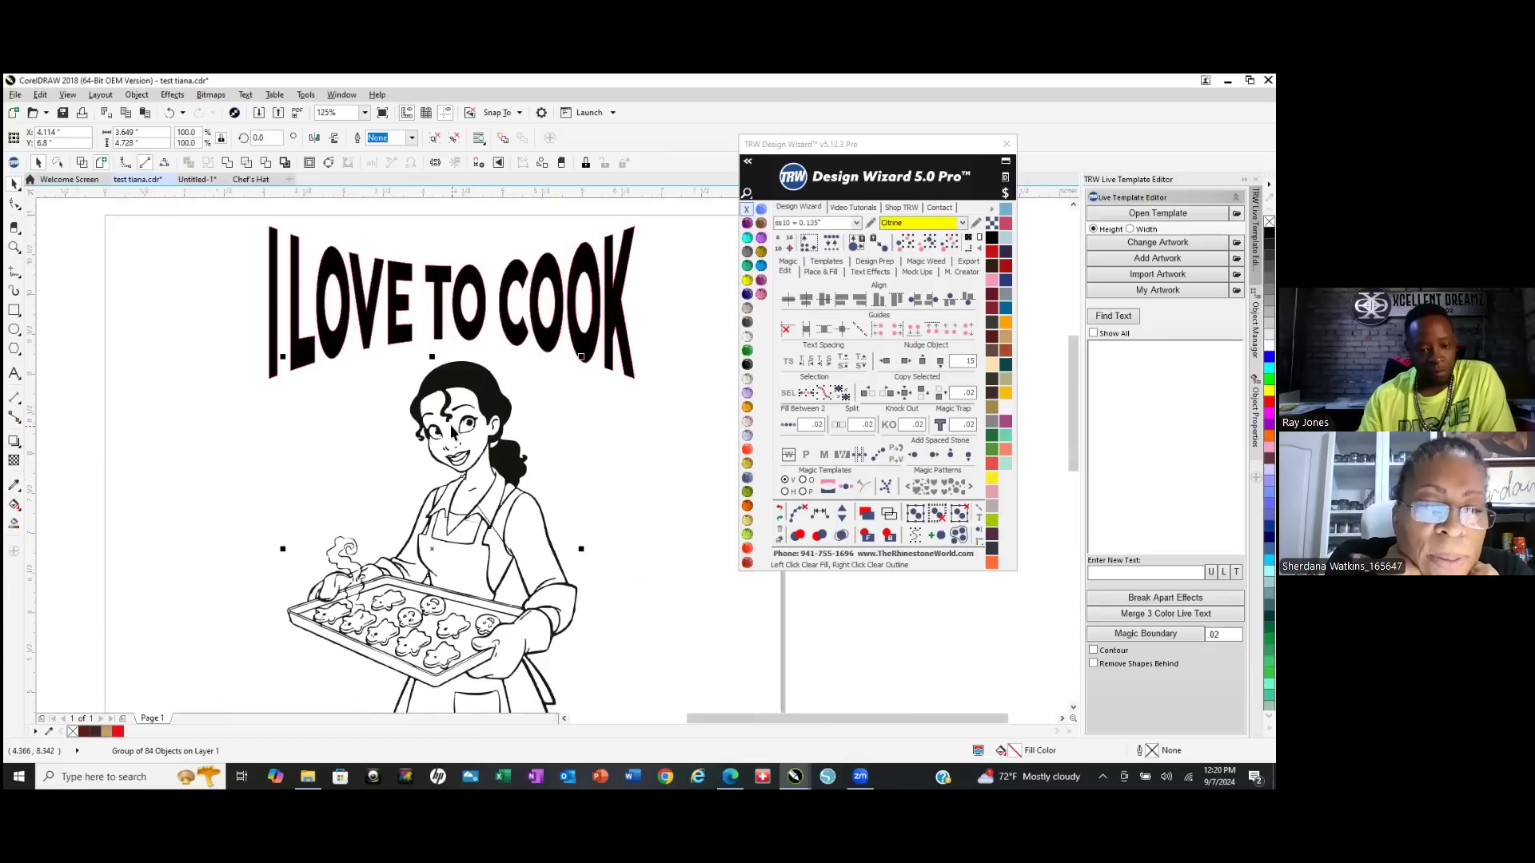
{"action": "scroll", "coordinate": [486, 568], "scroll_direction": "up", "scroll_amount": 2}
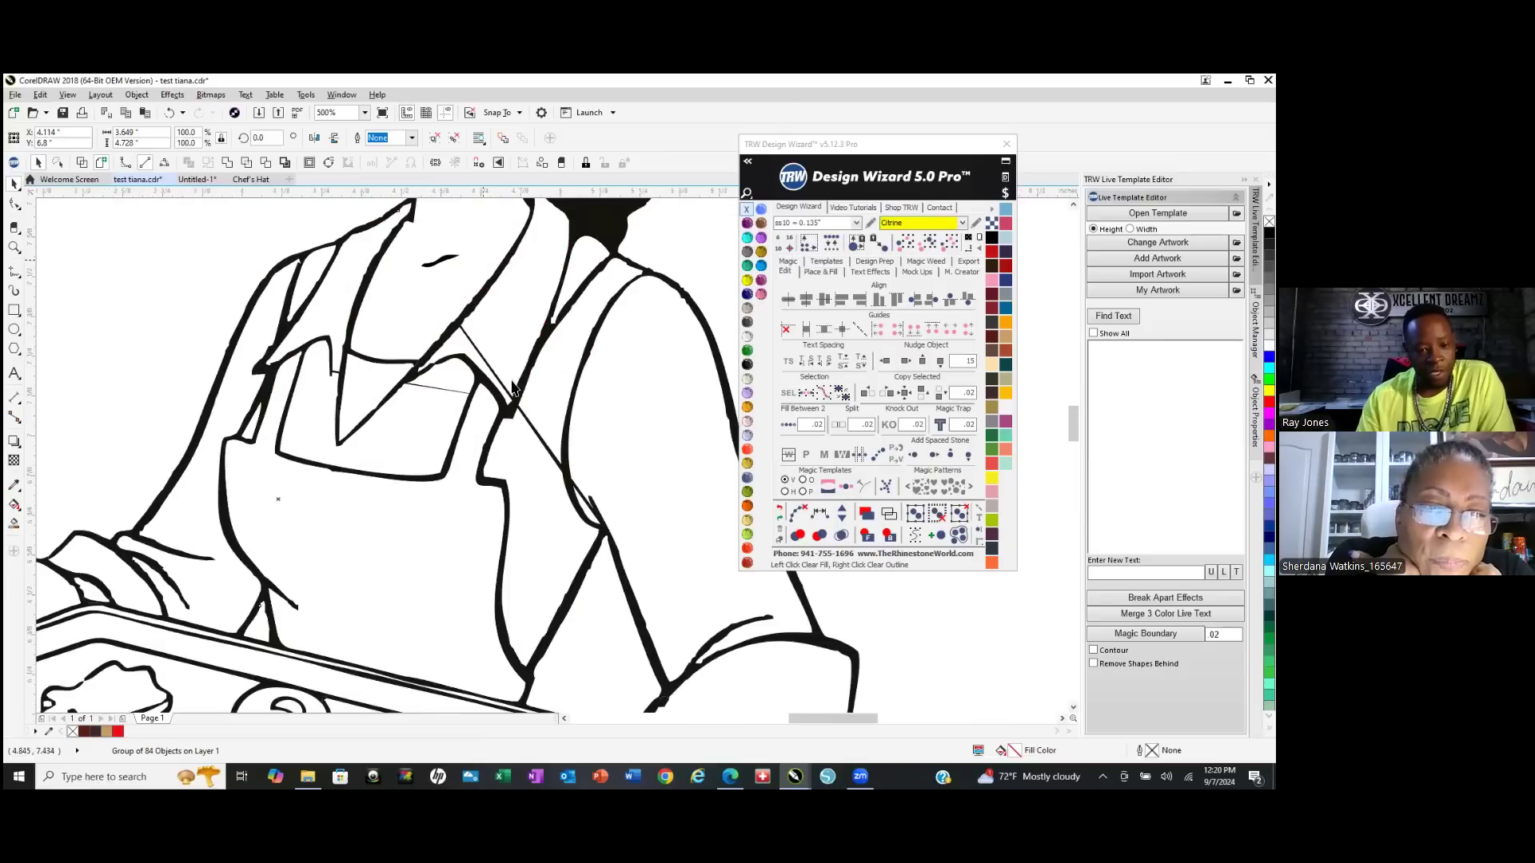
{"action": "scroll", "coordinate": [528, 504], "scroll_direction": "down", "scroll_amount": 1}
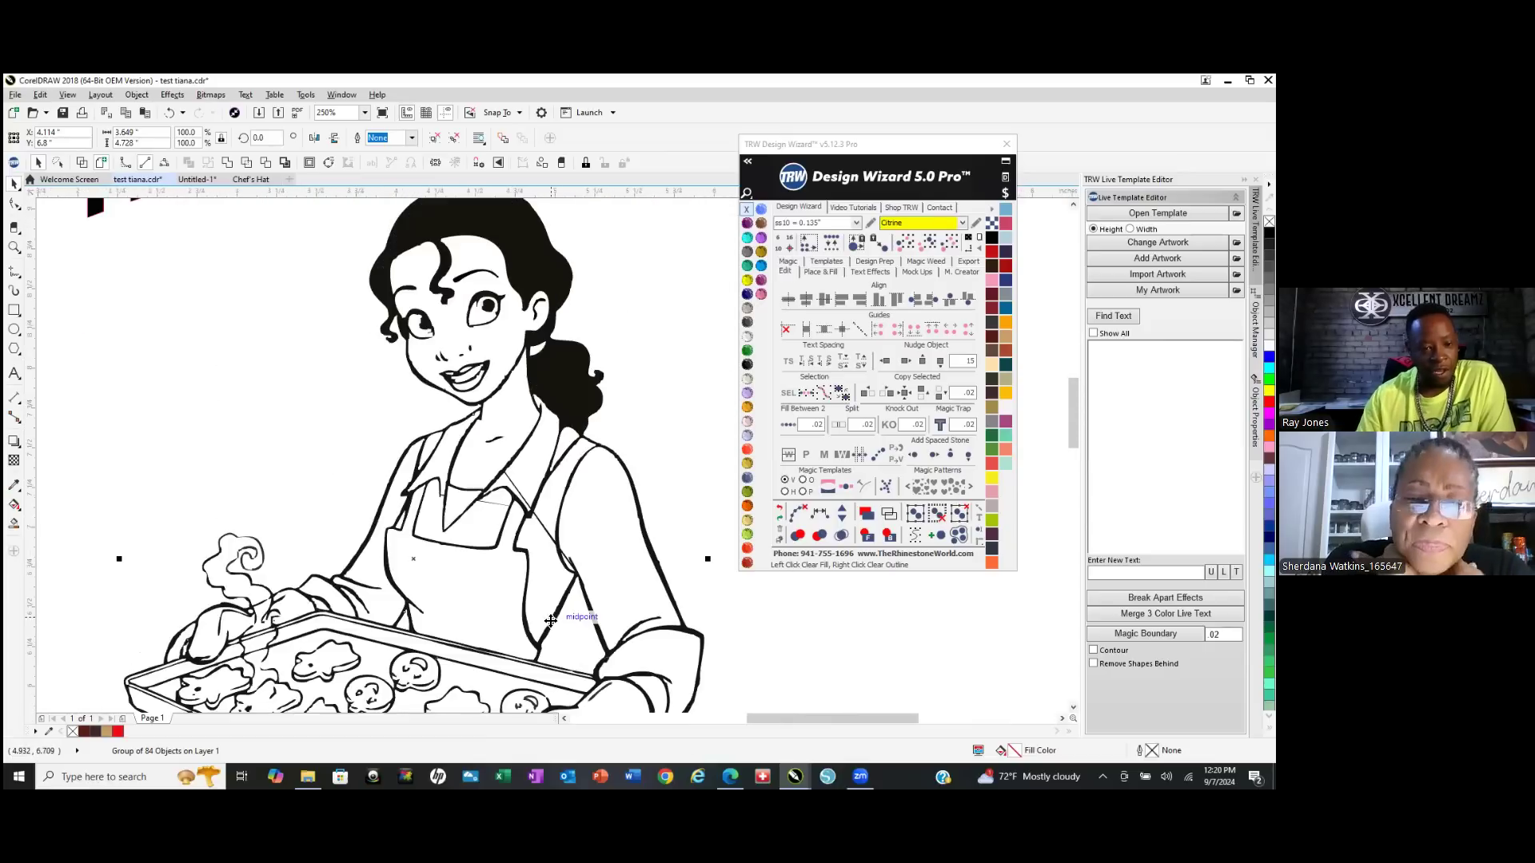
{"action": "scroll", "coordinate": [415, 362], "scroll_direction": "up", "scroll_amount": 3}
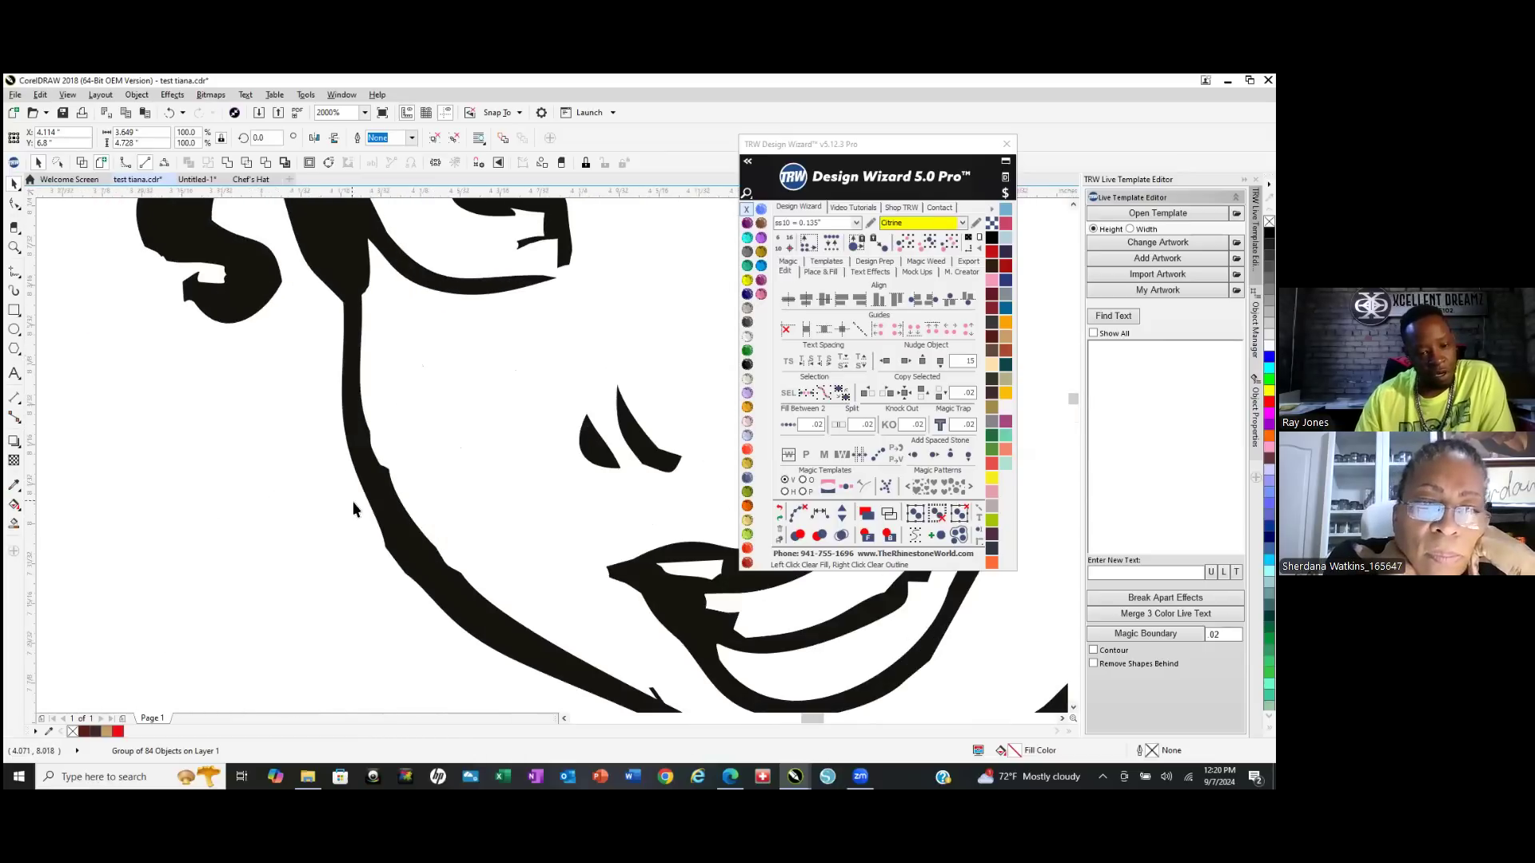
{"action": "scroll", "coordinate": [333, 370], "scroll_direction": "down", "scroll_amount": 3}
{"action": "scroll", "coordinate": [489, 550], "scroll_direction": "up", "scroll_amount": 5}
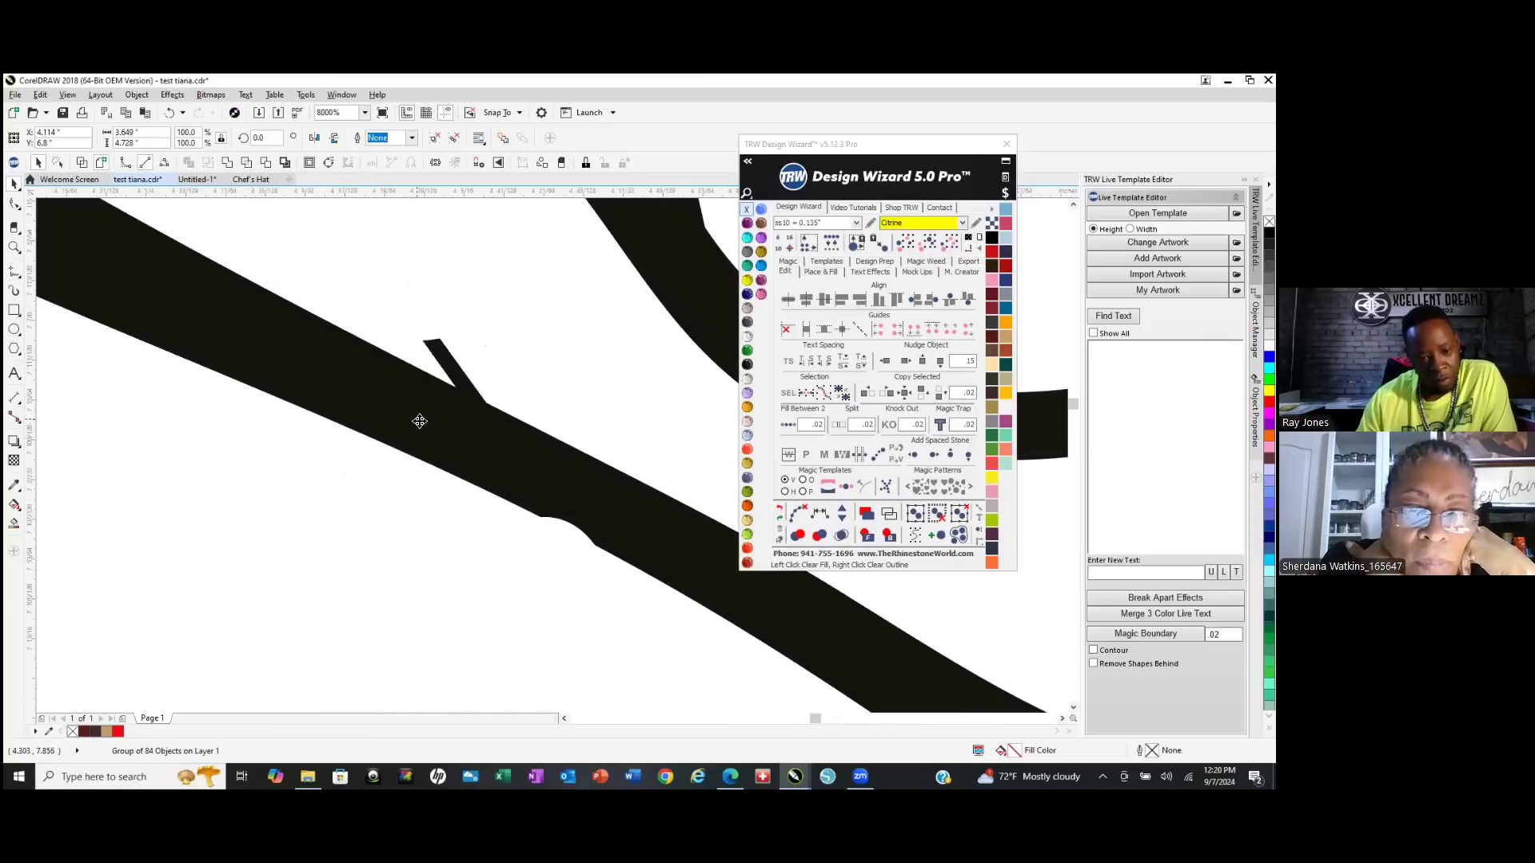
Convert the grouped cook illustration to curves.
{"action": "scroll", "coordinate": [434, 510], "scroll_direction": "down", "scroll_amount": 2}
{"action": "scroll", "coordinate": [438, 515], "scroll_direction": "down", "scroll_amount": 2}
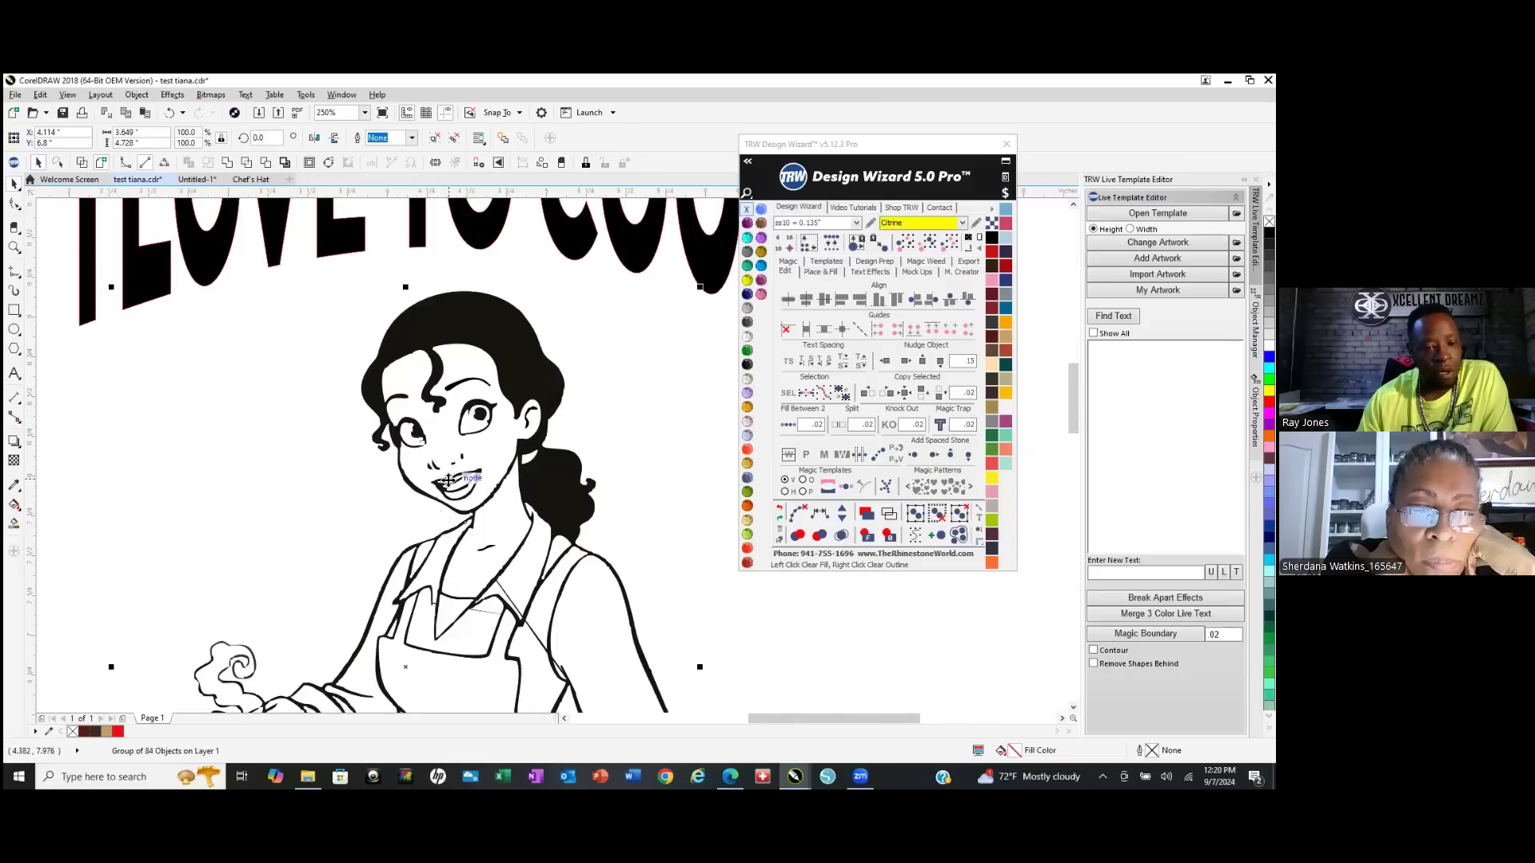
{"action": "right_click", "coordinate": [462, 325]}
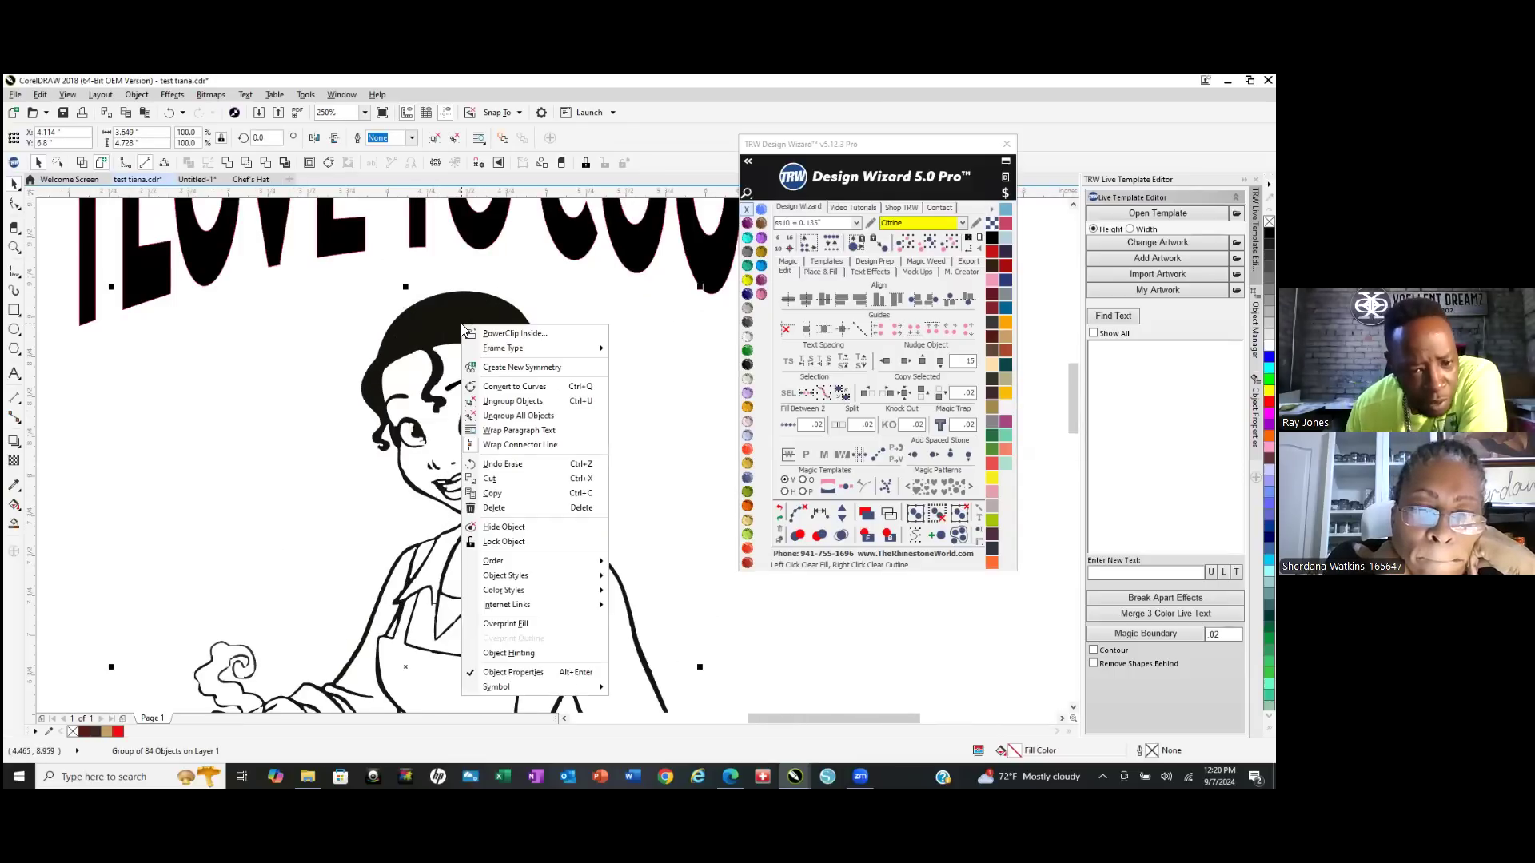
{"action": "left_click", "coordinate": [562, 389]}
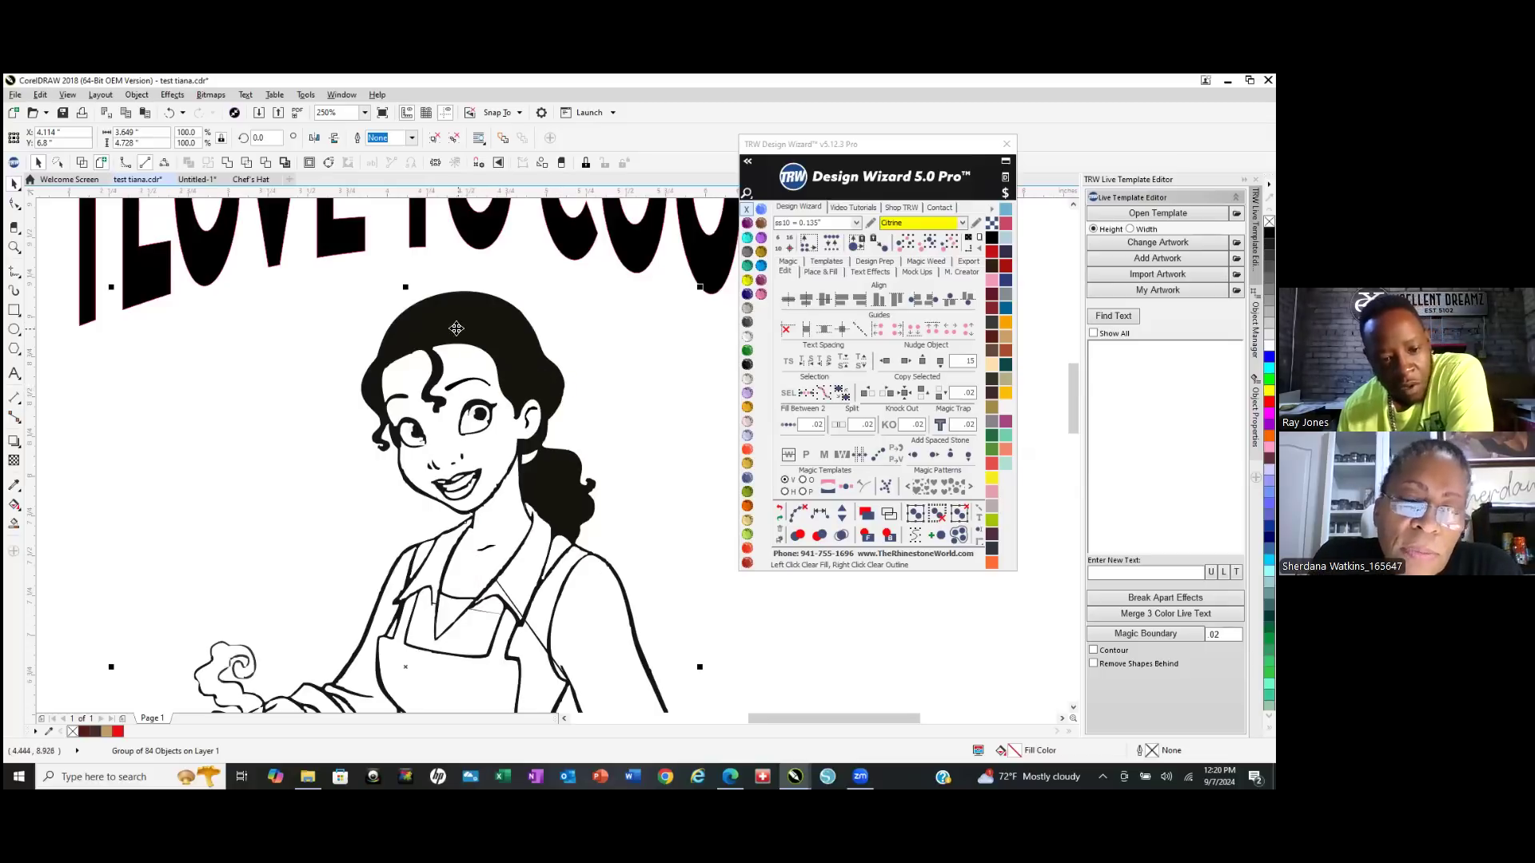
Examine the cook's face, hair and cookie tray at close range and the whole design from afar.
{"action": "scroll", "coordinate": [511, 351], "scroll_direction": "down", "scroll_amount": 2}
{"action": "scroll", "coordinate": [509, 391], "scroll_direction": "up", "scroll_amount": 4}
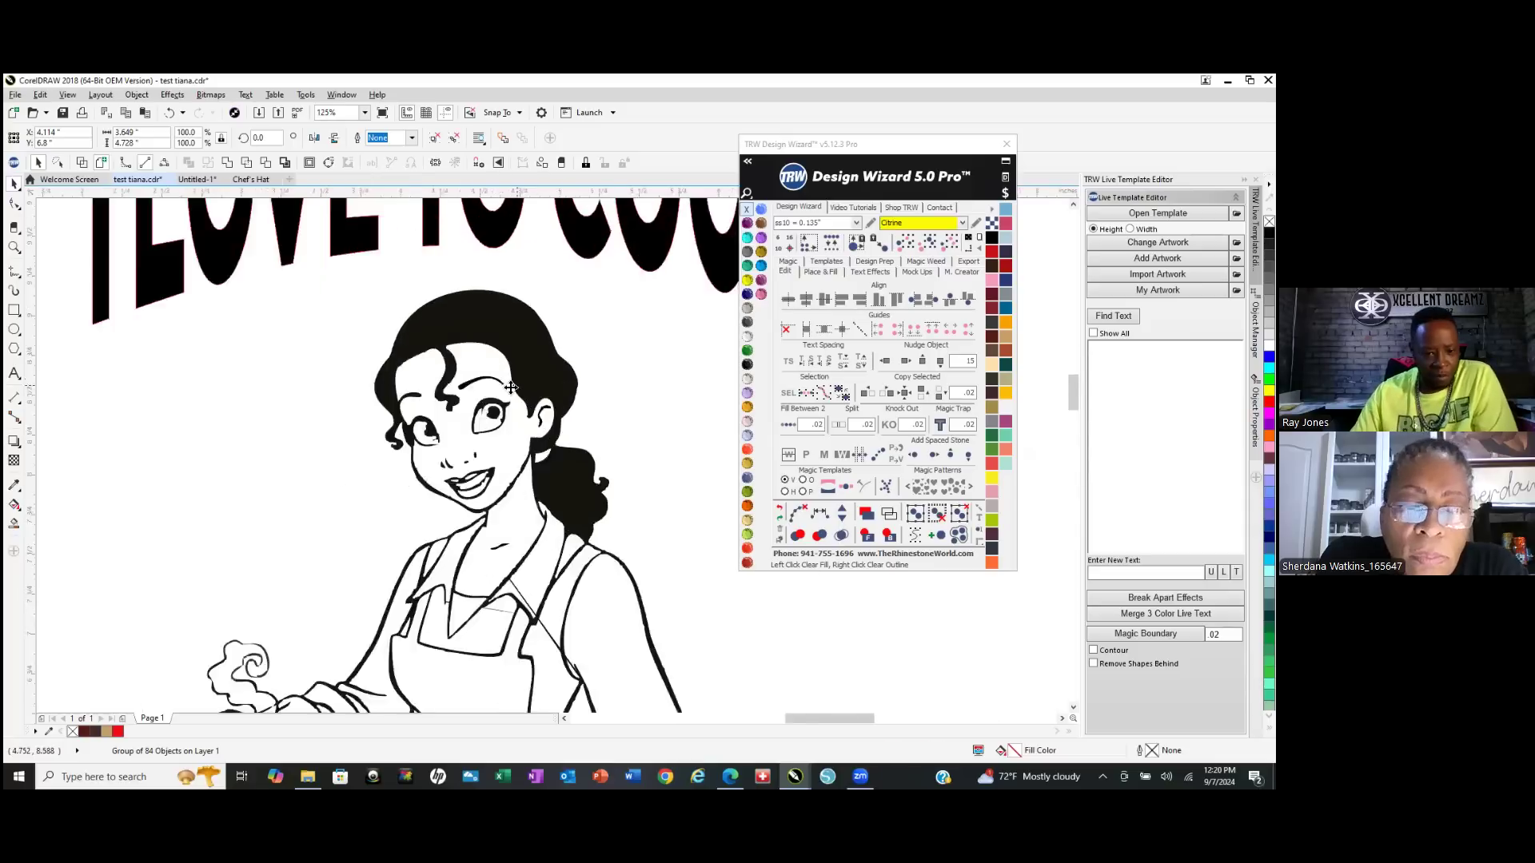
{"action": "scroll", "coordinate": [509, 391], "scroll_direction": "up", "scroll_amount": 7}
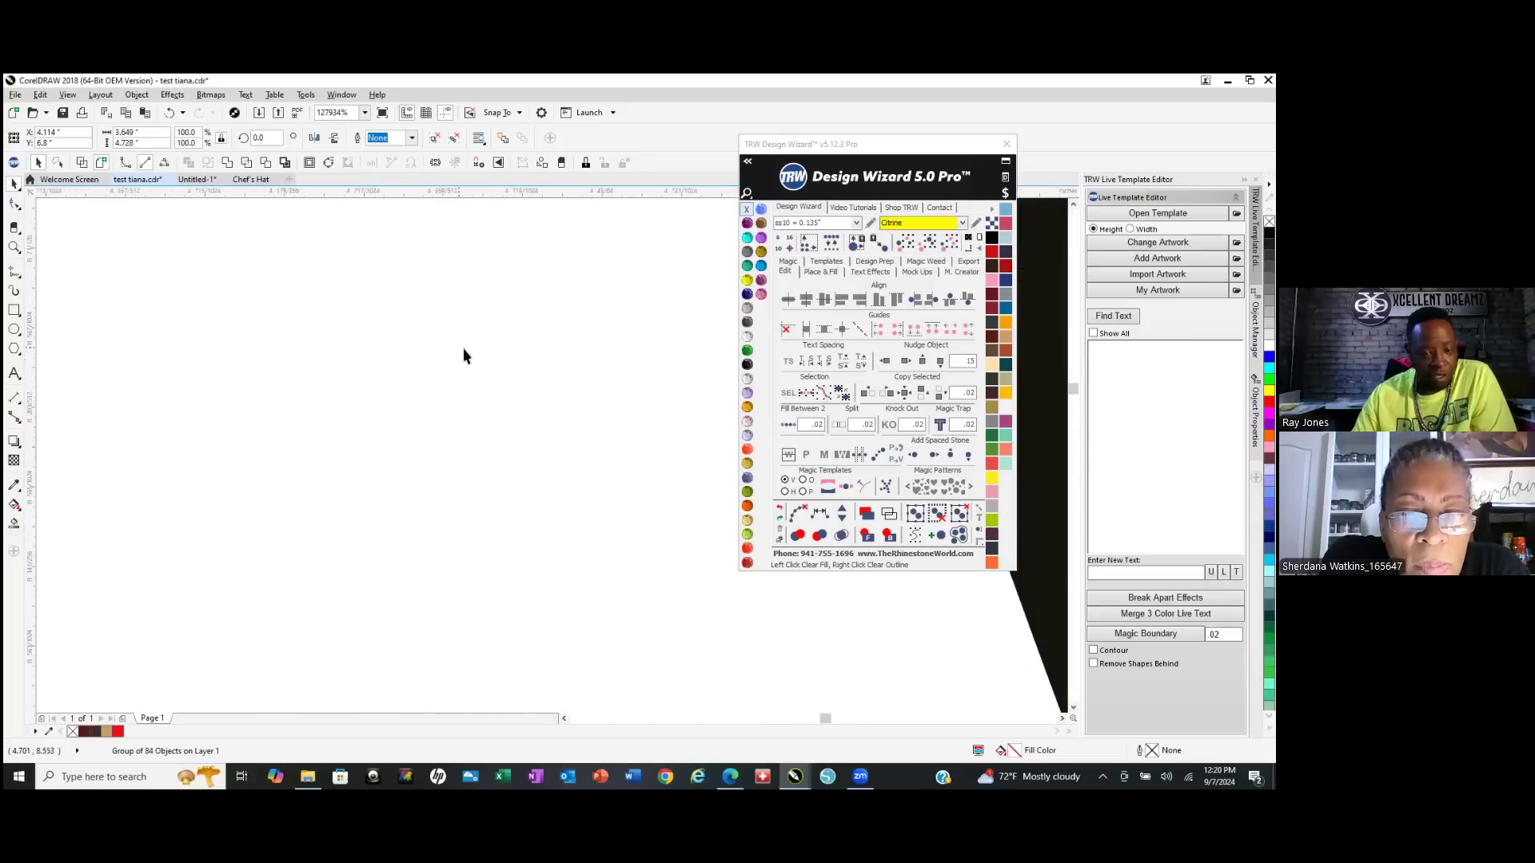
{"action": "scroll", "coordinate": [363, 397], "scroll_direction": "down", "scroll_amount": 6}
{"action": "scroll", "coordinate": [458, 383], "scroll_direction": "down", "scroll_amount": 3}
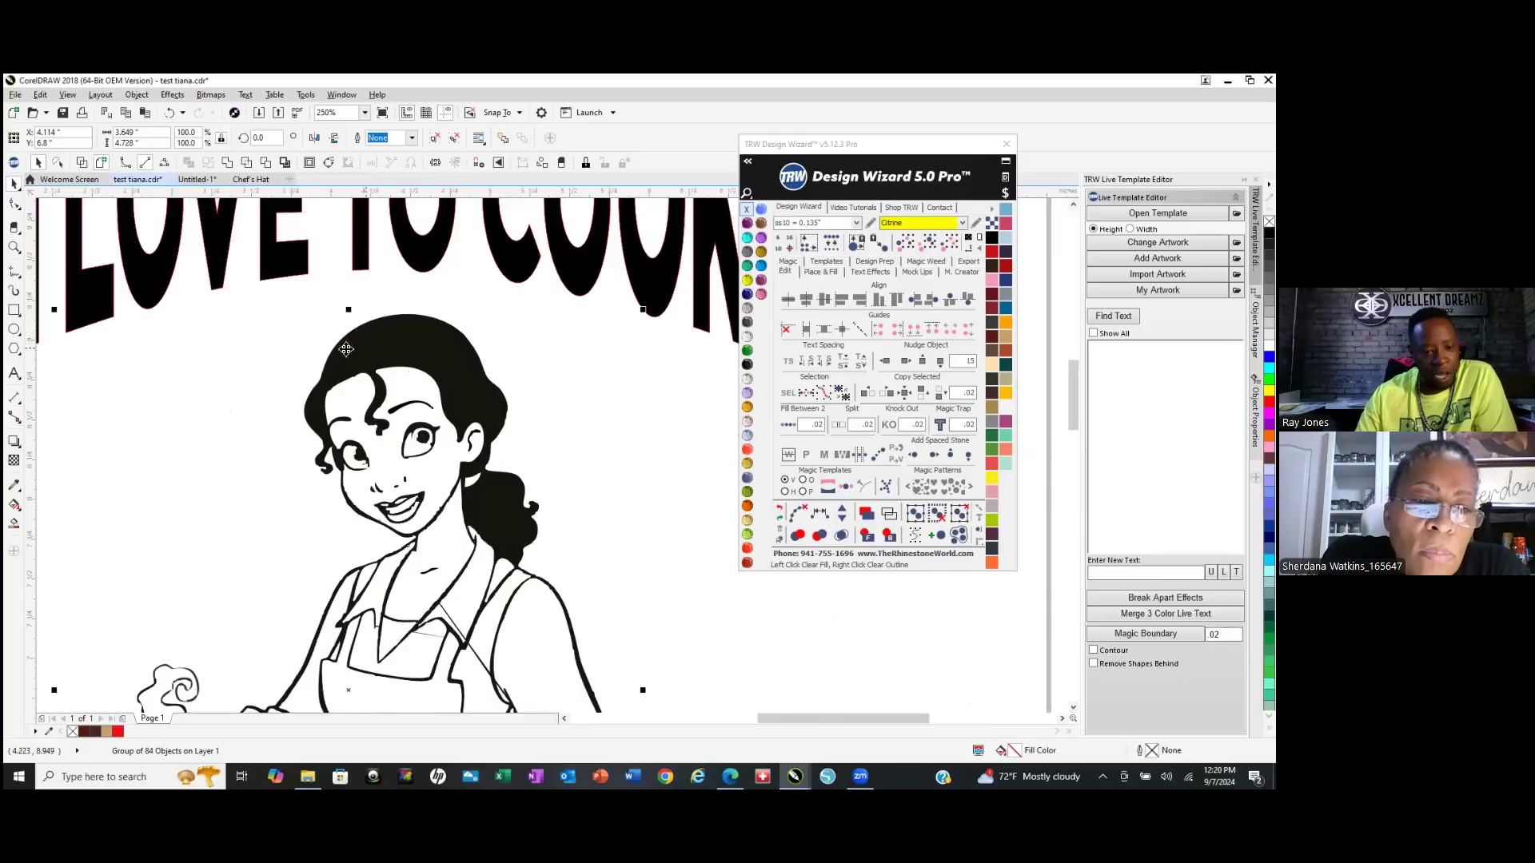
{"action": "scroll", "coordinate": [346, 349], "scroll_direction": "up", "scroll_amount": 2}
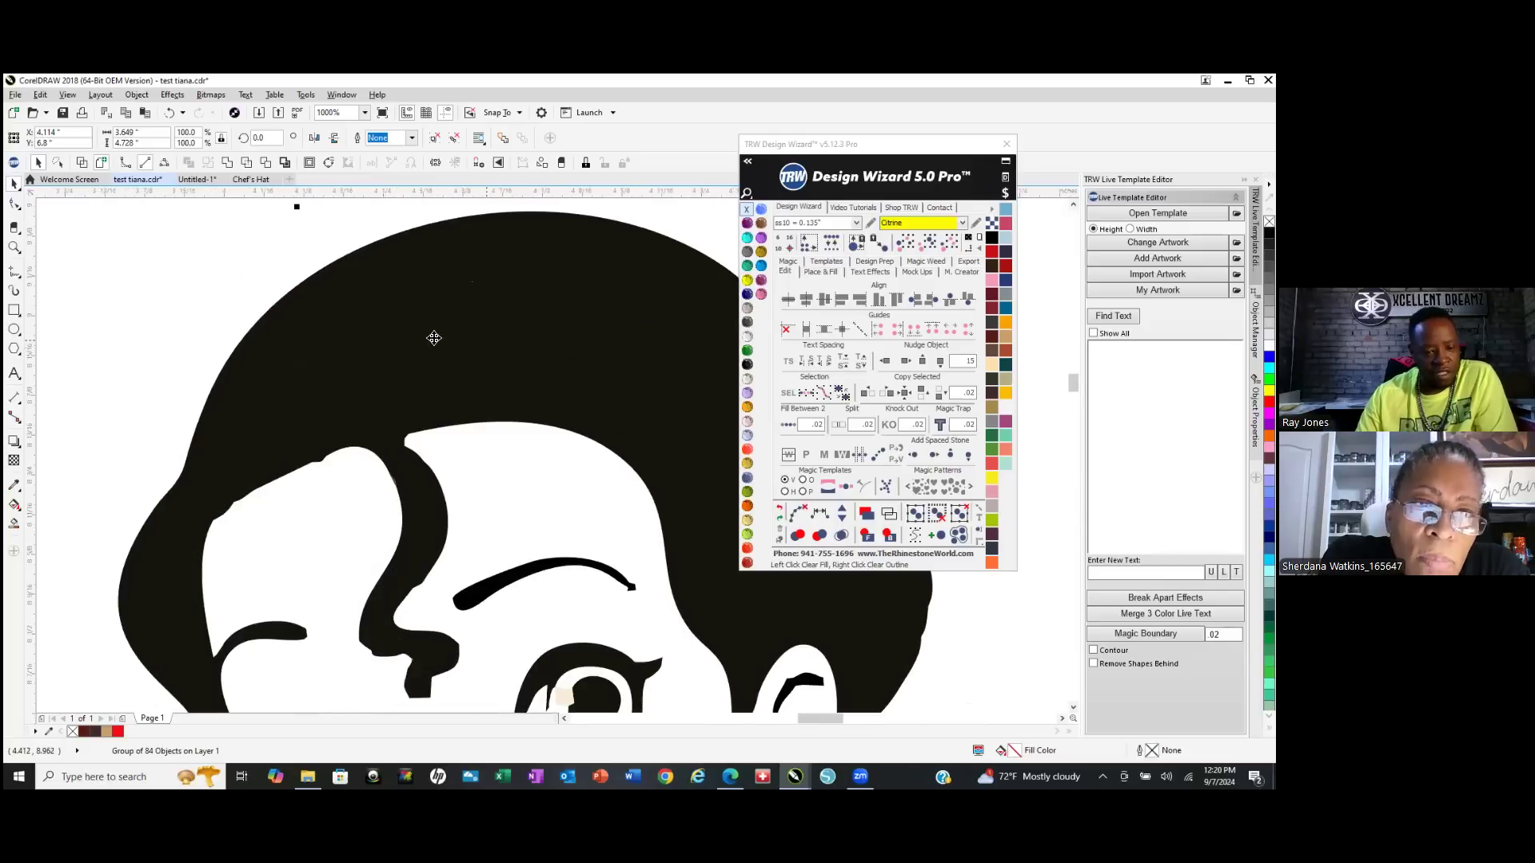
{"action": "scroll", "coordinate": [438, 336], "scroll_direction": "down", "scroll_amount": 3}
{"action": "scroll", "coordinate": [457, 310], "scroll_direction": "down", "scroll_amount": 1}
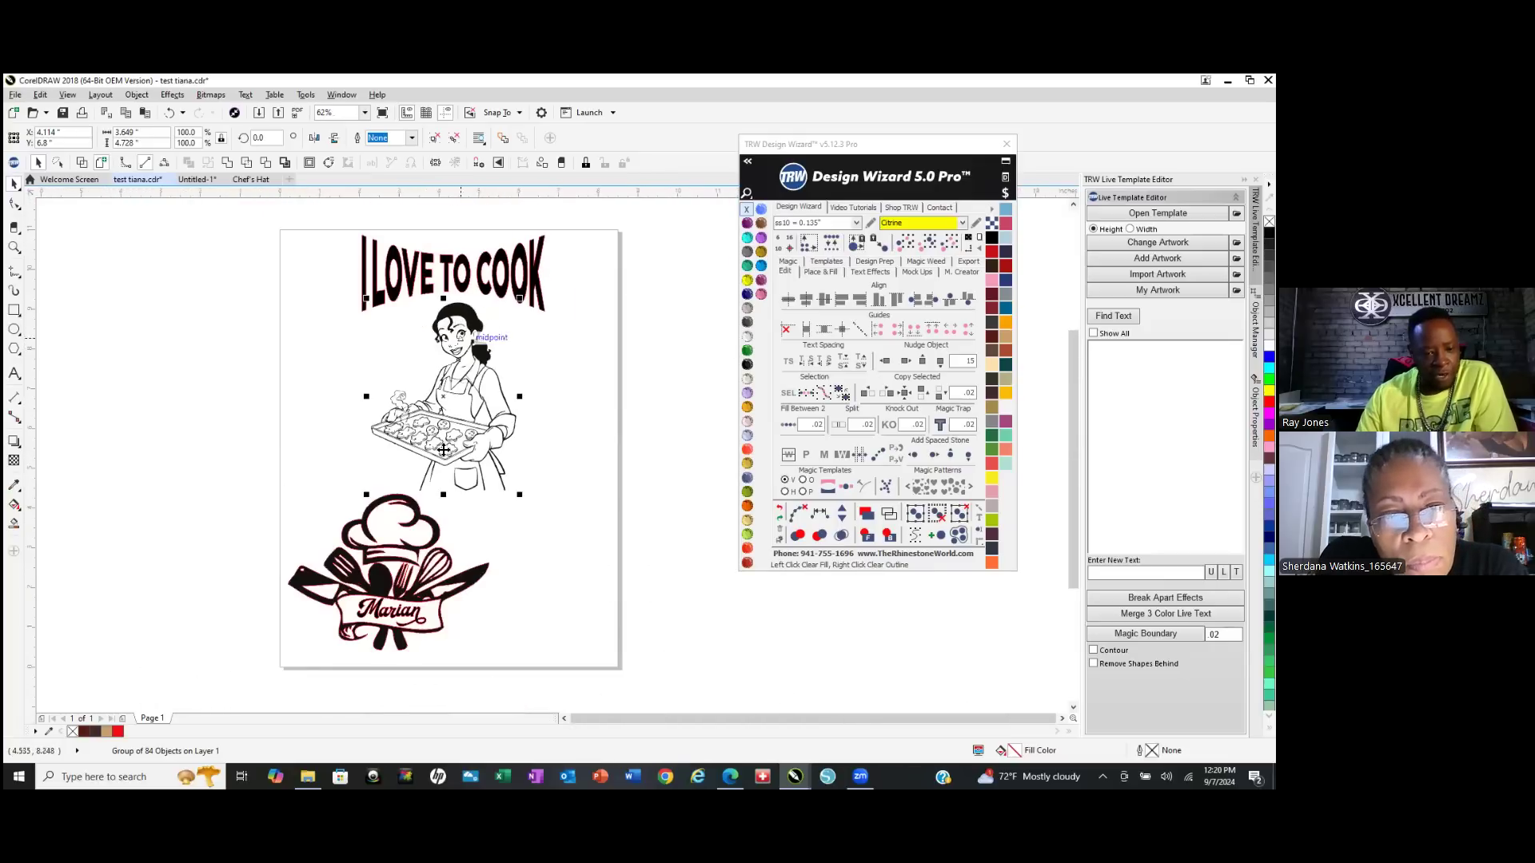
{"action": "scroll", "coordinate": [438, 491], "scroll_direction": "up", "scroll_amount": 2}
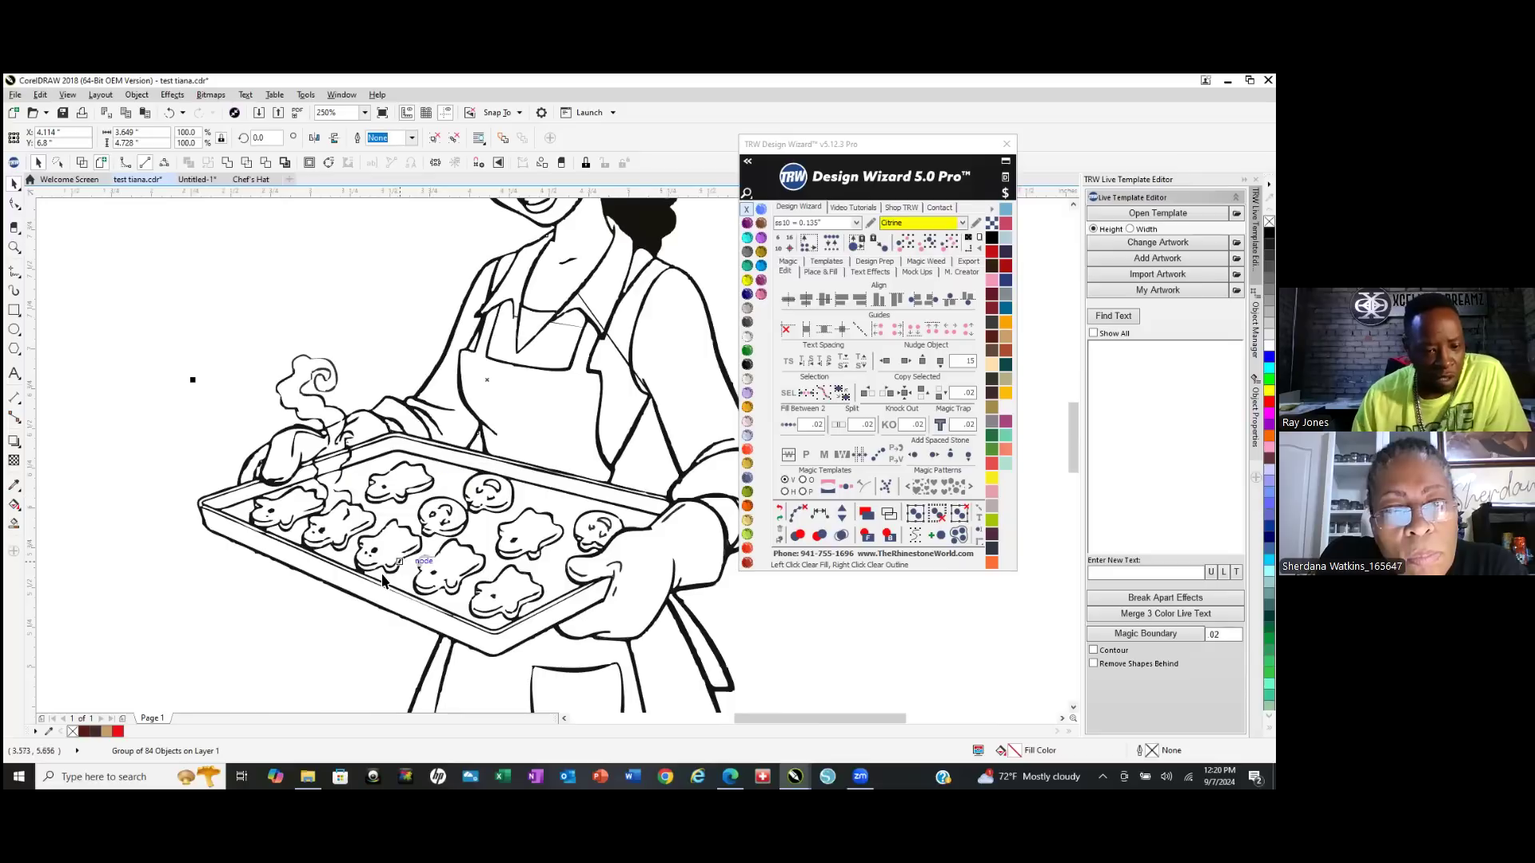
{"action": "scroll", "coordinate": [324, 565], "scroll_direction": "up", "scroll_amount": 2}
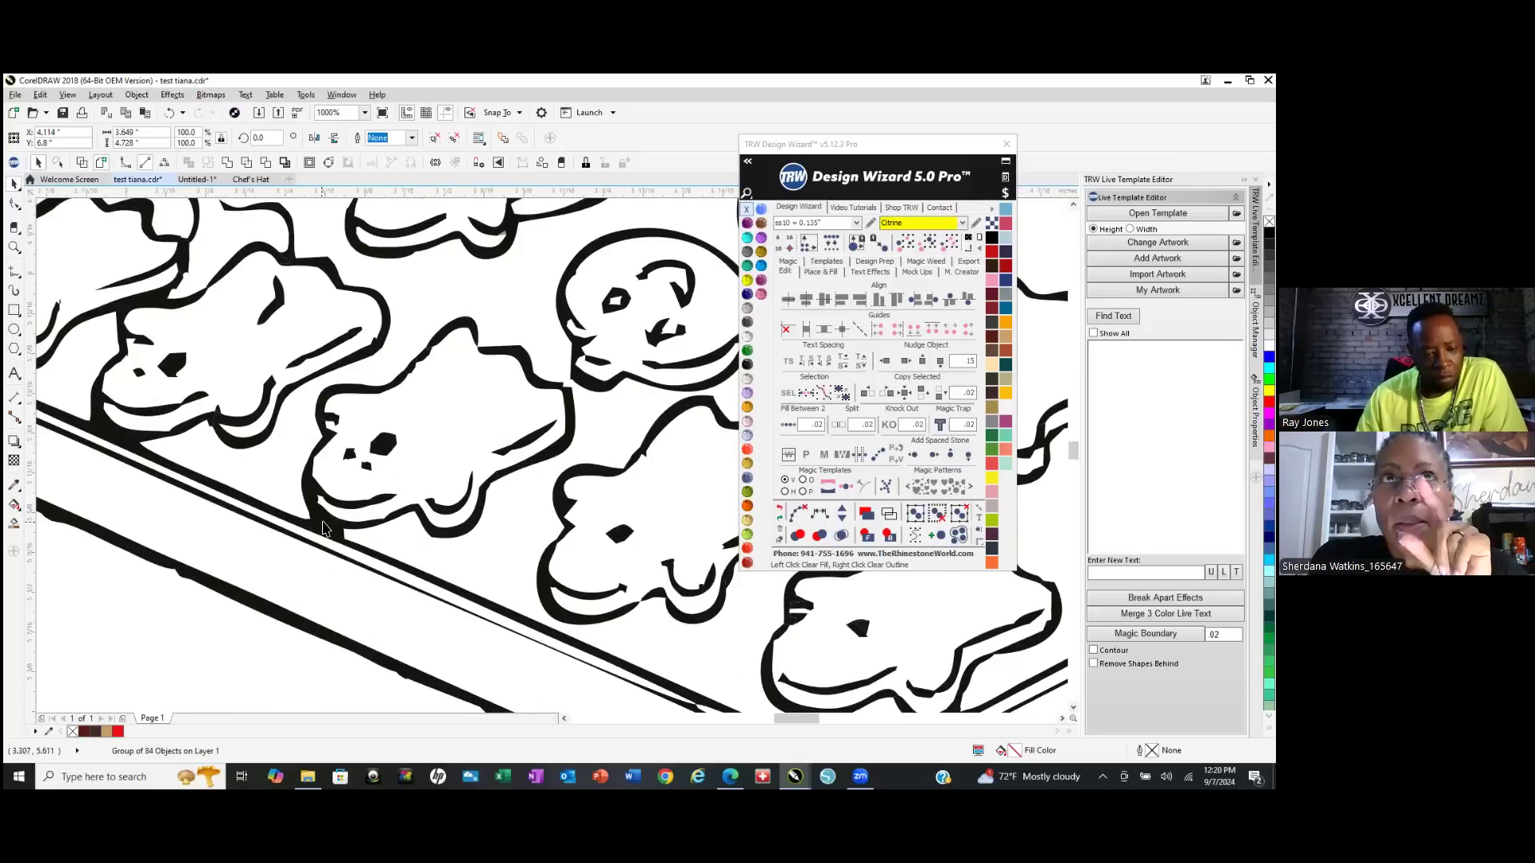
{"action": "scroll", "coordinate": [324, 529], "scroll_direction": "down", "scroll_amount": 3}
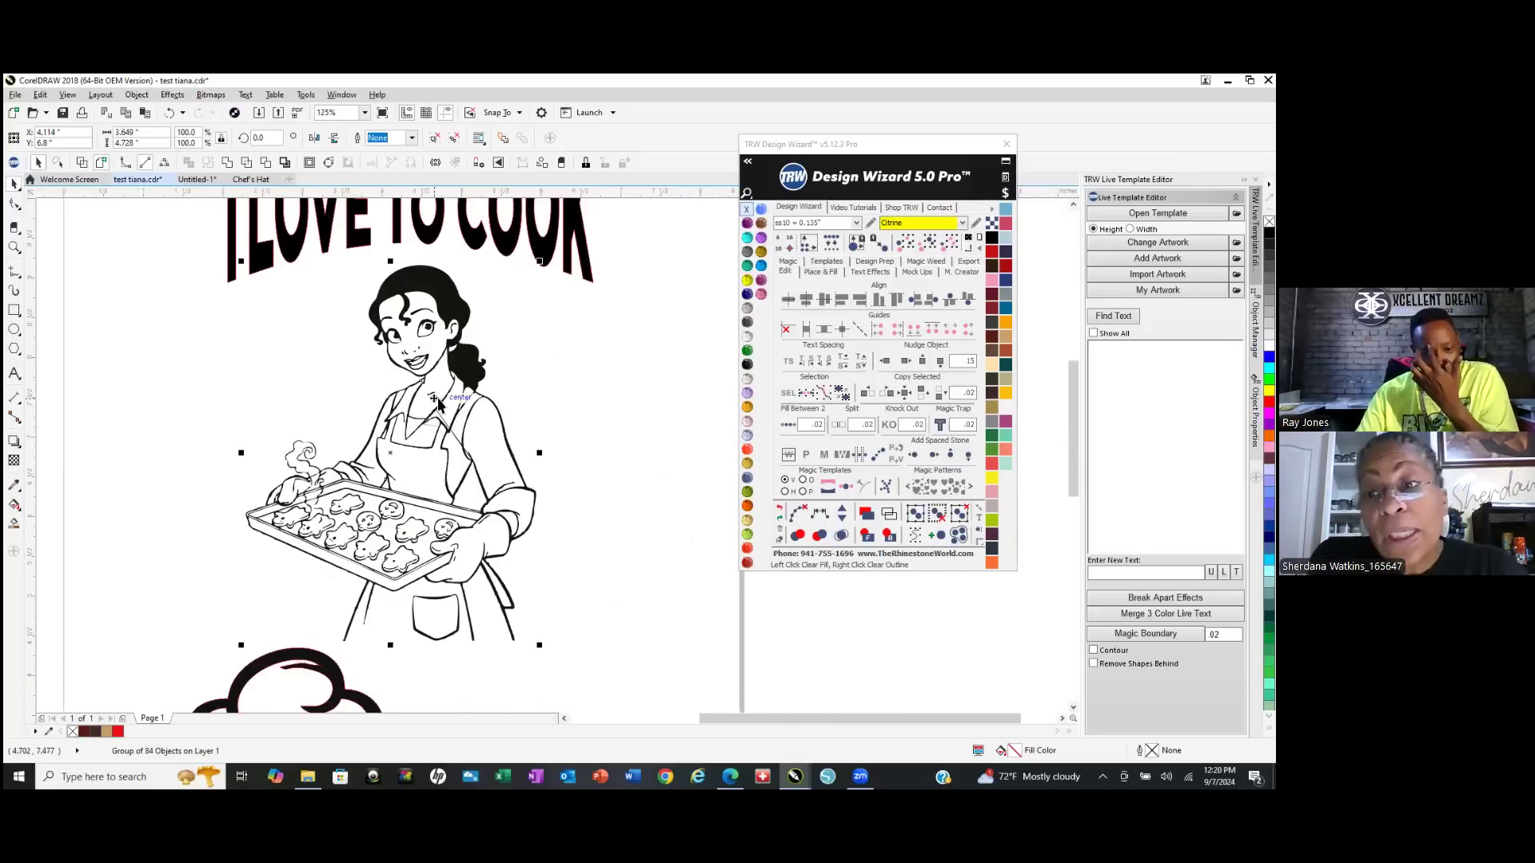
Check the cook's outlines around the apron and collar in wireframe view, and restore the full-colour view.
{"action": "left_click", "coordinate": [79, 164]}
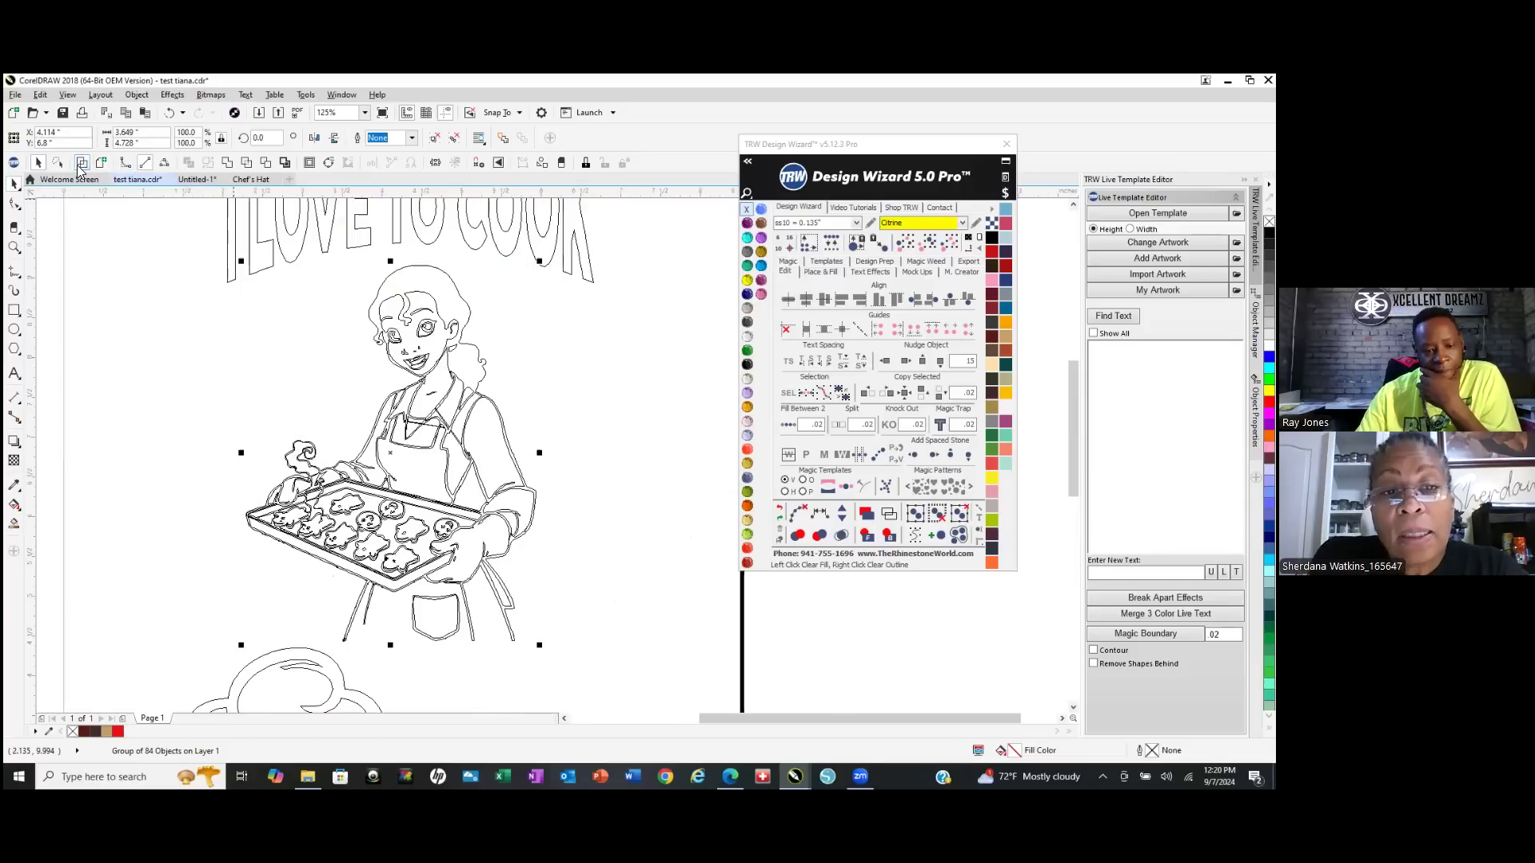
{"action": "scroll", "coordinate": [448, 467], "scroll_direction": "up", "scroll_amount": 1}
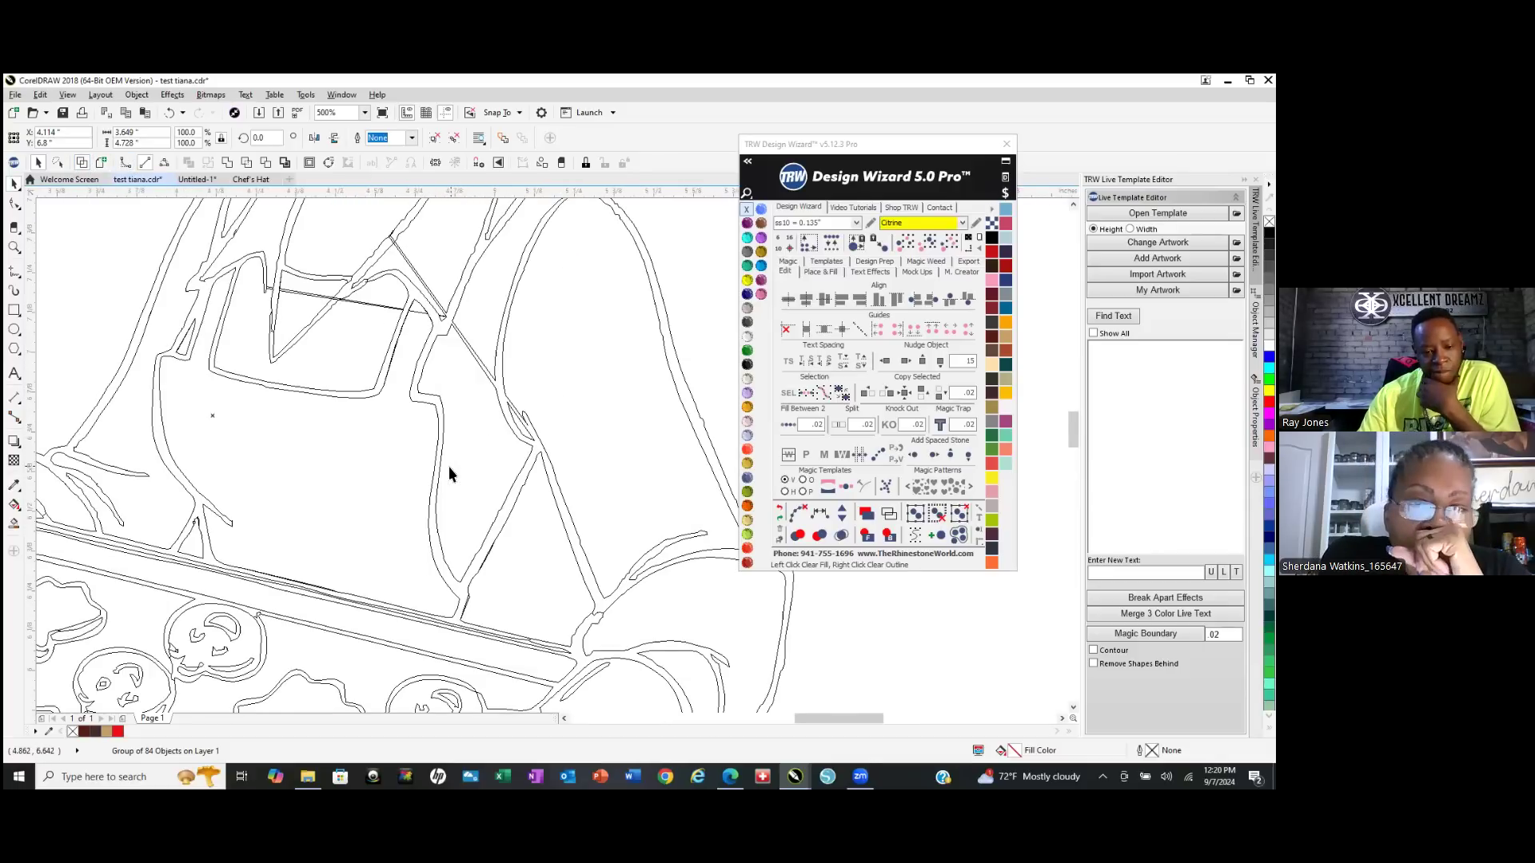
{"action": "left_click", "coordinate": [101, 164]}
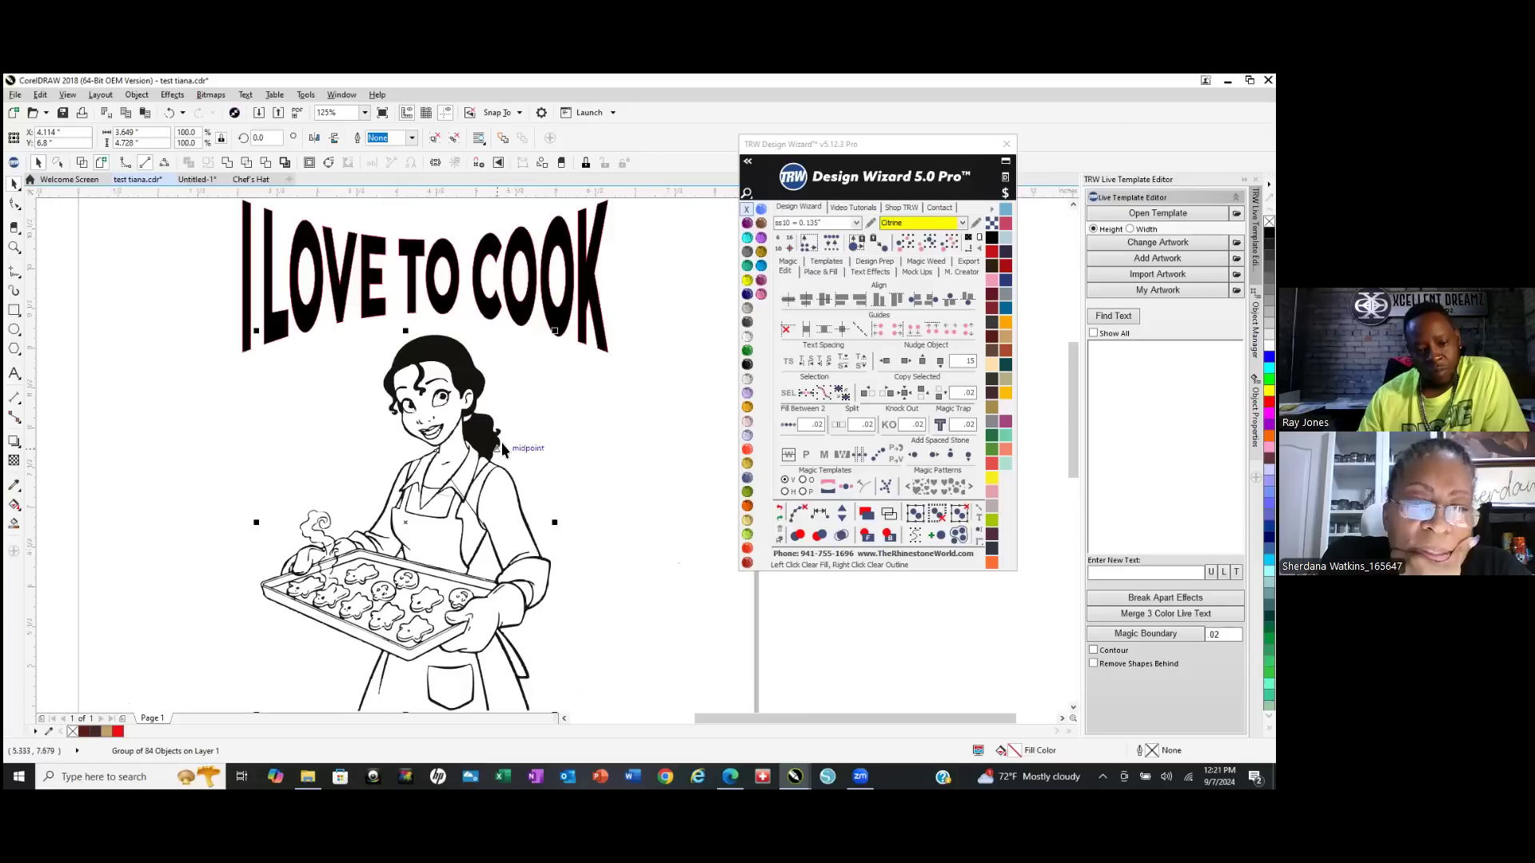
Ungroup all objects in the cook illustration and clear the selection.
{"action": "right_click", "coordinate": [460, 365]}
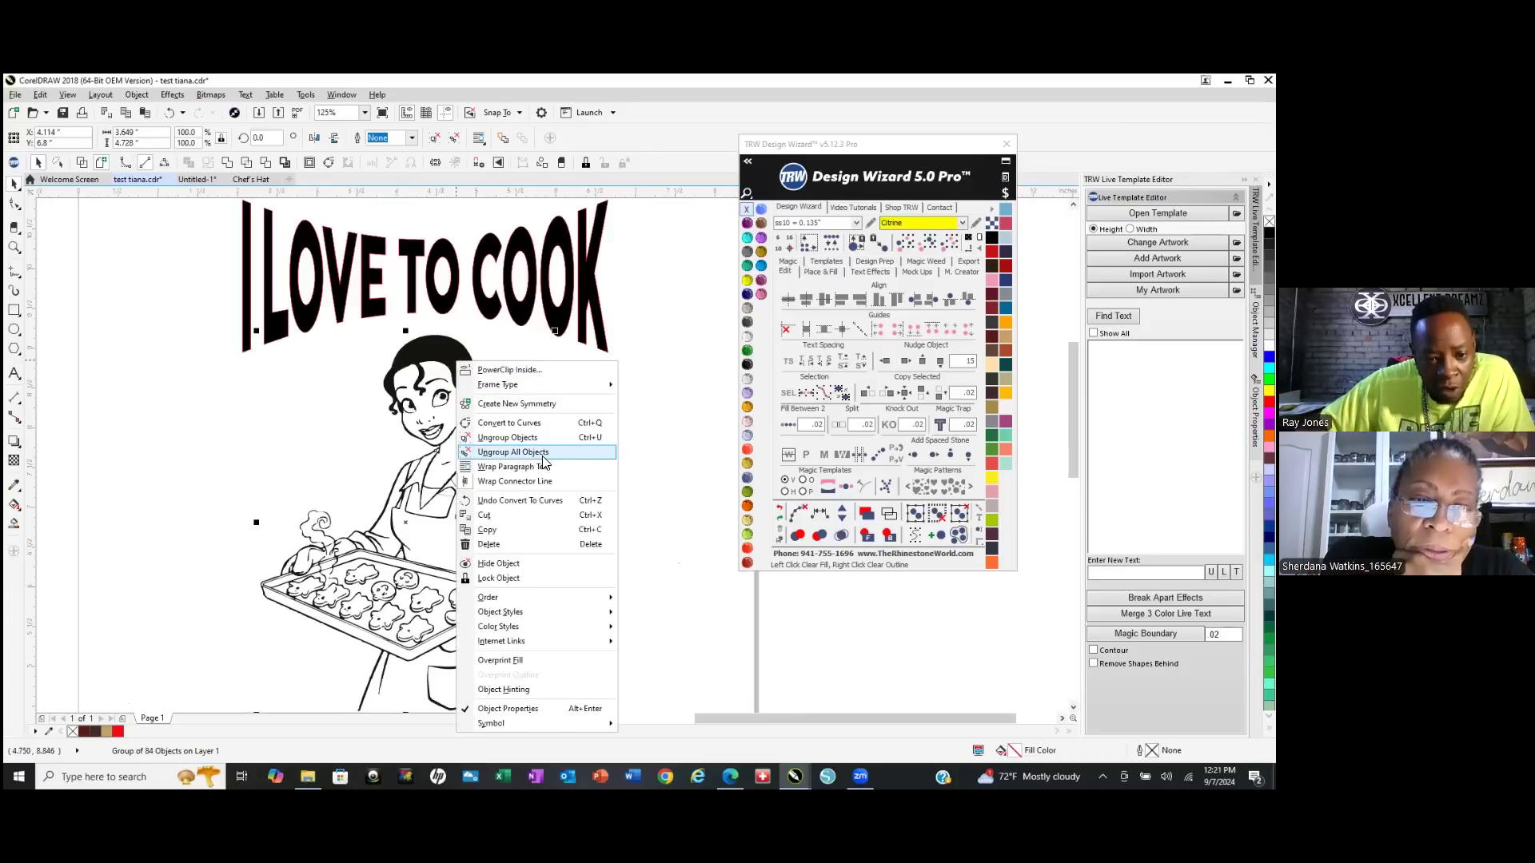
{"action": "left_click", "coordinate": [565, 452]}
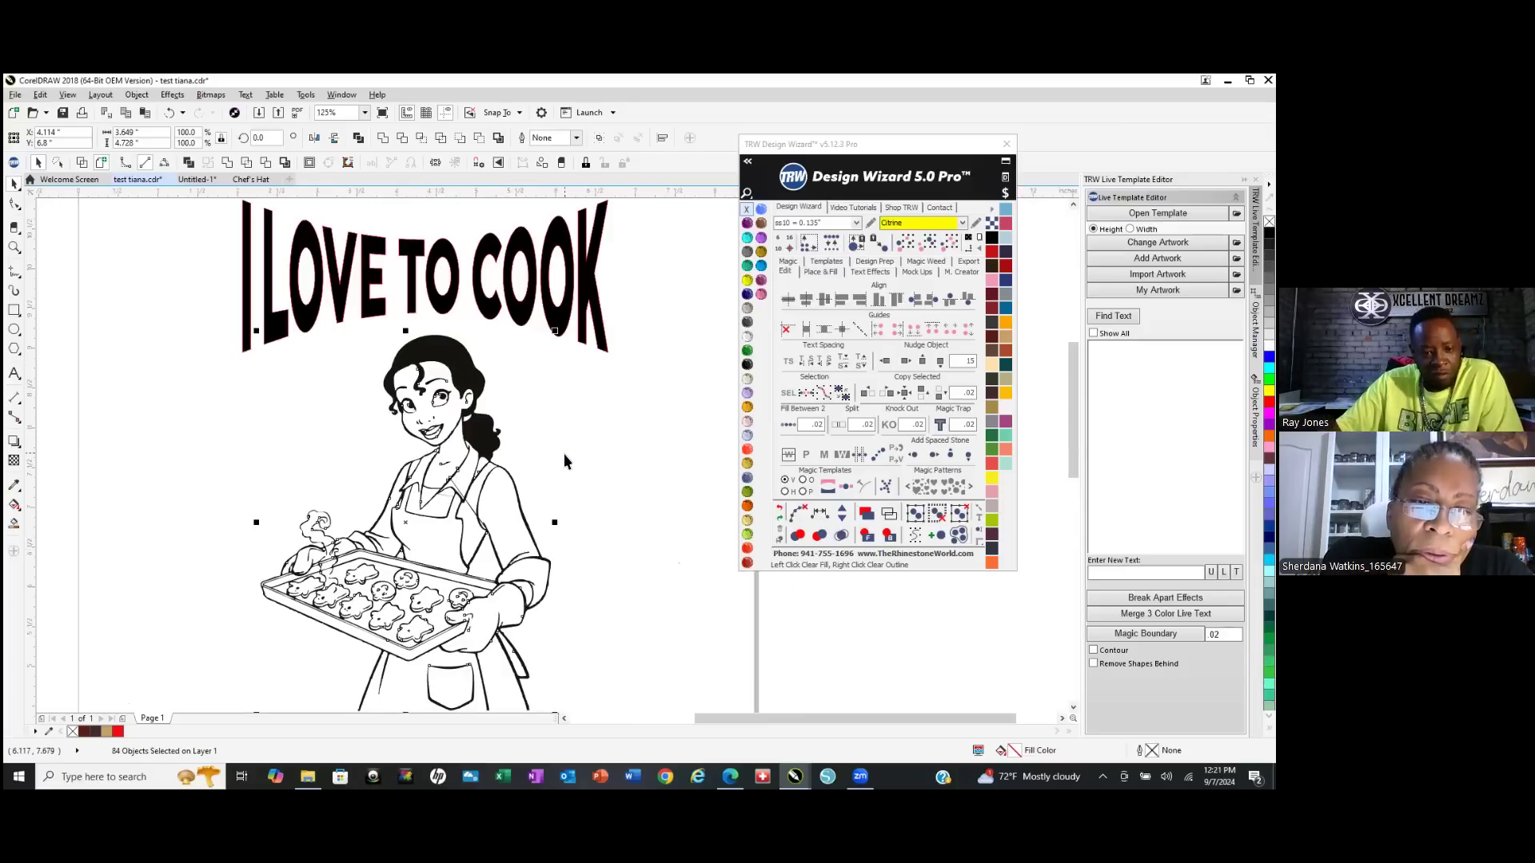
{"action": "left_click", "coordinate": [563, 453]}
Display the nodes of the cook's hair and upper-body curve, and deselect it with the Pick tool.
{"action": "double_click", "coordinate": [413, 355]}
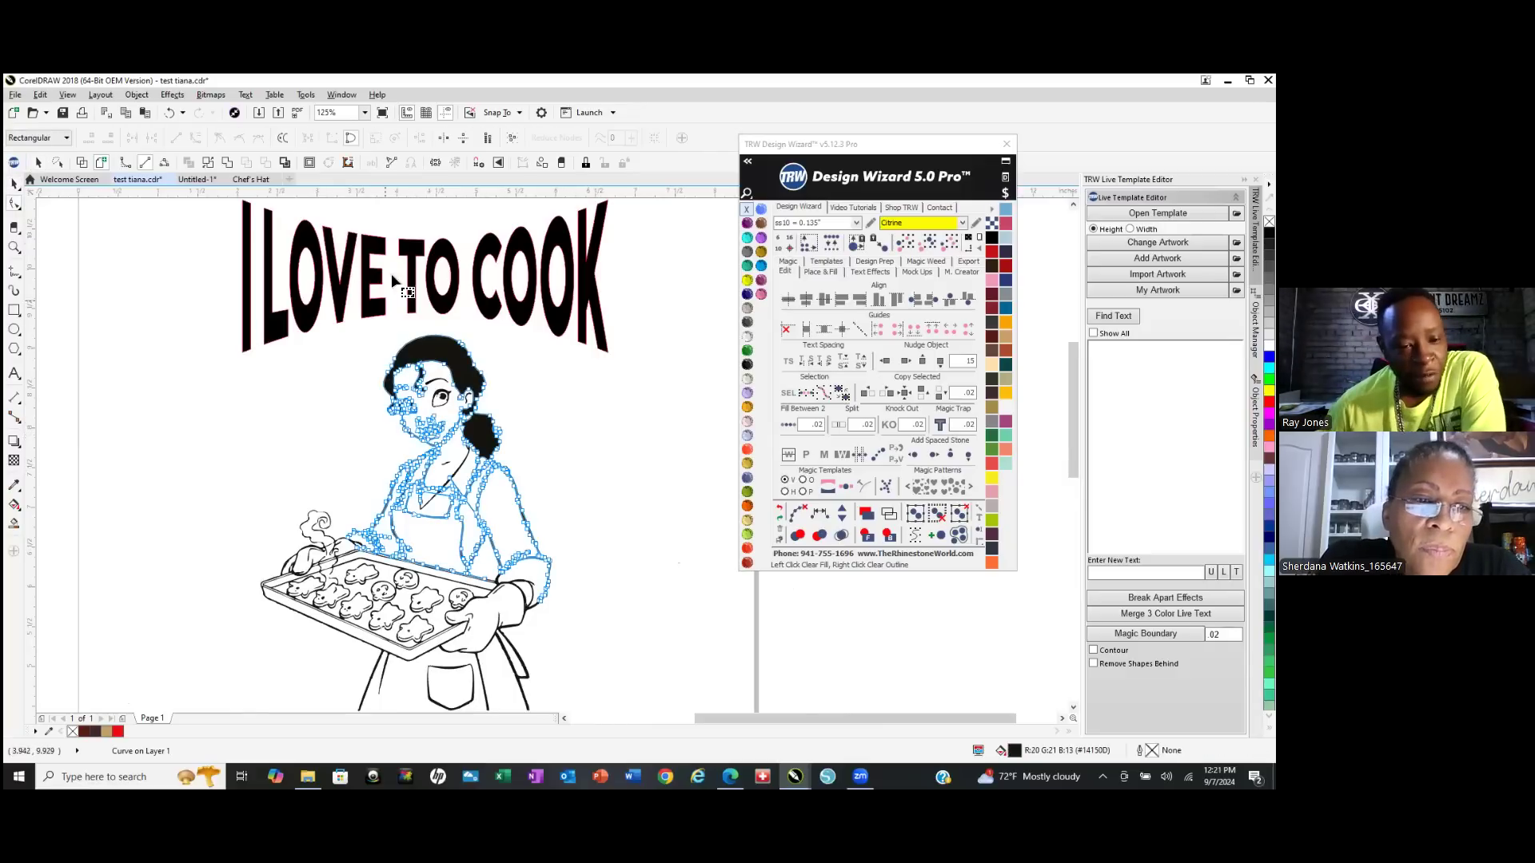
{"action": "left_click", "coordinate": [14, 184]}
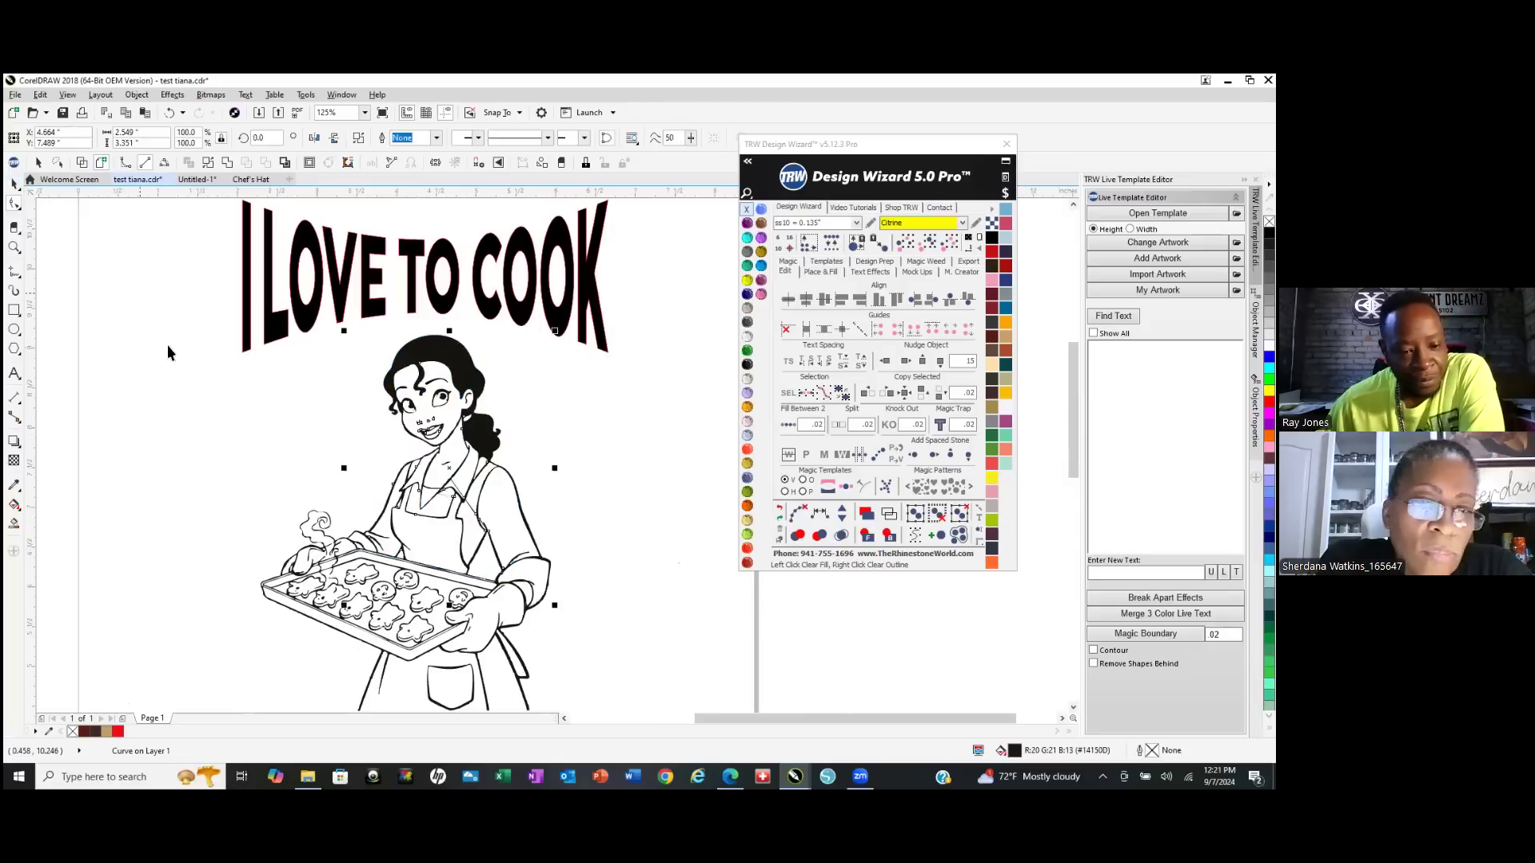
{"action": "left_click", "coordinate": [195, 454]}
Open the cook's main curve for node editing and delete the two tip nodes of the stray stub on the jawline.
{"action": "scroll", "coordinate": [397, 425], "scroll_direction": "up", "scroll_amount": 3}
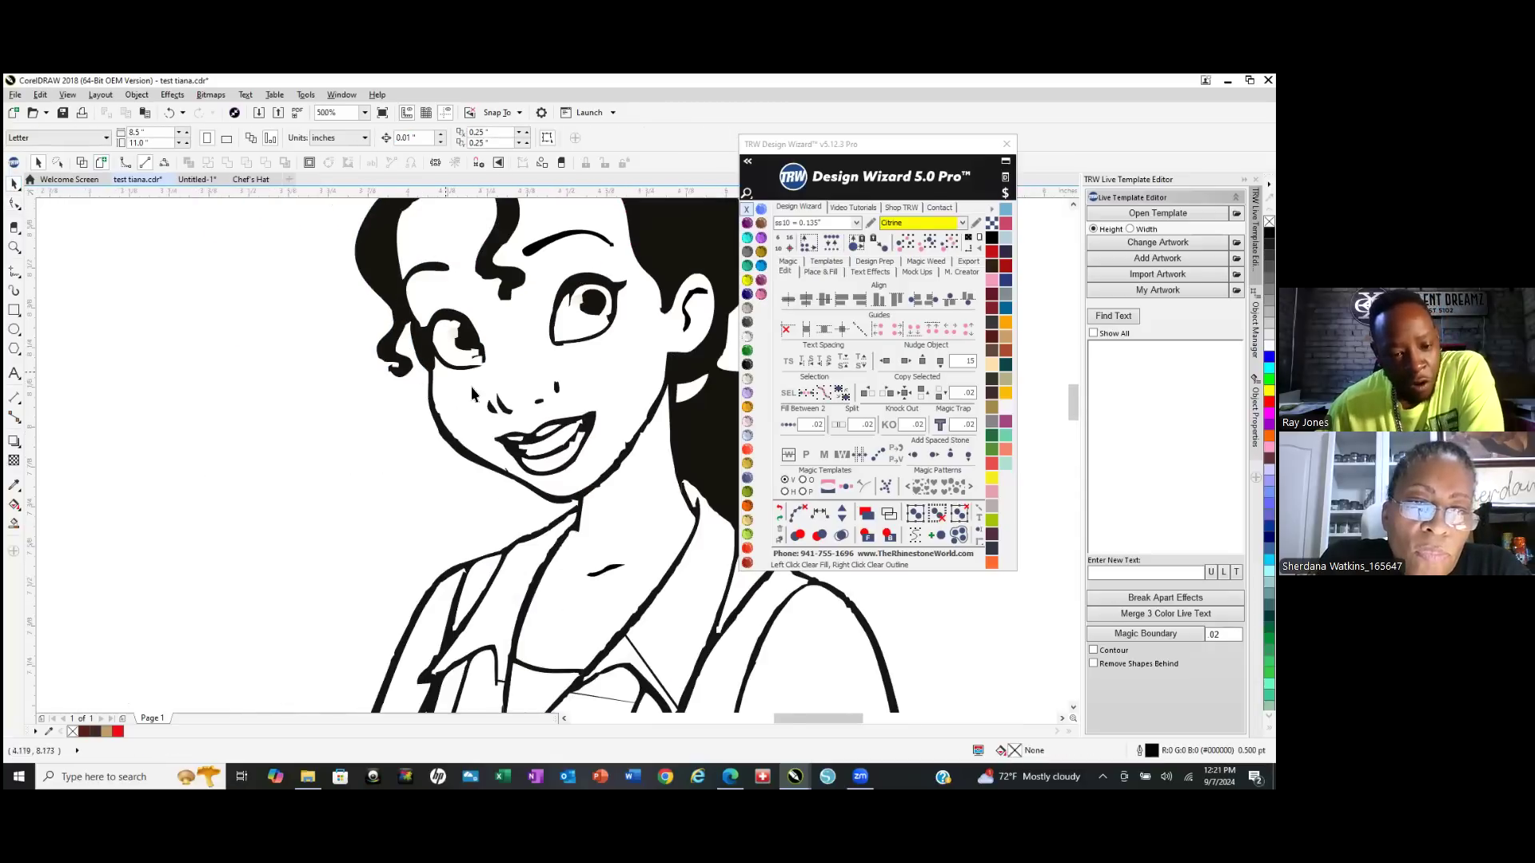
{"action": "scroll", "coordinate": [477, 460], "scroll_direction": "up", "scroll_amount": 3}
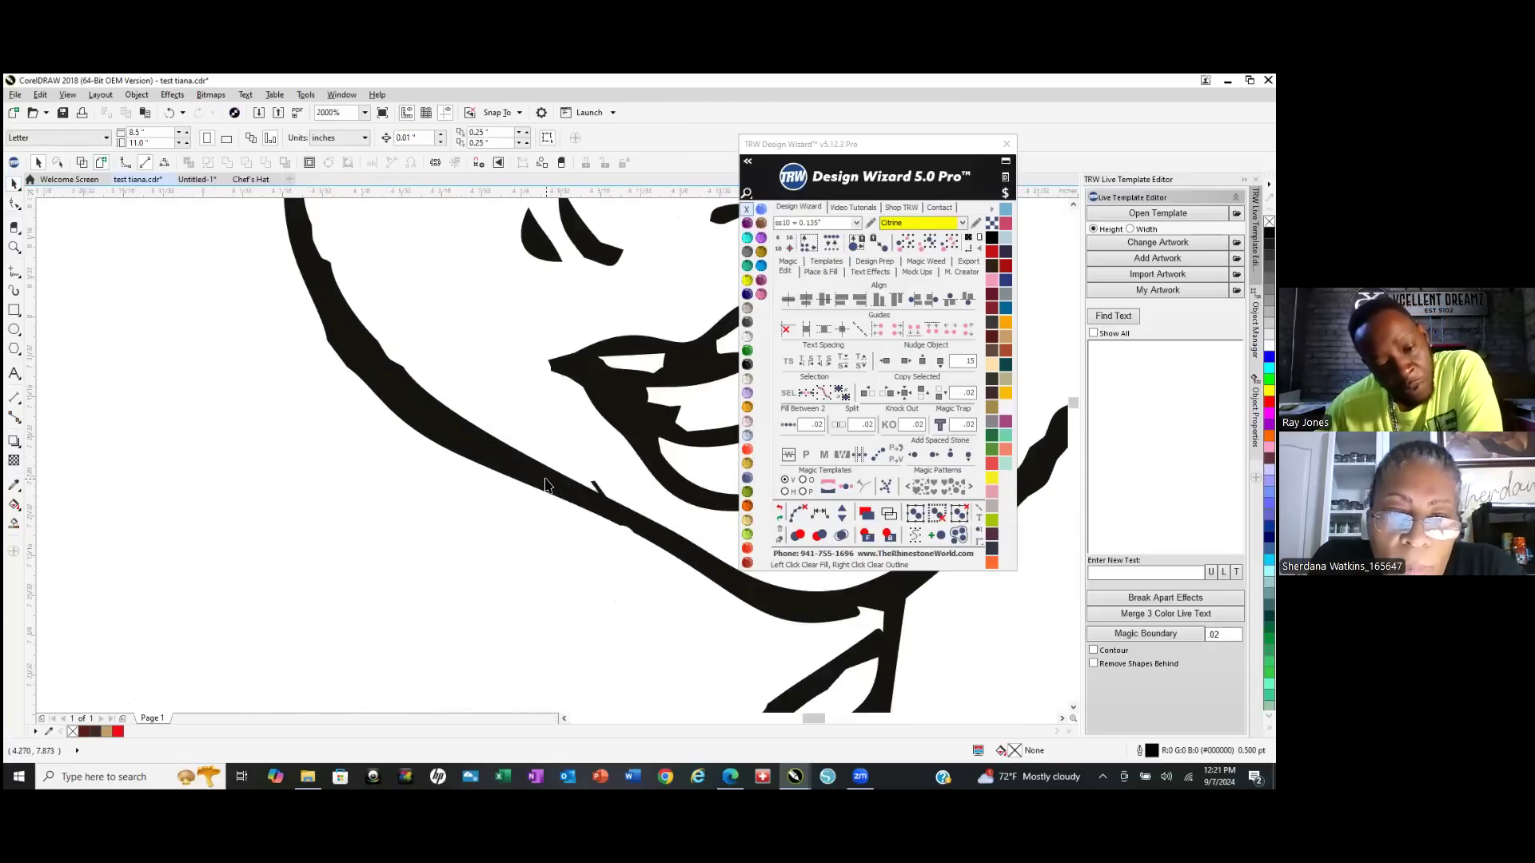
{"action": "double_click", "coordinate": [545, 480]}
{"action": "scroll", "coordinate": [631, 513], "scroll_direction": "up", "scroll_amount": 3}
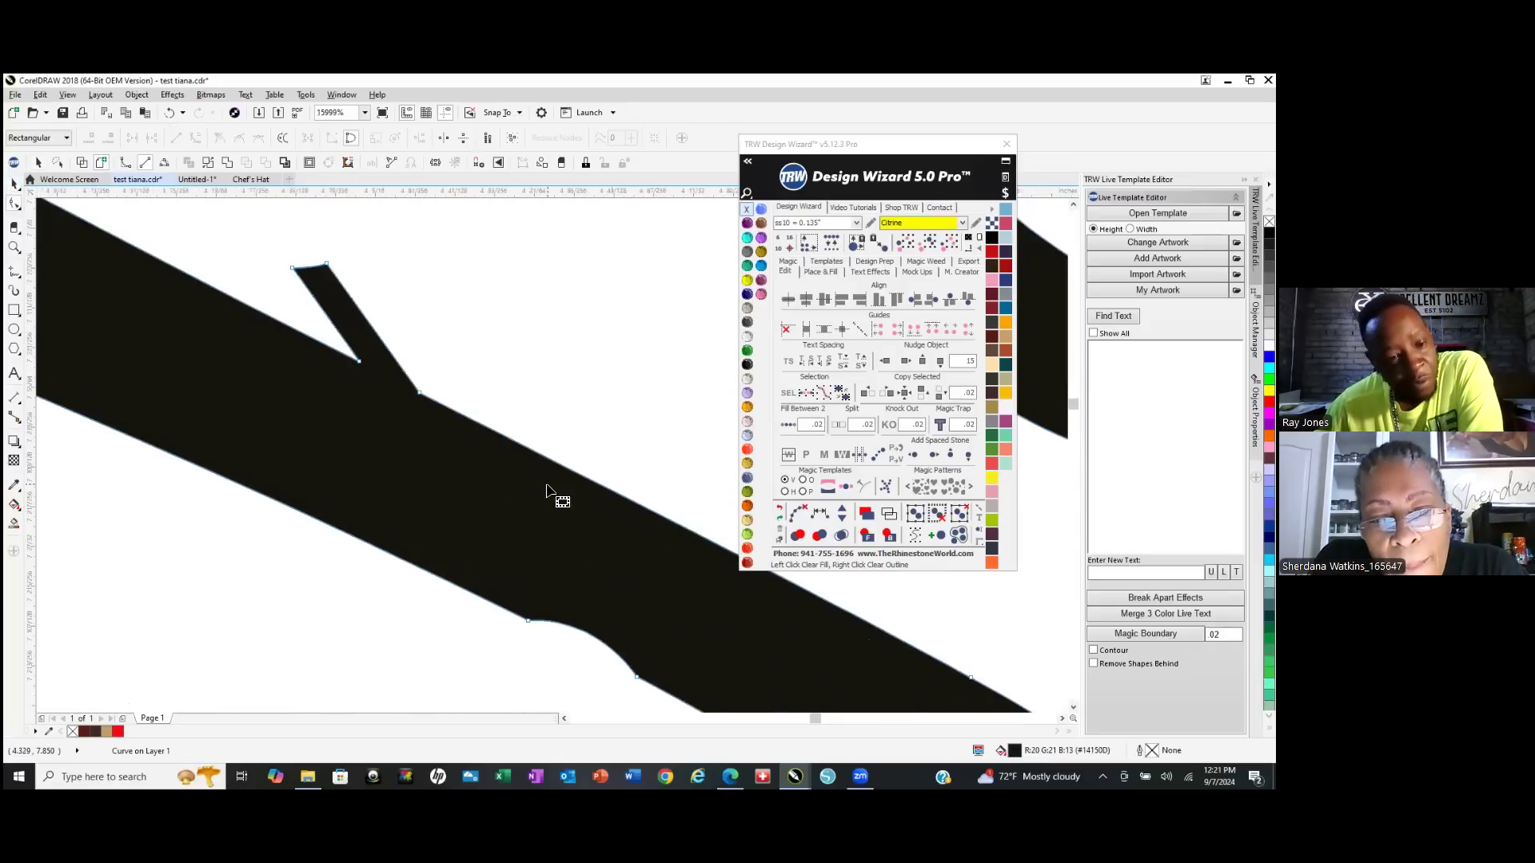
{"action": "left_click_drag", "start_coordinate": [271, 252], "coordinate": [382, 317]}
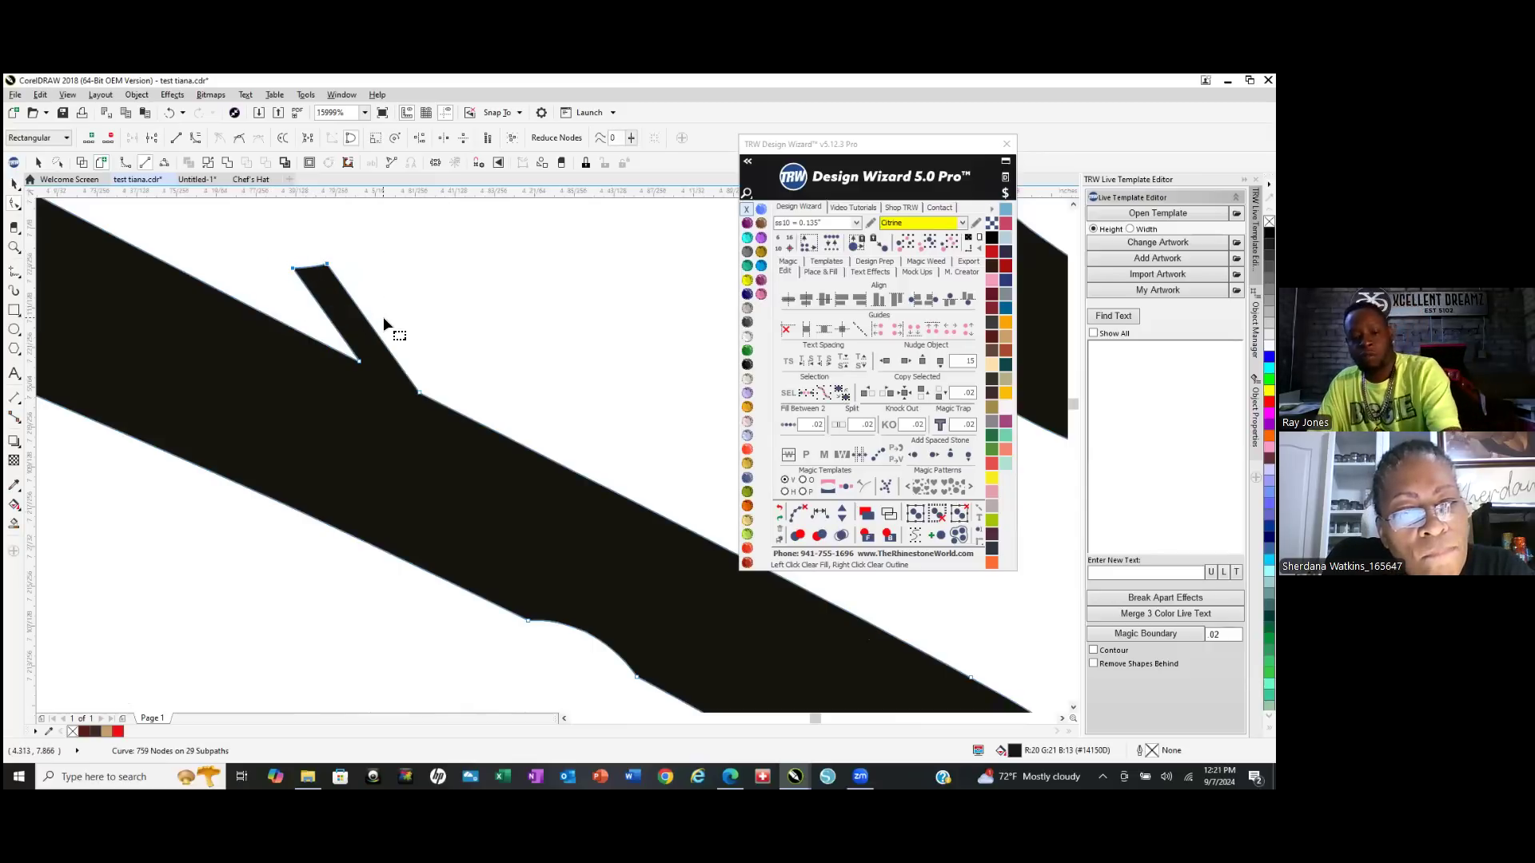
{"action": "key", "text": "Delete"}
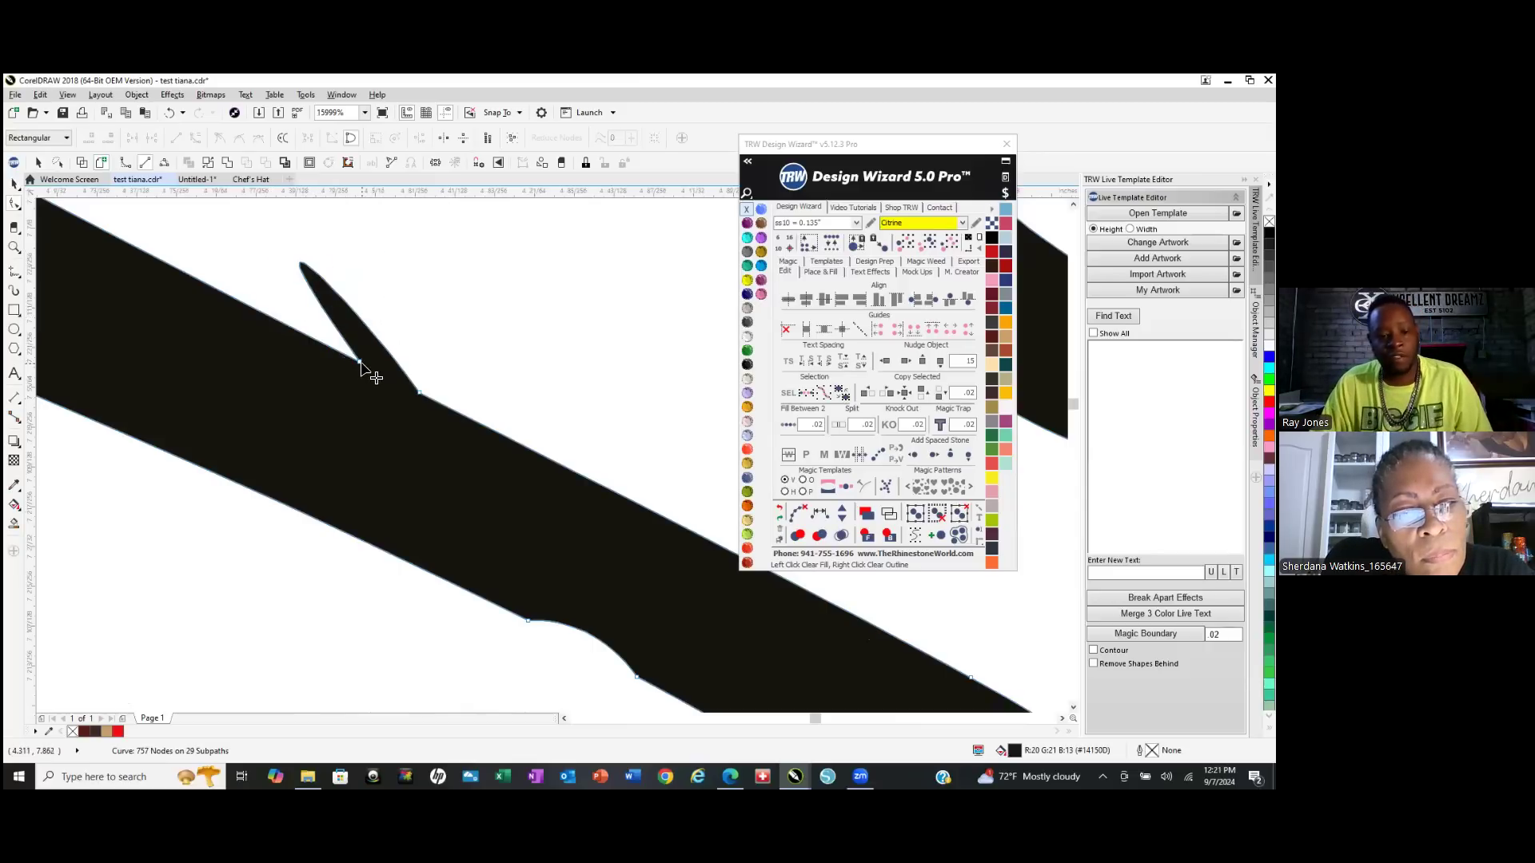
Delete the two remaining base nodes of the stray stub on the jawline, and deselect the curve with the Pick tool.
{"action": "left_click_drag", "start_coordinate": [297, 312], "coordinate": [439, 444]}
{"action": "key", "text": "Delete"}
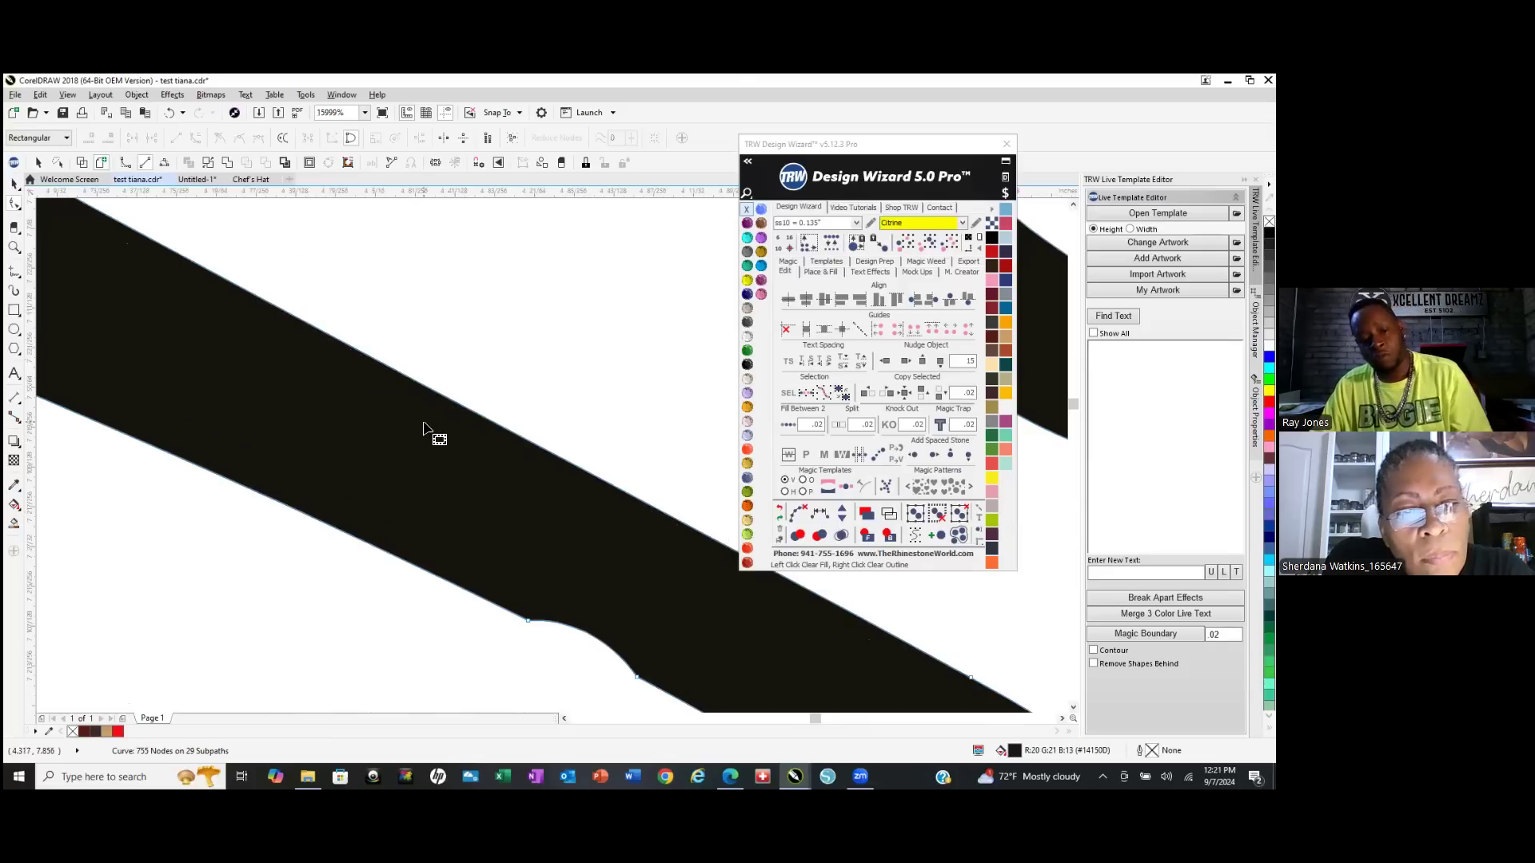
{"action": "scroll", "coordinate": [379, 504], "scroll_direction": "down", "scroll_amount": 1}
{"action": "scroll", "coordinate": [412, 523], "scroll_direction": "down", "scroll_amount": 2}
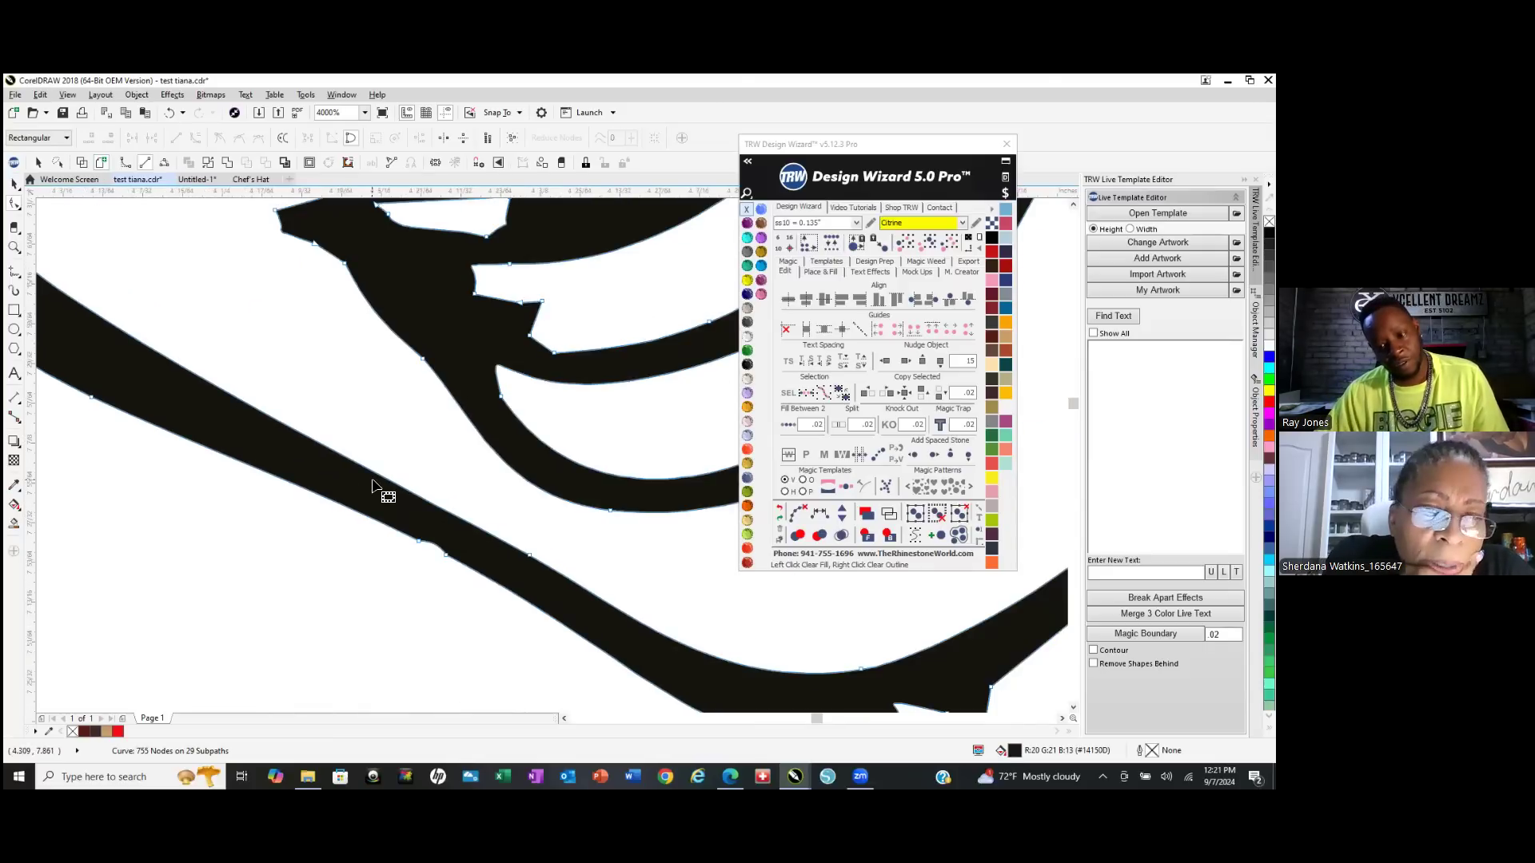
{"action": "scroll", "coordinate": [413, 532], "scroll_direction": "down", "scroll_amount": 2}
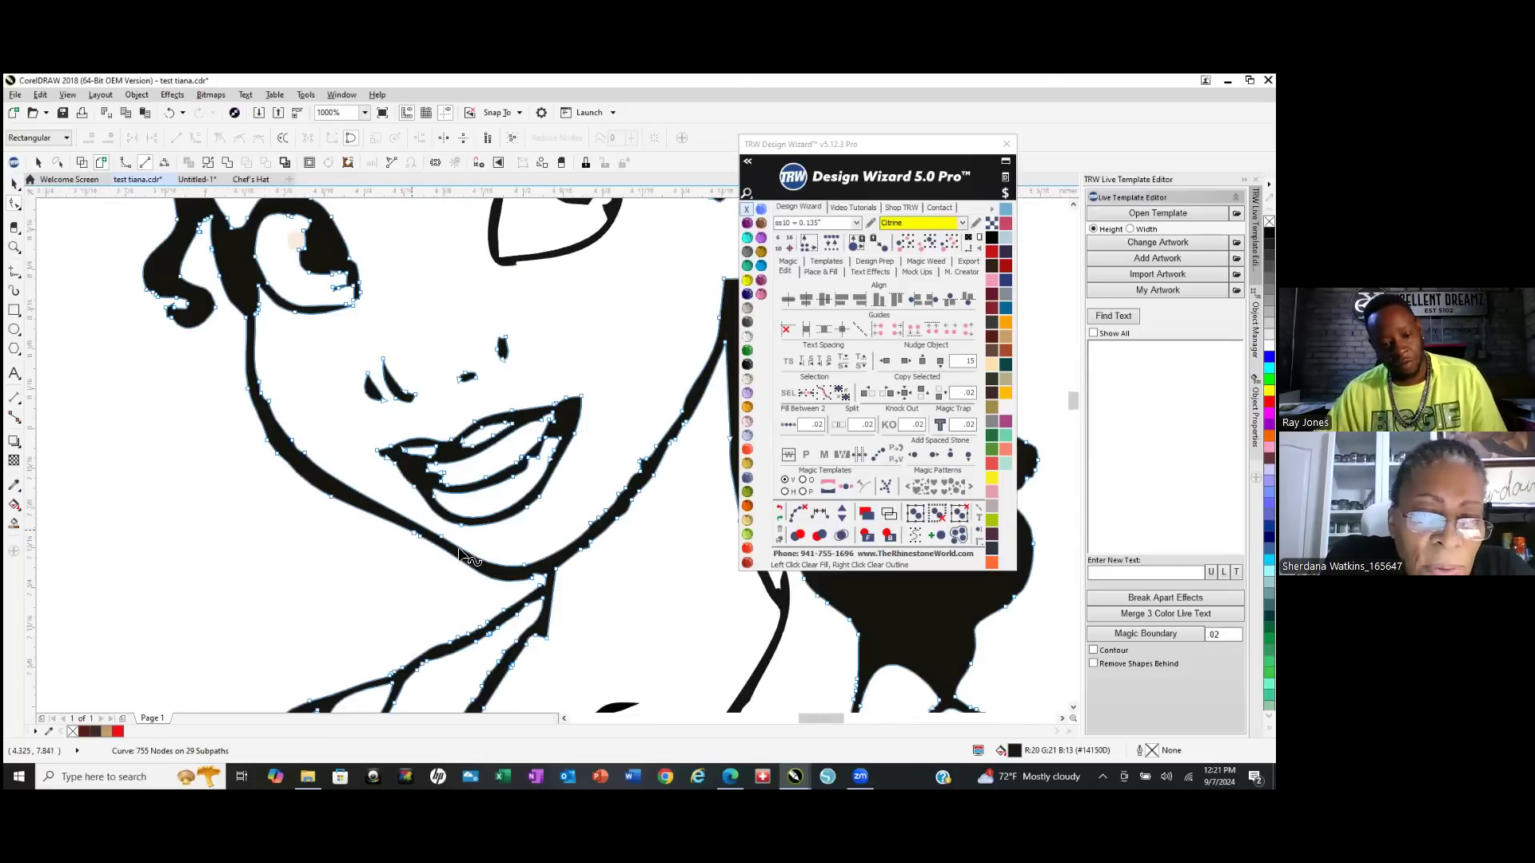
{"action": "scroll", "coordinate": [472, 560], "scroll_direction": "up", "scroll_amount": 2}
{"action": "scroll", "coordinate": [446, 542], "scroll_direction": "down", "scroll_amount": 1}
{"action": "scroll", "coordinate": [436, 539], "scroll_direction": "down", "scroll_amount": 2}
{"action": "left_click", "coordinate": [14, 183]}
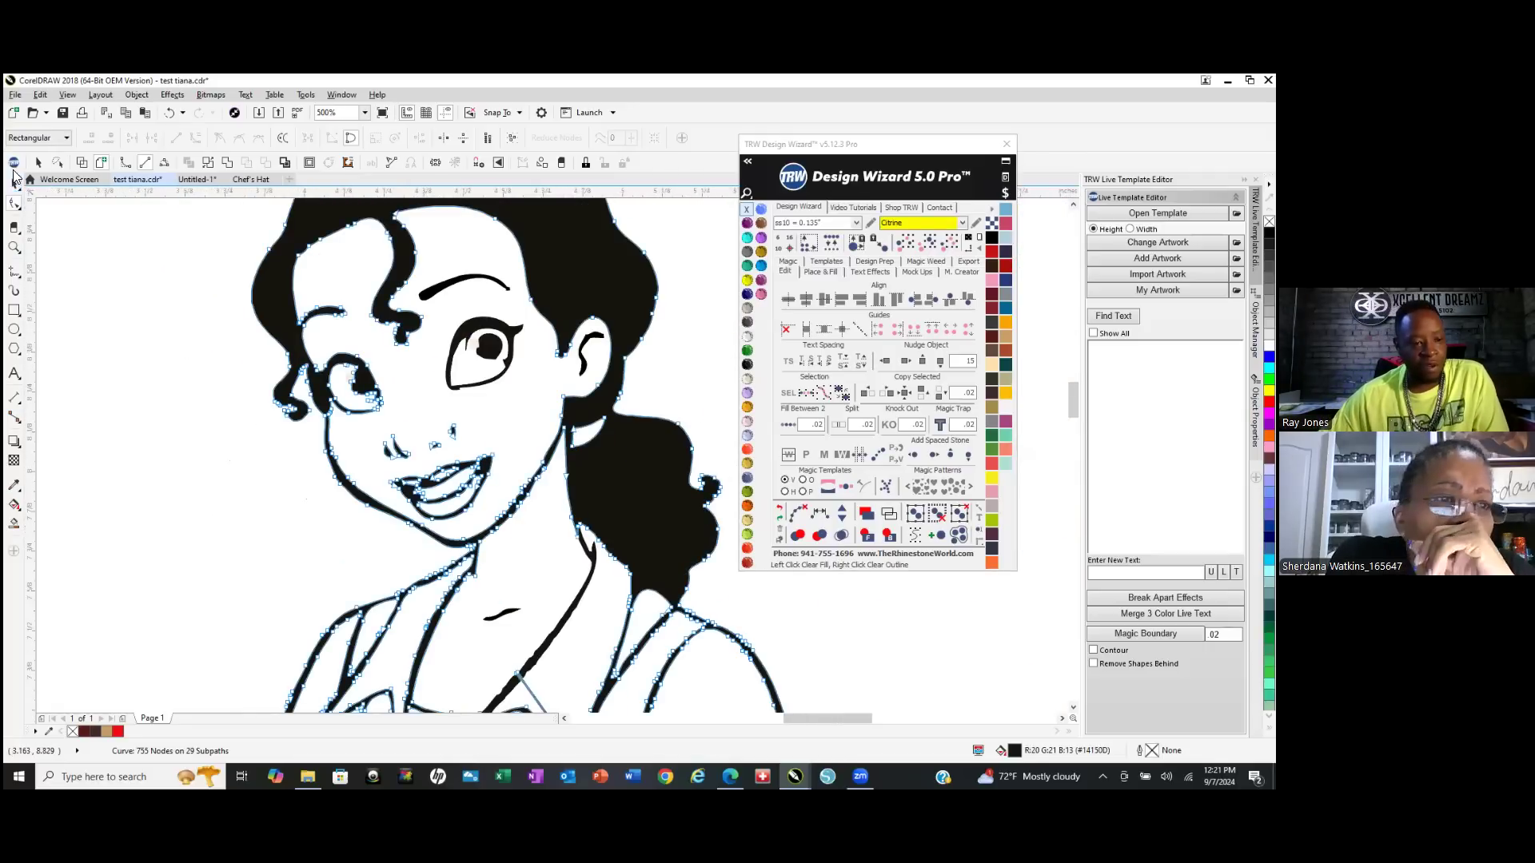
{"action": "left_click", "coordinate": [173, 514]}
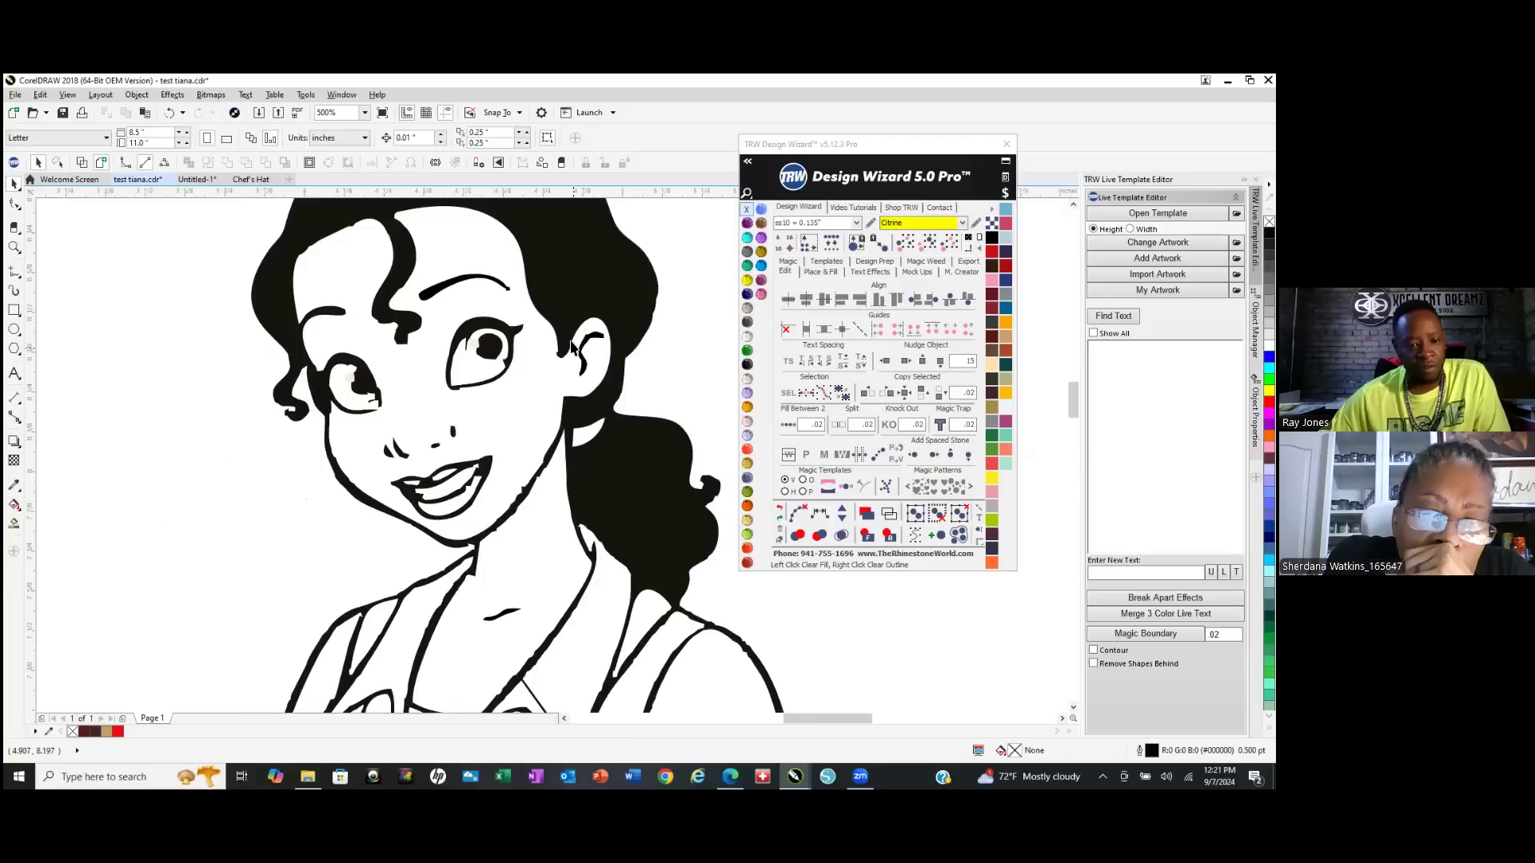
Open the cook's main curve for node editing and delete the bump node on the inner edge of the left cheek outline.
{"action": "double_click", "coordinate": [558, 275]}
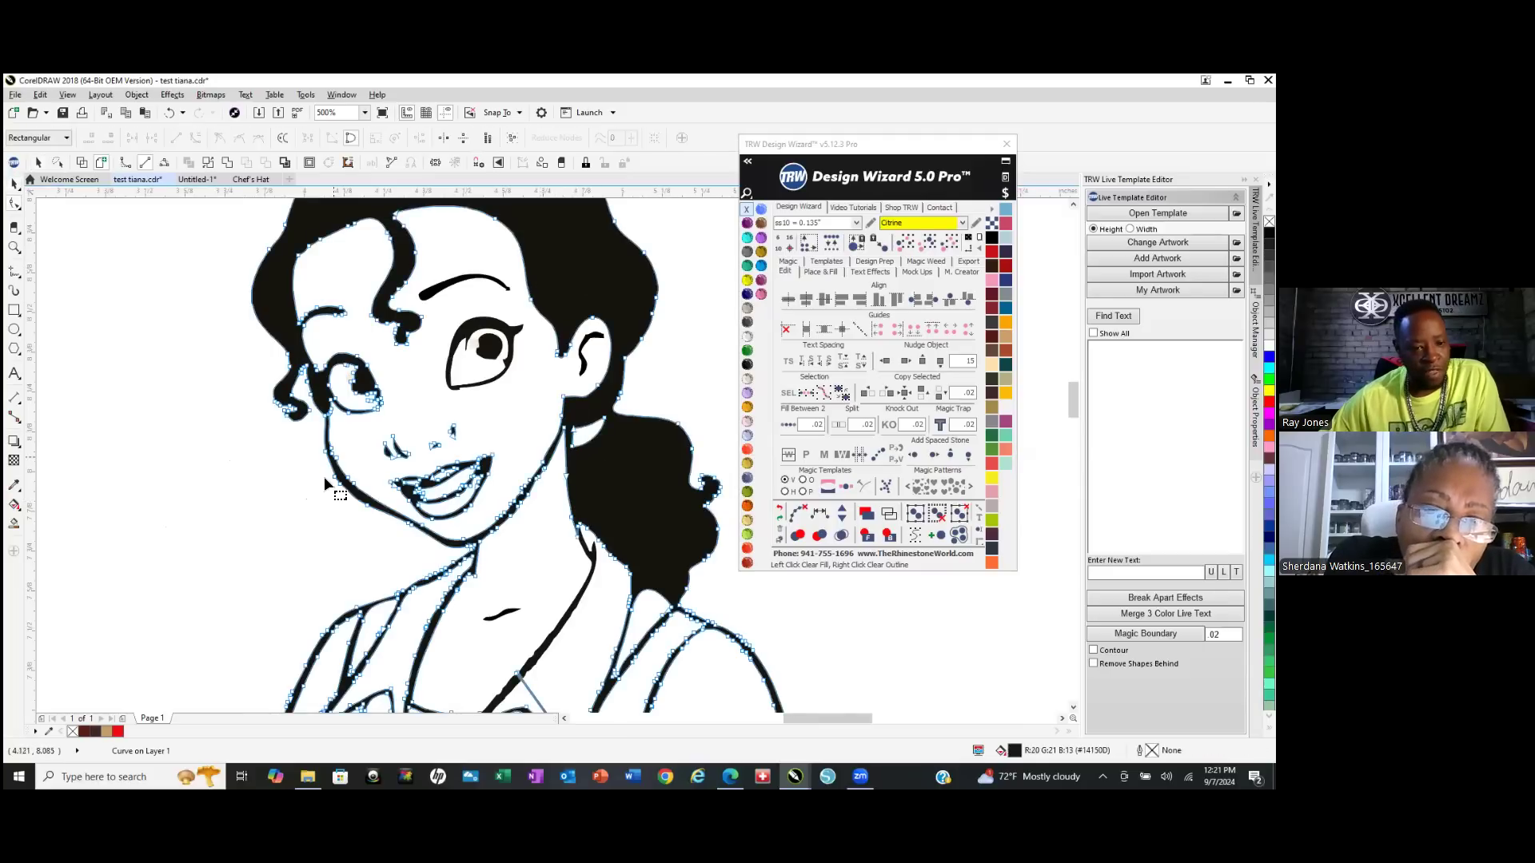
{"action": "scroll", "coordinate": [324, 476], "scroll_direction": "up", "scroll_amount": 1}
{"action": "scroll", "coordinate": [290, 477], "scroll_direction": "up", "scroll_amount": 1}
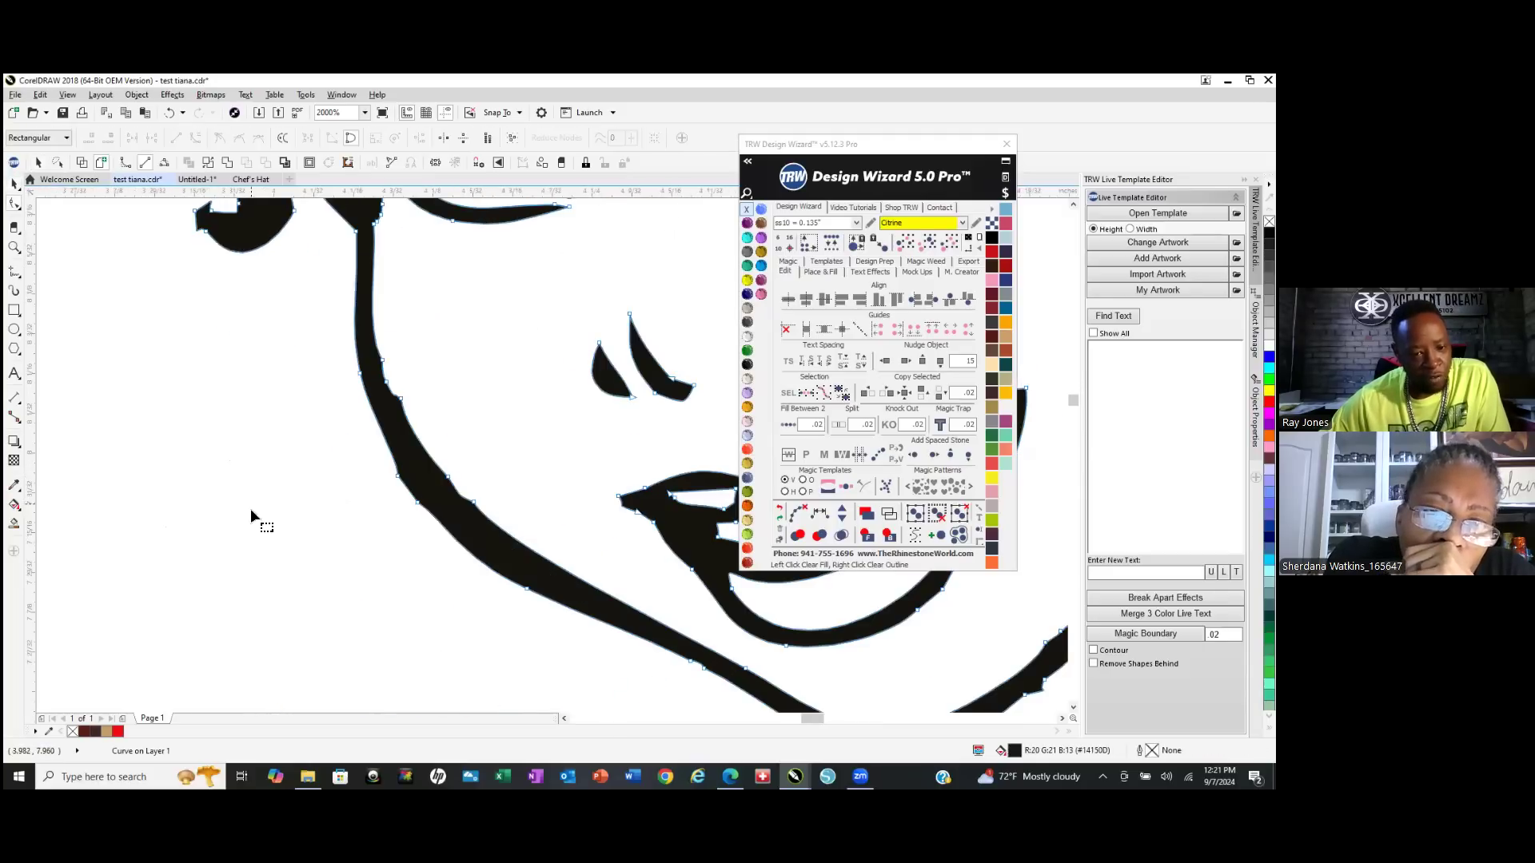
{"action": "scroll", "coordinate": [415, 374], "scroll_direction": "up", "scroll_amount": 1}
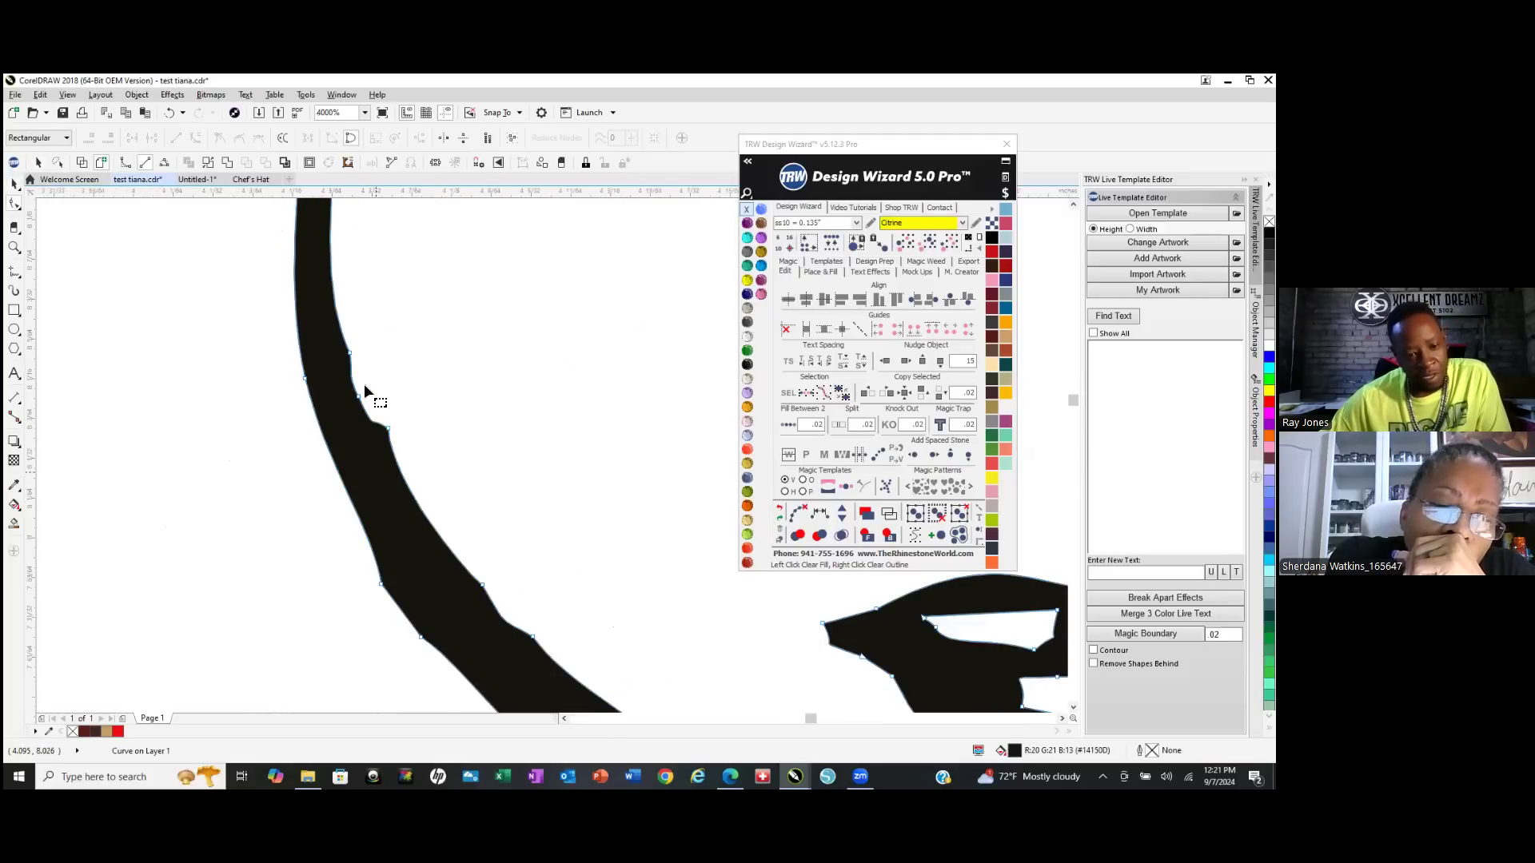
{"action": "scroll", "coordinate": [363, 376], "scroll_direction": "down", "scroll_amount": 1}
{"action": "scroll", "coordinate": [385, 383], "scroll_direction": "up", "scroll_amount": 1}
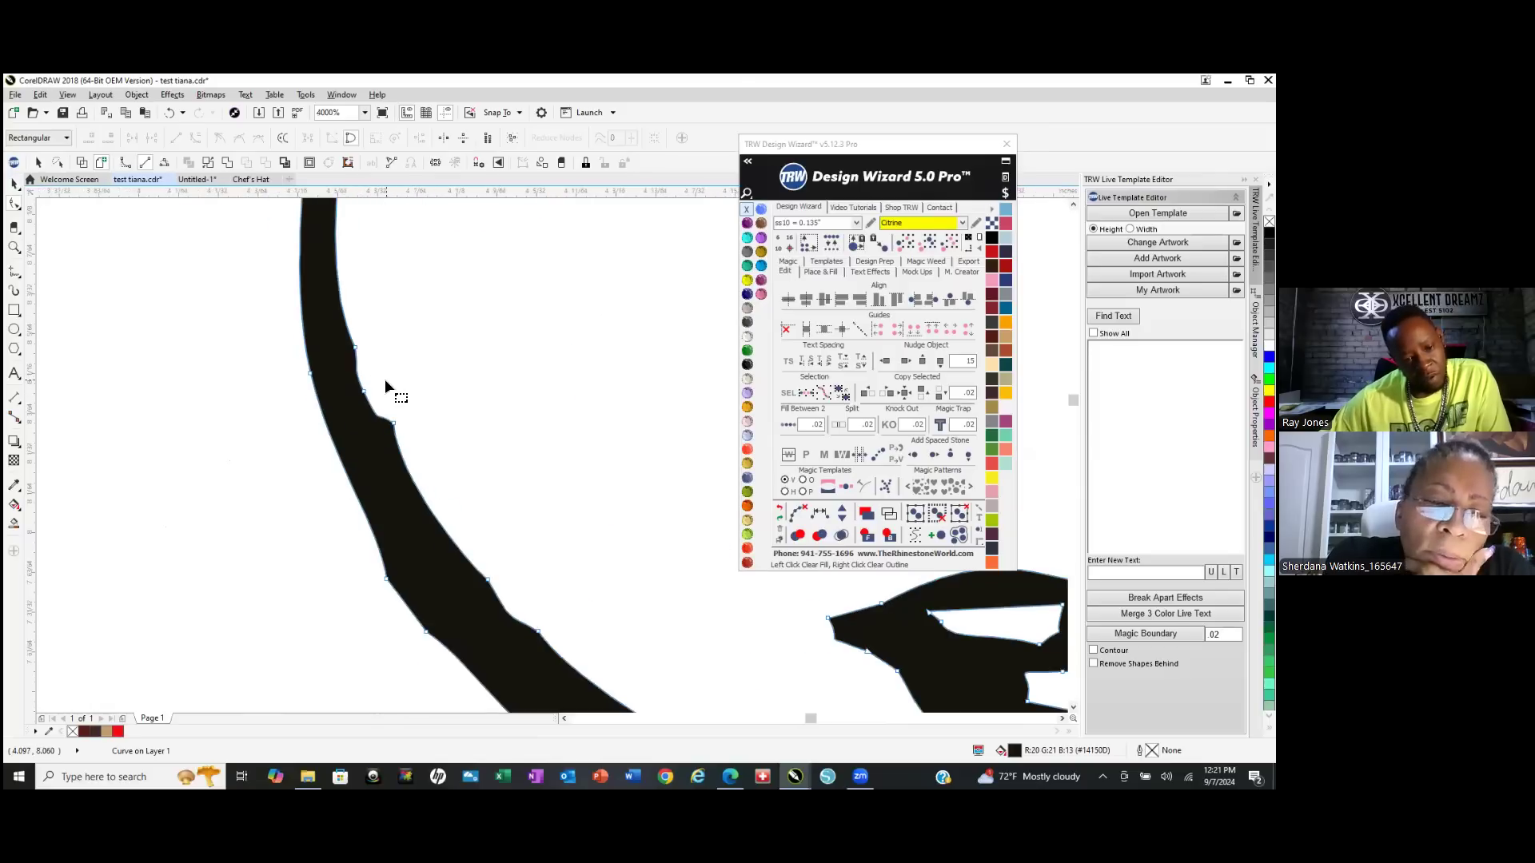
{"action": "left_click_drag", "start_coordinate": [385, 377], "coordinate": [438, 465]}
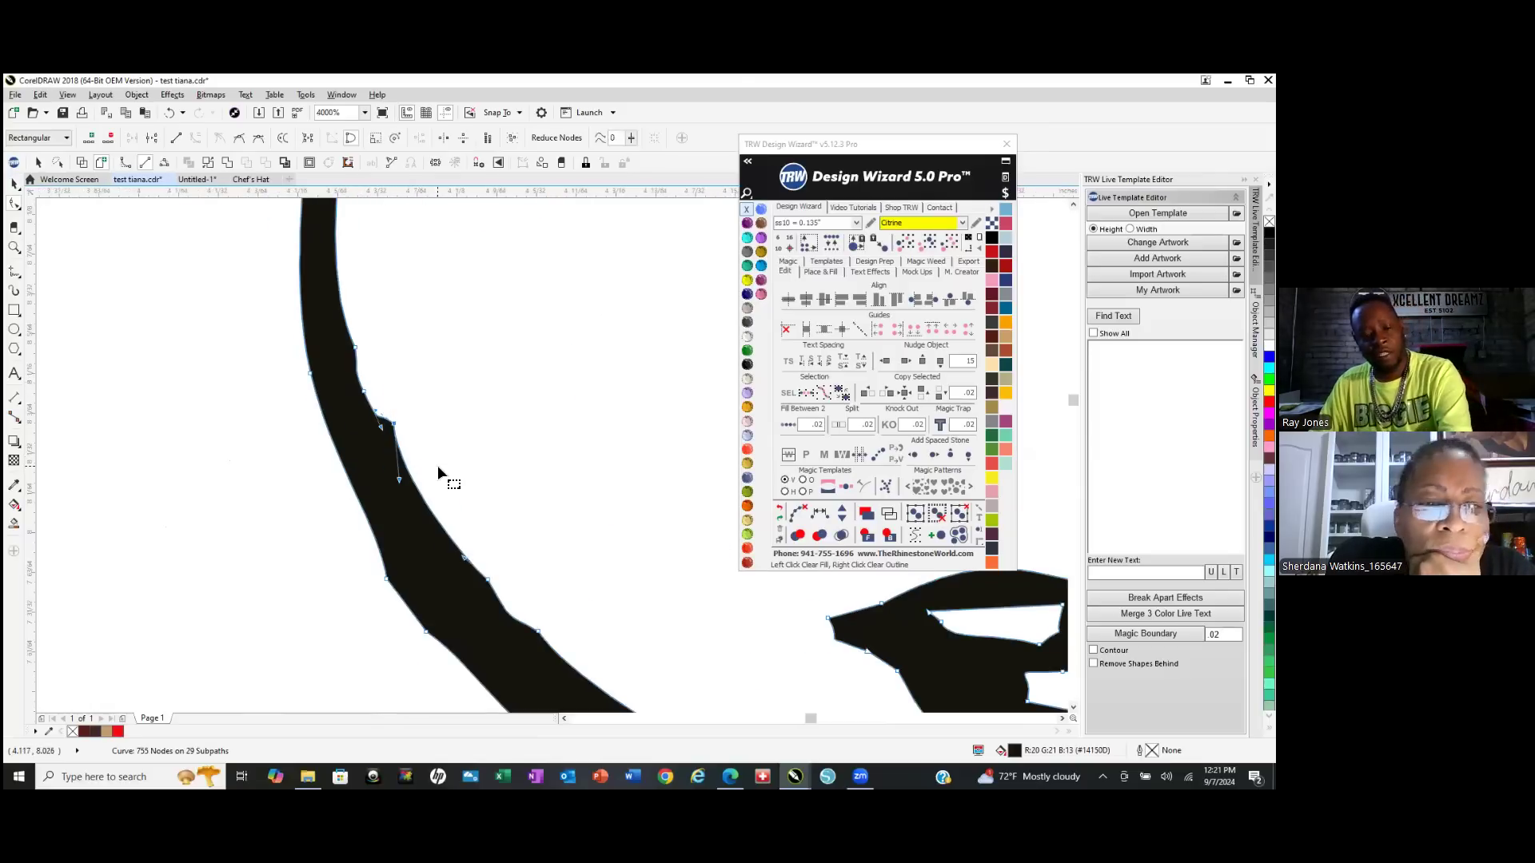
{"action": "key", "text": "Delete"}
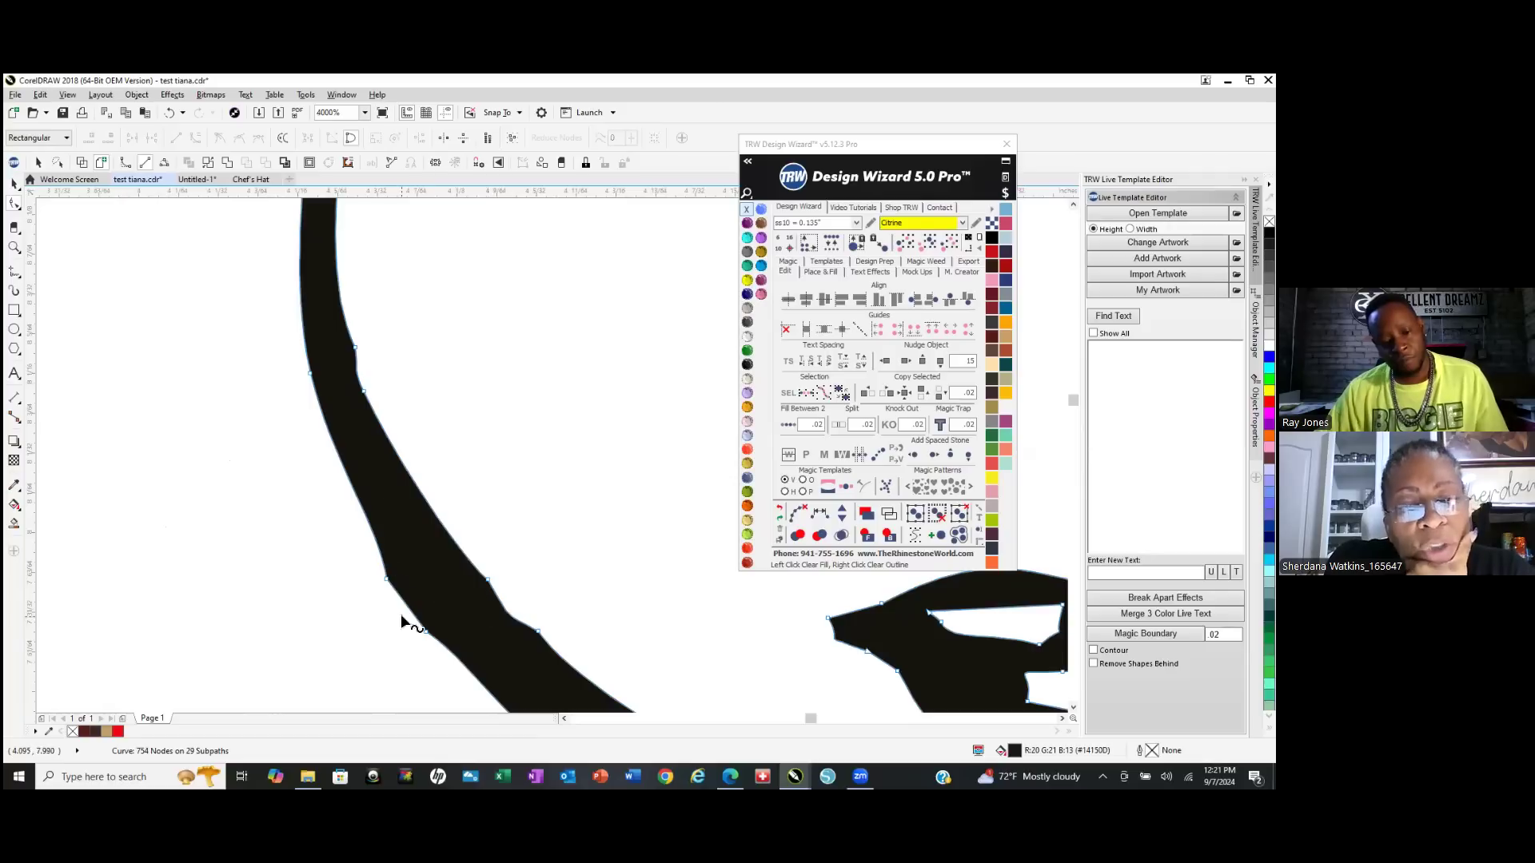
Delete the two bump nodes on the outer edge of the left cheek and the extra node just below them.
{"action": "scroll", "coordinate": [228, 466], "scroll_direction": "down", "scroll_amount": 1}
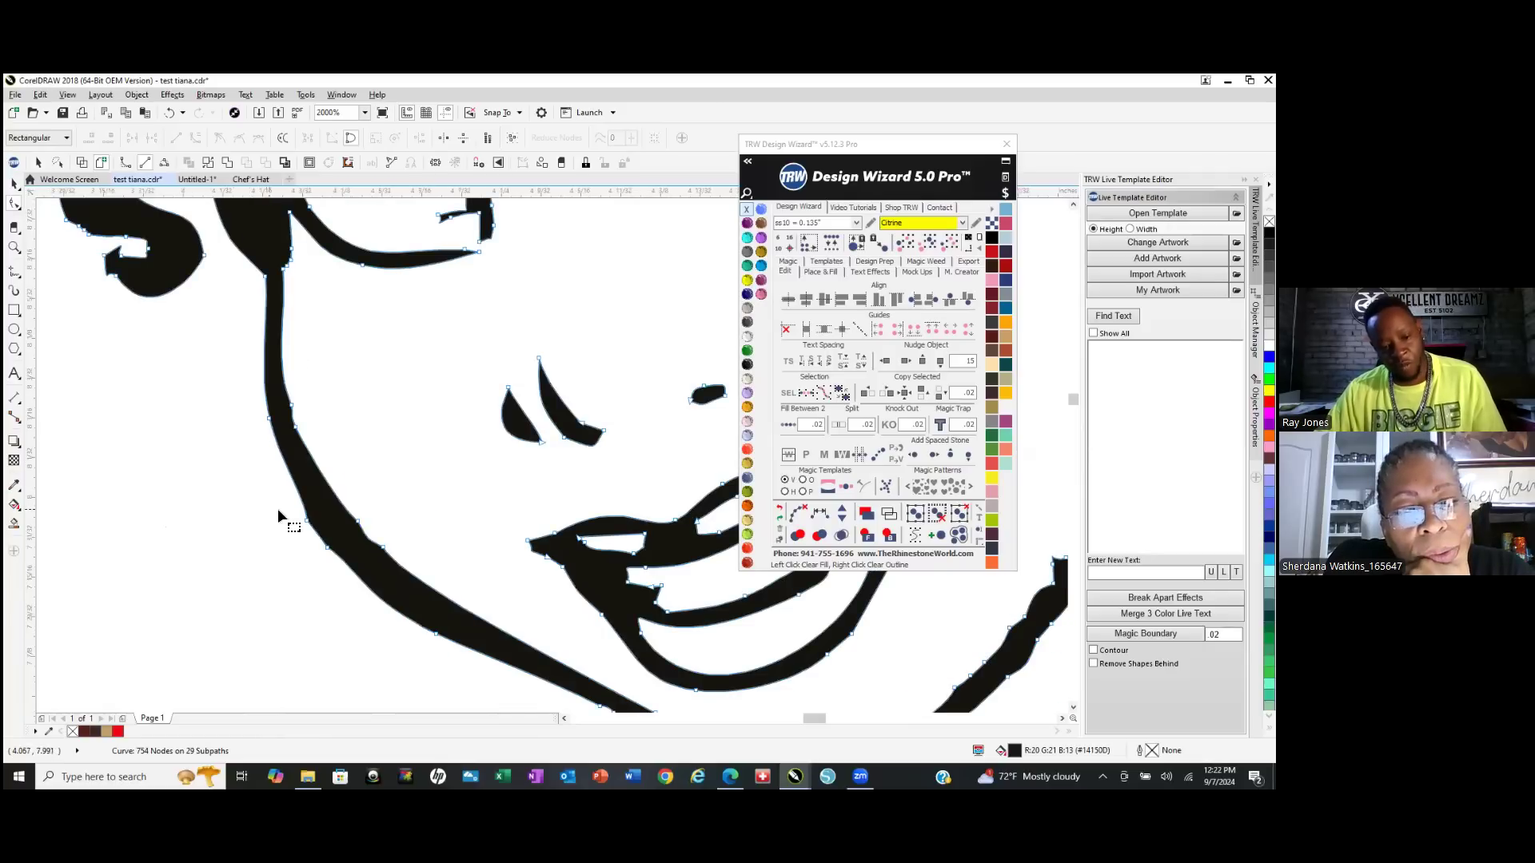
{"action": "left_click_drag", "start_coordinate": [331, 579], "coordinate": [333, 587]}
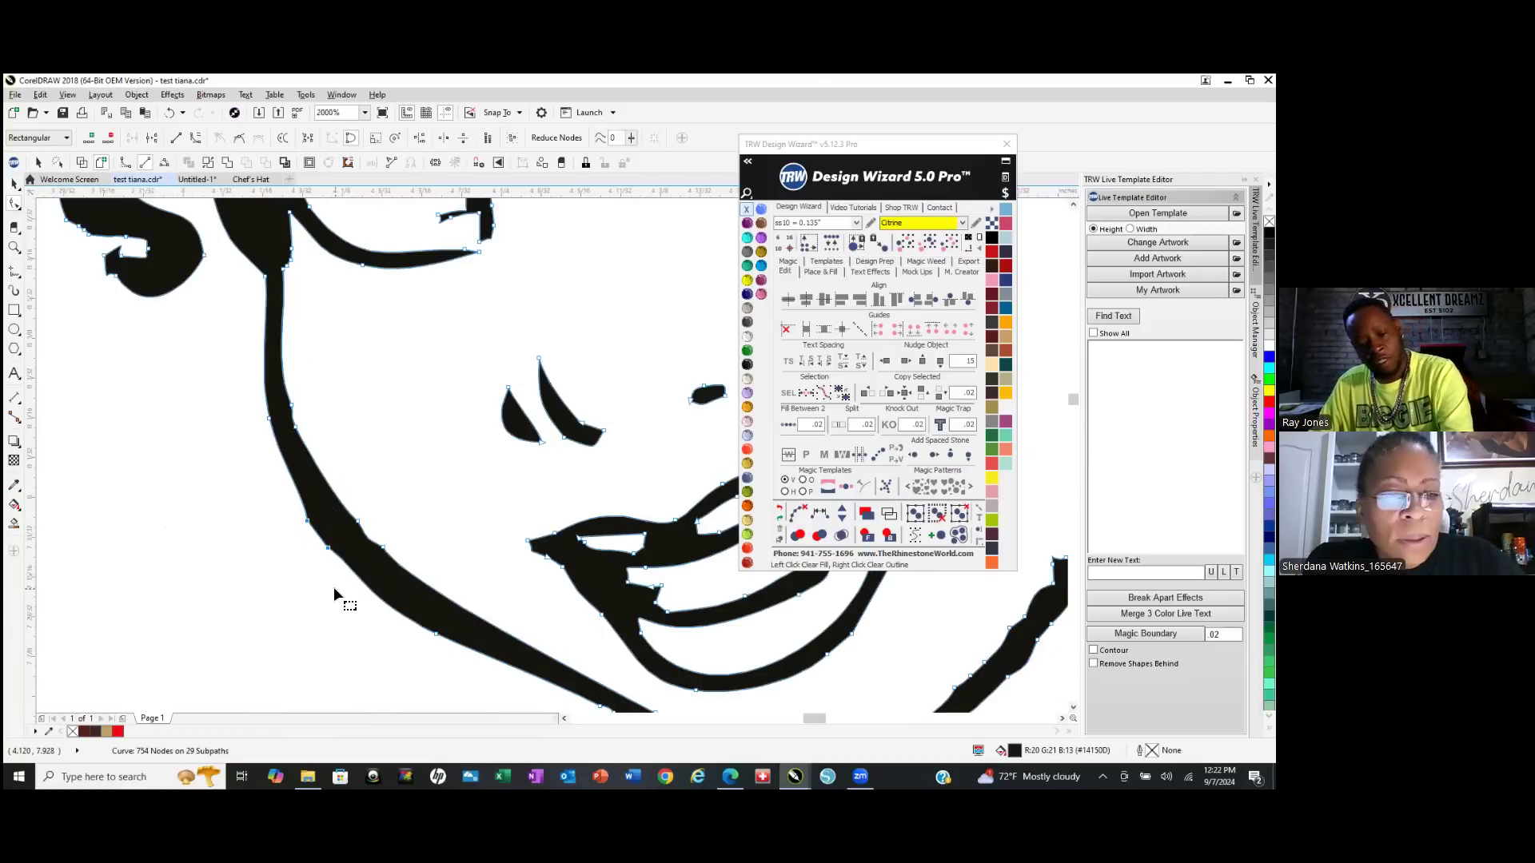
{"action": "key", "text": "Delete"}
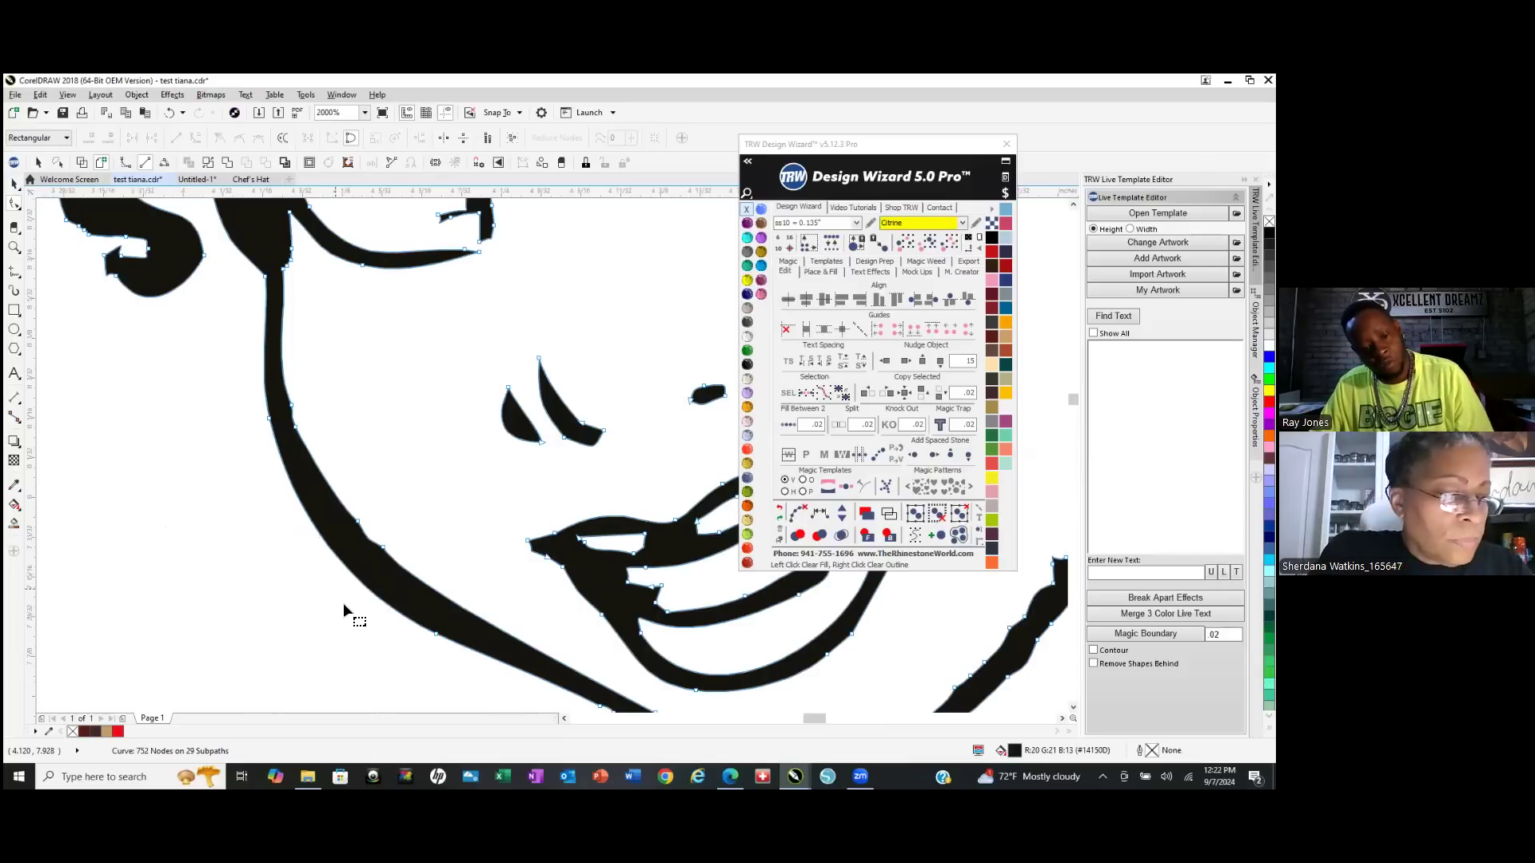
{"action": "left_click_drag", "start_coordinate": [463, 663], "coordinate": [464, 660]}
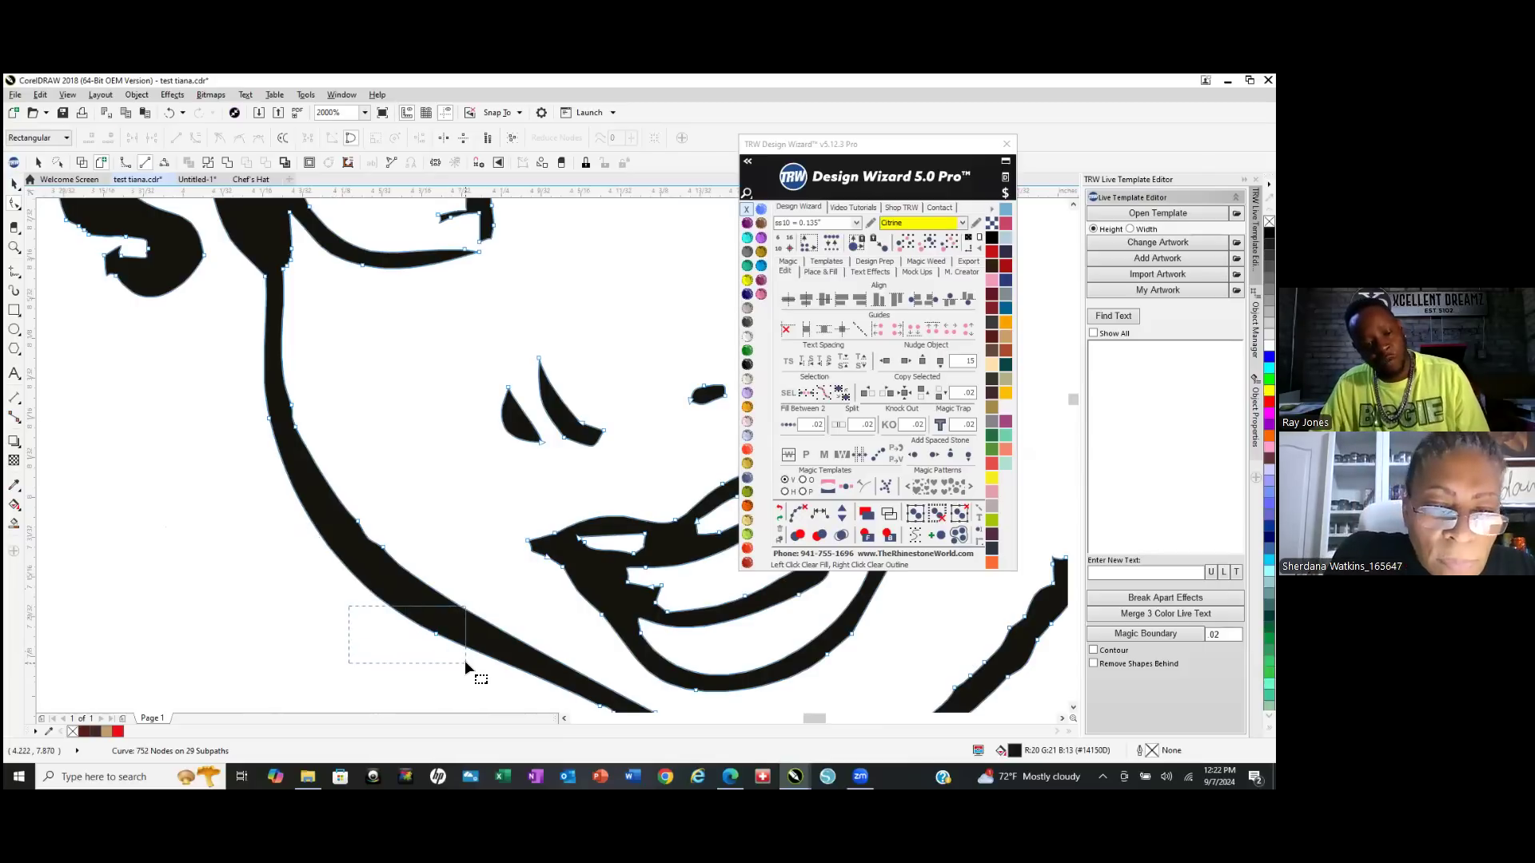
{"action": "key", "text": "Delete"}
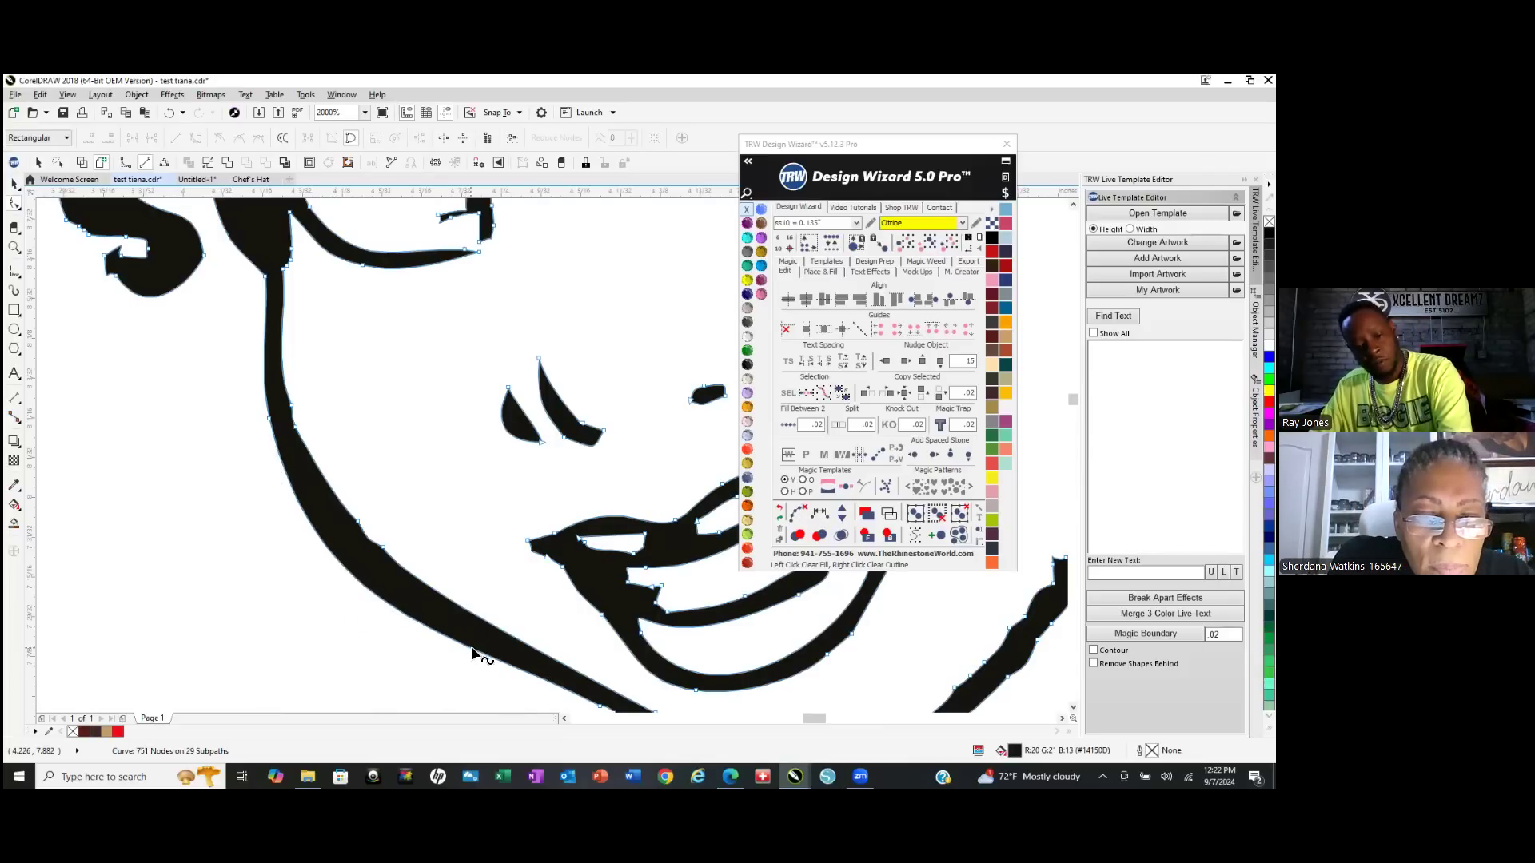
Try deleting both notch nodes on the lower jawline edge below the mouth, and undo the deletion.
{"action": "scroll", "coordinate": [276, 507], "scroll_direction": "down", "scroll_amount": 5}
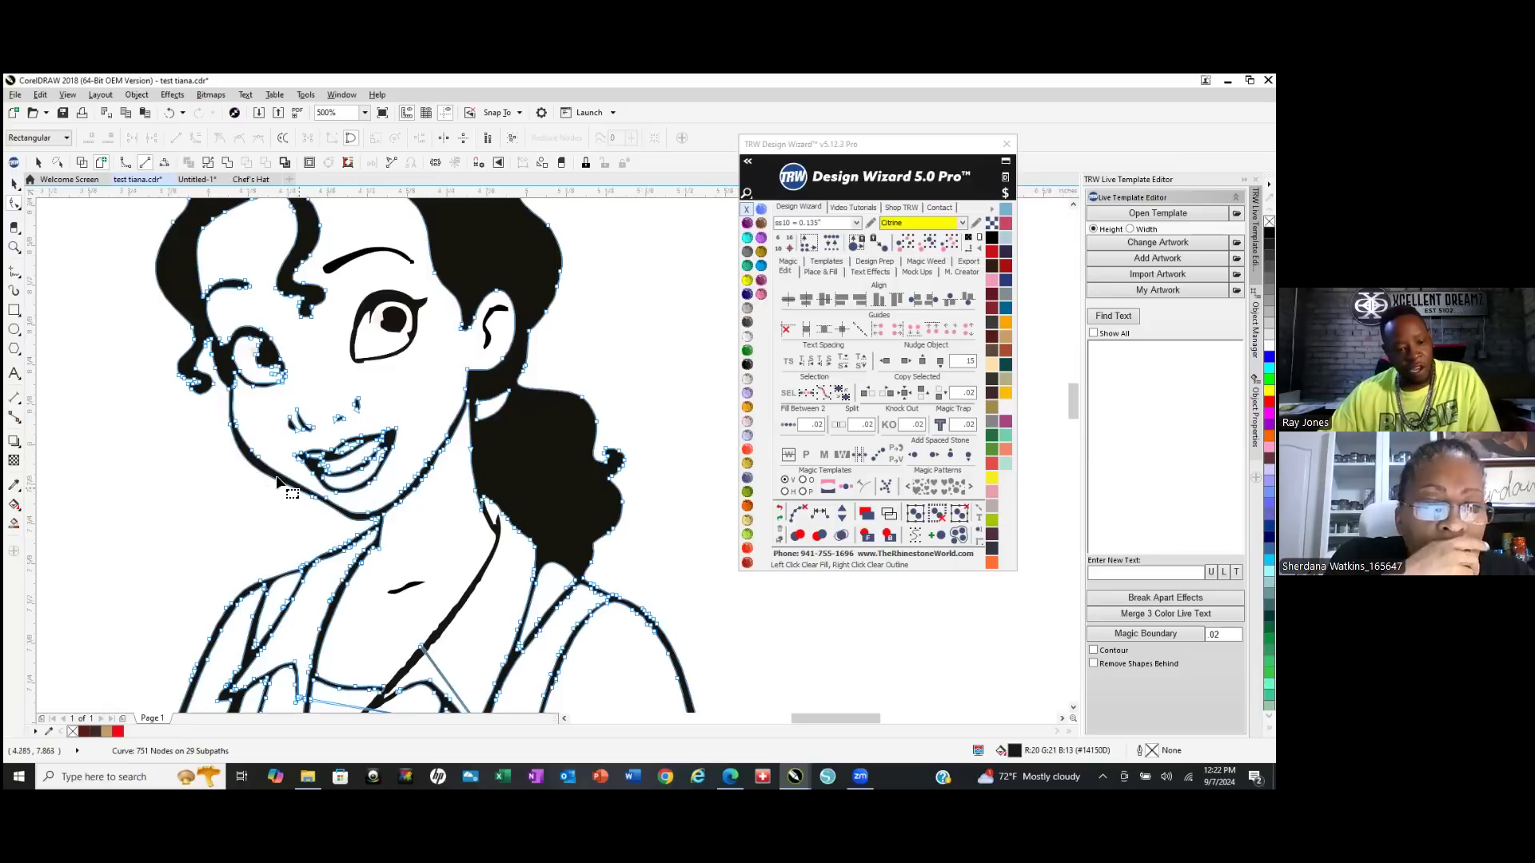
{"action": "scroll", "coordinate": [292, 492], "scroll_direction": "up", "scroll_amount": 5}
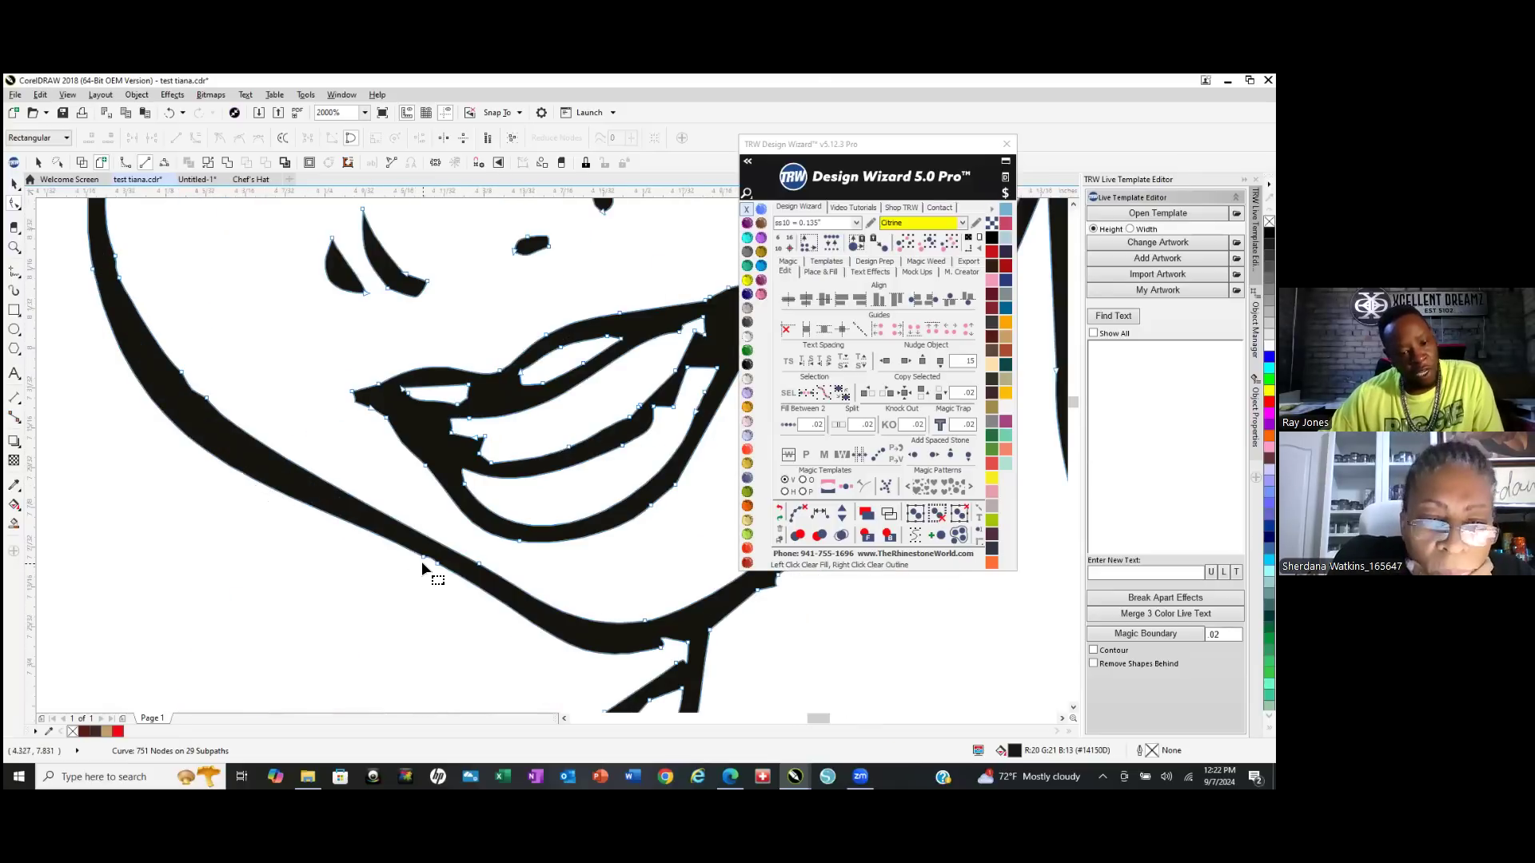
{"action": "scroll", "coordinate": [428, 616], "scroll_direction": "up", "scroll_amount": 2}
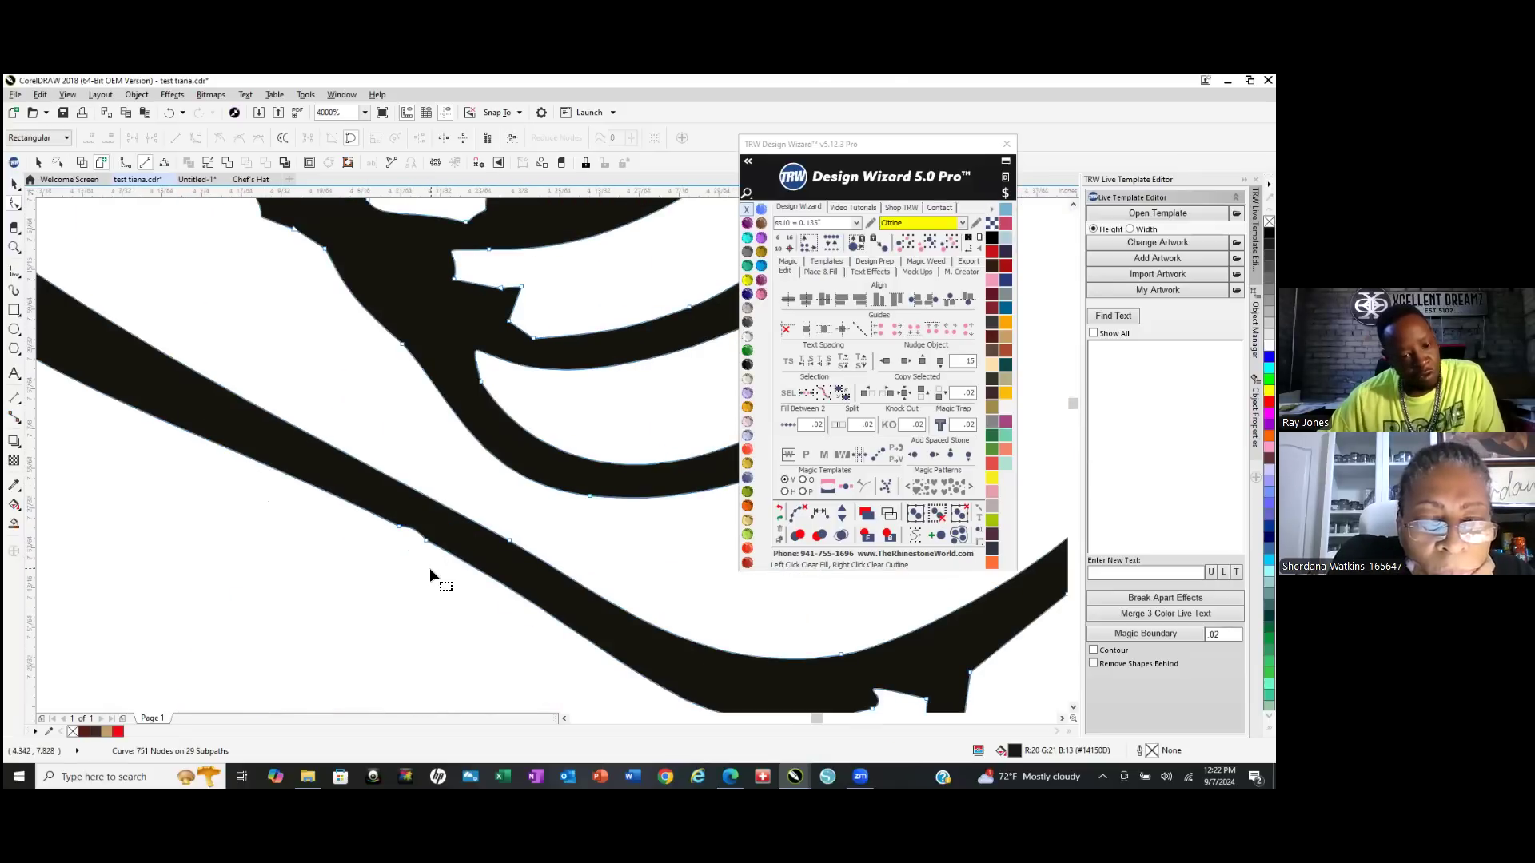
{"action": "left_click_drag", "start_coordinate": [429, 502], "coordinate": [348, 552]}
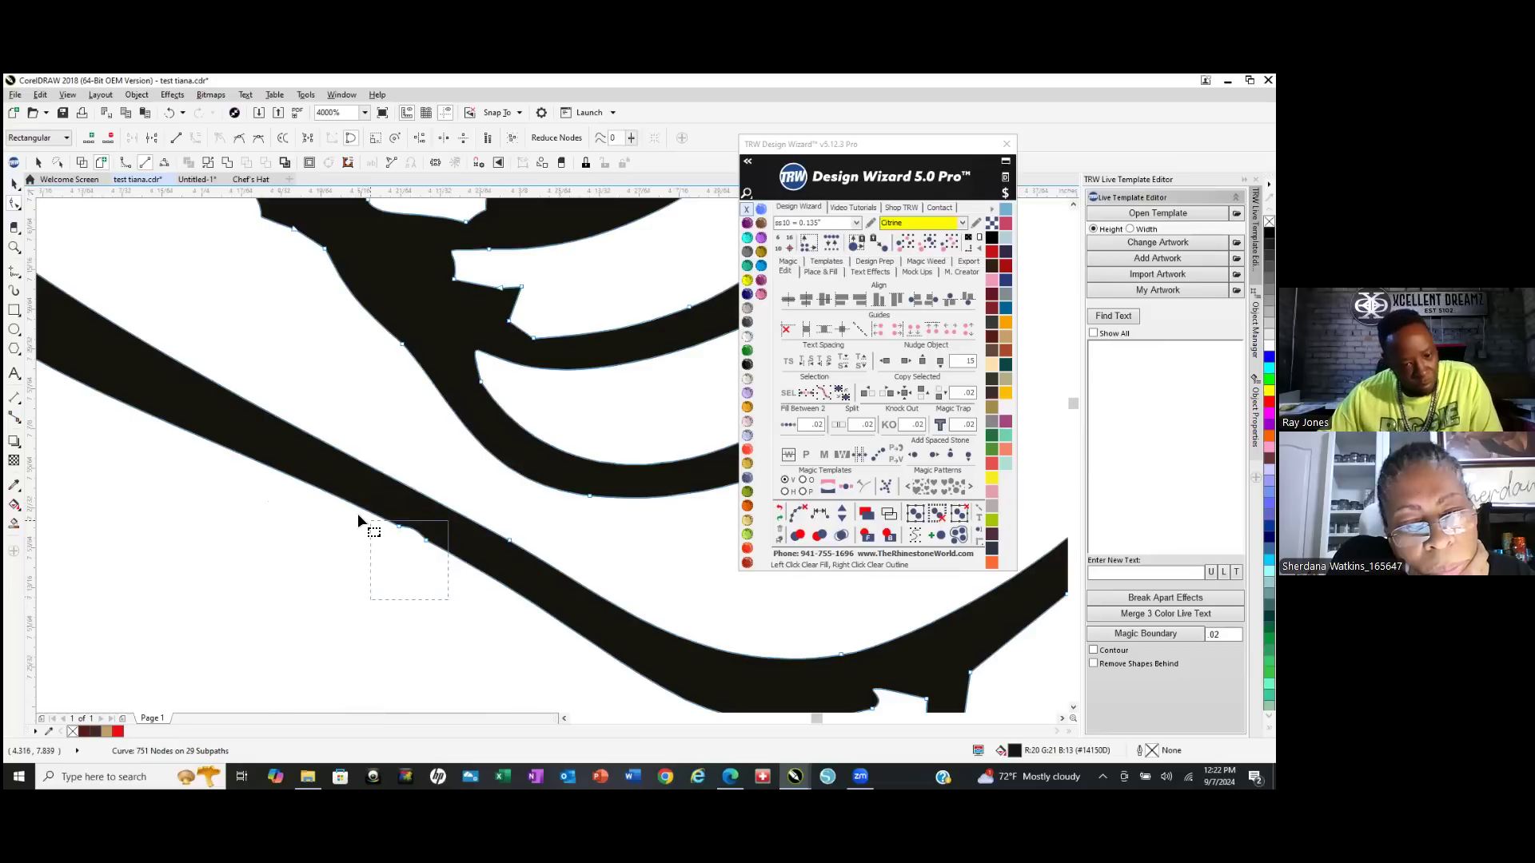
{"action": "right_click", "coordinate": [351, 577]}
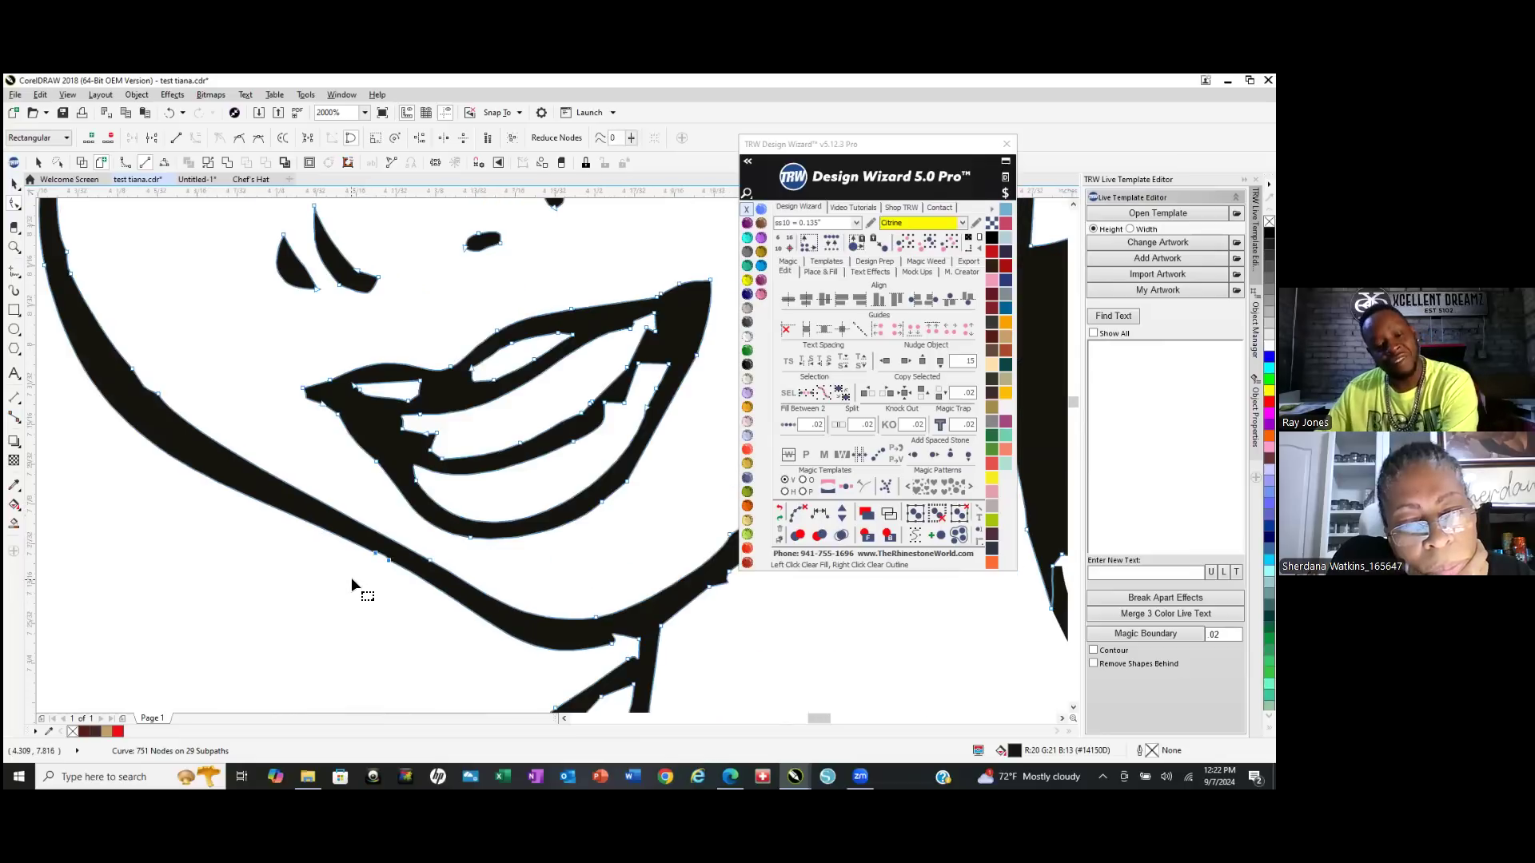
{"action": "key", "text": "Delete"}
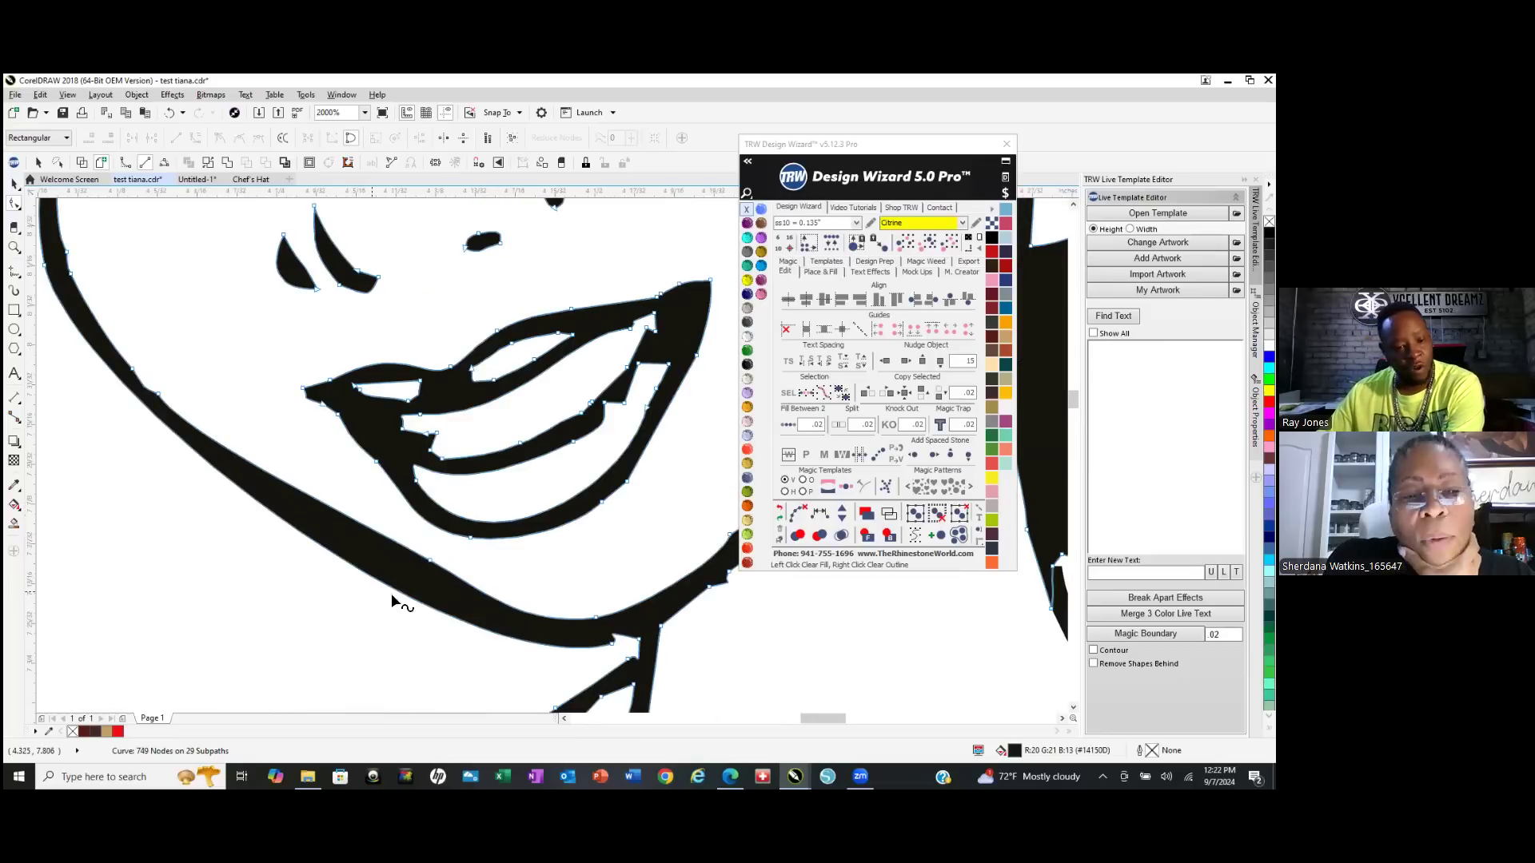
{"action": "scroll", "coordinate": [392, 595], "scroll_direction": "down", "scroll_amount": 2}
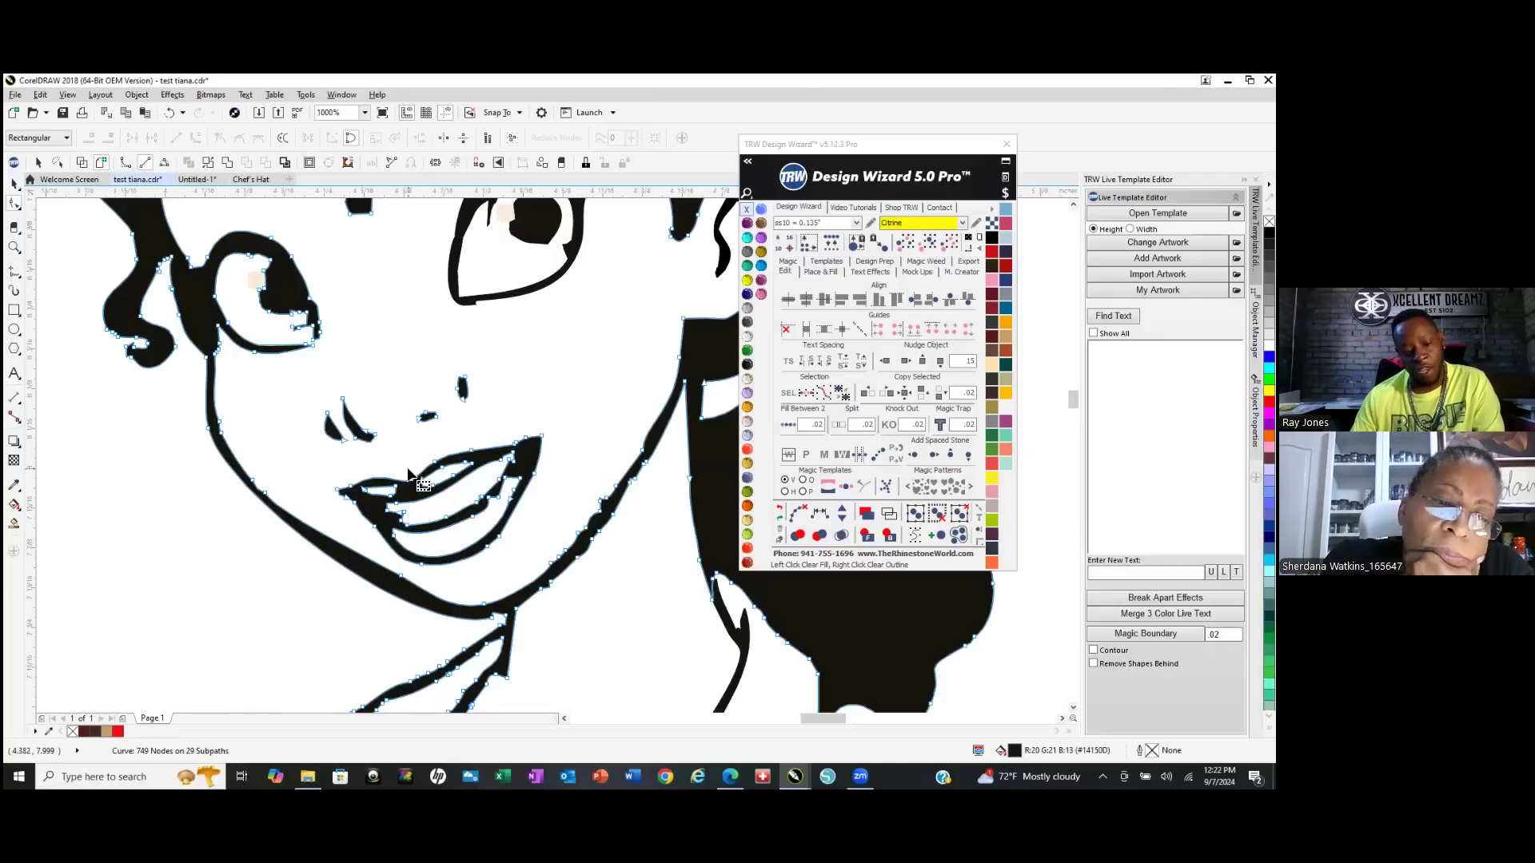
{"action": "double_click", "coordinate": [410, 476]}
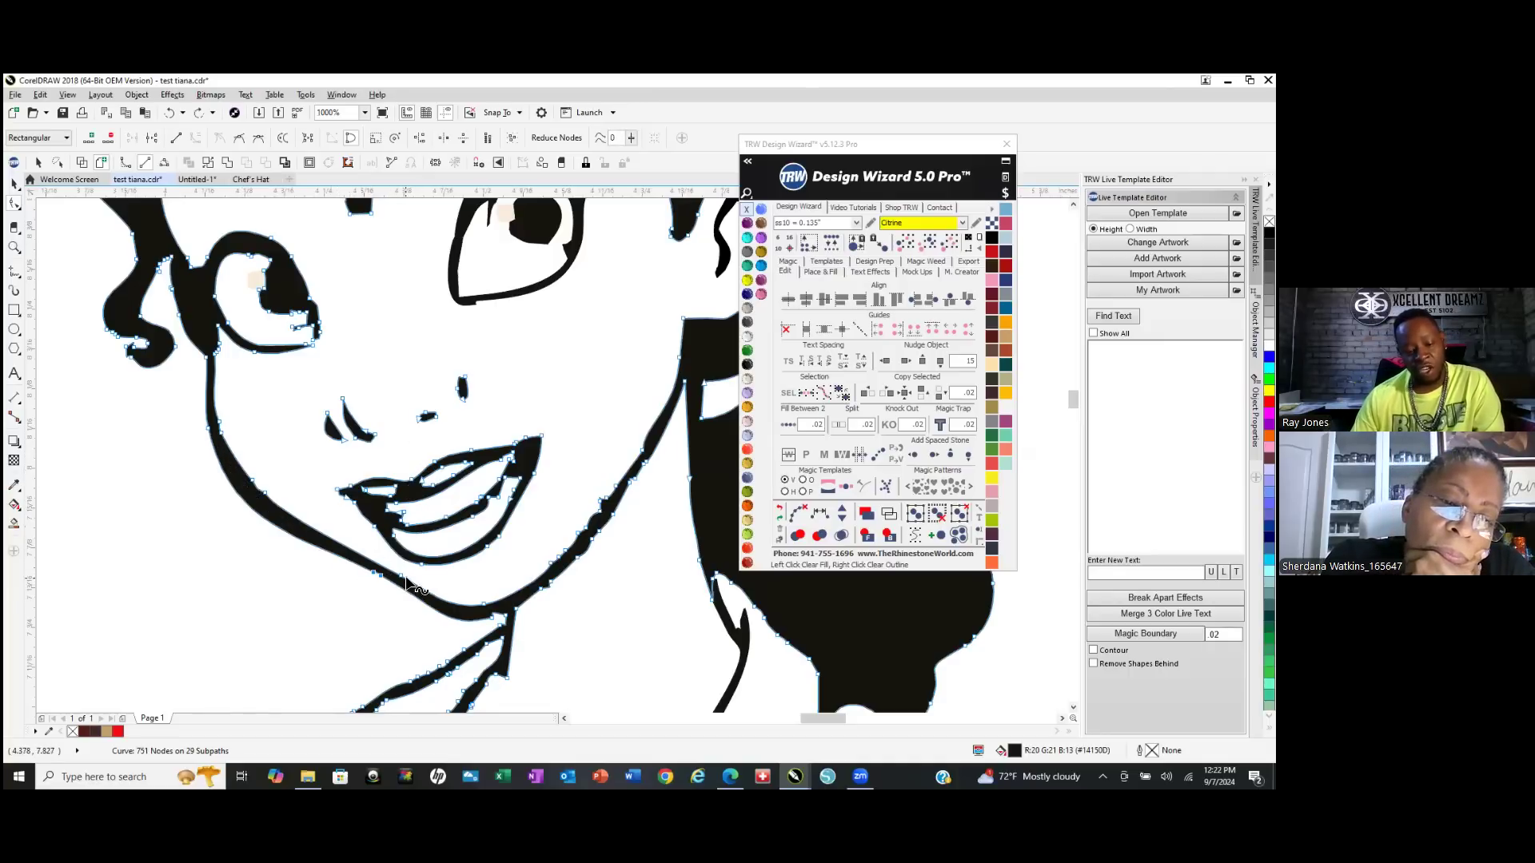
{"action": "left_click", "coordinate": [779, 520]}
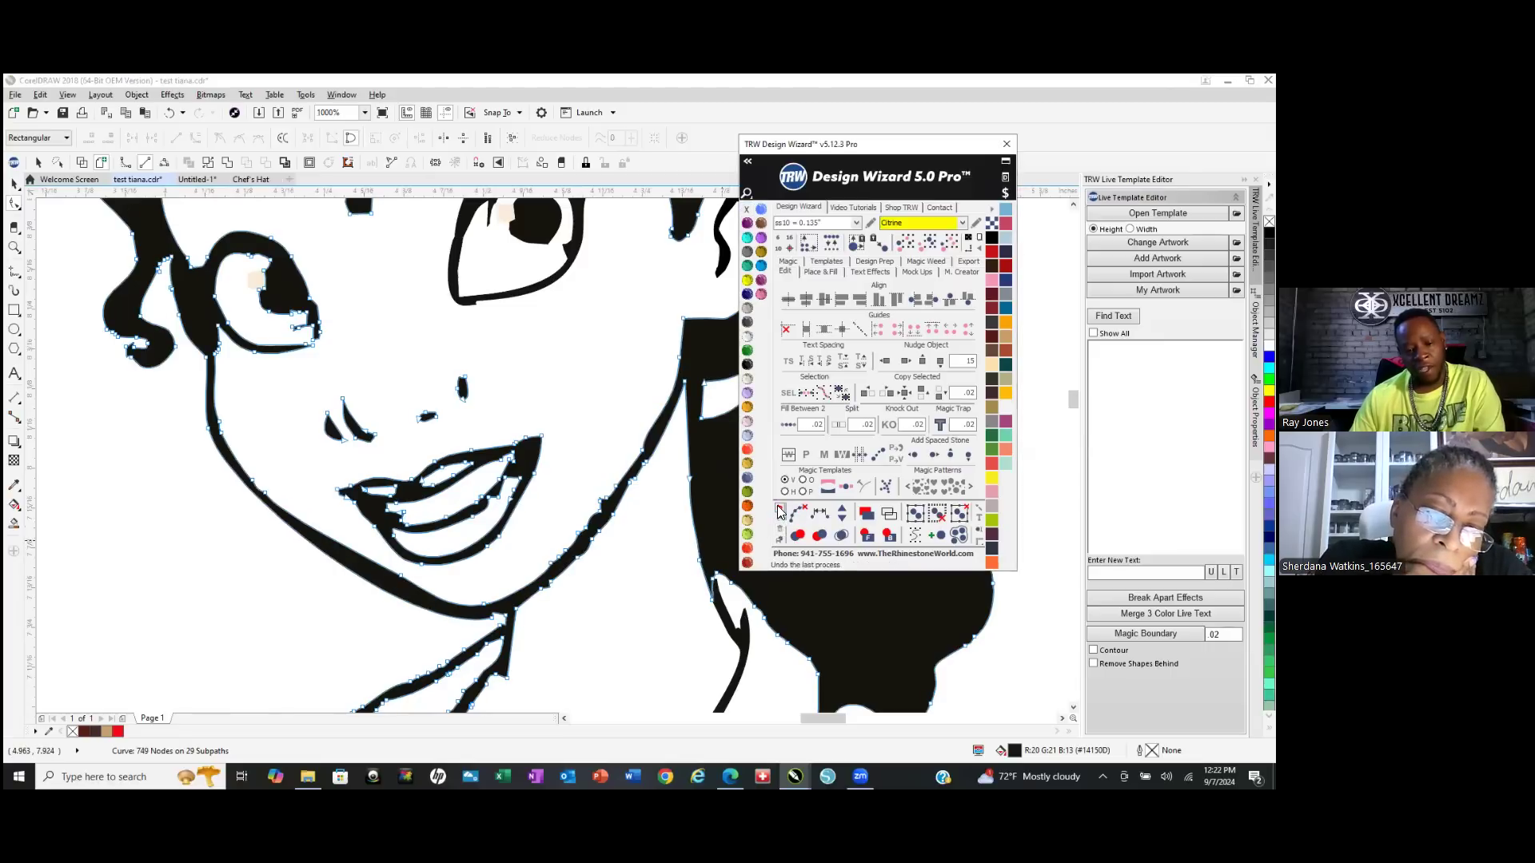
{"action": "left_click", "coordinate": [780, 509]}
Try deleting only the left node of the notch on the lower jawline edge, and undo it.
{"action": "scroll", "coordinate": [344, 603], "scroll_direction": "up", "scroll_amount": 1}
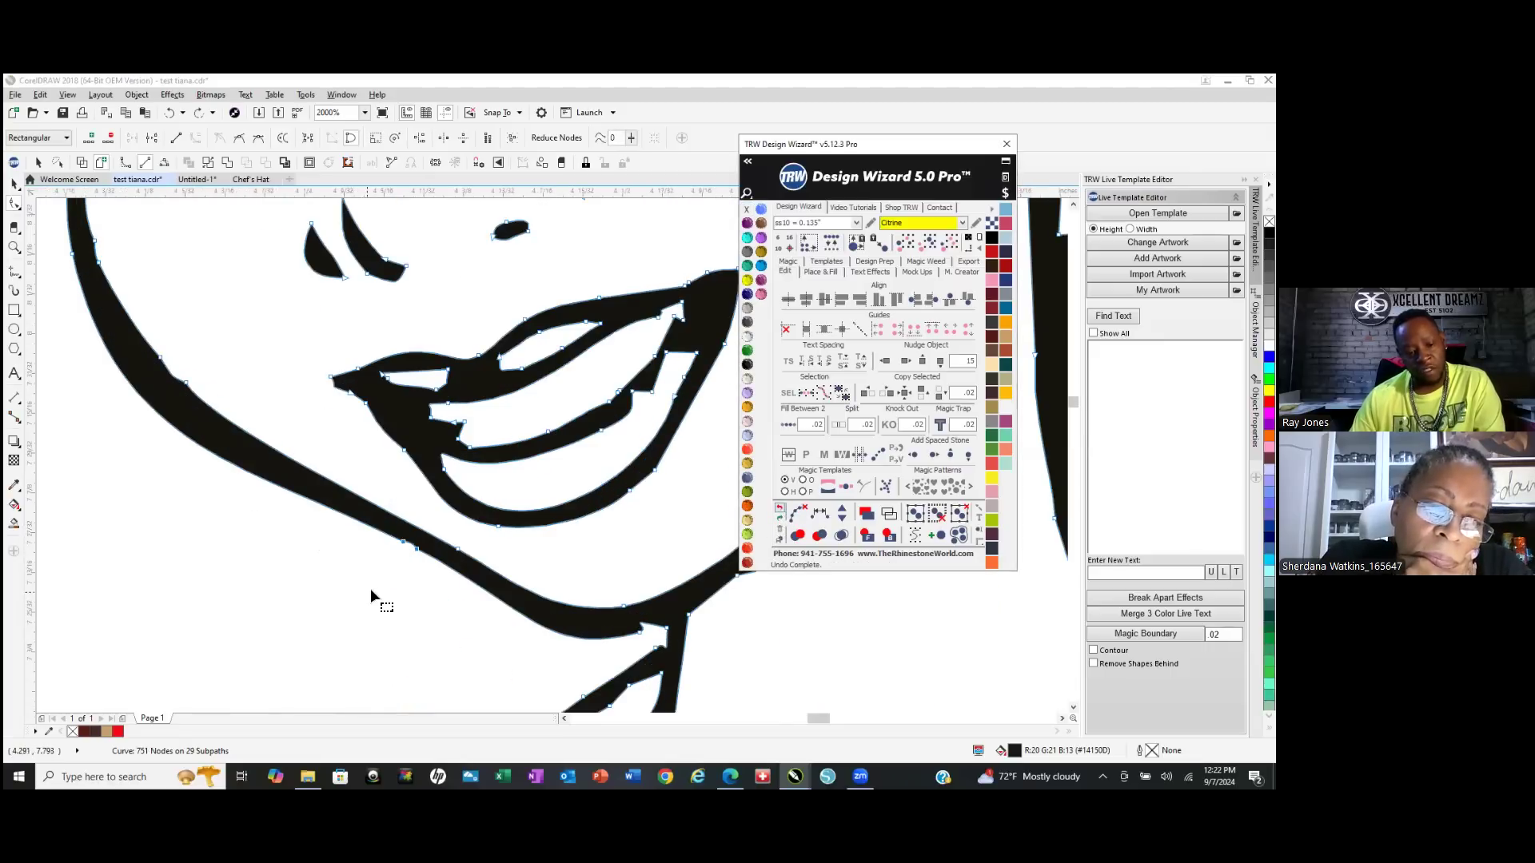
{"action": "scroll", "coordinate": [386, 563], "scroll_direction": "up", "scroll_amount": 2}
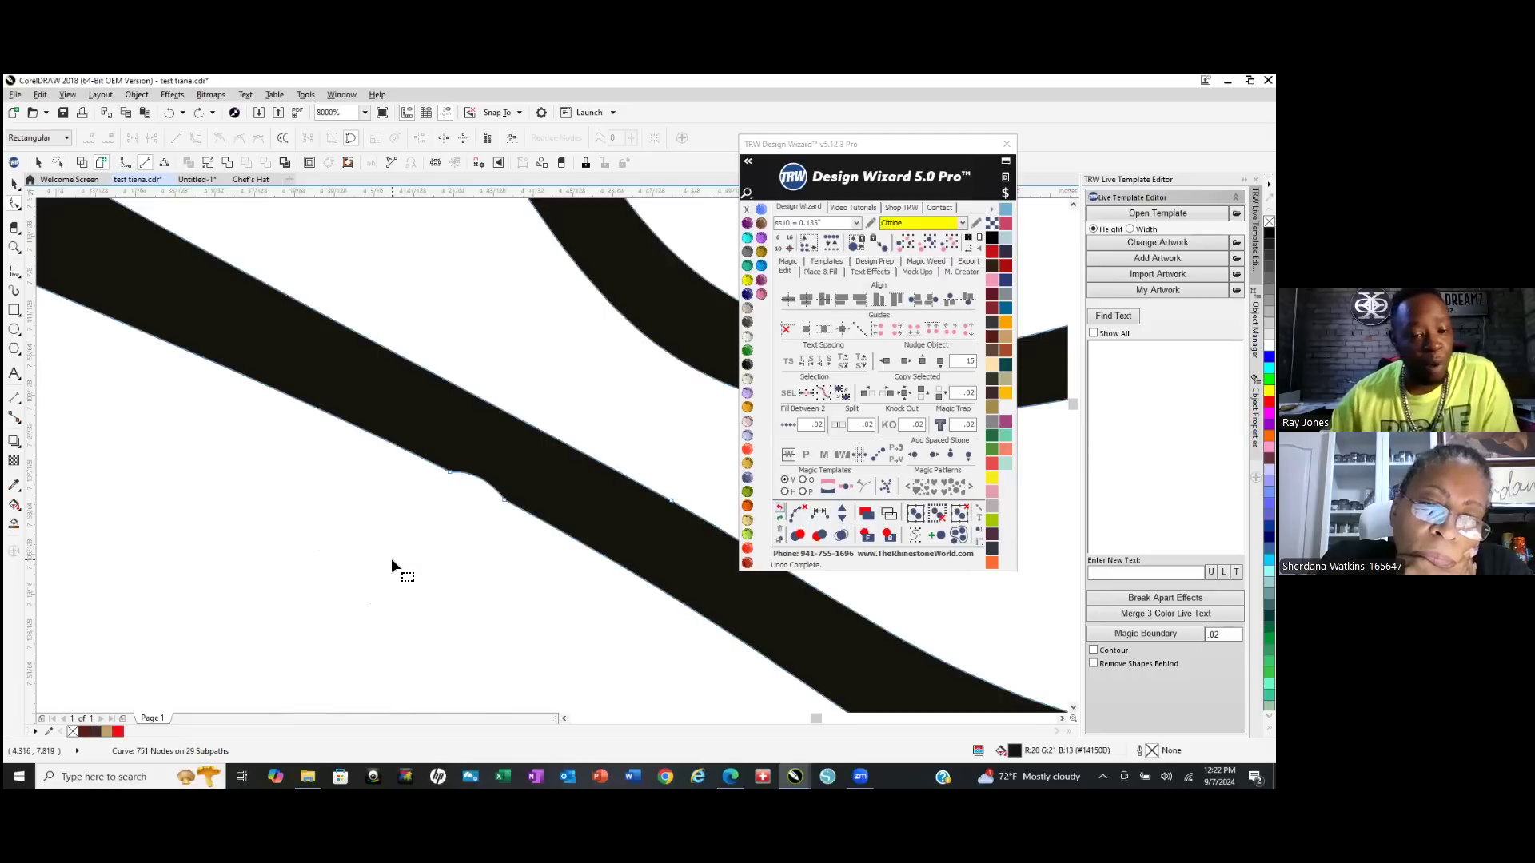
{"action": "left_click_drag", "start_coordinate": [482, 468], "coordinate": [496, 438]}
{"action": "scroll", "coordinate": [209, 647], "scroll_direction": "down", "scroll_amount": 1}
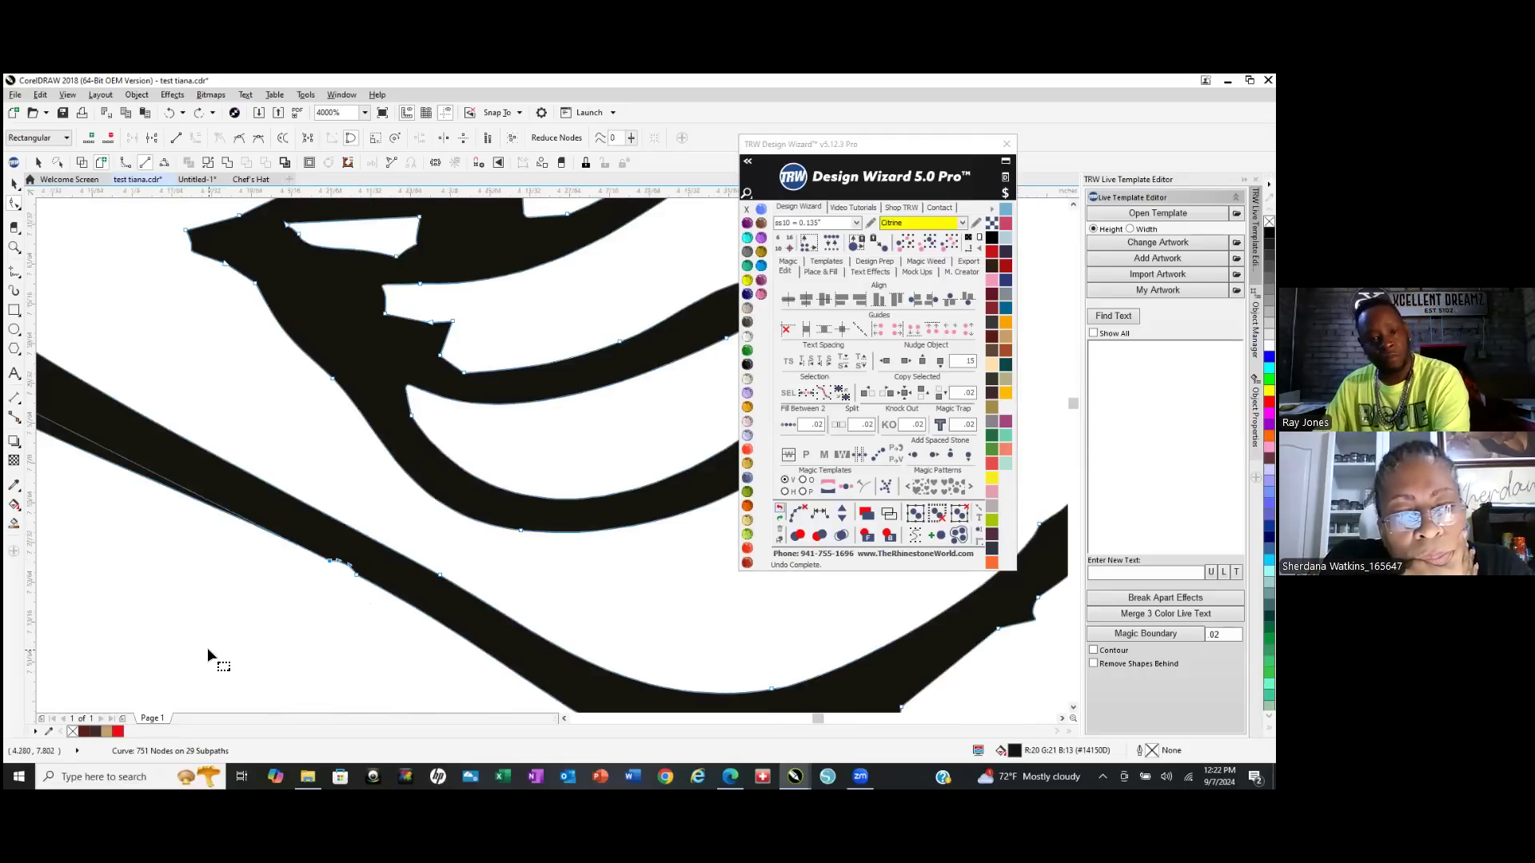
{"action": "key", "text": "Delete"}
{"action": "scroll", "coordinate": [435, 578], "scroll_direction": "down", "scroll_amount": 1}
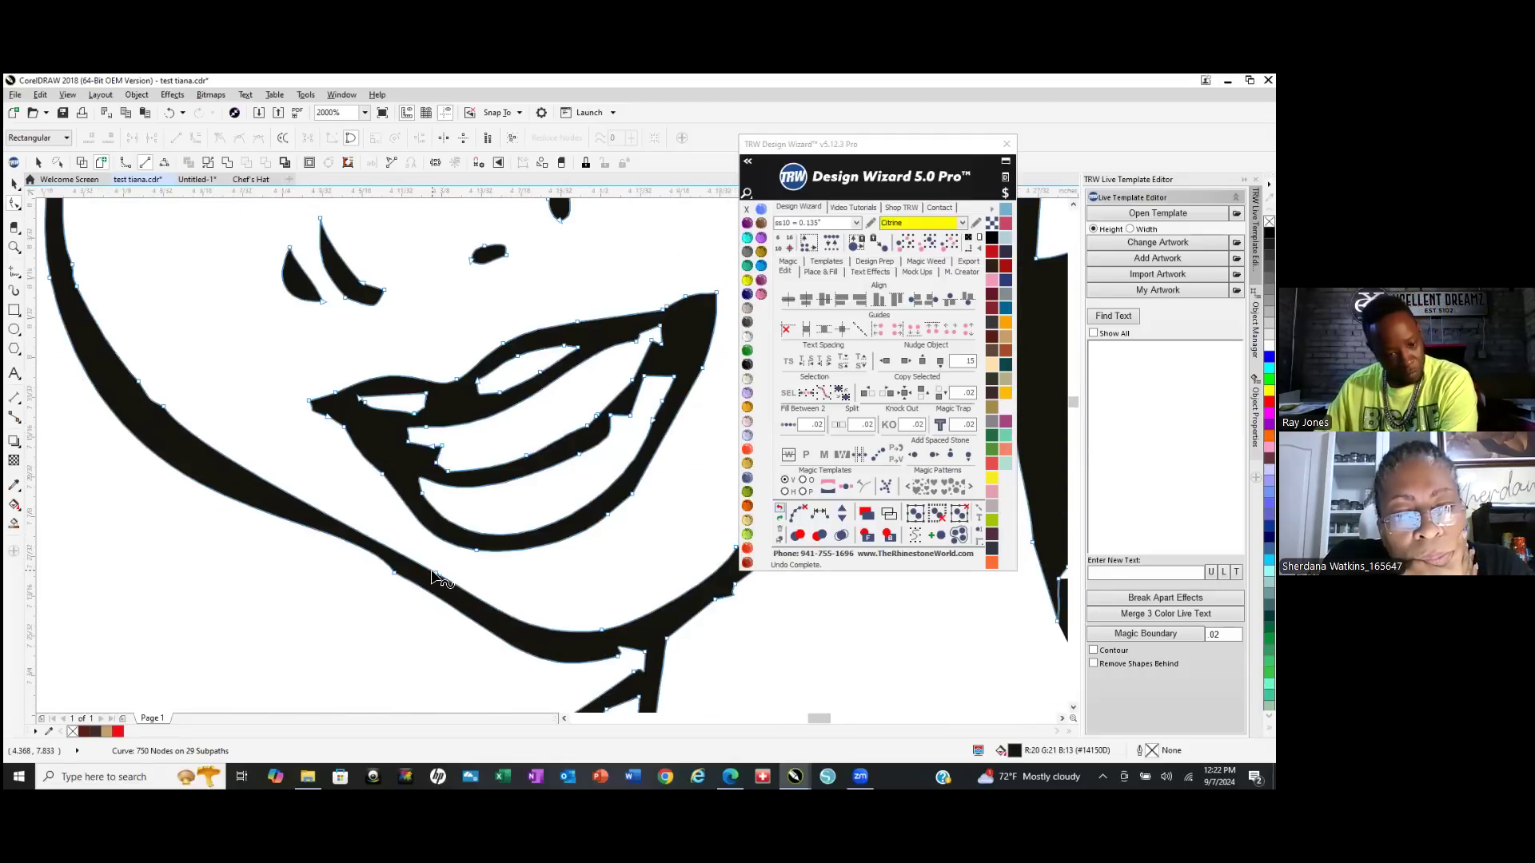
{"action": "key", "text": "ctrl+z"}
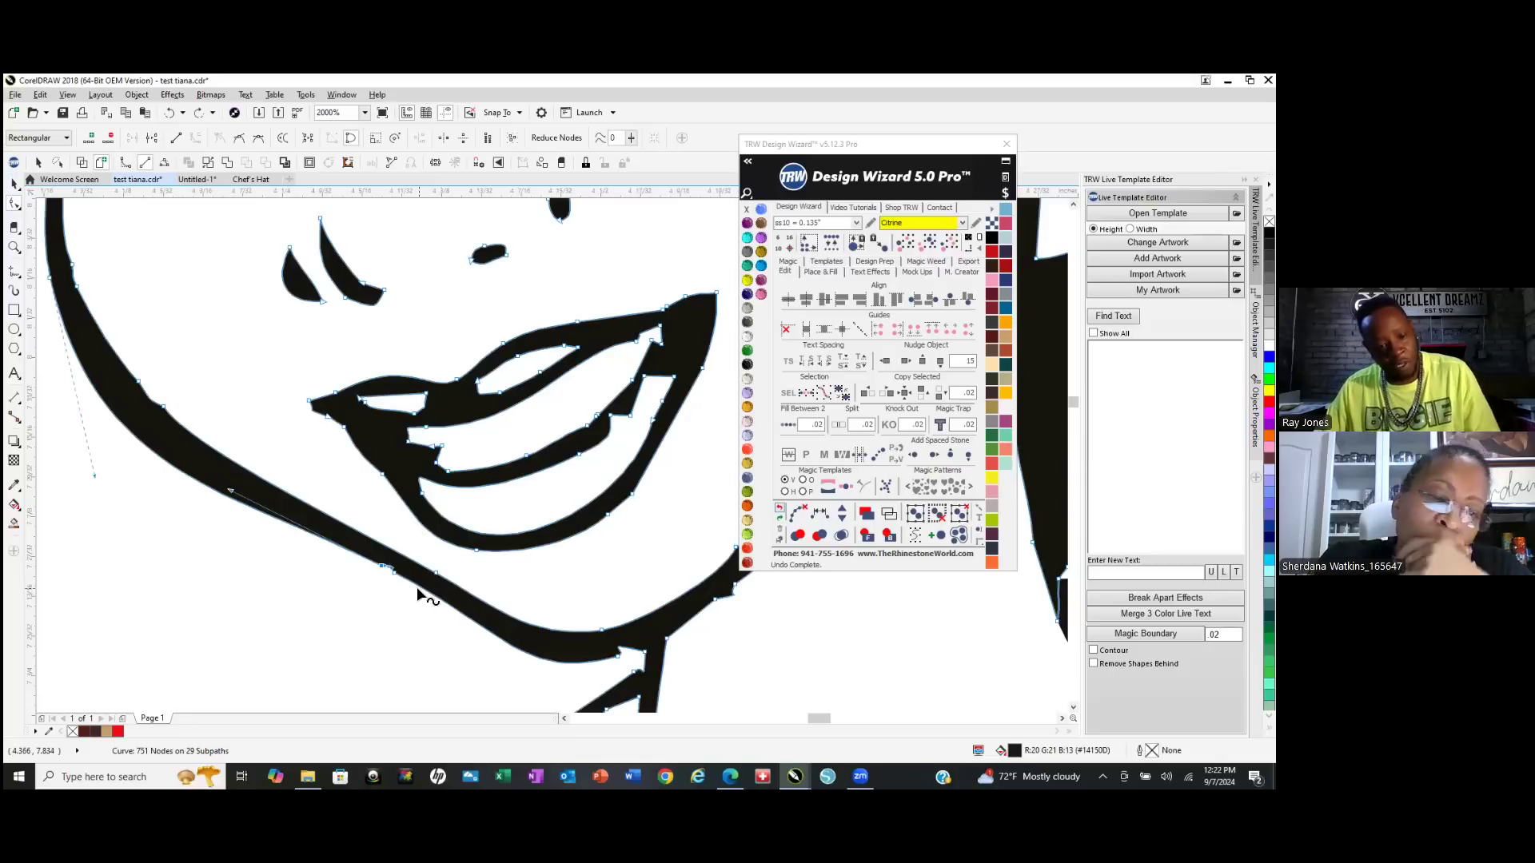
Delete the right node of the notch on the lower jawline edge below the mouth.
{"action": "scroll", "coordinate": [401, 599], "scroll_direction": "up", "scroll_amount": 2}
{"action": "left_click_drag", "start_coordinate": [402, 599], "coordinate": [343, 462]}
{"action": "scroll", "coordinate": [371, 678], "scroll_direction": "down", "scroll_amount": 2}
{"action": "key", "text": "Delete"}
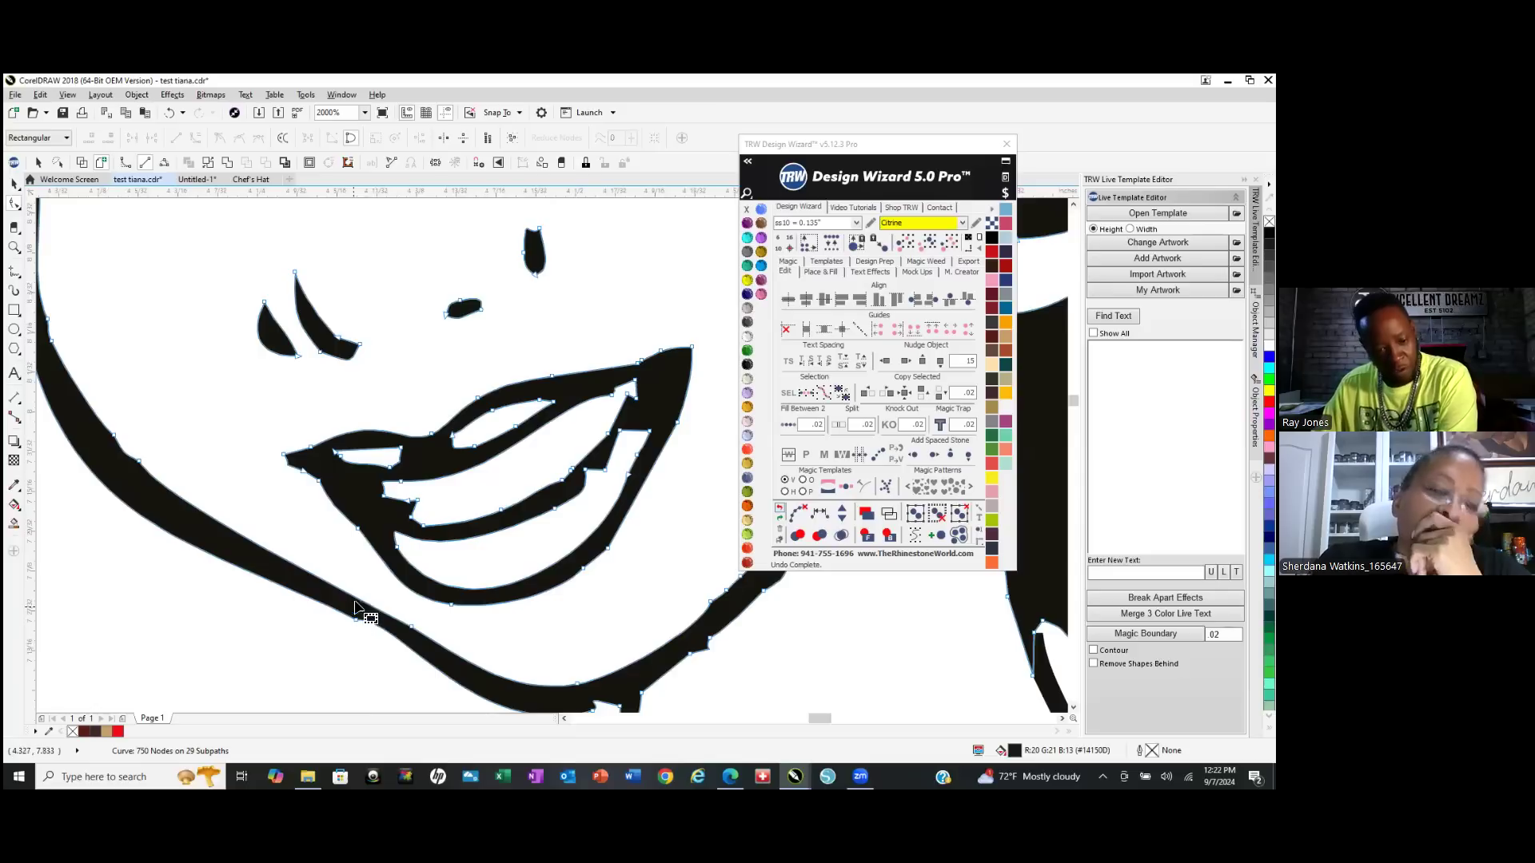
Select the remaining notch node on the lower jawline and angle its right curve handle downward to follow the jaw.
{"action": "scroll", "coordinate": [540, 475], "scroll_direction": "down", "scroll_amount": 2}
{"action": "scroll", "coordinate": [410, 586], "scroll_direction": "up", "scroll_amount": 2}
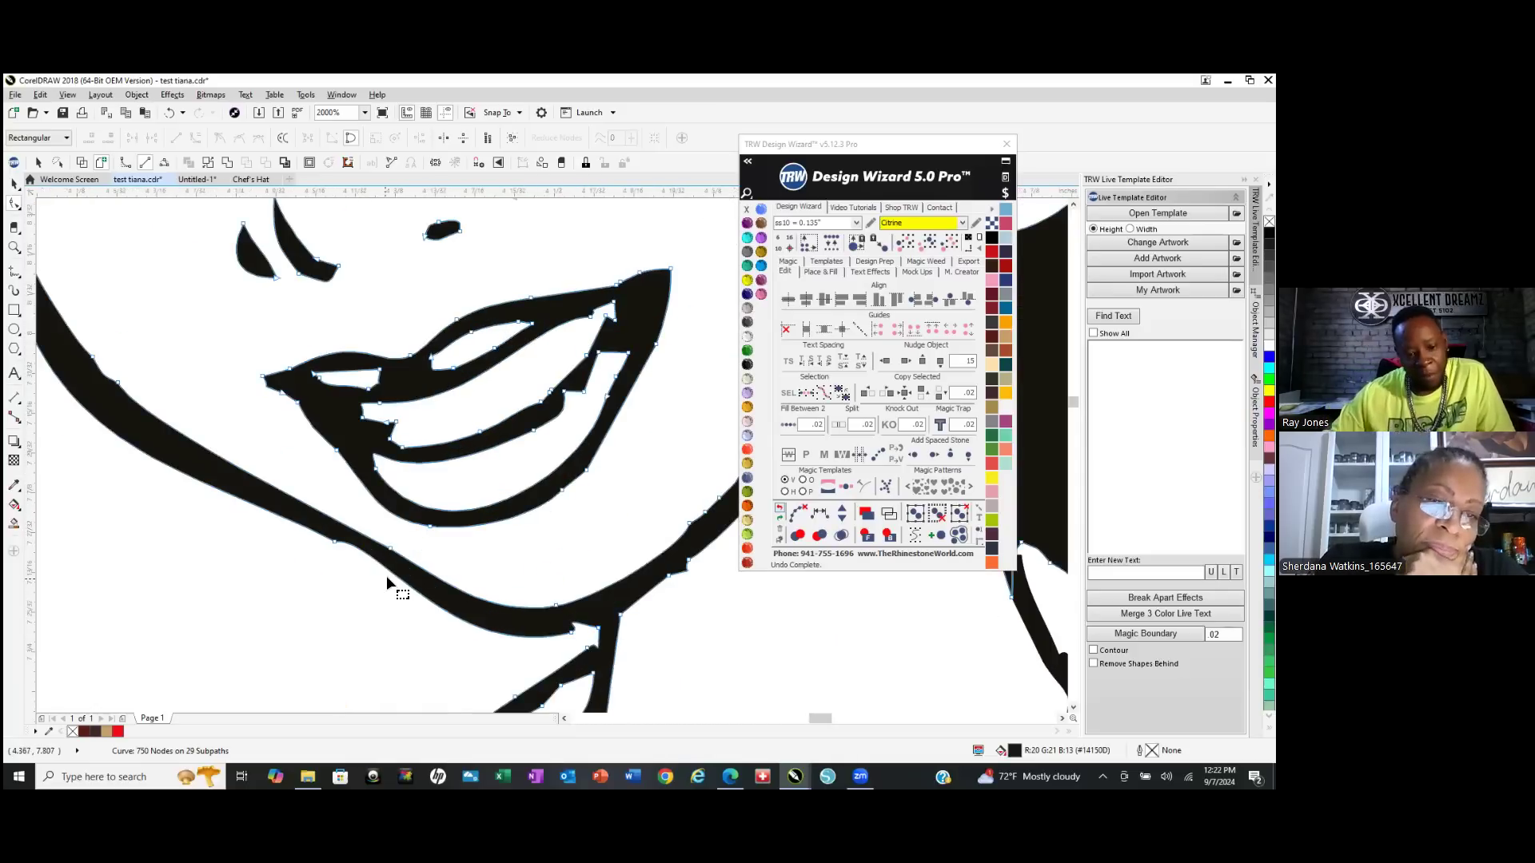
{"action": "left_click", "coordinate": [334, 545]}
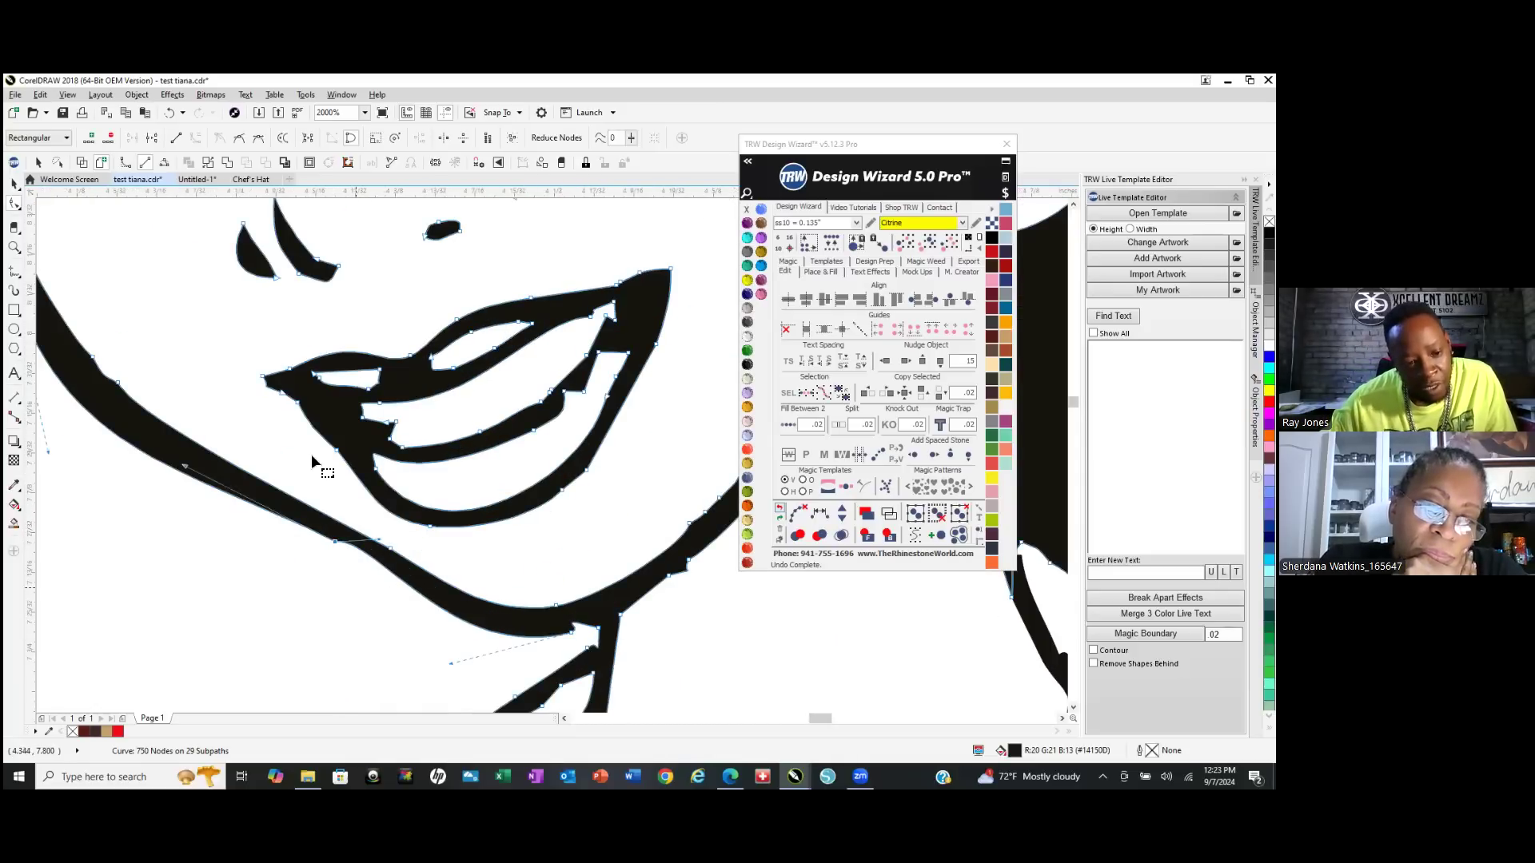
{"action": "scroll", "coordinate": [375, 615], "scroll_direction": "up", "scroll_amount": 1}
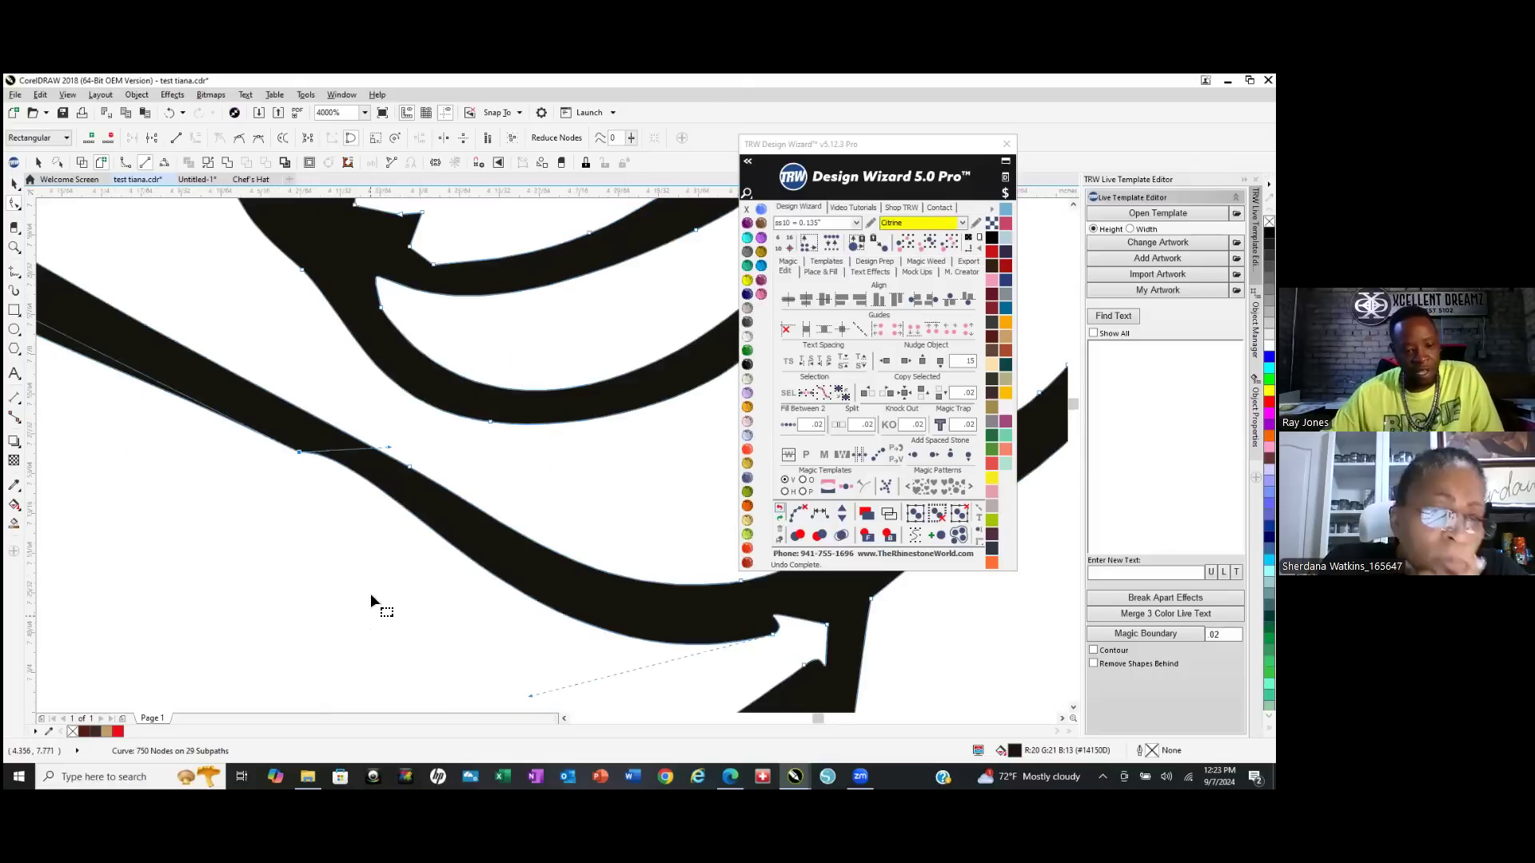
{"action": "left_click_drag", "start_coordinate": [385, 448], "coordinate": [417, 485]}
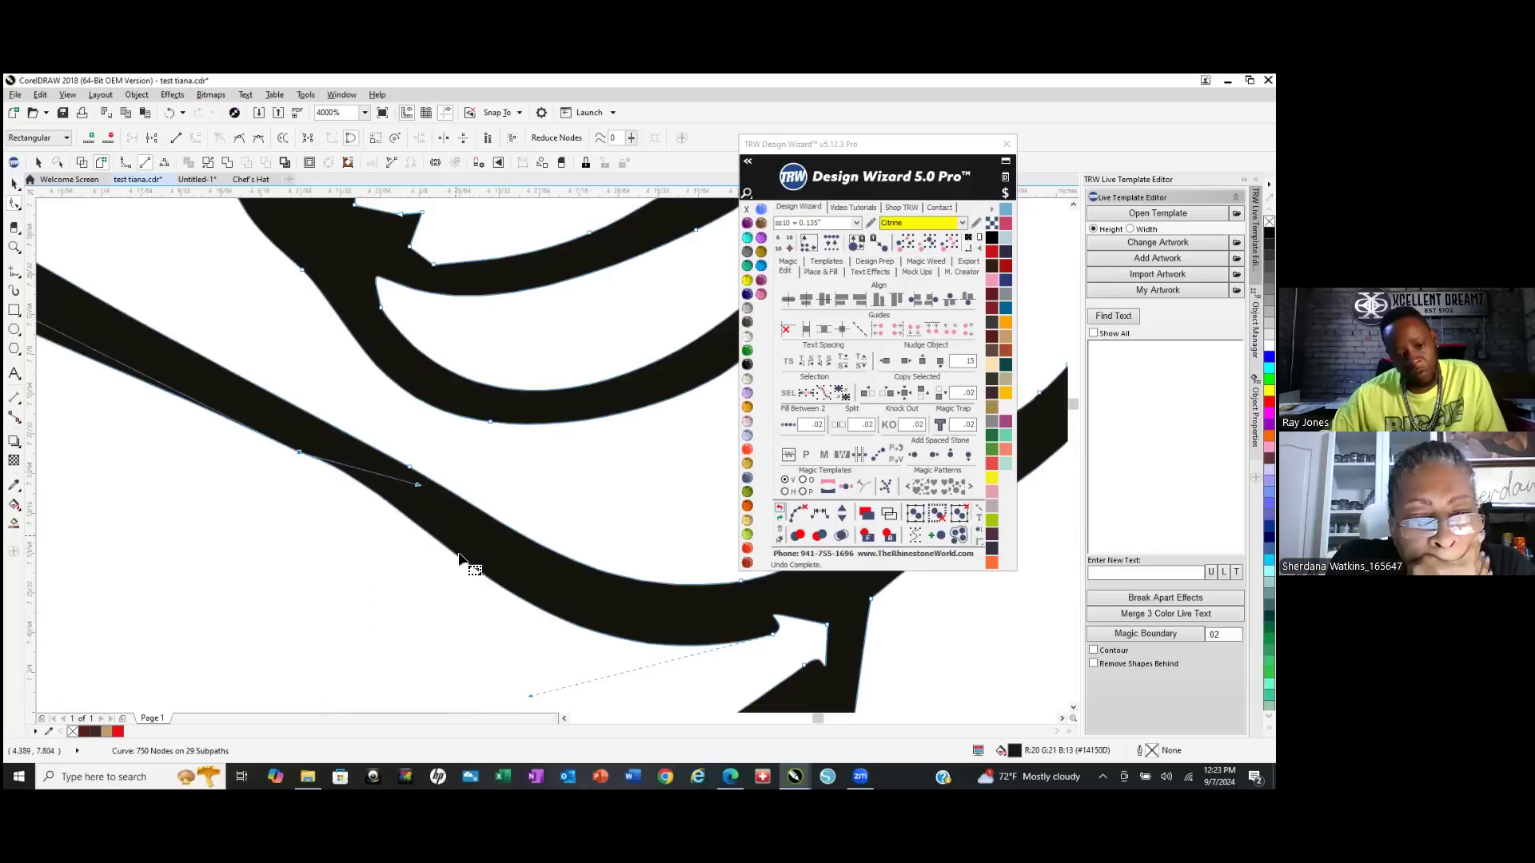
Shorten the lower curve handle of the left cheek node to reshape the outer edge of the jawline.
{"action": "scroll", "coordinate": [652, 611], "scroll_direction": "down", "scroll_amount": 2}
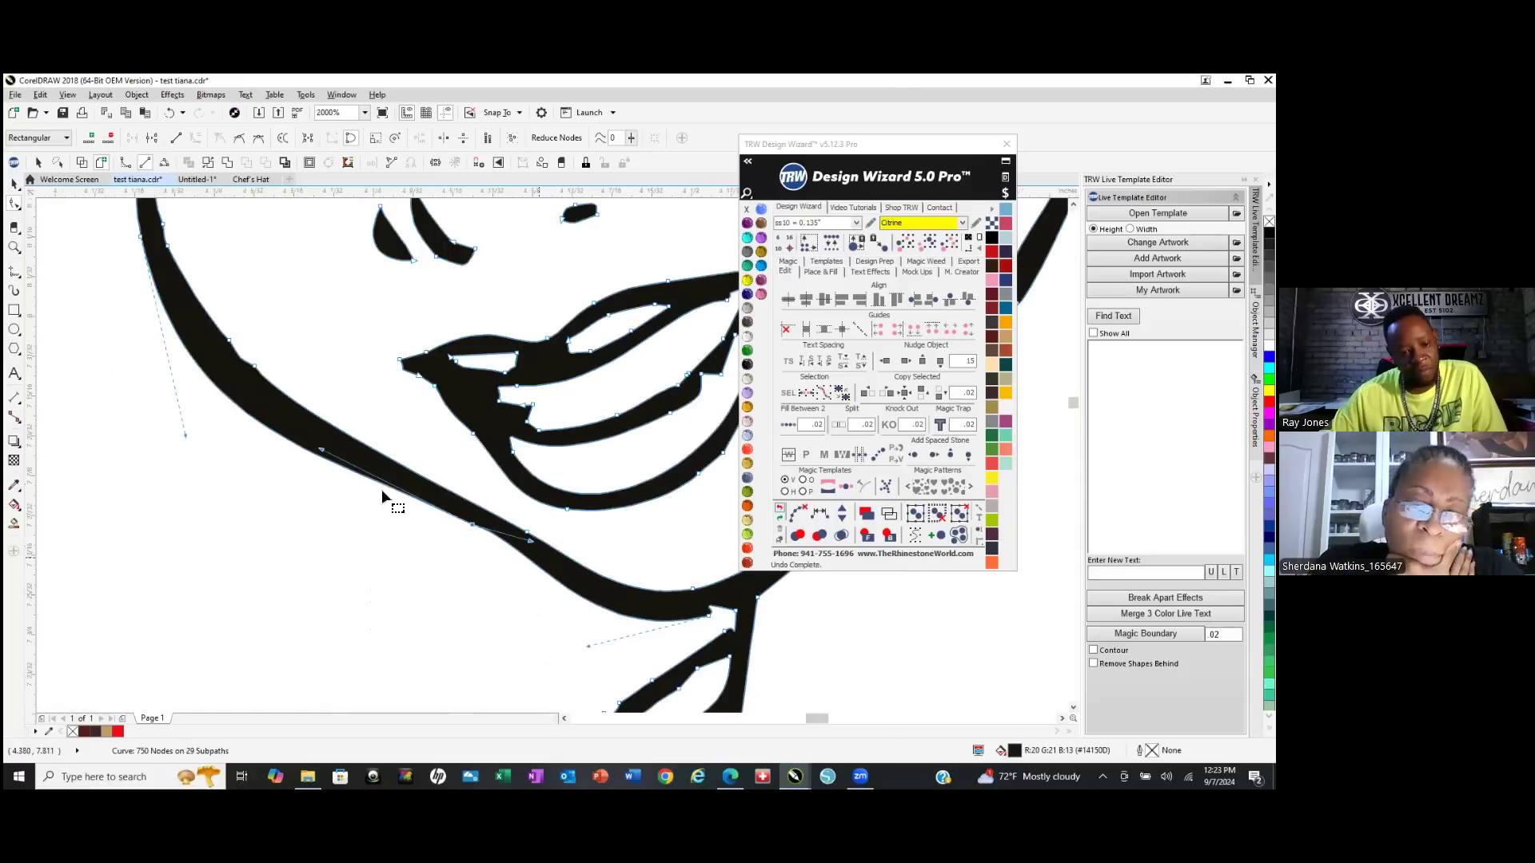
{"action": "scroll", "coordinate": [274, 467], "scroll_direction": "down", "scroll_amount": 1}
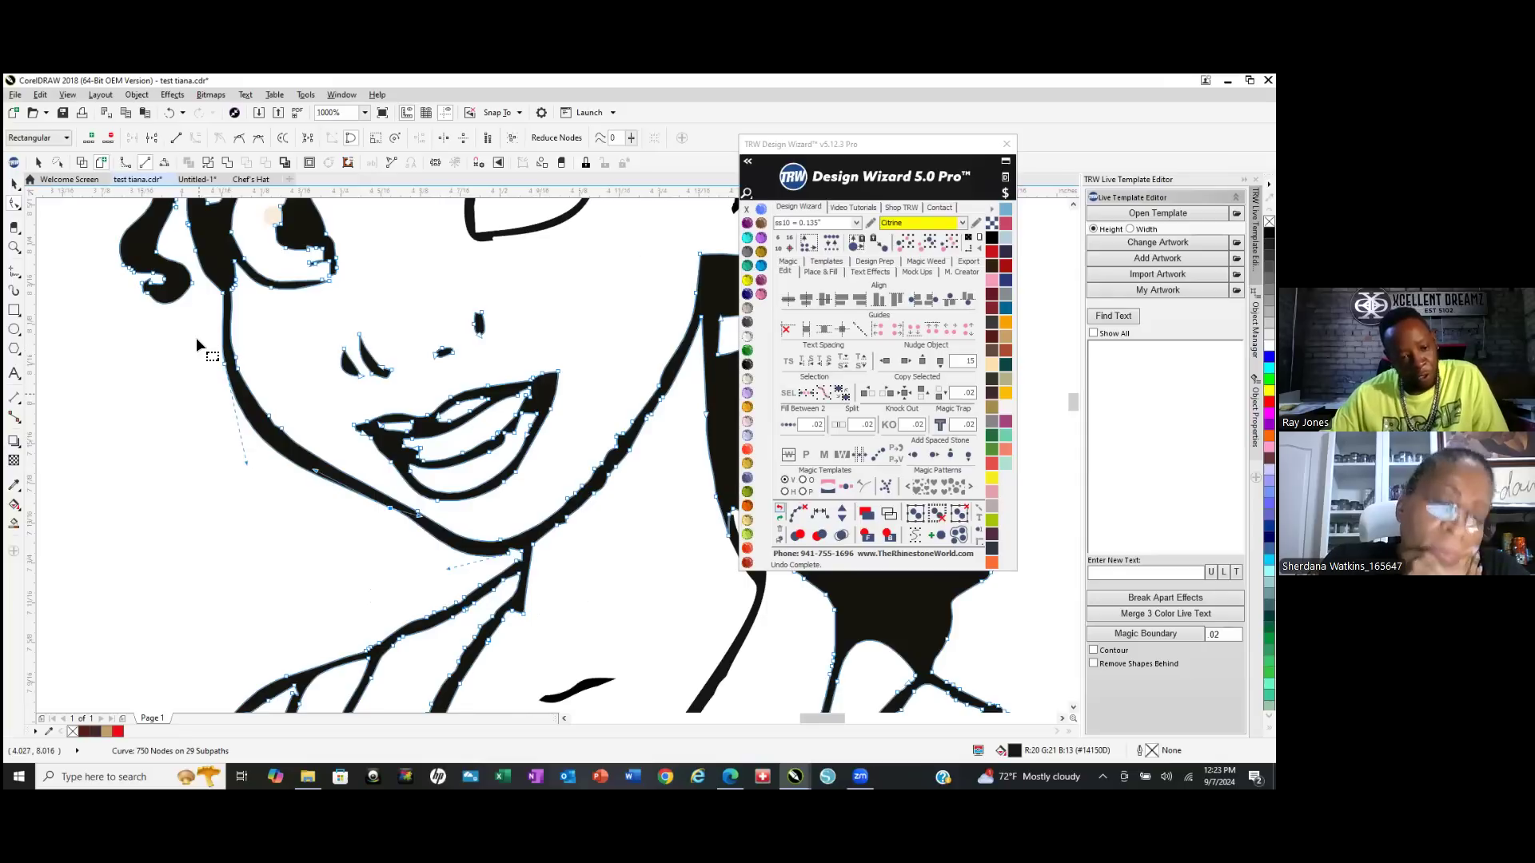
{"action": "scroll", "coordinate": [214, 413], "scroll_direction": "up", "scroll_amount": 1}
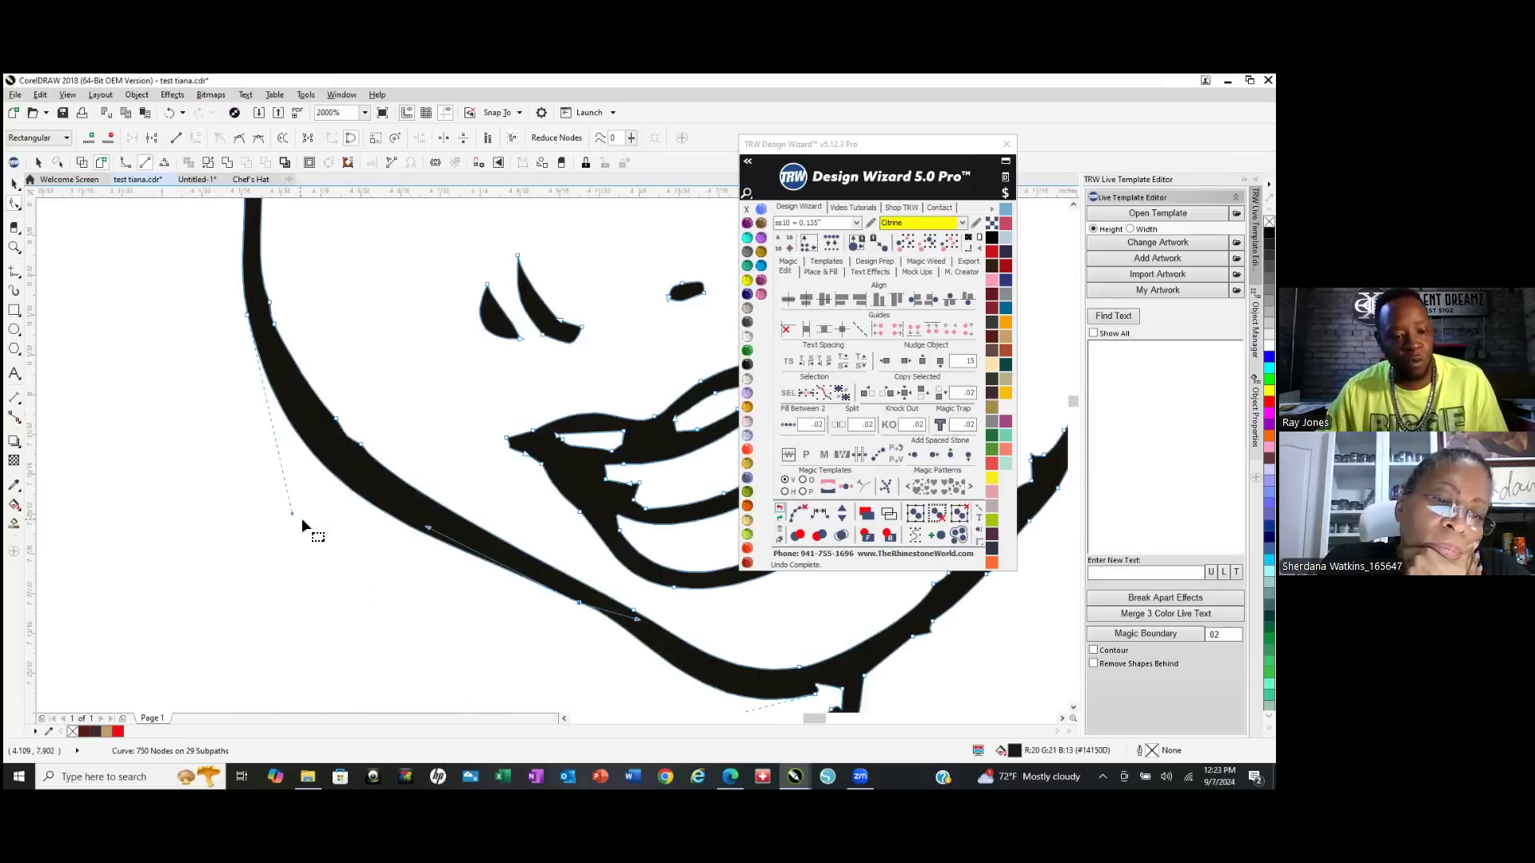
{"action": "left_click_drag", "start_coordinate": [292, 512], "coordinate": [274, 461]}
{"action": "scroll", "coordinate": [295, 520], "scroll_direction": "down", "scroll_amount": 3}
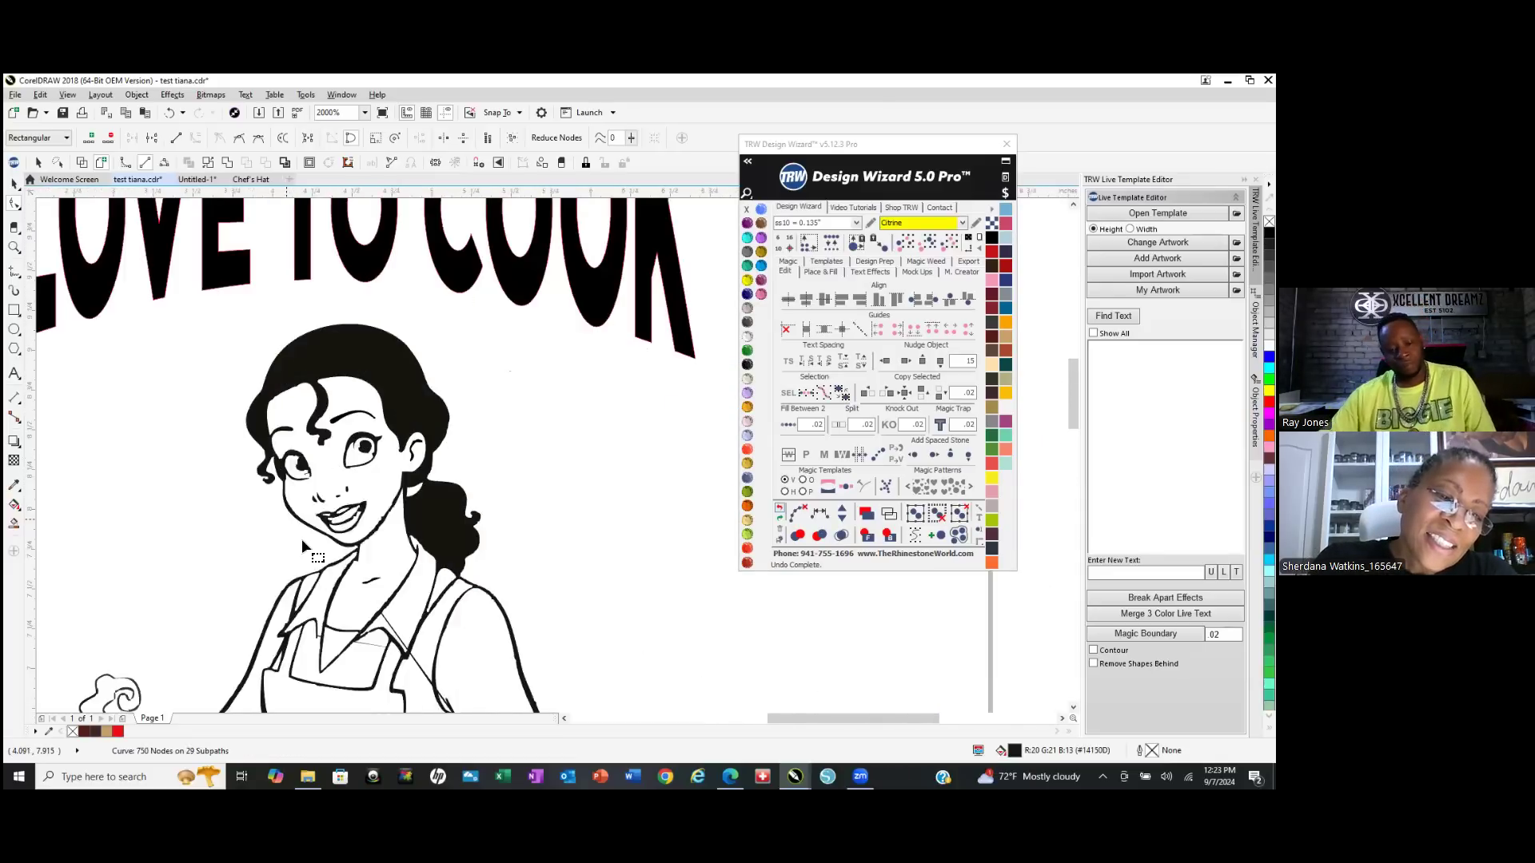
Try deleting the nodes around the notch on the inner edge of the right jawline, and undo the deletion.
{"action": "scroll", "coordinate": [238, 577], "scroll_direction": "up", "scroll_amount": 1}
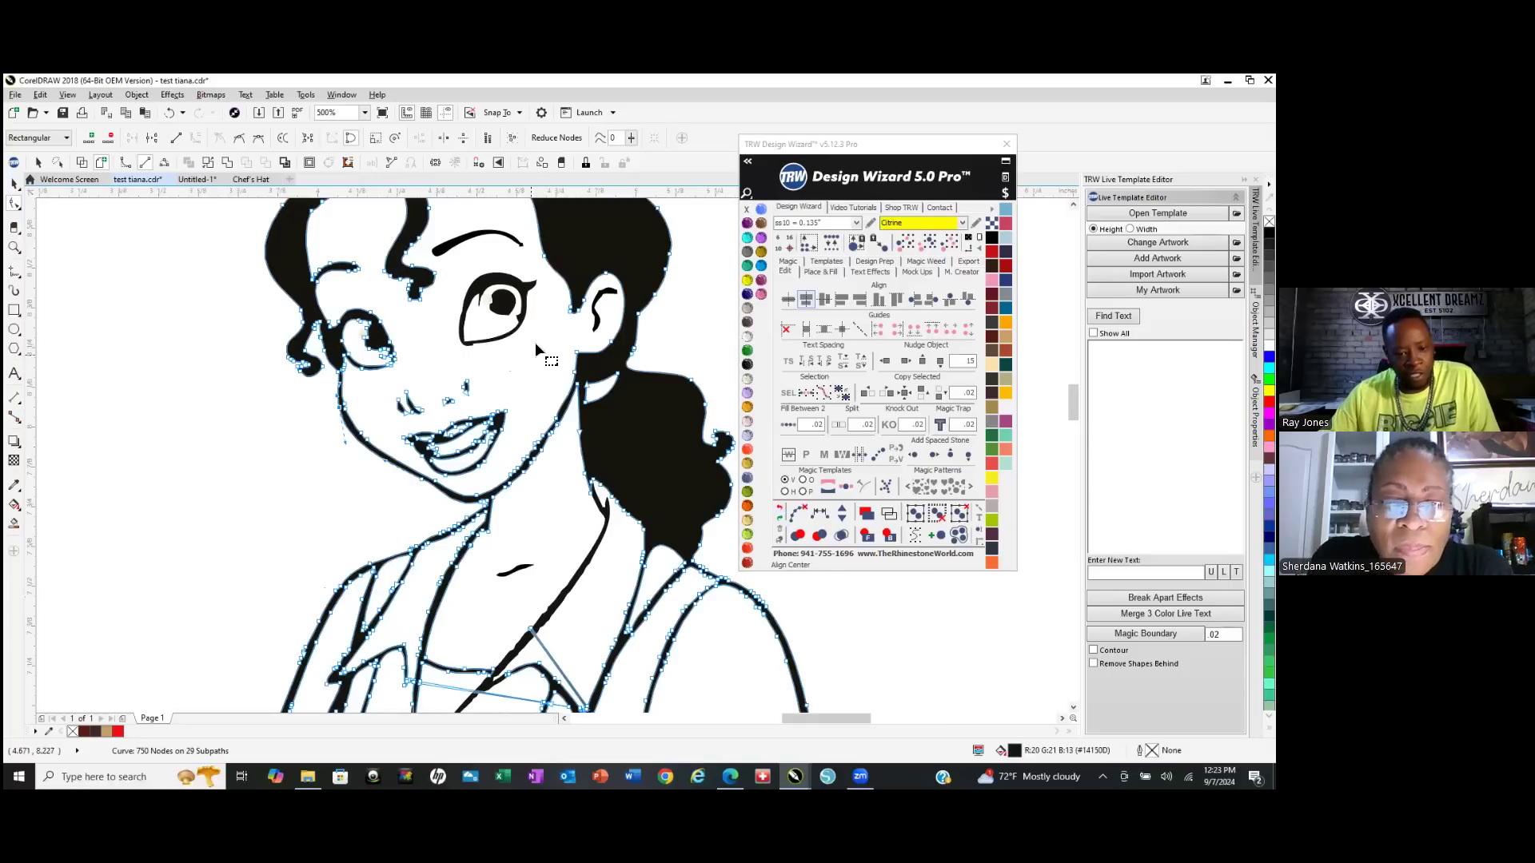
{"action": "scroll", "coordinate": [537, 453], "scroll_direction": "up", "scroll_amount": 3}
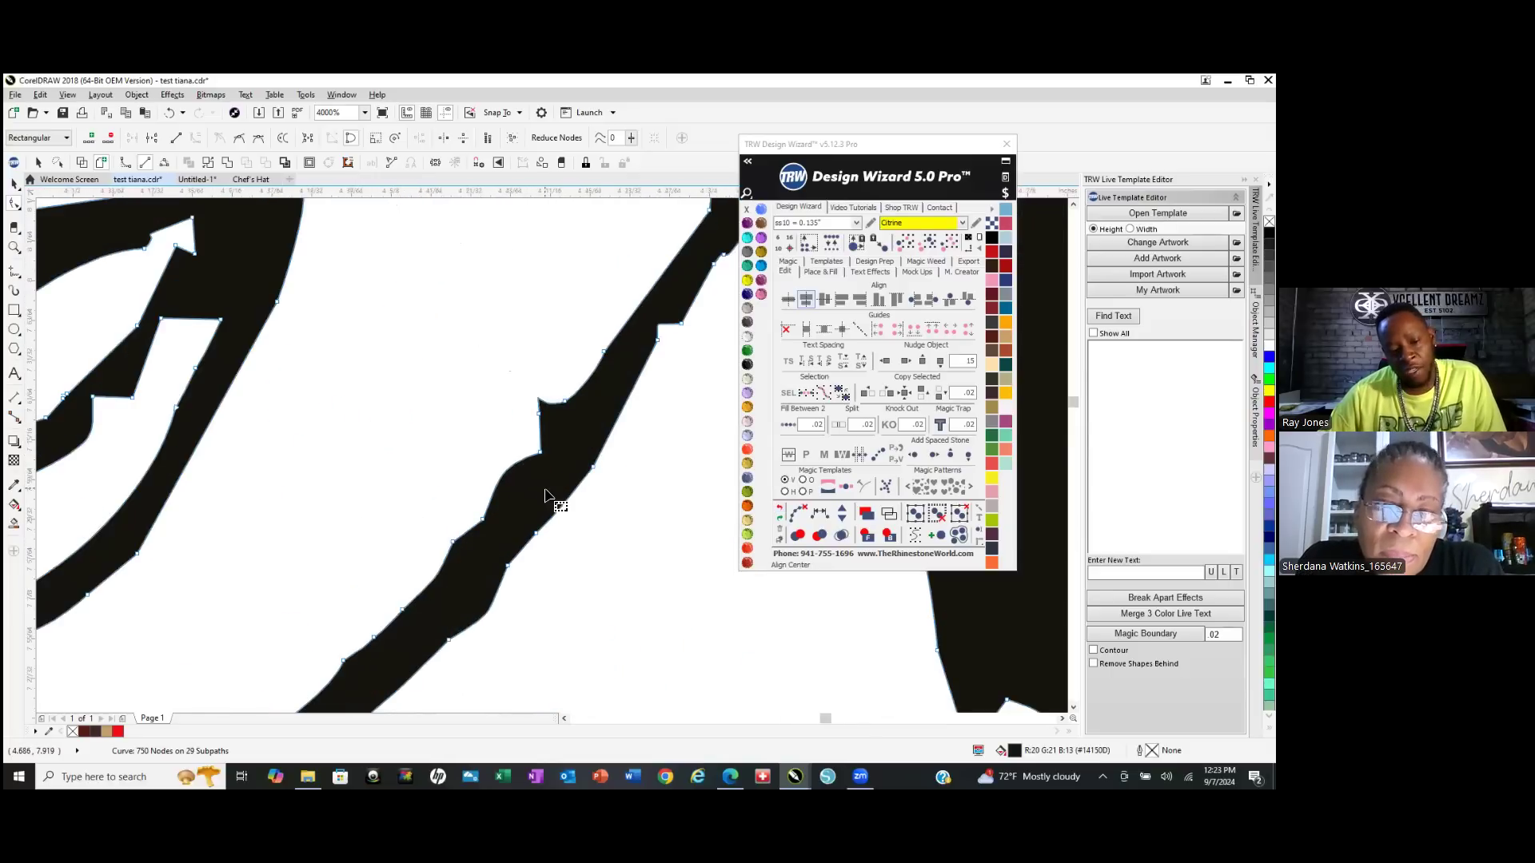
{"action": "left_click", "coordinate": [546, 494]}
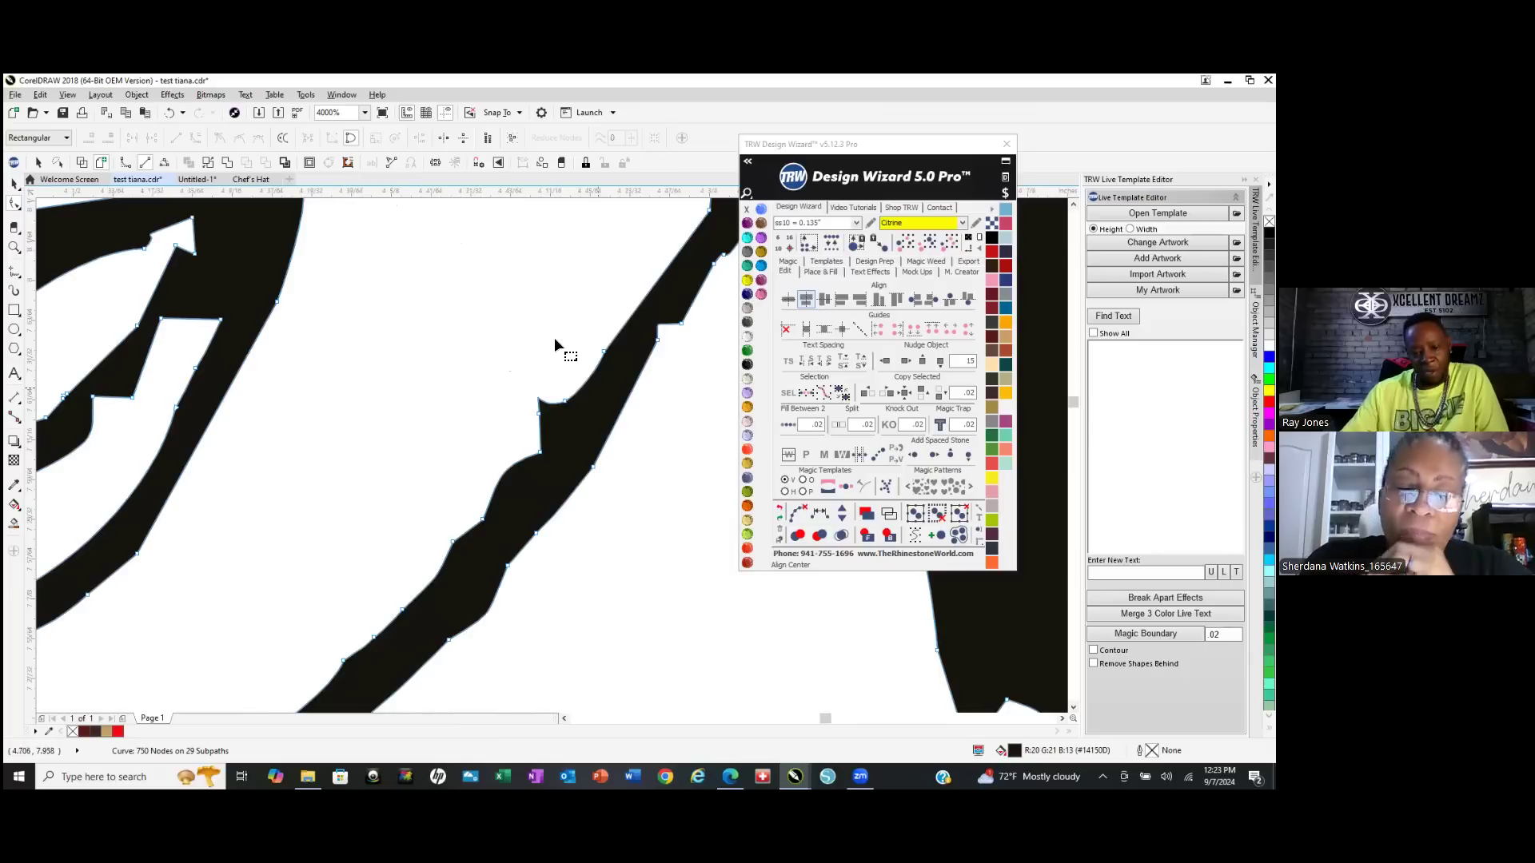
{"action": "left_click_drag", "start_coordinate": [486, 389], "coordinate": [582, 472]}
{"action": "key", "text": "Delete"}
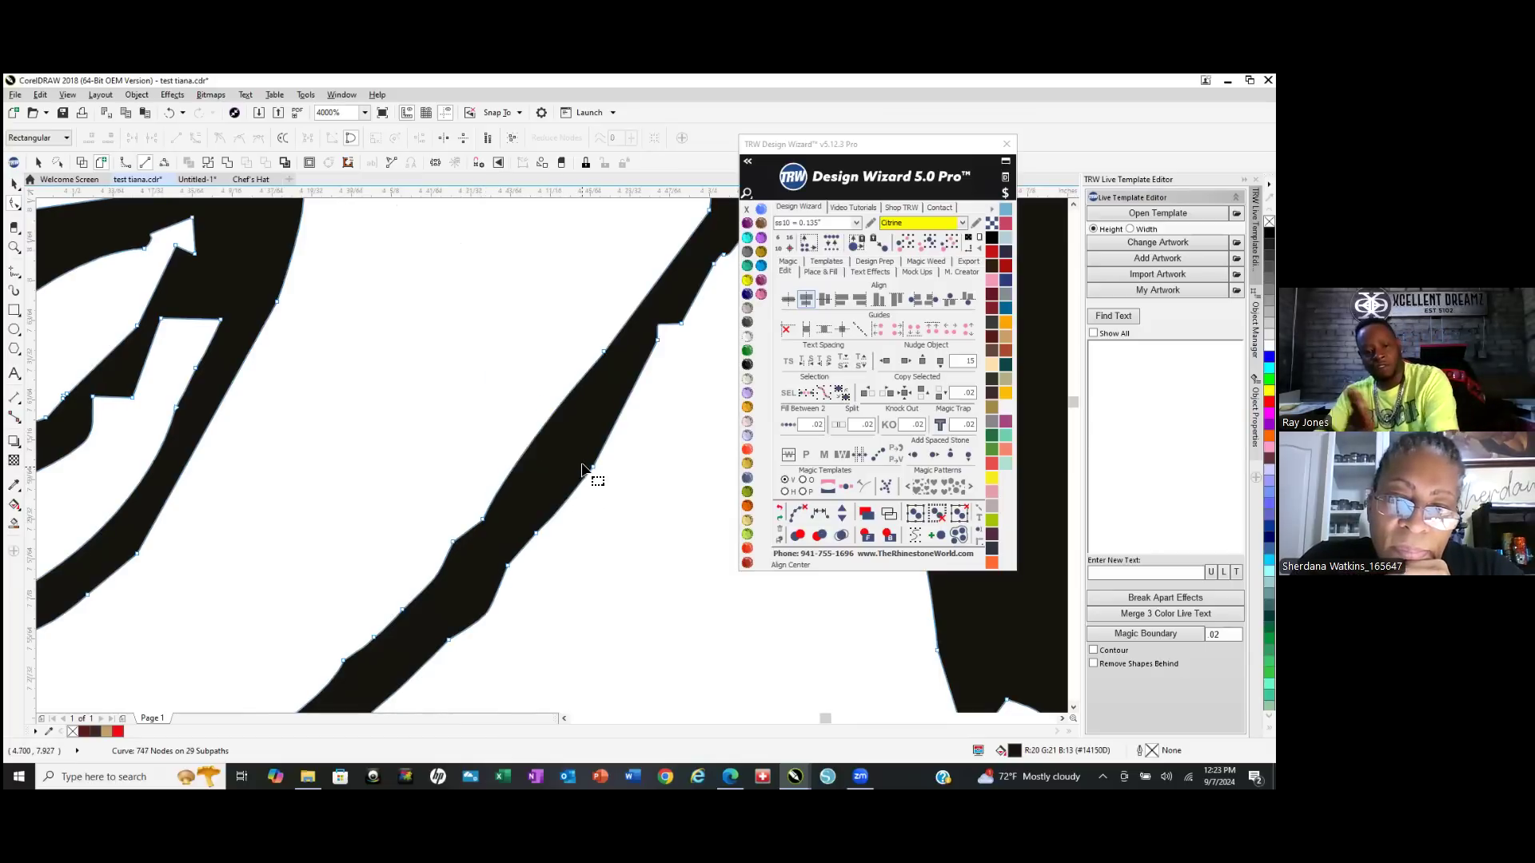
{"action": "scroll", "coordinate": [597, 553], "scroll_direction": "down", "scroll_amount": 1}
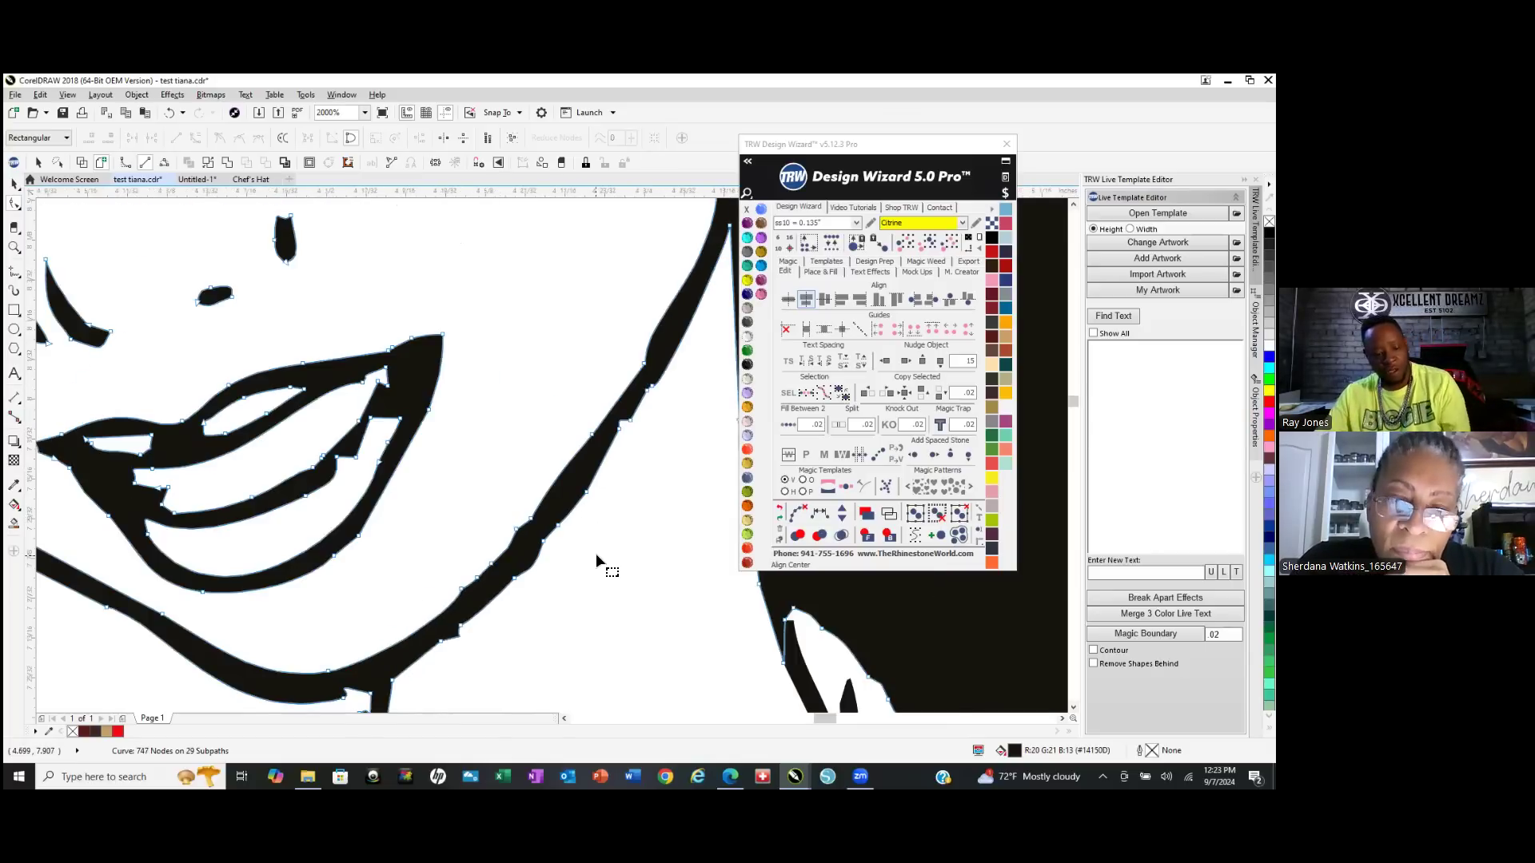
{"action": "key", "text": "ctrl+z"}
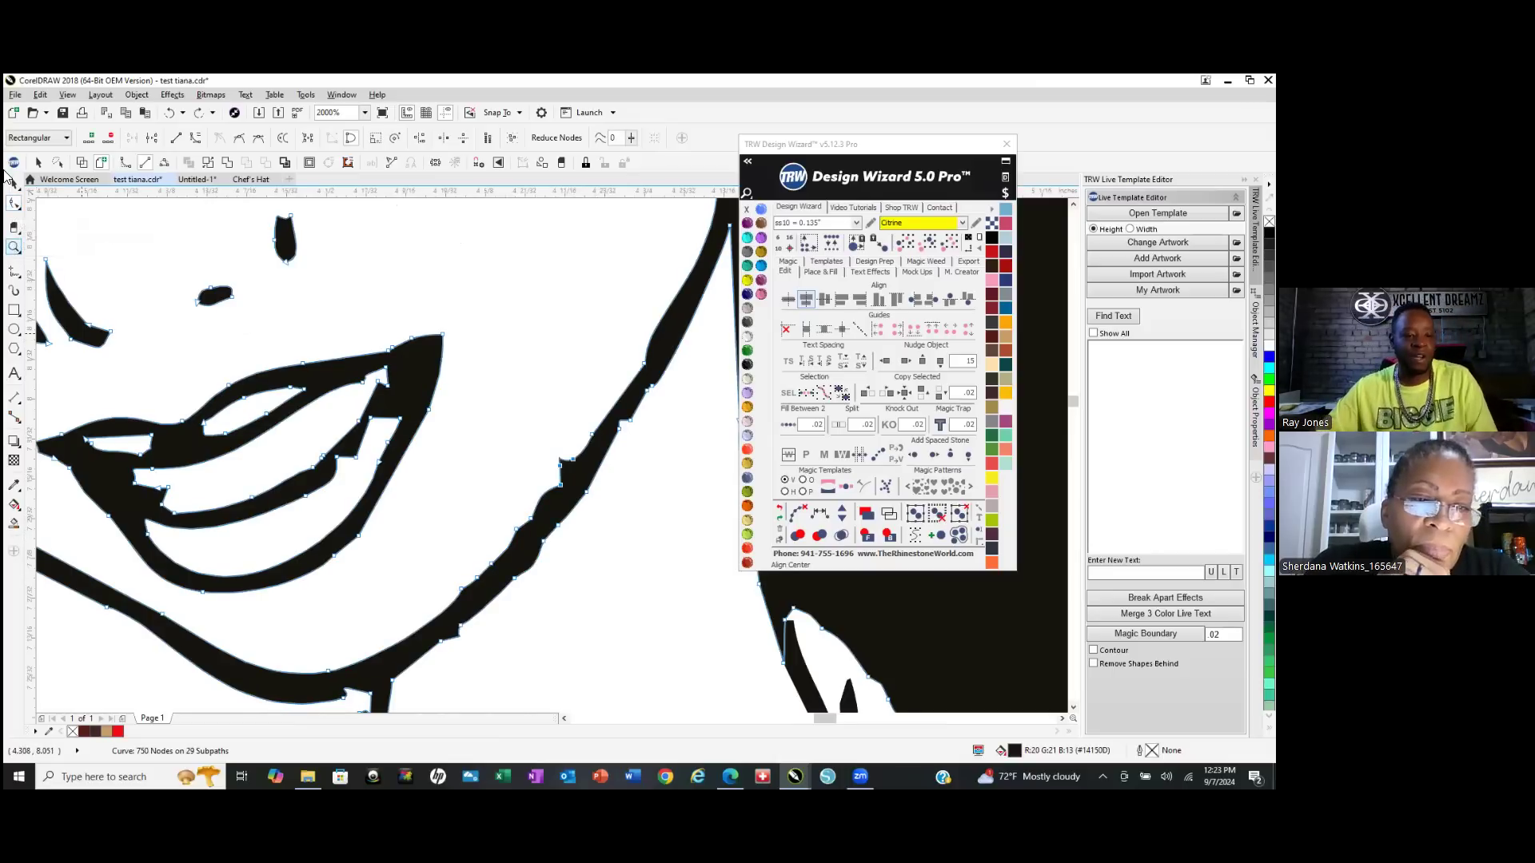
Activate the Smooth tool and try one stroke along the right jawline with the 1.5-inch nib.
{"action": "left_click", "coordinate": [14, 204]}
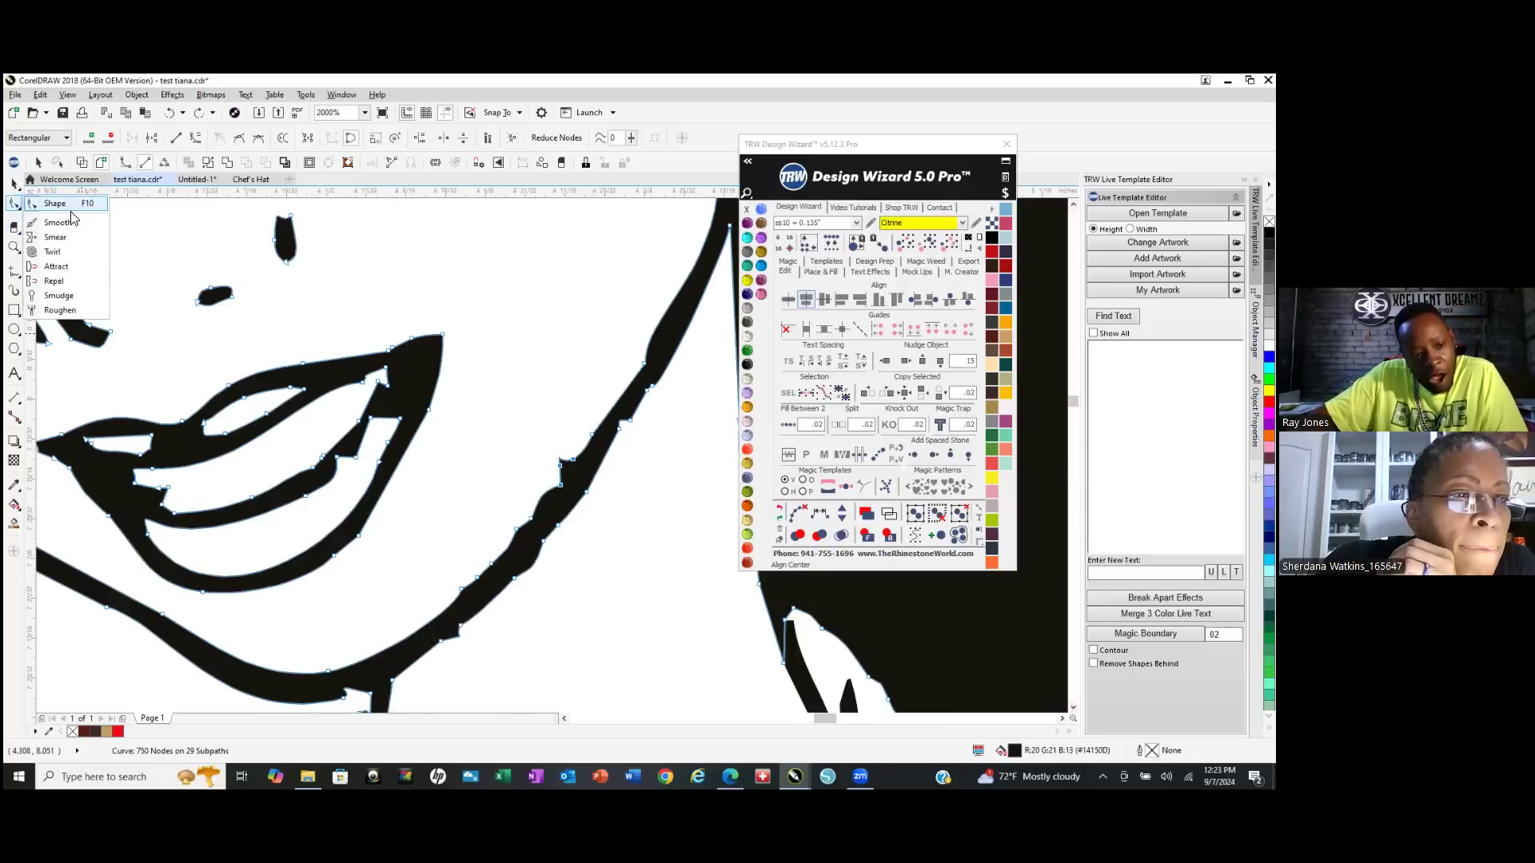
{"action": "left_click", "coordinate": [57, 223]}
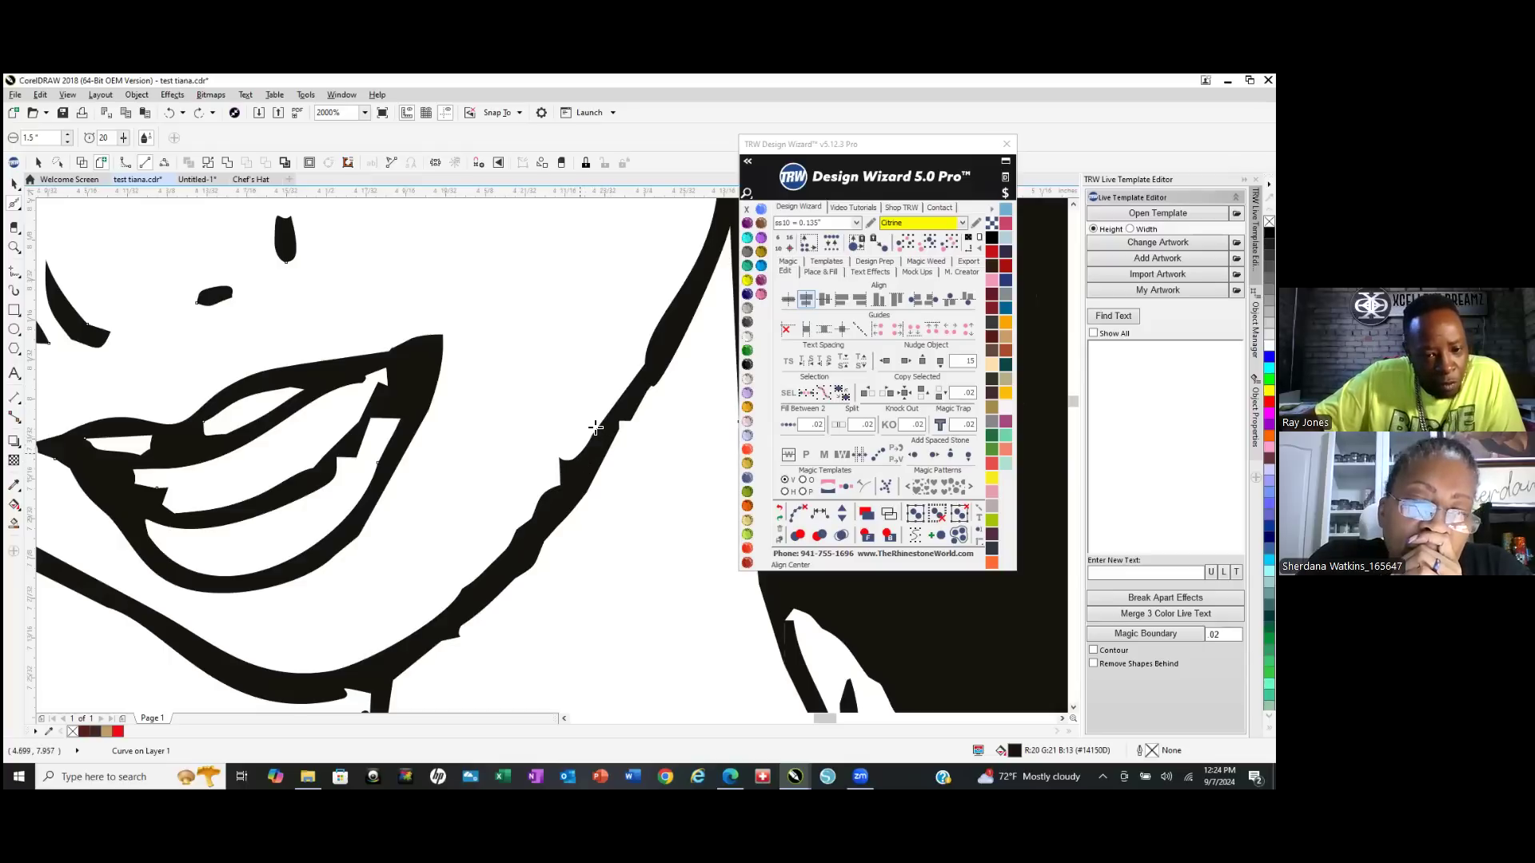
{"action": "left_click_drag", "start_coordinate": [622, 376], "coordinate": [522, 517]}
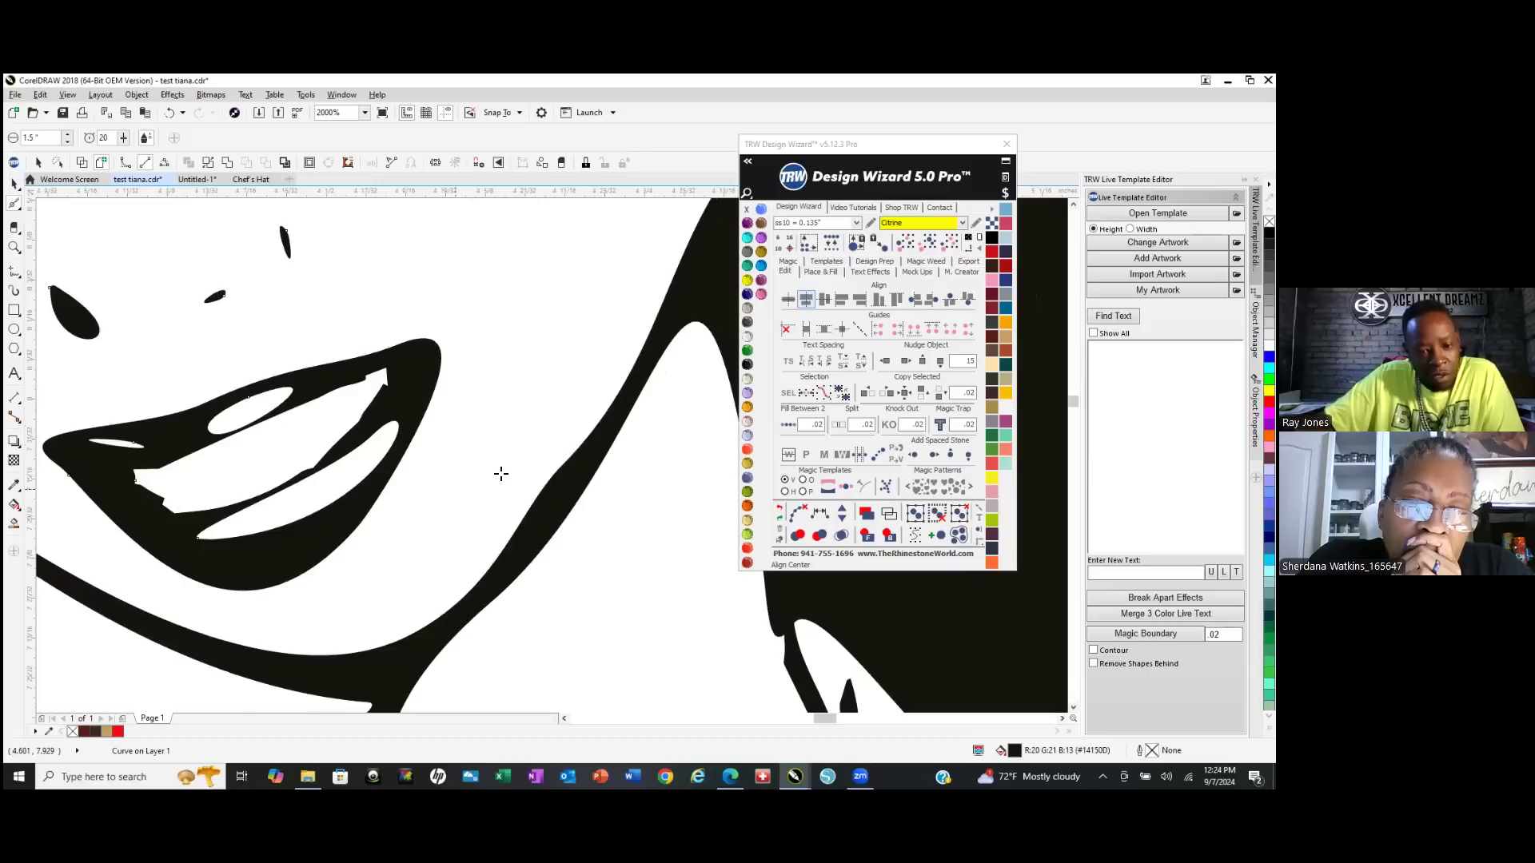
Reduce the Smooth tool's nib size to 0.03 inches.
{"action": "scroll", "coordinate": [538, 517], "scroll_direction": "down", "scroll_amount": 5}
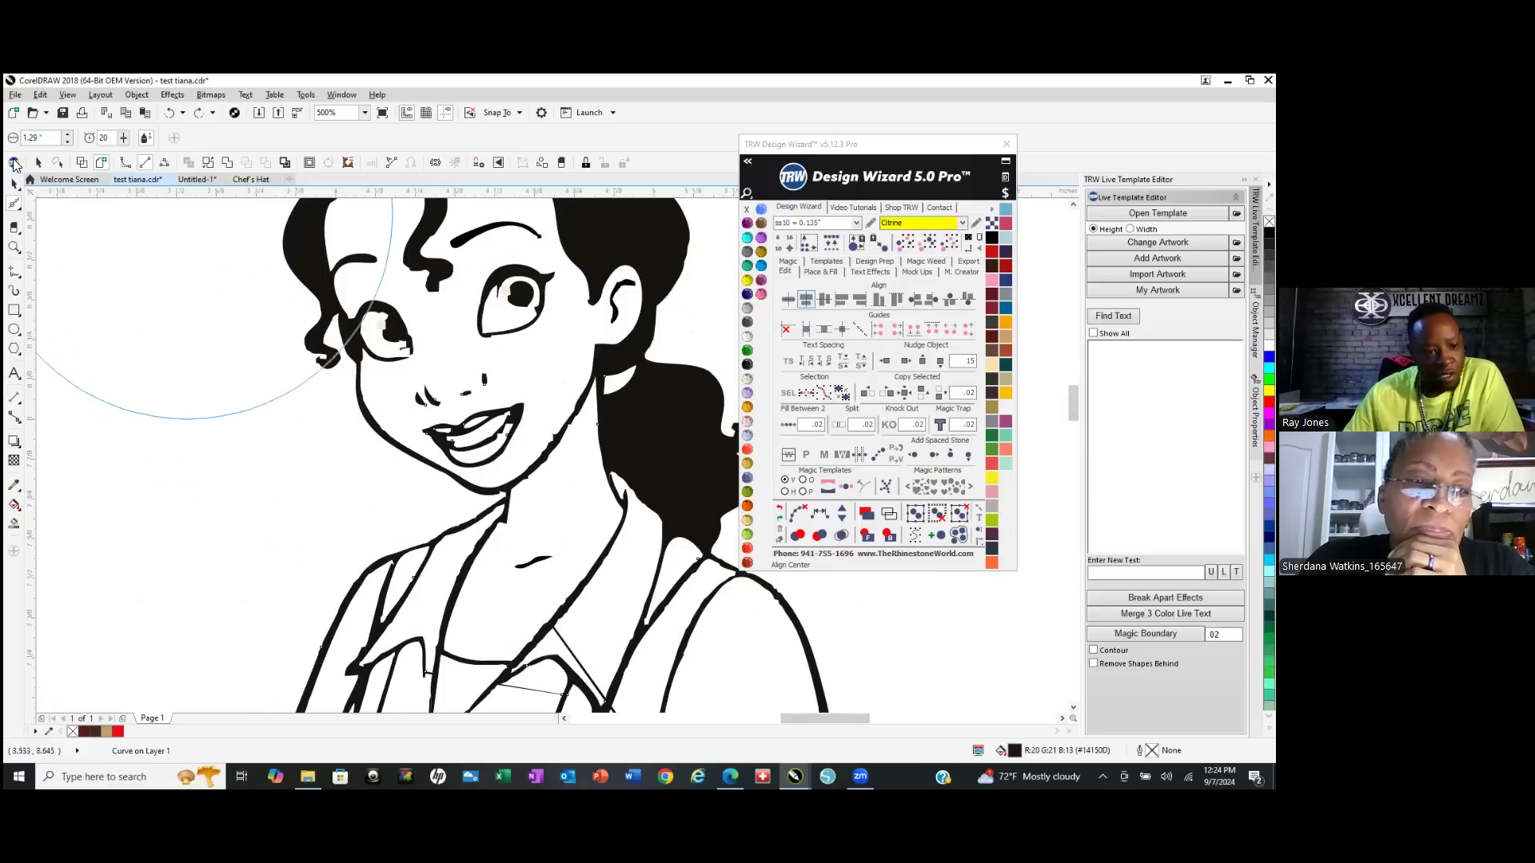
{"action": "scroll", "coordinate": [65, 139], "scroll_direction": "down", "scroll_amount": 7}
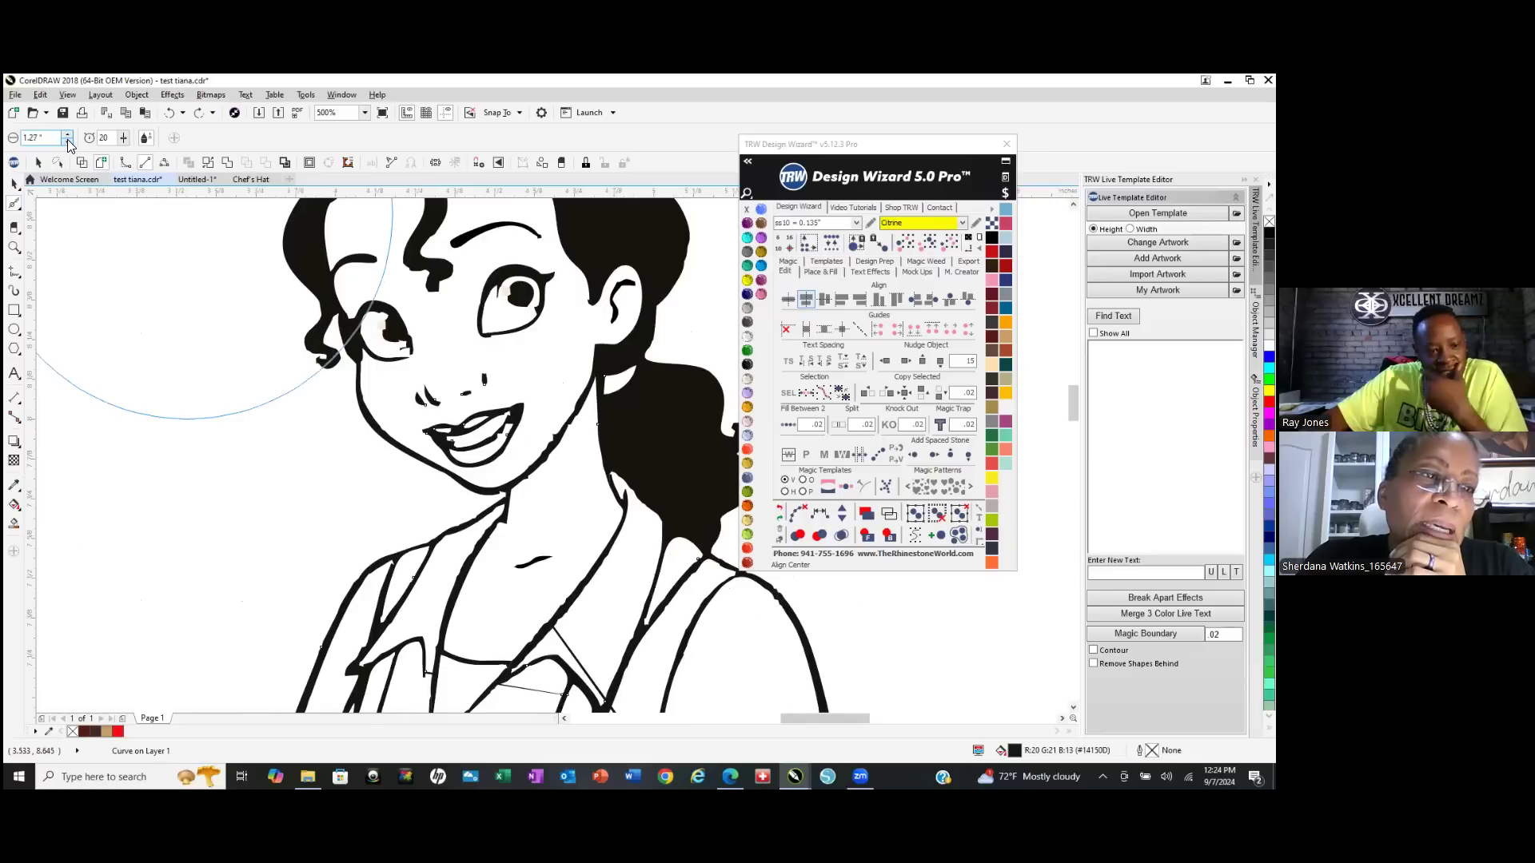
{"action": "scroll", "coordinate": [66, 139], "scroll_direction": "down", "scroll_amount": 3}
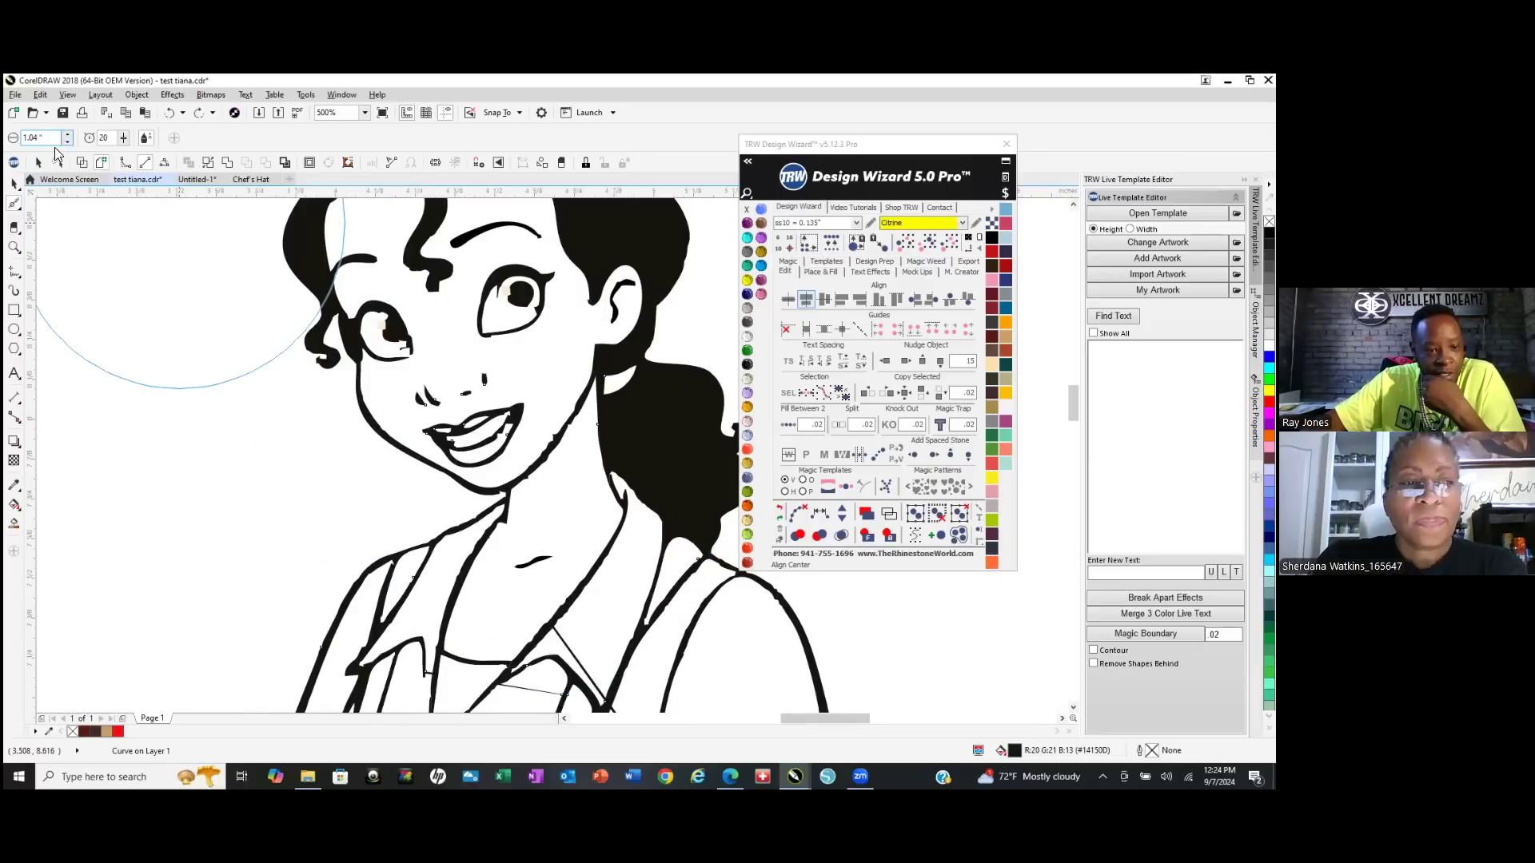
{"action": "scroll", "coordinate": [68, 145], "scroll_direction": "down", "scroll_amount": 4}
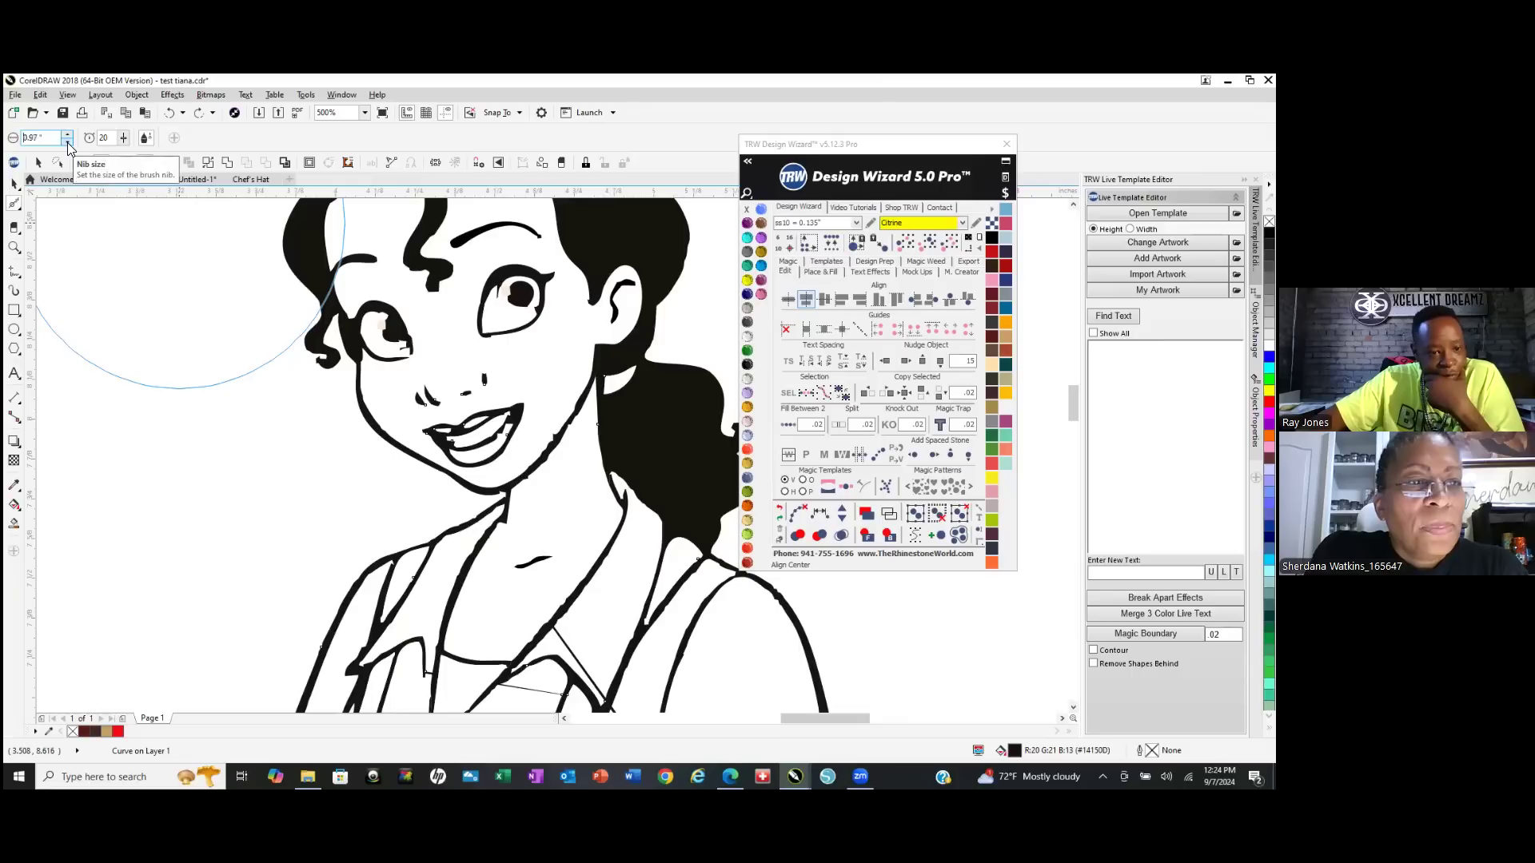
{"action": "scroll", "coordinate": [68, 147], "scroll_direction": "down", "scroll_amount": 5}
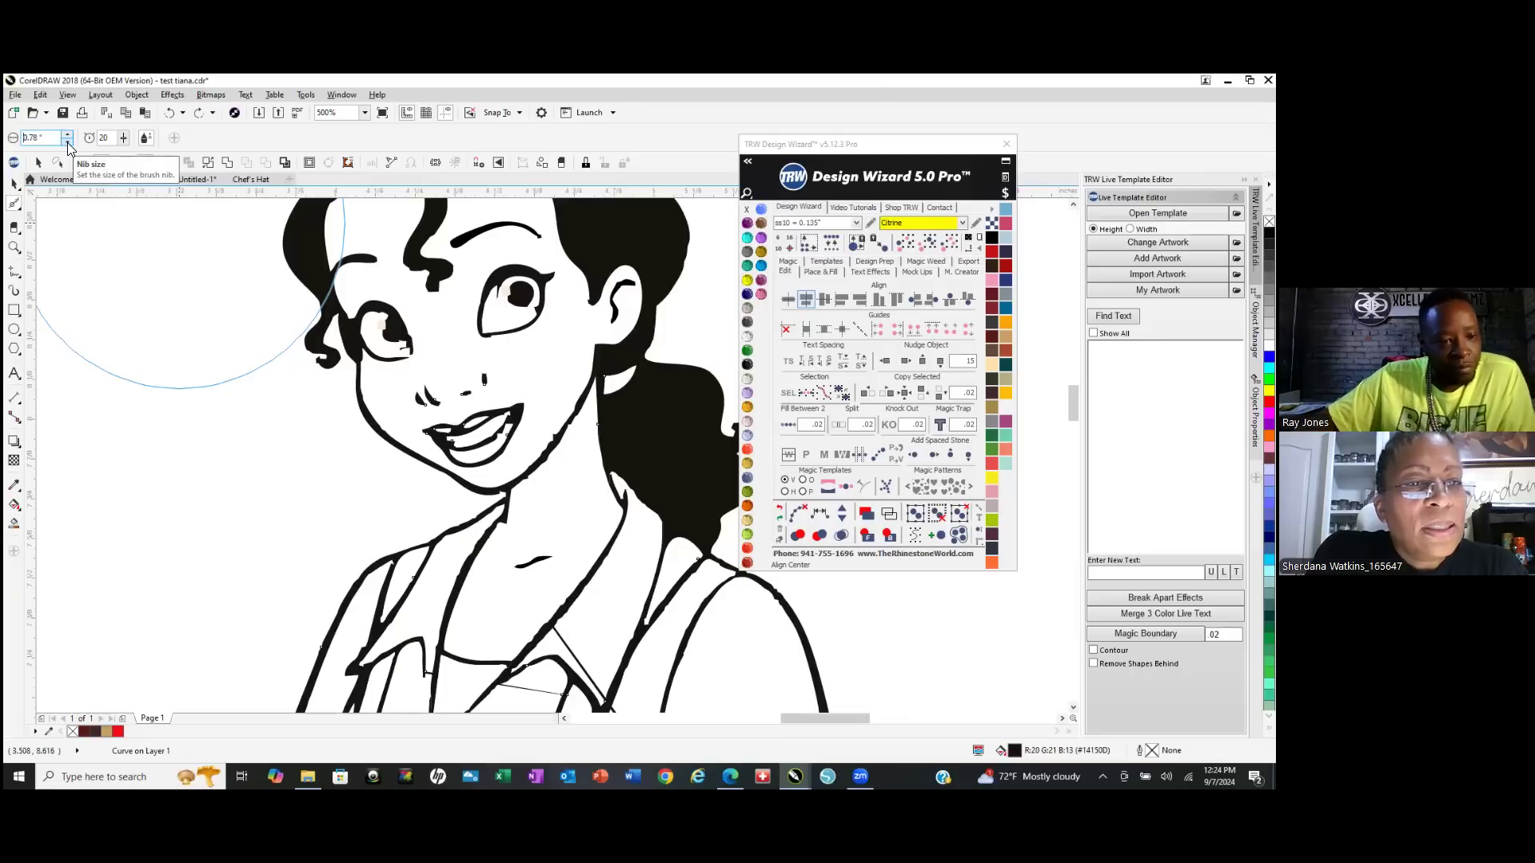
{"action": "scroll", "coordinate": [68, 145], "scroll_direction": "down", "scroll_amount": 1}
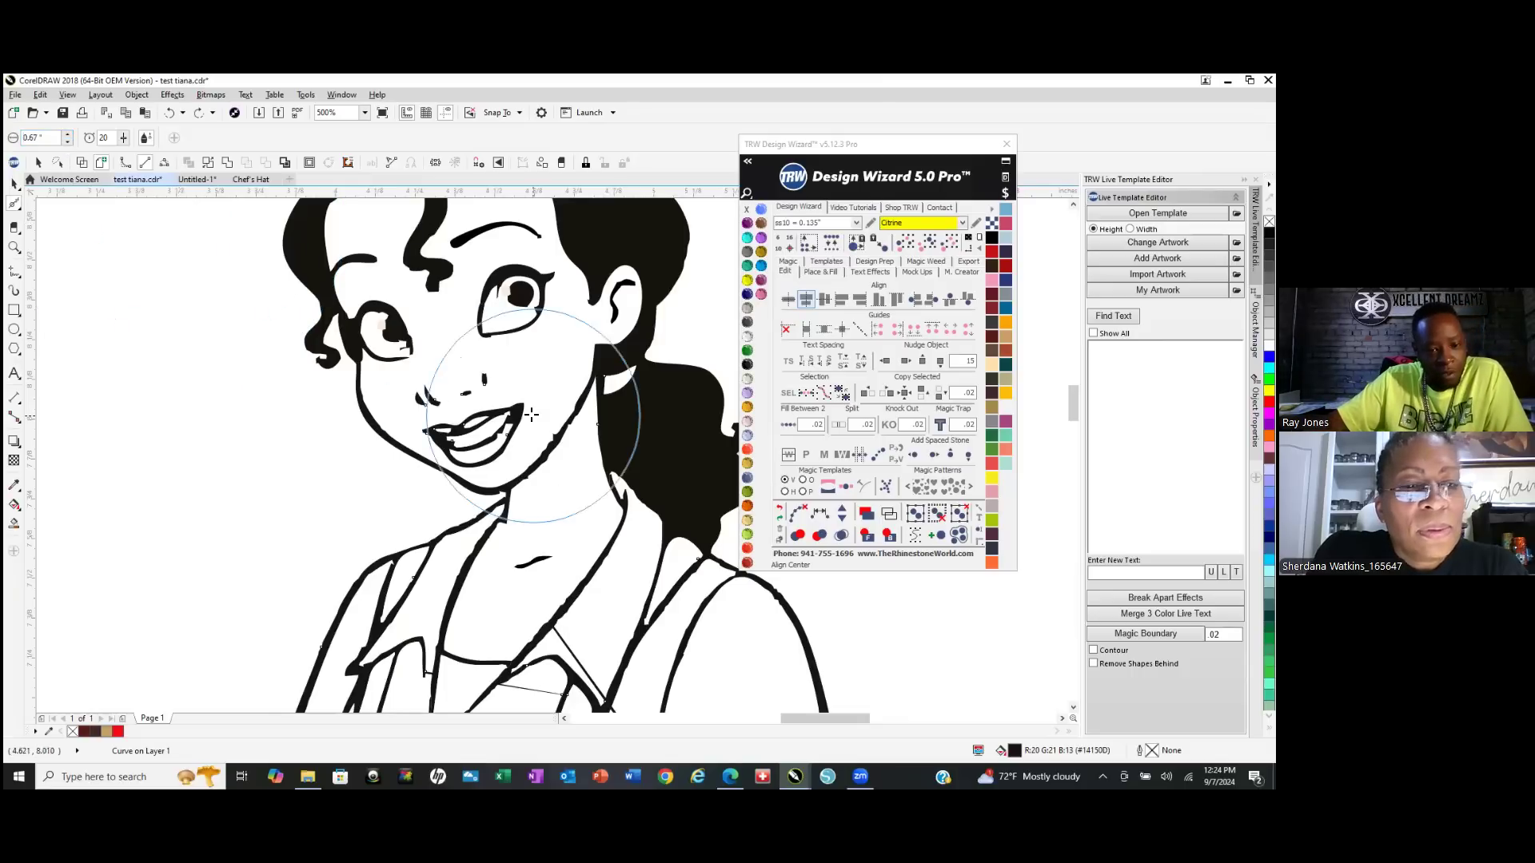
{"action": "scroll", "coordinate": [68, 145], "scroll_direction": "down", "scroll_amount": 4}
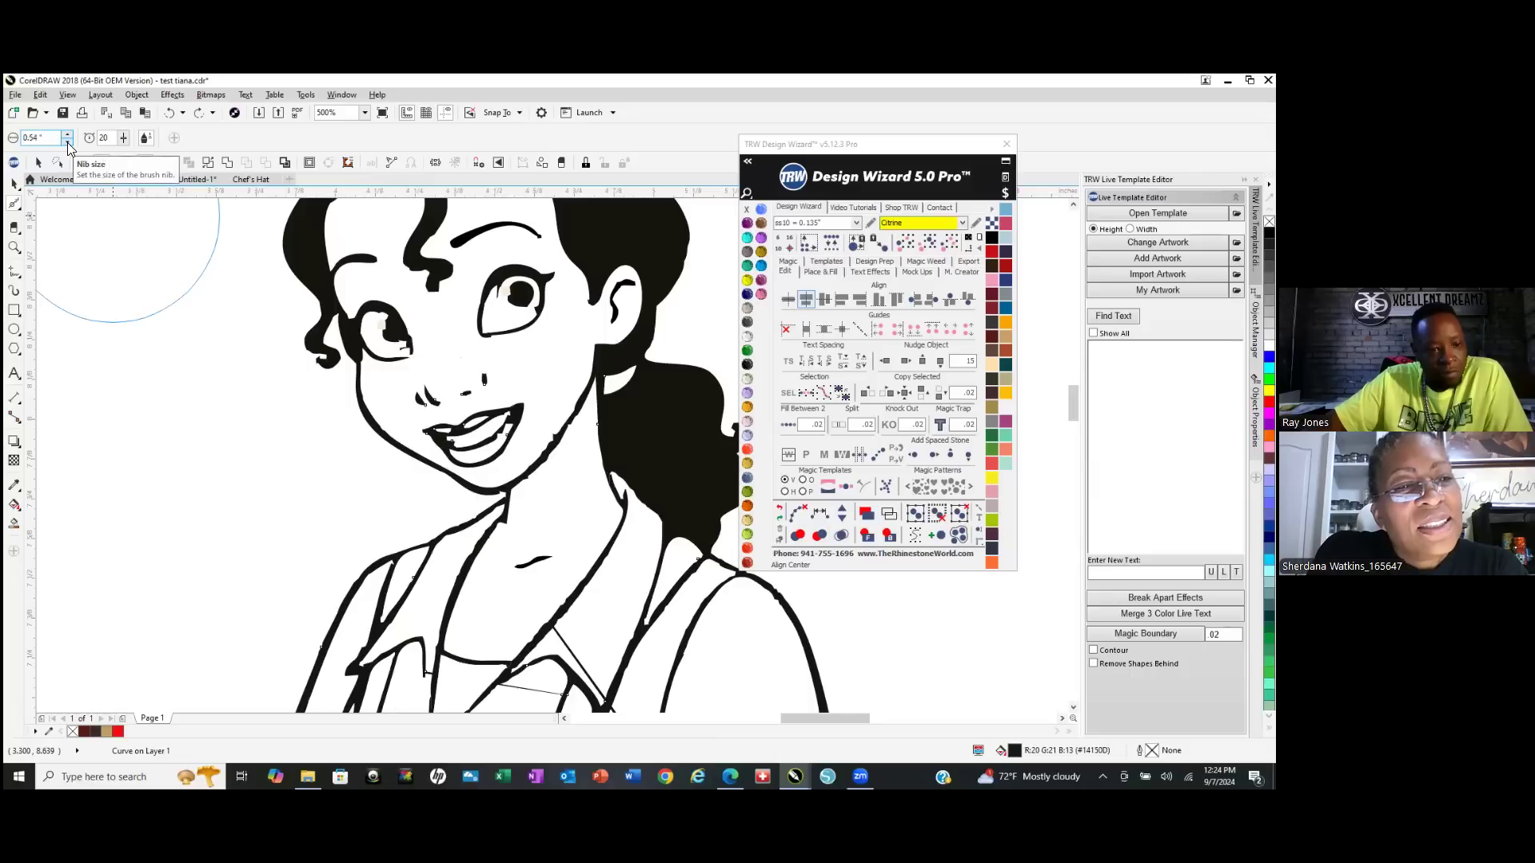
{"action": "scroll", "coordinate": [68, 146], "scroll_direction": "down", "scroll_amount": 1}
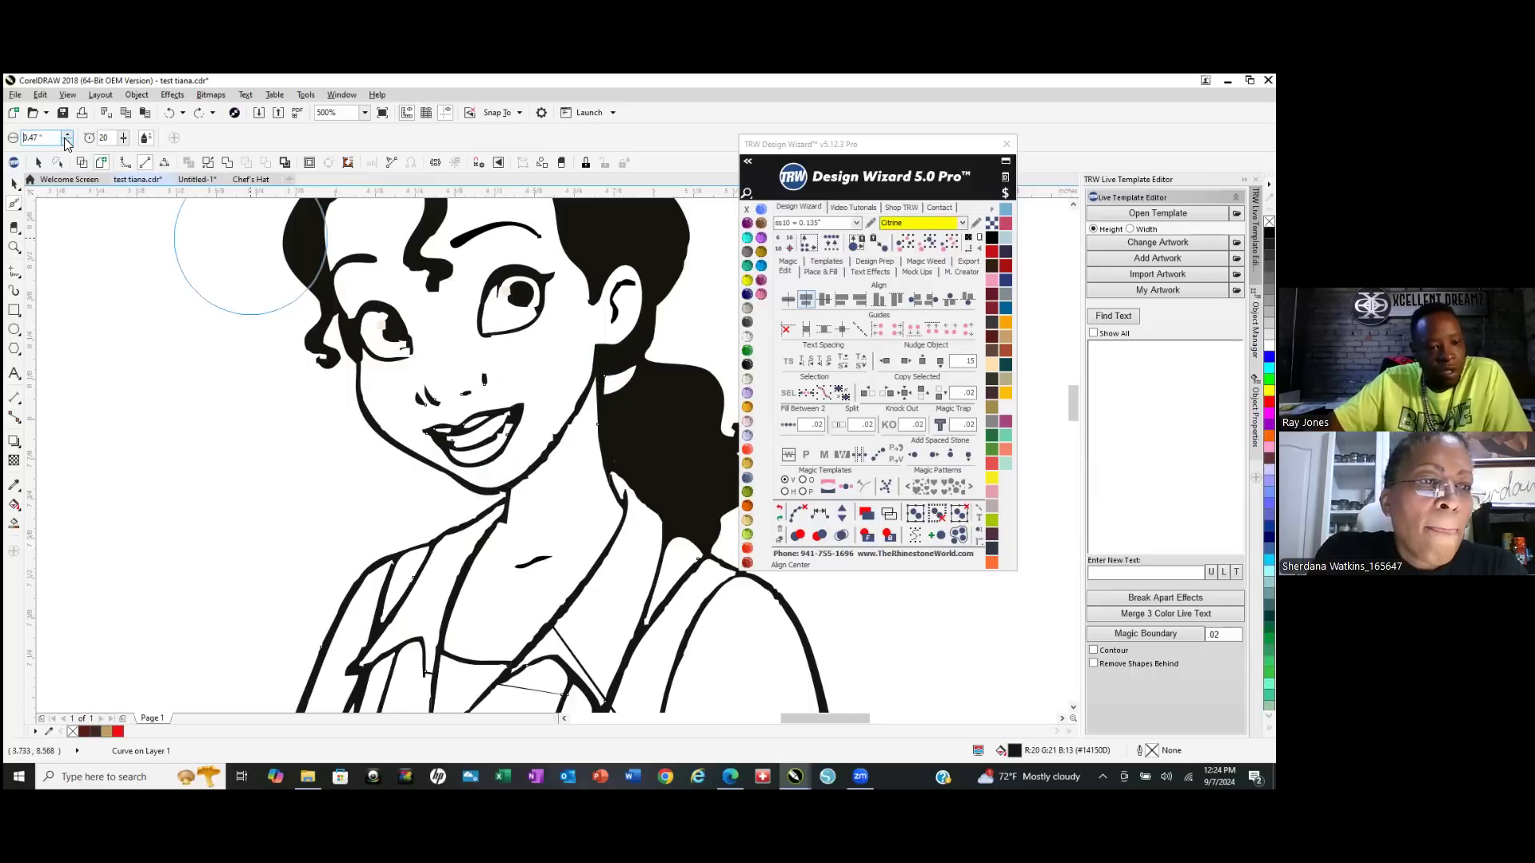
{"action": "scroll", "coordinate": [67, 144], "scroll_direction": "down", "scroll_amount": 2}
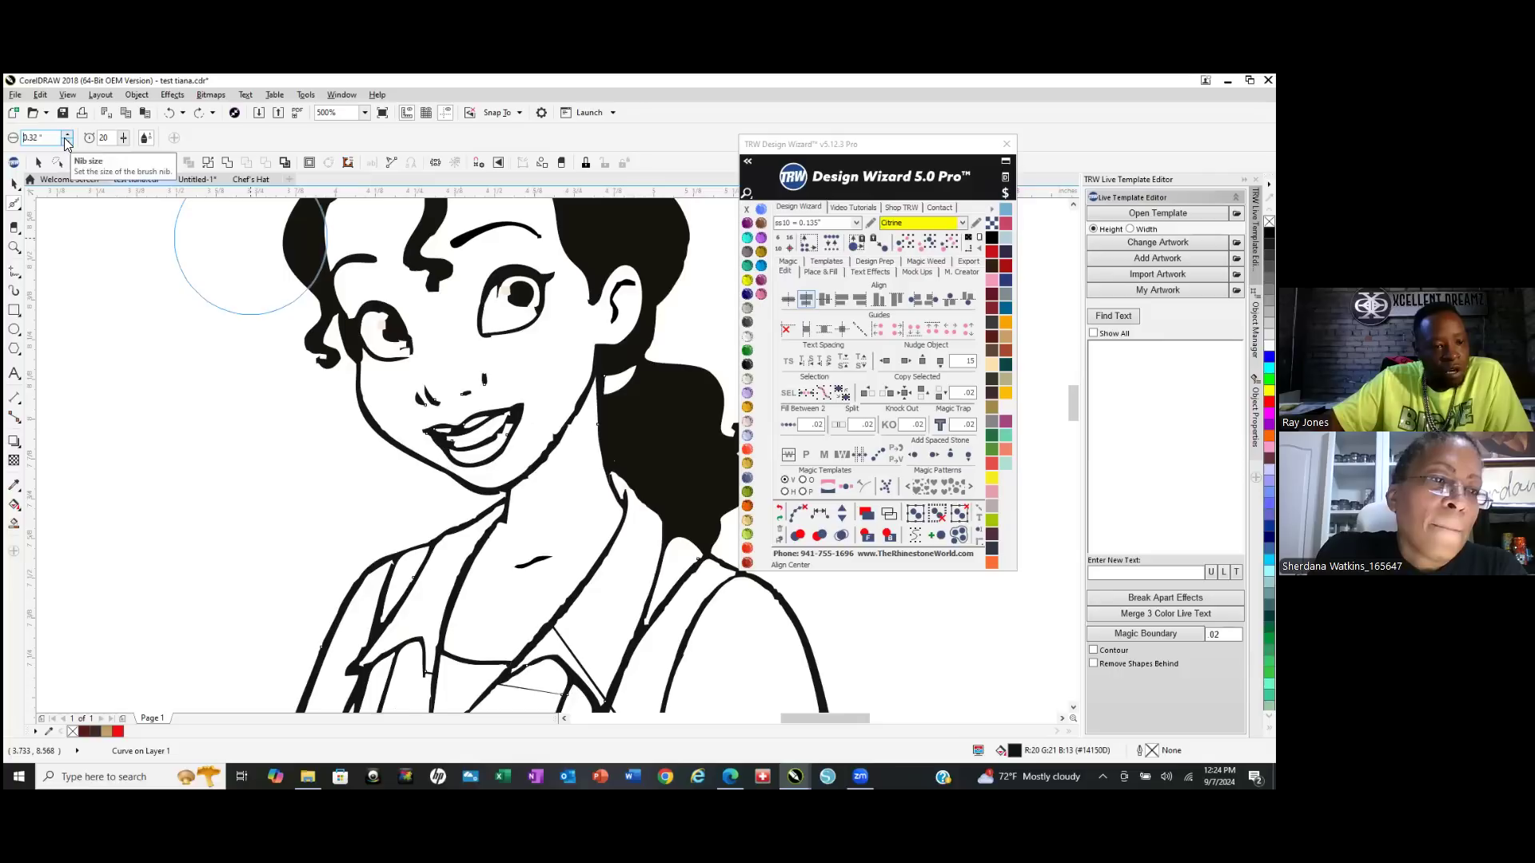
{"action": "scroll", "coordinate": [67, 144], "scroll_direction": "down", "scroll_amount": 5}
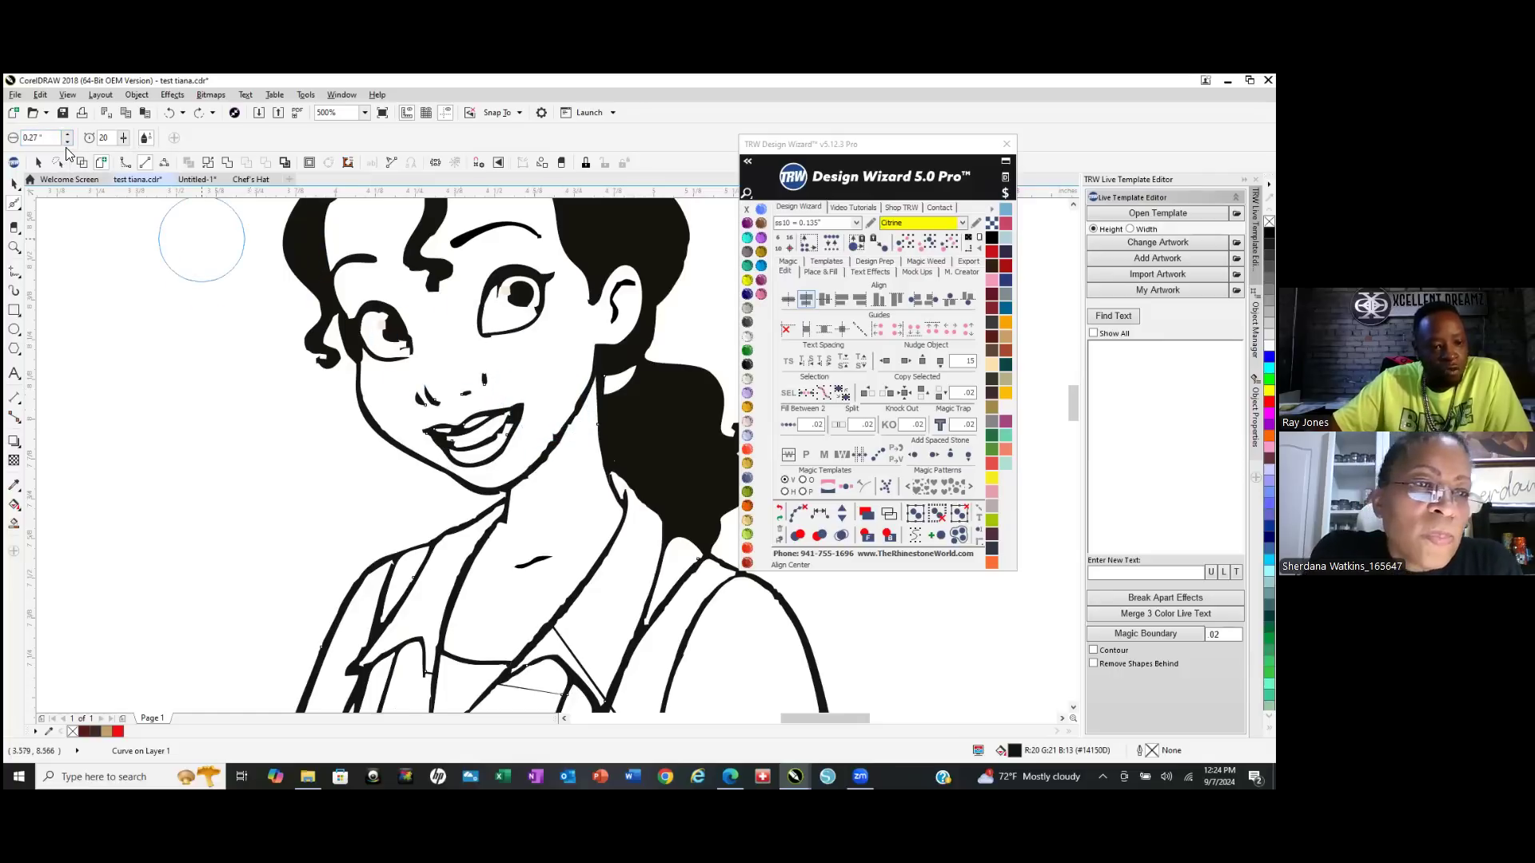
{"action": "scroll", "coordinate": [68, 139], "scroll_direction": "down", "scroll_amount": 8}
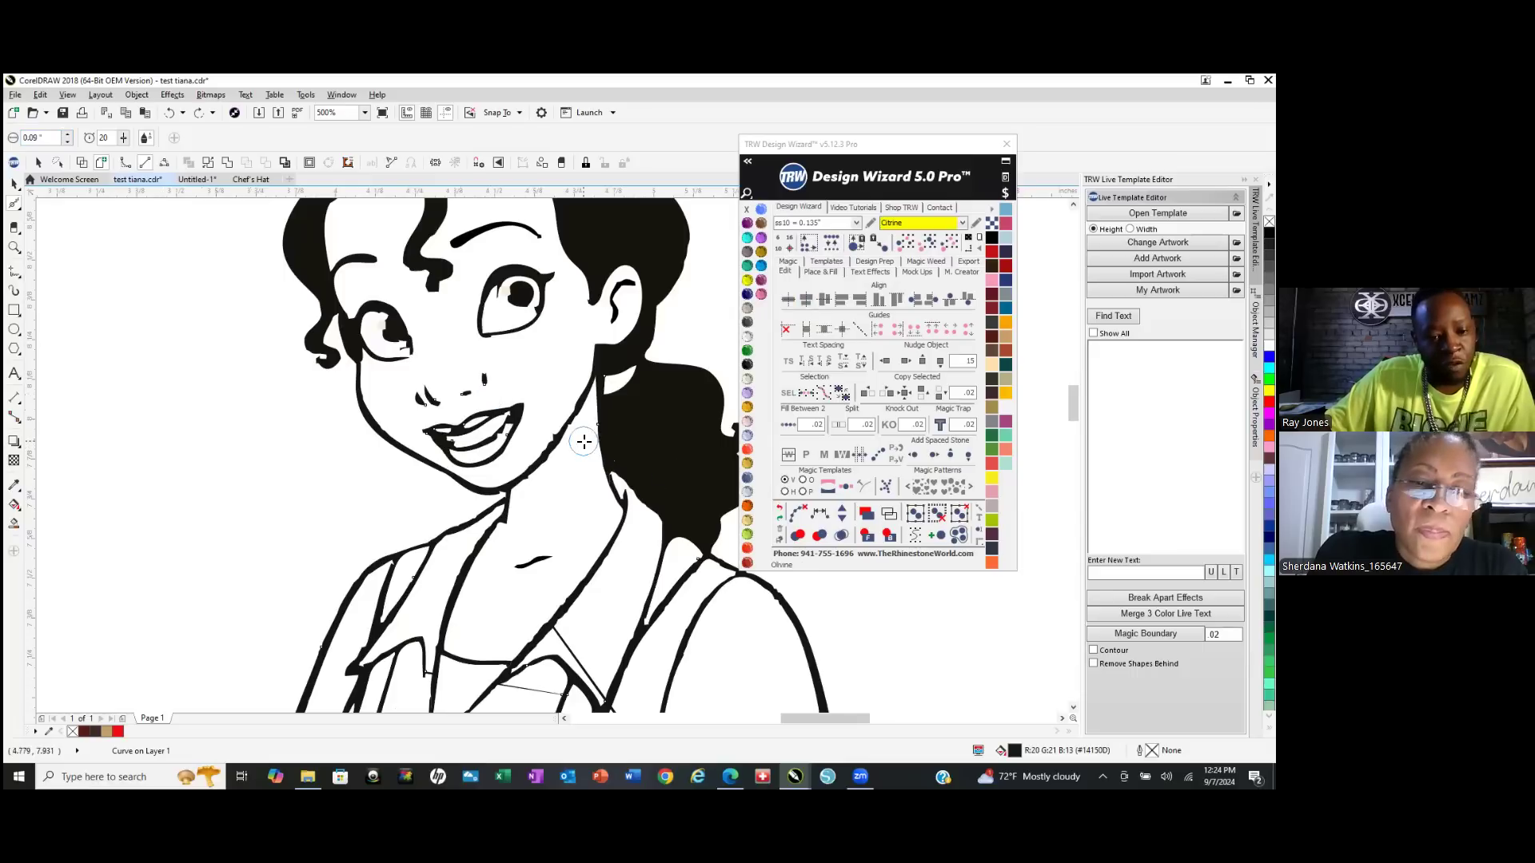
{"action": "left_click", "coordinate": [68, 143]}
{"action": "left_click", "coordinate": [68, 142]}
{"action": "left_click", "coordinate": [68, 143]}
{"action": "left_click", "coordinate": [68, 142]}
{"action": "left_click", "coordinate": [68, 143]}
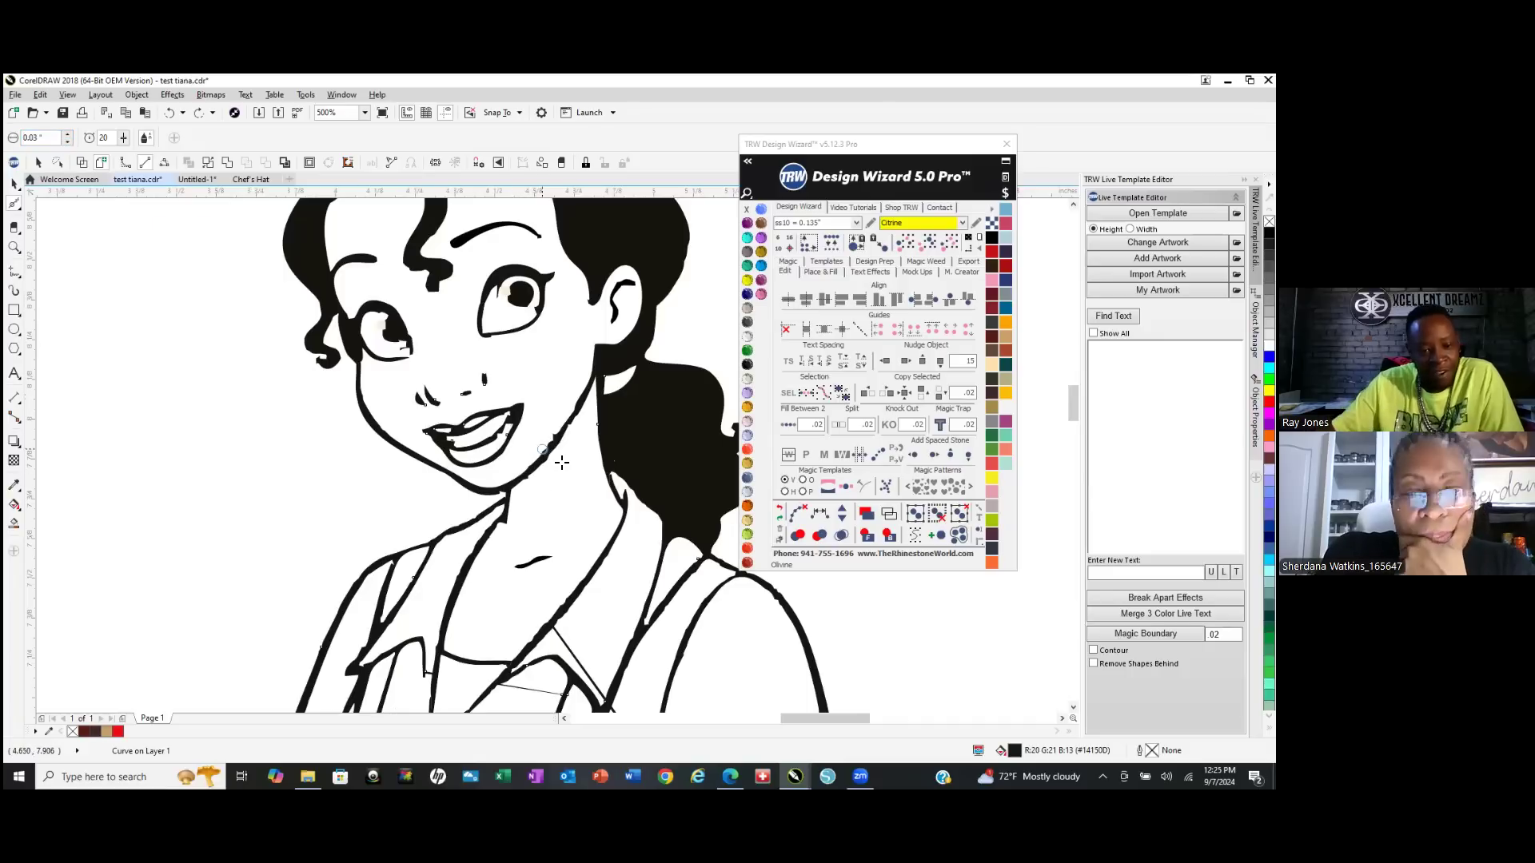
Set the nib size to 0.06 inches and the rate to 65, and smooth the bumps along the right jawline.
{"action": "scroll", "coordinate": [564, 461], "scroll_direction": "up", "scroll_amount": 2}
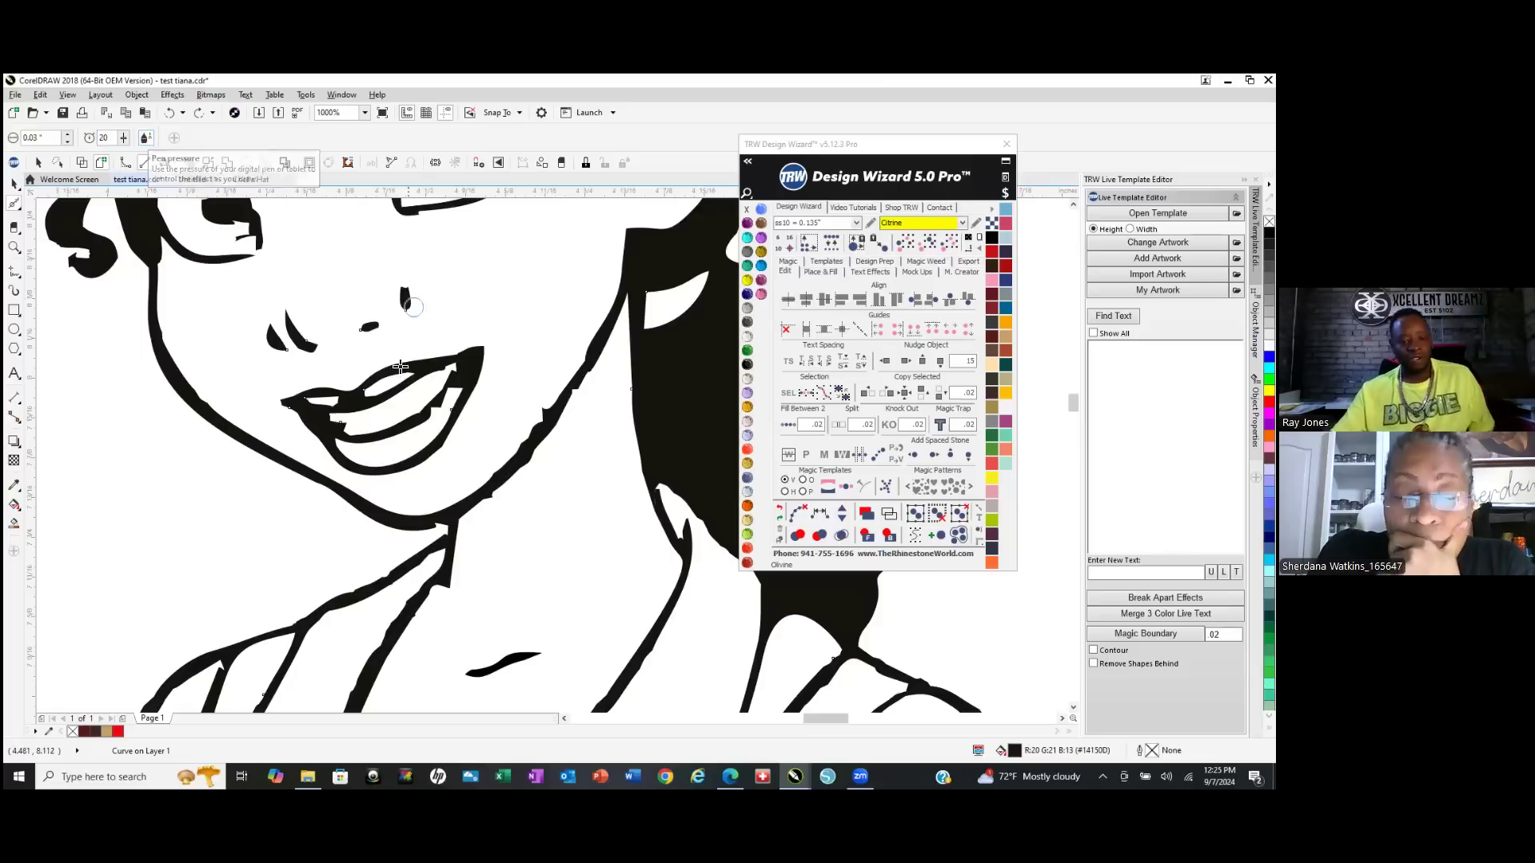
{"action": "scroll", "coordinate": [572, 388], "scroll_direction": "up", "scroll_amount": 1}
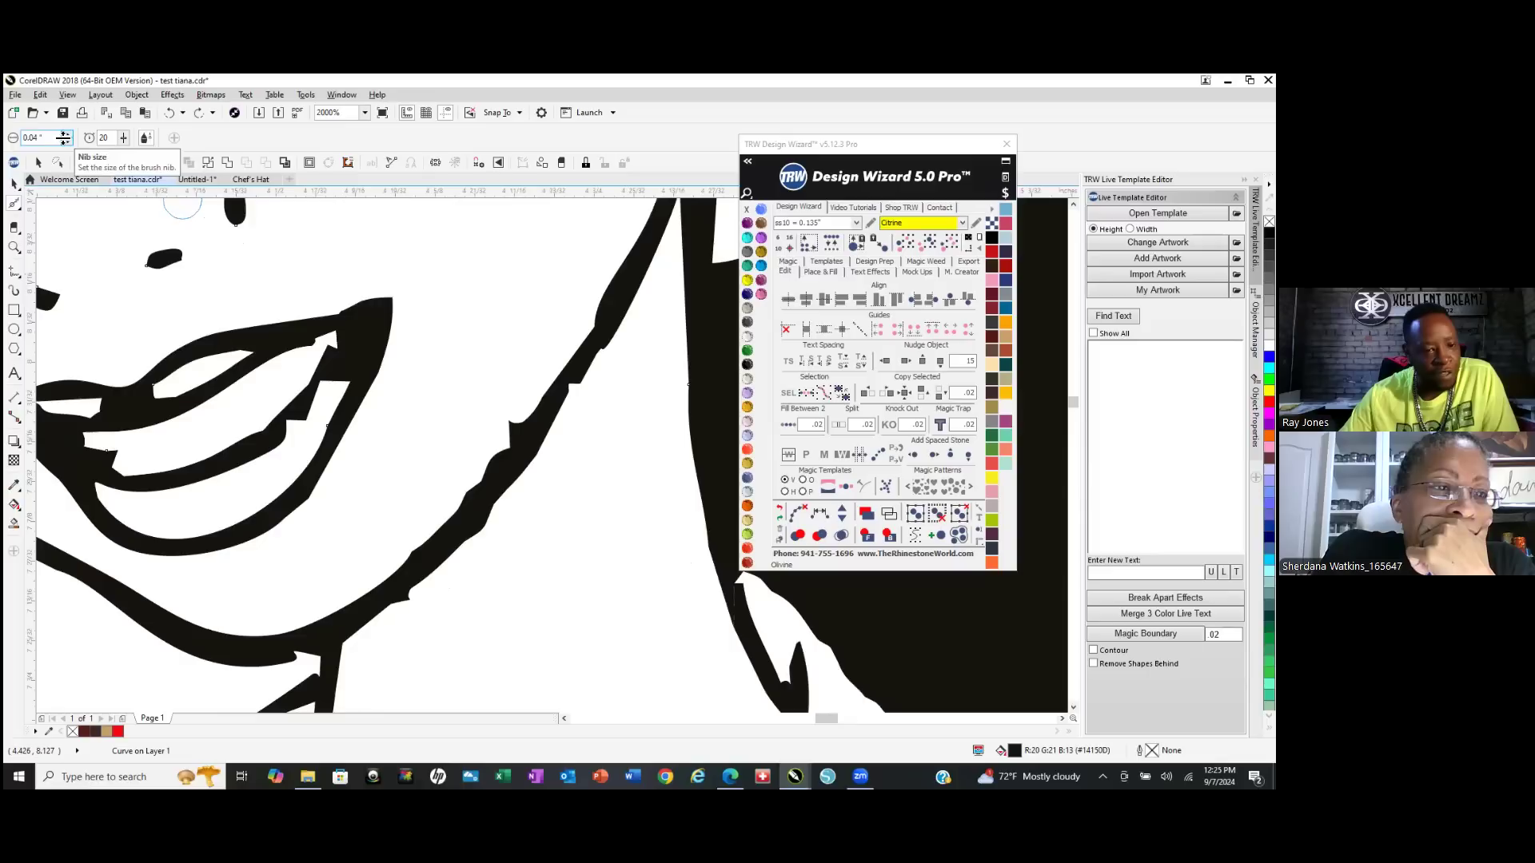
{"action": "left_click", "coordinate": [68, 134]}
{"action": "left_click", "coordinate": [68, 134]}
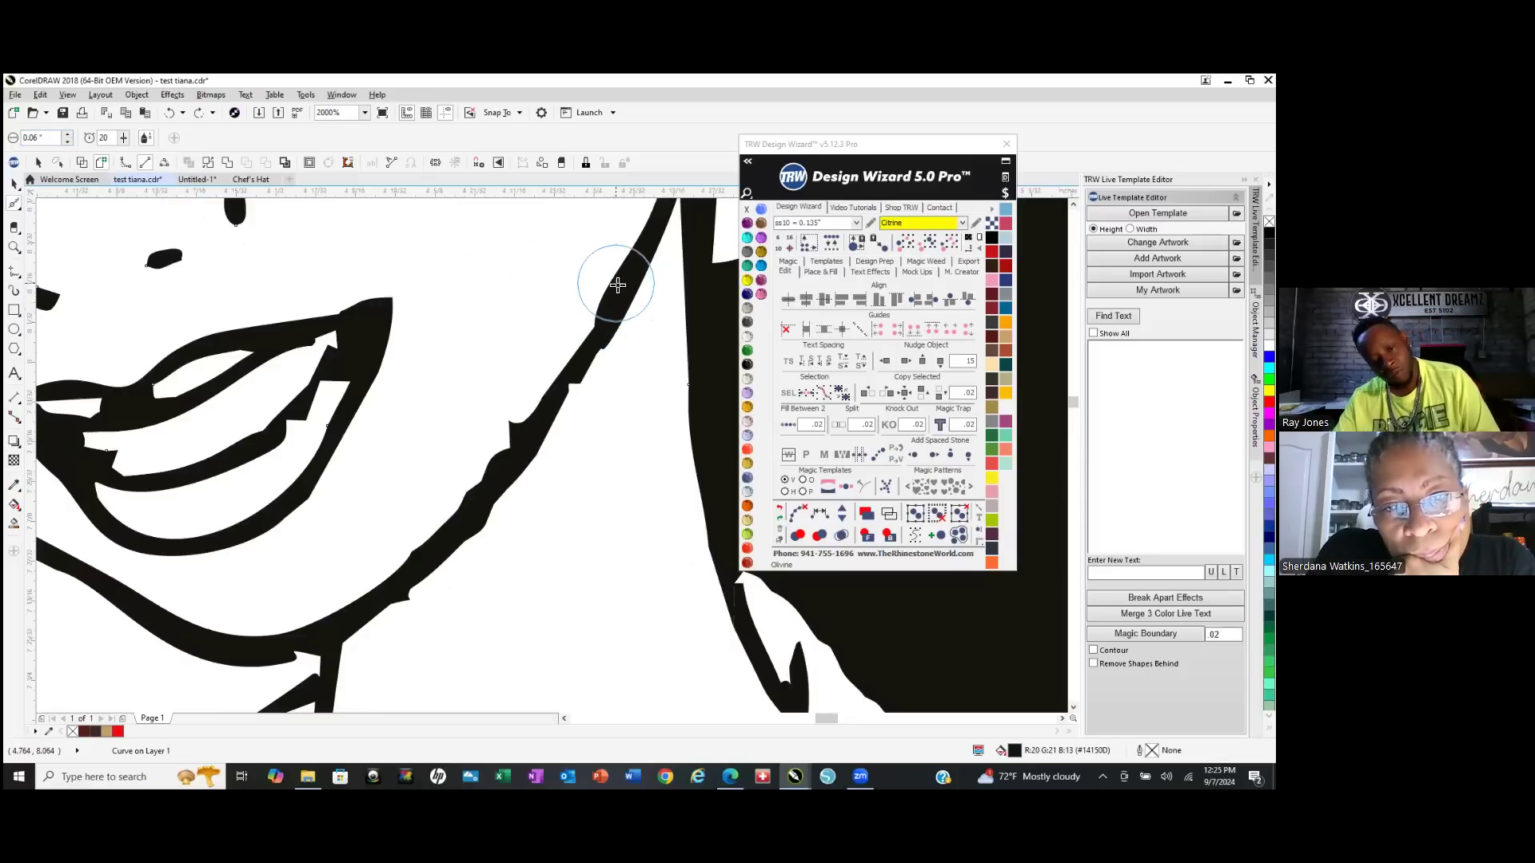
{"action": "mouse_move", "coordinate": [596, 336]}
{"action": "left_mouse_down"}
{"action": "mouse_move", "coordinate": [531, 430]}
{"action": "mouse_move", "coordinate": [603, 302]}
{"action": "mouse_move", "coordinate": [577, 374]}
{"action": "mouse_move", "coordinate": [480, 495]}
{"action": "mouse_move", "coordinate": [514, 453]}
{"action": "left_mouse_up"}
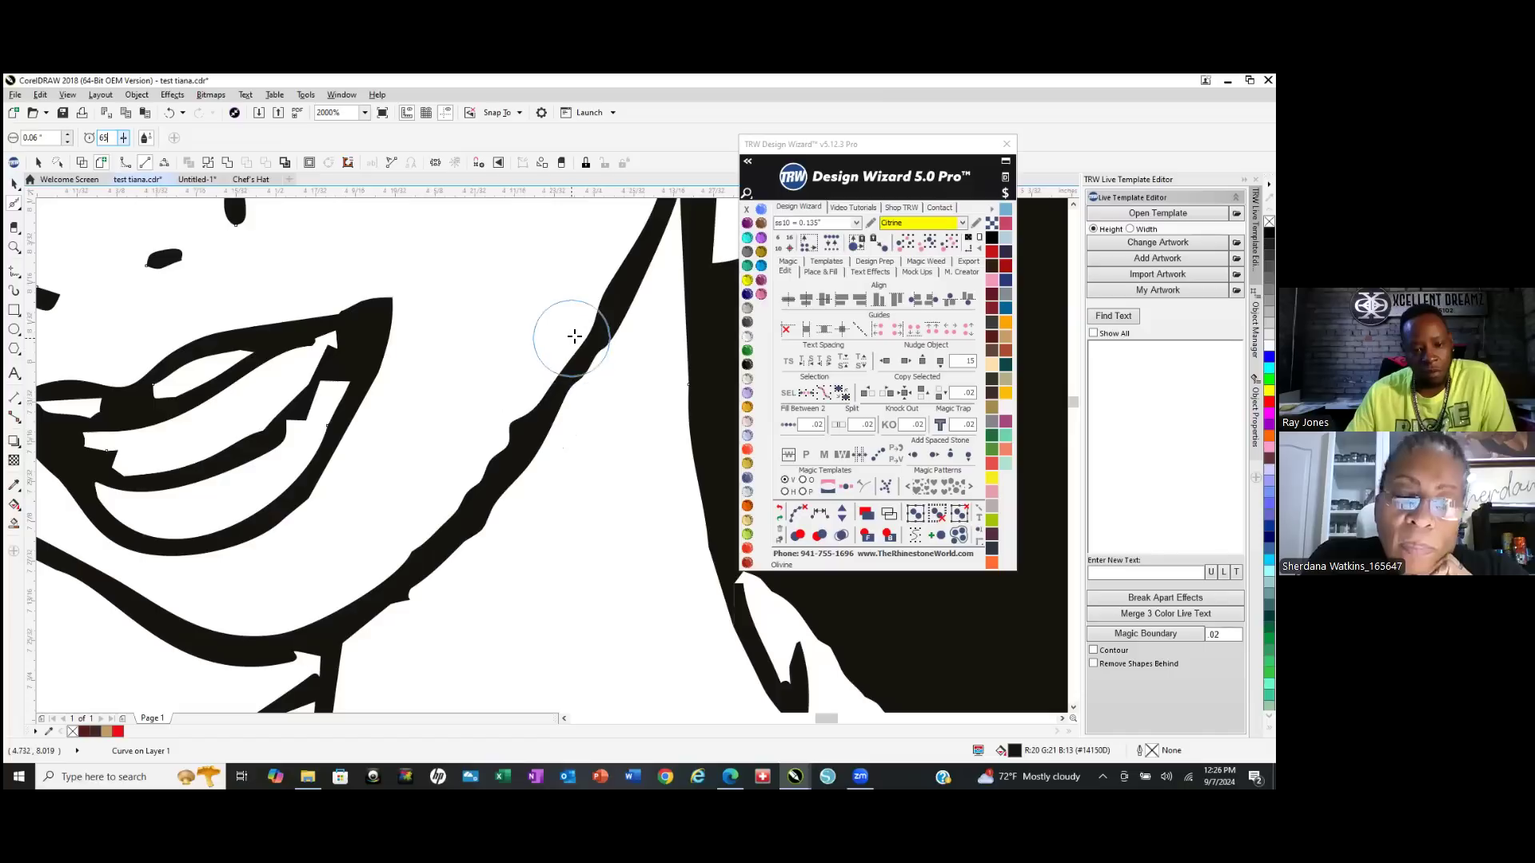
{"action": "mouse_move", "coordinate": [592, 329]}
{"action": "left_mouse_down"}
{"action": "mouse_move", "coordinate": [507, 466]}
{"action": "mouse_move", "coordinate": [583, 319]}
{"action": "mouse_move", "coordinate": [542, 363]}
{"action": "mouse_move", "coordinate": [472, 517]}
{"action": "mouse_move", "coordinate": [439, 538]}
{"action": "mouse_move", "coordinate": [473, 514]}
{"action": "mouse_move", "coordinate": [558, 378]}
{"action": "mouse_move", "coordinate": [421, 570]}
{"action": "mouse_move", "coordinate": [590, 300]}
{"action": "mouse_move", "coordinate": [610, 280]}
{"action": "mouse_move", "coordinate": [462, 533]}
{"action": "mouse_move", "coordinate": [624, 279]}
{"action": "mouse_move", "coordinate": [465, 531]}
{"action": "mouse_move", "coordinate": [614, 301]}
{"action": "mouse_move", "coordinate": [456, 521]}
{"action": "mouse_move", "coordinate": [590, 331]}
{"action": "mouse_move", "coordinate": [546, 408]}
{"action": "left_mouse_up"}
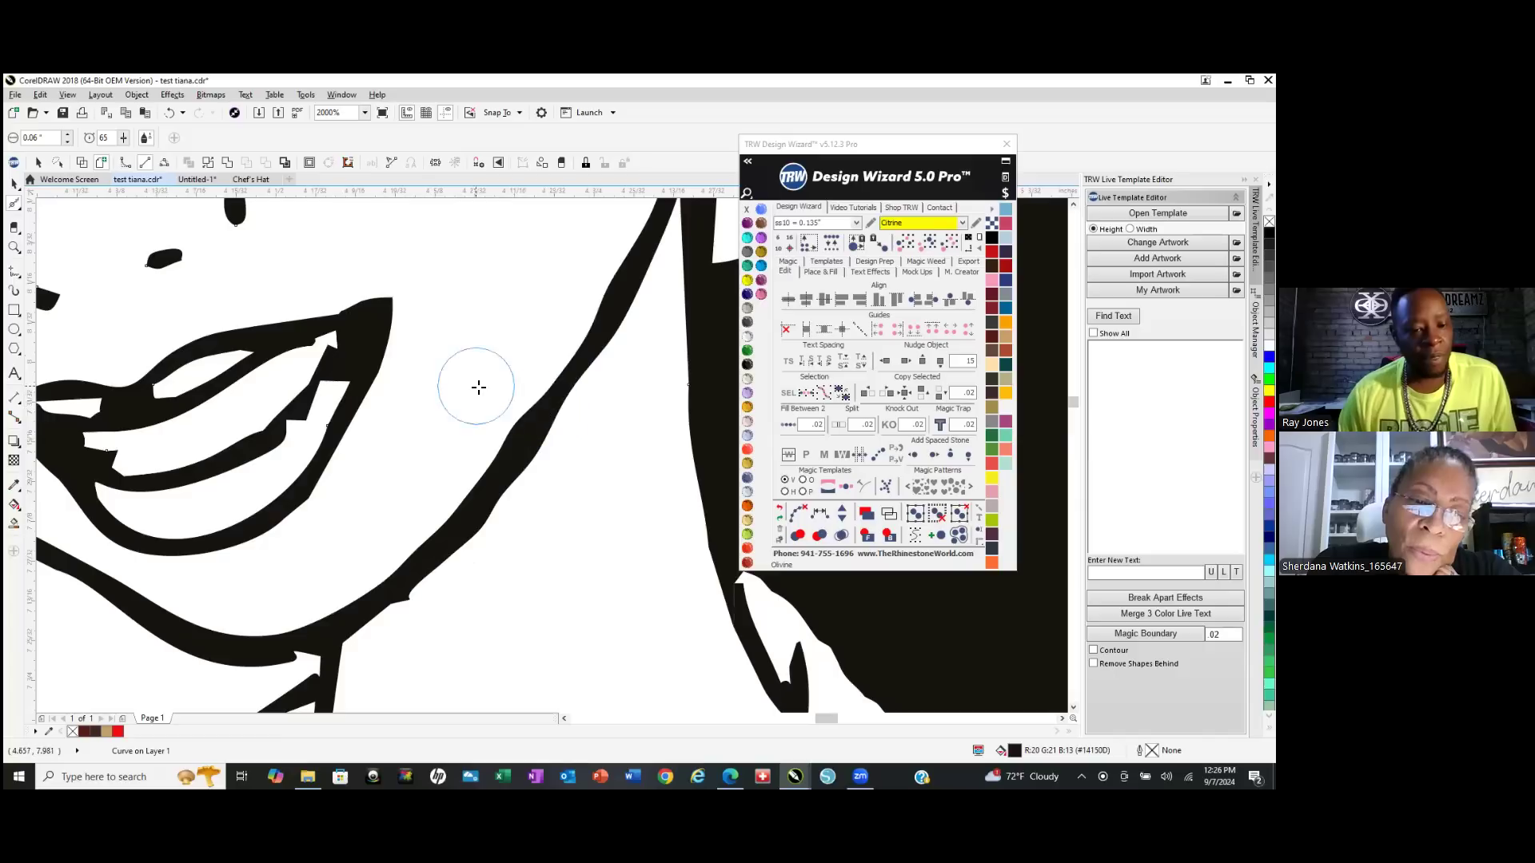
Smooth the bump on the inner edge of the left jawline beside the mouth using the Smooth tool.
{"action": "scroll", "coordinate": [537, 488], "scroll_direction": "down", "scroll_amount": 1}
{"action": "scroll", "coordinate": [567, 462], "scroll_direction": "down", "scroll_amount": 2}
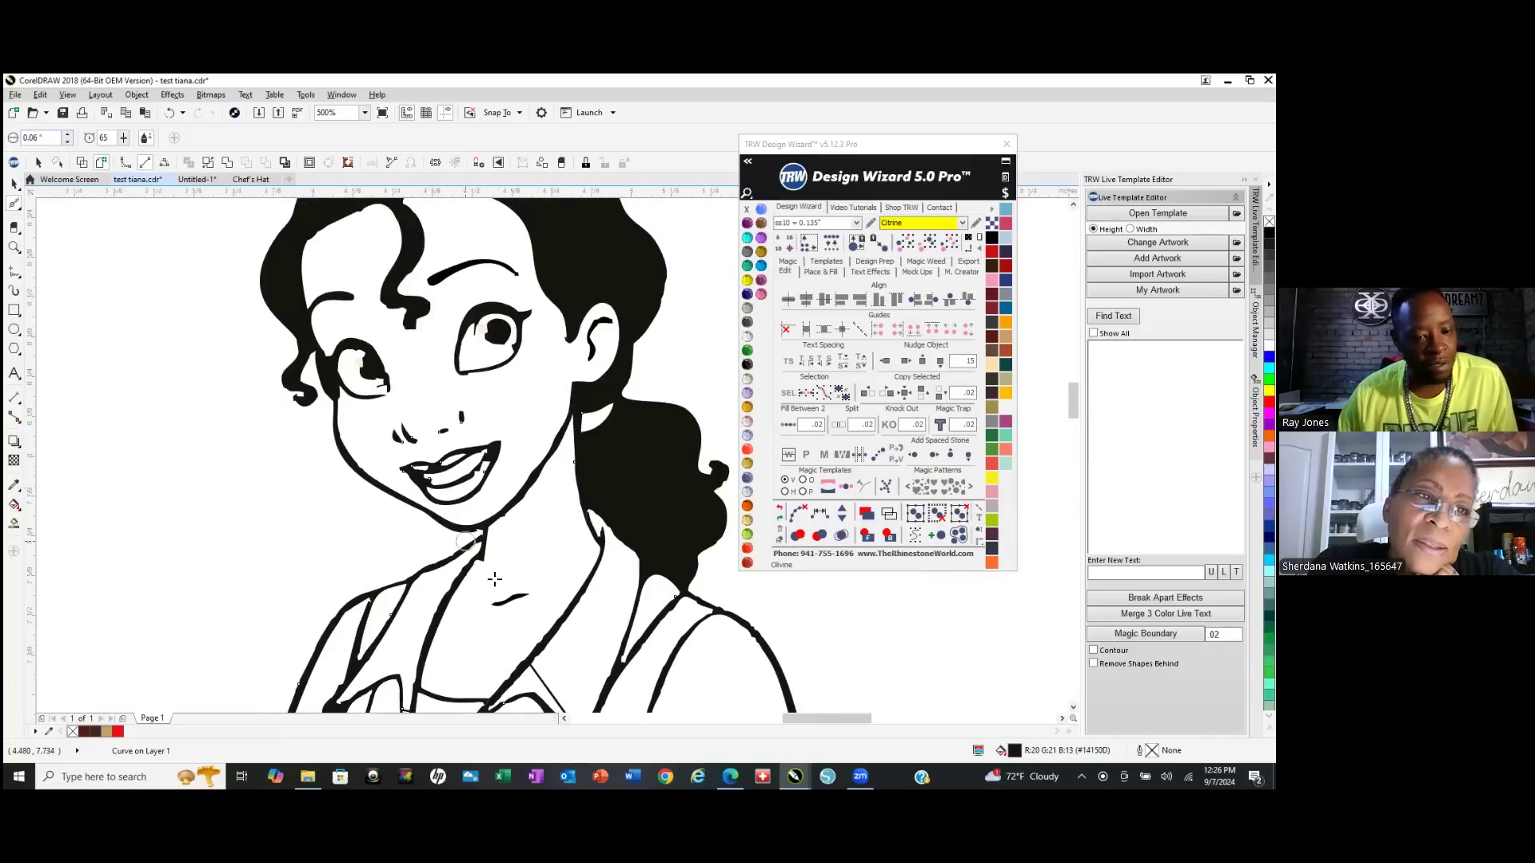
{"action": "scroll", "coordinate": [423, 511], "scroll_direction": "up", "scroll_amount": 2}
{"action": "scroll", "coordinate": [353, 456], "scroll_direction": "up", "scroll_amount": 2}
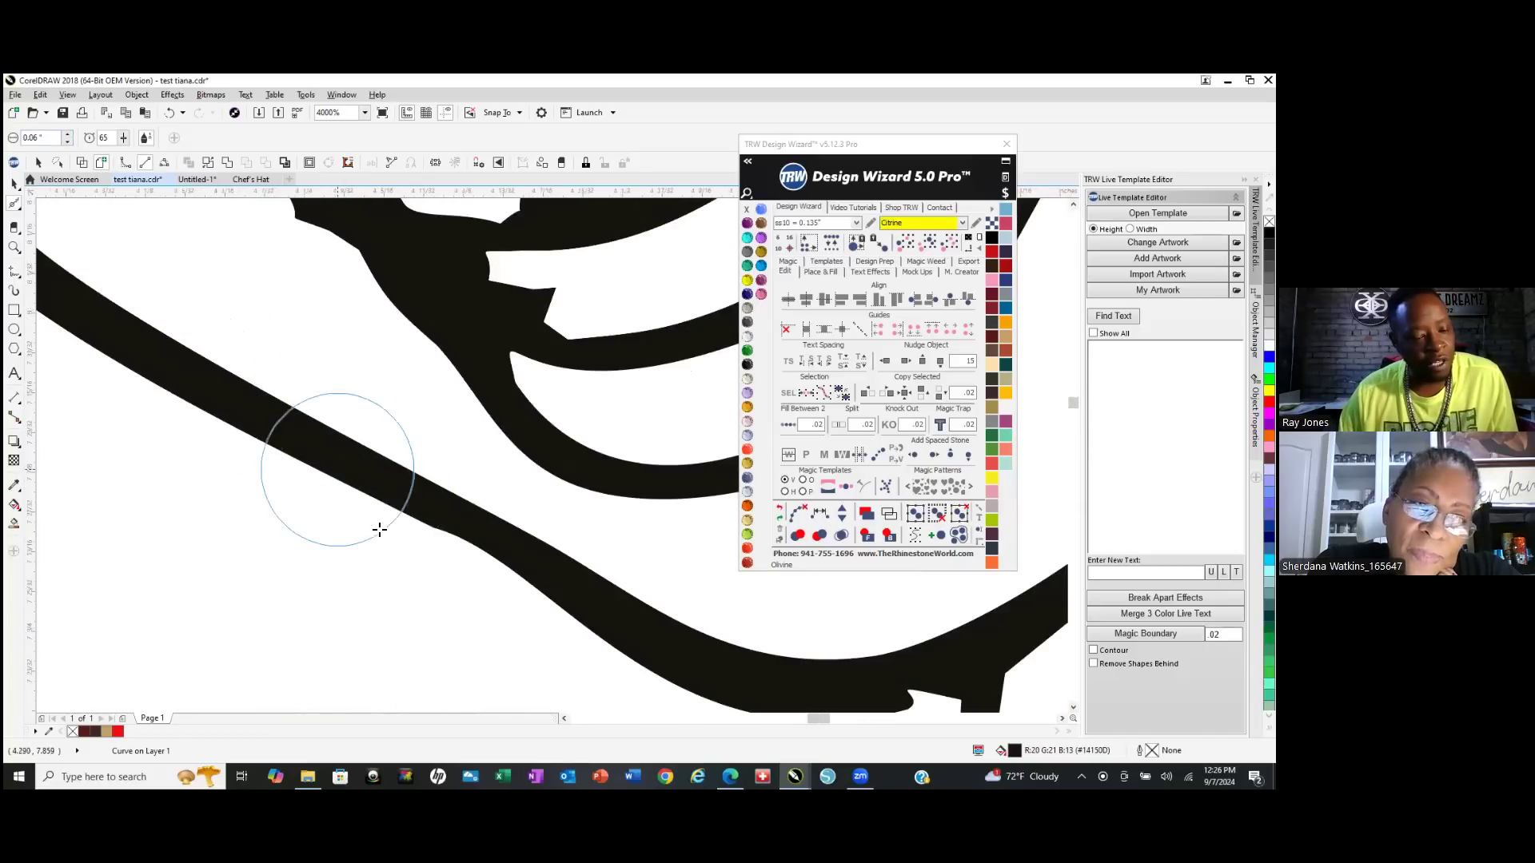
{"action": "scroll", "coordinate": [321, 456], "scroll_direction": "down", "scroll_amount": 3}
{"action": "scroll", "coordinate": [283, 436], "scroll_direction": "up", "scroll_amount": 2}
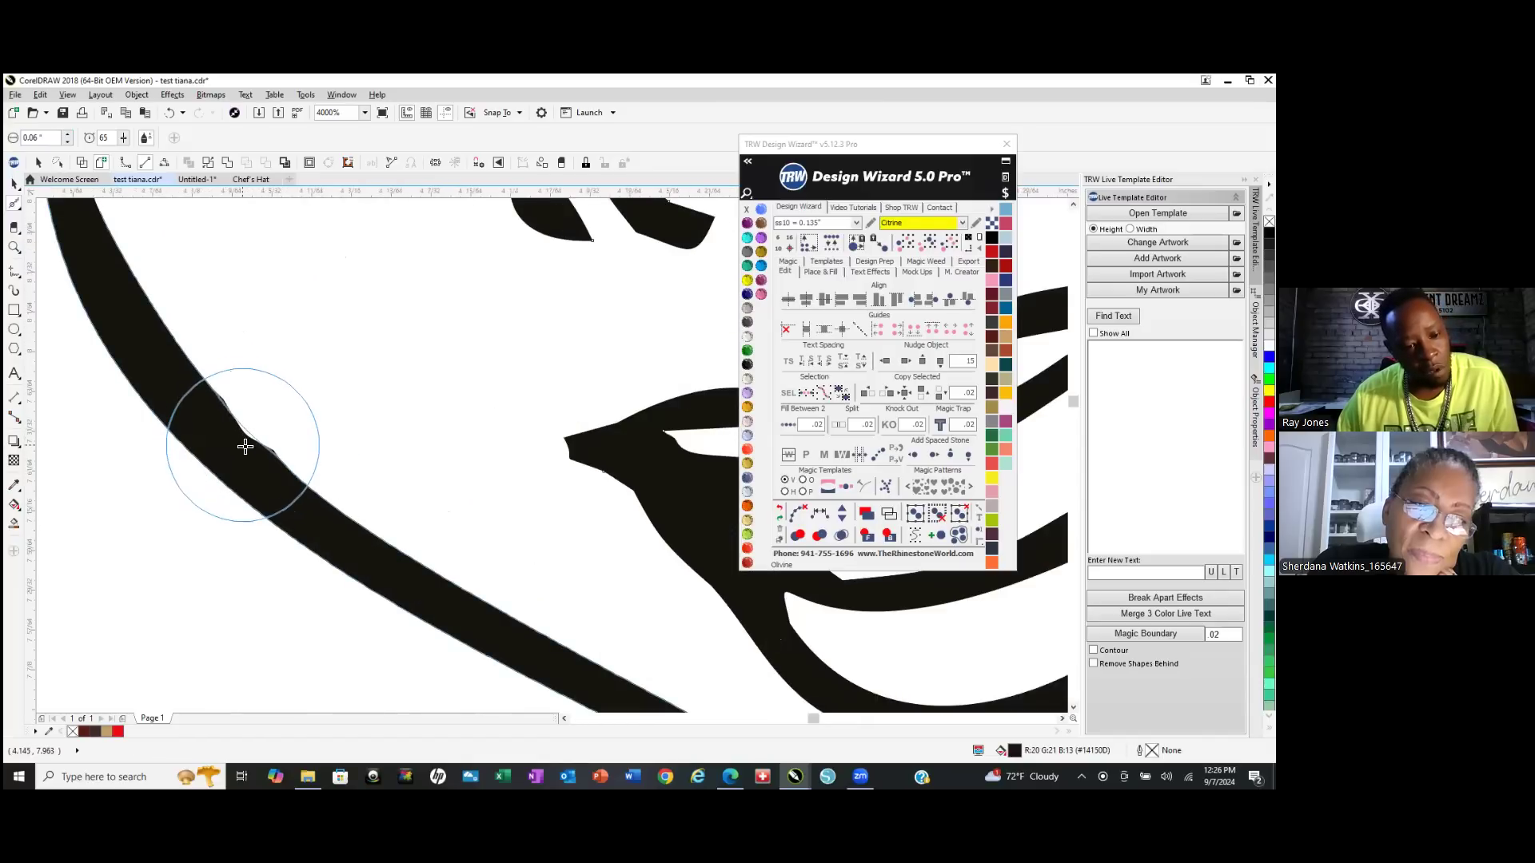
{"action": "left_click", "coordinate": [246, 447]}
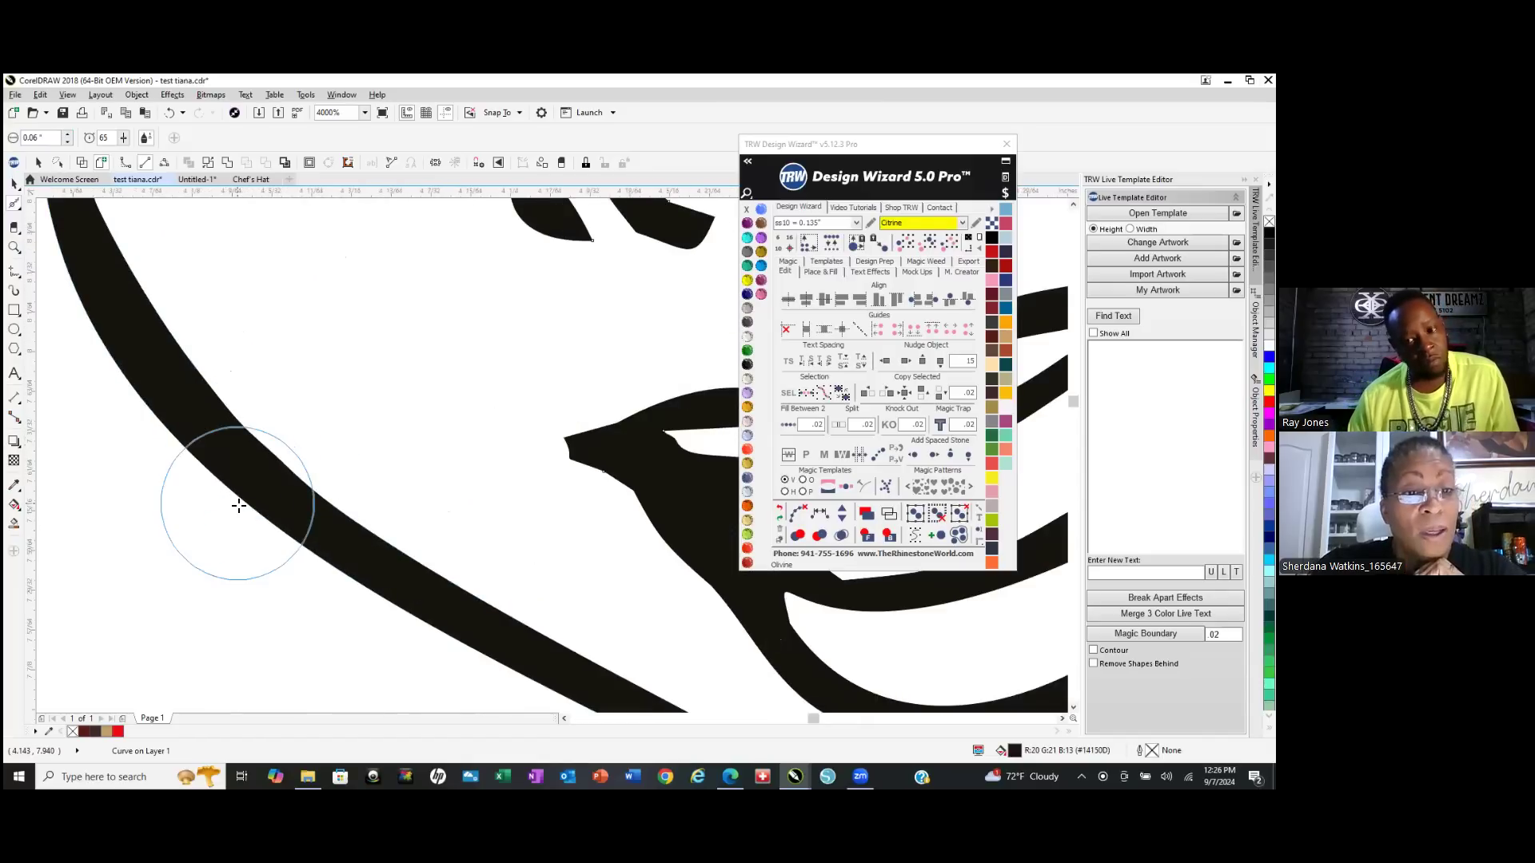
{"action": "scroll", "coordinate": [243, 521], "scroll_direction": "down", "scroll_amount": 1}
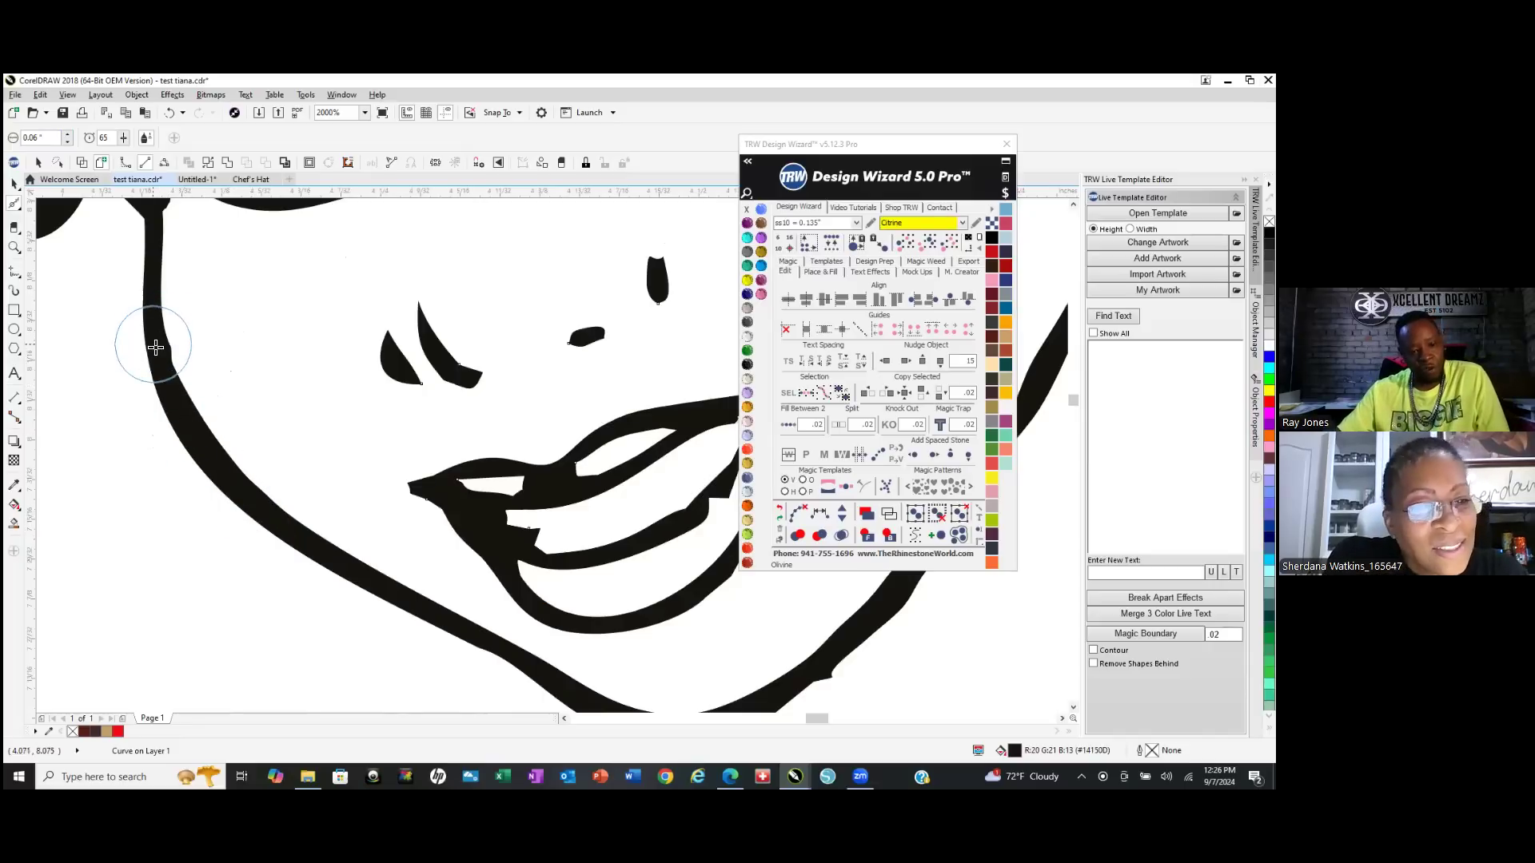
Smooth the notch on the outer edge of the lower right jawline, near the chin, with the 0.06-inch Smooth tool.
{"action": "scroll", "coordinate": [164, 359], "scroll_direction": "up", "scroll_amount": 1}
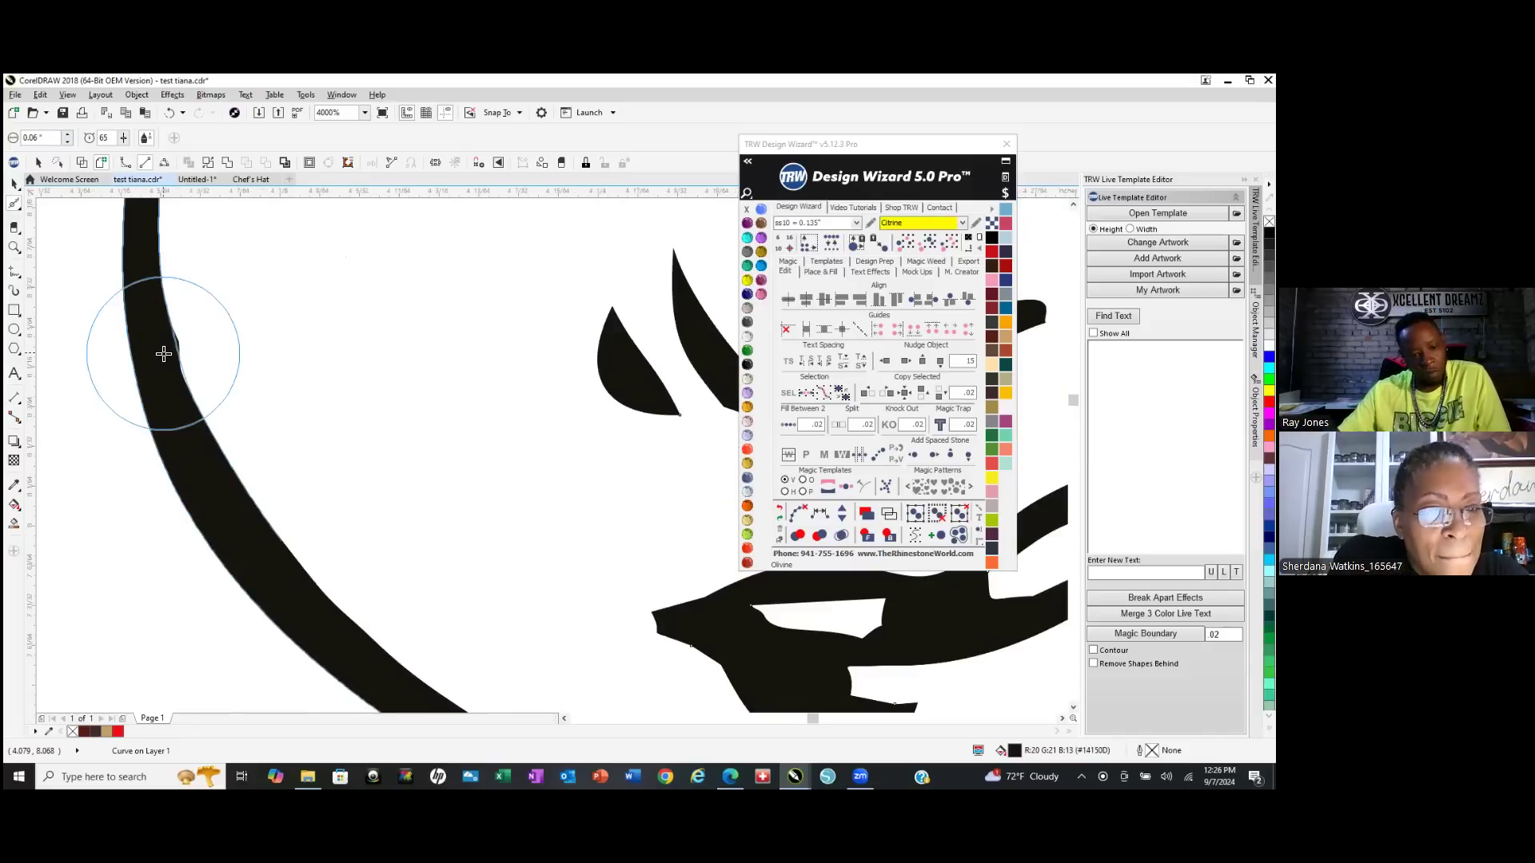
{"action": "scroll", "coordinate": [164, 358], "scroll_direction": "down", "scroll_amount": 2}
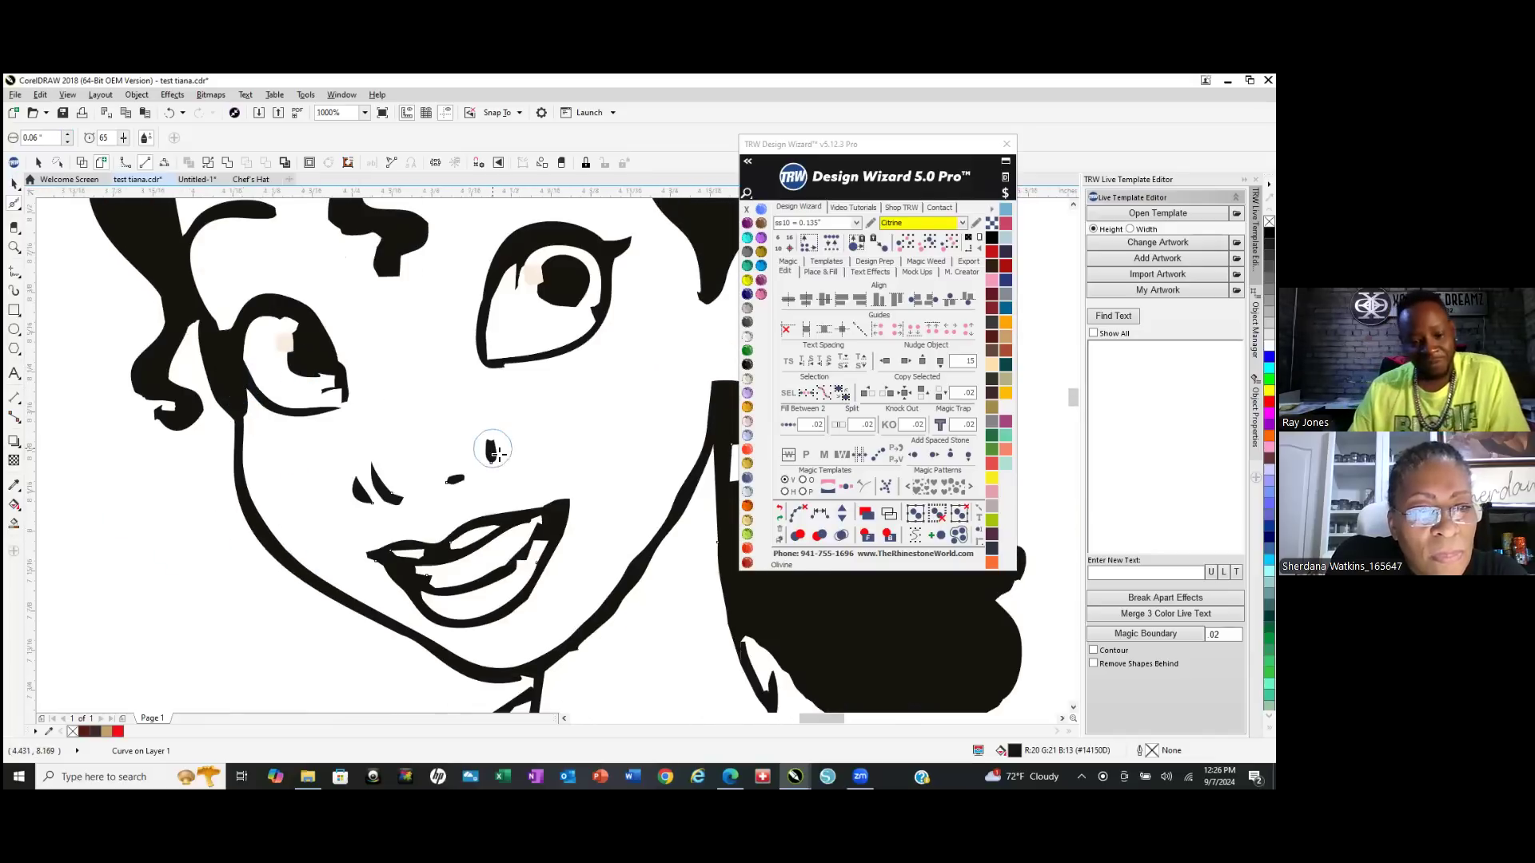
{"action": "scroll", "coordinate": [584, 678], "scroll_direction": "up", "scroll_amount": 2}
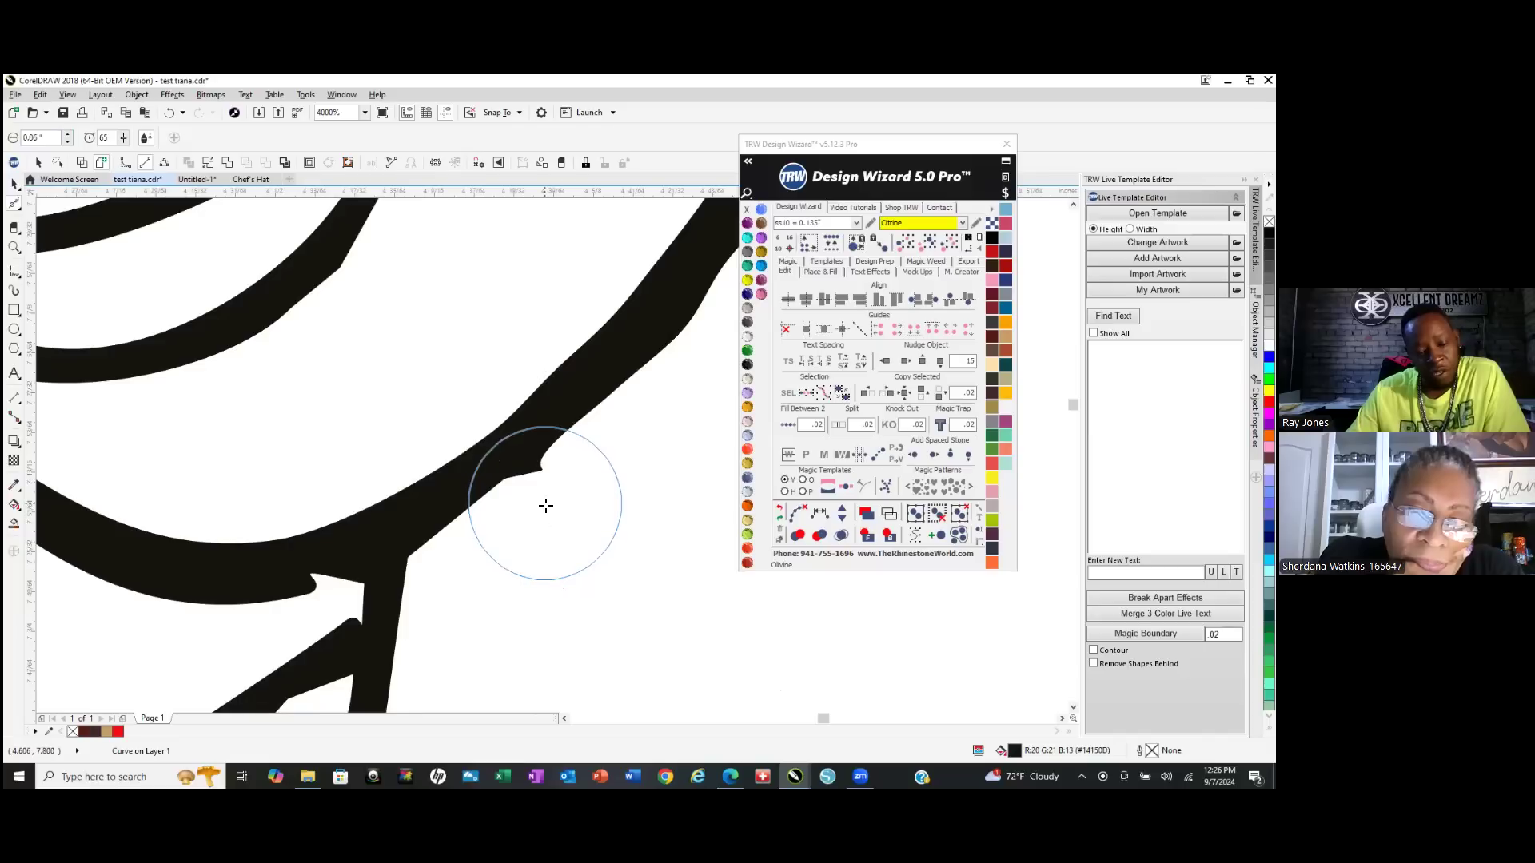
{"action": "scroll", "coordinate": [543, 507], "scroll_direction": "up", "scroll_amount": 1}
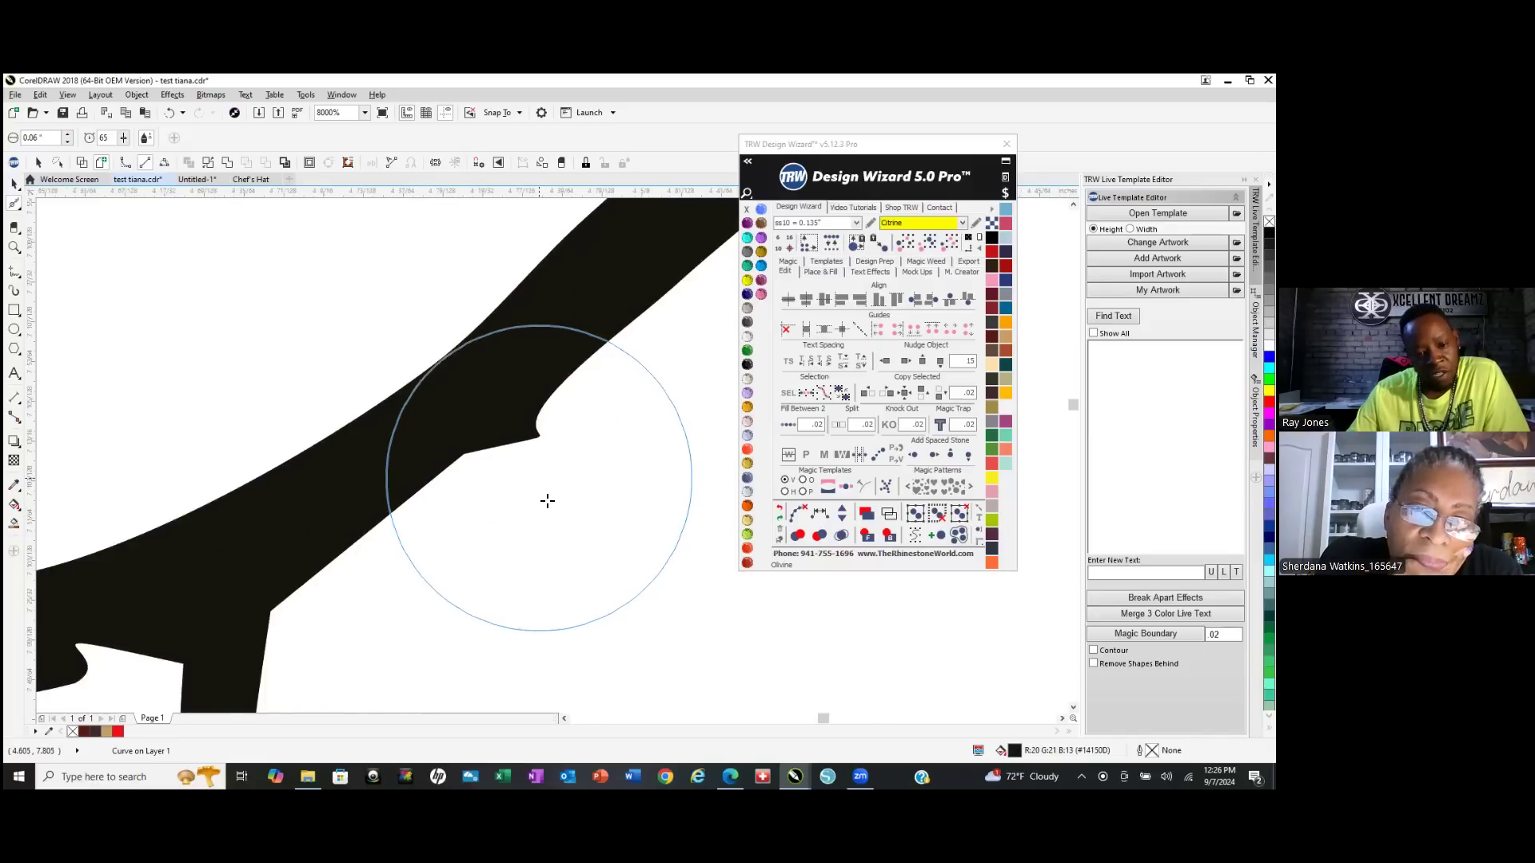
{"action": "left_click", "coordinate": [548, 499]}
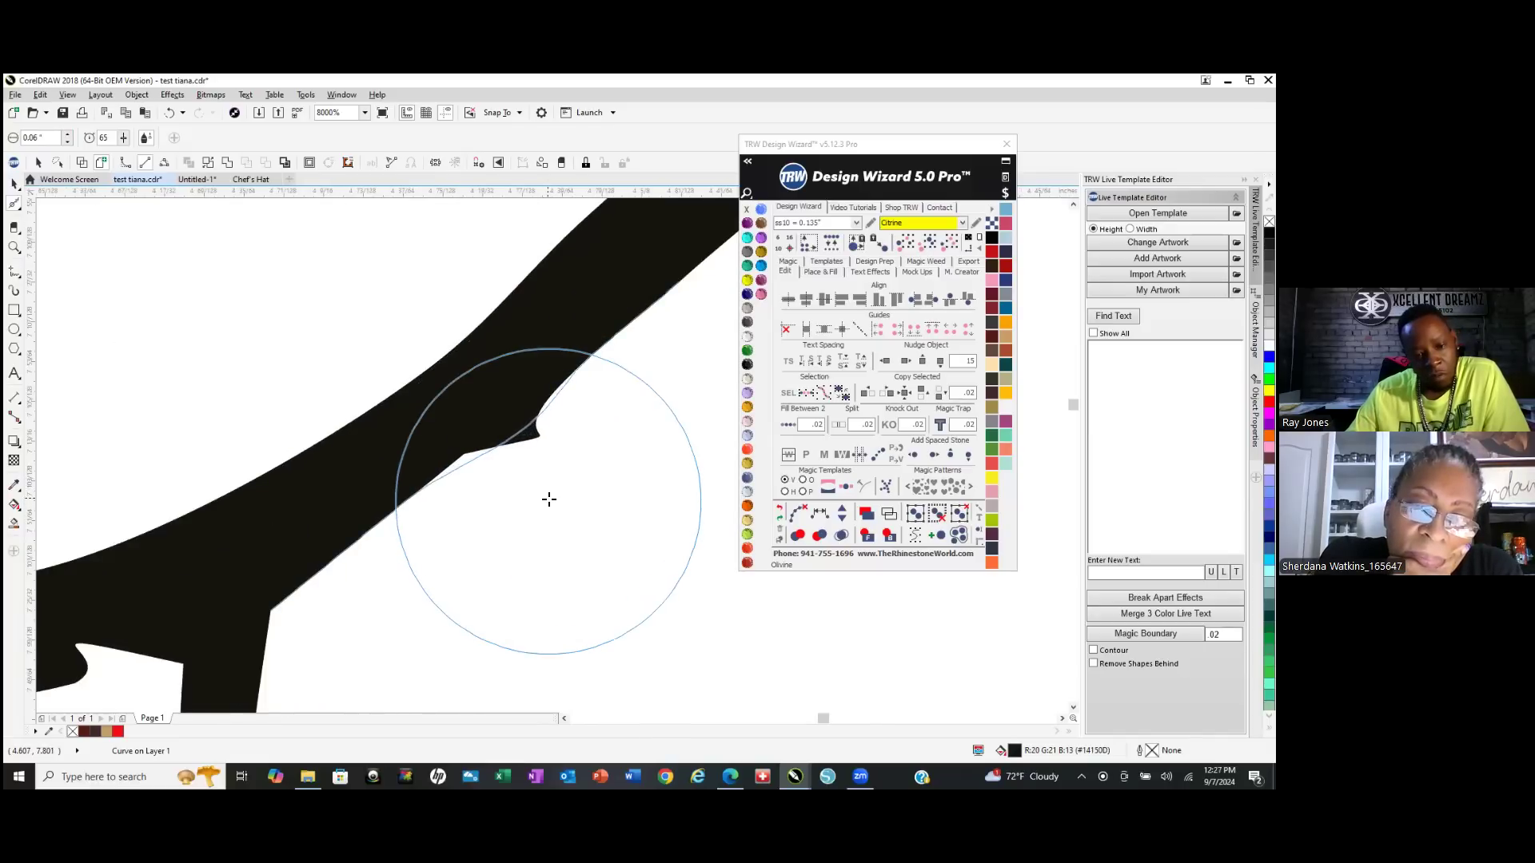
{"action": "left_click_drag", "start_coordinate": [549, 501], "coordinate": [548, 498]}
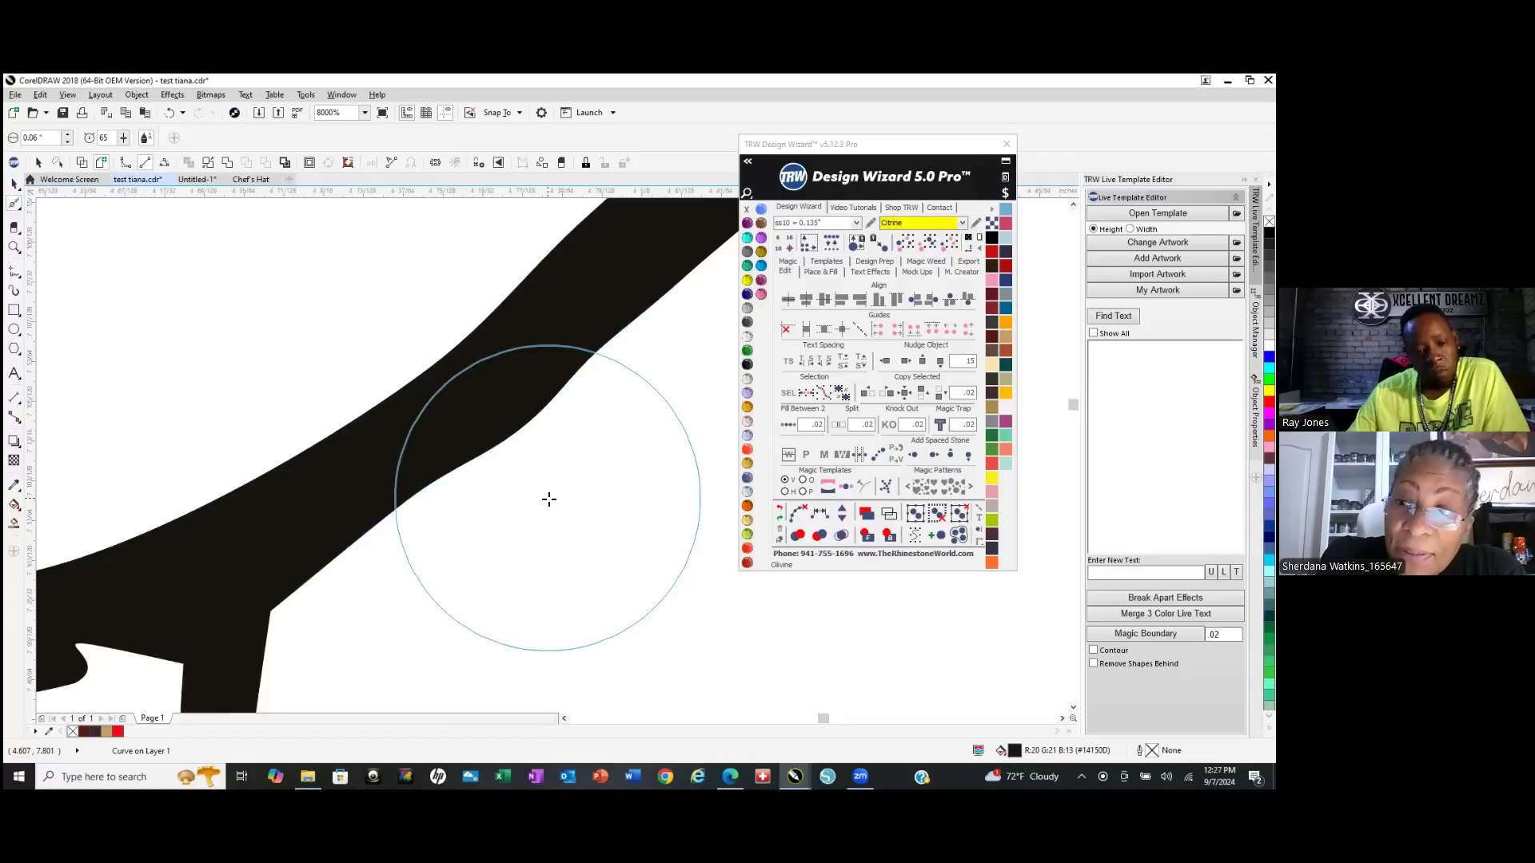
{"action": "scroll", "coordinate": [548, 500], "scroll_direction": "down", "scroll_amount": 1}
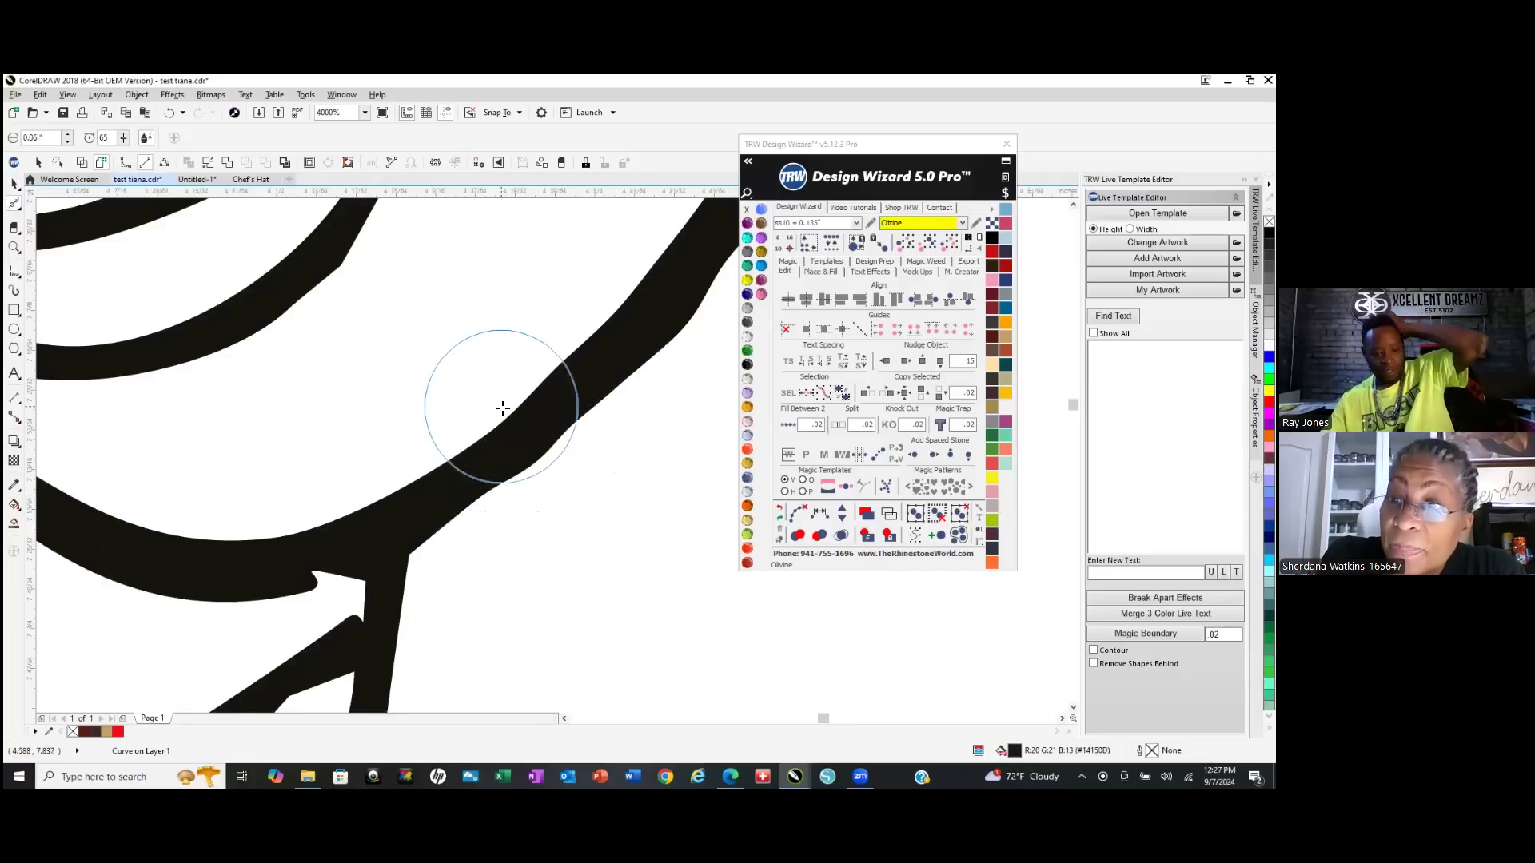
Smooth the bumps along both edges of the left collar line just below the chin.
{"action": "scroll", "coordinate": [502, 408], "scroll_direction": "down", "scroll_amount": 2}
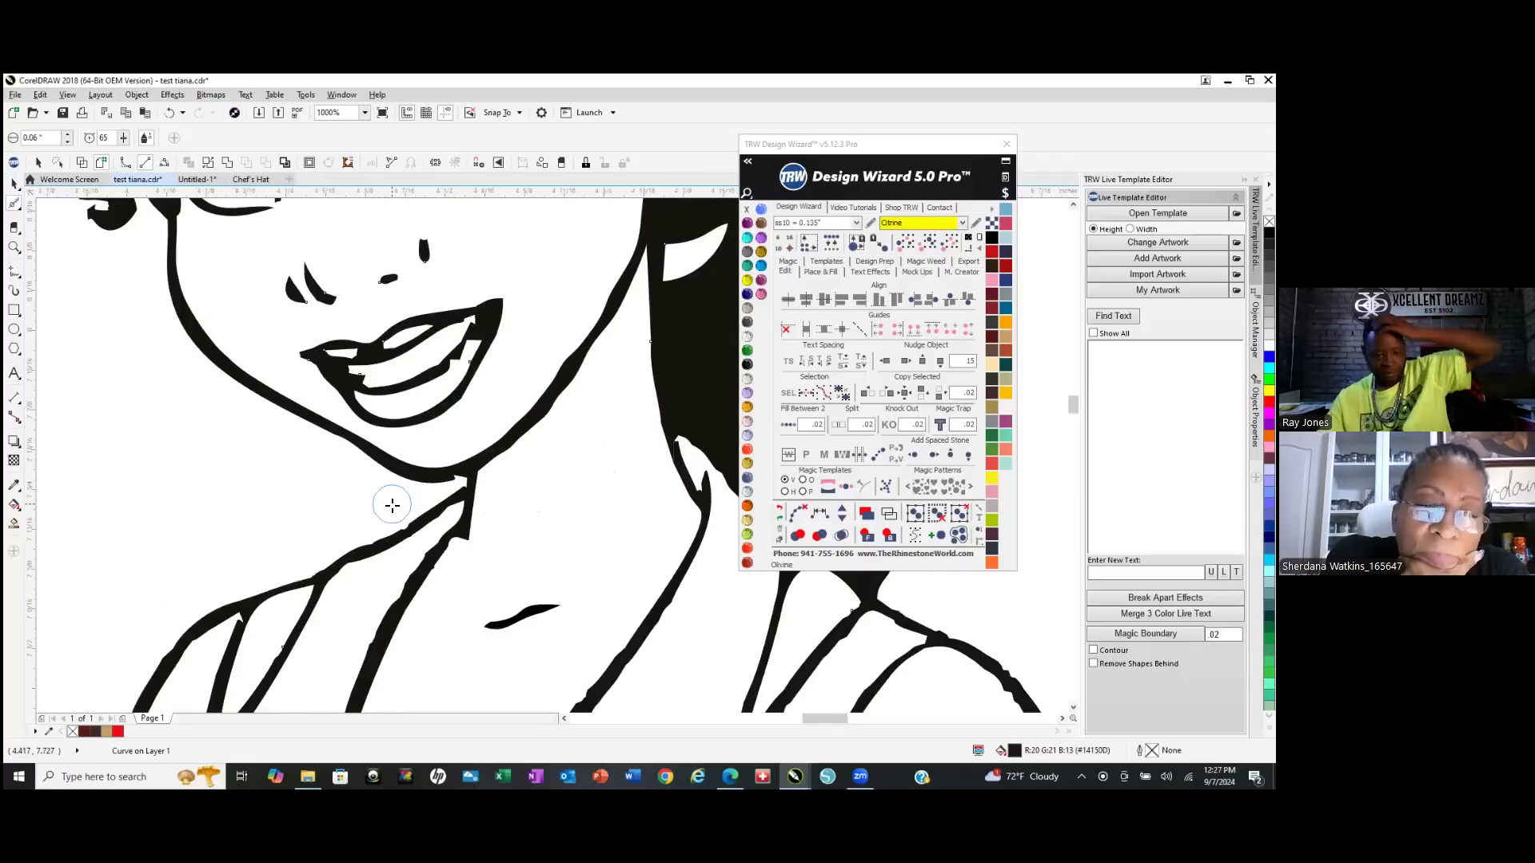
{"action": "scroll", "coordinate": [373, 610], "scroll_direction": "up", "scroll_amount": 1}
{"action": "scroll", "coordinate": [411, 457], "scroll_direction": "up", "scroll_amount": 2}
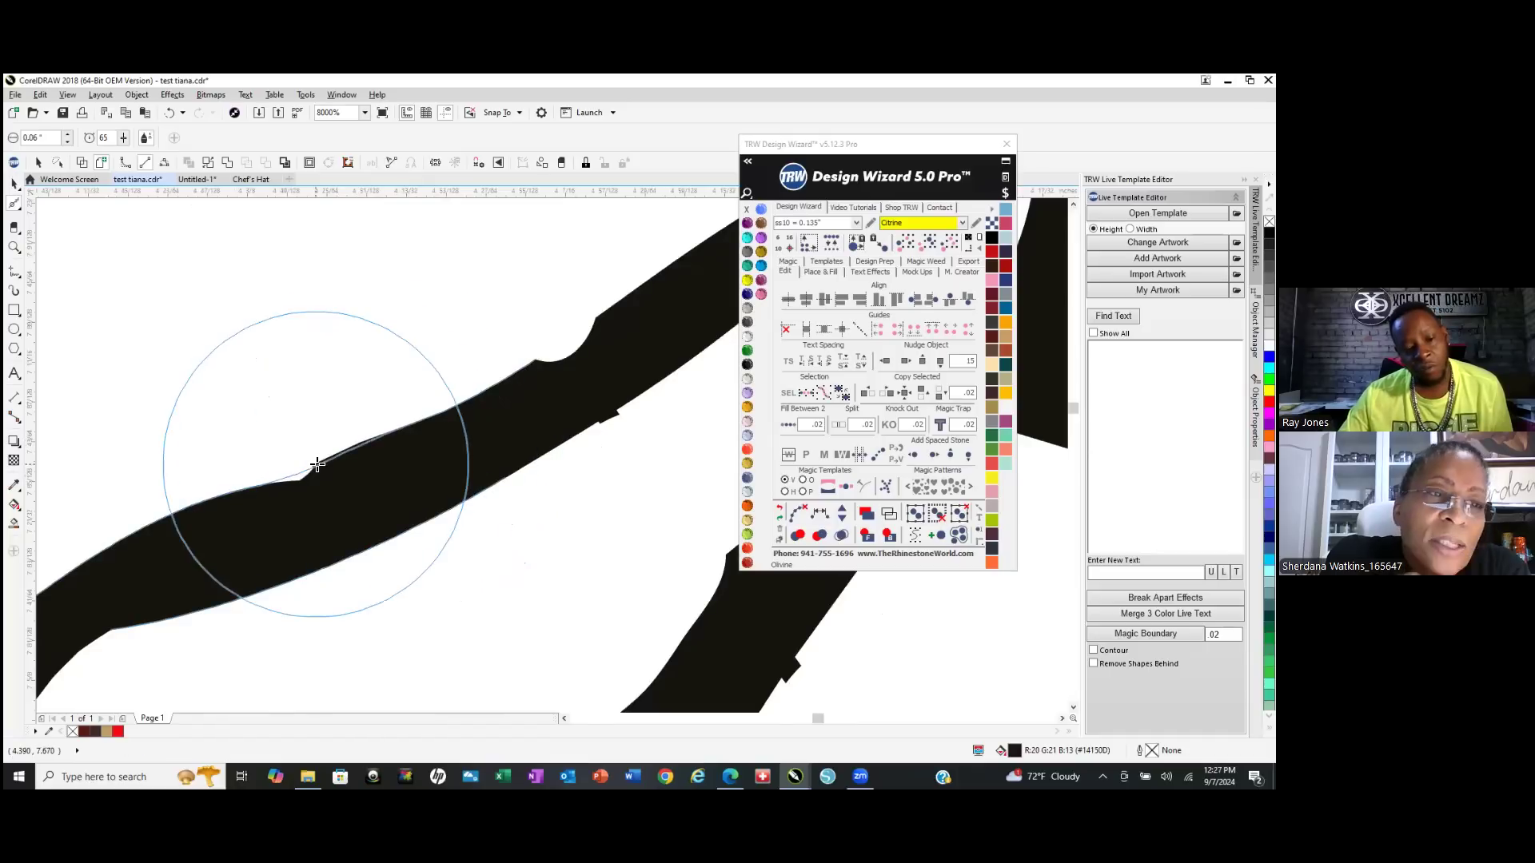
{"action": "left_click_drag", "start_coordinate": [595, 379], "coordinate": [496, 377]}
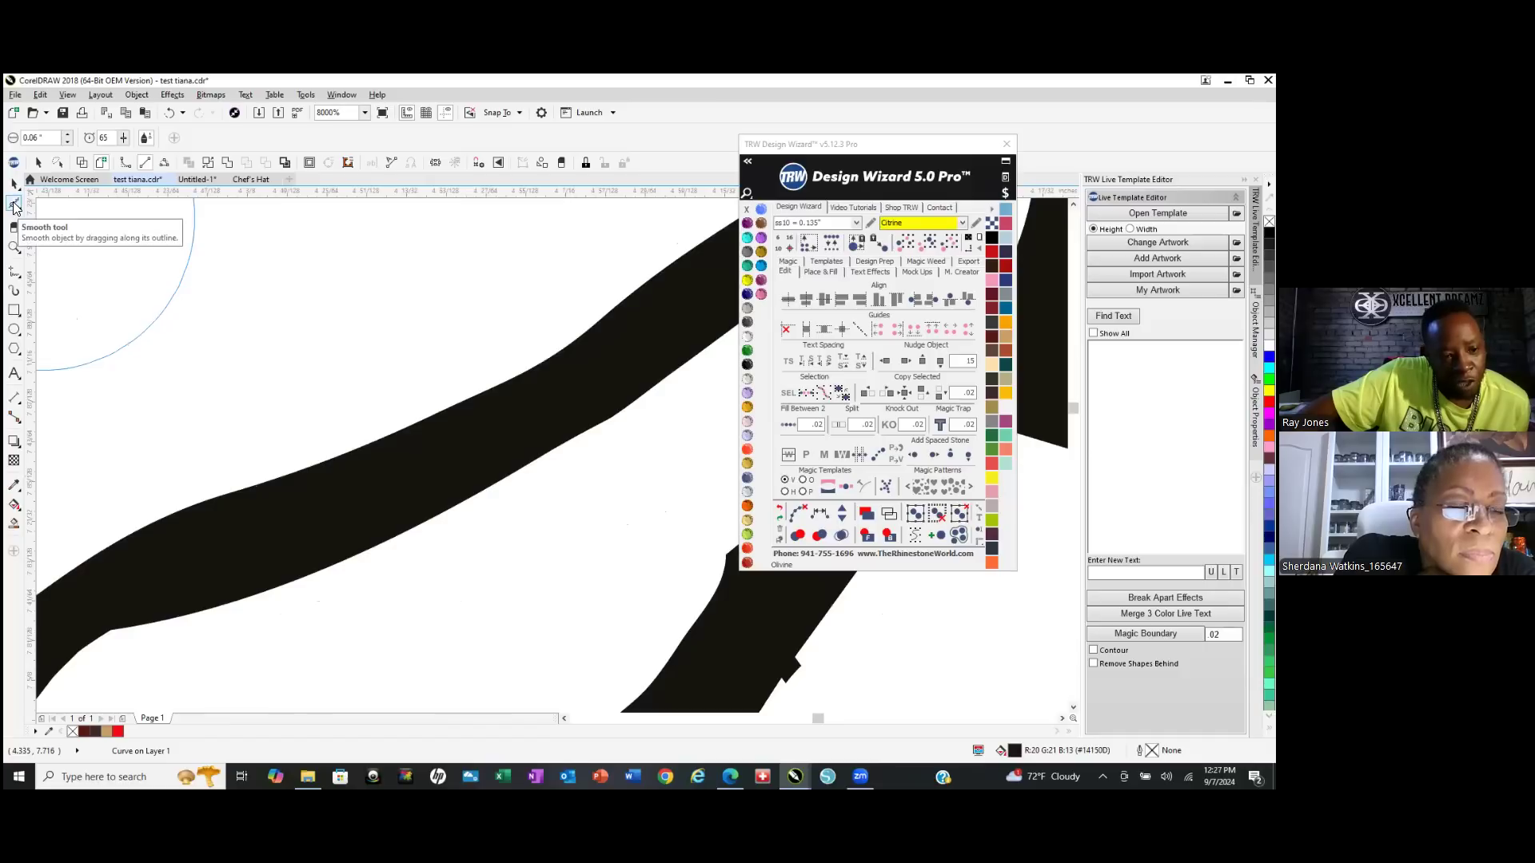
{"action": "left_click", "coordinate": [15, 207]}
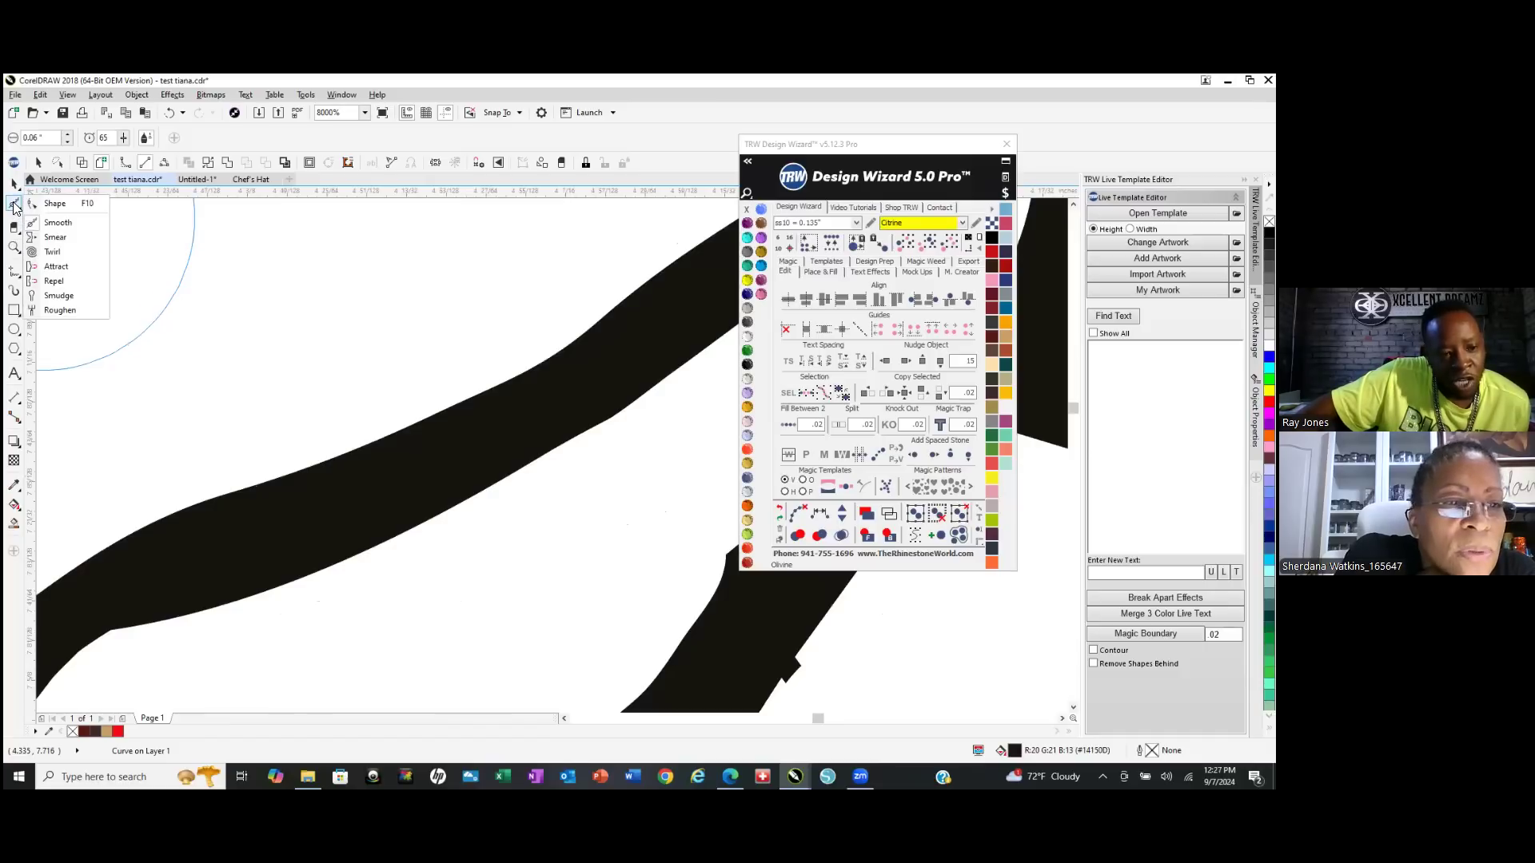
{"action": "left_click", "coordinate": [77, 230]}
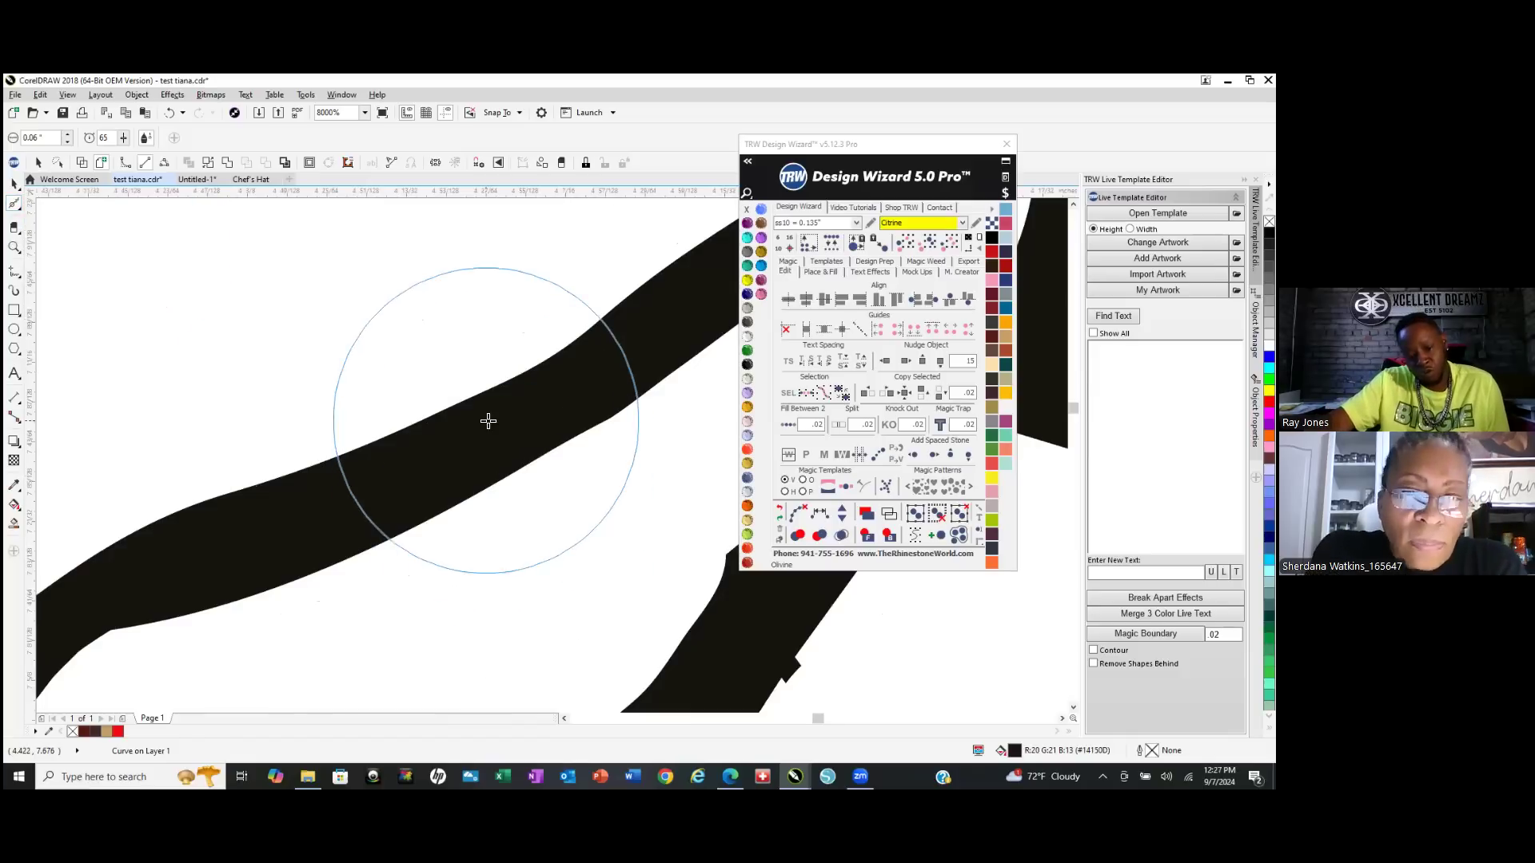
Smooth the bumpy edges of the left neck line running down from the chin to the neckline.
{"action": "scroll", "coordinate": [489, 421], "scroll_direction": "down", "scroll_amount": 5}
{"action": "scroll", "coordinate": [445, 518], "scroll_direction": "up", "scroll_amount": 3}
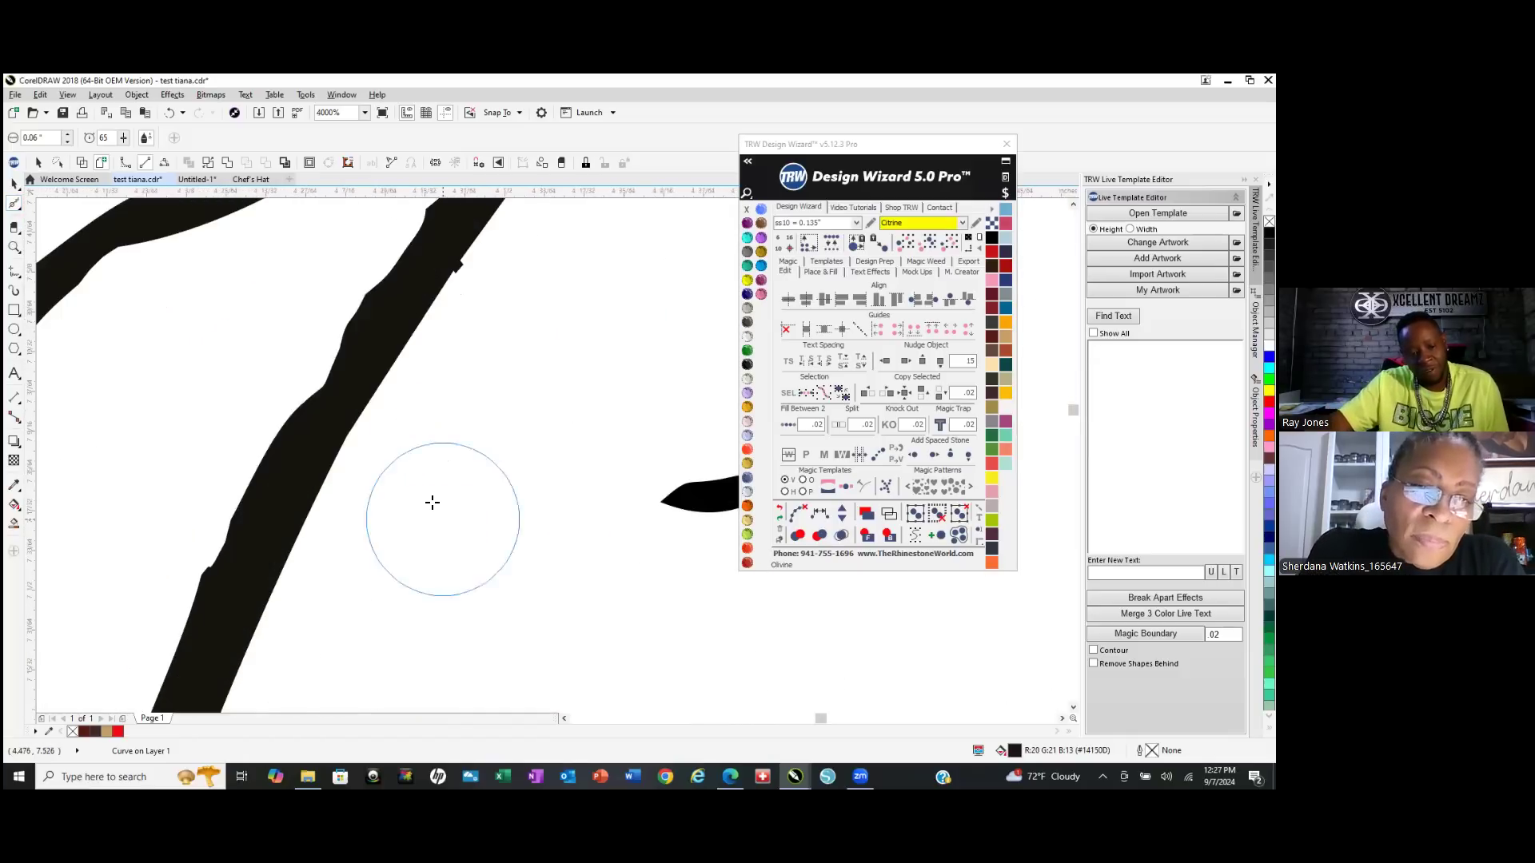
{"action": "scroll", "coordinate": [401, 416], "scroll_direction": "down", "scroll_amount": 2}
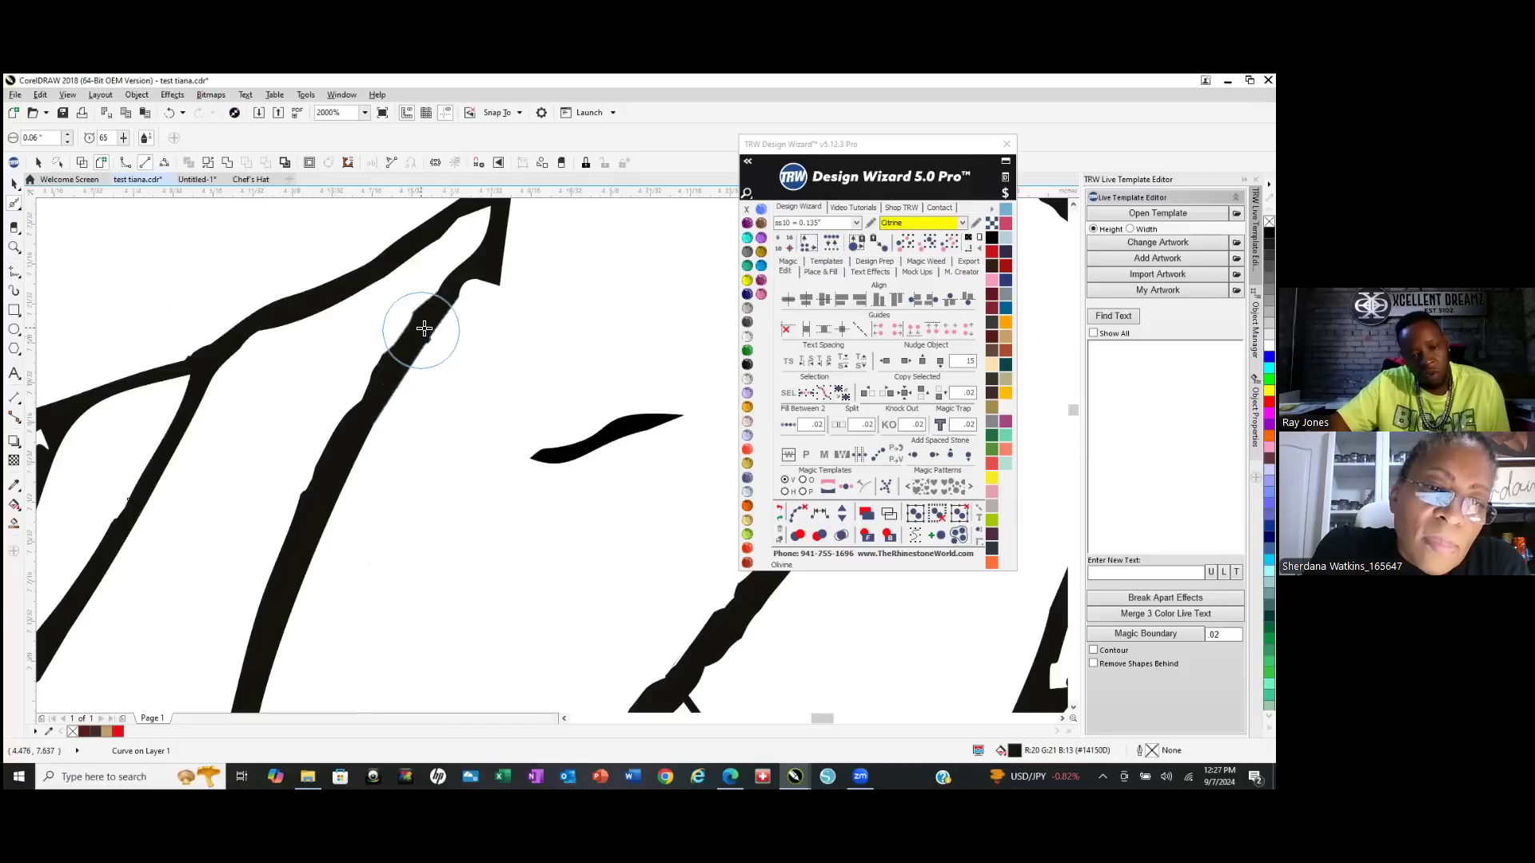
{"action": "mouse_move", "coordinate": [402, 347]}
{"action": "left_mouse_down"}
{"action": "mouse_move", "coordinate": [352, 400]}
{"action": "mouse_move", "coordinate": [312, 499]}
{"action": "mouse_move", "coordinate": [438, 322]}
{"action": "mouse_move", "coordinate": [345, 432]}
{"action": "mouse_move", "coordinate": [403, 345]}
{"action": "left_mouse_up"}
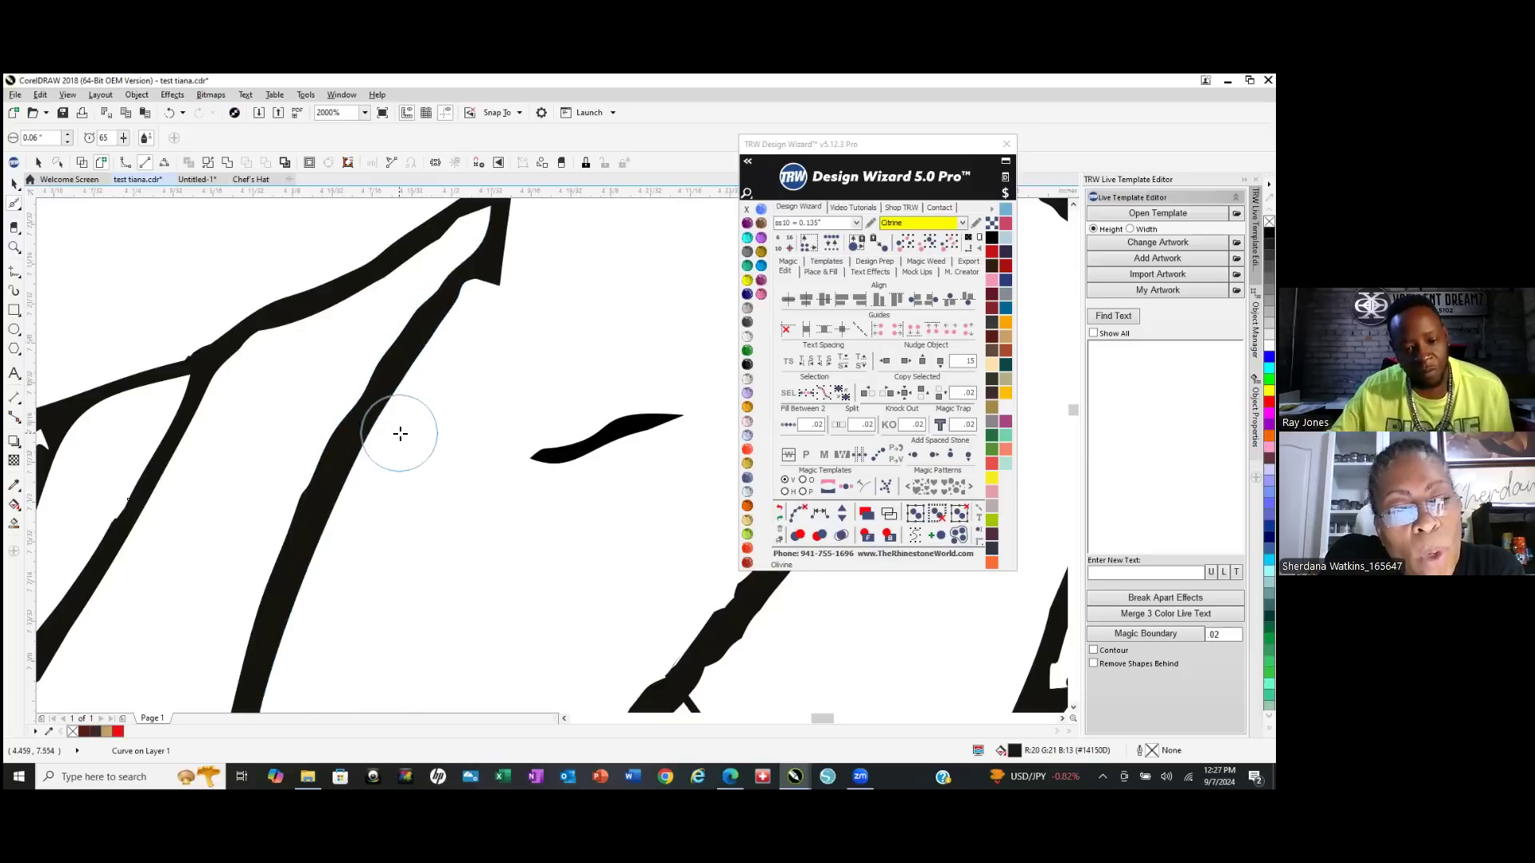
Set the Smooth tool's rate to 100 and try to smooth the bumps on the right collar's inner line.
{"action": "scroll", "coordinate": [400, 435], "scroll_direction": "down", "scroll_amount": 1}
{"action": "scroll", "coordinate": [590, 526], "scroll_direction": "up", "scroll_amount": 1}
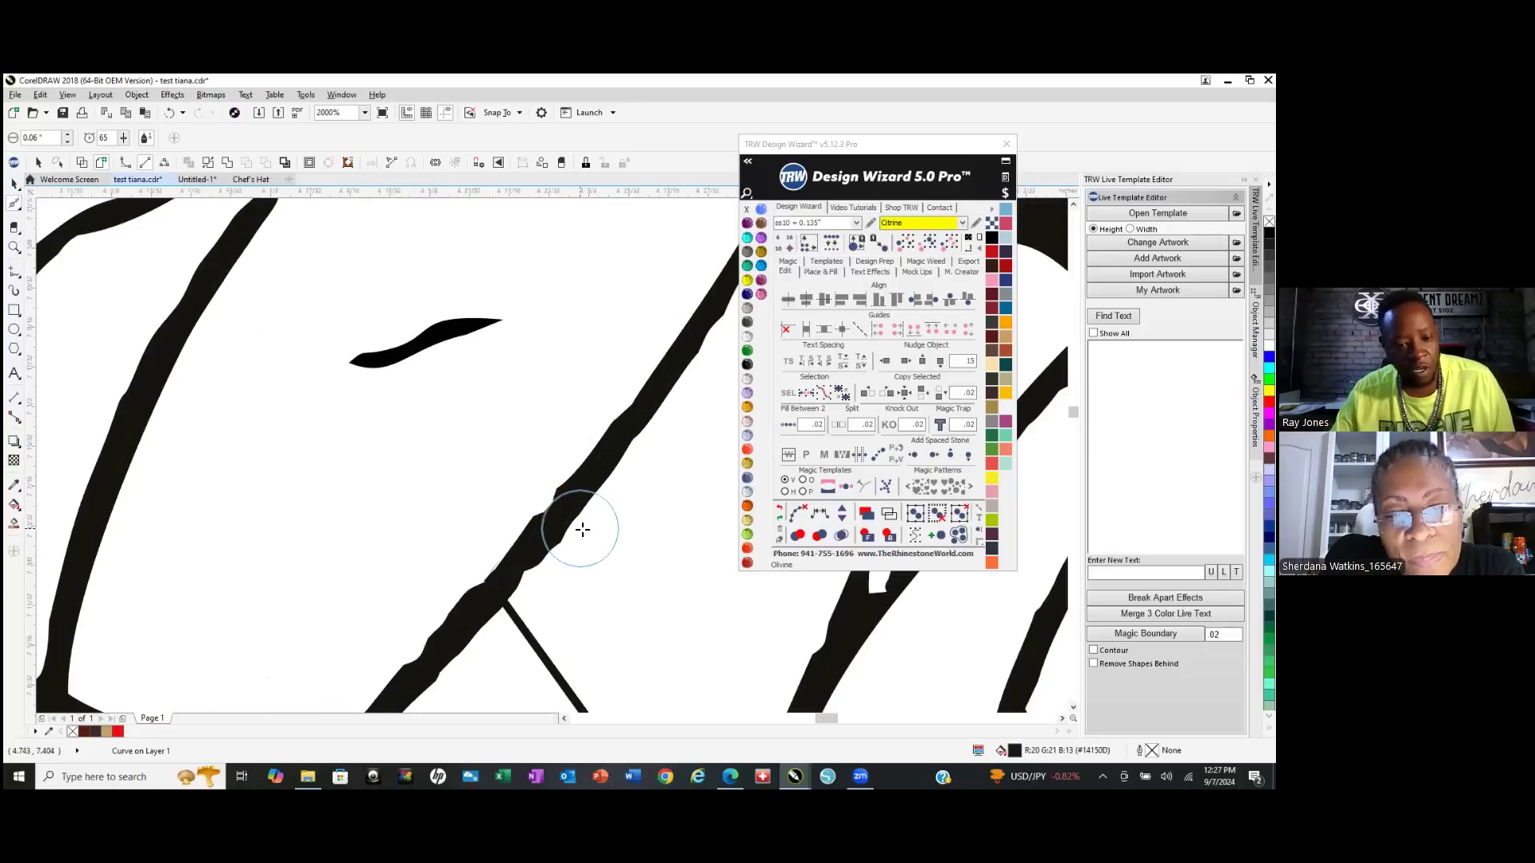
{"action": "left_click", "coordinate": [108, 137]}
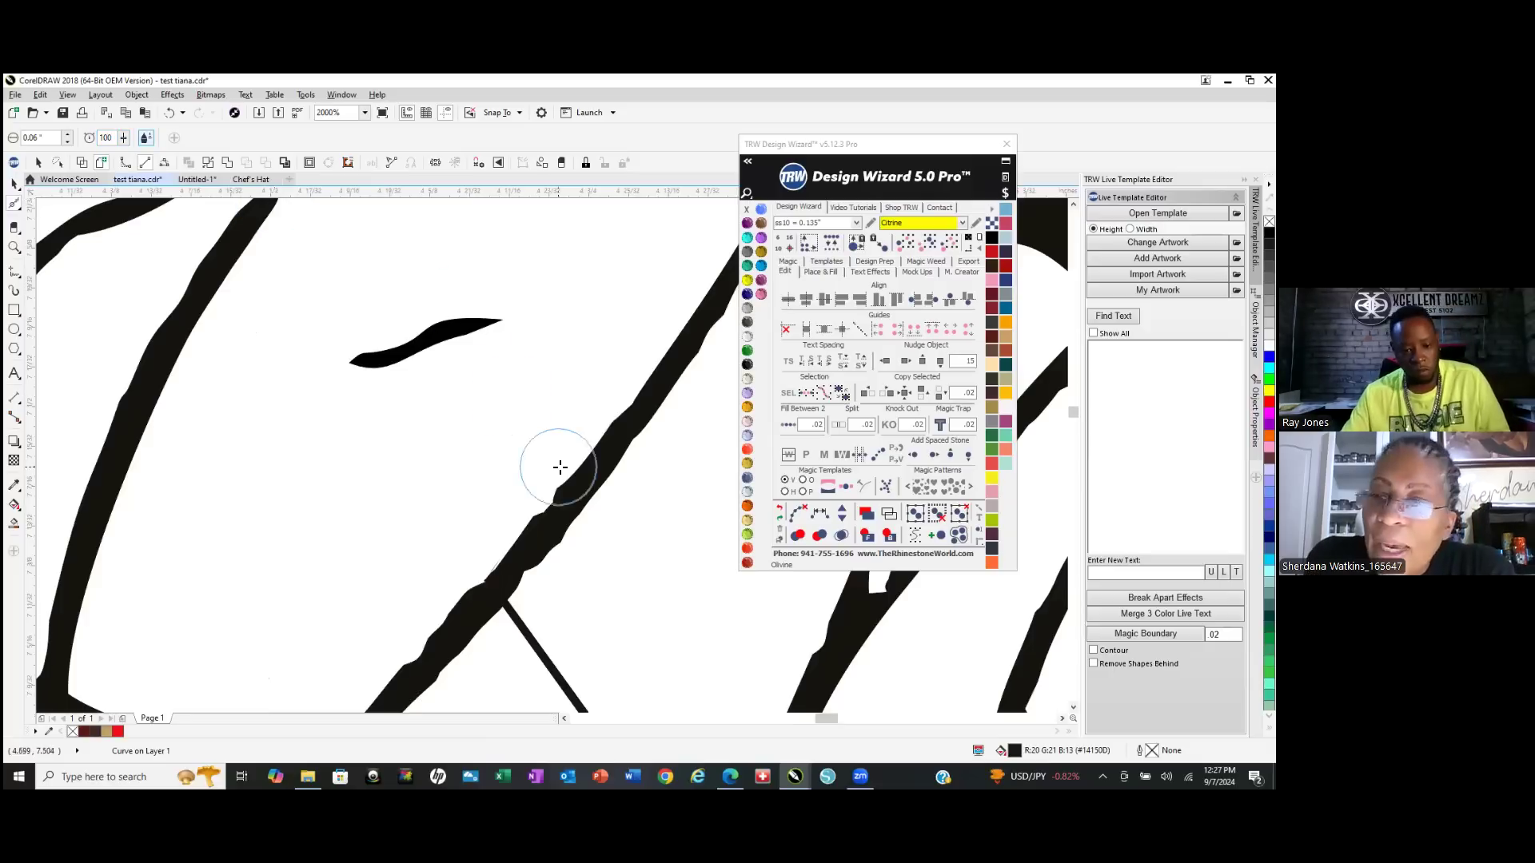
{"action": "mouse_move", "coordinate": [612, 456]}
{"action": "left_mouse_down"}
{"action": "mouse_move", "coordinate": [542, 527]}
{"action": "mouse_move", "coordinate": [561, 516]}
{"action": "left_mouse_up"}
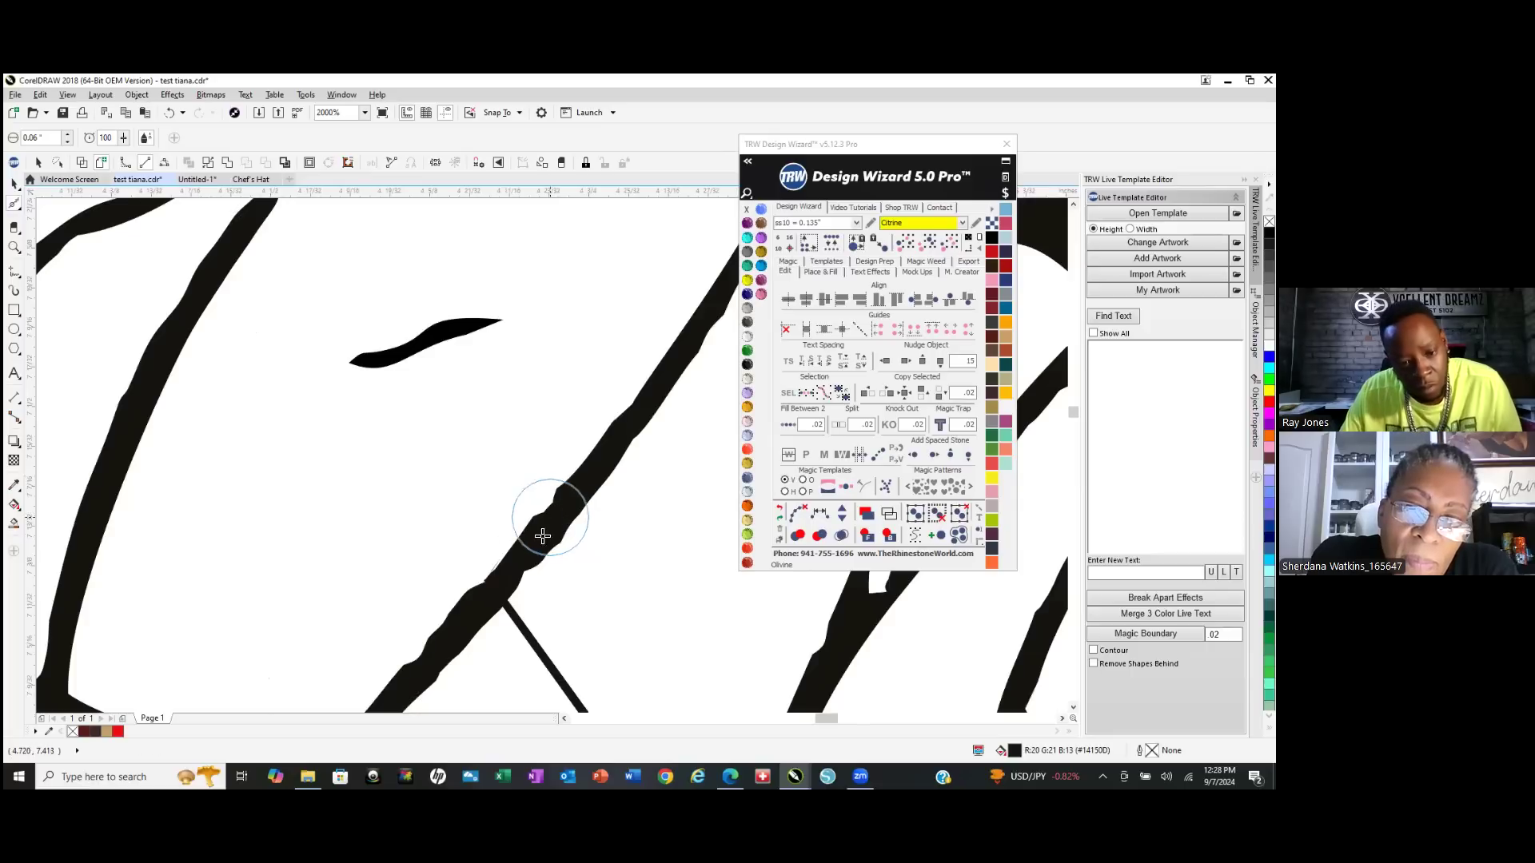
{"action": "mouse_move", "coordinate": [552, 523]}
{"action": "left_mouse_down"}
{"action": "mouse_move", "coordinate": [528, 559]}
{"action": "mouse_move", "coordinate": [564, 511]}
{"action": "left_mouse_up"}
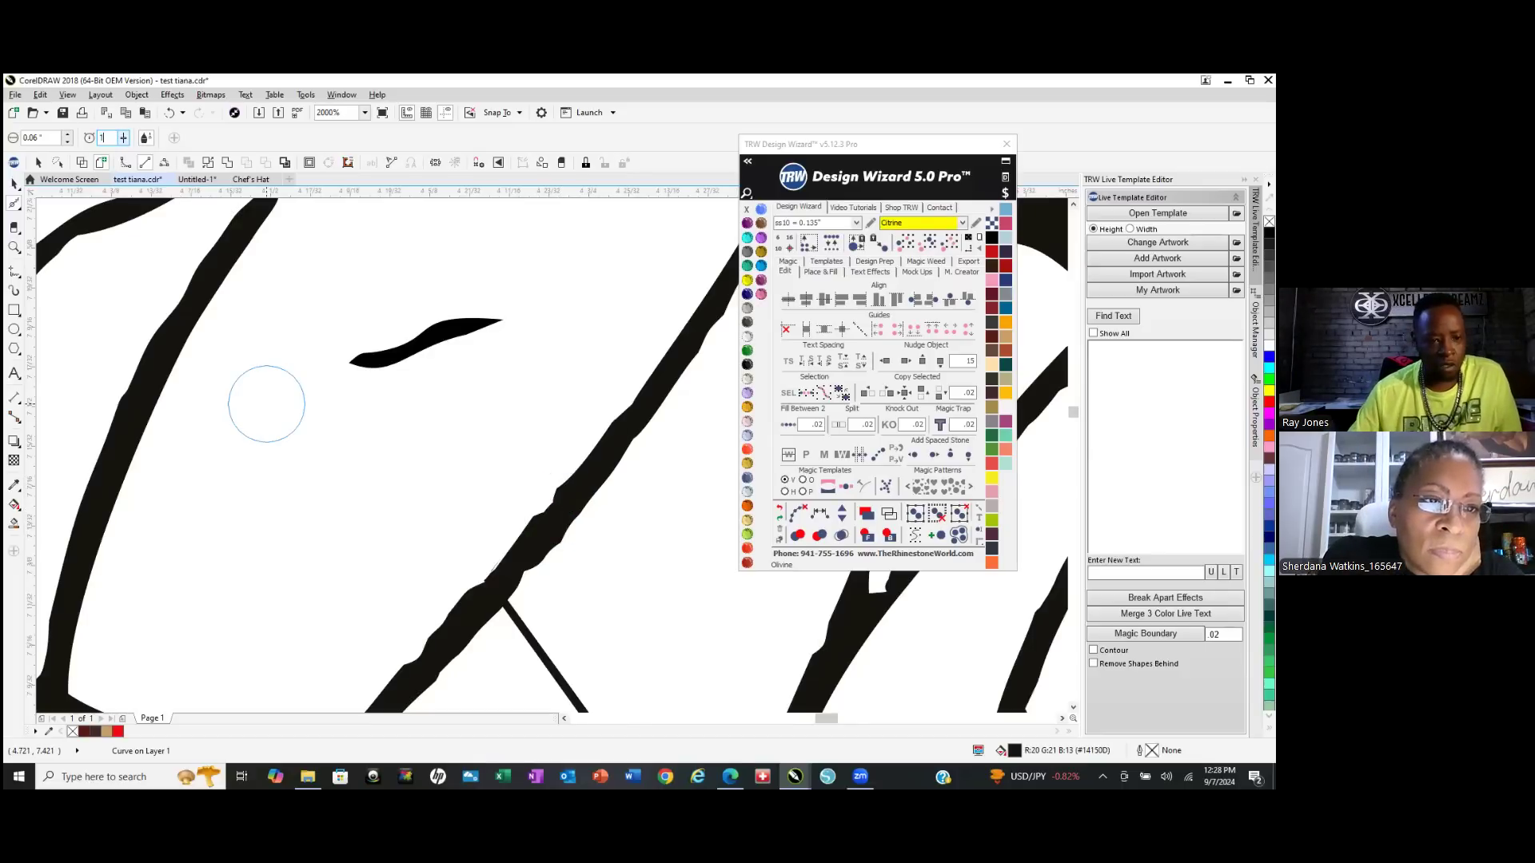
Set the rate to 1 and the nib size to 0.09 inches, and retry smoothing the right collar's inner line.
{"action": "mouse_move", "coordinate": [622, 463]}
{"action": "left_mouse_down"}
{"action": "mouse_move", "coordinate": [534, 547]}
{"action": "mouse_move", "coordinate": [557, 519]}
{"action": "left_mouse_up"}
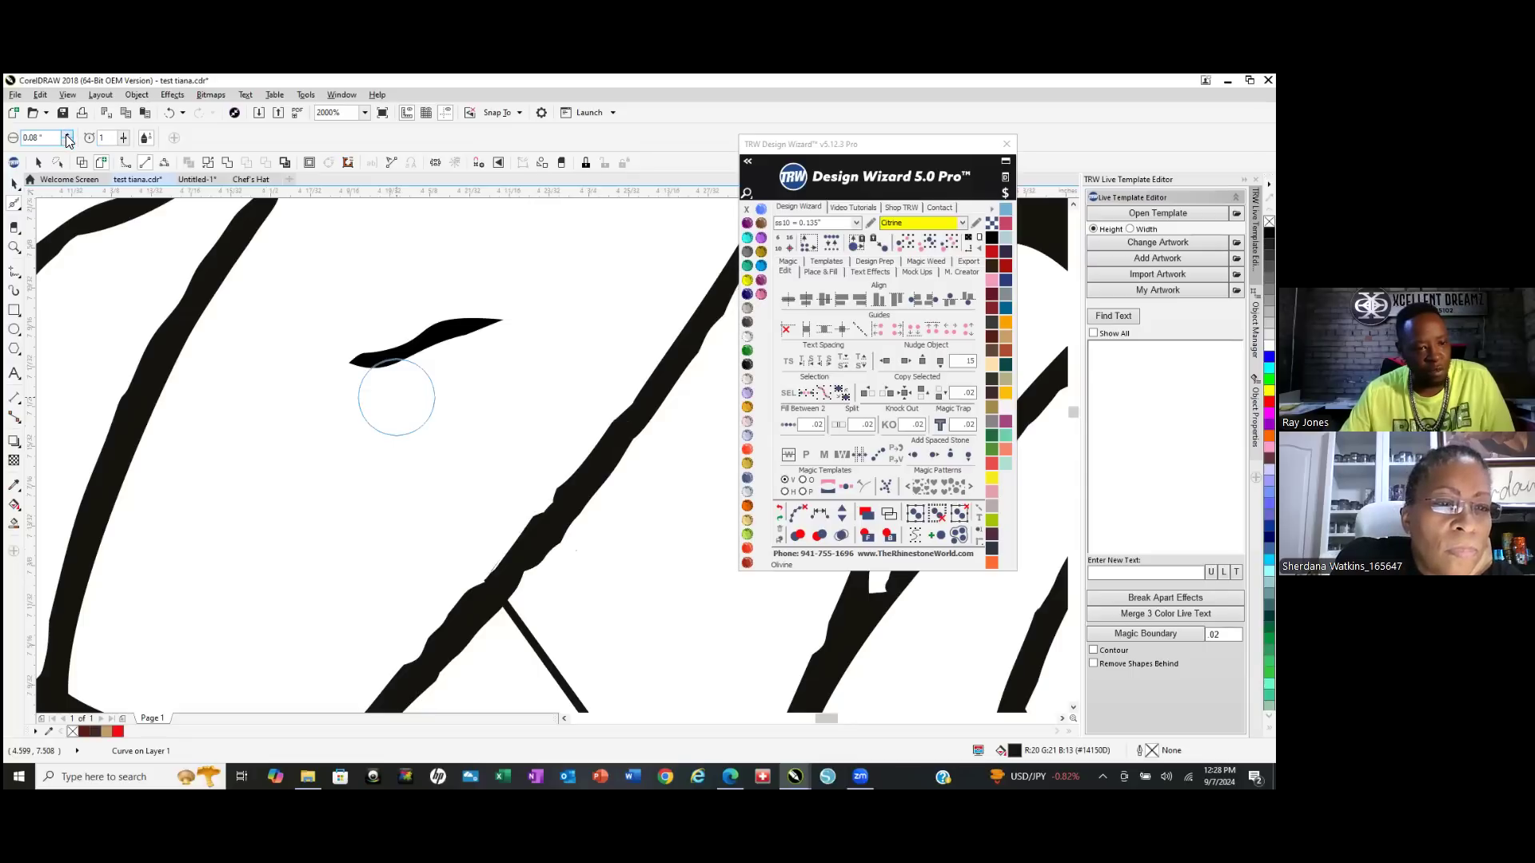
{"action": "mouse_move", "coordinate": [644, 501]}
{"action": "left_mouse_down"}
{"action": "mouse_move", "coordinate": [549, 530]}
{"action": "mouse_move", "coordinate": [568, 502]}
{"action": "left_mouse_up"}
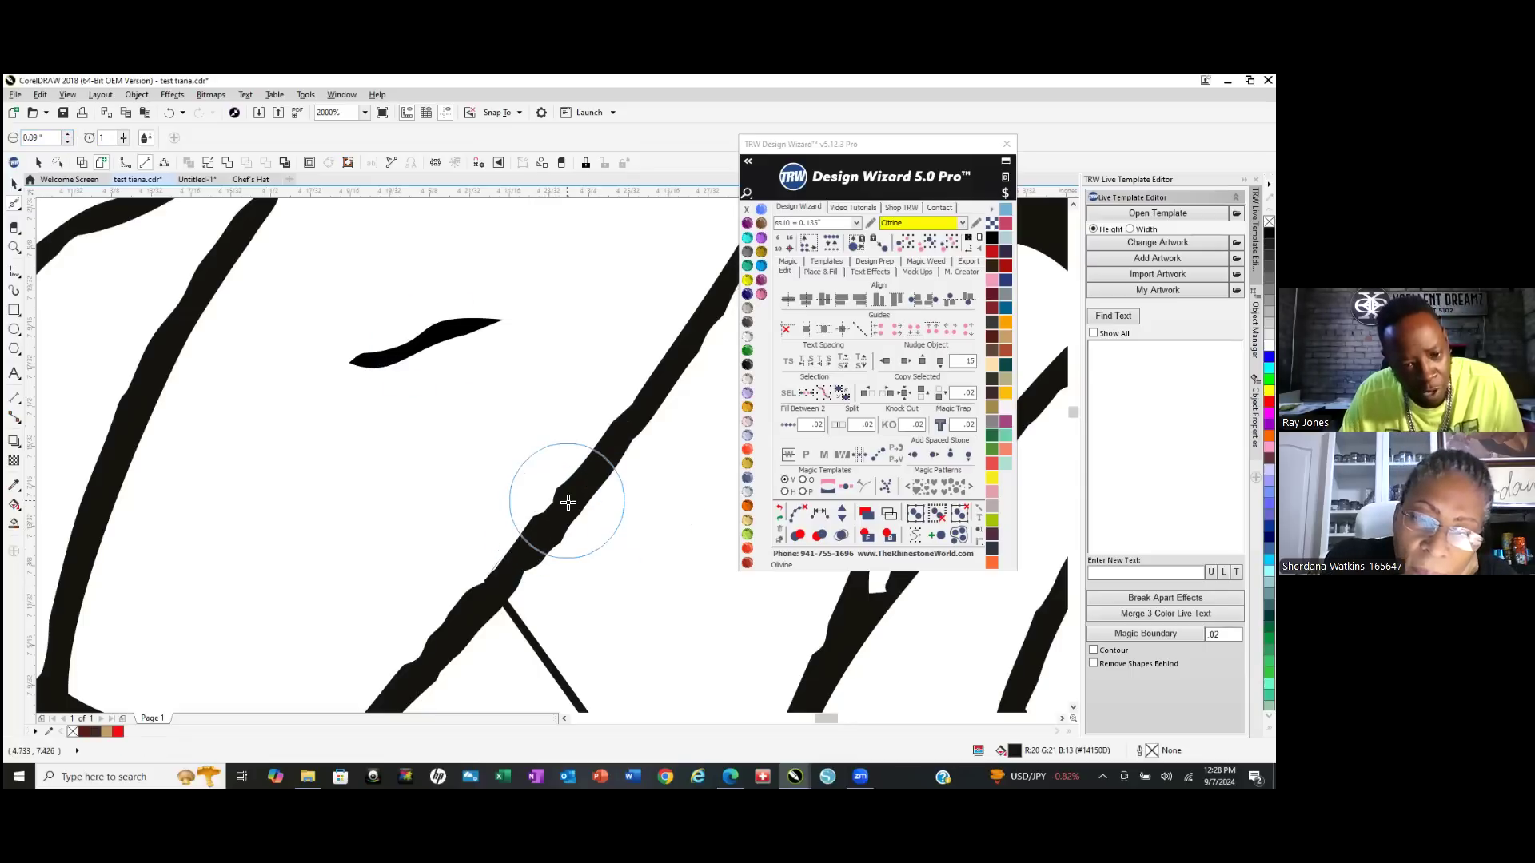
{"action": "scroll", "coordinate": [568, 502], "scroll_direction": "down", "scroll_amount": 4}
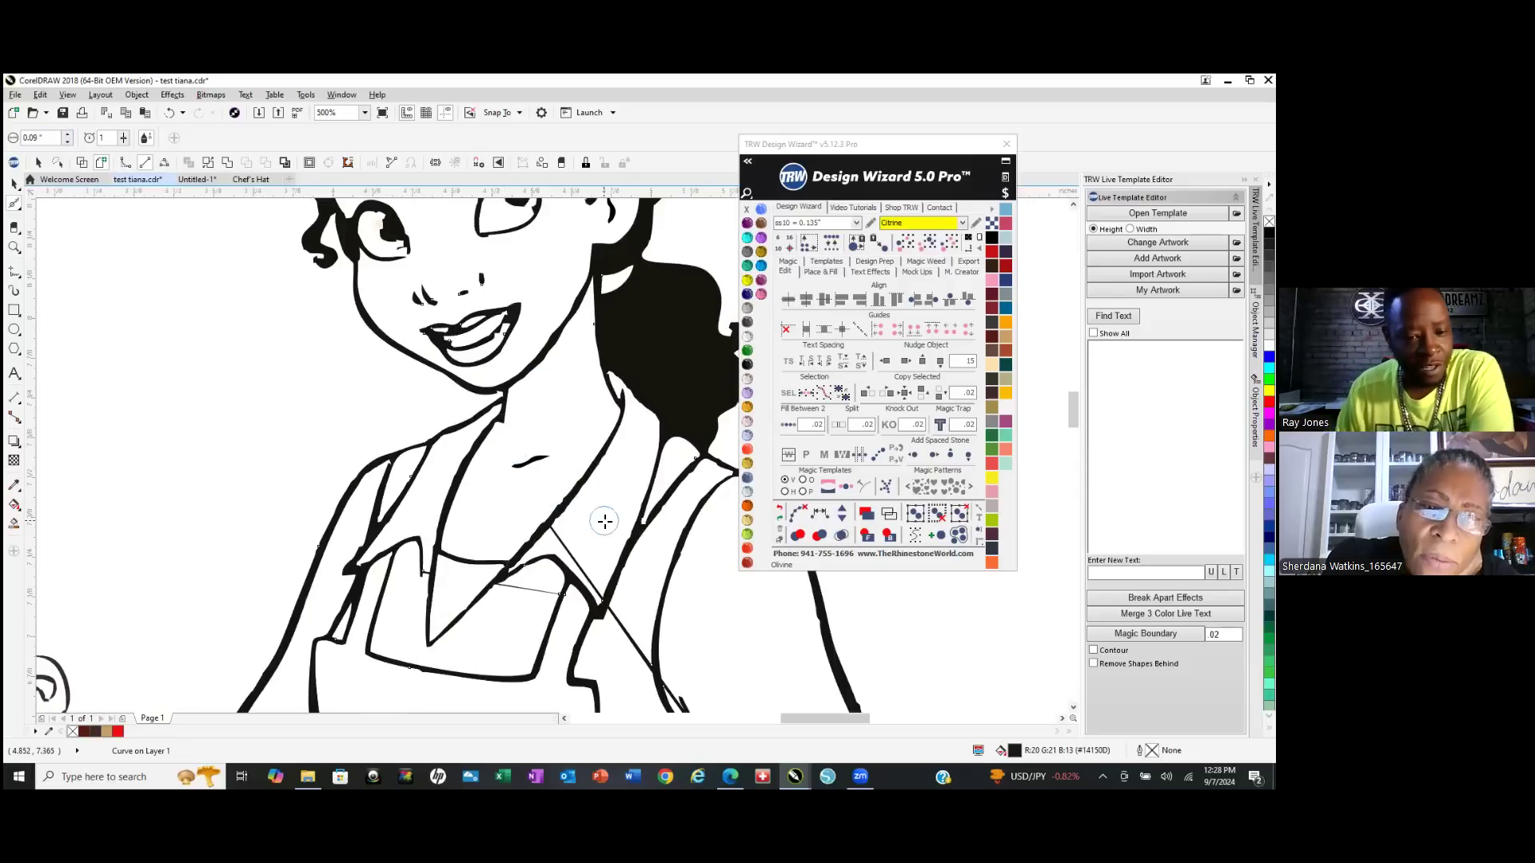
{"action": "scroll", "coordinate": [605, 521], "scroll_direction": "up", "scroll_amount": 2}
{"action": "scroll", "coordinate": [532, 500], "scroll_direction": "up", "scroll_amount": 2}
{"action": "mouse_move", "coordinate": [515, 486]}
{"action": "left_mouse_down"}
{"action": "mouse_move", "coordinate": [498, 455]}
{"action": "mouse_move", "coordinate": [542, 431]}
{"action": "mouse_move", "coordinate": [492, 503]}
{"action": "mouse_move", "coordinate": [547, 455]}
{"action": "left_mouse_up"}
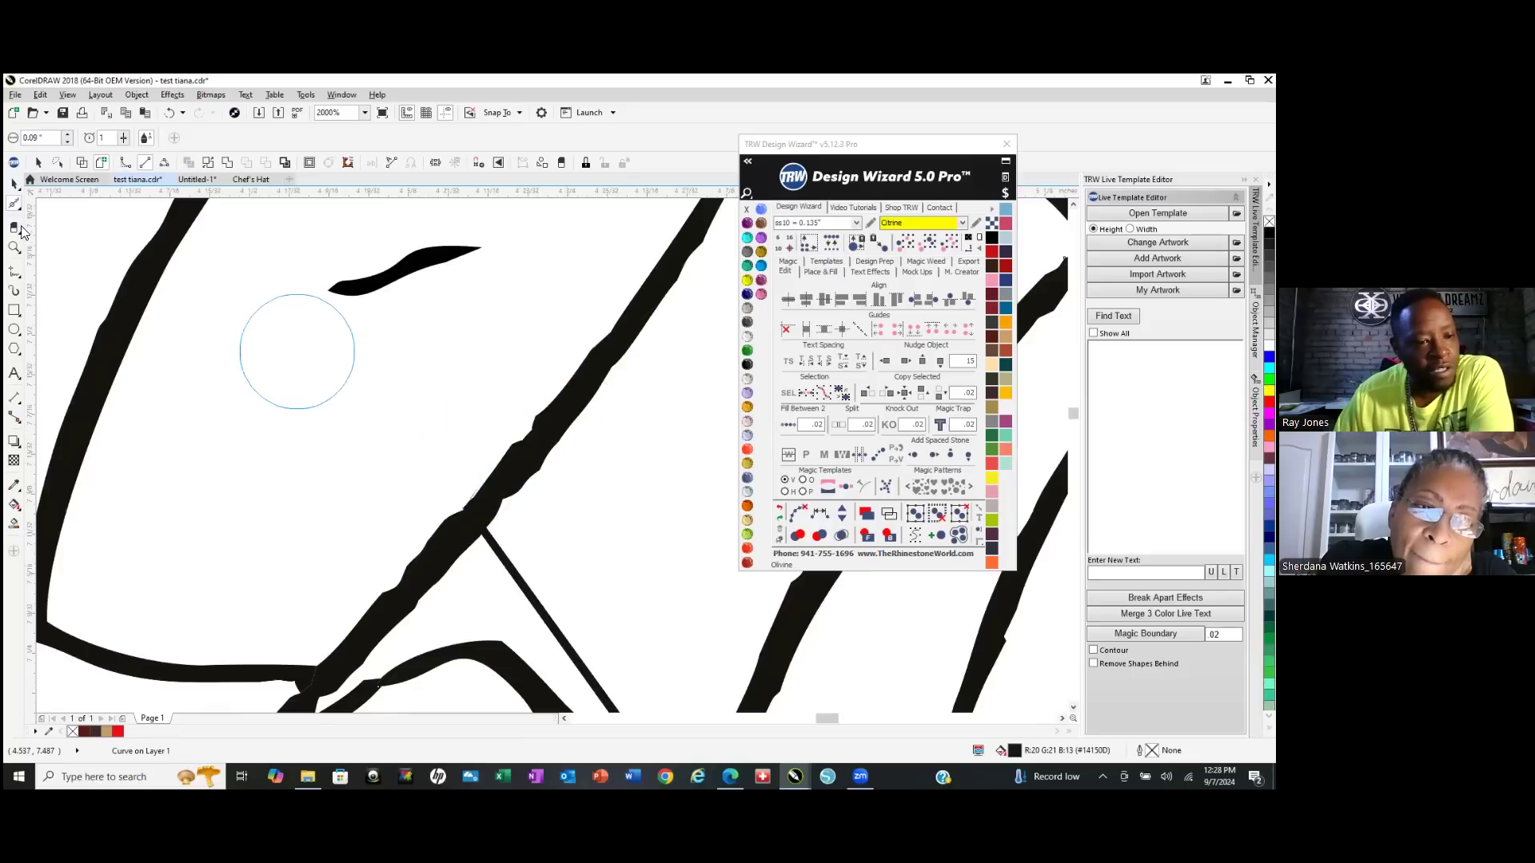
Select the right collar curve, set the Smooth tool's rate to 97, and smooth the bumps along its inner line.
{"action": "left_click", "coordinate": [14, 185]}
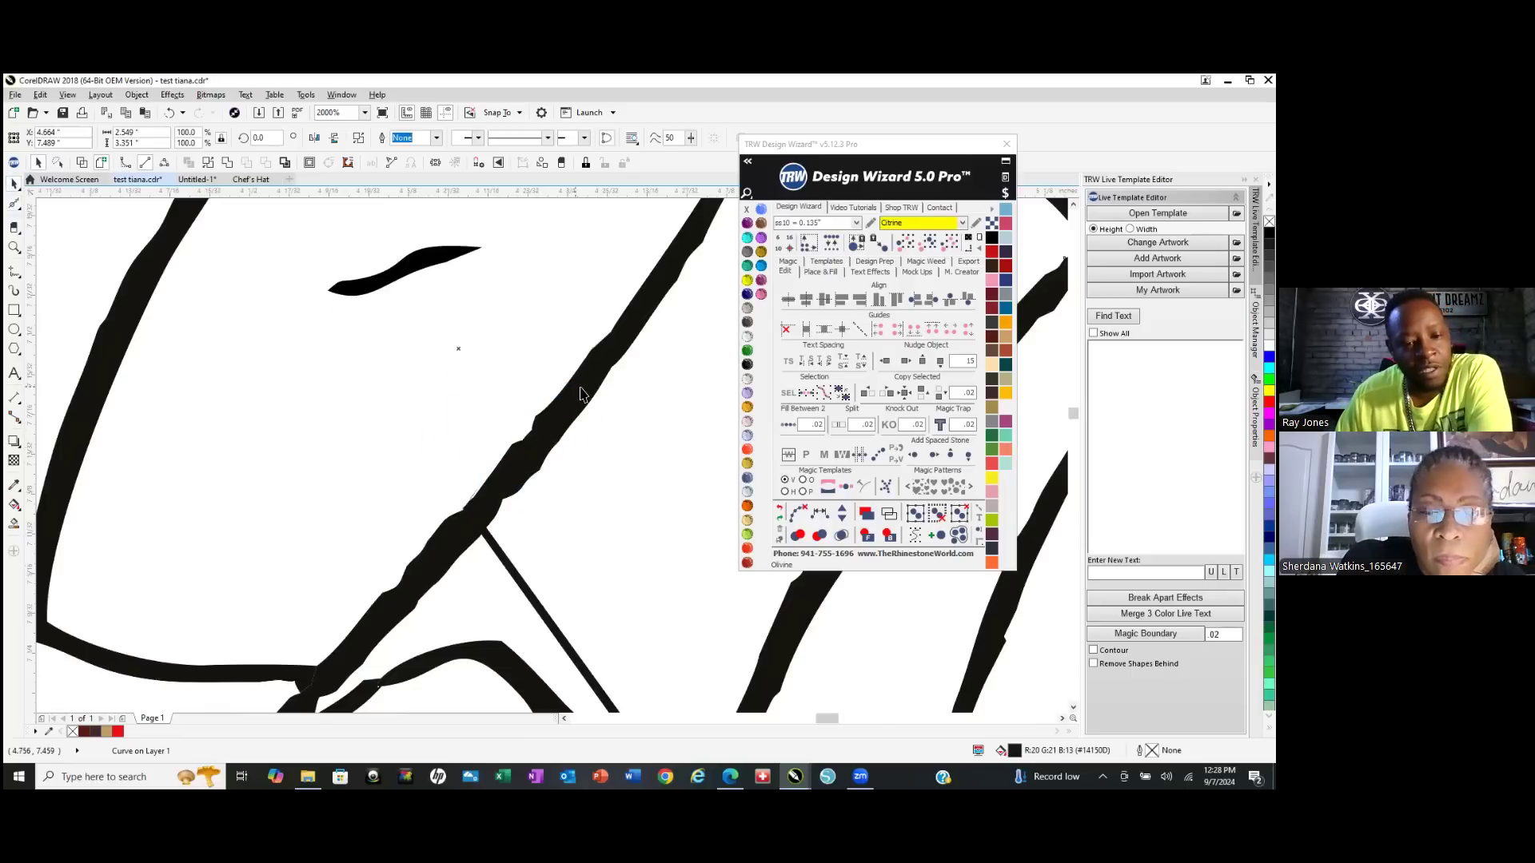
{"action": "left_click", "coordinate": [13, 204]}
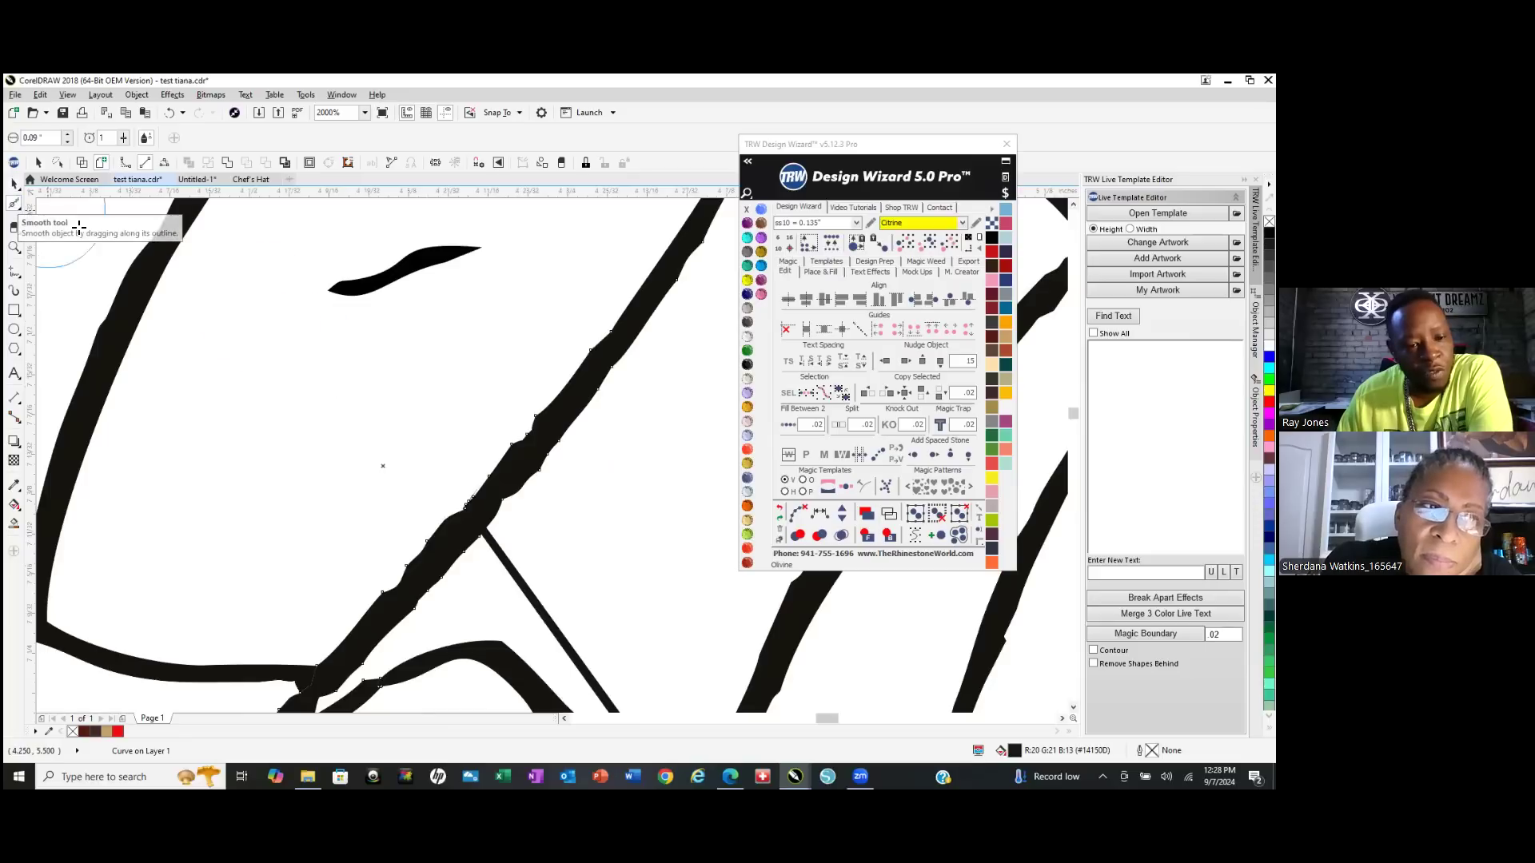
{"action": "mouse_move", "coordinate": [534, 416]}
{"action": "left_mouse_down"}
{"action": "mouse_move", "coordinate": [532, 469]}
{"action": "mouse_move", "coordinate": [689, 238]}
{"action": "mouse_move", "coordinate": [506, 480]}
{"action": "mouse_move", "coordinate": [584, 368]}
{"action": "left_mouse_up"}
{"action": "mouse_move", "coordinate": [584, 368]}
{"action": "left_mouse_down"}
{"action": "mouse_move", "coordinate": [504, 470]}
{"action": "mouse_move", "coordinate": [400, 559]}
{"action": "mouse_move", "coordinate": [332, 576]}
{"action": "mouse_move", "coordinate": [435, 500]}
{"action": "mouse_move", "coordinate": [389, 578]}
{"action": "mouse_move", "coordinate": [405, 568]}
{"action": "left_mouse_up"}
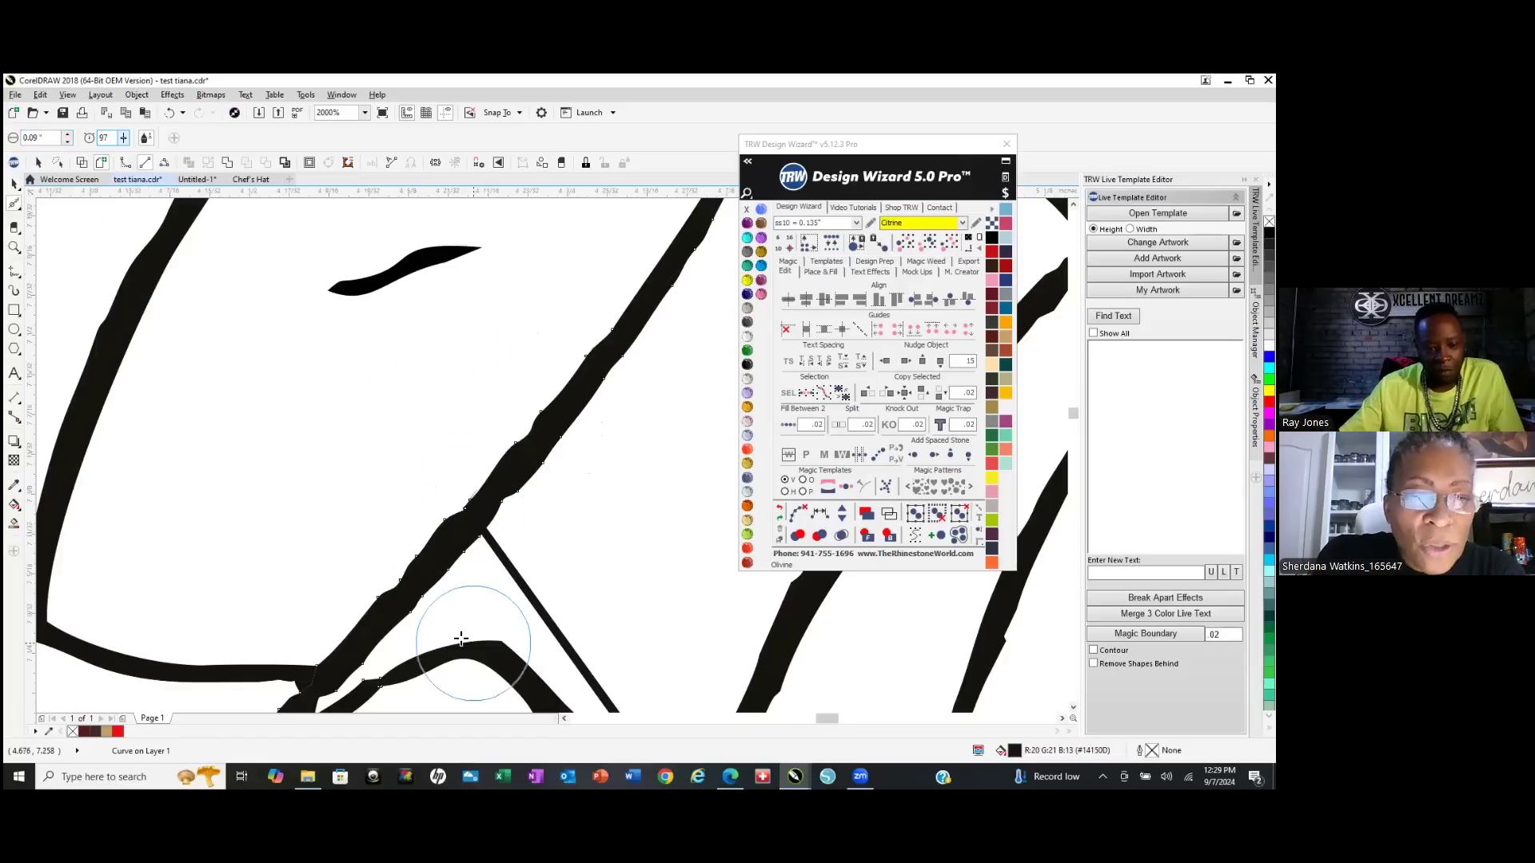
{"action": "mouse_move", "coordinate": [393, 586]}
{"action": "left_mouse_down"}
{"action": "mouse_move", "coordinate": [439, 551]}
{"action": "mouse_move", "coordinate": [413, 571]}
{"action": "left_mouse_up"}
{"action": "mouse_move", "coordinate": [513, 457]}
{"action": "left_mouse_down"}
{"action": "mouse_move", "coordinate": [586, 369]}
{"action": "mouse_move", "coordinate": [507, 480]}
{"action": "mouse_move", "coordinate": [527, 445]}
{"action": "left_mouse_up"}
Try to smooth the long lines running down from the right shoulder beside the collar.
{"action": "scroll", "coordinate": [432, 445], "scroll_direction": "down", "scroll_amount": 5}
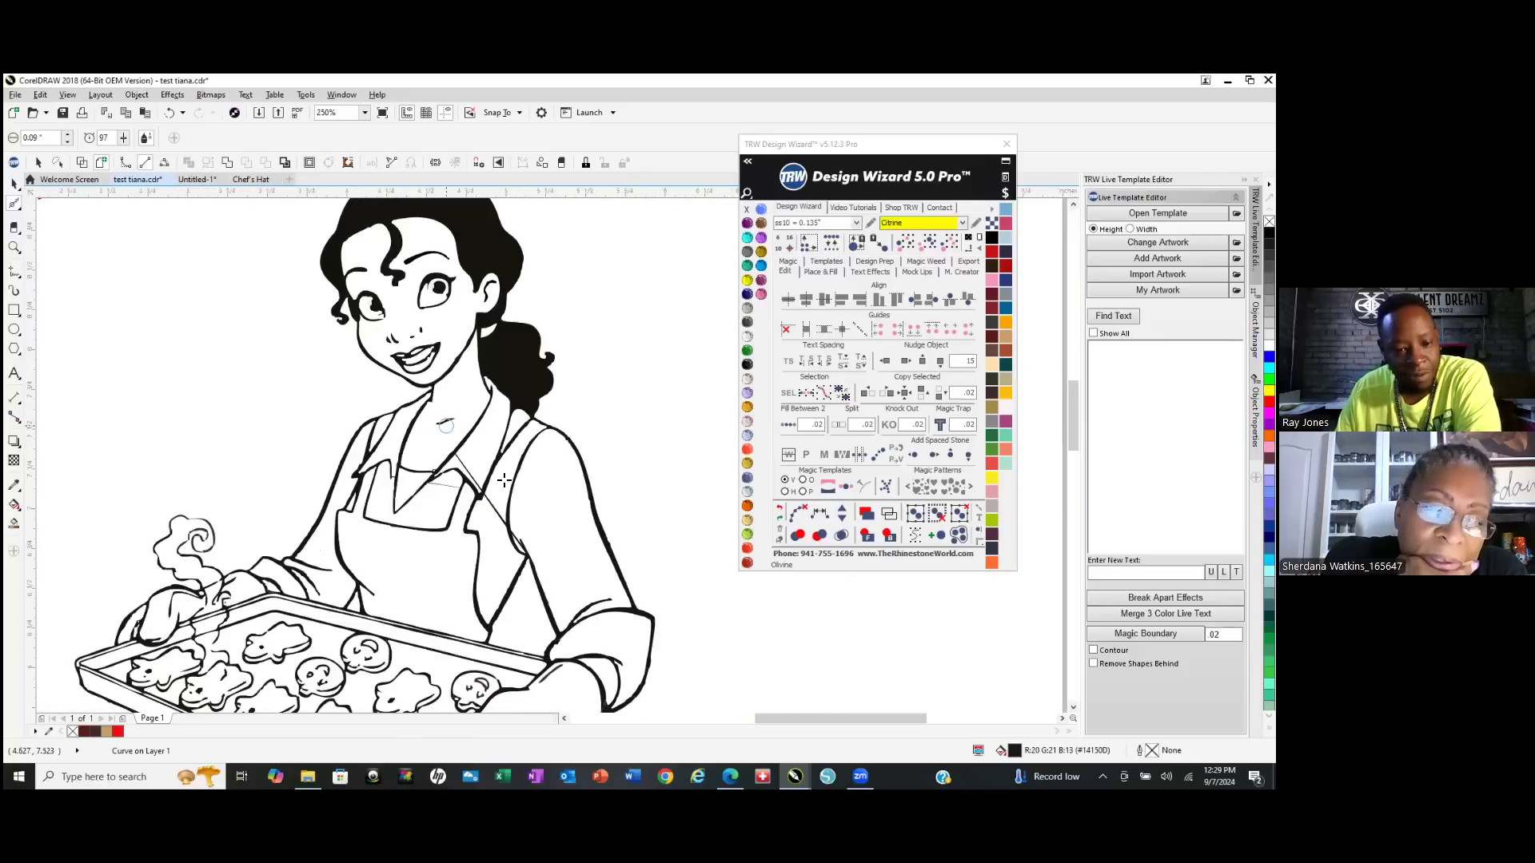
{"action": "scroll", "coordinate": [492, 471], "scroll_direction": "up", "scroll_amount": 3}
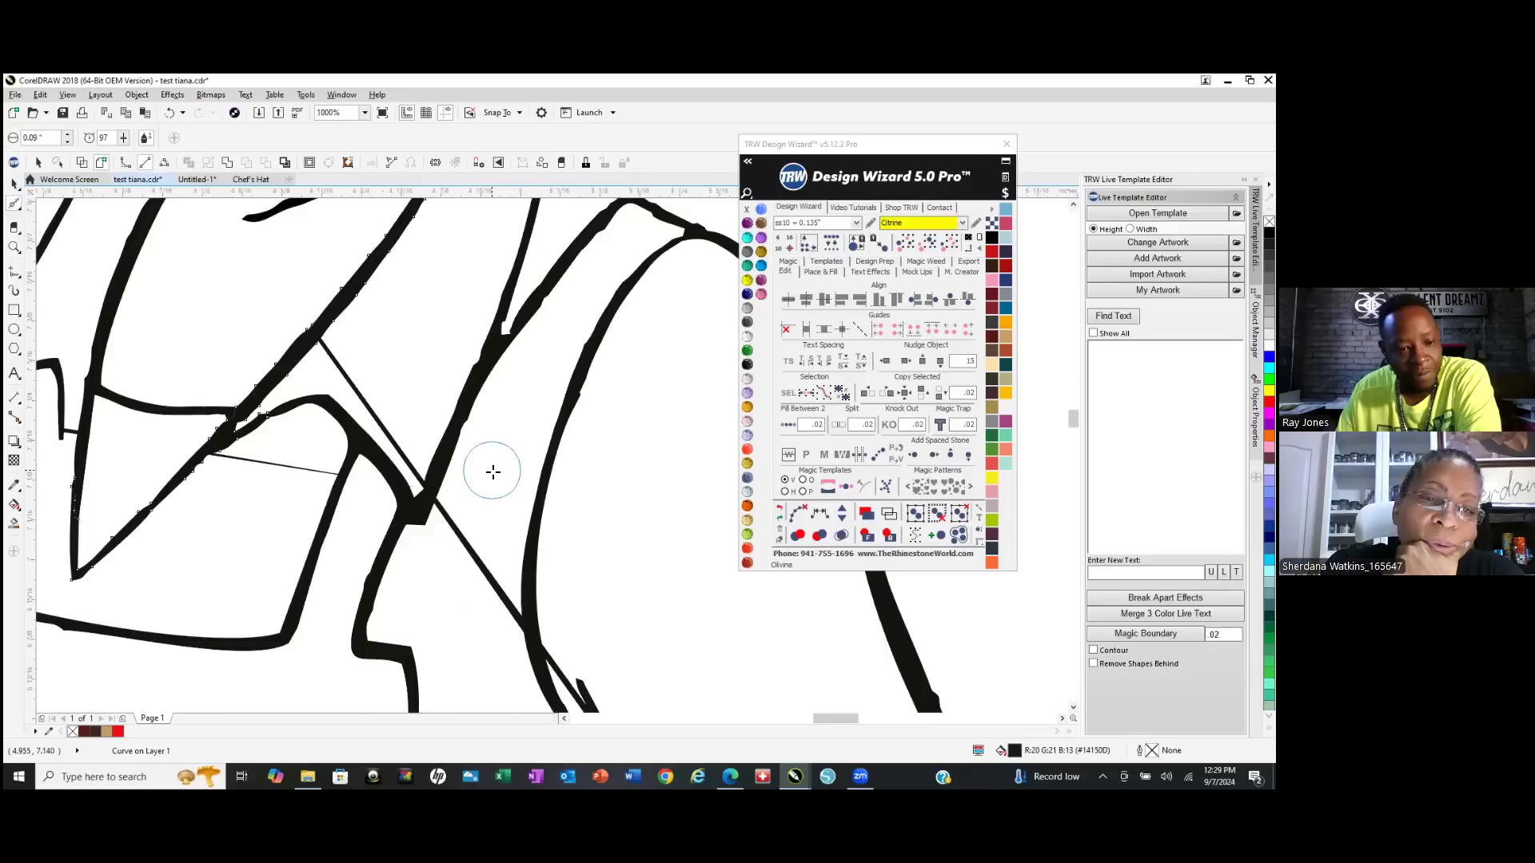
{"action": "mouse_move", "coordinate": [635, 280]}
{"action": "left_mouse_down"}
{"action": "mouse_move", "coordinate": [573, 383]}
{"action": "mouse_move", "coordinate": [541, 508]}
{"action": "mouse_move", "coordinate": [581, 376]}
{"action": "left_mouse_up"}
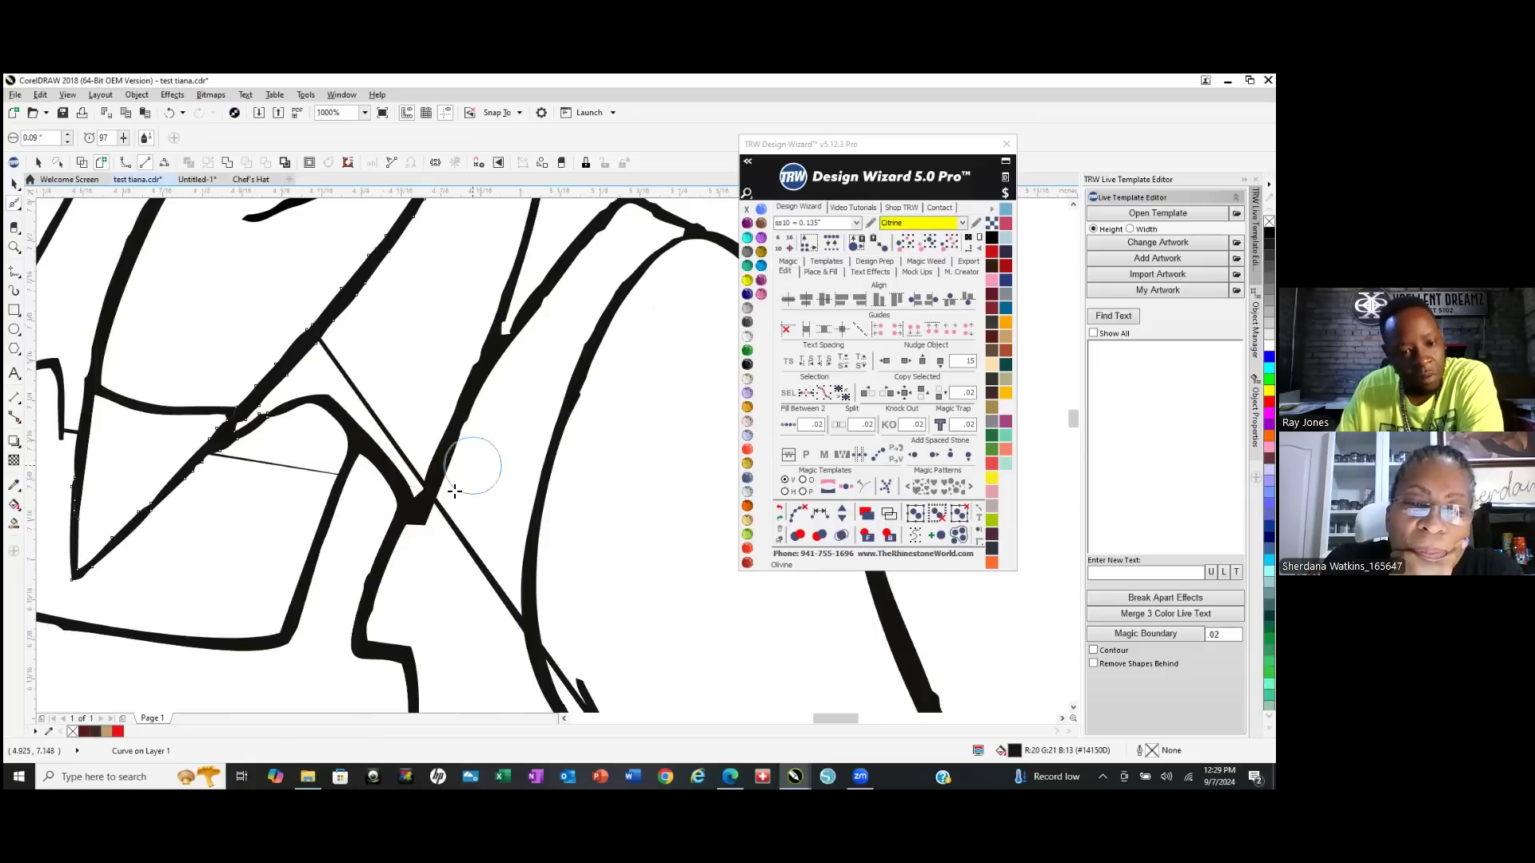
Select the main outline curve and smooth the two lines running down from the right shoulder with the Smooth tool.
{"action": "left_click", "coordinate": [12, 186]}
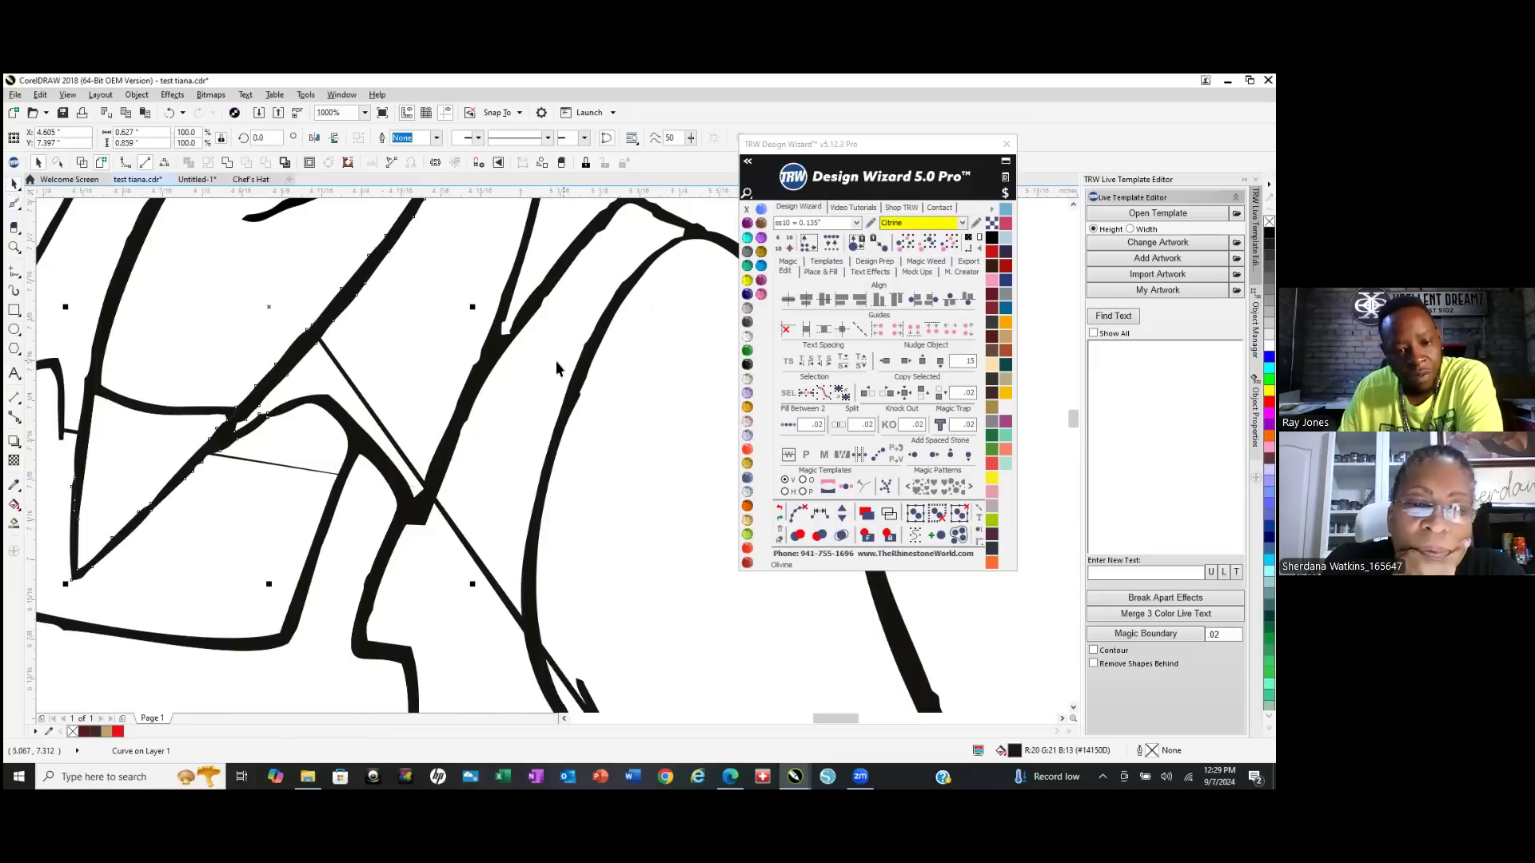
{"action": "key", "text": "F10"}
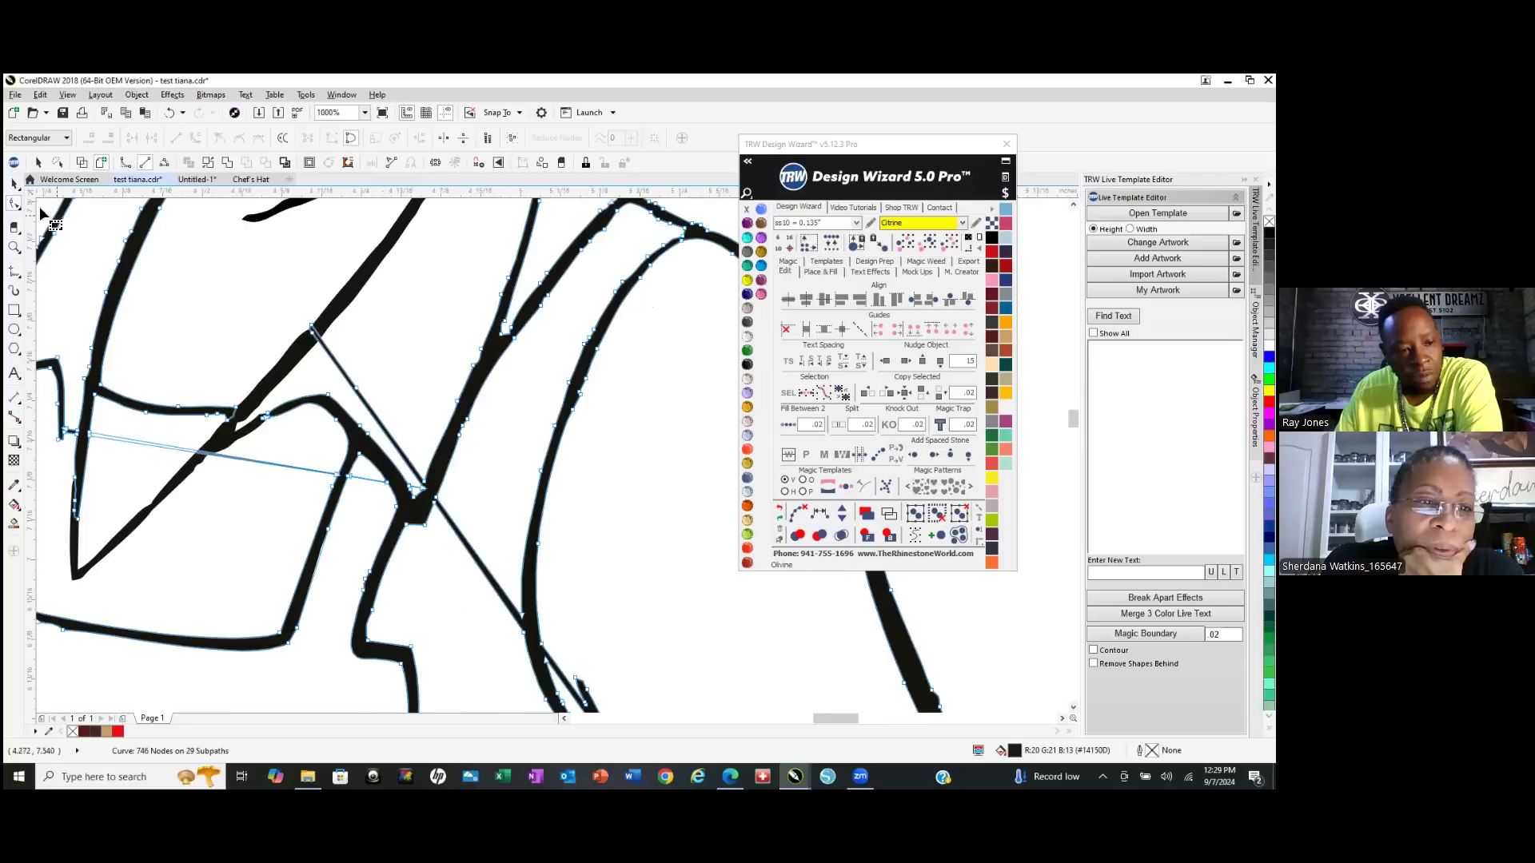
{"action": "left_click", "coordinate": [16, 210]}
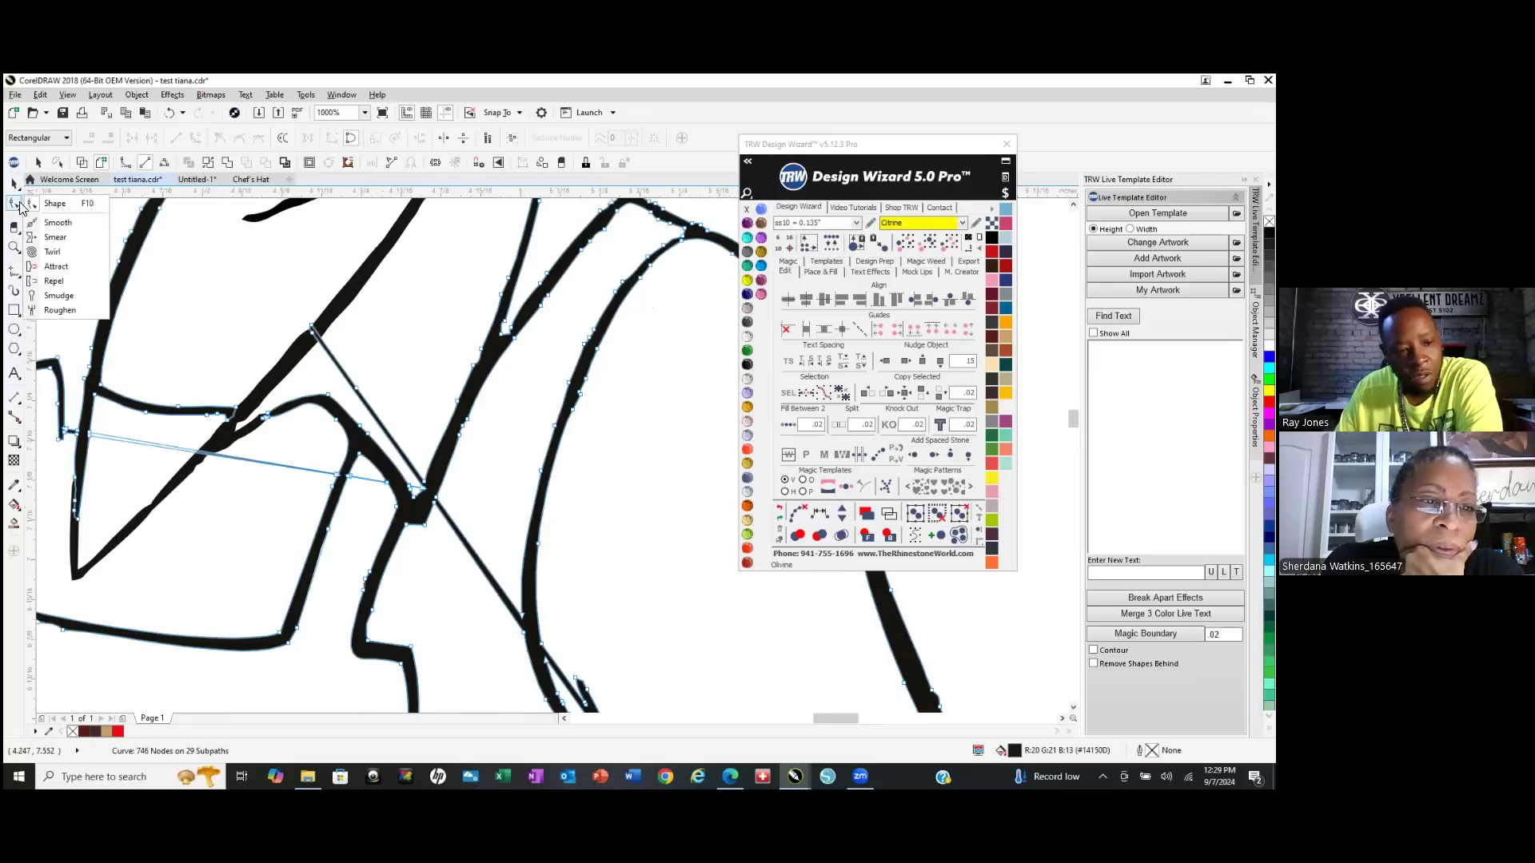
{"action": "left_click", "coordinate": [81, 230]}
{"action": "mouse_move", "coordinate": [582, 389]}
{"action": "left_mouse_down"}
{"action": "mouse_move", "coordinate": [556, 451]}
{"action": "mouse_move", "coordinate": [576, 357]}
{"action": "mouse_move", "coordinate": [613, 291]}
{"action": "mouse_move", "coordinate": [550, 288]}
{"action": "mouse_move", "coordinate": [595, 230]}
{"action": "mouse_move", "coordinate": [563, 264]}
{"action": "mouse_move", "coordinate": [592, 232]}
{"action": "mouse_move", "coordinate": [583, 257]}
{"action": "left_mouse_up"}
{"action": "mouse_move", "coordinate": [539, 325]}
{"action": "left_mouse_down"}
{"action": "mouse_move", "coordinate": [463, 410]}
{"action": "mouse_move", "coordinate": [479, 373]}
{"action": "mouse_move", "coordinate": [476, 420]}
{"action": "mouse_move", "coordinate": [446, 442]}
{"action": "mouse_move", "coordinate": [537, 292]}
{"action": "mouse_move", "coordinate": [469, 384]}
{"action": "left_mouse_up"}
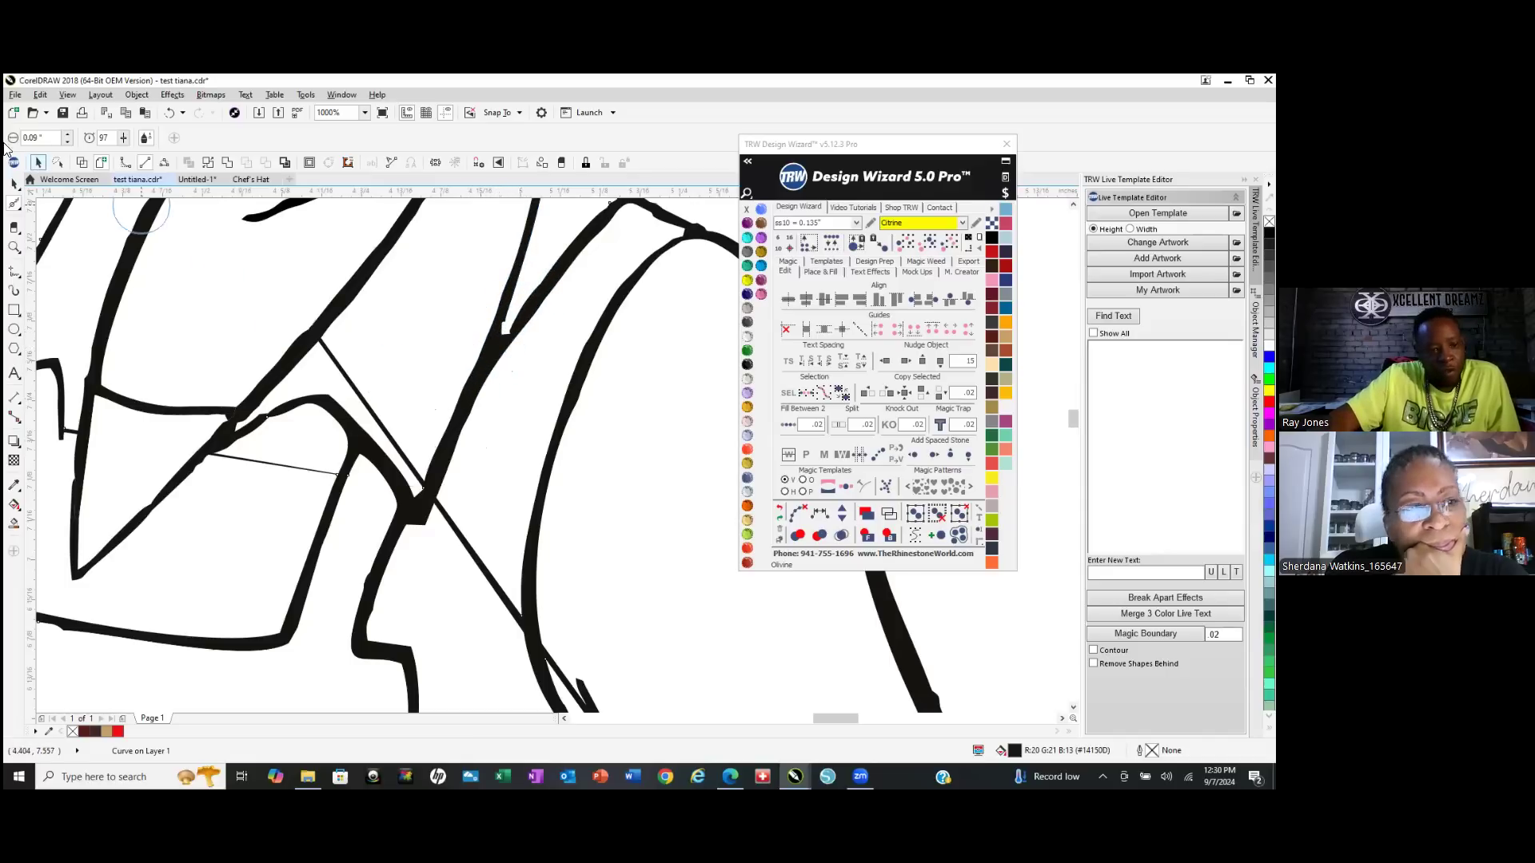
Increase the Smooth tool's nib size to 0.42 inches.
{"action": "left_click", "coordinate": [68, 136]}
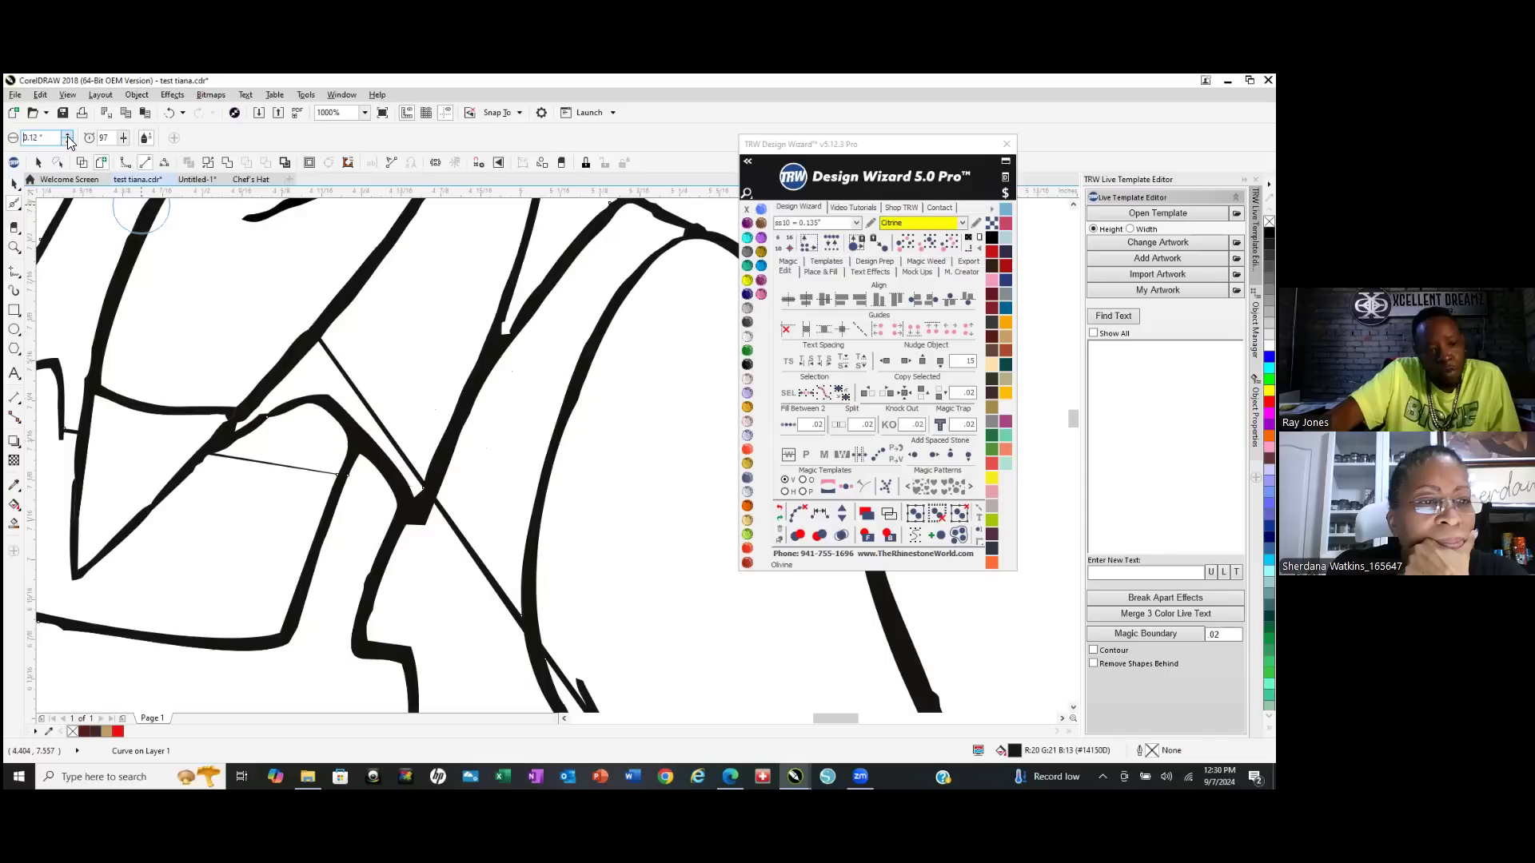
{"action": "left_click", "coordinate": [68, 136]}
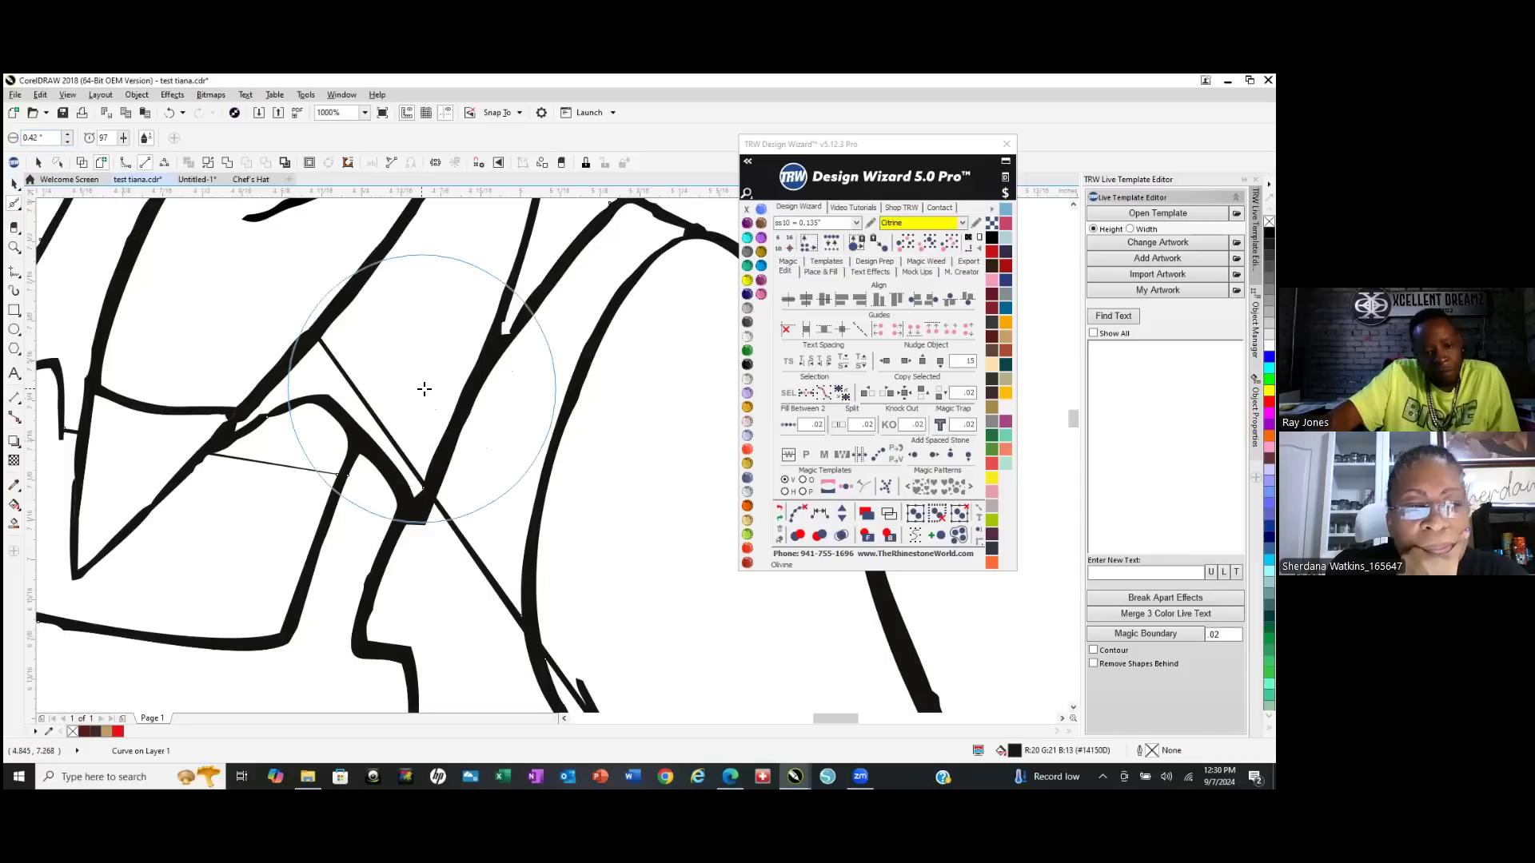
Smooth the right shoulder strap's lines where they meet the collar with the enlarged Smooth nib.
{"action": "left_click_drag", "start_coordinate": [451, 352], "coordinate": [455, 370]}
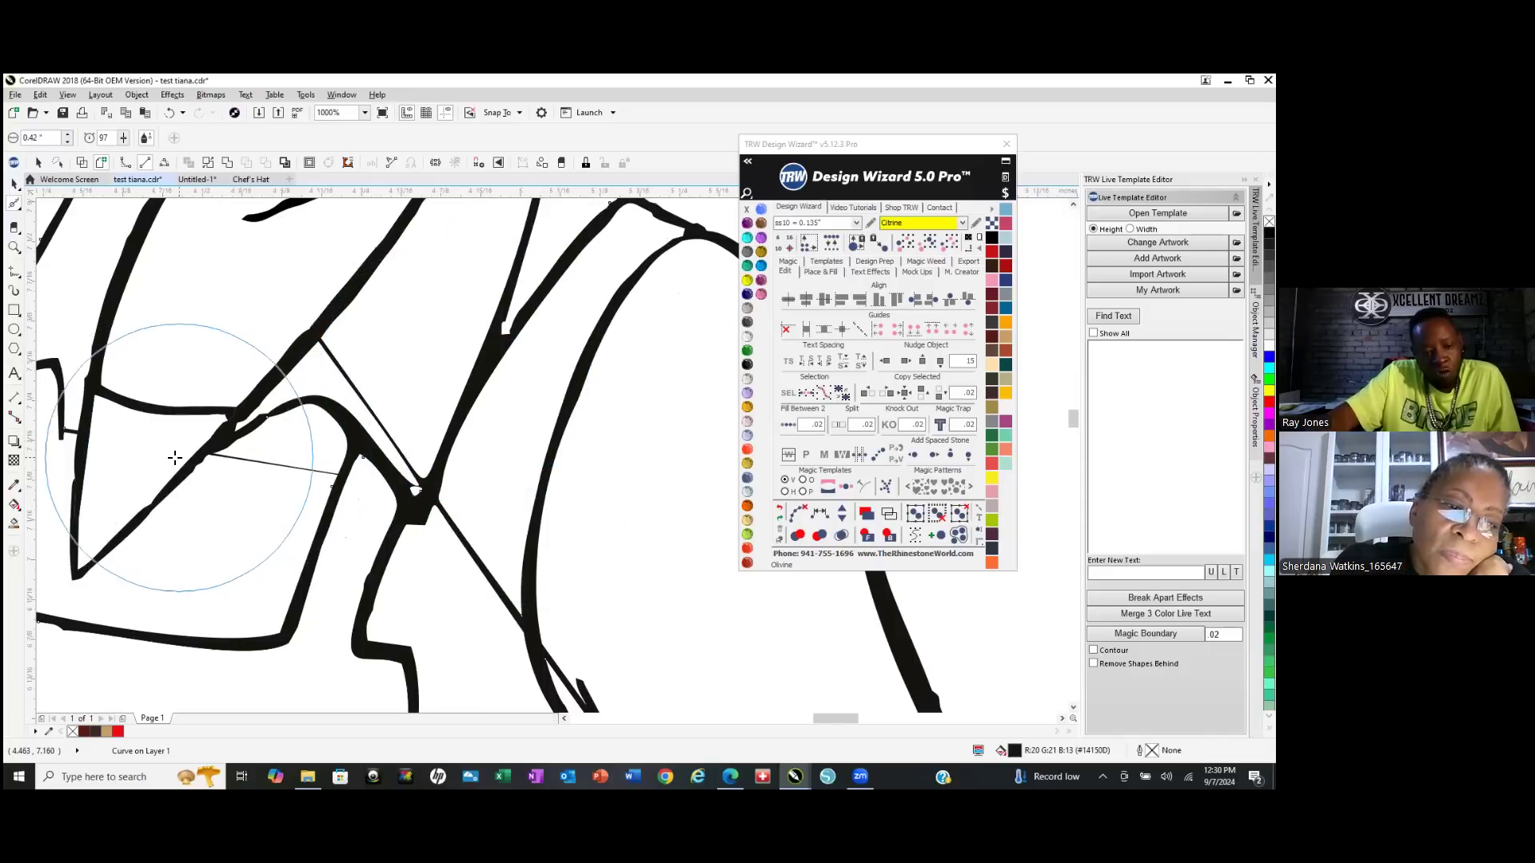
Try to smooth the pointed left collar flap and the neckline beside it.
{"action": "left_click_drag", "start_coordinate": [168, 449], "coordinate": [169, 456]}
{"action": "scroll", "coordinate": [360, 491], "scroll_direction": "down", "scroll_amount": 2}
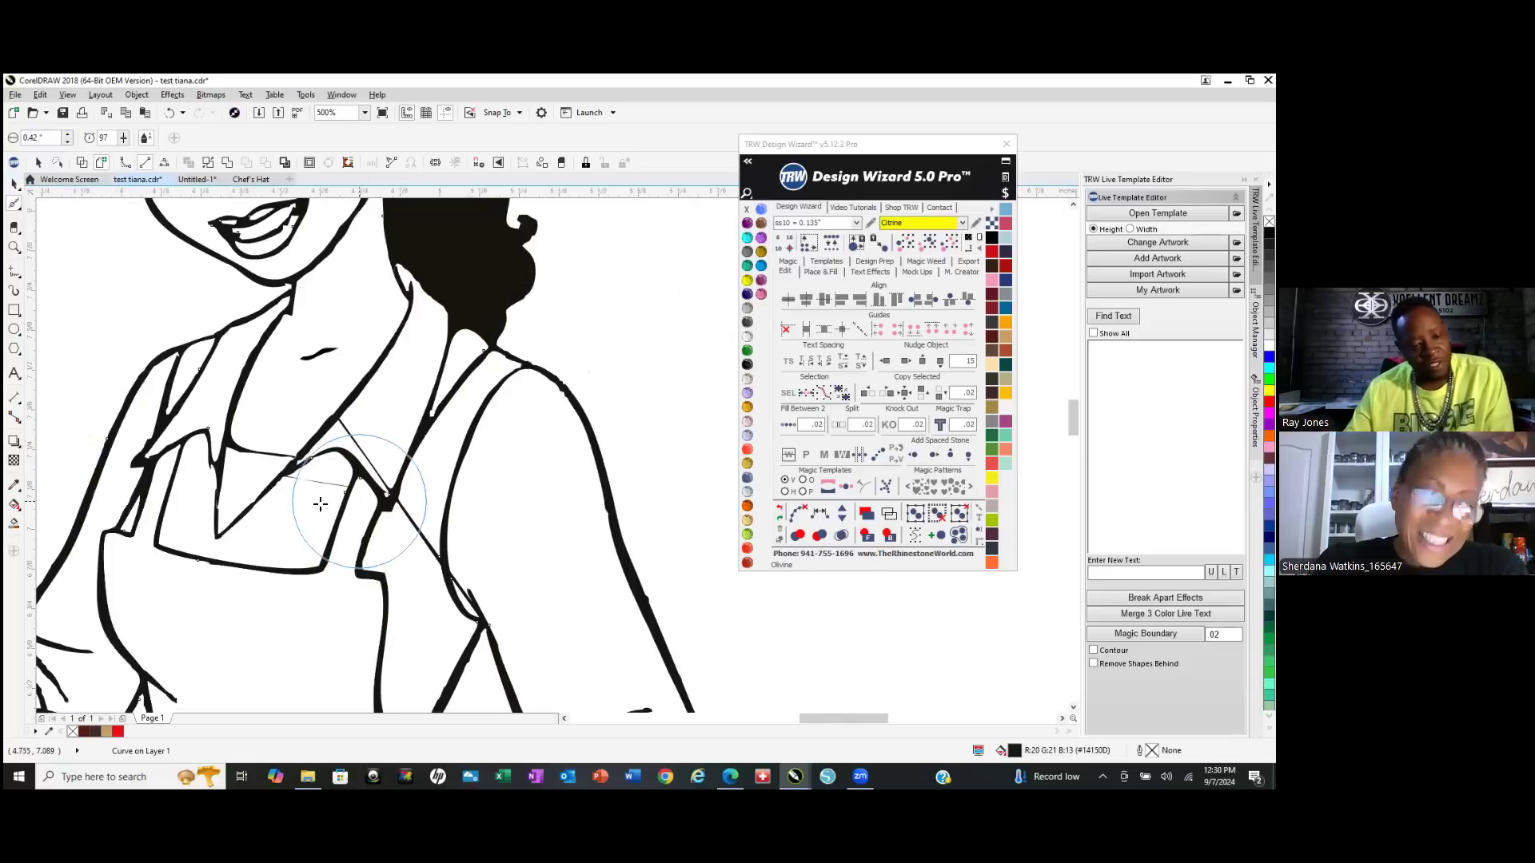
{"action": "scroll", "coordinate": [244, 462], "scroll_direction": "up", "scroll_amount": 1}
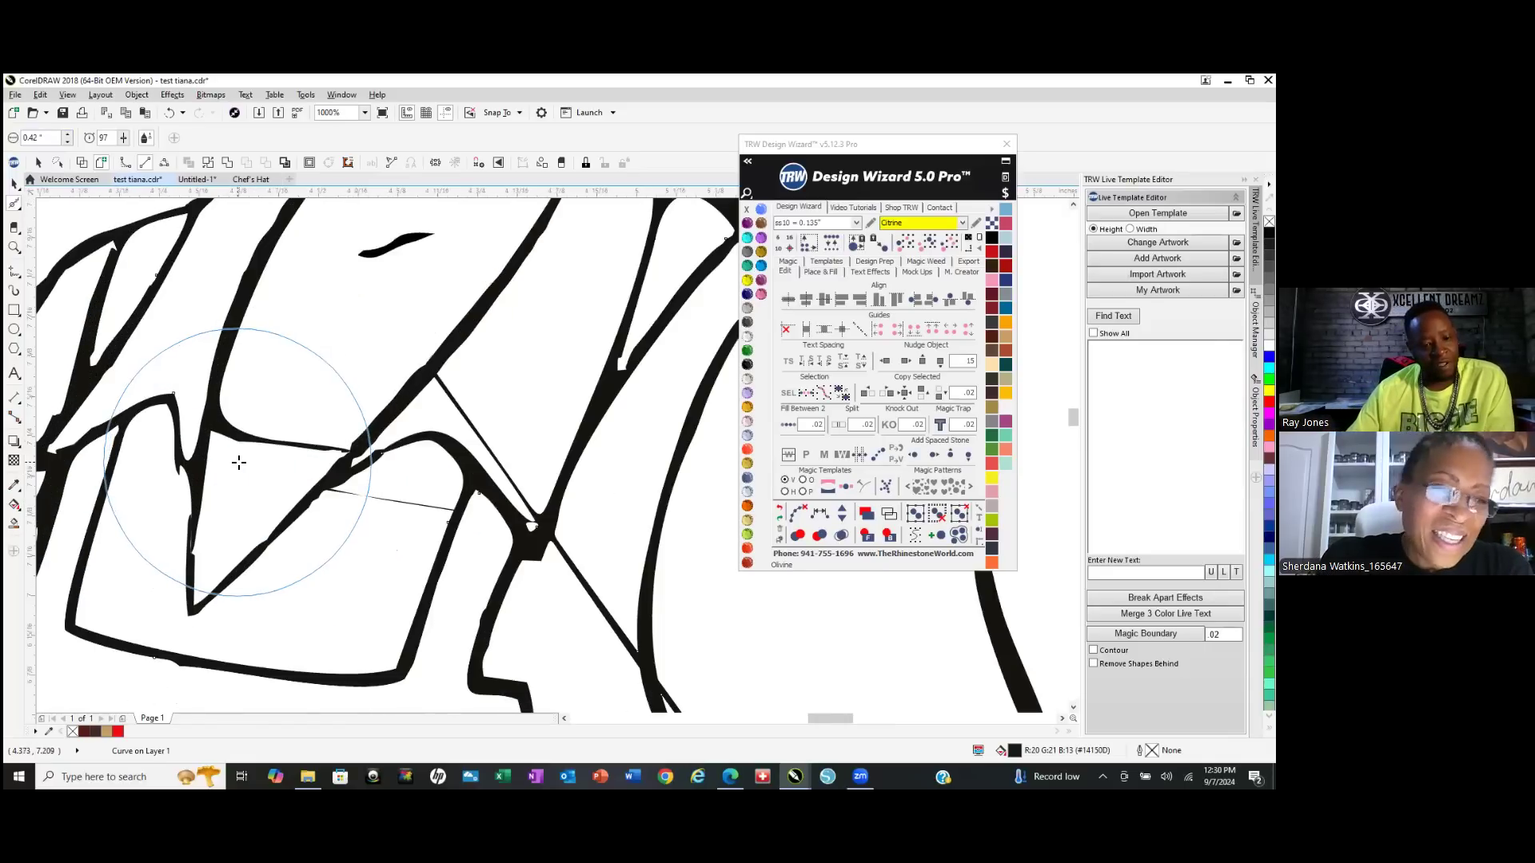
{"action": "left_click_drag", "start_coordinate": [238, 462], "coordinate": [234, 464]}
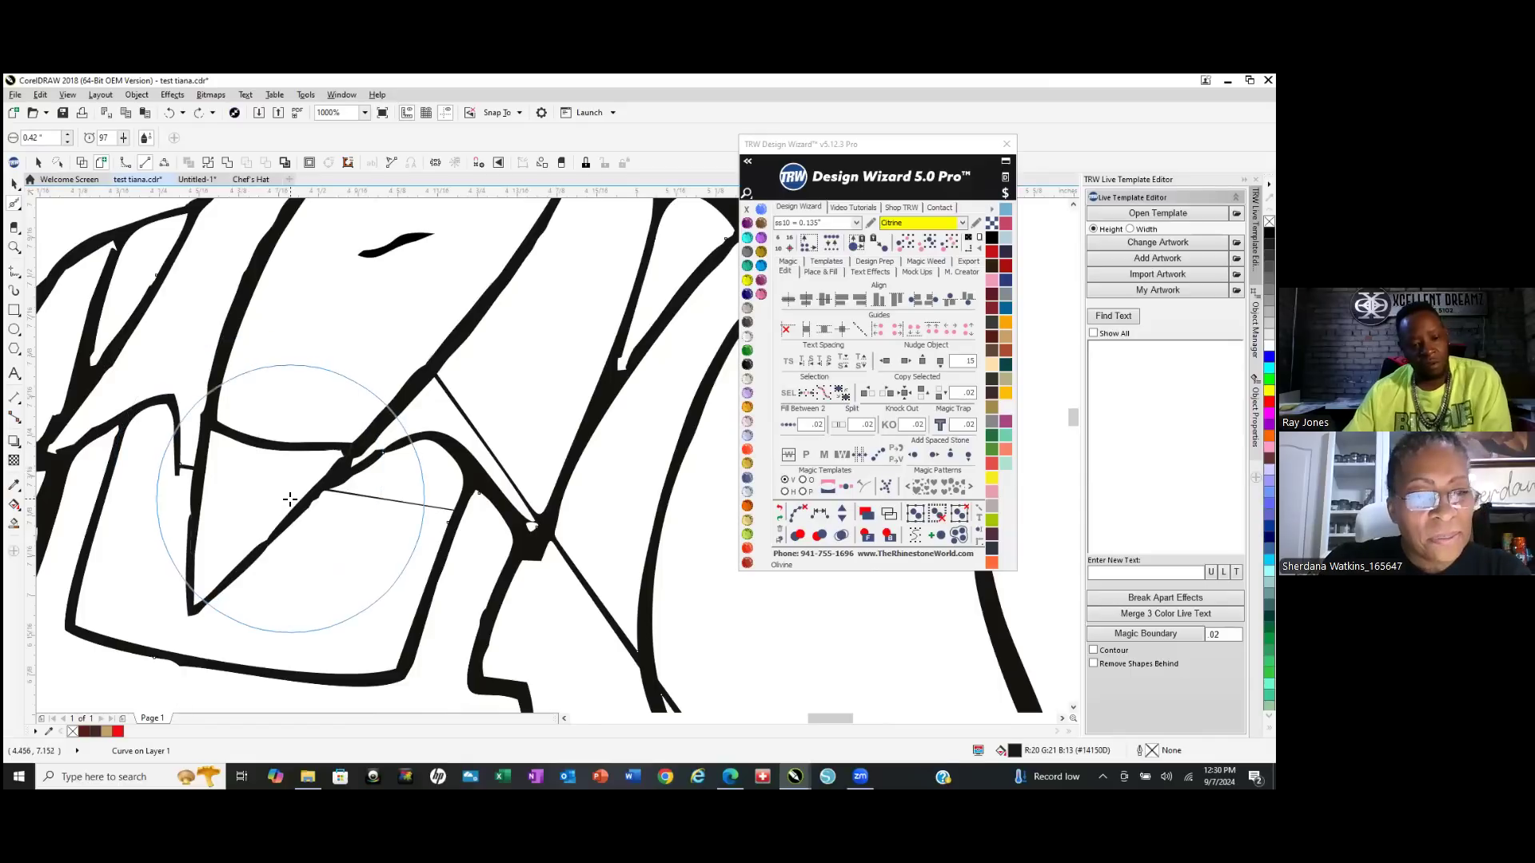
{"action": "scroll", "coordinate": [406, 419], "scroll_direction": "down", "scroll_amount": 3}
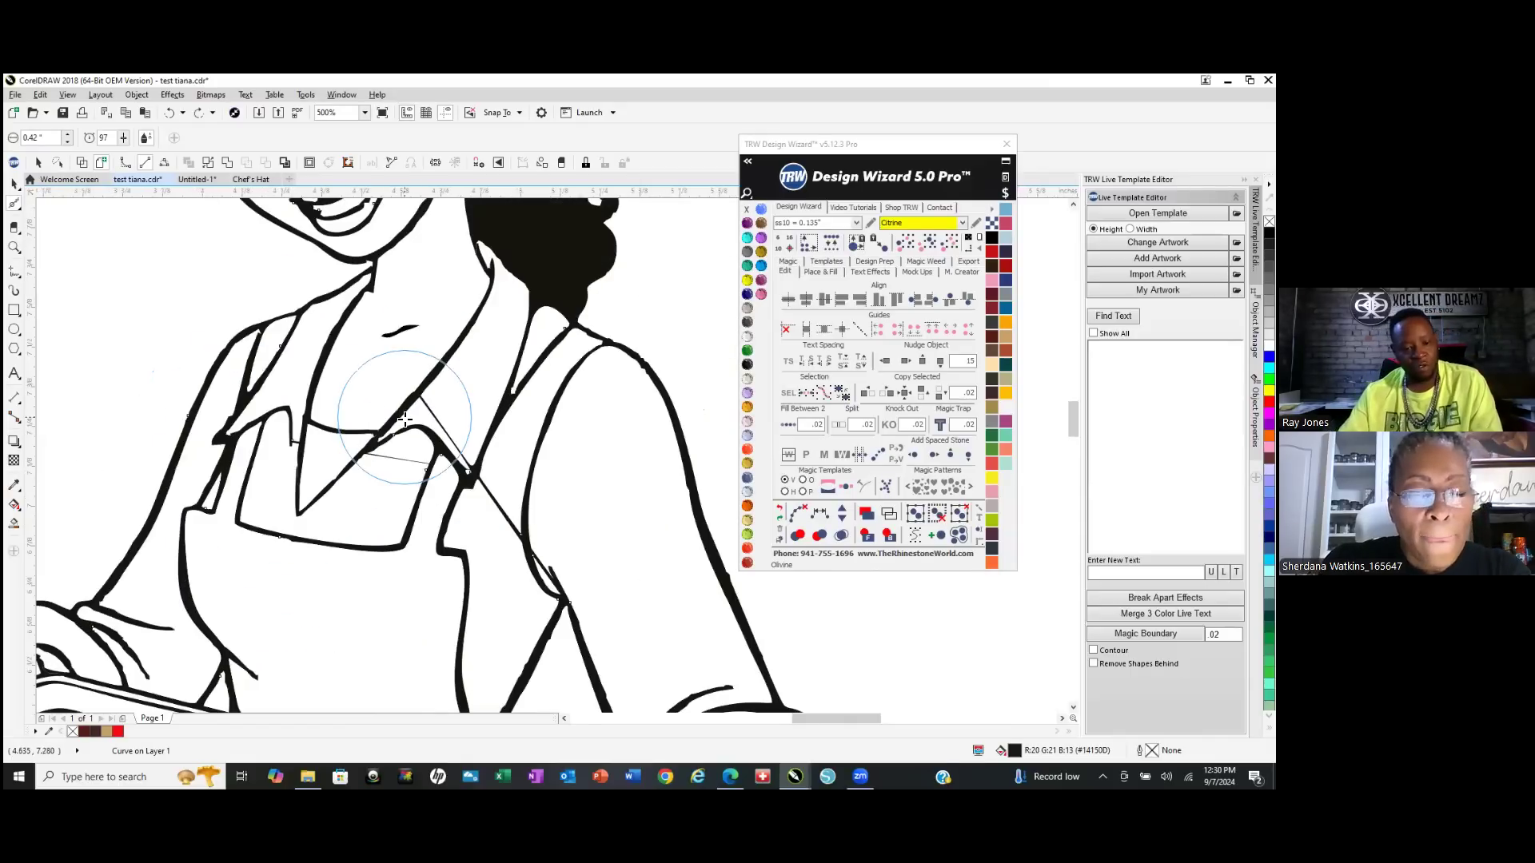
Smooth the bumps along the left shoulder line and the strap line next to it.
{"action": "scroll", "coordinate": [192, 400], "scroll_direction": "up", "scroll_amount": 3}
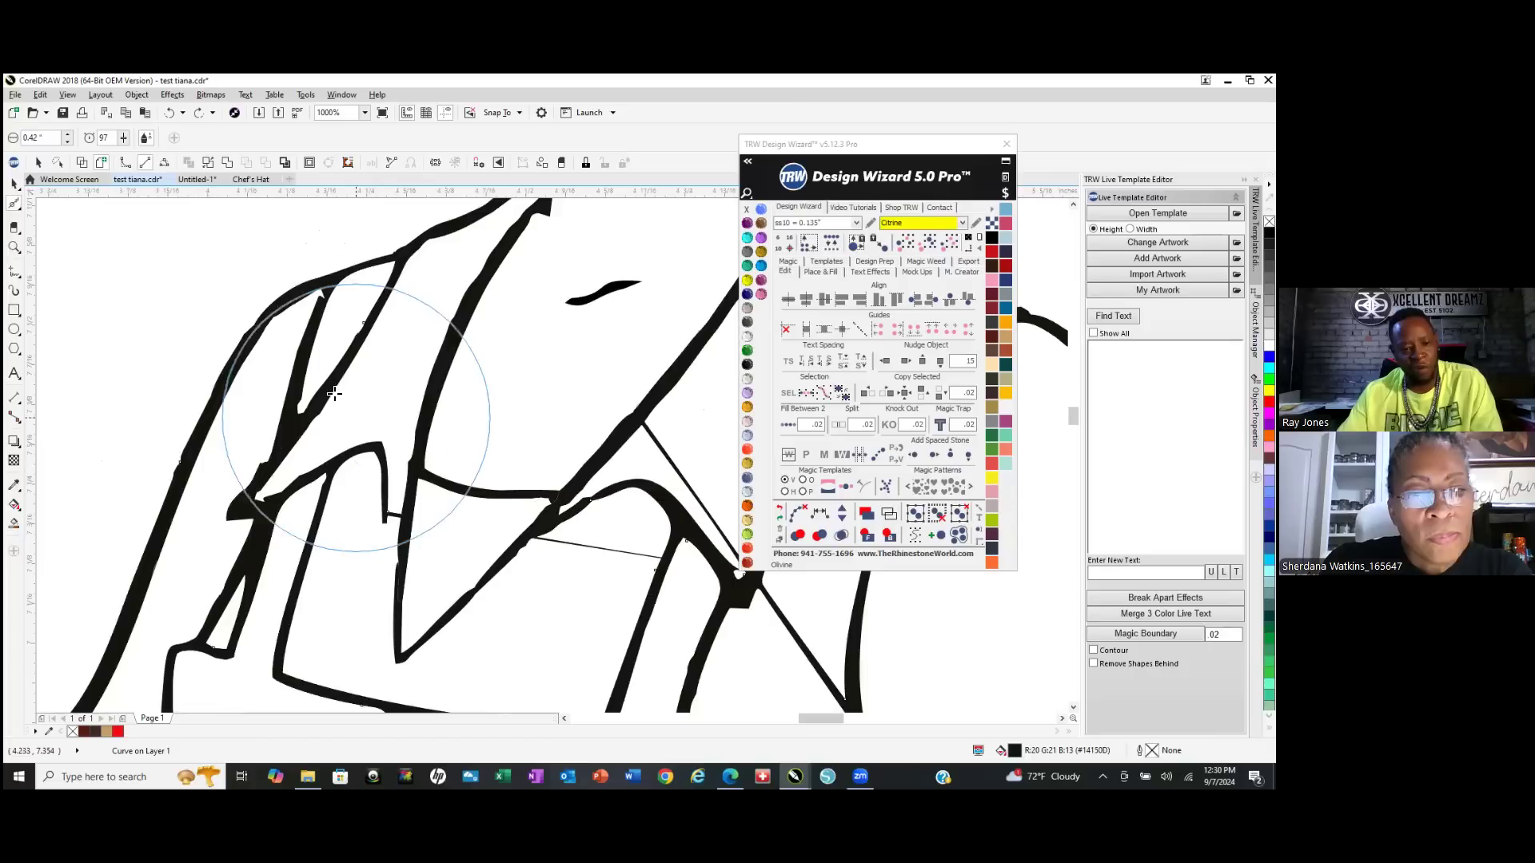
{"action": "mouse_move", "coordinate": [287, 399]}
{"action": "left_mouse_down"}
{"action": "mouse_move", "coordinate": [311, 366]}
{"action": "mouse_move", "coordinate": [315, 380]}
{"action": "left_mouse_up"}
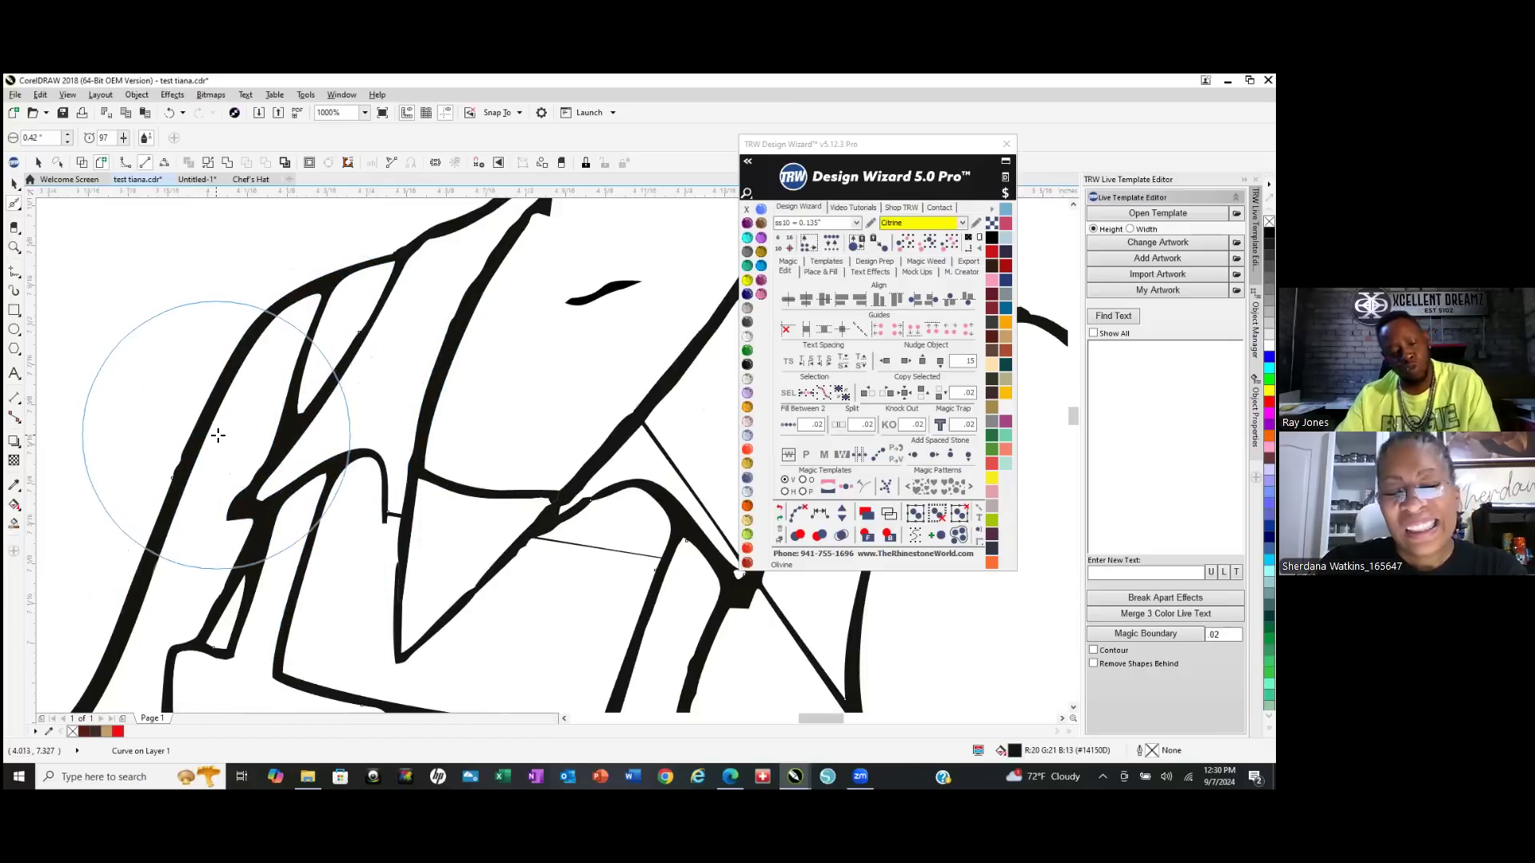
{"action": "left_click_drag", "start_coordinate": [213, 435], "coordinate": [330, 426]}
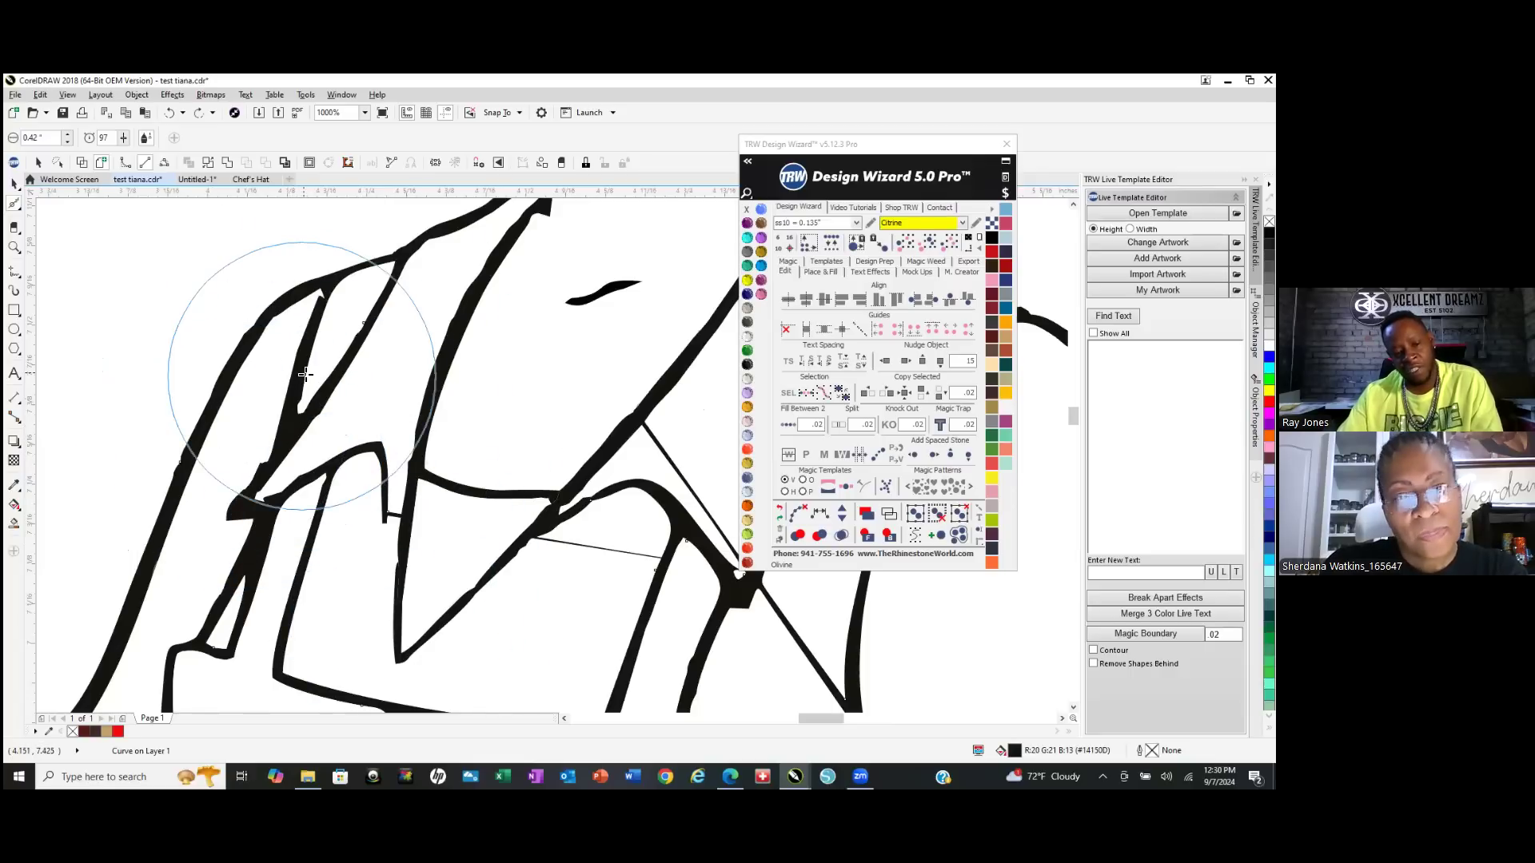
Try a smoothing stroke down the left strap and sleeve lines, and undo it.
{"action": "mouse_move", "coordinate": [320, 384]}
{"action": "left_mouse_down"}
{"action": "mouse_move", "coordinate": [342, 375]}
{"action": "mouse_move", "coordinate": [376, 291]}
{"action": "mouse_move", "coordinate": [424, 312]}
{"action": "mouse_move", "coordinate": [449, 287]}
{"action": "mouse_move", "coordinate": [79, 574]}
{"action": "left_mouse_up"}
{"action": "scroll", "coordinate": [224, 515], "scroll_direction": "down", "scroll_amount": 2}
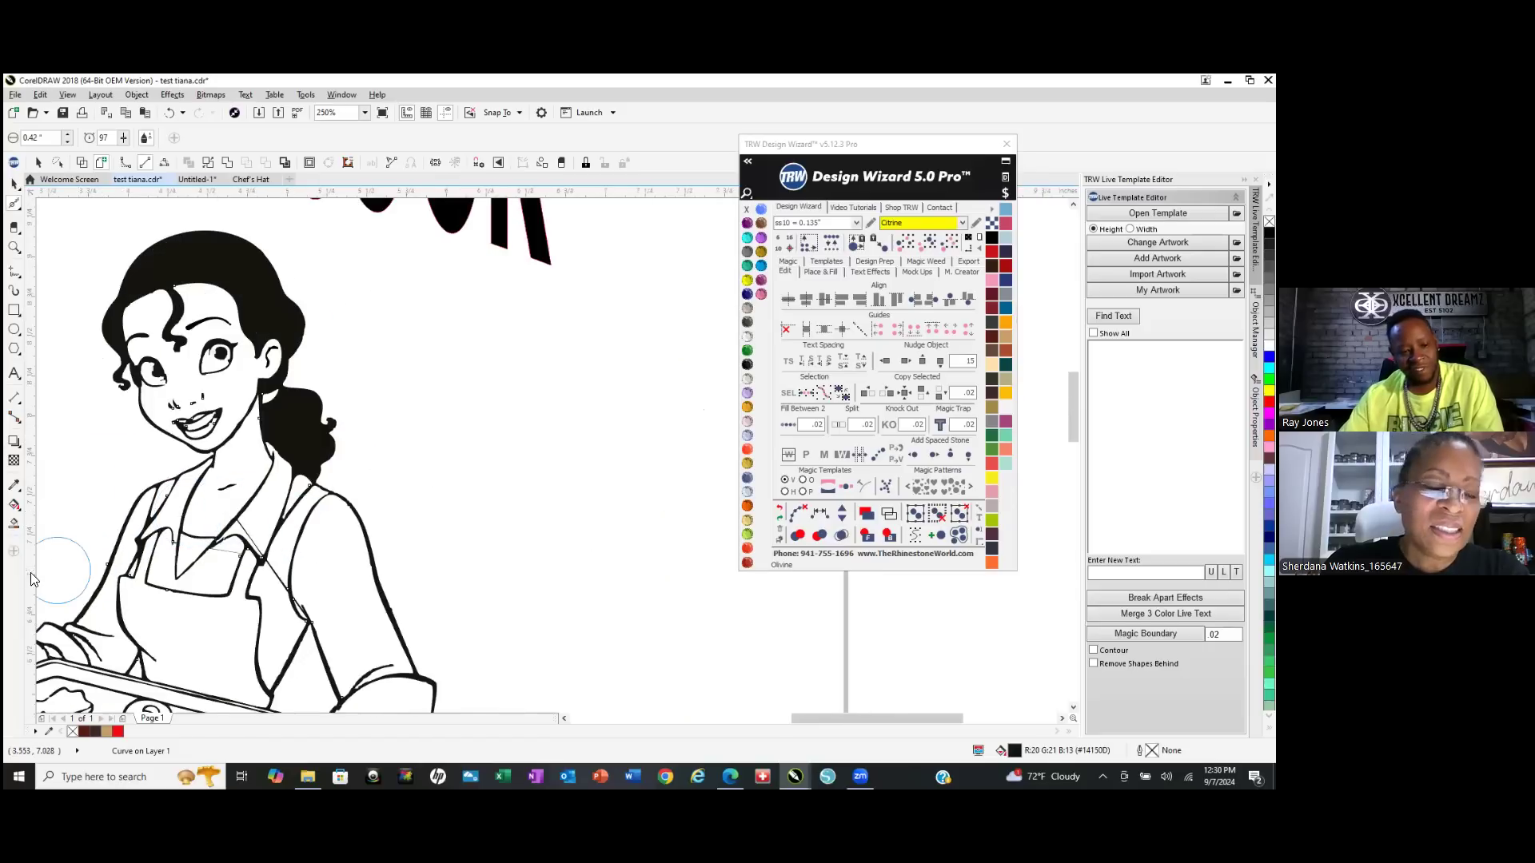
{"action": "scroll", "coordinate": [69, 515], "scroll_direction": "up", "scroll_amount": 2}
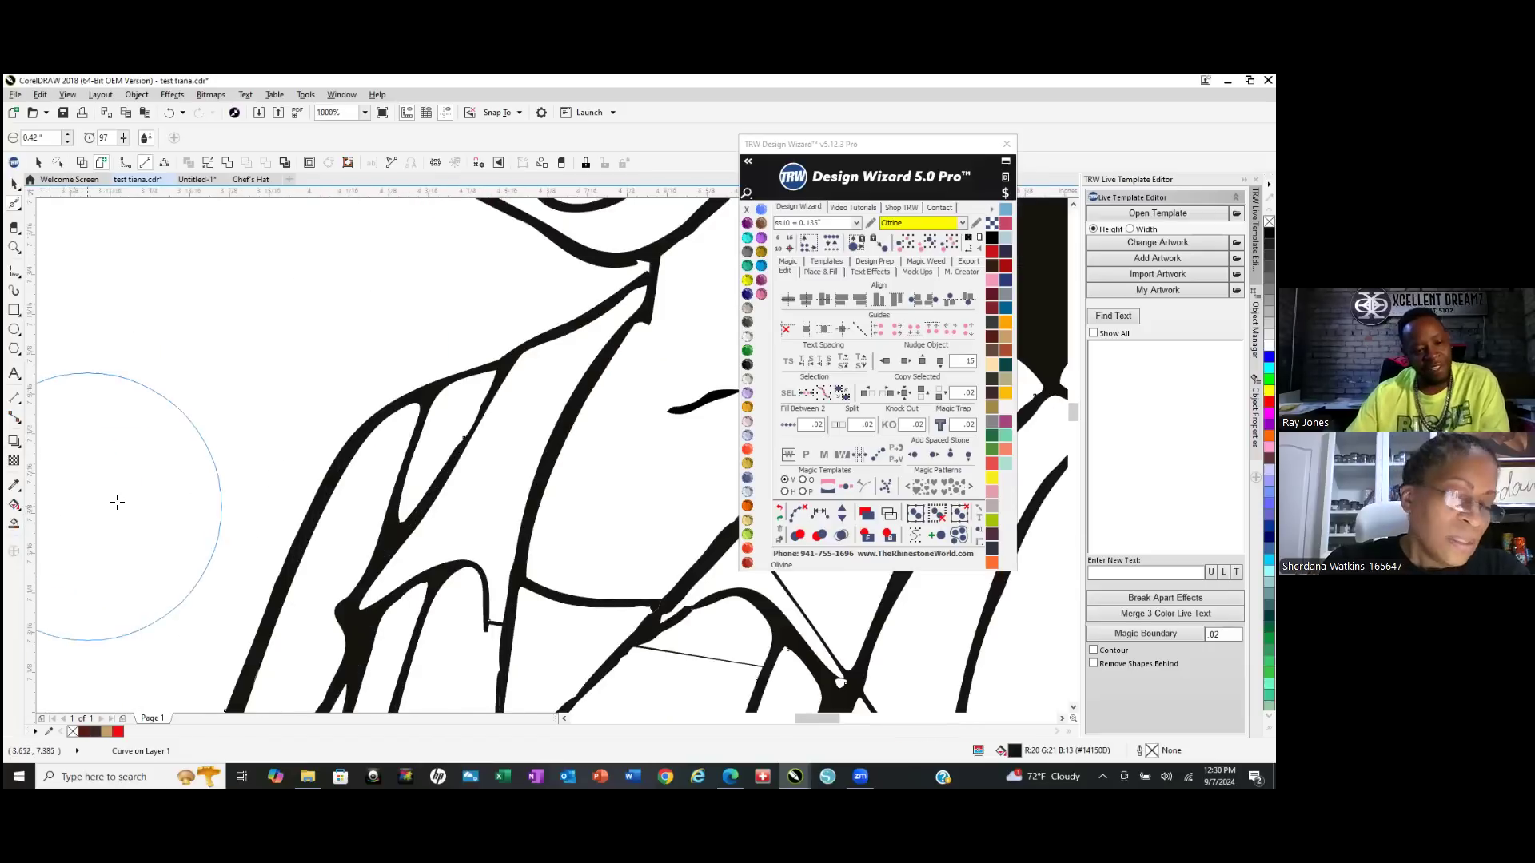
{"action": "key", "text": "ctrl+z"}
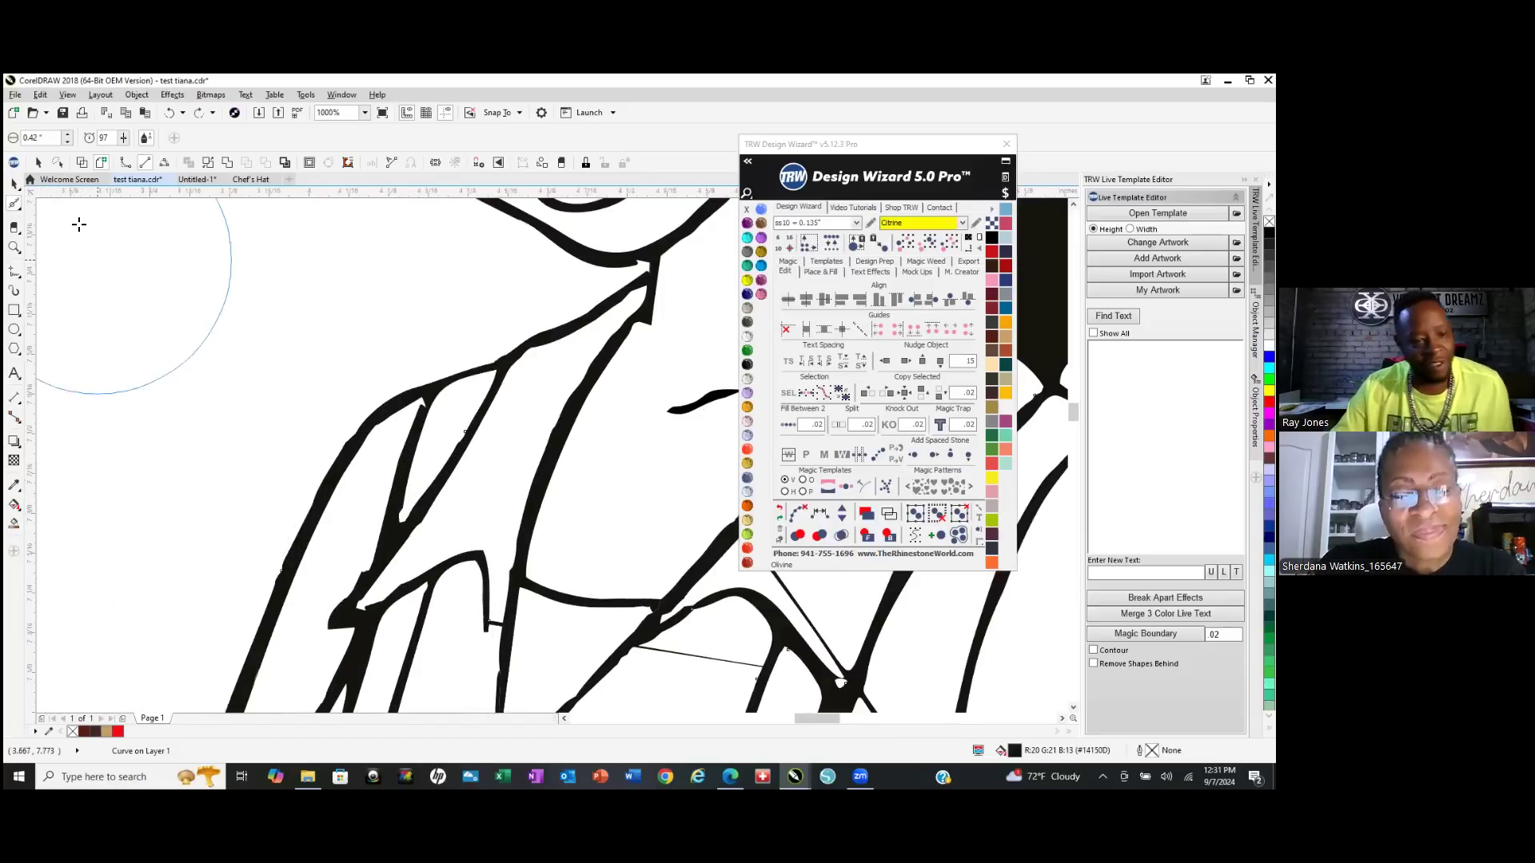
Reduce the Smooth tool's nib size to 0.15 inches and smooth the outer left shoulder line and the jagged strap-collar joint.
{"action": "left_click", "coordinate": [68, 143]}
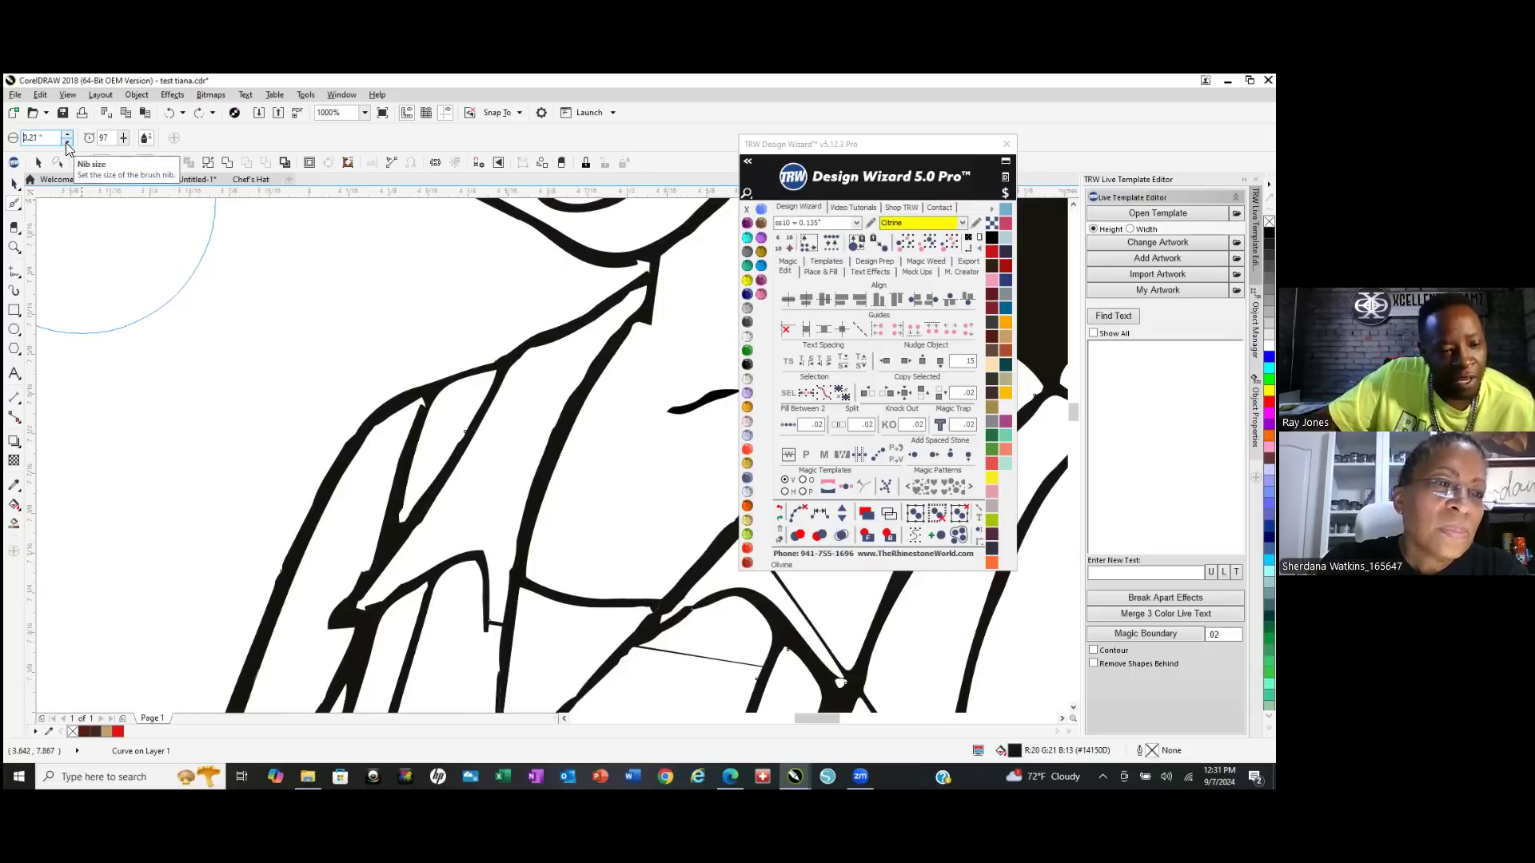
{"action": "left_click", "coordinate": [67, 142]}
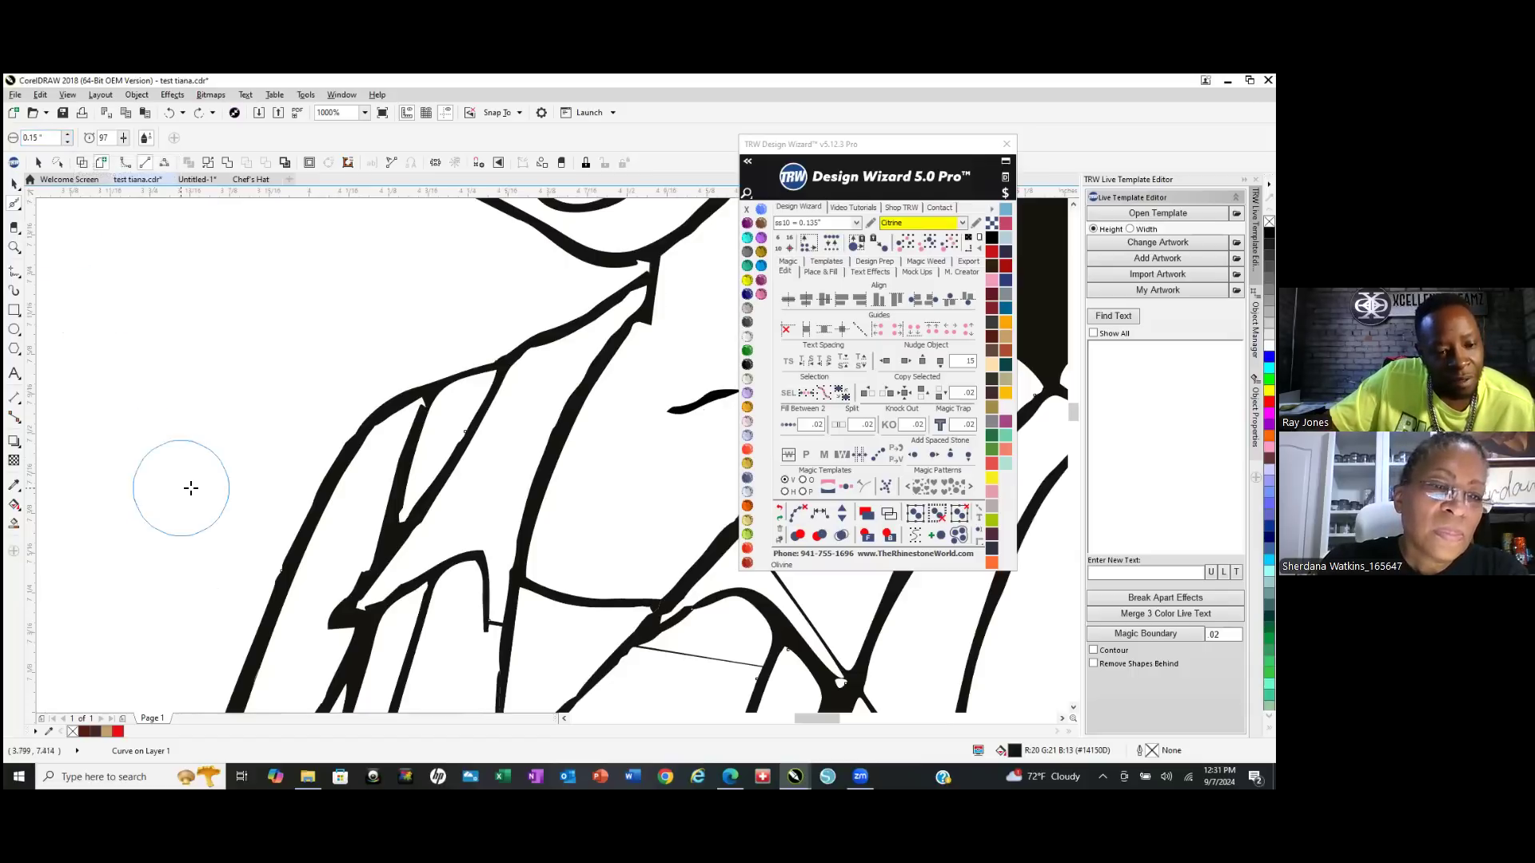
{"action": "left_click_drag", "start_coordinate": [336, 442], "coordinate": [260, 606]}
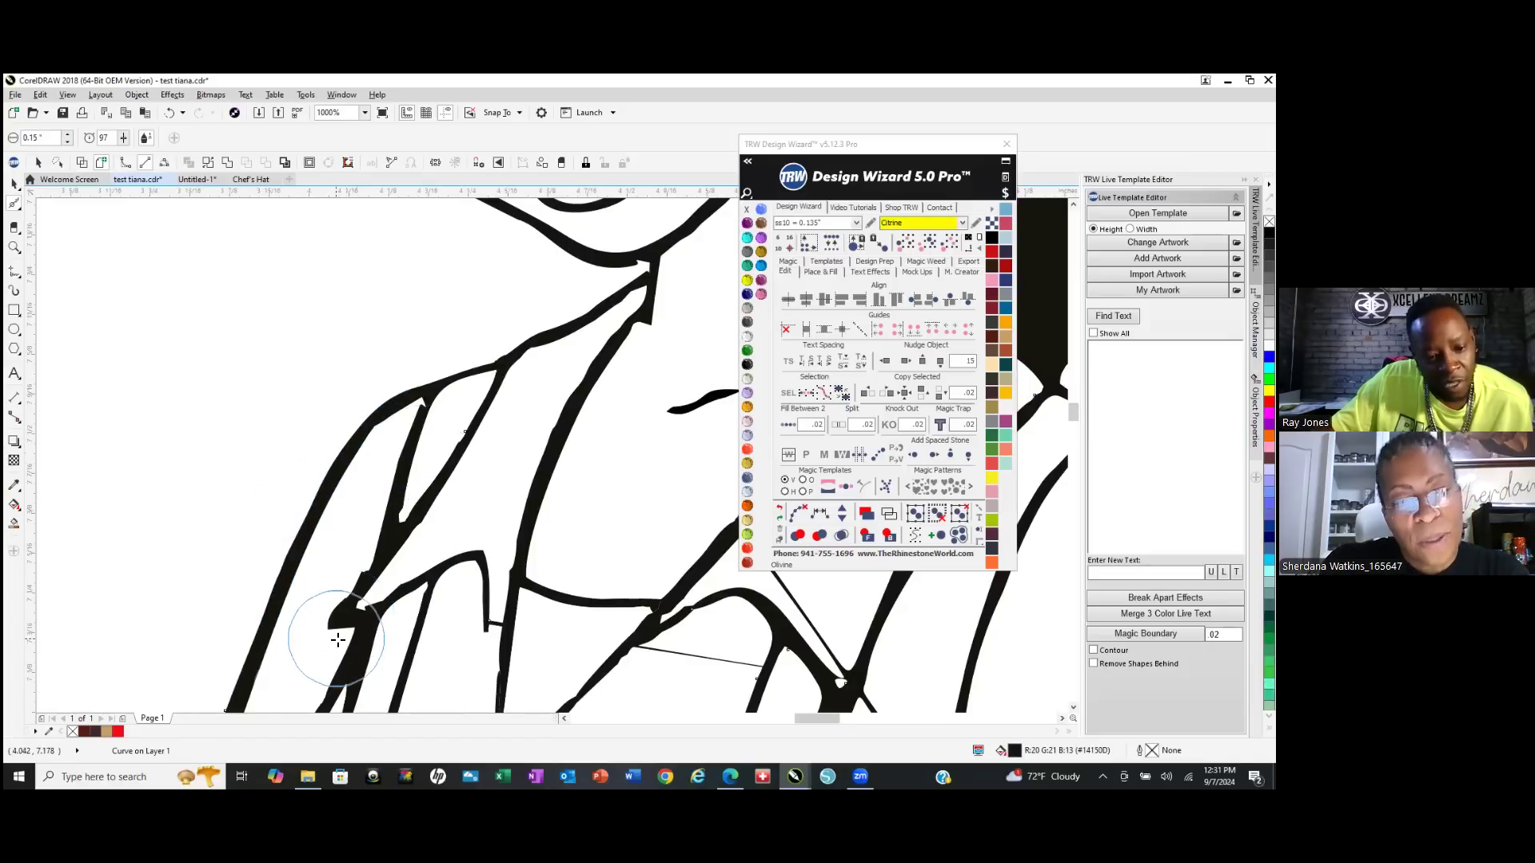
{"action": "scroll", "coordinate": [338, 639], "scroll_direction": "up", "scroll_amount": 3}
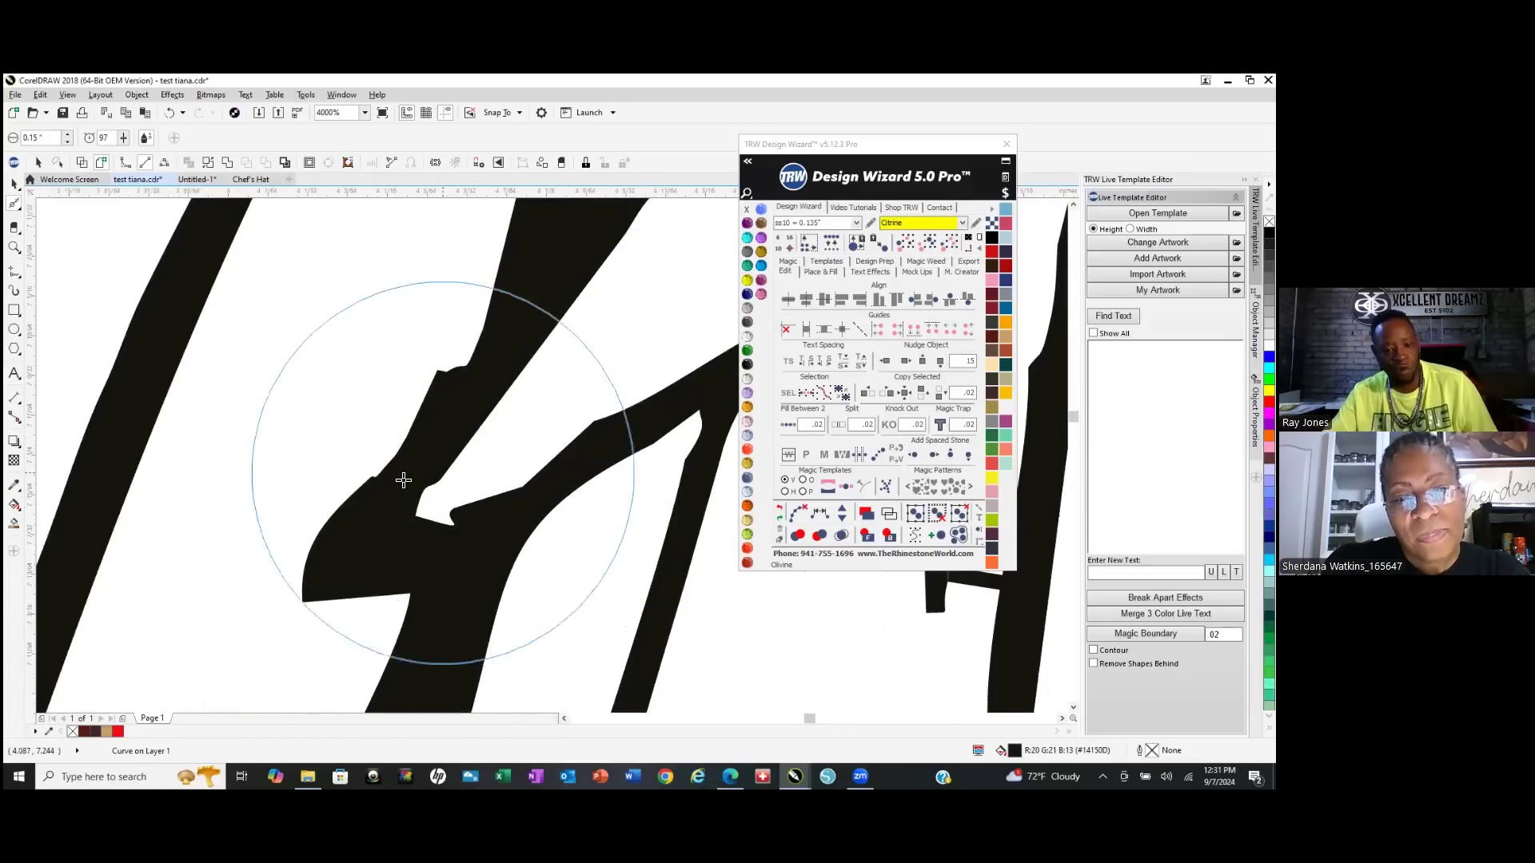
{"action": "left_click_drag", "start_coordinate": [384, 493], "coordinate": [471, 465]}
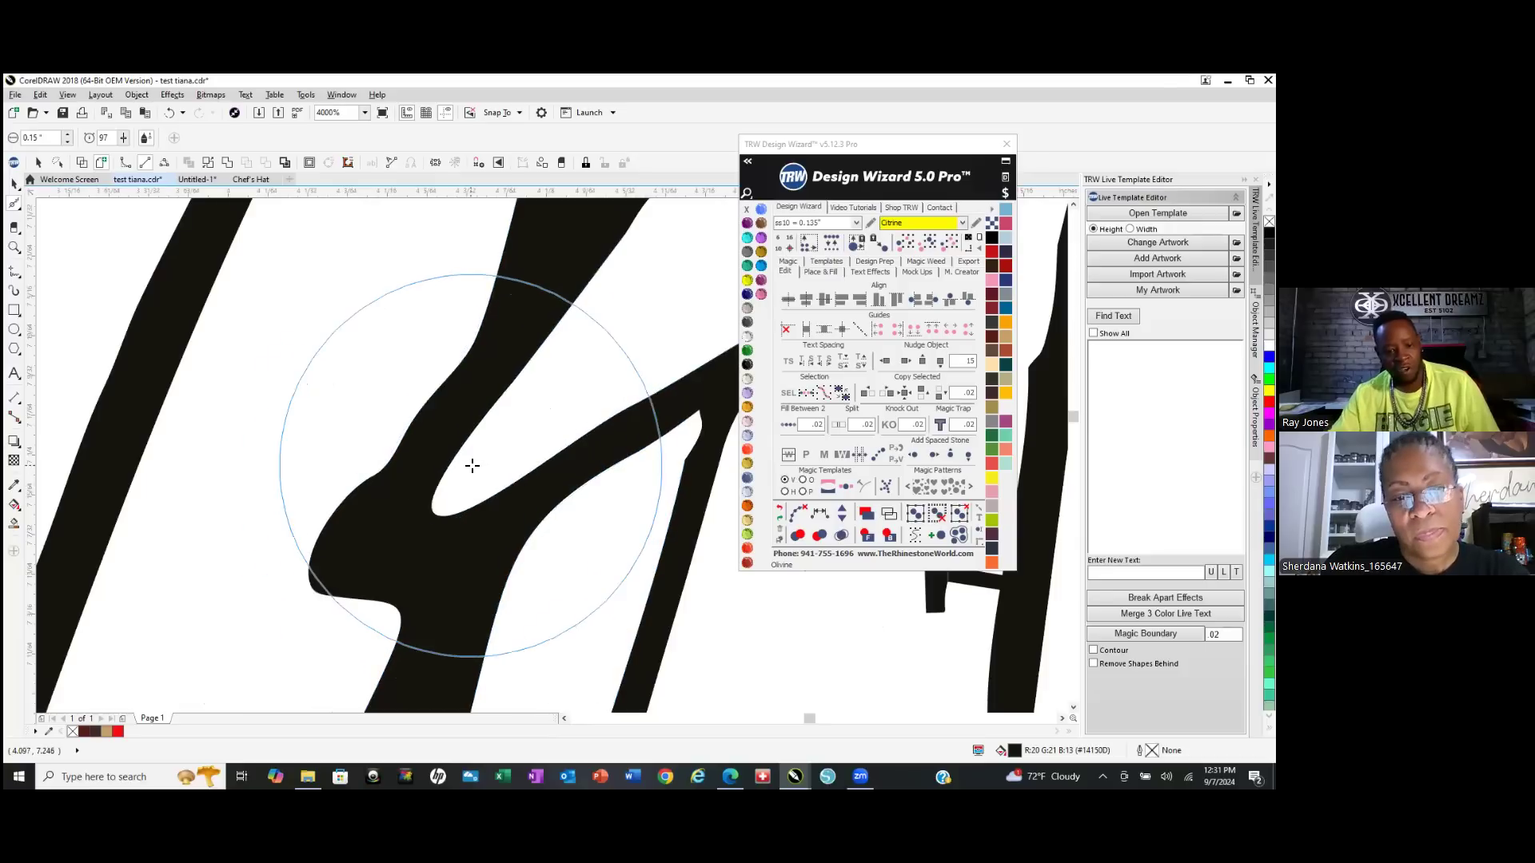
{"action": "scroll", "coordinate": [405, 514], "scroll_direction": "down", "scroll_amount": 3}
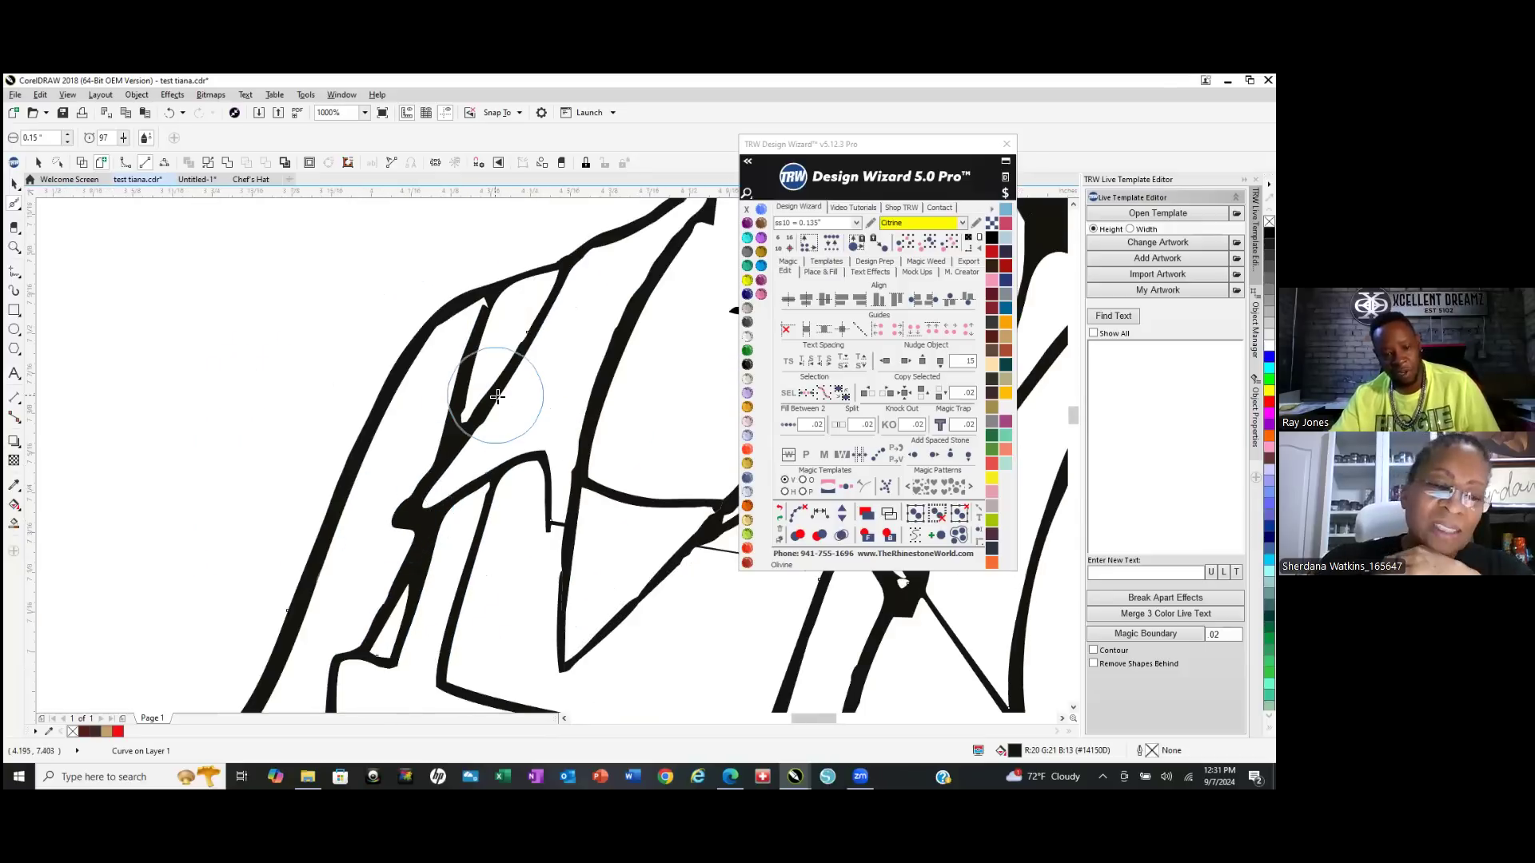
Smooth the inner left strap line and the neighbouring collar line running down from the neck.
{"action": "scroll", "coordinate": [528, 332], "scroll_direction": "up", "scroll_amount": 1}
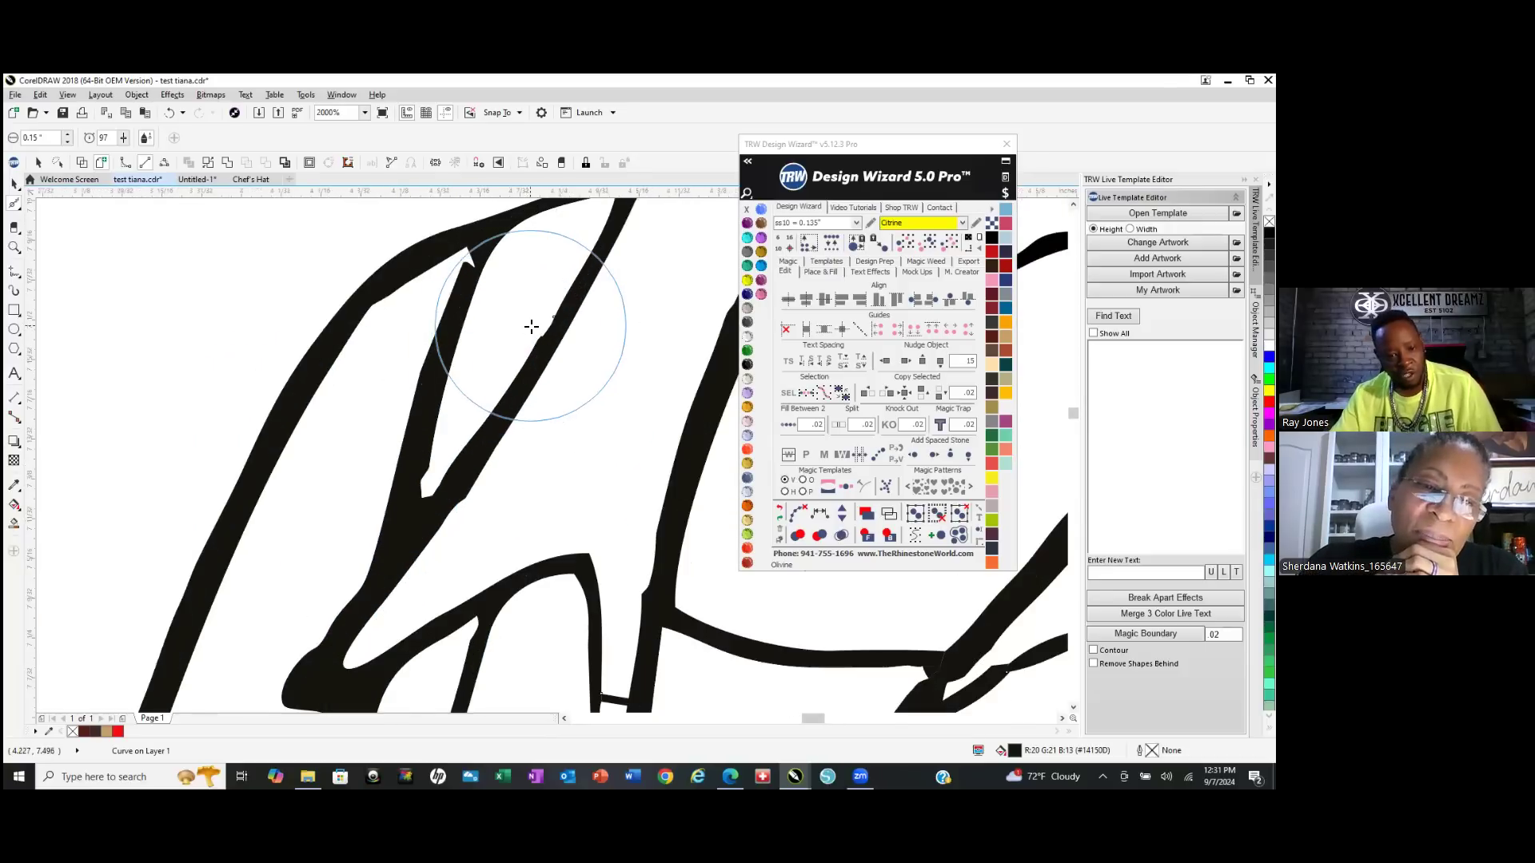
{"action": "mouse_move", "coordinate": [528, 326]}
{"action": "left_mouse_down"}
{"action": "mouse_move", "coordinate": [504, 438]}
{"action": "mouse_move", "coordinate": [568, 366]}
{"action": "mouse_move", "coordinate": [413, 515]}
{"action": "mouse_move", "coordinate": [445, 479]}
{"action": "mouse_move", "coordinate": [410, 510]}
{"action": "mouse_move", "coordinate": [392, 454]}
{"action": "left_mouse_up"}
{"action": "scroll", "coordinate": [391, 452], "scroll_direction": "down", "scroll_amount": 3}
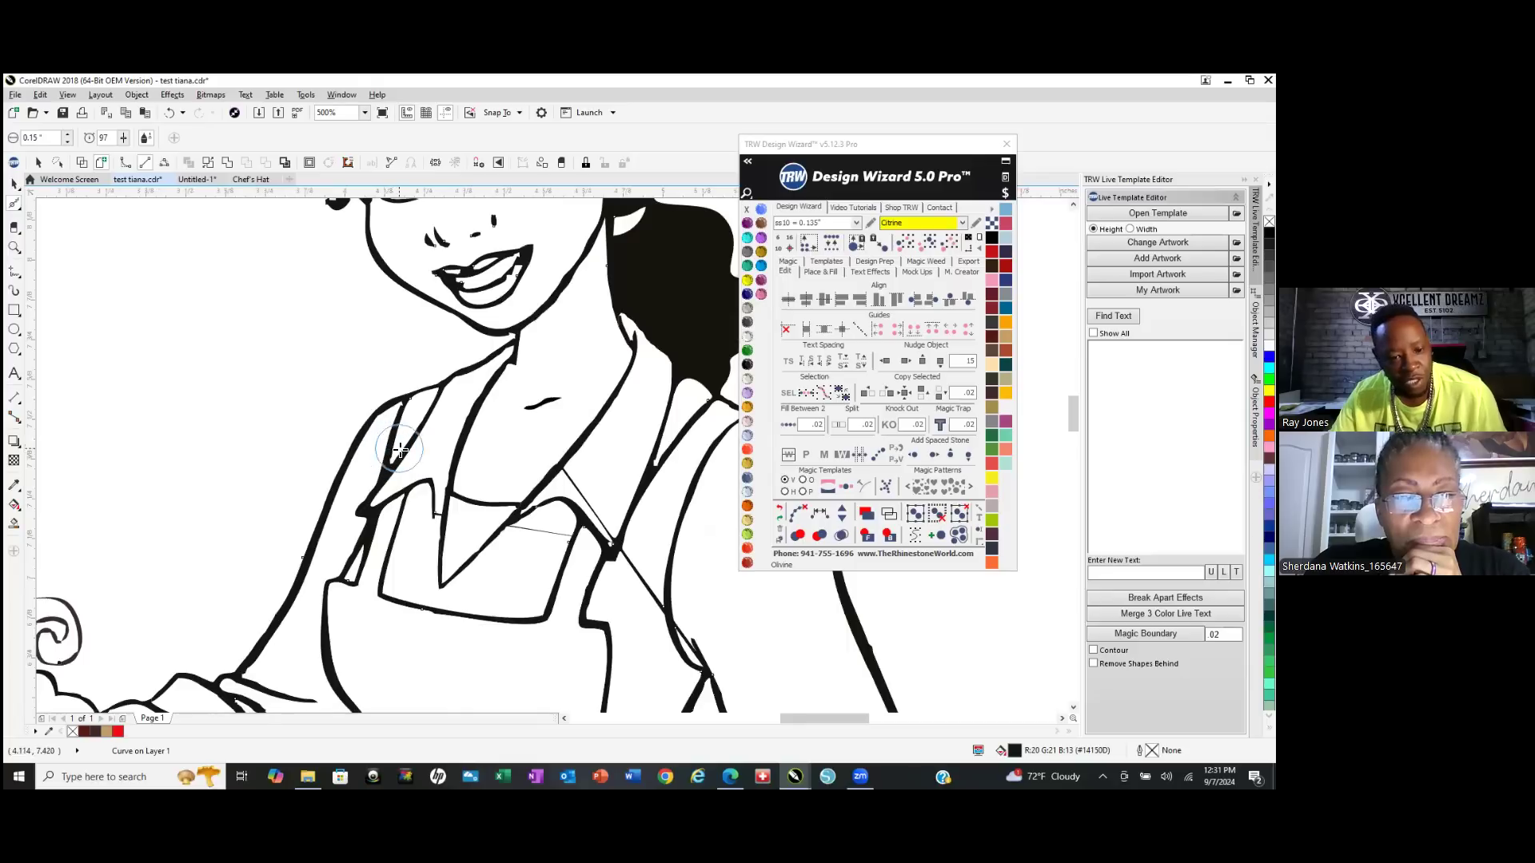
{"action": "scroll", "coordinate": [392, 446], "scroll_direction": "up", "scroll_amount": 3}
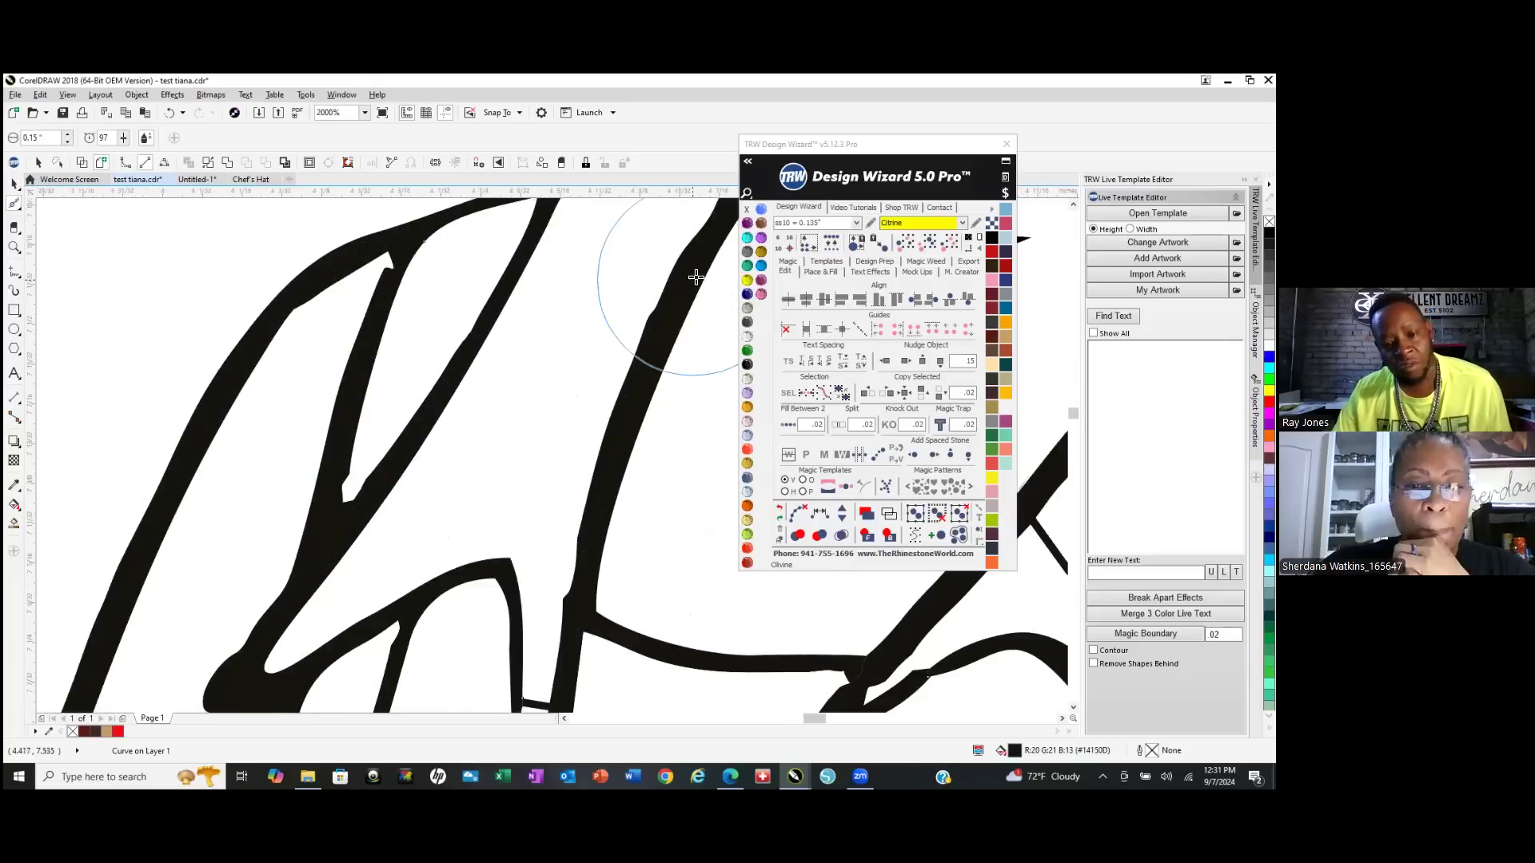
{"action": "mouse_move", "coordinate": [620, 418]}
{"action": "left_mouse_down"}
{"action": "mouse_move", "coordinate": [671, 305]}
{"action": "mouse_move", "coordinate": [634, 376]}
{"action": "left_mouse_up"}
{"action": "scroll", "coordinate": [530, 446], "scroll_direction": "down", "scroll_amount": 2}
{"action": "scroll", "coordinate": [530, 447], "scroll_direction": "down", "scroll_amount": 2}
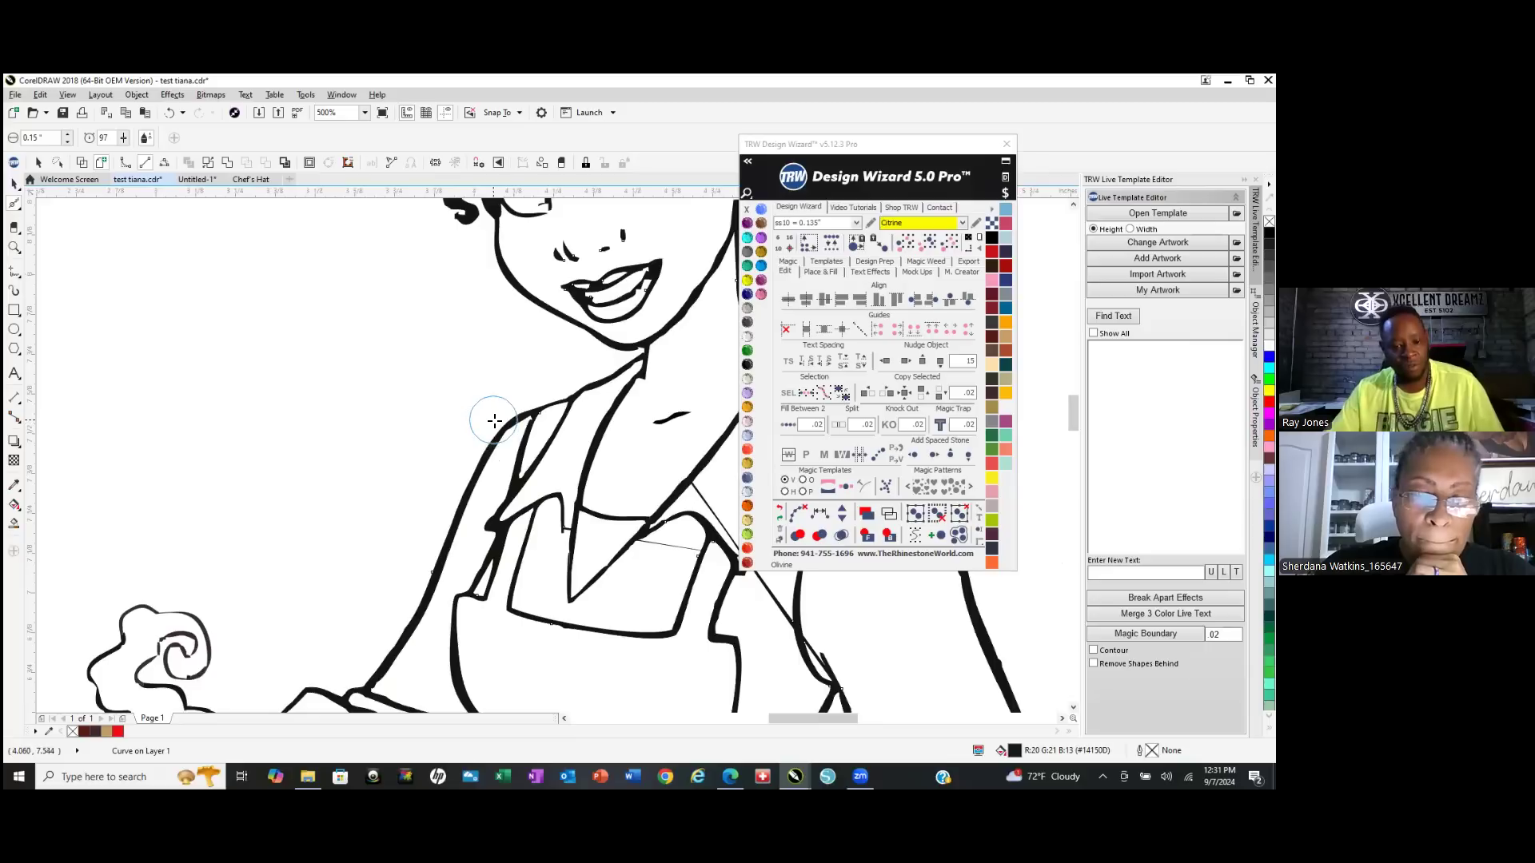
{"action": "scroll", "coordinate": [507, 432], "scroll_direction": "down", "scroll_amount": 1}
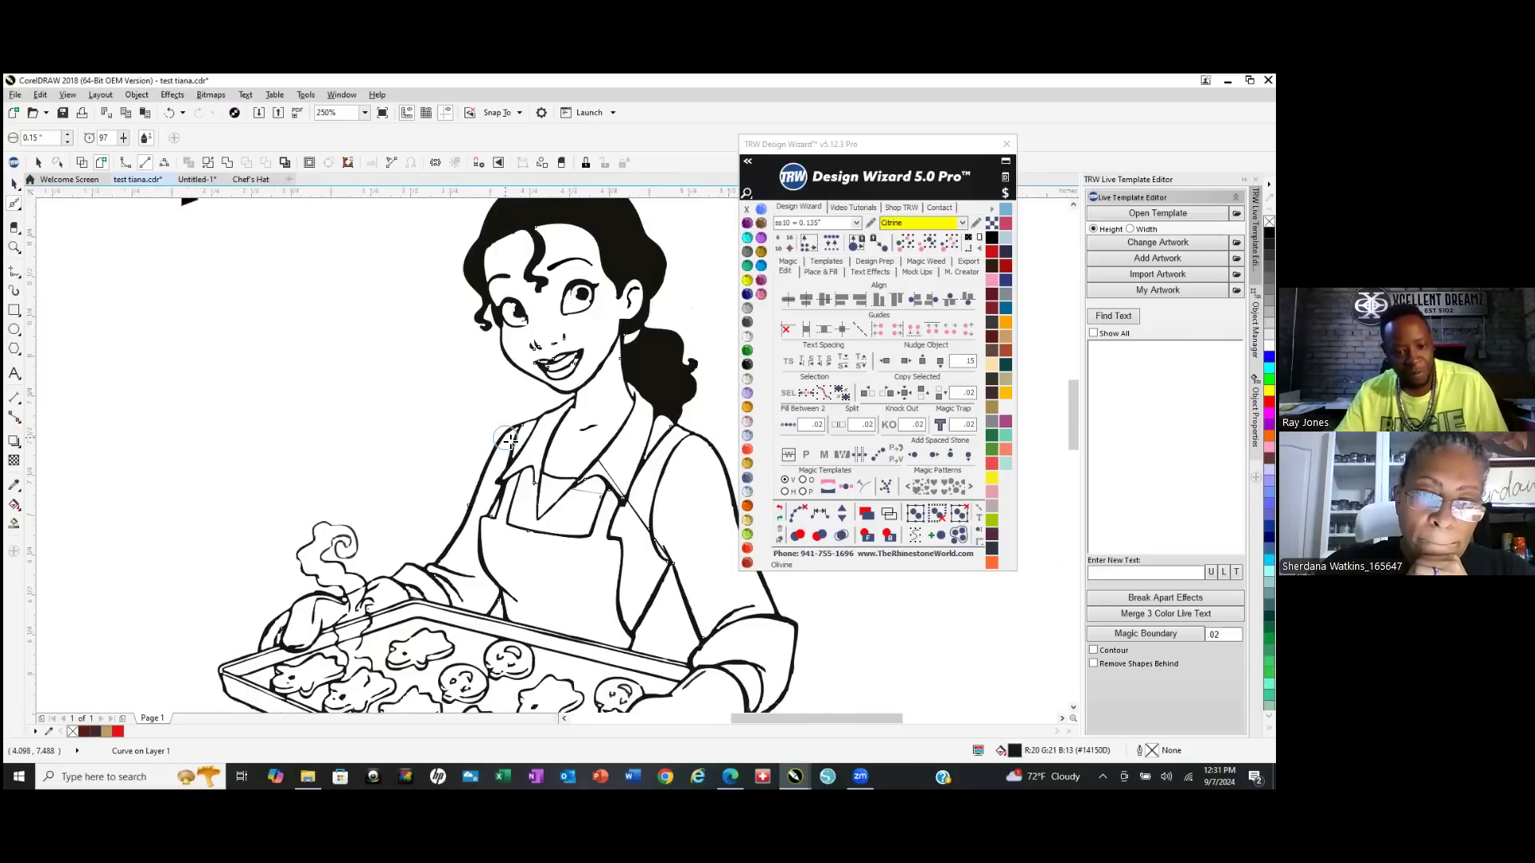
{"action": "left_click", "coordinate": [14, 185]}
{"action": "scroll", "coordinate": [670, 467], "scroll_direction": "up", "scroll_amount": 2}
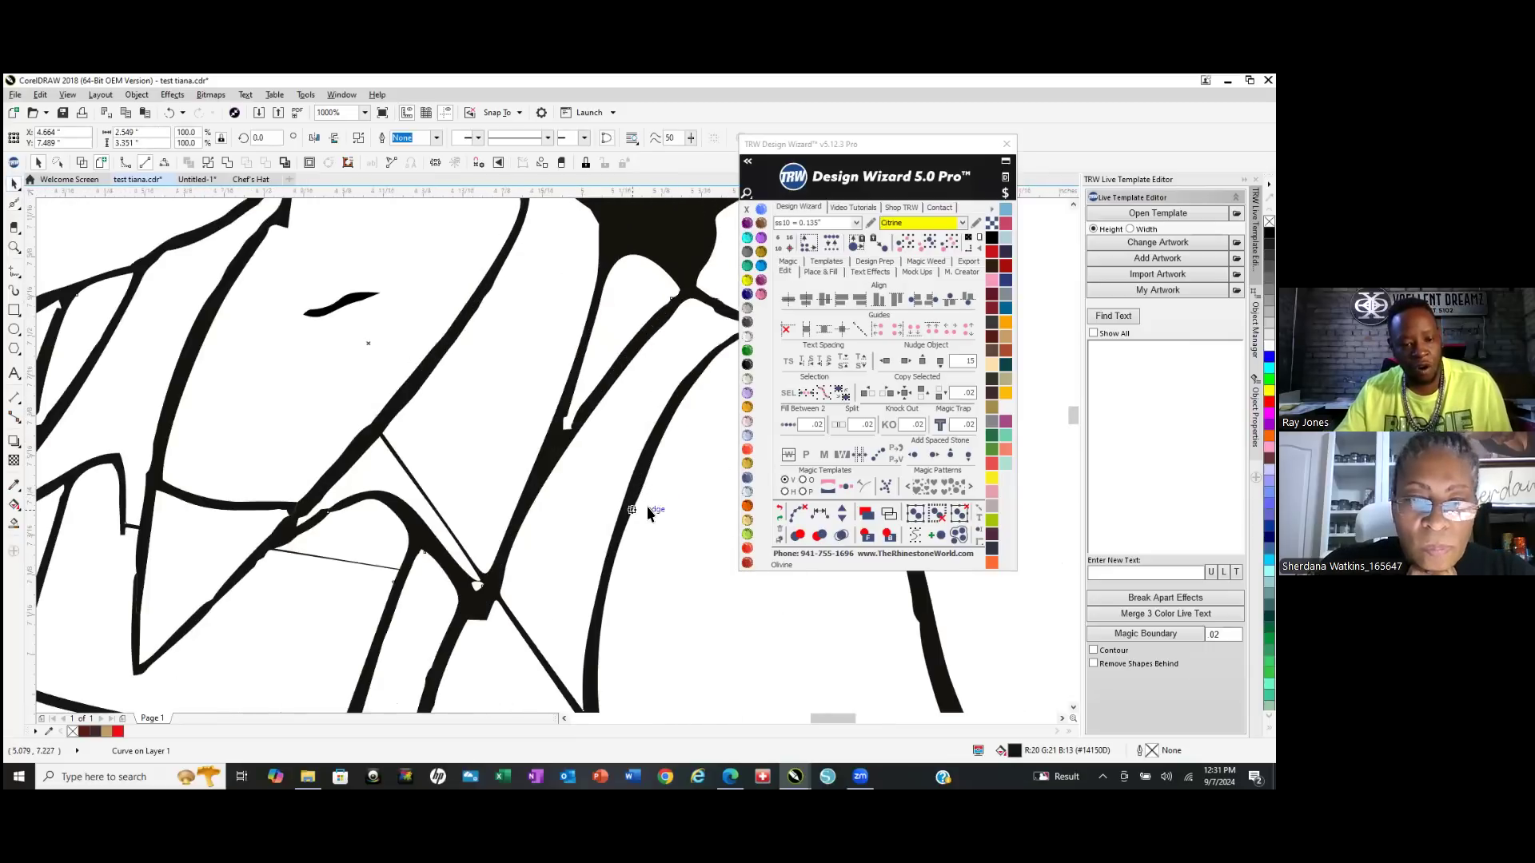
{"action": "scroll", "coordinate": [406, 475], "scroll_direction": "down", "scroll_amount": 1}
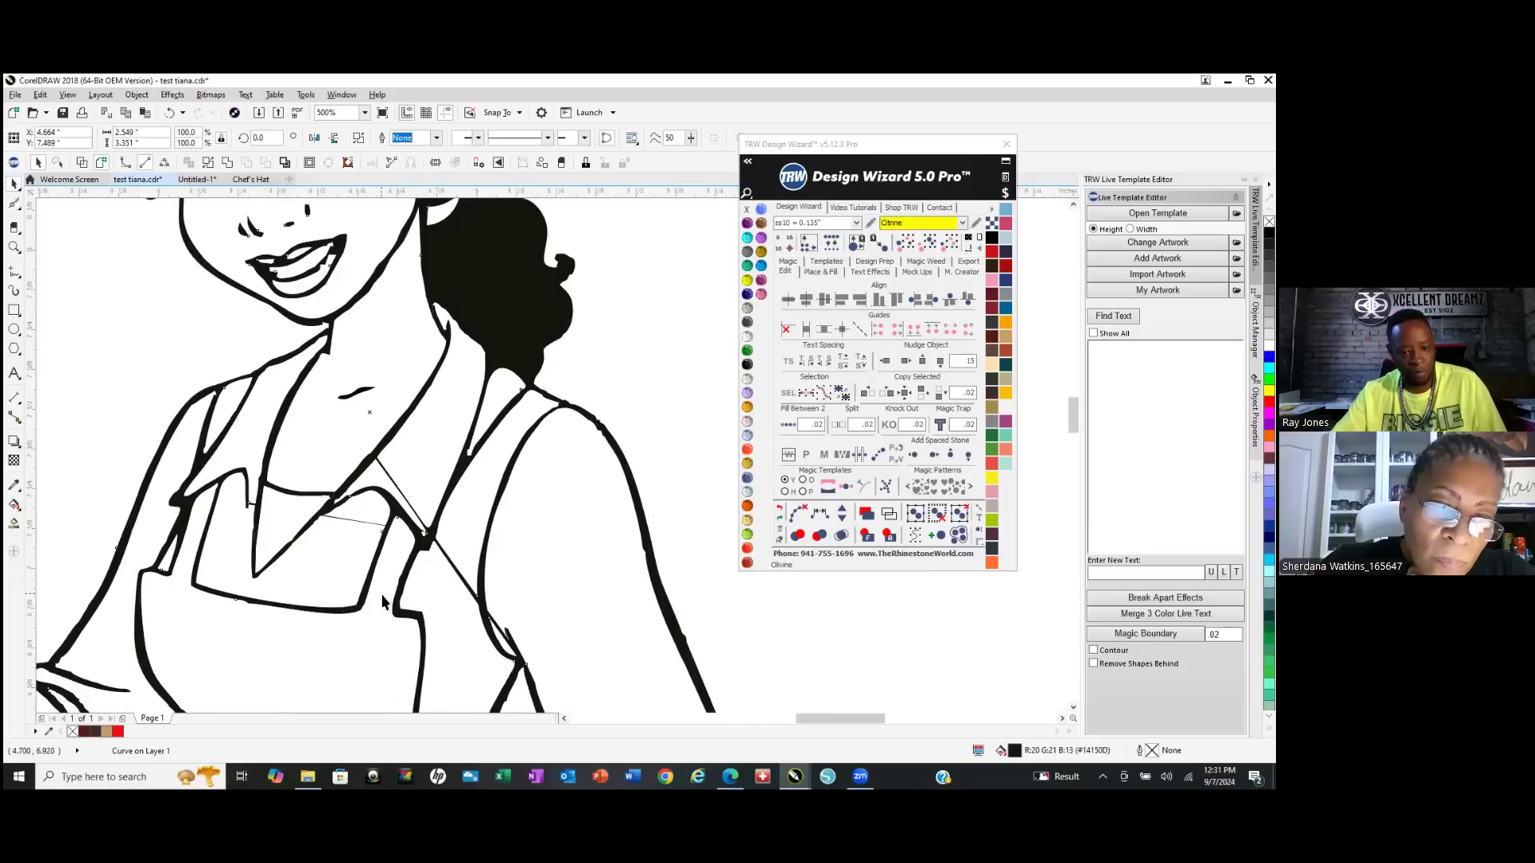
{"action": "left_click", "coordinate": [444, 593]}
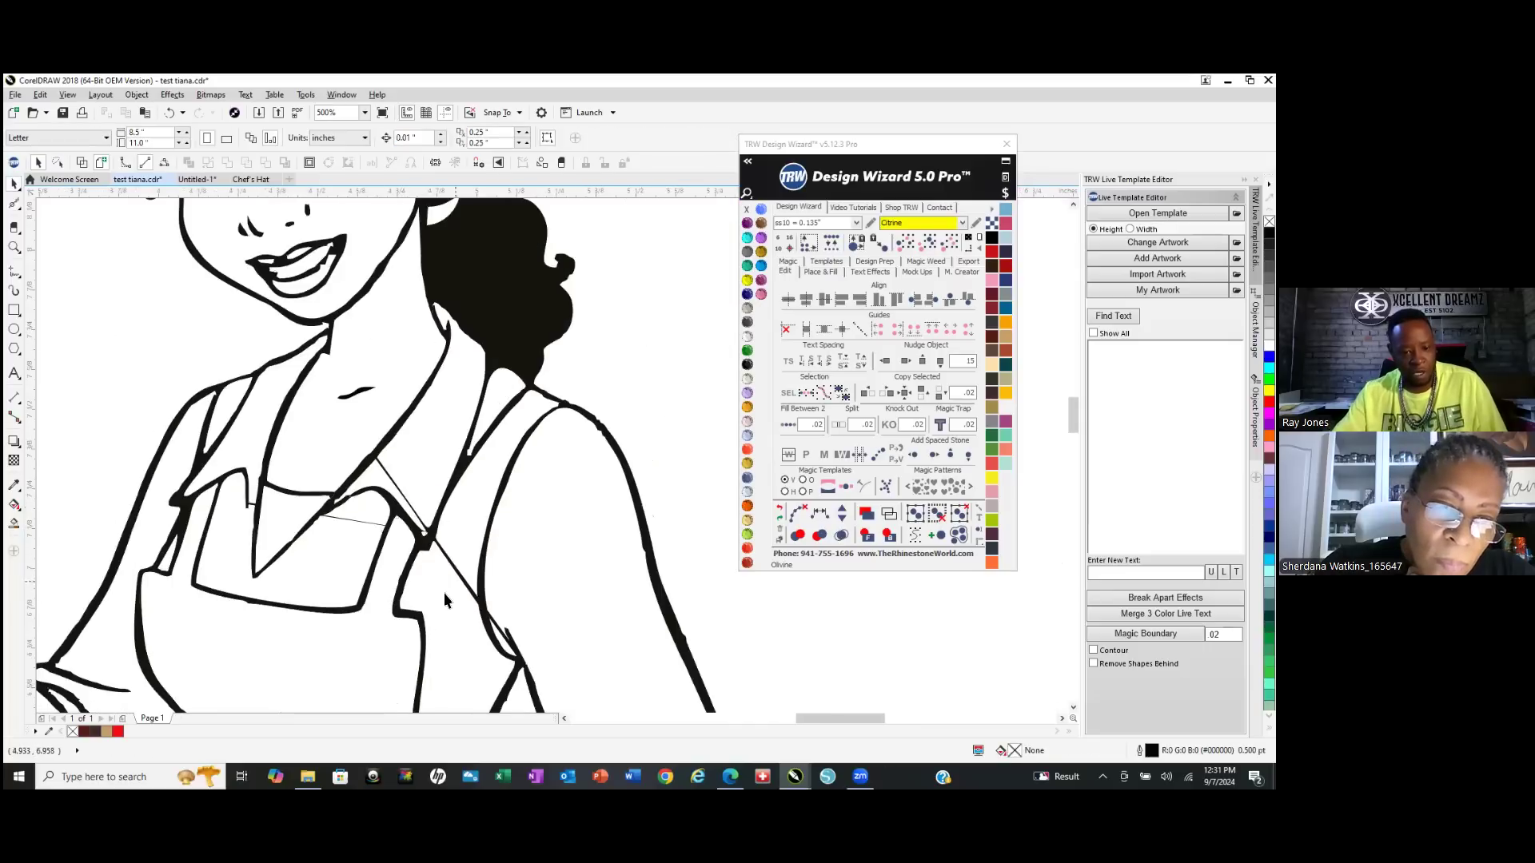
{"action": "left_click", "coordinate": [418, 548]}
{"action": "scroll", "coordinate": [418, 537], "scroll_direction": "up", "scroll_amount": 1}
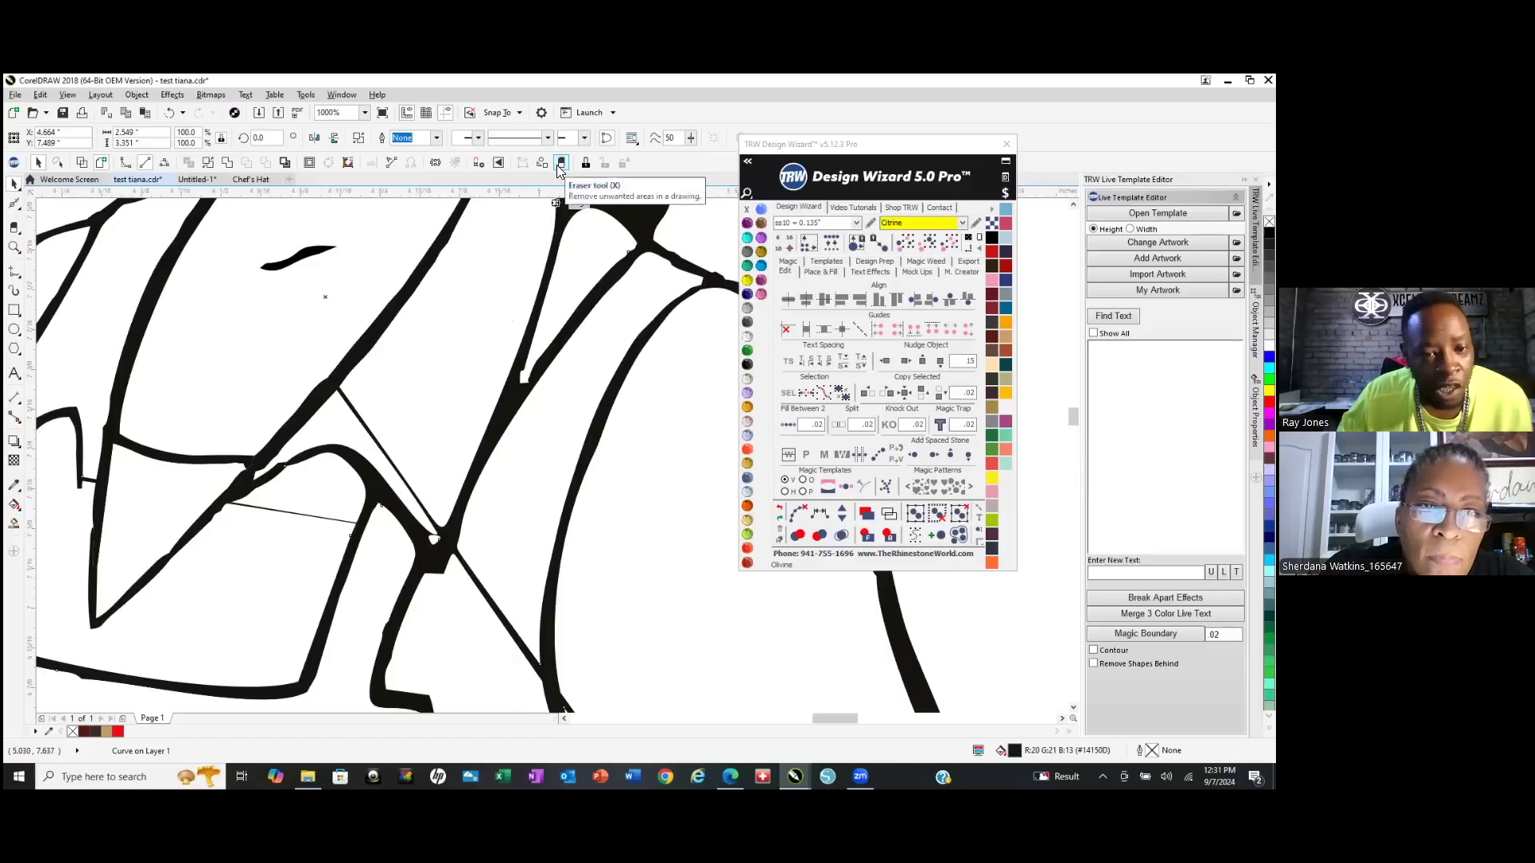
{"action": "left_click", "coordinate": [560, 164]}
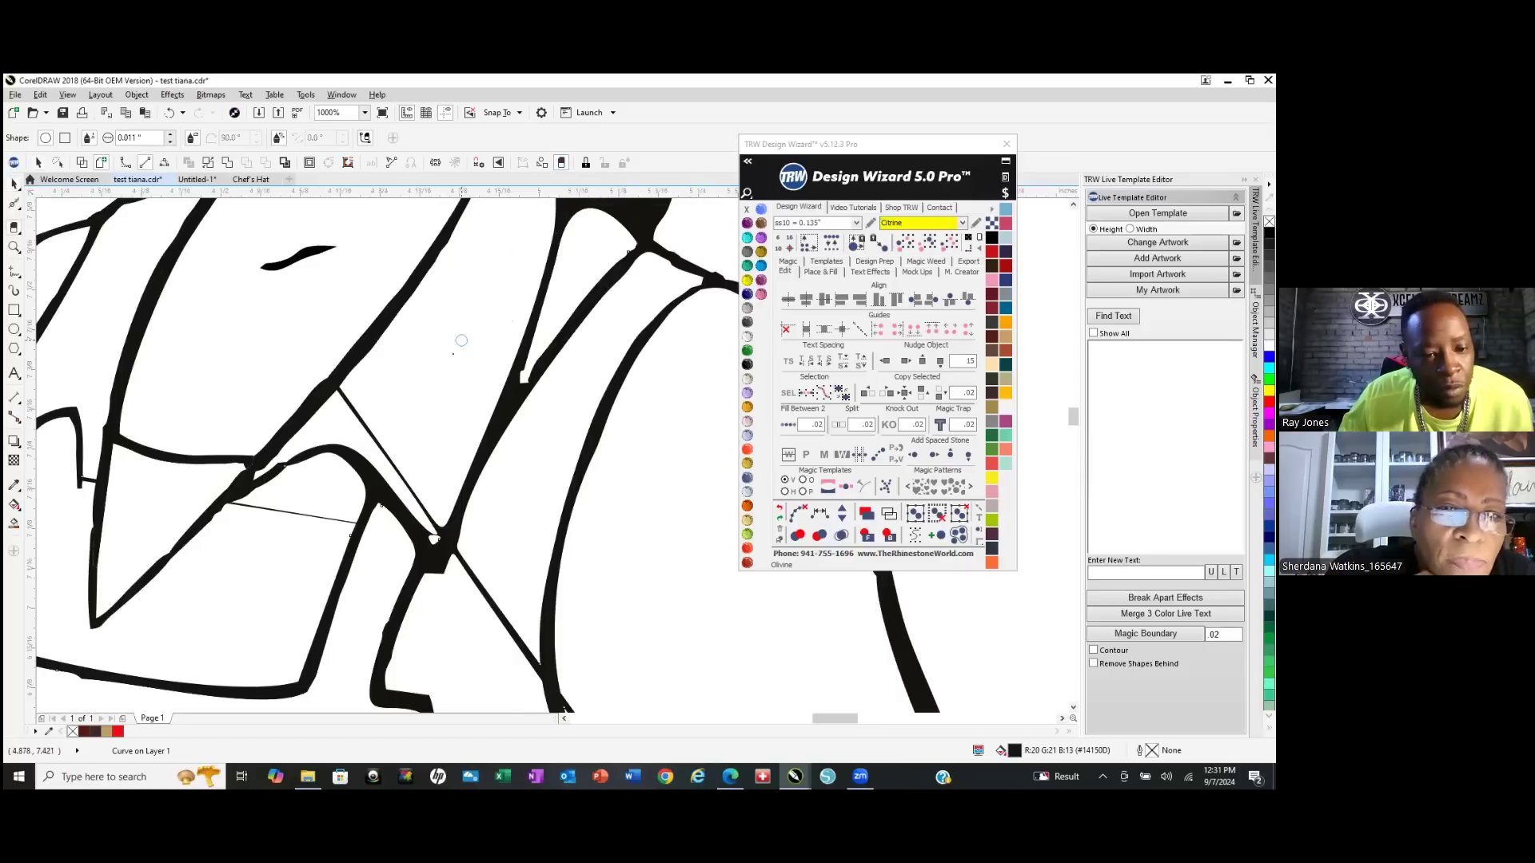
{"action": "scroll", "coordinate": [342, 519], "scroll_direction": "up", "scroll_amount": 2}
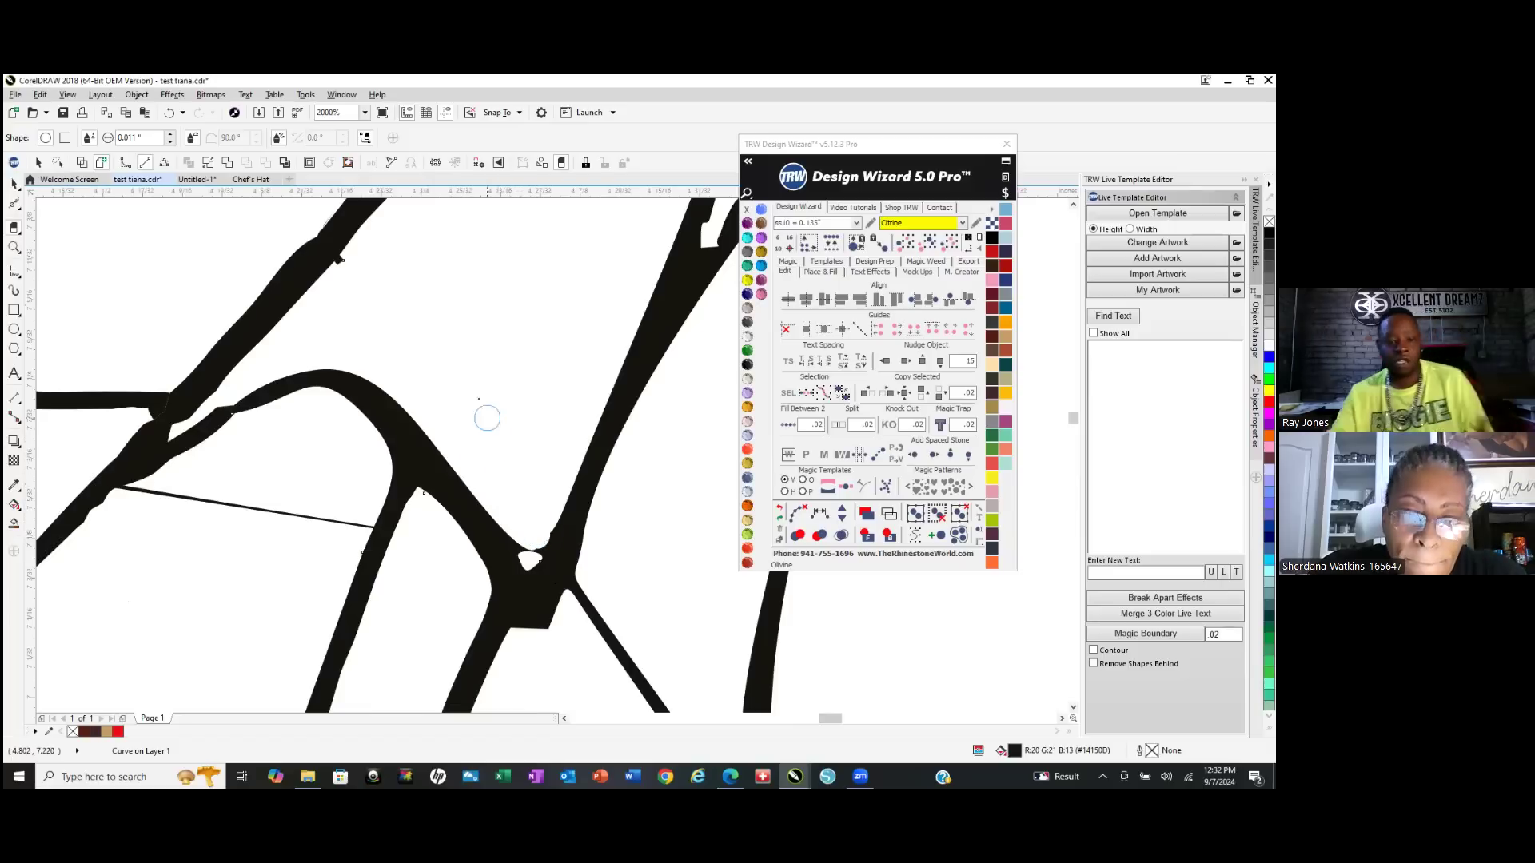
{"action": "scroll", "coordinate": [473, 302], "scroll_direction": "down", "scroll_amount": 3}
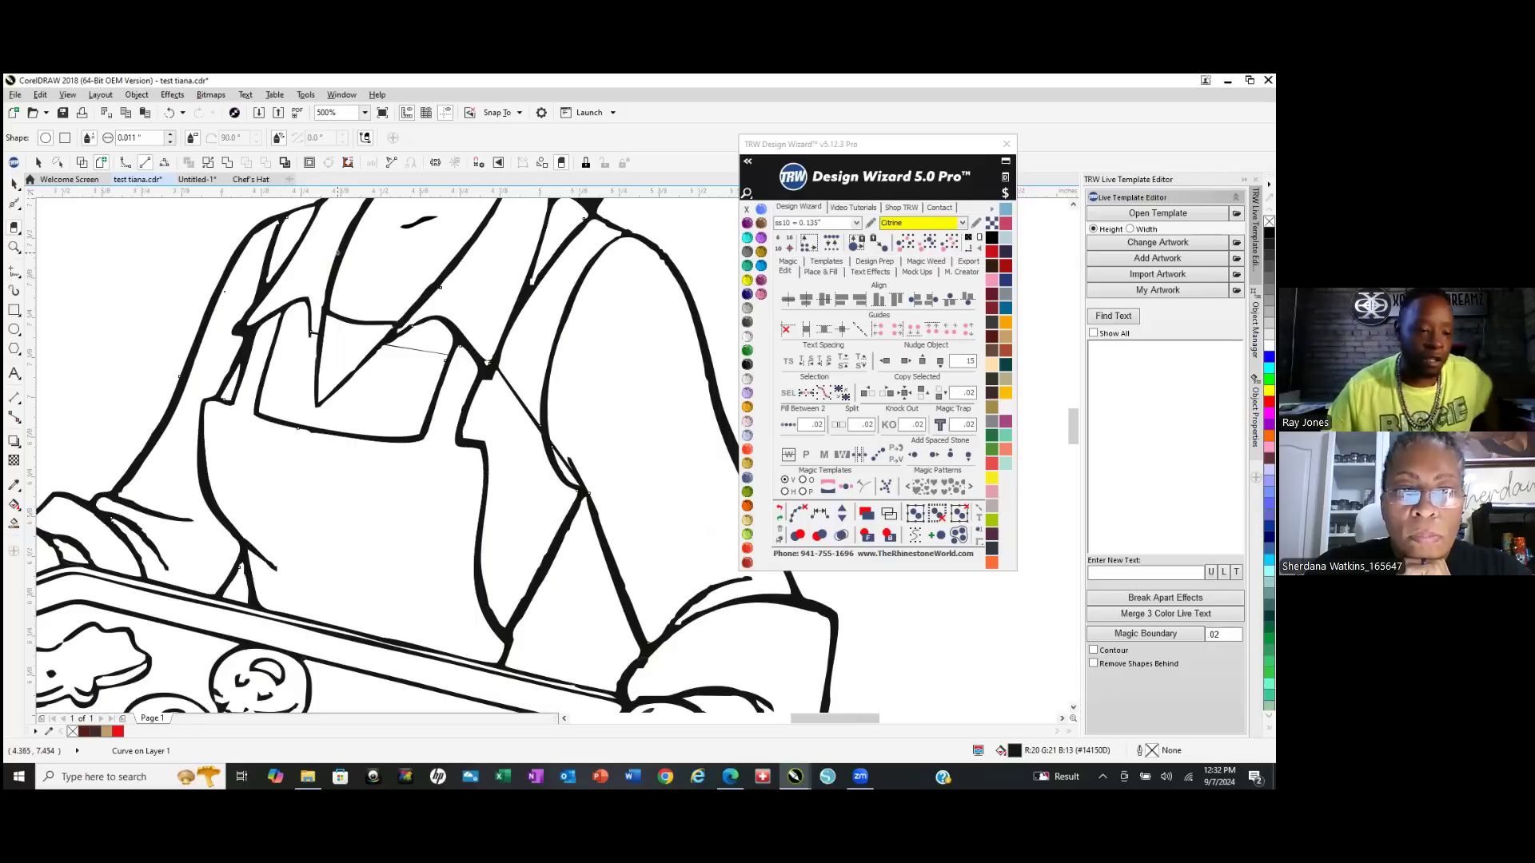
Draw an ellipse about 0.112 by 0.286 inches over the stray diagonal line between the right strap joint and the sleeve line.
{"action": "left_click", "coordinate": [13, 312]}
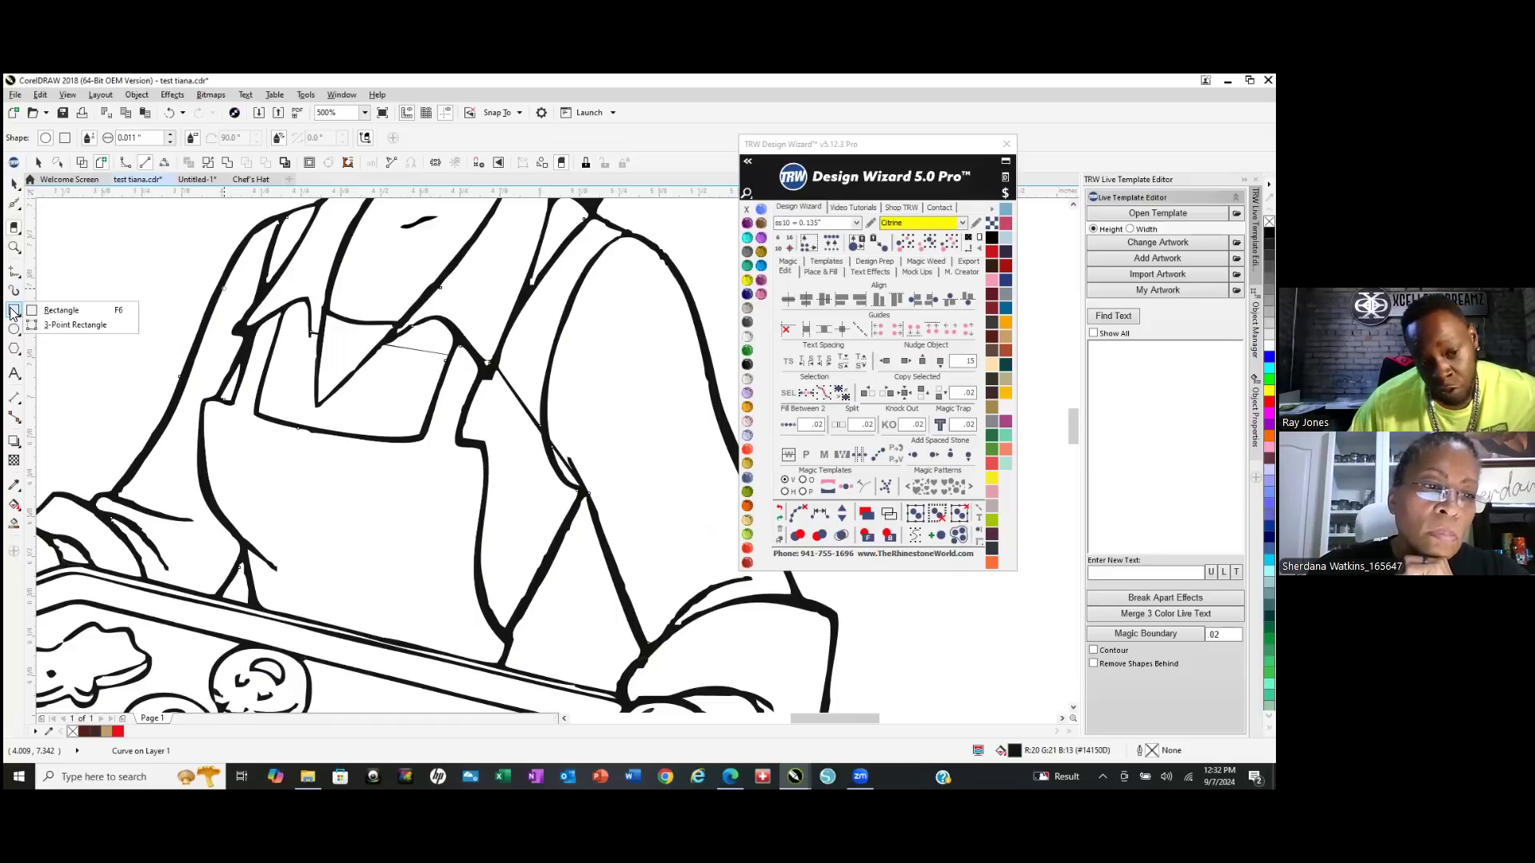
{"action": "left_click", "coordinate": [15, 330]}
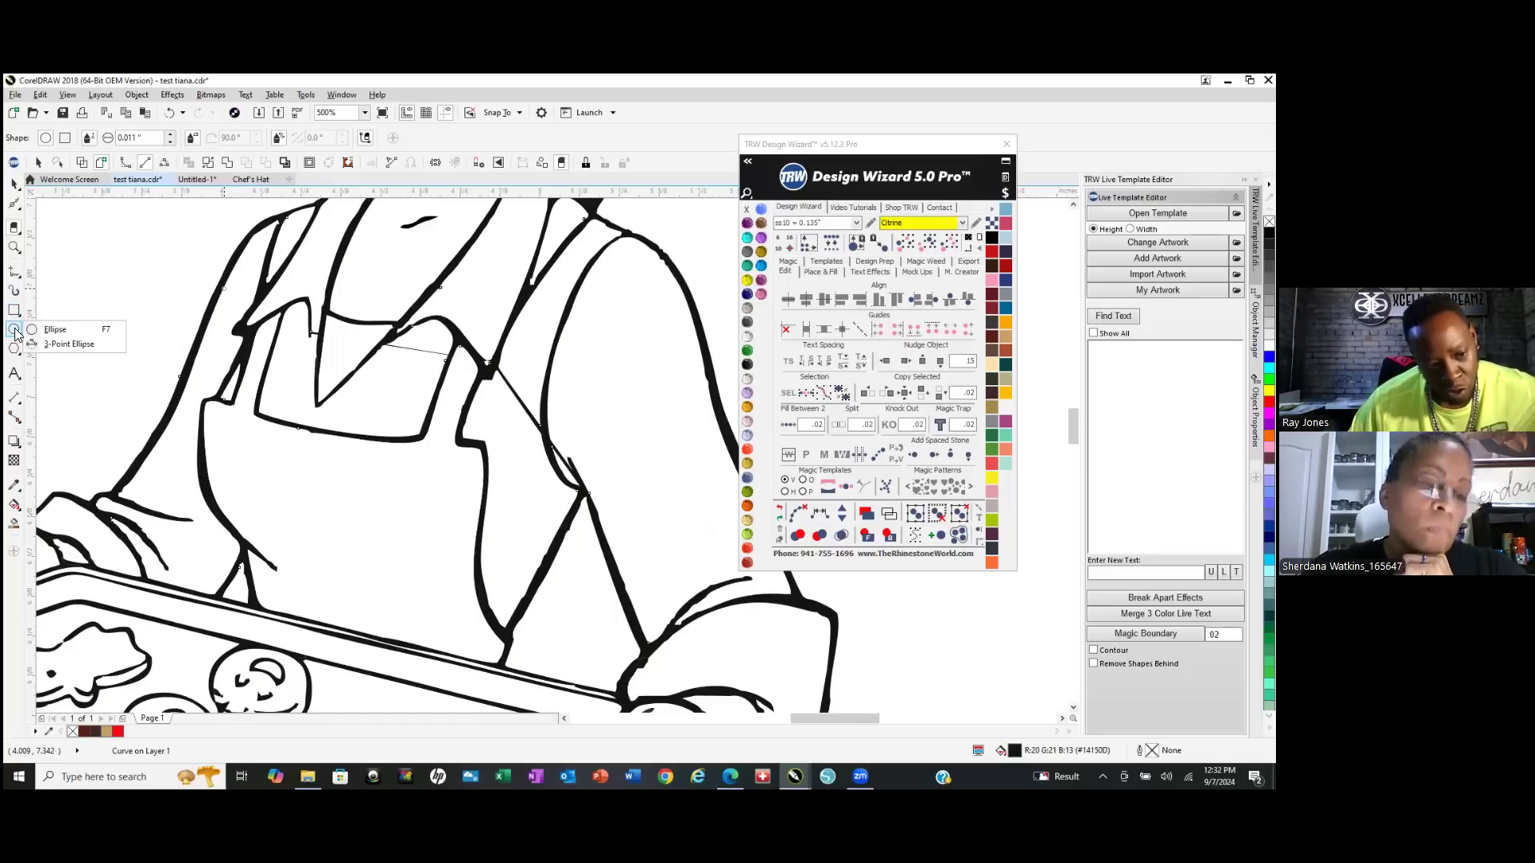
{"action": "left_click", "coordinate": [49, 329]}
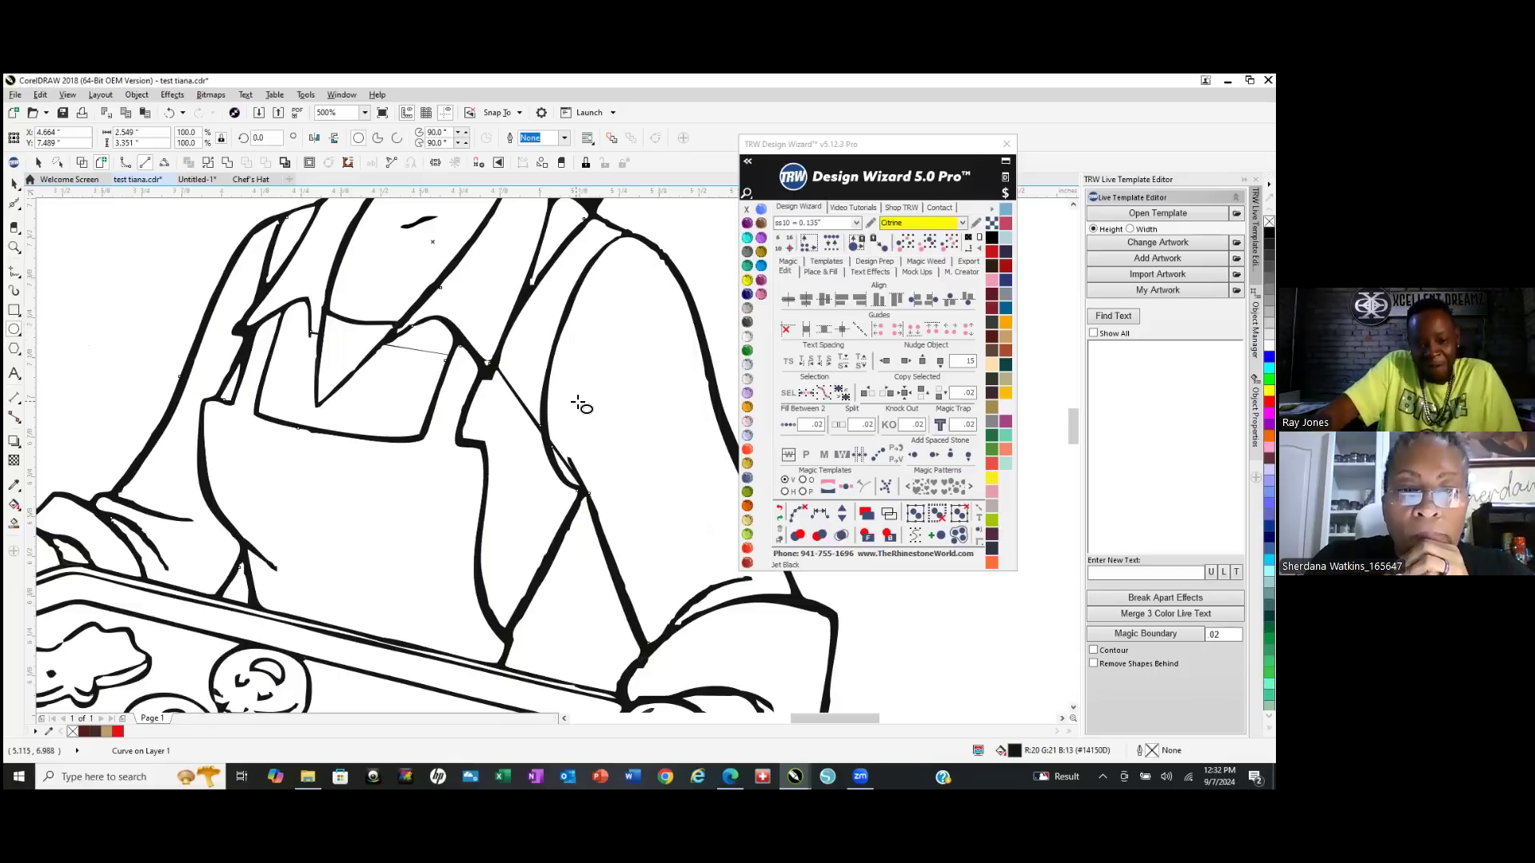
{"action": "scroll", "coordinate": [565, 387], "scroll_direction": "up", "scroll_amount": 3}
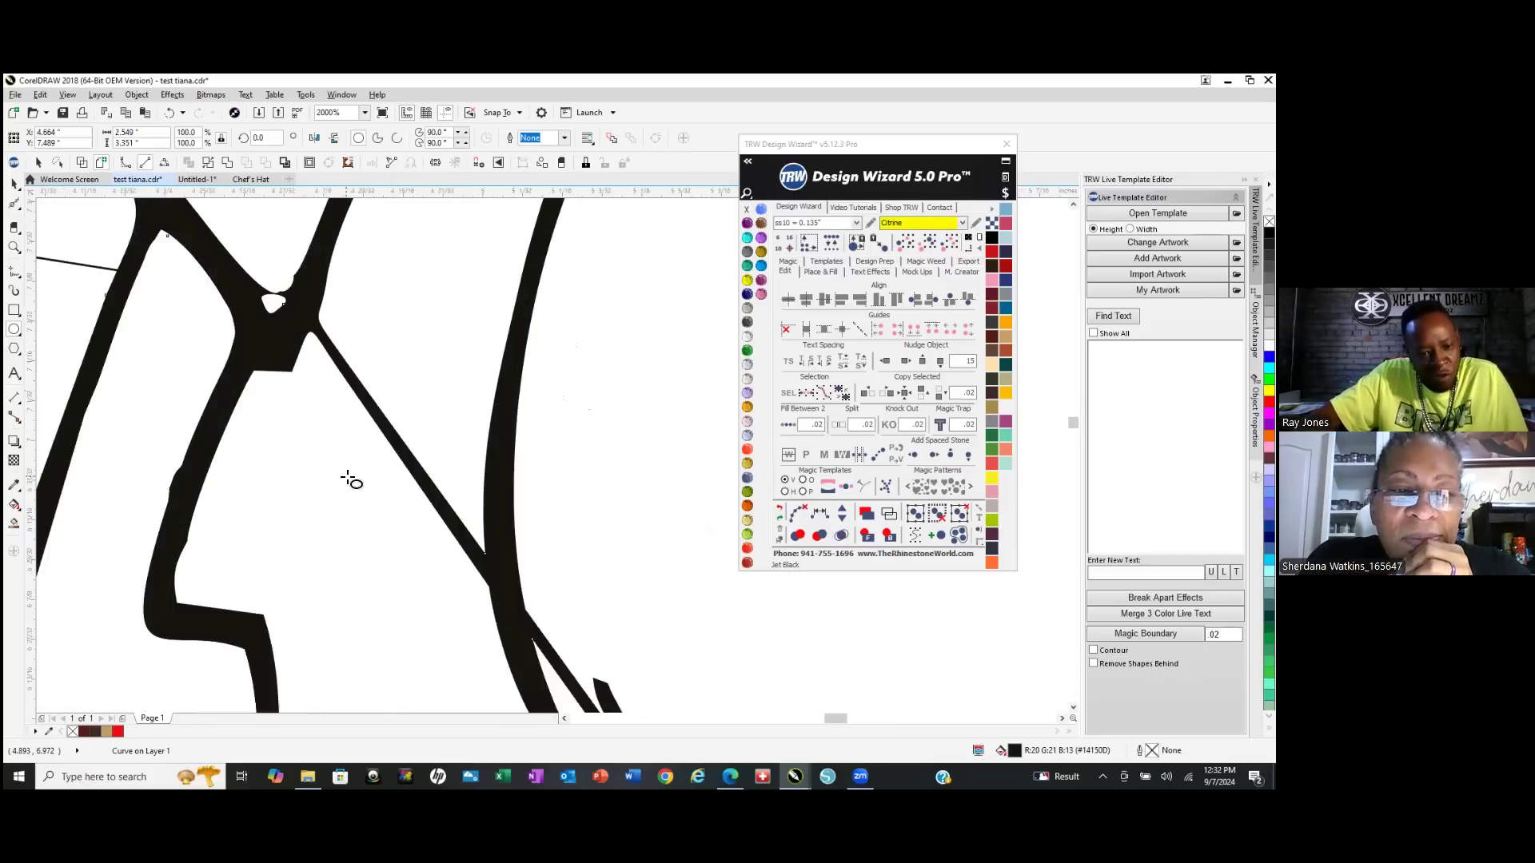
{"action": "scroll", "coordinate": [511, 344], "scroll_direction": "down", "scroll_amount": 2}
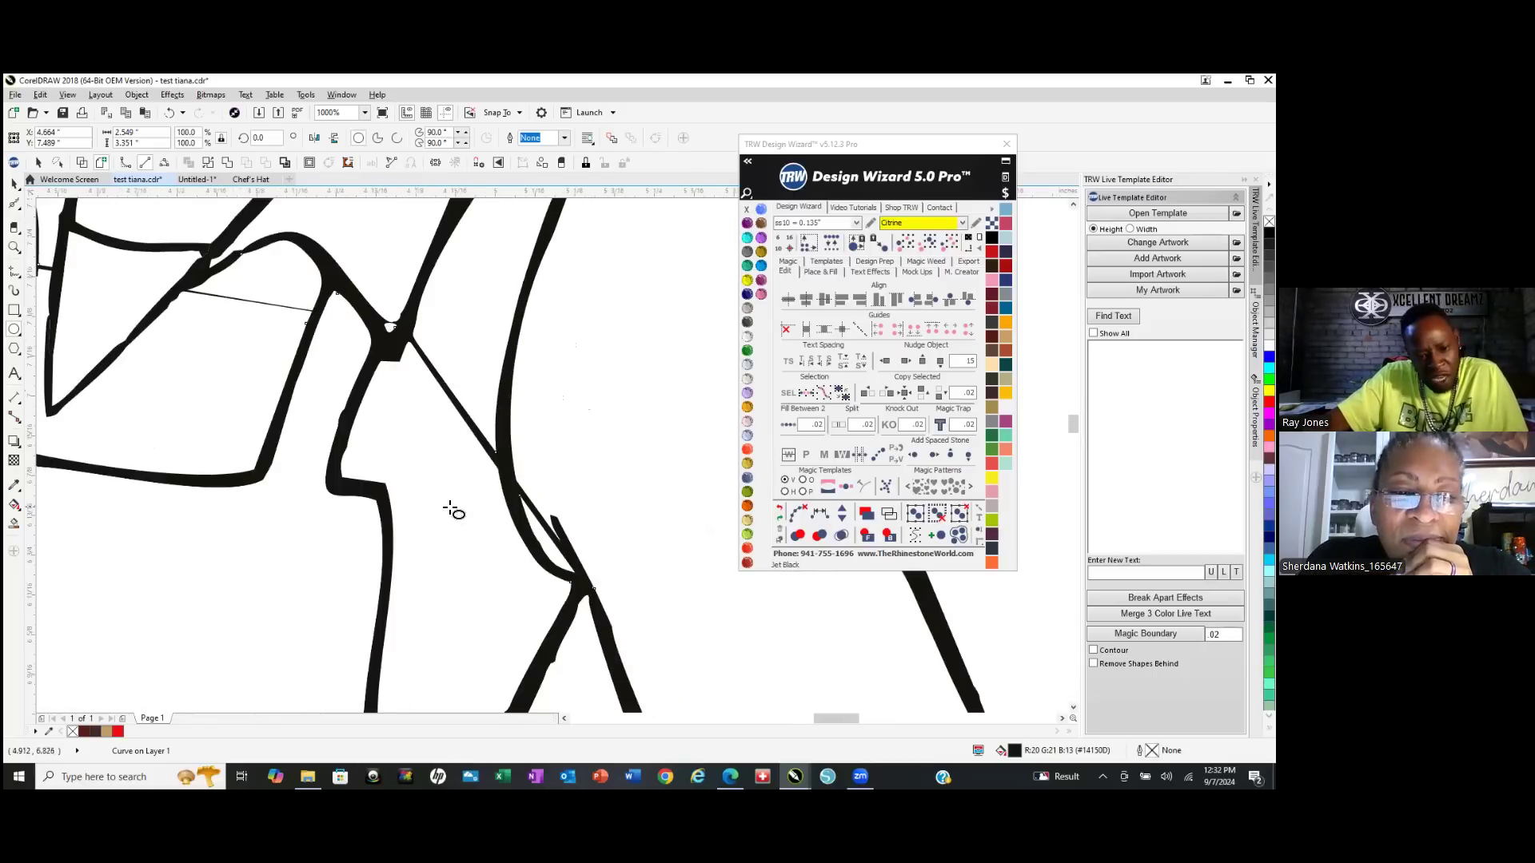
{"action": "scroll", "coordinate": [448, 397], "scroll_direction": "up", "scroll_amount": 2}
{"action": "left_click_drag", "start_coordinate": [403, 243], "coordinate": [548, 611]}
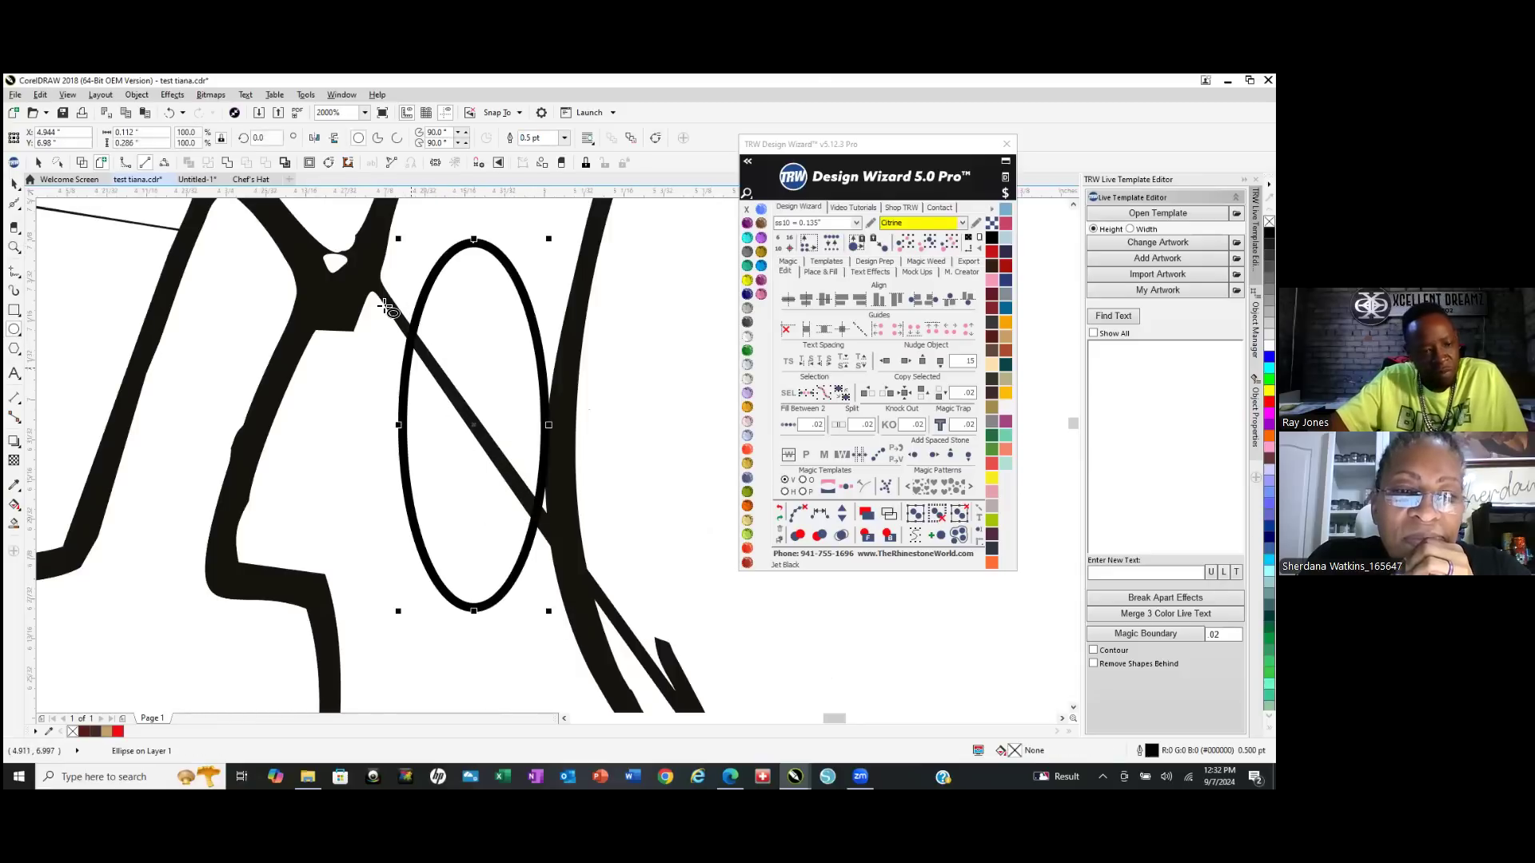
Convert the ellipse to curves and pull a node on its upper edge over to the strap joint where the stray line starts.
{"action": "left_click", "coordinate": [12, 189]}
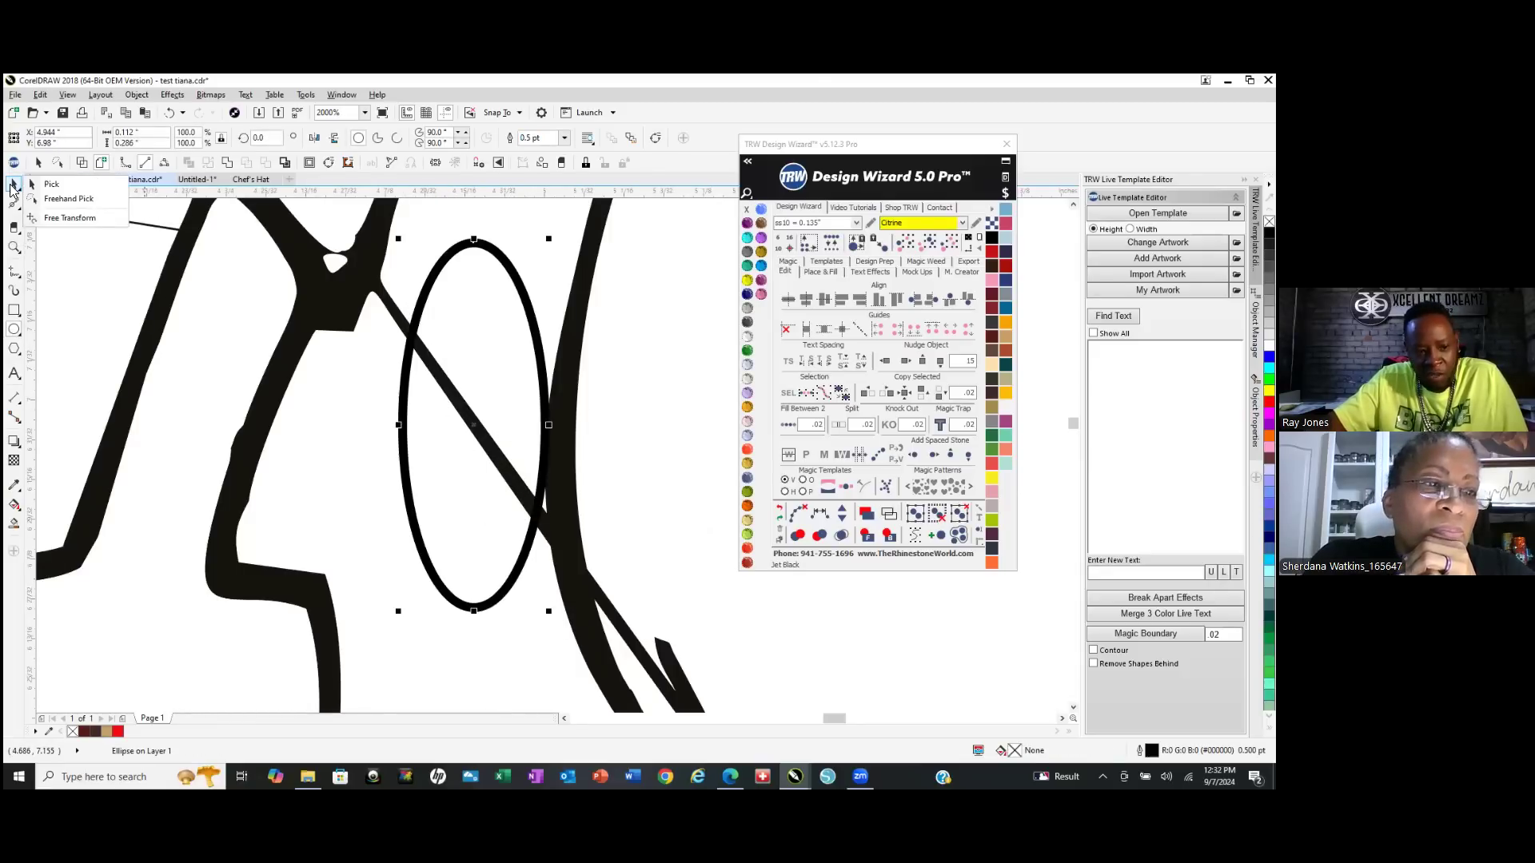
{"action": "left_click", "coordinate": [99, 200]}
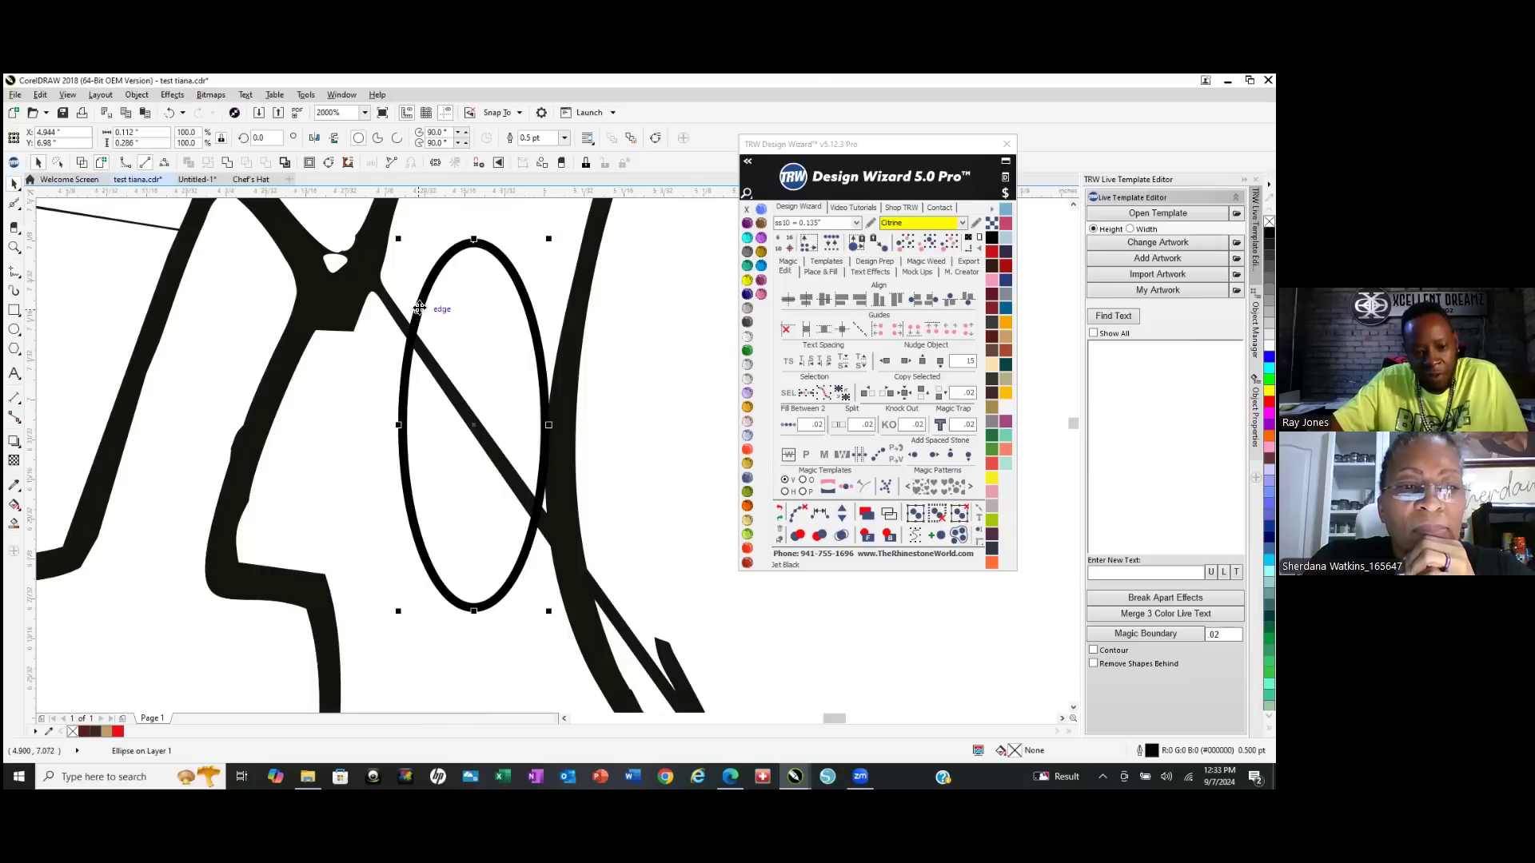
{"action": "left_click", "coordinate": [227, 164]}
{"action": "key", "text": "F10"}
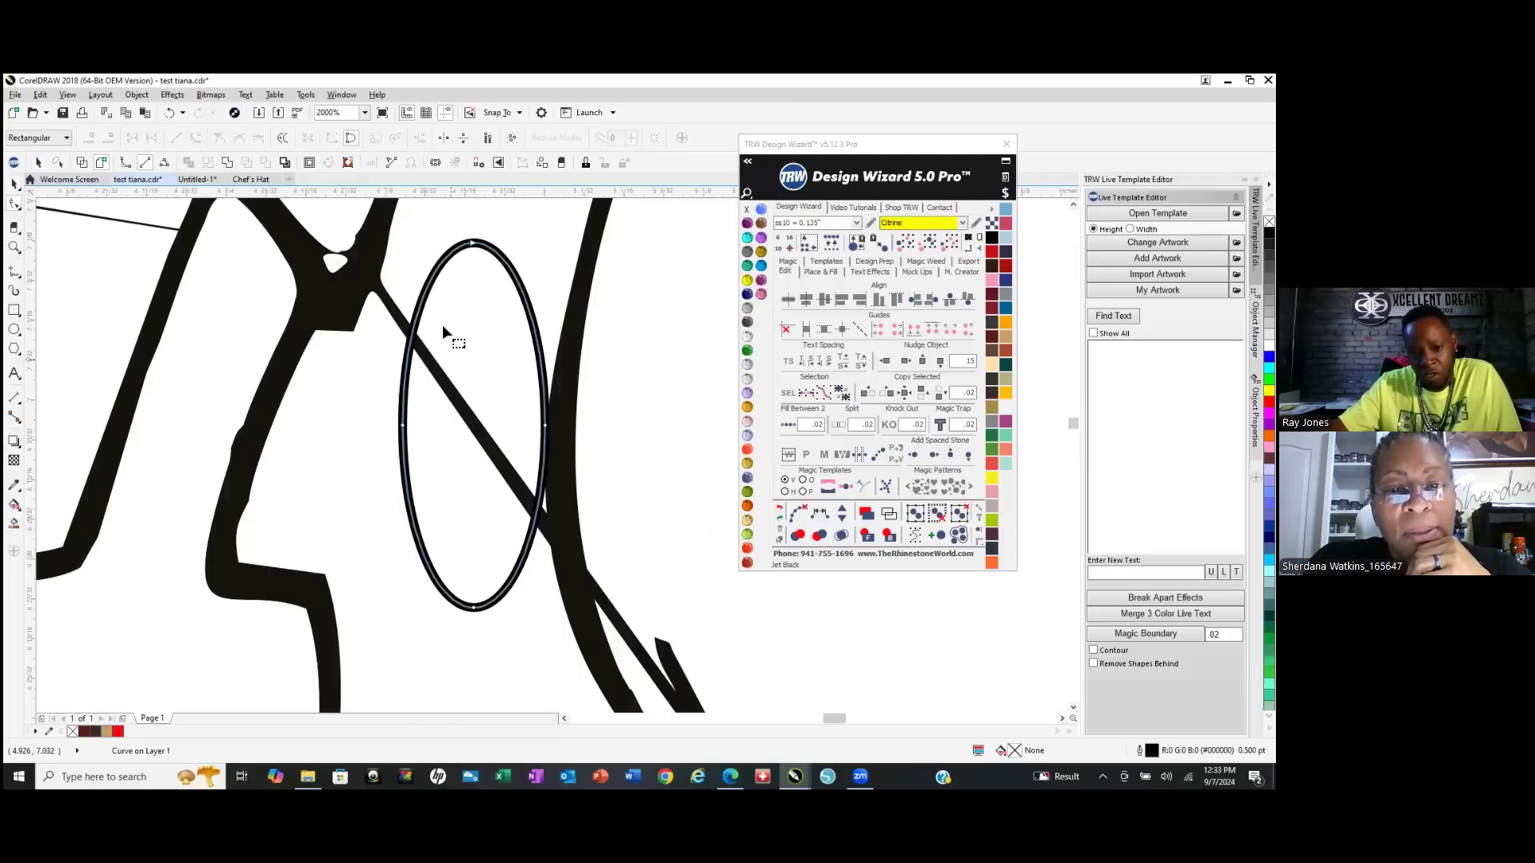
{"action": "left_click", "coordinate": [419, 319]}
{"action": "left_click_drag", "start_coordinate": [418, 315], "coordinate": [381, 272]}
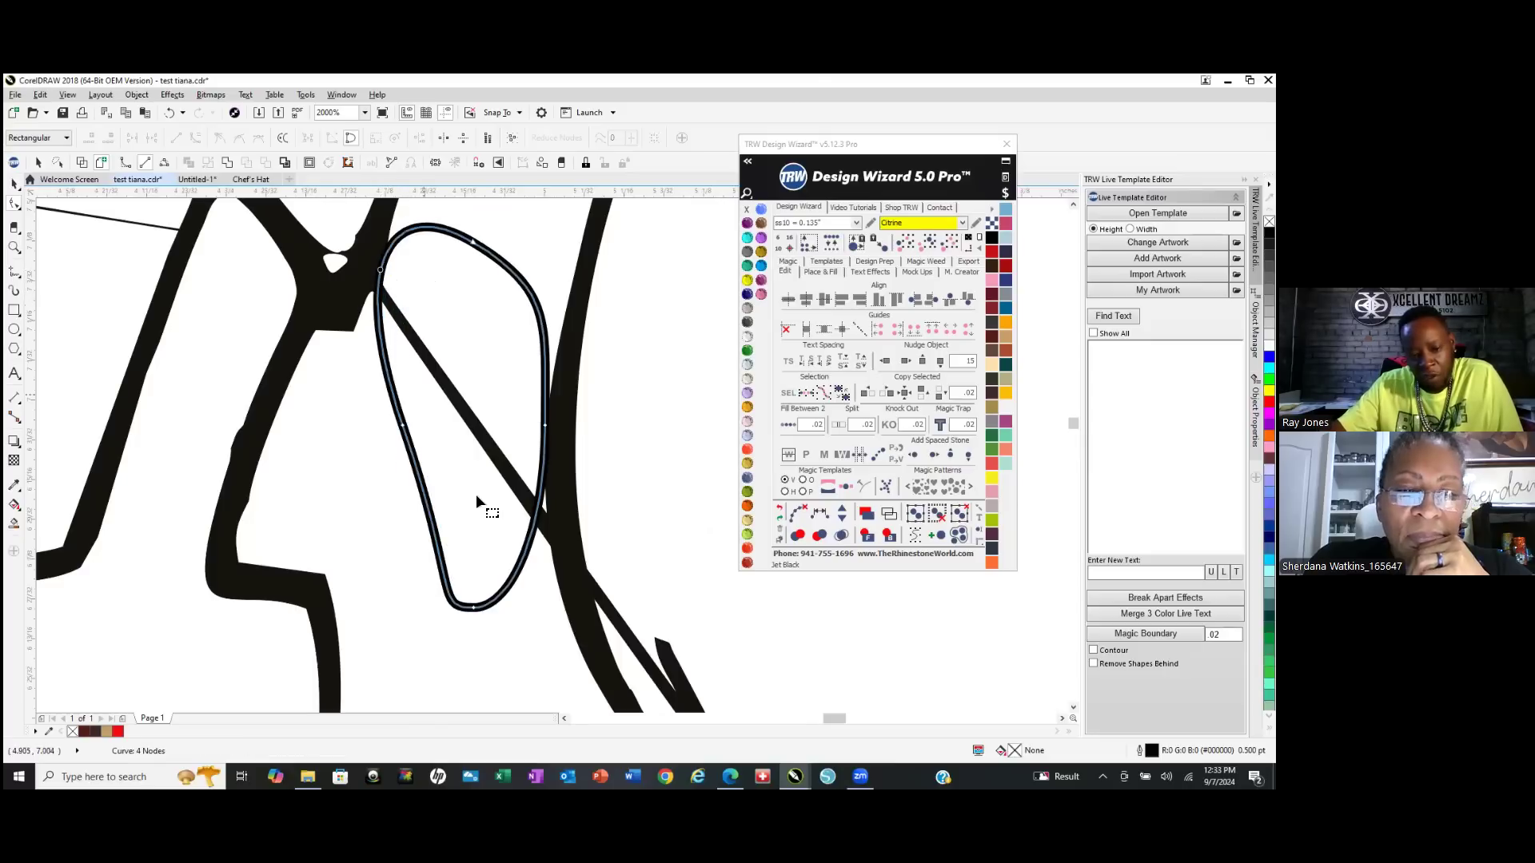
Add a node on the shape's lower curve and pull it outward to the sleeve line, enclosing the end of the stray diagonal.
{"action": "scroll", "coordinate": [392, 400], "scroll_direction": "down", "scroll_amount": 1}
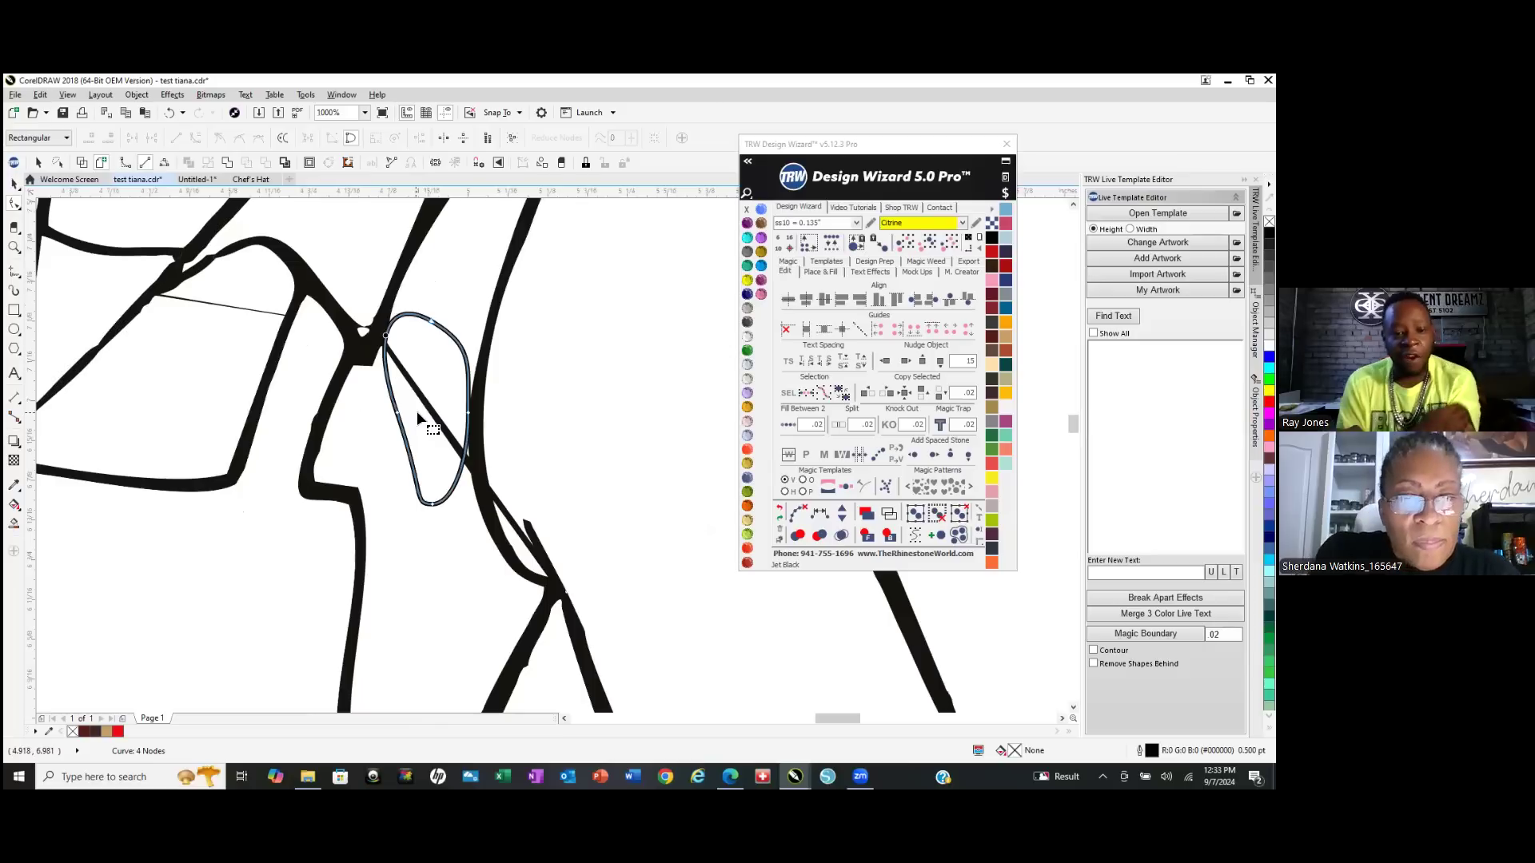
{"action": "scroll", "coordinate": [459, 576], "scroll_direction": "up", "scroll_amount": 2}
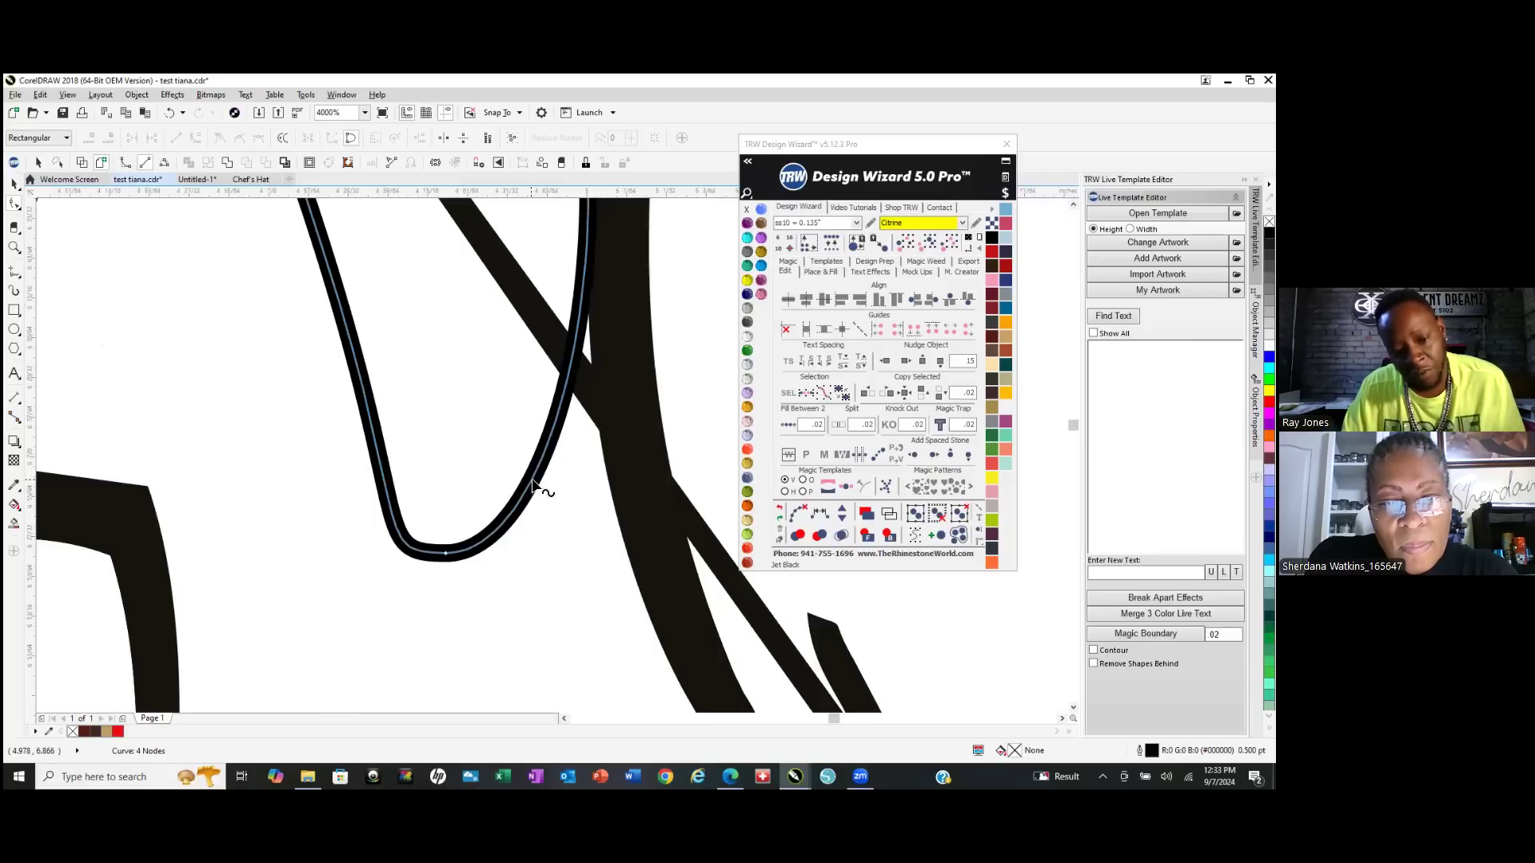
{"action": "double_click", "coordinate": [533, 480]}
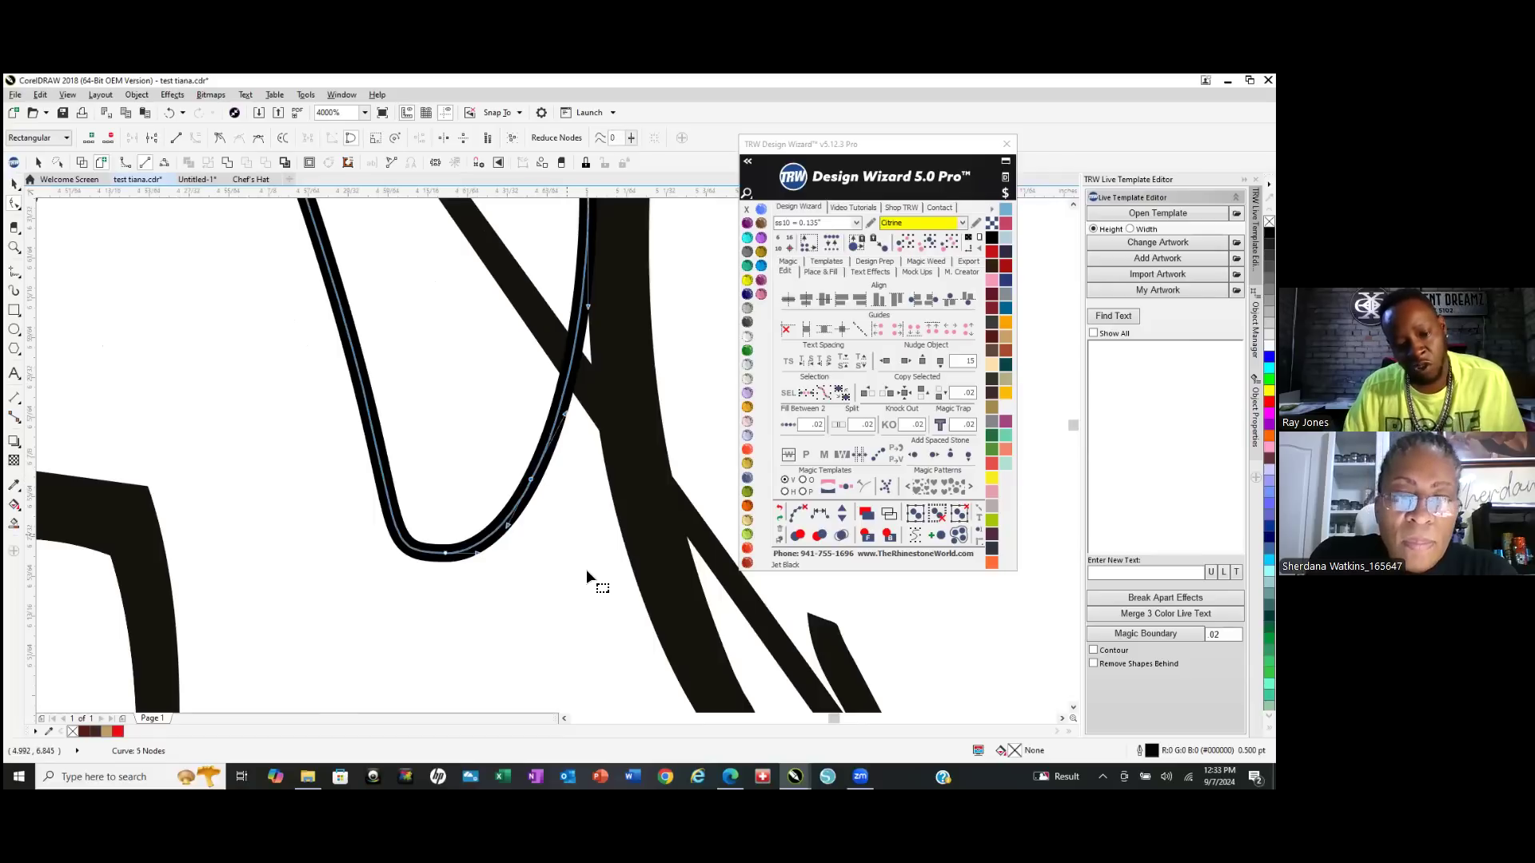
{"action": "left_click_drag", "start_coordinate": [531, 481], "coordinate": [583, 549]}
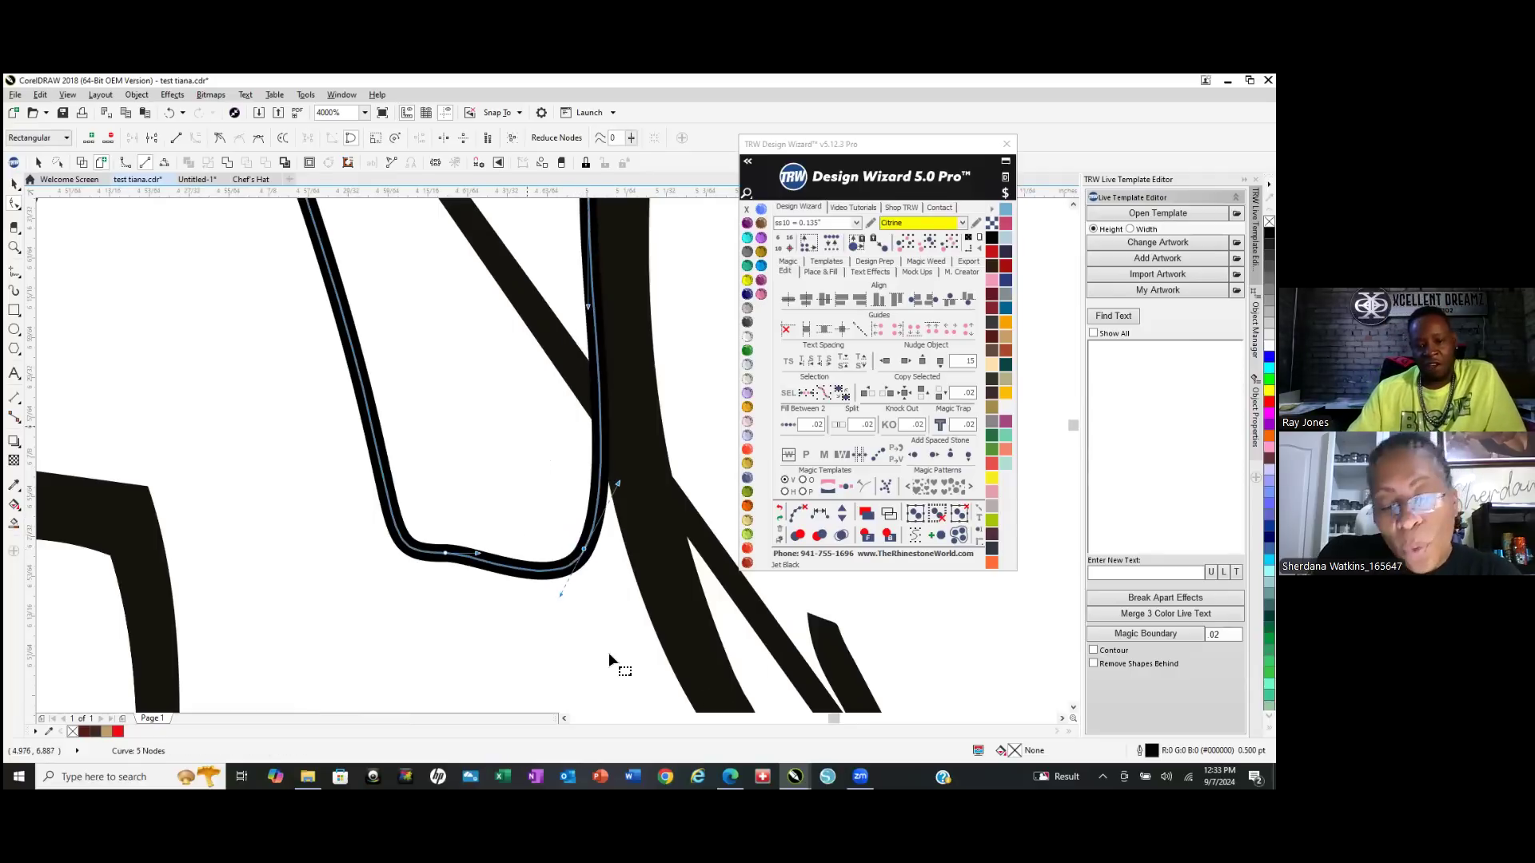
{"action": "scroll", "coordinate": [558, 459], "scroll_direction": "down", "scroll_amount": 2}
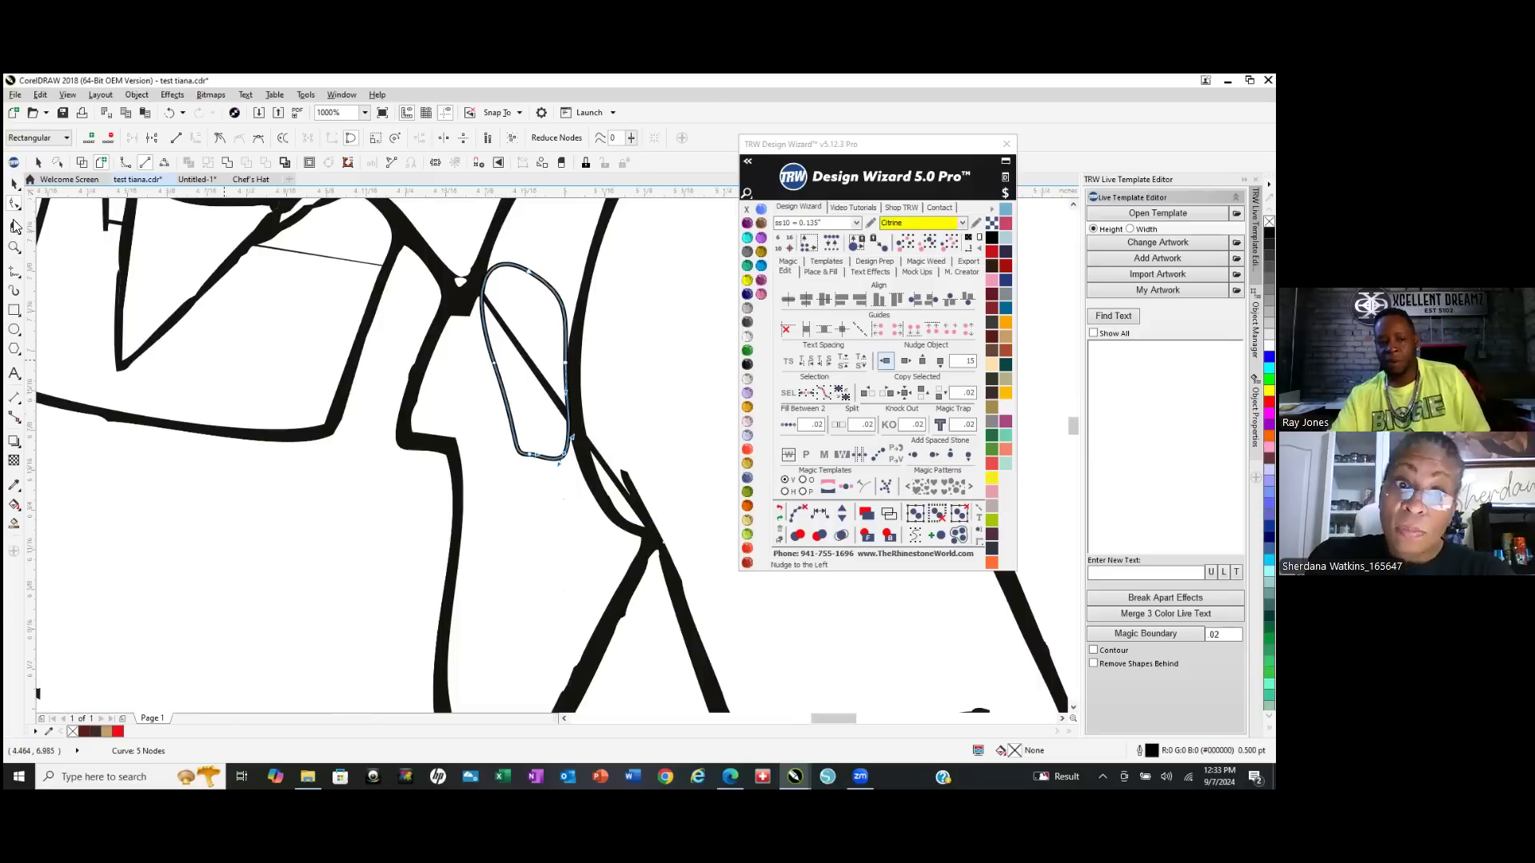
Try filling the reshaped ellipse with Aquamarine, and undo the fill.
{"action": "left_click", "coordinate": [15, 184]}
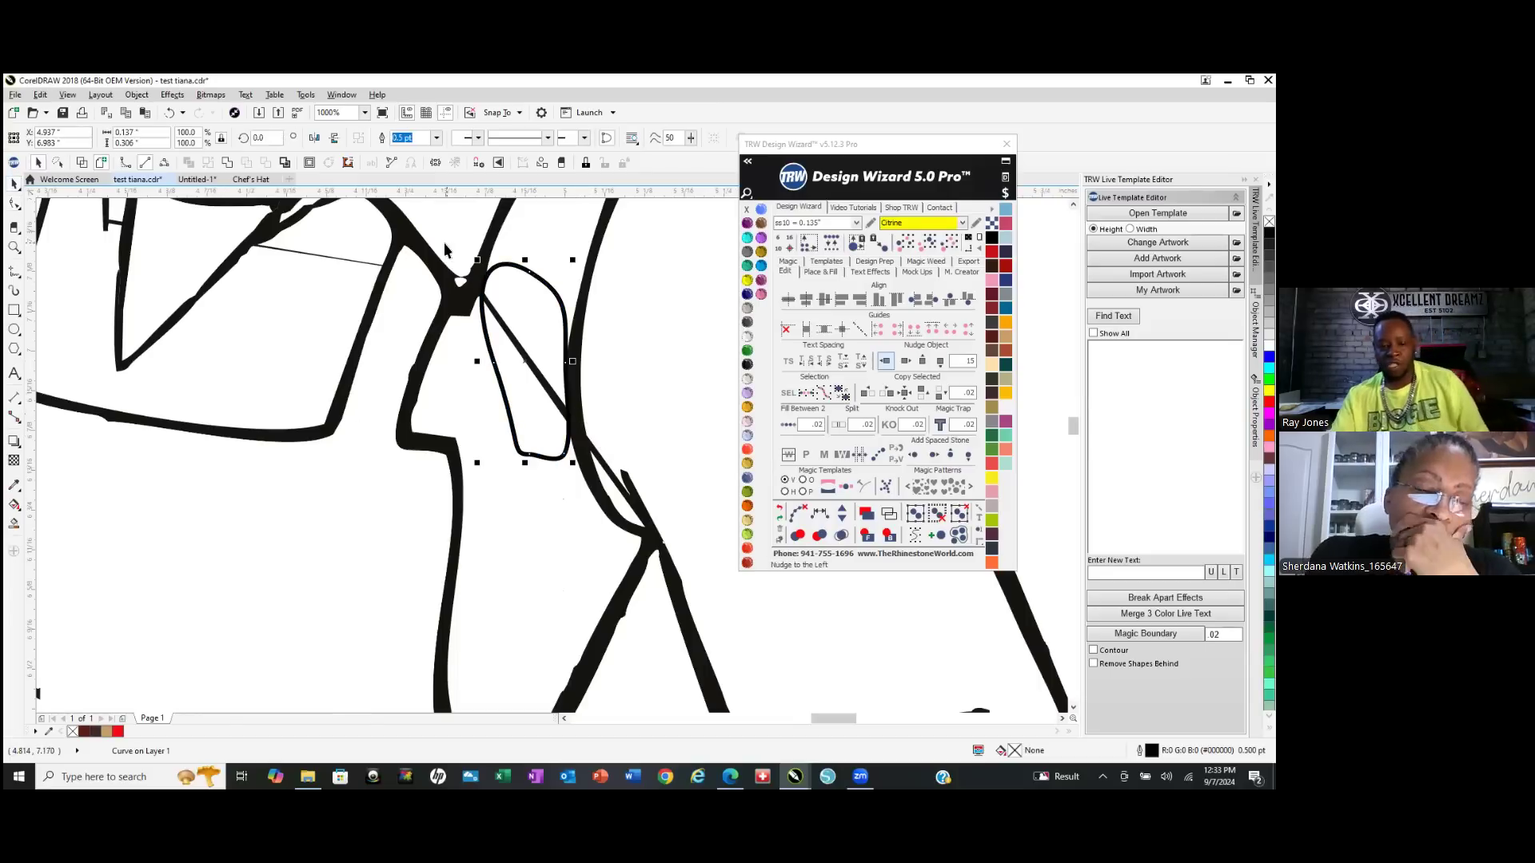
{"action": "left_click", "coordinate": [747, 238]}
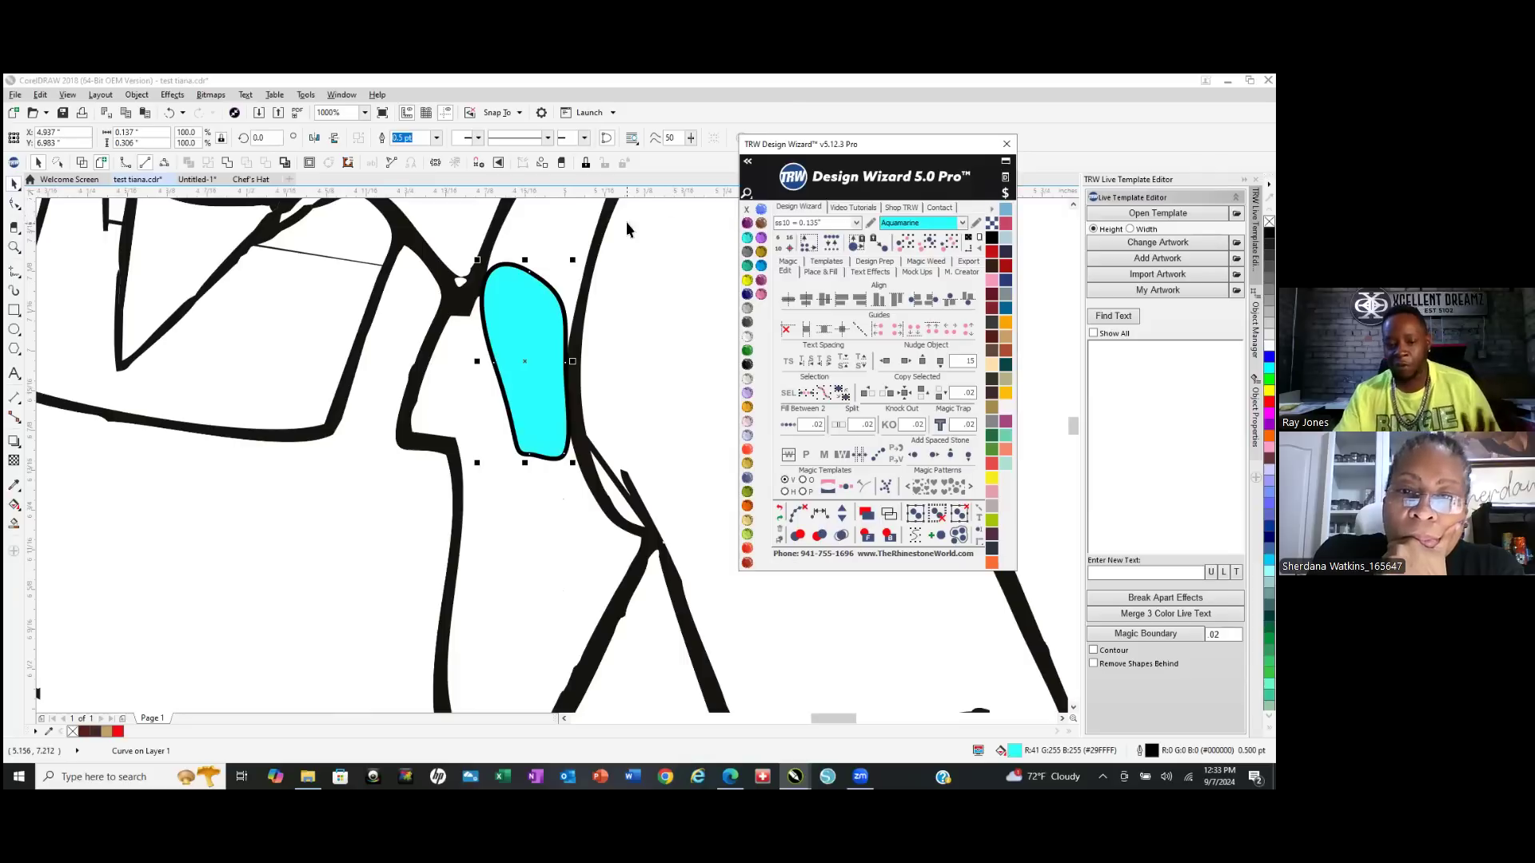
{"action": "left_click", "coordinate": [780, 509]}
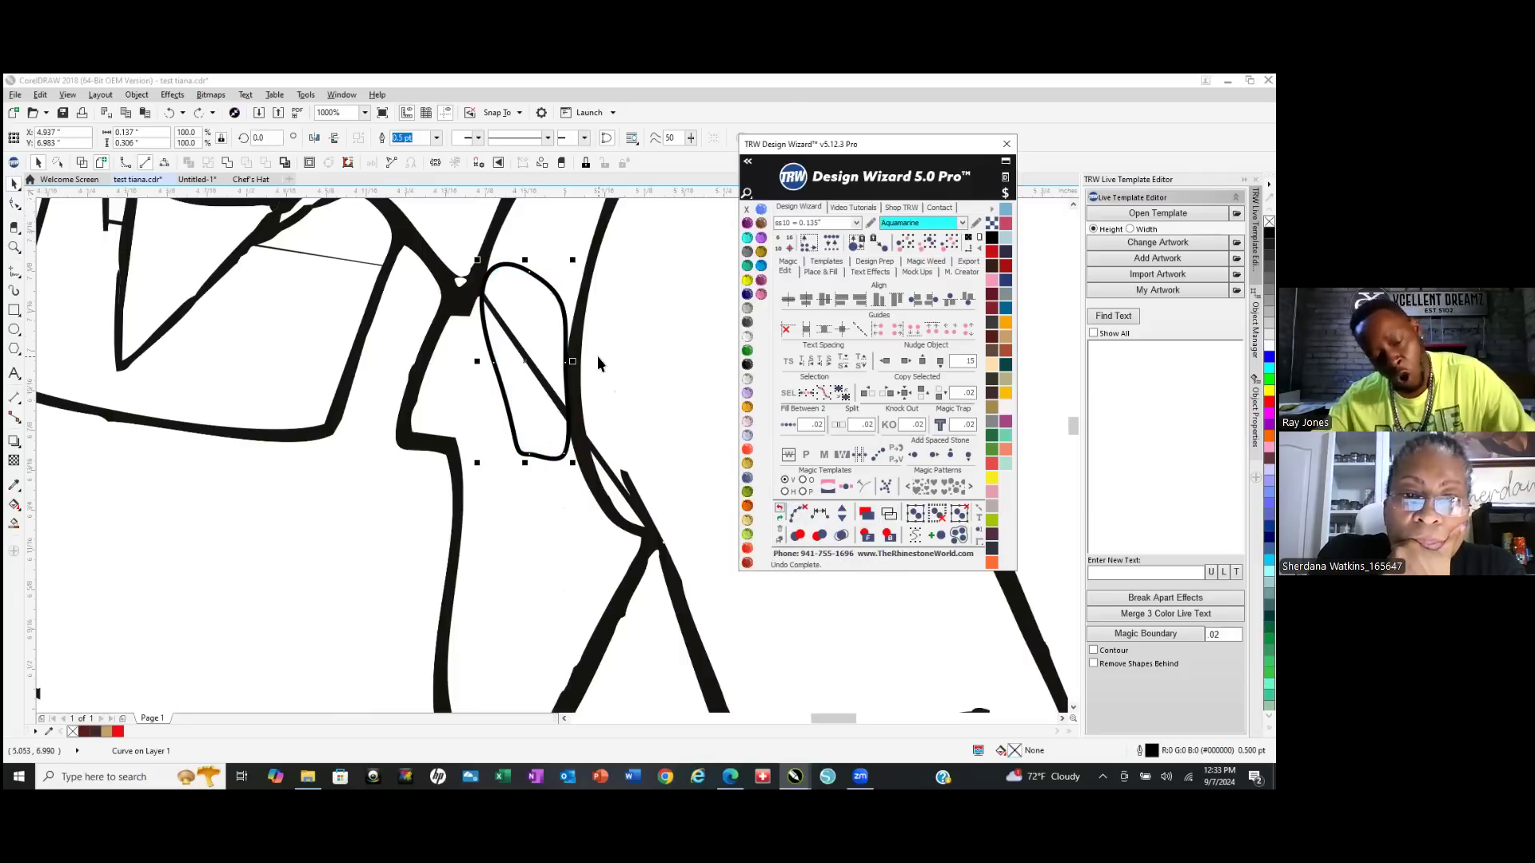
Select the reshaped ellipse together with the illustration and trim away the stray diagonal line inside it.
{"action": "left_click", "coordinate": [651, 537]}
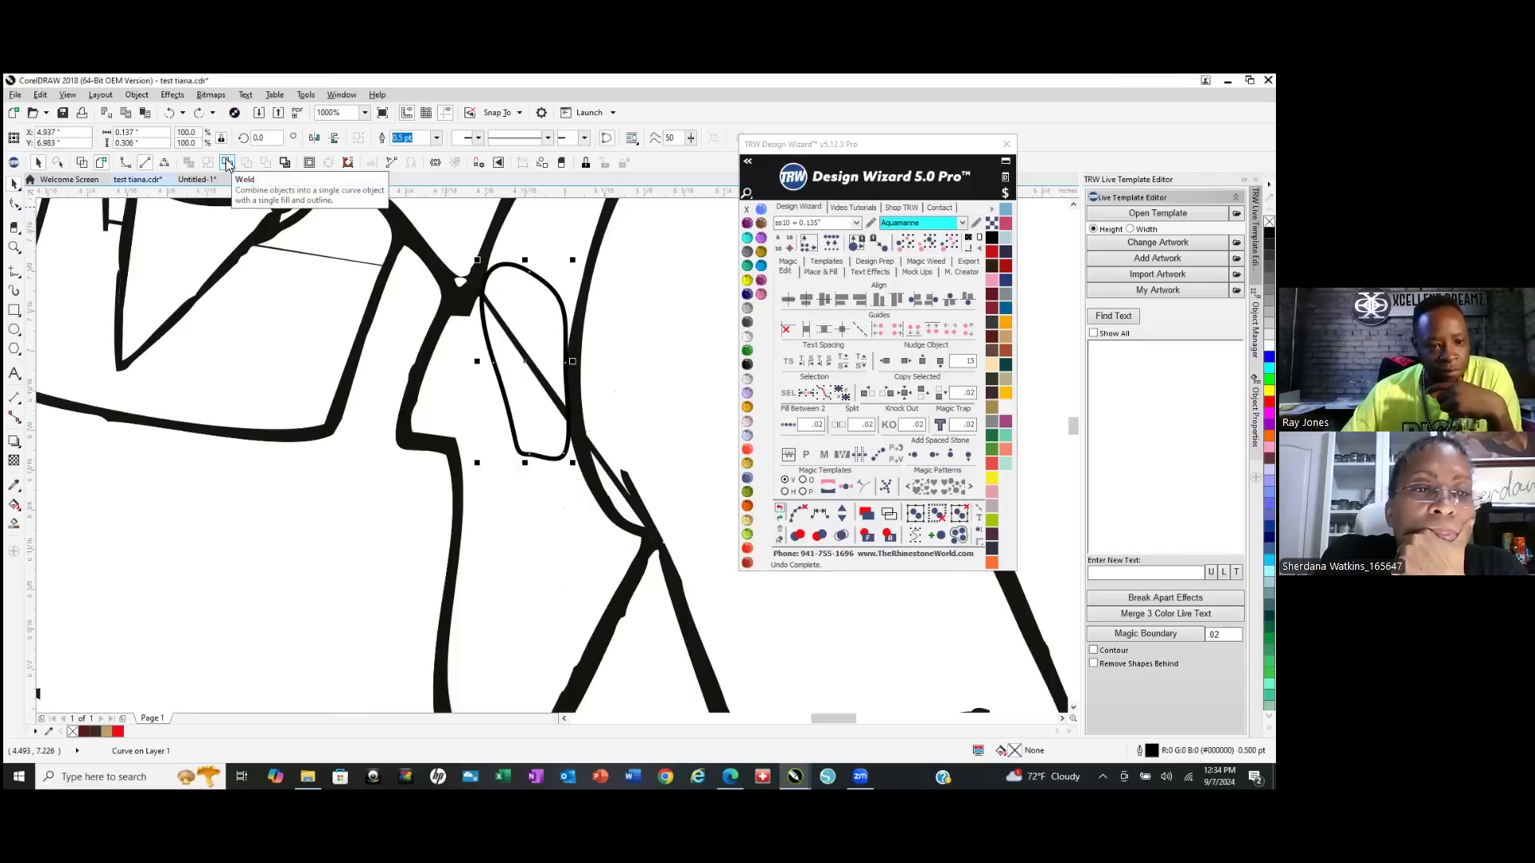
{"action": "left_click", "coordinate": [656, 291]}
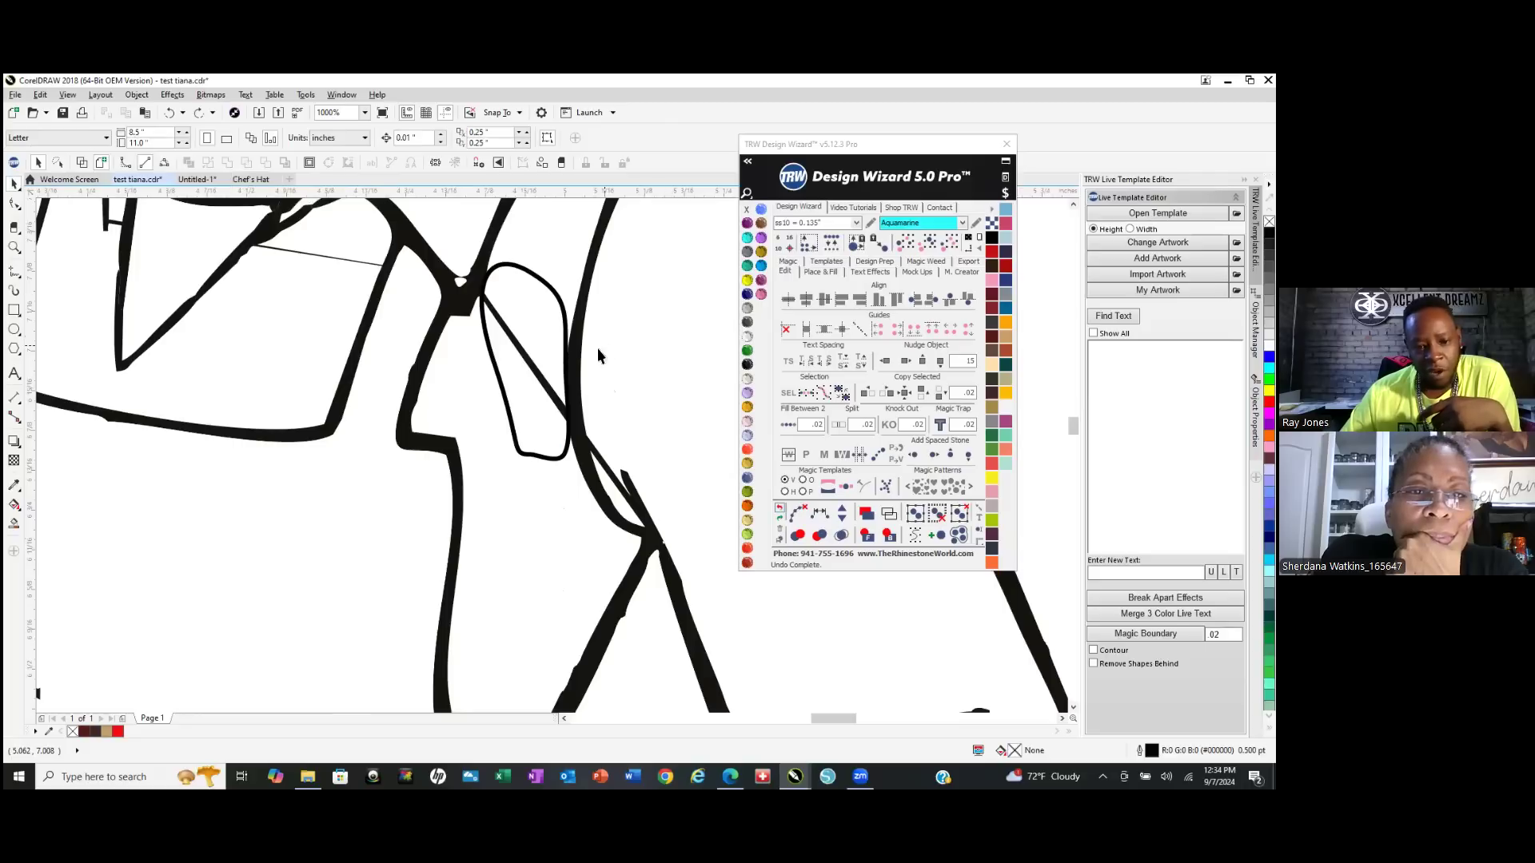
{"action": "left_click", "coordinate": [532, 286]}
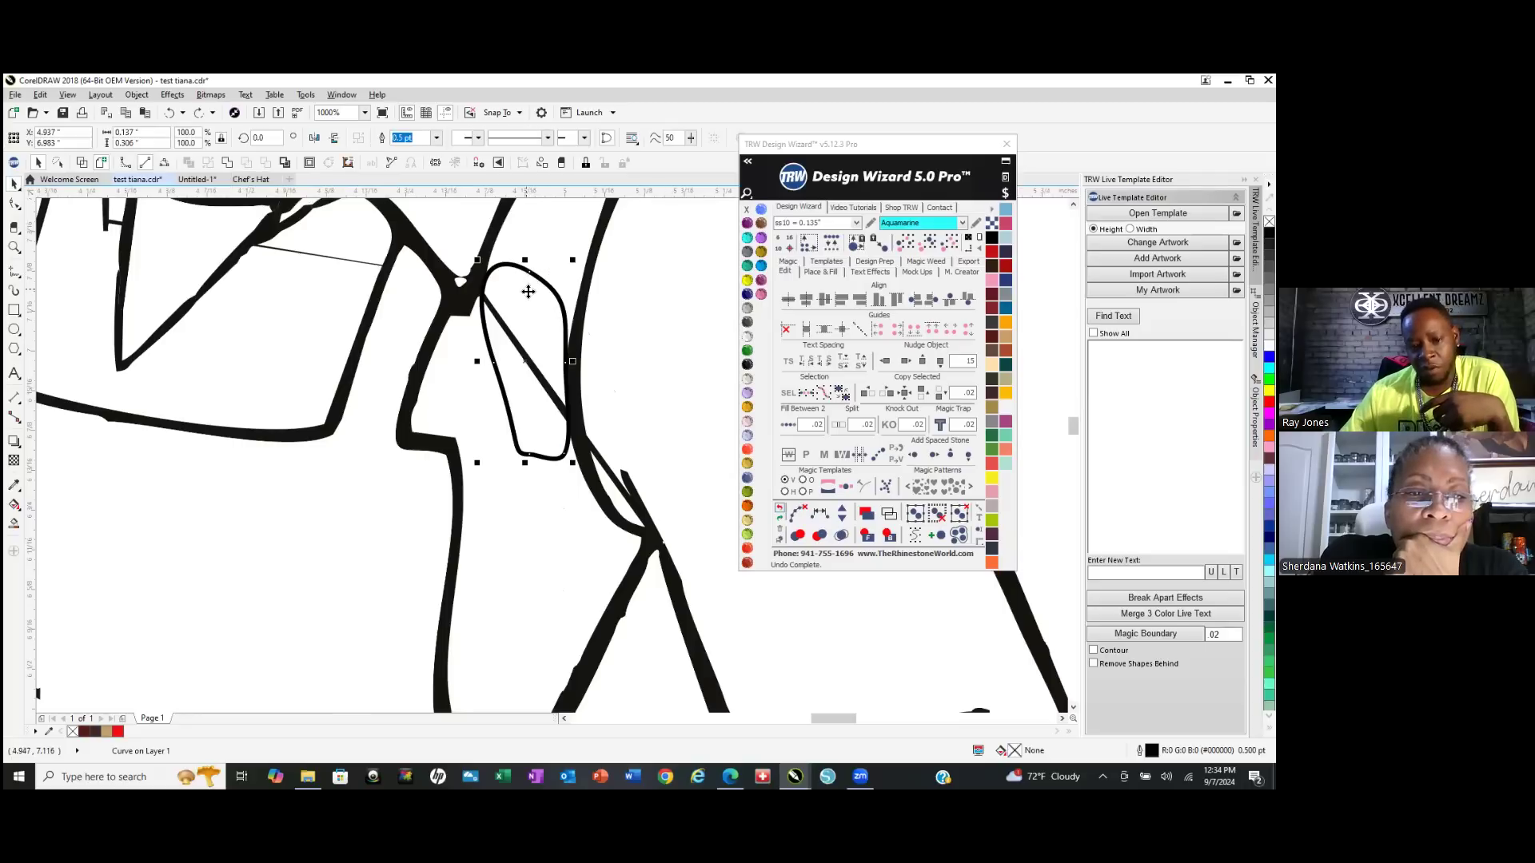
{"action": "left_click", "coordinate": [652, 546], "text": "shift"}
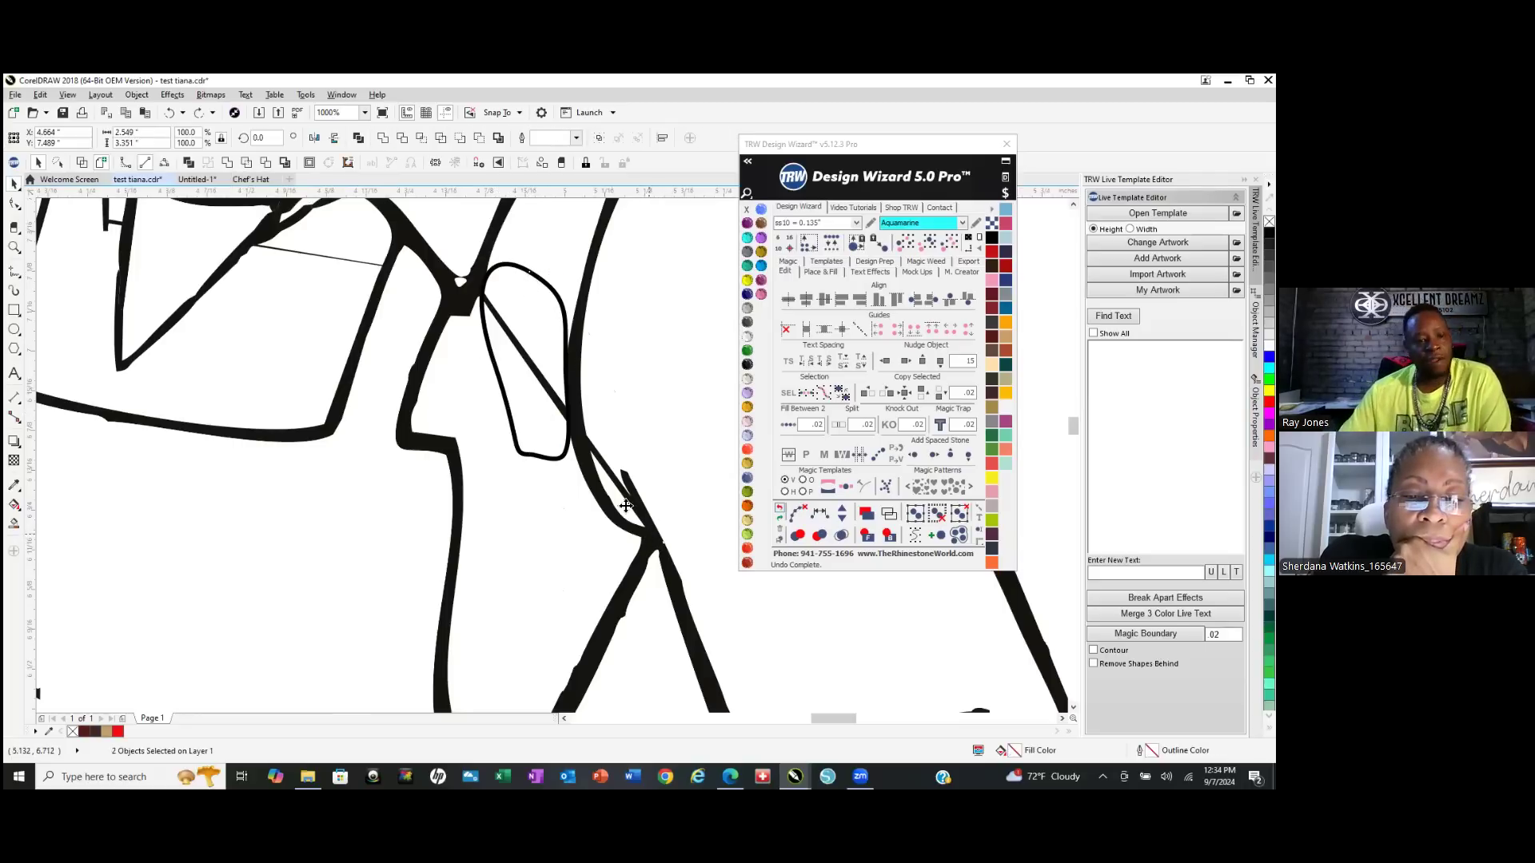
{"action": "left_click", "coordinate": [266, 164]}
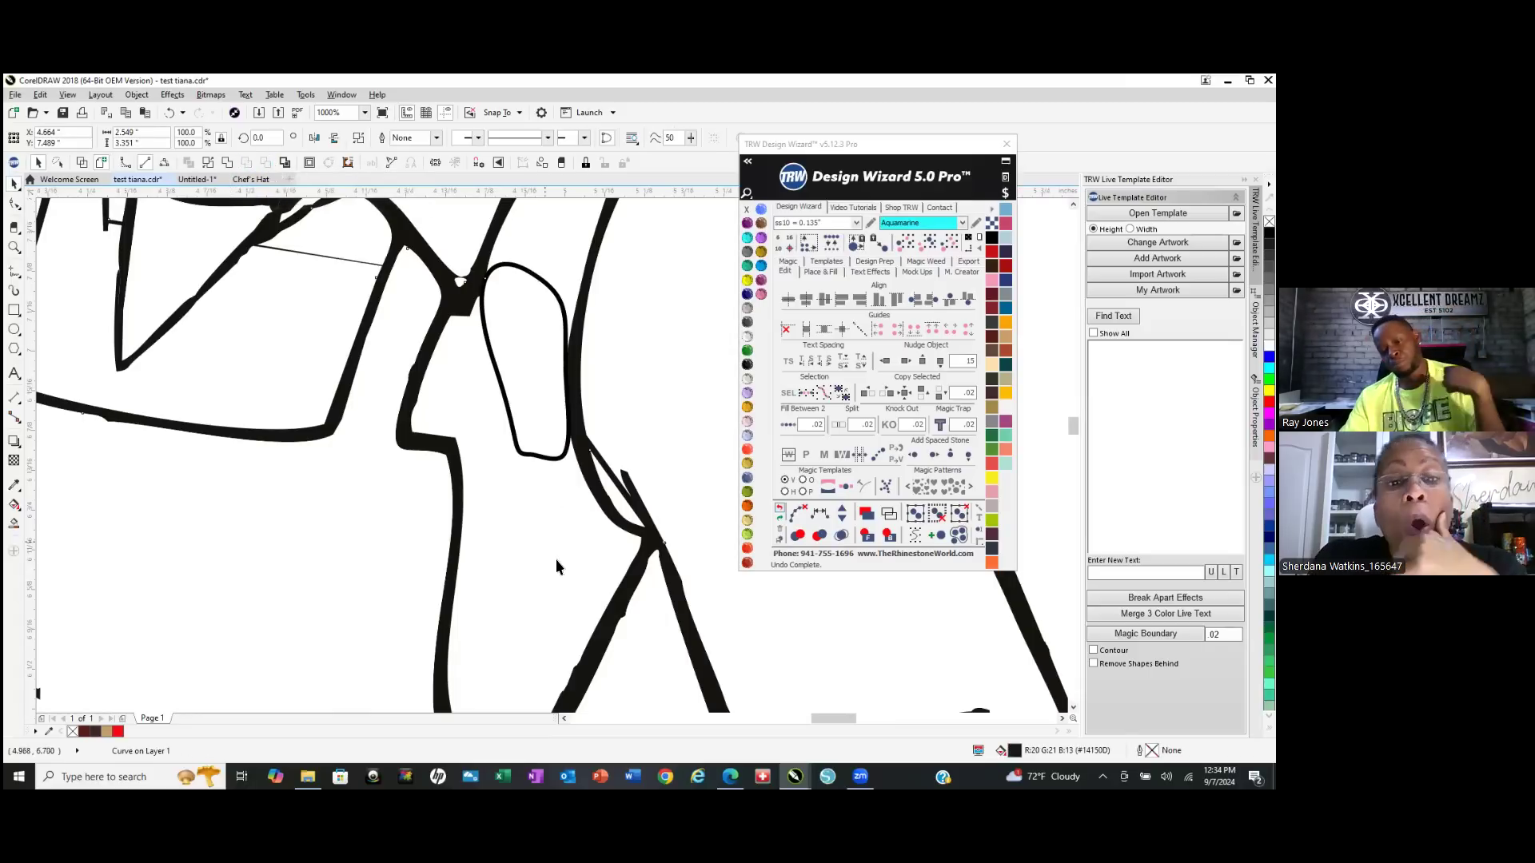
Move the trimming shape onto the thin stray line between the collar point and the right apron strap.
{"action": "left_click", "coordinate": [525, 334]}
{"action": "scroll", "coordinate": [448, 512], "scroll_direction": "down", "scroll_amount": 2}
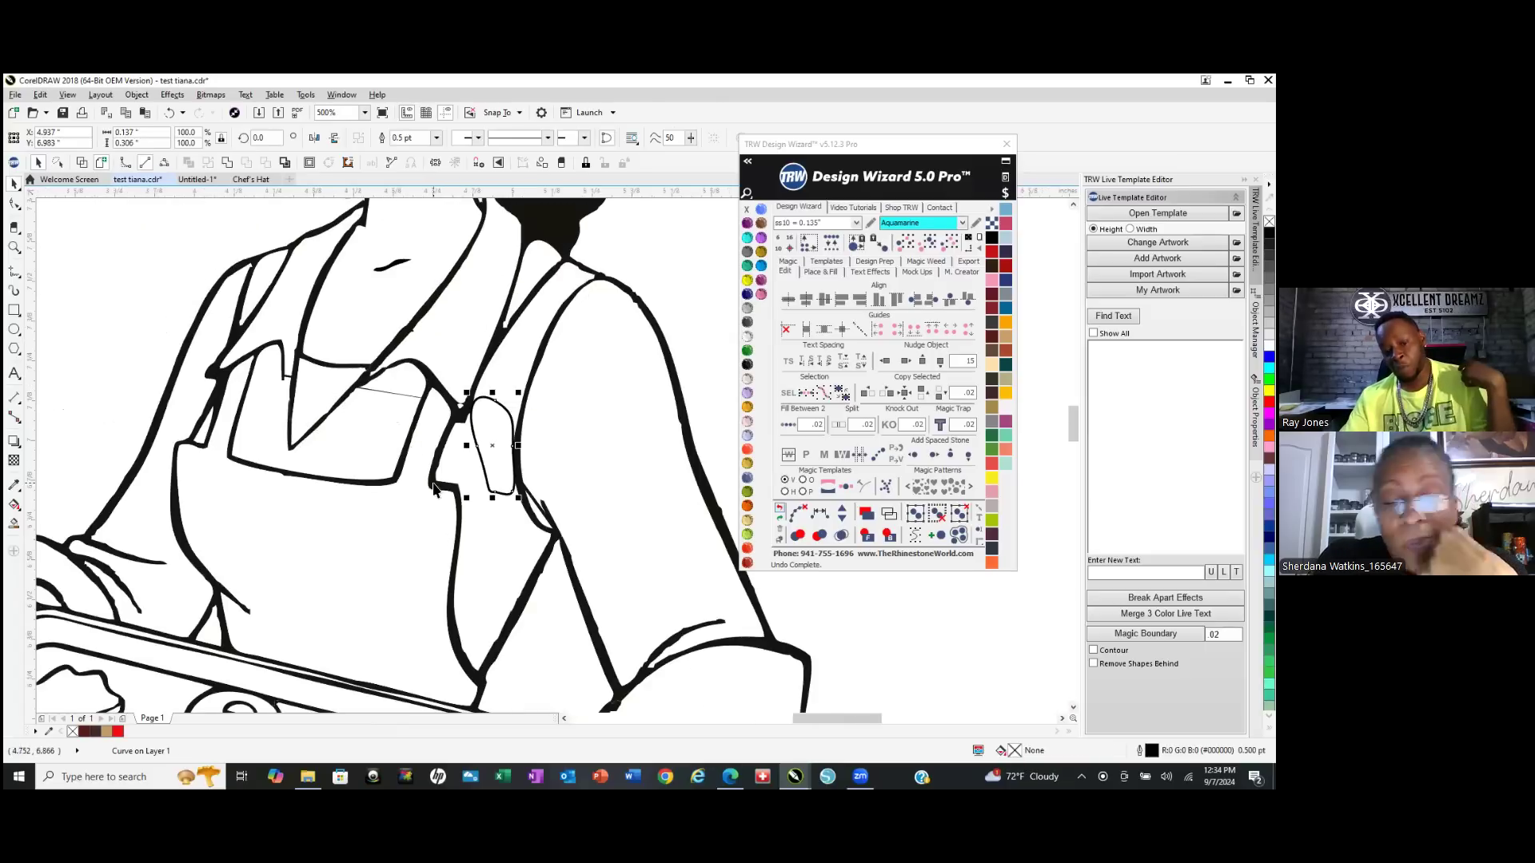
{"action": "left_click_drag", "start_coordinate": [493, 428], "coordinate": [515, 502]}
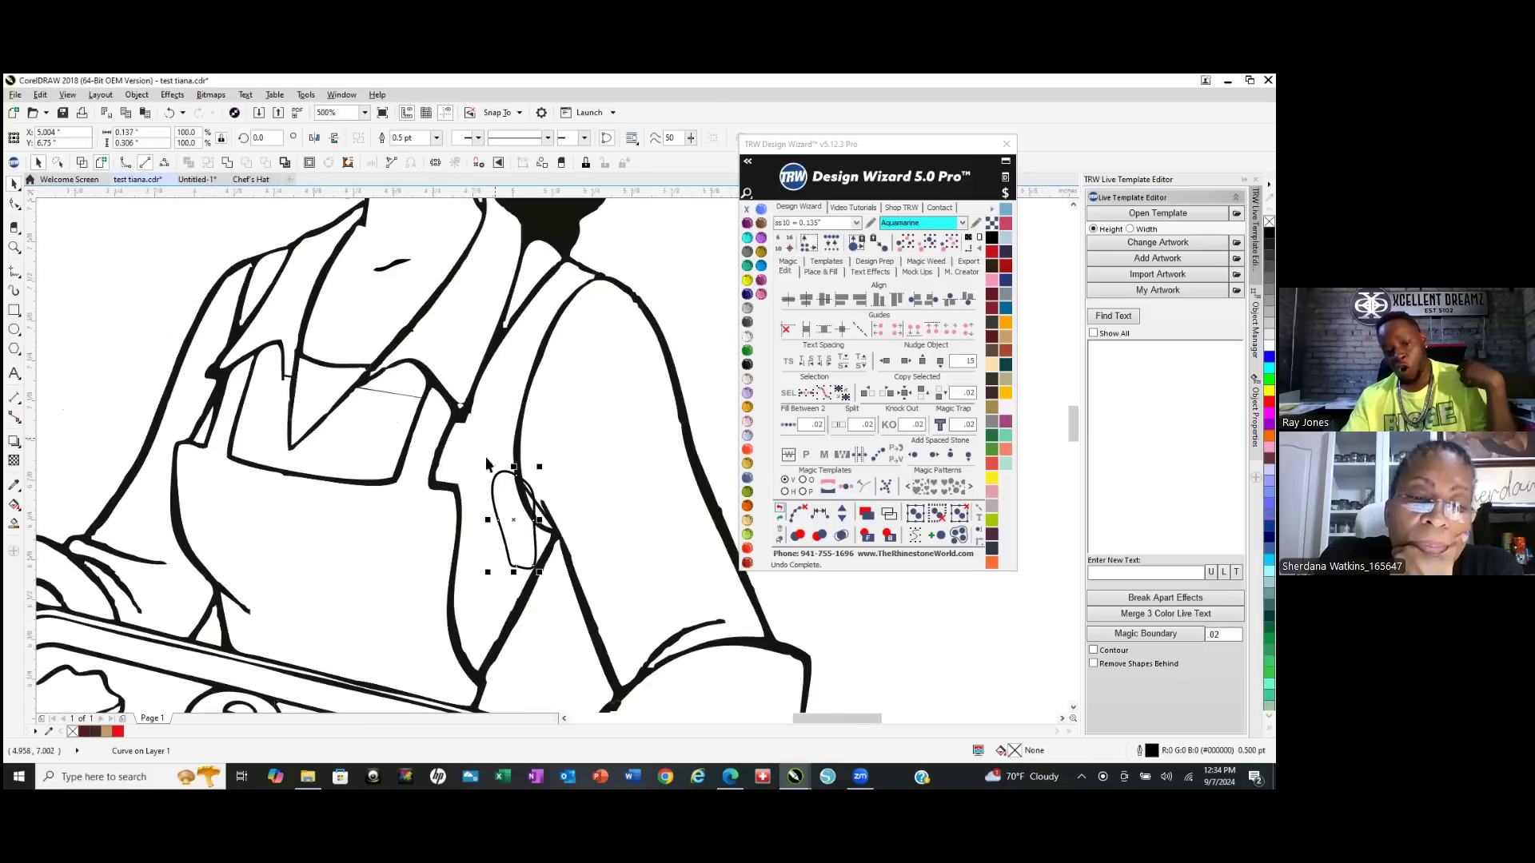
{"action": "scroll", "coordinate": [381, 471], "scroll_direction": "up", "scroll_amount": 2}
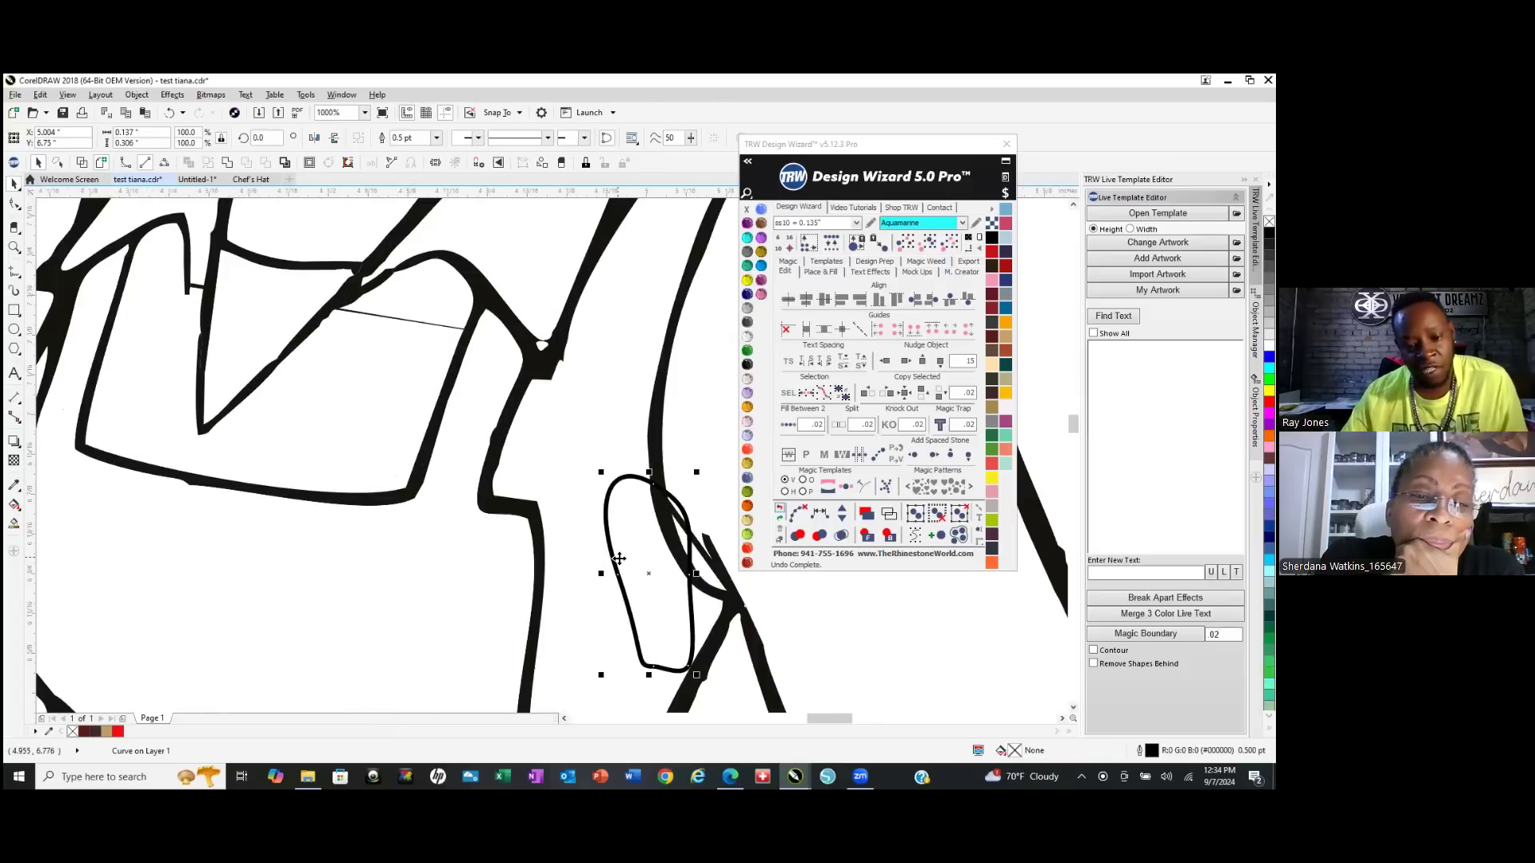
{"action": "left_click_drag", "start_coordinate": [534, 557], "coordinate": [385, 438]}
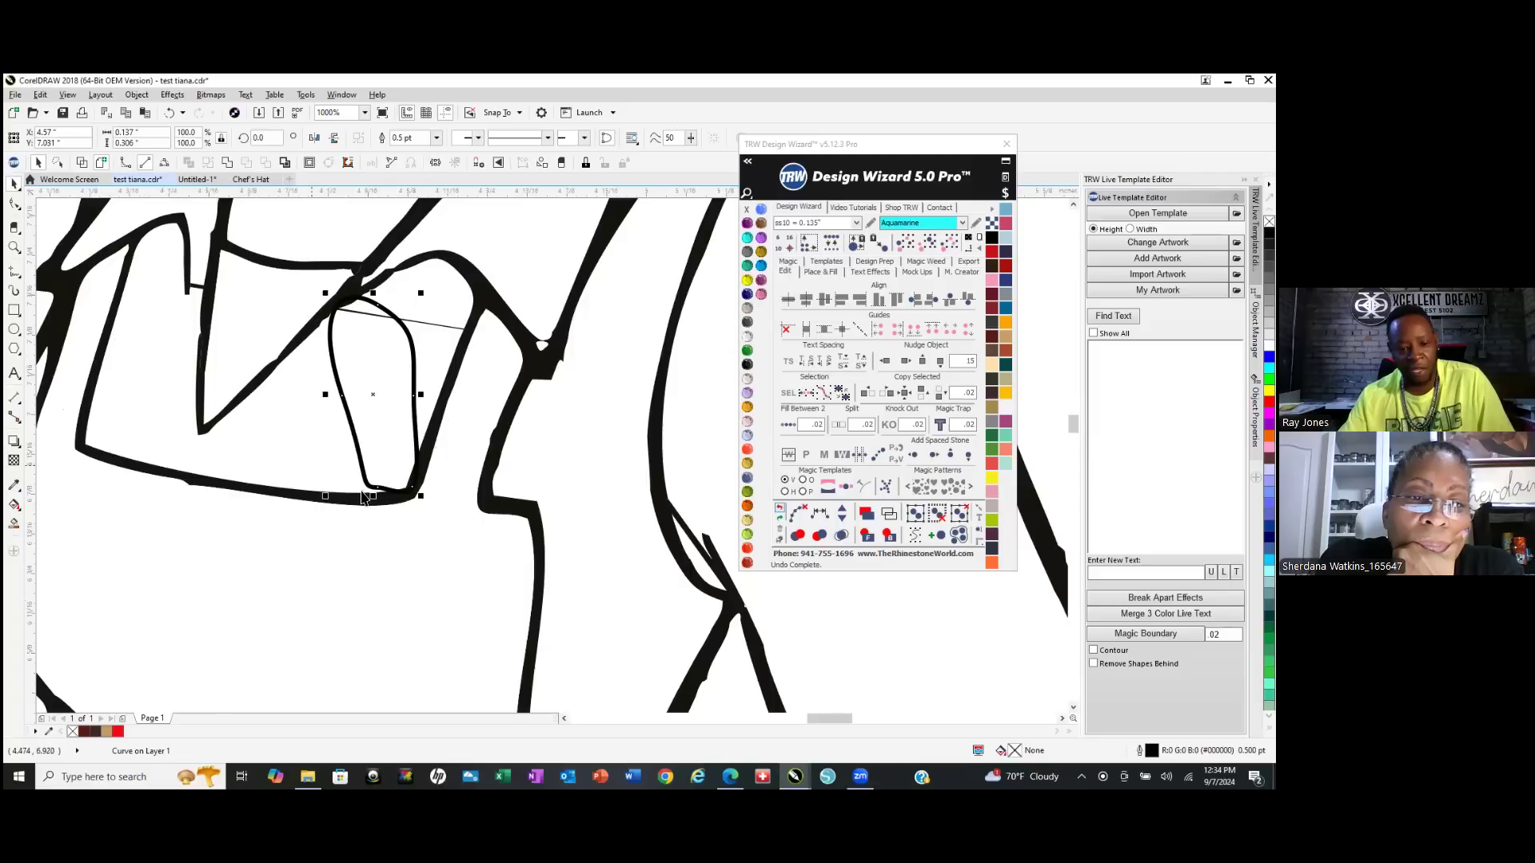
Pull the shape's lower corner node up clear of the strap line and shift its upper node sideways along the thin line.
{"action": "key", "text": "F10"}
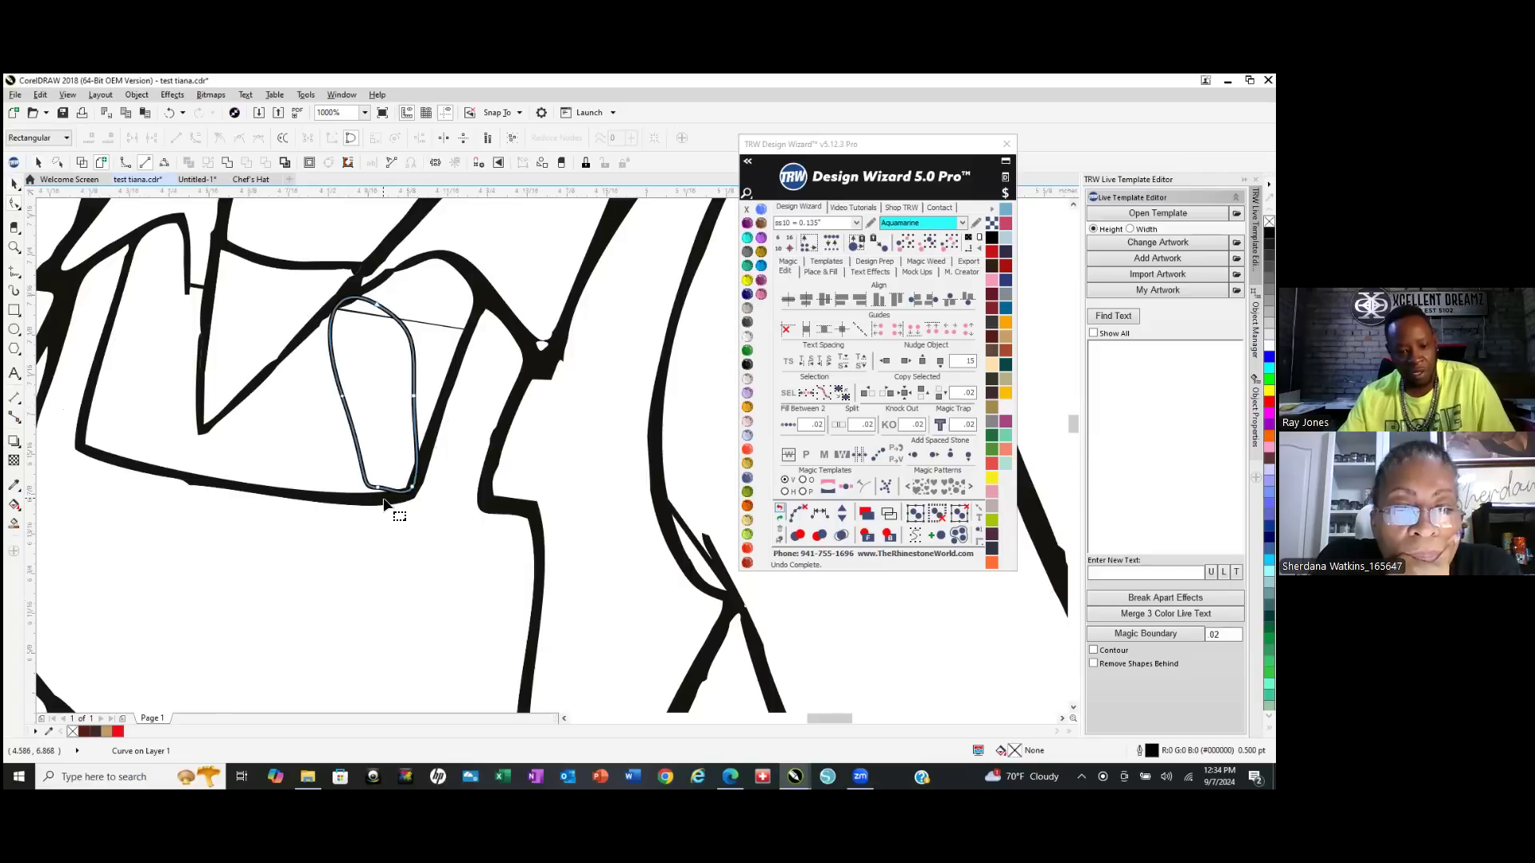
{"action": "left_click_drag", "start_coordinate": [421, 496], "coordinate": [398, 392]}
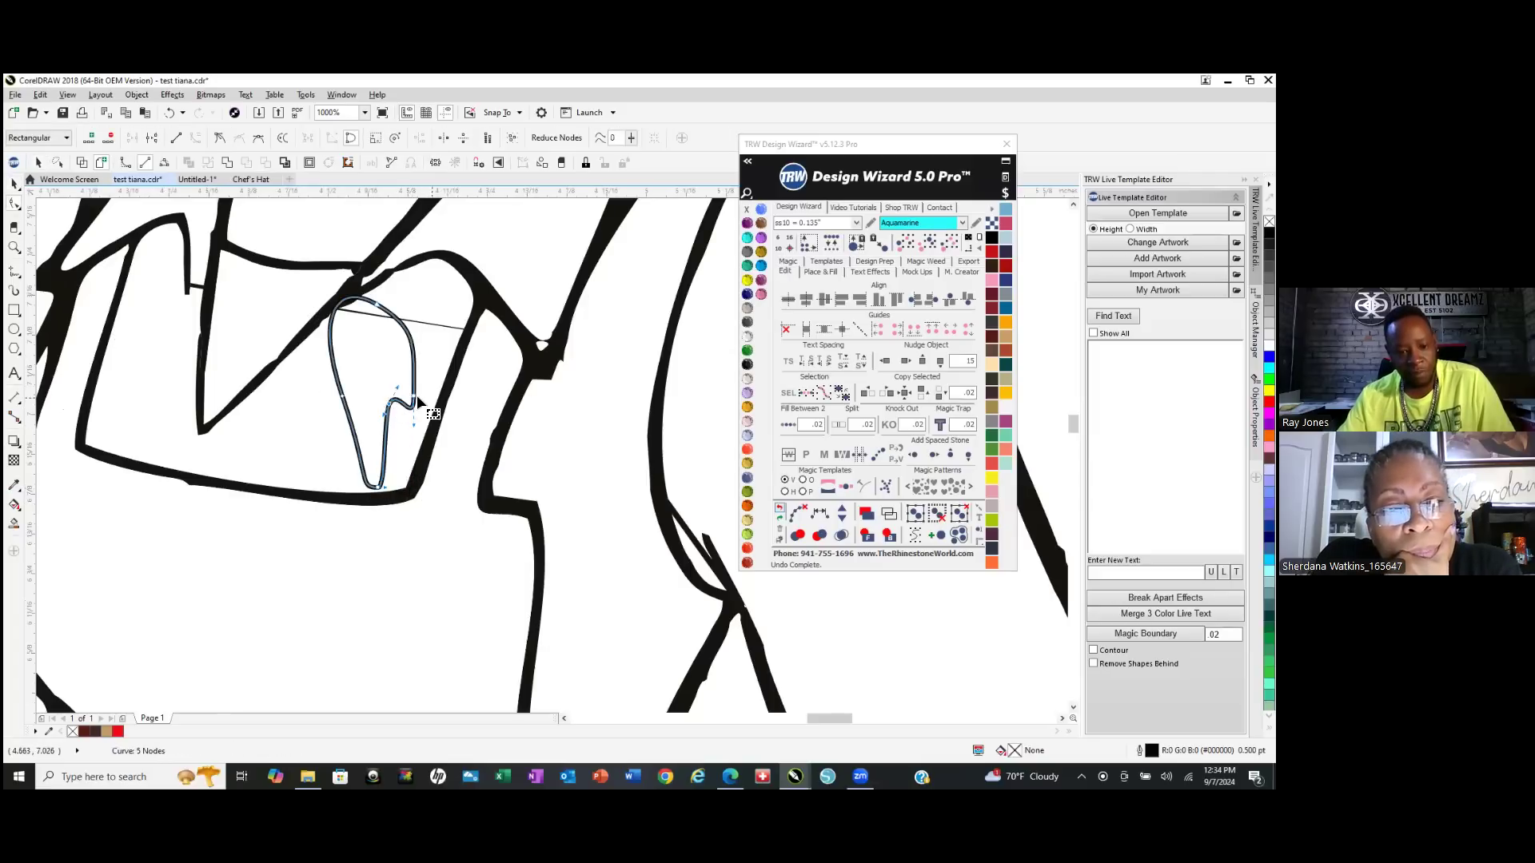
{"action": "left_click_drag", "start_coordinate": [389, 315], "coordinate": [432, 313]}
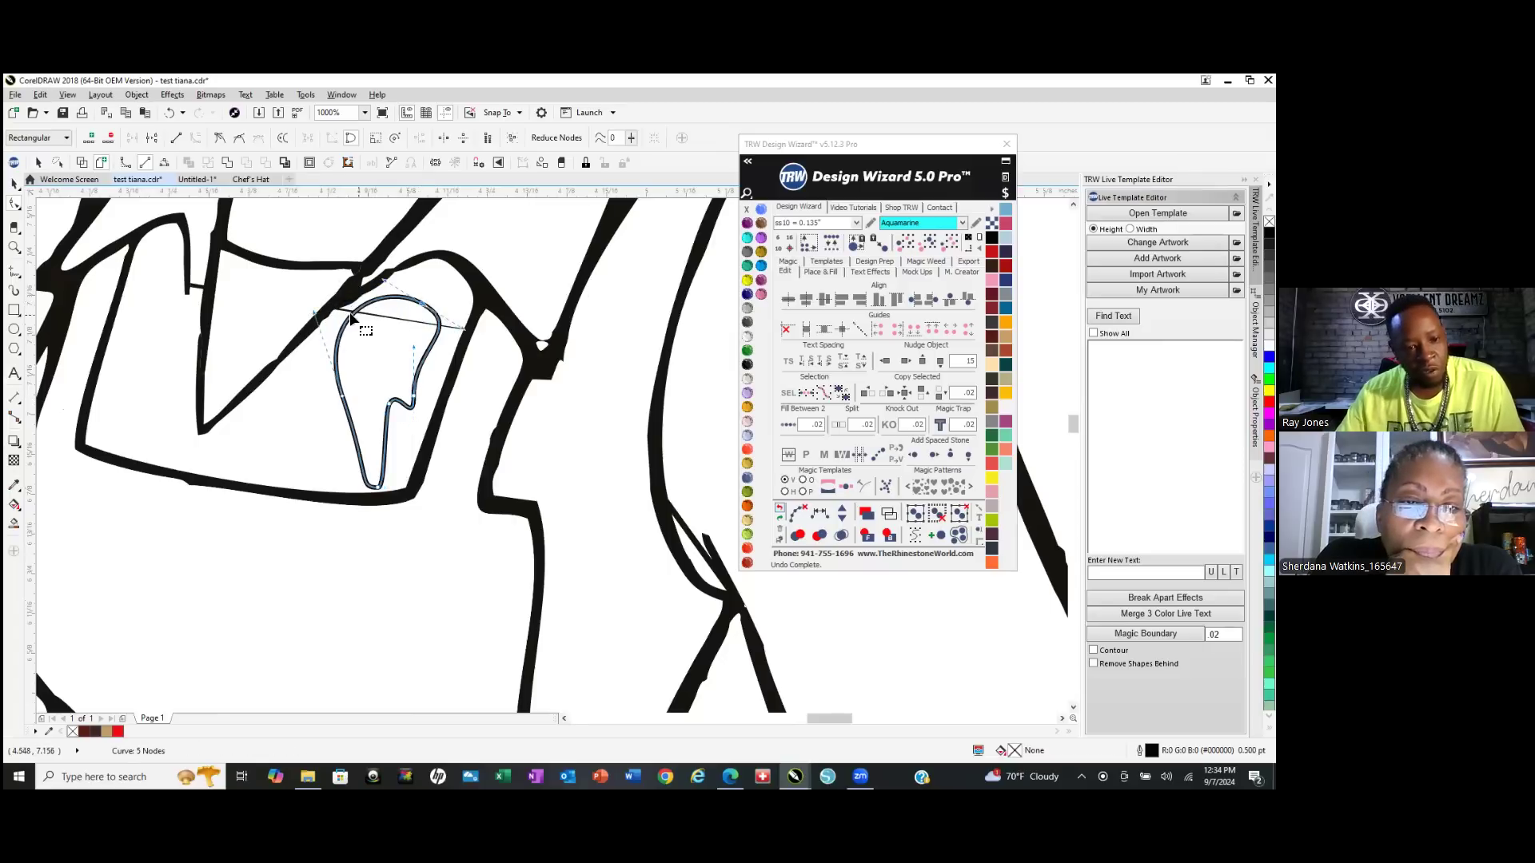
Add a node at the thin line's collar end, move it onto the collar line, make it a cusp and flatten the adjoining curve.
{"action": "scroll", "coordinate": [349, 312], "scroll_direction": "up", "scroll_amount": 3}
{"action": "double_click", "coordinate": [365, 370]}
{"action": "left_click_drag", "start_coordinate": [365, 370], "coordinate": [301, 335]}
{"action": "left_click_drag", "start_coordinate": [371, 236], "coordinate": [429, 327]}
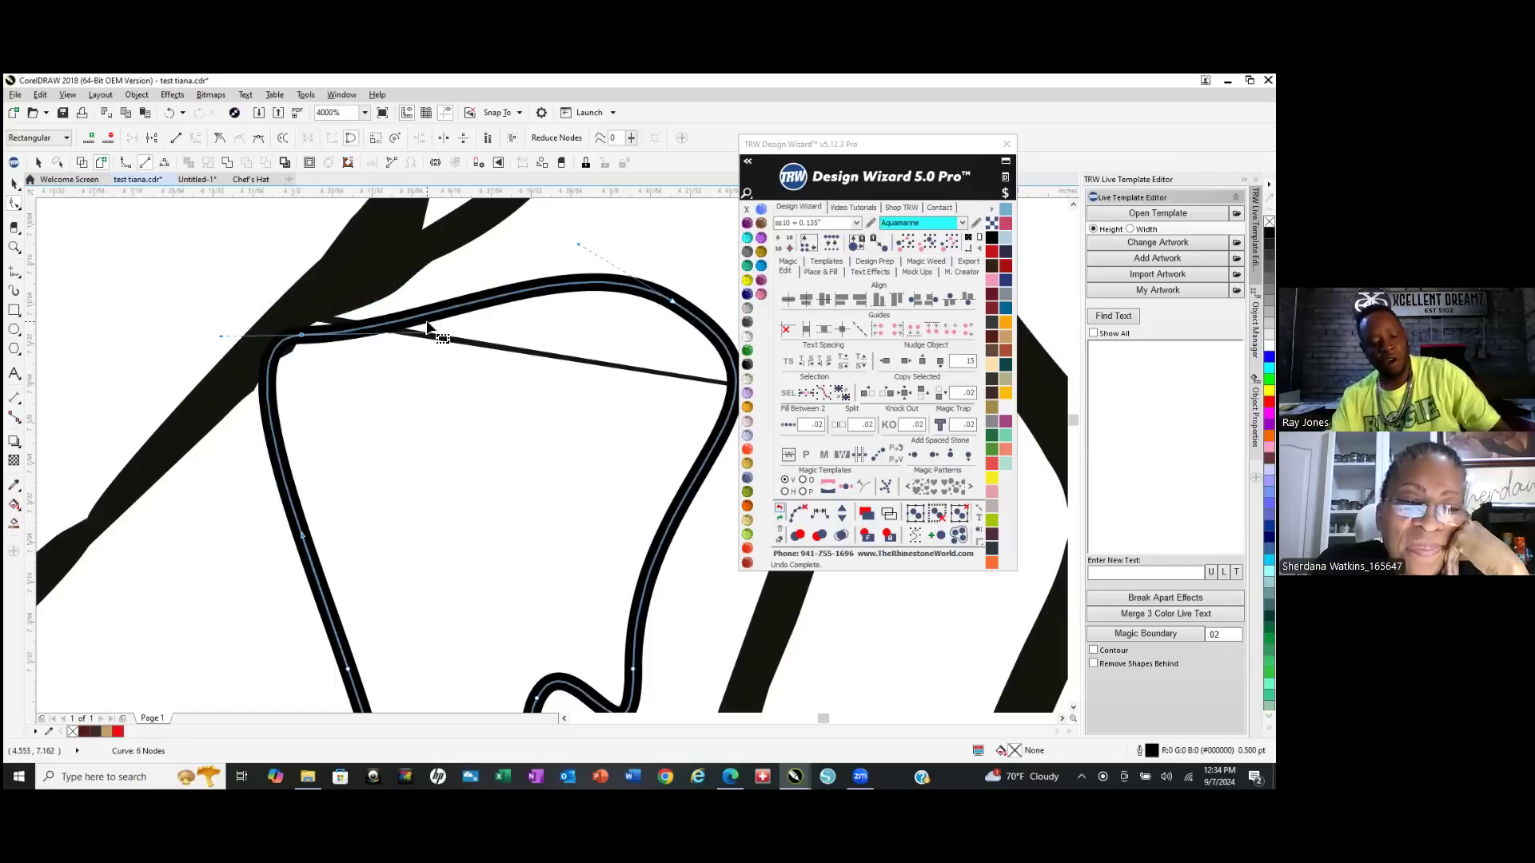
{"action": "right_click", "coordinate": [302, 340]}
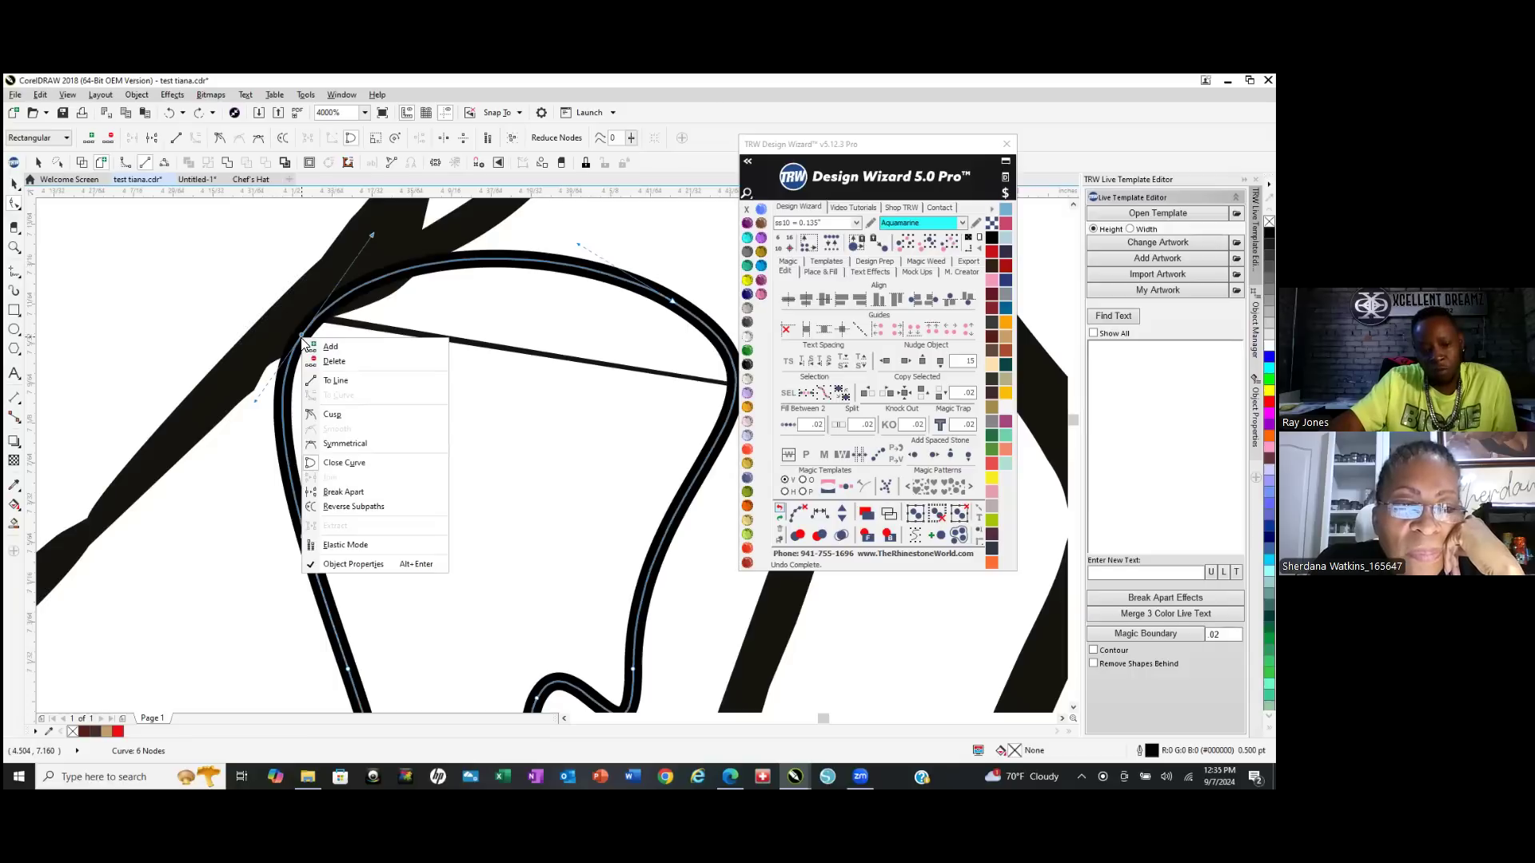
{"action": "left_click", "coordinate": [345, 414]}
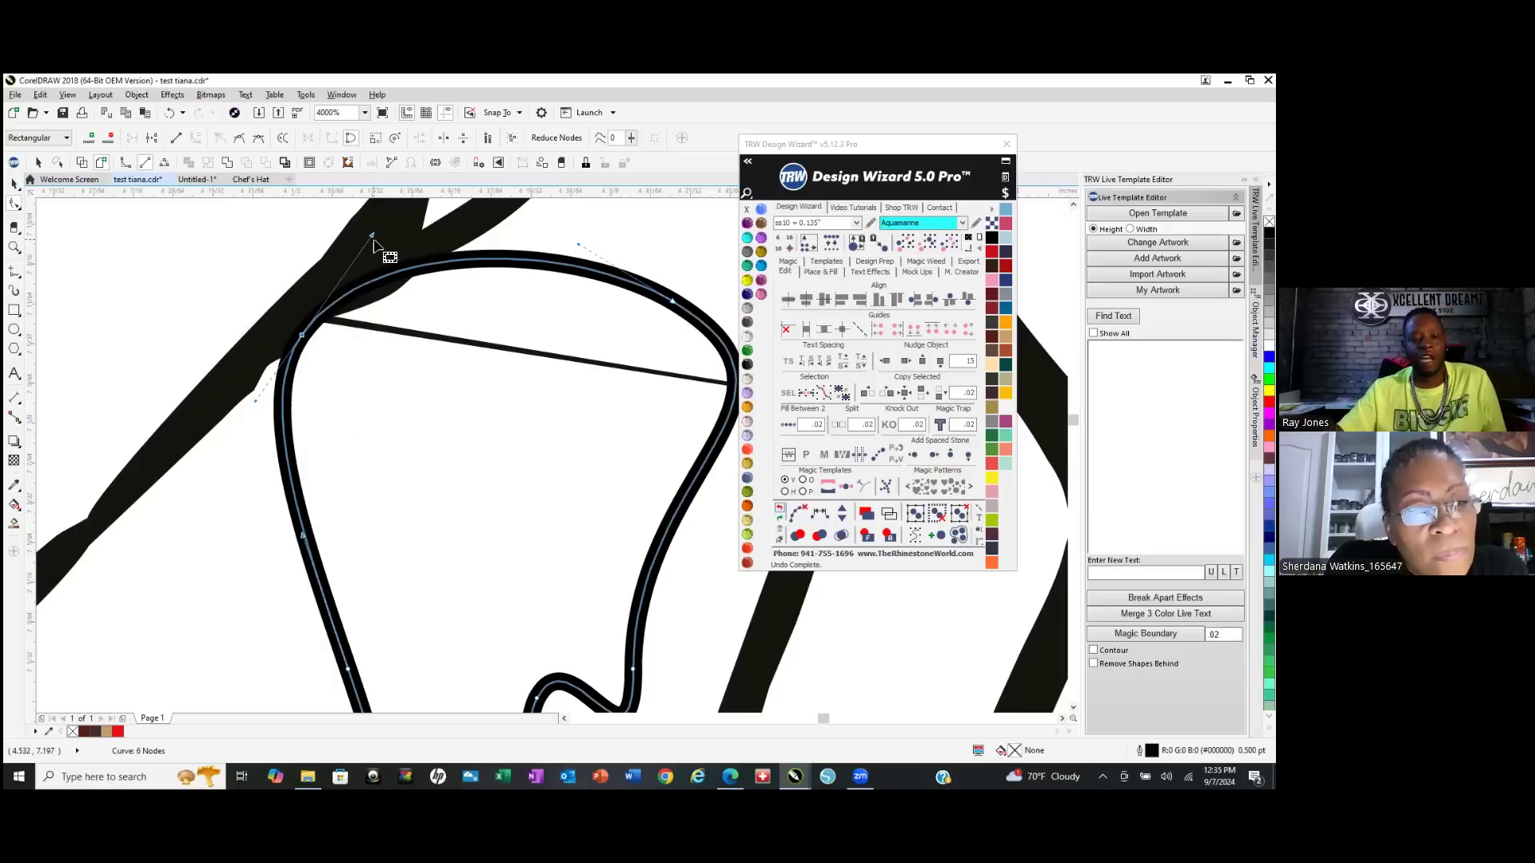
{"action": "left_click_drag", "start_coordinate": [374, 239], "coordinate": [421, 323]}
{"action": "left_click", "coordinate": [302, 337]}
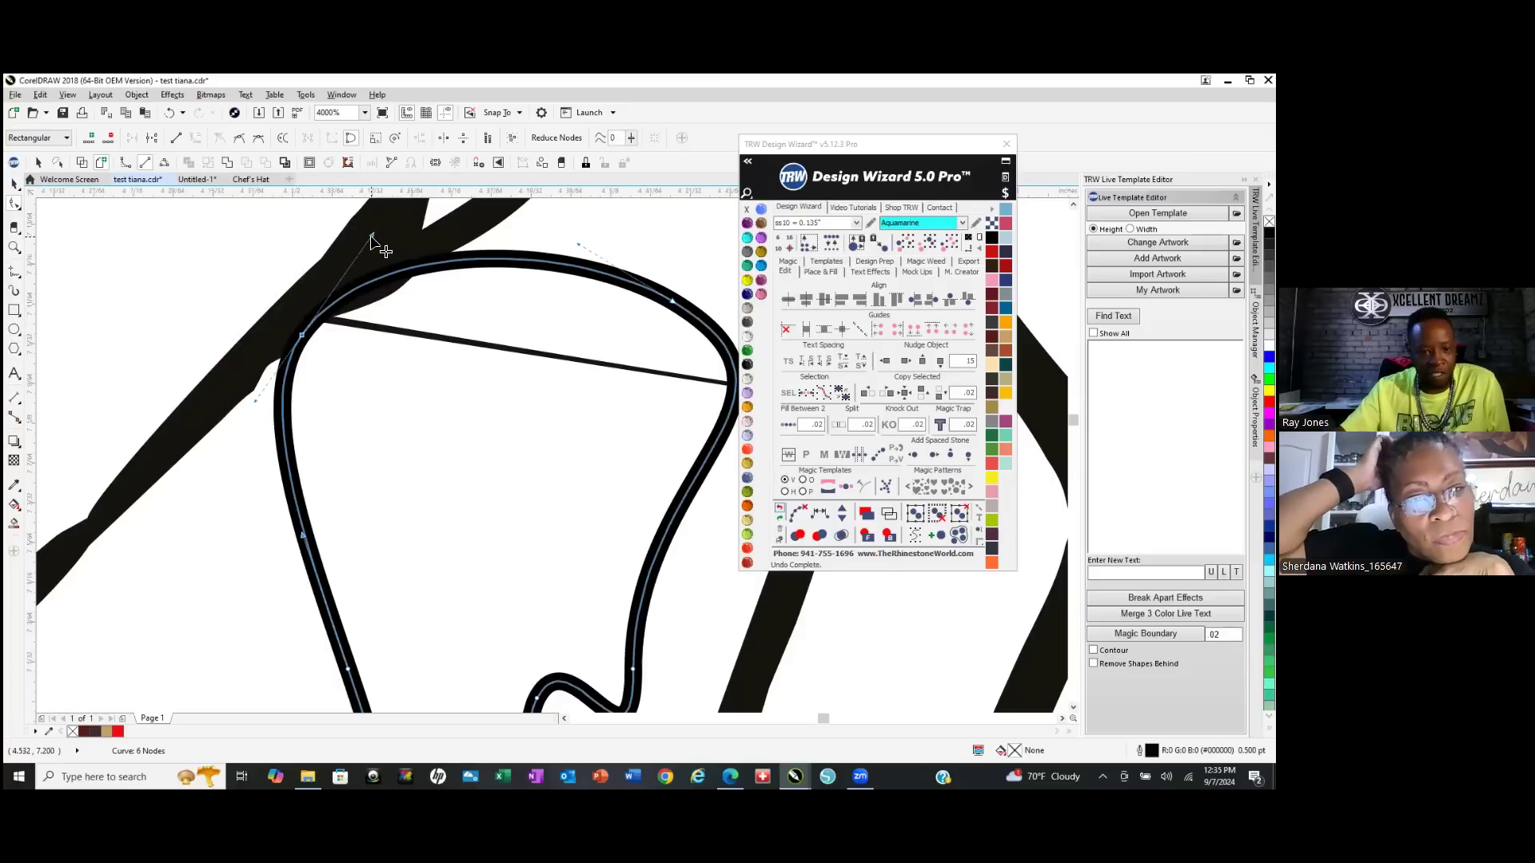
{"action": "left_click_drag", "start_coordinate": [373, 238], "coordinate": [372, 294]}
Add a node where the shape crosses the thin line and pull it out to the line's end at the apron strap.
{"action": "scroll", "coordinate": [328, 331], "scroll_direction": "down", "scroll_amount": 2}
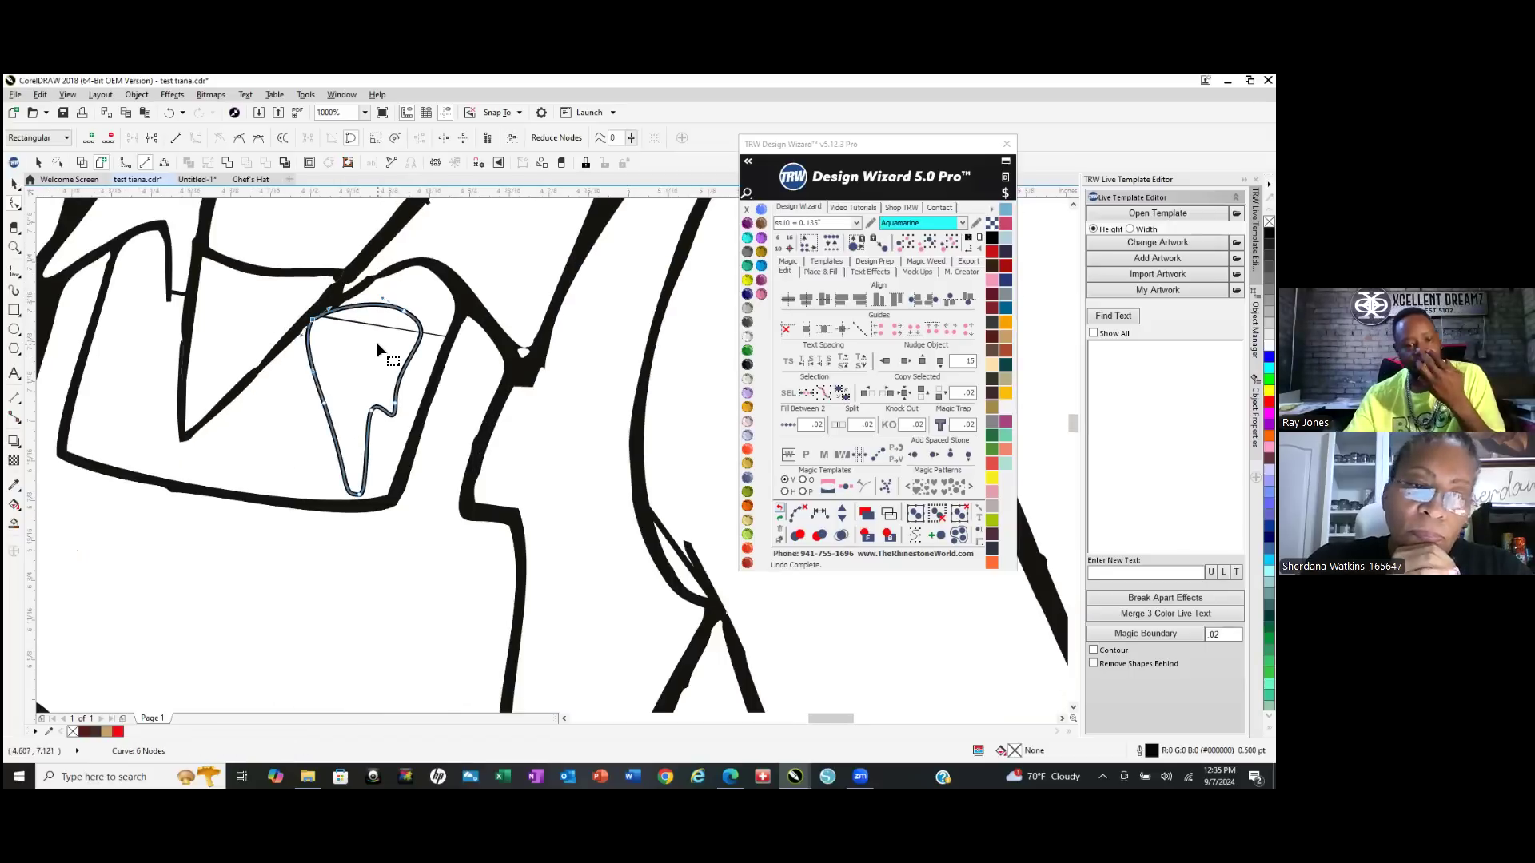
{"action": "scroll", "coordinate": [377, 342], "scroll_direction": "up", "scroll_amount": 2}
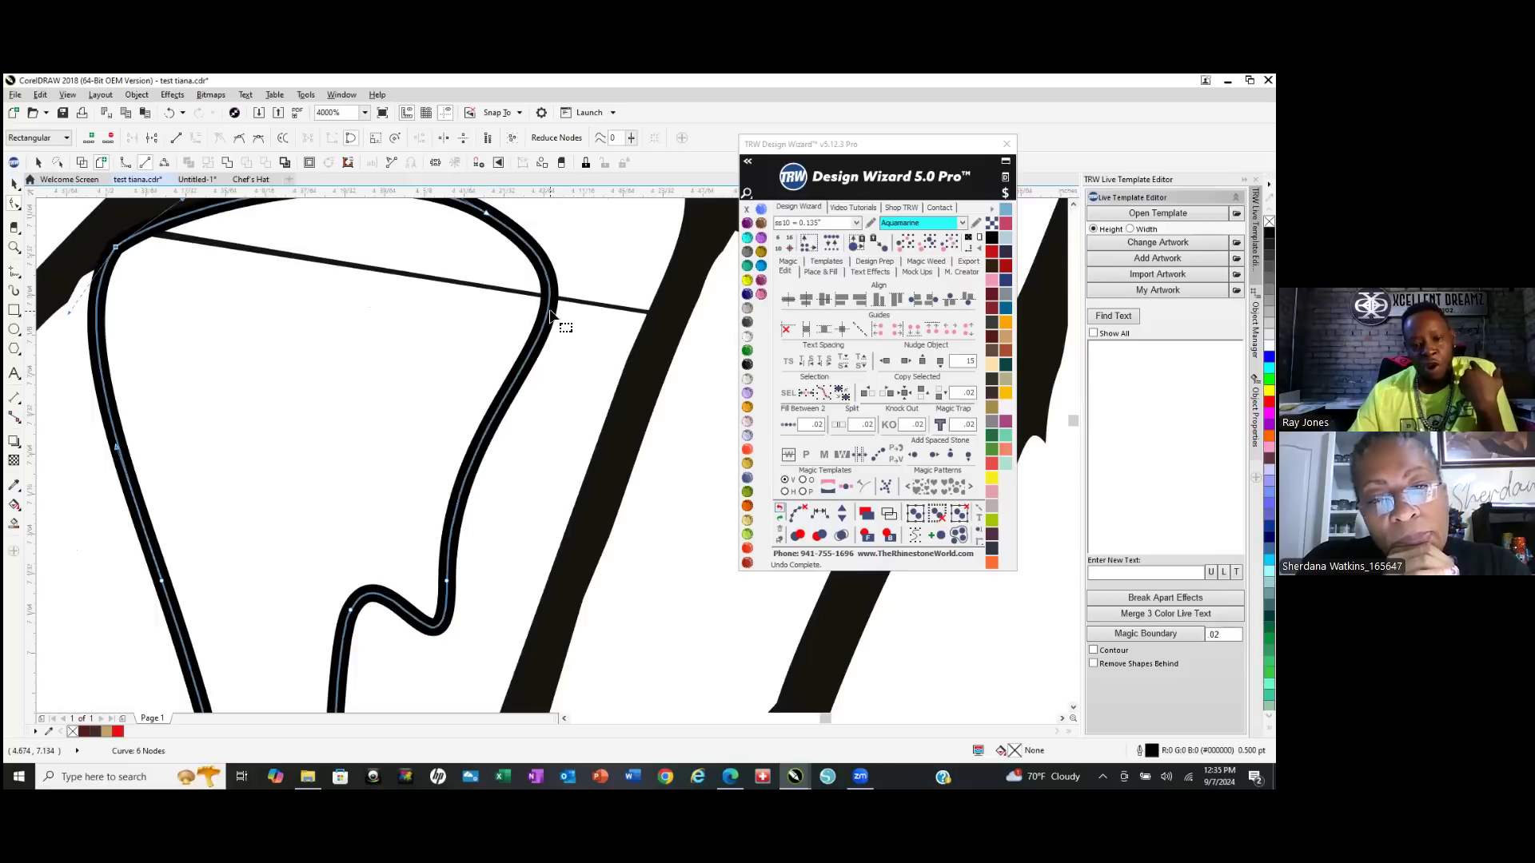
{"action": "double_click", "coordinate": [546, 320]}
{"action": "left_click_drag", "start_coordinate": [546, 320], "coordinate": [649, 315]}
{"action": "scroll", "coordinate": [267, 551], "scroll_direction": "down", "scroll_amount": 2}
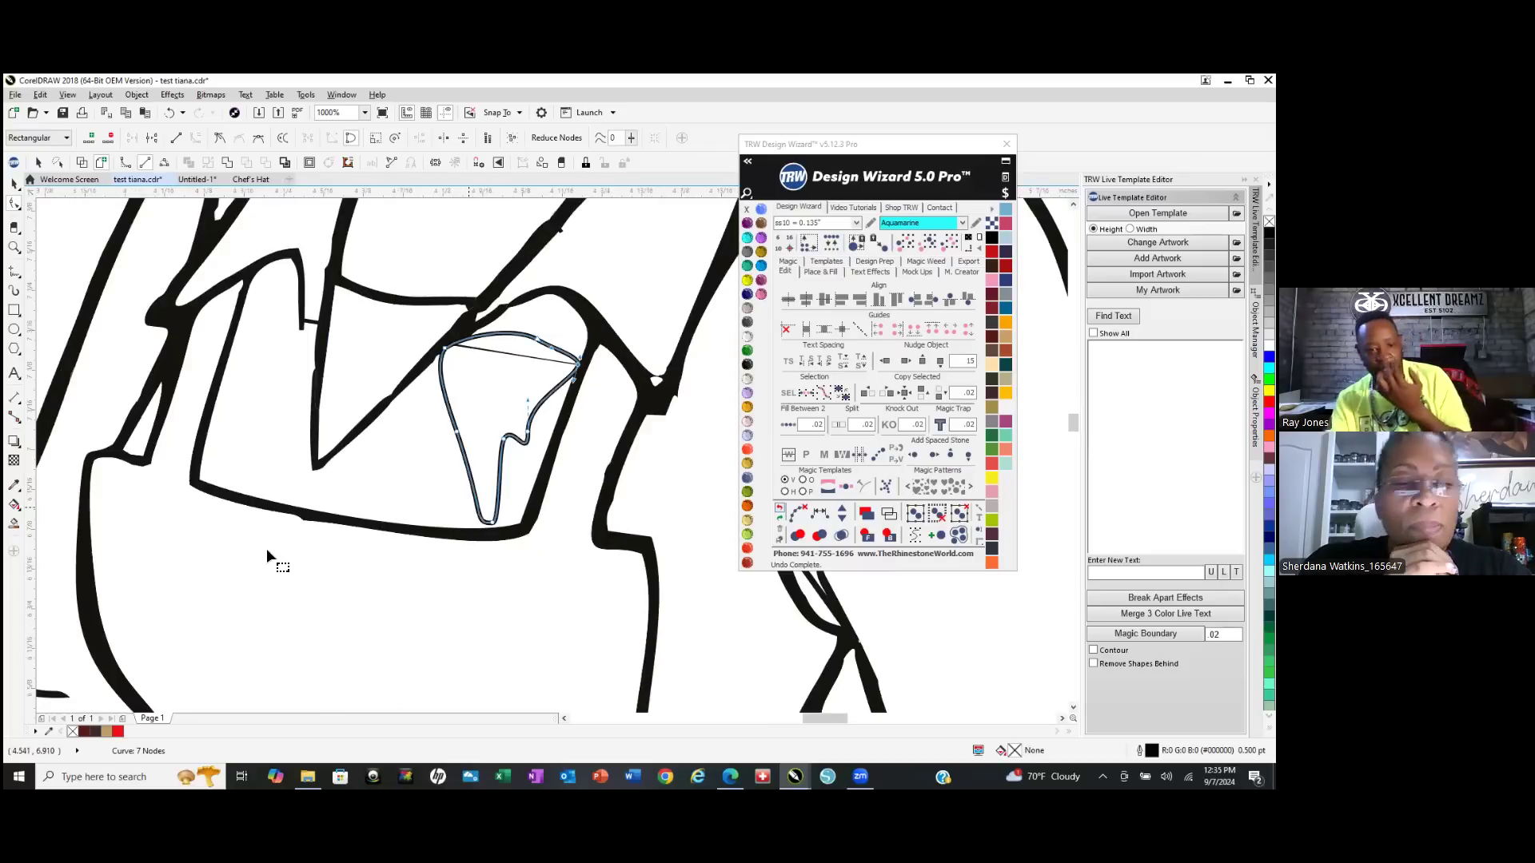
{"action": "scroll", "coordinate": [527, 392], "scroll_direction": "up", "scroll_amount": 1}
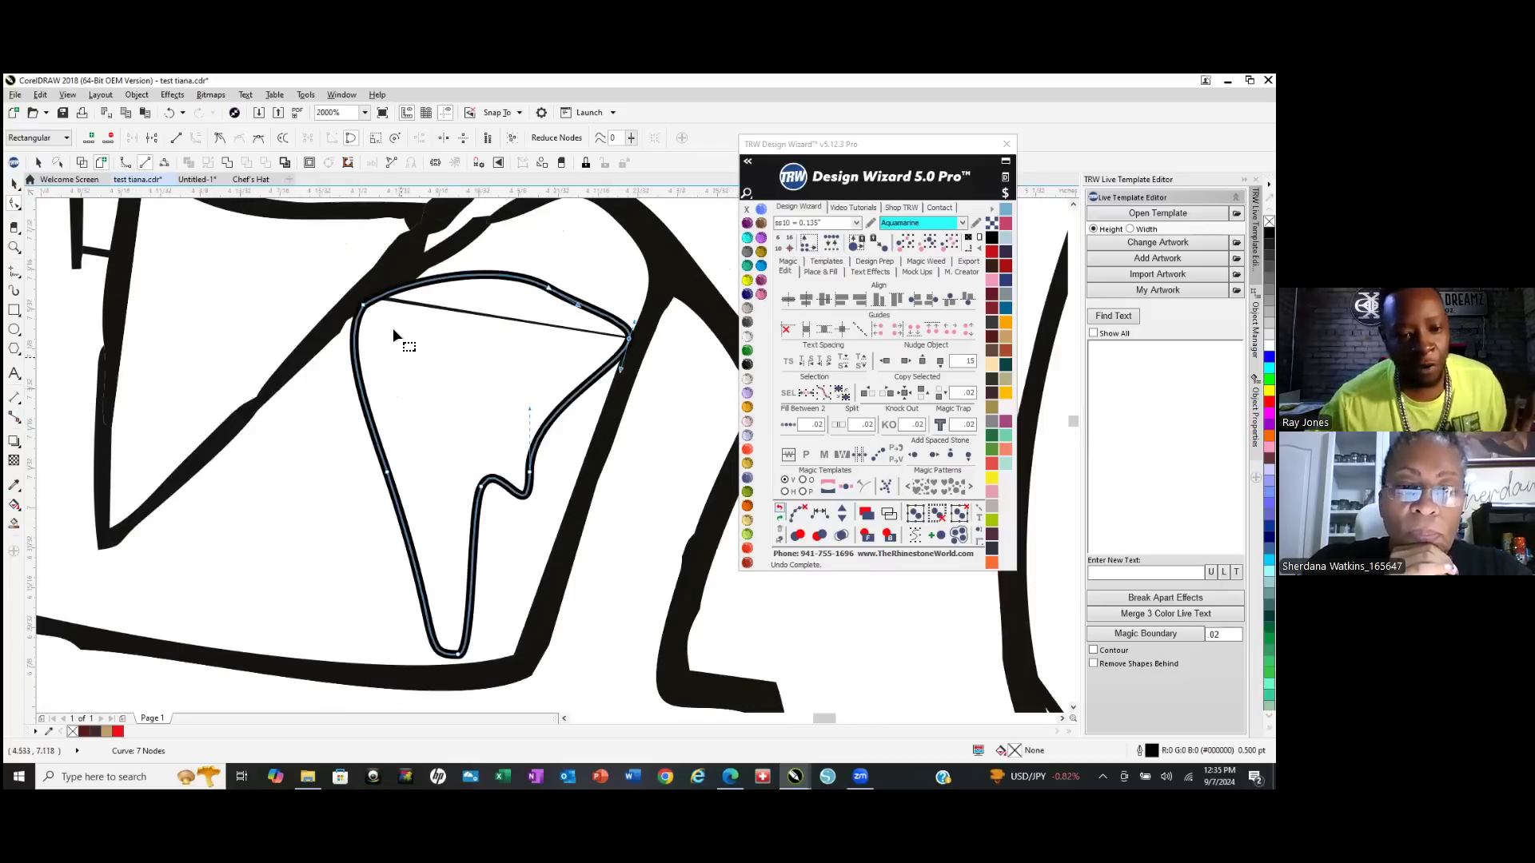
Select the reshaped cutter together with the illustration and trim away the thin stray line beside the collar.
{"action": "left_click", "coordinate": [14, 185]}
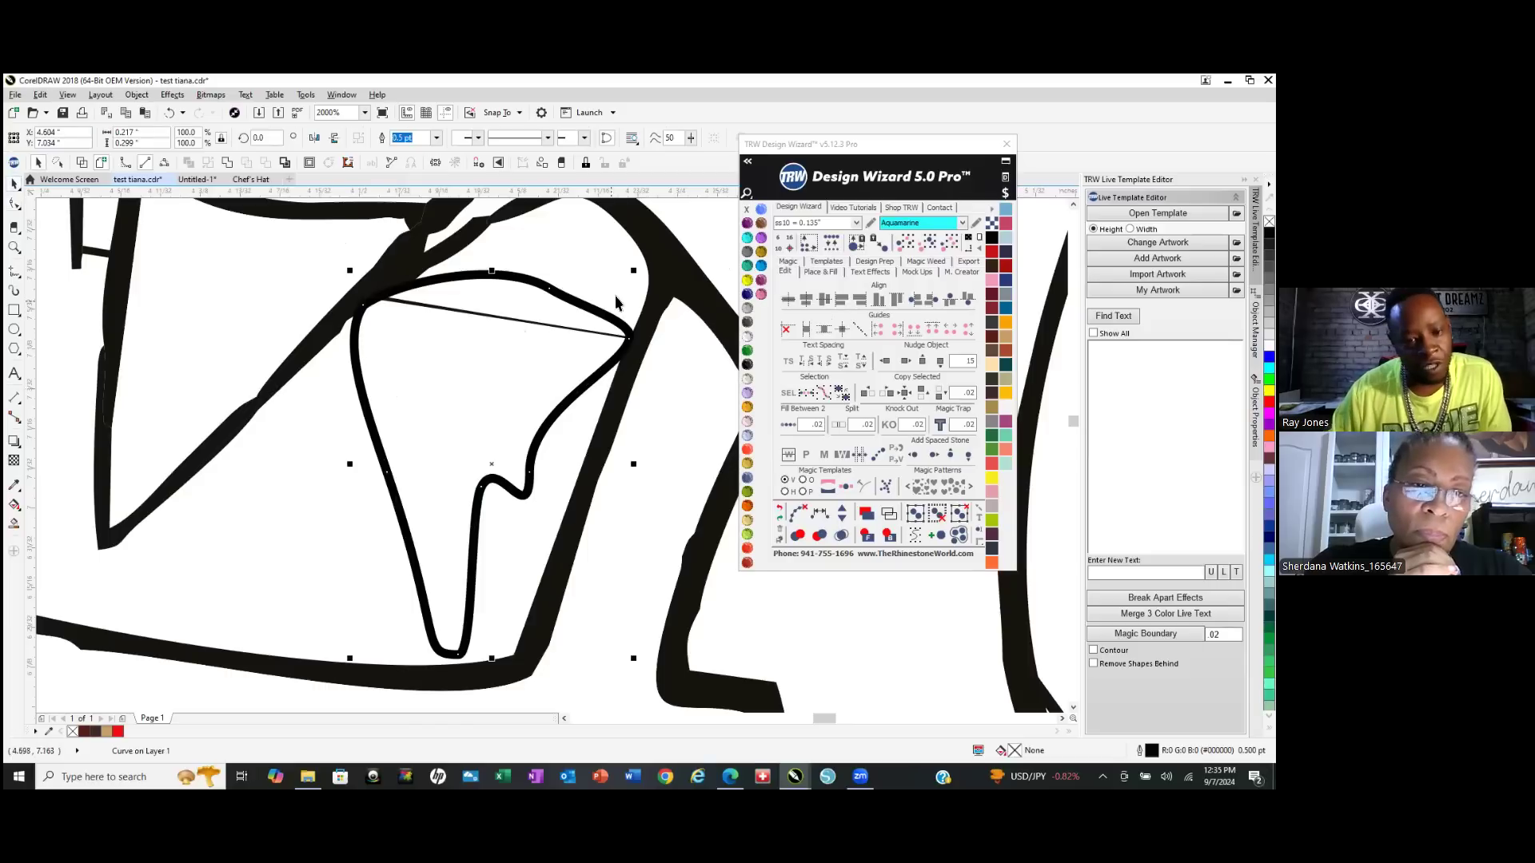
{"action": "left_click", "coordinate": [674, 265], "text": "shift"}
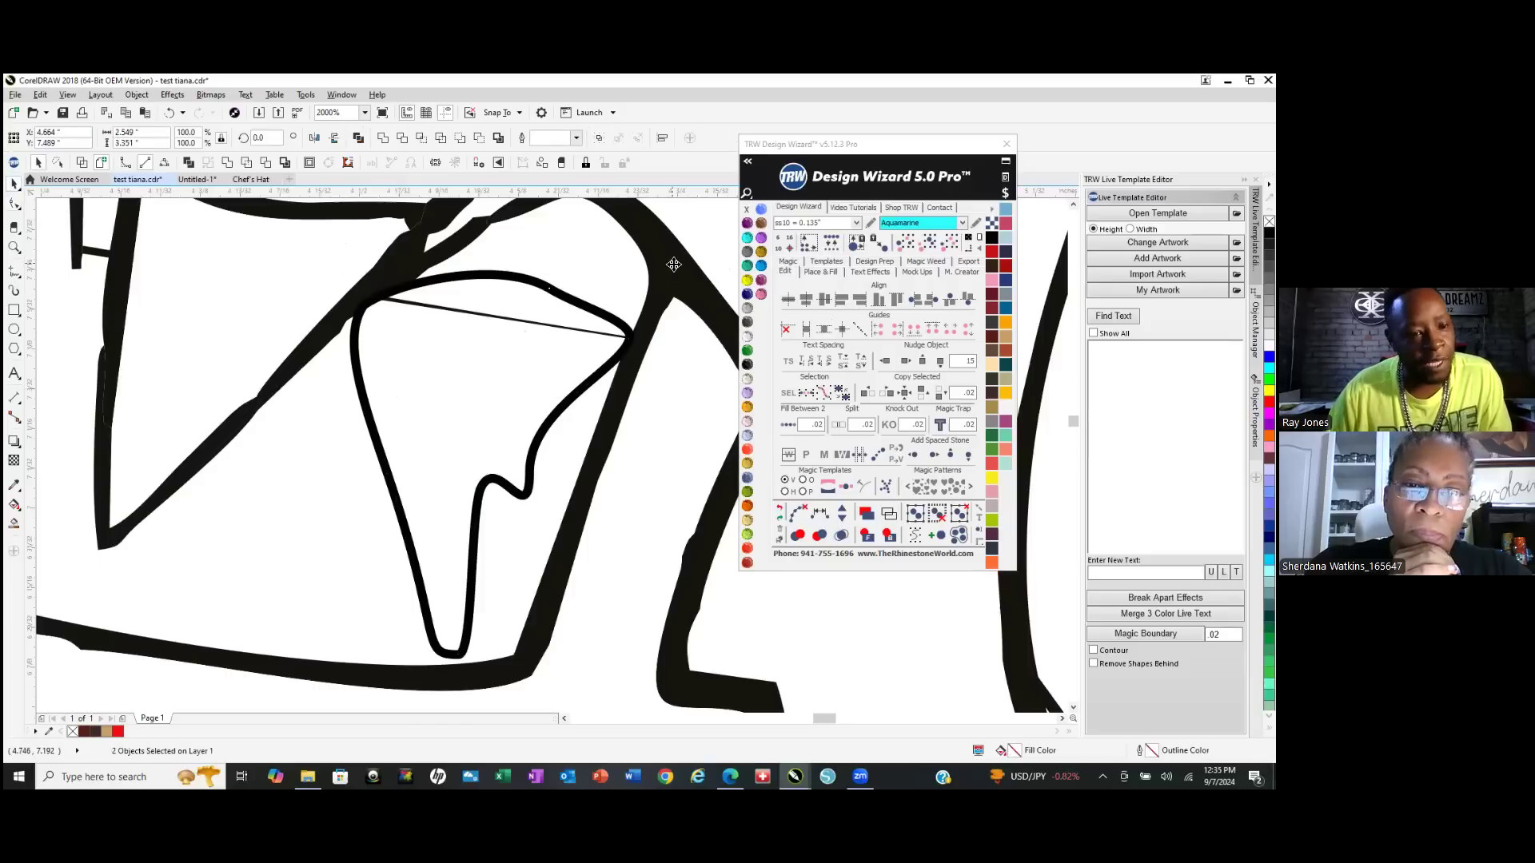
{"action": "left_click", "coordinate": [266, 165]}
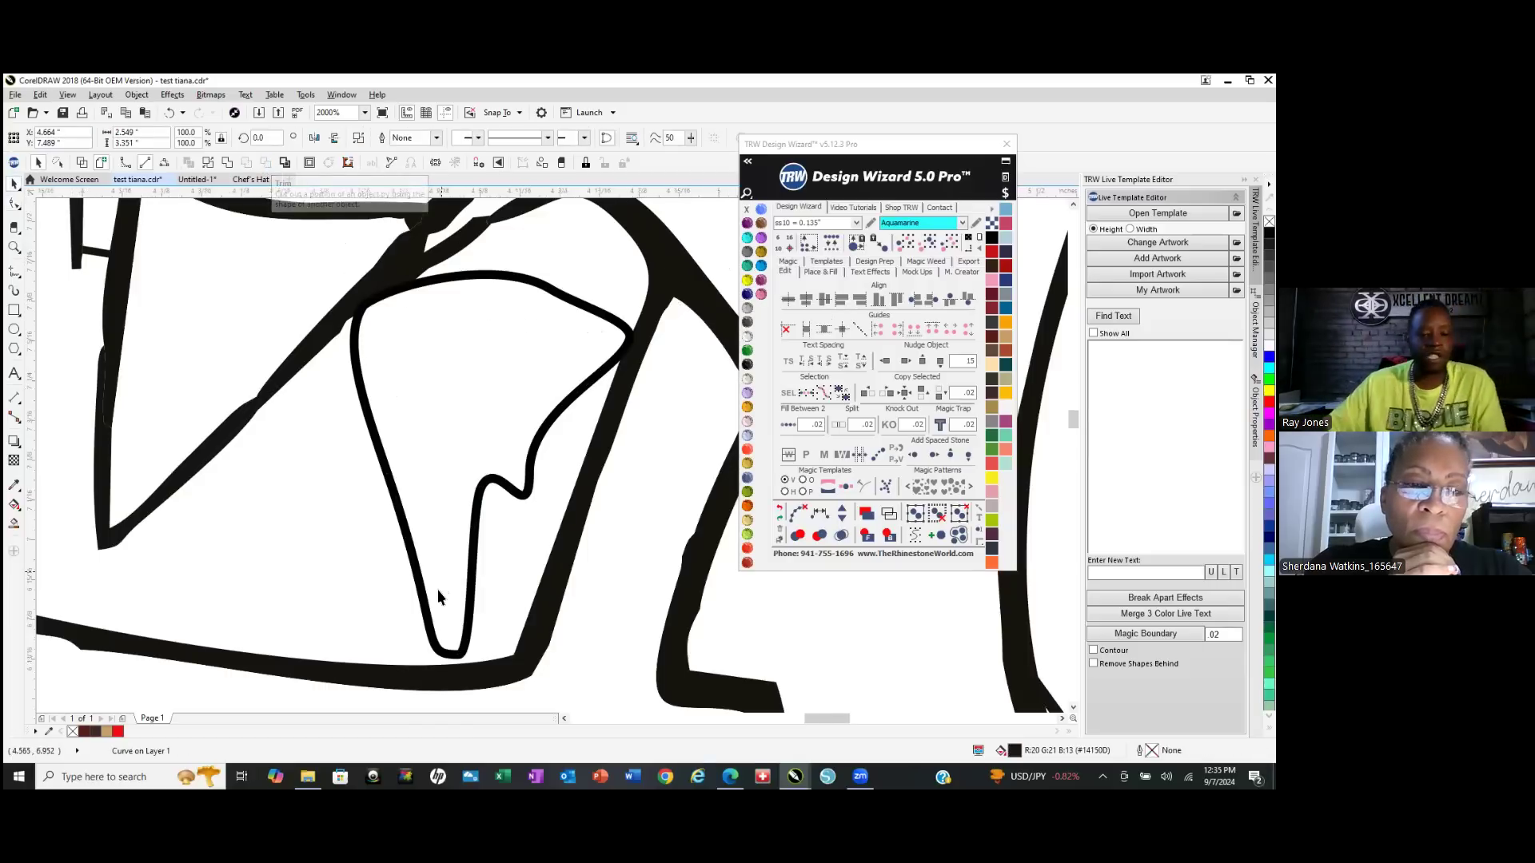
Delete the leftover cutter shape from the apron bib beside the collar.
{"action": "scroll", "coordinate": [438, 589], "scroll_direction": "down", "scroll_amount": 3}
{"action": "left_click", "coordinate": [423, 558]}
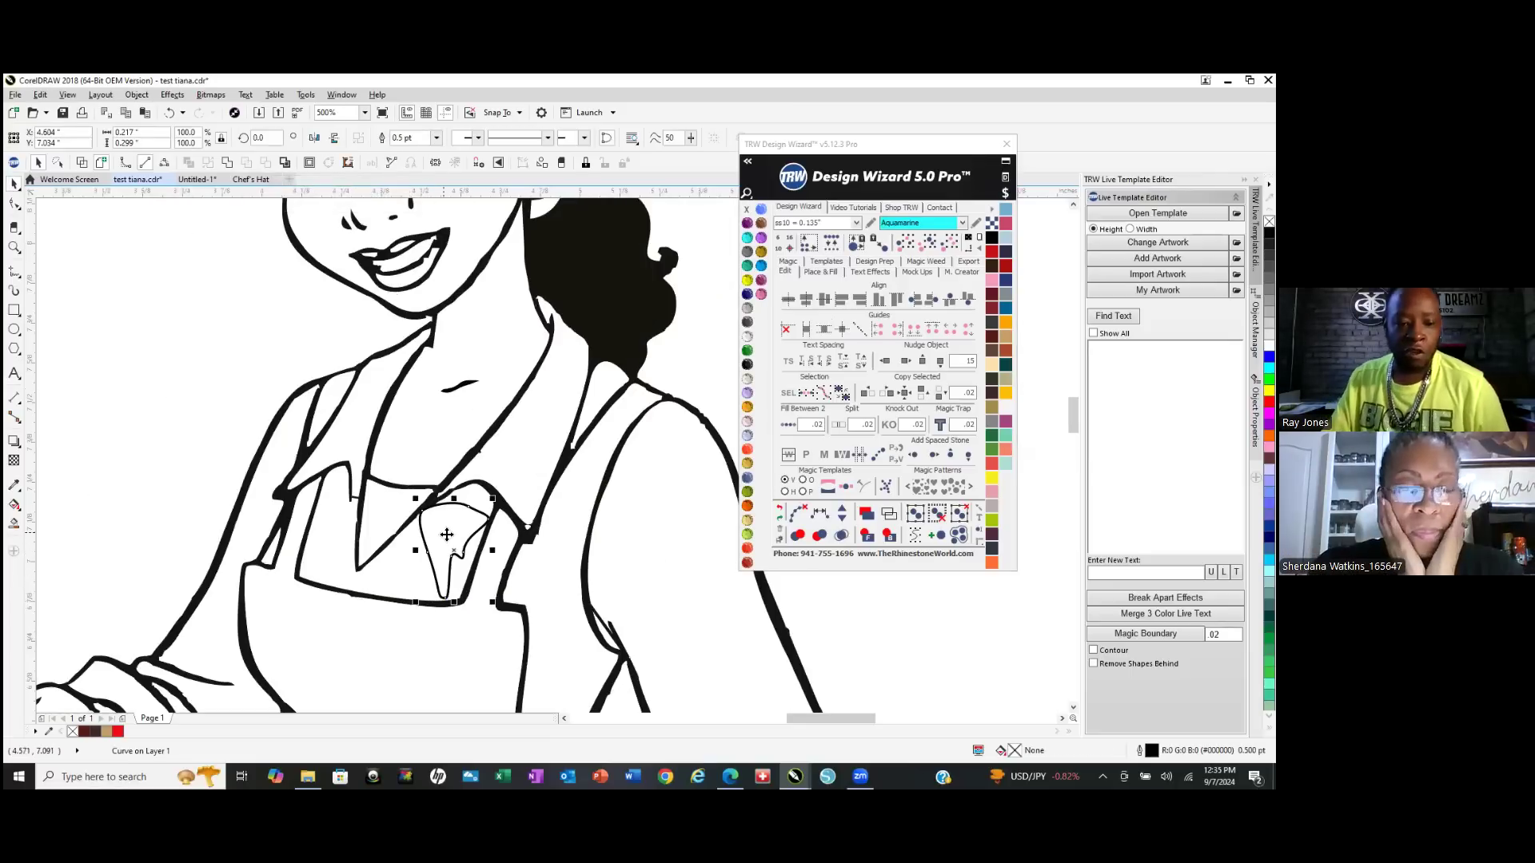
{"action": "key", "text": "Escape"}
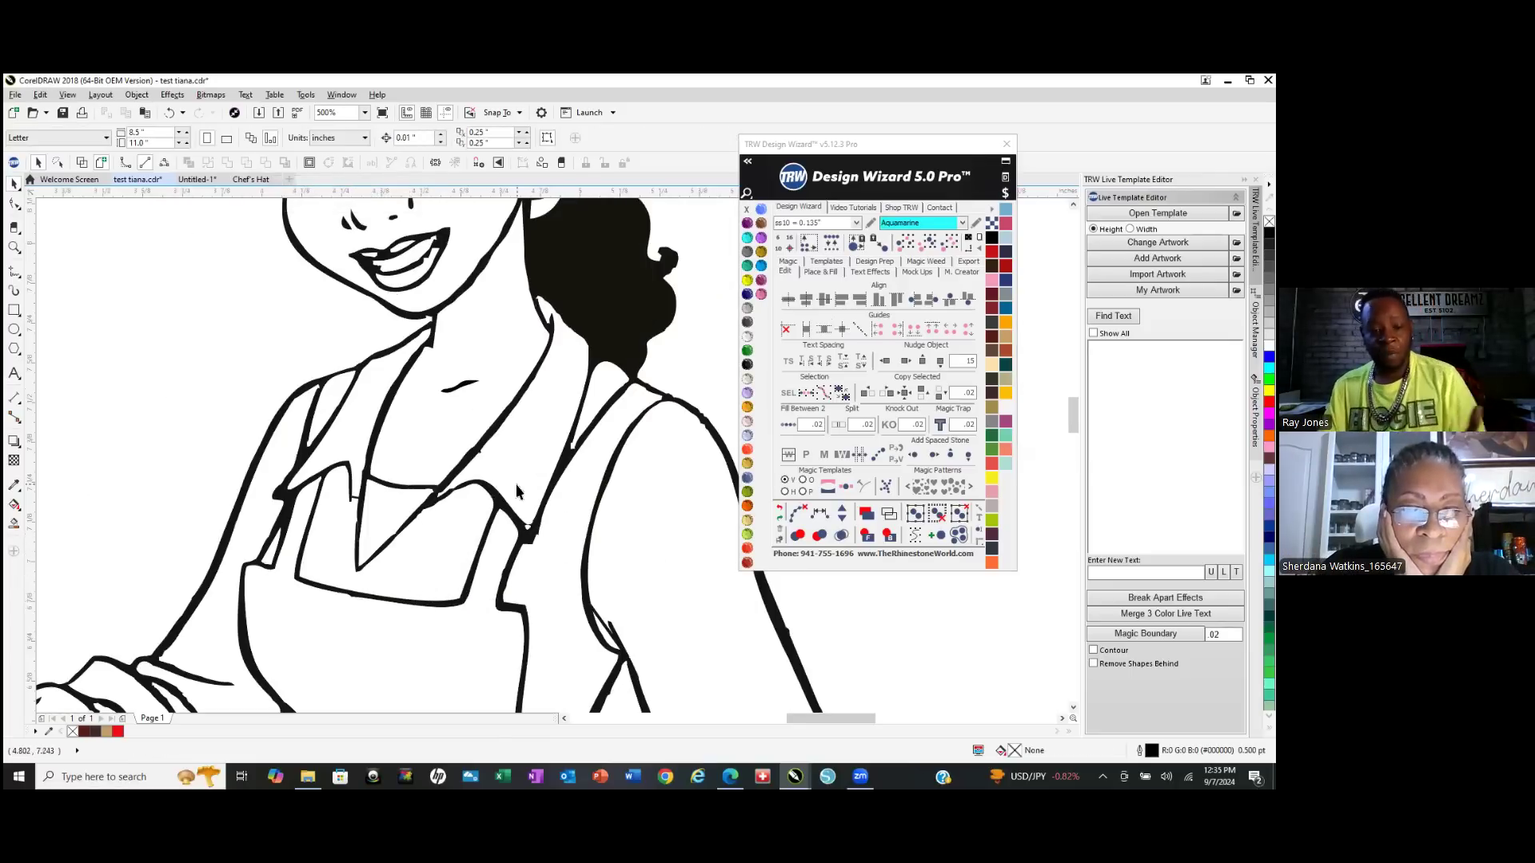
{"action": "scroll", "coordinate": [502, 390], "scroll_direction": "down", "scroll_amount": 3}
{"action": "scroll", "coordinate": [493, 404], "scroll_direction": "up", "scroll_amount": 2}
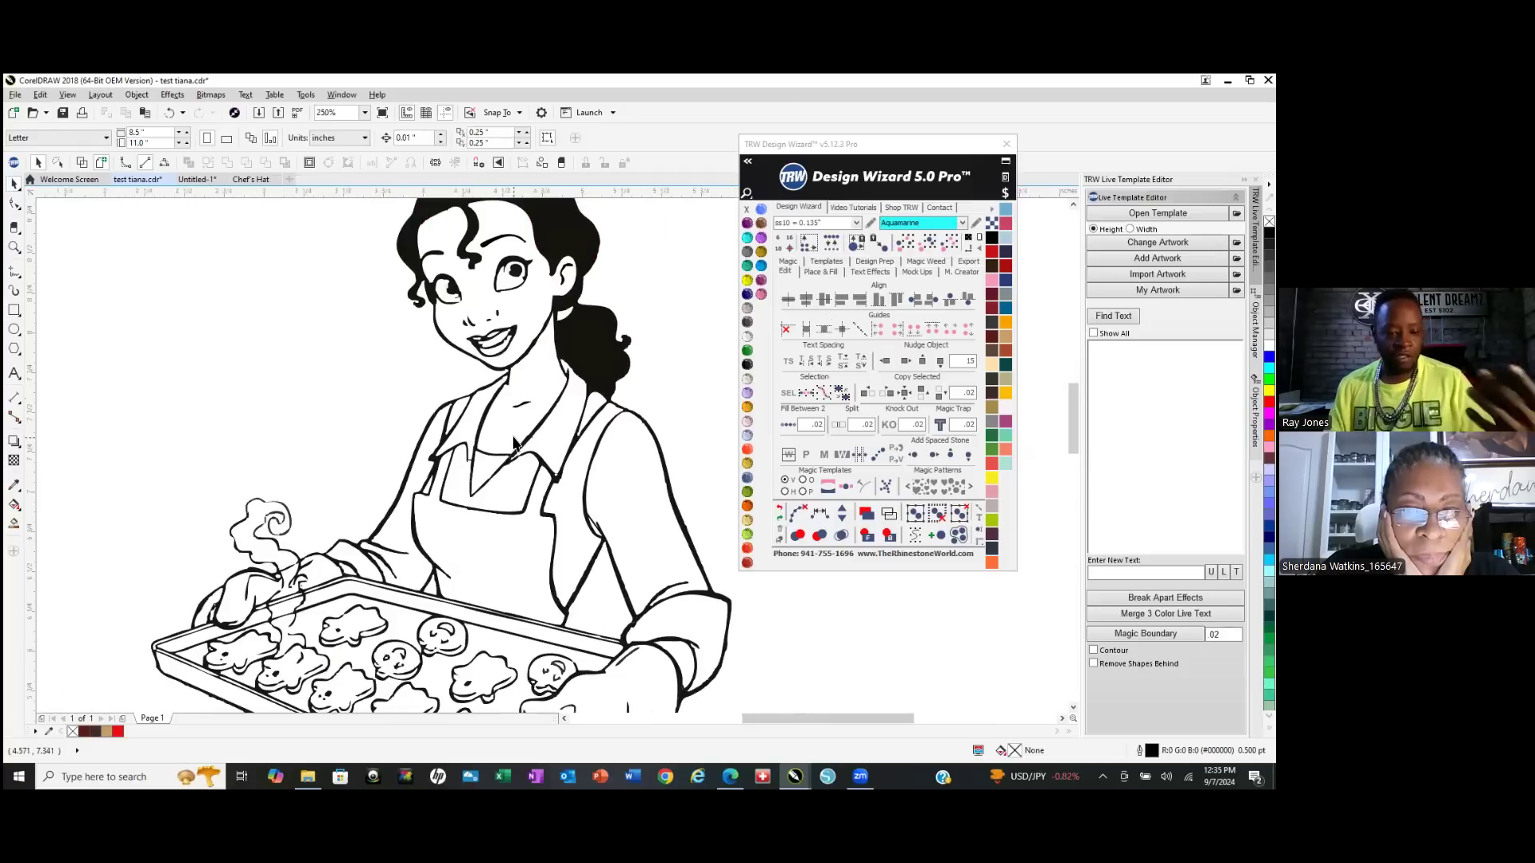
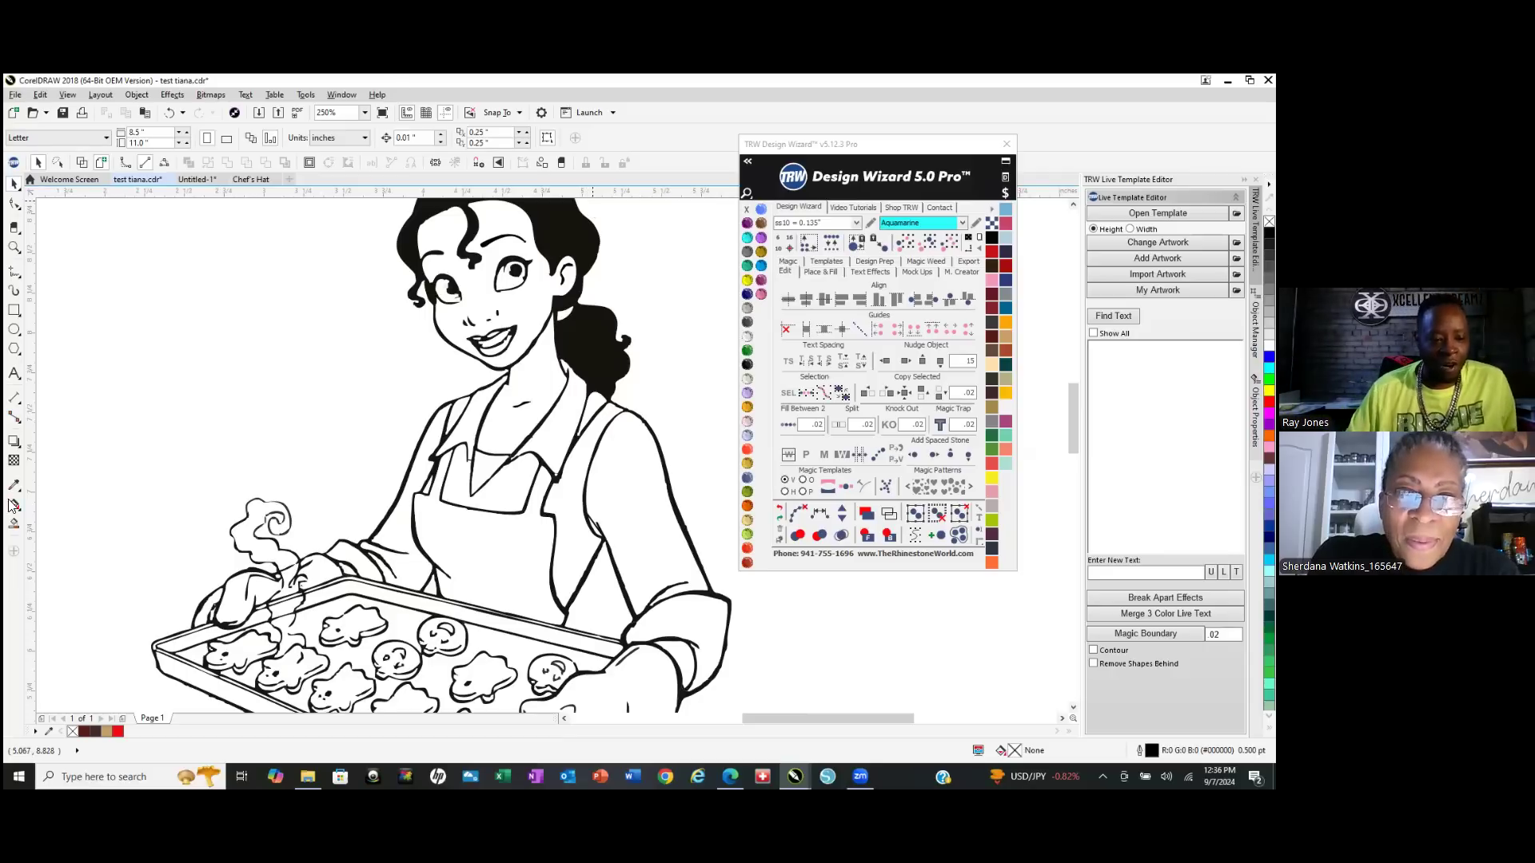
Create a circle about 1.2 inches across beside the cook's head with the 3-Point Ellipse tool.
{"action": "left_click", "coordinate": [14, 331]}
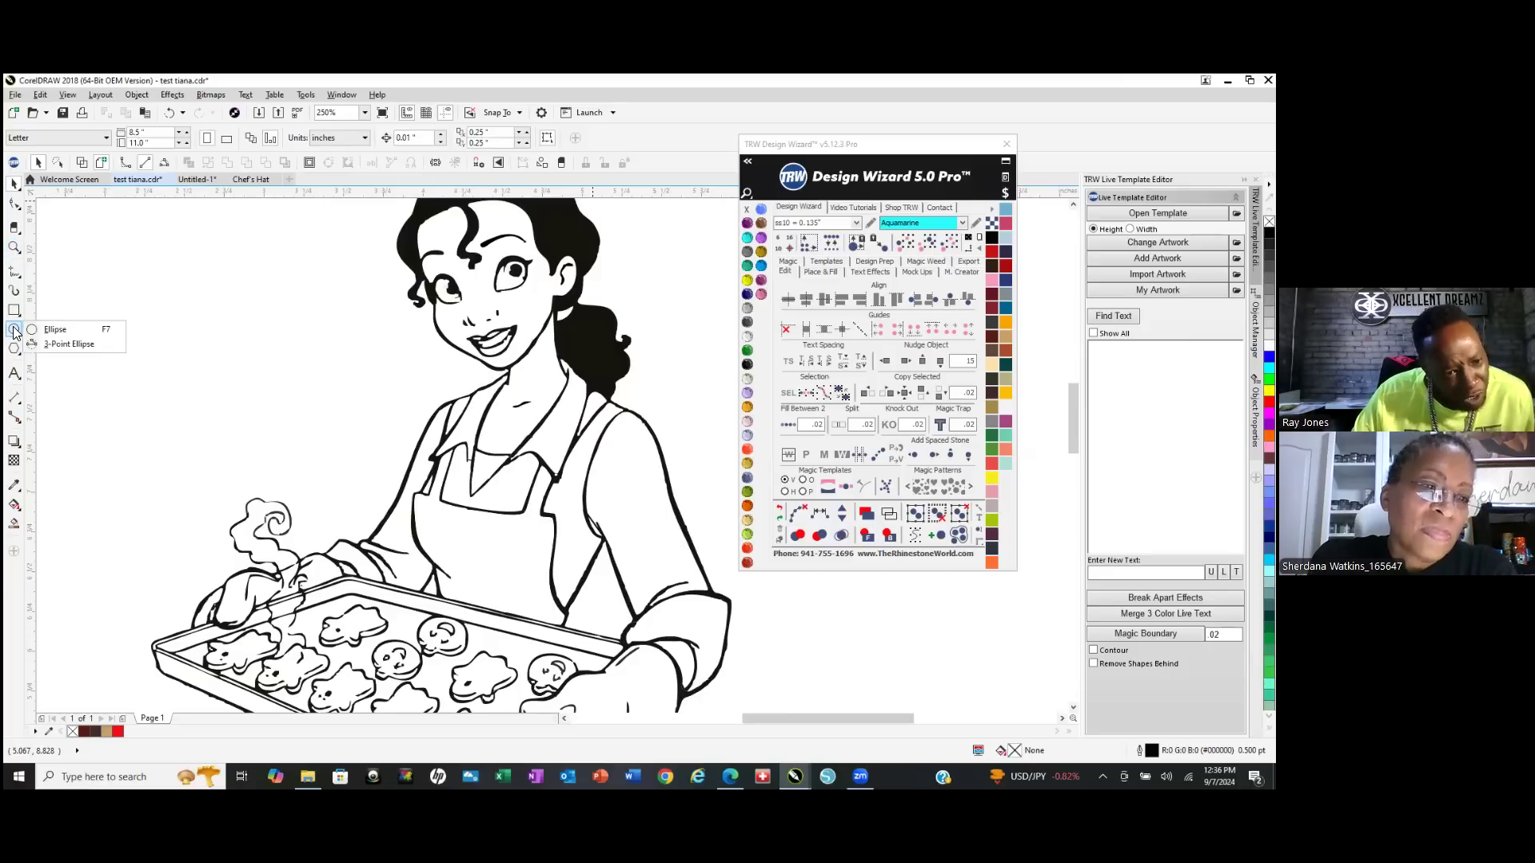
{"action": "left_click", "coordinate": [78, 348]}
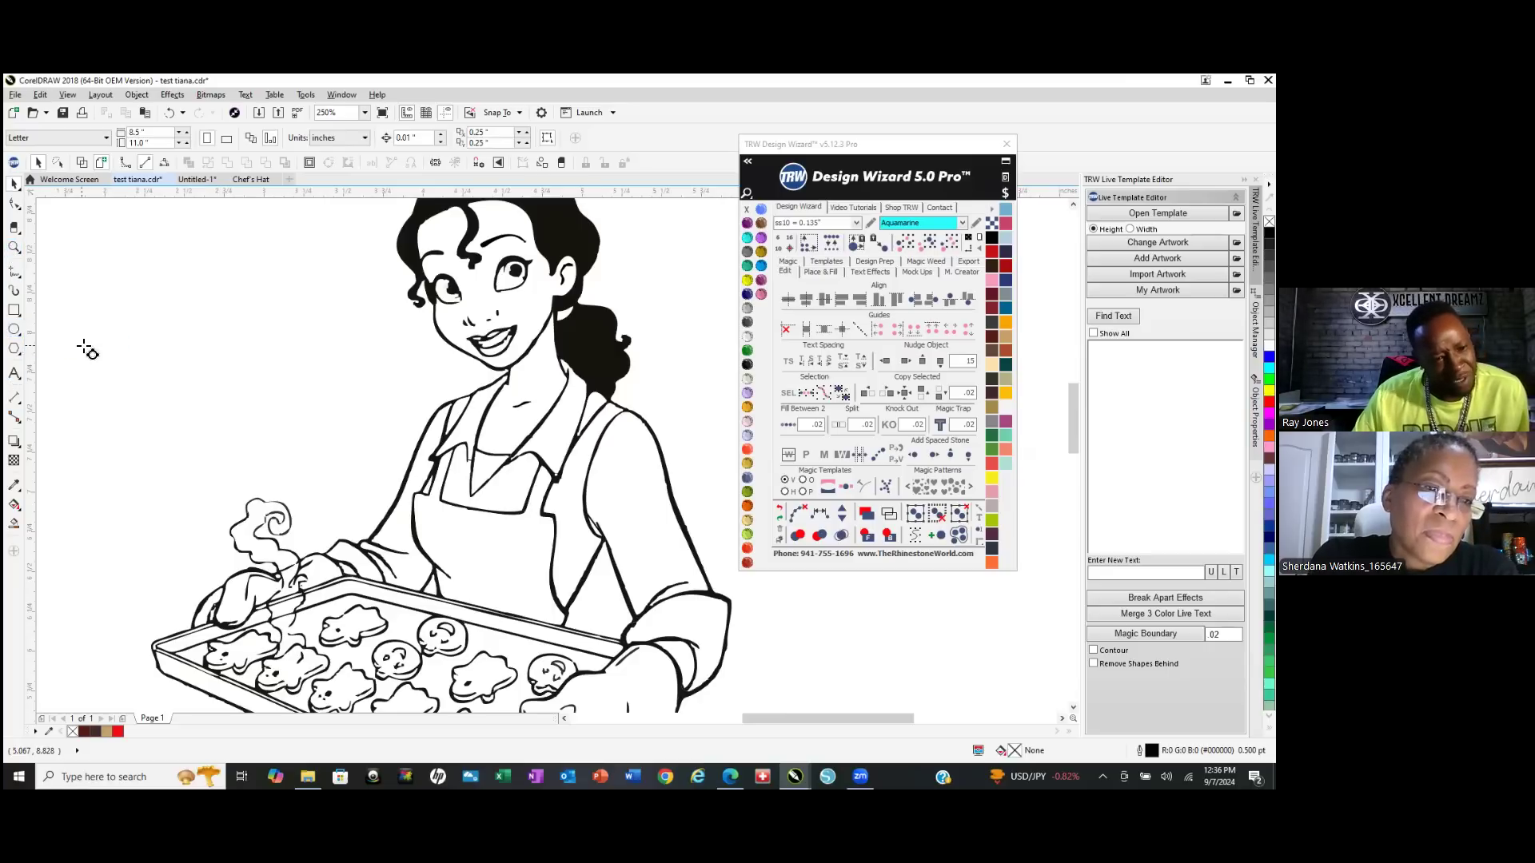
{"action": "left_click_drag", "start_coordinate": [100, 308], "coordinate": [254, 432]}
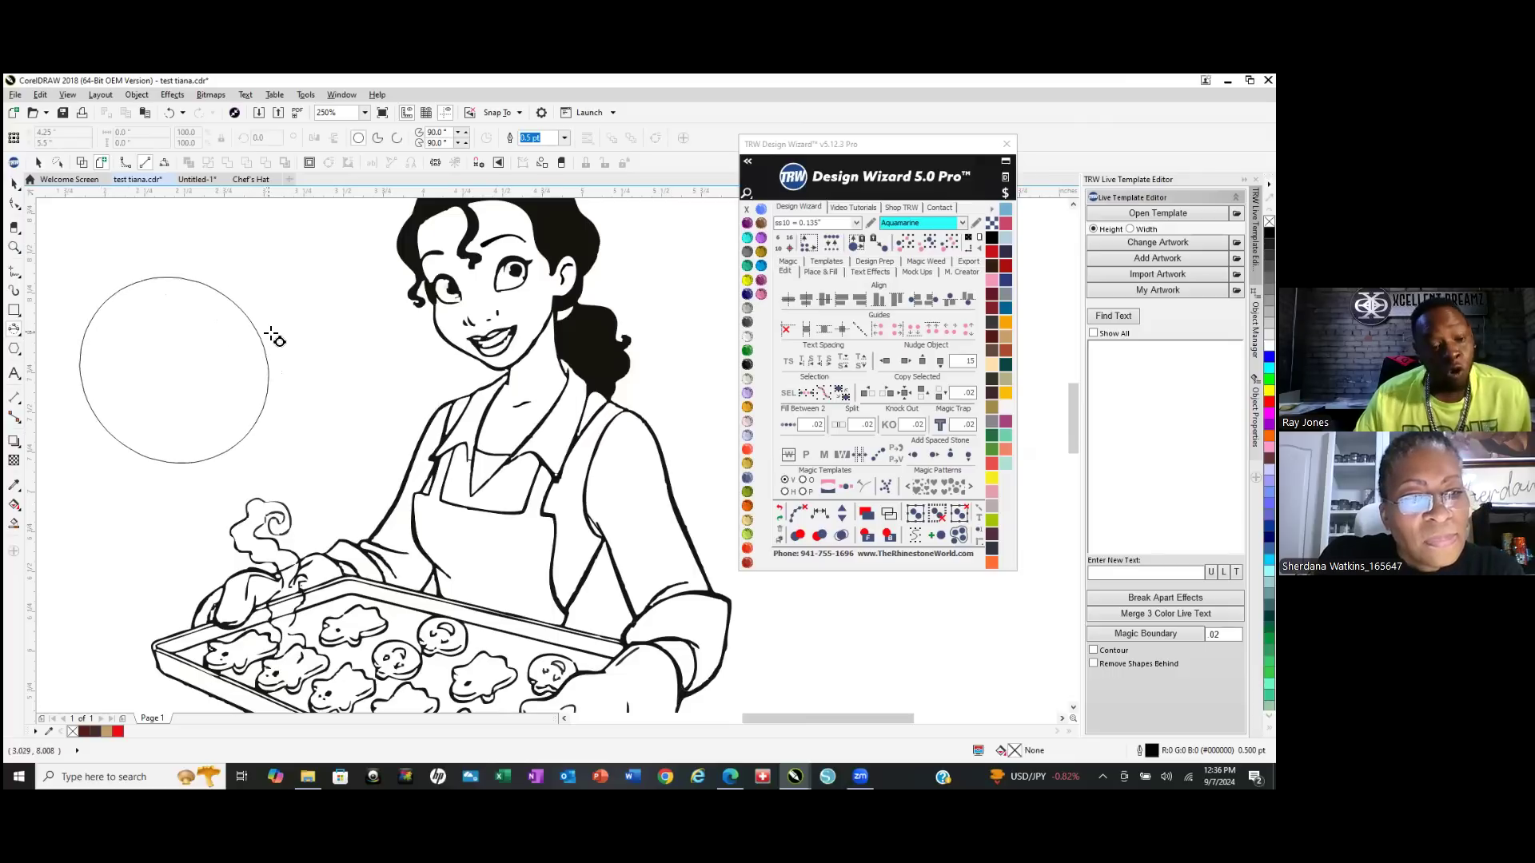
{"action": "left_click", "coordinate": [272, 332]}
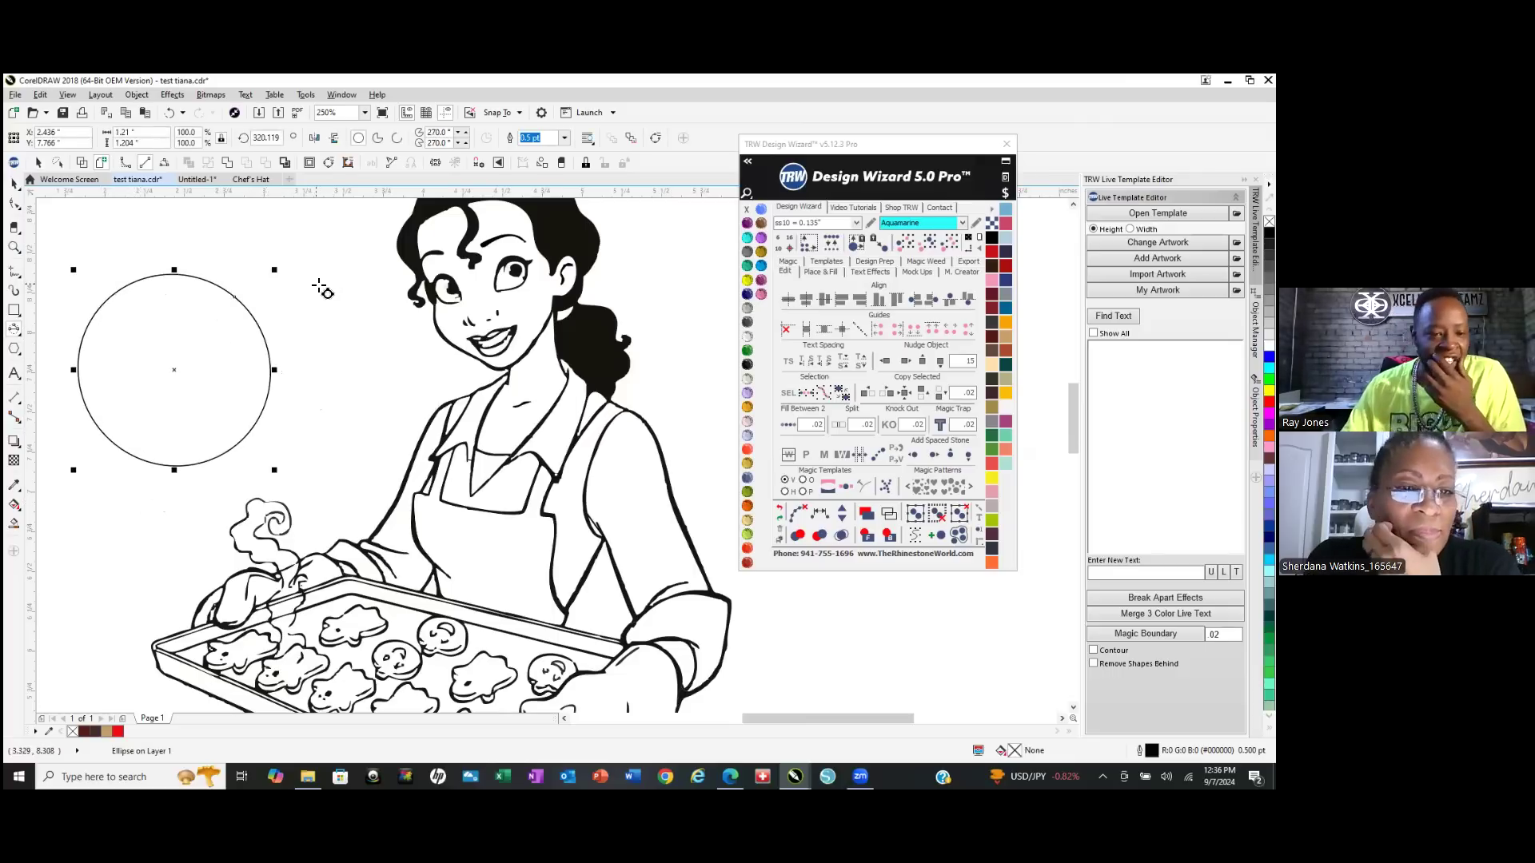
Draw a horizontal ellipse about 0.43 by 0.22 inches beside the cookie tray with the regular Ellipse tool.
{"action": "left_click", "coordinate": [17, 351]}
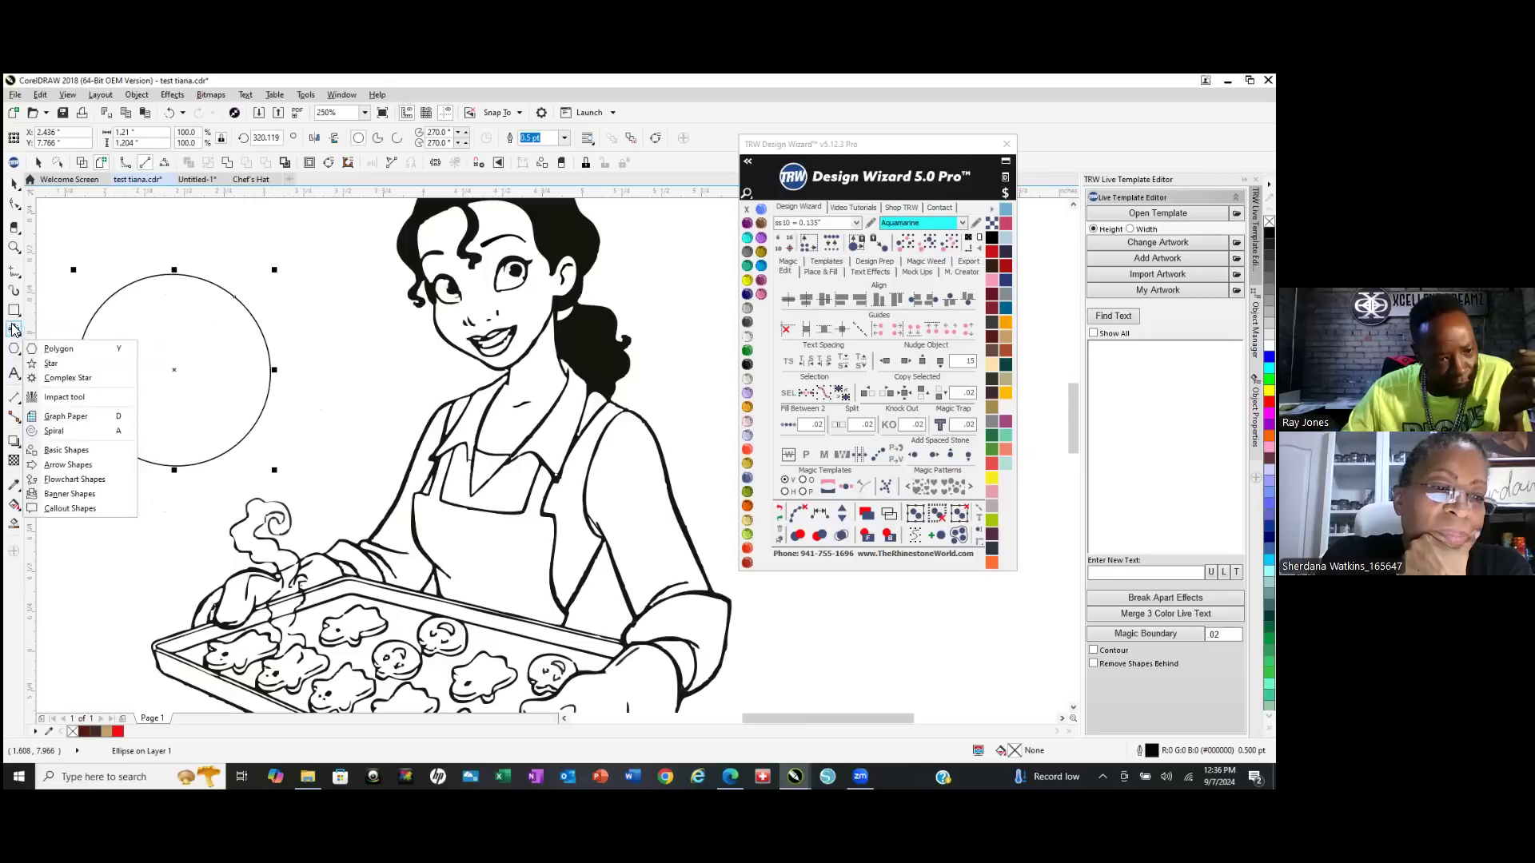
{"action": "left_click", "coordinate": [53, 328]}
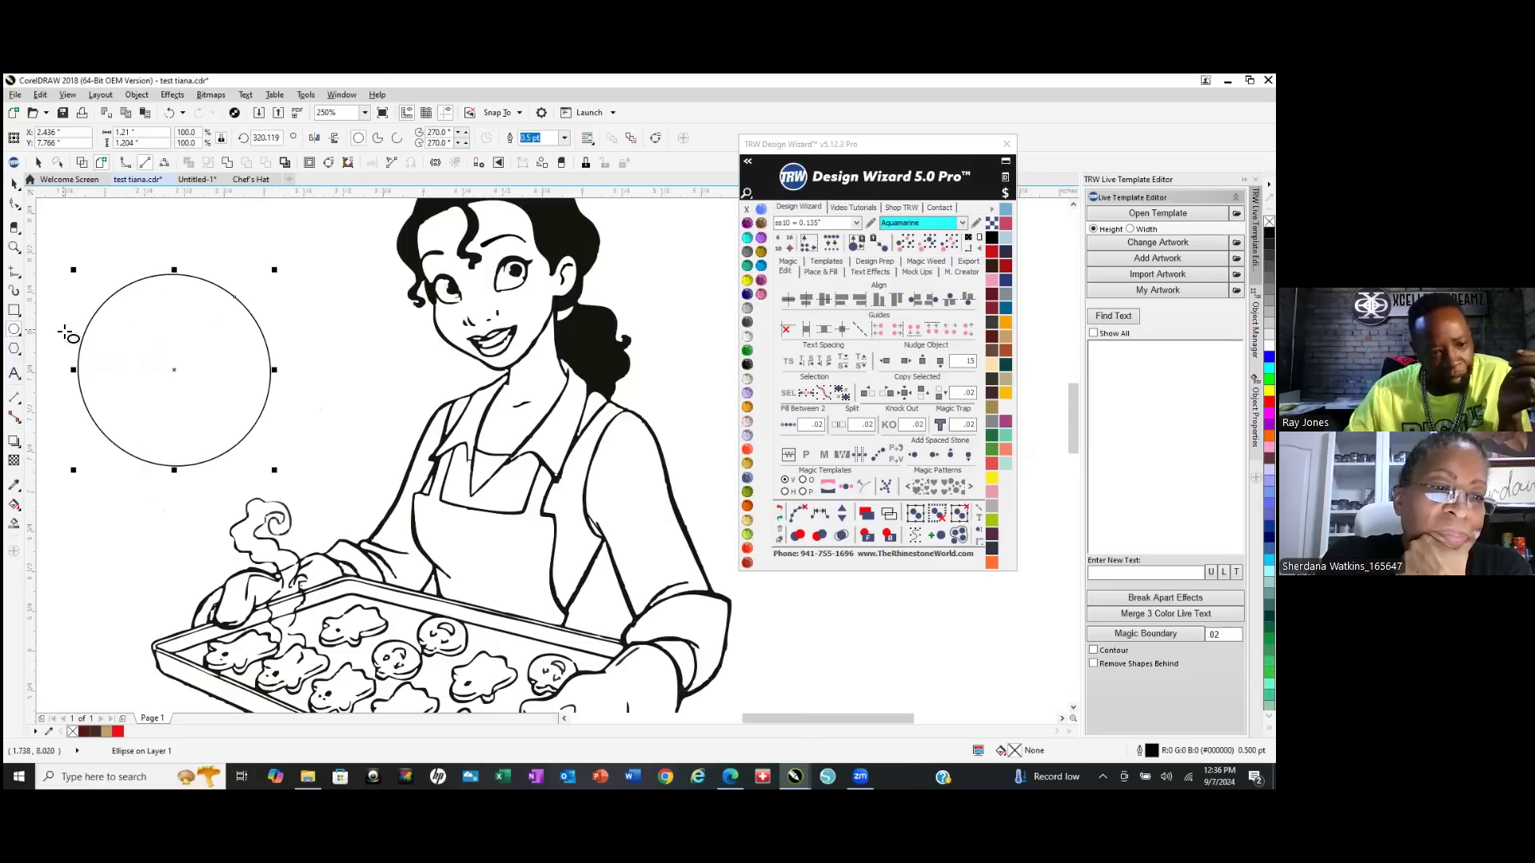
{"action": "scroll", "coordinate": [163, 336], "scroll_direction": "down", "scroll_amount": 2}
{"action": "left_click_drag", "start_coordinate": [103, 485], "coordinate": [136, 504]}
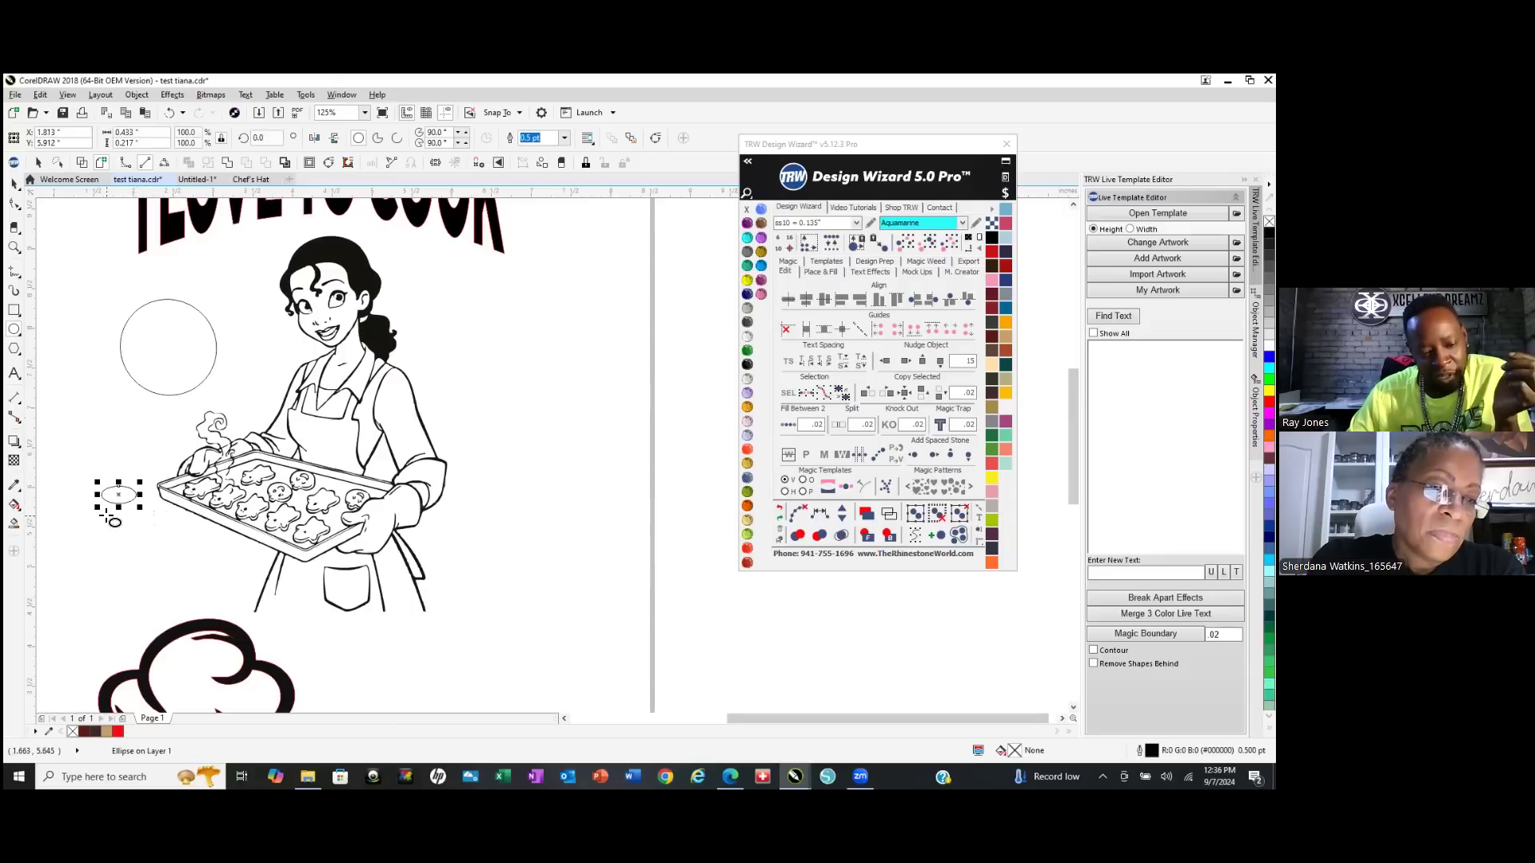
{"action": "scroll", "coordinate": [148, 532], "scroll_direction": "up", "scroll_amount": 2}
{"action": "scroll", "coordinate": [152, 544], "scroll_direction": "up", "scroll_amount": 2}
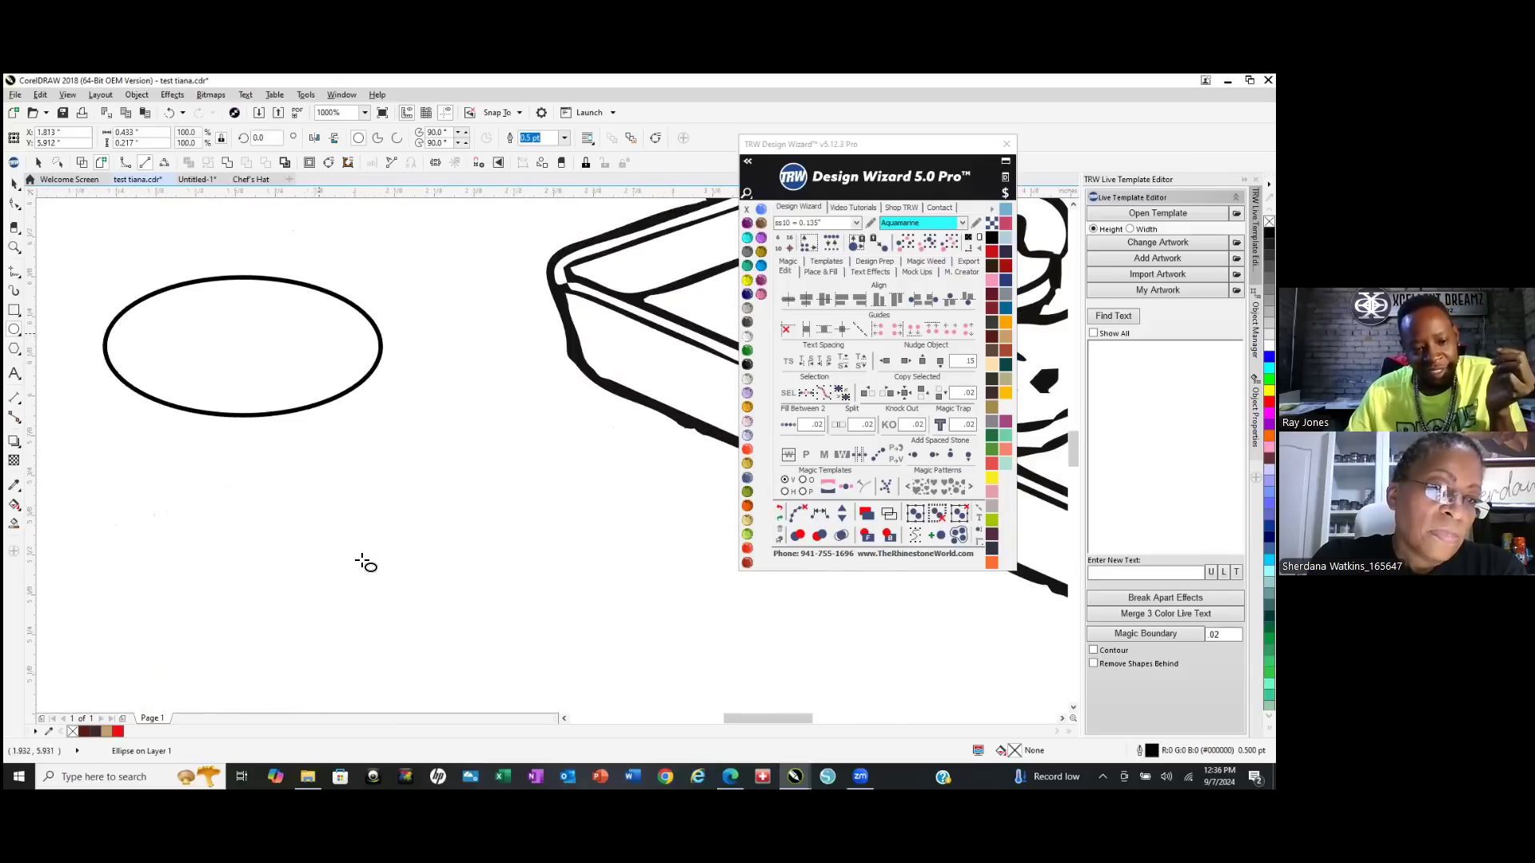
{"action": "scroll", "coordinate": [363, 568], "scroll_direction": "down", "scroll_amount": 1}
{"action": "scroll", "coordinate": [370, 598], "scroll_direction": "down", "scroll_amount": 3}
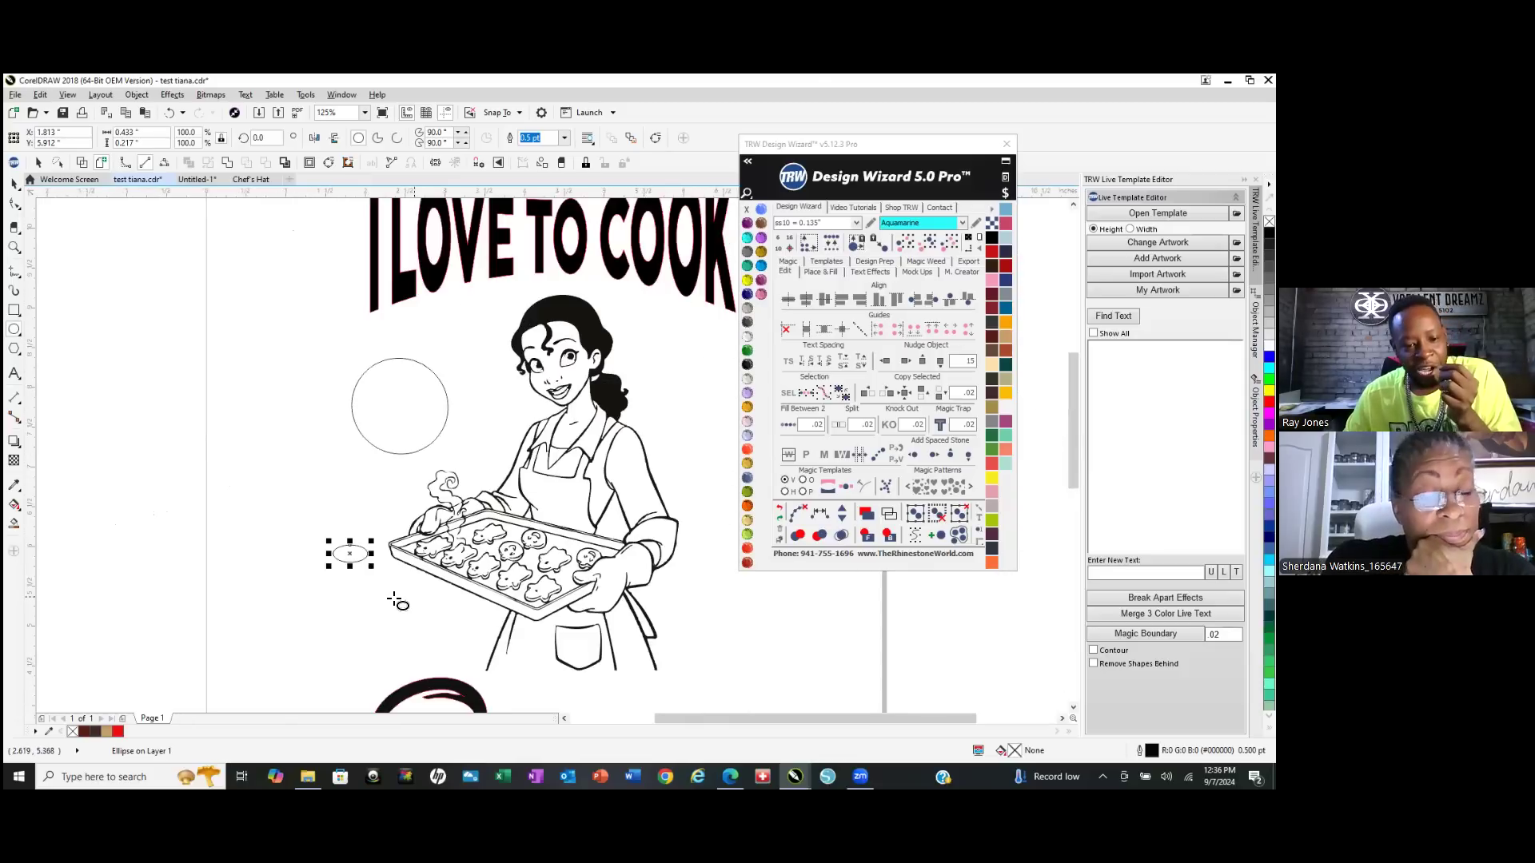
Delete the small horizontal ellipse beside the cookie tray.
{"action": "left_click", "coordinate": [14, 184]}
{"action": "left_click", "coordinate": [222, 467]}
{"action": "left_click", "coordinate": [348, 549]}
{"action": "key", "text": "Delete"}
Scale the circle down to 20 percent, about 0.25 inch across, and place it on the apron bib as converted curves.
{"action": "left_click", "coordinate": [412, 434]}
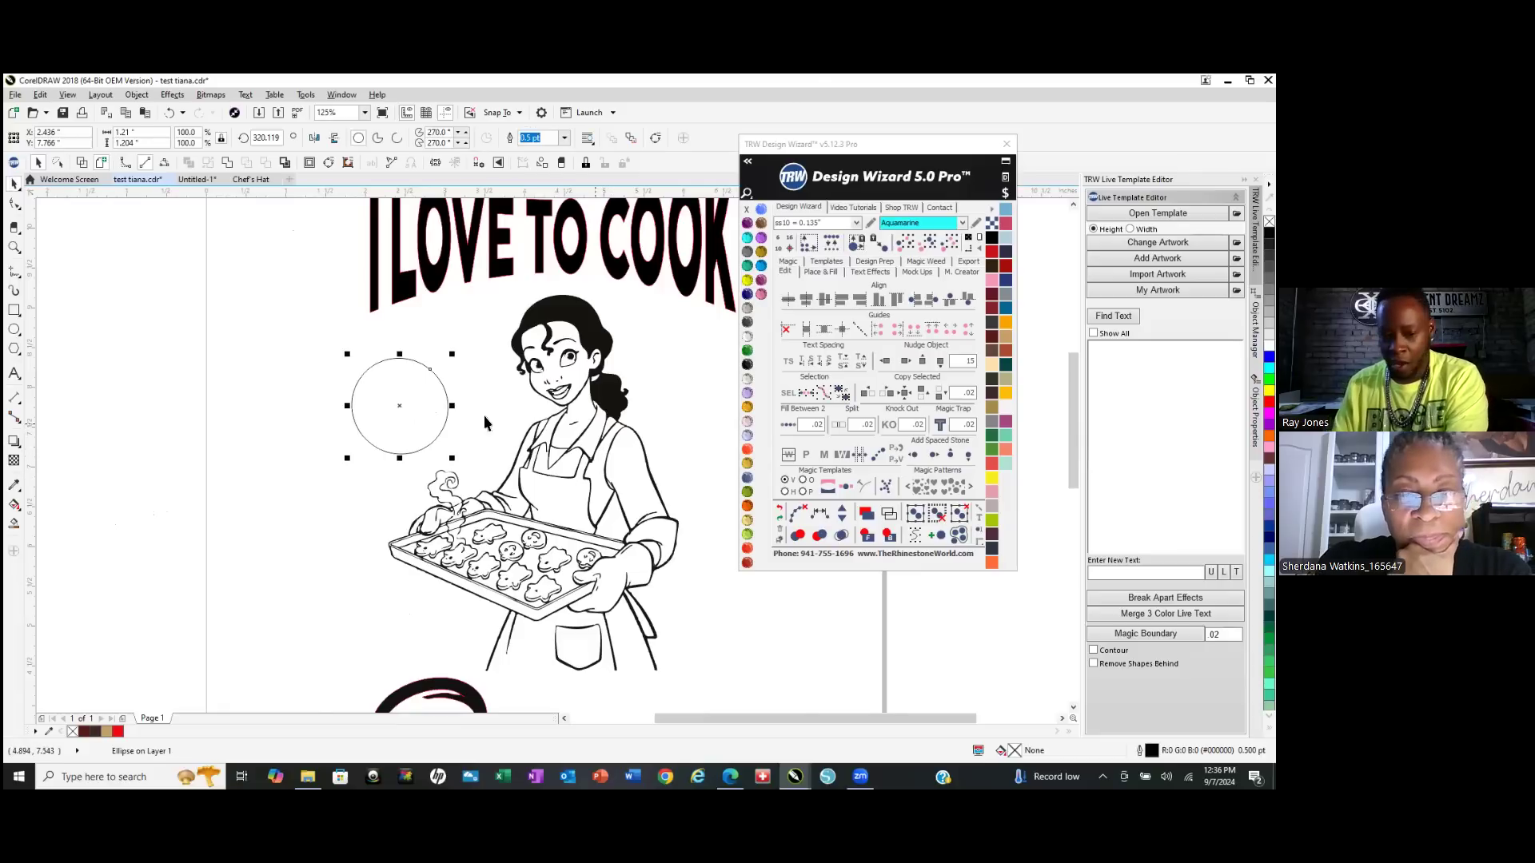
{"action": "scroll", "coordinate": [472, 412], "scroll_direction": "up", "scroll_amount": 1}
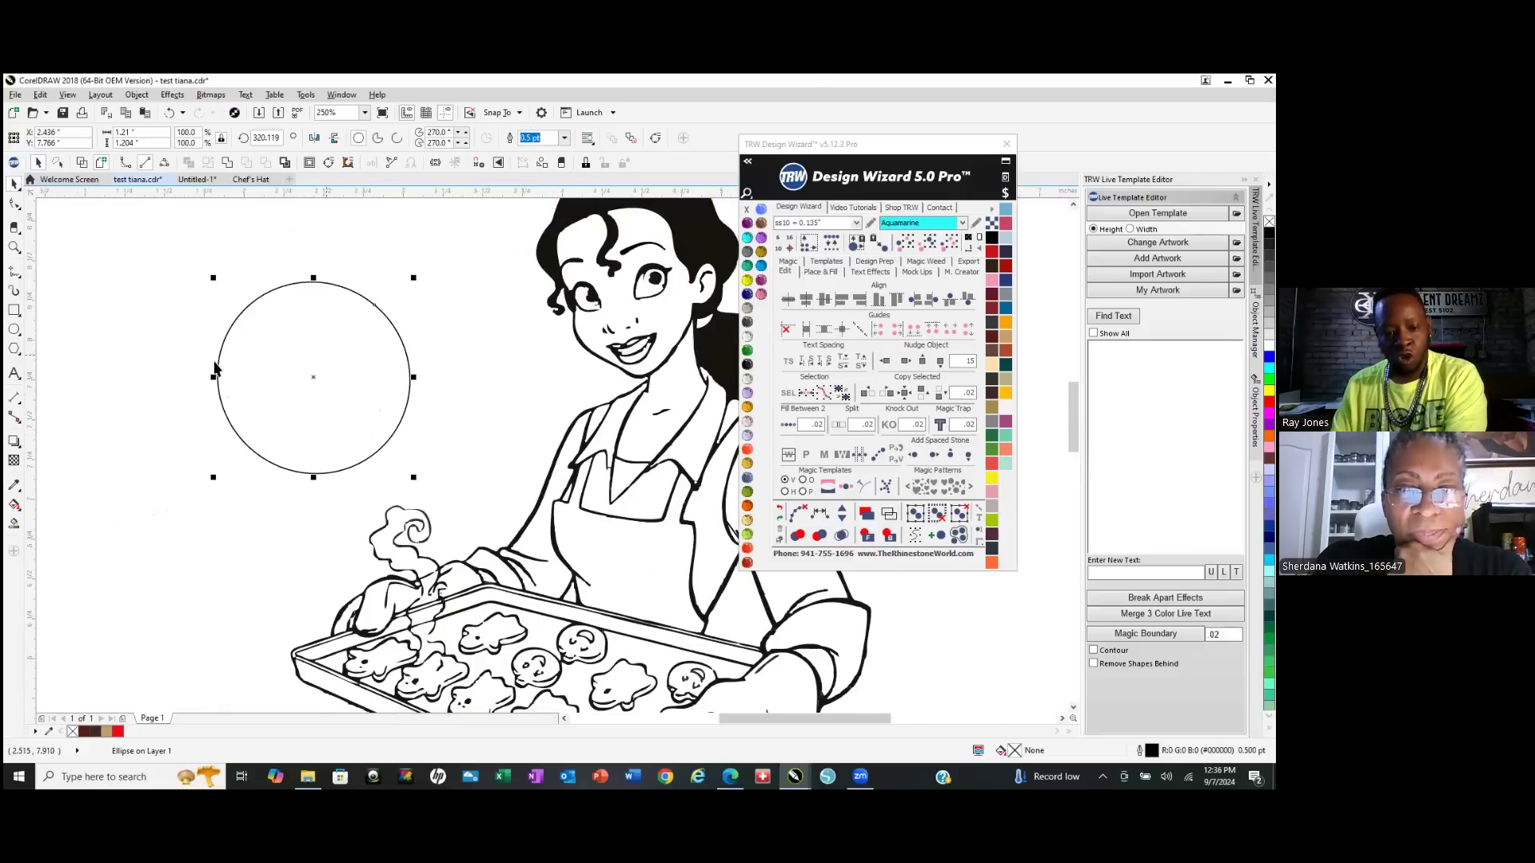
{"action": "left_click_drag", "start_coordinate": [417, 280], "coordinate": [279, 433]}
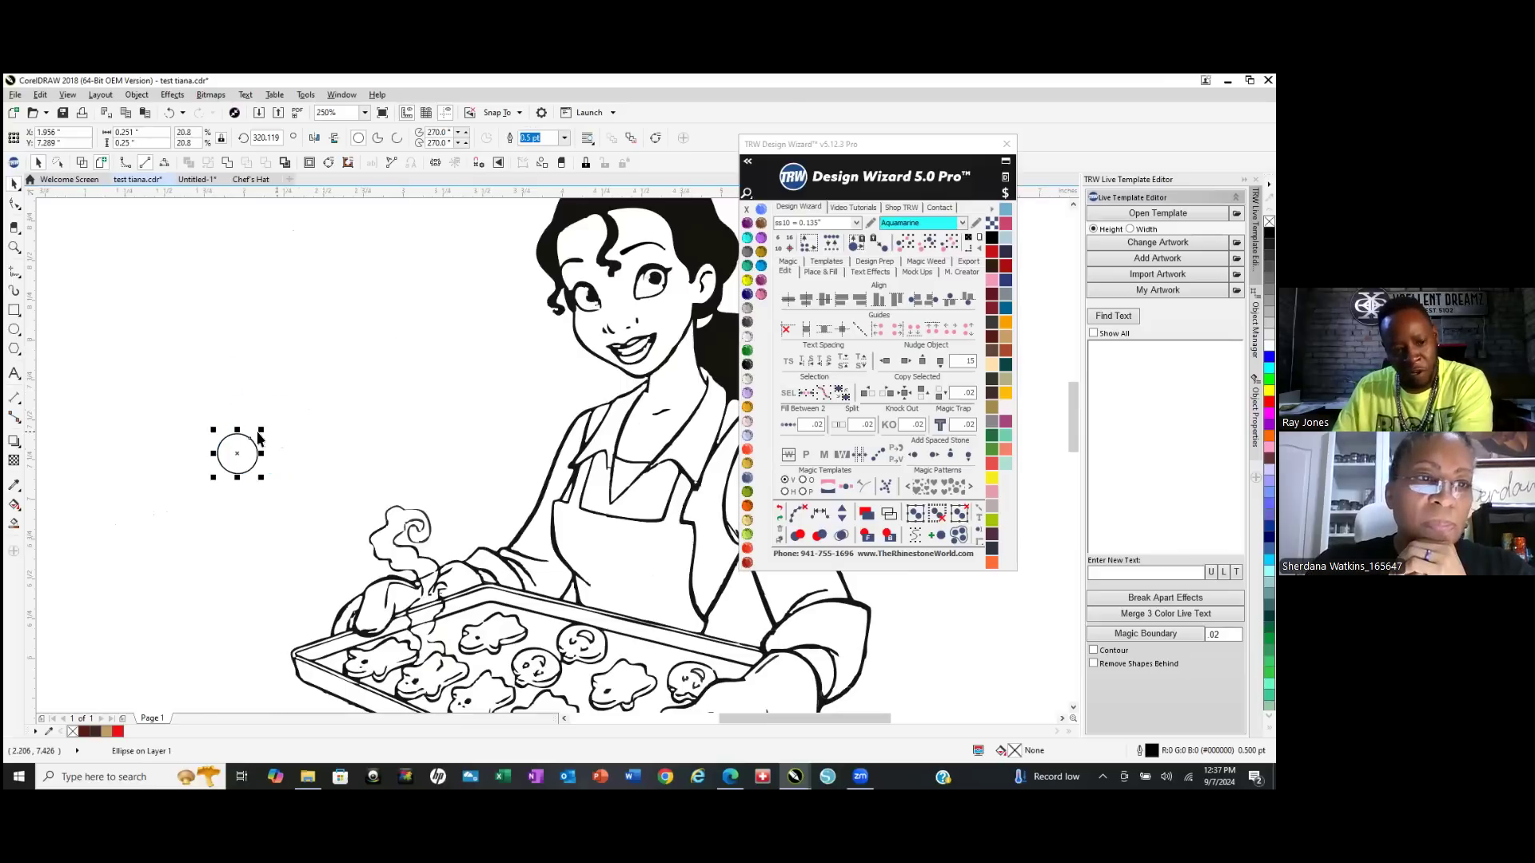
{"action": "left_click", "coordinate": [220, 162]}
{"action": "left_click_drag", "start_coordinate": [238, 456], "coordinate": [629, 557]}
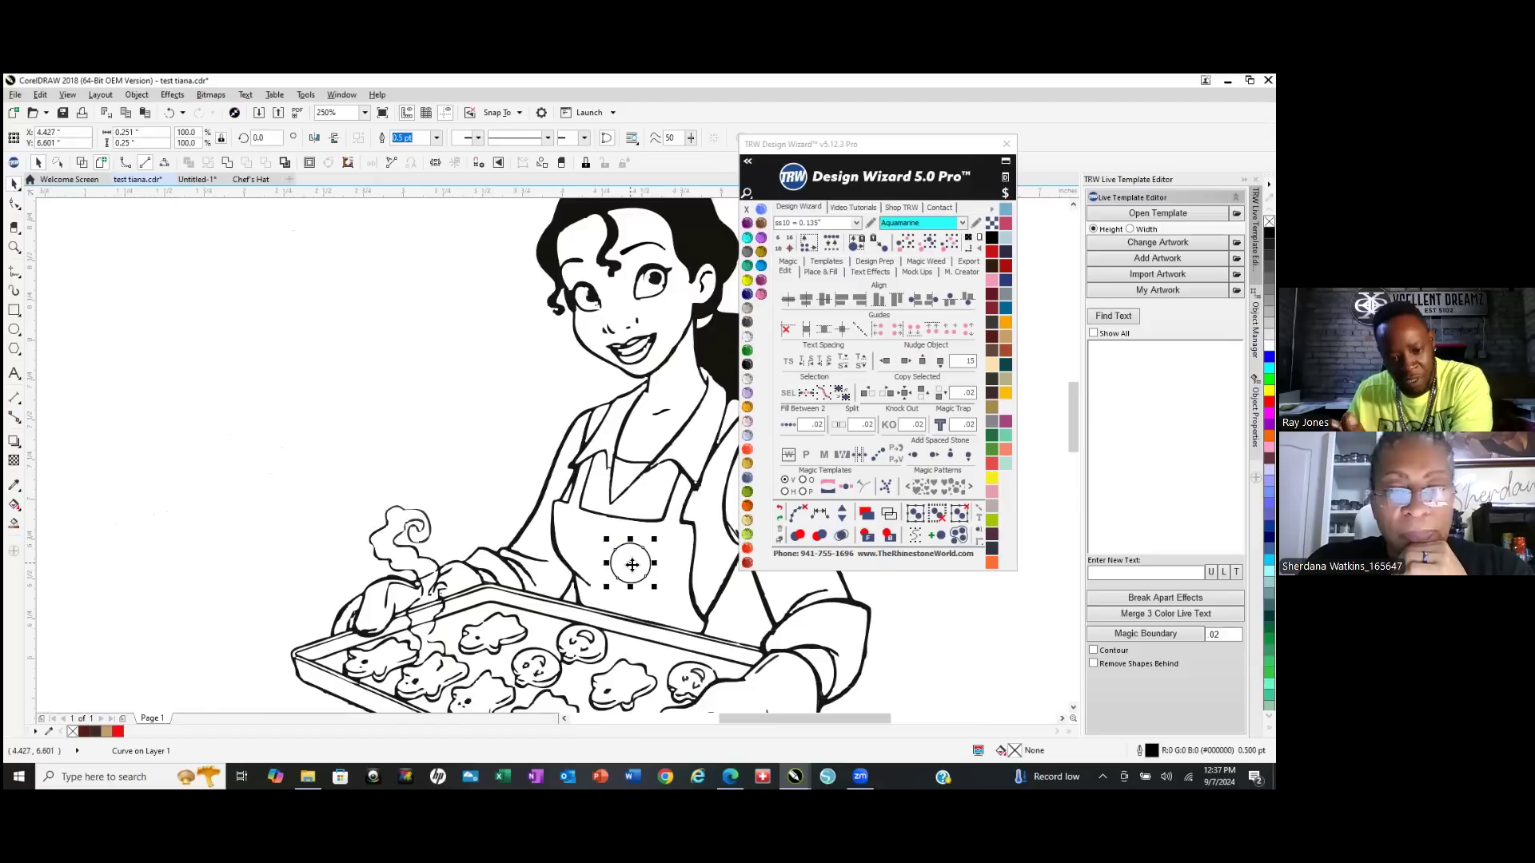
Delete the small circle from the apron bib.
{"action": "scroll", "coordinate": [640, 548], "scroll_direction": "down", "scroll_amount": 2}
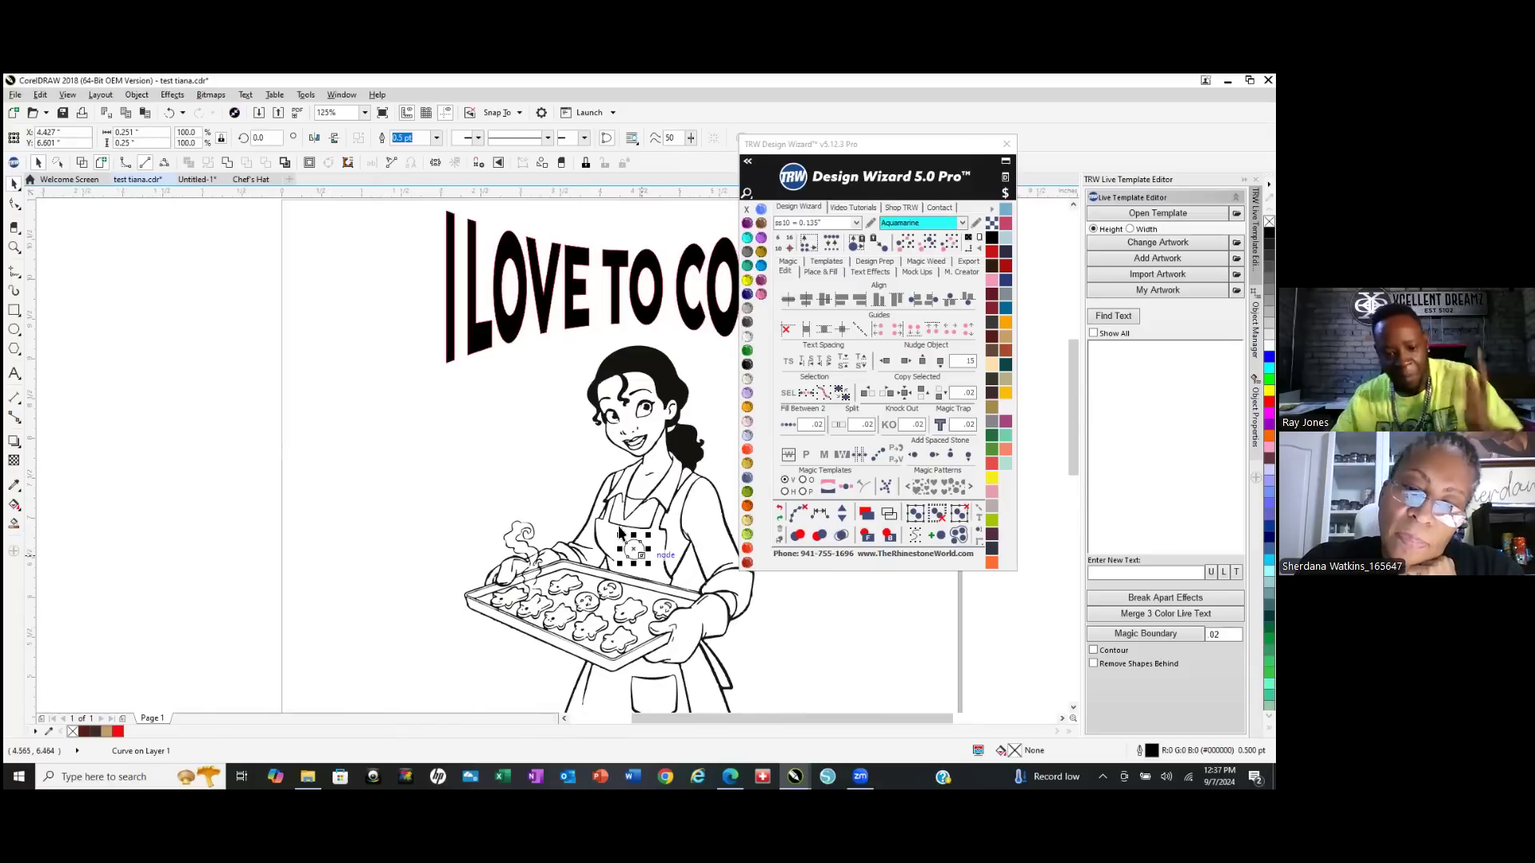
{"action": "scroll", "coordinate": [648, 607], "scroll_direction": "up", "scroll_amount": 2}
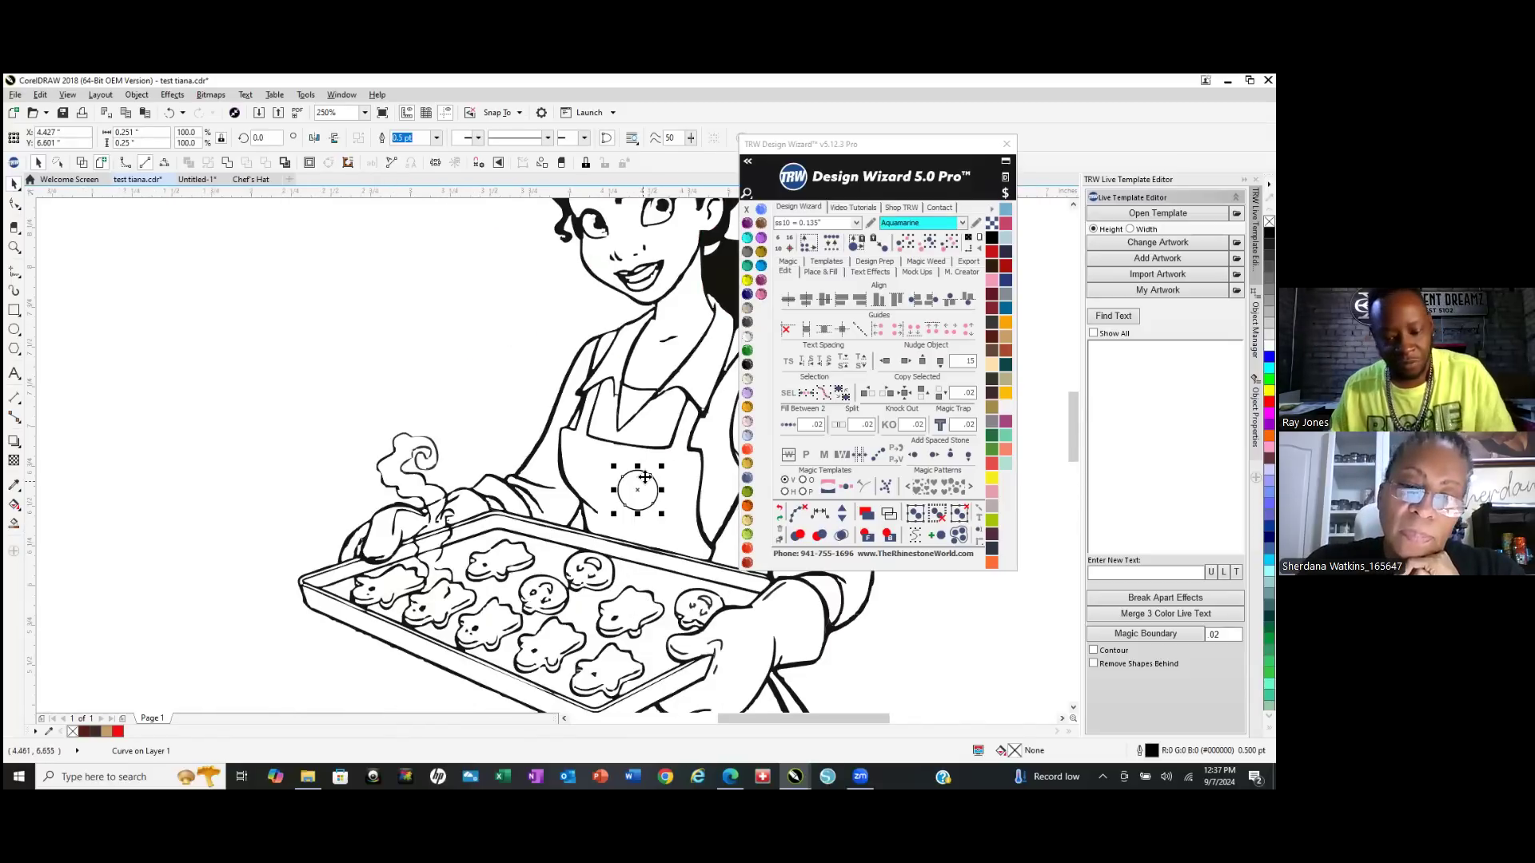
{"action": "key", "text": "Delete"}
Fill the cook's main line-art curve, including her hair, with the Black Diamond colour.
{"action": "scroll", "coordinate": [338, 511], "scroll_direction": "down", "scroll_amount": 2}
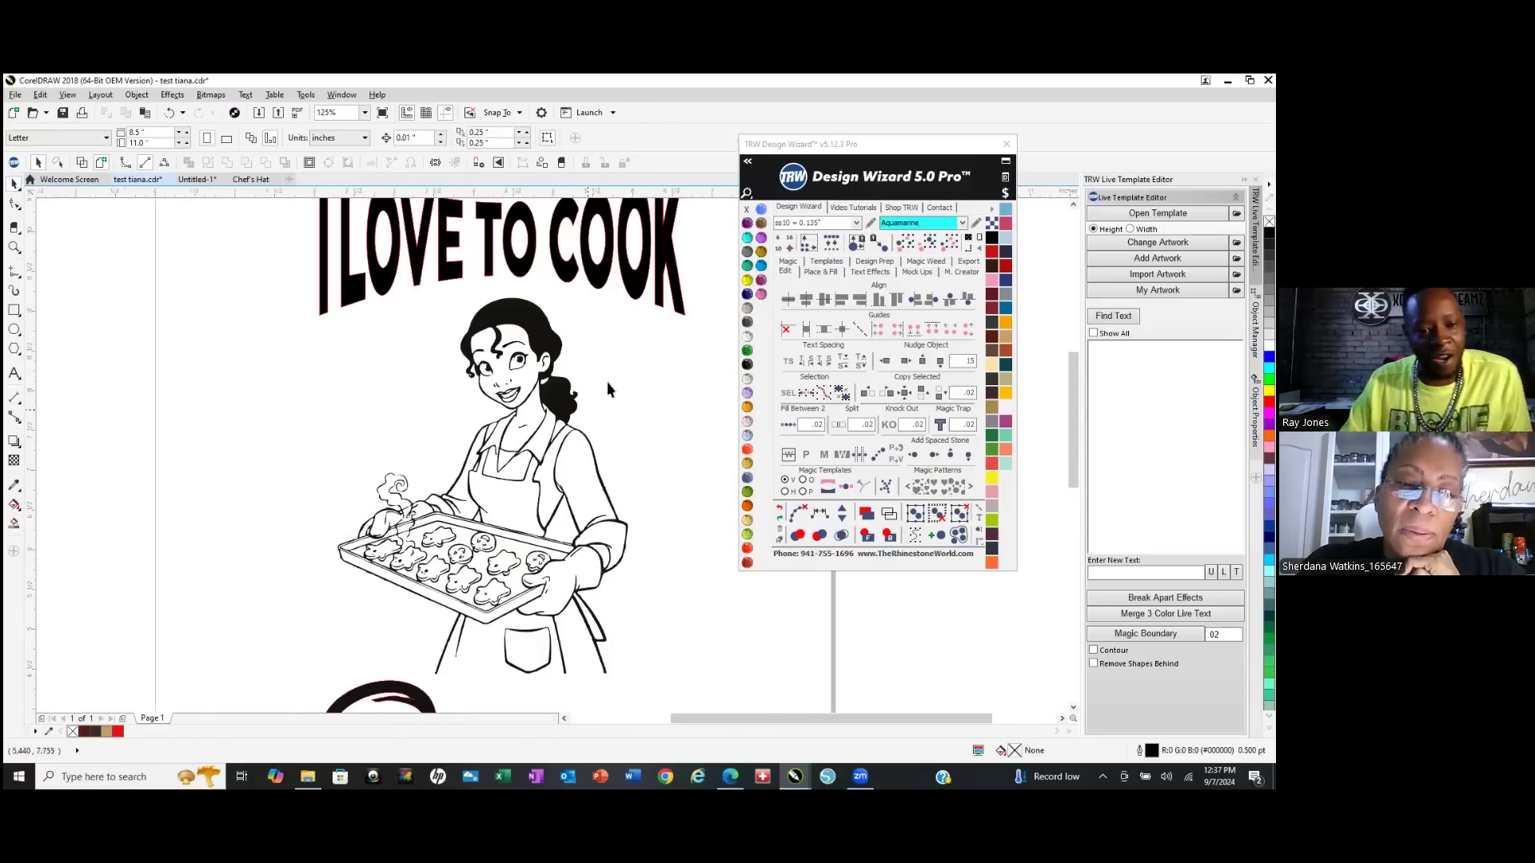
{"action": "left_click", "coordinate": [522, 329]}
{"action": "left_click", "coordinate": [747, 253]}
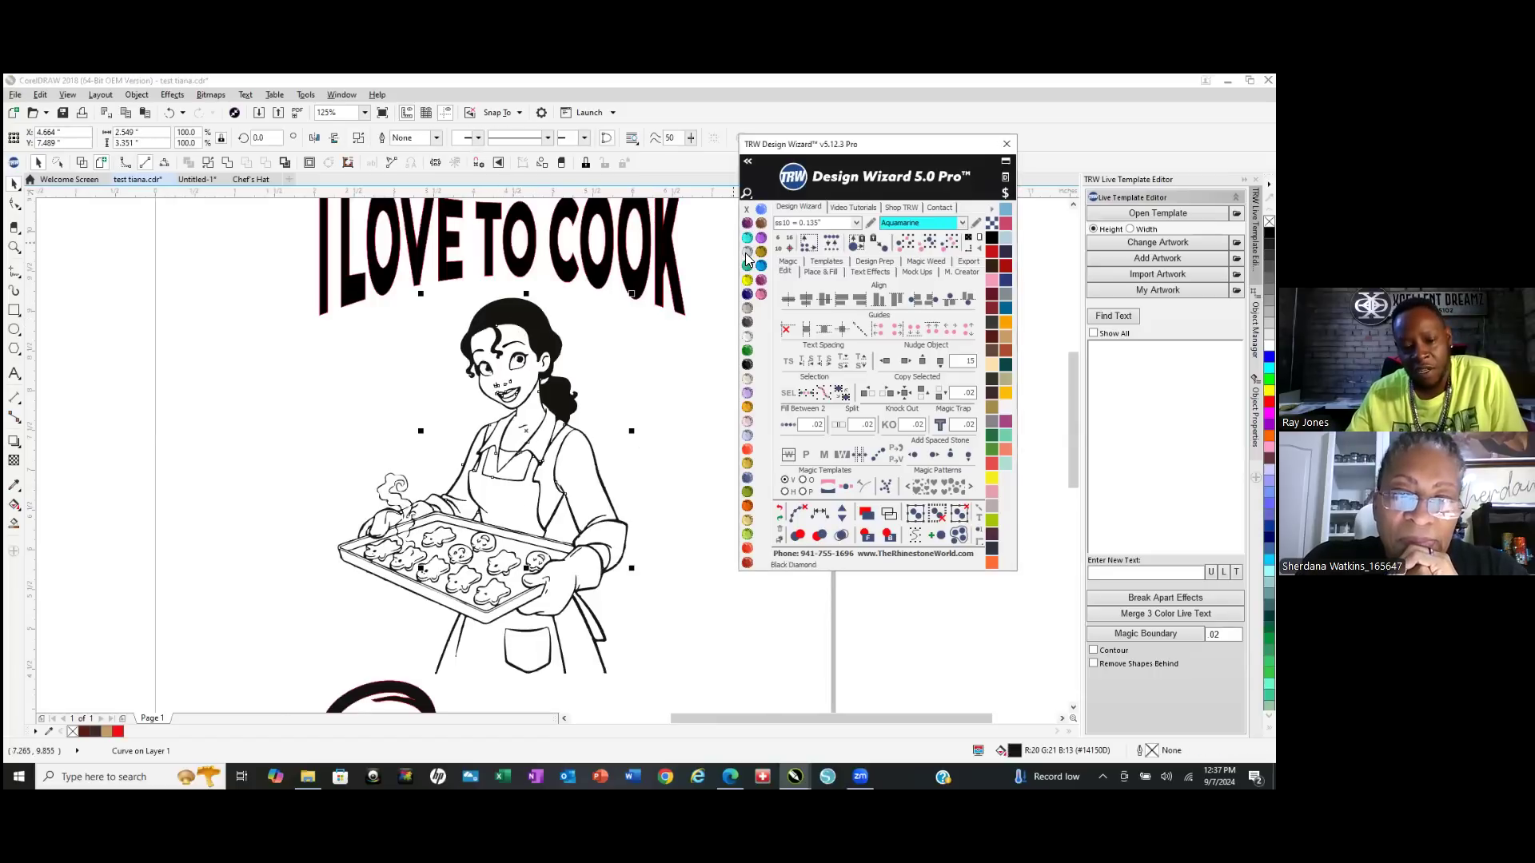
{"action": "left_click", "coordinate": [632, 383]}
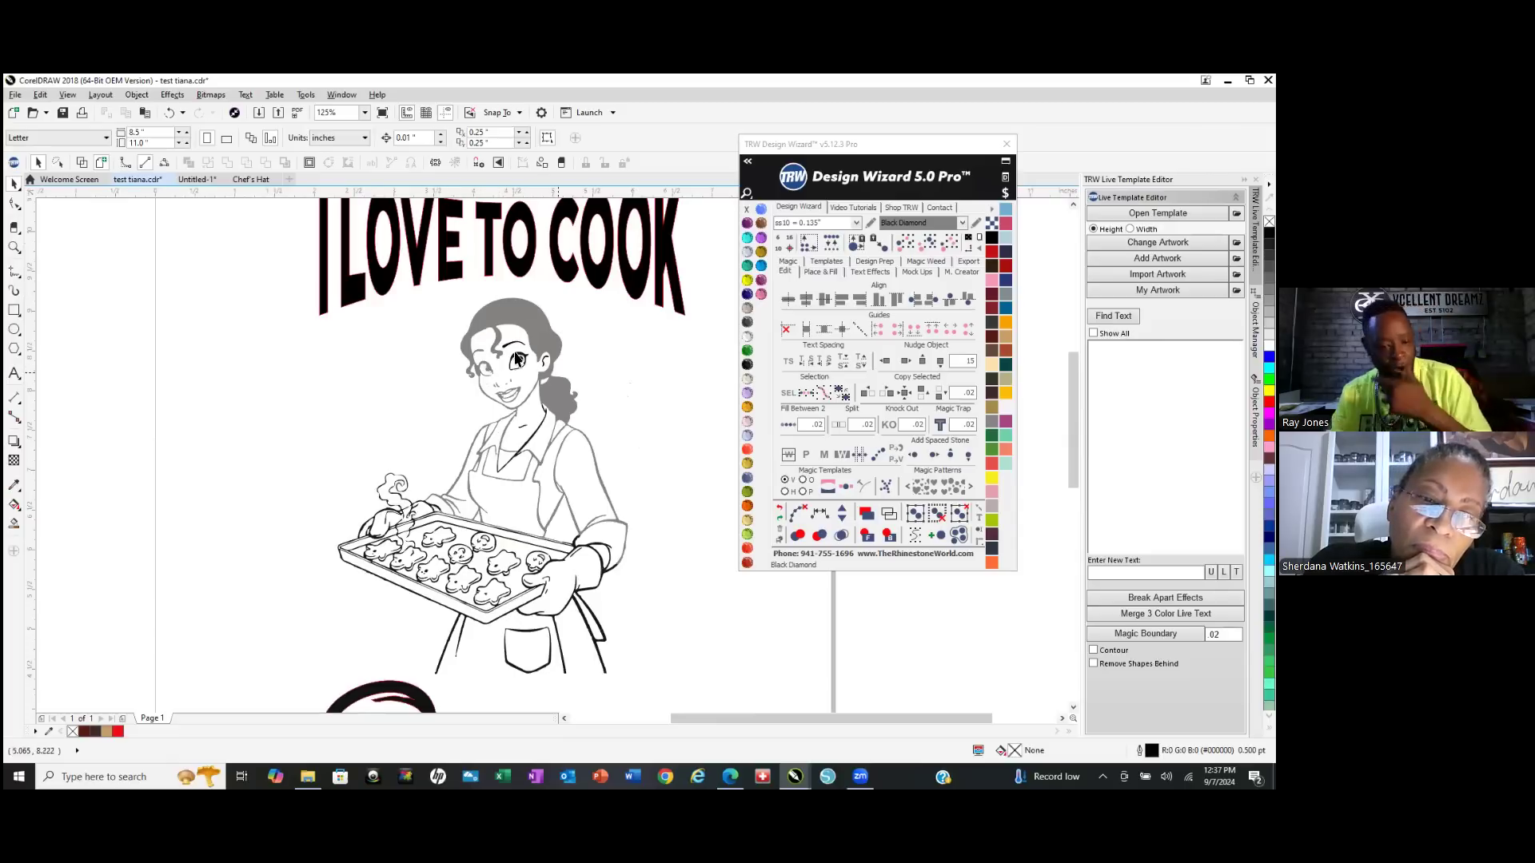
Fill the I LOVE TO COOK text and every shape of the cook with TRW Pink, and undo that fill.
{"action": "scroll", "coordinate": [596, 433], "scroll_direction": "down", "scroll_amount": 2}
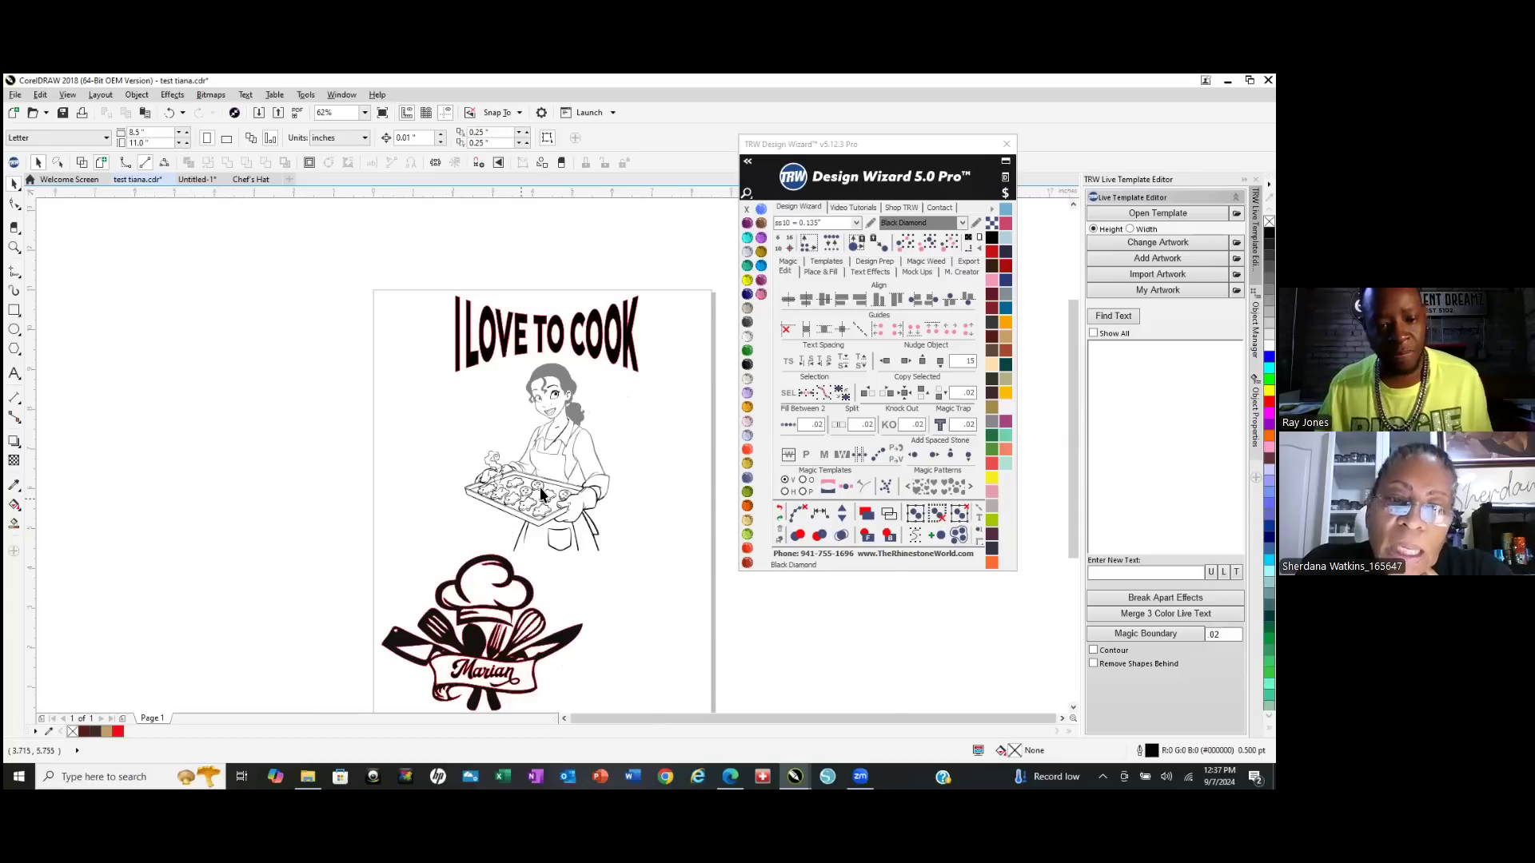
{"action": "scroll", "coordinate": [541, 494], "scroll_direction": "up", "scroll_amount": 2}
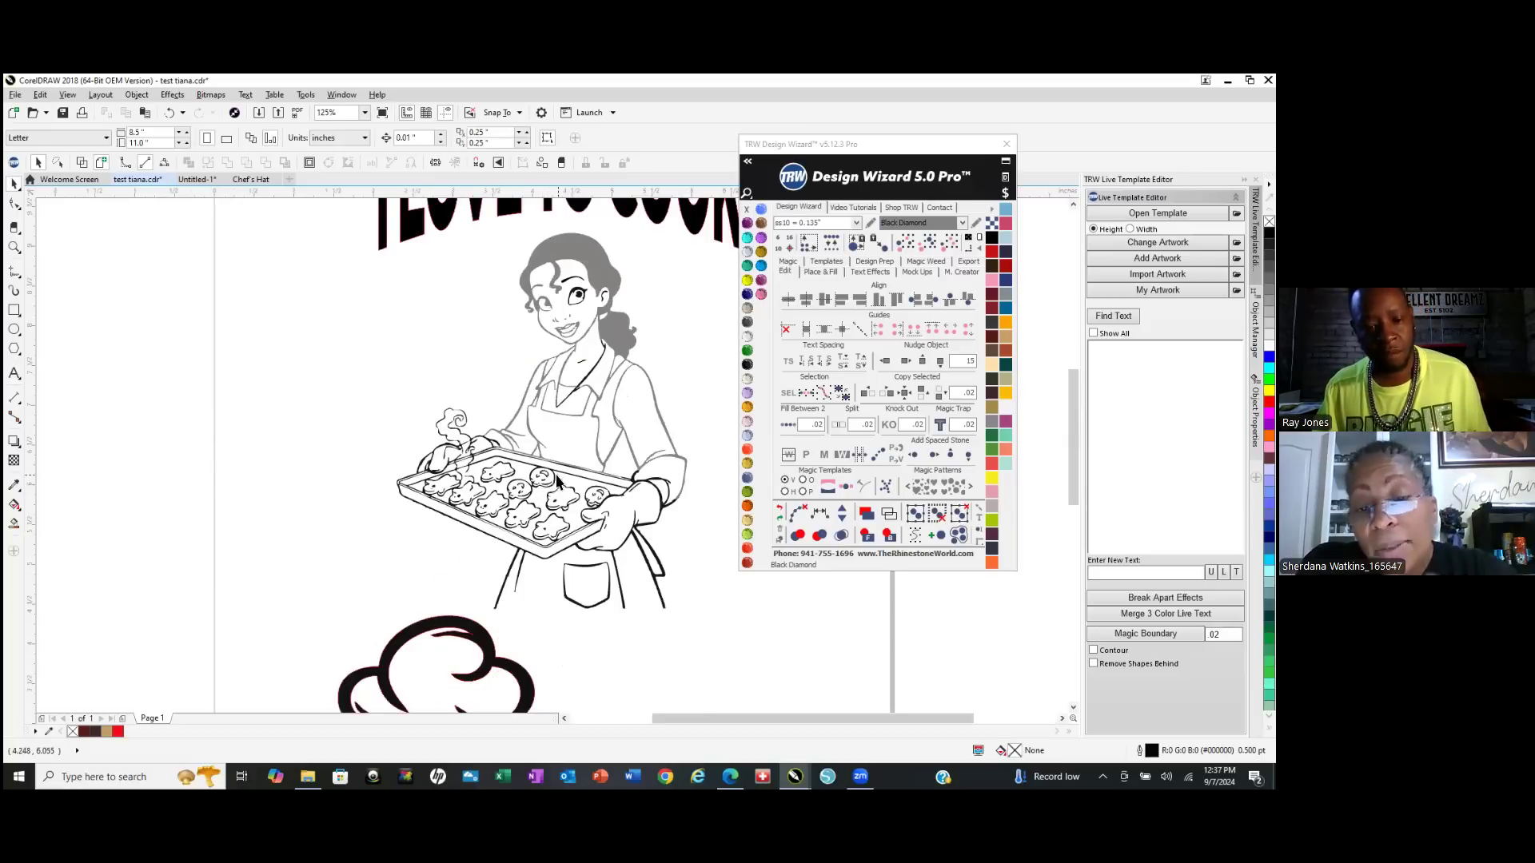
{"action": "scroll", "coordinate": [564, 493], "scroll_direction": "up", "scroll_amount": 2}
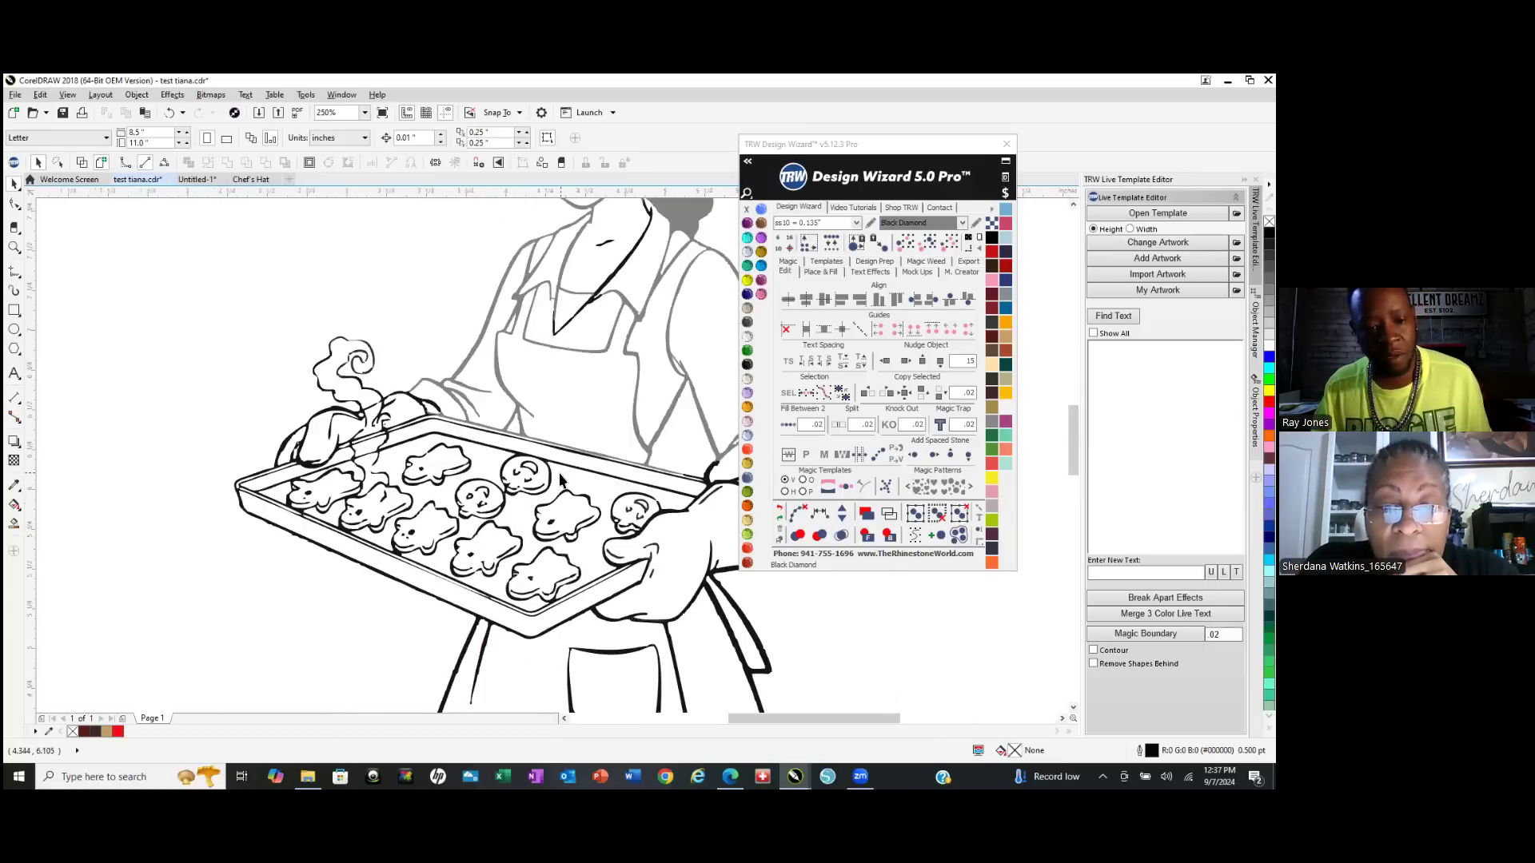
{"action": "scroll", "coordinate": [569, 472], "scroll_direction": "down", "scroll_amount": 2}
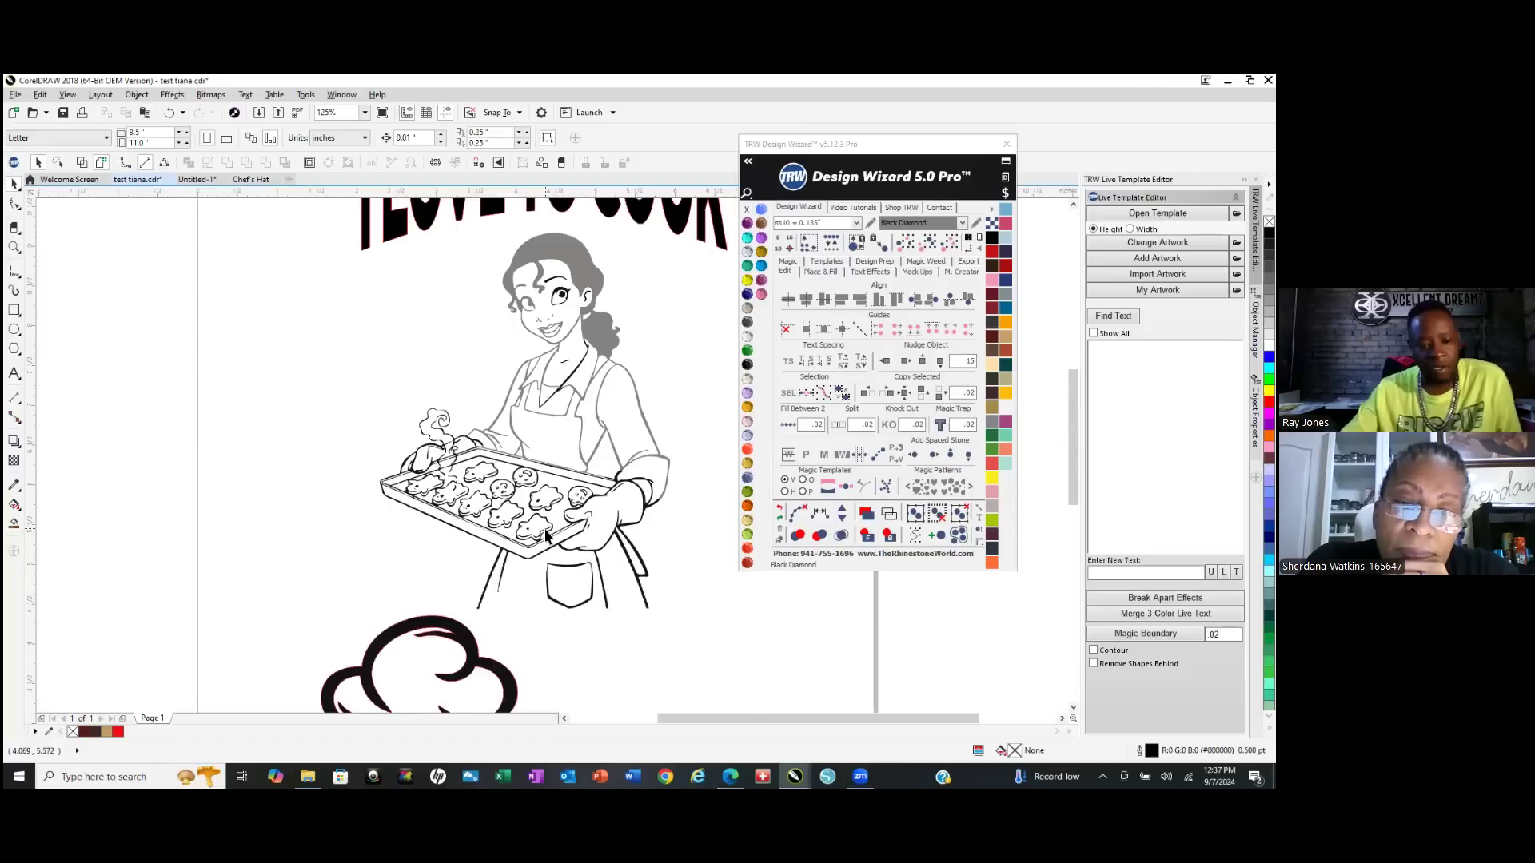
{"action": "scroll", "coordinate": [632, 624], "scroll_direction": "down", "scroll_amount": 1}
{"action": "left_click_drag", "start_coordinate": [699, 622], "coordinate": [424, 319]}
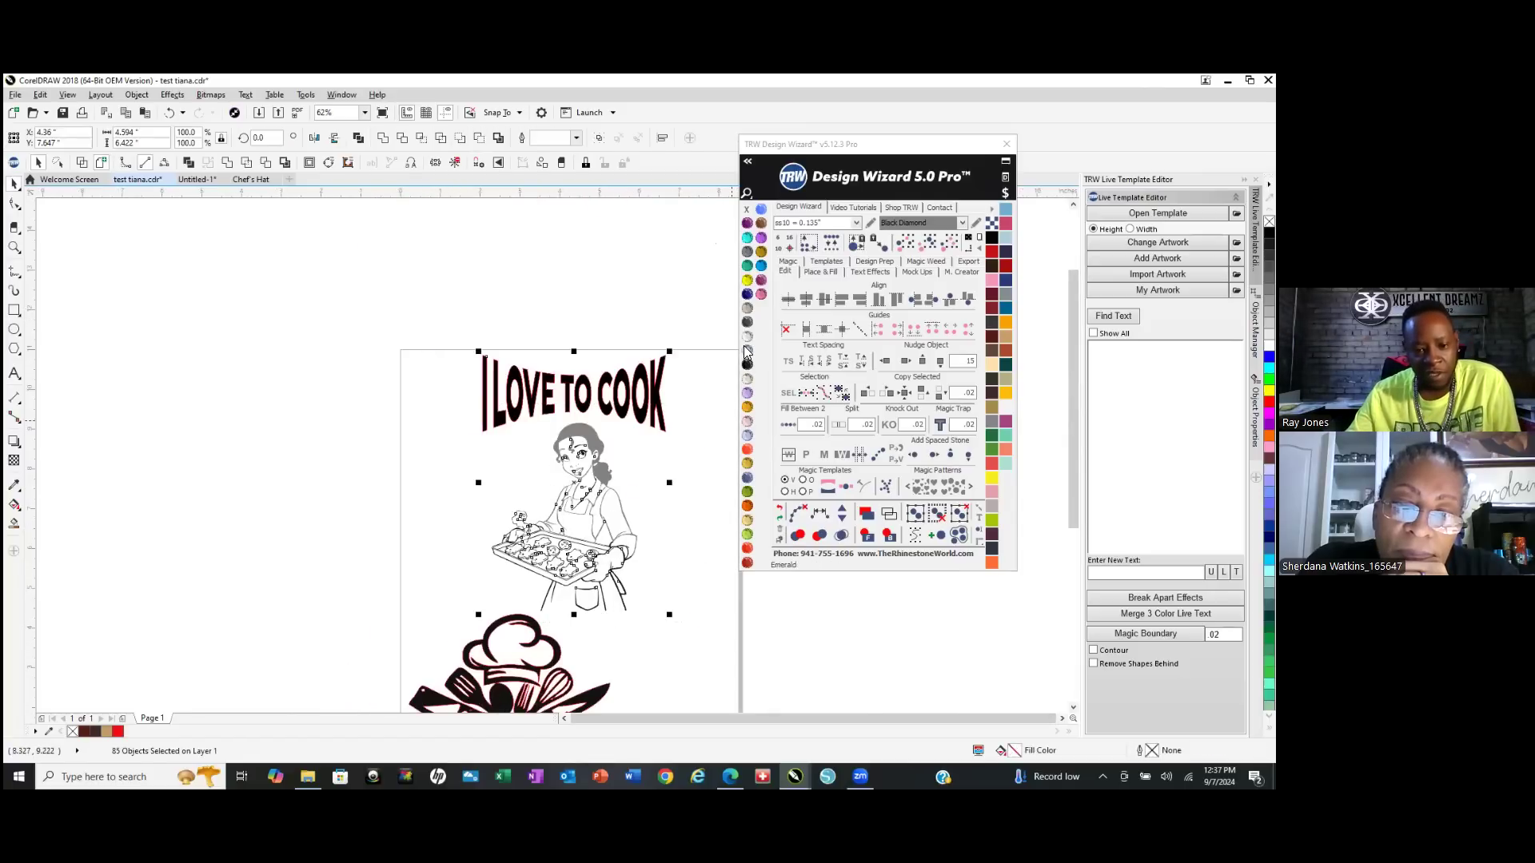
{"action": "left_click", "coordinate": [760, 295]}
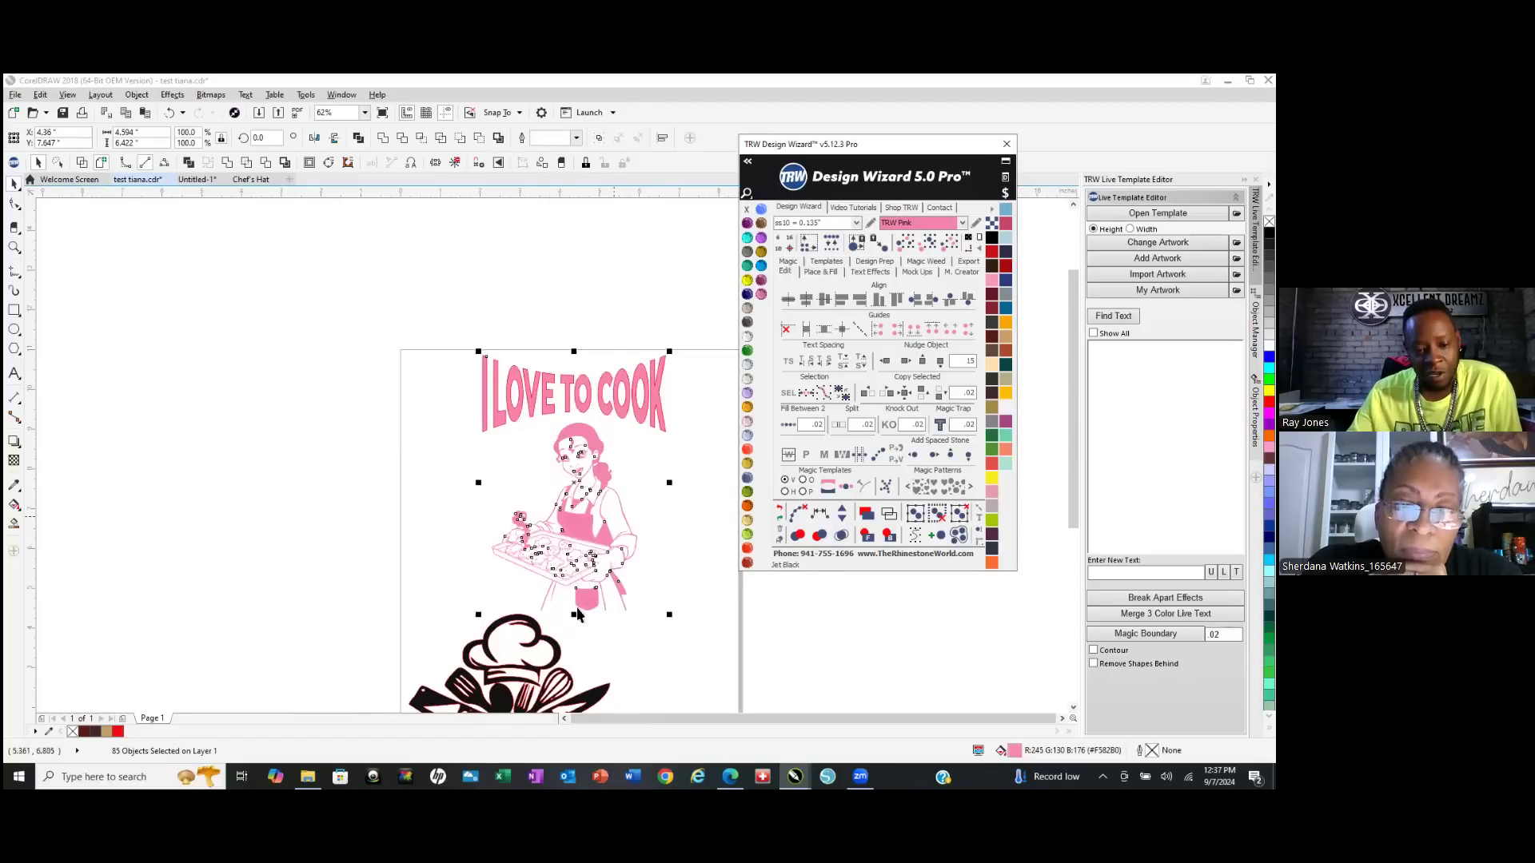
{"action": "scroll", "coordinate": [470, 534], "scroll_direction": "up", "scroll_amount": 2}
{"action": "scroll", "coordinate": [317, 436], "scroll_direction": "down", "scroll_amount": 2}
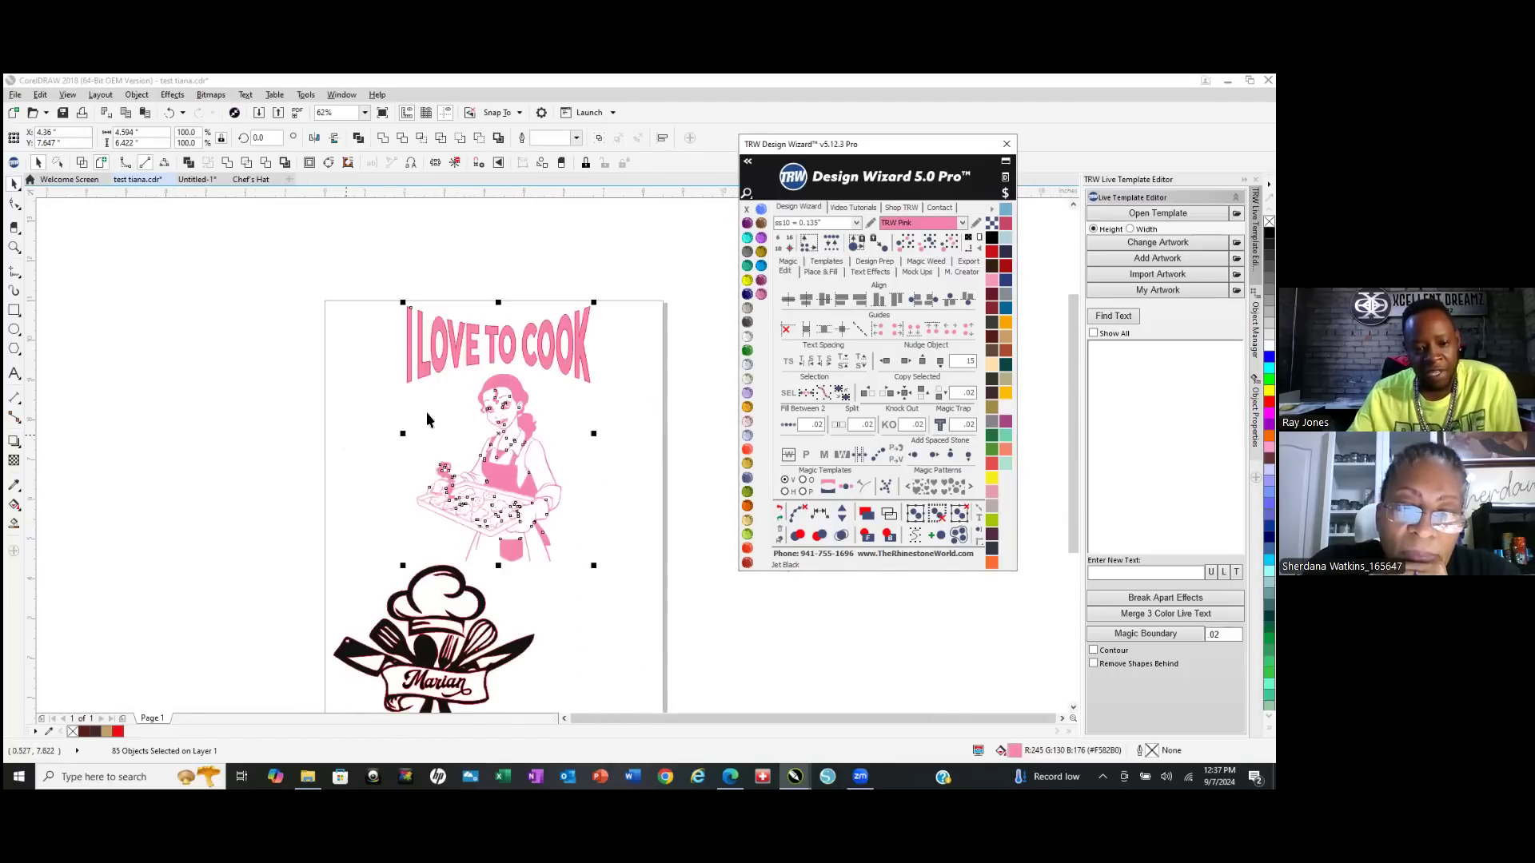
{"action": "left_click", "coordinate": [782, 510]}
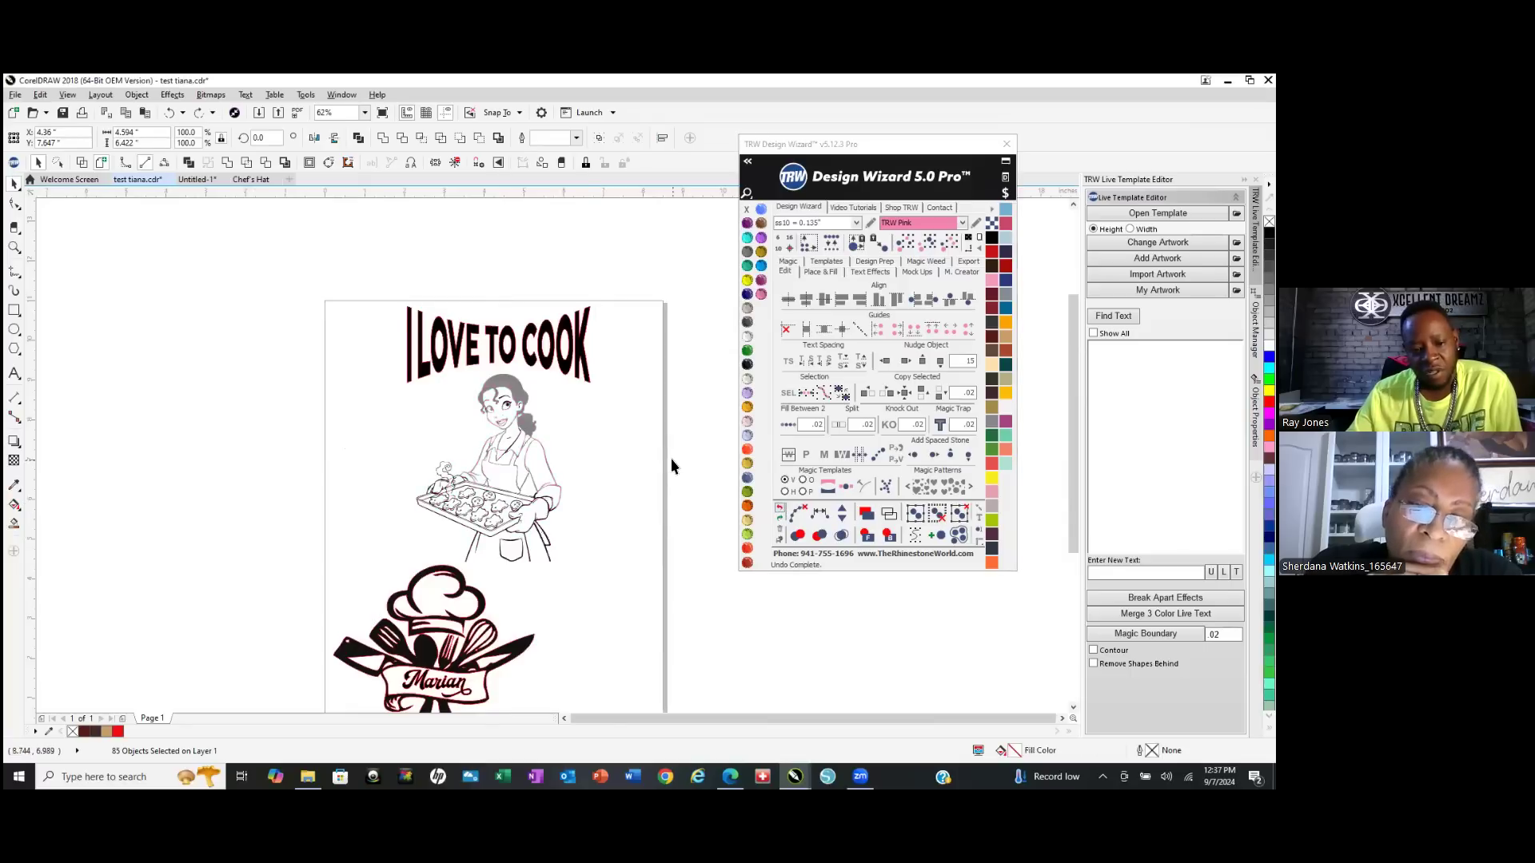
{"action": "left_click", "coordinate": [508, 551]}
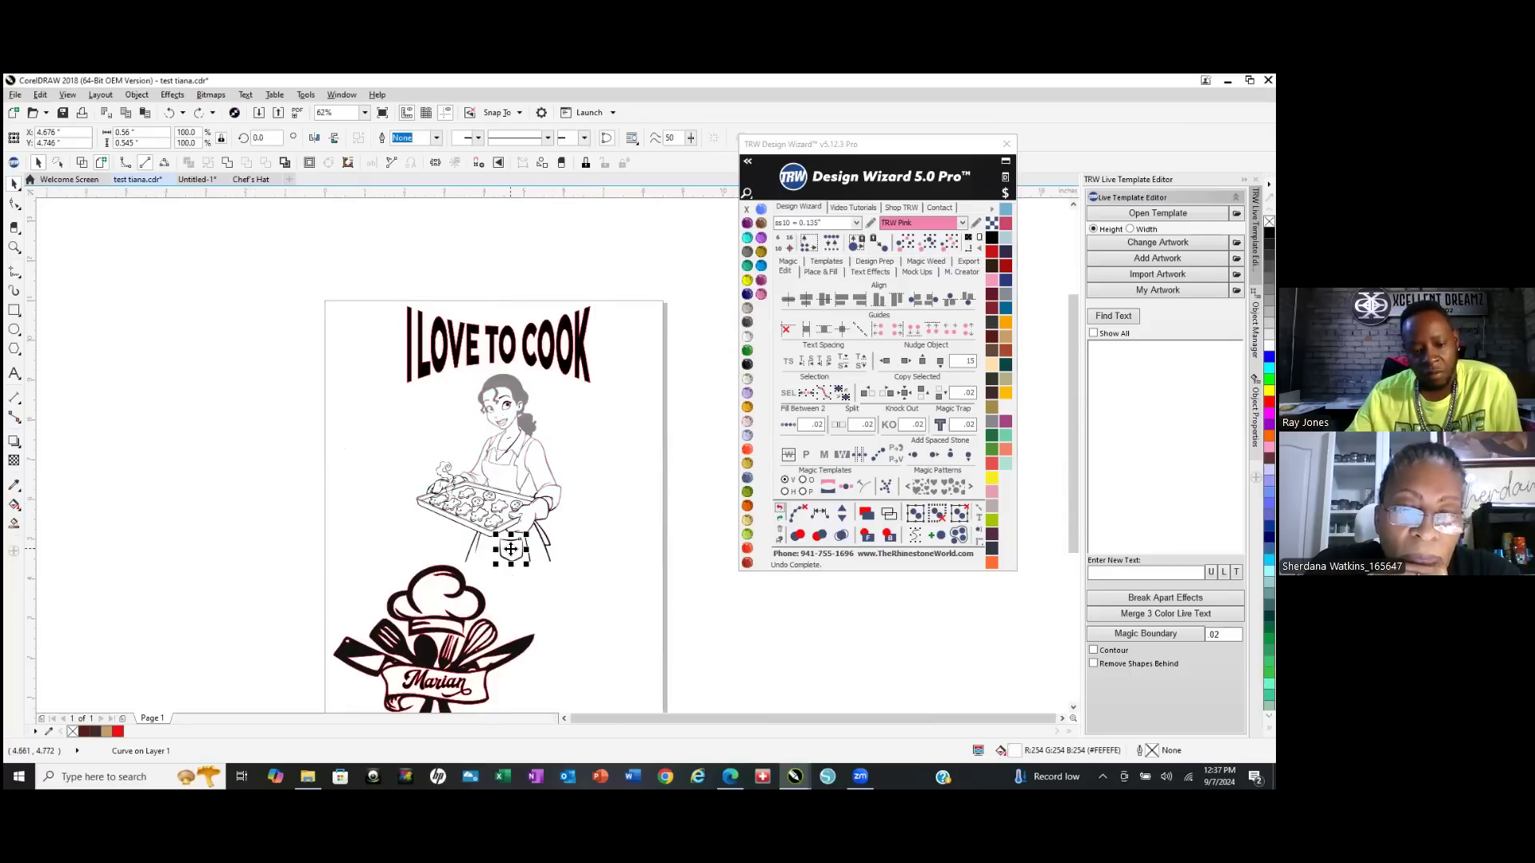
{"action": "scroll", "coordinate": [512, 553], "scroll_direction": "up", "scroll_amount": 4}
{"action": "left_click", "coordinate": [928, 244]}
{"action": "left_click", "coordinate": [477, 515]}
{"action": "scroll", "coordinate": [483, 523], "scroll_direction": "down", "scroll_amount": 2}
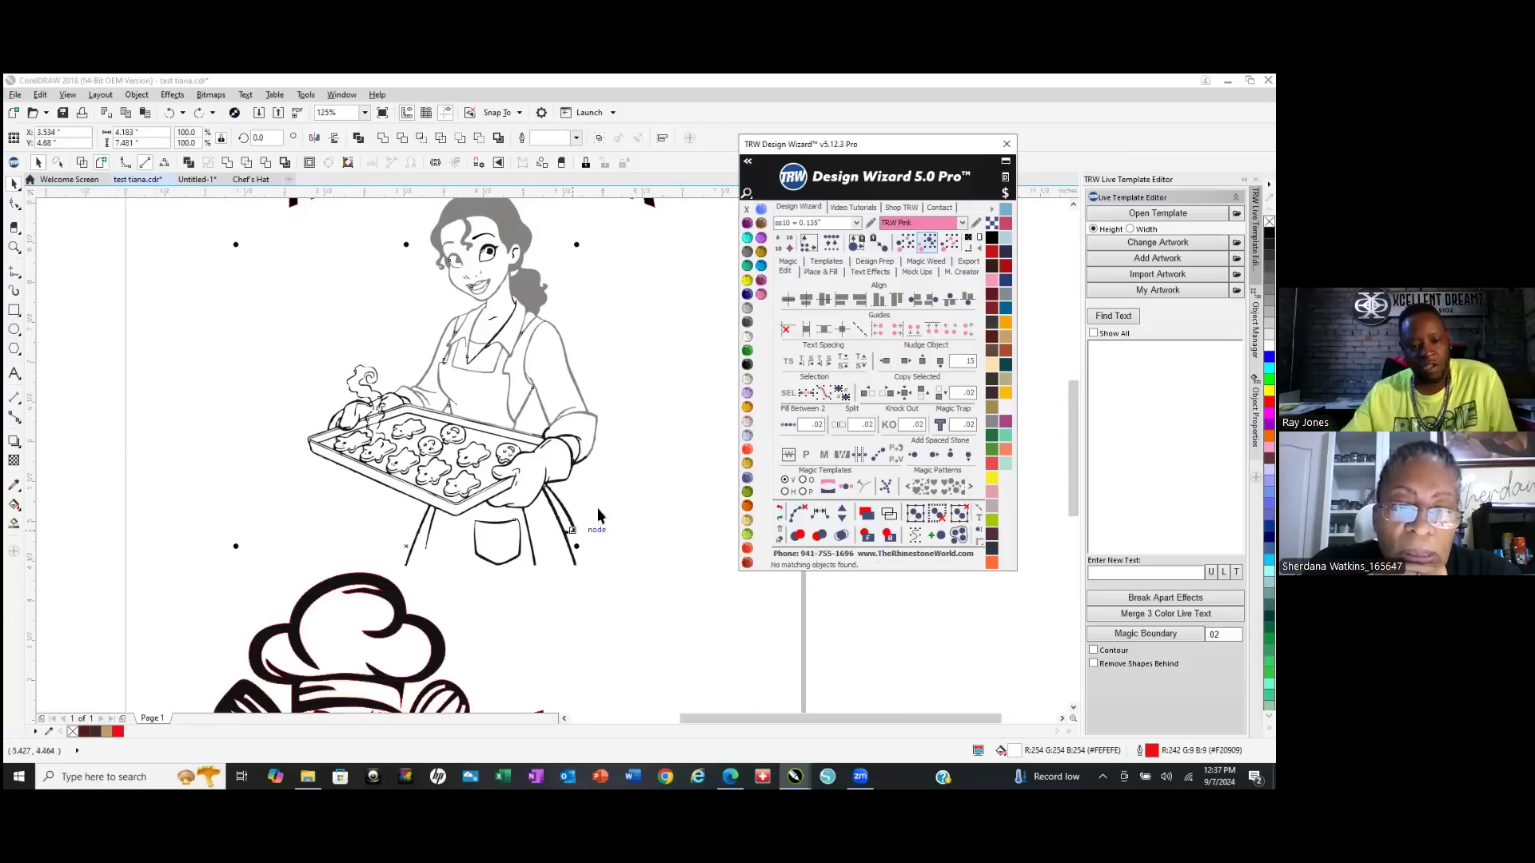
{"action": "left_click", "coordinate": [639, 462]}
Select all objects that share the apron pocket's white fill and recolour them Aquamarine.
{"action": "left_click", "coordinate": [495, 543]}
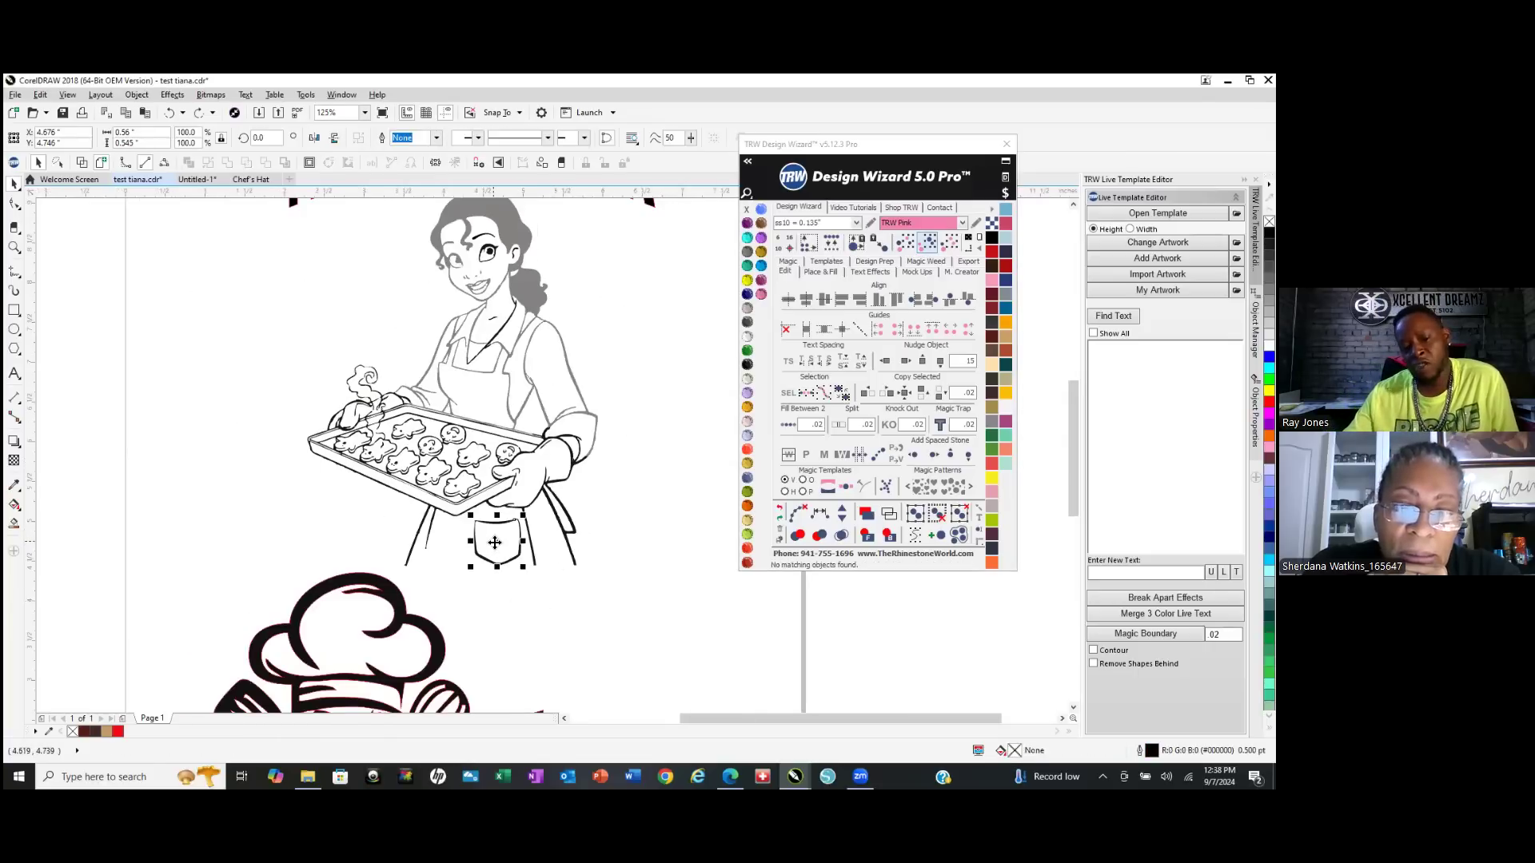
{"action": "left_click", "coordinate": [930, 250]}
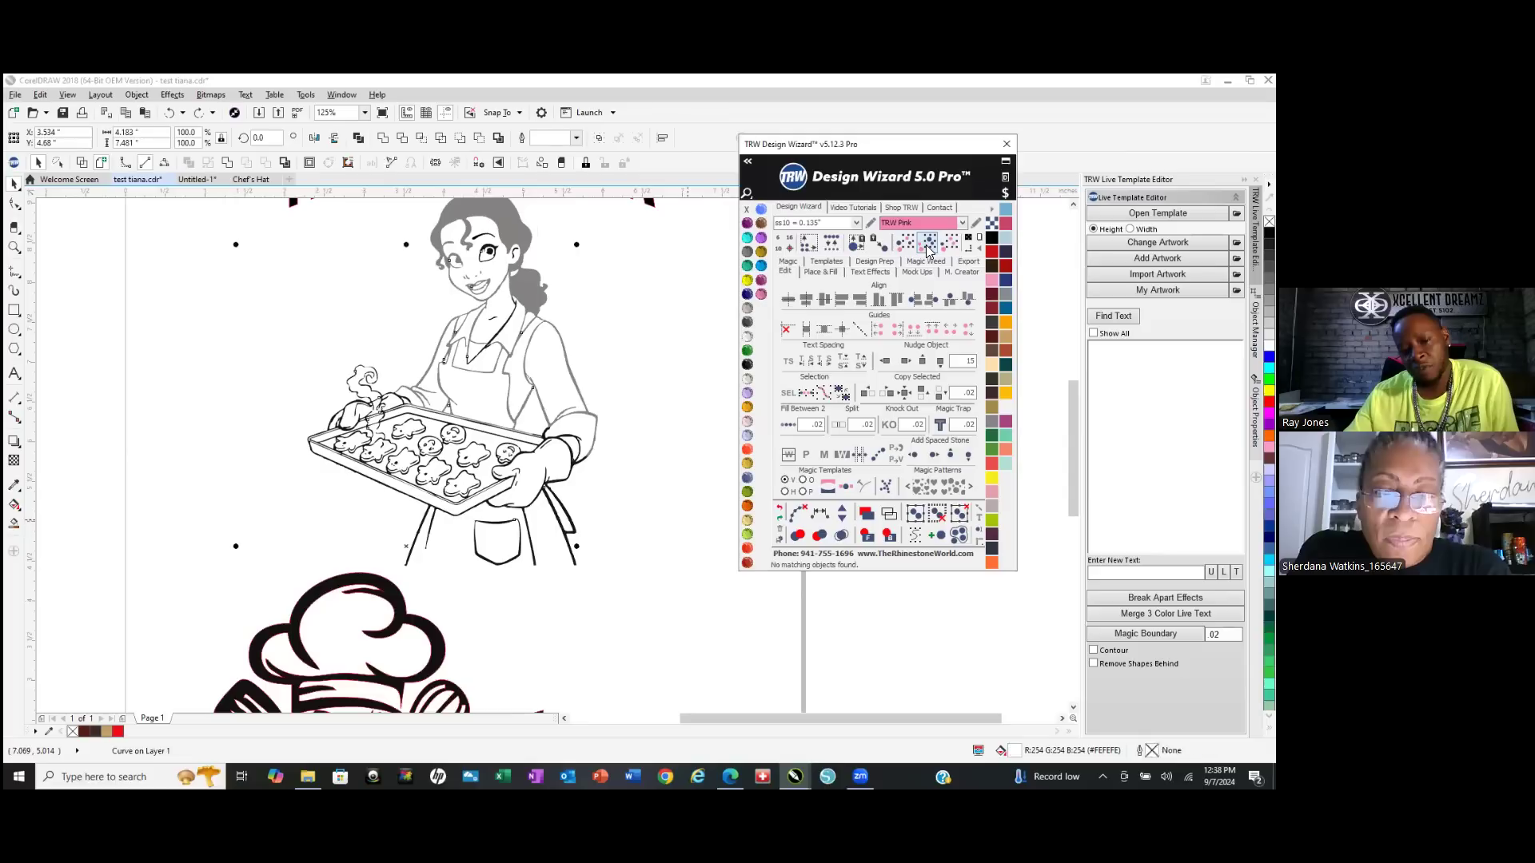
{"action": "left_click", "coordinate": [746, 239]}
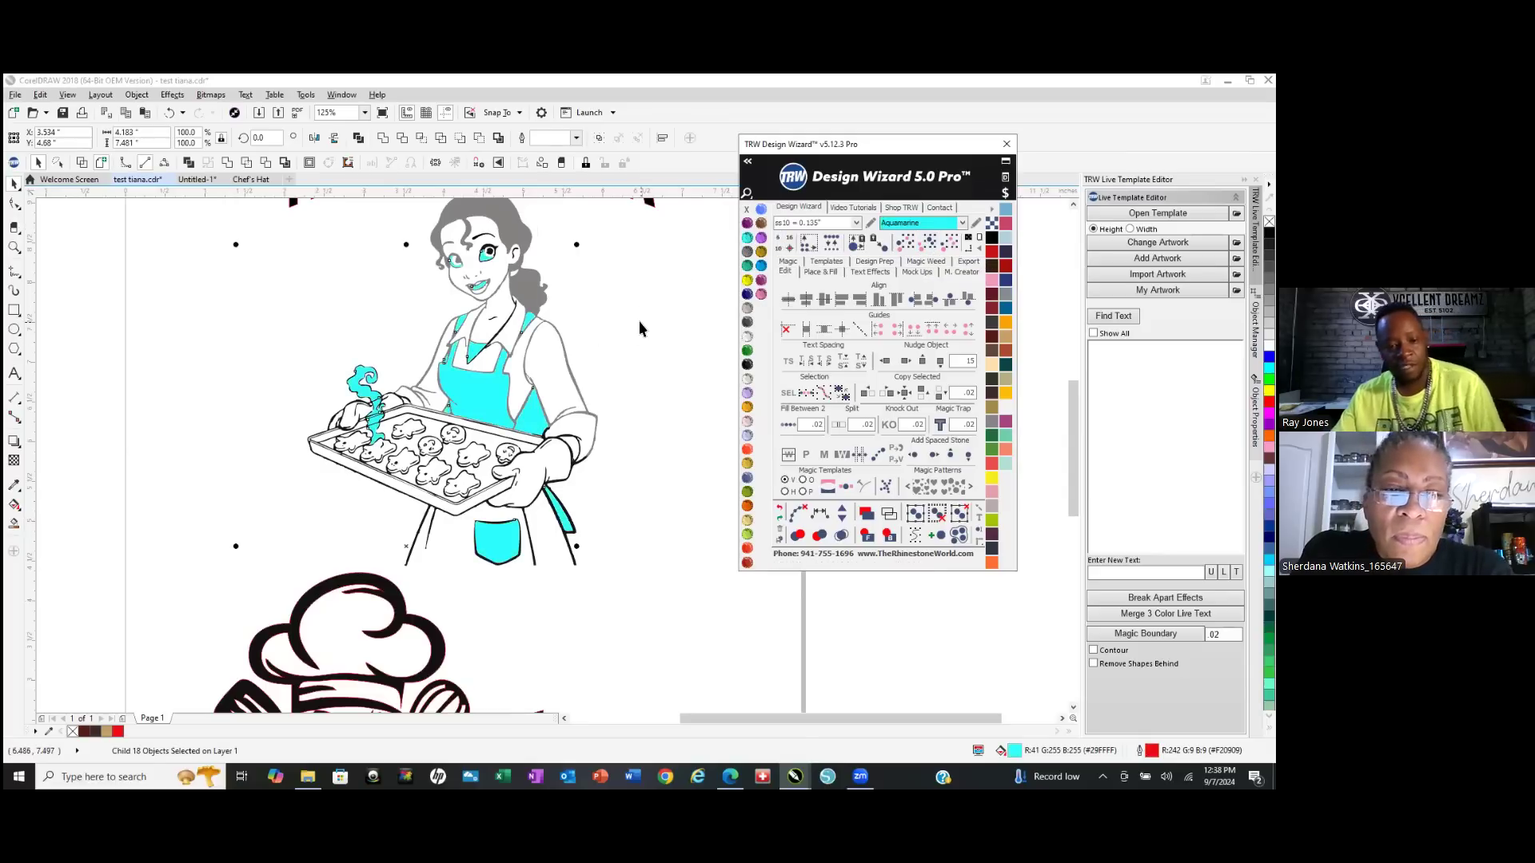
Recolour the Aquamarine shapes in both of the cook's eyes with Crystal.
{"action": "left_click", "coordinate": [612, 323]}
{"action": "scroll", "coordinate": [496, 215], "scroll_direction": "up", "scroll_amount": 4}
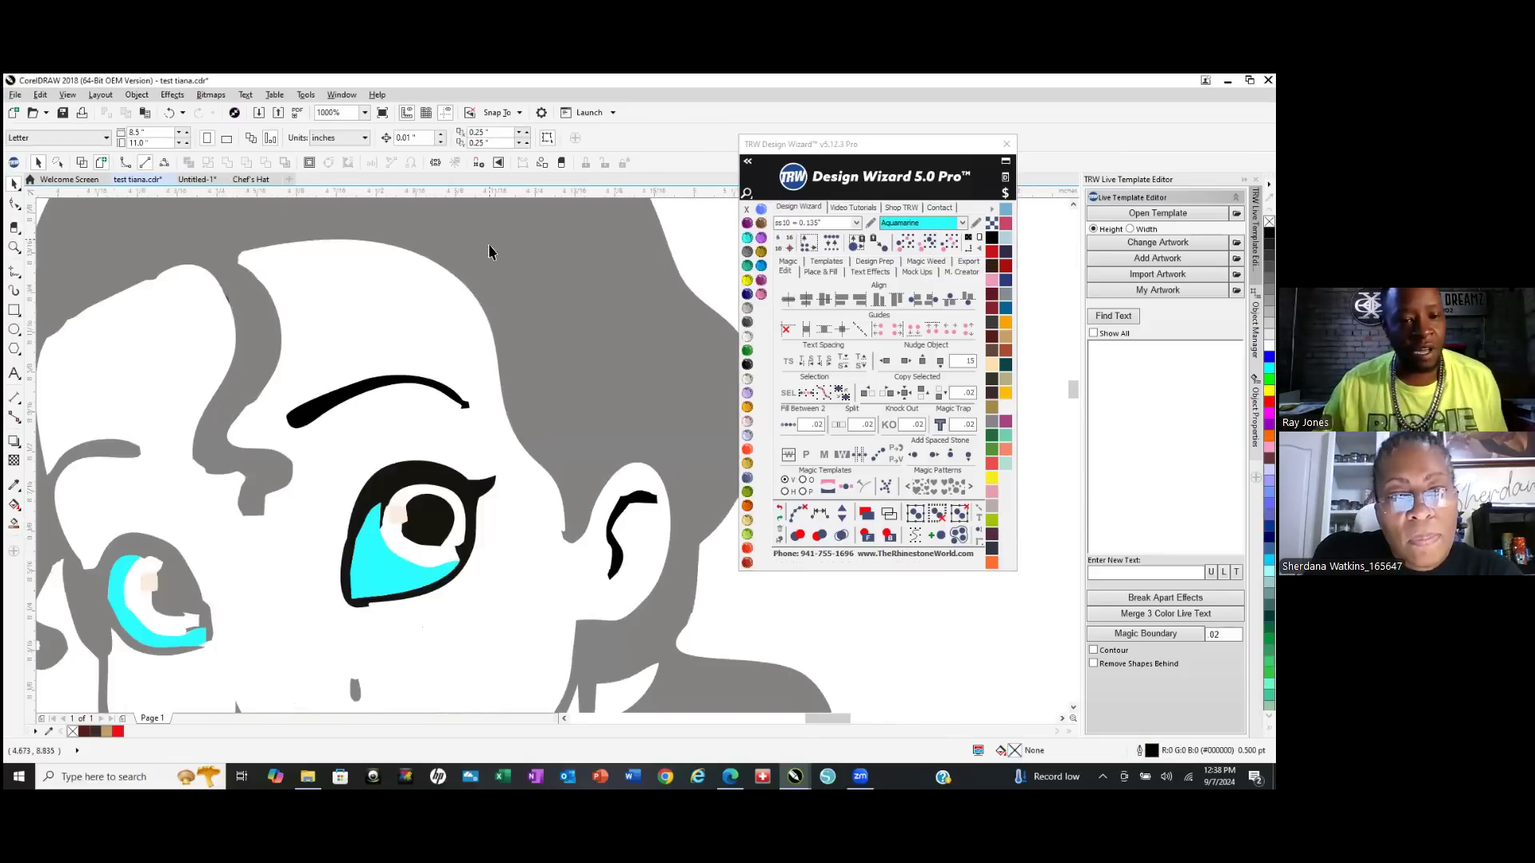
{"action": "left_click", "coordinate": [377, 576]}
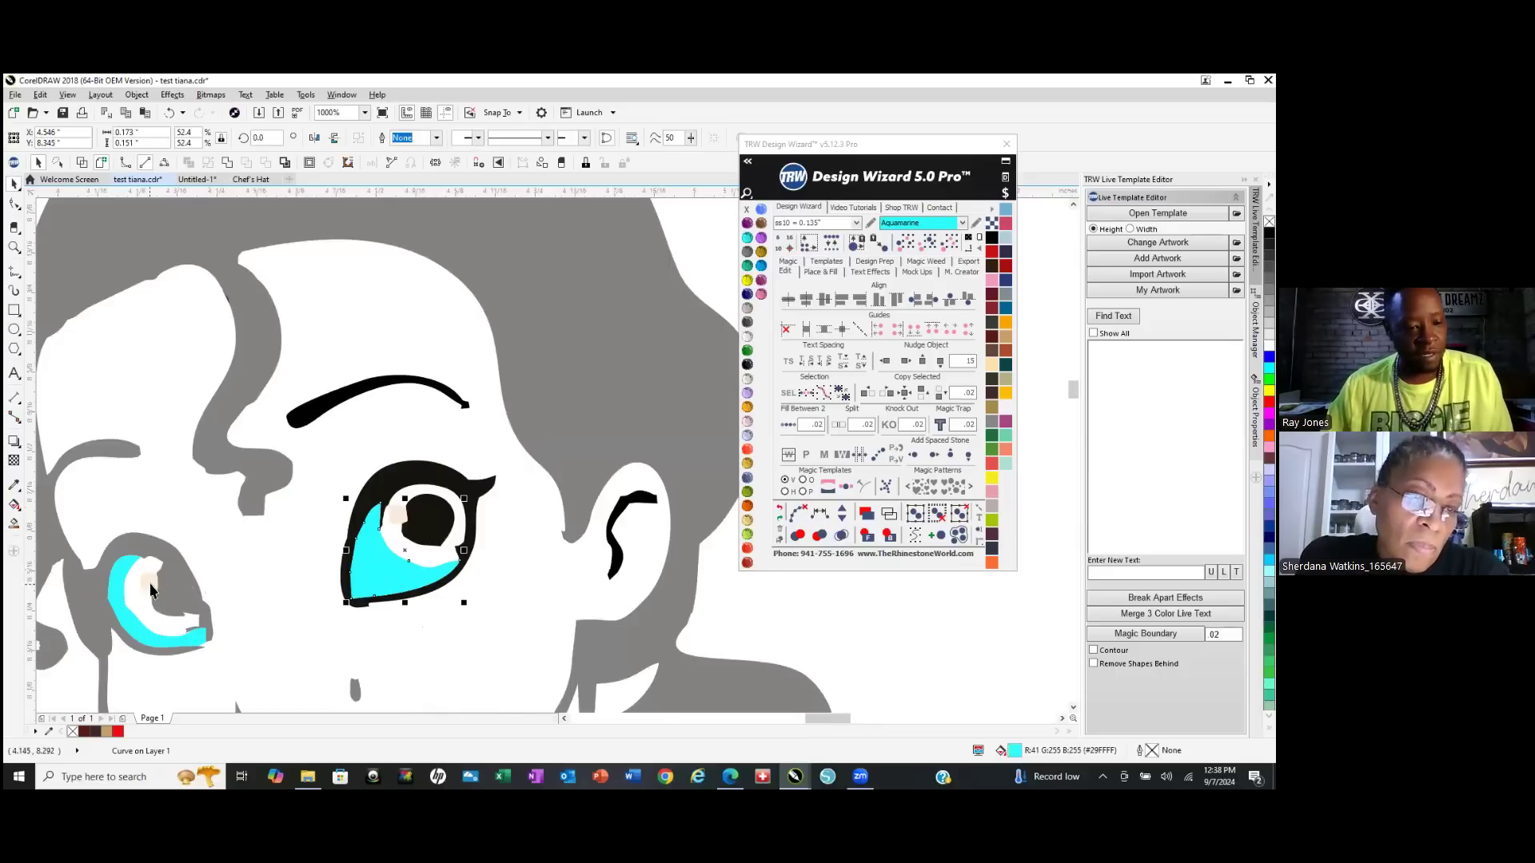
{"action": "left_click", "coordinate": [119, 622], "text": "shift"}
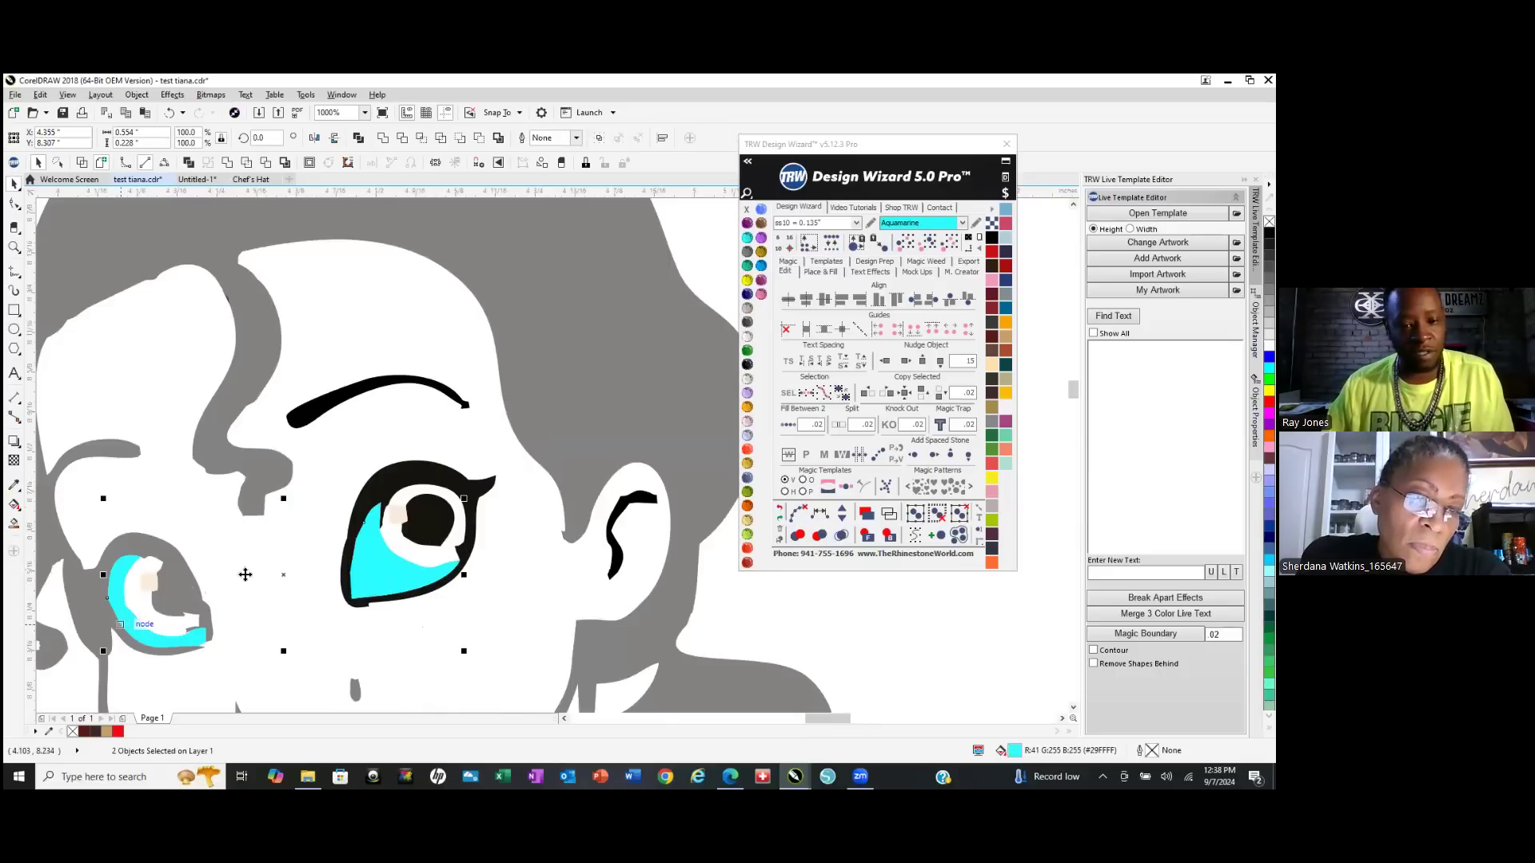
{"action": "left_click", "coordinate": [744, 343]}
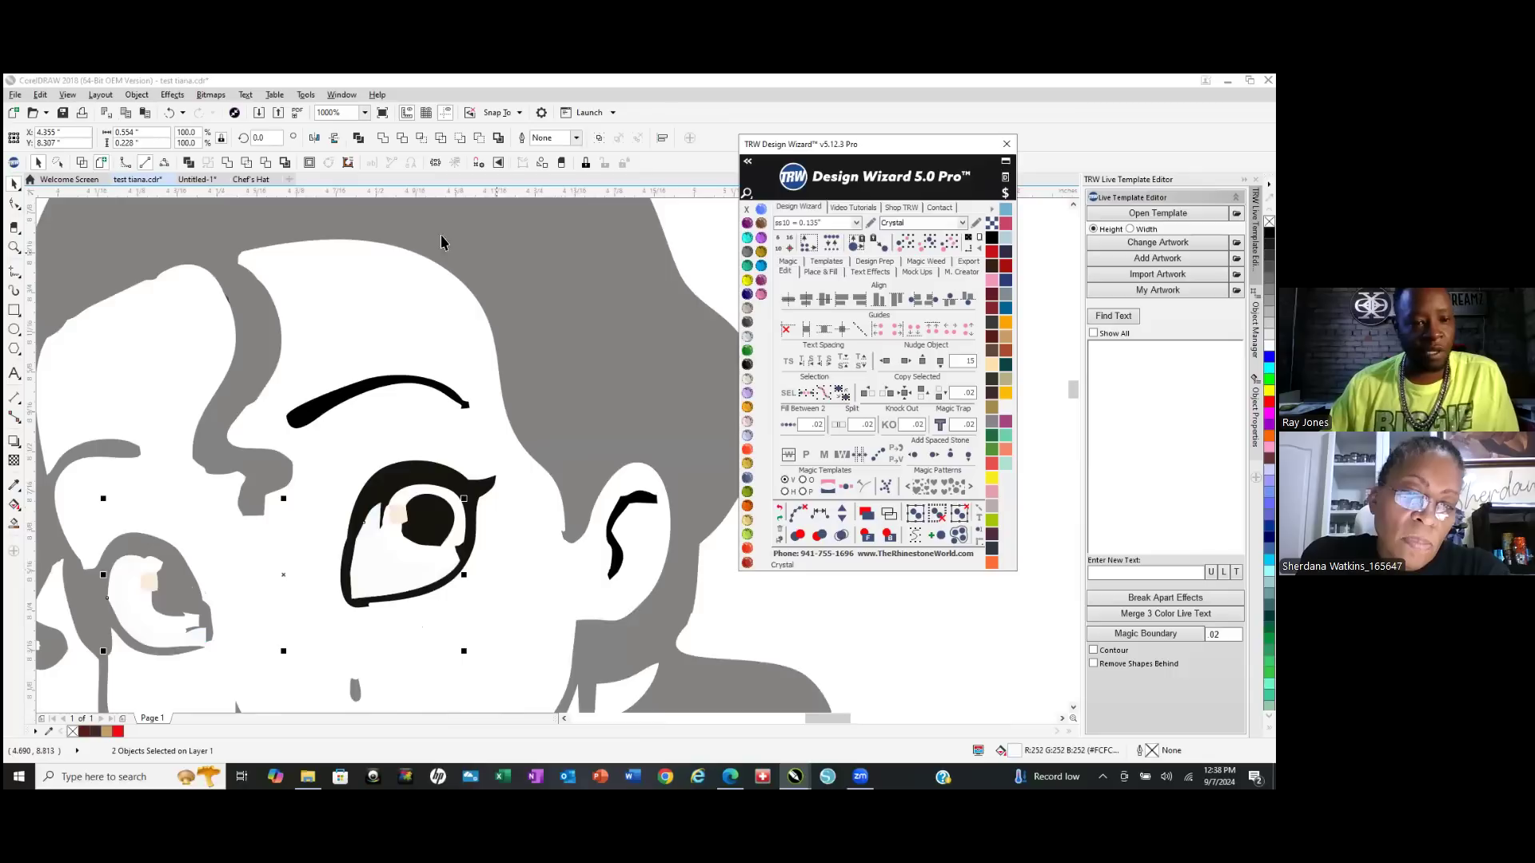
{"action": "left_click", "coordinate": [276, 163]}
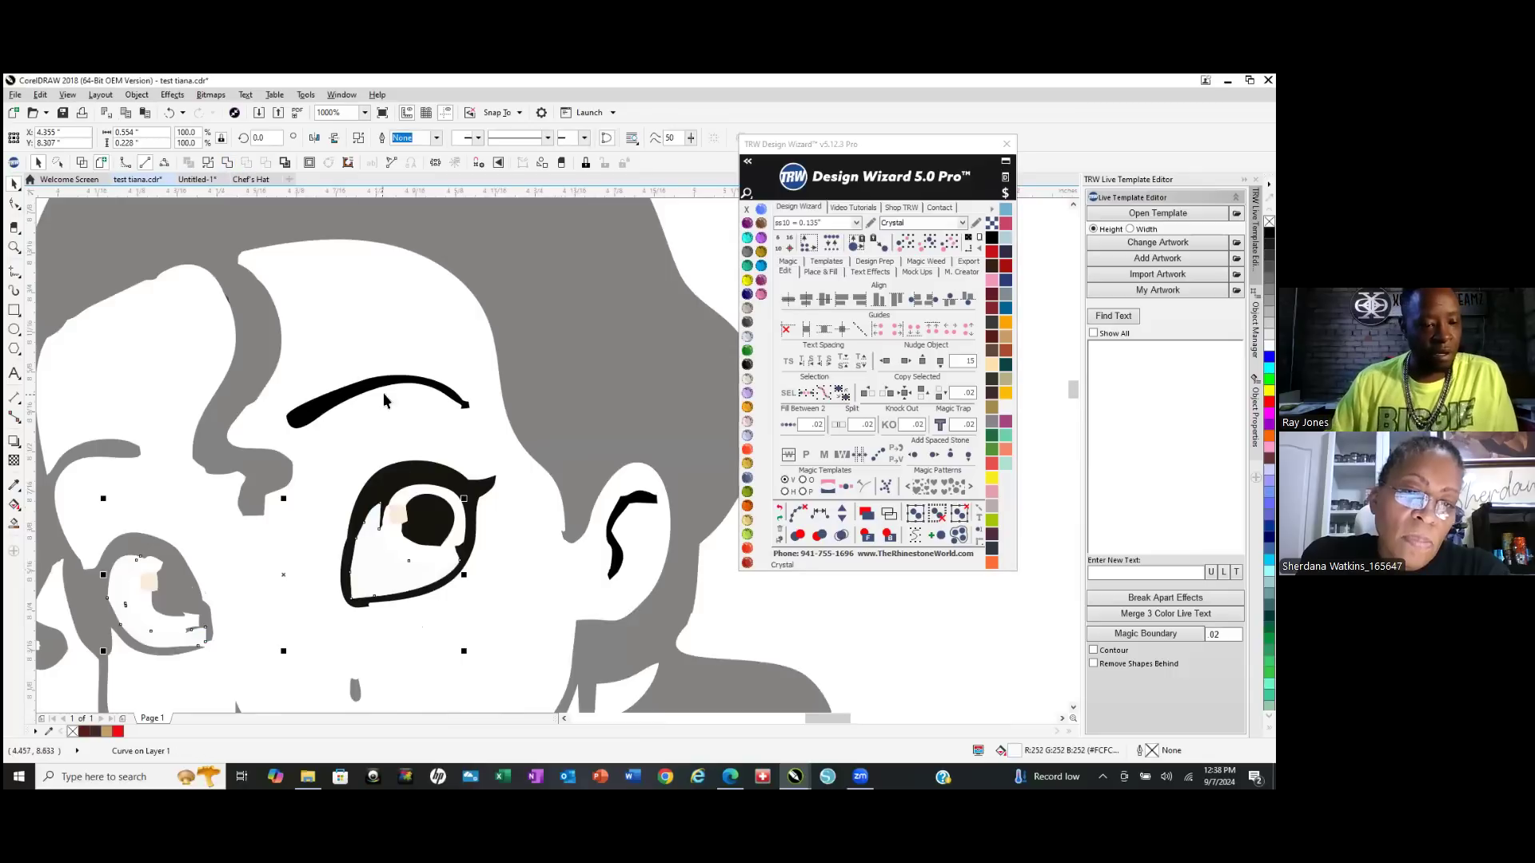
Recolour the Aquamarine teeth shape in the cook's mouth with Crystal.
{"action": "scroll", "coordinate": [400, 432], "scroll_direction": "down", "scroll_amount": 2}
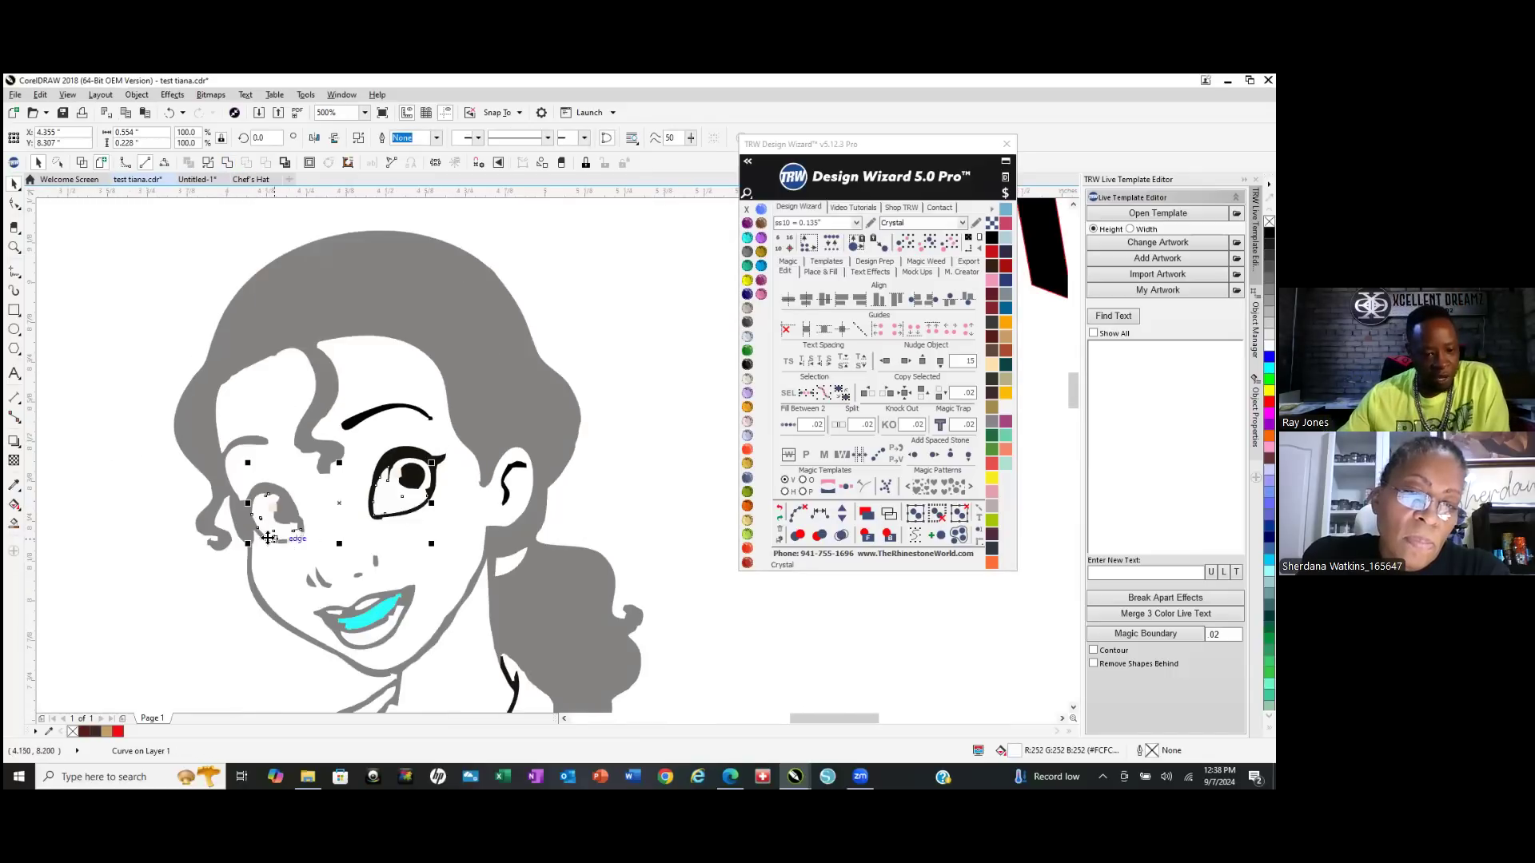
{"action": "scroll", "coordinate": [475, 428], "scroll_direction": "down", "scroll_amount": 3}
{"action": "scroll", "coordinate": [435, 504], "scroll_direction": "up", "scroll_amount": 4}
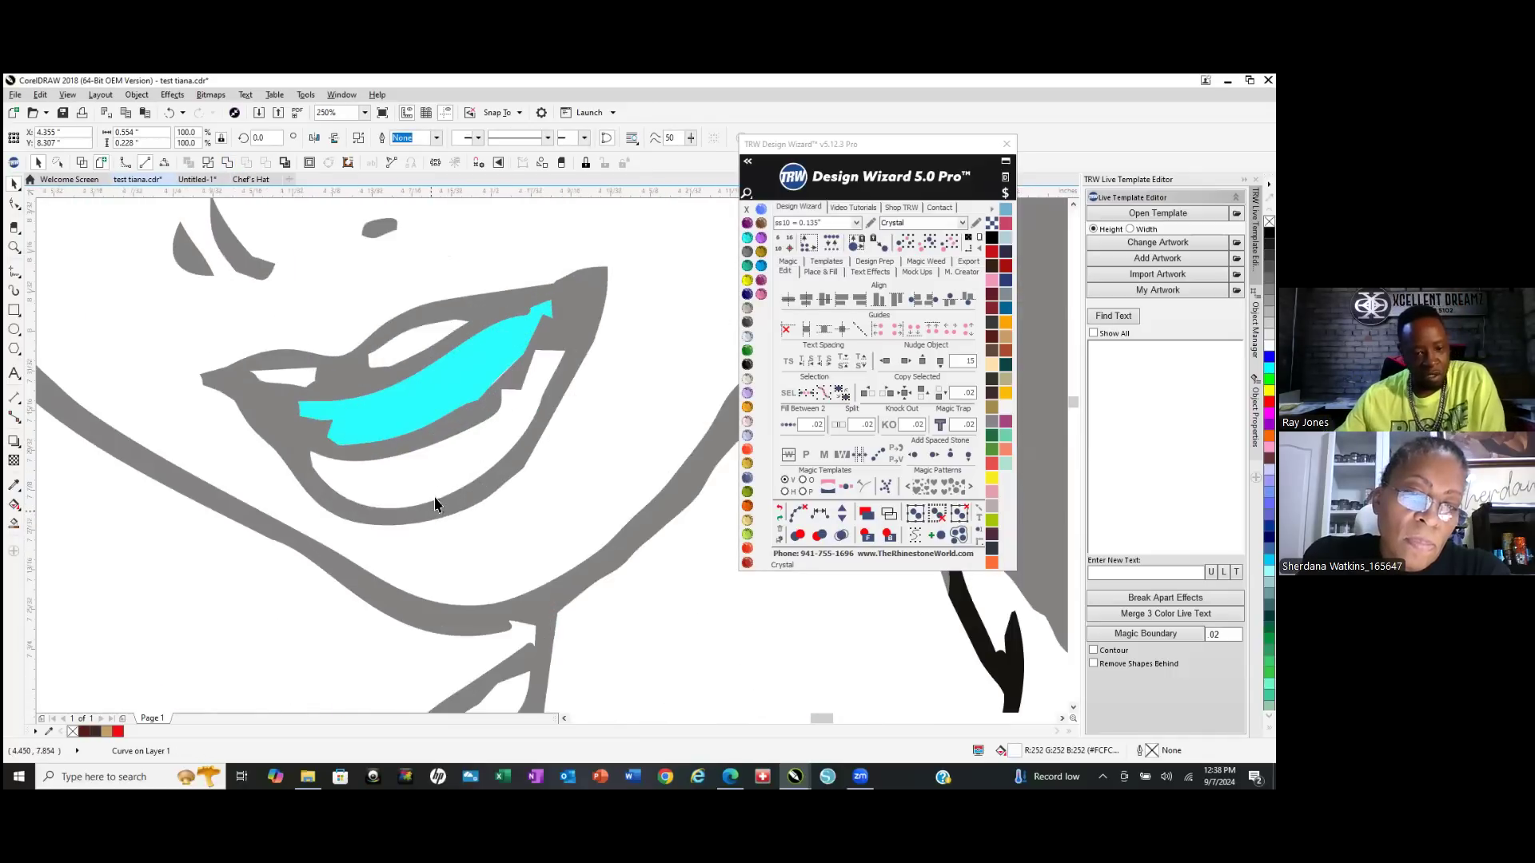
{"action": "left_click", "coordinate": [460, 386]}
{"action": "scroll", "coordinate": [456, 376], "scroll_direction": "down", "scroll_amount": 4}
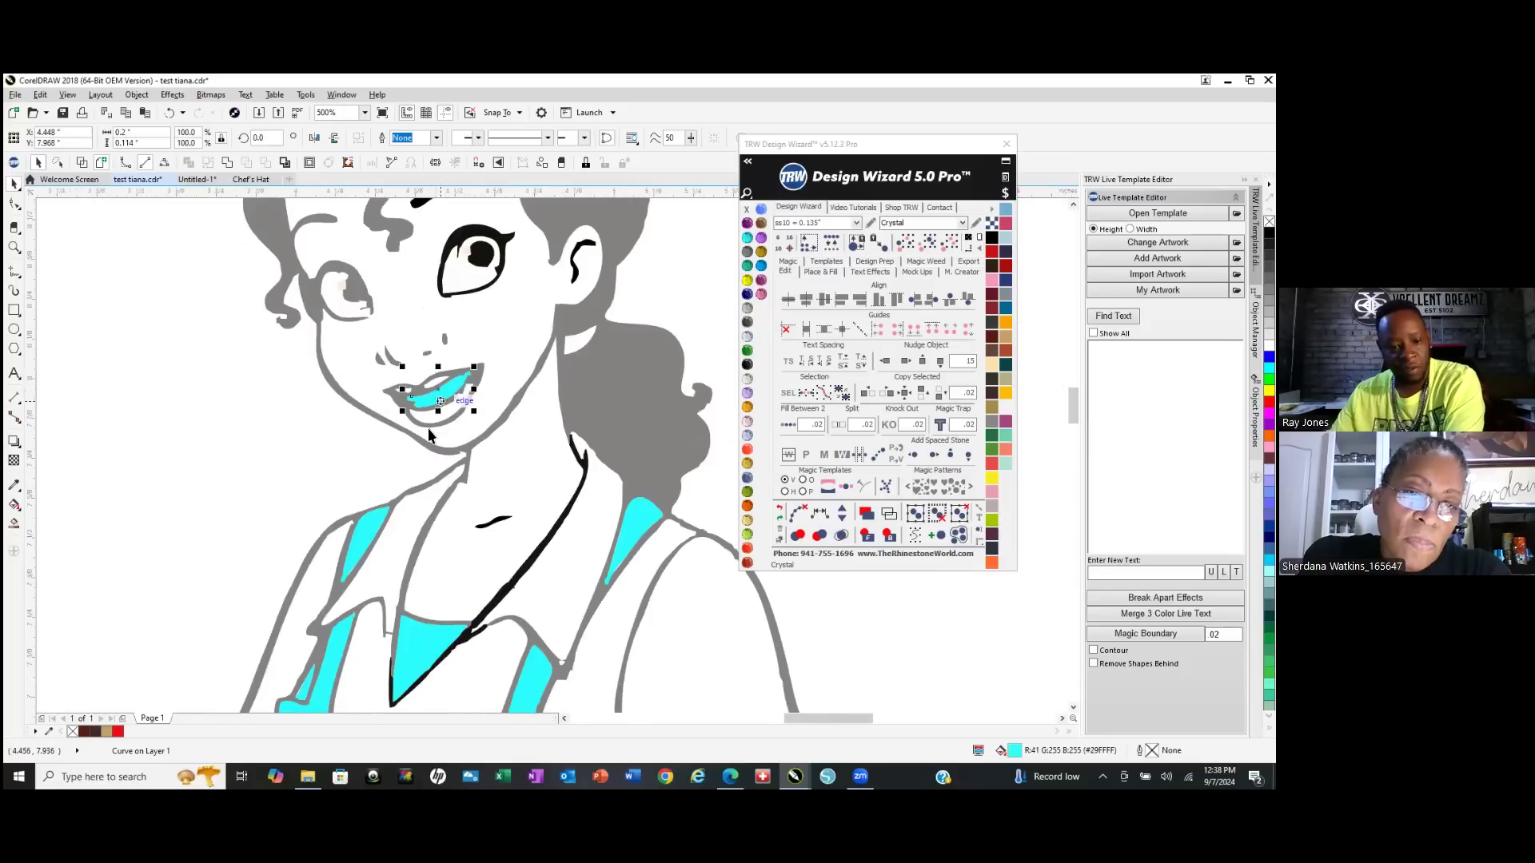
{"action": "scroll", "coordinate": [438, 473], "scroll_direction": "down", "scroll_amount": 2}
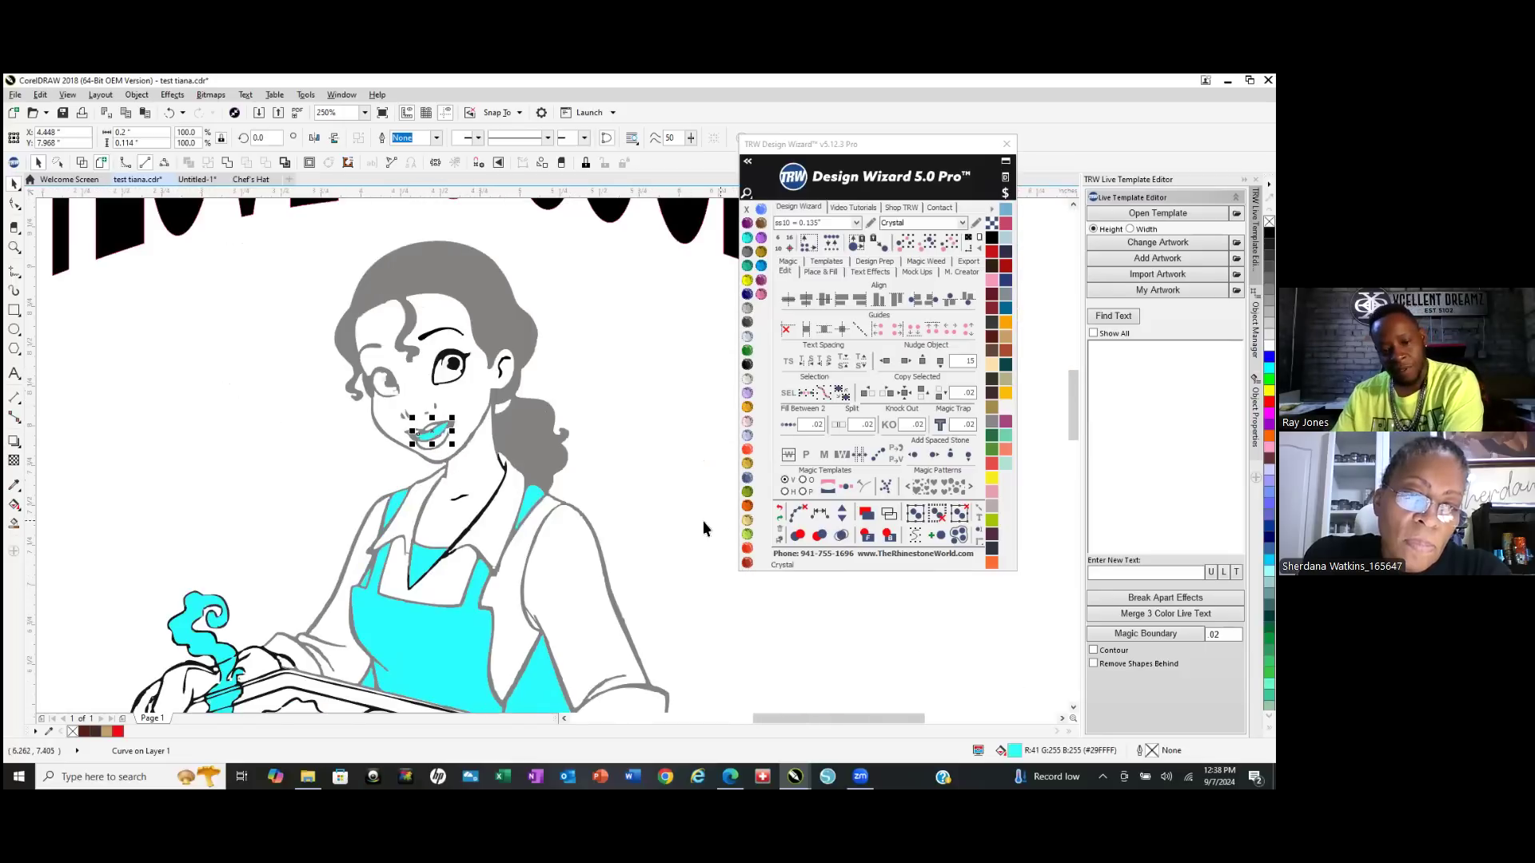
{"action": "left_click", "coordinate": [652, 476]}
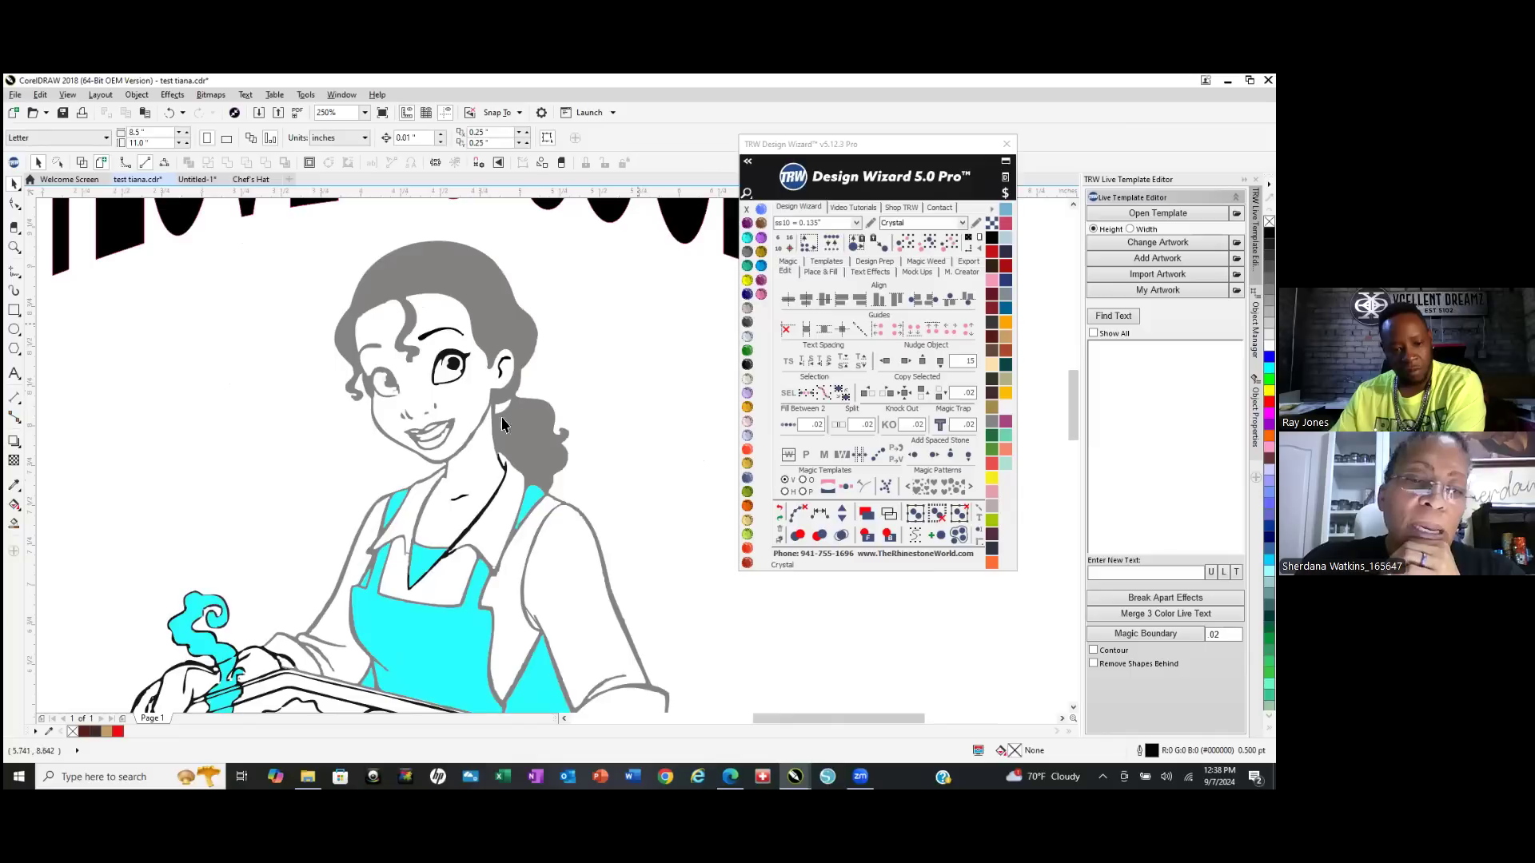
Fill the cook's main line-art curve with Jet Black, and undo that fill.
{"action": "scroll", "coordinate": [412, 464], "scroll_direction": "up", "scroll_amount": 5}
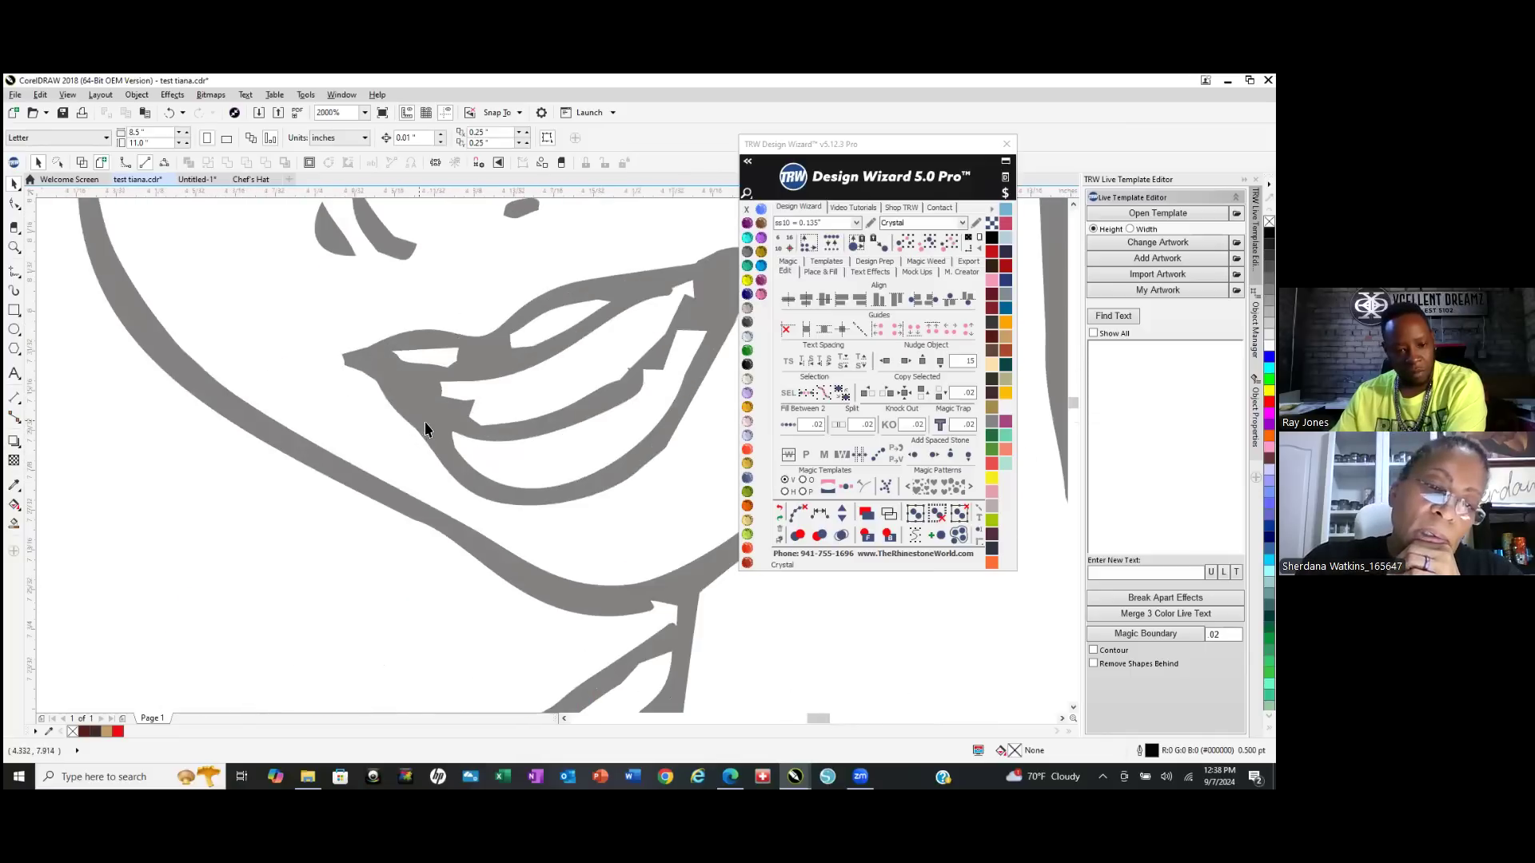
{"action": "scroll", "coordinate": [438, 415], "scroll_direction": "down", "scroll_amount": 2}
{"action": "left_click", "coordinate": [434, 405]}
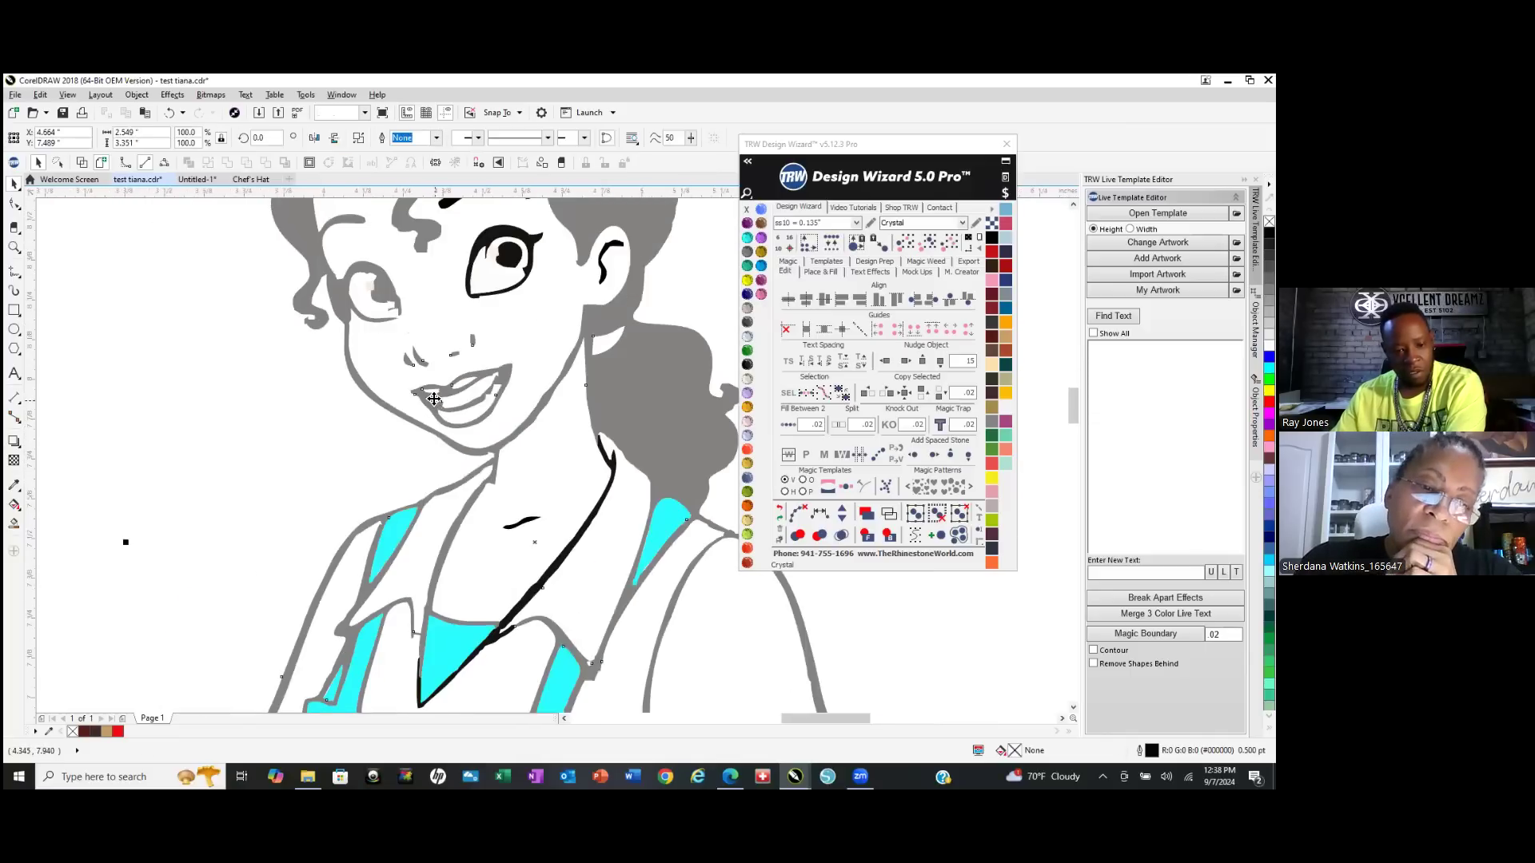
{"action": "left_click", "coordinate": [748, 366]}
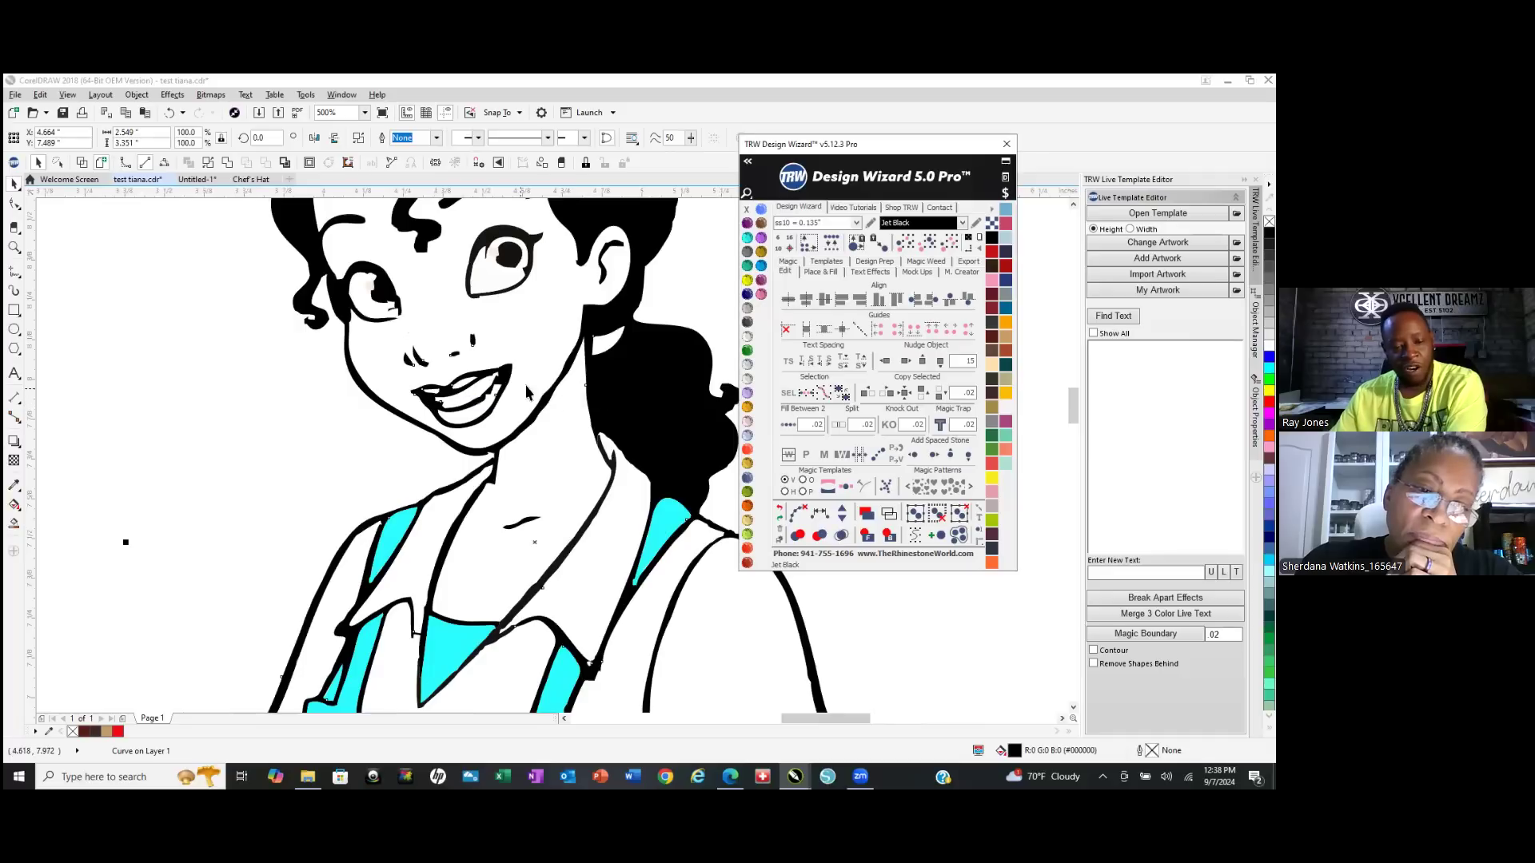
{"action": "scroll", "coordinate": [607, 388], "scroll_direction": "down", "scroll_amount": 2}
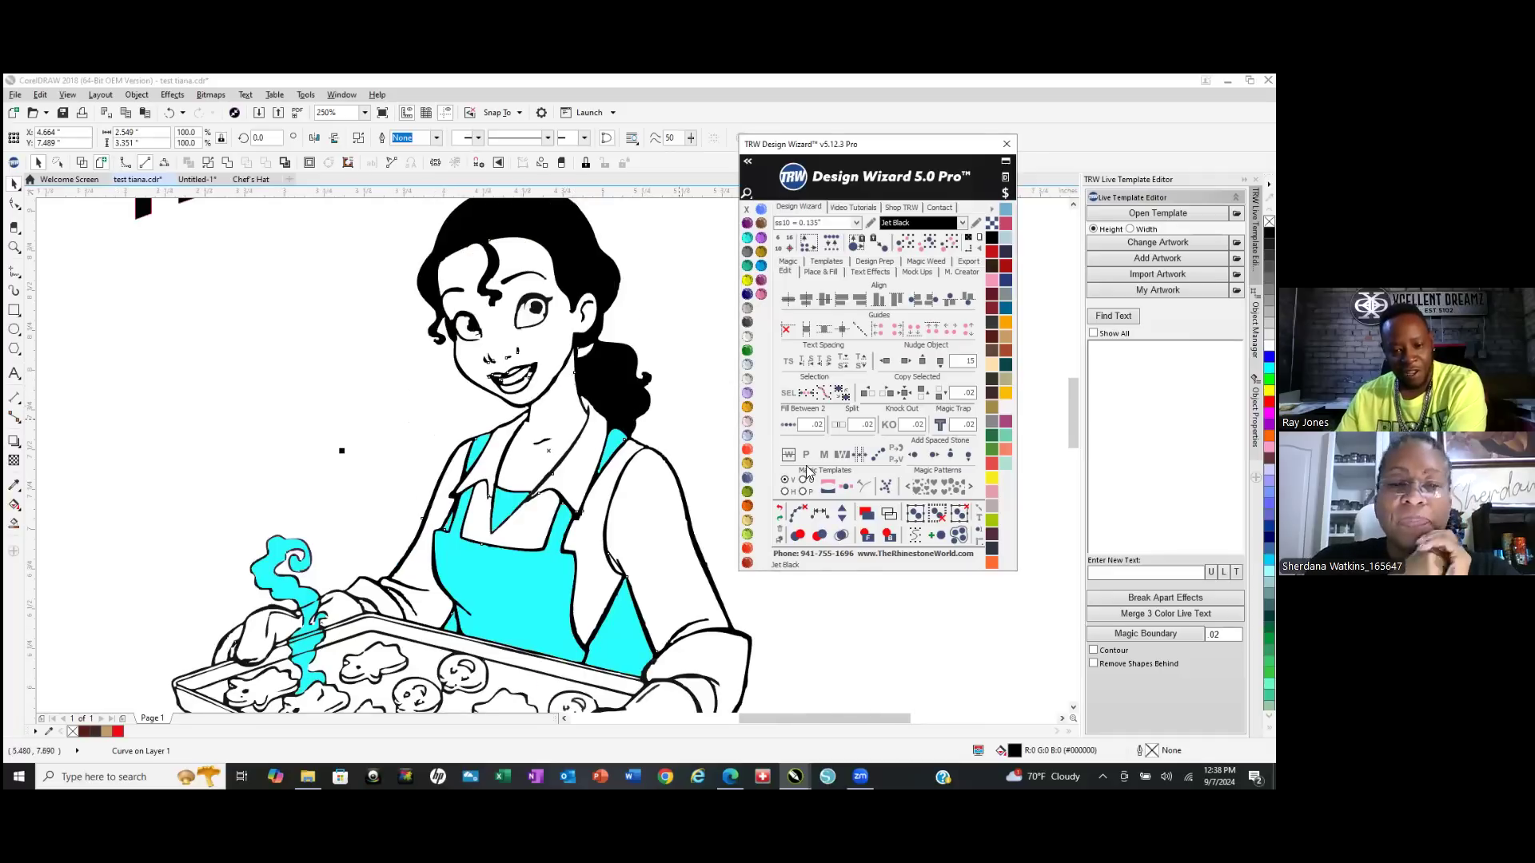
{"action": "left_click", "coordinate": [781, 510]}
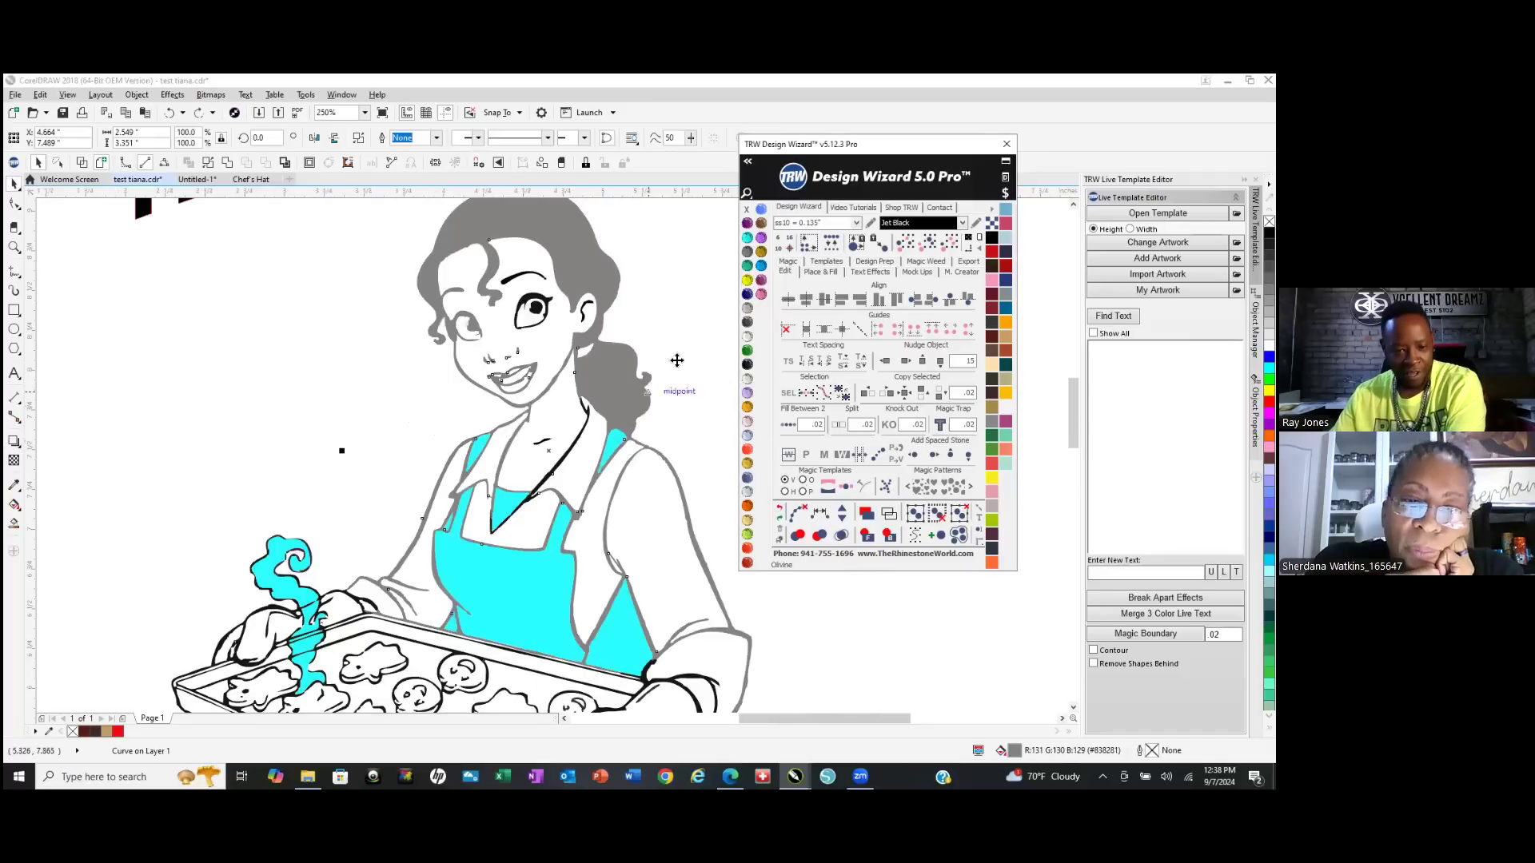
{"action": "left_click", "coordinate": [703, 328]}
Select the apron bib and both shoulder straps and recolour them Red Siam.
{"action": "scroll", "coordinate": [600, 440], "scroll_direction": "down", "scroll_amount": 2}
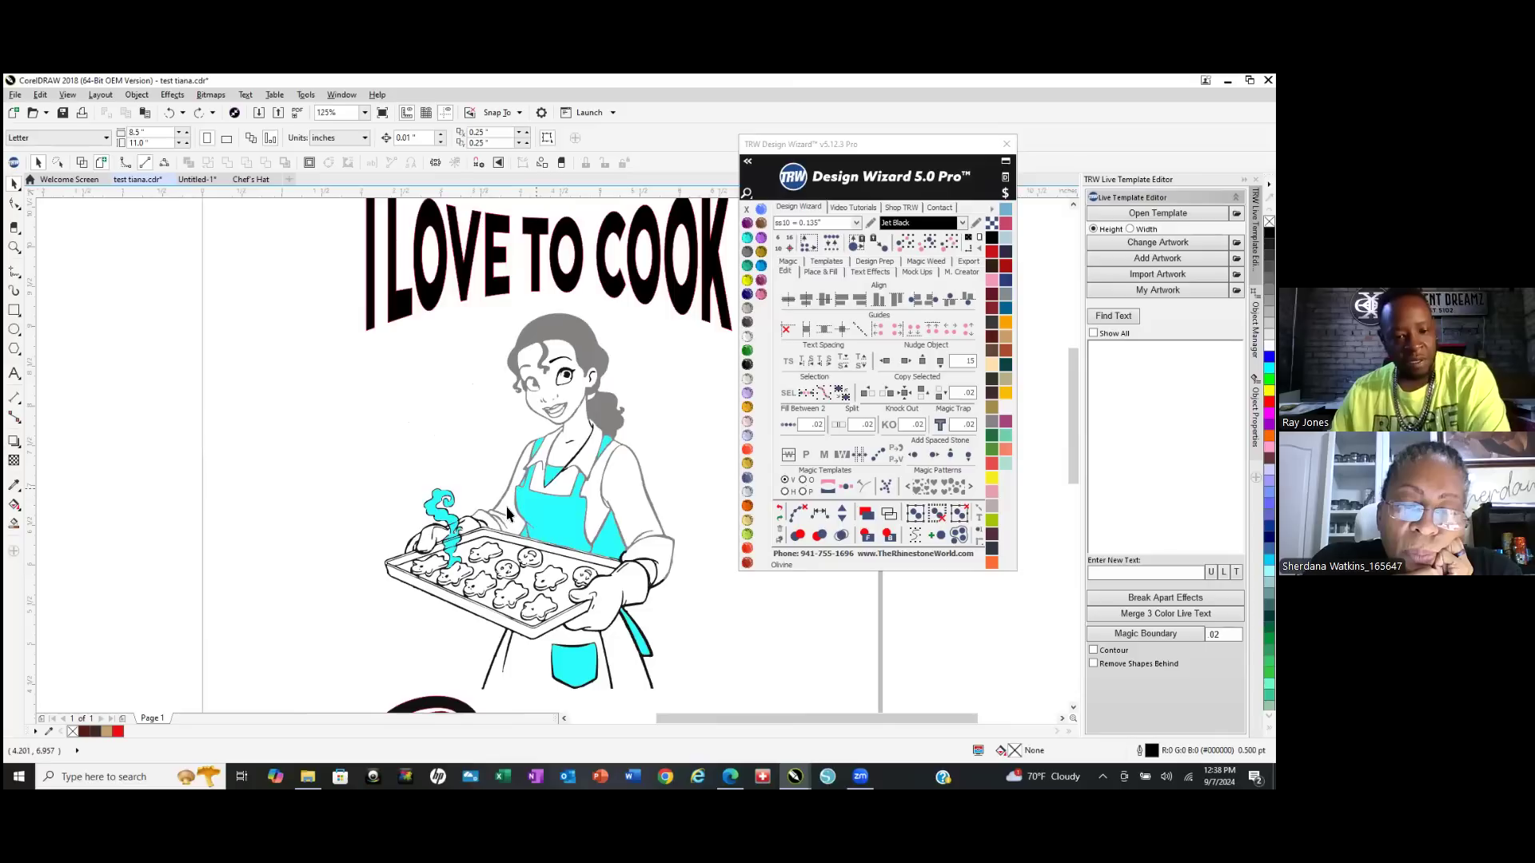
{"action": "scroll", "coordinate": [518, 560], "scroll_direction": "up", "scroll_amount": 2}
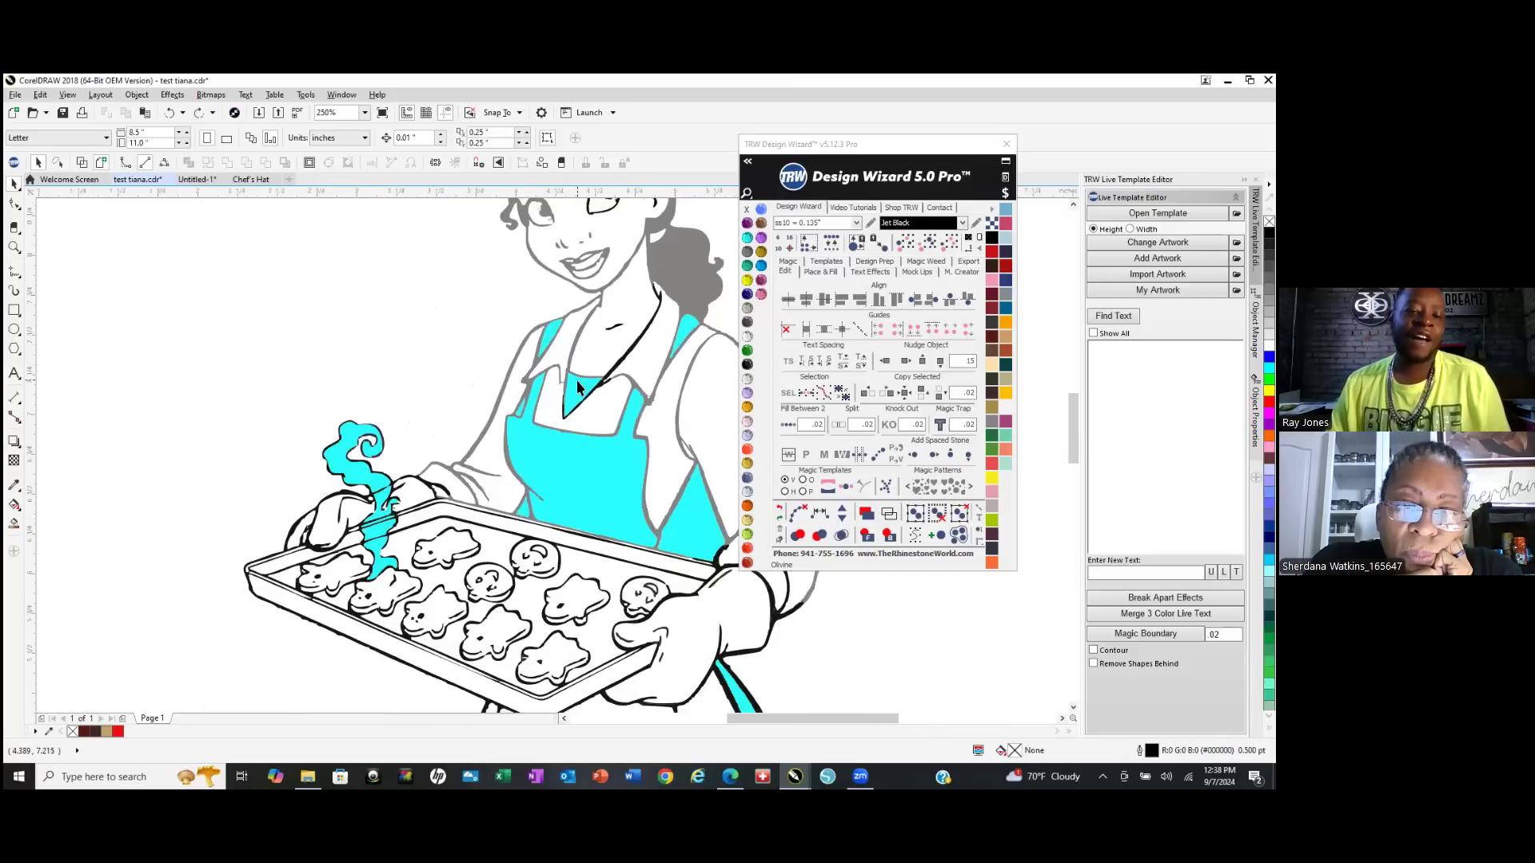
{"action": "left_click", "coordinate": [595, 490]}
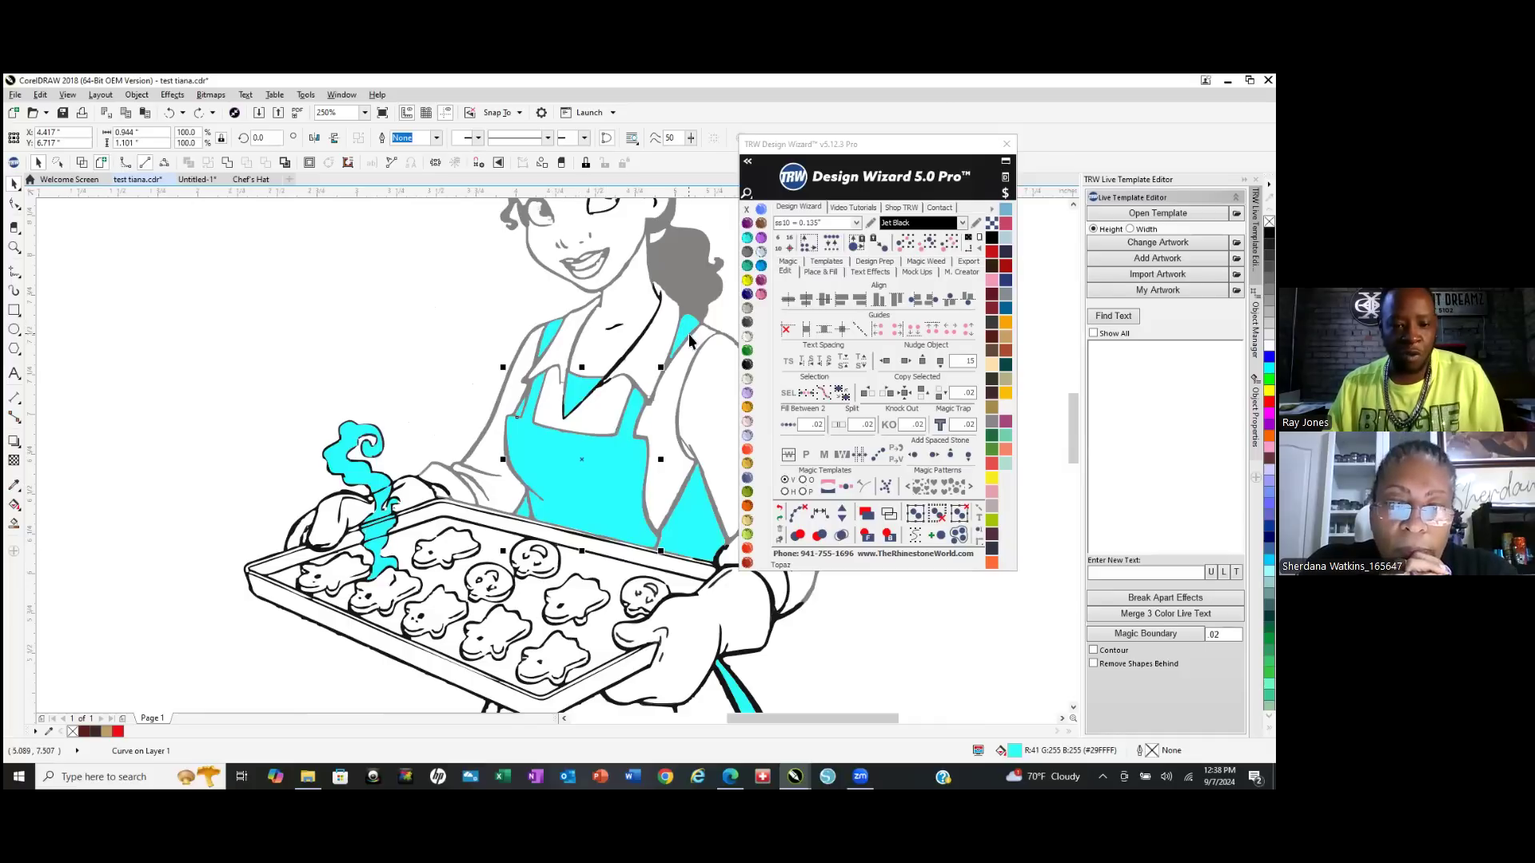
{"action": "left_click", "coordinate": [685, 333], "text": "shift"}
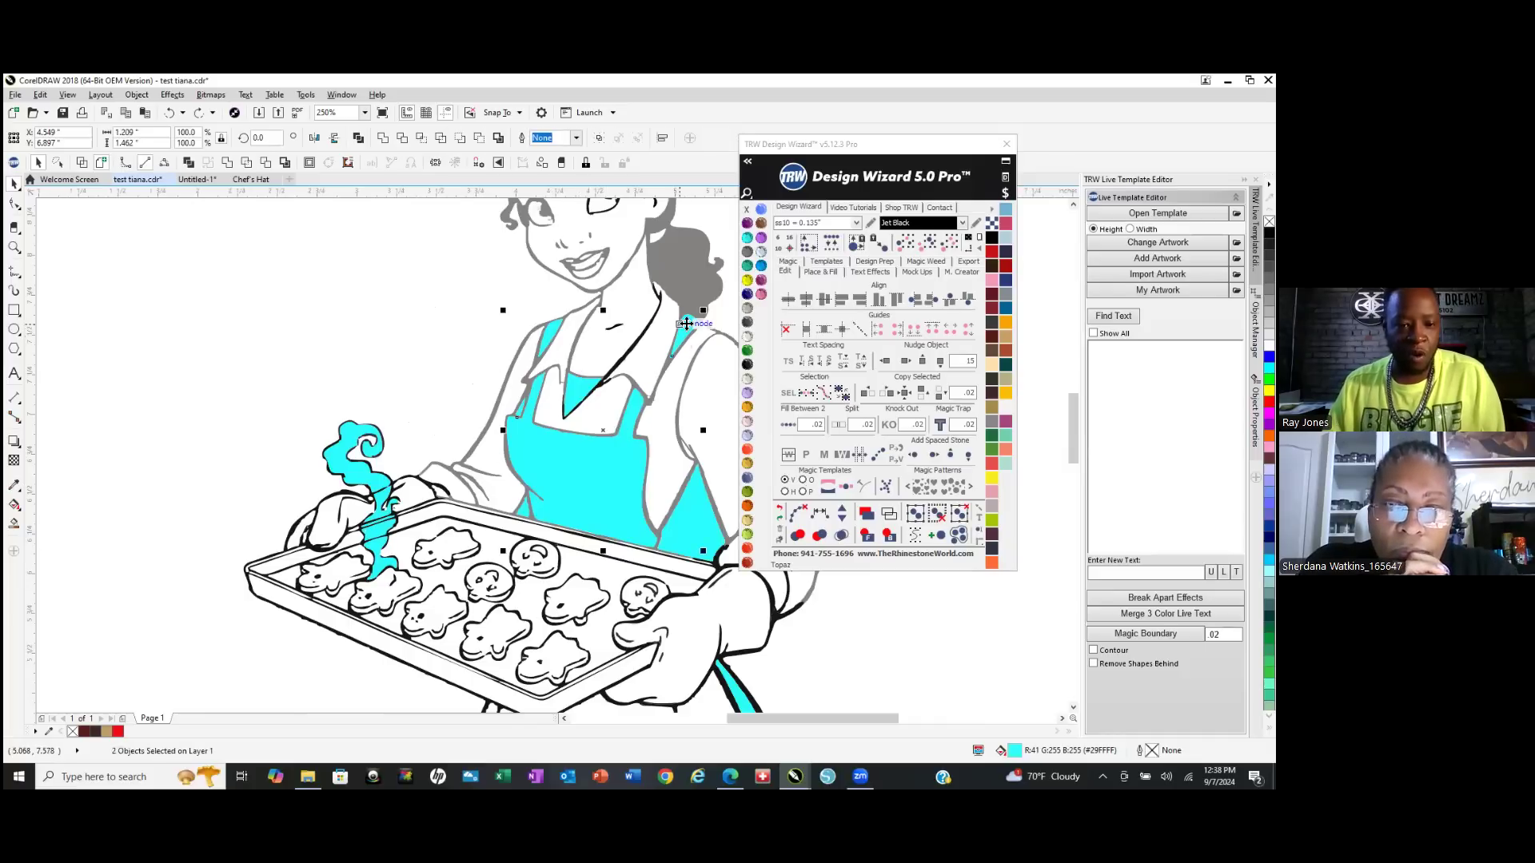
{"action": "left_click", "coordinate": [553, 336], "text": "shift"}
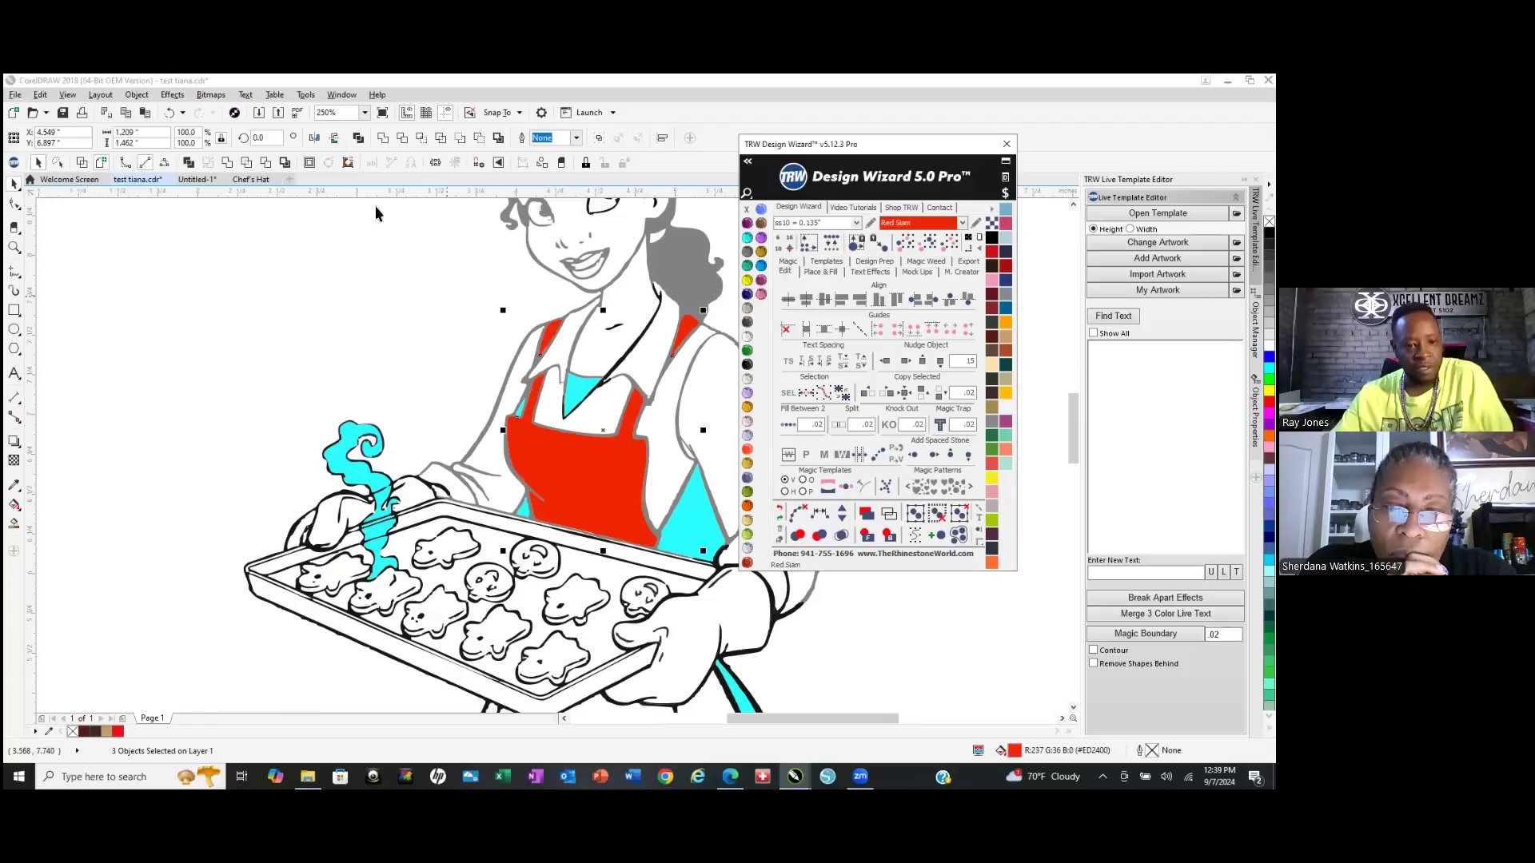
Delete the Aquamarine triangle between the apron and the cook's sleeve, and select the small shape on the apron's opposite side.
{"action": "left_click", "coordinate": [227, 164]}
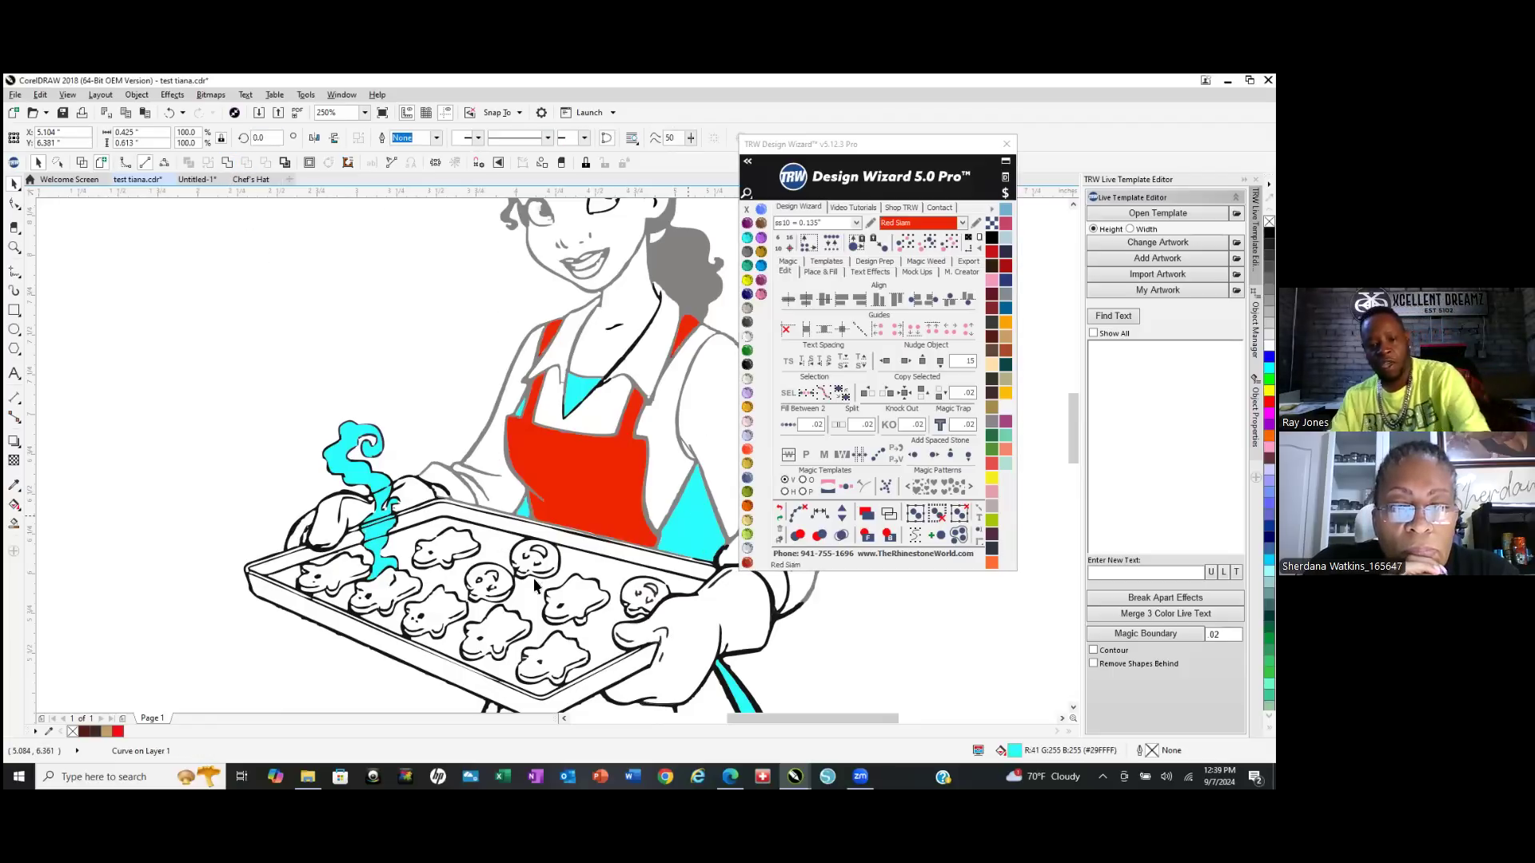
{"action": "scroll", "coordinate": [541, 596], "scroll_direction": "down", "scroll_amount": 1}
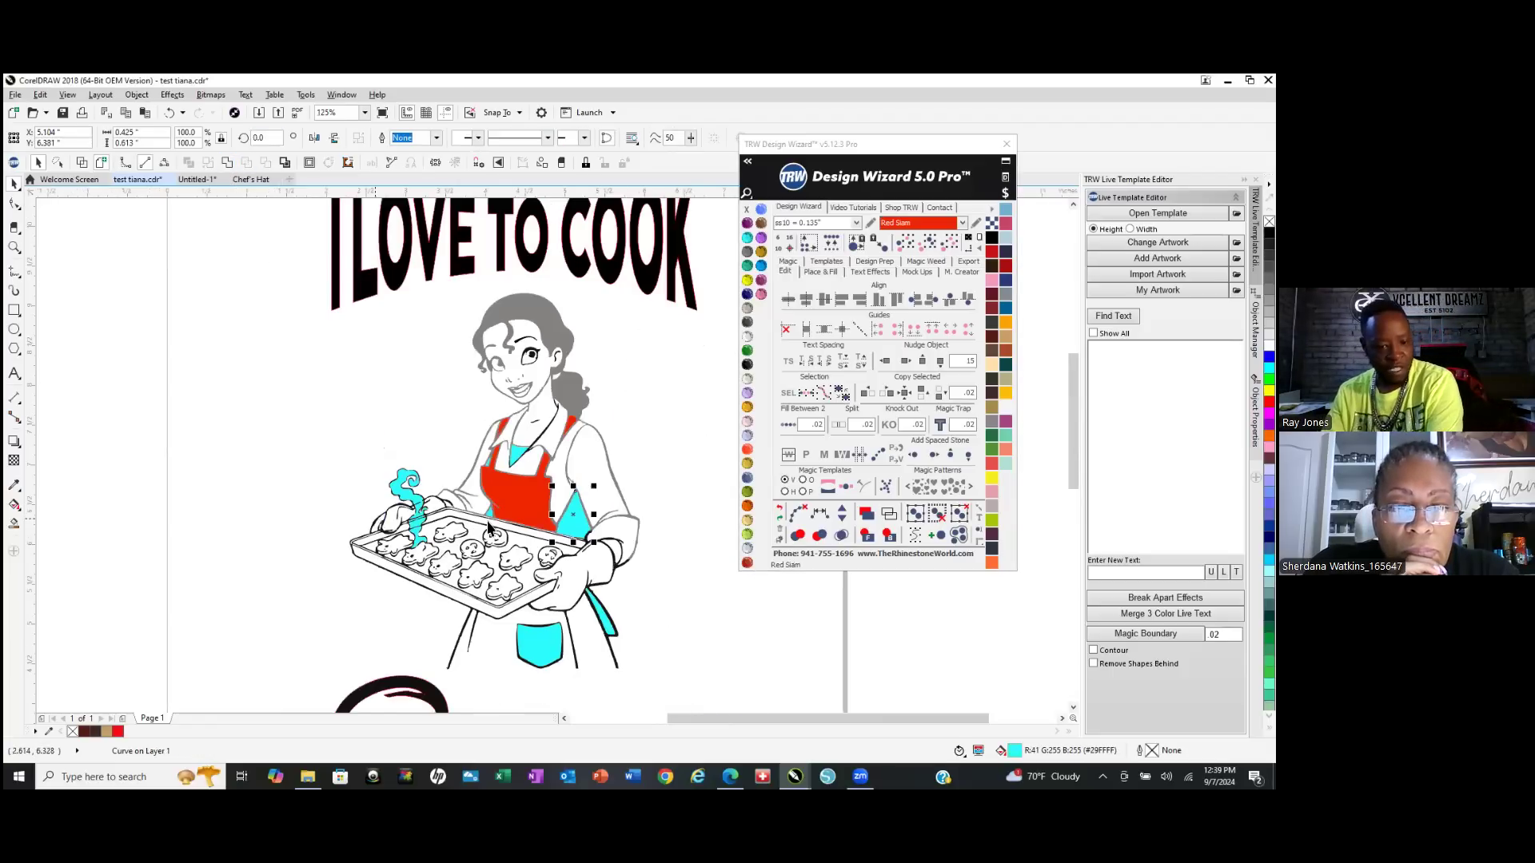
{"action": "scroll", "coordinate": [540, 529], "scroll_direction": "up", "scroll_amount": 1}
{"action": "key", "text": "Delete"}
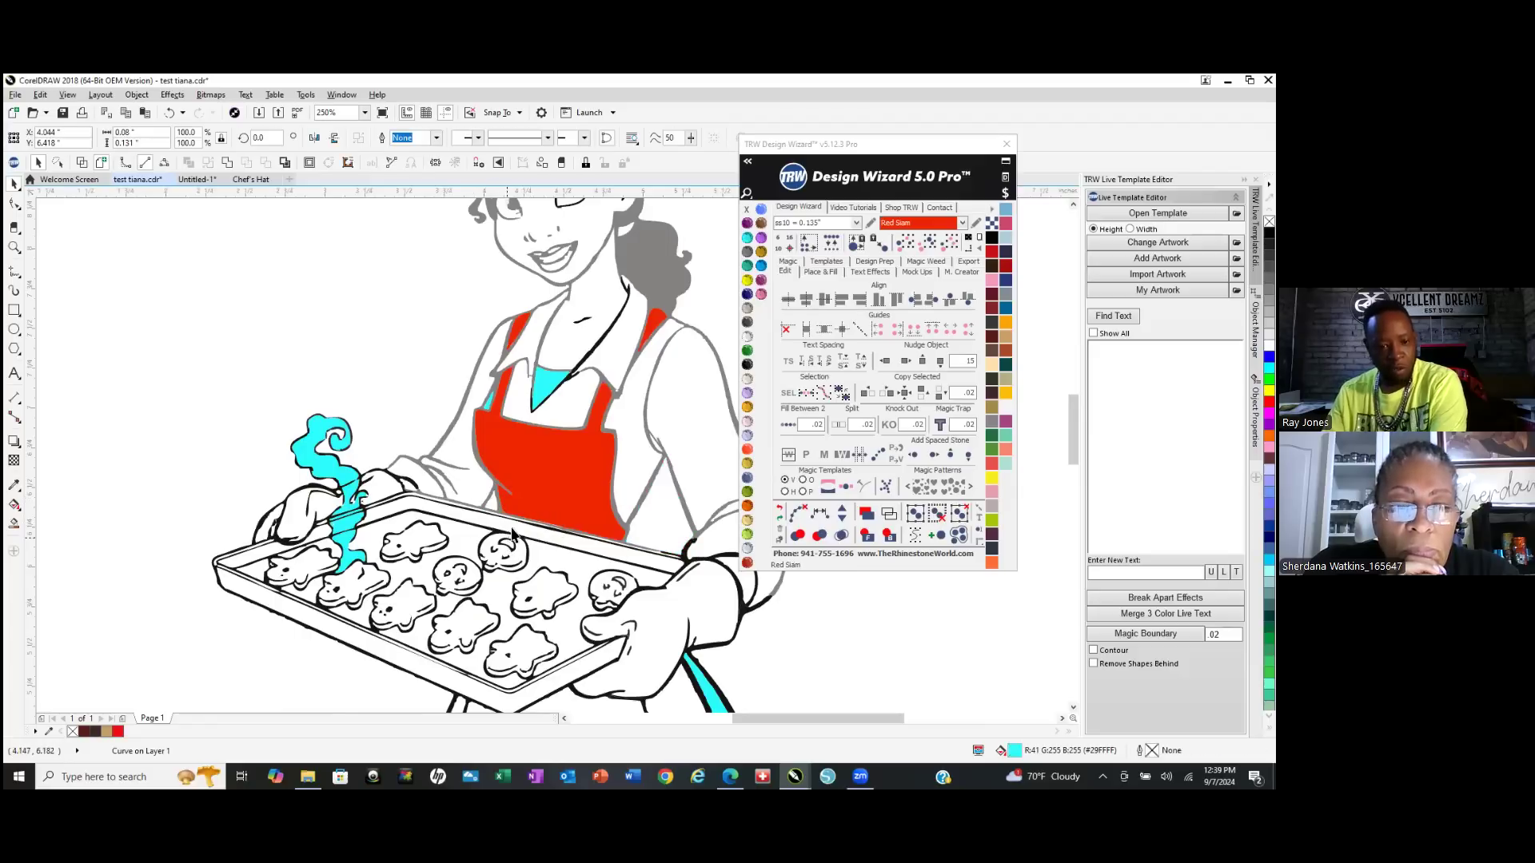
Remove the small Aquamarine shapes beside the apron's lower side and between the strap and the cook's arm.
{"action": "scroll", "coordinate": [483, 405], "scroll_direction": "up", "scroll_amount": 1}
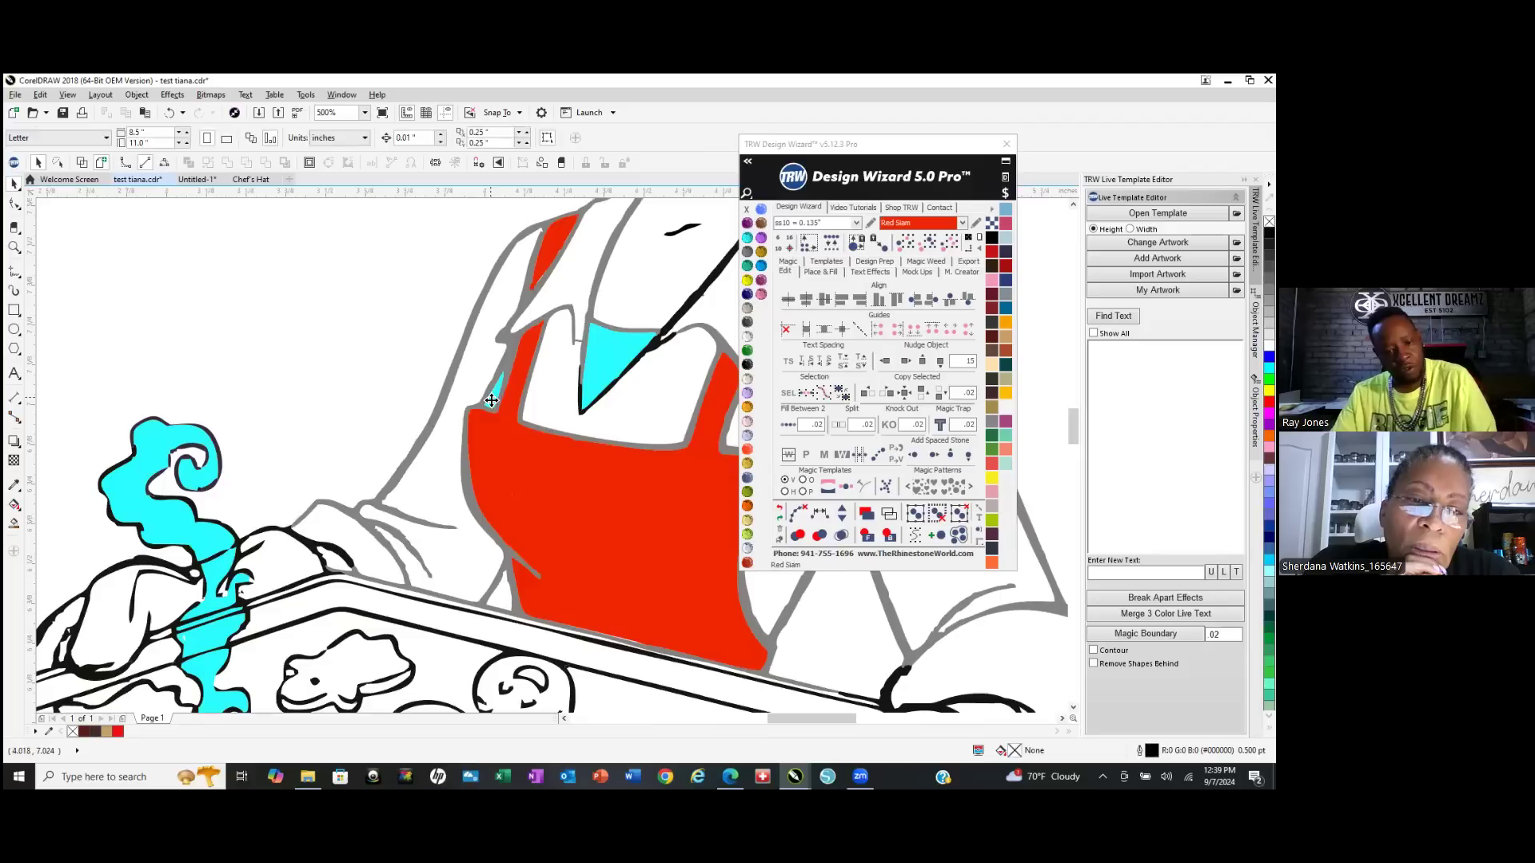
{"action": "left_click", "coordinate": [493, 396]}
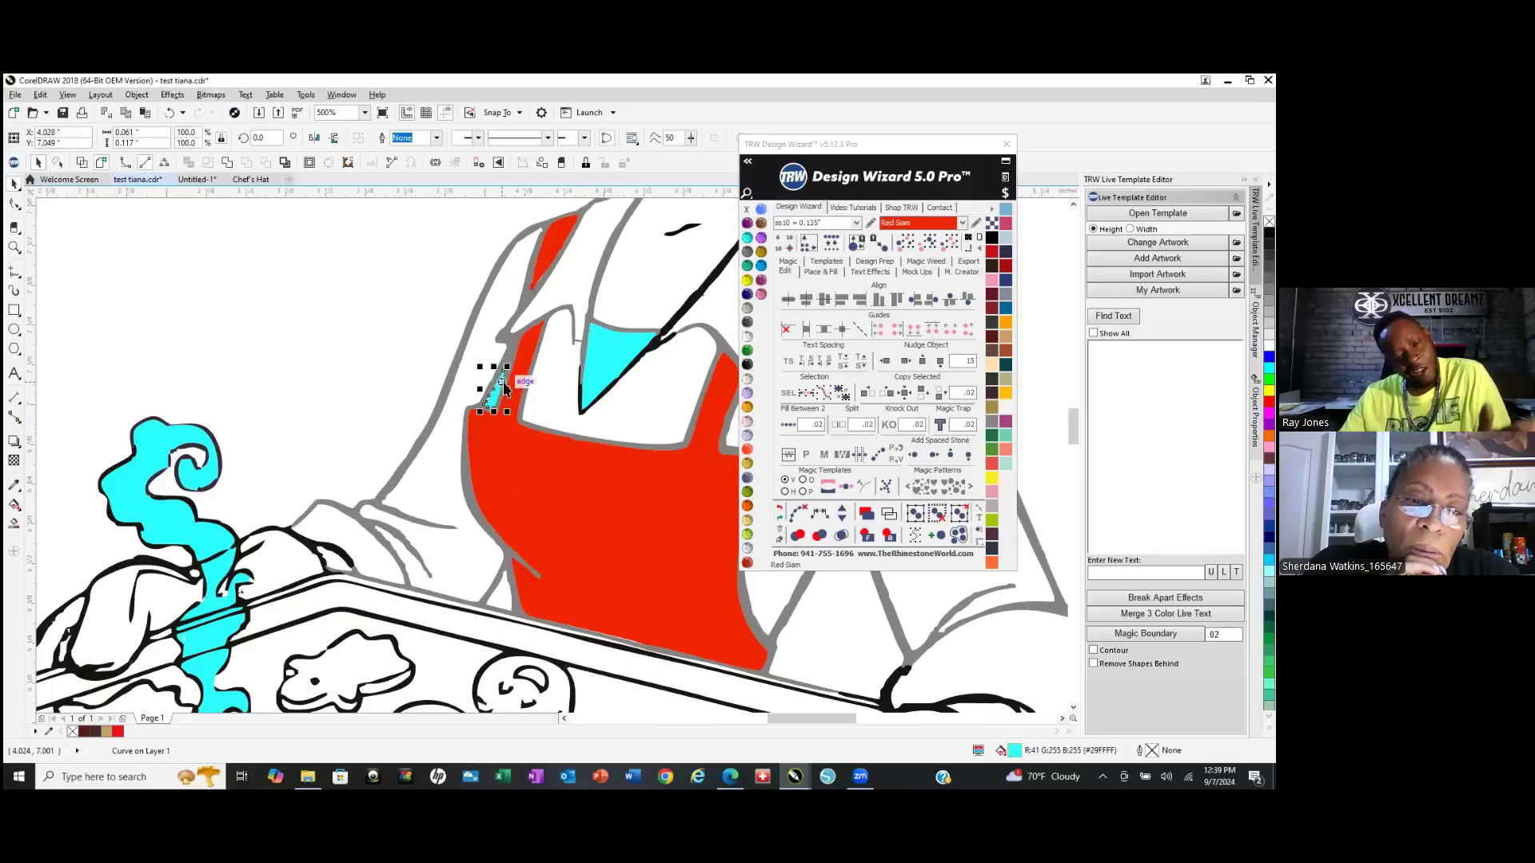
{"action": "scroll", "coordinate": [510, 374], "scroll_direction": "up", "scroll_amount": 2}
{"action": "scroll", "coordinate": [454, 434], "scroll_direction": "down", "scroll_amount": 2}
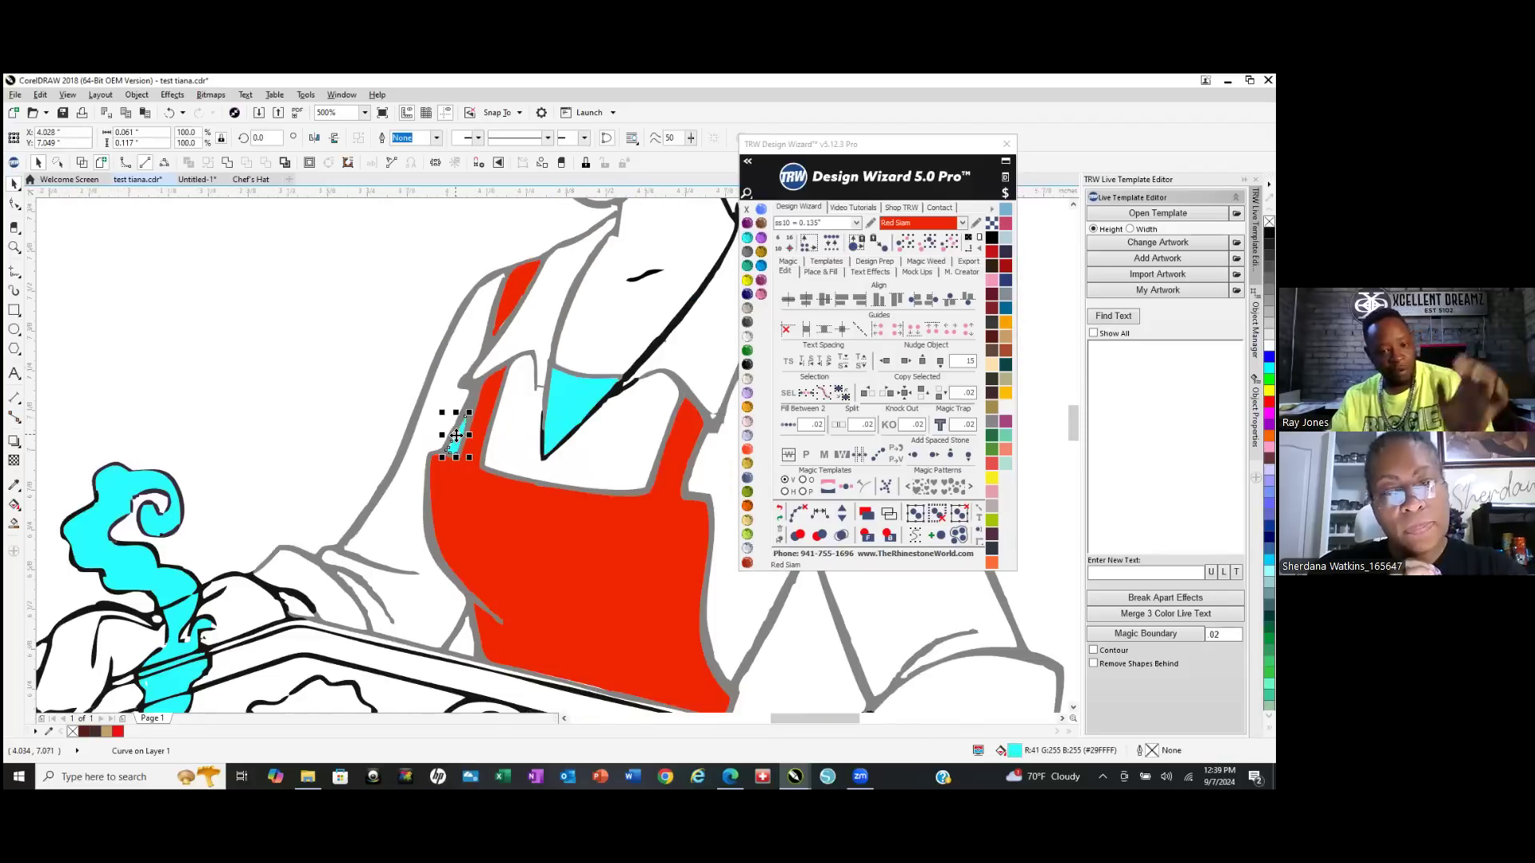
{"action": "key", "text": "Escape"}
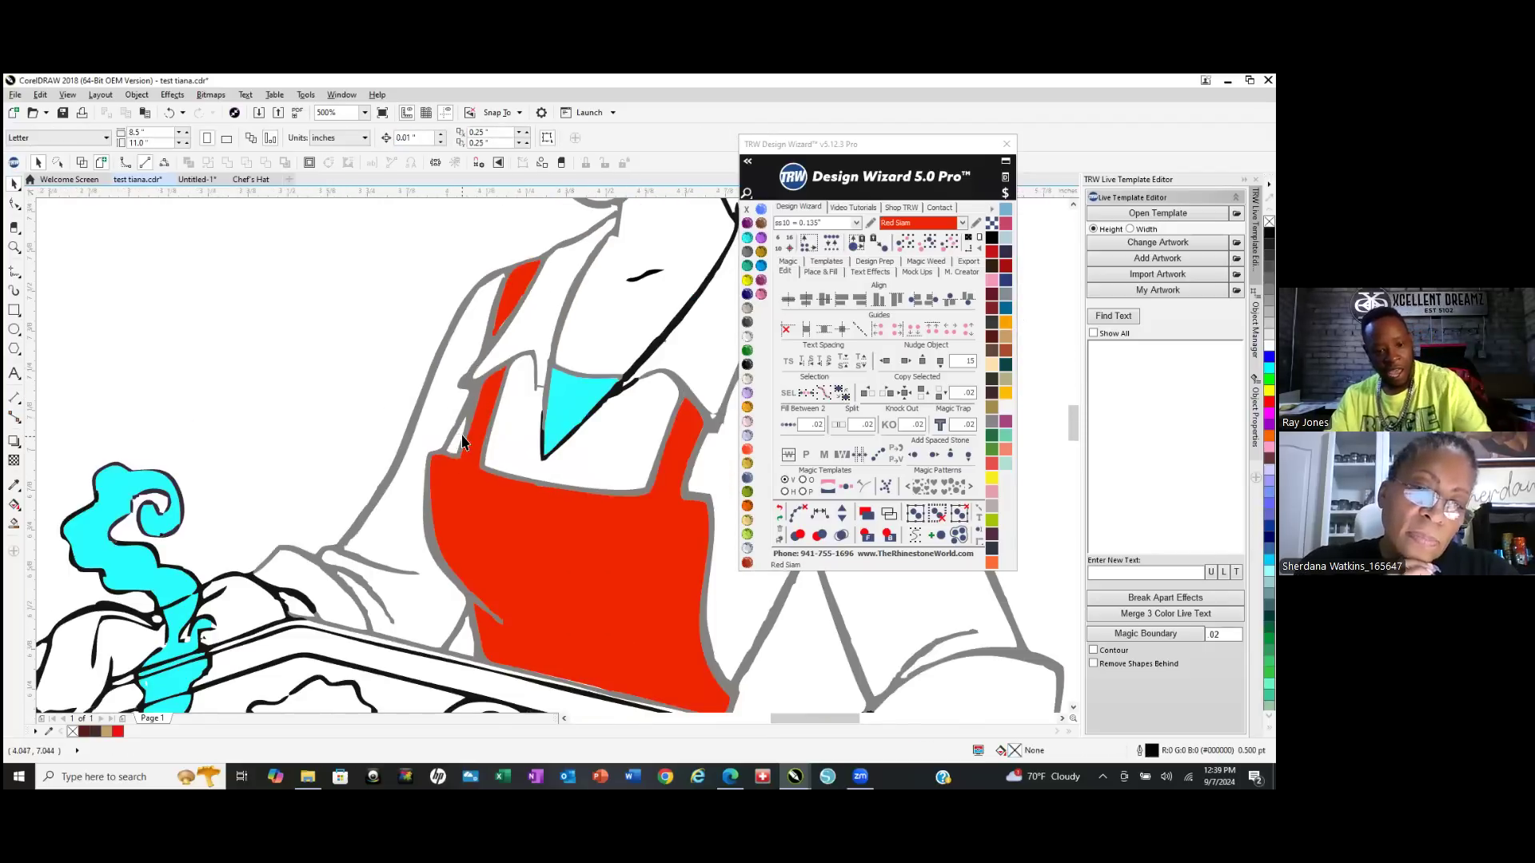
Close the narrow white gap in the grey outline beside the apron strap by deleting all of the gap's nodes.
{"action": "scroll", "coordinate": [462, 440], "scroll_direction": "up", "scroll_amount": 1}
{"action": "scroll", "coordinate": [467, 387], "scroll_direction": "up", "scroll_amount": 1}
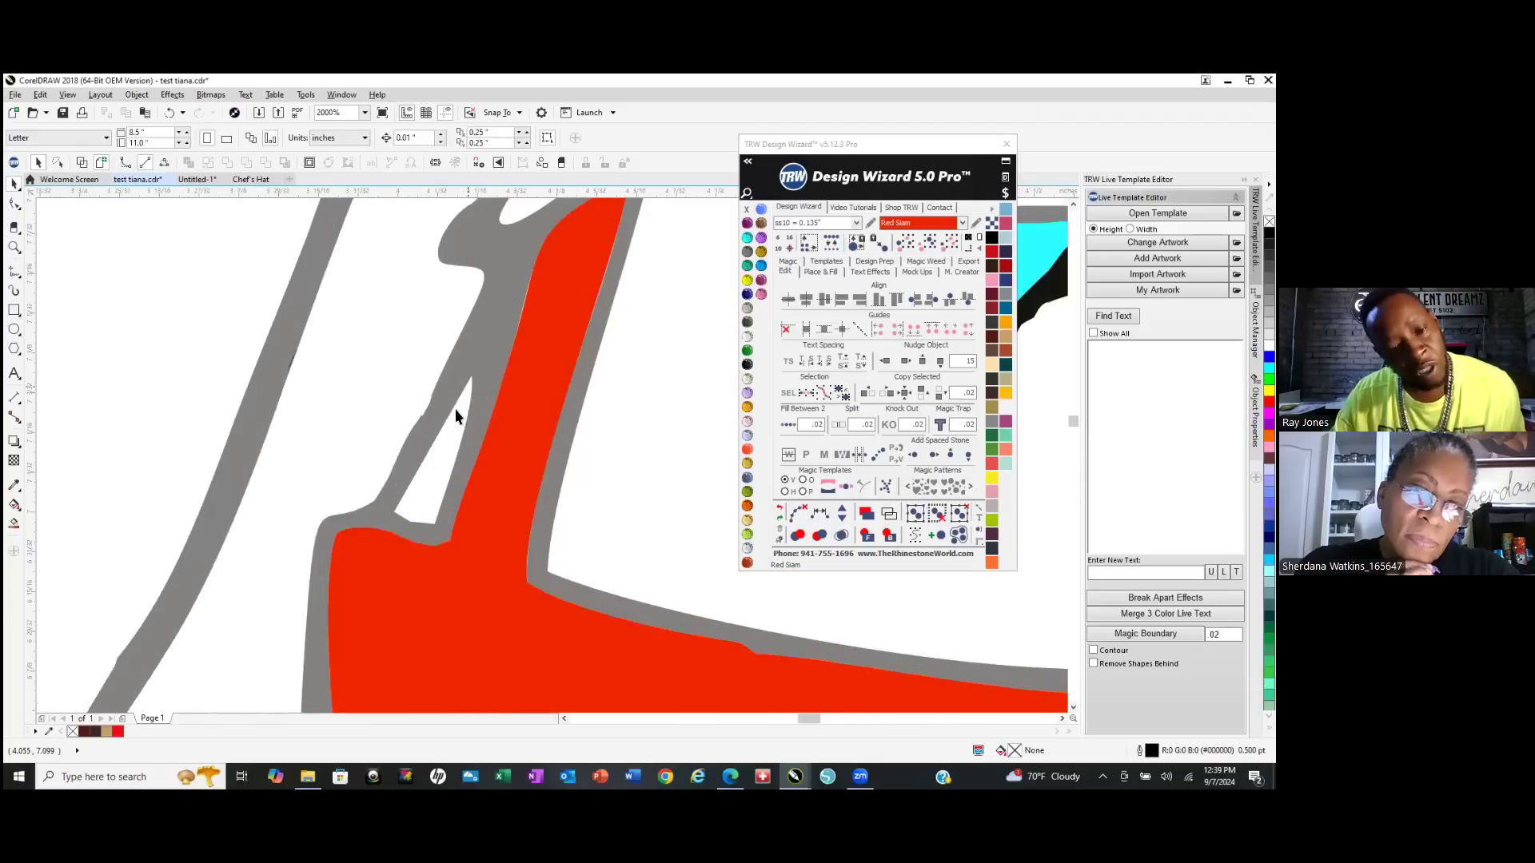
{"action": "double_click", "coordinate": [483, 350]}
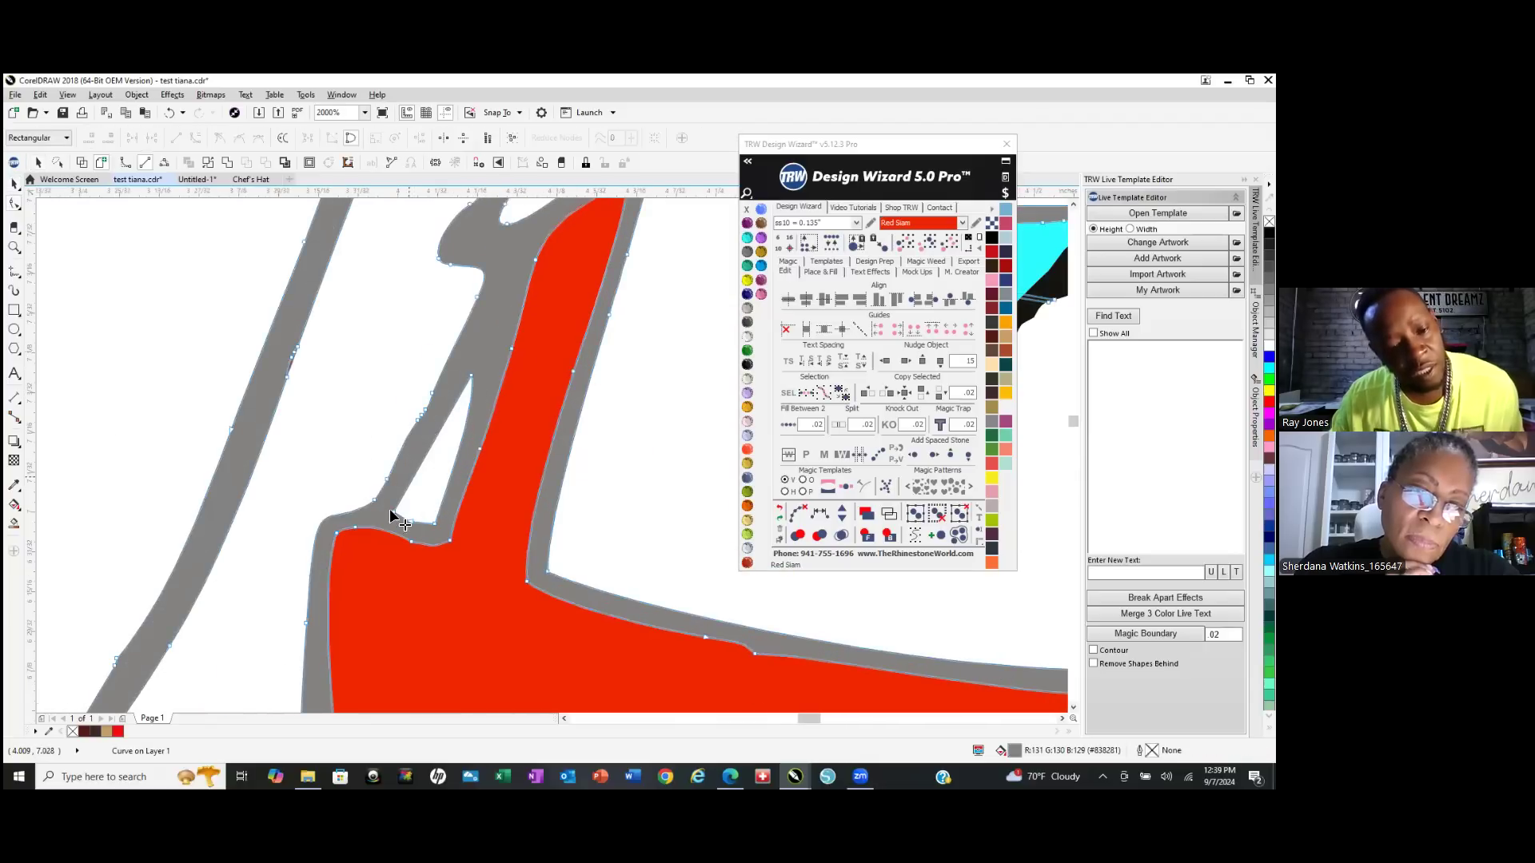
{"action": "scroll", "coordinate": [392, 516], "scroll_direction": "up", "scroll_amount": 1}
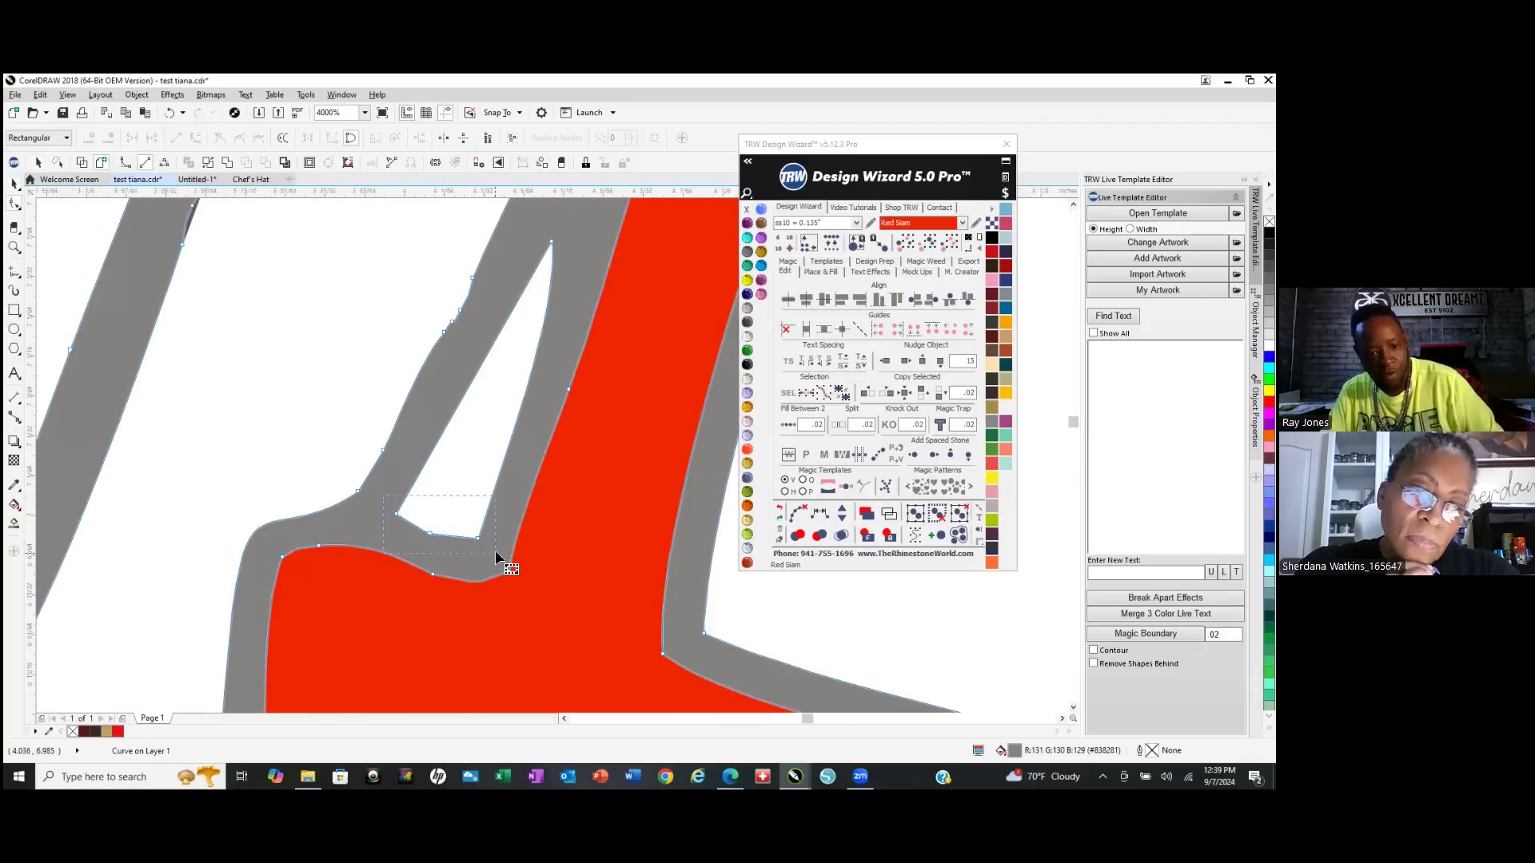
{"action": "left_click_drag", "start_coordinate": [495, 550], "coordinate": [488, 548]}
{"action": "key", "text": "Delete"}
{"action": "left_click_drag", "start_coordinate": [526, 237], "coordinate": [582, 286]}
{"action": "key", "text": "Delete"}
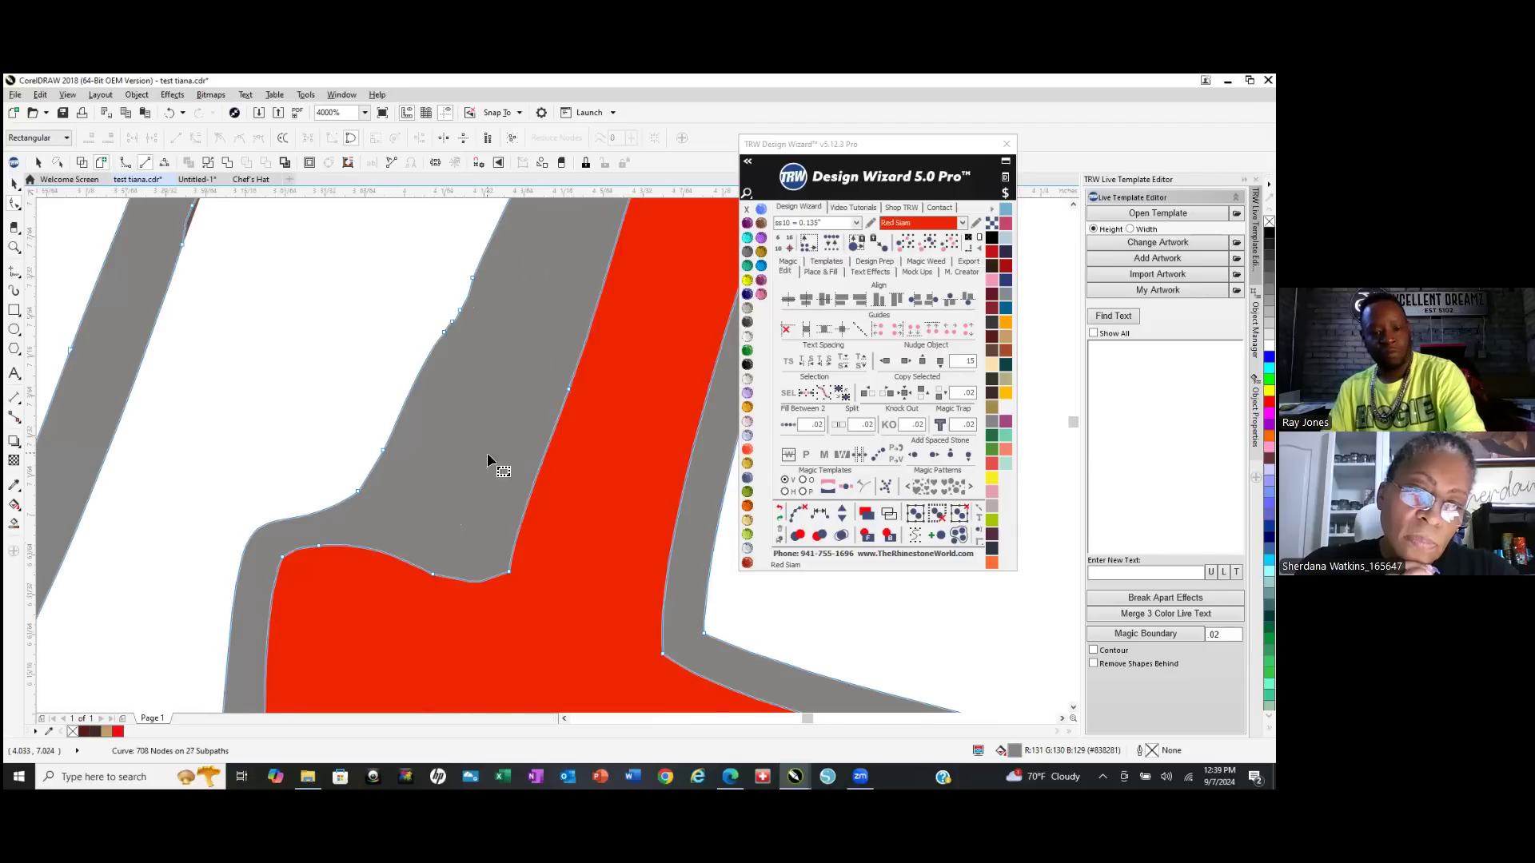
Delete the extra node on the outline along the bib's upper edge, beside the base of the strap.
{"action": "scroll", "coordinate": [484, 566], "scroll_direction": "down", "scroll_amount": 2}
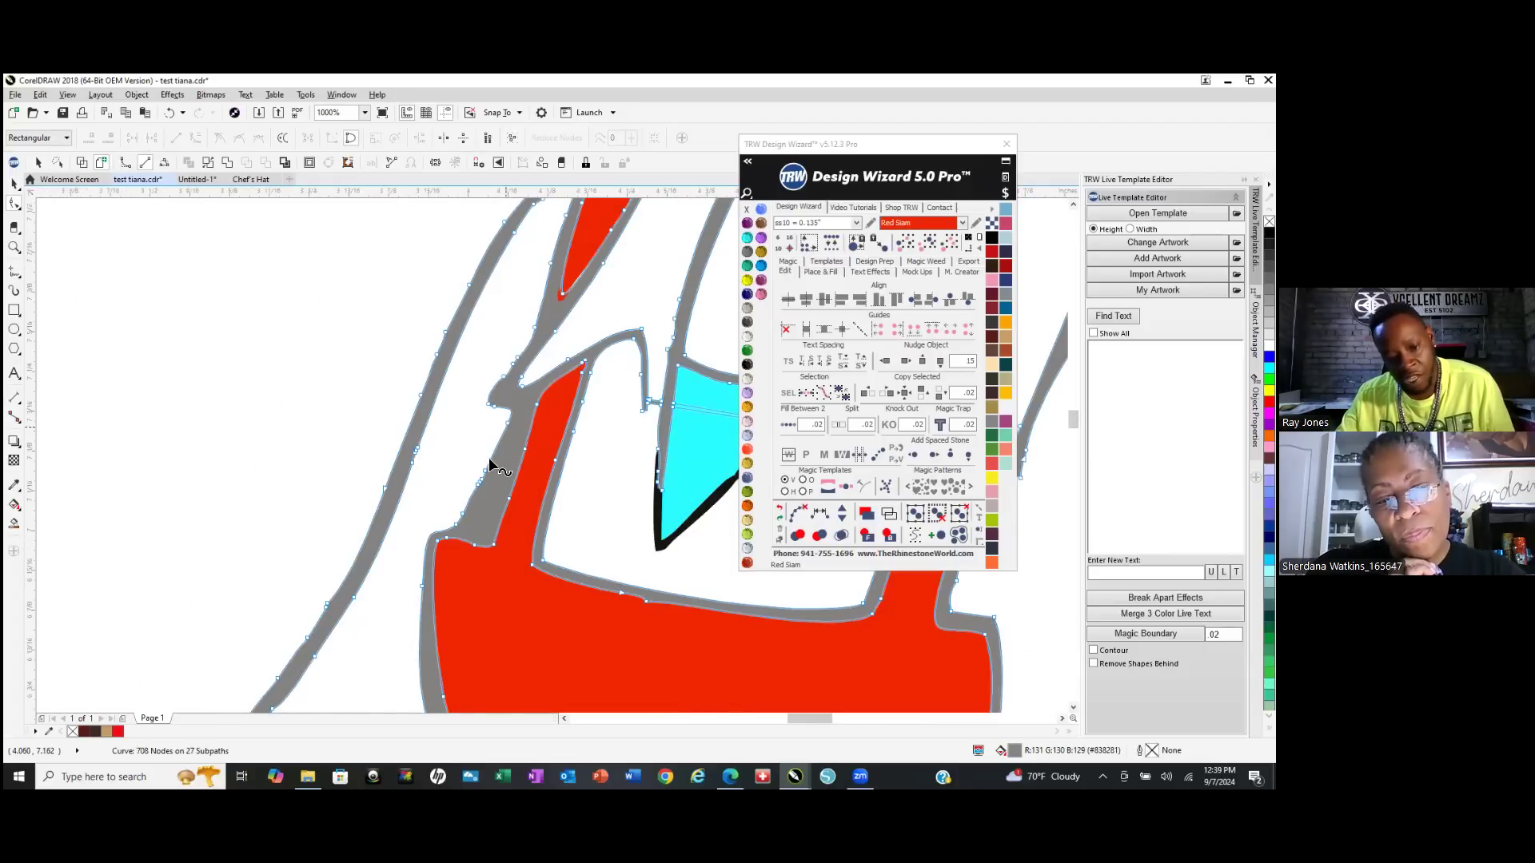
{"action": "scroll", "coordinate": [404, 499], "scroll_direction": "down", "scroll_amount": 1}
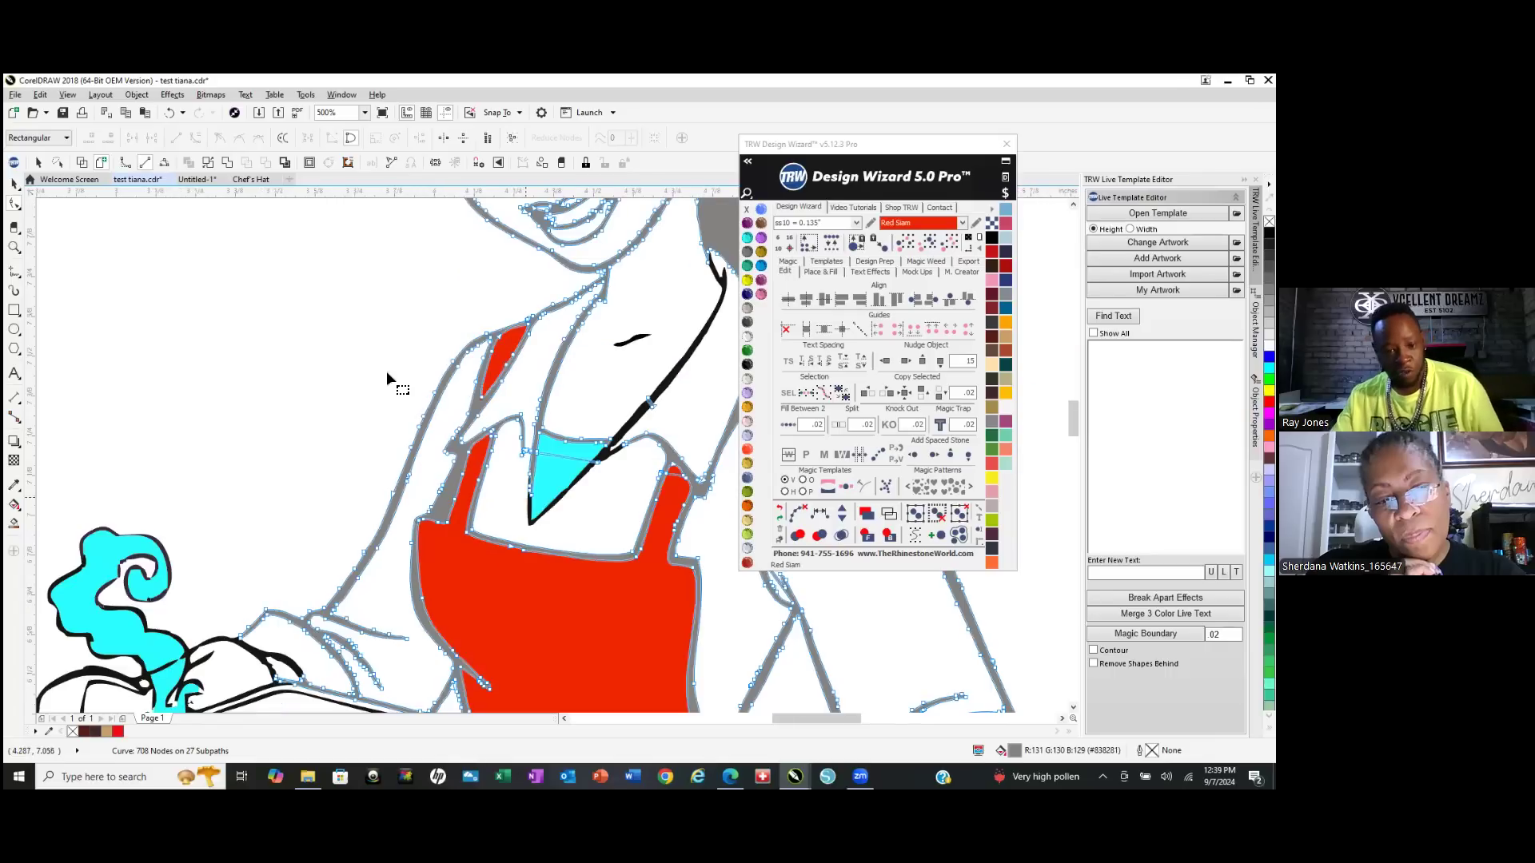
{"action": "scroll", "coordinate": [427, 524], "scroll_direction": "up", "scroll_amount": 2}
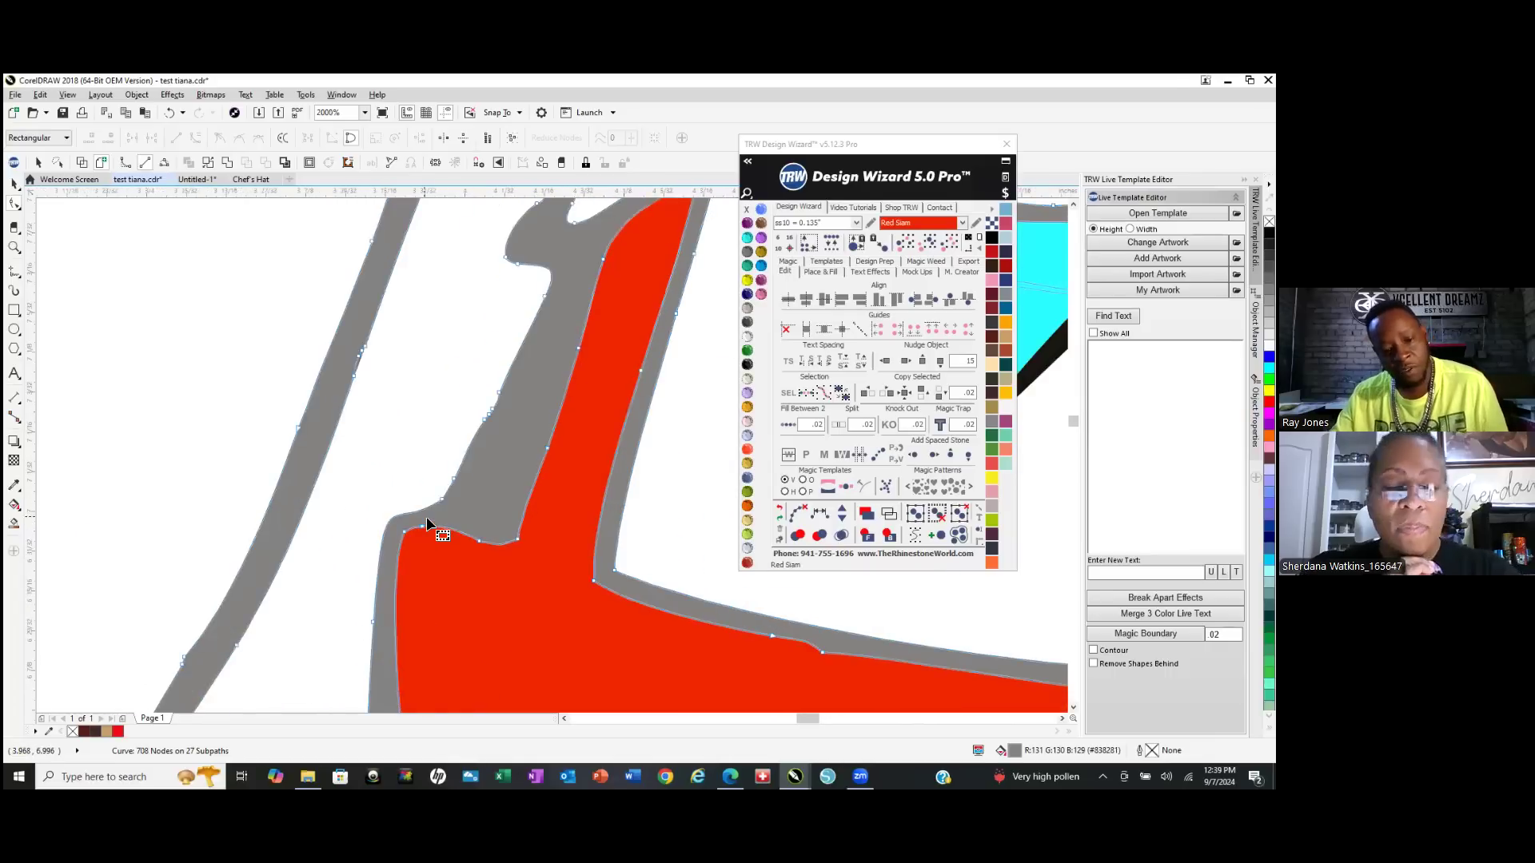
{"action": "left_click", "coordinate": [463, 521]}
{"action": "key", "text": "Delete"}
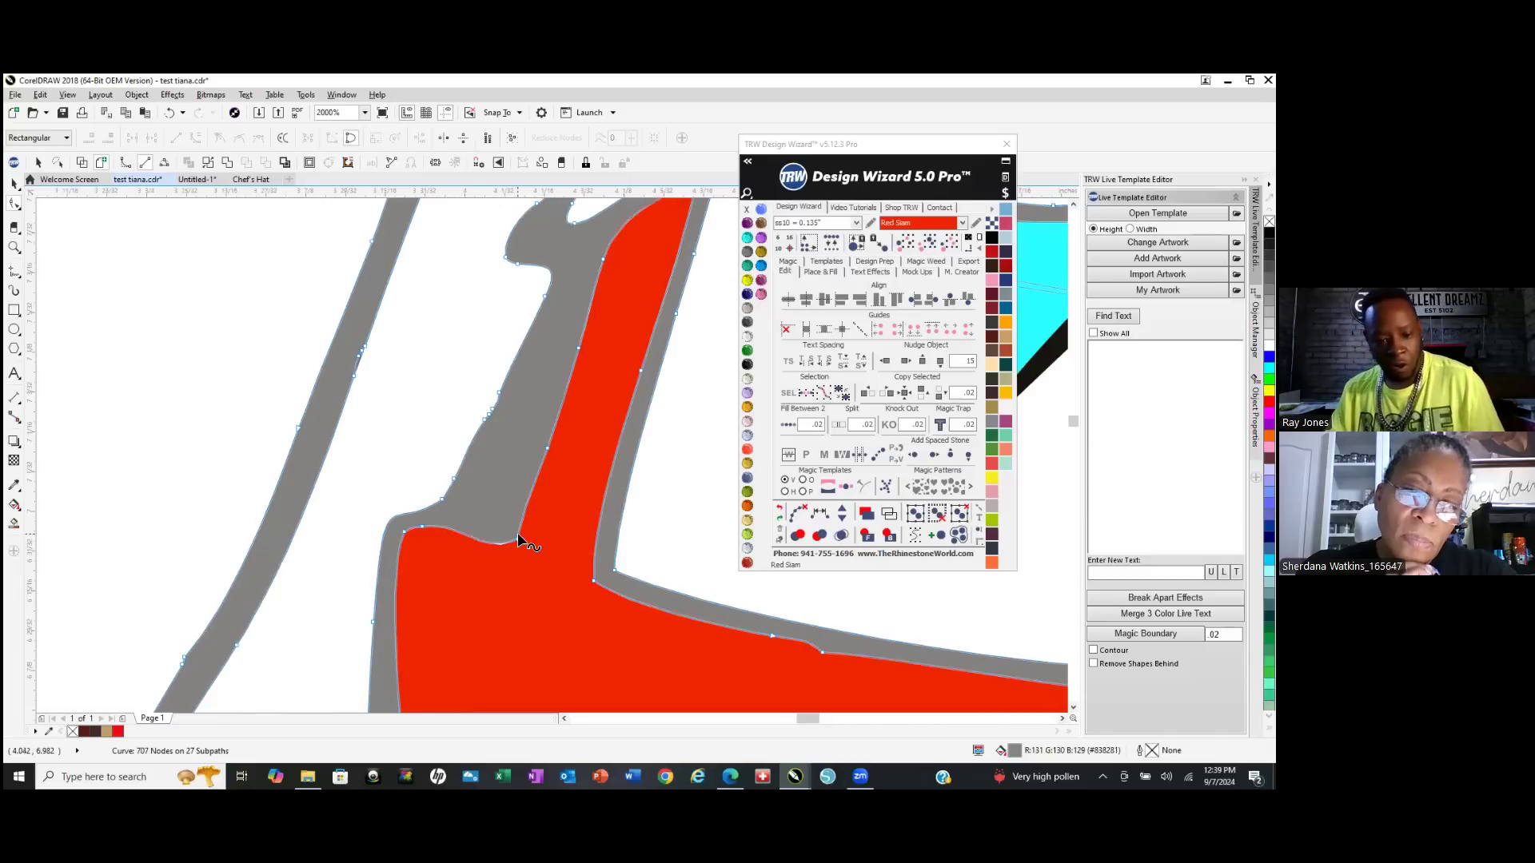
Narrow the grey outline beside the apron strap by moving its three inner nodes away from the red strap, down to the bib corner.
{"action": "left_click_drag", "start_coordinate": [518, 540], "coordinate": [472, 521]}
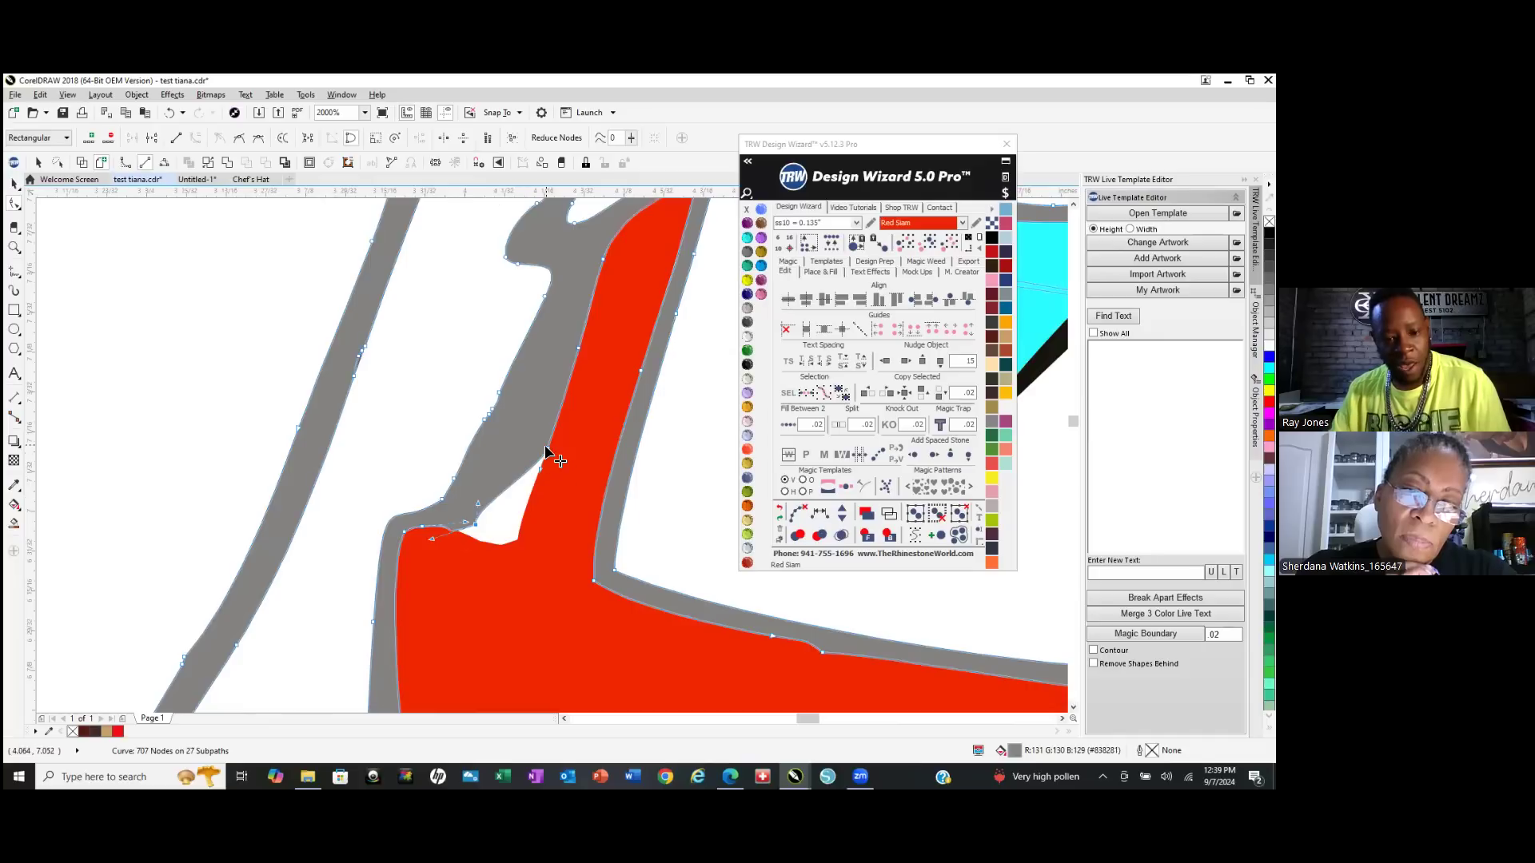
{"action": "mouse_move", "coordinate": [547, 449]}
{"action": "left_mouse_down"}
{"action": "mouse_move", "coordinate": [509, 427]}
{"action": "mouse_move", "coordinate": [524, 430]}
{"action": "left_mouse_up"}
{"action": "left_click_drag", "start_coordinate": [590, 357], "coordinate": [580, 331]}
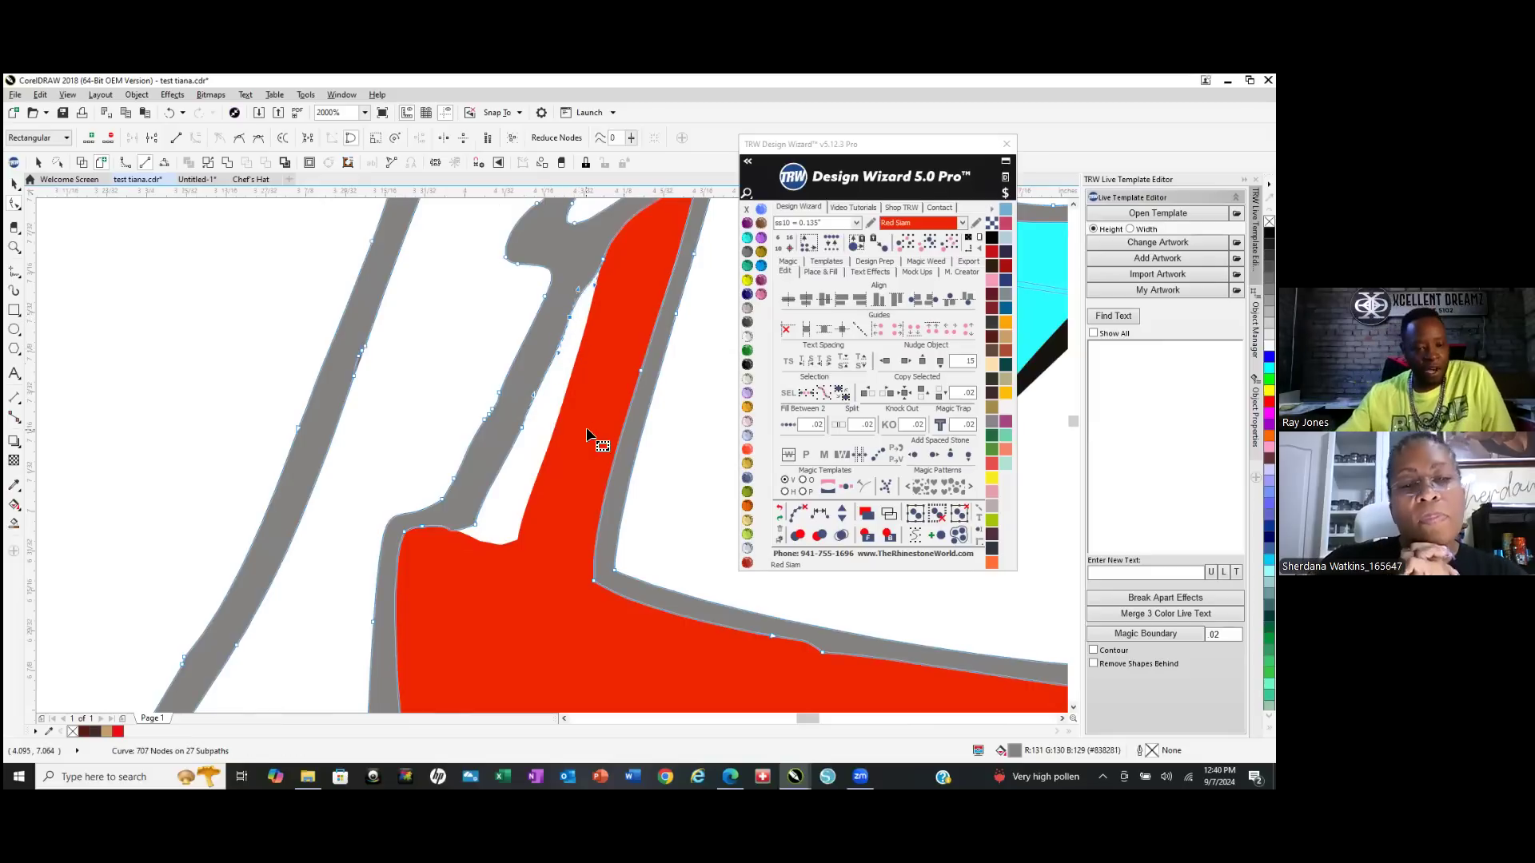
Deselect the grey outline and use Smart Fill to create a filled shape in the white gap between it and the red apron strap.
{"action": "scroll", "coordinate": [504, 541], "scroll_direction": "down", "scroll_amount": 2}
{"action": "scroll", "coordinate": [502, 534], "scroll_direction": "down", "scroll_amount": 3}
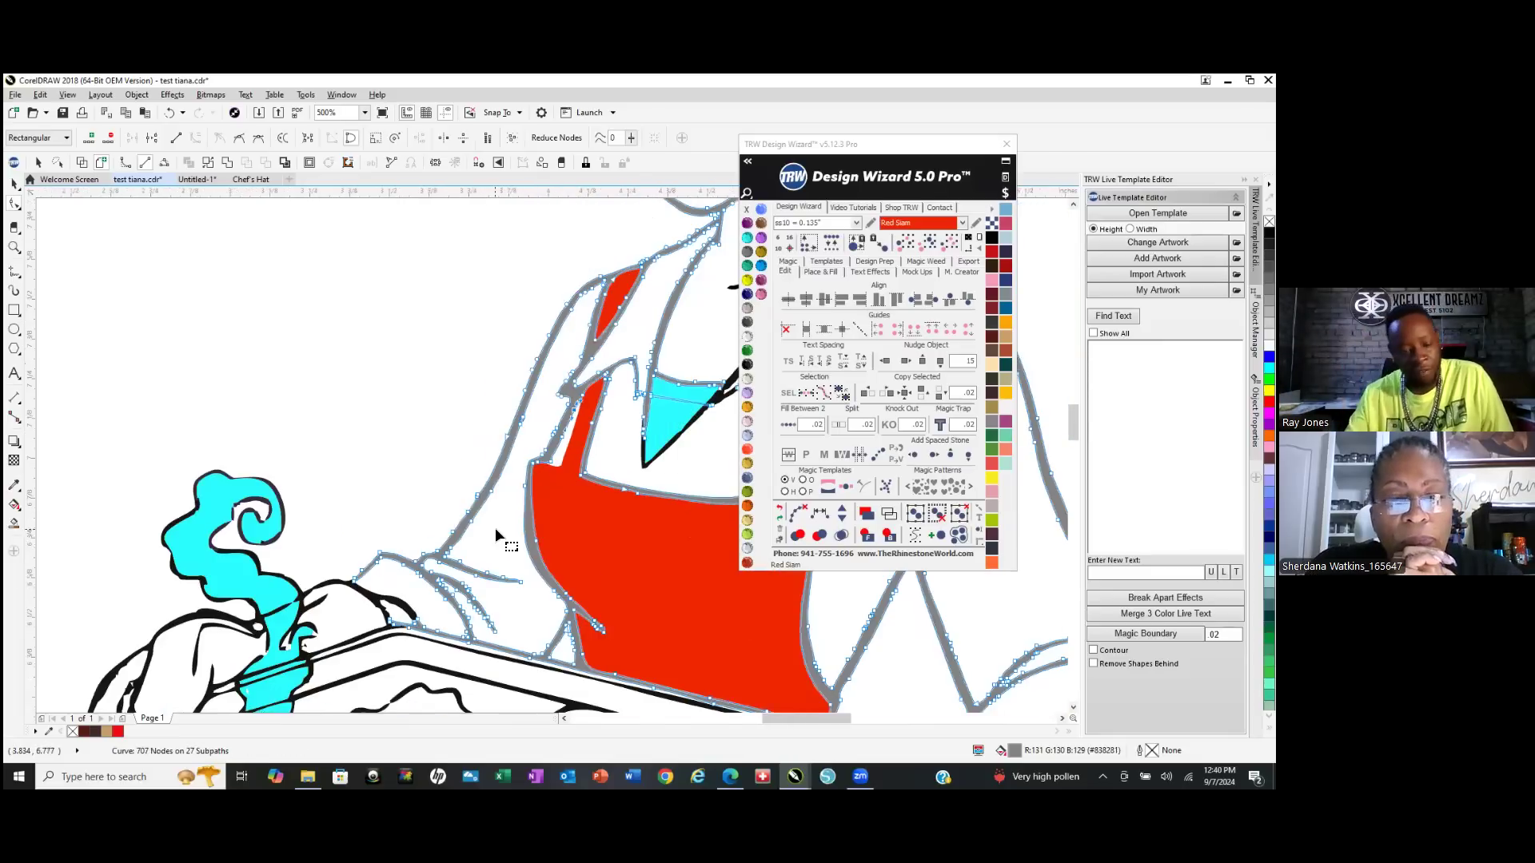
{"action": "scroll", "coordinate": [537, 472], "scroll_direction": "down", "scroll_amount": 2}
{"action": "scroll", "coordinate": [521, 485], "scroll_direction": "up", "scroll_amount": 2}
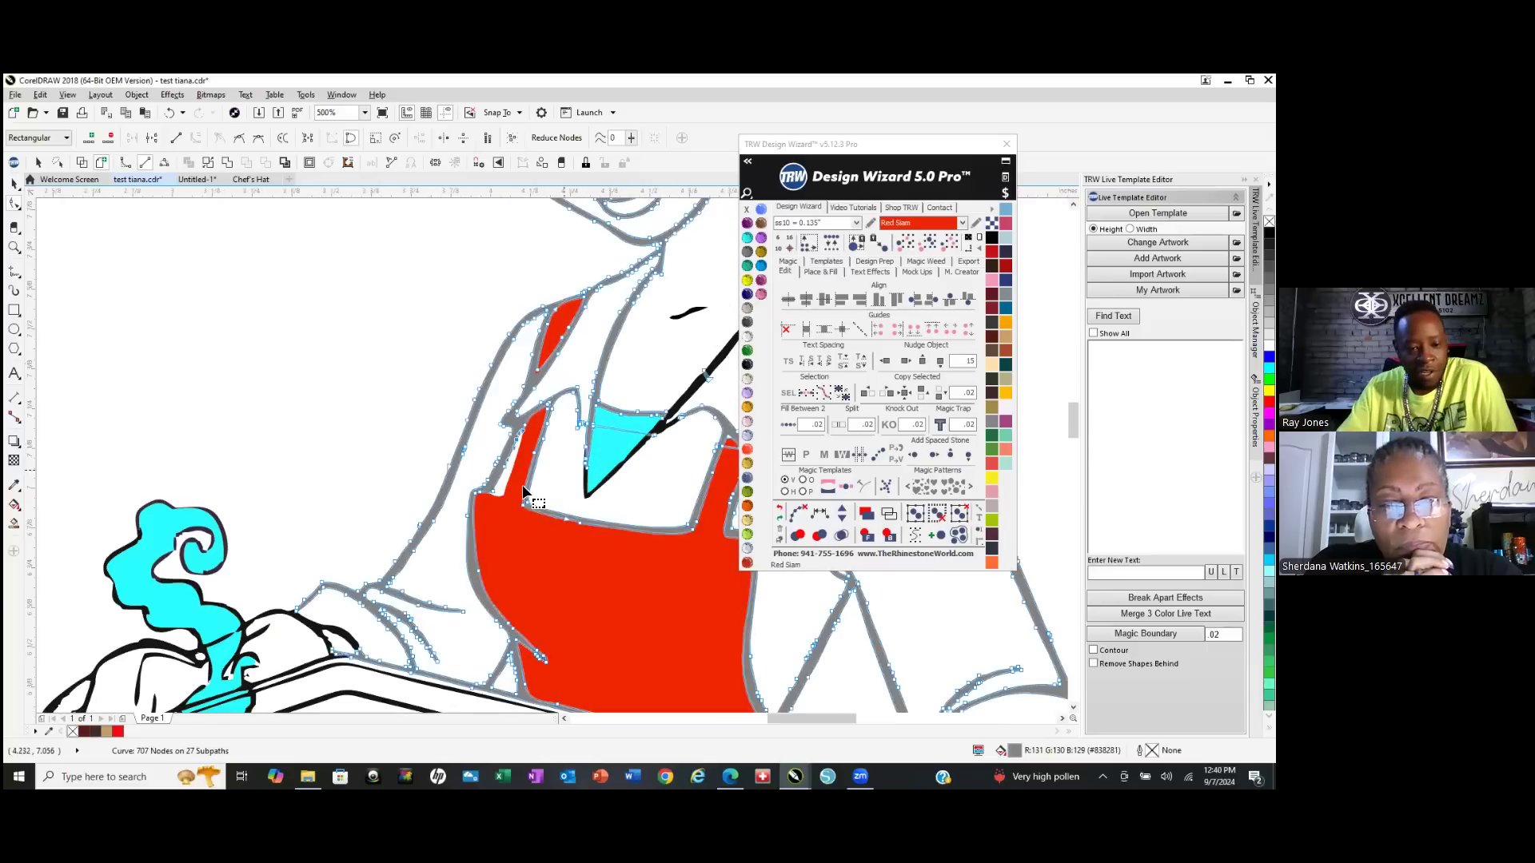
{"action": "scroll", "coordinate": [534, 456], "scroll_direction": "up", "scroll_amount": 2}
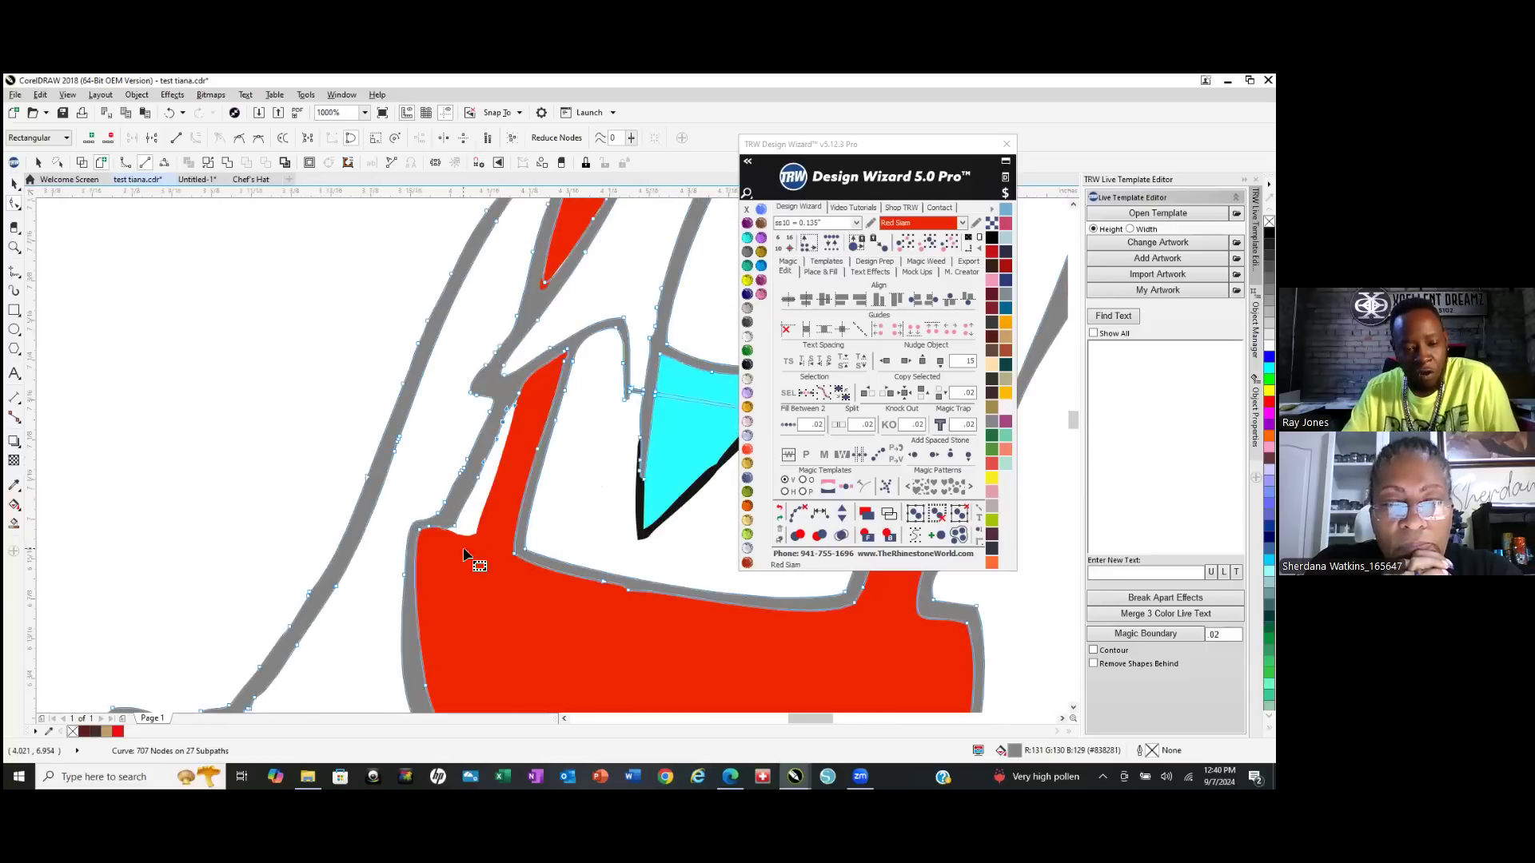
{"action": "left_click", "coordinate": [14, 183]}
{"action": "left_click", "coordinate": [257, 357]}
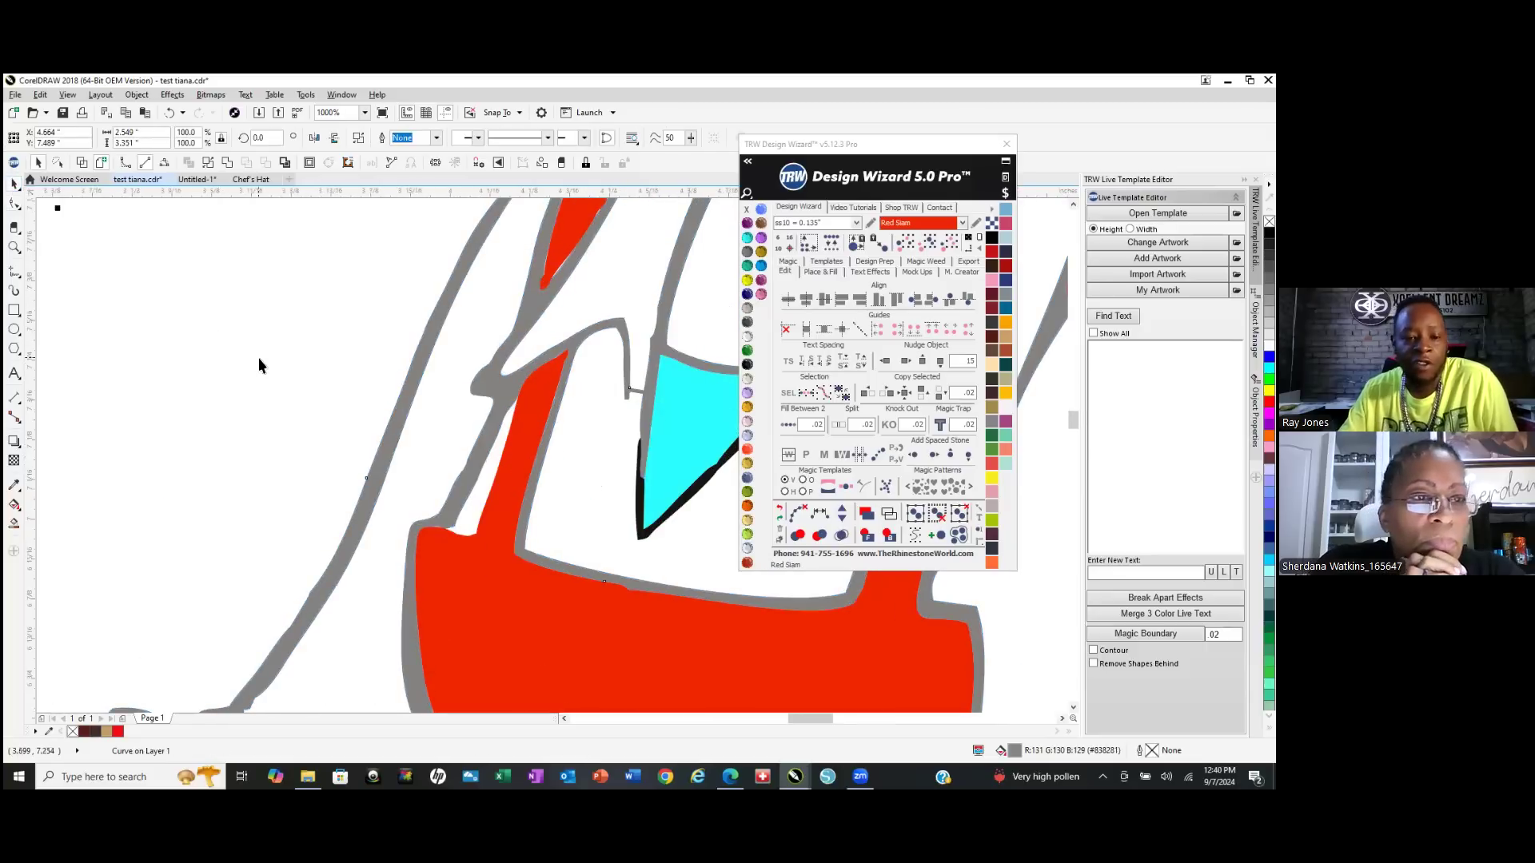
{"action": "left_click", "coordinate": [13, 525]}
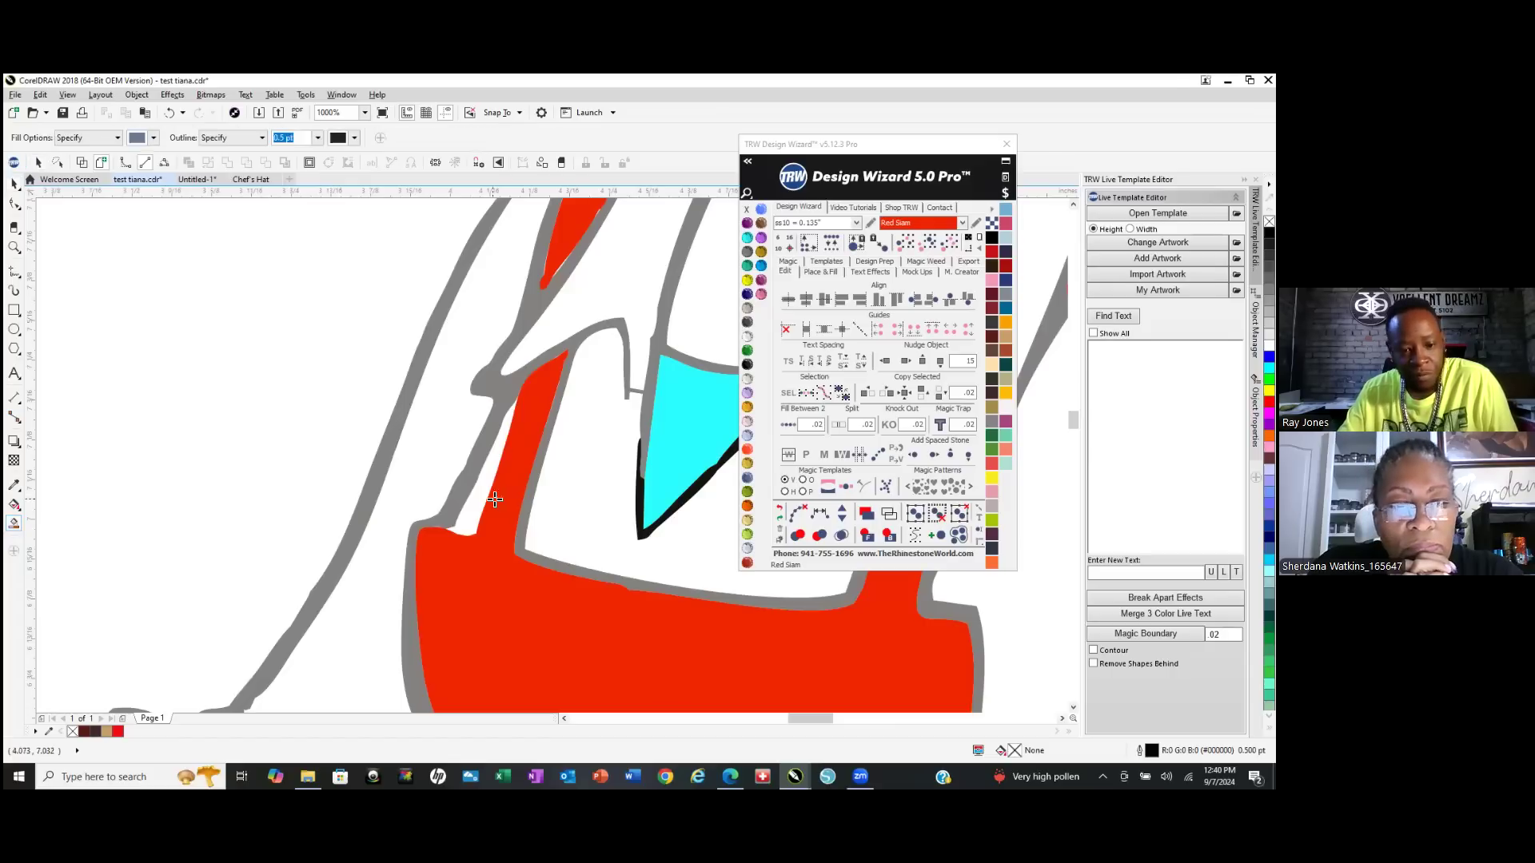
{"action": "left_click", "coordinate": [469, 515]}
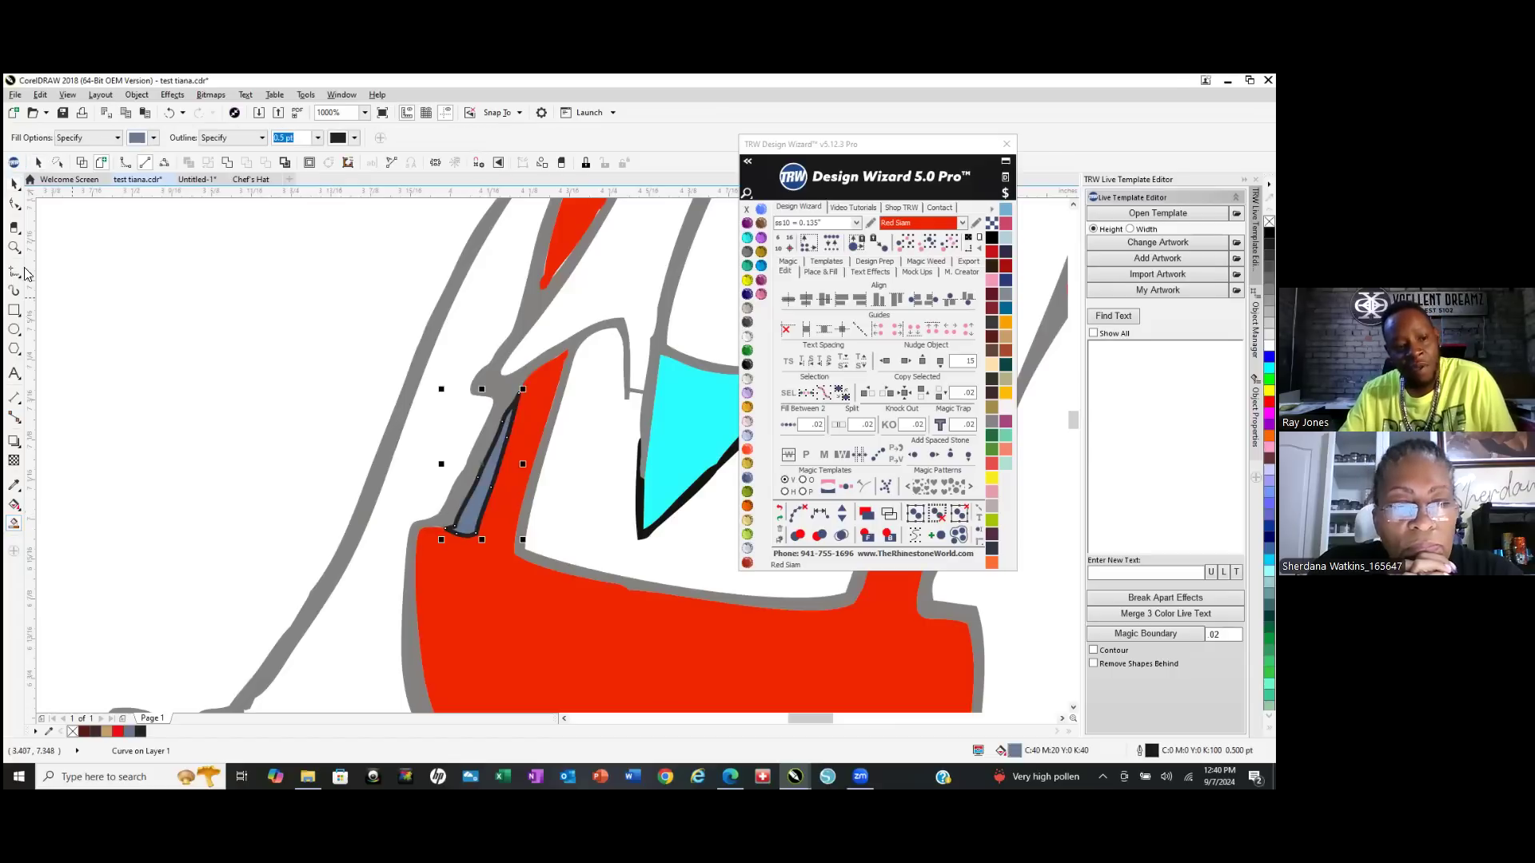
Merge the blue-gray sliver beside the apron's strap into the red apron shape.
{"action": "left_click", "coordinate": [14, 185]}
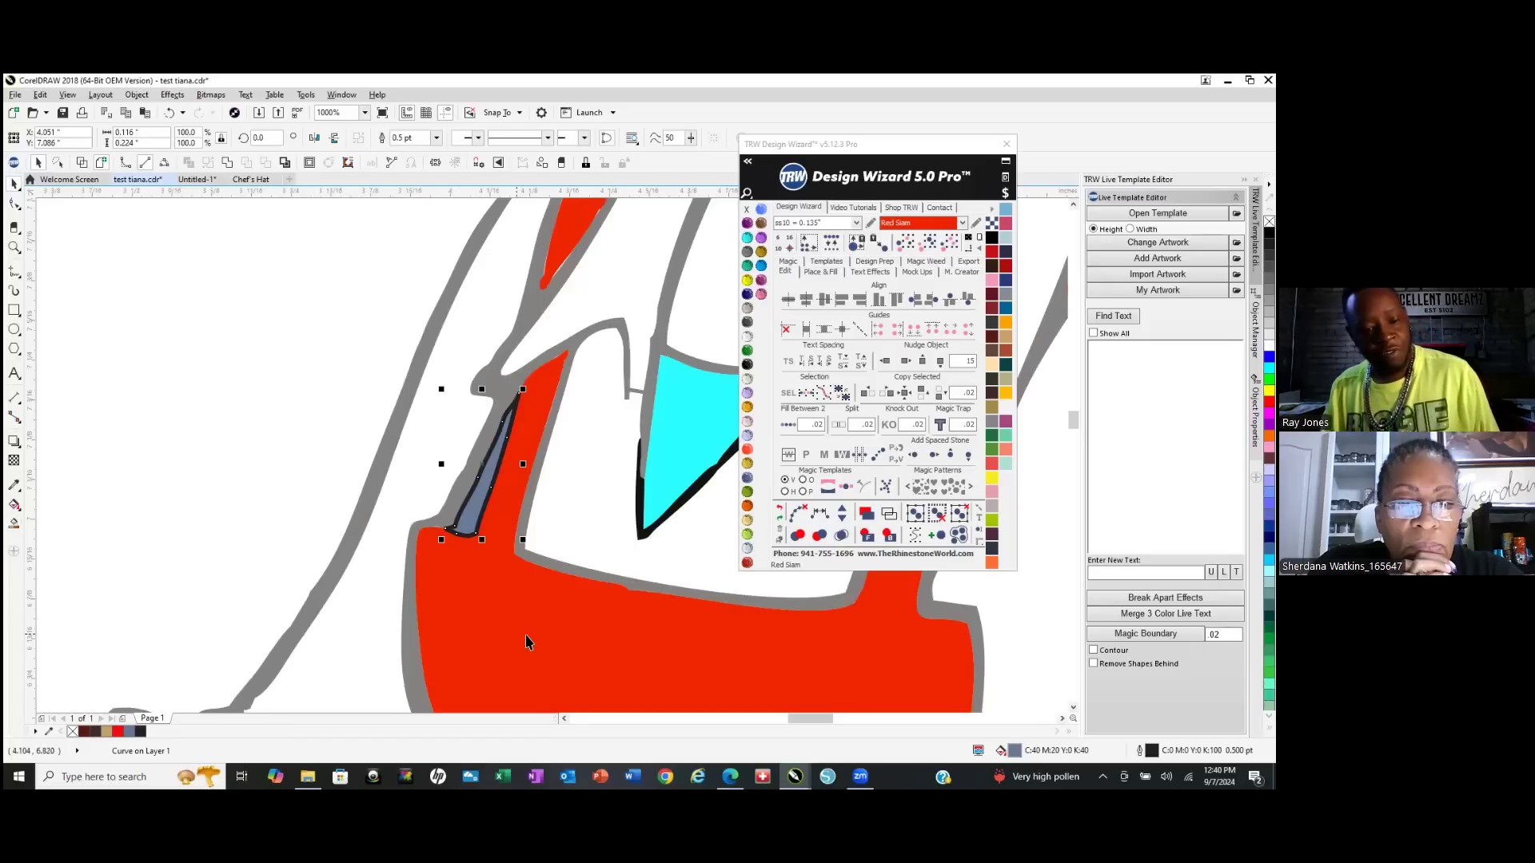
{"action": "left_click", "coordinate": [531, 633]}
{"action": "left_click", "coordinate": [494, 466], "text": "shift"}
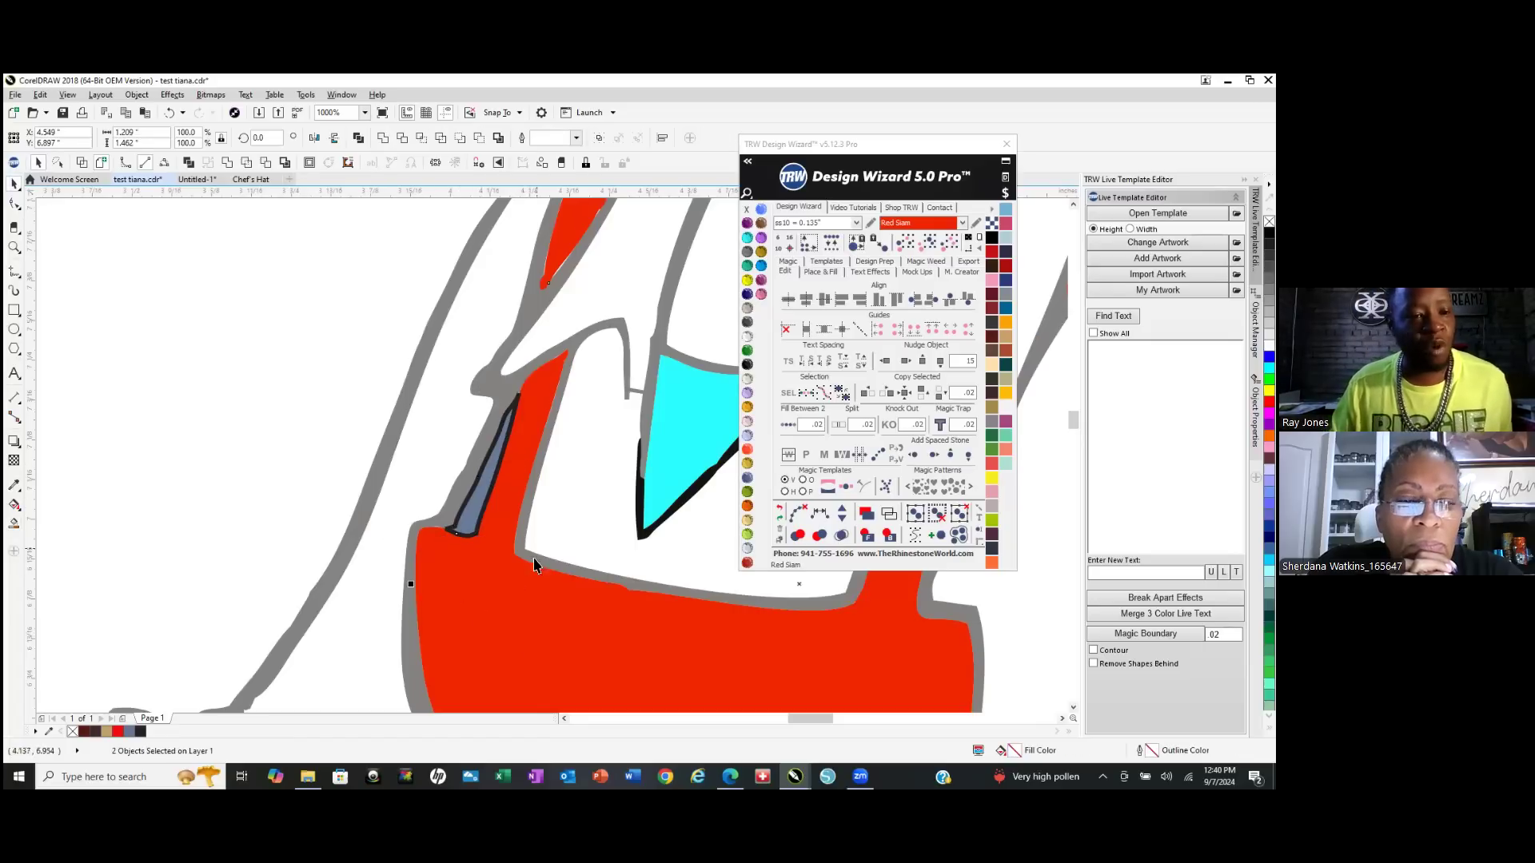
{"action": "left_click", "coordinate": [227, 164]}
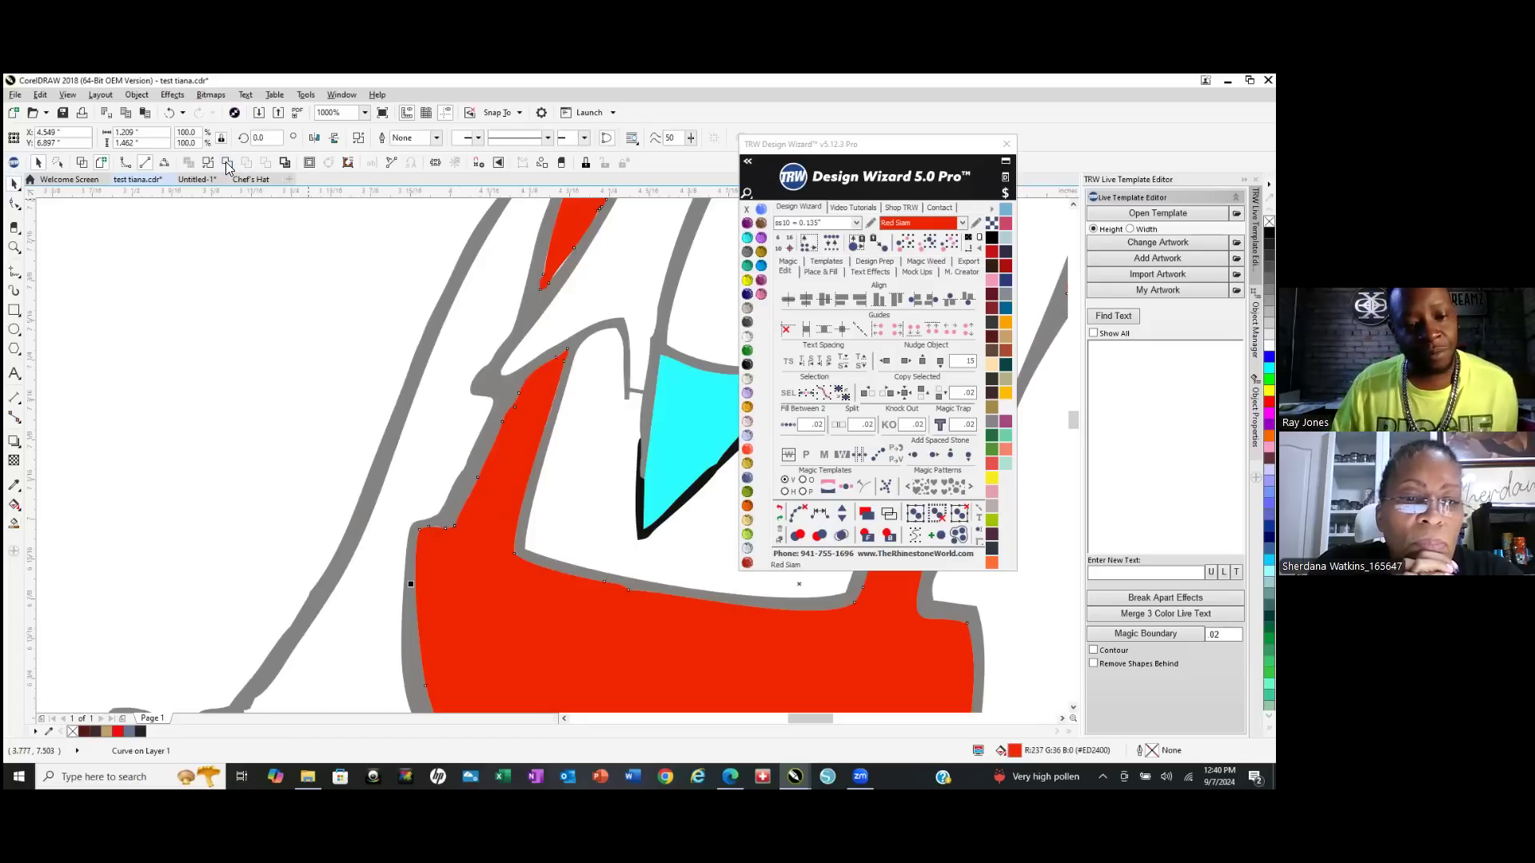
Recolor the cyan triangle inside the shirt collar with TRW Blue.
{"action": "scroll", "coordinate": [356, 403], "scroll_direction": "down", "scroll_amount": 2}
{"action": "scroll", "coordinate": [356, 404], "scroll_direction": "down", "scroll_amount": 3}
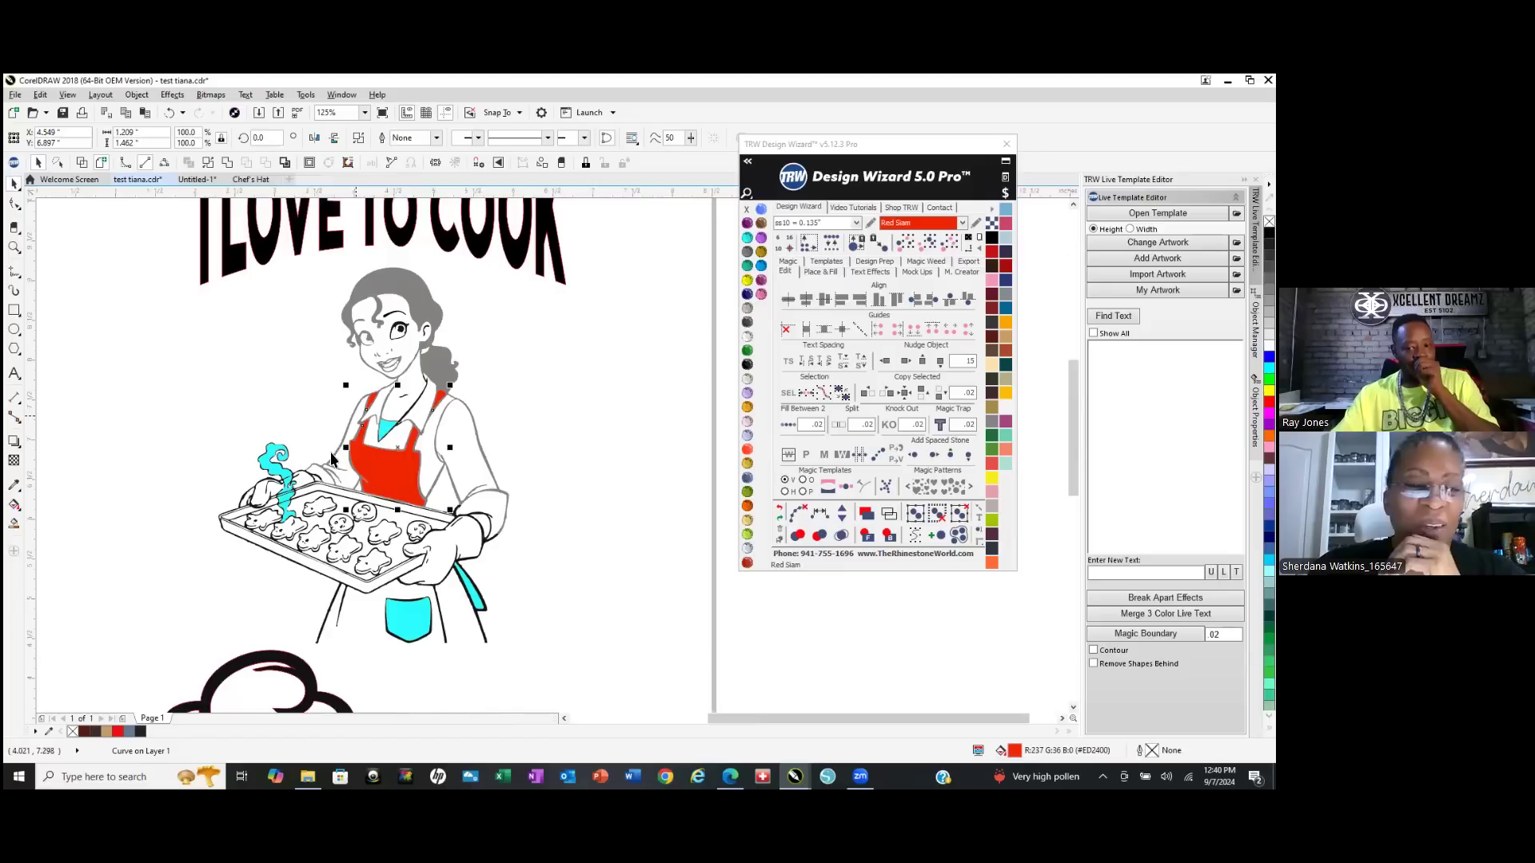
{"action": "scroll", "coordinate": [332, 419], "scroll_direction": "up", "scroll_amount": 3}
{"action": "left_click", "coordinate": [272, 298]}
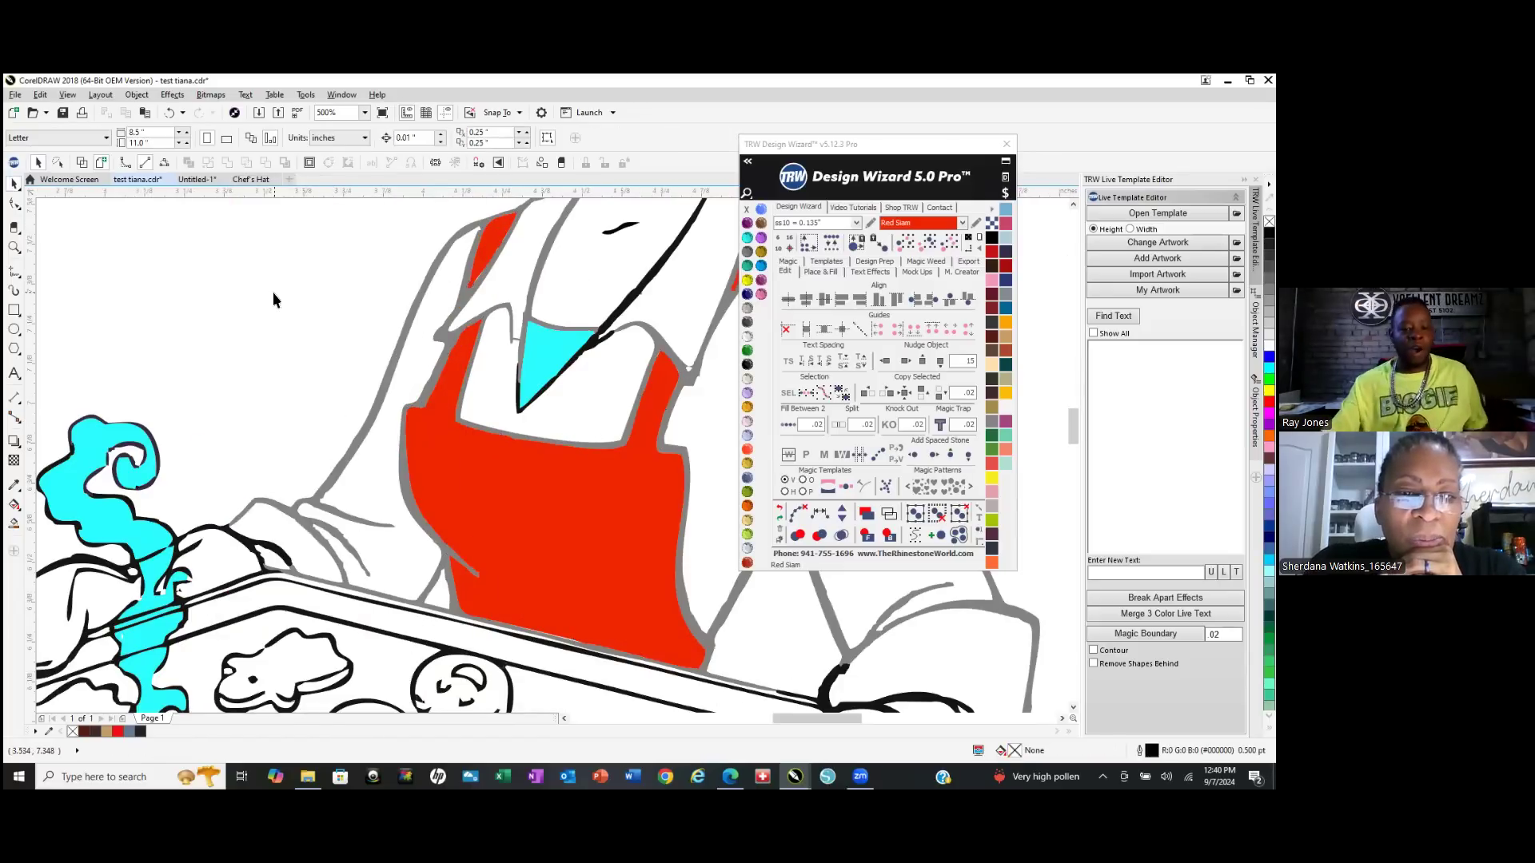
{"action": "left_click", "coordinate": [556, 361]}
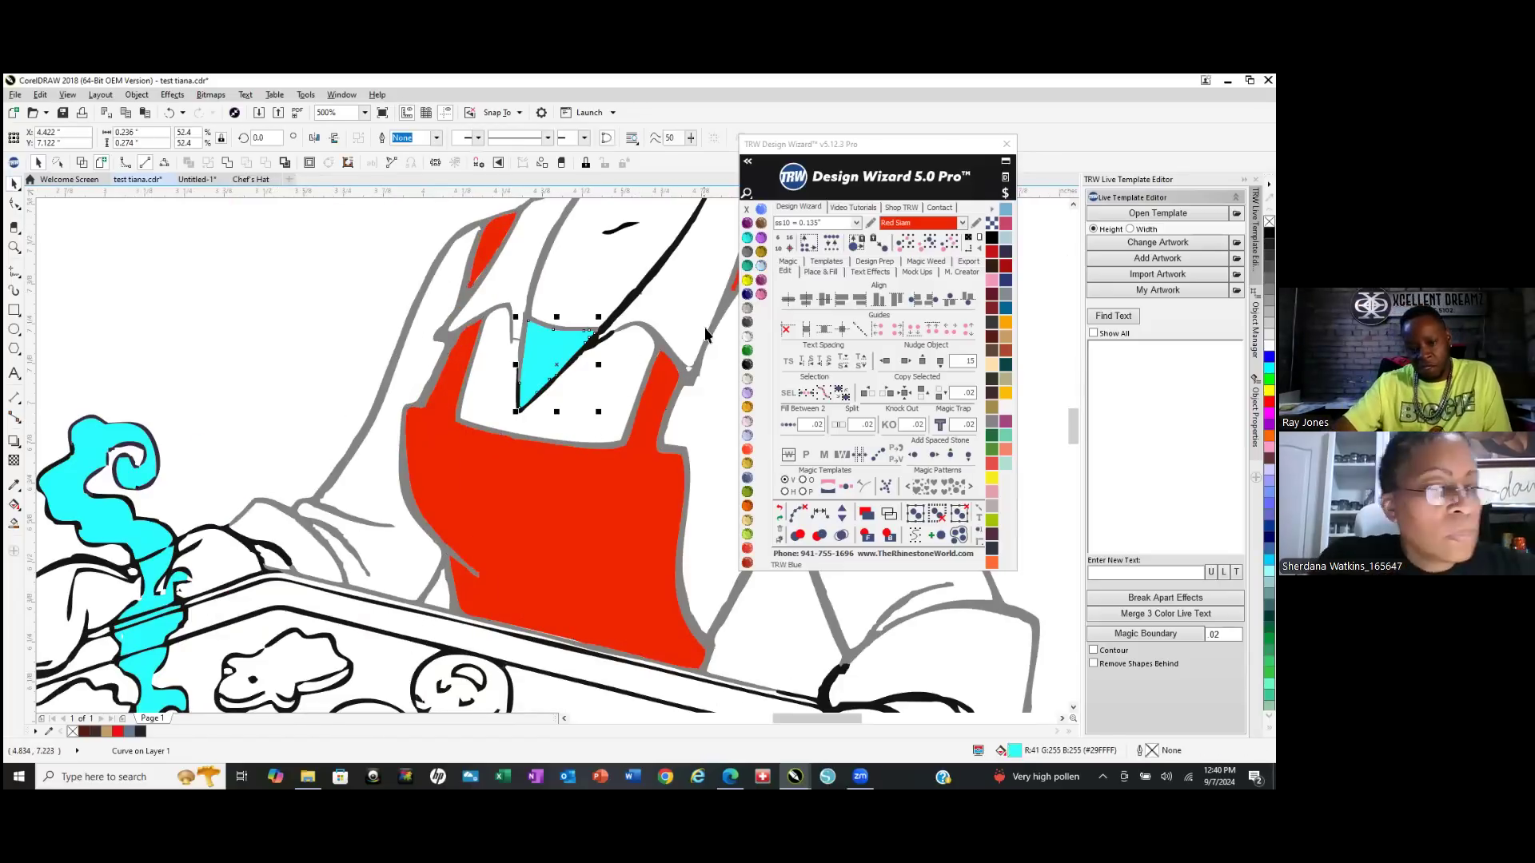
{"action": "left_click", "coordinate": [761, 265]}
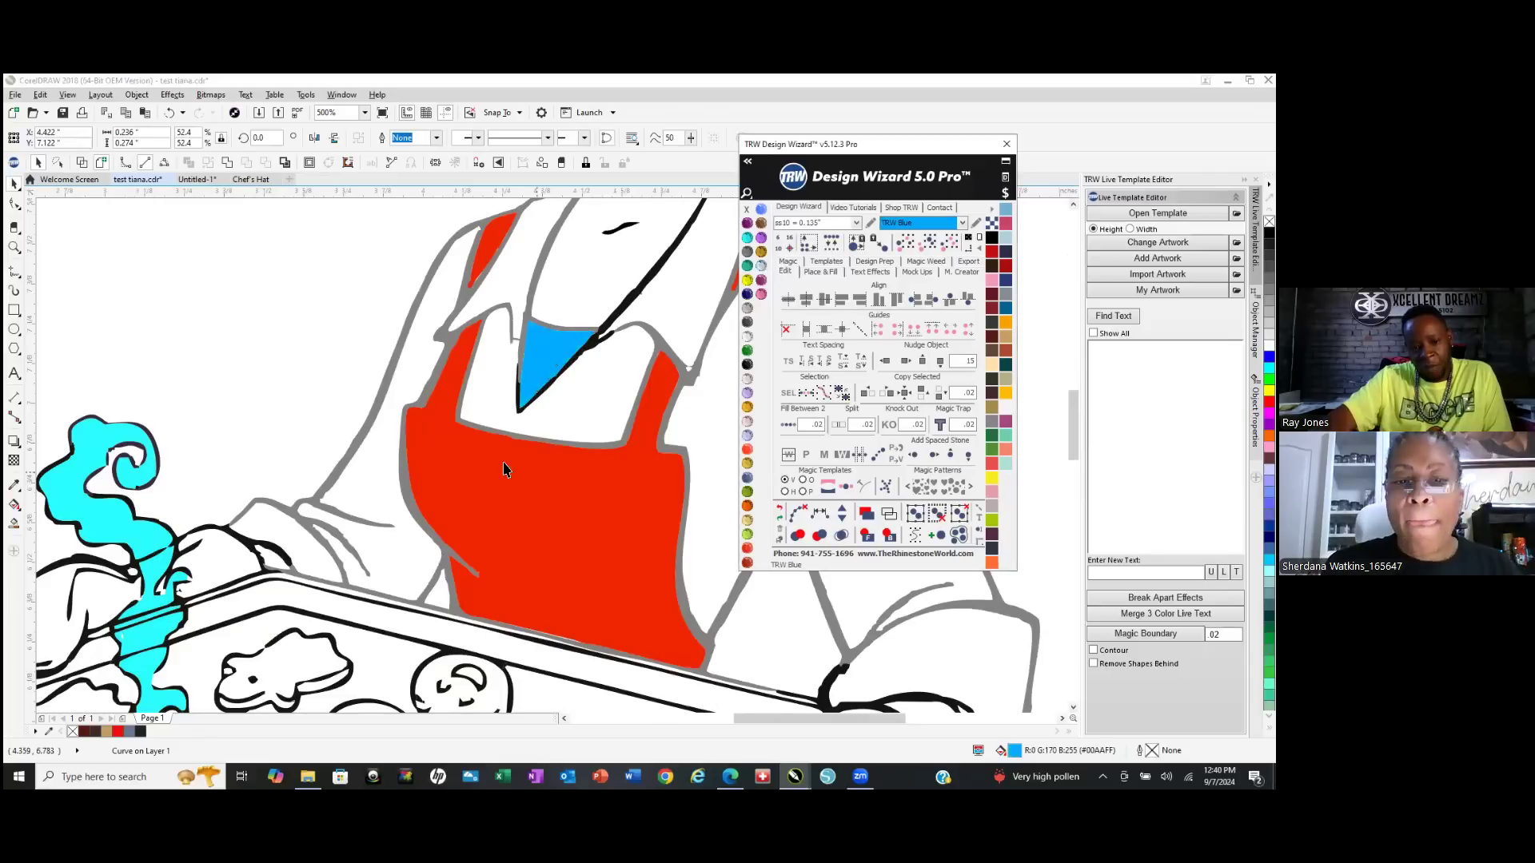
{"action": "scroll", "coordinate": [504, 470], "scroll_direction": "down", "scroll_amount": 2}
{"action": "left_click", "coordinate": [368, 370]}
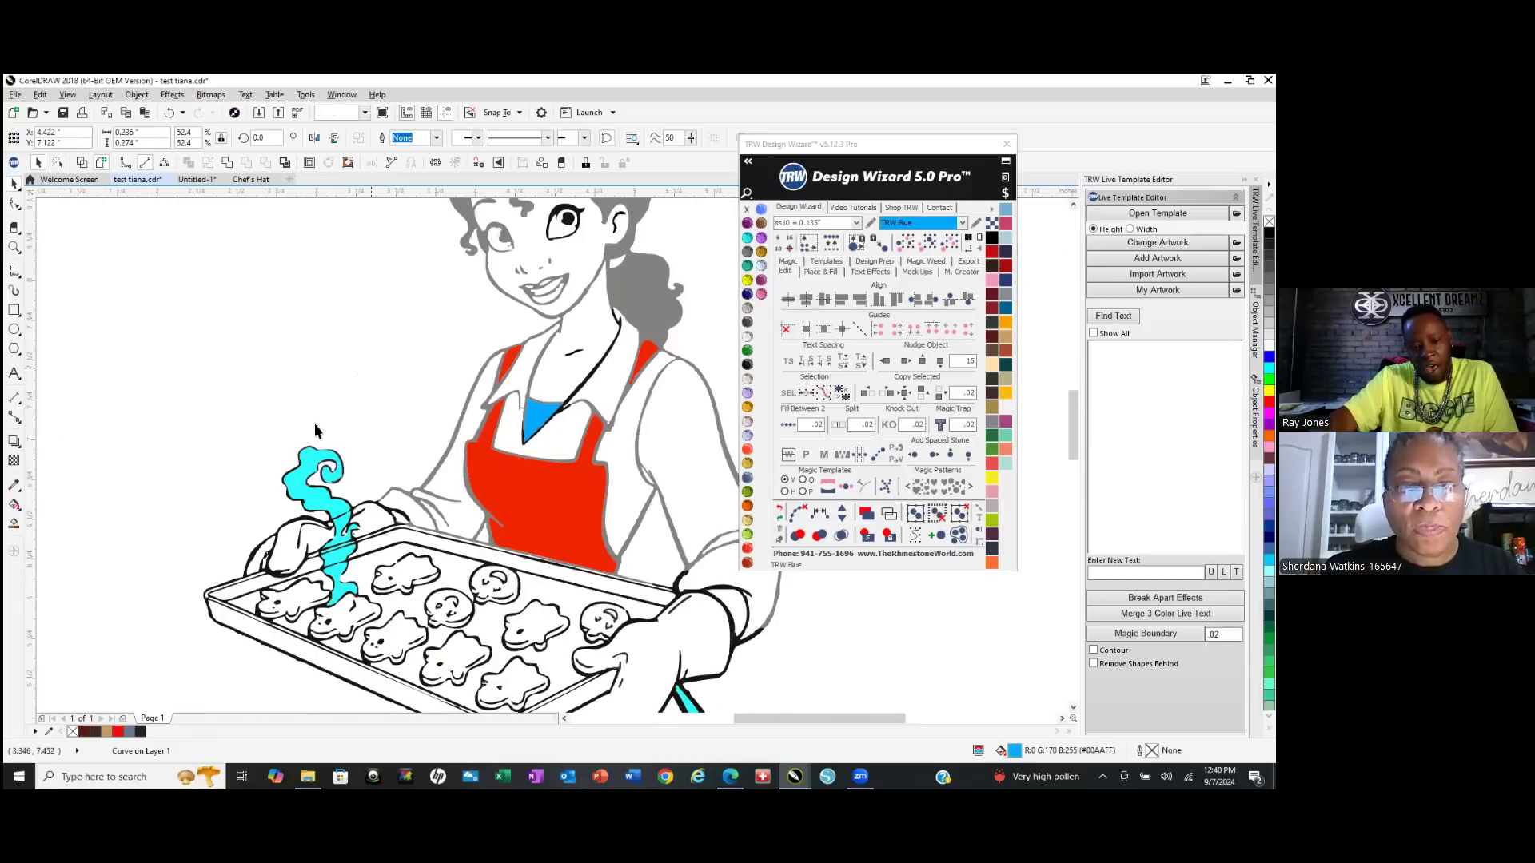
{"action": "left_click", "coordinate": [302, 496]}
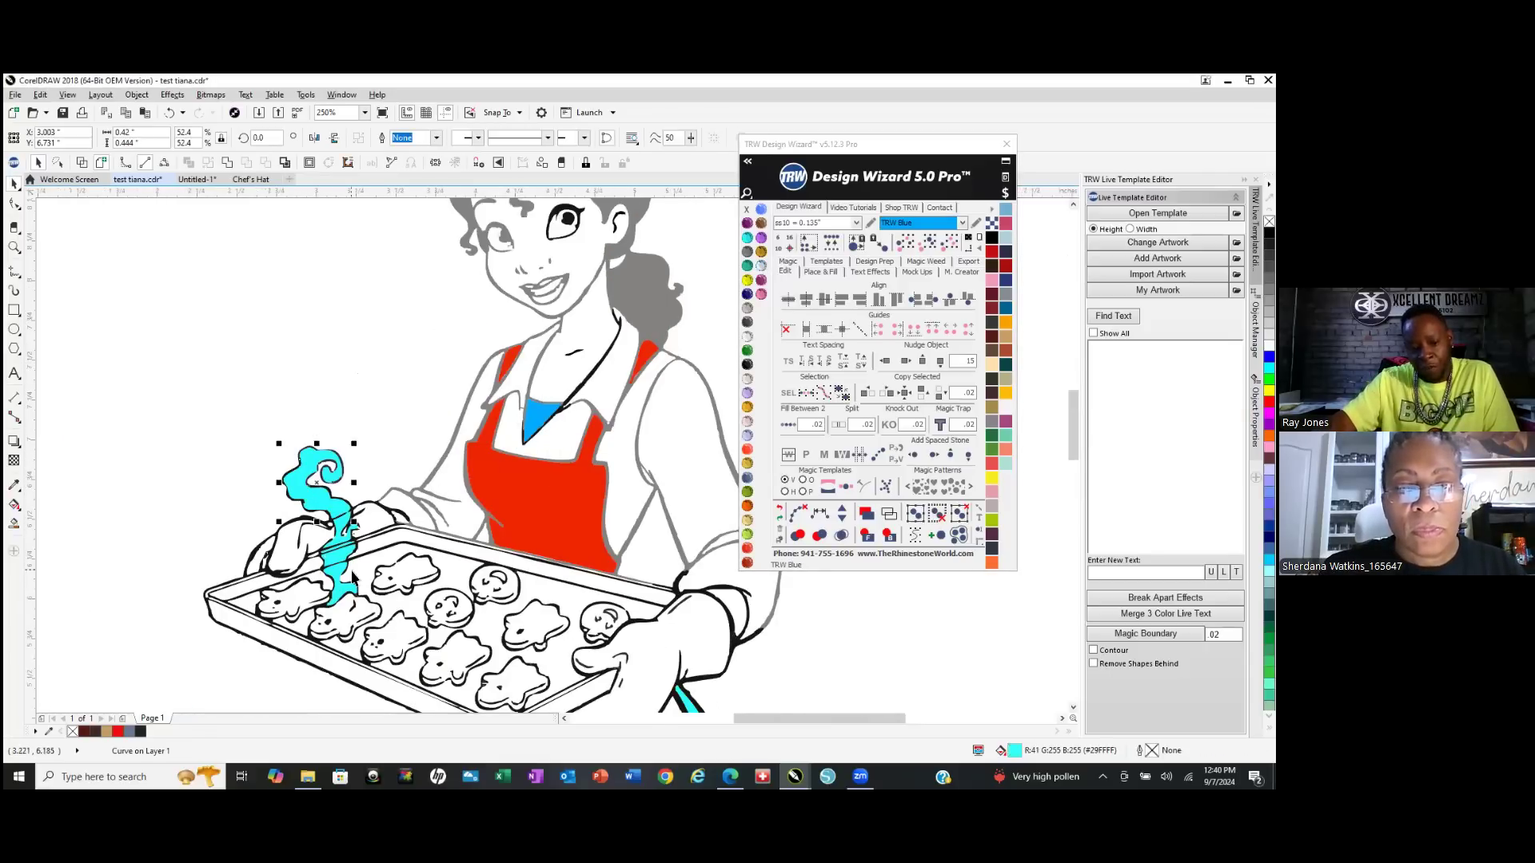
Fill the cyan apron pocket and the apron tie beside it with Red Siam.
{"action": "scroll", "coordinate": [278, 342], "scroll_direction": "down", "scroll_amount": 1}
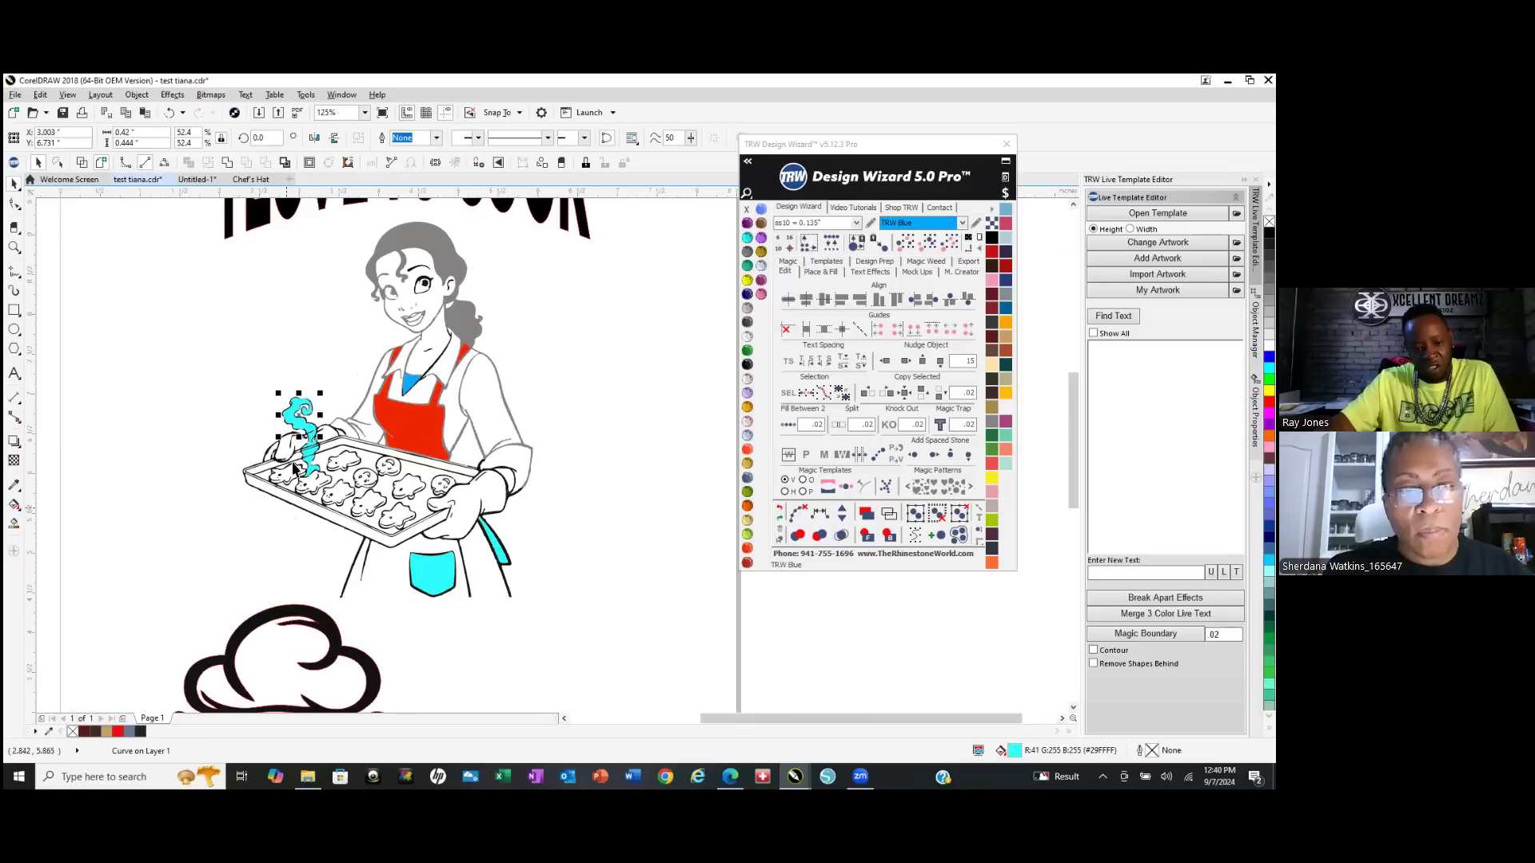
{"action": "left_click", "coordinate": [440, 573]}
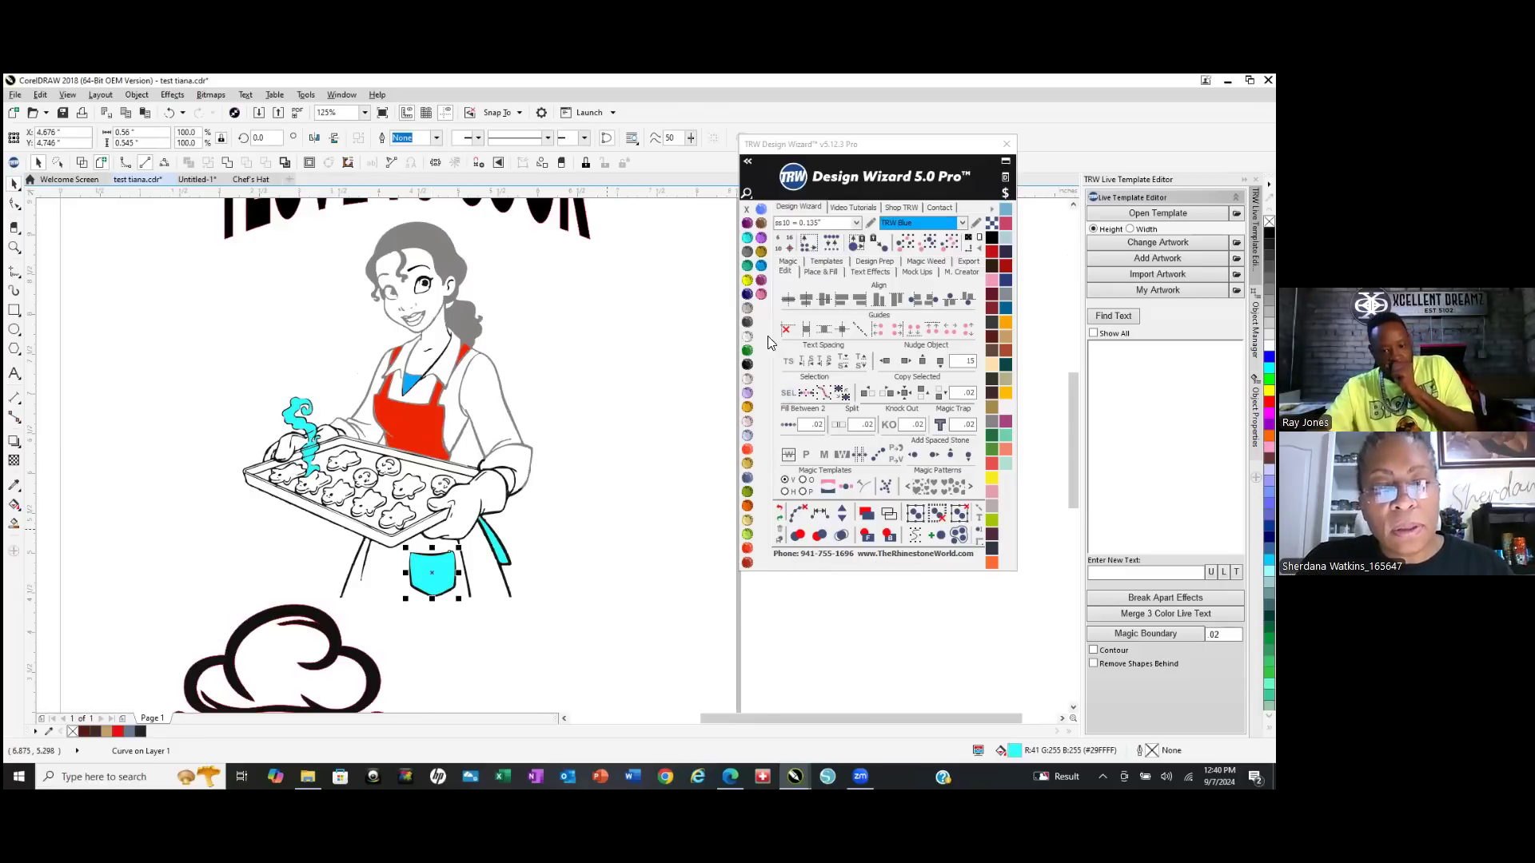
{"action": "left_click", "coordinate": [748, 562]}
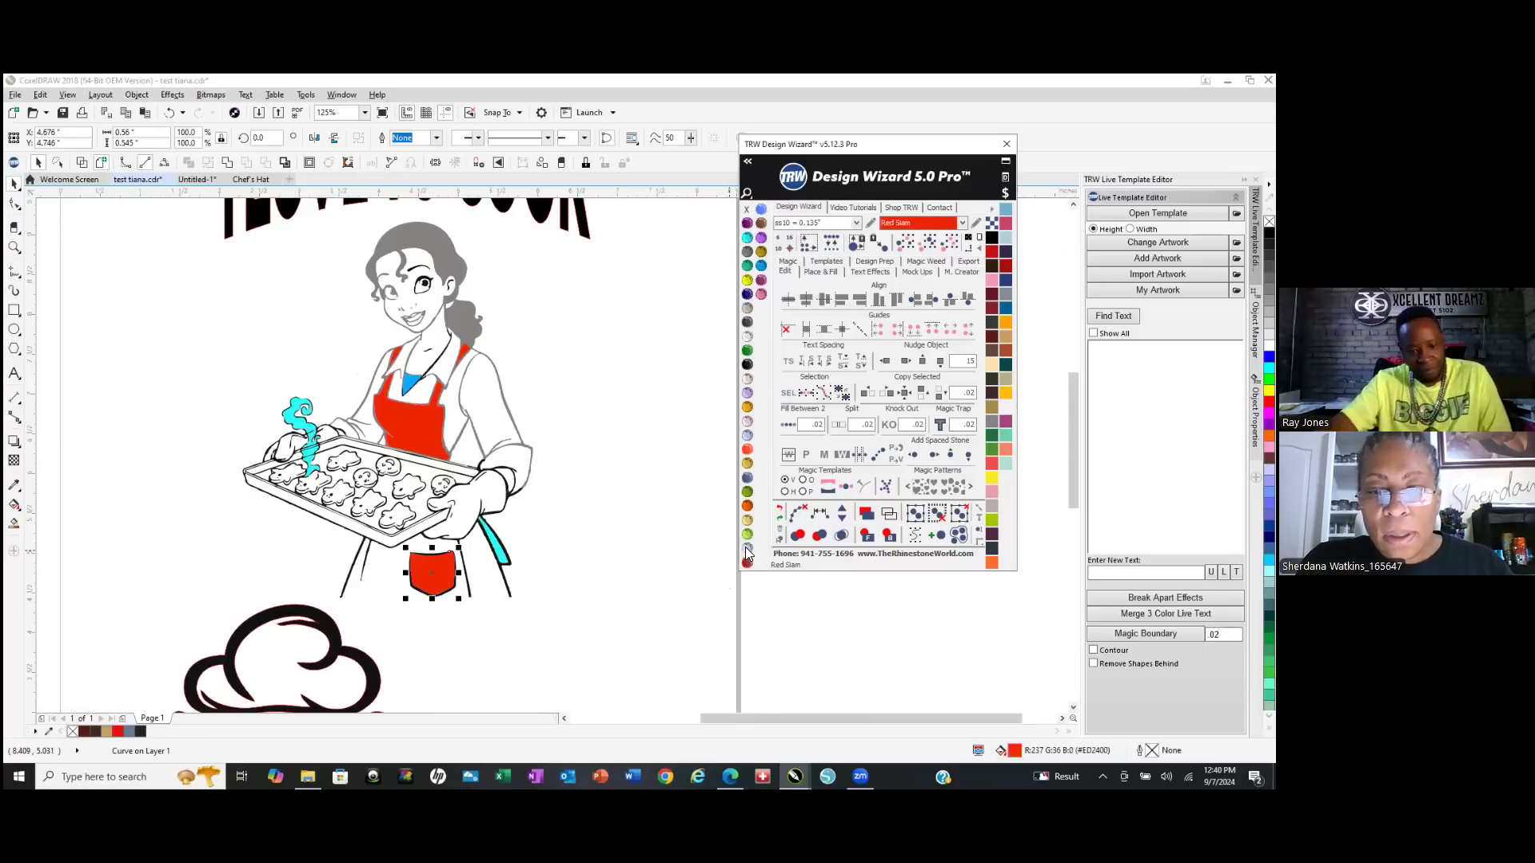
{"action": "left_click", "coordinate": [504, 560]}
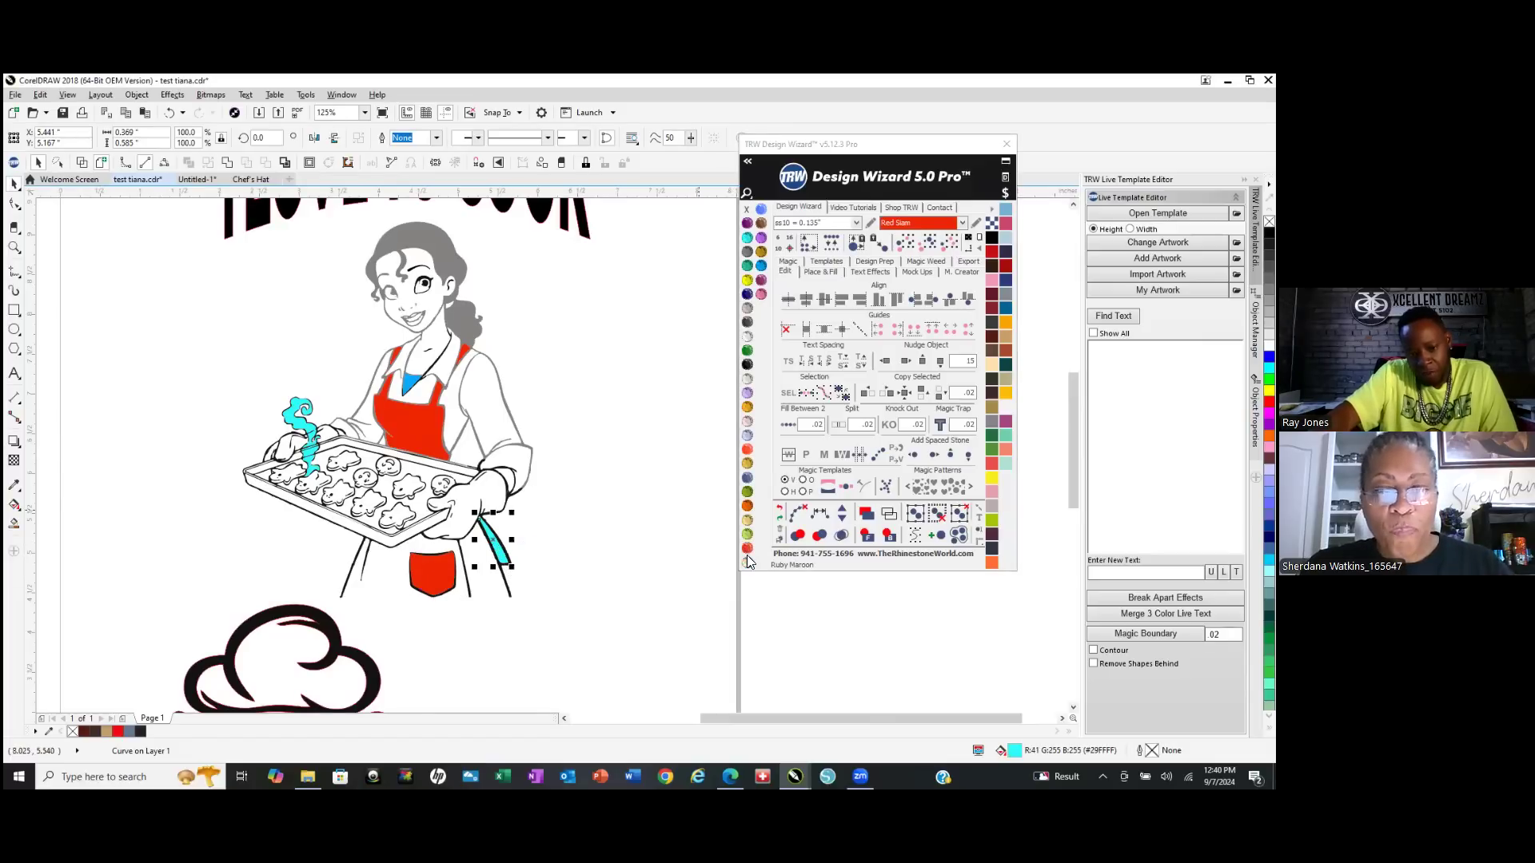
{"action": "left_click", "coordinate": [747, 562]}
{"action": "left_click", "coordinate": [612, 406]}
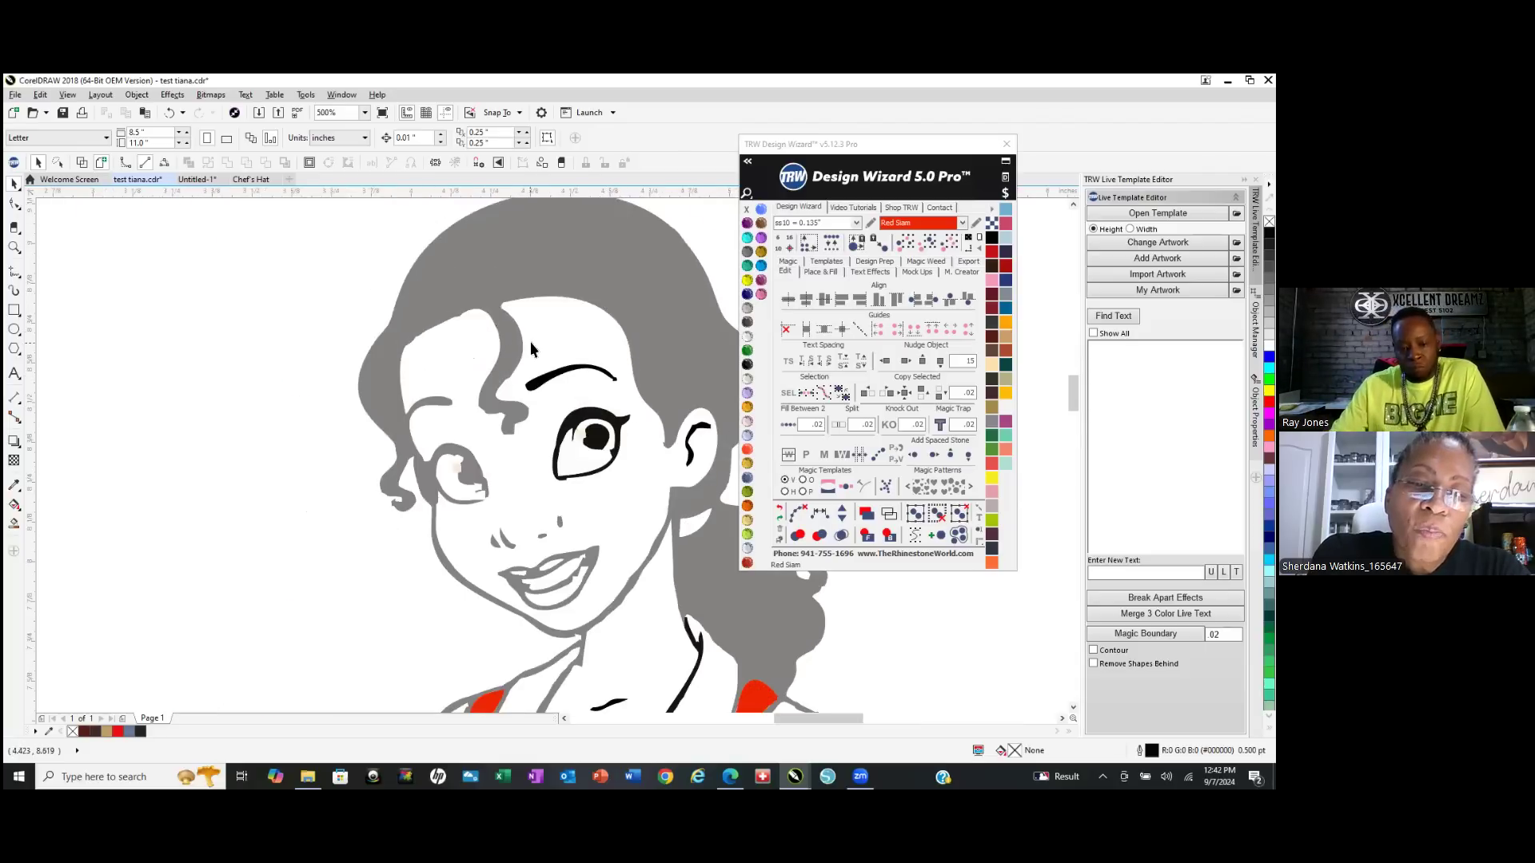
Examine the woman's face up close, especially the pupil, highlight and white areas of the eyes.
{"action": "scroll", "coordinate": [527, 340], "scroll_direction": "down", "scroll_amount": 2}
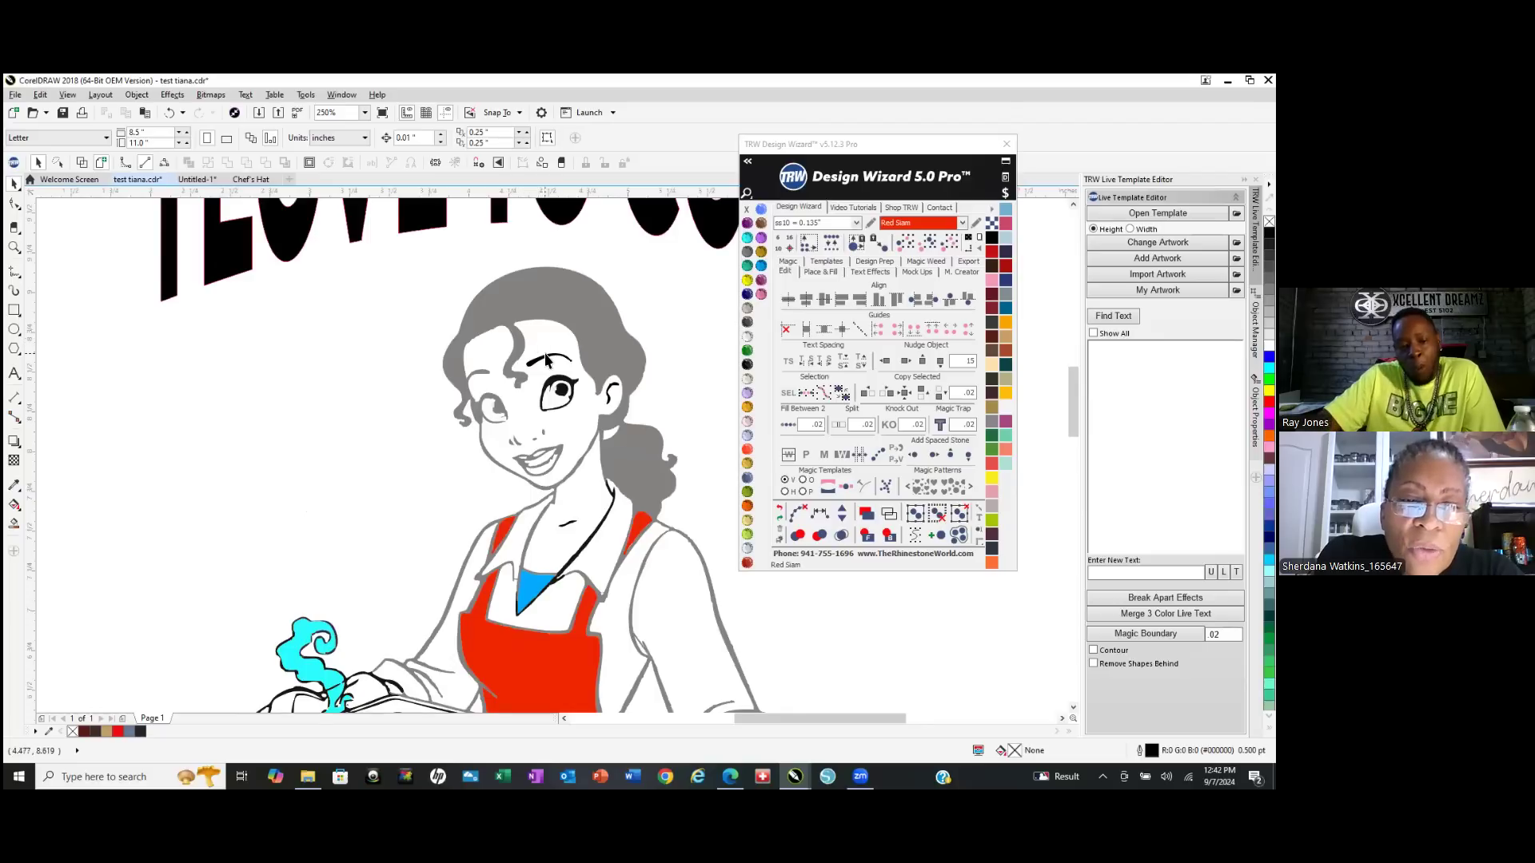
{"action": "scroll", "coordinate": [560, 399], "scroll_direction": "up", "scroll_amount": 2}
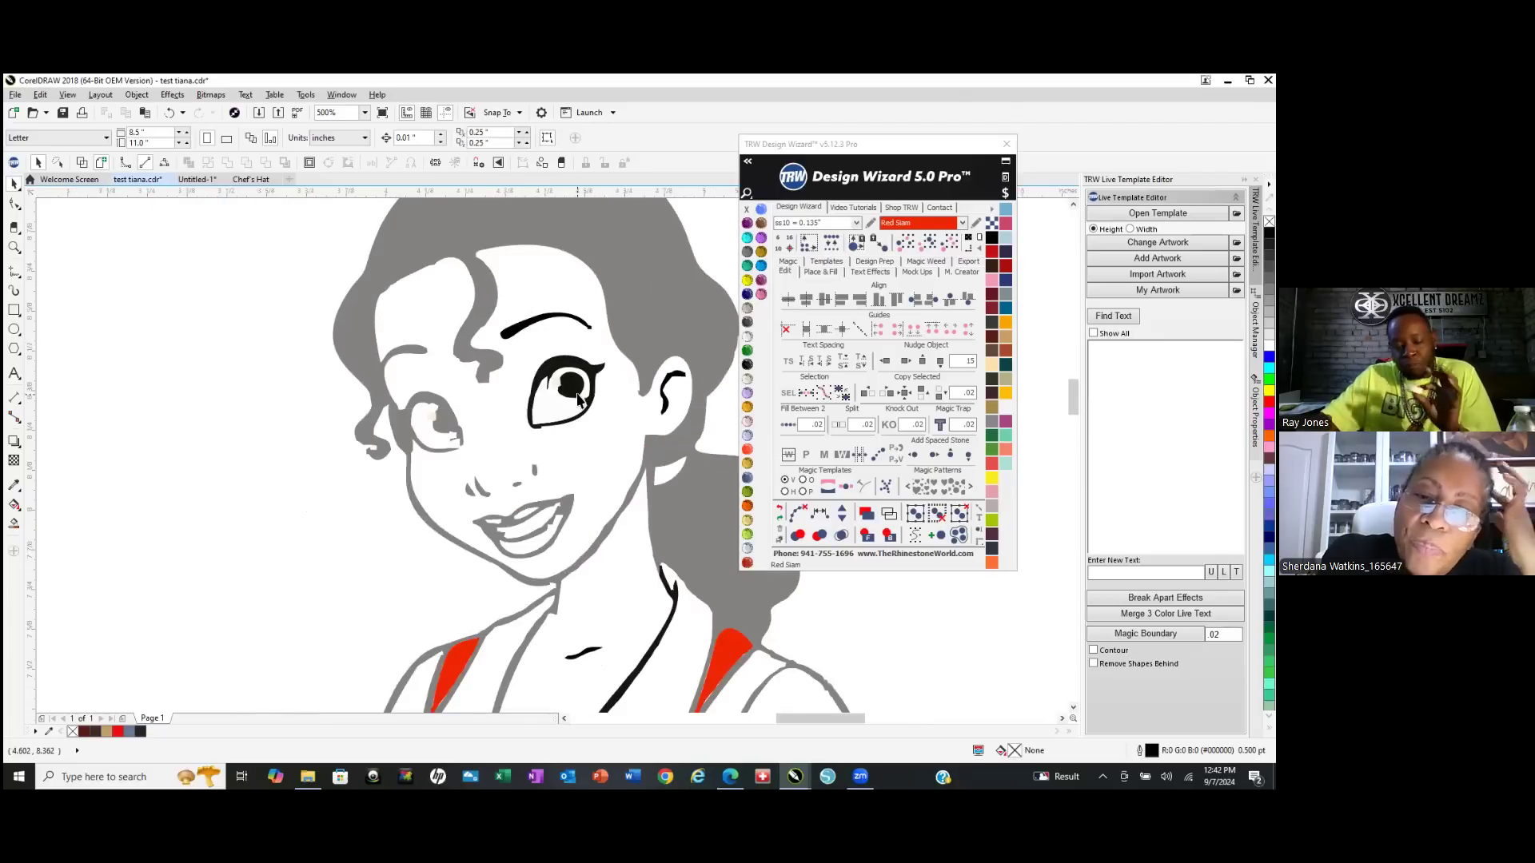
{"action": "scroll", "coordinate": [581, 402], "scroll_direction": "down", "scroll_amount": 1}
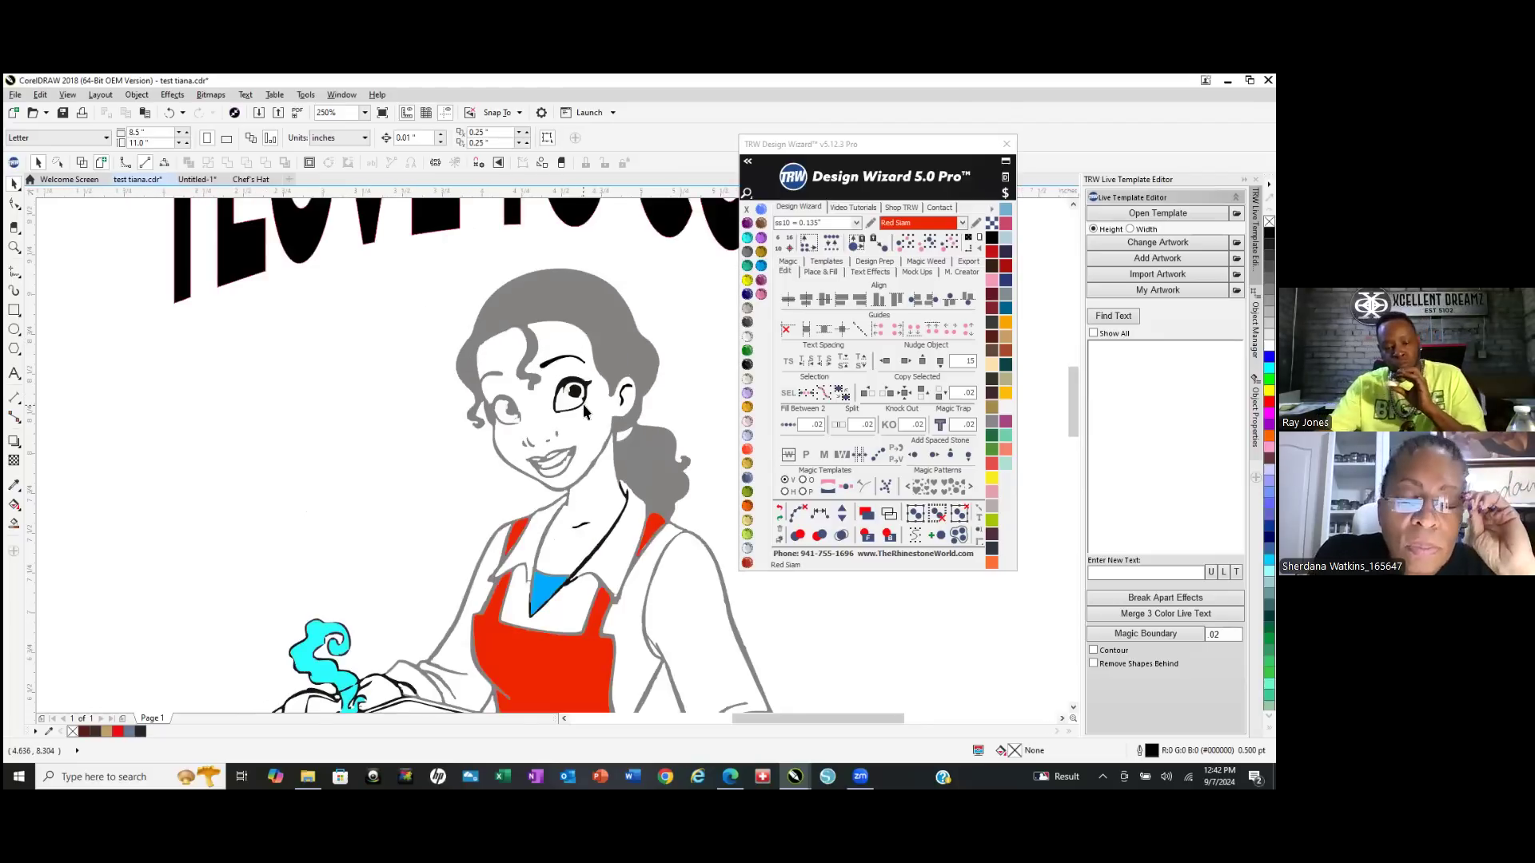
{"action": "scroll", "coordinate": [587, 405], "scroll_direction": "down", "scroll_amount": 1}
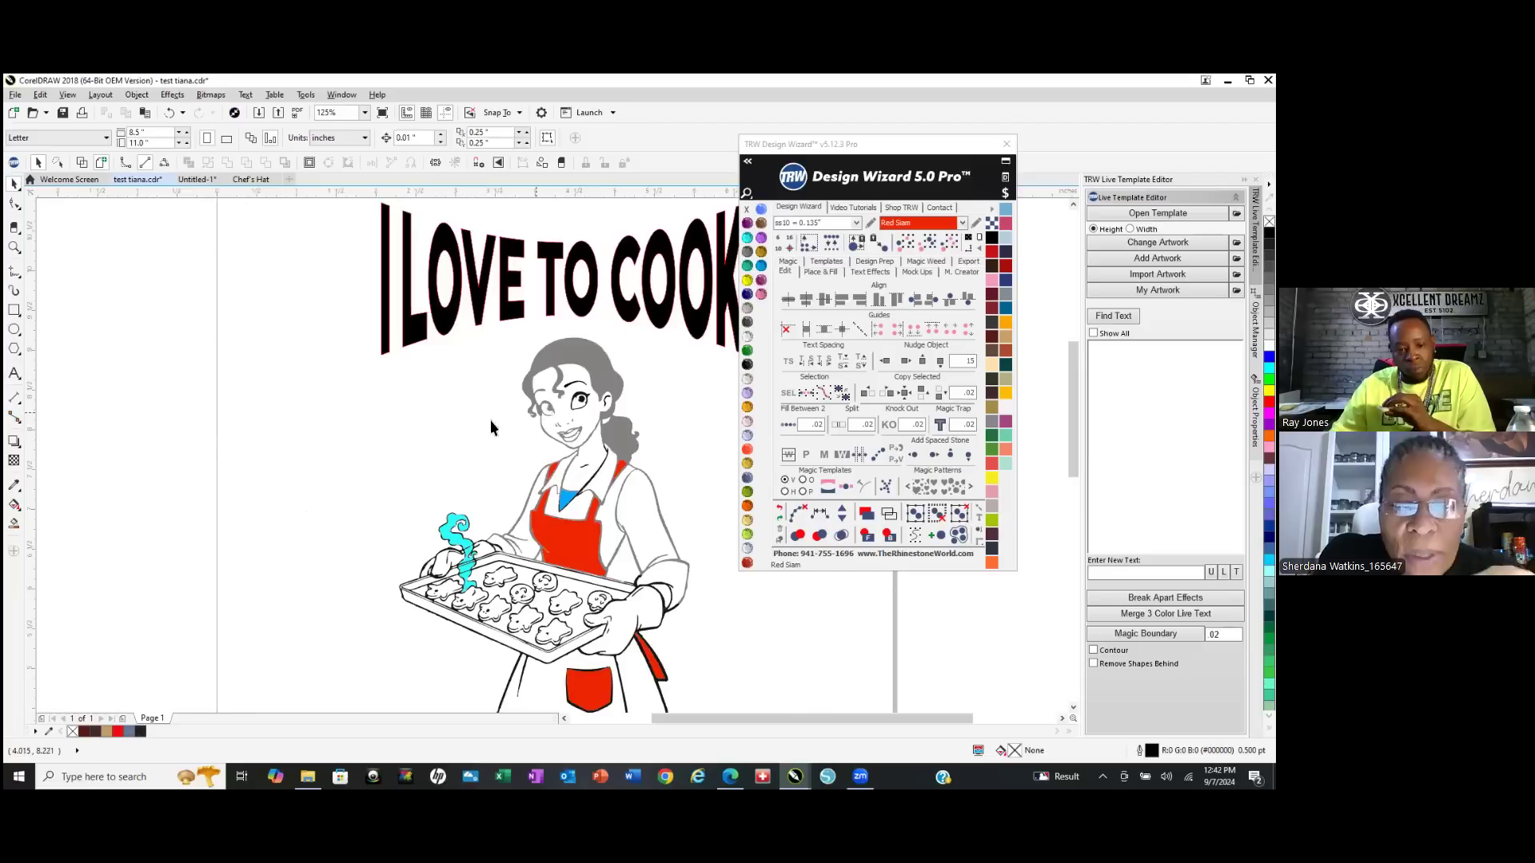
{"action": "scroll", "coordinate": [623, 408], "scroll_direction": "up", "scroll_amount": 1}
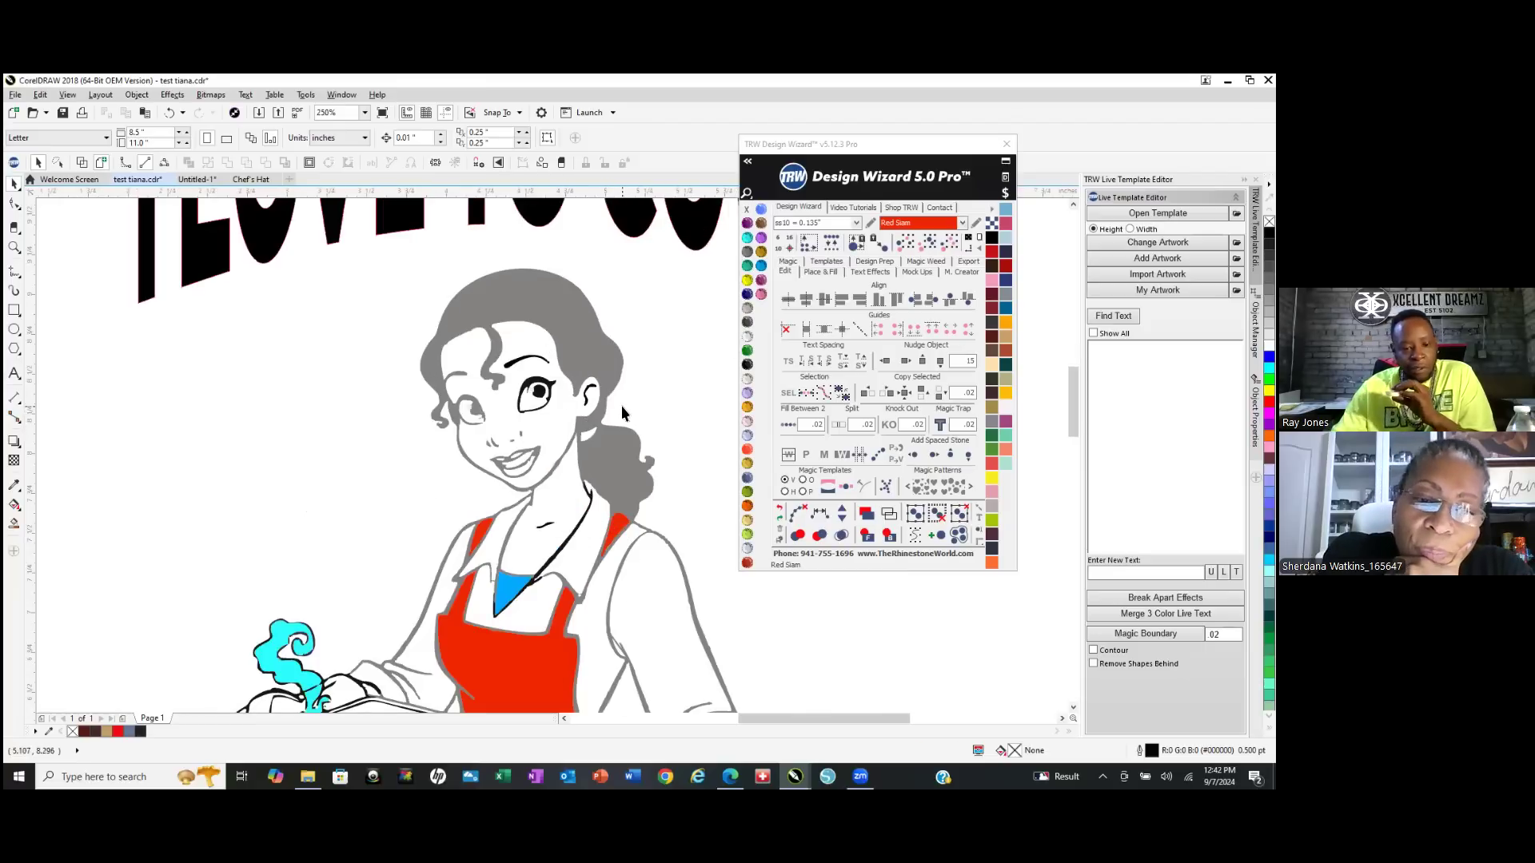
{"action": "scroll", "coordinate": [621, 406], "scroll_direction": "up", "scroll_amount": 1}
{"action": "scroll", "coordinate": [488, 427], "scroll_direction": "up", "scroll_amount": 1}
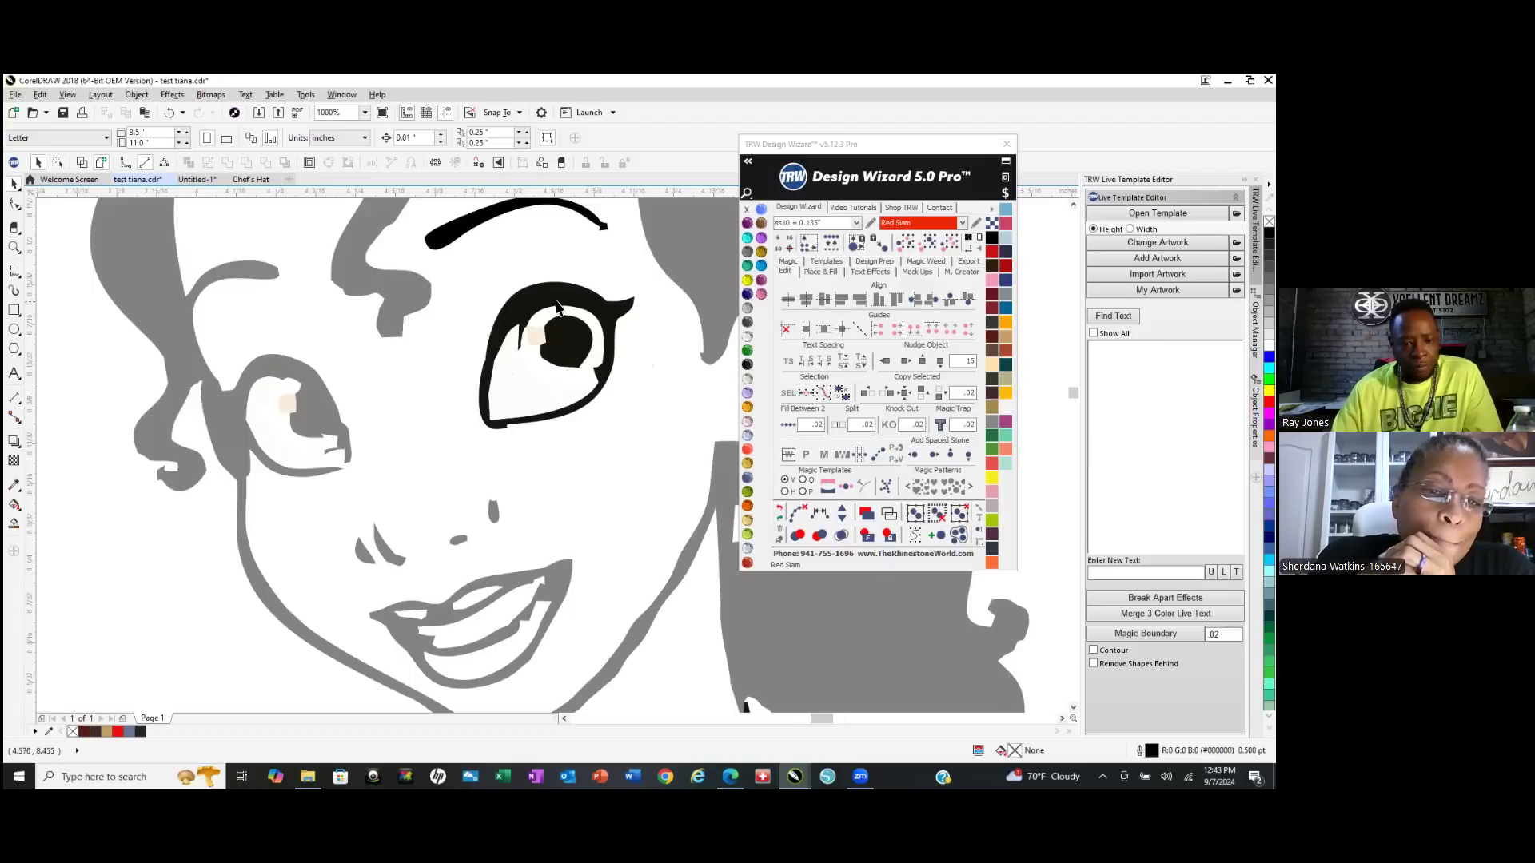
{"action": "scroll", "coordinate": [557, 316], "scroll_direction": "up", "scroll_amount": 3}
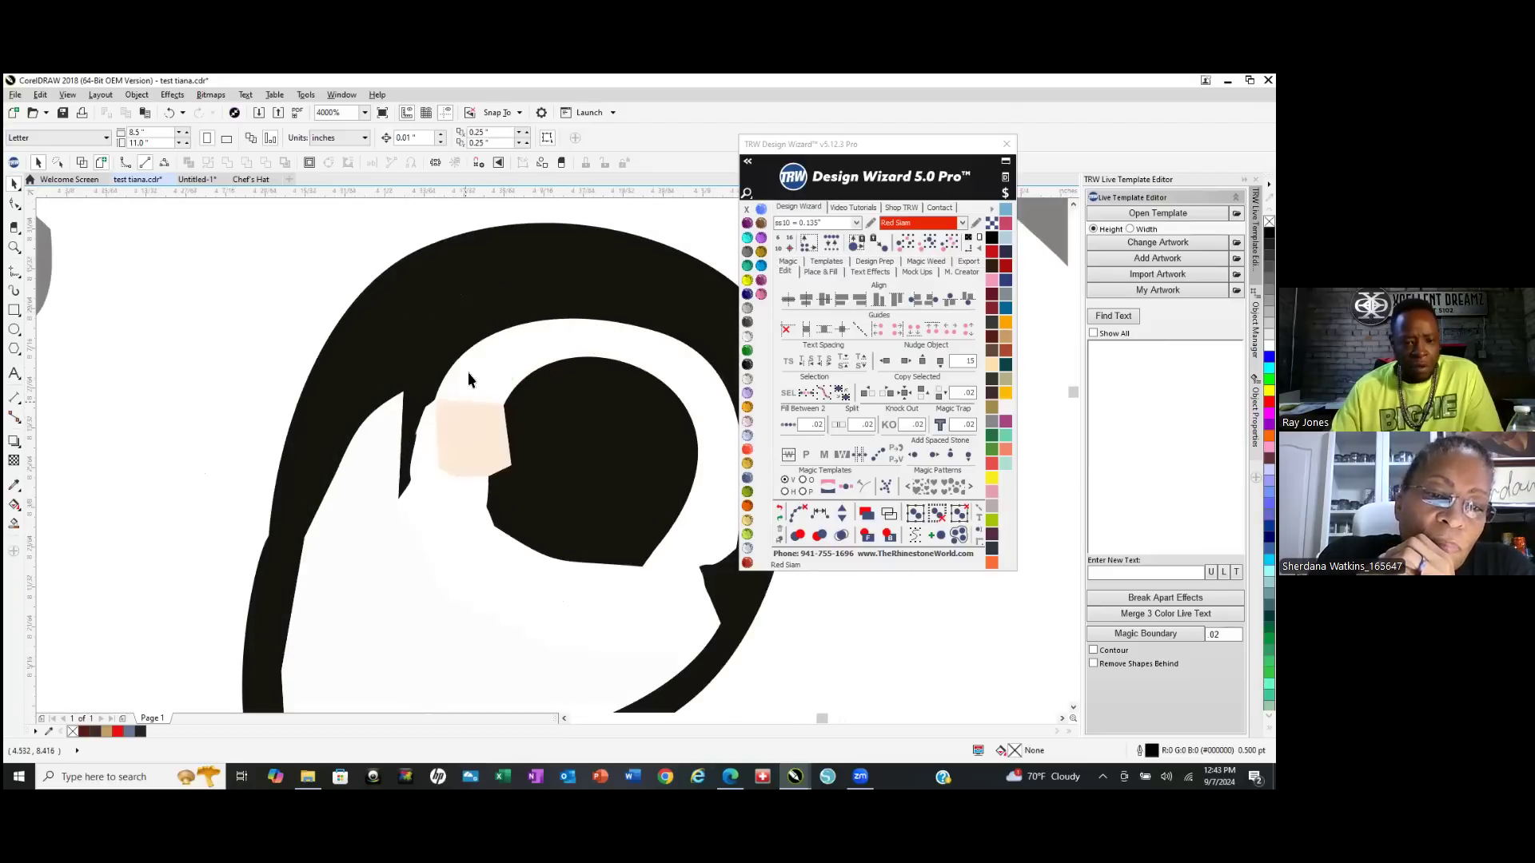
{"action": "scroll", "coordinate": [579, 436], "scroll_direction": "down", "scroll_amount": 3}
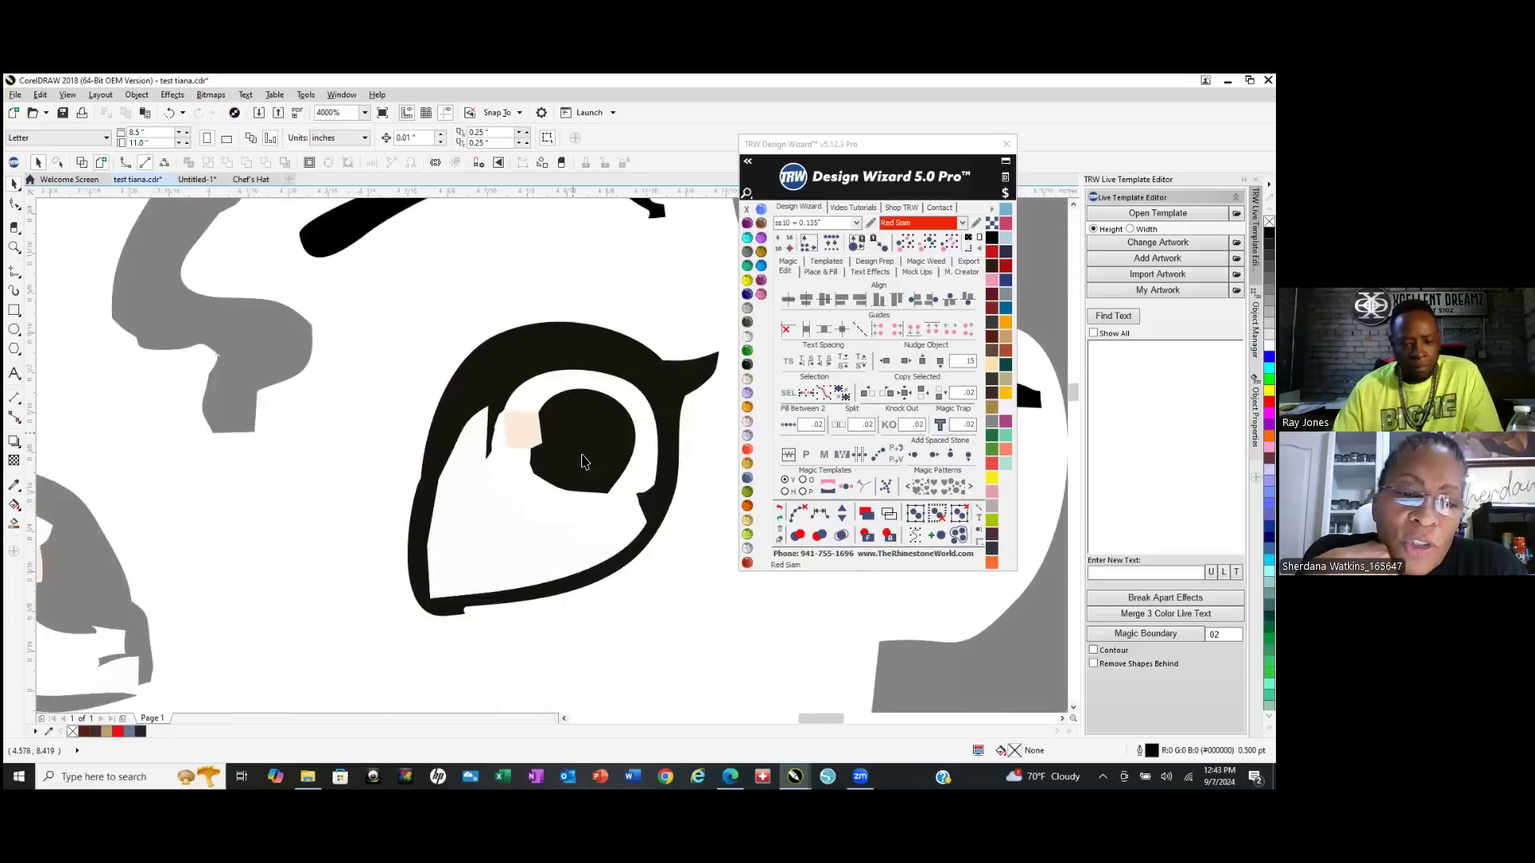
{"action": "scroll", "coordinate": [531, 455], "scroll_direction": "up", "scroll_amount": 3}
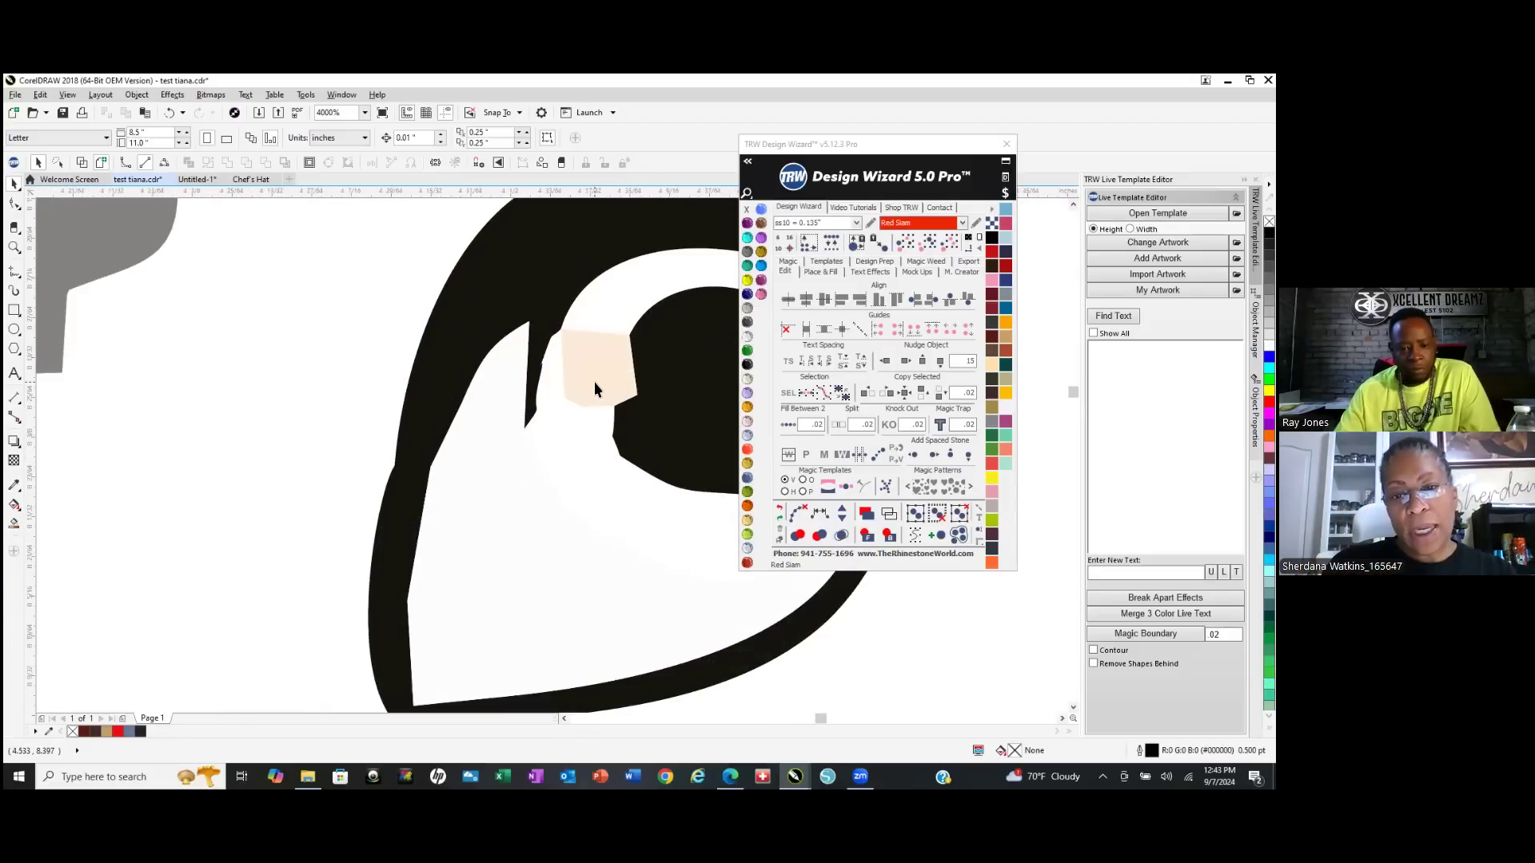
{"action": "scroll", "coordinate": [594, 390], "scroll_direction": "down", "scroll_amount": 3}
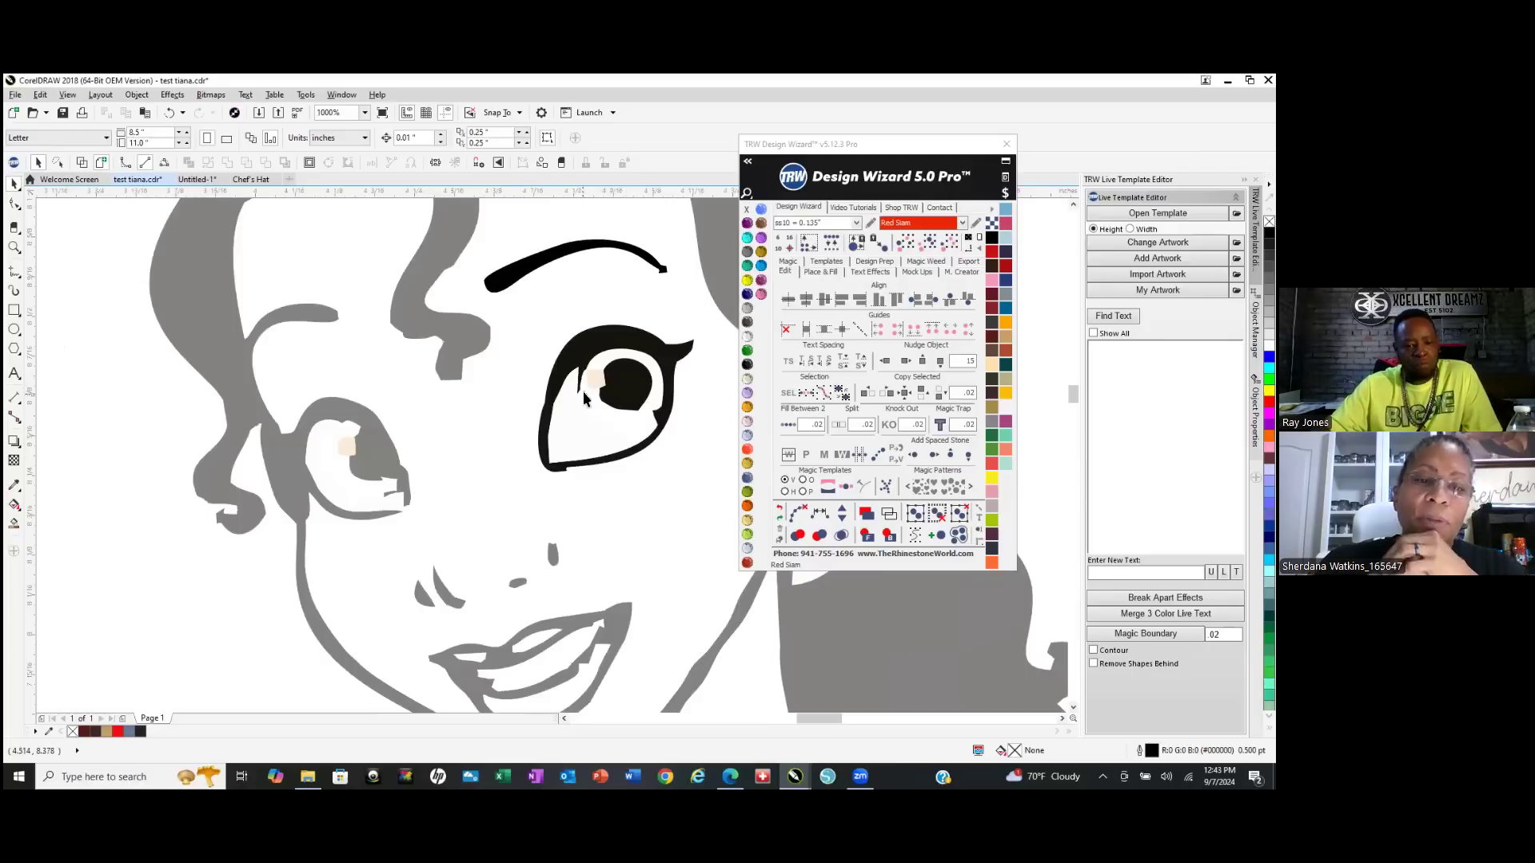
Fill the whites of both eyes with the Jonquil color.
{"action": "left_click", "coordinate": [577, 446]}
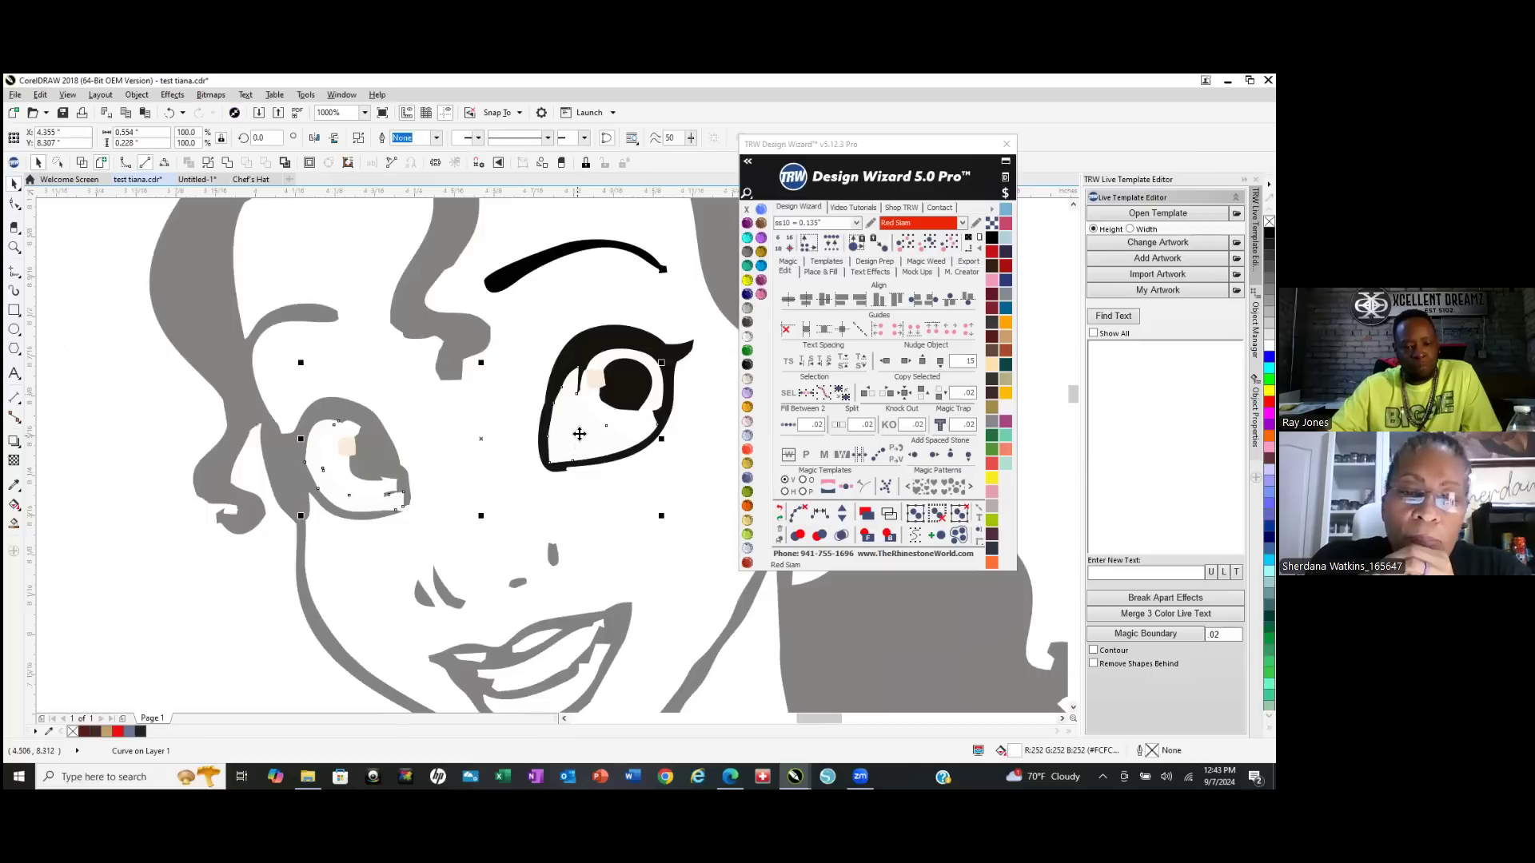
{"action": "left_click", "coordinate": [748, 380]}
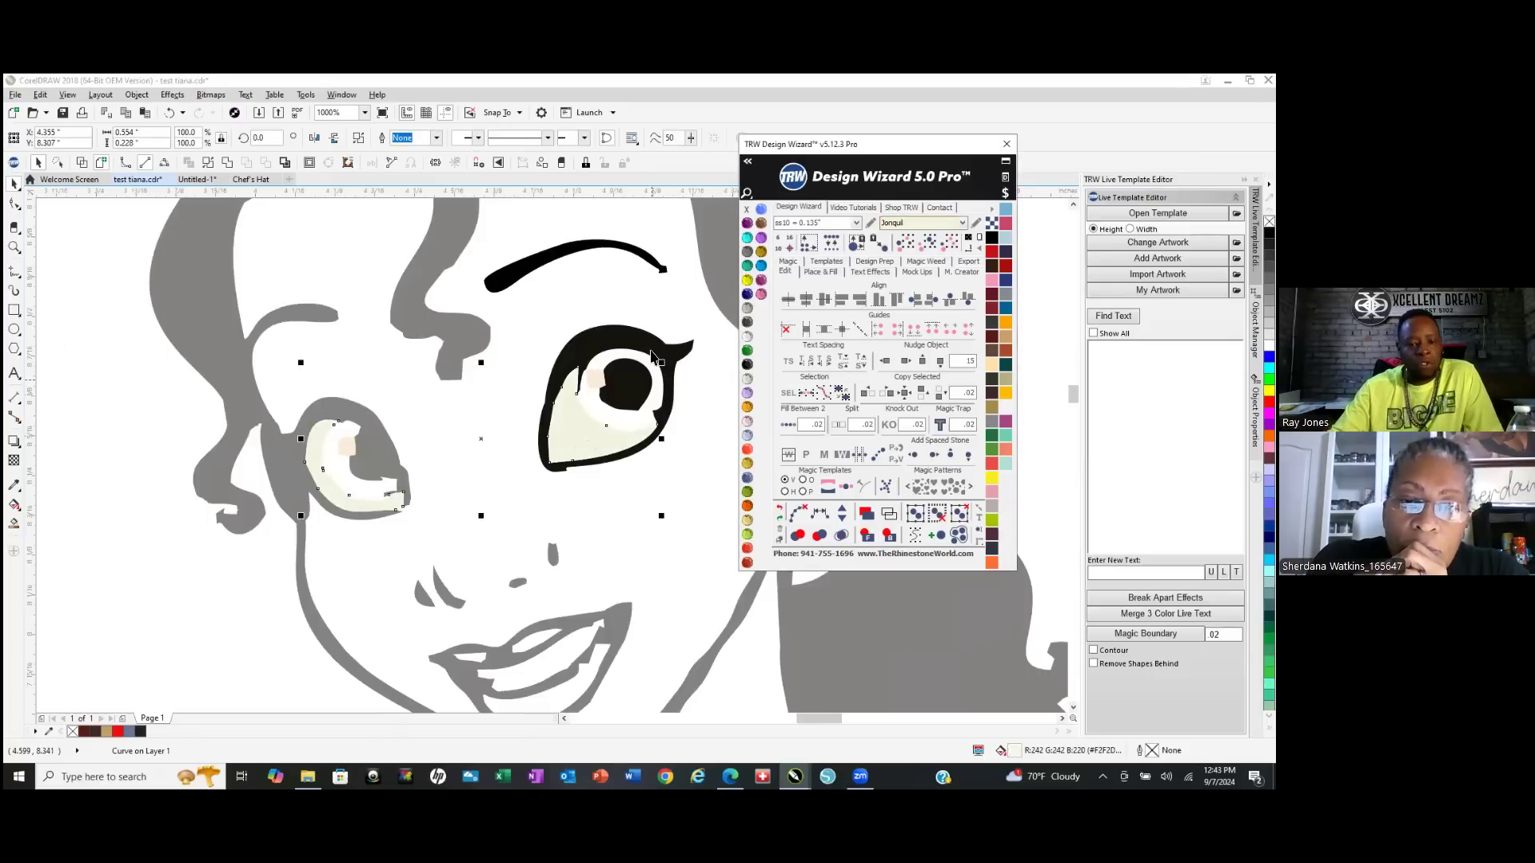
{"action": "left_click", "coordinate": [646, 306]}
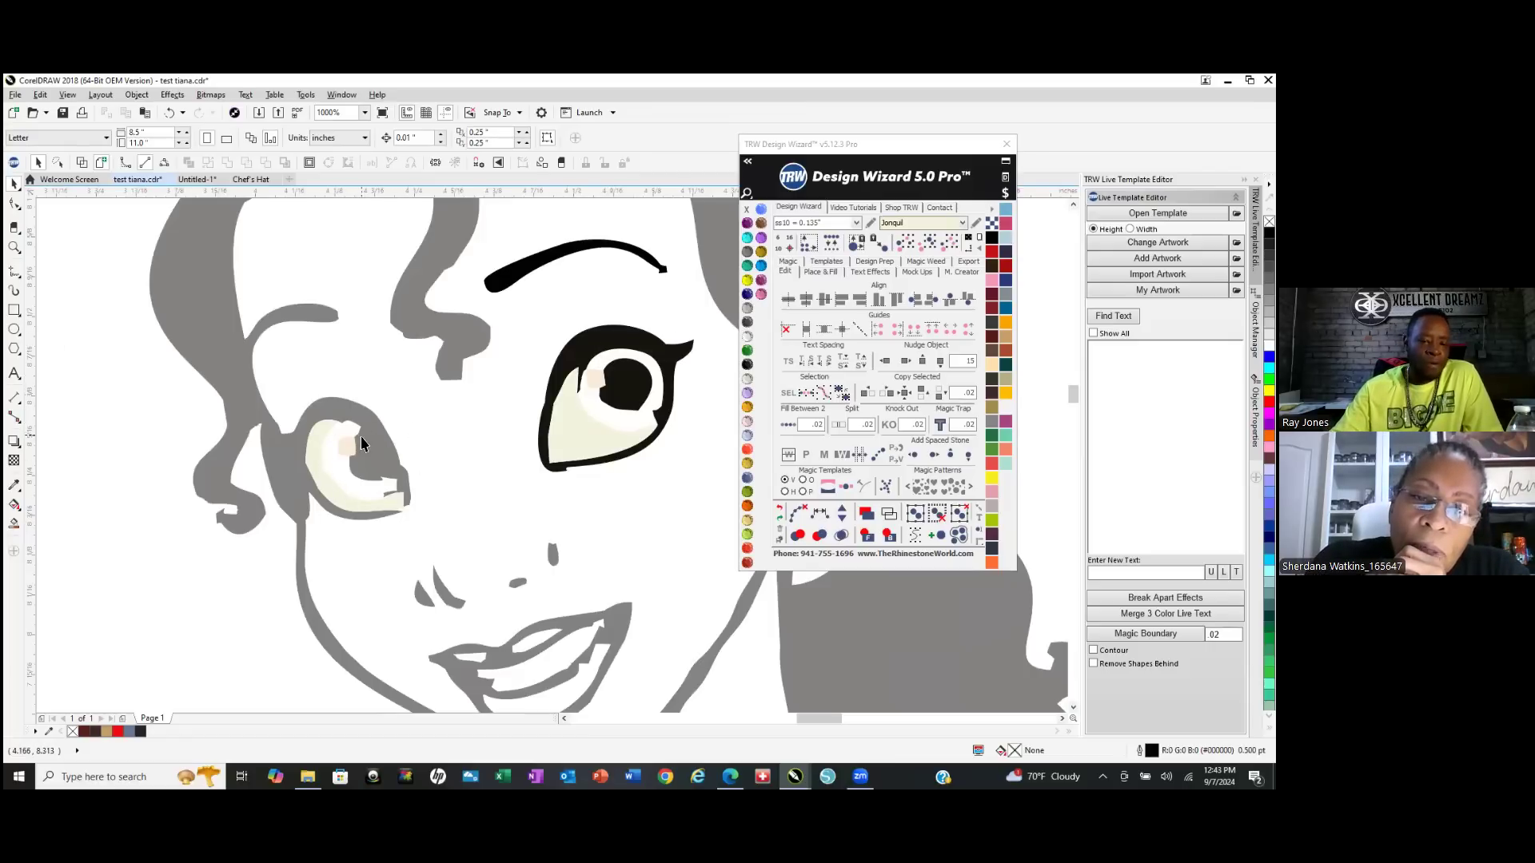
{"action": "left_click", "coordinate": [379, 464]}
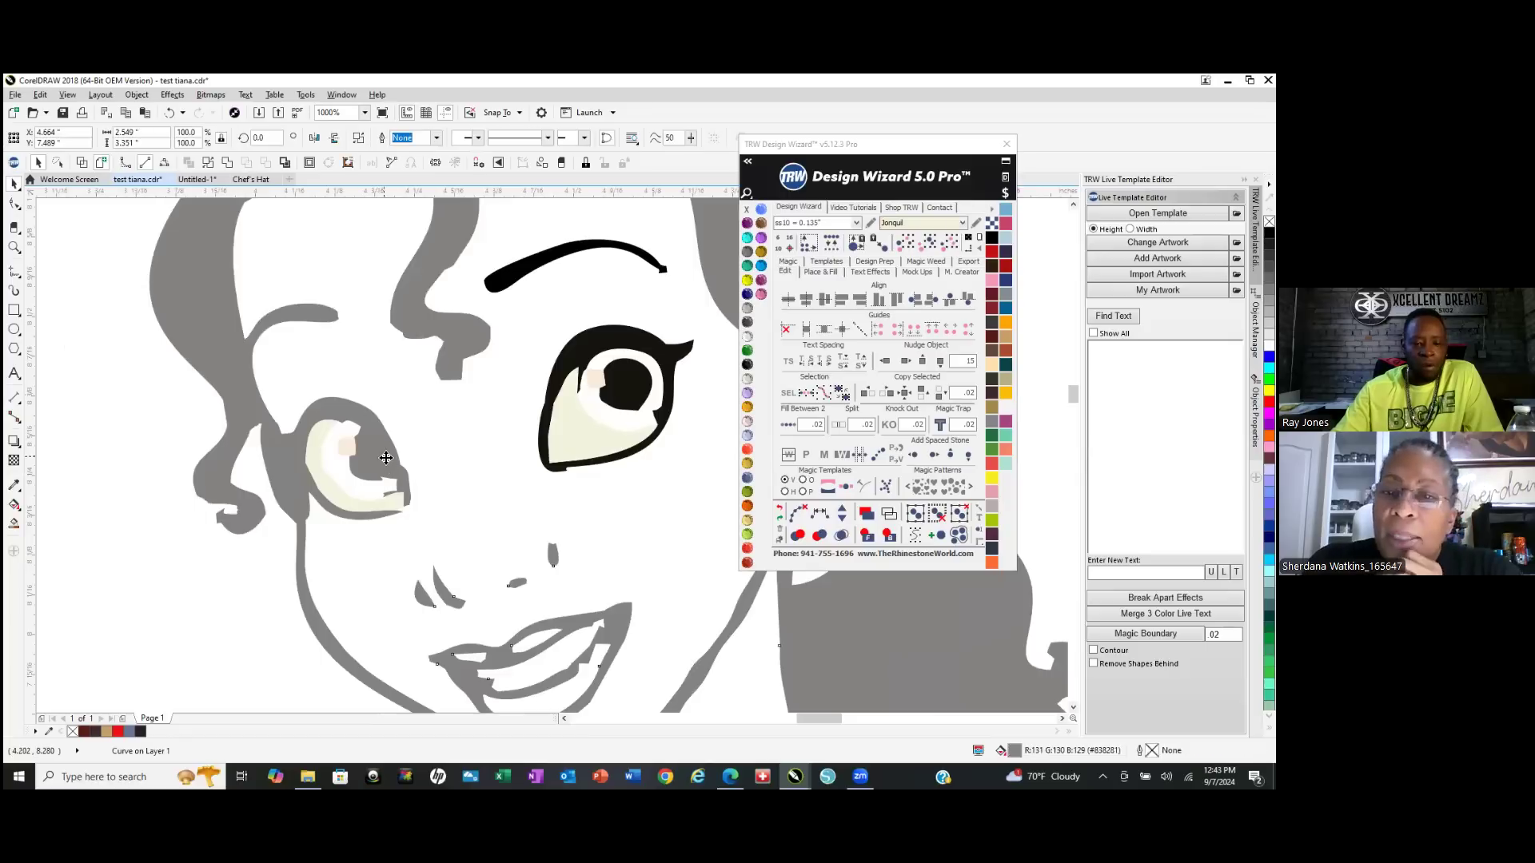
{"action": "scroll", "coordinate": [399, 339], "scroll_direction": "down", "scroll_amount": 2}
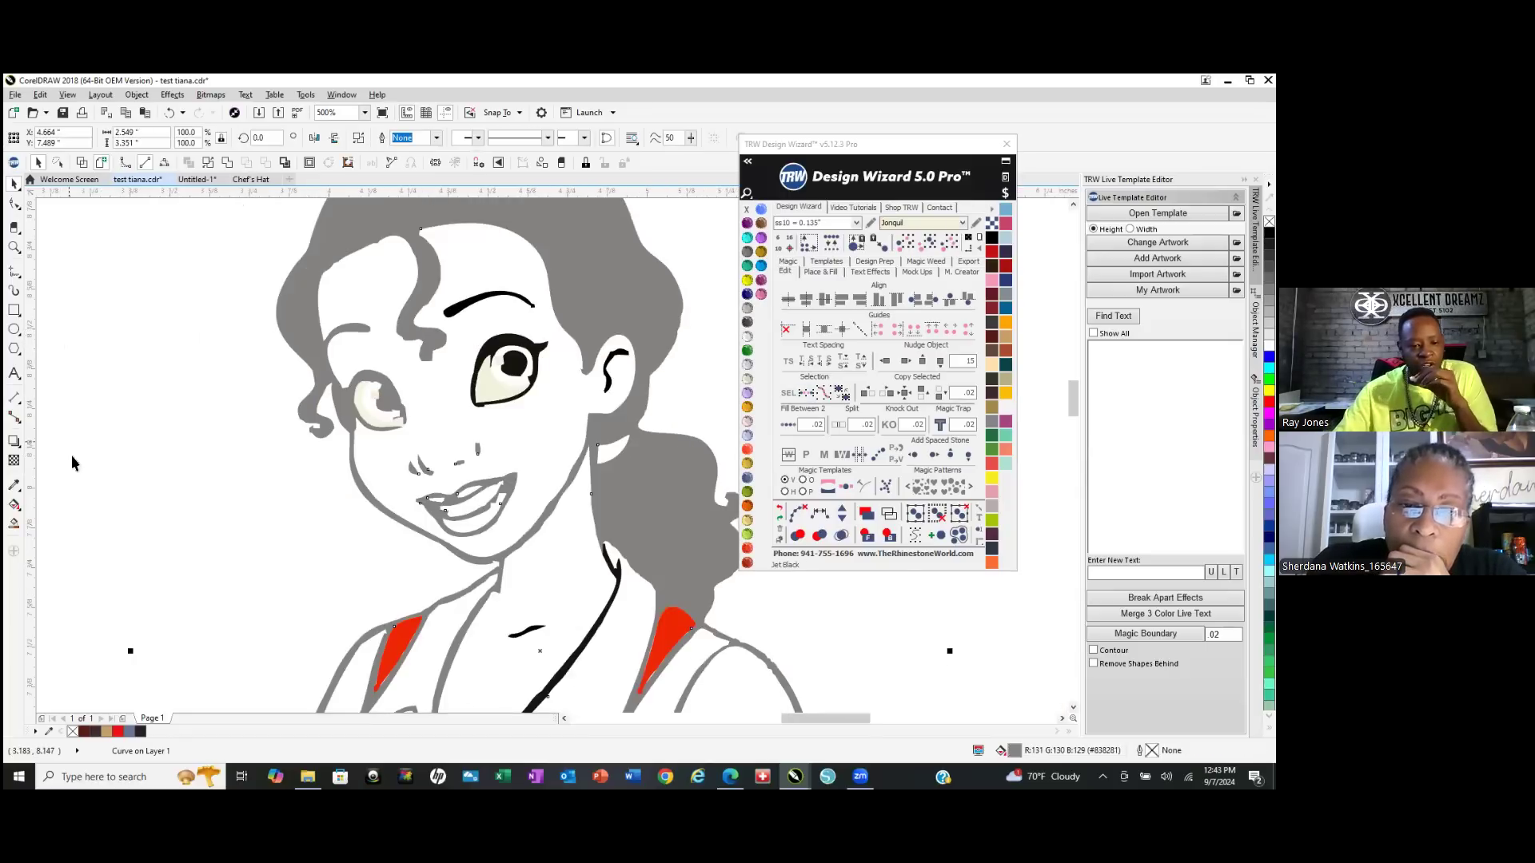
{"action": "left_click", "coordinate": [169, 552]}
Add a second page to the document and return to Page 1.
{"action": "scroll", "coordinate": [528, 350], "scroll_direction": "down", "scroll_amount": 1}
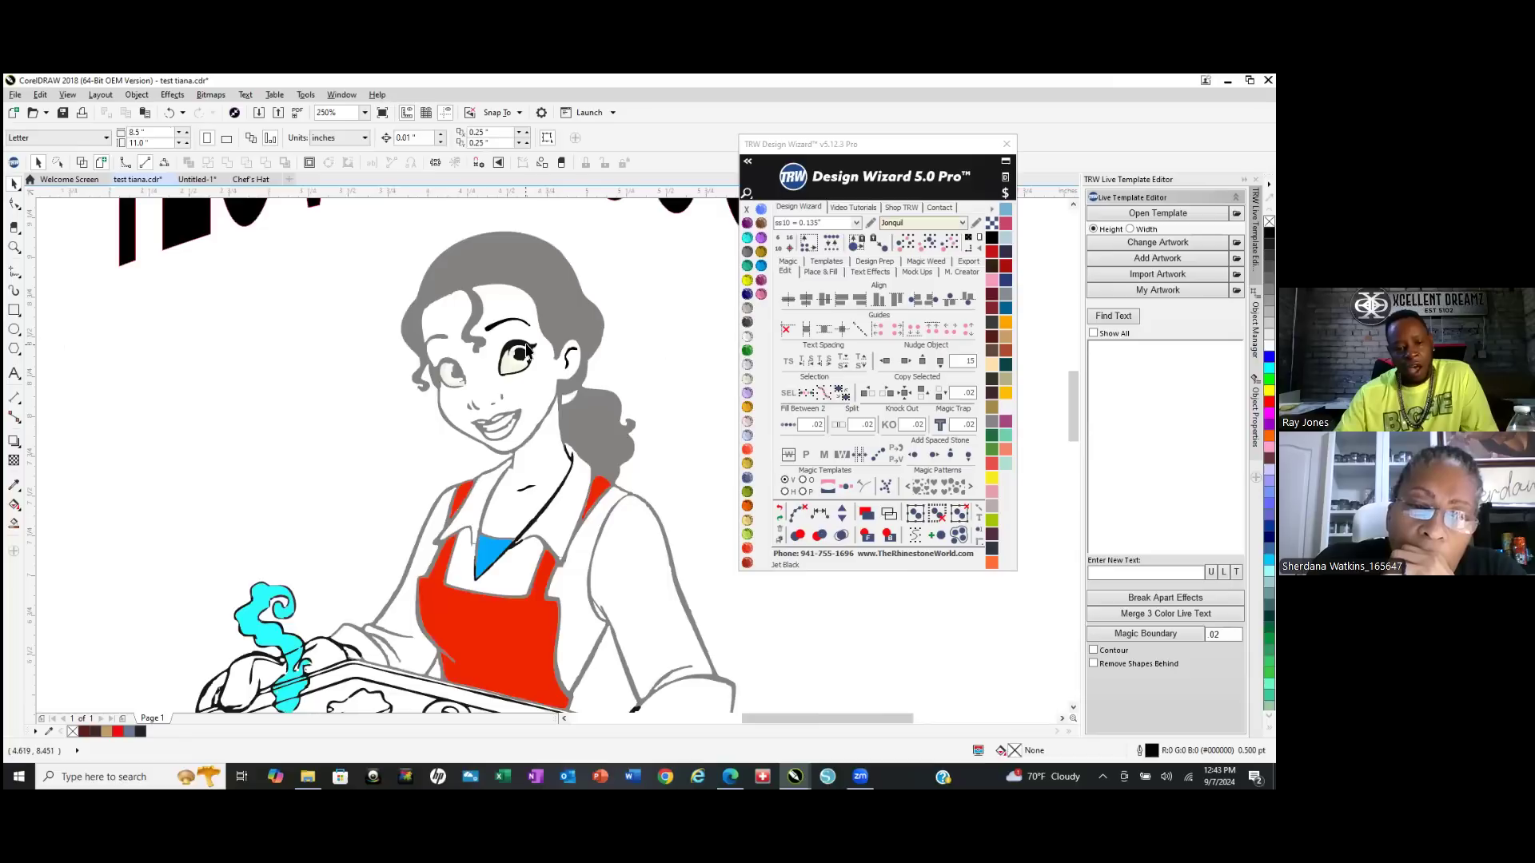
{"action": "scroll", "coordinate": [521, 355], "scroll_direction": "down", "scroll_amount": 1}
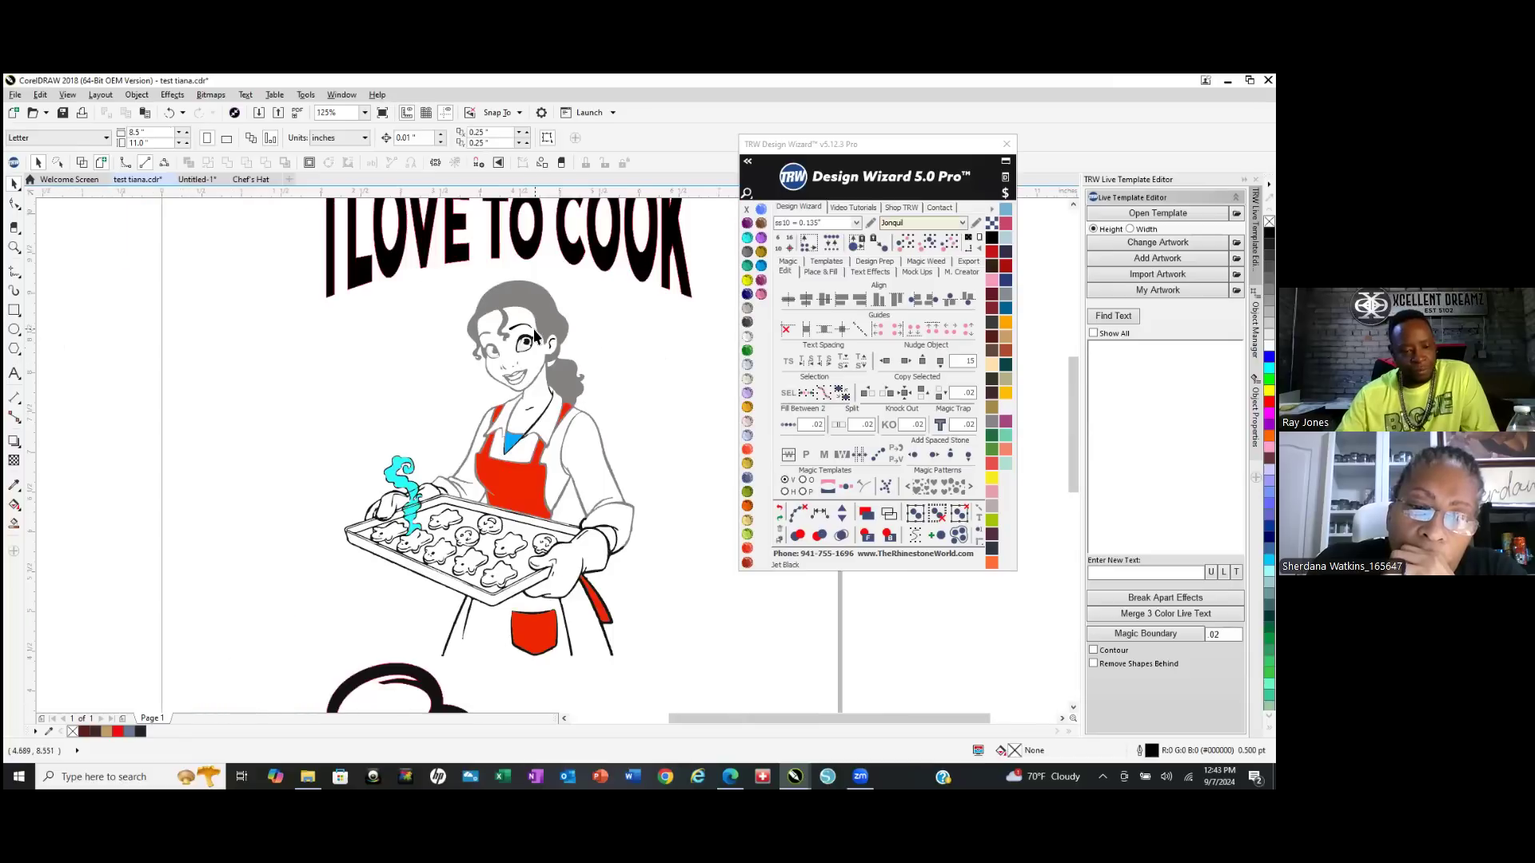
{"action": "scroll", "coordinate": [534, 335], "scroll_direction": "down", "scroll_amount": 1}
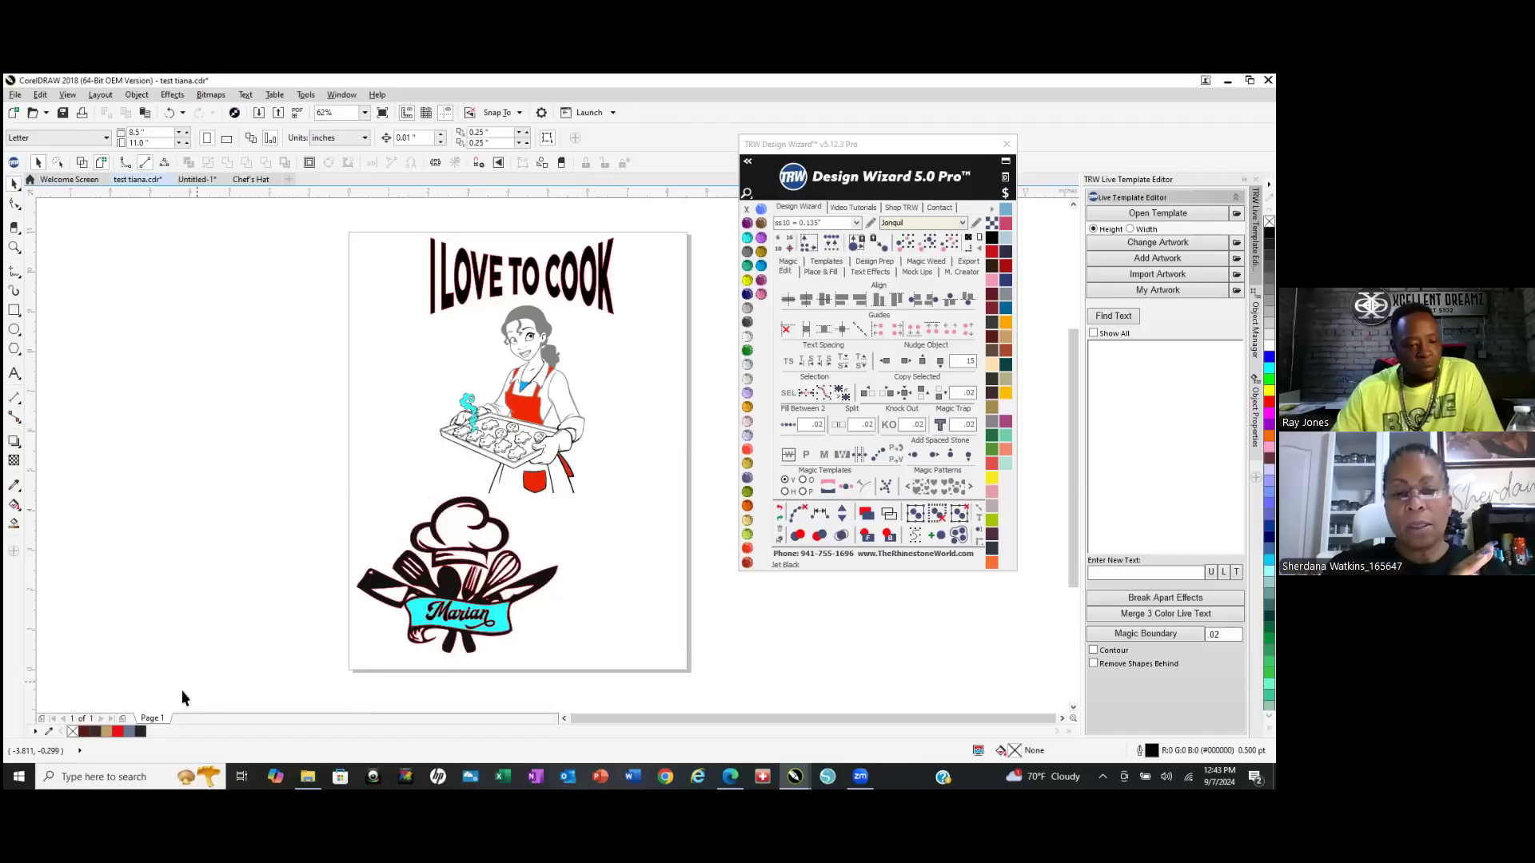
{"action": "left_click", "coordinate": [122, 718]}
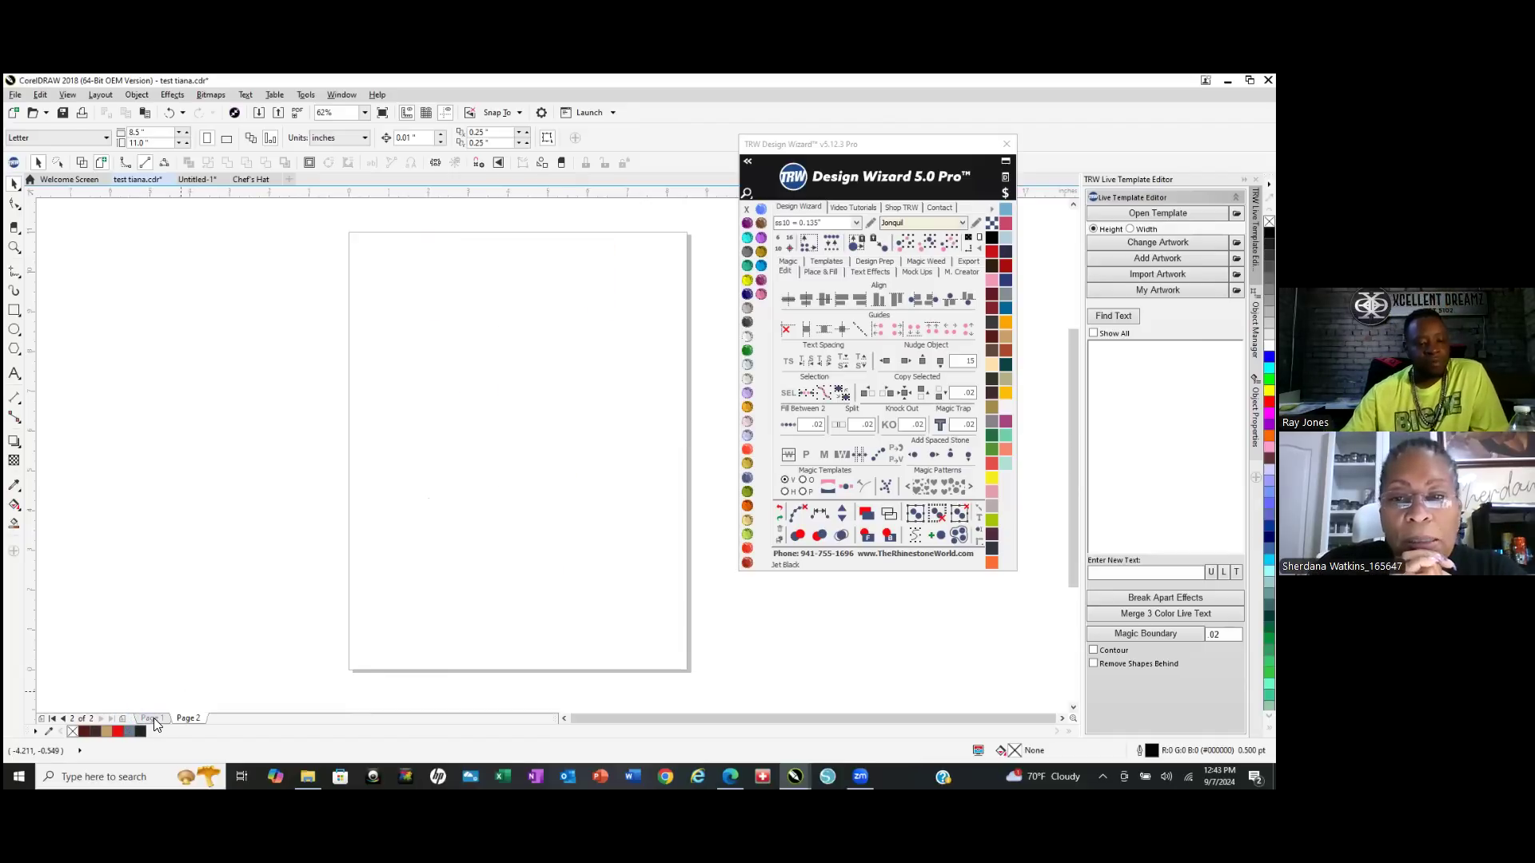
{"action": "left_click", "coordinate": [152, 718]}
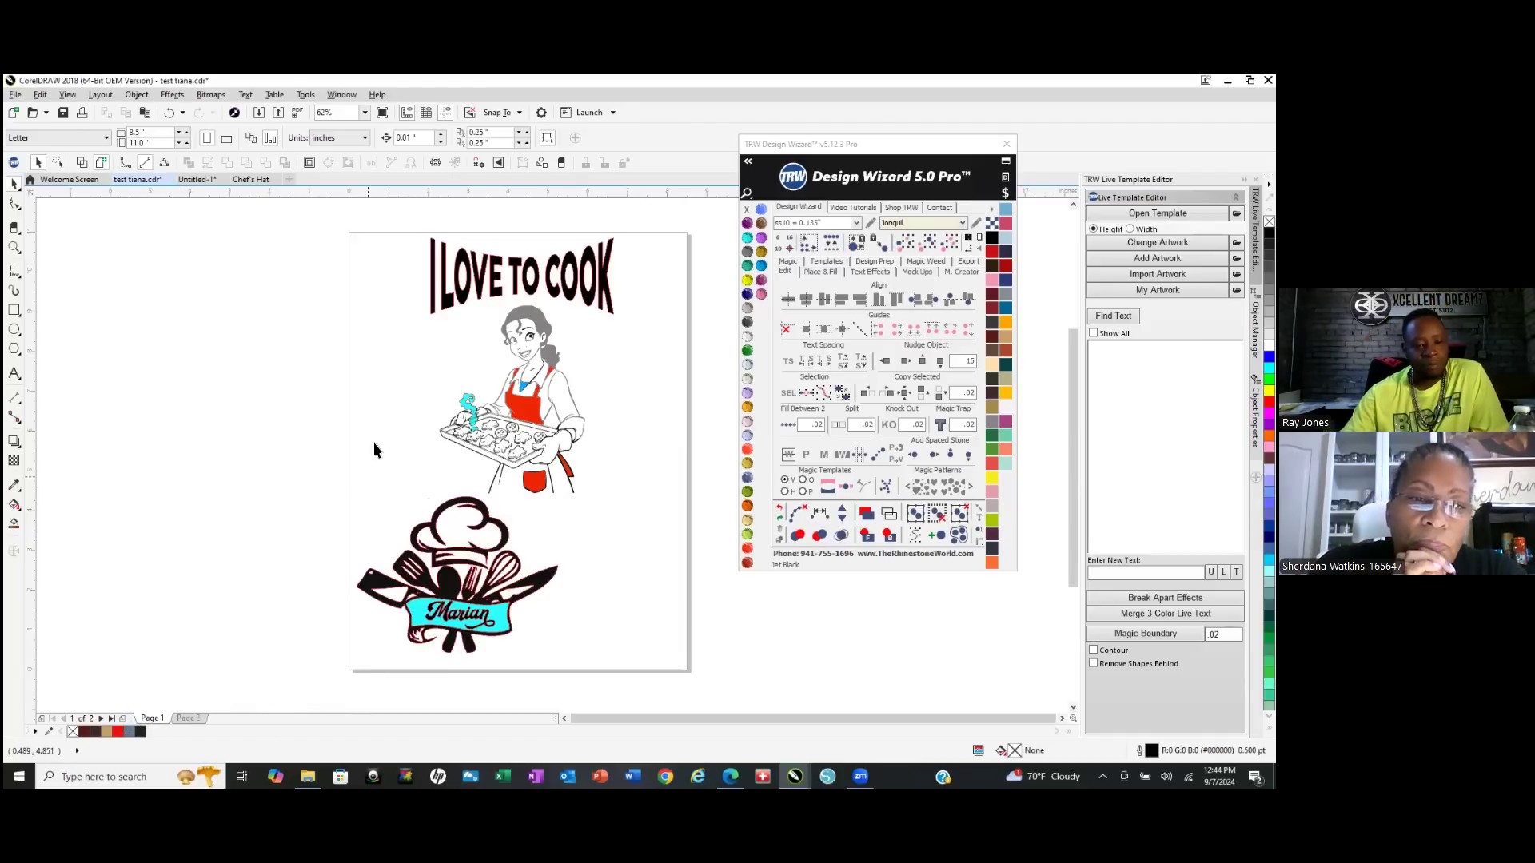
Move the chef's hat logo group from Page 1 to Page 2, nearer the page's horizontal center, and return to Page 1.
{"action": "left_click_drag", "start_coordinate": [323, 492], "coordinate": [484, 610]}
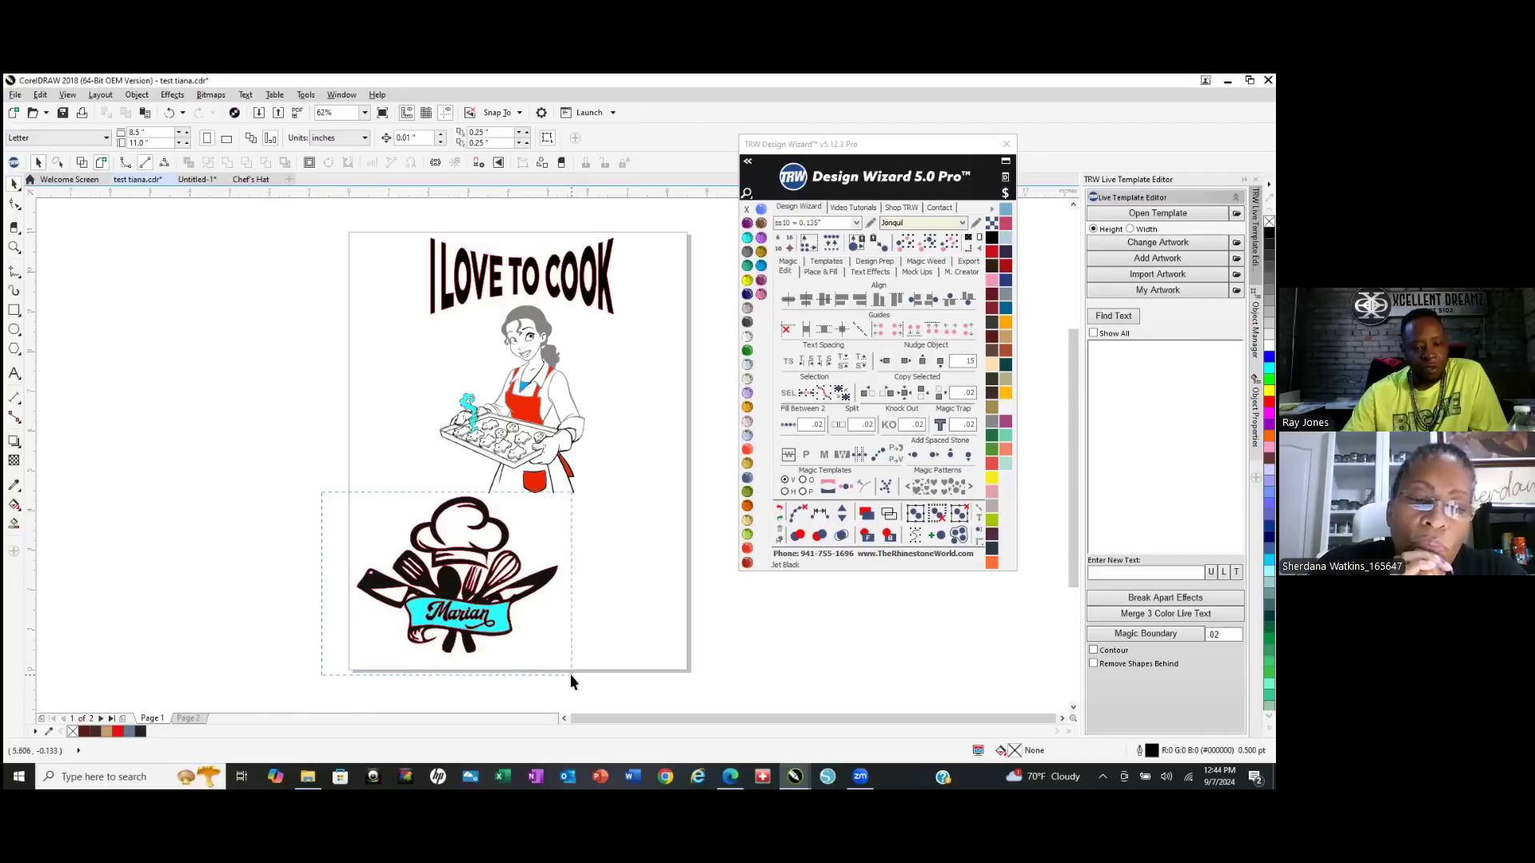
{"action": "left_click_drag", "start_coordinate": [589, 678], "coordinate": [579, 685]}
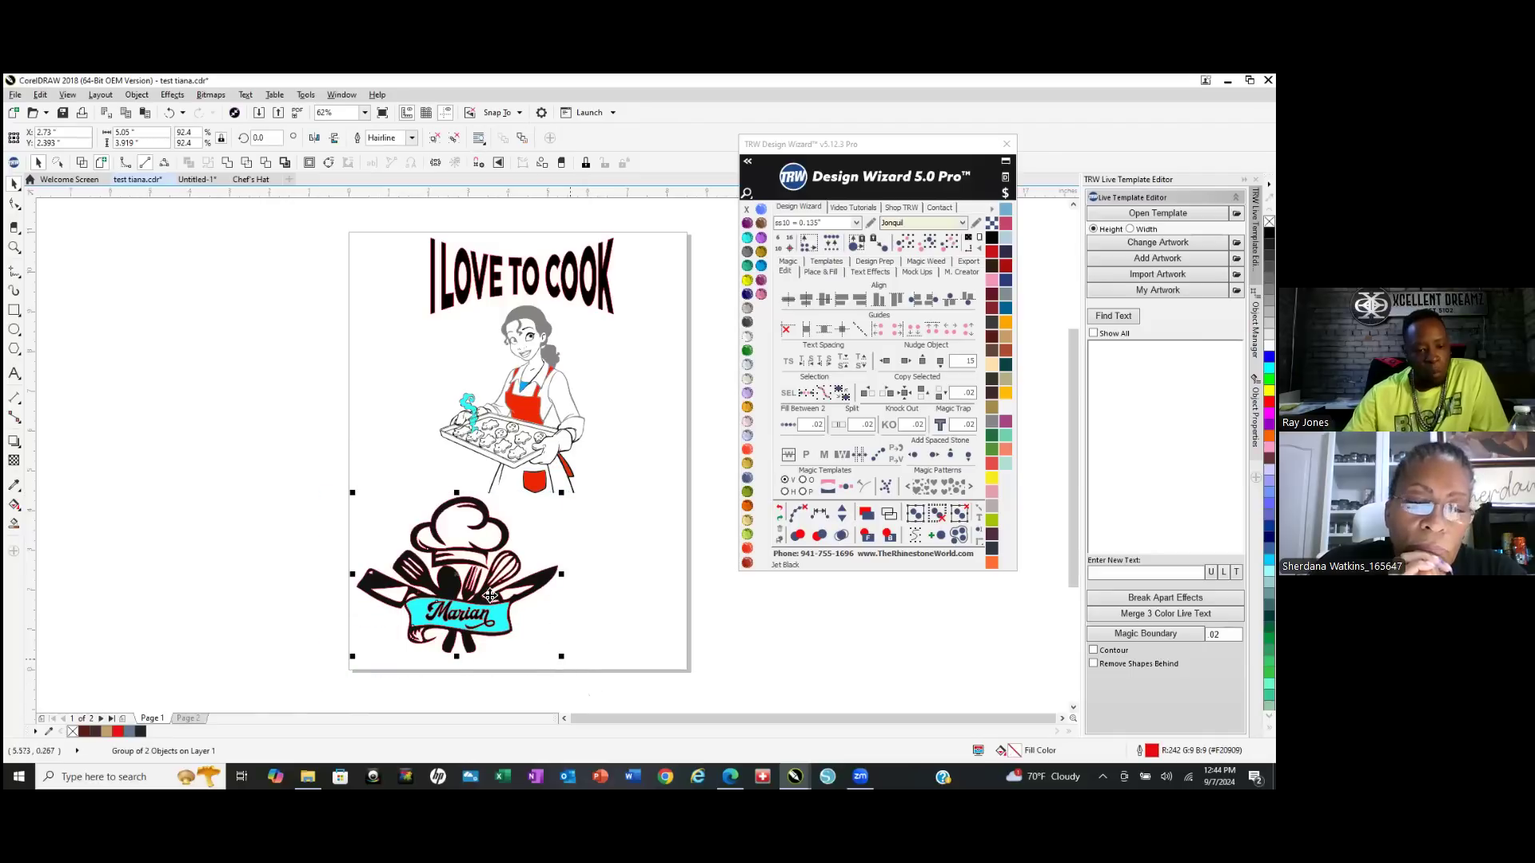
{"action": "left_click_drag", "start_coordinate": [457, 552], "coordinate": [502, 509]}
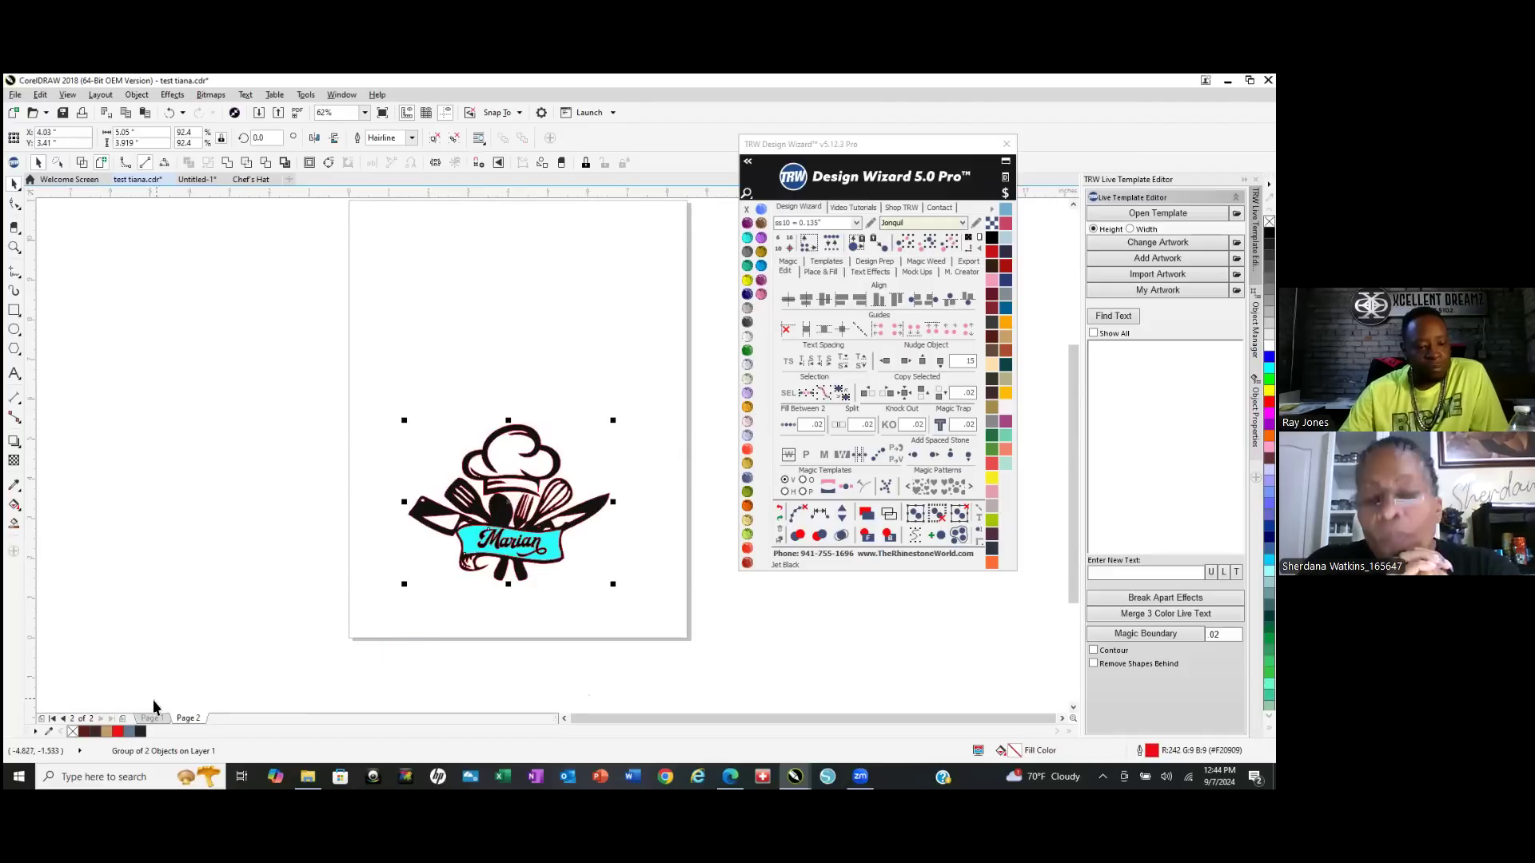
{"action": "left_click", "coordinate": [152, 718]}
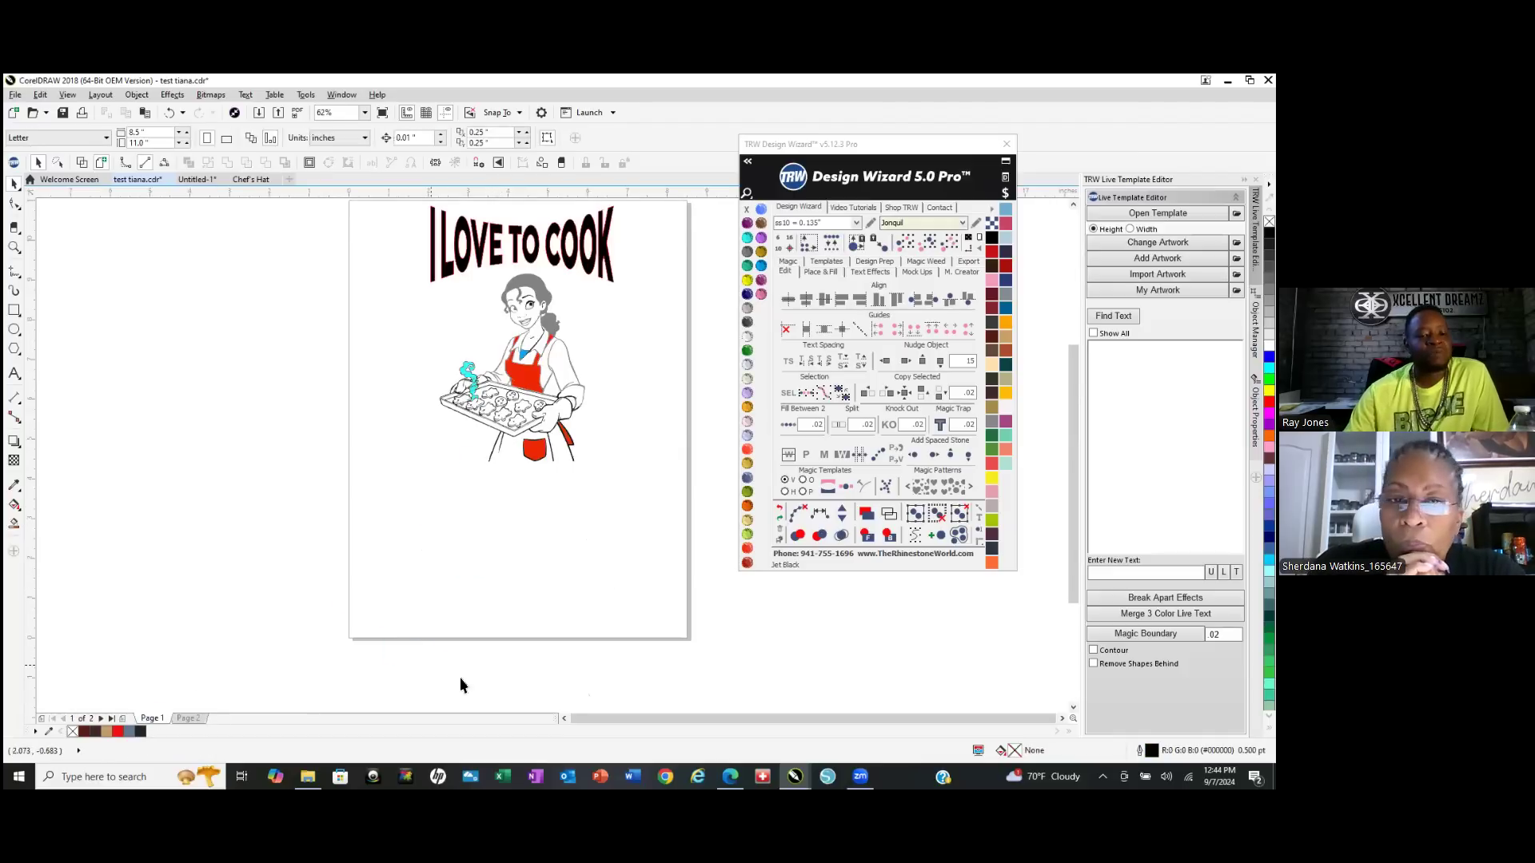
{"action": "scroll", "coordinate": [495, 700], "scroll_direction": "down", "scroll_amount": 1}
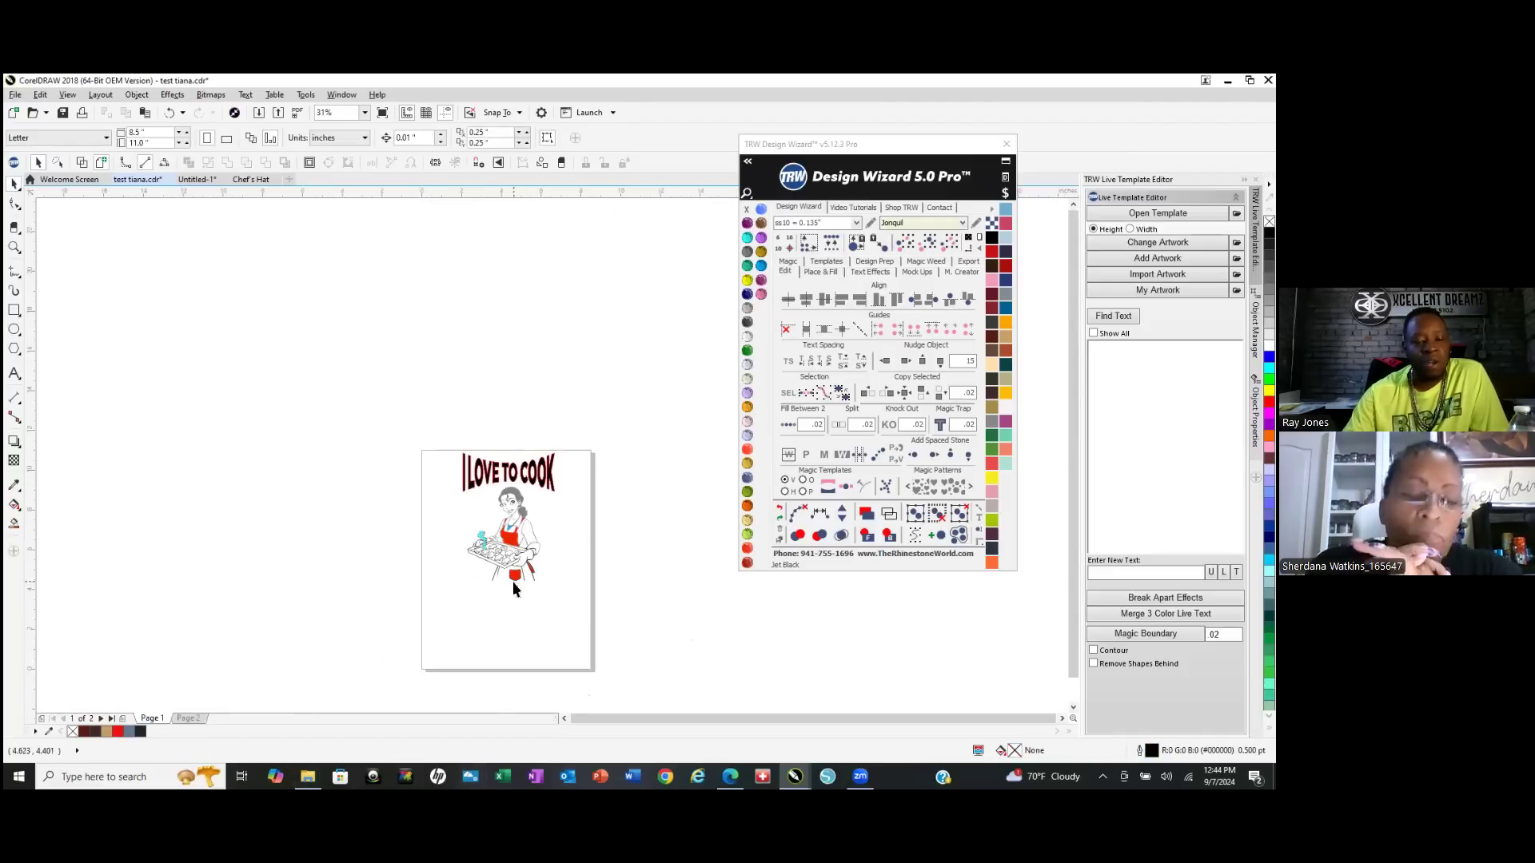
{"action": "scroll", "coordinate": [514, 511], "scroll_direction": "up", "scroll_amount": 1}
{"action": "scroll", "coordinate": [515, 529], "scroll_direction": "up", "scroll_amount": 1}
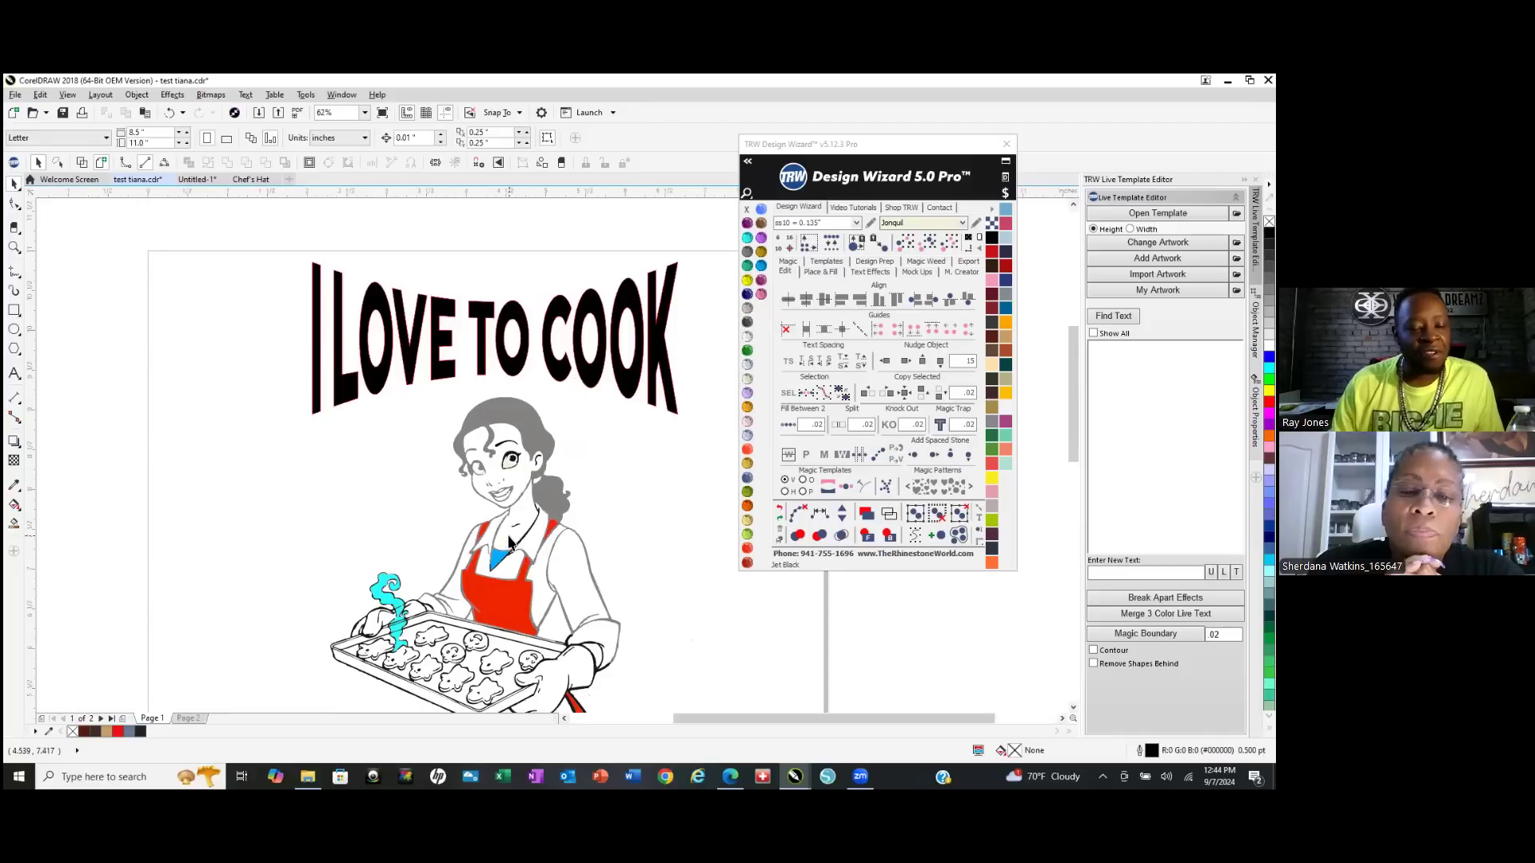
{"action": "left_click", "coordinate": [512, 463]}
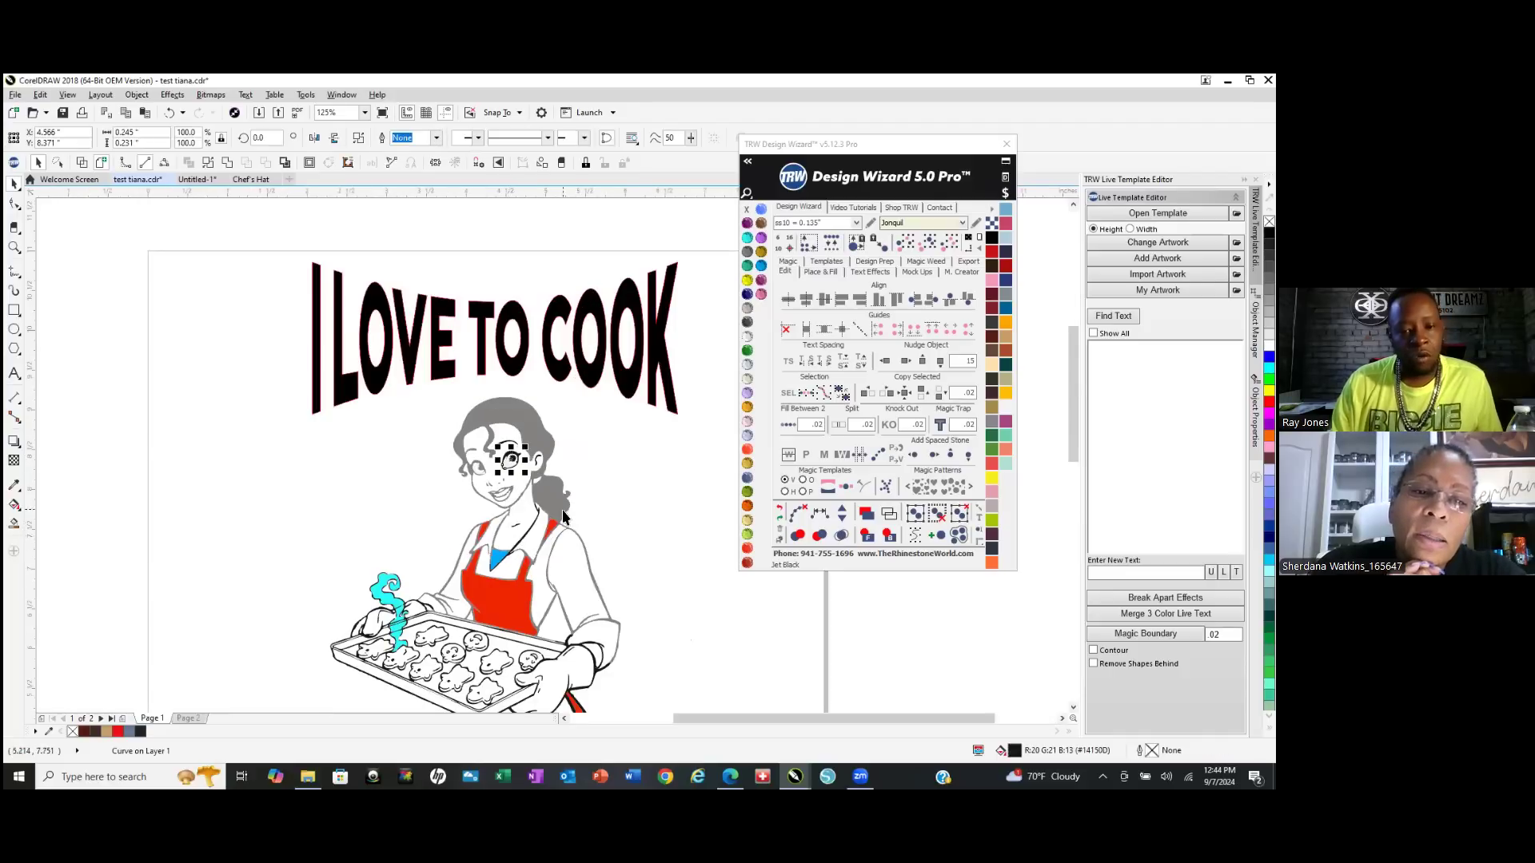
{"action": "left_click", "coordinate": [930, 243]}
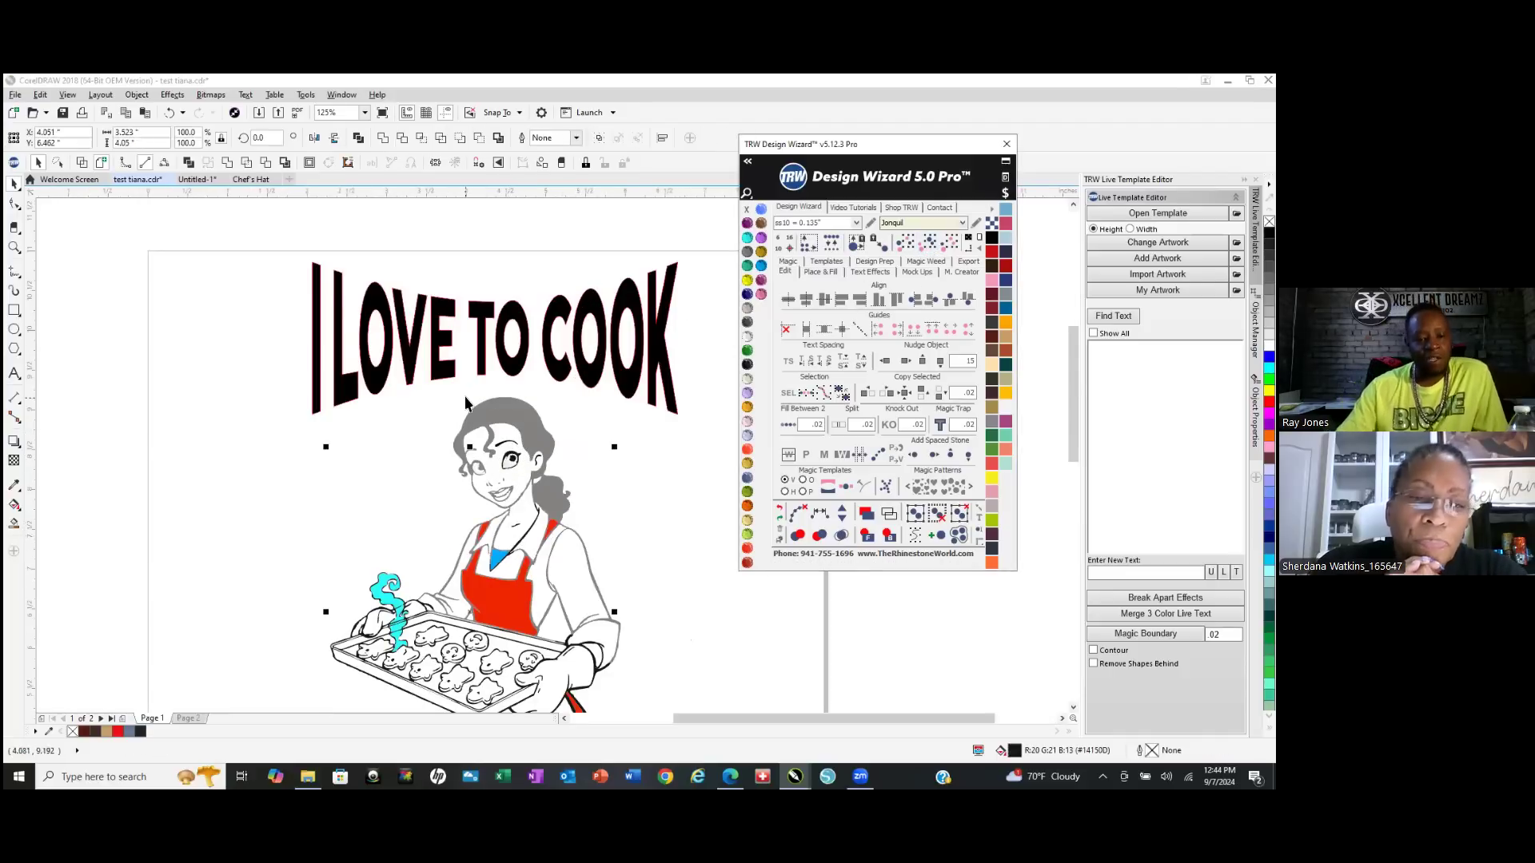
{"action": "right_click", "coordinate": [514, 320]}
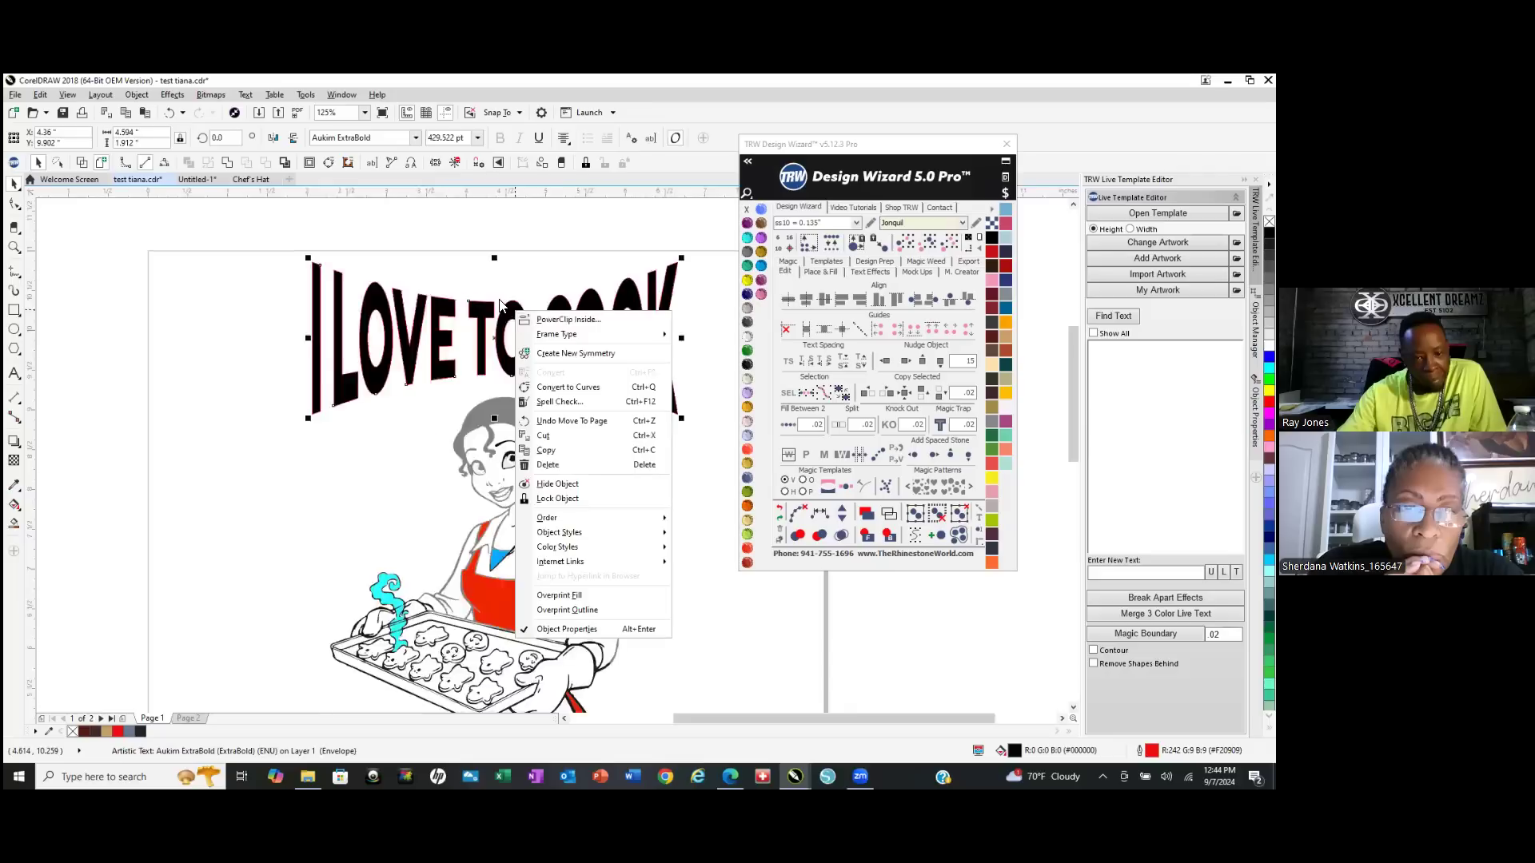
{"action": "scroll", "coordinate": [497, 300], "scroll_direction": "down", "scroll_amount": 1}
{"action": "left_click", "coordinate": [381, 424]}
{"action": "scroll", "coordinate": [516, 352], "scroll_direction": "up", "scroll_amount": 1}
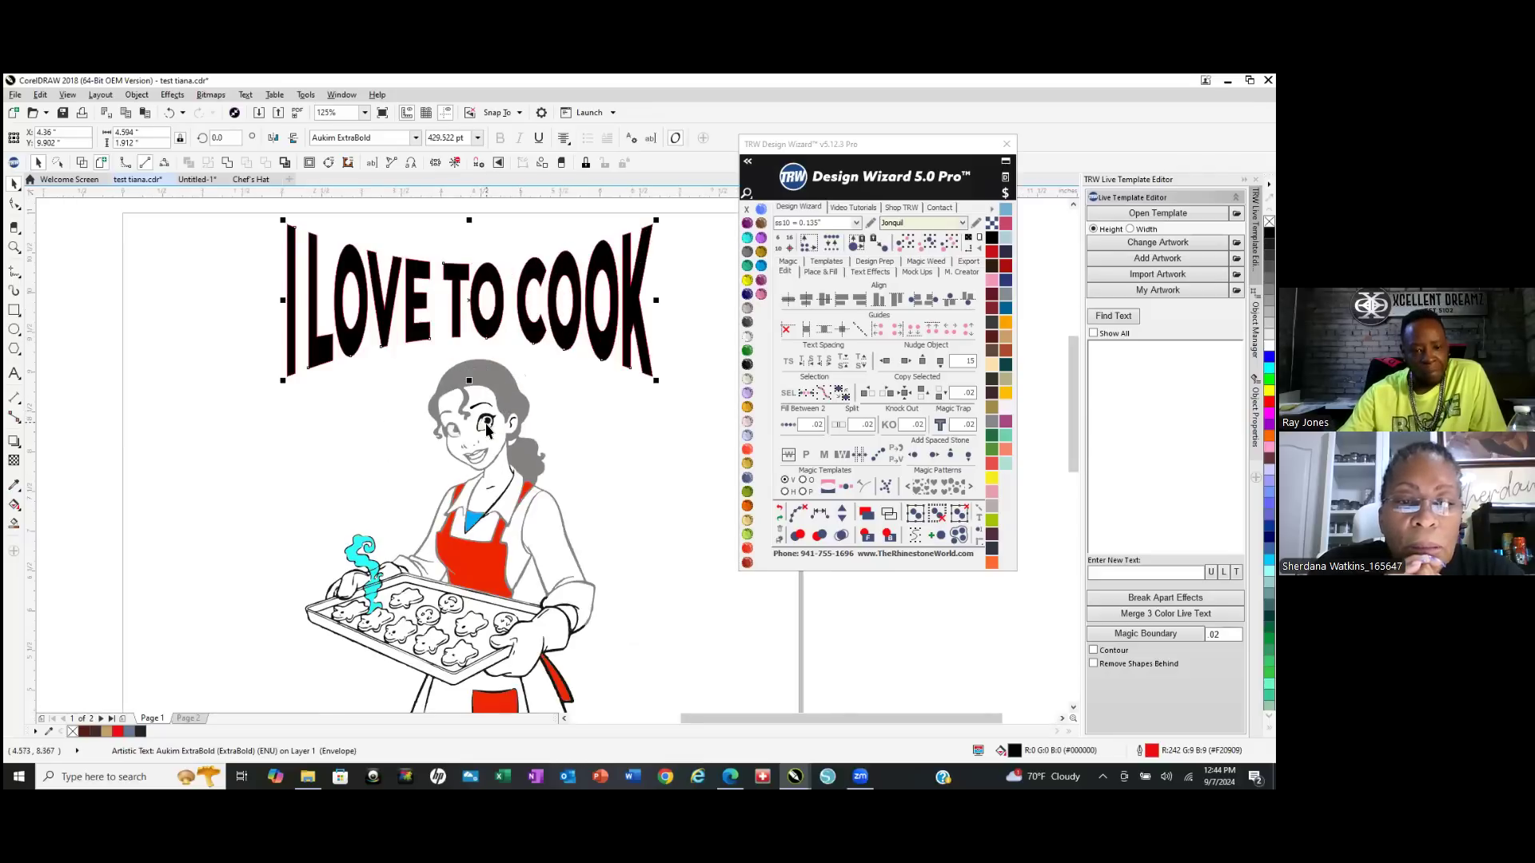
{"action": "left_click", "coordinate": [486, 424]}
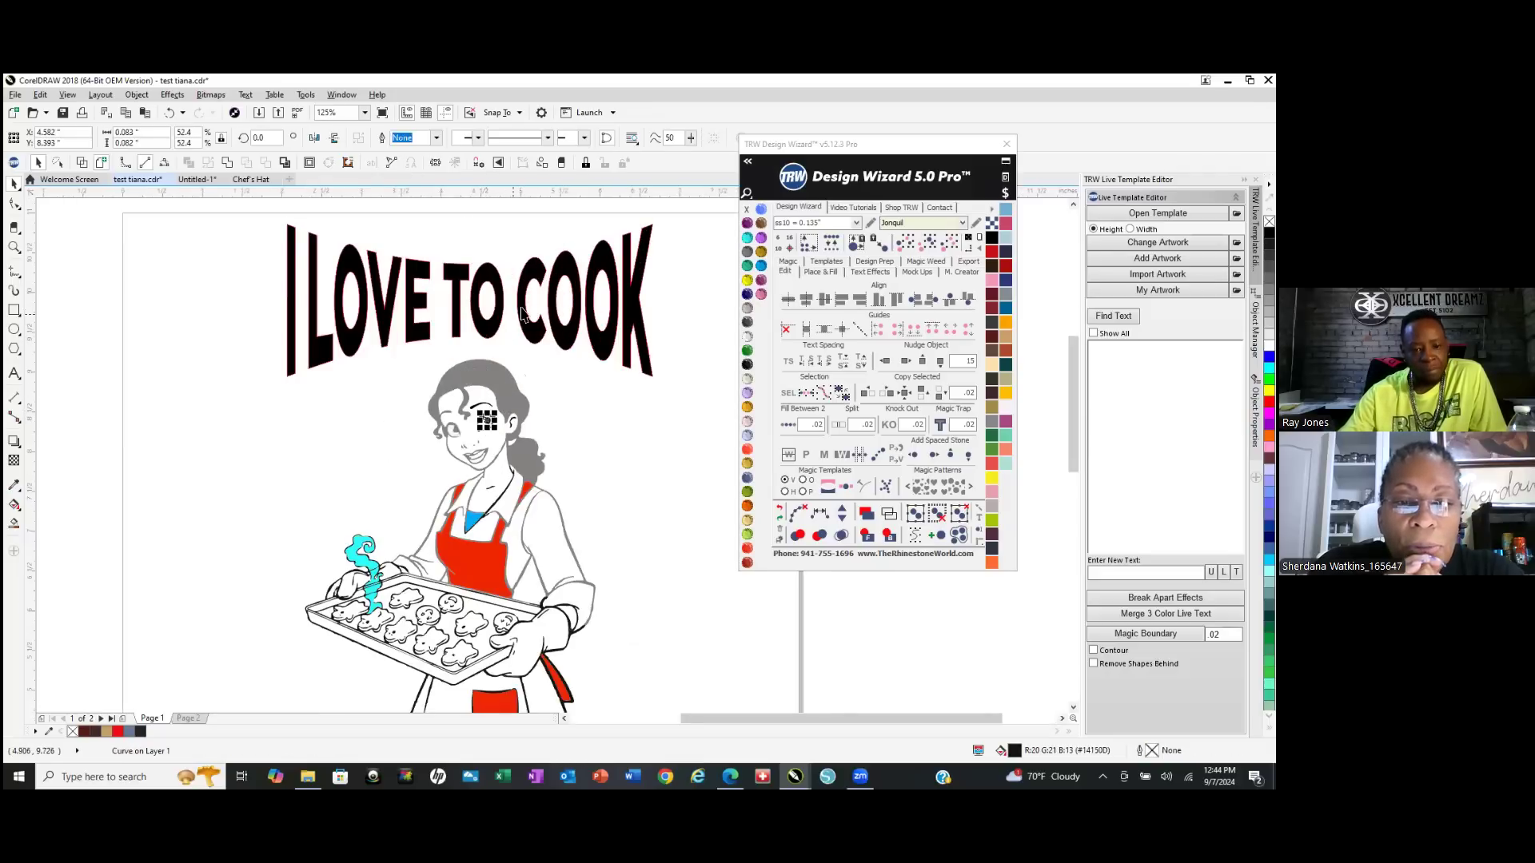
{"action": "left_click", "coordinate": [243, 393]}
Copy the I LOVE TO COOK text onto Page 2 and delete the original from Page 1.
{"action": "left_click_drag", "start_coordinate": [242, 219], "coordinate": [717, 385]}
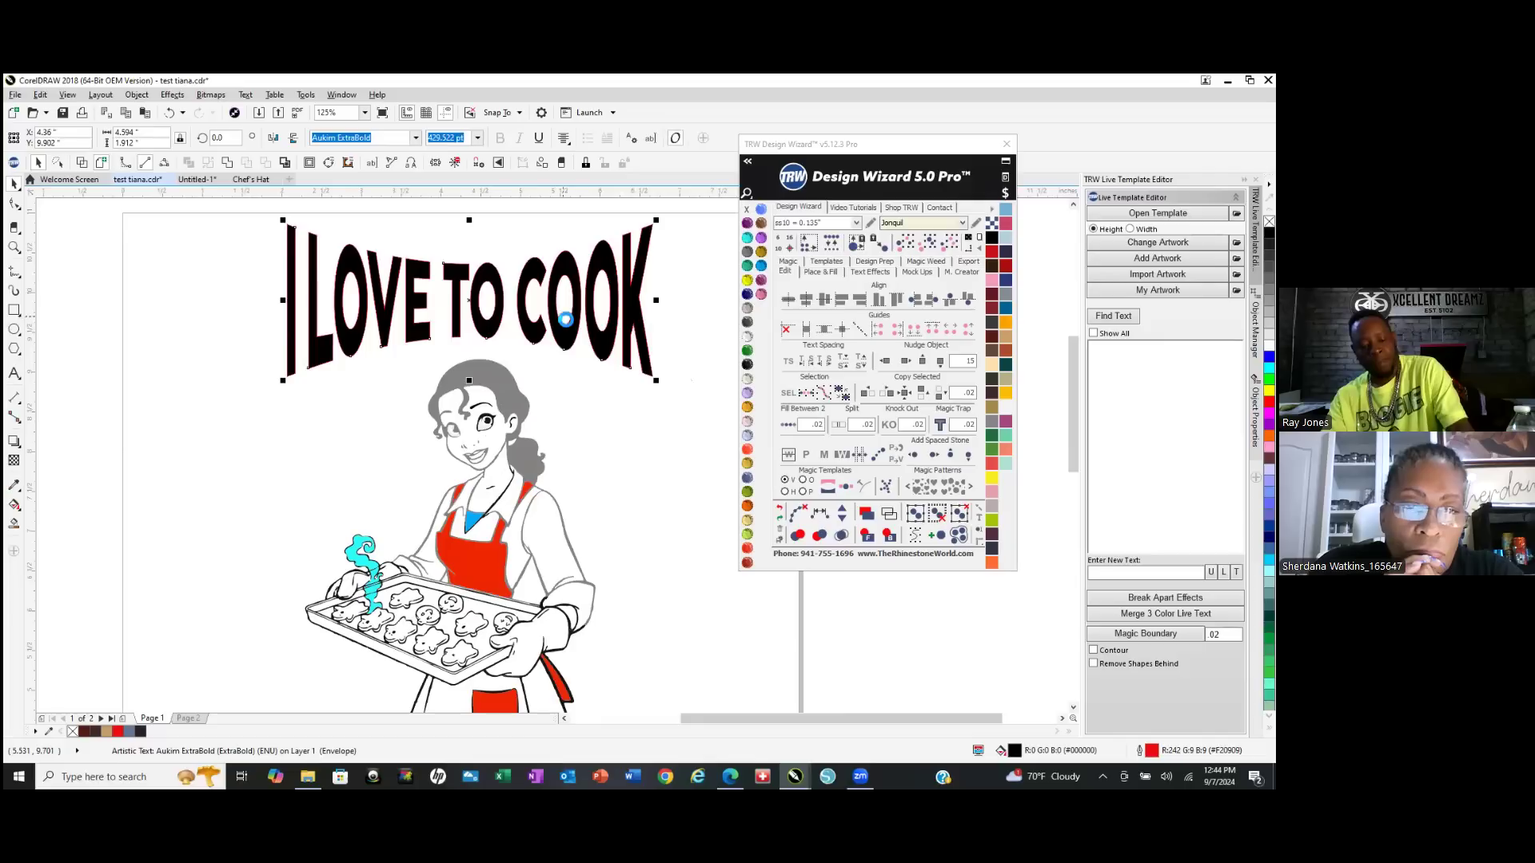
{"action": "left_click", "coordinate": [187, 717]}
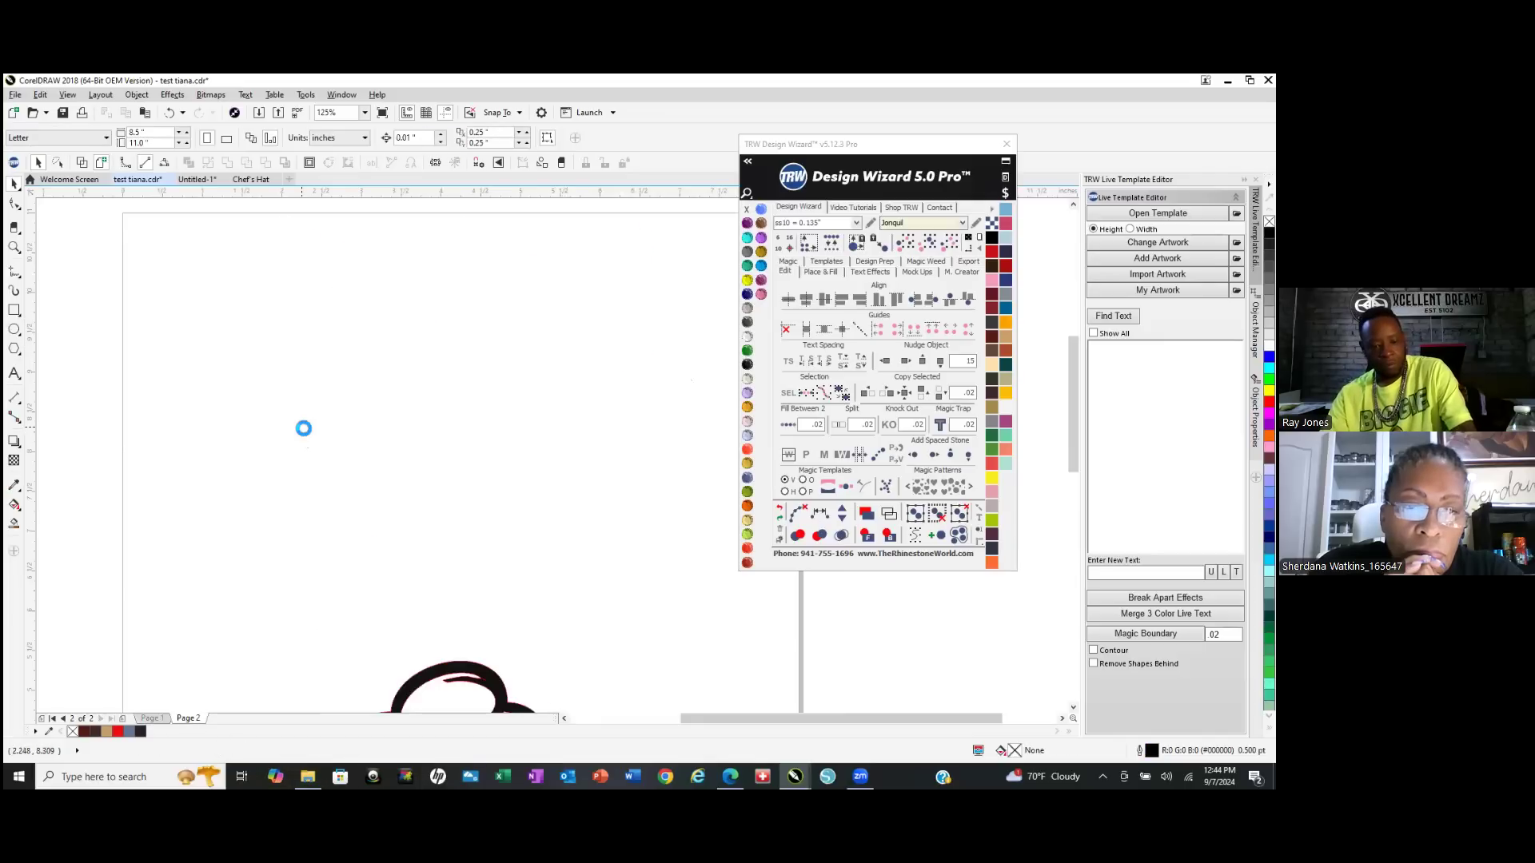
{"action": "key", "text": "ctrl+v"}
{"action": "left_click", "coordinate": [150, 718]}
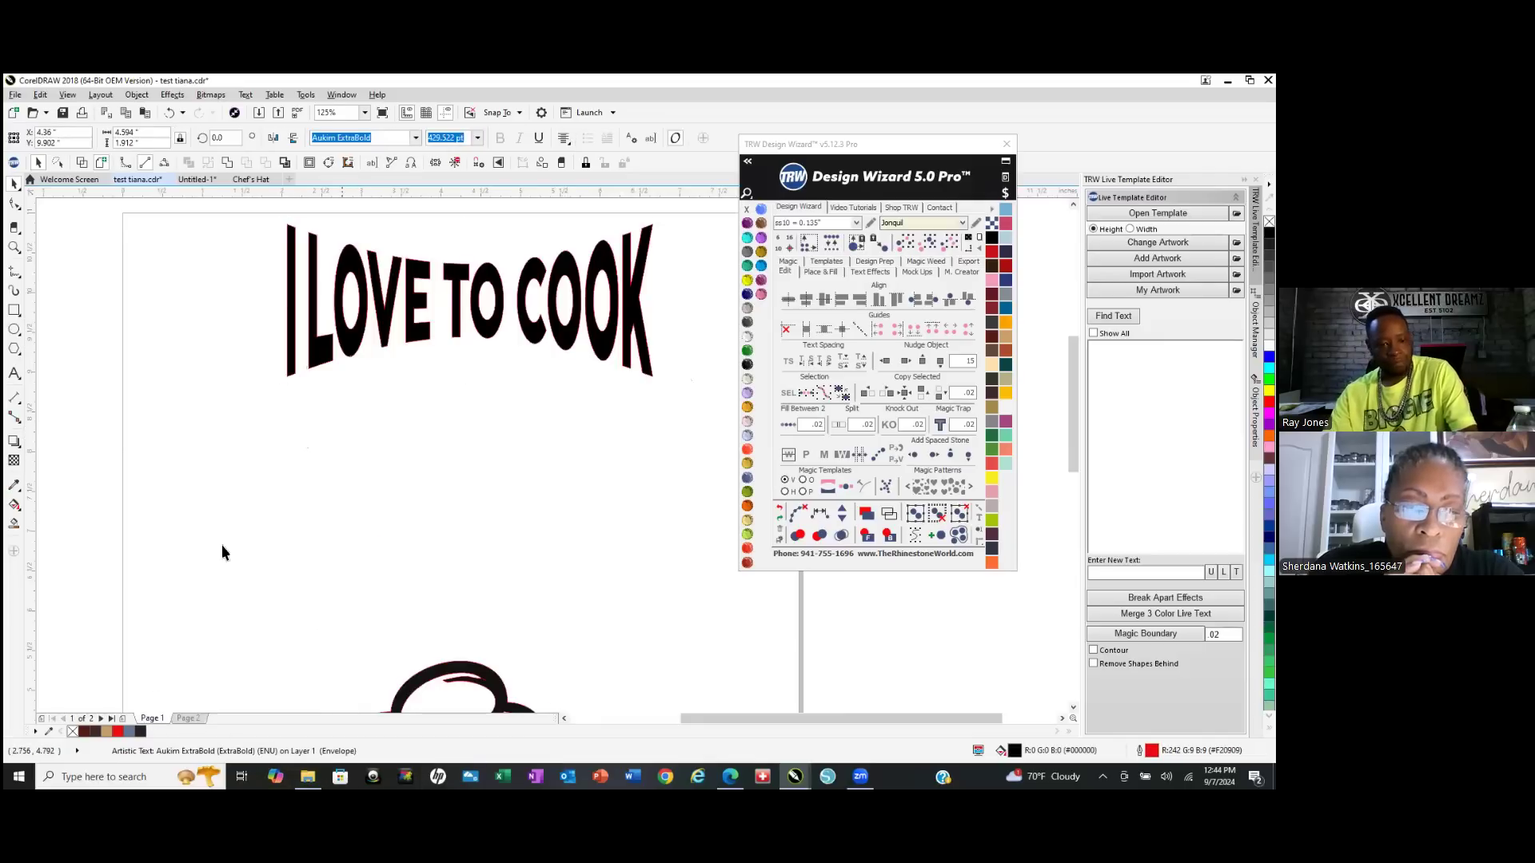
{"action": "left_click", "coordinate": [289, 274]}
{"action": "key", "text": "Delete"}
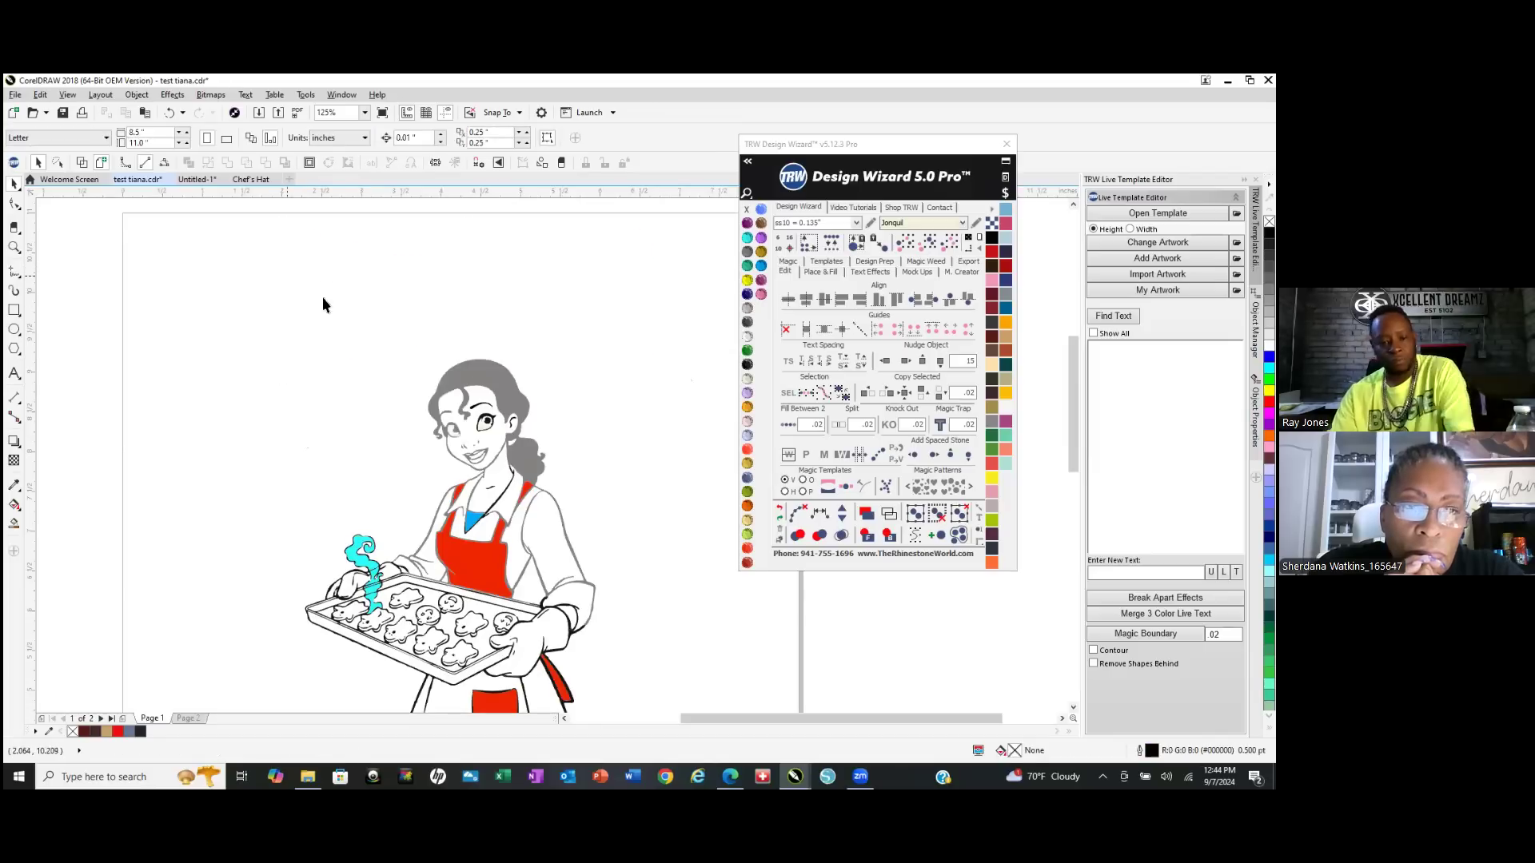
Select every object that shares the dark color of the woman's pupil and combine them into one curve.
{"action": "left_click", "coordinate": [489, 425]}
{"action": "scroll", "coordinate": [489, 424], "scroll_direction": "up", "scroll_amount": 8}
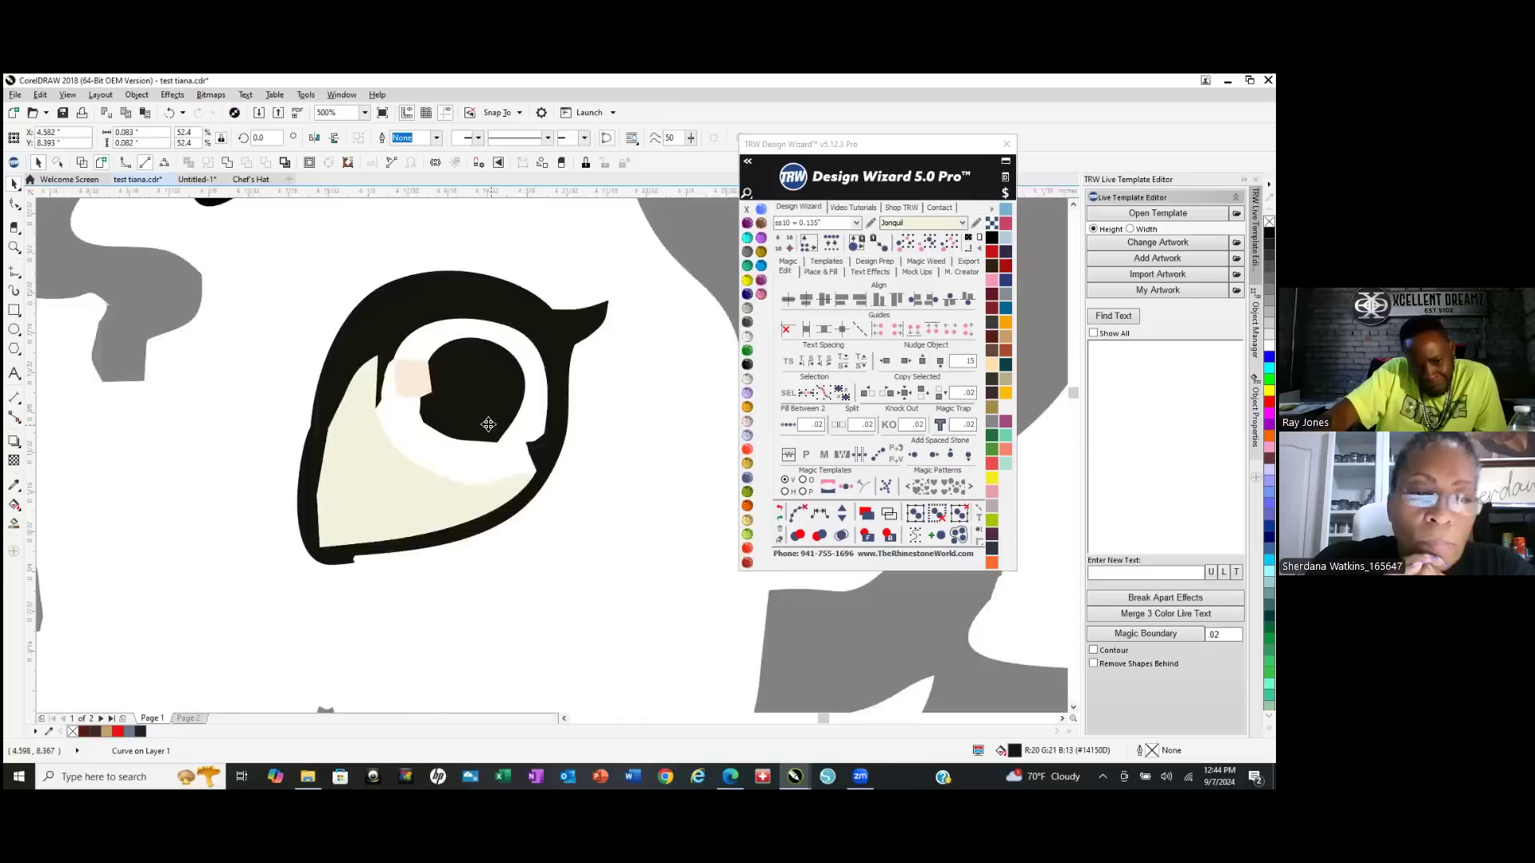
{"action": "scroll", "coordinate": [522, 408], "scroll_direction": "down", "scroll_amount": 3}
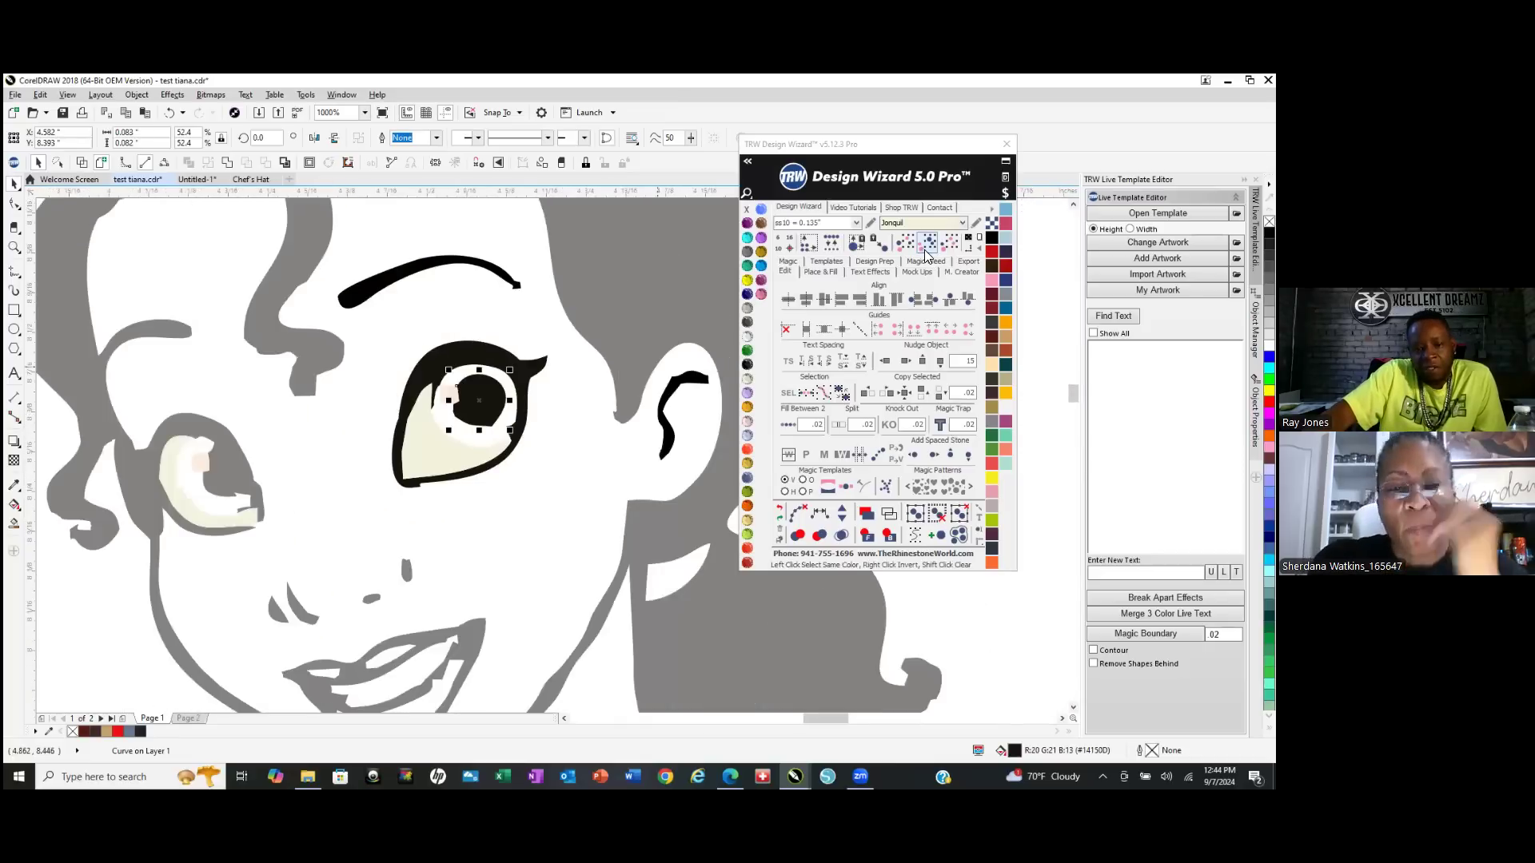
{"action": "left_click", "coordinate": [926, 255]}
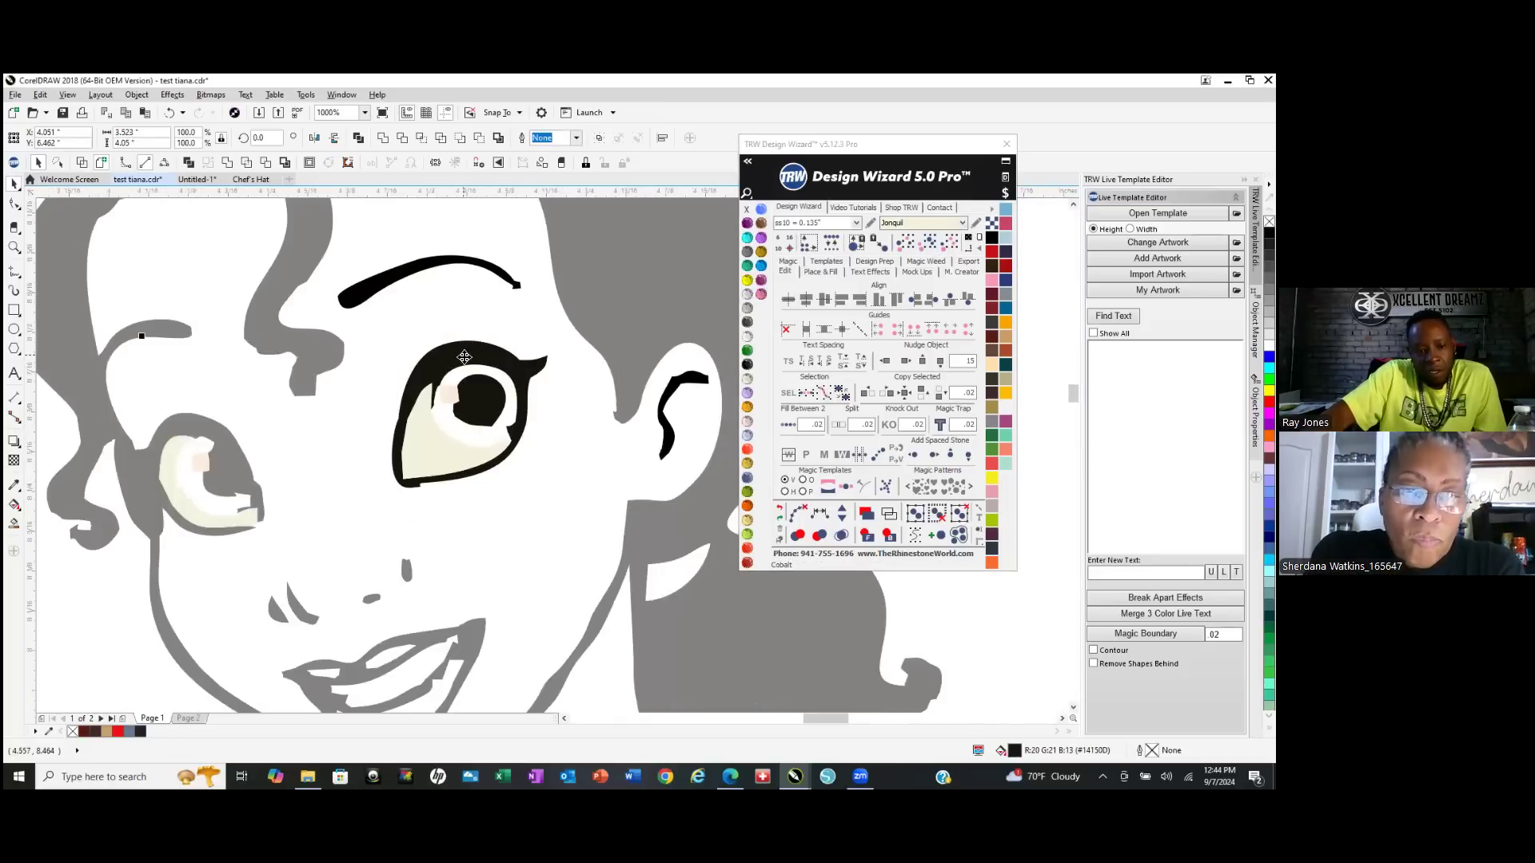
{"action": "right_click", "coordinate": [464, 357]}
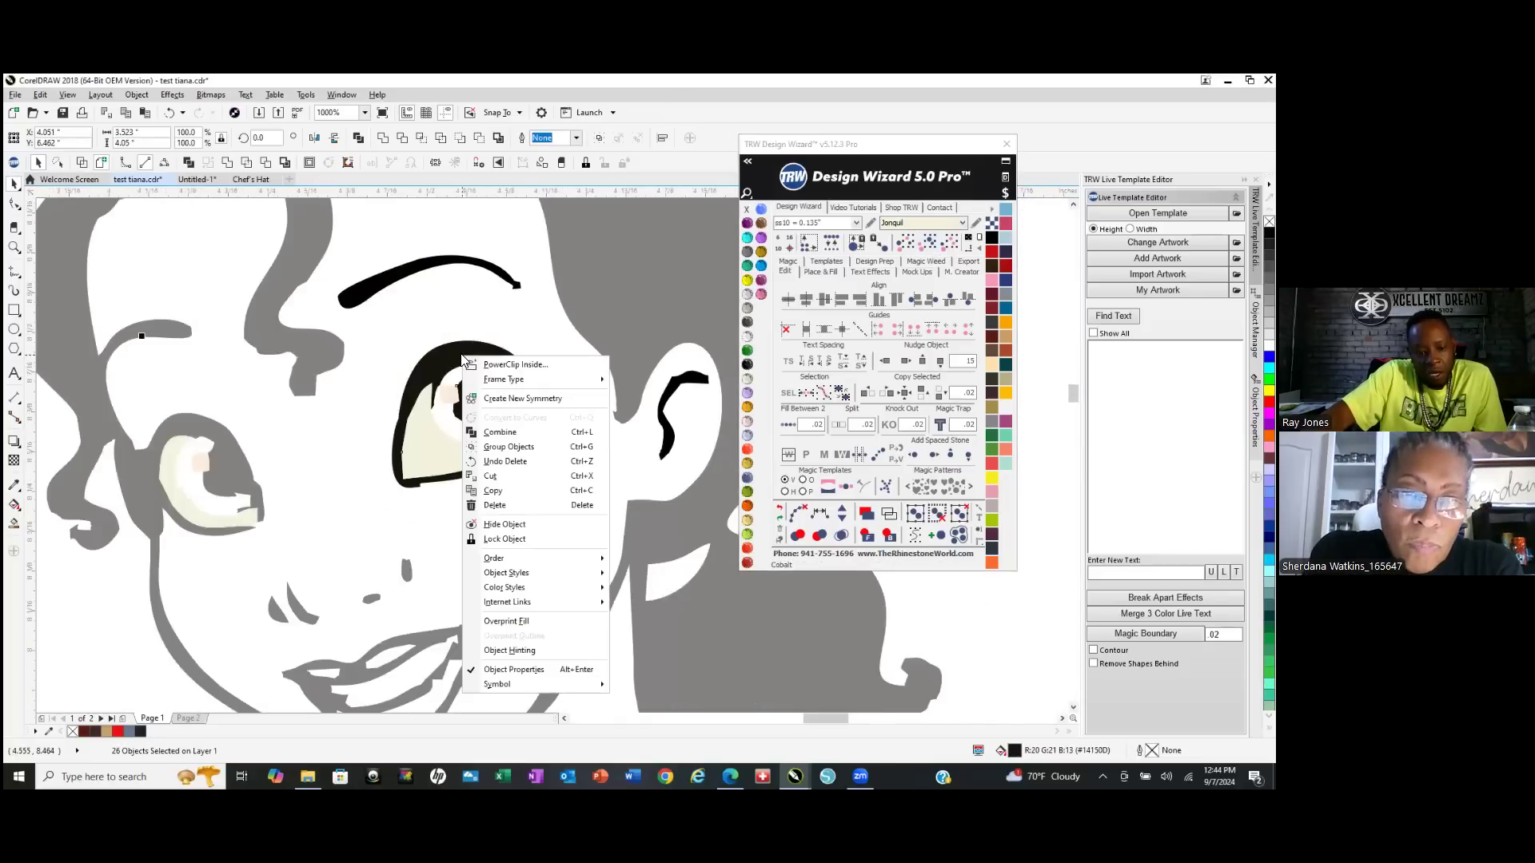
{"action": "left_click", "coordinate": [526, 434]}
Fill the combined dark curve and the black eyebrow, ear and neck lines with Red Siam.
{"action": "left_click", "coordinate": [747, 553]}
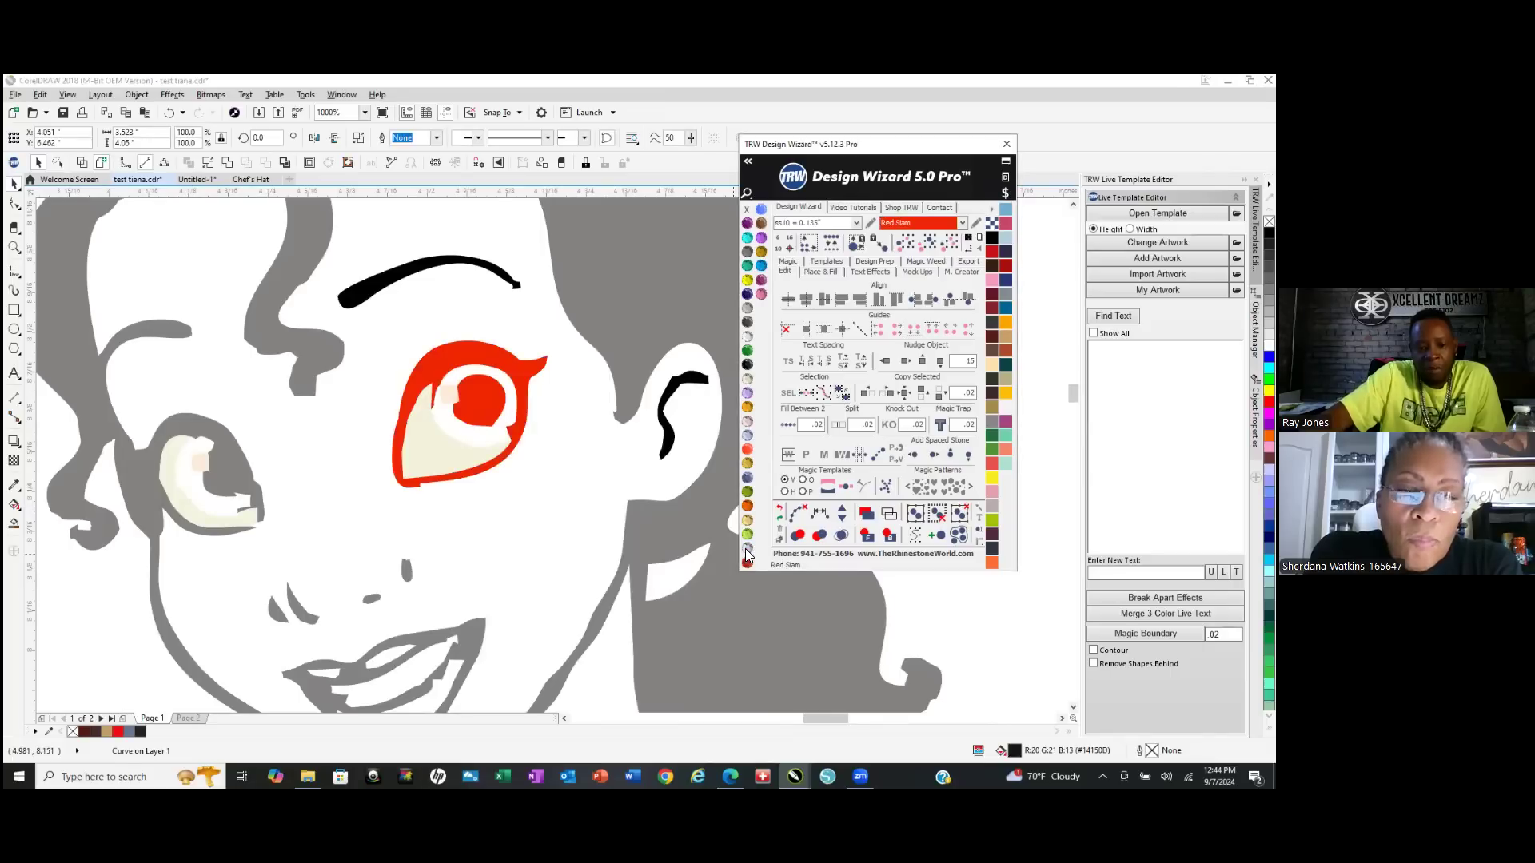
{"action": "scroll", "coordinate": [672, 318], "scroll_direction": "down", "scroll_amount": 2}
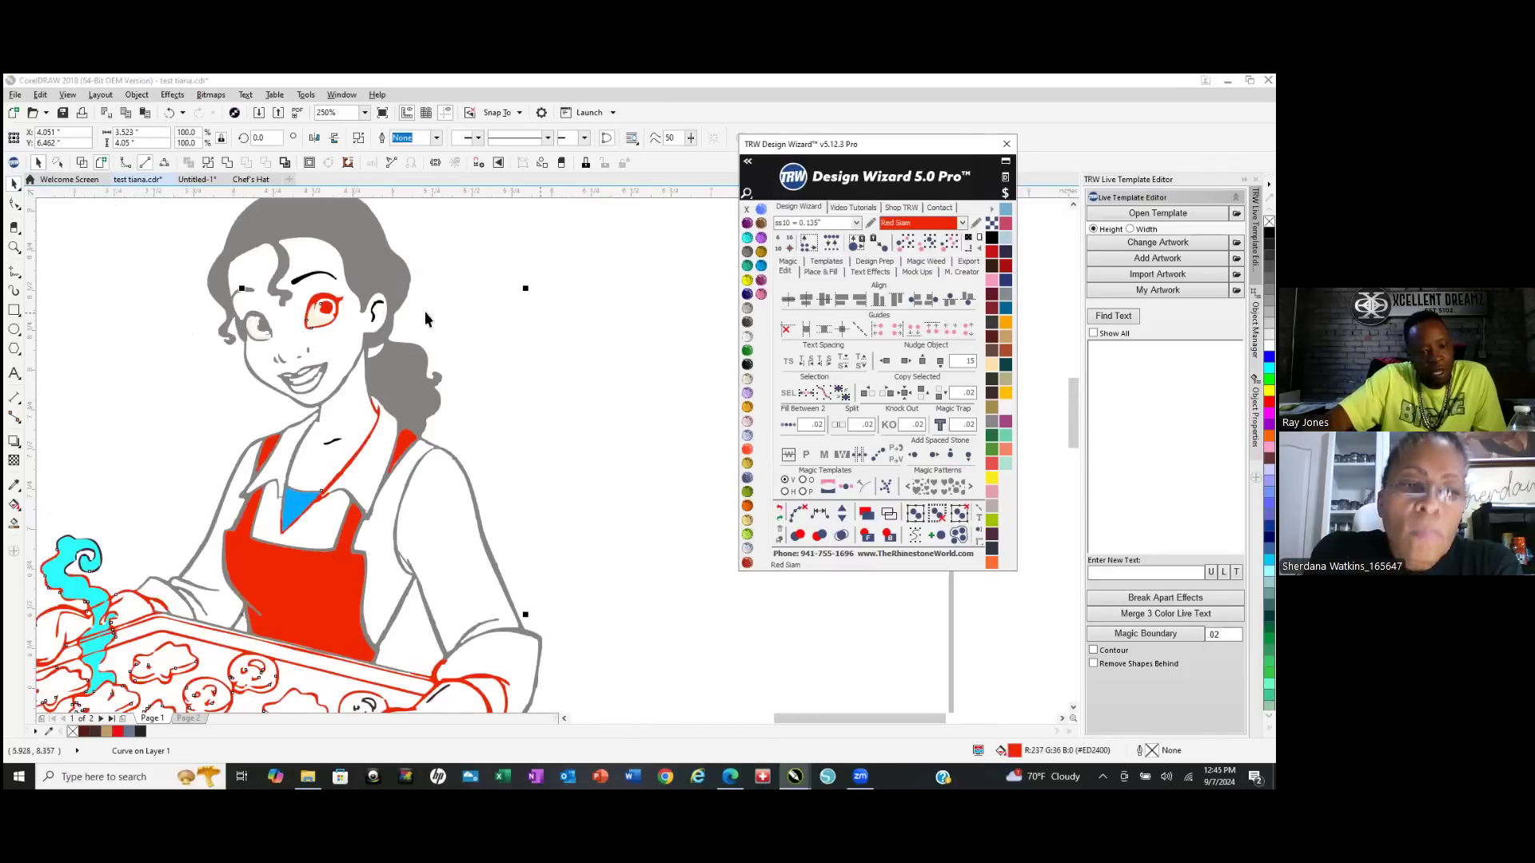
{"action": "scroll", "coordinate": [324, 288], "scroll_direction": "up", "scroll_amount": 2}
{"action": "left_click", "coordinate": [245, 281]}
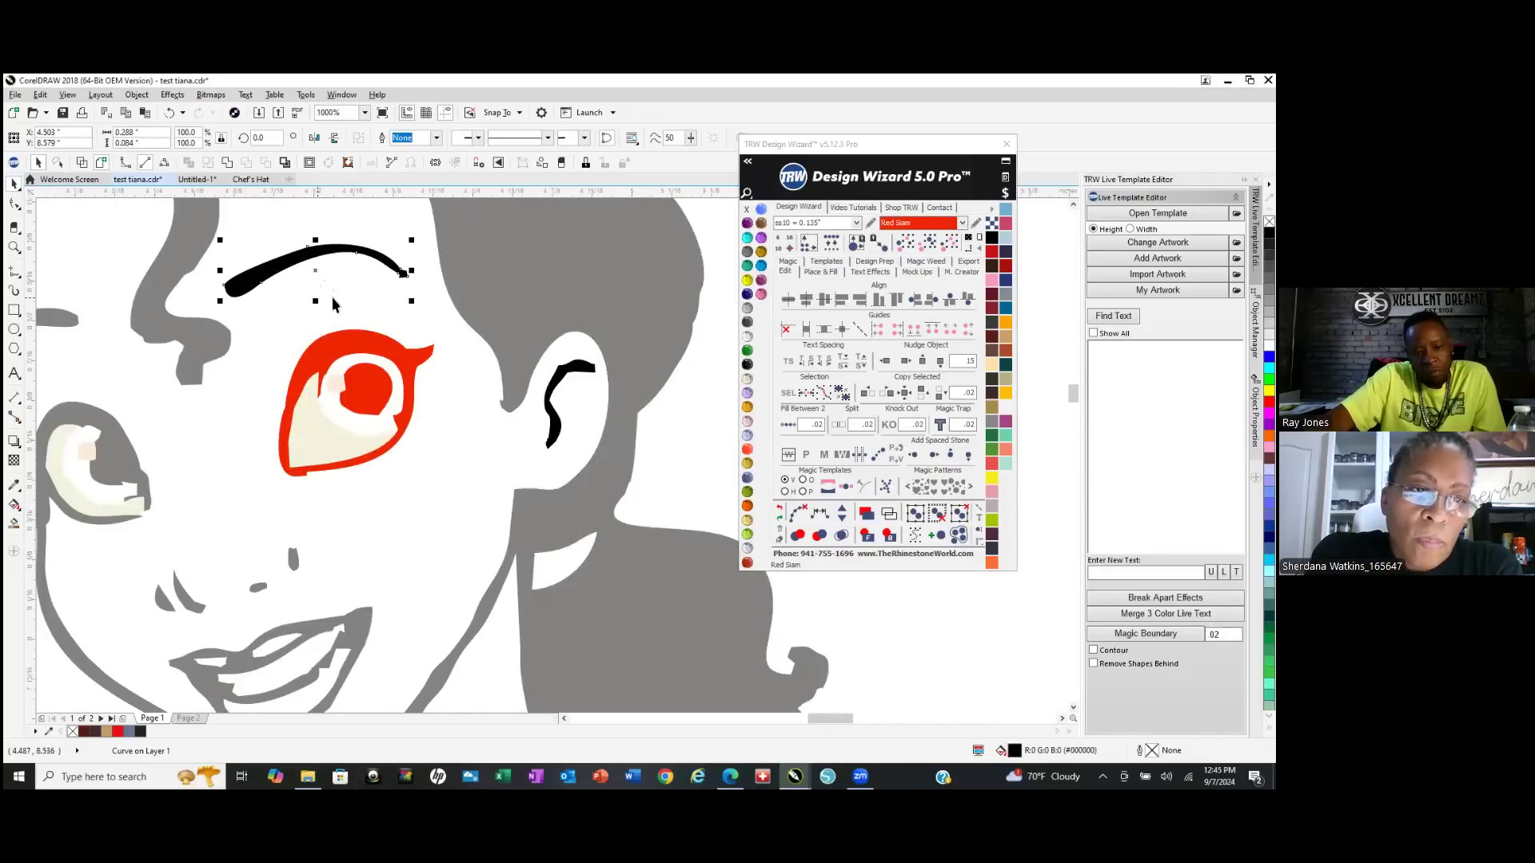
{"action": "left_click", "coordinate": [583, 407], "text": "shift"}
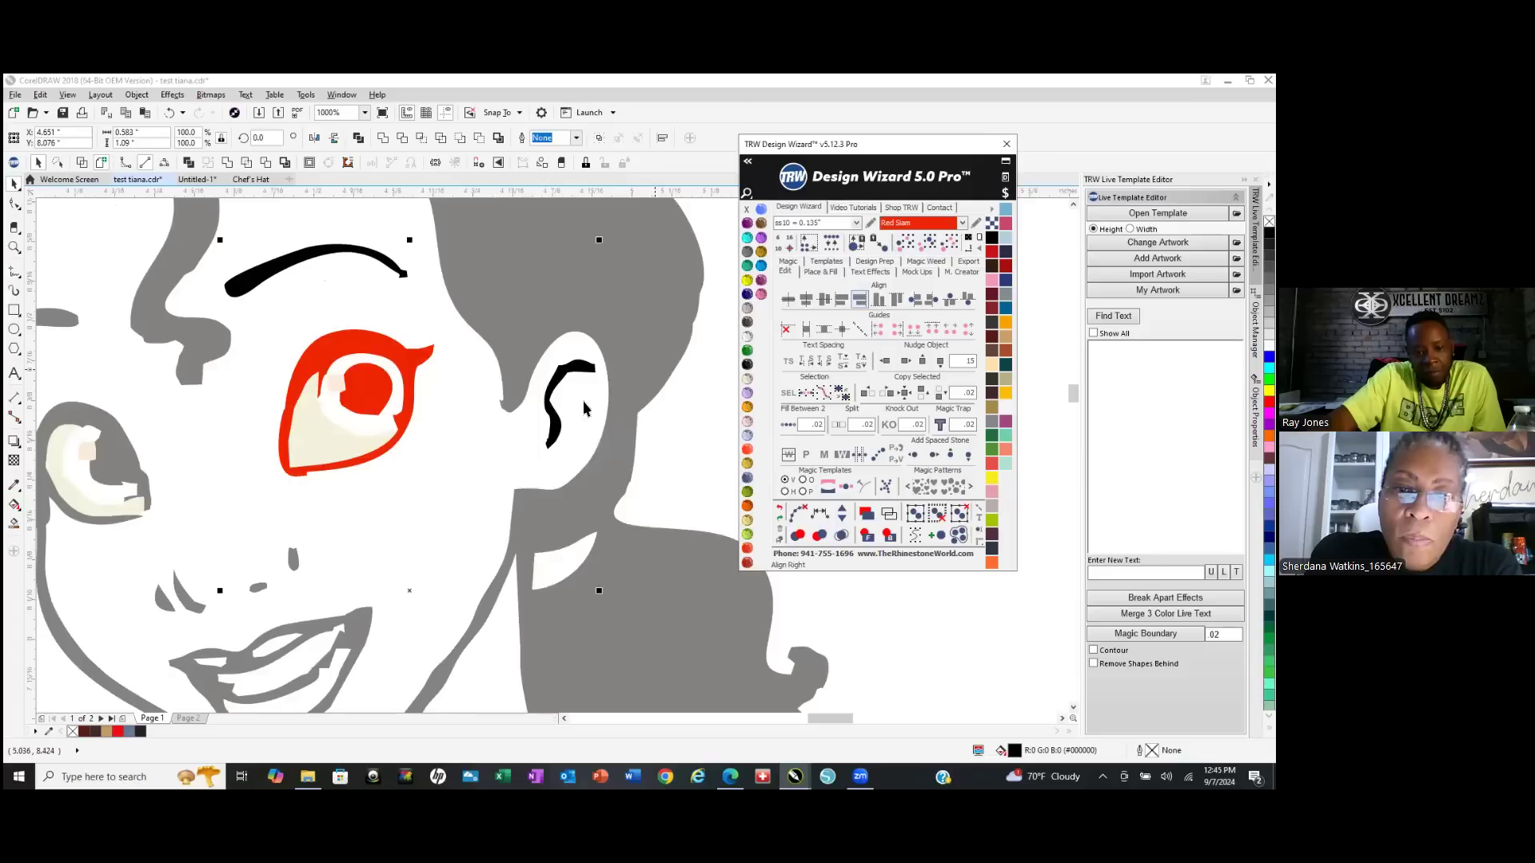
{"action": "left_click", "coordinate": [748, 549]}
{"action": "scroll", "coordinate": [561, 371], "scroll_direction": "down", "scroll_amount": 8}
{"action": "scroll", "coordinate": [561, 372], "scroll_direction": "up", "scroll_amount": 5}
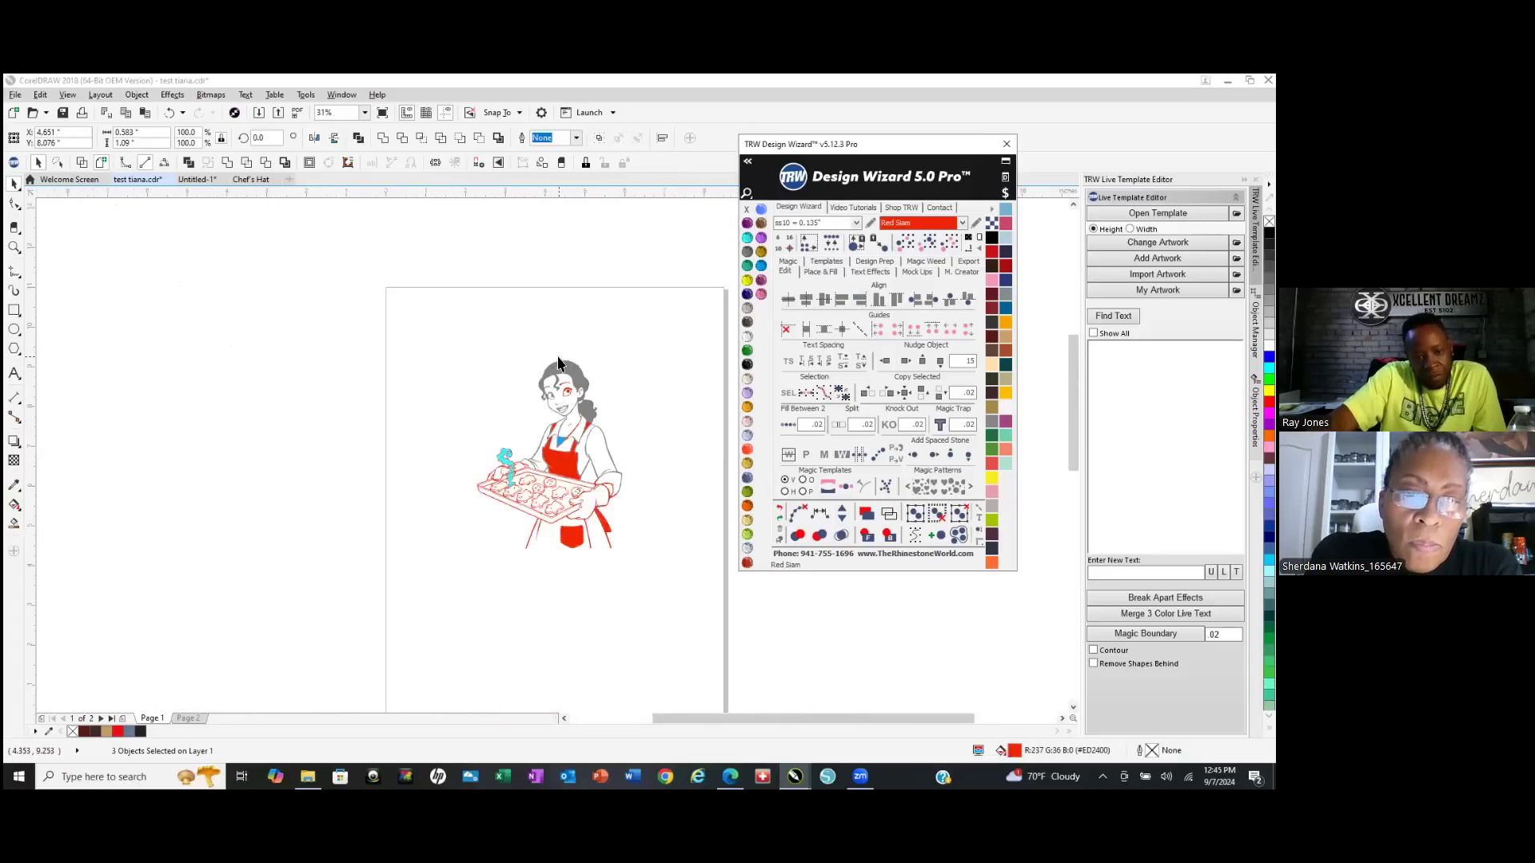
Undo the Red Siam fills on the combined dark curve and the black eyebrow, ear and neck lines.
{"action": "left_click", "coordinate": [780, 510]}
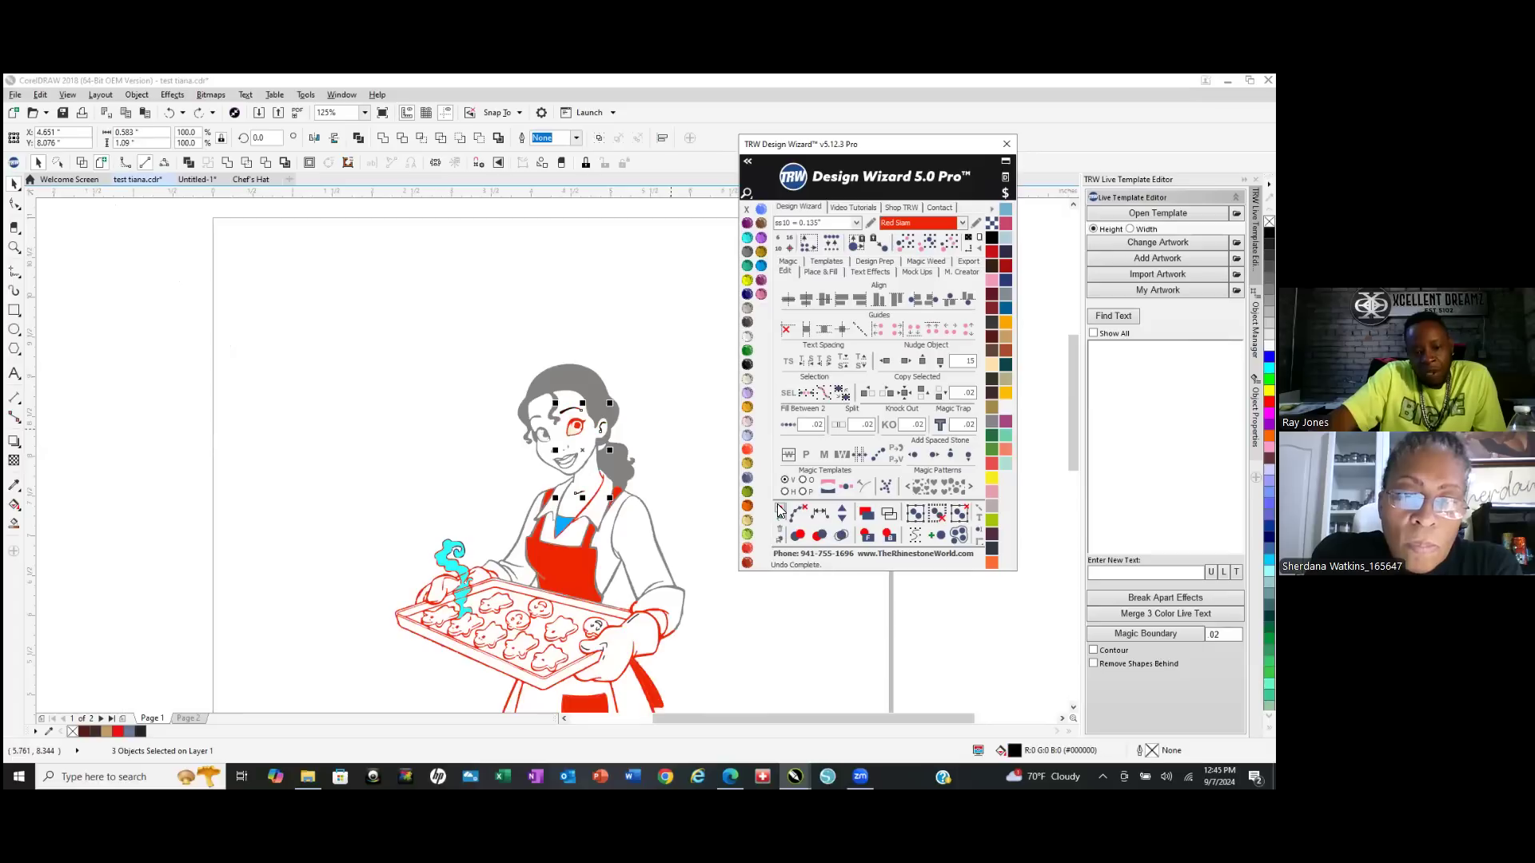
{"action": "left_click", "coordinate": [780, 510]}
{"action": "left_click", "coordinate": [673, 477]}
Fill the combined dark curve and the black eyebrow, ear and neck lines with Emerald.
{"action": "scroll", "coordinate": [594, 421], "scroll_direction": "up", "scroll_amount": 5}
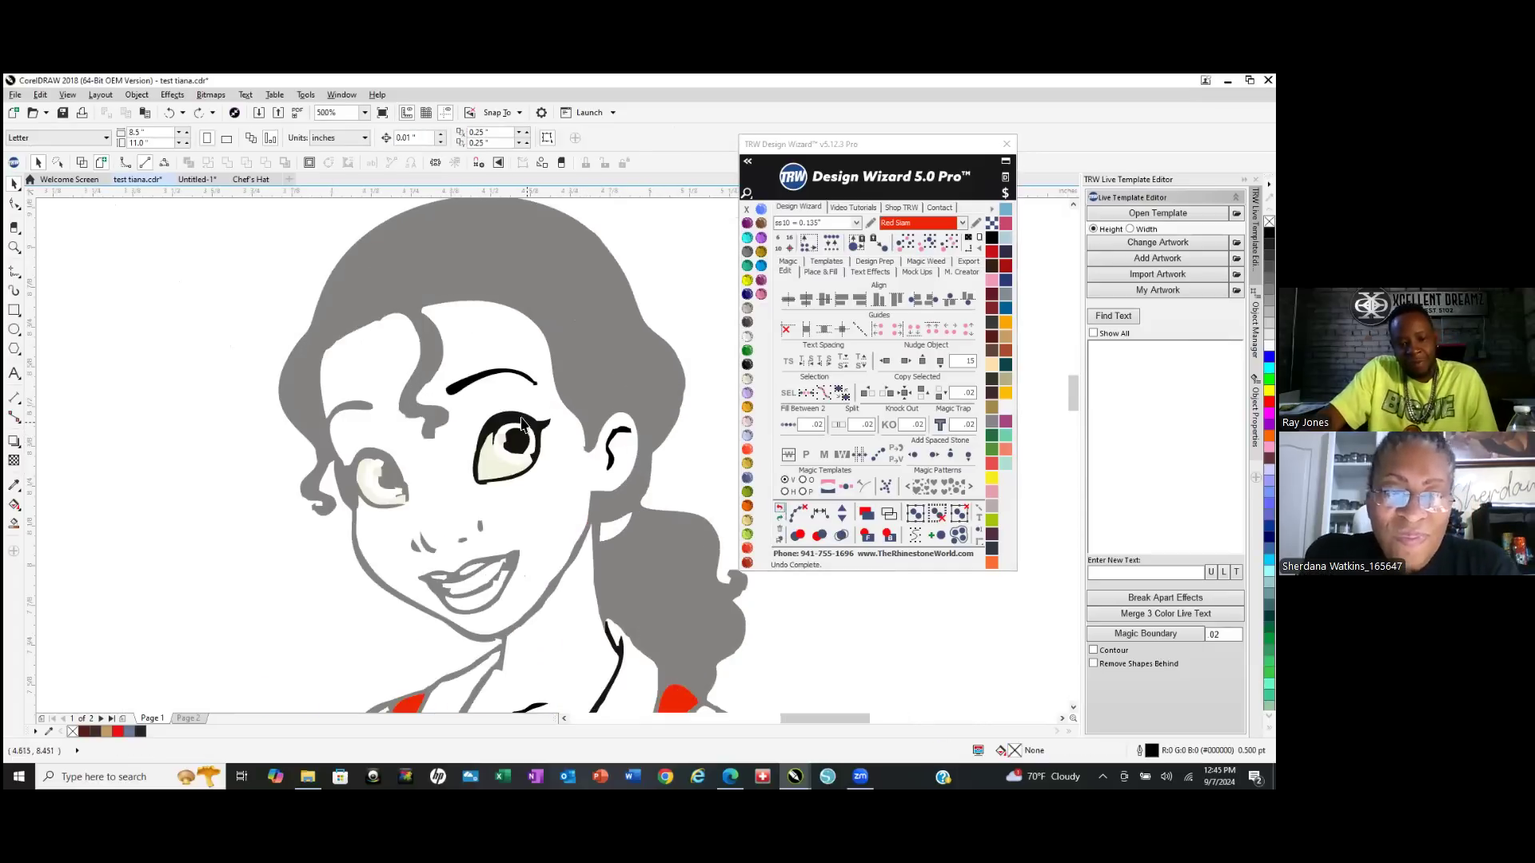
{"action": "left_click", "coordinate": [521, 424]}
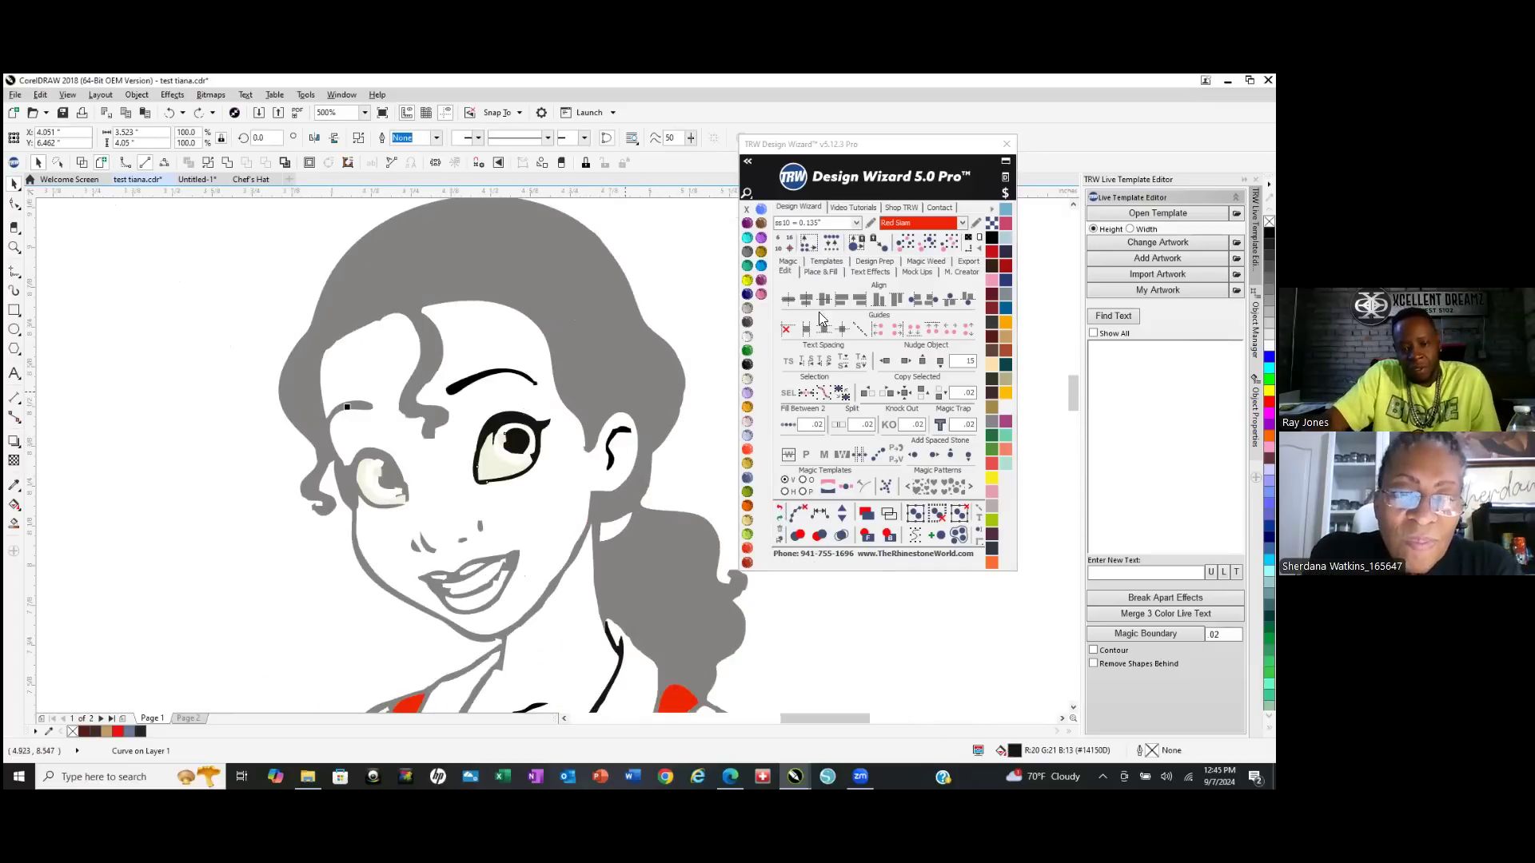
{"action": "left_click", "coordinate": [747, 351]}
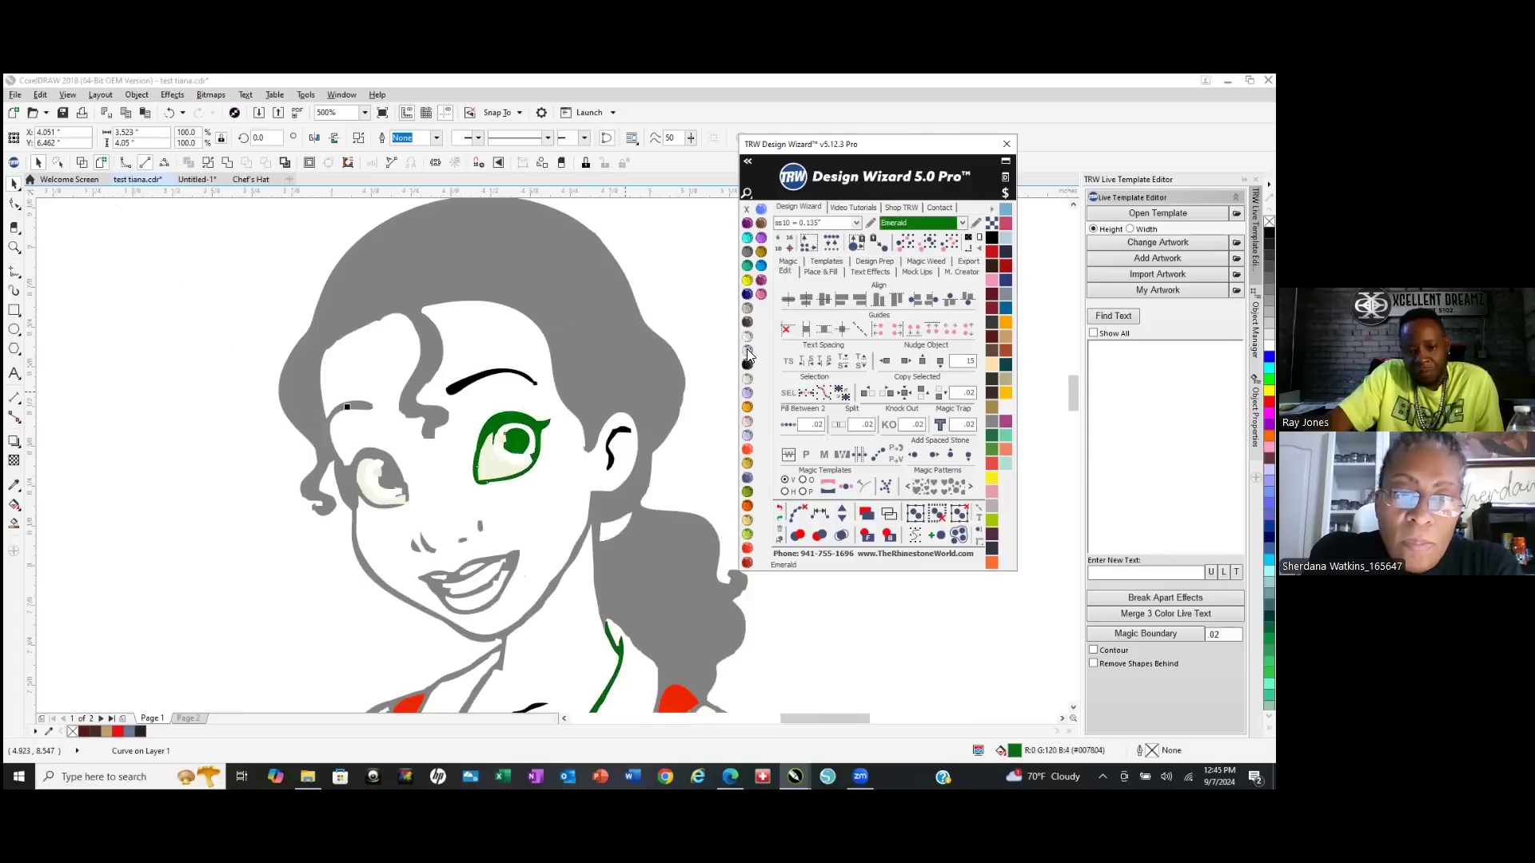
{"action": "left_click", "coordinate": [447, 389]}
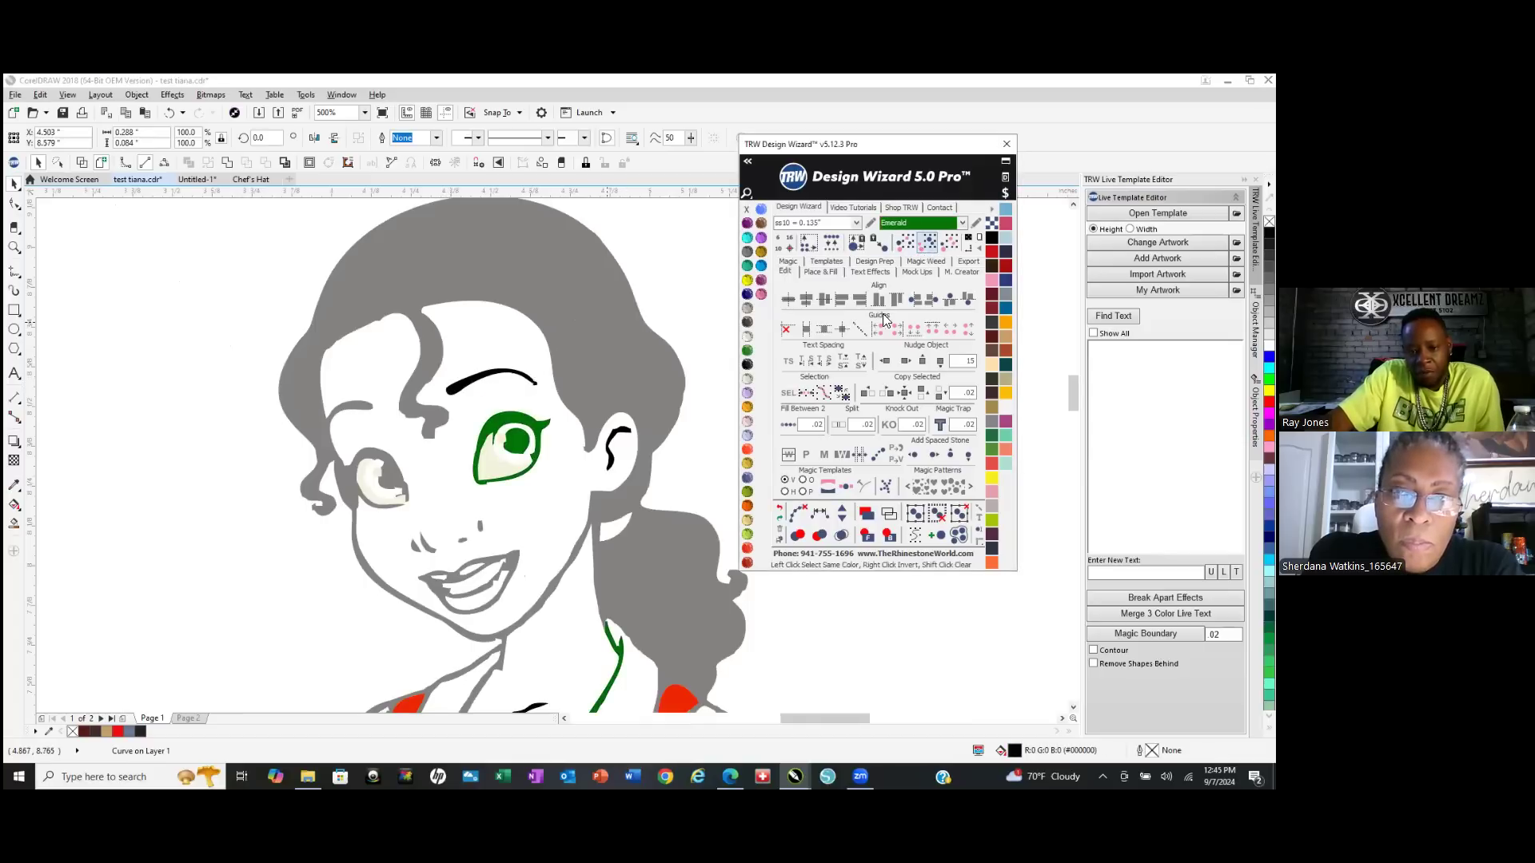
{"action": "left_click", "coordinate": [747, 364]}
{"action": "left_click", "coordinate": [747, 351]}
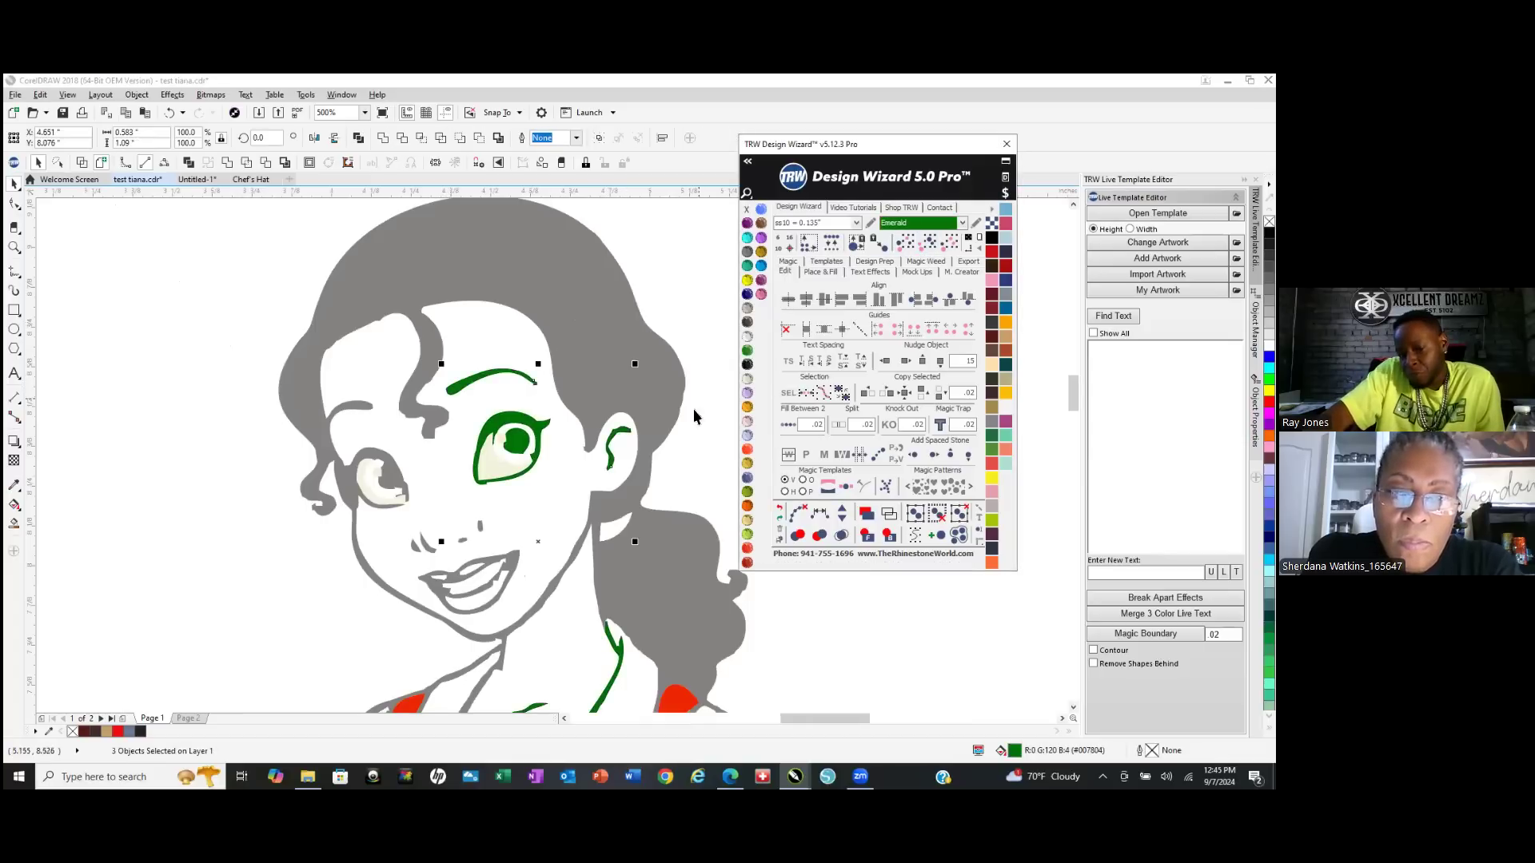
Fill the woman's gray hair and outlines with Emerald.
{"action": "left_click", "coordinate": [651, 598]}
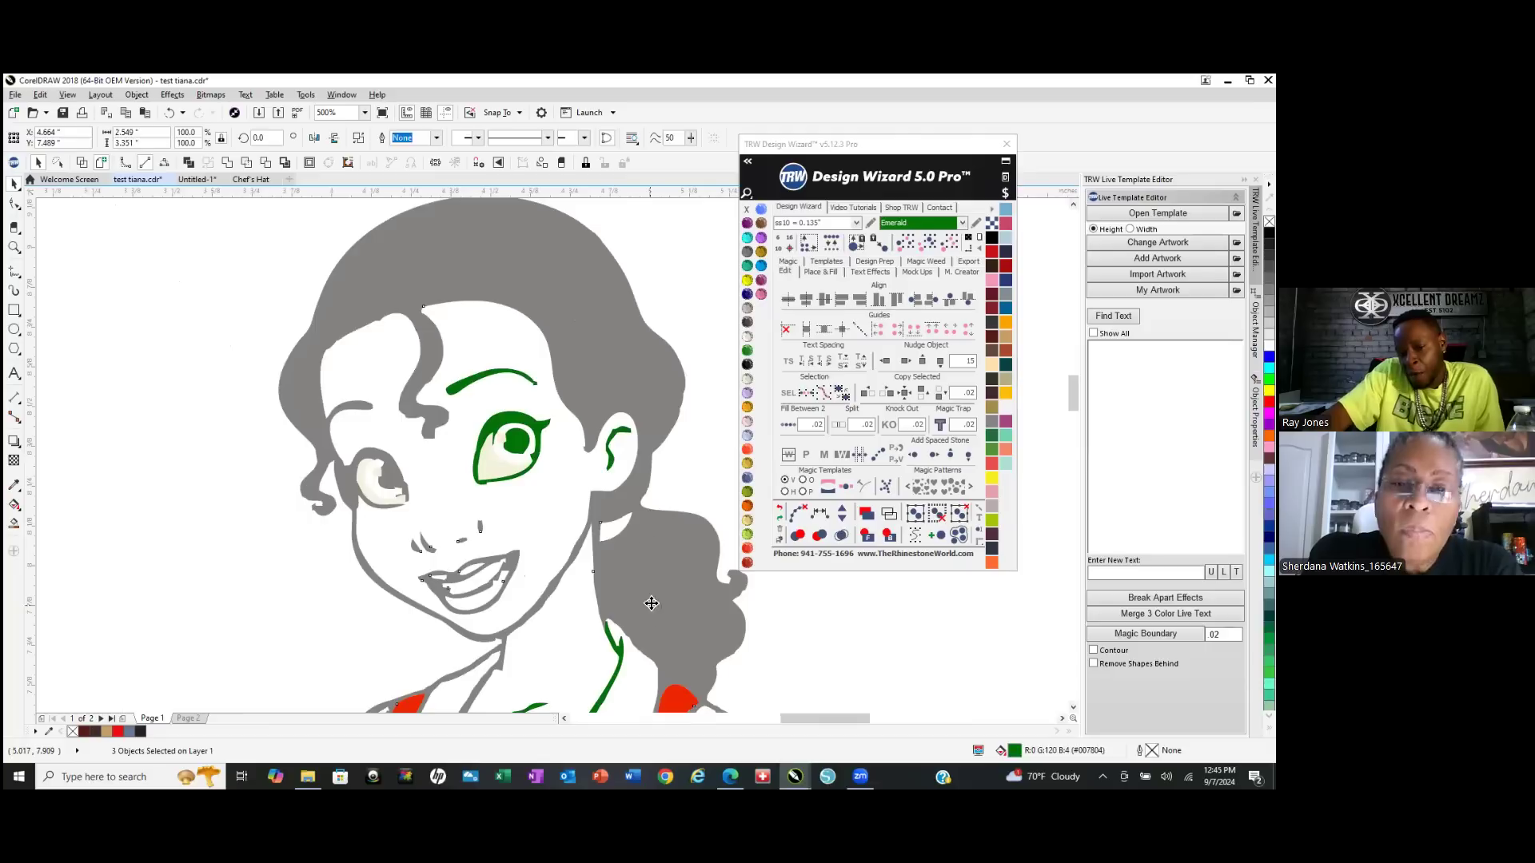
{"action": "left_click", "coordinate": [746, 357]}
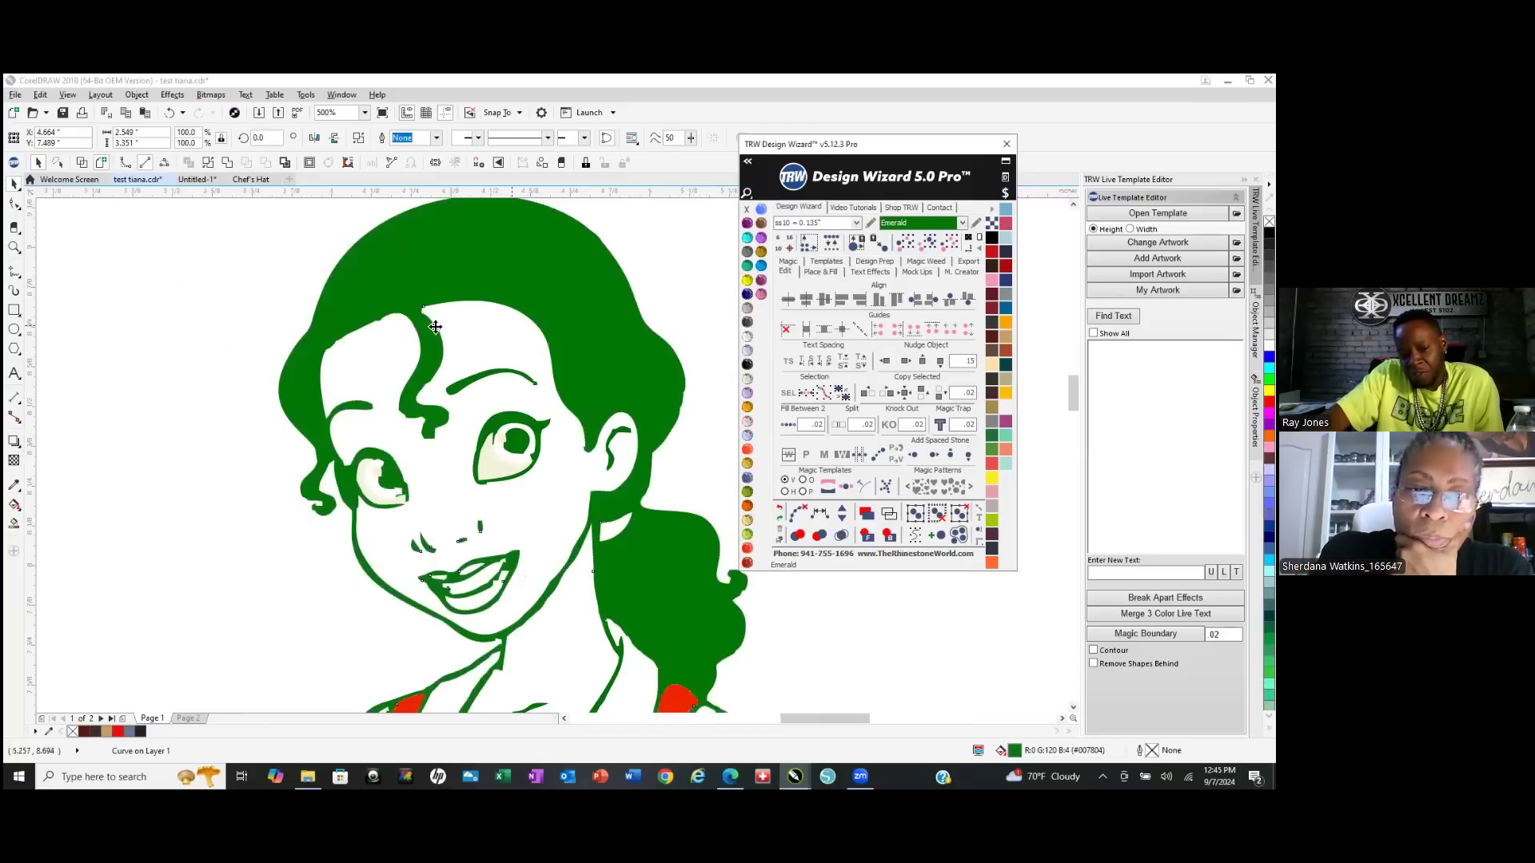
{"action": "scroll", "coordinate": [554, 241], "scroll_direction": "down", "scroll_amount": 5}
{"action": "scroll", "coordinate": [429, 288], "scroll_direction": "up", "scroll_amount": 3}
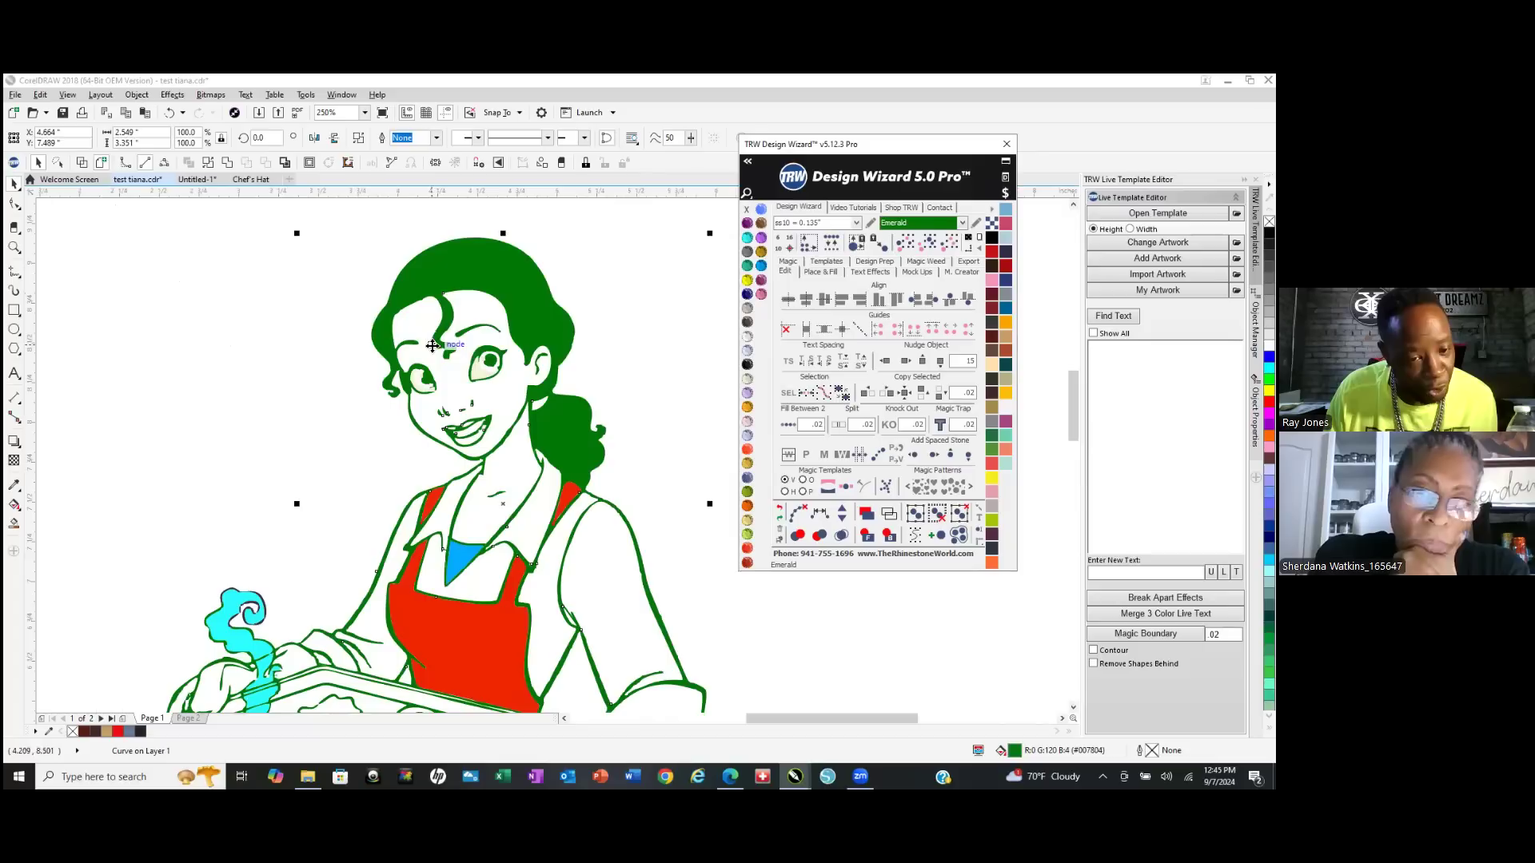
Select all the Emerald objects in the woman artwork and combine them into one curve.
{"action": "scroll", "coordinate": [508, 352], "scroll_direction": "down", "scroll_amount": 3}
{"action": "scroll", "coordinate": [466, 496], "scroll_direction": "up", "scroll_amount": 3}
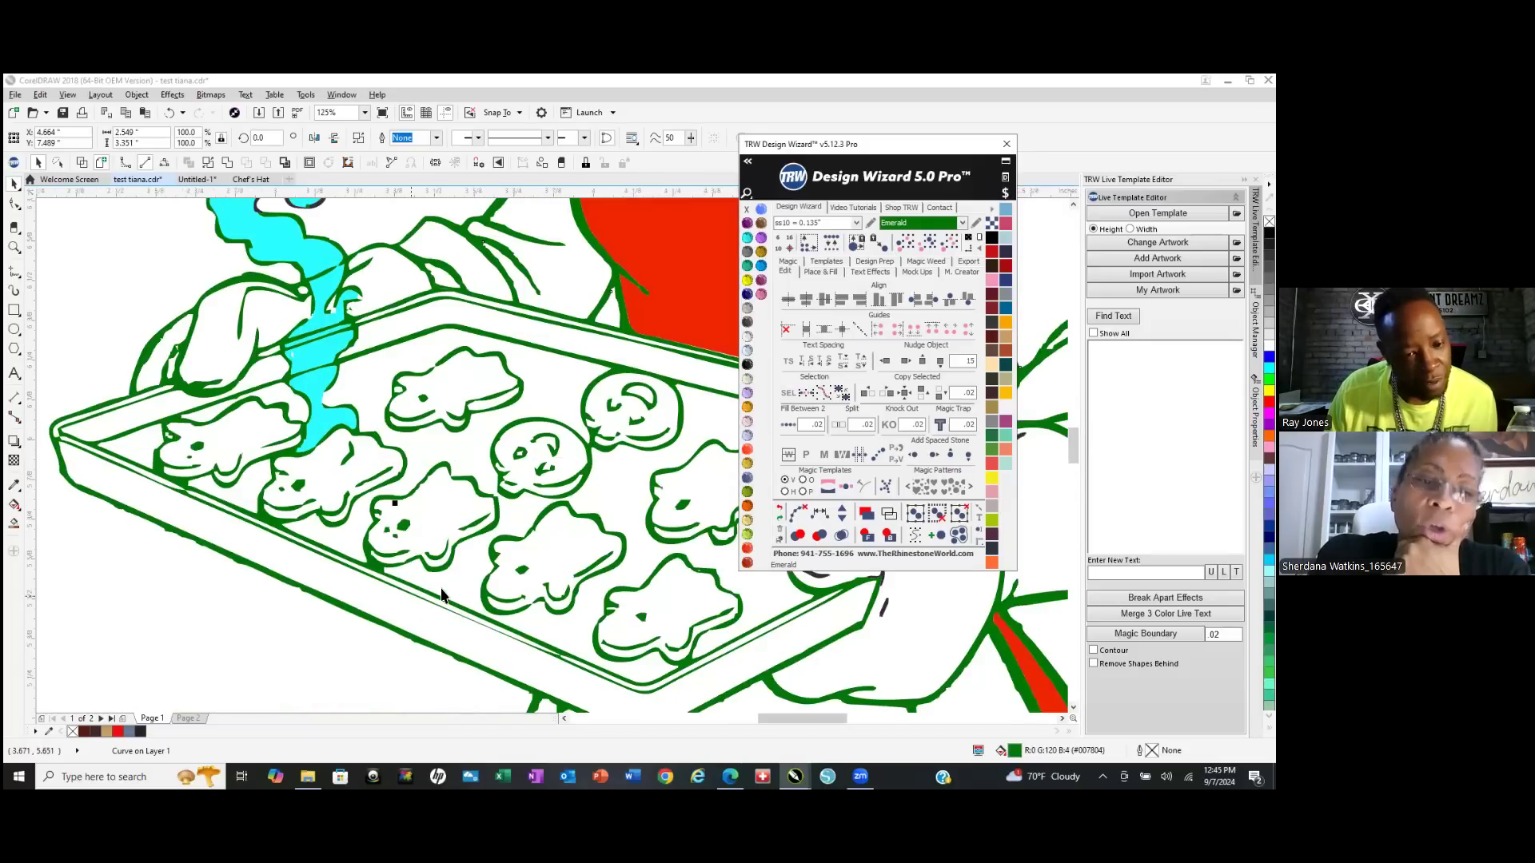
{"action": "left_click", "coordinate": [464, 419]}
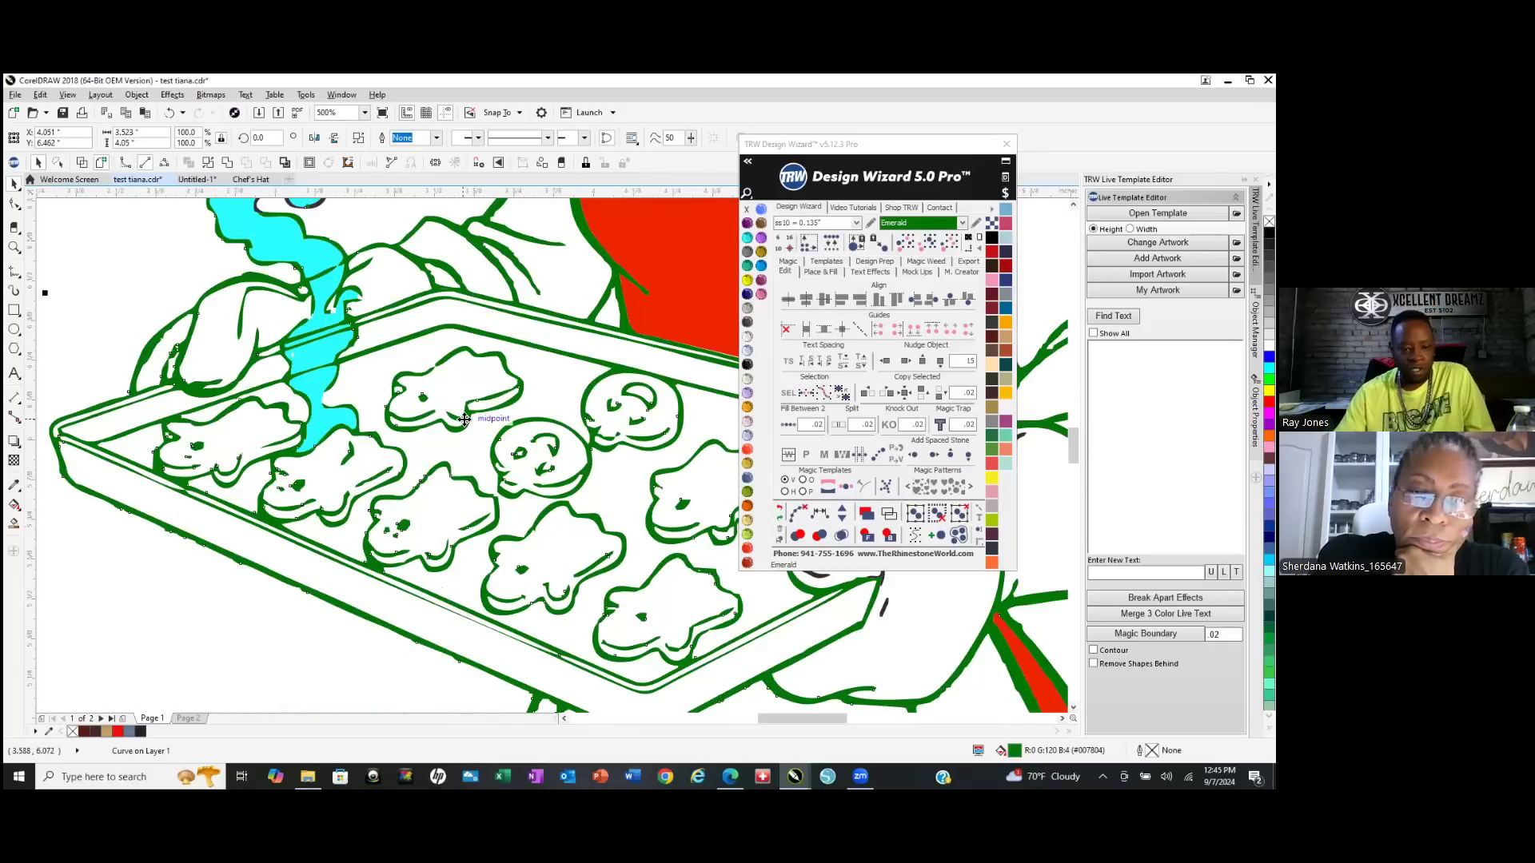
{"action": "left_click", "coordinate": [930, 244]}
{"action": "left_click", "coordinate": [931, 245]}
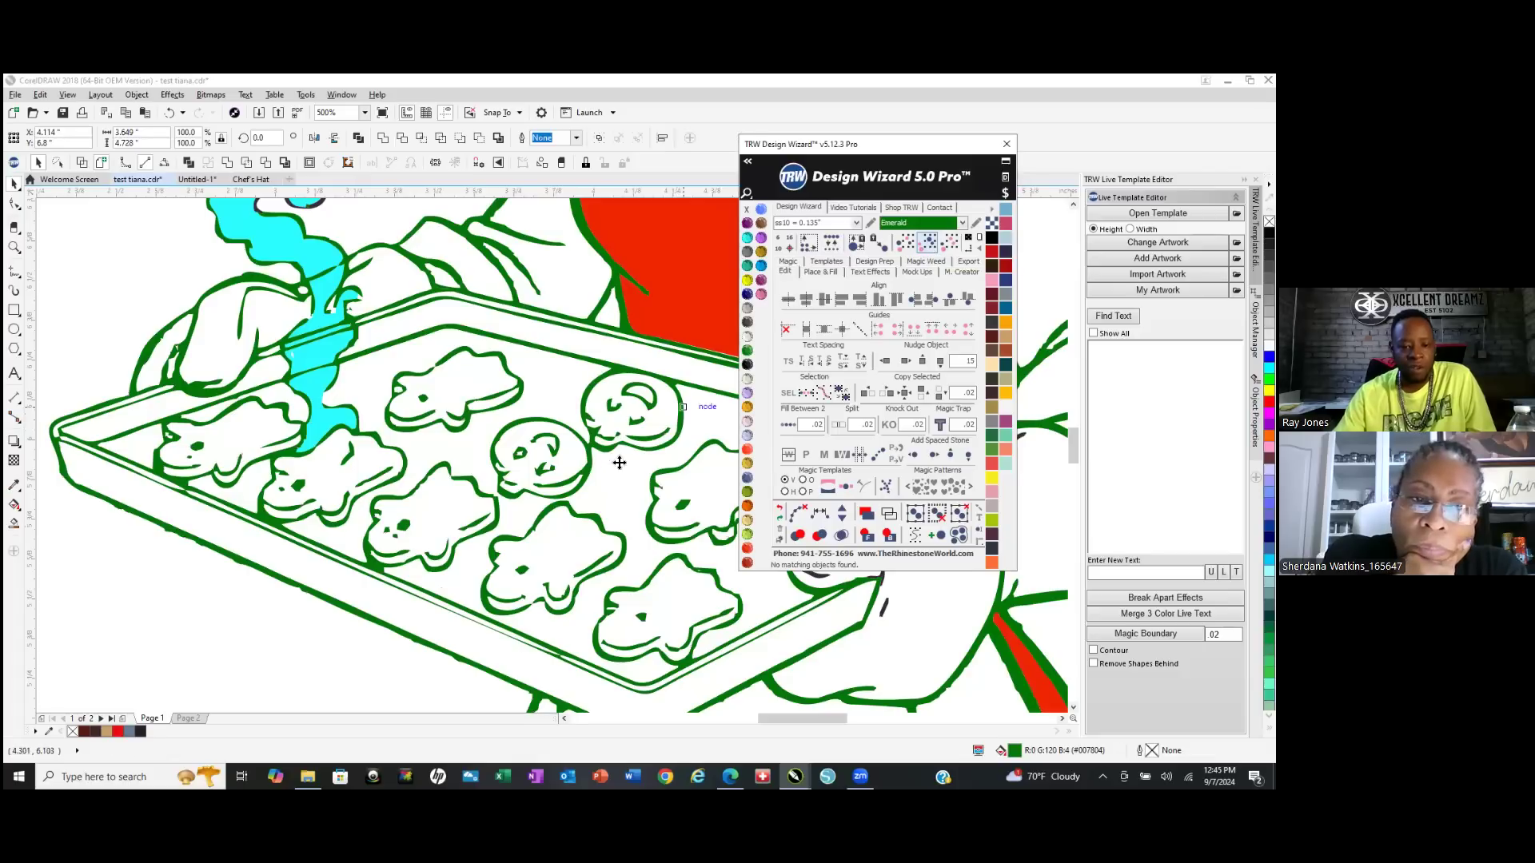
{"action": "right_click", "coordinate": [586, 471]}
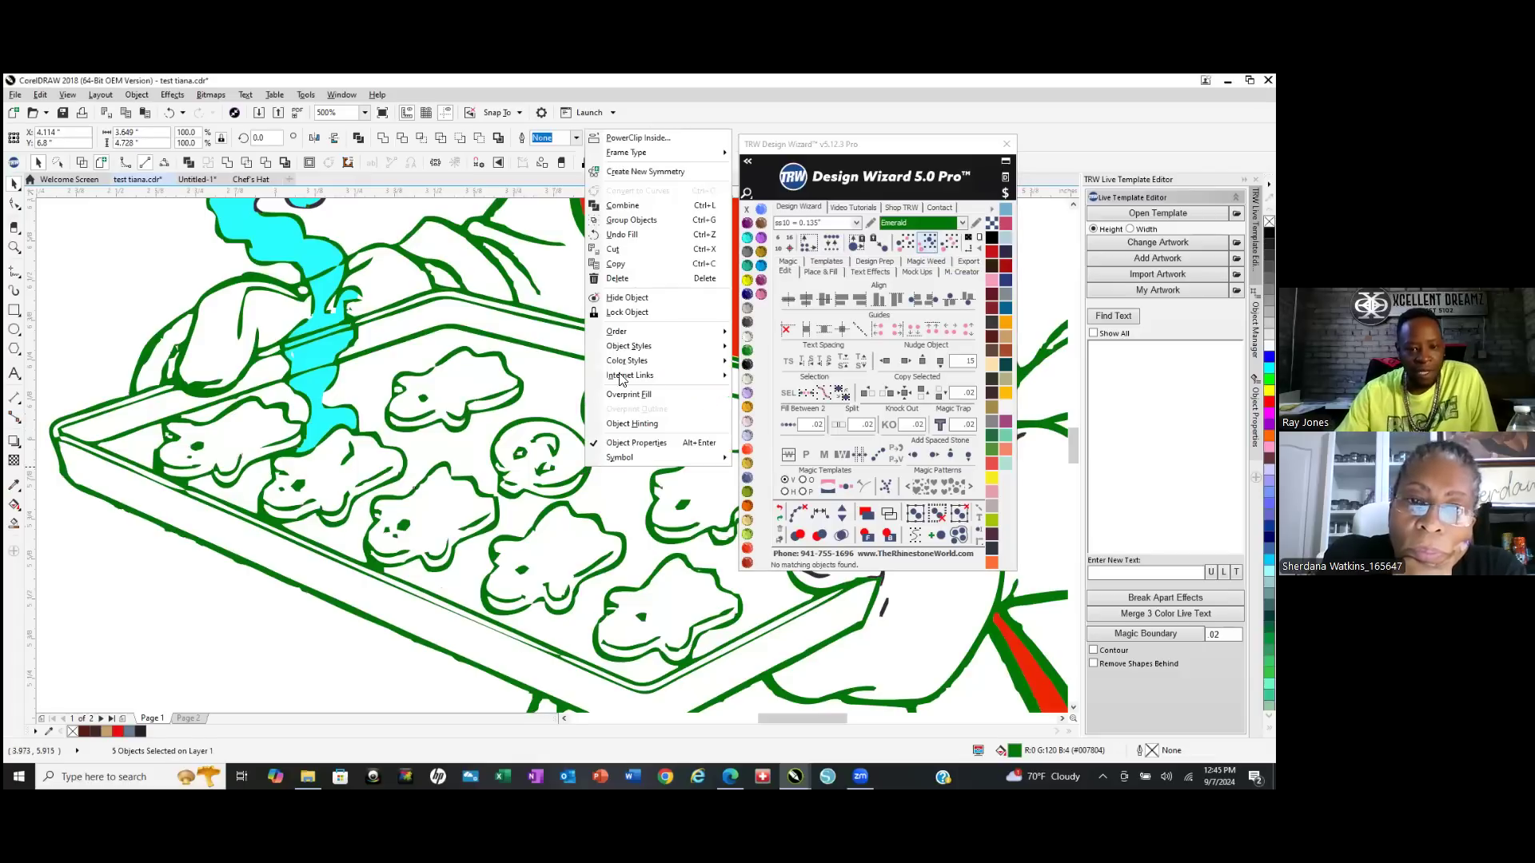
{"action": "left_click", "coordinate": [634, 208]}
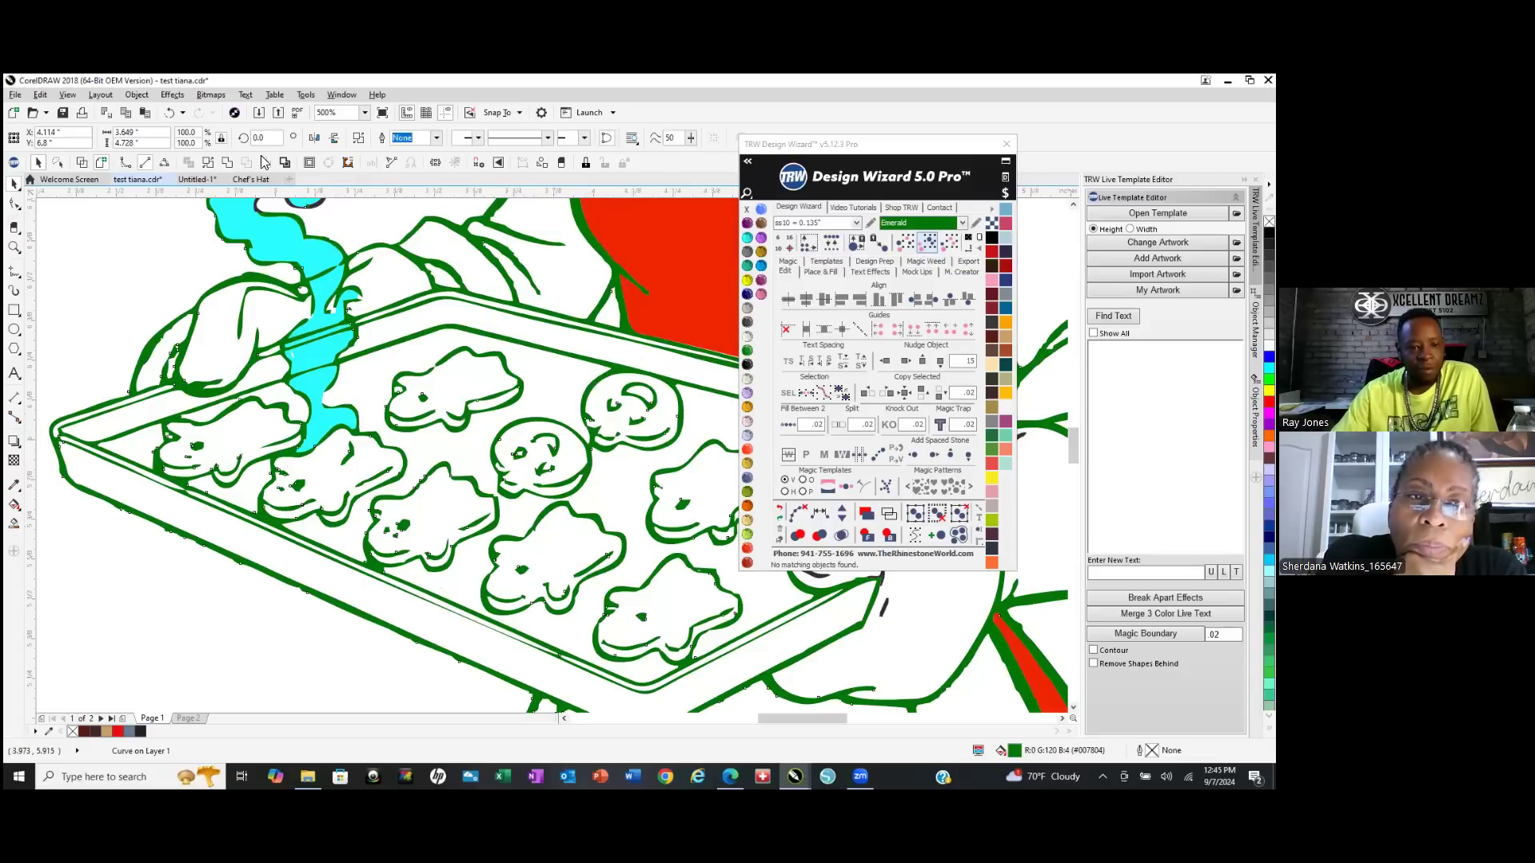
Try welding the combined Emerald curve and undo the weld.
{"action": "left_click", "coordinate": [227, 164]}
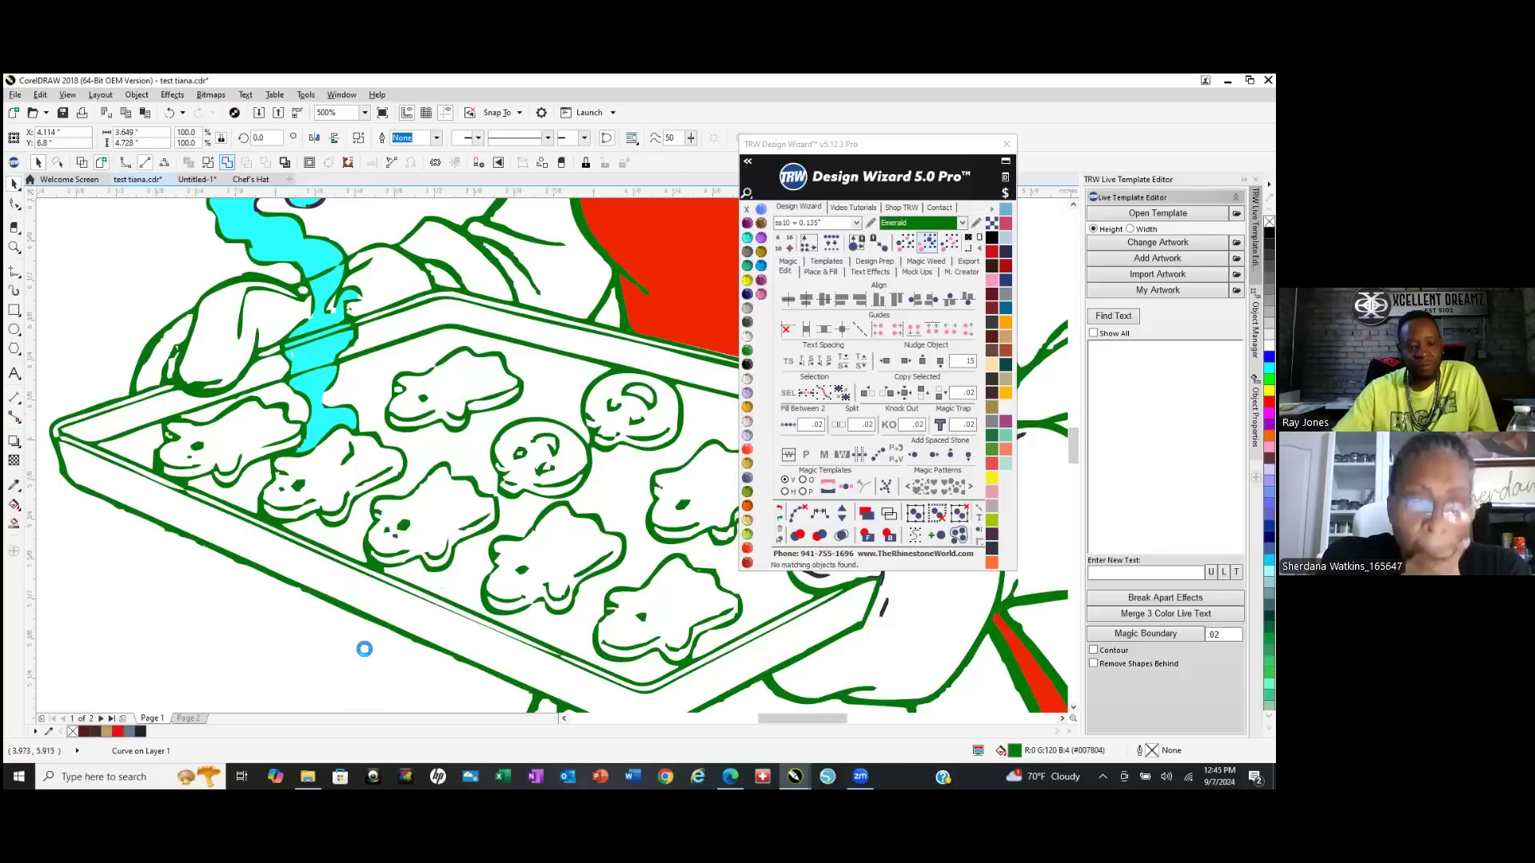
{"action": "scroll", "coordinate": [350, 604], "scroll_direction": "down", "scroll_amount": 2}
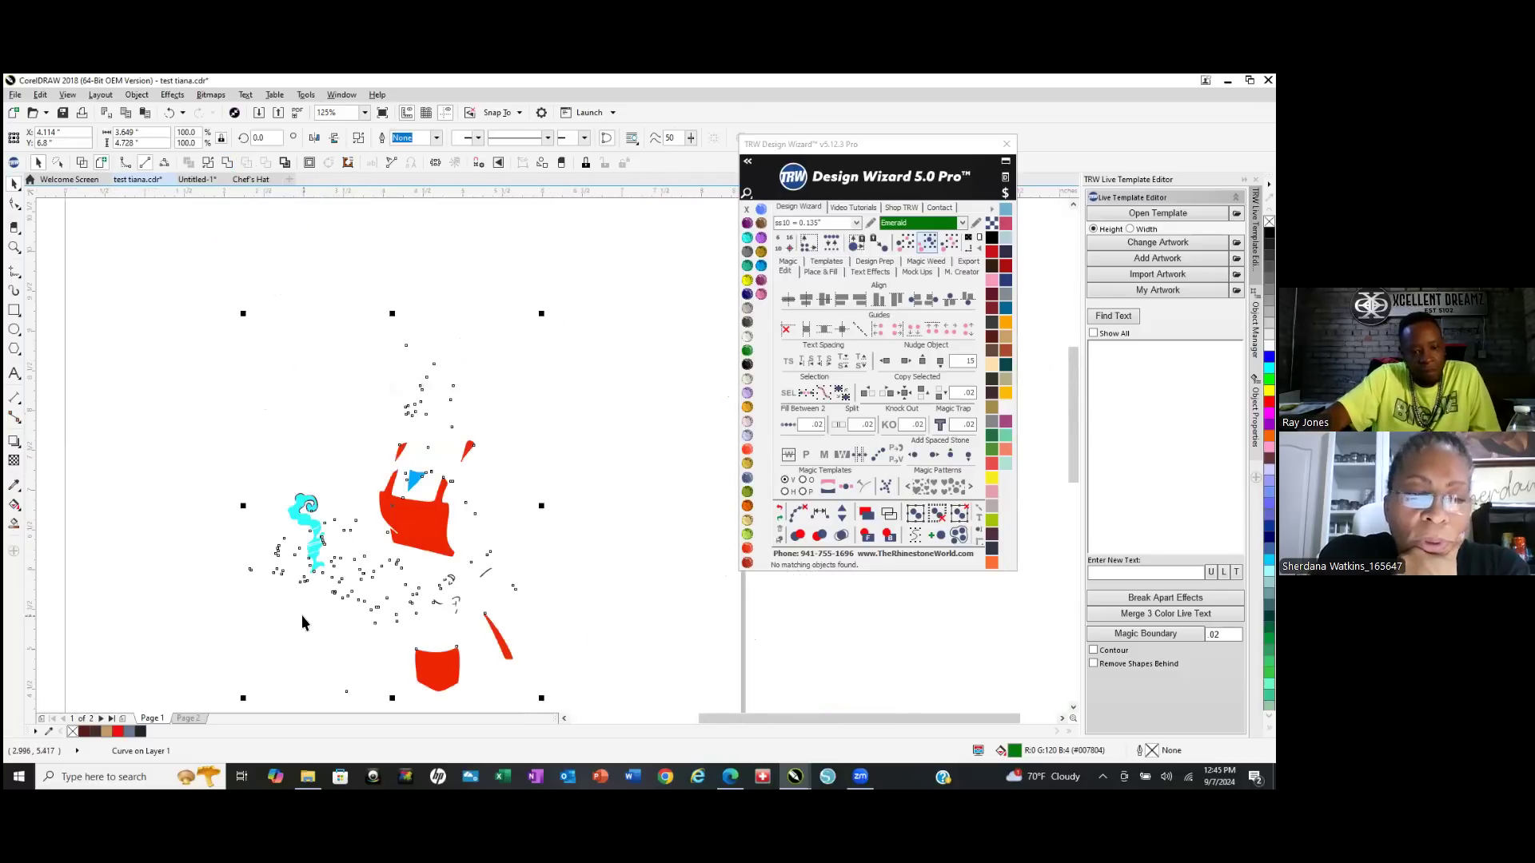
{"action": "scroll", "coordinate": [301, 615], "scroll_direction": "up", "scroll_amount": 1}
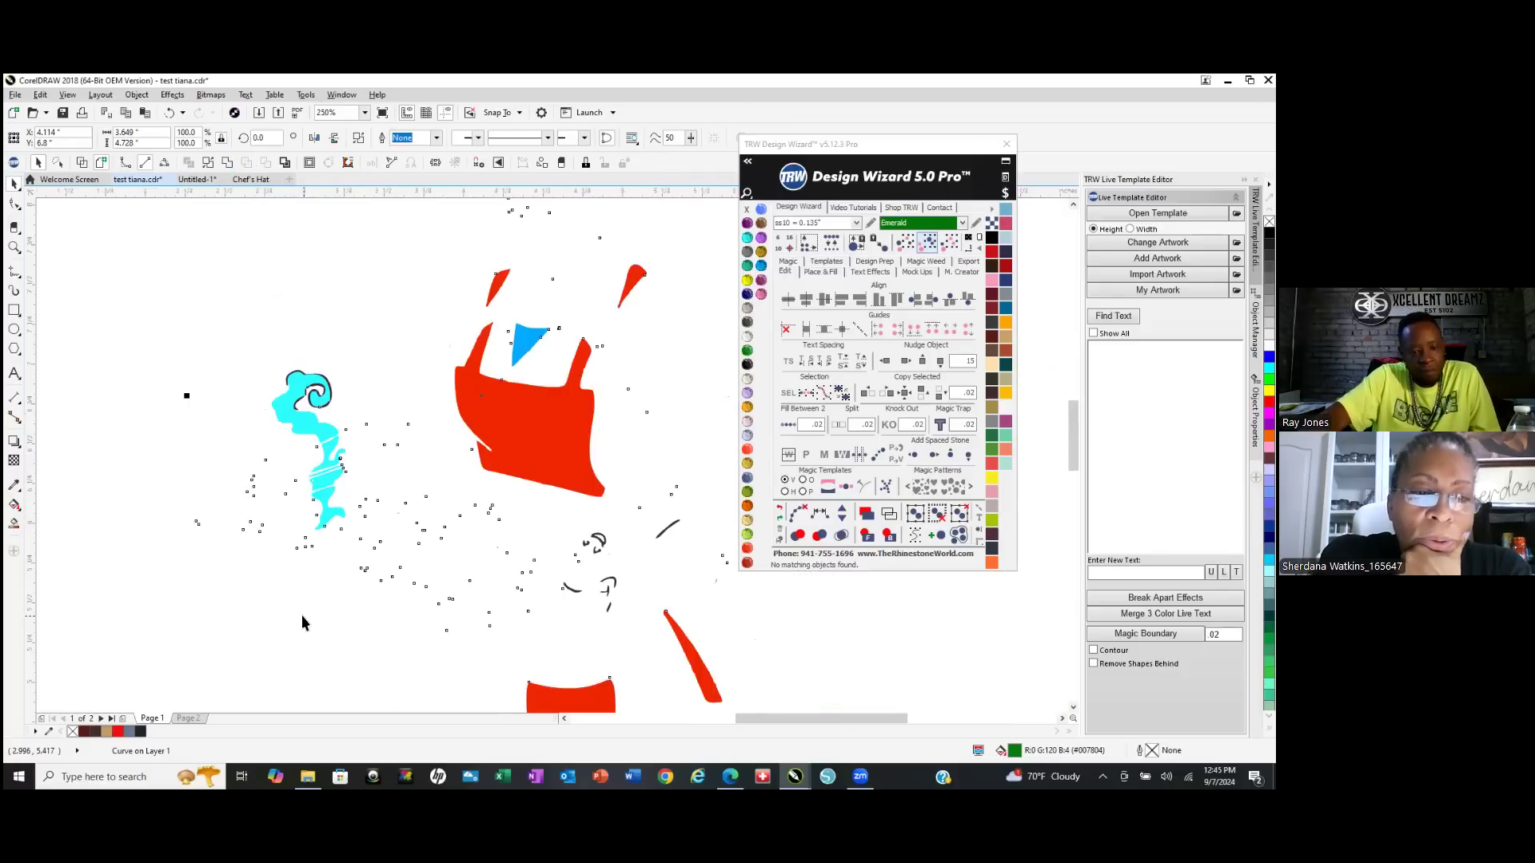
{"action": "left_click", "coordinate": [781, 507]}
{"action": "left_click", "coordinate": [783, 509]}
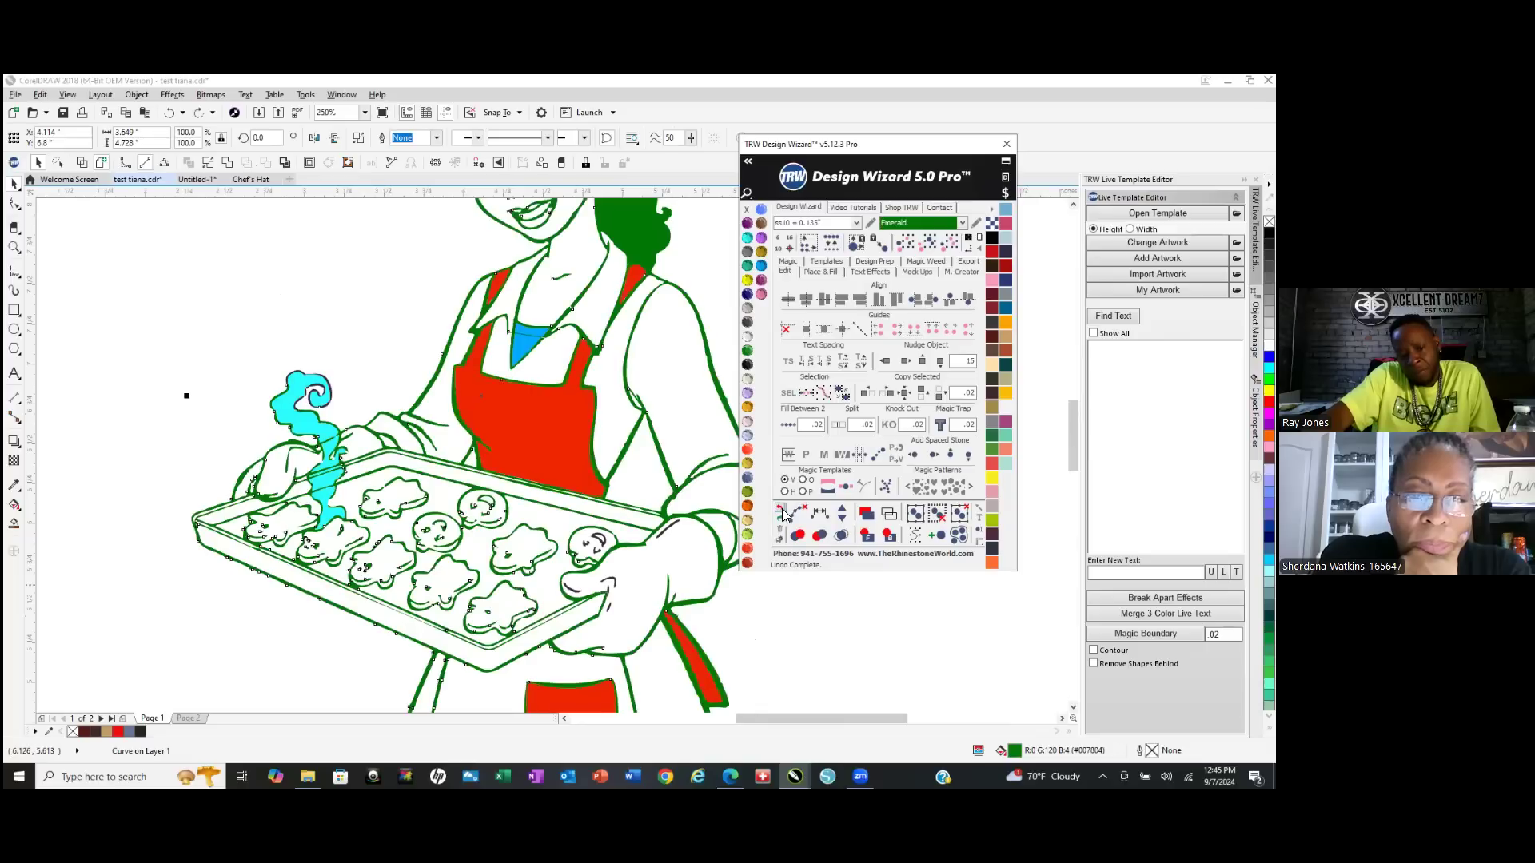
Switch to wireframe view and try welding the combined Emerald curve again at the overlaps near the hand under the tray.
{"action": "scroll", "coordinate": [448, 561], "scroll_direction": "down", "scroll_amount": 1}
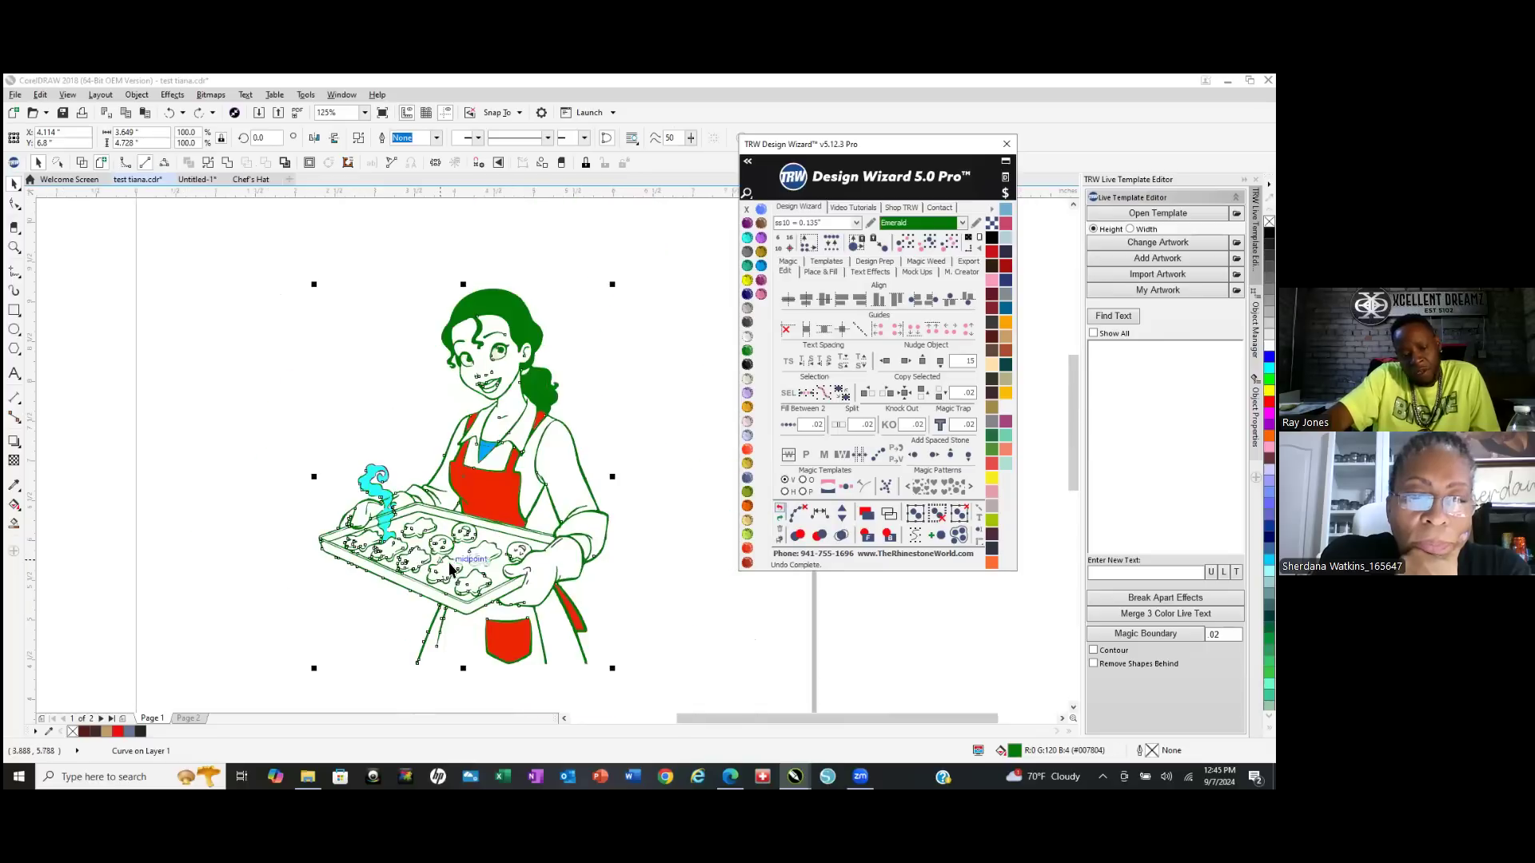
{"action": "left_click", "coordinate": [82, 164]}
{"action": "scroll", "coordinate": [503, 648], "scroll_direction": "up", "scroll_amount": 2}
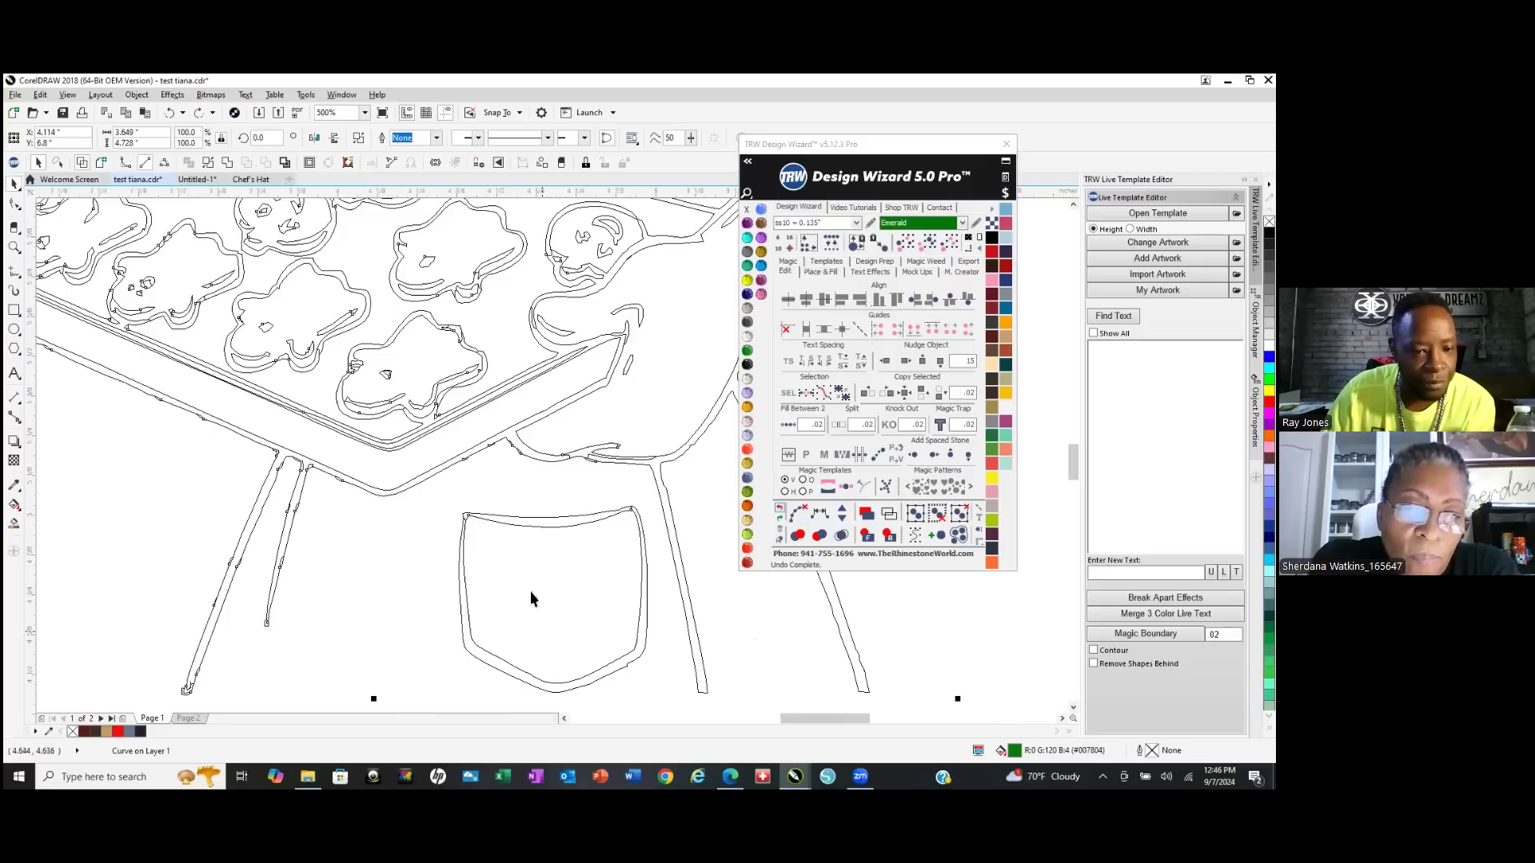
{"action": "scroll", "coordinate": [532, 432], "scroll_direction": "up", "scroll_amount": 1}
{"action": "scroll", "coordinate": [331, 531], "scroll_direction": "down", "scroll_amount": 1}
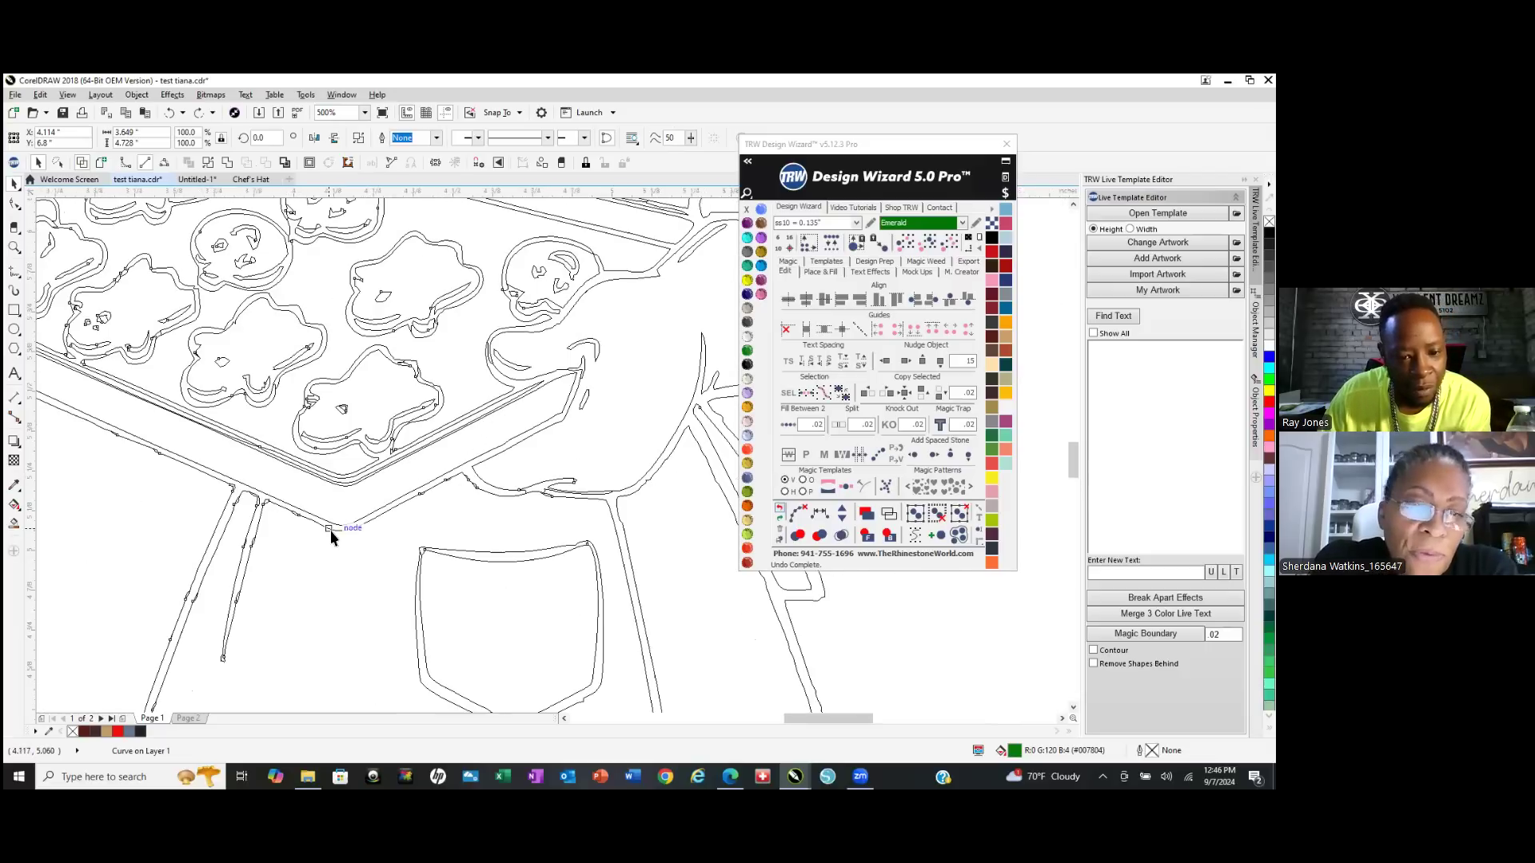
{"action": "scroll", "coordinate": [587, 491], "scroll_direction": "up", "scroll_amount": 2}
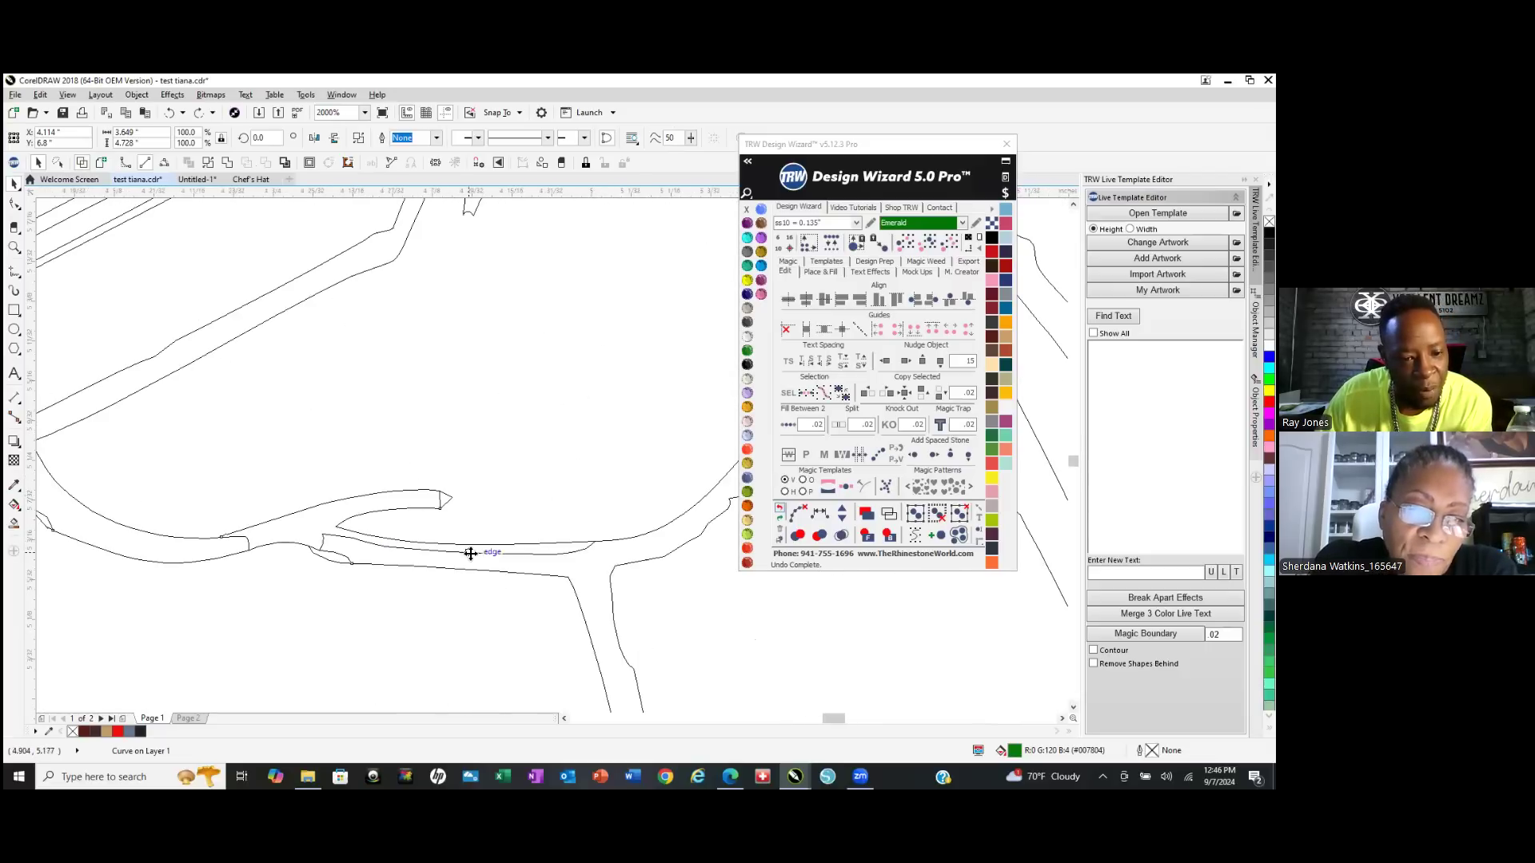
{"action": "left_click", "coordinate": [227, 163]}
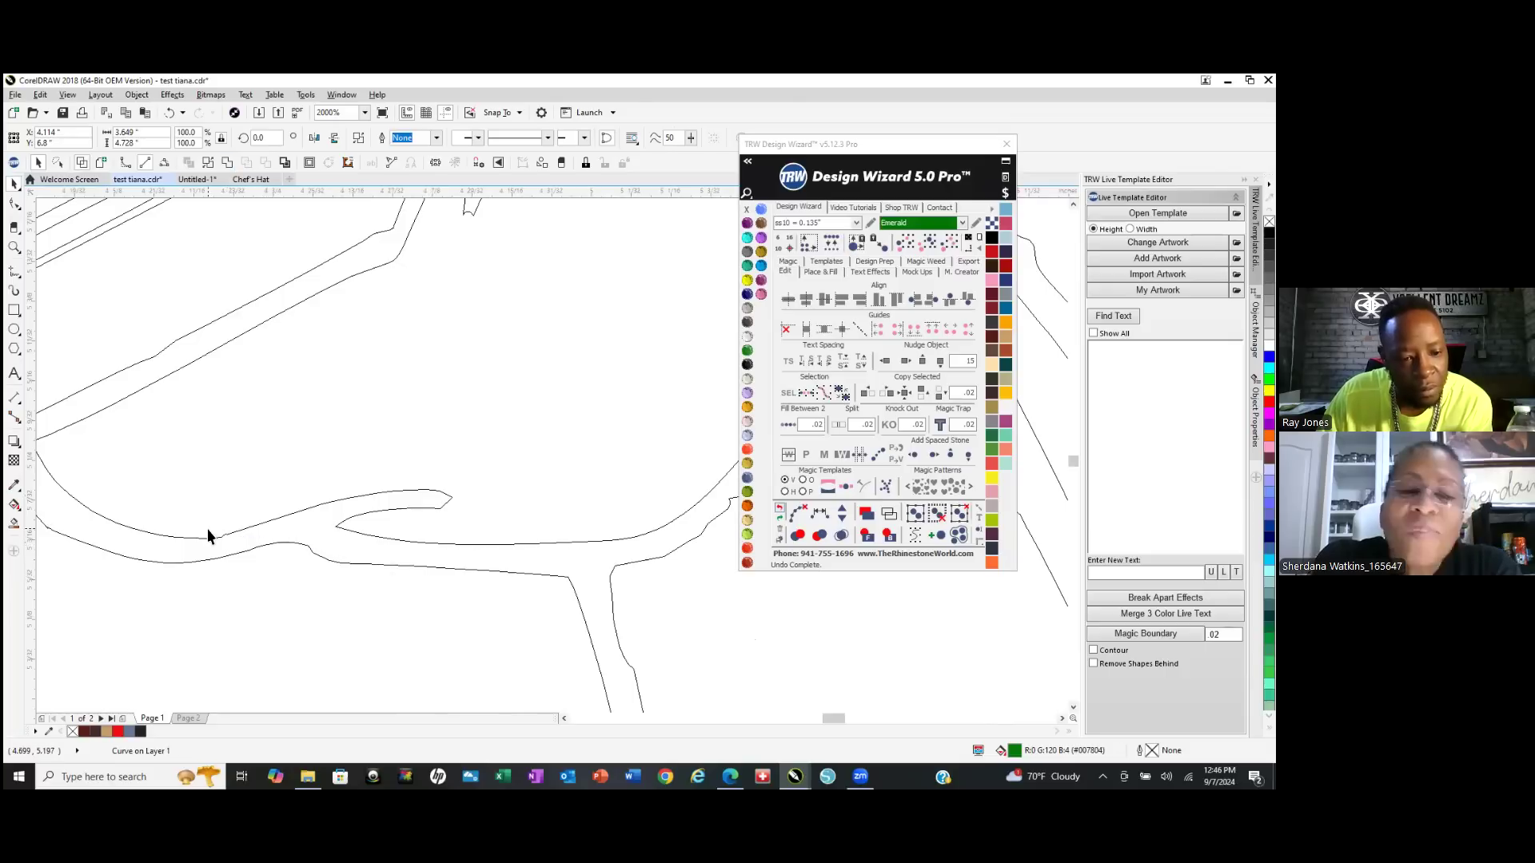
Check the welded artwork in wireframe and normal views, undo the weld and deselect the curve.
{"action": "scroll", "coordinate": [300, 558], "scroll_direction": "down", "scroll_amount": 4}
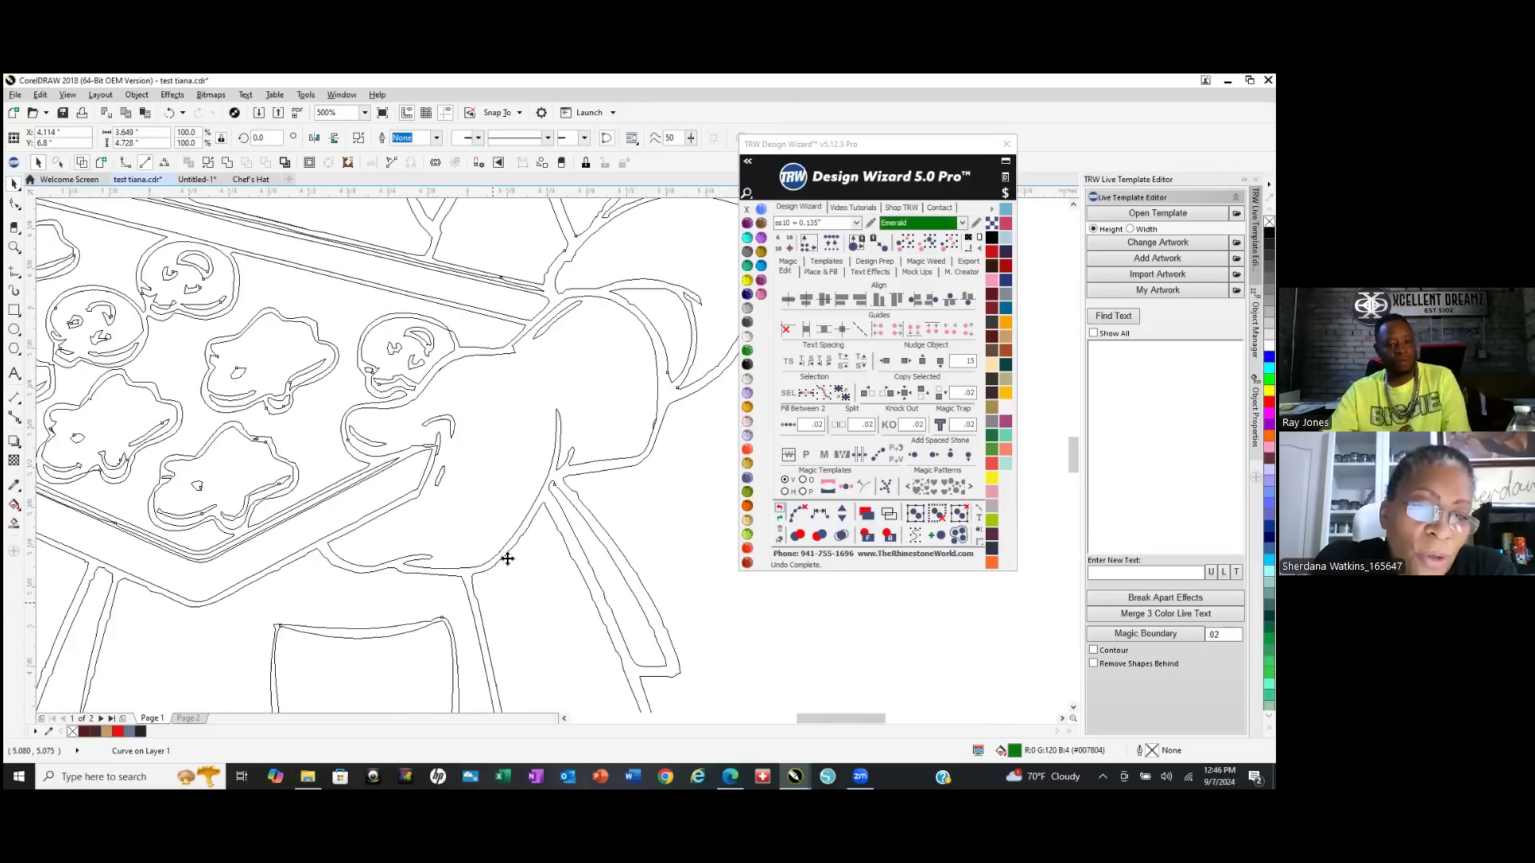
{"action": "scroll", "coordinate": [507, 556], "scroll_direction": "down", "scroll_amount": 1}
{"action": "scroll", "coordinate": [531, 542], "scroll_direction": "down", "scroll_amount": 3}
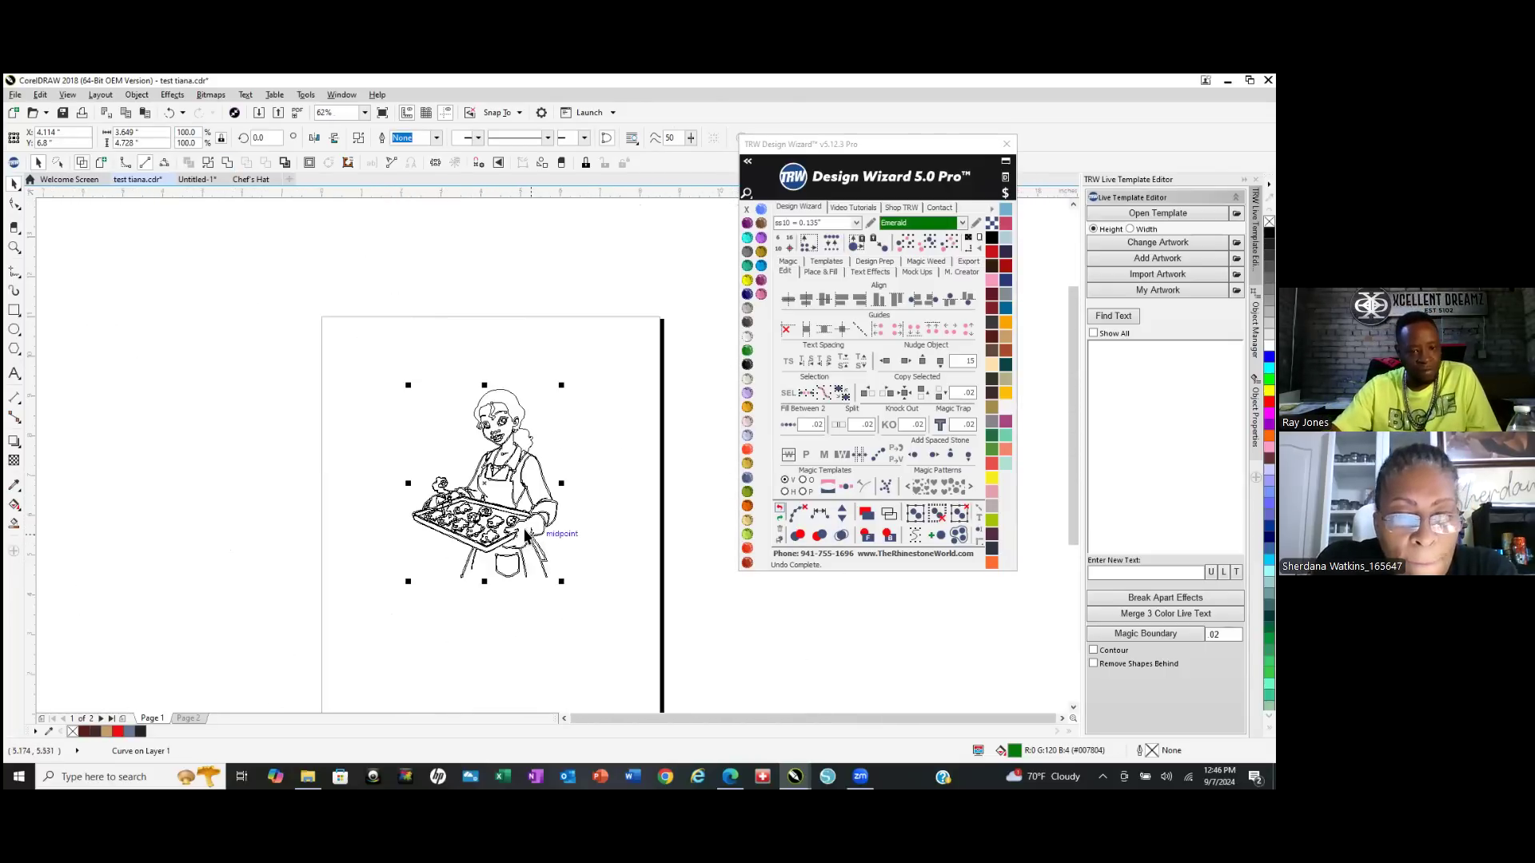
{"action": "scroll", "coordinate": [184, 391], "scroll_direction": "up", "scroll_amount": 4}
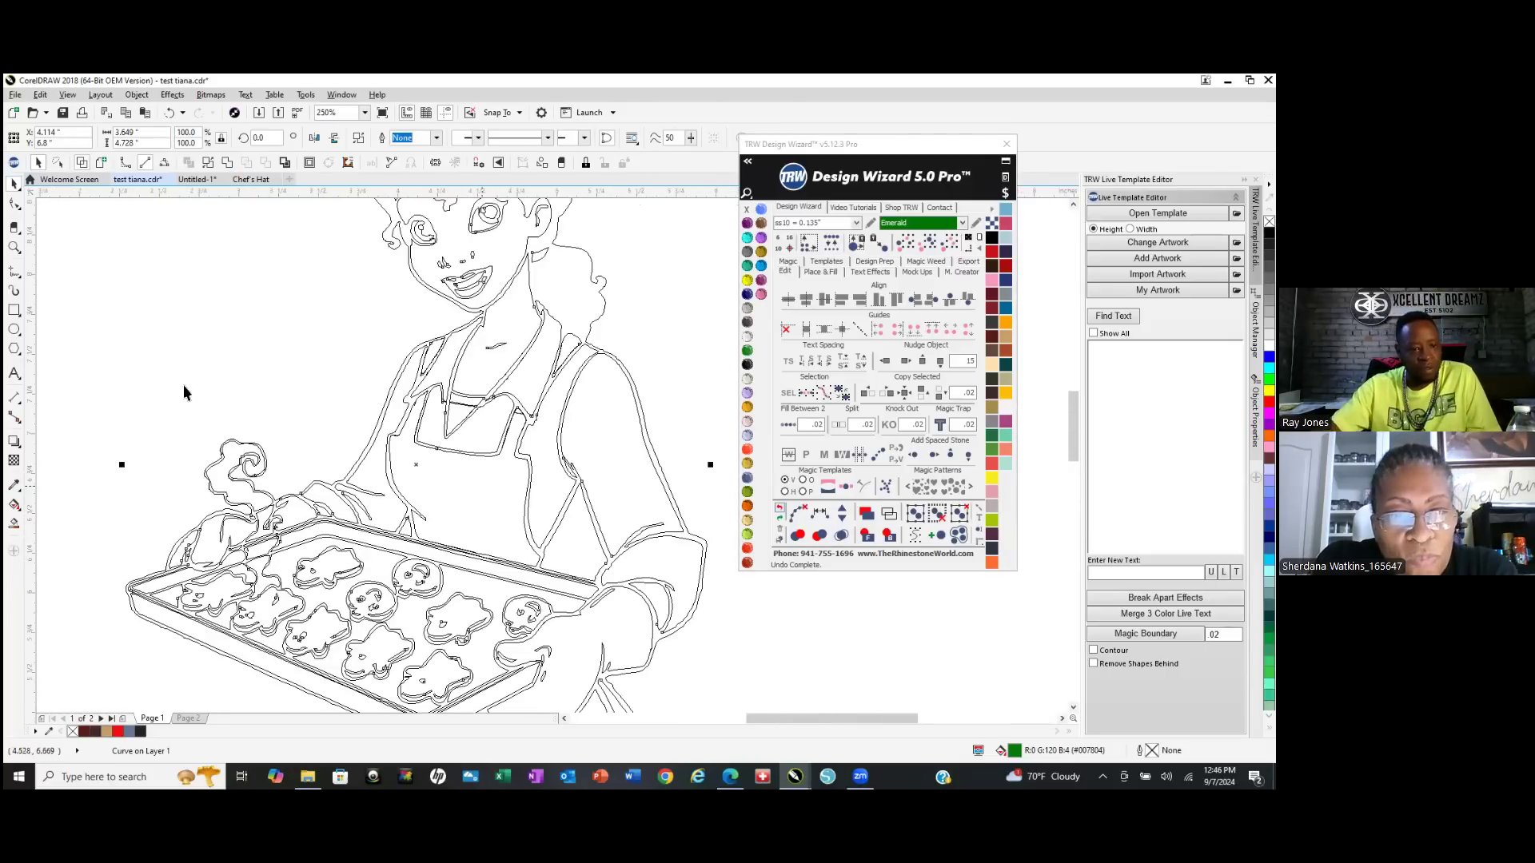
{"action": "left_click", "coordinate": [100, 162]}
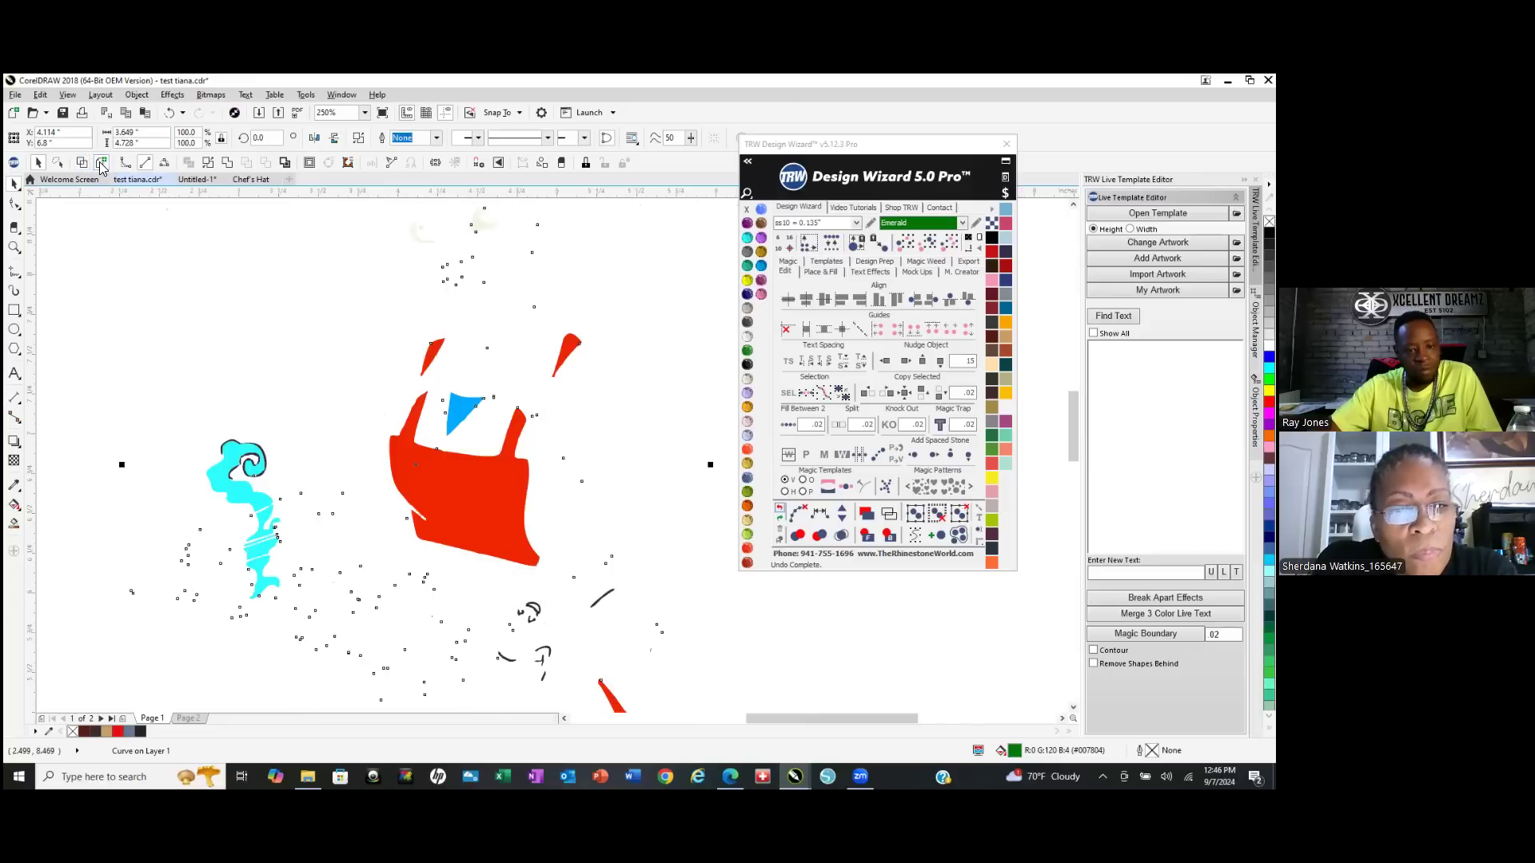
{"action": "left_click", "coordinate": [780, 508]}
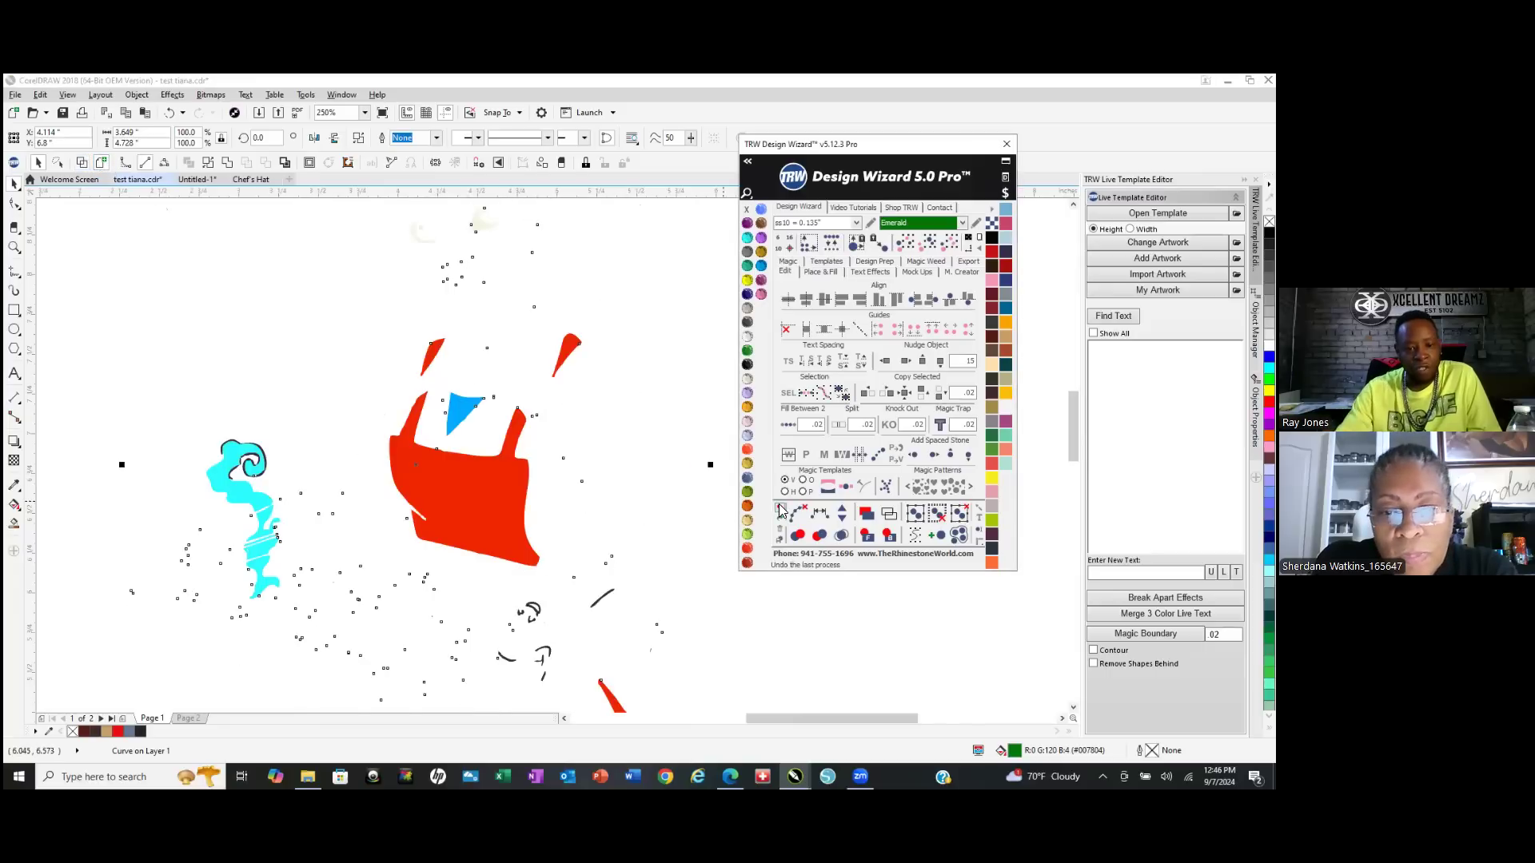
{"action": "left_click", "coordinate": [654, 372]}
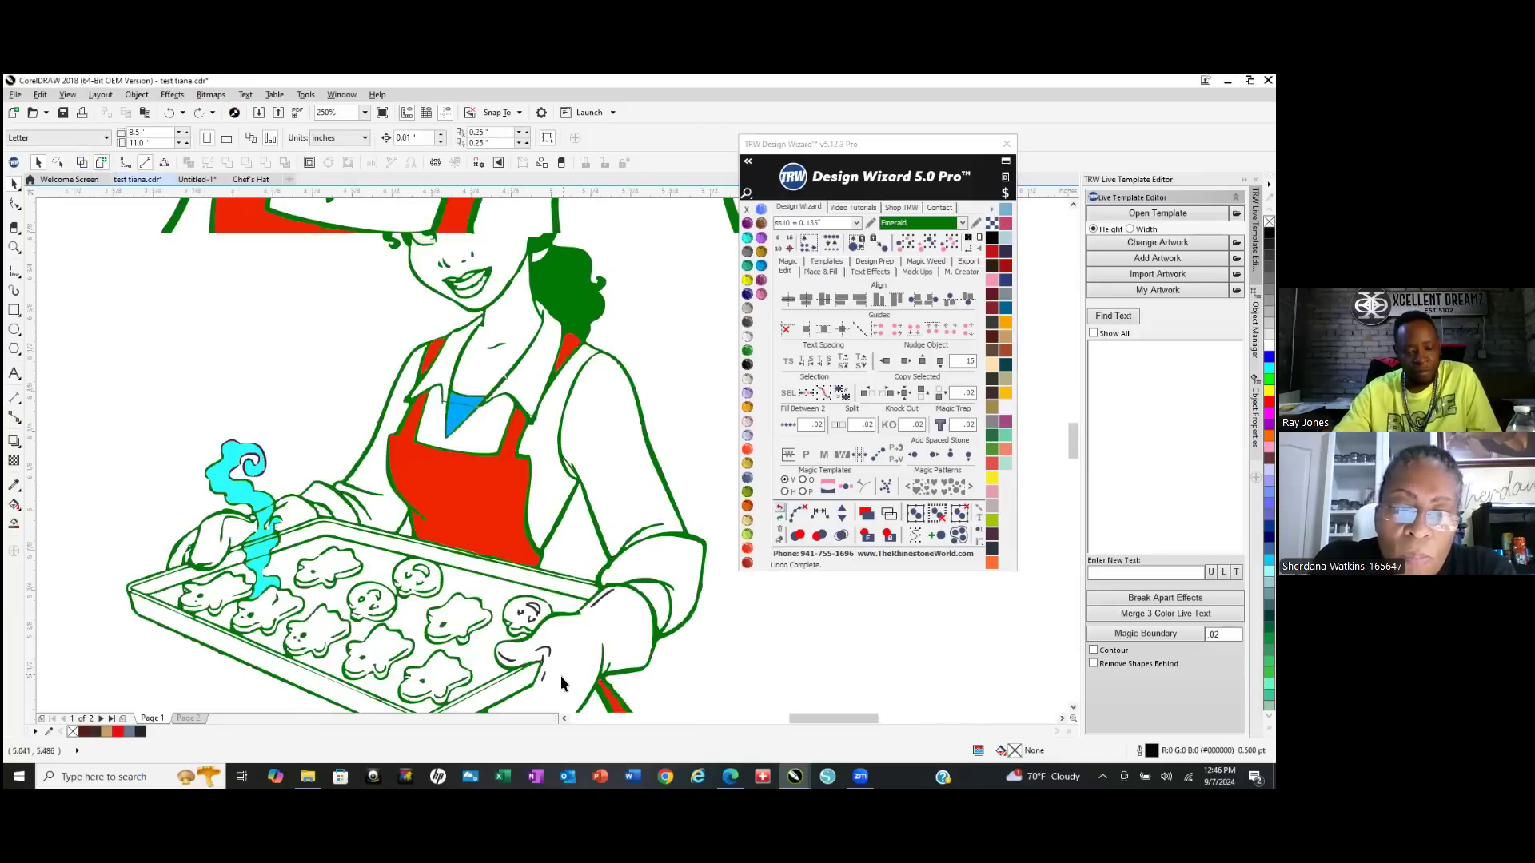
Examine the outlines of the hand, tray and cookies in both normal and wireframe views.
{"action": "scroll", "coordinate": [559, 675], "scroll_direction": "up", "scroll_amount": 4}
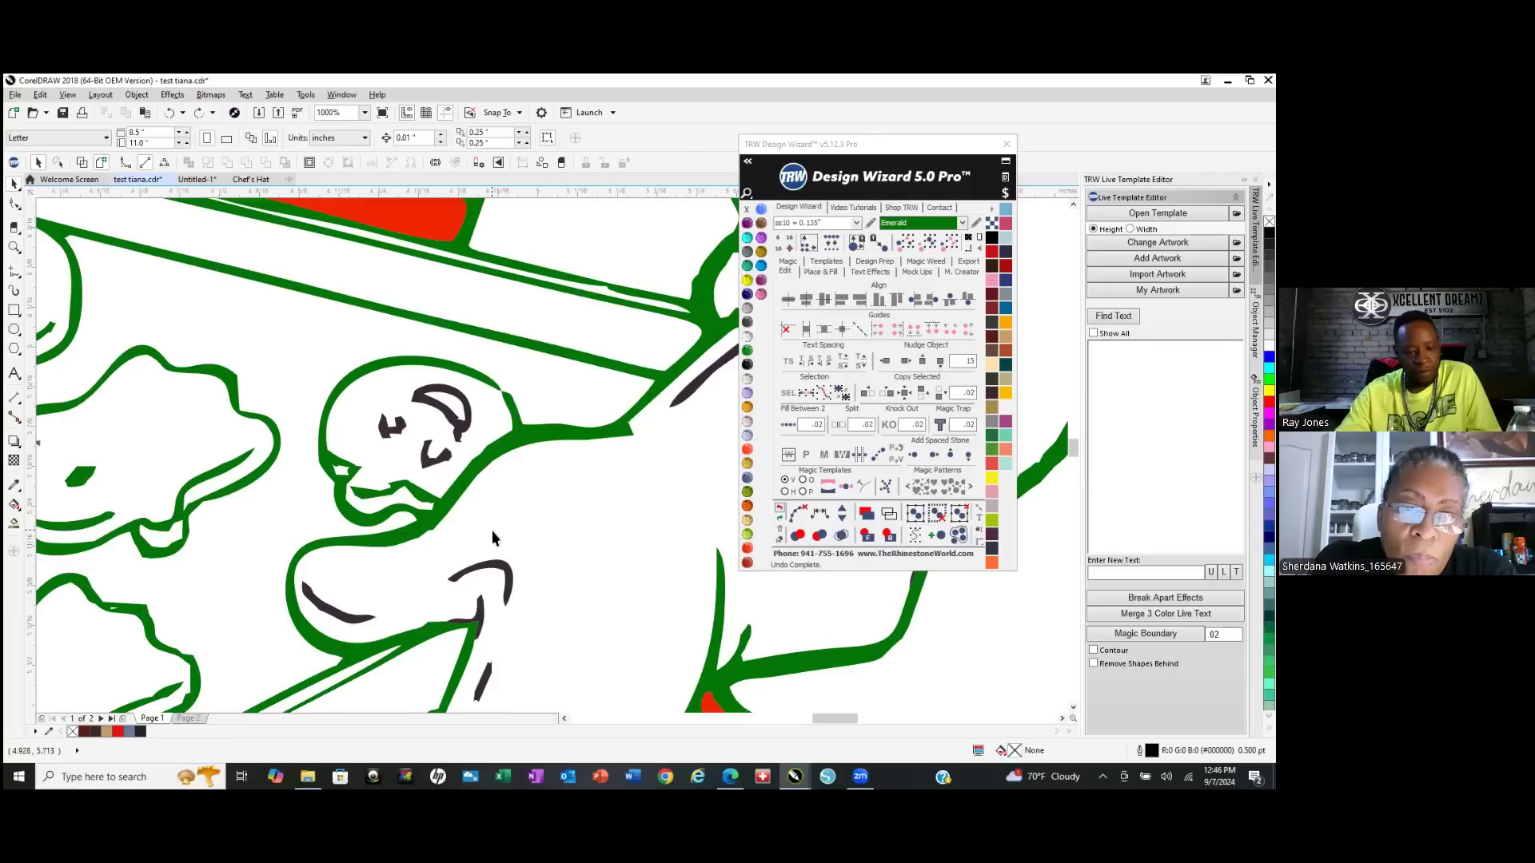
{"action": "scroll", "coordinate": [552, 473], "scroll_direction": "down", "scroll_amount": 2}
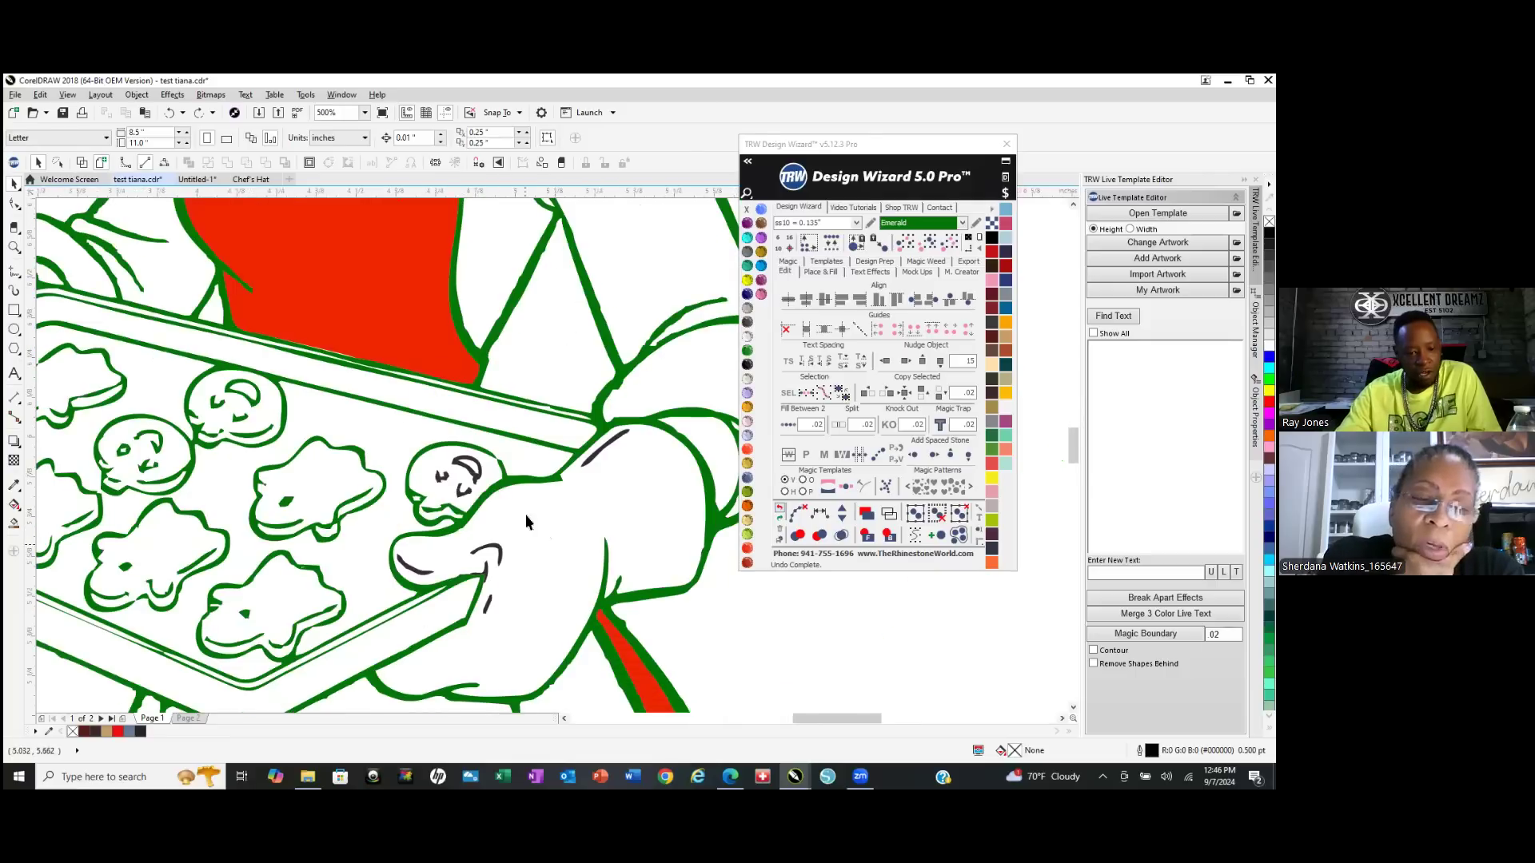
{"action": "scroll", "coordinate": [569, 520], "scroll_direction": "down", "scroll_amount": 4}
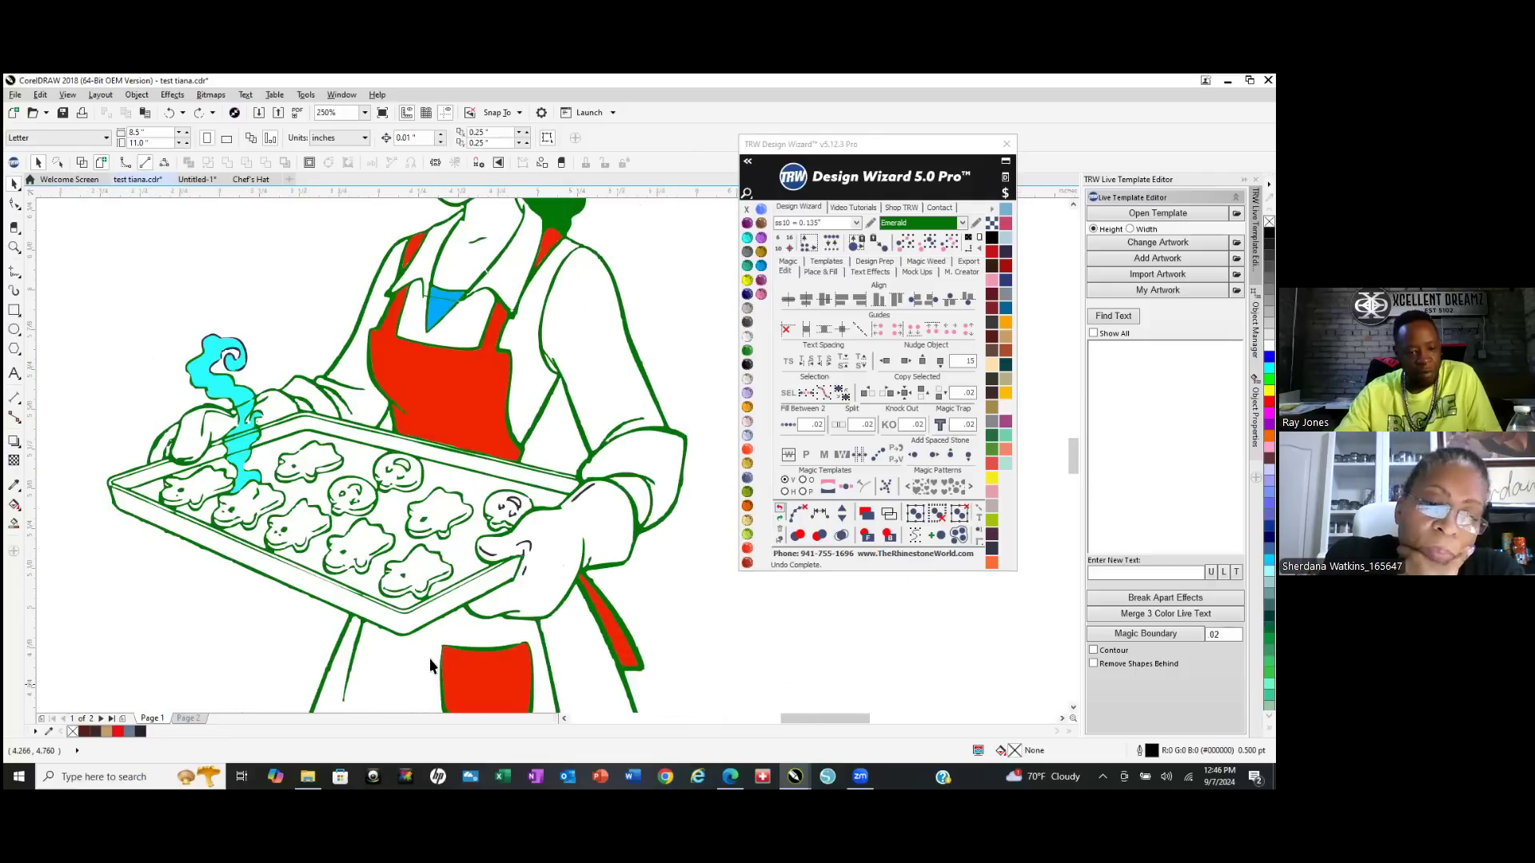
{"action": "scroll", "coordinate": [389, 611], "scroll_direction": "up", "scroll_amount": 2}
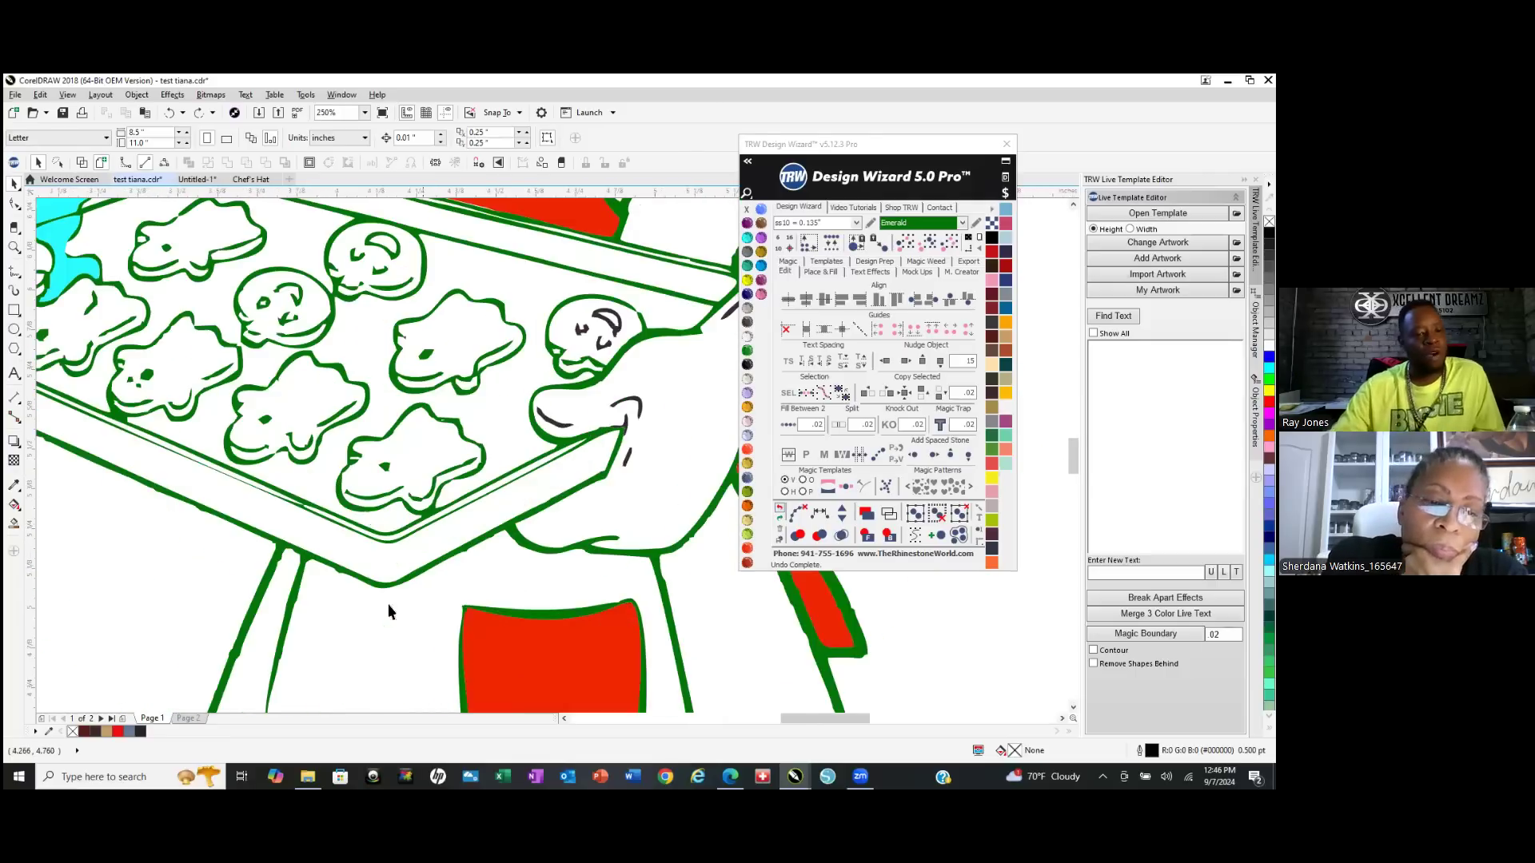
{"action": "left_click", "coordinate": [80, 162]}
{"action": "scroll", "coordinate": [608, 556], "scroll_direction": "up", "scroll_amount": 2}
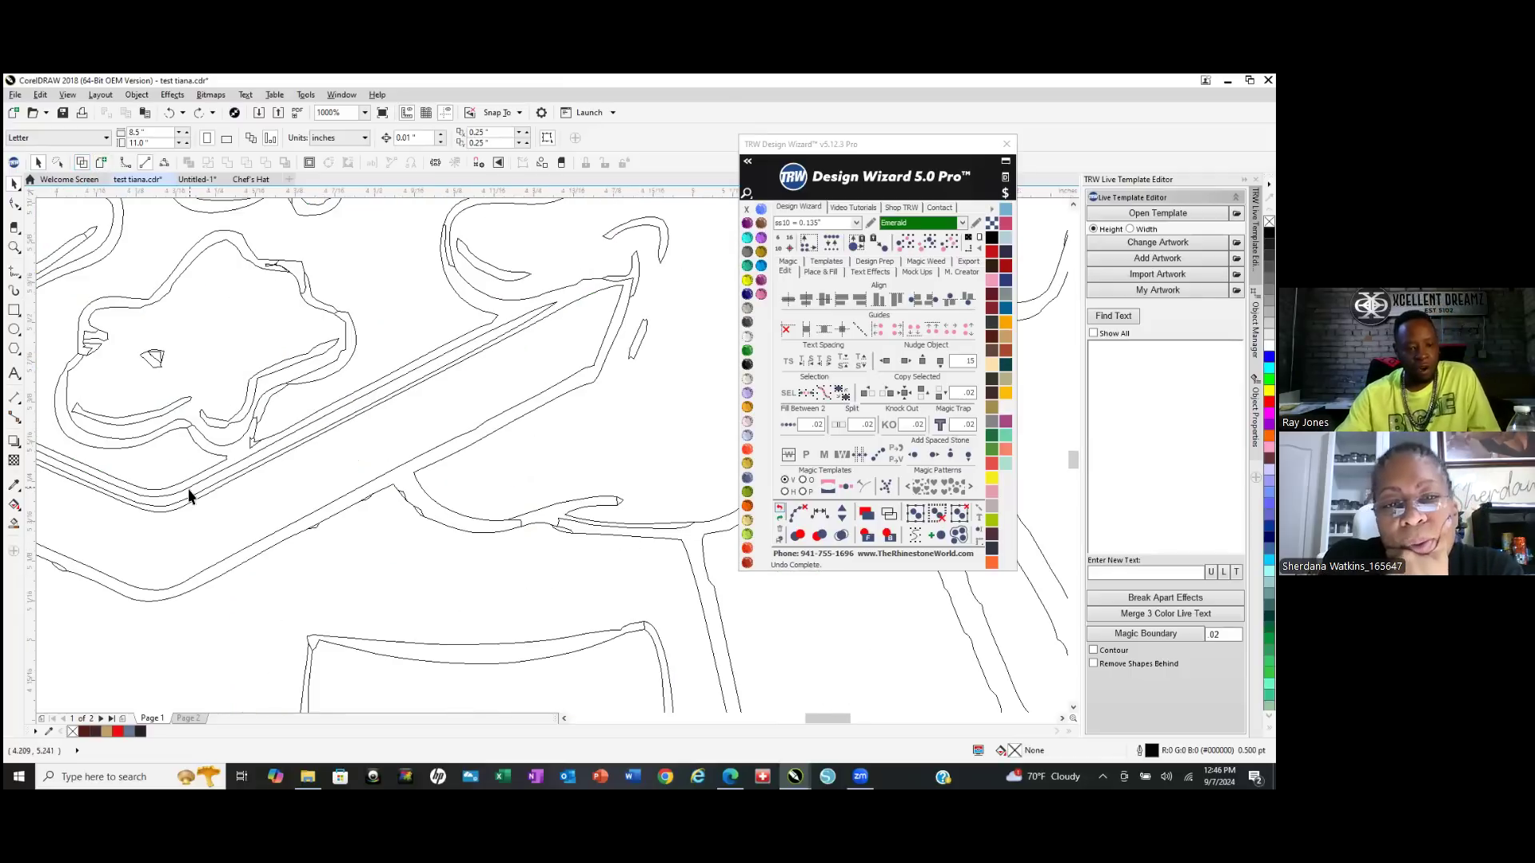
{"action": "scroll", "coordinate": [142, 362], "scroll_direction": "up", "scroll_amount": 4}
{"action": "scroll", "coordinate": [558, 520], "scroll_direction": "down", "scroll_amount": 4}
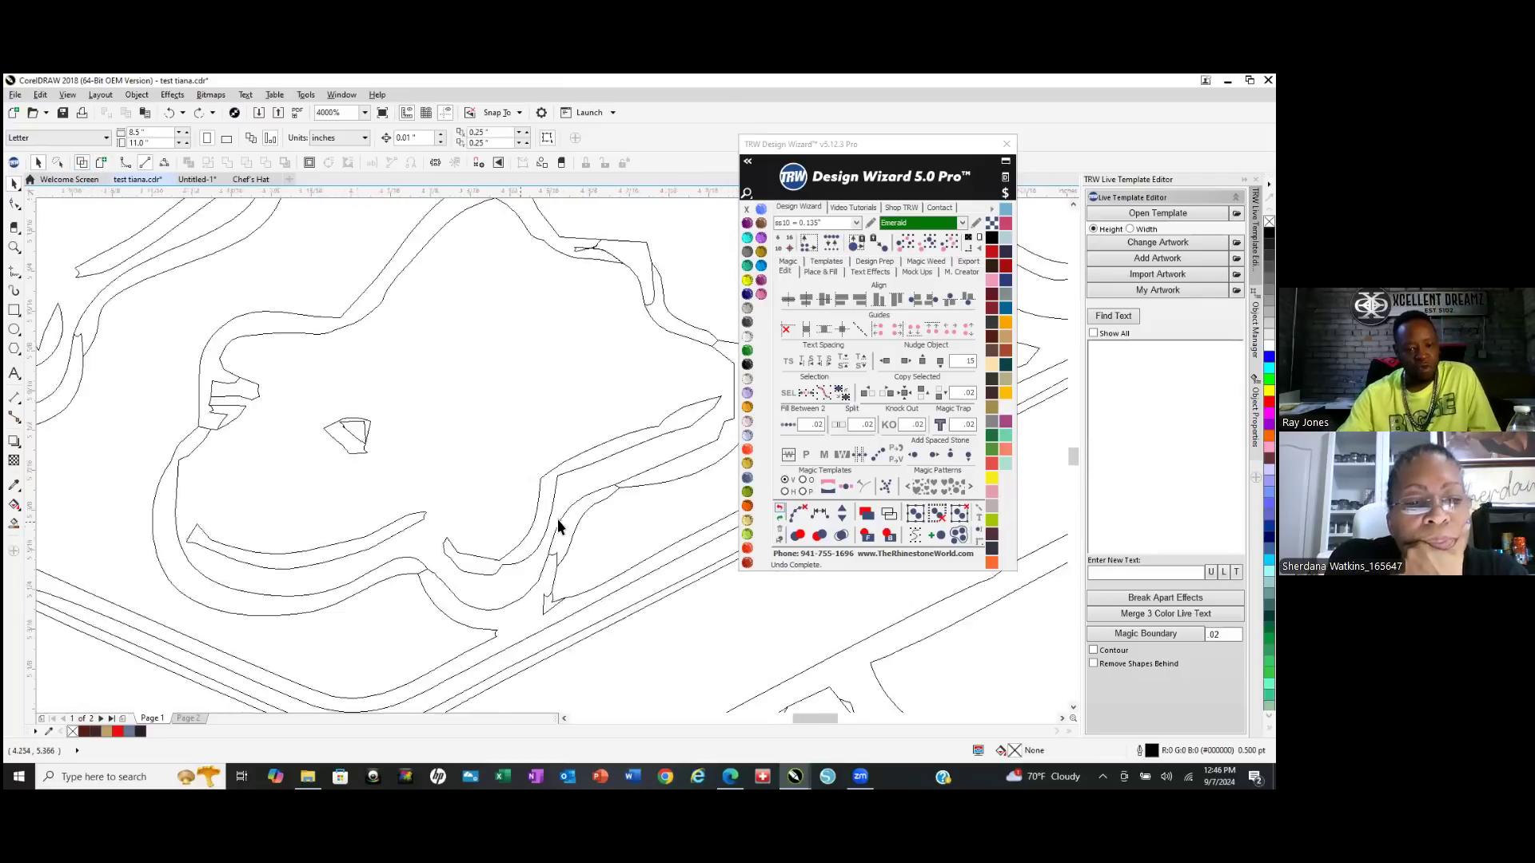
{"action": "left_click", "coordinate": [101, 164]}
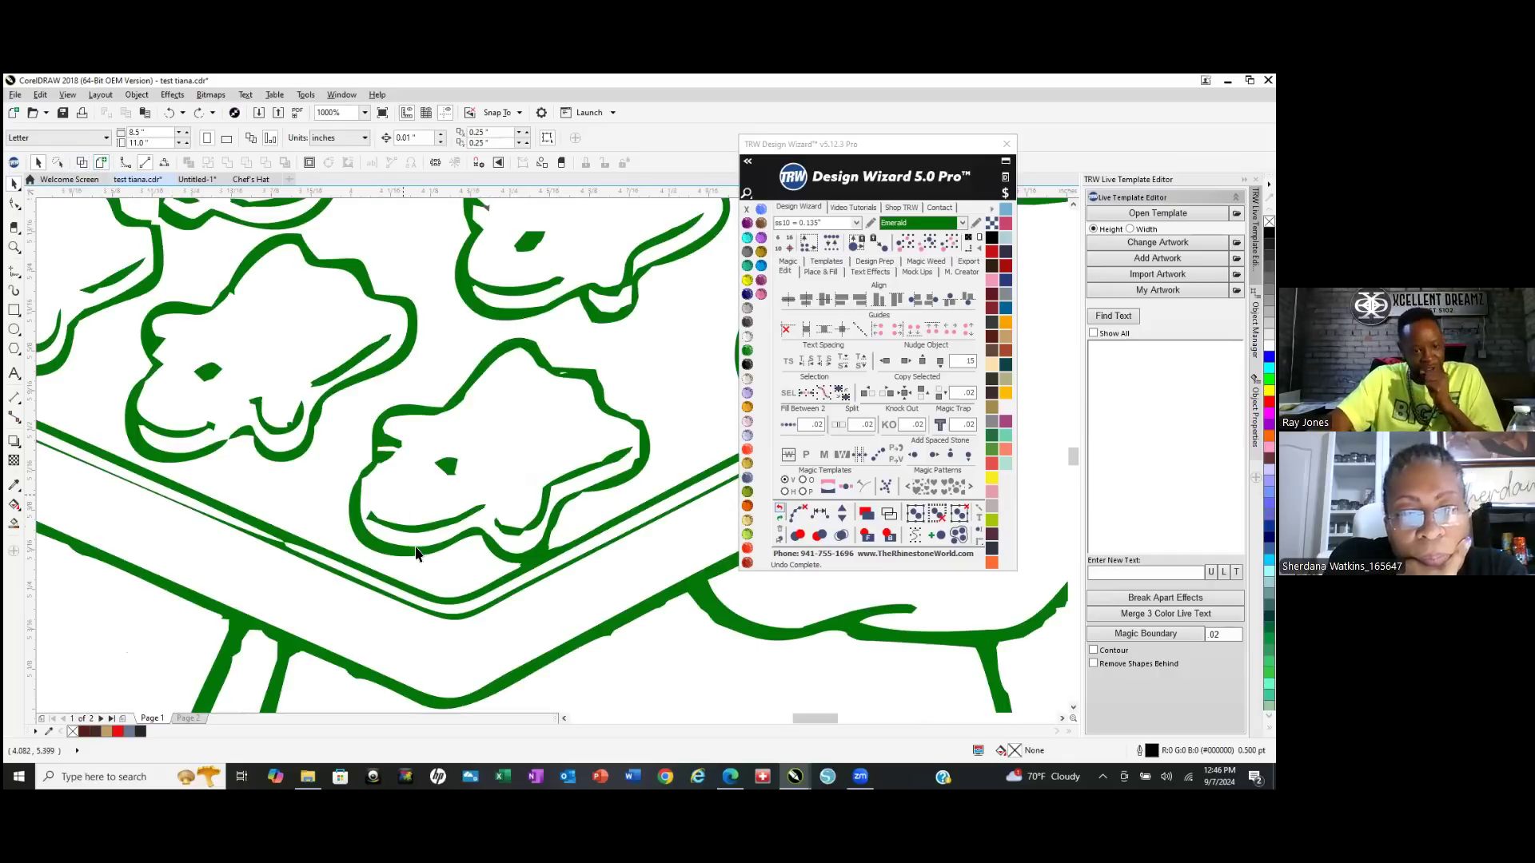
{"action": "scroll", "coordinate": [416, 552], "scroll_direction": "down", "scroll_amount": 6}
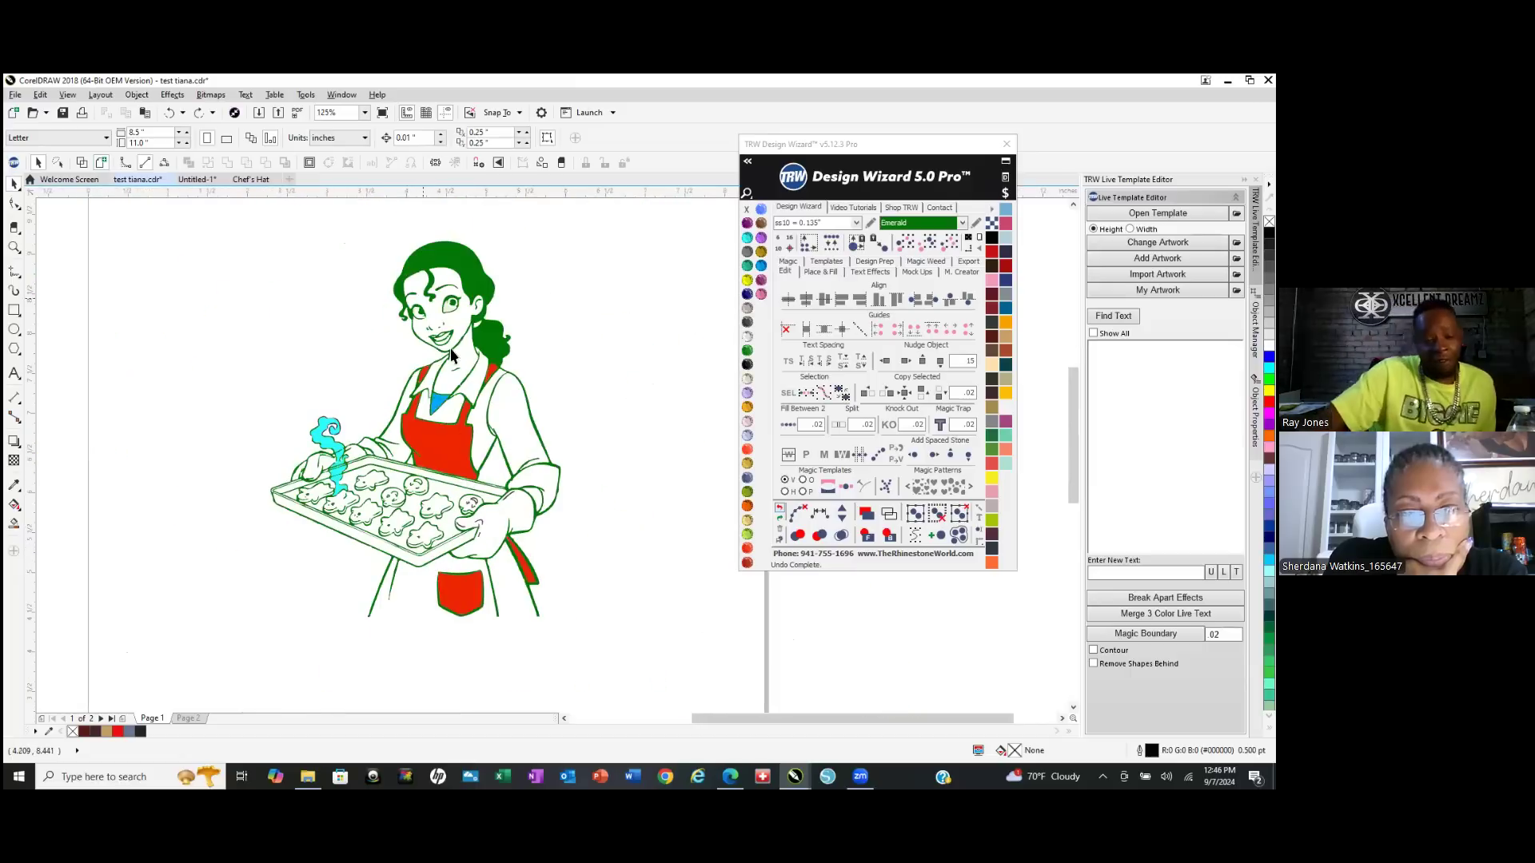
{"action": "scroll", "coordinate": [362, 453], "scroll_direction": "up", "scroll_amount": 2}
{"action": "scroll", "coordinate": [362, 453], "scroll_direction": "up", "scroll_amount": 4}
{"action": "scroll", "coordinate": [304, 519], "scroll_direction": "down", "scroll_amount": 2}
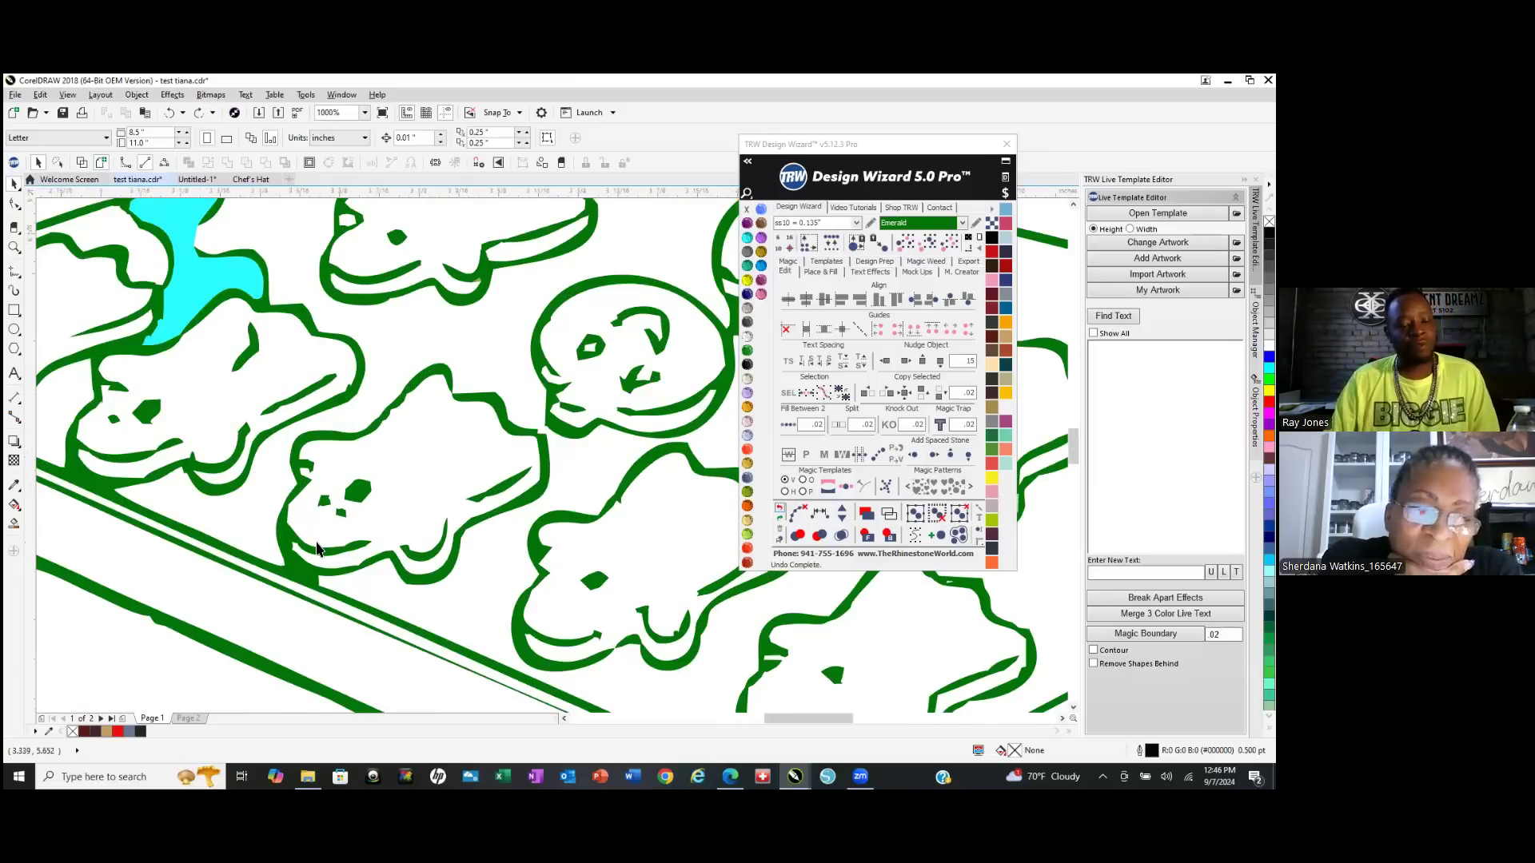
{"action": "scroll", "coordinate": [386, 550], "scroll_direction": "down", "scroll_amount": 2}
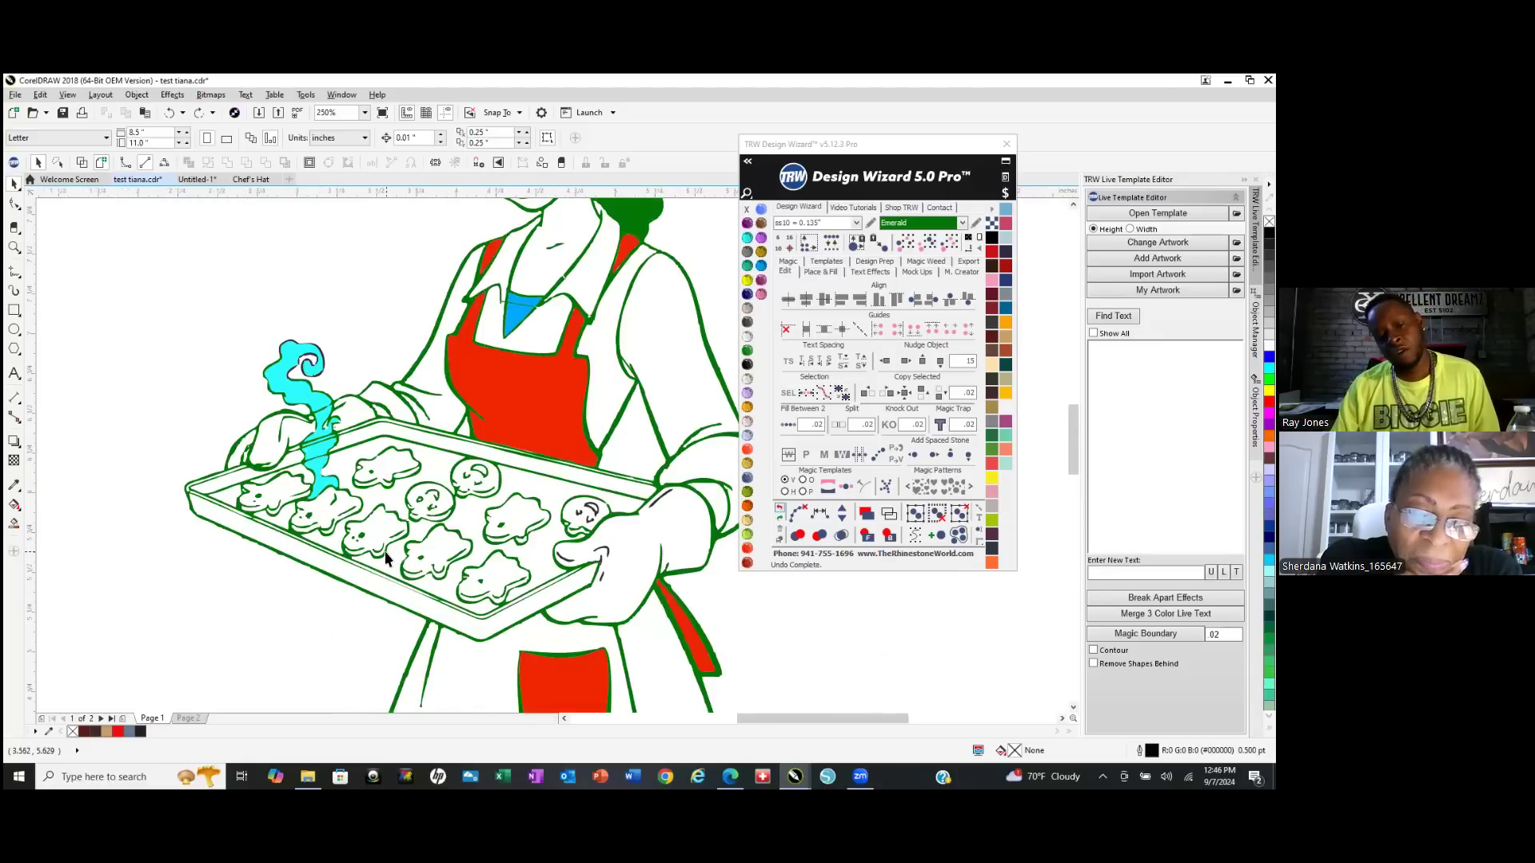
Use Smart Fill to create a blue-gray shape with a 0.5 pt black outline from the connected tray outline.
{"action": "left_click", "coordinate": [13, 523]}
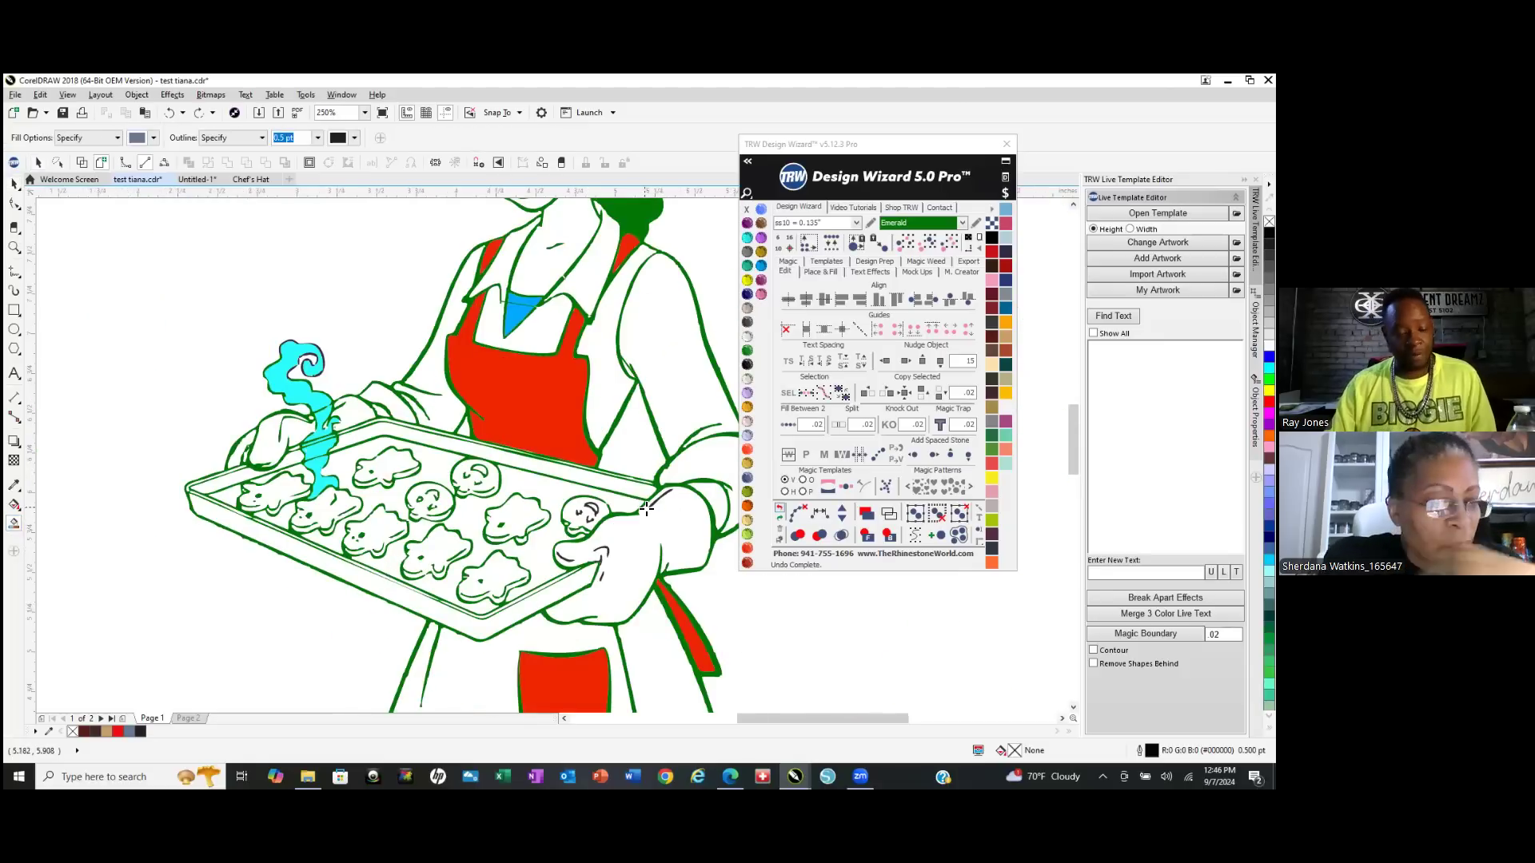
{"action": "scroll", "coordinate": [599, 590], "scroll_direction": "up", "scroll_amount": 4}
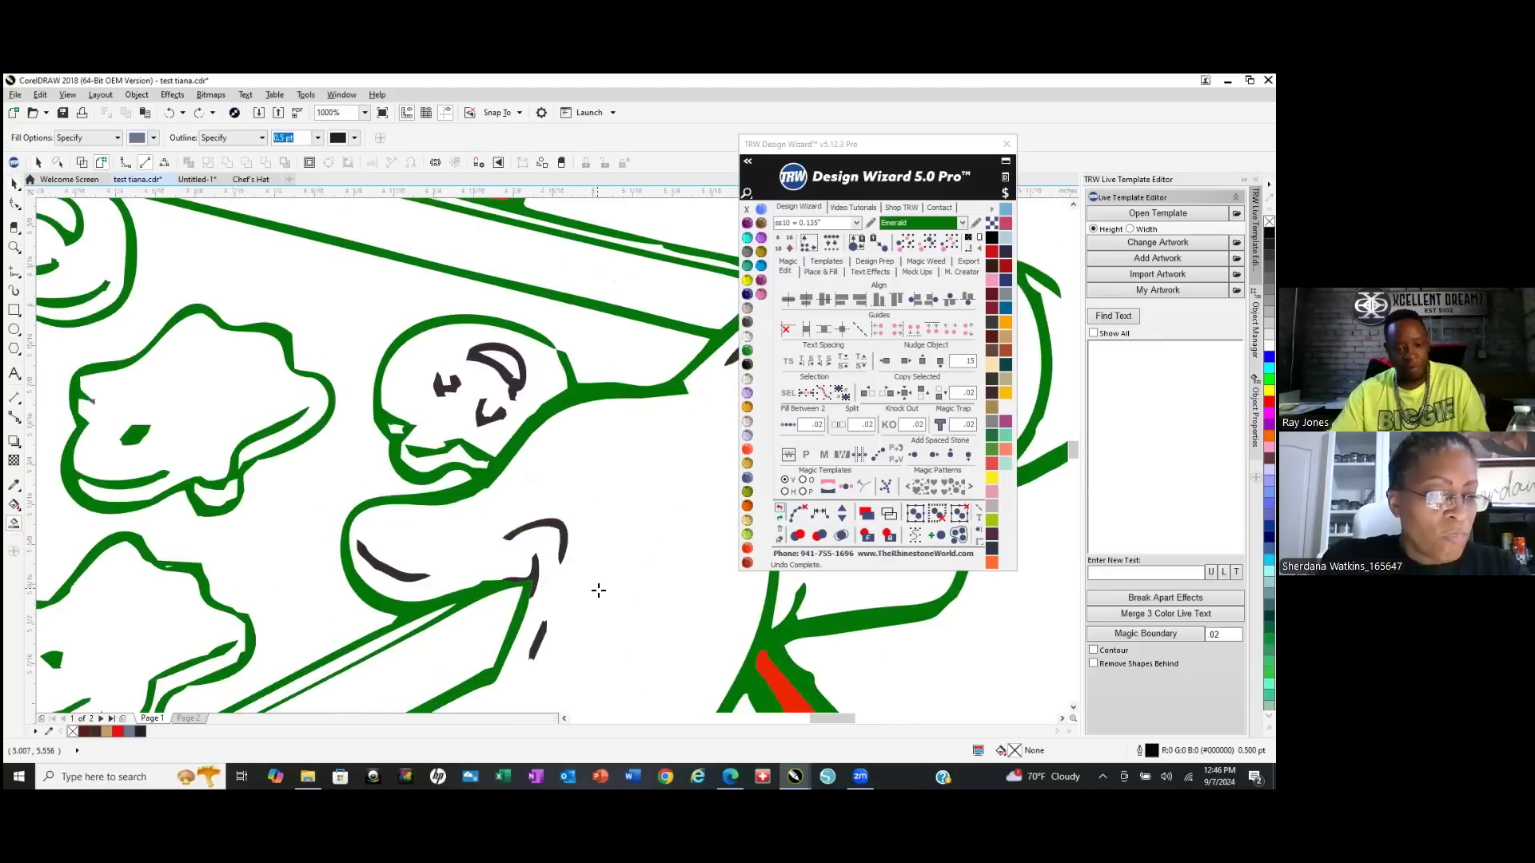
{"action": "left_click", "coordinate": [407, 611]}
{"action": "scroll", "coordinate": [480, 432], "scroll_direction": "down", "scroll_amount": 2}
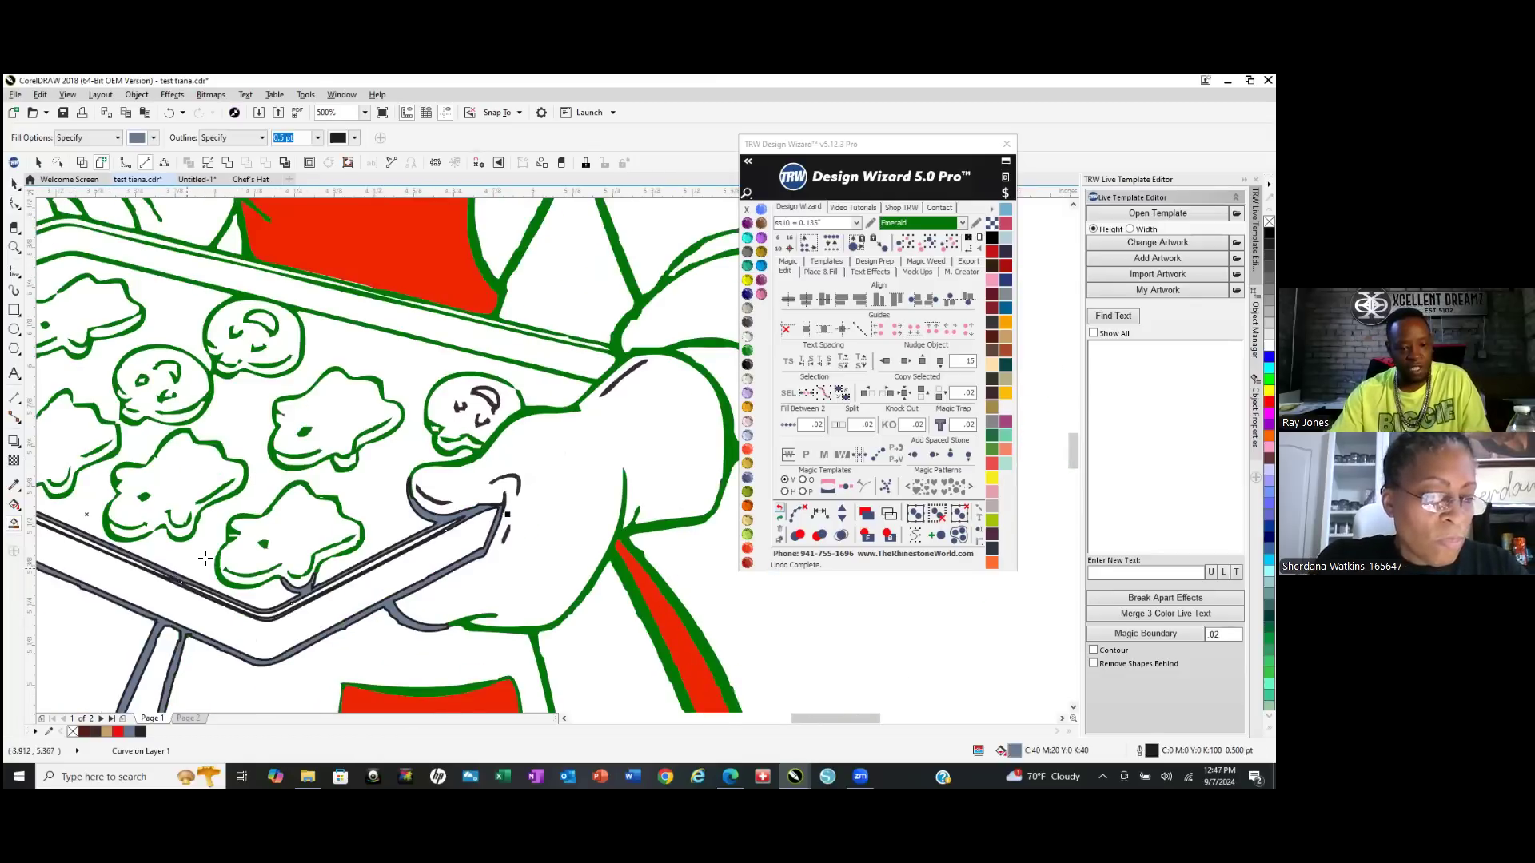
Smart-fill the upper and lower outline segments of the cookie nearest the tray's front corner with the same blue-gray and black outline.
{"action": "scroll", "coordinate": [205, 559], "scroll_direction": "up", "scroll_amount": 2}
{"action": "left_click", "coordinate": [274, 490]}
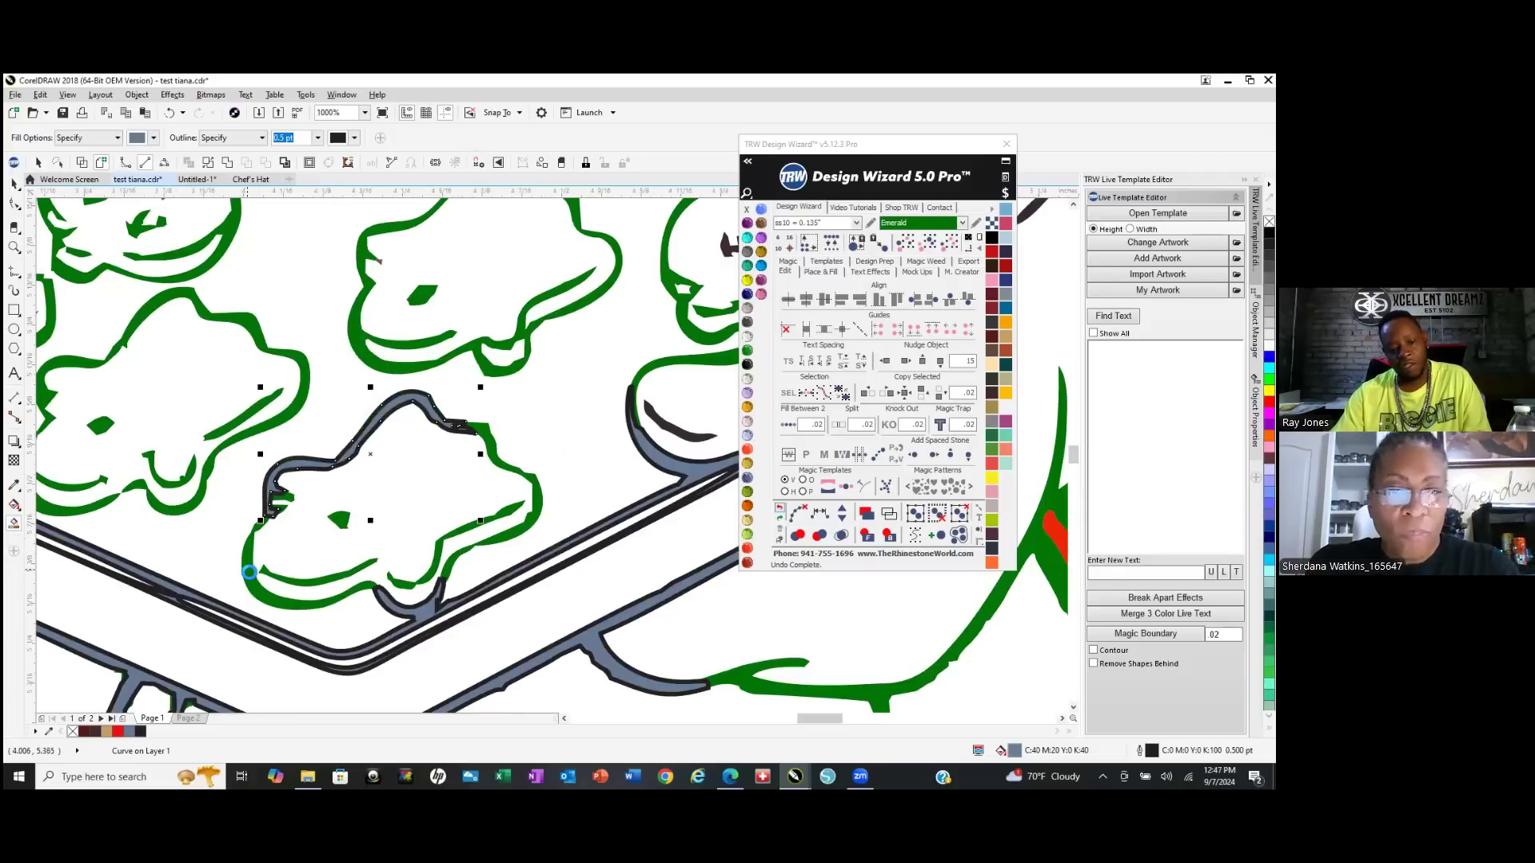
{"action": "left_click", "coordinate": [249, 573]}
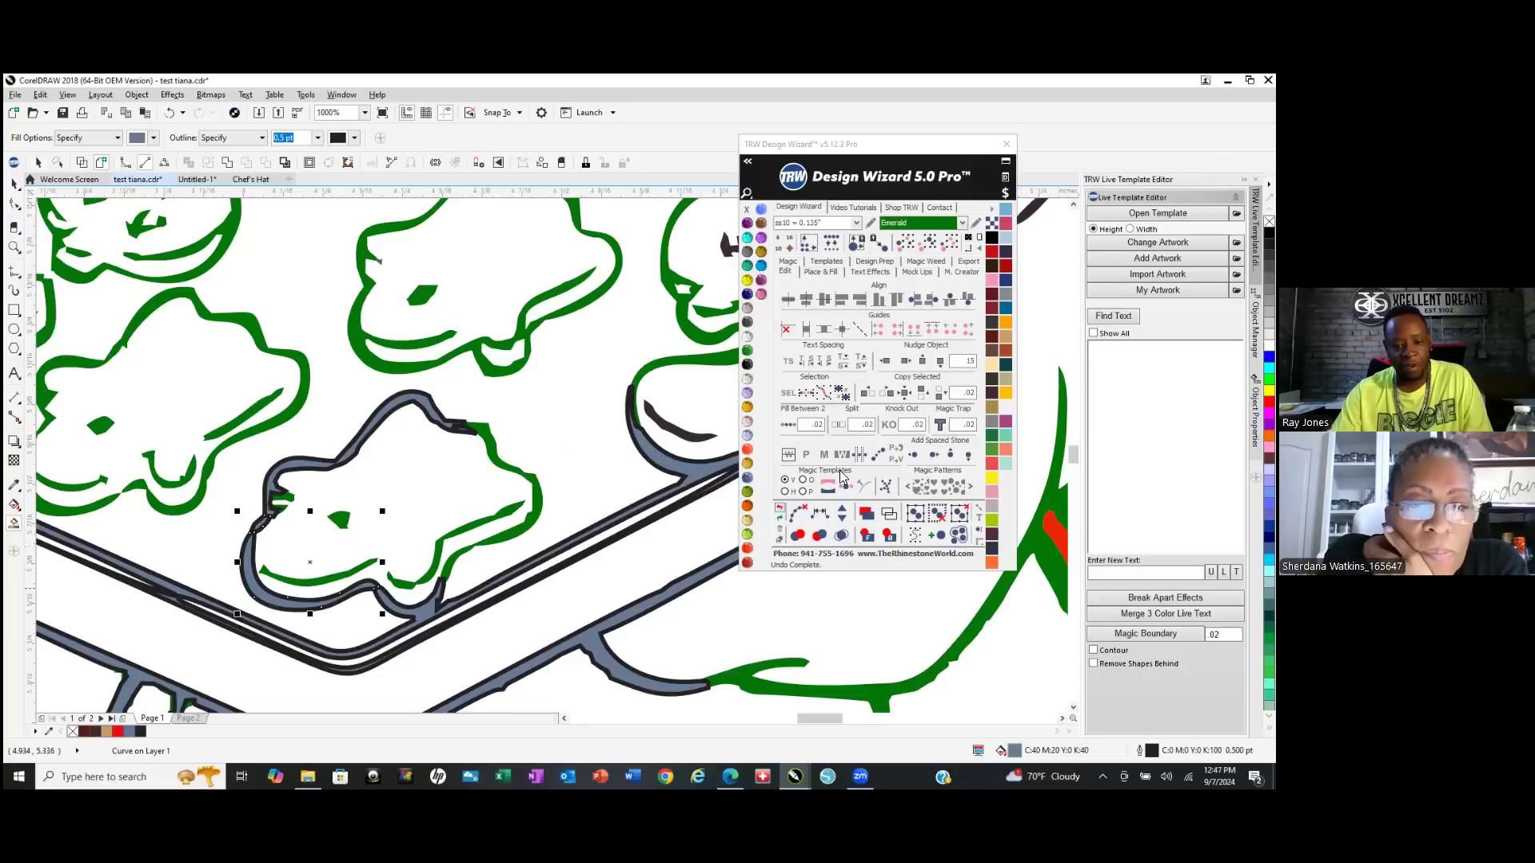
Undo the blue-gray Smart Fill shapes on the cookie and the tray outline, and return to the Pick tool.
{"action": "left_click", "coordinate": [782, 506]}
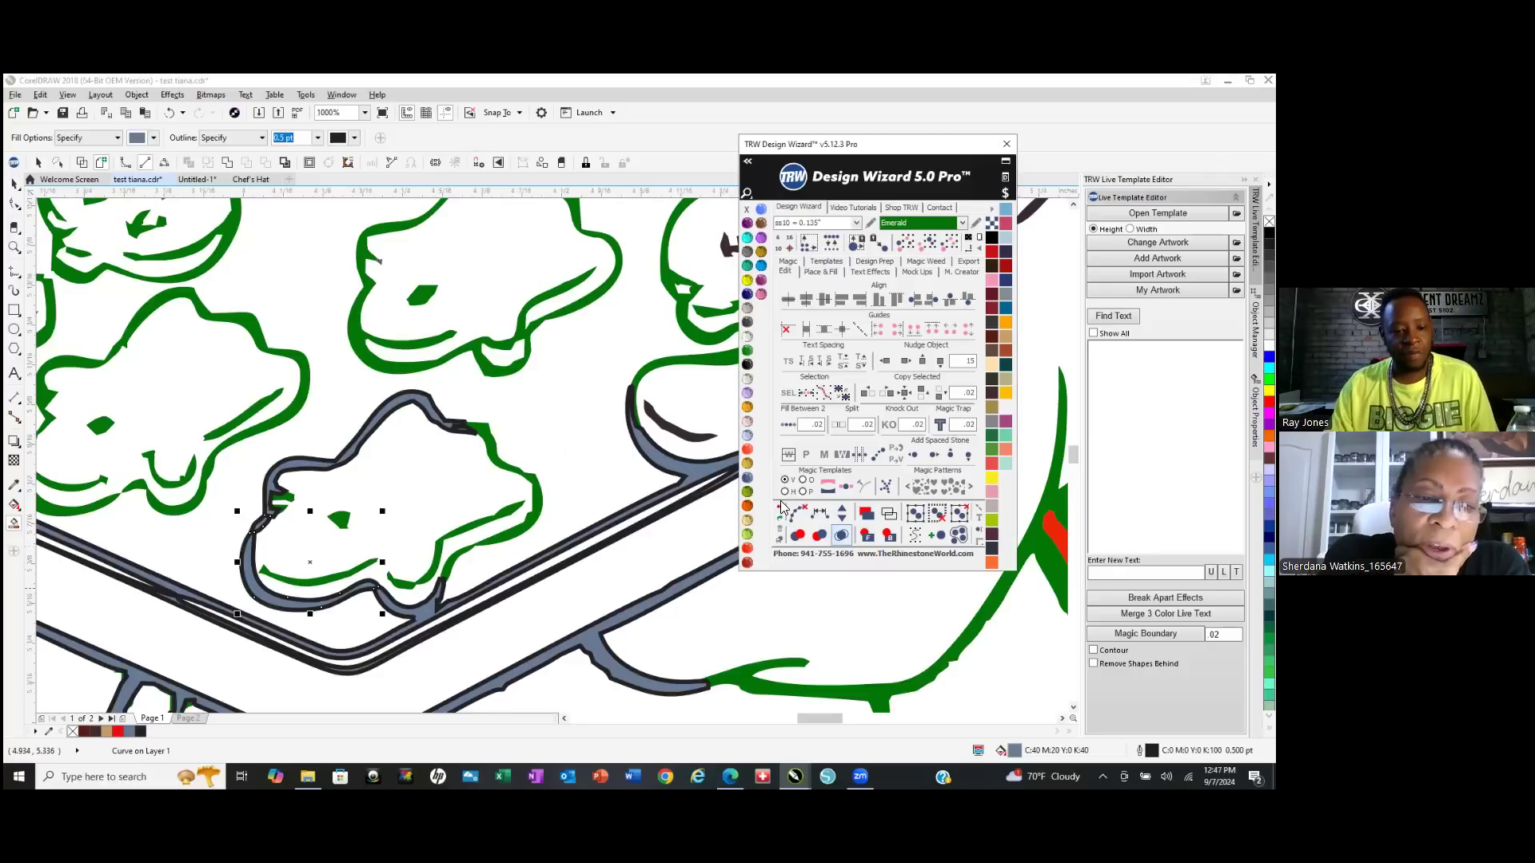
{"action": "left_click", "coordinate": [782, 510]}
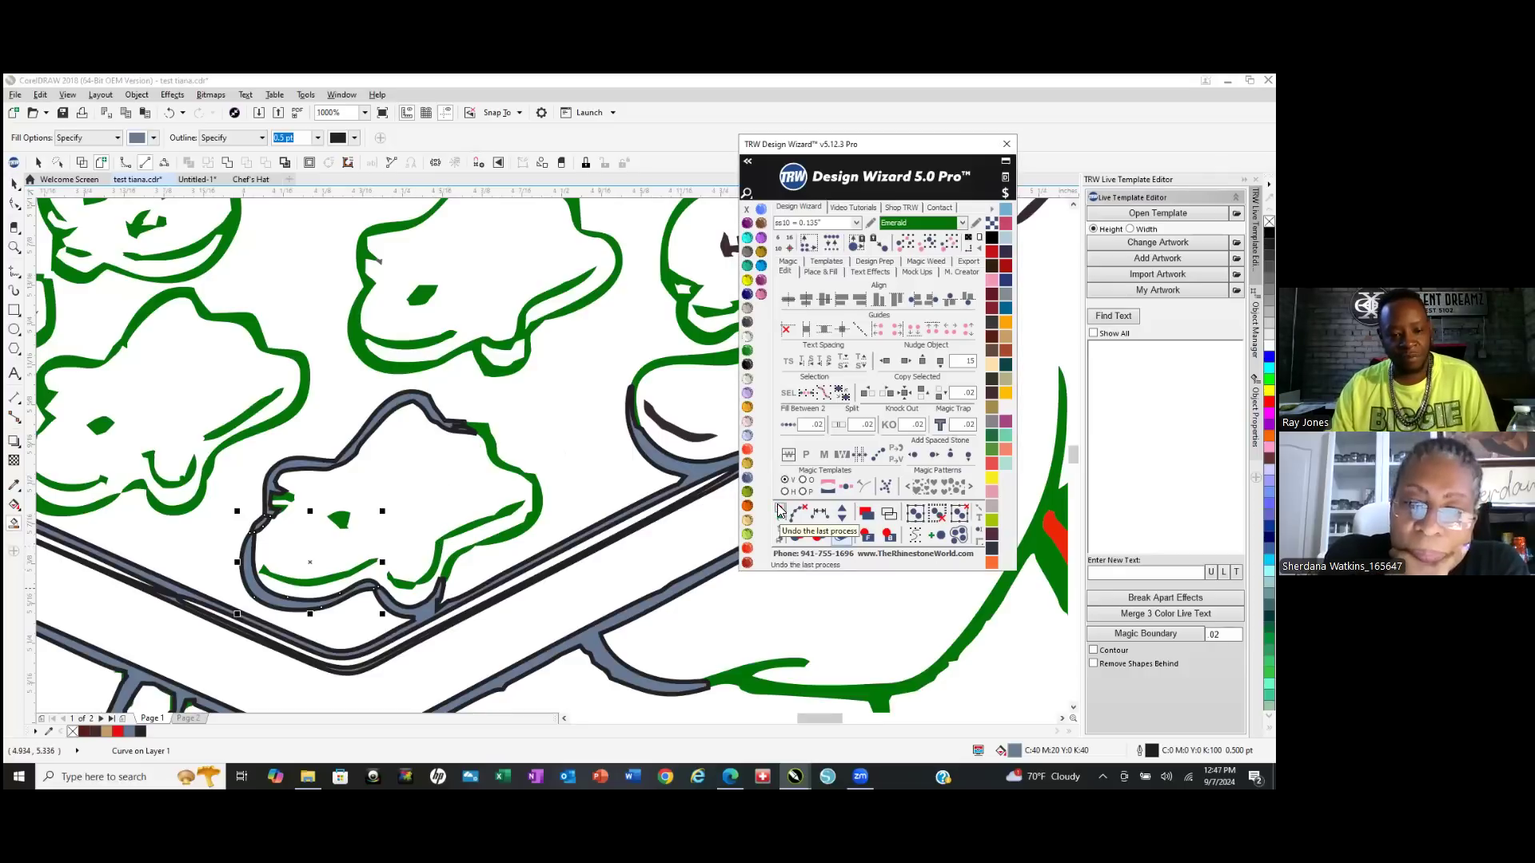
{"action": "left_click", "coordinate": [782, 510]}
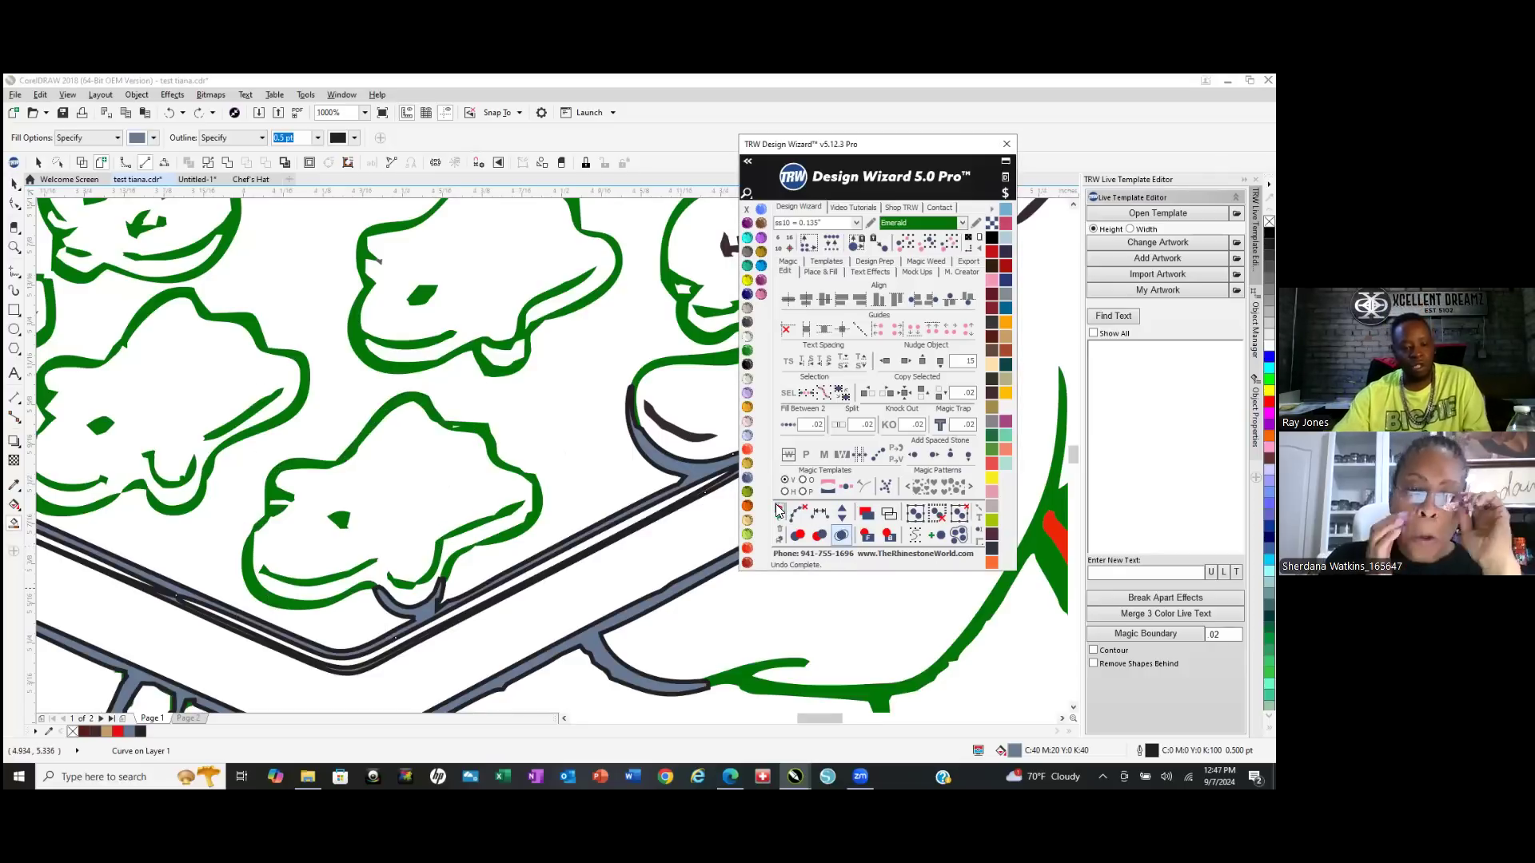
{"action": "left_click", "coordinate": [779, 512]}
{"action": "scroll", "coordinate": [348, 569], "scroll_direction": "down", "scroll_amount": 1}
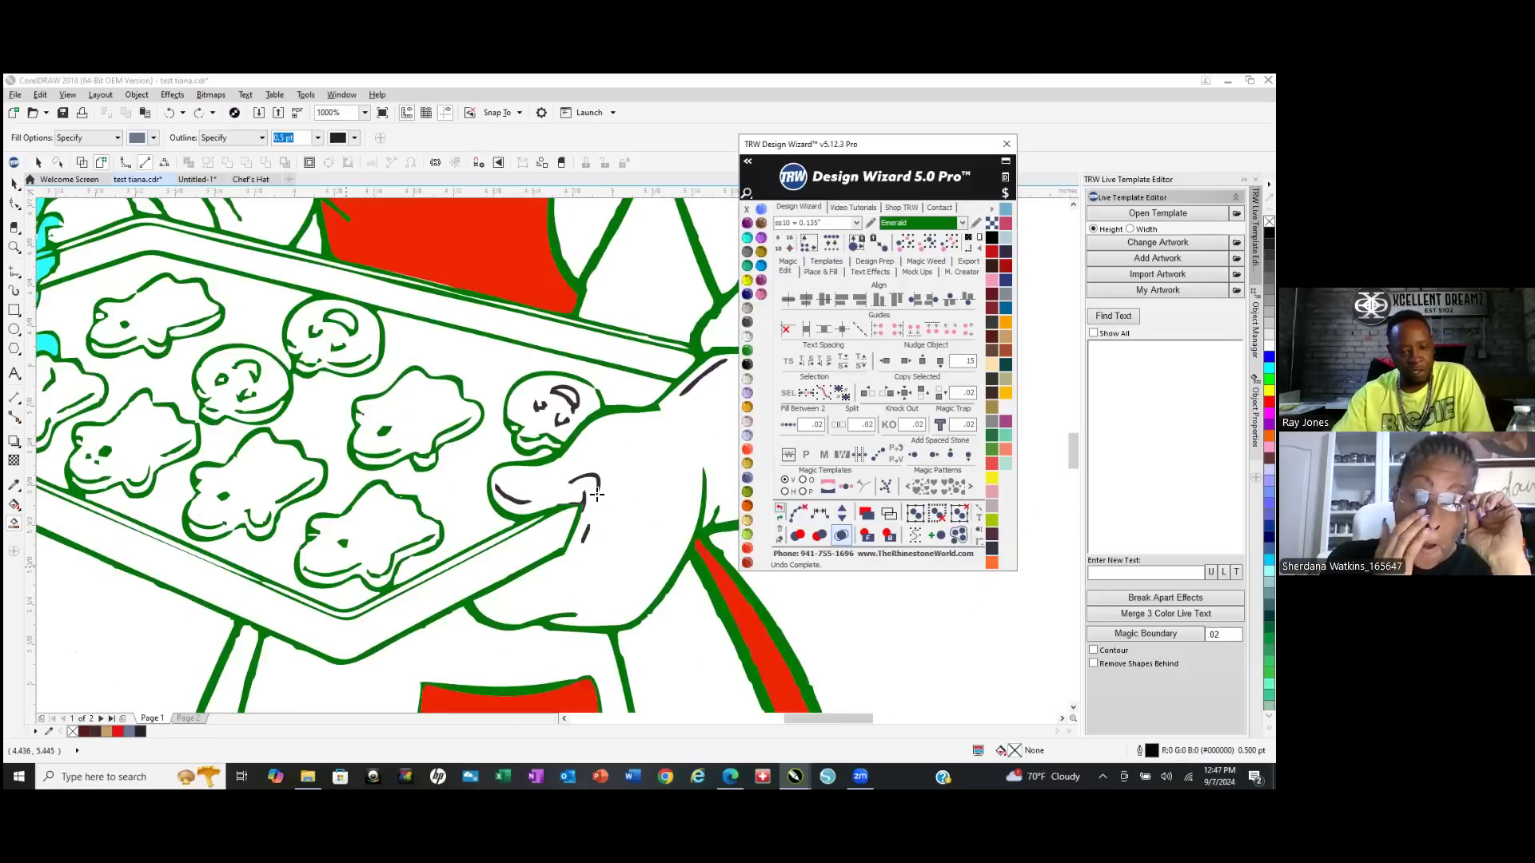
{"action": "scroll", "coordinate": [596, 495], "scroll_direction": "down", "scroll_amount": 4}
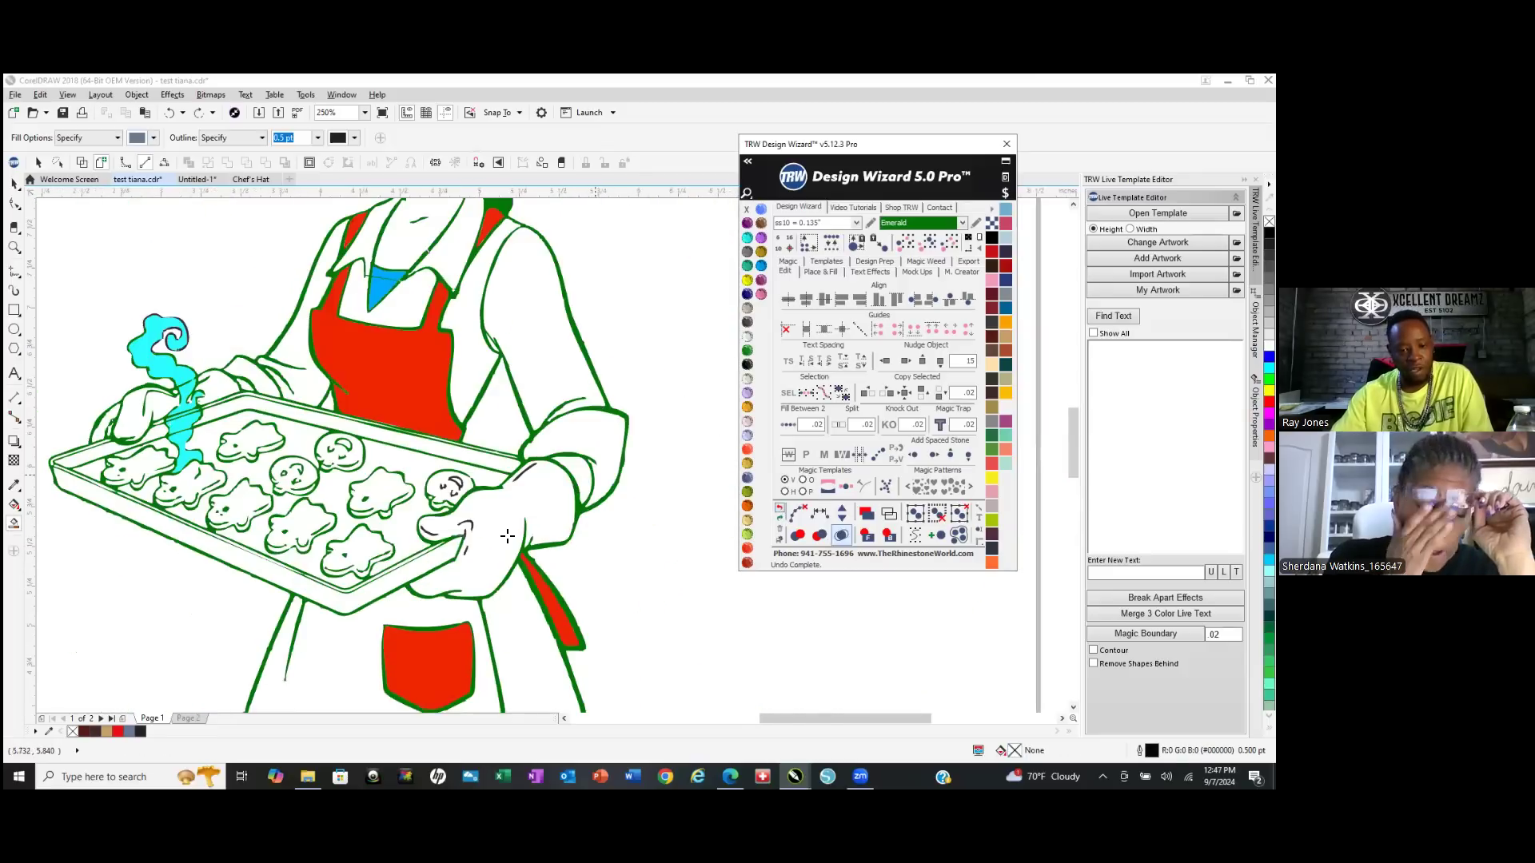
{"action": "left_click", "coordinate": [14, 186]}
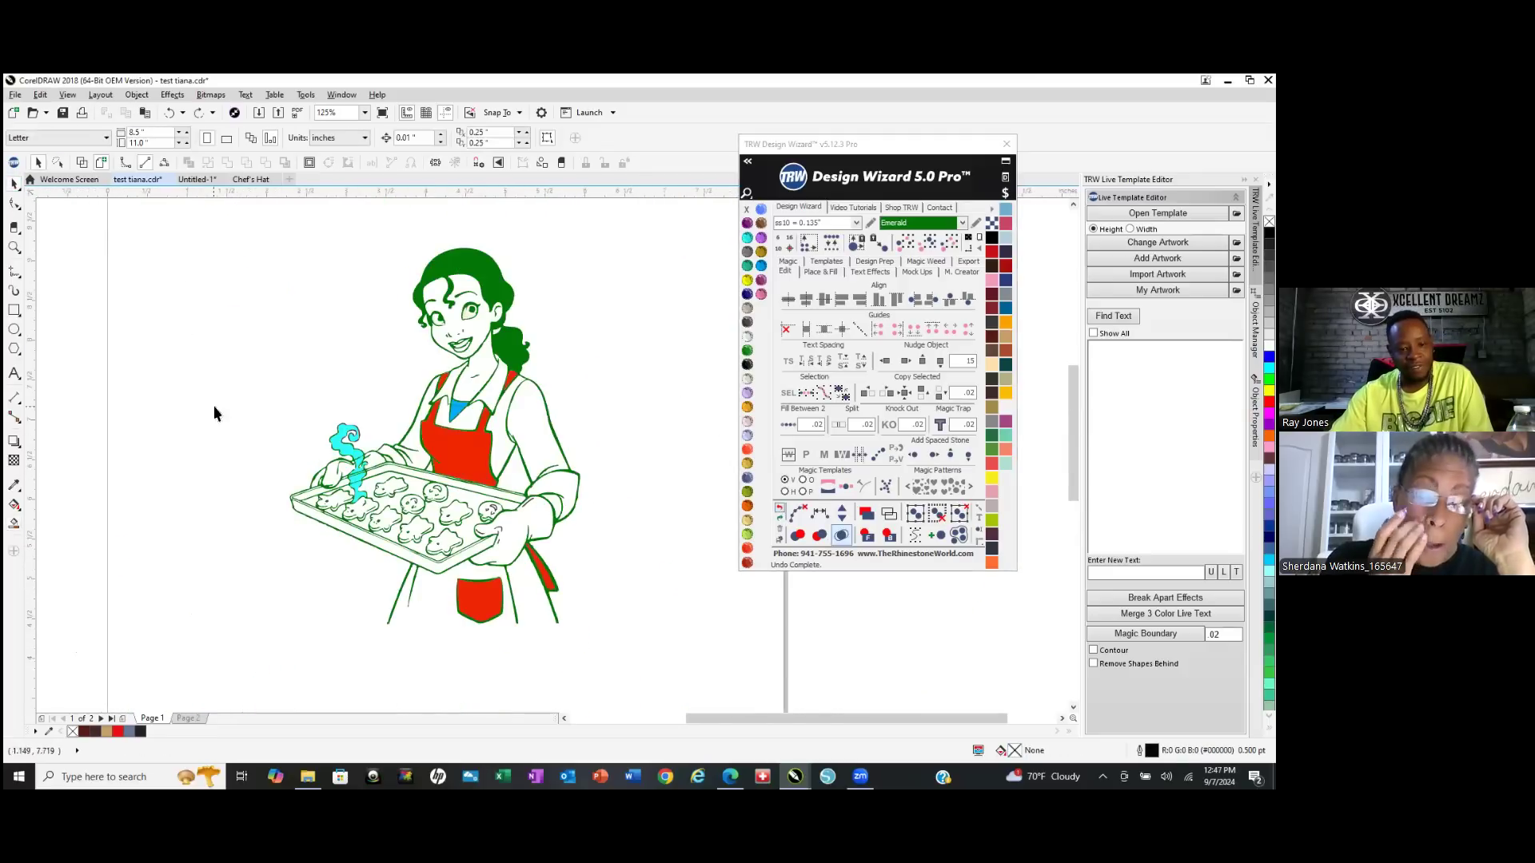
Nudge the woman's green outline curve 15 inches to the left, clear of the page and the colored fills.
{"action": "left_click", "coordinate": [493, 286]}
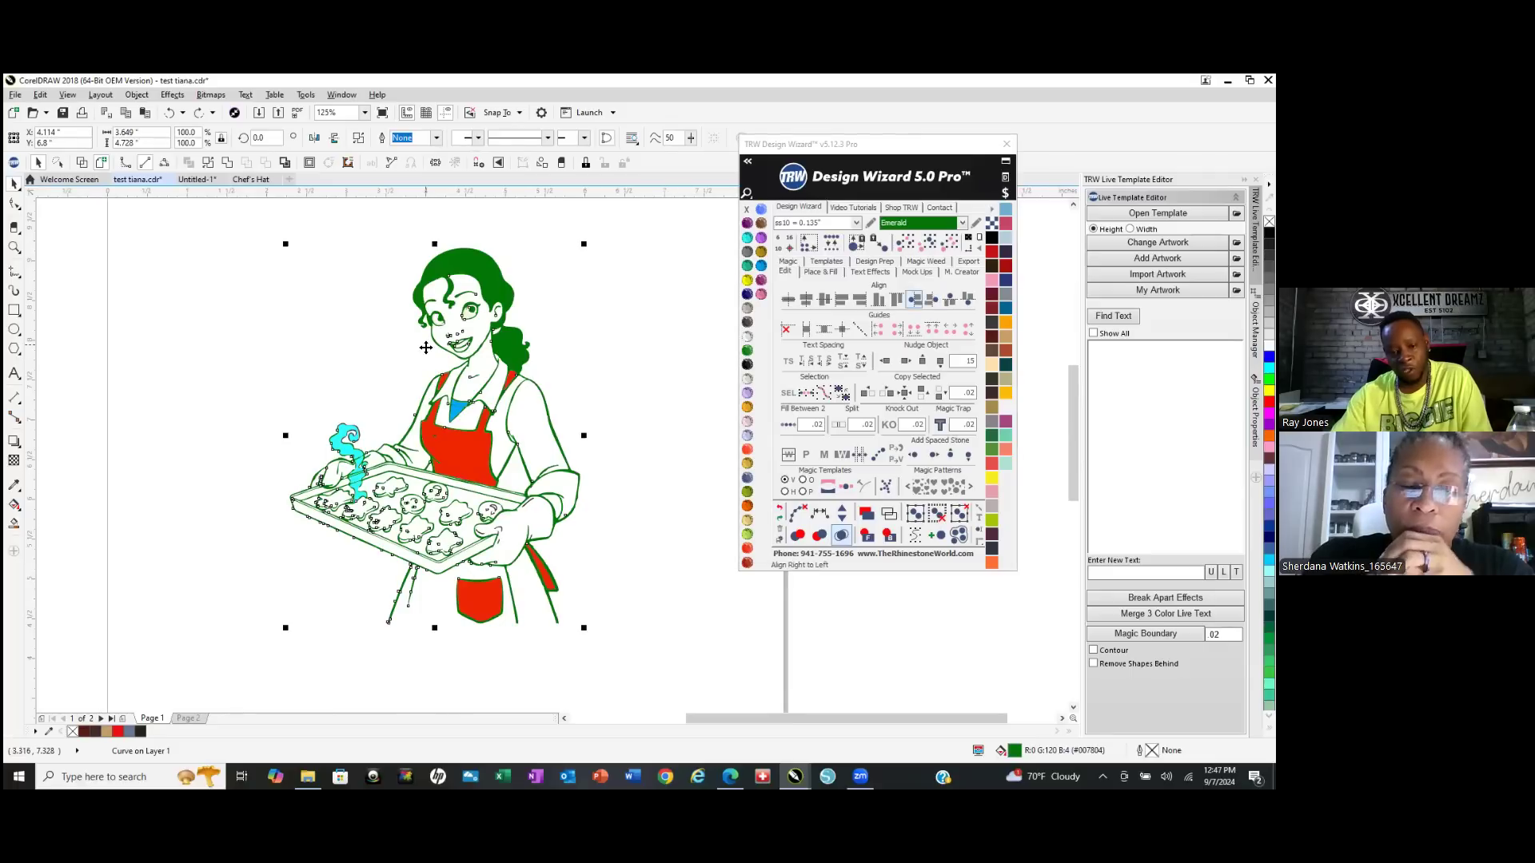
{"action": "left_click", "coordinate": [881, 363]}
{"action": "scroll", "coordinate": [657, 485], "scroll_direction": "down", "scroll_amount": 2}
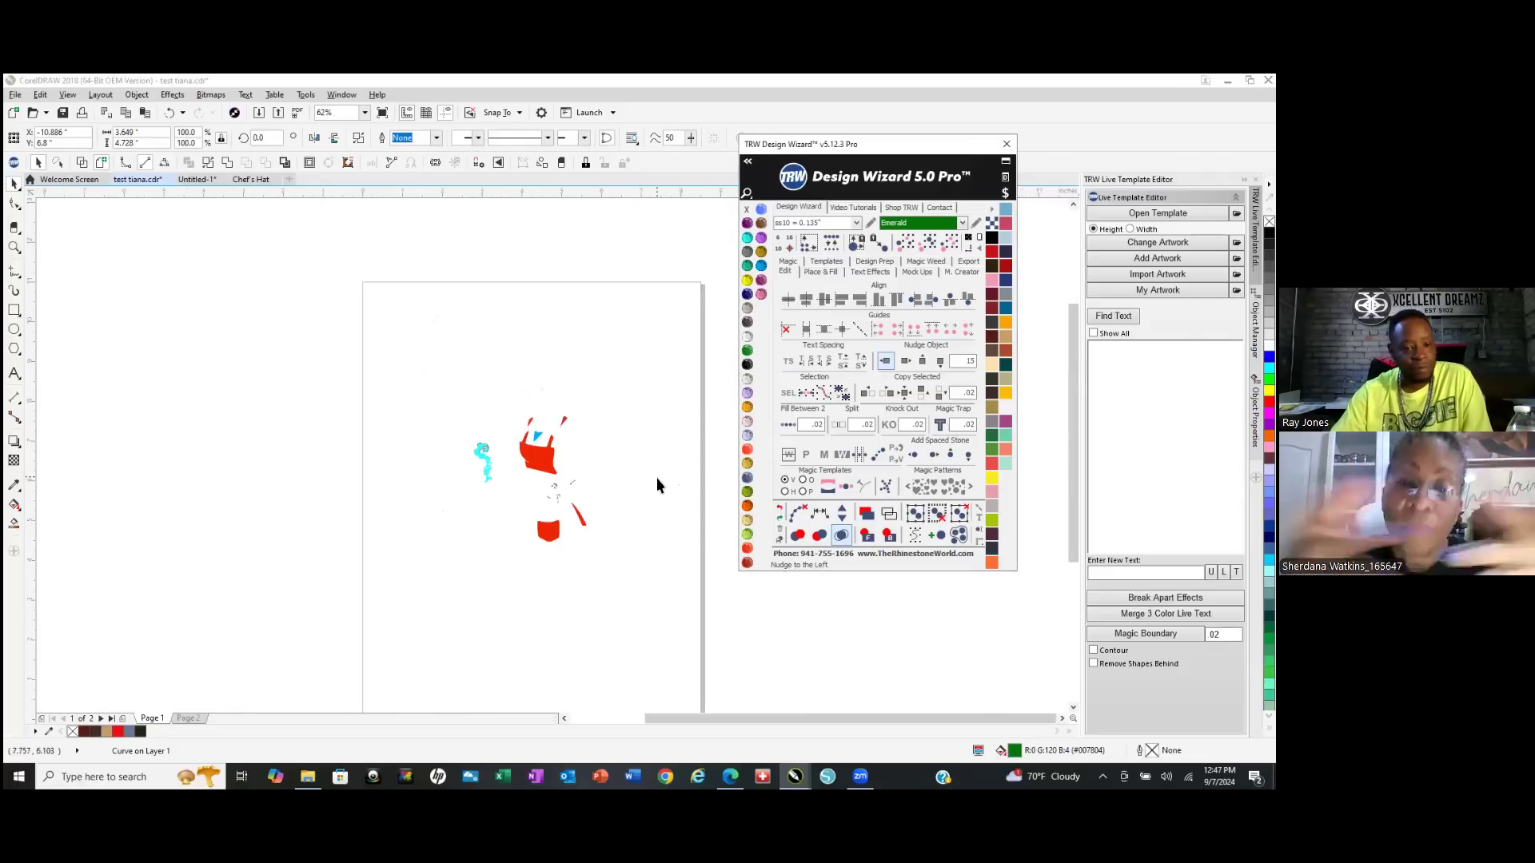
{"action": "scroll", "coordinate": [504, 492], "scroll_direction": "down", "scroll_amount": 1}
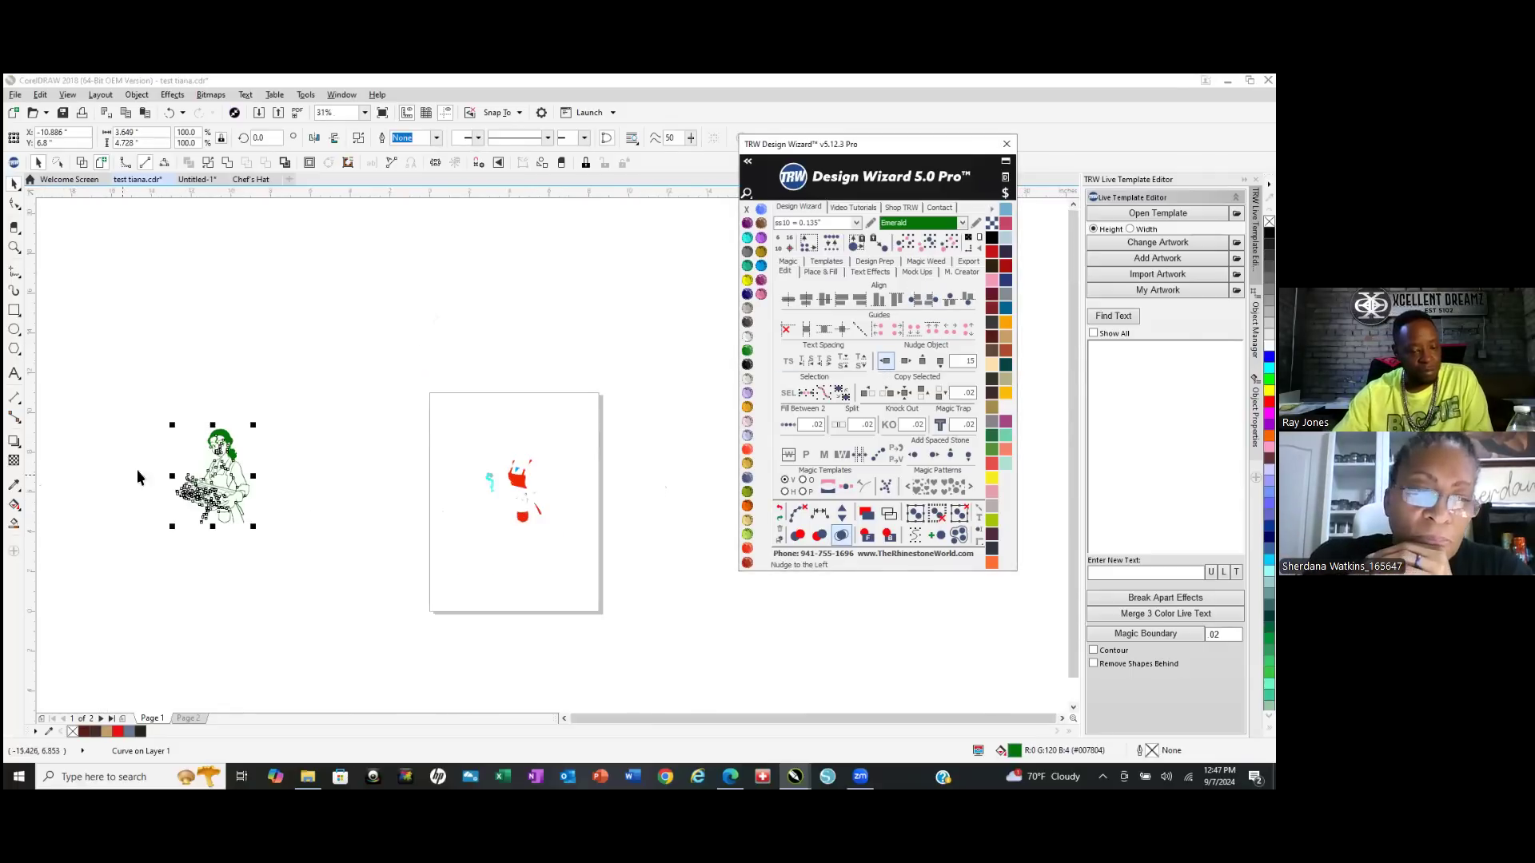
{"action": "scroll", "coordinate": [137, 477], "scroll_direction": "up", "scroll_amount": 2}
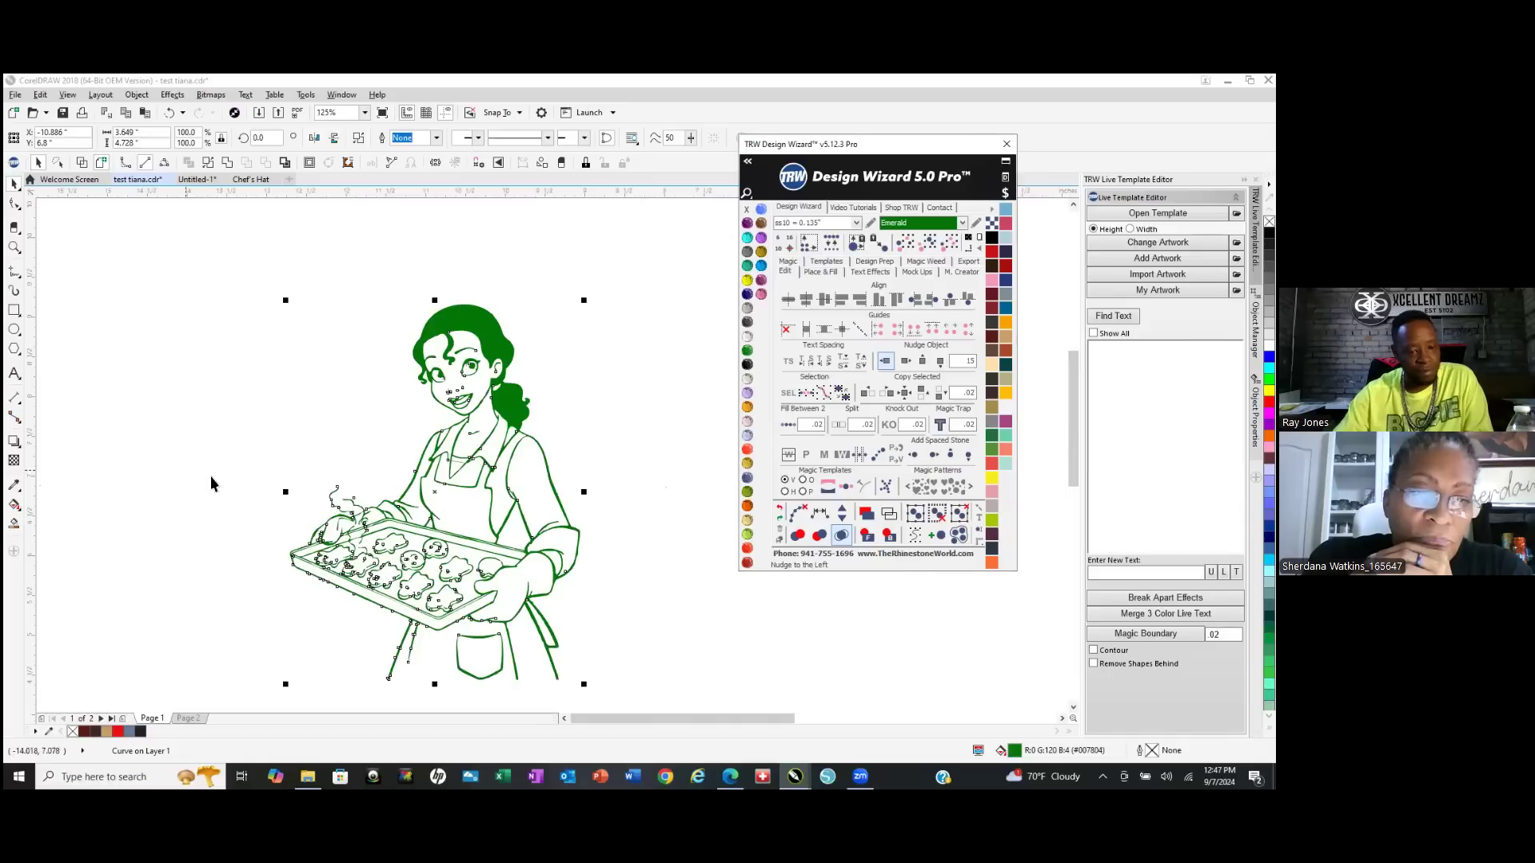
Convert the green outline curve to a 300 dpi RGB Color (24-bit) bitmap with anti-aliasing and a transparent background.
{"action": "left_click", "coordinate": [494, 342]}
{"action": "right_click", "coordinate": [494, 342]}
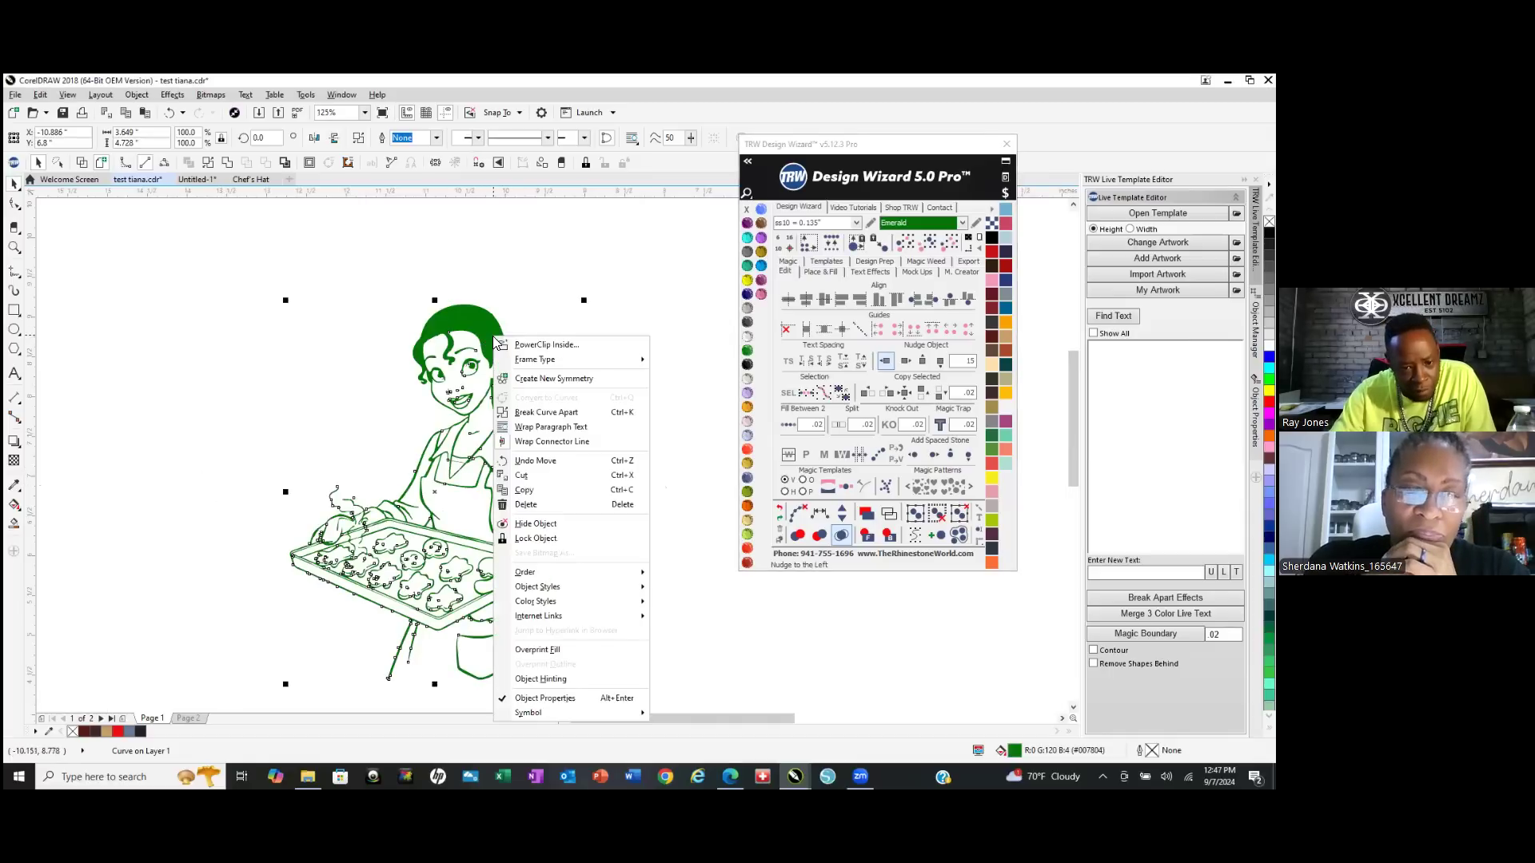
{"action": "left_click", "coordinate": [448, 276]}
{"action": "left_click", "coordinate": [449, 276]}
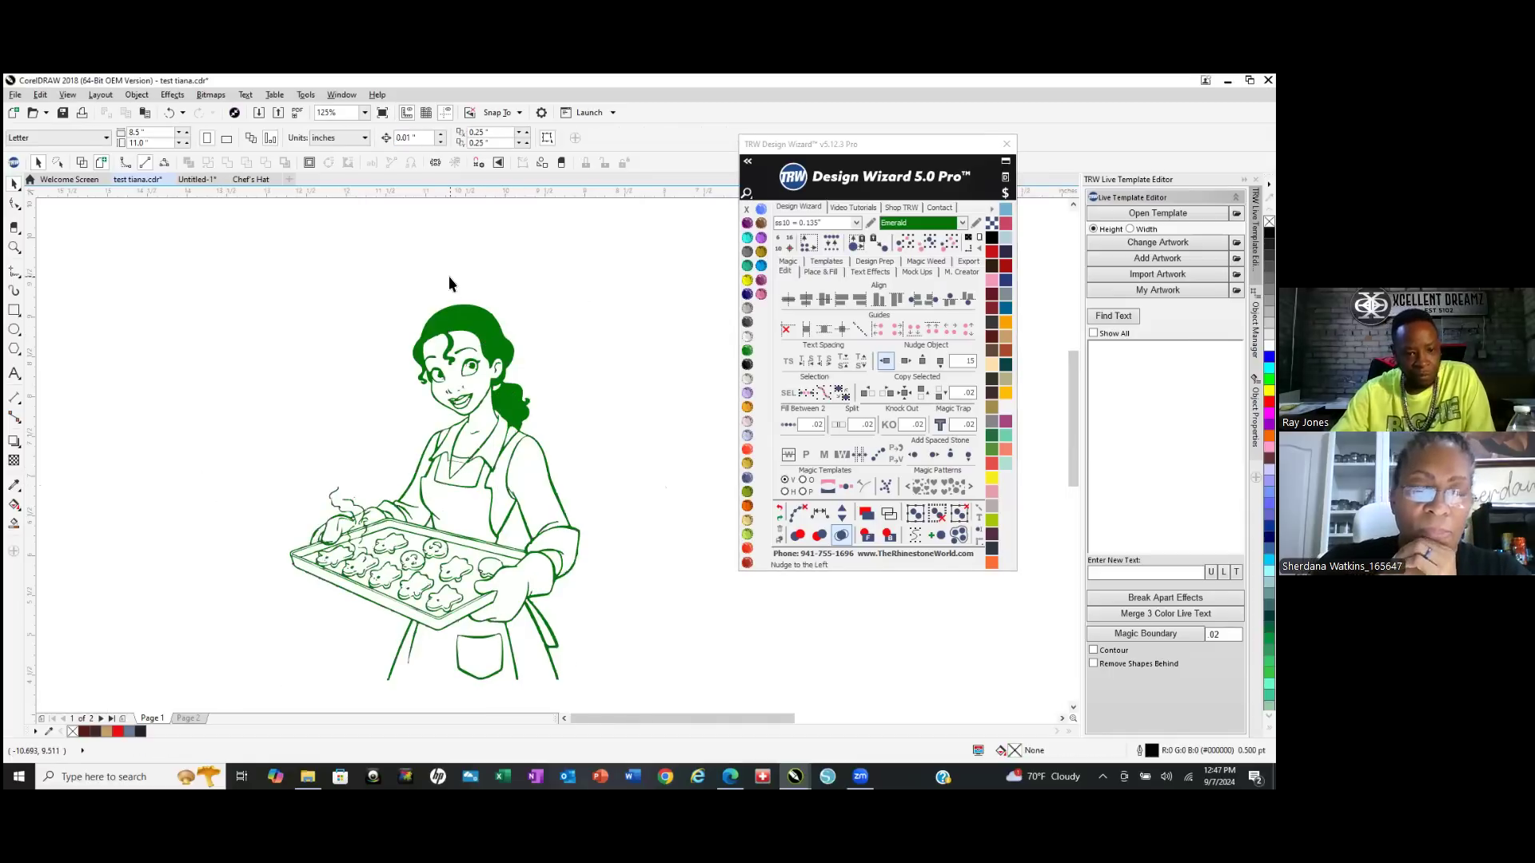
{"action": "left_click", "coordinate": [466, 326]}
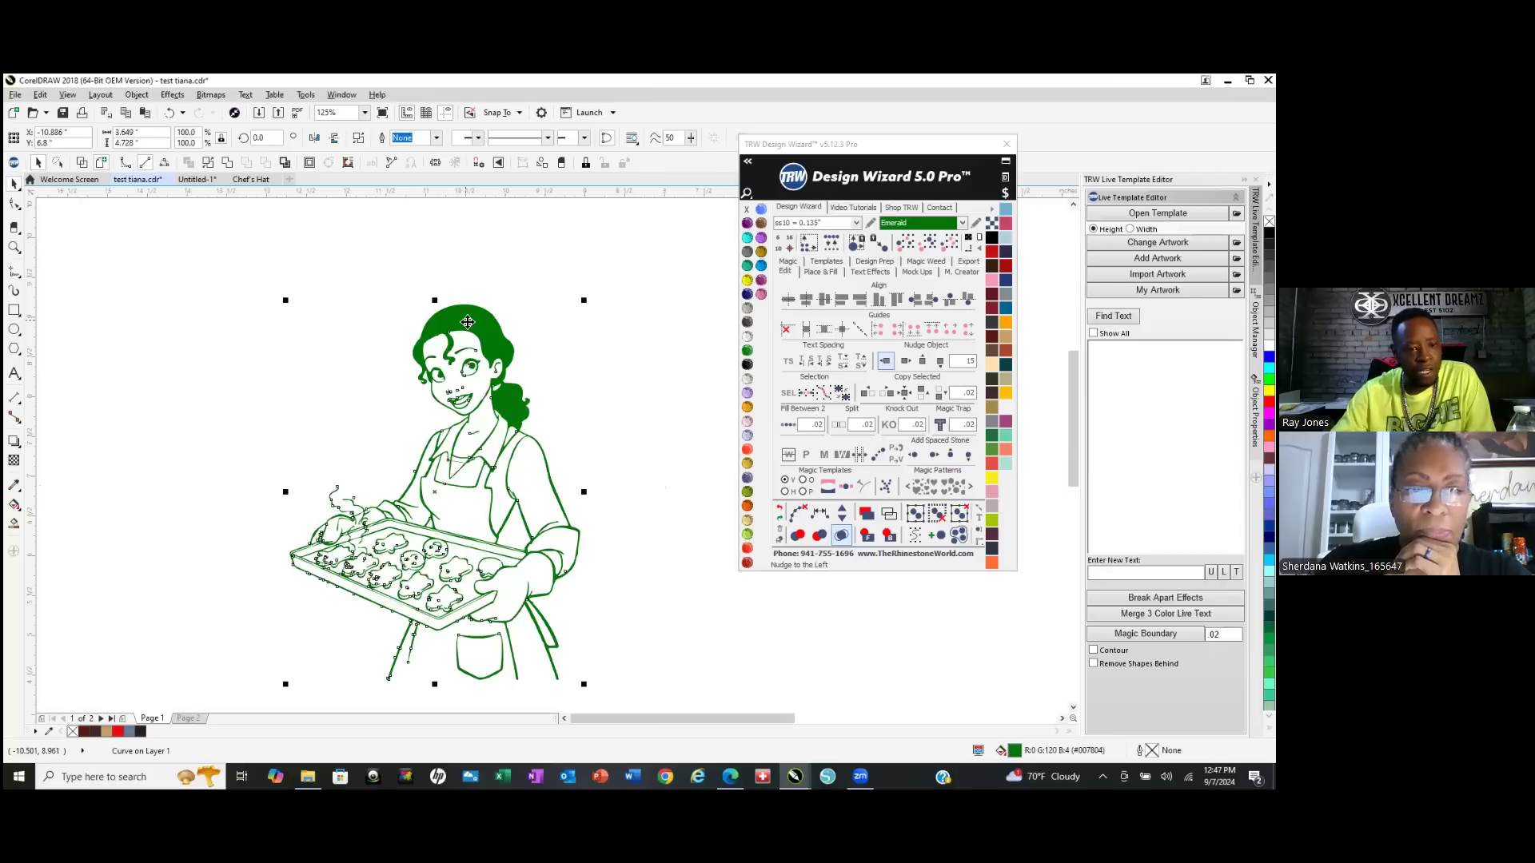
{"action": "left_click", "coordinate": [209, 95]}
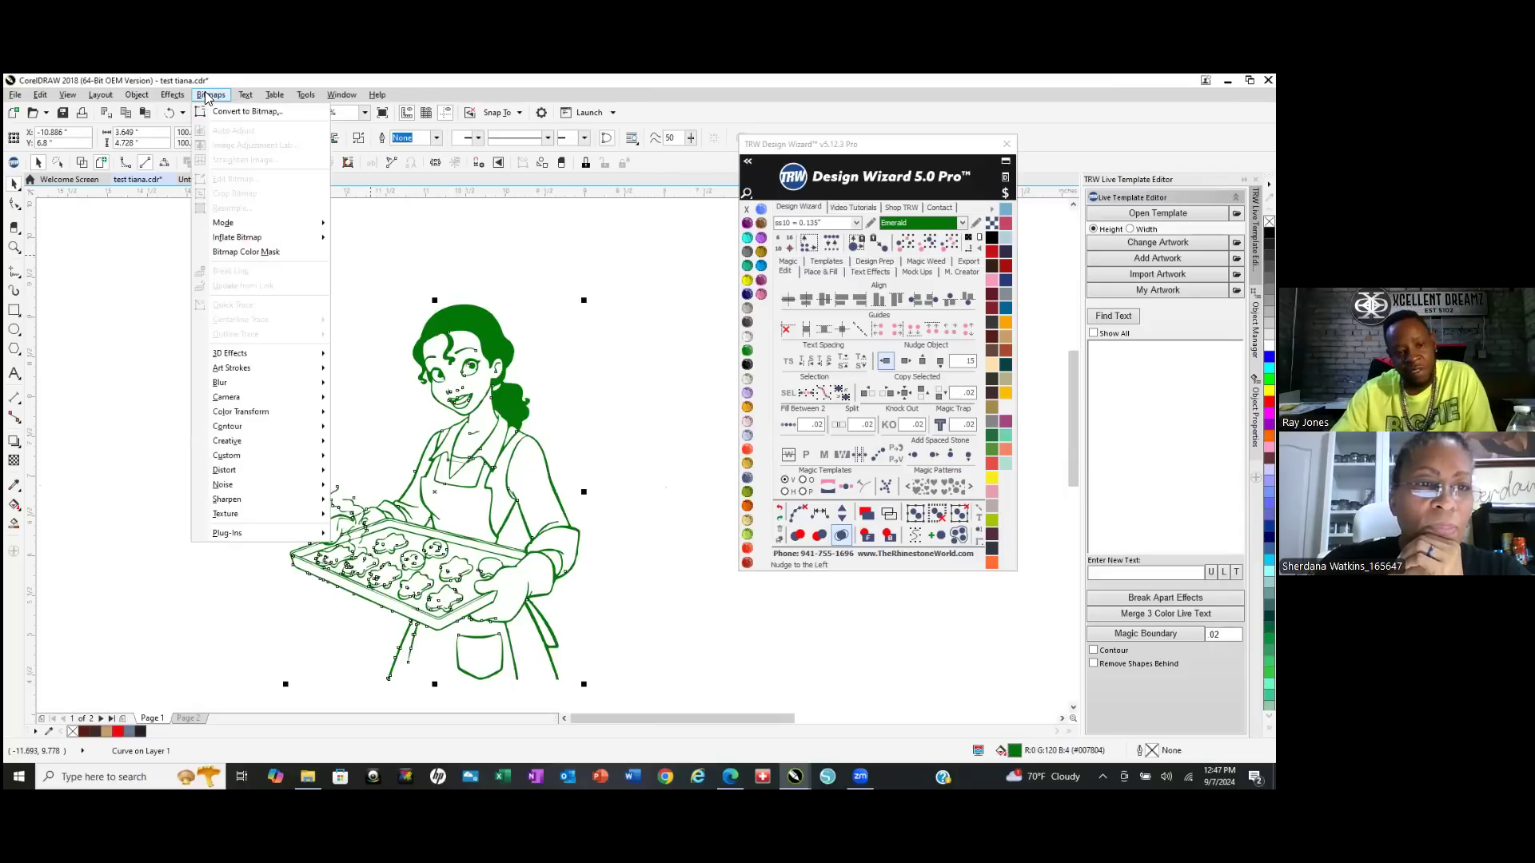
{"action": "left_click", "coordinate": [247, 118]}
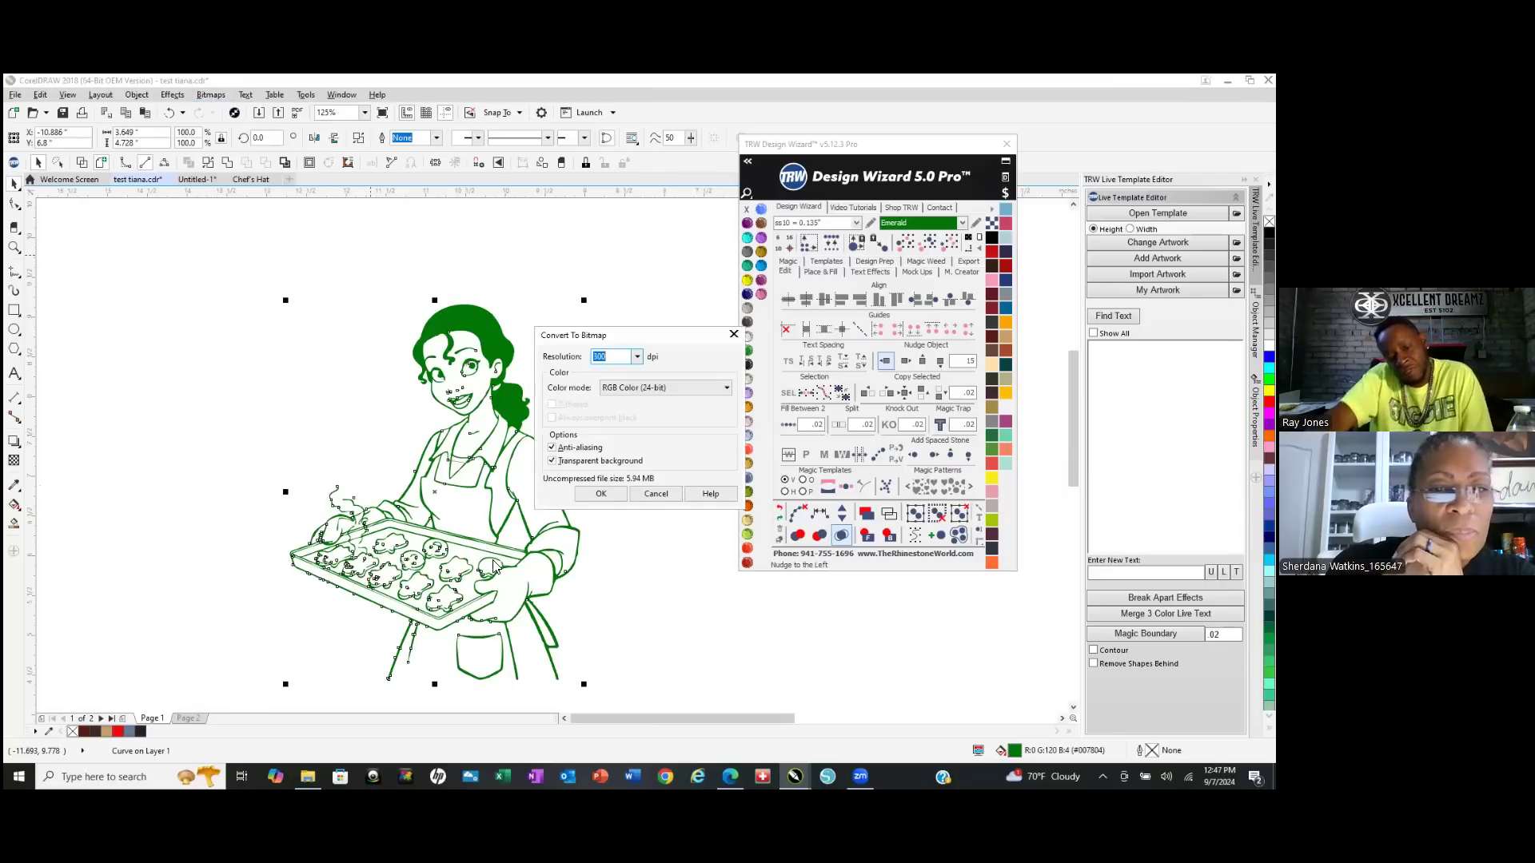
{"action": "left_click", "coordinate": [598, 495]}
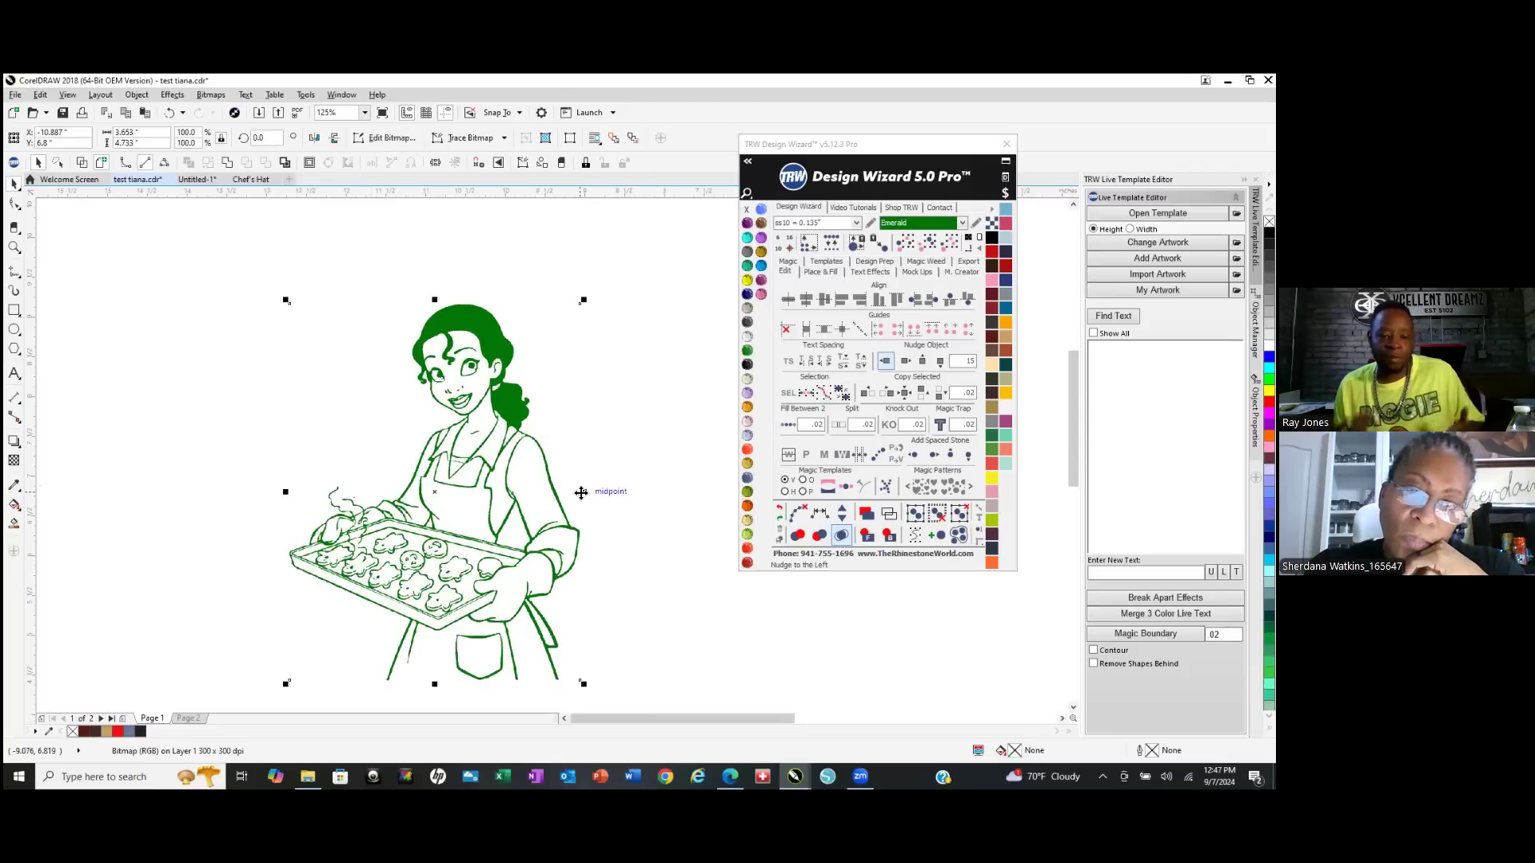
Outline-trace the bitmap as Clipart, deleting the original image, removing the background and merging adjacent objects of the same color.
{"action": "scroll", "coordinate": [500, 389], "scroll_direction": "up", "scroll_amount": 10}
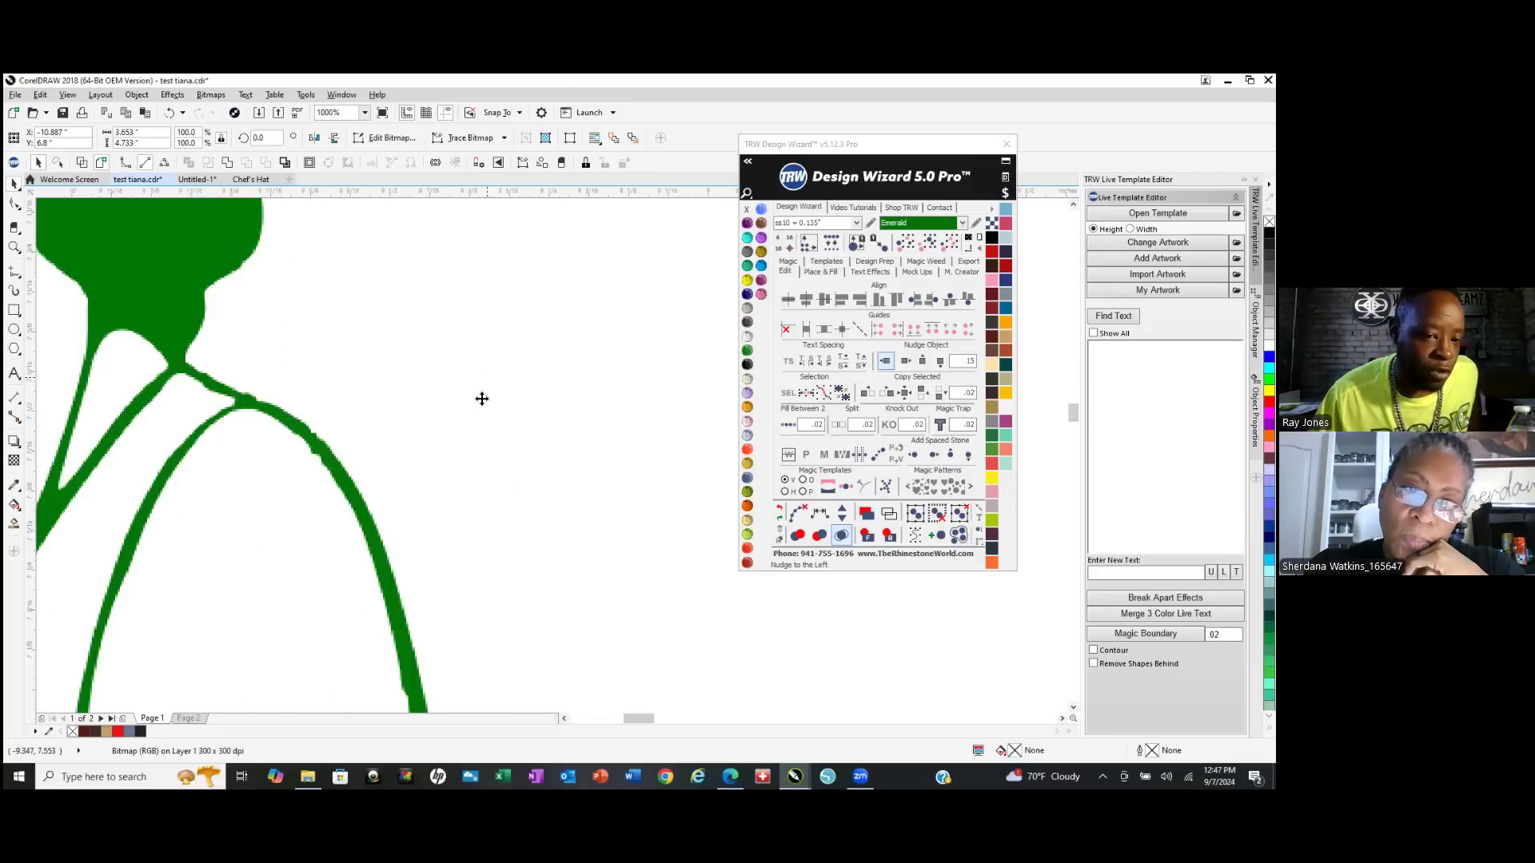
{"action": "scroll", "coordinate": [513, 389], "scroll_direction": "down", "scroll_amount": 6}
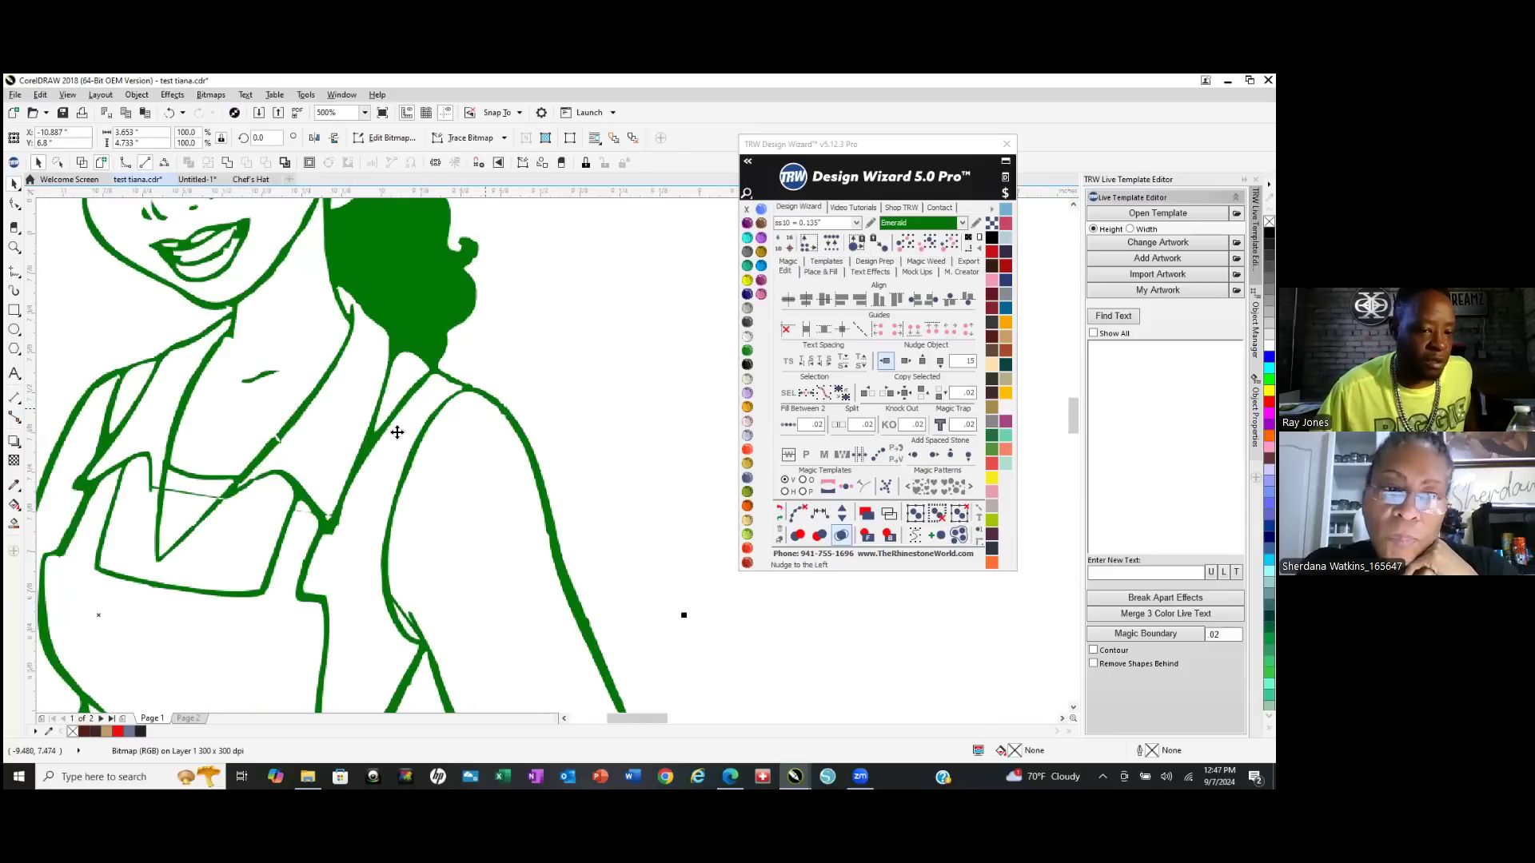
{"action": "scroll", "coordinate": [346, 421], "scroll_direction": "up", "scroll_amount": 6}
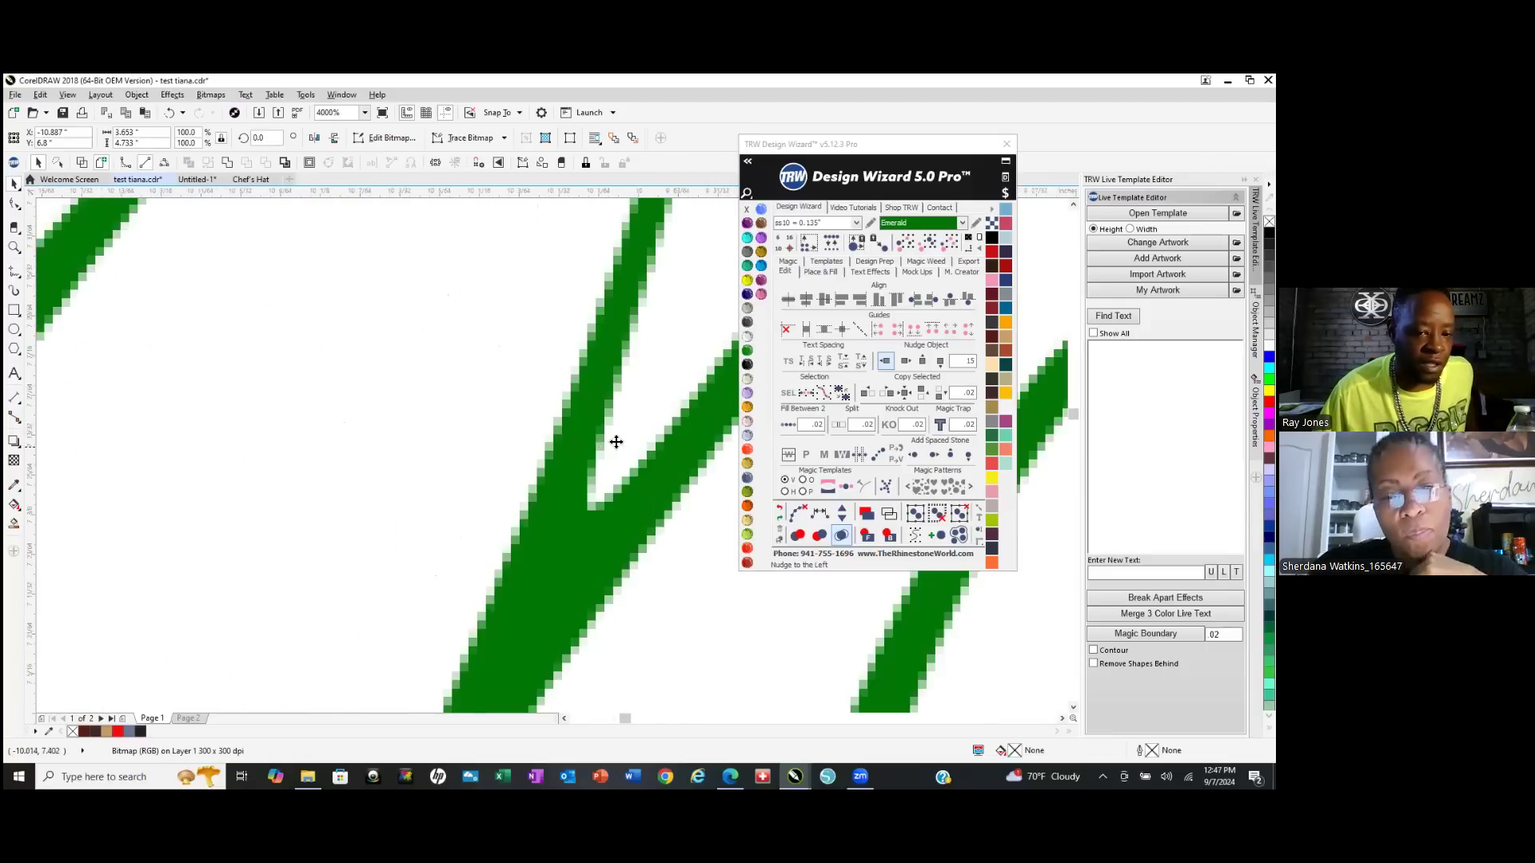
{"action": "scroll", "coordinate": [615, 437], "scroll_direction": "up", "scroll_amount": 6}
{"action": "scroll", "coordinate": [616, 437], "scroll_direction": "down", "scroll_amount": 10}
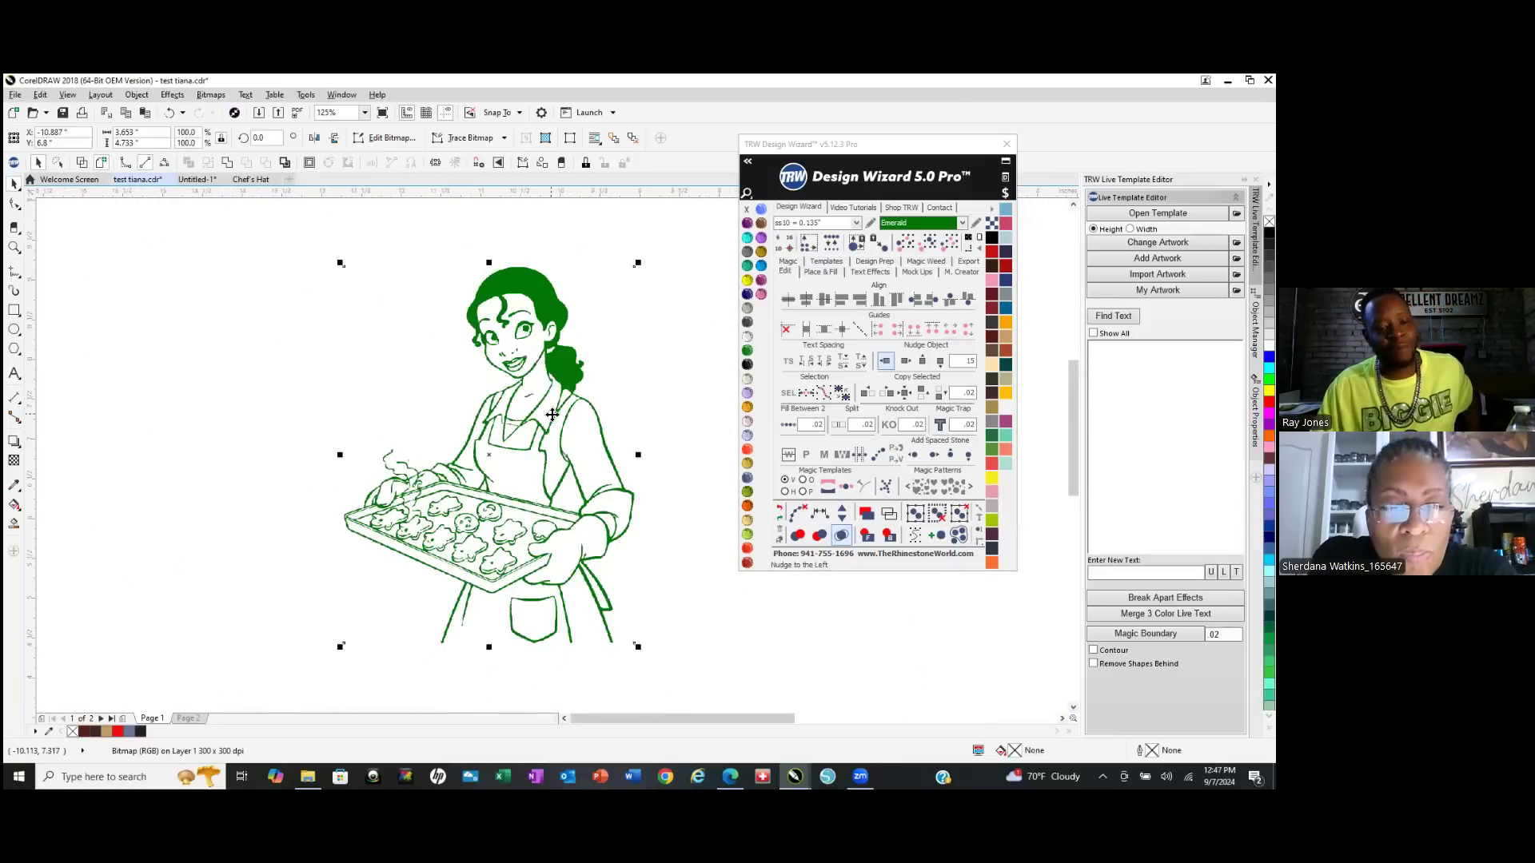
{"action": "right_click", "coordinate": [557, 367]}
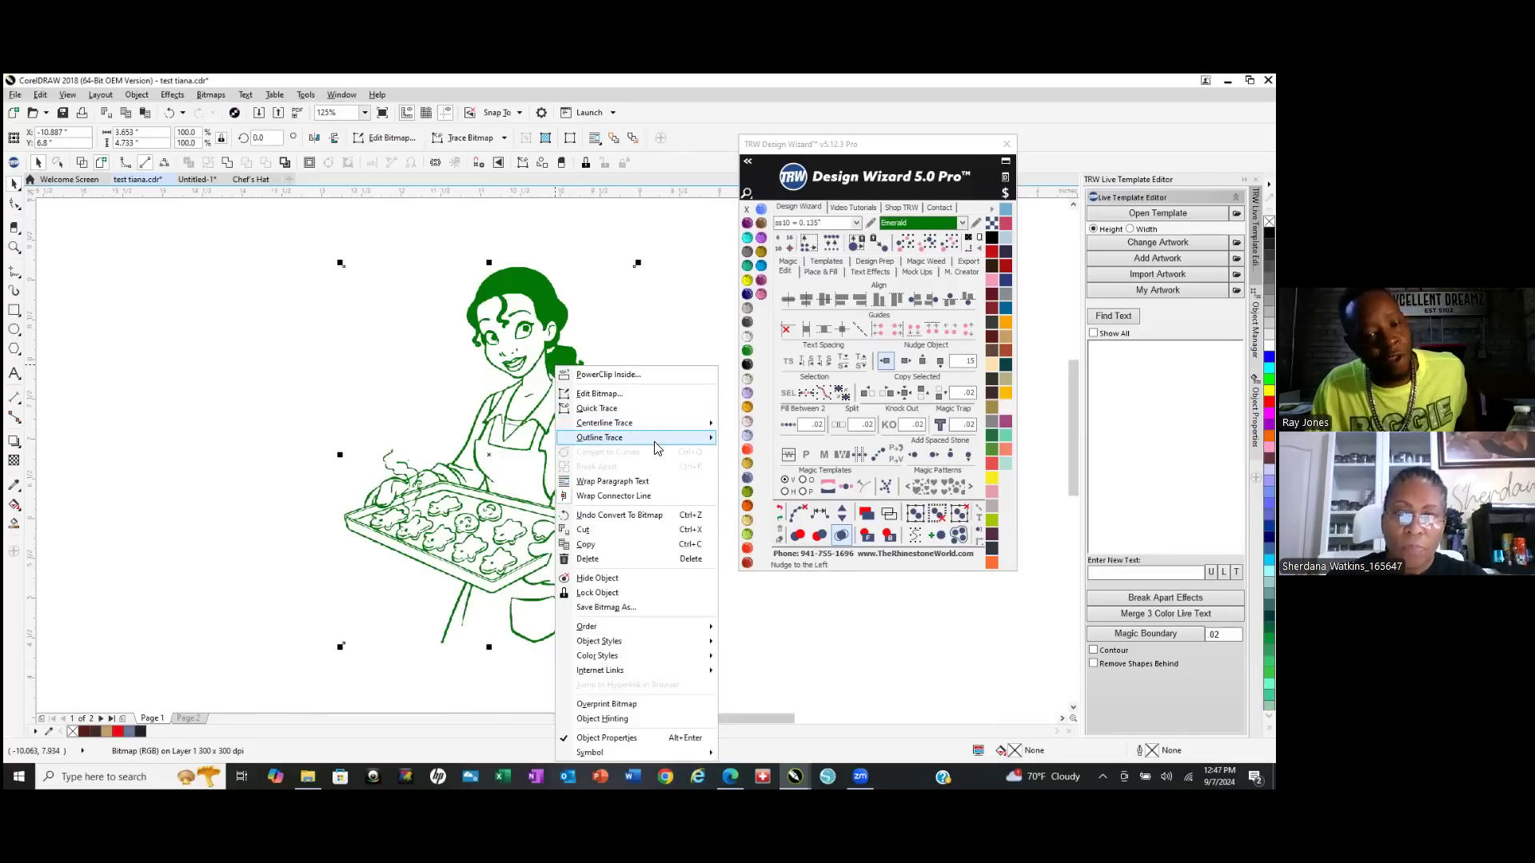
{"action": "mouse_move", "coordinate": [654, 440]}
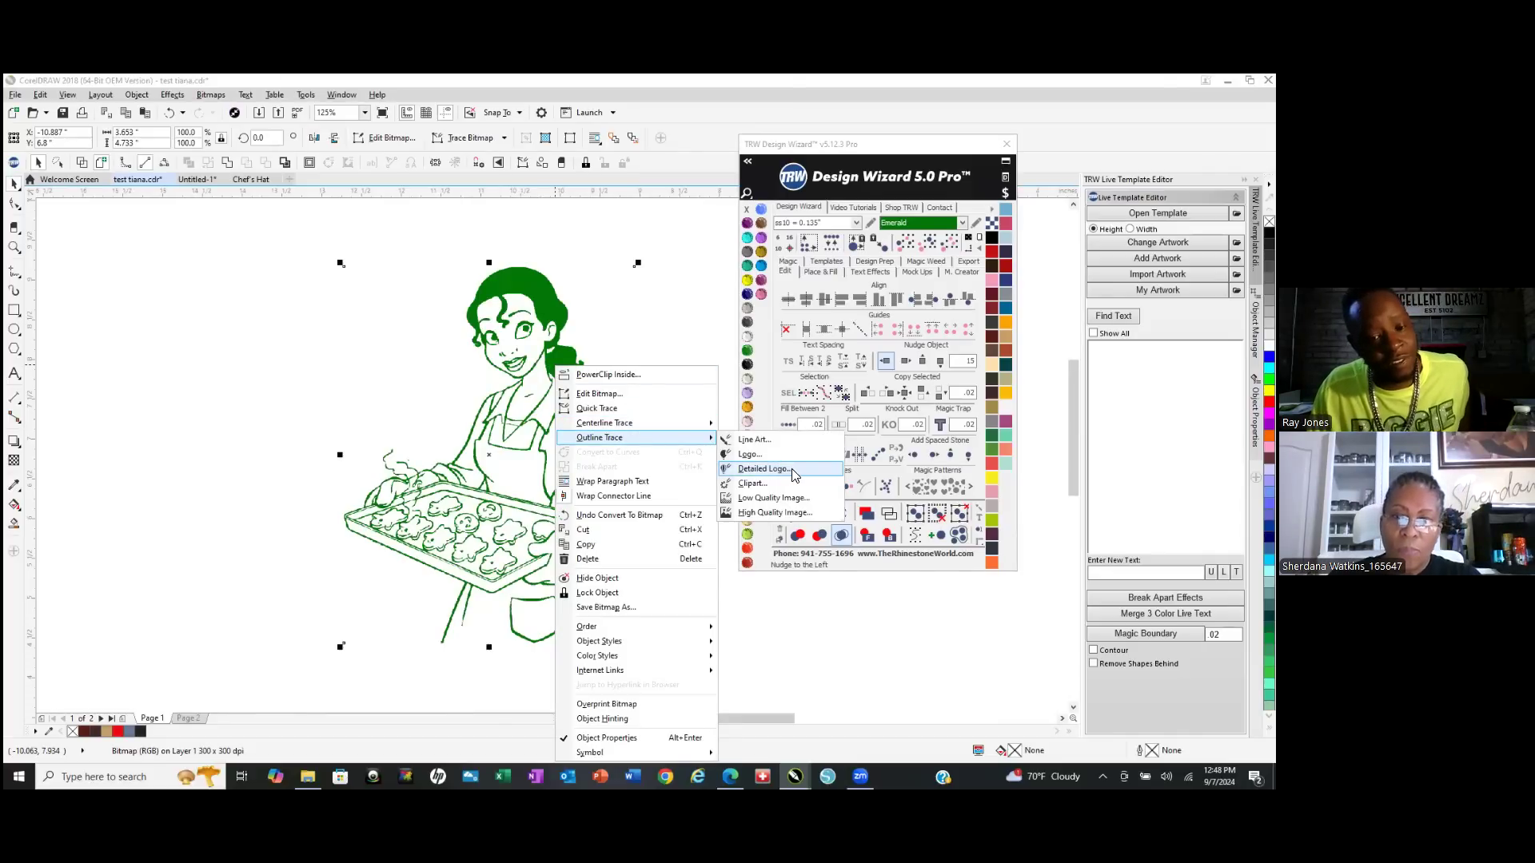
{"action": "left_click", "coordinate": [790, 485]}
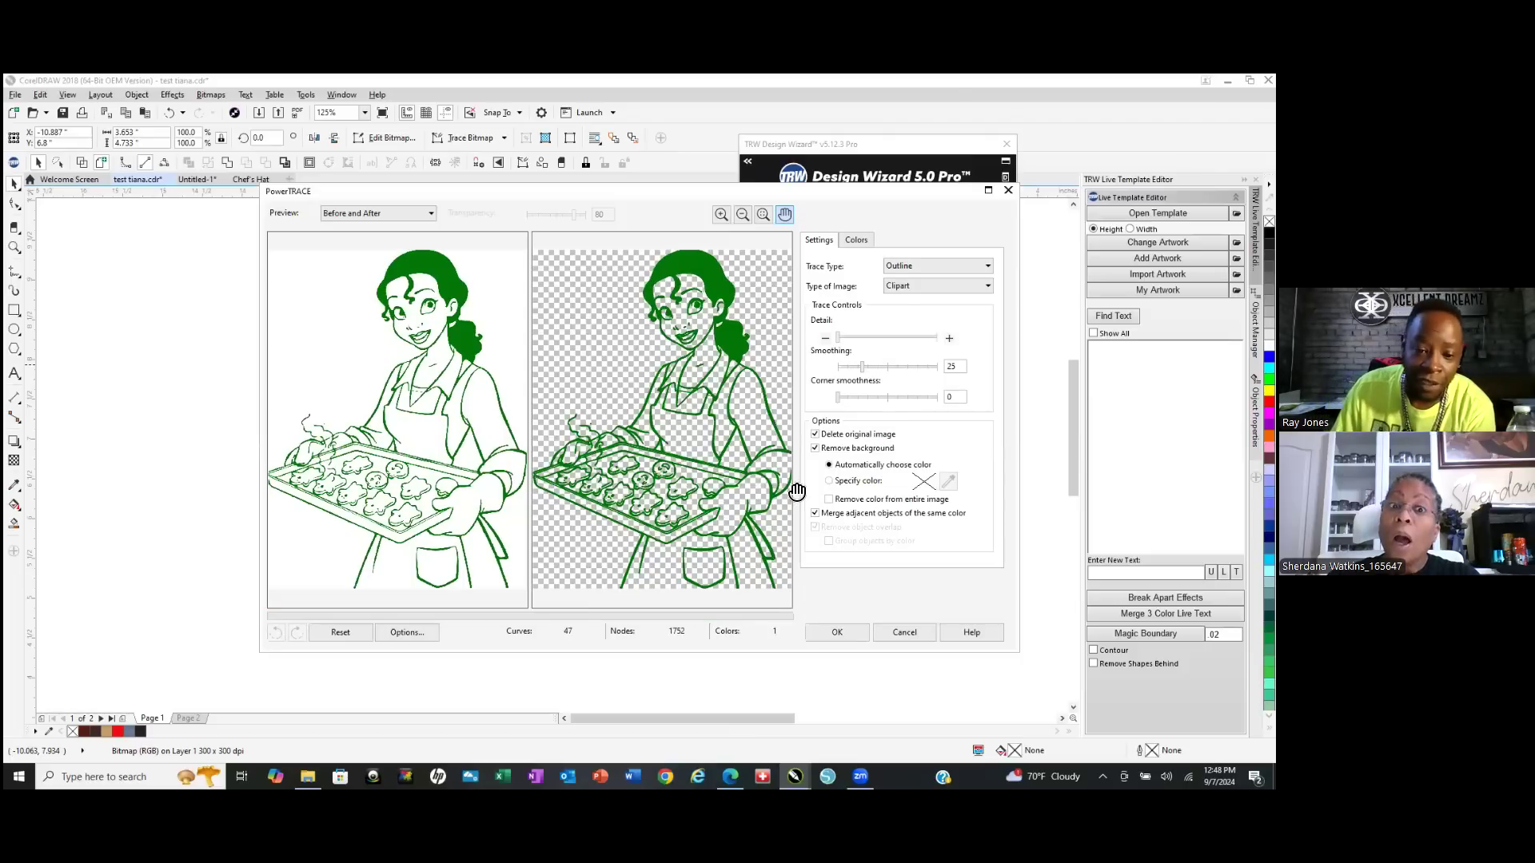
{"action": "left_click", "coordinate": [837, 634]}
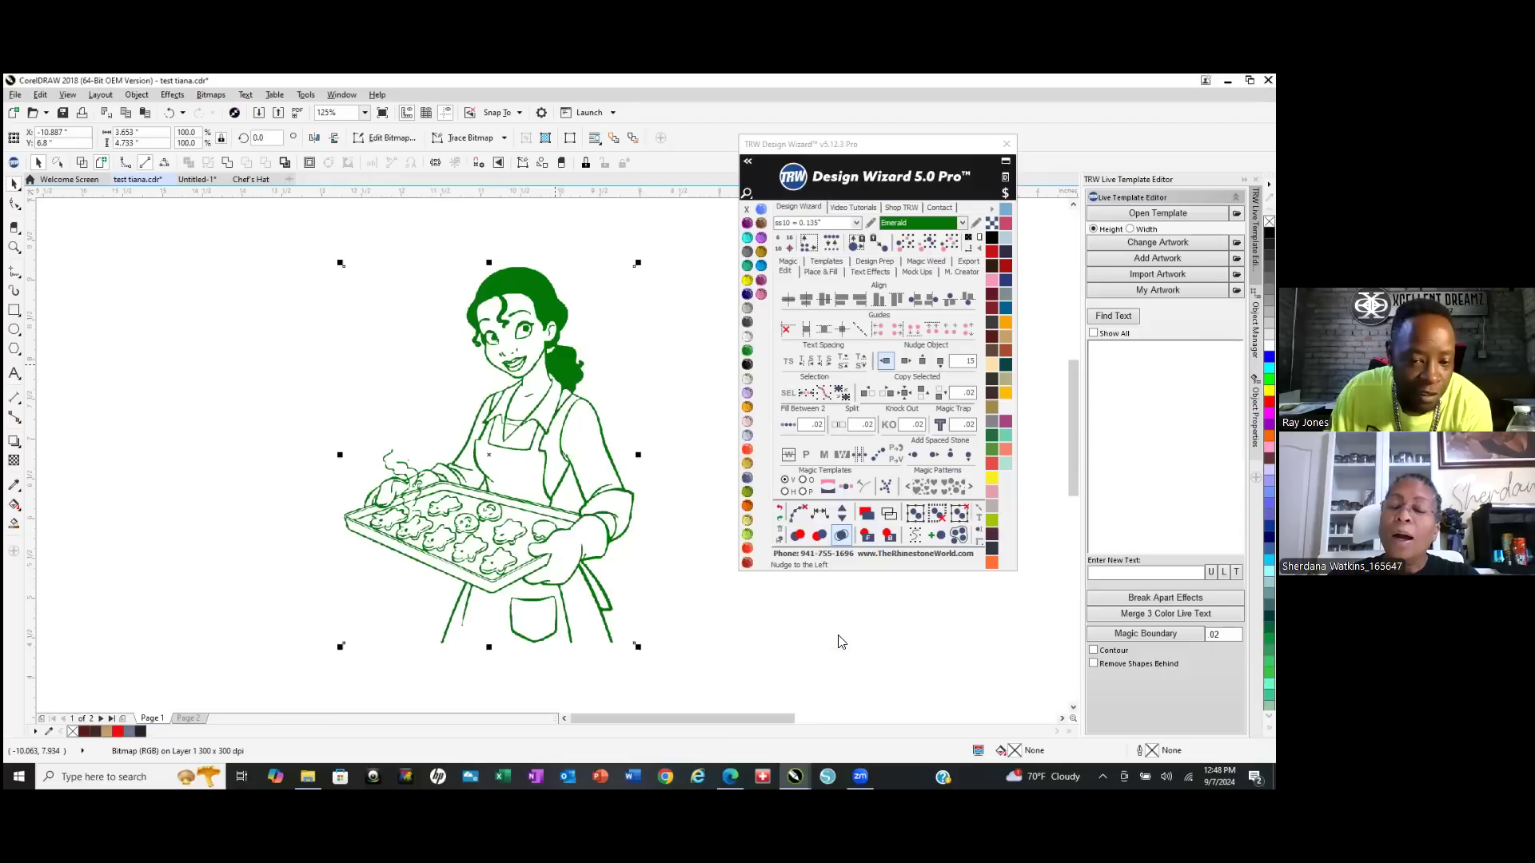
Ungroup all objects in the traced green artwork and clear the selection.
{"action": "right_click", "coordinate": [566, 371]}
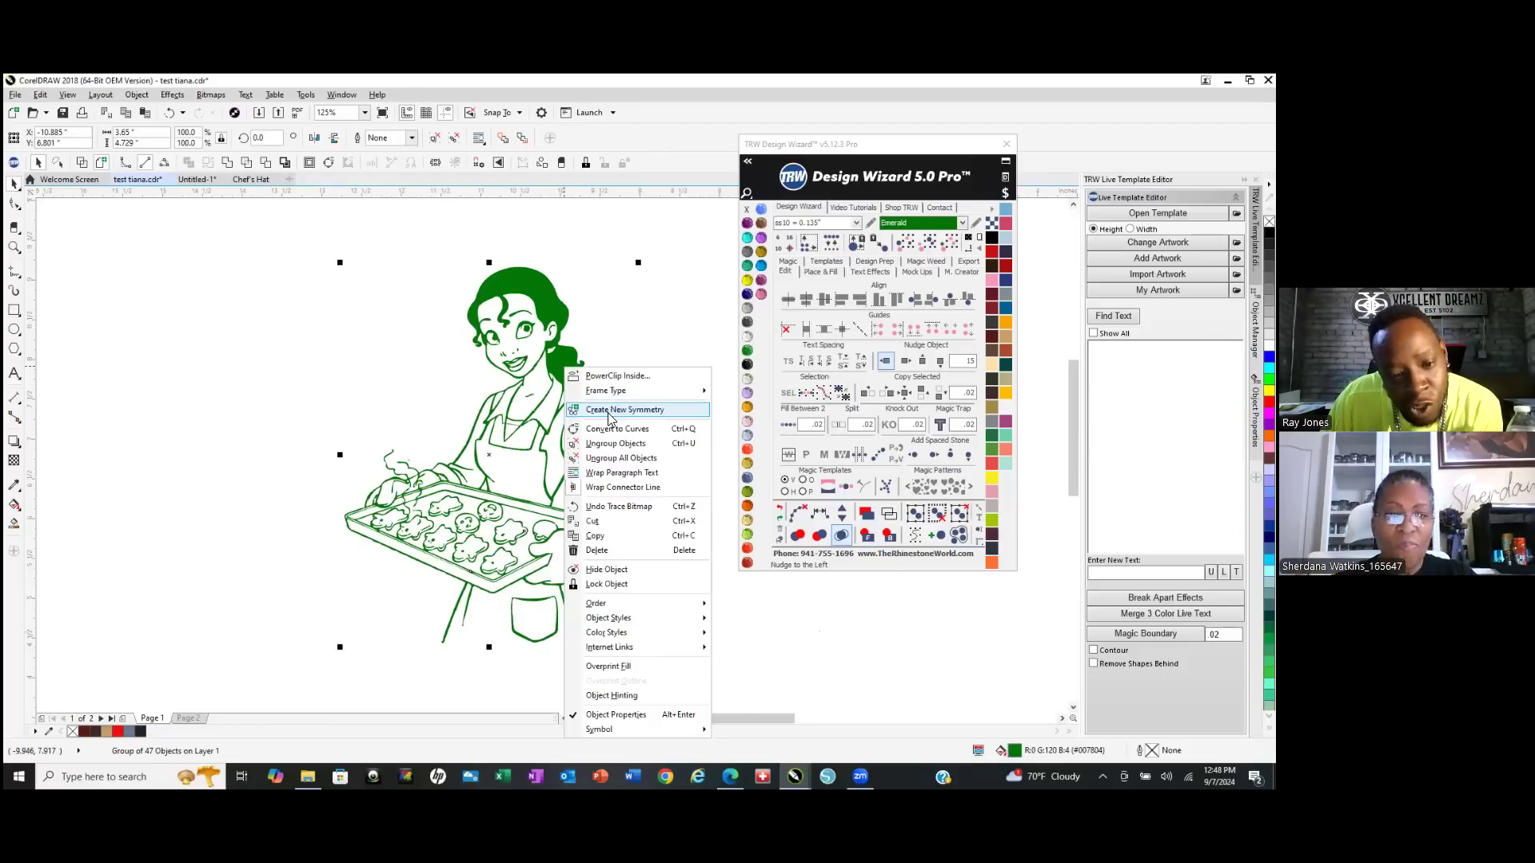
{"action": "left_click", "coordinate": [670, 466]}
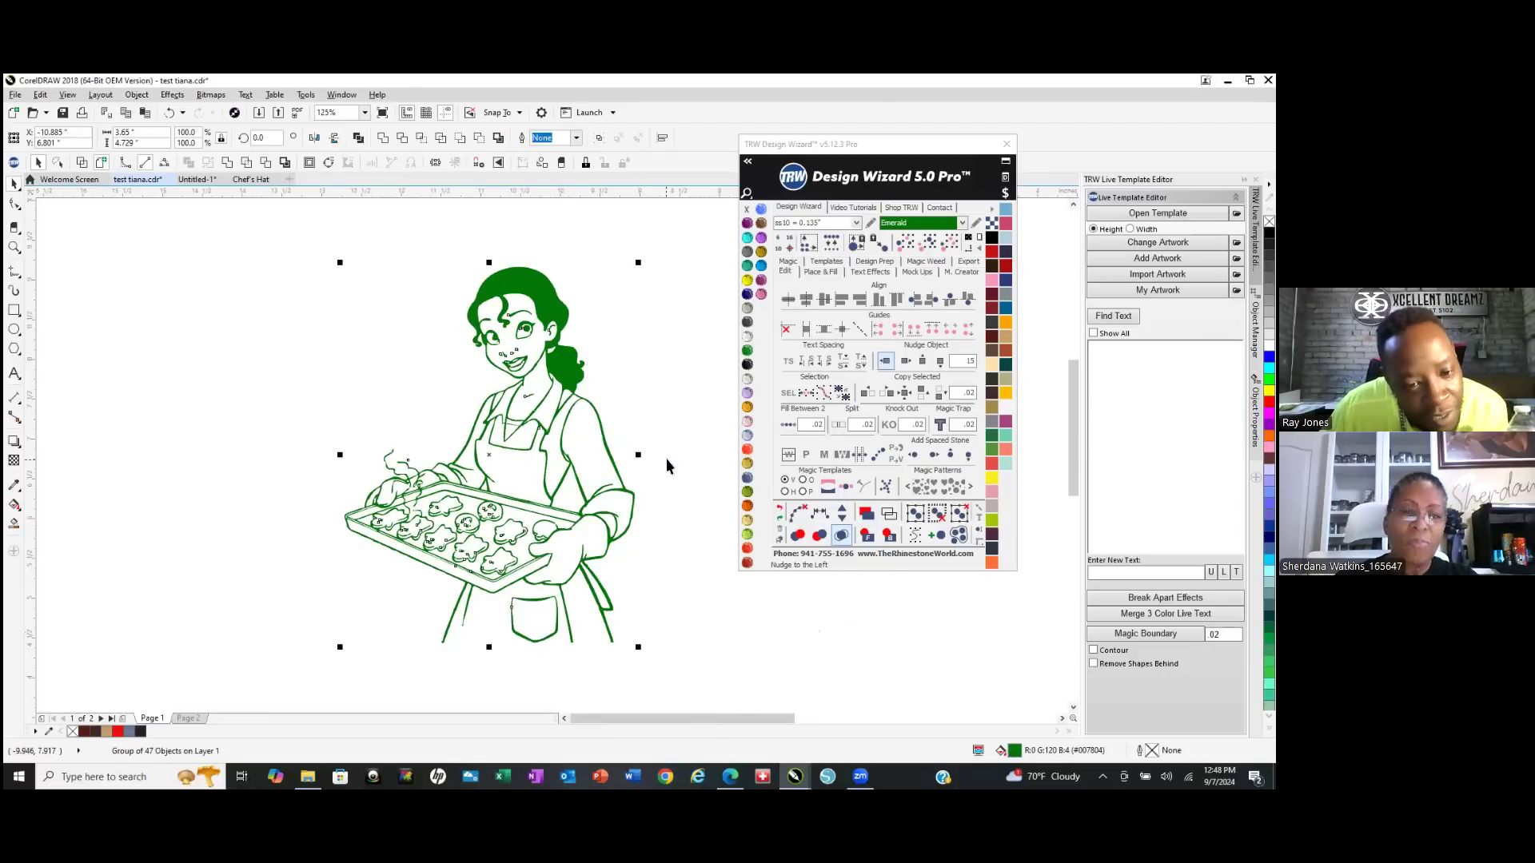
{"action": "left_click", "coordinate": [678, 597]}
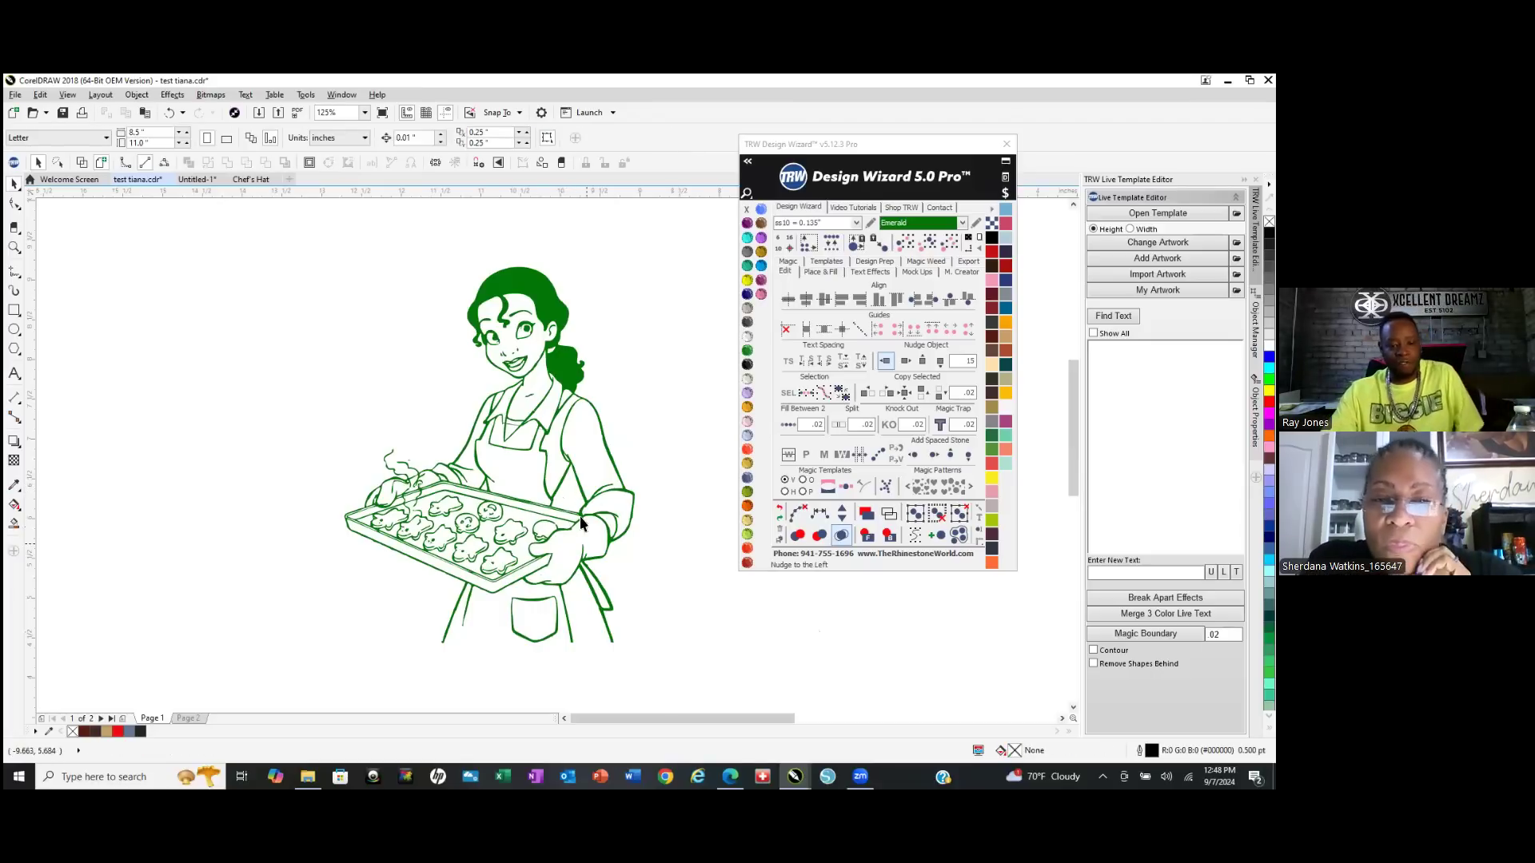
Test which parts of the trace are joined by coloring the main outline TRW Pink, and undo the color.
{"action": "left_click", "coordinate": [546, 510]}
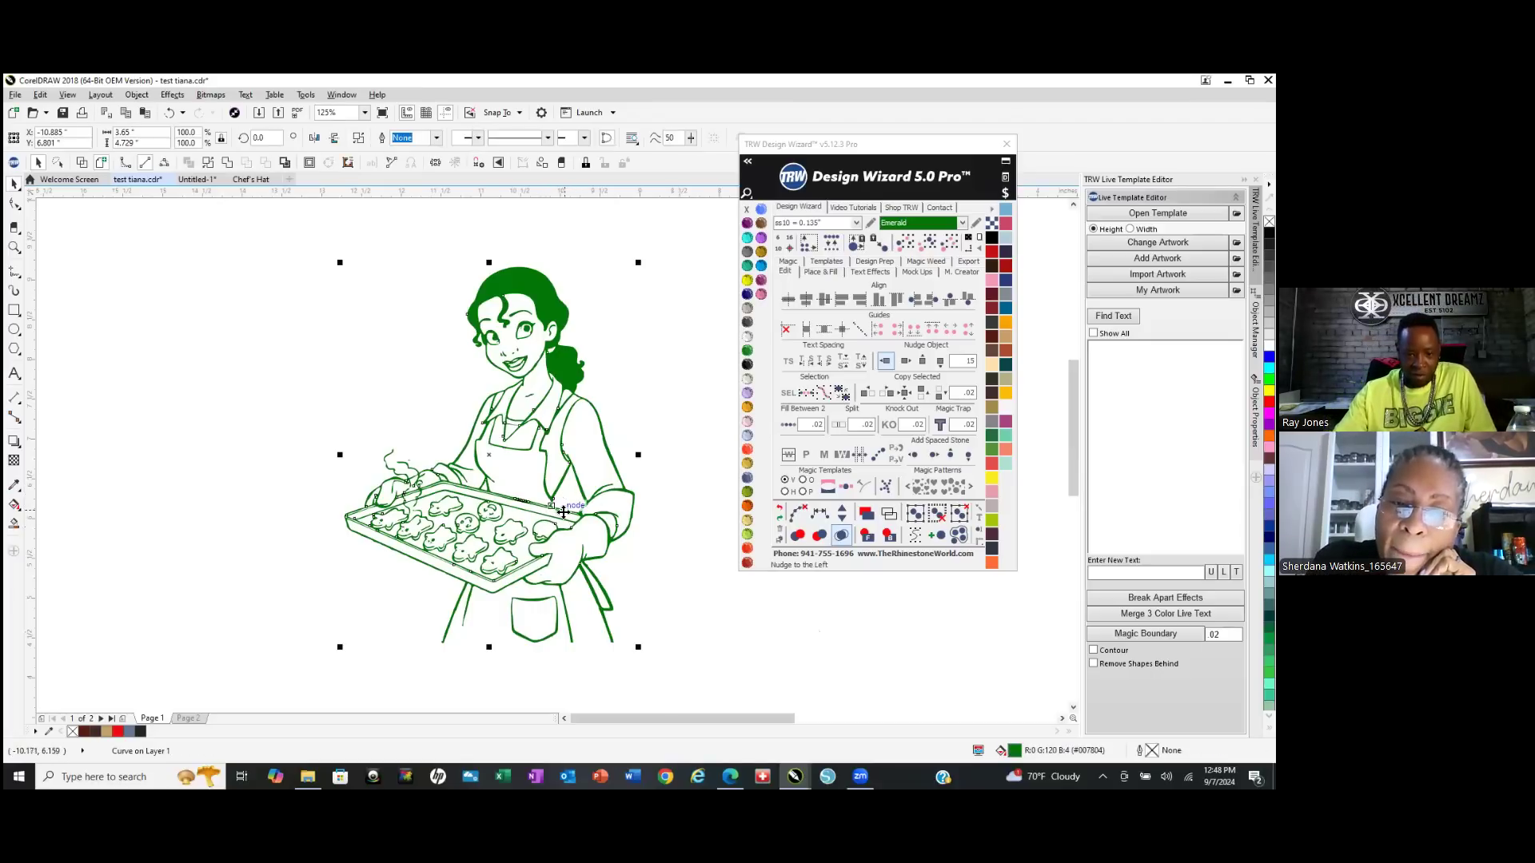
{"action": "left_click", "coordinate": [759, 295]}
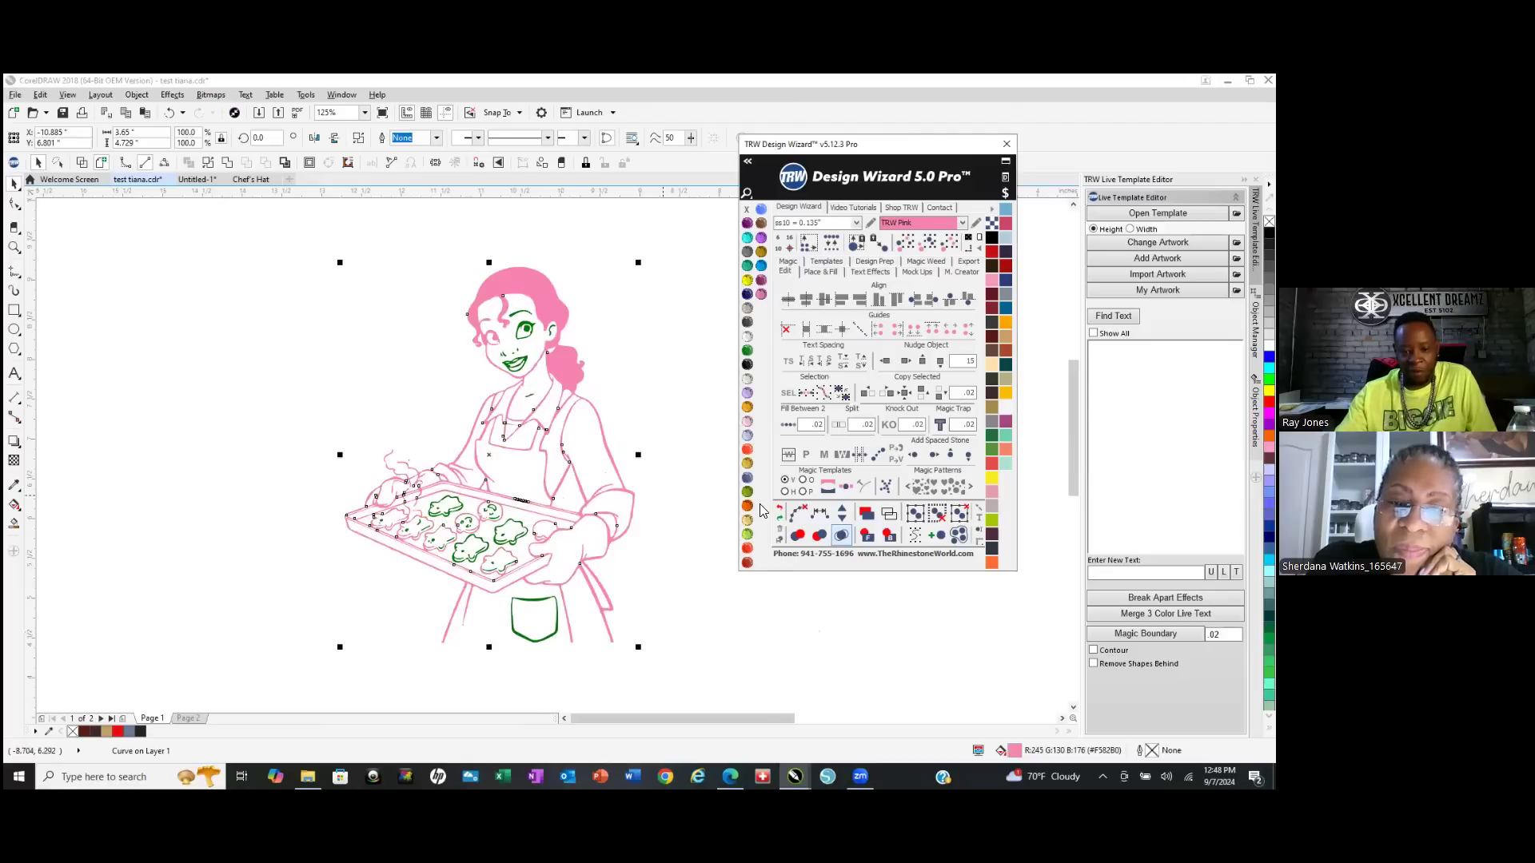
{"action": "key", "text": "ctrl+z"}
{"action": "left_click", "coordinate": [652, 389]}
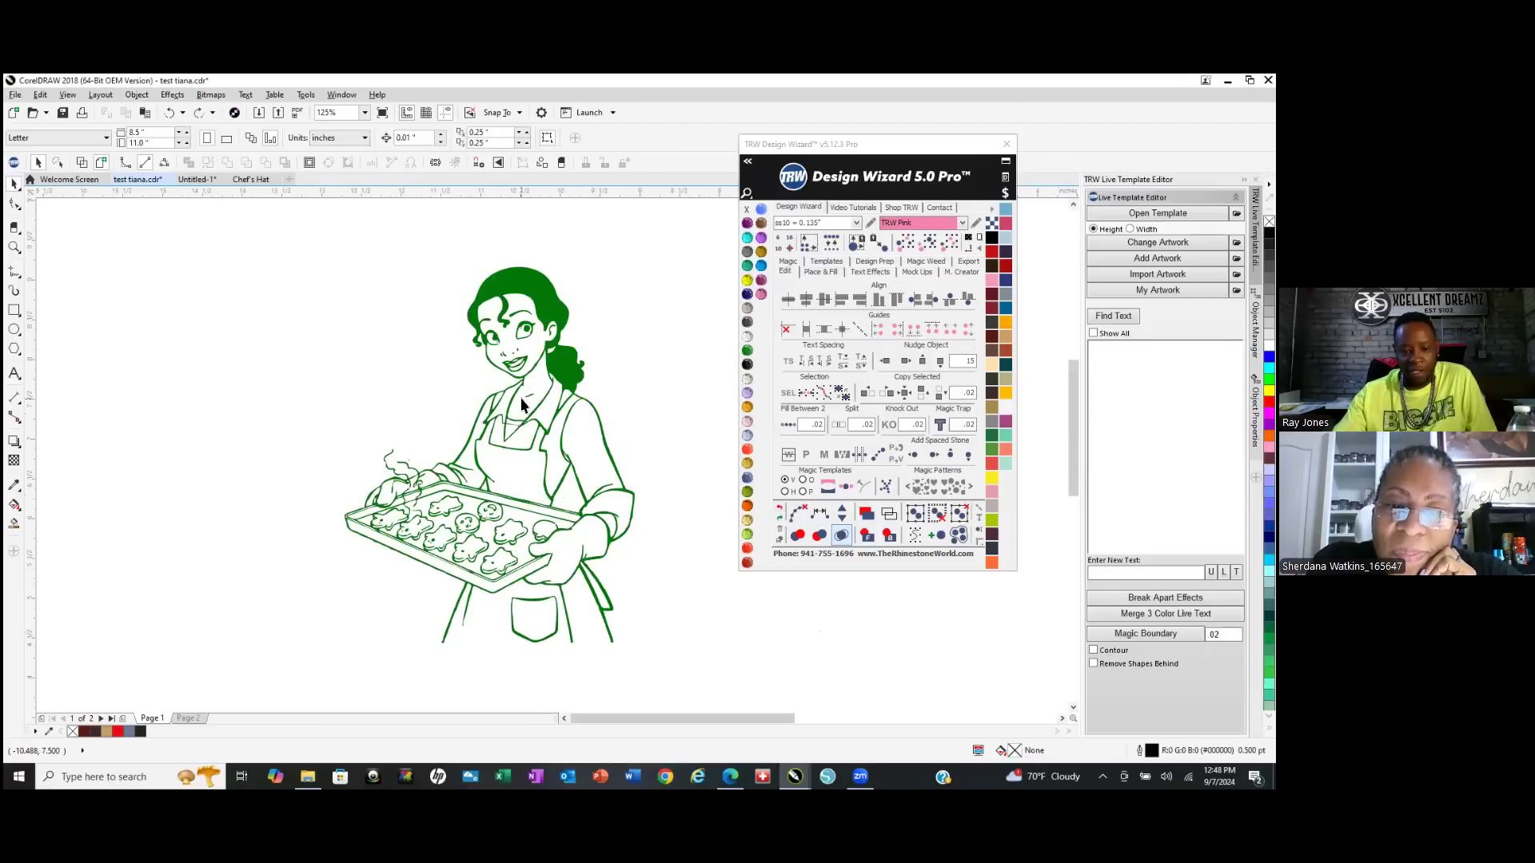
Select all pieces of the traced woman artwork and recolor them Light Topaz.
{"action": "scroll", "coordinate": [516, 331], "scroll_direction": "up", "scroll_amount": 5}
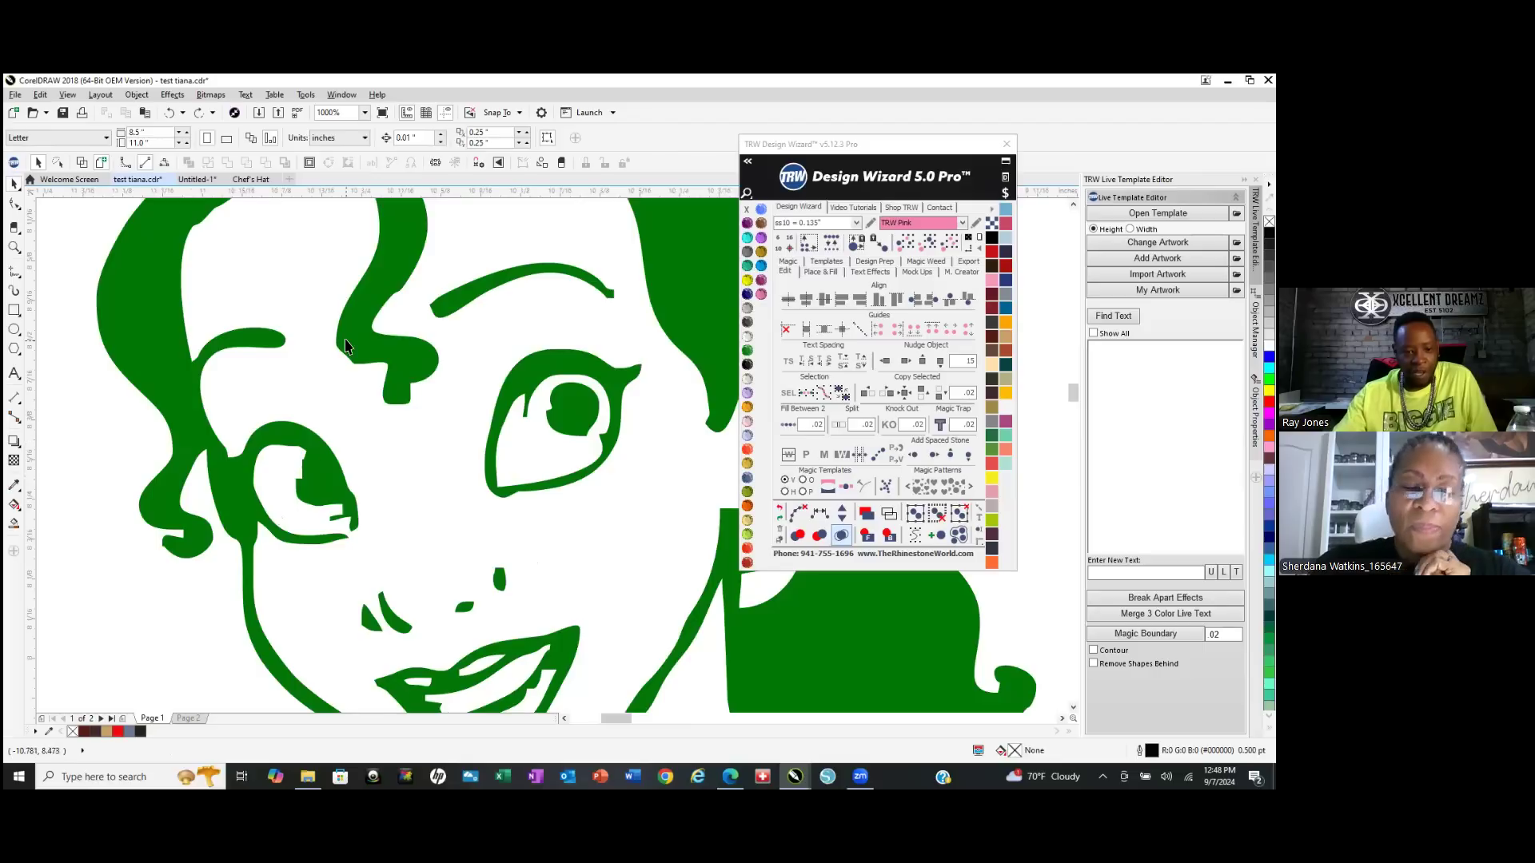
{"action": "scroll", "coordinate": [345, 346], "scroll_direction": "down", "scroll_amount": 3}
{"action": "scroll", "coordinate": [476, 321], "scroll_direction": "down", "scroll_amount": 2}
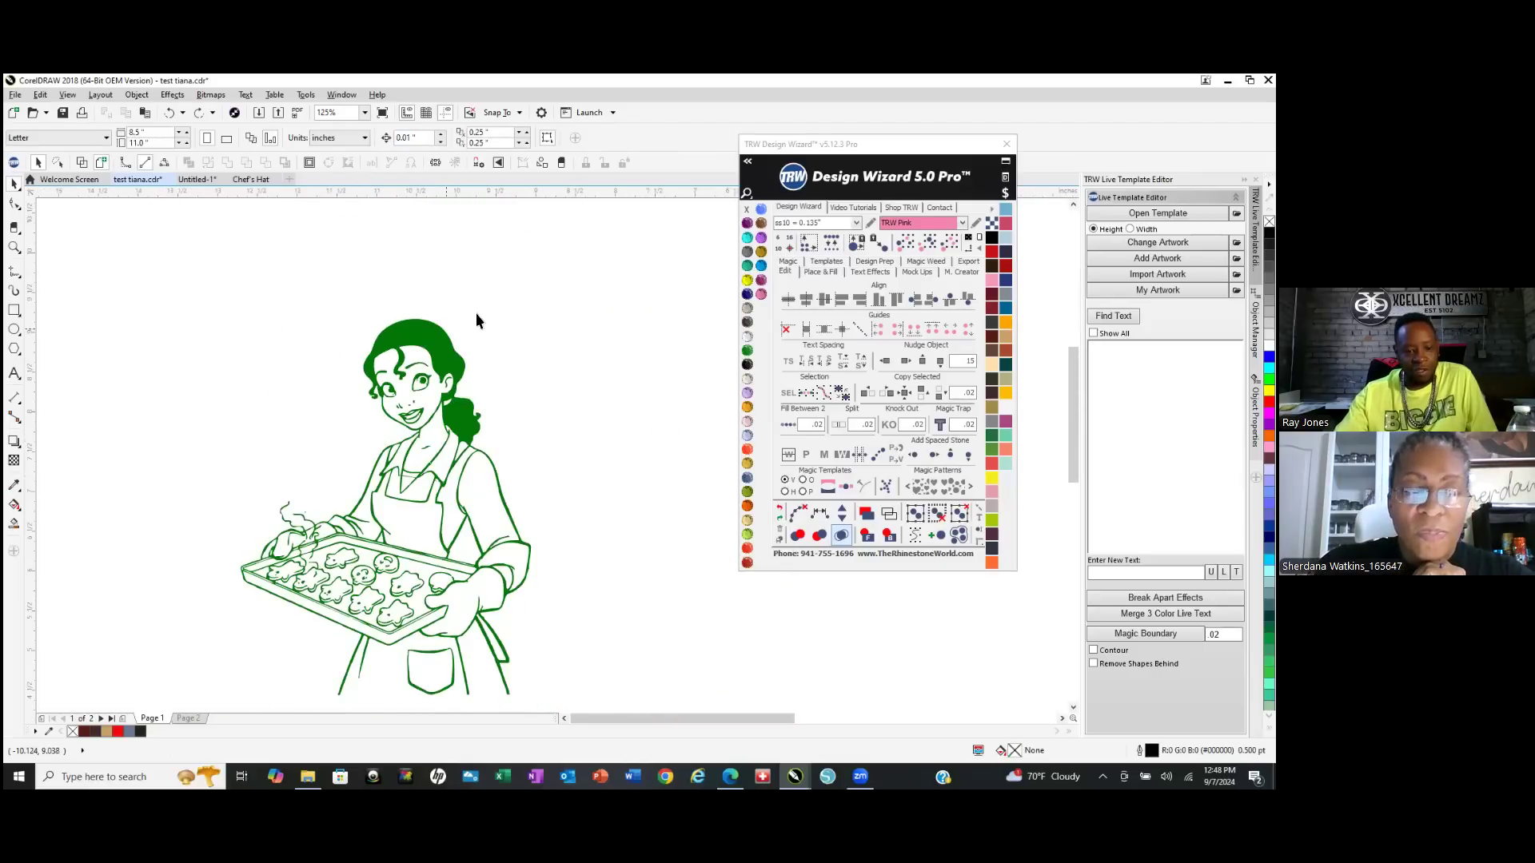
{"action": "scroll", "coordinate": [563, 732], "scroll_direction": "down", "scroll_amount": 3}
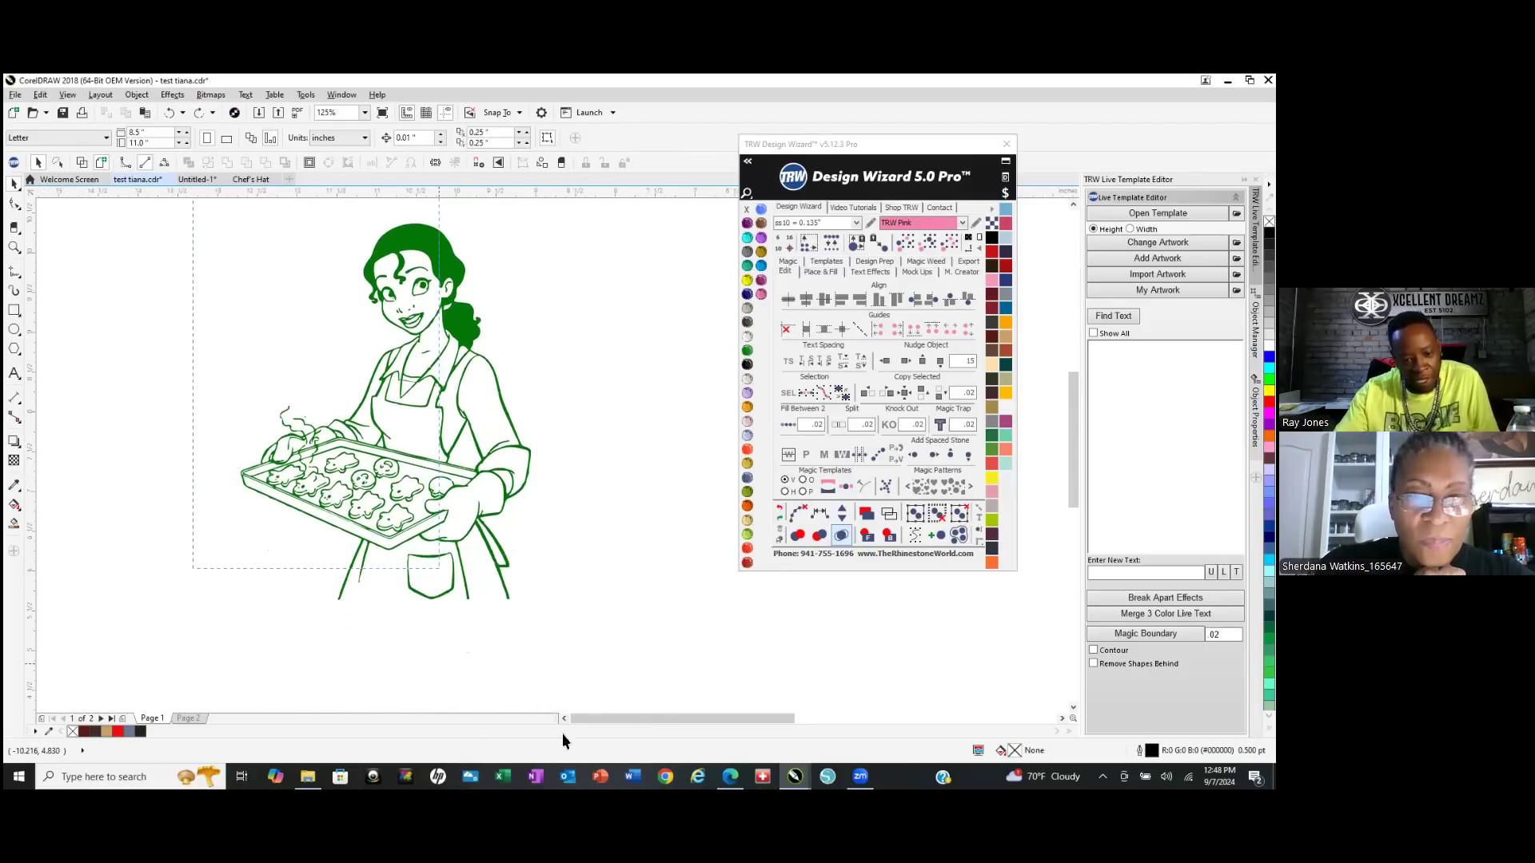
{"action": "key", "text": "ctrl+a"}
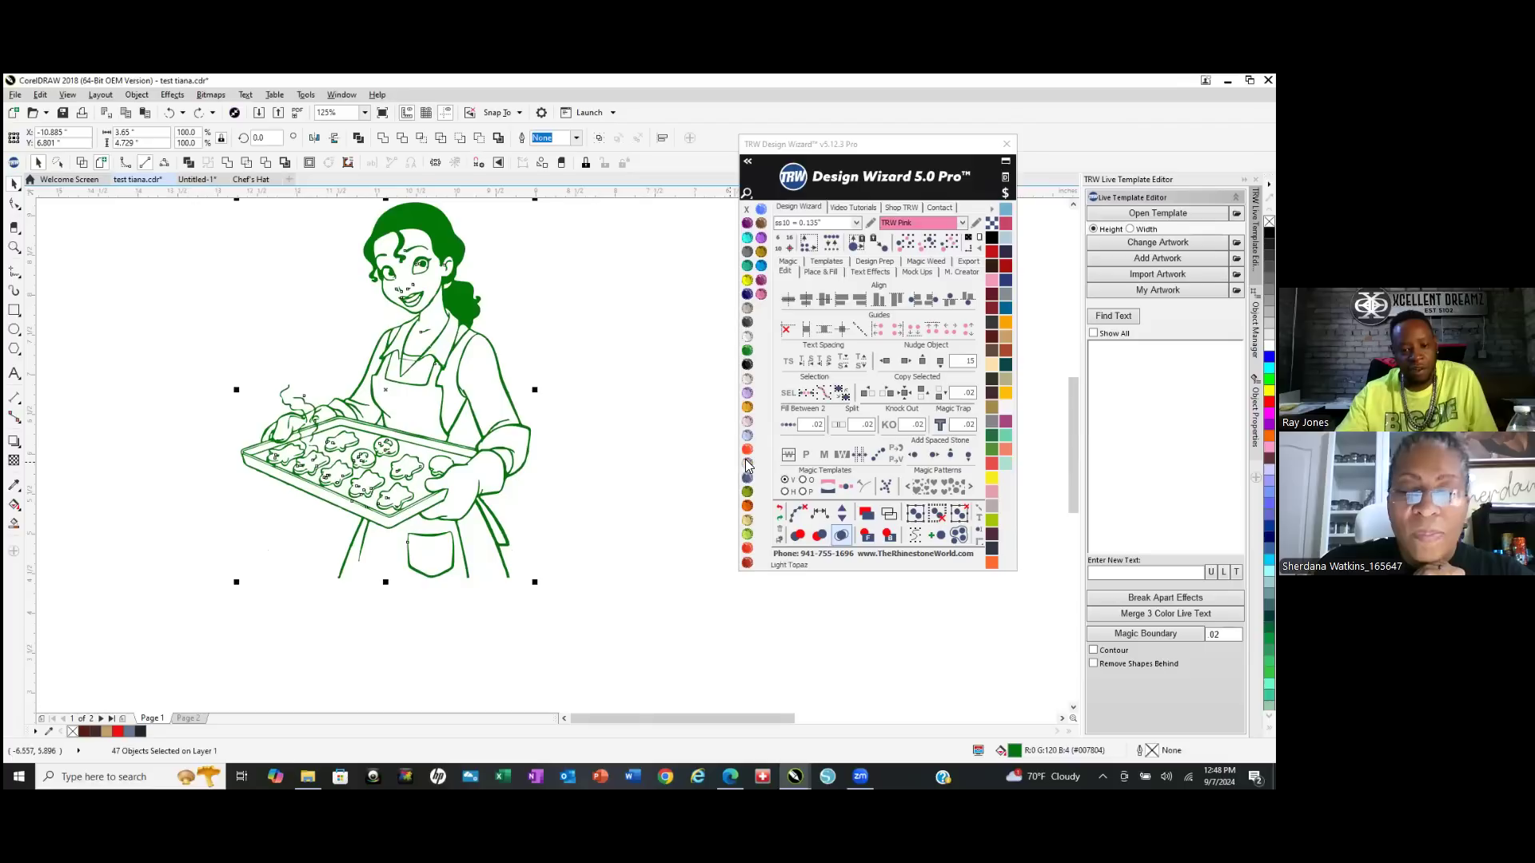
{"action": "left_click", "coordinate": [748, 464]}
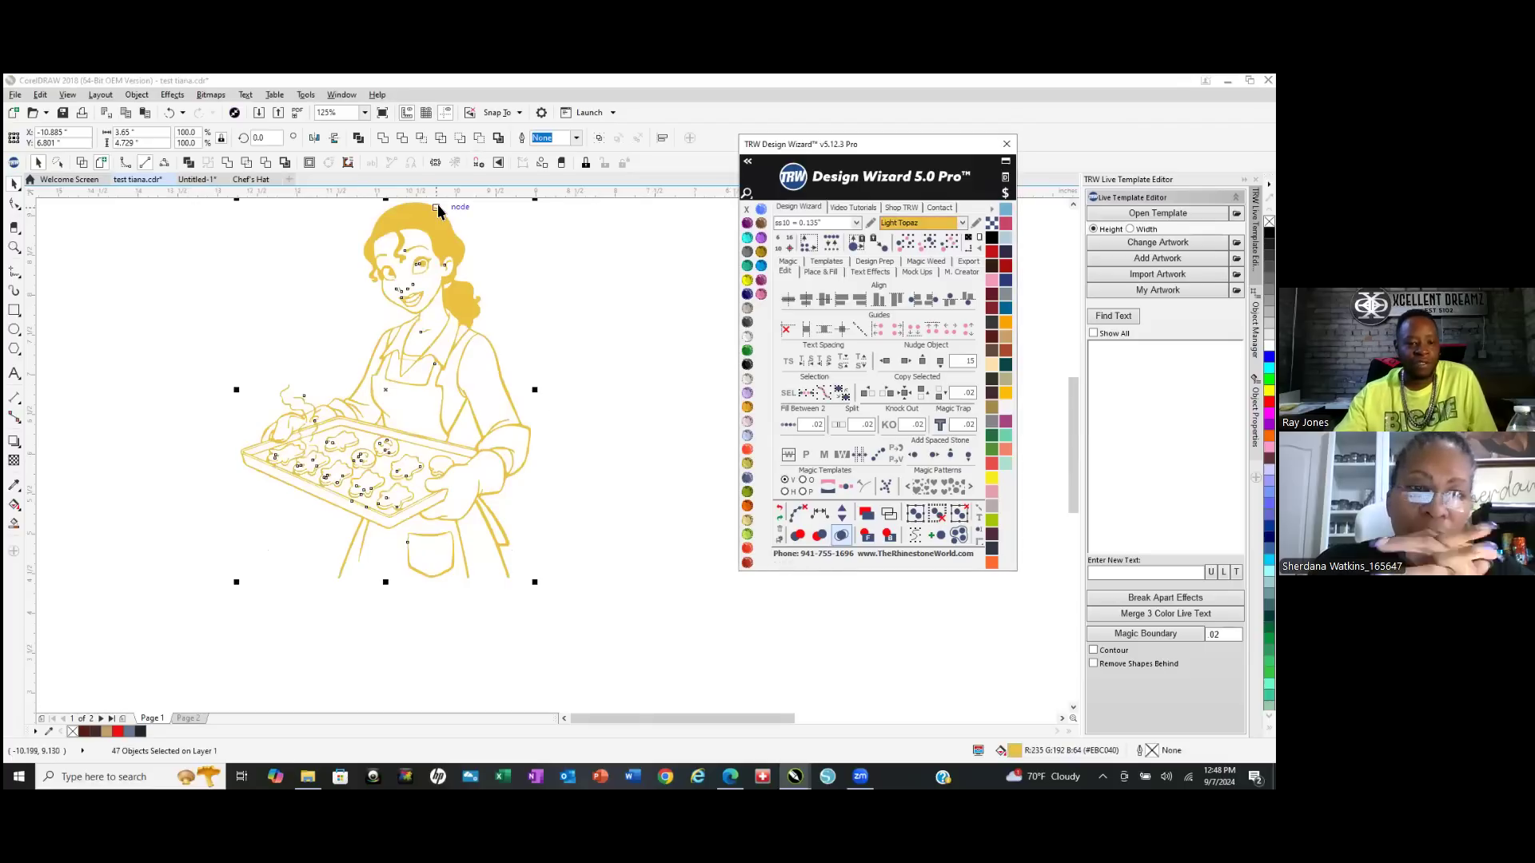
Combine the selected pieces of the woman artwork into a single curve and weld it.
{"action": "right_click", "coordinate": [427, 229]}
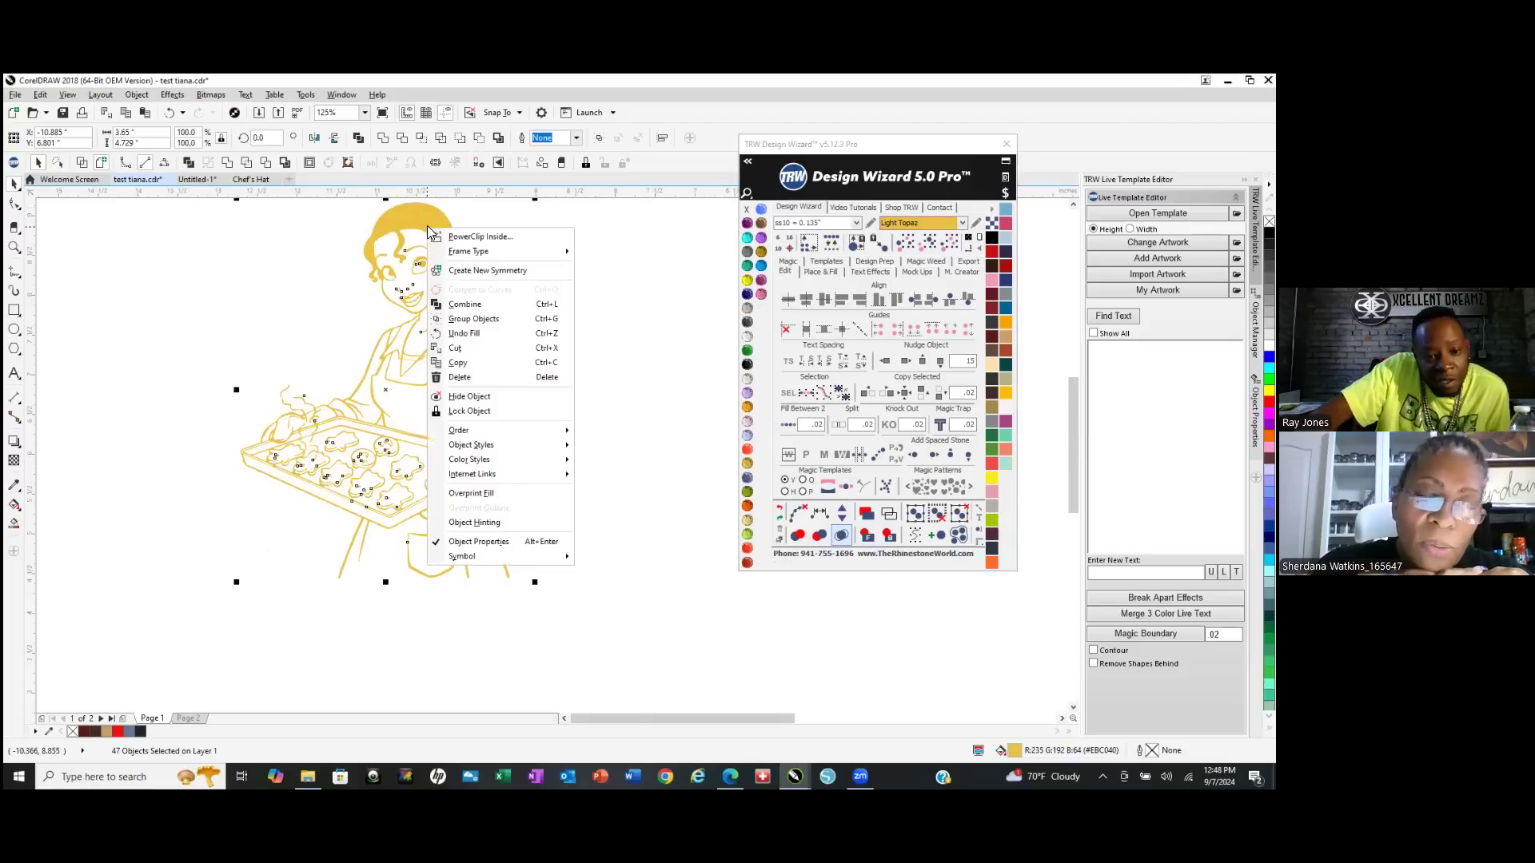
{"action": "left_click", "coordinate": [476, 305]}
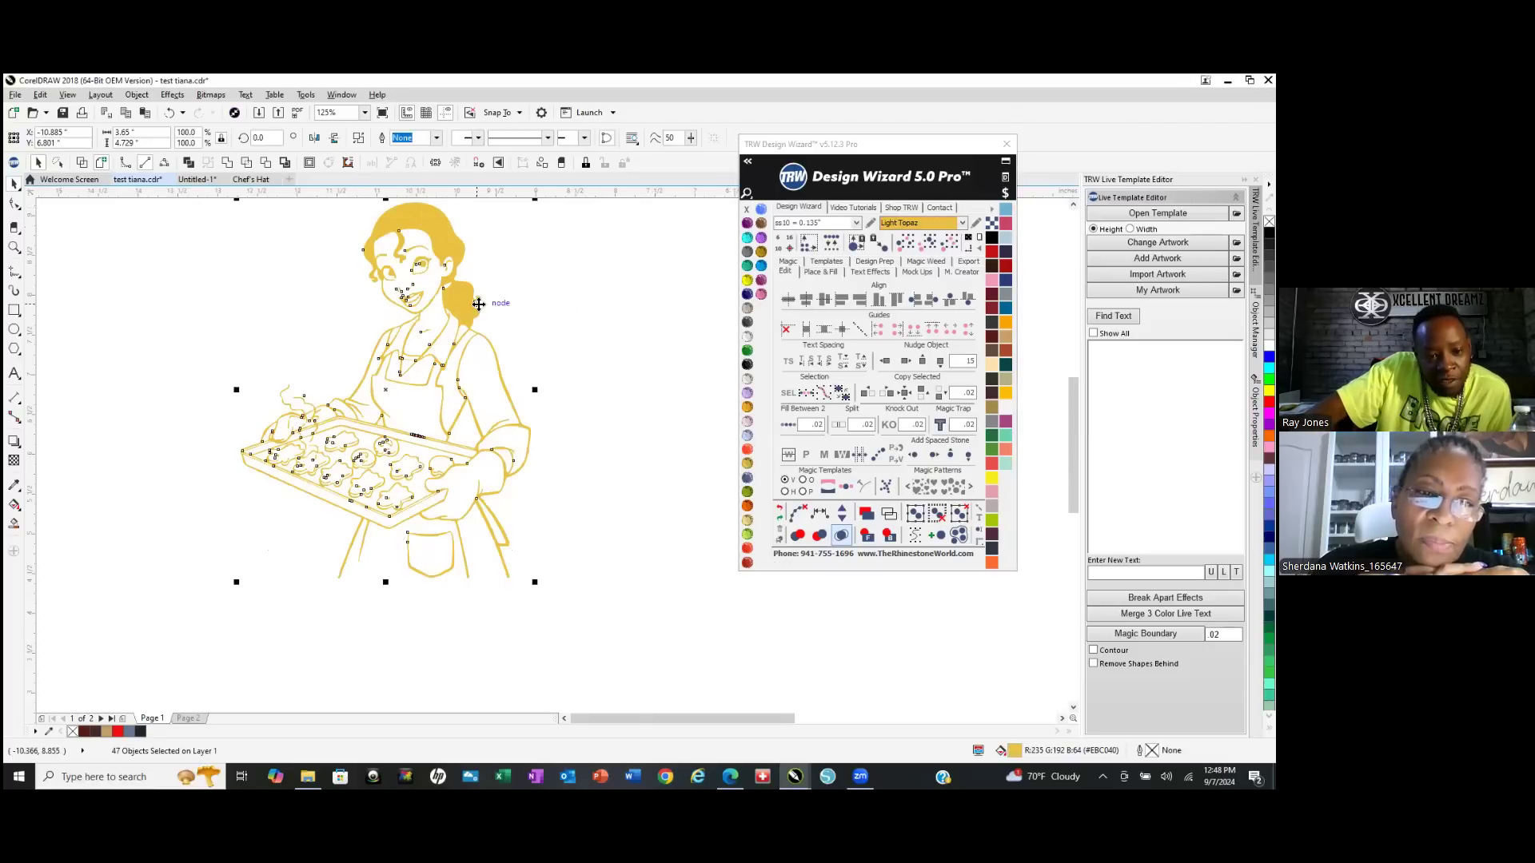
{"action": "left_click", "coordinate": [227, 163]}
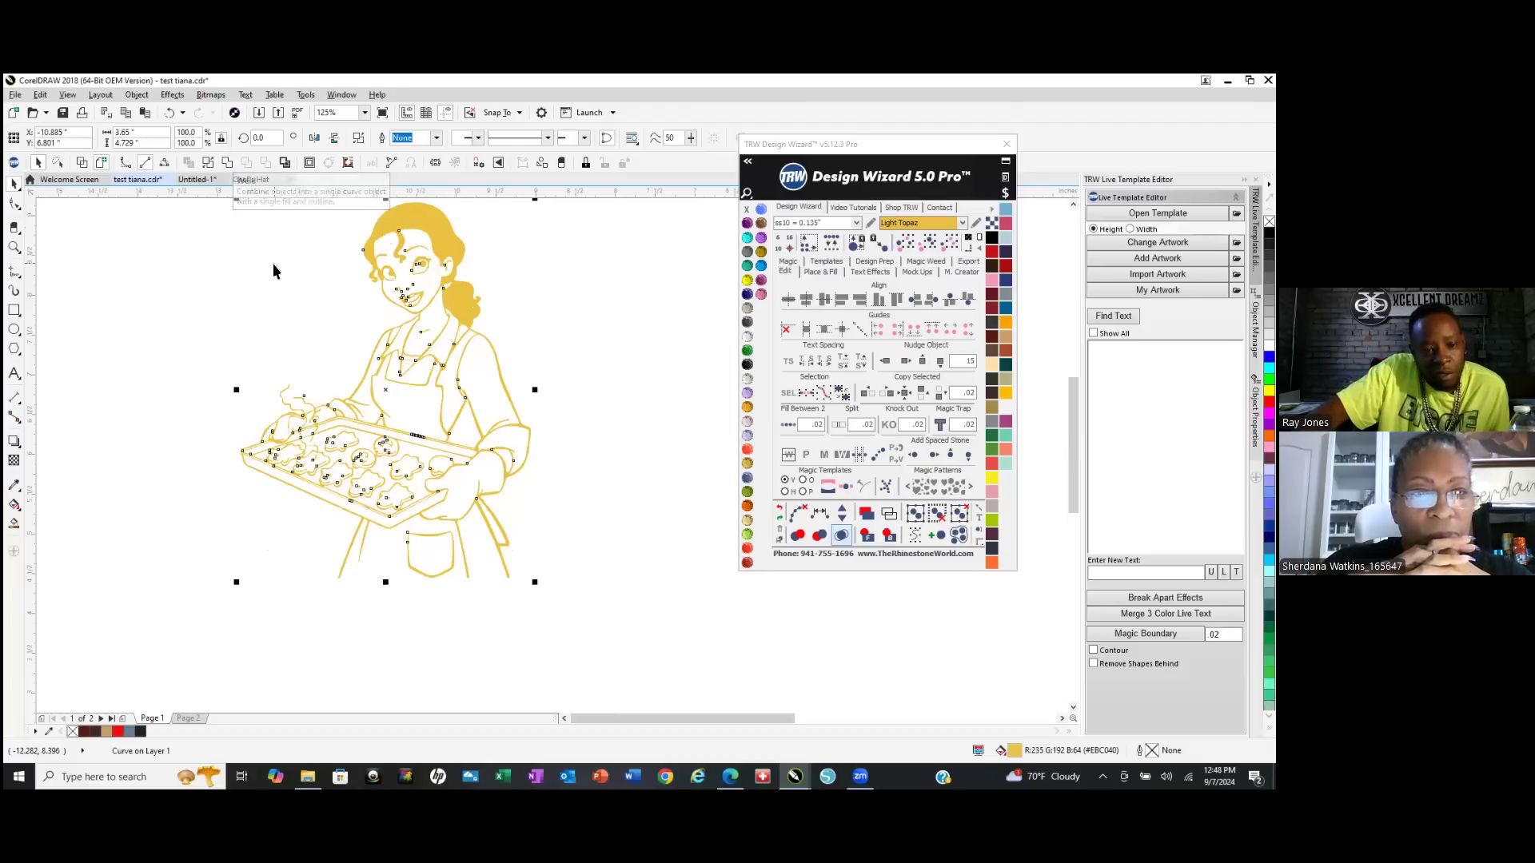
Examine the combined artwork's contours in wireframe view around the face, tray and hands, and return to the filled view.
{"action": "scroll", "coordinate": [441, 281], "scroll_direction": "up", "scroll_amount": 3}
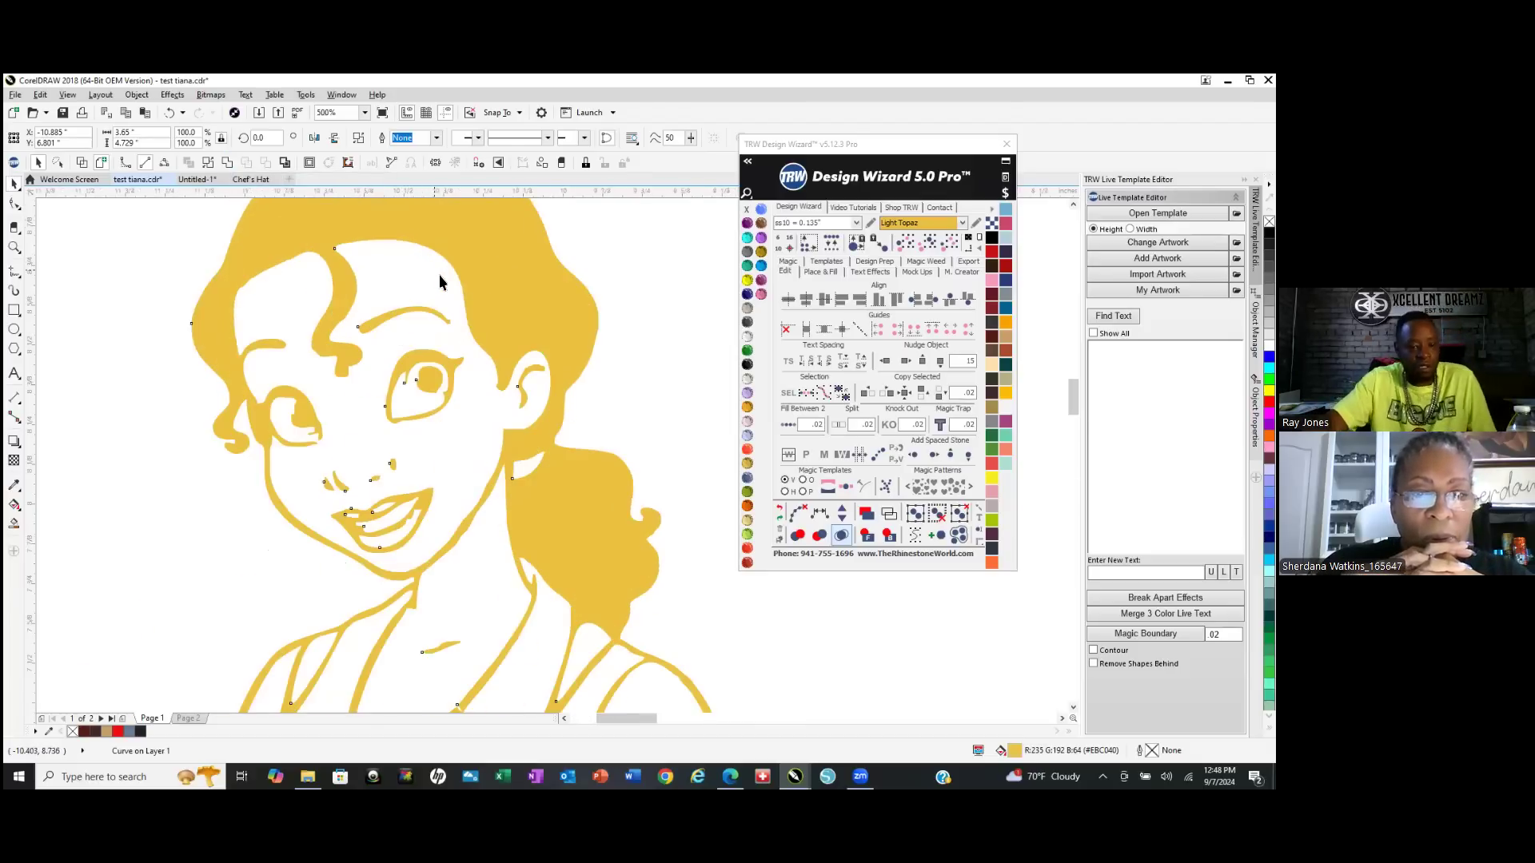
{"action": "left_click", "coordinate": [81, 163]}
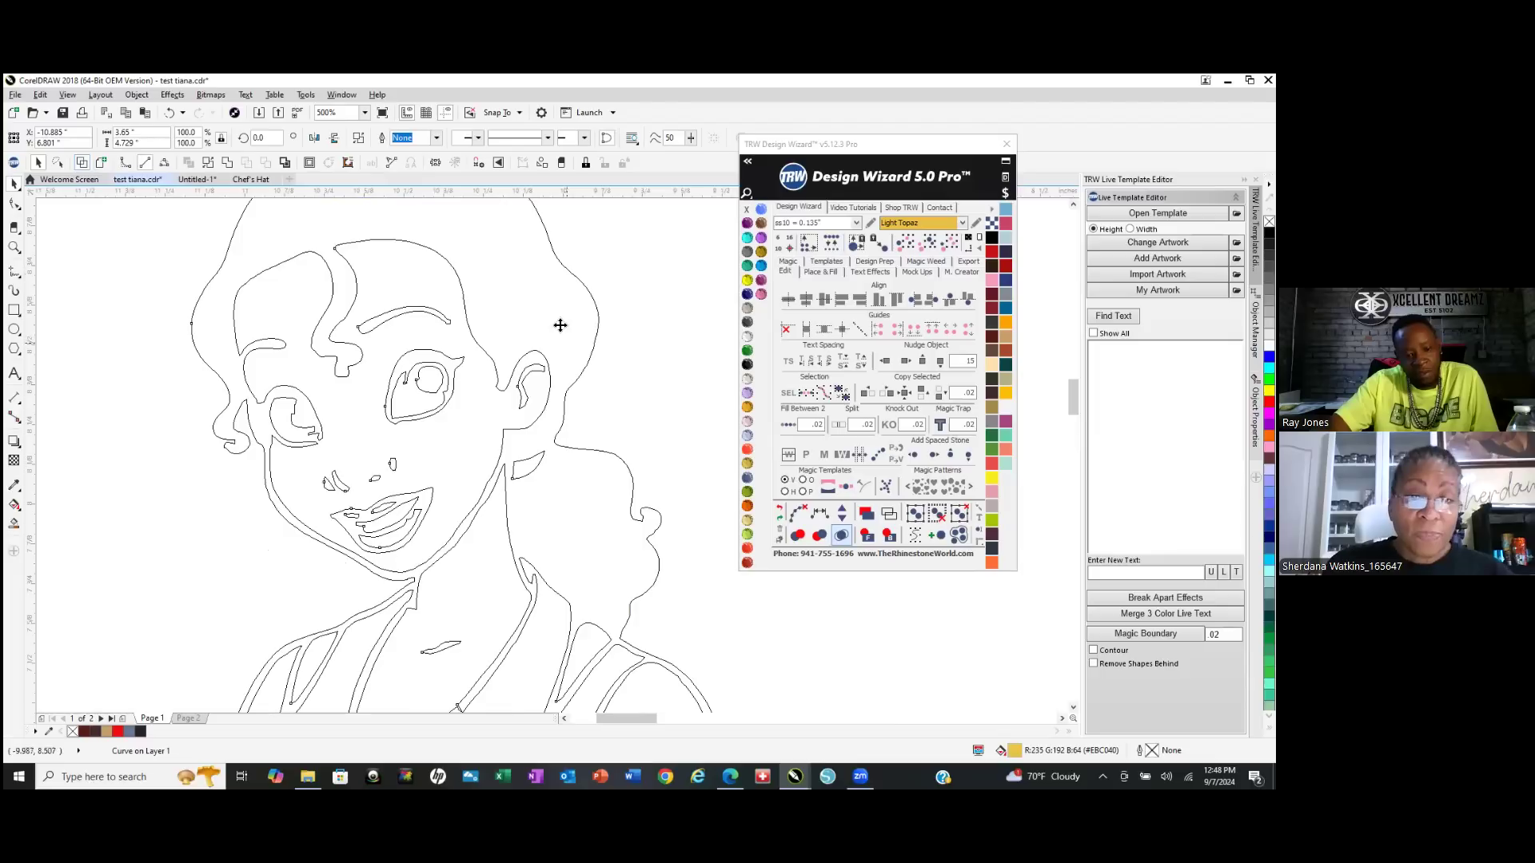
{"action": "scroll", "coordinate": [497, 225], "scroll_direction": "down", "scroll_amount": 4}
{"action": "scroll", "coordinate": [539, 497], "scroll_direction": "up", "scroll_amount": 4}
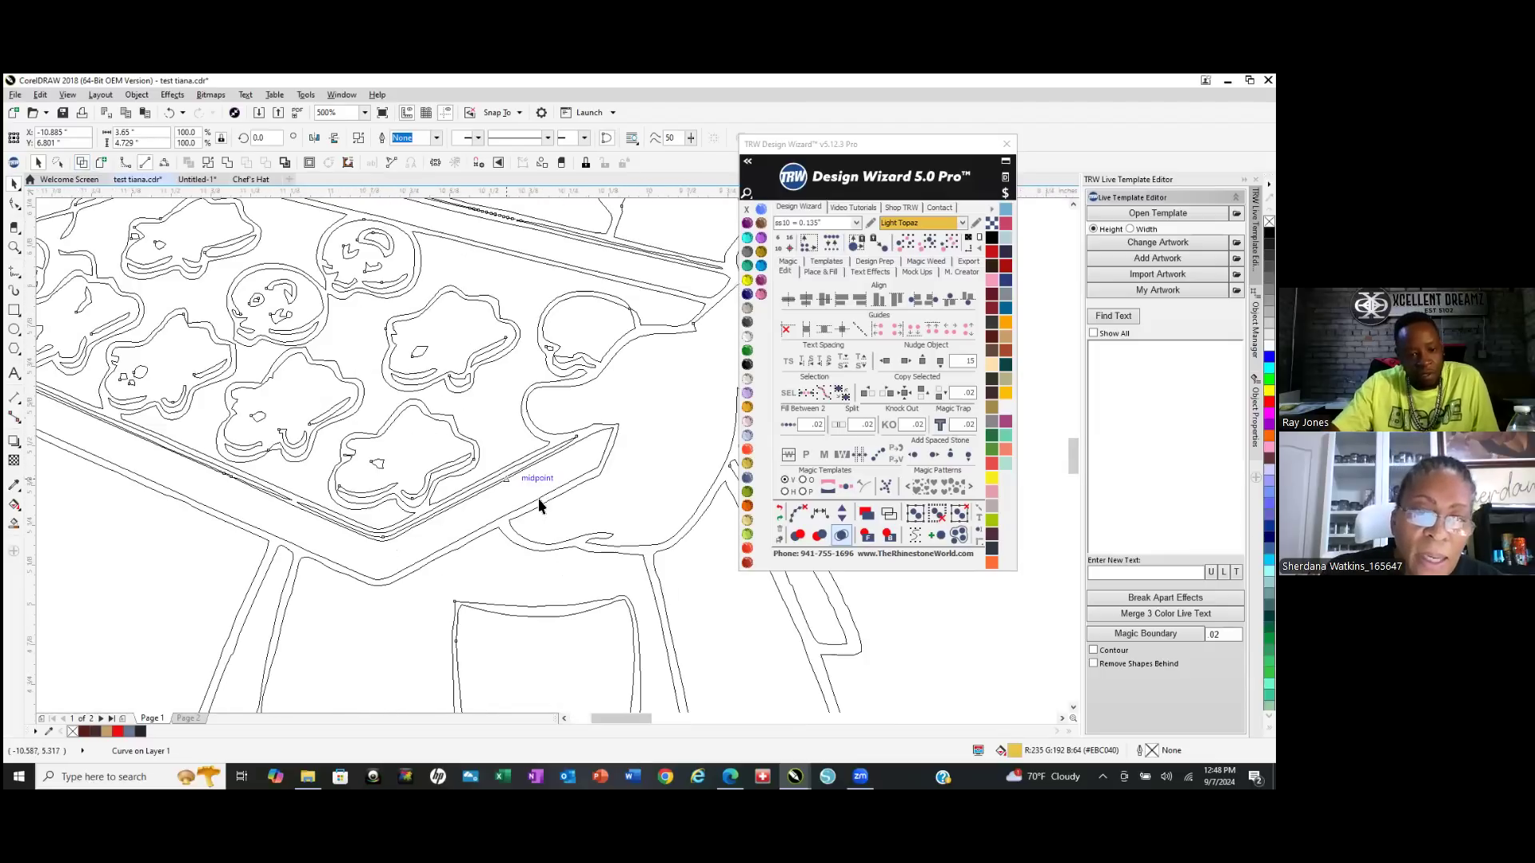
{"action": "scroll", "coordinate": [617, 439], "scroll_direction": "up", "scroll_amount": 2}
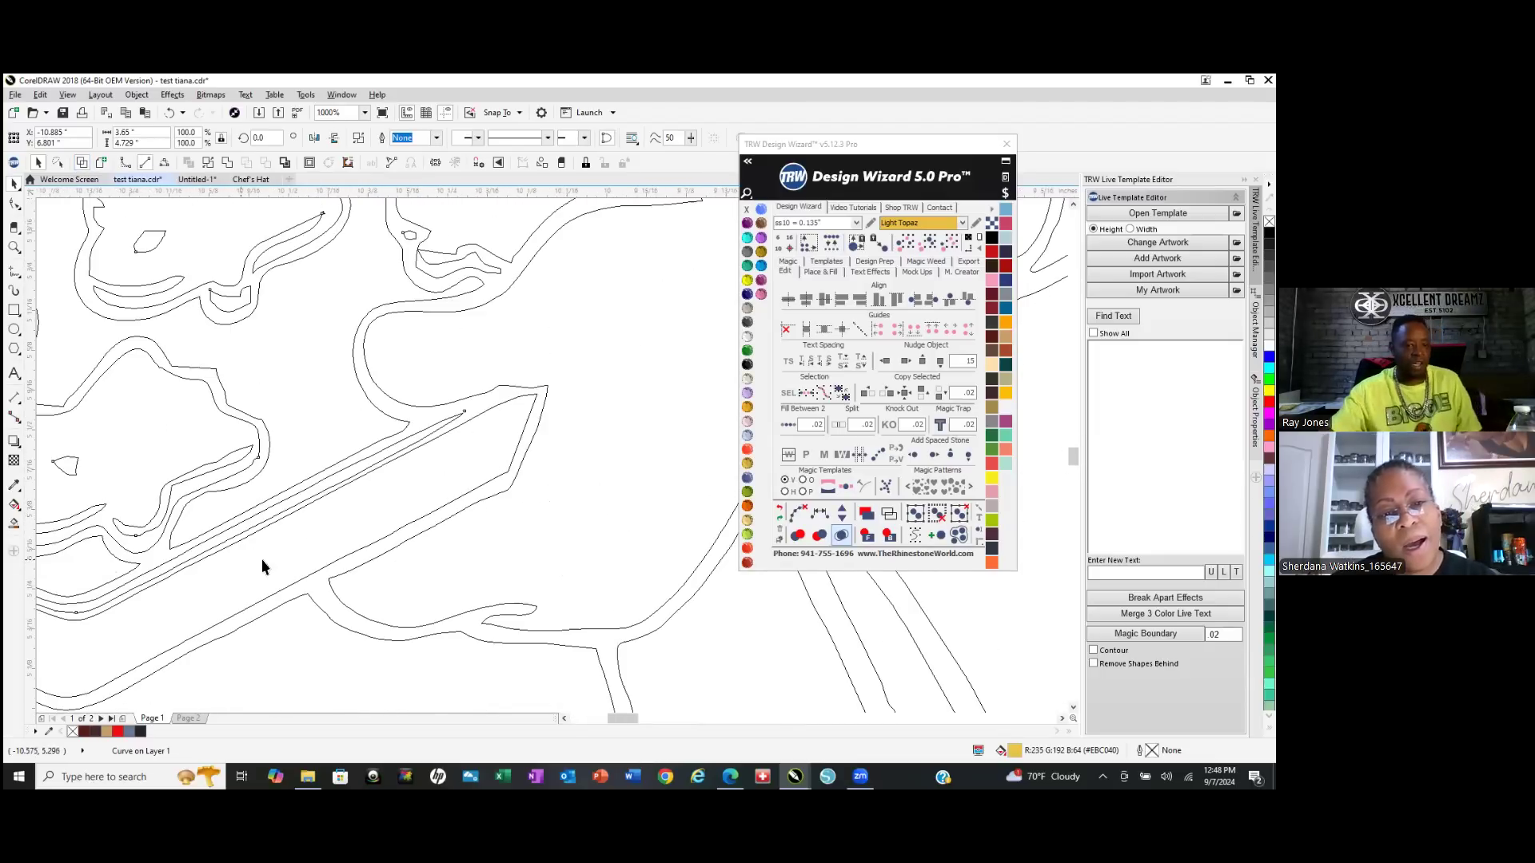
{"action": "scroll", "coordinate": [480, 432], "scroll_direction": "down", "scroll_amount": 4}
{"action": "scroll", "coordinate": [566, 398], "scroll_direction": "down", "scroll_amount": 1}
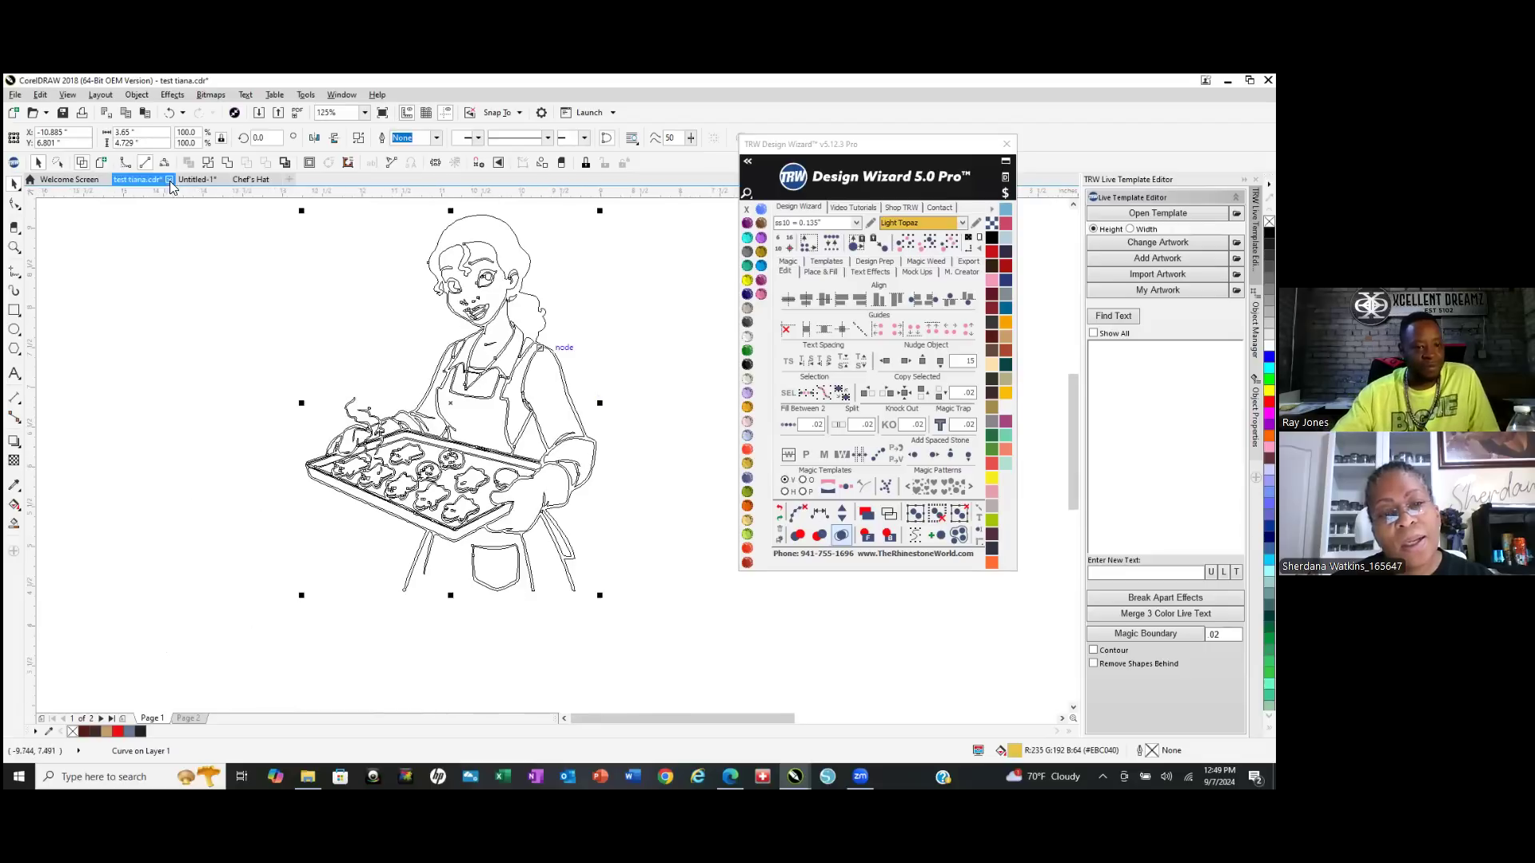
{"action": "left_click", "coordinate": [101, 163]}
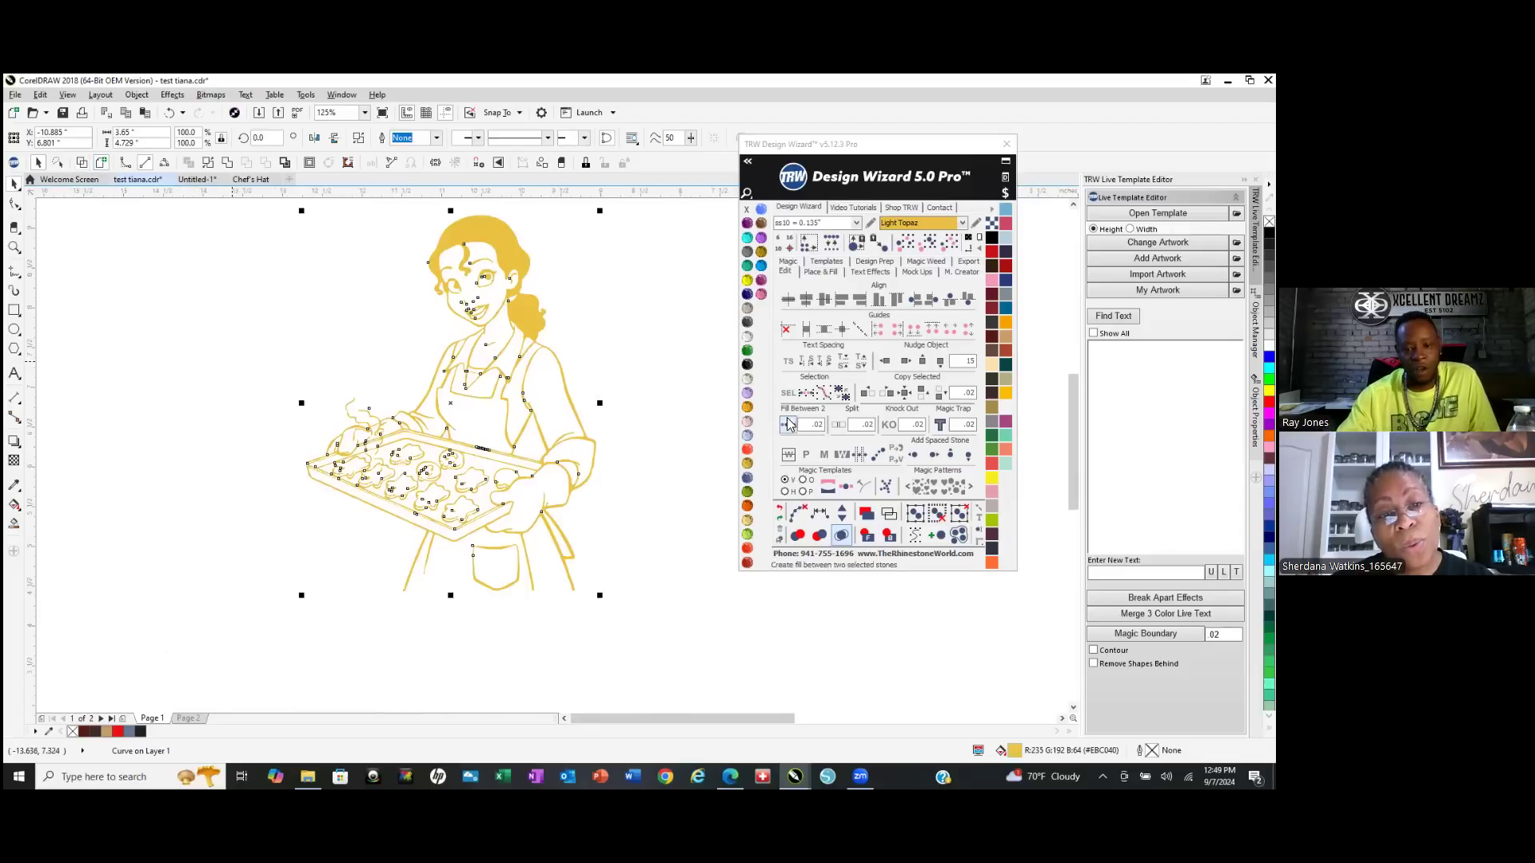
Recolor the combined outline Jet Black, nudge it 15 inches right onto the colored artwork, and clear the selection.
{"action": "left_click", "coordinate": [744, 364]}
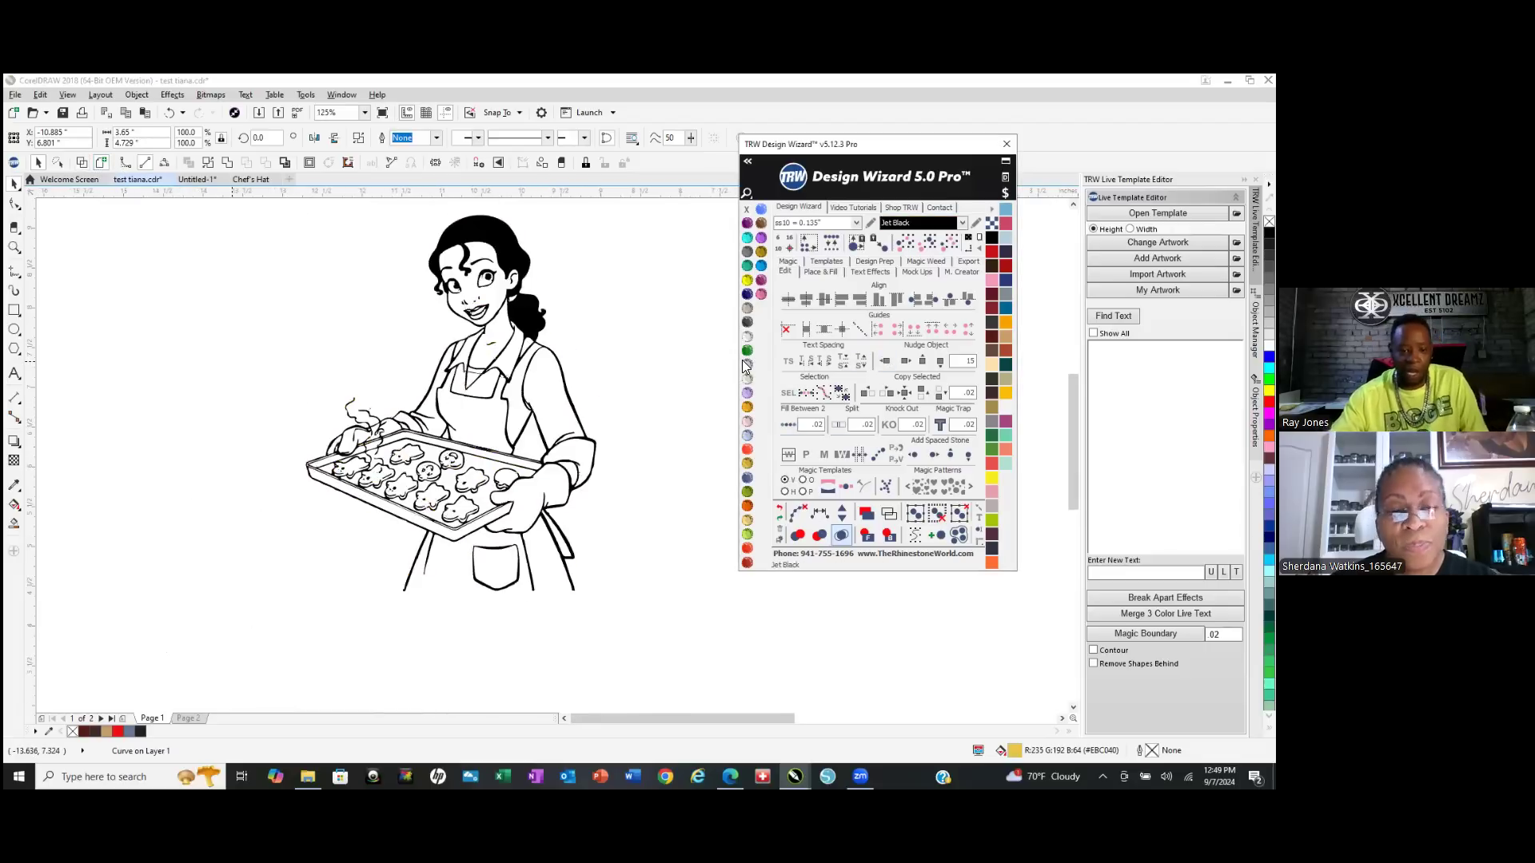
{"action": "left_click", "coordinate": [906, 364]}
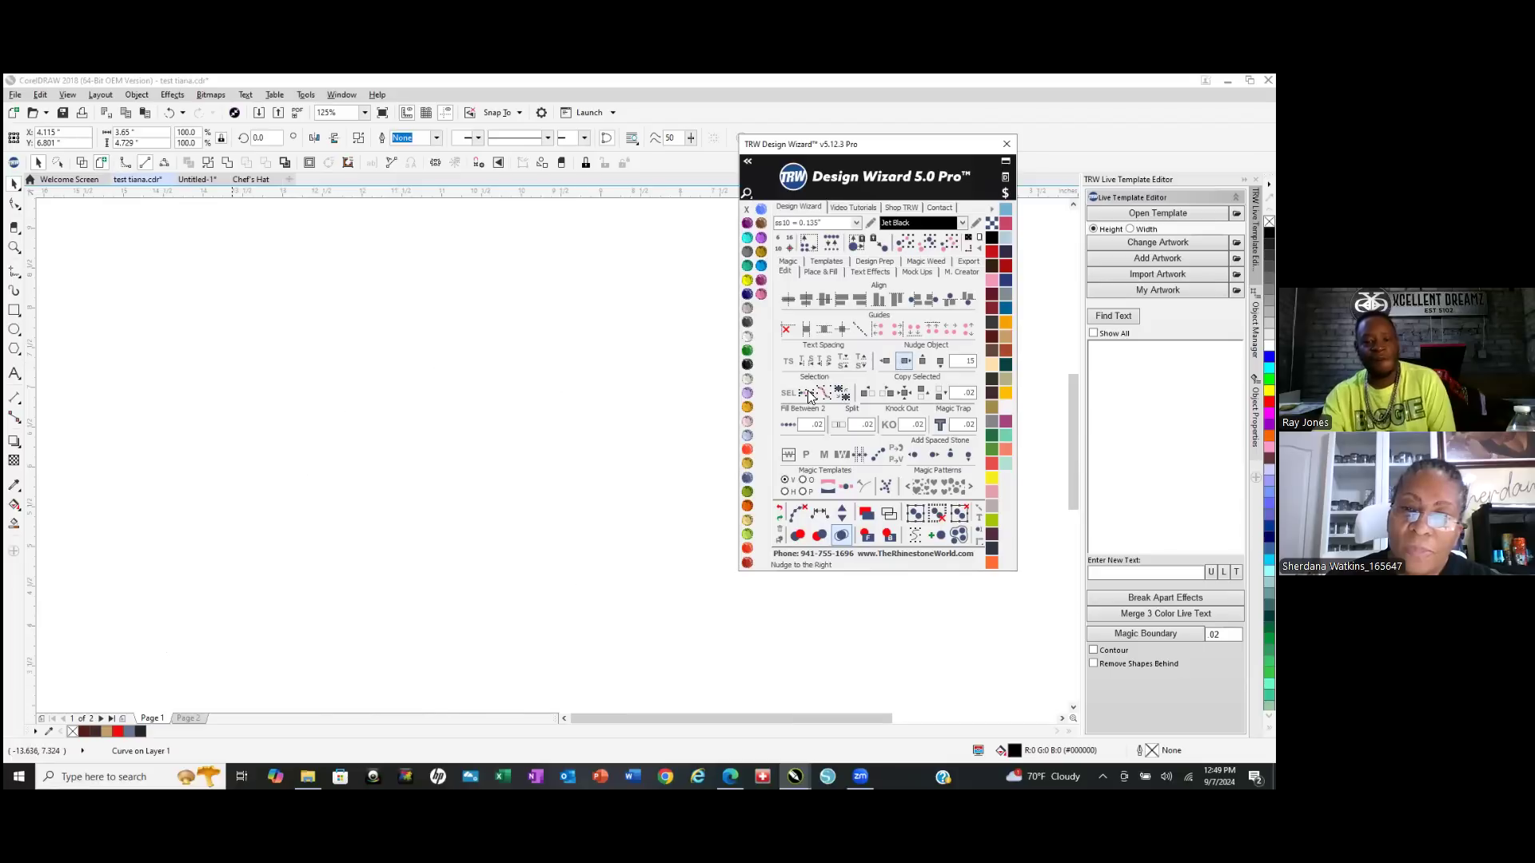
{"action": "scroll", "coordinate": [248, 497], "scroll_direction": "down", "scroll_amount": 3}
{"action": "scroll", "coordinate": [372, 488], "scroll_direction": "up", "scroll_amount": 3}
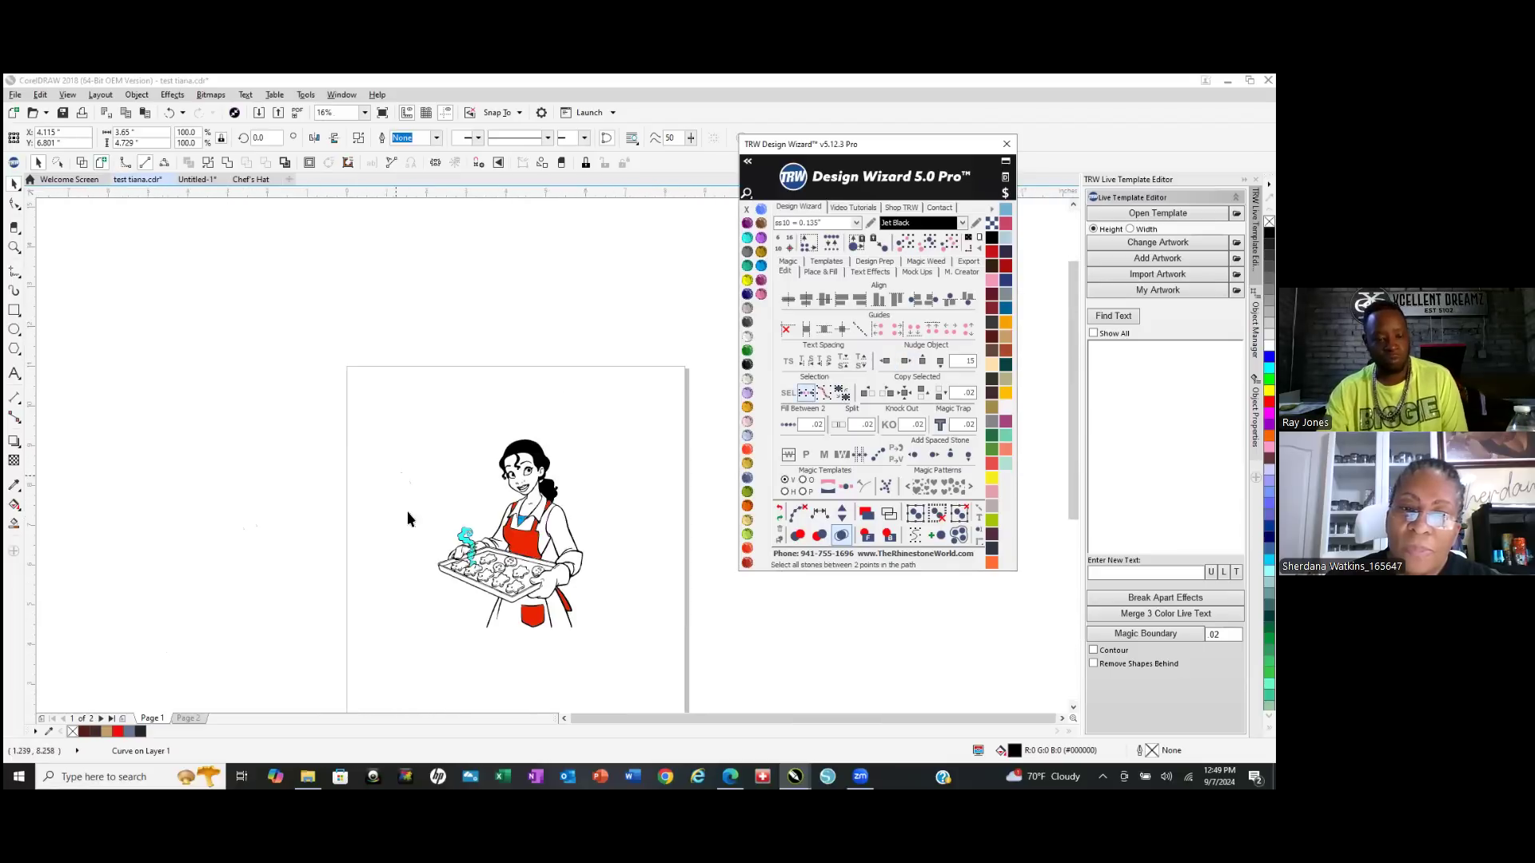
{"action": "left_click", "coordinate": [626, 506]}
Select all same-colored pieces of the turquoise steam above the tray and recolor them, settling on Copper.
{"action": "scroll", "coordinate": [548, 566], "scroll_direction": "up", "scroll_amount": 2}
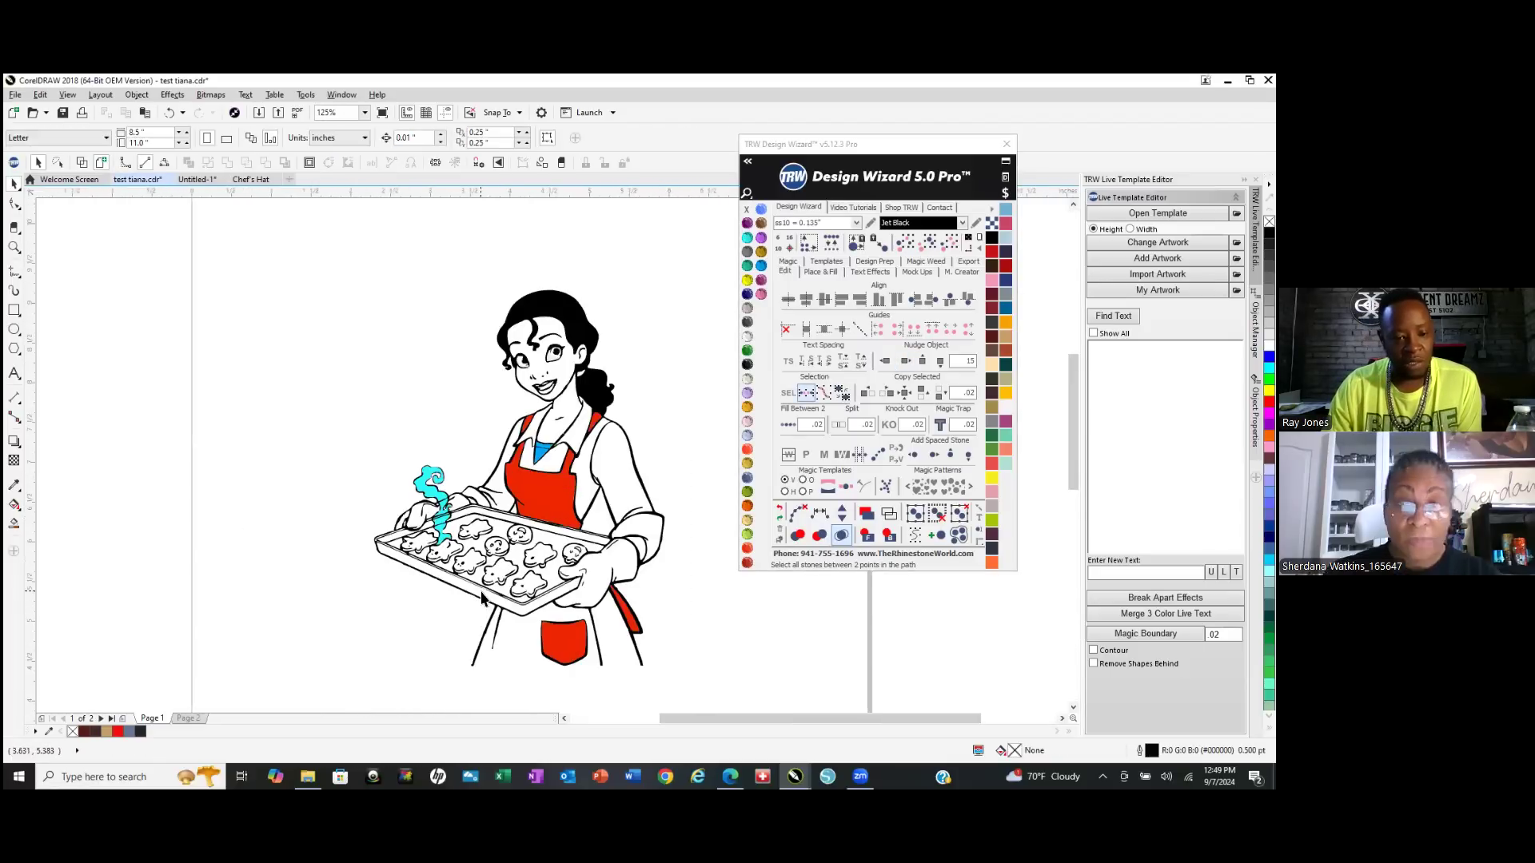
{"action": "scroll", "coordinate": [421, 492], "scroll_direction": "up", "scroll_amount": 2}
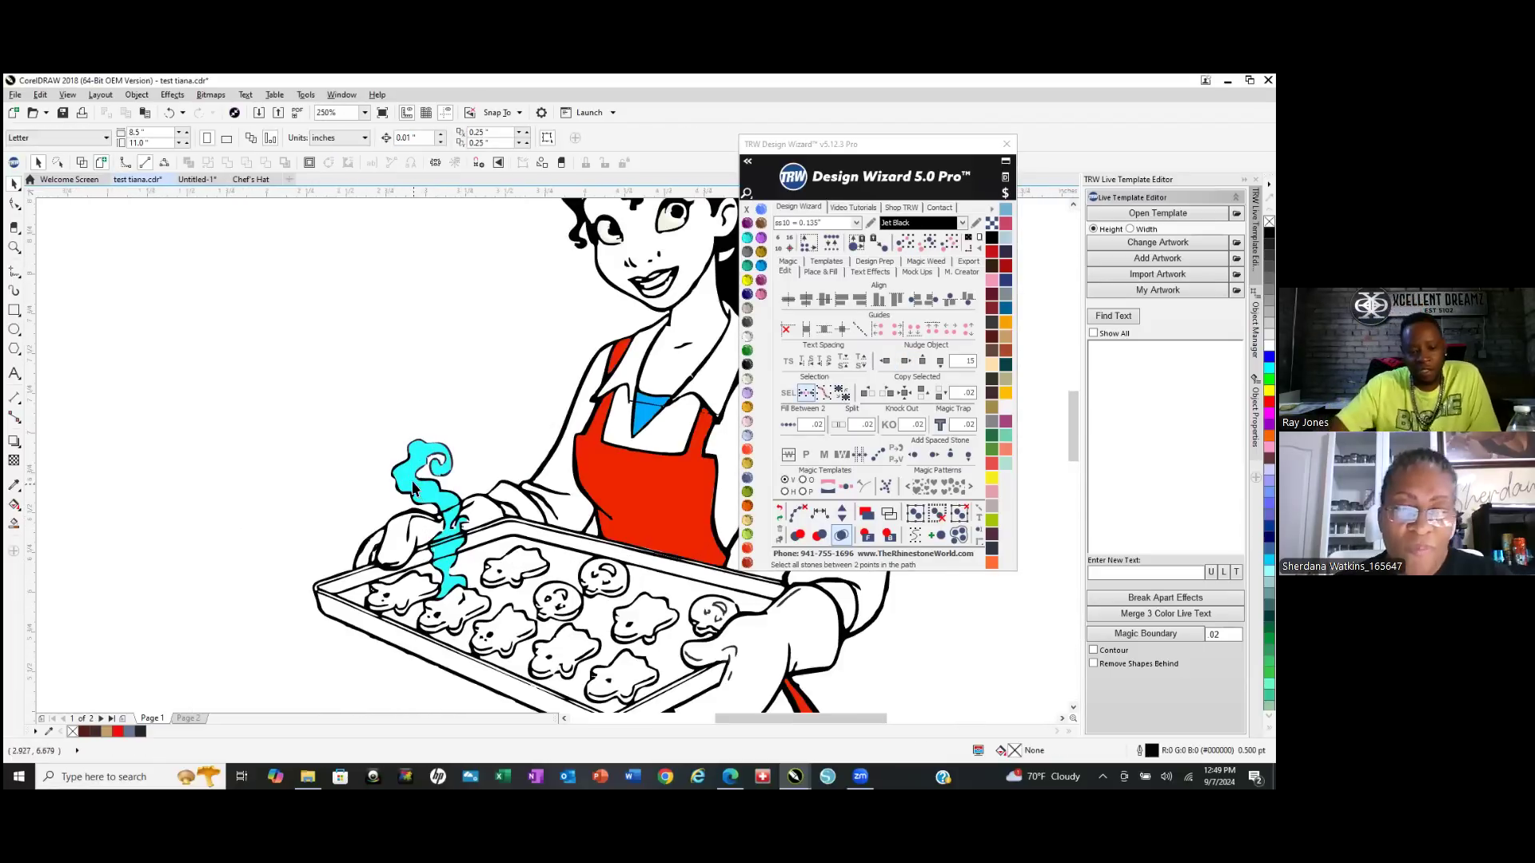
{"action": "left_click", "coordinate": [409, 482]}
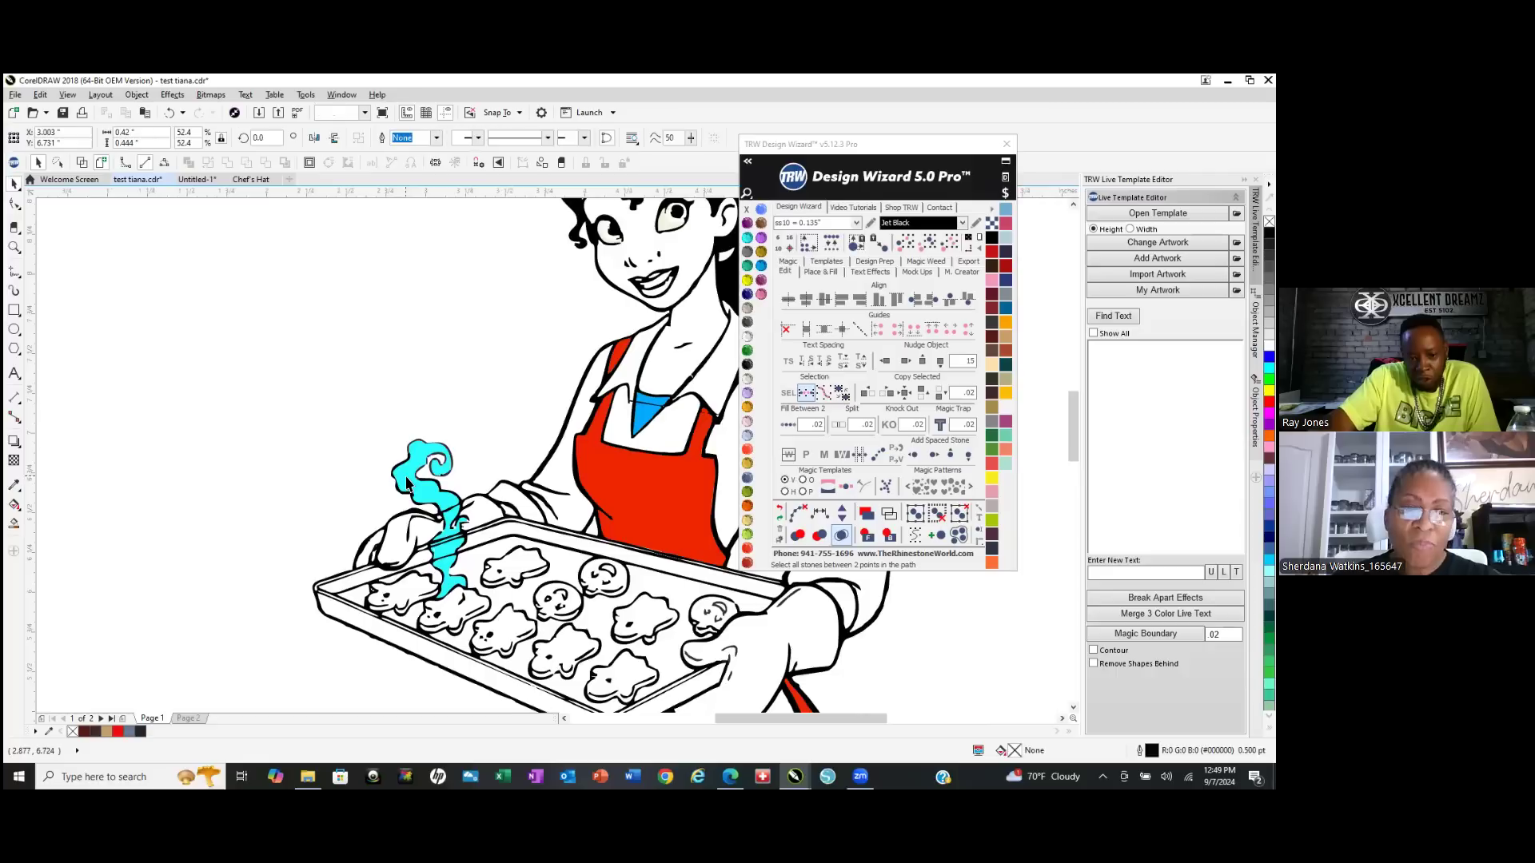
{"action": "left_click", "coordinate": [929, 243]}
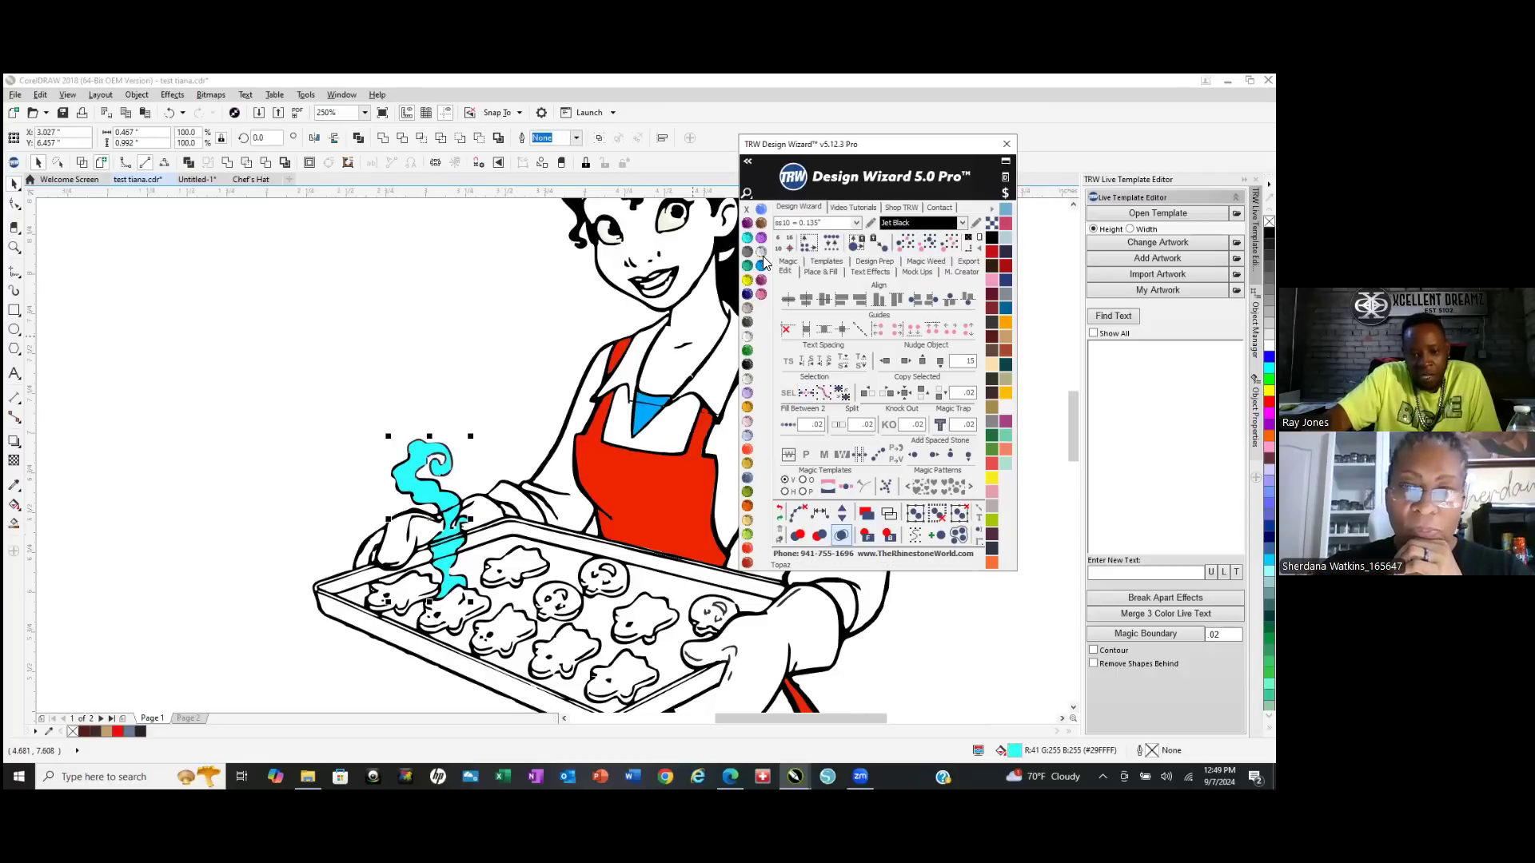
{"action": "left_click", "coordinate": [748, 463]}
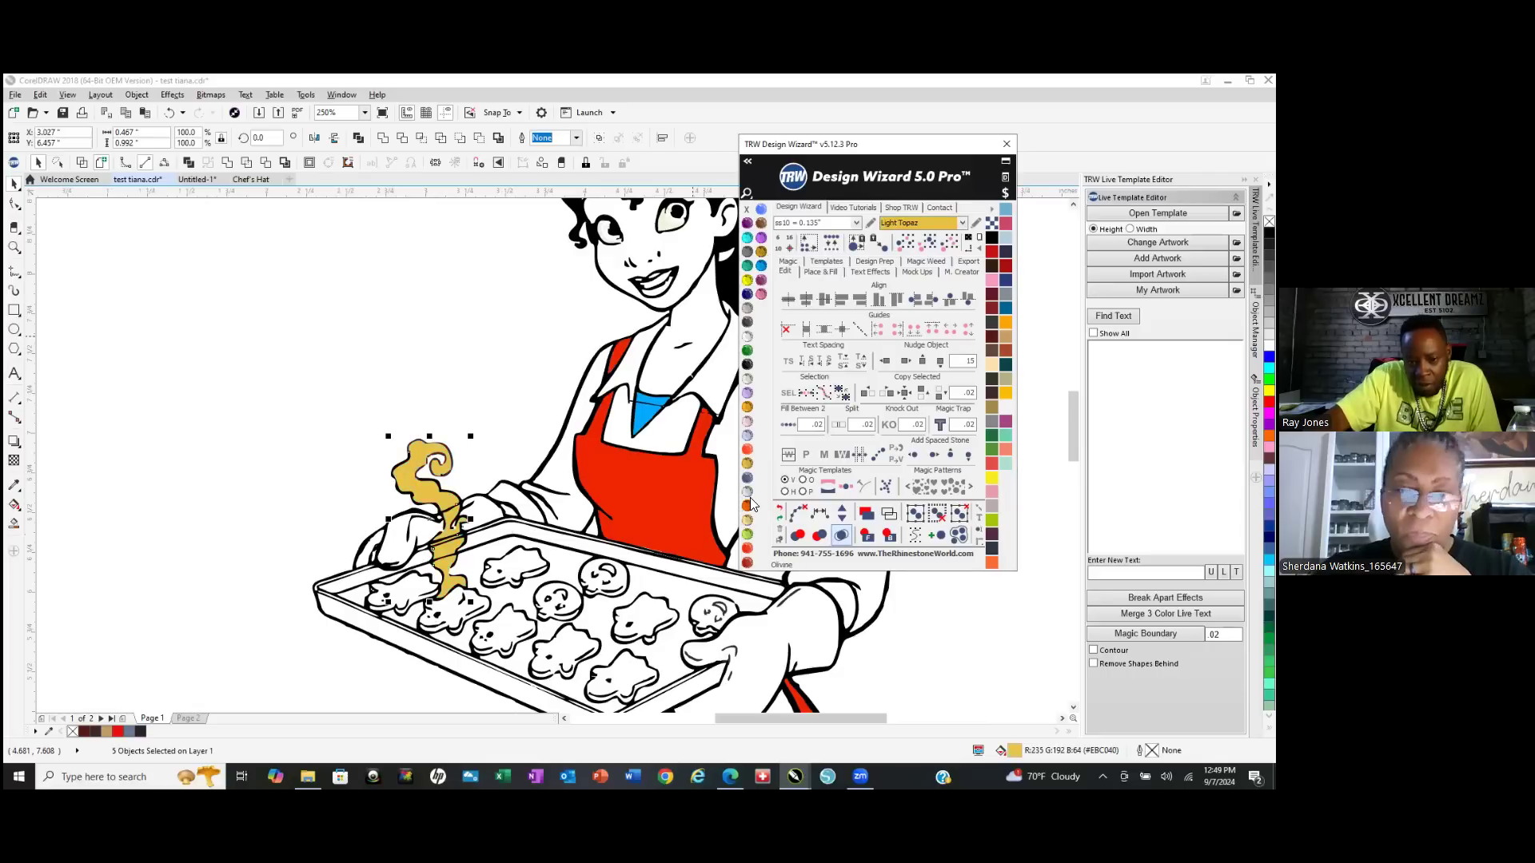
{"action": "left_click", "coordinate": [747, 309]}
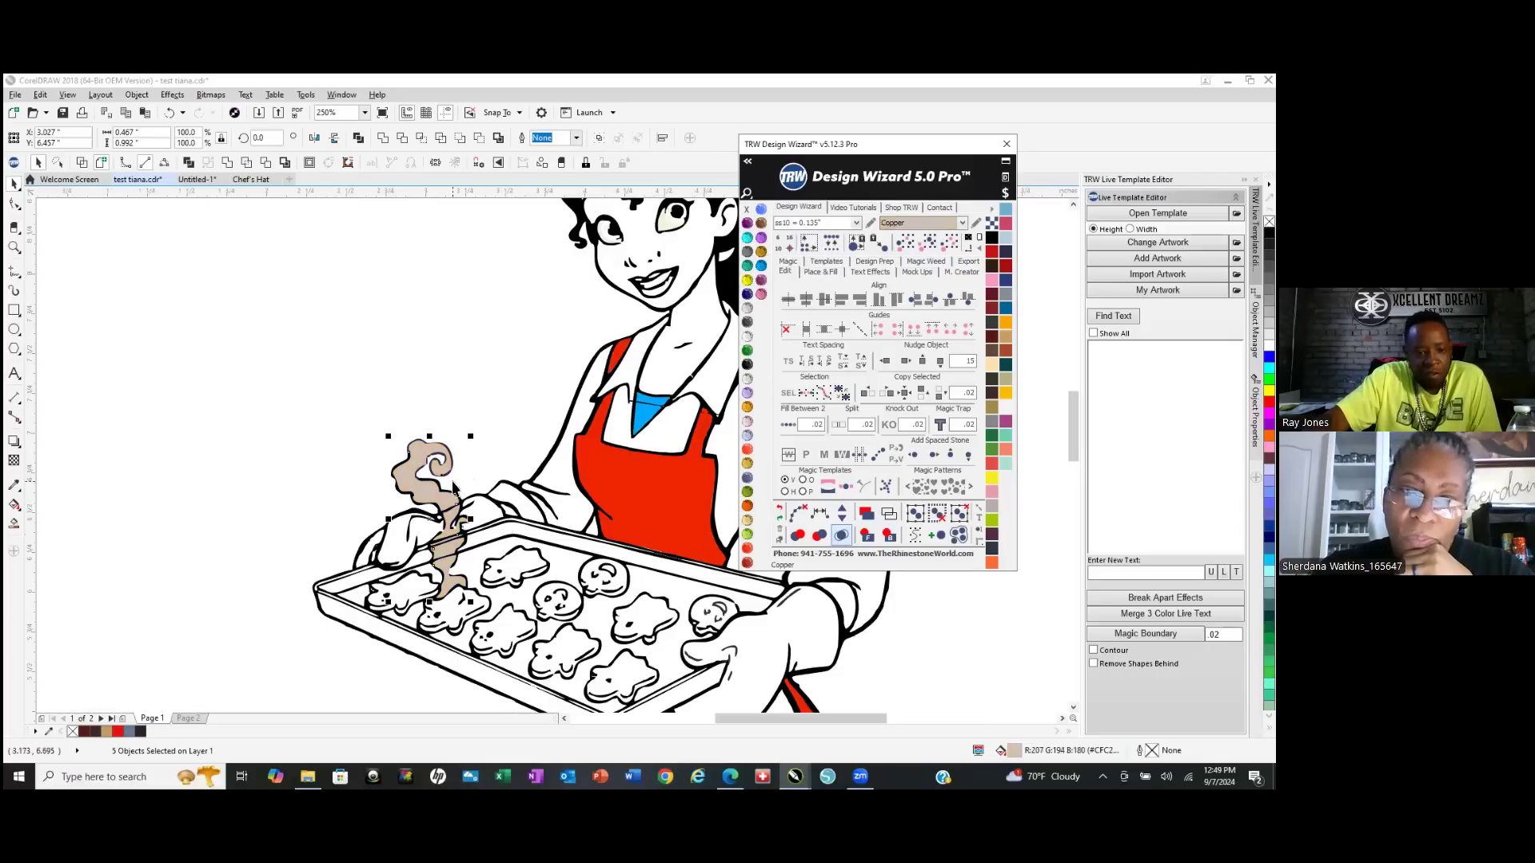
Combine the Copper steam pieces into a single curve and clear the selection.
{"action": "left_click", "coordinate": [409, 476]}
{"action": "right_click", "coordinate": [410, 476]}
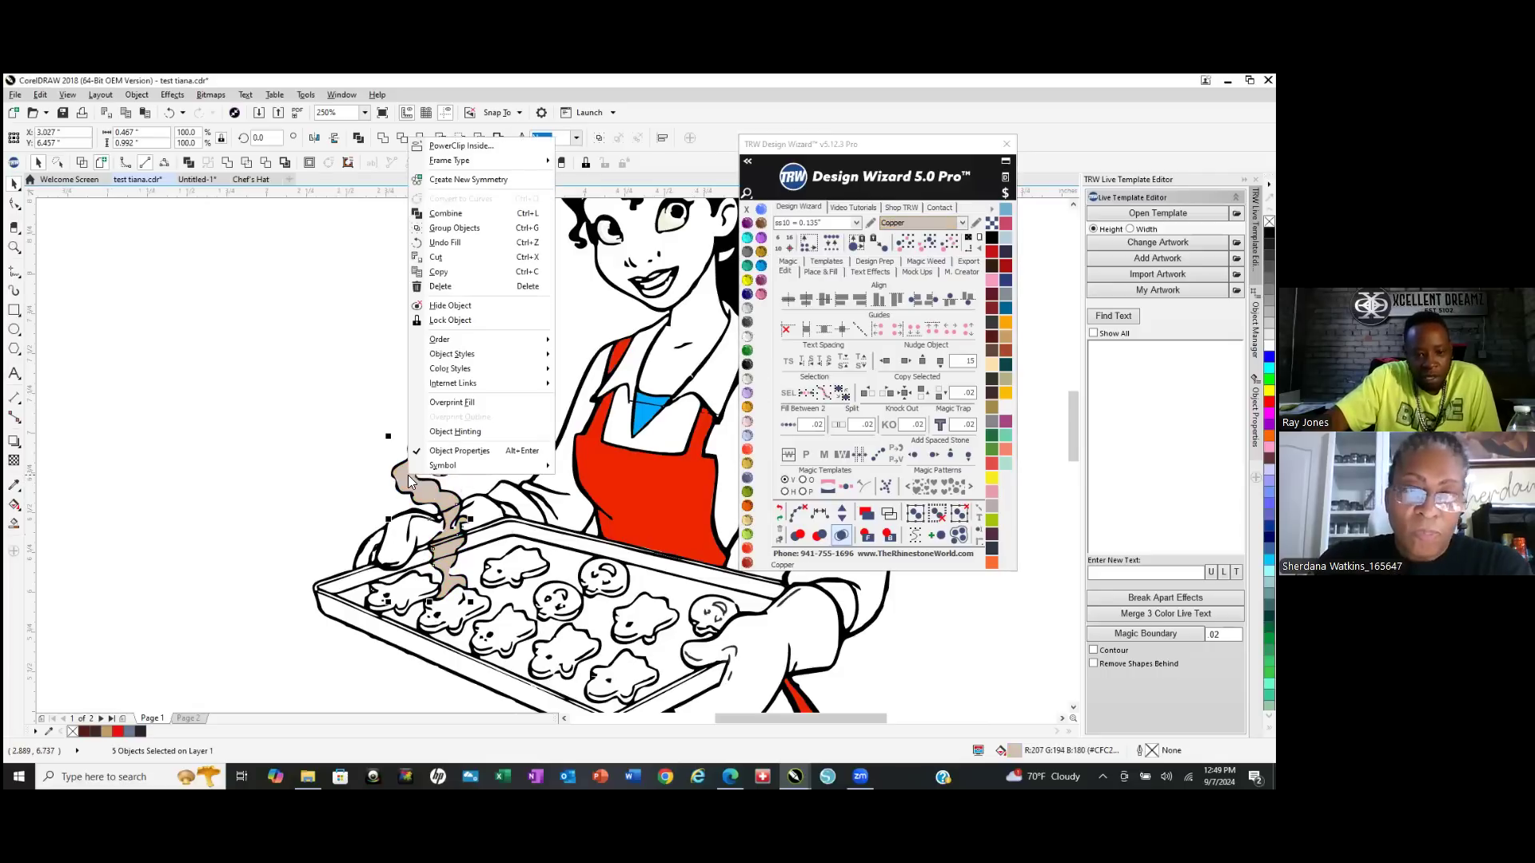
{"action": "left_click", "coordinate": [457, 212]}
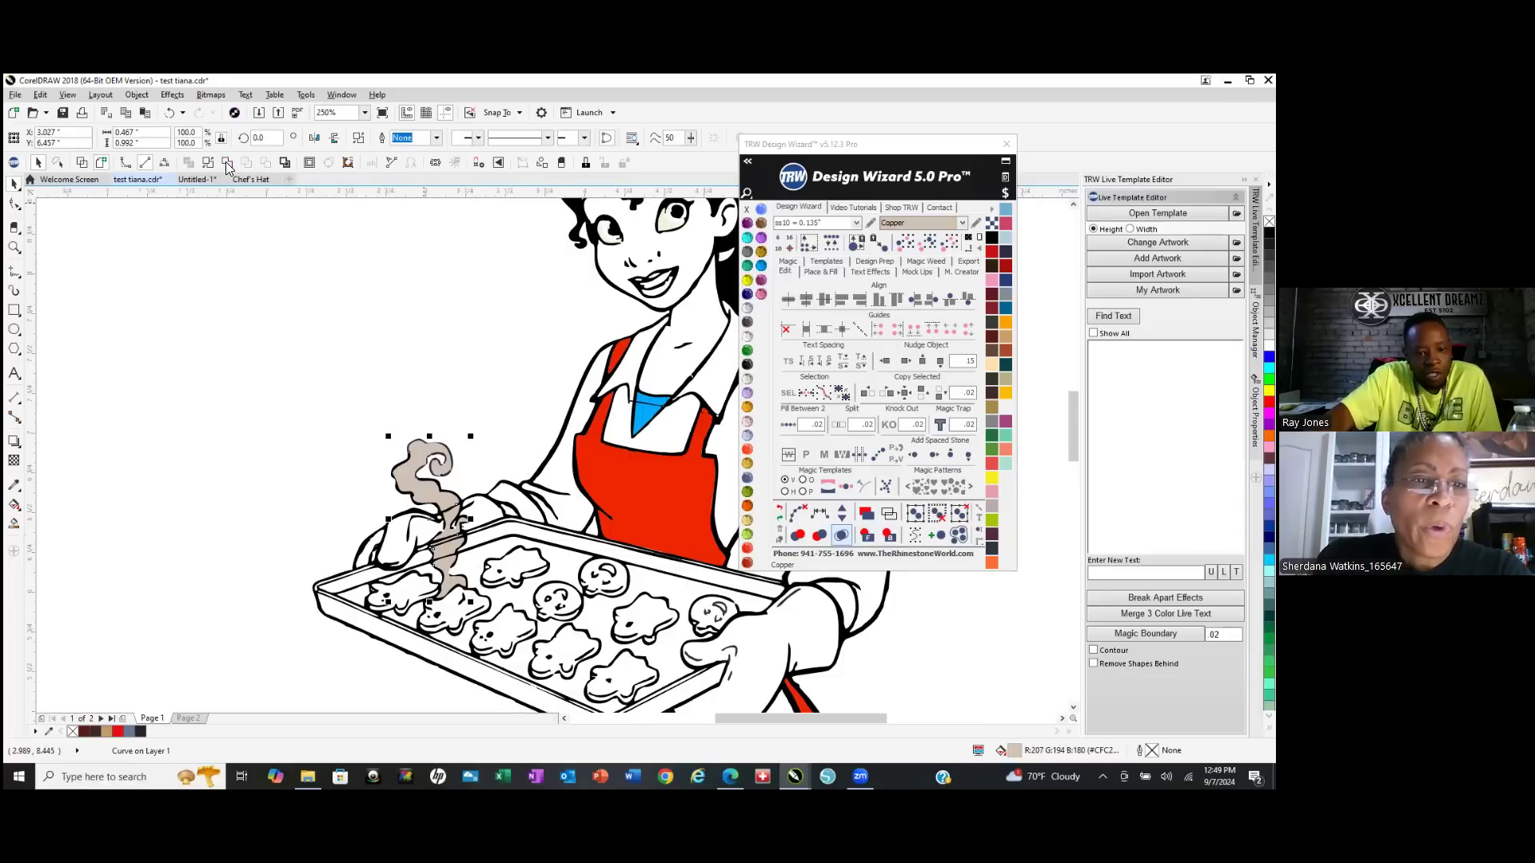
{"action": "left_click", "coordinate": [211, 422]}
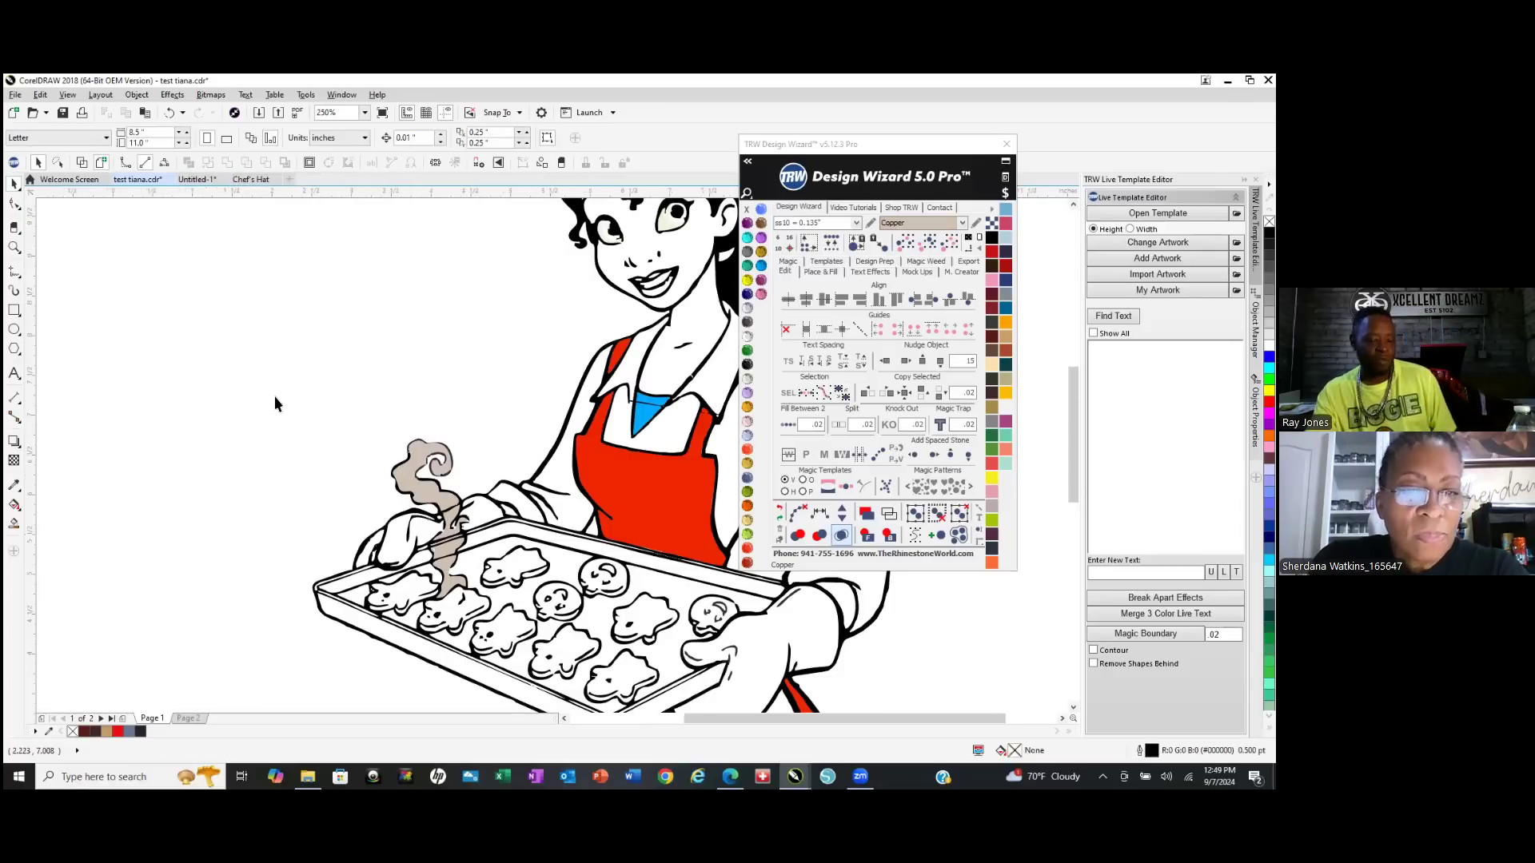
Use Smart Fill to fill the mitt at the tray's right end and the main areas of the left mitt with slate blue.
{"action": "scroll", "coordinate": [275, 395], "scroll_direction": "down", "scroll_amount": 2}
{"action": "scroll", "coordinate": [360, 483], "scroll_direction": "up", "scroll_amount": 2}
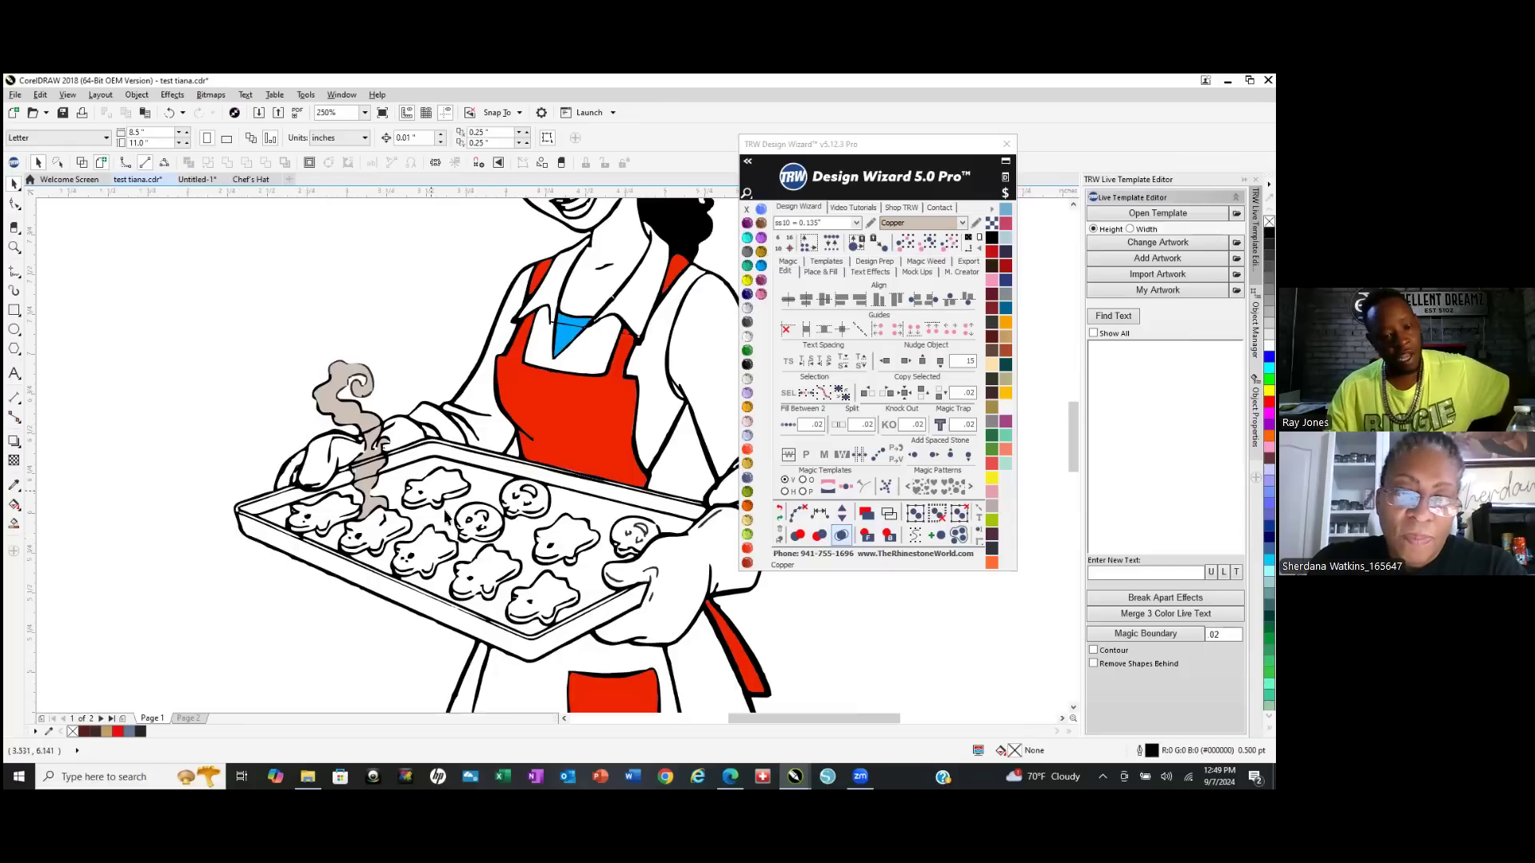
{"action": "left_click", "coordinate": [15, 525]}
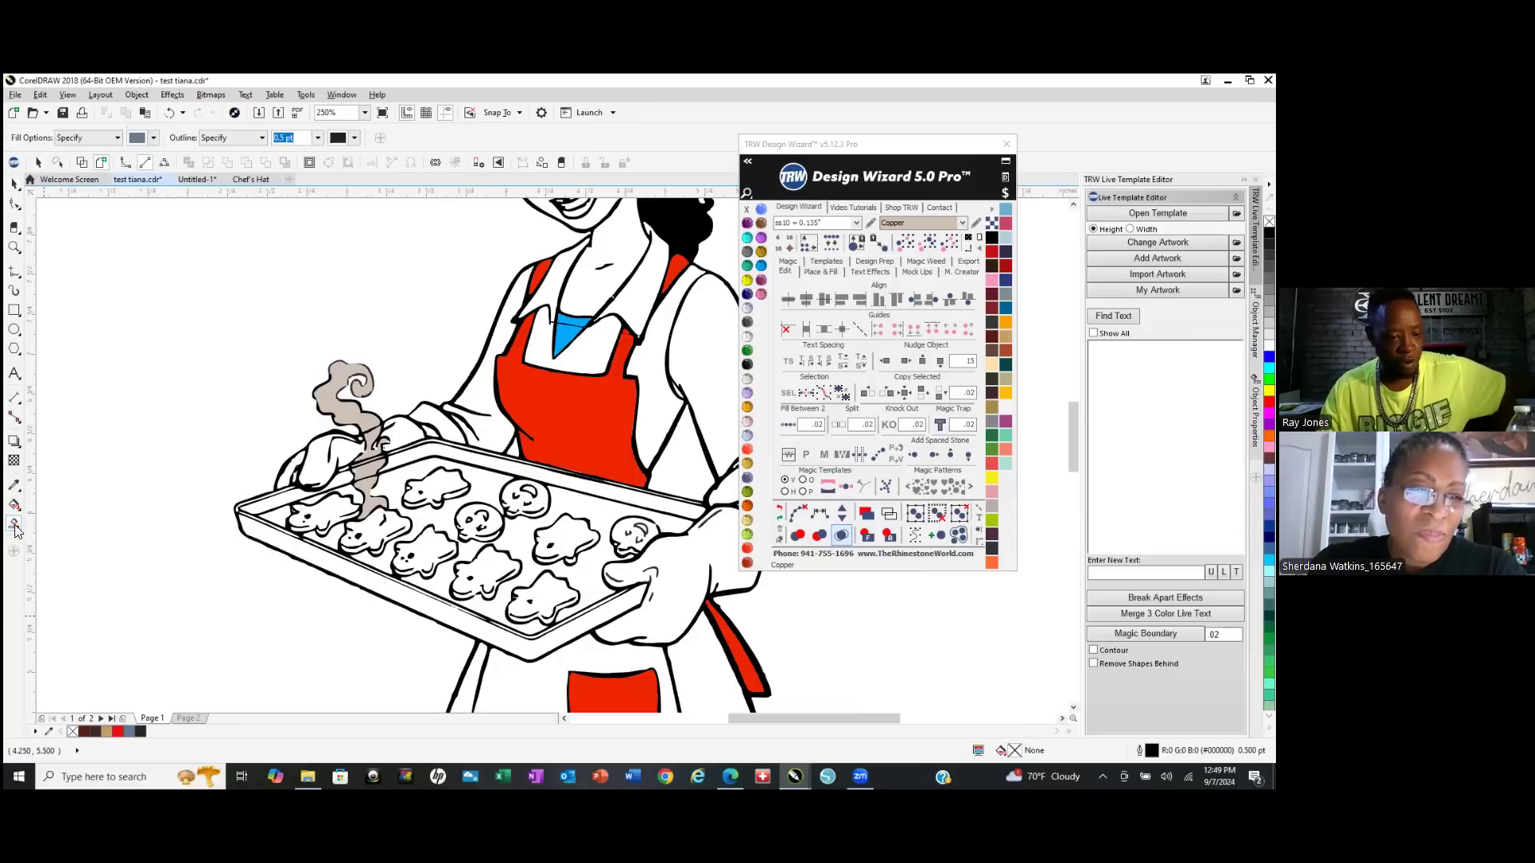
{"action": "left_click", "coordinate": [681, 608]}
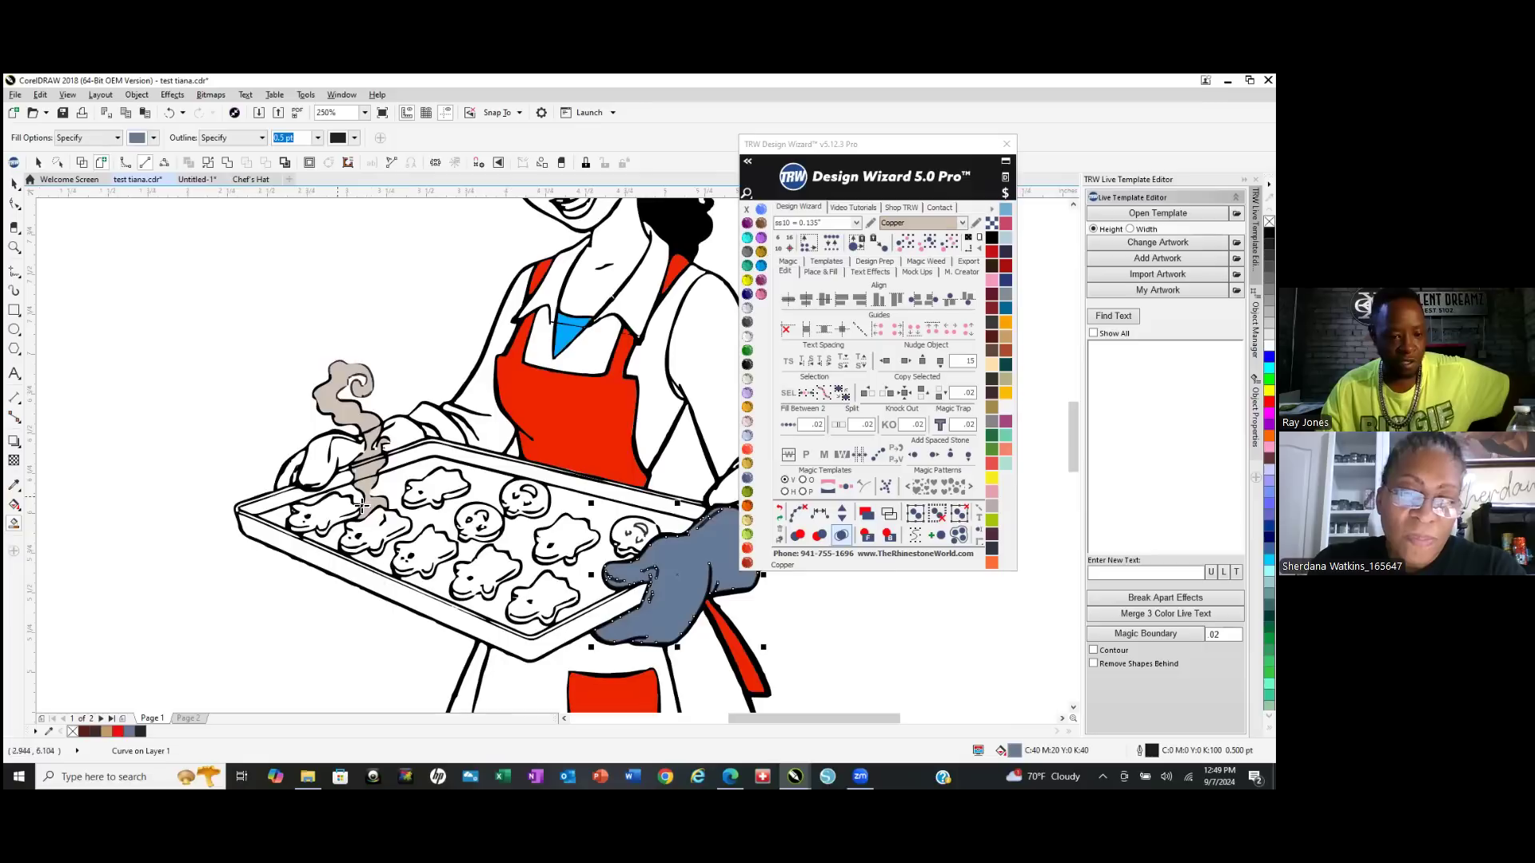
{"action": "left_click", "coordinate": [313, 470]}
{"action": "scroll", "coordinate": [286, 477], "scroll_direction": "up", "scroll_amount": 2}
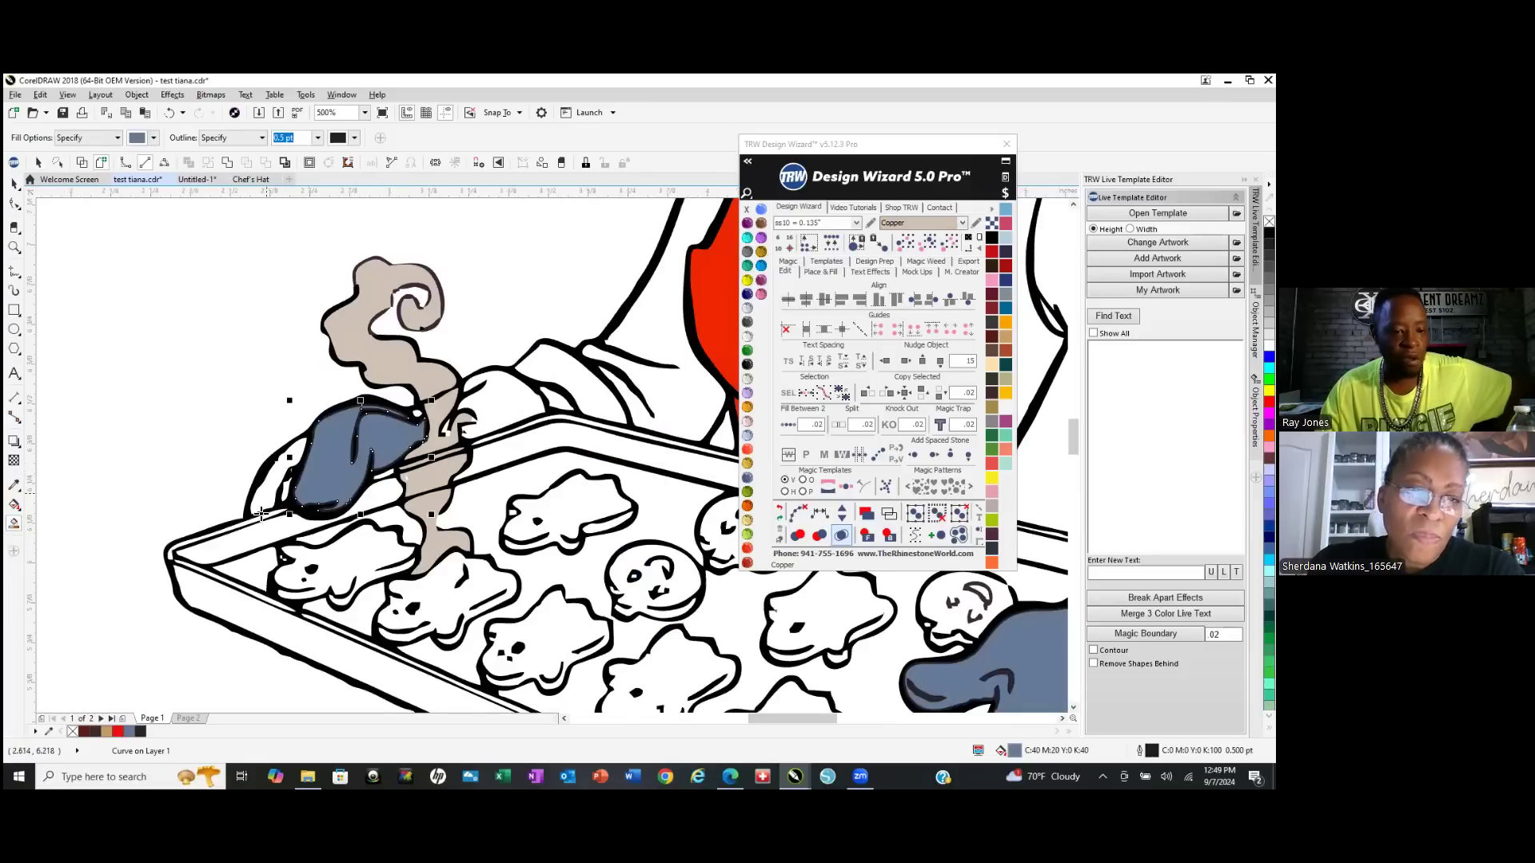
{"action": "scroll", "coordinate": [287, 488], "scroll_direction": "up", "scroll_amount": 4}
{"action": "scroll", "coordinate": [286, 488], "scroll_direction": "down", "scroll_amount": 6}
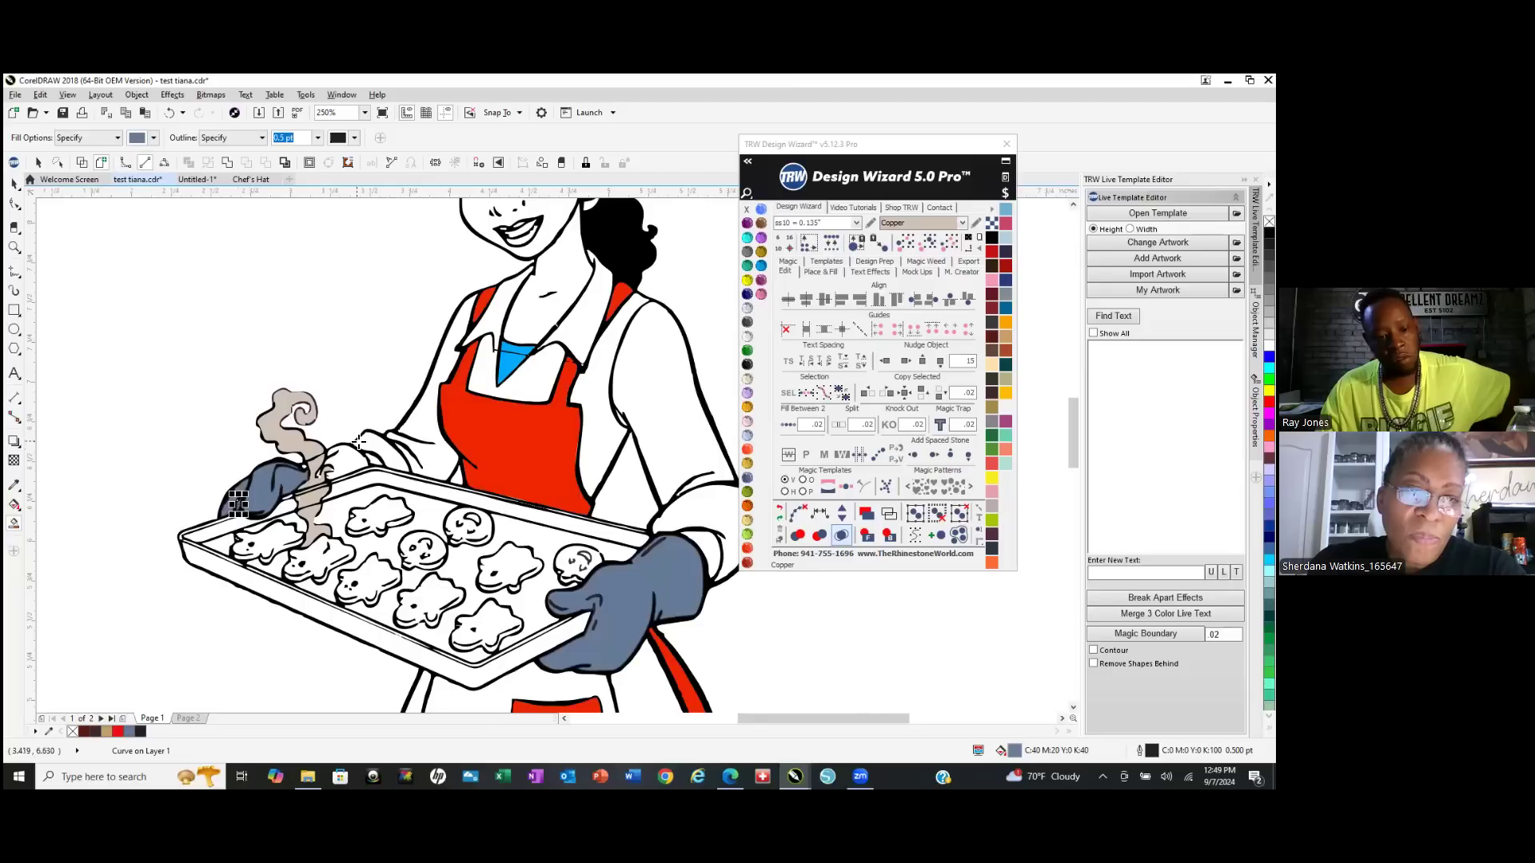
Smart Fill the remaining left mitt areas around the steam with slate blue, including the small gaps between the outlines.
{"action": "scroll", "coordinate": [339, 480], "scroll_direction": "up", "scroll_amount": 3}
{"action": "left_click", "coordinate": [343, 460]}
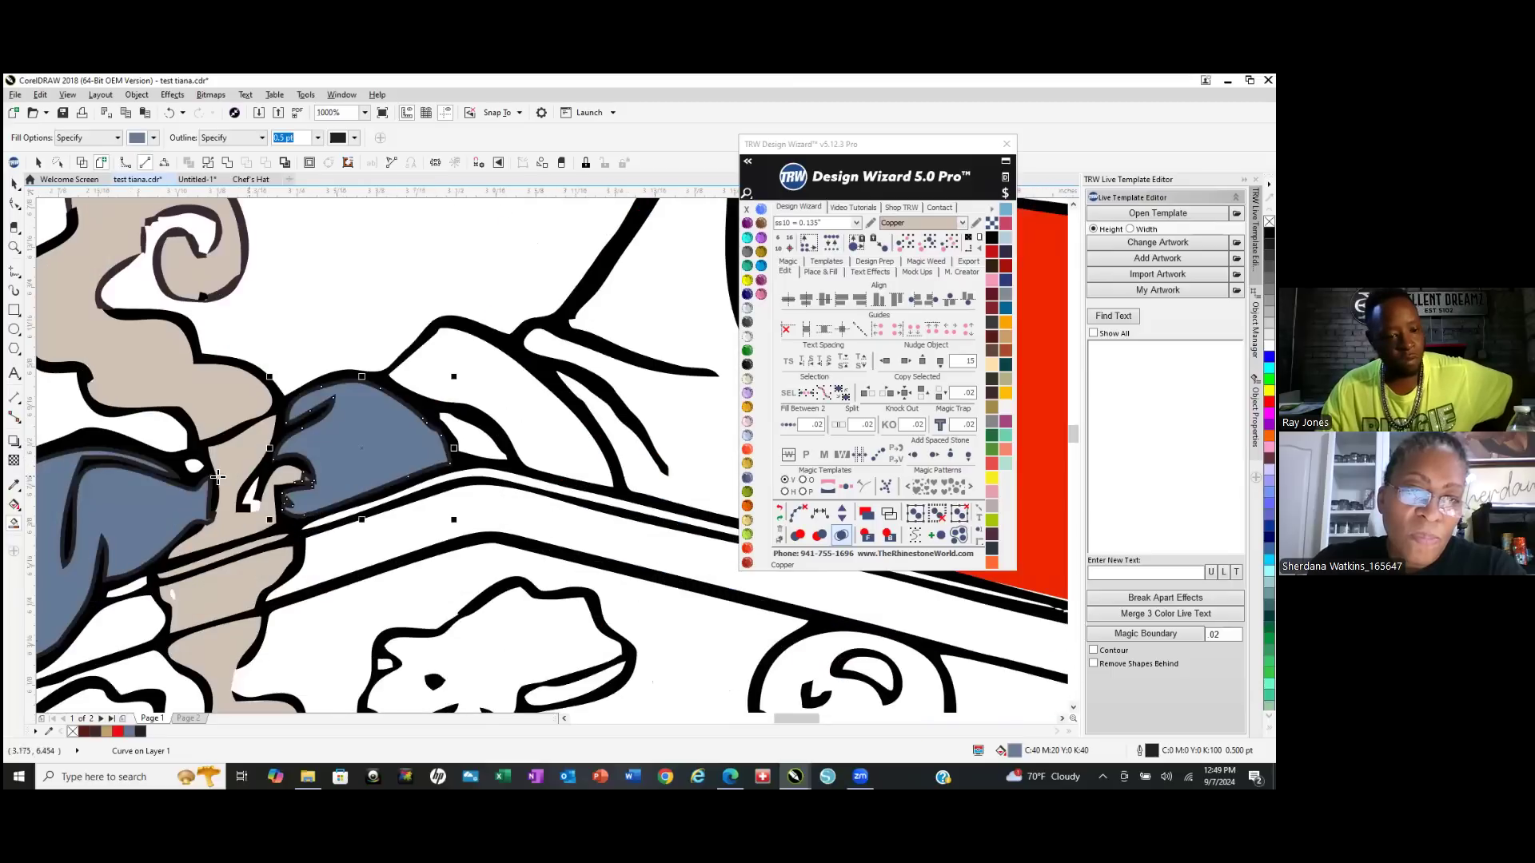
{"action": "left_click", "coordinate": [194, 466]}
{"action": "scroll", "coordinate": [251, 512], "scroll_direction": "up", "scroll_amount": 3}
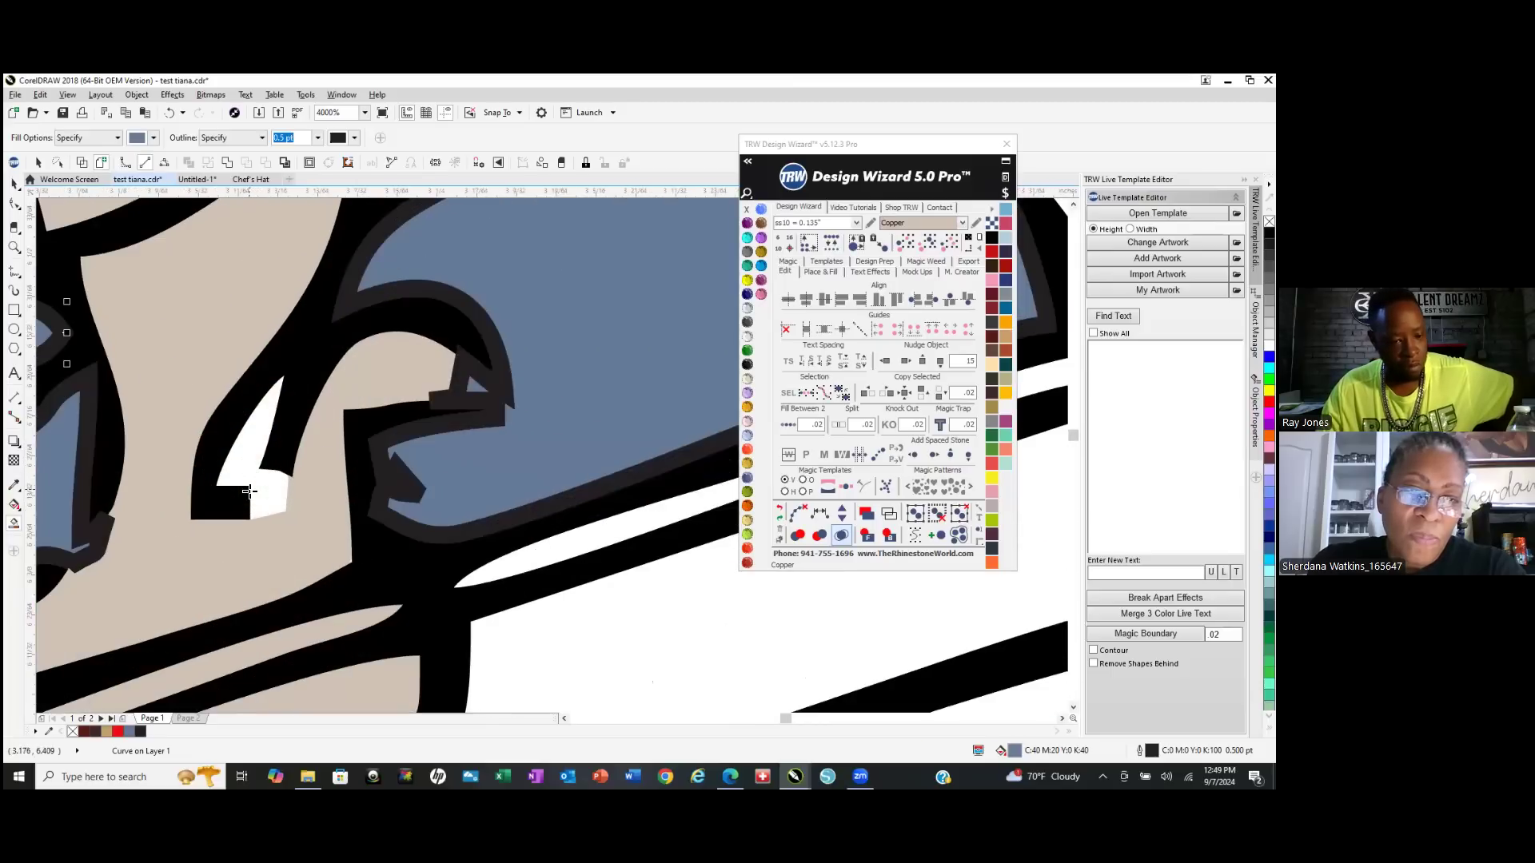
{"action": "left_click", "coordinate": [239, 457]}
{"action": "scroll", "coordinate": [244, 442], "scroll_direction": "down", "scroll_amount": 2}
{"action": "scroll", "coordinate": [244, 442], "scroll_direction": "down", "scroll_amount": 3}
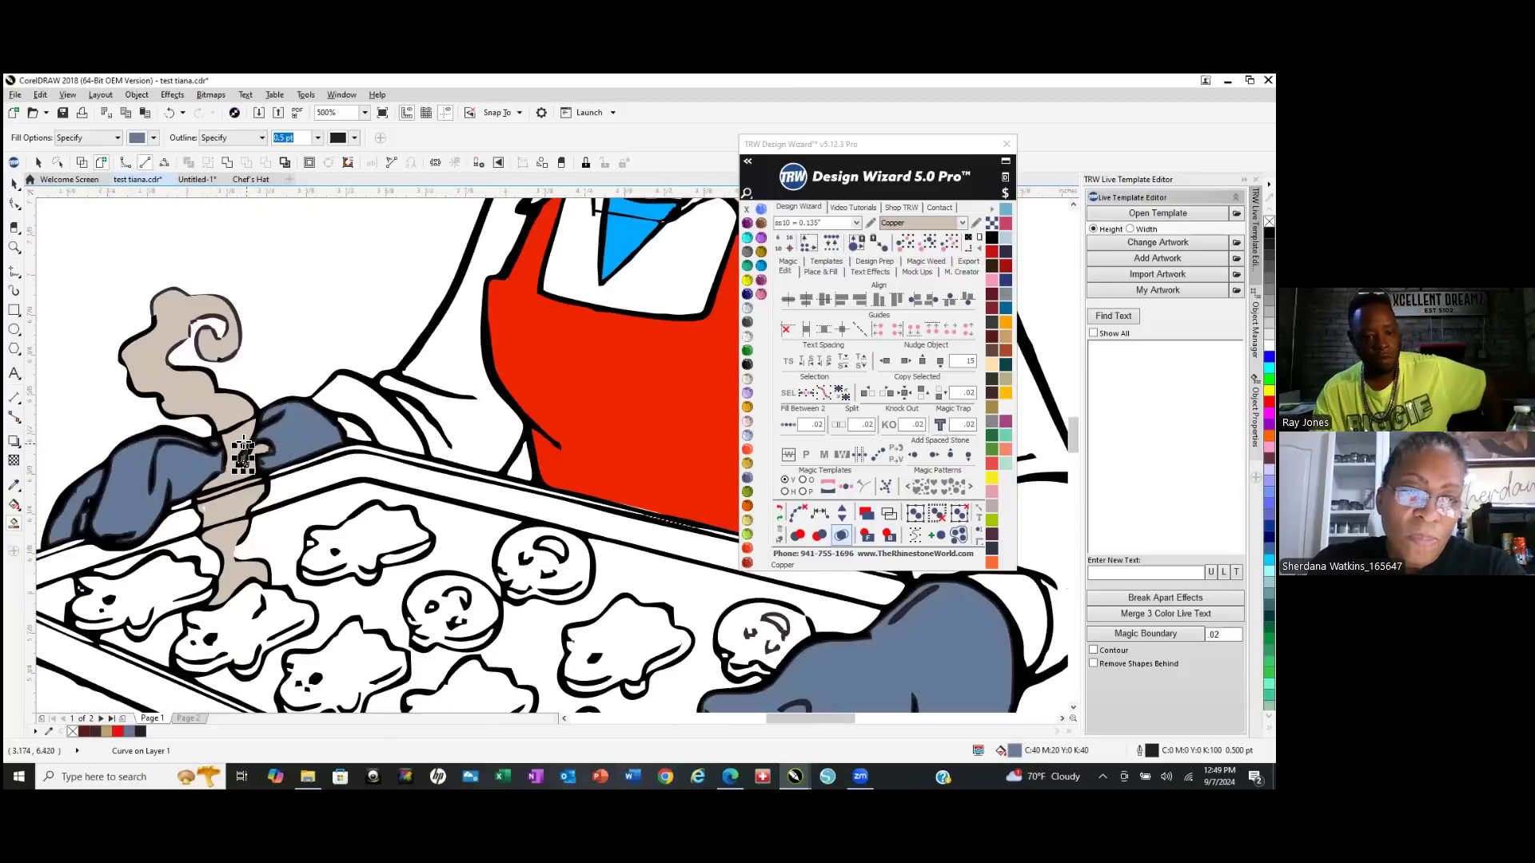
{"action": "scroll", "coordinate": [376, 421], "scroll_direction": "down", "scroll_amount": 3}
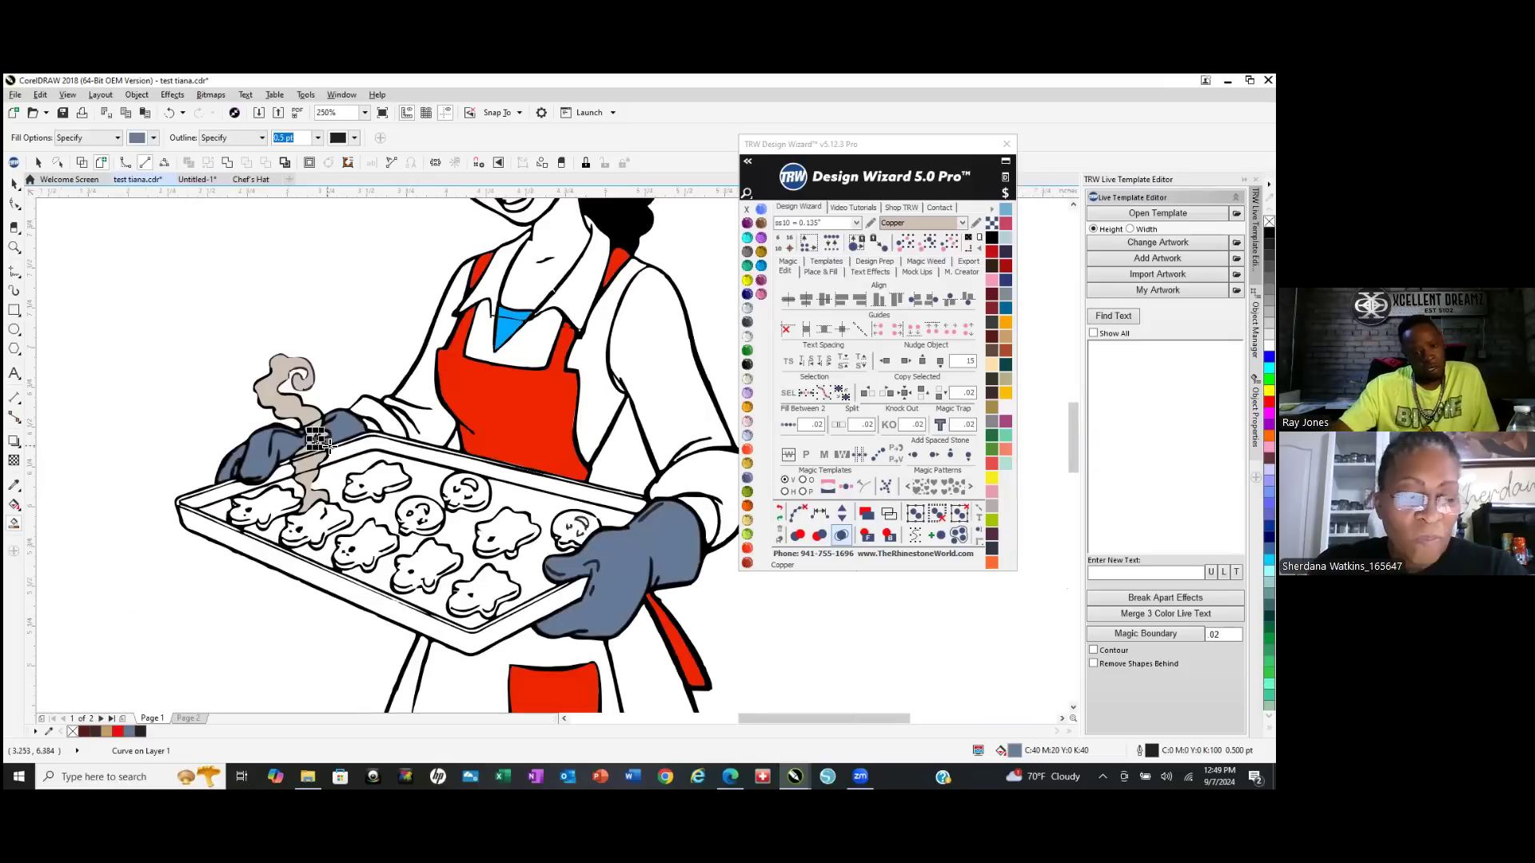
Select all slate-blue mitt pieces by color, recolor them TRW Blue and combine them into a single curve.
{"action": "left_click", "coordinate": [927, 243]}
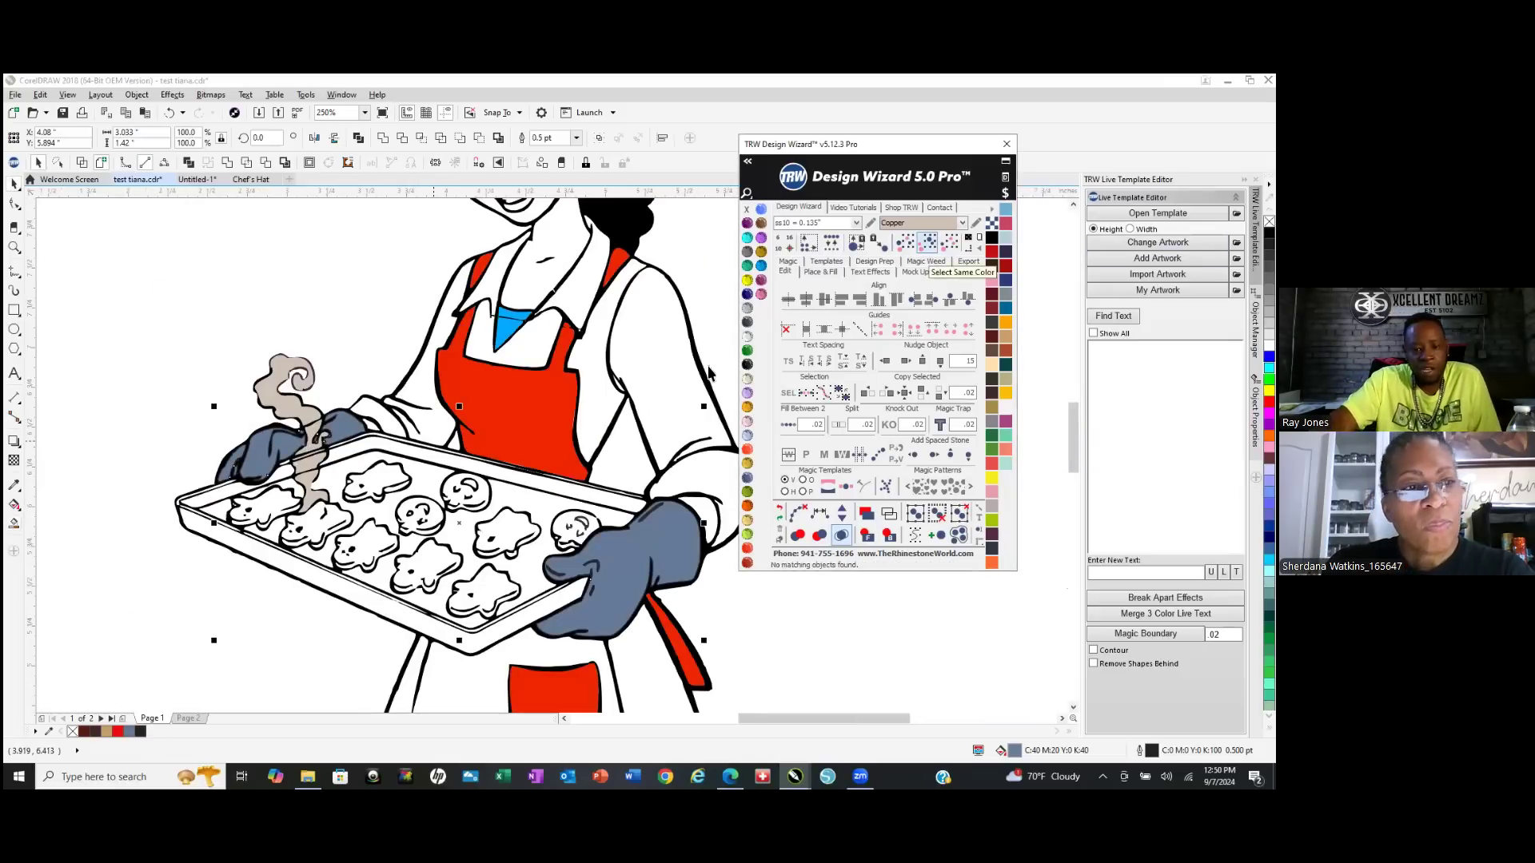
{"action": "left_click", "coordinate": [761, 265]}
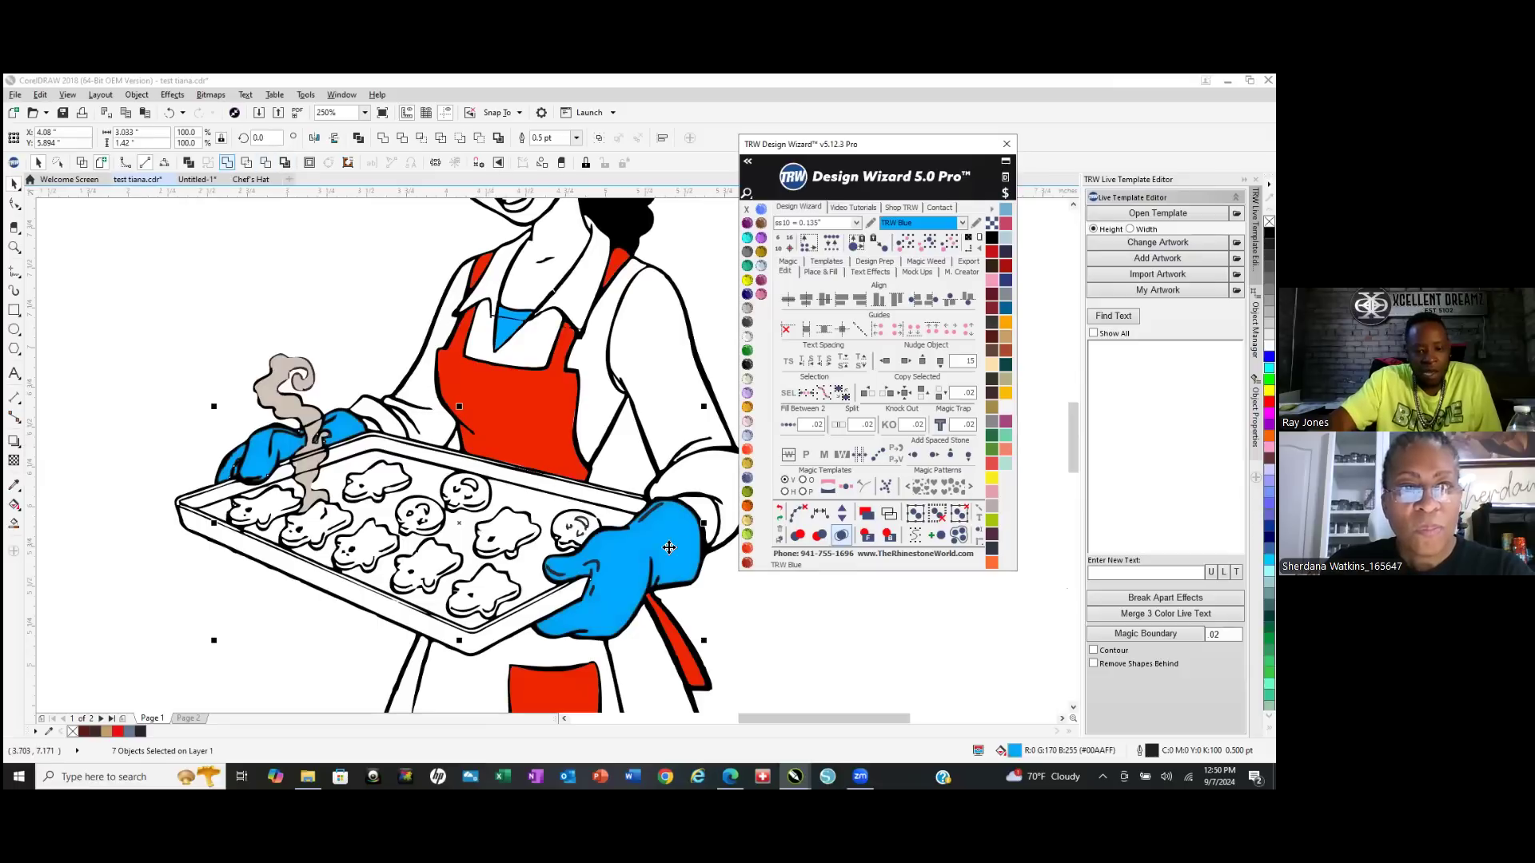
{"action": "right_click", "coordinate": [674, 511]}
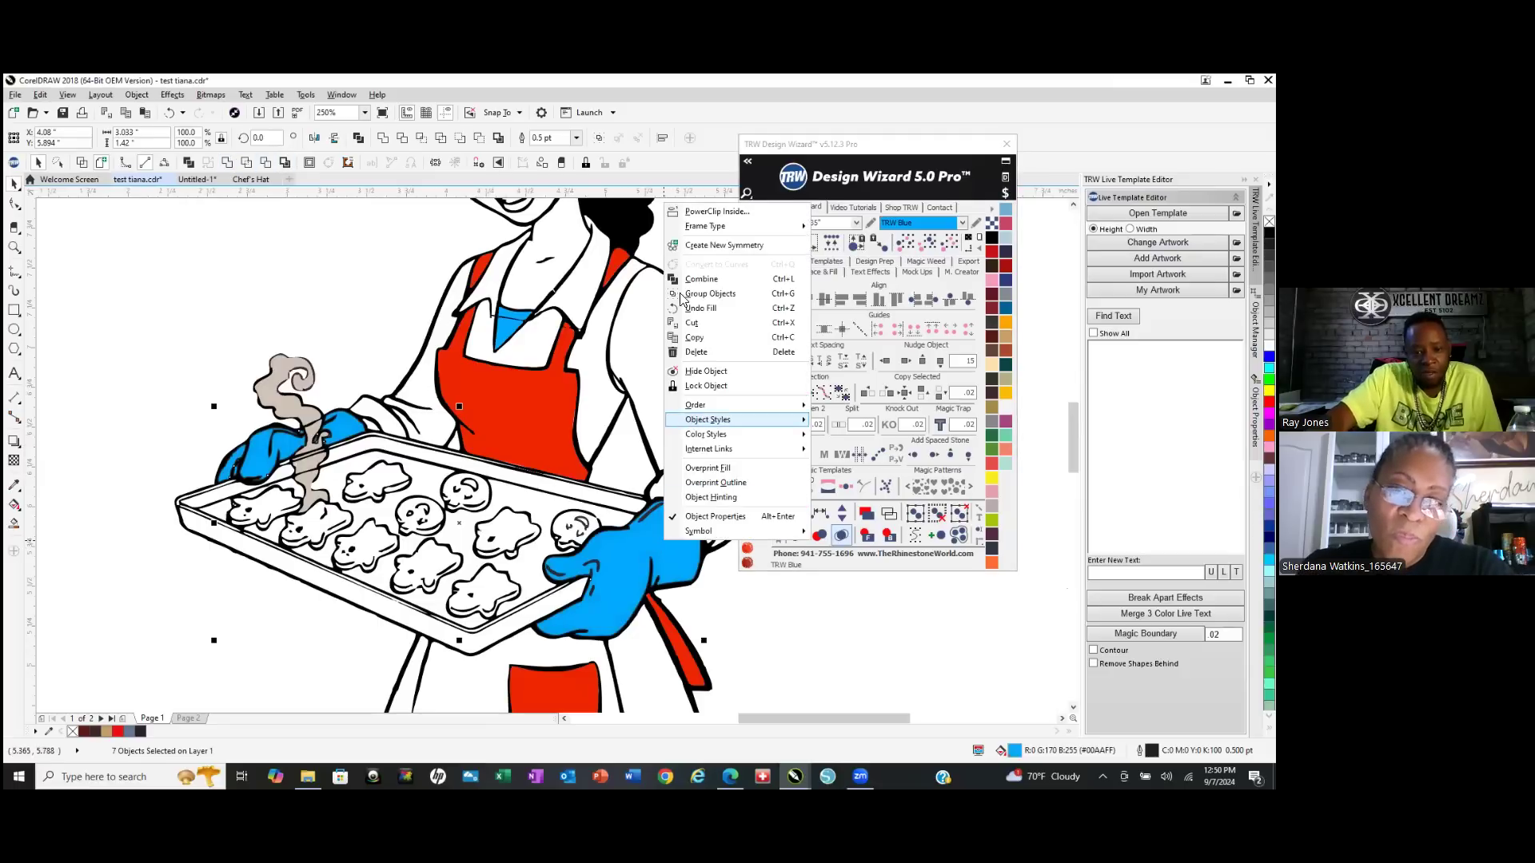
{"action": "left_click", "coordinate": [704, 280]}
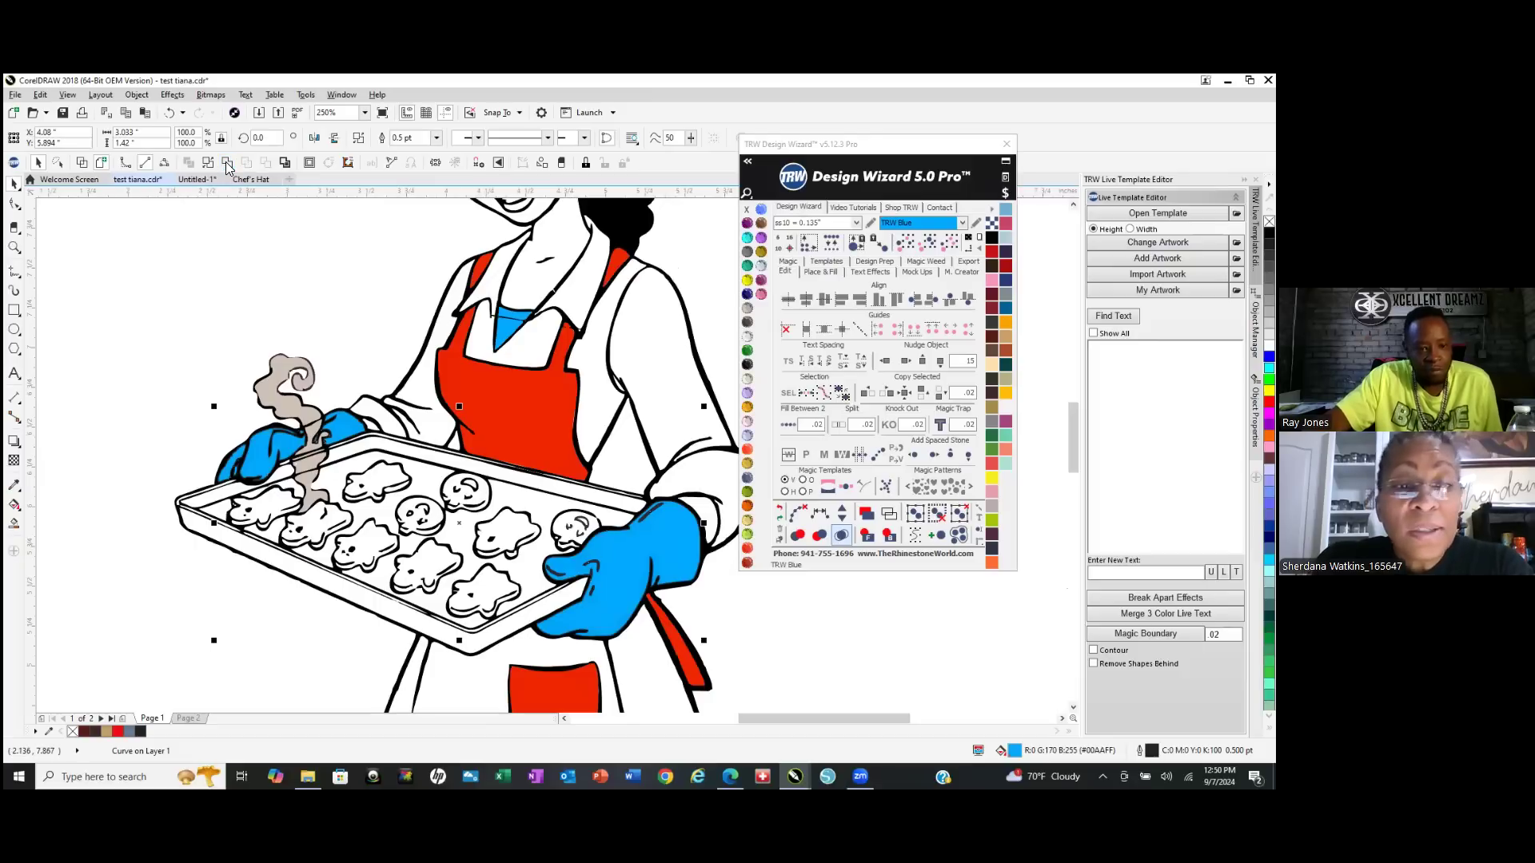
{"action": "scroll", "coordinate": [491, 547], "scroll_direction": "down", "scroll_amount": 2}
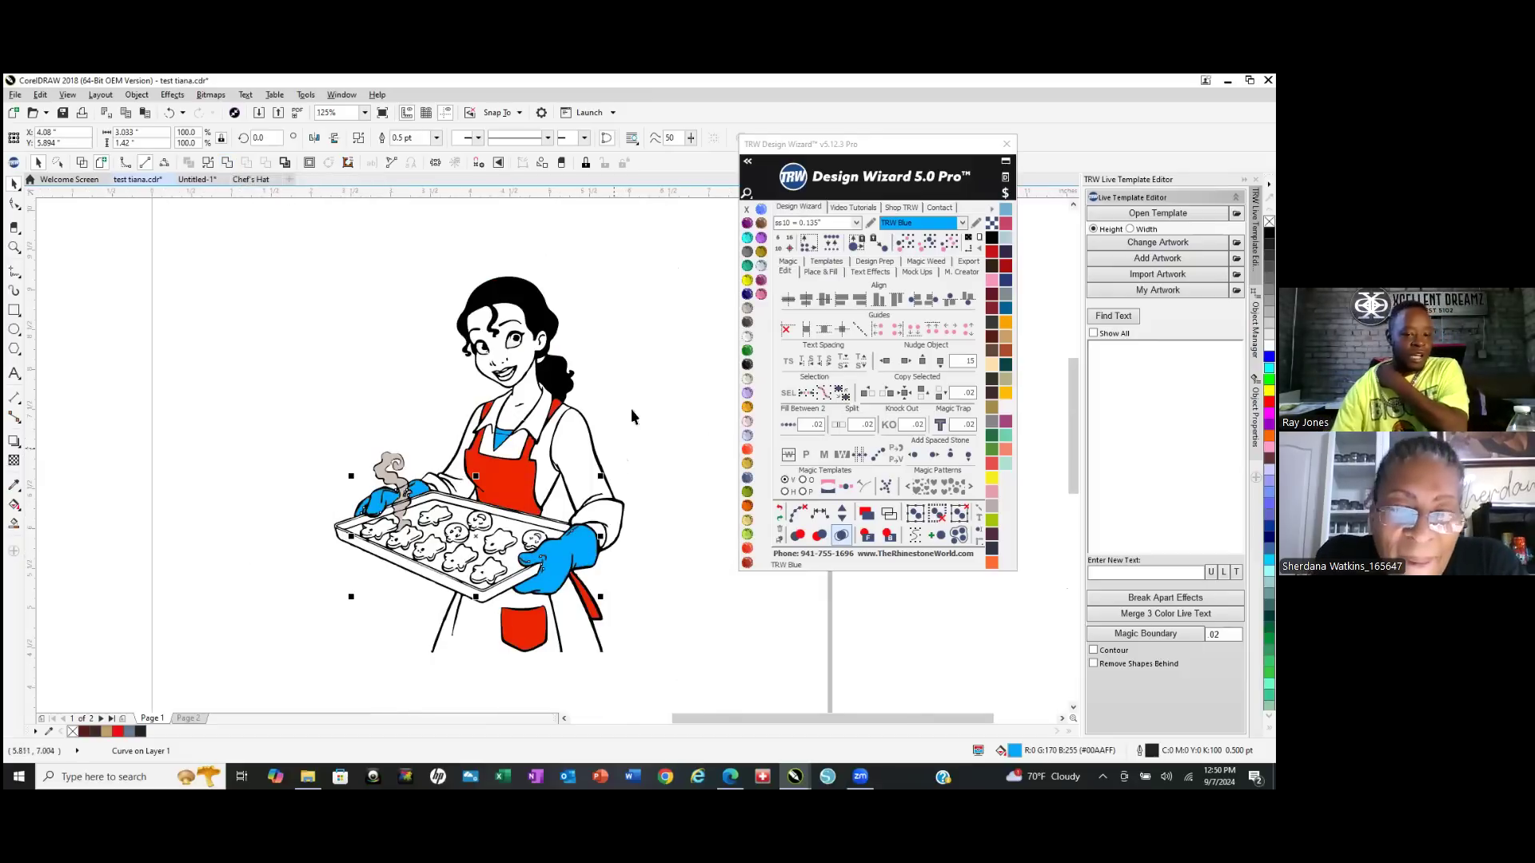
Select the blue mitts, try deleting them, restore them, and nudge them 15 inches to the left and back again.
{"action": "left_click", "coordinate": [658, 432]}
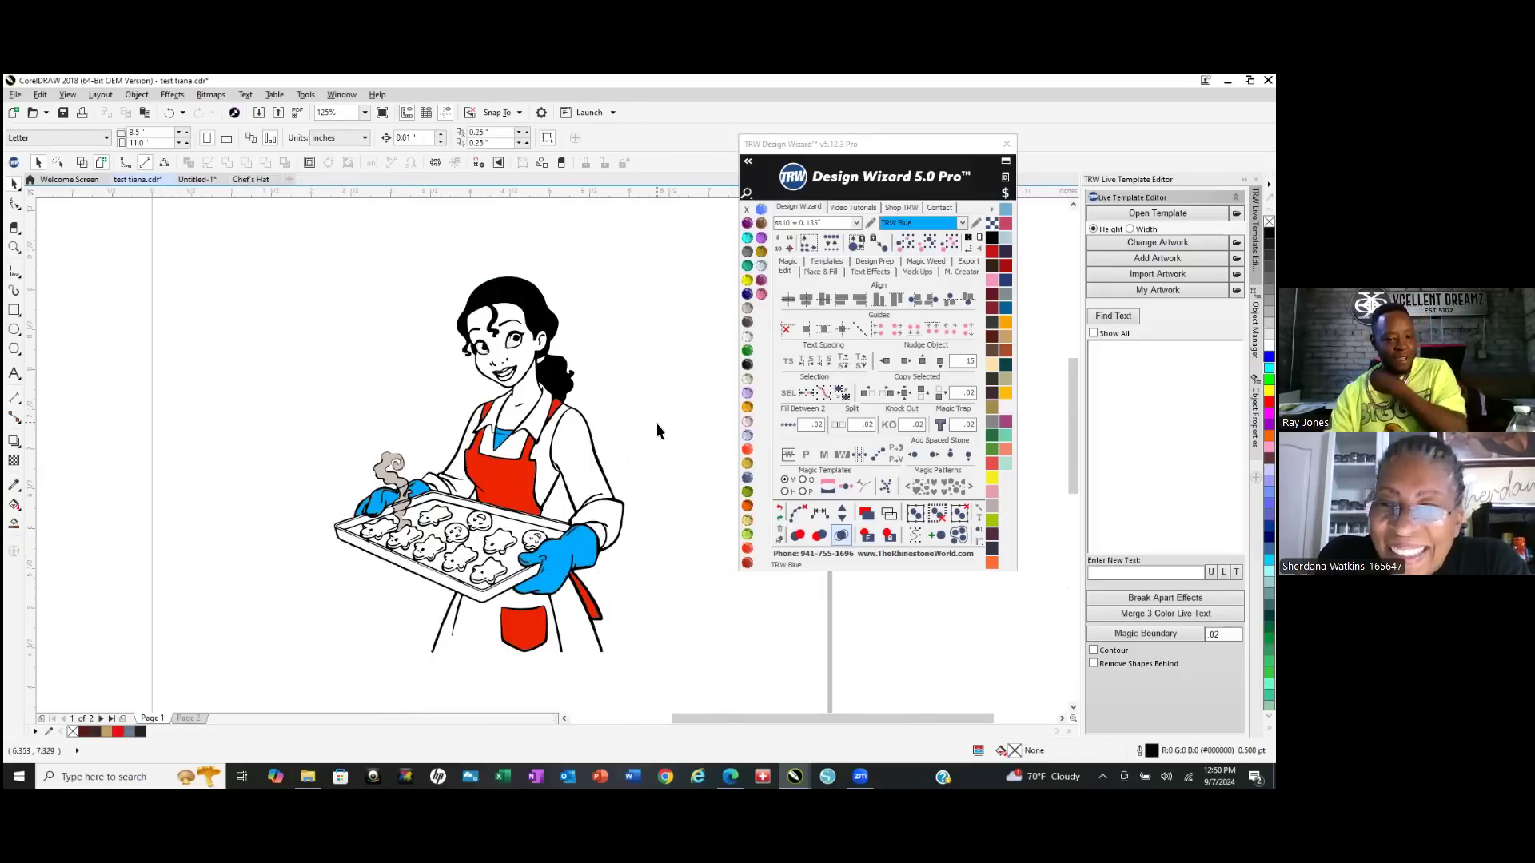
{"action": "left_click", "coordinate": [584, 542]}
{"action": "scroll", "coordinate": [600, 495], "scroll_direction": "down", "scroll_amount": 2}
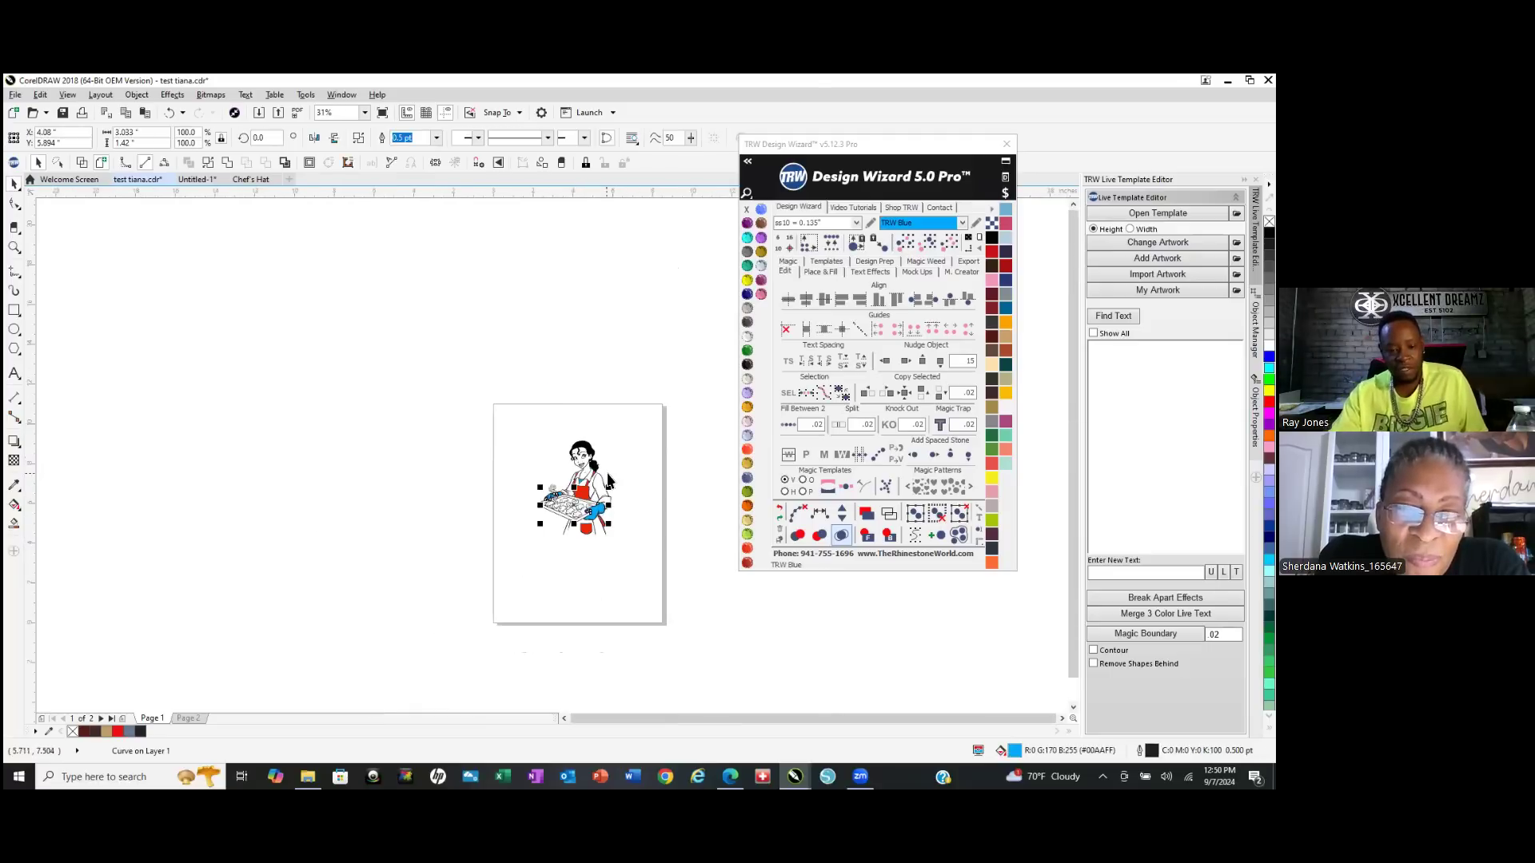
{"action": "scroll", "coordinate": [608, 480], "scroll_direction": "up", "scroll_amount": 2}
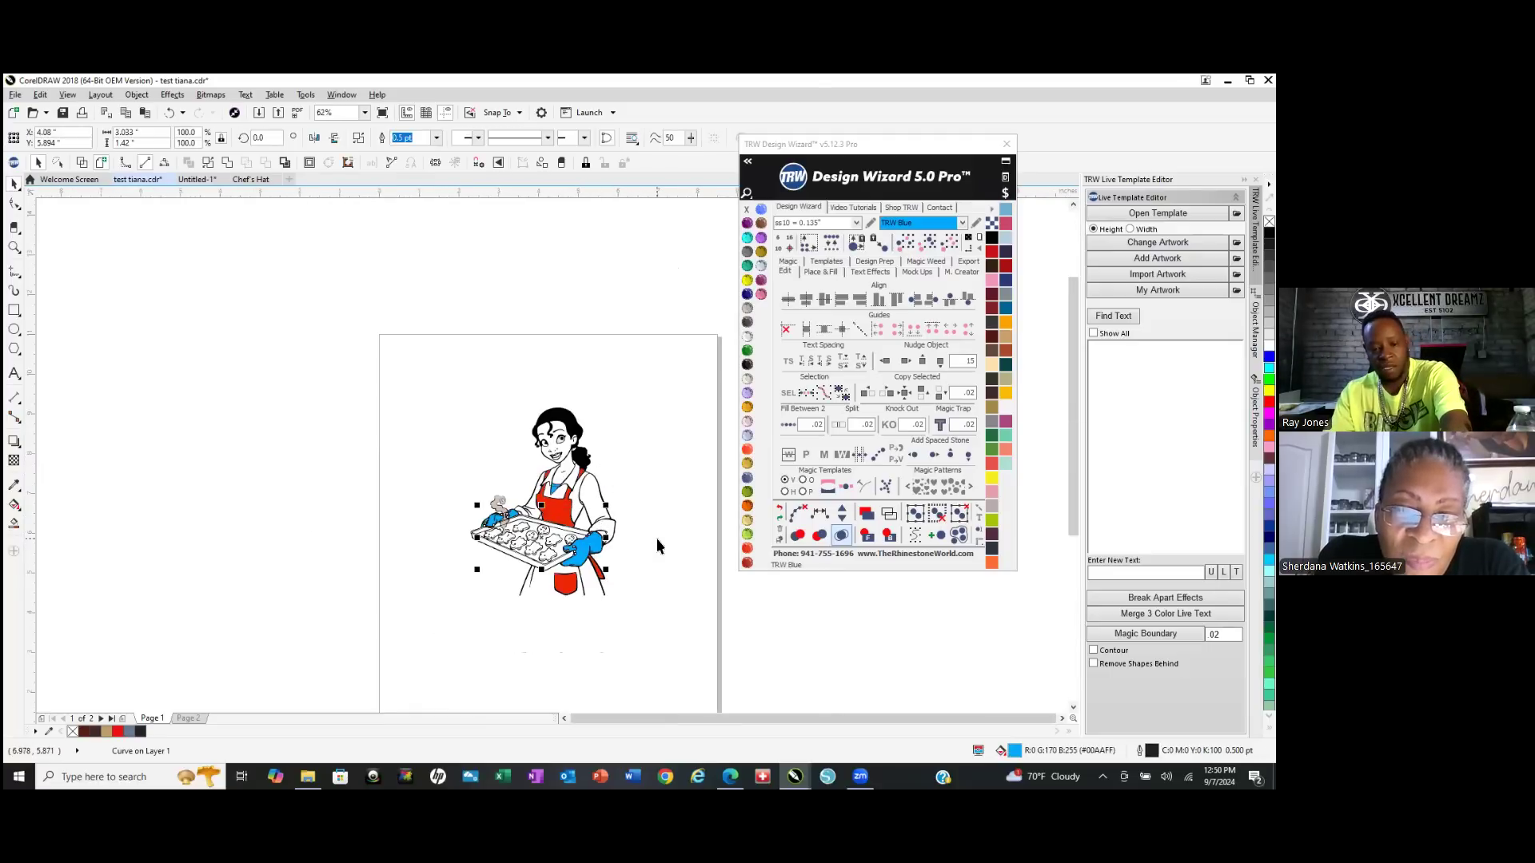
{"action": "key", "text": "Delete"}
{"action": "key", "text": "ctrl+z"}
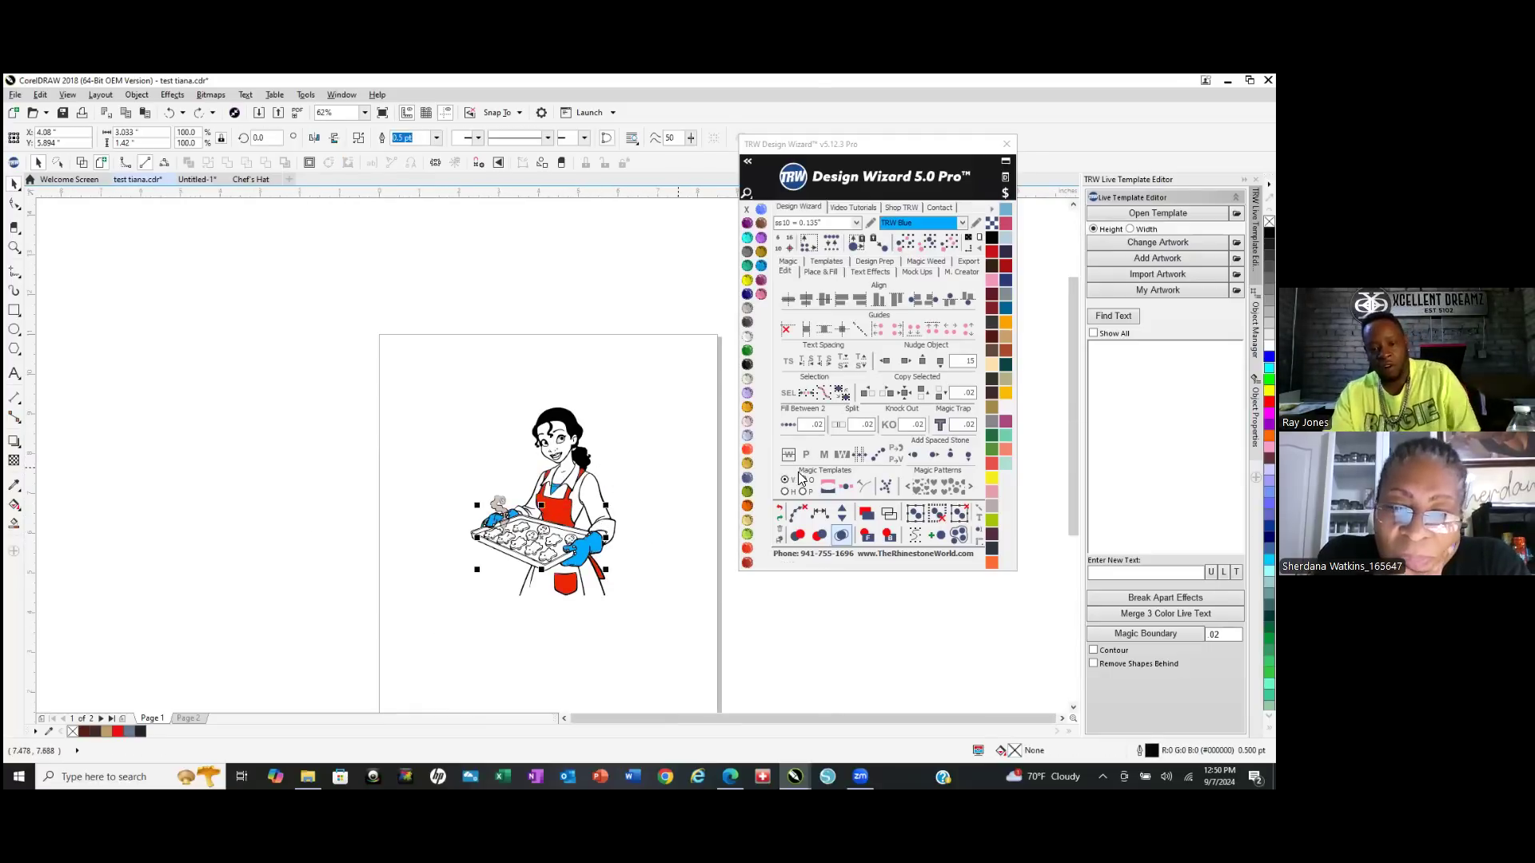
{"action": "left_click", "coordinate": [883, 364]}
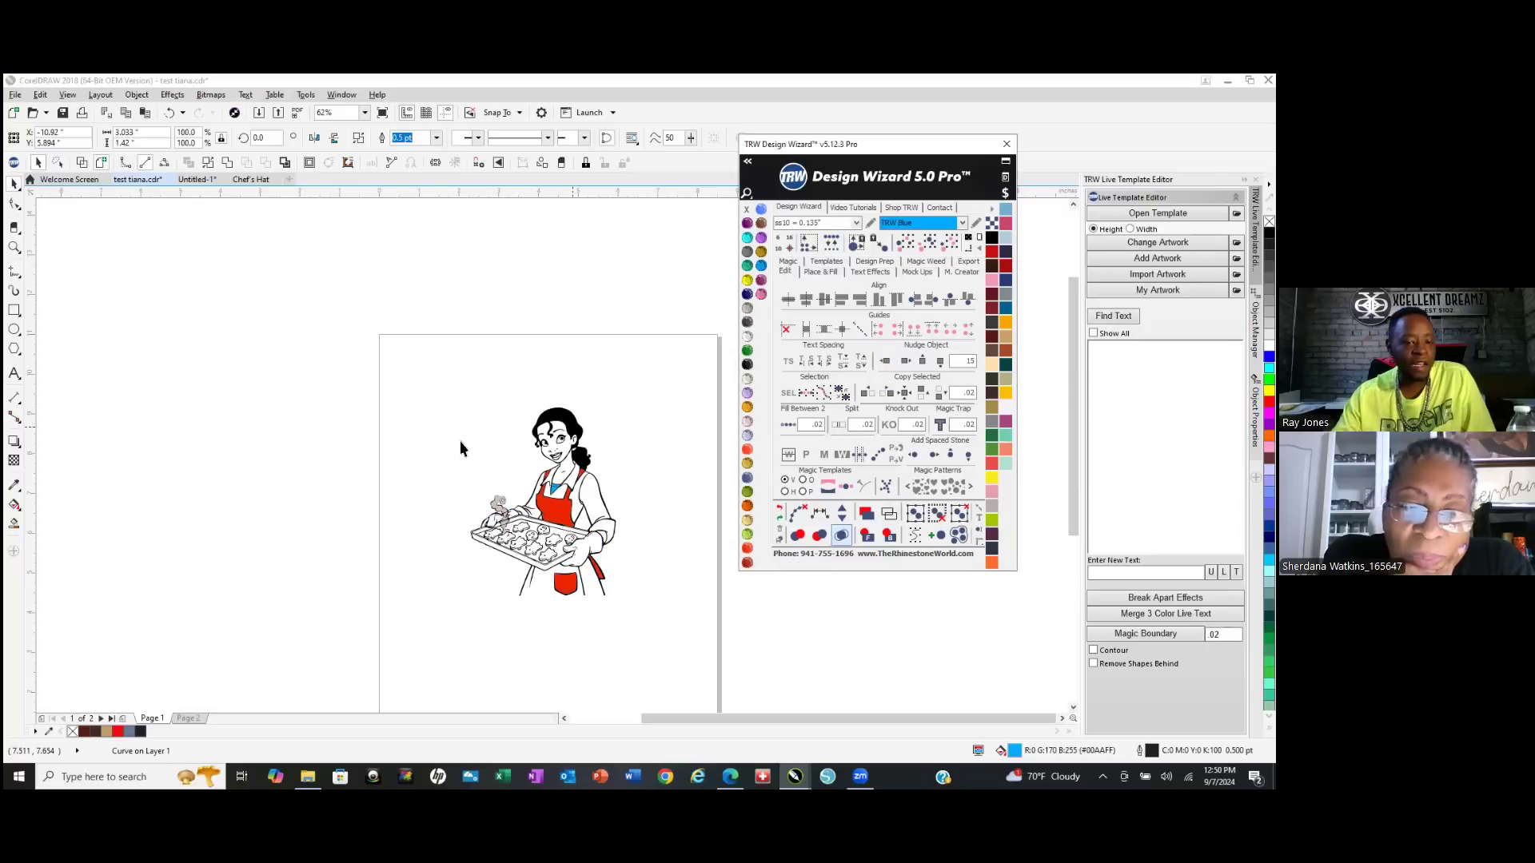
{"action": "left_click", "coordinate": [903, 361]}
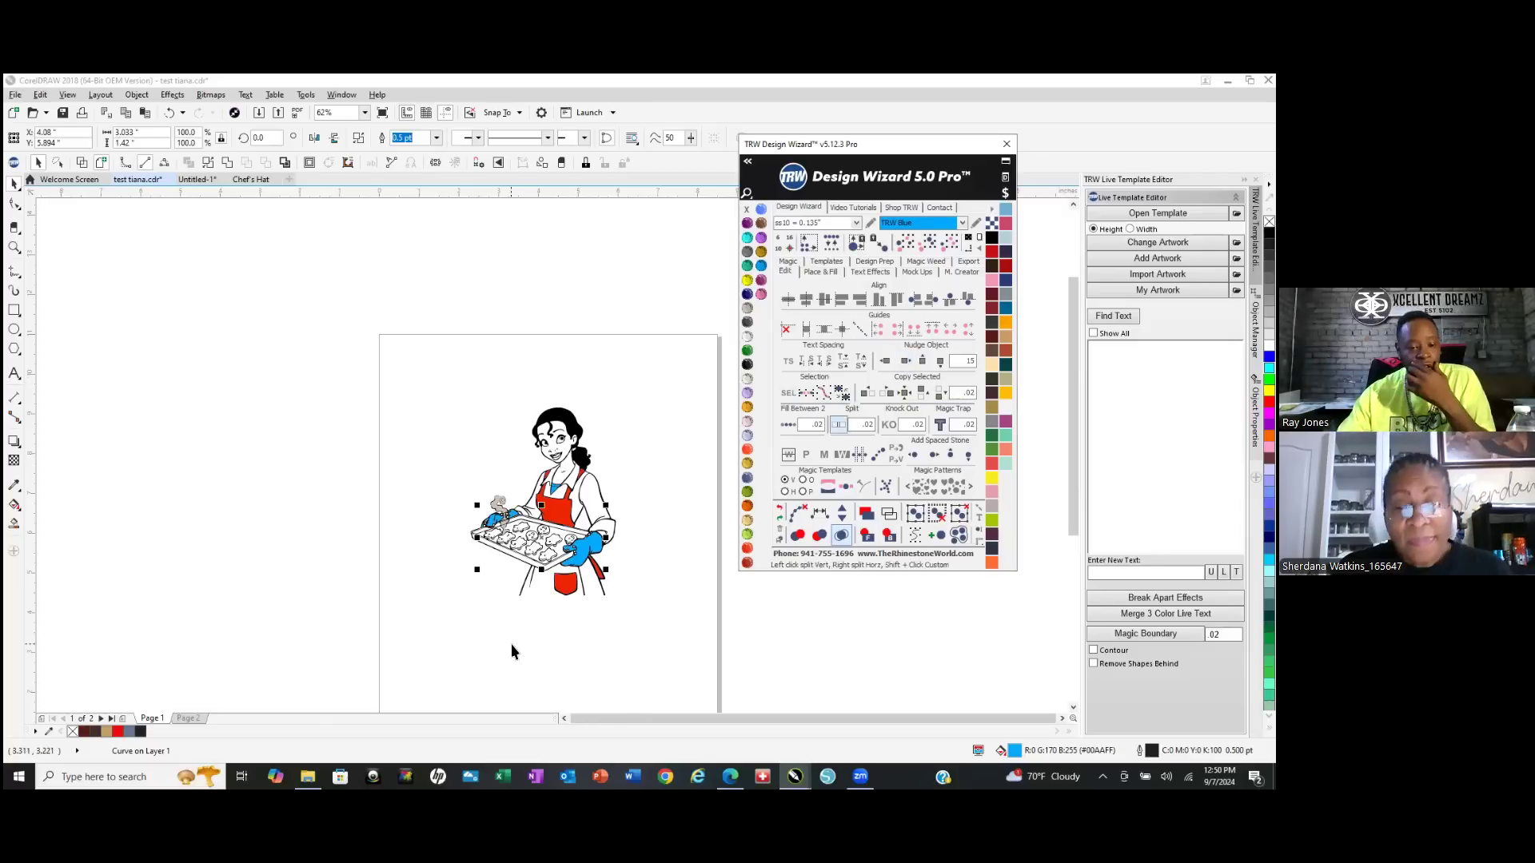
Select the blue neckline piece, the blue mitts and the red apron body together and nudge them 15 inches to the left.
{"action": "scroll", "coordinate": [565, 558], "scroll_direction": "up", "scroll_amount": 3}
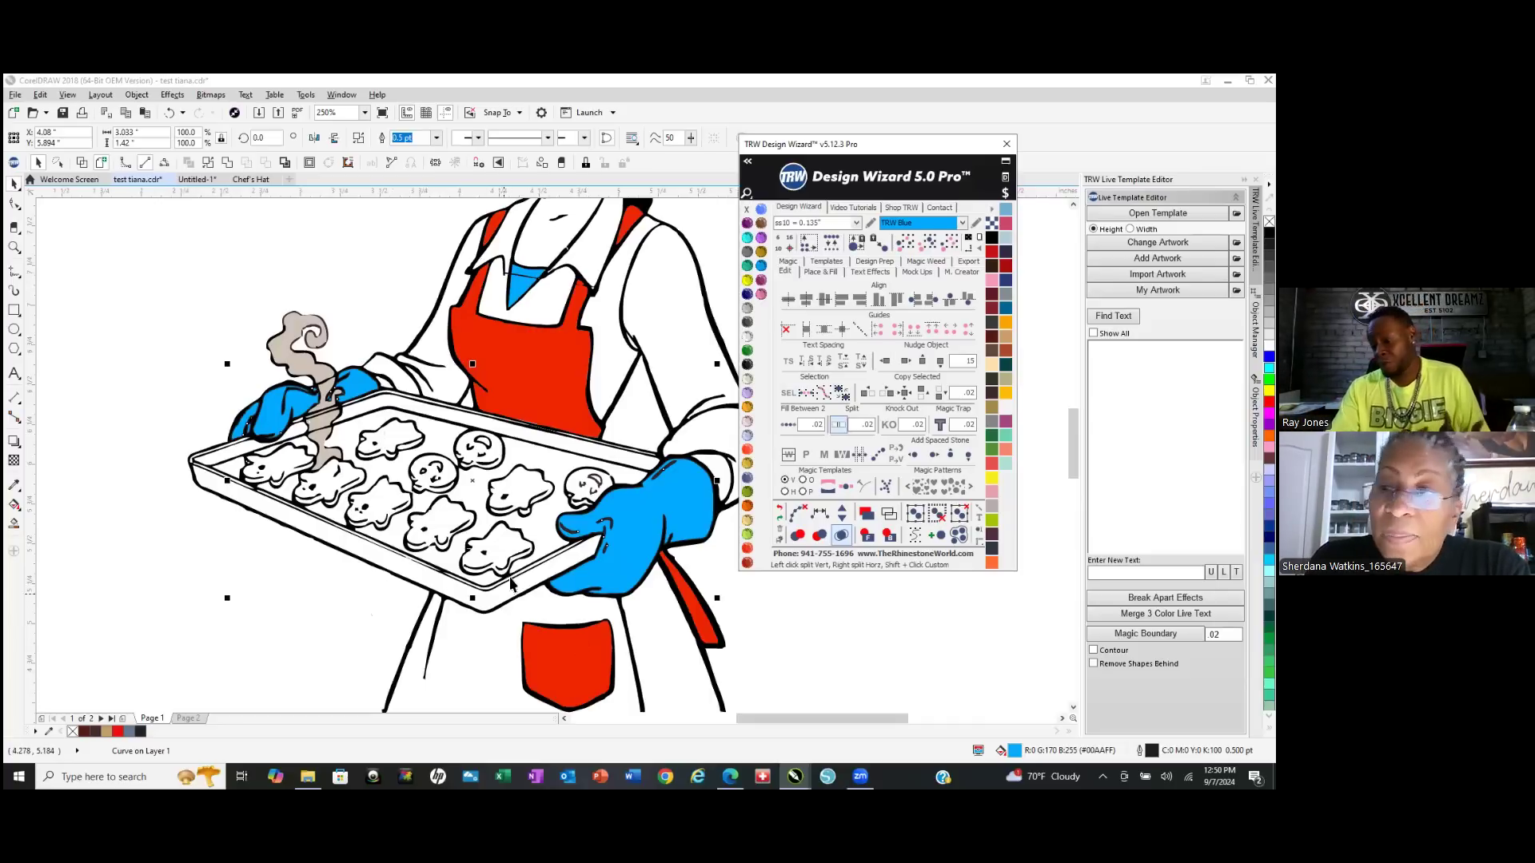
{"action": "key", "text": "F3"}
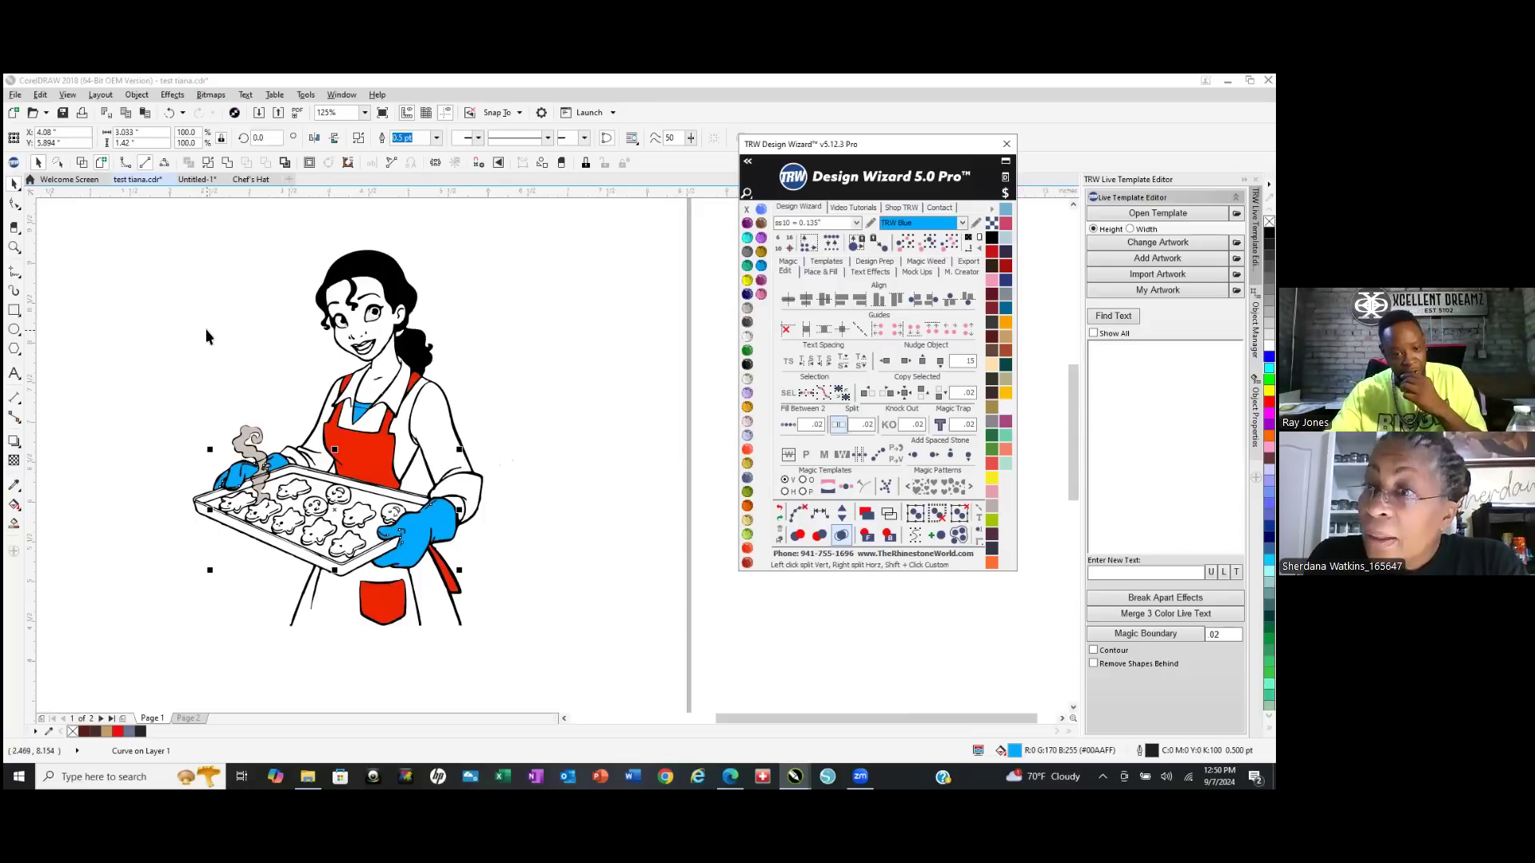
{"action": "left_click", "coordinate": [246, 352]}
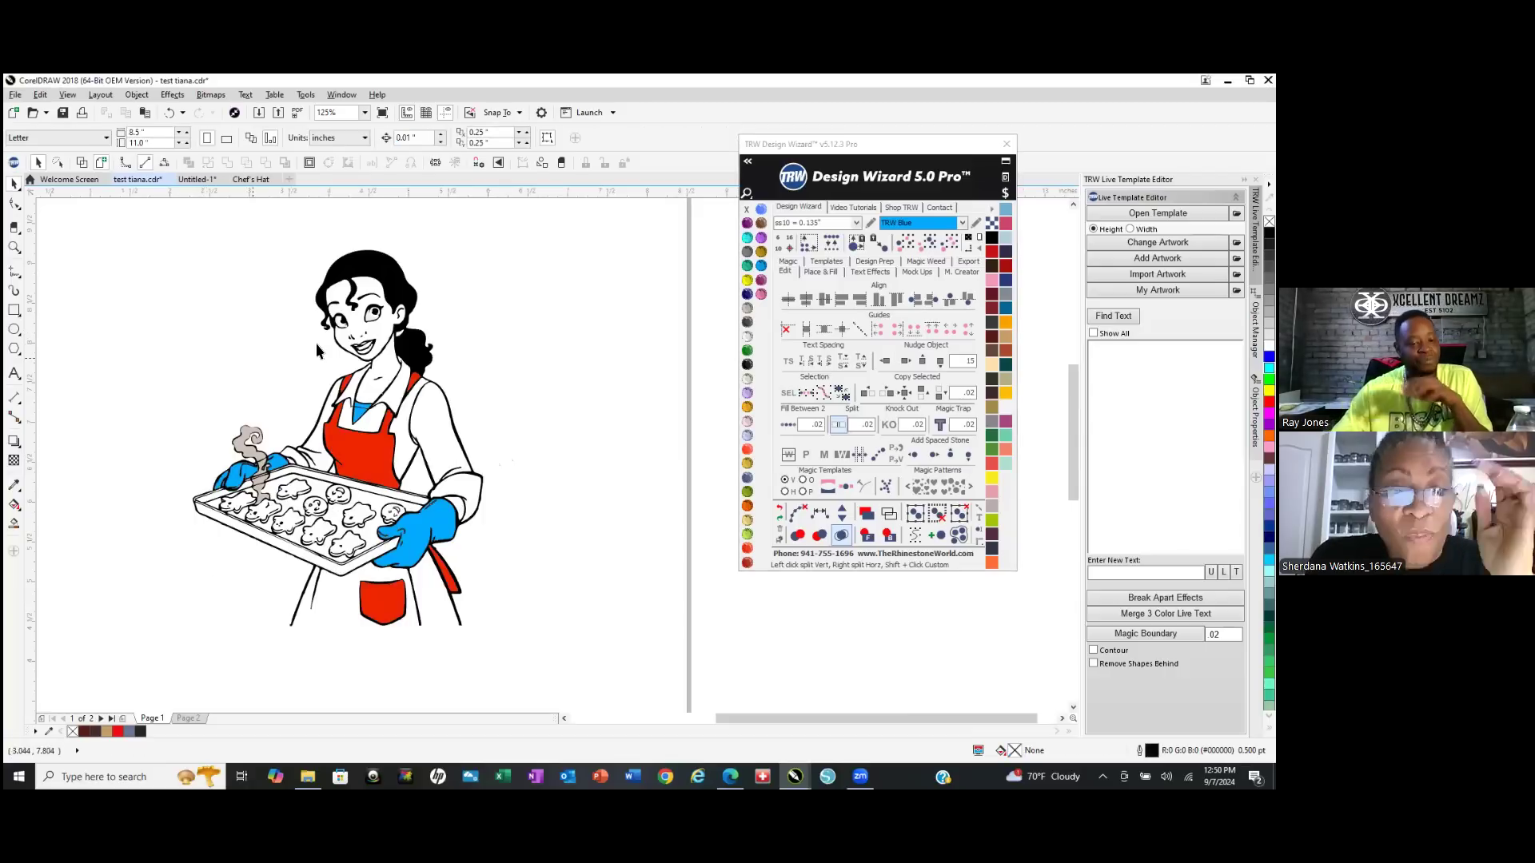
{"action": "scroll", "coordinate": [360, 422], "scroll_direction": "up", "scroll_amount": 2}
{"action": "left_click", "coordinate": [356, 414]}
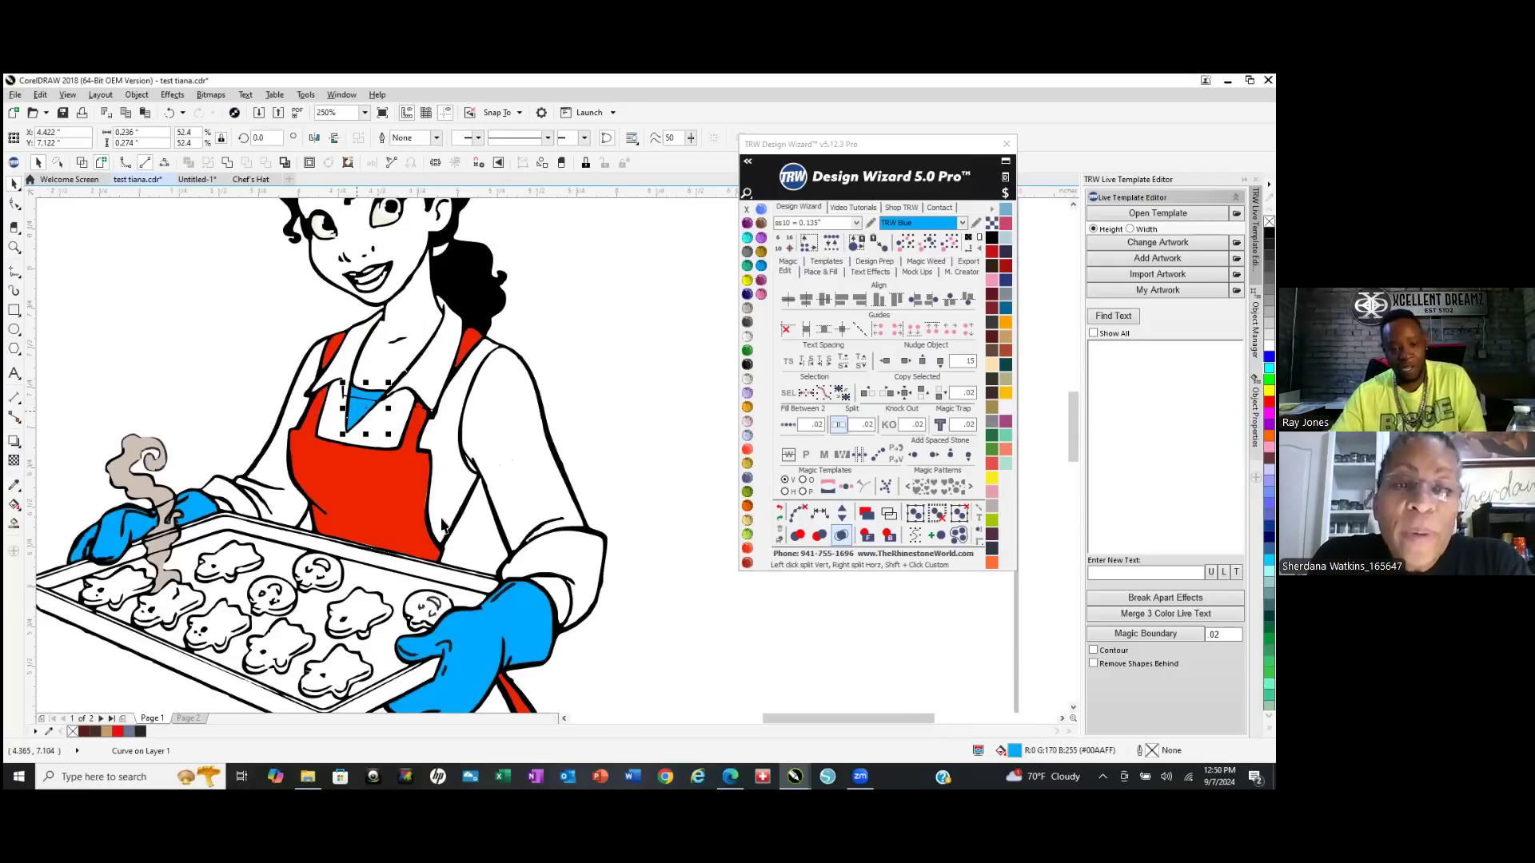
{"action": "left_click", "coordinate": [466, 643], "text": "shift"}
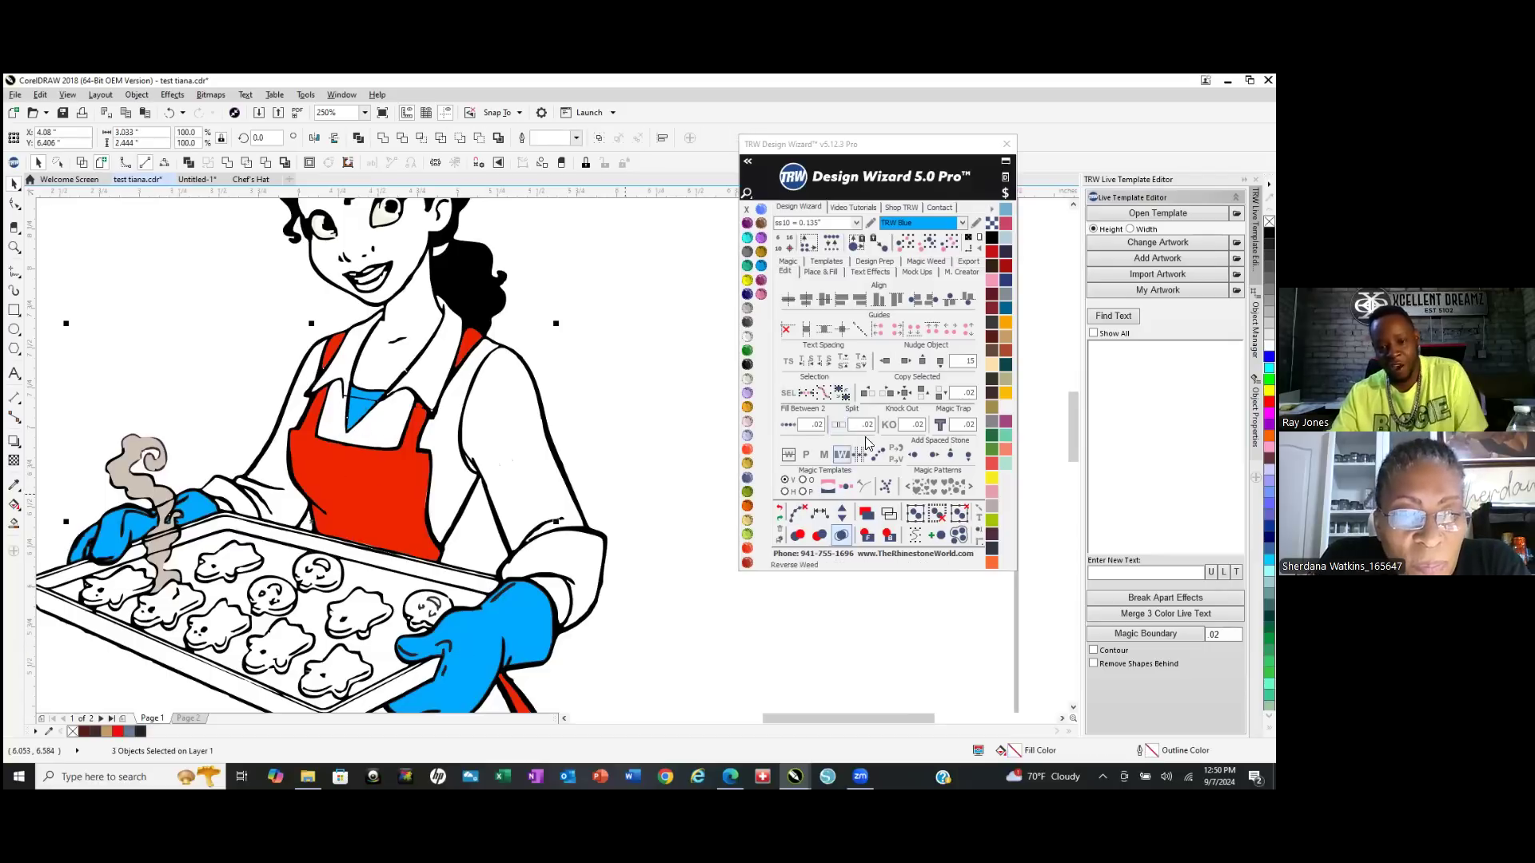
{"action": "left_click", "coordinate": [885, 360]}
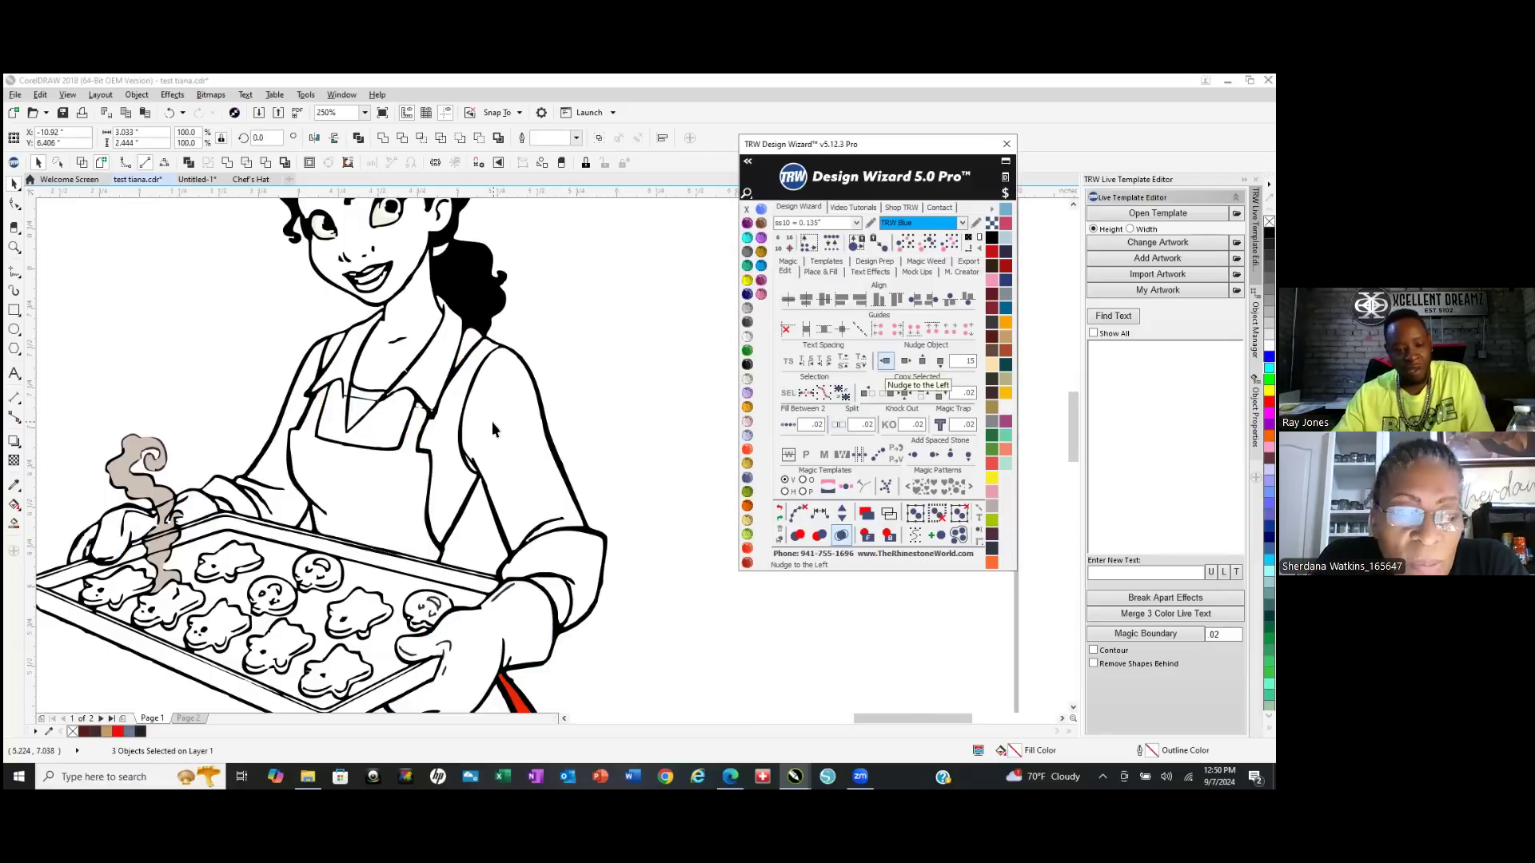
Select the red apron sash and the red pocket together and nudge them 15 inches to the left.
{"action": "scroll", "coordinate": [540, 569], "scroll_direction": "down", "scroll_amount": 2}
{"action": "scroll", "coordinate": [527, 656], "scroll_direction": "up", "scroll_amount": 4}
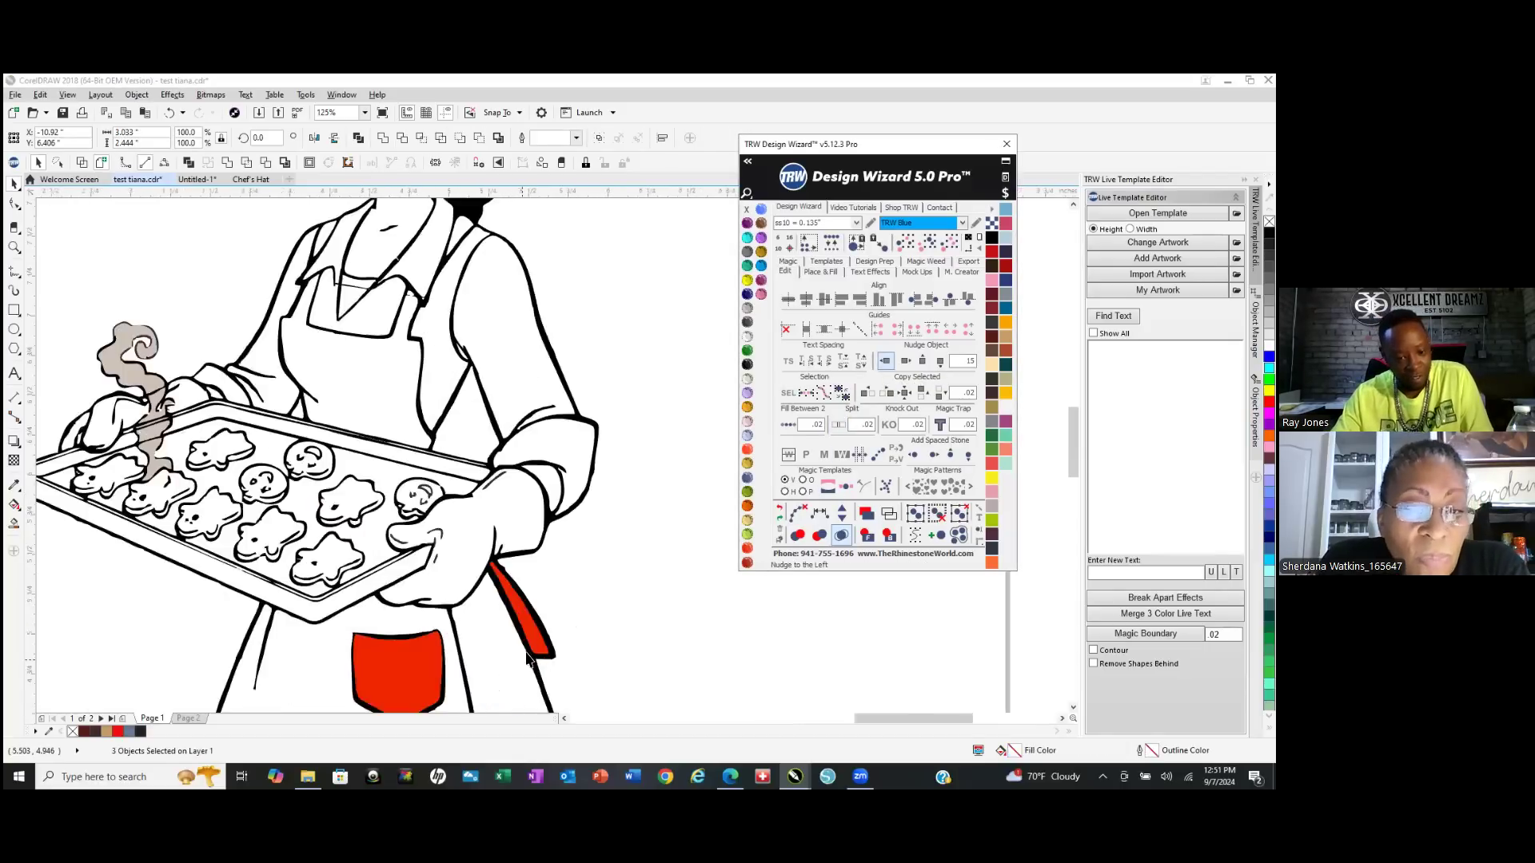
{"action": "left_click", "coordinate": [547, 602]}
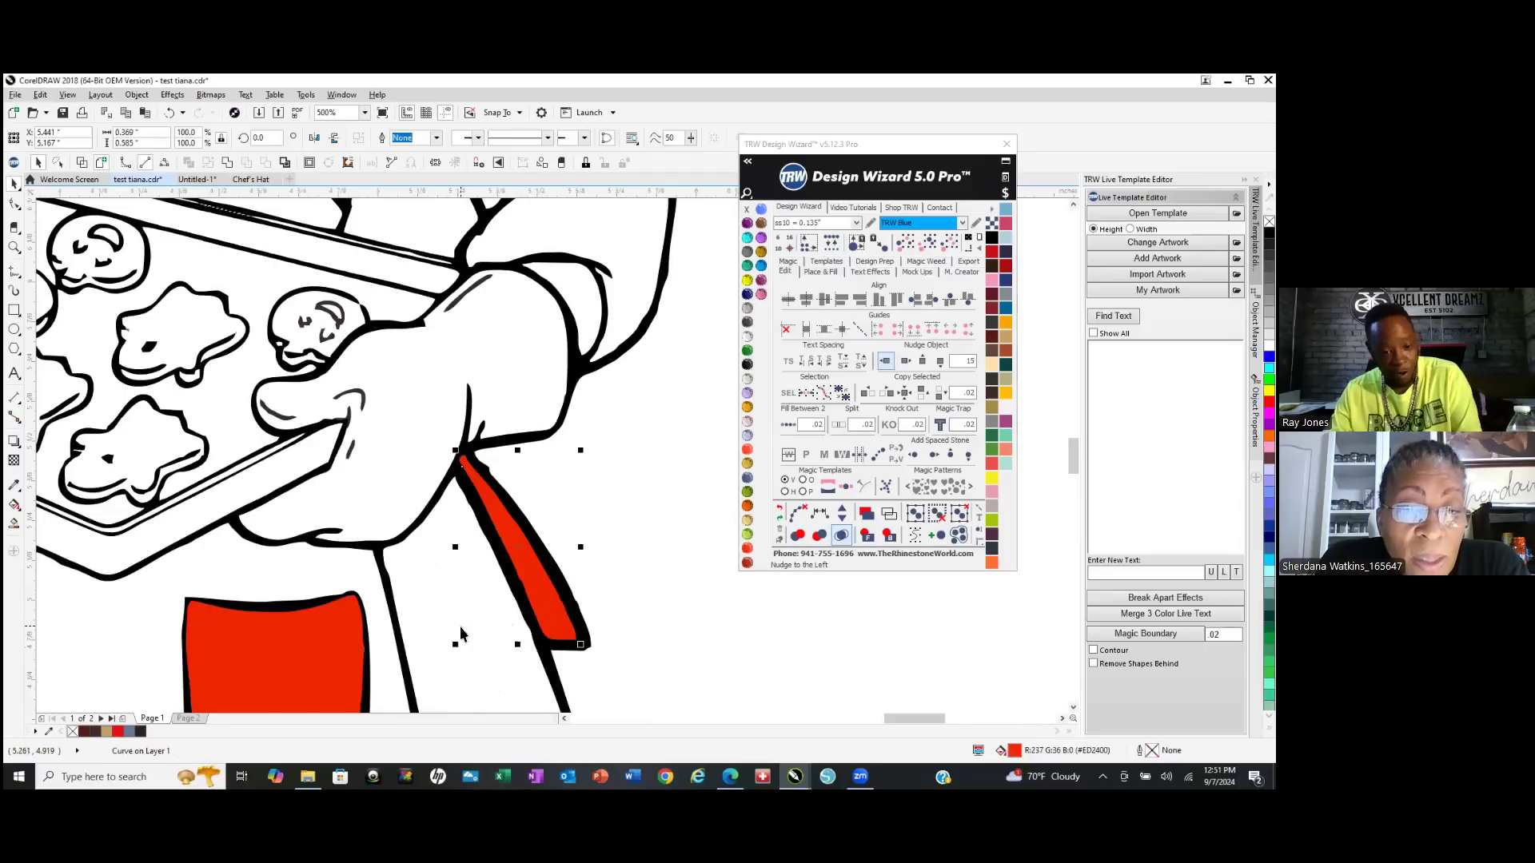
{"action": "left_click", "coordinate": [282, 696], "text": "shift"}
{"action": "left_click", "coordinate": [885, 362]}
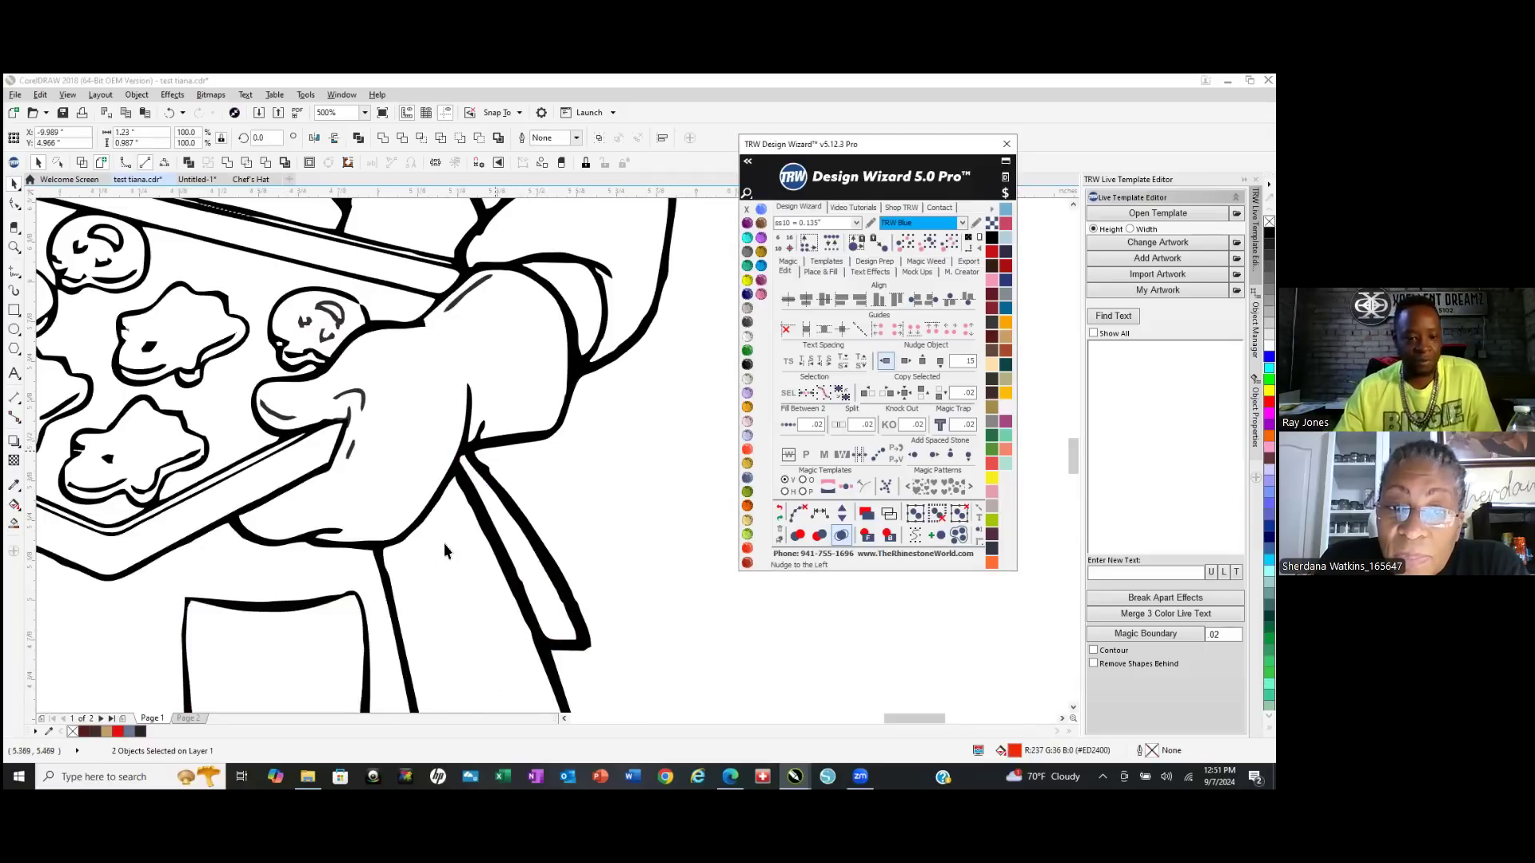
Examine the remaining black outline artwork with its steam shape, and the colored pieces moved off the page.
{"action": "scroll", "coordinate": [635, 563], "scroll_direction": "down", "scroll_amount": 6}
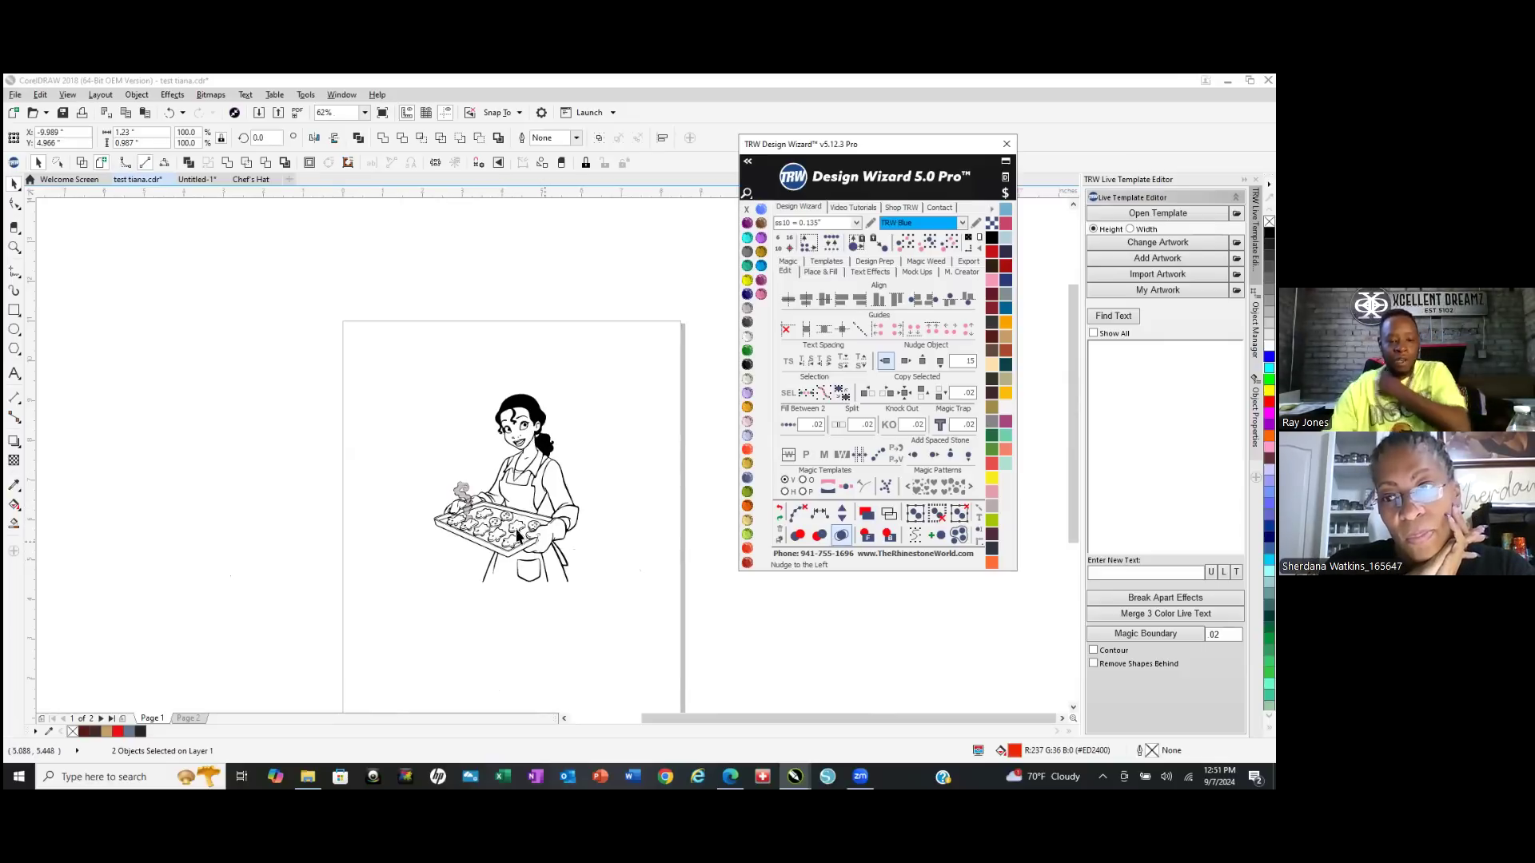
{"action": "scroll", "coordinate": [544, 549], "scroll_direction": "up", "scroll_amount": 2}
{"action": "scroll", "coordinate": [417, 458], "scroll_direction": "up", "scroll_amount": 2}
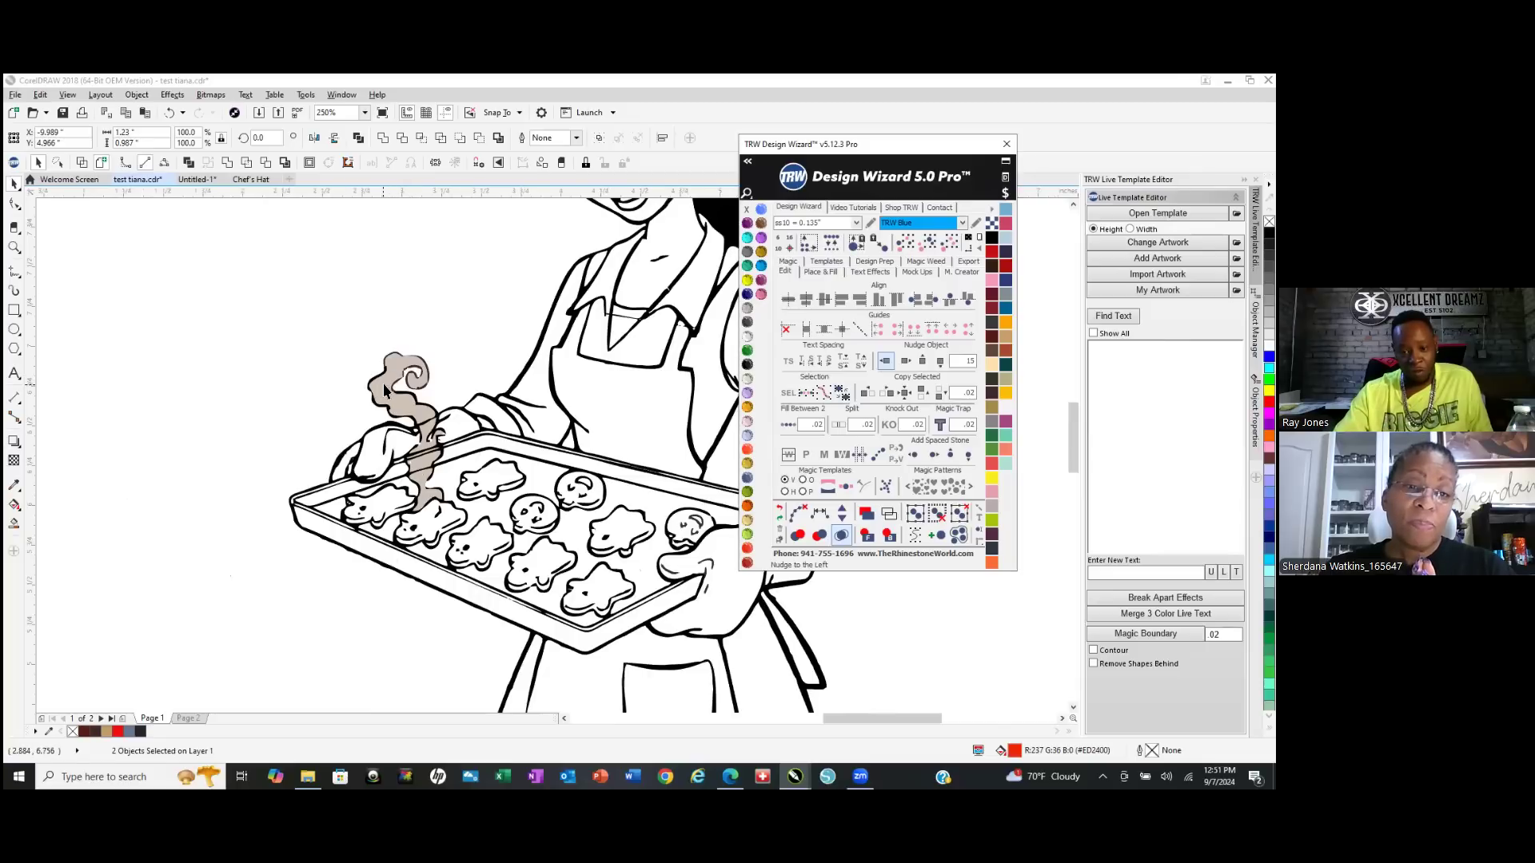
{"action": "left_click", "coordinate": [389, 378]}
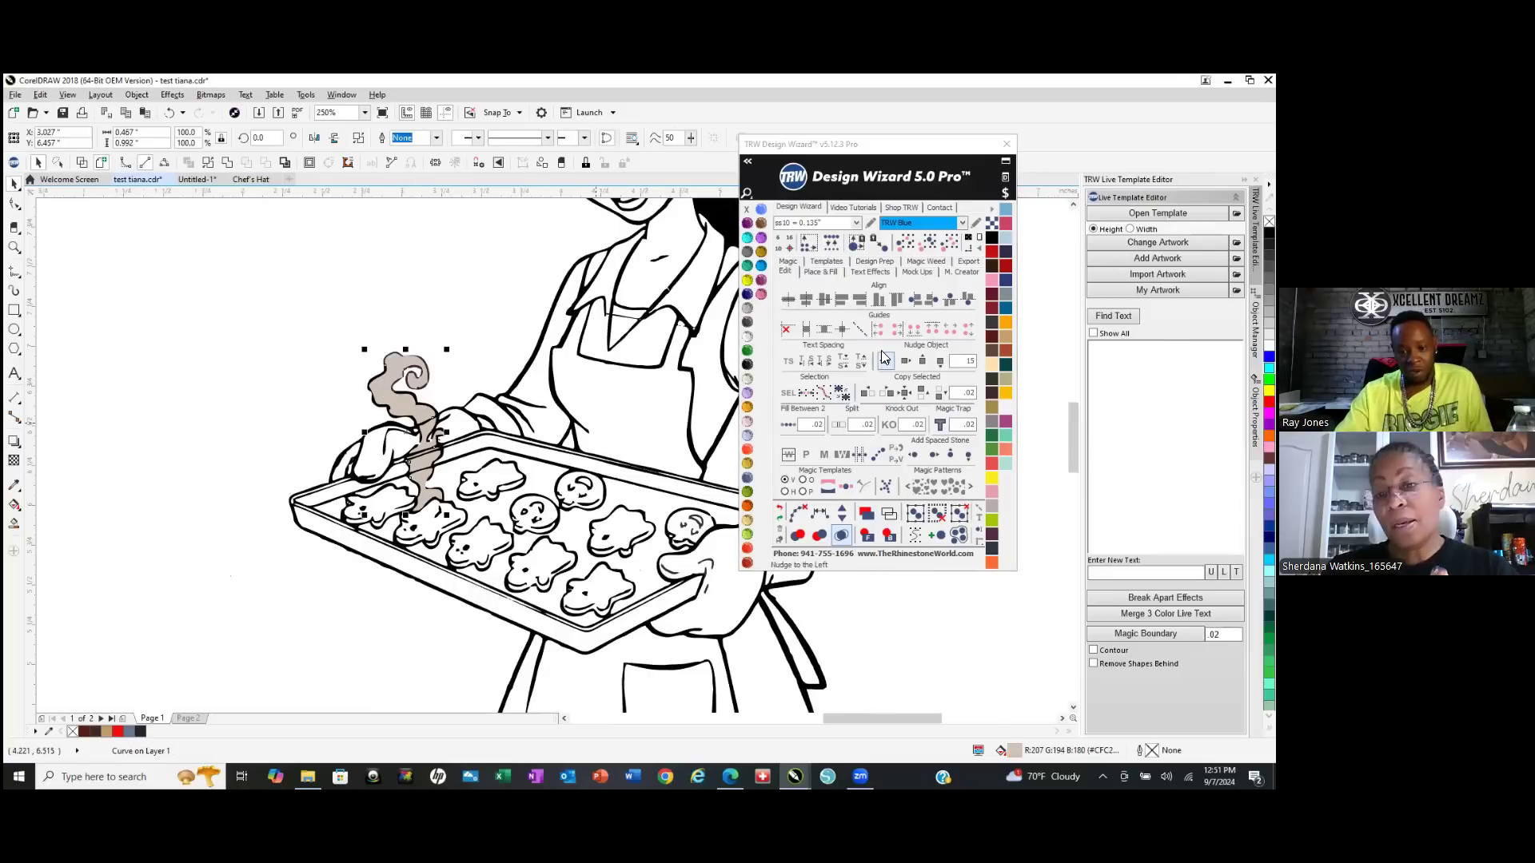
{"action": "scroll", "coordinate": [517, 461], "scroll_direction": "down", "scroll_amount": 2}
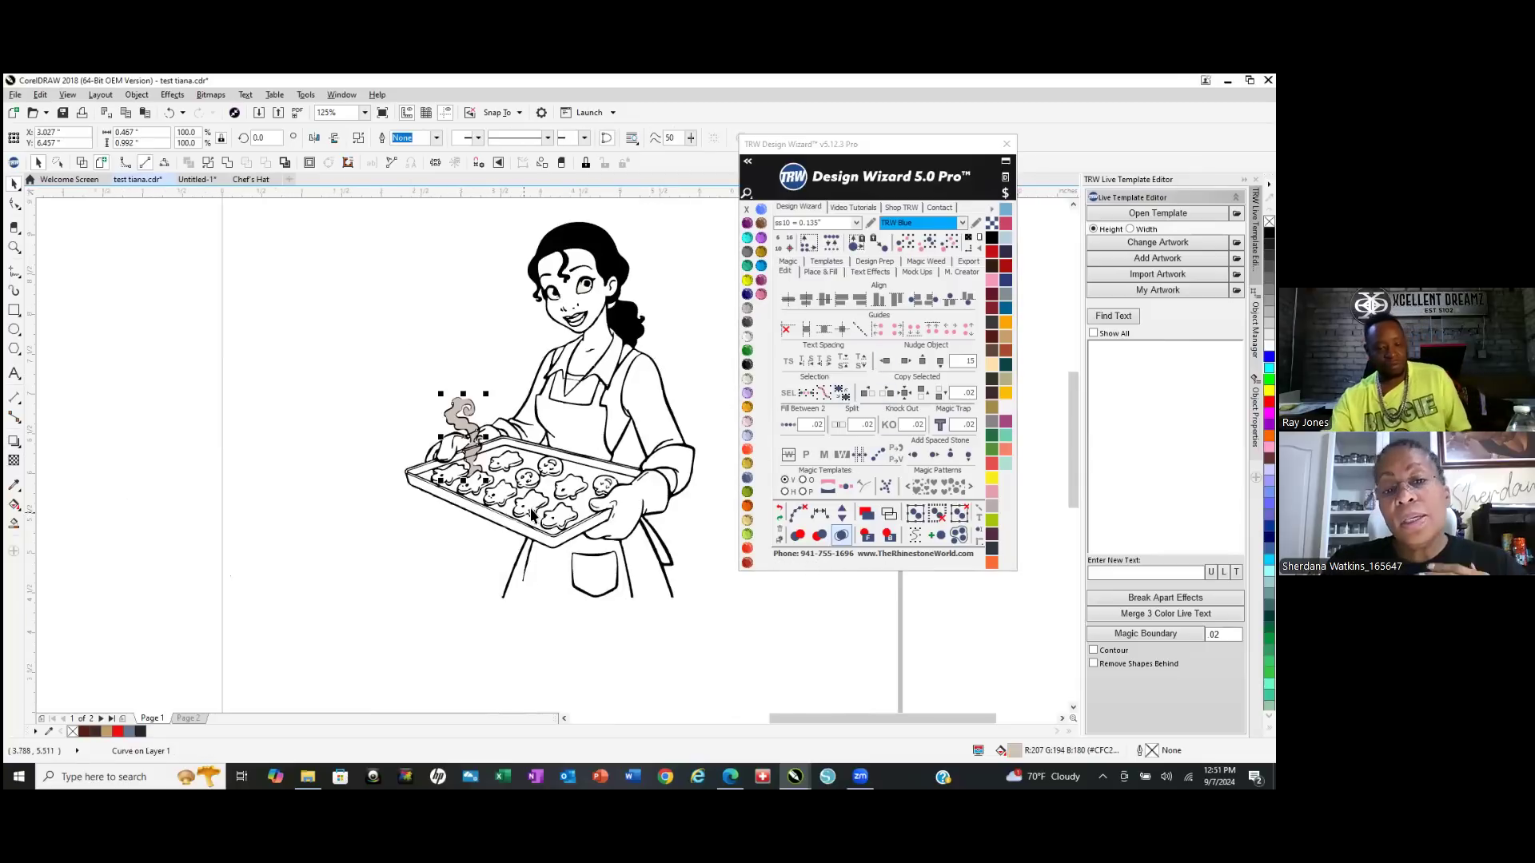
{"action": "scroll", "coordinate": [537, 514], "scroll_direction": "down", "scroll_amount": 2}
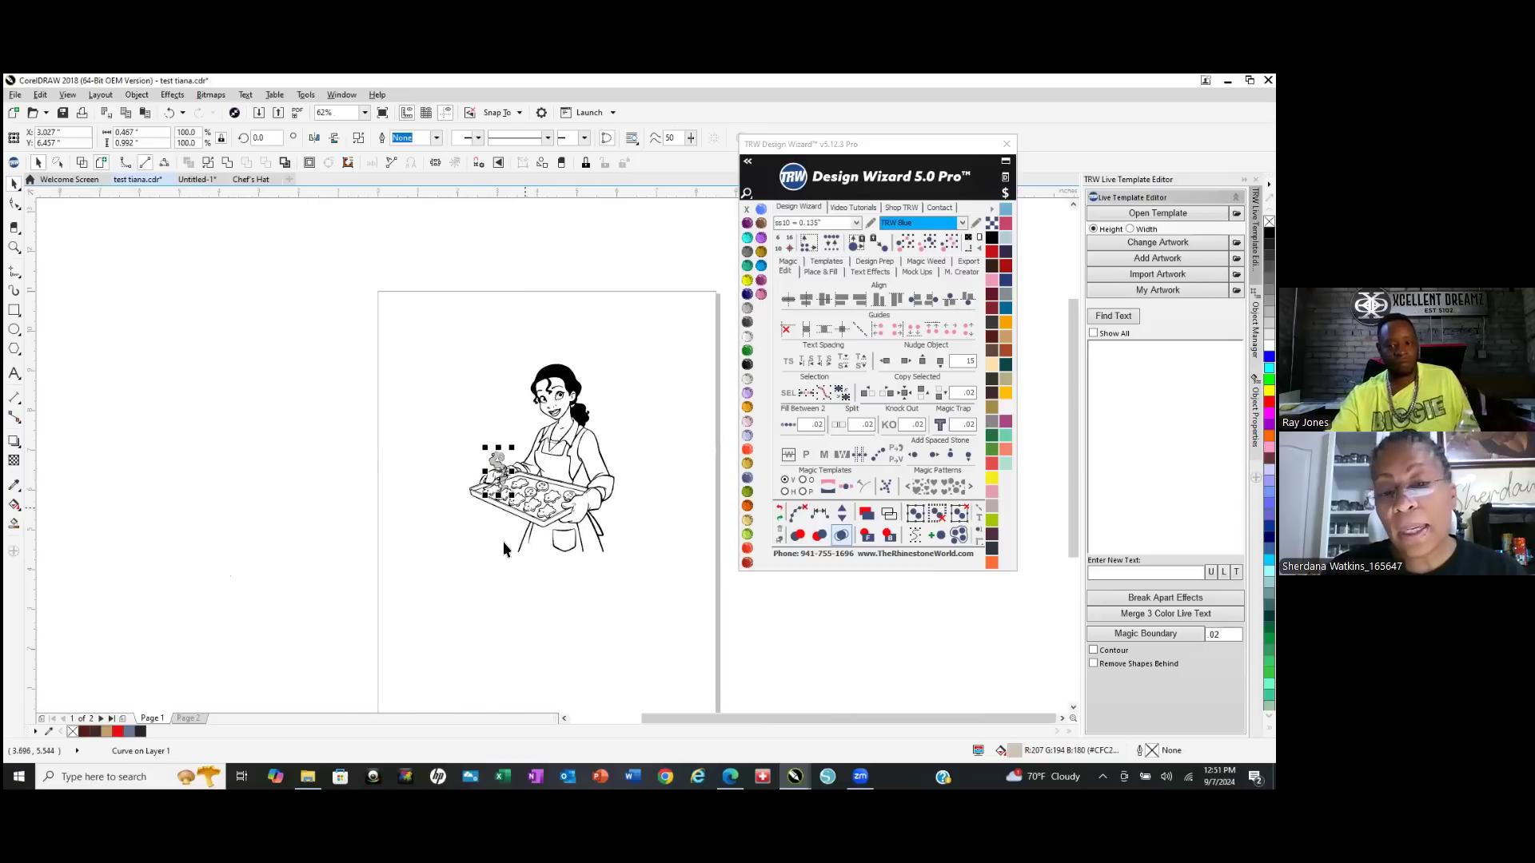
{"action": "scroll", "coordinate": [499, 554], "scroll_direction": "up", "scroll_amount": 2}
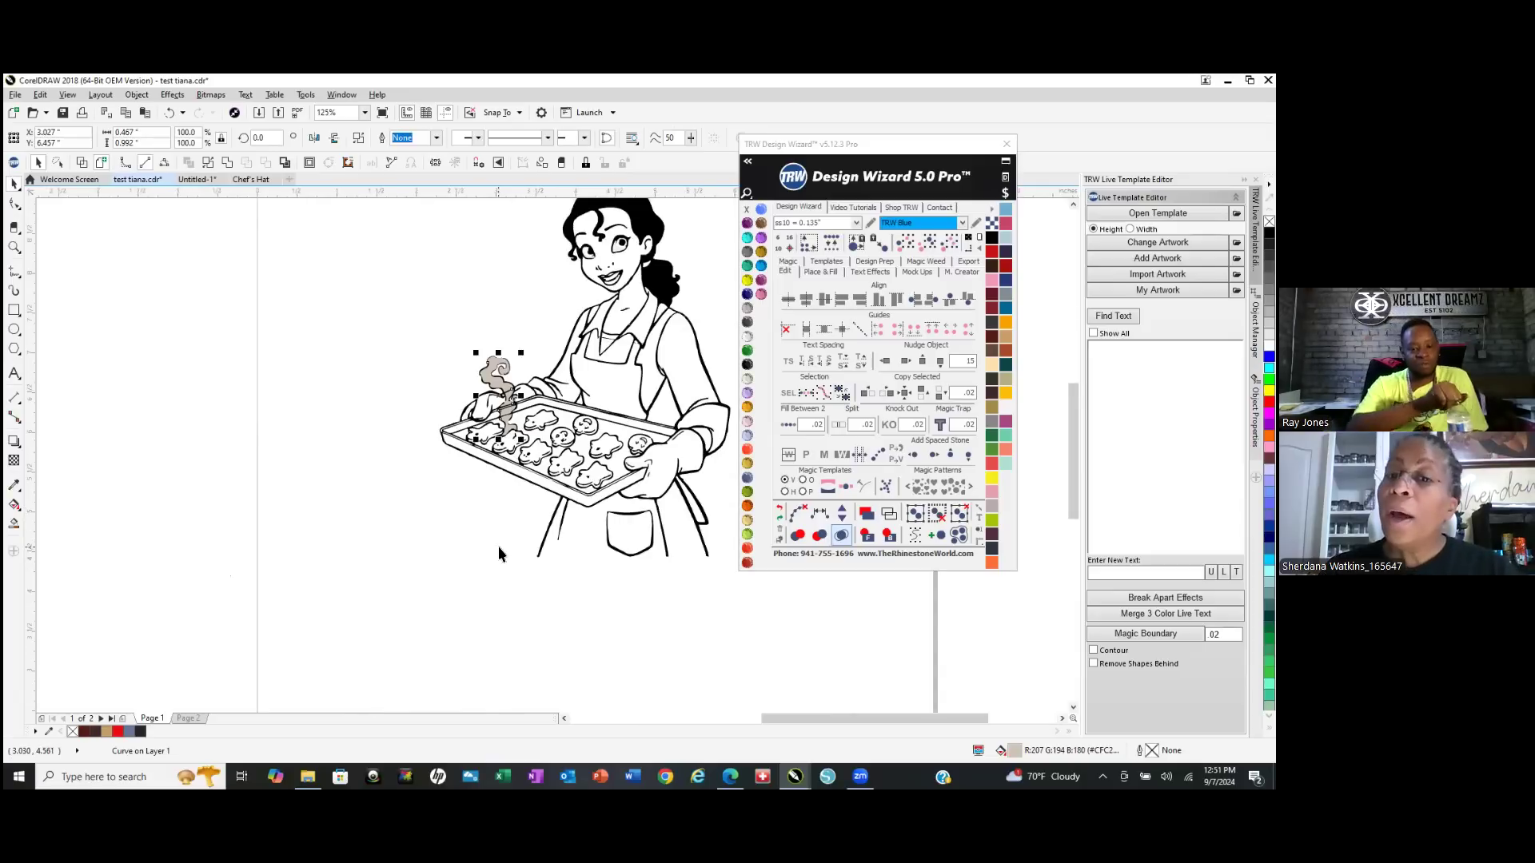
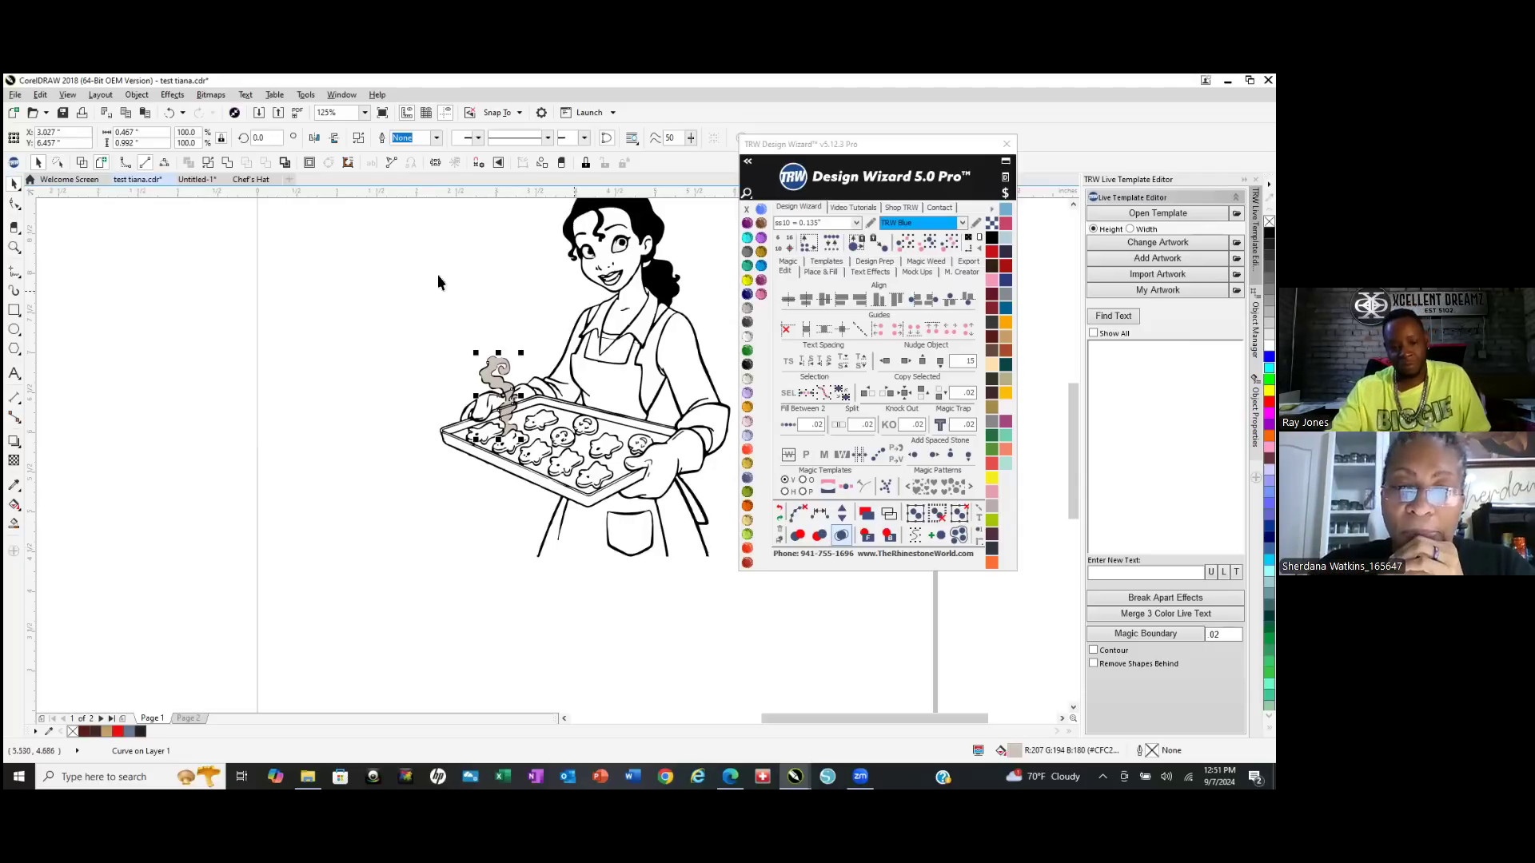
{"action": "scroll", "coordinate": [480, 352], "scroll_direction": "down", "scroll_amount": 4}
{"action": "scroll", "coordinate": [668, 407], "scroll_direction": "down", "scroll_amount": 2}
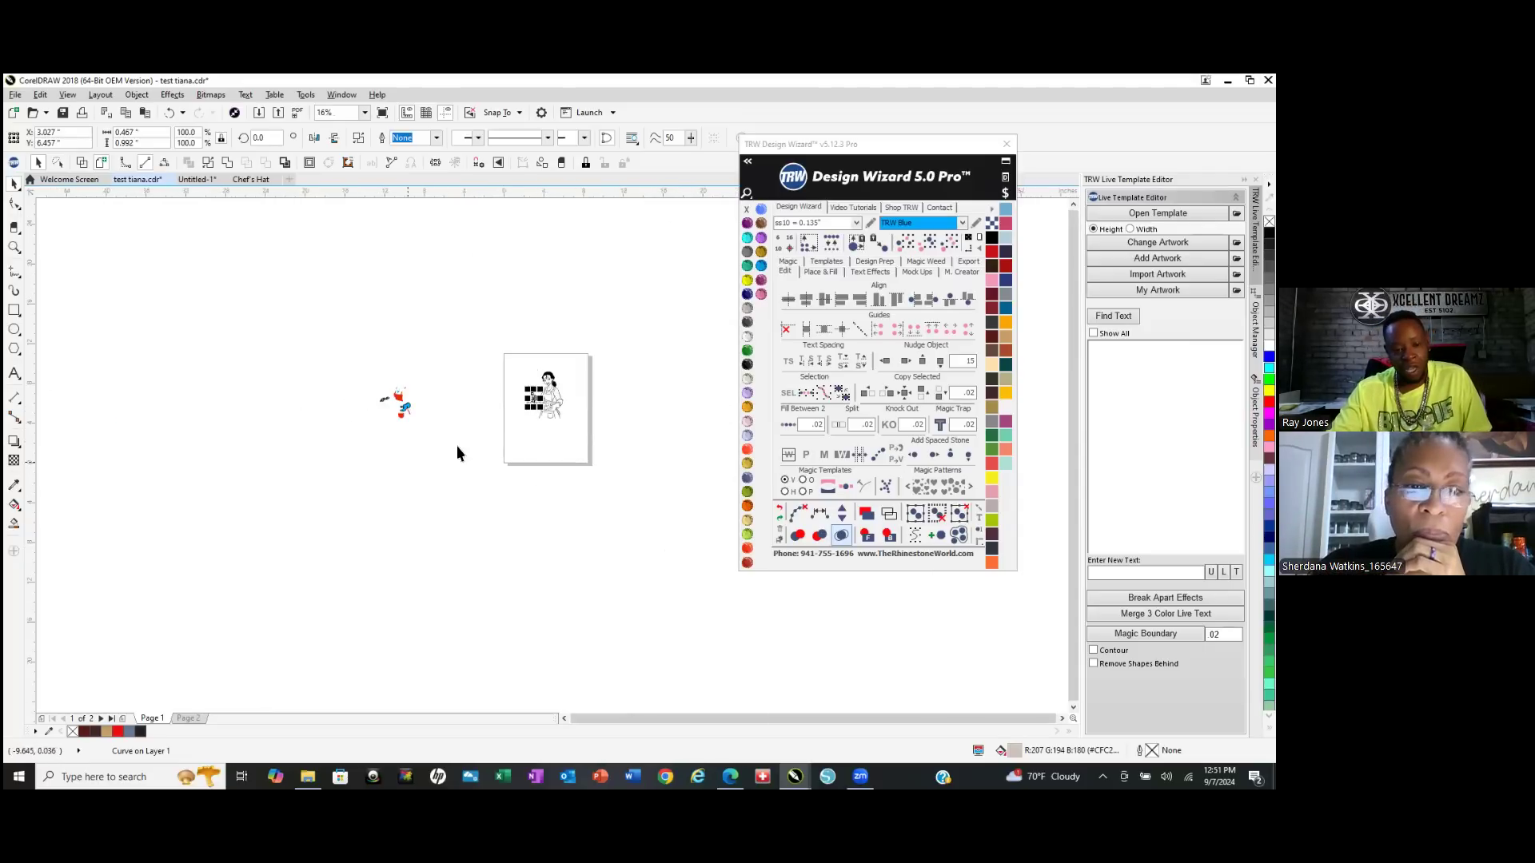
{"action": "scroll", "coordinate": [423, 415], "scroll_direction": "up", "scroll_amount": 2}
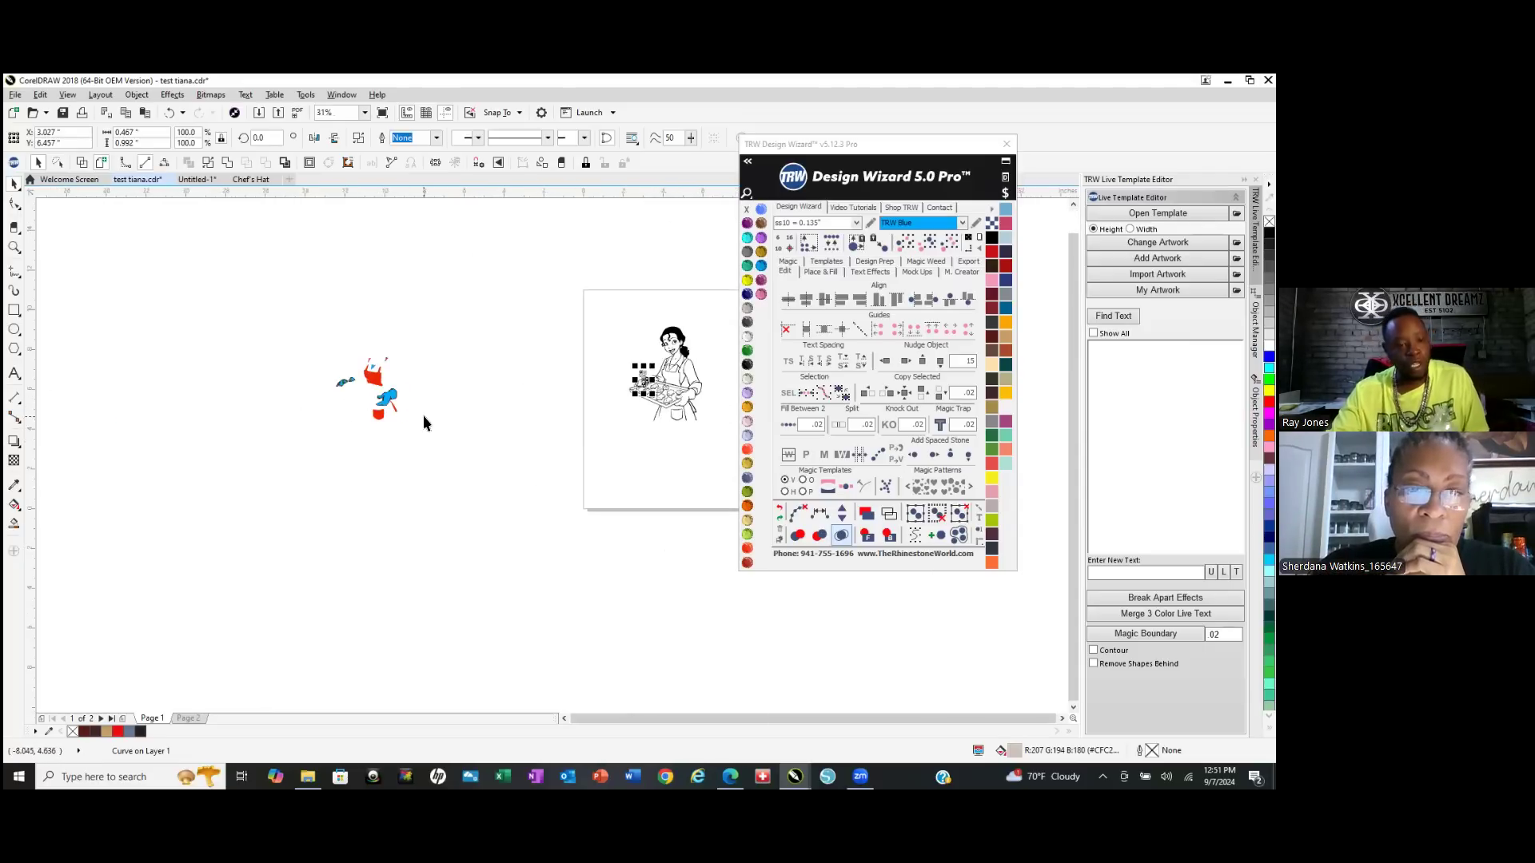
Clear the selection and set the page size to 100 by 100 inches.
{"action": "left_click", "coordinate": [466, 311]}
{"action": "left_click", "coordinate": [163, 134]}
{"action": "type", "text": "100"}
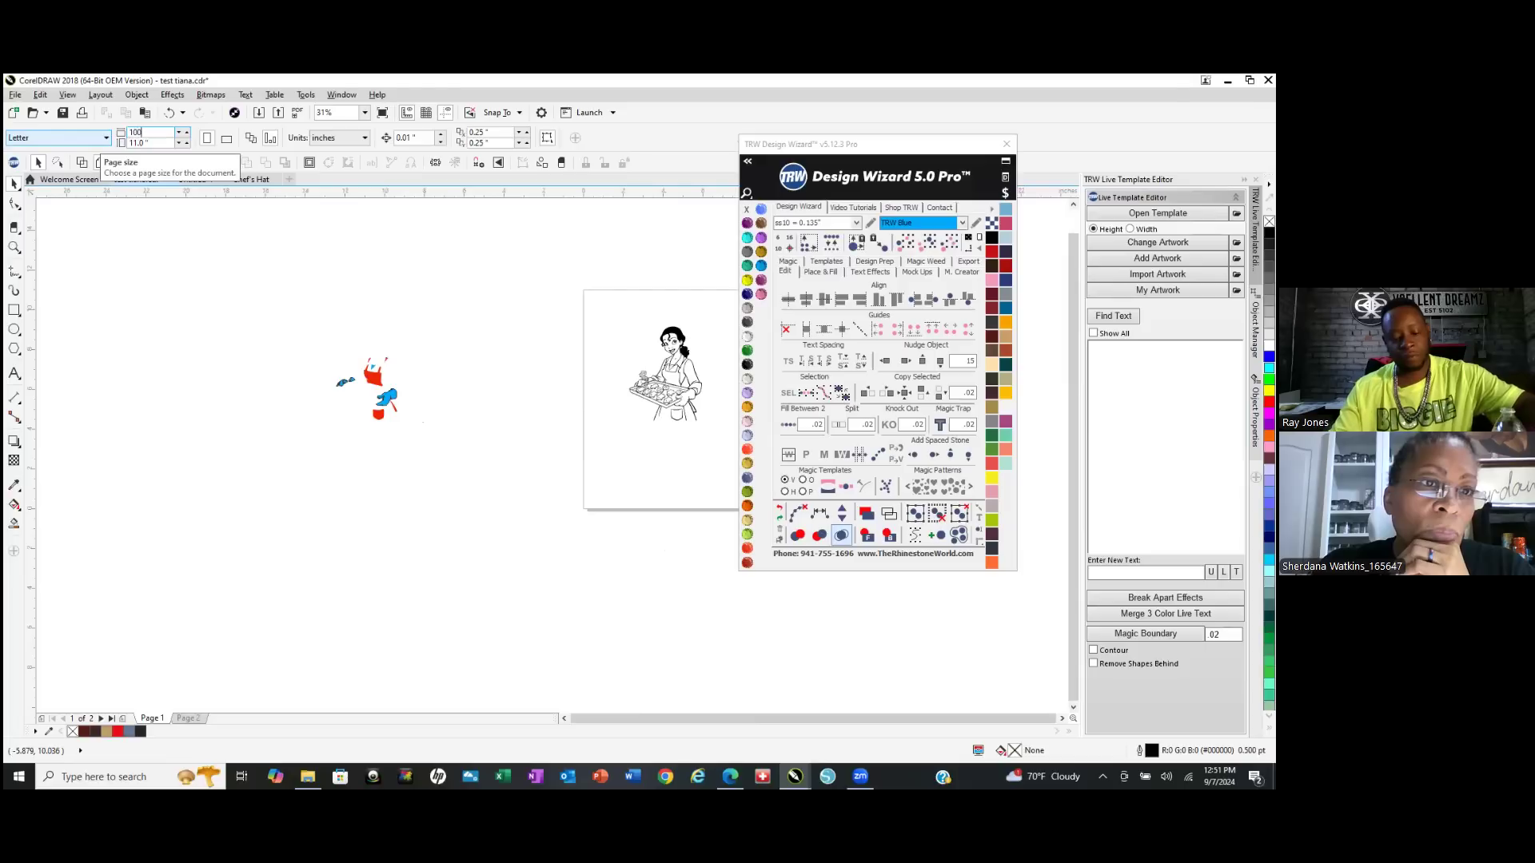
{"action": "key", "text": "Tab"}
{"action": "type", "text": "1"}
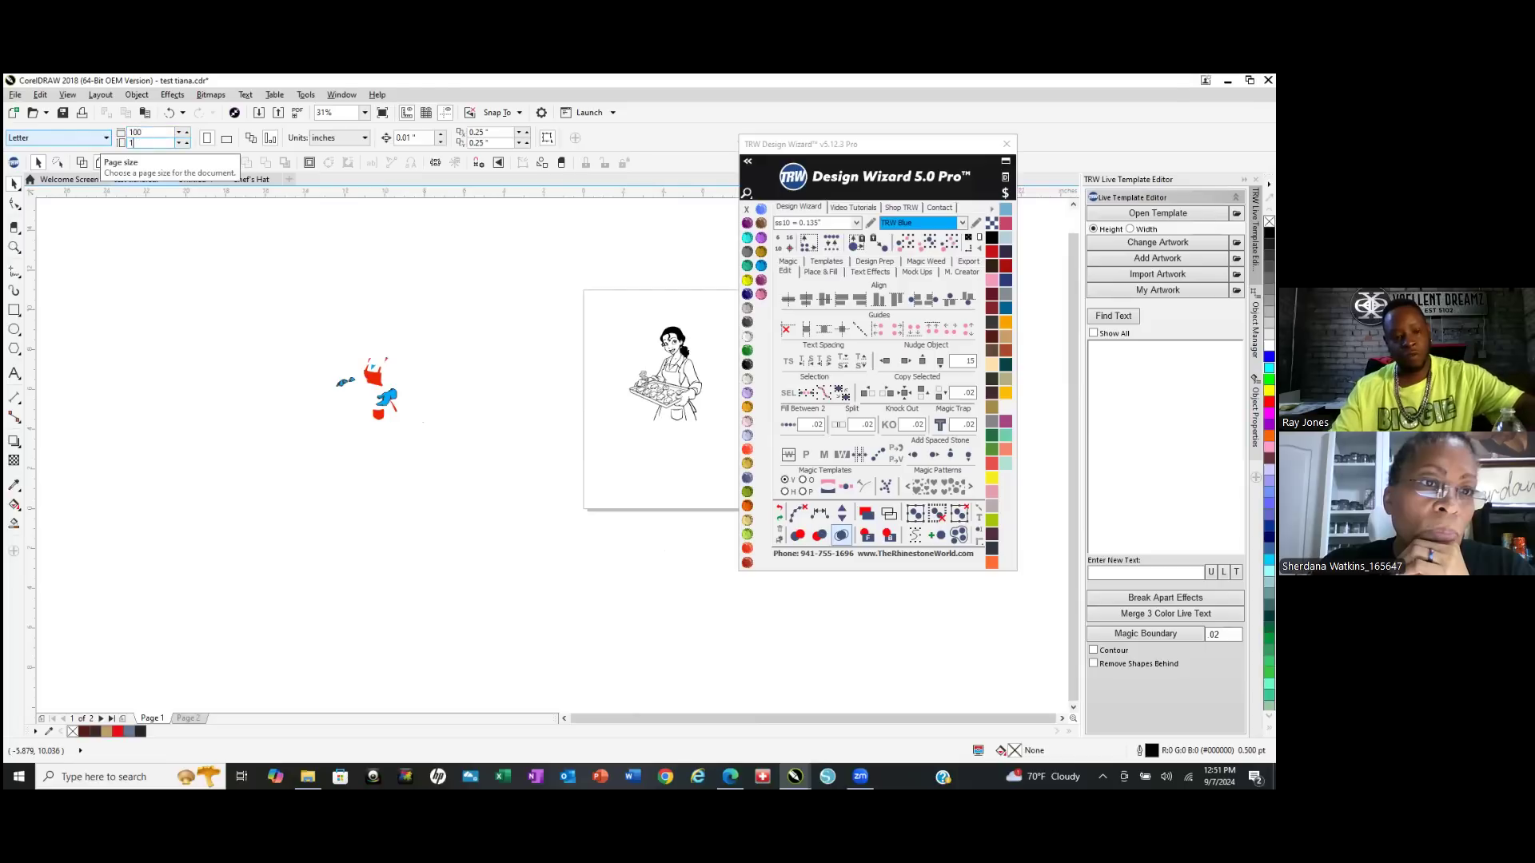
{"action": "key", "text": "Return"}
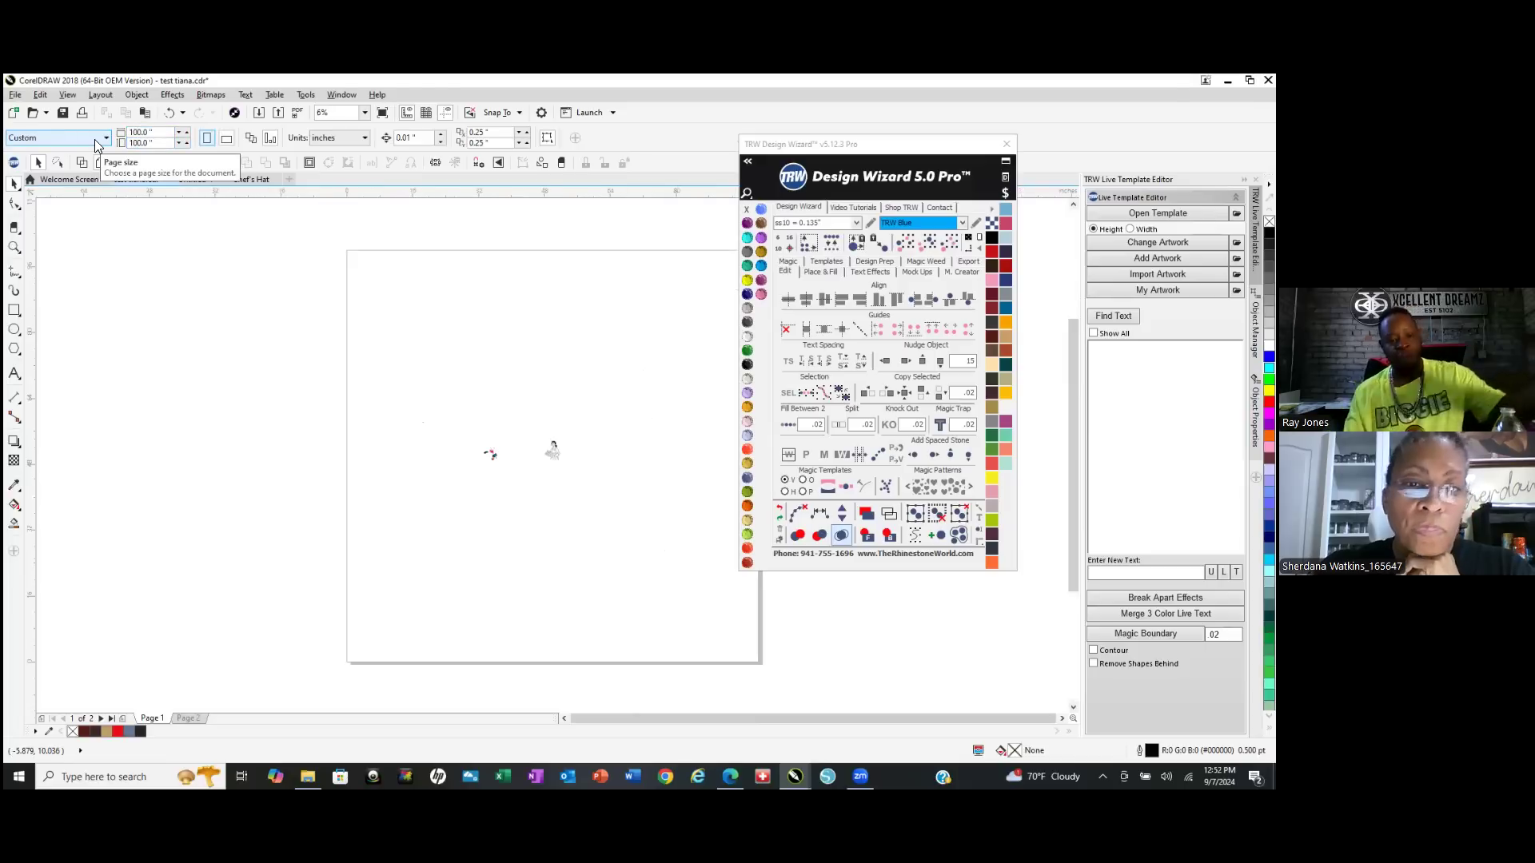
Examine how the outline artwork and the separated colored pieces sit on the enlarged page.
{"action": "scroll", "coordinate": [540, 507], "scroll_direction": "up", "scroll_amount": 3}
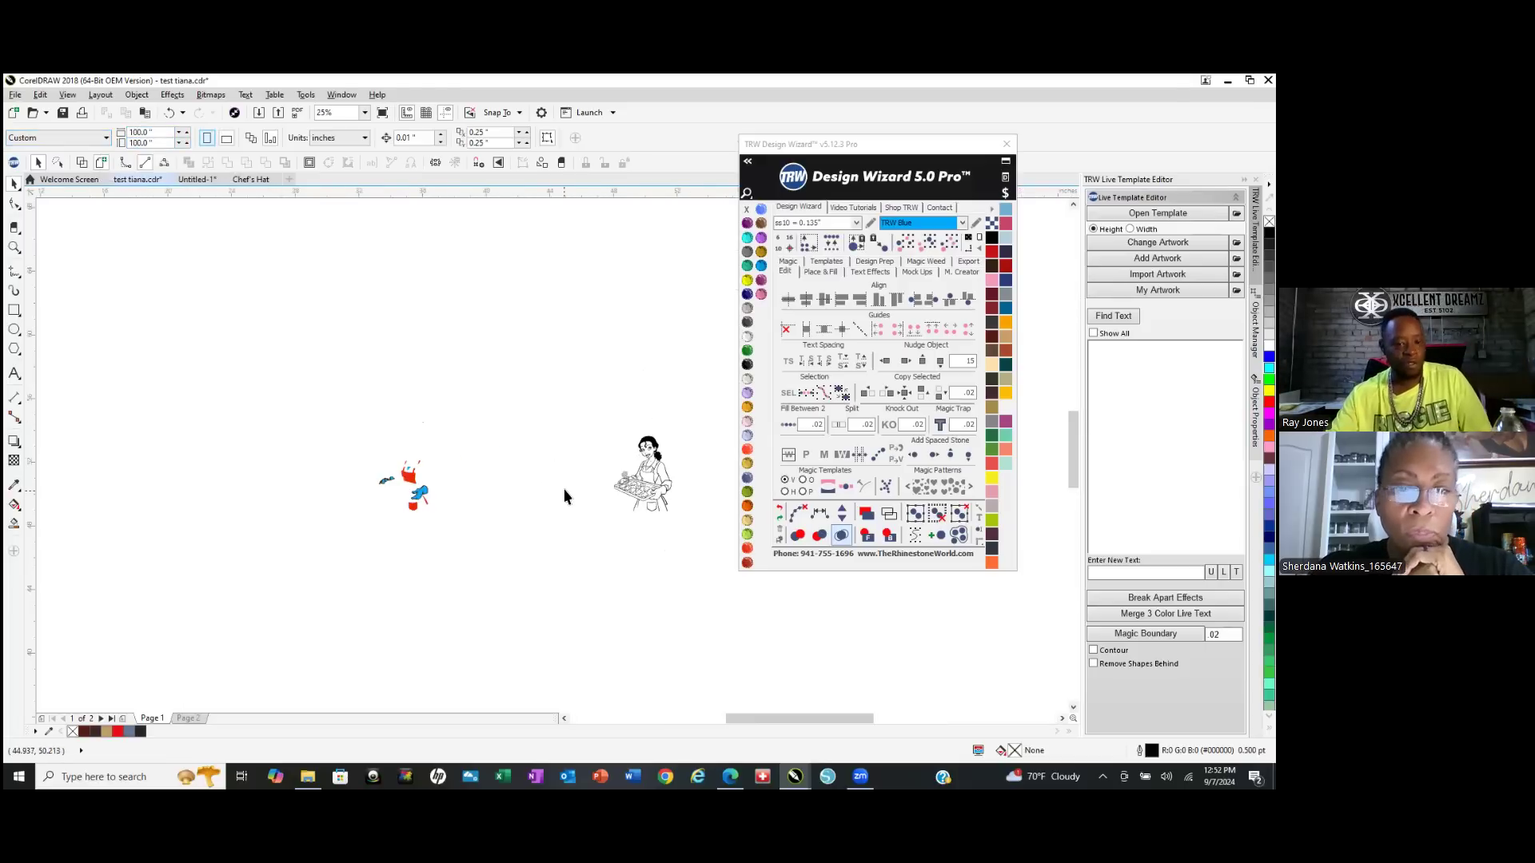
{"action": "scroll", "coordinate": [328, 411], "scroll_direction": "down", "scroll_amount": 1}
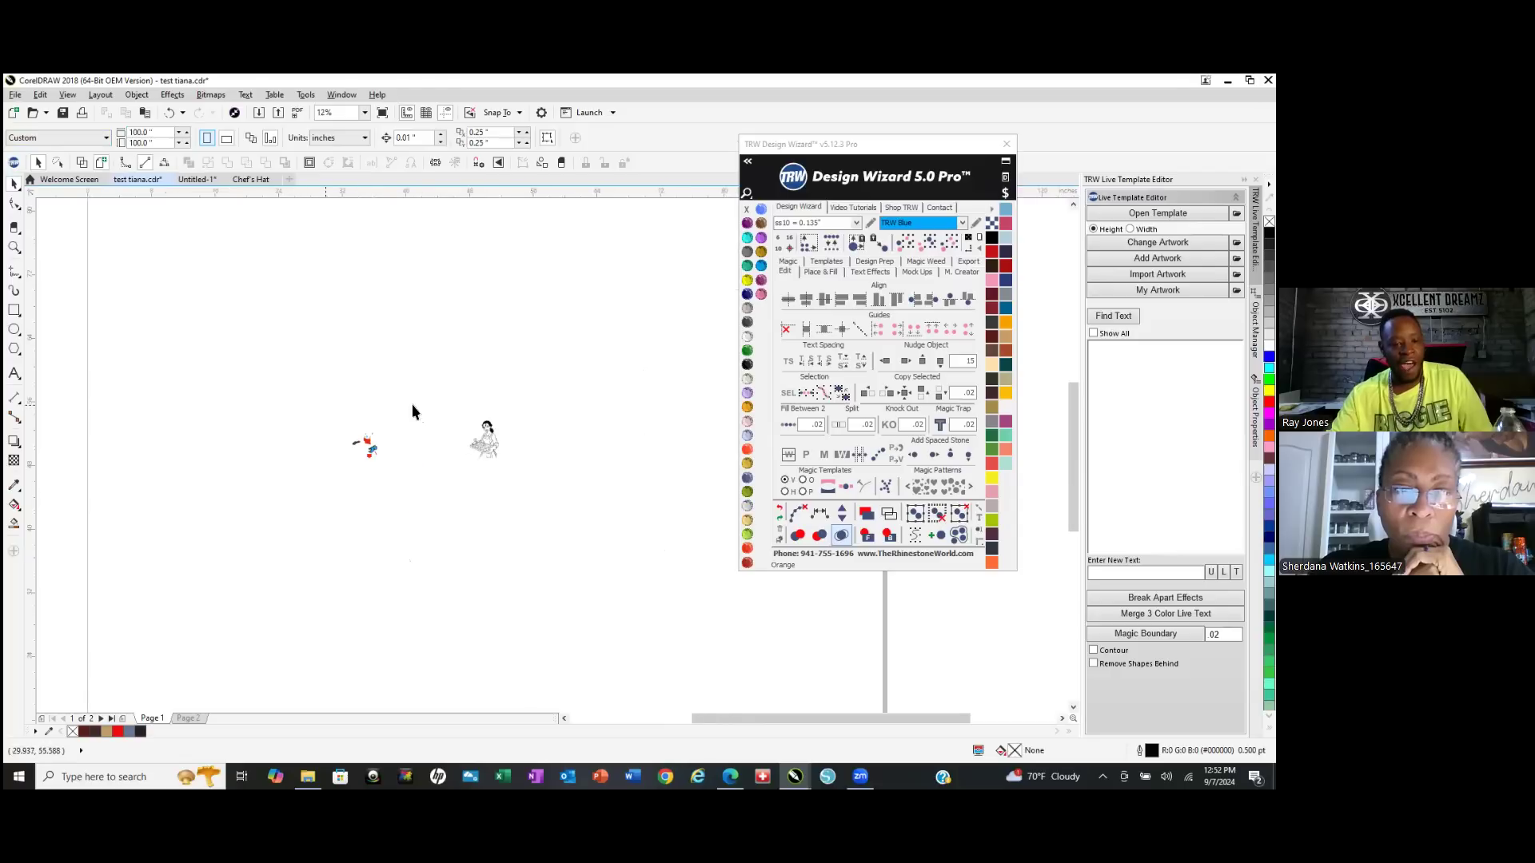
{"action": "scroll", "coordinate": [422, 516], "scroll_direction": "down", "scroll_amount": 1}
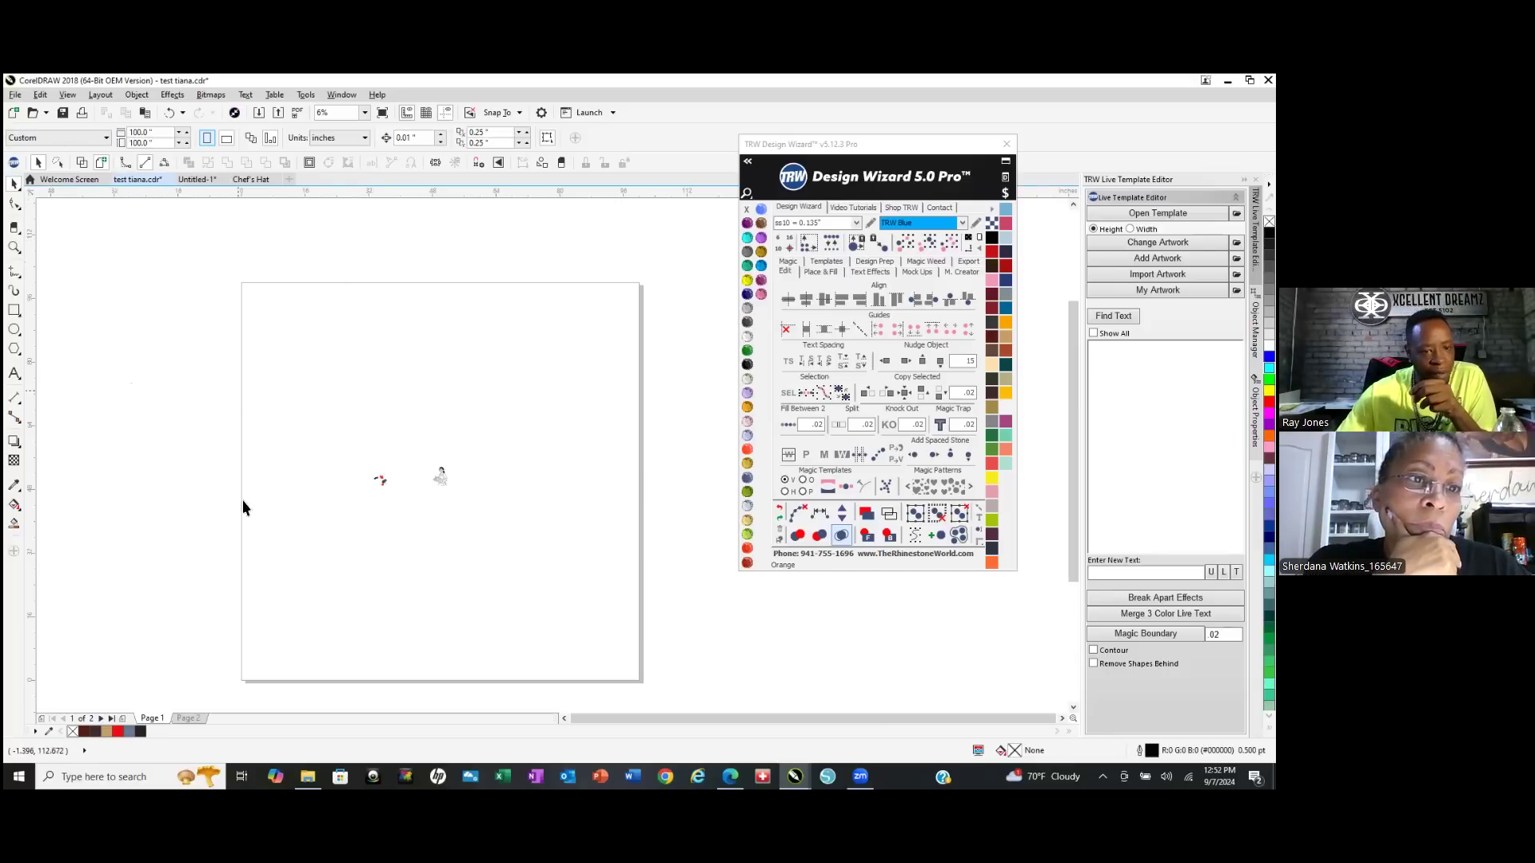
{"action": "scroll", "coordinate": [353, 476], "scroll_direction": "up", "scroll_amount": 1}
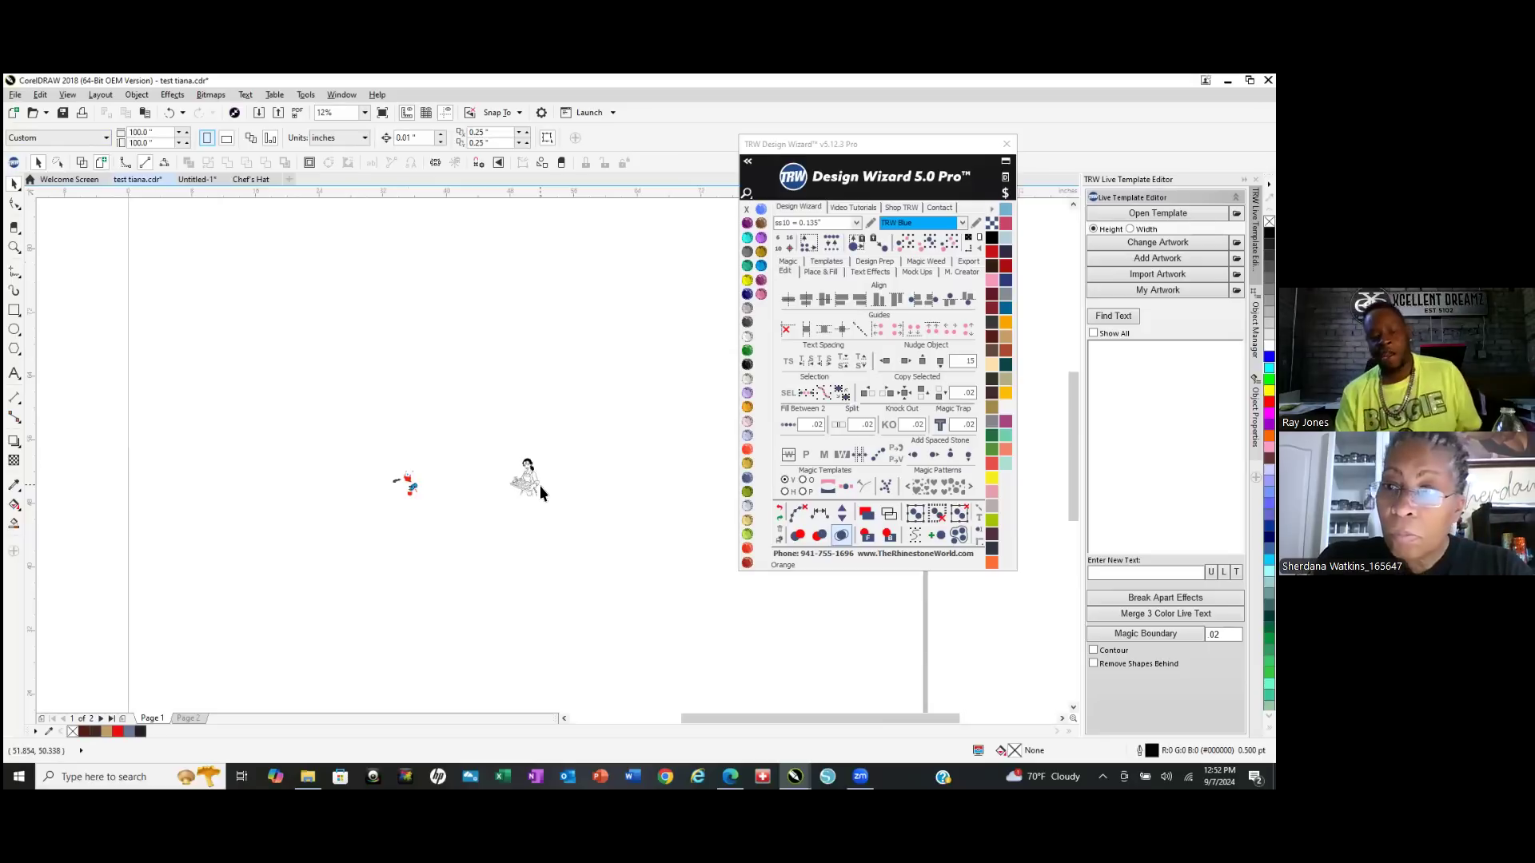
{"action": "scroll", "coordinate": [501, 410], "scroll_direction": "down", "scroll_amount": 1}
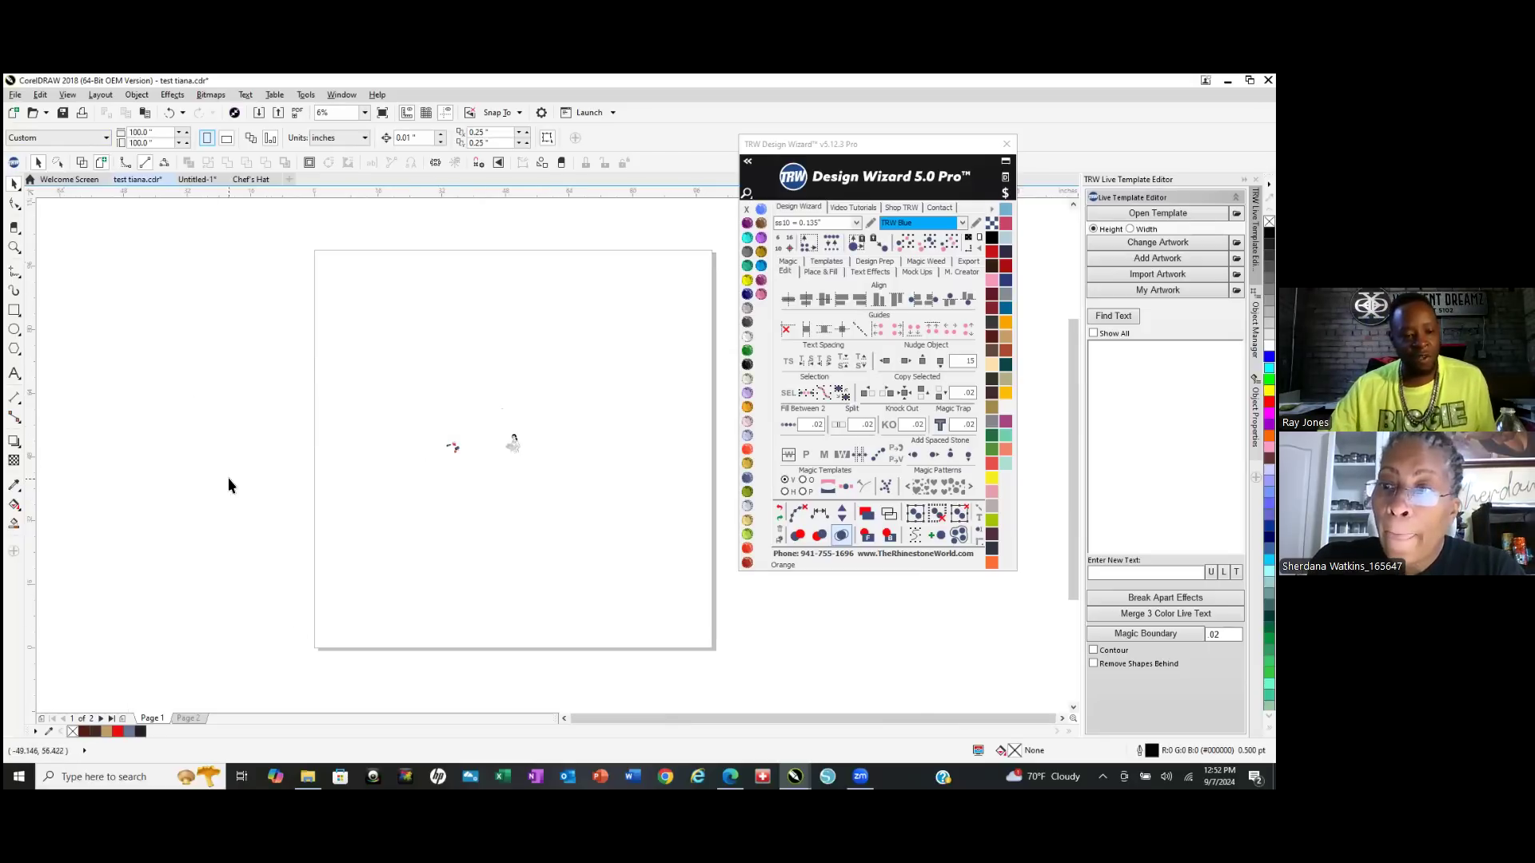
{"action": "scroll", "coordinate": [244, 494], "scroll_direction": "down", "scroll_amount": 1}
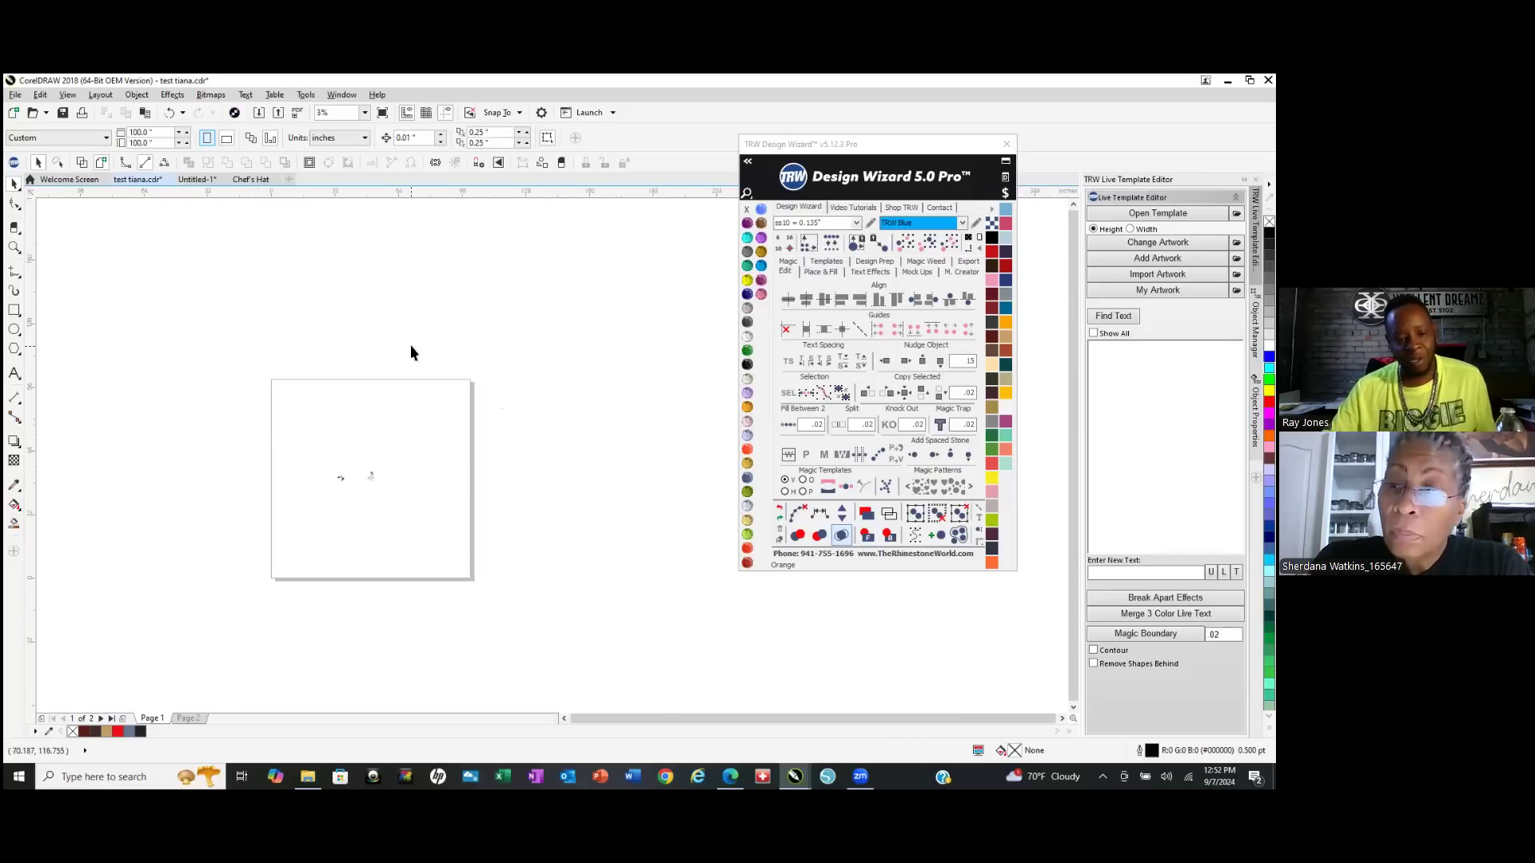
{"action": "scroll", "coordinate": [319, 414], "scroll_direction": "up", "scroll_amount": 1}
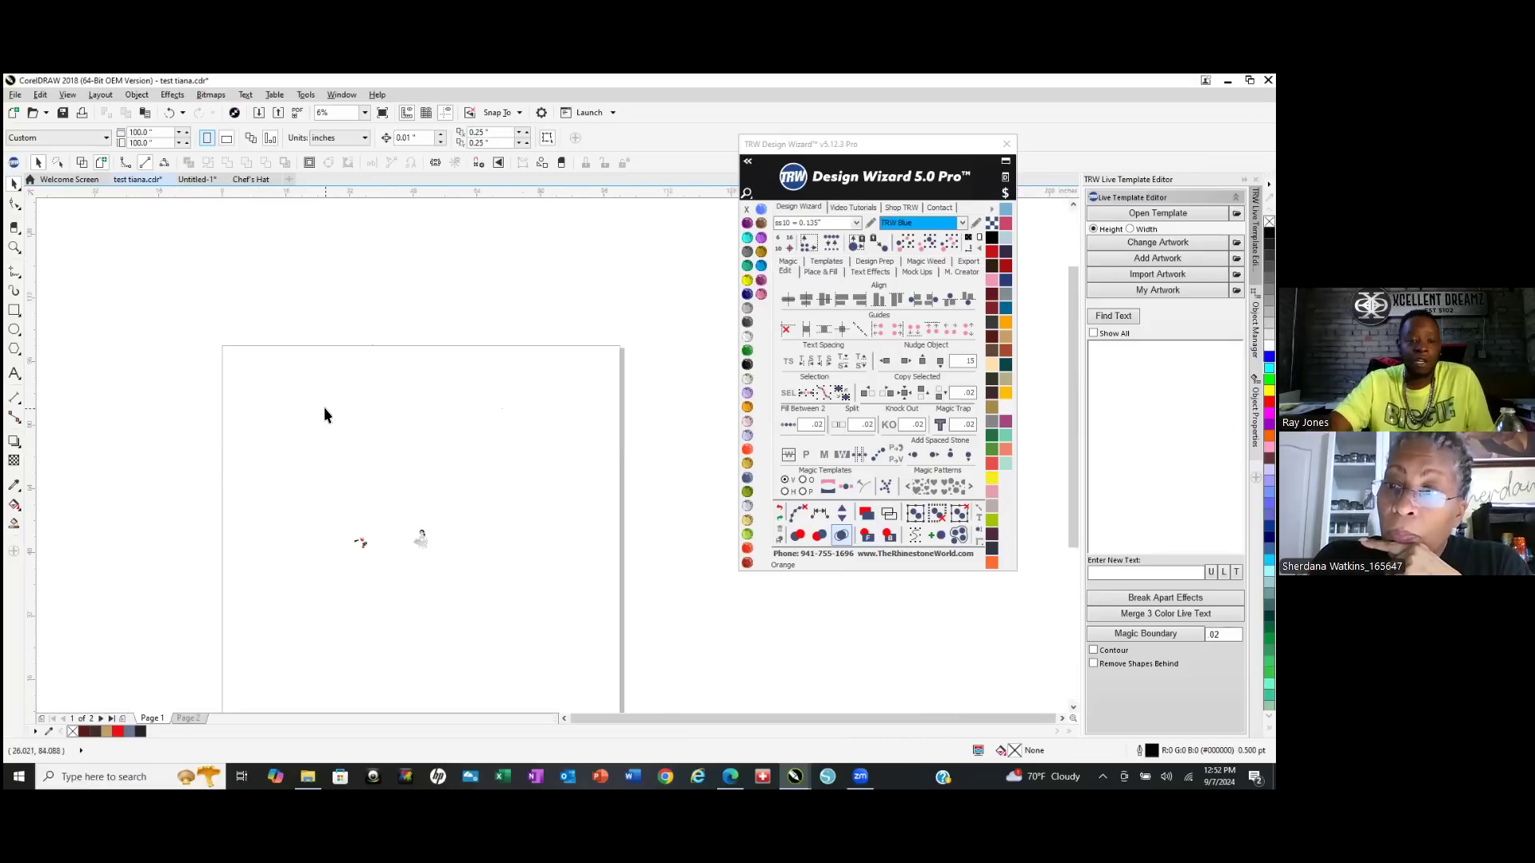
{"action": "right_click", "coordinate": [408, 288]}
{"action": "left_click", "coordinate": [343, 296]}
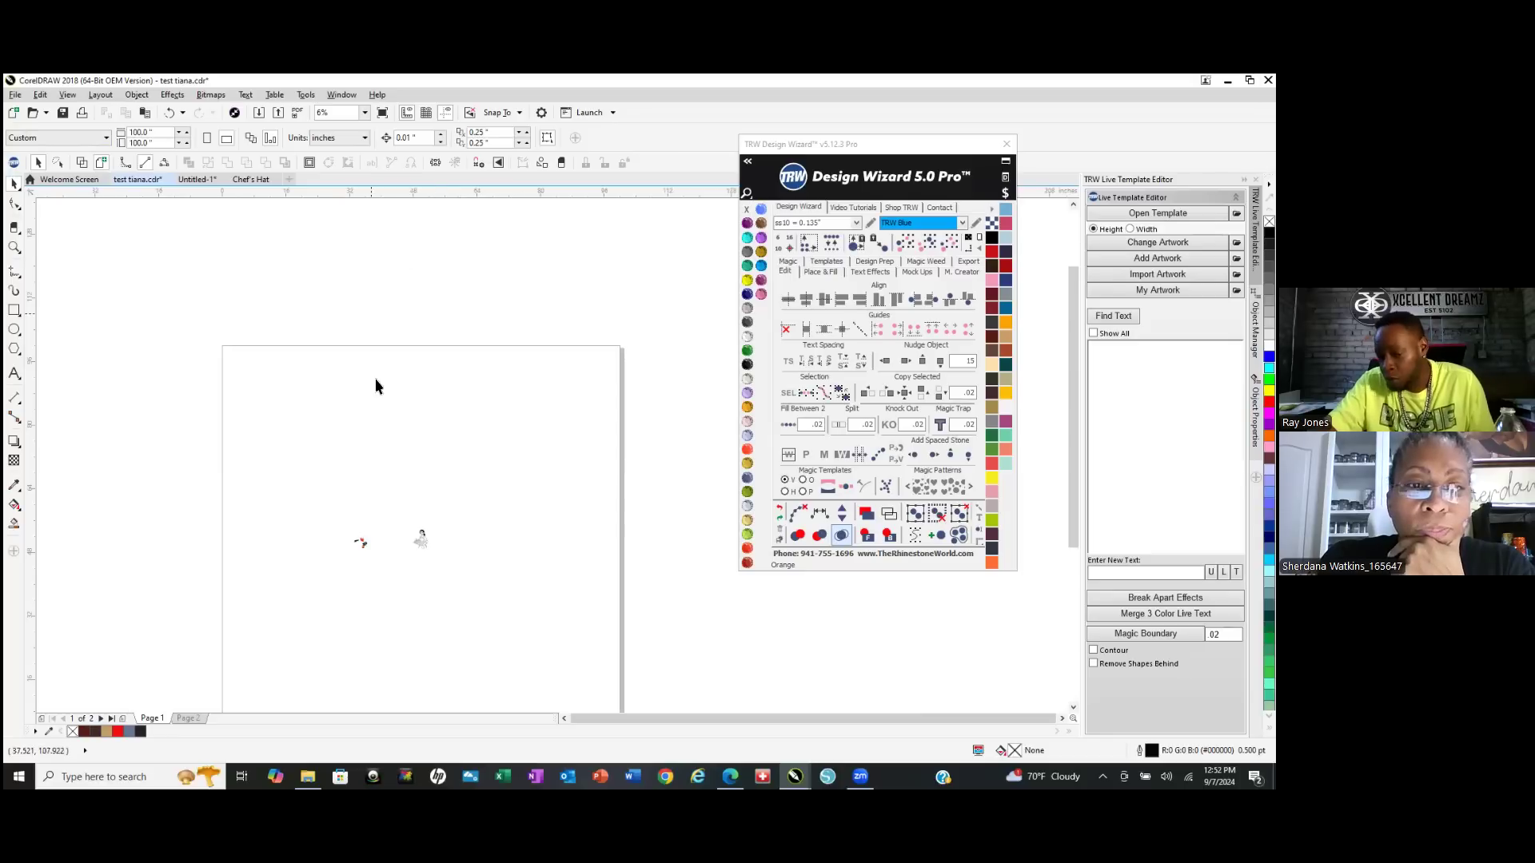
Select all of the woman's black outline artwork and open the Design Wizard's export options.
{"action": "scroll", "coordinate": [345, 566], "scroll_direction": "up", "scroll_amount": 1}
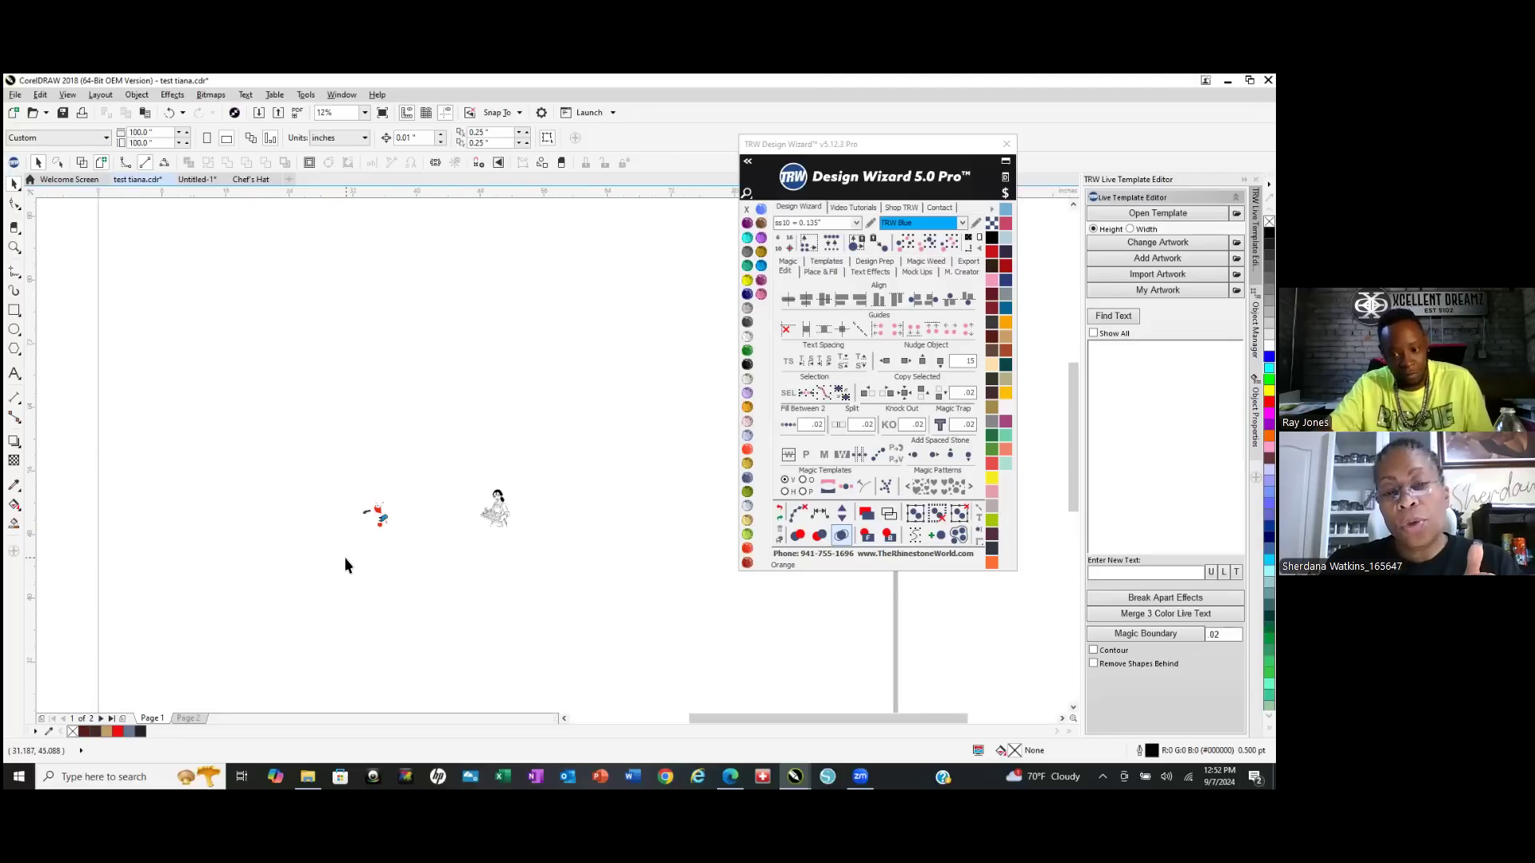
{"action": "scroll", "coordinate": [344, 558], "scroll_direction": "up", "scroll_amount": 1}
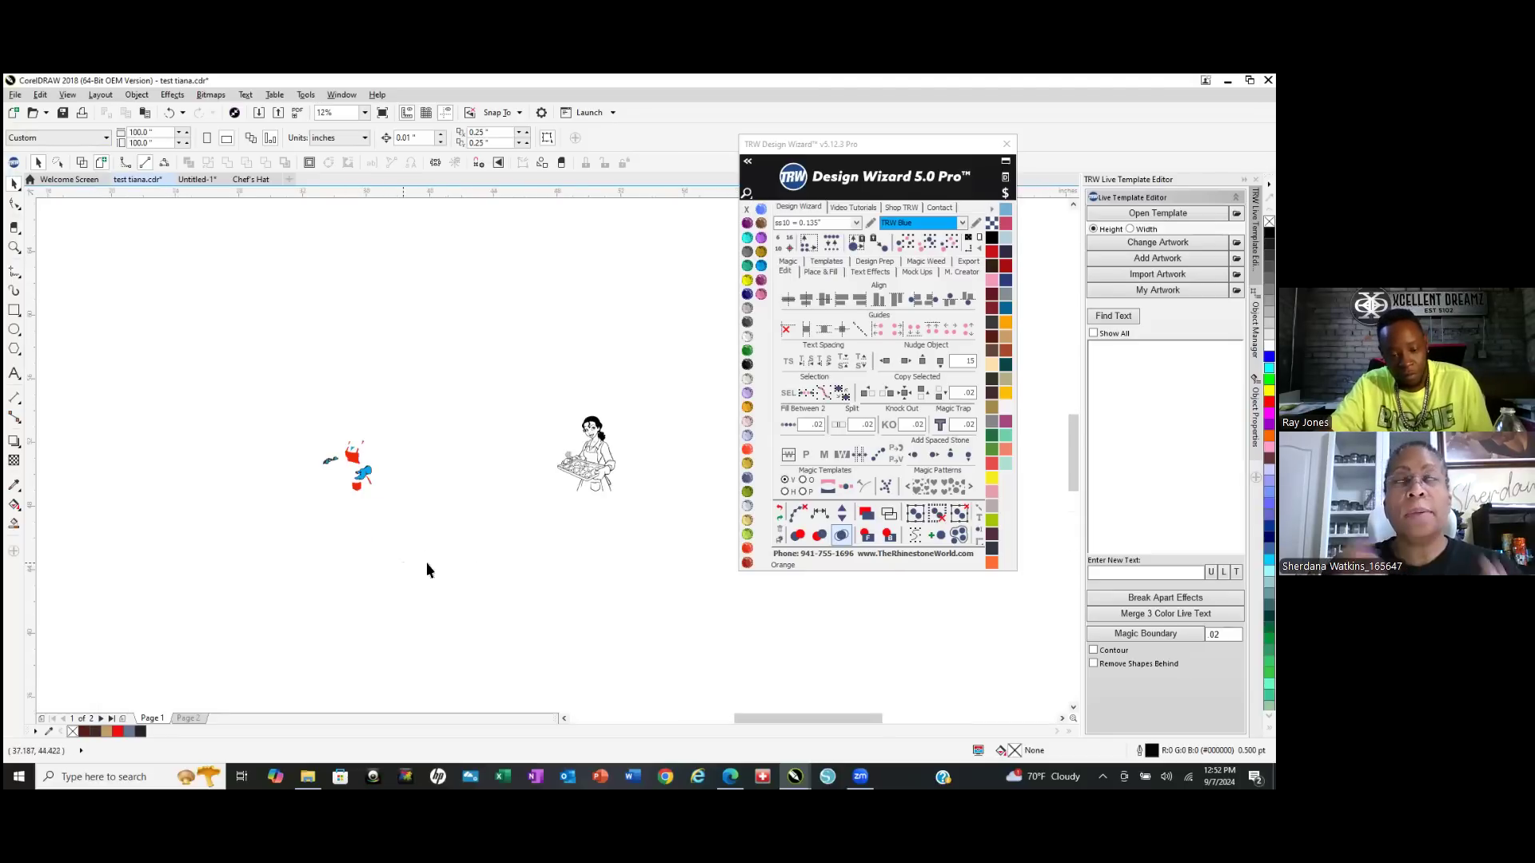
{"action": "scroll", "coordinate": [640, 454], "scroll_direction": "up", "scroll_amount": 1}
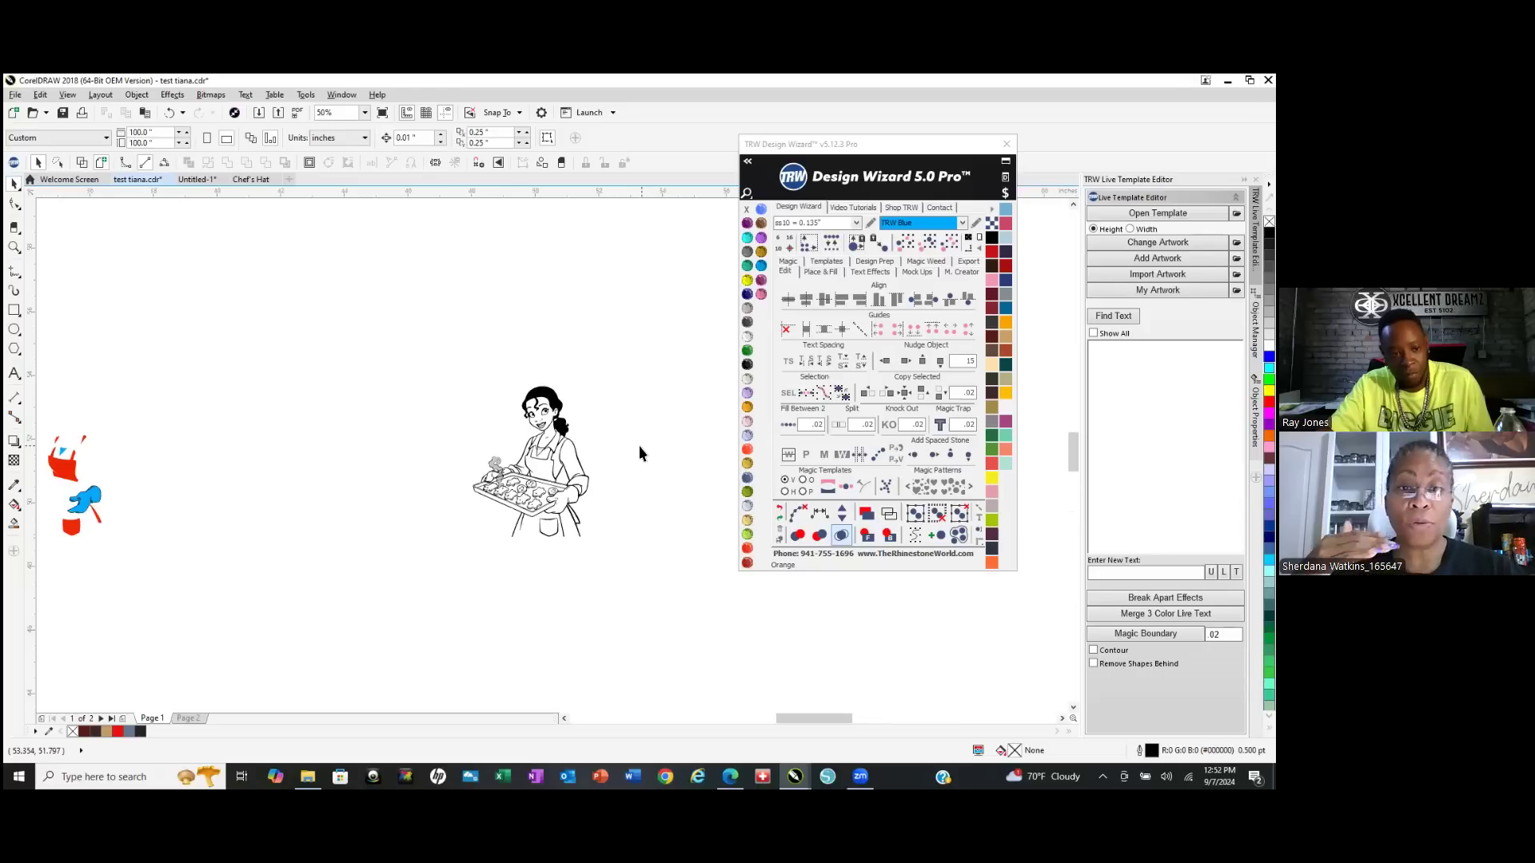
{"action": "scroll", "coordinate": [366, 438], "scroll_direction": "down", "scroll_amount": 3}
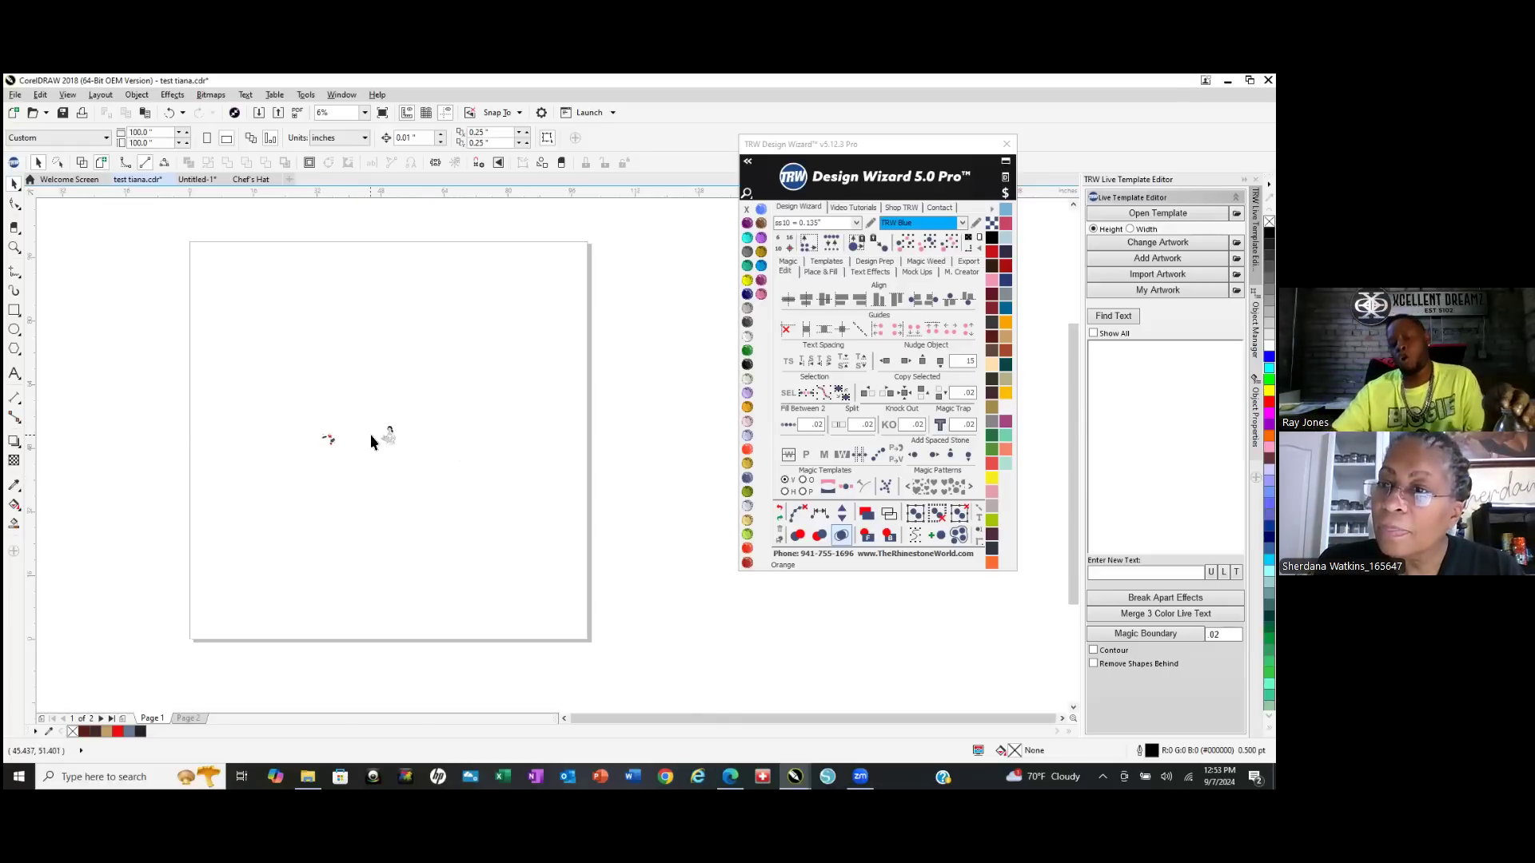
{"action": "scroll", "coordinate": [372, 419], "scroll_direction": "up", "scroll_amount": 3}
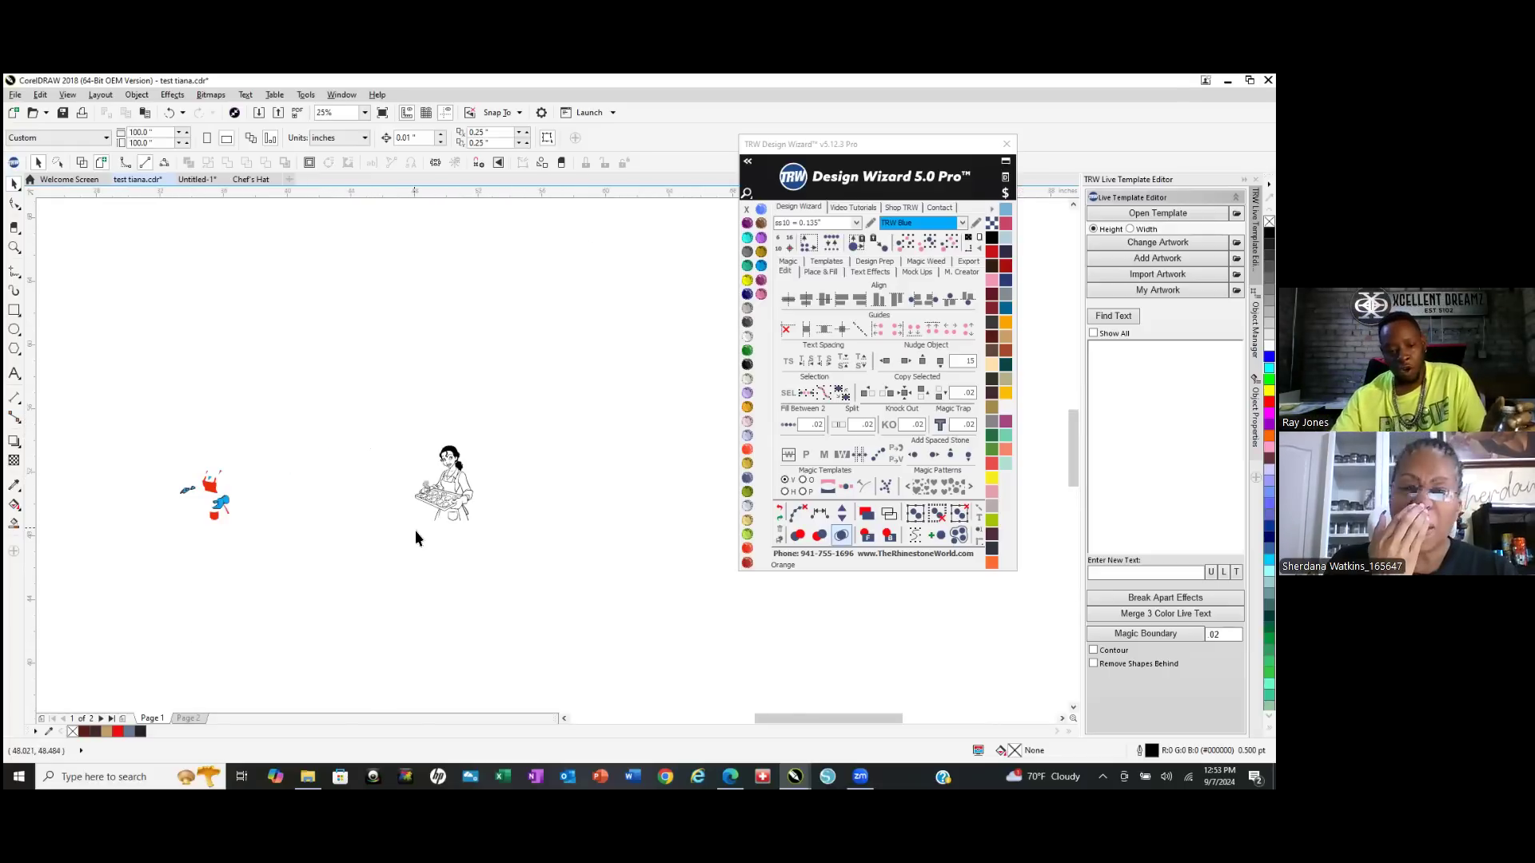
{"action": "left_click_drag", "start_coordinate": [389, 411], "coordinate": [534, 573]}
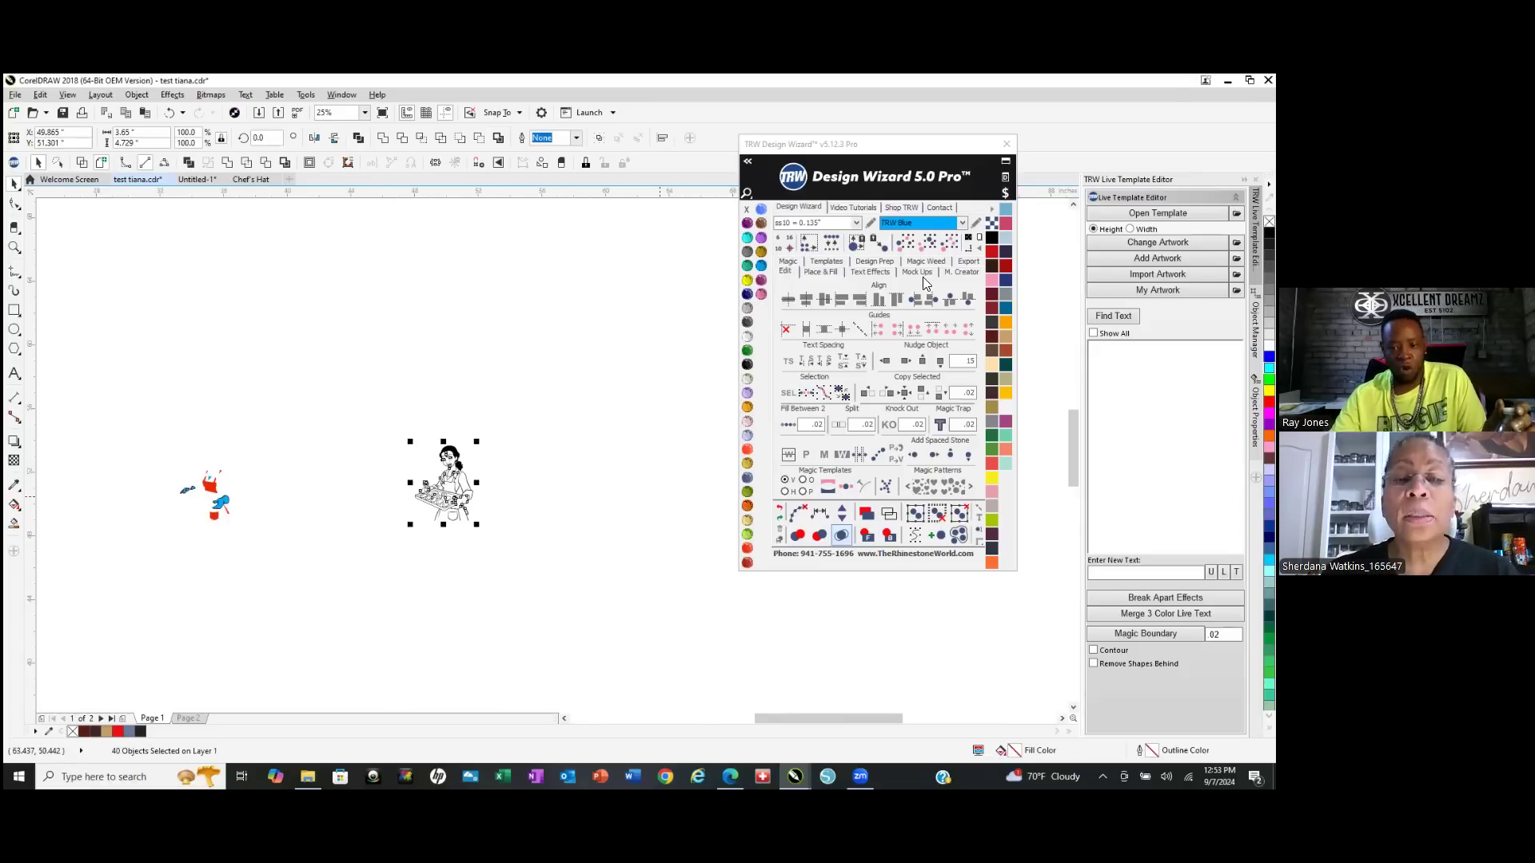
{"action": "left_click", "coordinate": [968, 262]}
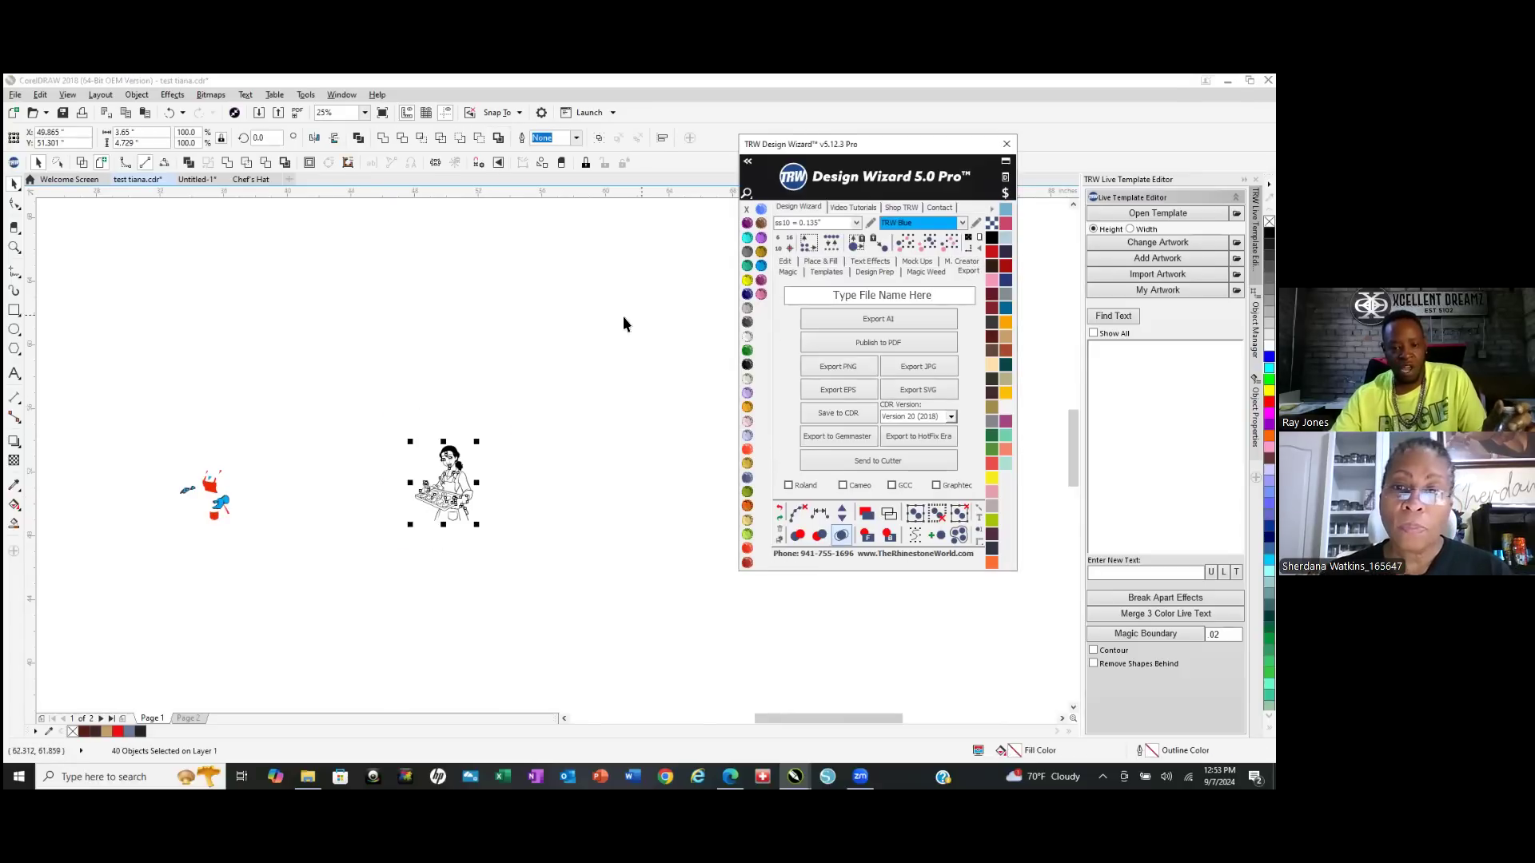
{"action": "scroll", "coordinate": [441, 464], "scroll_direction": "up", "scroll_amount": 4}
{"action": "left_click", "coordinate": [945, 295]}
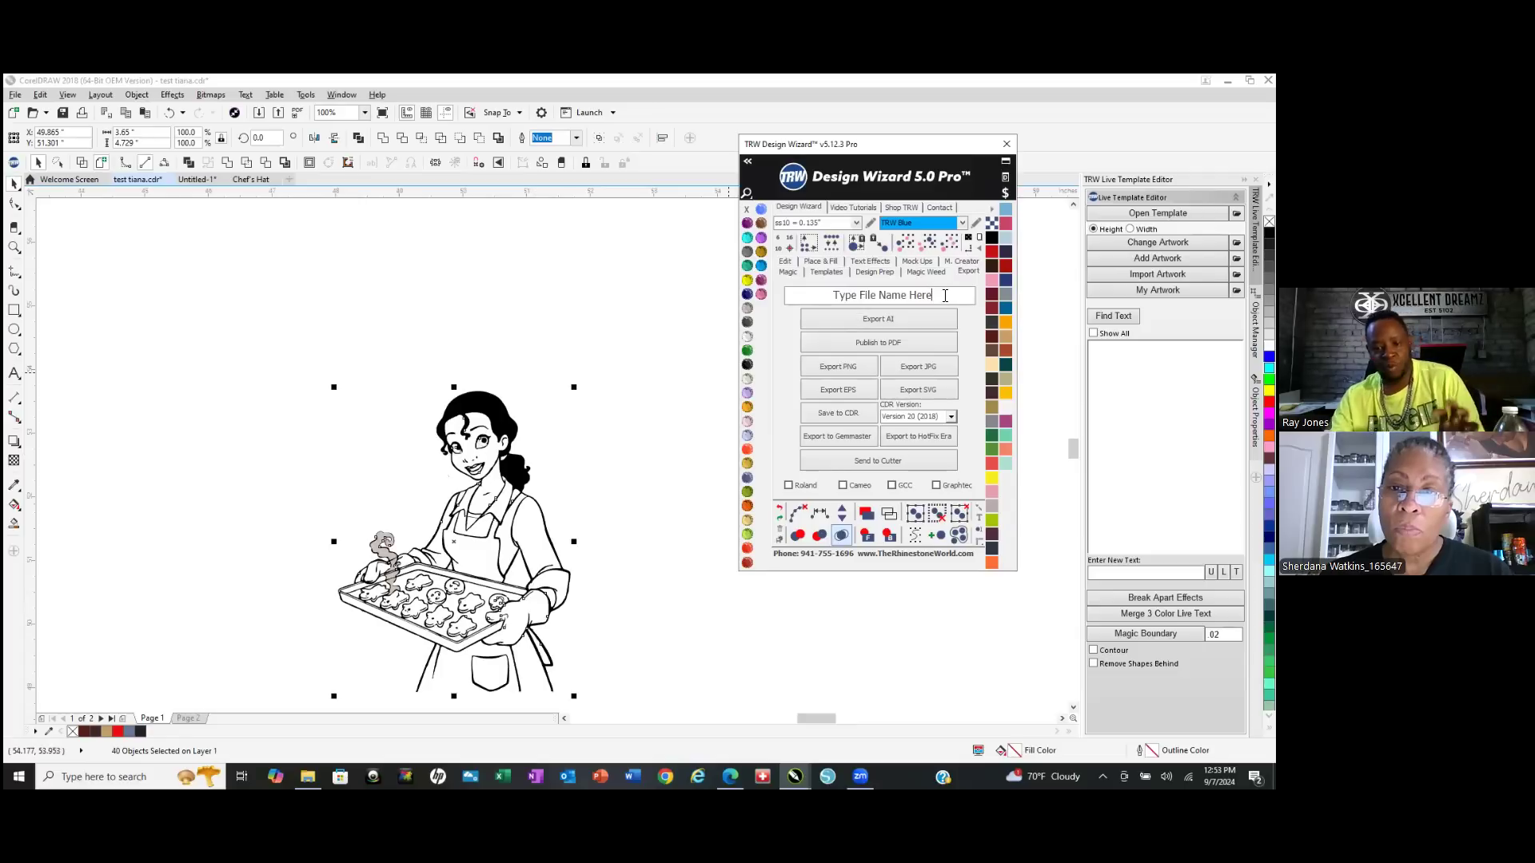
{"action": "left_click_drag", "start_coordinate": [849, 297], "coordinate": [764, 293]}
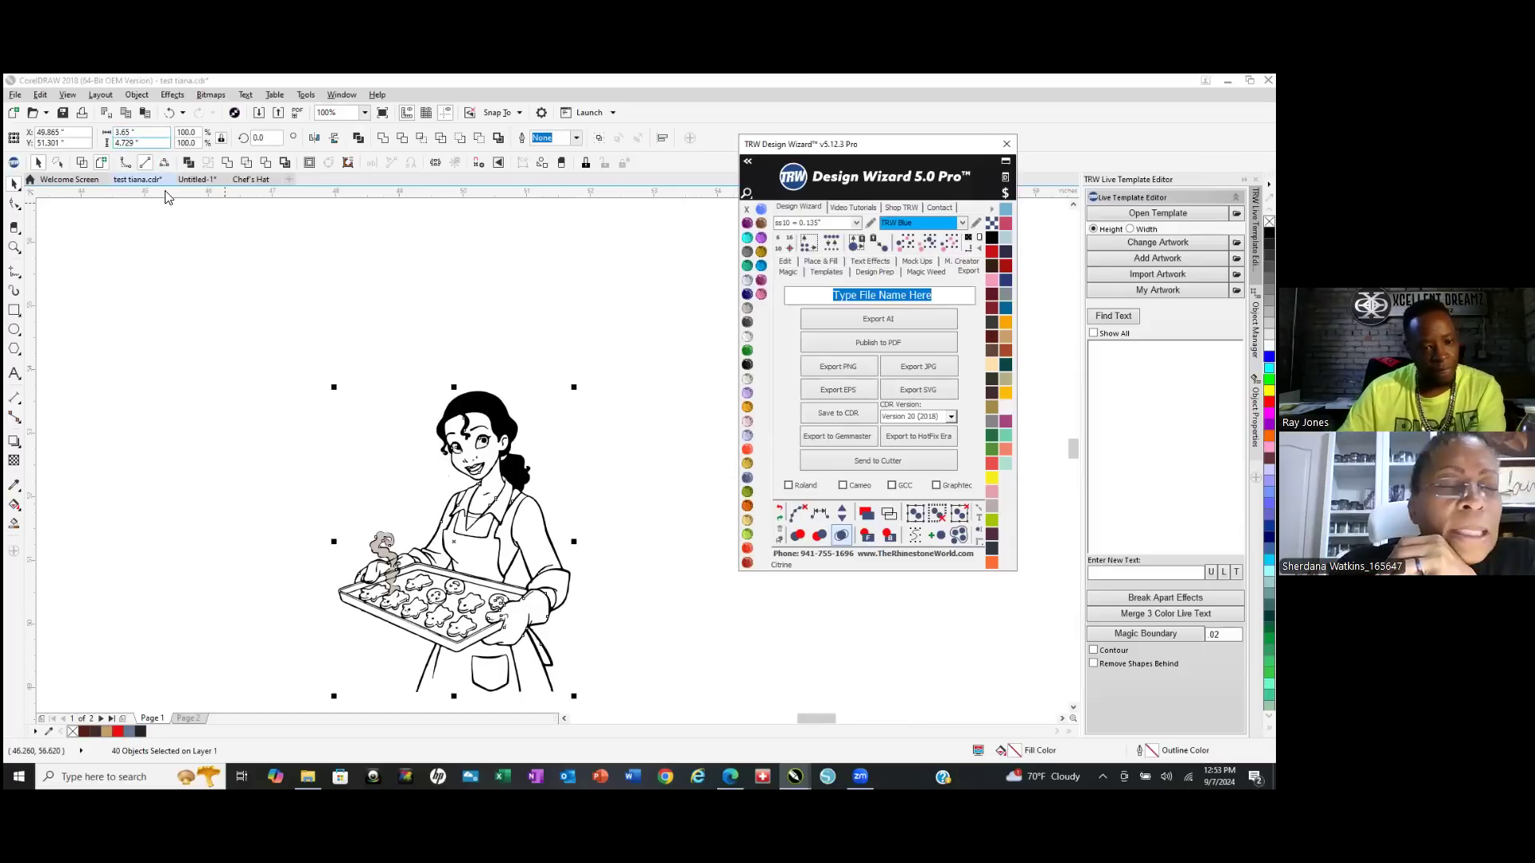
Scale the woman's outline artwork proportionally to about 4.28 by 5.55 inches.
{"action": "scroll", "coordinate": [375, 432], "scroll_direction": "down", "scroll_amount": 2}
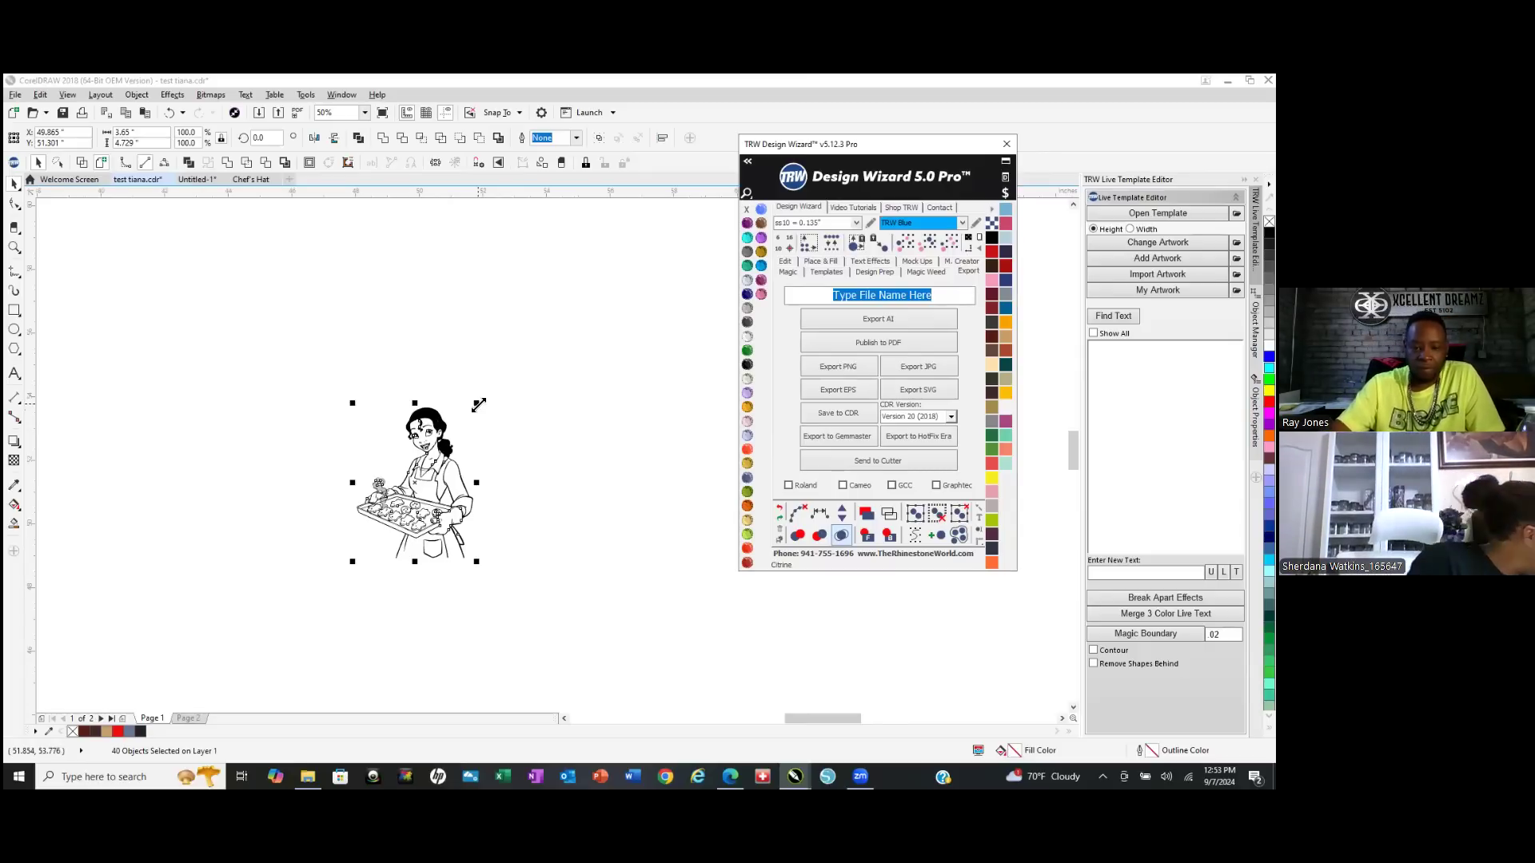
{"action": "left_click_drag", "start_coordinate": [477, 406], "coordinate": [558, 295]}
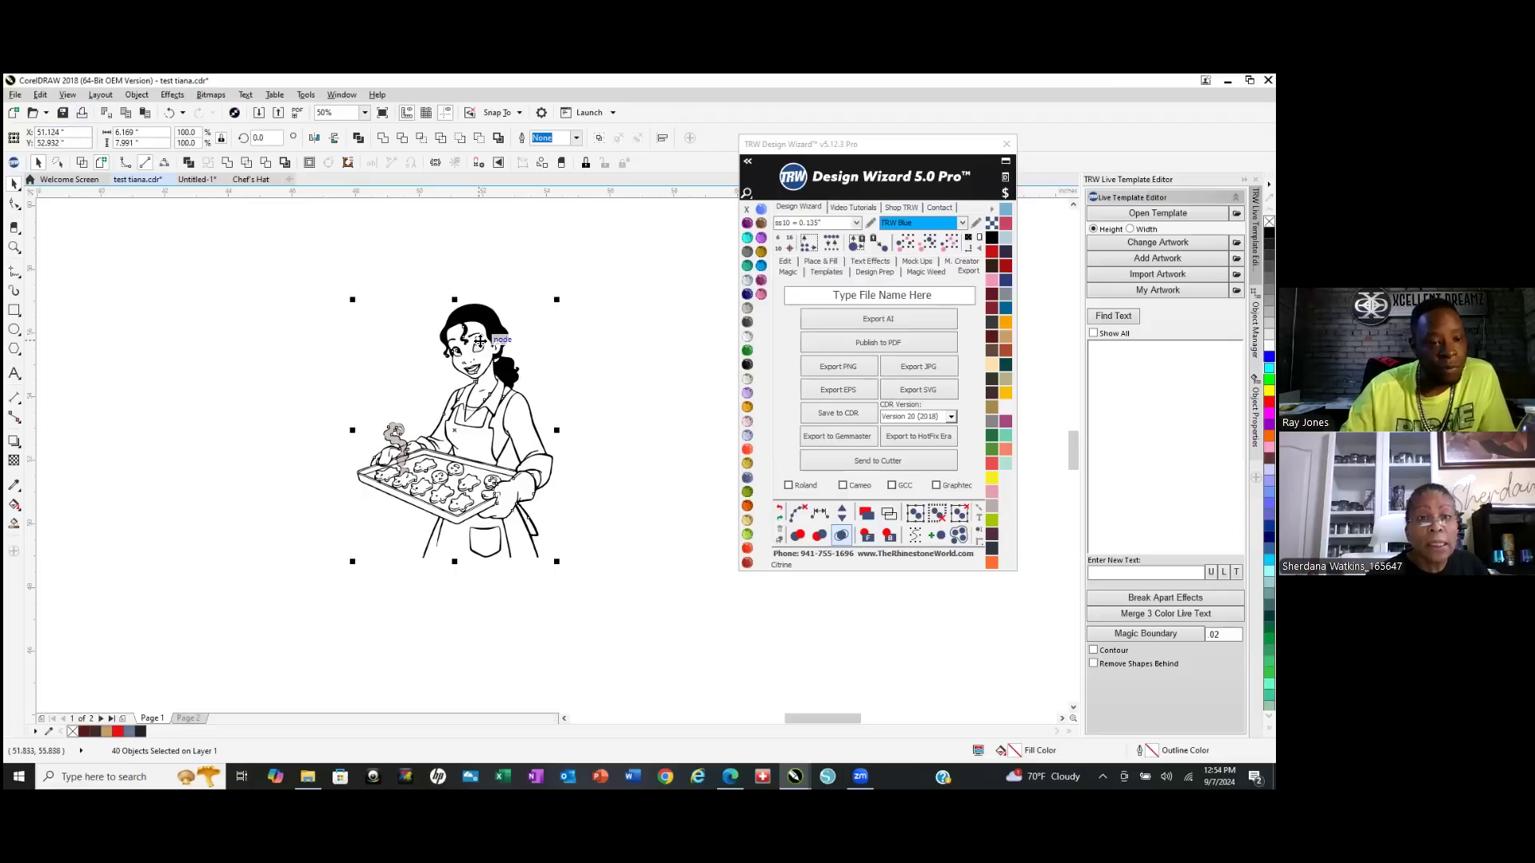
{"action": "left_click_drag", "start_coordinate": [557, 299], "coordinate": [498, 367]}
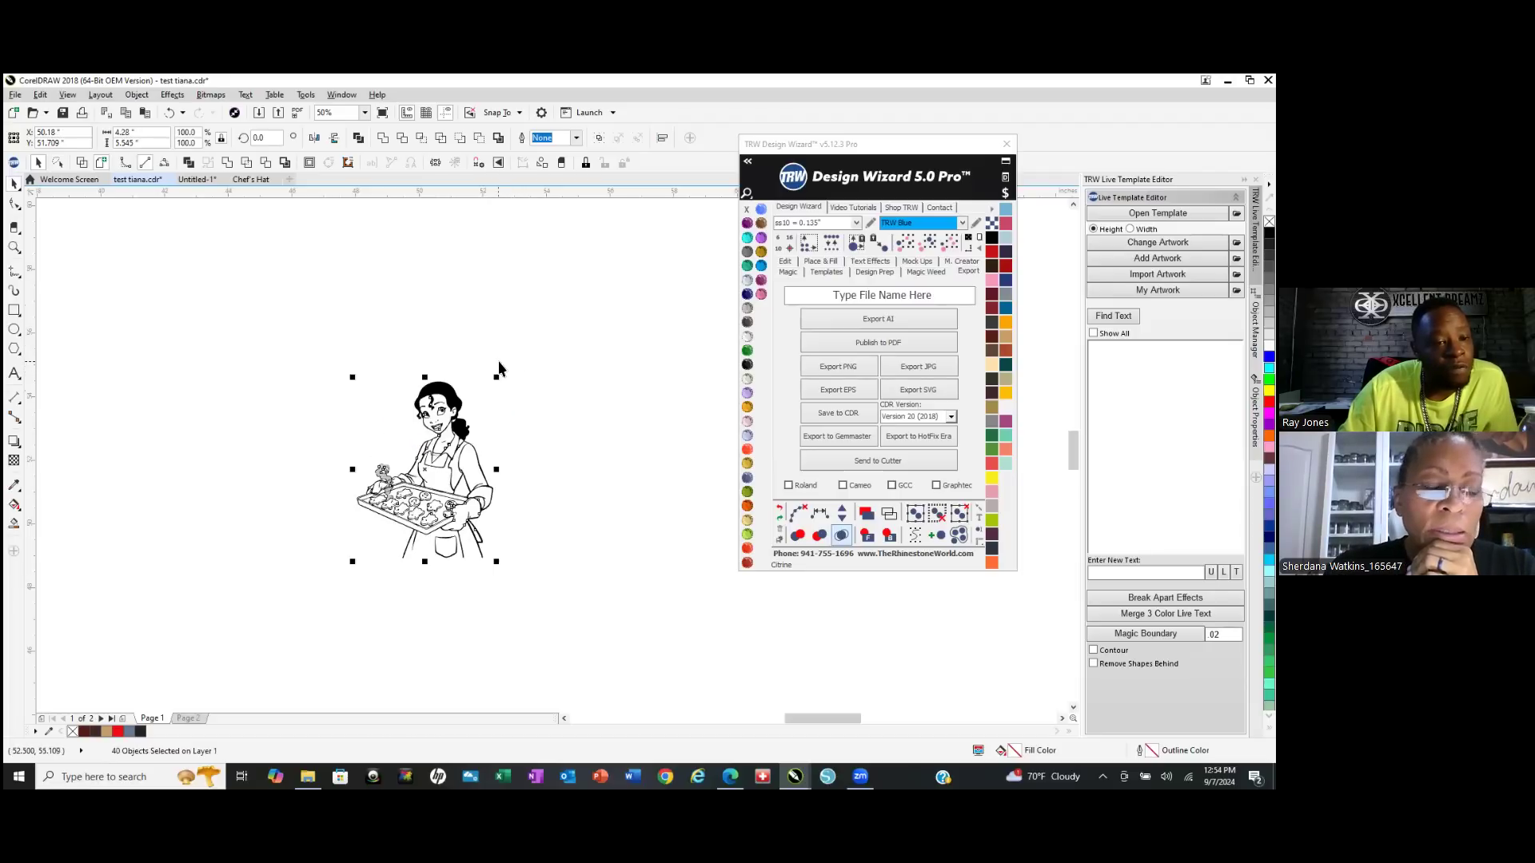
{"action": "scroll", "coordinate": [373, 552], "scroll_direction": "up", "scroll_amount": 1}
Enter M as the export file name and clear the selection of the outline artwork.
{"action": "left_click", "coordinate": [951, 296]}
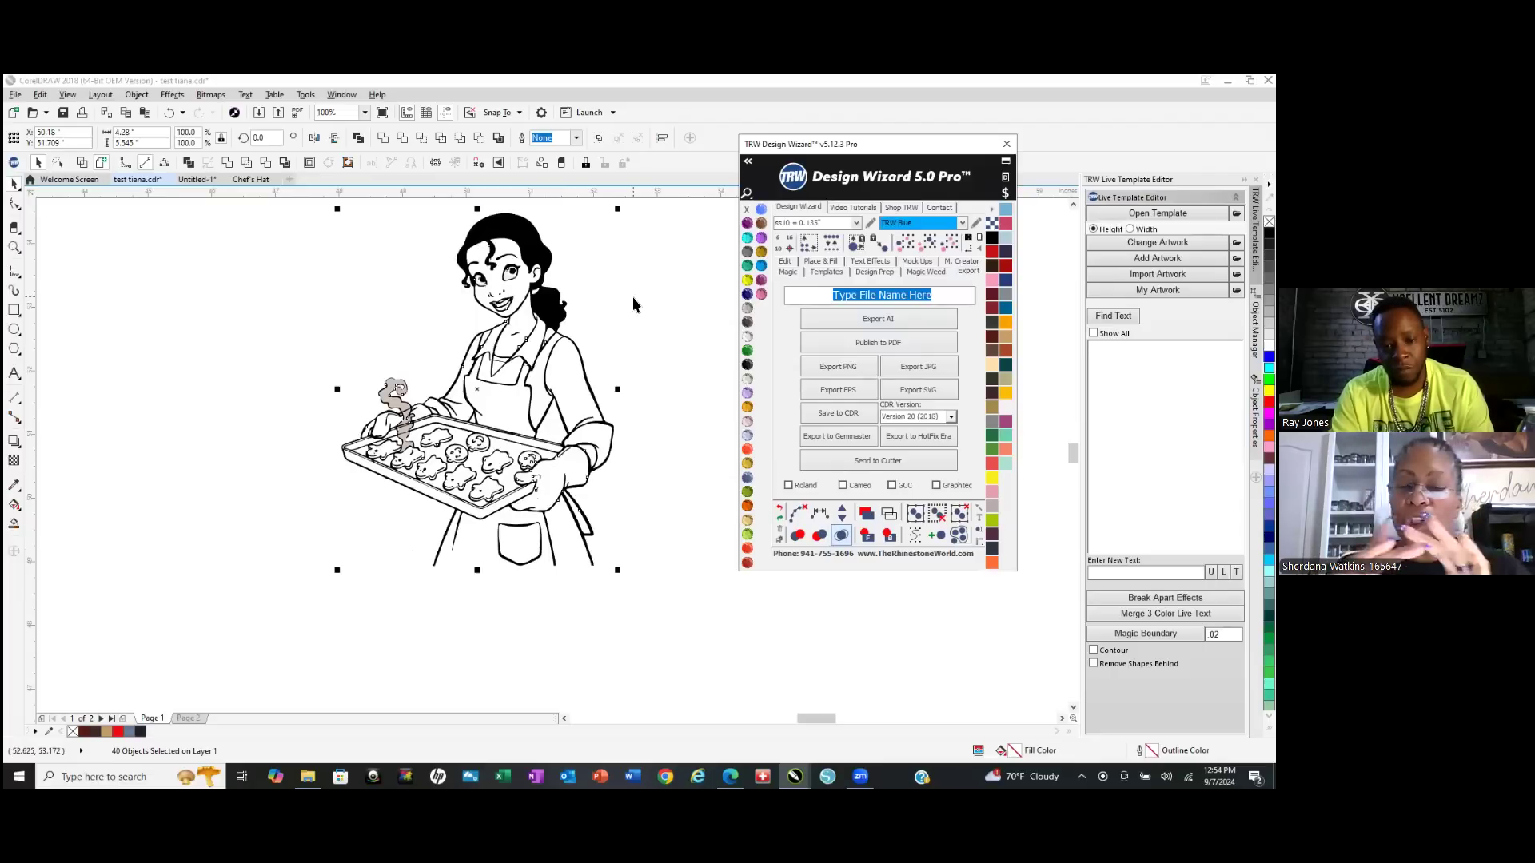
{"action": "type", "text": "M"}
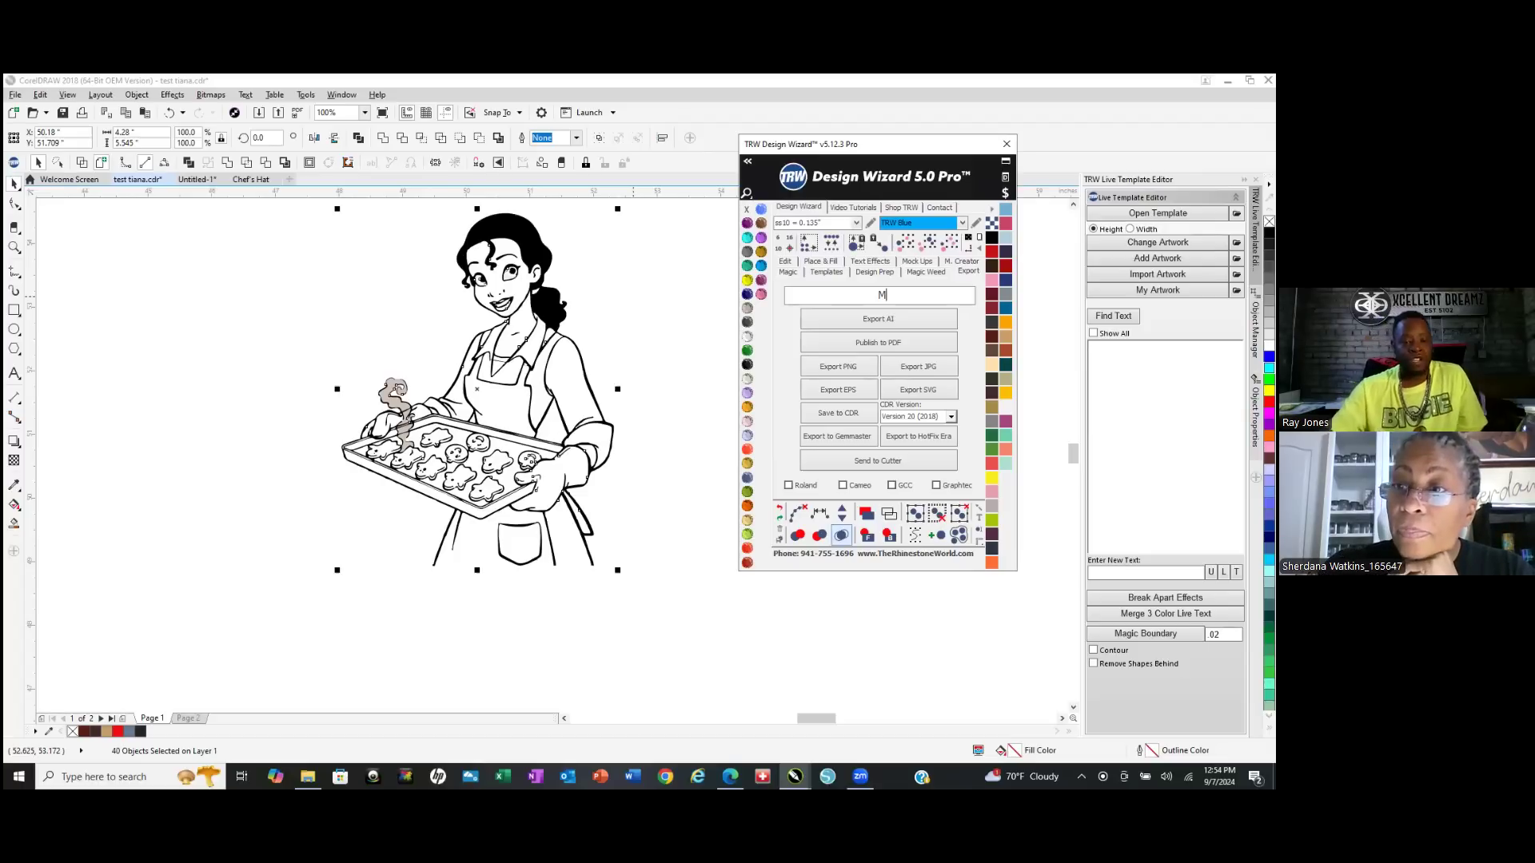
{"action": "scroll", "coordinate": [545, 534], "scroll_direction": "down", "scroll_amount": 4}
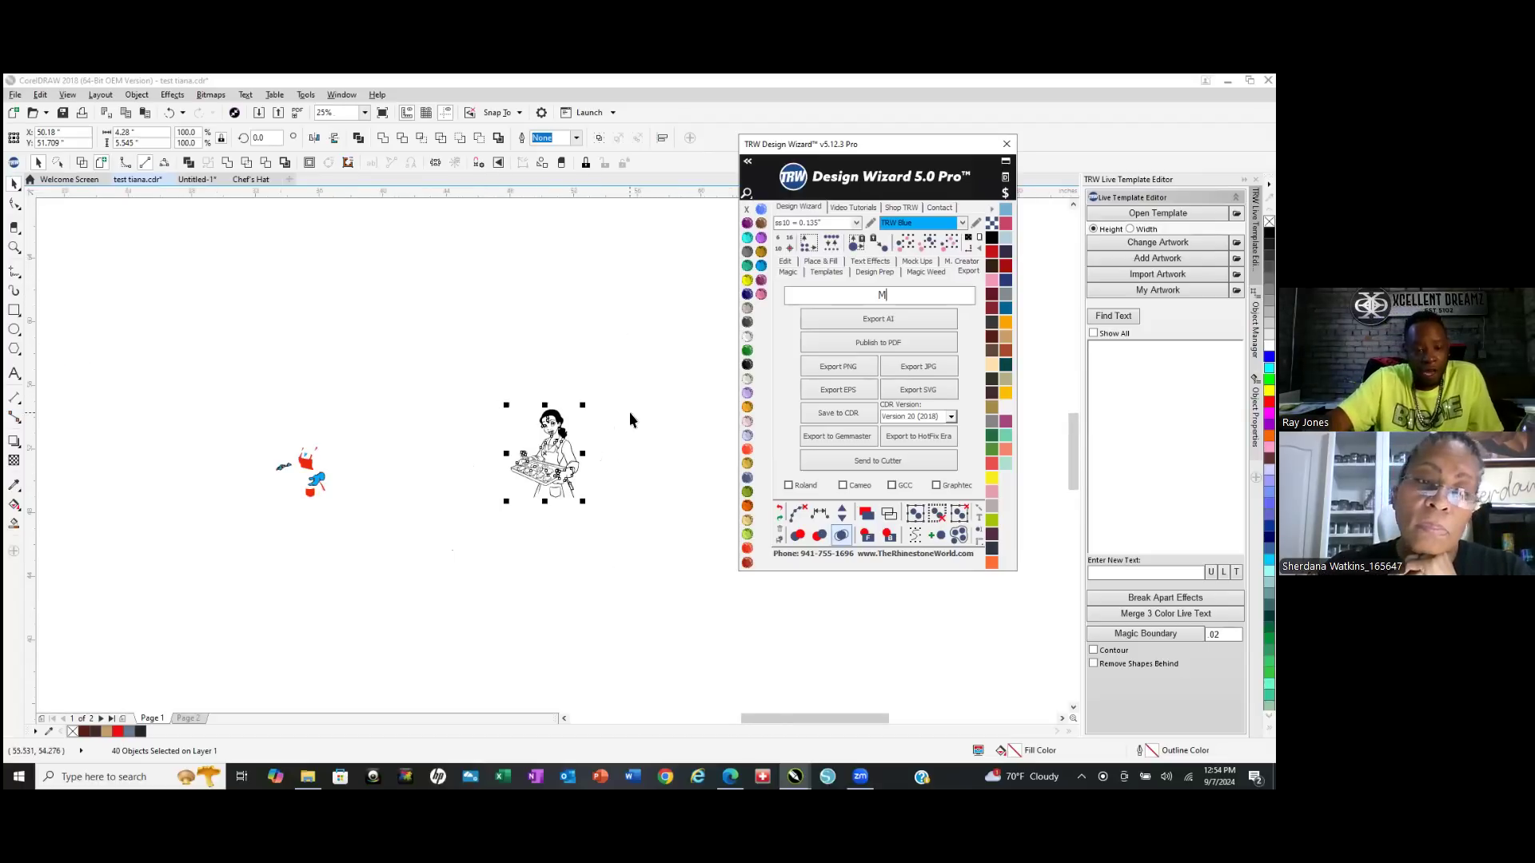
{"action": "scroll", "coordinate": [630, 411], "scroll_direction": "up", "scroll_amount": 4}
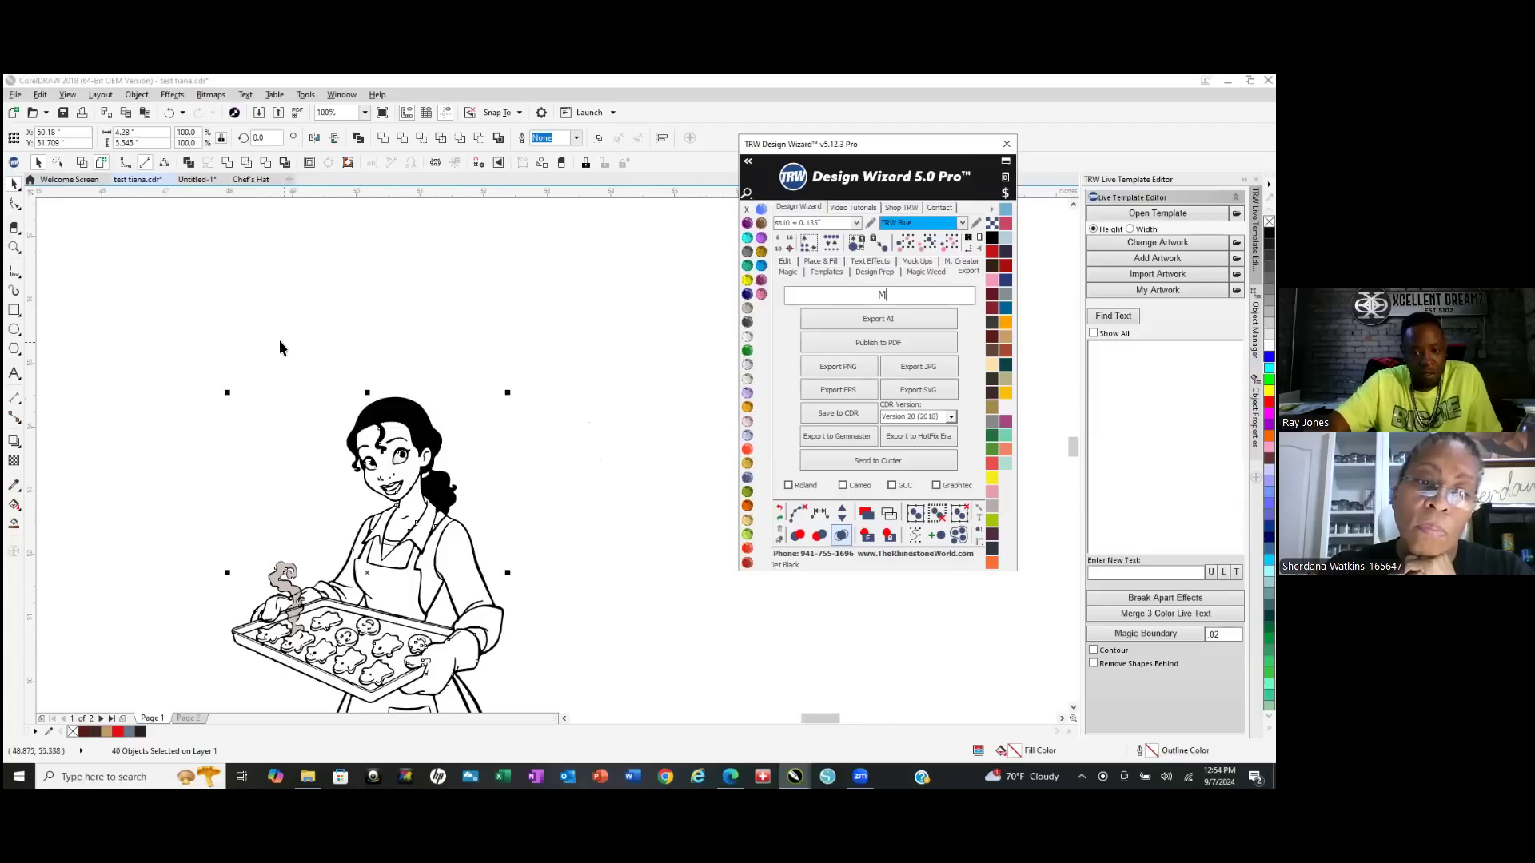
{"action": "left_click", "coordinate": [439, 310]}
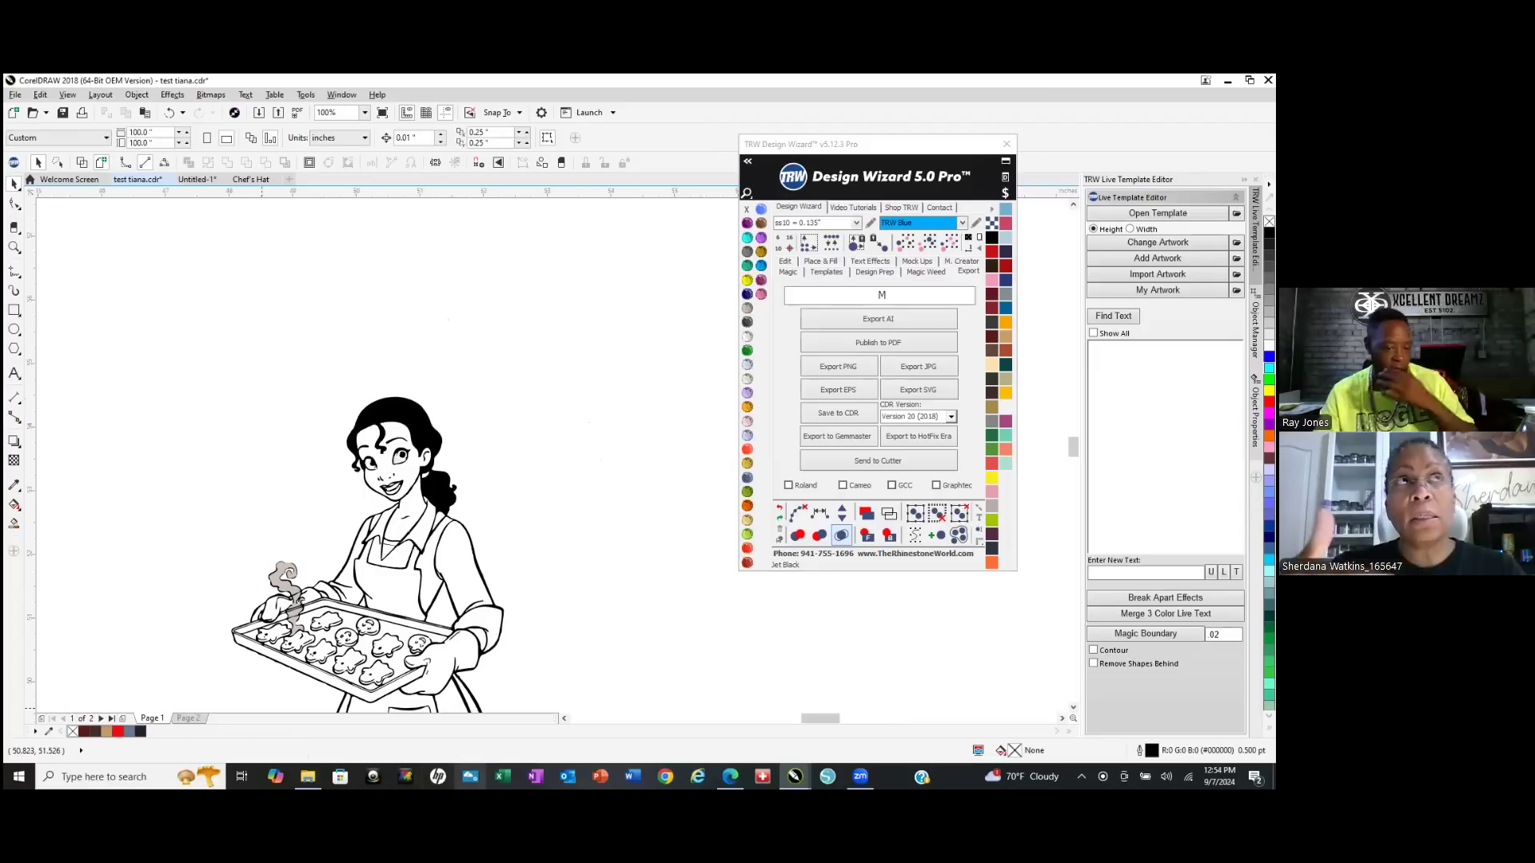
Copy the I LOVE TO COOK text and the chef hat logo from page 2 and paste them onto page 1.
{"action": "left_click", "coordinate": [188, 719]}
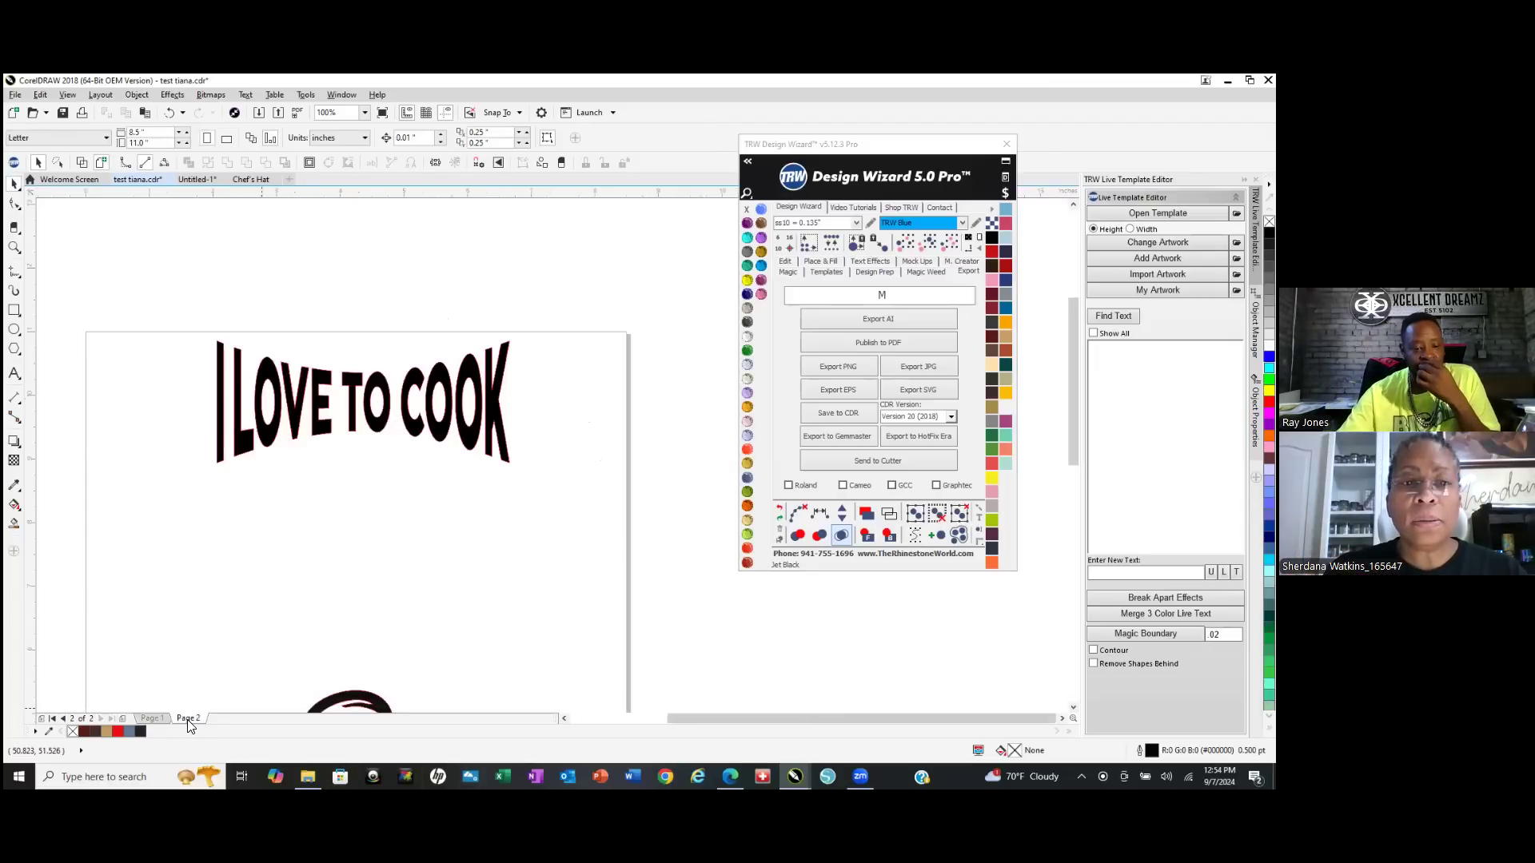
{"action": "left_click", "coordinate": [152, 719]}
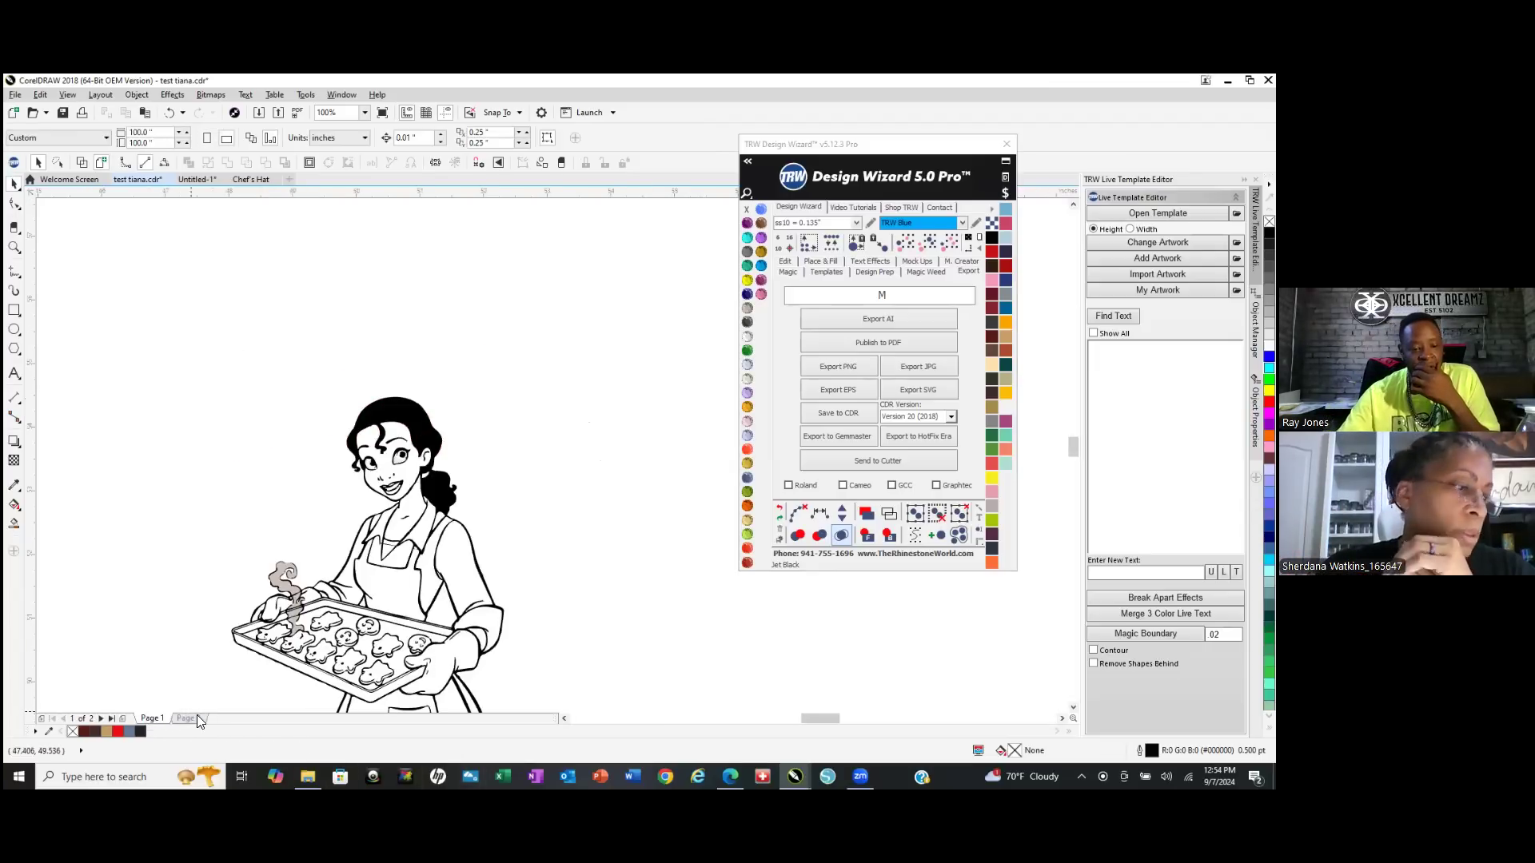
{"action": "left_click", "coordinate": [186, 718]}
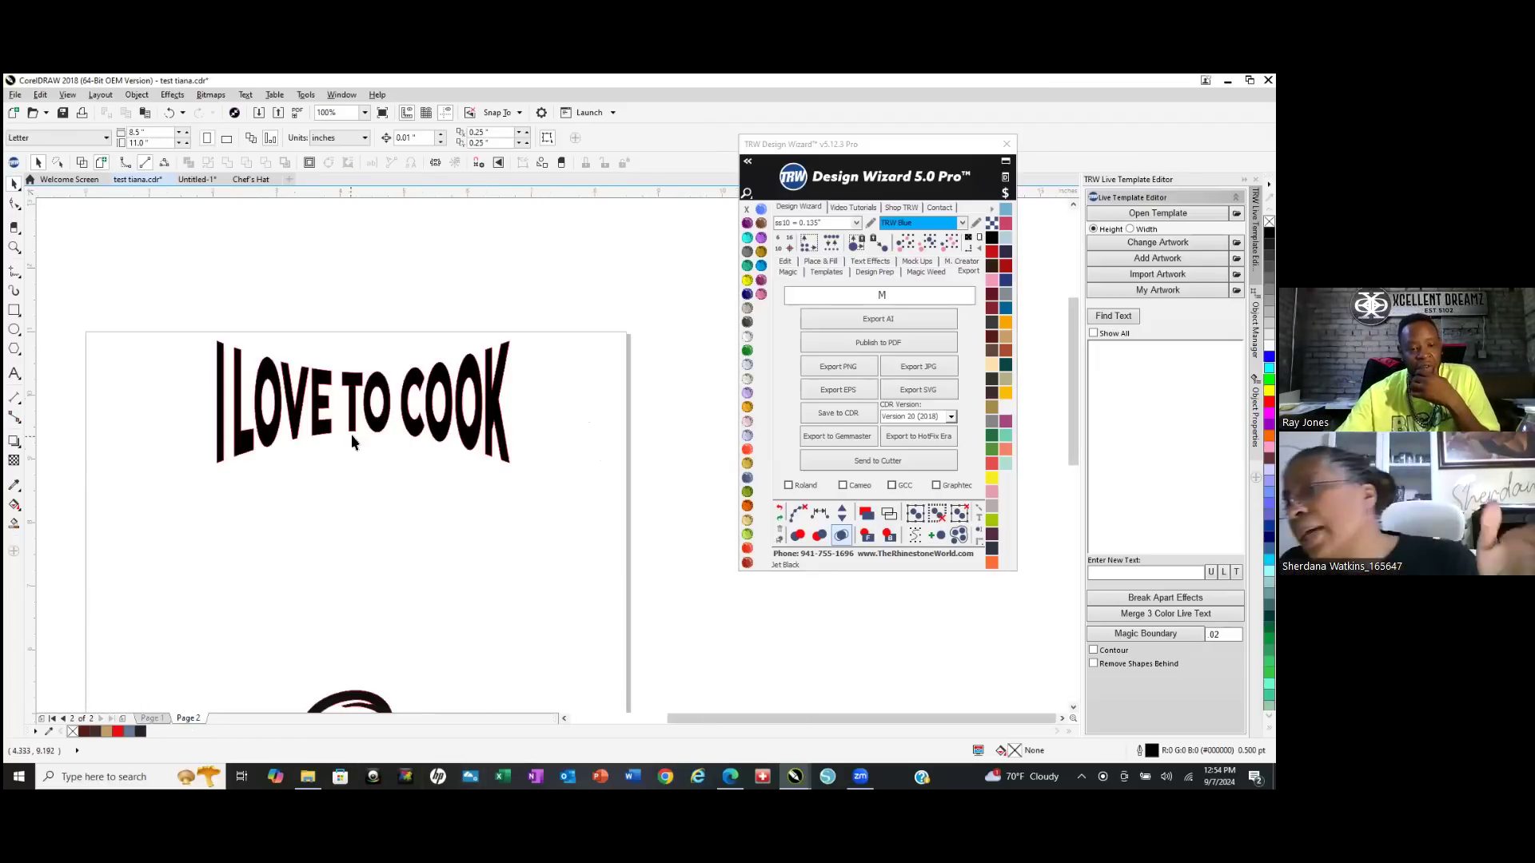
{"action": "left_click_drag", "start_coordinate": [157, 297], "coordinate": [578, 525]}
{"action": "left_click_drag", "start_coordinate": [156, 292], "coordinate": [395, 313]}
{"action": "scroll", "coordinate": [396, 313], "scroll_direction": "down", "scroll_amount": 2}
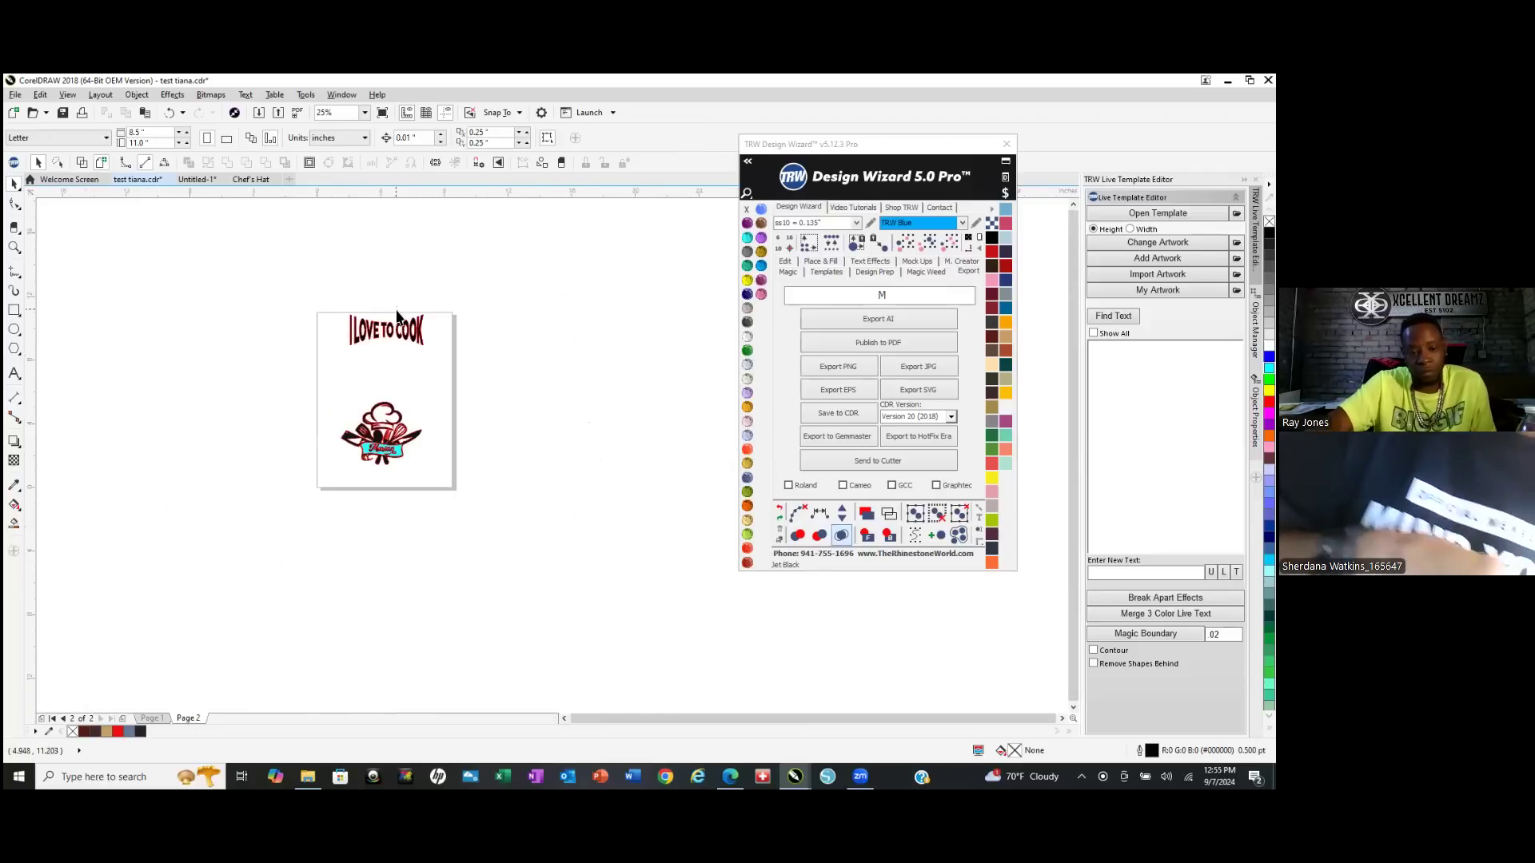
{"action": "scroll", "coordinate": [347, 347], "scroll_direction": "up", "scroll_amount": 1}
{"action": "left_click_drag", "start_coordinate": [277, 232], "coordinate": [596, 598]}
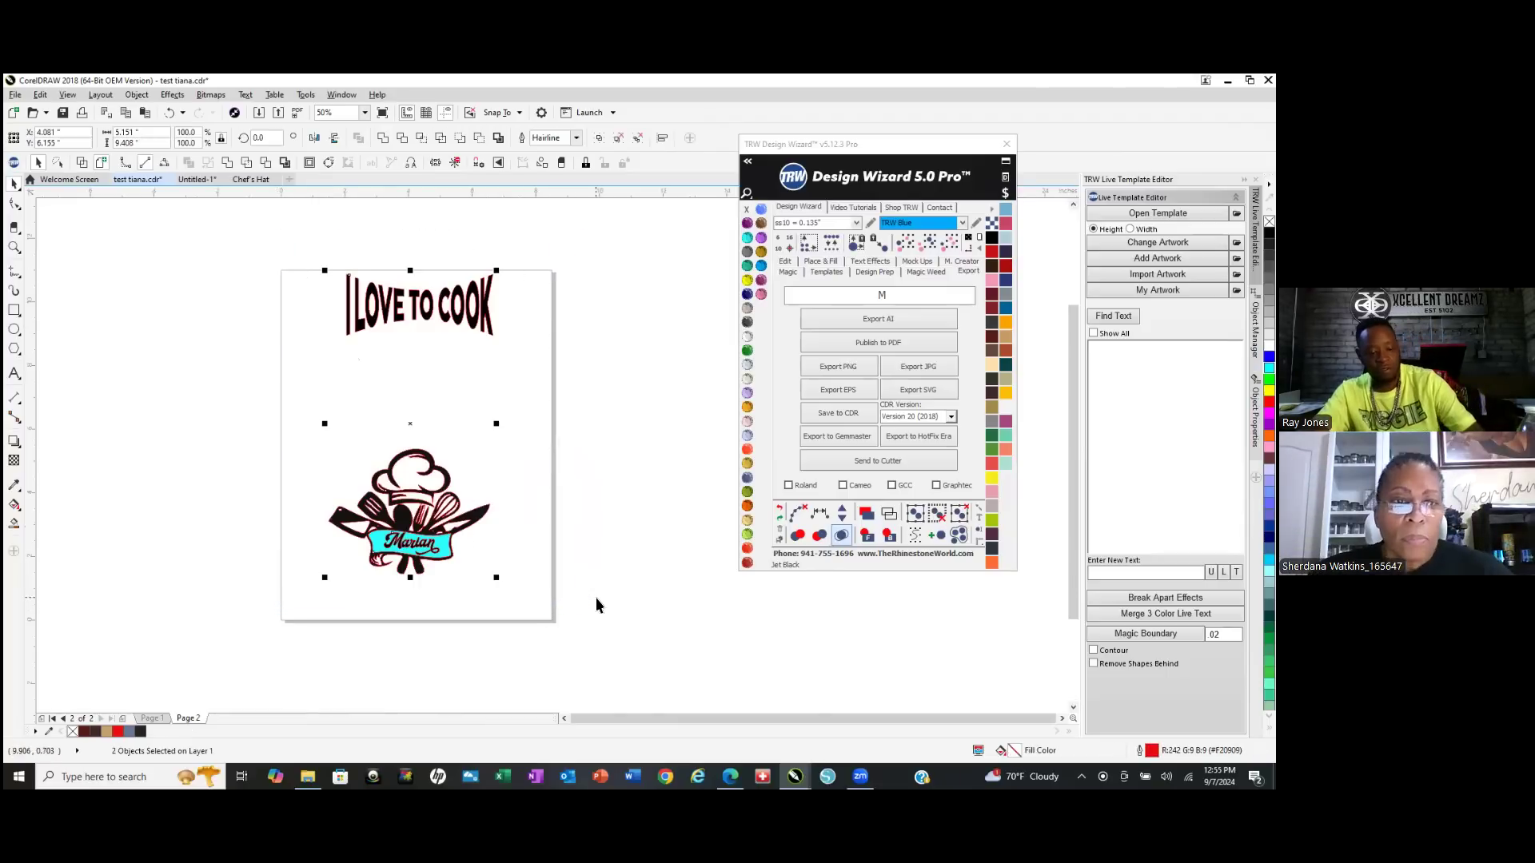
{"action": "left_click", "coordinate": [153, 718]}
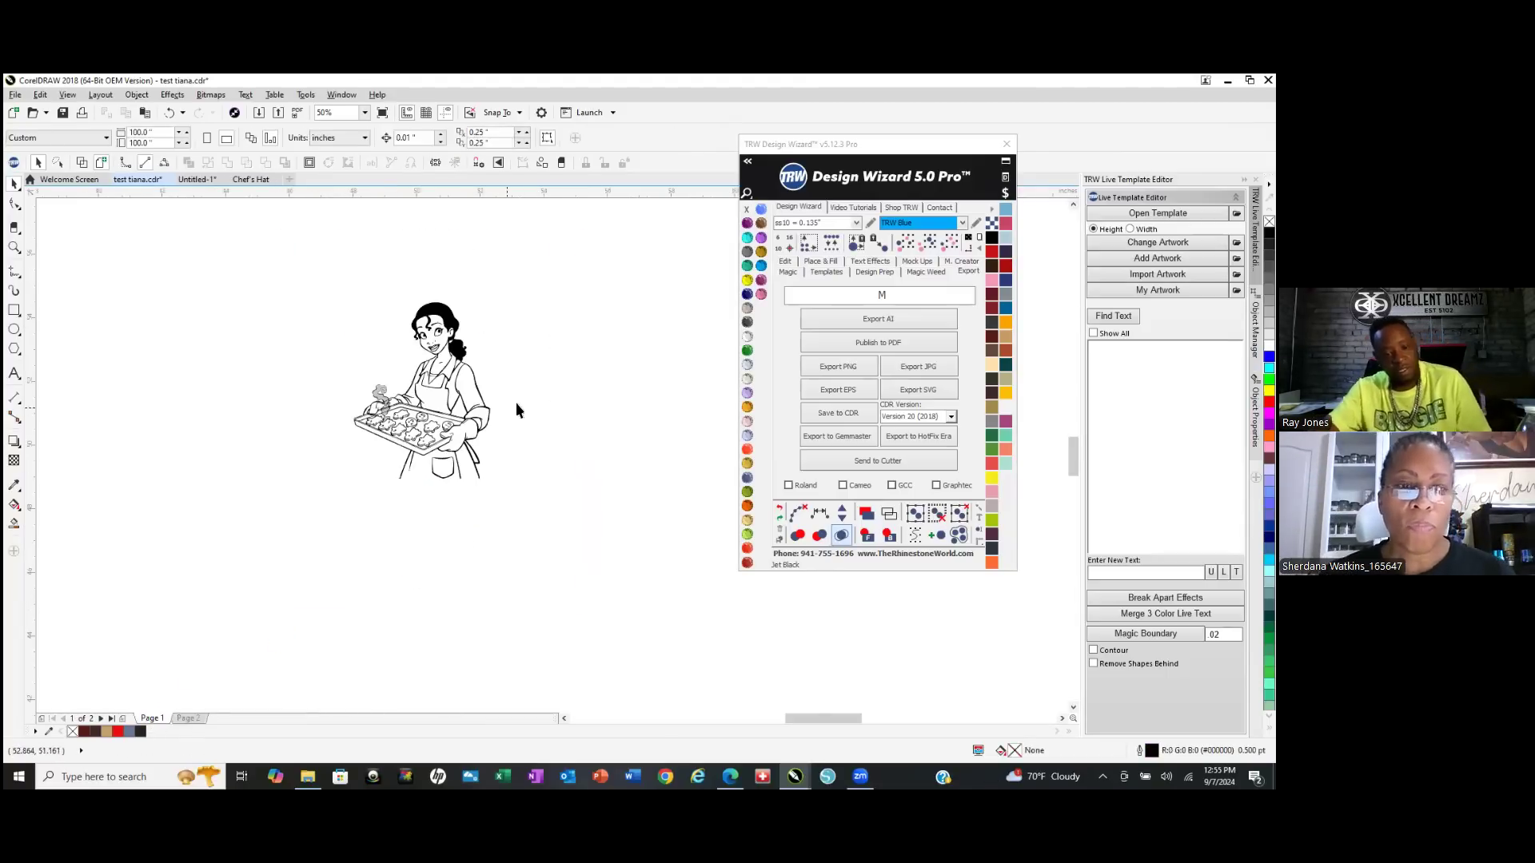
{"action": "key", "text": "ctrl+v"}
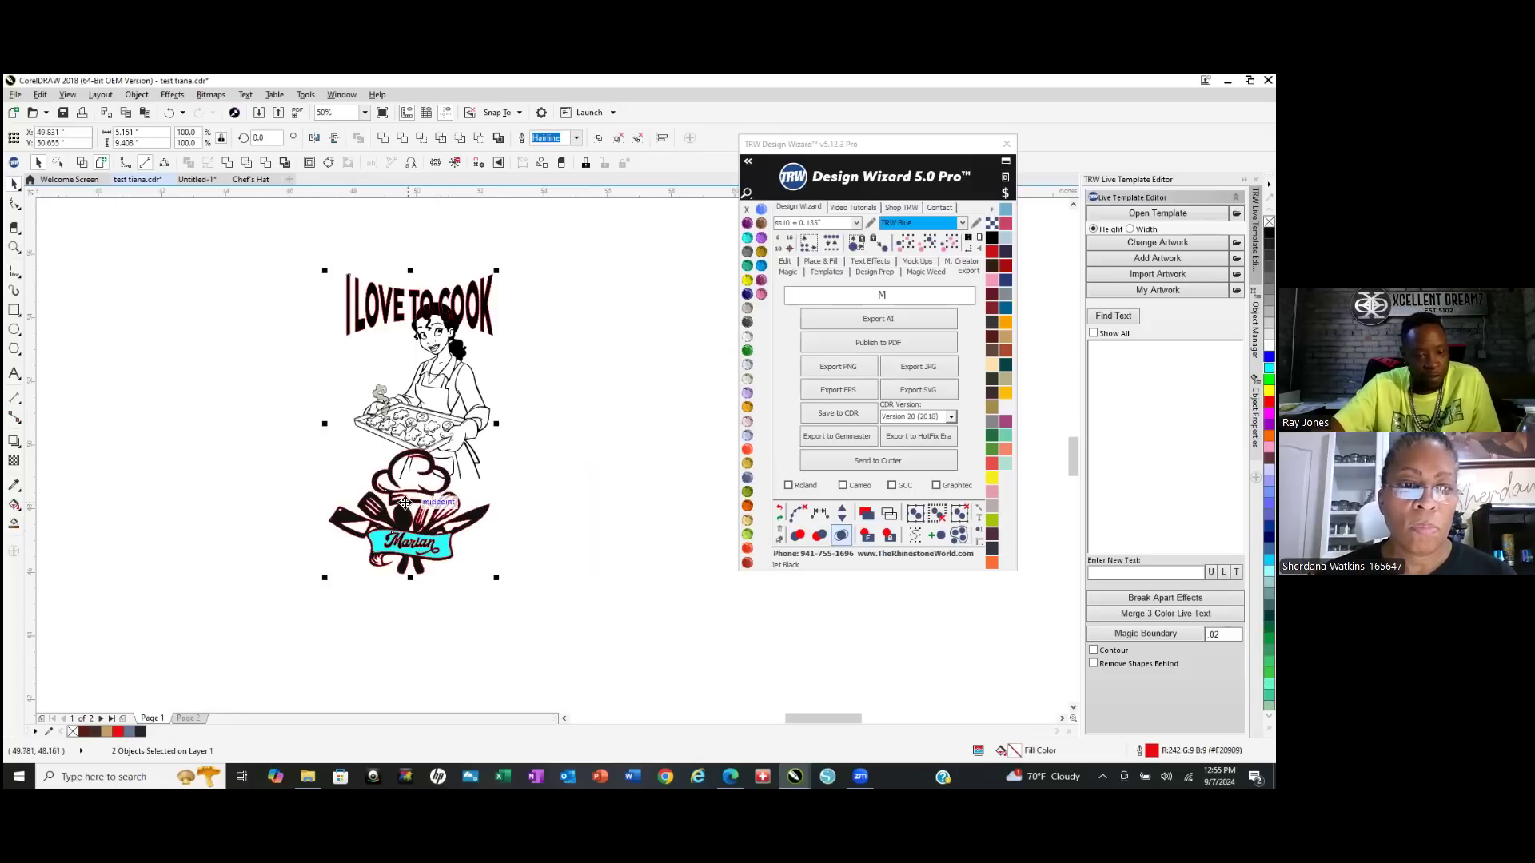
Move the pasted text and chef hat logo together off the woman into the empty space beside her, and select only the text.
{"action": "left_click_drag", "start_coordinate": [405, 495], "coordinate": [200, 502]}
{"action": "left_click", "coordinate": [438, 545]}
{"action": "left_click_drag", "start_coordinate": [108, 256], "coordinate": [323, 382]}
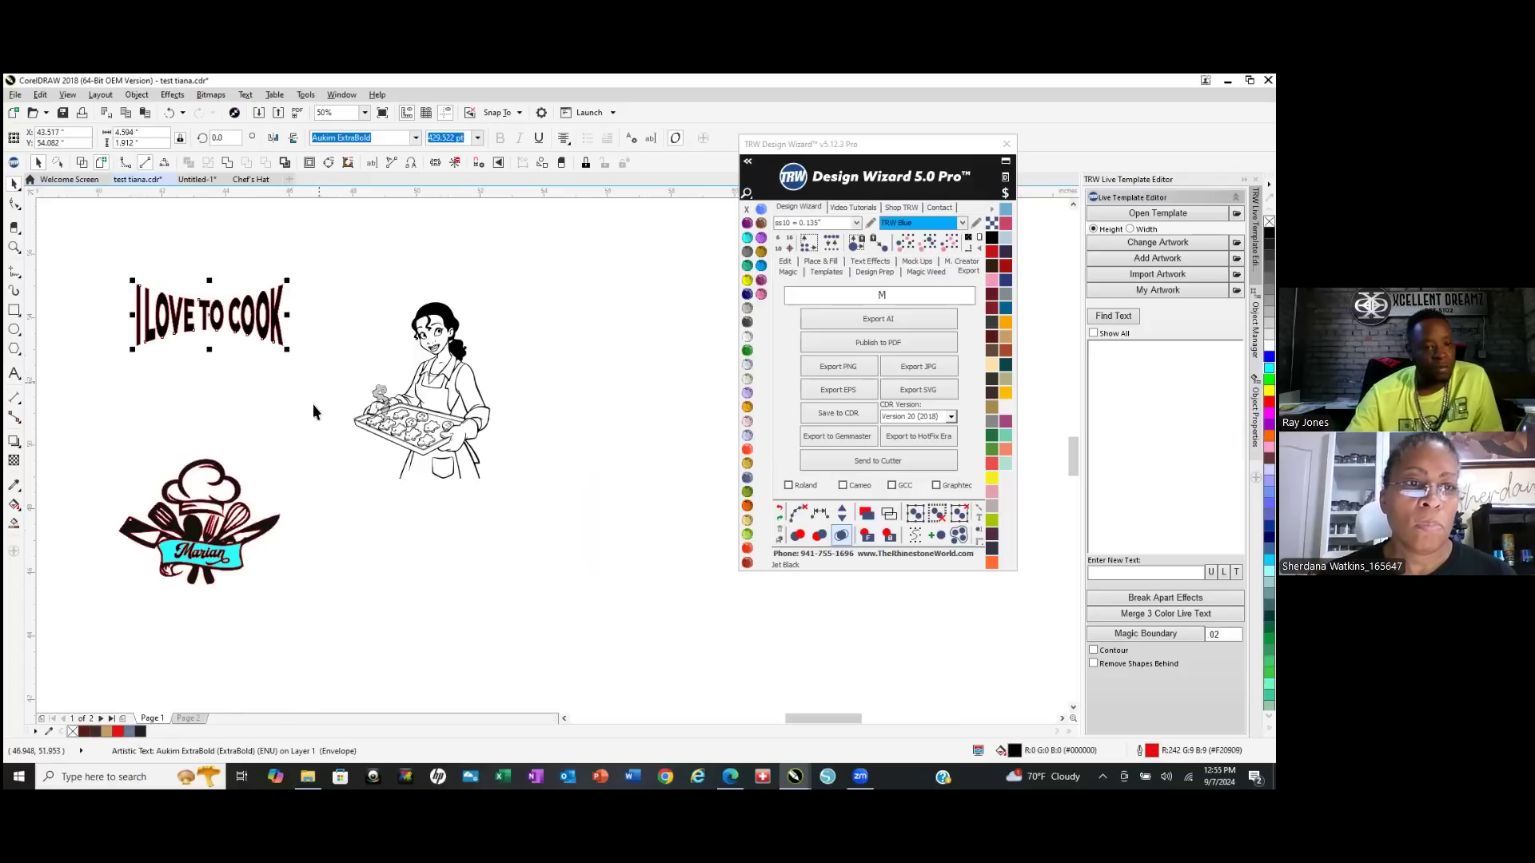
Move the I LOVE TO COOK text above the woman and lower it until it sits just over her hair.
{"action": "left_click_drag", "start_coordinate": [212, 311], "coordinate": [443, 254]}
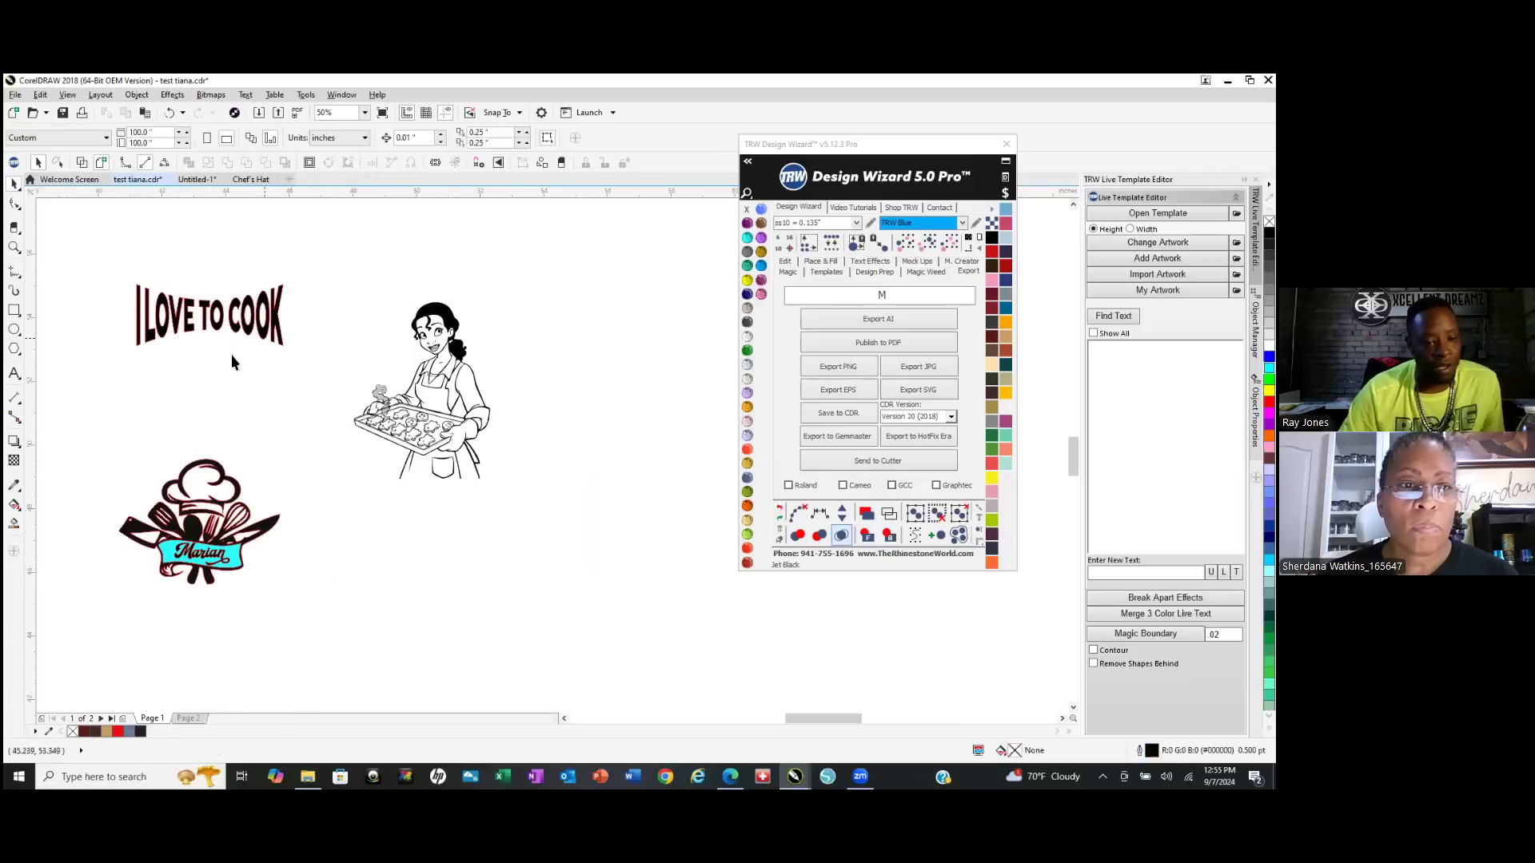
{"action": "left_click_drag", "start_coordinate": [214, 318], "coordinate": [445, 279]}
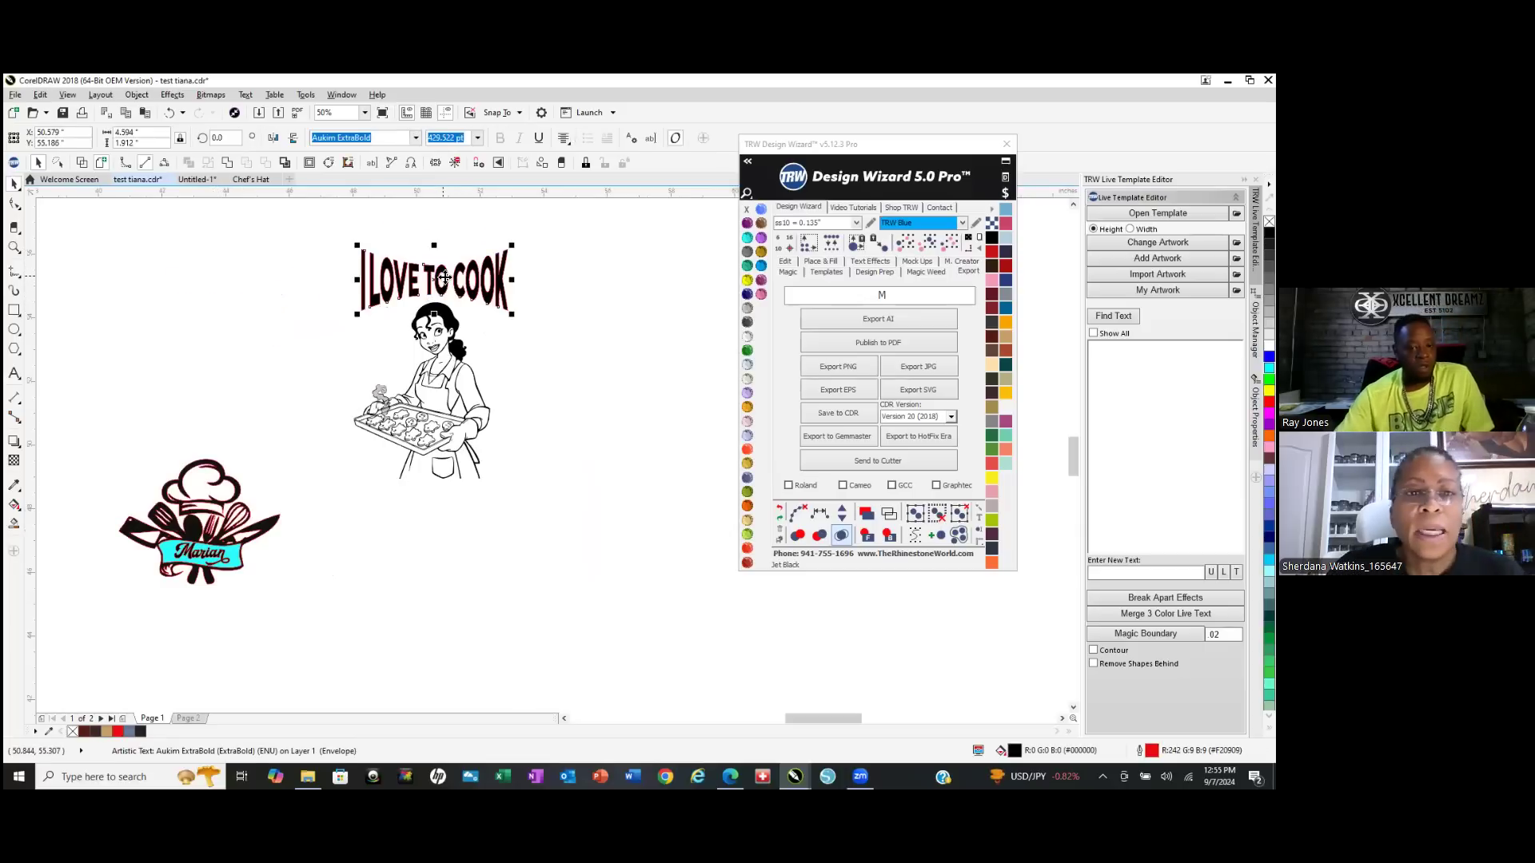
{"action": "scroll", "coordinate": [446, 279], "scroll_direction": "up", "scroll_amount": 5}
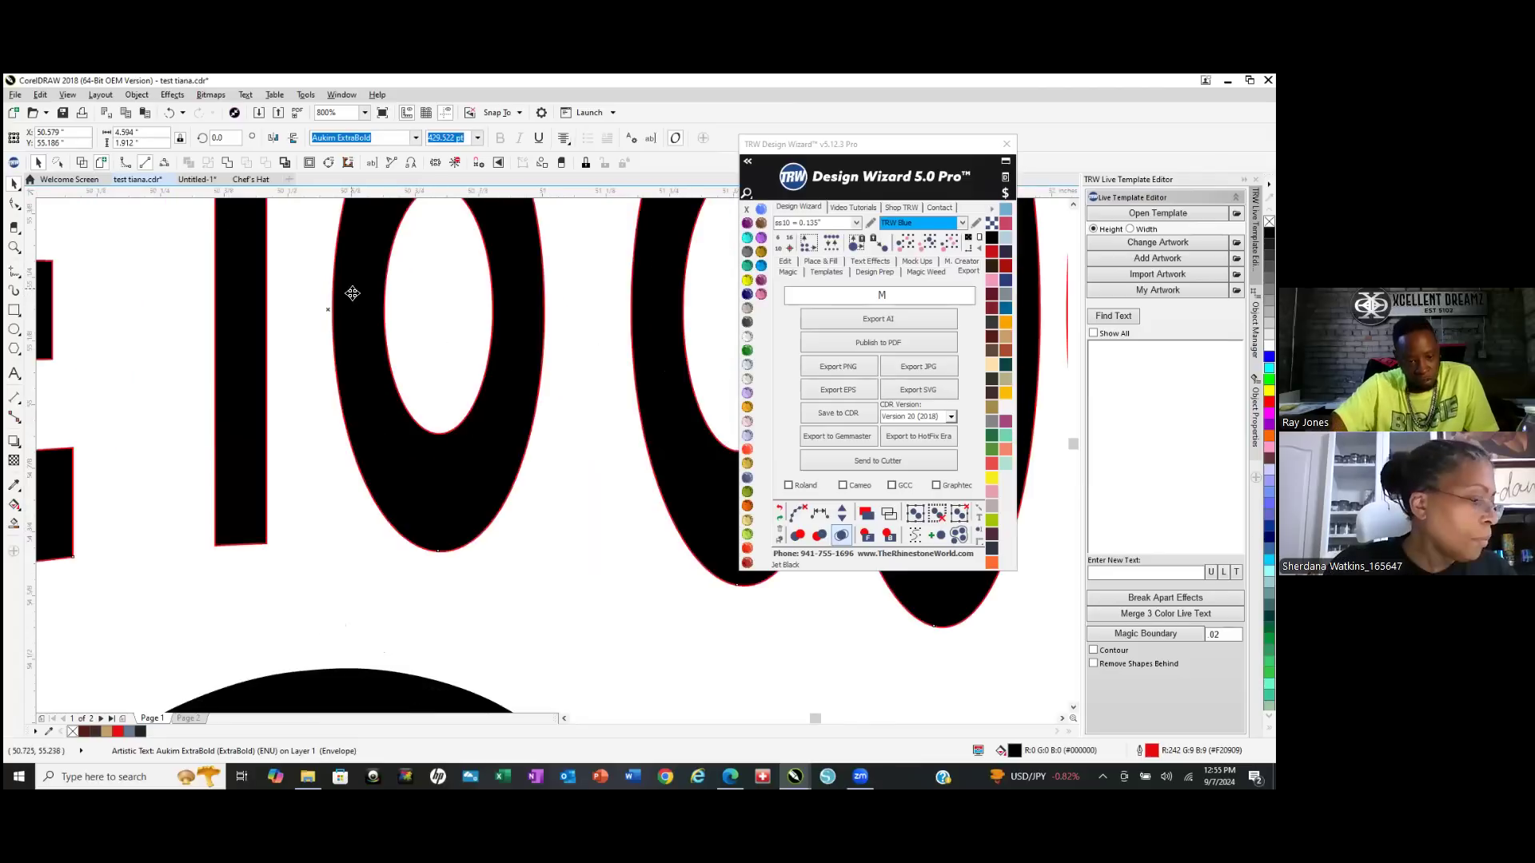
{"action": "left_click_drag", "start_coordinate": [369, 305], "coordinate": [362, 376]}
{"action": "scroll", "coordinate": [362, 376], "scroll_direction": "down", "scroll_amount": 5}
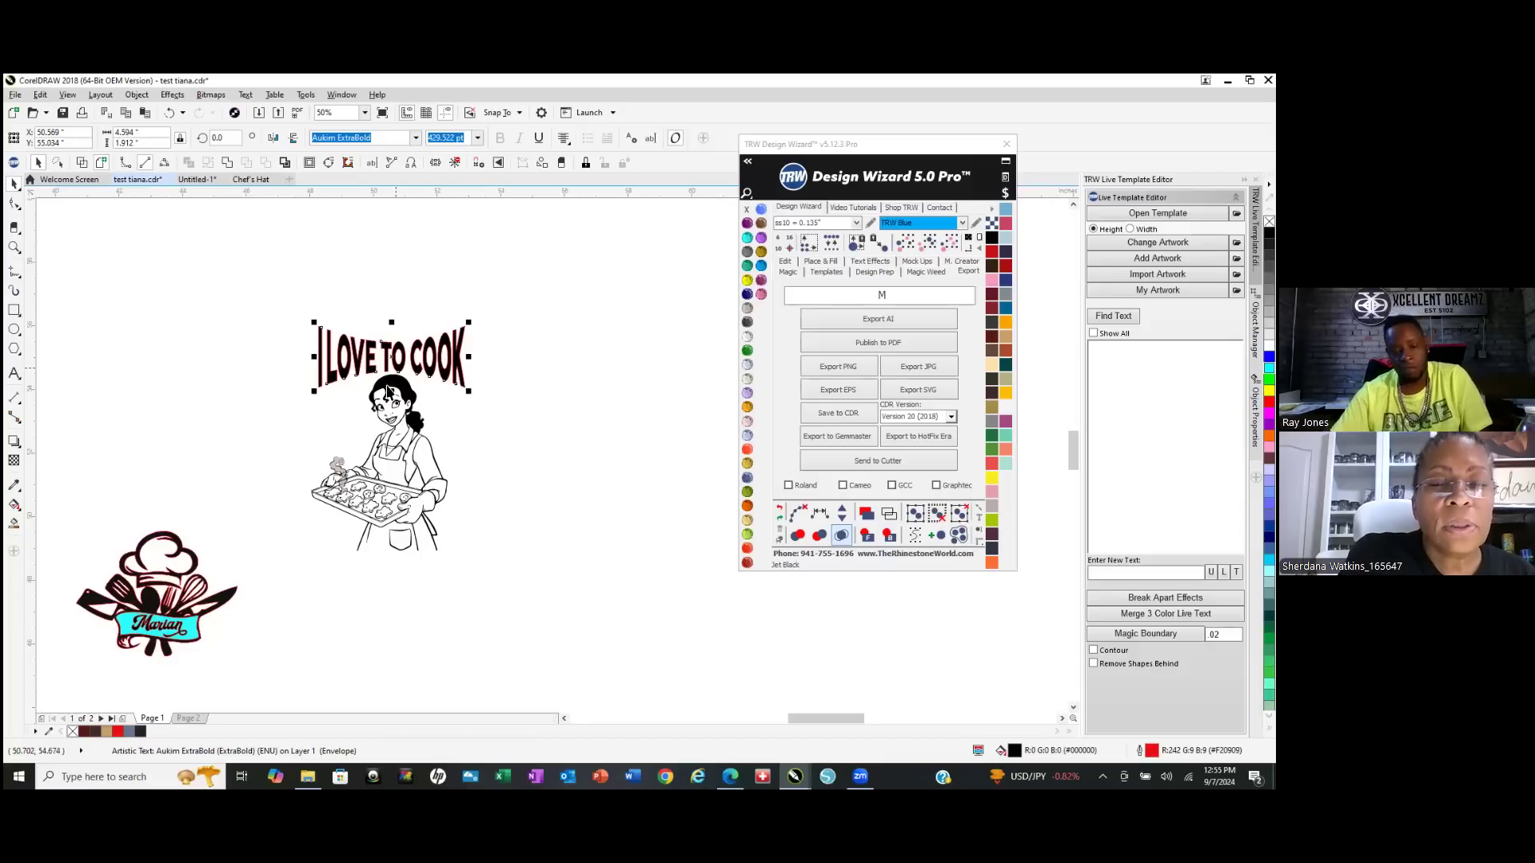
Center the I LOVE TO COOK text horizontally on the woman's outline artwork and clear the selection.
{"action": "scroll", "coordinate": [341, 441], "scroll_direction": "up", "scroll_amount": 2}
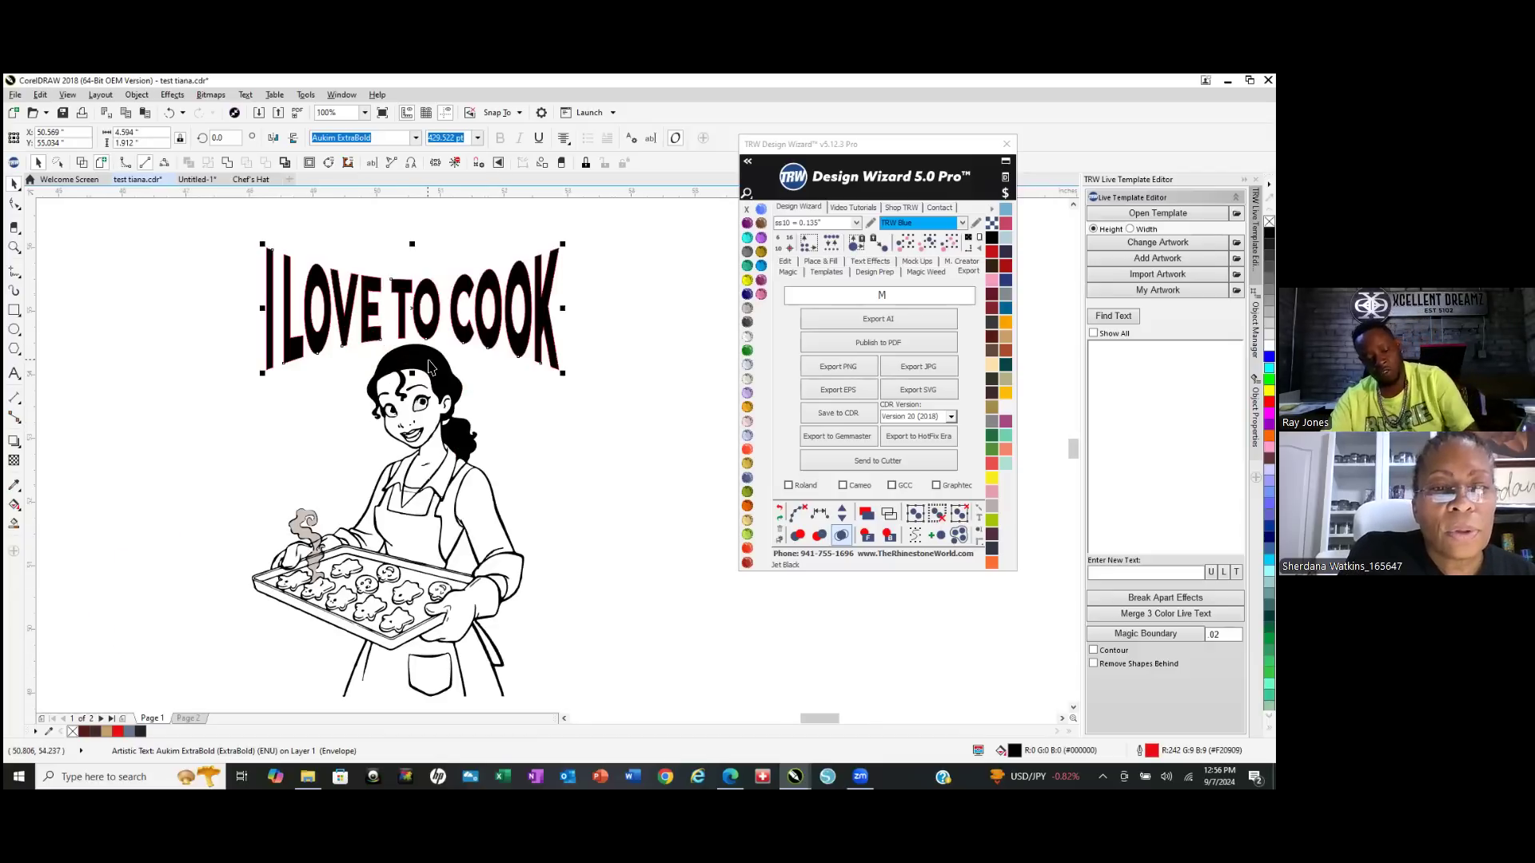
{"action": "left_click", "coordinate": [544, 366]}
{"action": "left_click", "coordinate": [547, 313]}
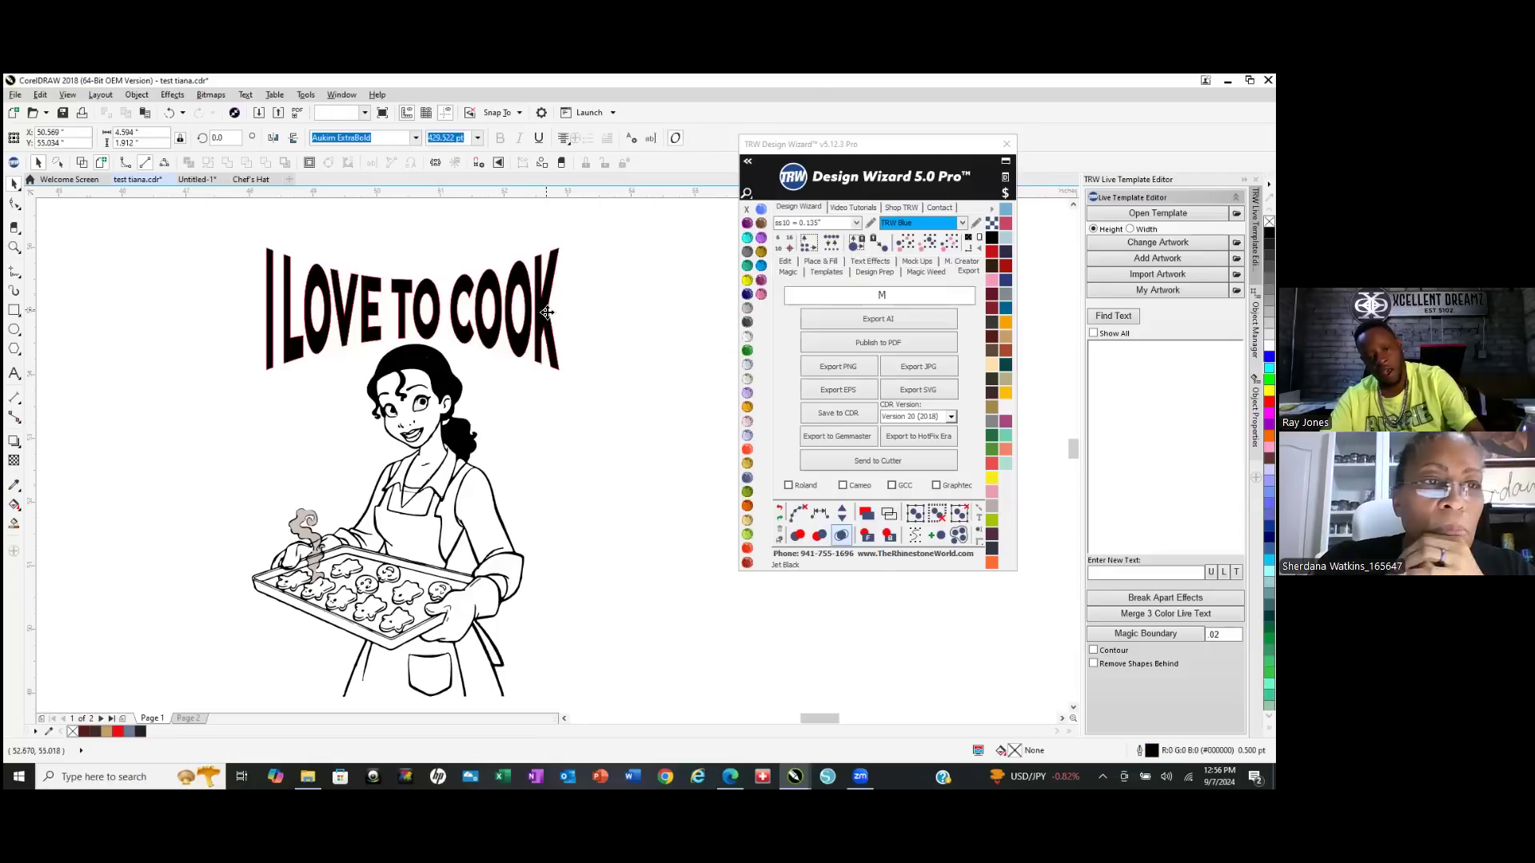
{"action": "left_click", "coordinate": [441, 378], "text": "shift"}
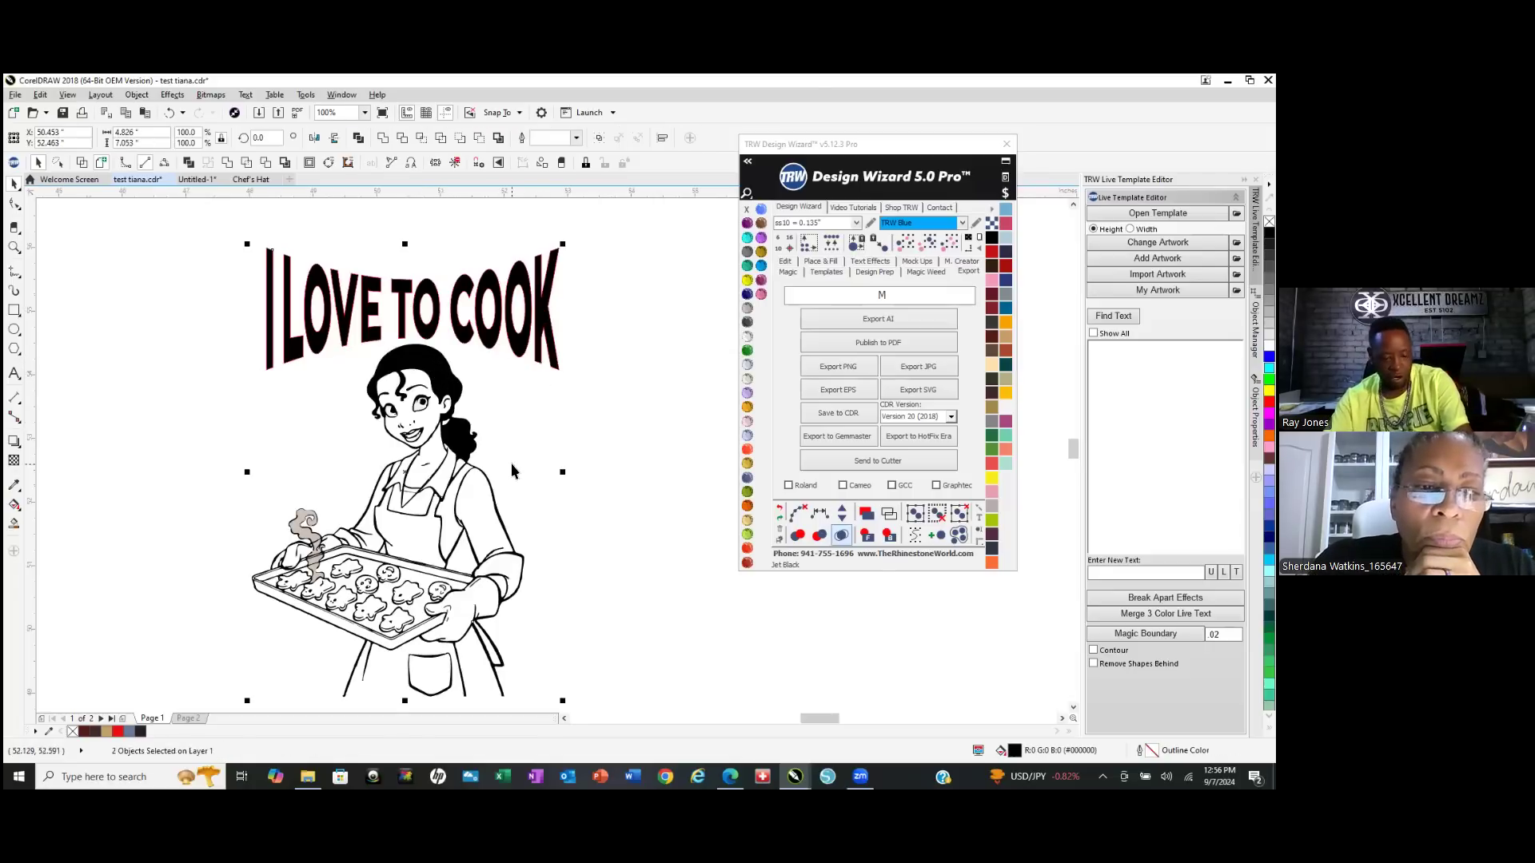
{"action": "key", "text": "c"}
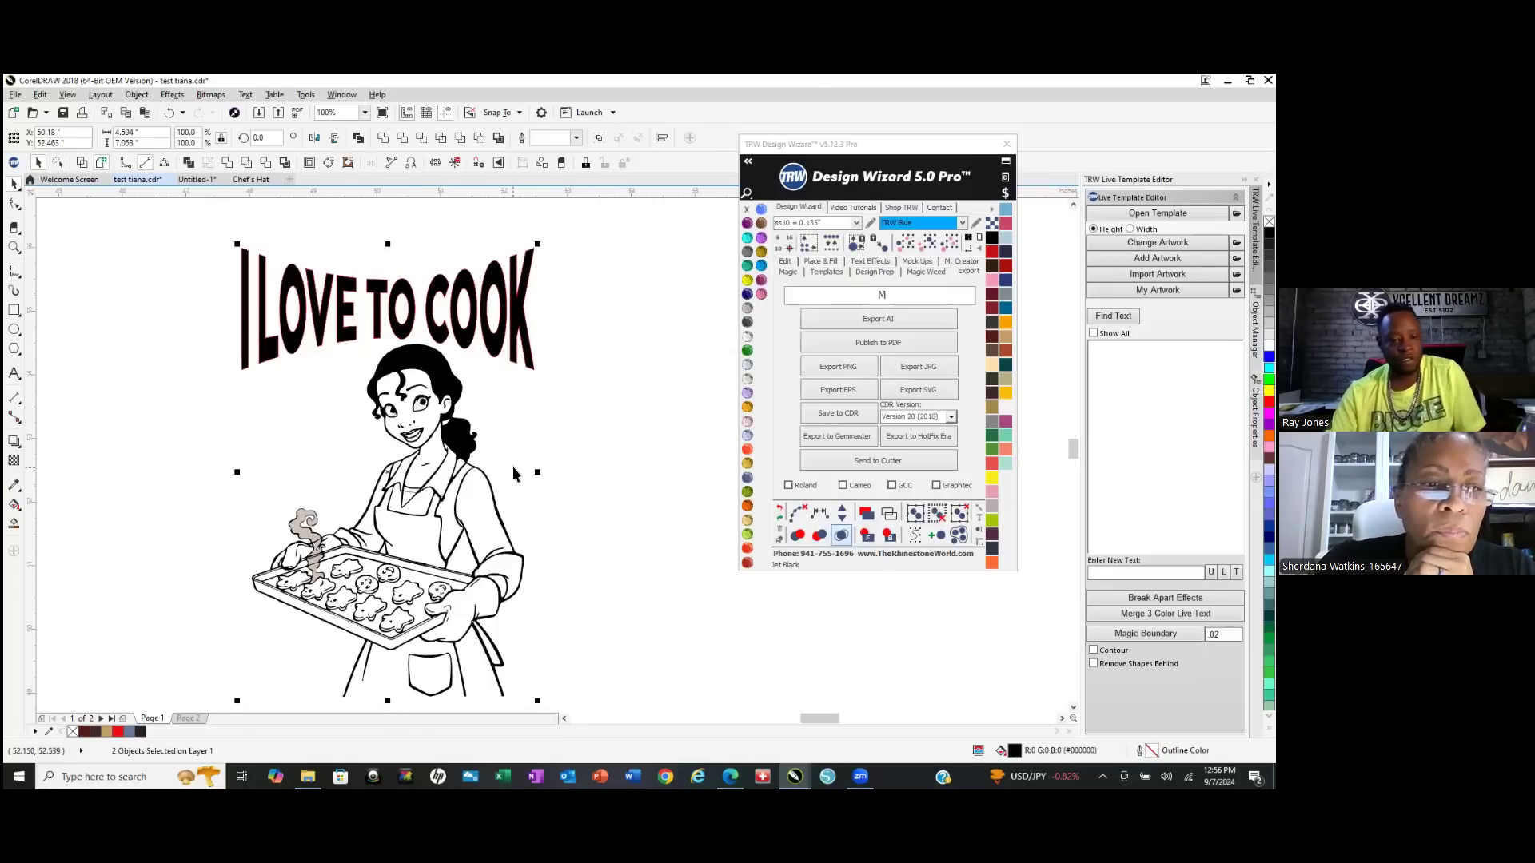
{"action": "scroll", "coordinate": [439, 404], "scroll_direction": "down", "scroll_amount": 2}
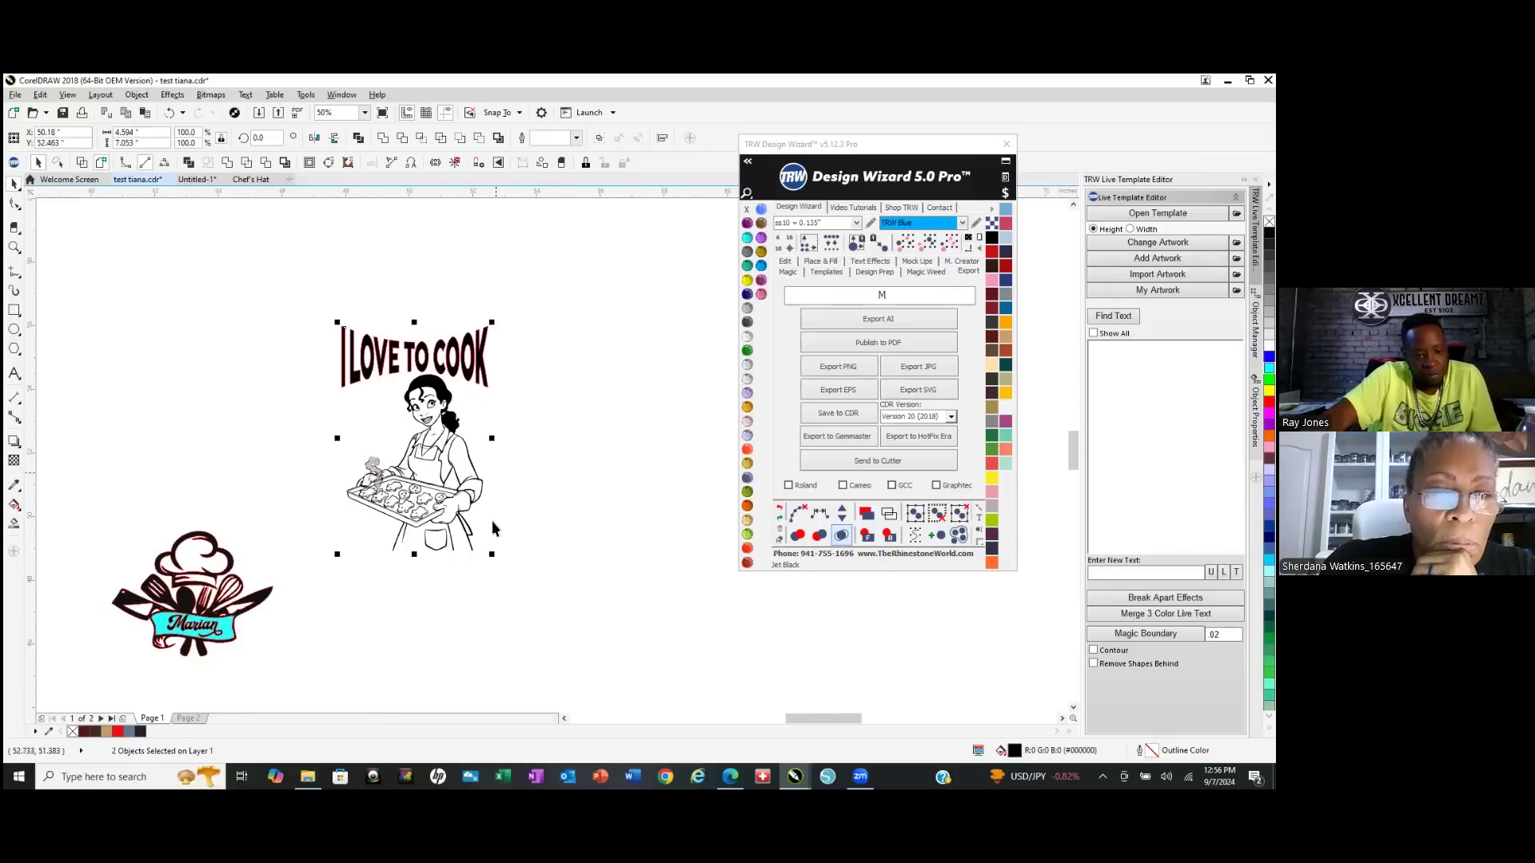
{"action": "left_click", "coordinate": [544, 573]}
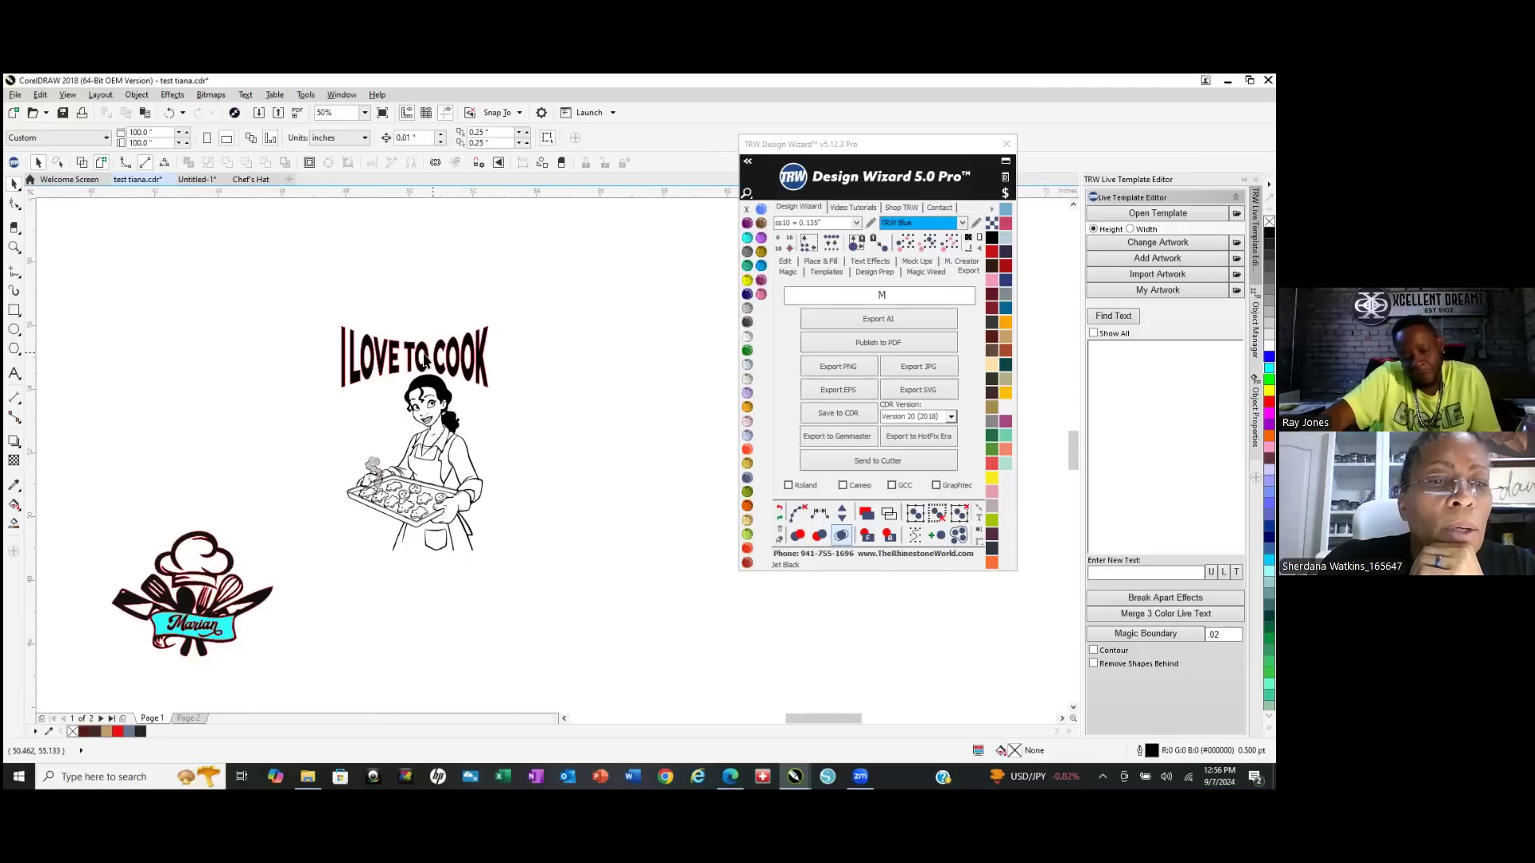
Scale the I LOVE TO COOK text down to about 4.13 by 1.72 inches.
{"action": "scroll", "coordinate": [429, 351], "scroll_direction": "up", "scroll_amount": 2}
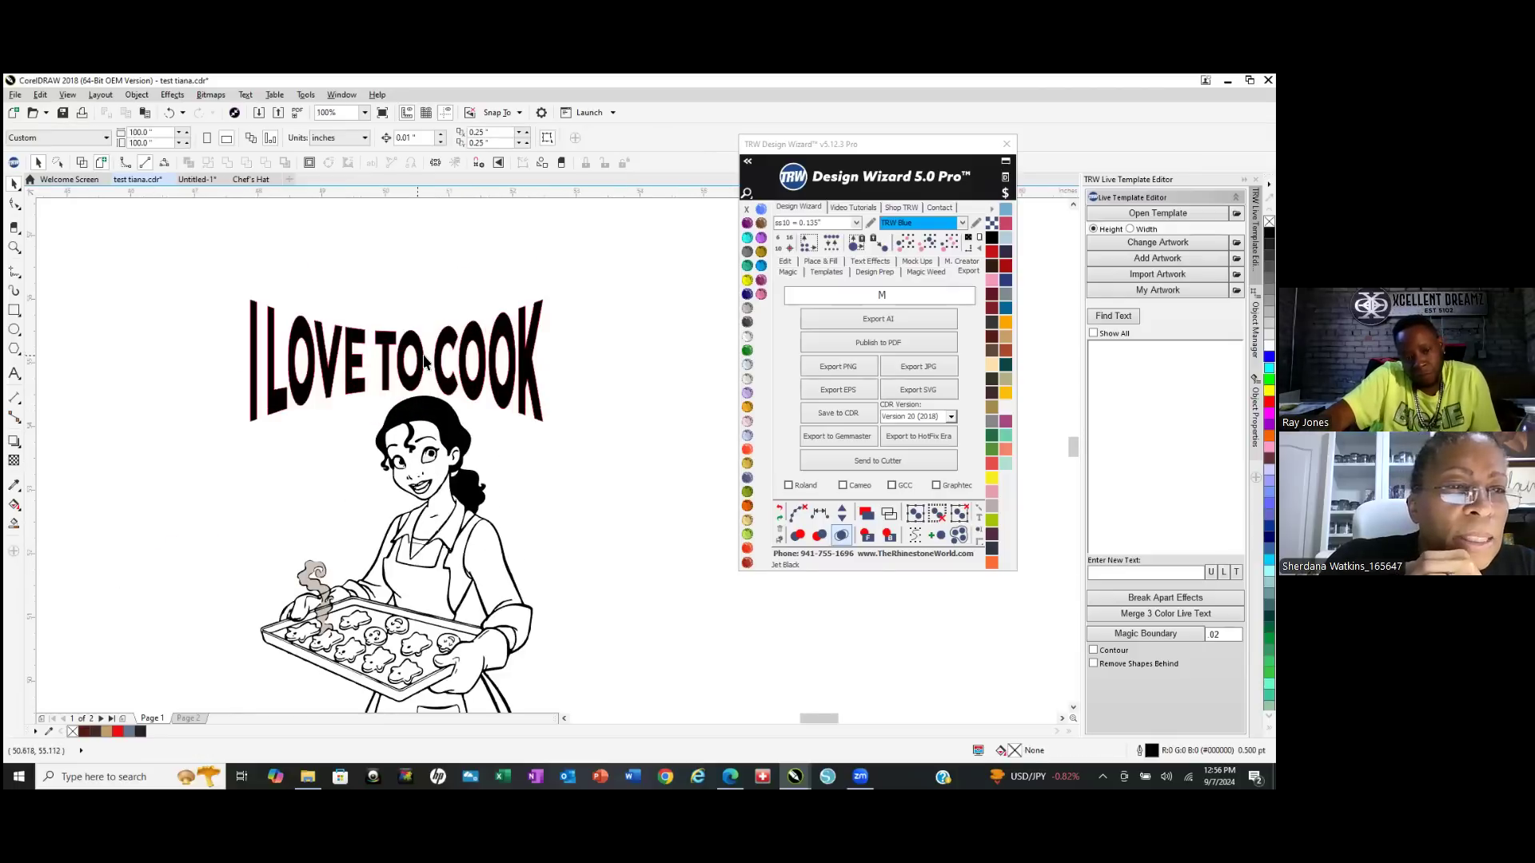
{"action": "left_click", "coordinate": [385, 336]}
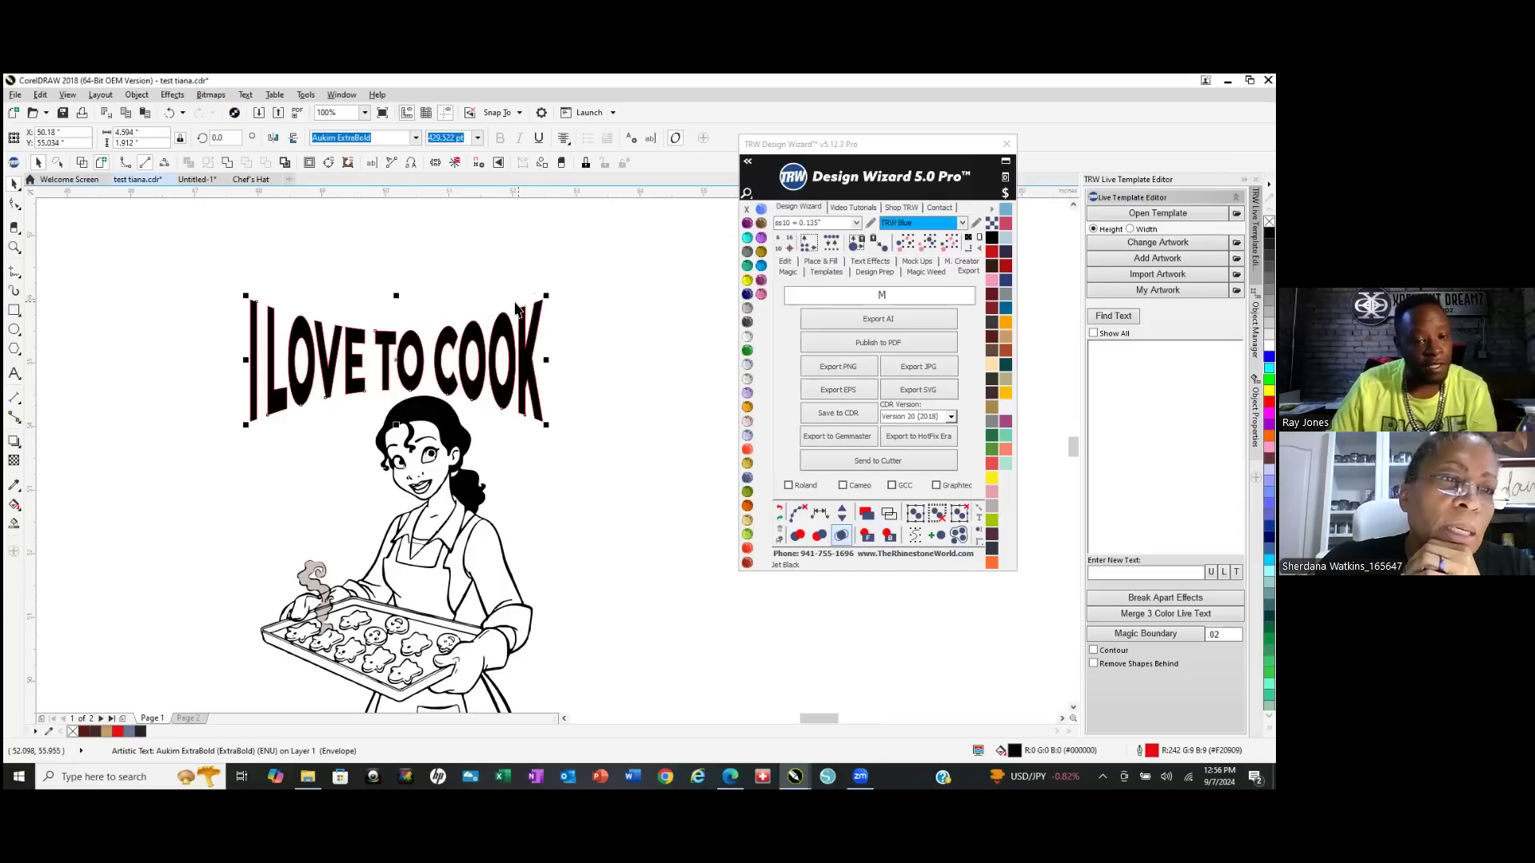
{"action": "left_click_drag", "start_coordinate": [550, 295], "coordinate": [540, 303]}
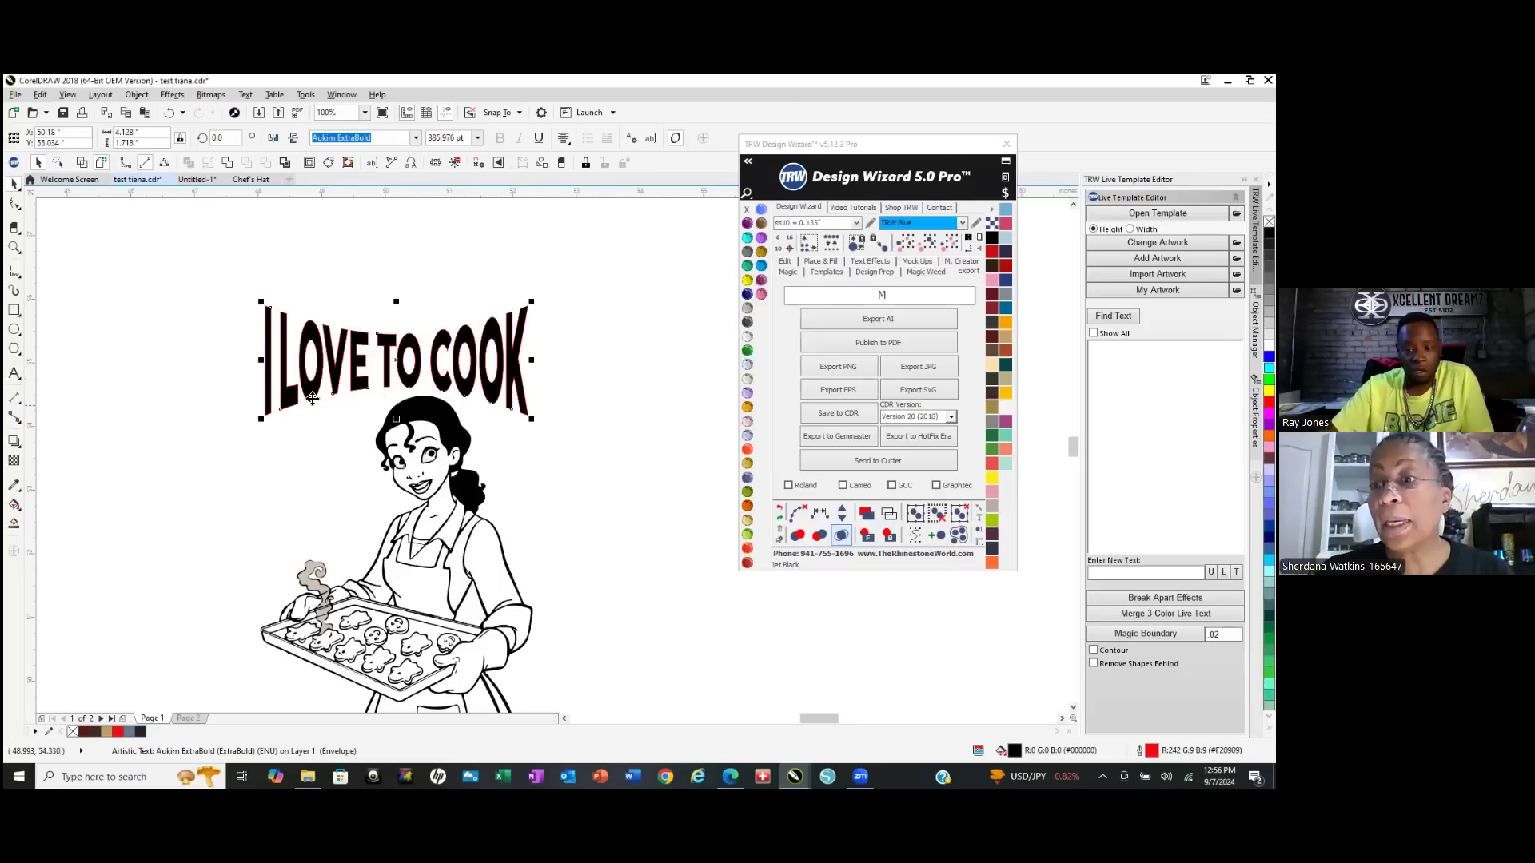
{"action": "scroll", "coordinate": [306, 386], "scroll_direction": "down", "scroll_amount": 1}
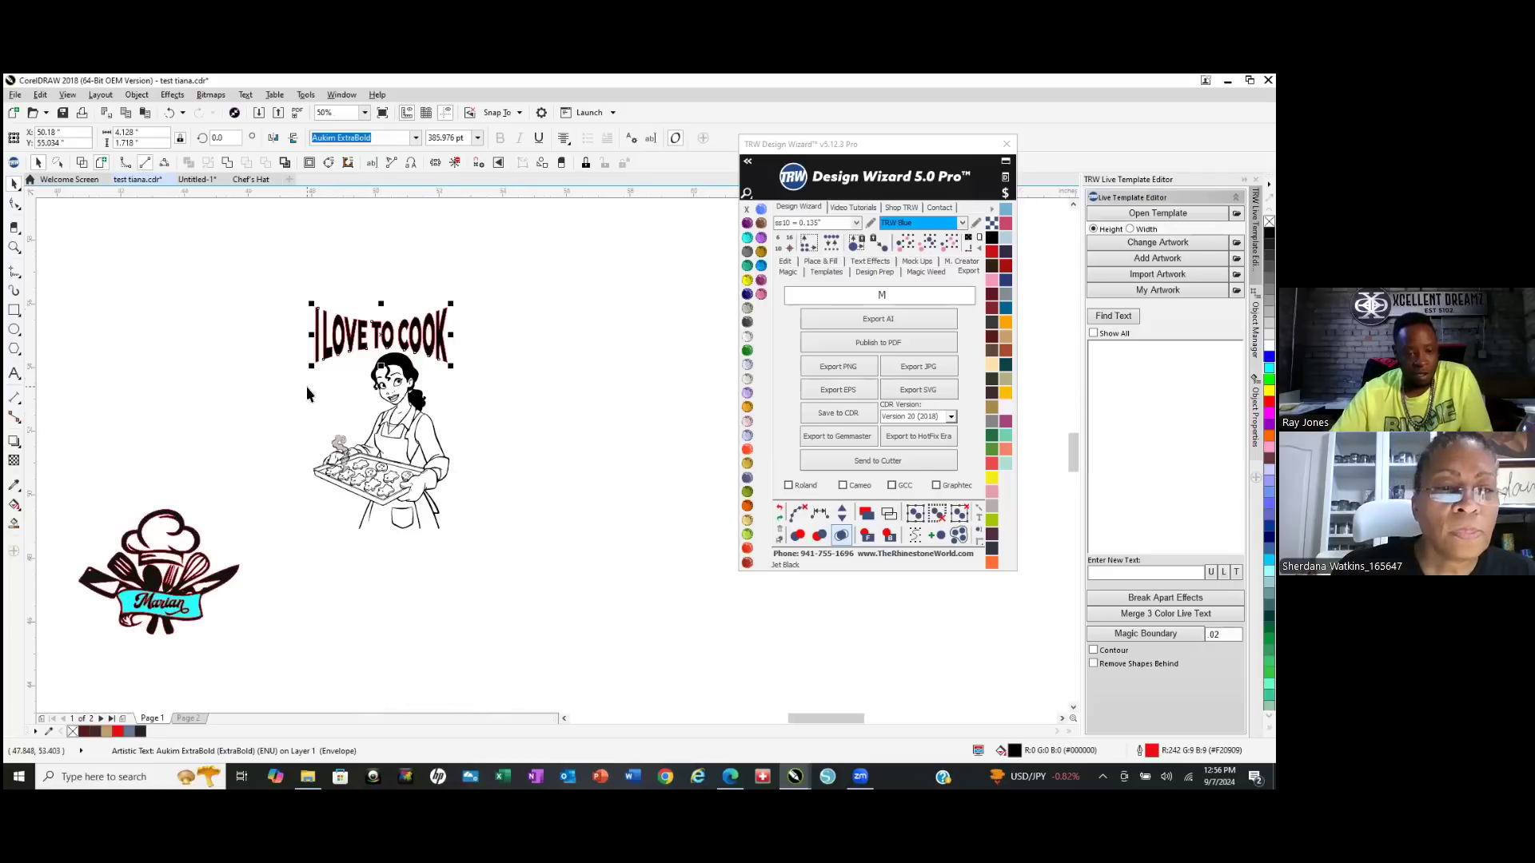
{"action": "scroll", "coordinate": [339, 357], "scroll_direction": "up", "scroll_amount": 1}
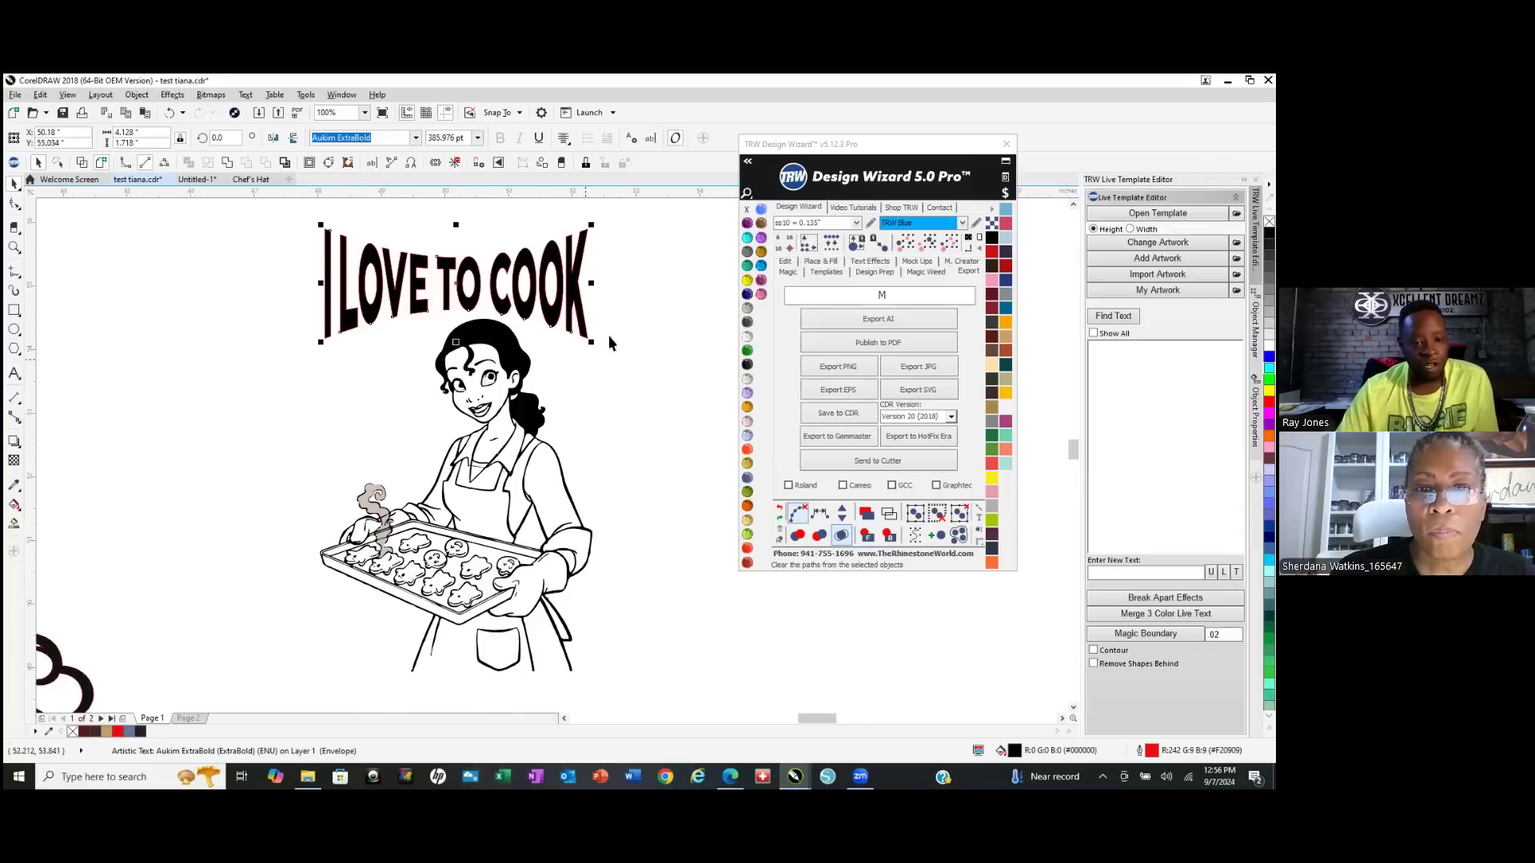
Shift the I LOVE TO COOK text slightly to the right so it sits centered over the woman's hair.
{"action": "left_click_drag", "start_coordinate": [470, 298], "coordinate": [493, 344]}
{"action": "scroll", "coordinate": [477, 285], "scroll_direction": "up", "scroll_amount": 3}
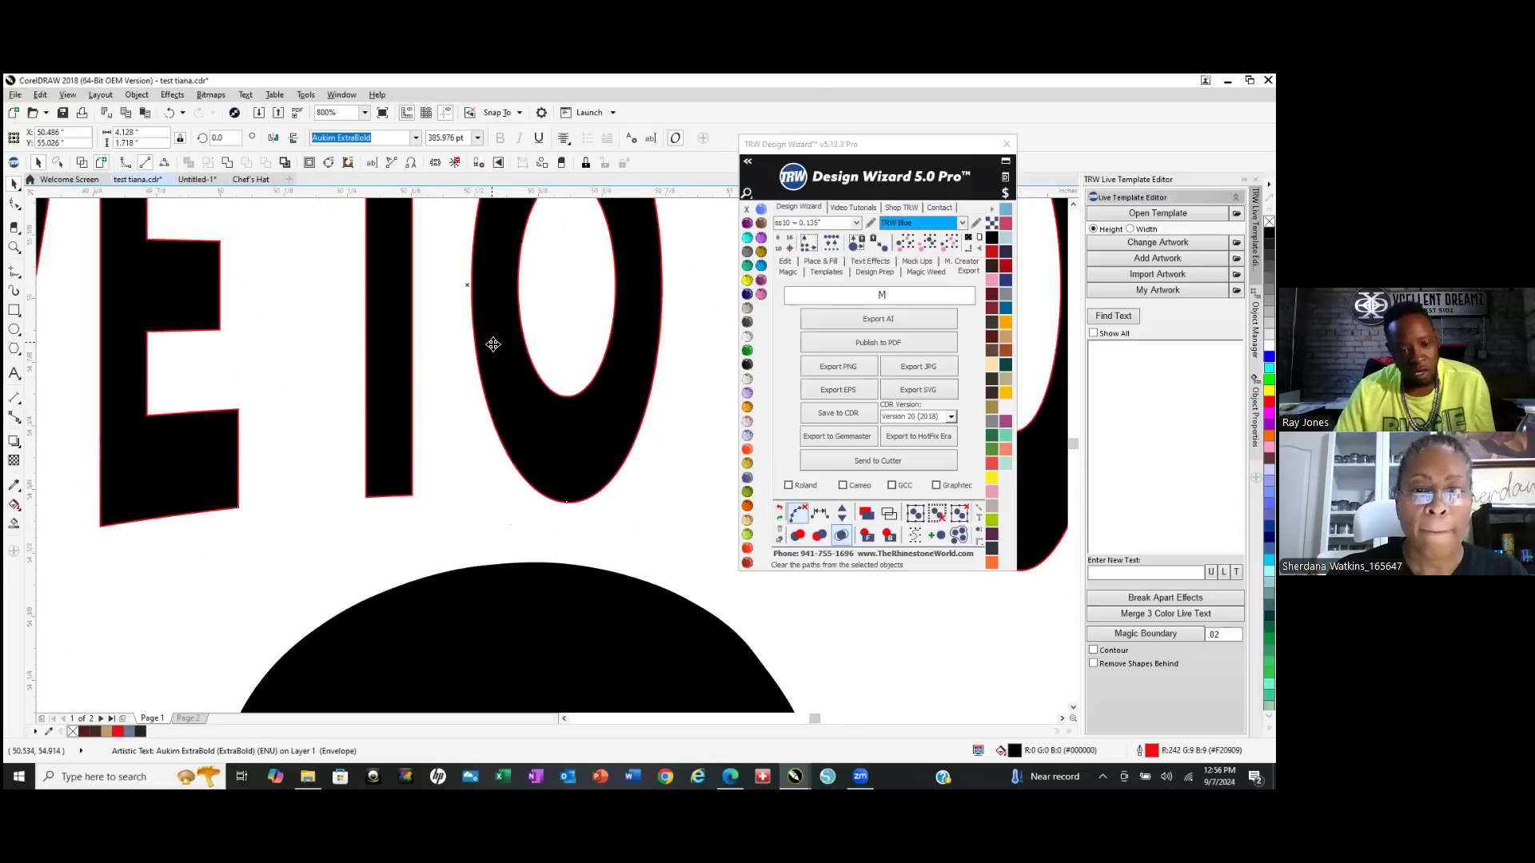
{"action": "scroll", "coordinate": [548, 351], "scroll_direction": "down", "scroll_amount": 2}
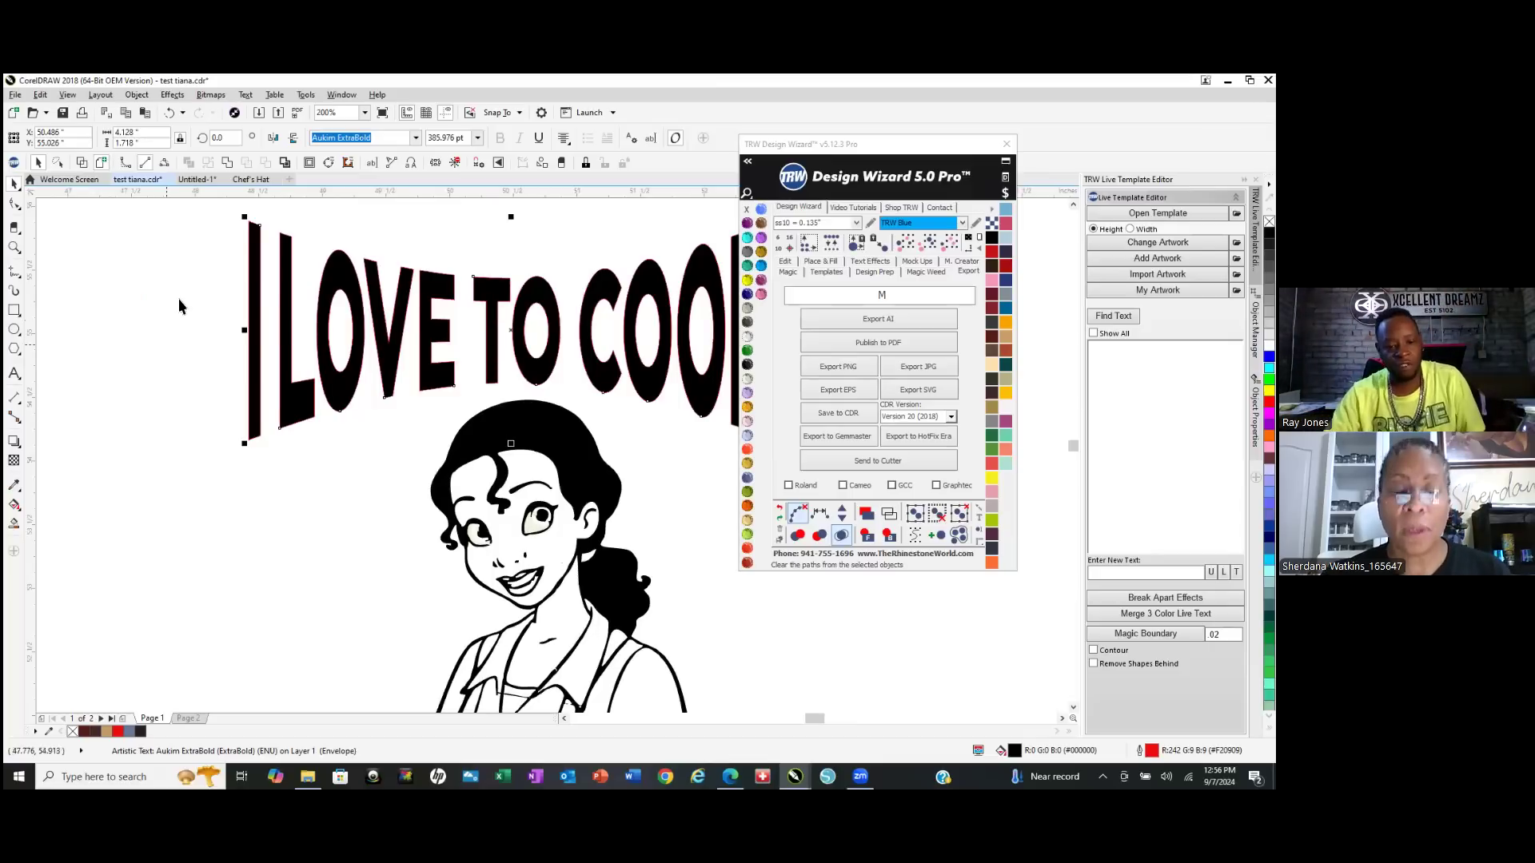
{"action": "scroll", "coordinate": [179, 302], "scroll_direction": "down", "scroll_amount": 1}
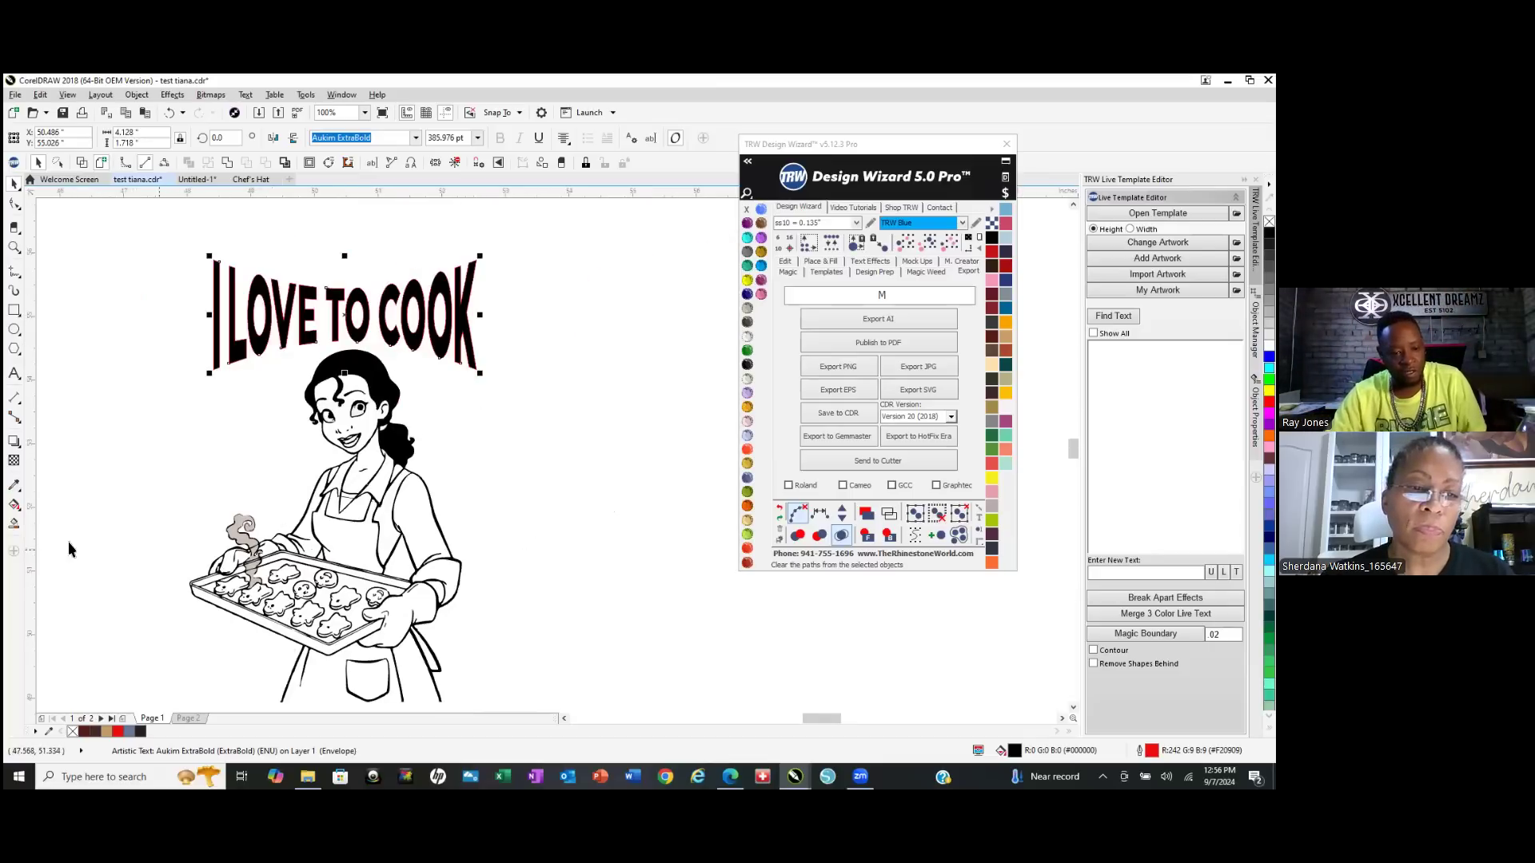
{"action": "scroll", "coordinate": [315, 310], "scroll_direction": "up", "scroll_amount": 1}
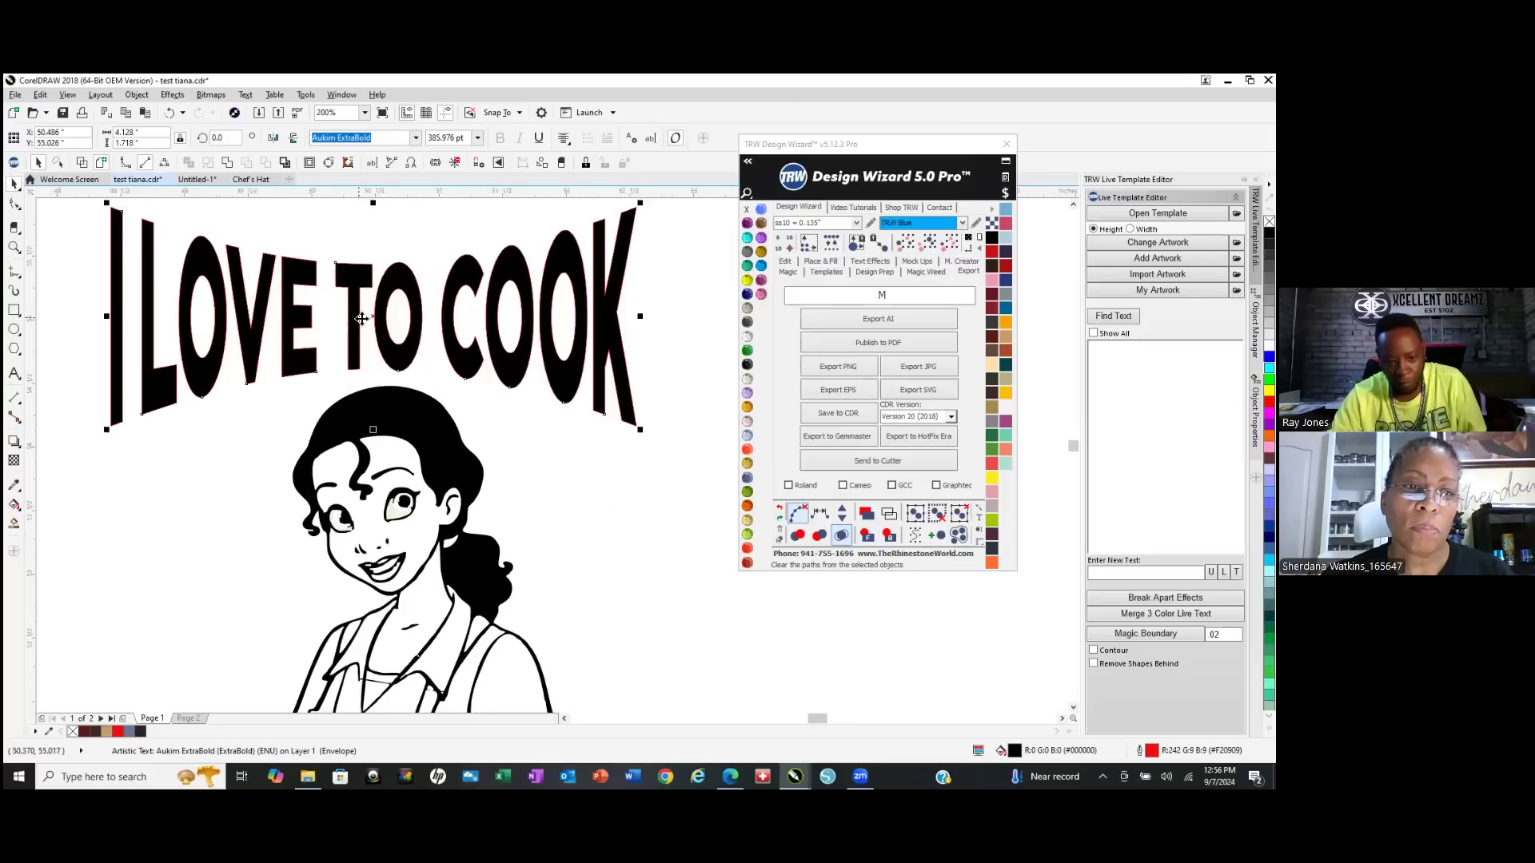
{"action": "scroll", "coordinate": [391, 321], "scroll_direction": "up", "scroll_amount": 1}
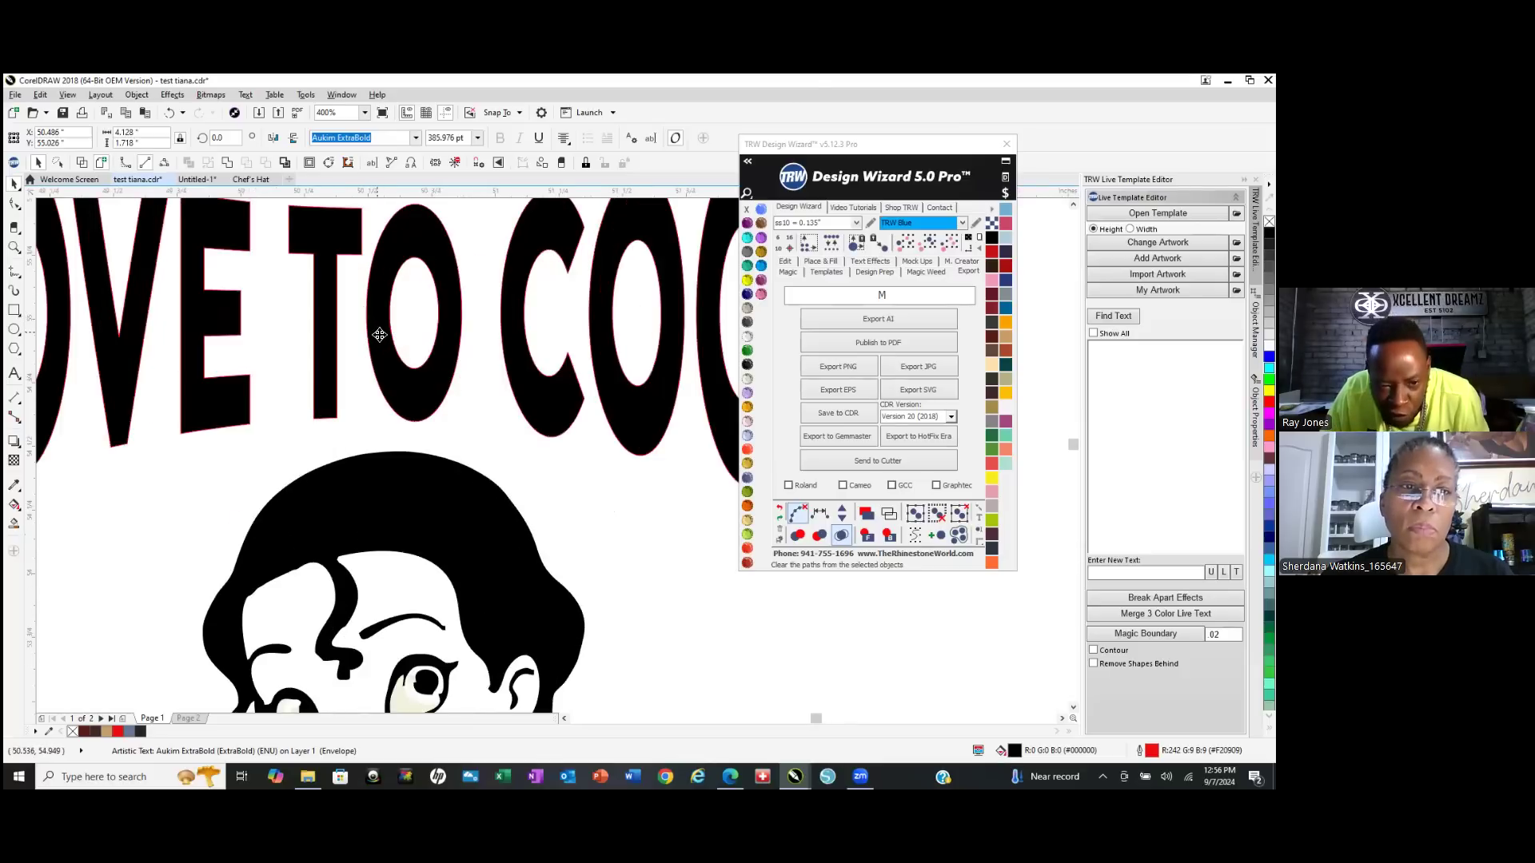
{"action": "left_click_drag", "start_coordinate": [397, 334], "coordinate": [399, 334]}
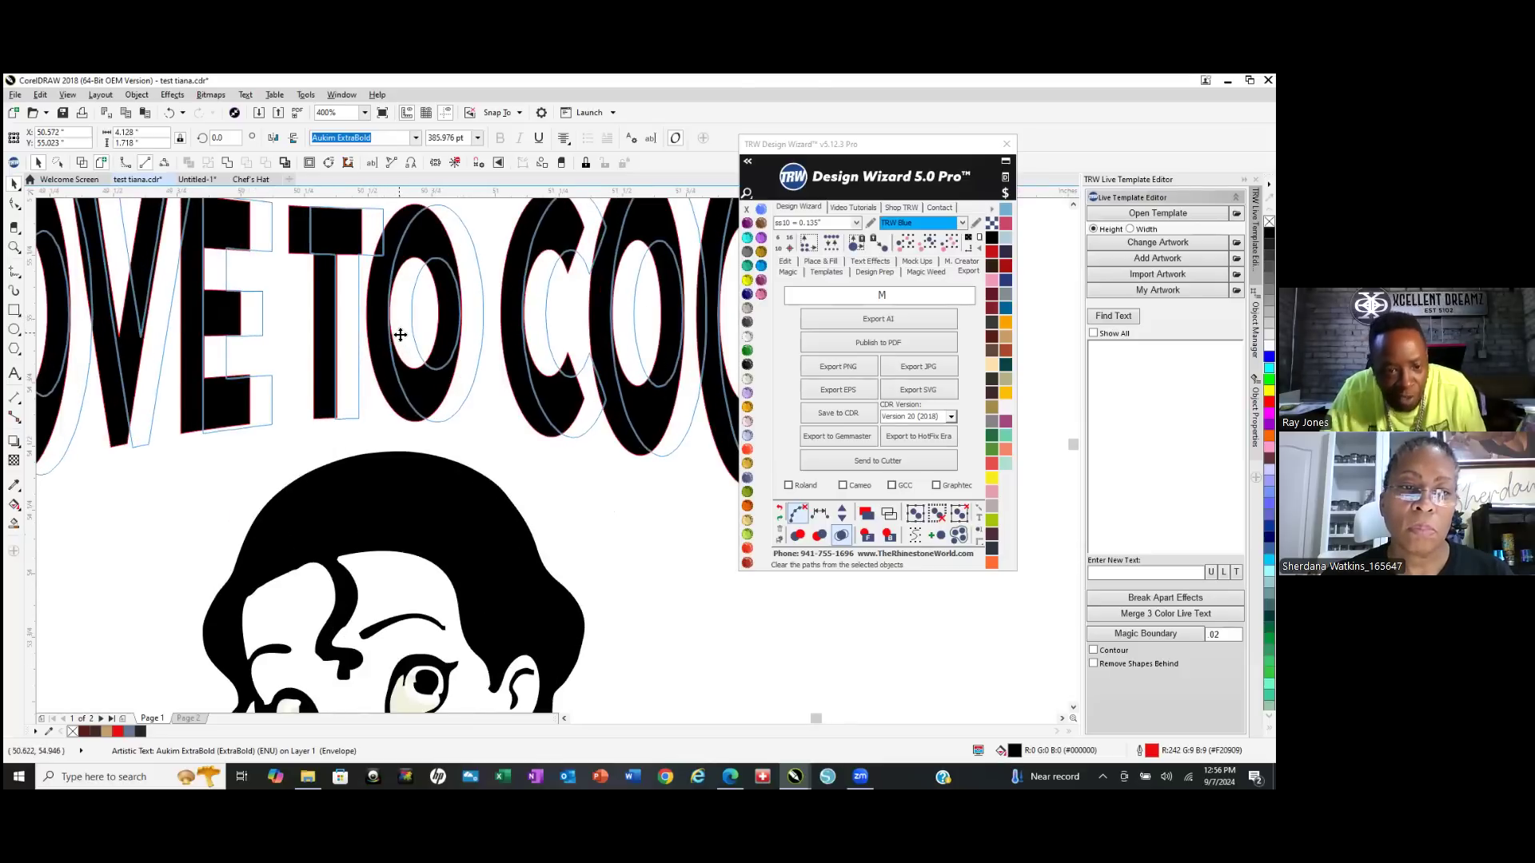
{"action": "scroll", "coordinate": [405, 477], "scroll_direction": "down", "scroll_amount": 3}
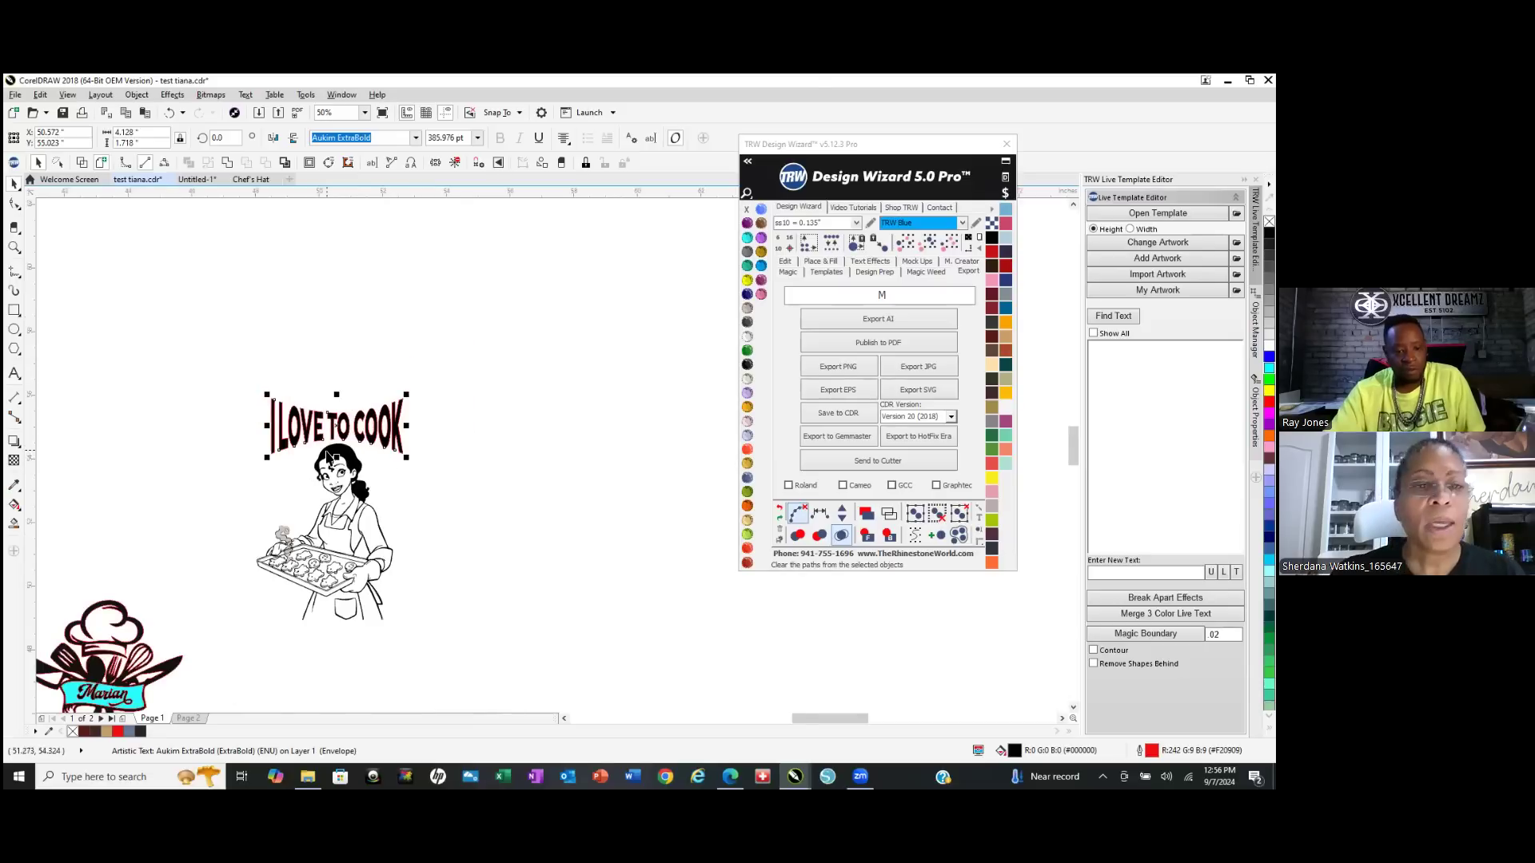
{"action": "scroll", "coordinate": [329, 448], "scroll_direction": "up", "scroll_amount": 2}
{"action": "scroll", "coordinate": [324, 440], "scroll_direction": "down", "scroll_amount": 1}
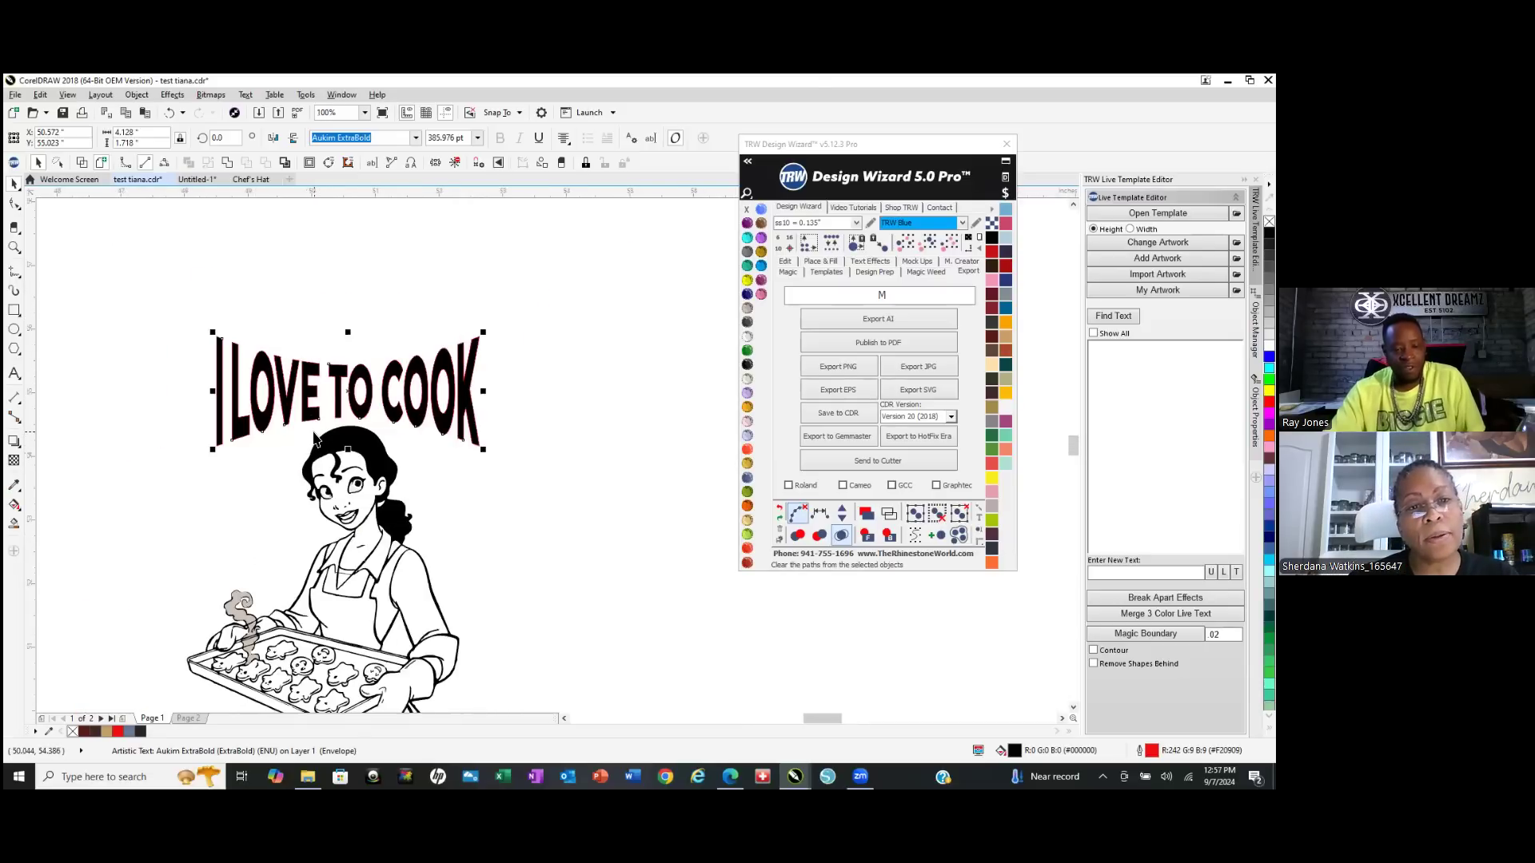
{"action": "scroll", "coordinate": [388, 392], "scroll_direction": "down", "scroll_amount": 1}
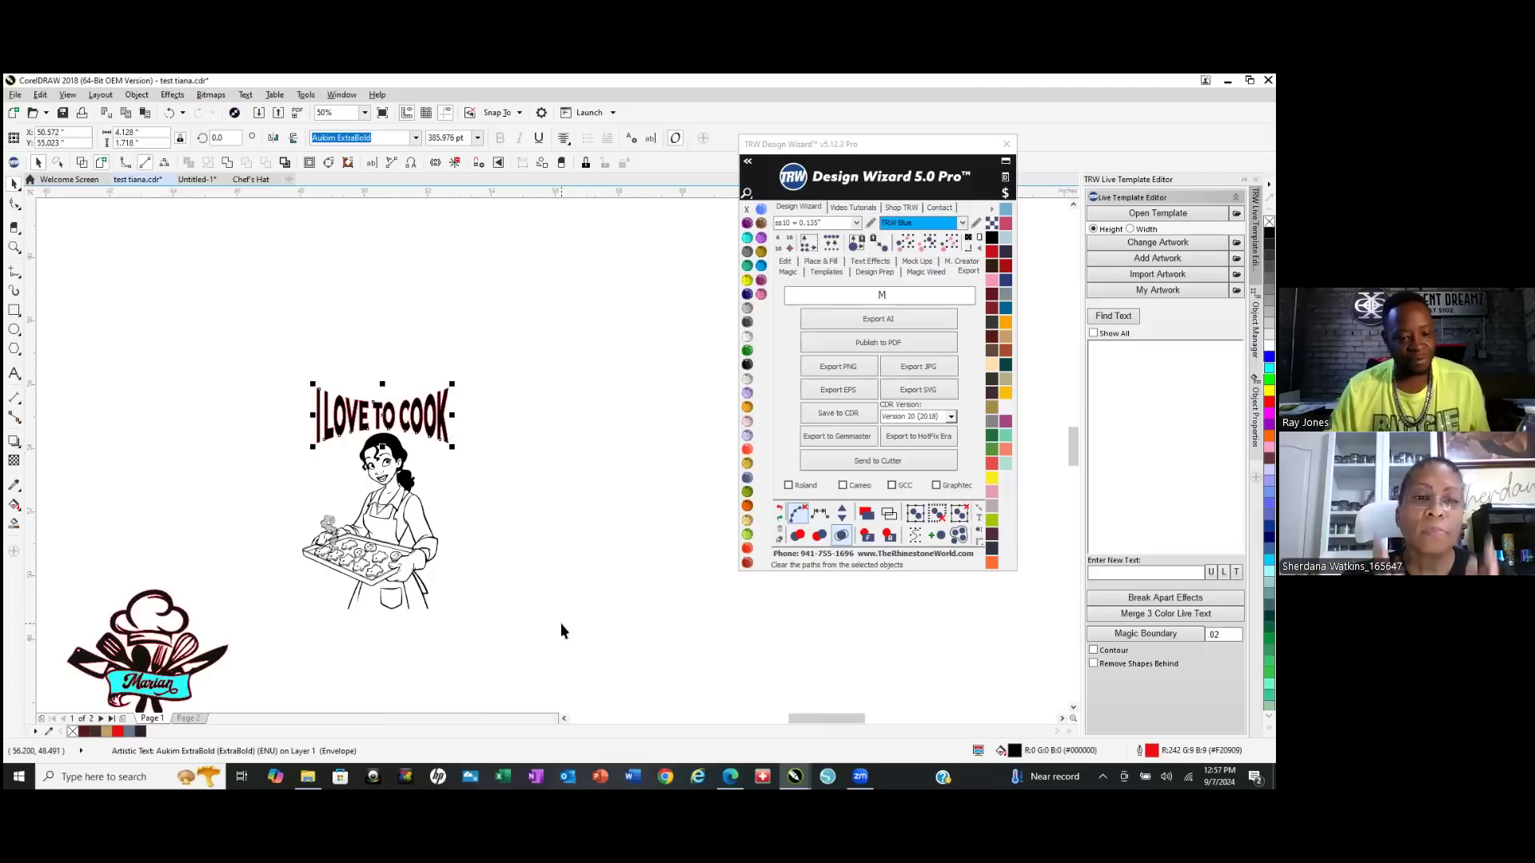
Select the I LOVE TO COOK text together with the woman artwork and scale them down slightly to about 4.58 by 6.91 inches.
{"action": "left_click_drag", "start_coordinate": [269, 361], "coordinate": [520, 653]}
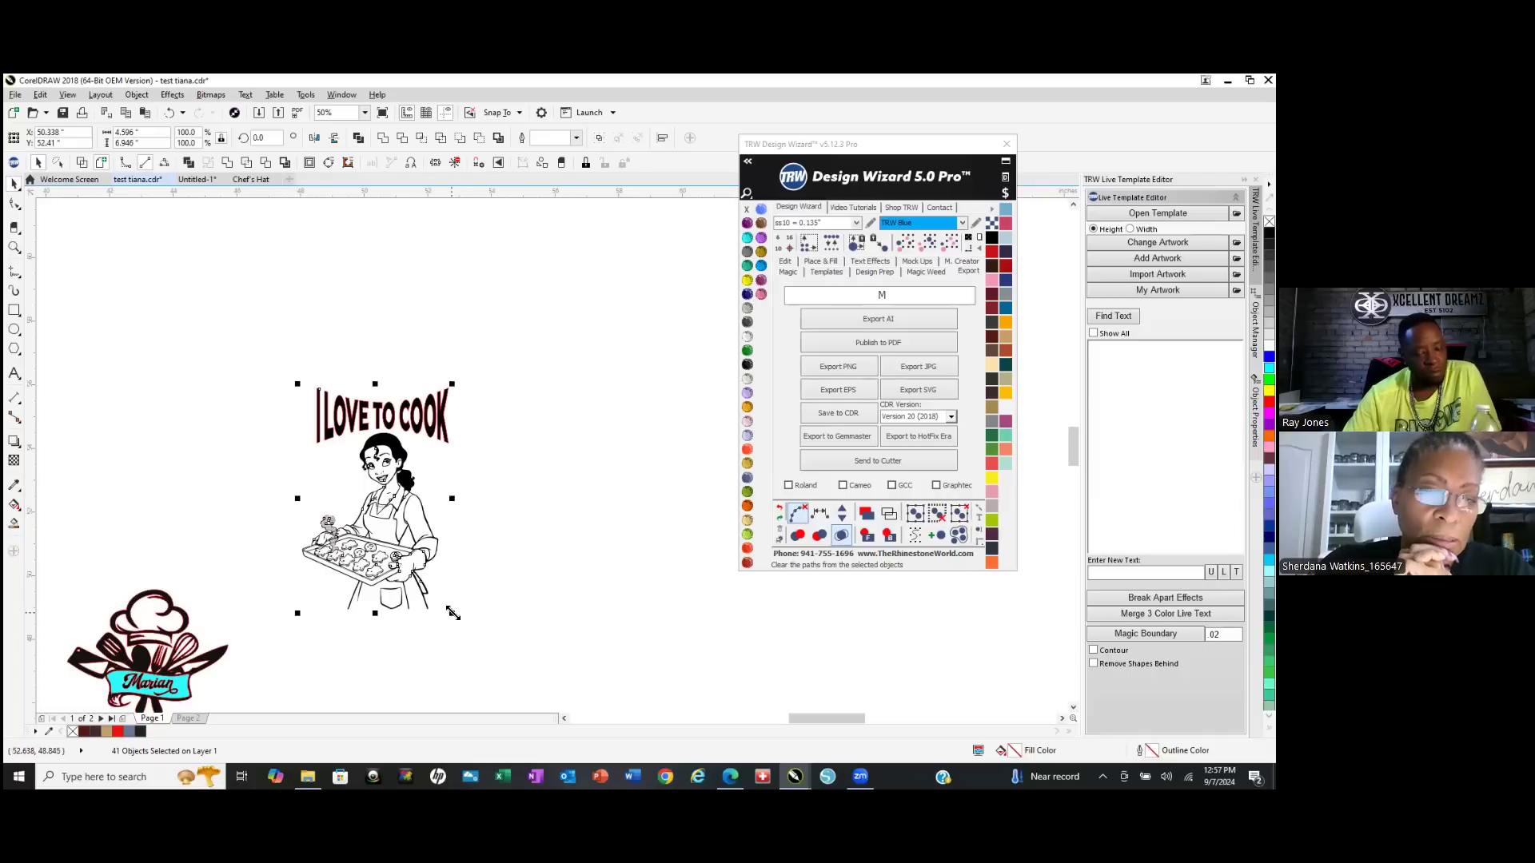
{"action": "scroll", "coordinate": [453, 613], "scroll_direction": "up", "scroll_amount": 4}
{"action": "scroll", "coordinate": [406, 545], "scroll_direction": "down", "scroll_amount": 2}
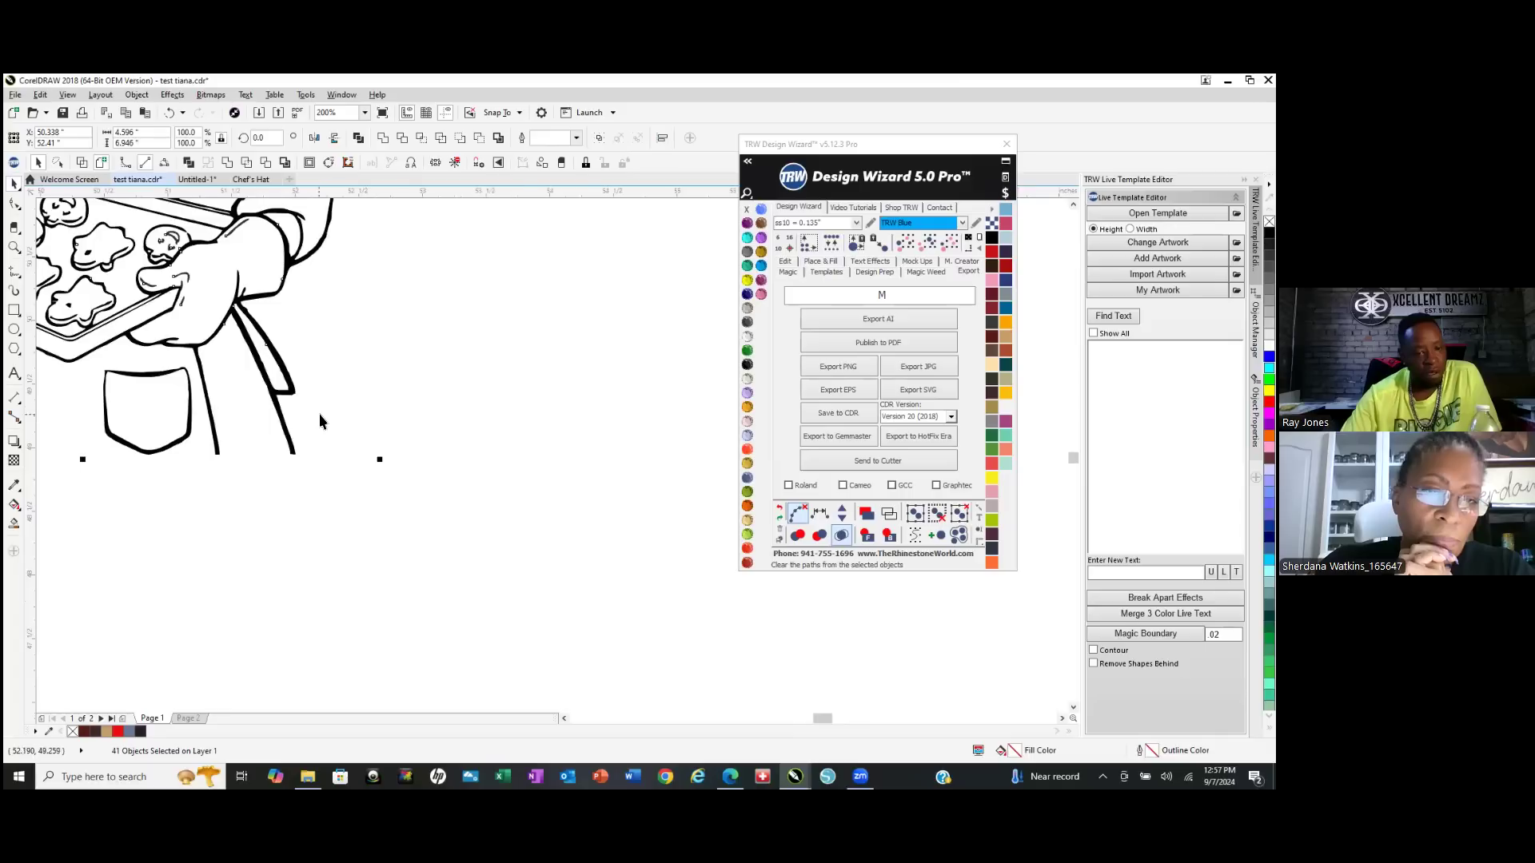
{"action": "scroll", "coordinate": [320, 424], "scroll_direction": "up", "scroll_amount": 1}
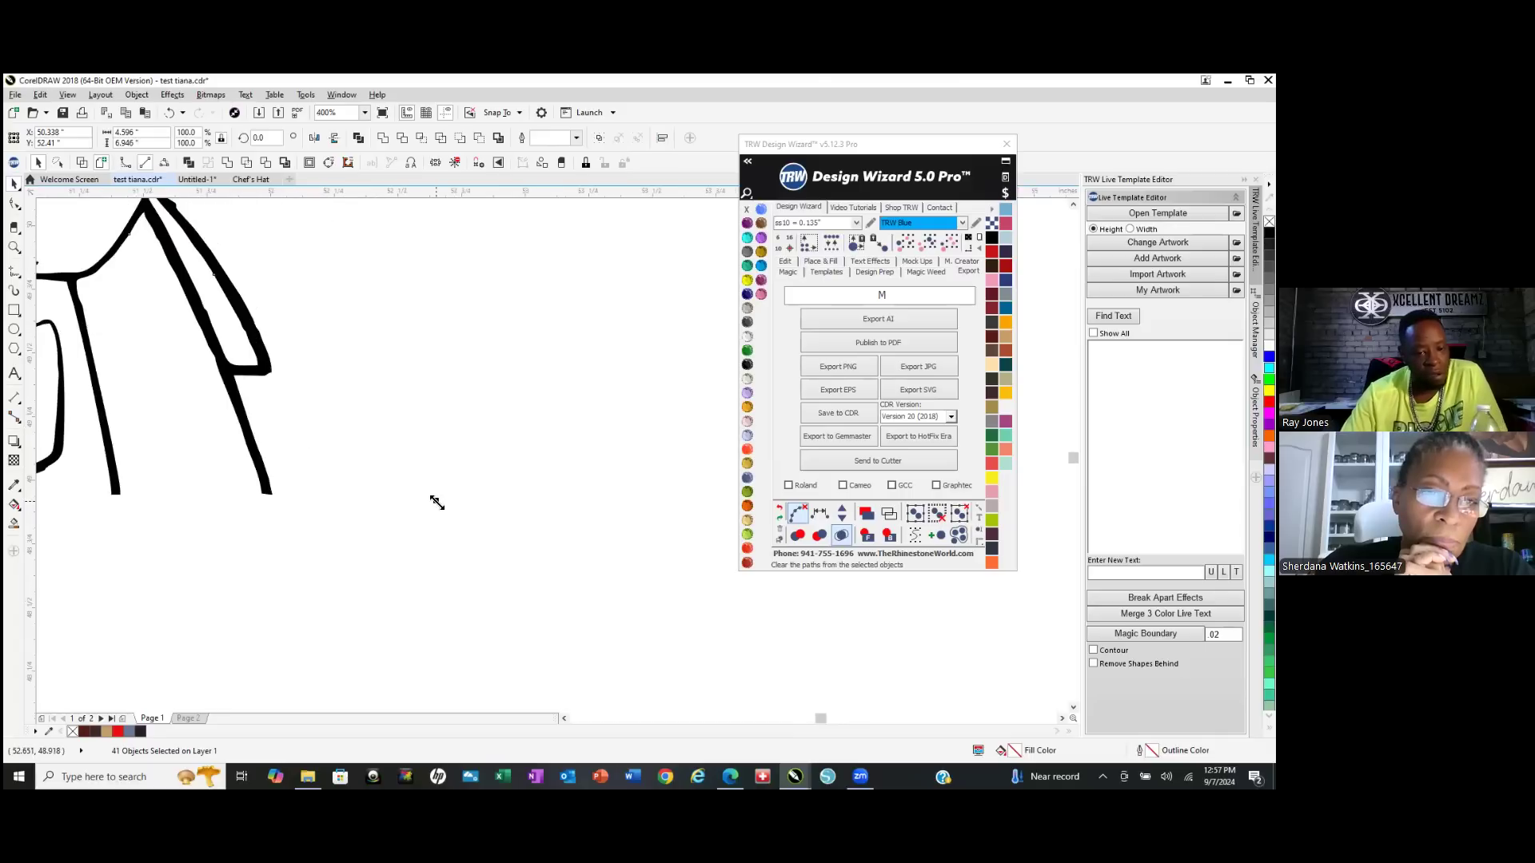
{"action": "left_click_drag", "start_coordinate": [437, 502], "coordinate": [430, 497]}
{"action": "scroll", "coordinate": [434, 511], "scroll_direction": "down", "scroll_amount": 1}
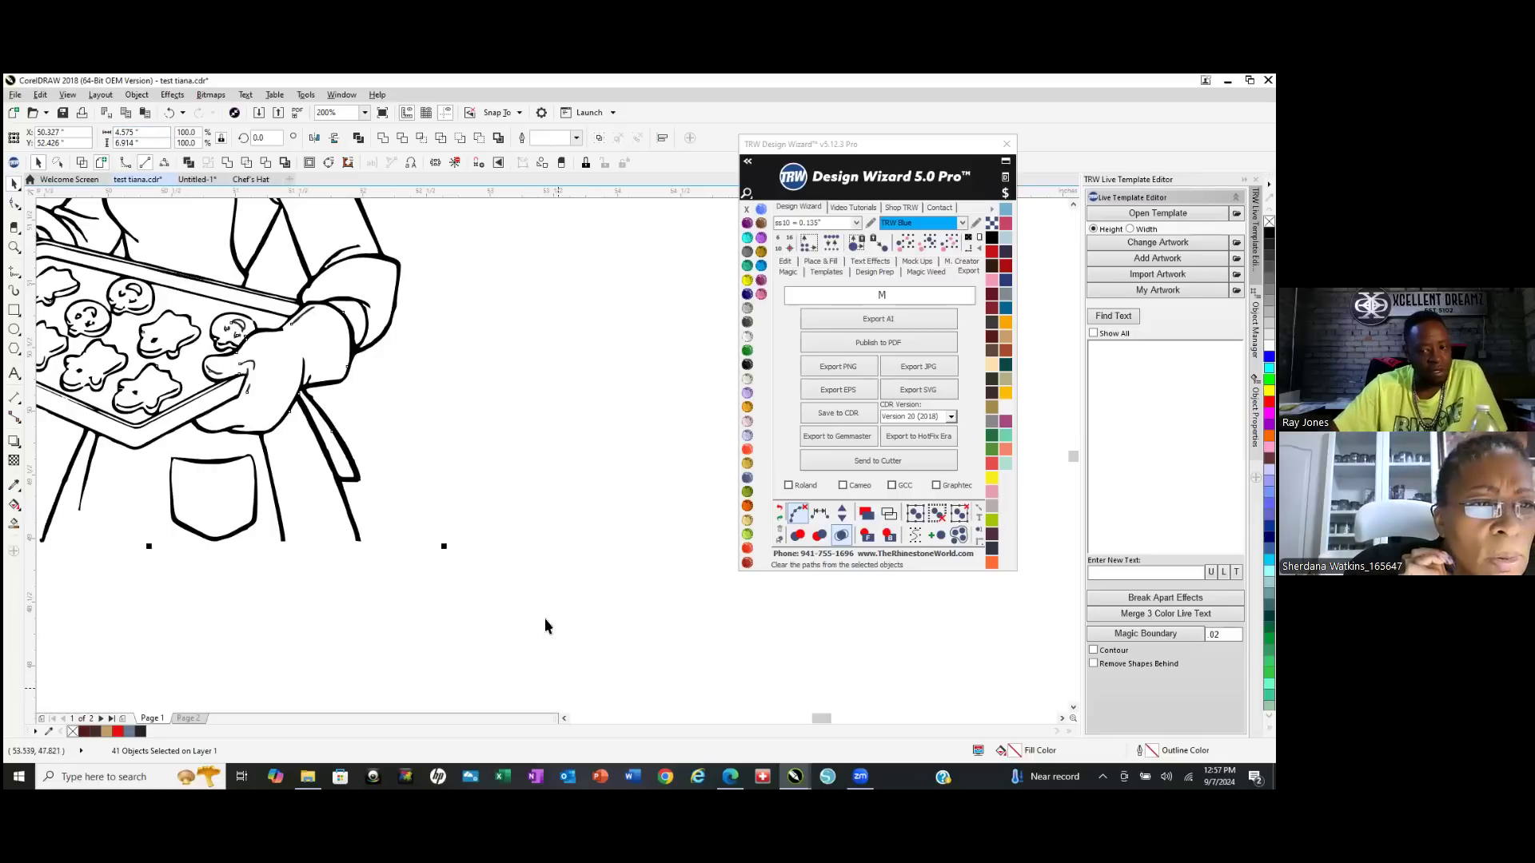
{"action": "scroll", "coordinate": [558, 635], "scroll_direction": "down", "scroll_amount": 2}
{"action": "scroll", "coordinate": [501, 613], "scroll_direction": "up", "scroll_amount": 1}
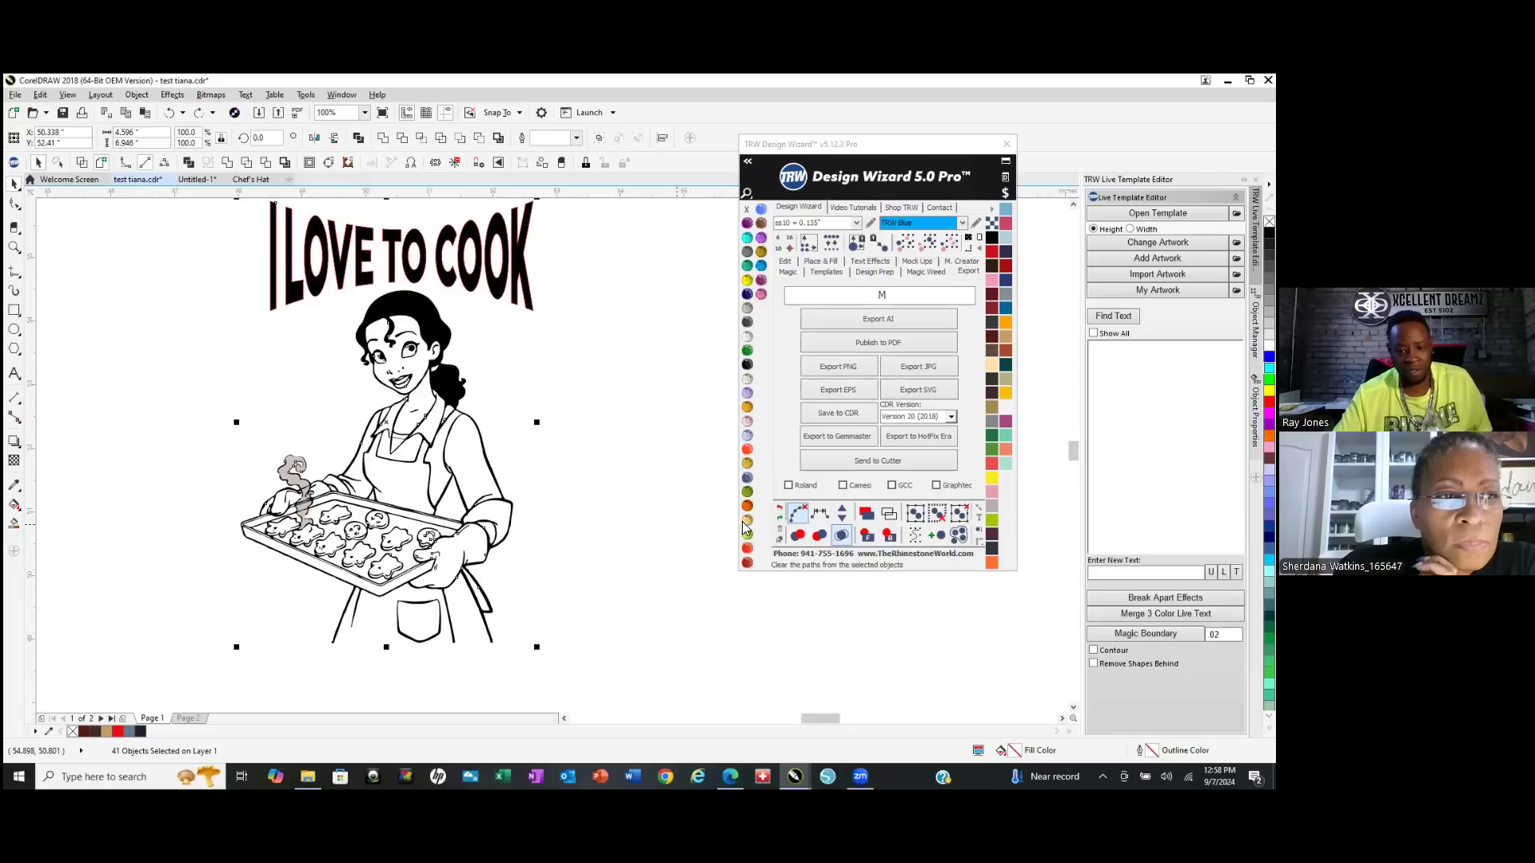
{"action": "left_click", "coordinate": [781, 520]}
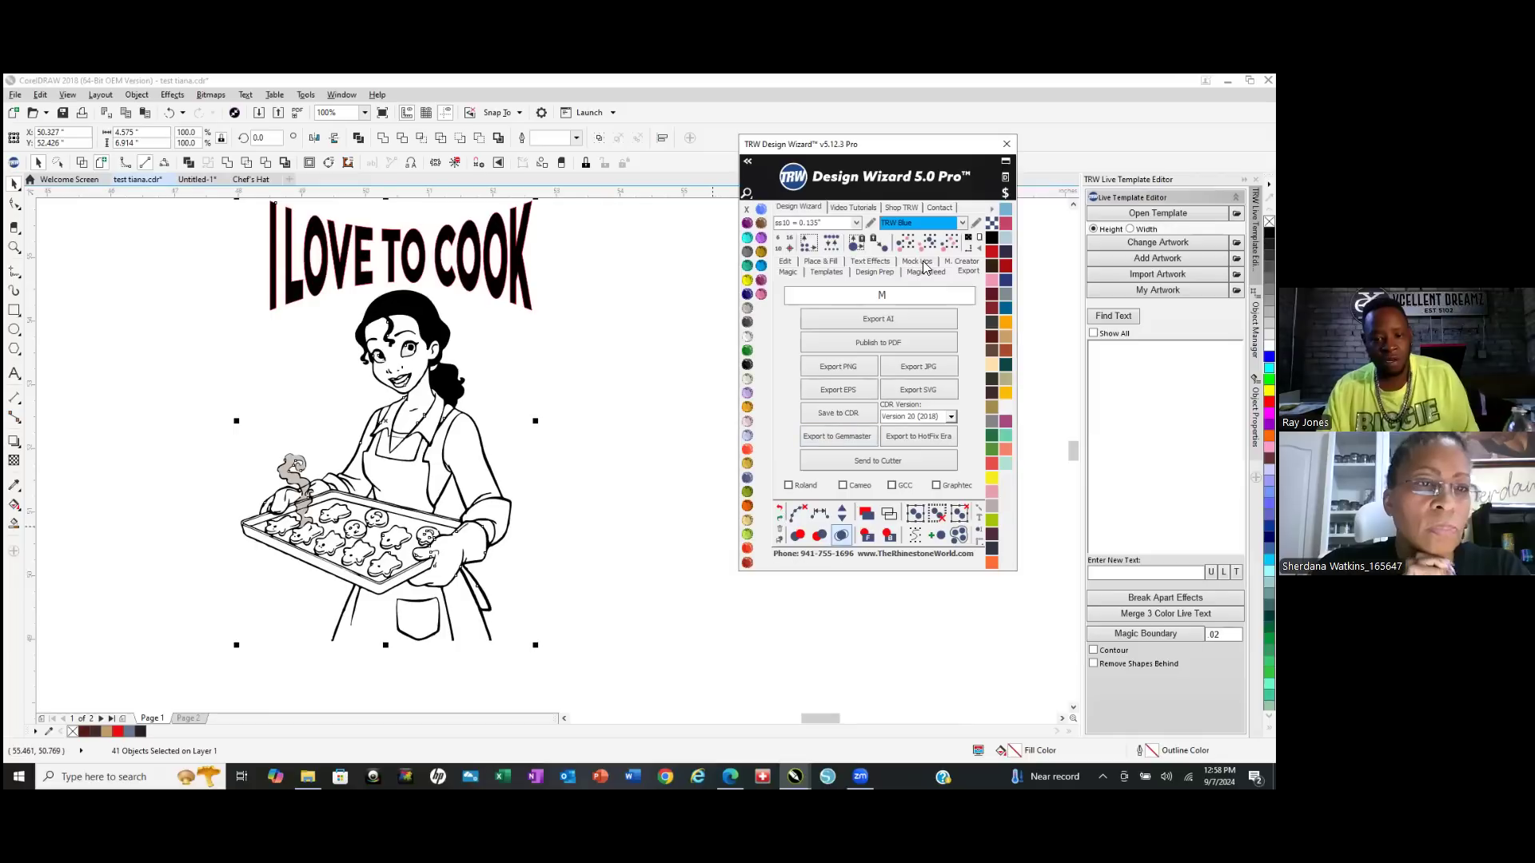
Export the selected text and woman artwork as an SVG named TIANA GHOST SVG in the Clip Art folder.
{"action": "double_click", "coordinate": [923, 294]}
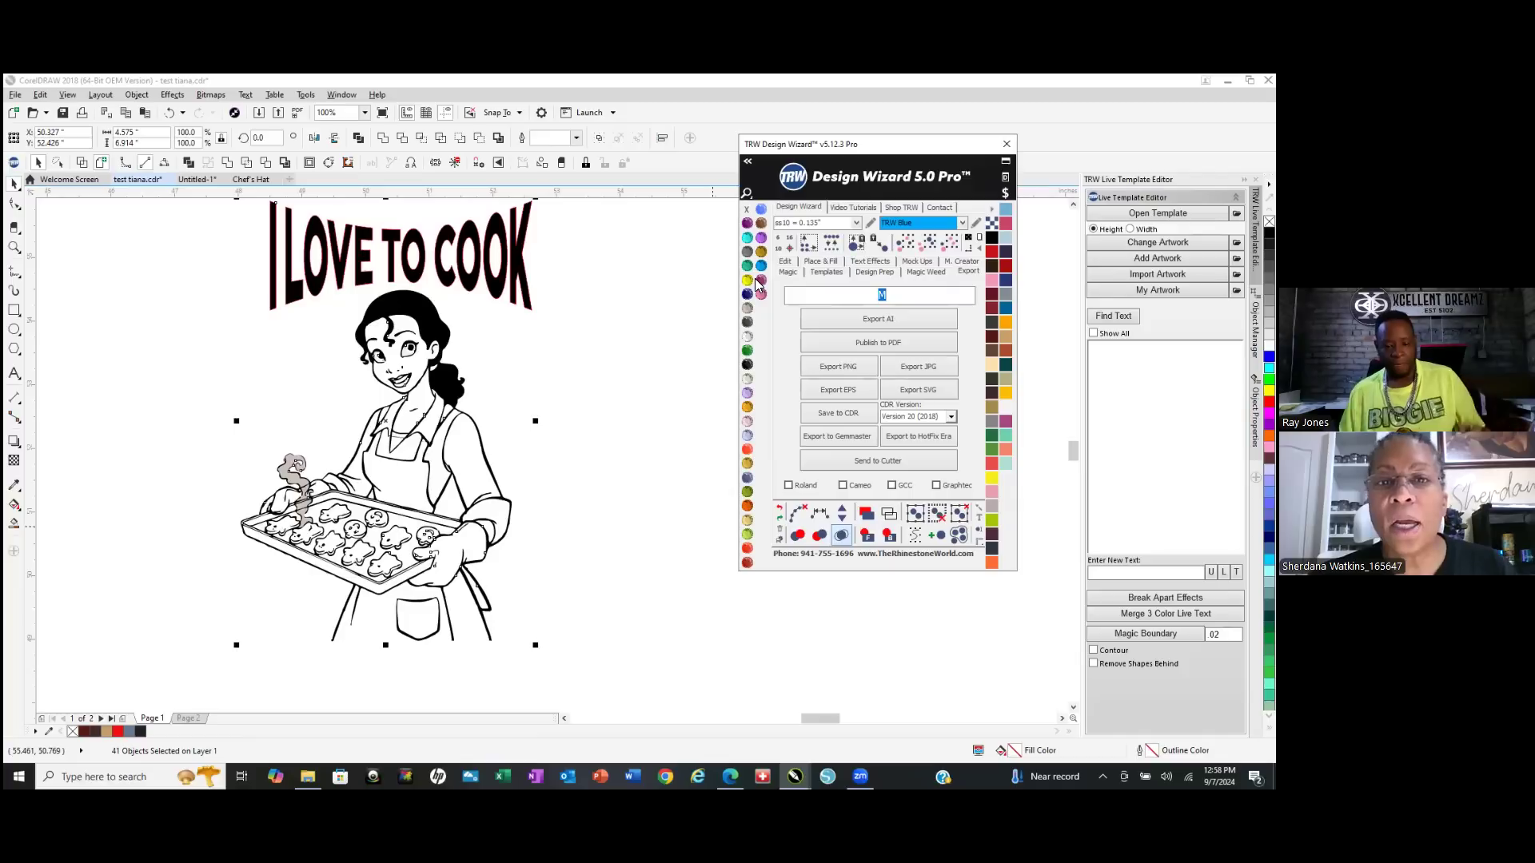
{"action": "type", "text": "TI"}
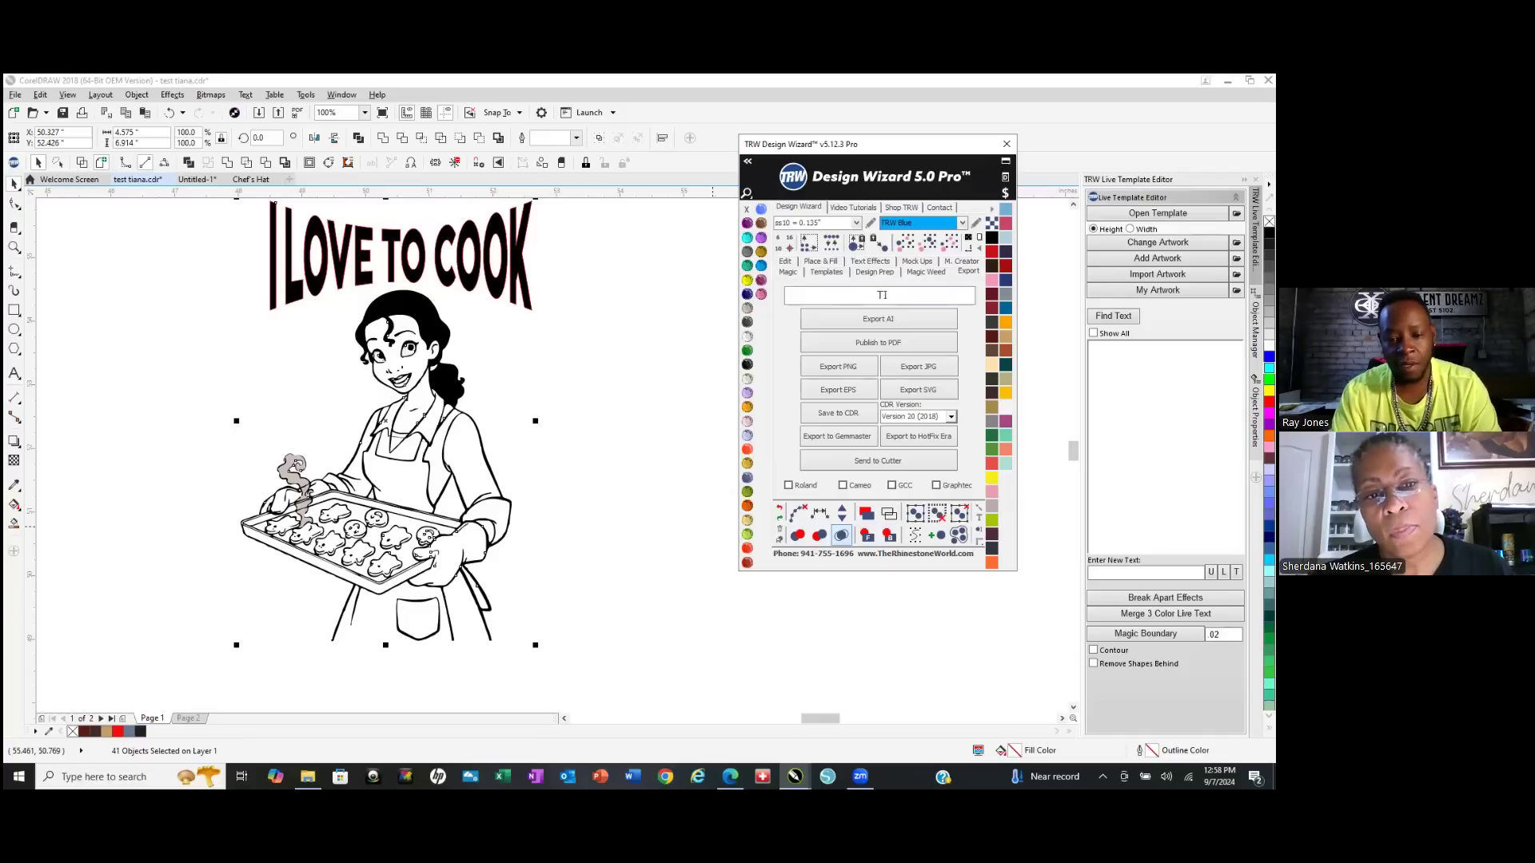
{"action": "type", "text": "ANA"}
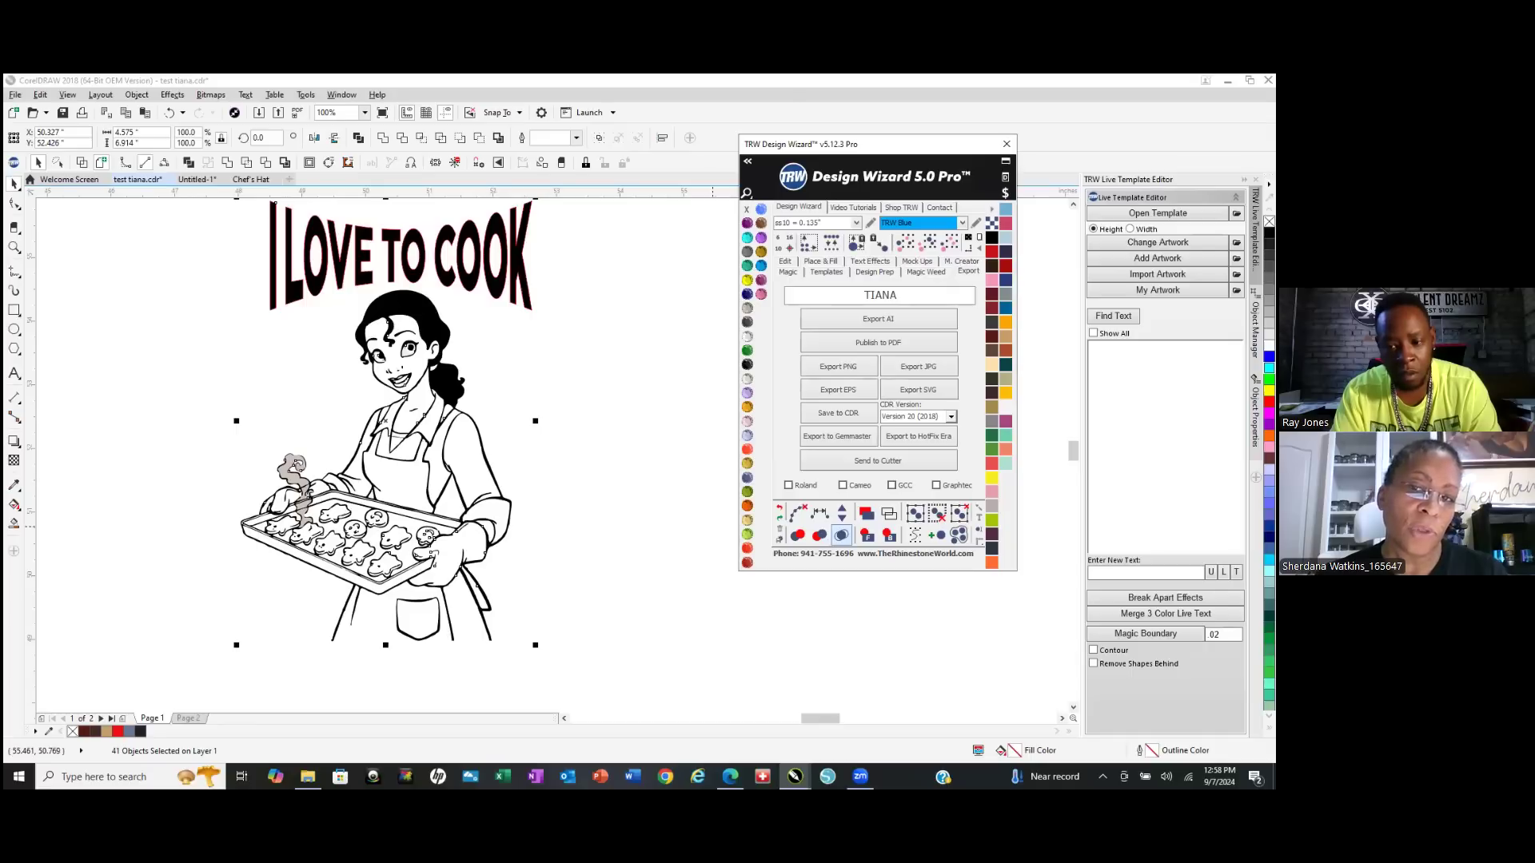
{"action": "type", "text": " GHOS"}
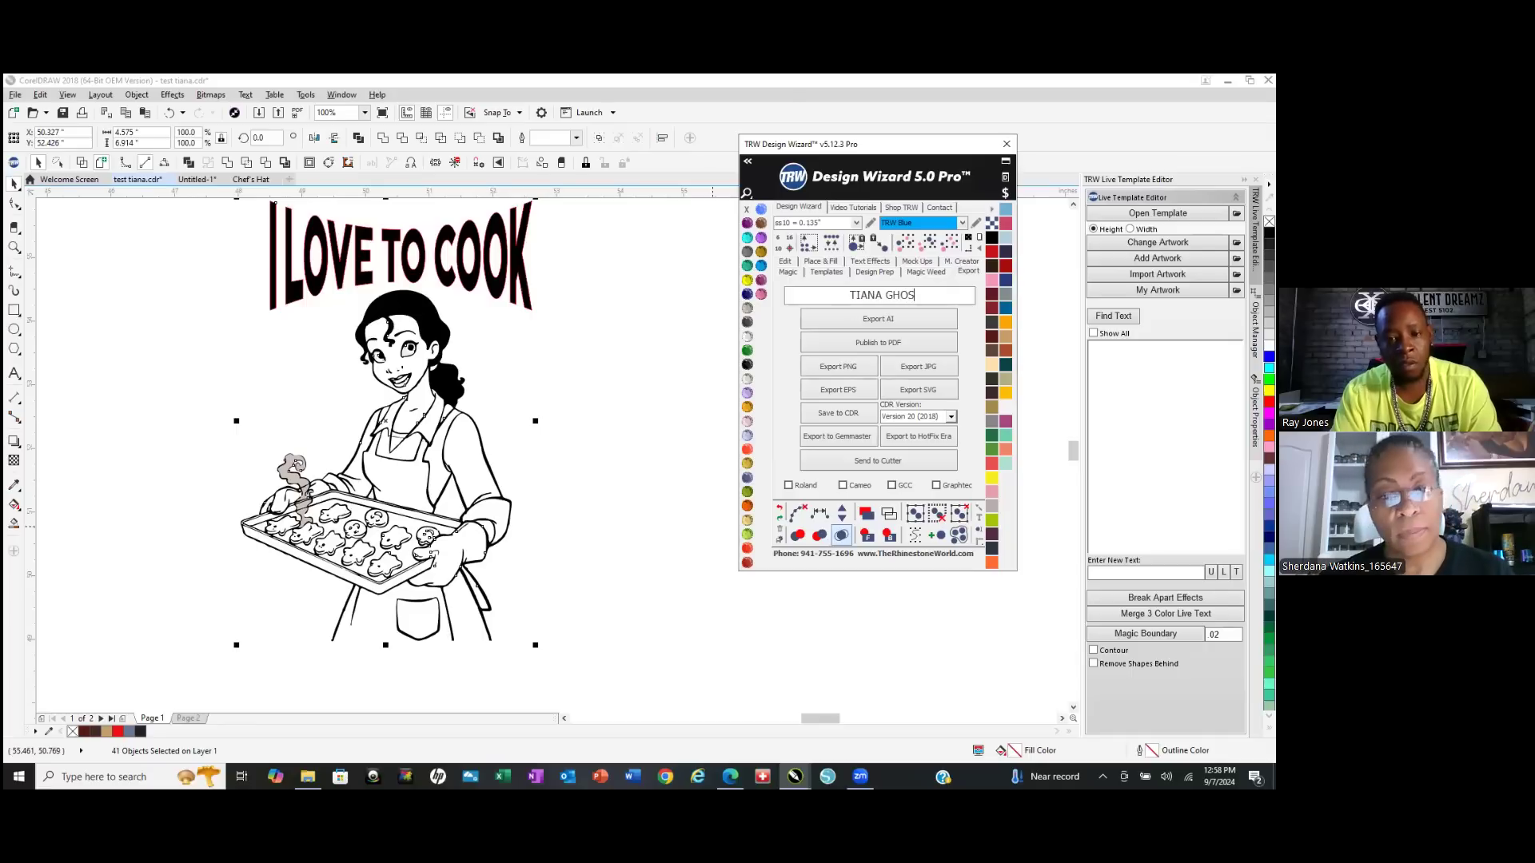
{"action": "type", "text": "T"}
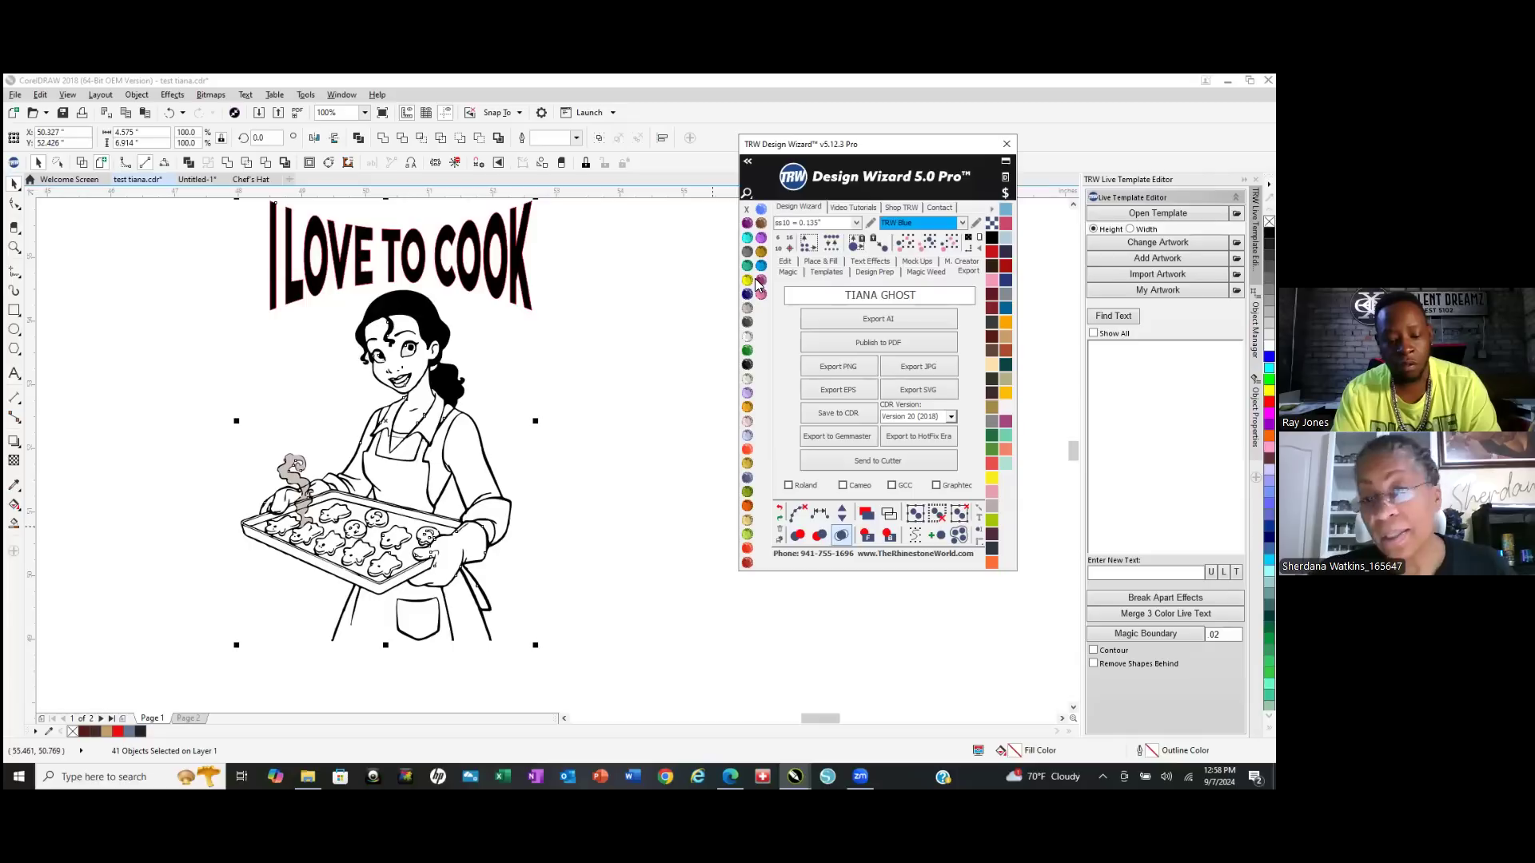
{"action": "type", "text": " SVG"}
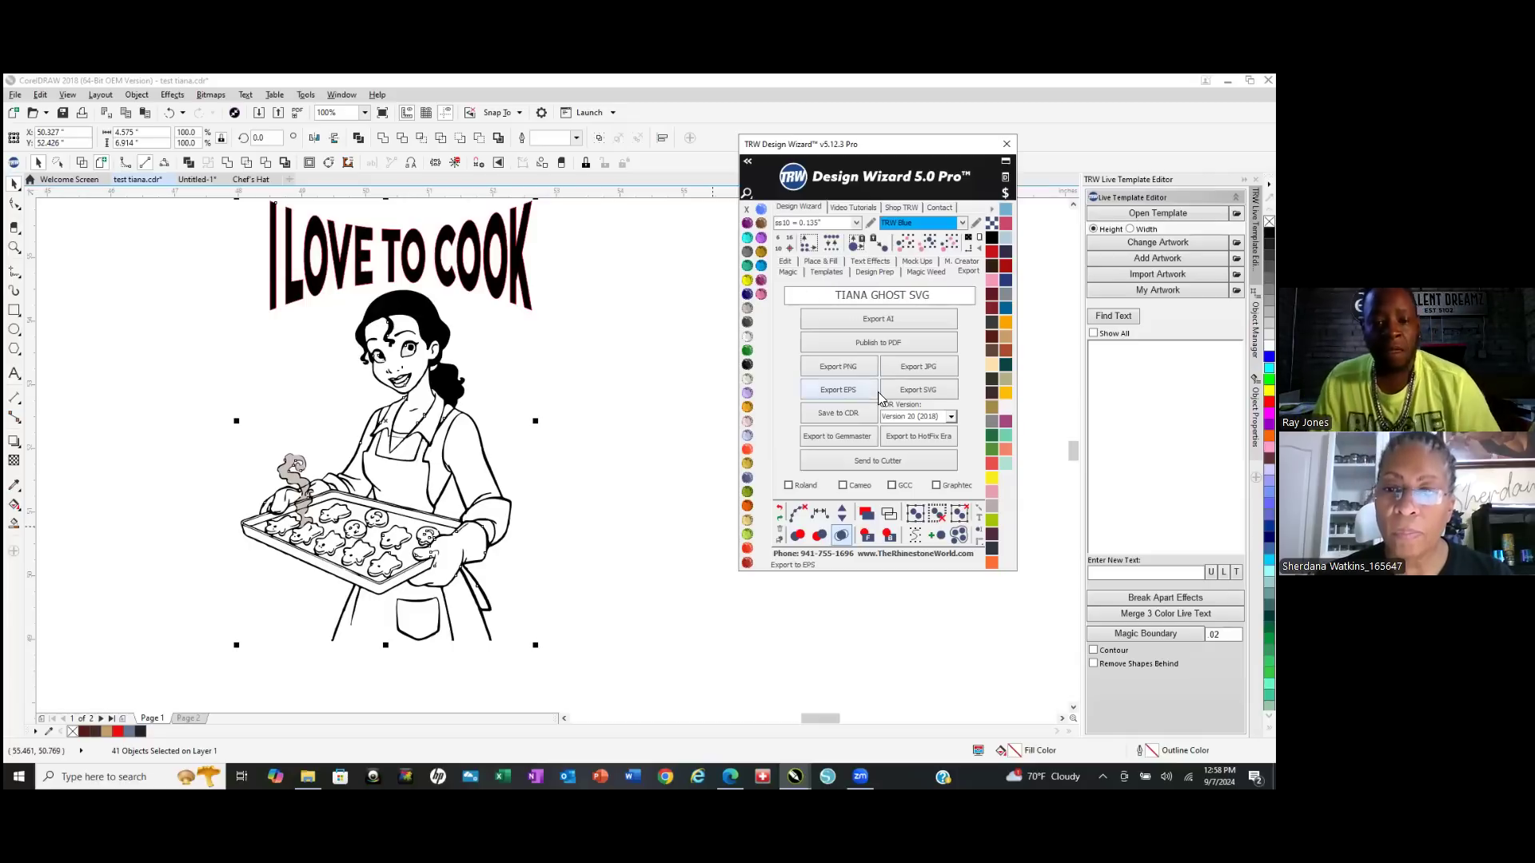
{"action": "left_click", "coordinate": [936, 391]}
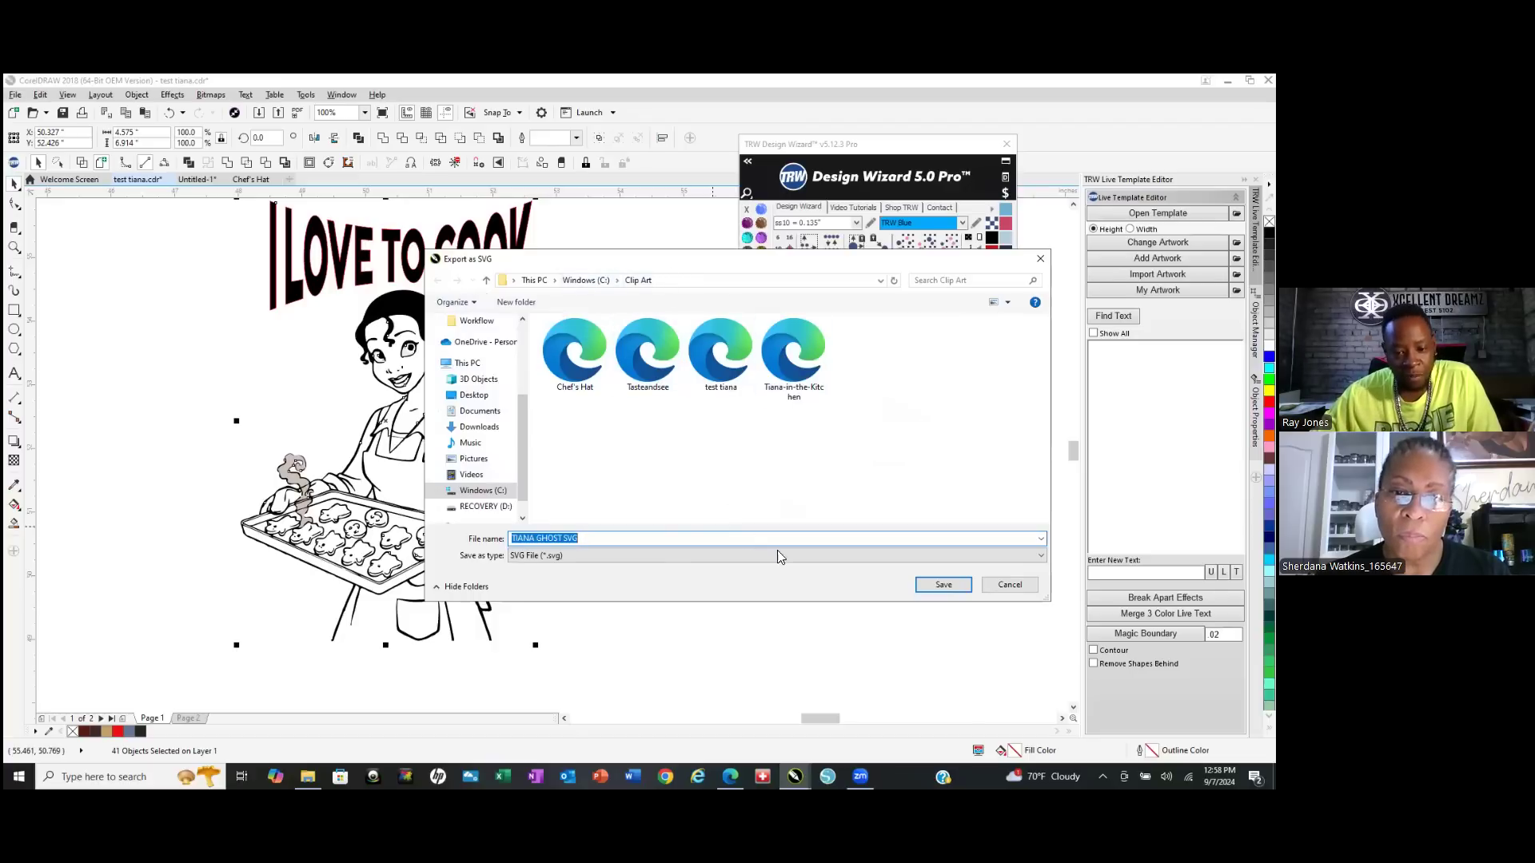
{"action": "left_click", "coordinate": [942, 586]}
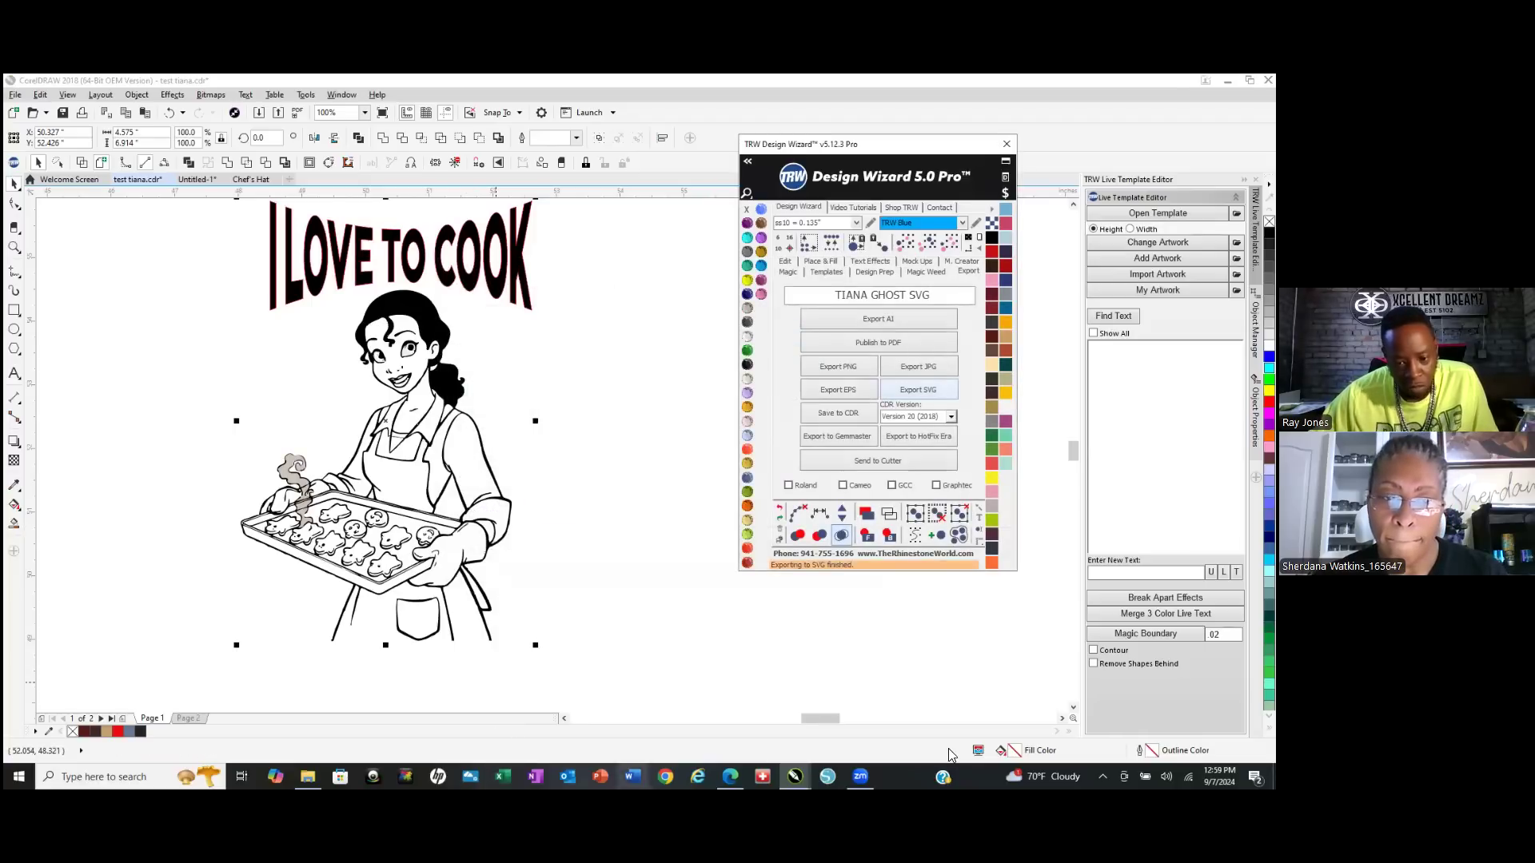
Switch to Cricut Design Space from the desktop and open its blank canvas.
{"action": "left_click", "coordinate": [1274, 778]}
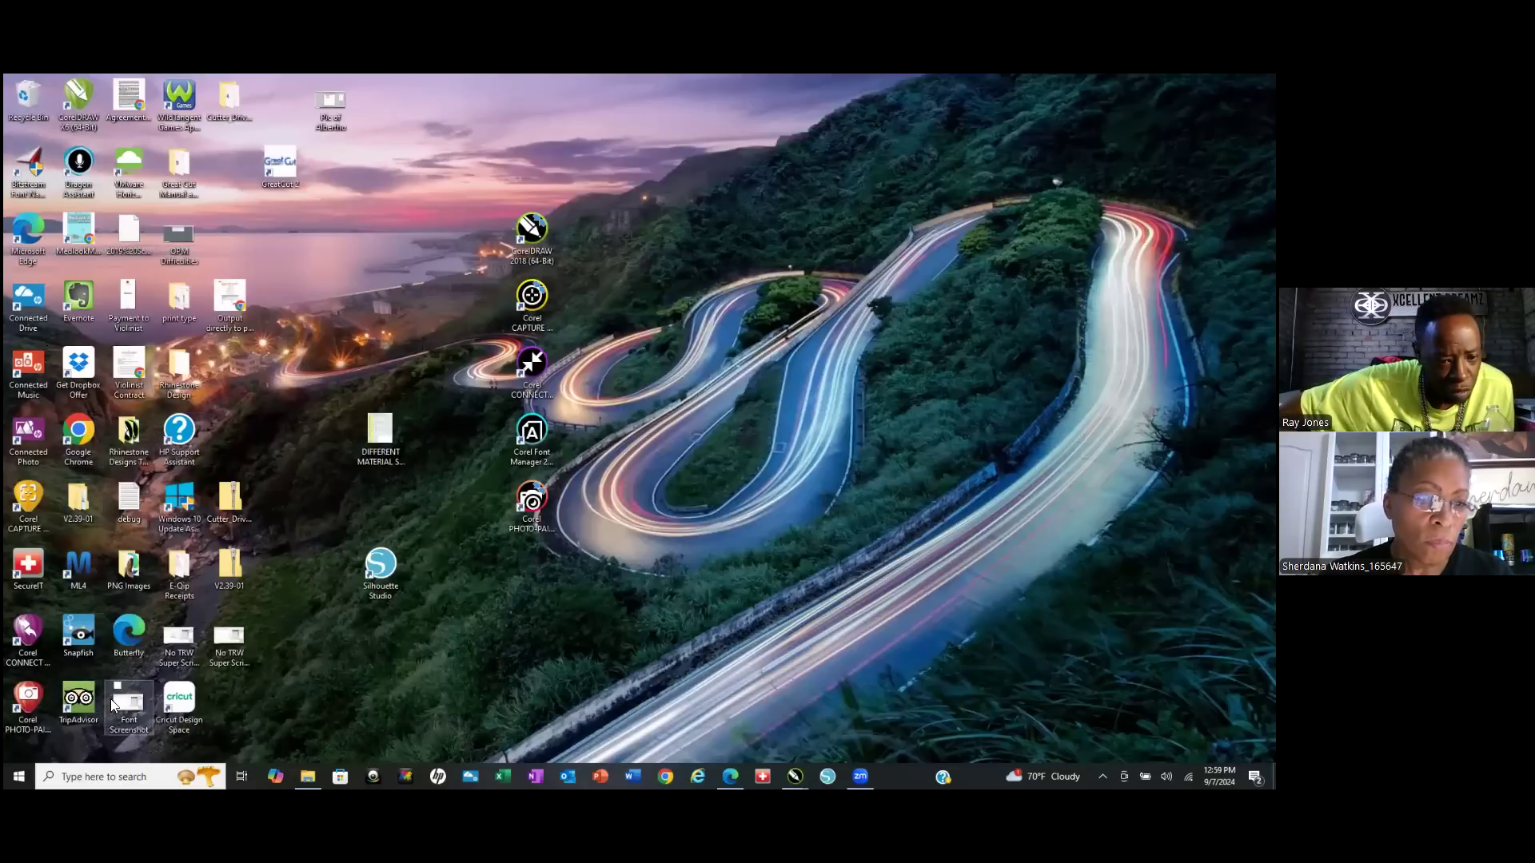
{"action": "double_click", "coordinate": [188, 701]}
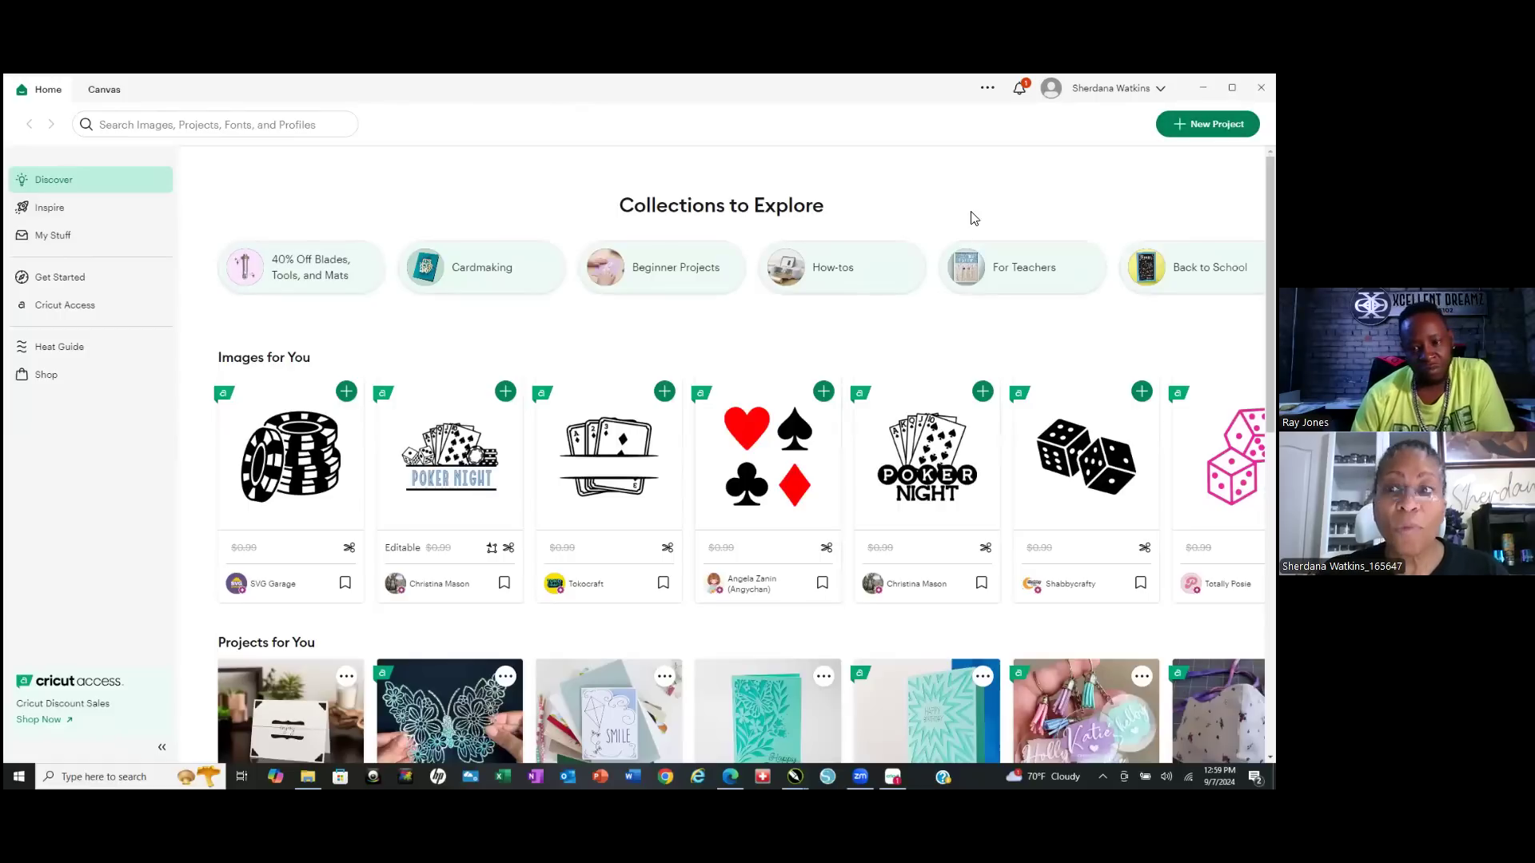
{"action": "left_click_drag", "start_coordinate": [847, 220], "coordinate": [639, 112]}
{"action": "left_click", "coordinate": [104, 90]}
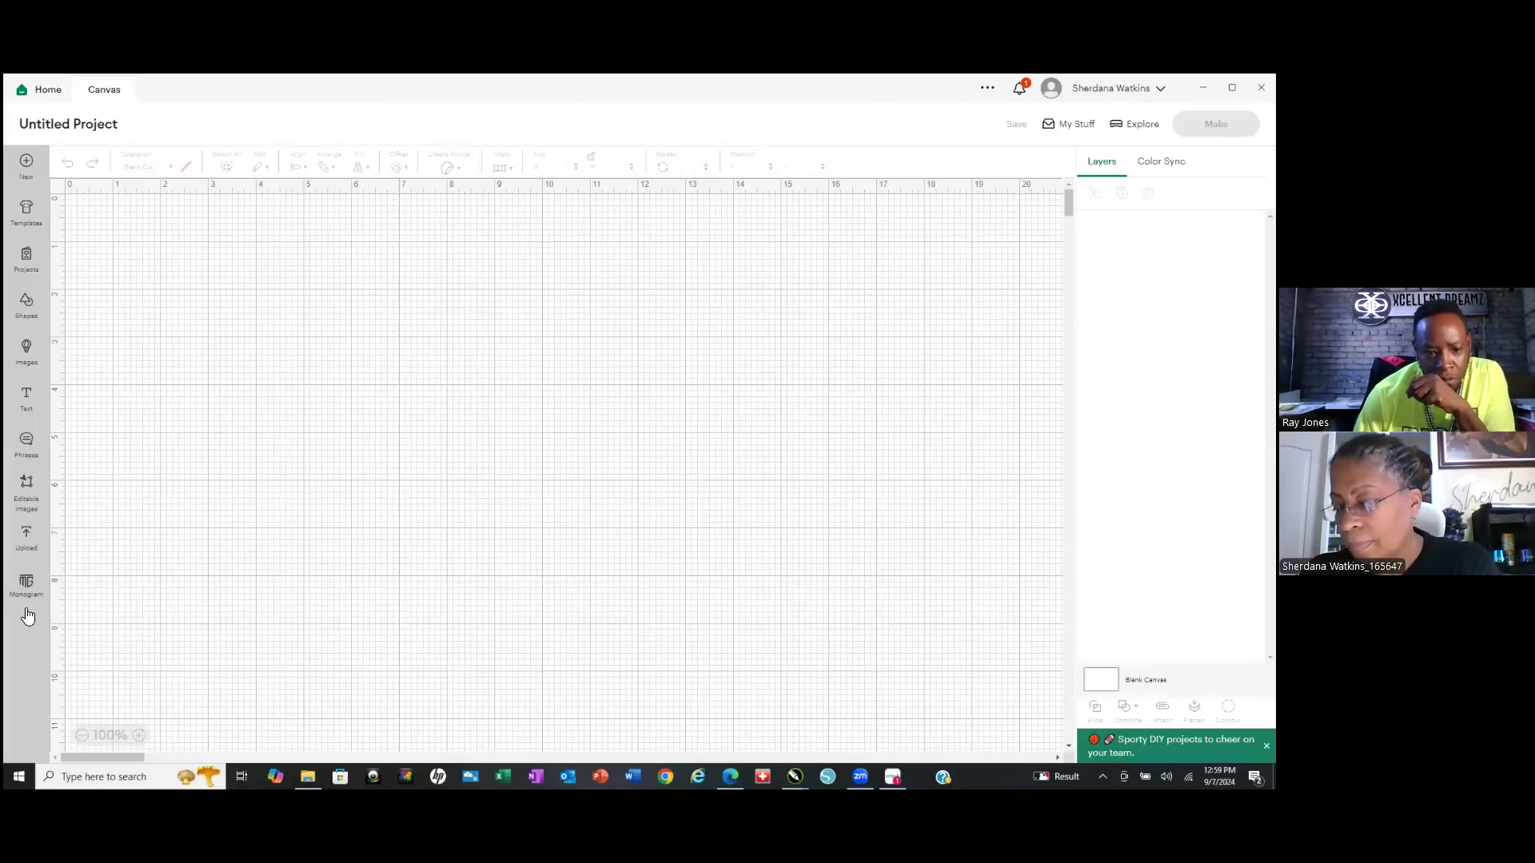
Start an image upload and choose the TIANA GHOST SVG file from the Clip Art folder.
{"action": "left_click", "coordinate": [28, 537]}
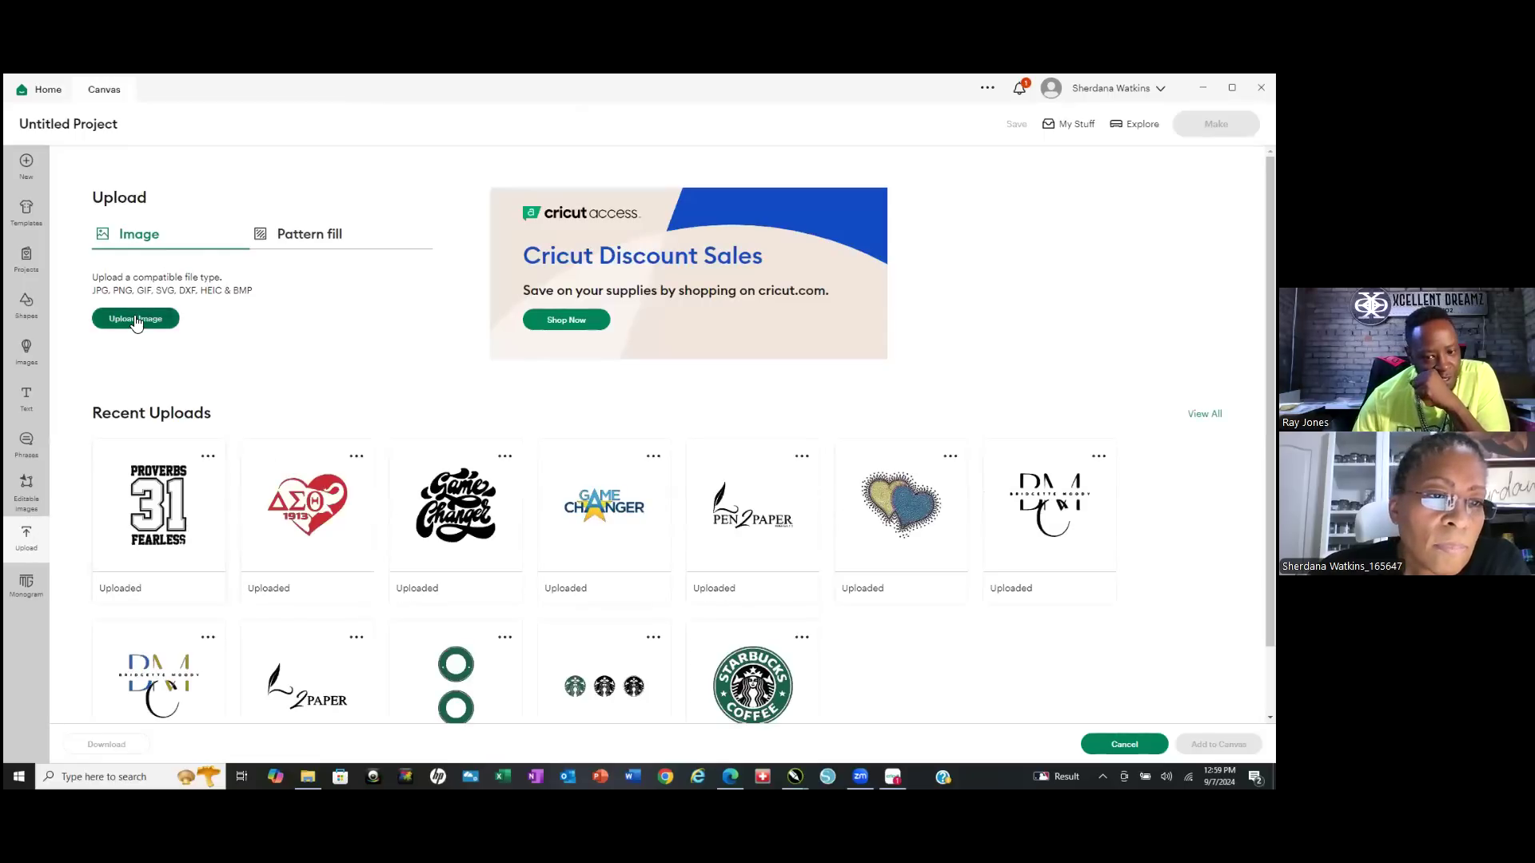
{"action": "left_click", "coordinate": [135, 319]}
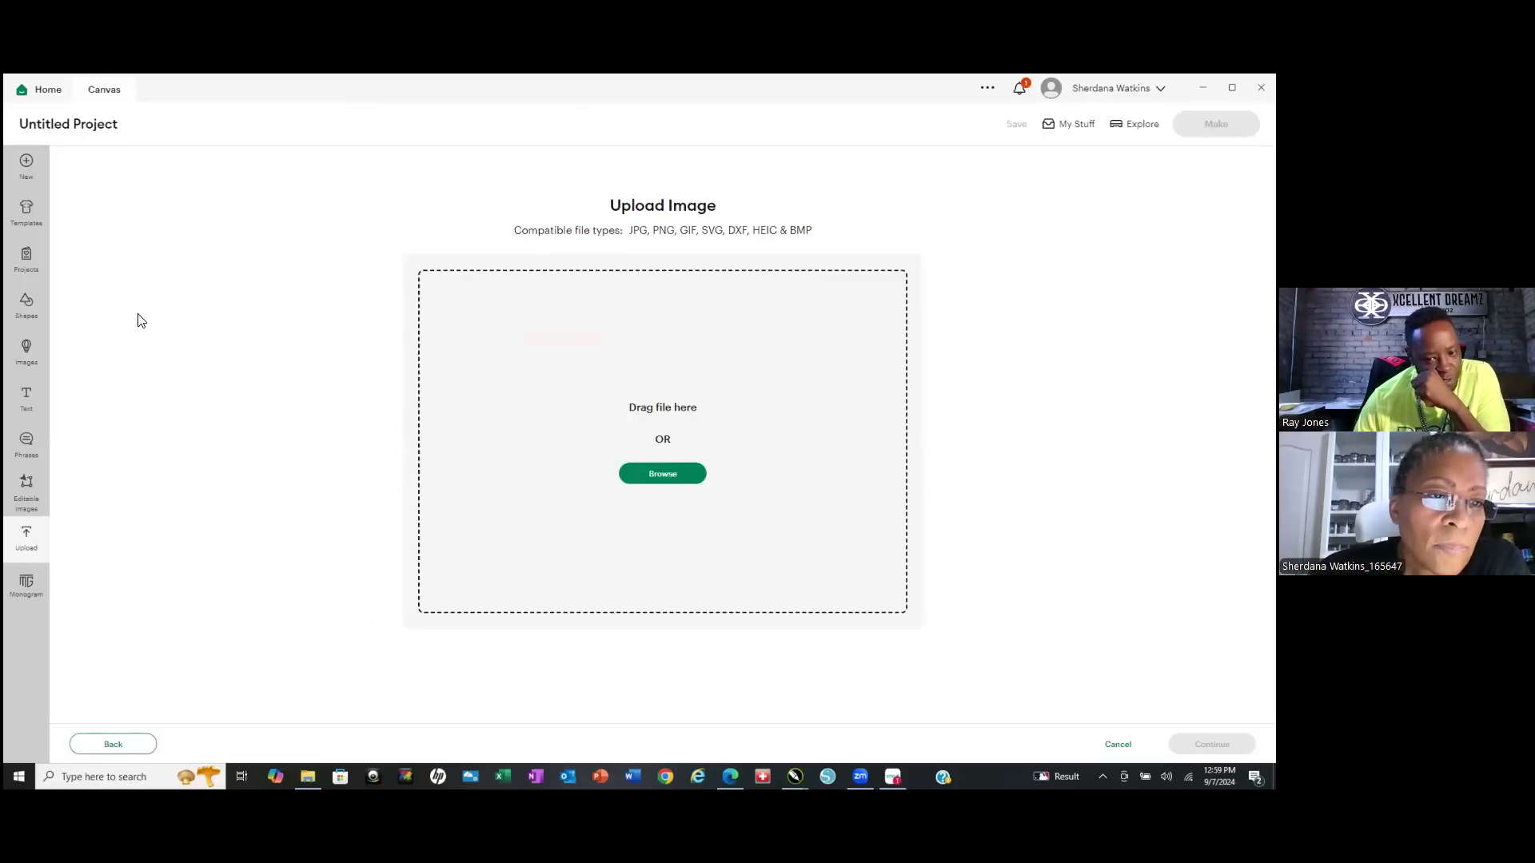
{"action": "left_click", "coordinate": [673, 484]}
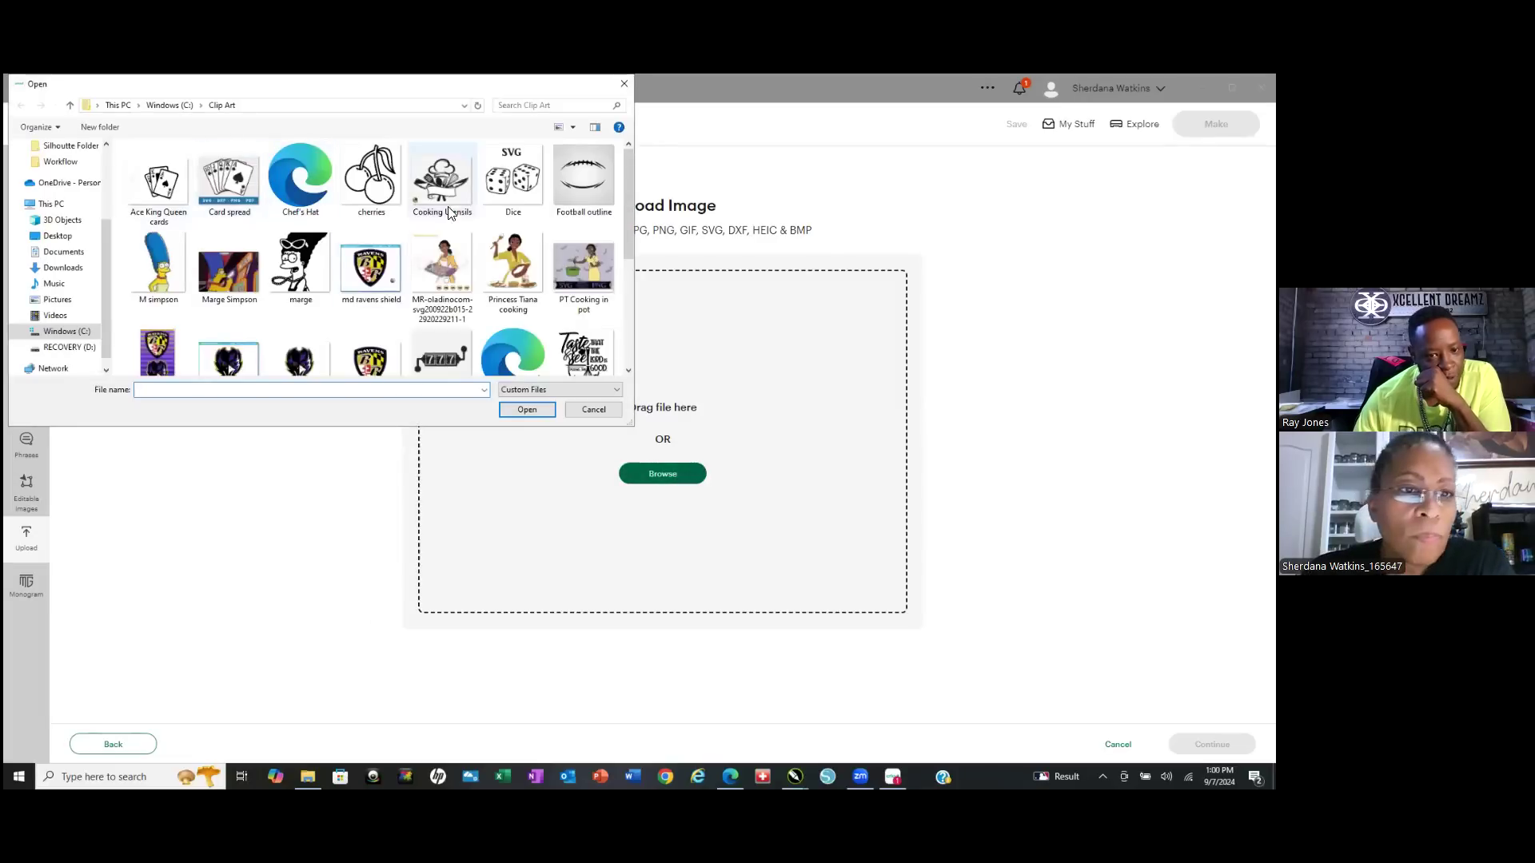
{"action": "left_click", "coordinate": [493, 186]}
{"action": "type", "text": "ti"}
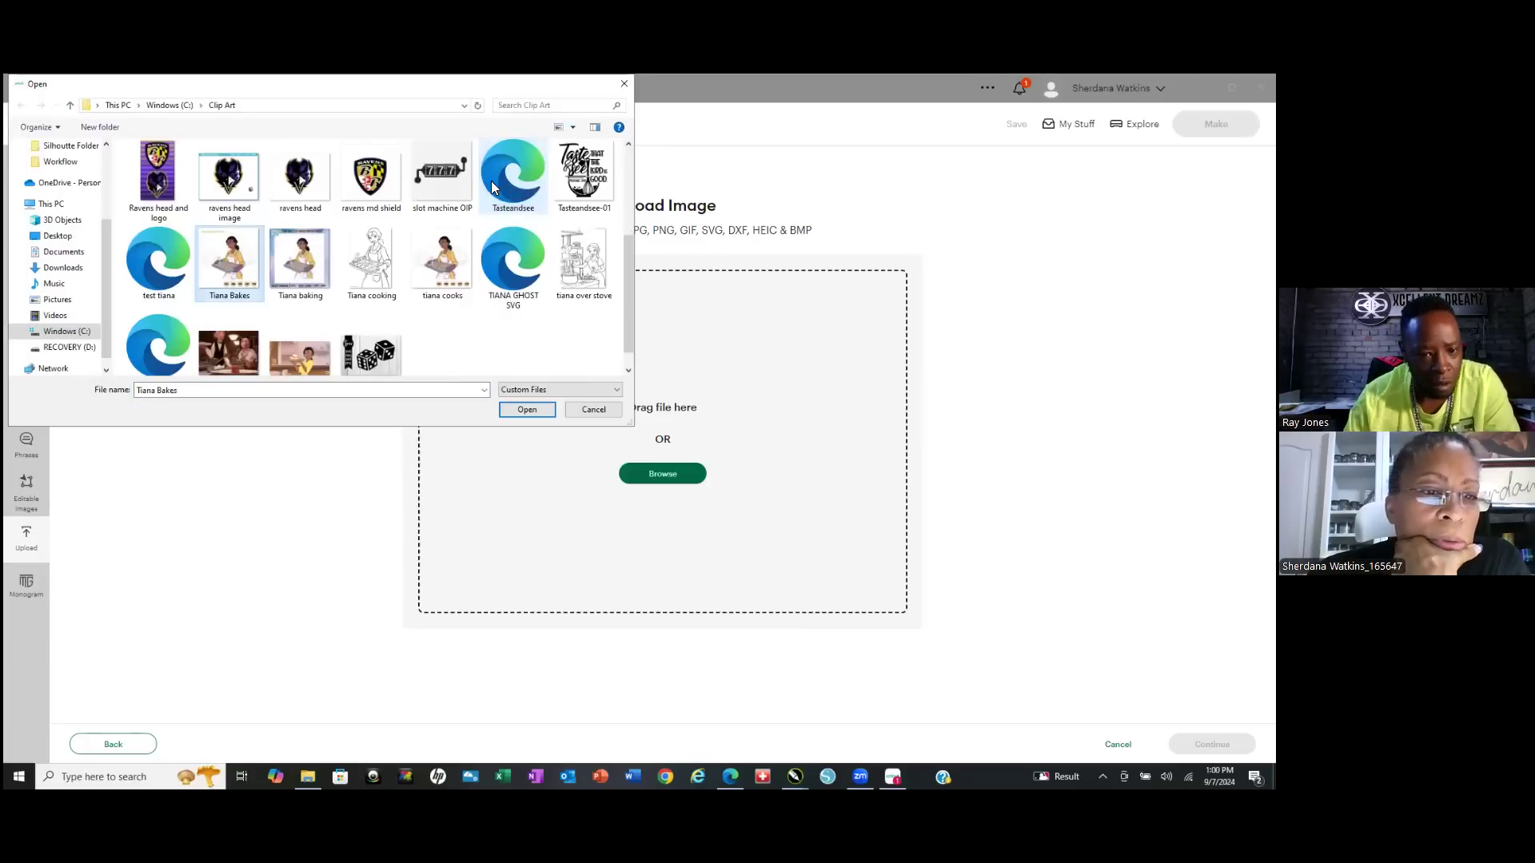
{"action": "left_click", "coordinate": [516, 276]}
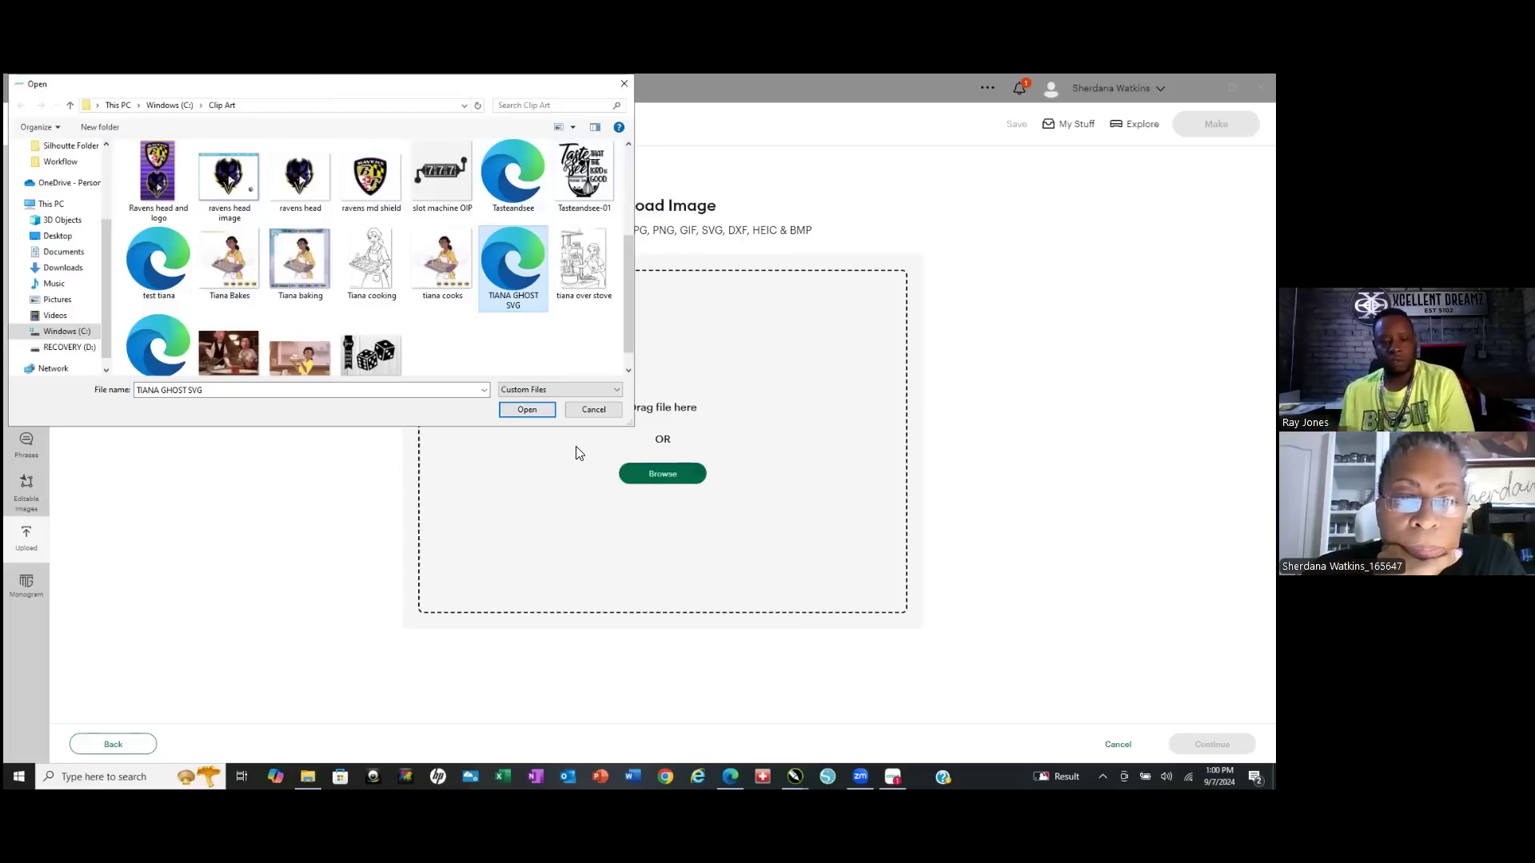
{"action": "left_click", "coordinate": [534, 409]}
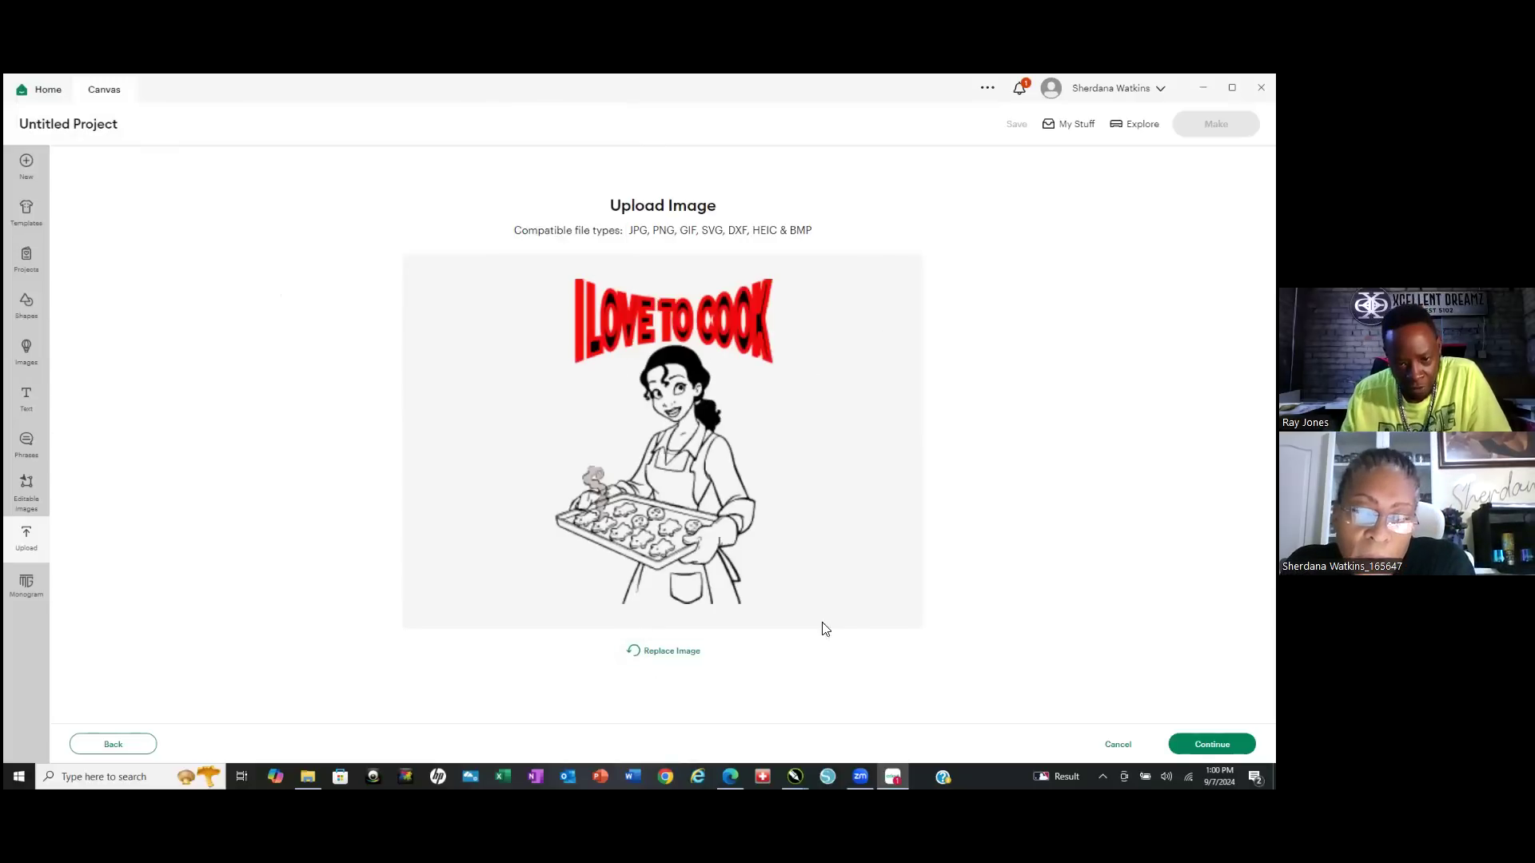
Upload the image under the name TIANA GHOST SVG, place it on the canvas and deselect it.
{"action": "left_click", "coordinate": [1212, 744]}
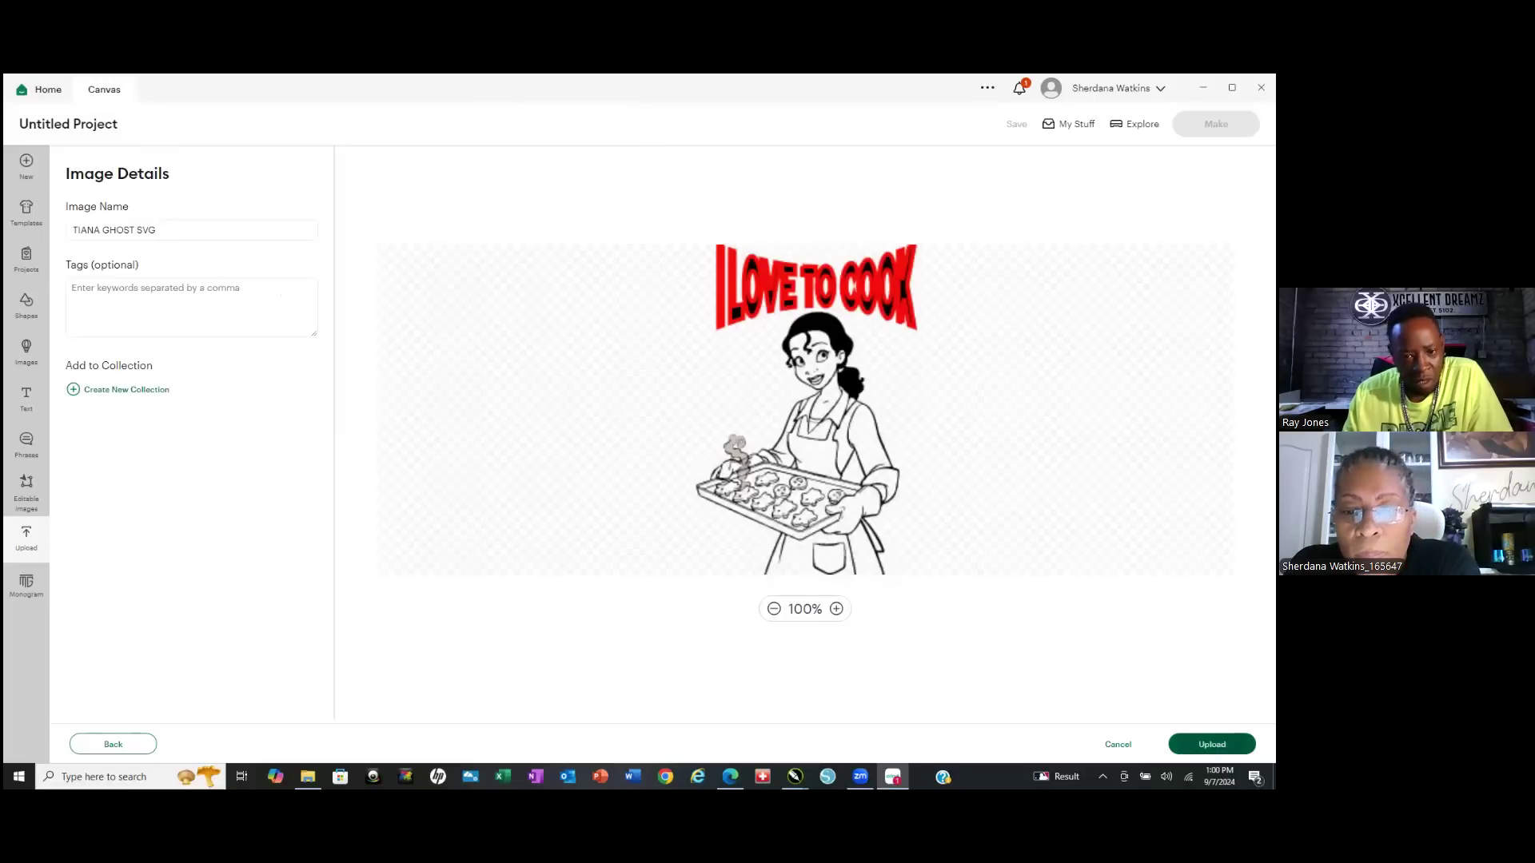
{"action": "left_click", "coordinate": [1212, 744]}
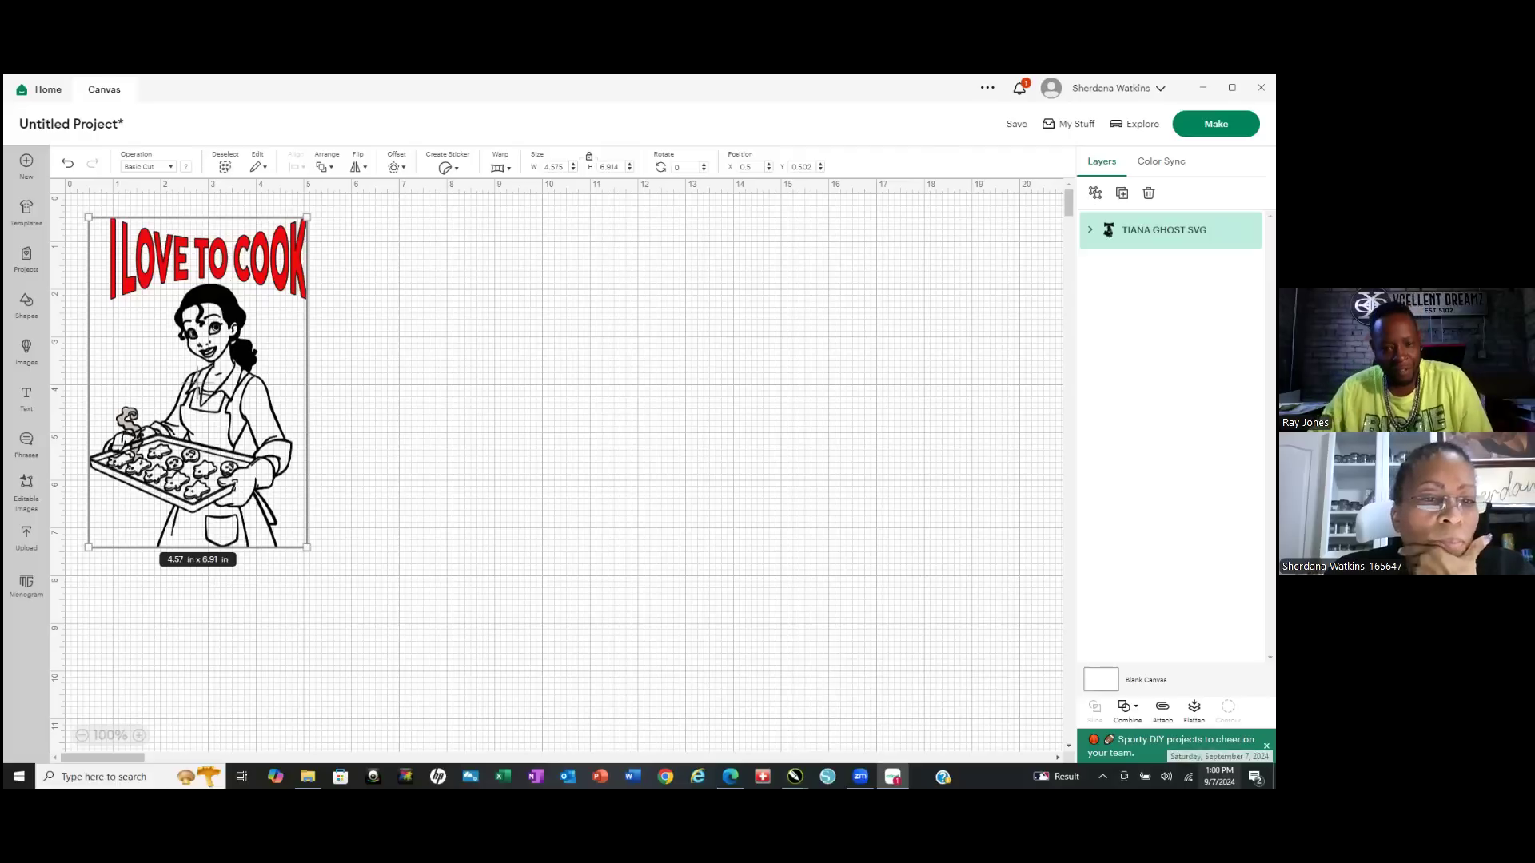
{"action": "key", "text": "Escape"}
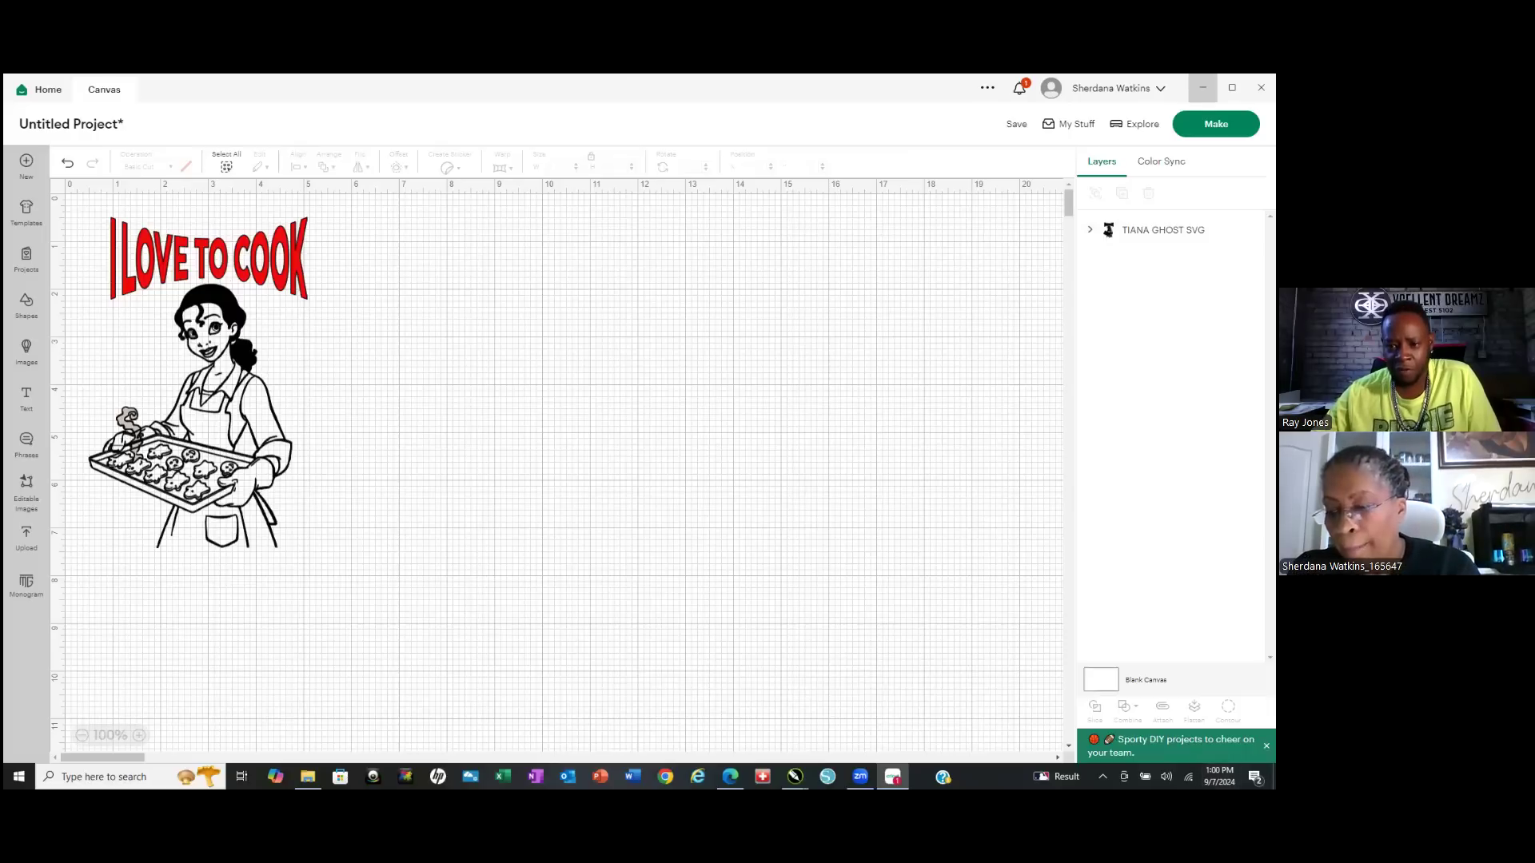
Minimize Cricut Design Space, switch to CorelDRAW, bring up the test tiana.cdr drawing and deselect its artwork.
{"action": "left_click", "coordinate": [1202, 87]}
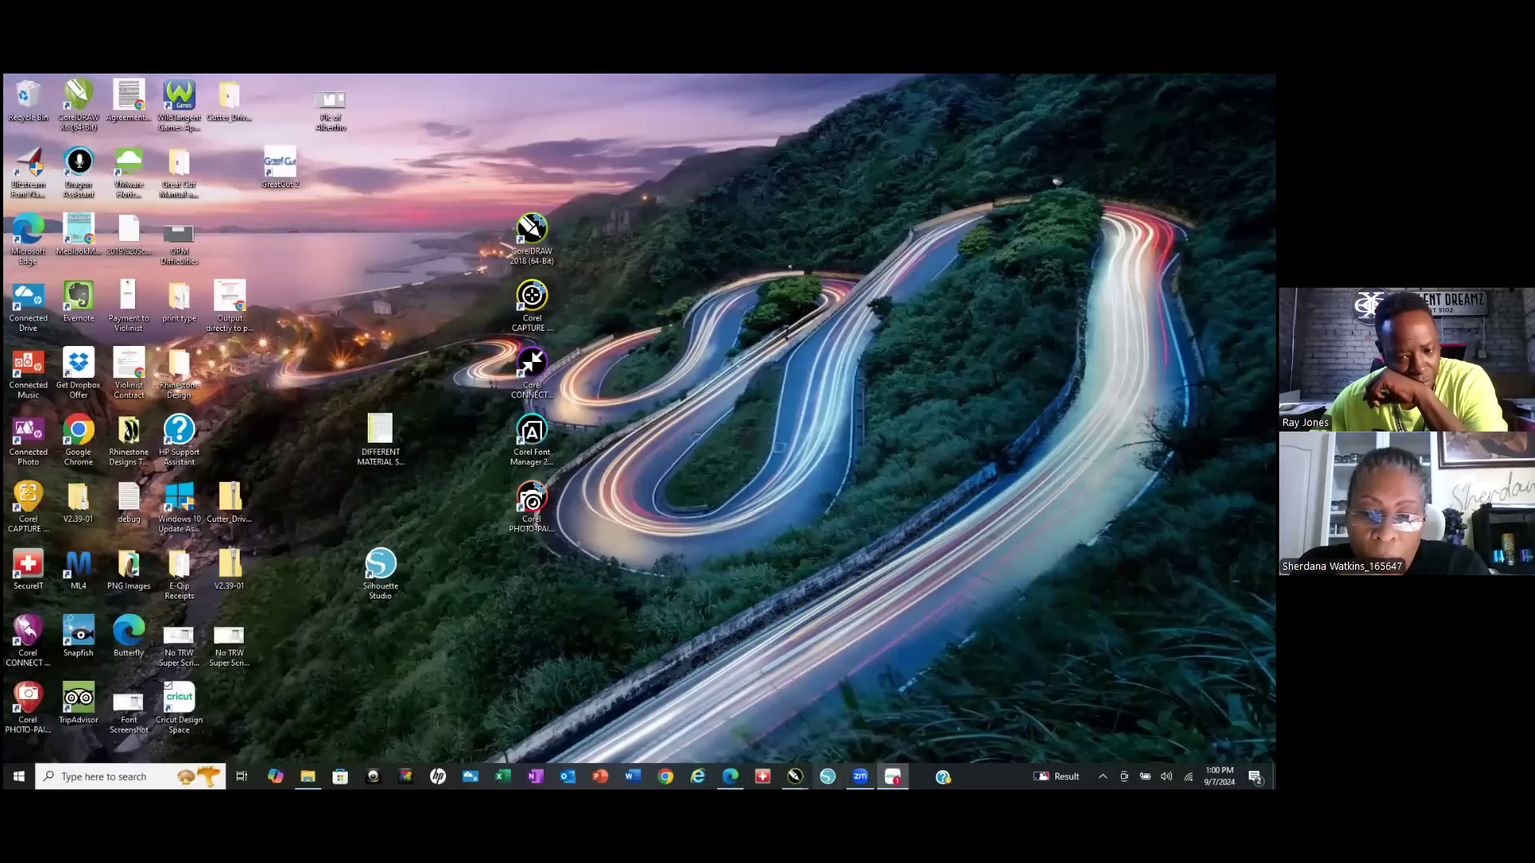
{"action": "mouse_move", "coordinate": [795, 776]}
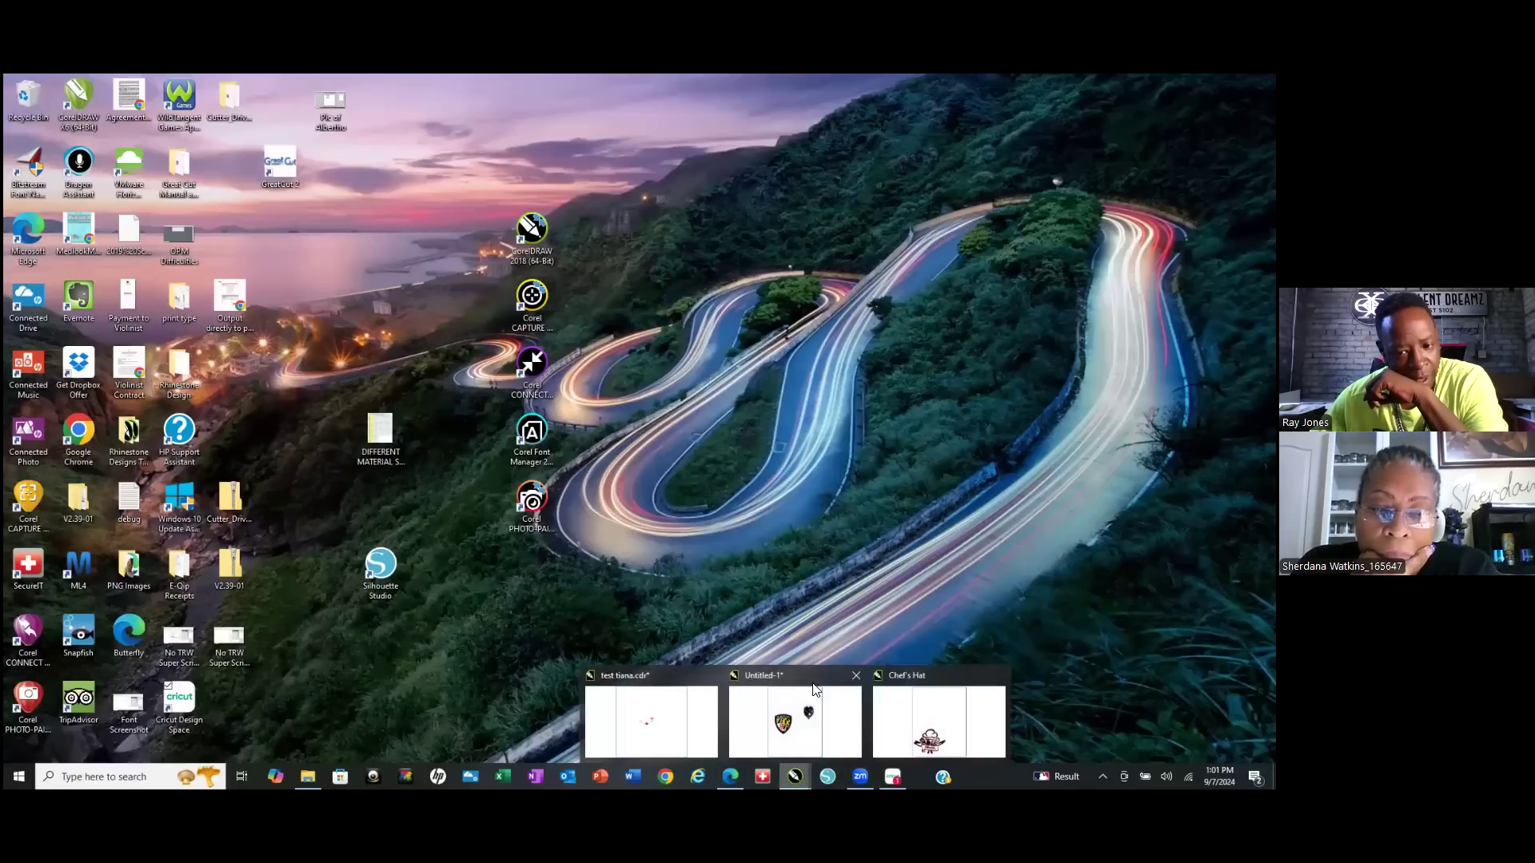
{"action": "left_click", "coordinate": [915, 672]}
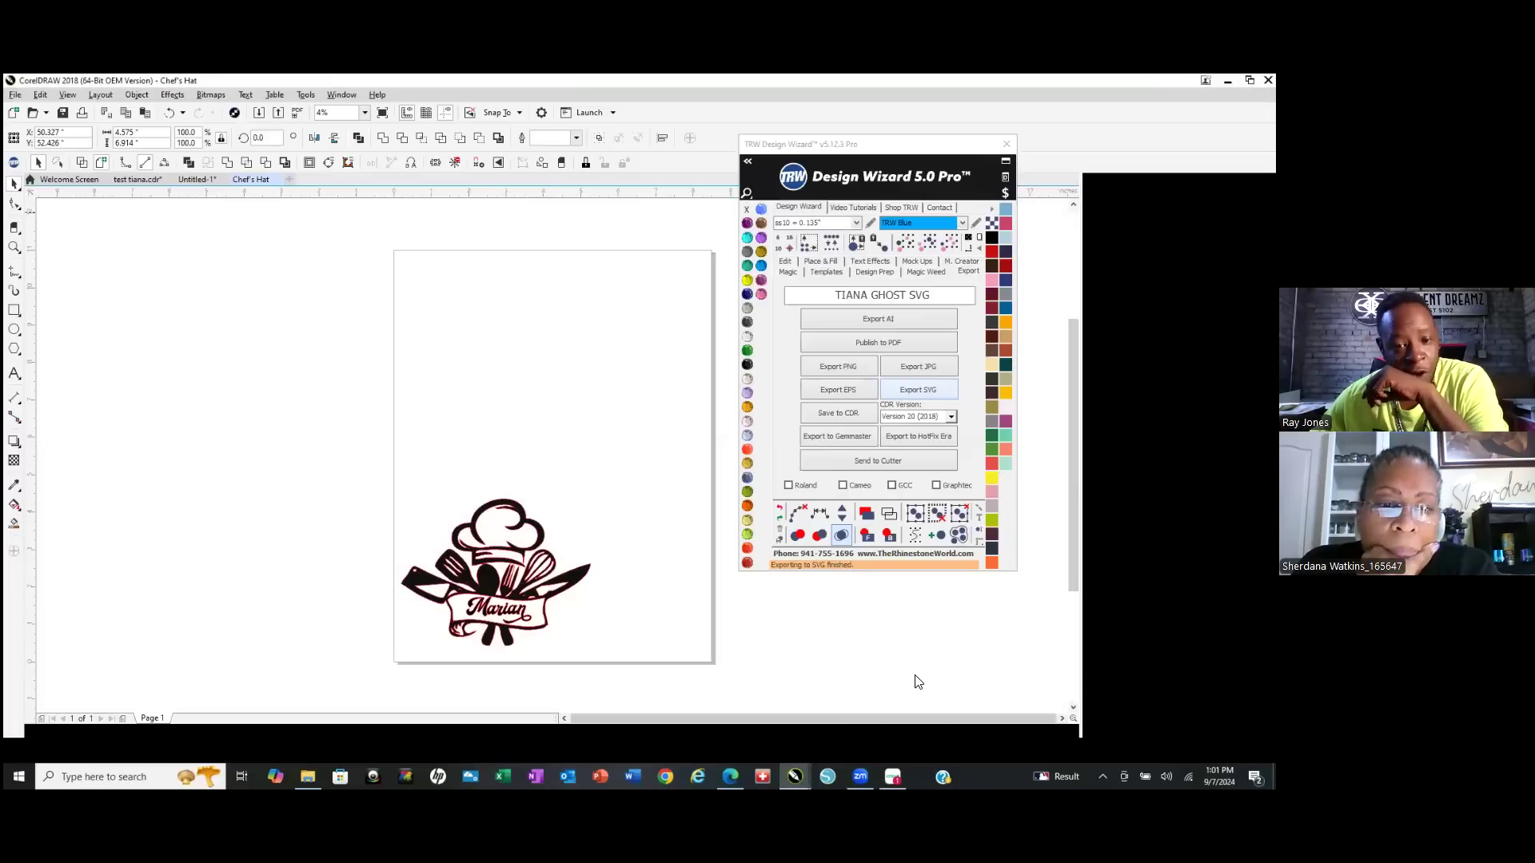
{"action": "left_click", "coordinate": [526, 412]}
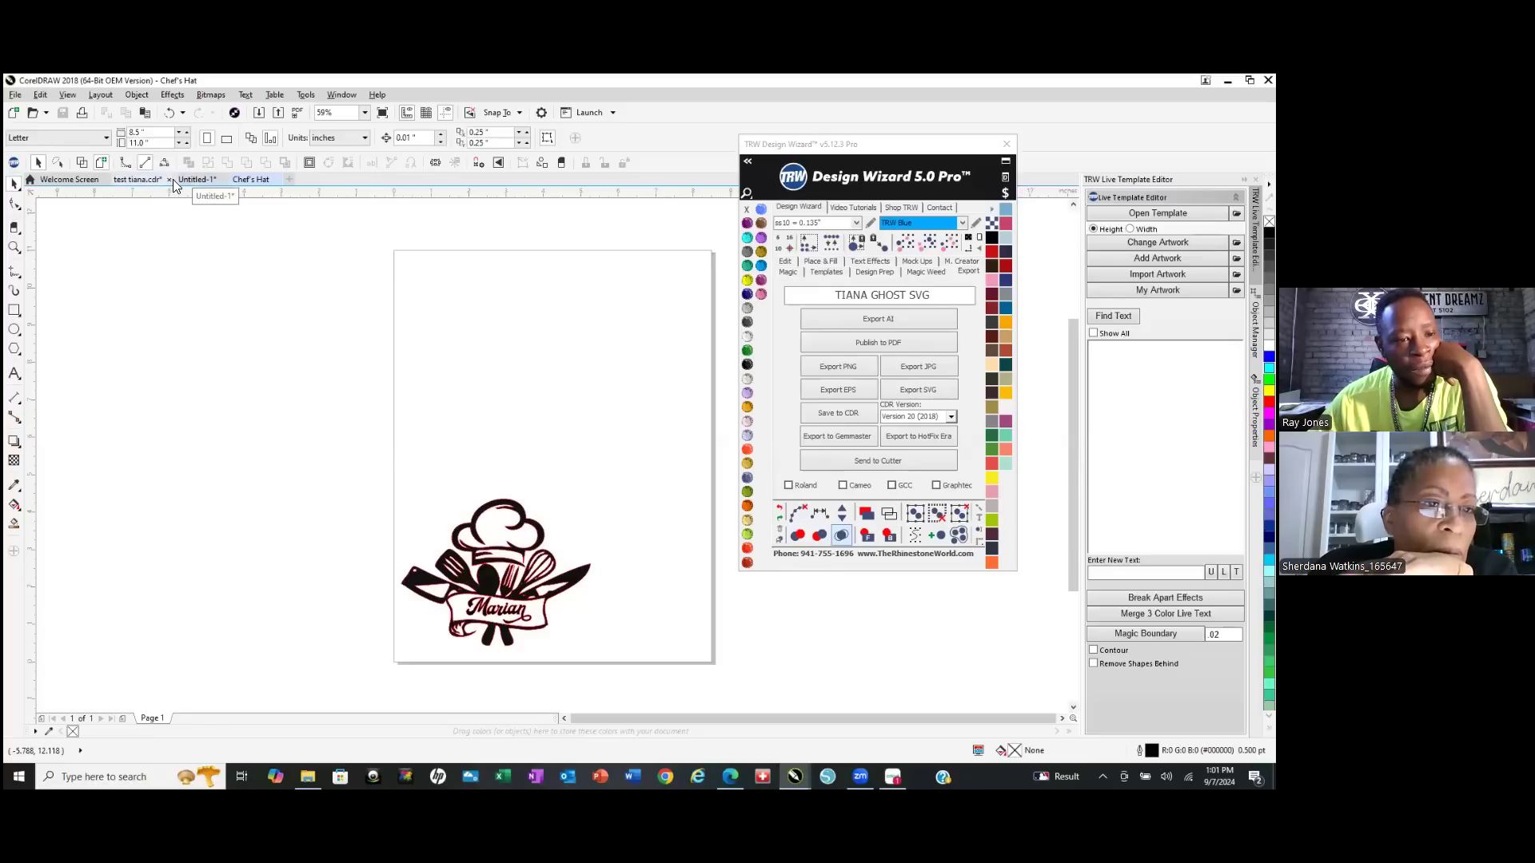
{"action": "left_click", "coordinate": [142, 180]}
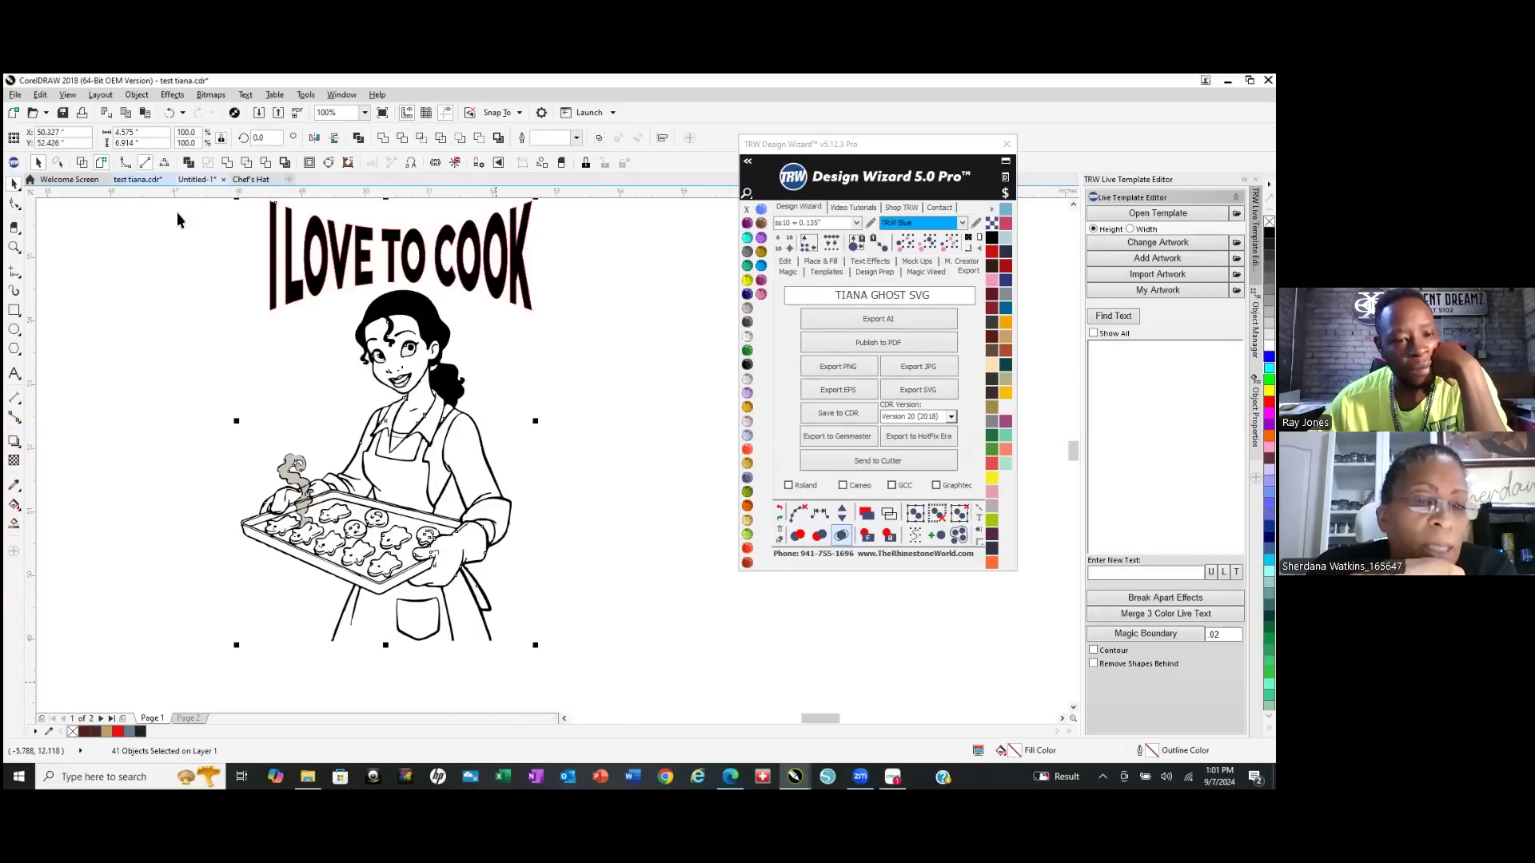
{"action": "left_click", "coordinate": [199, 361]}
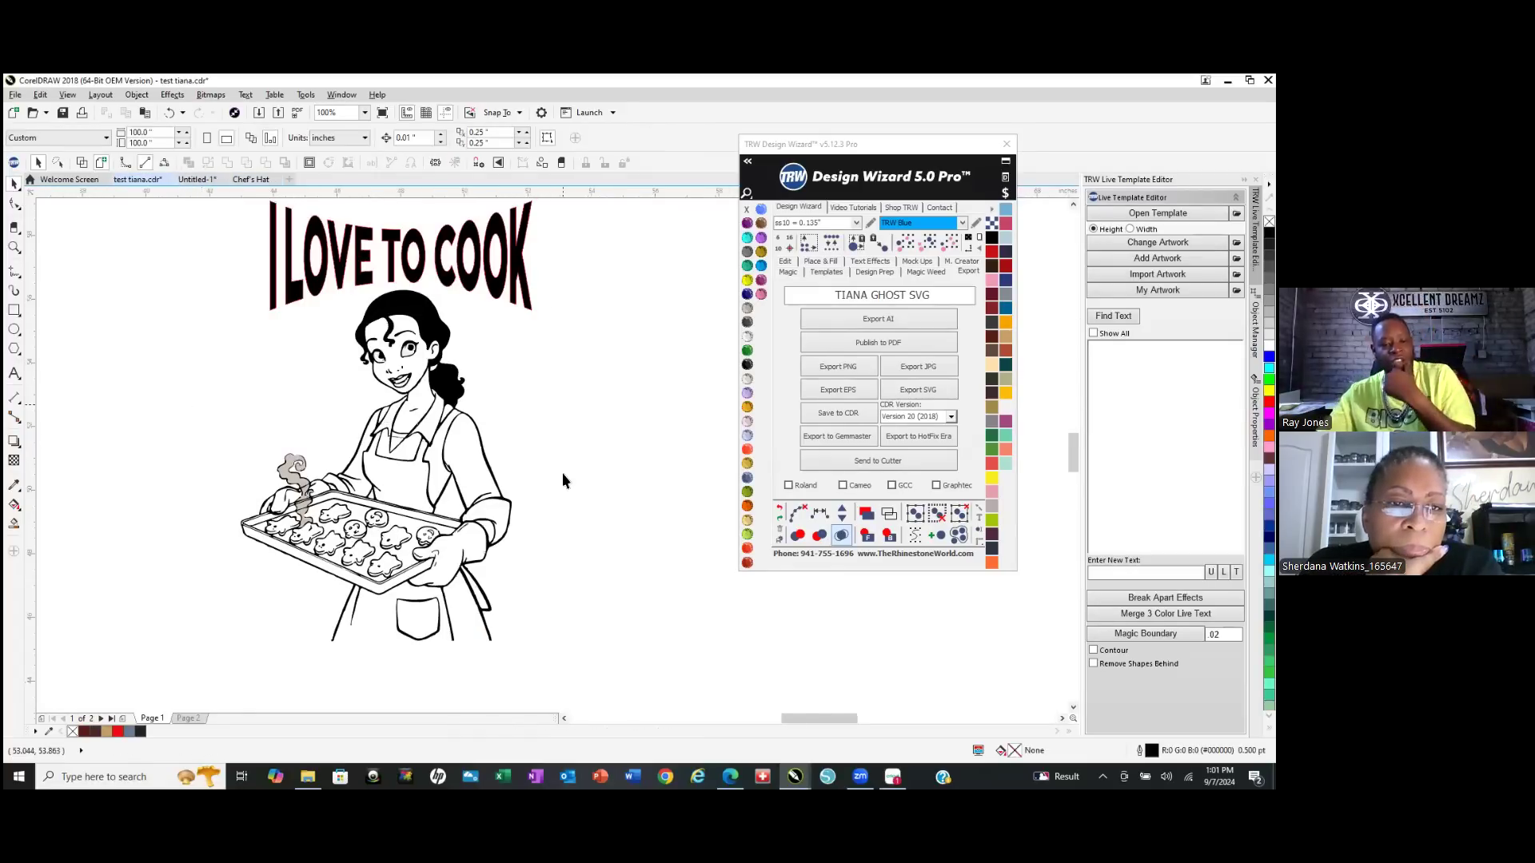
Remove the red outline from the I LOVE TO COOK text above the woman's head, then deselect the text.
{"action": "scroll", "coordinate": [563, 473], "scroll_direction": "down", "scroll_amount": 2}
{"action": "scroll", "coordinate": [483, 312], "scroll_direction": "up", "scroll_amount": 1}
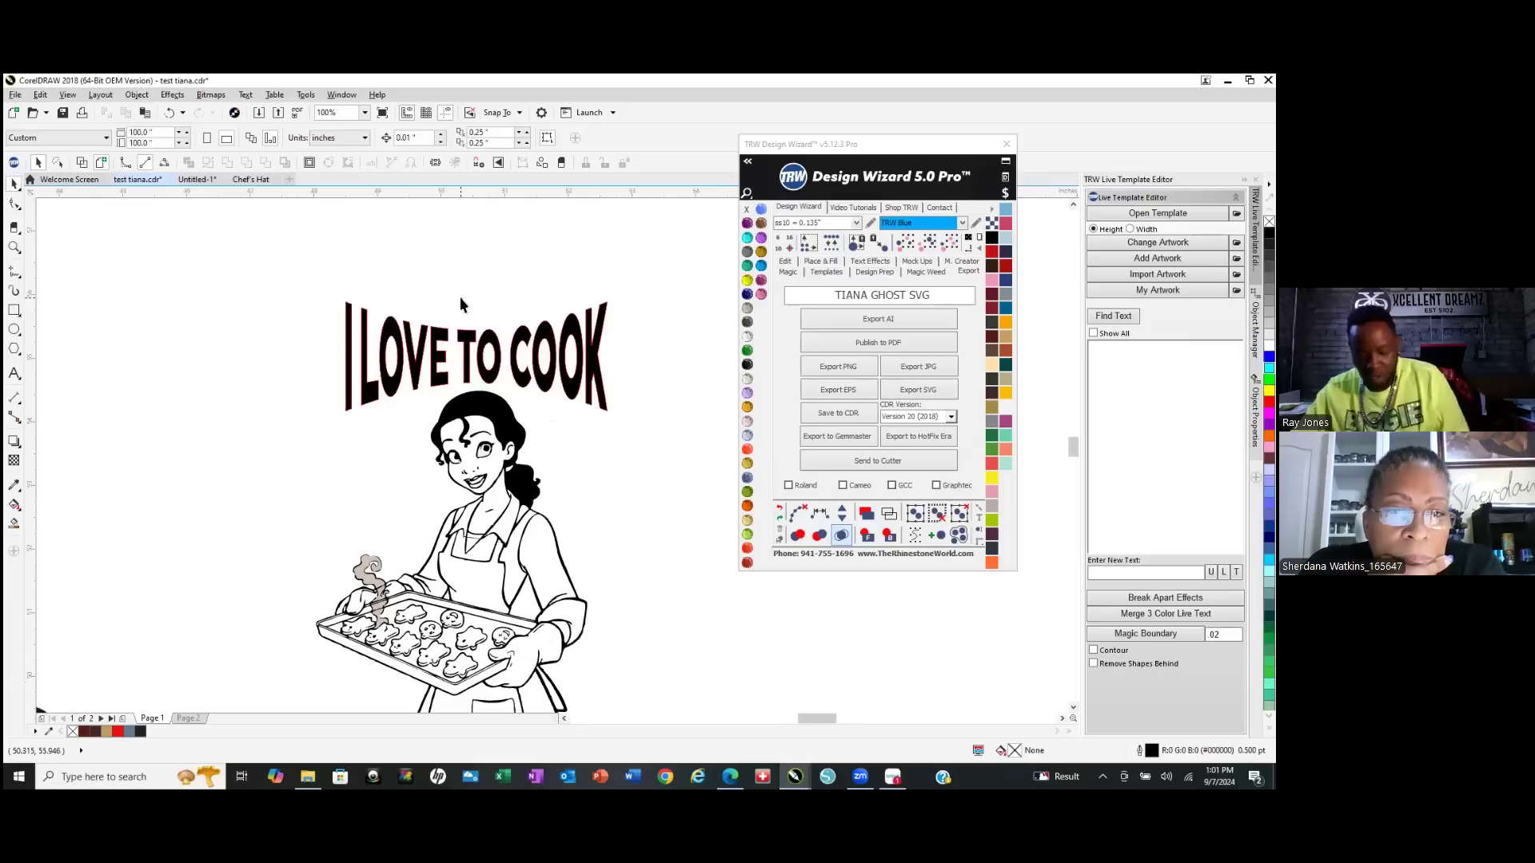
{"action": "scroll", "coordinate": [408, 321], "scroll_direction": "up", "scroll_amount": 1}
{"action": "scroll", "coordinate": [422, 360], "scroll_direction": "up", "scroll_amount": 4}
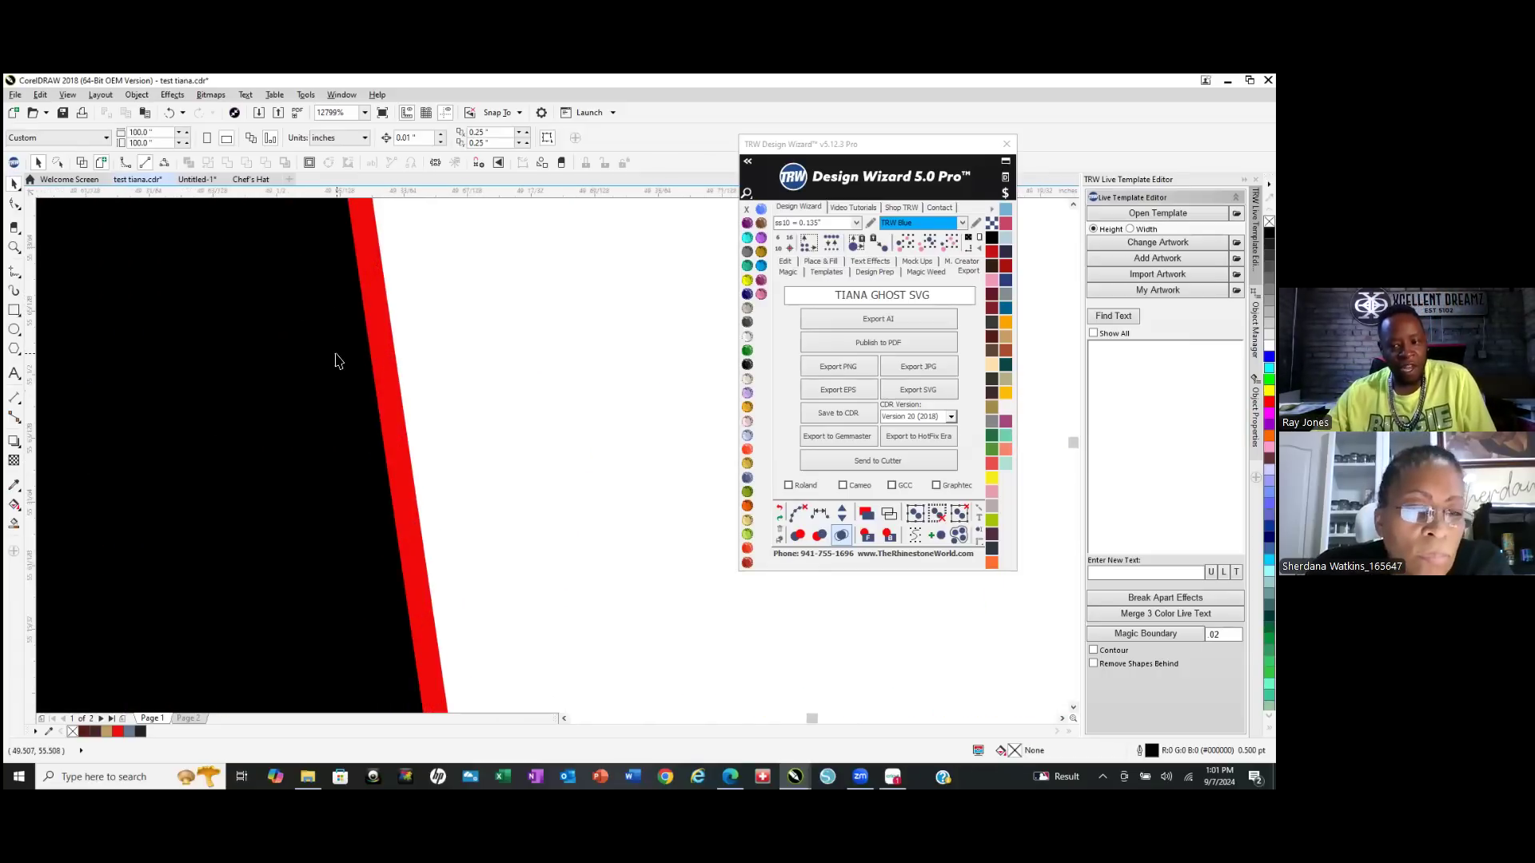
{"action": "scroll", "coordinate": [363, 352], "scroll_direction": "down", "scroll_amount": 1}
{"action": "left_click", "coordinate": [286, 429]}
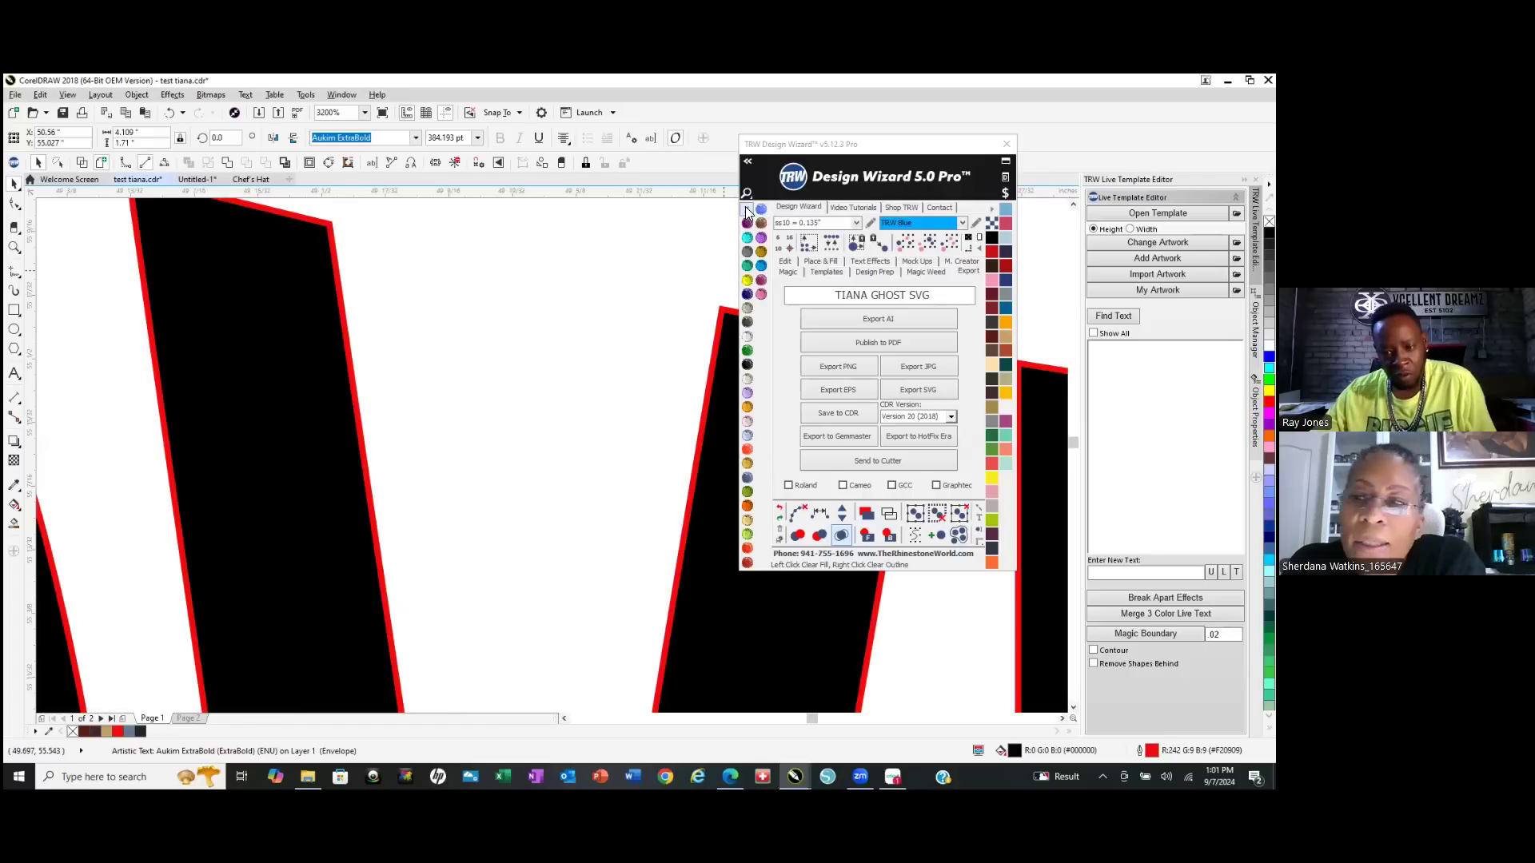
{"action": "scroll", "coordinate": [448, 360], "scroll_direction": "down", "scroll_amount": 4}
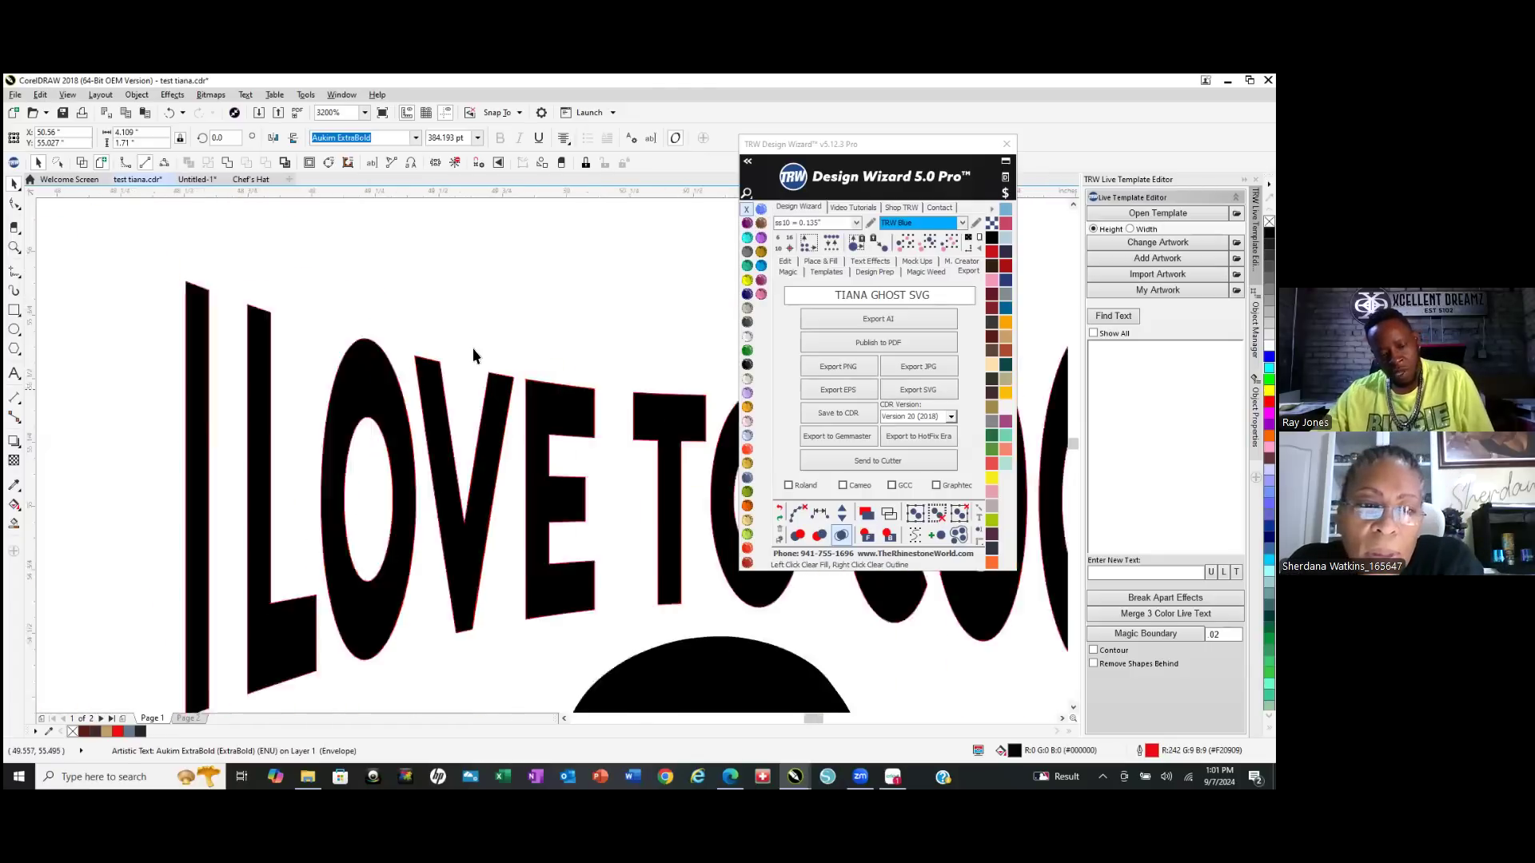
{"action": "scroll", "coordinate": [504, 323], "scroll_direction": "up", "scroll_amount": 4}
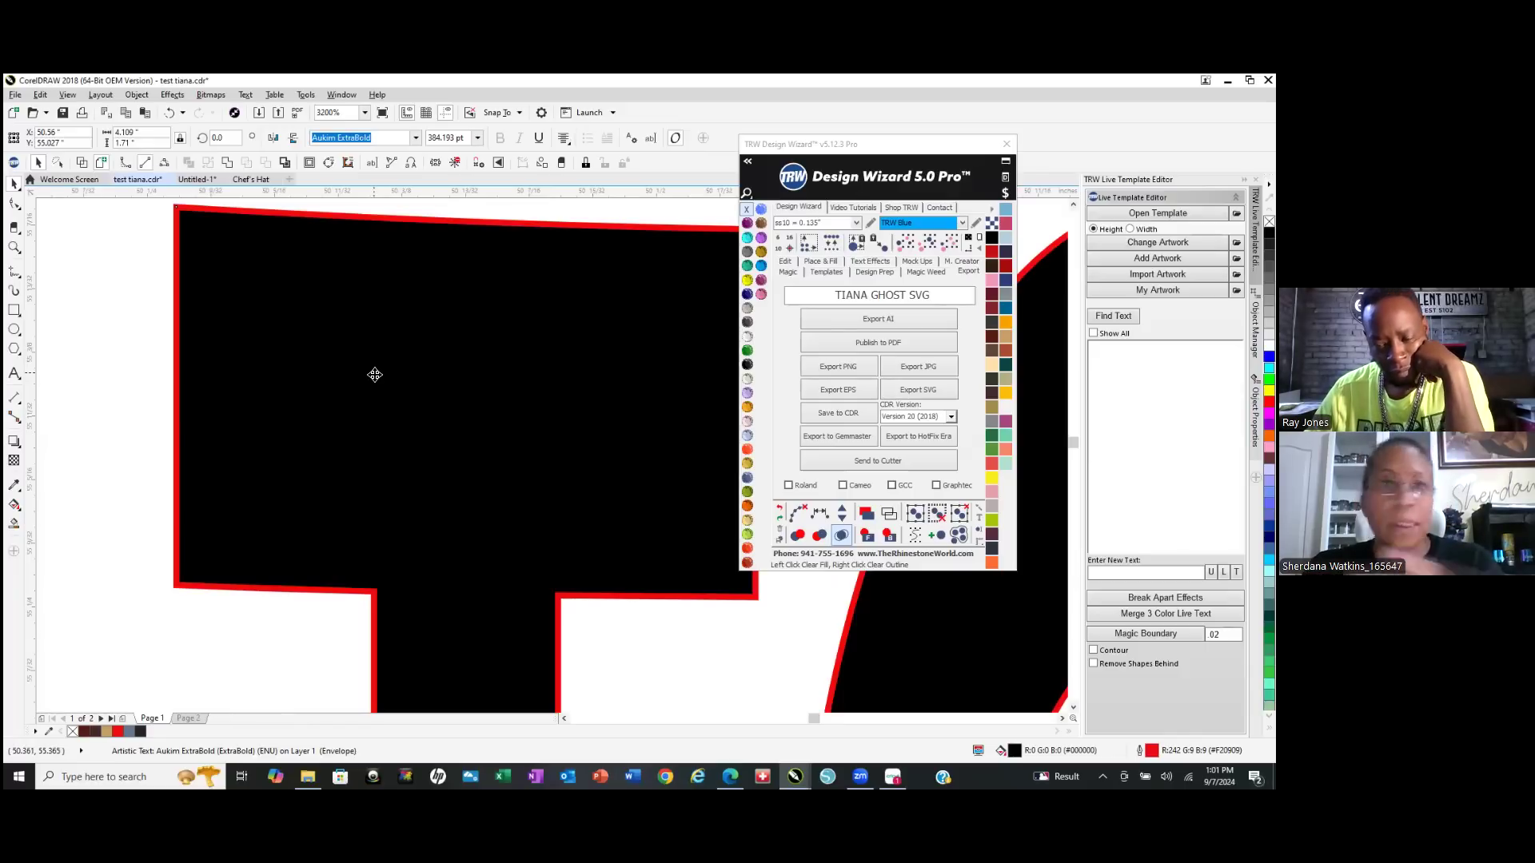
{"action": "scroll", "coordinate": [370, 372], "scroll_direction": "down", "scroll_amount": 2}
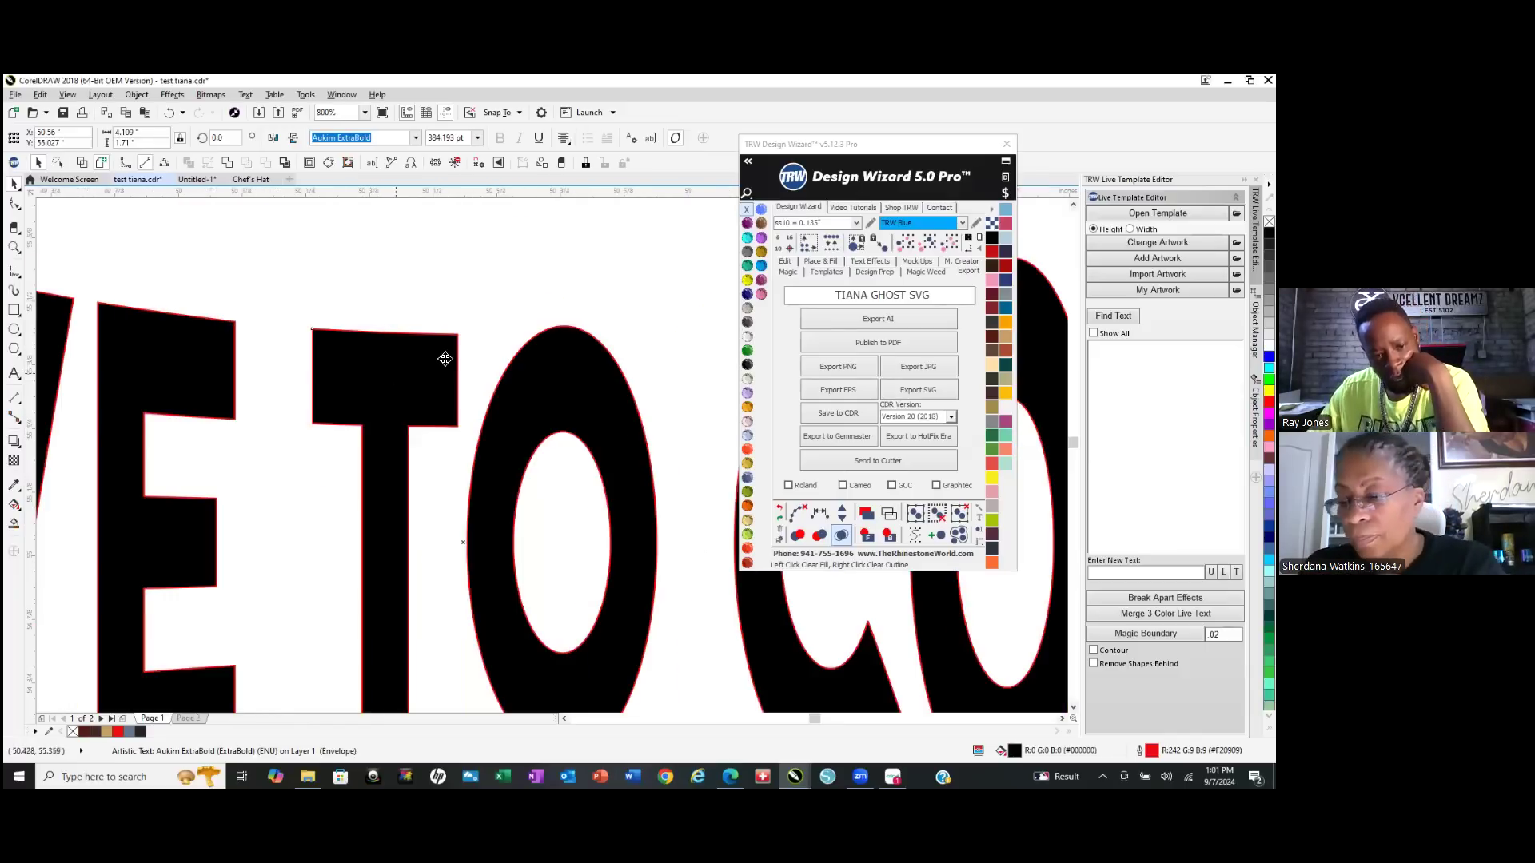
{"action": "scroll", "coordinate": [449, 390], "scroll_direction": "up", "scroll_amount": 2}
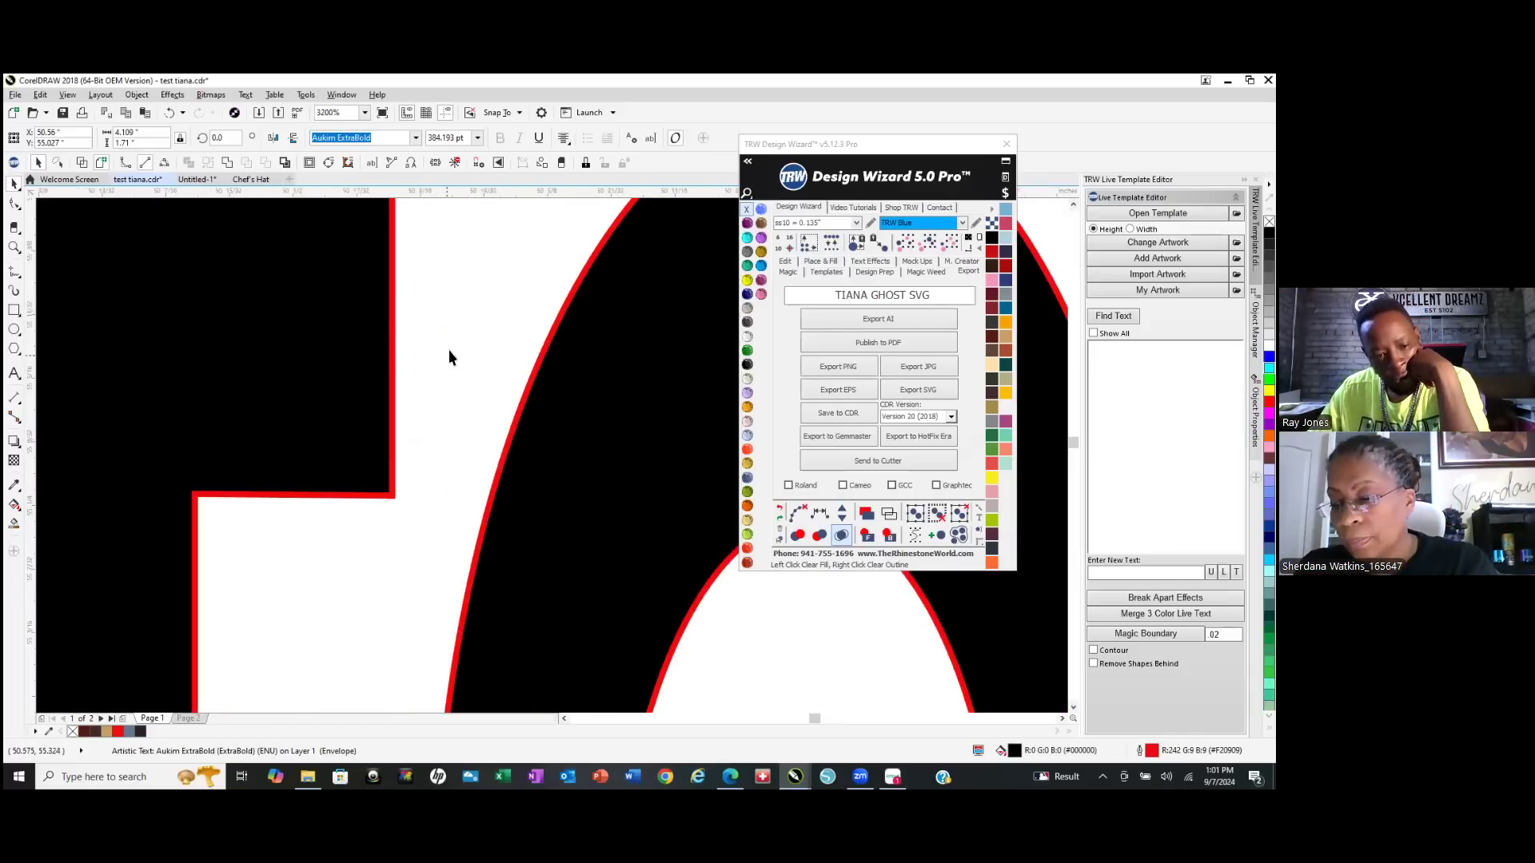
{"action": "right_click", "coordinate": [745, 210]}
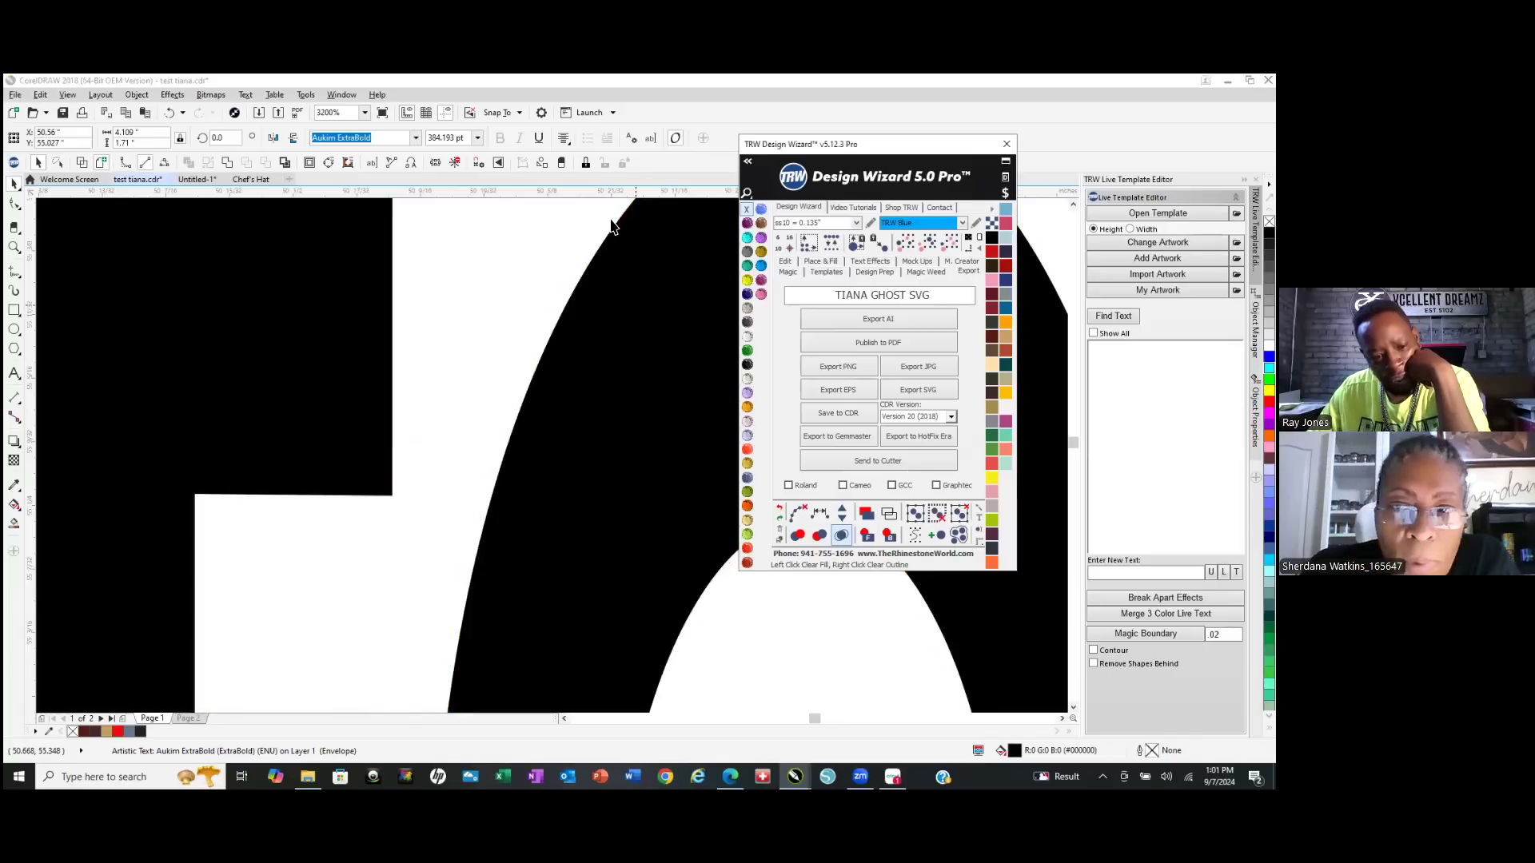
{"action": "scroll", "coordinate": [515, 482], "scroll_direction": "down", "scroll_amount": 3}
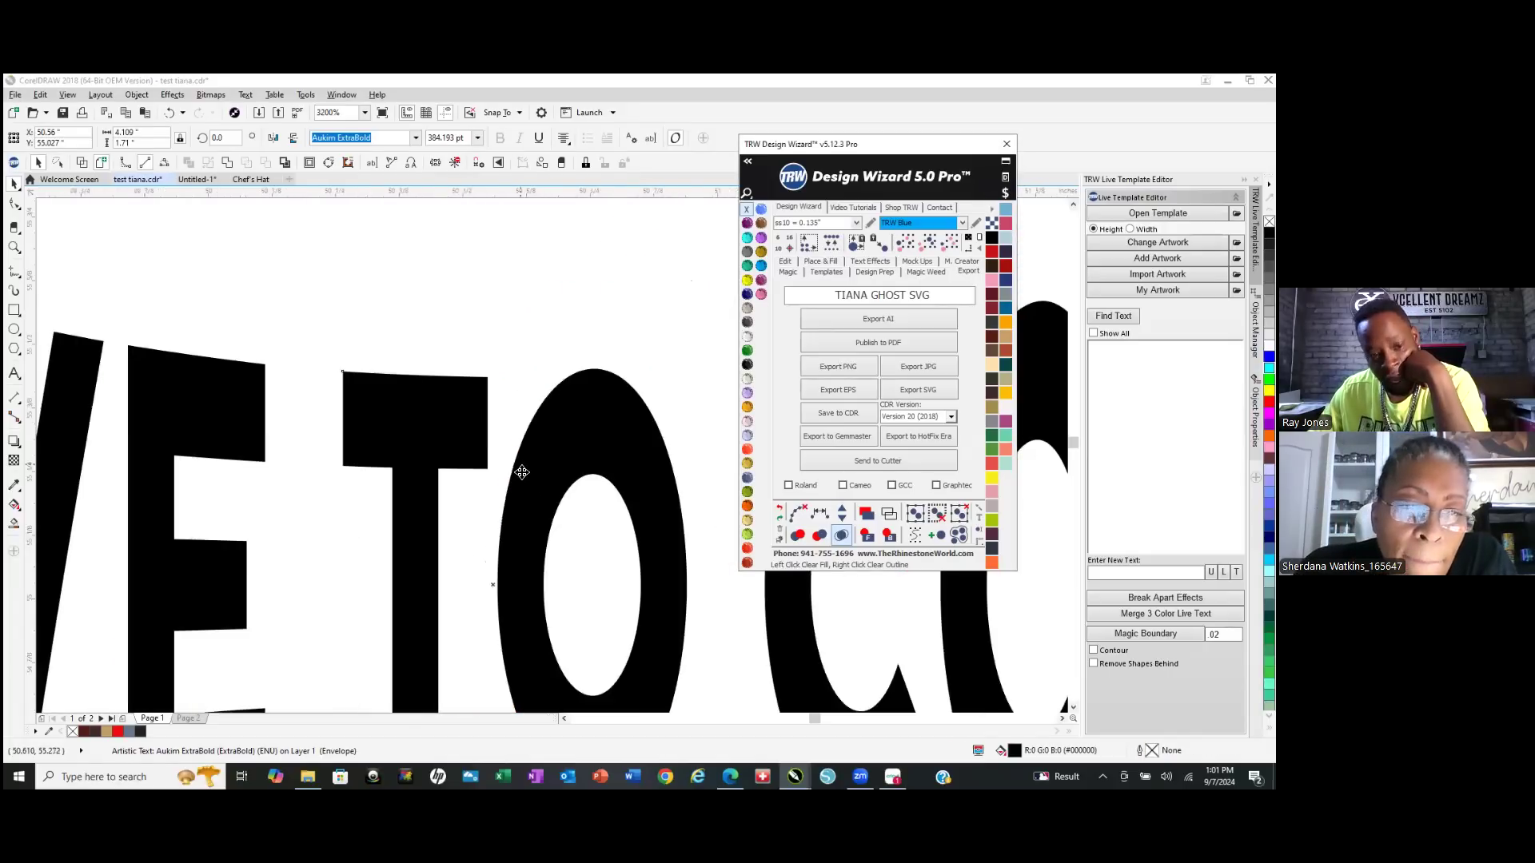
{"action": "scroll", "coordinate": [416, 396], "scroll_direction": "down", "scroll_amount": 1}
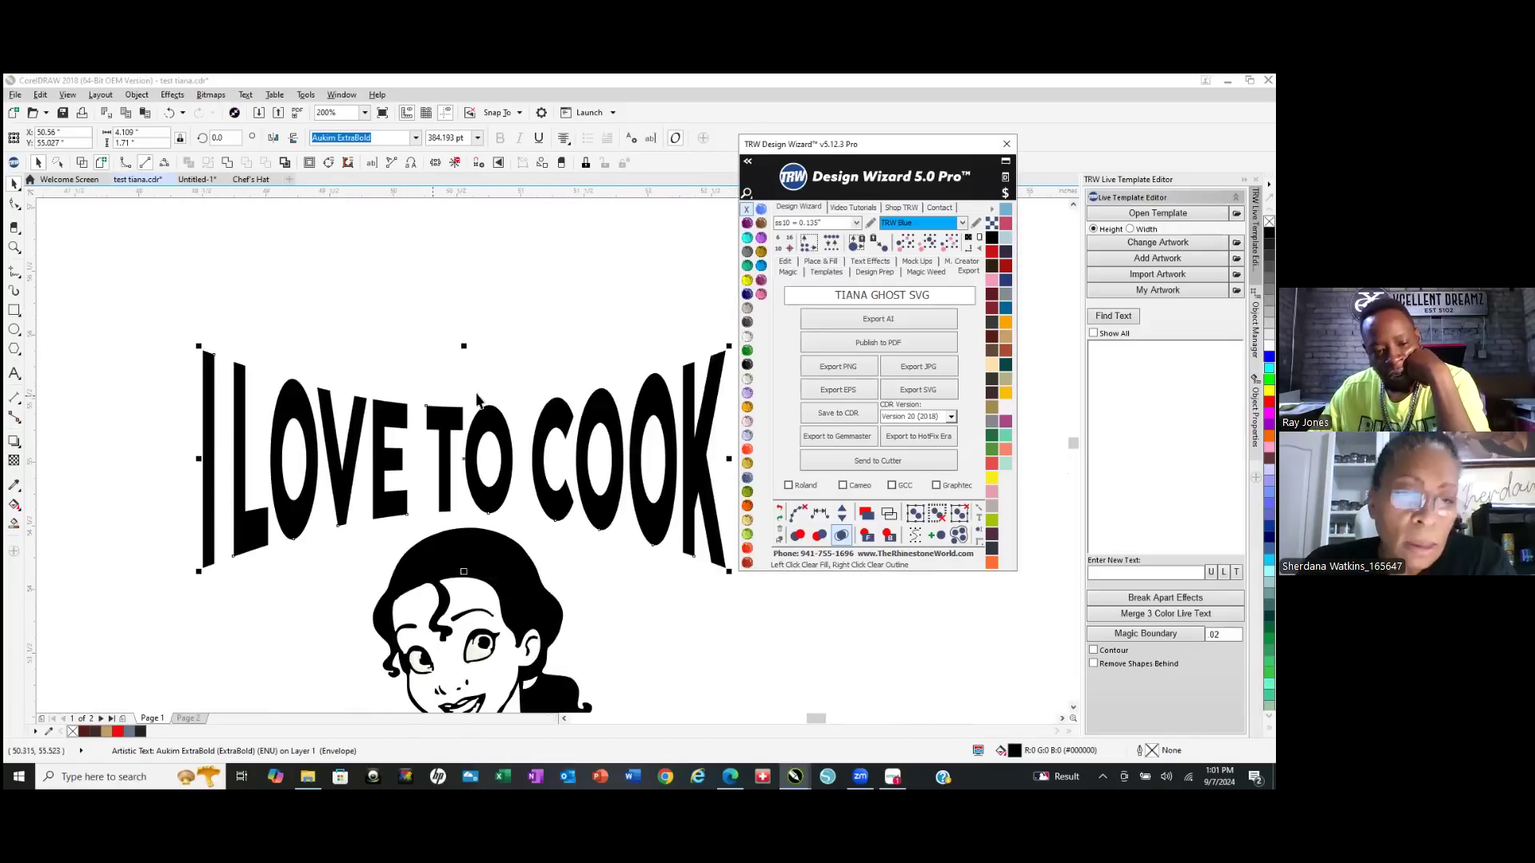
{"action": "left_click", "coordinate": [465, 316]}
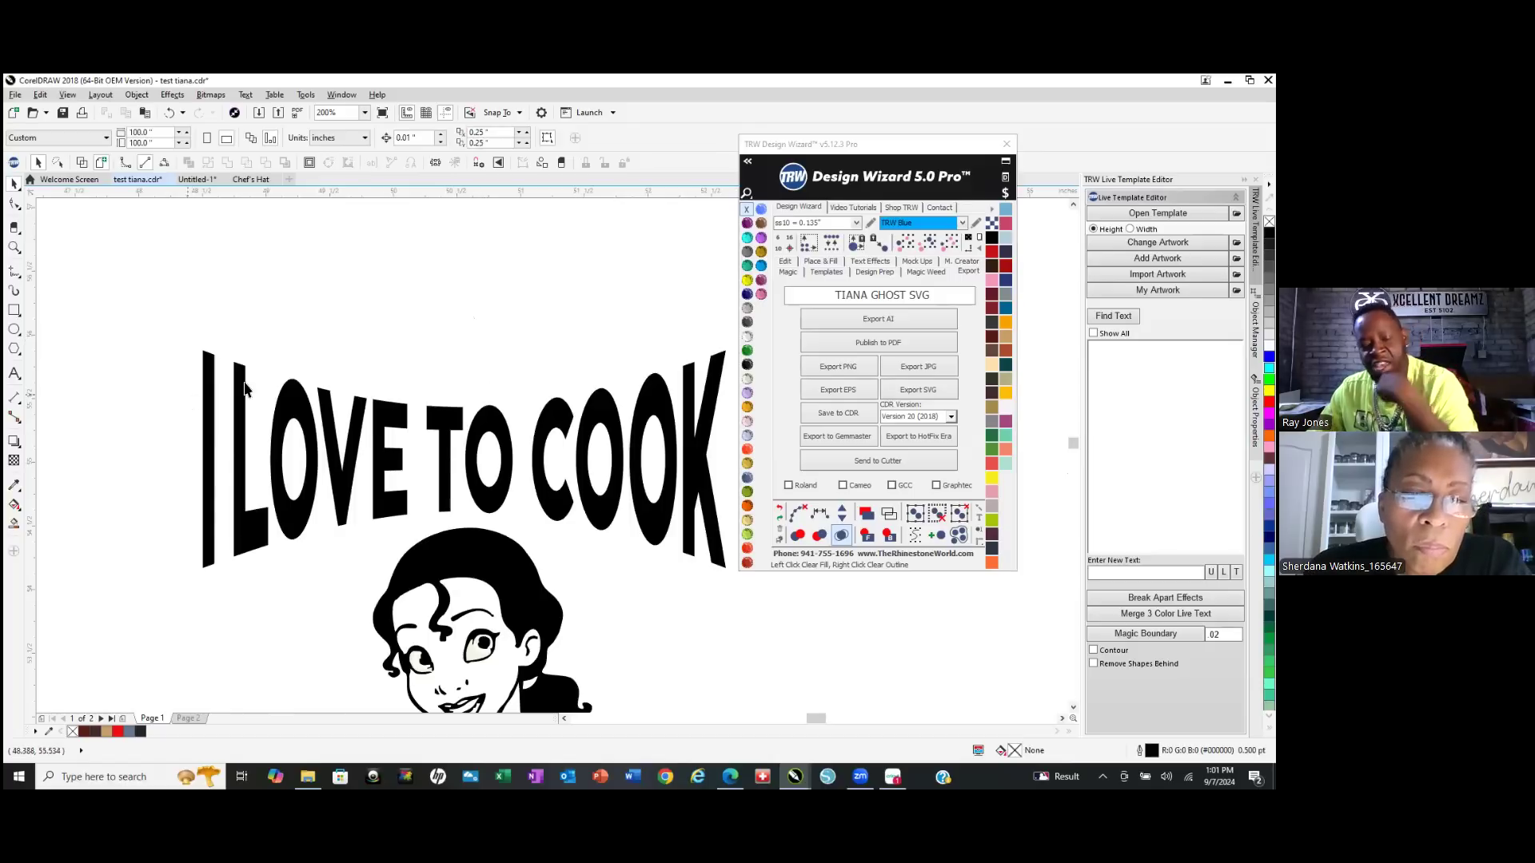
Create fill shapes for the irises of both the woman's eyes with Smart Fill and recolor them together to Light Sapphire.
{"action": "scroll", "coordinate": [439, 338], "scroll_direction": "down", "scroll_amount": 1}
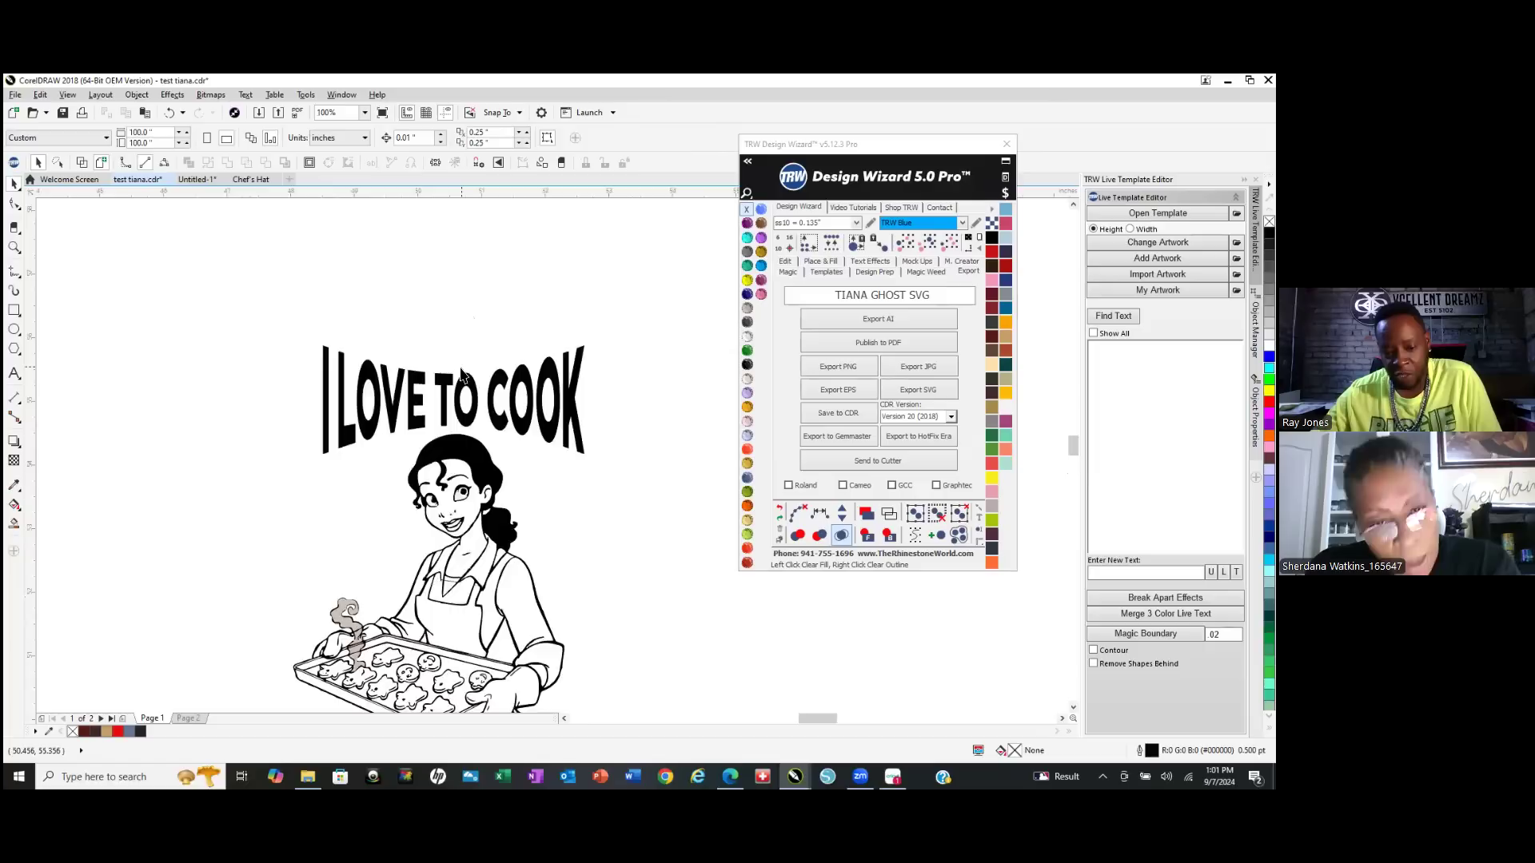
{"action": "scroll", "coordinate": [462, 376], "scroll_direction": "down", "scroll_amount": 1}
{"action": "scroll", "coordinate": [424, 499], "scroll_direction": "up", "scroll_amount": 2}
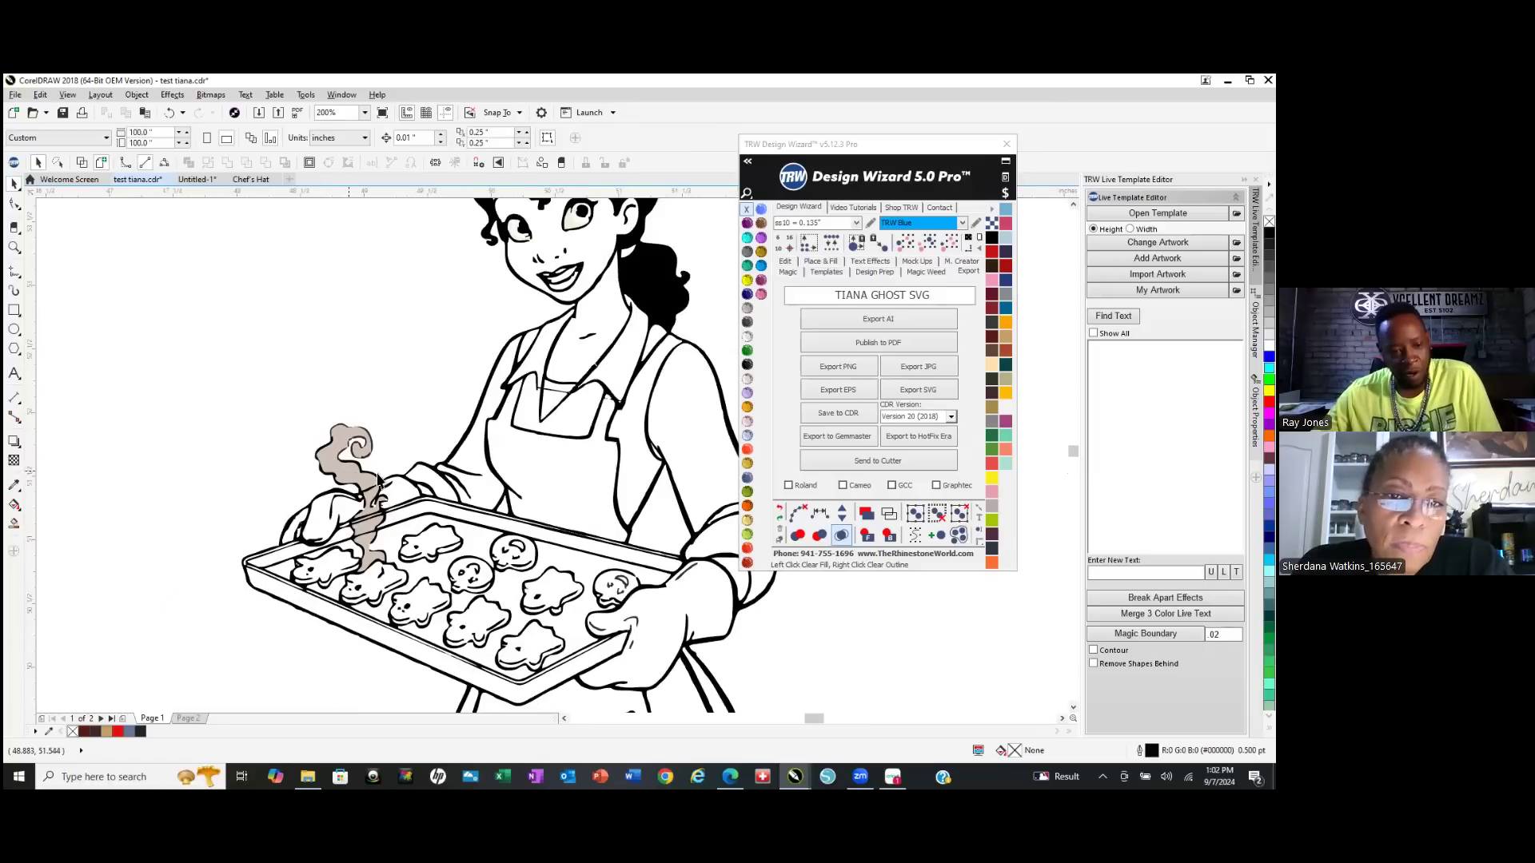
{"action": "scroll", "coordinate": [520, 547], "scroll_direction": "down", "scroll_amount": 5}
{"action": "scroll", "coordinate": [439, 515], "scroll_direction": "up", "scroll_amount": 1}
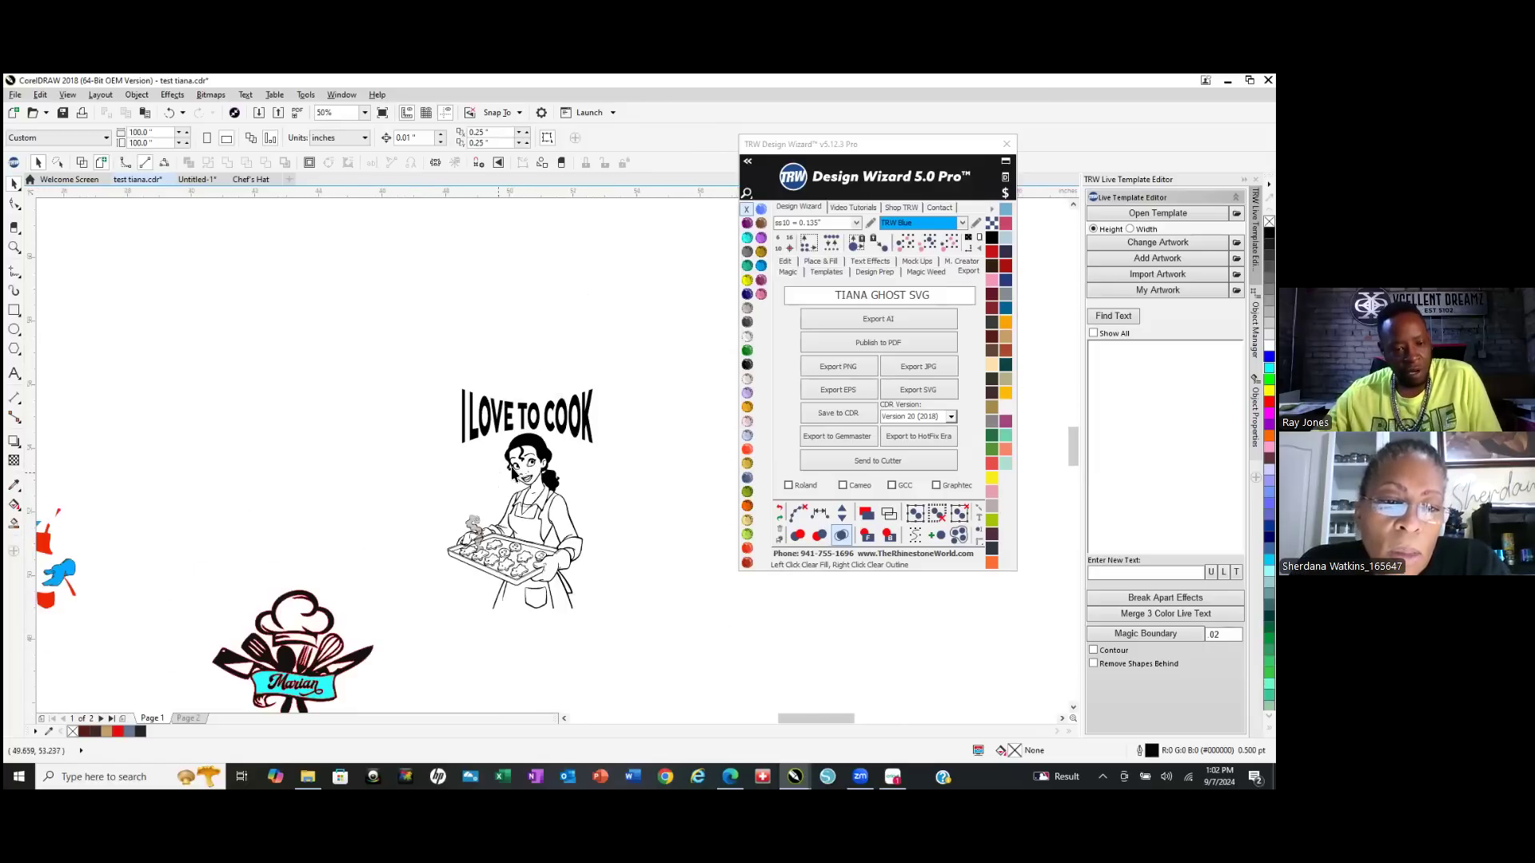
{"action": "scroll", "coordinate": [557, 450], "scroll_direction": "up", "scroll_amount": 4}
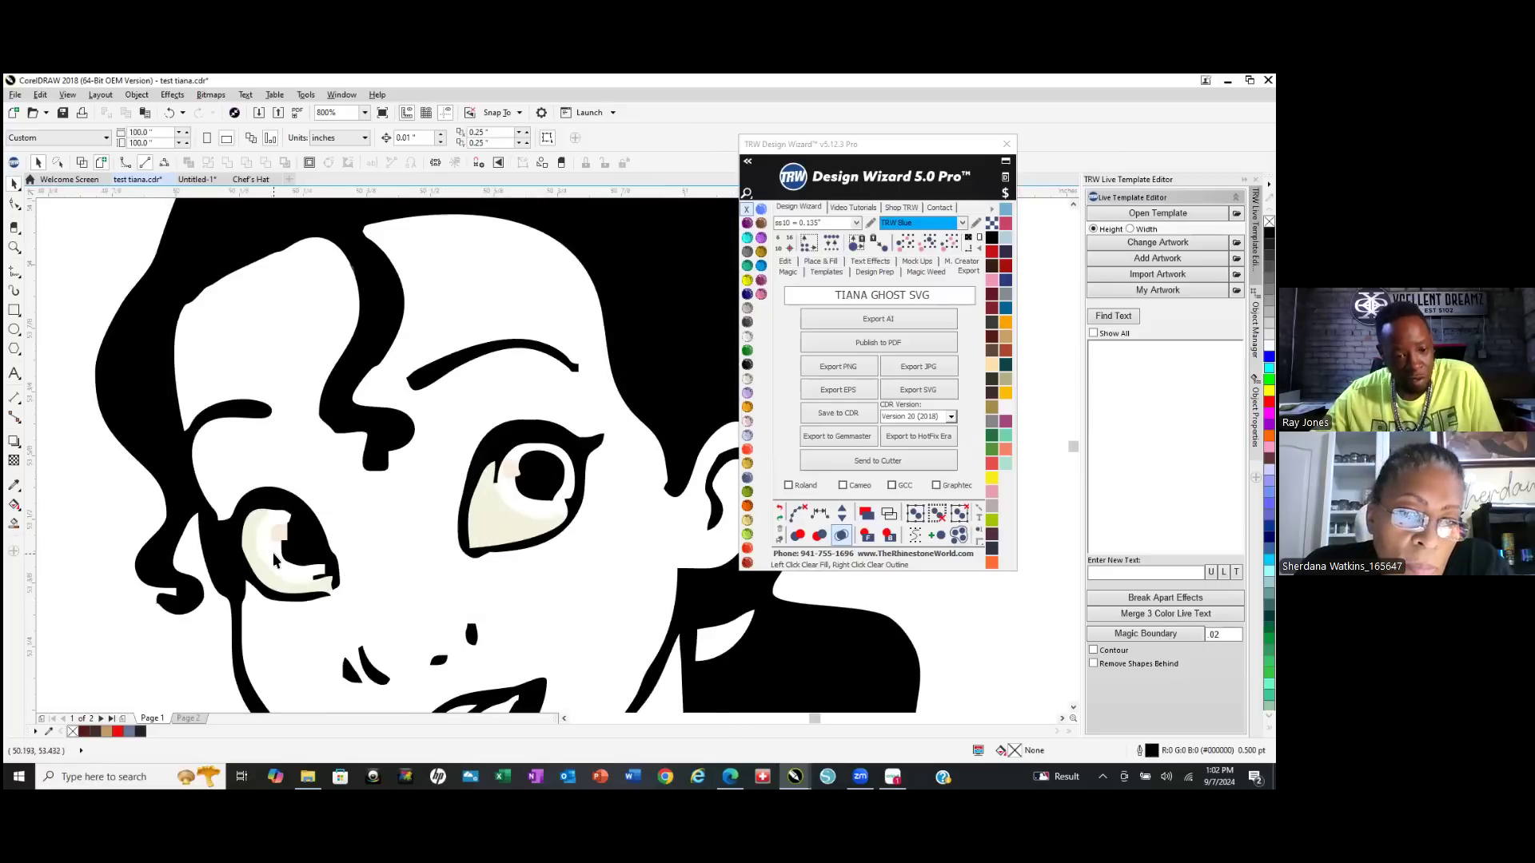
{"action": "left_click", "coordinate": [14, 524]}
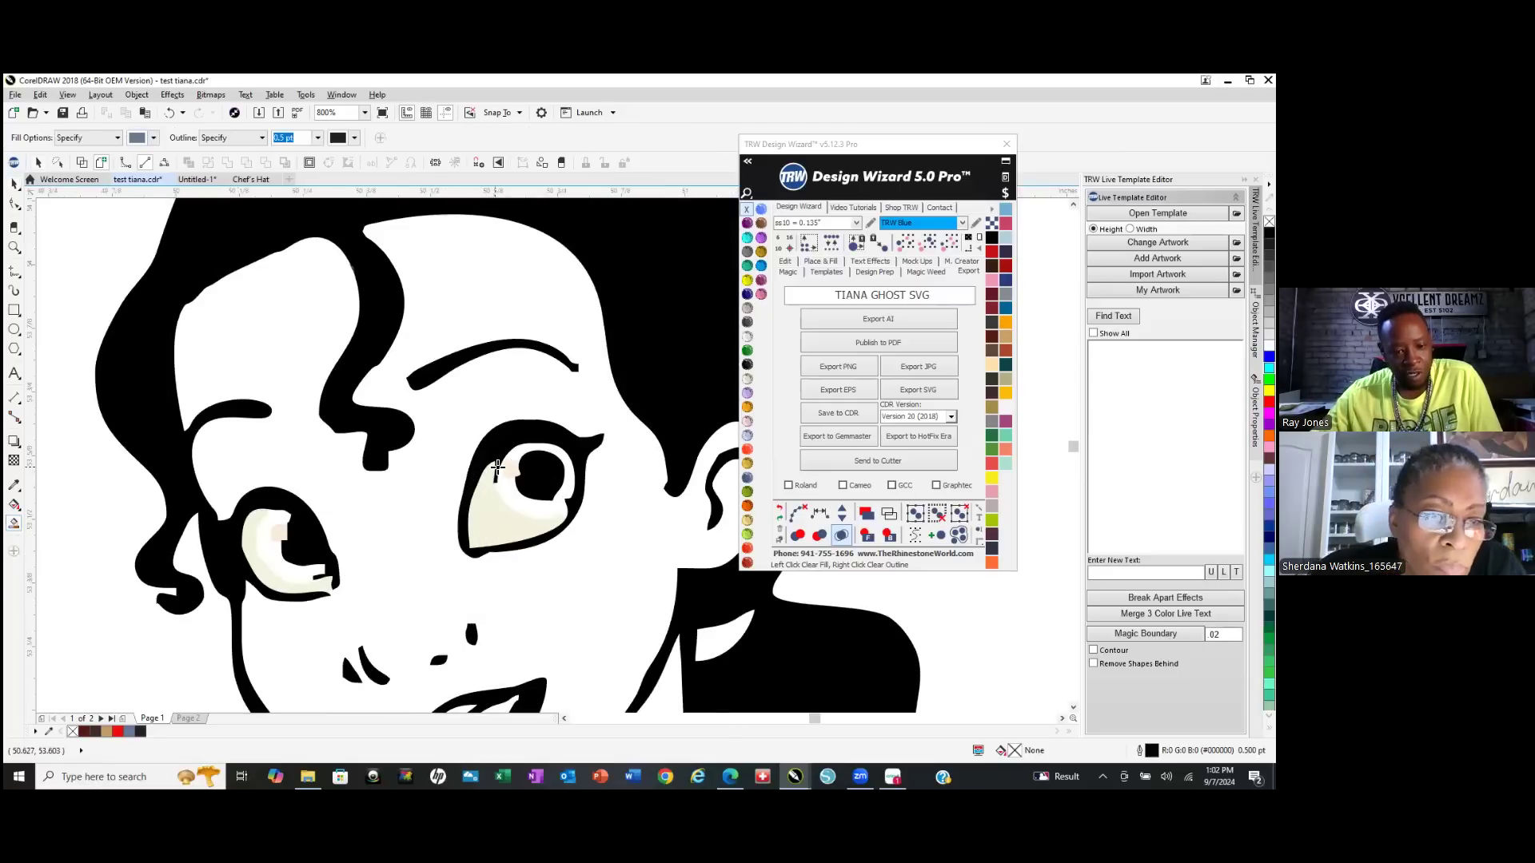
{"action": "left_click", "coordinate": [515, 497]}
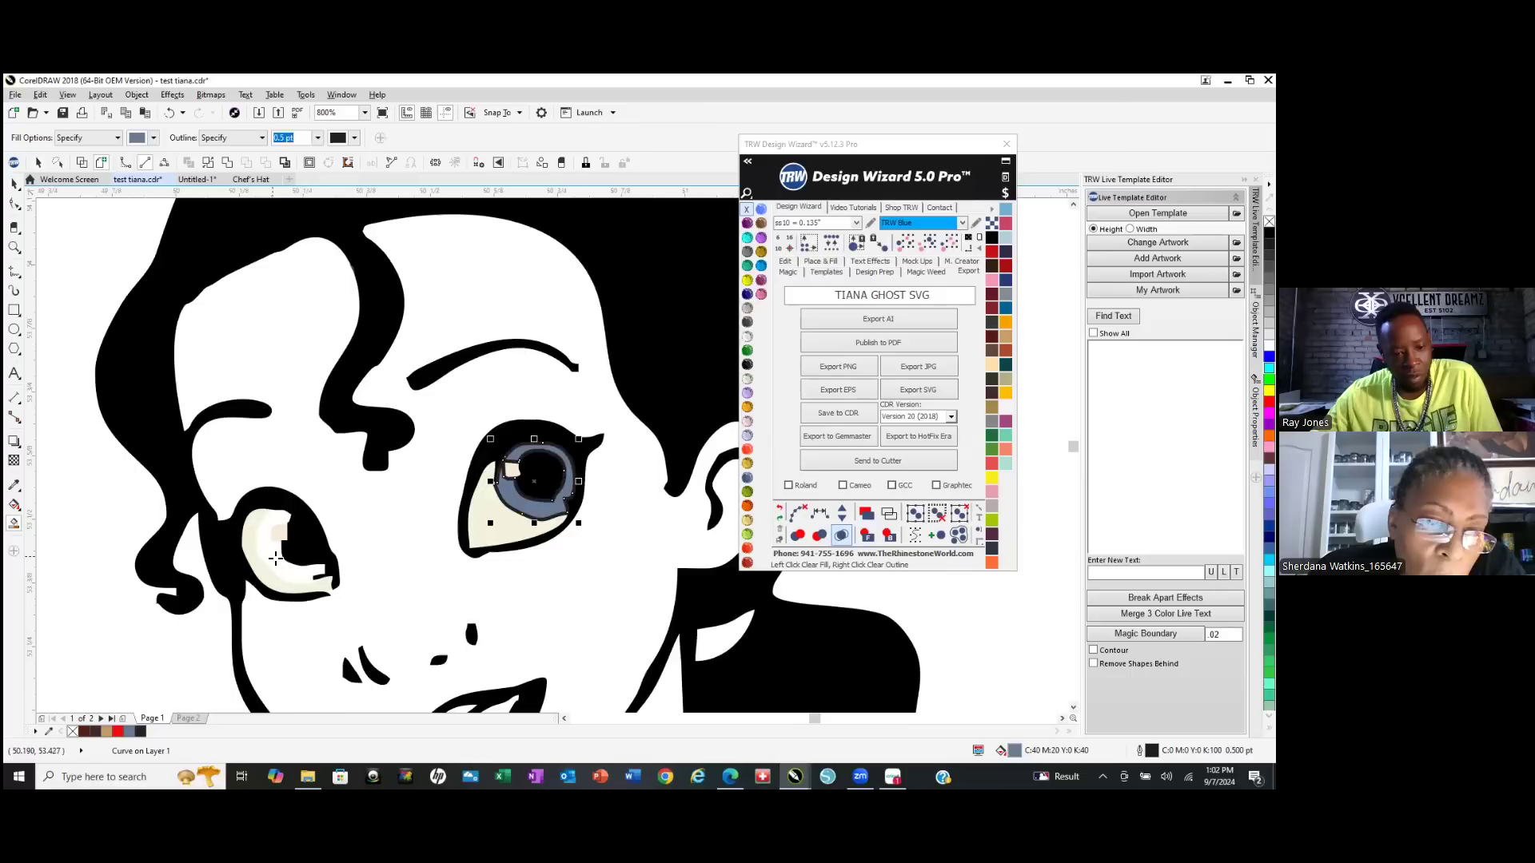
{"action": "left_click", "coordinate": [276, 559]}
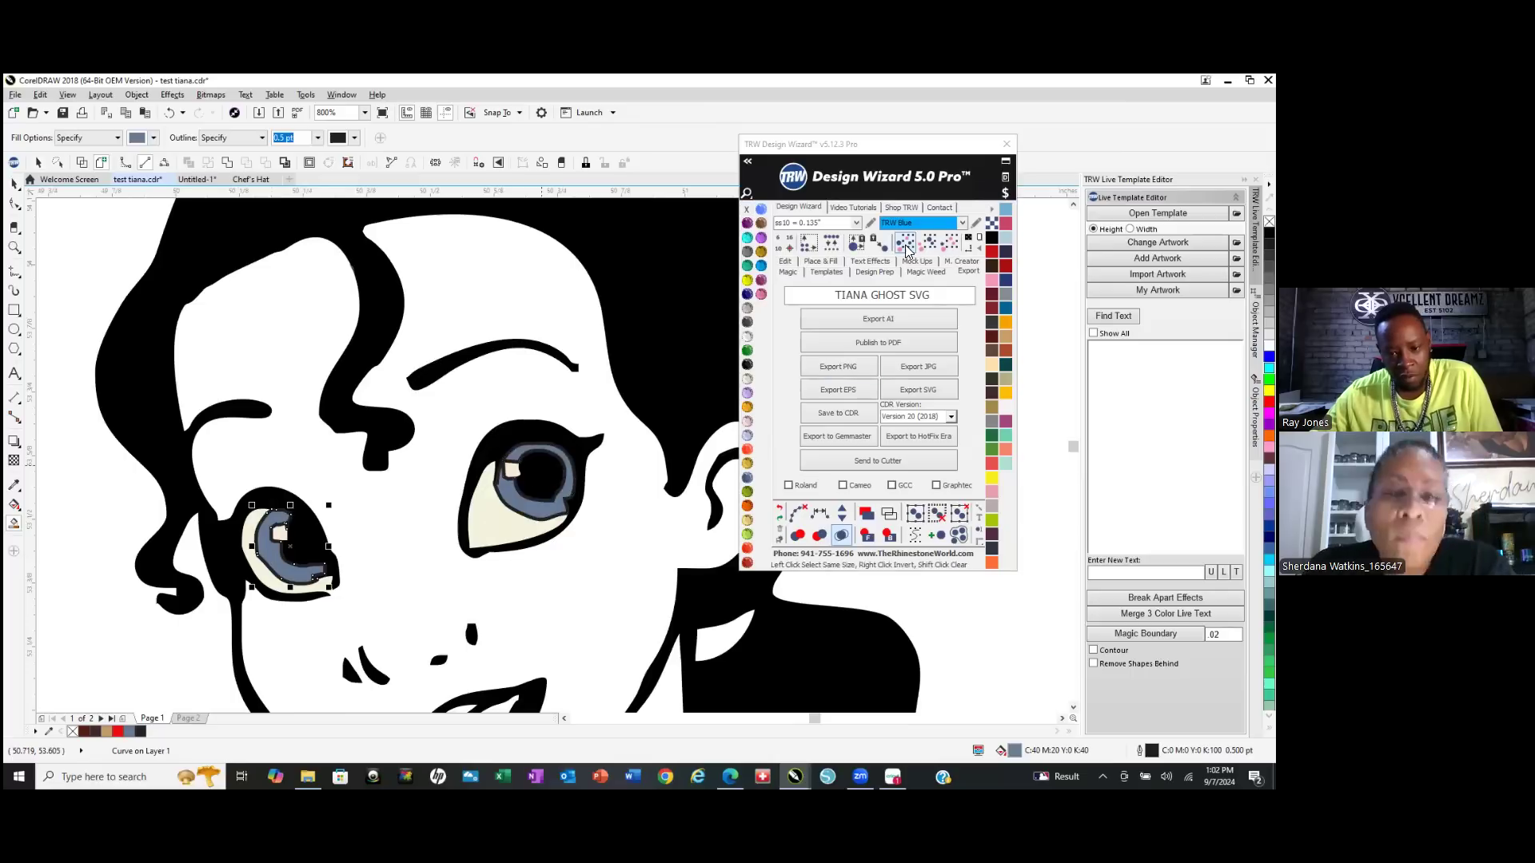
{"action": "left_click", "coordinate": [924, 248]}
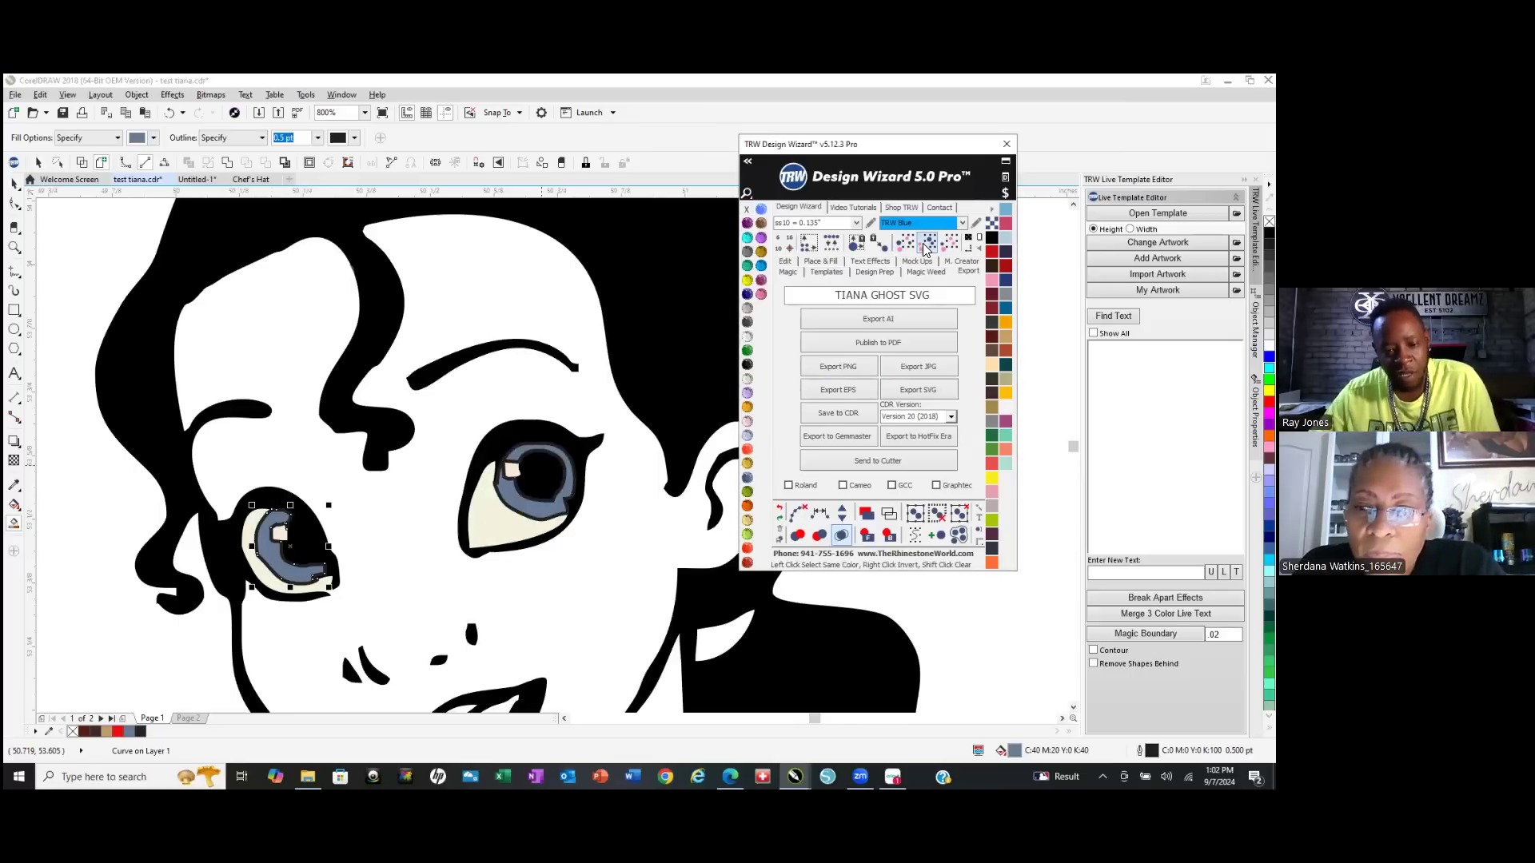
{"action": "left_click", "coordinate": [747, 436]}
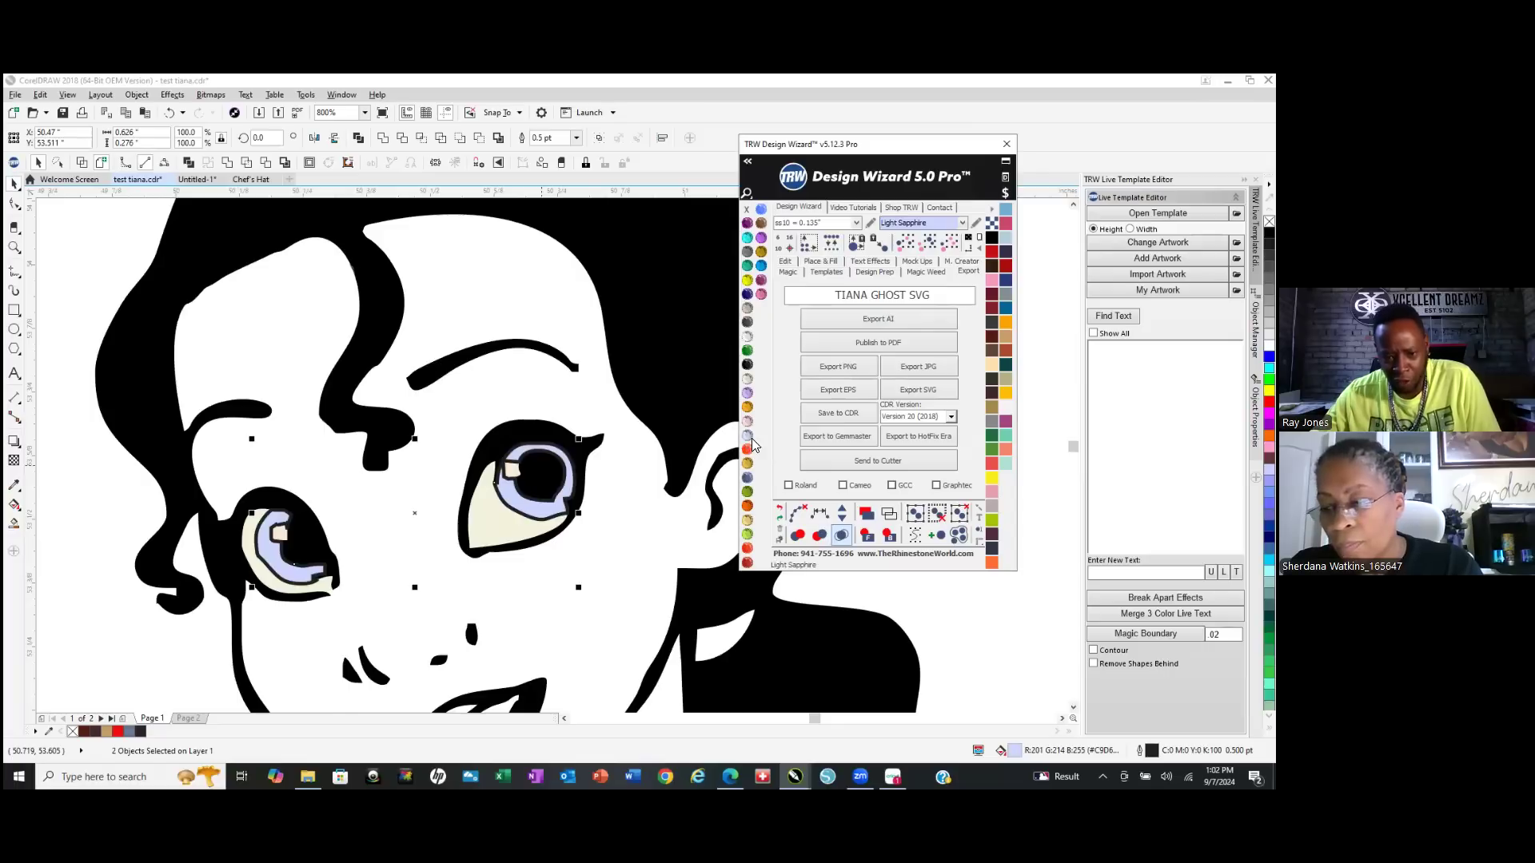
Try removing the outline from both iris fill shapes, undo the removal and deselect the shapes.
{"action": "right_click", "coordinate": [748, 214]}
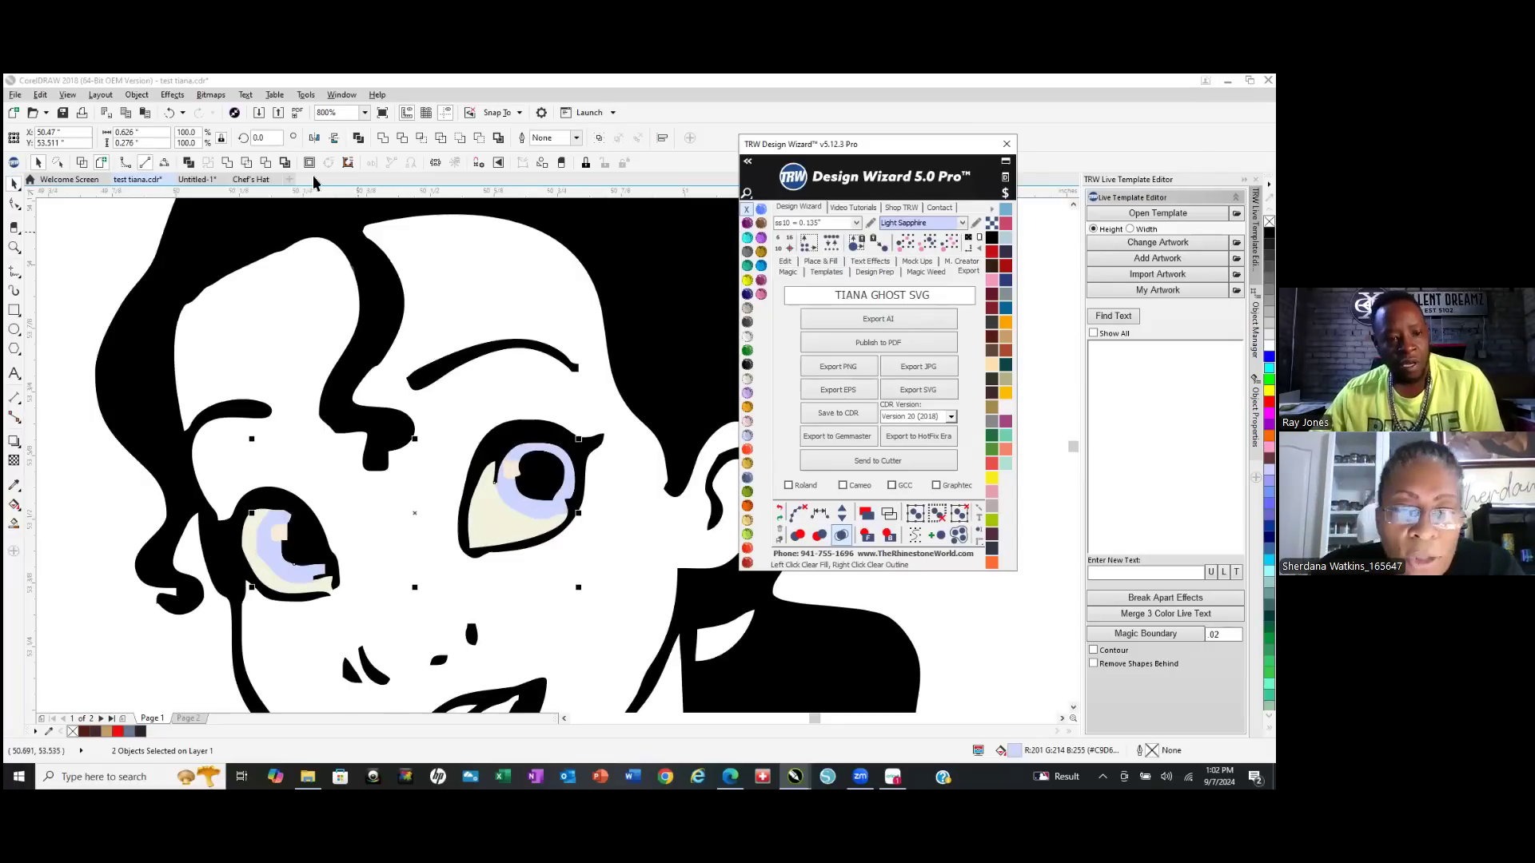
{"action": "left_click", "coordinate": [780, 511]}
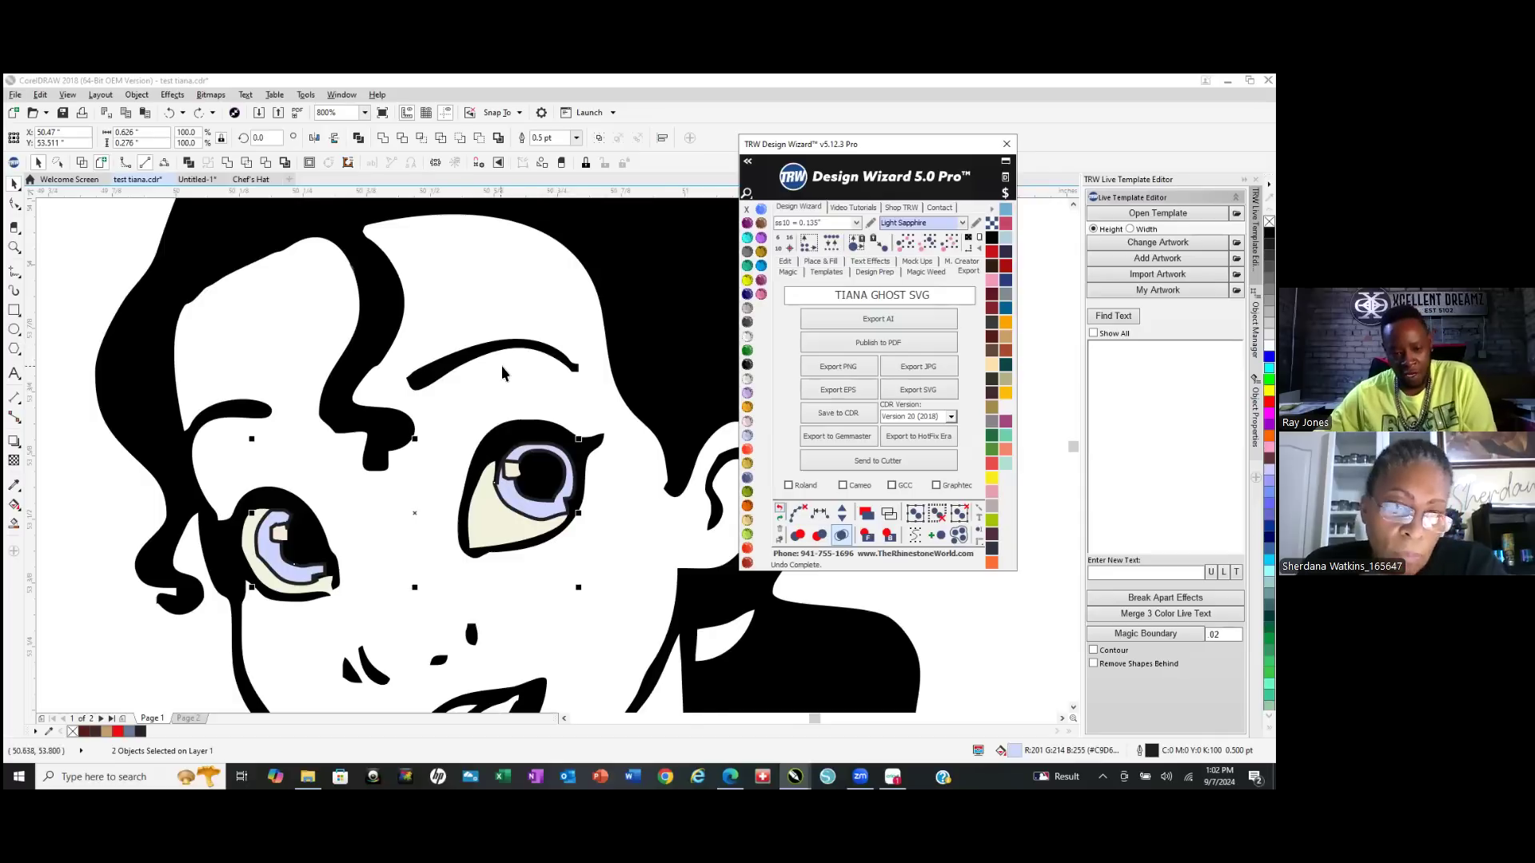
{"action": "scroll", "coordinate": [502, 372], "scroll_direction": "down", "scroll_amount": 2}
{"action": "scroll", "coordinate": [500, 382], "scroll_direction": "down", "scroll_amount": 1}
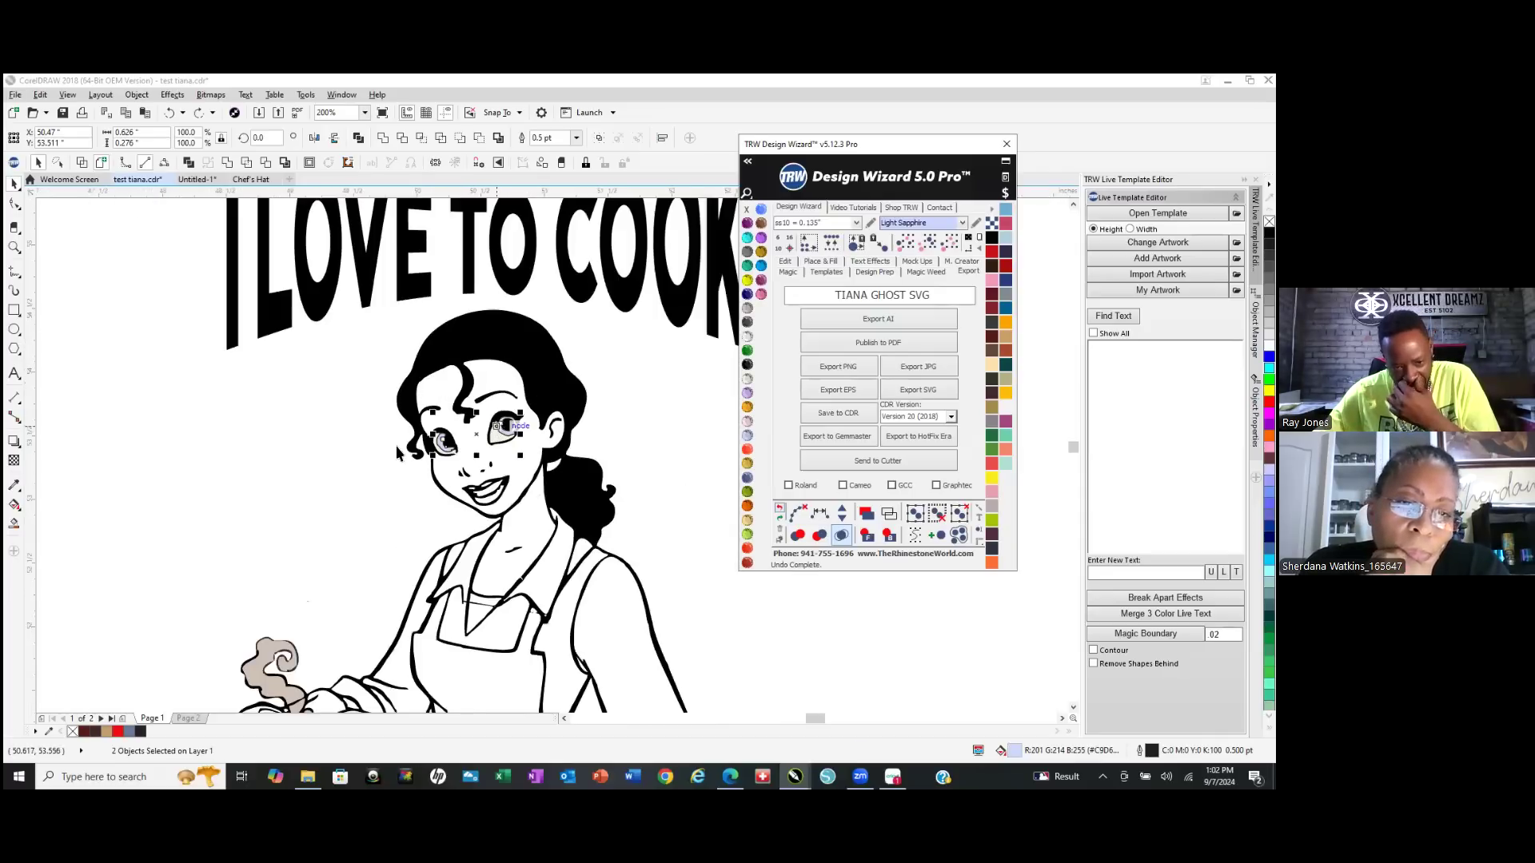
{"action": "left_click", "coordinate": [282, 516]}
{"action": "scroll", "coordinate": [476, 425], "scroll_direction": "up", "scroll_amount": 2}
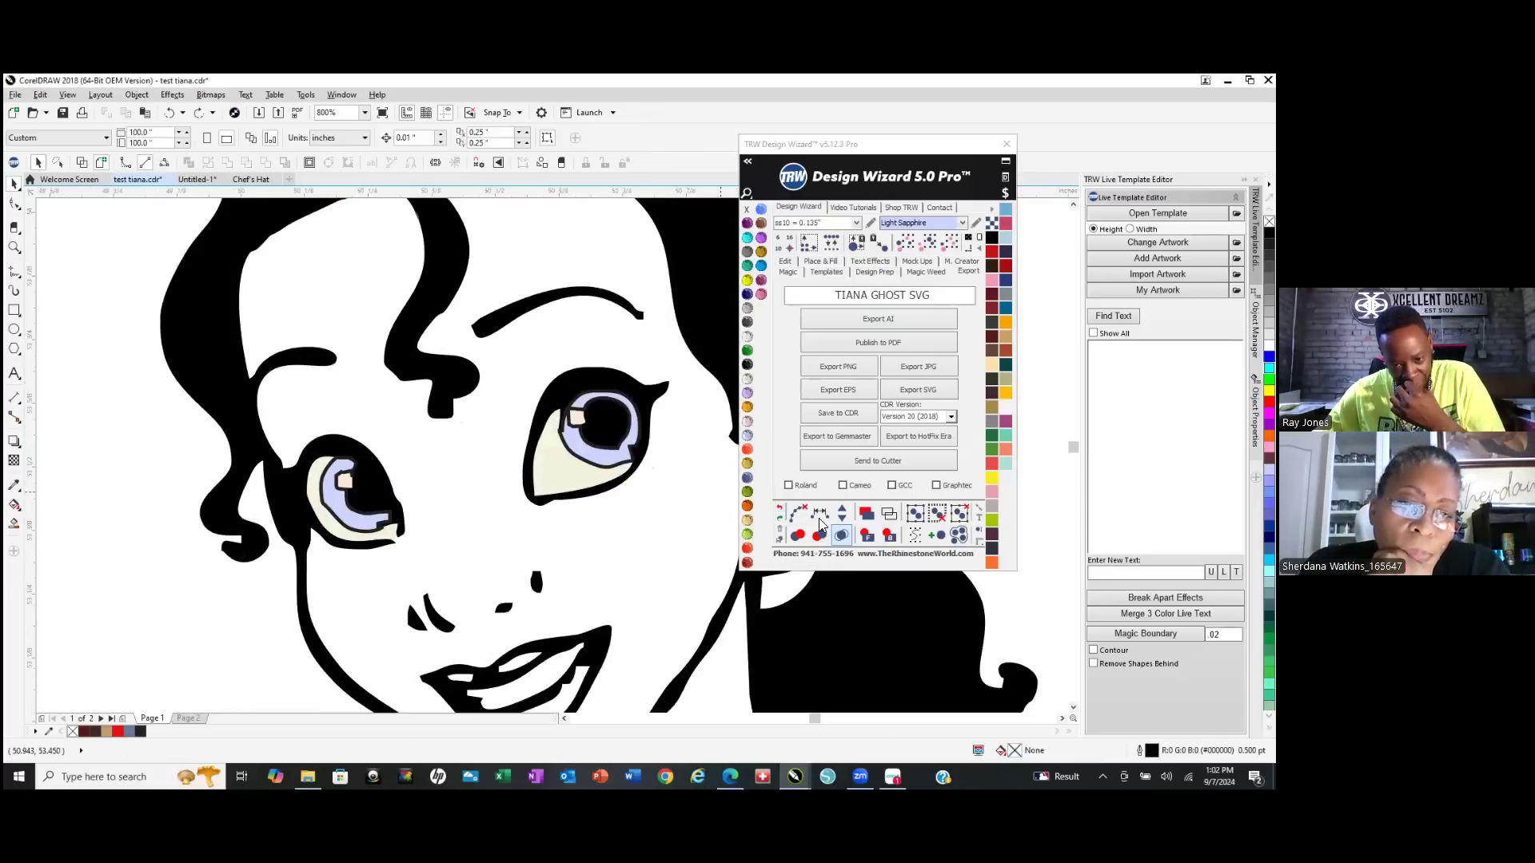
Undo the Light Sapphire recolor and the Smart Fill shapes in both of the woman's irises.
{"action": "left_click", "coordinate": [776, 512]}
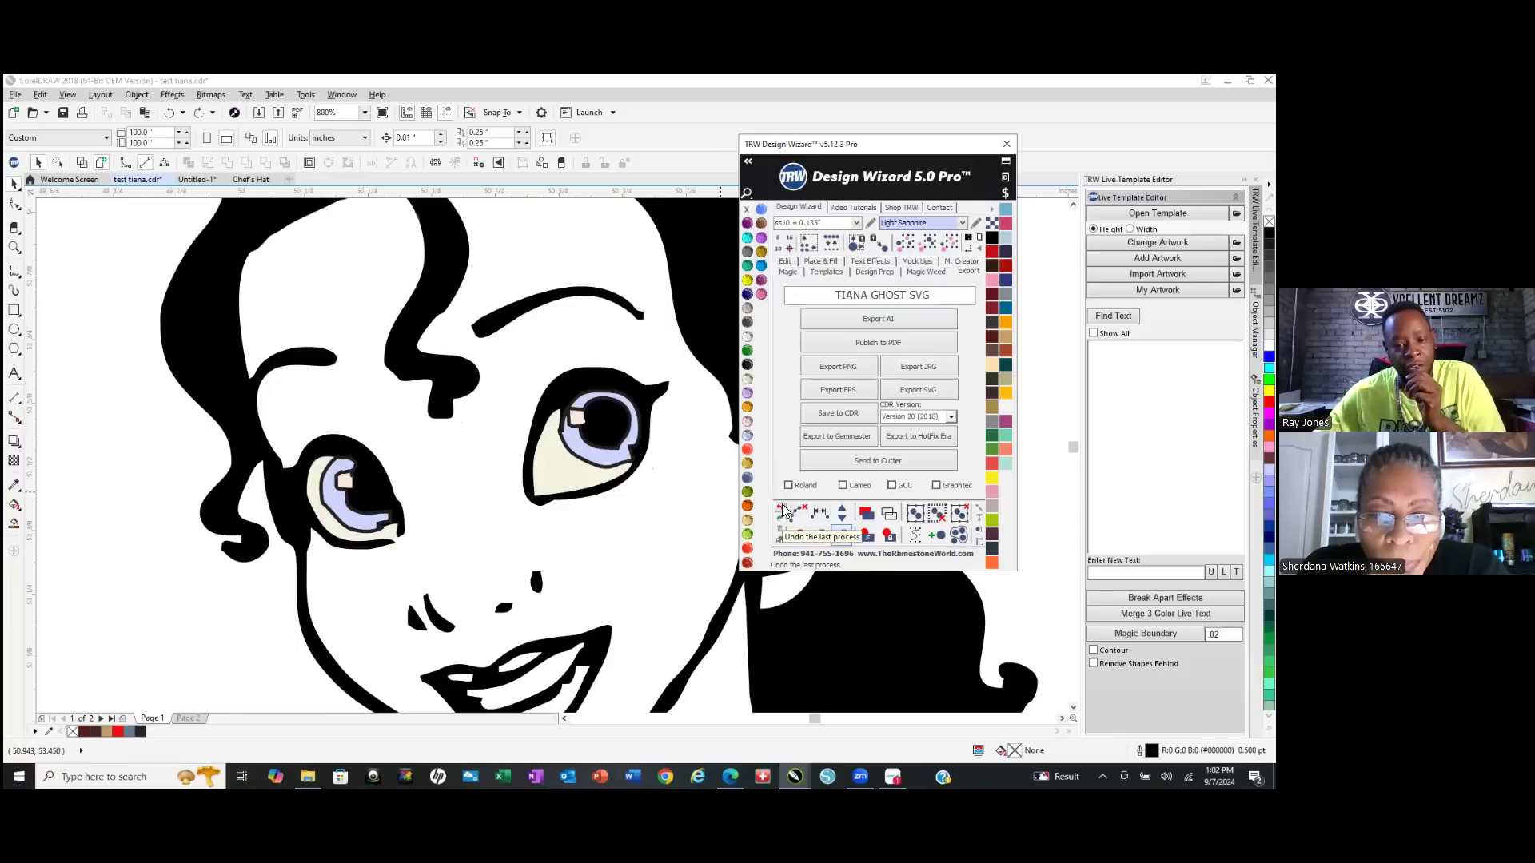
{"action": "left_click", "coordinate": [783, 512]}
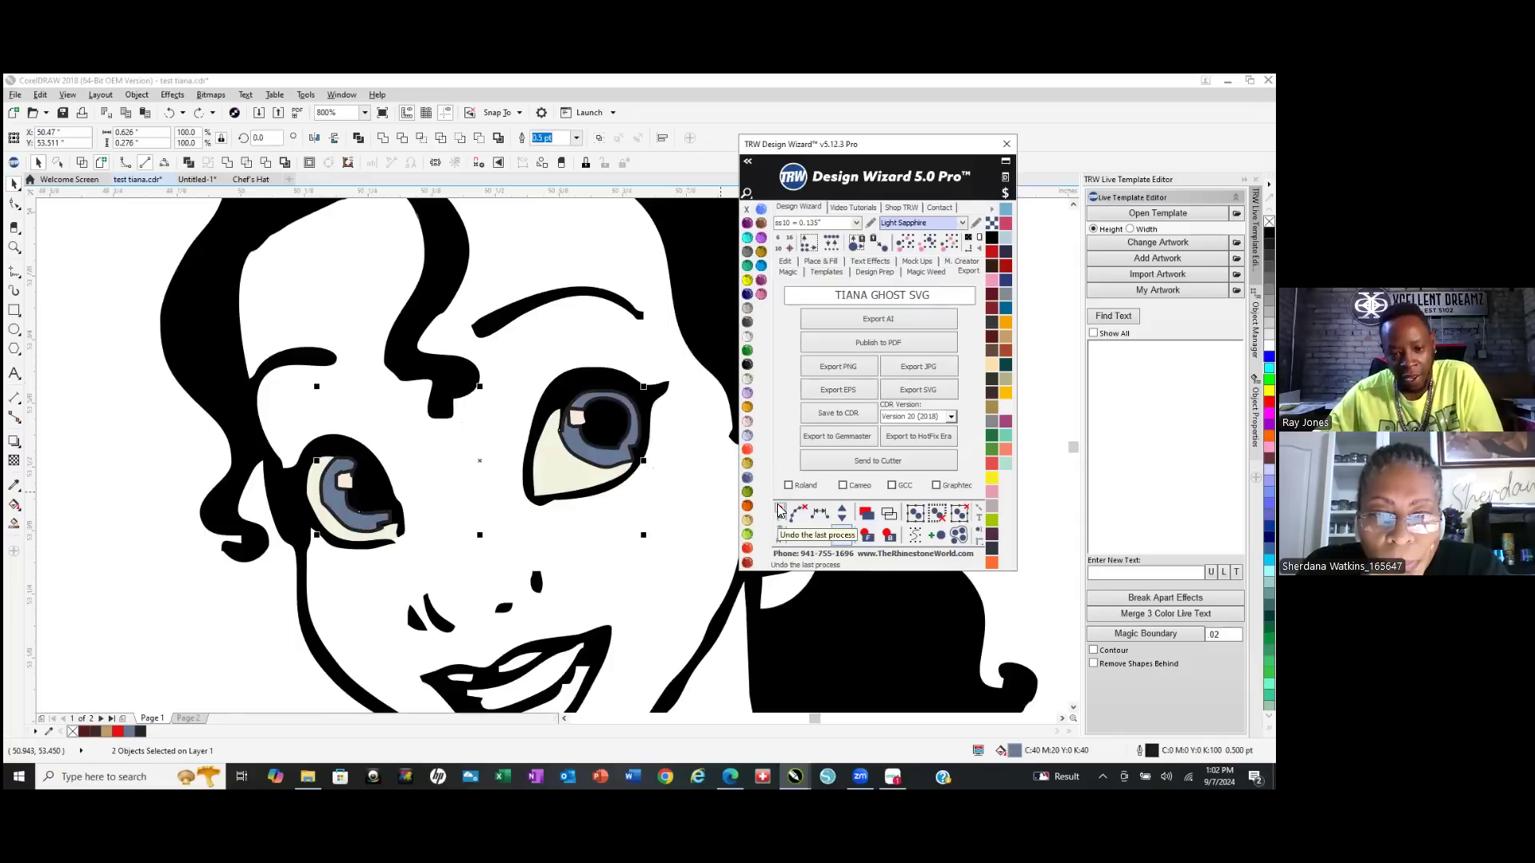
{"action": "left_click", "coordinate": [781, 512]}
{"action": "left_click", "coordinate": [781, 512]}
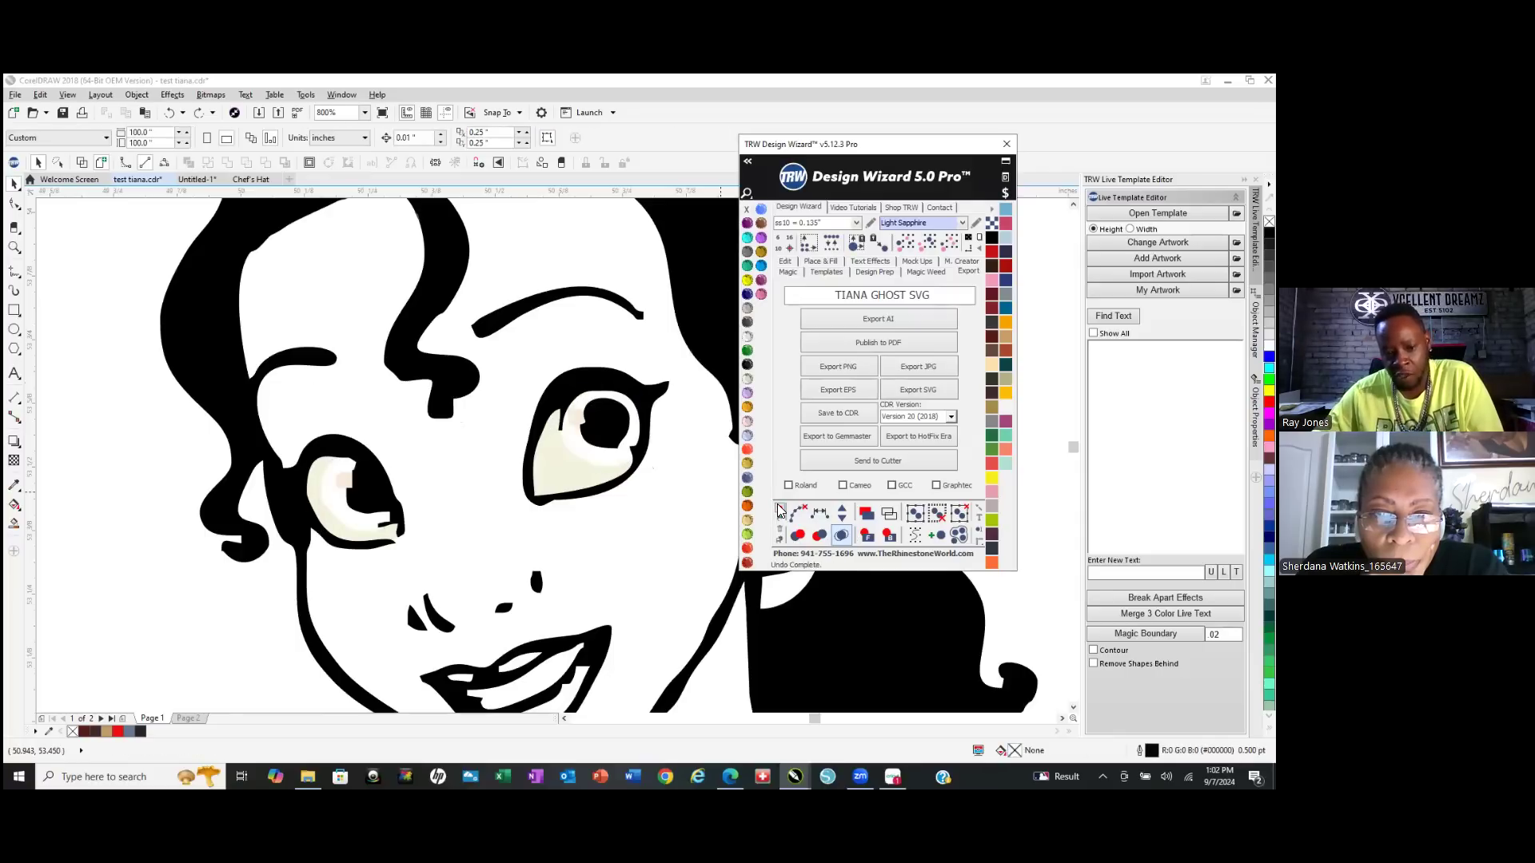
{"action": "left_click", "coordinate": [127, 434]}
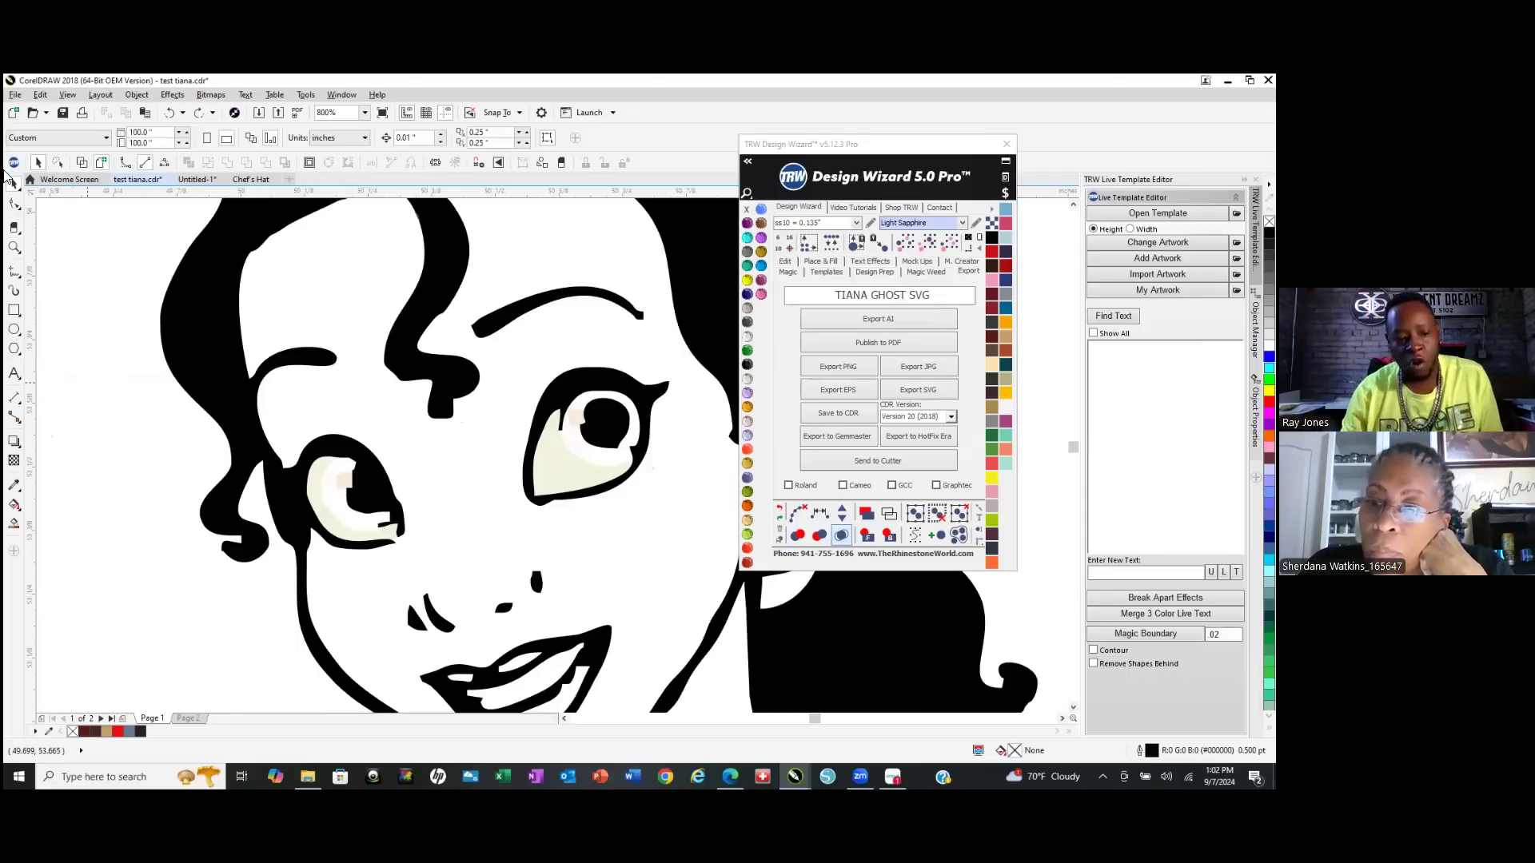
Recreate the fill shapes in both of the woman's irises with Smart Fill, using the blue-gray fill and 0.5 pt black outline.
{"action": "left_click", "coordinate": [14, 526]}
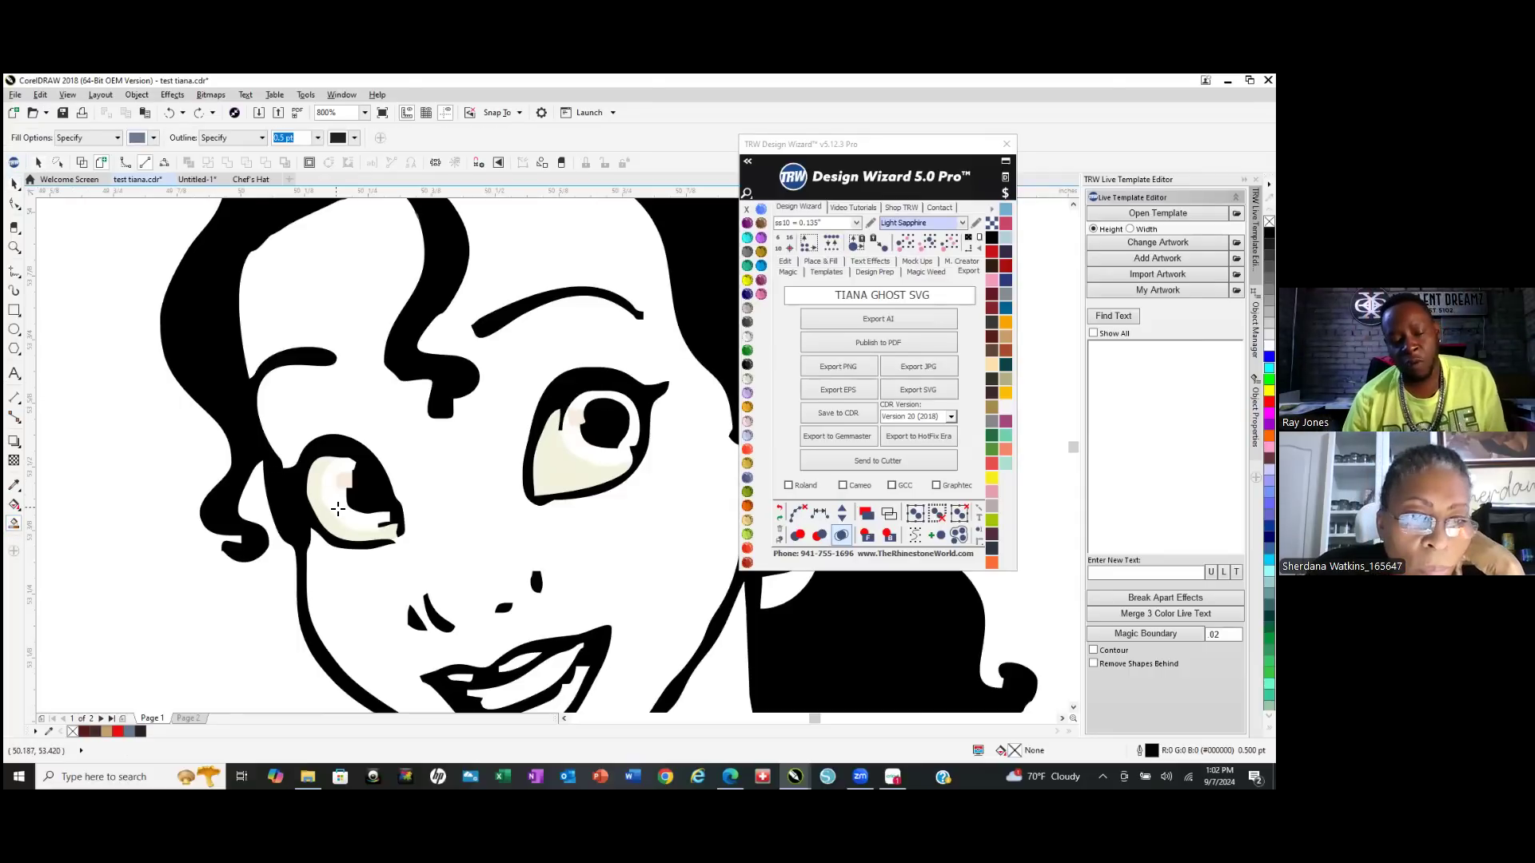
{"action": "left_click", "coordinate": [338, 509]}
{"action": "scroll", "coordinate": [399, 548], "scroll_direction": "up", "scroll_amount": 2}
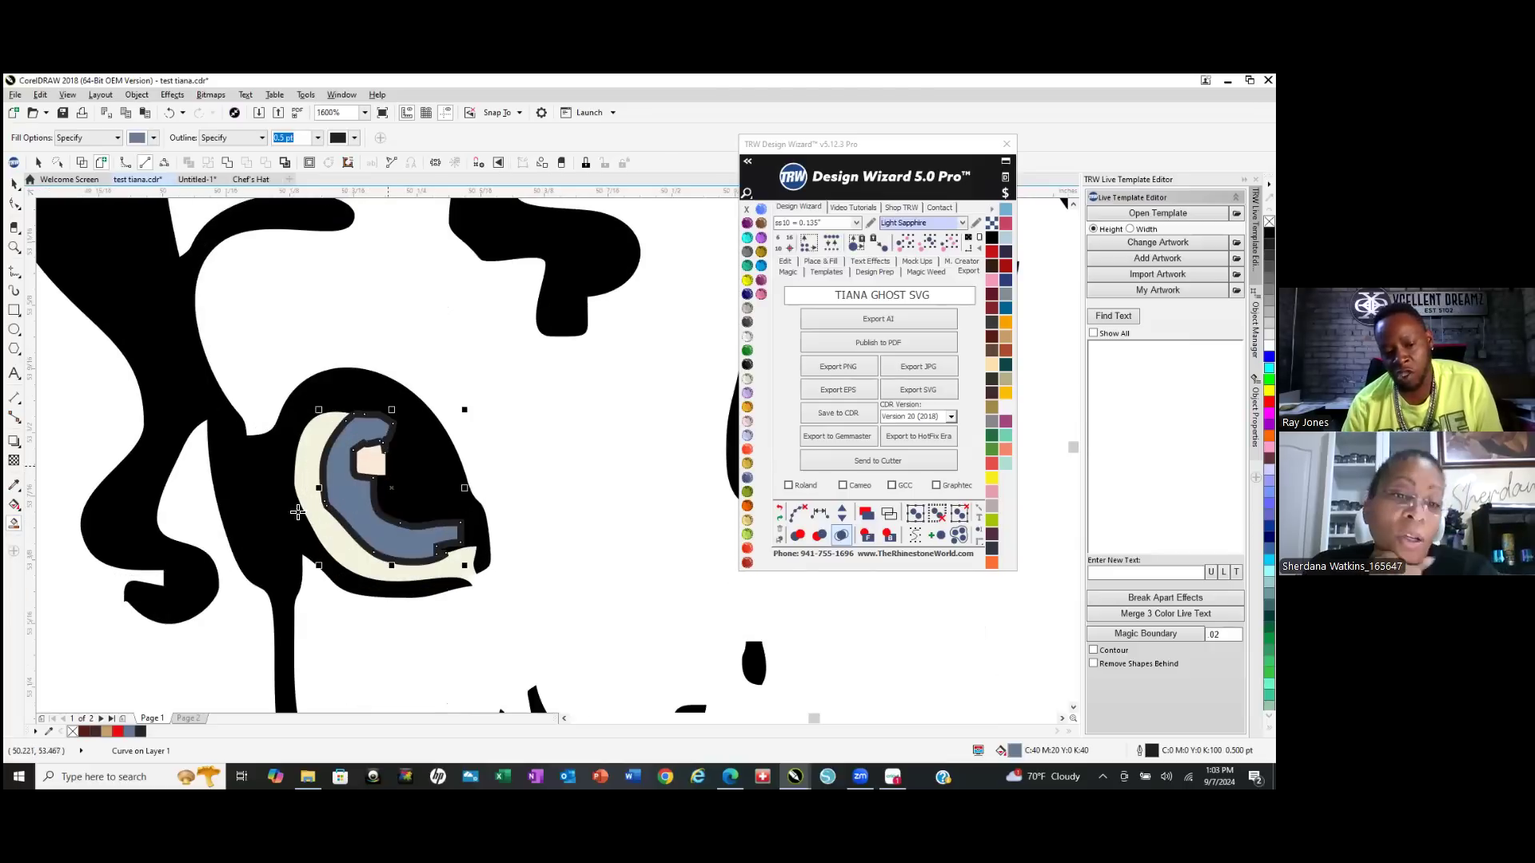
{"action": "scroll", "coordinate": [319, 452], "scroll_direction": "down", "scroll_amount": 2}
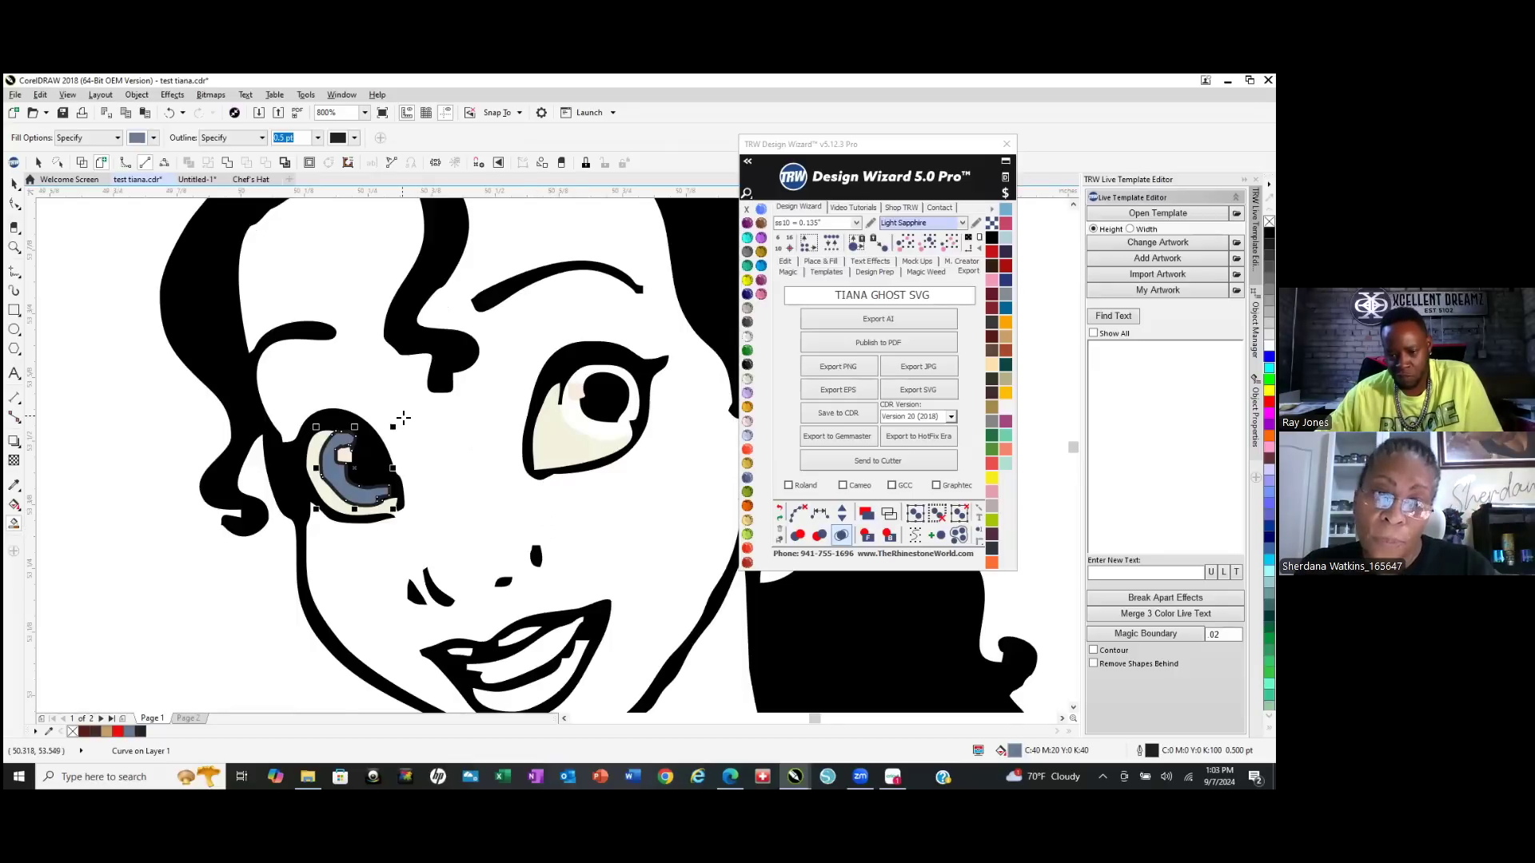
{"action": "scroll", "coordinate": [397, 420], "scroll_direction": "down", "scroll_amount": 2}
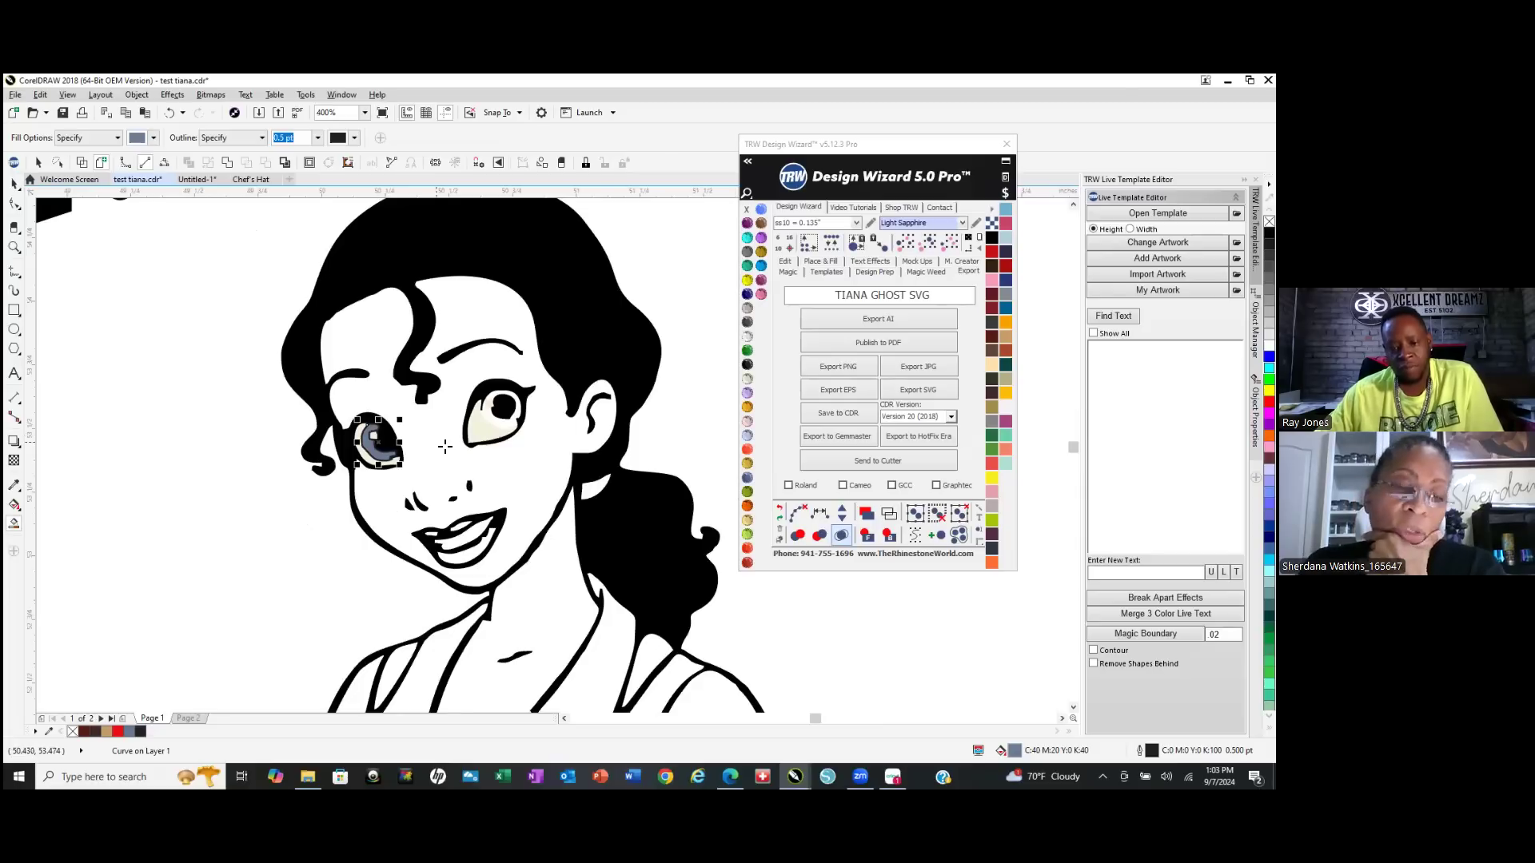
{"action": "scroll", "coordinate": [513, 433], "scroll_direction": "up", "scroll_amount": 1}
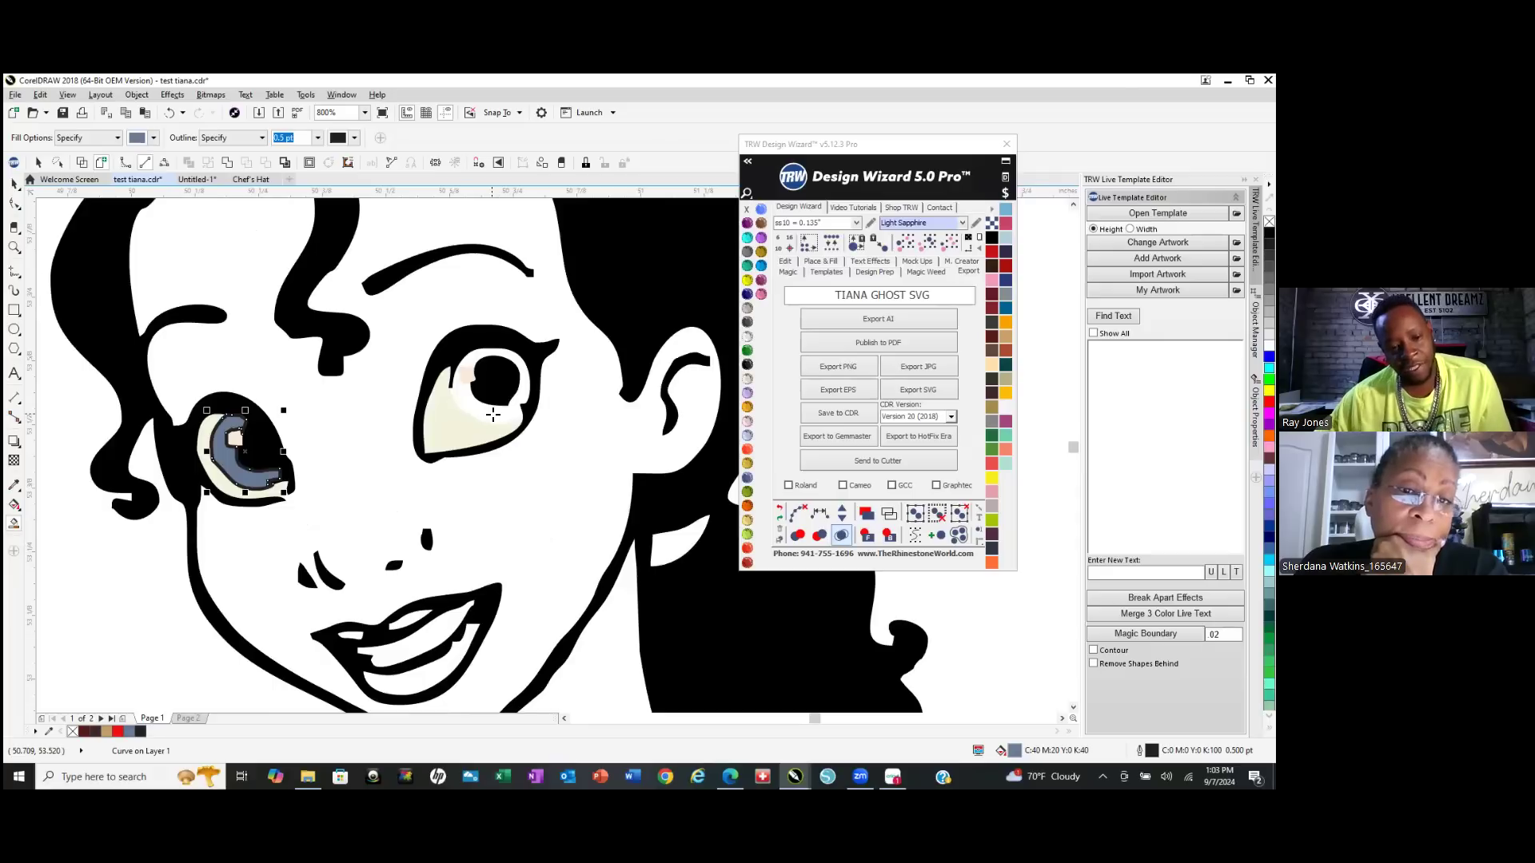
{"action": "left_click", "coordinate": [491, 412]}
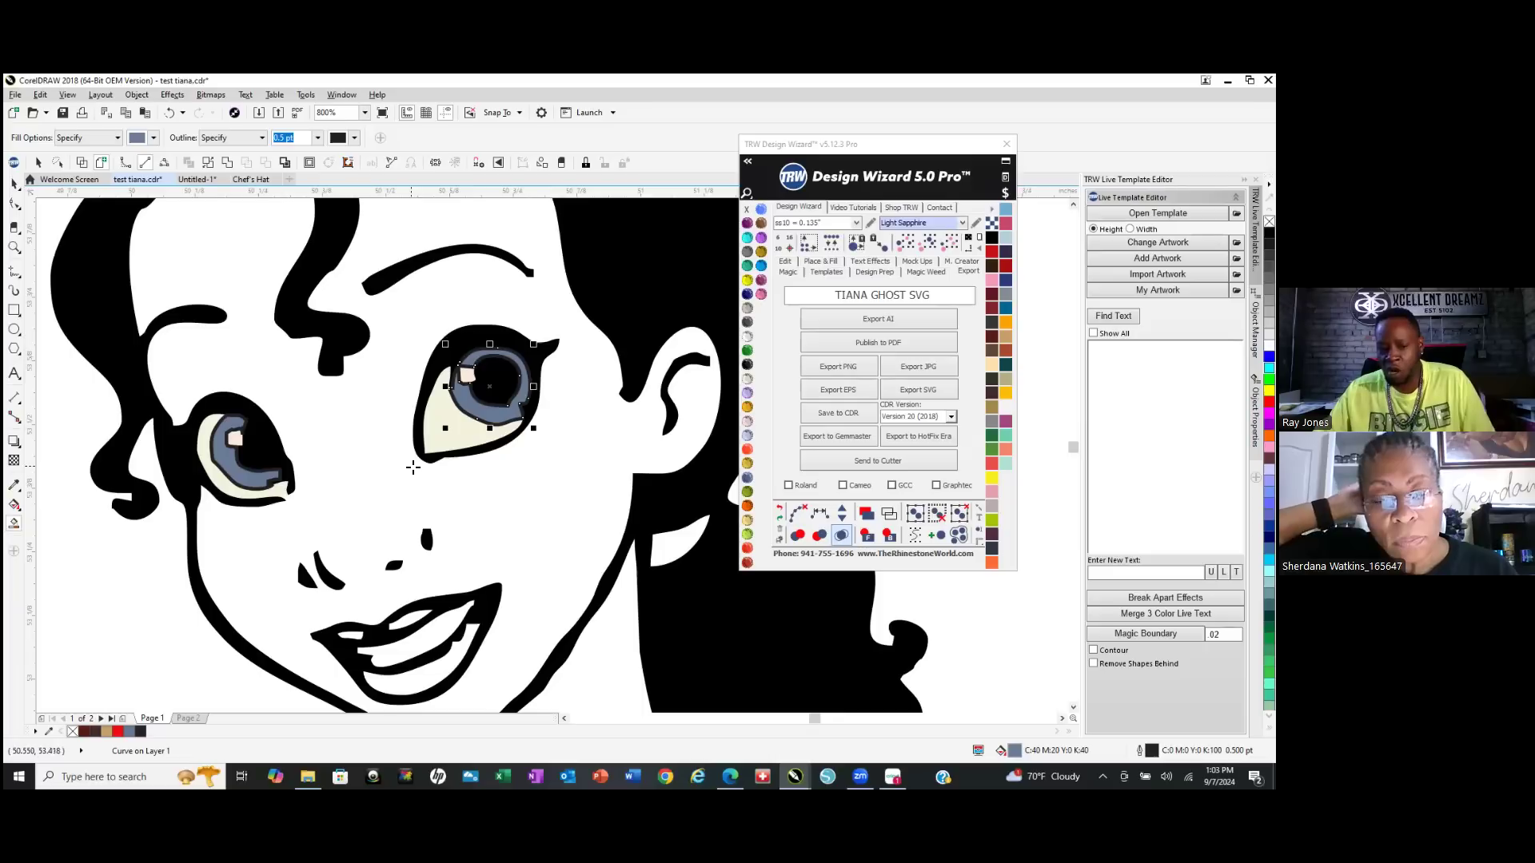
{"action": "scroll", "coordinate": [415, 448], "scroll_direction": "down", "scroll_amount": 5}
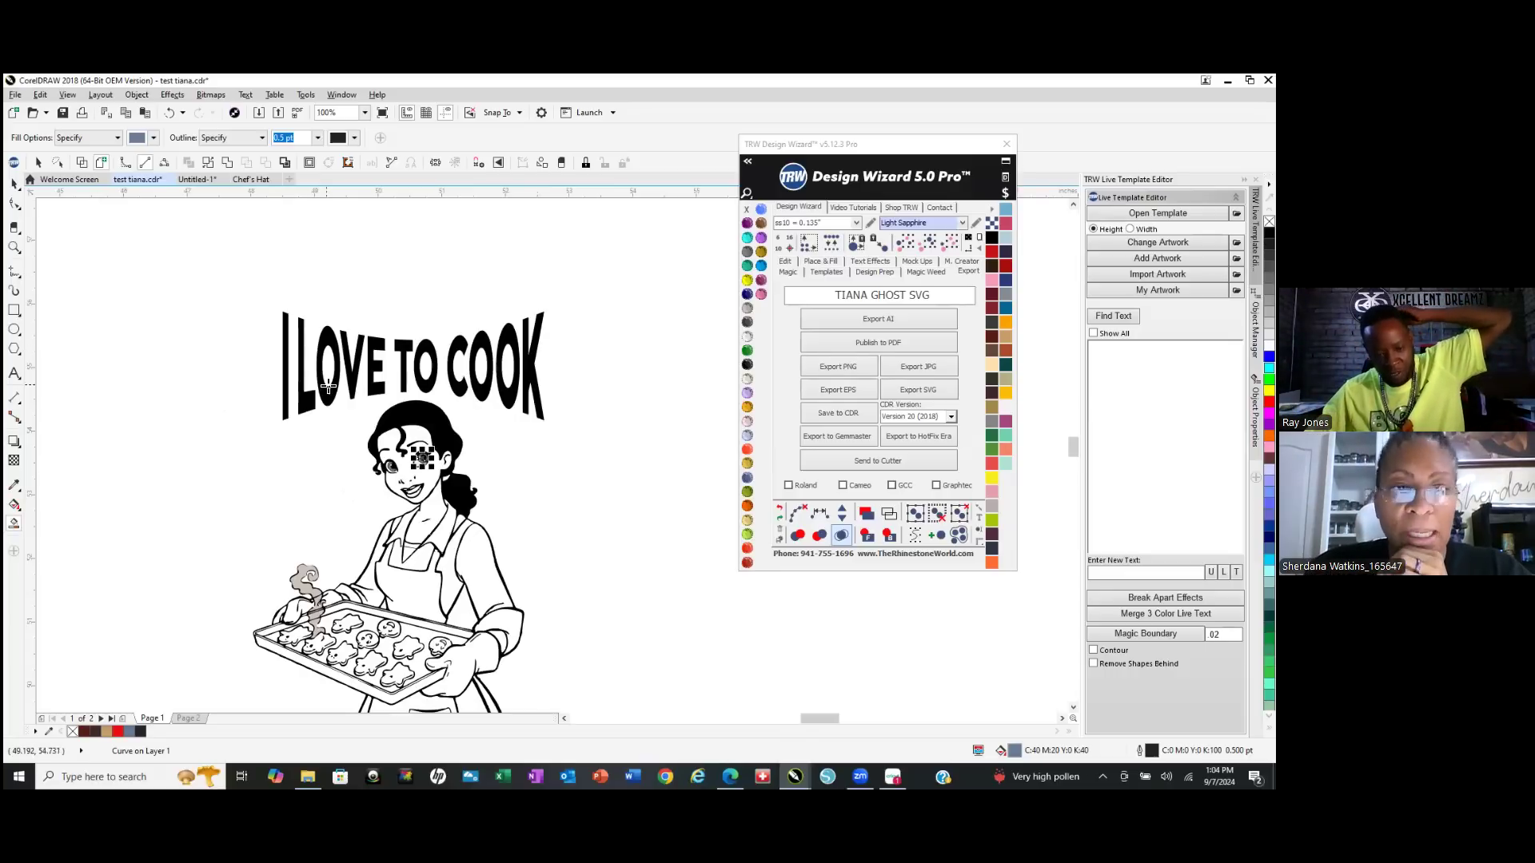
Select the blue irises of both eyes and combine them into a single curve.
{"action": "scroll", "coordinate": [414, 479], "scroll_direction": "up", "scroll_amount": 8}
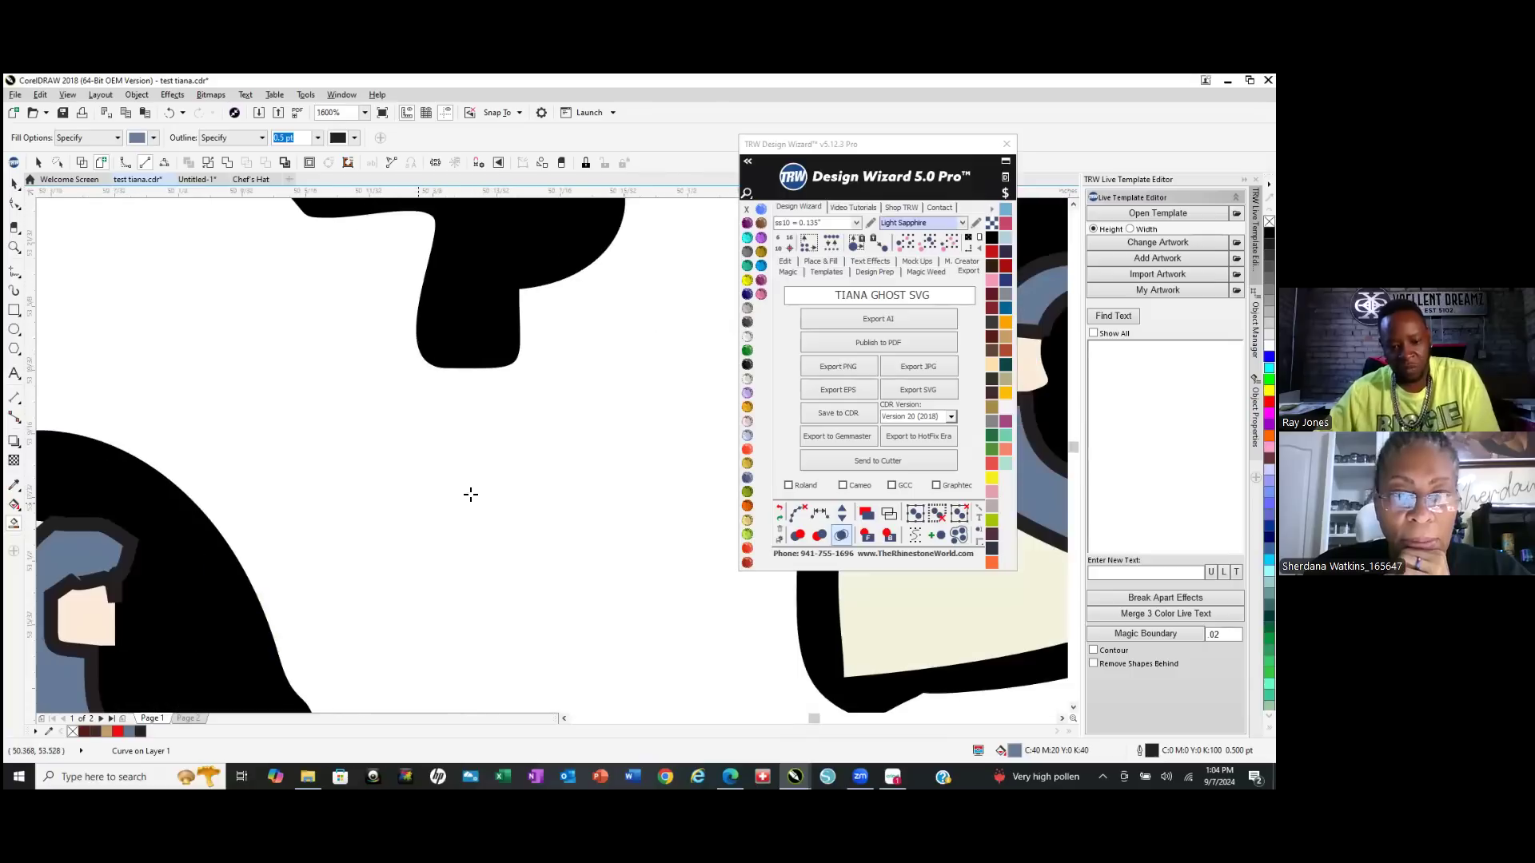
{"action": "scroll", "coordinate": [403, 382], "scroll_direction": "down", "scroll_amount": 4}
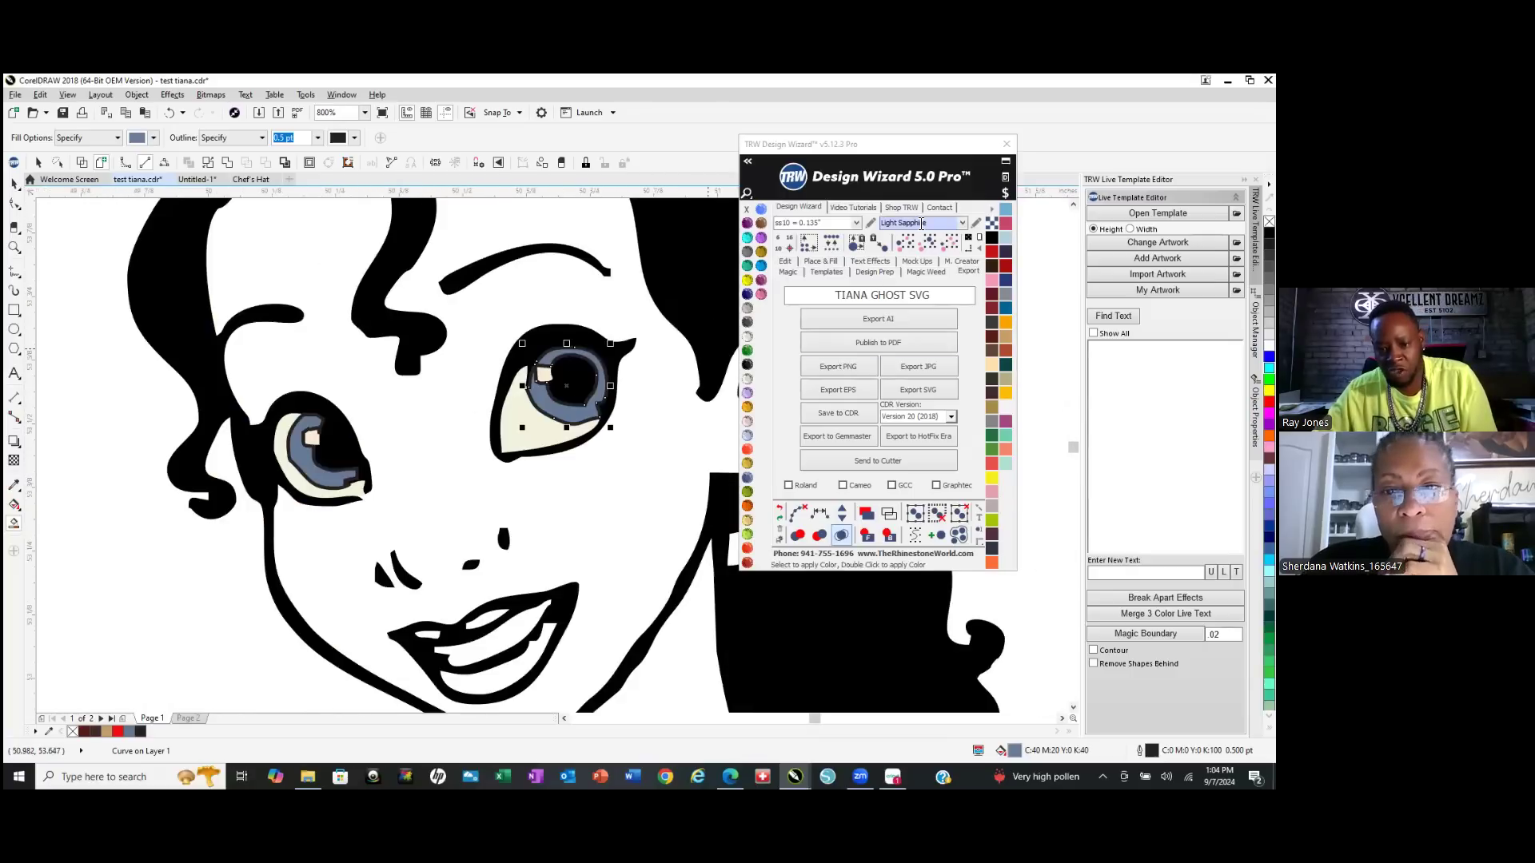
{"action": "left_click", "coordinate": [919, 248]}
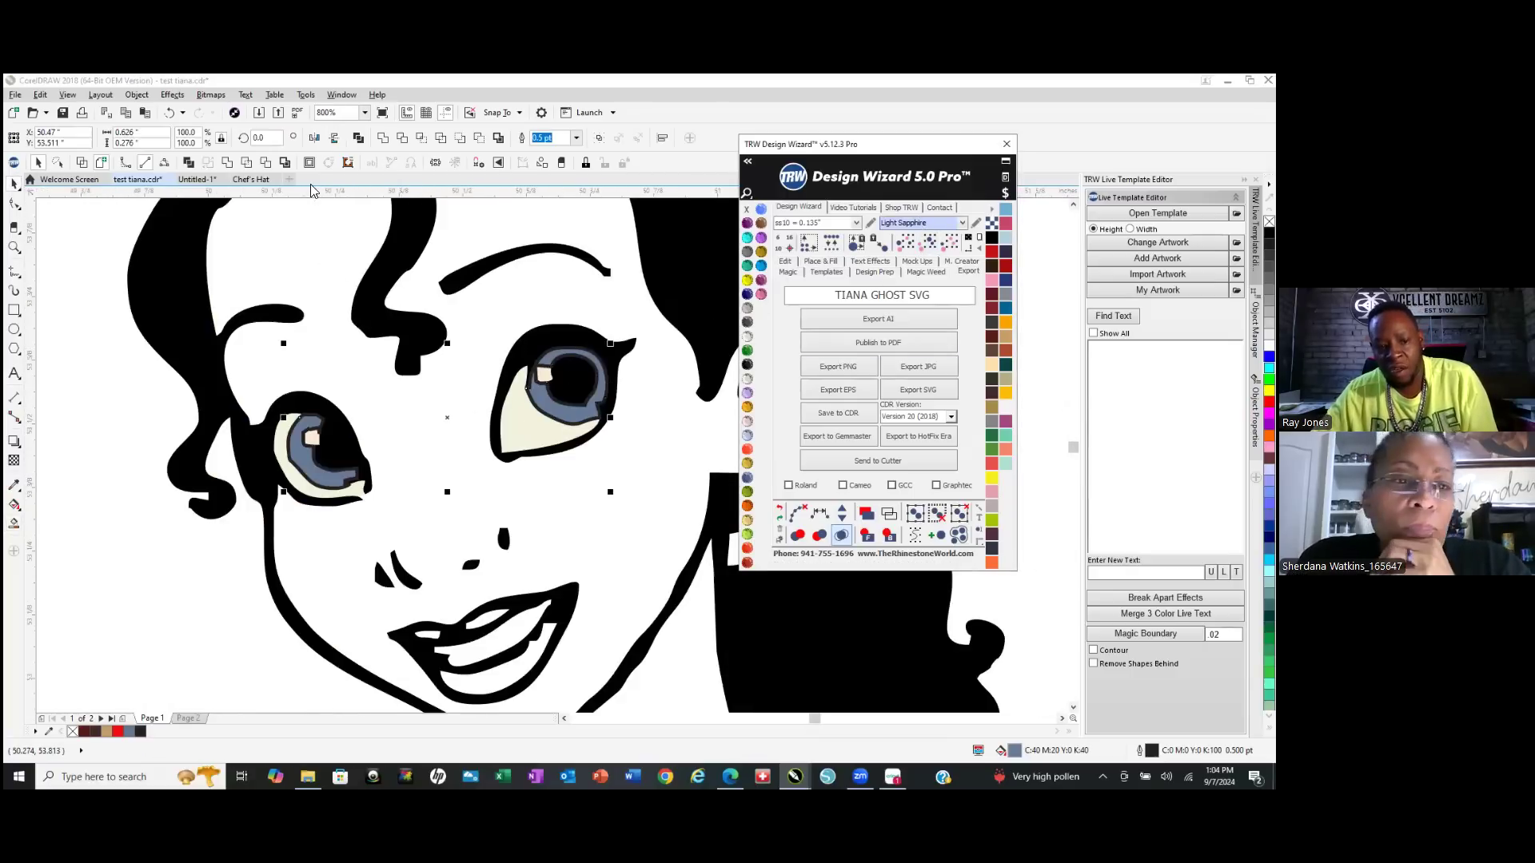
{"action": "left_click", "coordinate": [227, 165]}
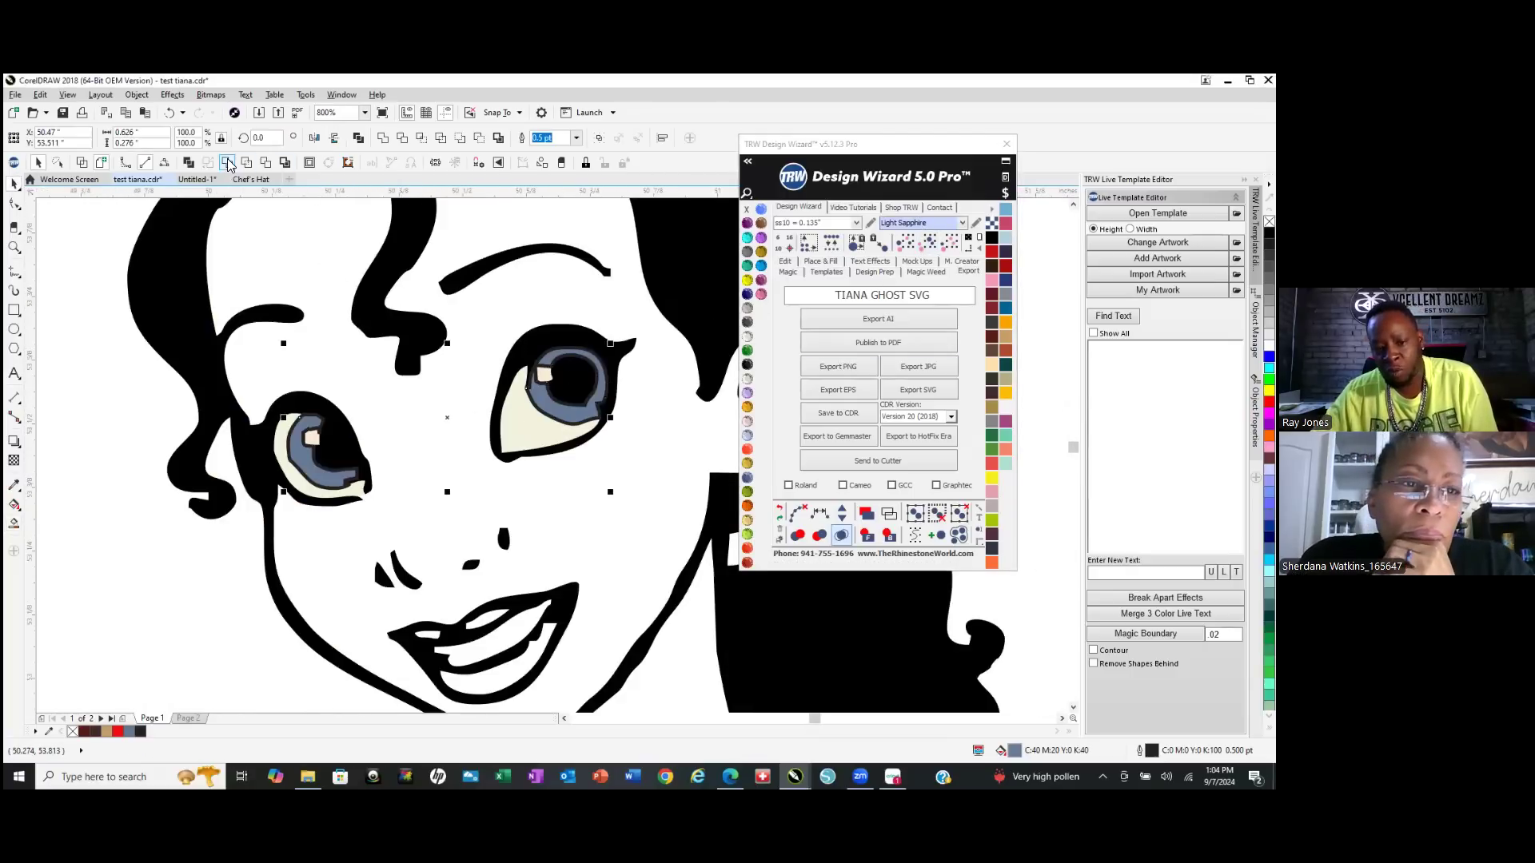
Fill the combined irises with Light Sapphire and remove their outline.
{"action": "left_click", "coordinate": [748, 436]}
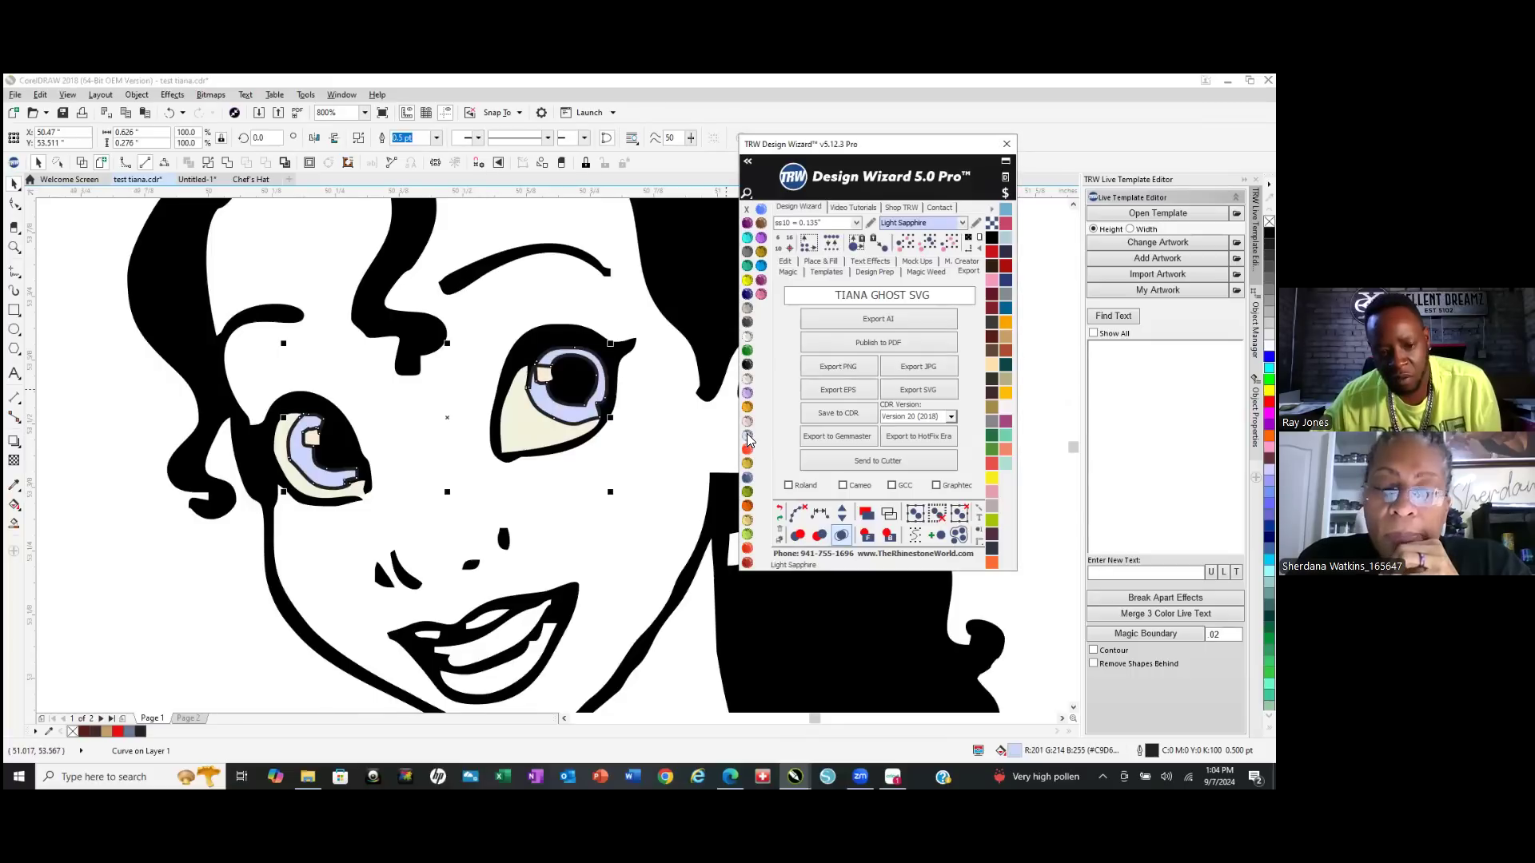
{"action": "right_click", "coordinate": [748, 211]}
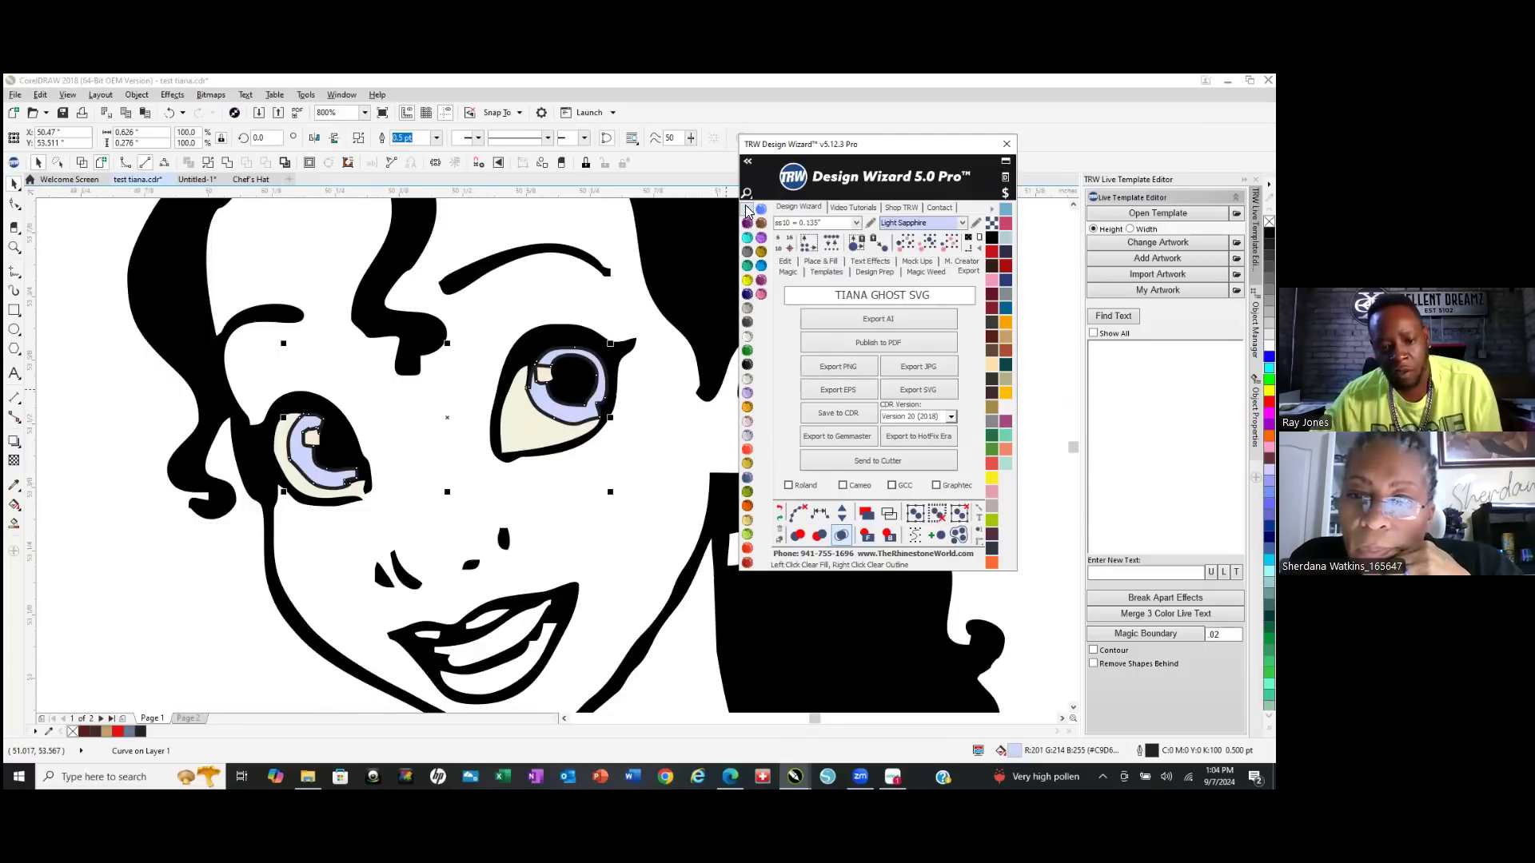
{"action": "scroll", "coordinate": [436, 440], "scroll_direction": "down", "scroll_amount": 2}
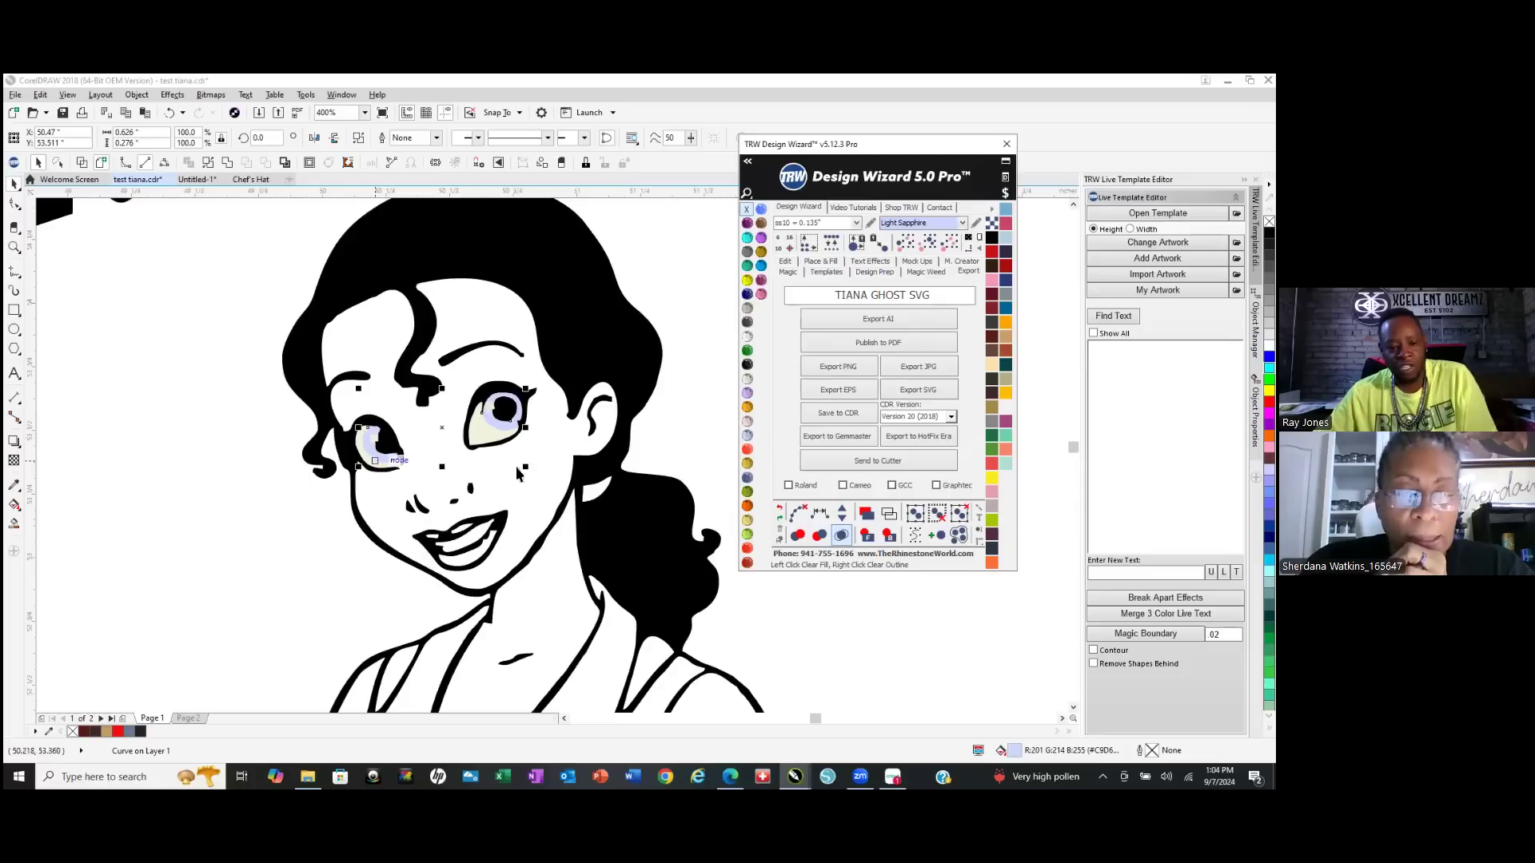
{"action": "left_click", "coordinate": [252, 563]}
{"action": "scroll", "coordinate": [495, 473], "scroll_direction": "down", "scroll_amount": 1}
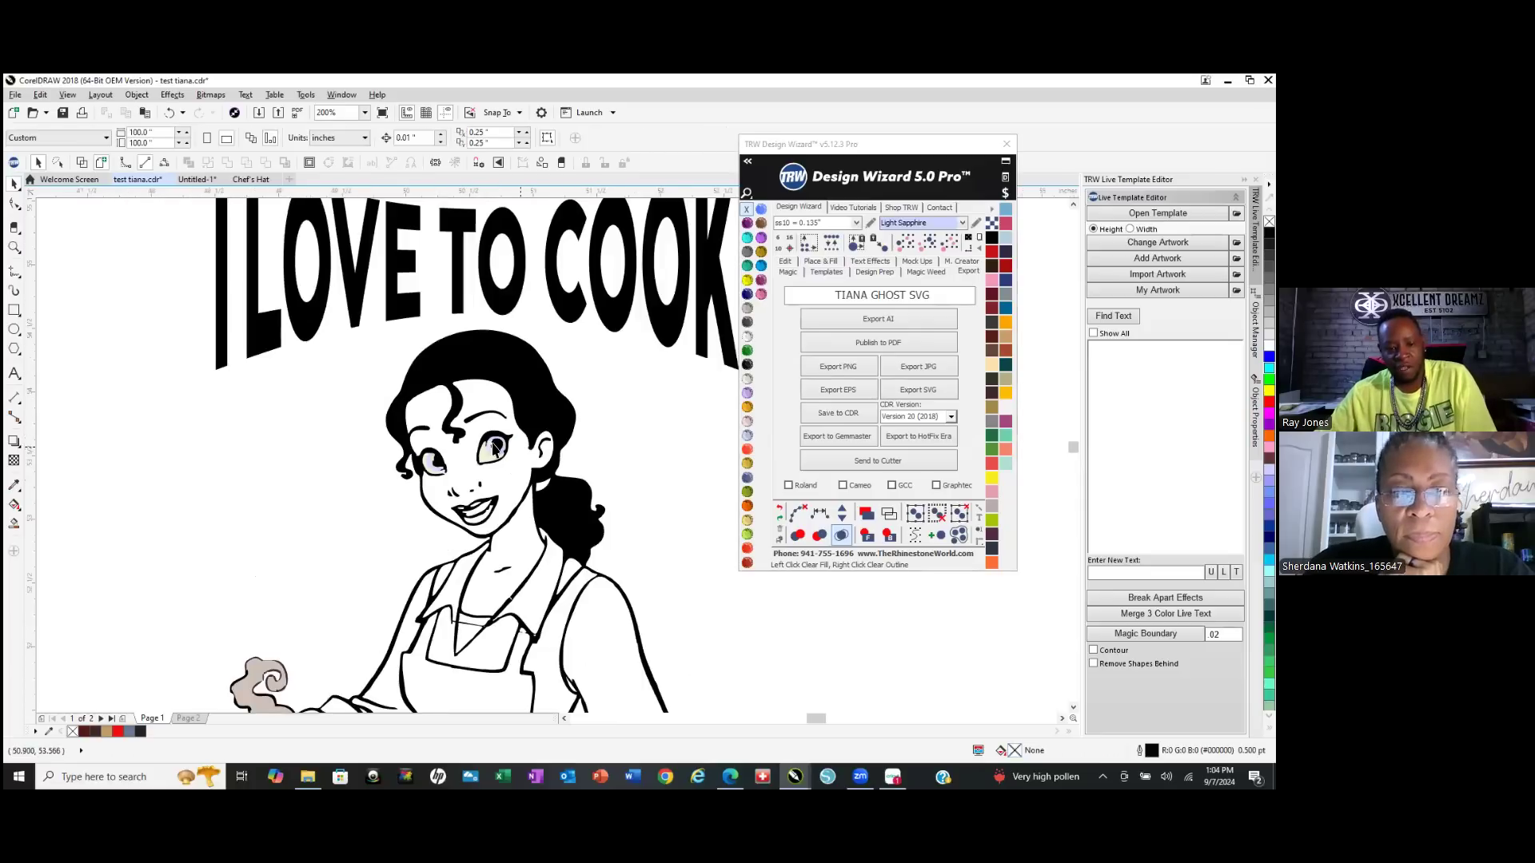
Recolor the irises, trying Powder Blue before settling on the medium blue R111 G176 B211.
{"action": "scroll", "coordinate": [511, 449], "scroll_direction": "up", "scroll_amount": 2}
{"action": "scroll", "coordinate": [502, 476], "scroll_direction": "up", "scroll_amount": 4}
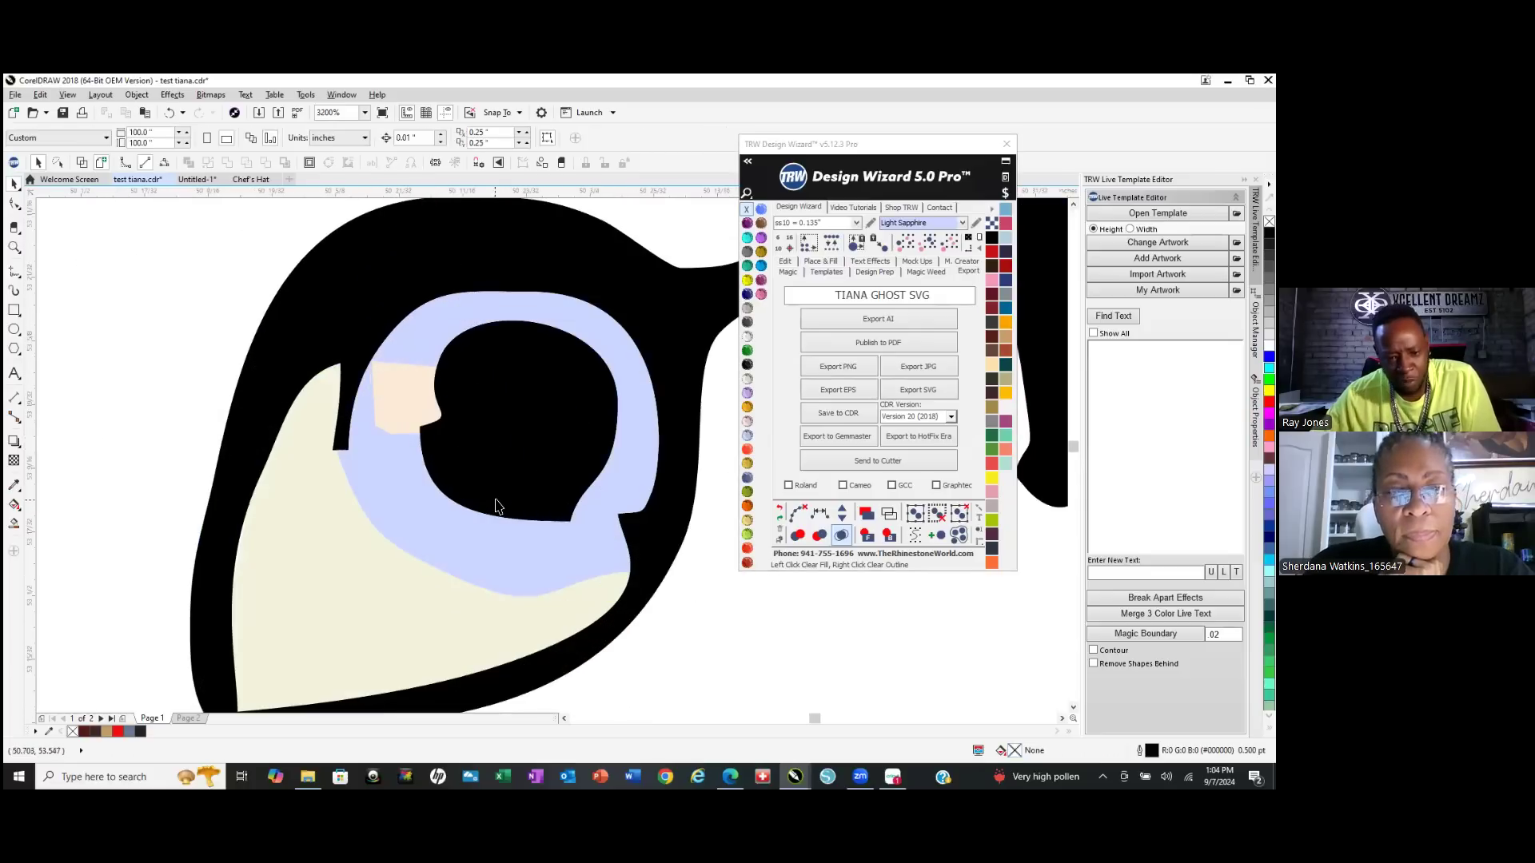
{"action": "left_click", "coordinate": [473, 534]}
{"action": "left_click", "coordinate": [1005, 237]}
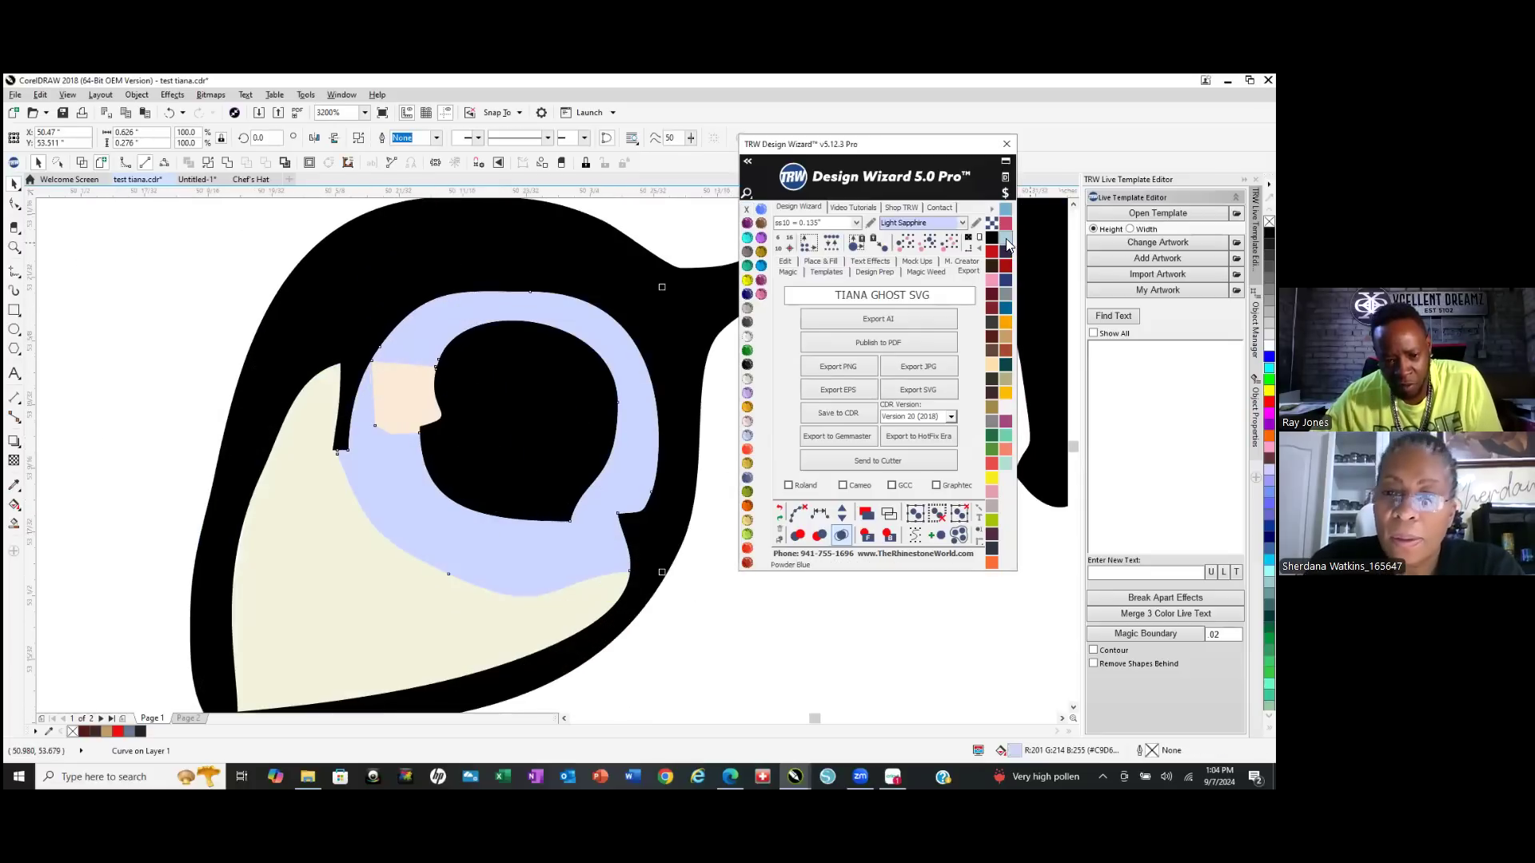
{"action": "scroll", "coordinate": [557, 497], "scroll_direction": "down", "scroll_amount": 3}
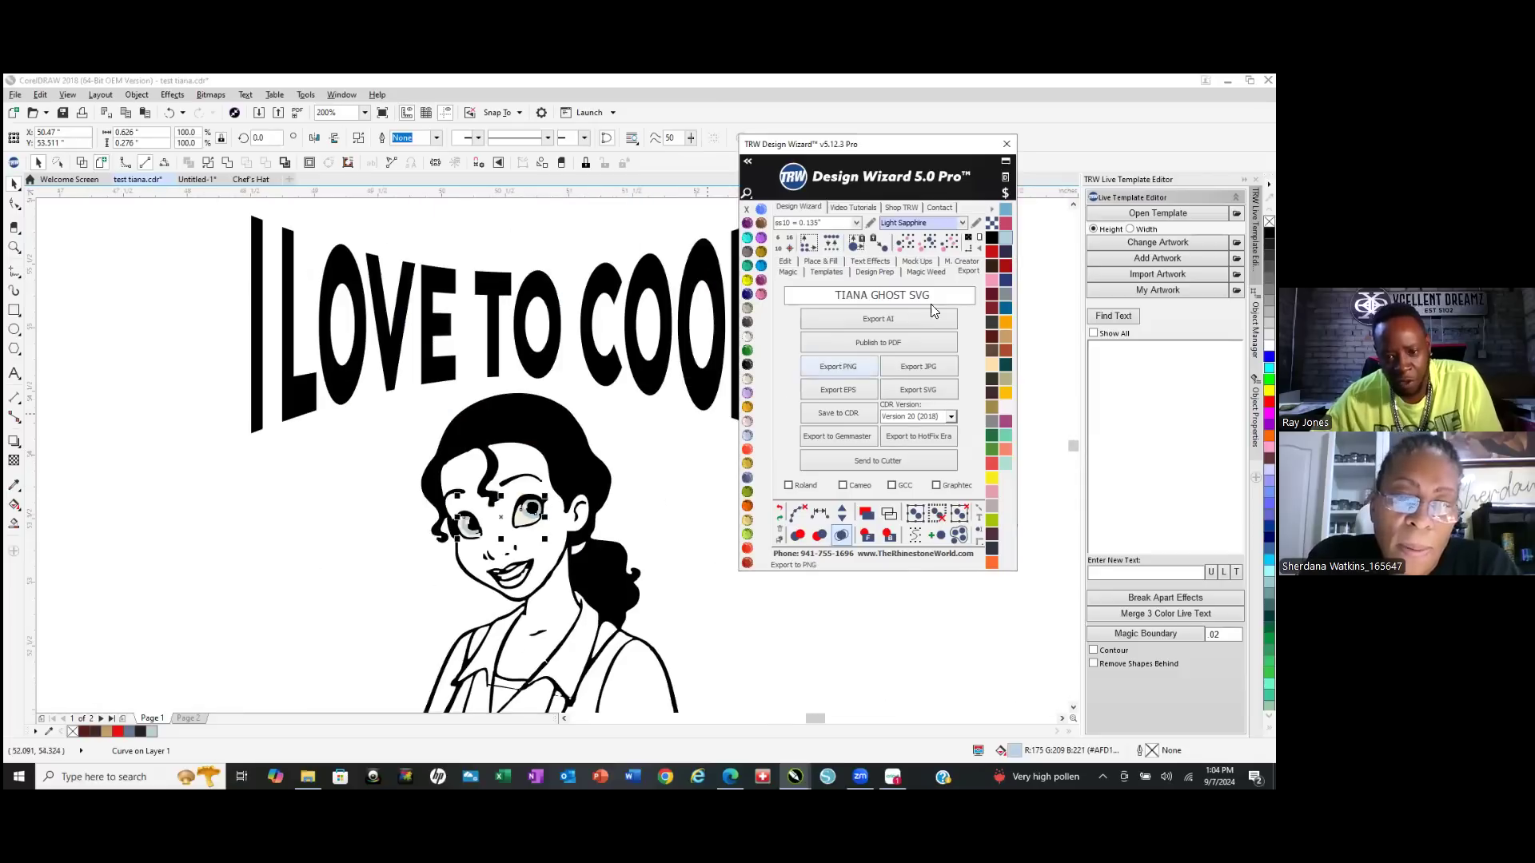
{"action": "left_click", "coordinate": [1007, 210]}
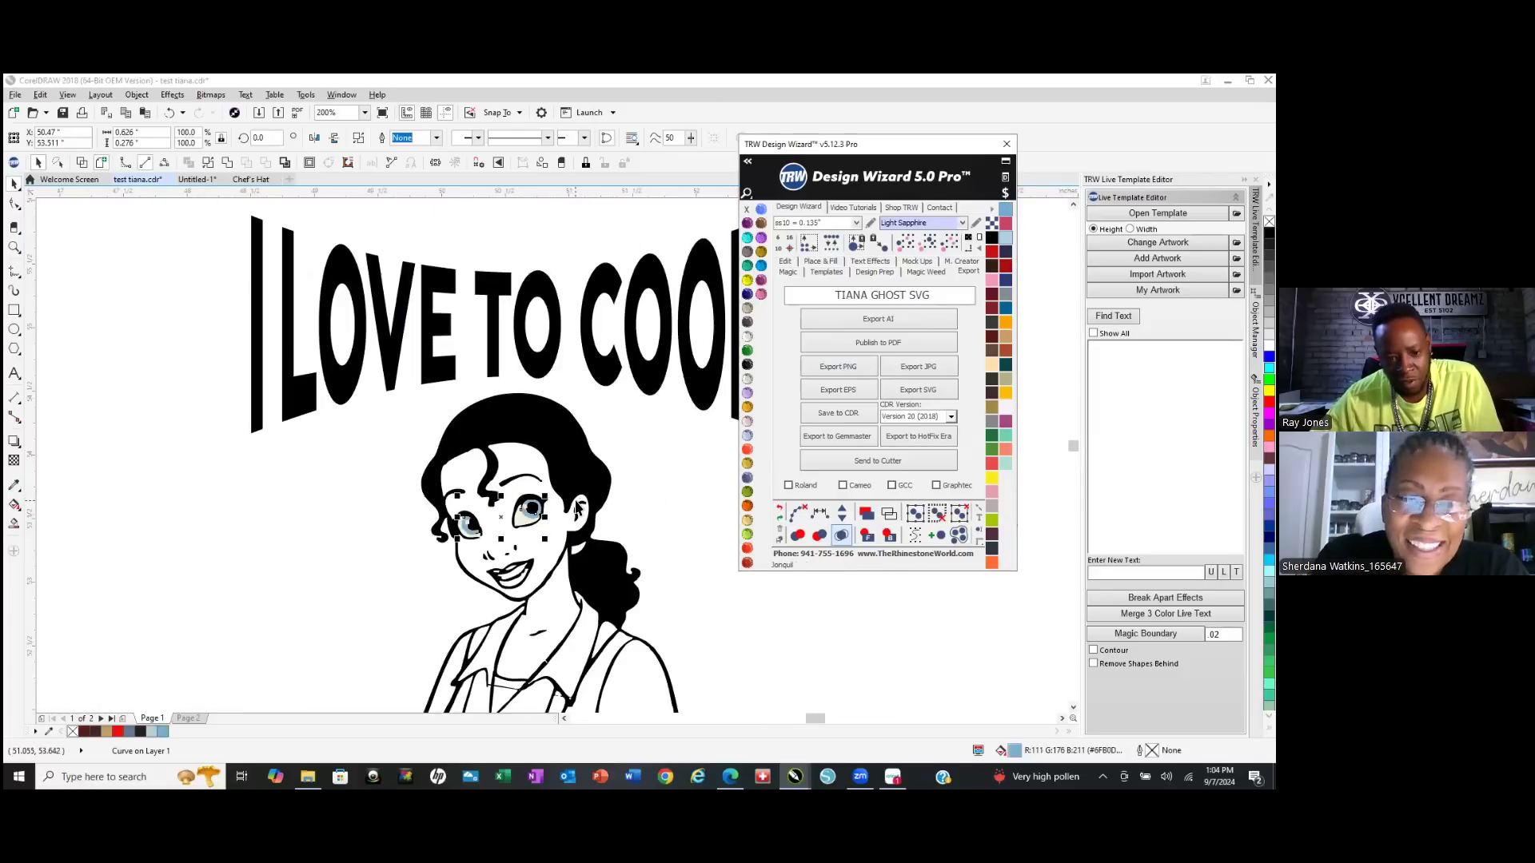
{"action": "left_click", "coordinate": [364, 581]}
{"action": "scroll", "coordinate": [573, 447], "scroll_direction": "down", "scroll_amount": 1}
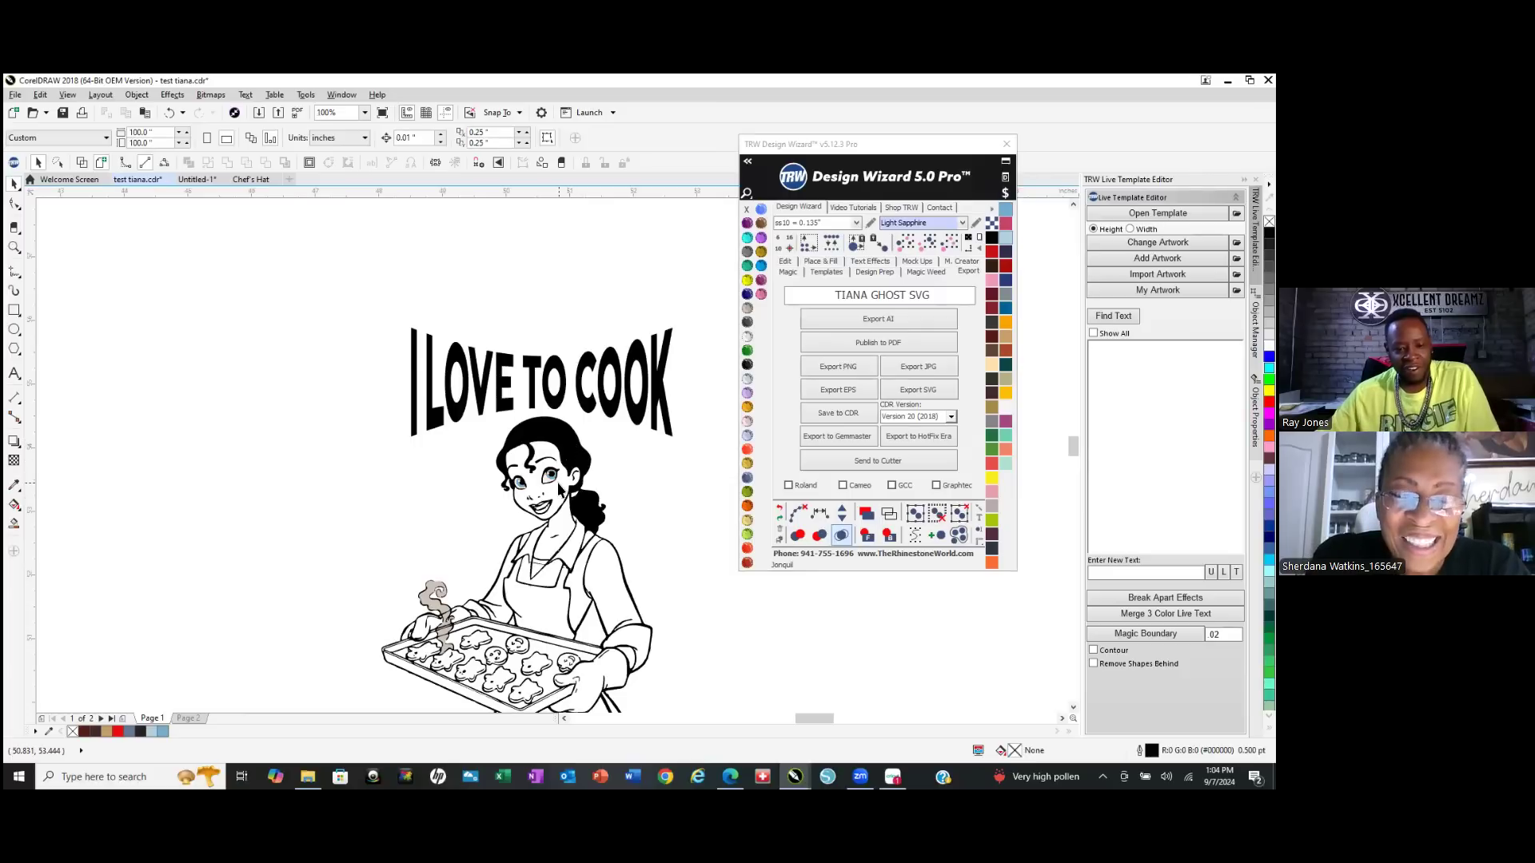
Fill the cream-colored whites of the woman's eyes with Crystal.
{"action": "scroll", "coordinate": [560, 490], "scroll_direction": "up", "scroll_amount": 2}
{"action": "scroll", "coordinate": [477, 454], "scroll_direction": "down", "scroll_amount": 1}
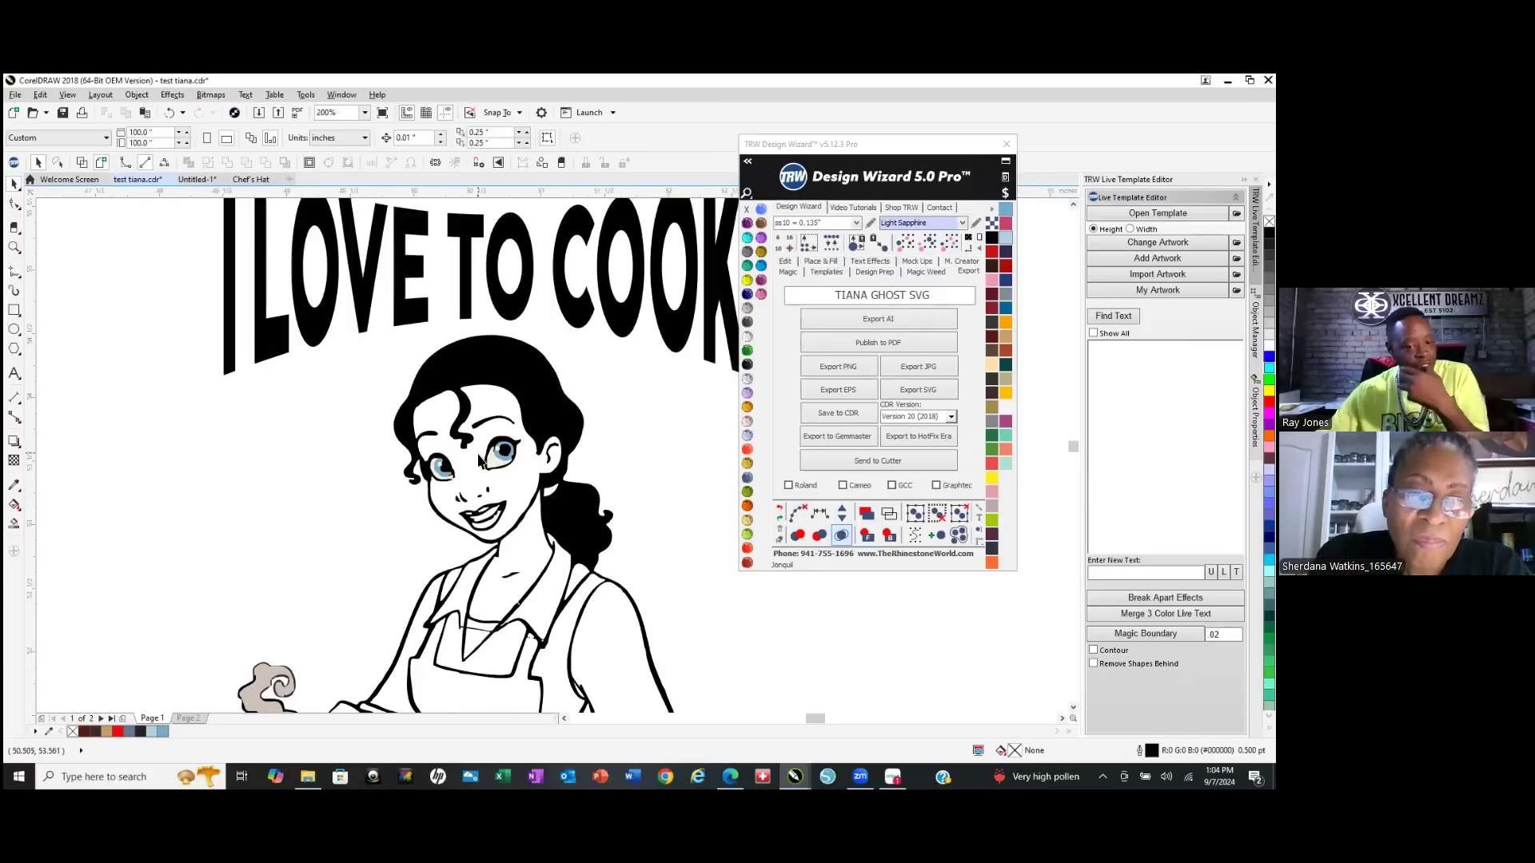
{"action": "scroll", "coordinate": [499, 435], "scroll_direction": "up", "scroll_amount": 1}
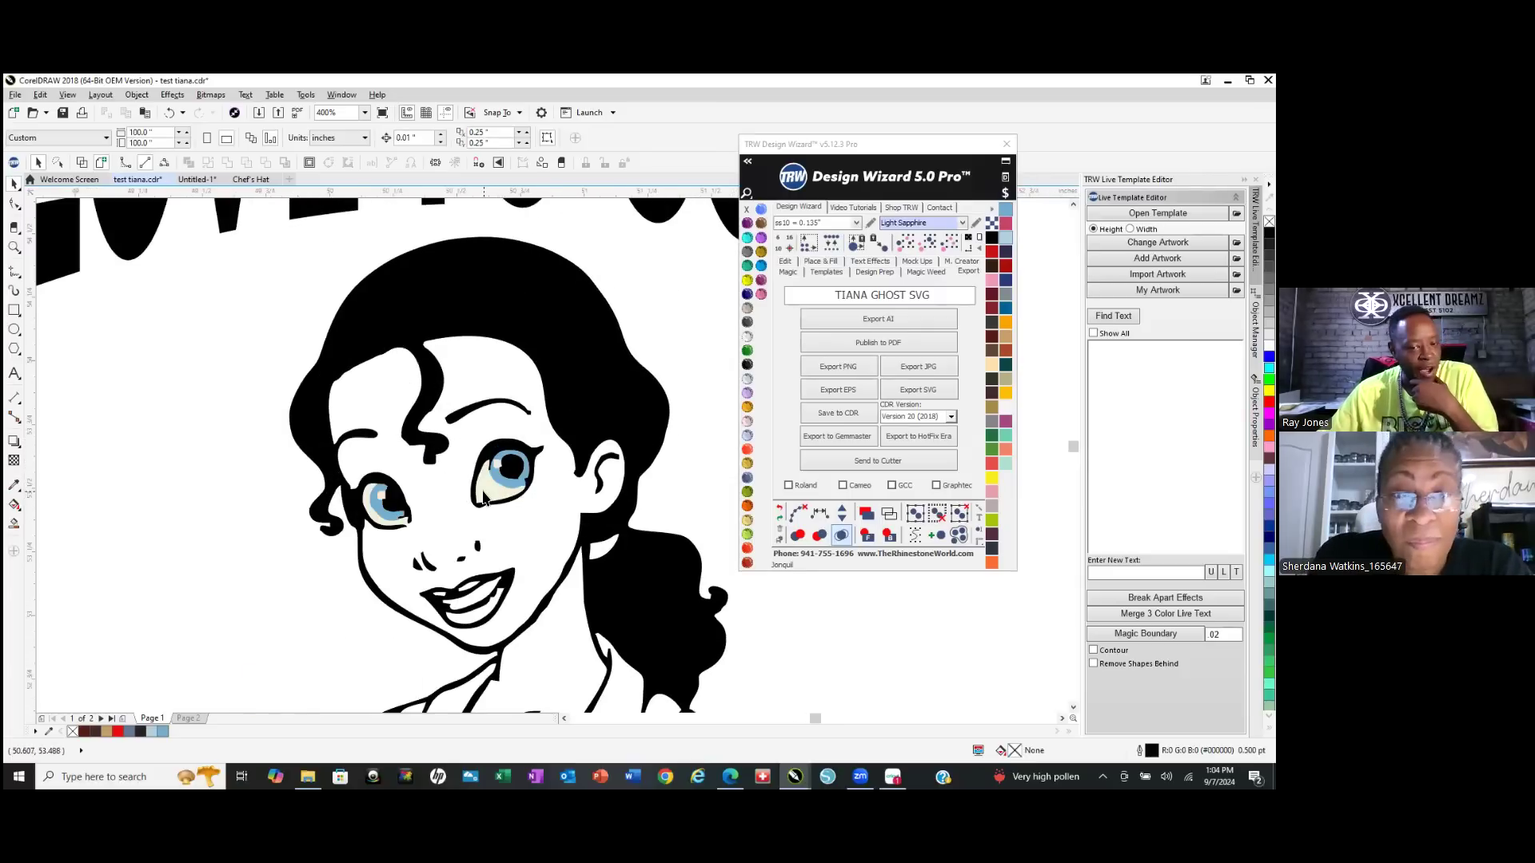
{"action": "left_click", "coordinate": [463, 502]}
{"action": "left_click", "coordinate": [748, 336]}
{"action": "left_click", "coordinate": [628, 295]}
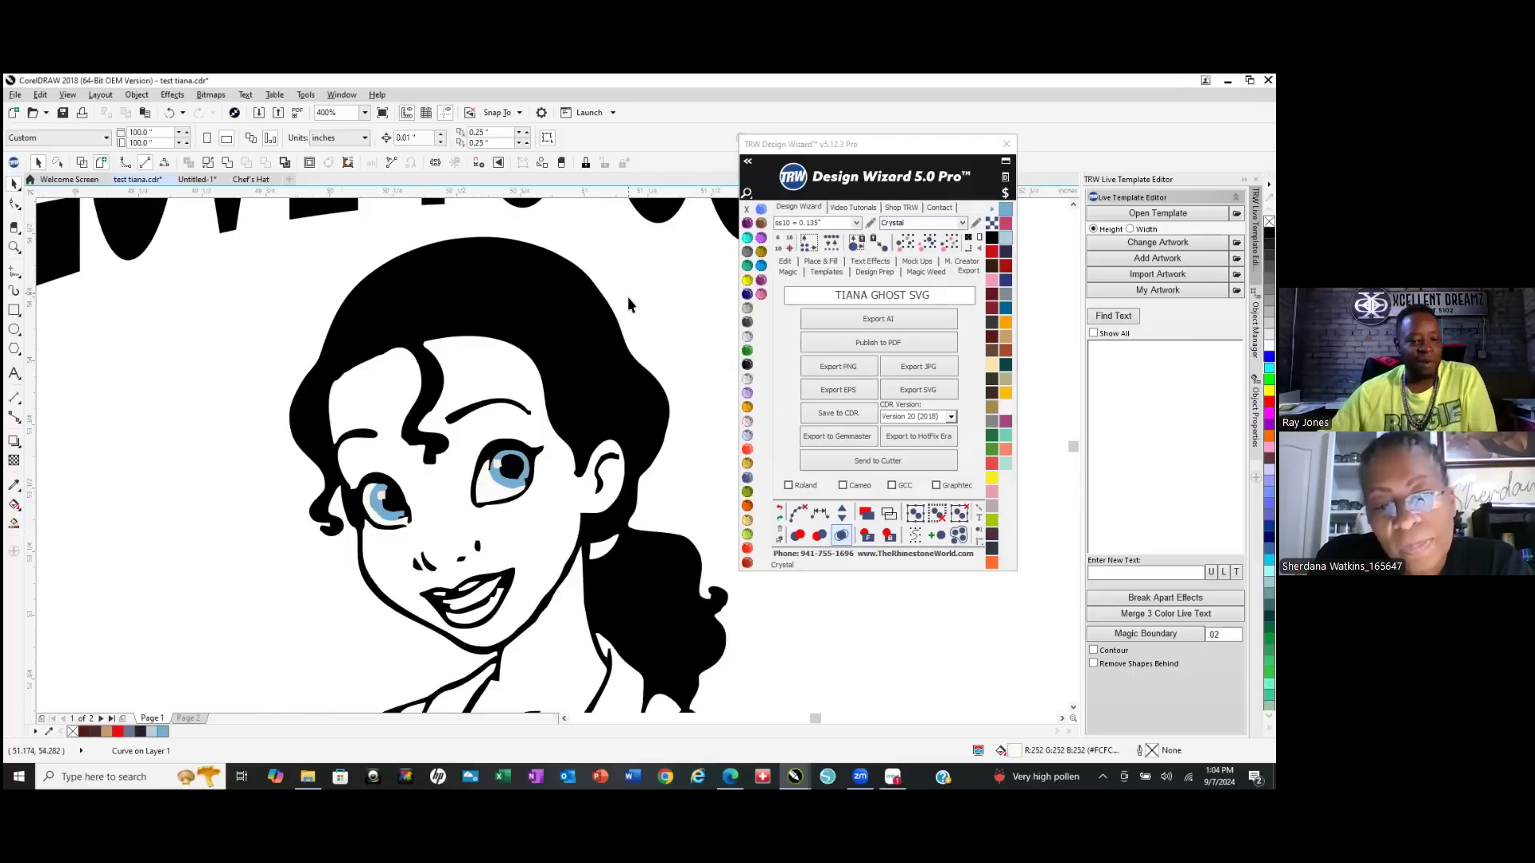
Export the complete "I LOVE TO COOK" design, lettering and woman, as the SVG file TIANA GHOST SVG in the Clip Art folder.
{"action": "scroll", "coordinate": [534, 392], "scroll_direction": "down", "scroll_amount": 1}
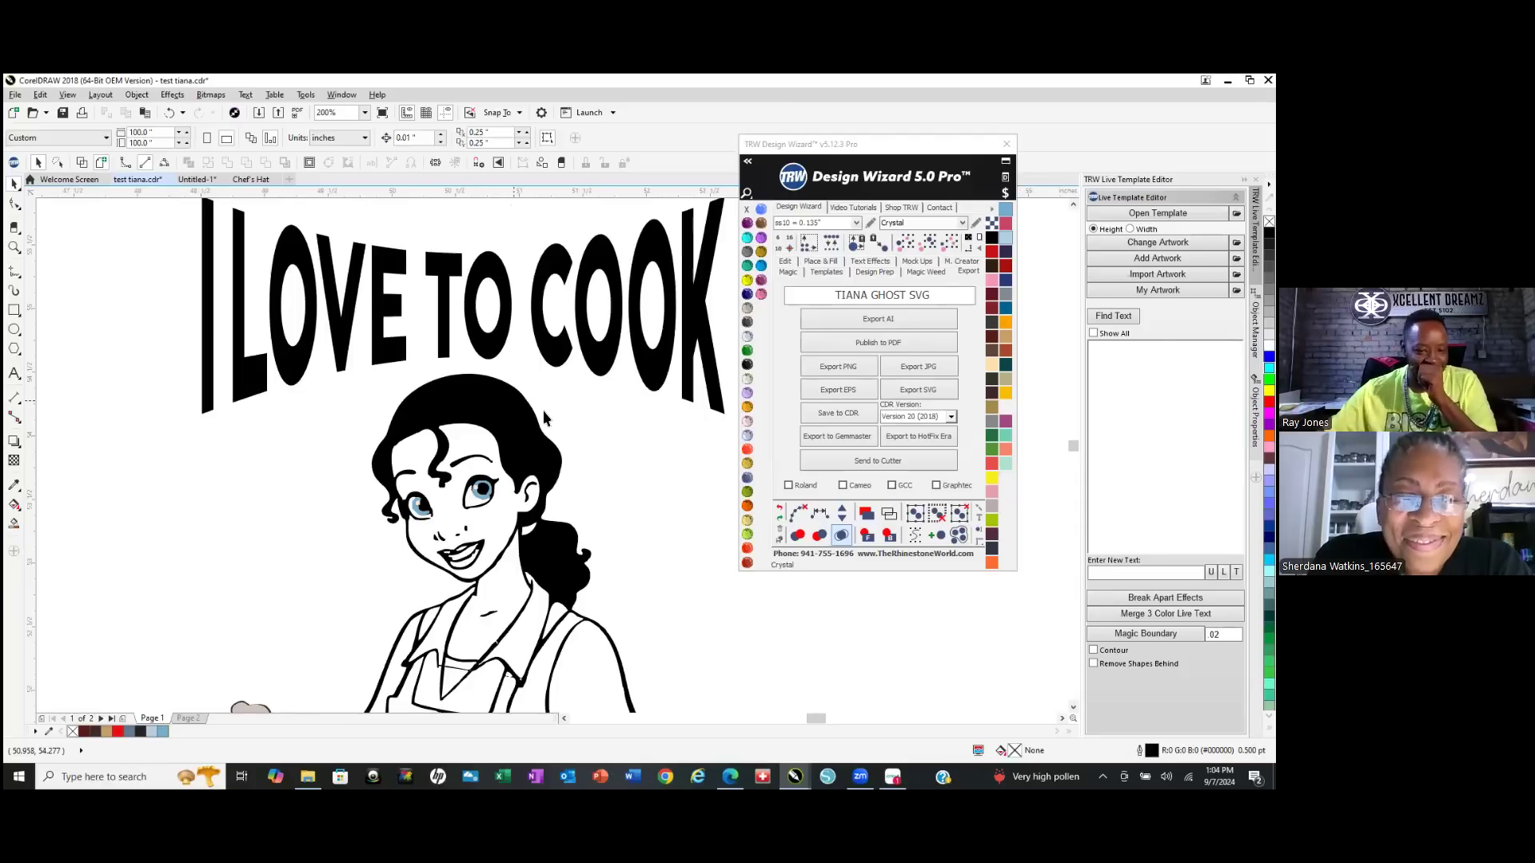
{"action": "scroll", "coordinate": [544, 410], "scroll_direction": "down", "scroll_amount": 1}
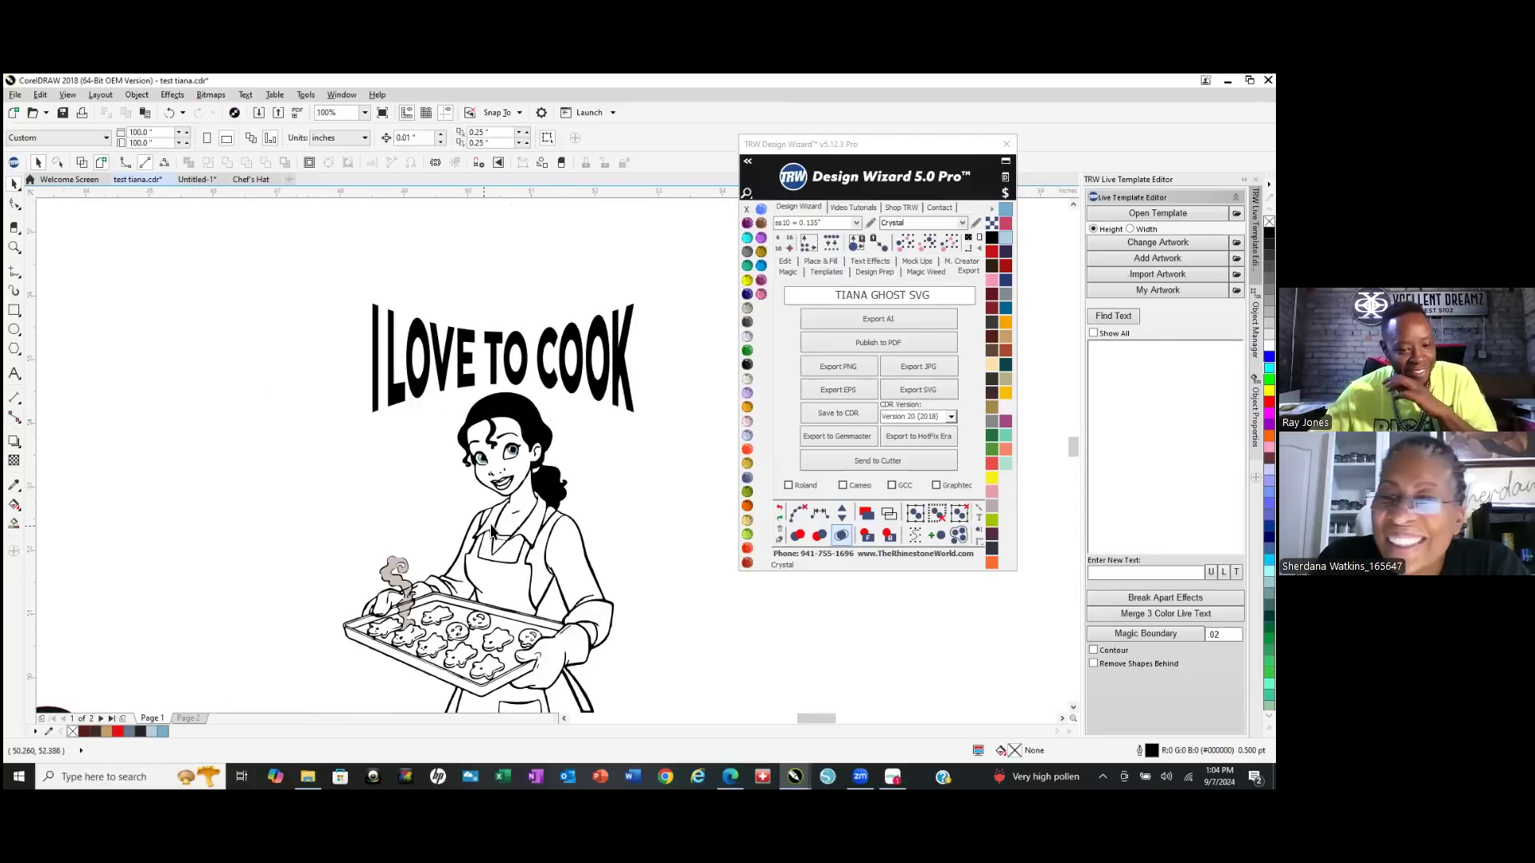
{"action": "scroll", "coordinate": [437, 400], "scroll_direction": "down", "scroll_amount": 1}
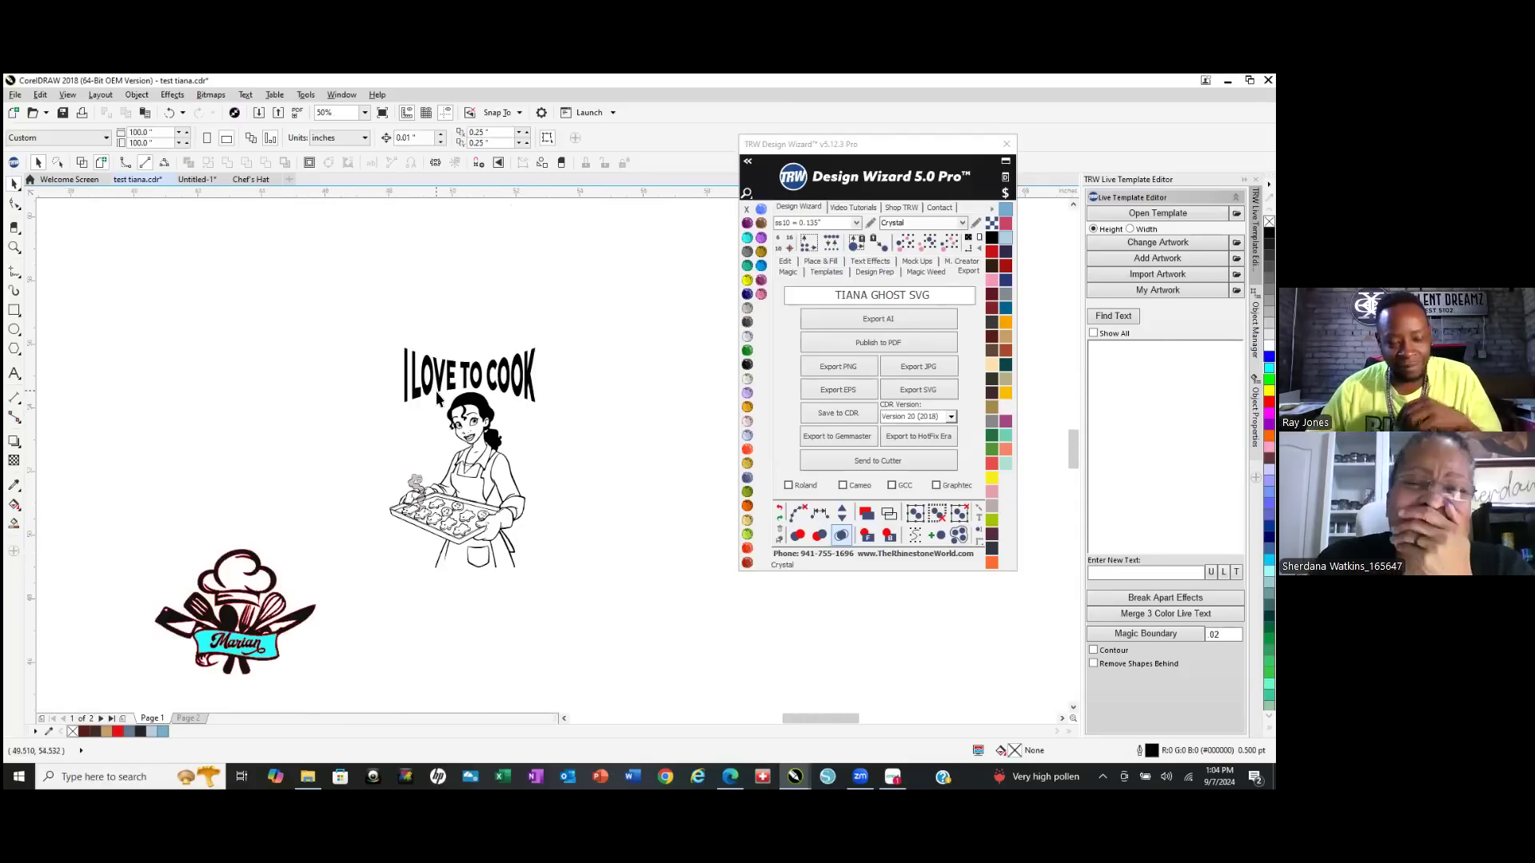
{"action": "scroll", "coordinate": [430, 502], "scroll_direction": "up", "scroll_amount": 1}
{"action": "scroll", "coordinate": [430, 502], "scroll_direction": "up", "scroll_amount": 1}
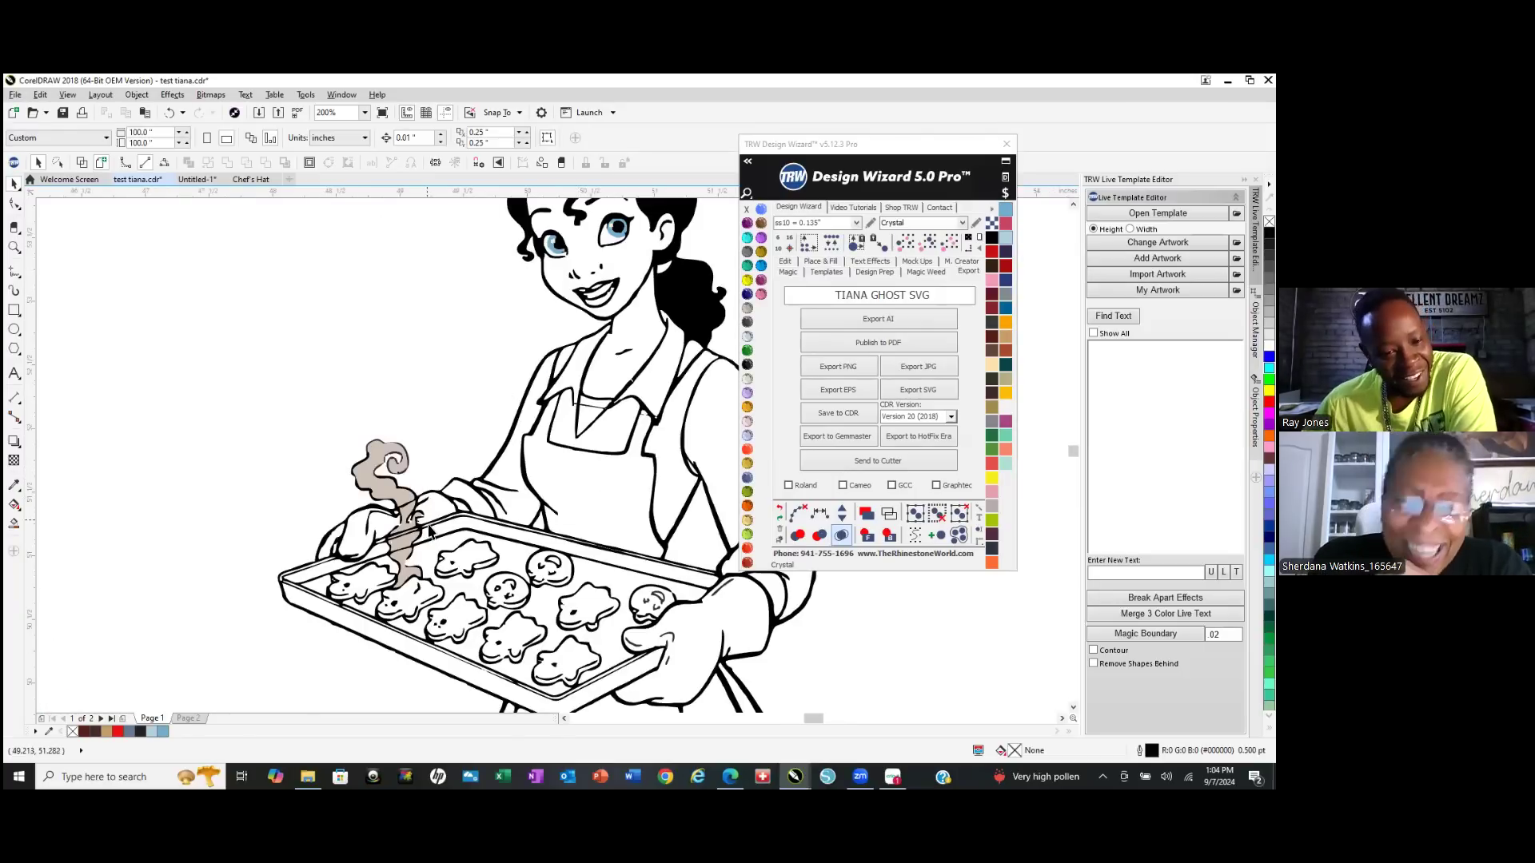
{"action": "scroll", "coordinate": [432, 531], "scroll_direction": "down", "scroll_amount": 1}
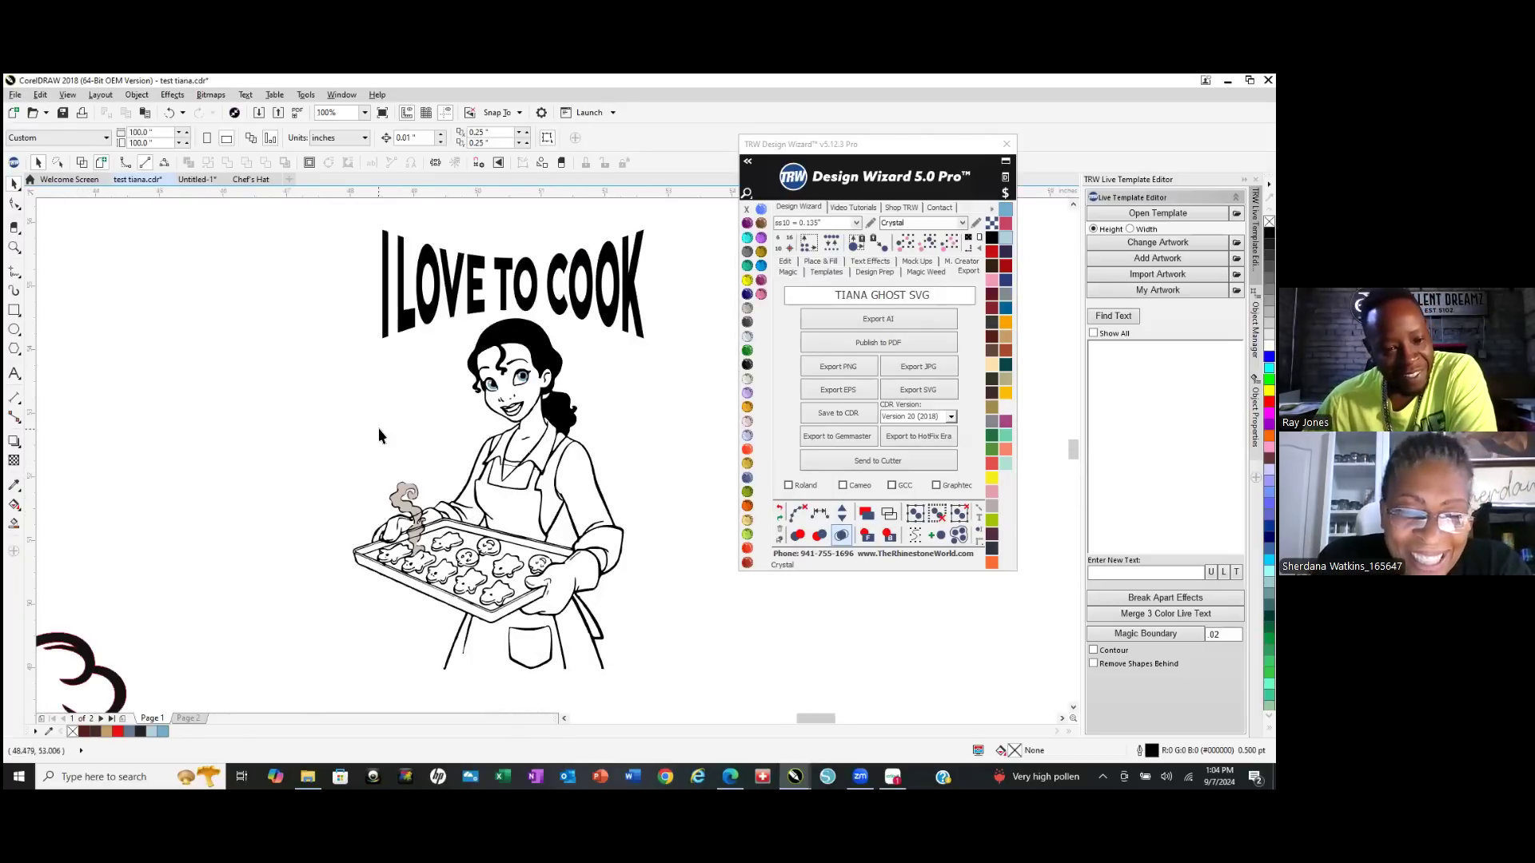
{"action": "scroll", "coordinate": [377, 428], "scroll_direction": "down", "scroll_amount": 1}
{"action": "left_click_drag", "start_coordinate": [393, 431], "coordinate": [477, 530]}
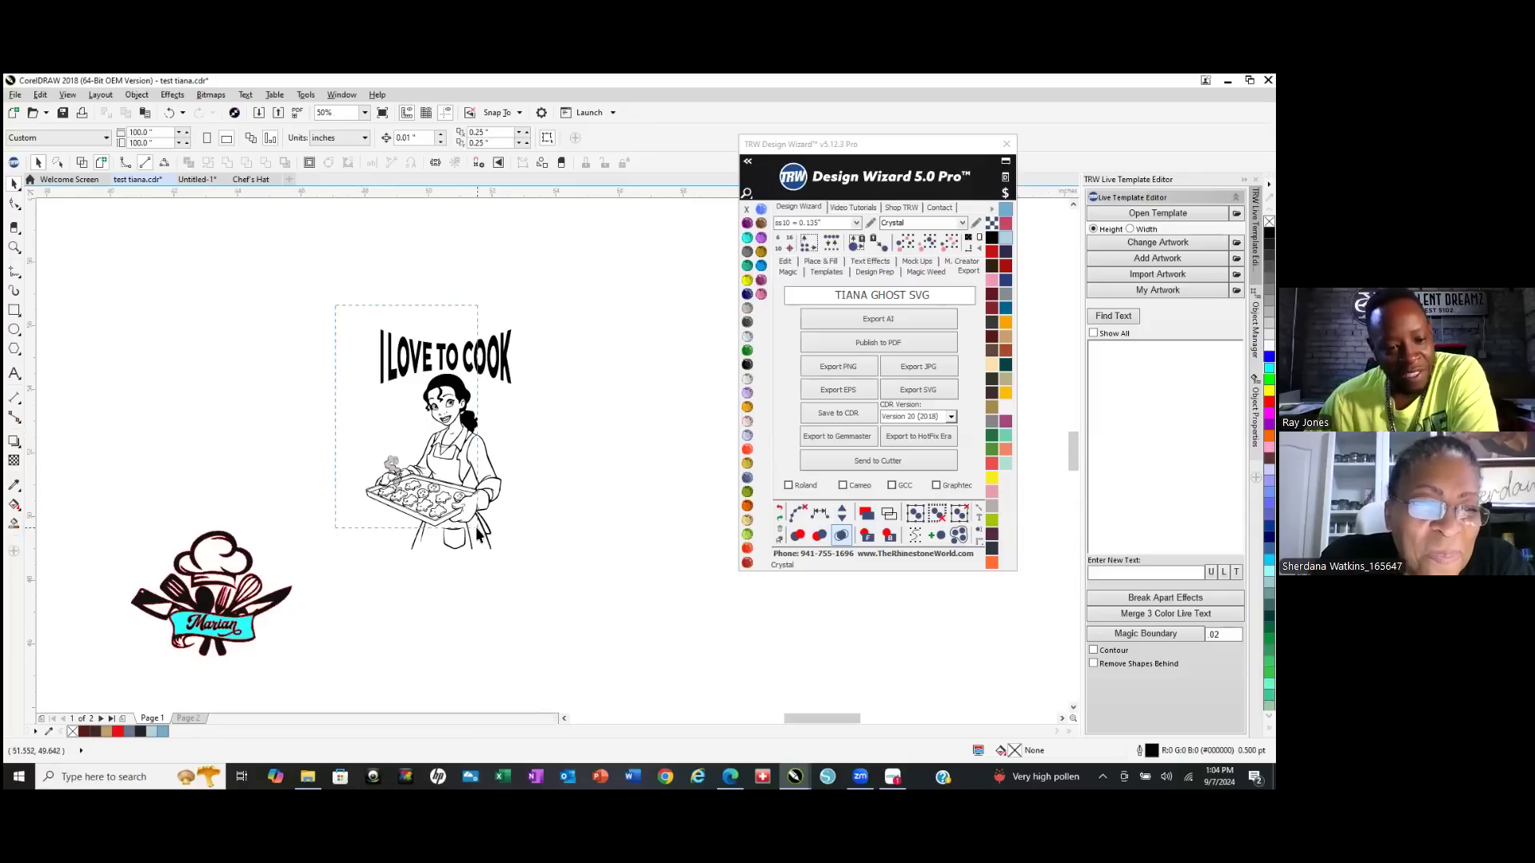
{"action": "left_click_drag", "start_coordinate": [576, 605], "coordinate": [575, 605]}
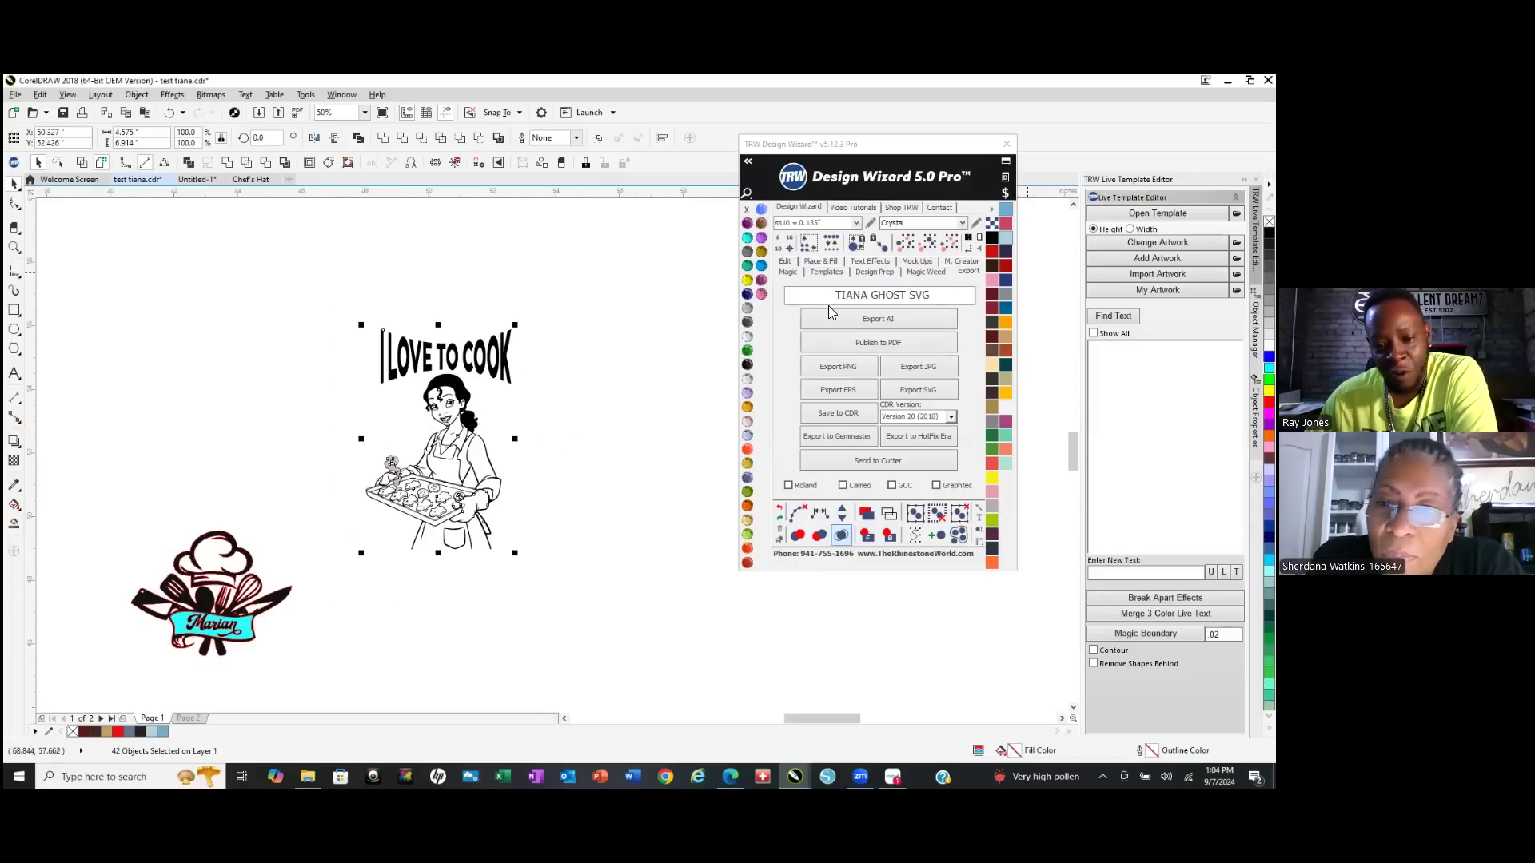
{"action": "left_click", "coordinate": [934, 390]}
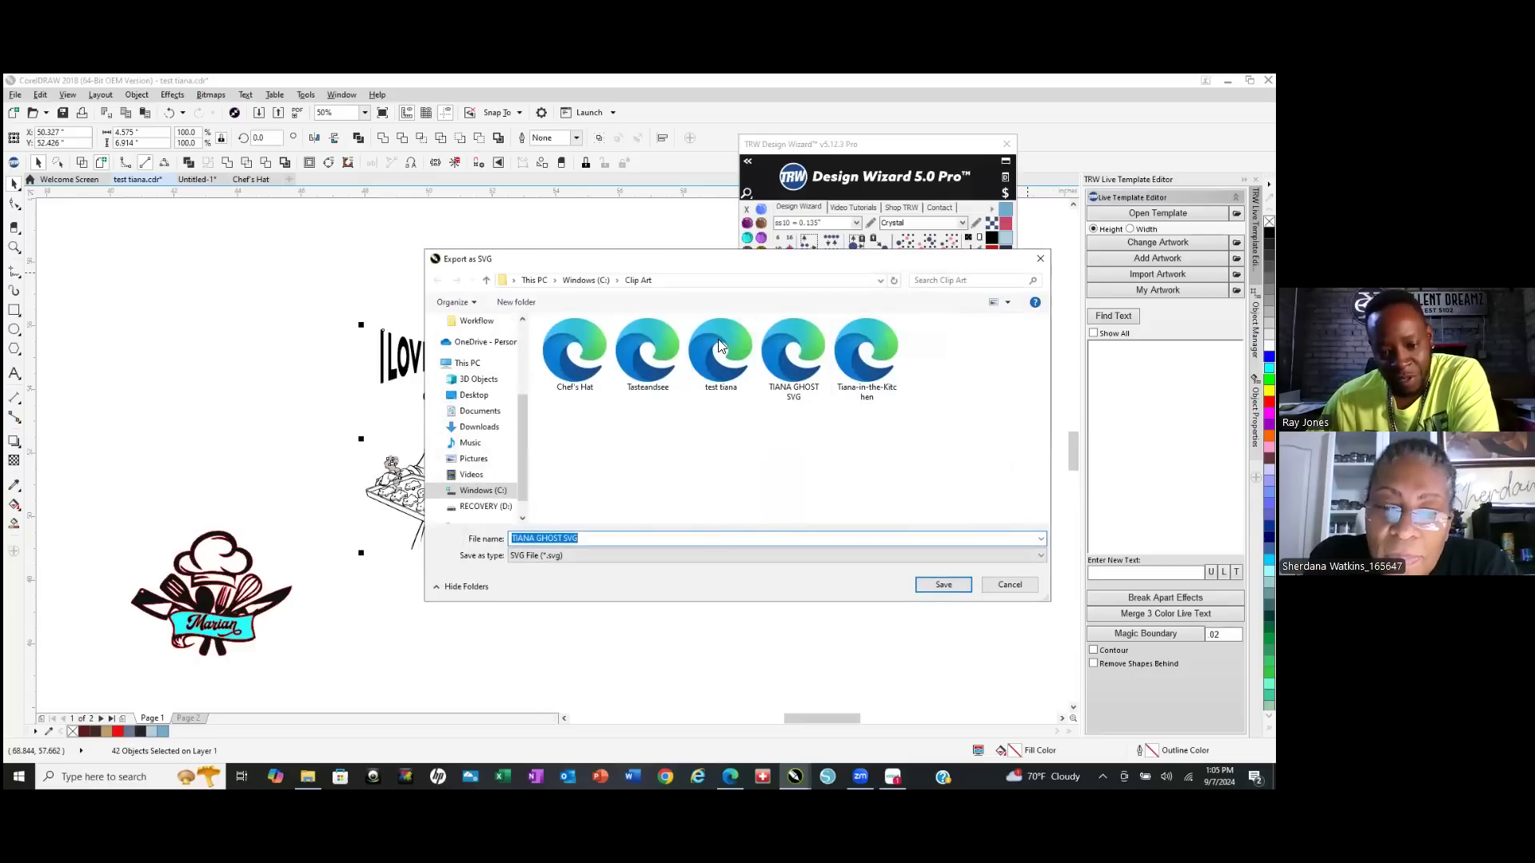
{"action": "left_click", "coordinate": [943, 586]}
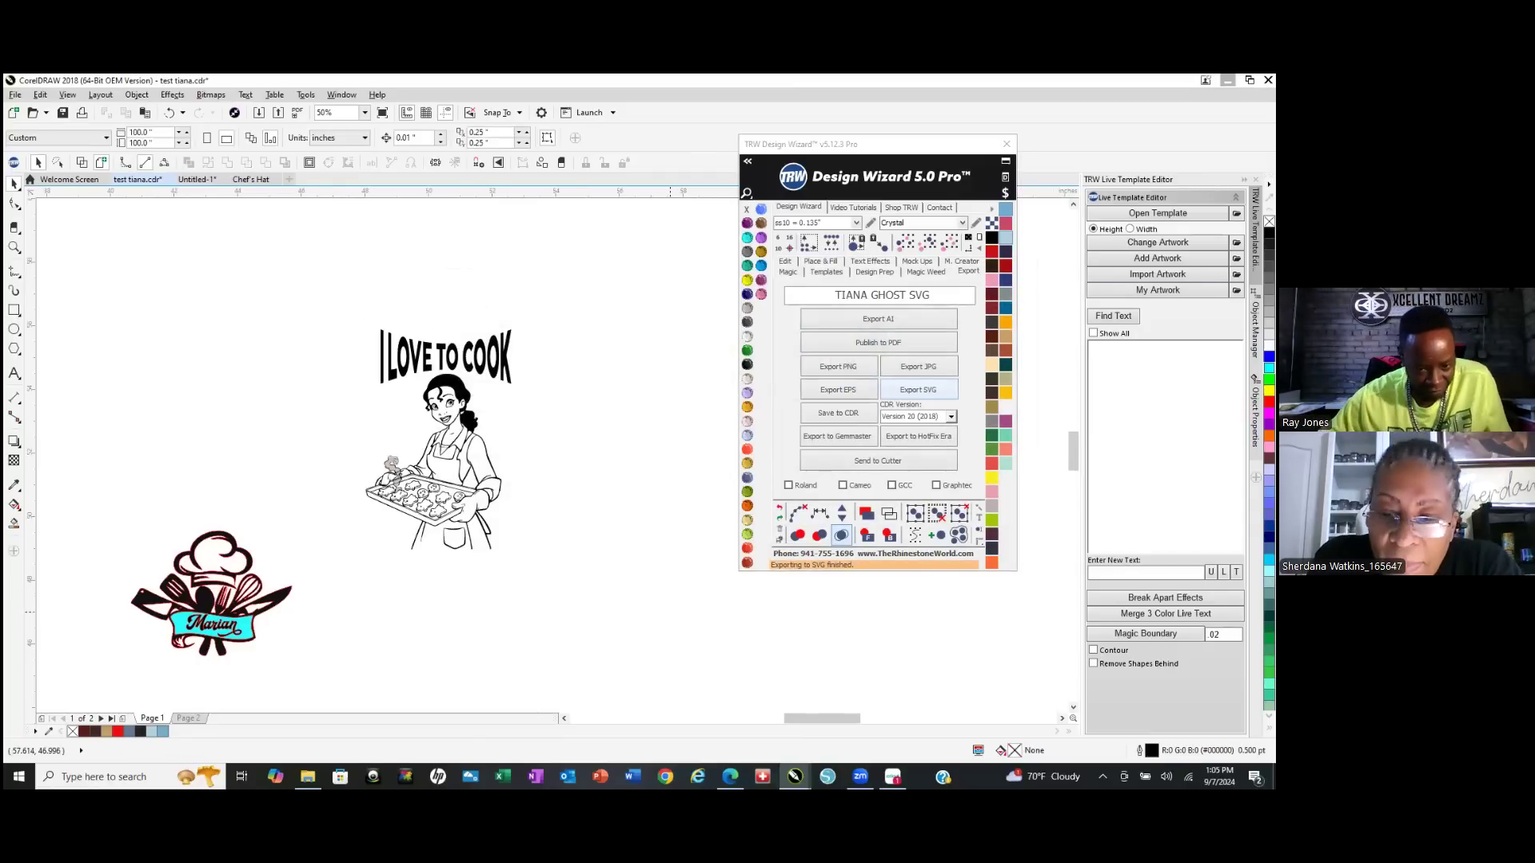
Switch to Cricut Design Space and delete the red-lettered "I LOVE TO COOK" design from the canvas.
{"action": "key", "text": "super+d"}
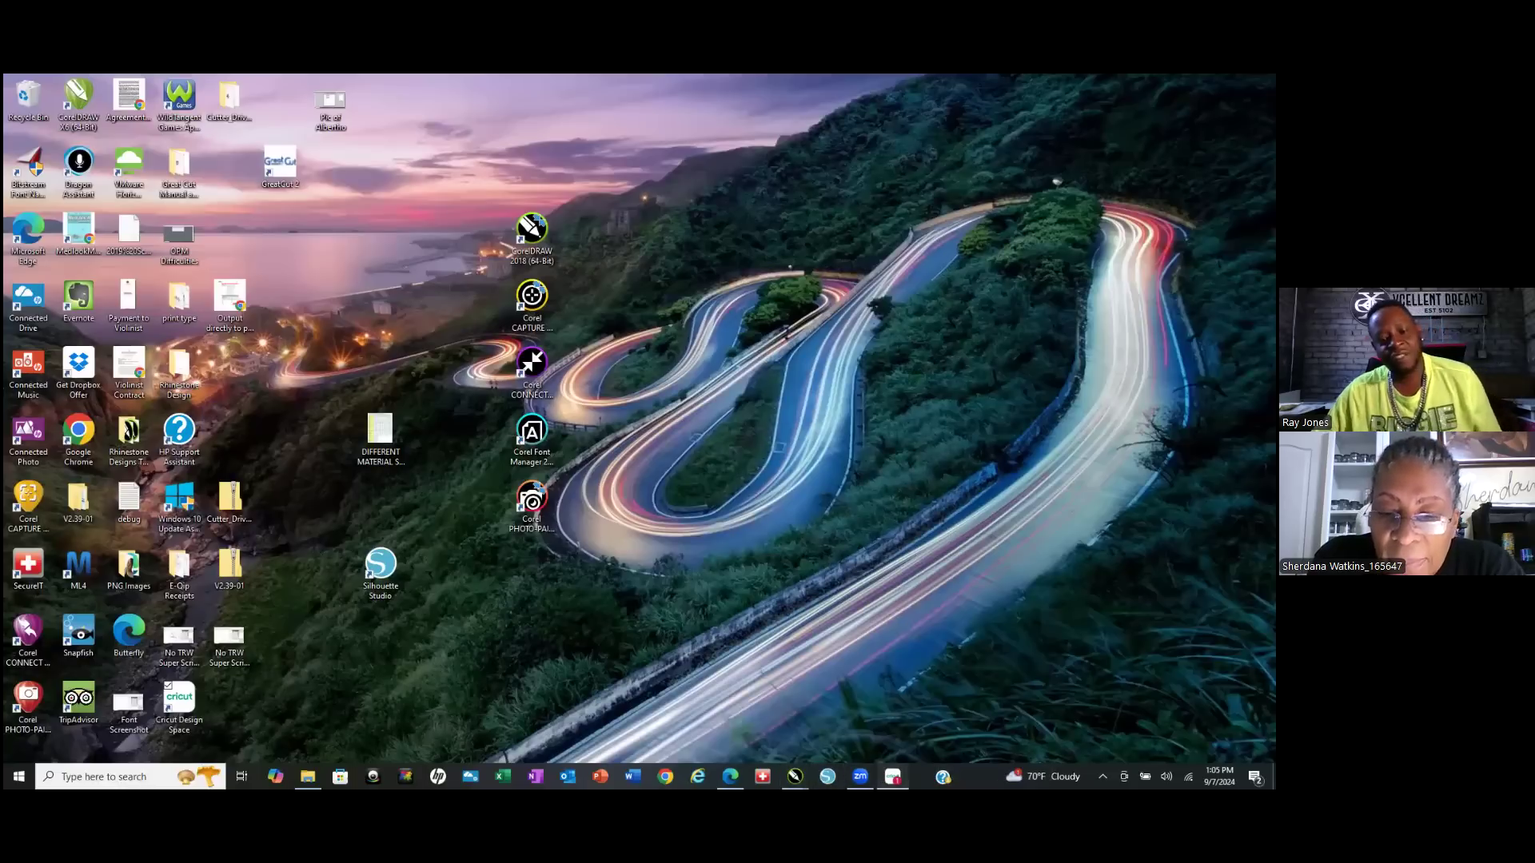
{"action": "left_click", "coordinate": [892, 776]}
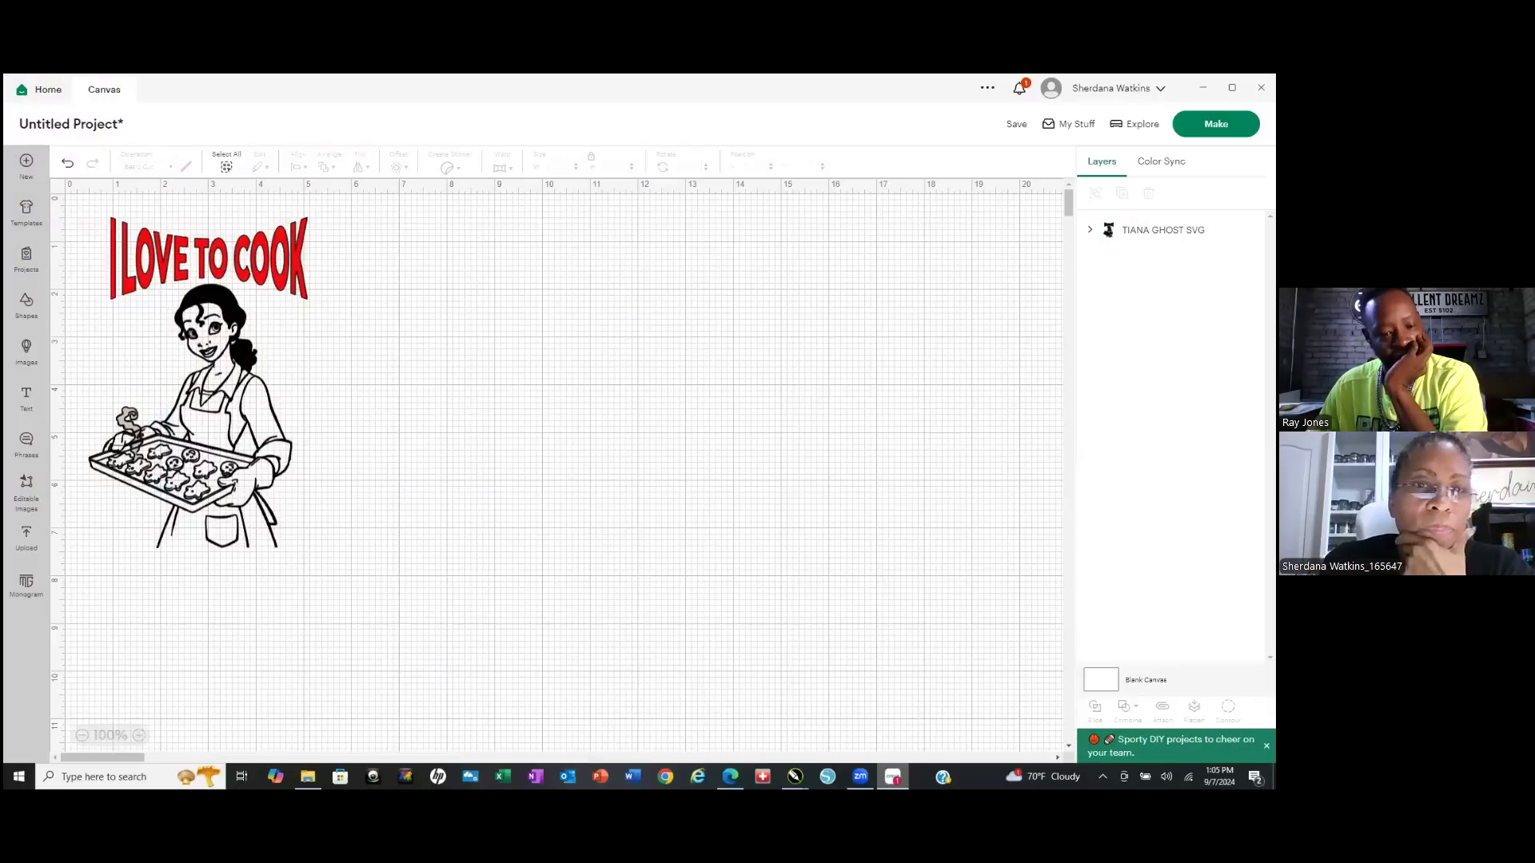
{"action": "left_click", "coordinate": [232, 416]}
{"action": "key", "text": "Delete"}
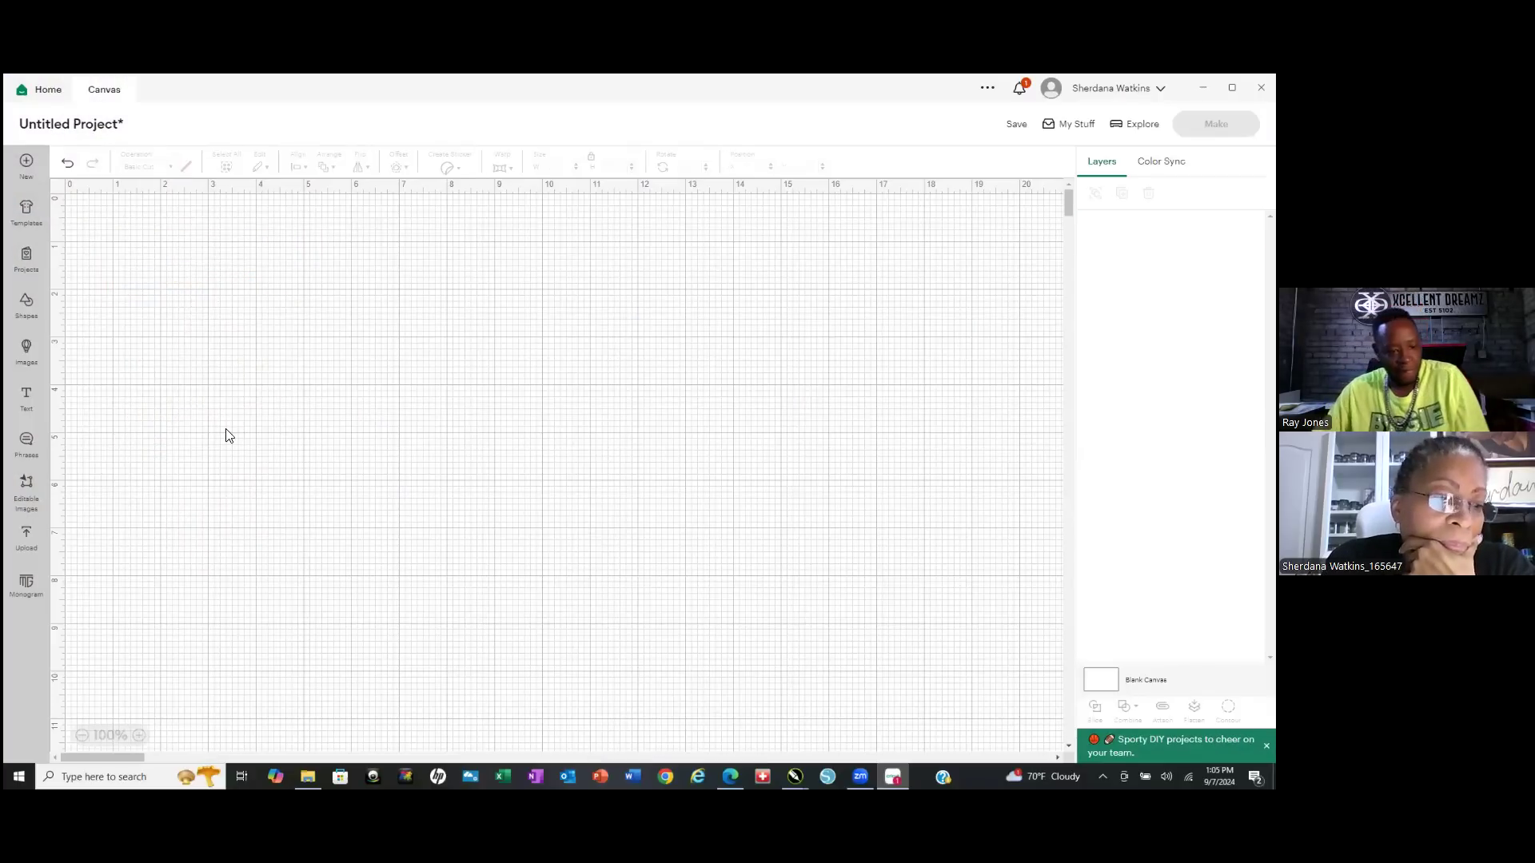
Upload the TIANA GHOST SVG file from the Clip Art folder and place it on the canvas.
{"action": "left_click", "coordinate": [26, 537]}
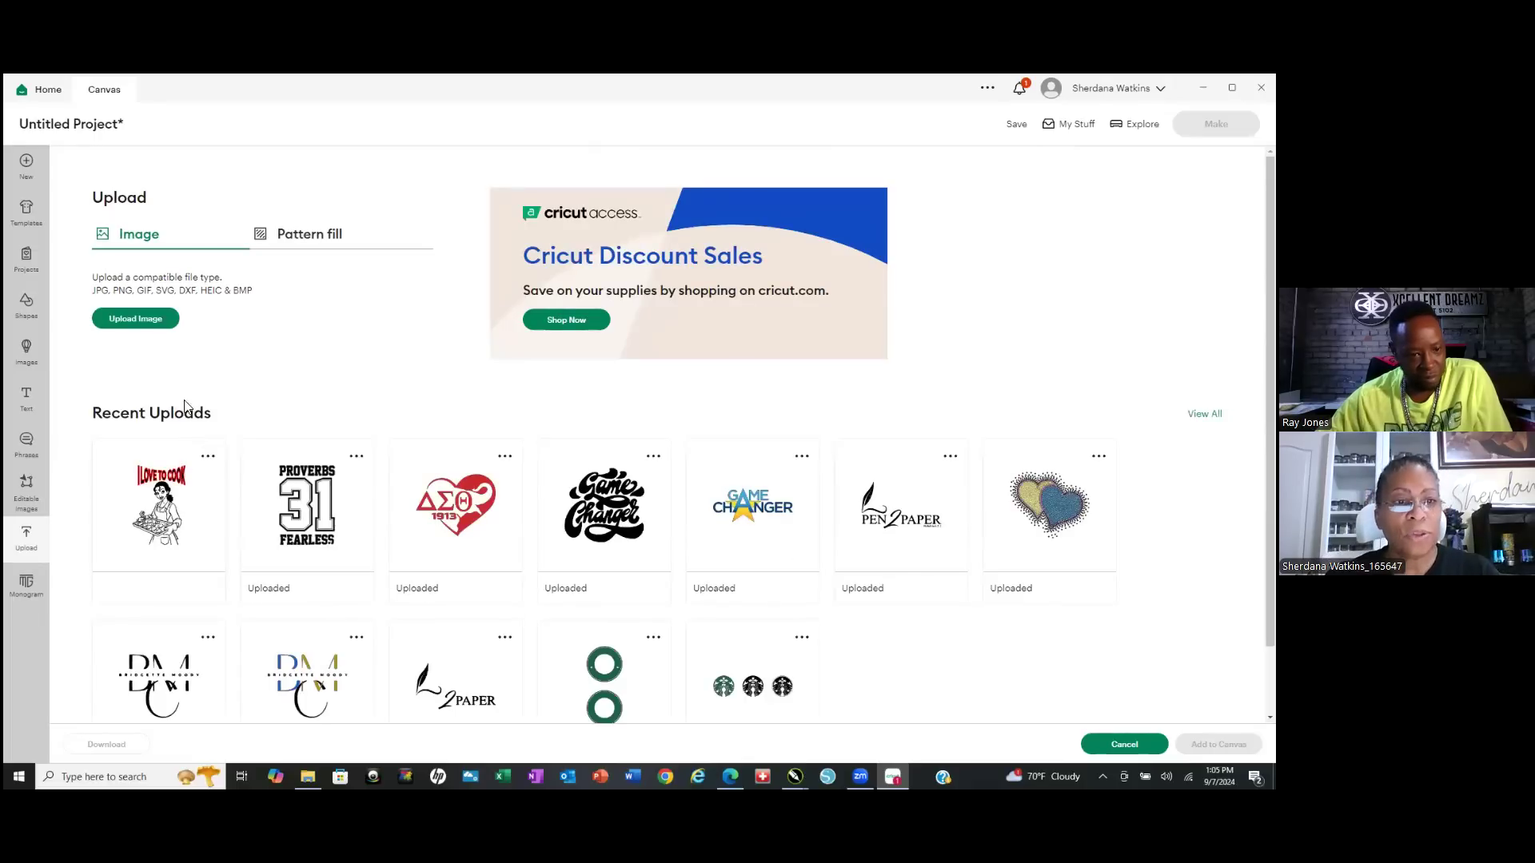
{"action": "left_click", "coordinate": [152, 318]}
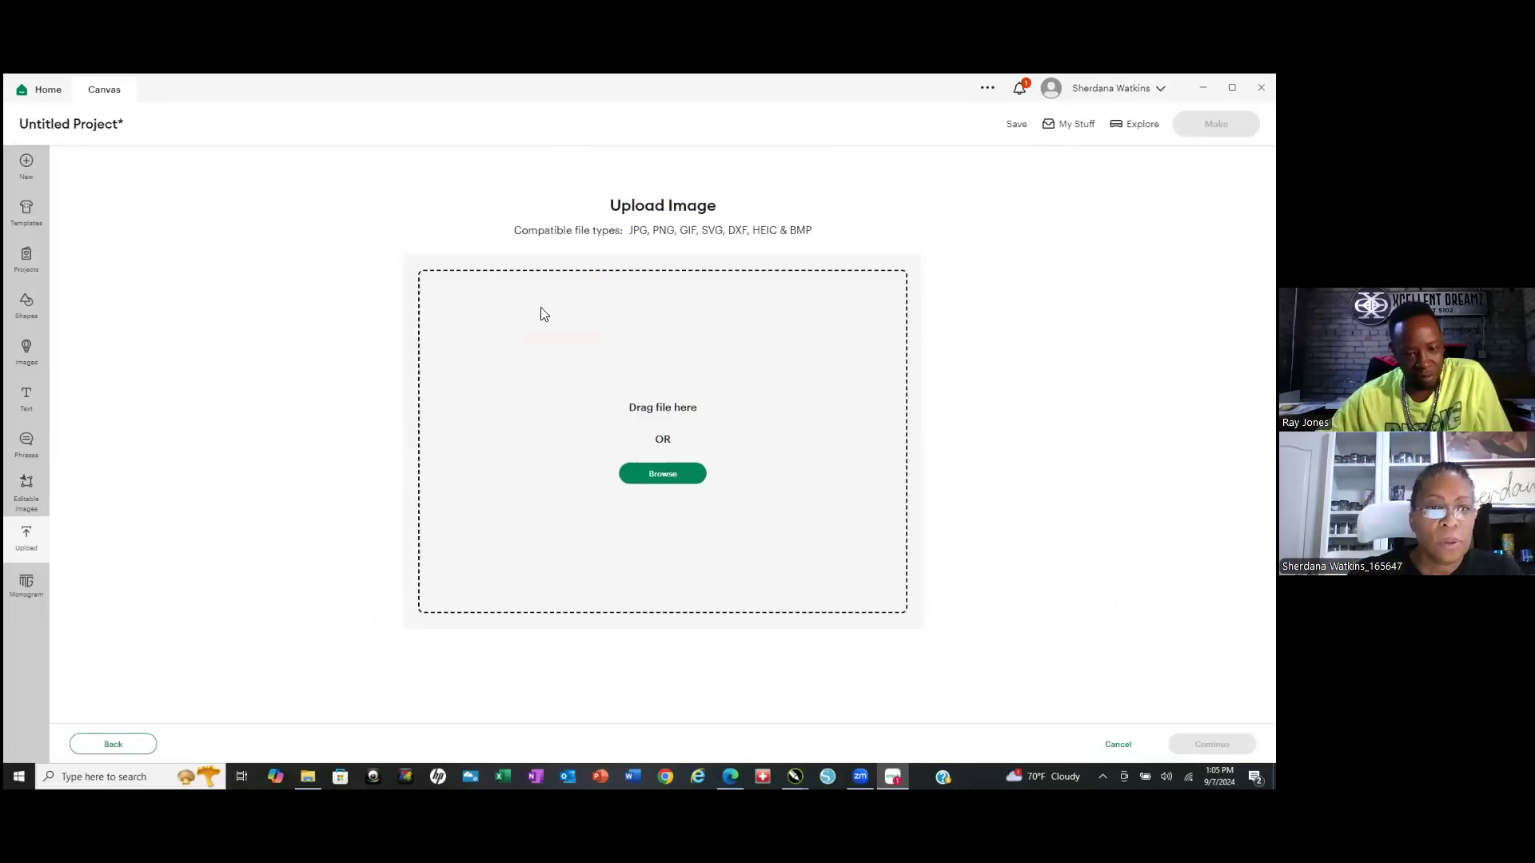
{"action": "left_click", "coordinate": [665, 474]}
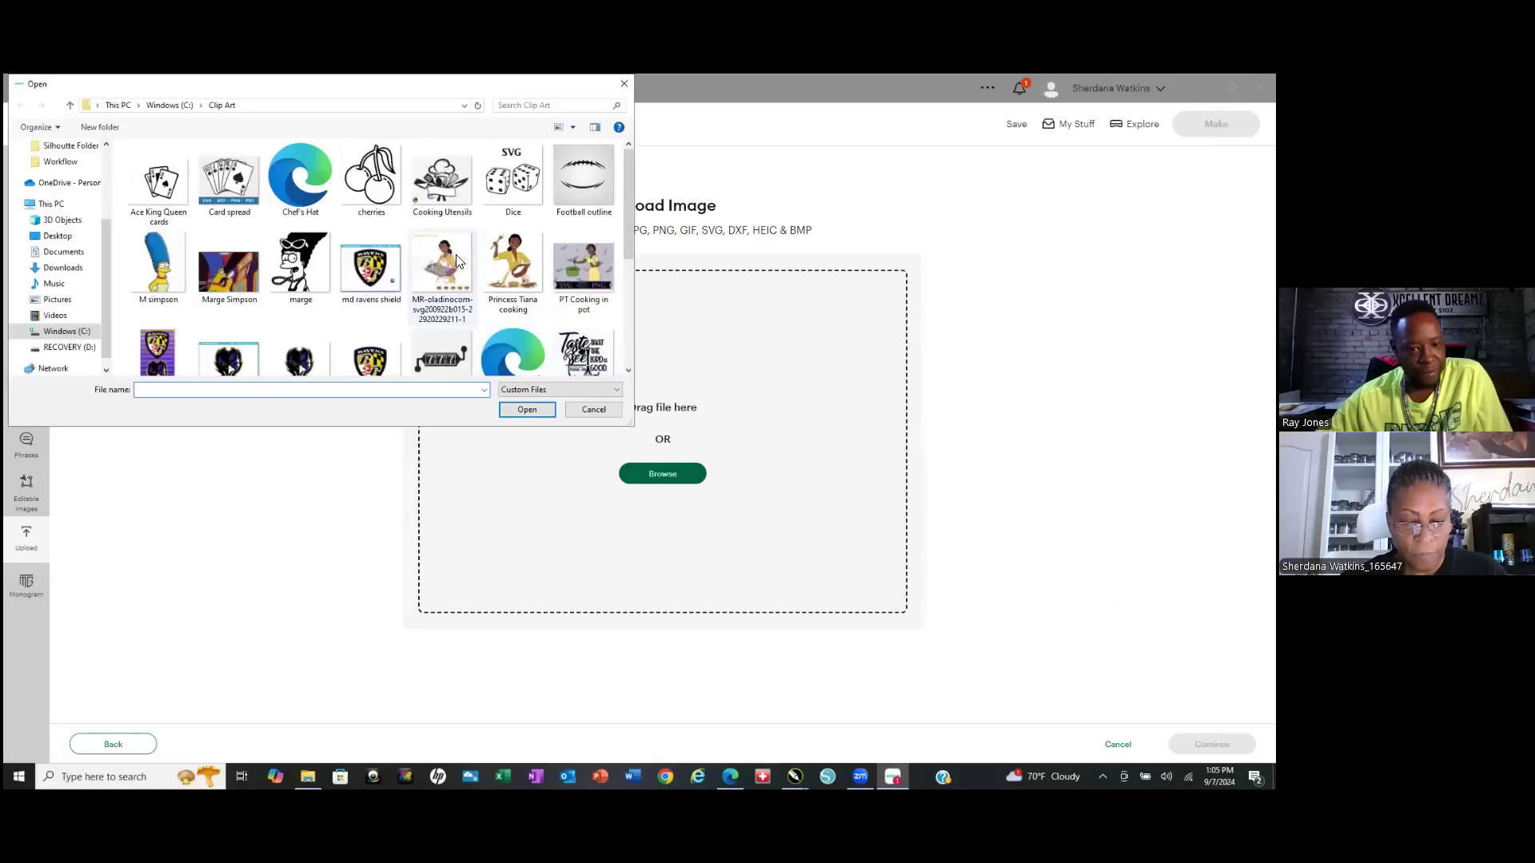
{"action": "left_click", "coordinate": [502, 280]}
{"action": "scroll", "coordinate": [502, 280], "scroll_direction": "down", "scroll_amount": 3}
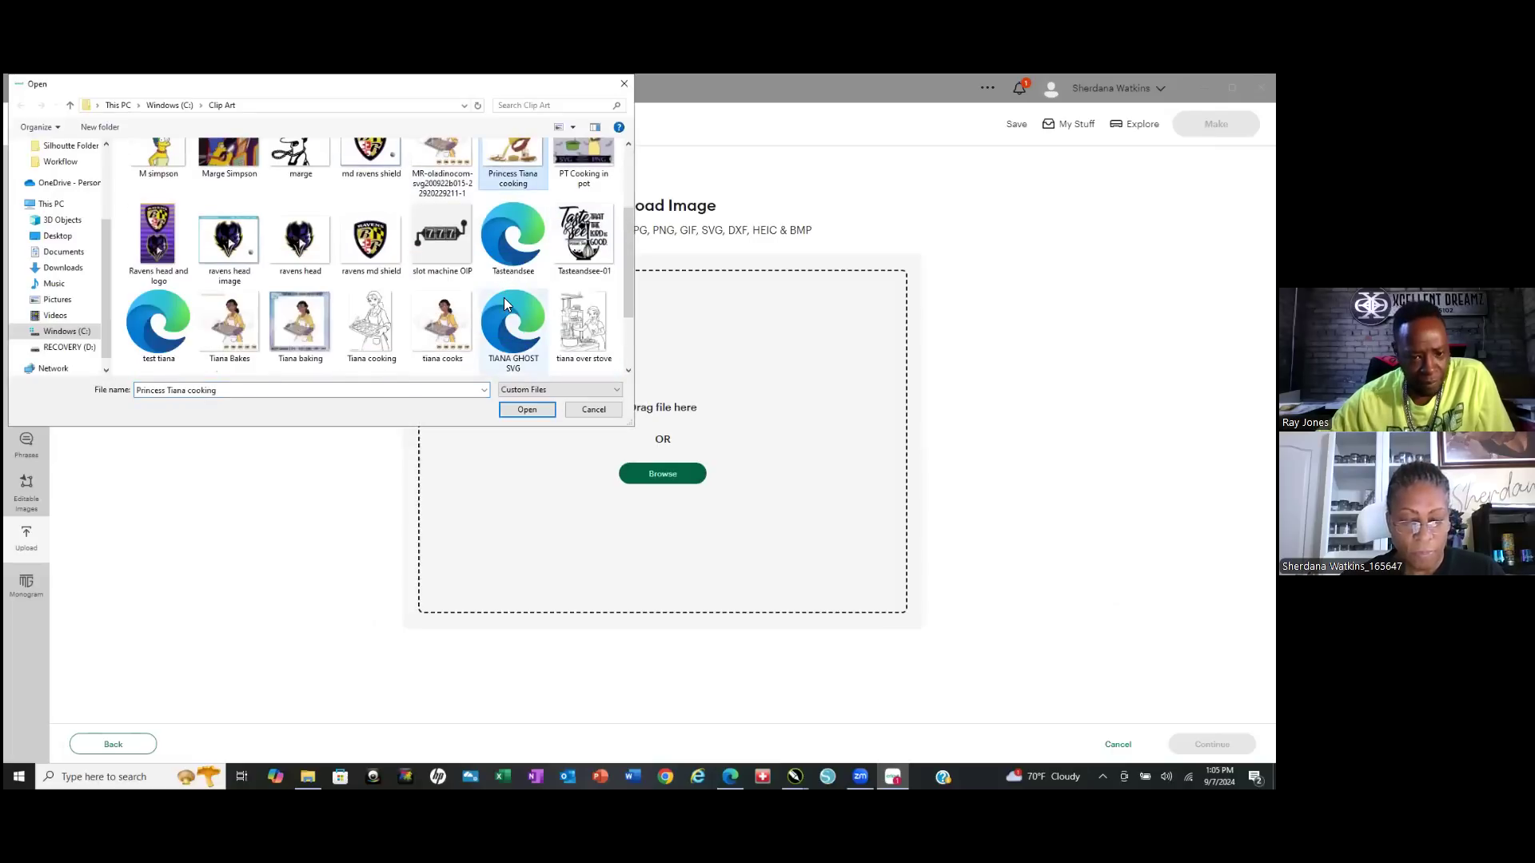
{"action": "left_click", "coordinate": [510, 326]}
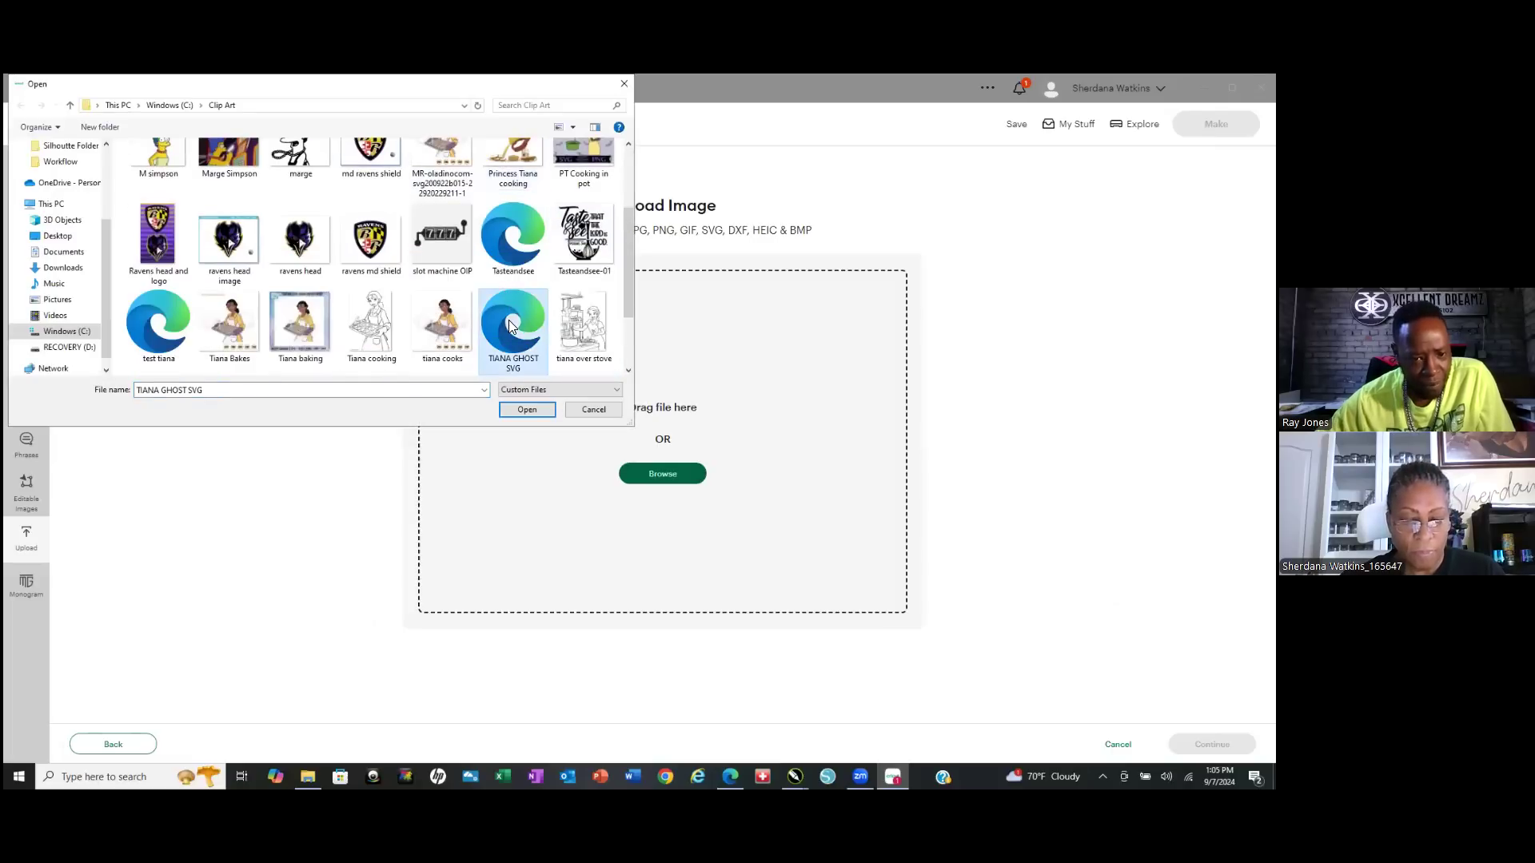
{"action": "left_click", "coordinate": [534, 410]}
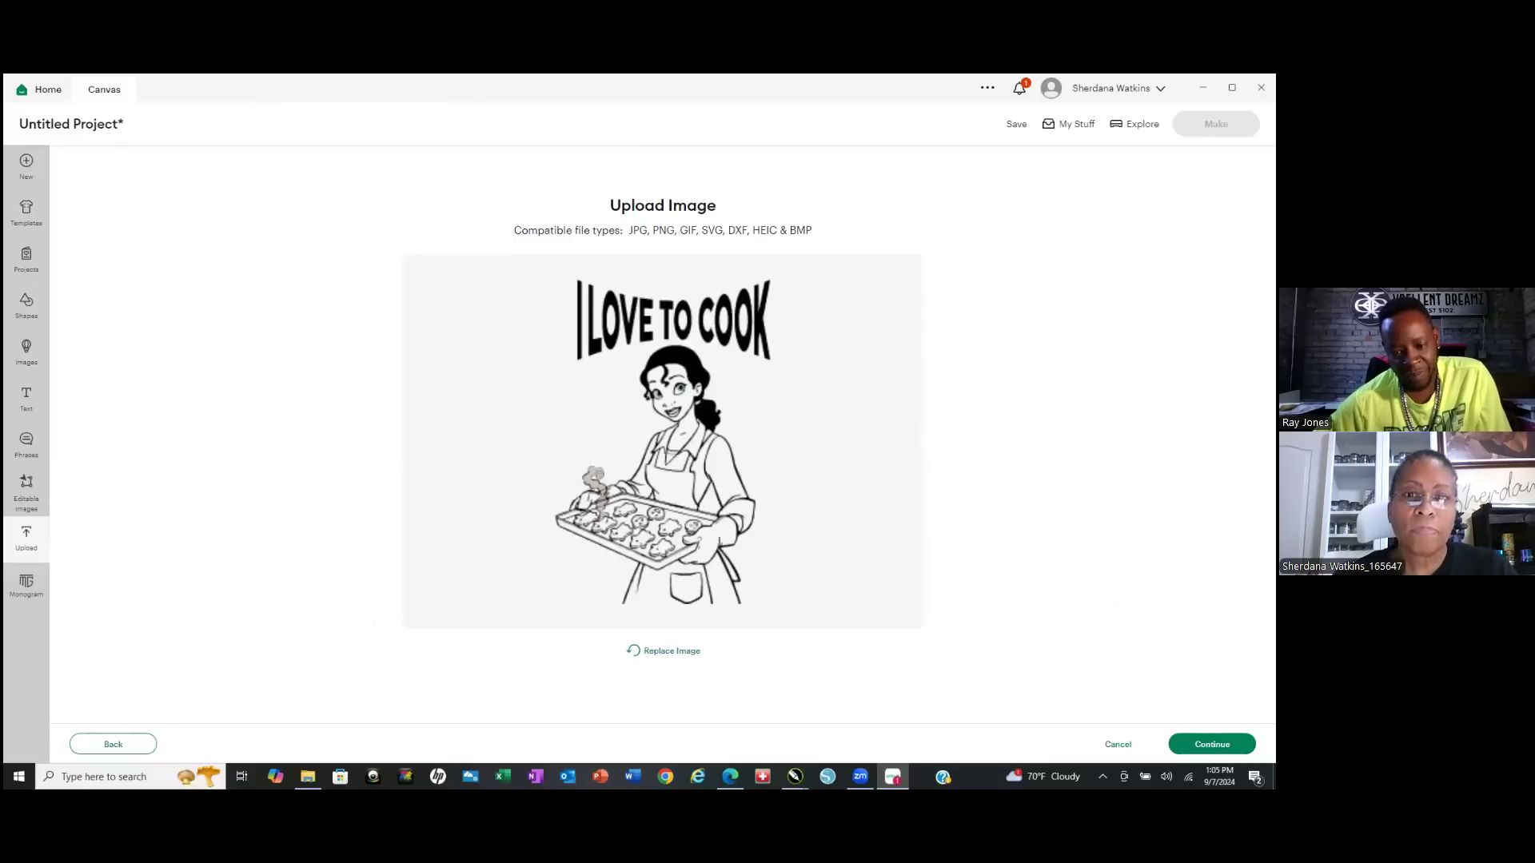
{"action": "left_click", "coordinate": [1212, 745]}
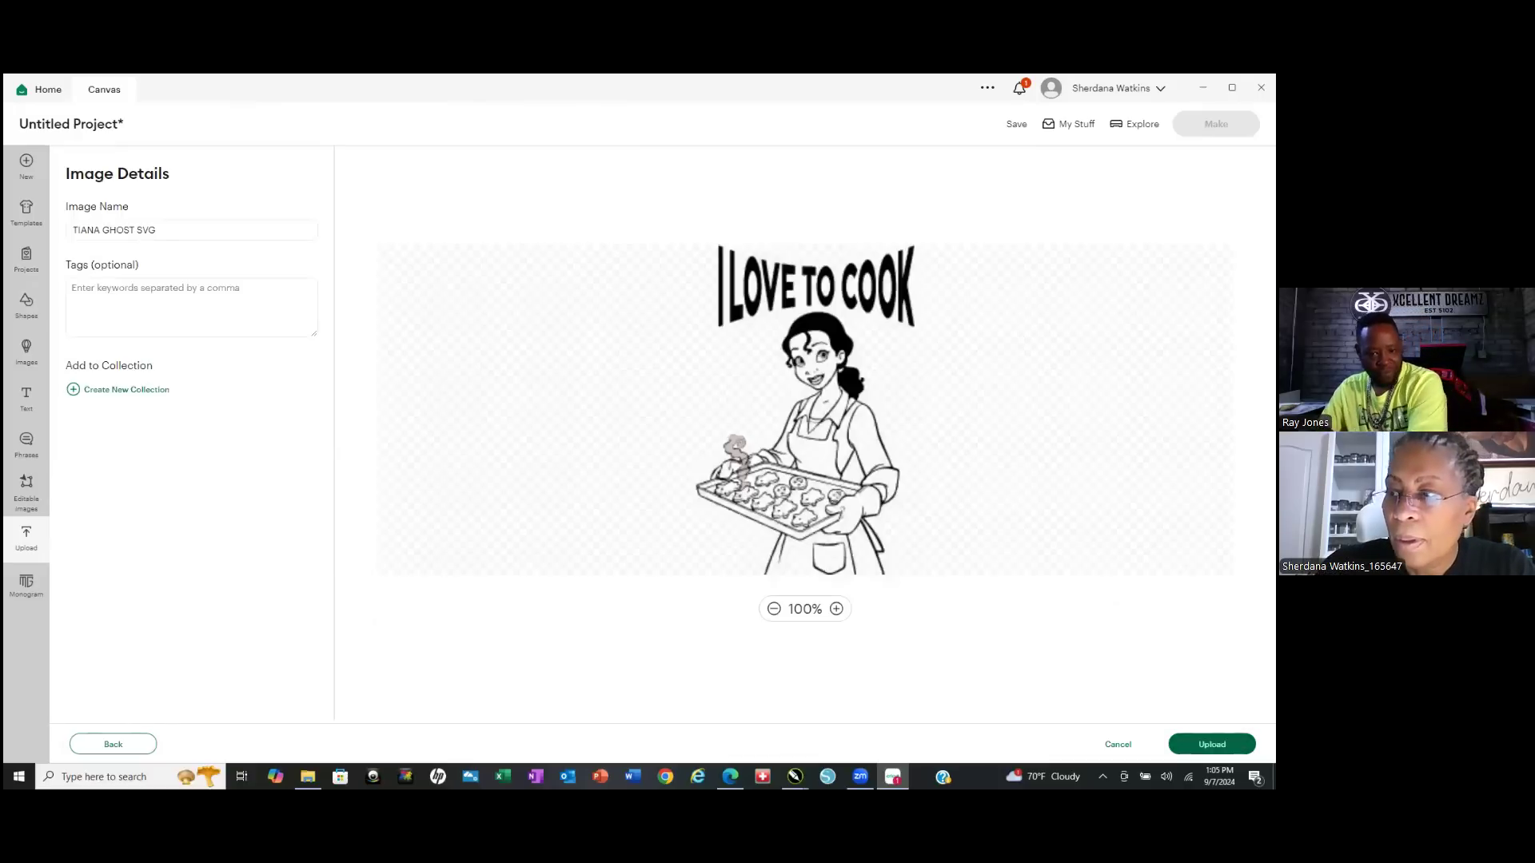
{"action": "left_click", "coordinate": [1212, 744]}
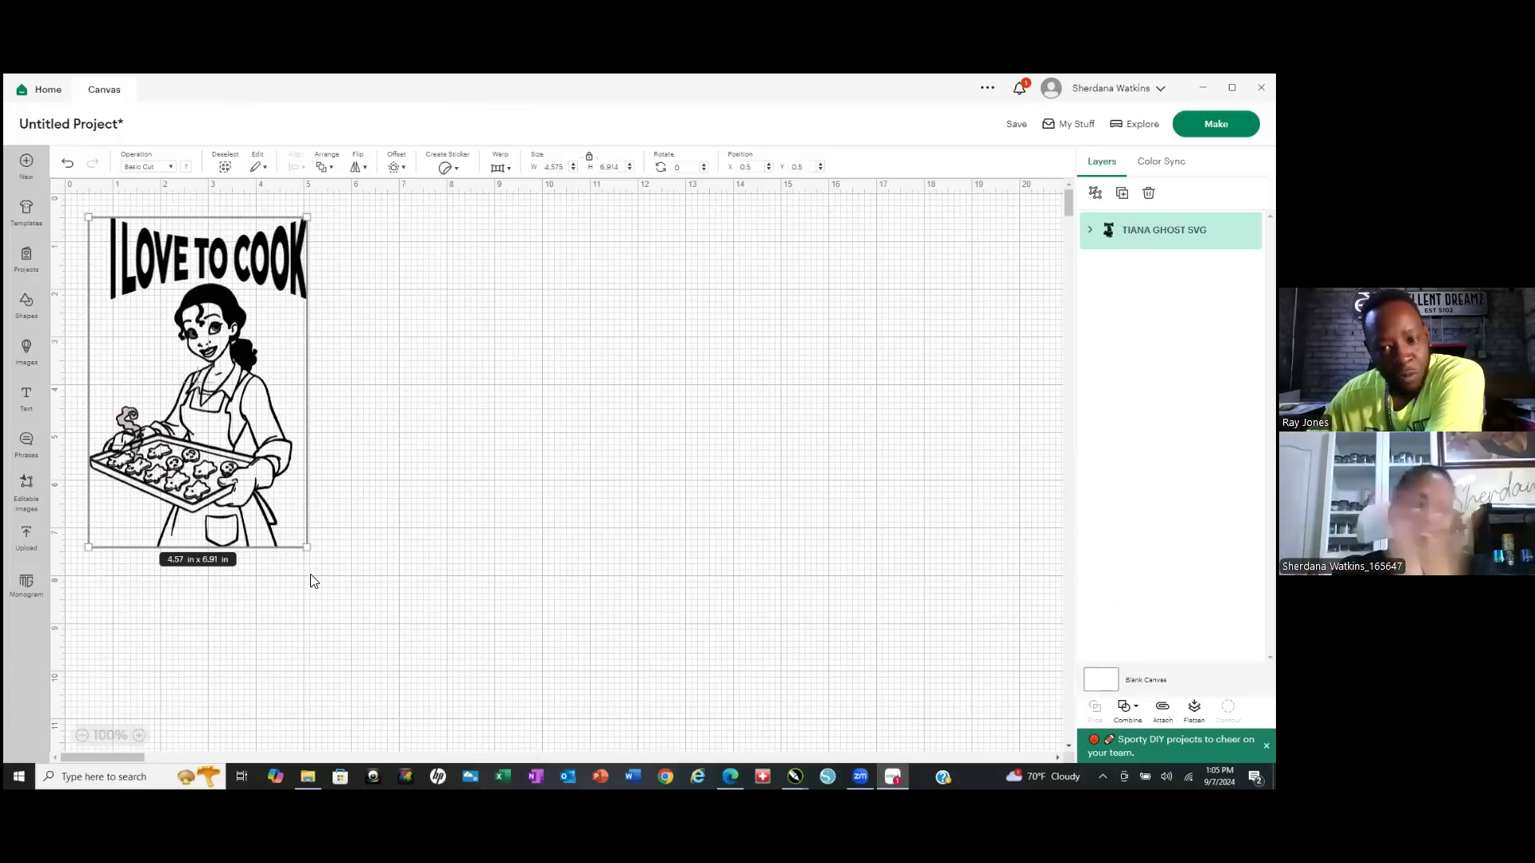
{"action": "left_click", "coordinate": [1216, 124]}
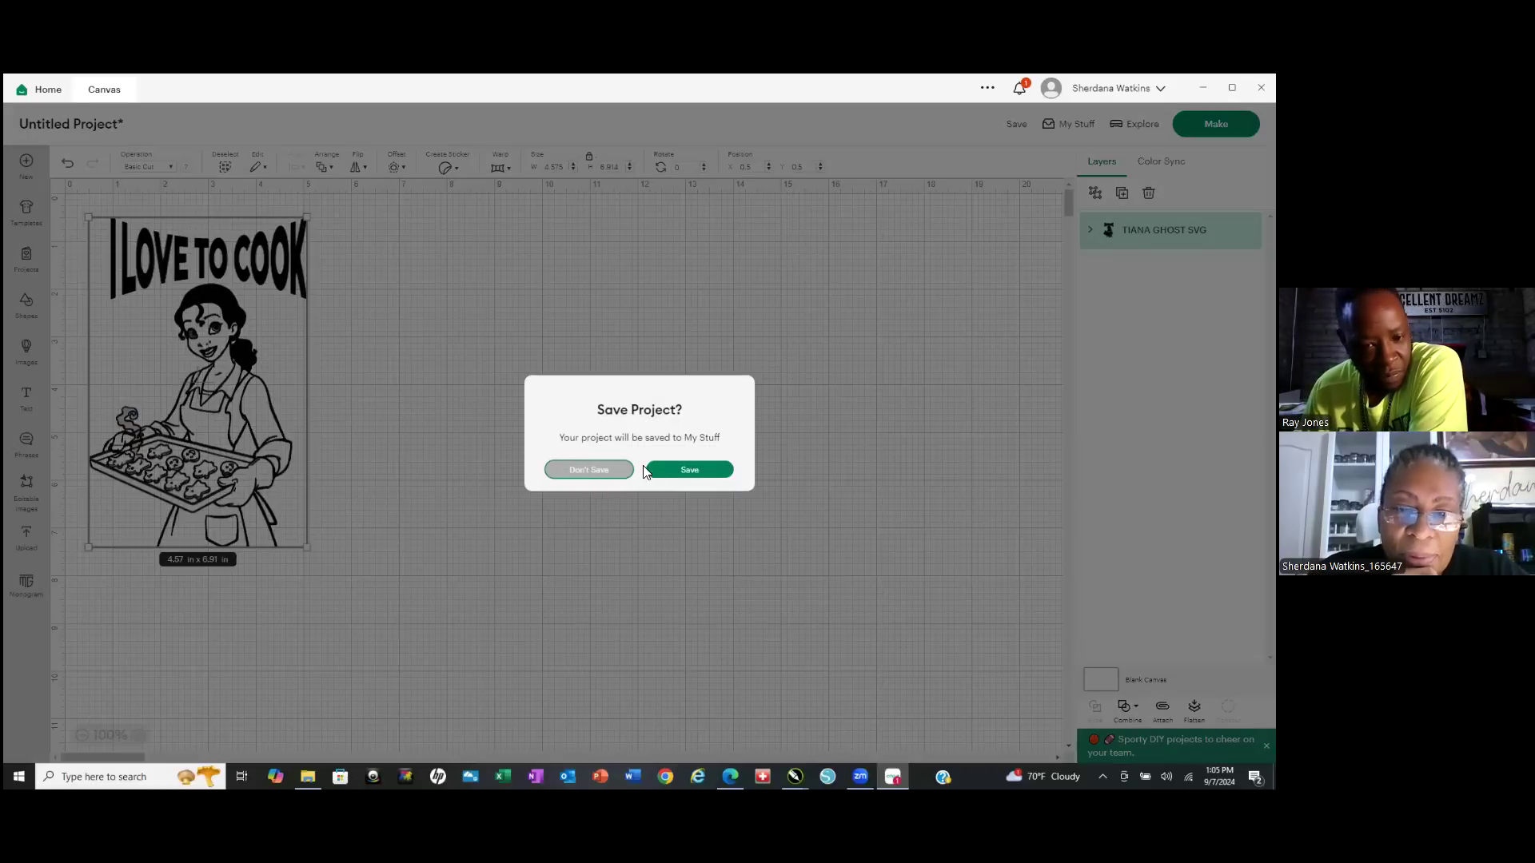
{"action": "left_click", "coordinate": [707, 472]}
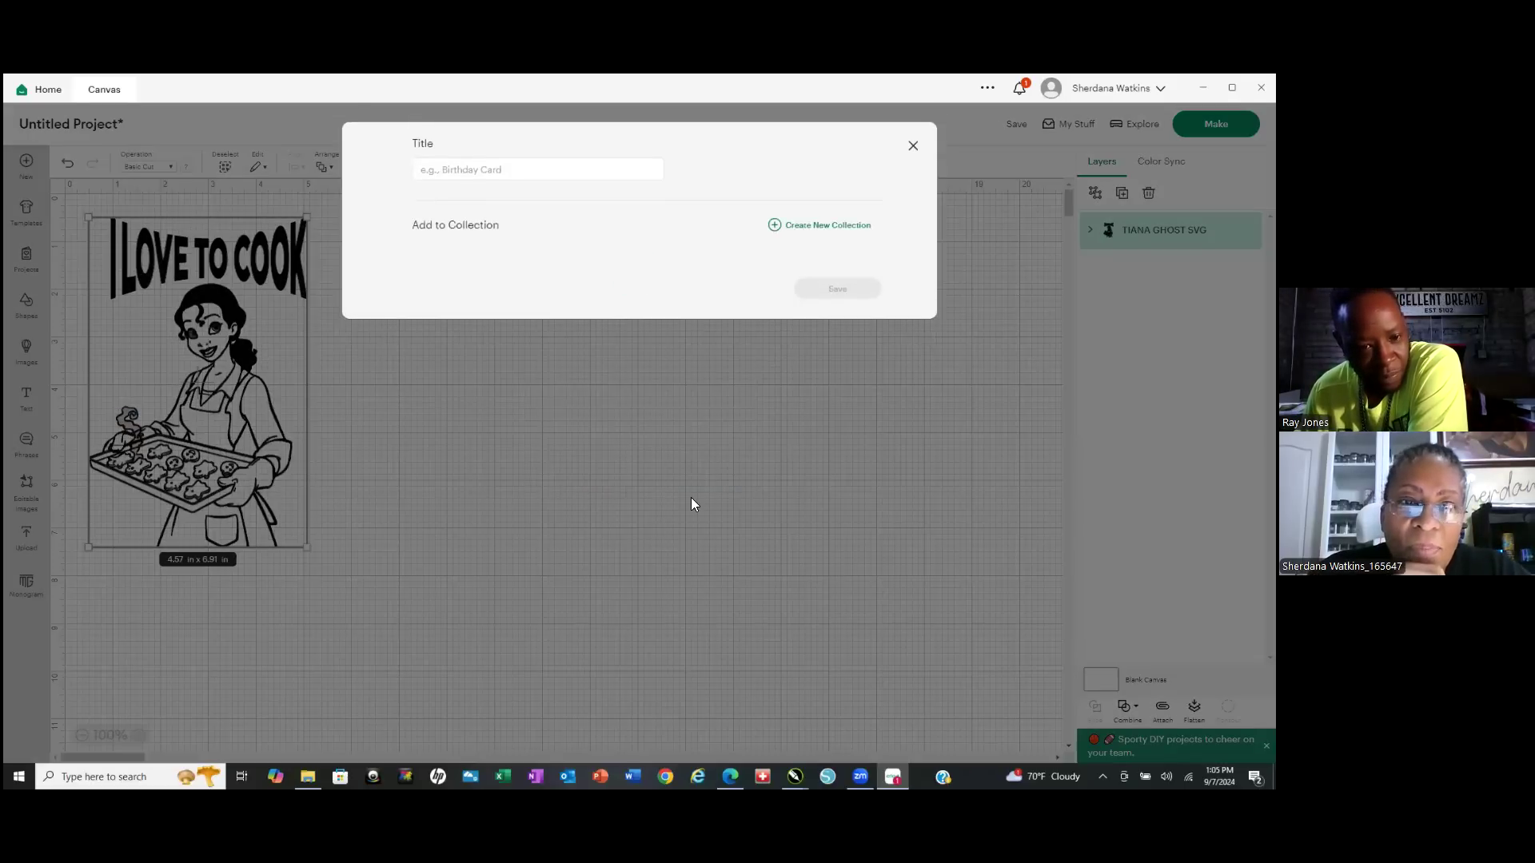
{"action": "left_click", "coordinate": [435, 177]}
{"action": "type", "text": "TI"}
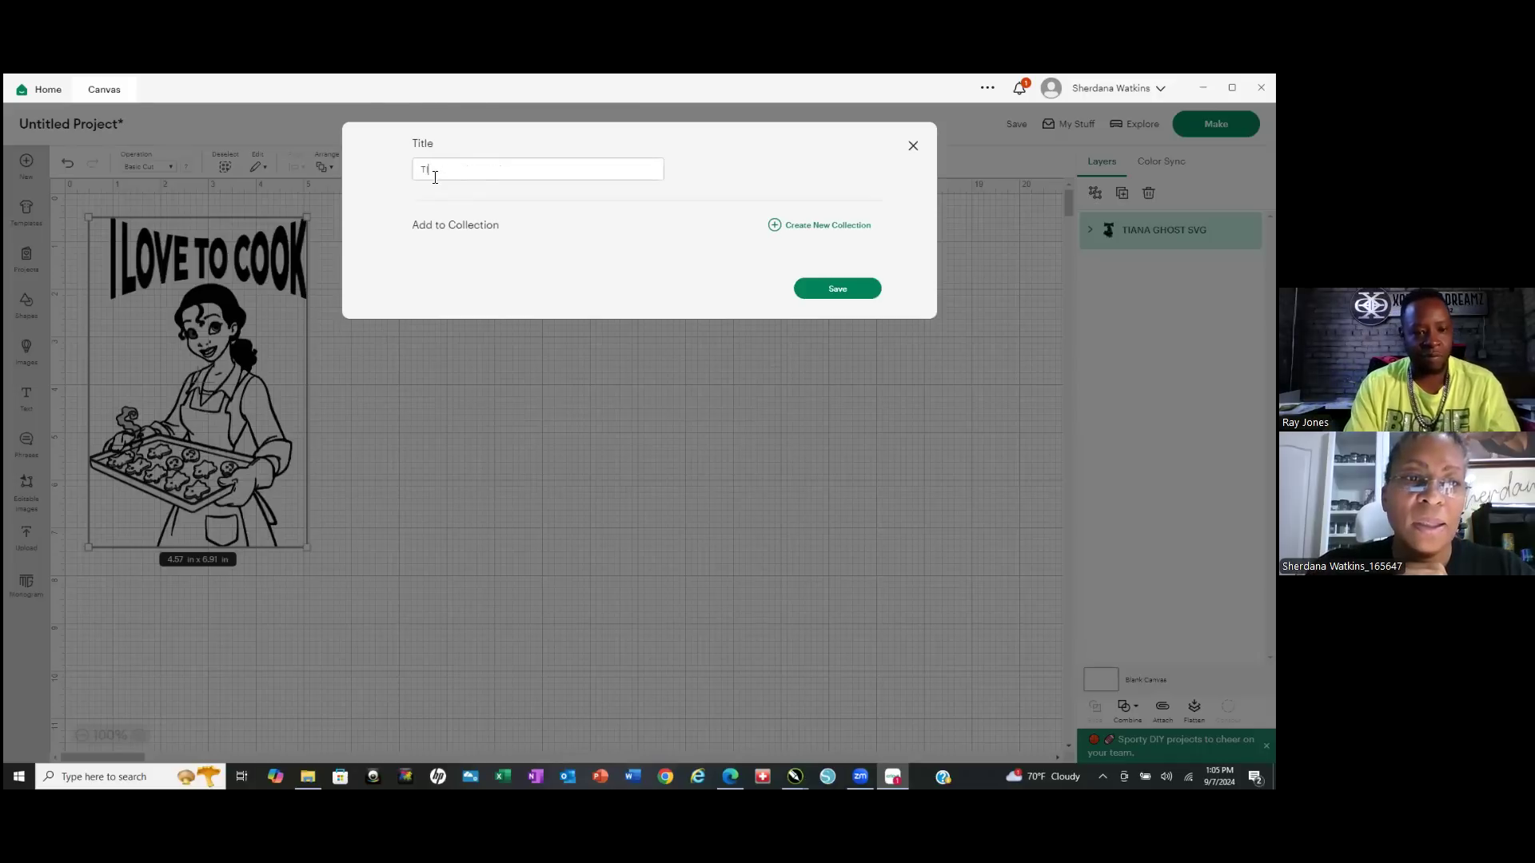
{"action": "type", "text": "ANA GHOST"}
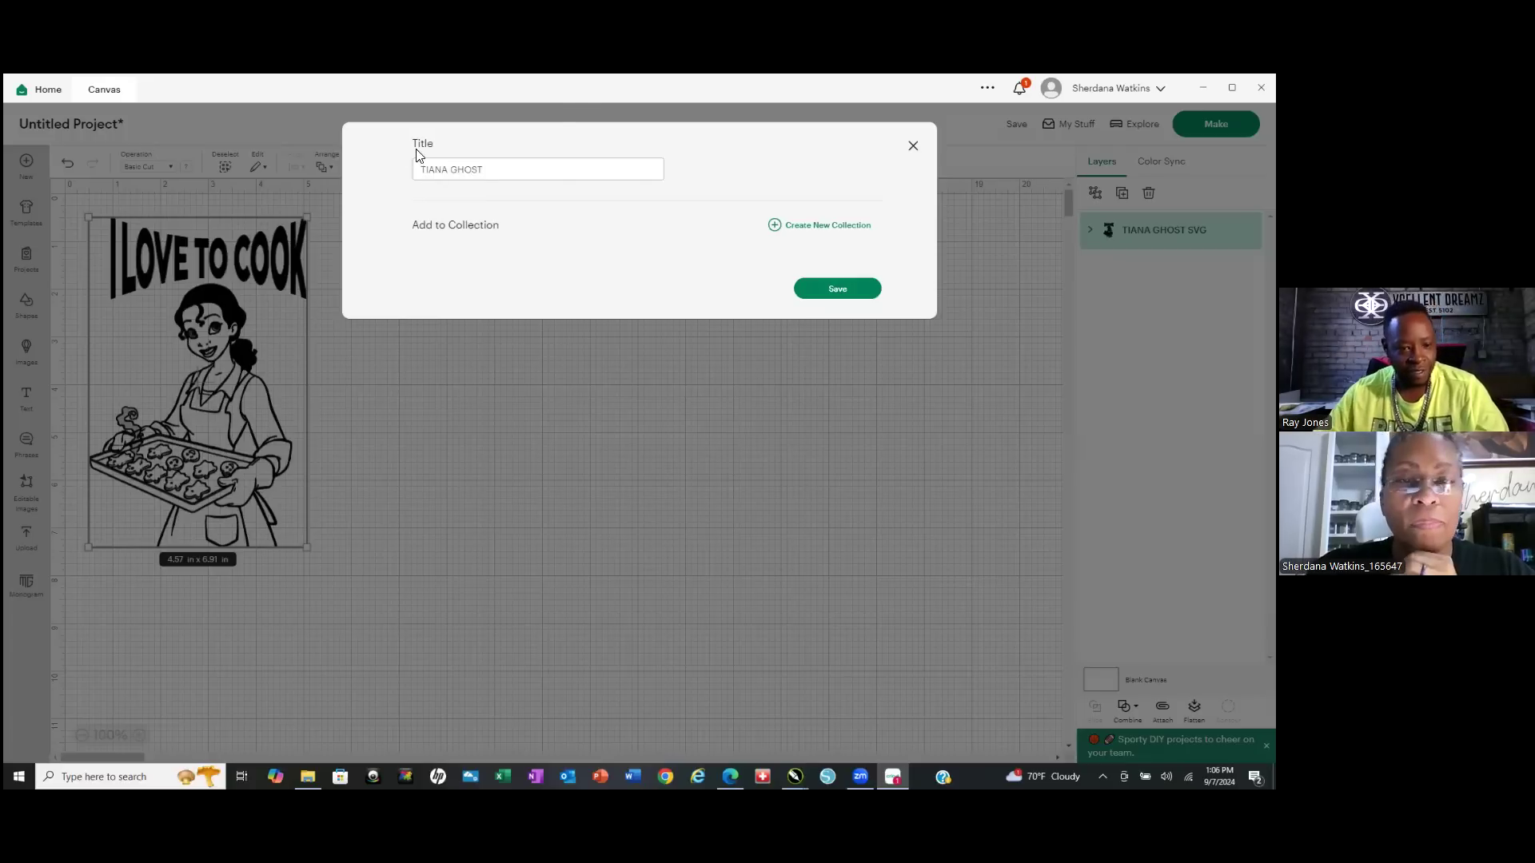
{"action": "left_click", "coordinate": [910, 152]}
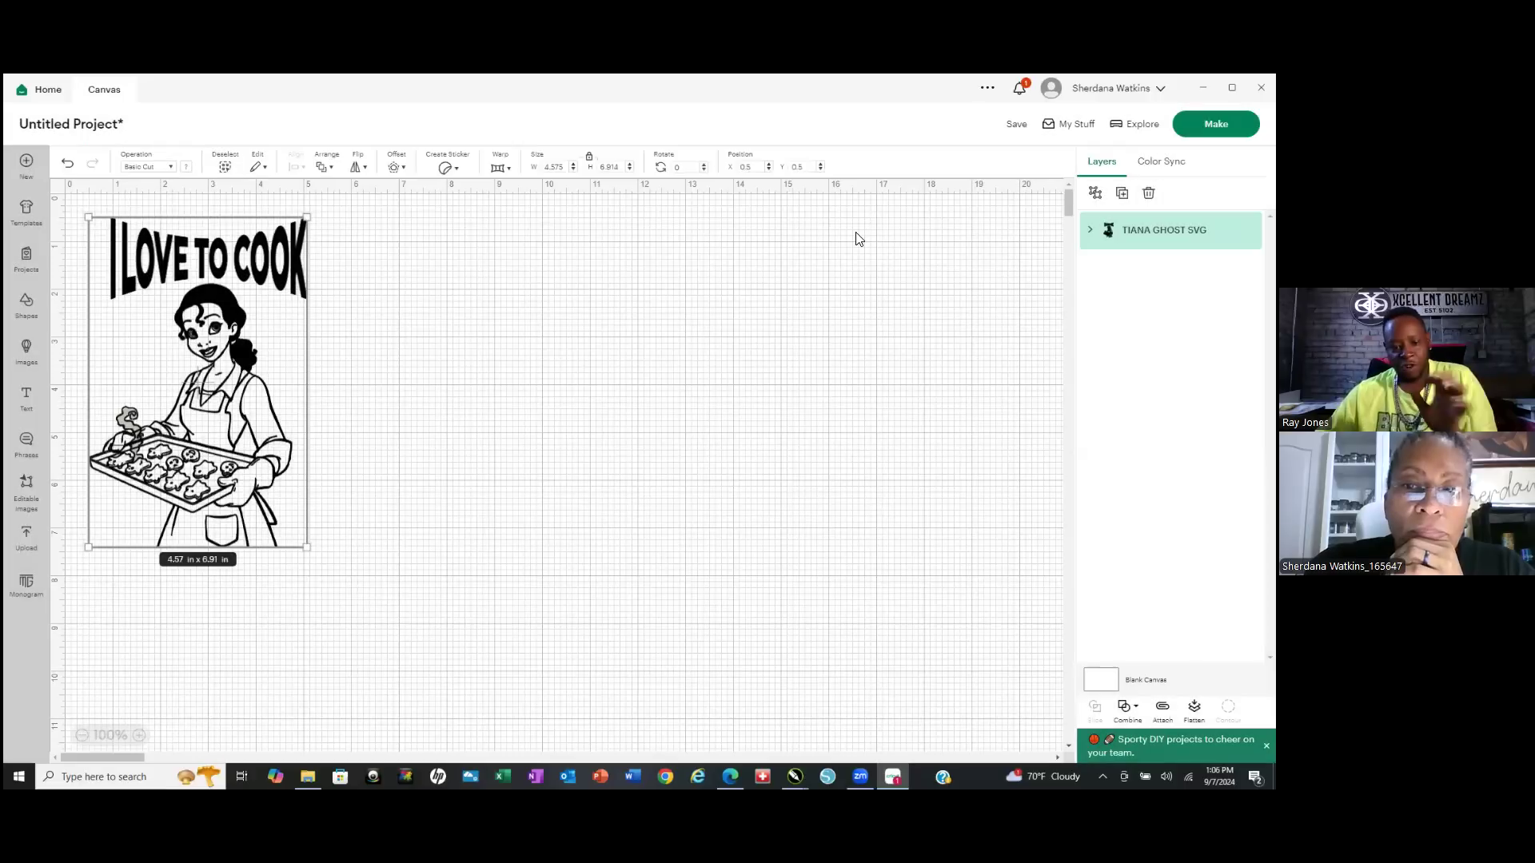
Send the uploaded design to the Prepare stage, and switch to the test tiana.cdr document in CorelDRAW.
{"action": "left_click", "coordinate": [1216, 123]}
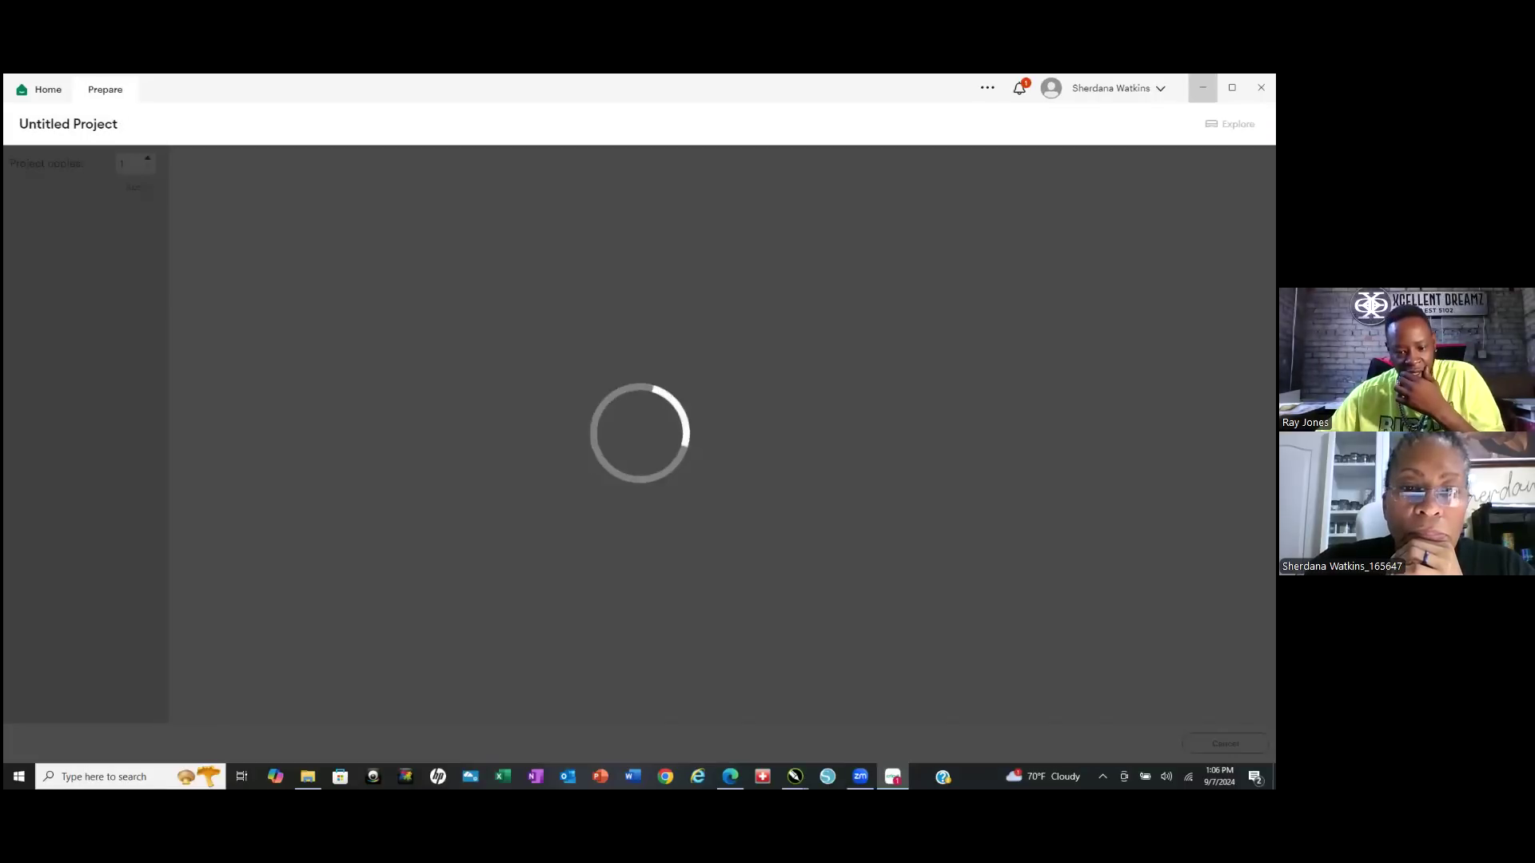
{"action": "left_click", "coordinate": [1202, 88]}
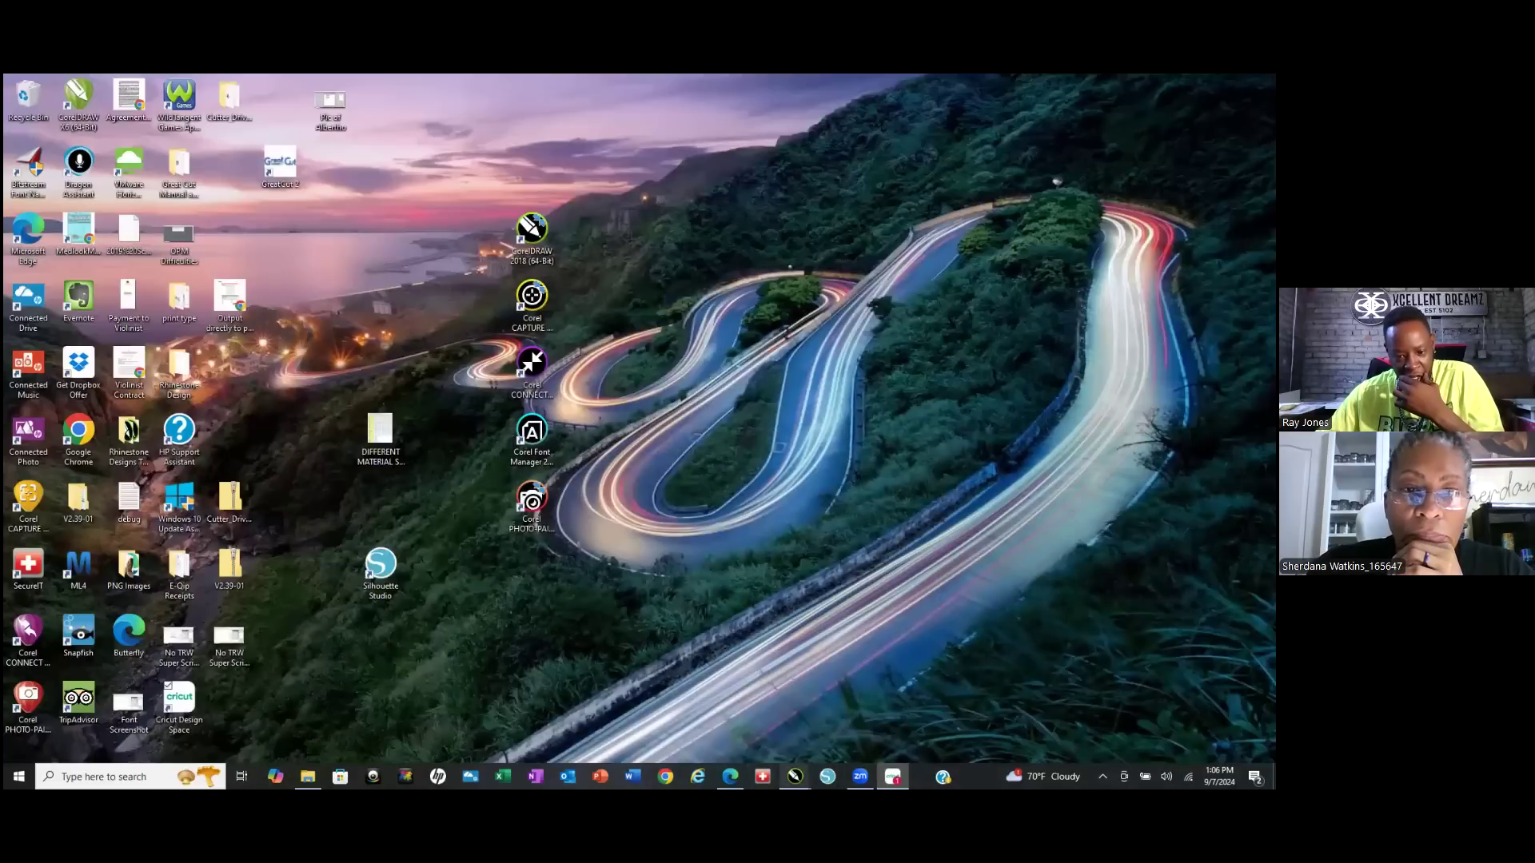
{"action": "mouse_move", "coordinate": [795, 777]}
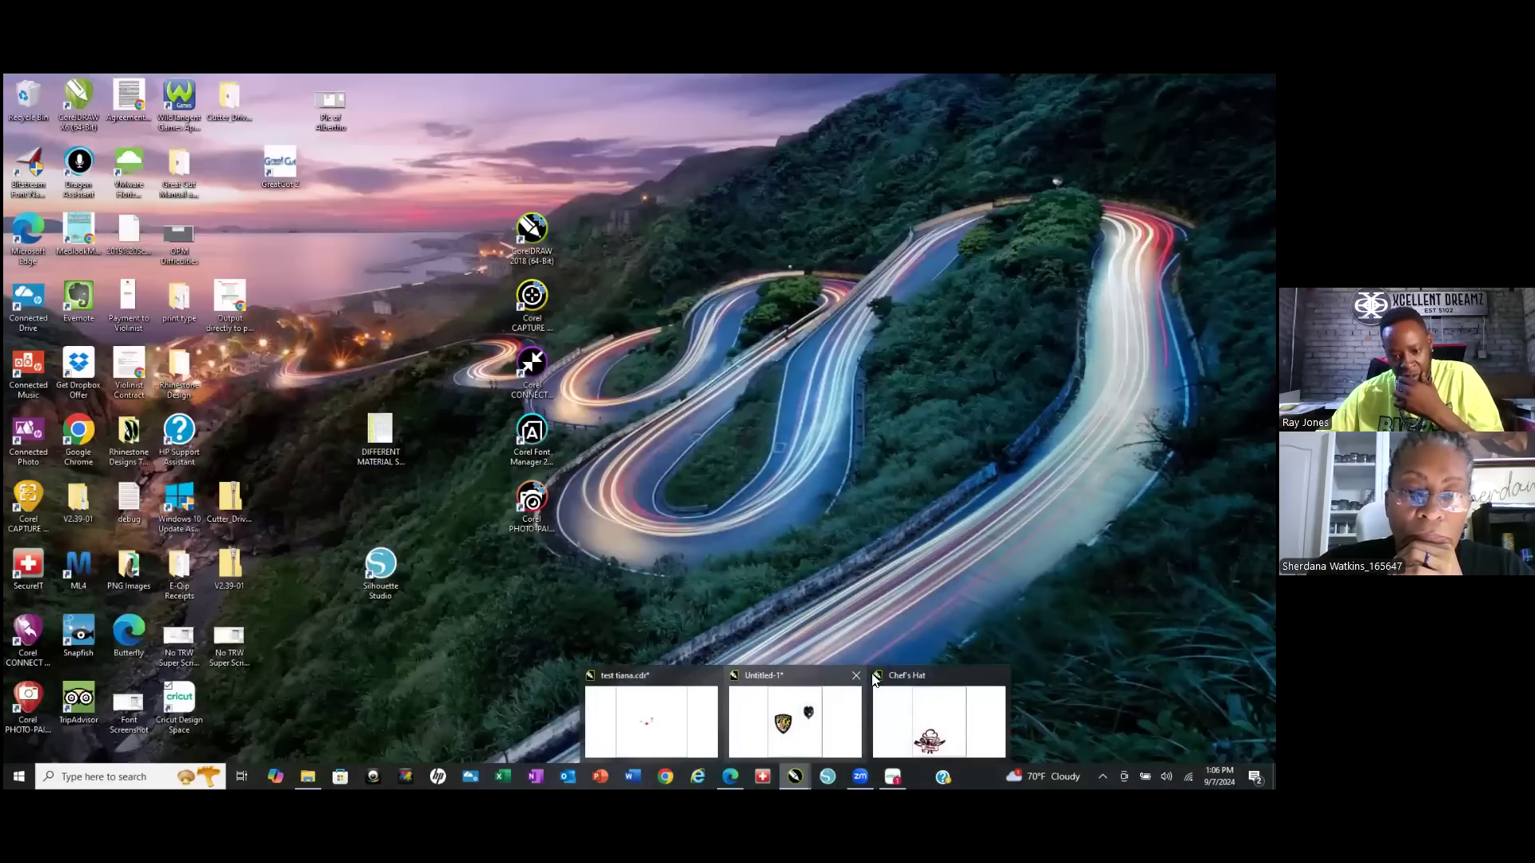
{"action": "left_click", "coordinate": [917, 682]}
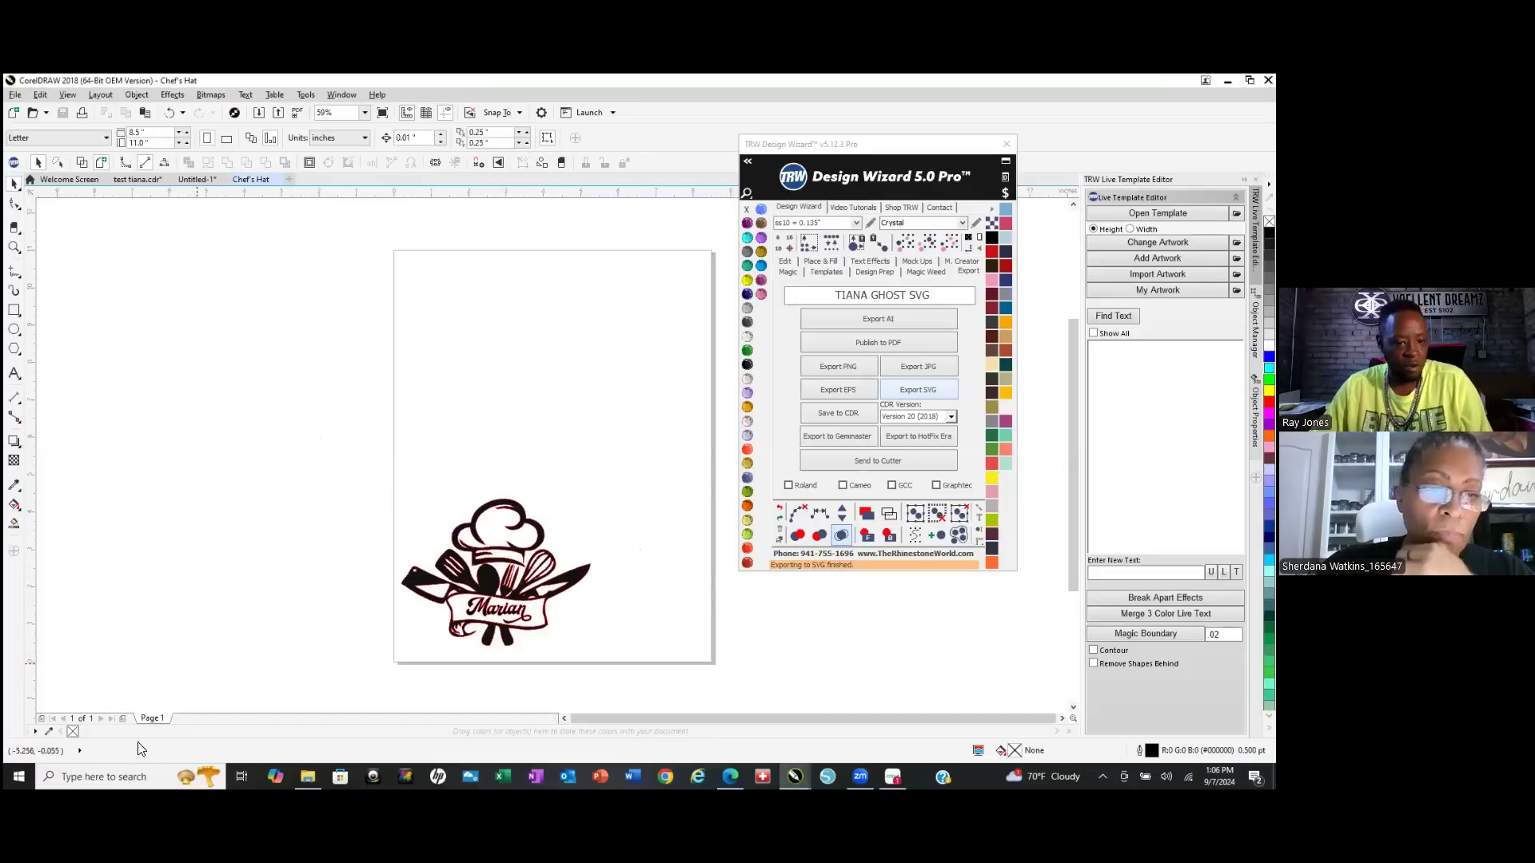
{"action": "left_click", "coordinate": [142, 179]}
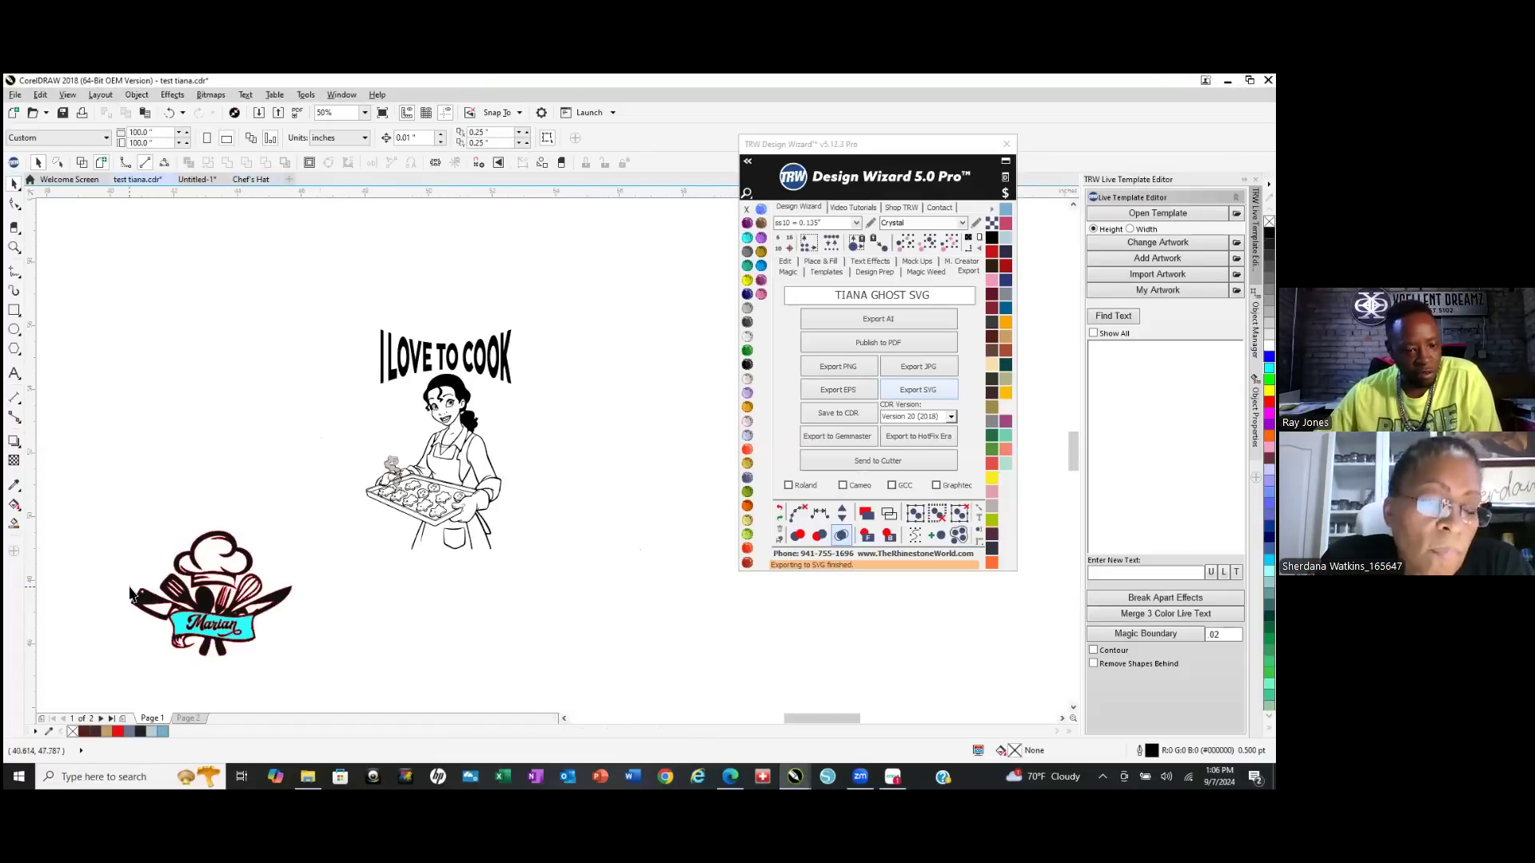
Remove the red outline from the chef's hat design with the turquoise name banner.
{"action": "scroll", "coordinate": [144, 662], "scroll_direction": "up", "scroll_amount": 3}
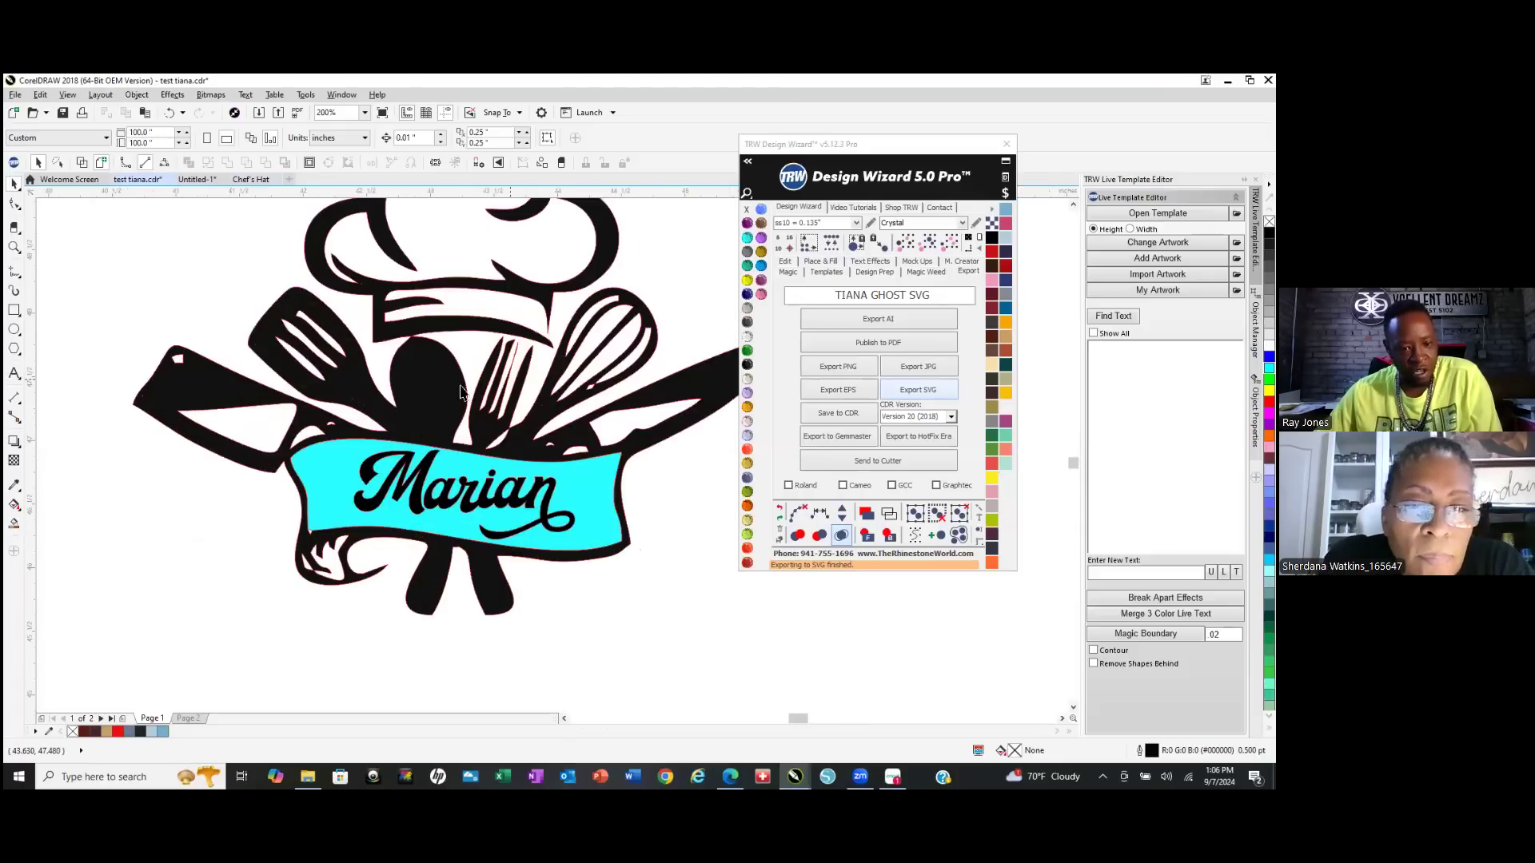
{"action": "left_click", "coordinate": [429, 403]}
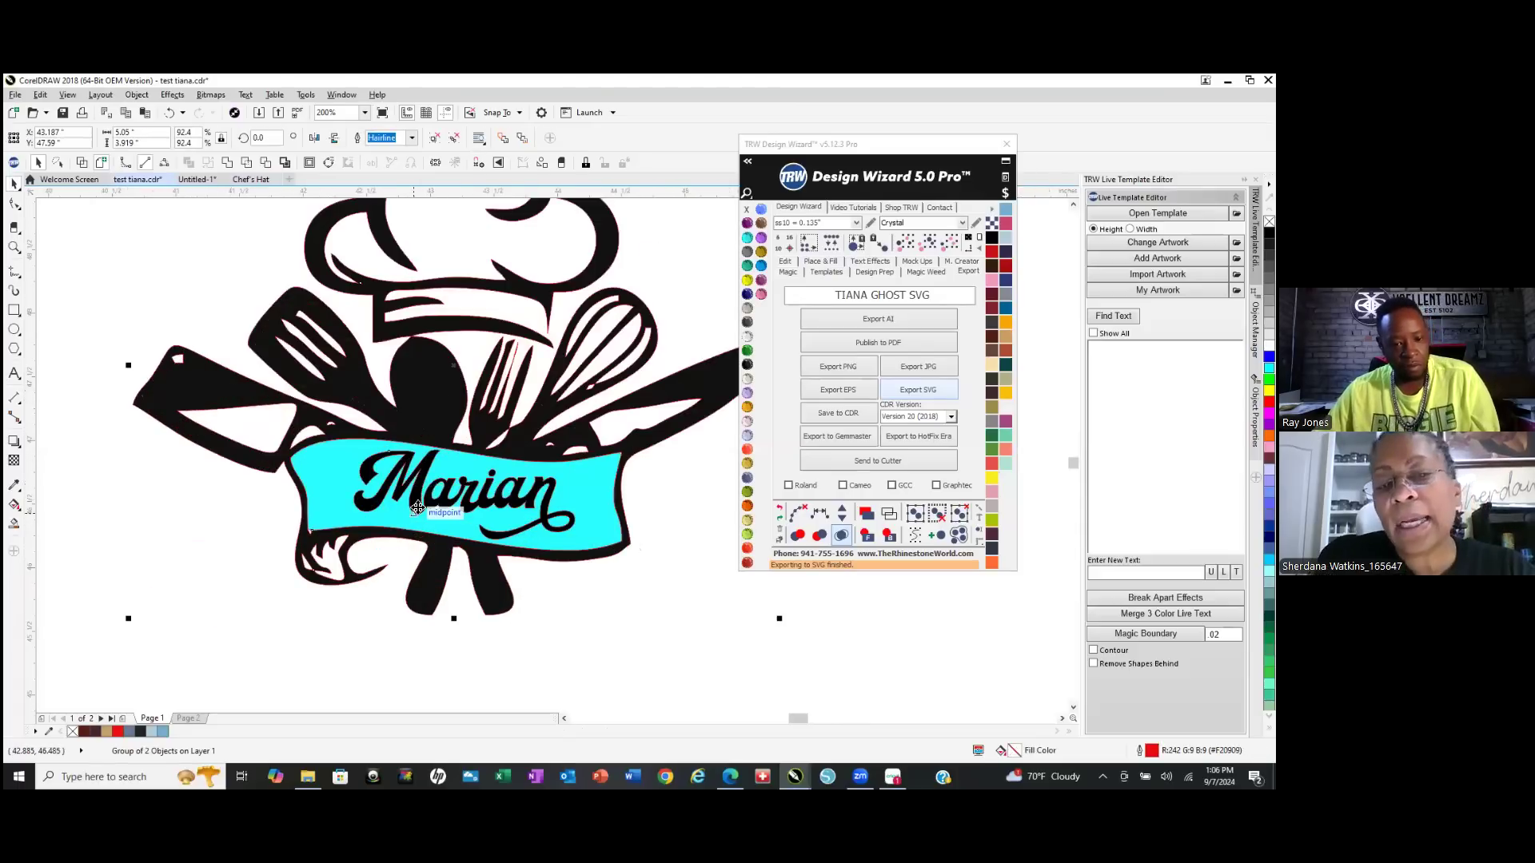
{"action": "scroll", "coordinate": [416, 514], "scroll_direction": "up", "scroll_amount": 2}
{"action": "scroll", "coordinate": [416, 513], "scroll_direction": "down", "scroll_amount": 3}
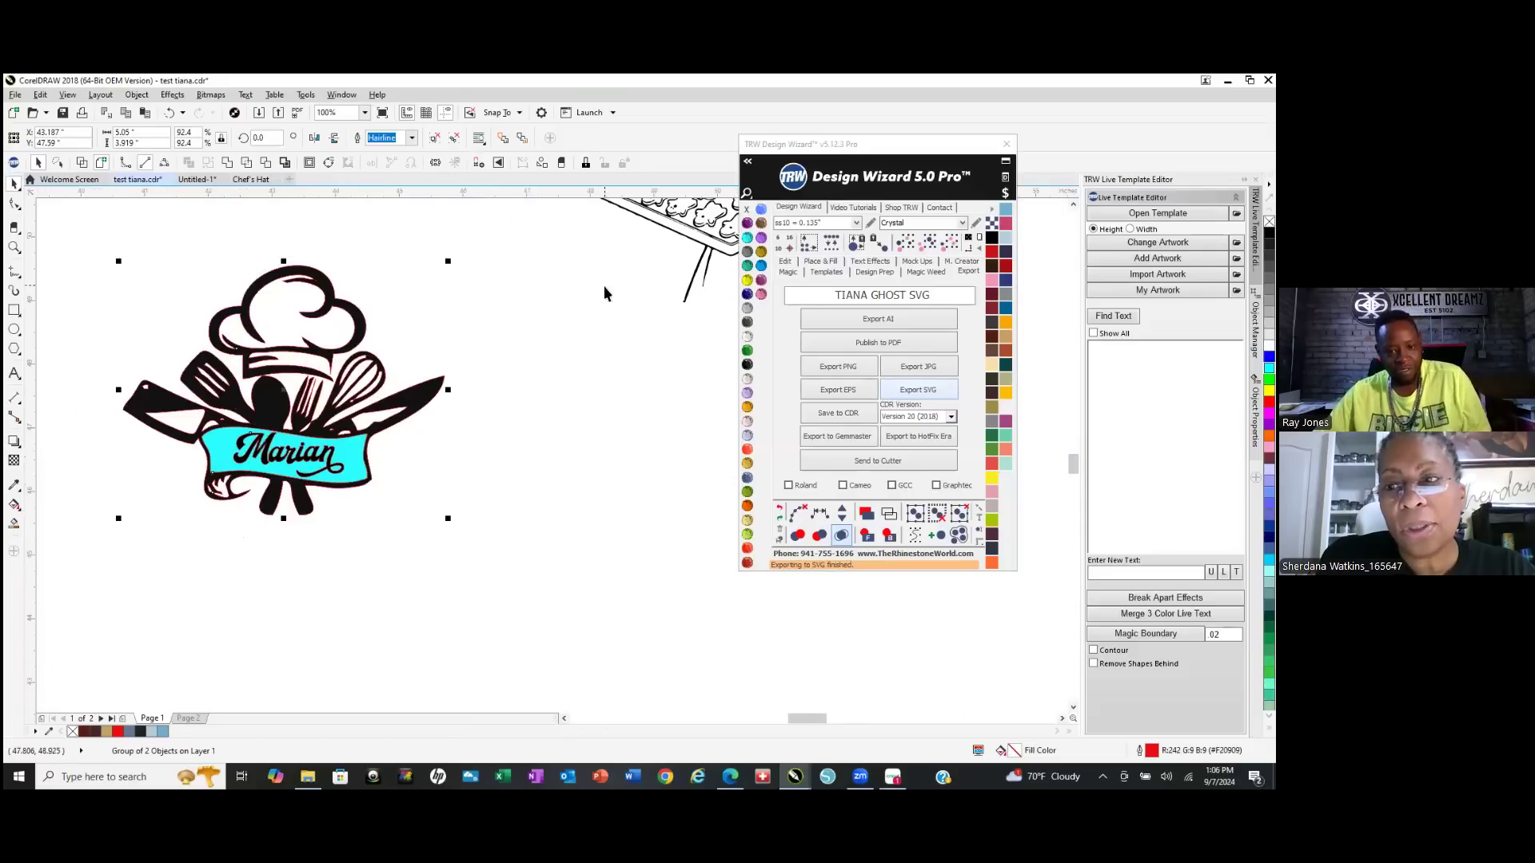
{"action": "right_click", "coordinate": [747, 209]}
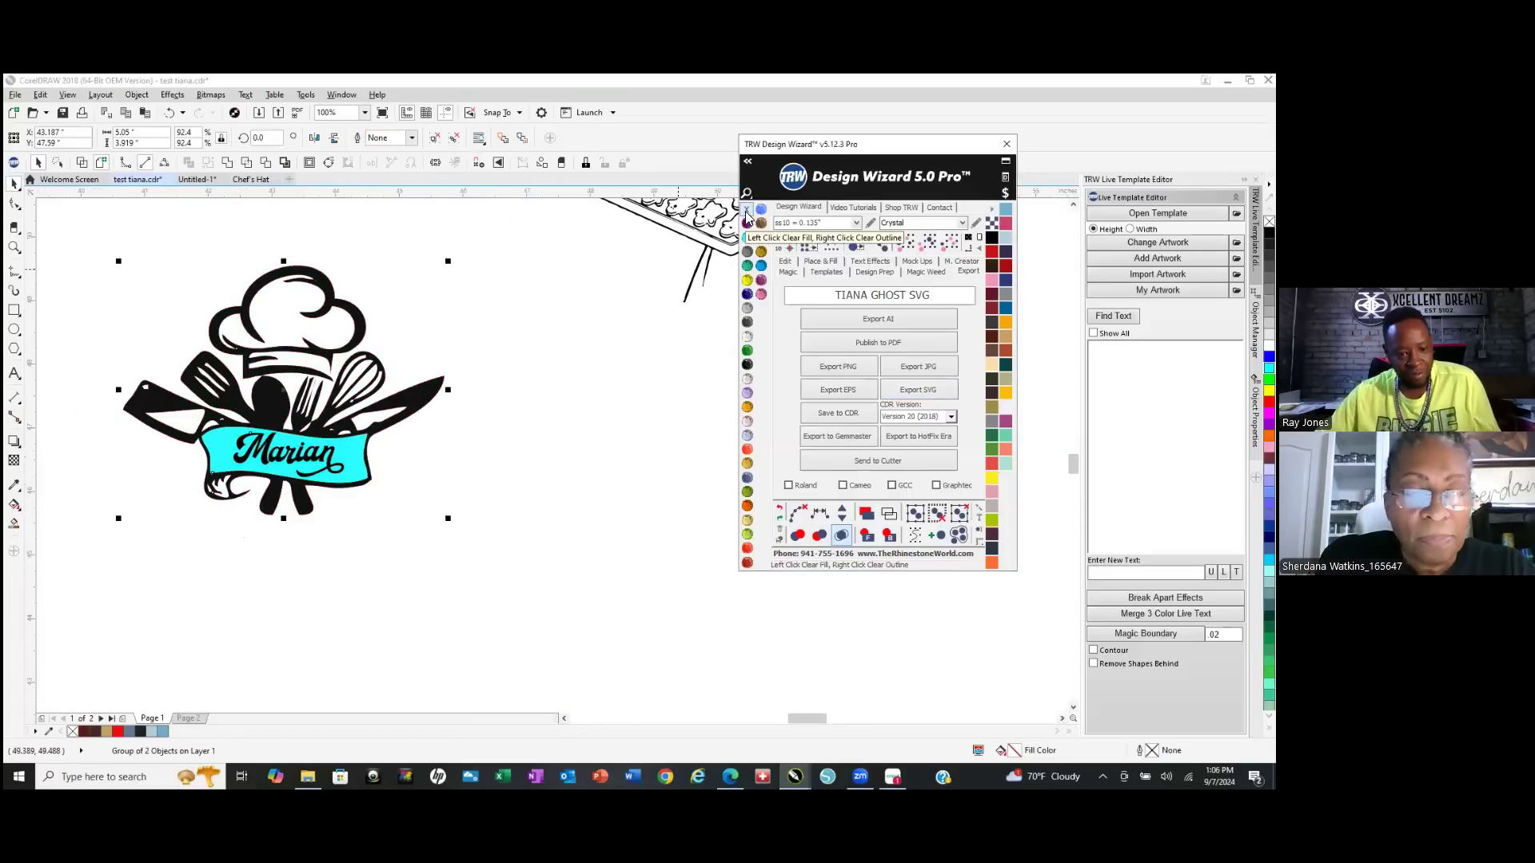
Place a copy of the chef's hat design just below the woman with the tray and ungroup all its objects.
{"action": "scroll", "coordinate": [184, 381], "scroll_direction": "down", "scroll_amount": 1}
{"action": "left_click_drag", "start_coordinate": [209, 396], "coordinate": [425, 424]}
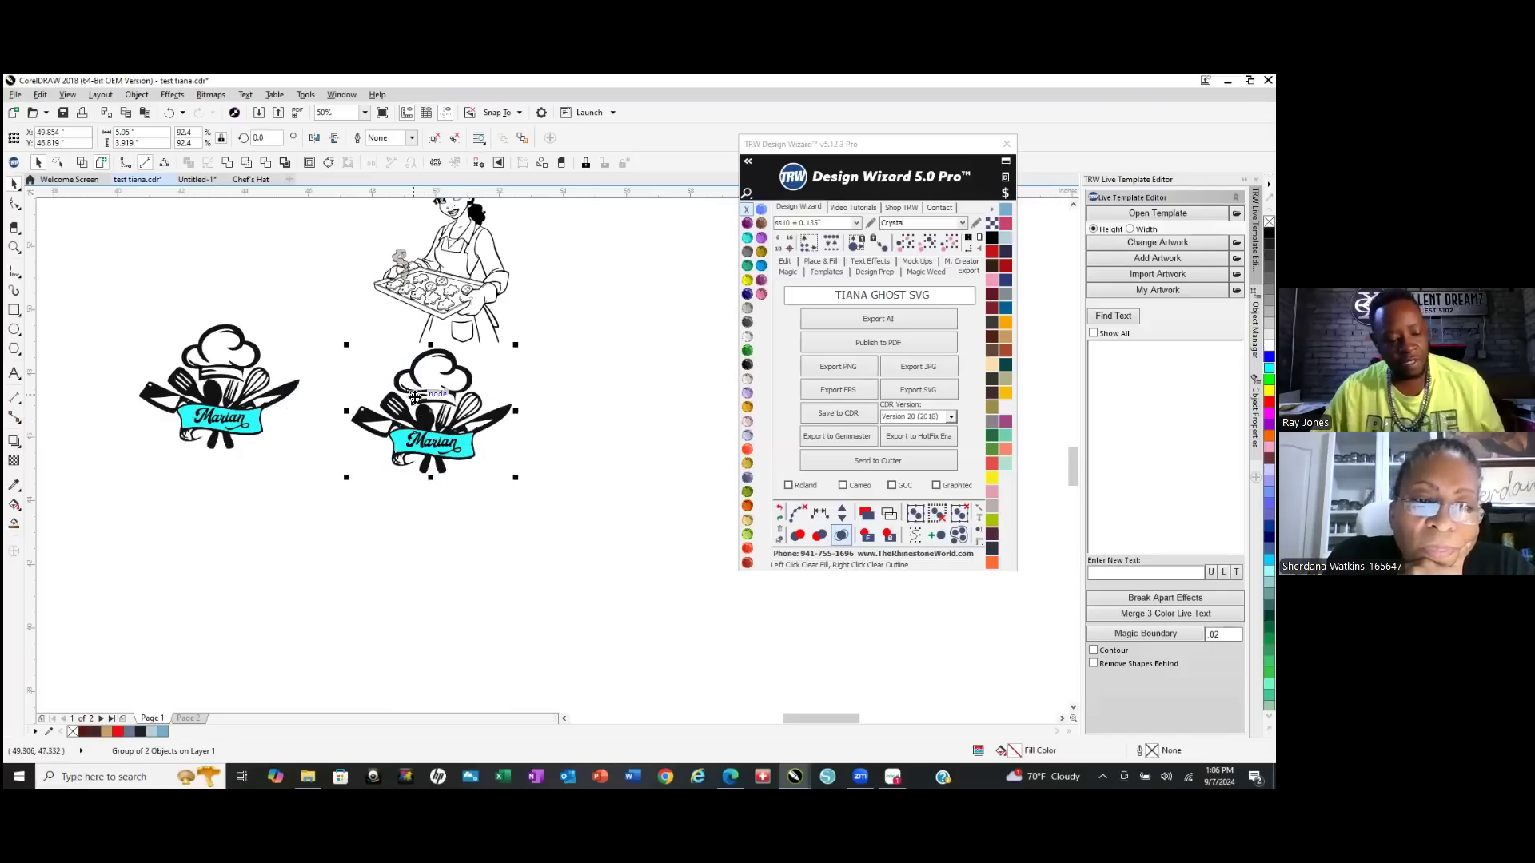
{"action": "right_click", "coordinate": [429, 393]}
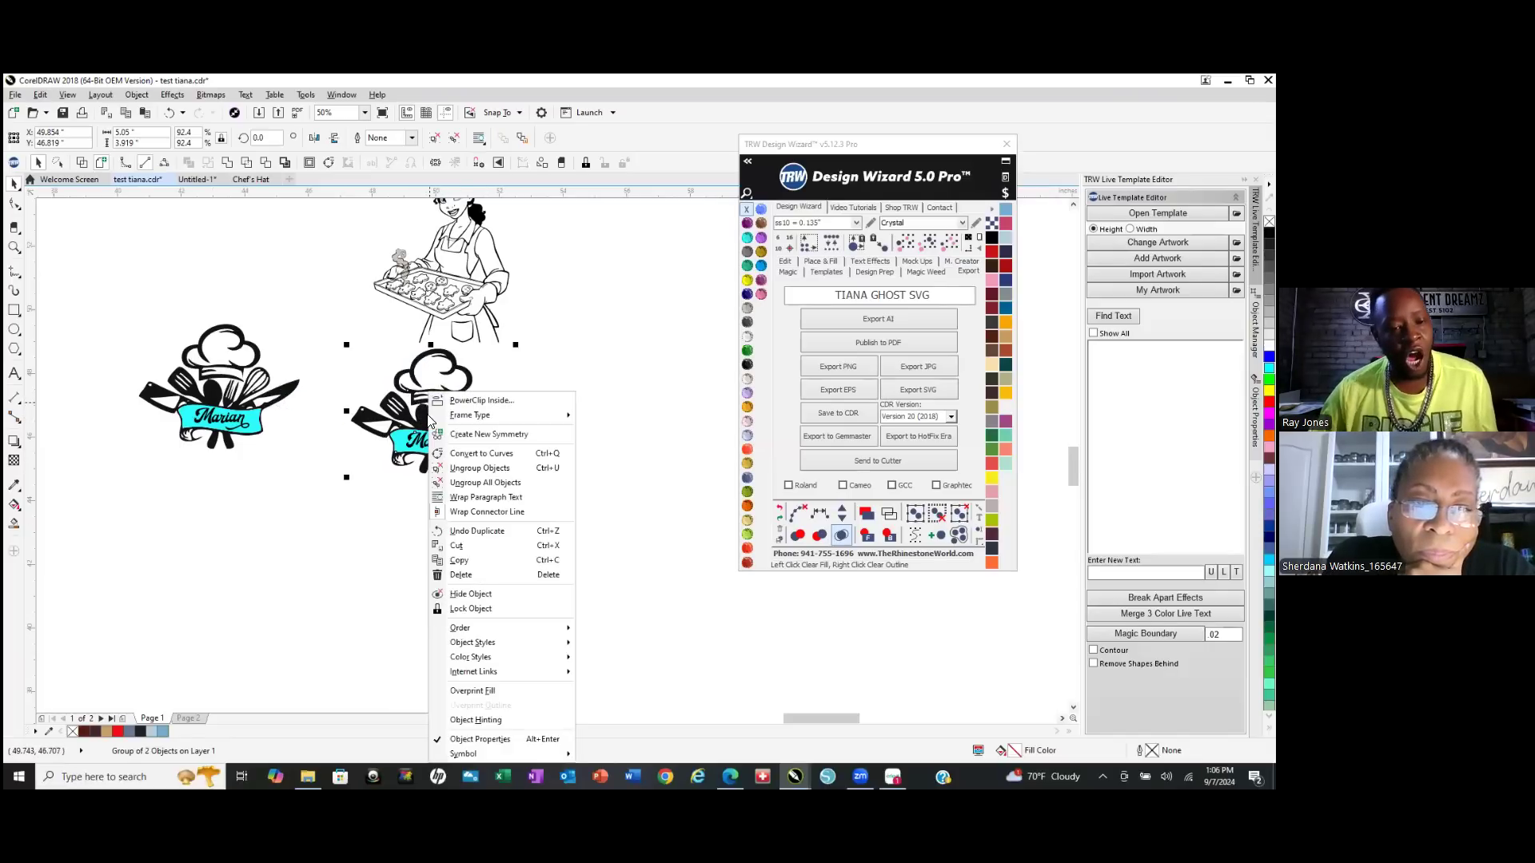
{"action": "left_click", "coordinate": [534, 485]}
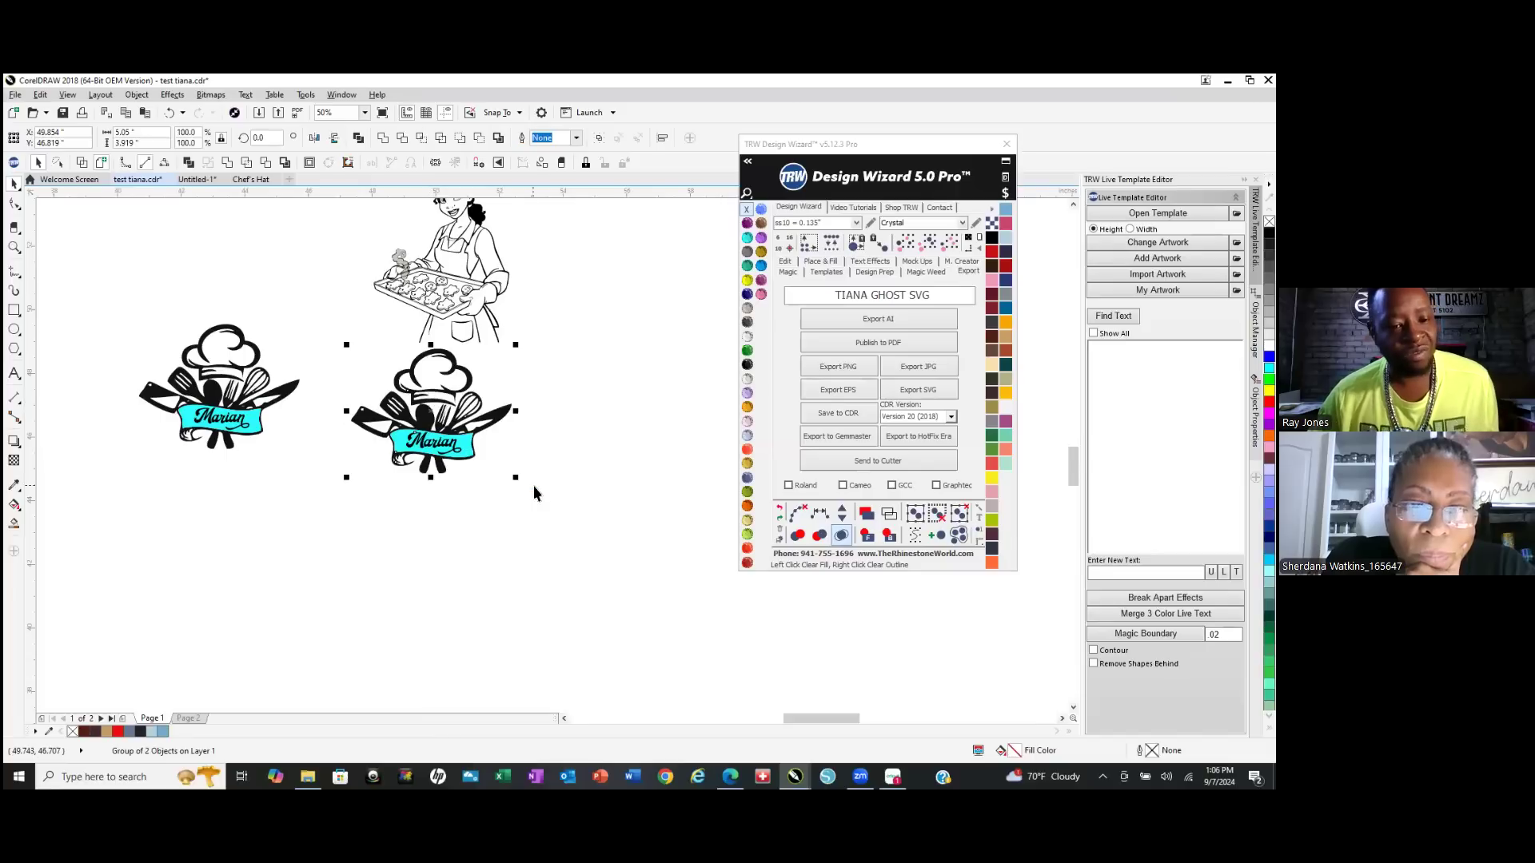
Delete the turquoise banner shape from the copied chef's hat design.
{"action": "left_click", "coordinate": [526, 483]}
{"action": "scroll", "coordinate": [472, 439], "scroll_direction": "up", "scroll_amount": 4}
{"action": "left_click", "coordinate": [472, 439]}
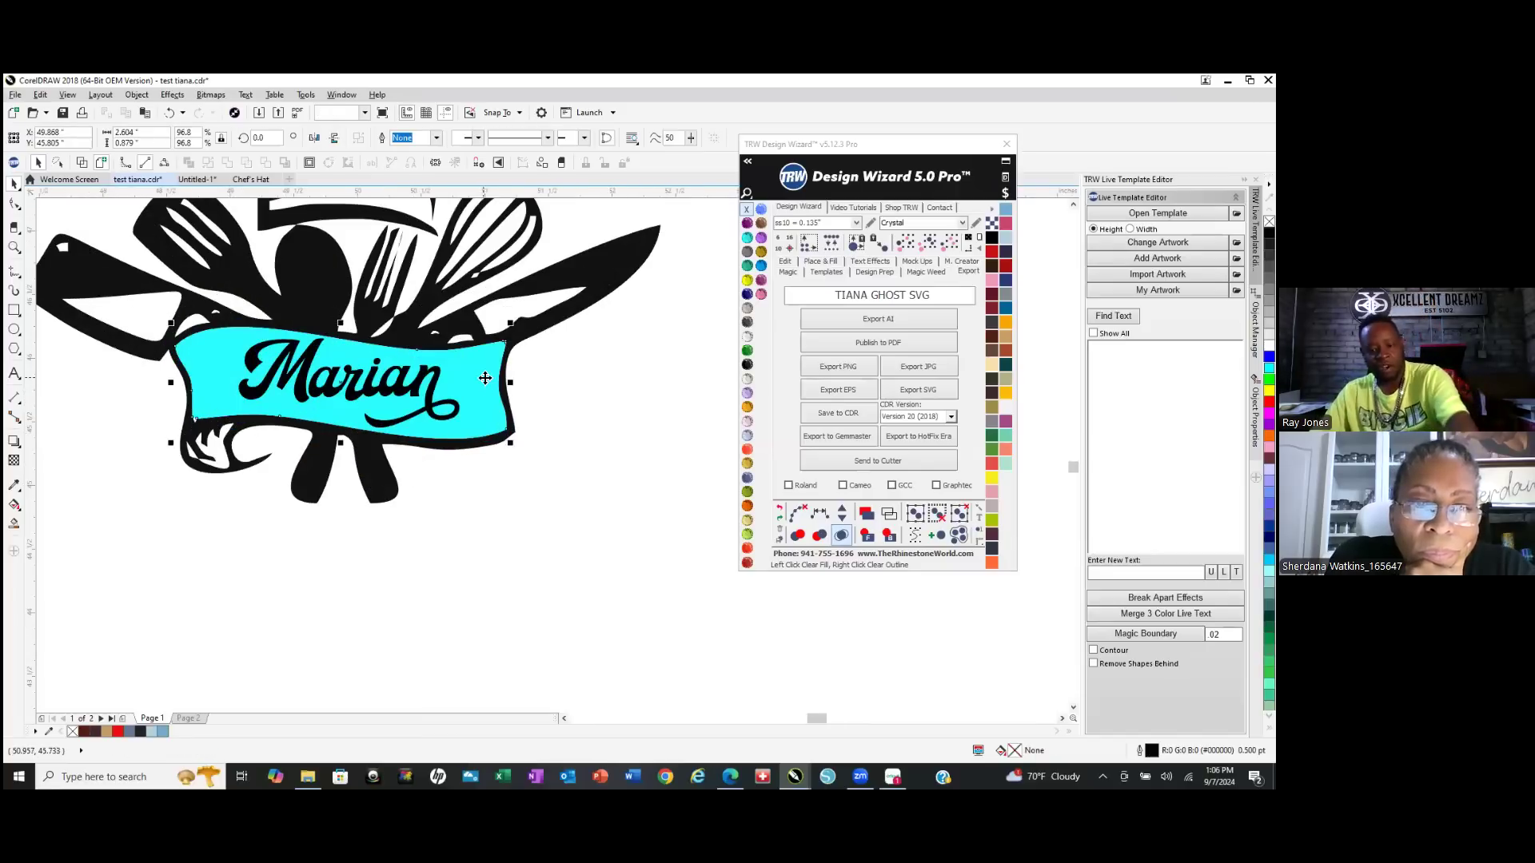
{"action": "key", "text": "Delete"}
Group the three remaining objects of the black chef's hat copy.
{"action": "scroll", "coordinate": [539, 573], "scroll_direction": "down", "scroll_amount": 2}
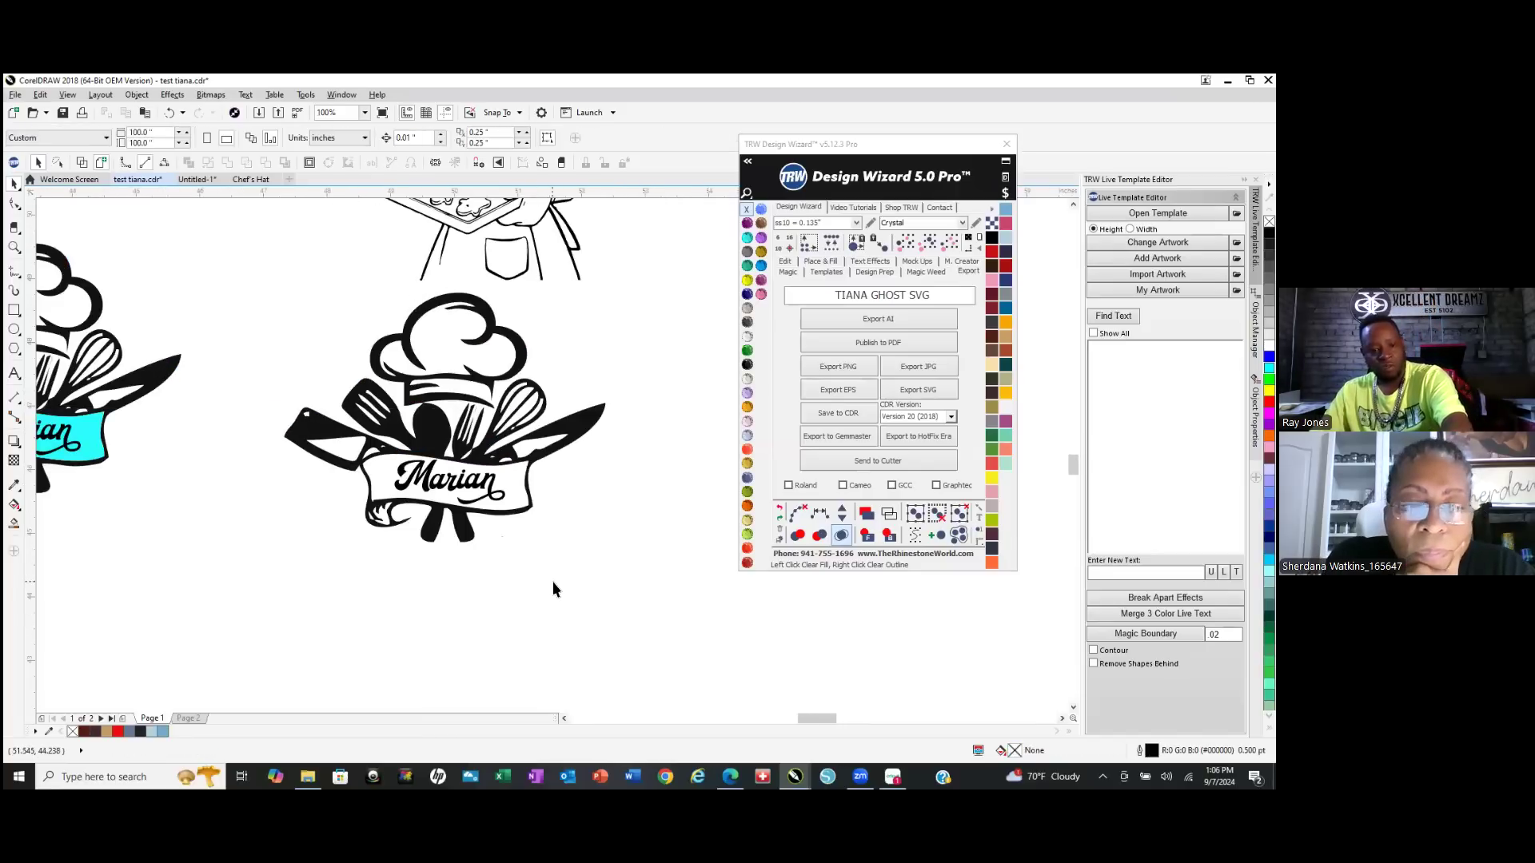
{"action": "left_click_drag", "start_coordinate": [673, 590], "coordinate": [206, 273]}
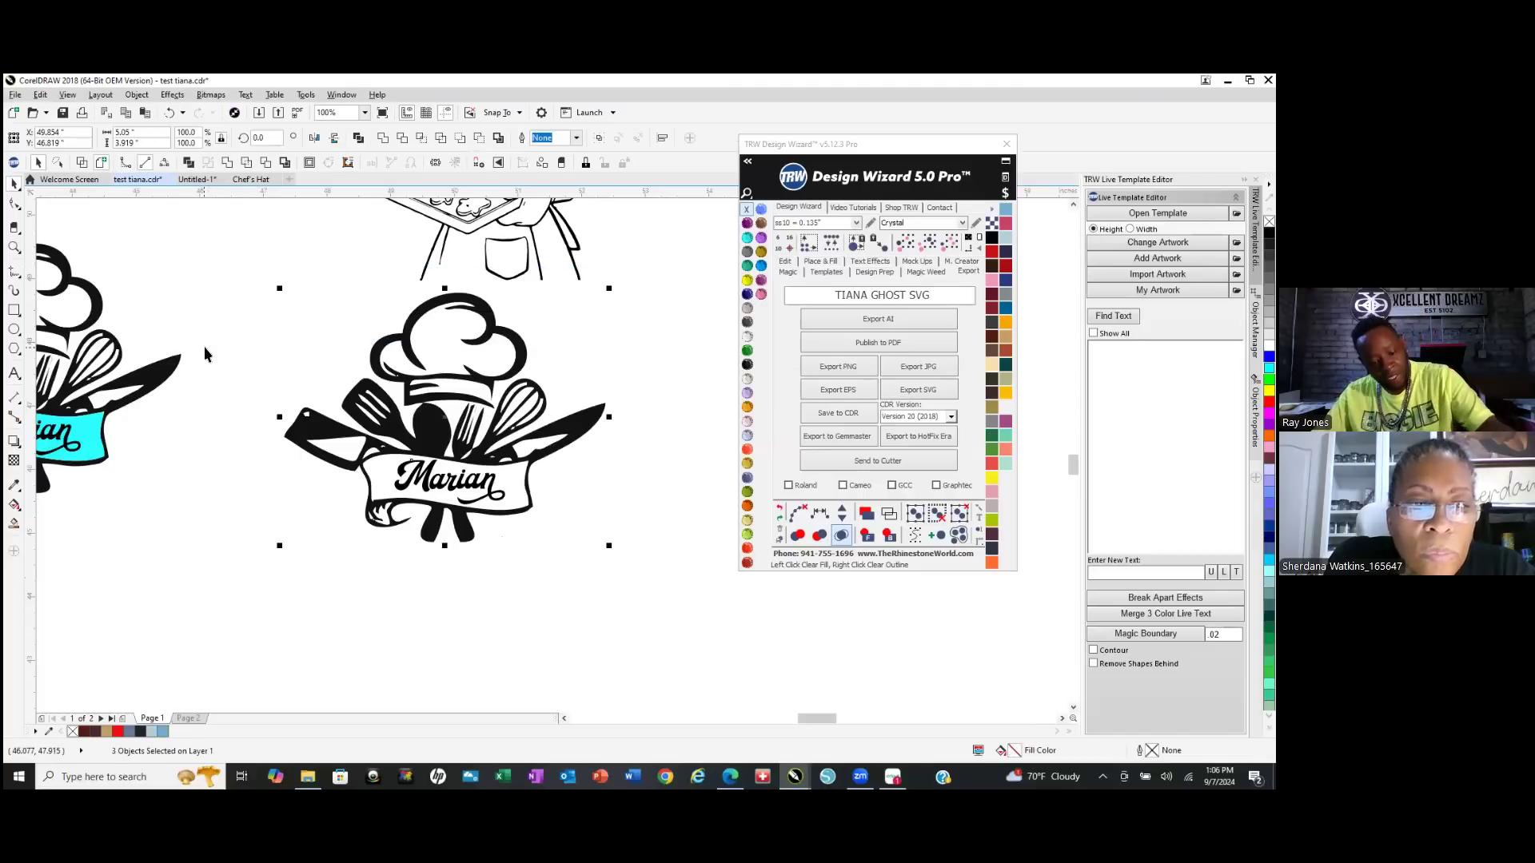
{"action": "key", "text": "ctrl+g"}
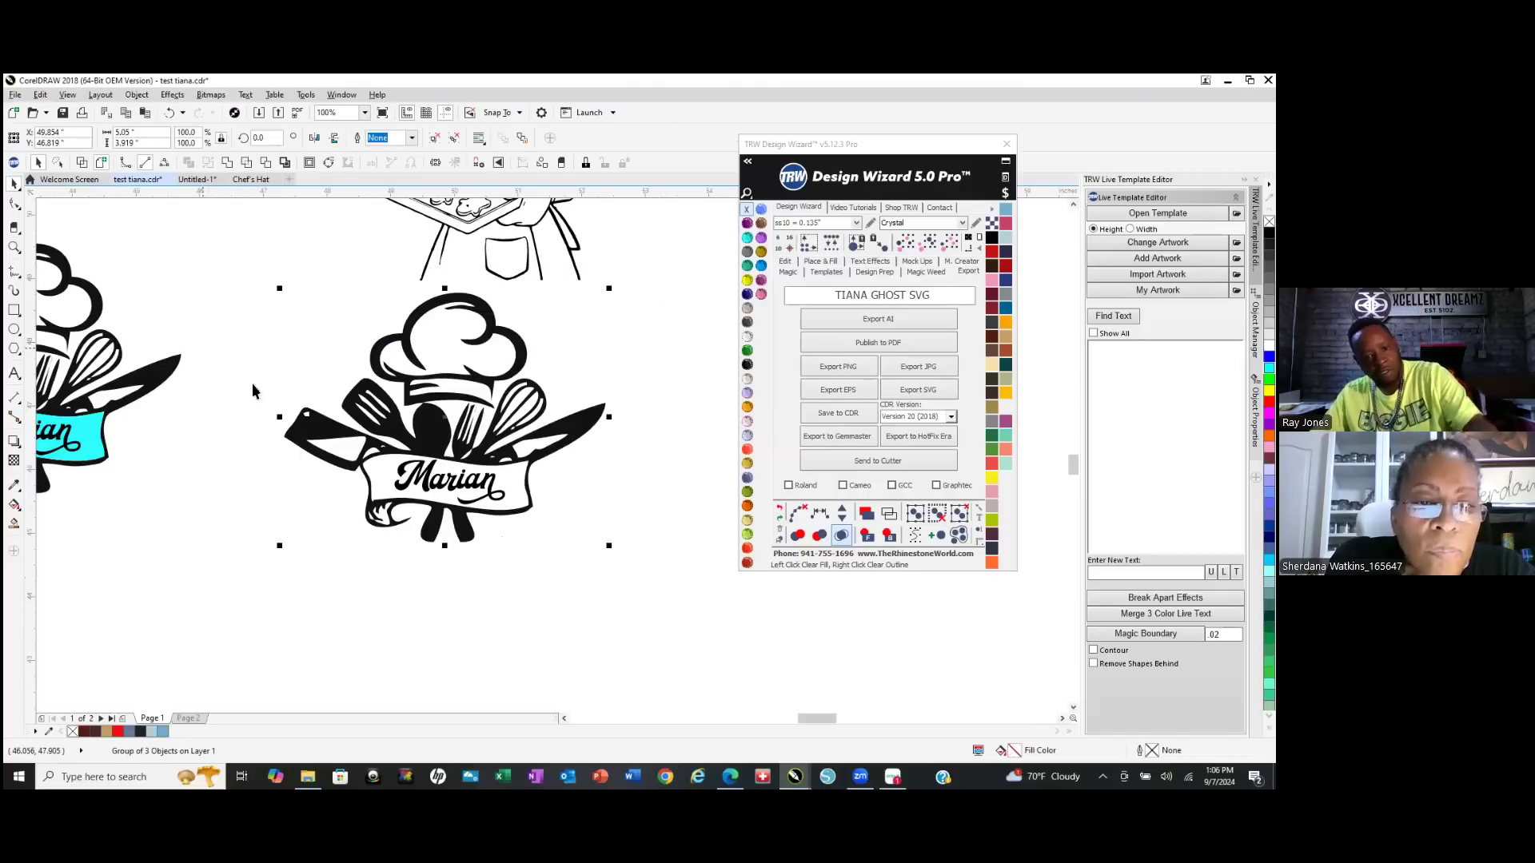
{"action": "scroll", "coordinate": [480, 510], "scroll_direction": "down", "scroll_amount": 2}
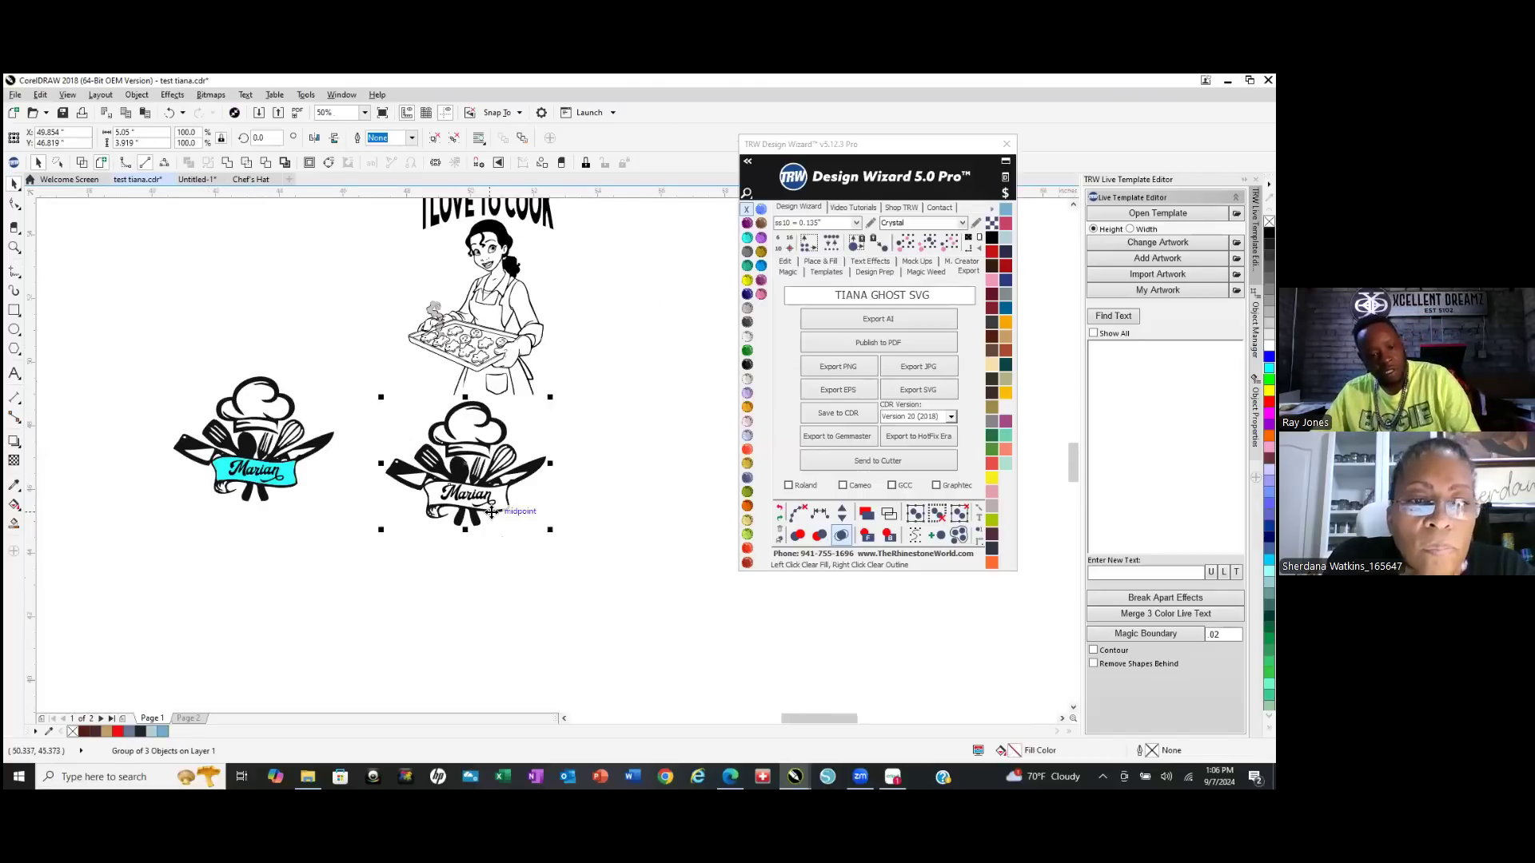
Align the black chef's hat group horizontally centered with the "I LOVE TO COOK" lettering.
{"action": "left_click", "coordinate": [547, 212], "text": "shift"}
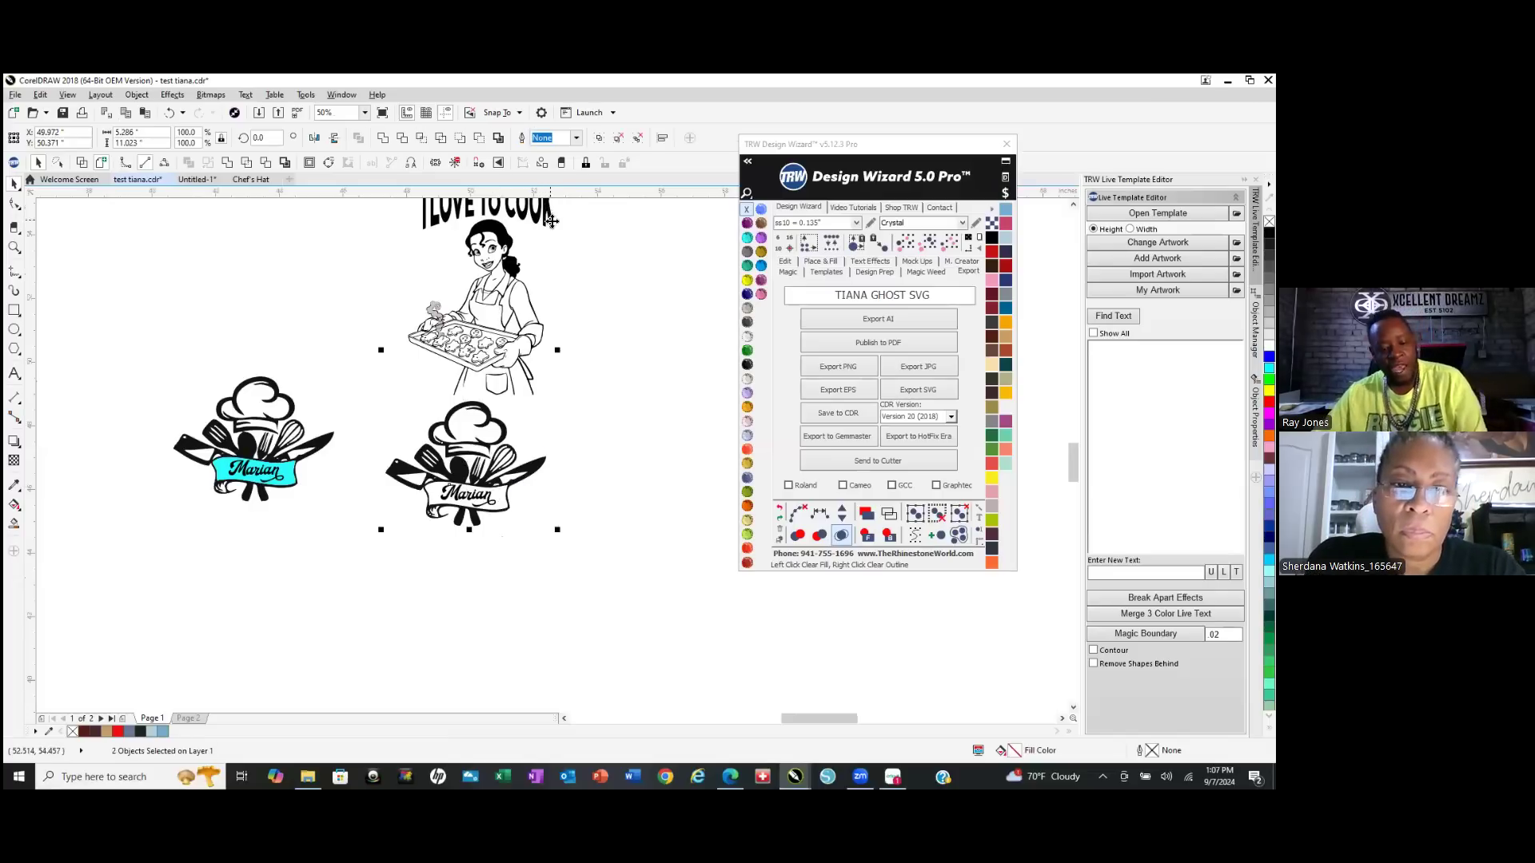
{"action": "key", "text": "c"}
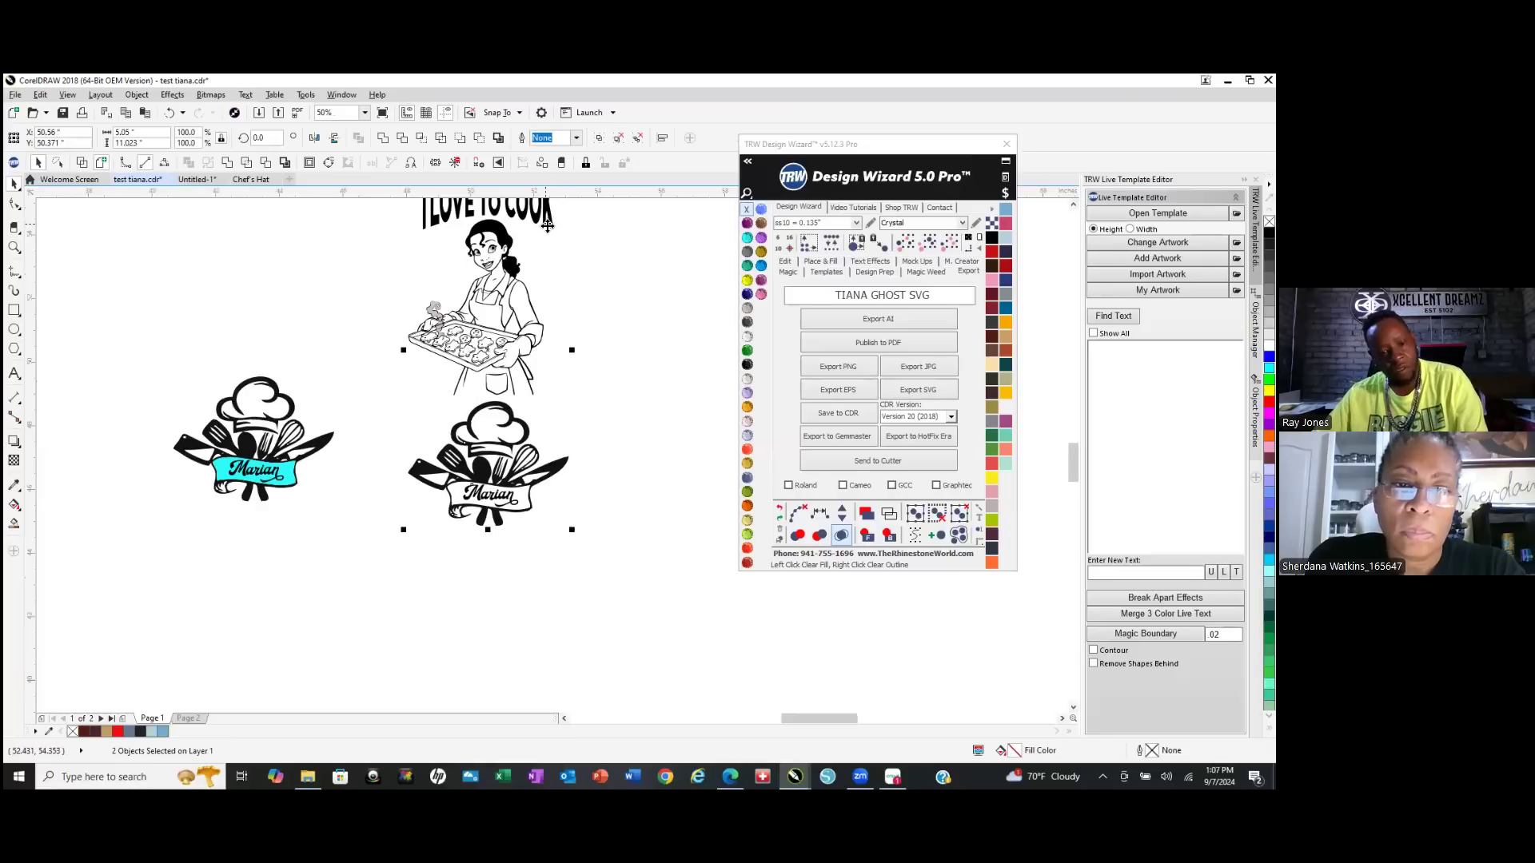
{"action": "left_click", "coordinate": [630, 429]}
Ungroup all objects of the black chef's hat copy below the woman with the tray.
{"action": "scroll", "coordinate": [593, 527], "scroll_direction": "down", "scroll_amount": 2}
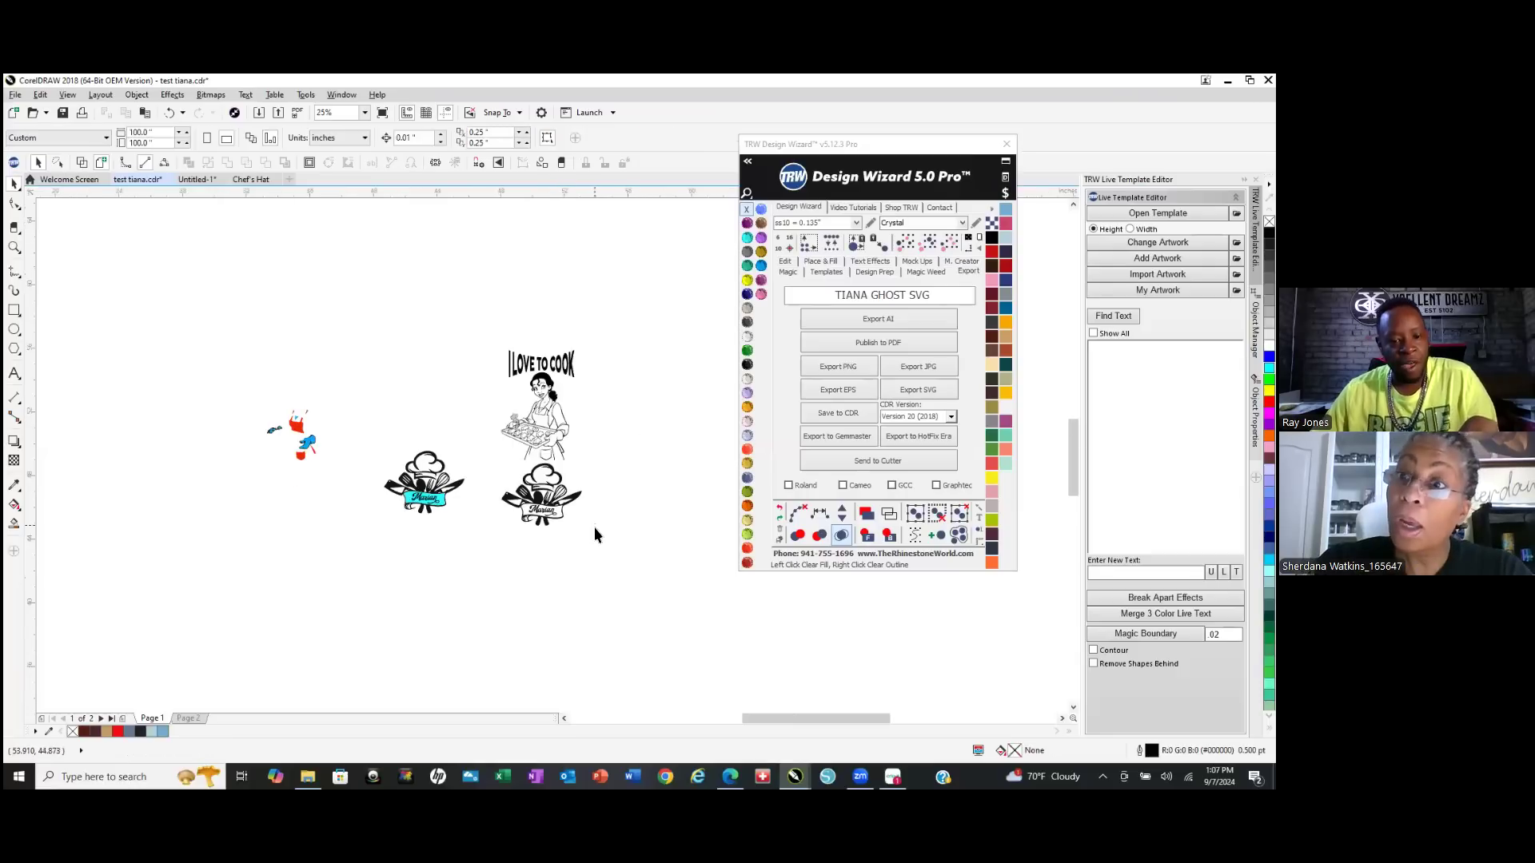
{"action": "scroll", "coordinate": [593, 532], "scroll_direction": "up", "scroll_amount": 2}
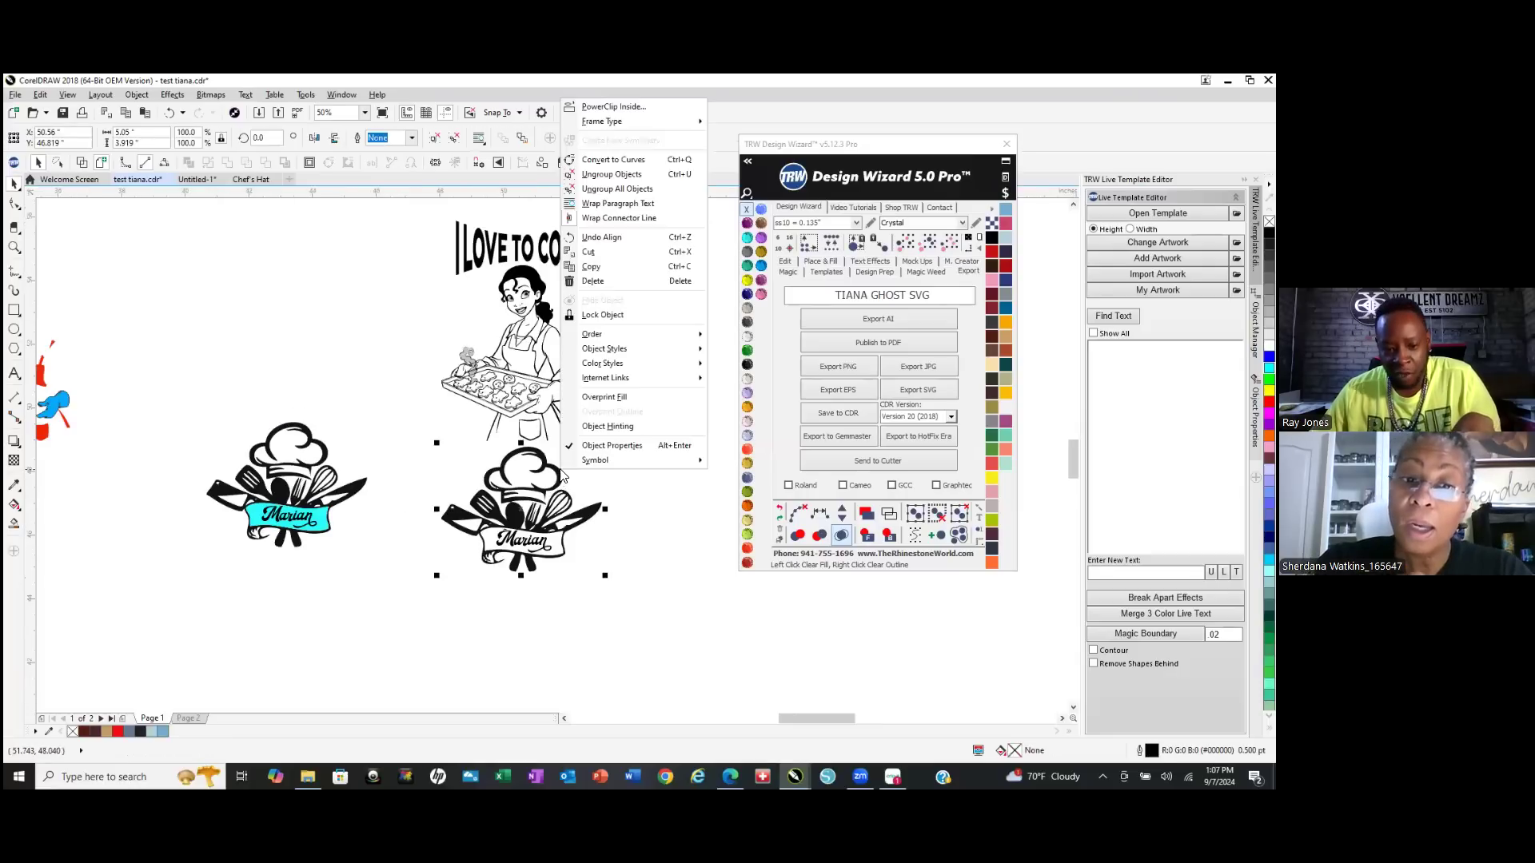
{"action": "right_click", "coordinate": [560, 477]}
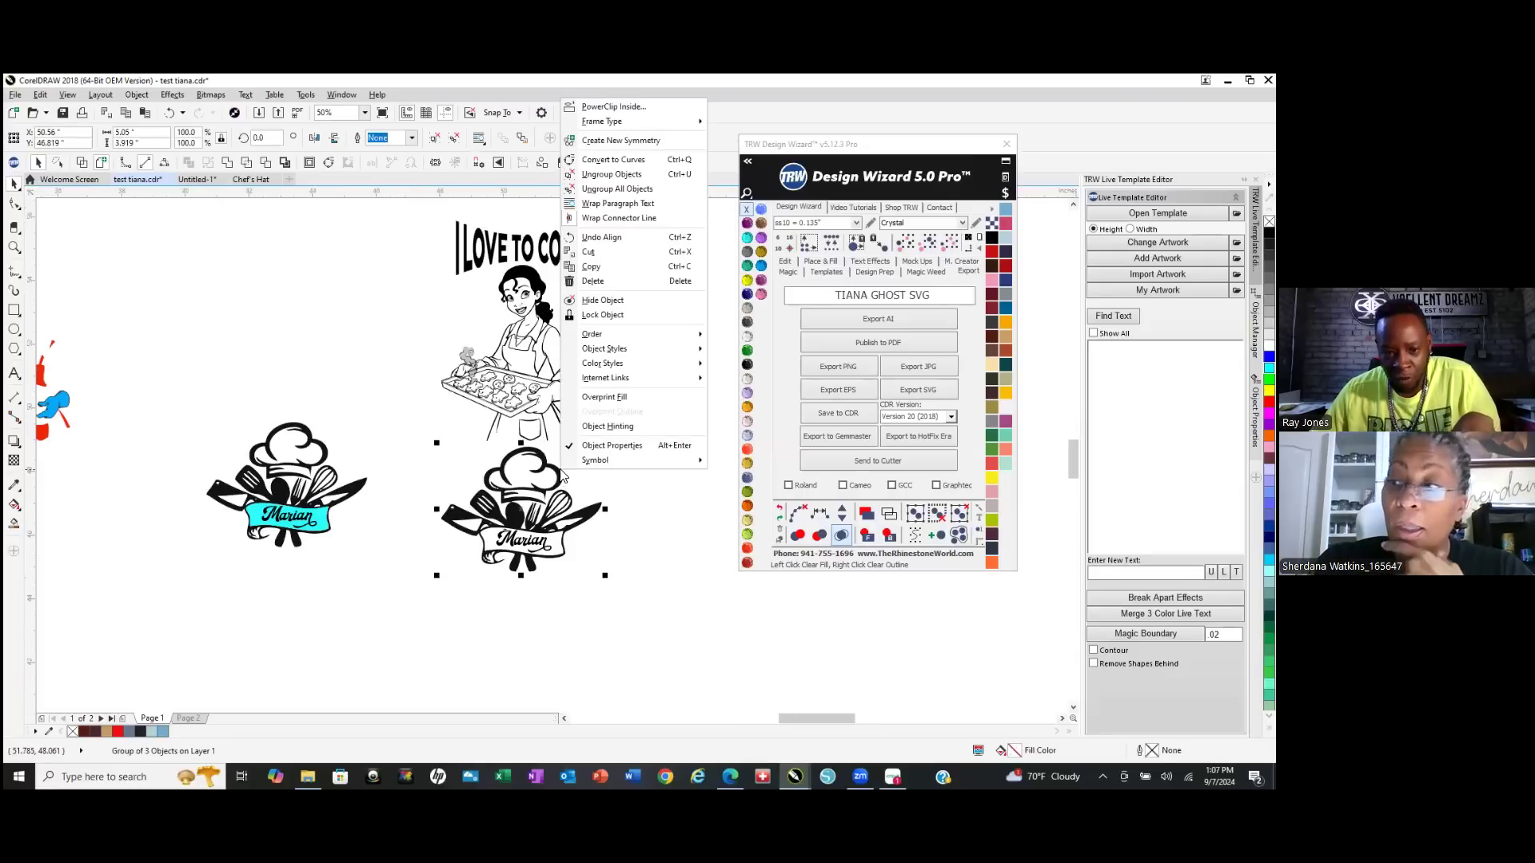
{"action": "left_click", "coordinate": [641, 195]}
{"action": "left_click", "coordinate": [425, 372]}
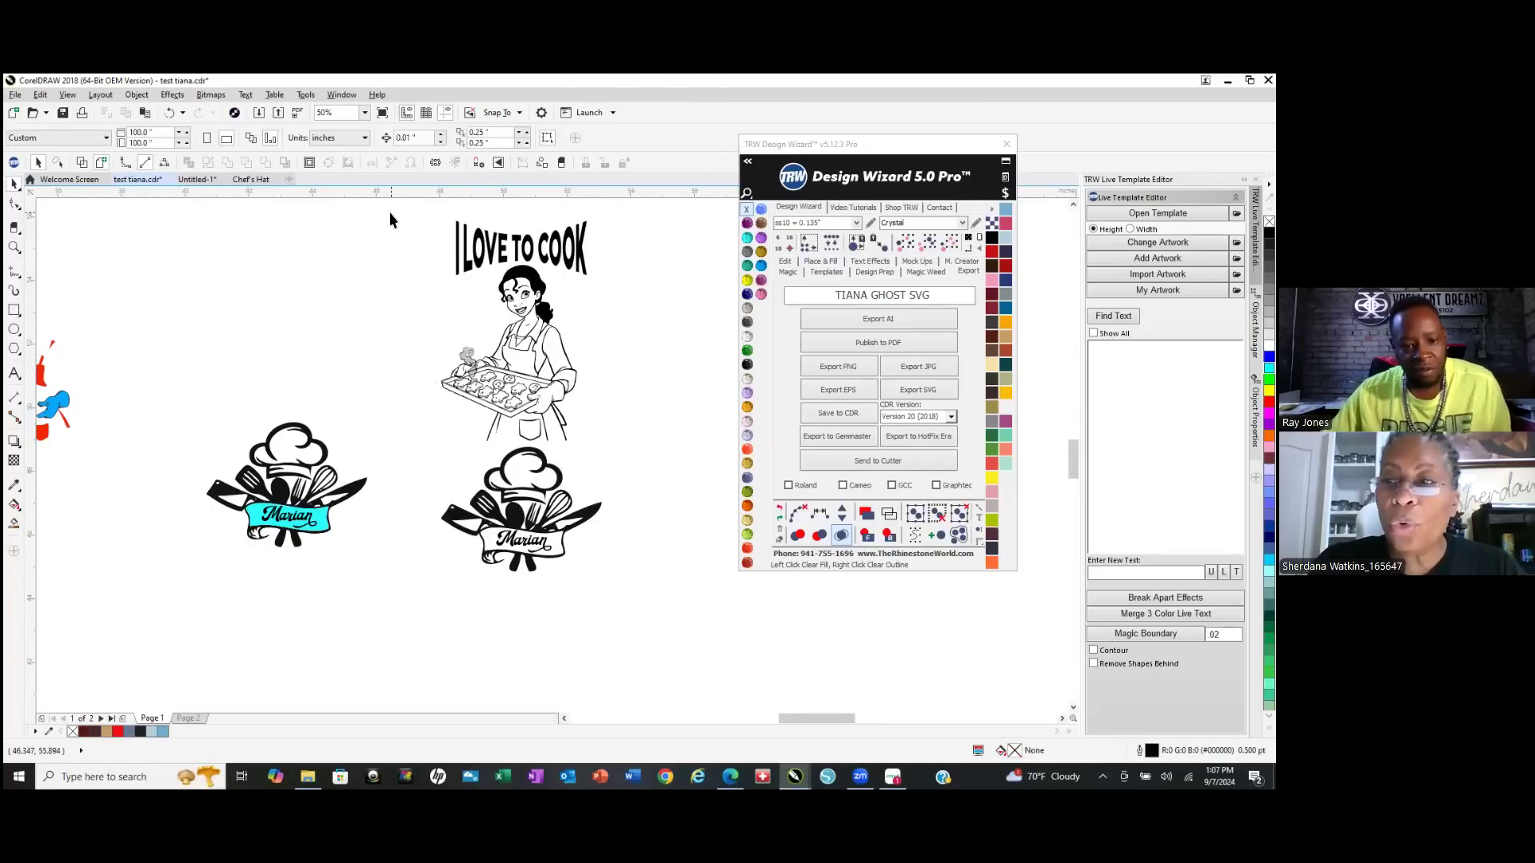
Export the lettering, woman and black chef's hat together as an SVG named TIANA GHOST SVG in the Clip Art folder.
{"action": "left_click_drag", "start_coordinate": [391, 209], "coordinate": [654, 617]}
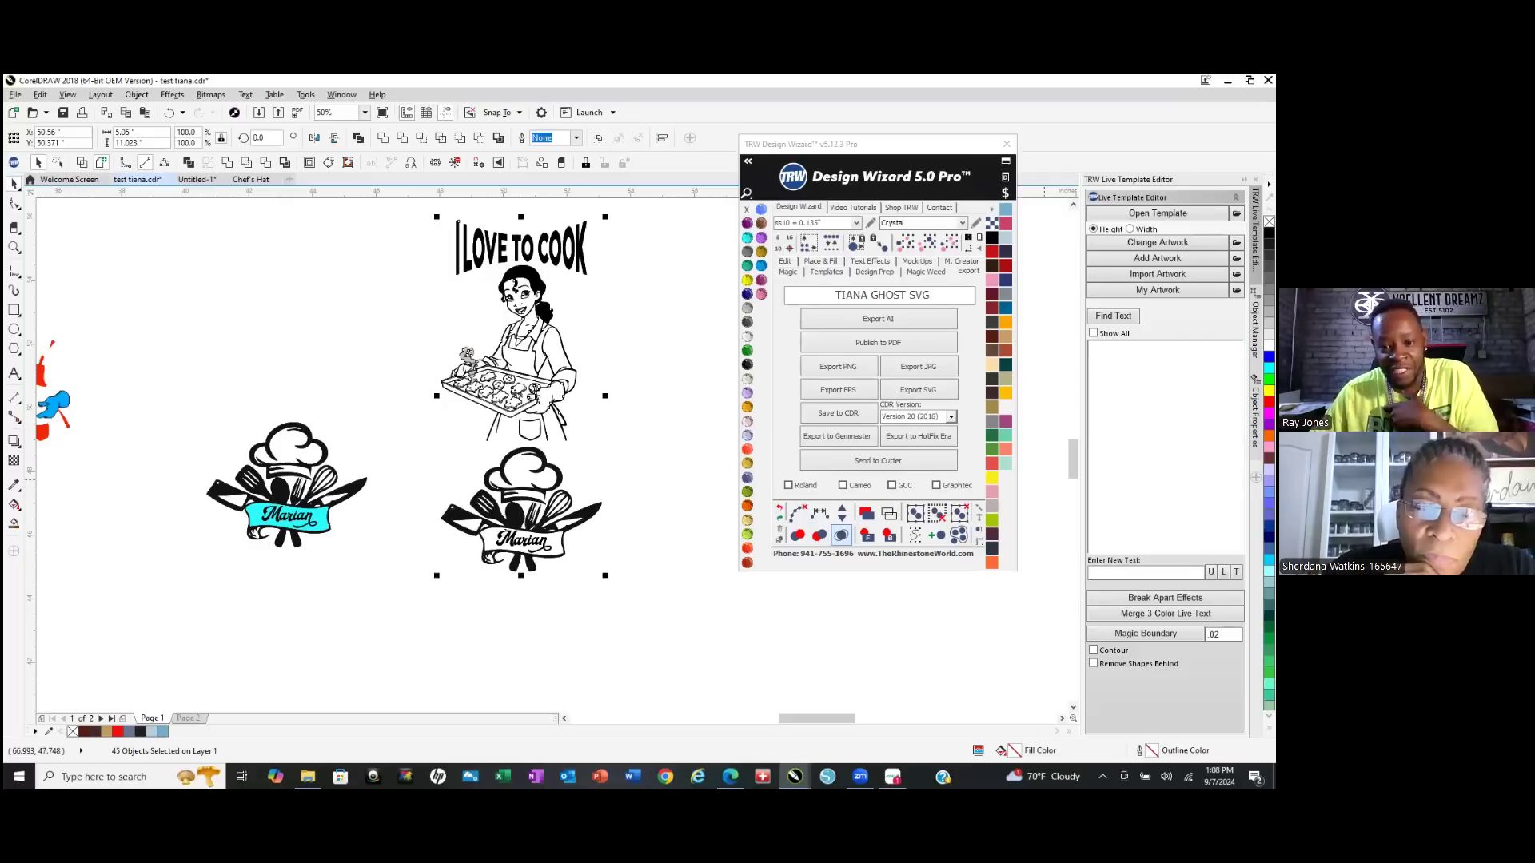
{"action": "left_click", "coordinate": [918, 389]}
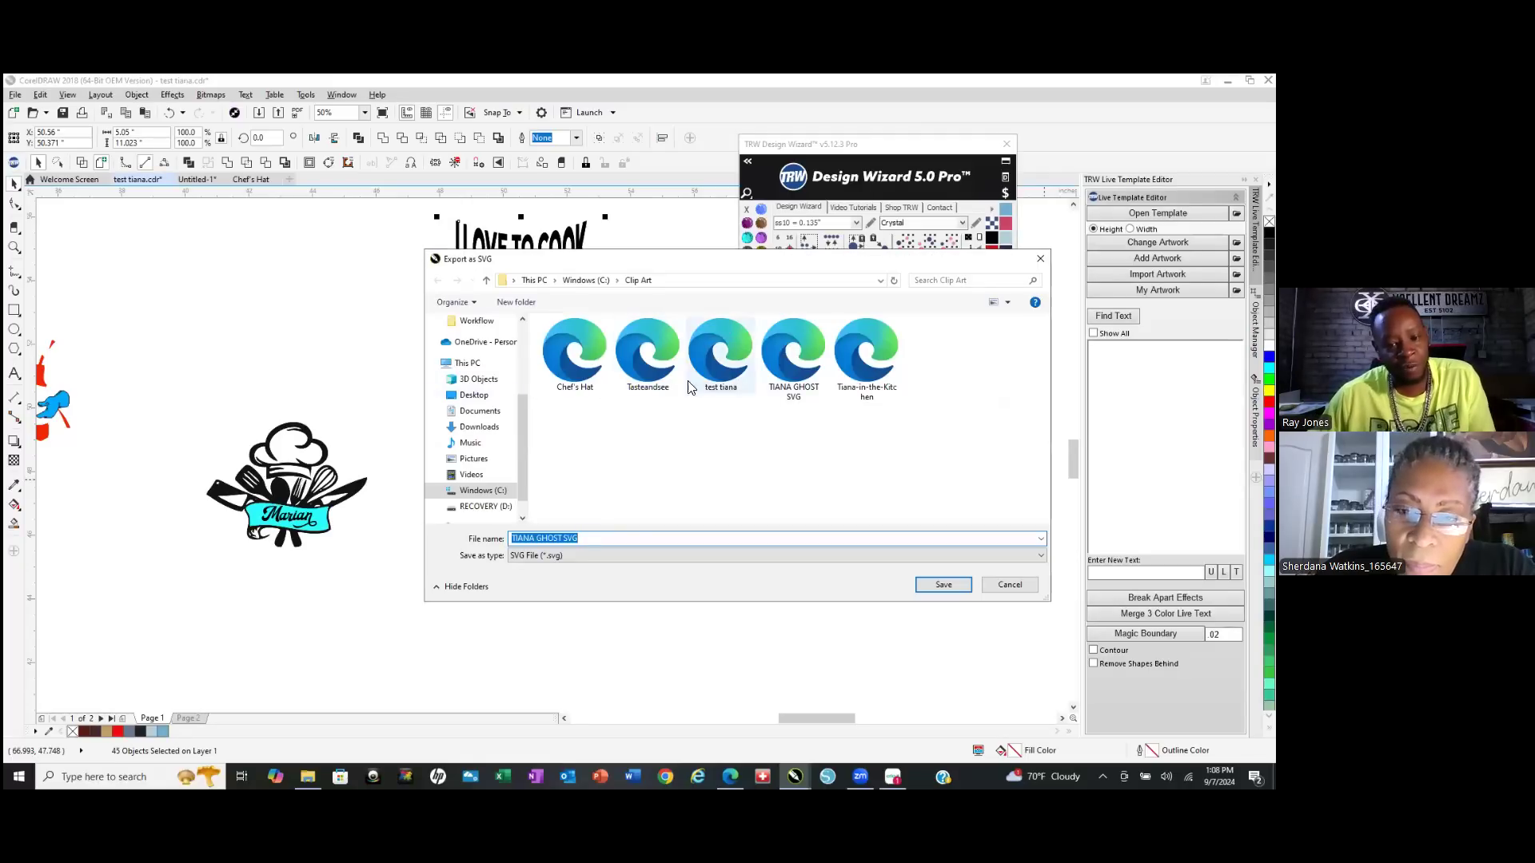
{"action": "left_click", "coordinate": [941, 585]}
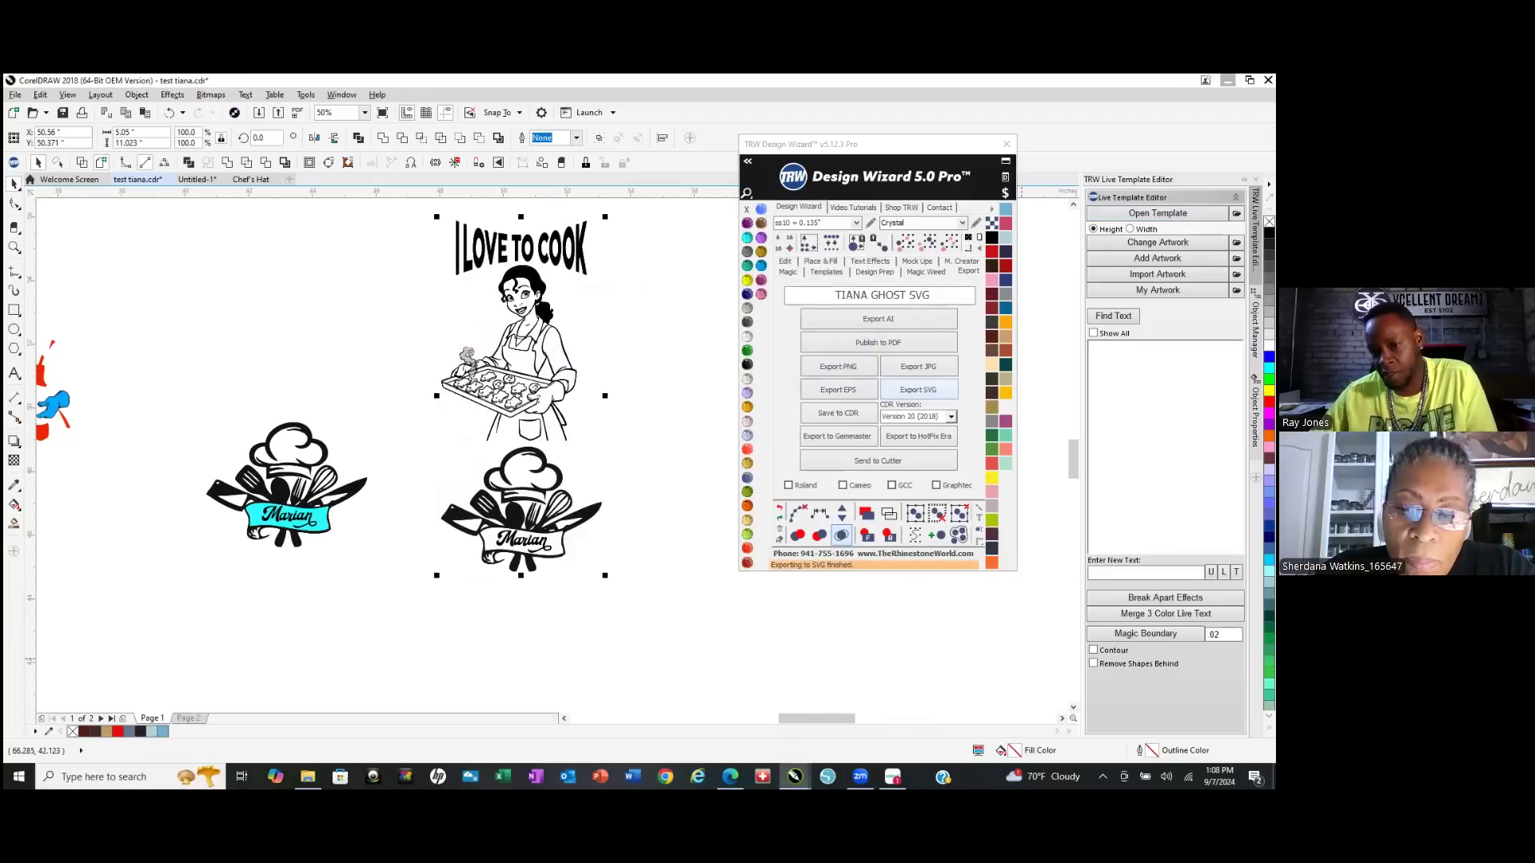
Switch to Cricut Design Space and cancel the mat preparation to return to the canvas.
{"action": "key", "text": "super+d"}
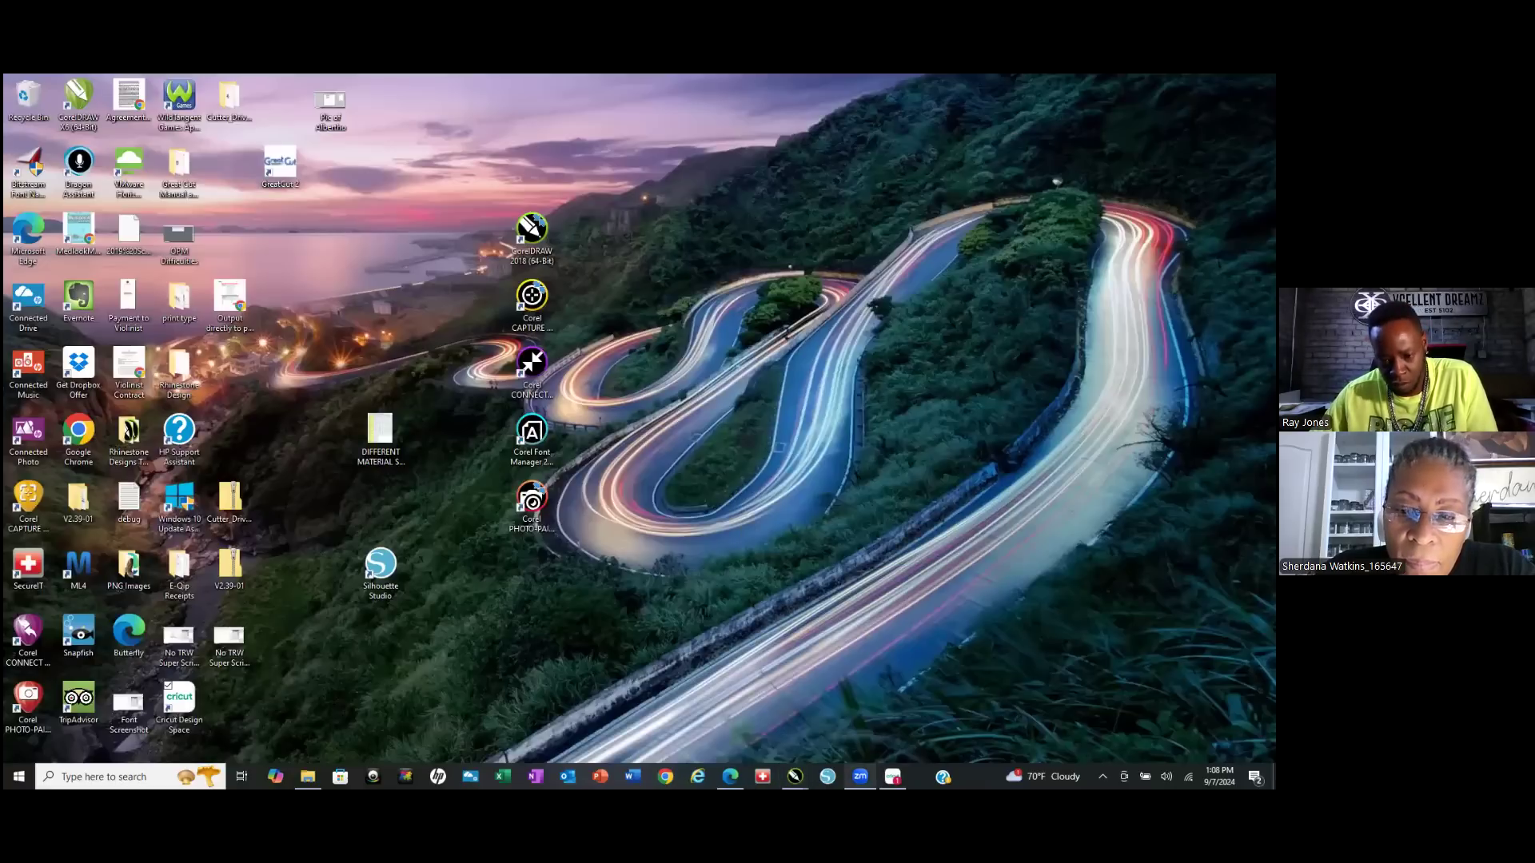
{"action": "left_click", "coordinate": [893, 776]}
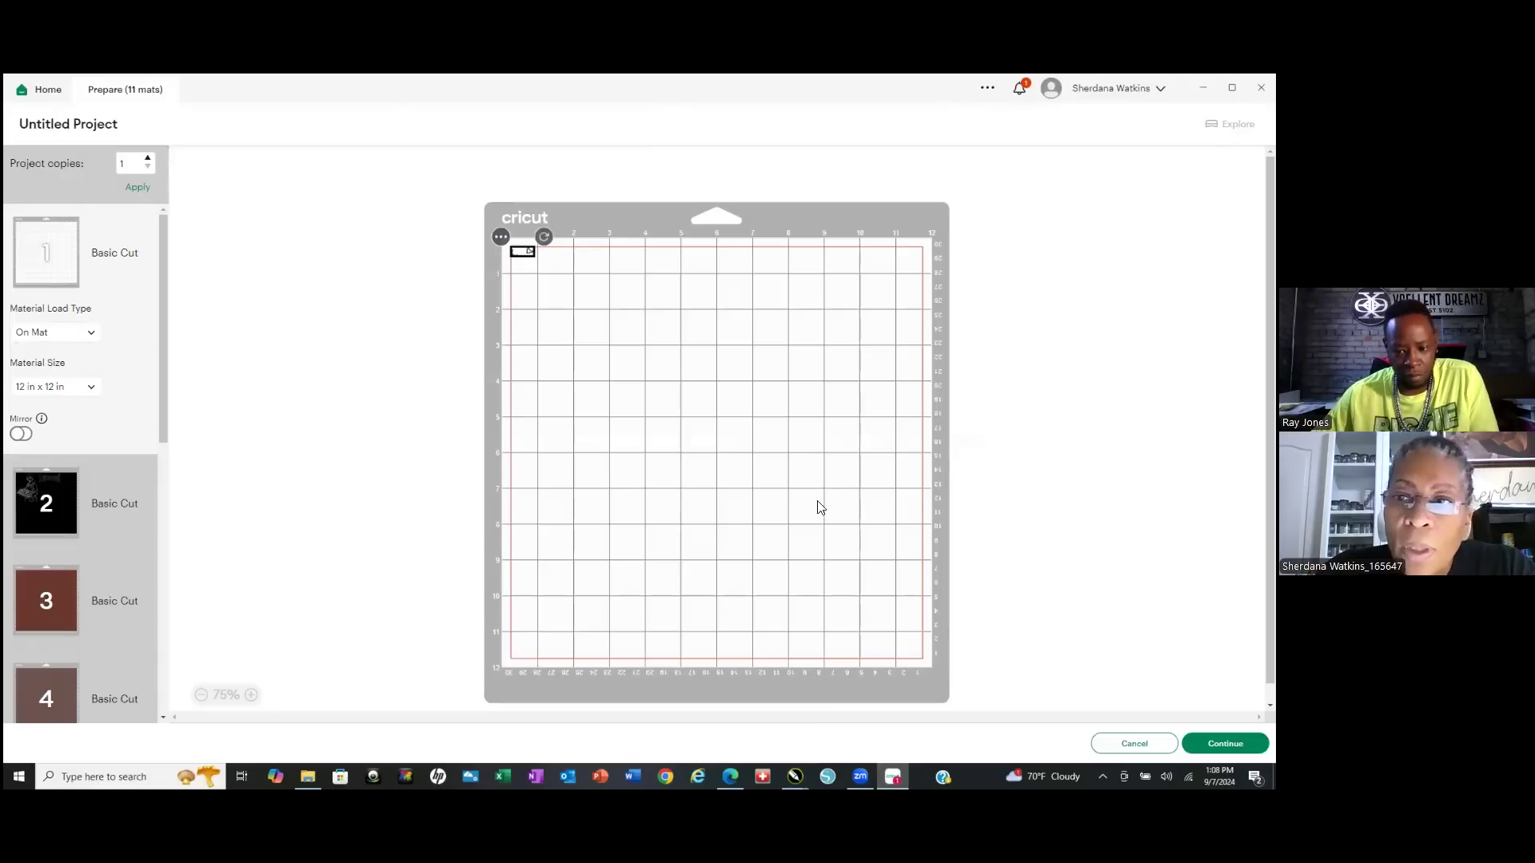
{"action": "left_click", "coordinate": [1134, 743]}
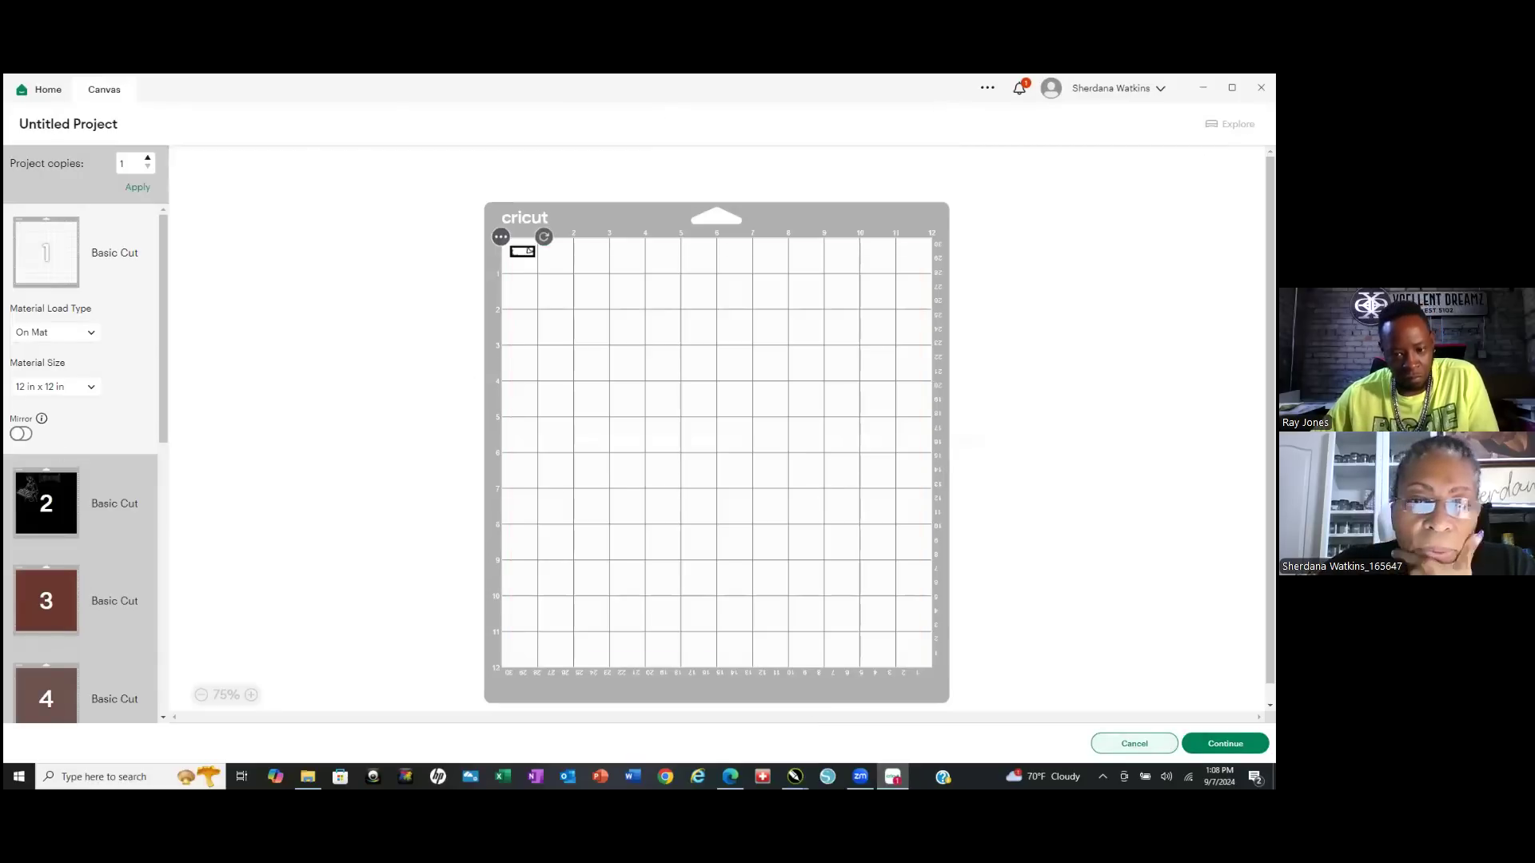
{"action": "left_click", "coordinate": [44, 88]}
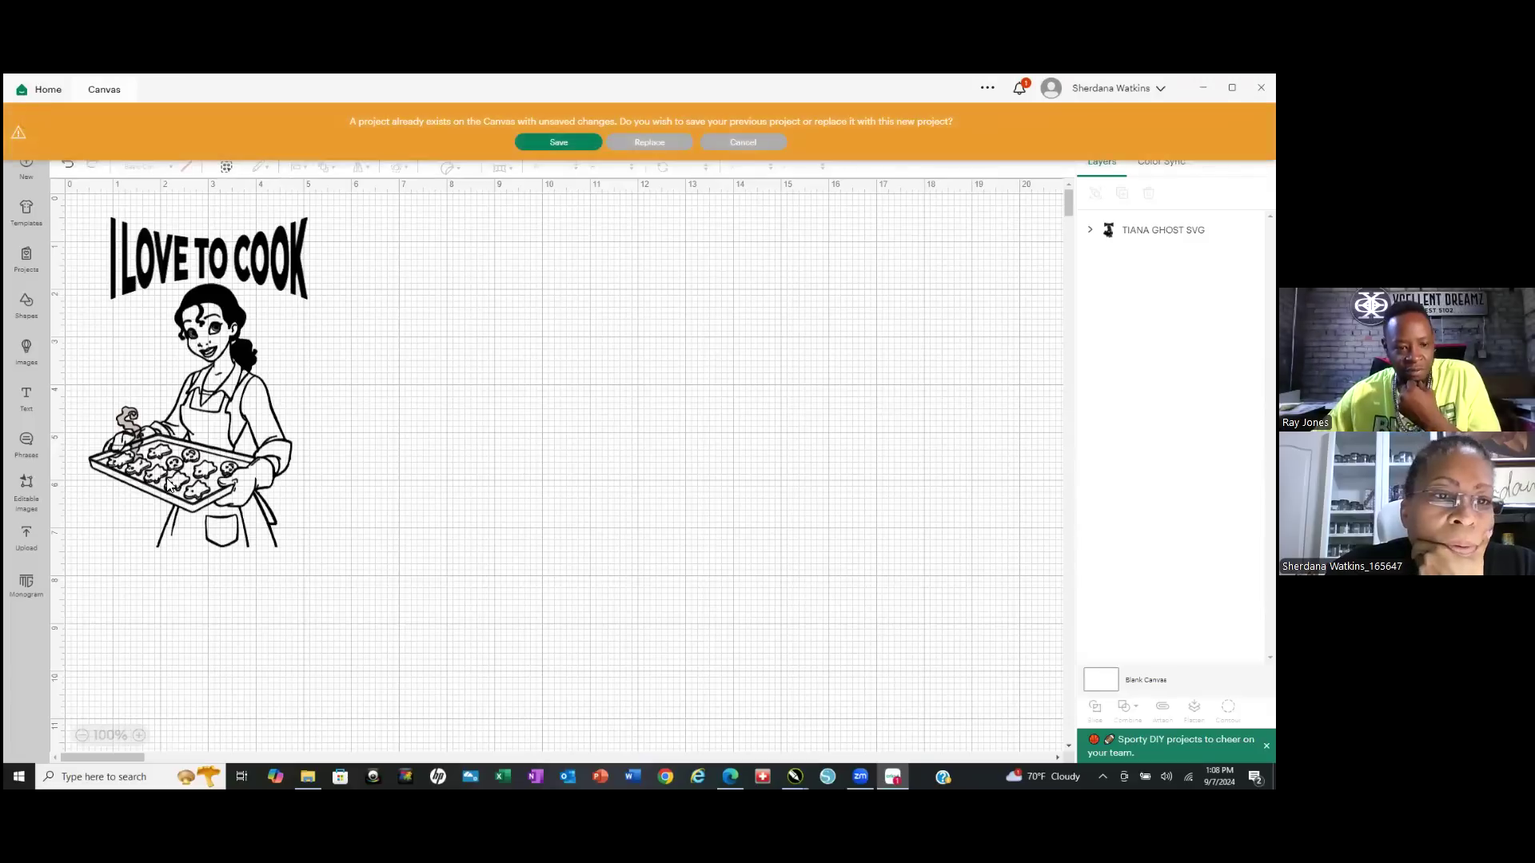
Delete the old "I LOVE TO COOK" design from the canvas and dismiss the unsaved-project prompt.
{"action": "left_click", "coordinate": [232, 356]}
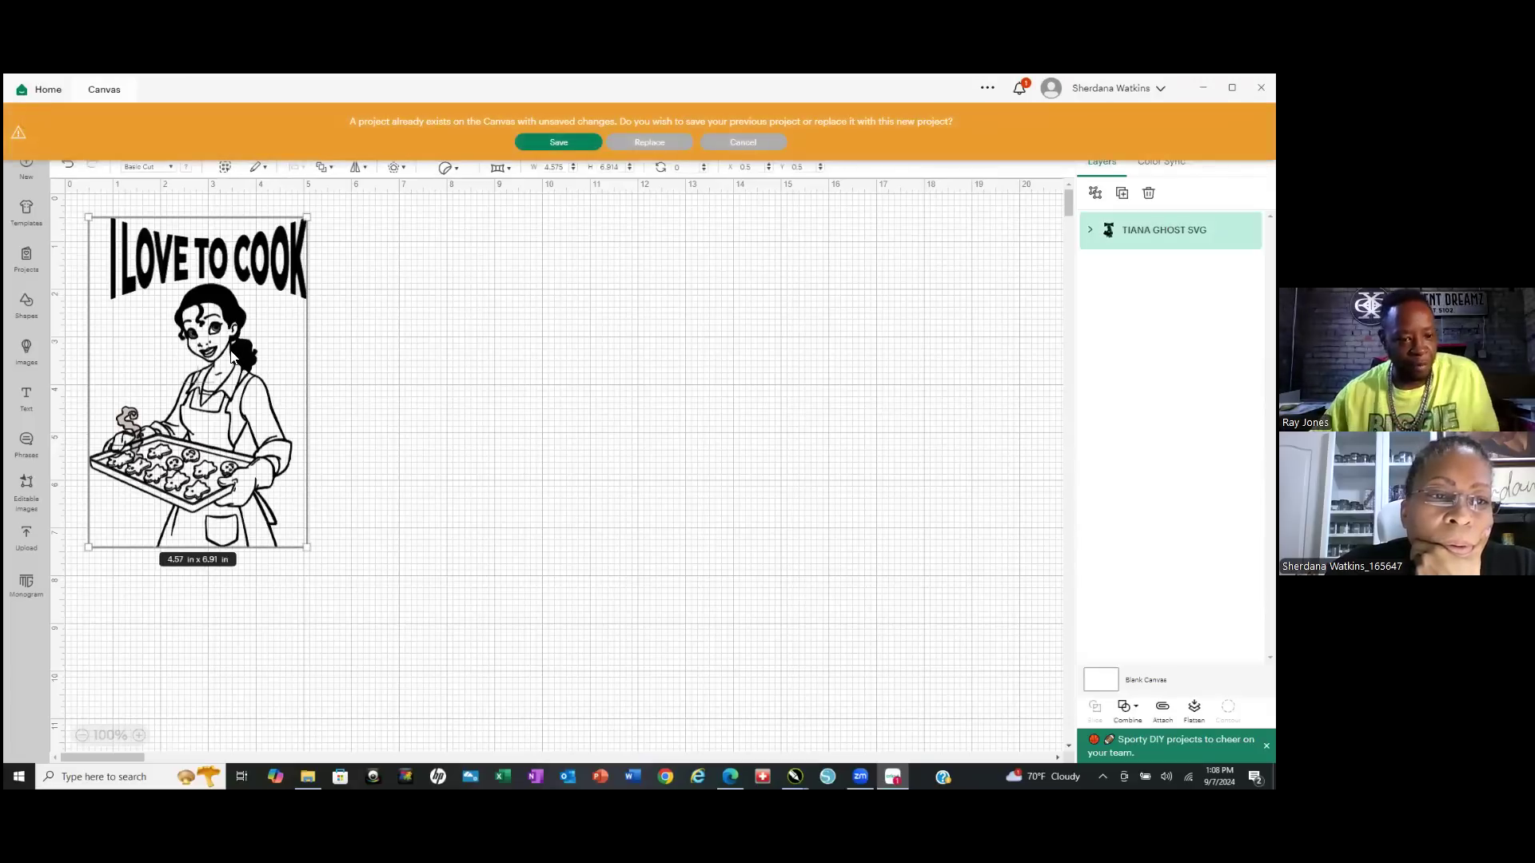
{"action": "key", "text": "Delete"}
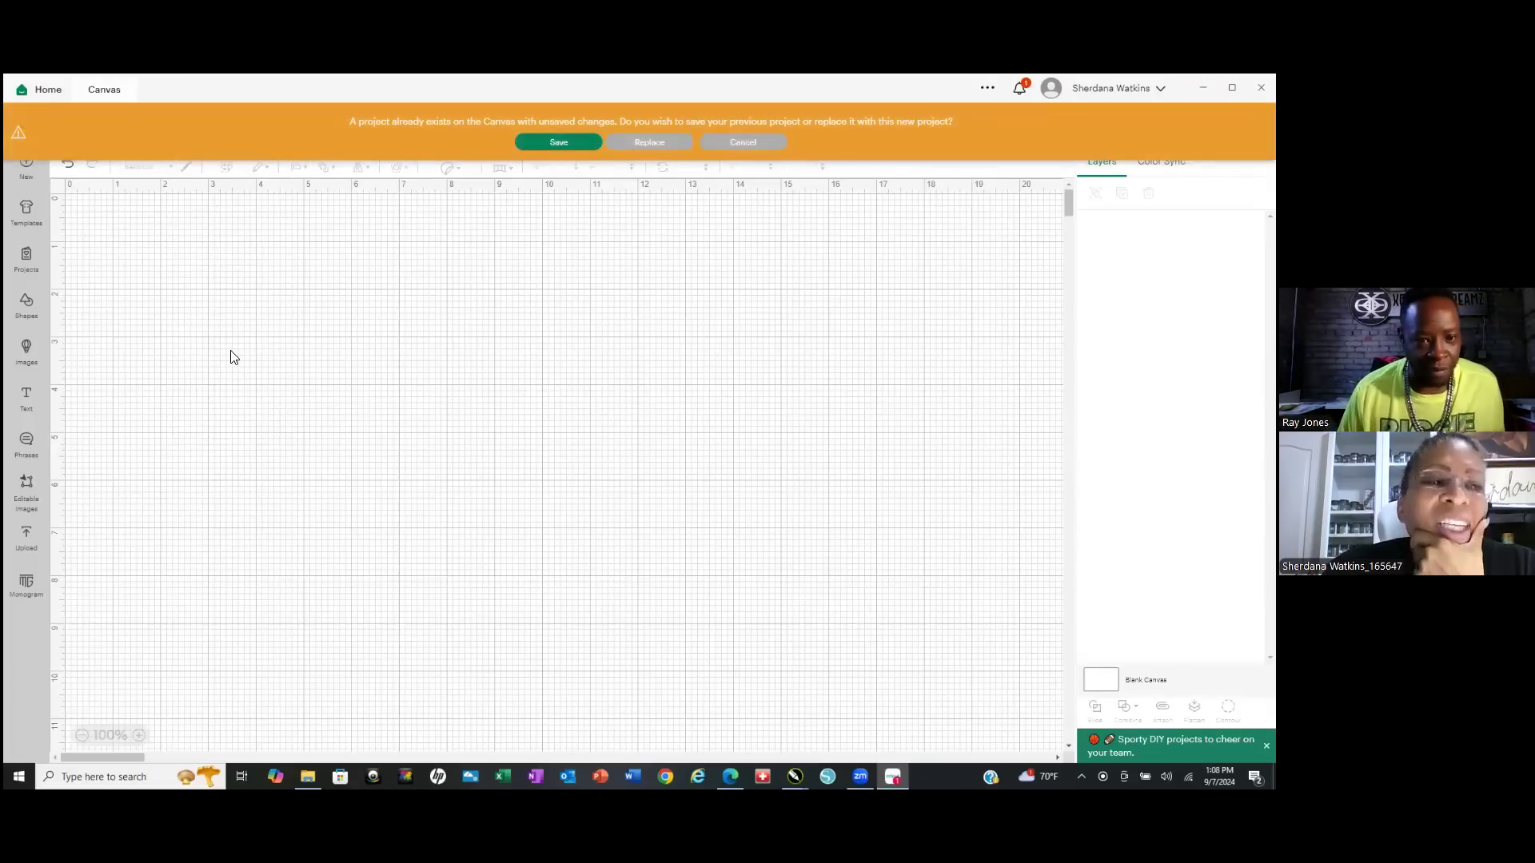
{"action": "left_click", "coordinate": [744, 144]}
Upload the TIANA GHOST SVG file from the Clip Art folder as a new image.
{"action": "left_click", "coordinate": [27, 541]}
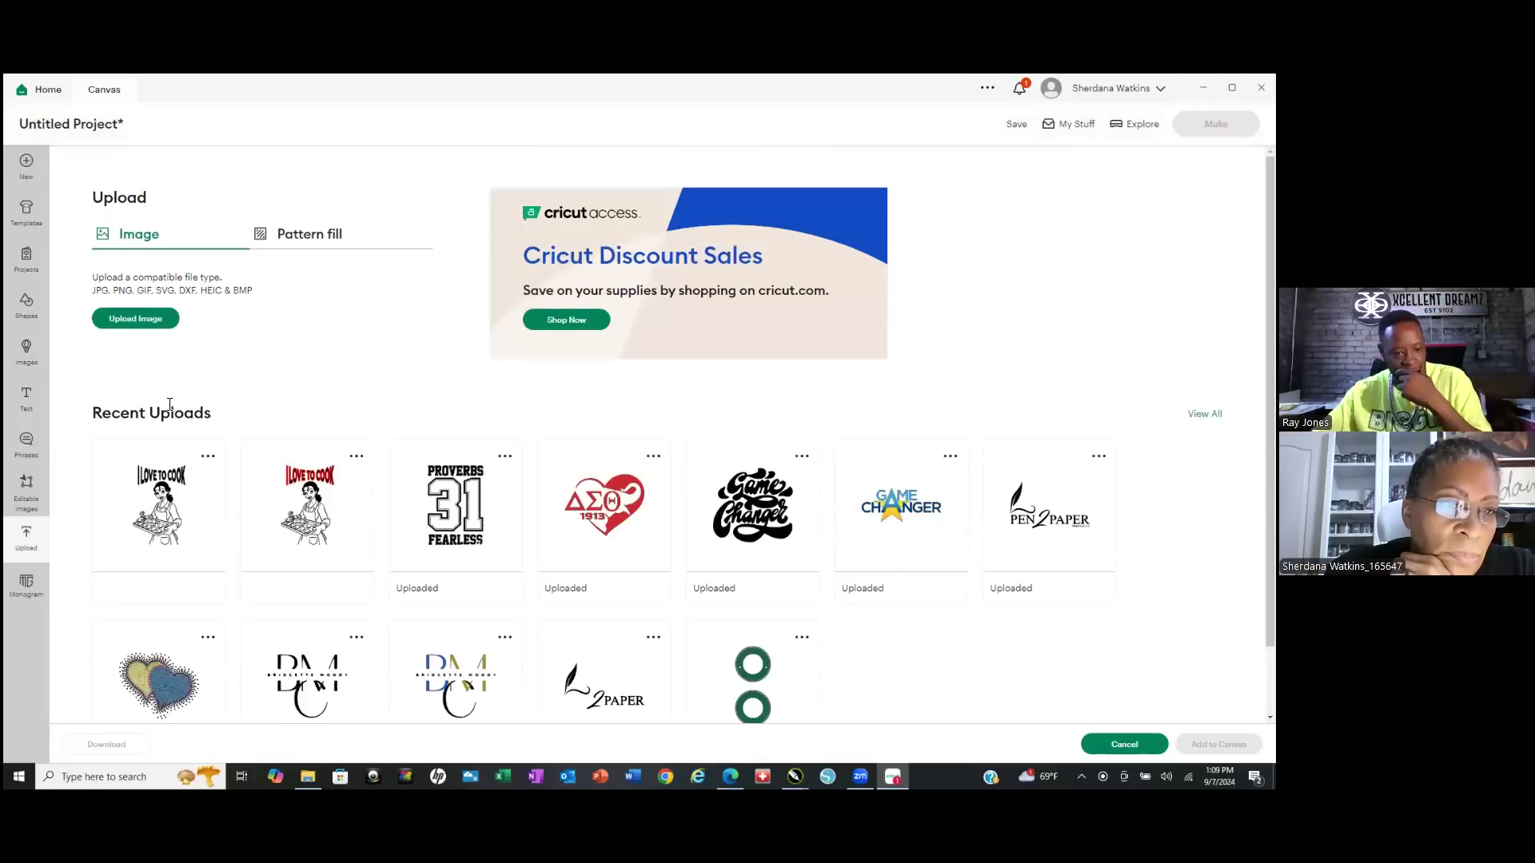
{"action": "left_click", "coordinate": [138, 319]}
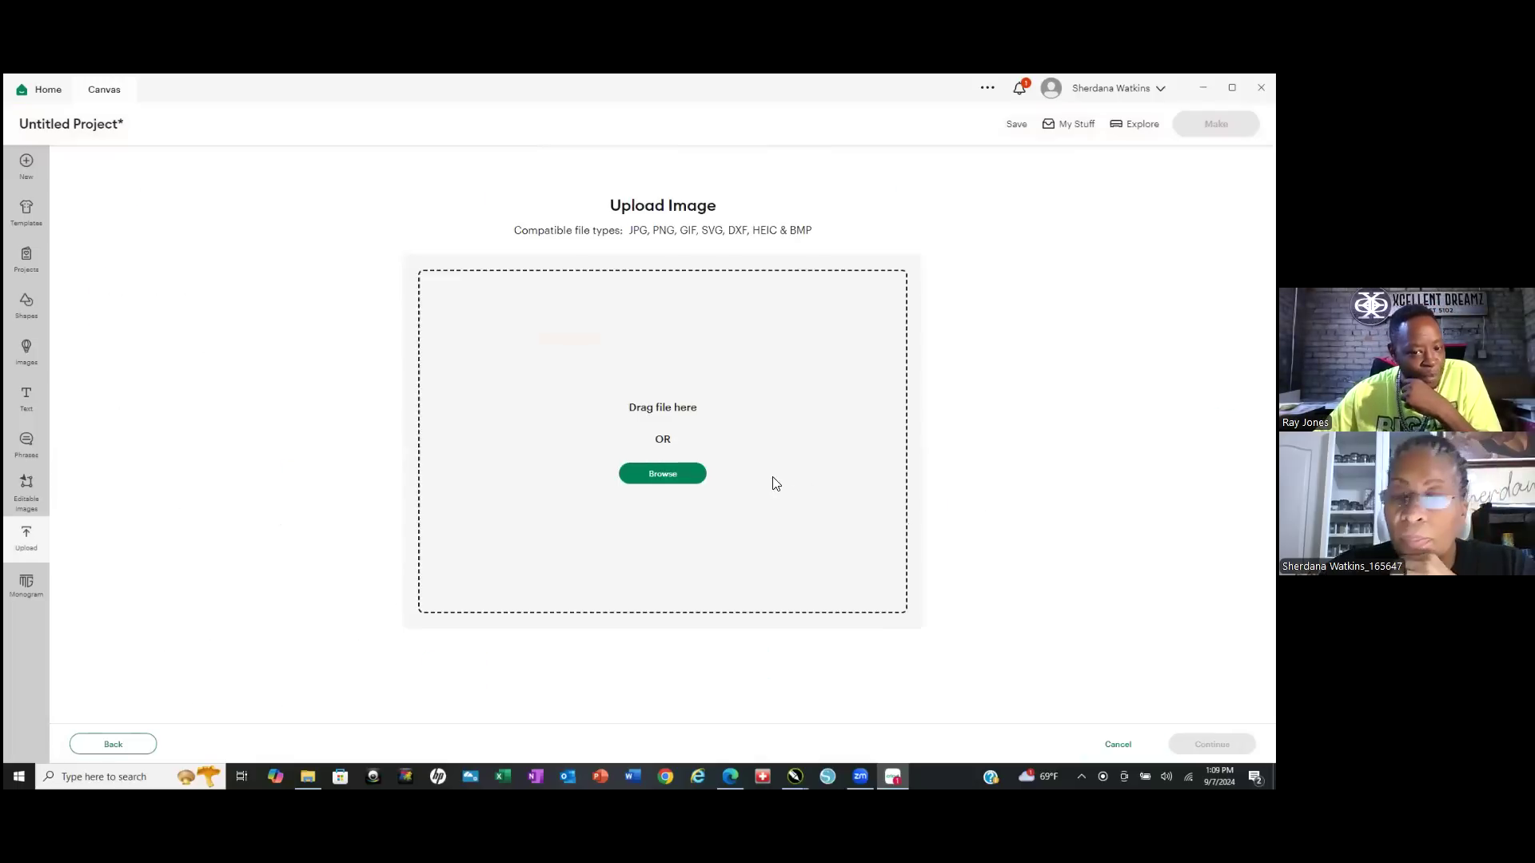
{"action": "left_click", "coordinate": [660, 478]}
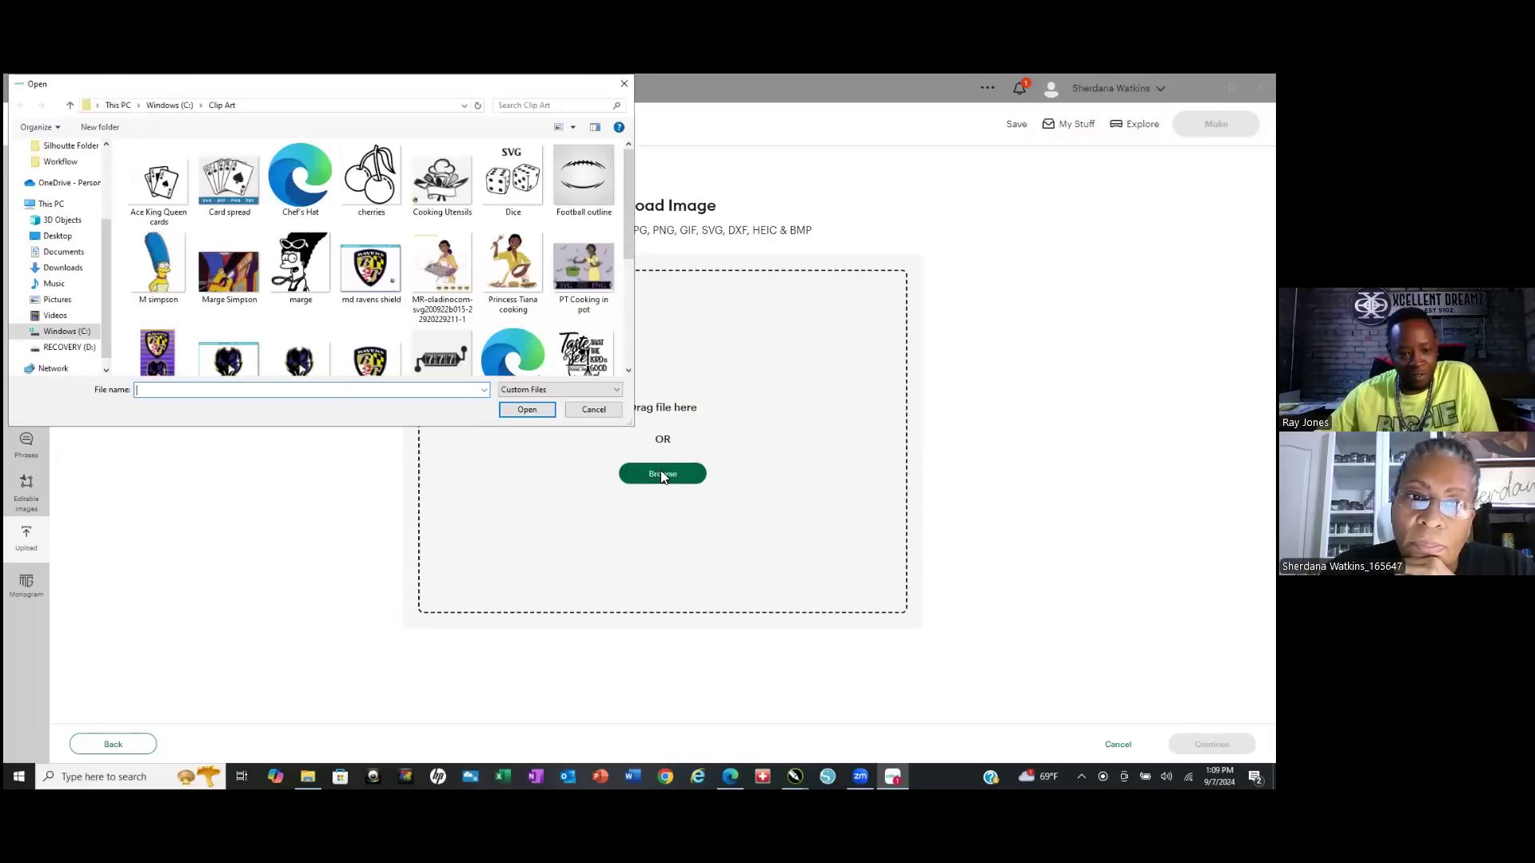
{"action": "scroll", "coordinate": [502, 311], "scroll_direction": "down", "scroll_amount": 2}
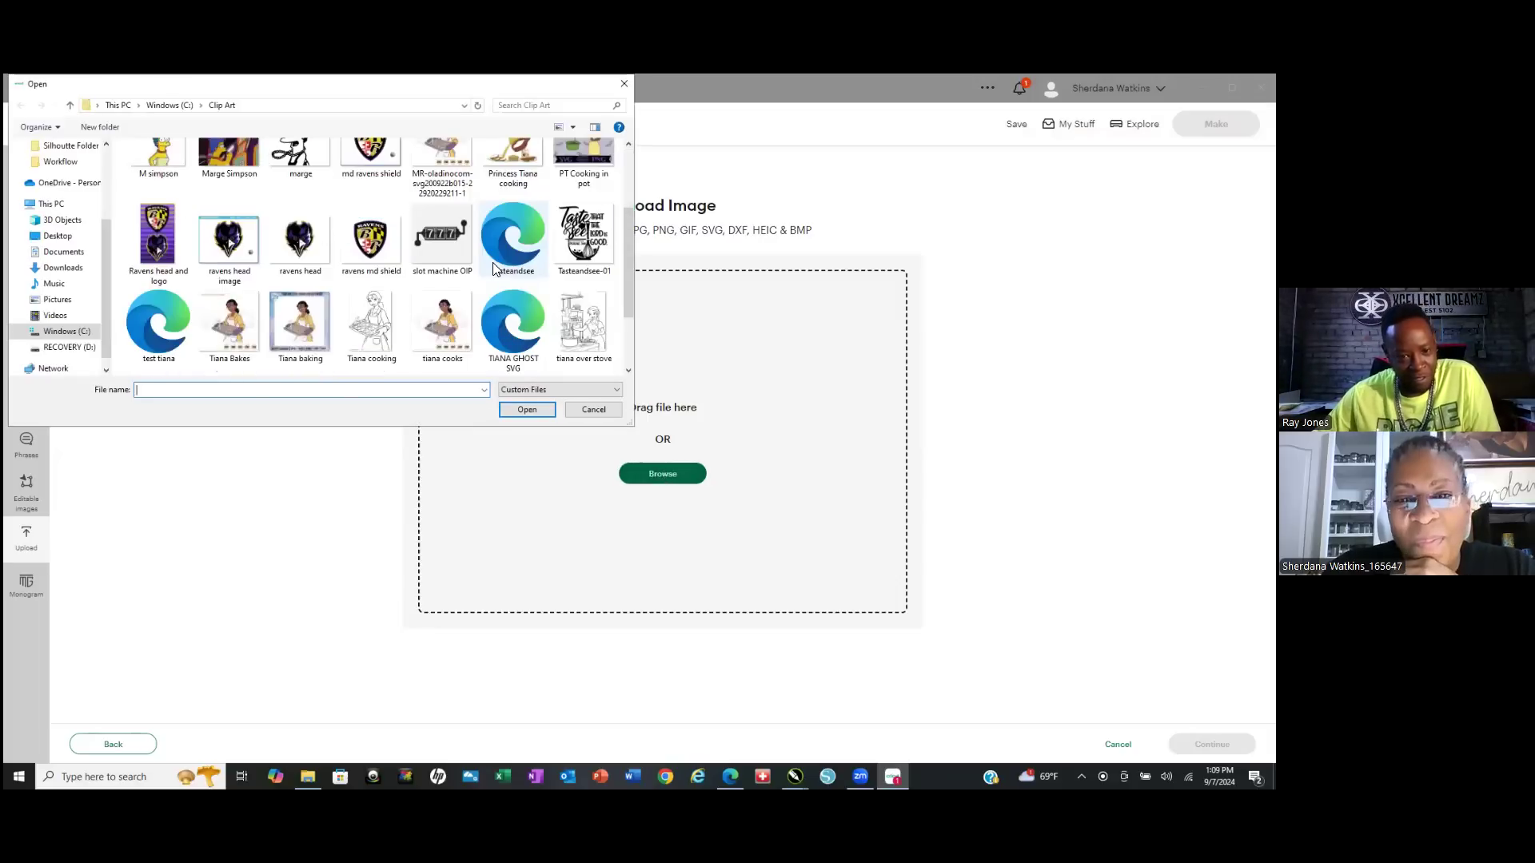
{"action": "left_click", "coordinate": [518, 364]}
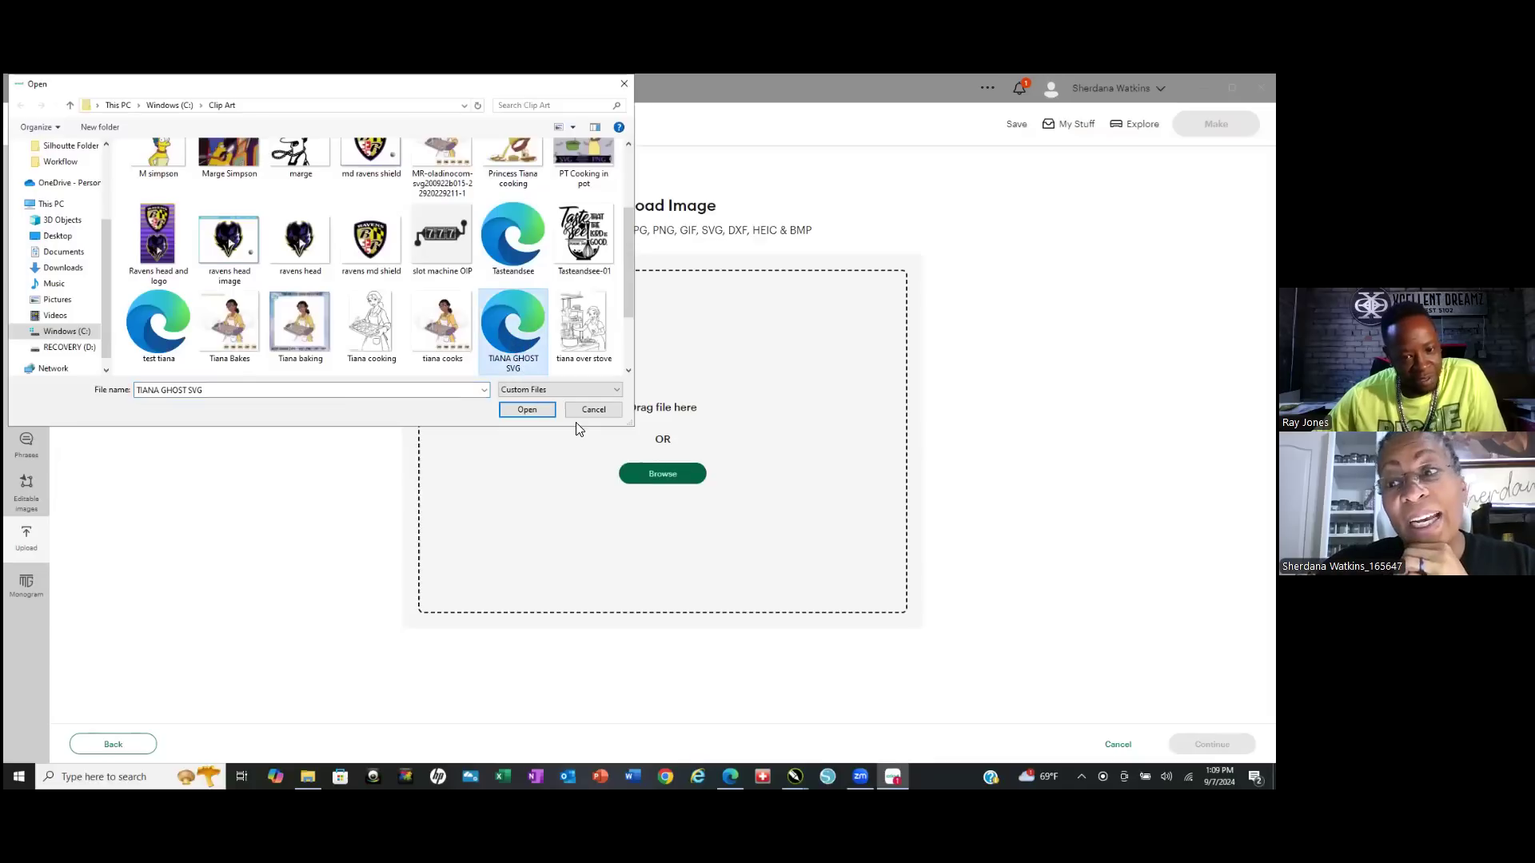
{"action": "left_click", "coordinate": [527, 411]}
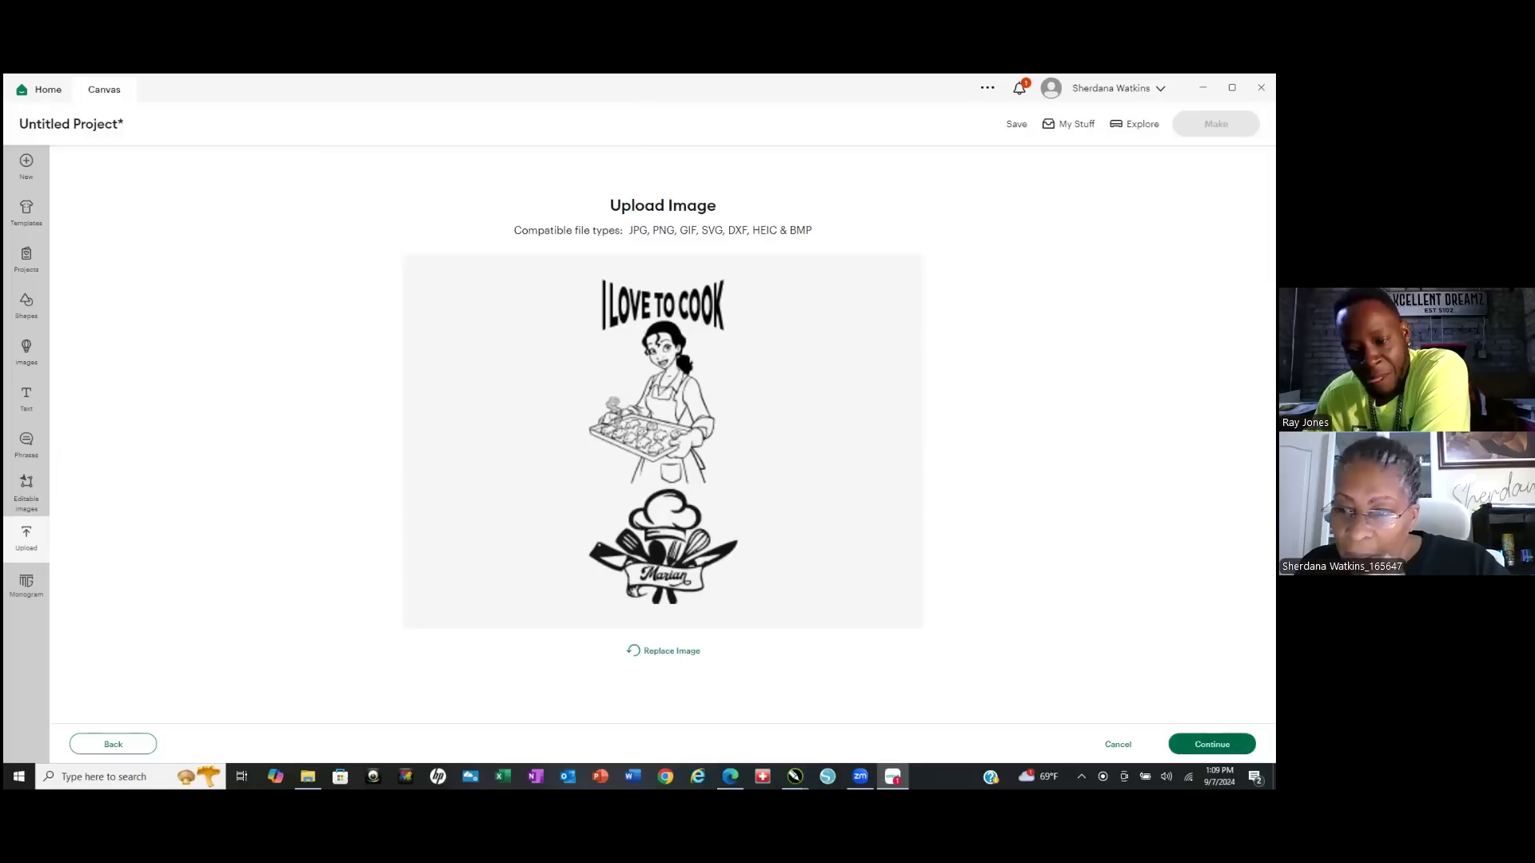
{"action": "left_click", "coordinate": [1212, 744]}
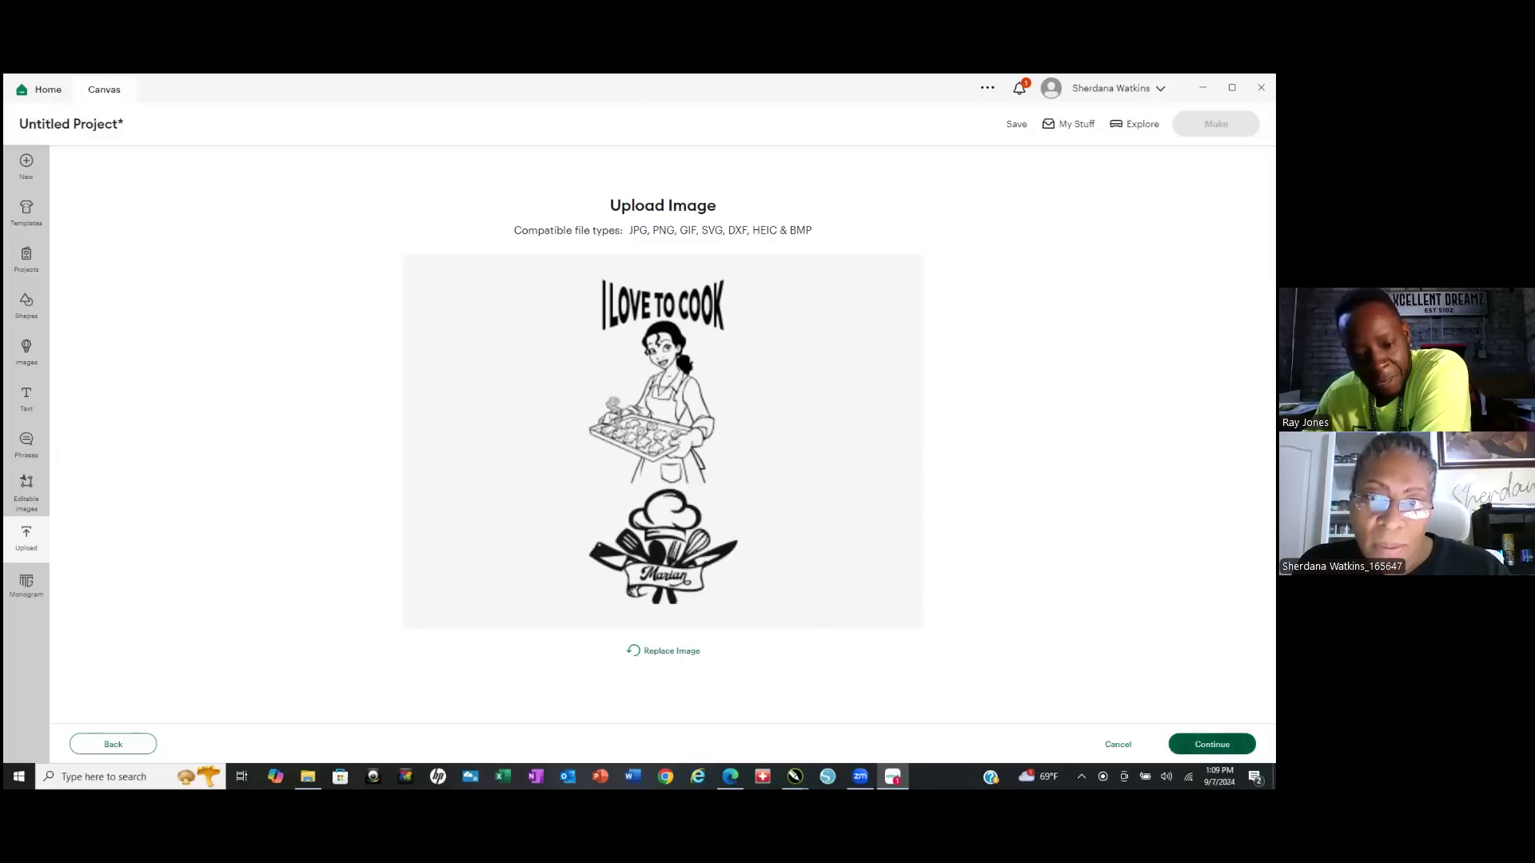
{"action": "left_click", "coordinate": [1212, 744]}
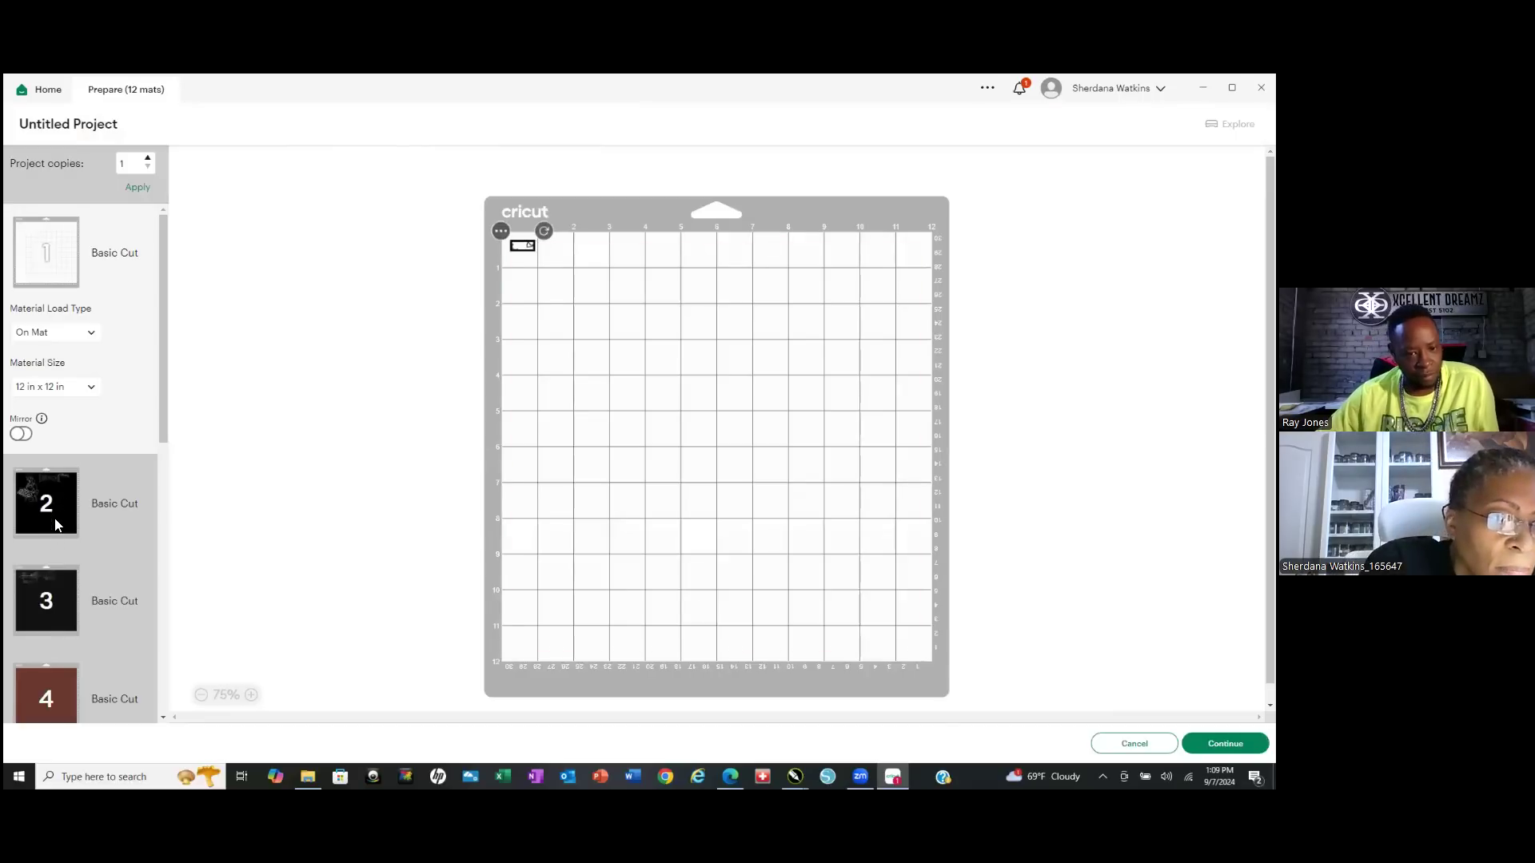
Examine which shapes are placed on mats 2, 3 and 4, browse the remaining color mats, and return to the canvas.
{"action": "left_click", "coordinate": [45, 601]}
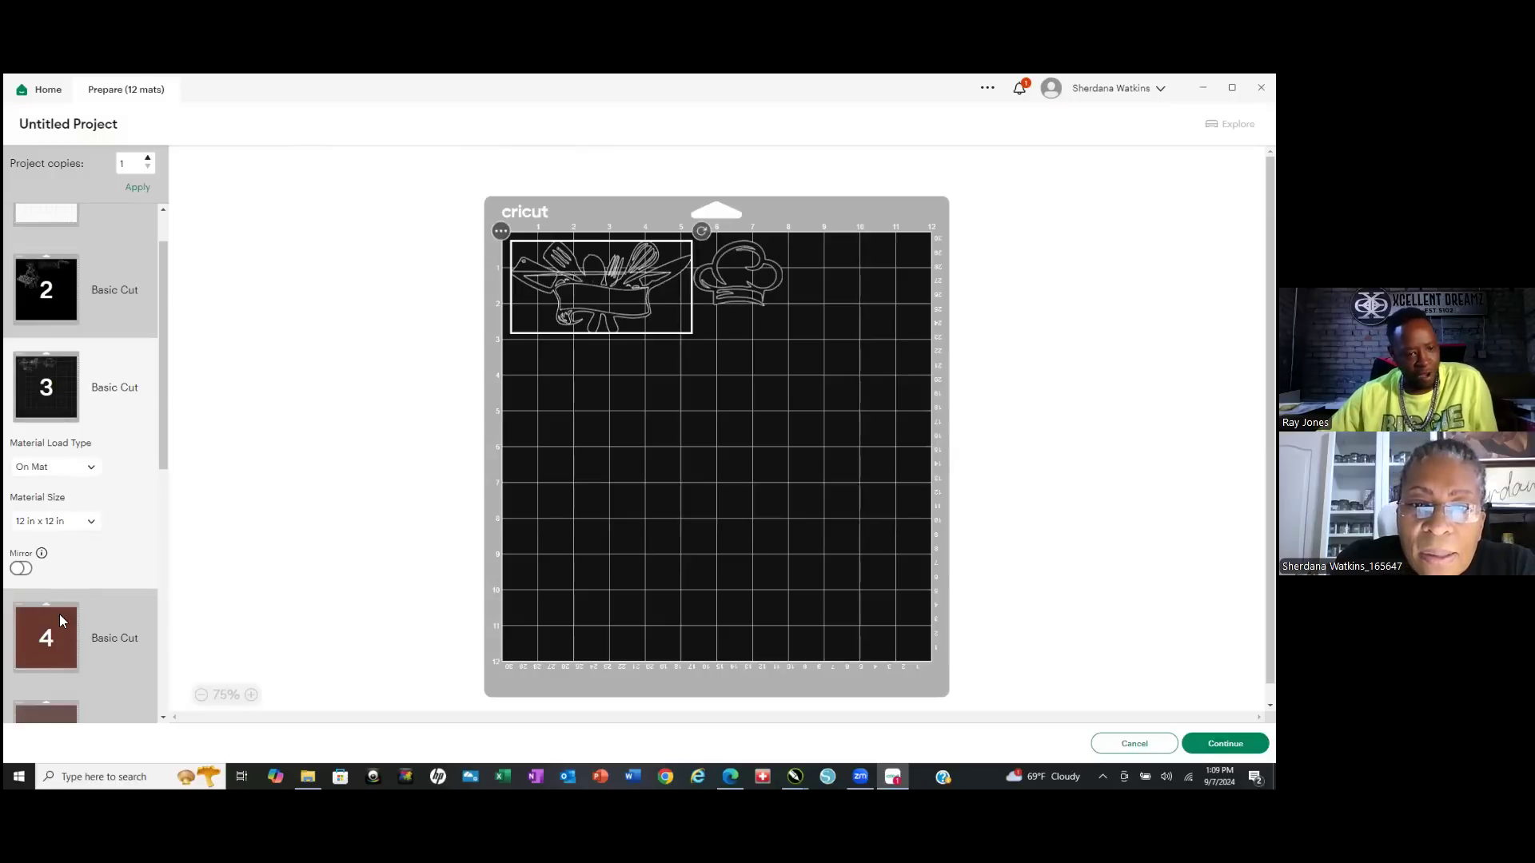
{"action": "scroll", "coordinate": [80, 472], "scroll_direction": "down", "scroll_amount": 3}
{"action": "scroll", "coordinate": [53, 517], "scroll_direction": "down", "scroll_amount": 3}
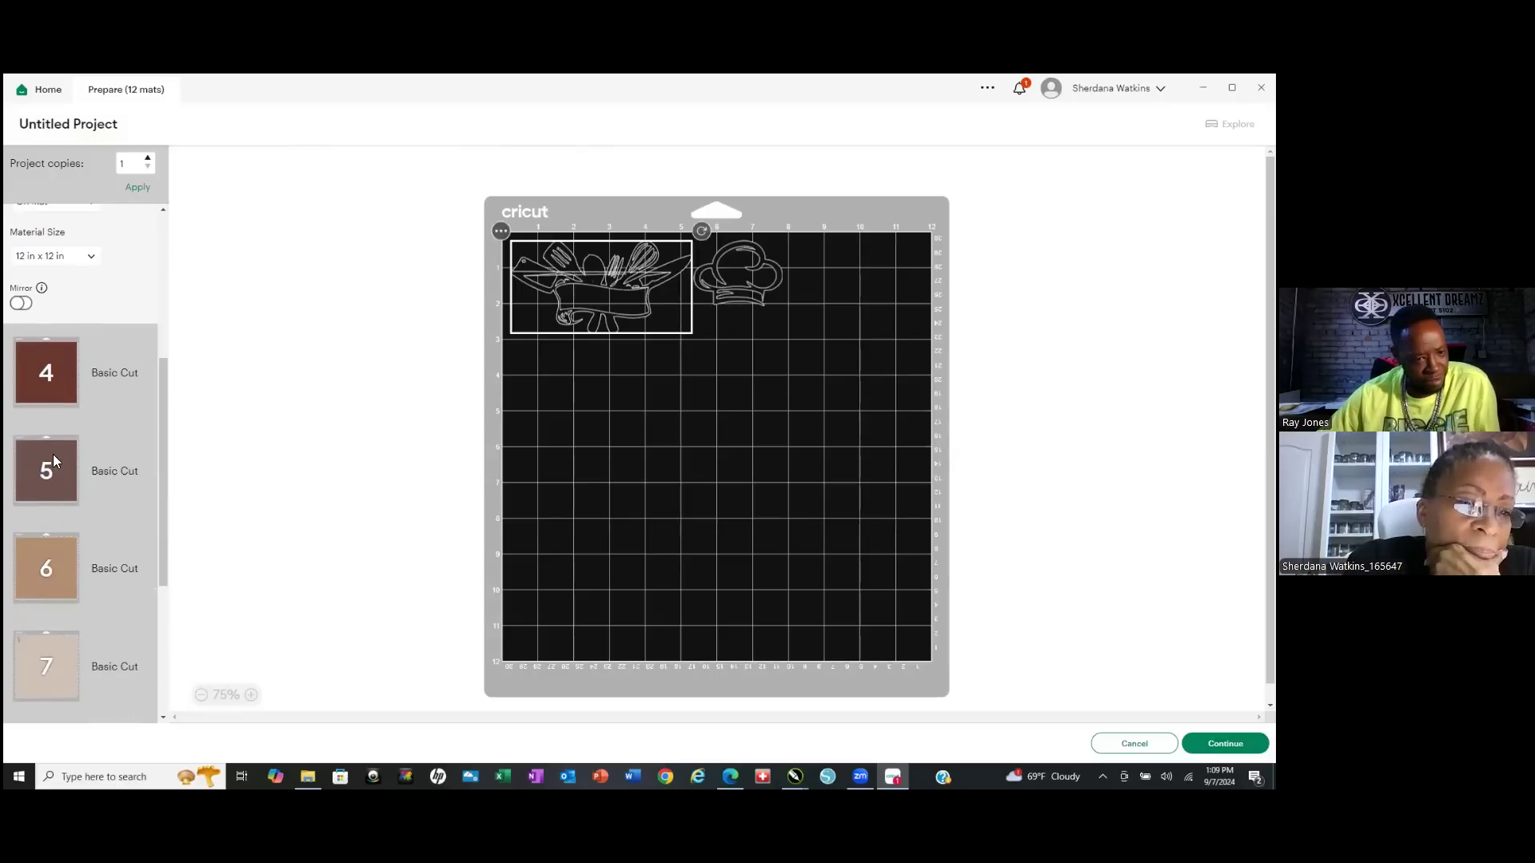
{"action": "left_click", "coordinate": [52, 374]}
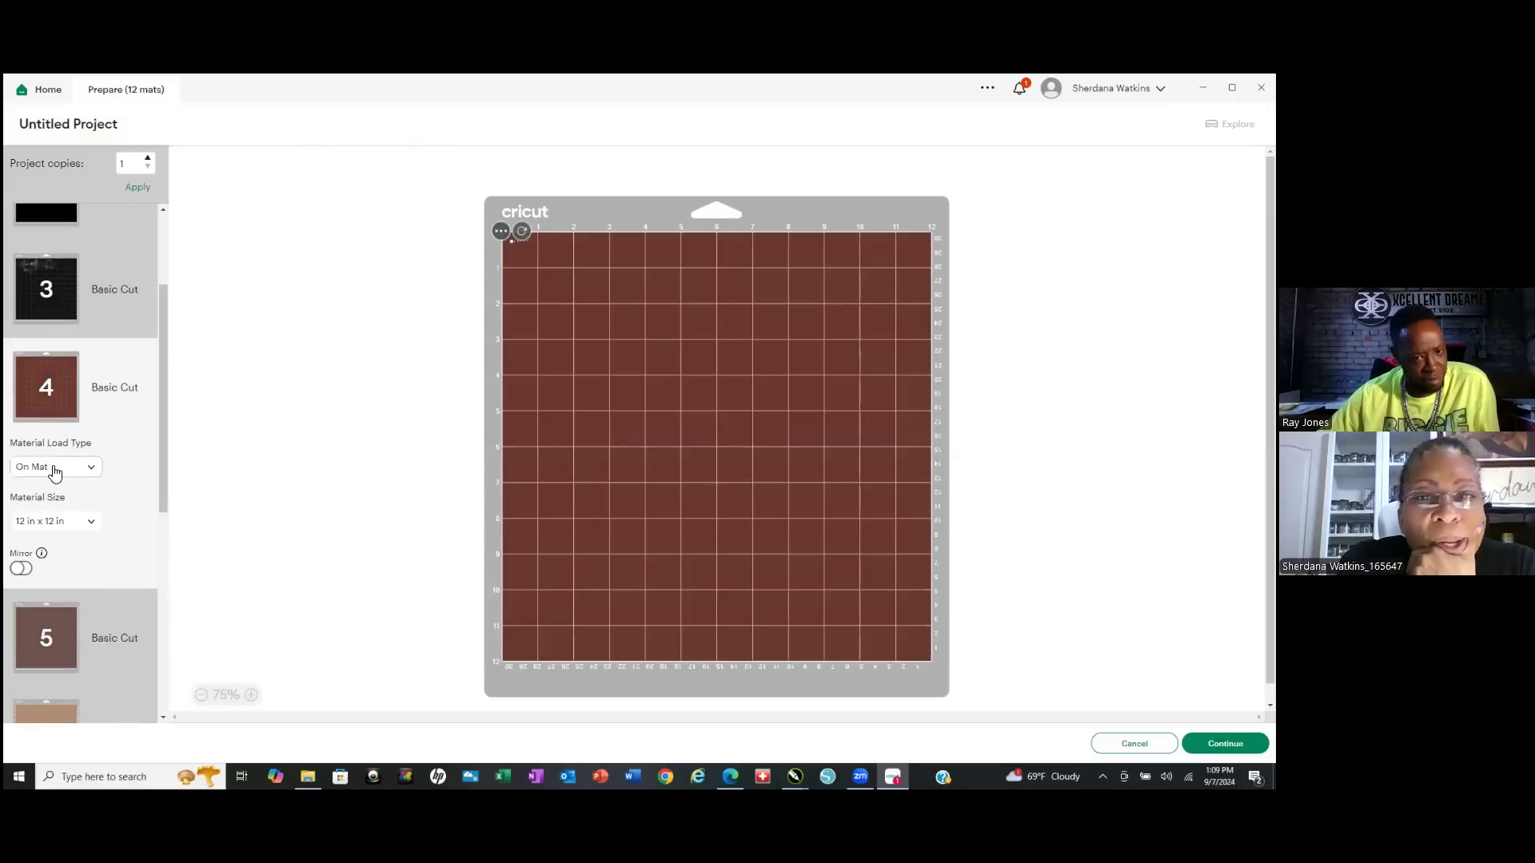
{"action": "scroll", "coordinate": [64, 479], "scroll_direction": "down", "scroll_amount": 6}
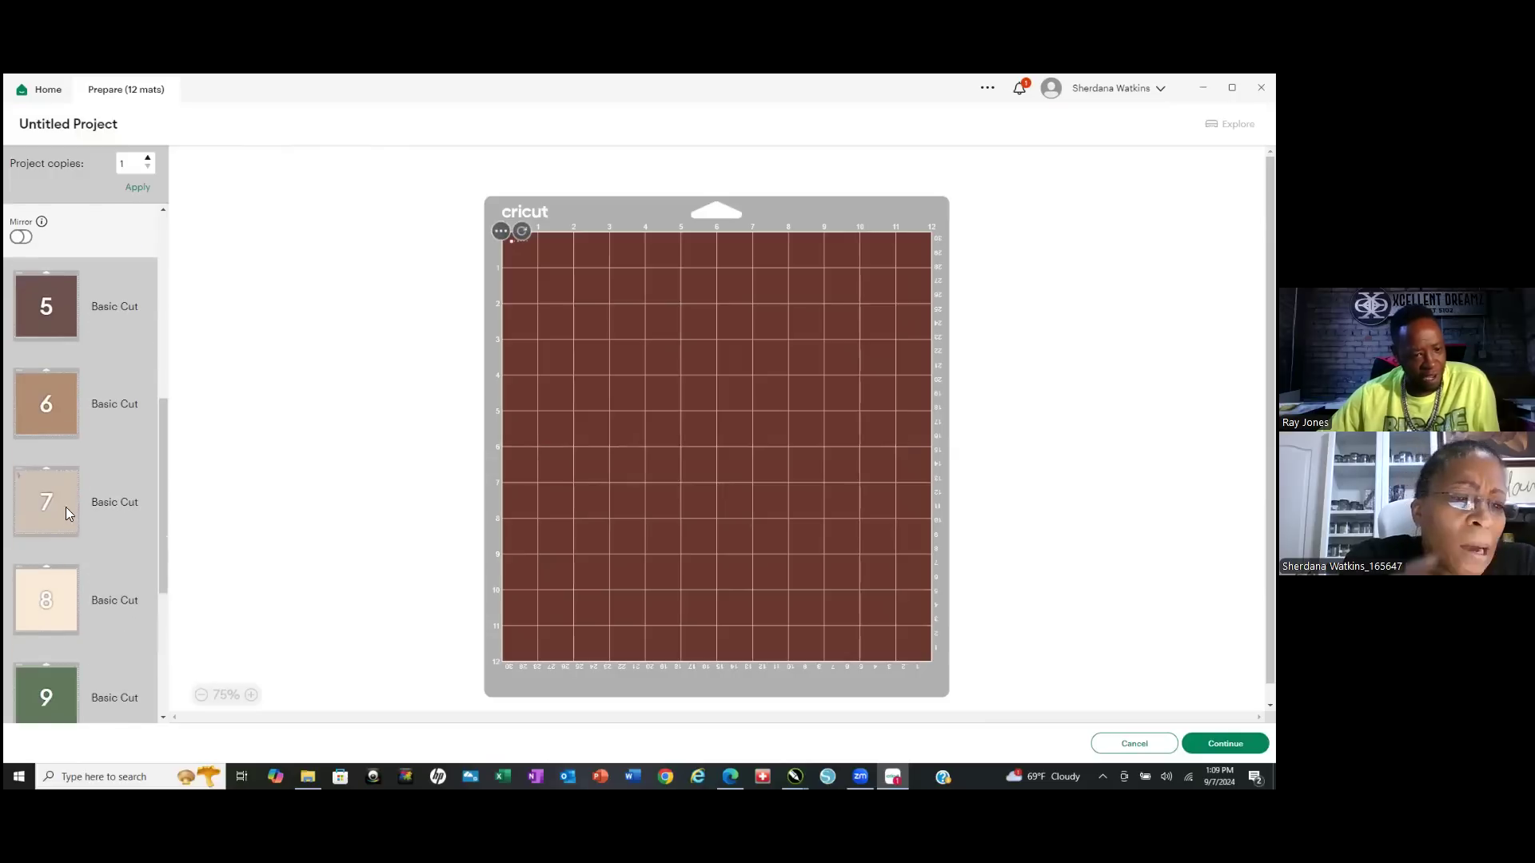
{"action": "scroll", "coordinate": [59, 494], "scroll_direction": "down", "scroll_amount": 6}
{"action": "scroll", "coordinate": [67, 545], "scroll_direction": "up", "scroll_amount": 12}
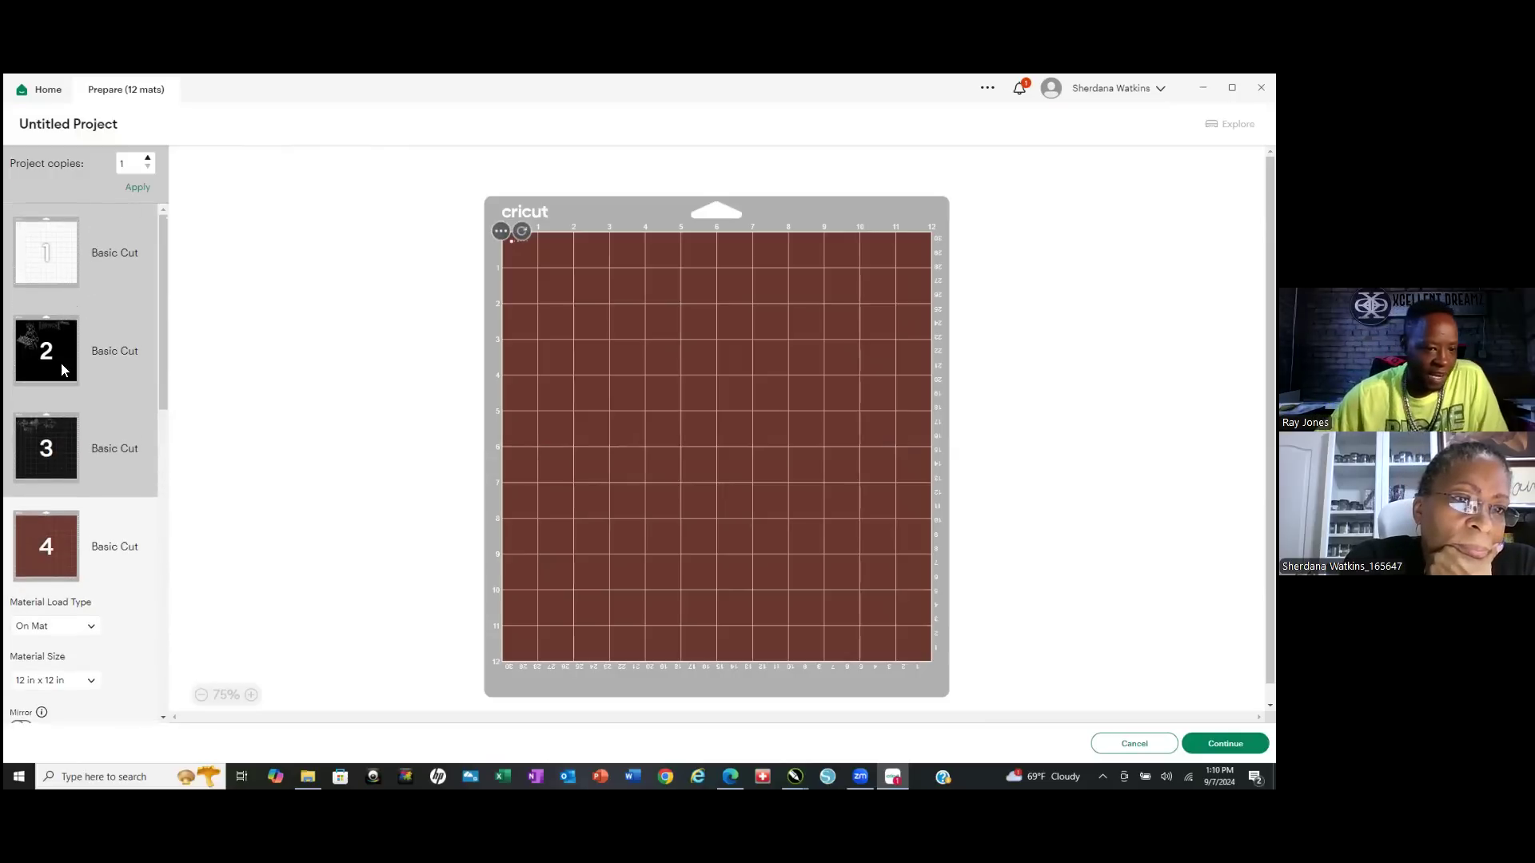
{"action": "left_click", "coordinate": [60, 376]}
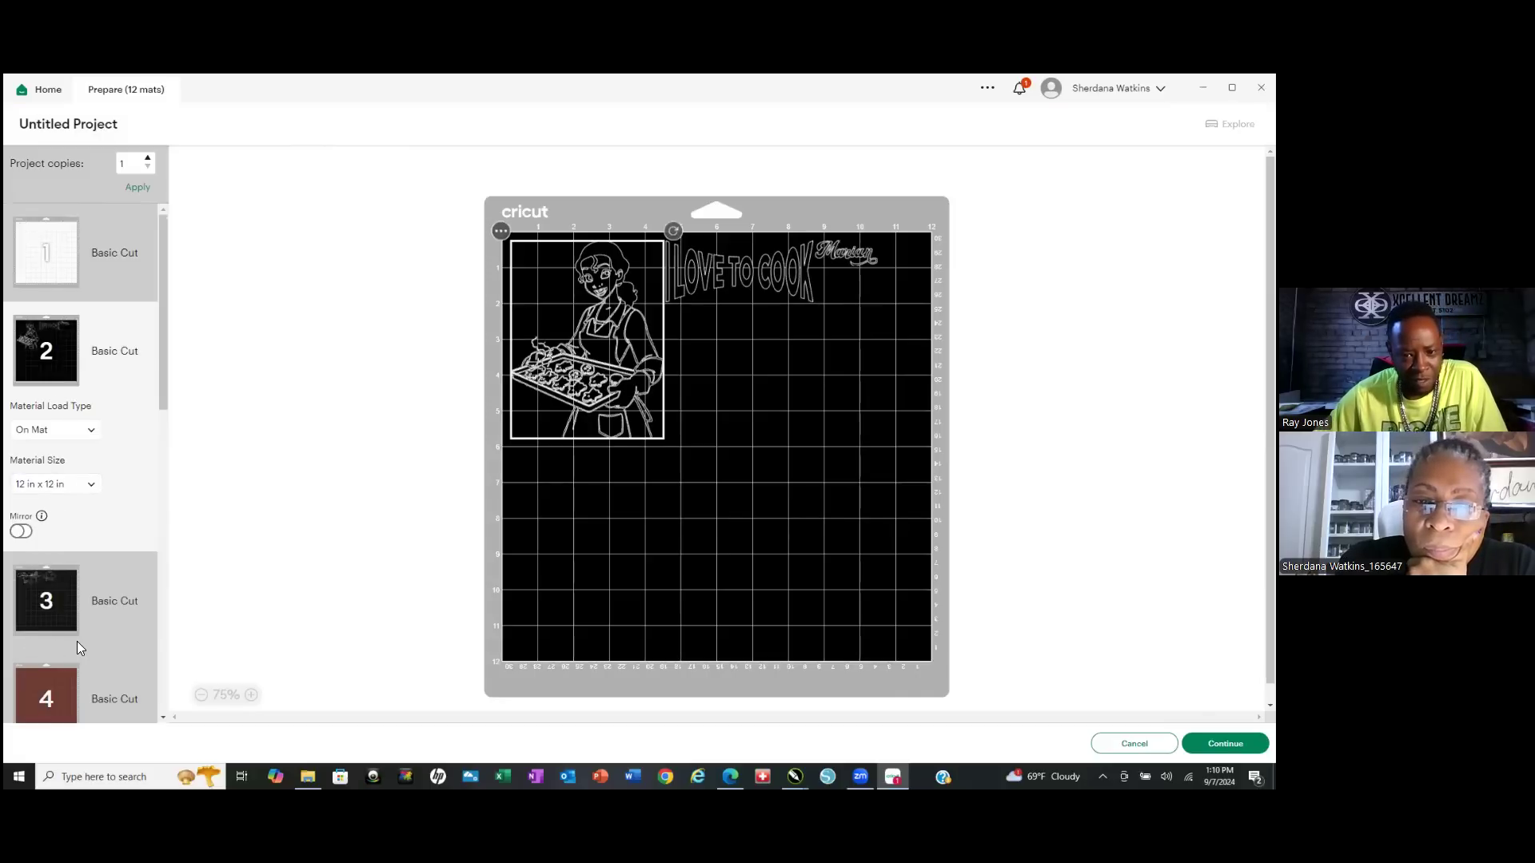
{"action": "left_click", "coordinate": [56, 612]}
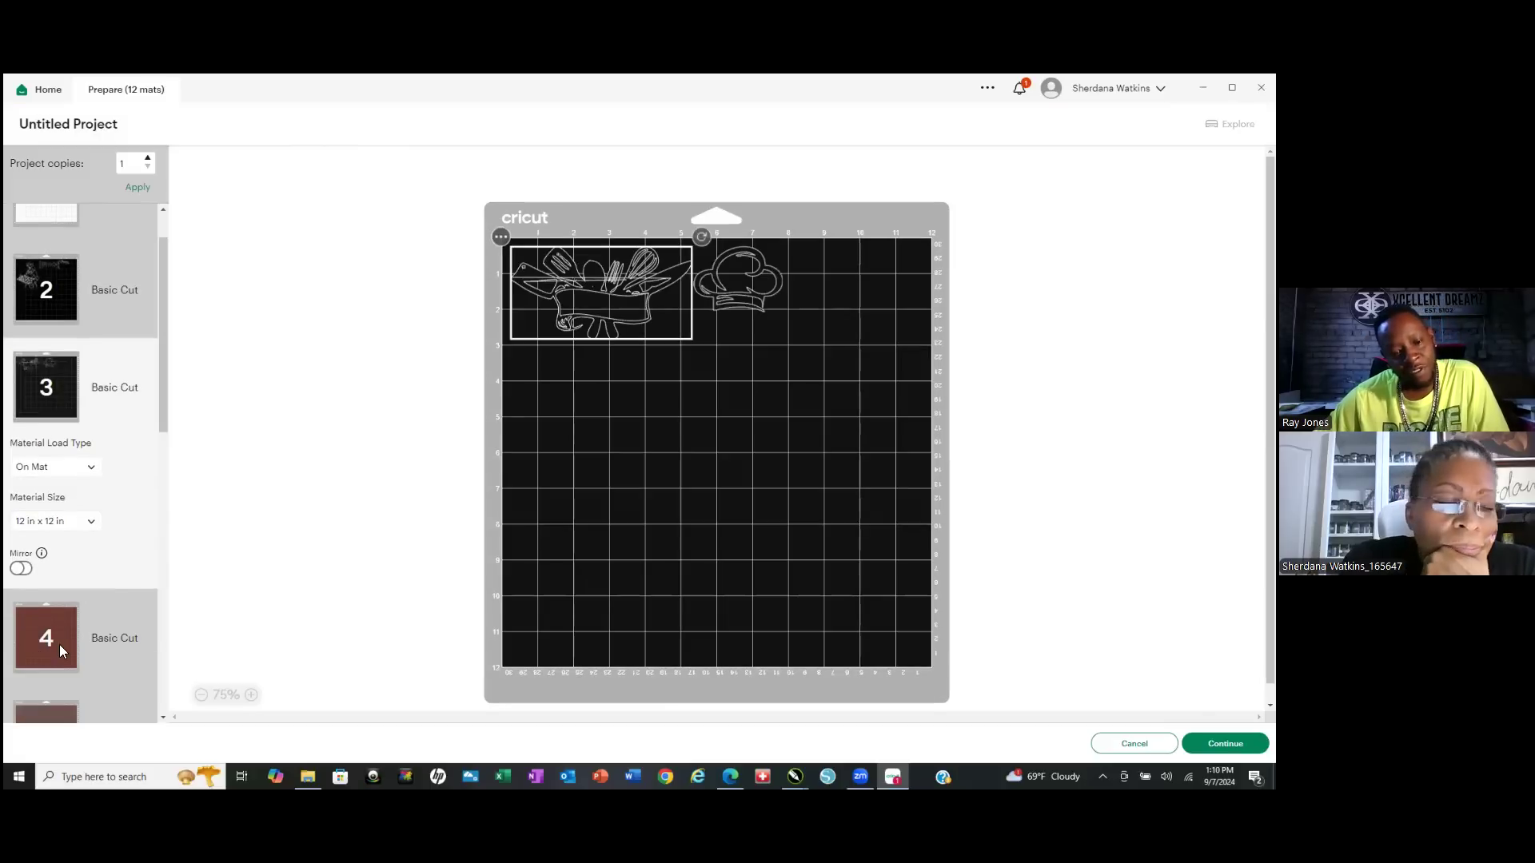
{"action": "left_click", "coordinate": [58, 645]}
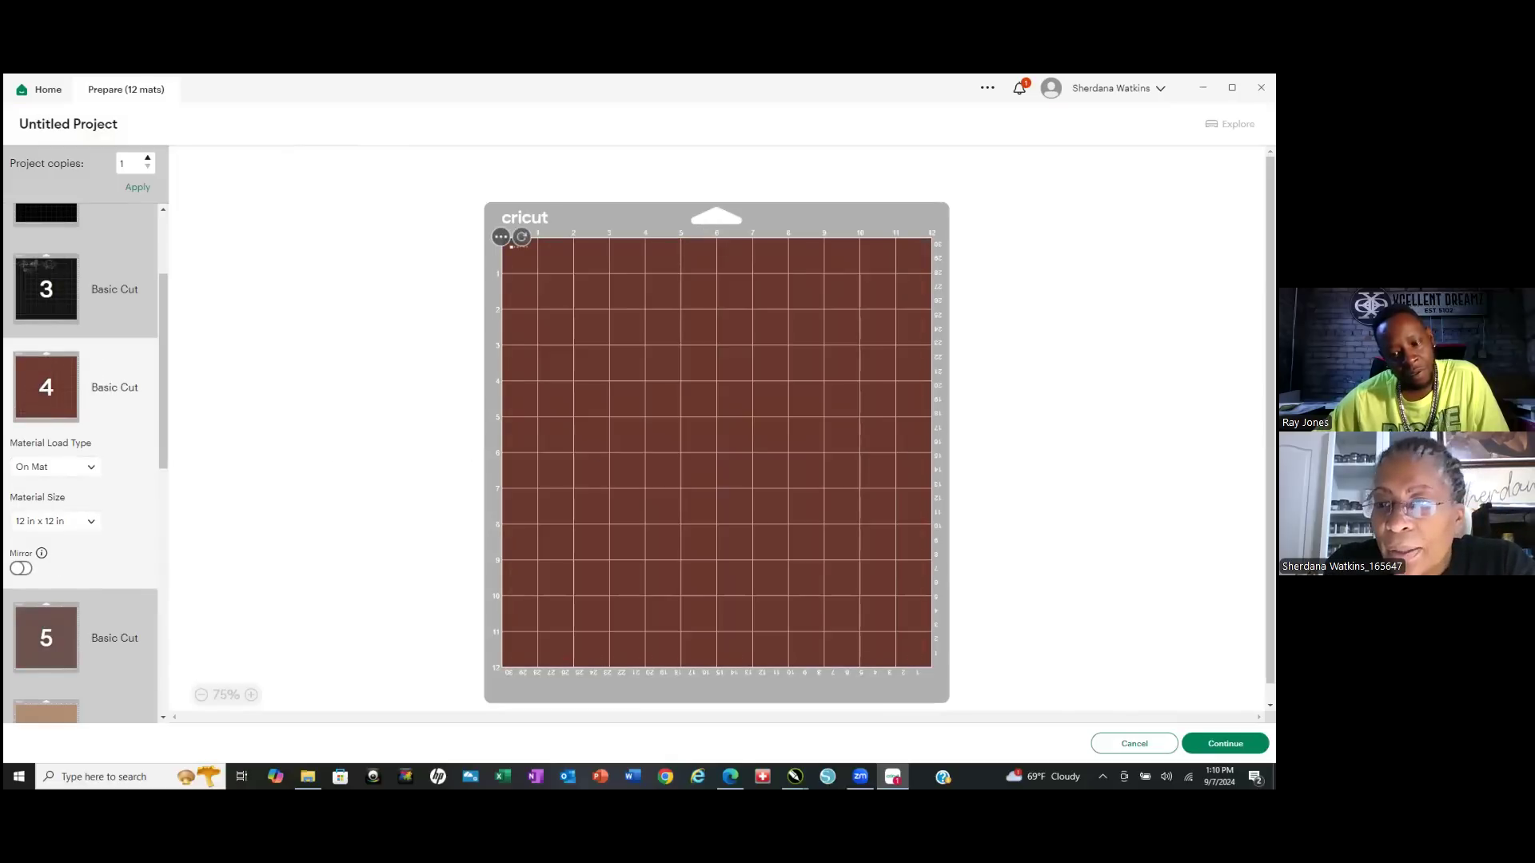
{"action": "left_click", "coordinate": [1134, 743]}
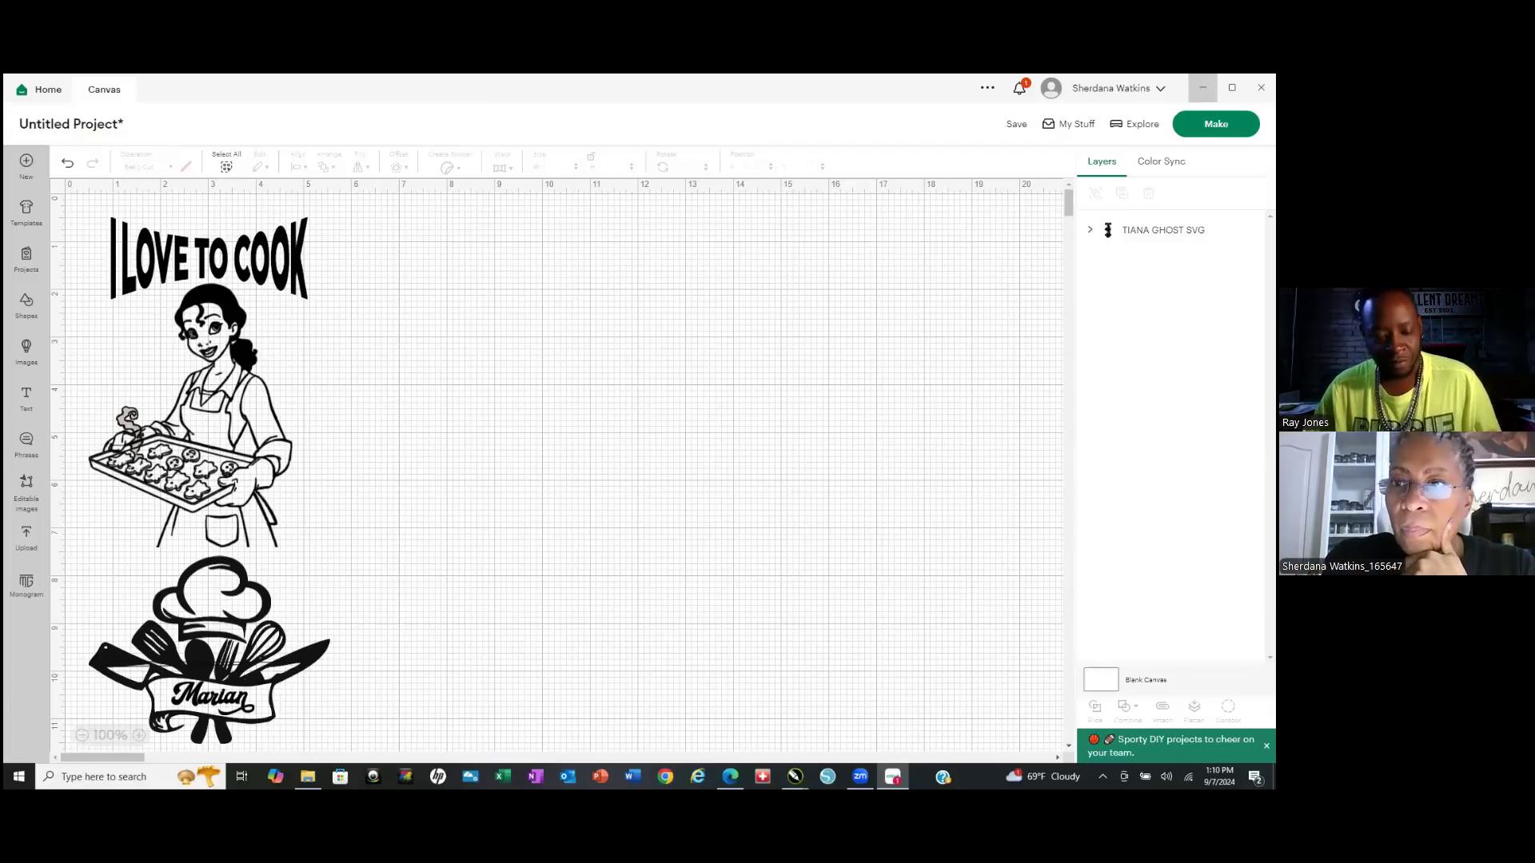
Switch from Cricut Design Space to CorelDRAW and bring up the test tiana.cdr document.
{"action": "left_click", "coordinate": [1202, 87]}
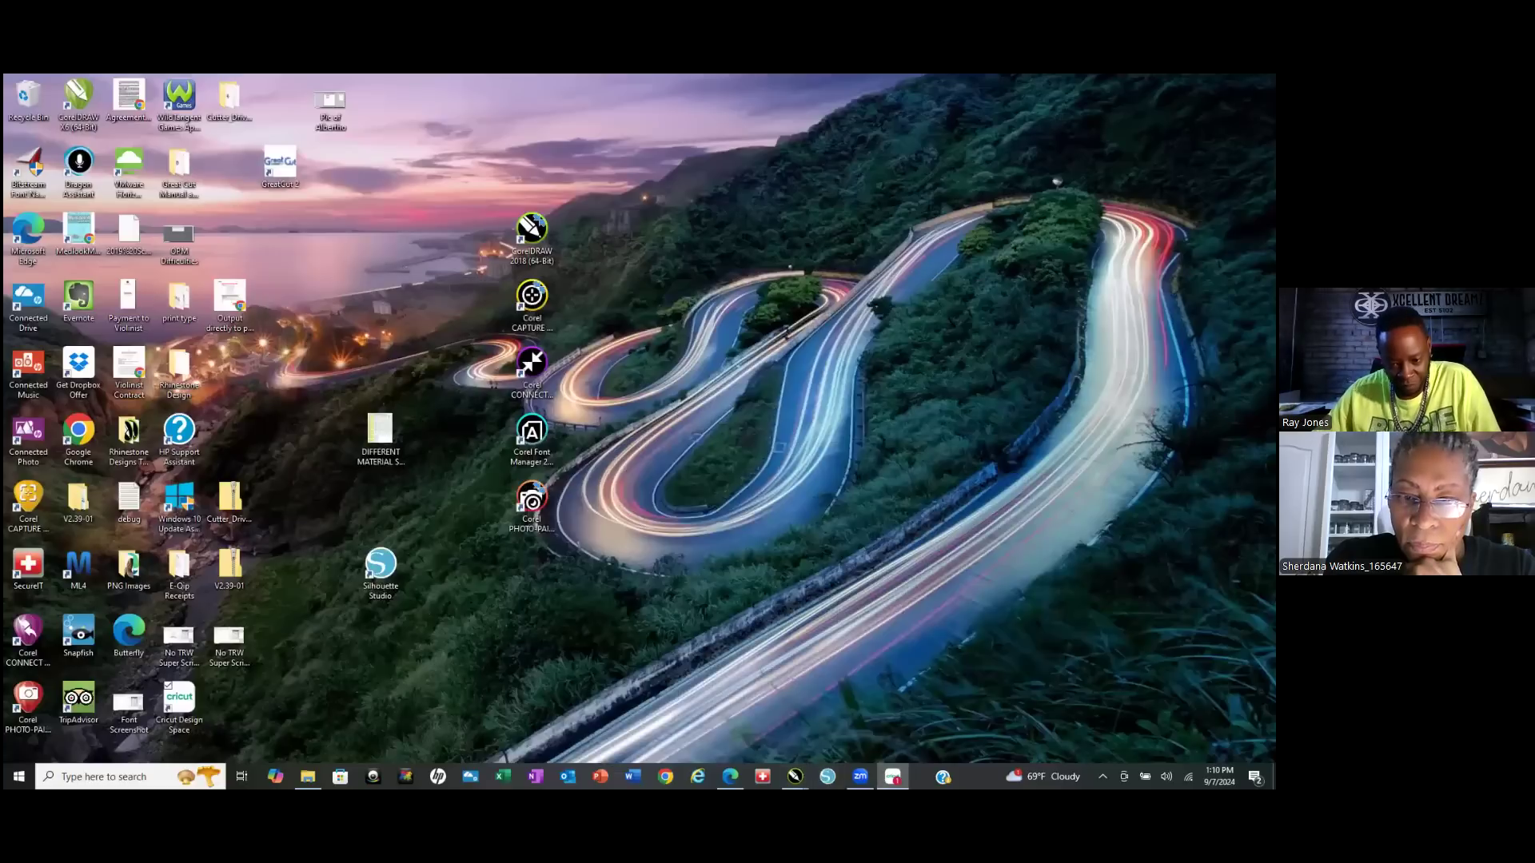
{"action": "mouse_move", "coordinate": [794, 777]}
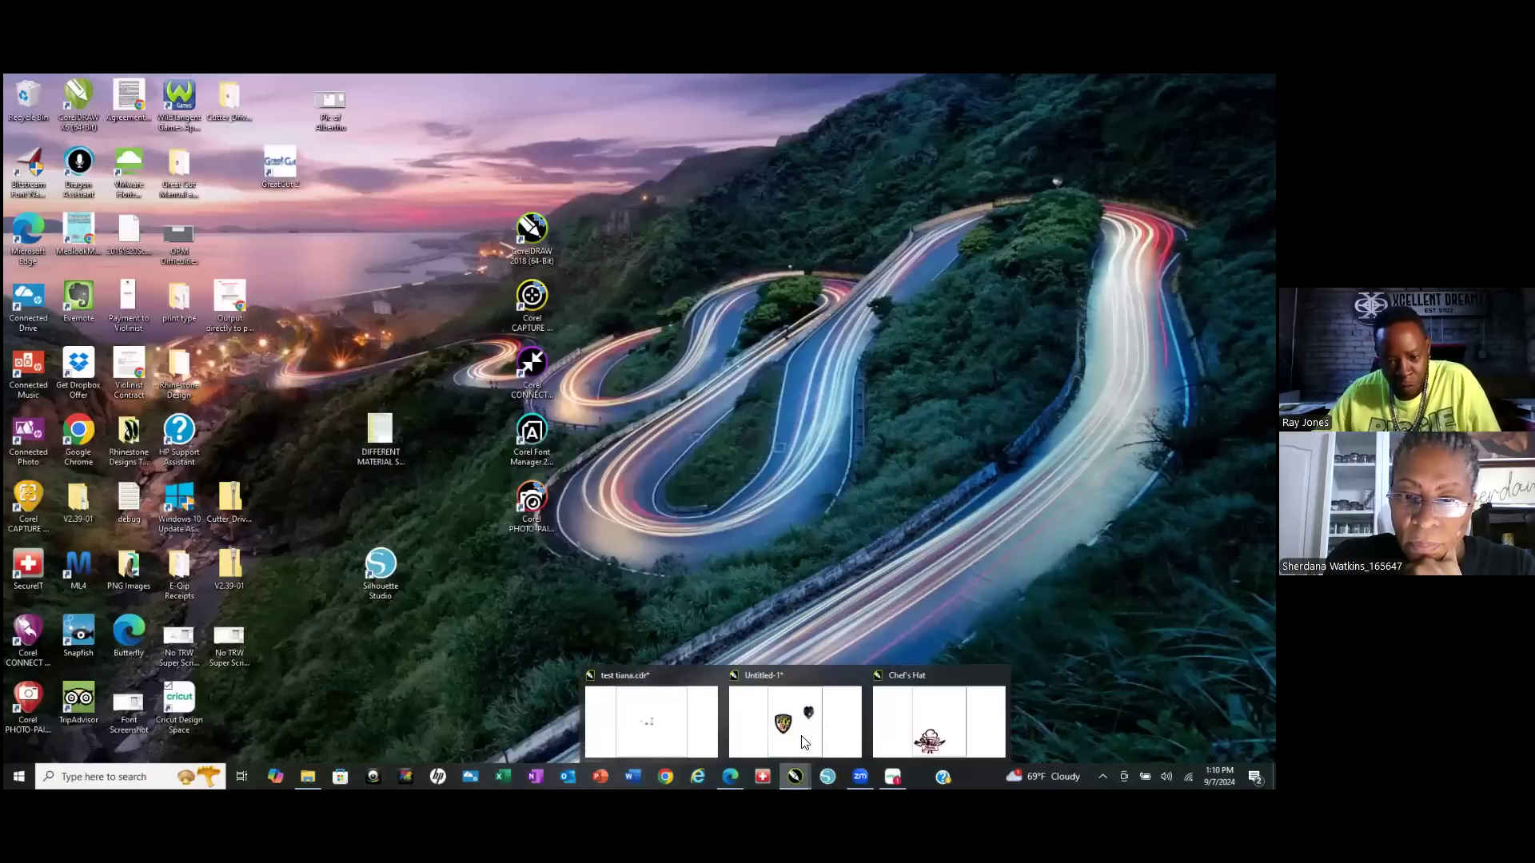
{"action": "left_click", "coordinate": [918, 680]}
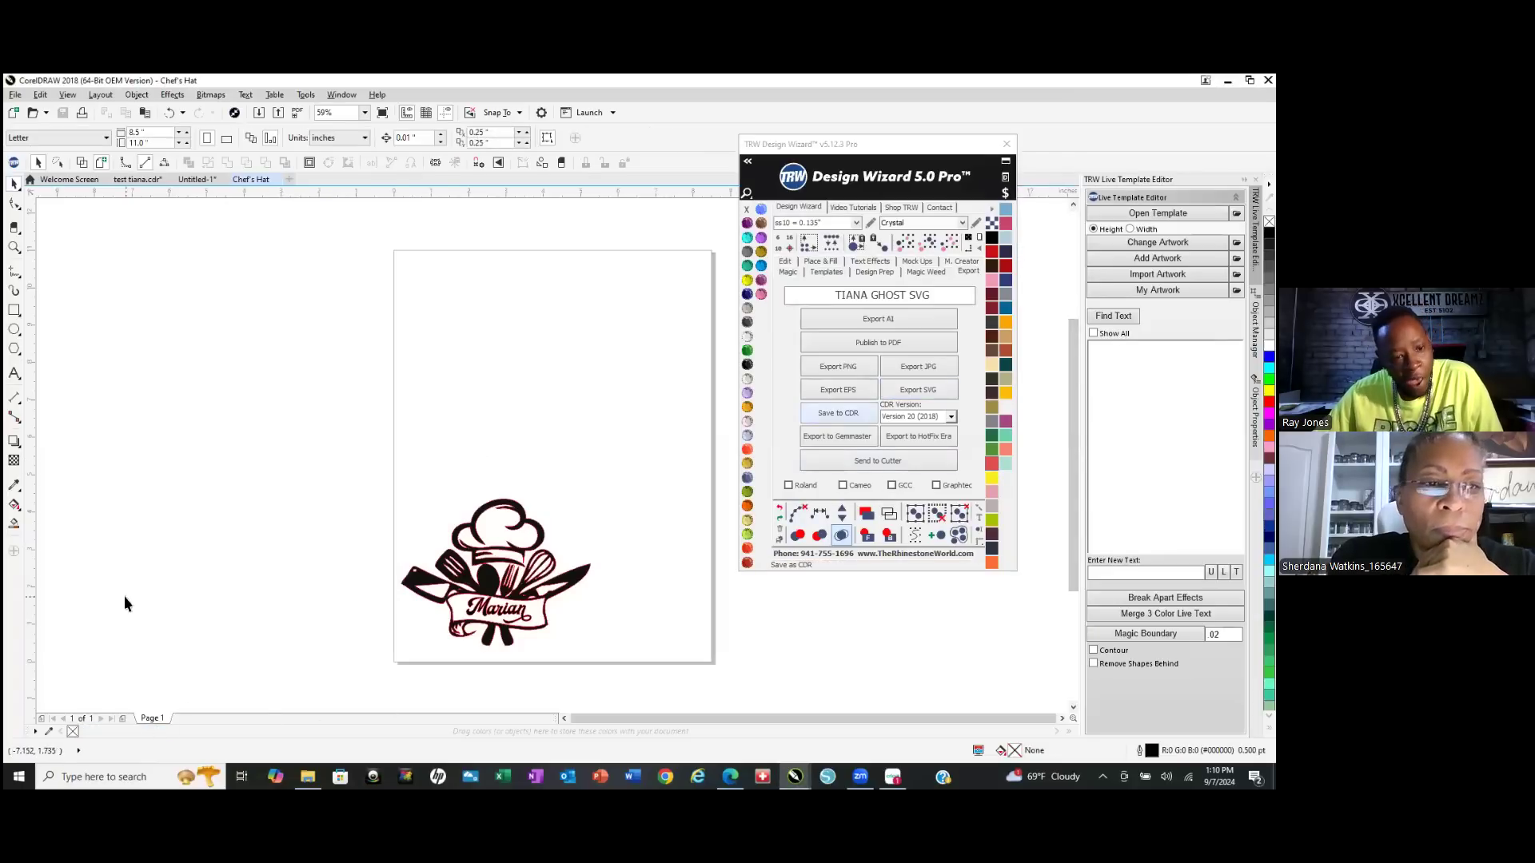
{"action": "left_click", "coordinate": [134, 179]}
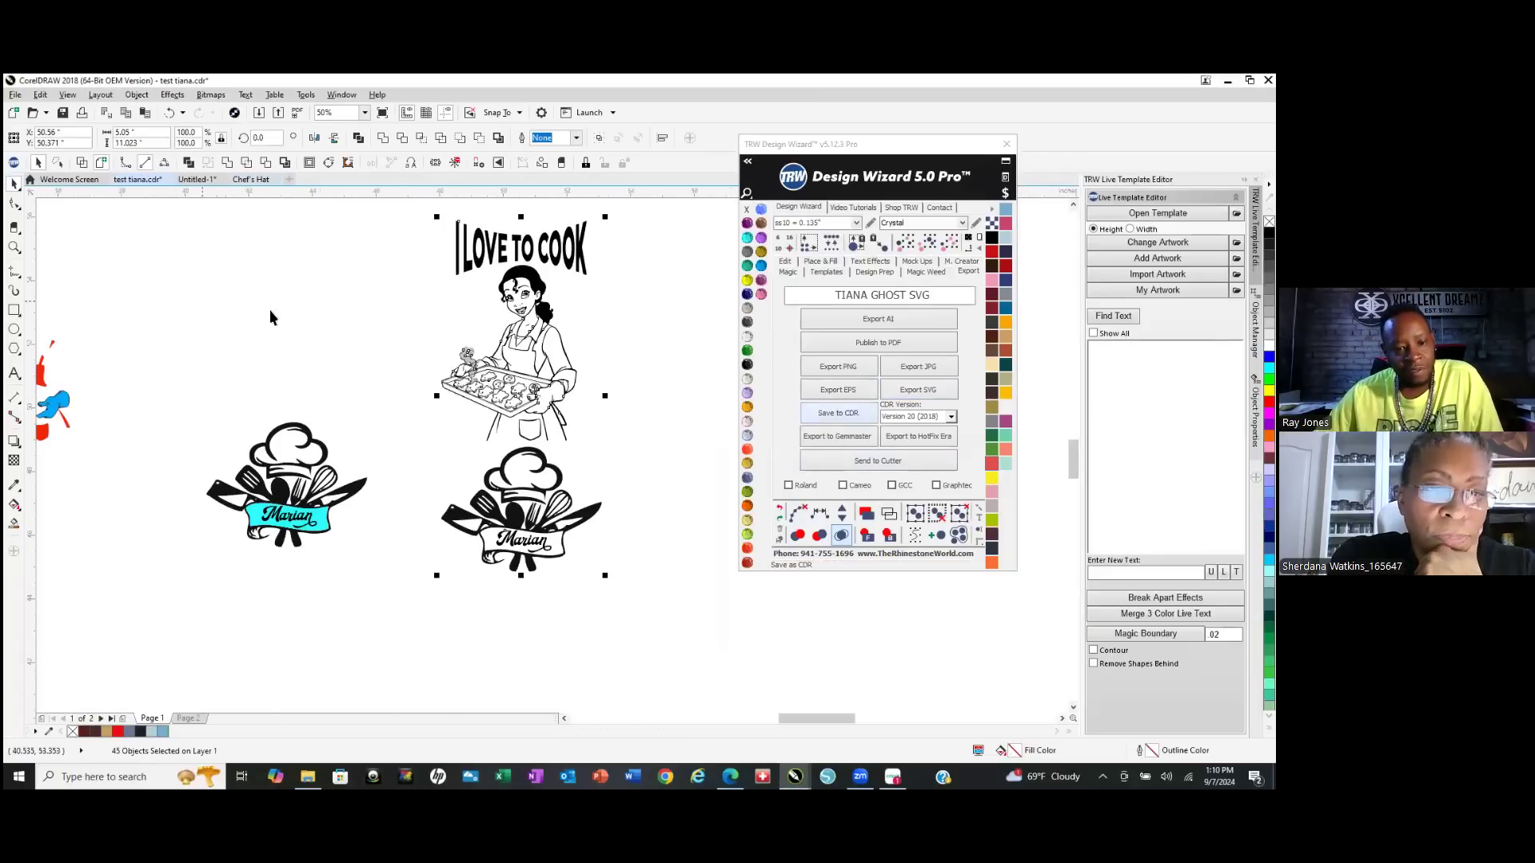
Select all objects sharing the chef's hat artwork's near-black color and fill them with TRW Pink.
{"action": "left_click", "coordinate": [491, 574]}
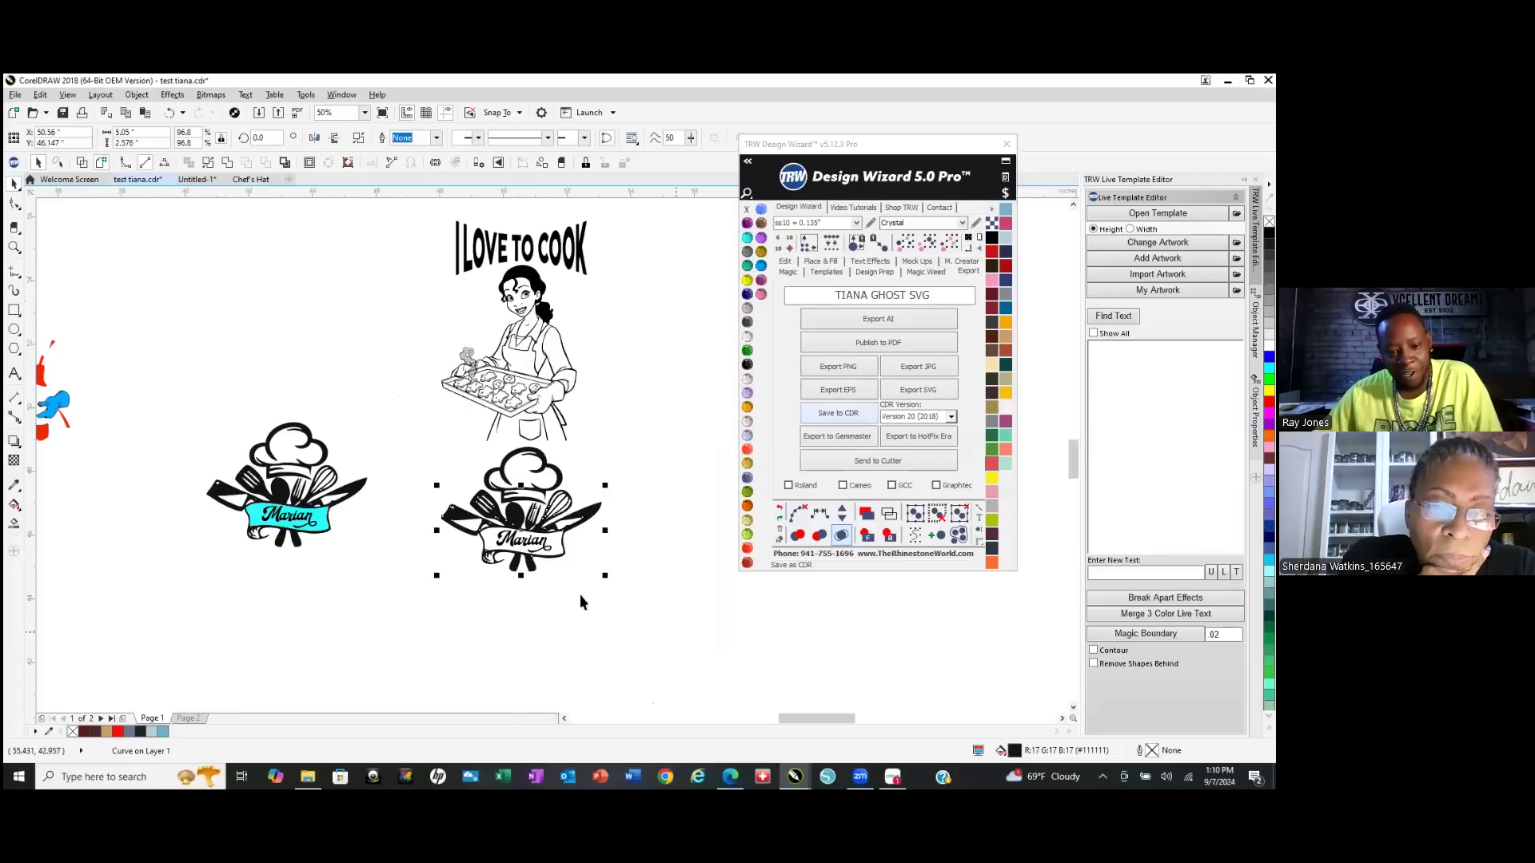
{"action": "left_click", "coordinate": [929, 244]}
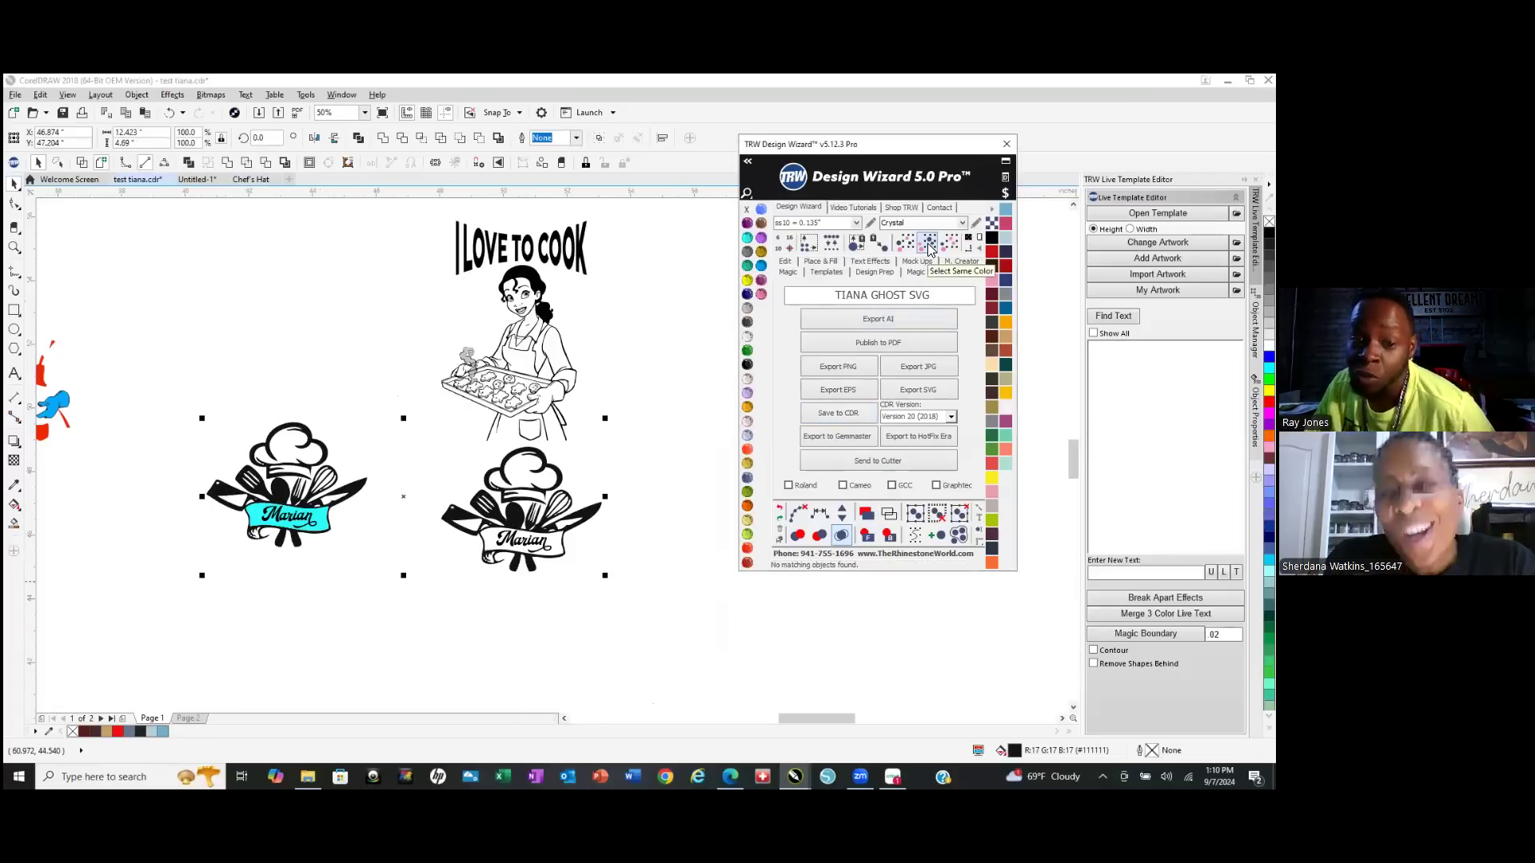
{"action": "left_click", "coordinate": [761, 294]}
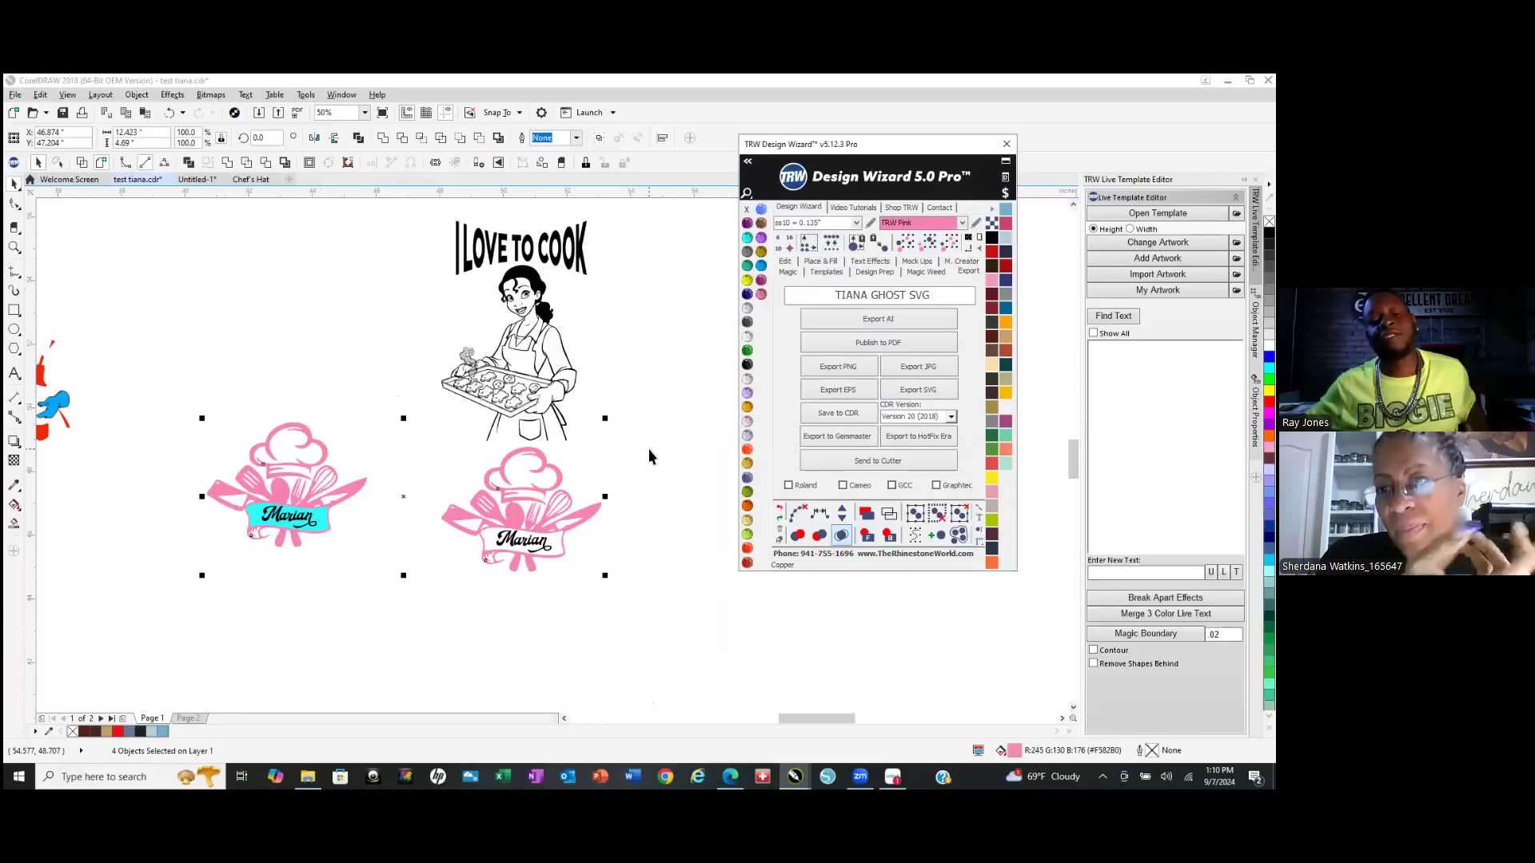
Delete the duplicate chef's hat design with the cyan banner beside the main artwork.
{"action": "left_click", "coordinate": [670, 430]}
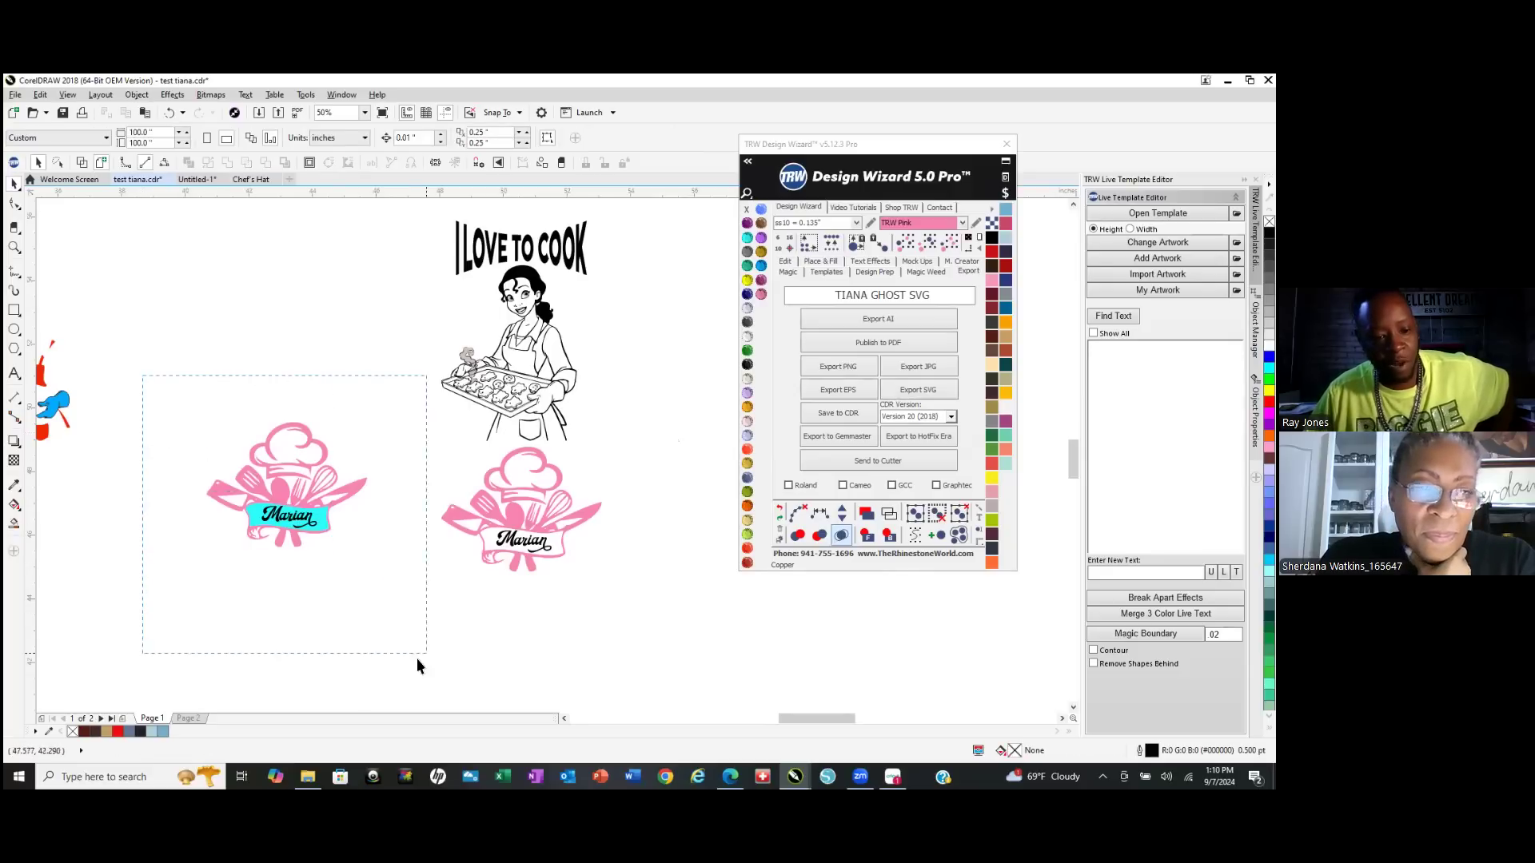
{"action": "left_click_drag", "start_coordinate": [417, 658], "coordinate": [406, 650]}
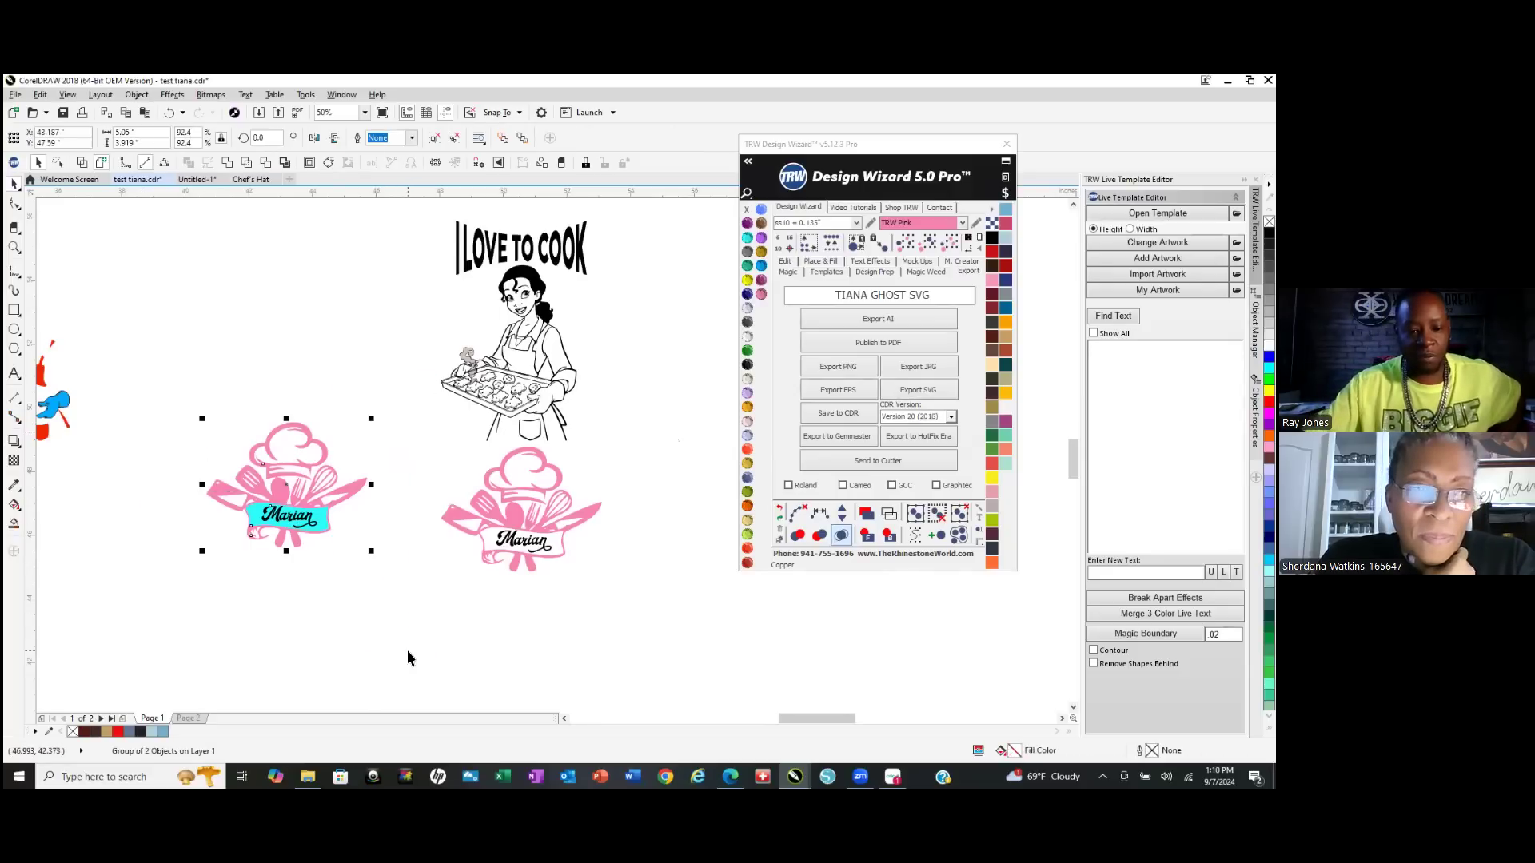
{"action": "key", "text": "Delete"}
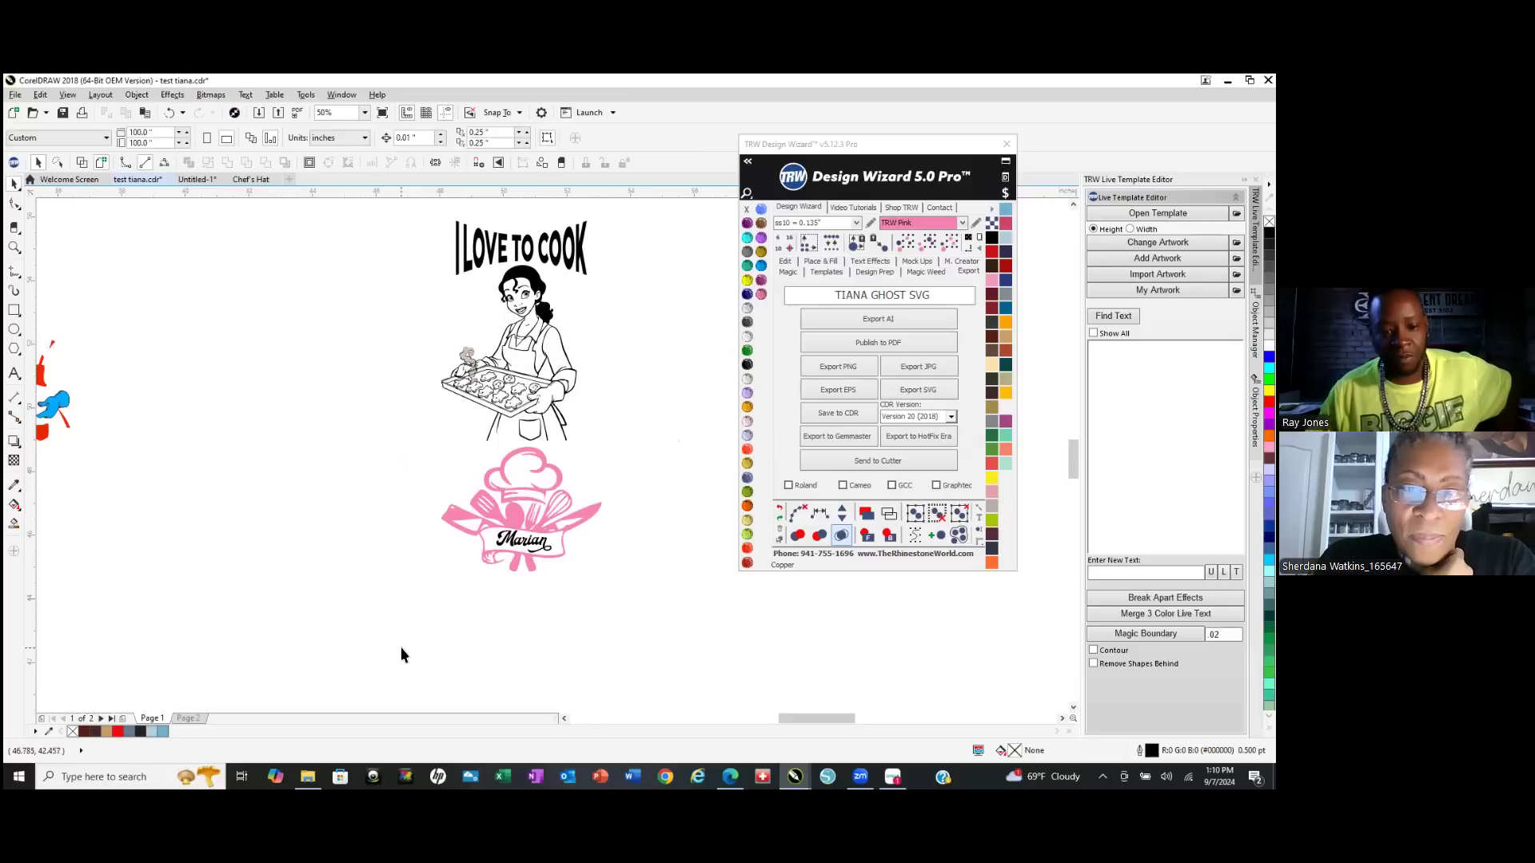
Select all objects matching the black of the woman's outline and fill them with TRW Pink.
{"action": "left_click", "coordinate": [529, 270]}
{"action": "scroll", "coordinate": [642, 495], "scroll_direction": "down", "scroll_amount": 2}
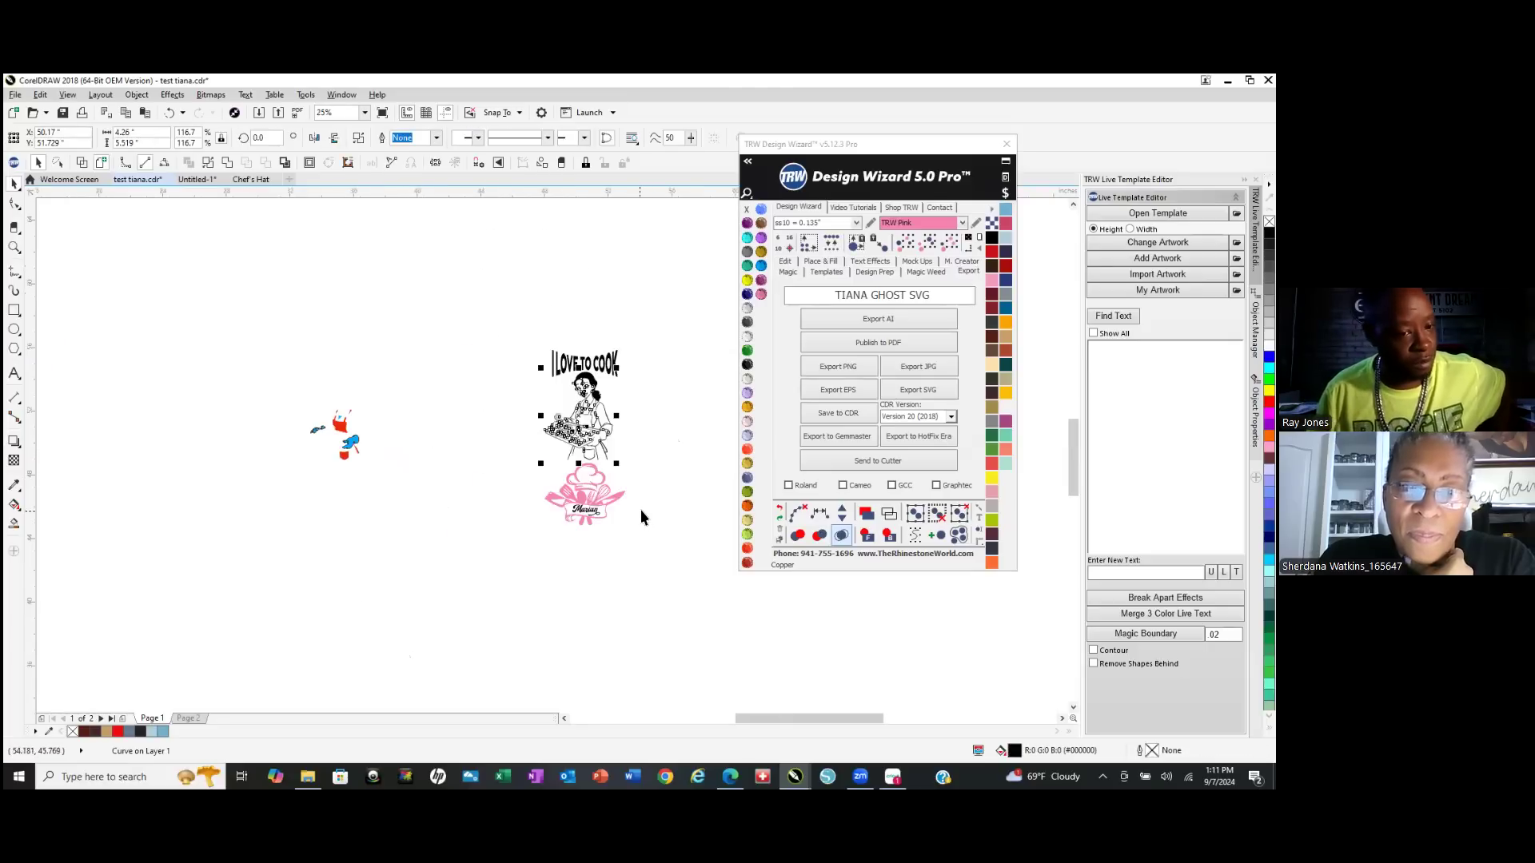
{"action": "key", "text": "Delete"}
{"action": "scroll", "coordinate": [345, 448], "scroll_direction": "up", "scroll_amount": 8}
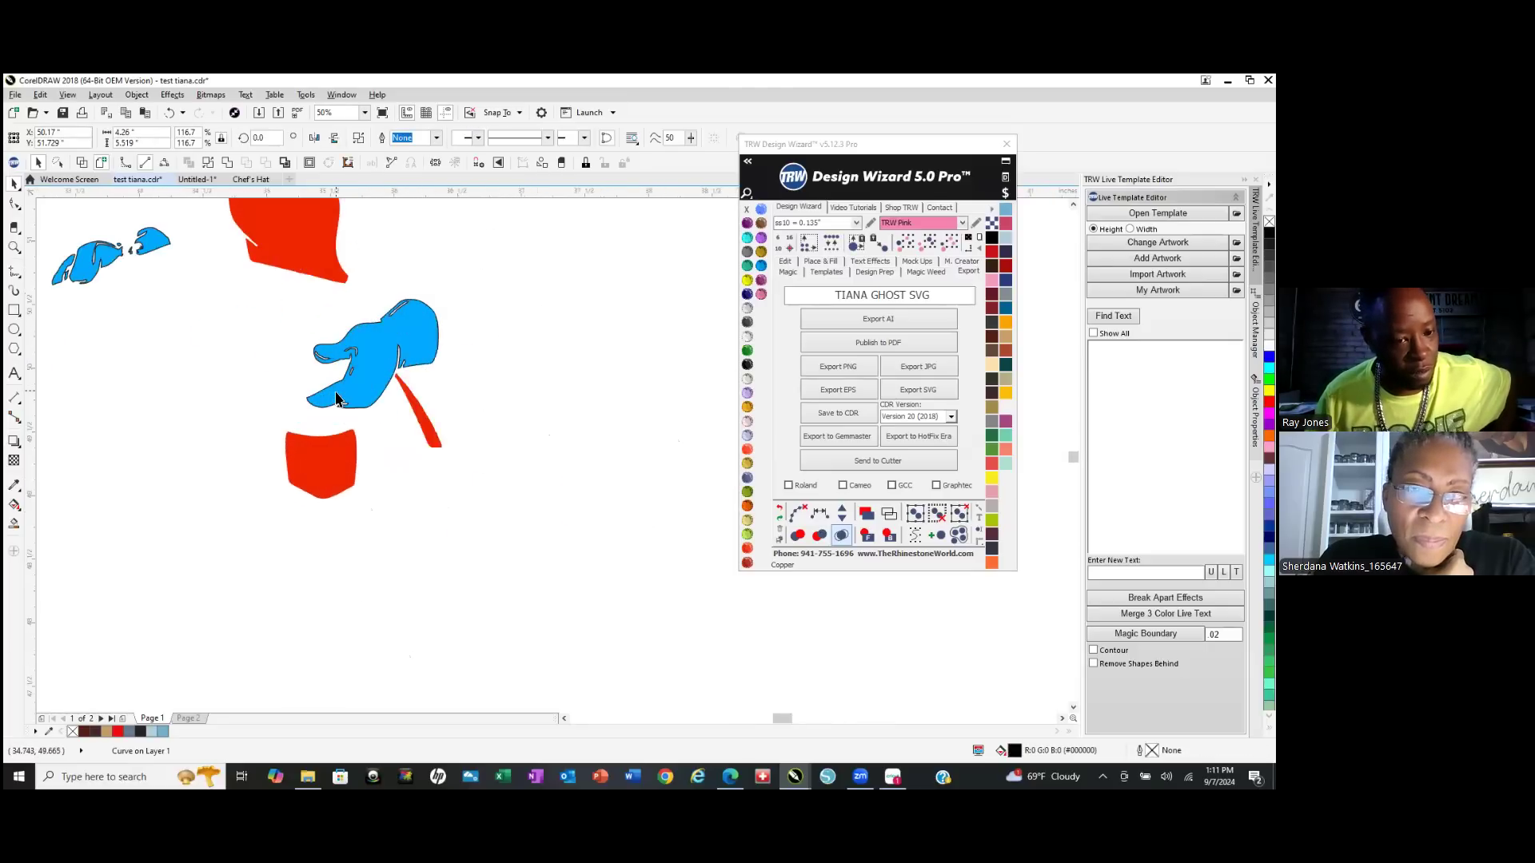
{"action": "scroll", "coordinate": [260, 436], "scroll_direction": "down", "scroll_amount": 4}
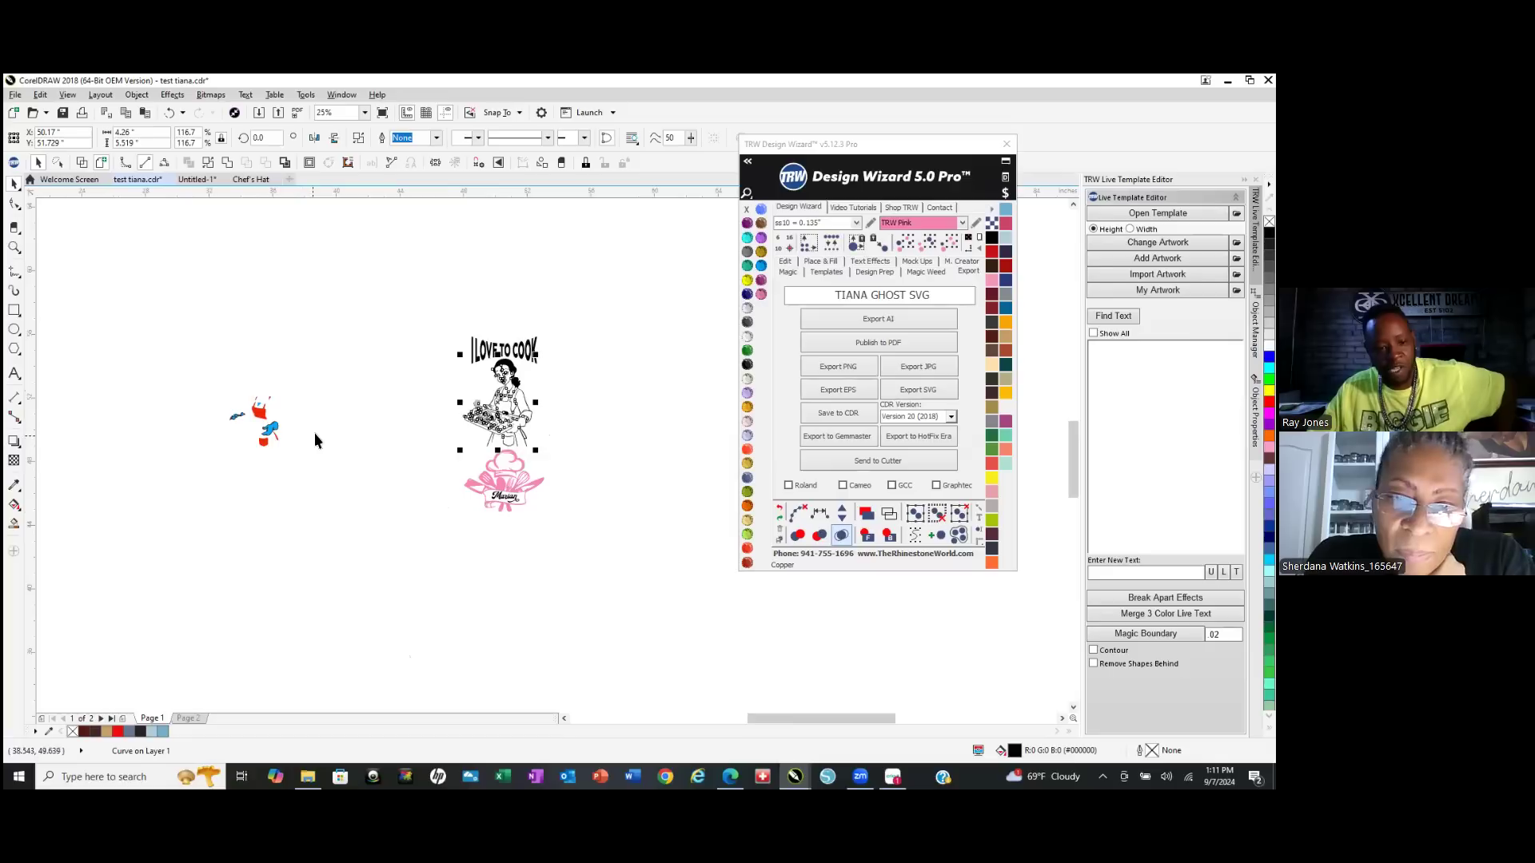
{"action": "scroll", "coordinate": [516, 364], "scroll_direction": "up", "scroll_amount": 4}
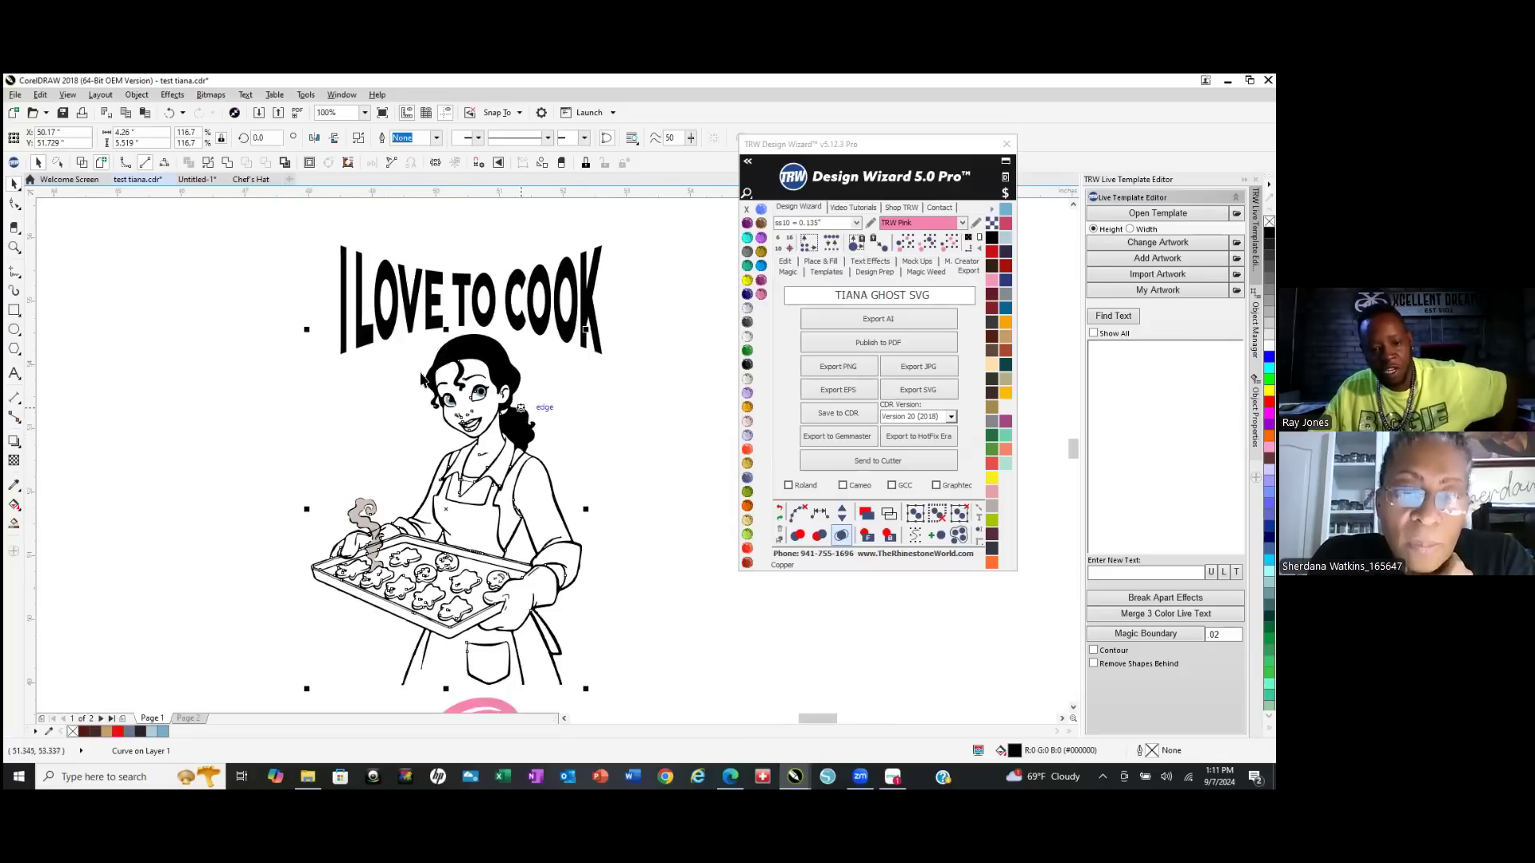
{"action": "left_click", "coordinate": [928, 250]}
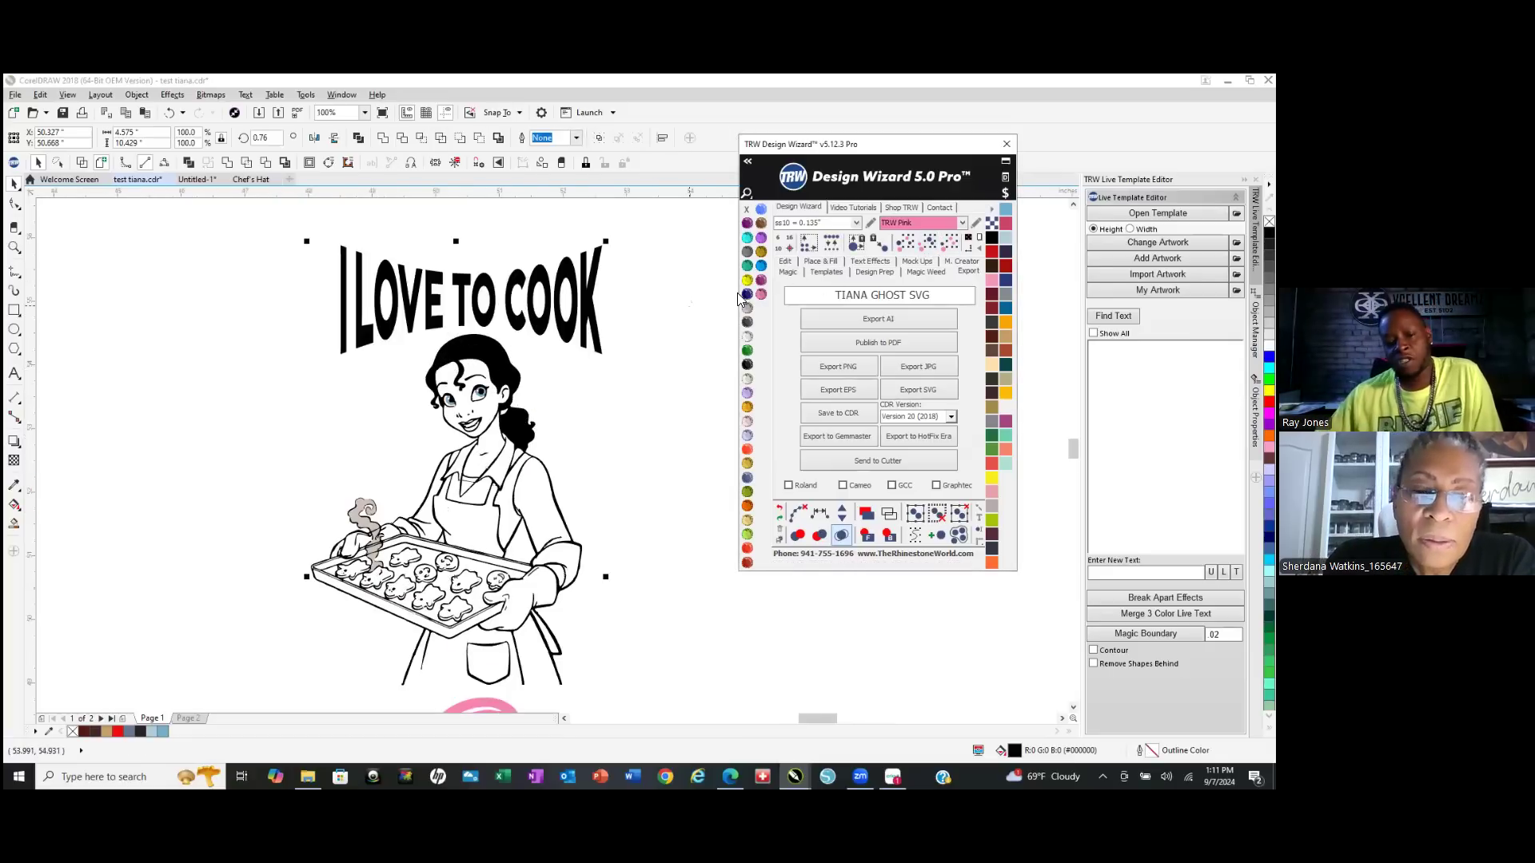
{"action": "left_click", "coordinate": [762, 296]}
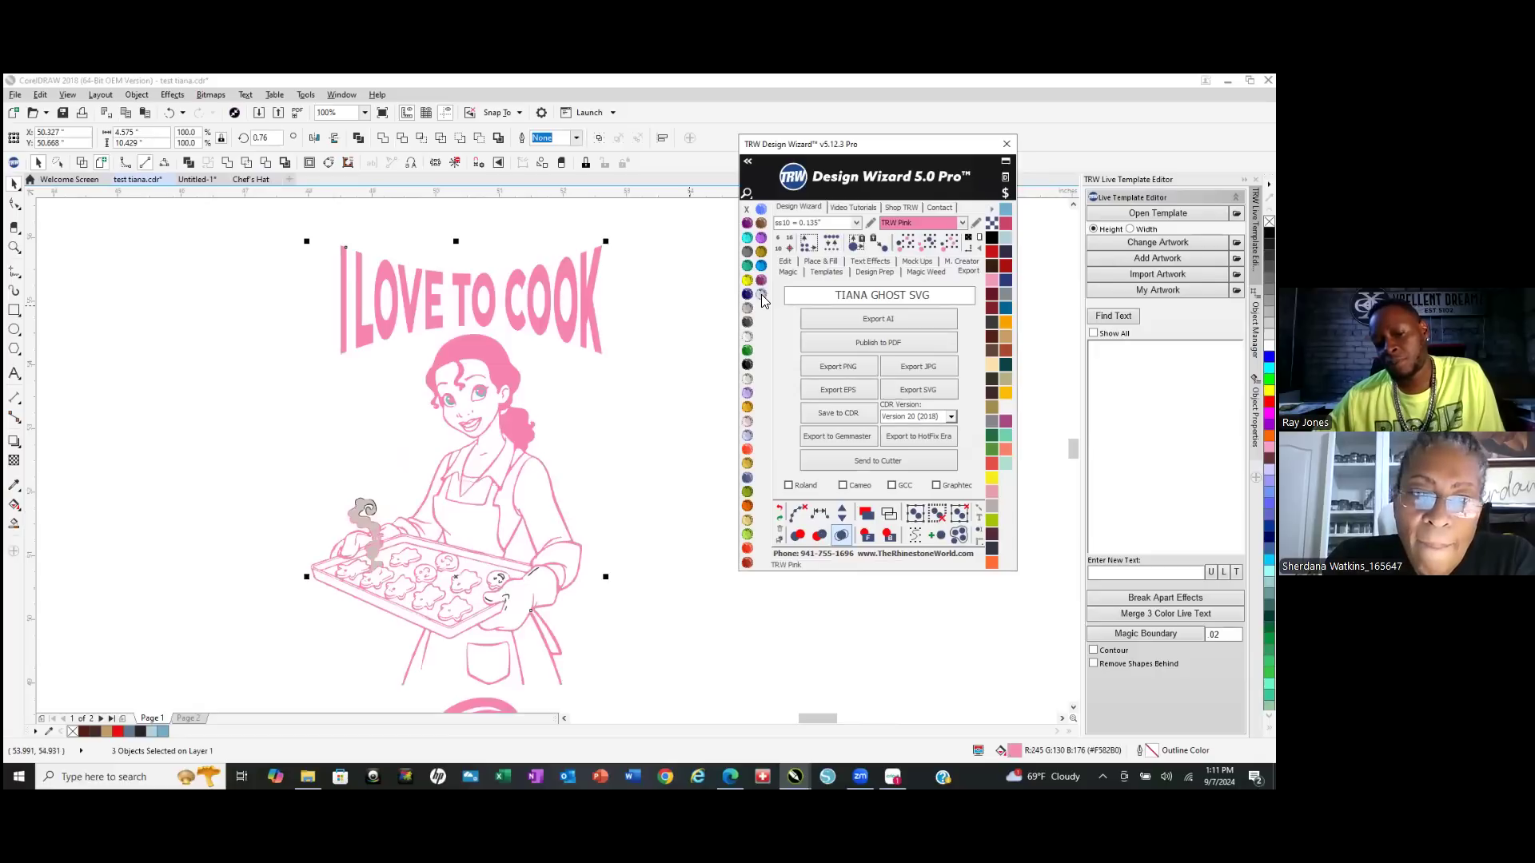
{"action": "scroll", "coordinate": [589, 376], "scroll_direction": "down", "scroll_amount": 2}
{"action": "scroll", "coordinate": [611, 392], "scroll_direction": "up", "scroll_amount": 1}
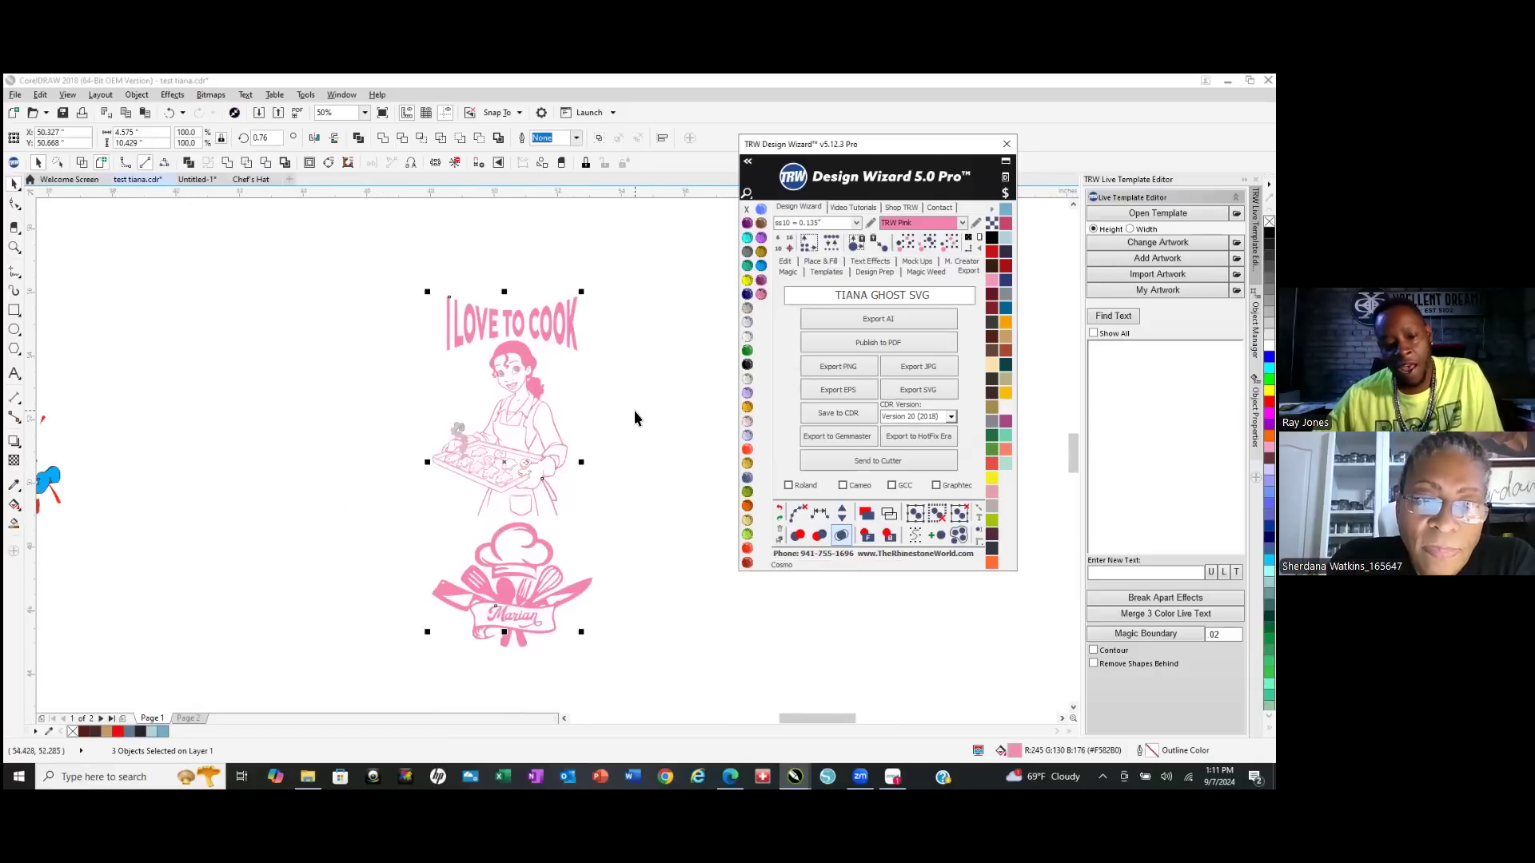
{"action": "left_click", "coordinate": [635, 410]}
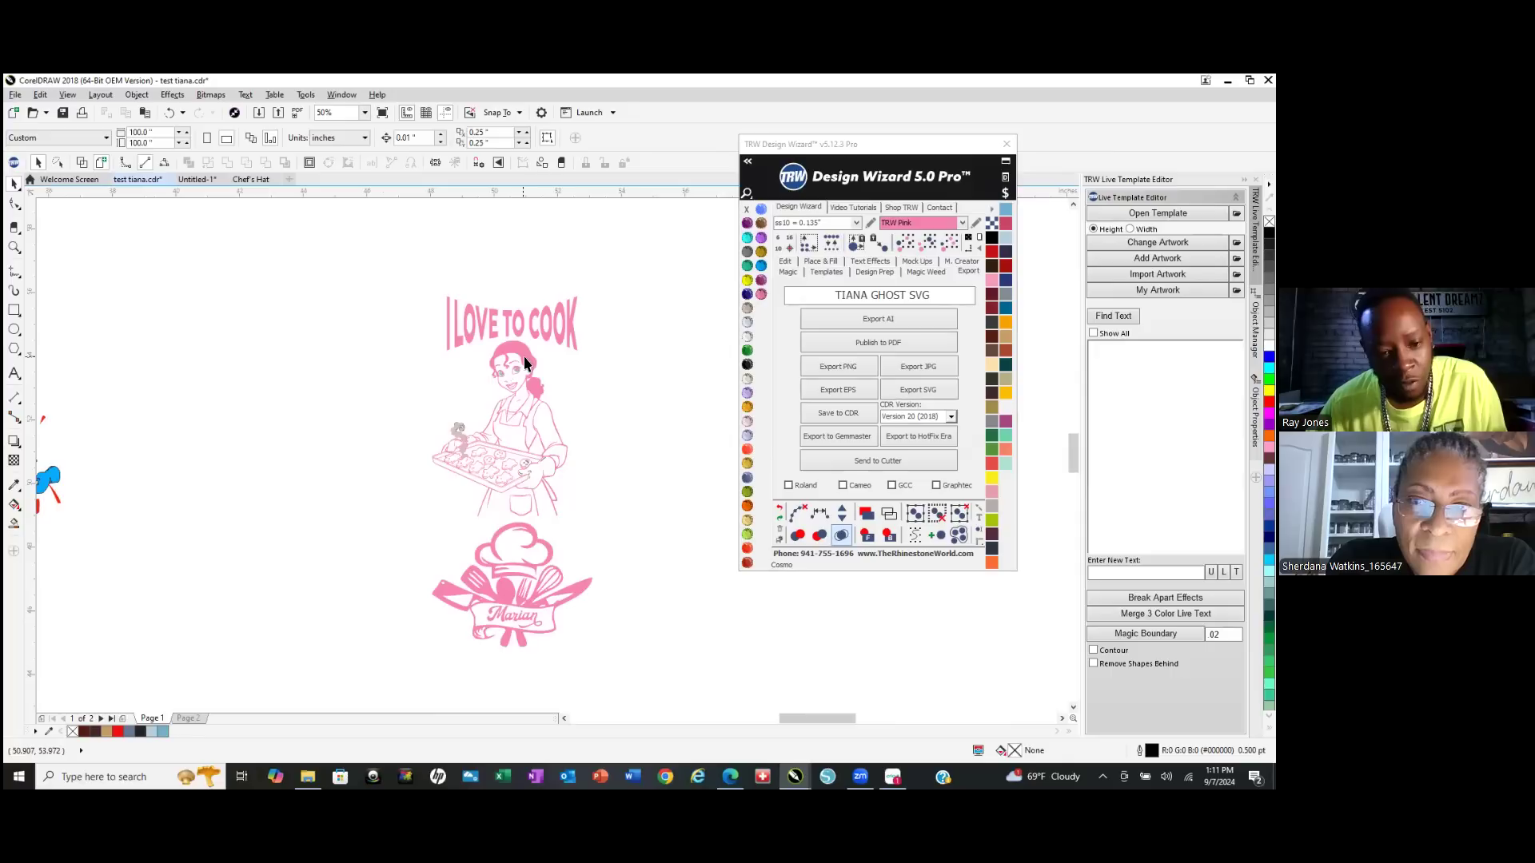
Select all objects matching the woman's pink fill and combine them into a single curve.
{"action": "left_click", "coordinate": [524, 350]}
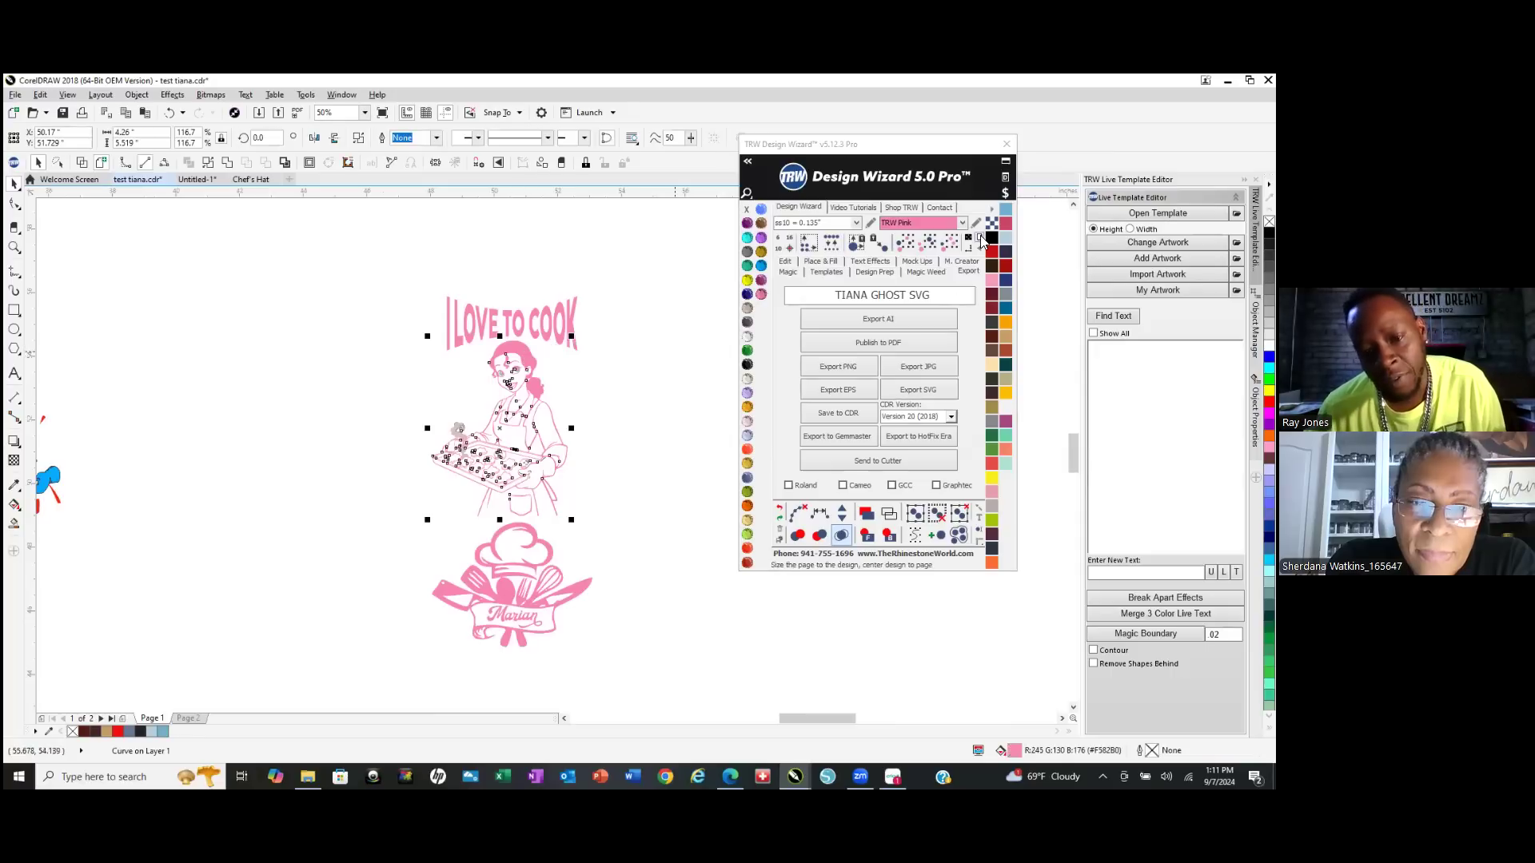
{"action": "left_click", "coordinate": [927, 242]}
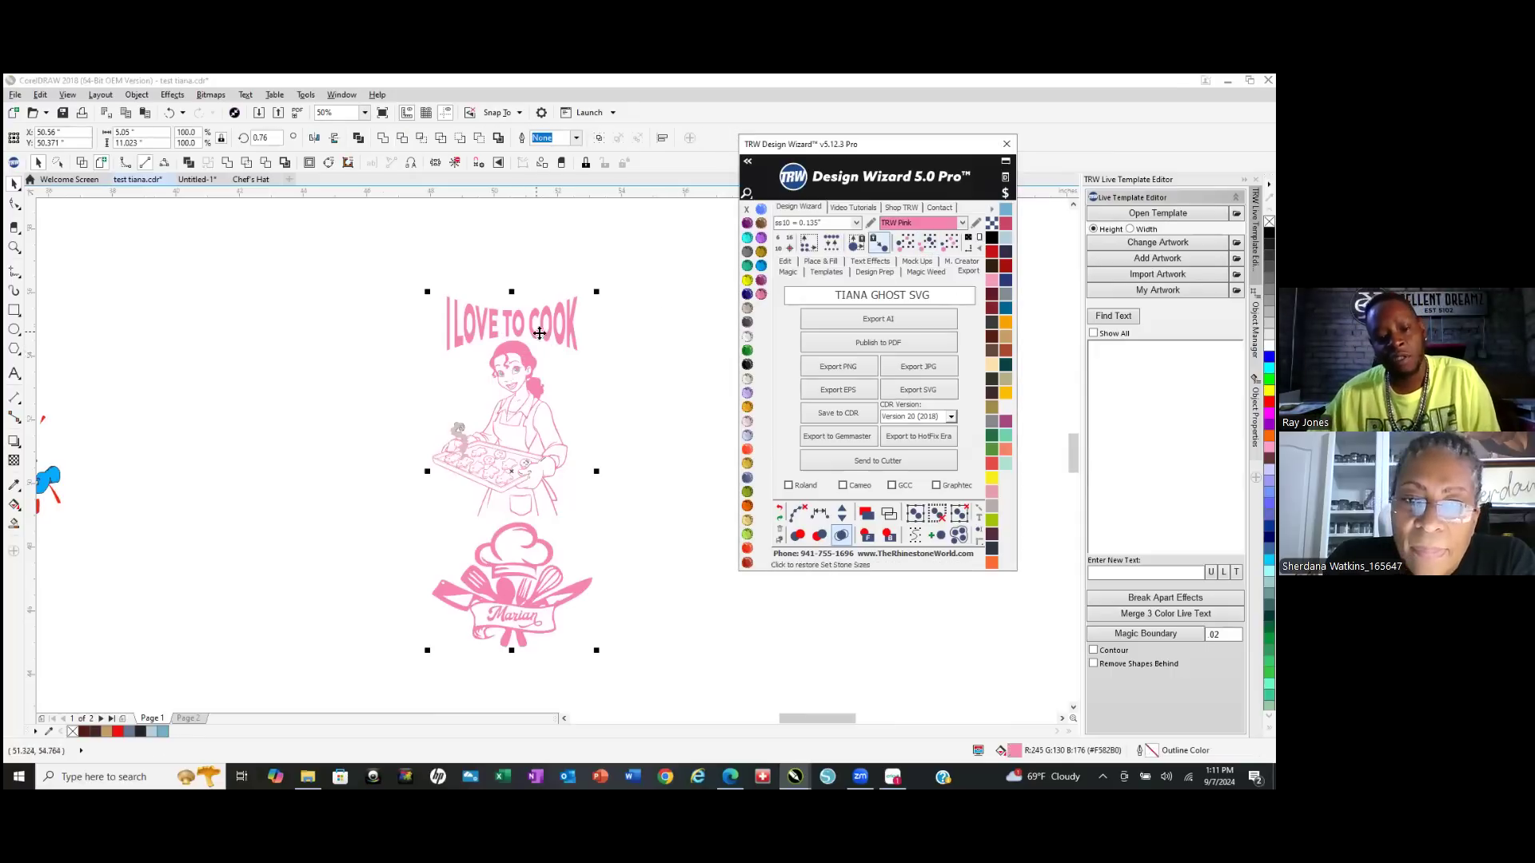
{"action": "right_click", "coordinate": [524, 352]}
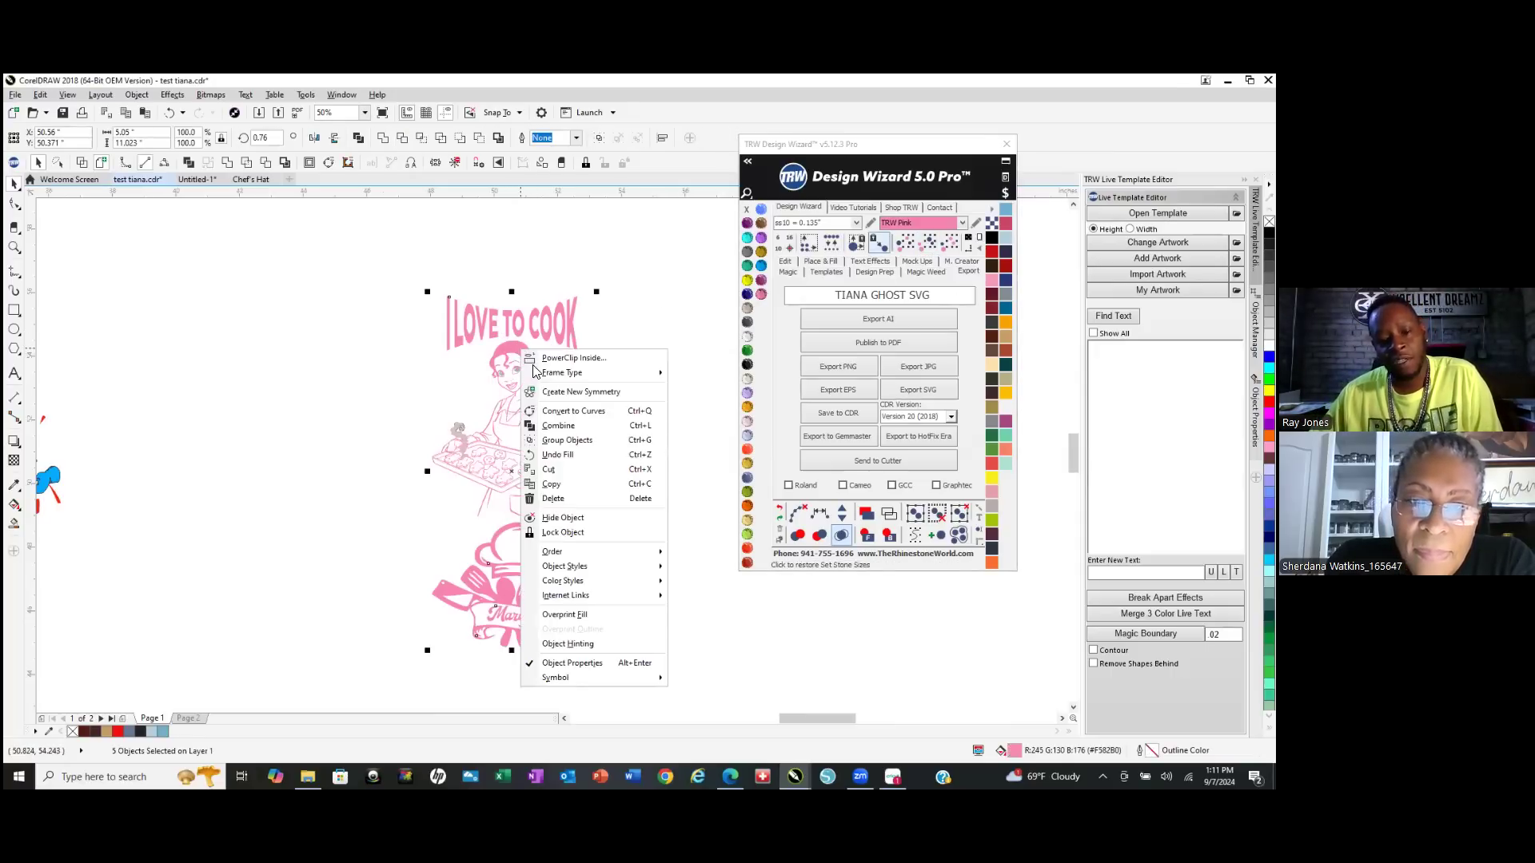
{"action": "left_click", "coordinate": [572, 424]}
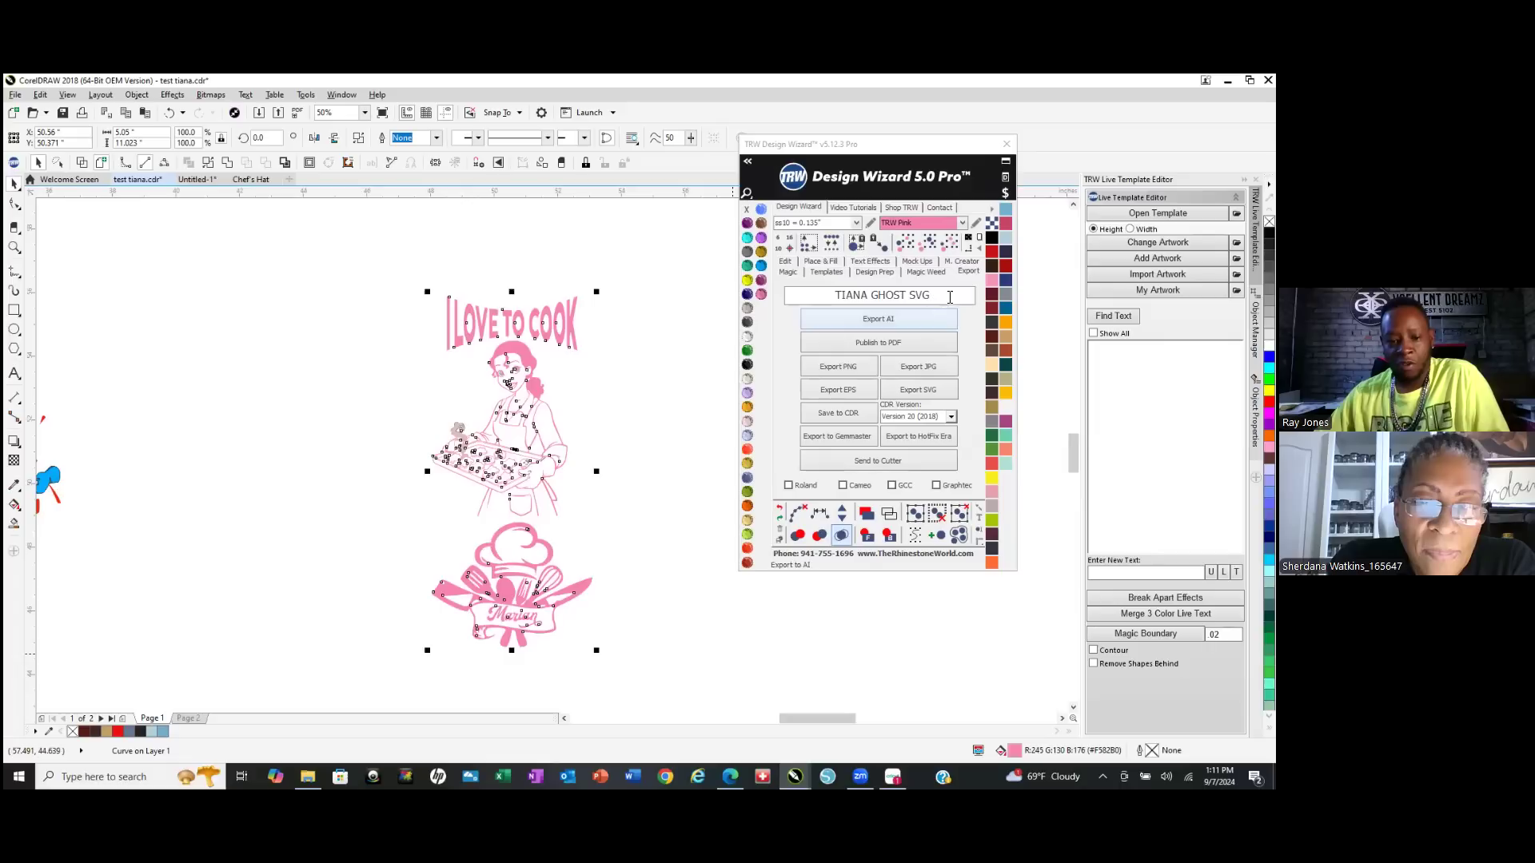
{"action": "left_click", "coordinate": [609, 398]}
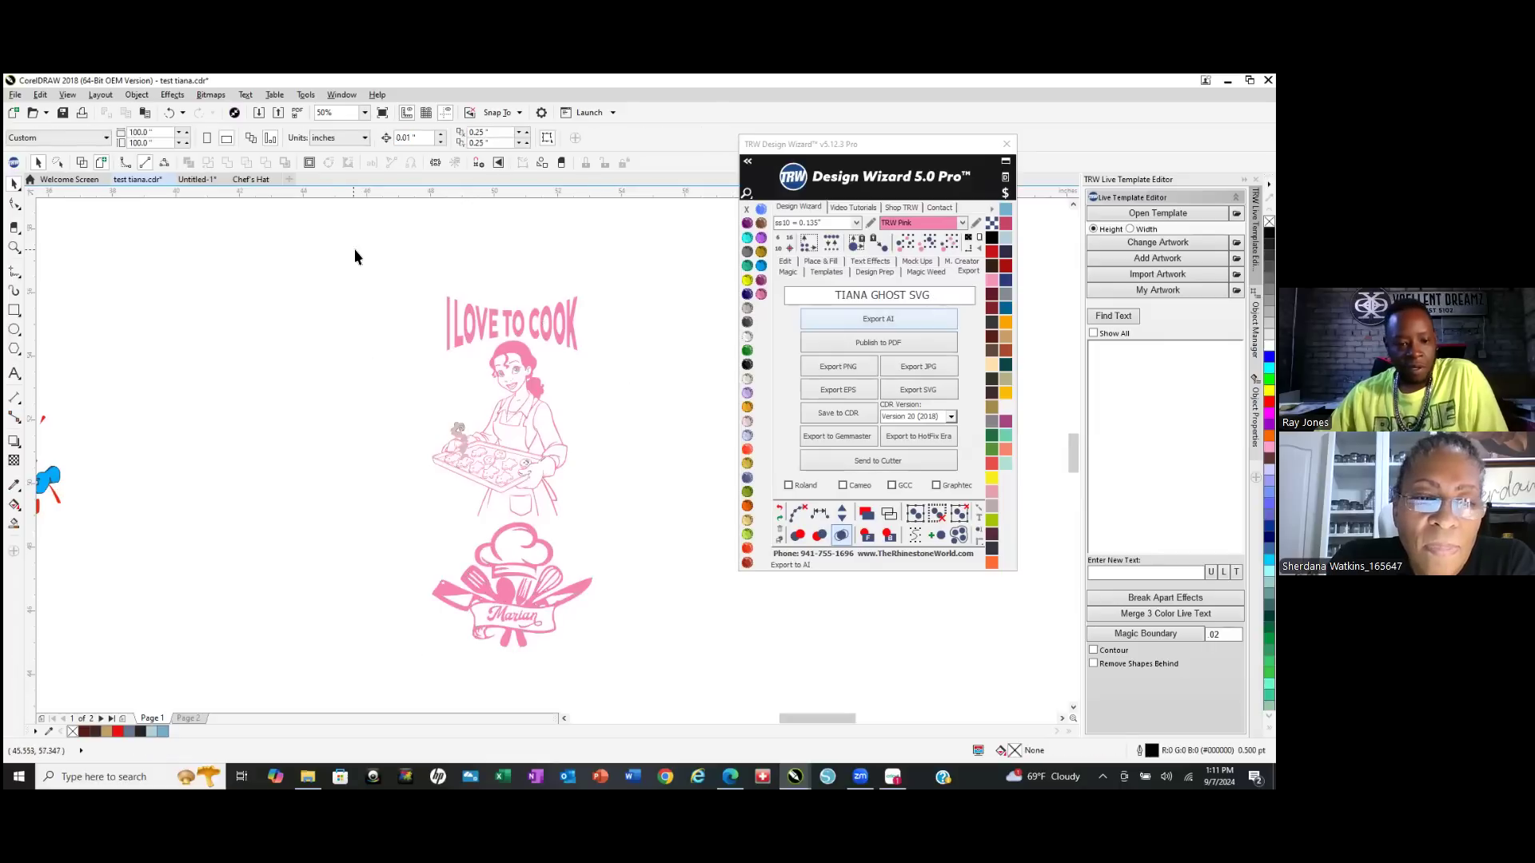
Select all objects that share the dark color of the outline around the steam curl.
{"action": "scroll", "coordinate": [459, 439], "scroll_direction": "up", "scroll_amount": 3}
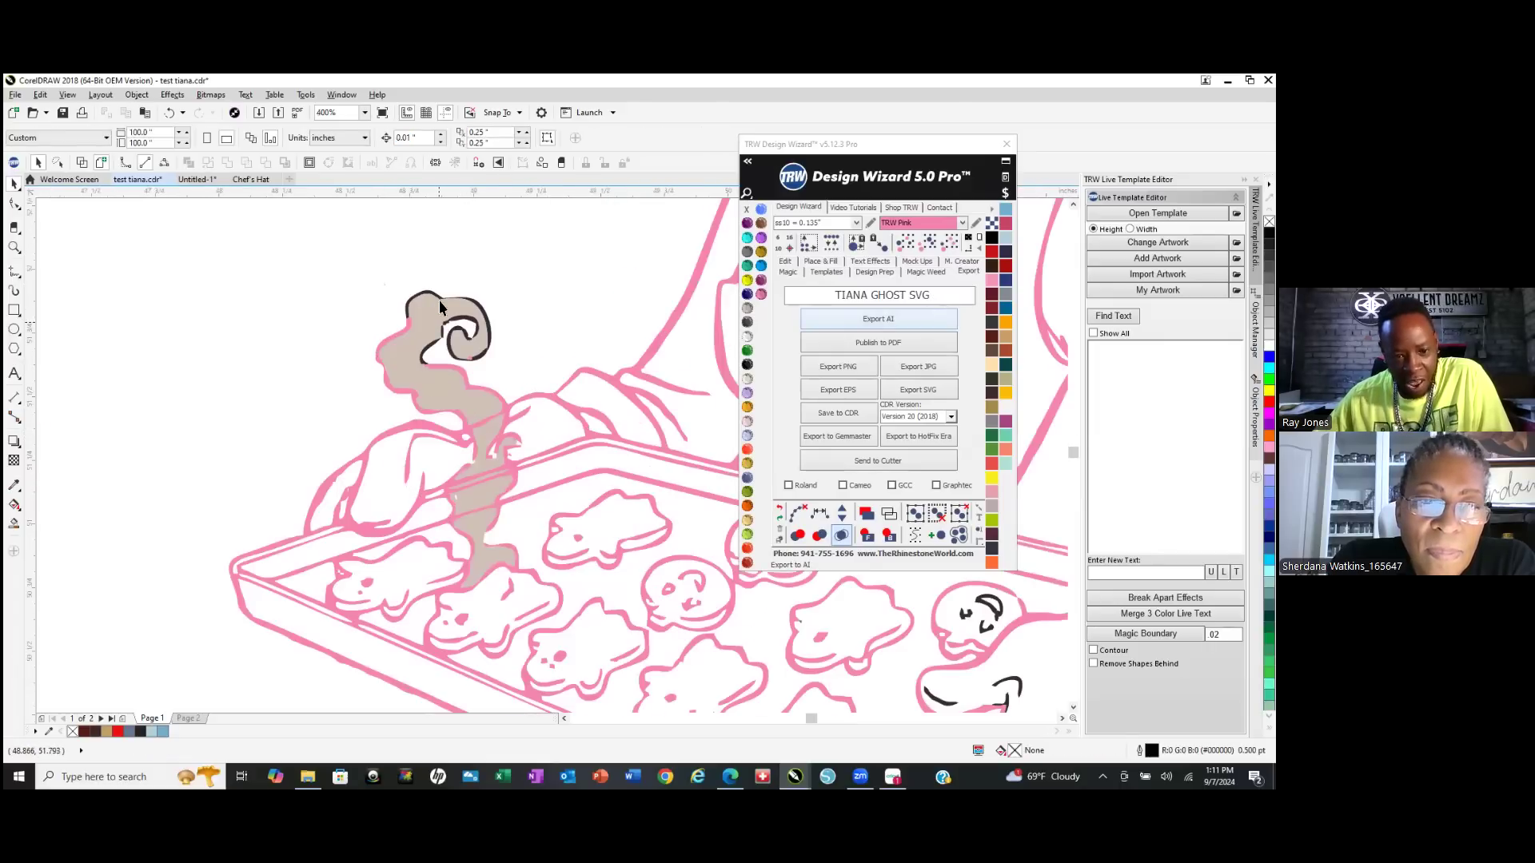
{"action": "scroll", "coordinate": [439, 306], "scroll_direction": "up", "scroll_amount": 2}
{"action": "left_click", "coordinate": [514, 335]}
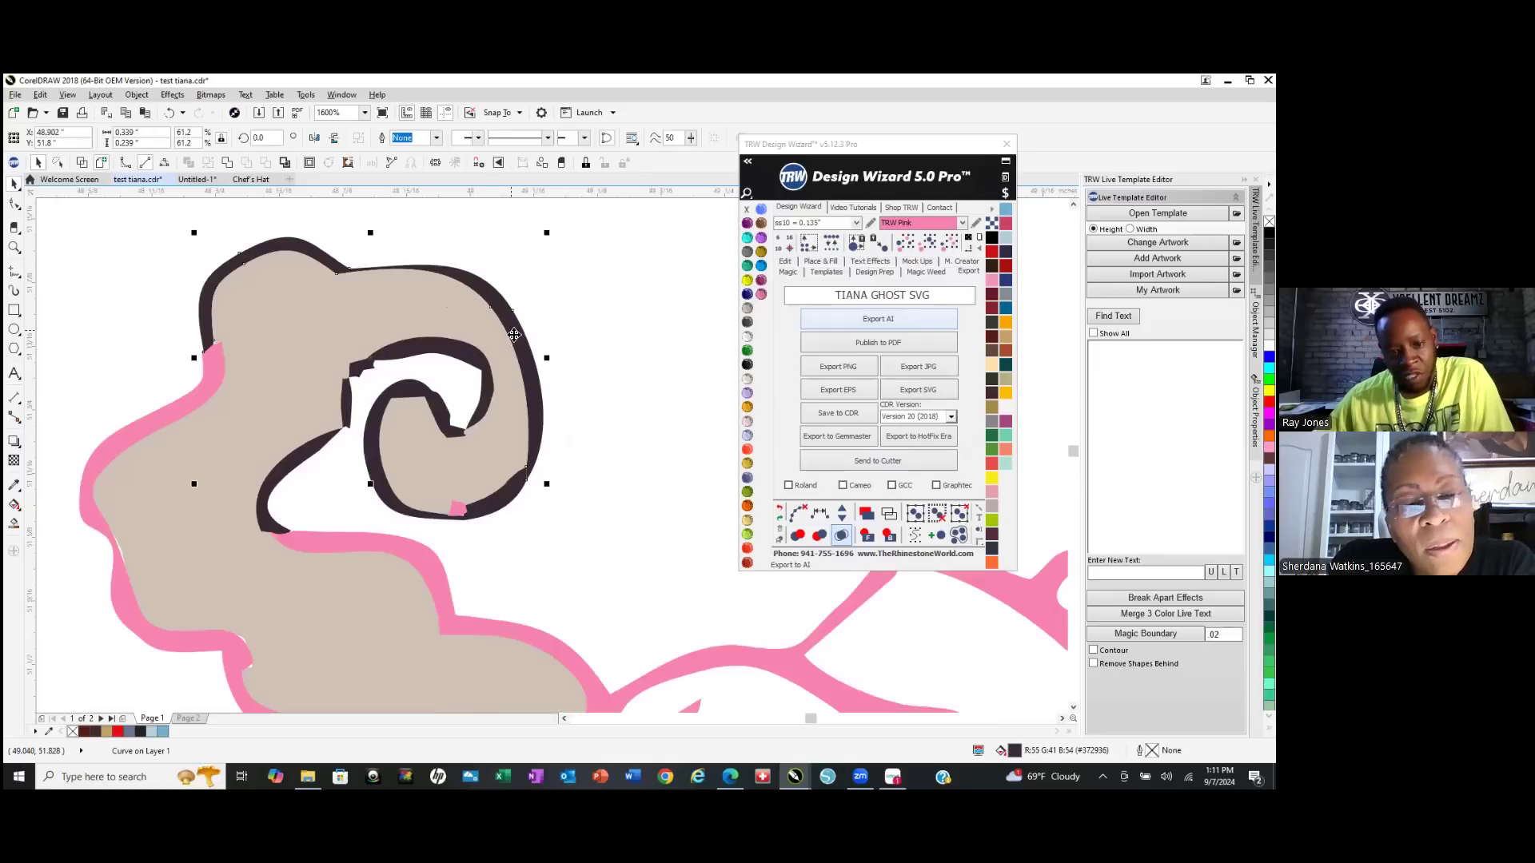
{"action": "scroll", "coordinate": [525, 476], "scroll_direction": "down", "scroll_amount": 1}
{"action": "left_click", "coordinate": [927, 243]}
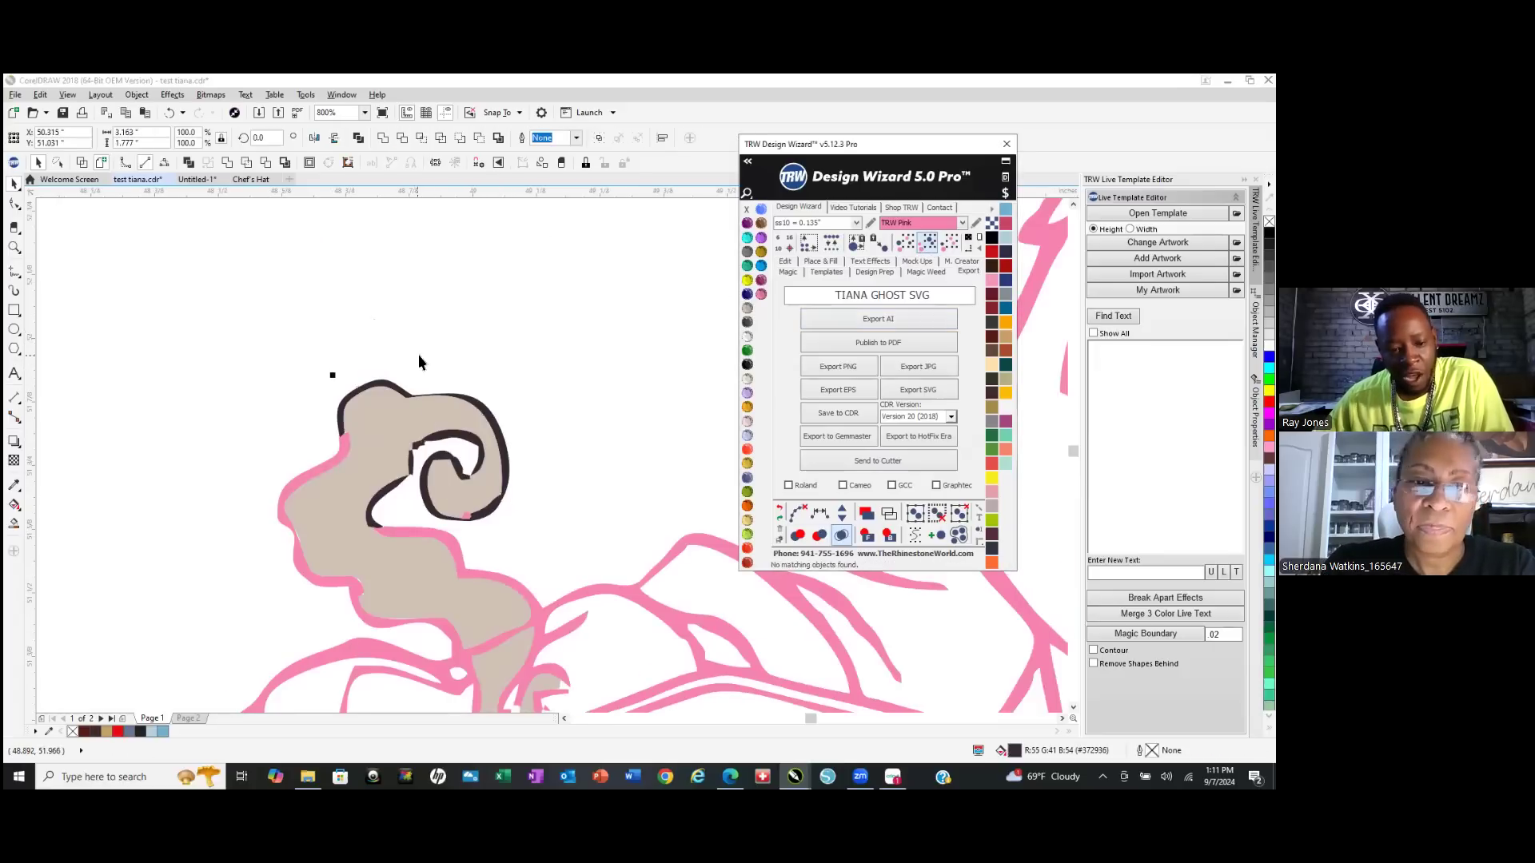
Add the pink artwork to the selected dark pieces and combine everything into one curve.
{"action": "scroll", "coordinate": [419, 362], "scroll_direction": "down", "scroll_amount": 5}
{"action": "scroll", "coordinate": [348, 382], "scroll_direction": "up", "scroll_amount": 4}
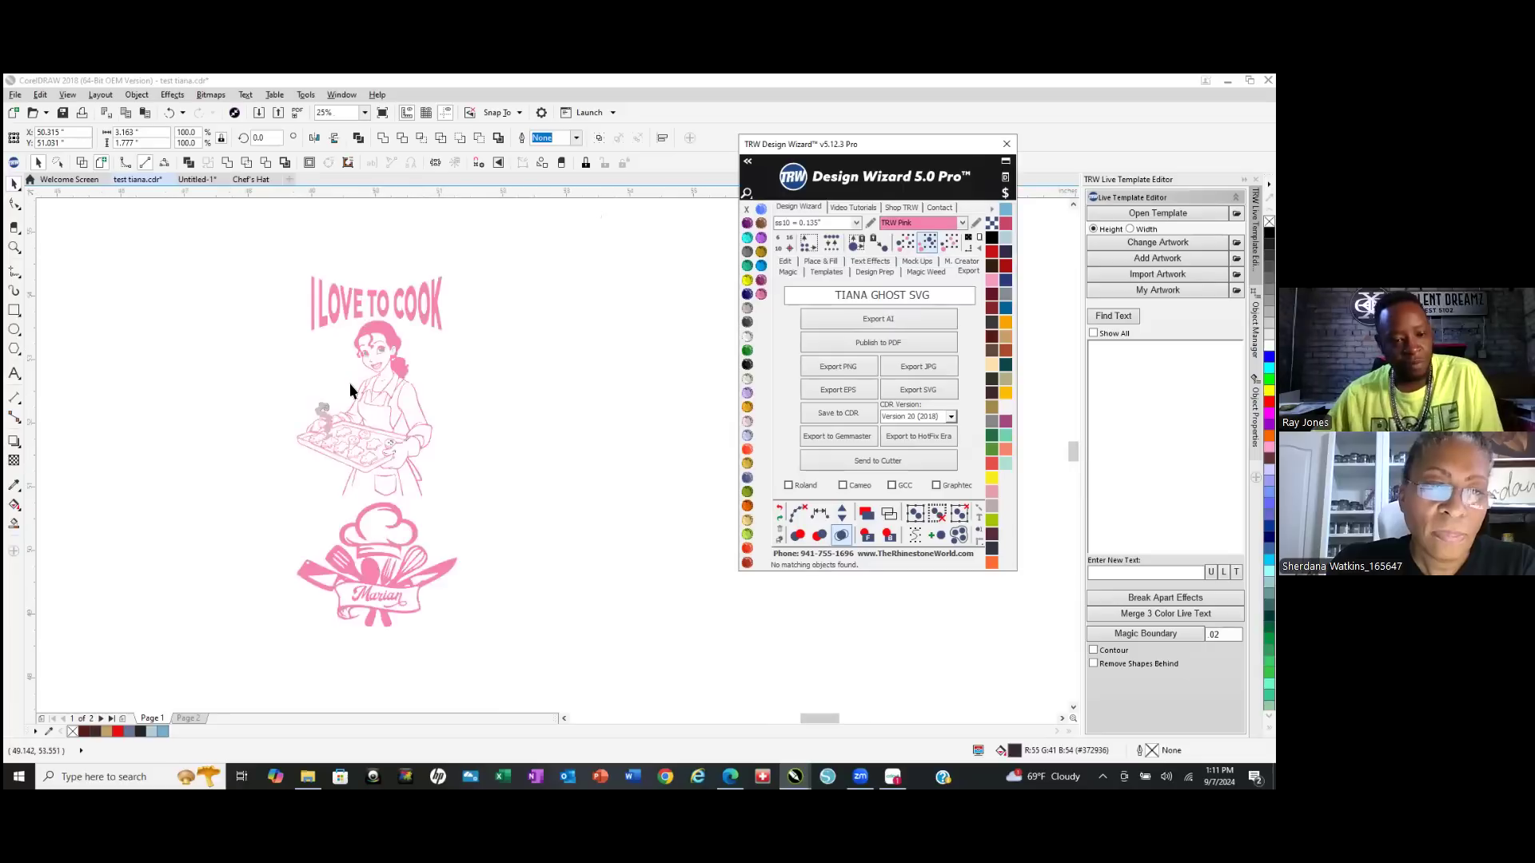
{"action": "scroll", "coordinate": [430, 528], "scroll_direction": "up", "scroll_amount": 3}
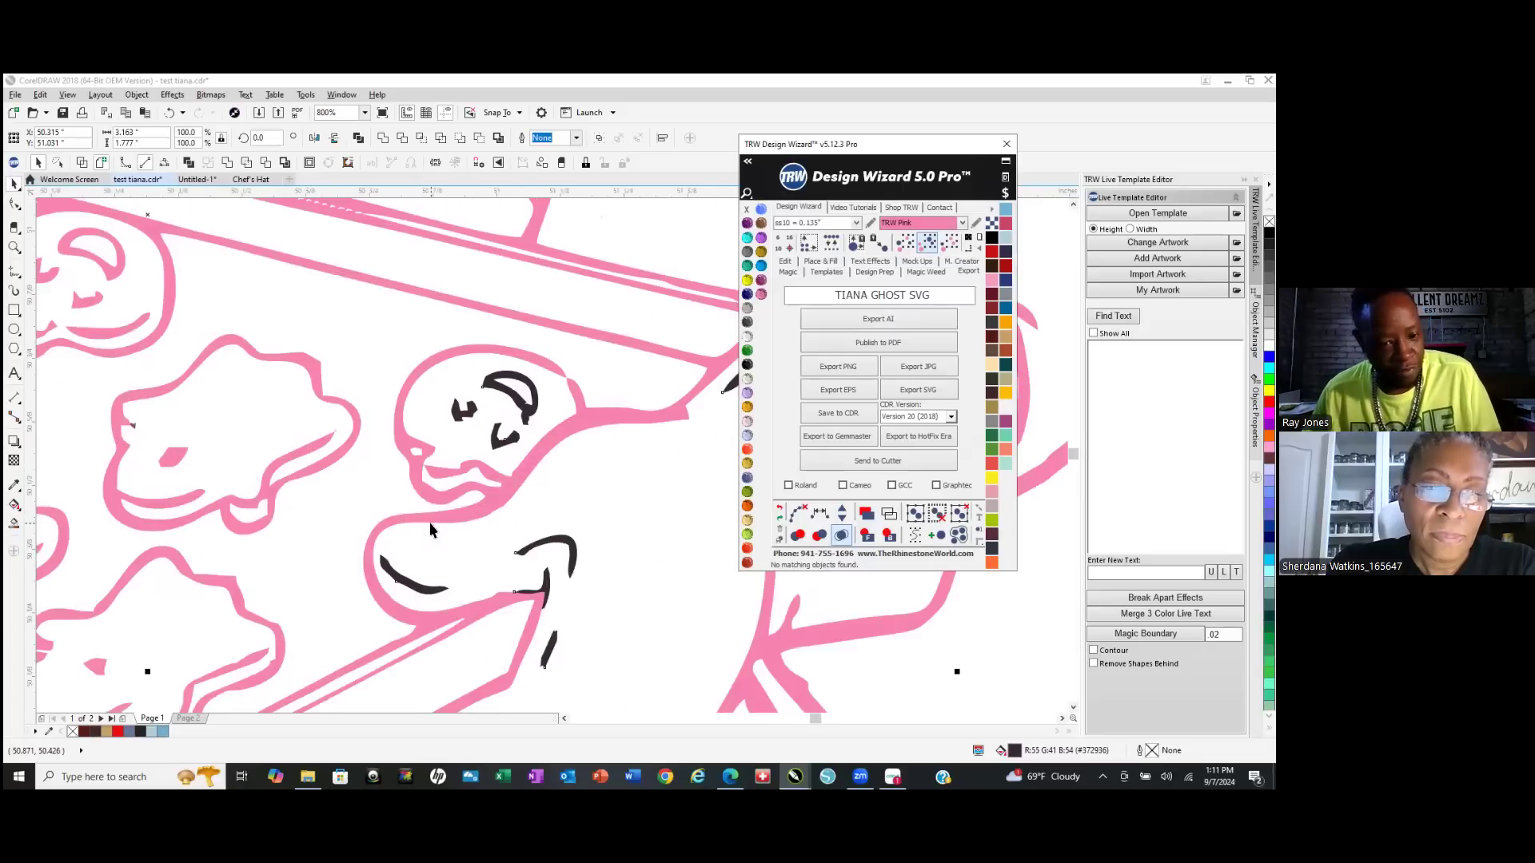
{"action": "left_click", "coordinate": [492, 507]}
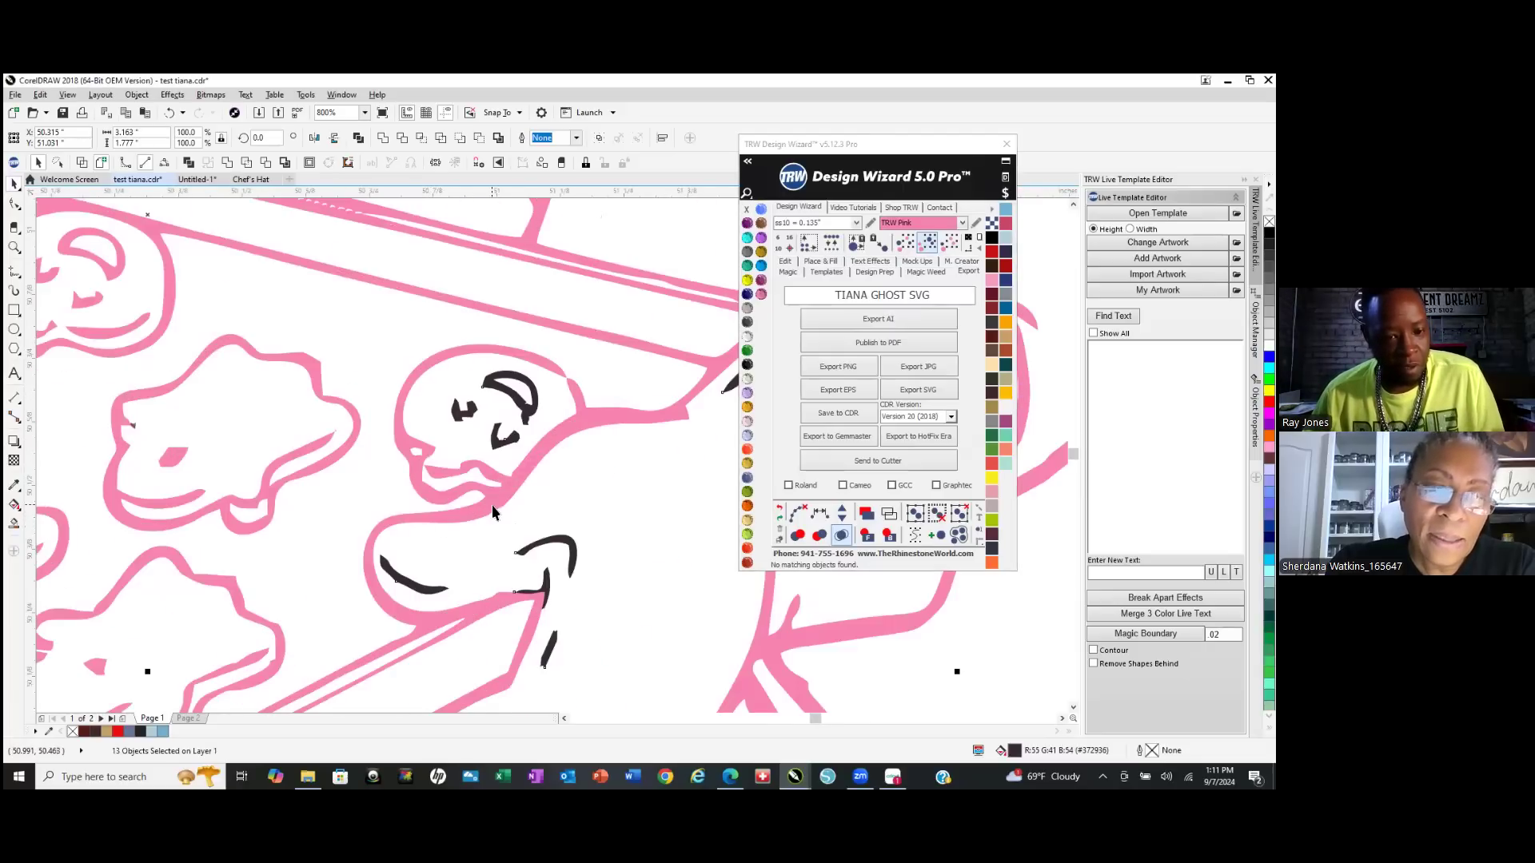
{"action": "left_click", "coordinate": [495, 506], "text": "shift"}
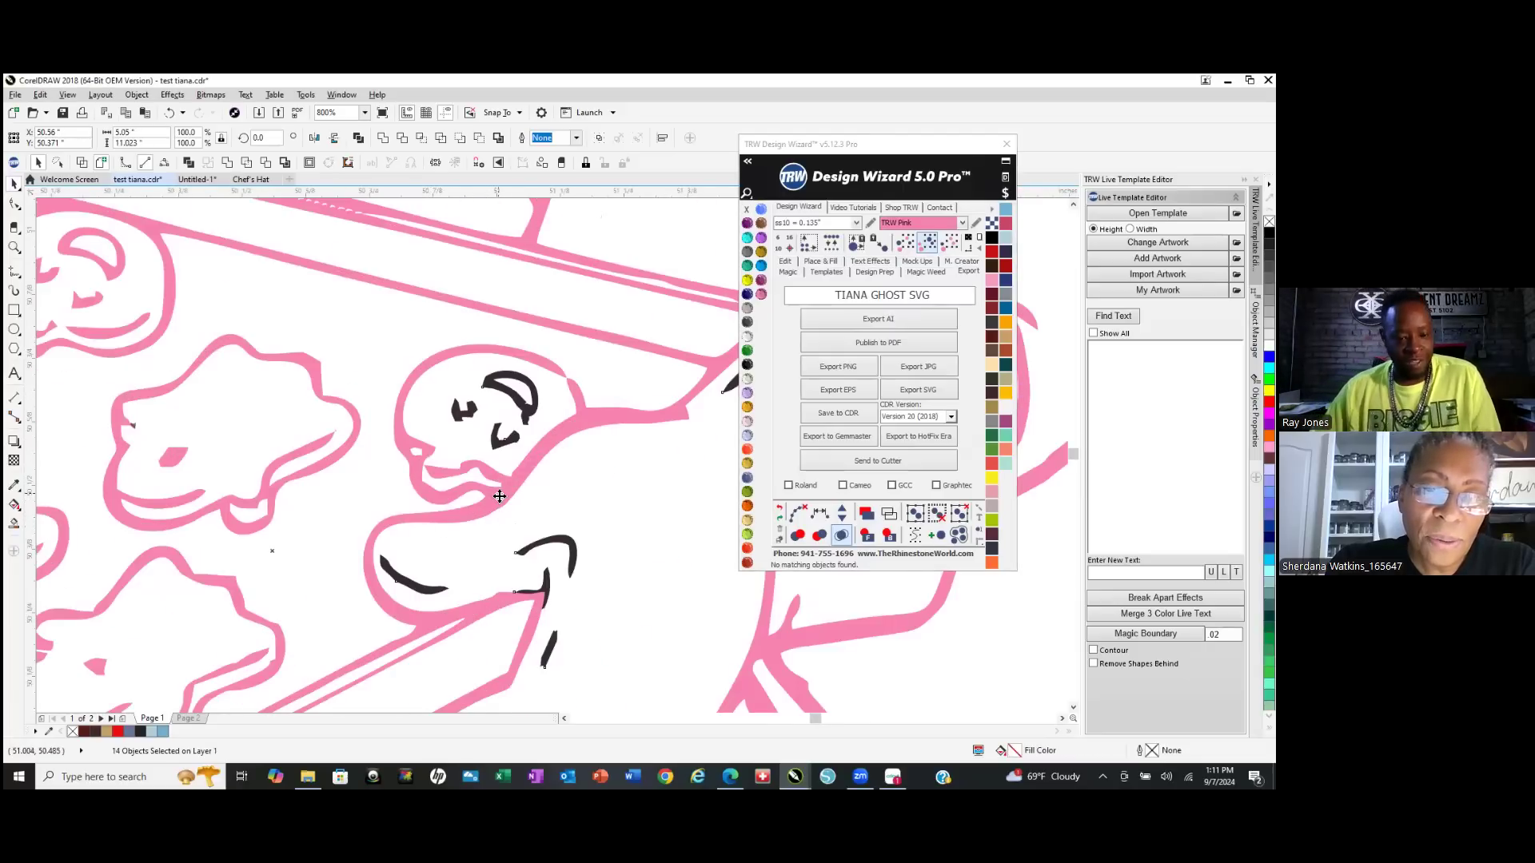
{"action": "right_click", "coordinate": [499, 494]}
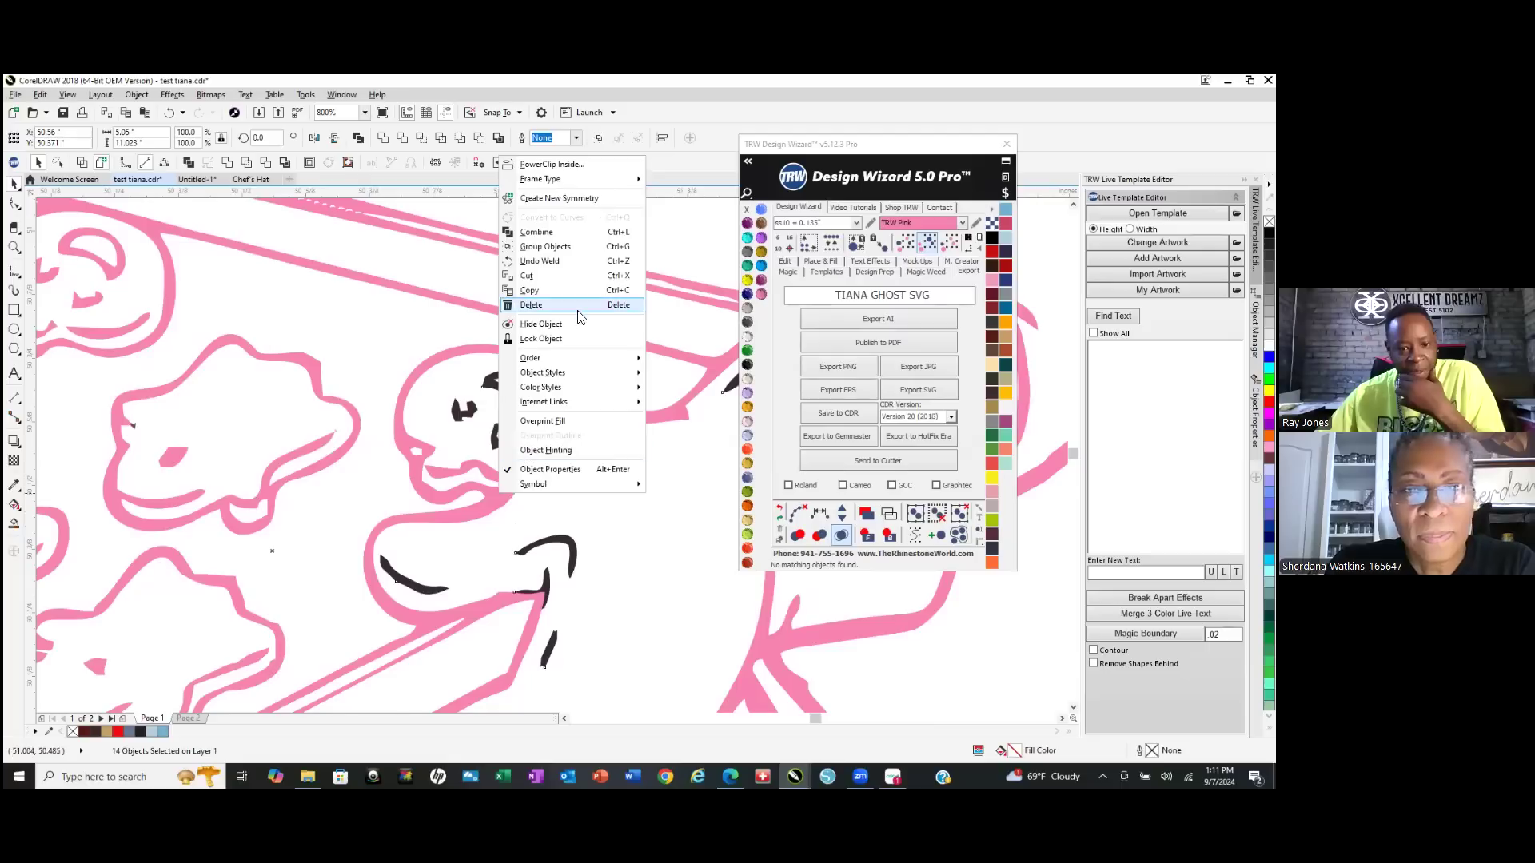
{"action": "left_click", "coordinate": [563, 238]}
Select the leftover pieces around the cookie and oven mitt at the tray's edge and fill them with Jet Black.
{"action": "scroll", "coordinate": [601, 572], "scroll_direction": "down", "scroll_amount": 4}
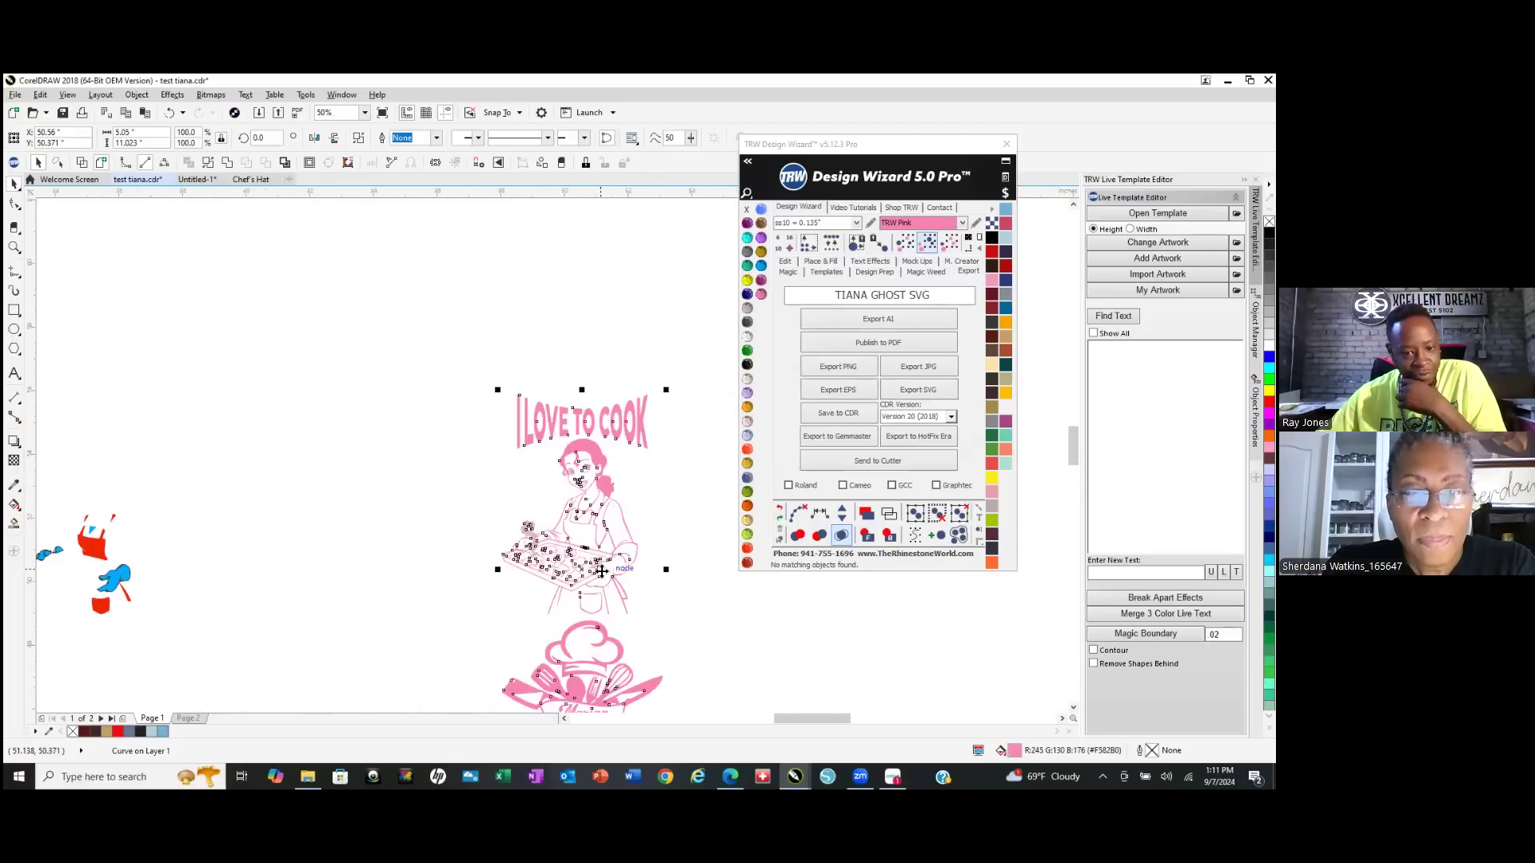
{"action": "scroll", "coordinate": [601, 572], "scroll_direction": "up", "scroll_amount": 2}
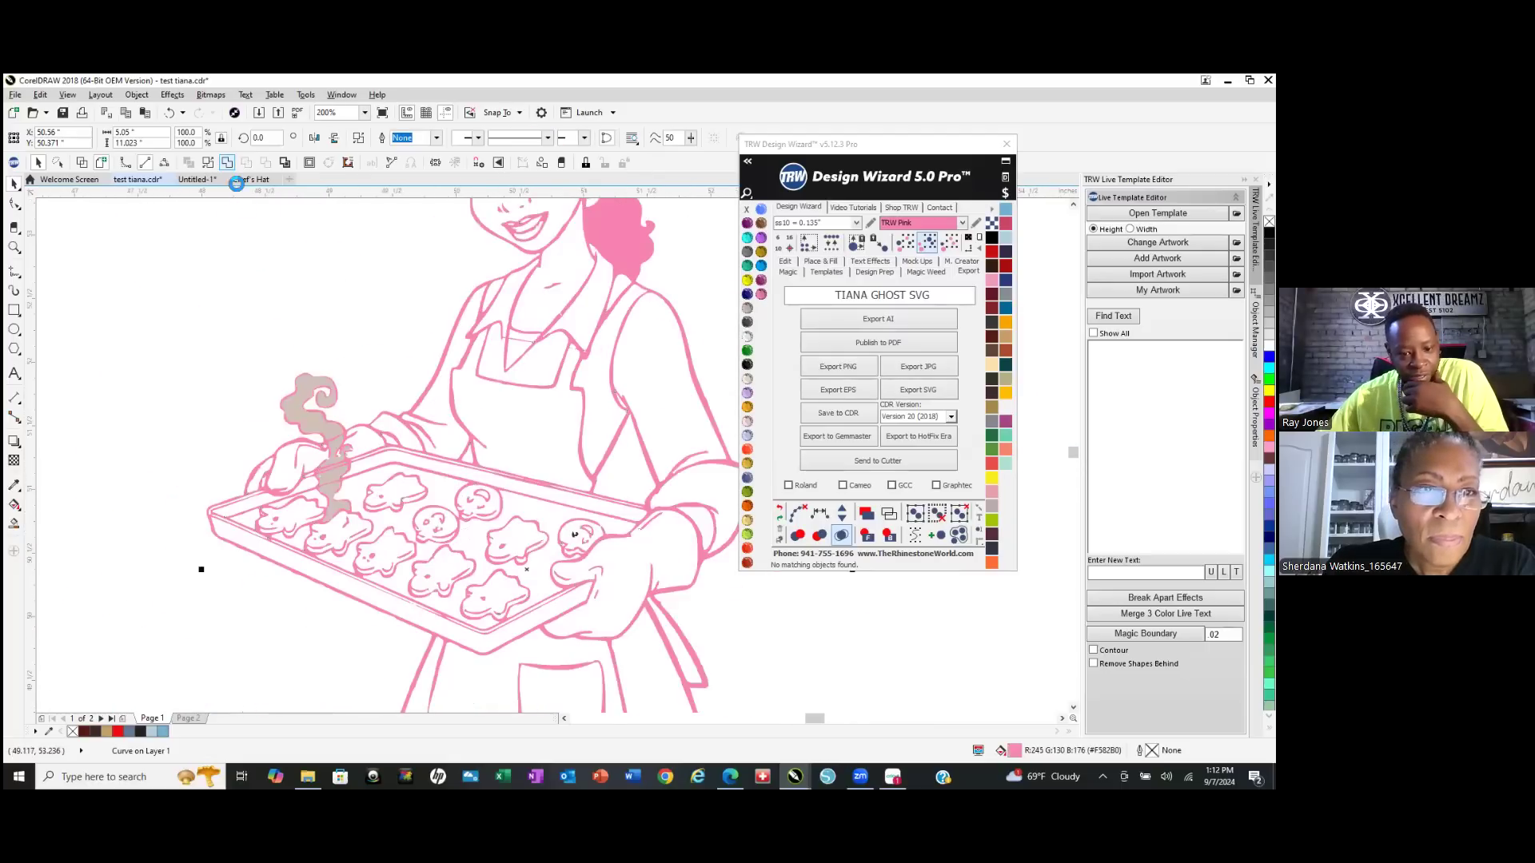
{"action": "left_click", "coordinate": [214, 592]}
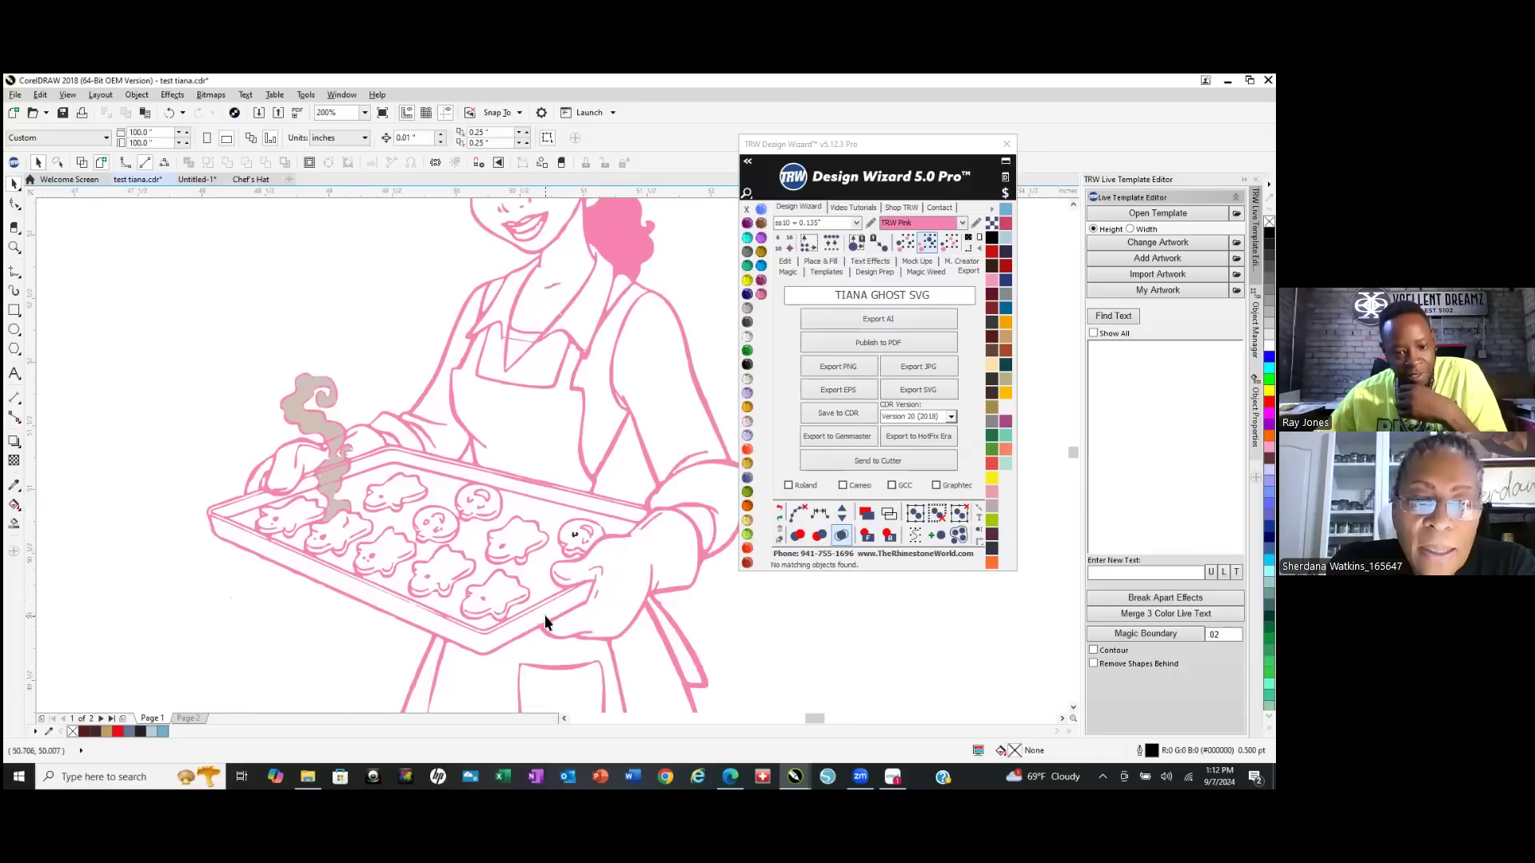
{"action": "left_click_drag", "start_coordinate": [736, 630], "coordinate": [504, 485]}
{"action": "scroll", "coordinate": [585, 542], "scroll_direction": "up", "scroll_amount": 2}
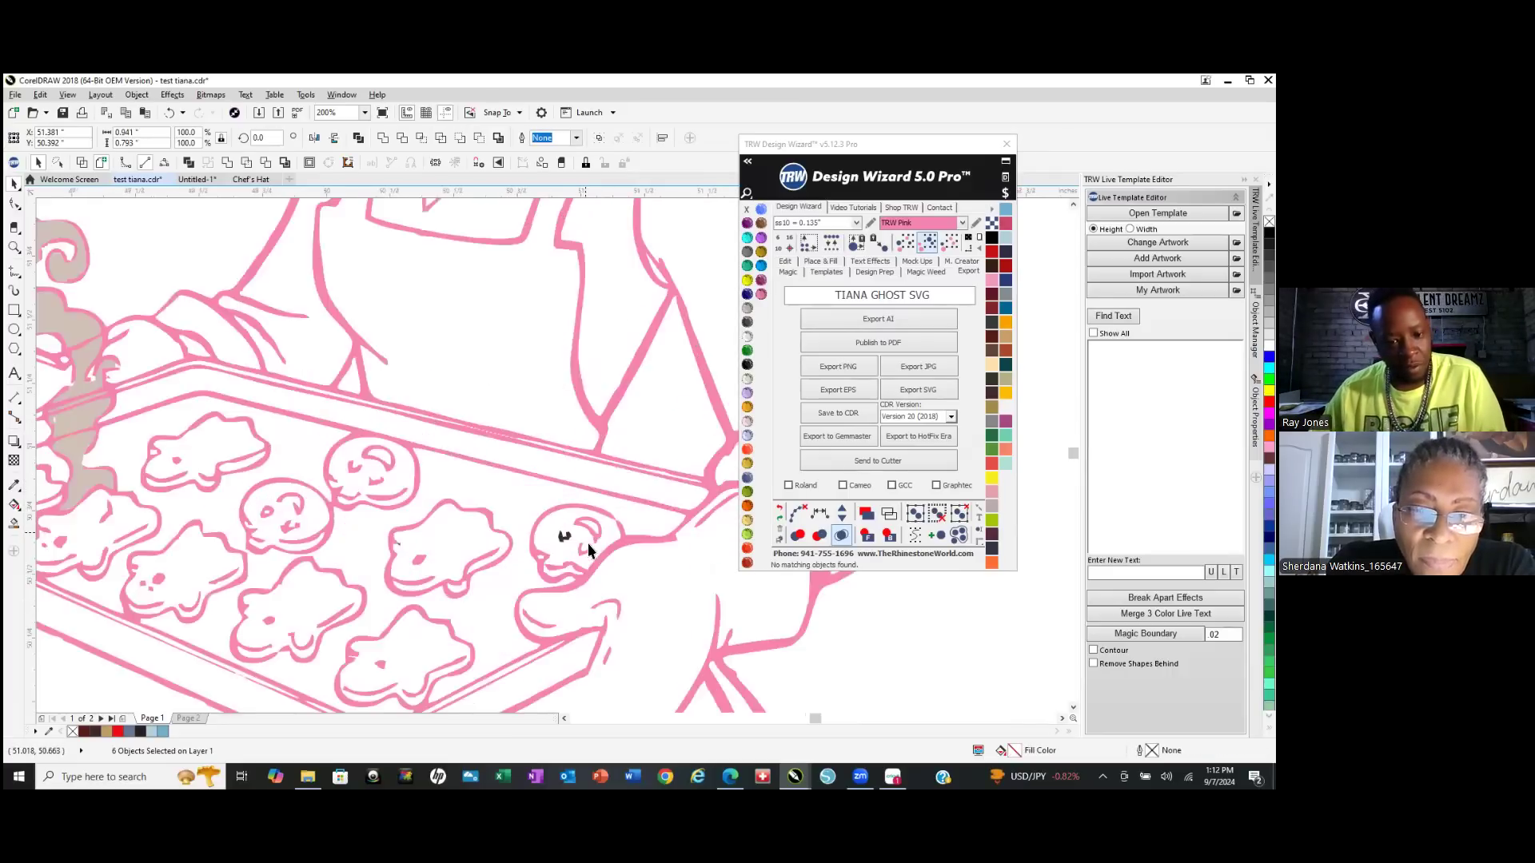
{"action": "scroll", "coordinate": [417, 470], "scroll_direction": "down", "scroll_amount": 2}
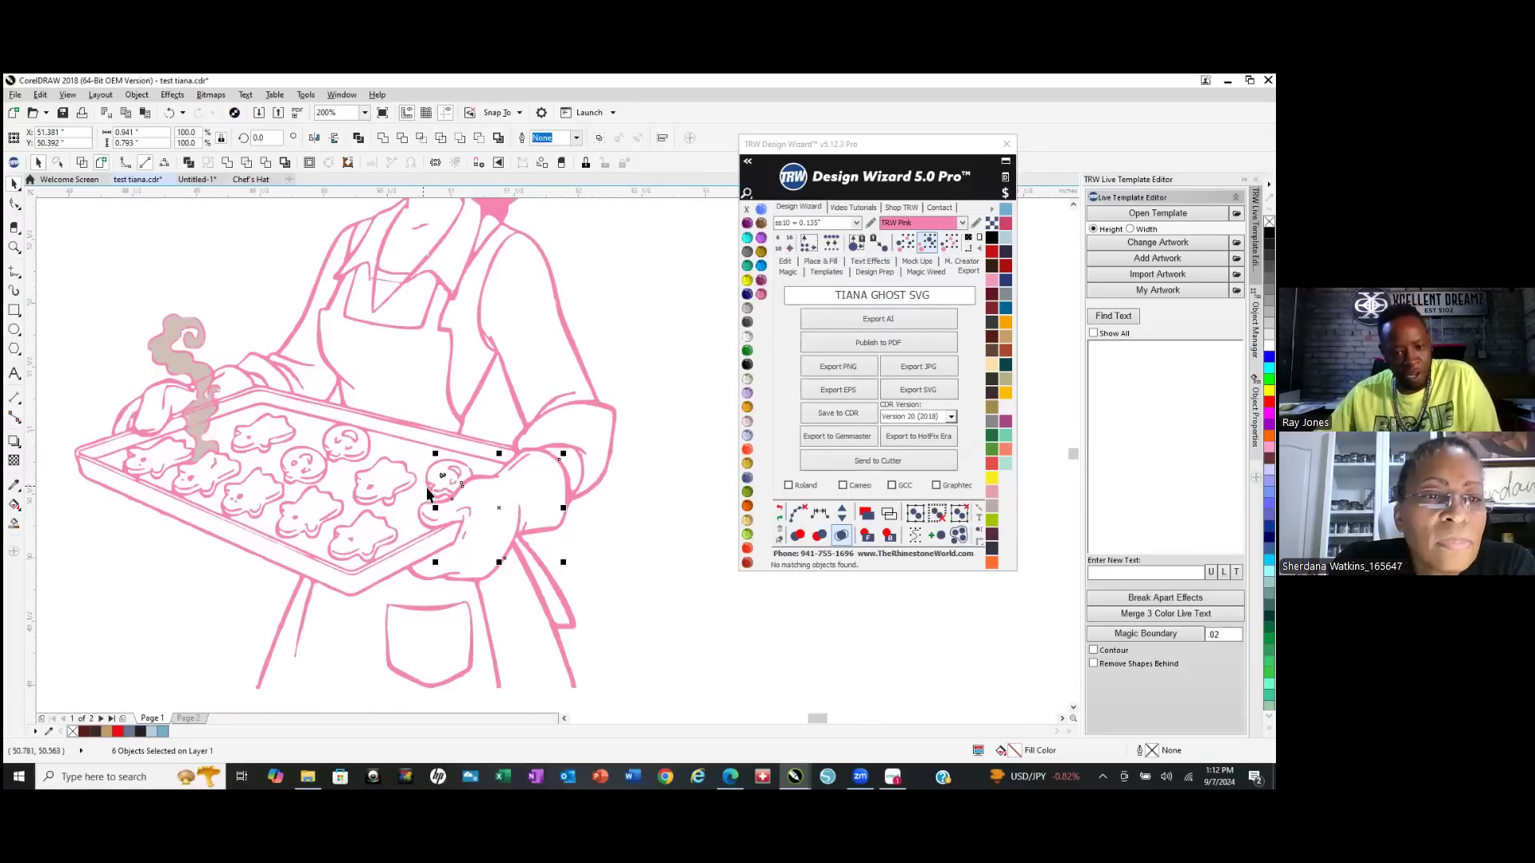
{"action": "left_click", "coordinate": [749, 365]}
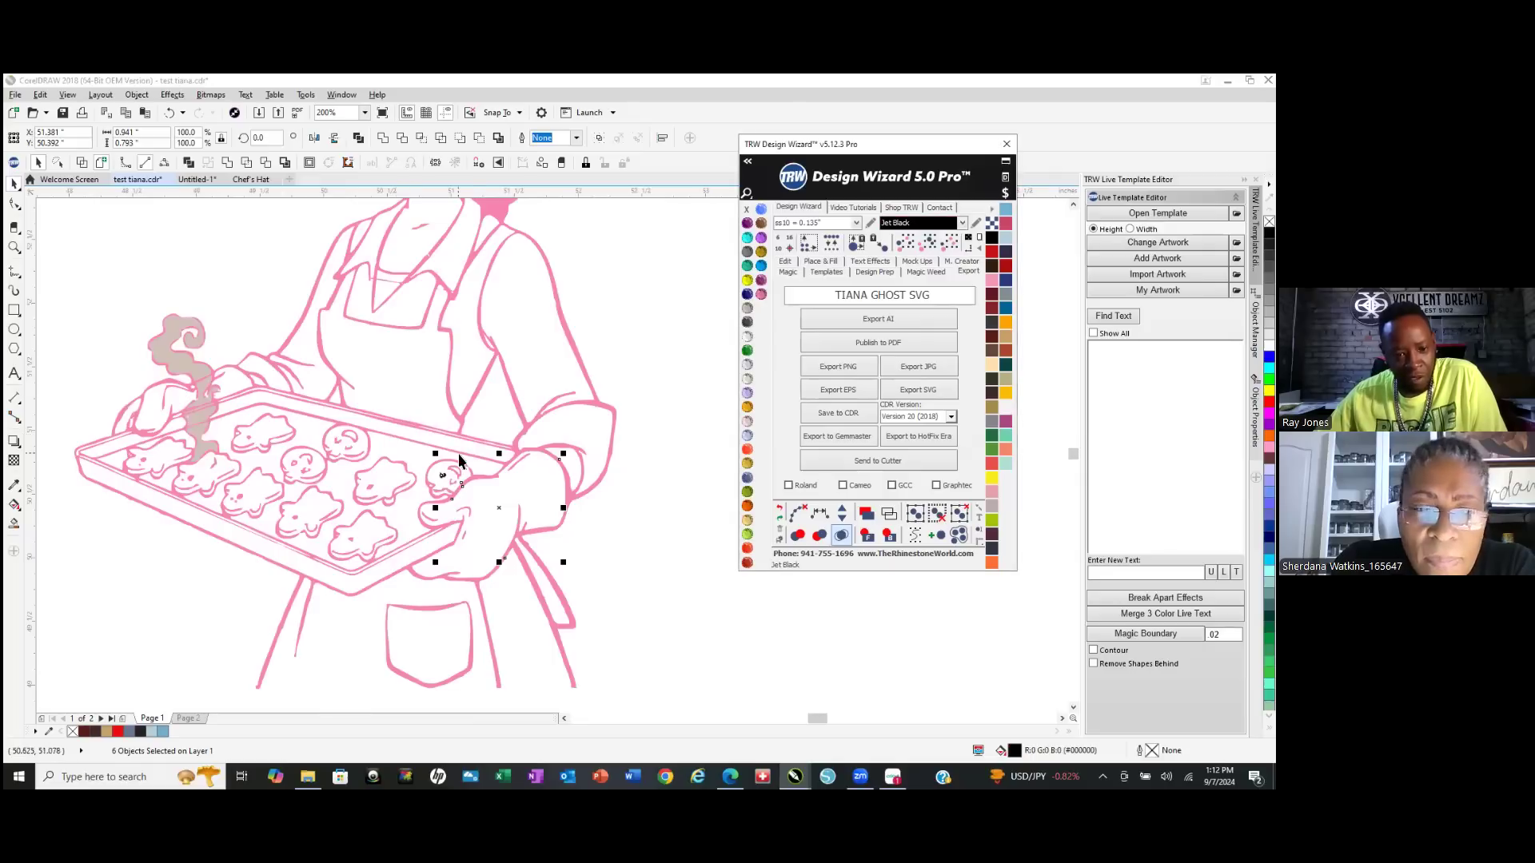
Add the pink artwork to the selected black pieces and combine them all into a single curve.
{"action": "scroll", "coordinate": [461, 474], "scroll_direction": "up", "scroll_amount": 2}
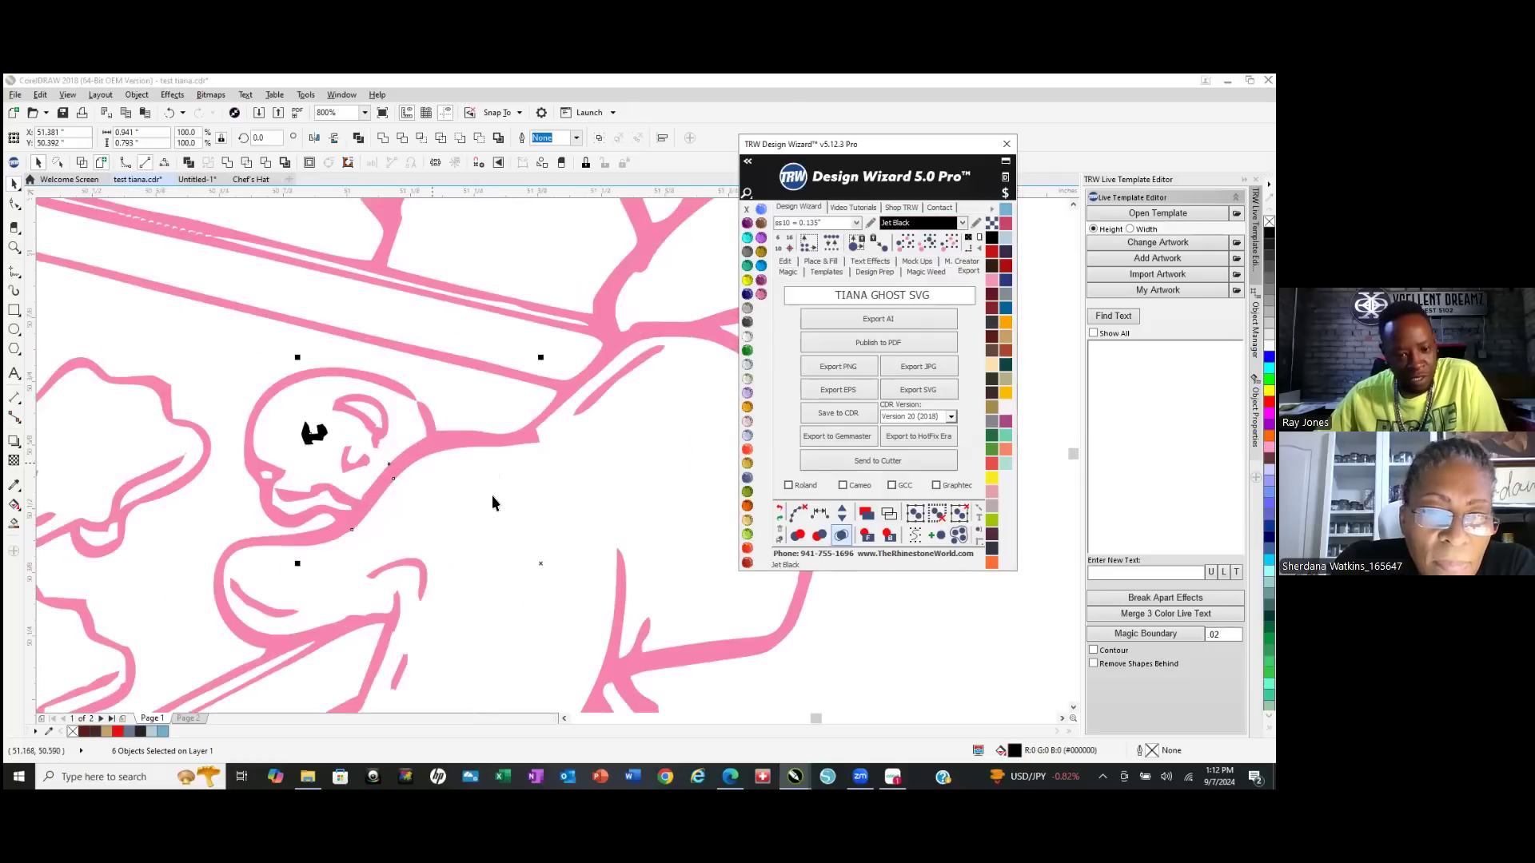
{"action": "right_click", "coordinate": [430, 439]}
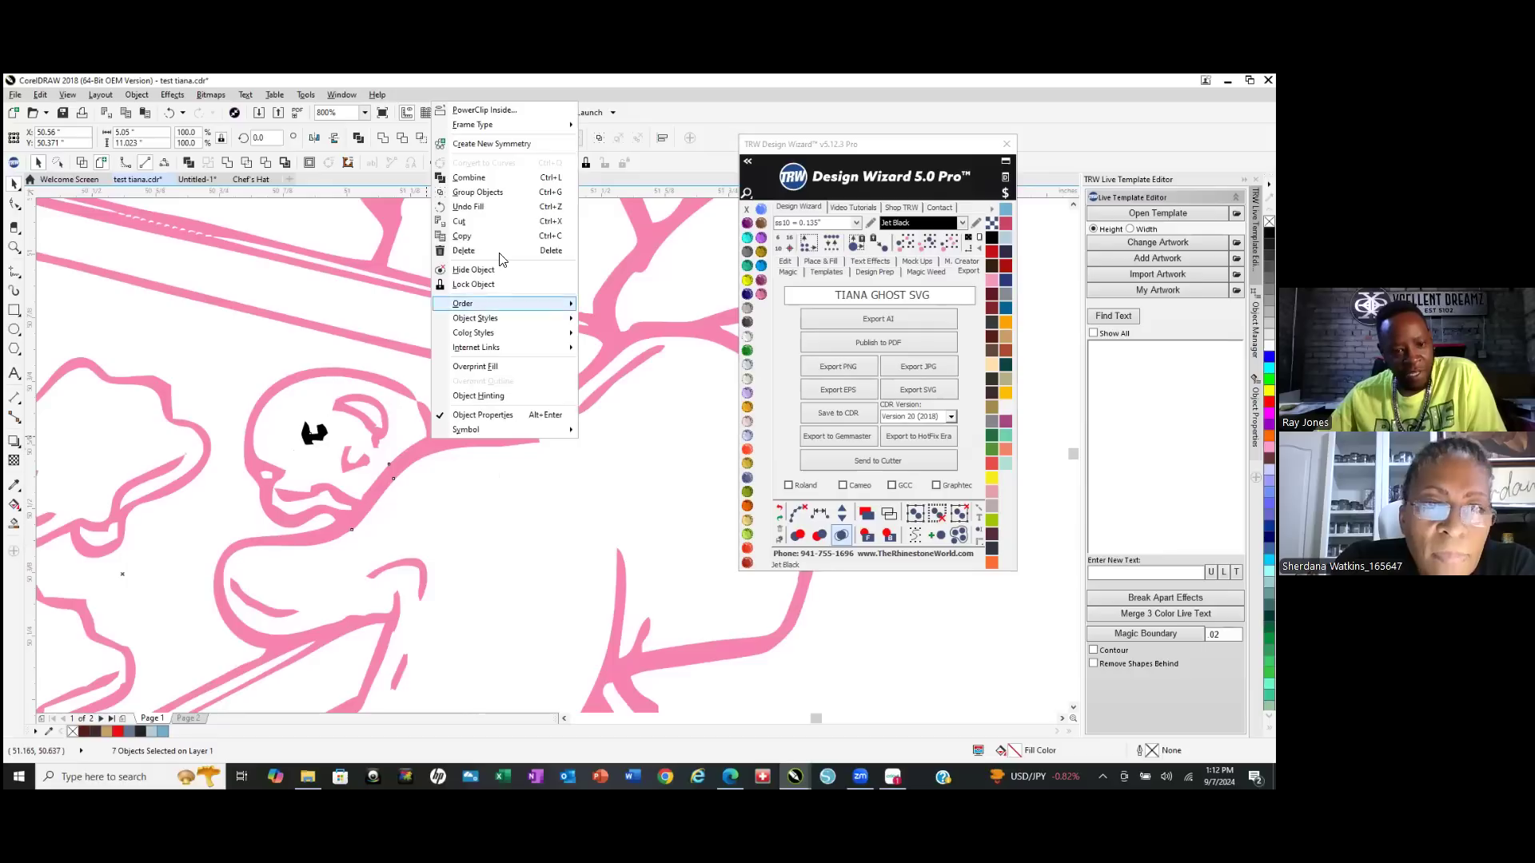
{"action": "left_click", "coordinate": [480, 177]}
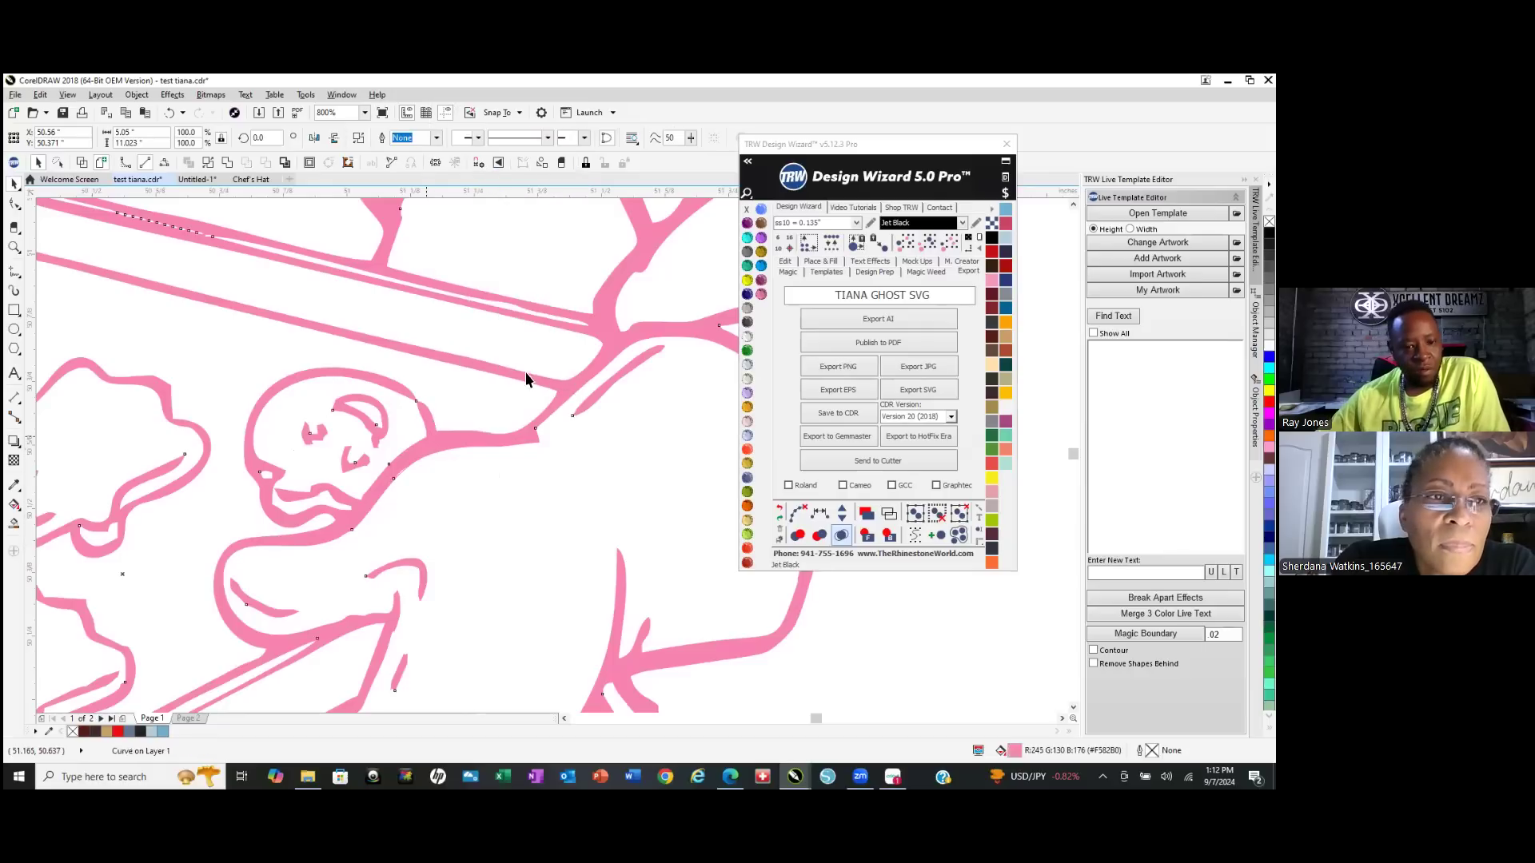
{"action": "scroll", "coordinate": [529, 605], "scroll_direction": "down", "scroll_amount": 2}
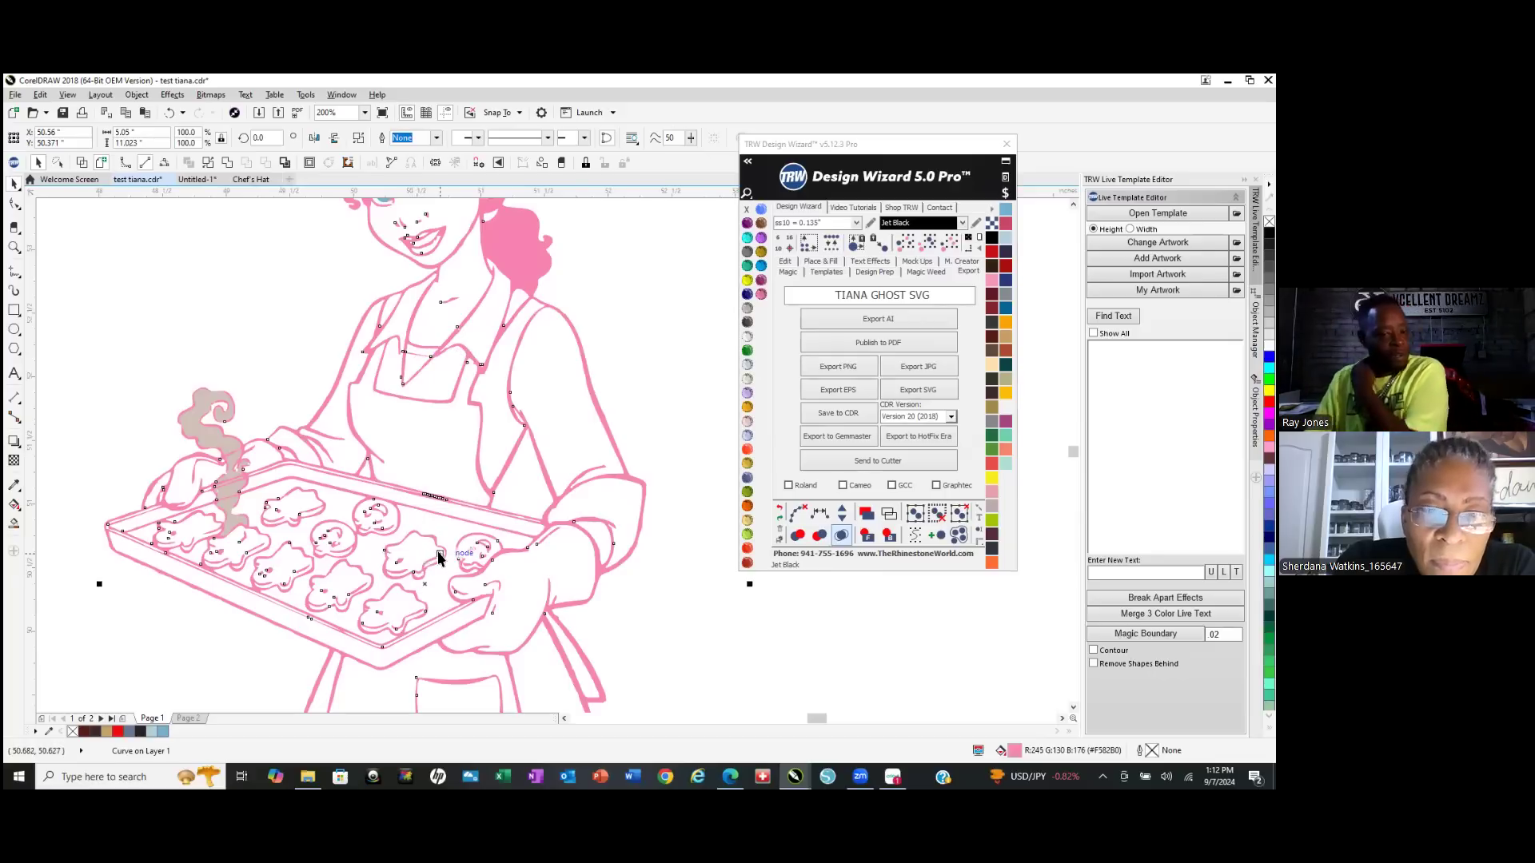
{"action": "scroll", "coordinate": [439, 559], "scroll_direction": "down", "scroll_amount": 2}
{"action": "left_click", "coordinate": [587, 535]}
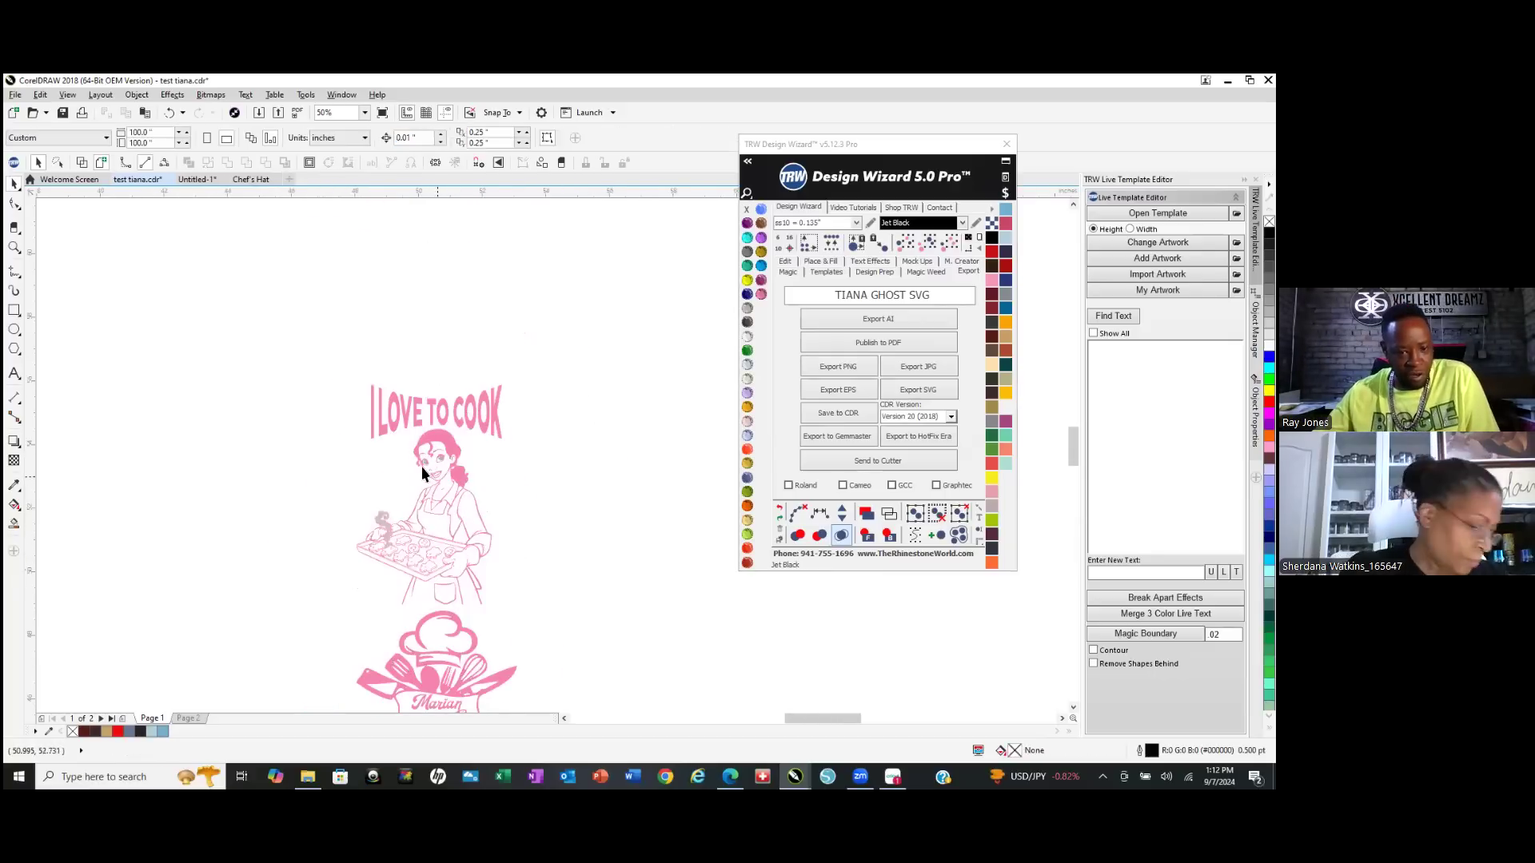
Combine the two cream highlights in the woman's eyes into one curve, and the two blue irises into another.
{"action": "scroll", "coordinate": [415, 462], "scroll_direction": "up", "scroll_amount": 2}
{"action": "scroll", "coordinate": [472, 468], "scroll_direction": "up", "scroll_amount": 2}
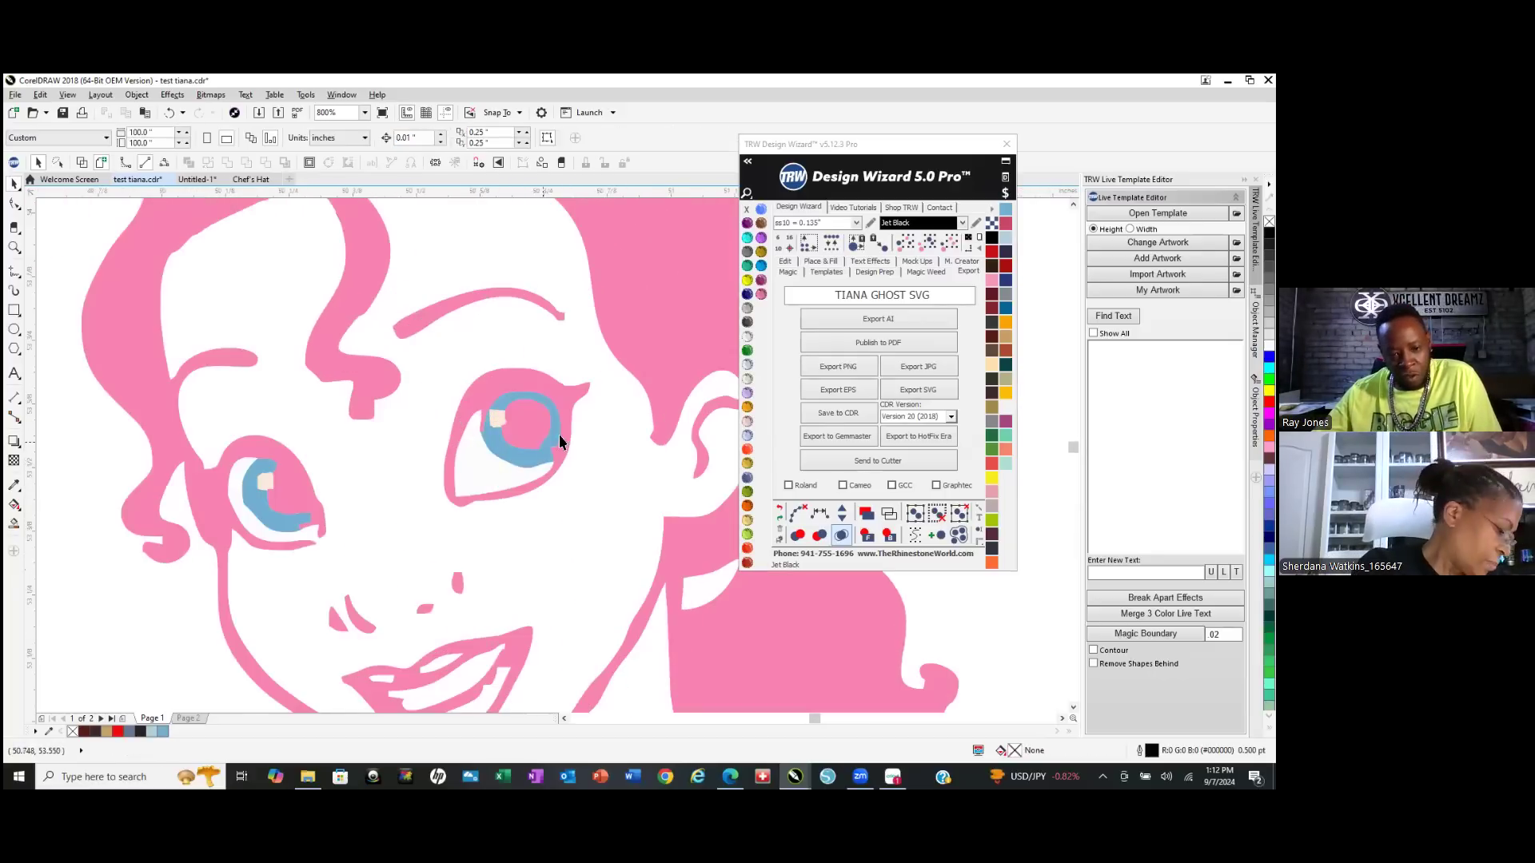
{"action": "left_click", "coordinate": [263, 487]}
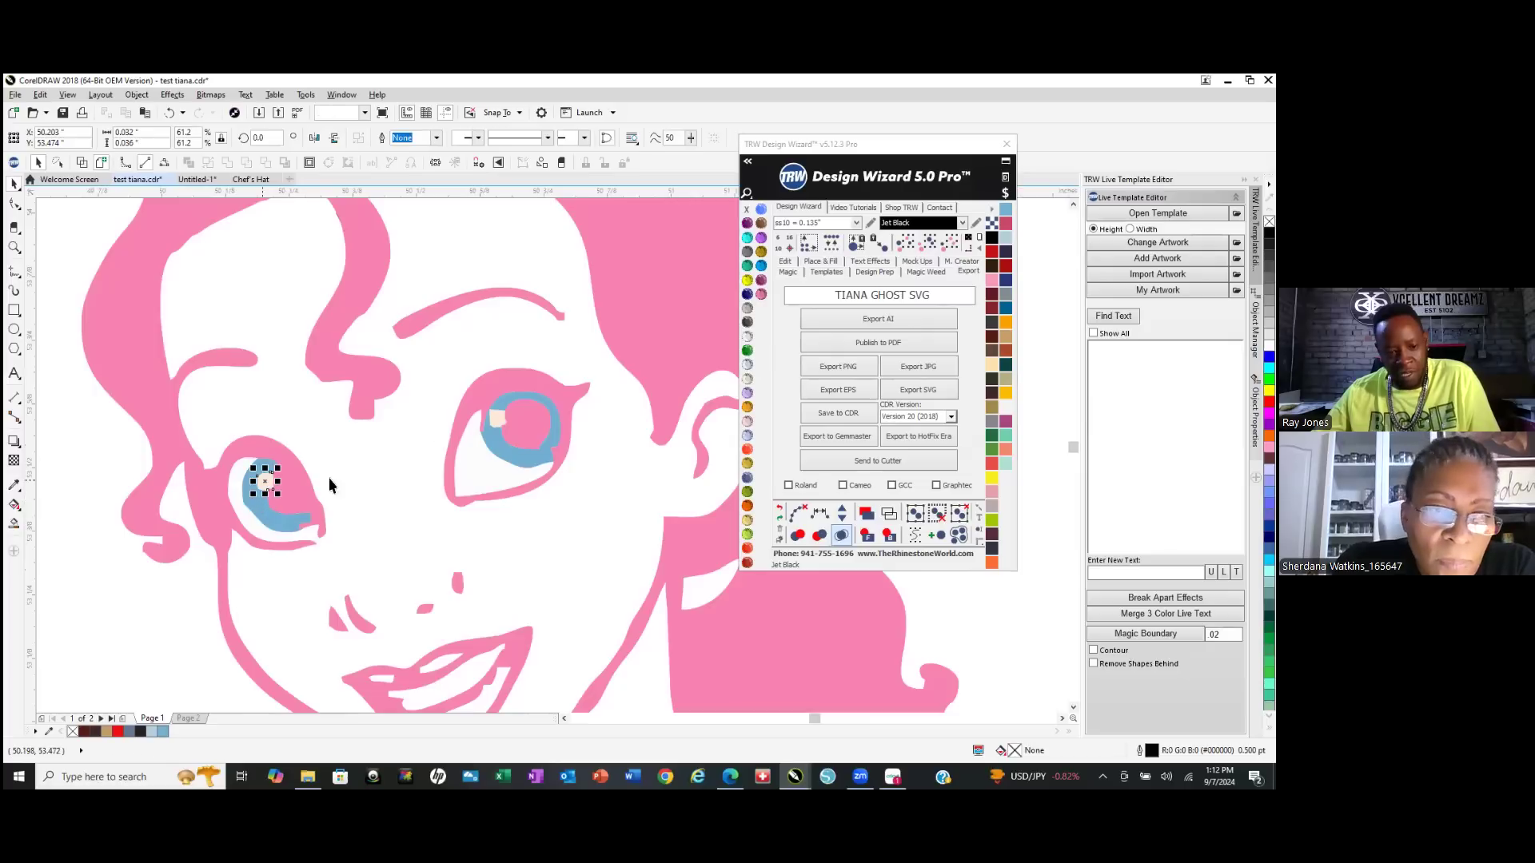
{"action": "left_click", "coordinate": [495, 414], "text": "shift"}
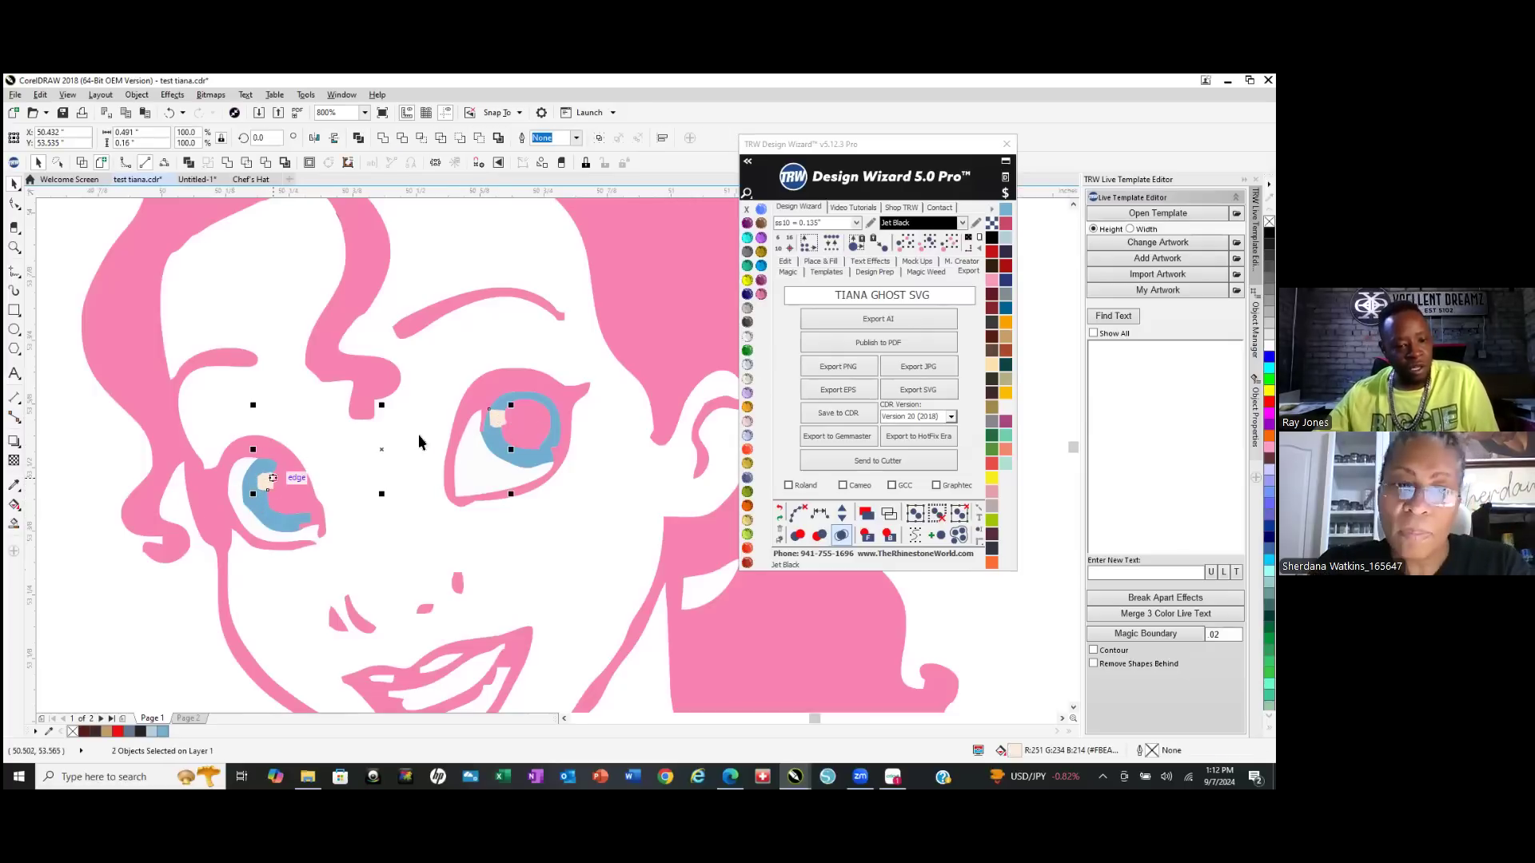
{"action": "left_click", "coordinate": [227, 165]}
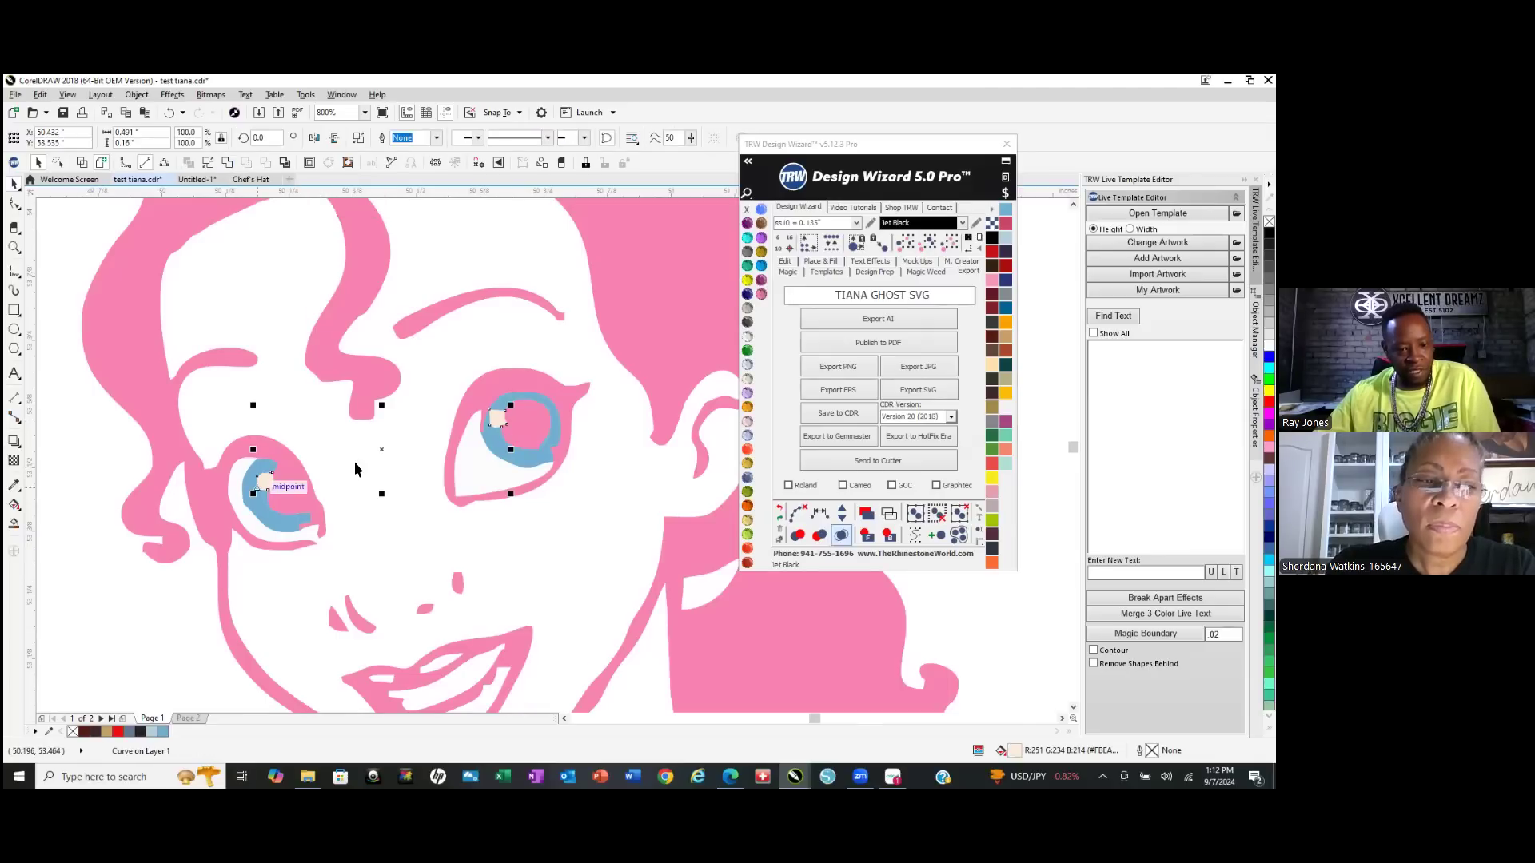
{"action": "scroll", "coordinate": [290, 524], "scroll_direction": "down", "scroll_amount": 1}
{"action": "scroll", "coordinate": [426, 438], "scroll_direction": "down", "scroll_amount": 1}
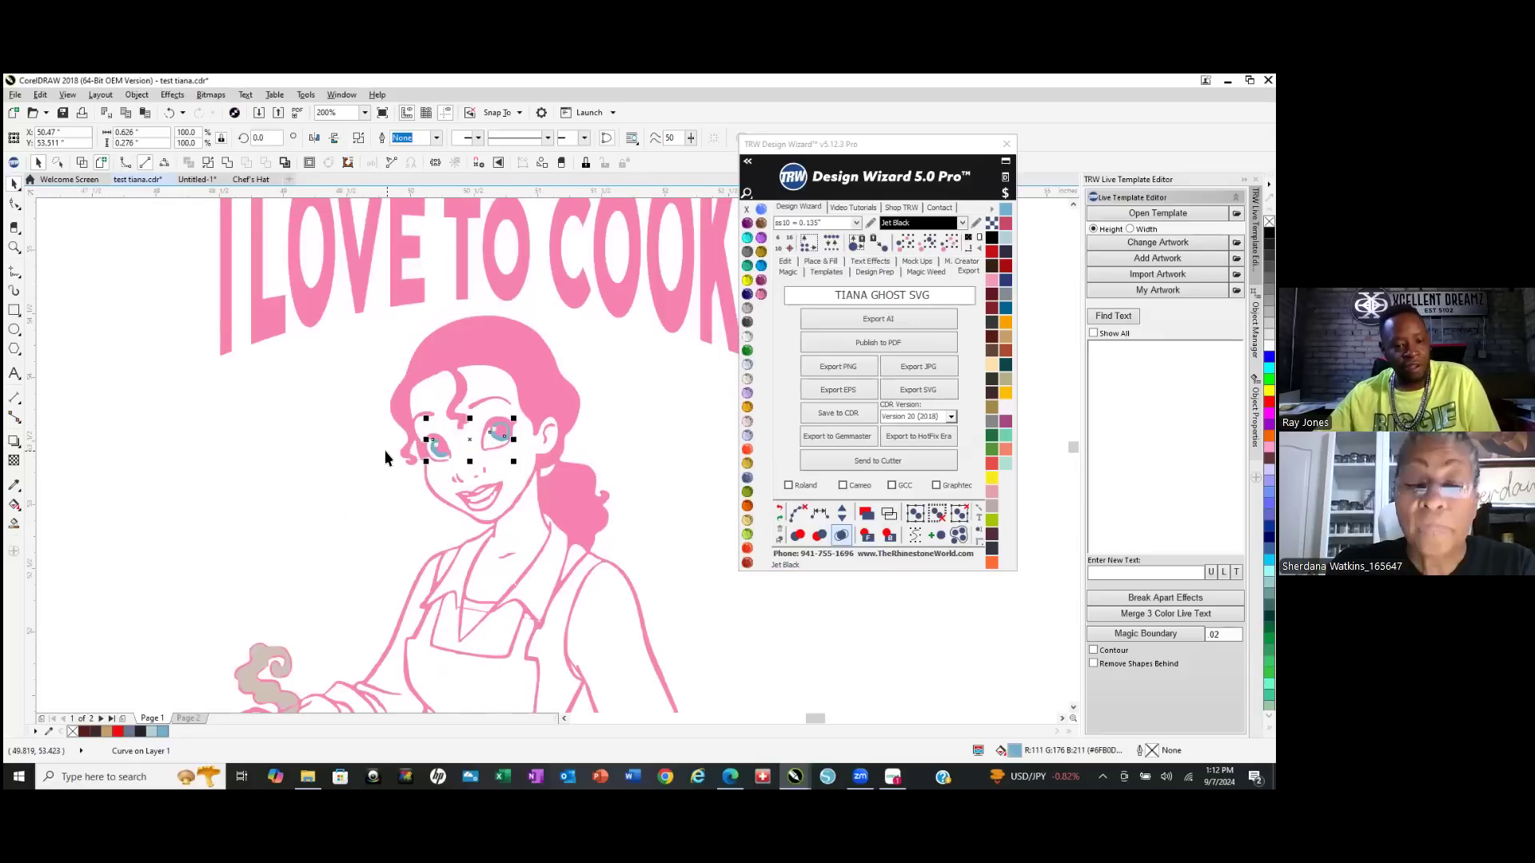
Fill the combined pink artwork, including the lettering, woman and chef's hat, with Jet Black.
{"action": "scroll", "coordinate": [385, 449], "scroll_direction": "down", "scroll_amount": 2}
{"action": "left_click", "coordinate": [286, 448]}
{"action": "left_click_drag", "start_coordinate": [481, 721], "coordinate": [489, 660]}
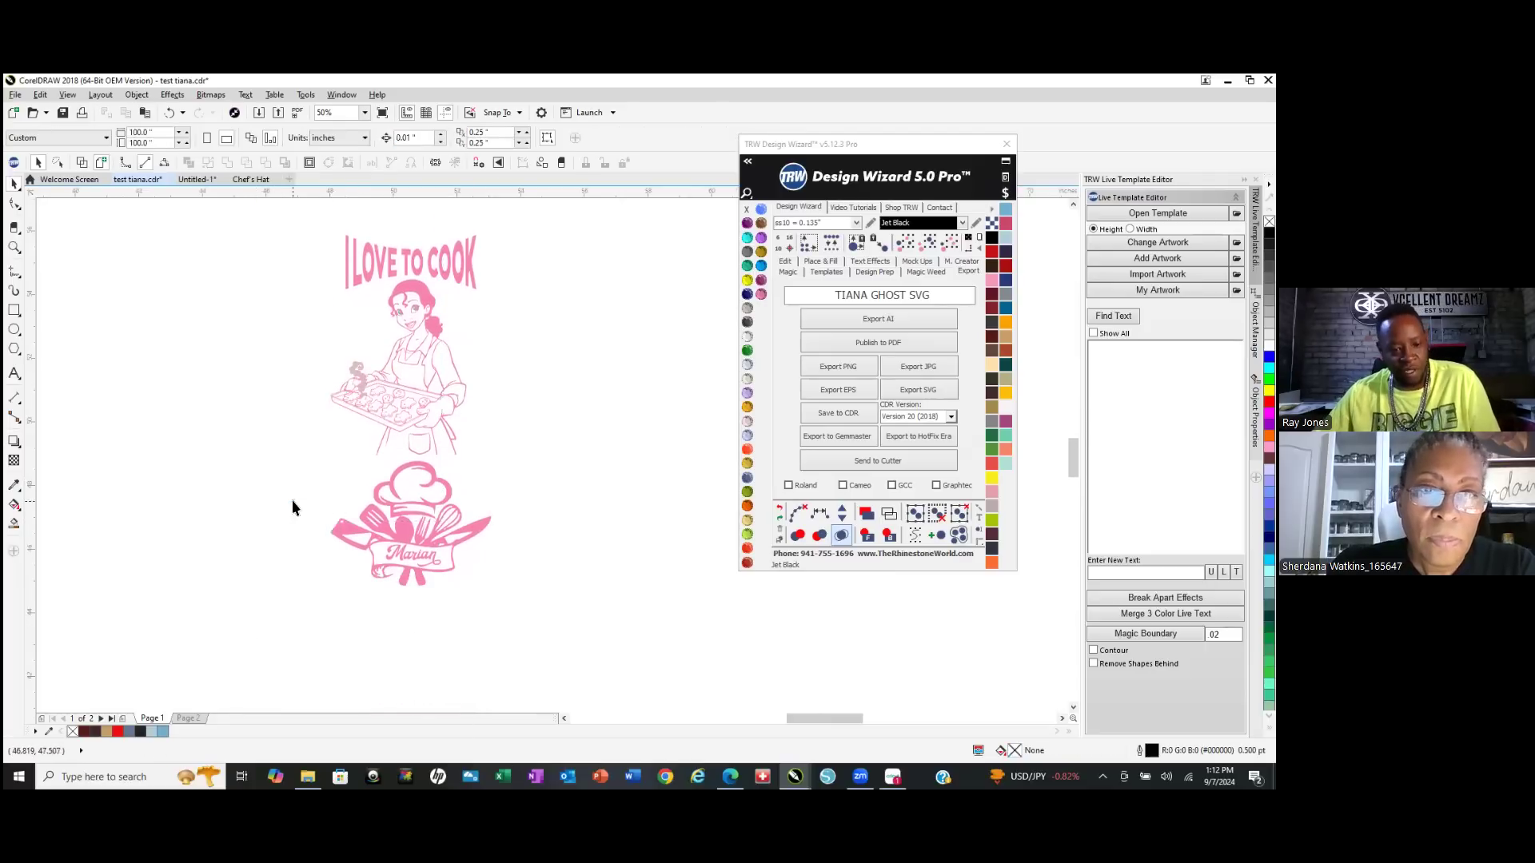
{"action": "left_click", "coordinate": [391, 529]}
{"action": "left_click", "coordinate": [748, 366]}
{"action": "left_click", "coordinate": [271, 214]}
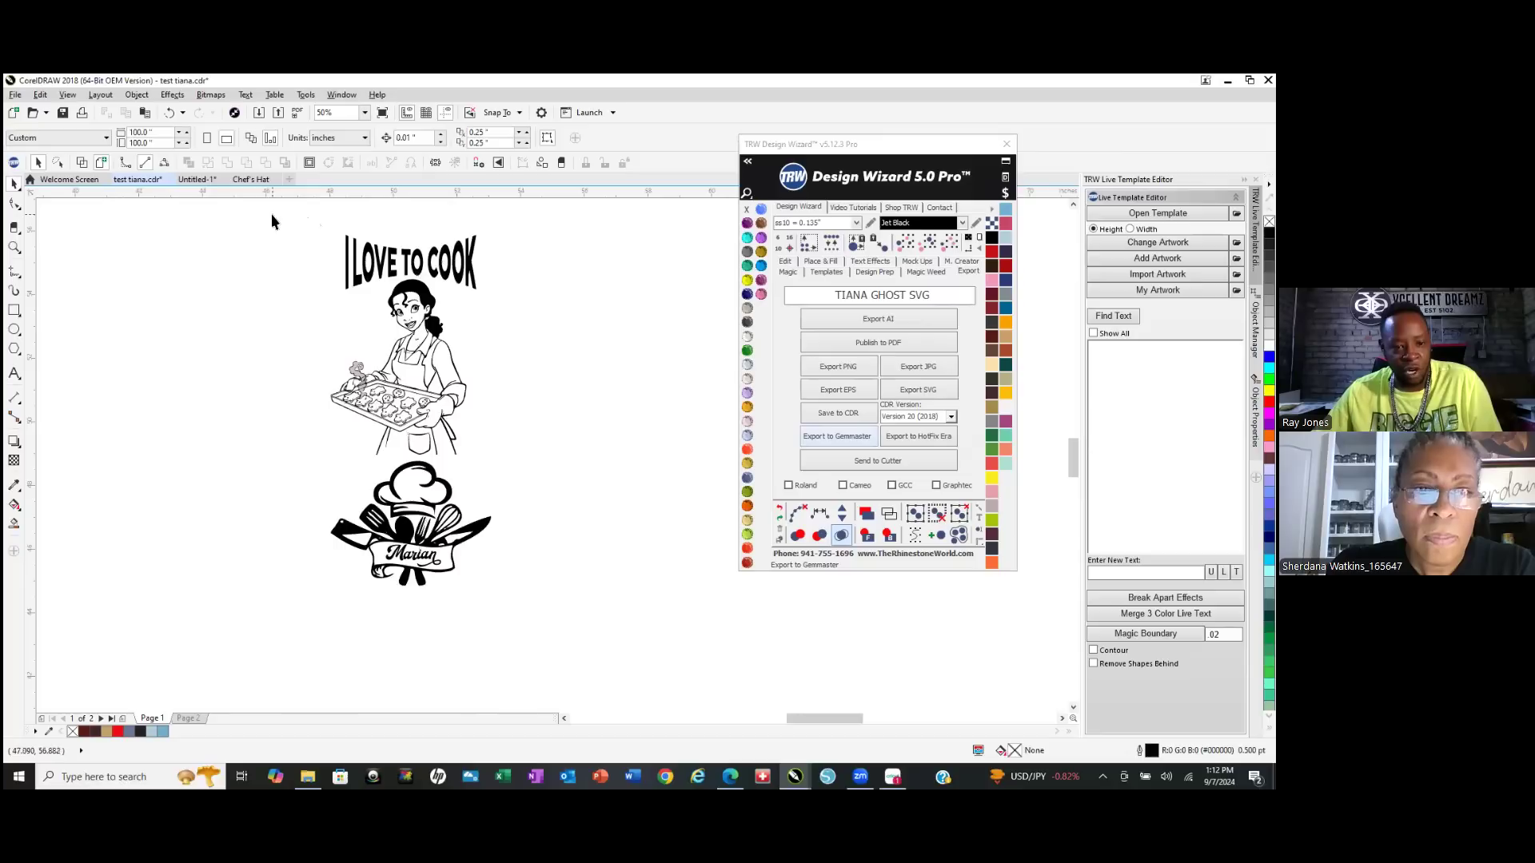
Select the complete design and export it as an SVG over the existing TIANA GHOST SVG file in the Clip Art folder.
{"action": "left_click_drag", "start_coordinate": [301, 242], "coordinate": [575, 670]}
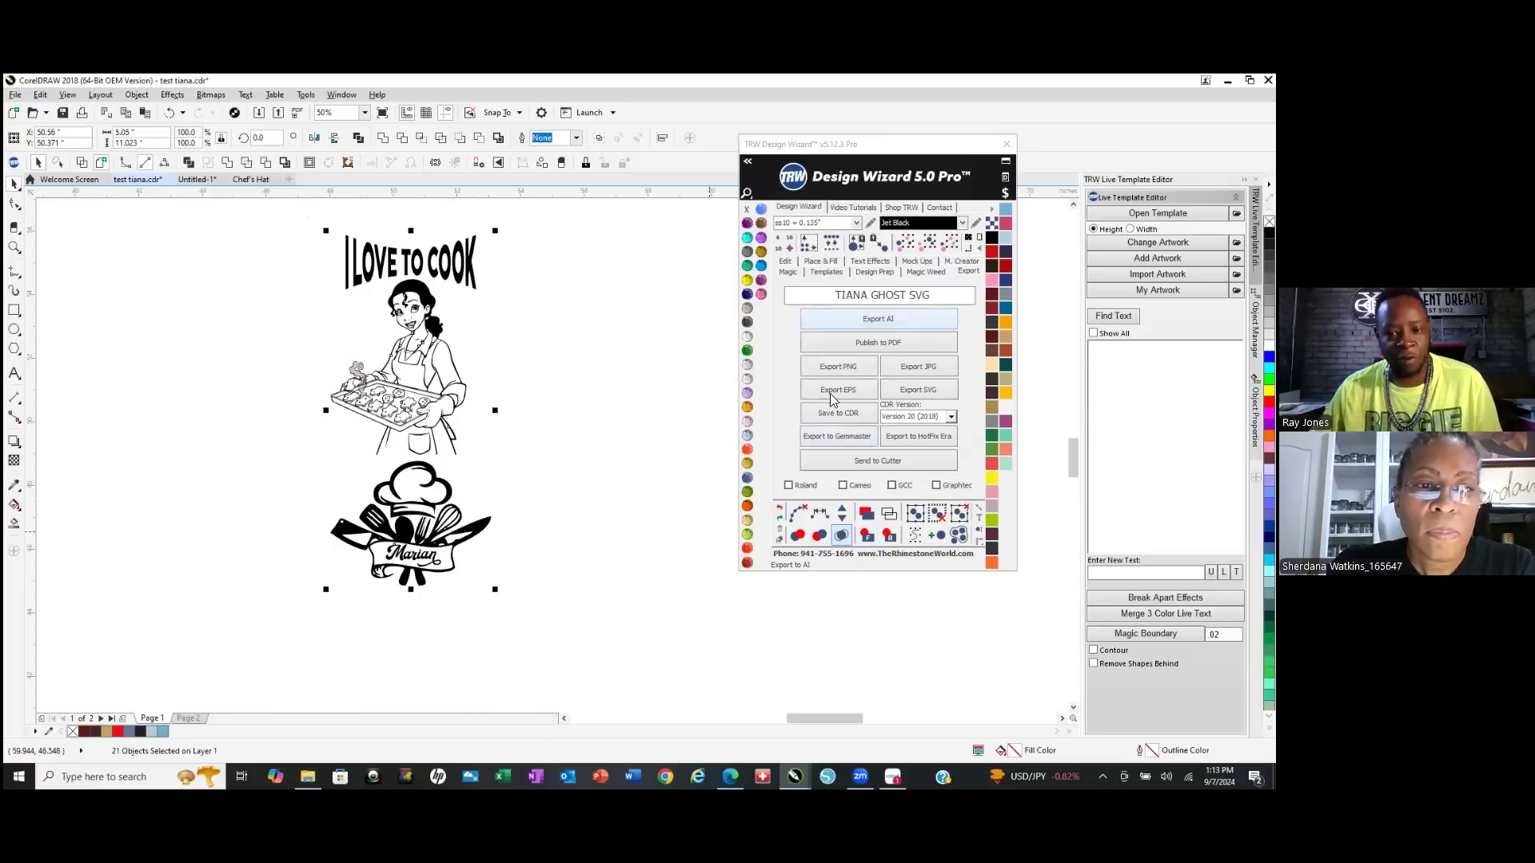
{"action": "left_click", "coordinate": [919, 391]}
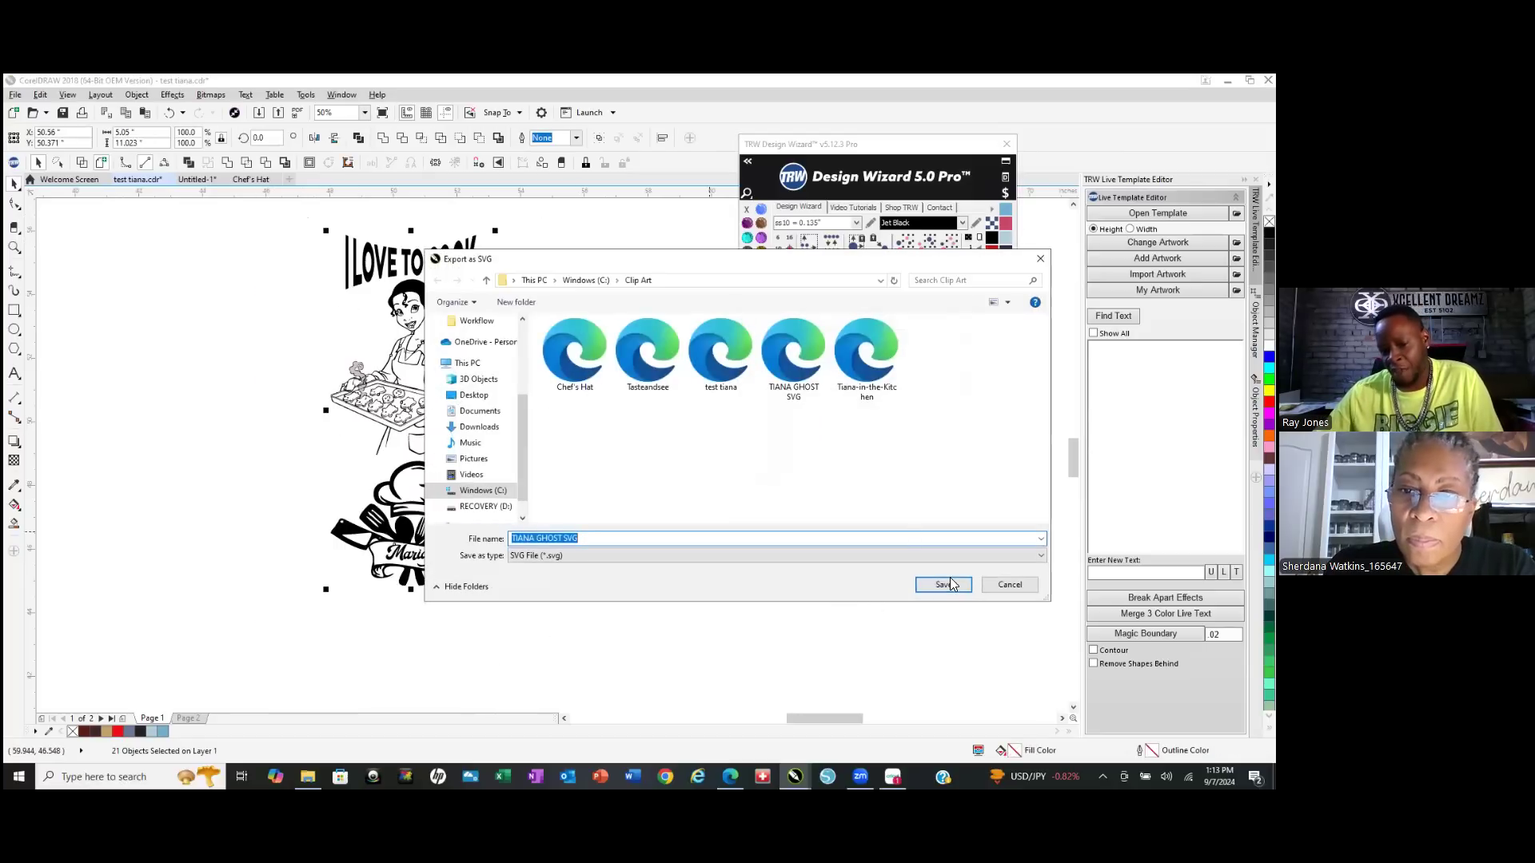
{"action": "left_click", "coordinate": [944, 587]}
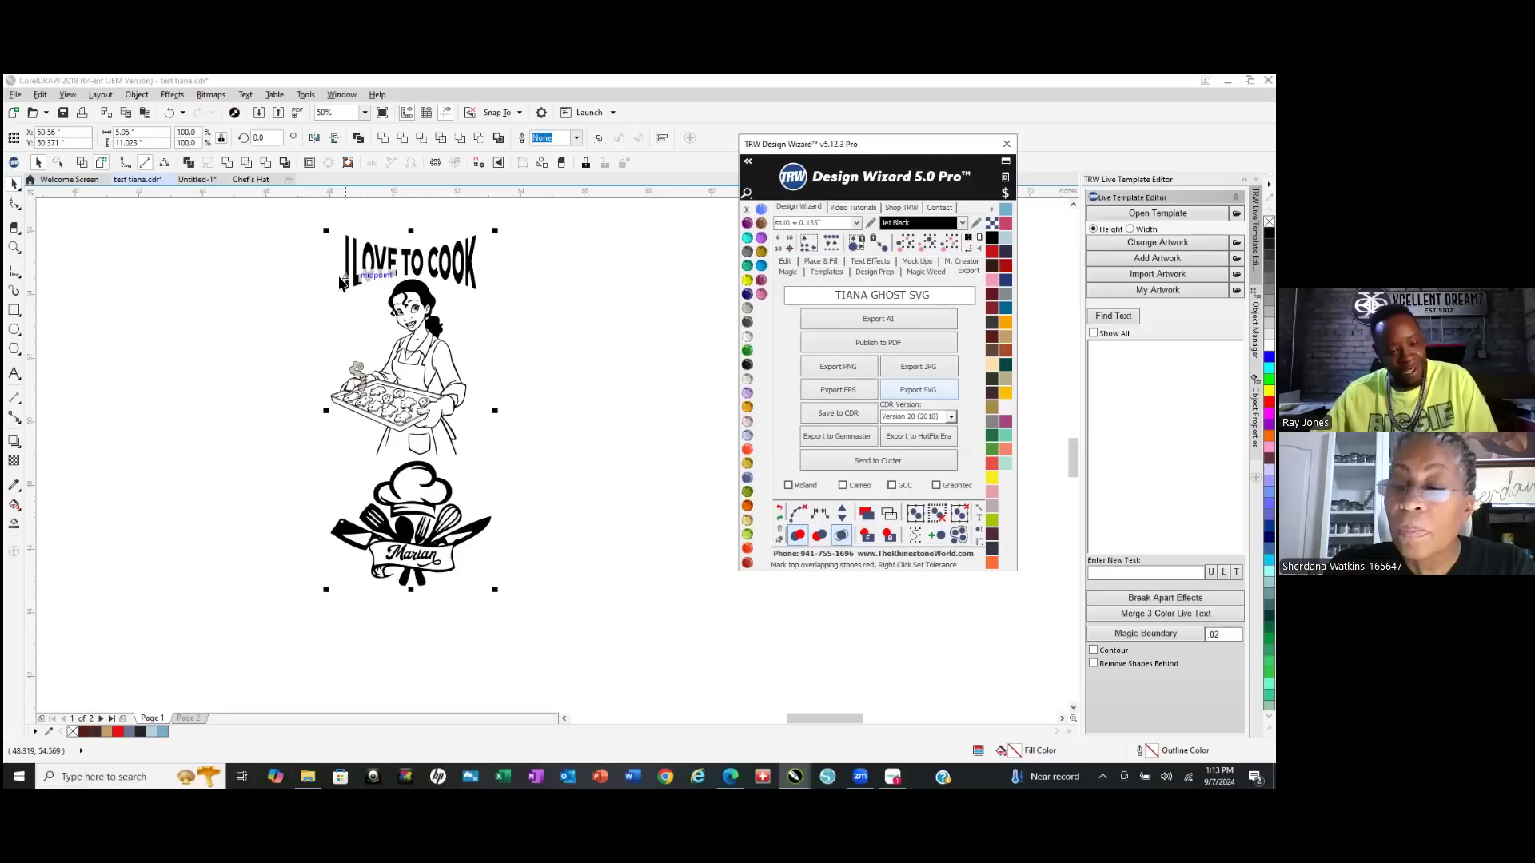
{"action": "left_click", "coordinate": [620, 609]}
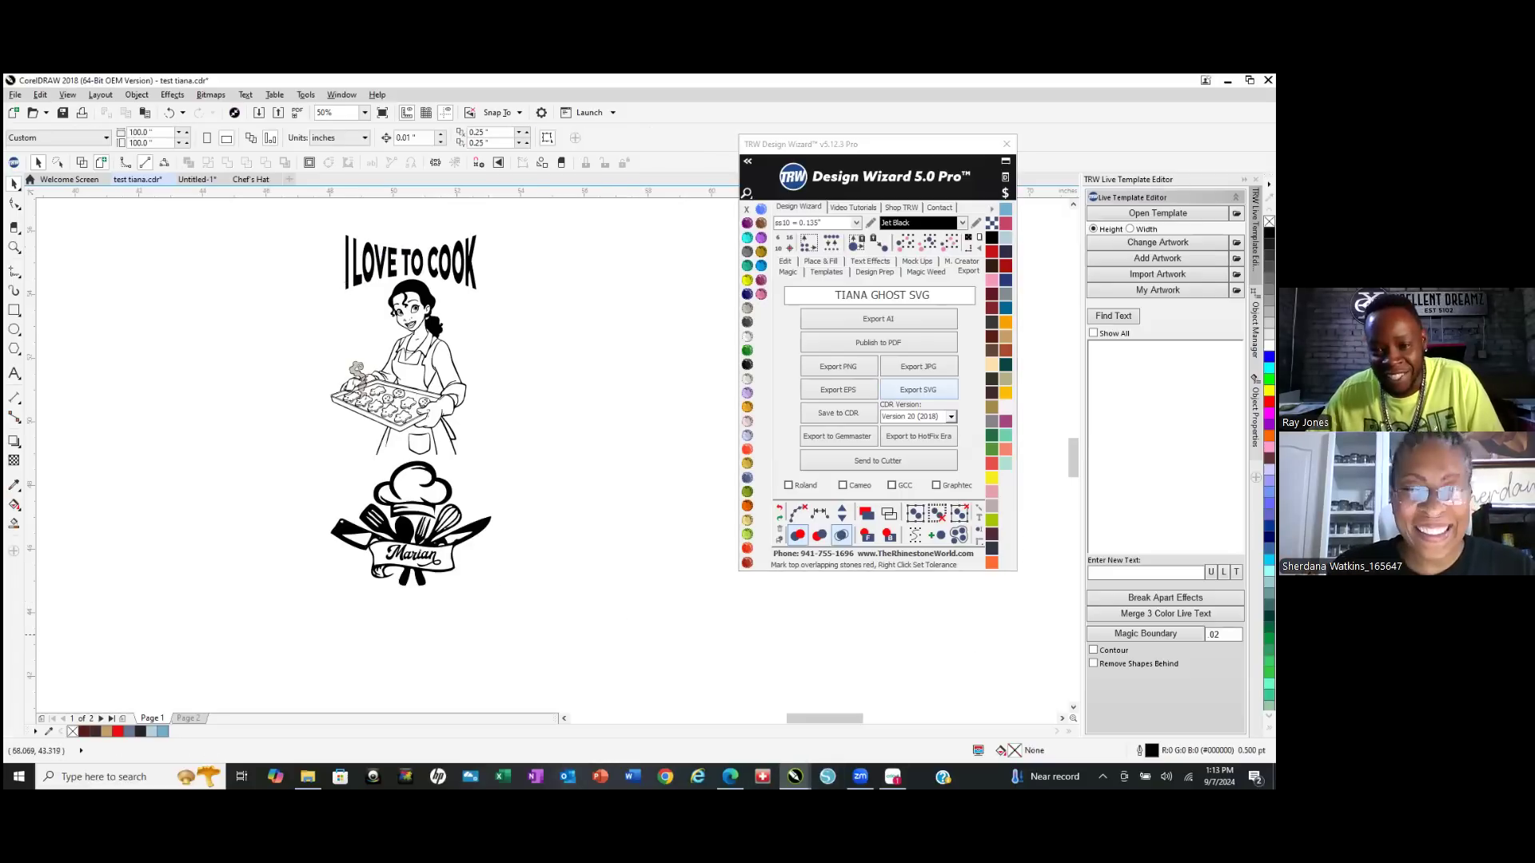
Switch to Cricut Design Space and delete the old TIANA GHOST SVG design from the canvas.
{"action": "left_click", "coordinate": [1227, 80]}
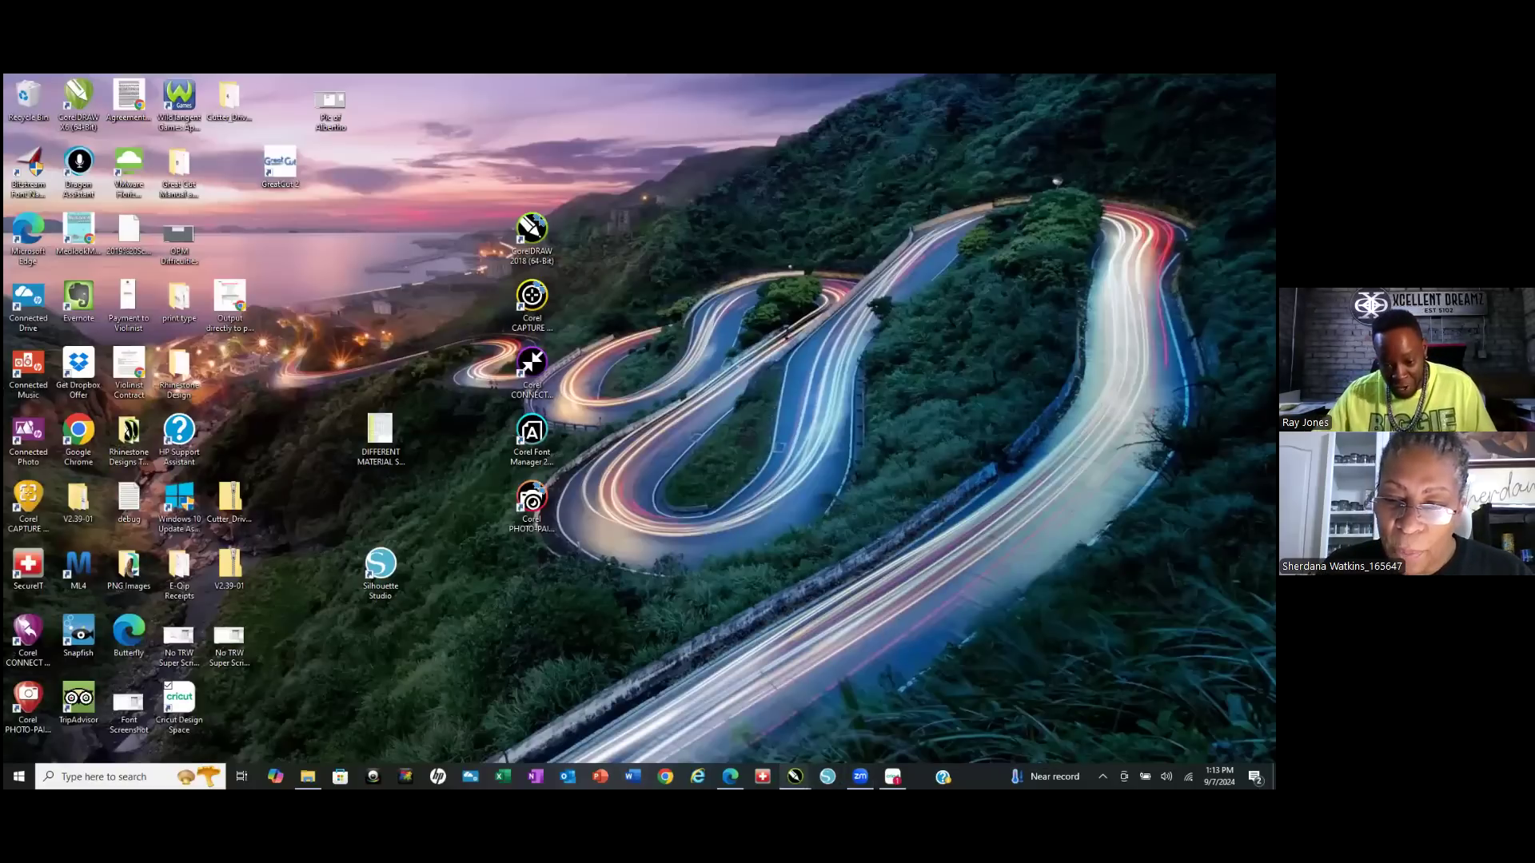
{"action": "left_click", "coordinate": [893, 776]}
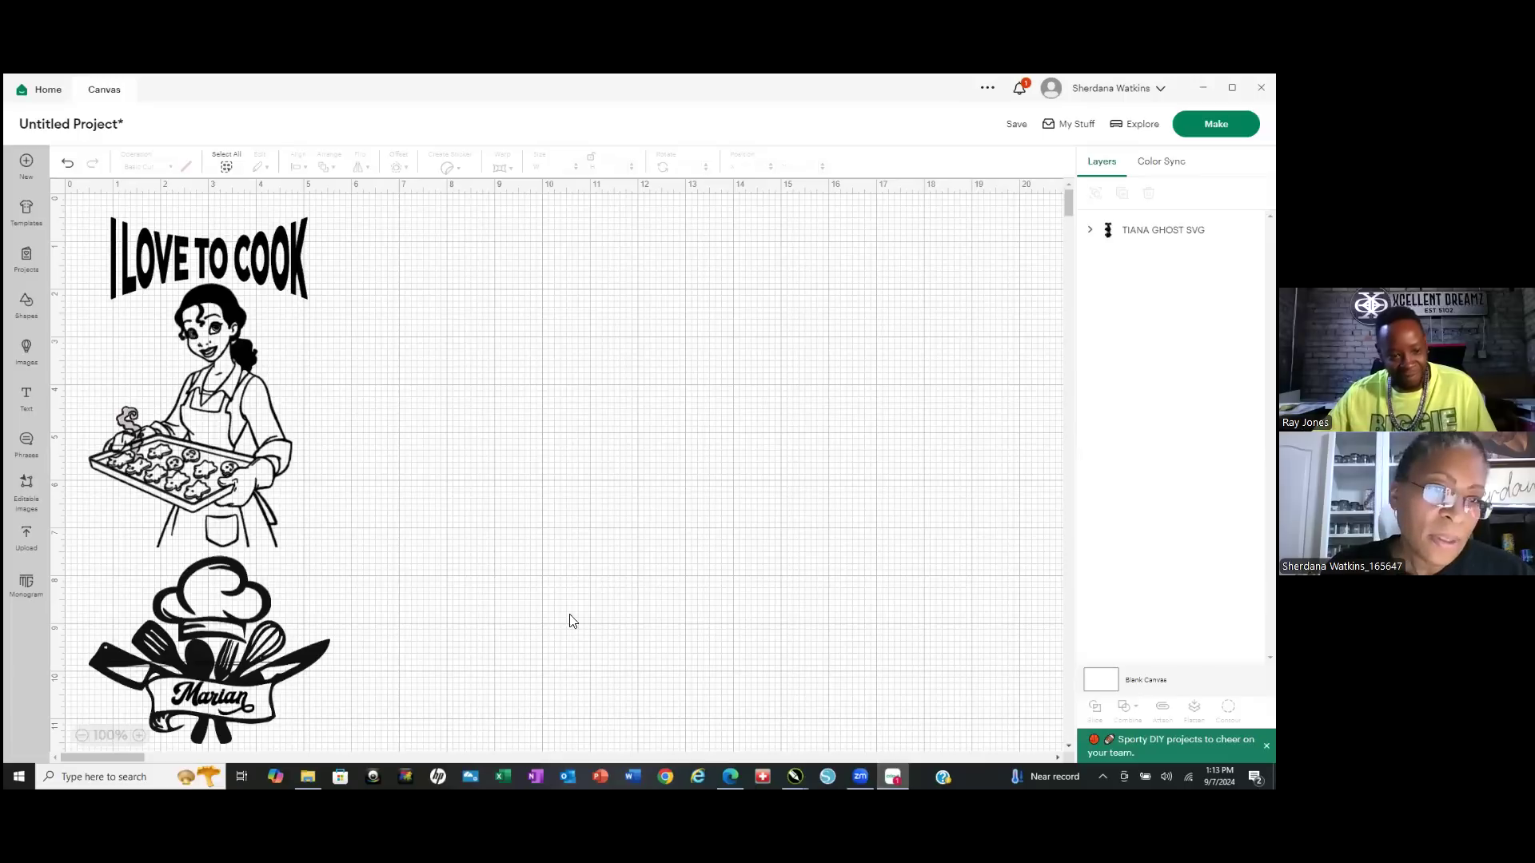
{"action": "left_click", "coordinate": [217, 308]}
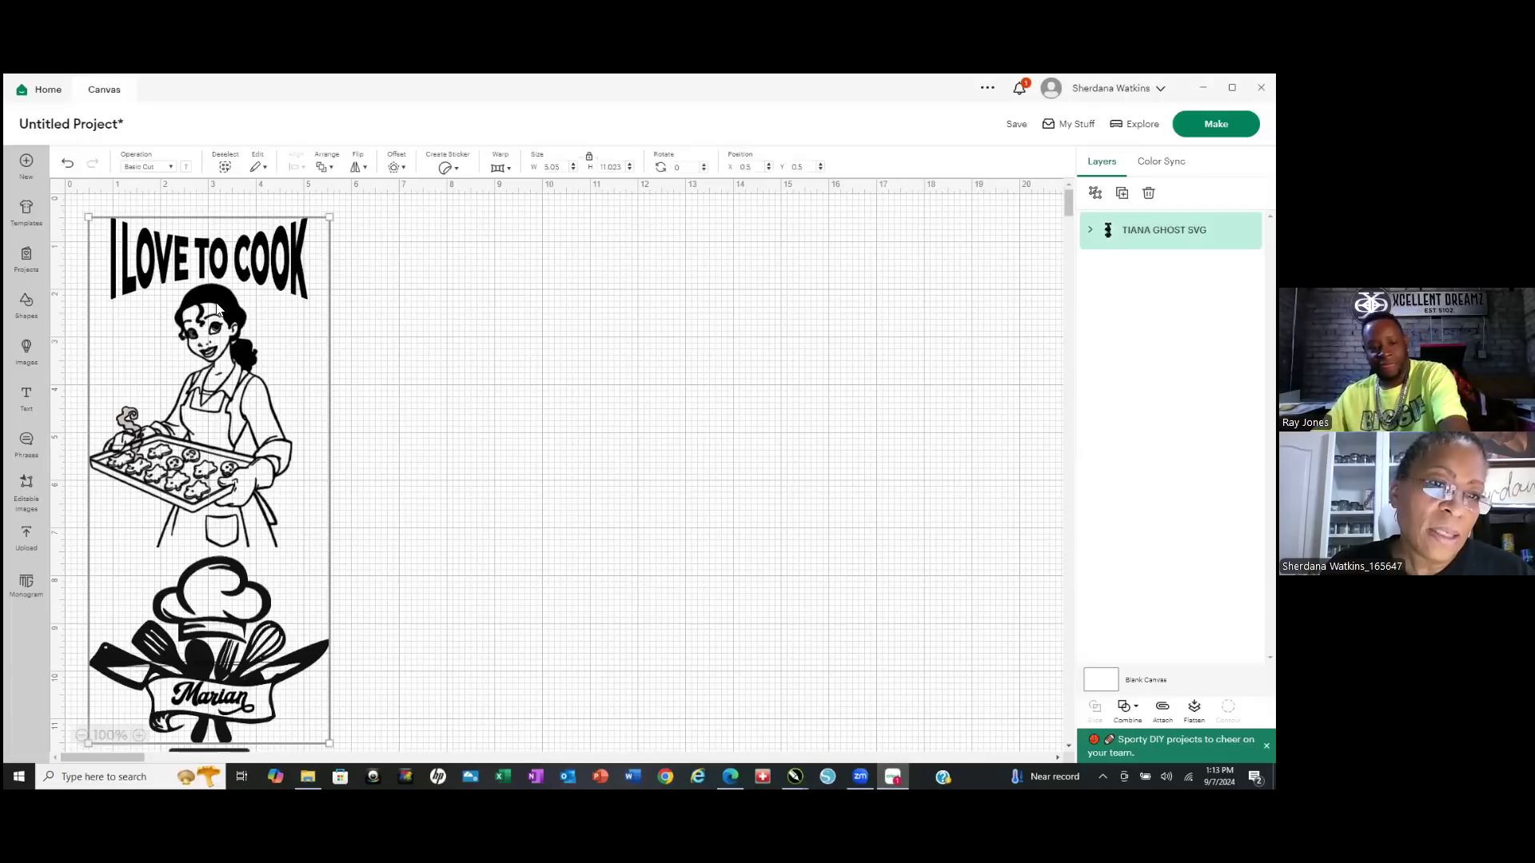
{"action": "key", "text": "Delete"}
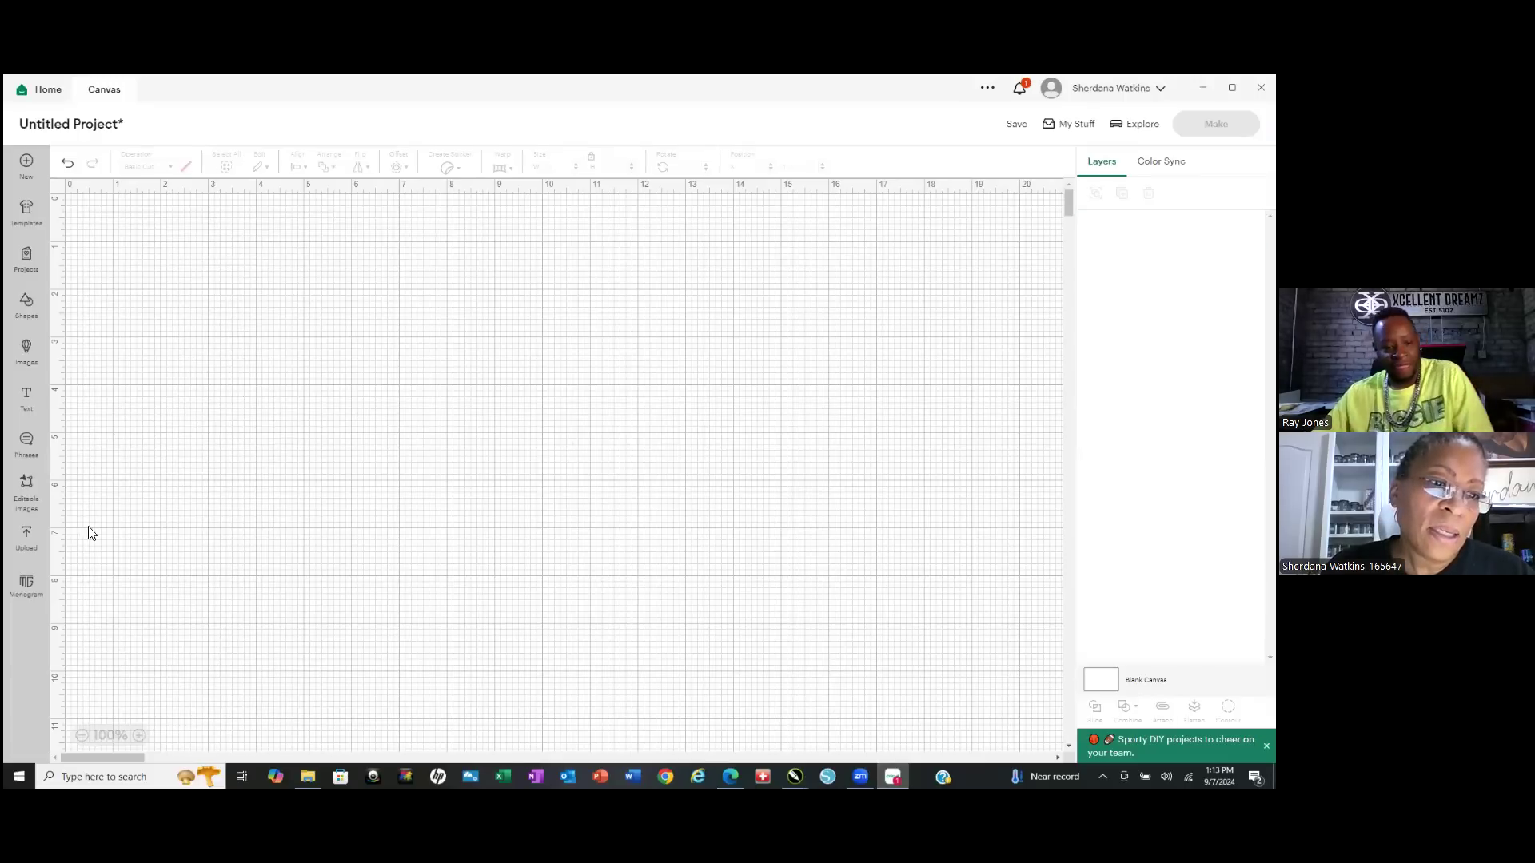
Start a new image upload and load TIANA GHOST SVG from the Clip Art folder.
{"action": "left_click", "coordinate": [27, 534]}
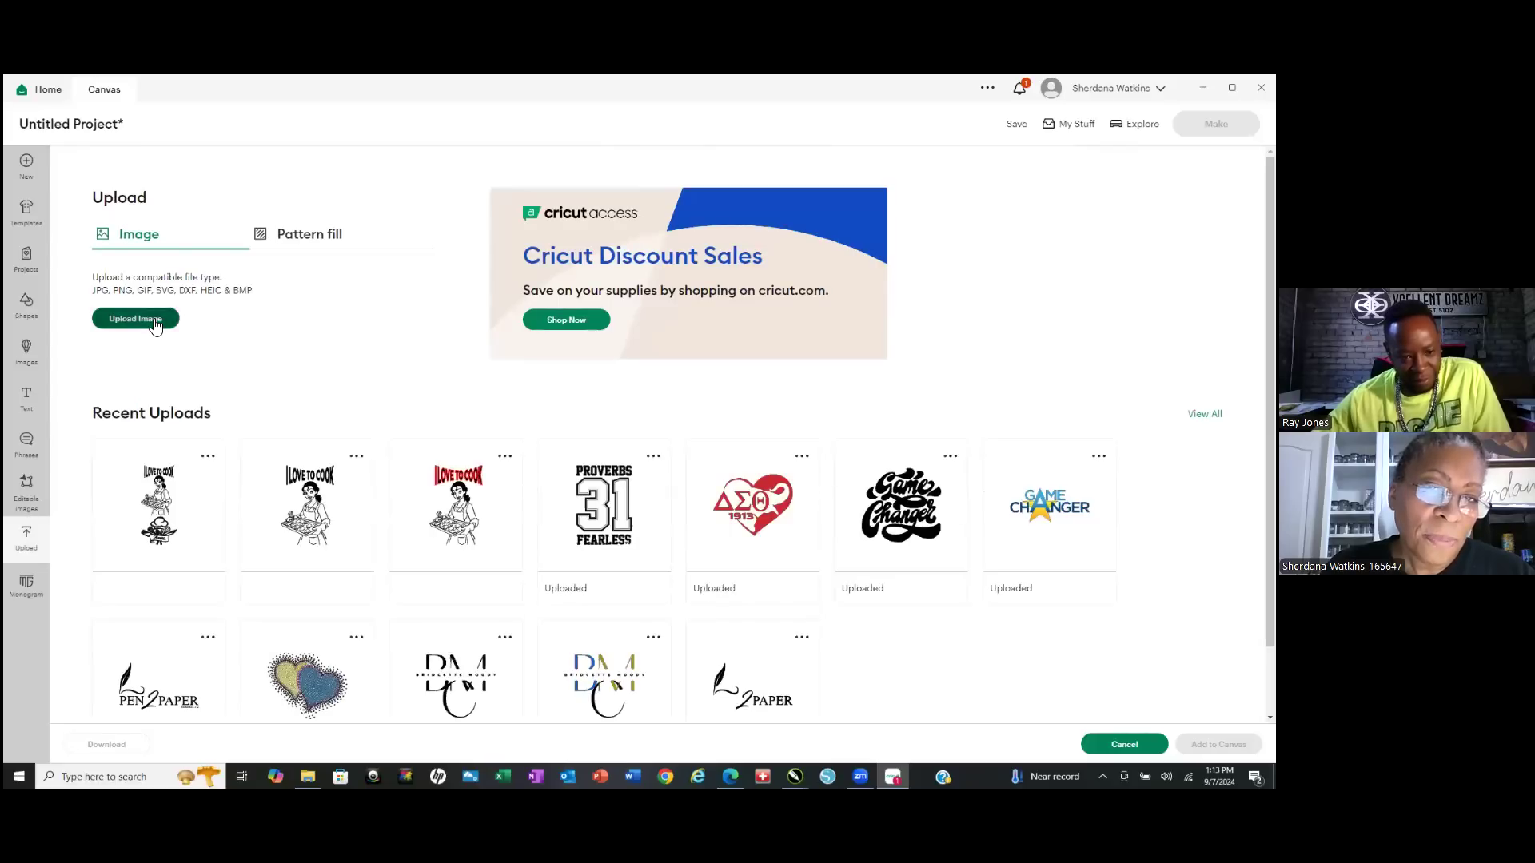
{"action": "left_click", "coordinate": [155, 321]}
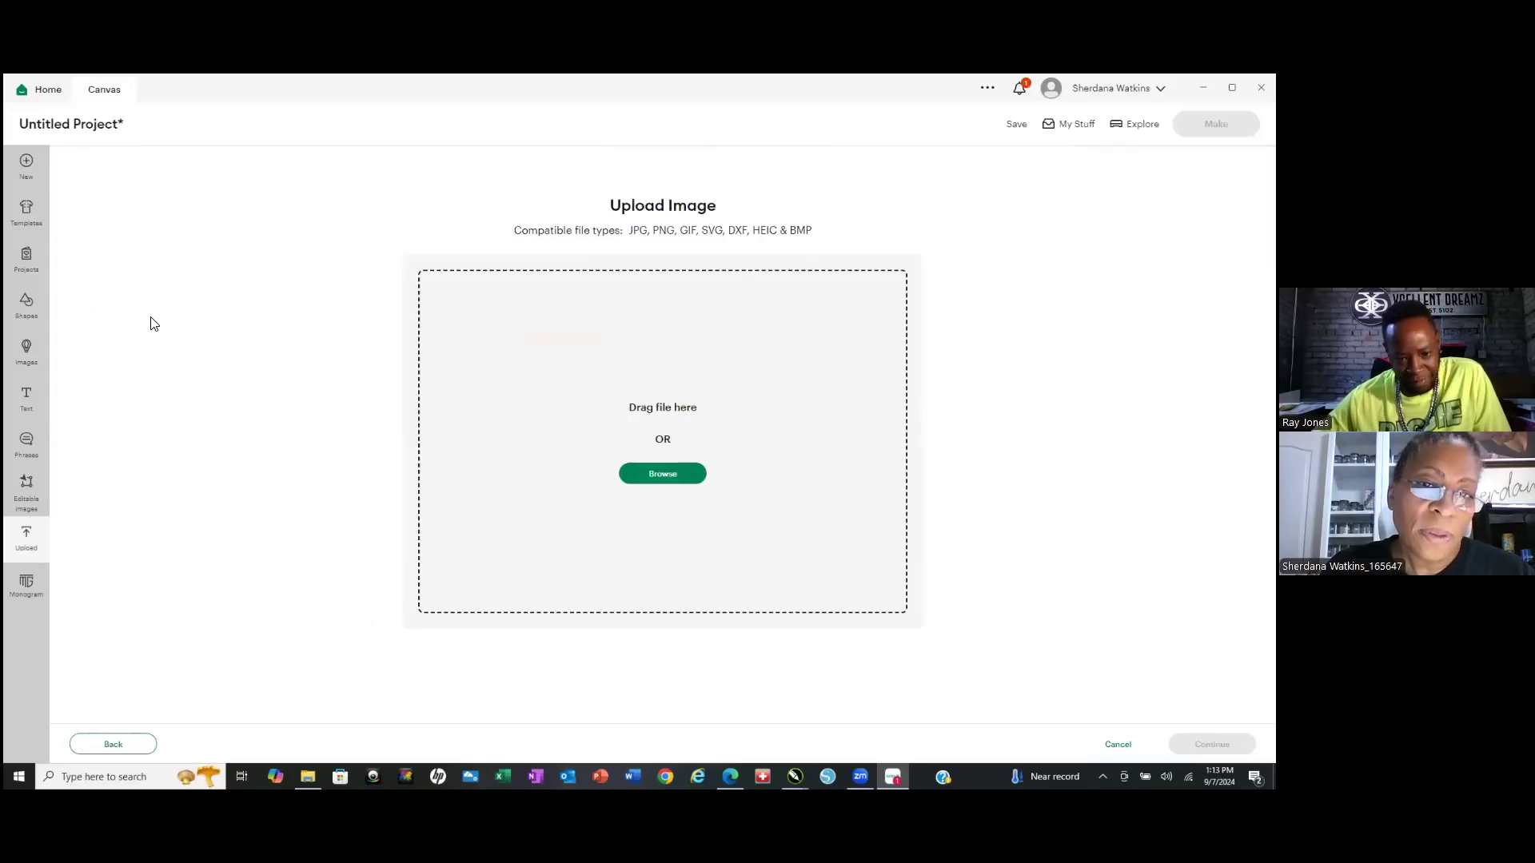
{"action": "left_click", "coordinate": [680, 481]}
{"action": "scroll", "coordinate": [512, 302], "scroll_direction": "down", "scroll_amount": 3}
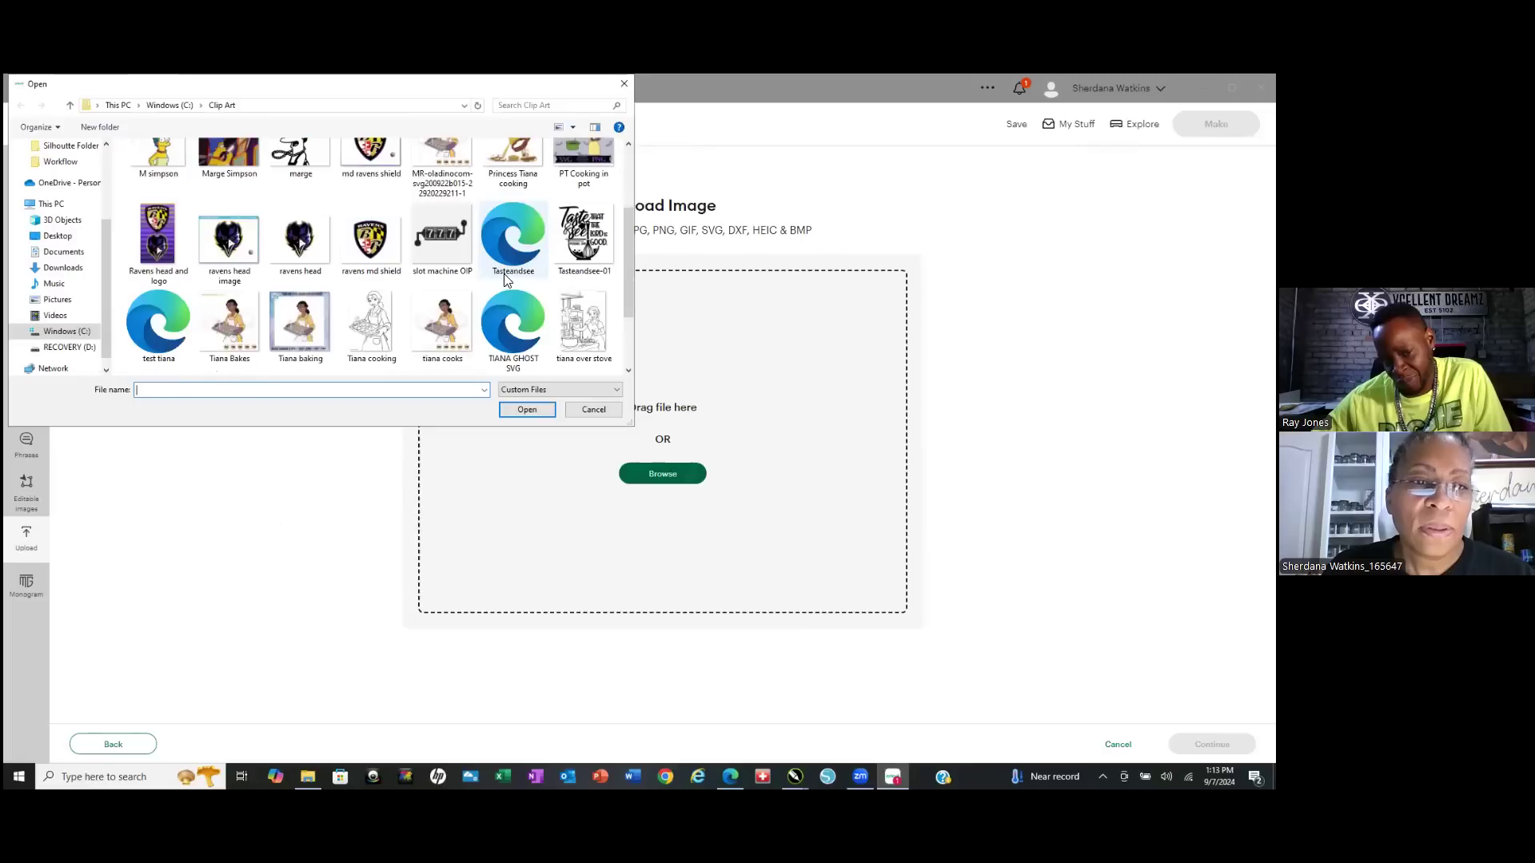
{"action": "left_click", "coordinate": [515, 326]}
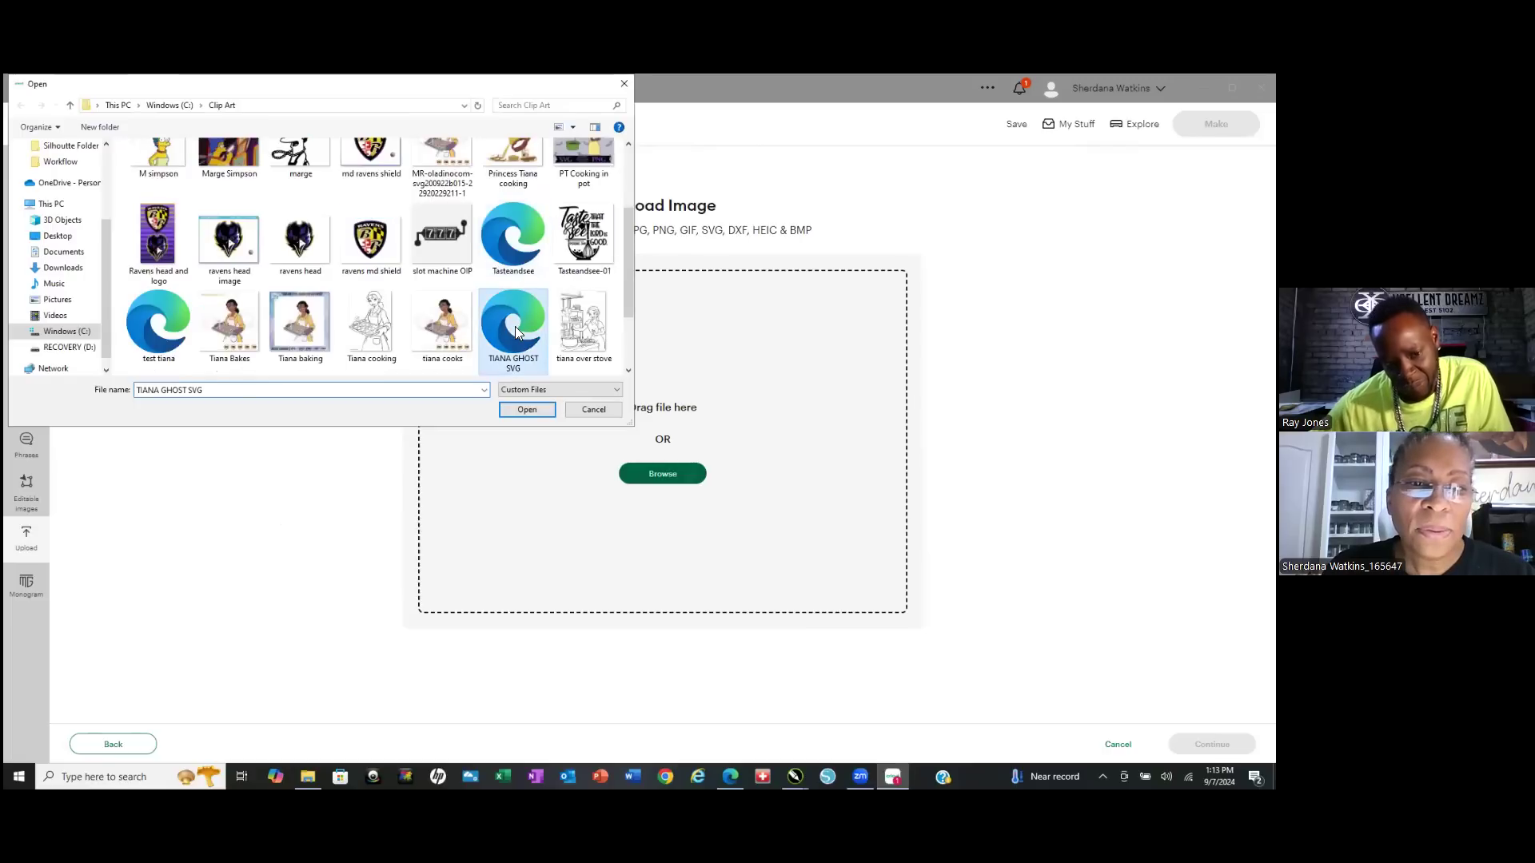
{"action": "left_click", "coordinate": [528, 410]}
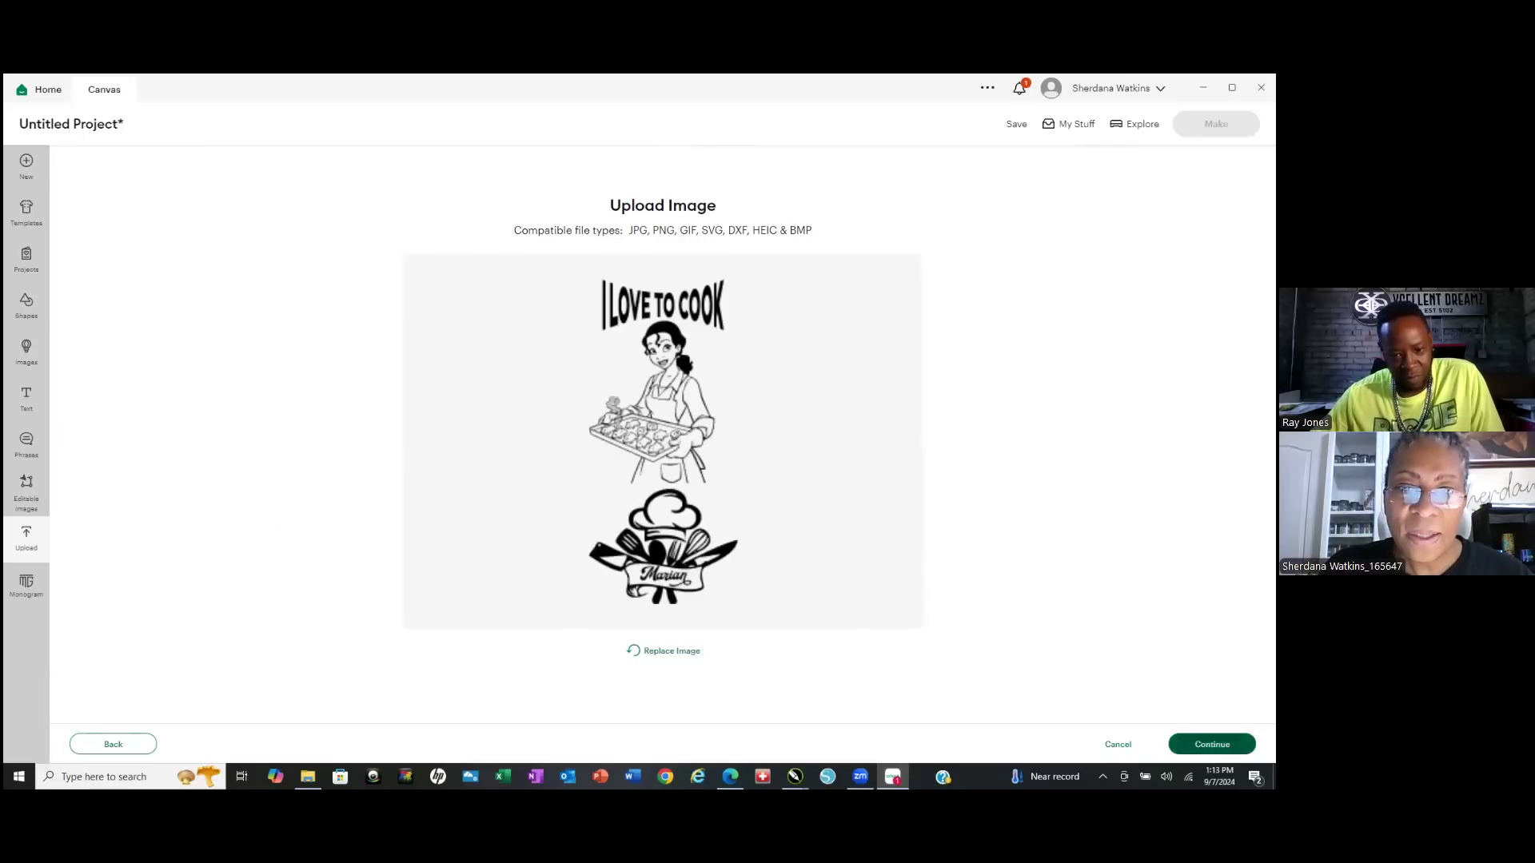
Upload the image under the name TIANA GHOST SVG and add it to the canvas.
{"action": "left_click", "coordinate": [1212, 744]}
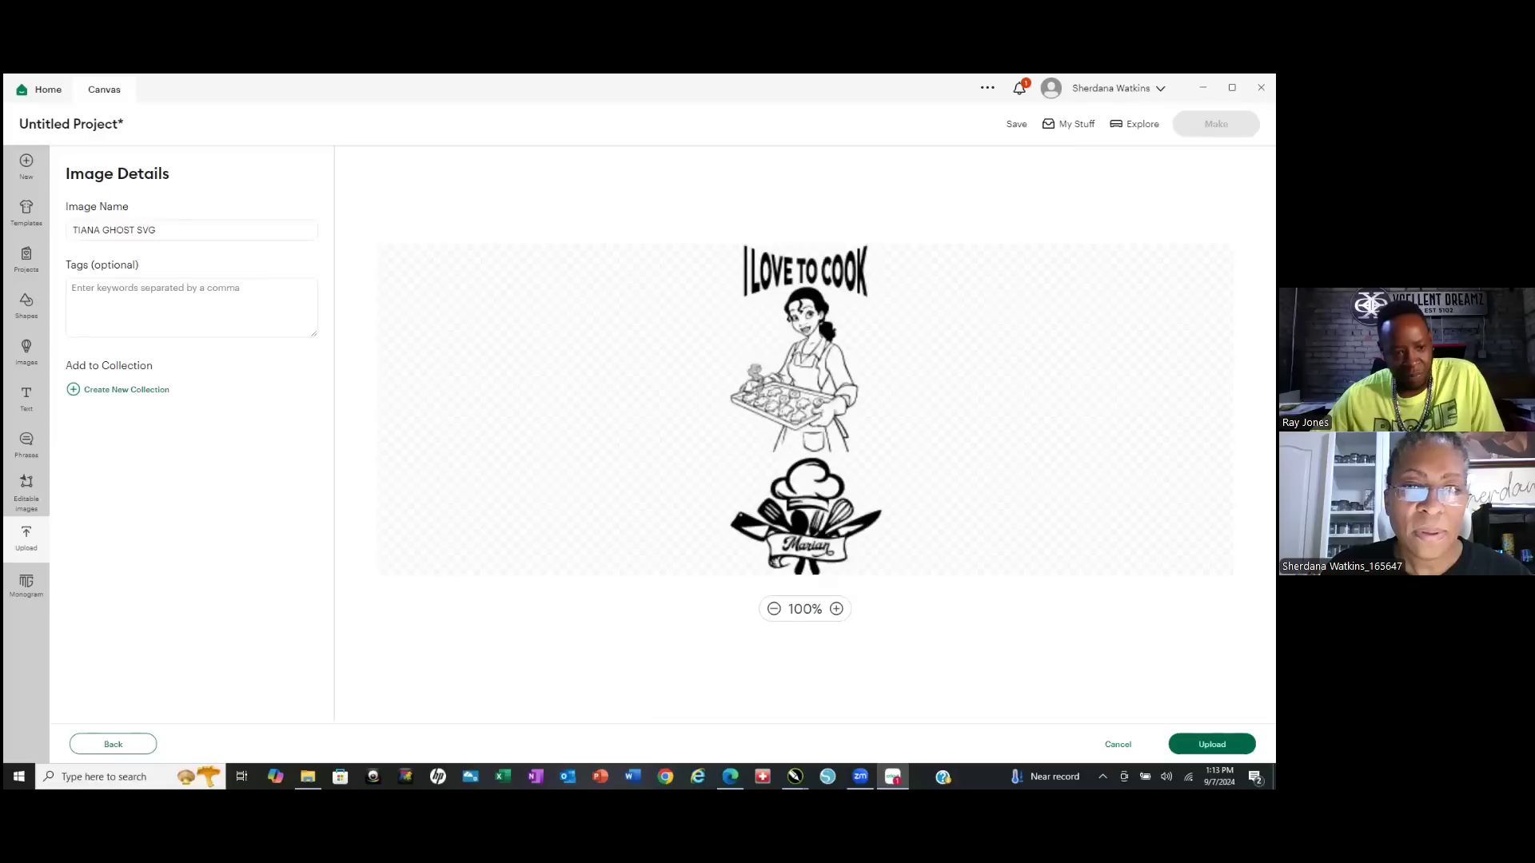
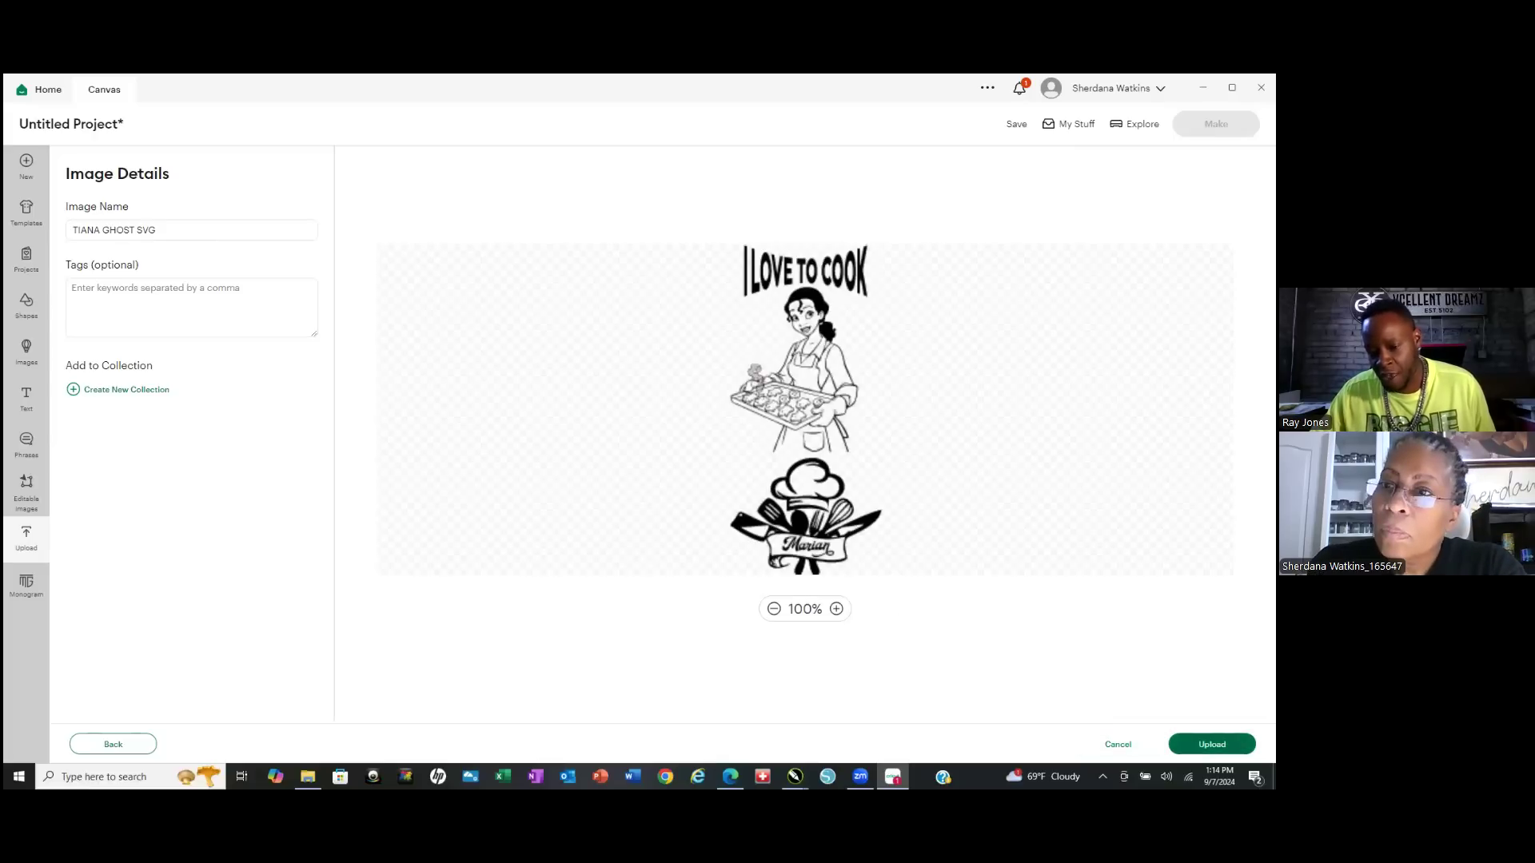
{"action": "left_click", "coordinate": [1212, 744]}
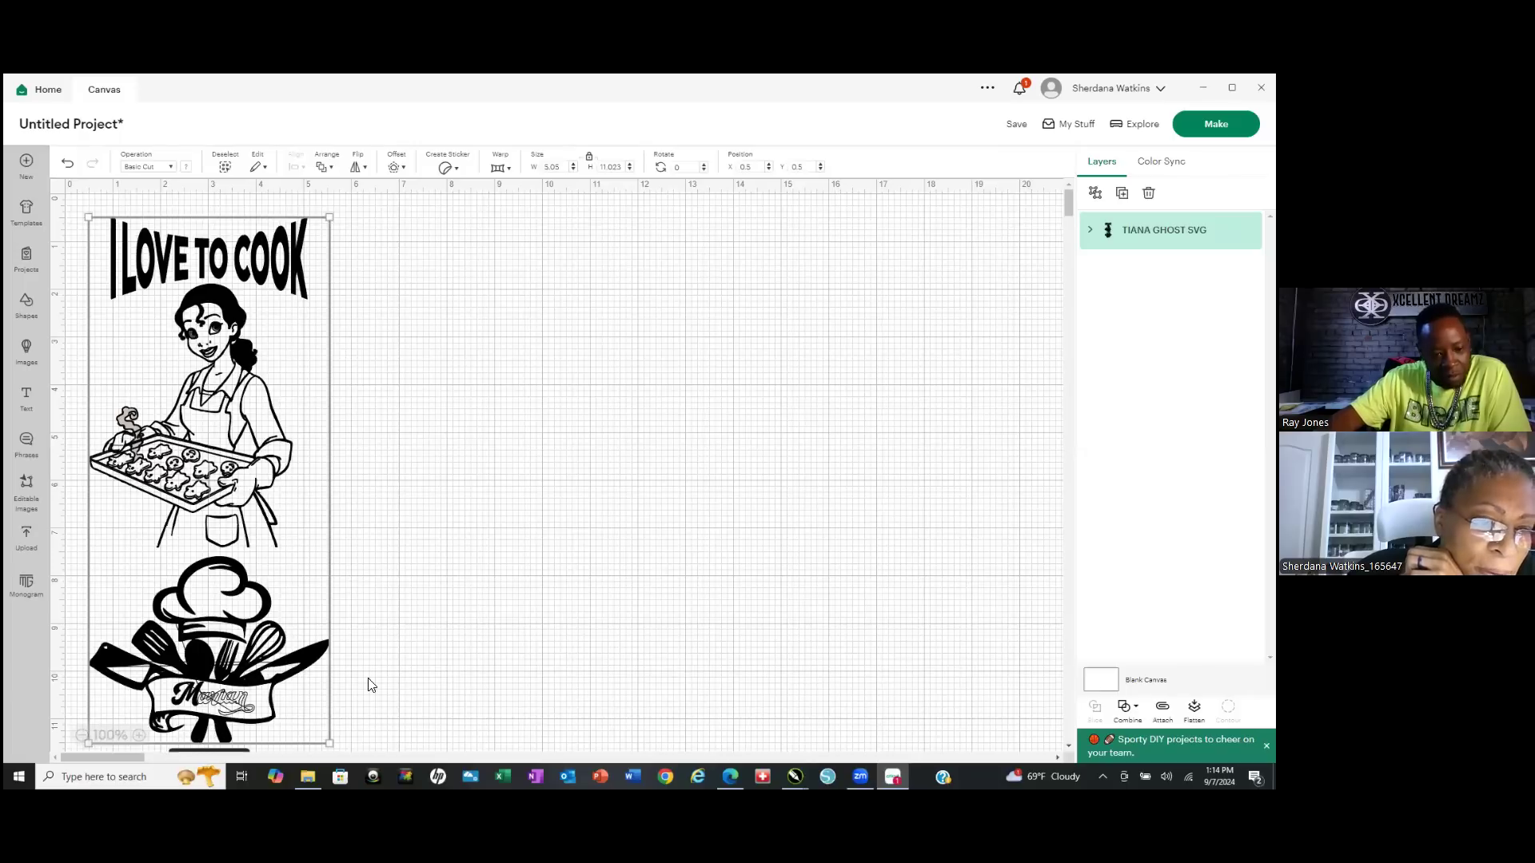
{"action": "left_click", "coordinate": [410, 671]}
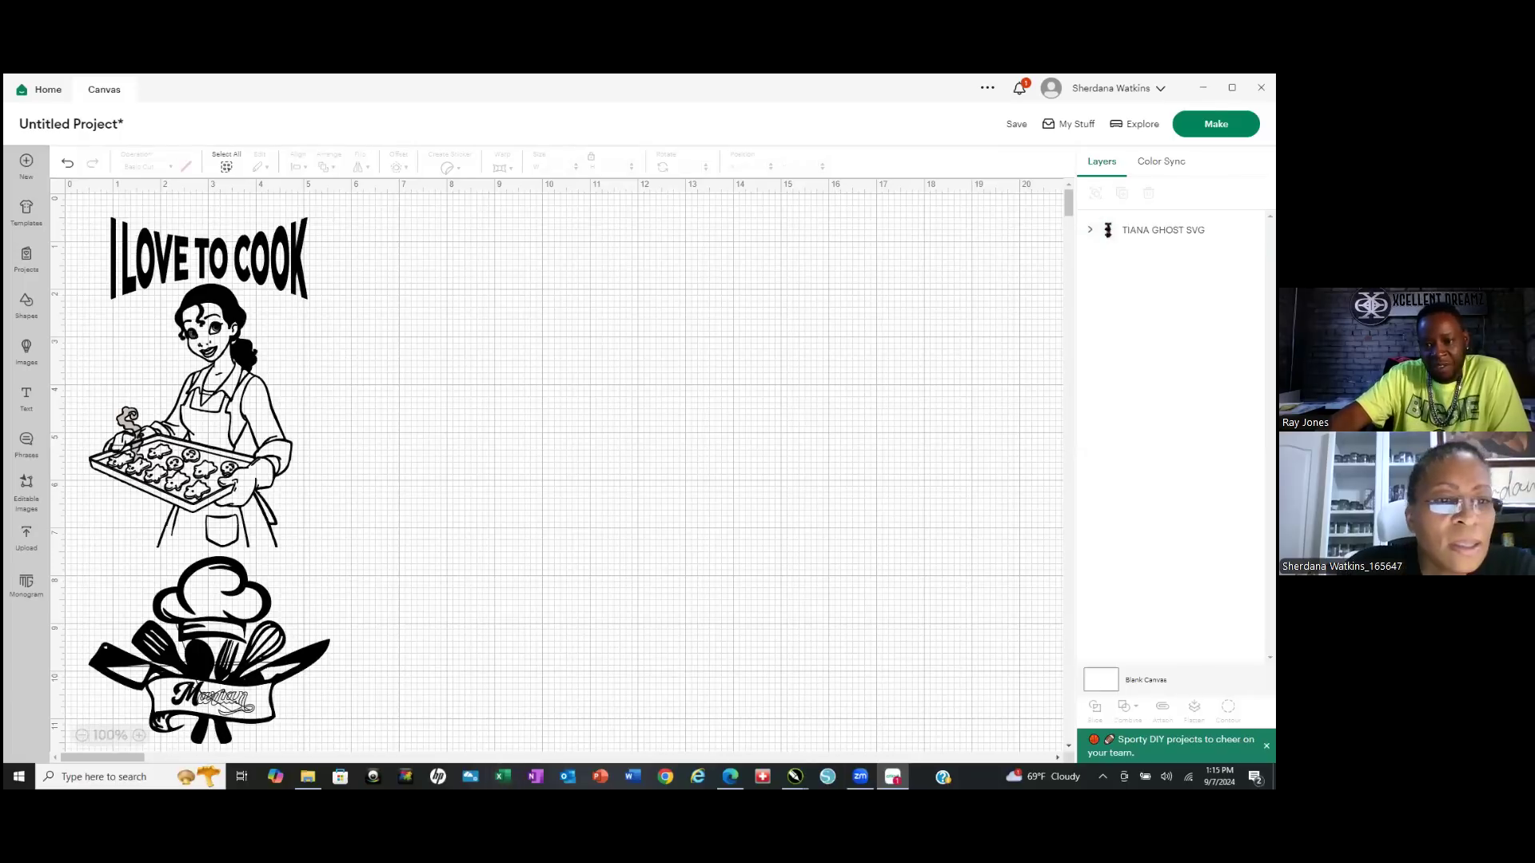
Switch to CorelDRAW and compare the Chef's Hat document with the artwork in the test tiana document.
{"action": "left_click", "coordinate": [1202, 87]}
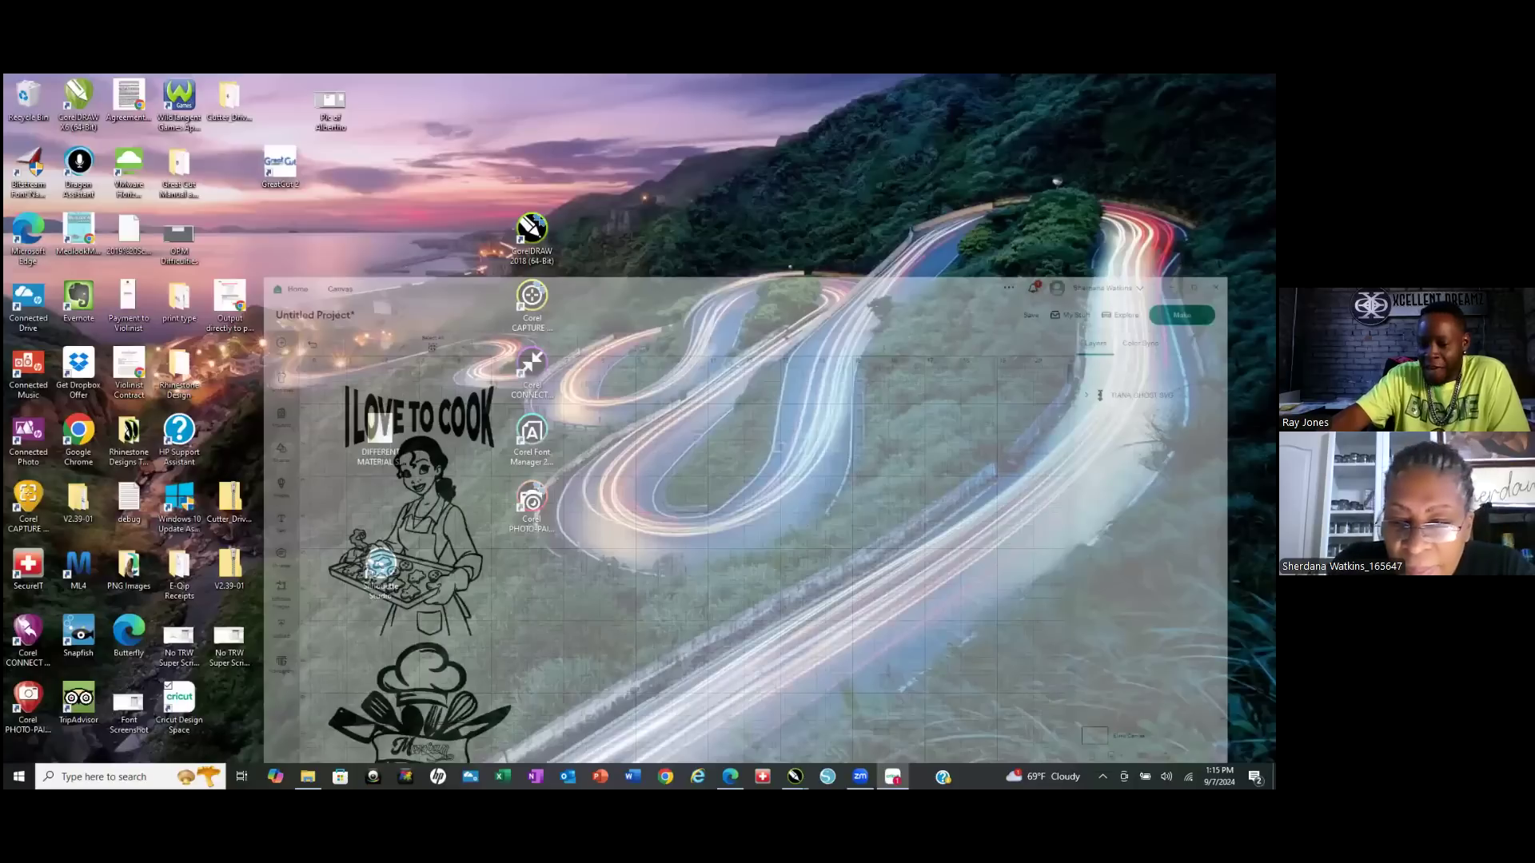
{"action": "mouse_move", "coordinate": [795, 776]}
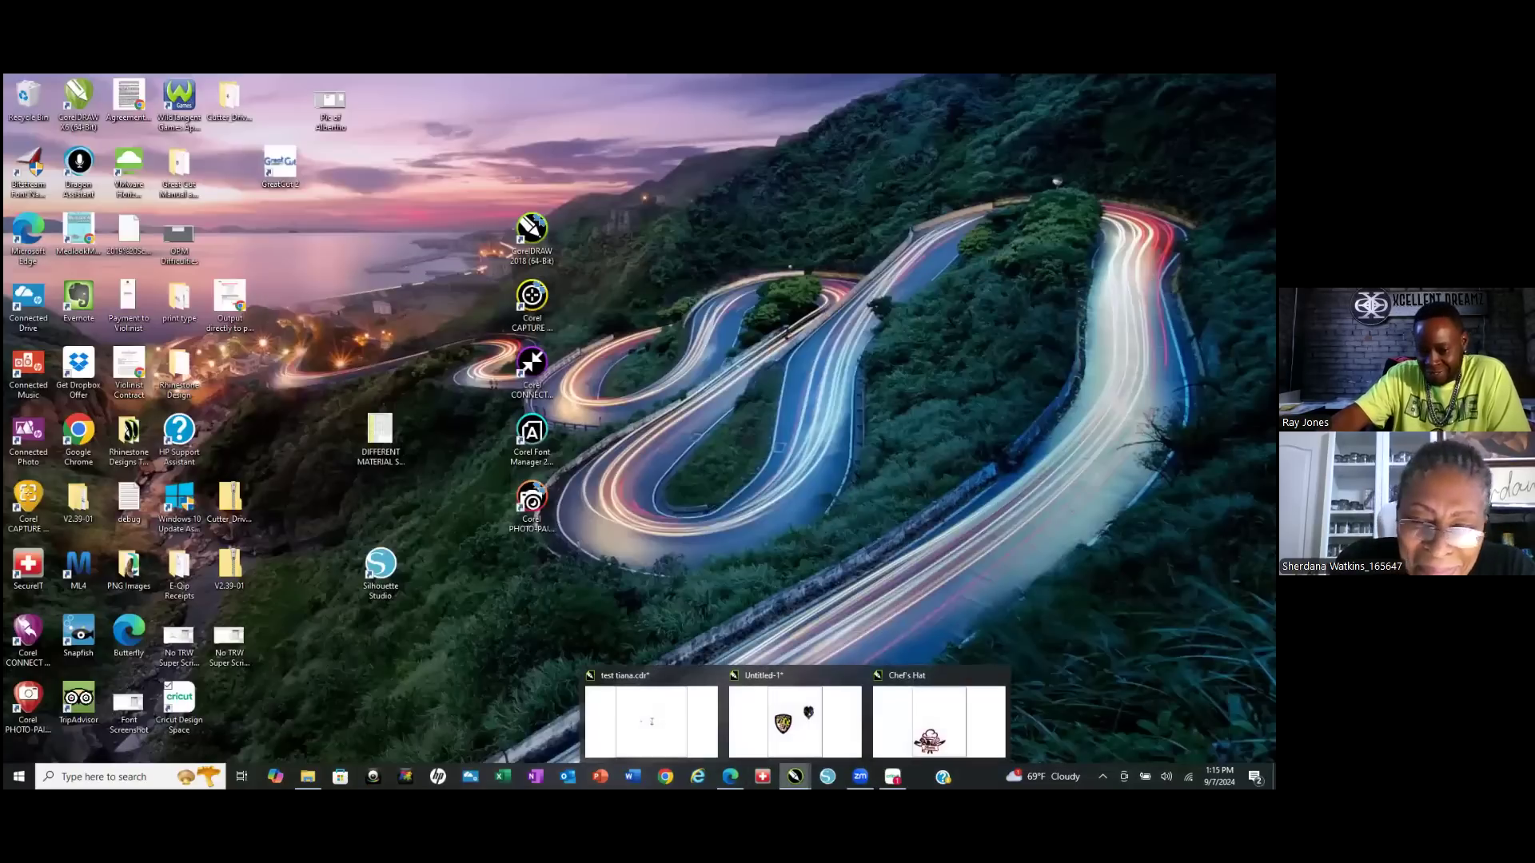
{"action": "left_click", "coordinate": [915, 676]}
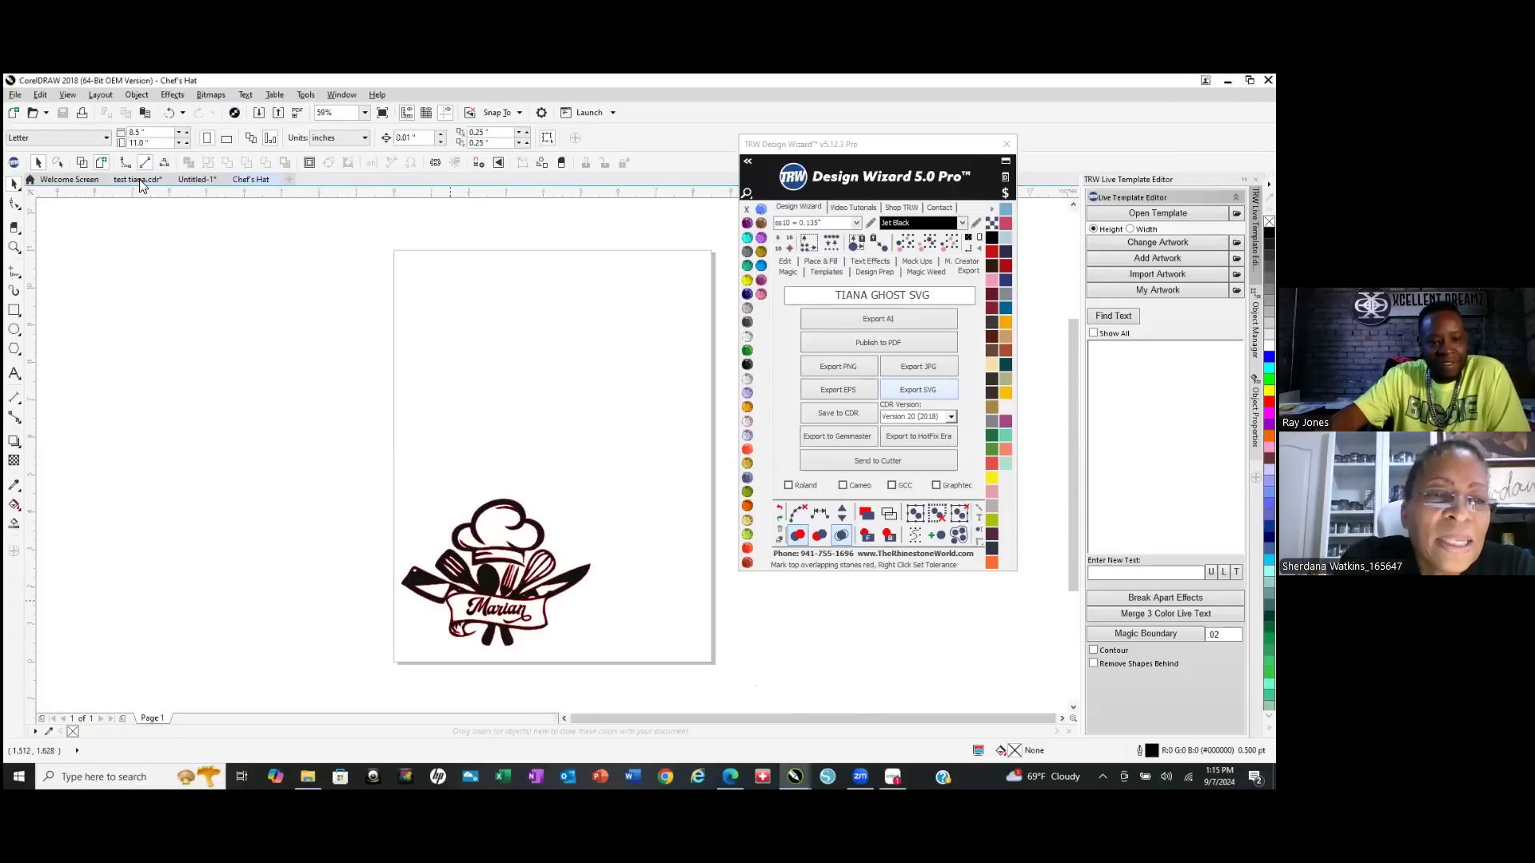
{"action": "left_click", "coordinate": [139, 179]}
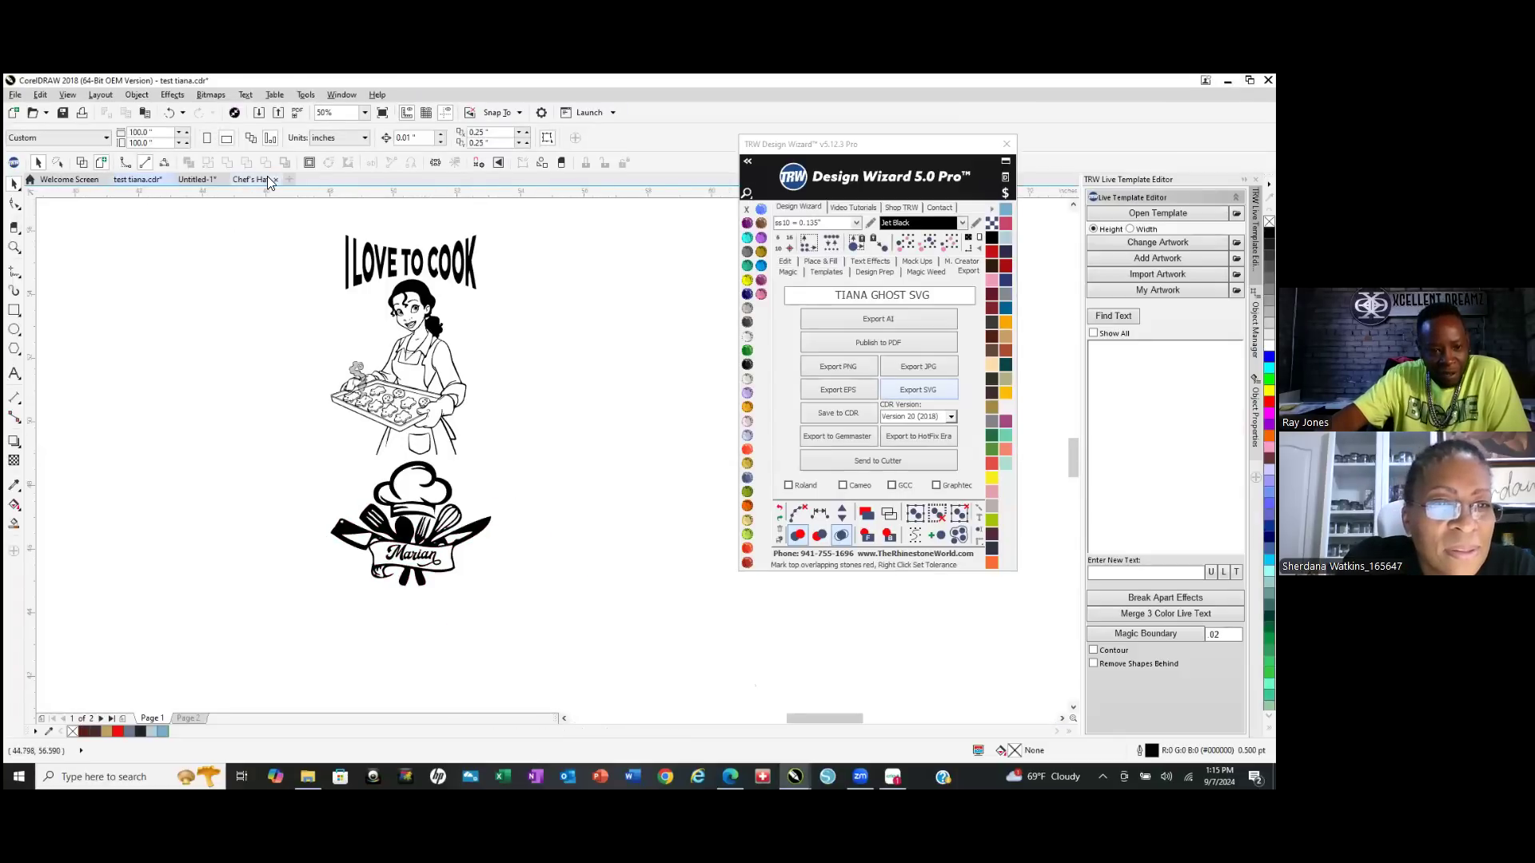
{"action": "left_click", "coordinate": [247, 179]}
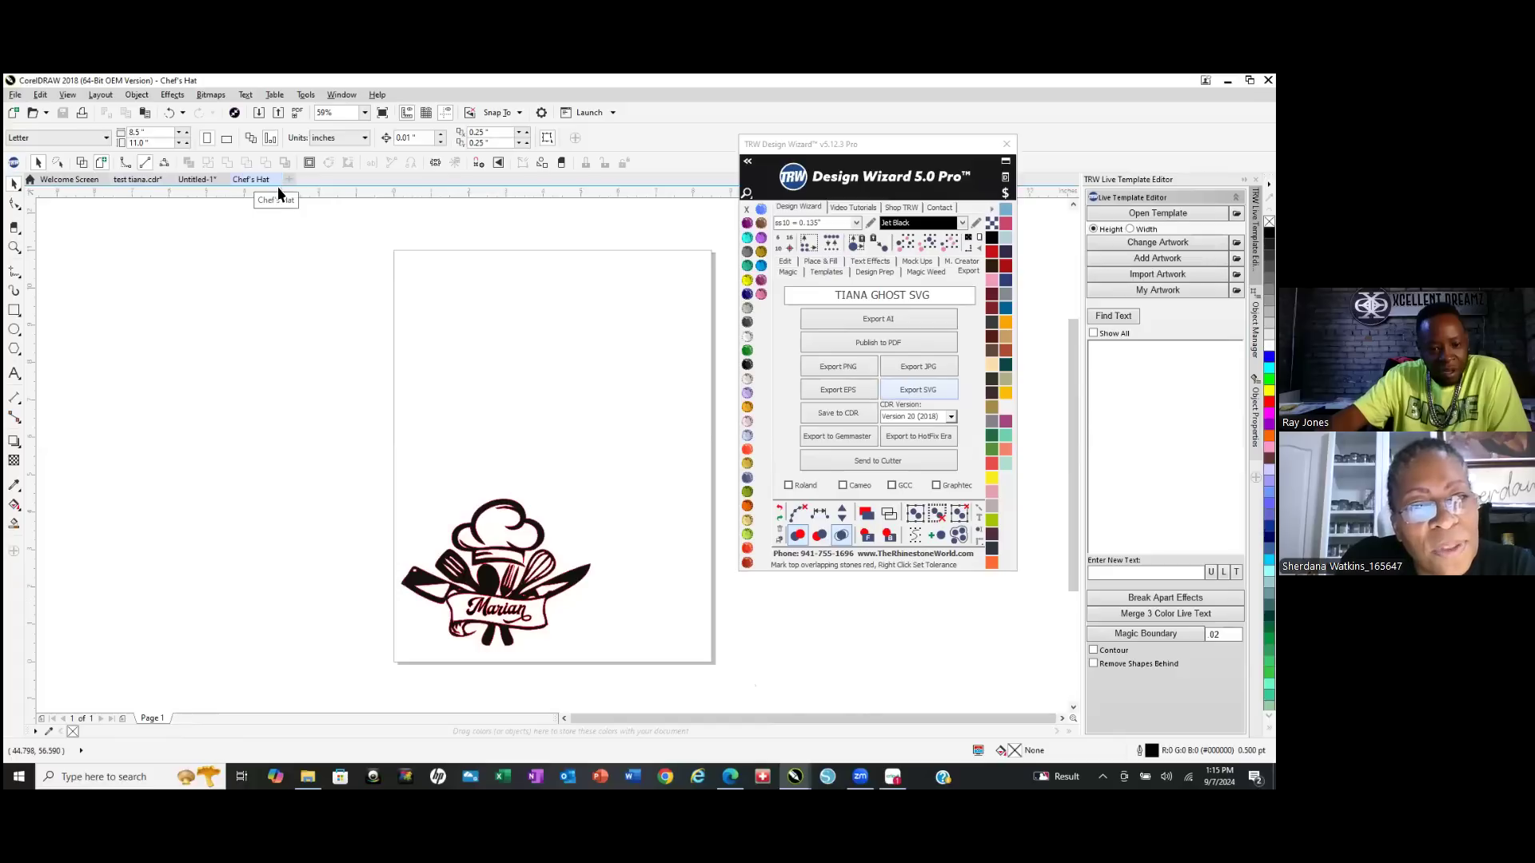
{"action": "left_click", "coordinate": [141, 178]}
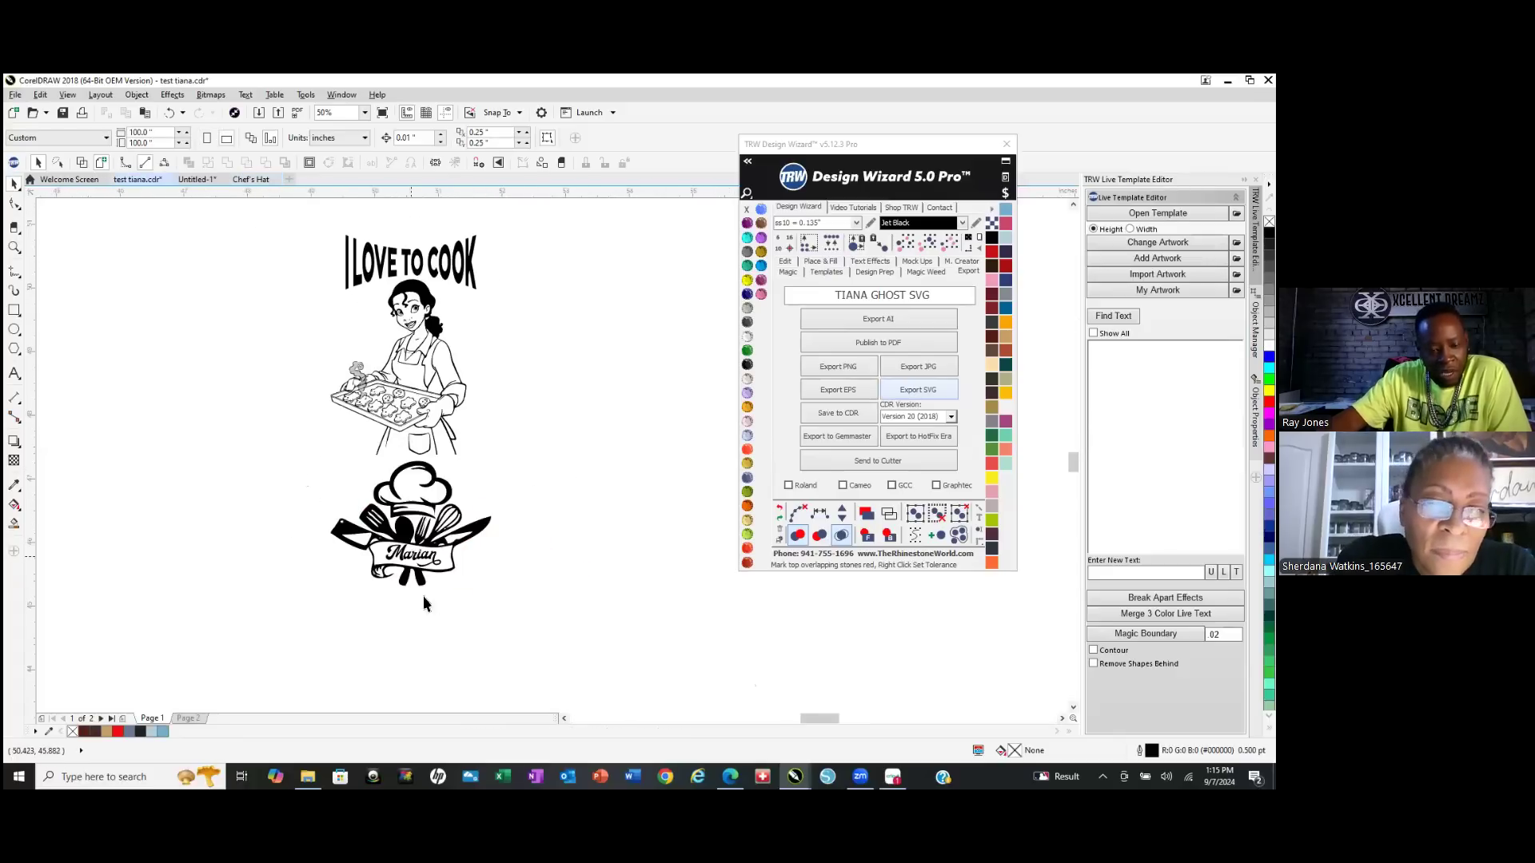
Examine the name on the chef's hat banner in wireframe view, and return to the filled view of the whole design.
{"action": "scroll", "coordinate": [423, 599], "scroll_direction": "up", "scroll_amount": 5}
{"action": "scroll", "coordinate": [417, 540], "scroll_direction": "down", "scroll_amount": 3}
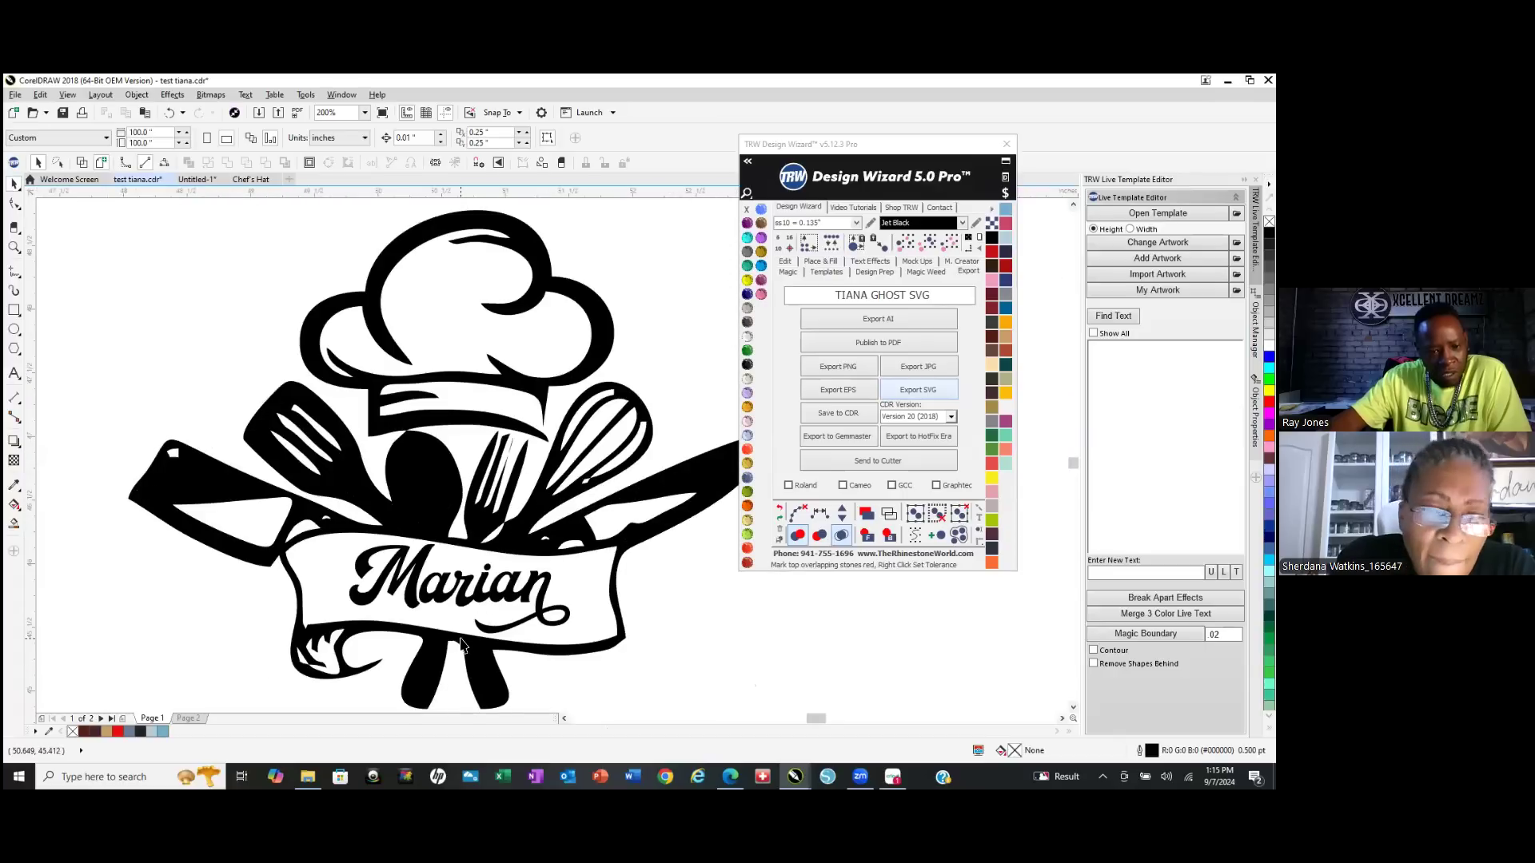
{"action": "scroll", "coordinate": [462, 643], "scroll_direction": "up", "scroll_amount": 1}
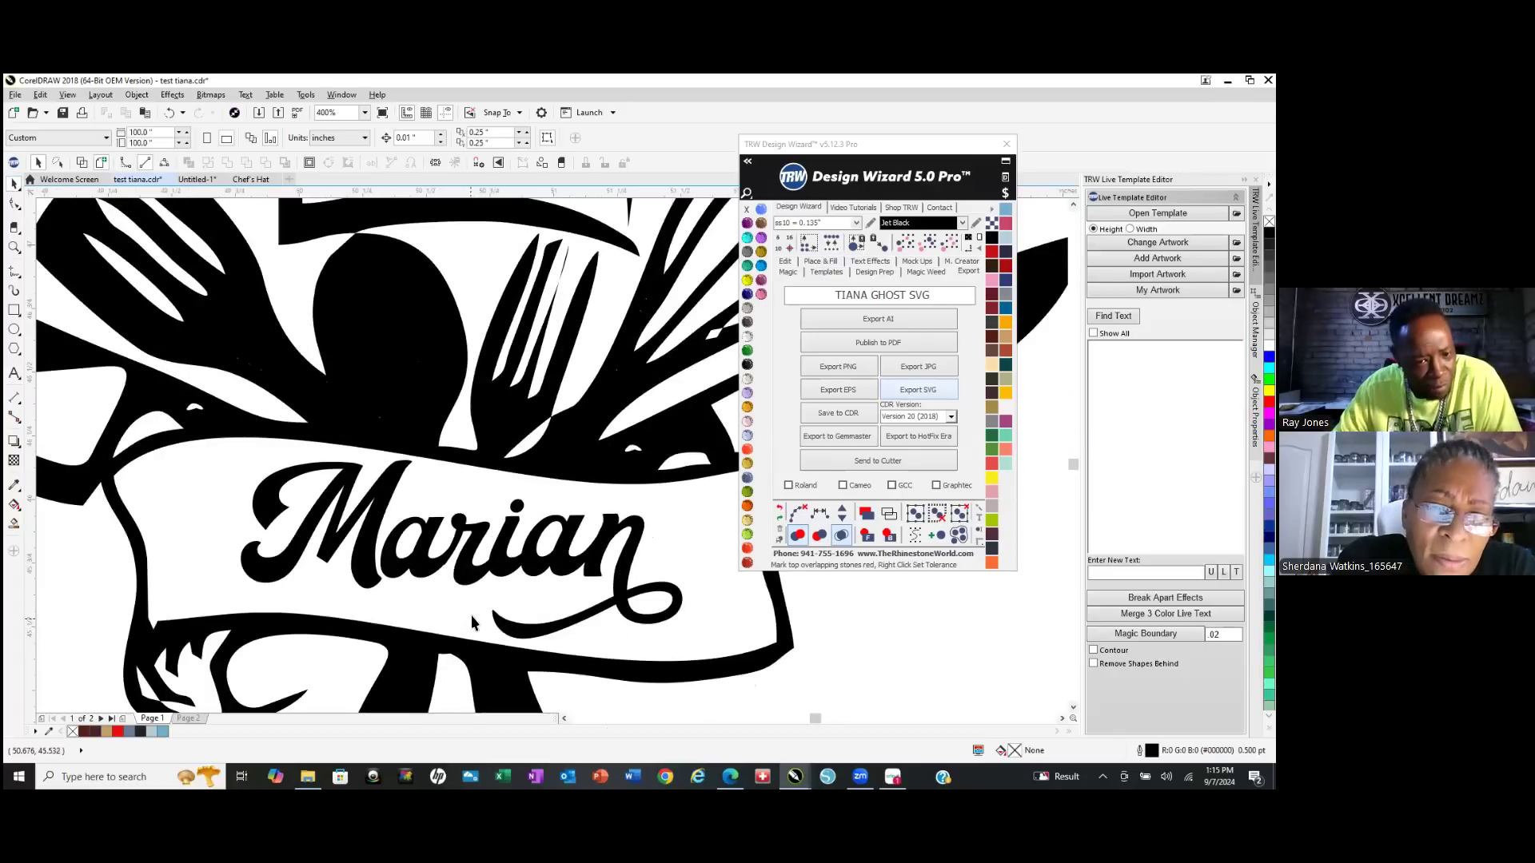
{"action": "left_click", "coordinate": [81, 163]}
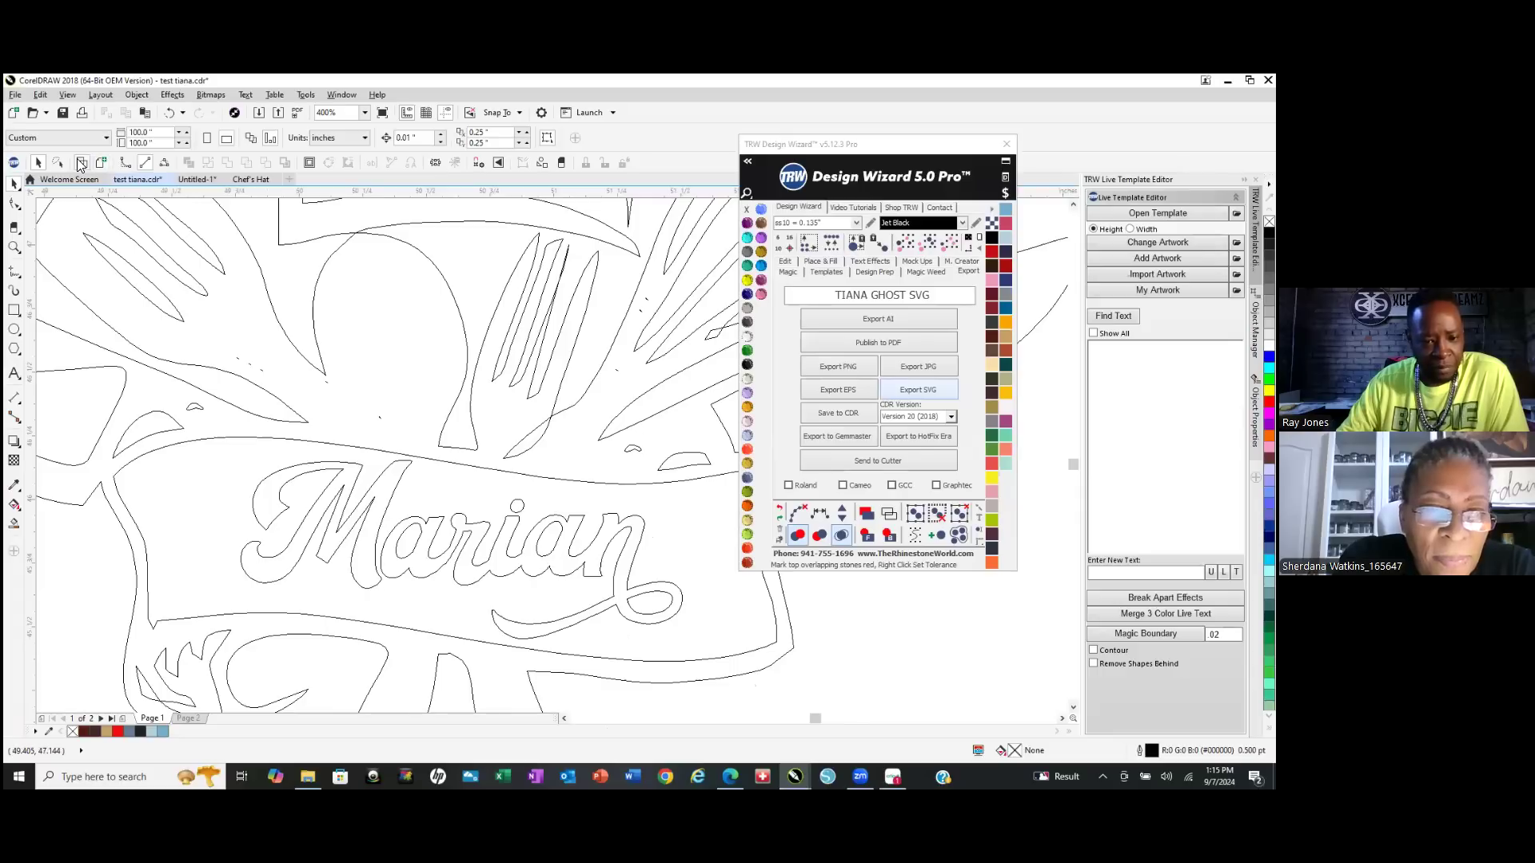
{"action": "left_click", "coordinate": [101, 163]}
{"action": "scroll", "coordinate": [346, 546], "scroll_direction": "down", "scroll_amount": 2}
{"action": "scroll", "coordinate": [346, 546], "scroll_direction": "down", "scroll_amount": 1}
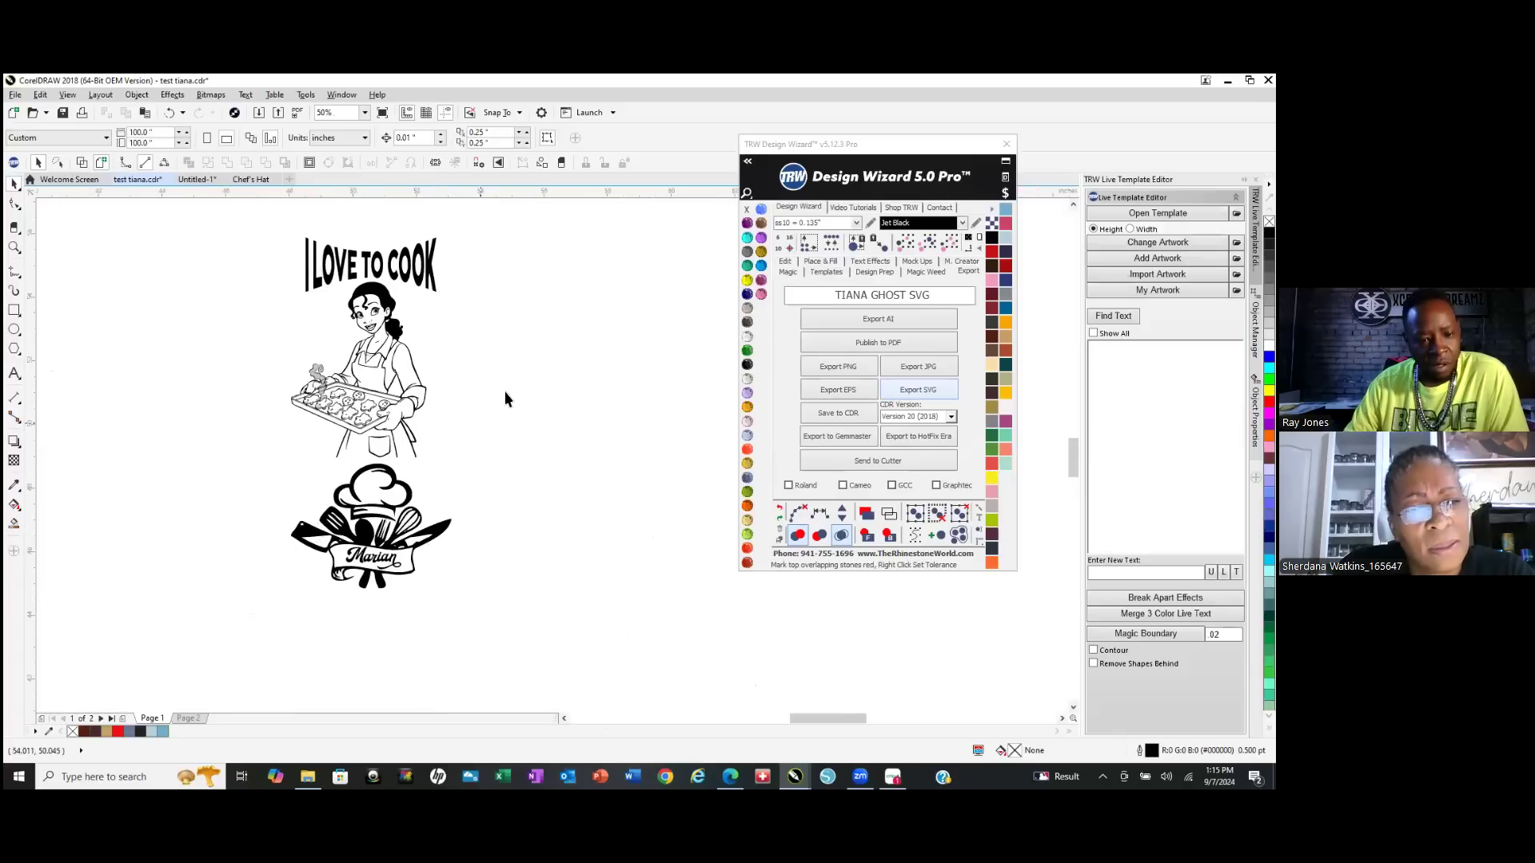
Switch to Cricut Design Space, select the TIANA GHOST SVG design and examine the banner lettering up close.
{"action": "mouse_move", "coordinate": [893, 776]}
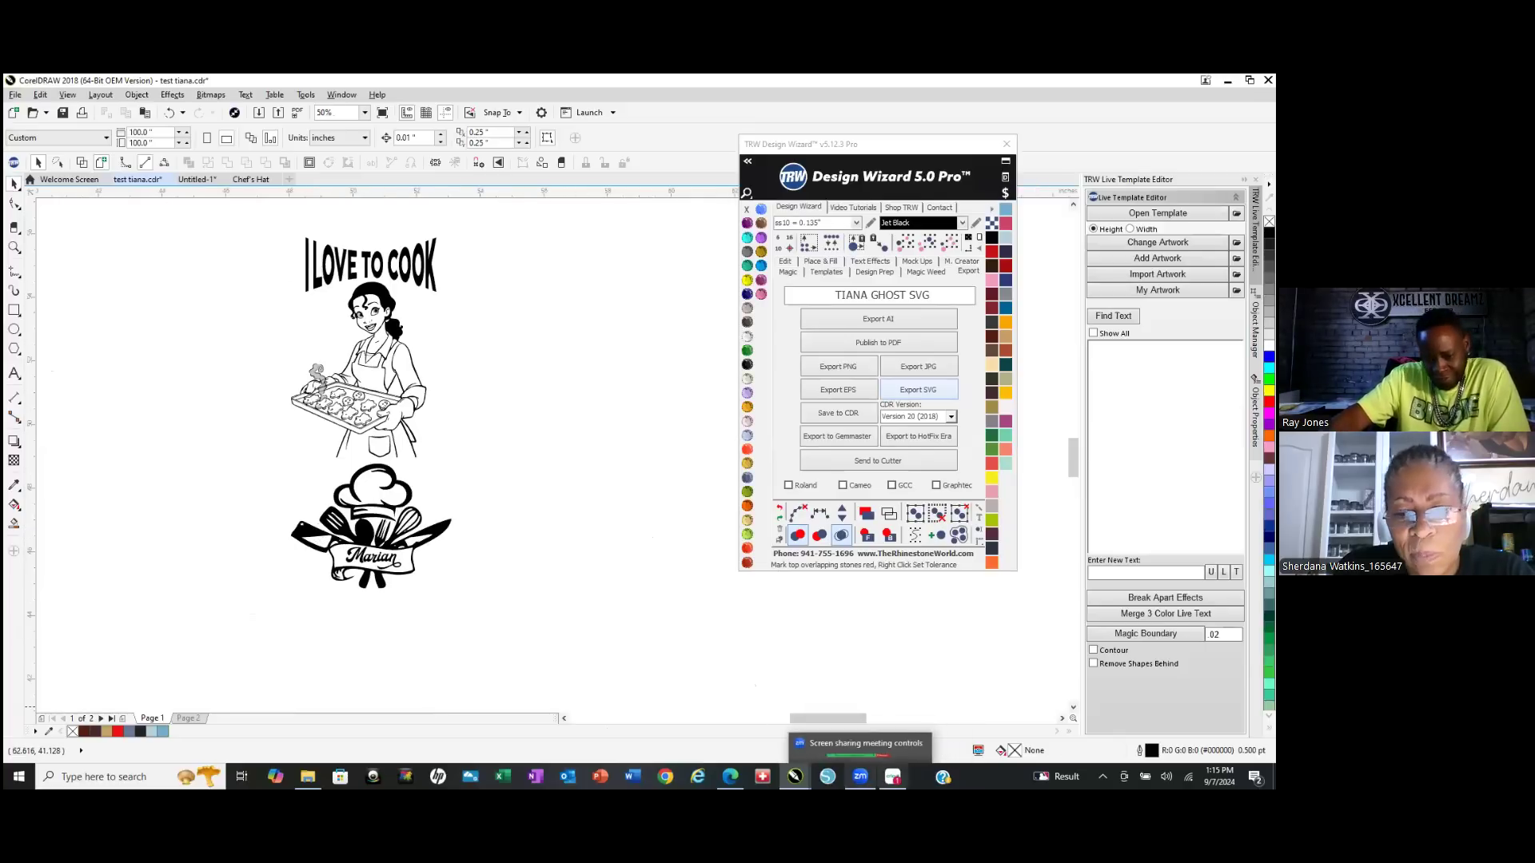
{"action": "left_click", "coordinate": [885, 751]}
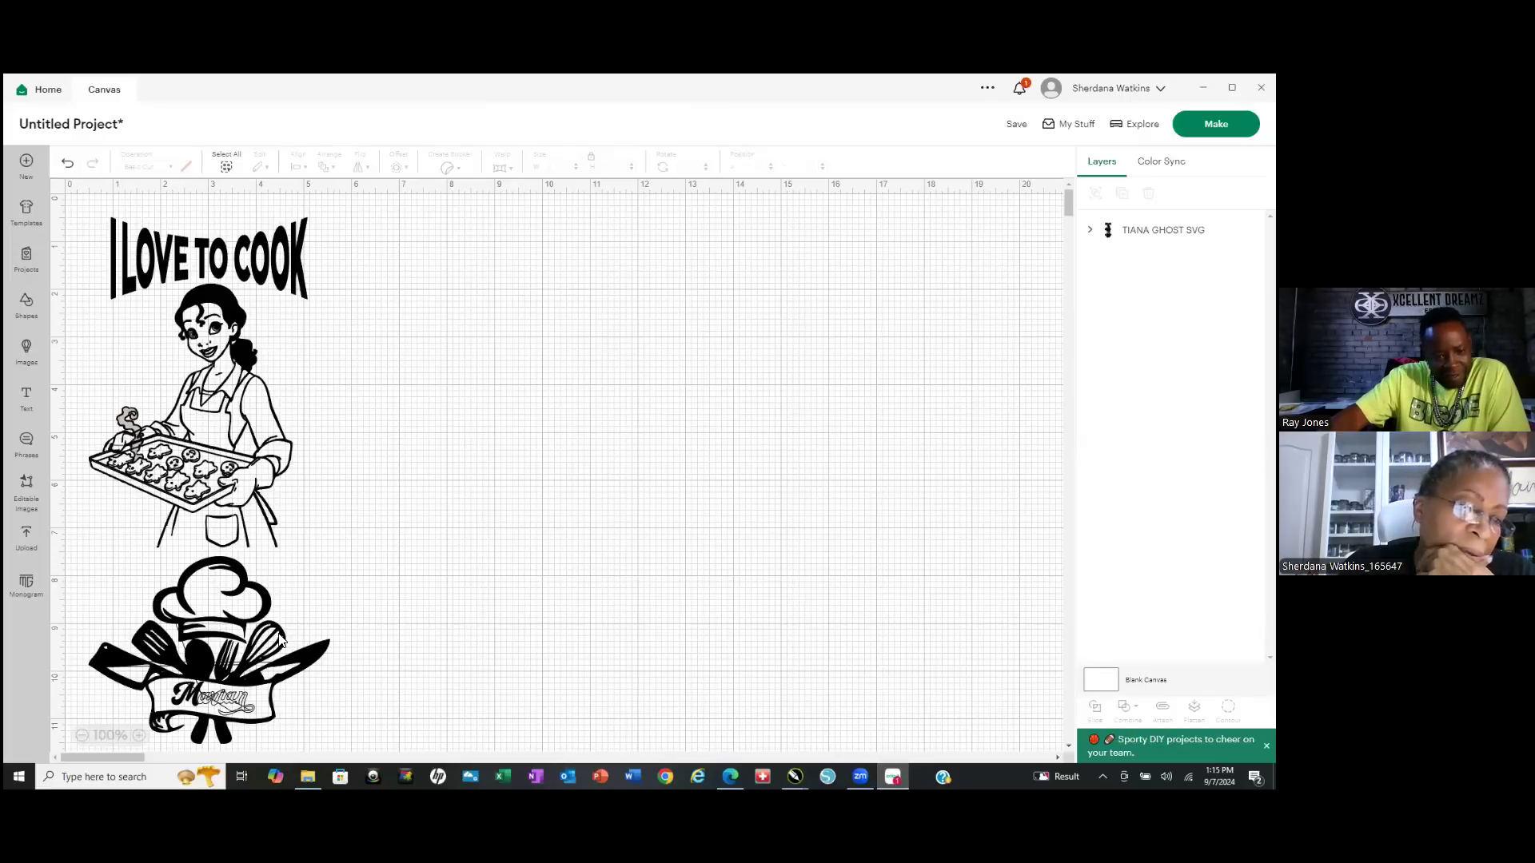
{"action": "left_click", "coordinate": [208, 695]}
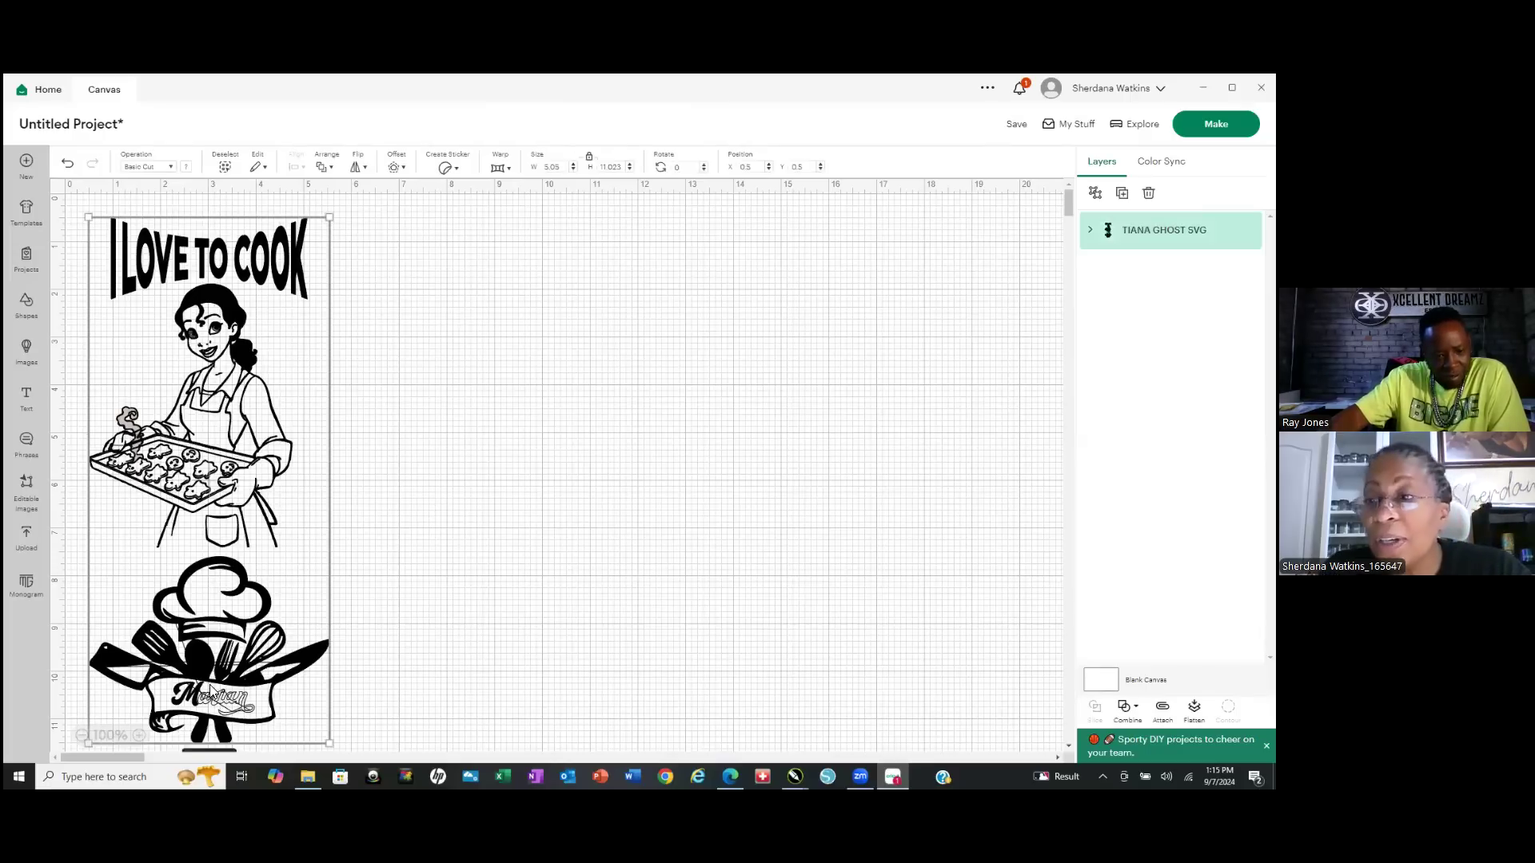
{"action": "scroll", "coordinate": [230, 432], "scroll_direction": "down", "scroll_amount": 3}
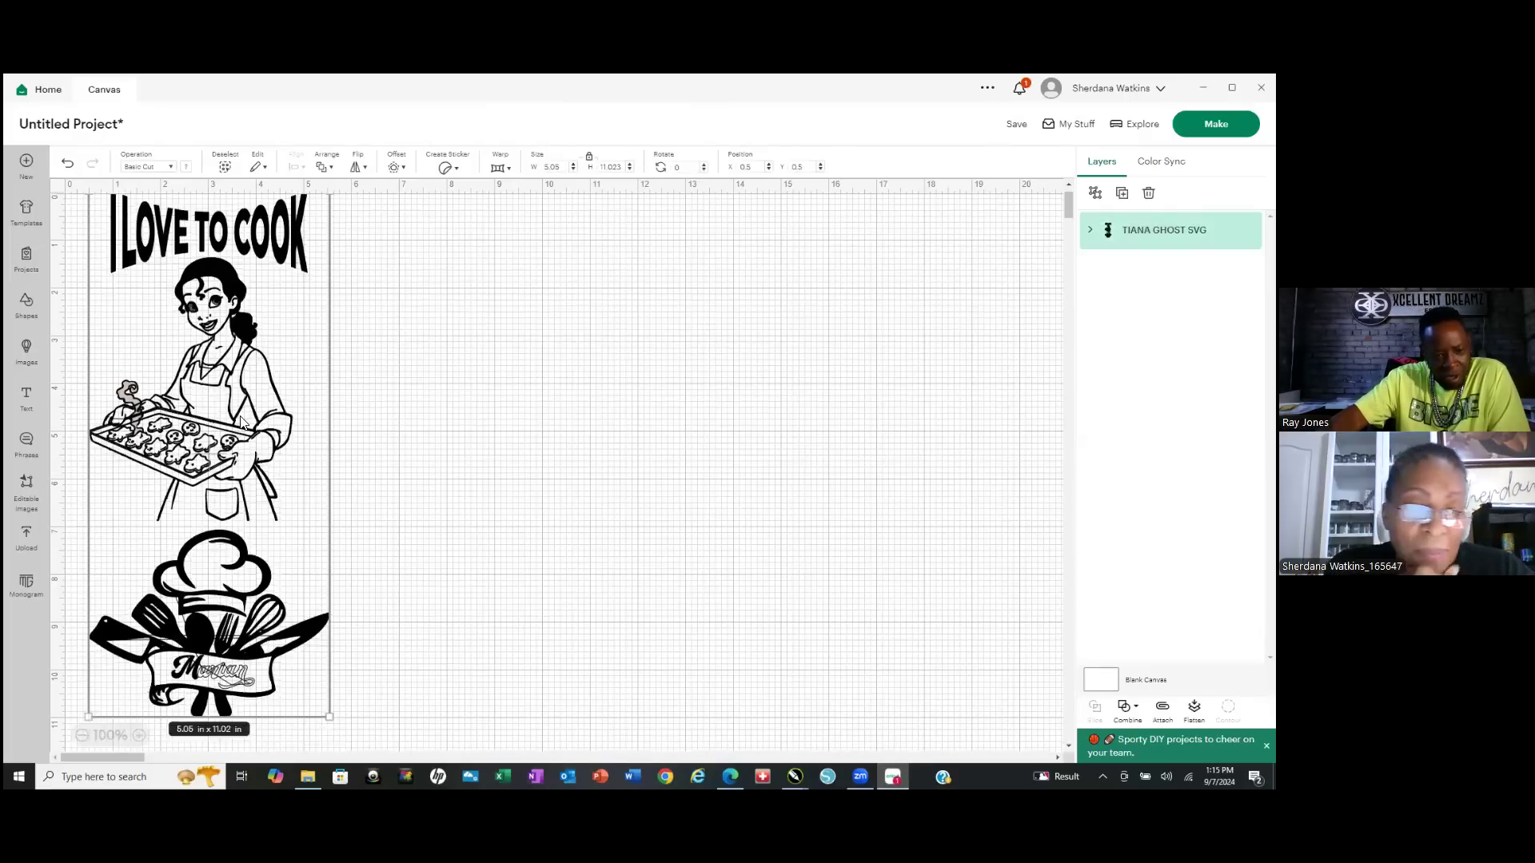
{"action": "scroll", "coordinate": [189, 602], "scroll_direction": "up", "scroll_amount": 3}
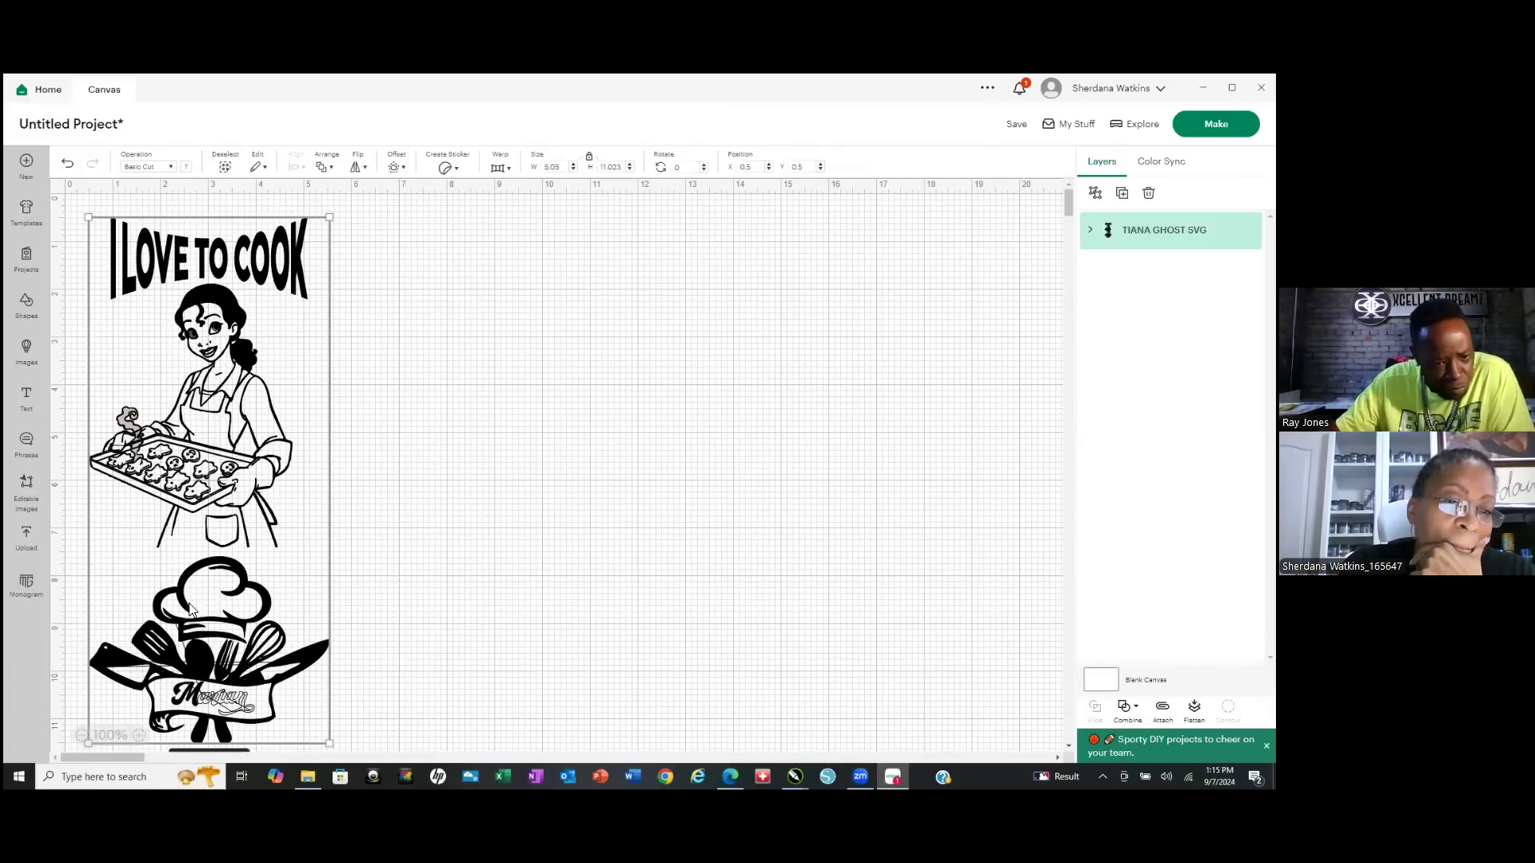
{"action": "scroll", "coordinate": [206, 572], "scroll_direction": "down", "scroll_amount": 3}
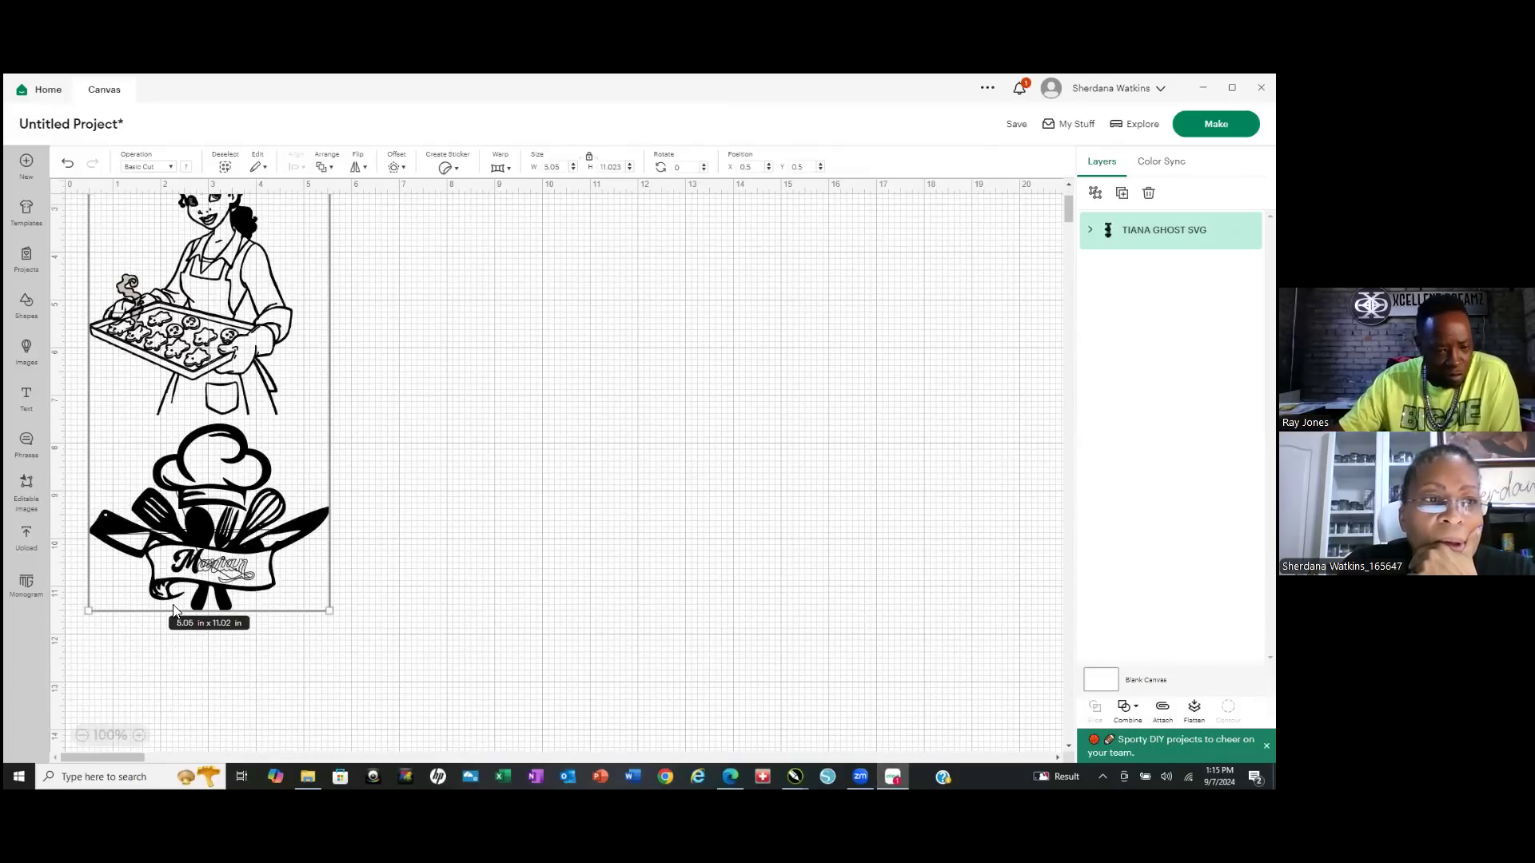
{"action": "scroll", "coordinate": [200, 576], "scroll_direction": "up", "scroll_amount": 10}
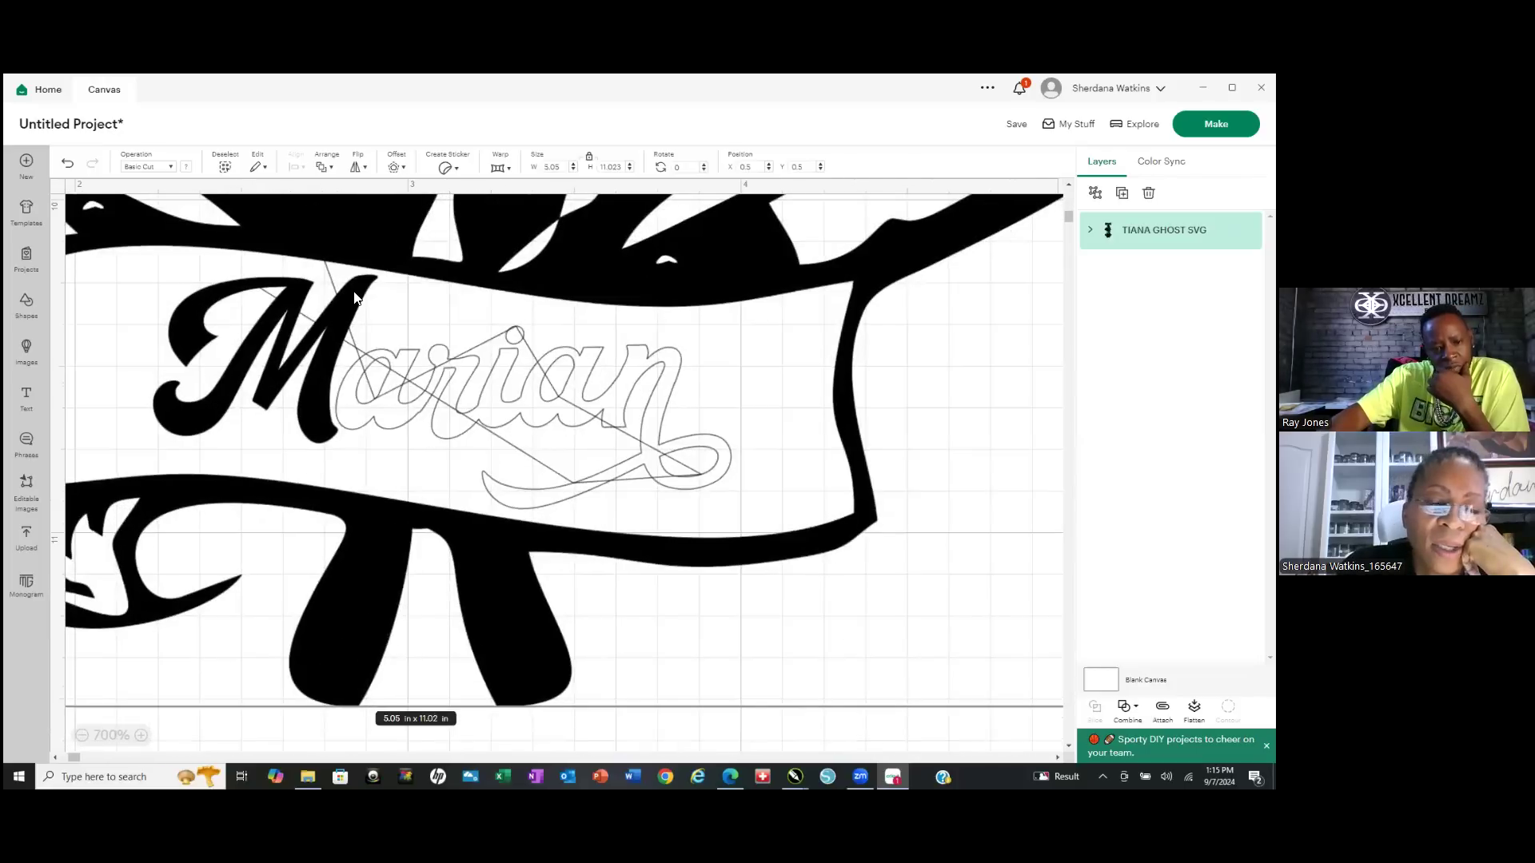
{"action": "left_click_drag", "start_coordinate": [350, 302], "coordinate": [373, 422]}
{"action": "scroll", "coordinate": [376, 448], "scroll_direction": "down", "scroll_amount": 10}
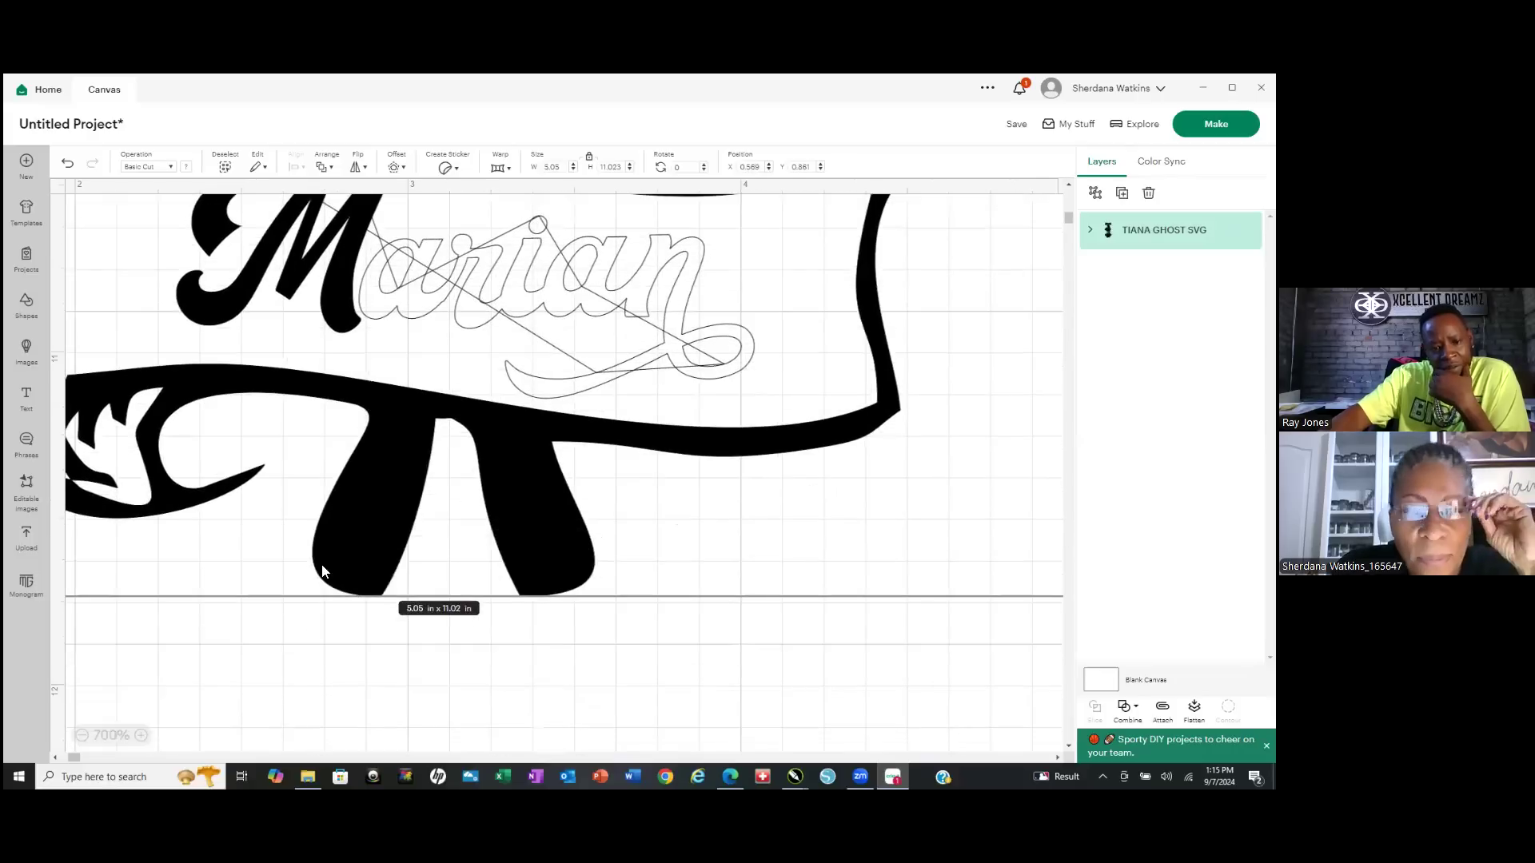
{"action": "scroll", "coordinate": [436, 520], "scroll_direction": "up", "scroll_amount": 3}
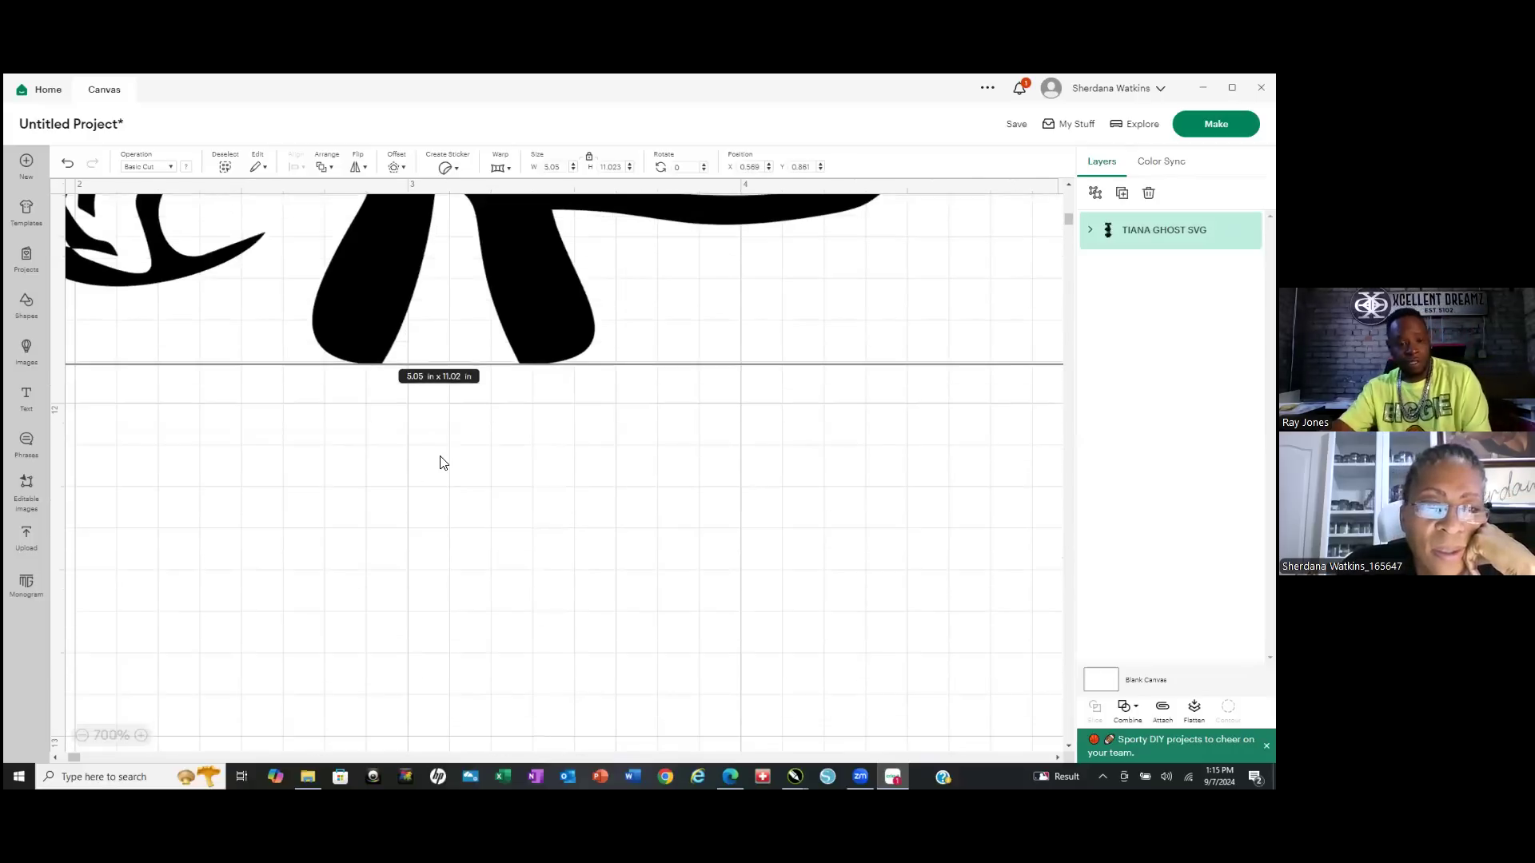
{"action": "scroll", "coordinate": [436, 542], "scroll_direction": "down", "scroll_amount": 5}
{"action": "scroll", "coordinate": [408, 518], "scroll_direction": "down", "scroll_amount": 3}
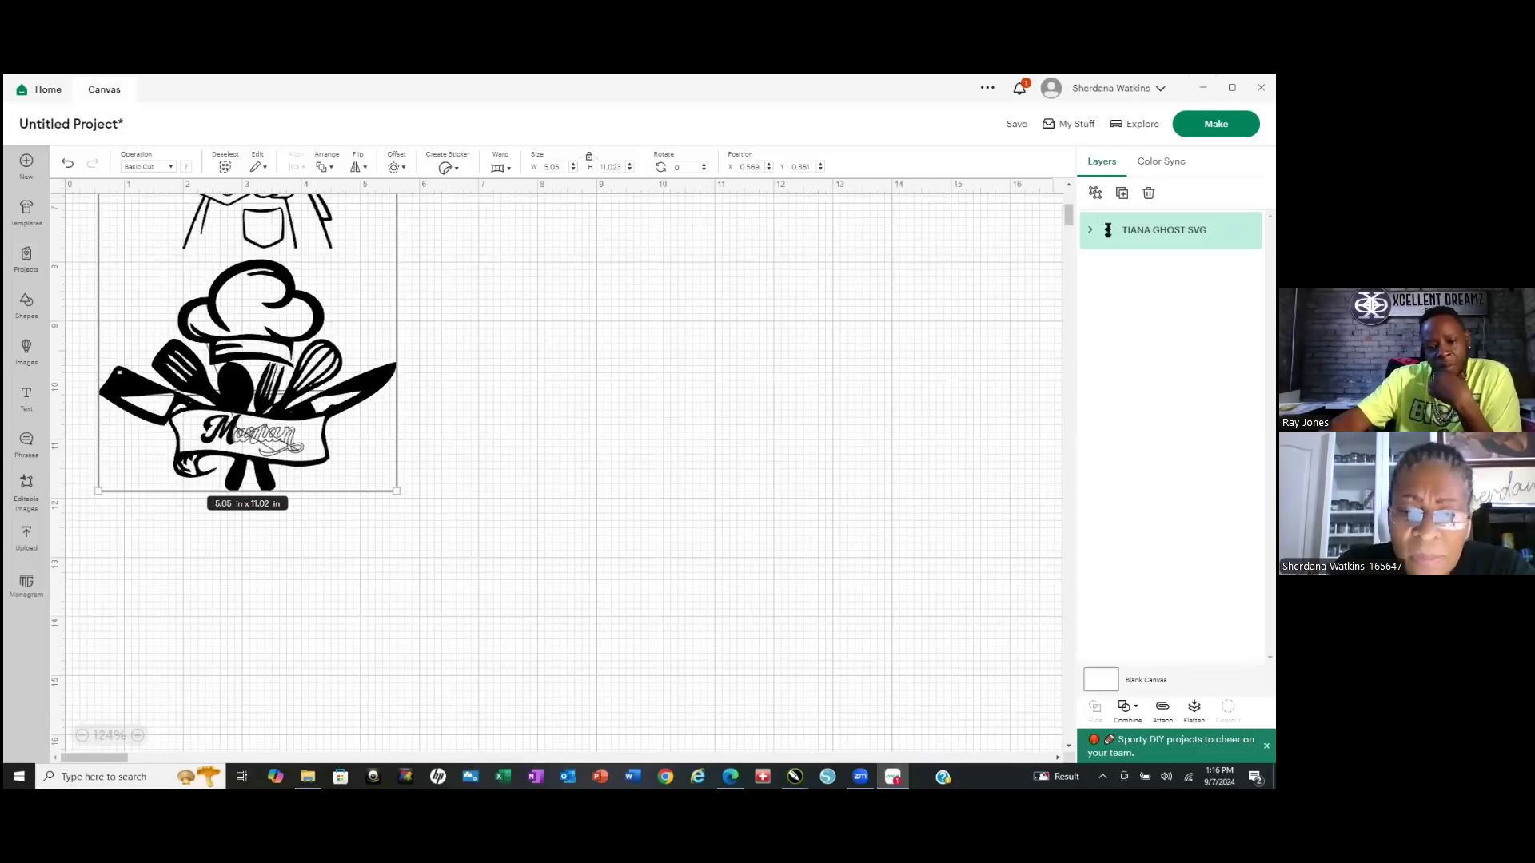
Switch to test tiana in CorelDRAW, select the combined artwork and check its banner lettering in wireframe and filled views.
{"action": "mouse_move", "coordinate": [794, 776]}
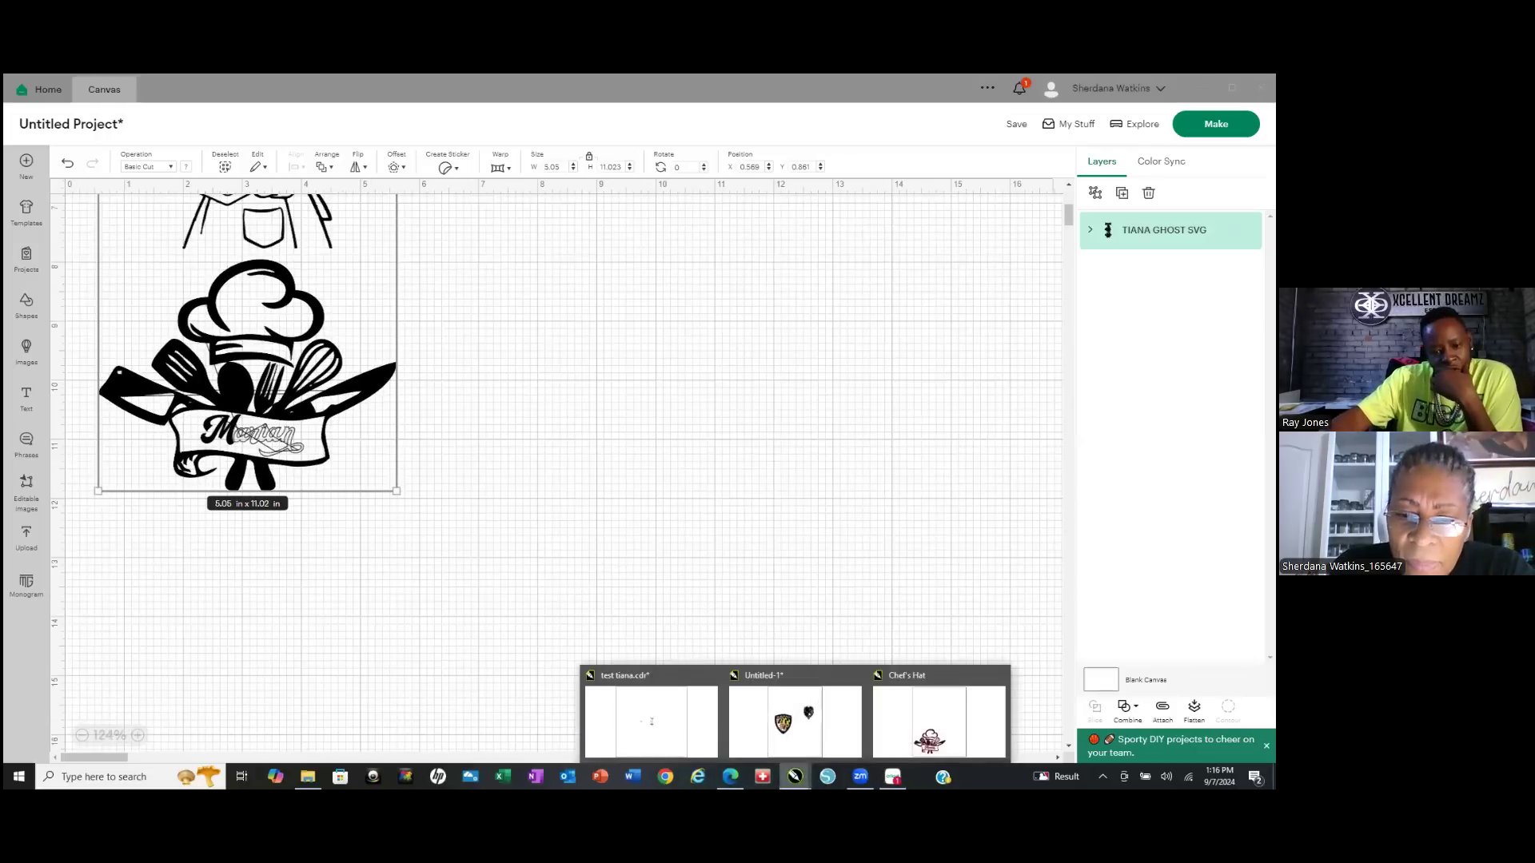
{"action": "left_click", "coordinate": [630, 684]}
{"action": "scroll", "coordinate": [379, 563], "scroll_direction": "up", "scroll_amount": 5}
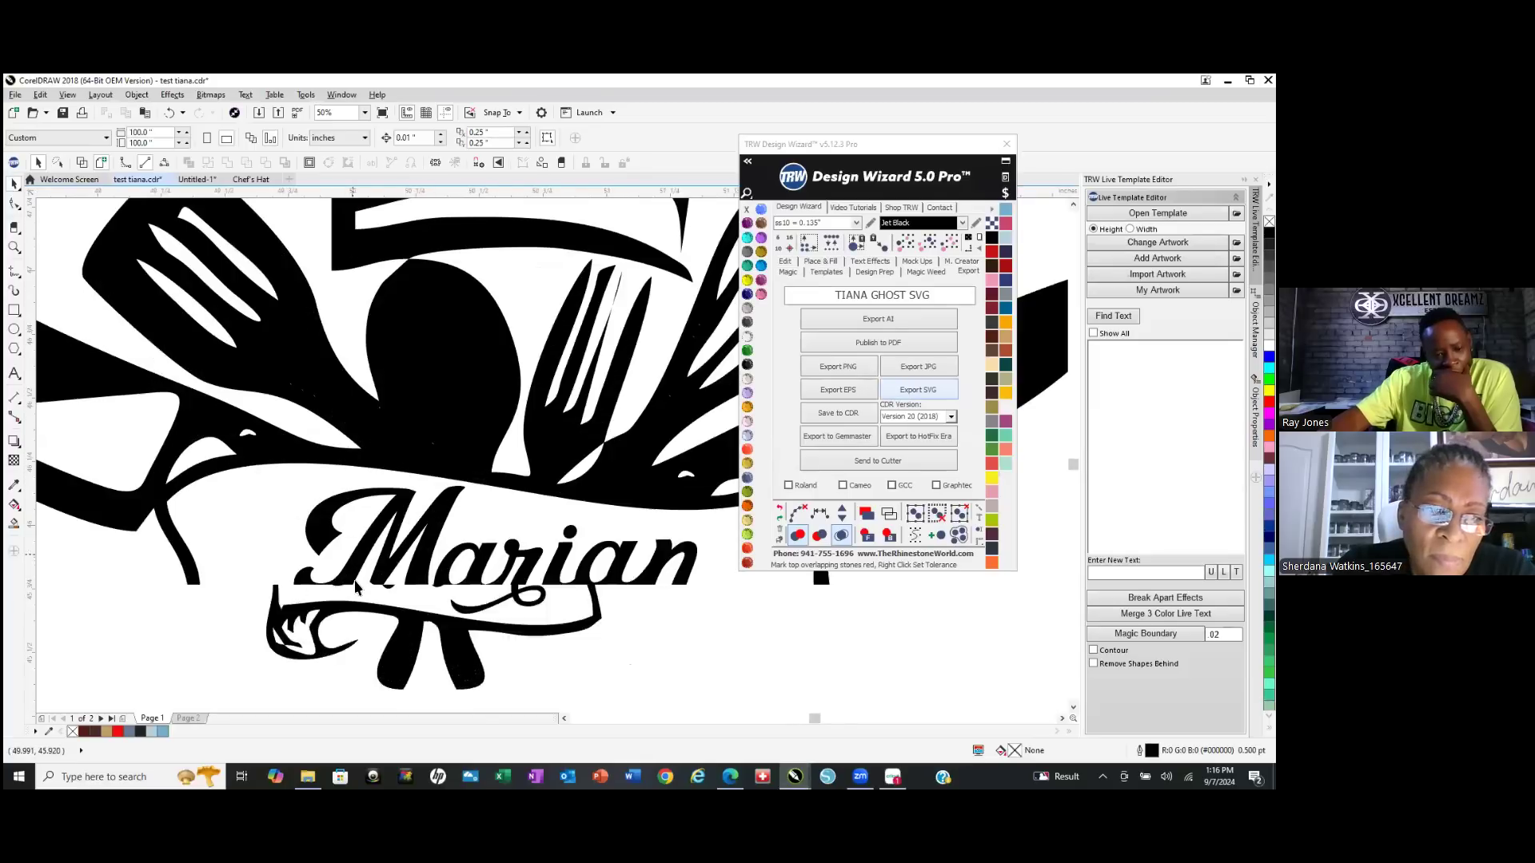
{"action": "left_click", "coordinate": [442, 514]}
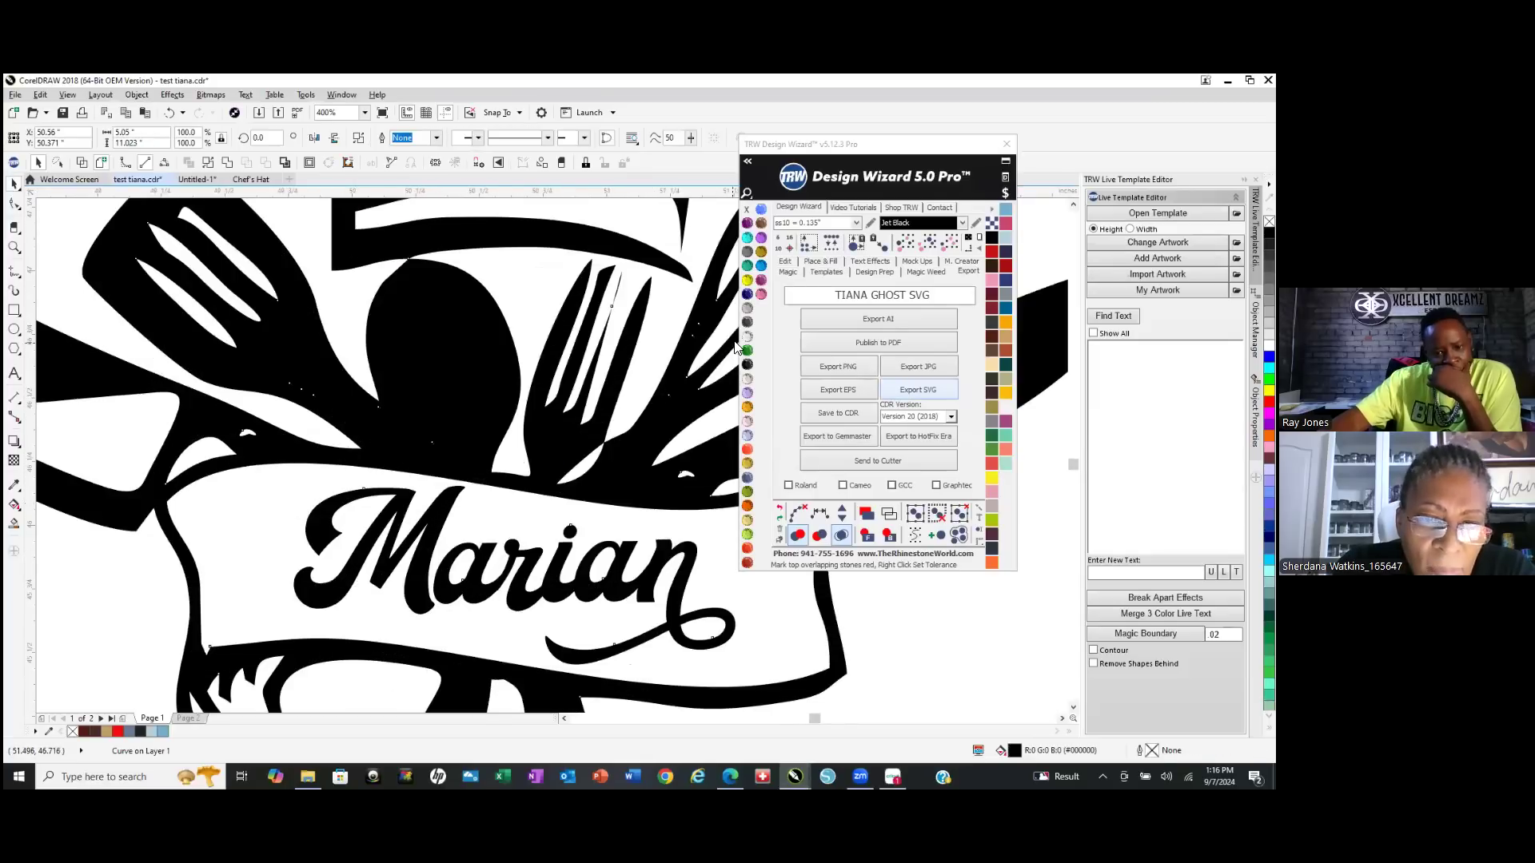
{"action": "left_click", "coordinate": [83, 162]}
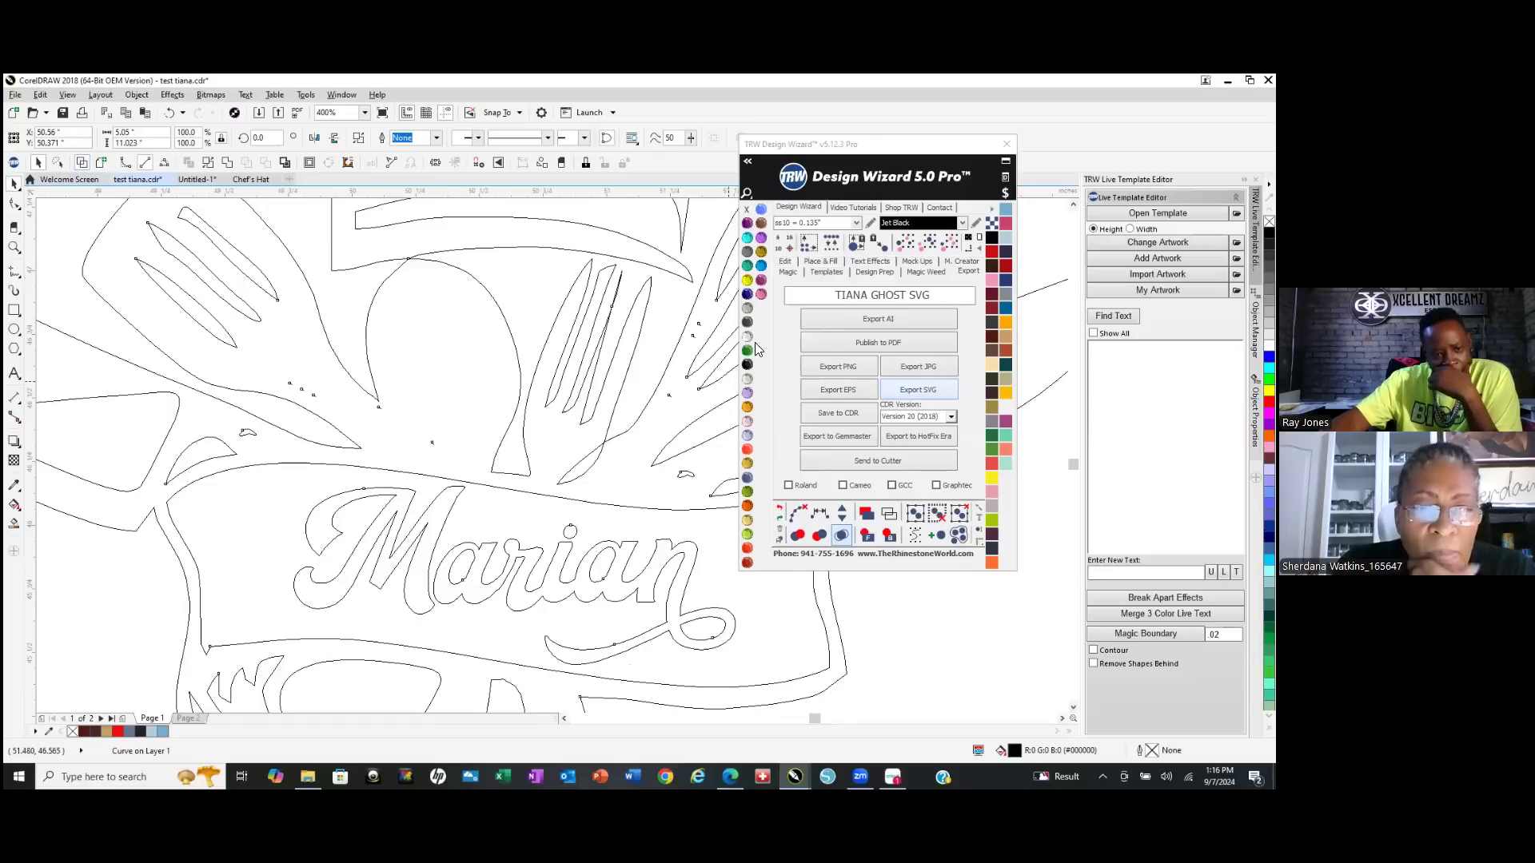
{"action": "left_click", "coordinate": [102, 164]}
{"action": "scroll", "coordinate": [341, 598], "scroll_direction": "down", "scroll_amount": 2}
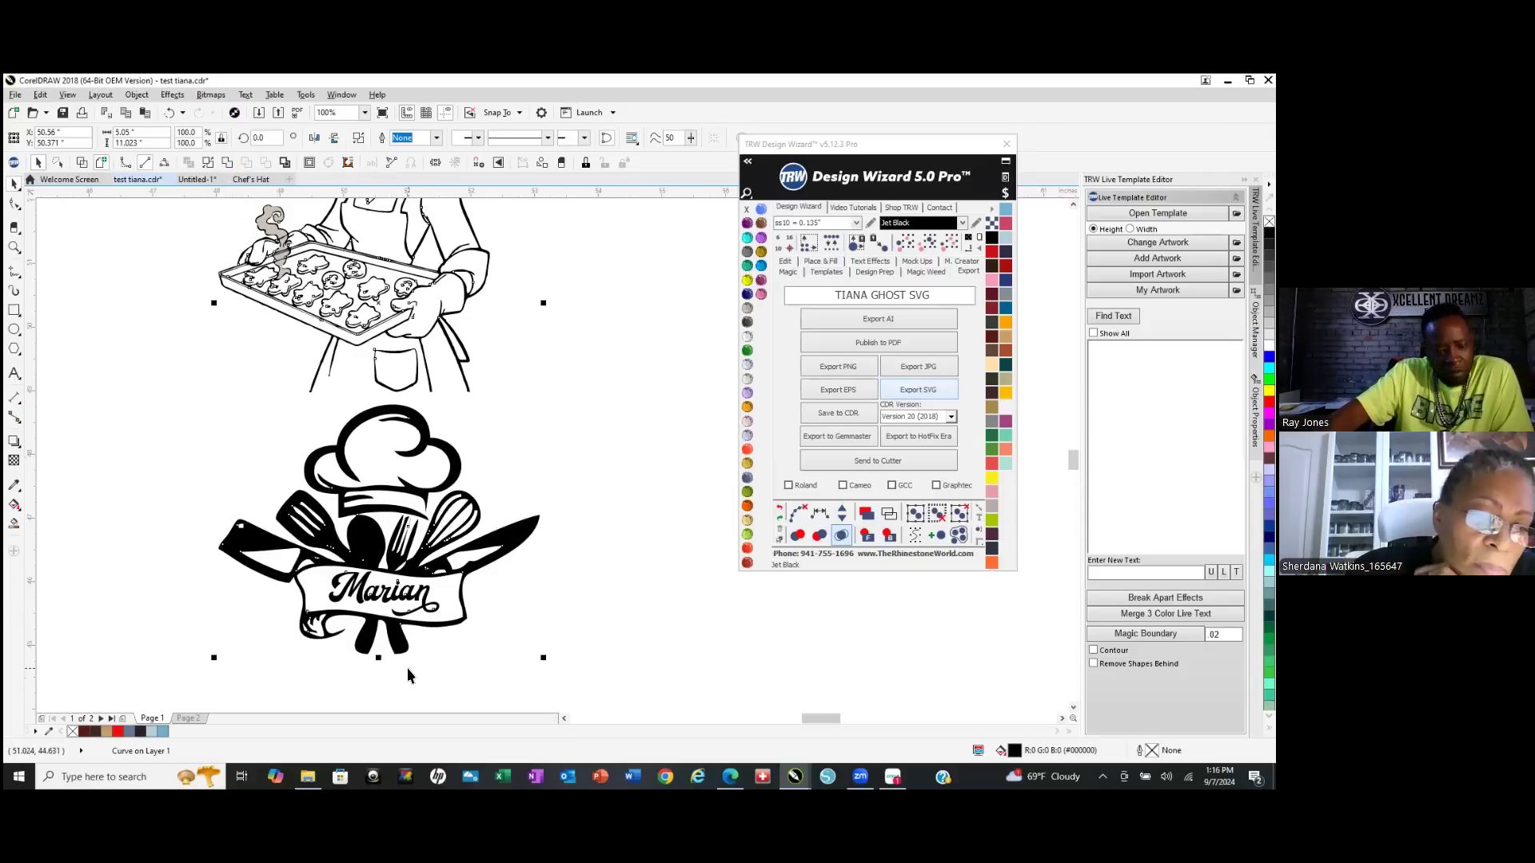
Undo and redo the last change to the combined artwork, and clear the selection.
{"action": "left_click", "coordinate": [779, 509]}
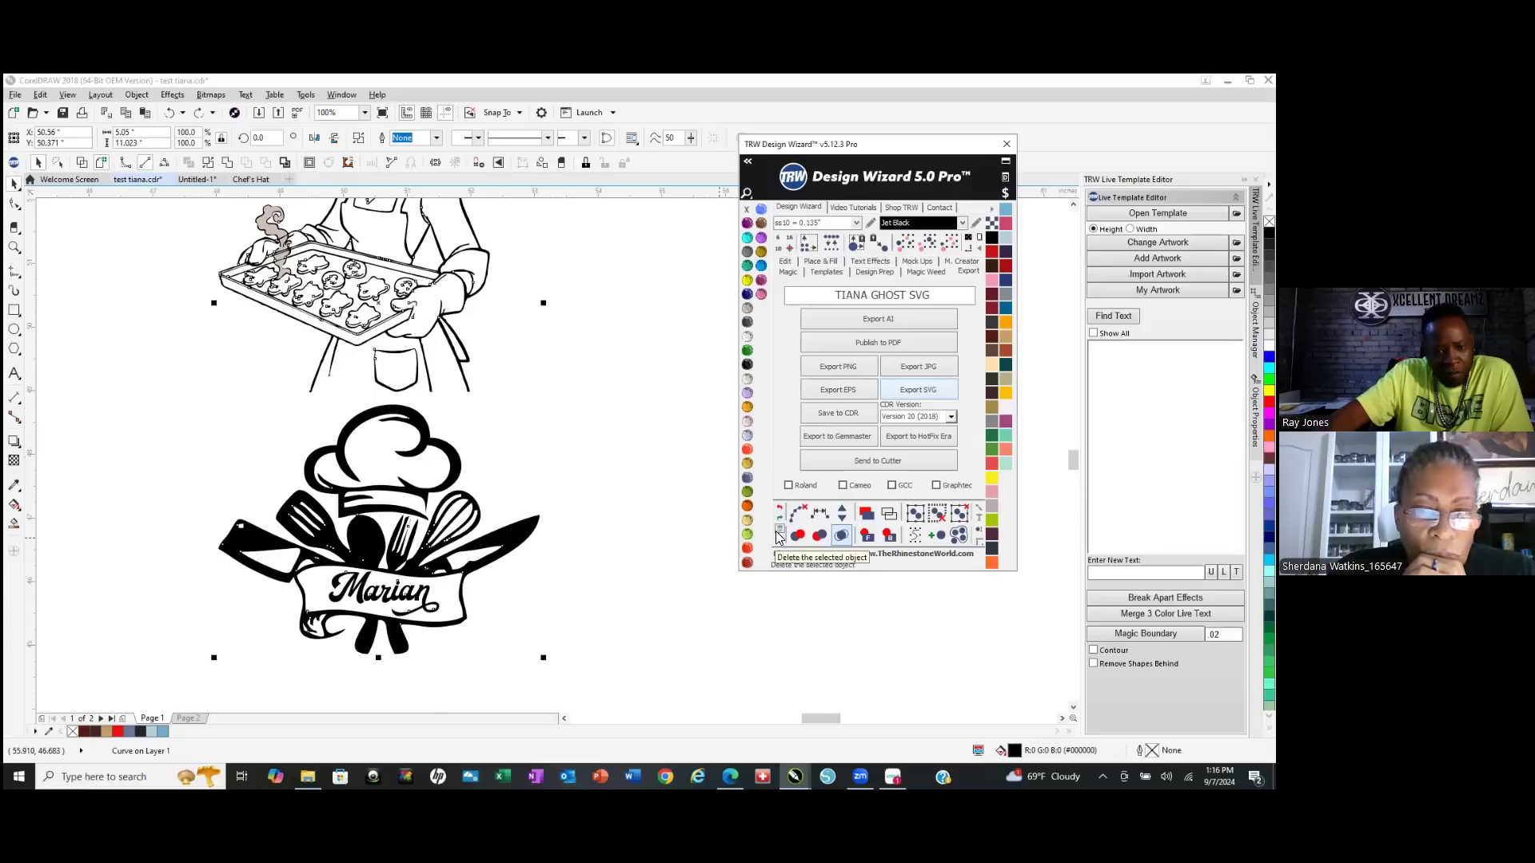
{"action": "left_click", "coordinate": [779, 519]}
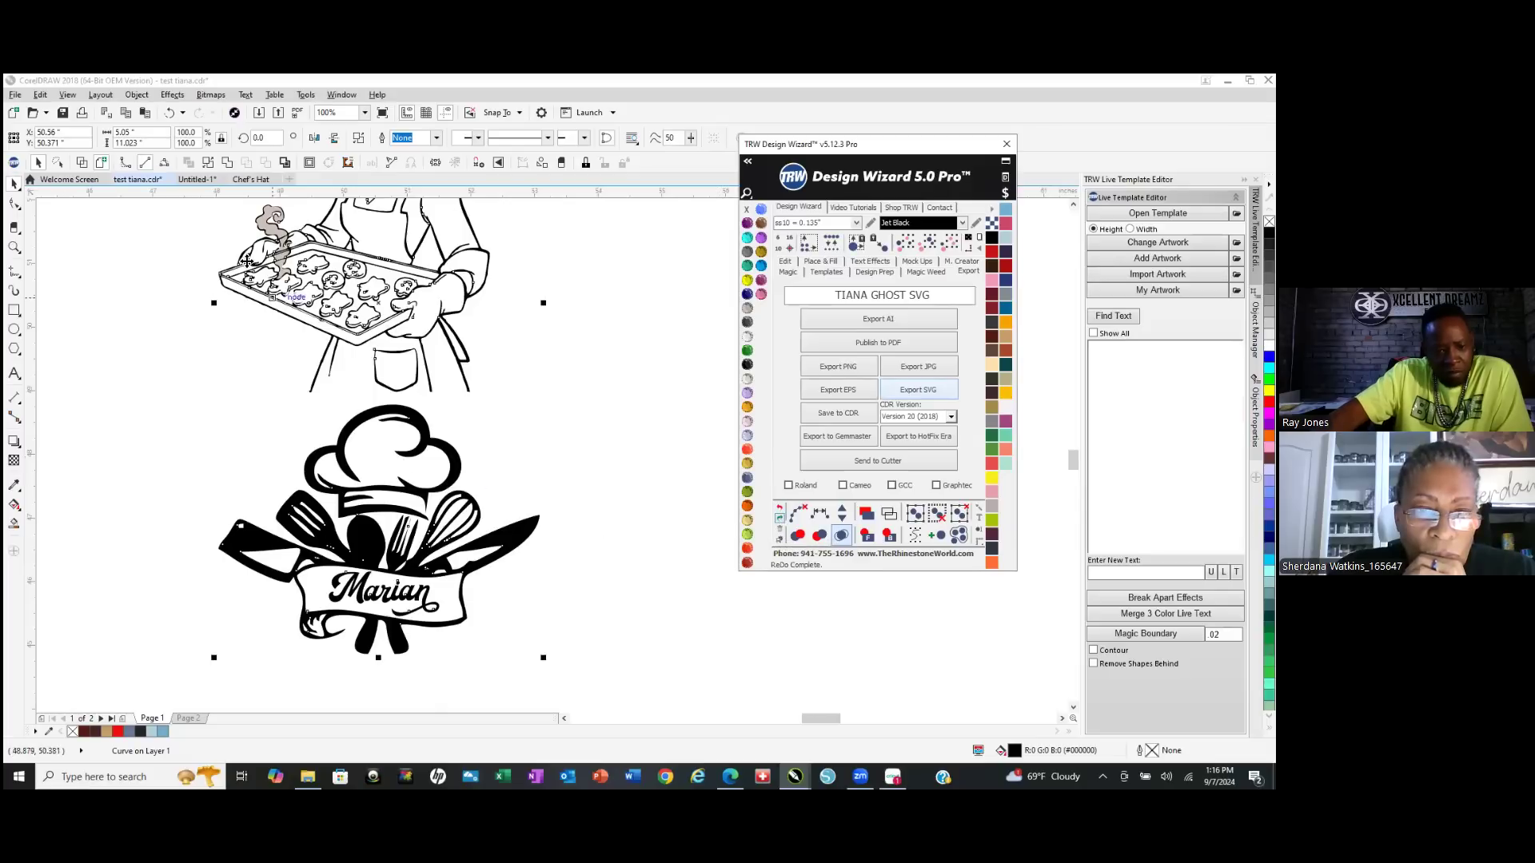
{"action": "left_click", "coordinate": [228, 164]}
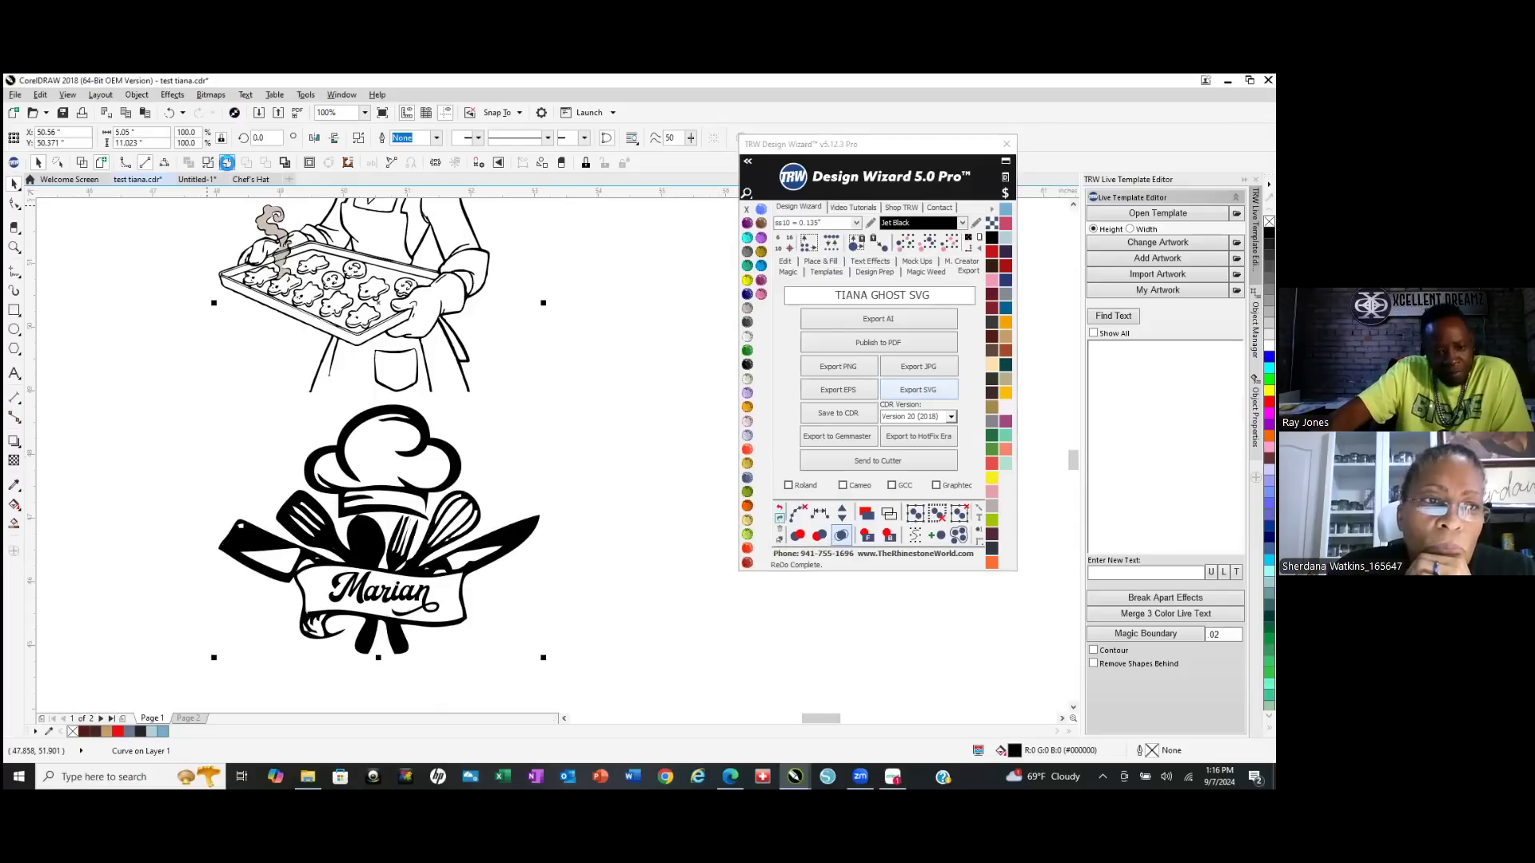
{"action": "scroll", "coordinate": [392, 658], "scroll_direction": "down", "scroll_amount": 1}
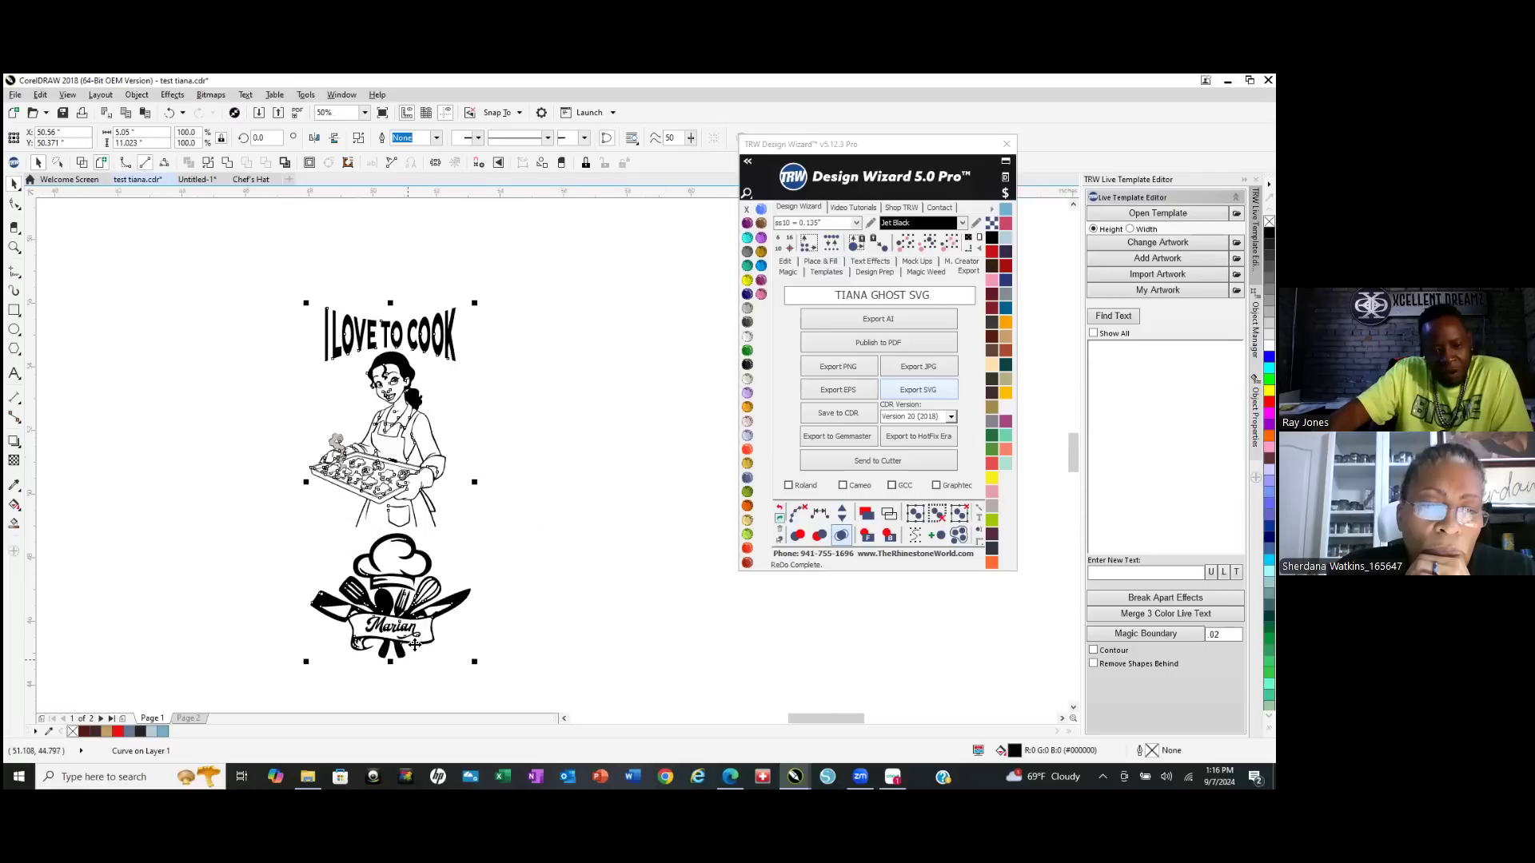
{"action": "left_click", "coordinate": [518, 450]}
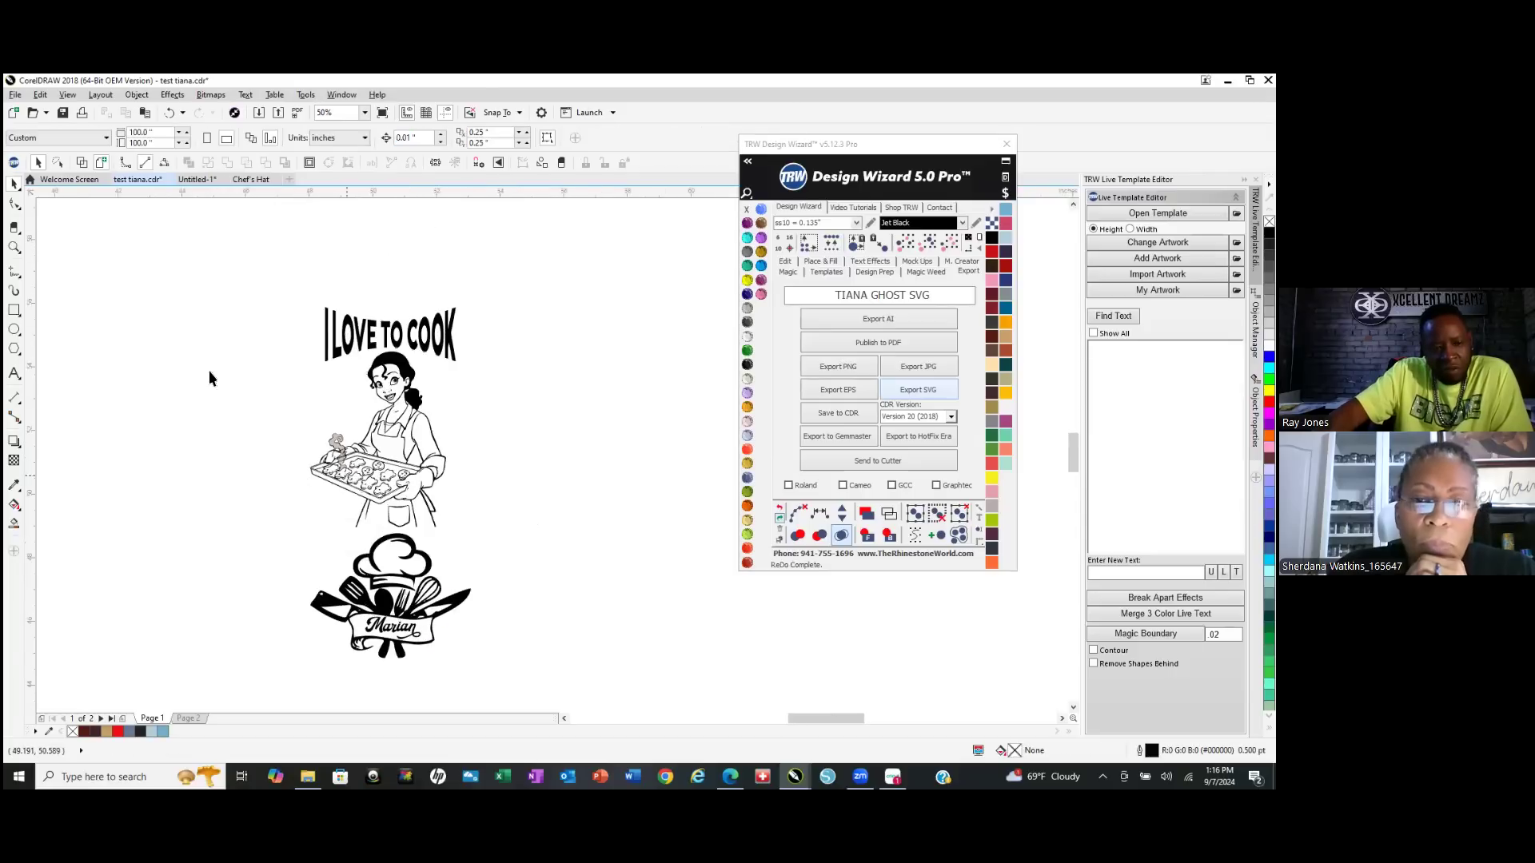
Check the cookie tray and chef's hat outlines in wireframe view, and restore the filled view.
{"action": "left_click", "coordinate": [82, 162]}
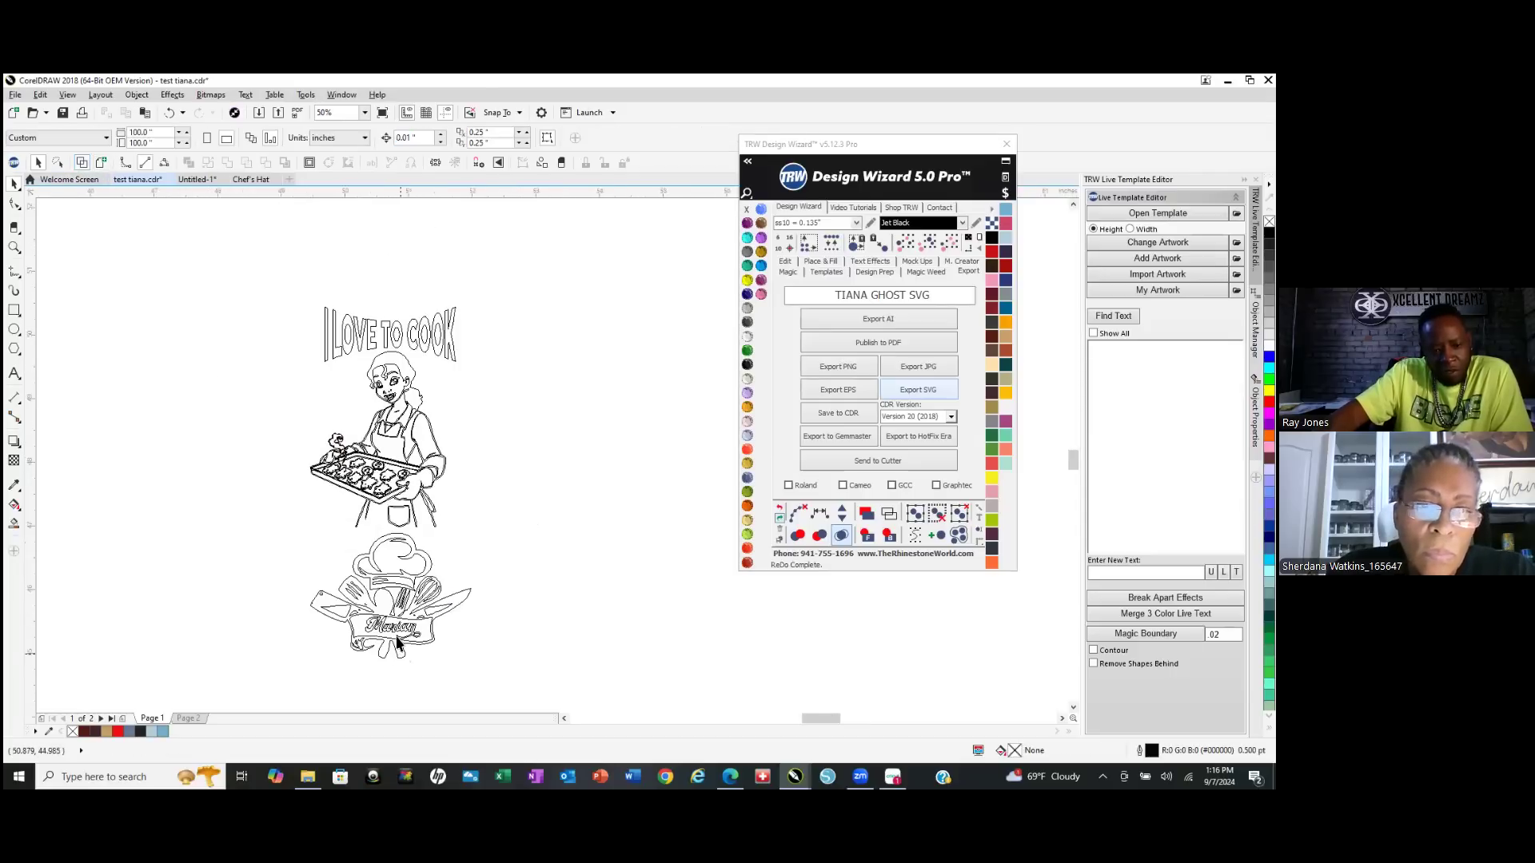
{"action": "scroll", "coordinate": [398, 651], "scroll_direction": "up", "scroll_amount": 2}
{"action": "scroll", "coordinate": [389, 634], "scroll_direction": "down", "scroll_amount": 1}
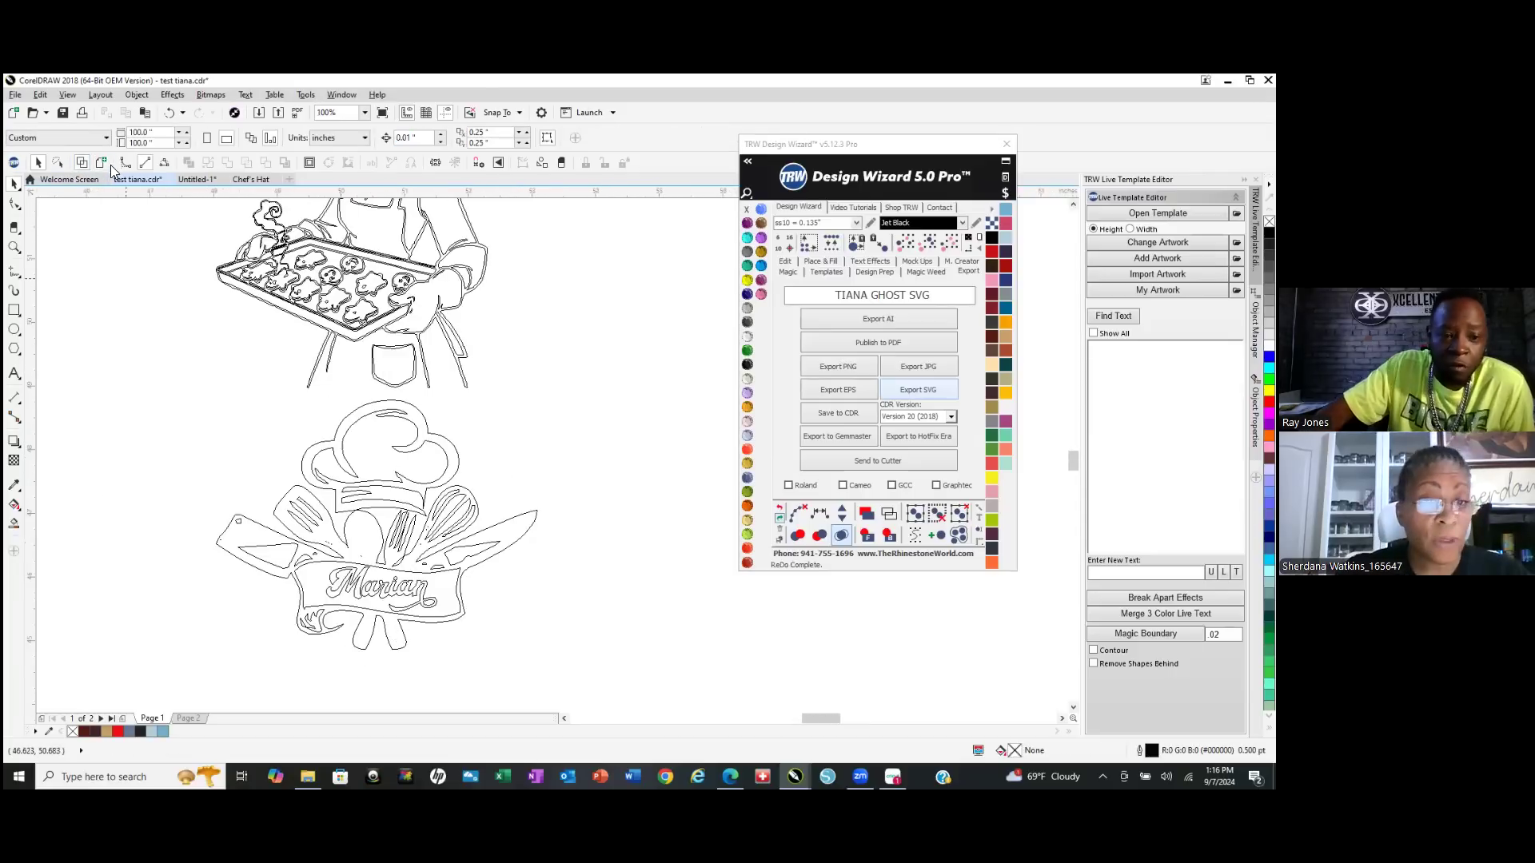
{"action": "left_click", "coordinate": [102, 162]}
{"action": "scroll", "coordinate": [460, 502], "scroll_direction": "down", "scroll_amount": 1}
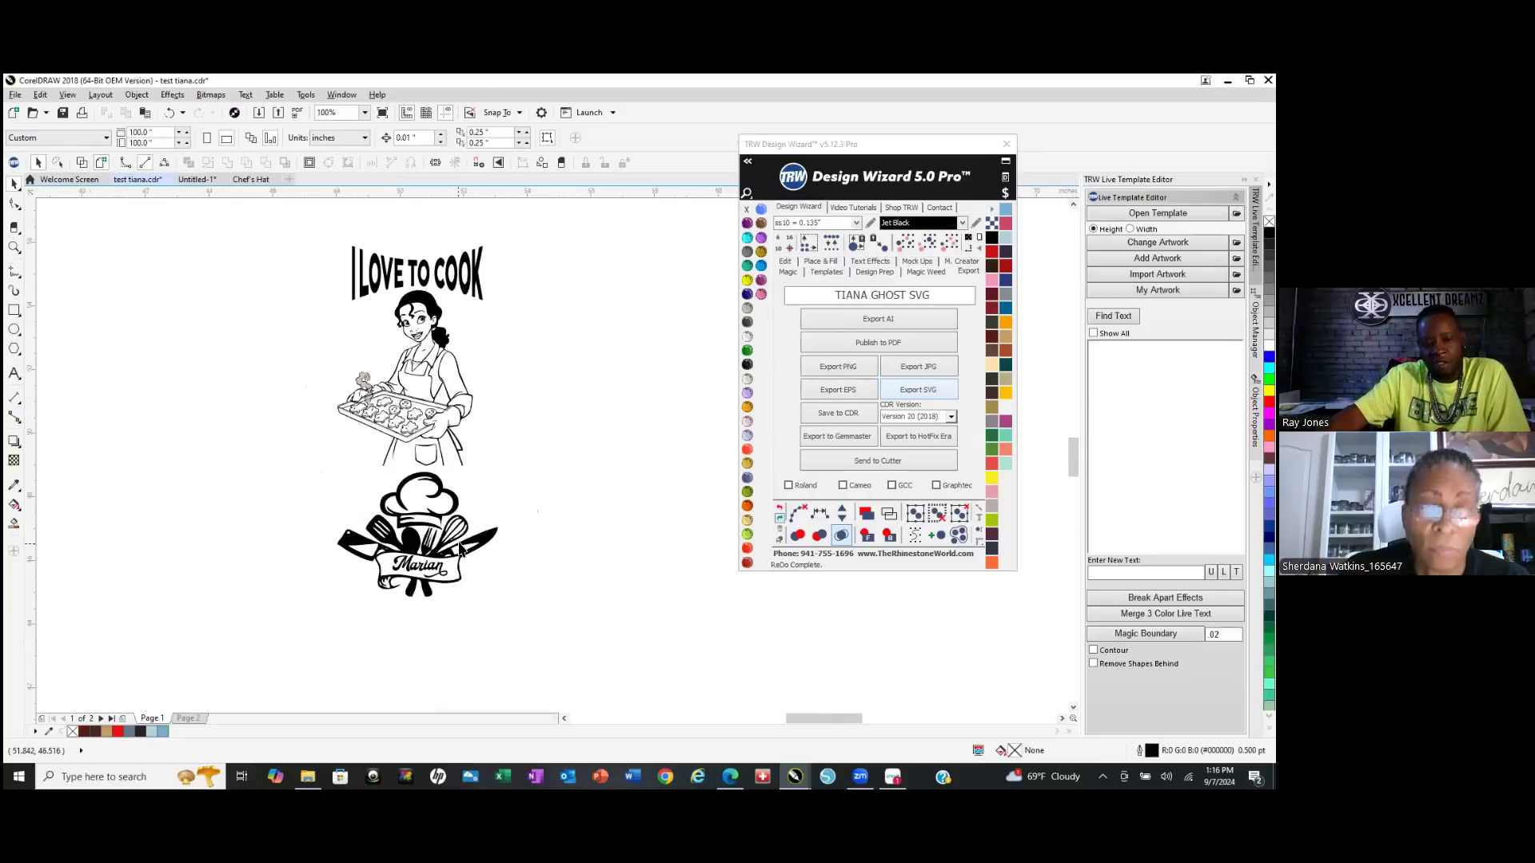
Select the lettering, cook figure and chef's hat artwork together and export it as TIANA GHOST SVG in the Clip Art folder.
{"action": "left_click_drag", "start_coordinate": [266, 215], "coordinate": [615, 638]}
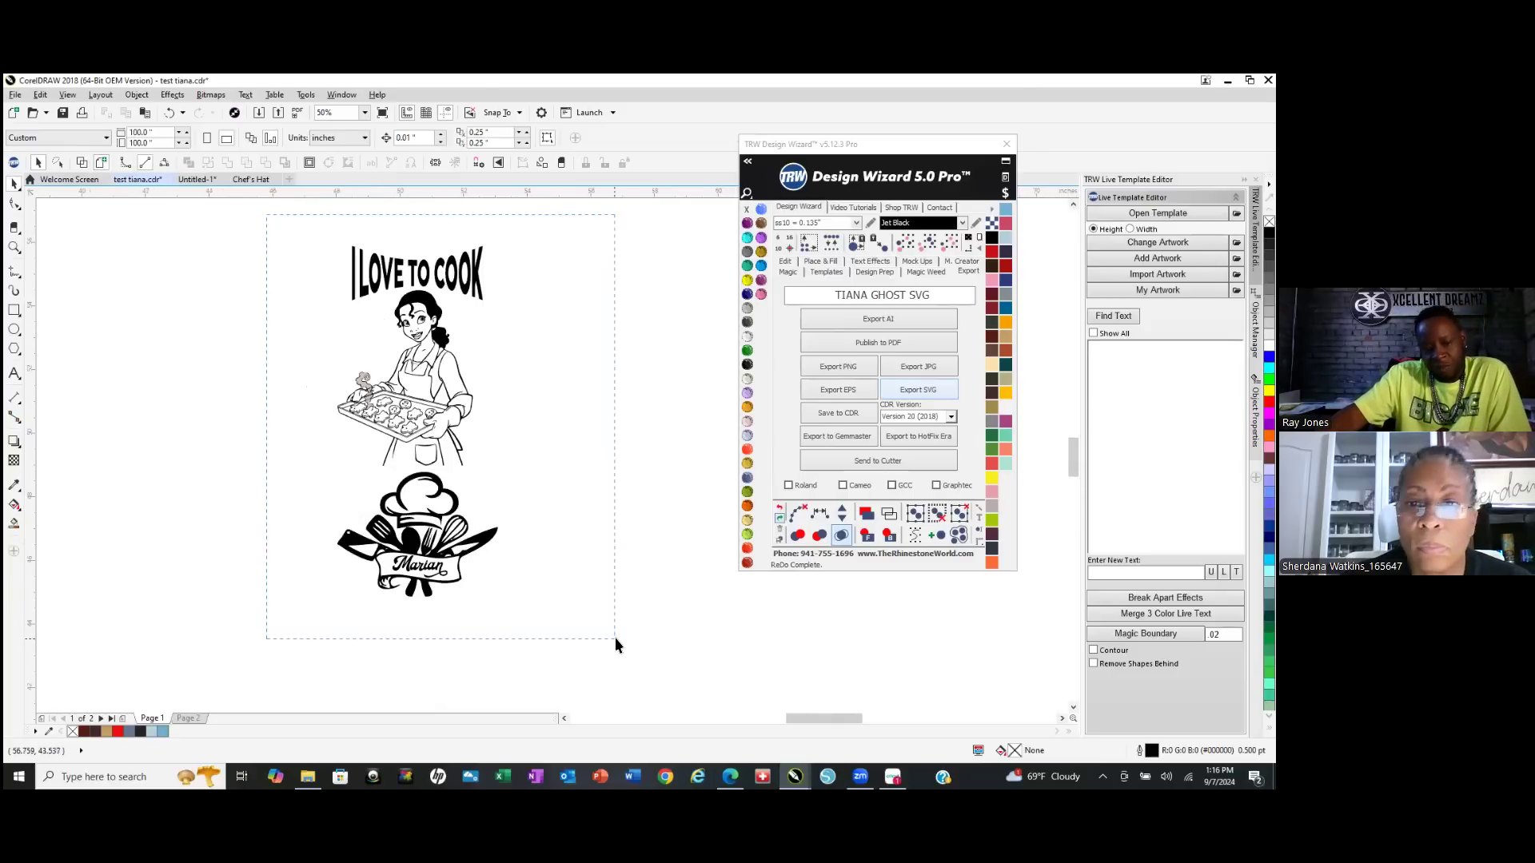
{"action": "left_click", "coordinate": [918, 390]}
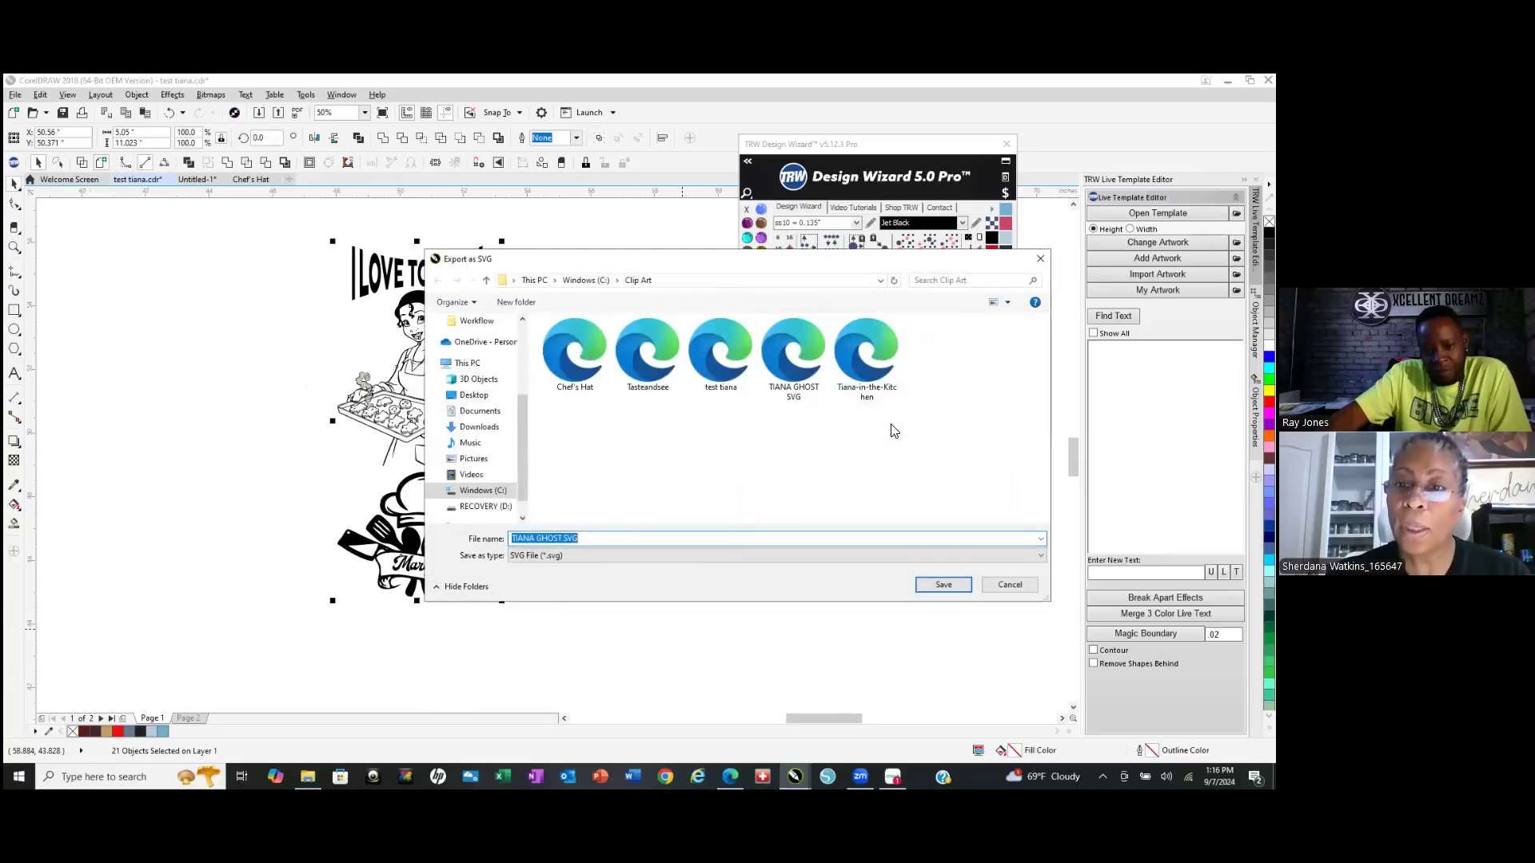
{"action": "left_click", "coordinate": [951, 584]}
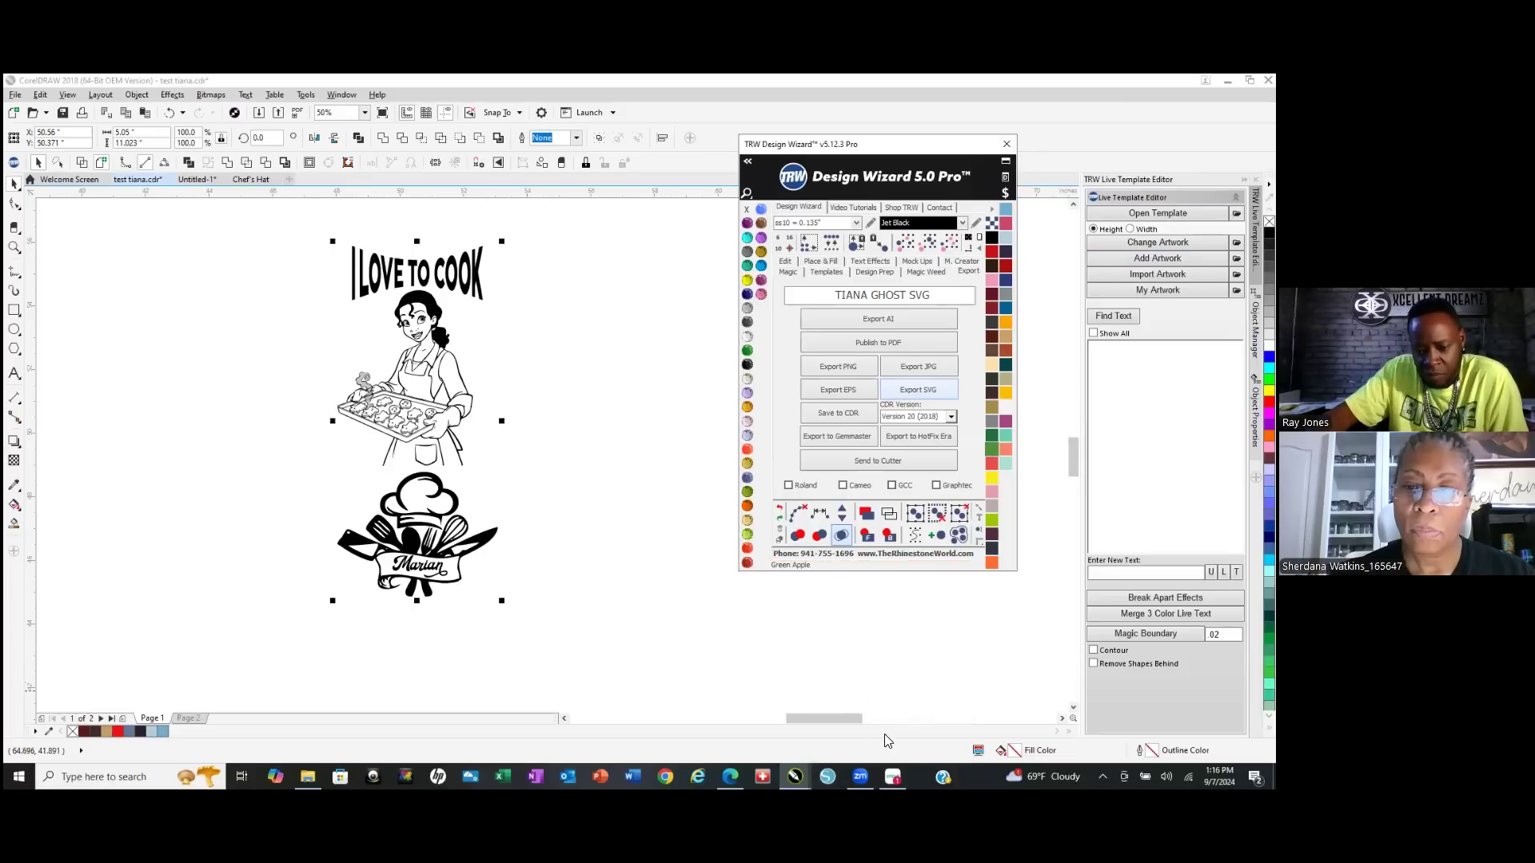
Switch to Cricut Design Space, delete the old design from the canvas and upload TIANA GHOST SVG from the Clip Art folder.
{"action": "left_click", "coordinate": [893, 776]}
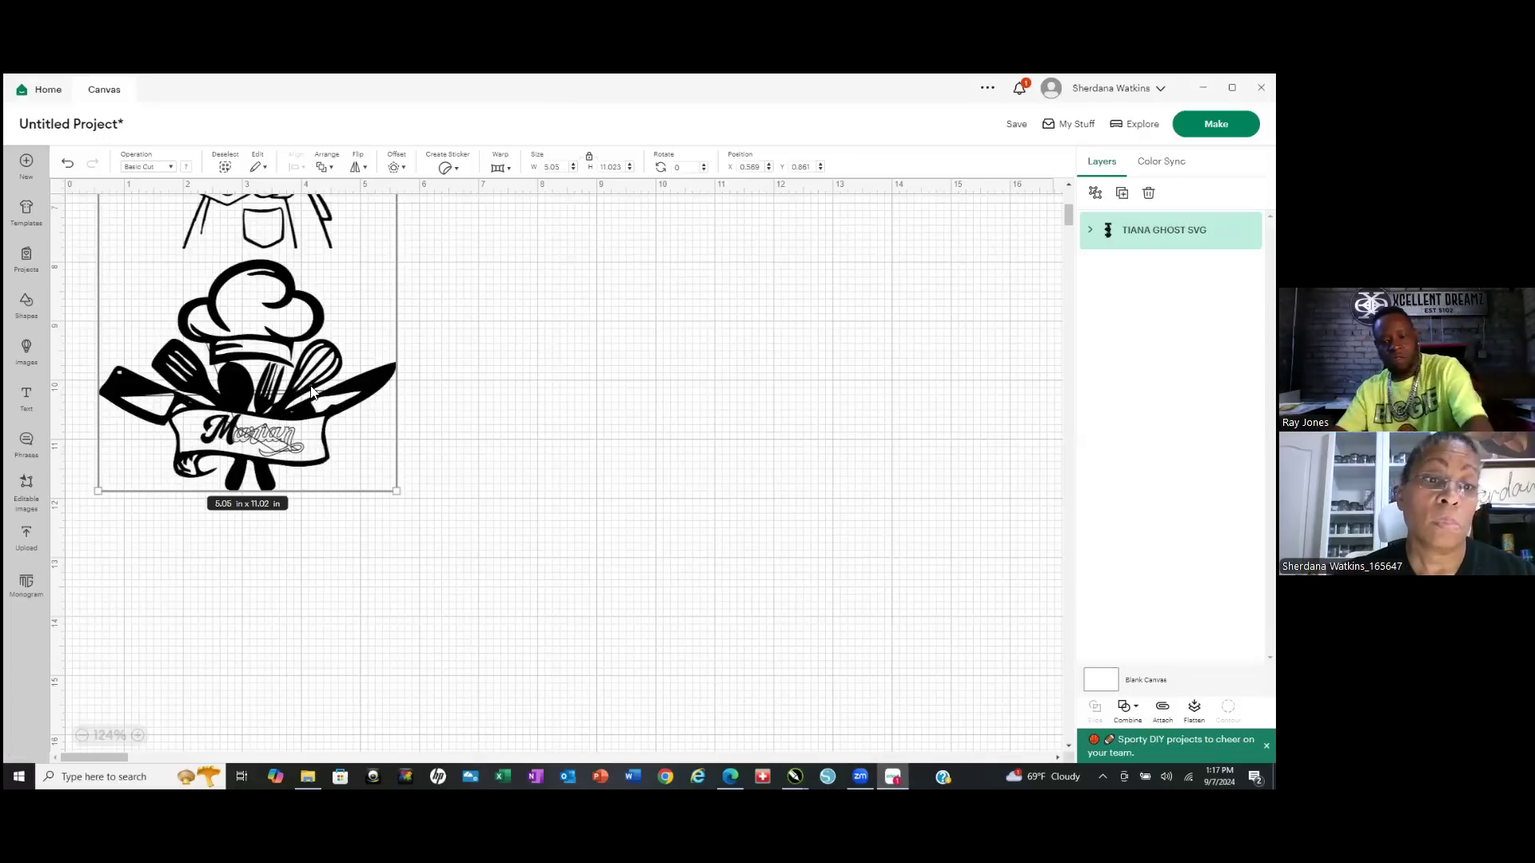
{"action": "key", "text": "Delete"}
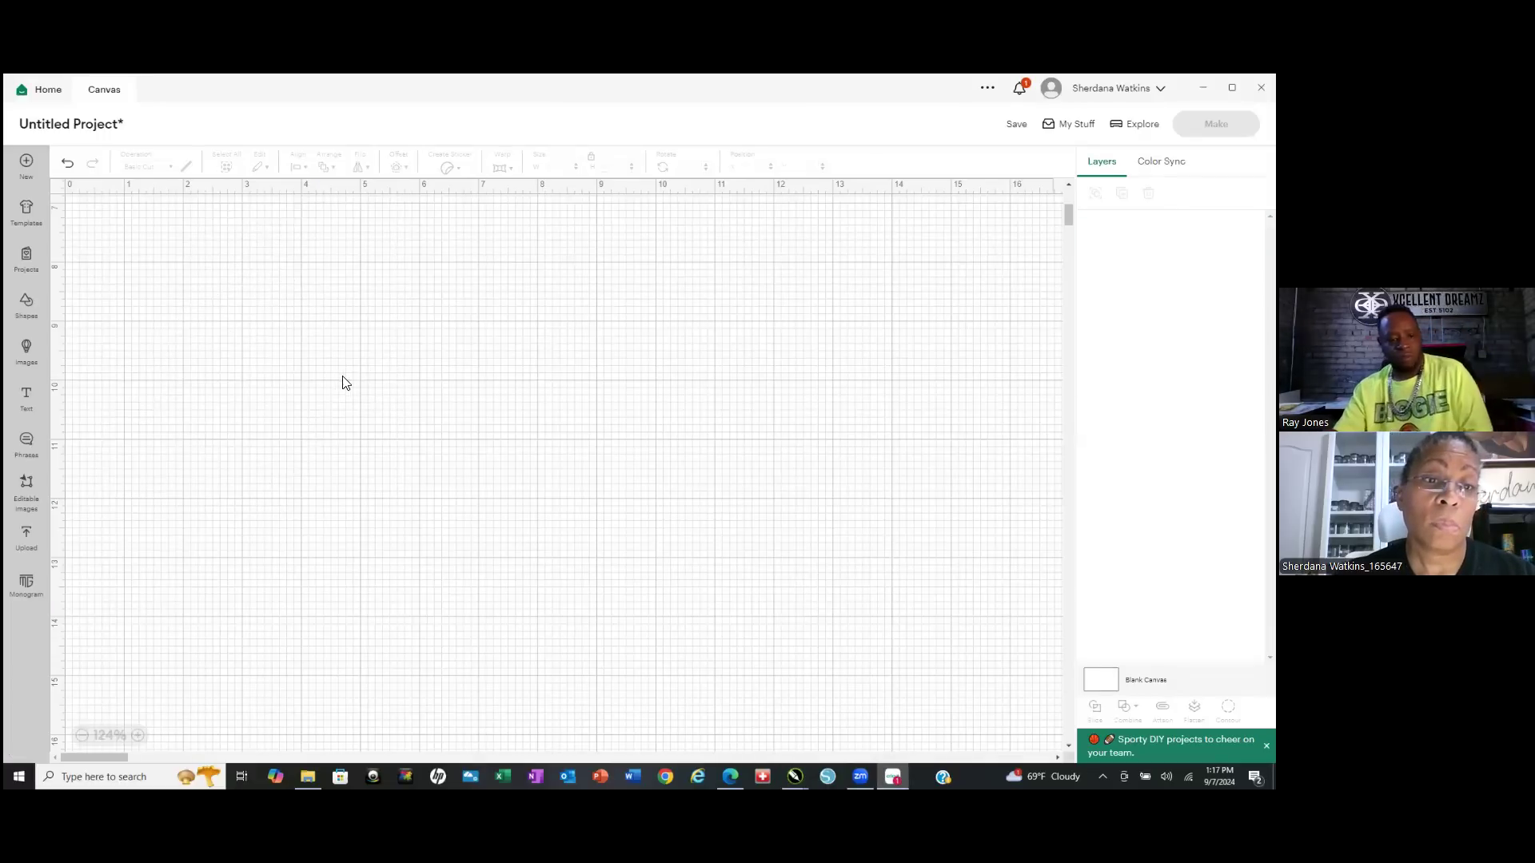
{"action": "left_click", "coordinate": [26, 538]}
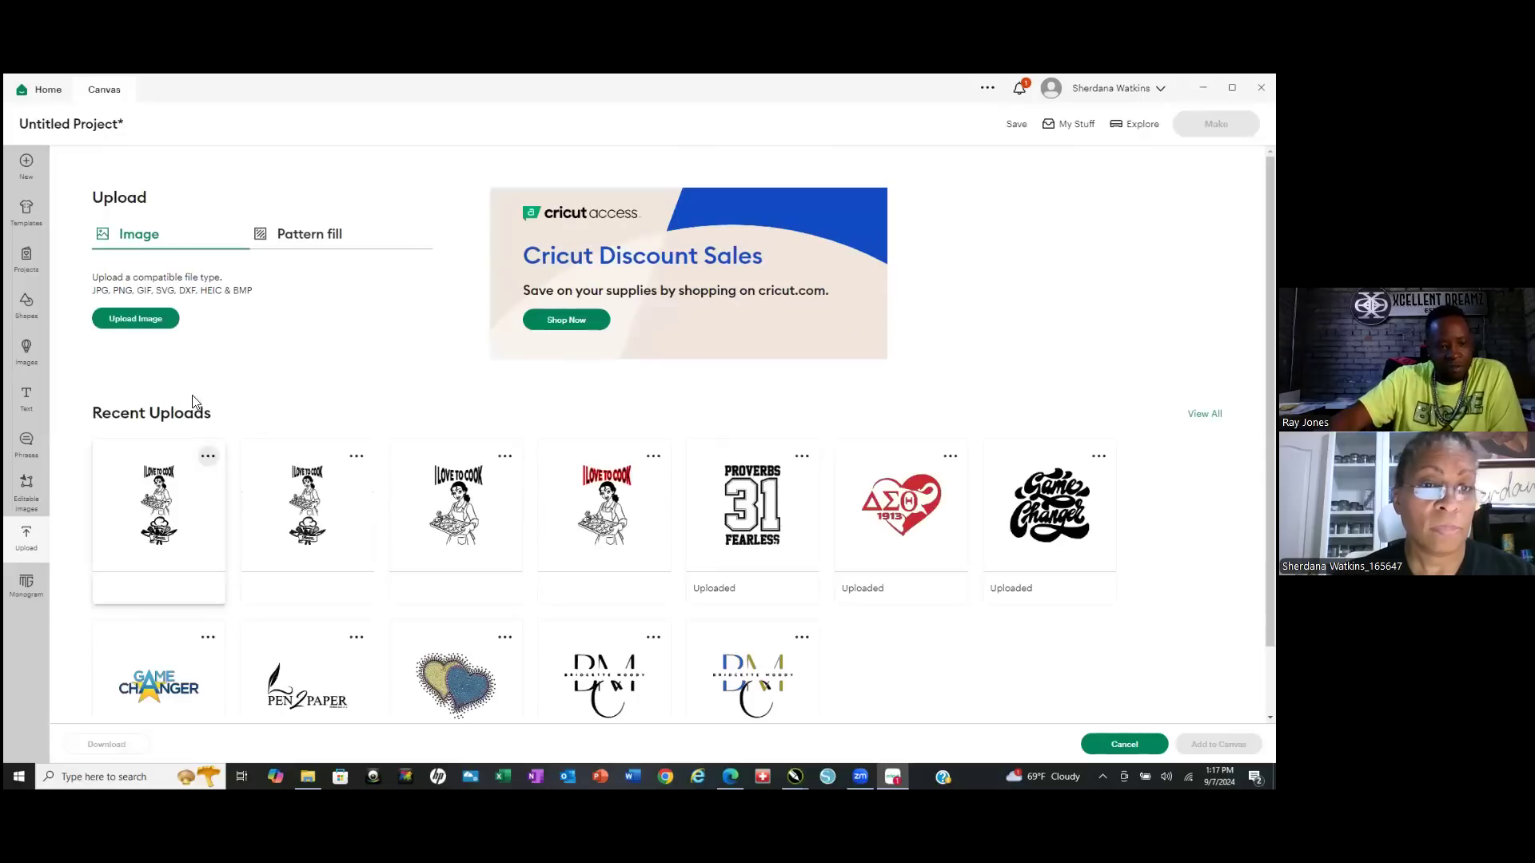
{"action": "left_click", "coordinate": [163, 322]}
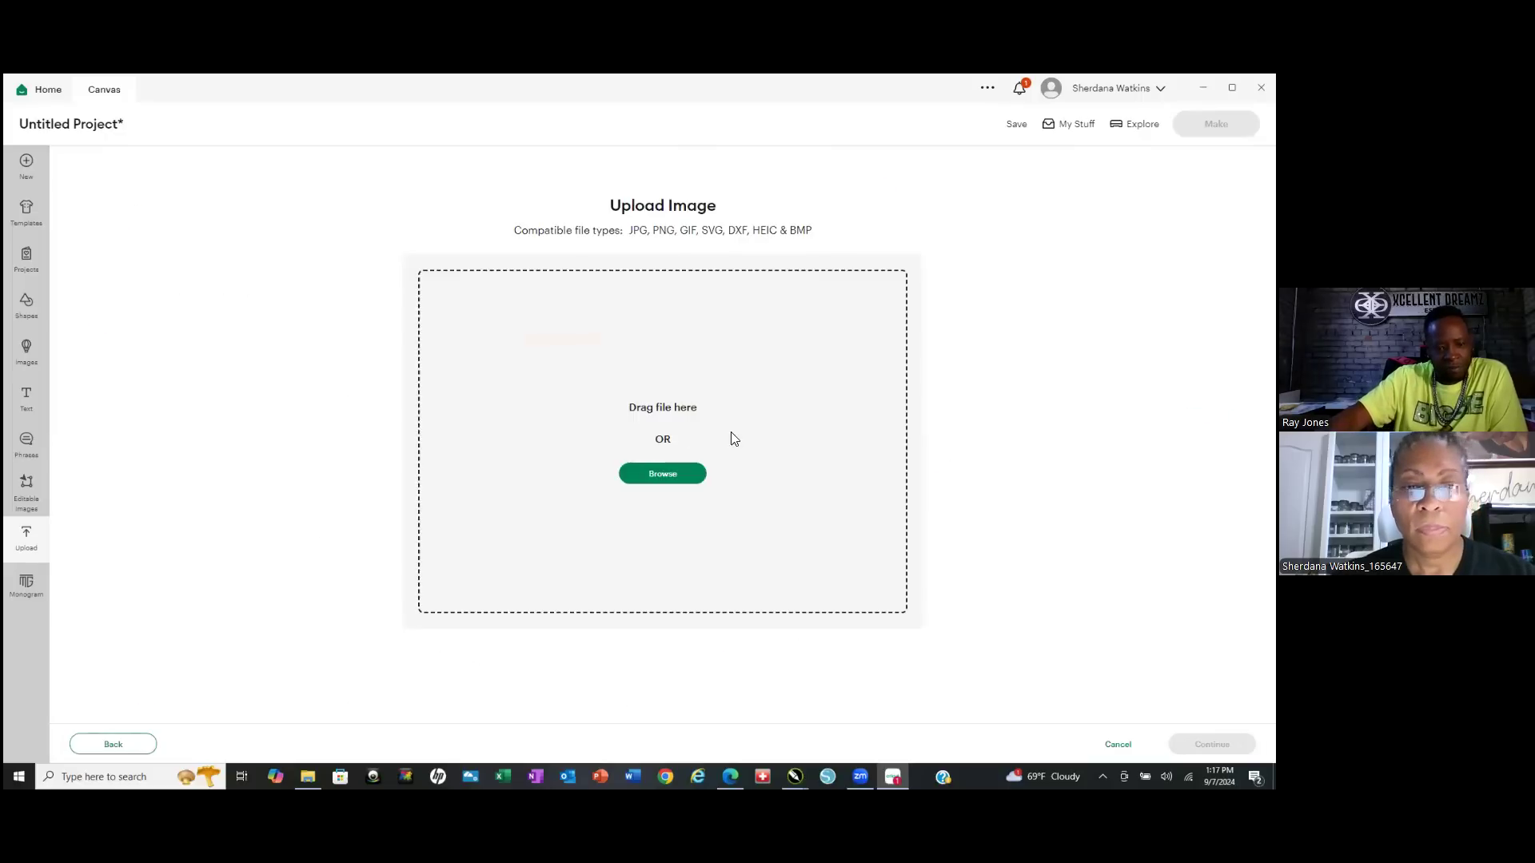
{"action": "left_click", "coordinate": [683, 475]}
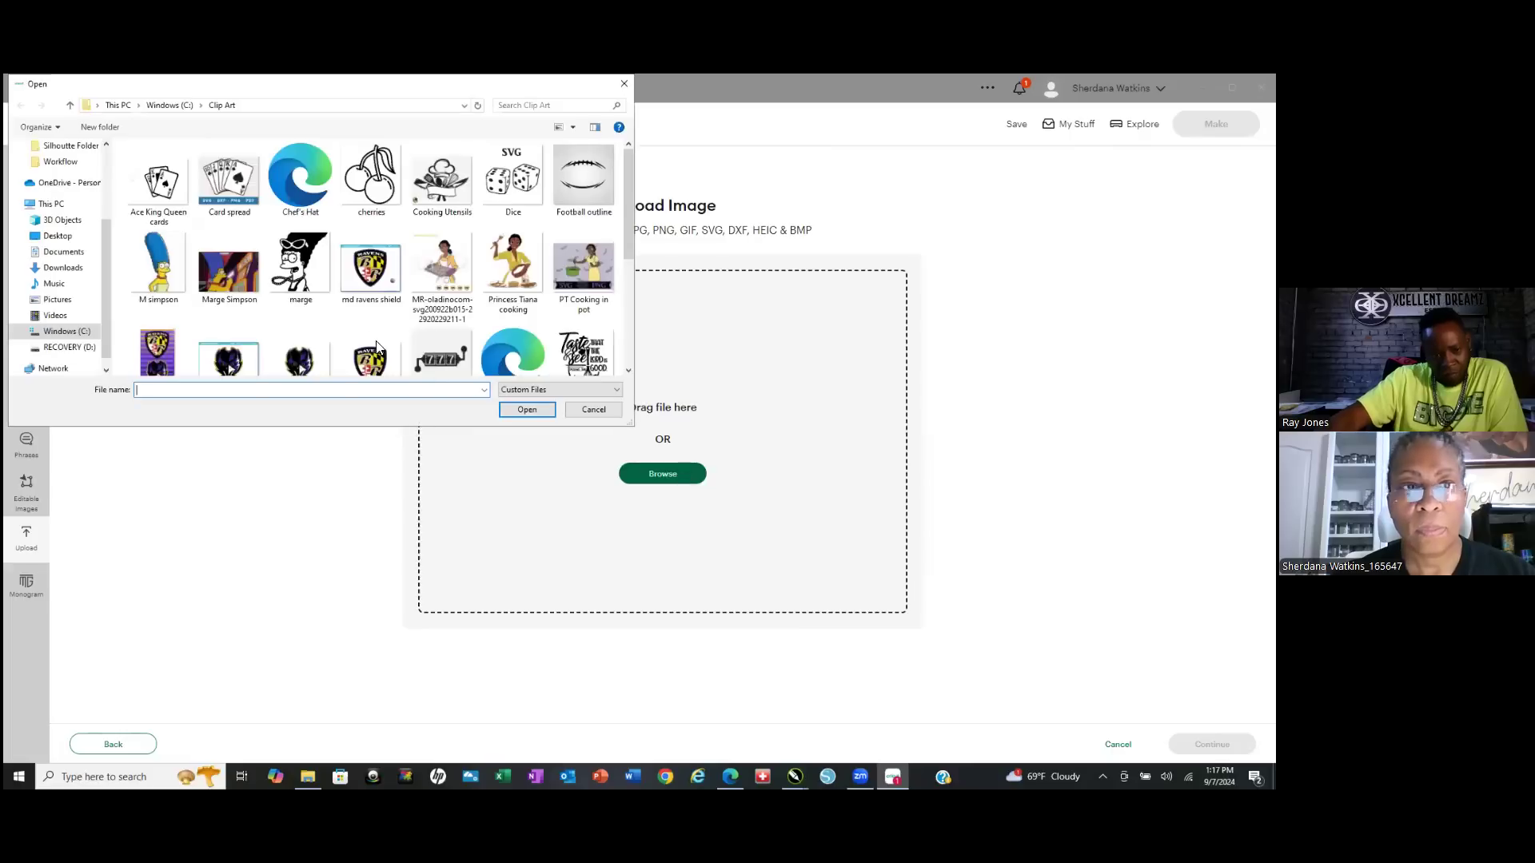
{"action": "scroll", "coordinate": [501, 279], "scroll_direction": "down", "scroll_amount": 3}
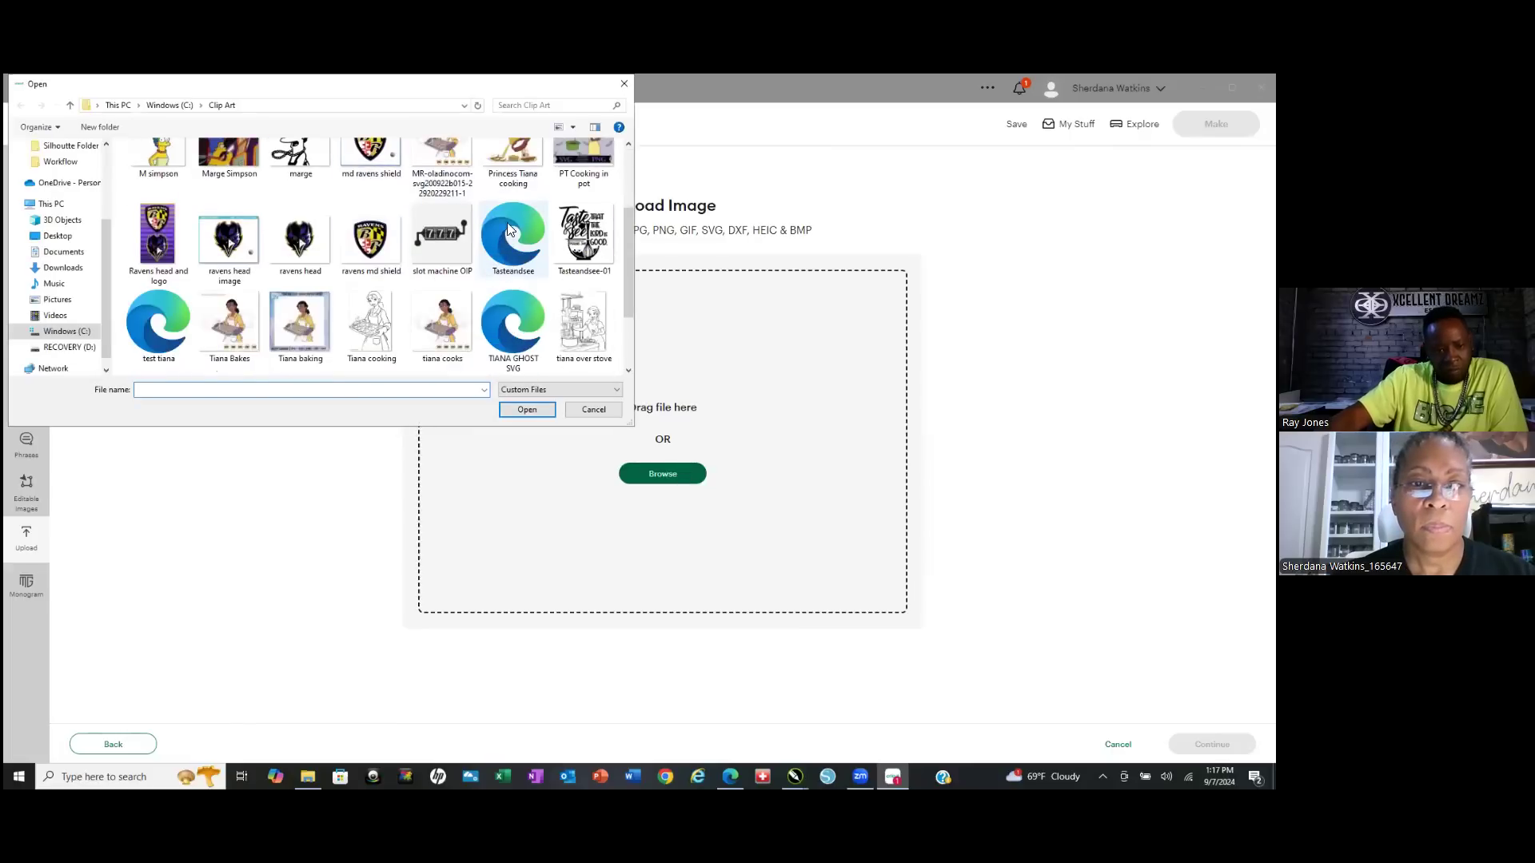
{"action": "left_click", "coordinate": [522, 321]}
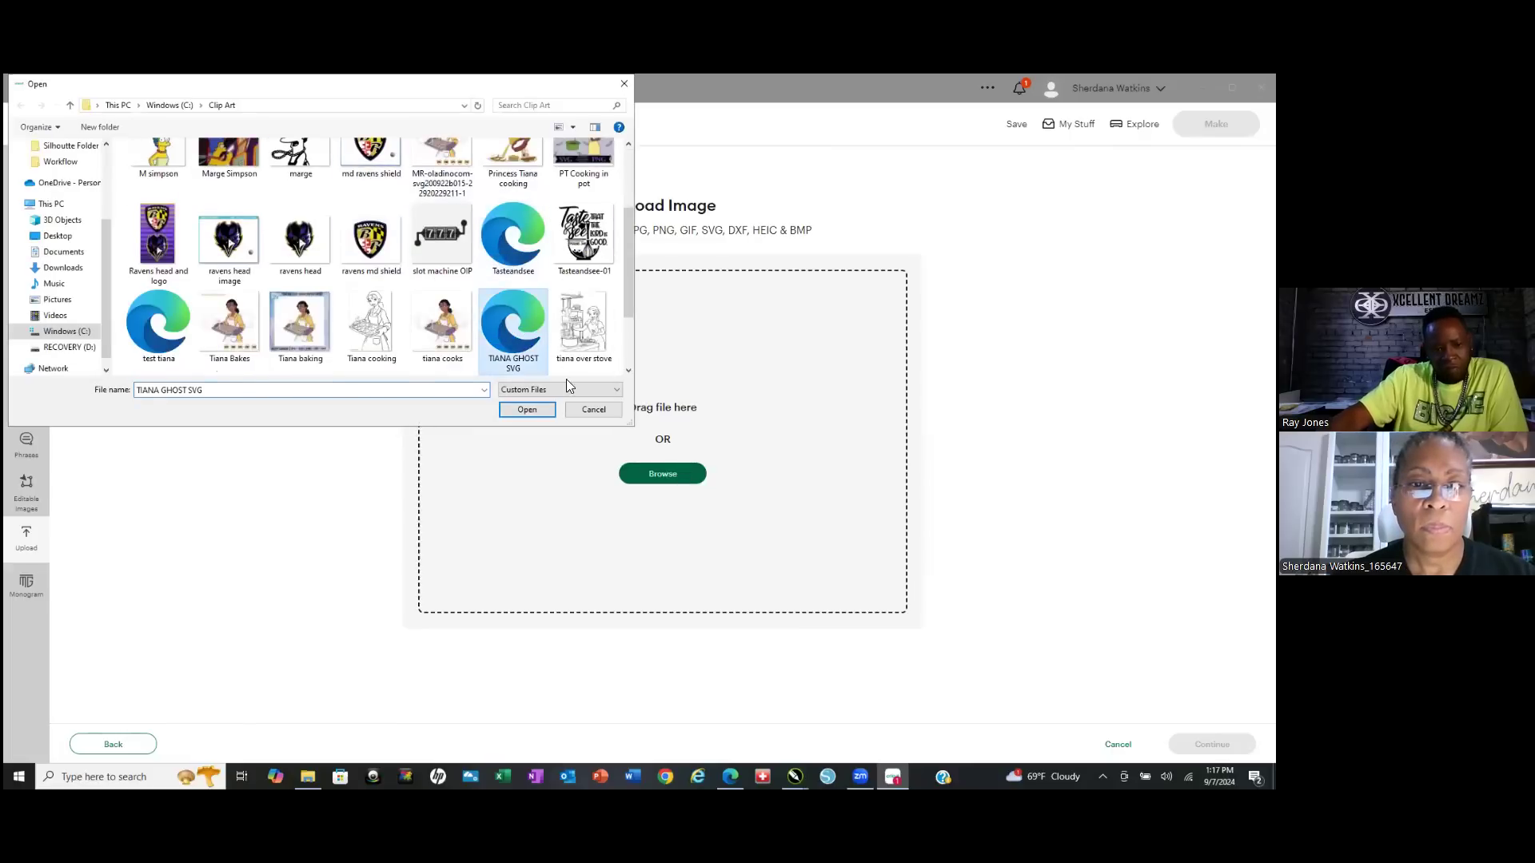
{"action": "left_click", "coordinate": [534, 410]}
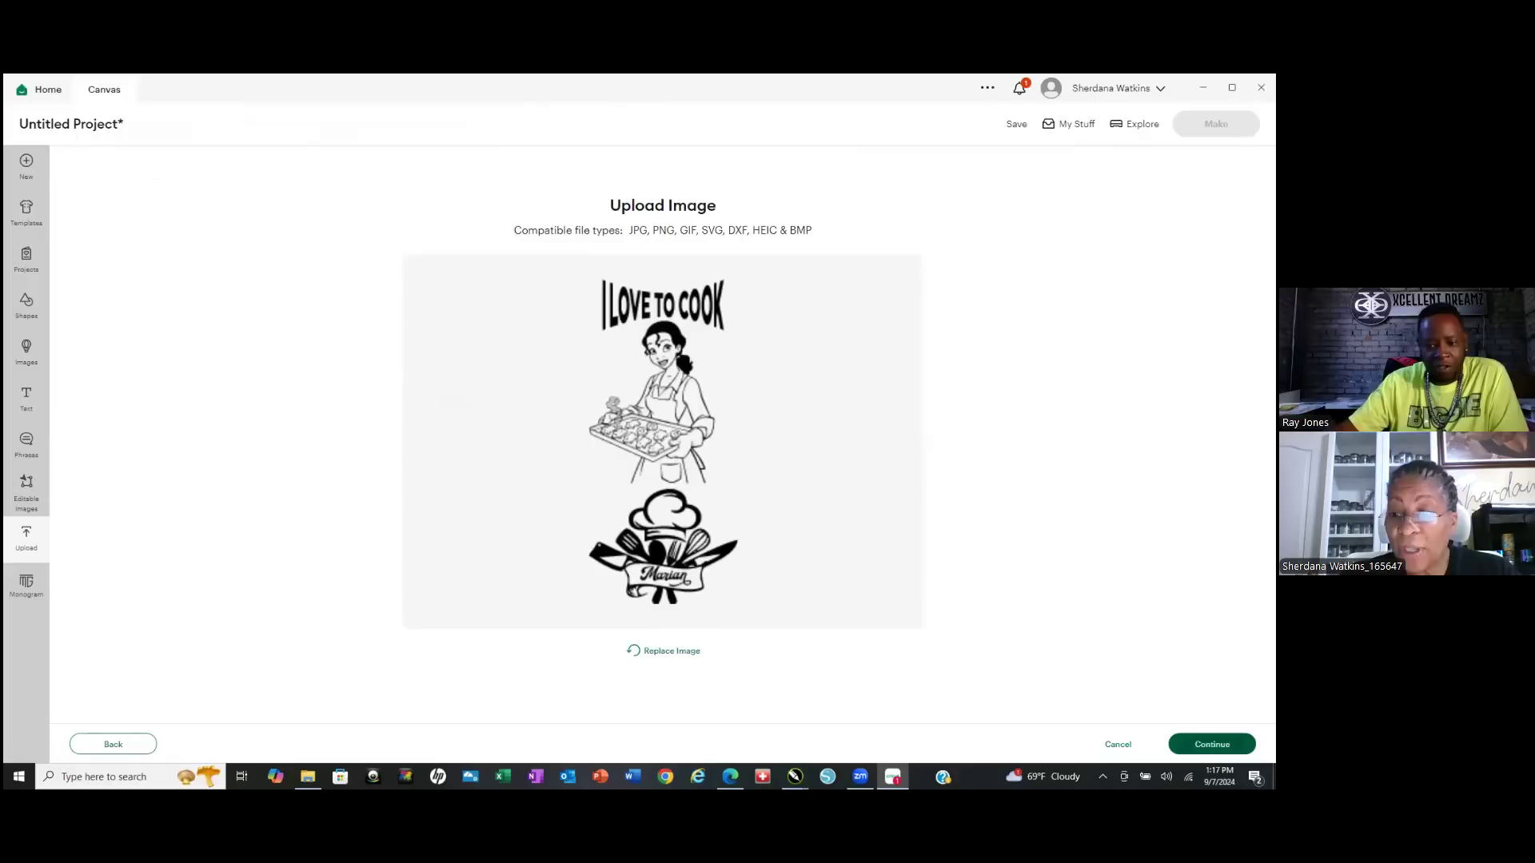
{"action": "left_click", "coordinate": [1212, 744]}
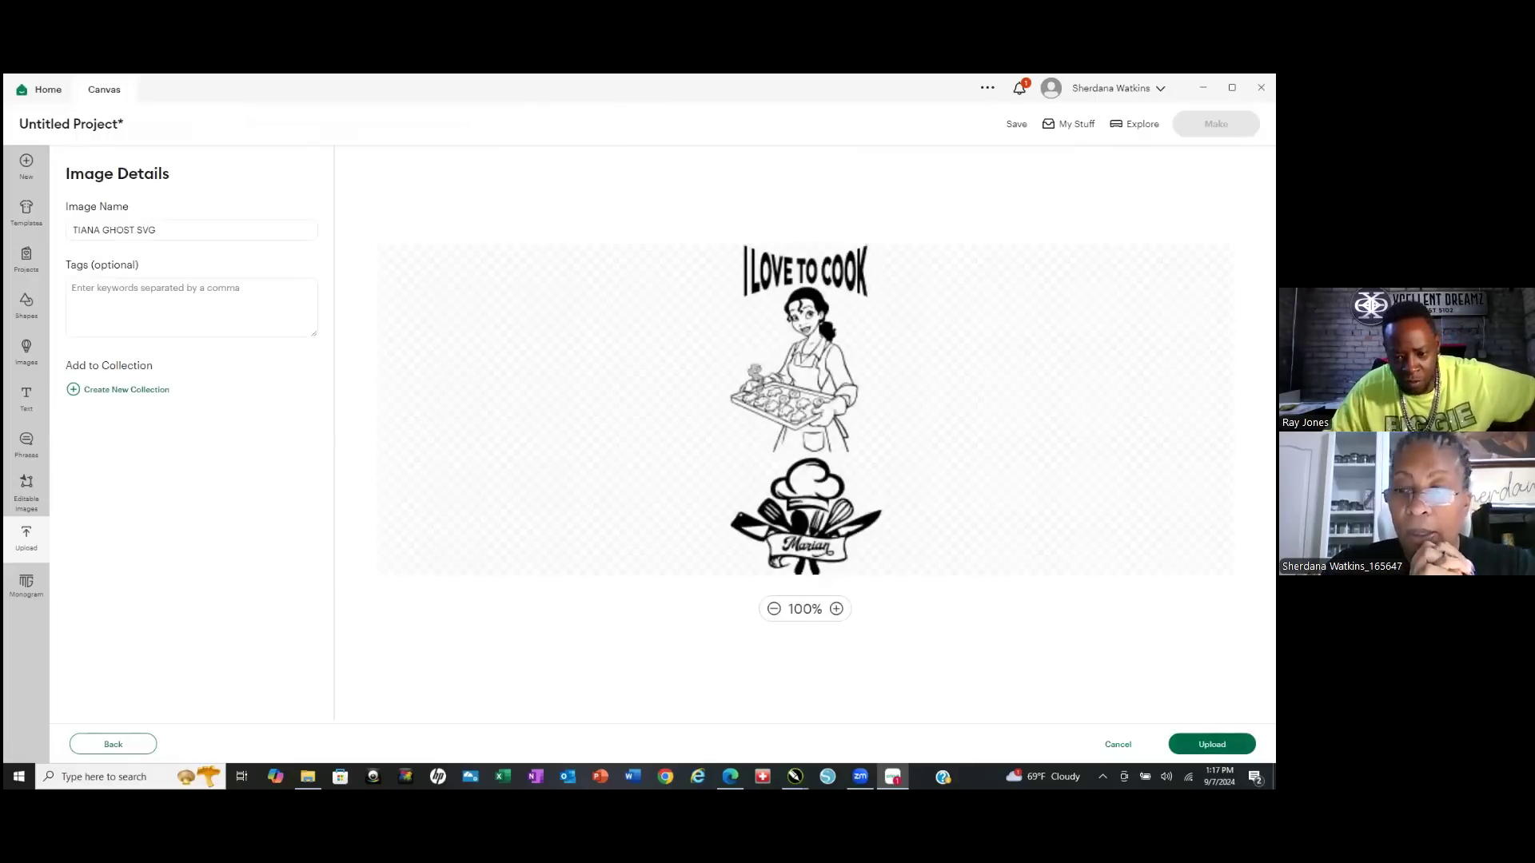
{"action": "left_click", "coordinate": [1212, 744]}
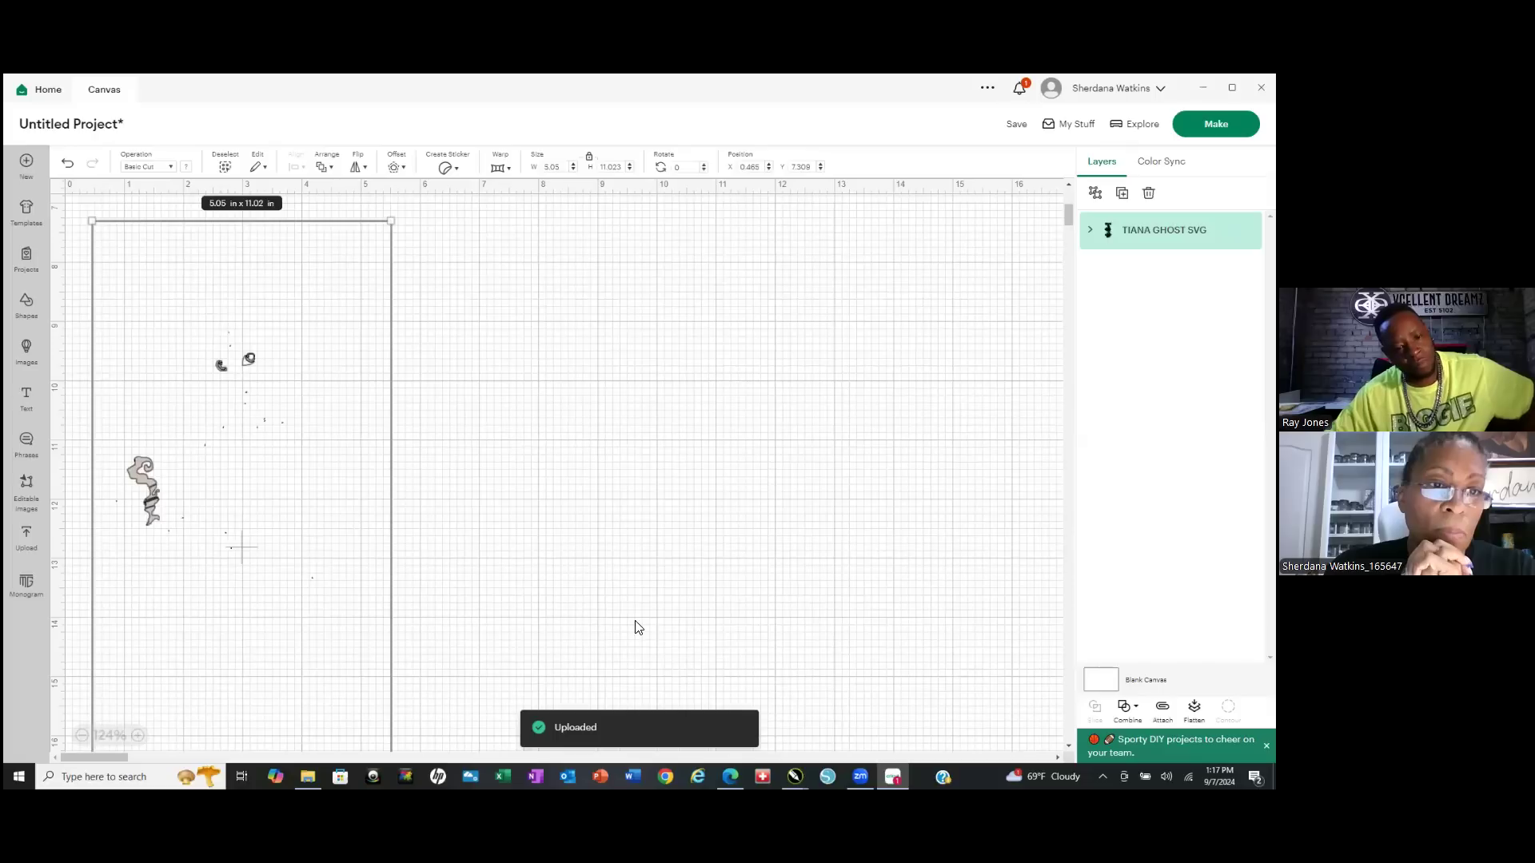
Examine the banner lettering under the chef's hat and check which combine options are available for the uploaded design.
{"action": "scroll", "coordinate": [375, 535], "scroll_direction": "down", "scroll_amount": 6}
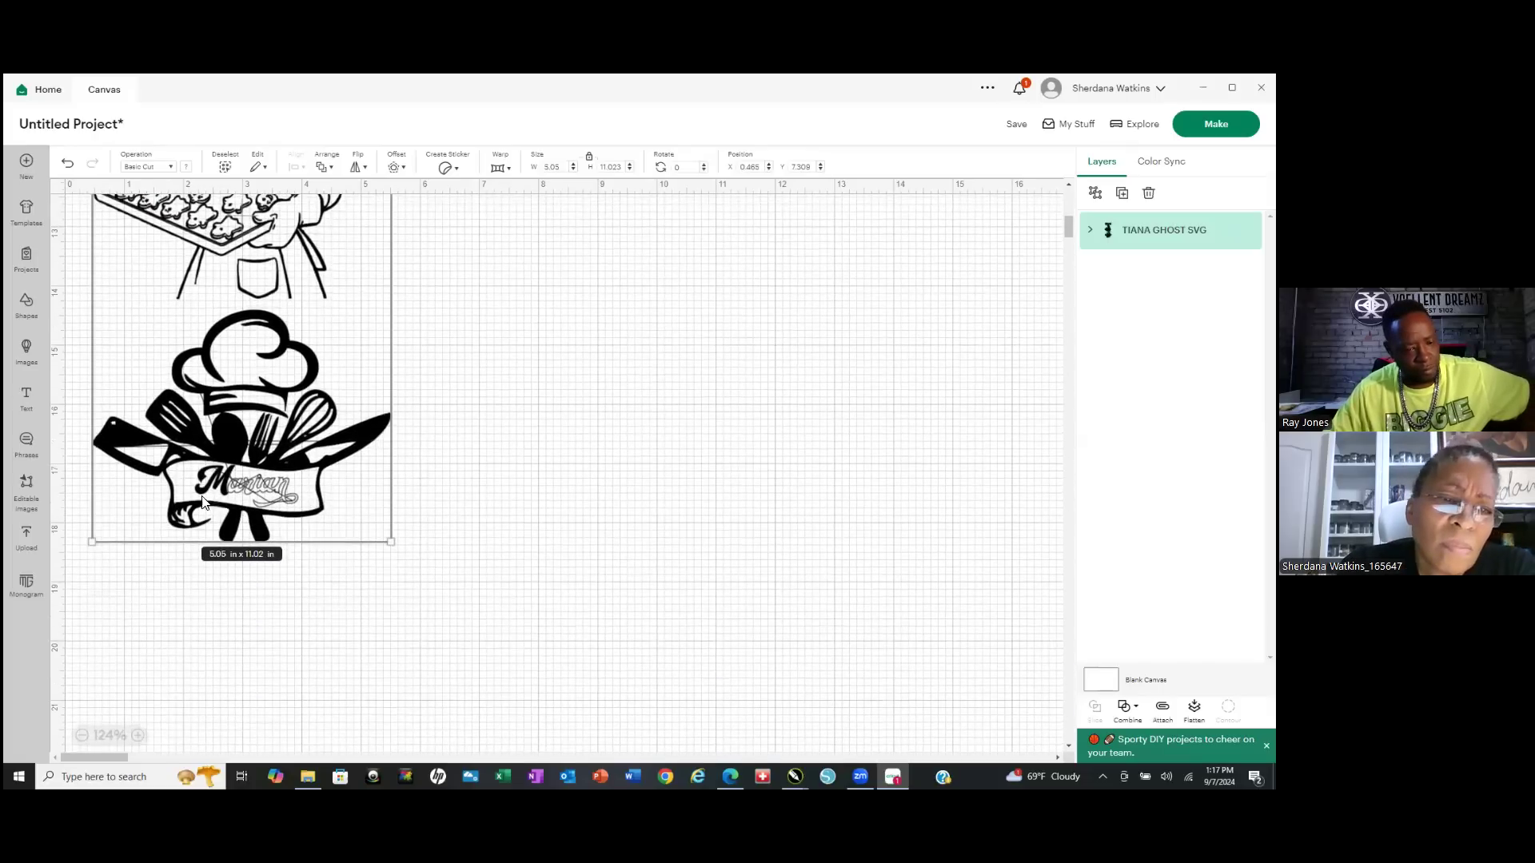
{"action": "scroll", "coordinate": [203, 501], "scroll_direction": "up", "scroll_amount": 1}
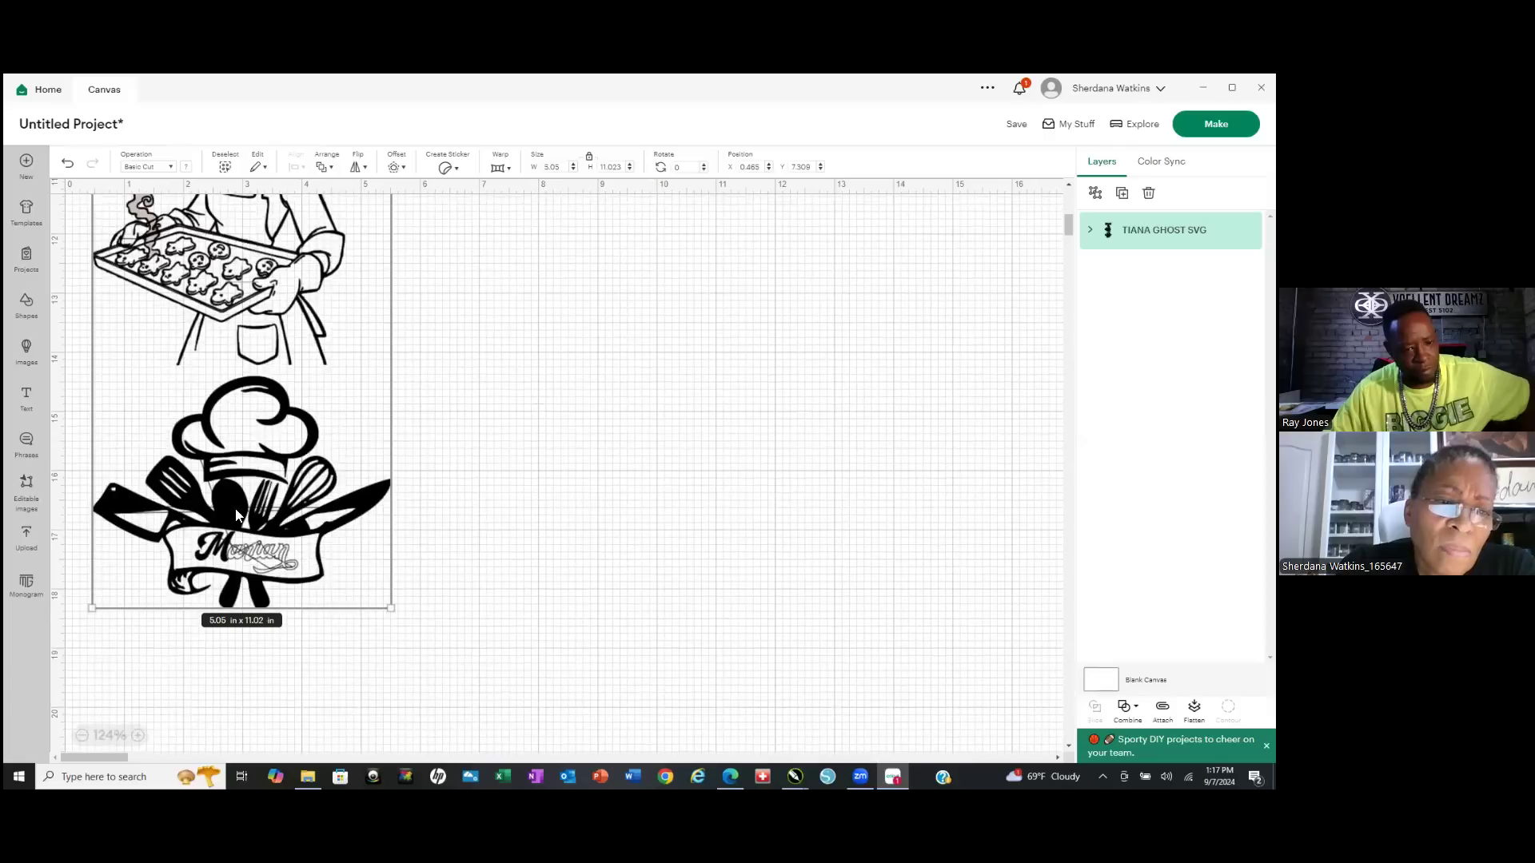
{"action": "right_click", "coordinate": [254, 567]}
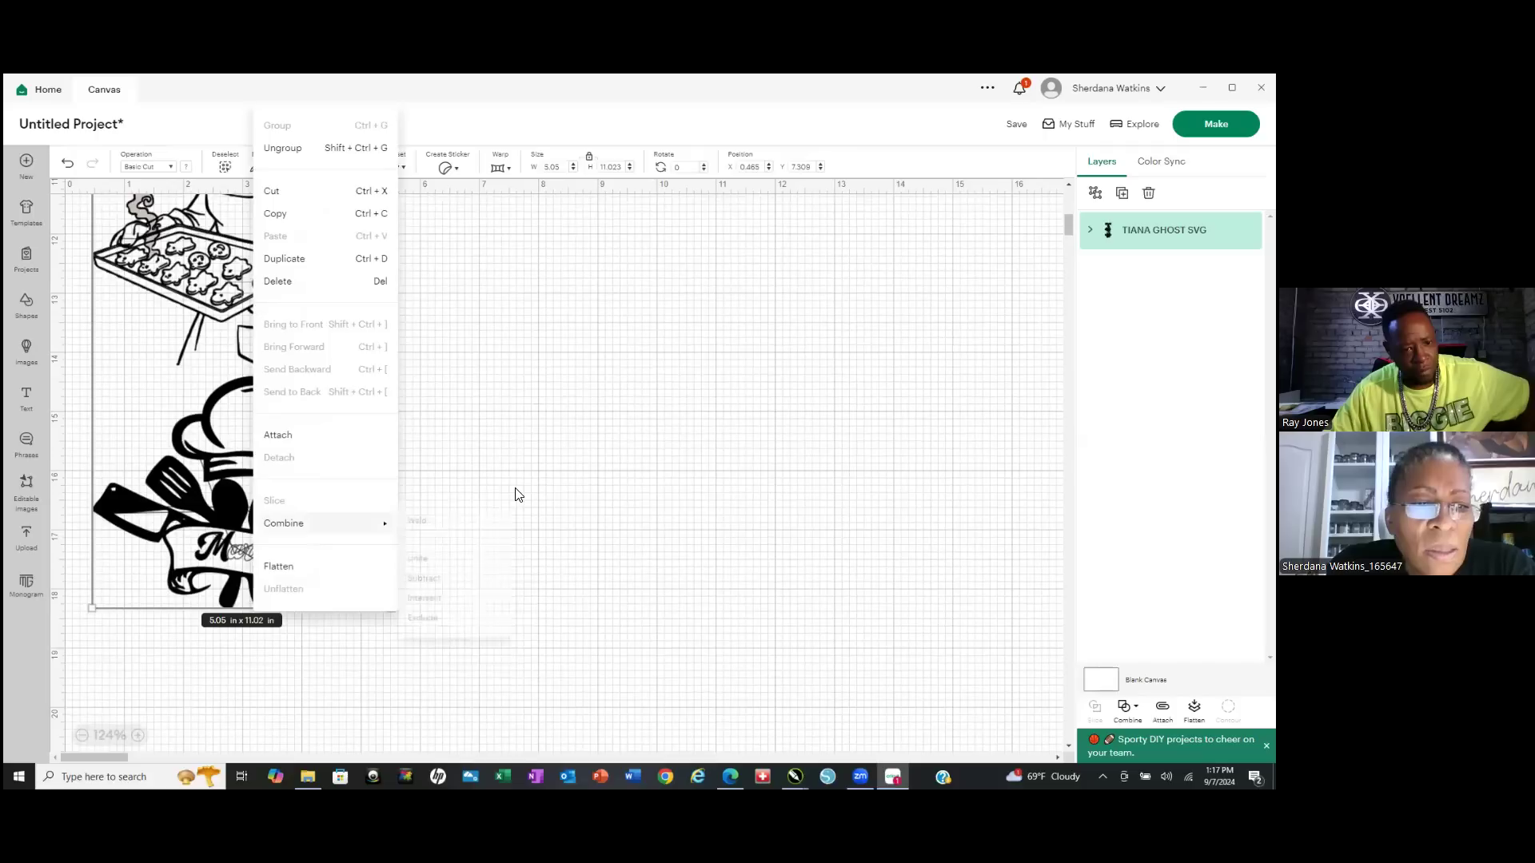
{"action": "left_click", "coordinate": [592, 433]}
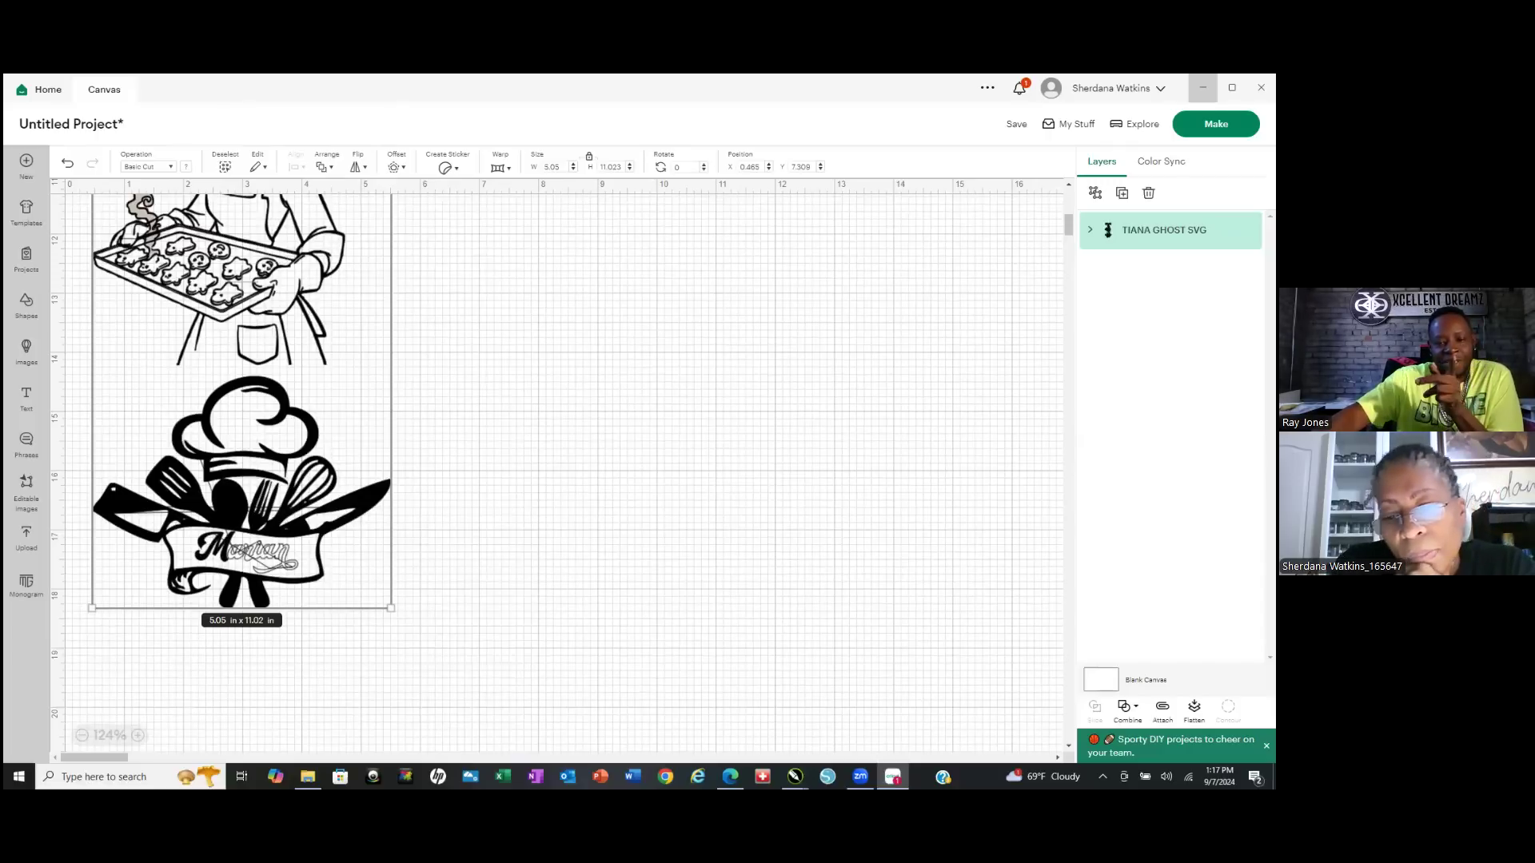
Return to CorelDRAW and export all the artwork as a PNG file named TIANA GHOST PNG in the Clip Art folder.
{"action": "left_click", "coordinate": [1202, 87]}
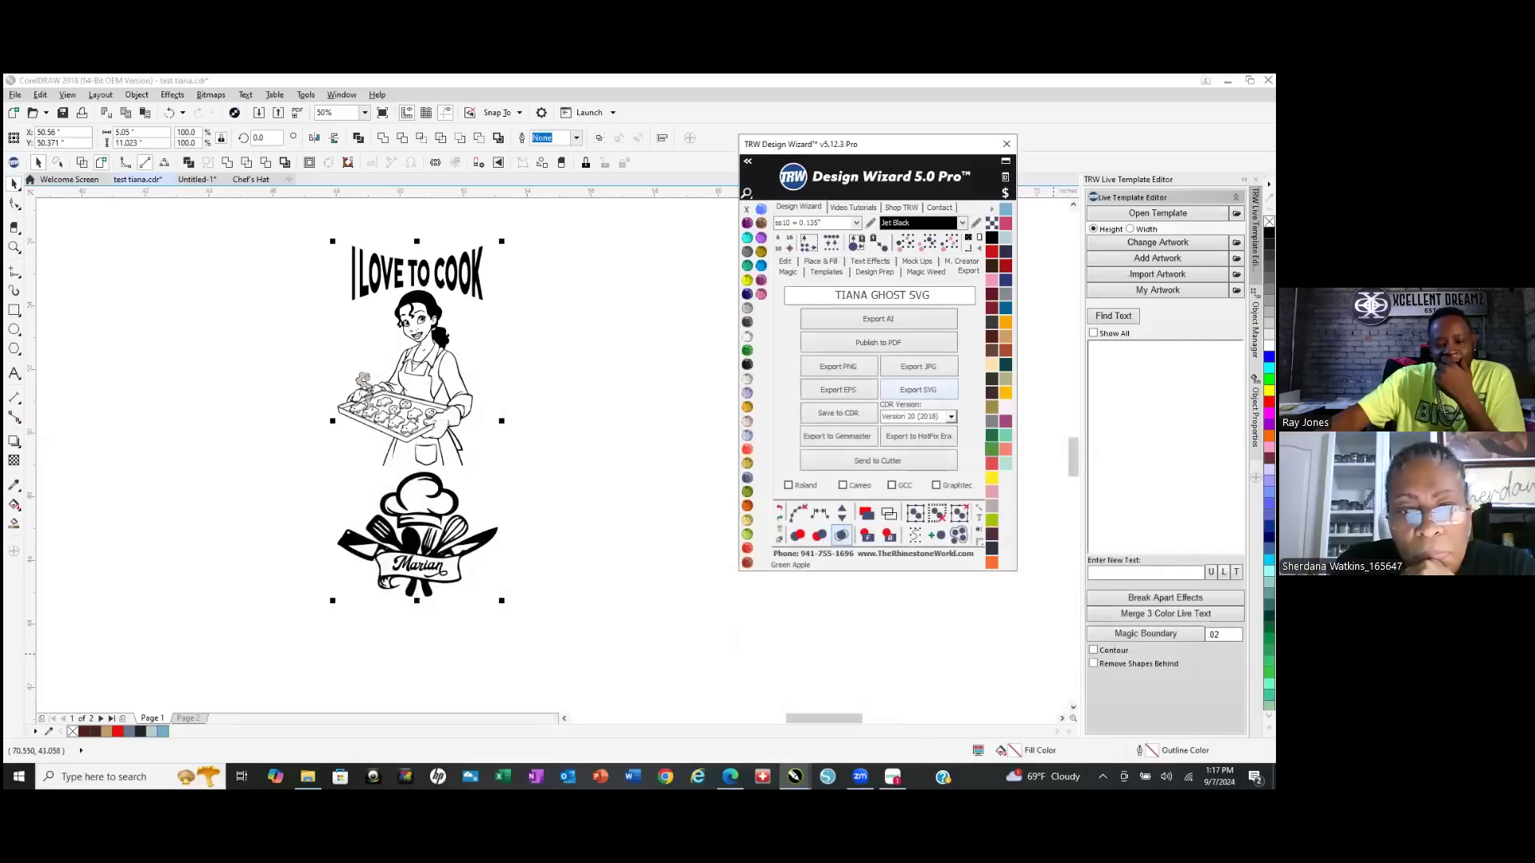
{"action": "left_click", "coordinate": [525, 299]}
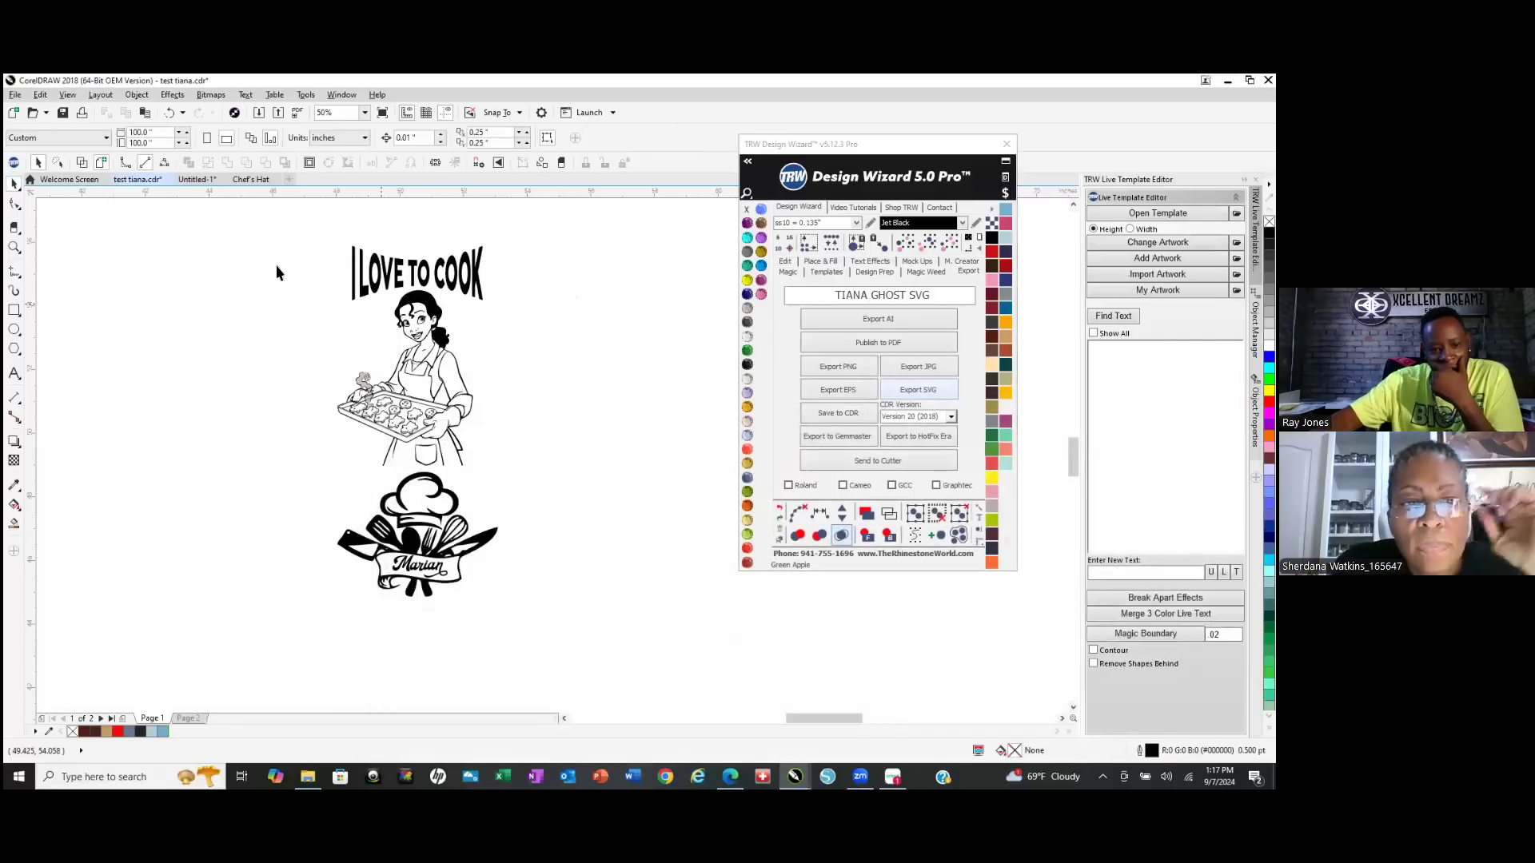
{"action": "key", "text": "ctrl+a"}
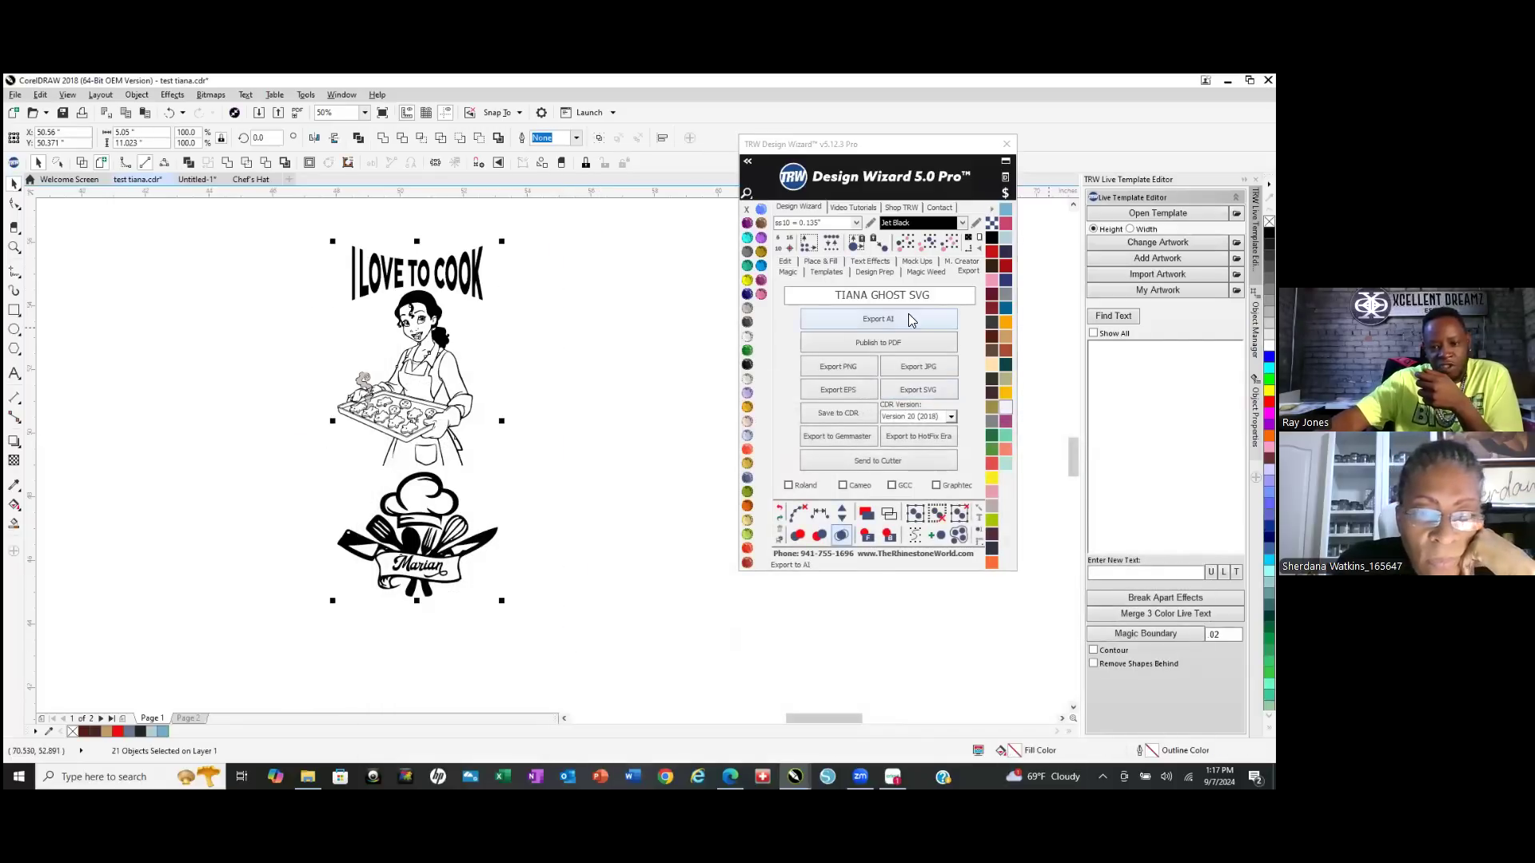
{"action": "left_click", "coordinate": [943, 296]}
{"action": "key", "text": "BackSpace"}
{"action": "key", "text": "BackSpace"}
{"action": "key", "text": "BackSpace"}
{"action": "key", "text": "BackSpace"}
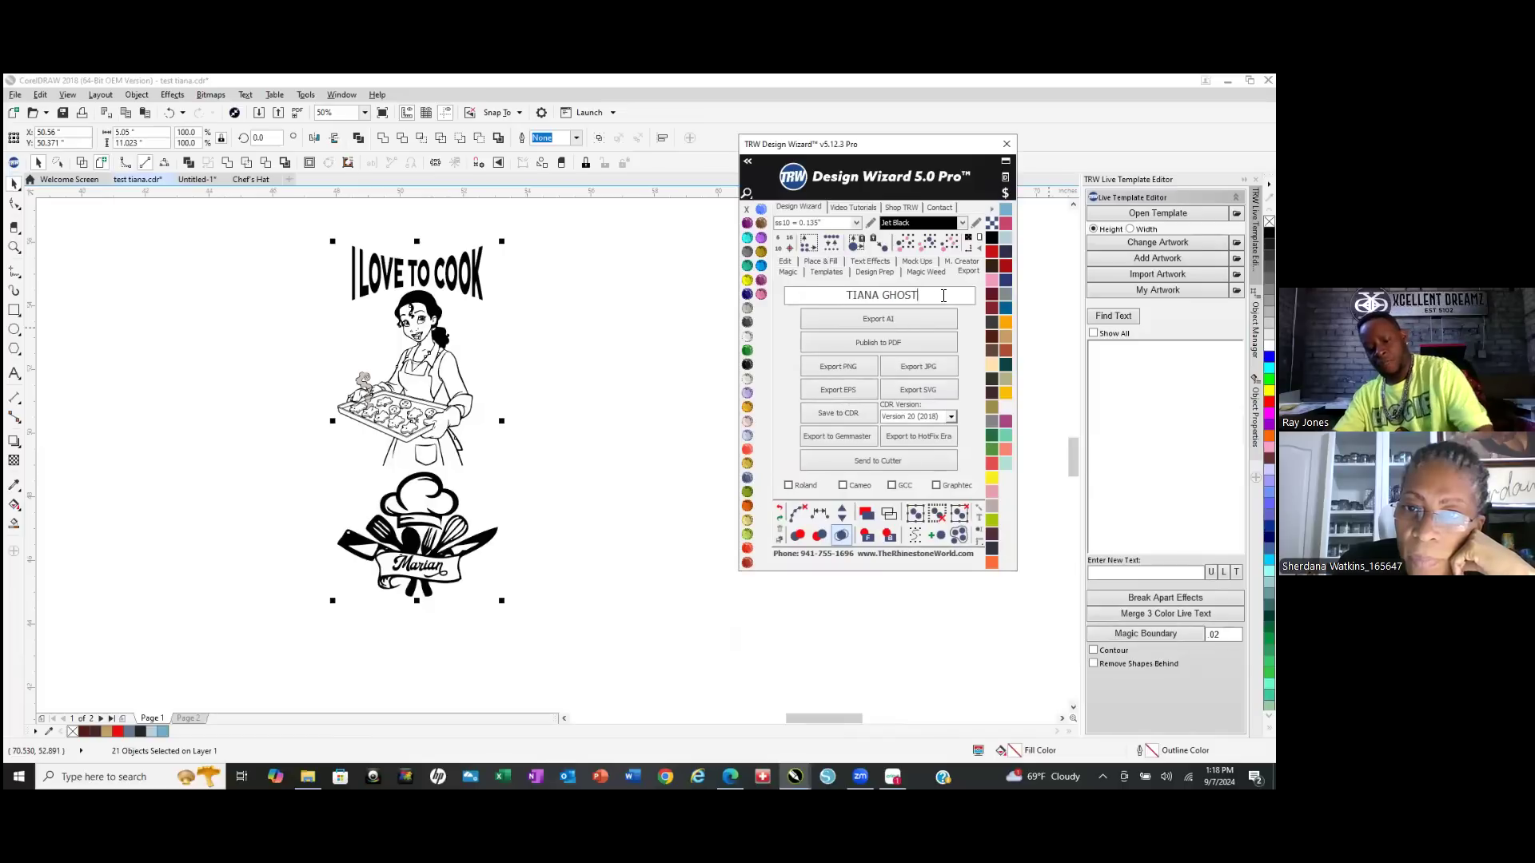
{"action": "type", "text": "PNG"}
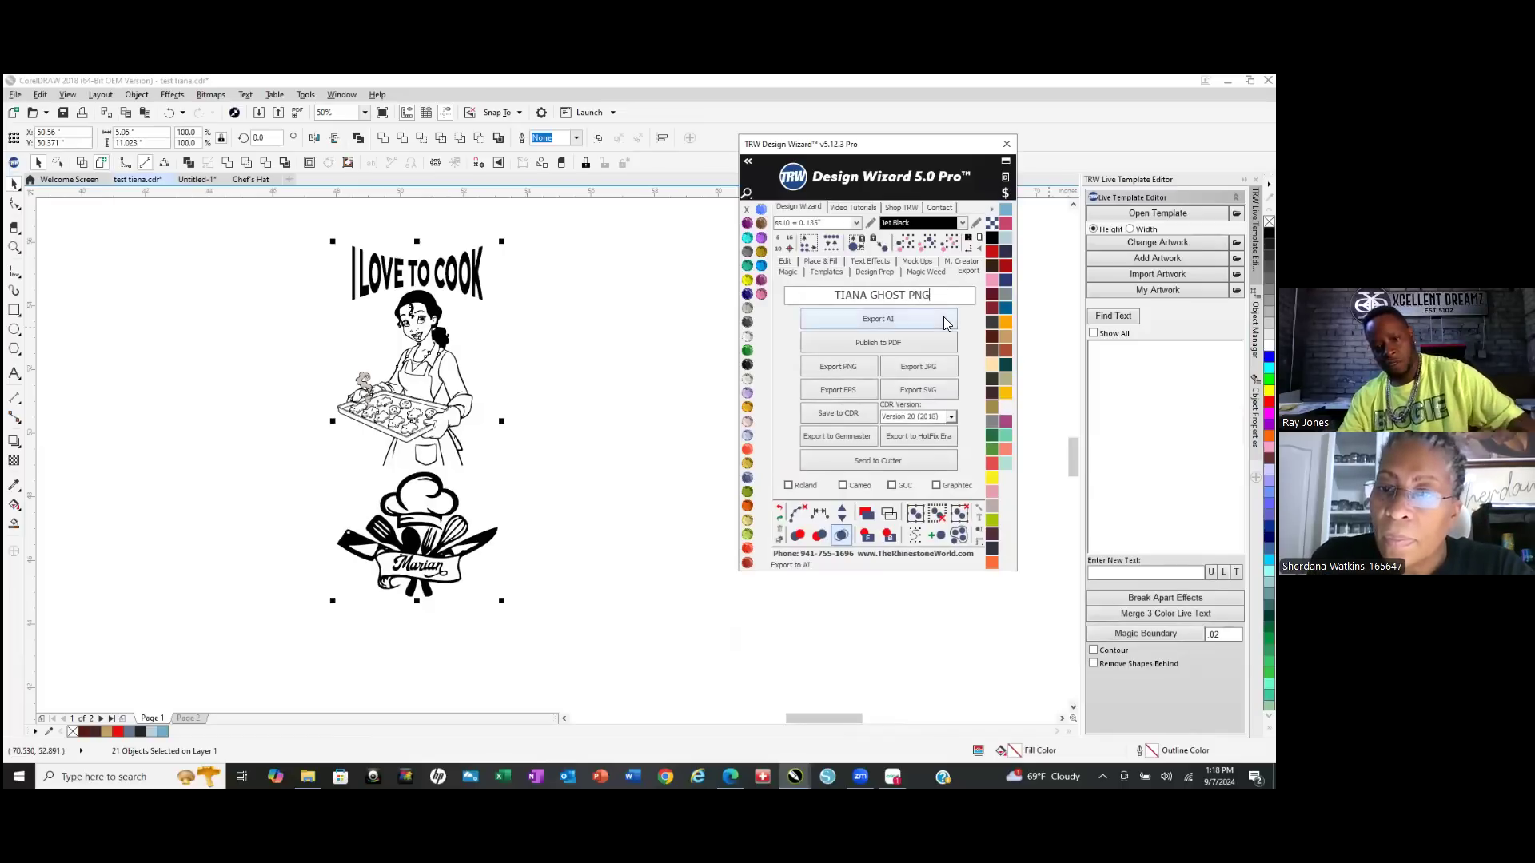
{"action": "left_click", "coordinate": [836, 364]}
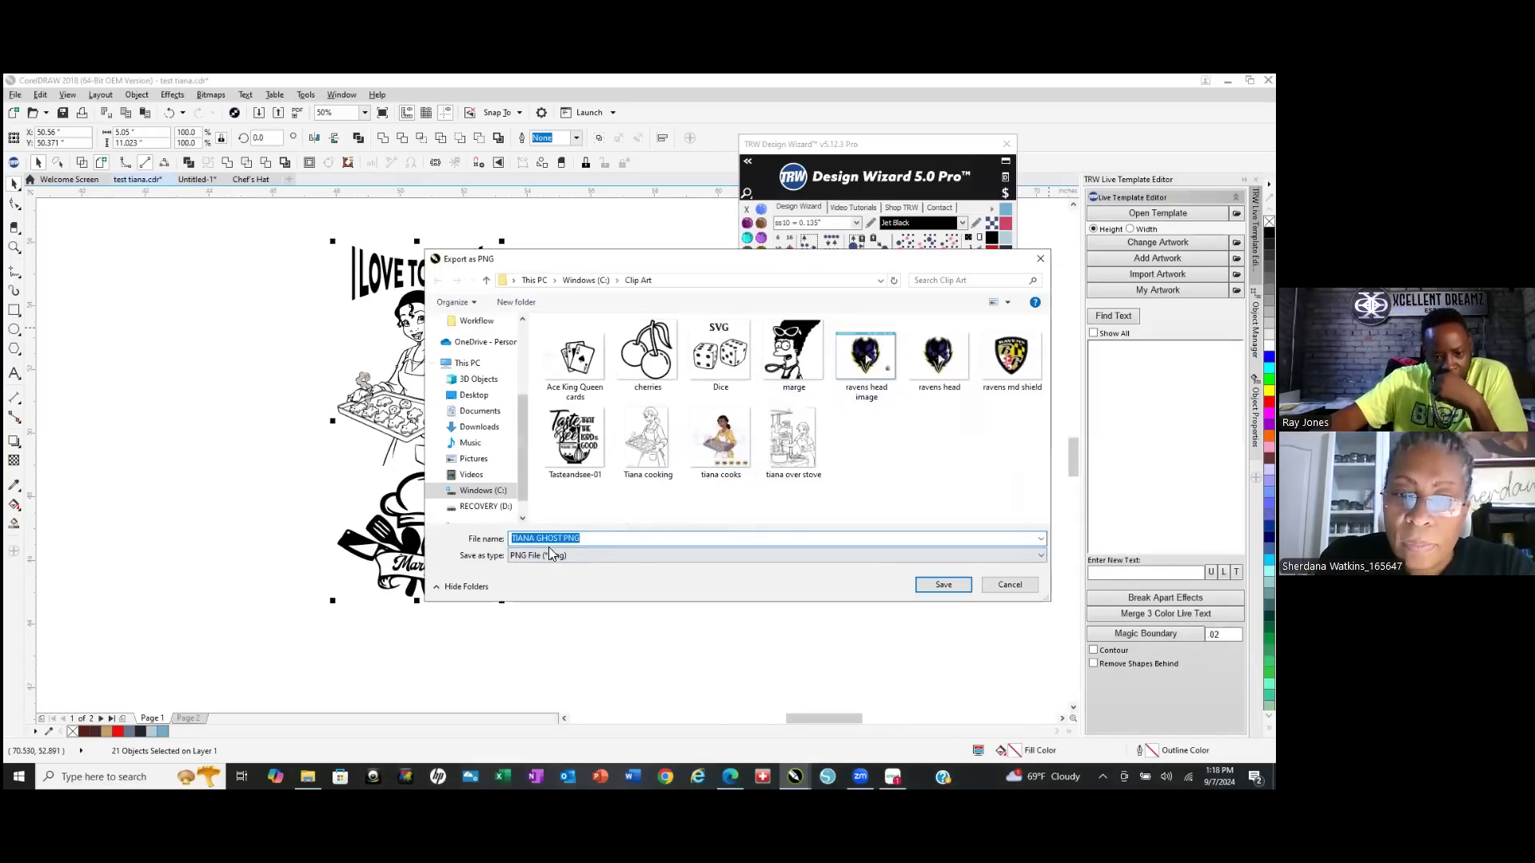
{"action": "left_click", "coordinate": [944, 584]}
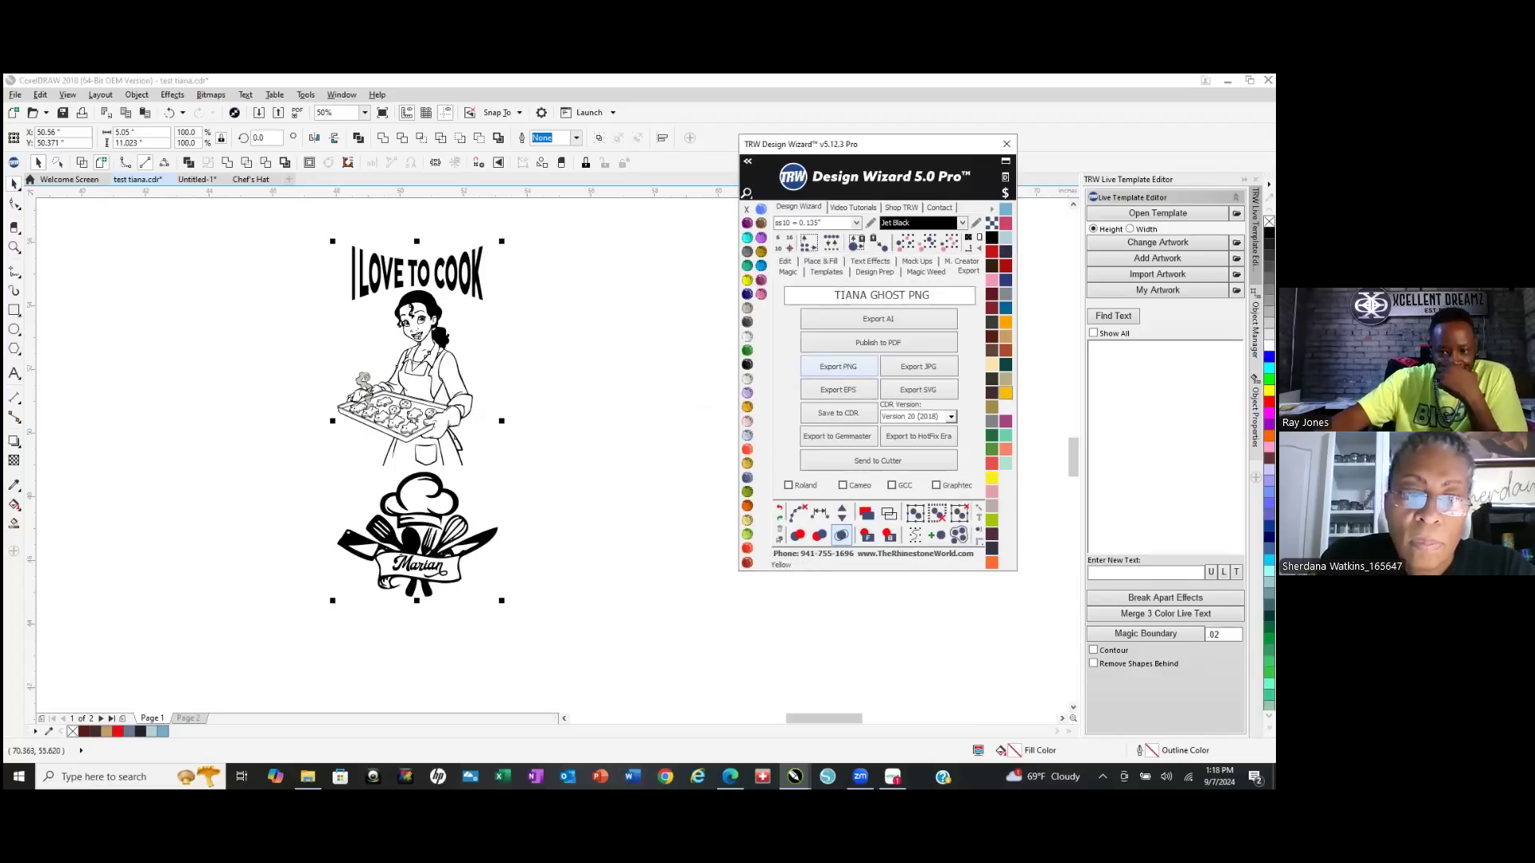
Switch back to Cricut Design Space and delete the TIANA GHOST SVG design from the canvas.
{"action": "key", "text": "super+d"}
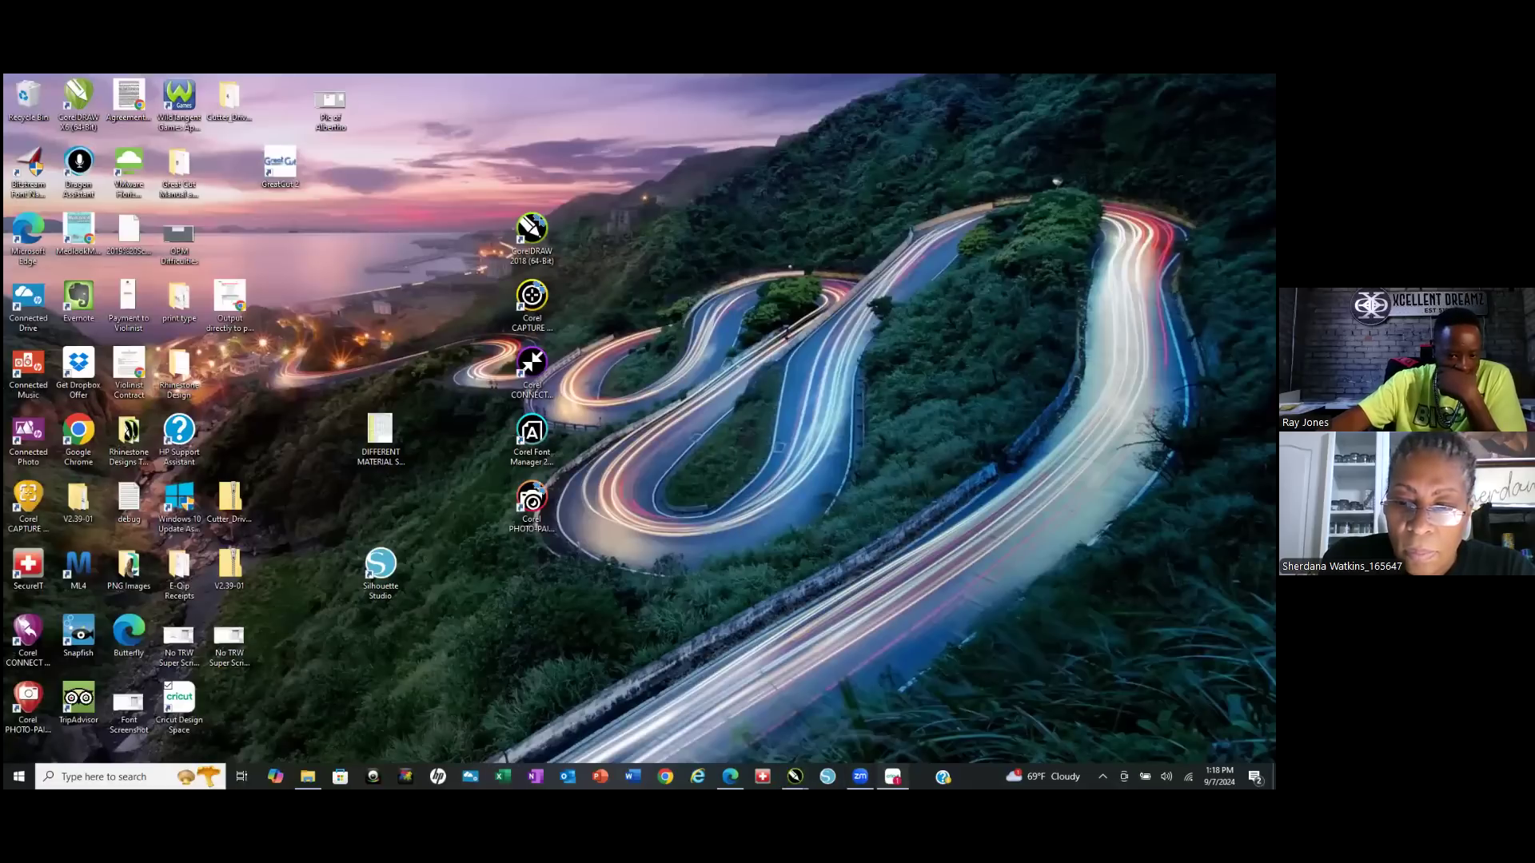
{"action": "left_click", "coordinate": [893, 776]}
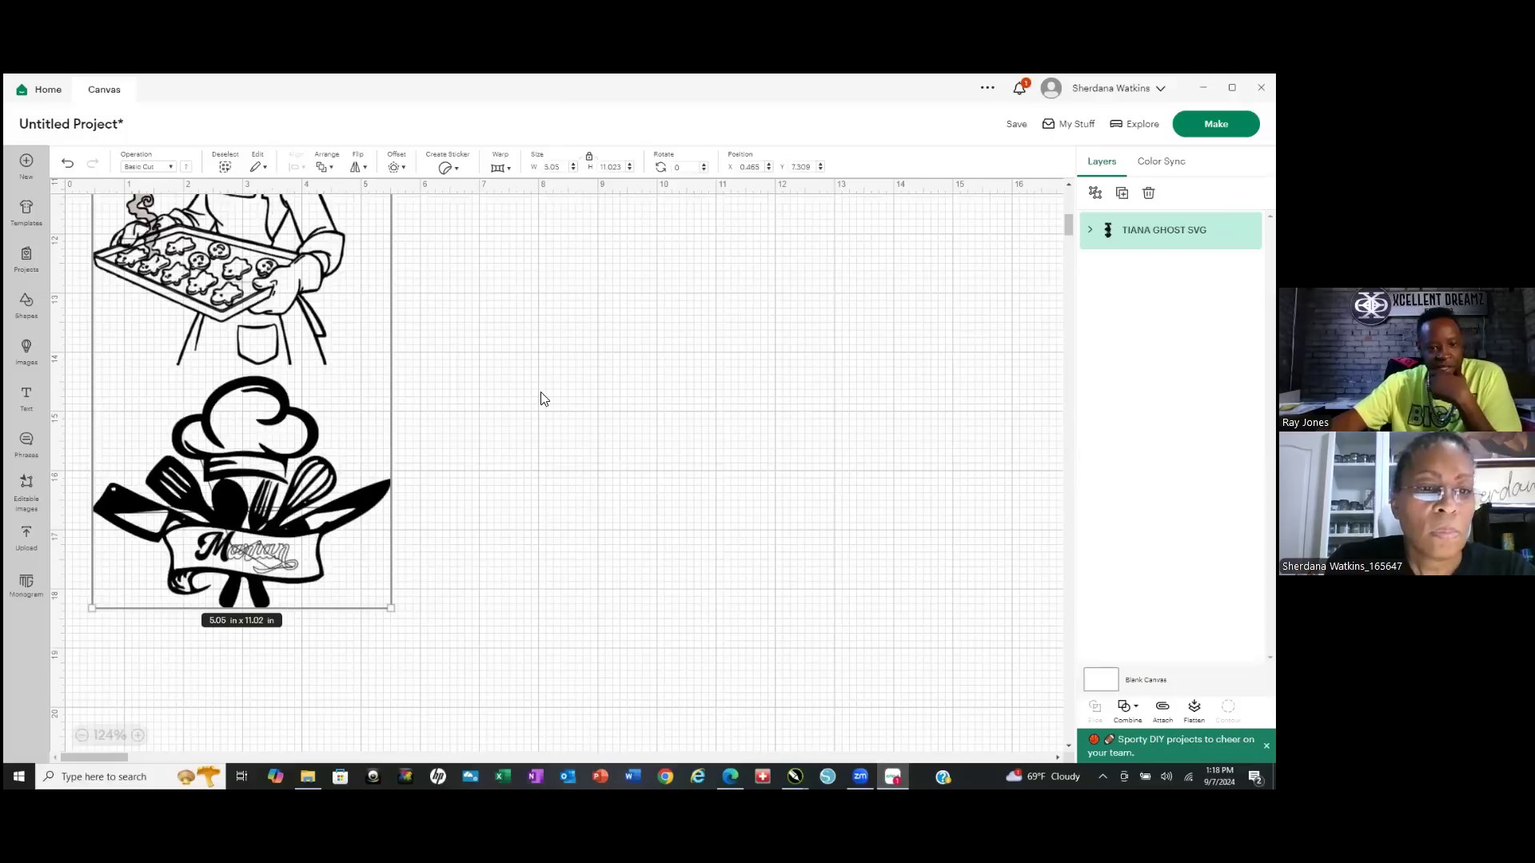
{"action": "left_click", "coordinate": [293, 286]}
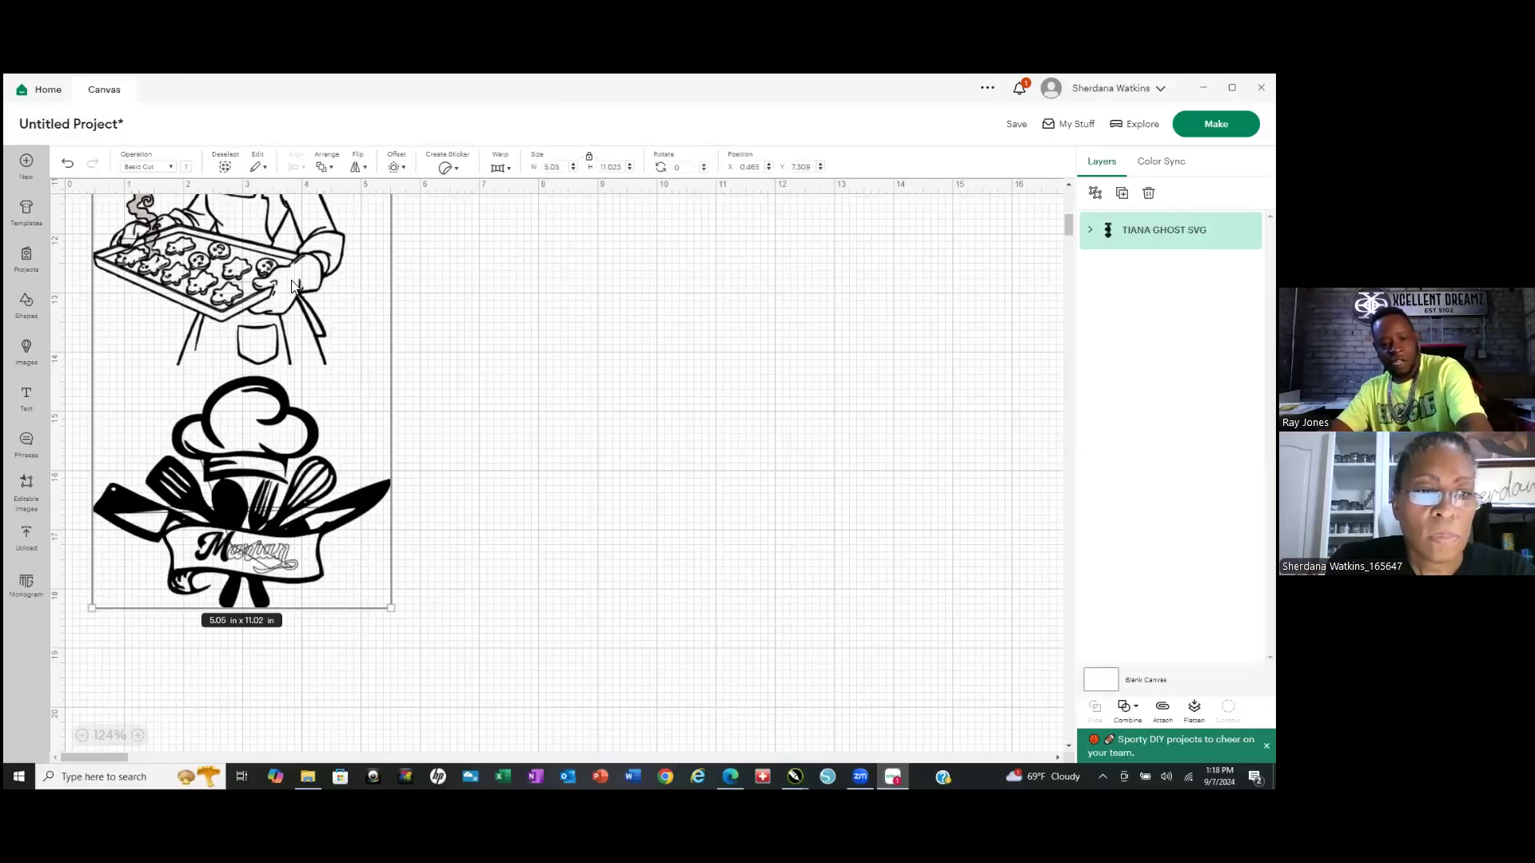
{"action": "key", "text": "Delete"}
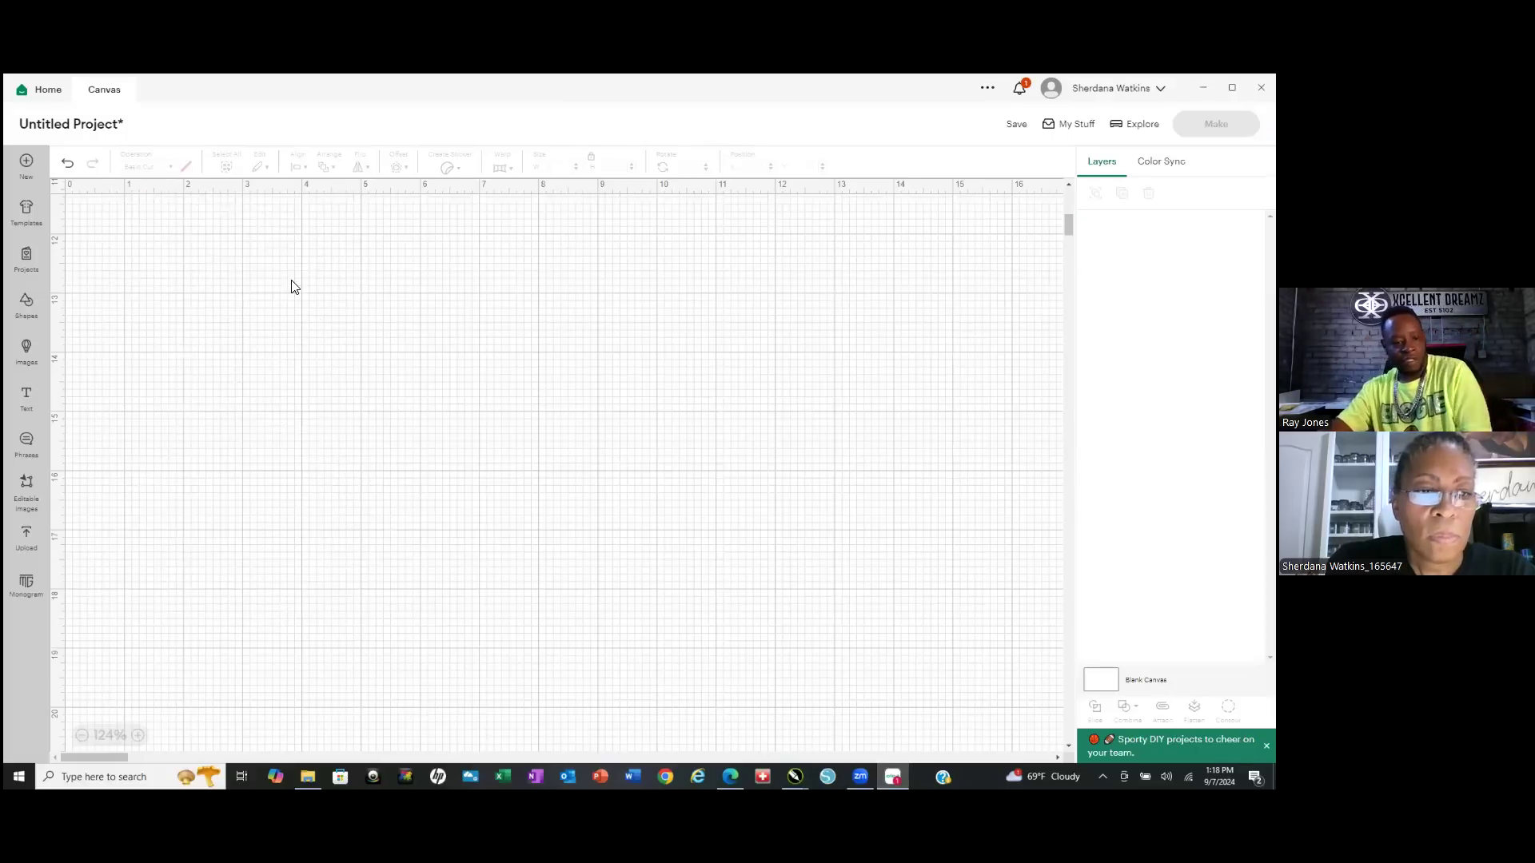
Load TIANA GHOST PNG from the Clip Art folder as a new image upload.
{"action": "left_click", "coordinate": [26, 546]}
{"action": "left_click", "coordinate": [134, 324]}
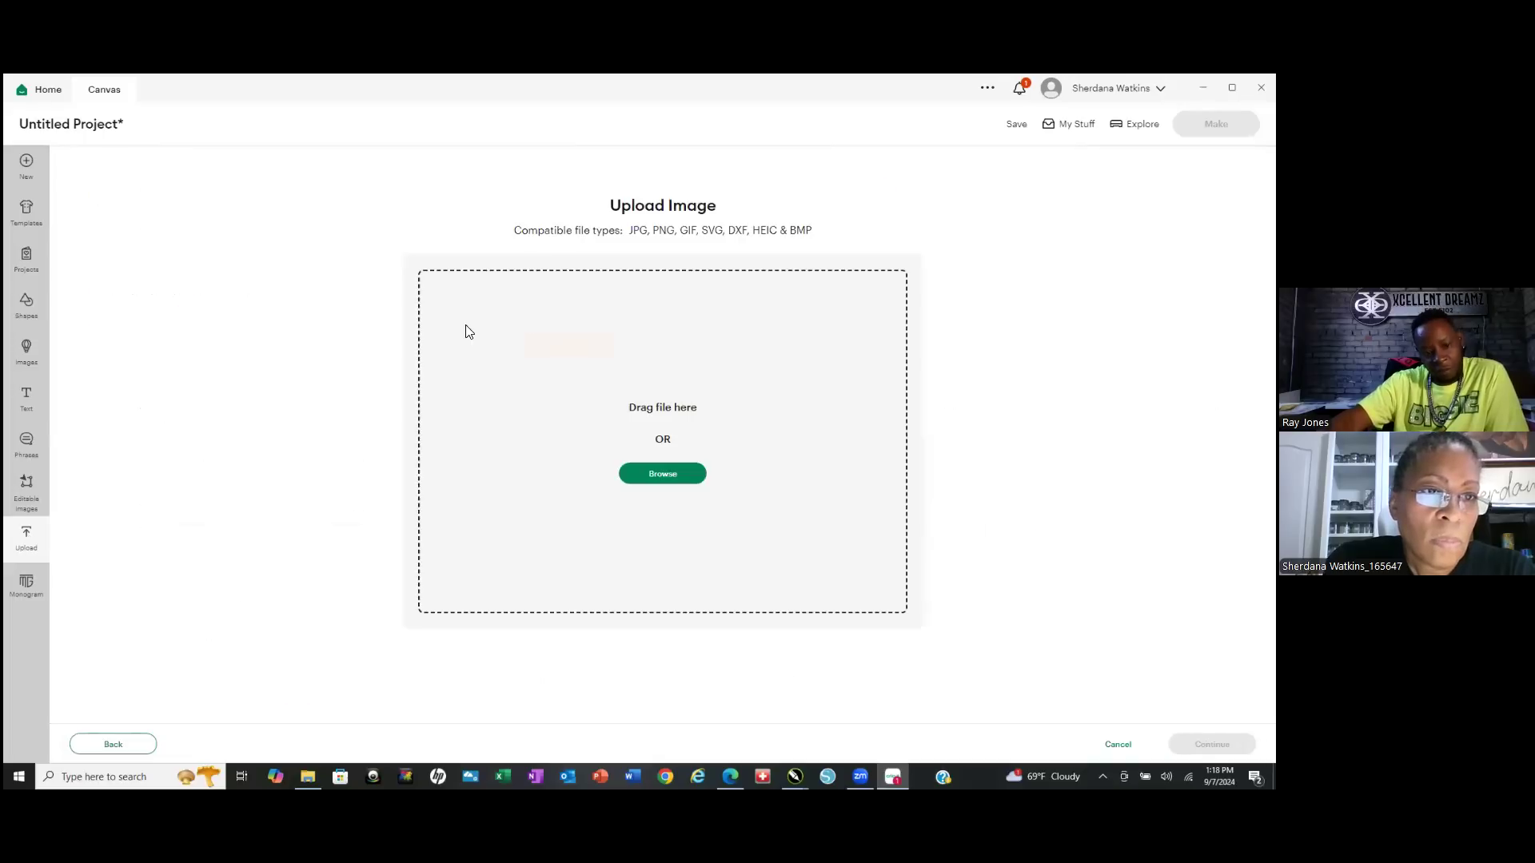
{"action": "left_click", "coordinate": [667, 471]}
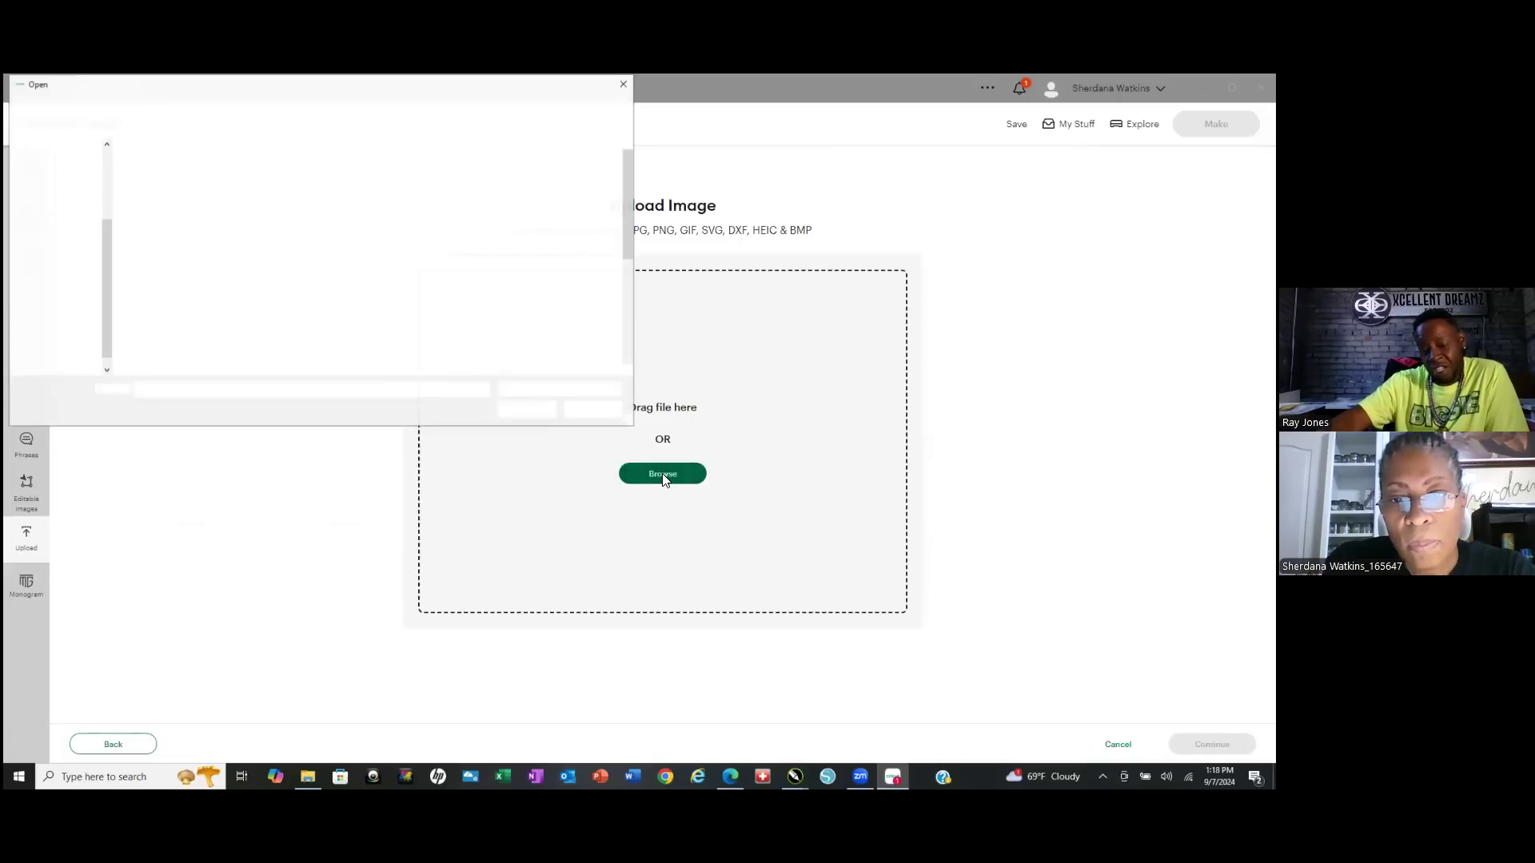
{"action": "scroll", "coordinate": [447, 240], "scroll_direction": "down", "scroll_amount": 1}
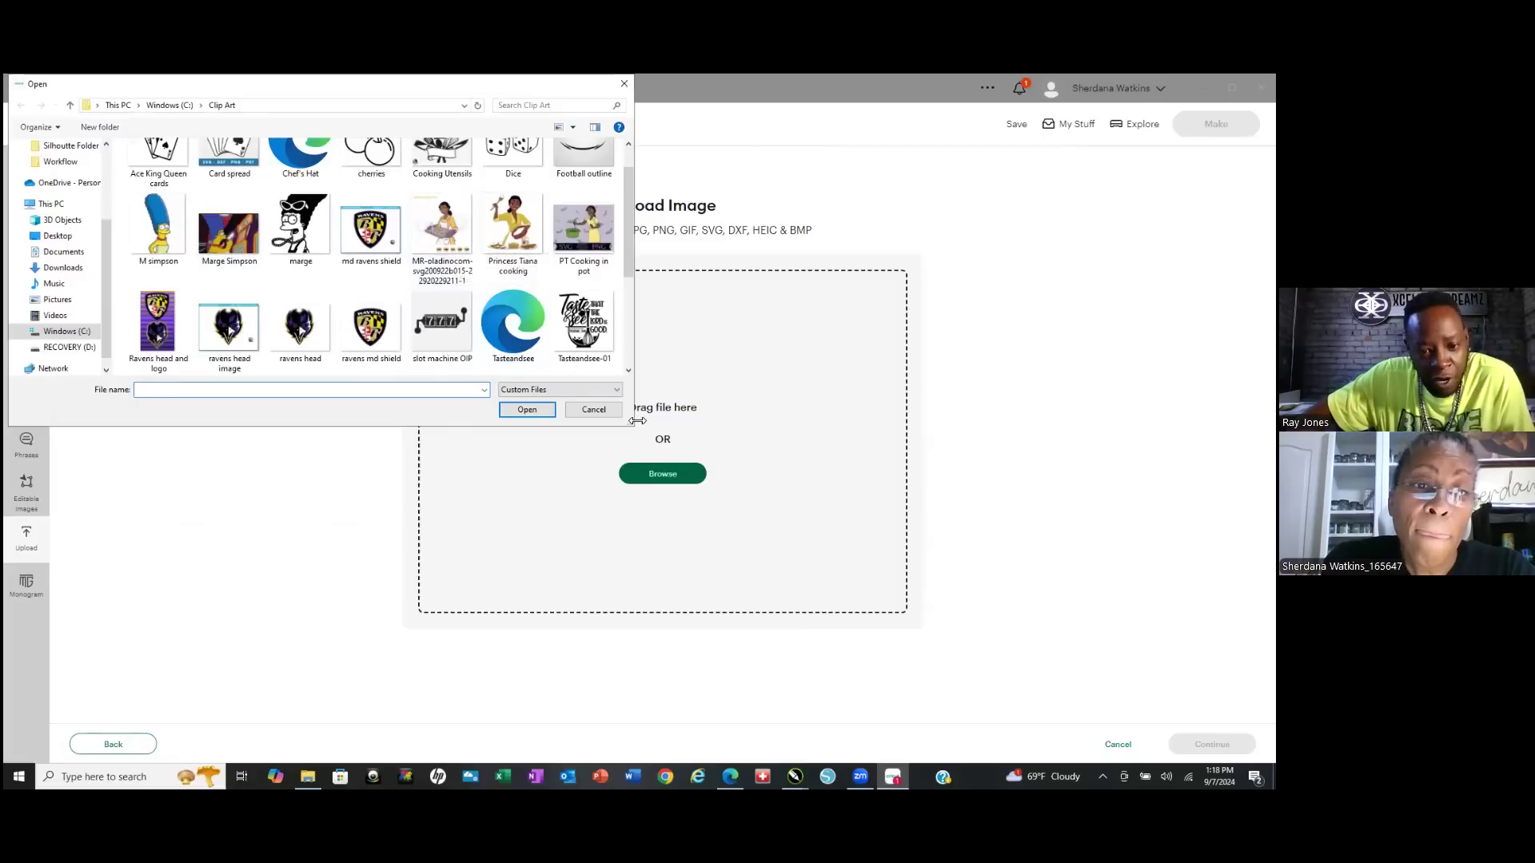
{"action": "left_click_drag", "start_coordinate": [632, 423], "coordinate": [778, 641]}
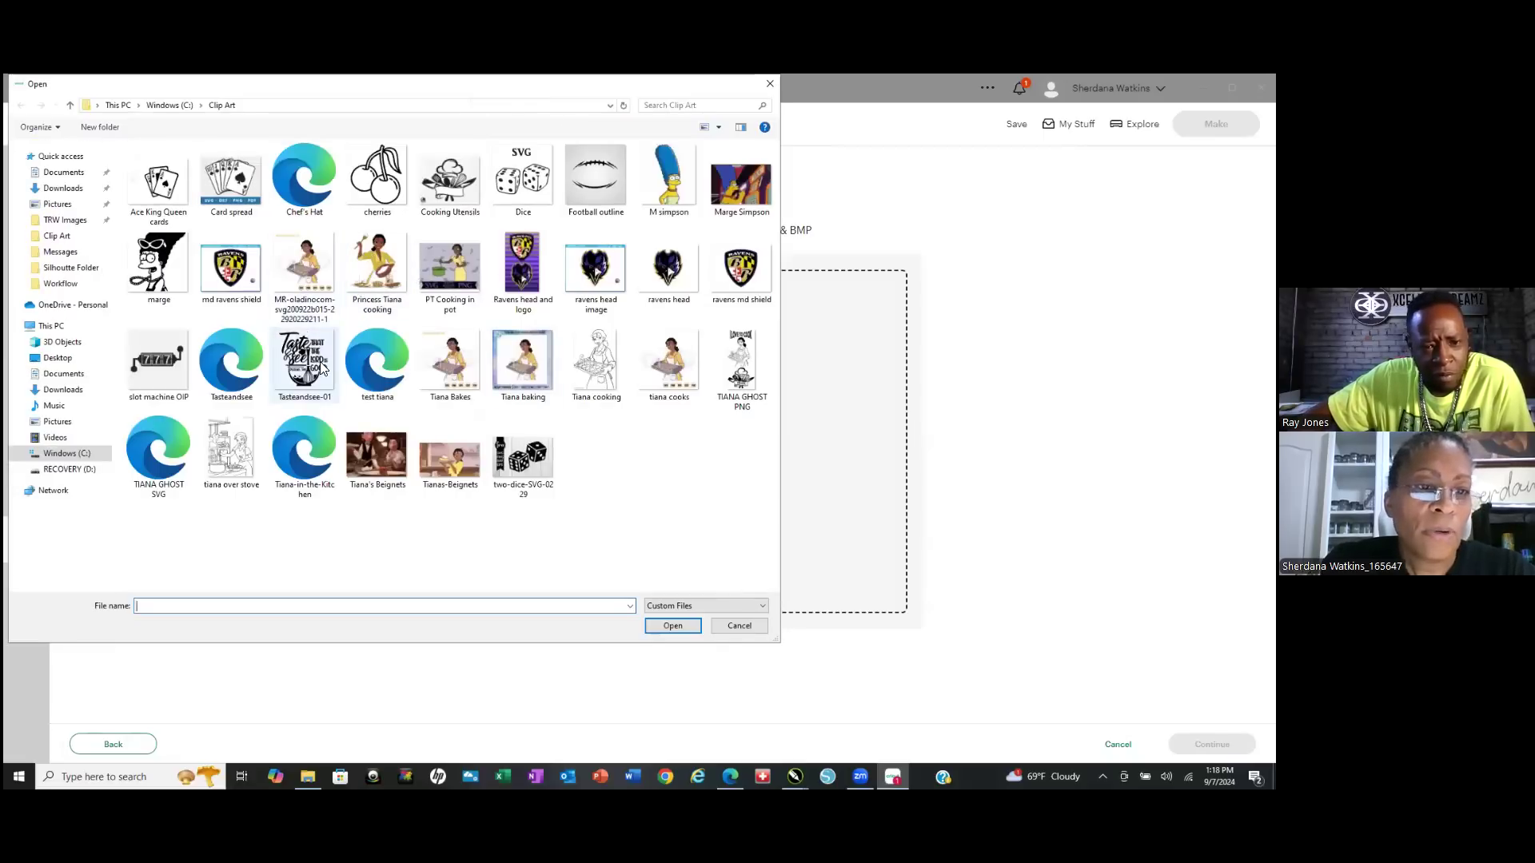
{"action": "left_click", "coordinate": [739, 372]}
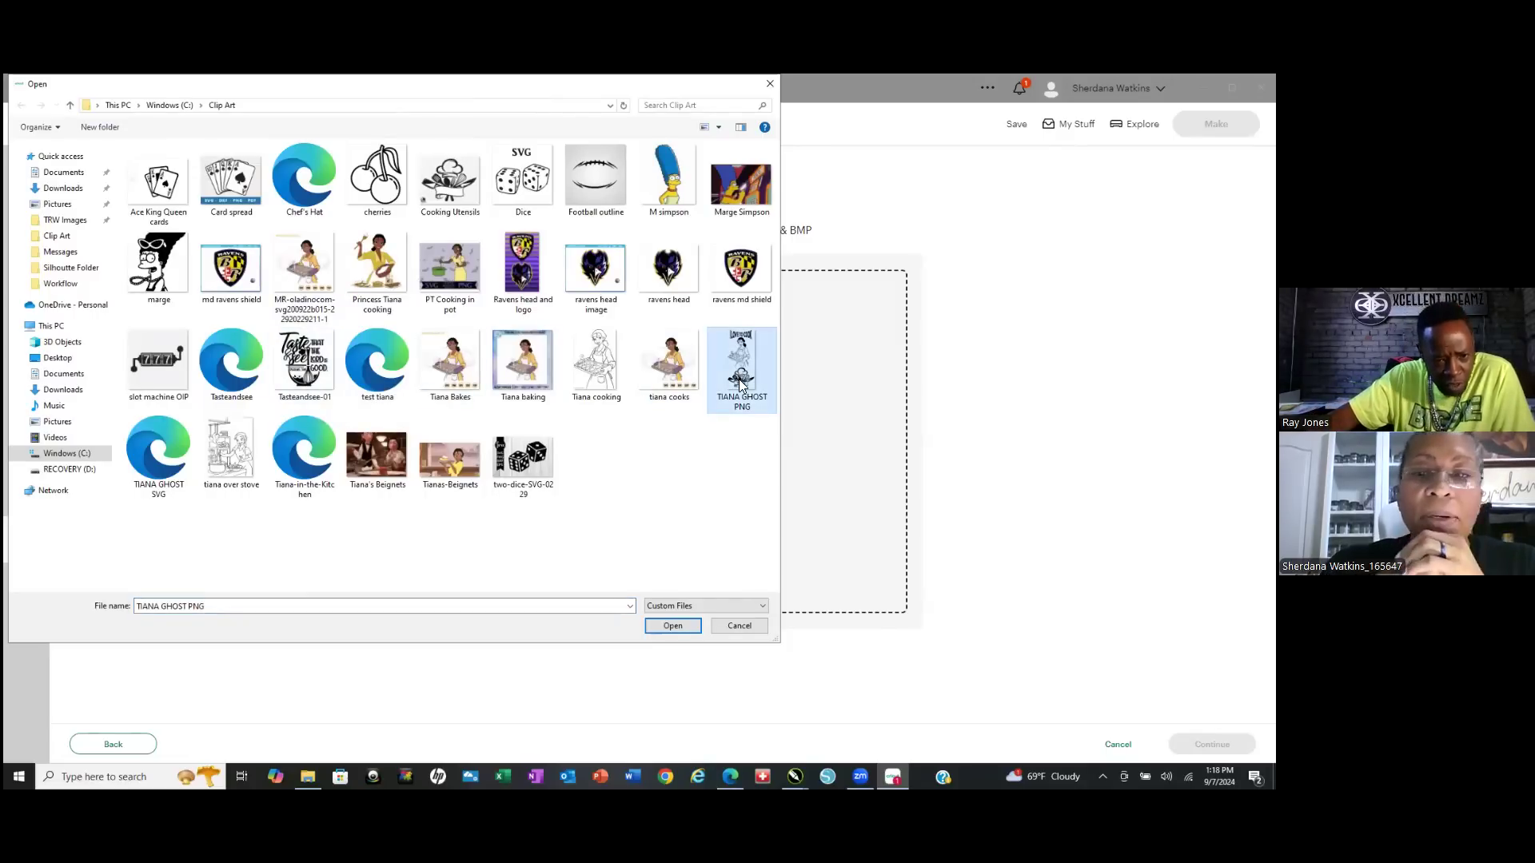
{"action": "left_click", "coordinate": [671, 626]}
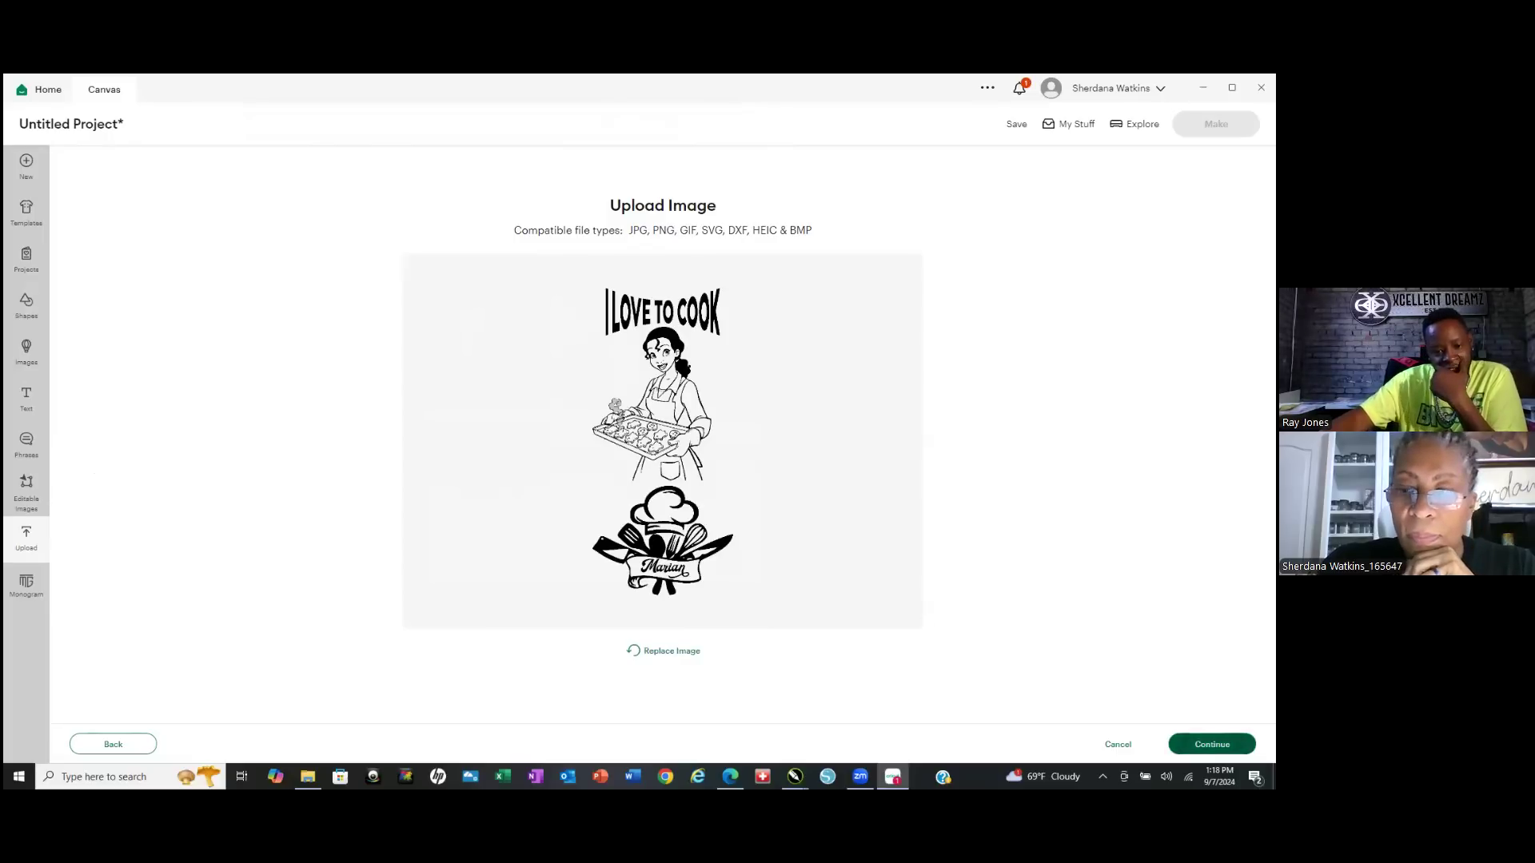
Keep the background and colors unmodified, convert the upload to Multiple Layers with the Stacked output style, and add it to the canvas.
{"action": "left_click", "coordinate": [1212, 745]}
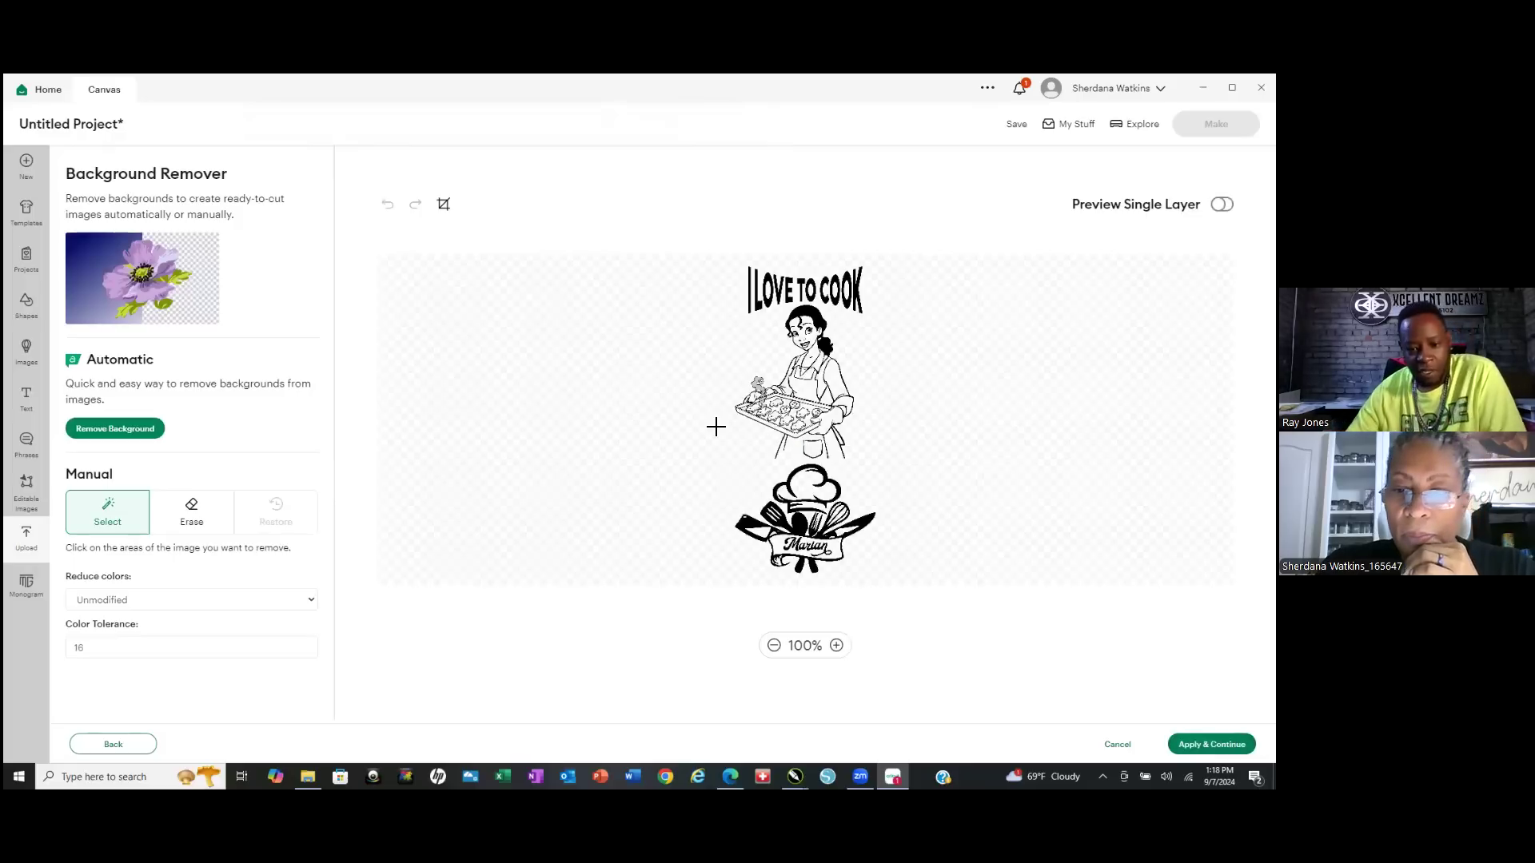
{"action": "left_click", "coordinate": [1212, 745]}
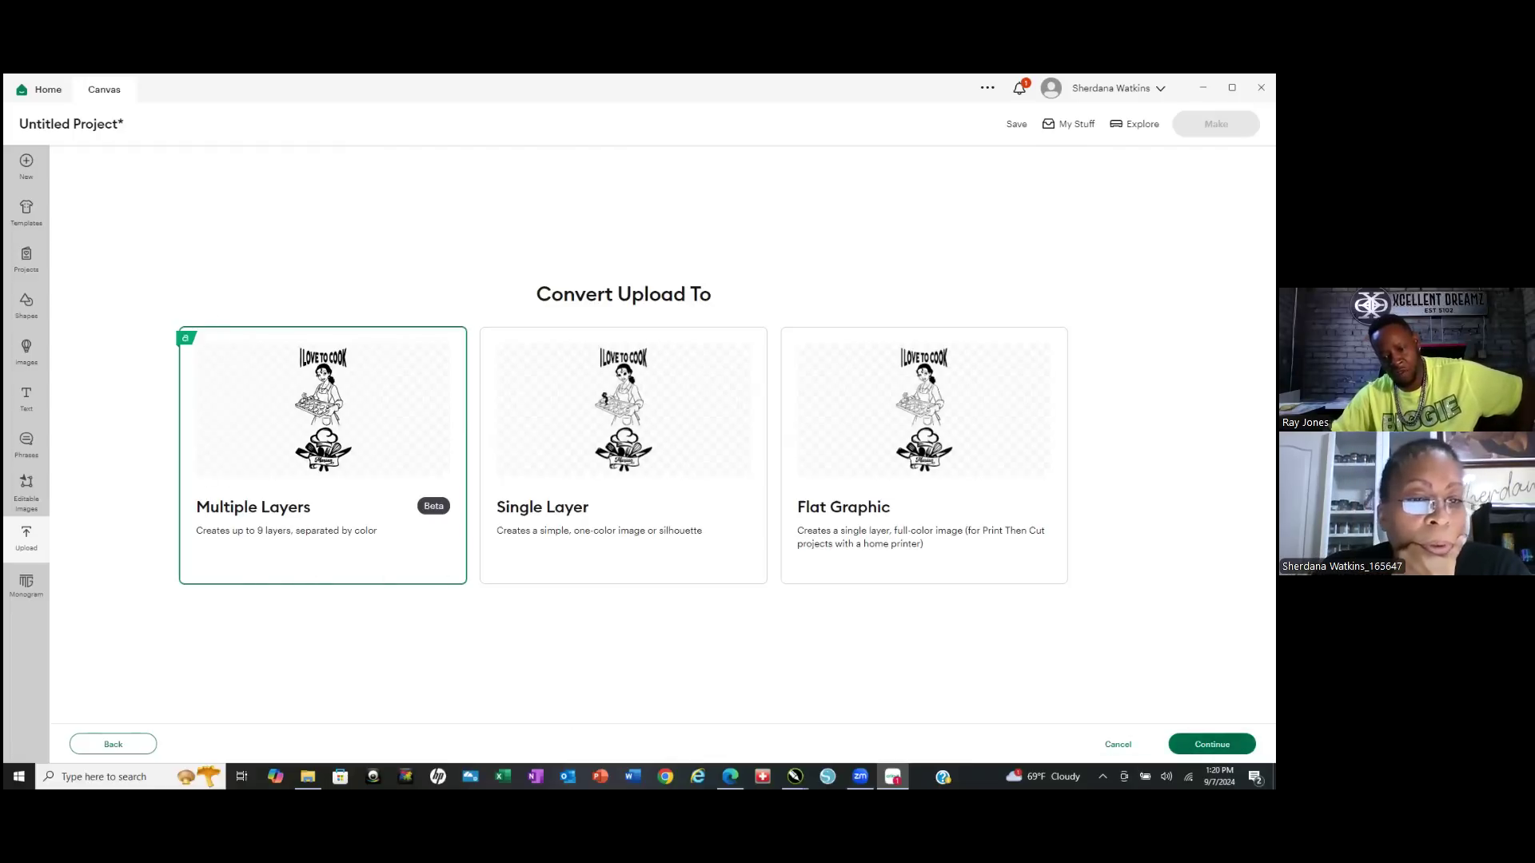
{"action": "left_click", "coordinate": [1212, 744]}
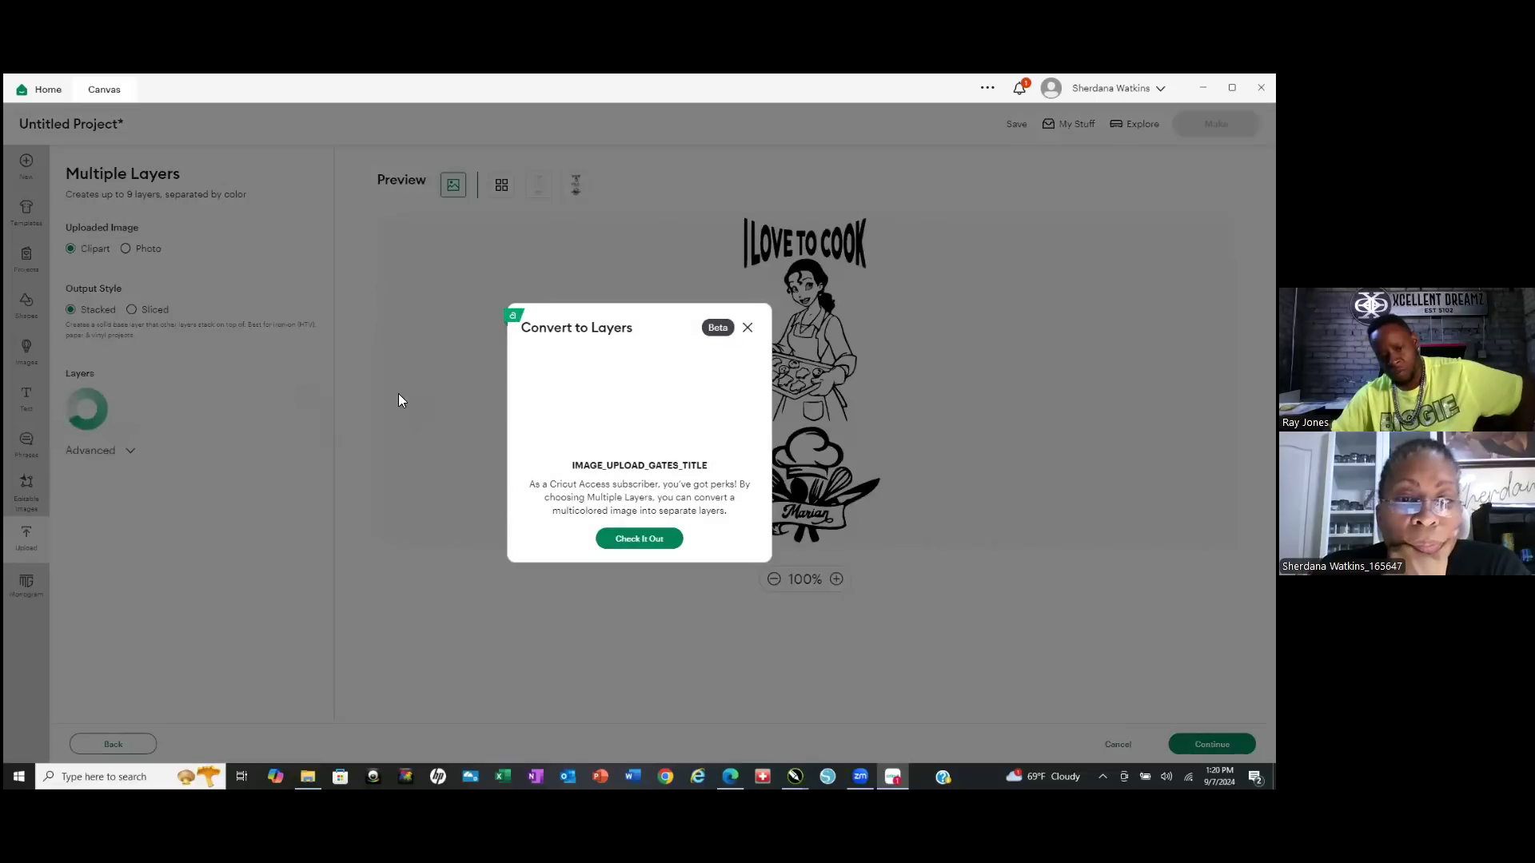
{"action": "left_click", "coordinate": [640, 539]}
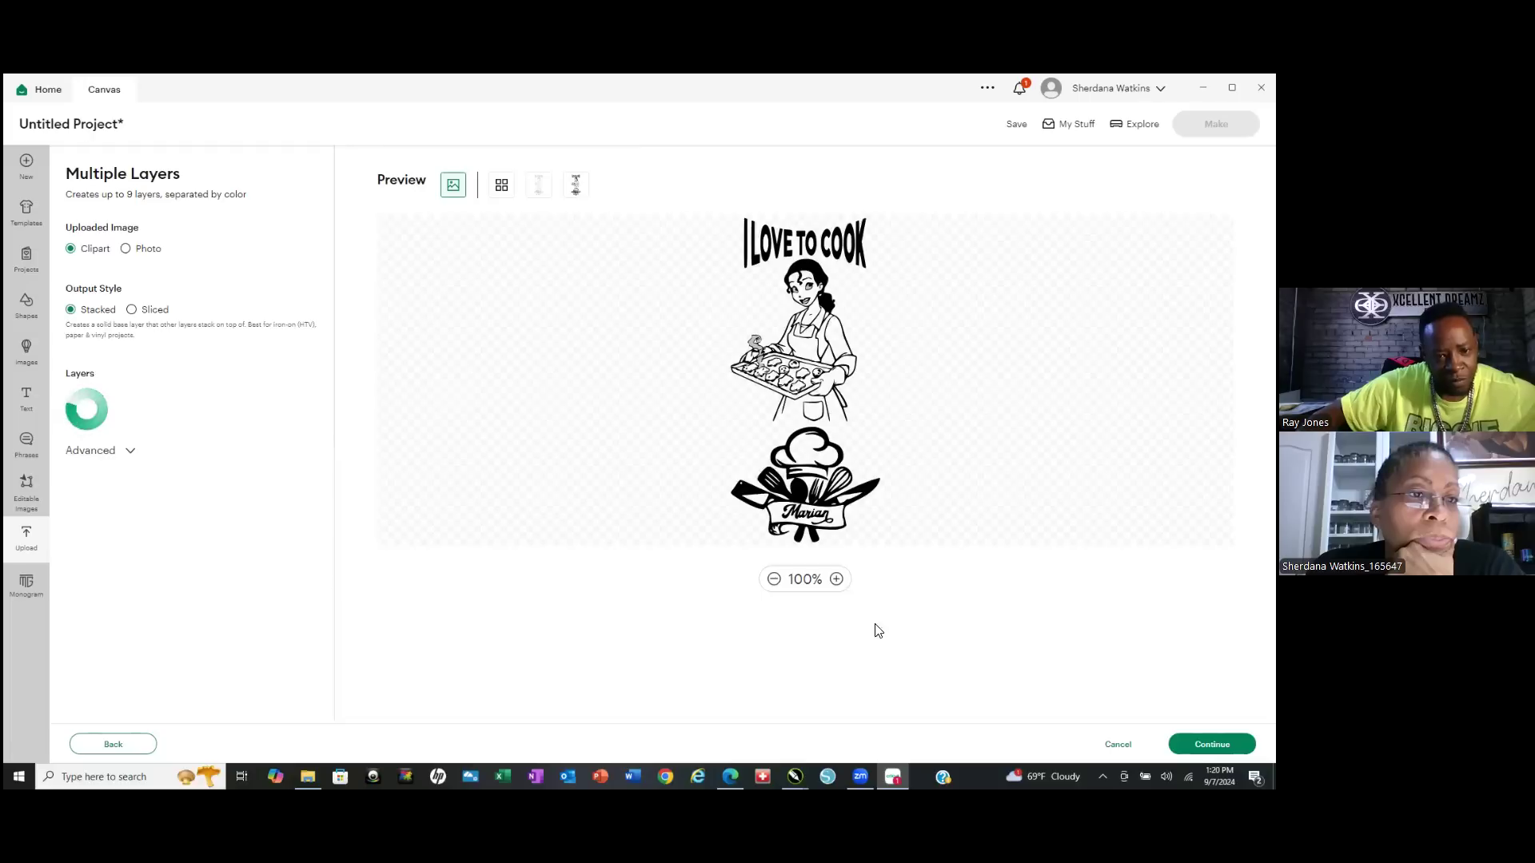
{"action": "left_click", "coordinate": [1212, 744]}
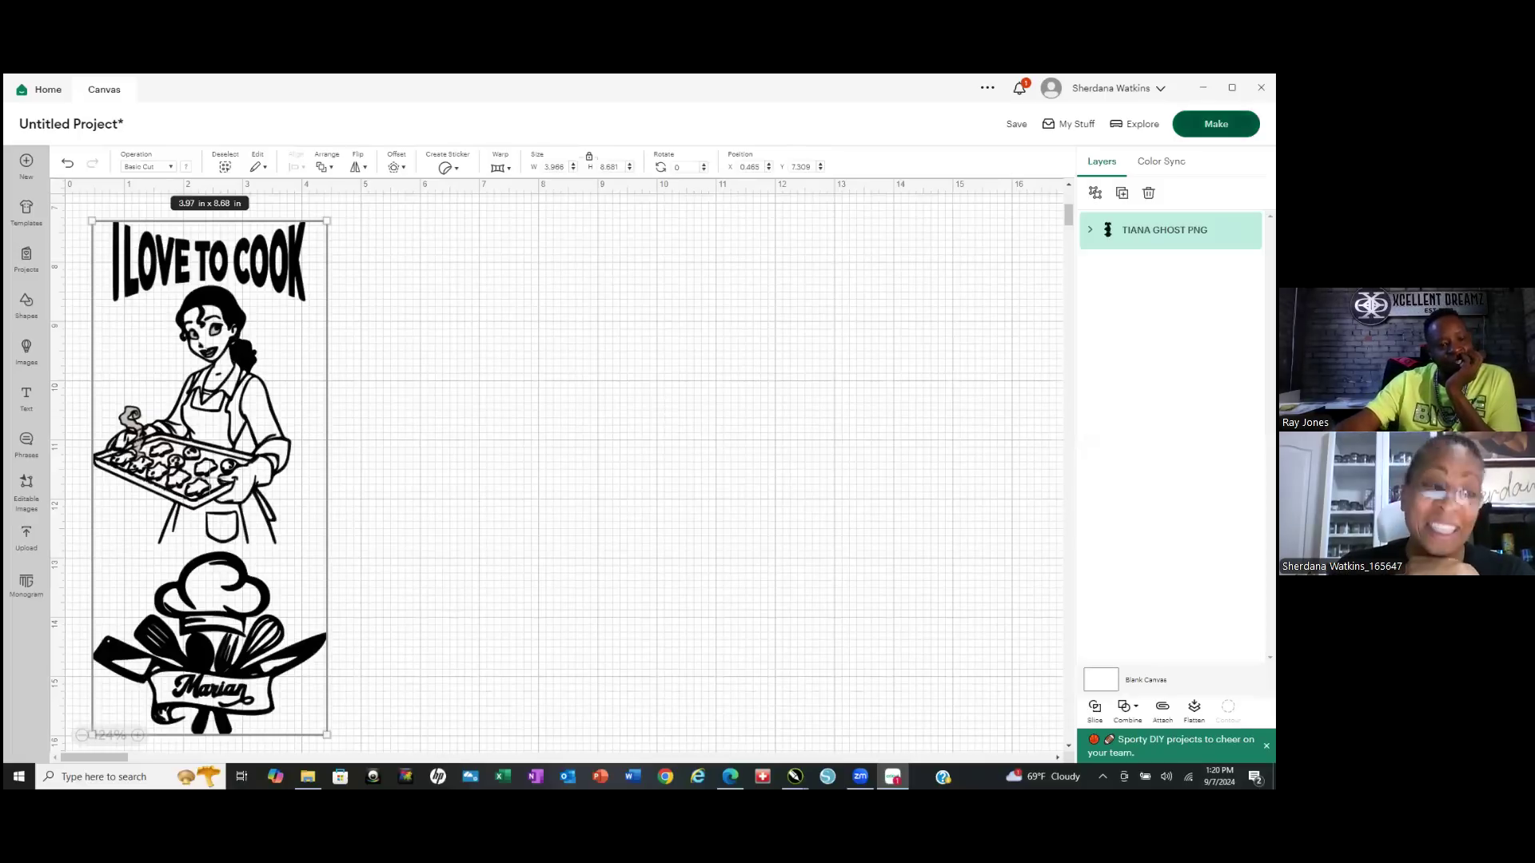
Open the cut preview and compare the design's cut lines on both mats, looking closely at the woman's face and tray.
{"action": "left_click", "coordinate": [1216, 124]}
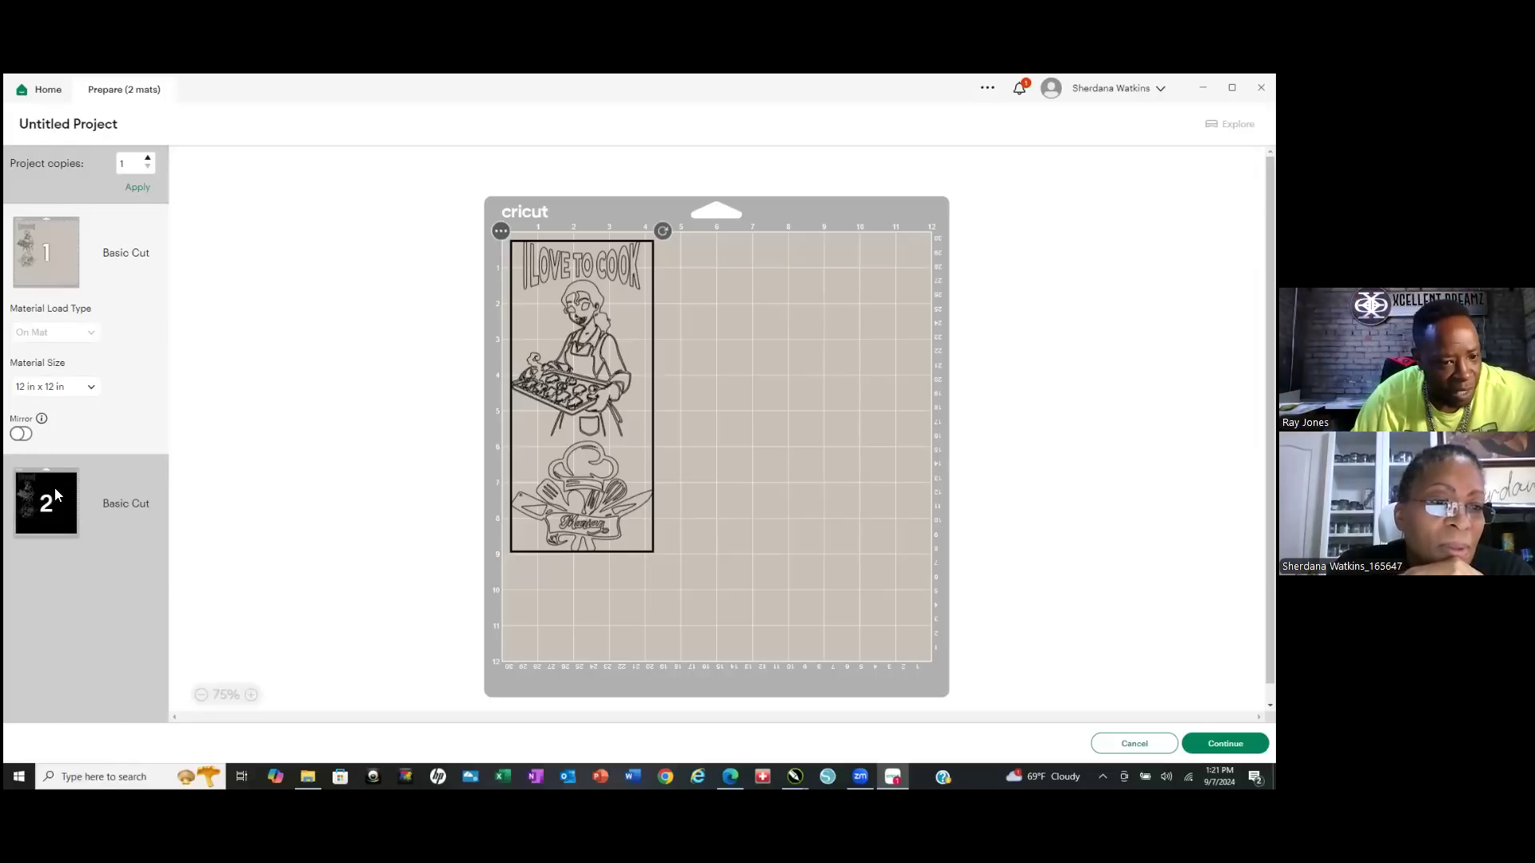
{"action": "left_click", "coordinate": [115, 503]}
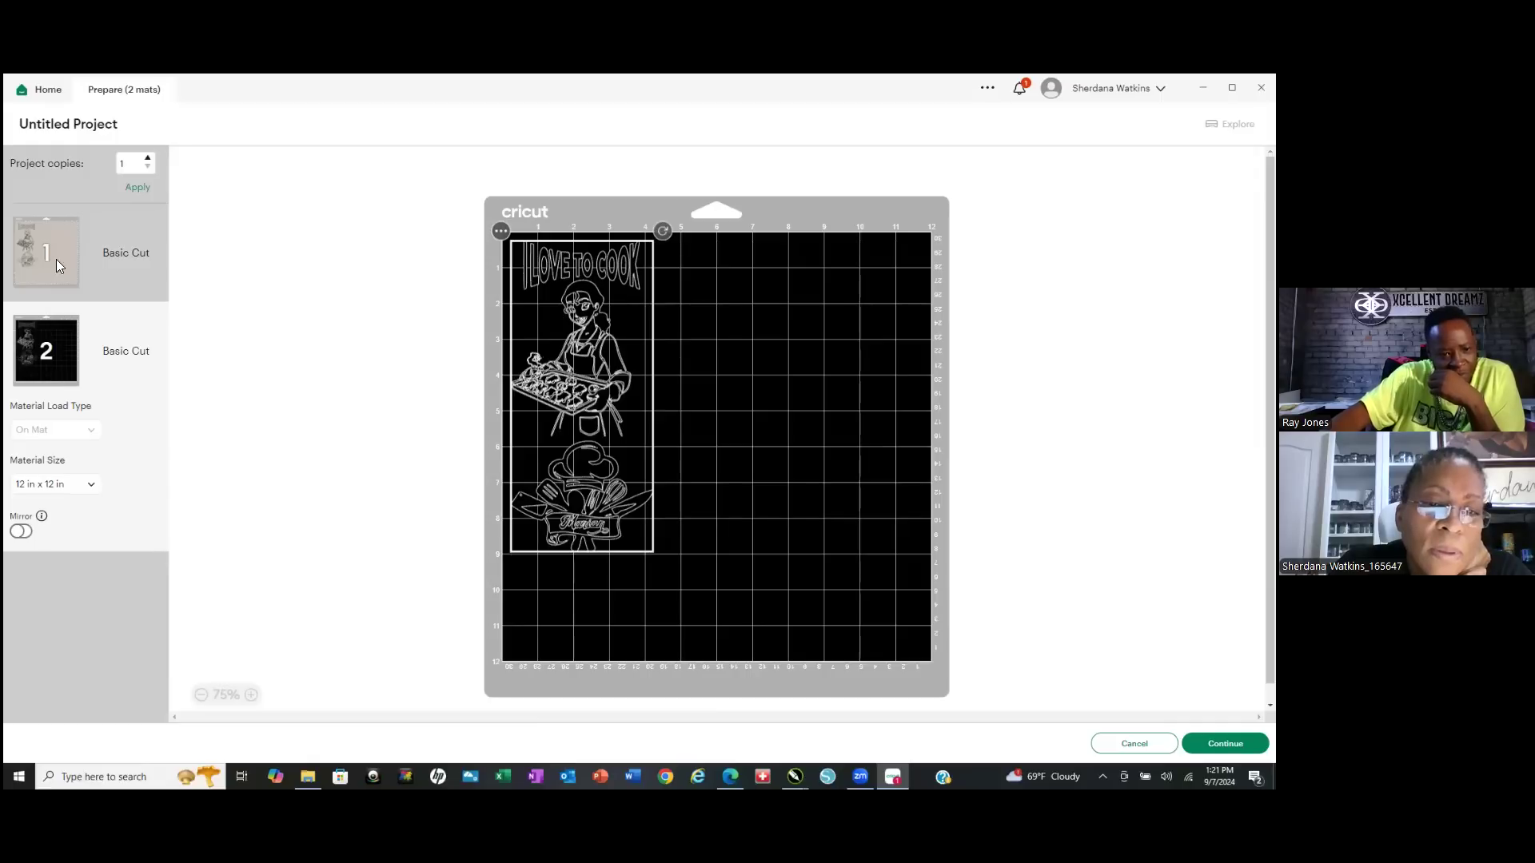
{"action": "left_click", "coordinate": [76, 234]}
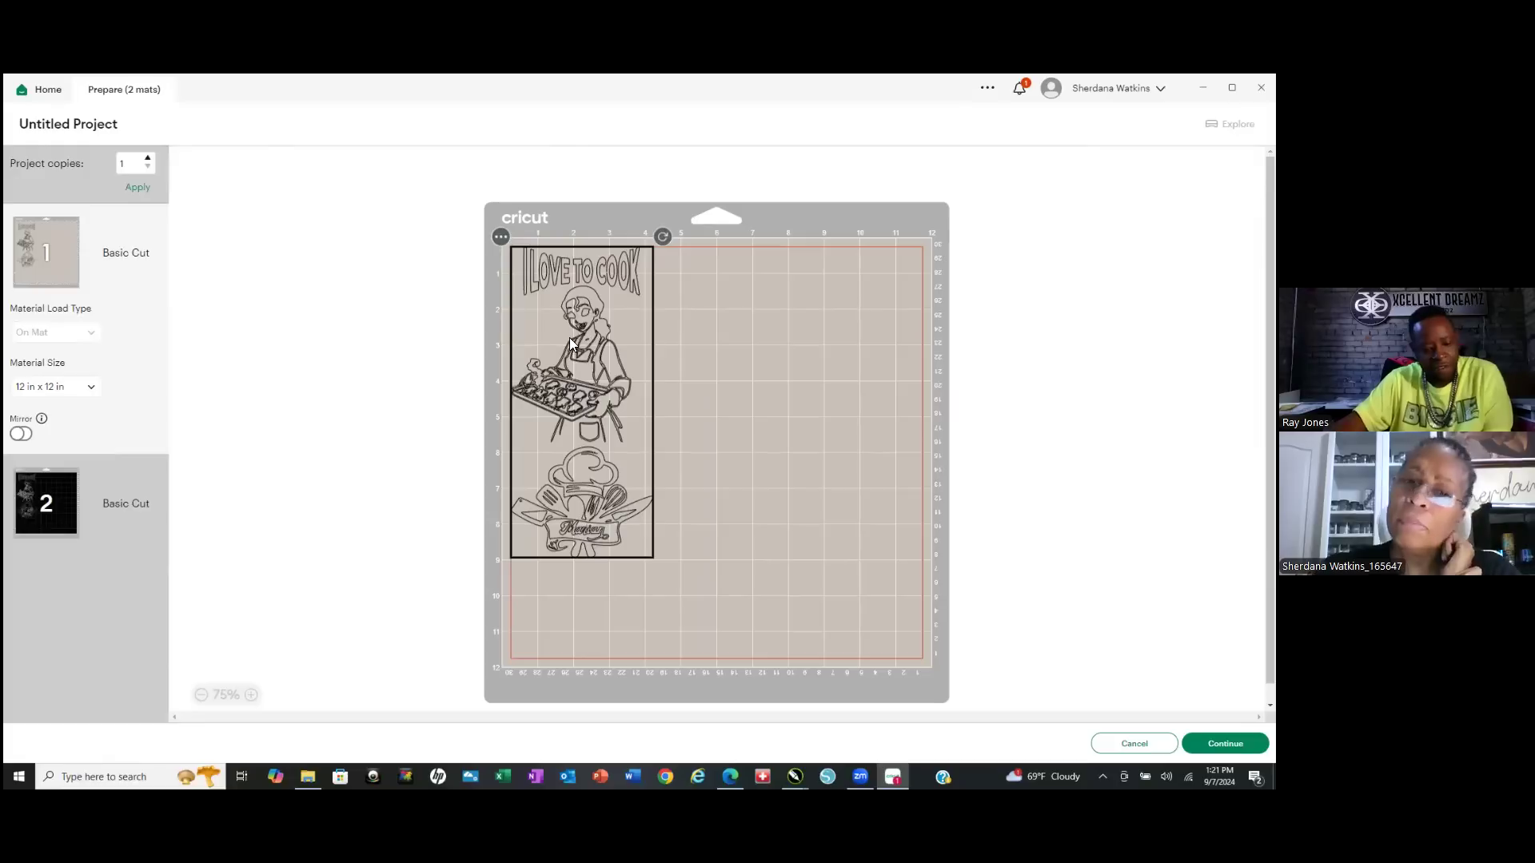
{"action": "scroll", "coordinate": [569, 343], "scroll_direction": "up", "scroll_amount": 5}
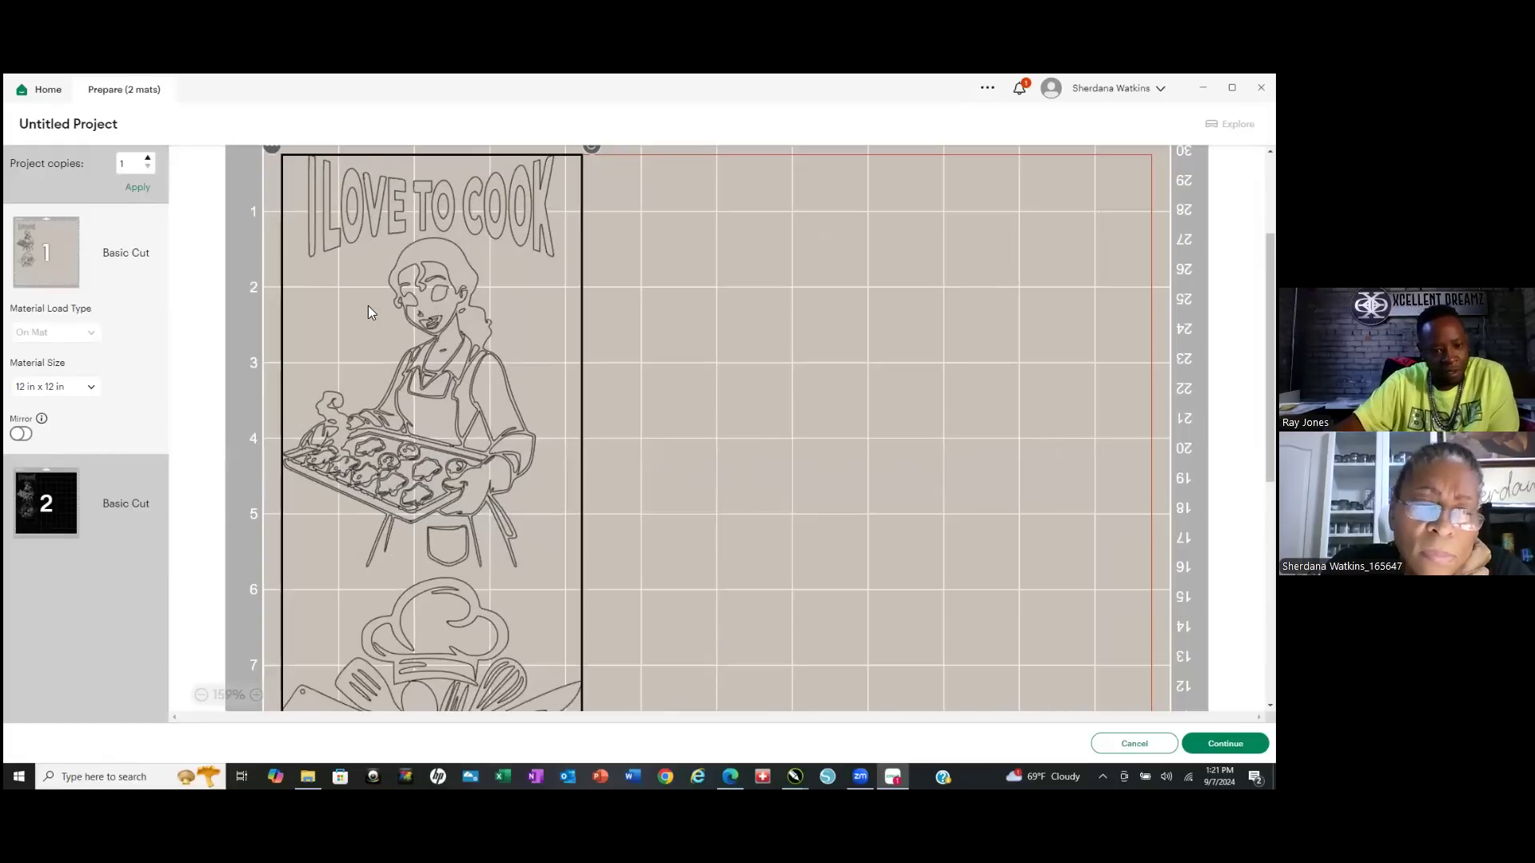
{"action": "scroll", "coordinate": [358, 280], "scroll_direction": "up", "scroll_amount": 3}
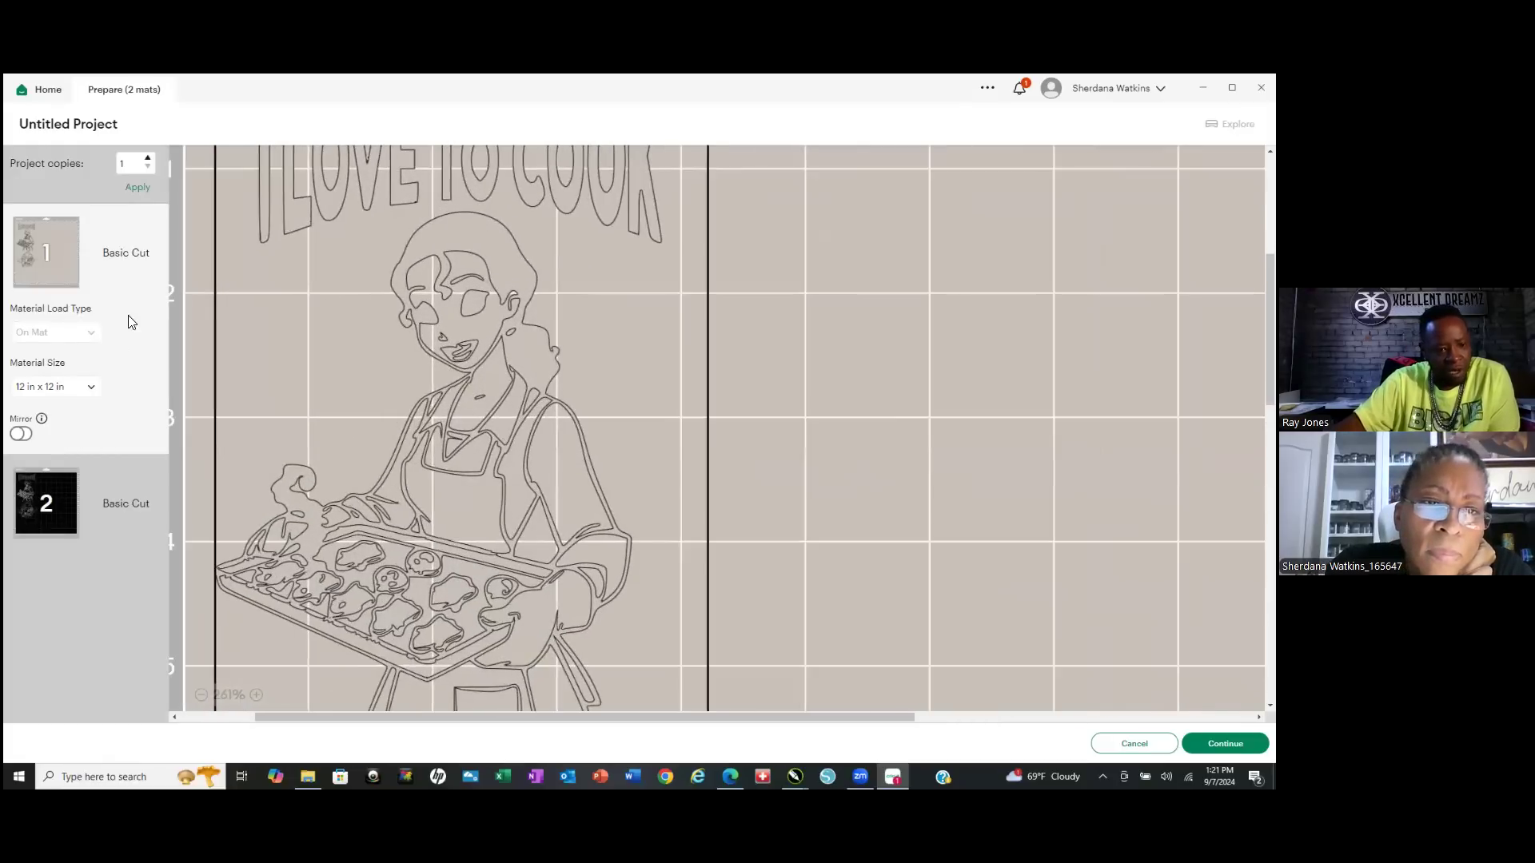
{"action": "left_click", "coordinate": [64, 517]}
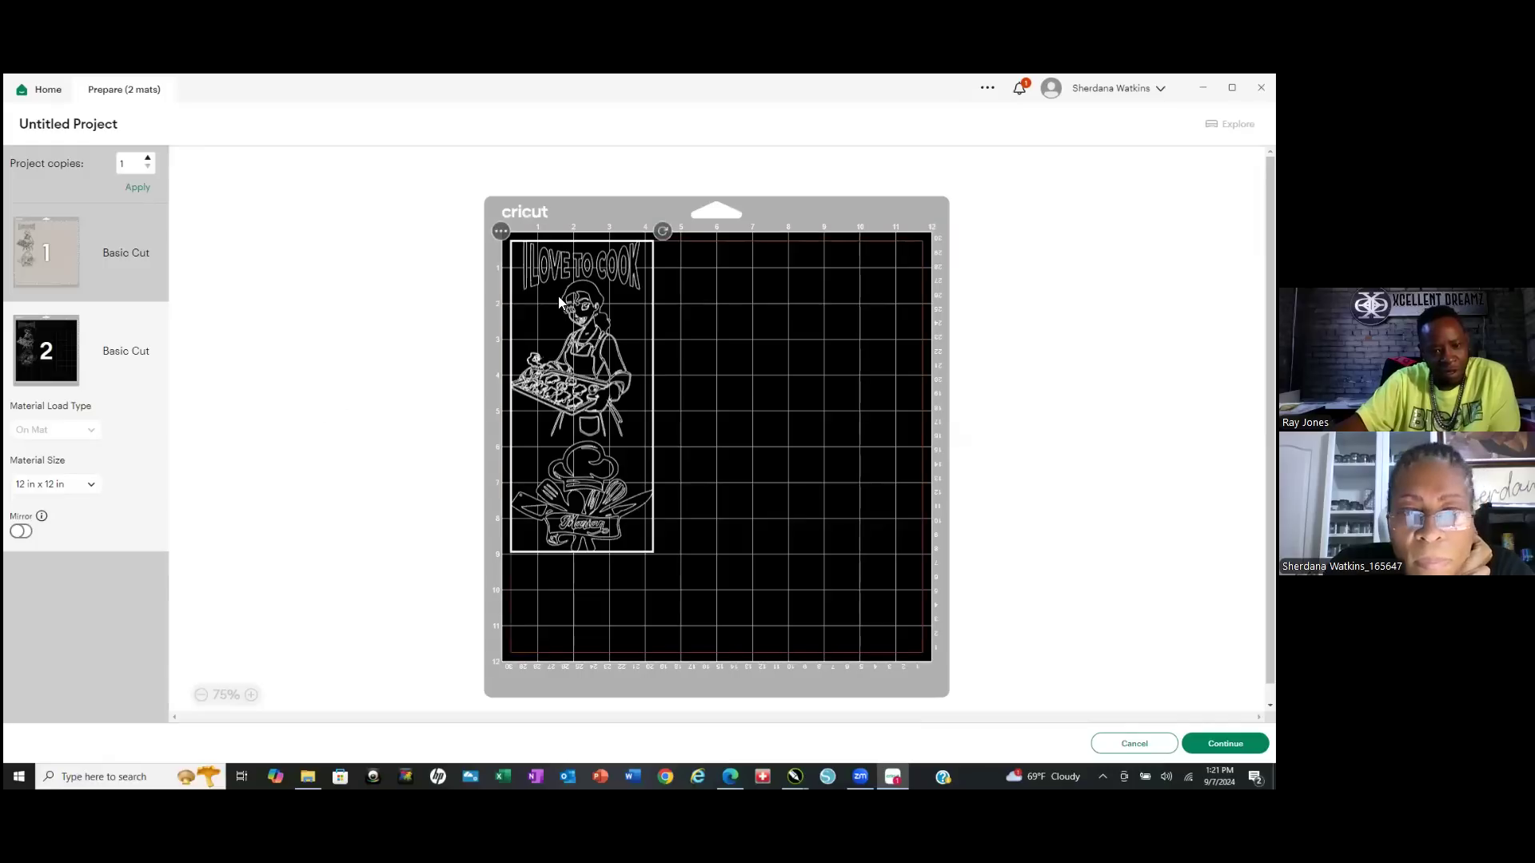
{"action": "scroll", "coordinate": [579, 300], "scroll_direction": "up", "scroll_amount": 5}
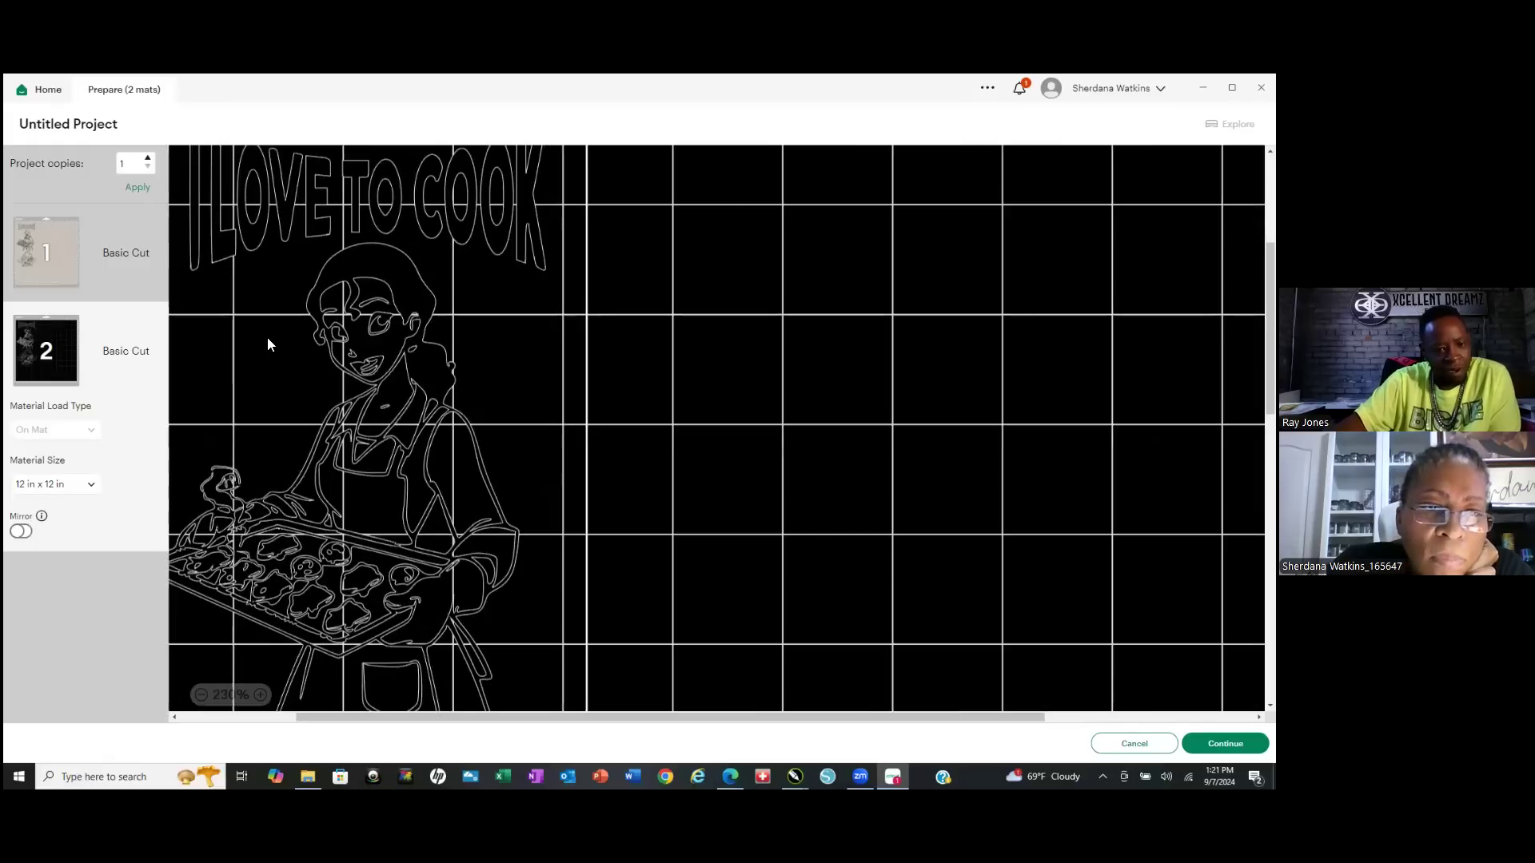
{"action": "scroll", "coordinate": [268, 323], "scroll_direction": "up", "scroll_amount": 3}
{"action": "scroll", "coordinate": [302, 336], "scroll_direction": "up", "scroll_amount": 2}
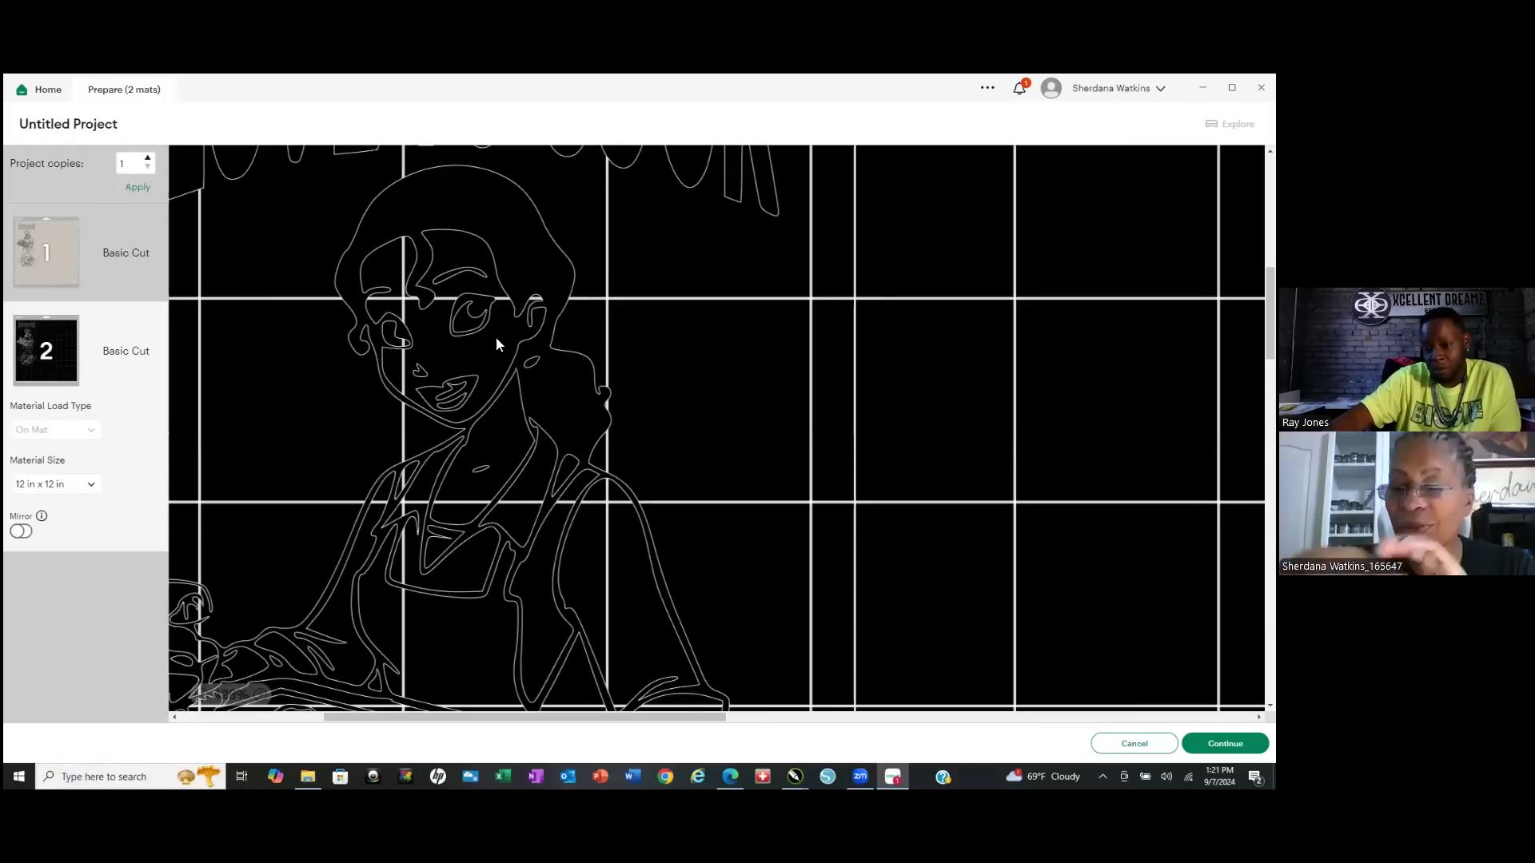
{"action": "left_click", "coordinate": [85, 244]}
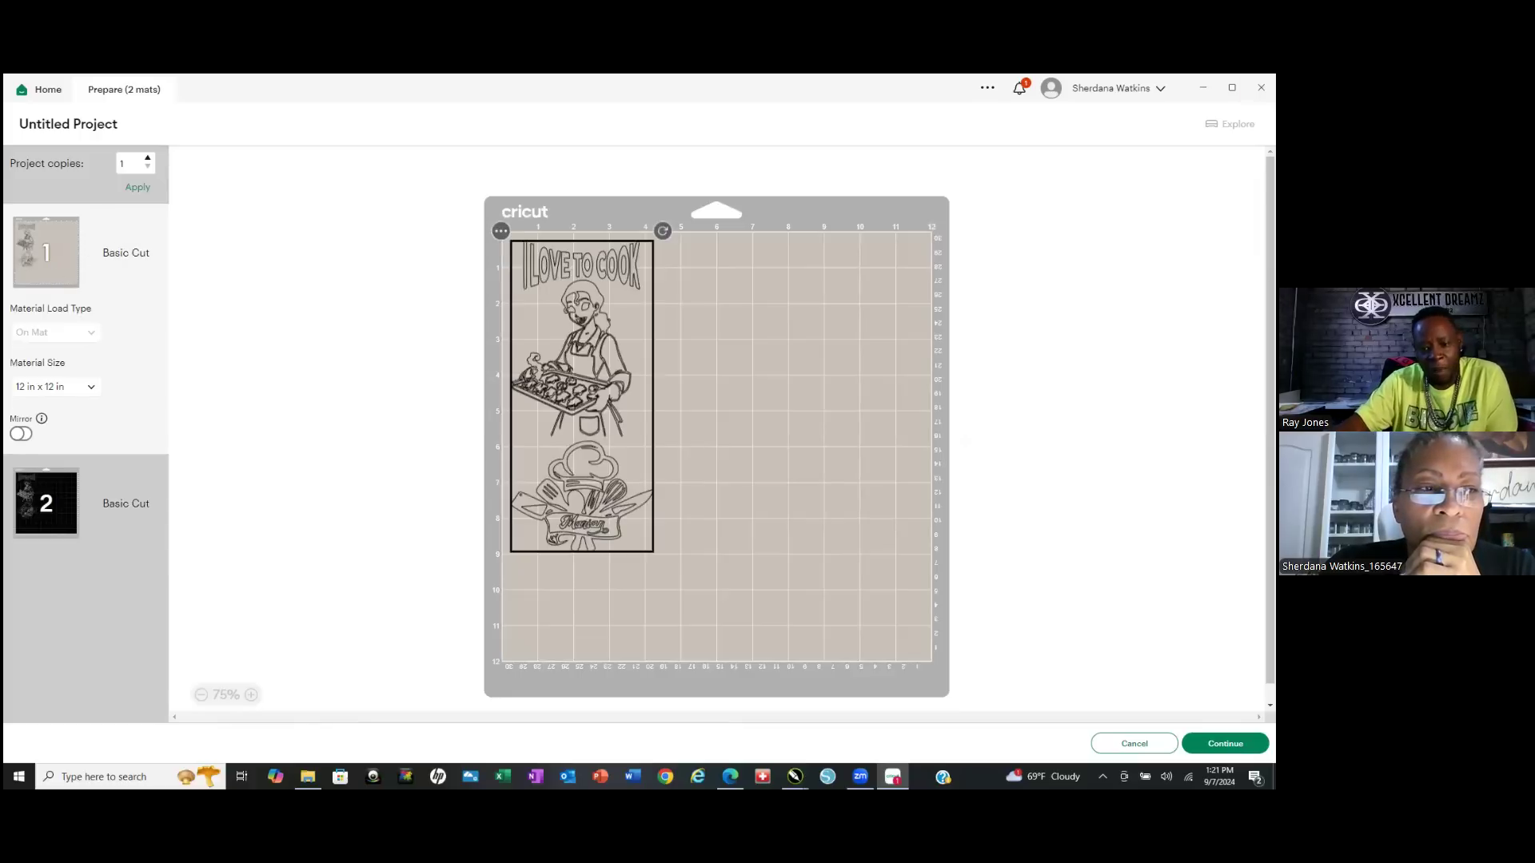
Leave the cut preview and delete the TIANA GHOST PNG design from the canvas.
{"action": "left_click", "coordinate": [1134, 744]}
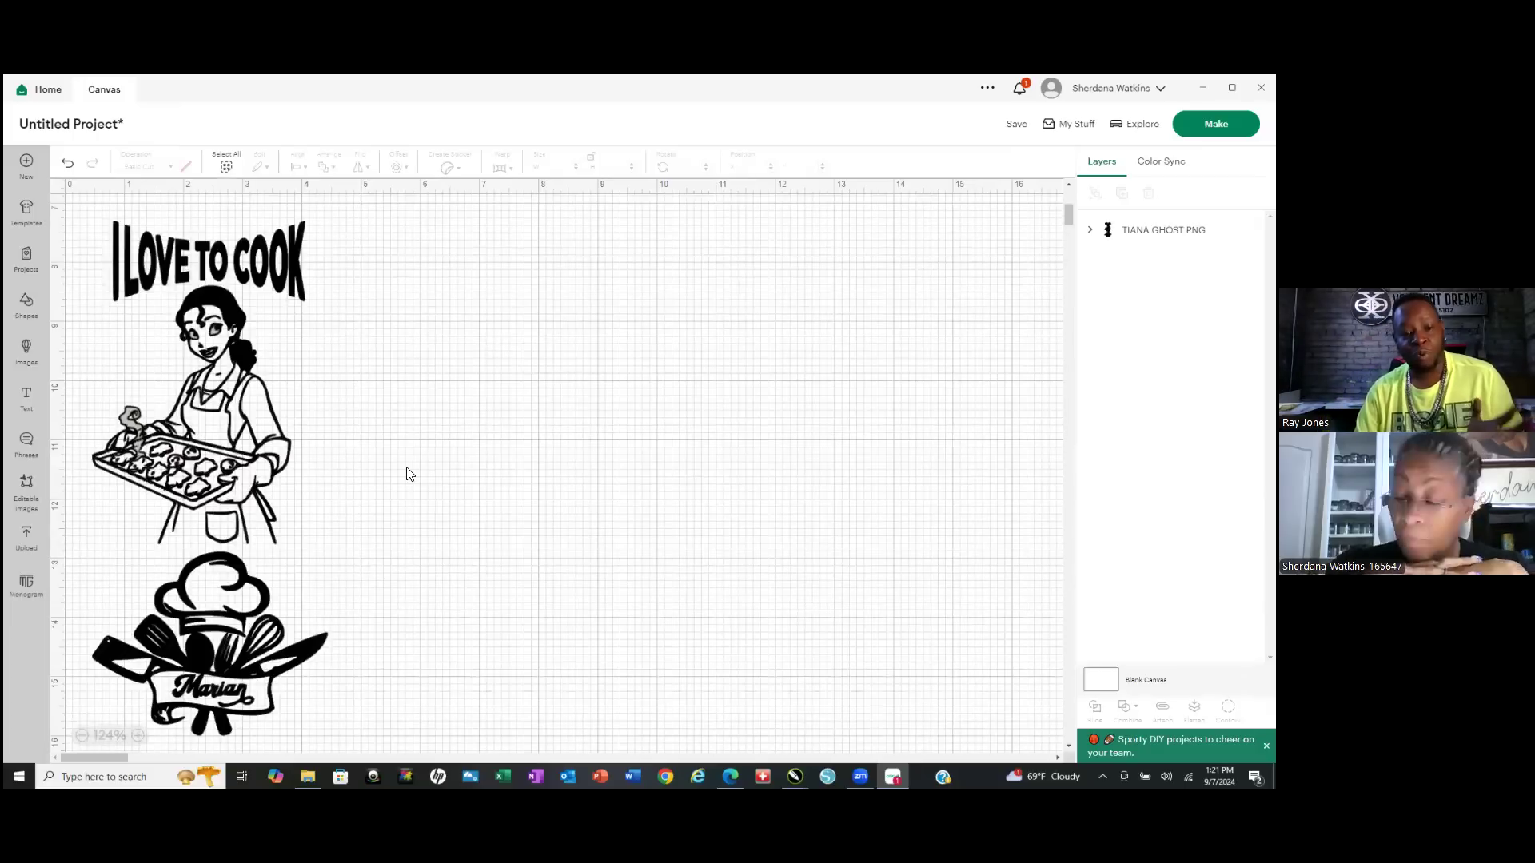
{"action": "left_click", "coordinate": [218, 322]}
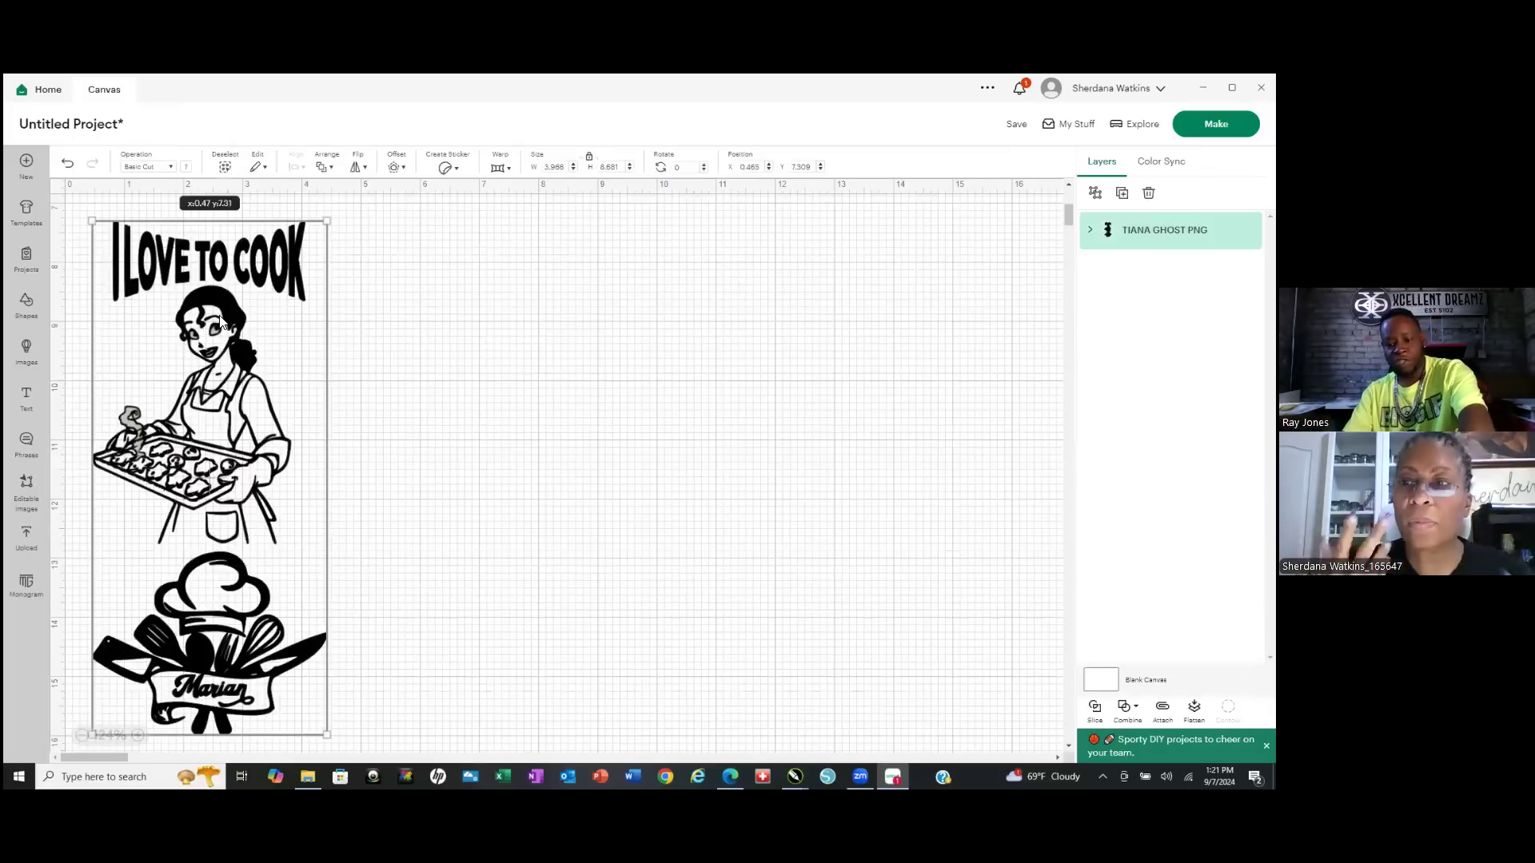
{"action": "key", "text": "Delete"}
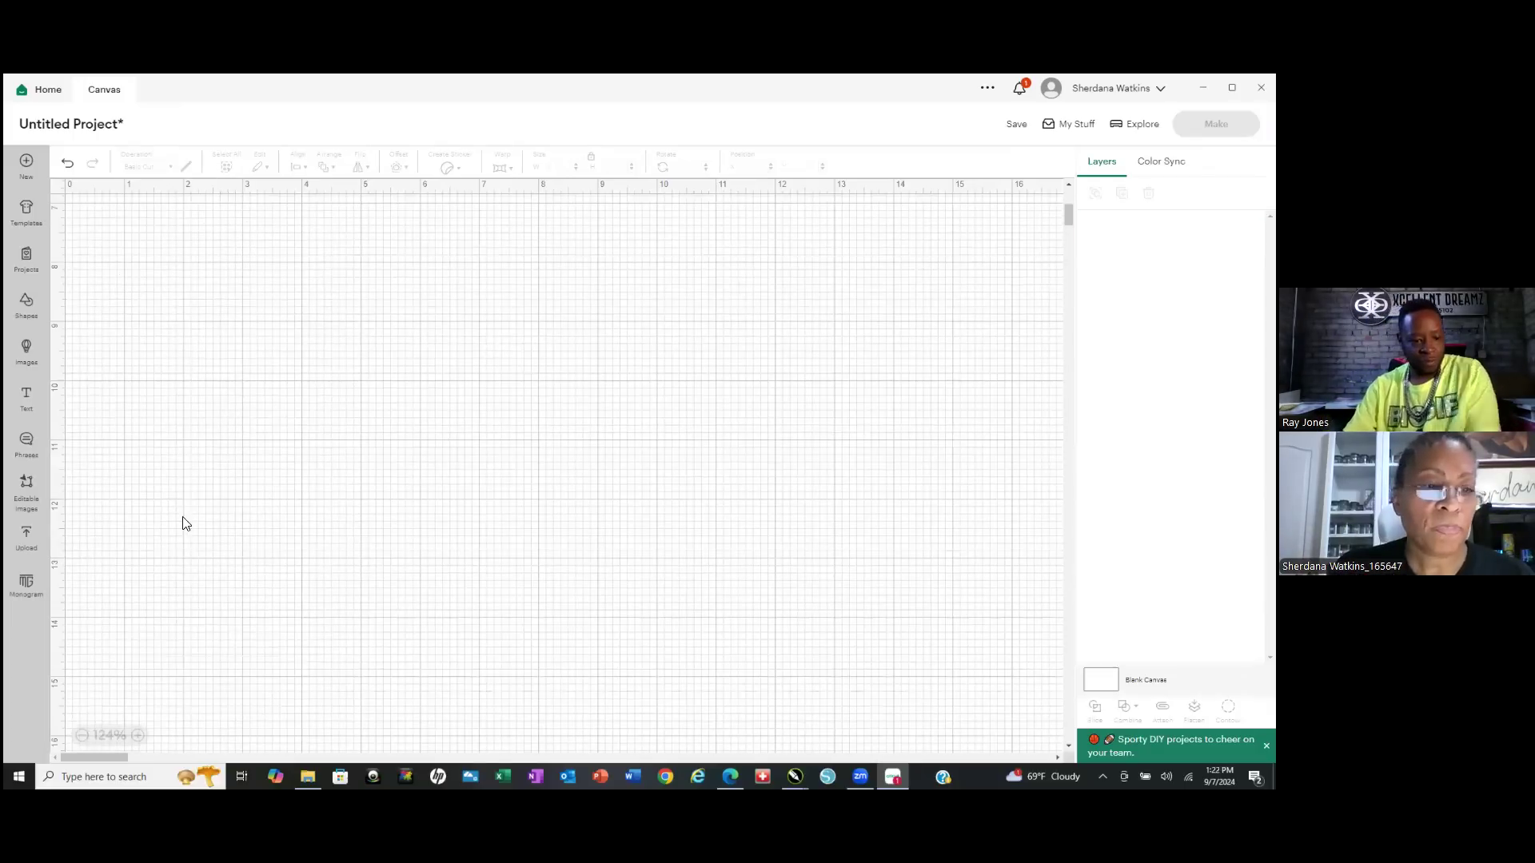
{"action": "left_click", "coordinate": [26, 538]}
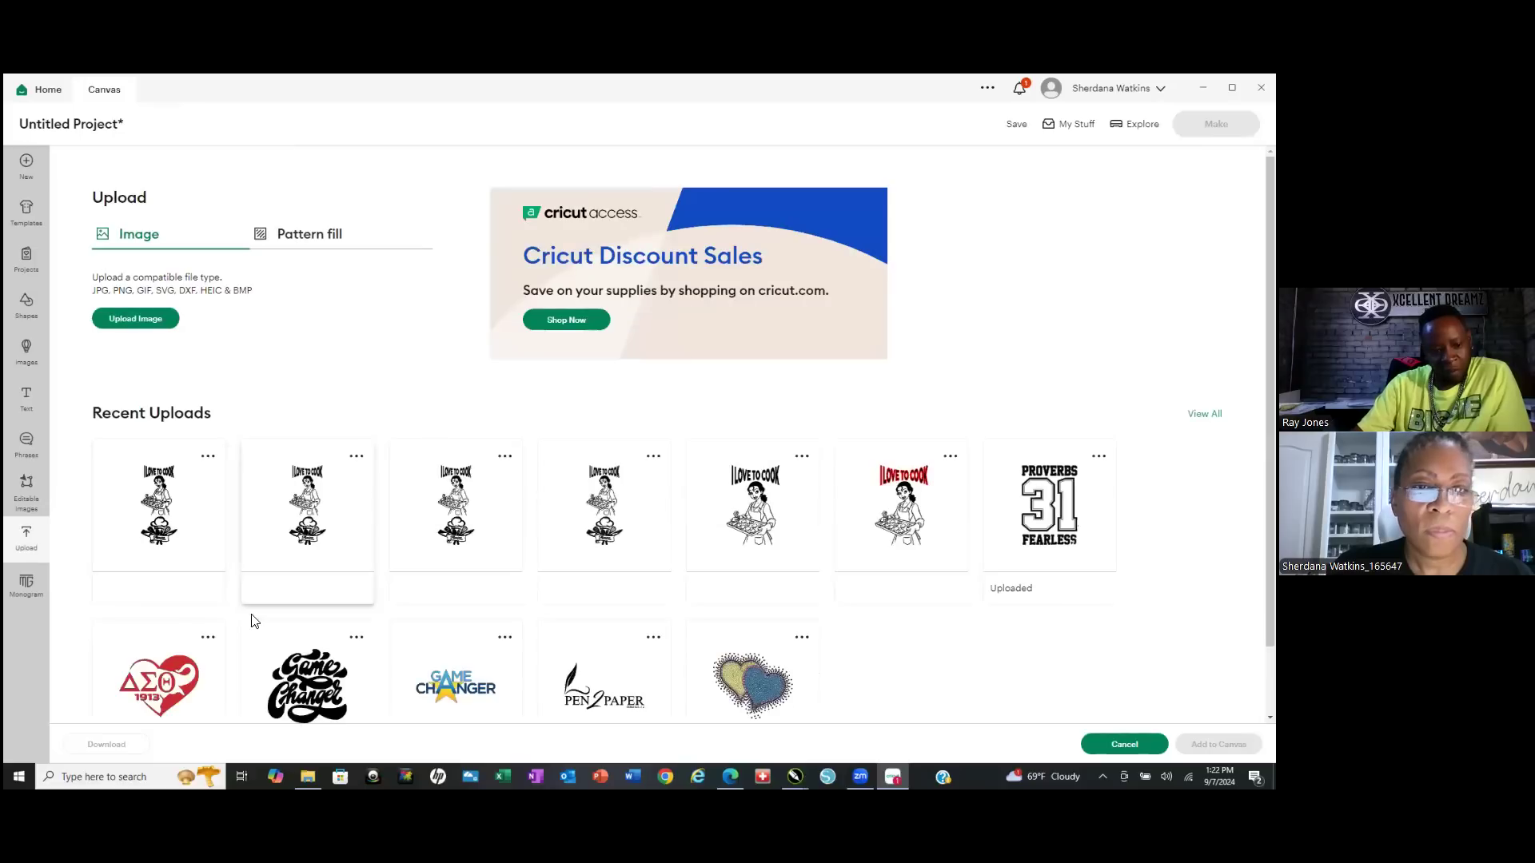
{"action": "left_click", "coordinate": [145, 515]}
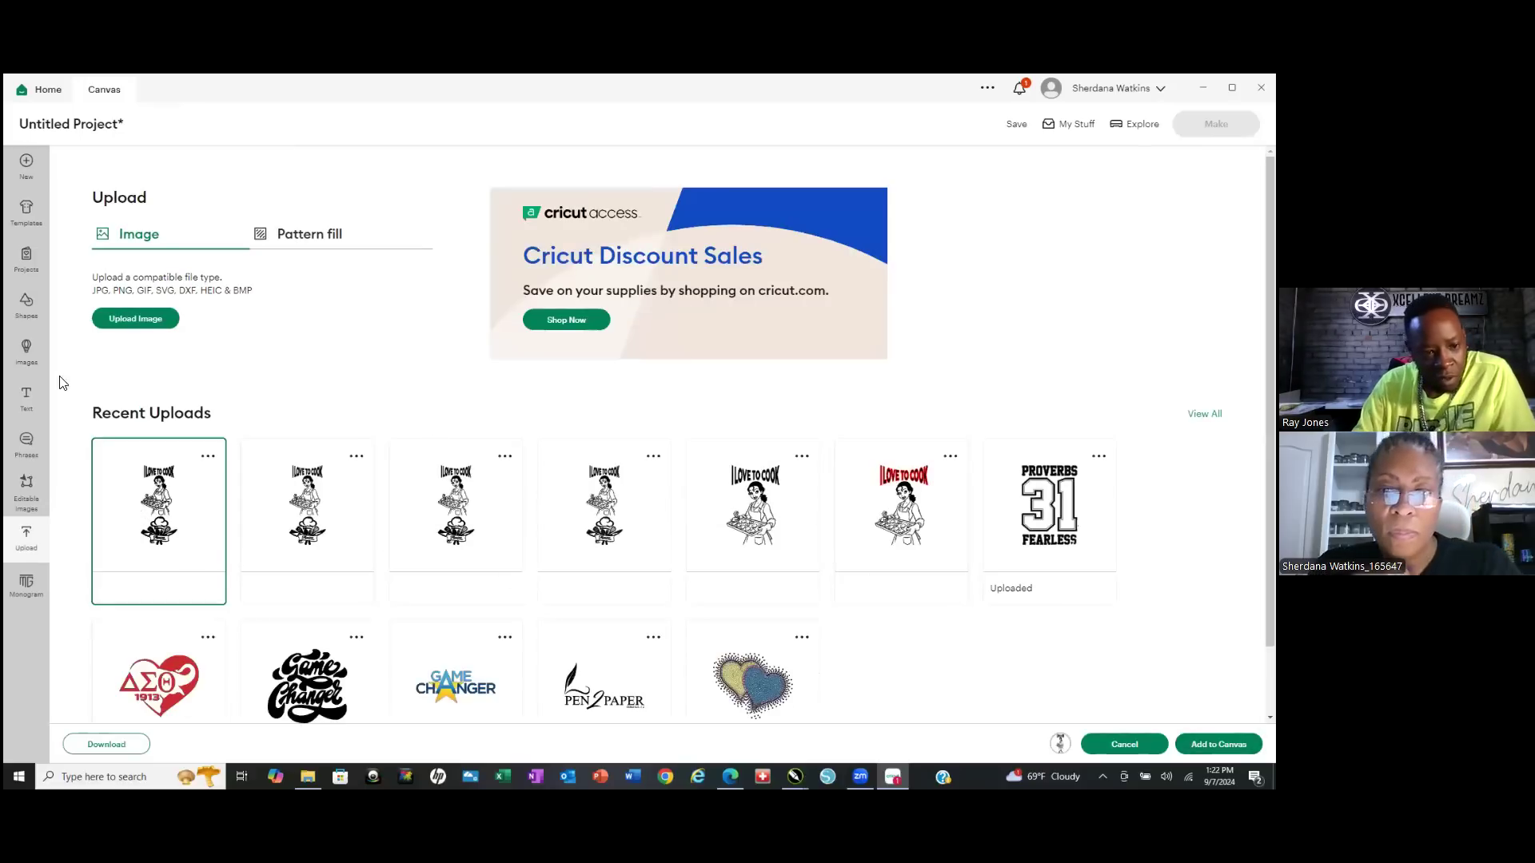
{"action": "left_click", "coordinate": [126, 321]}
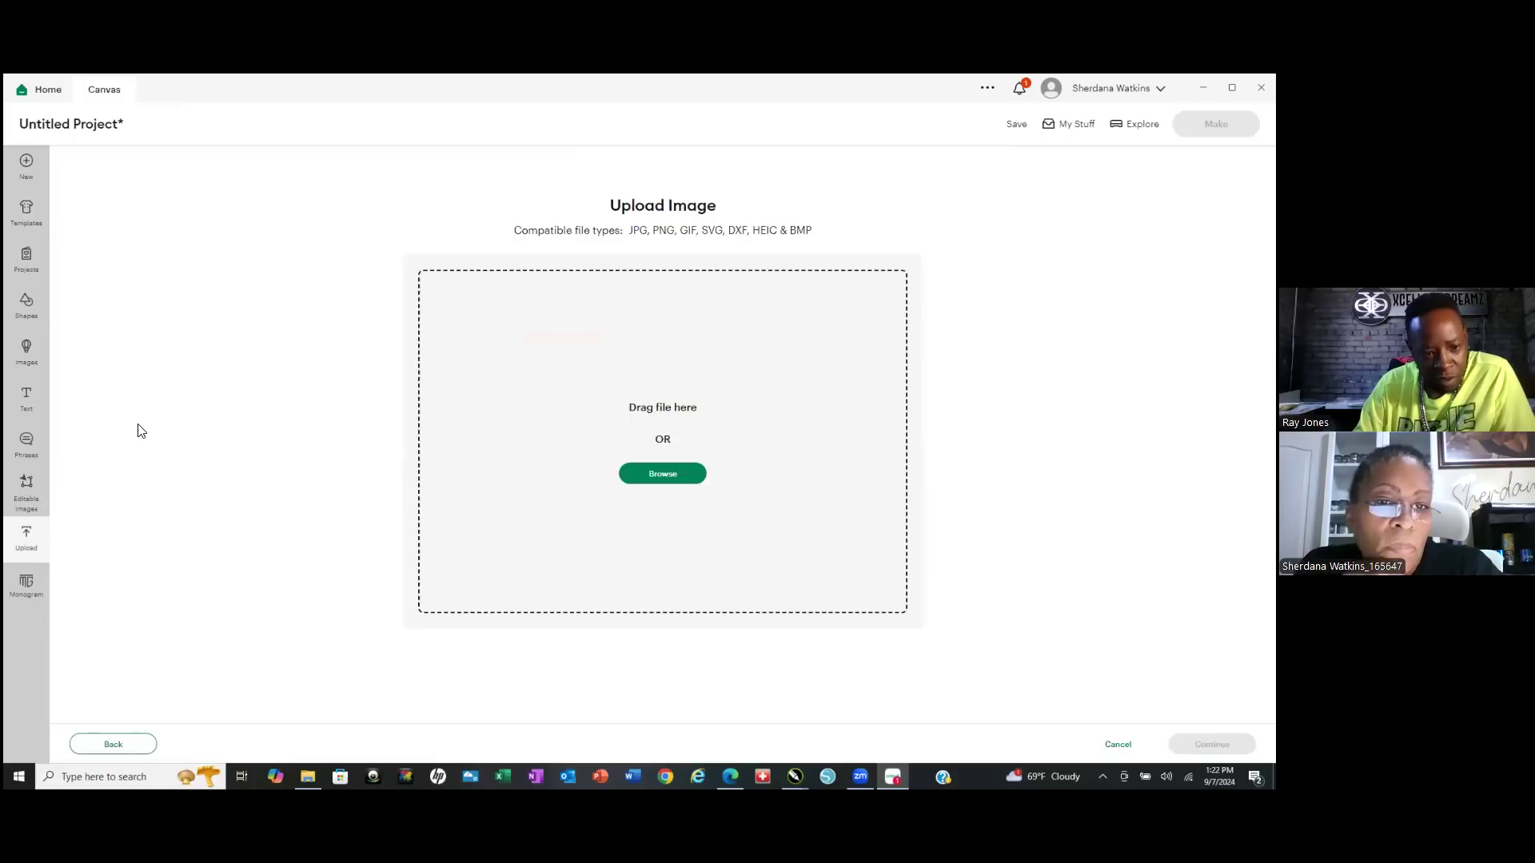
{"action": "left_click", "coordinate": [25, 541]}
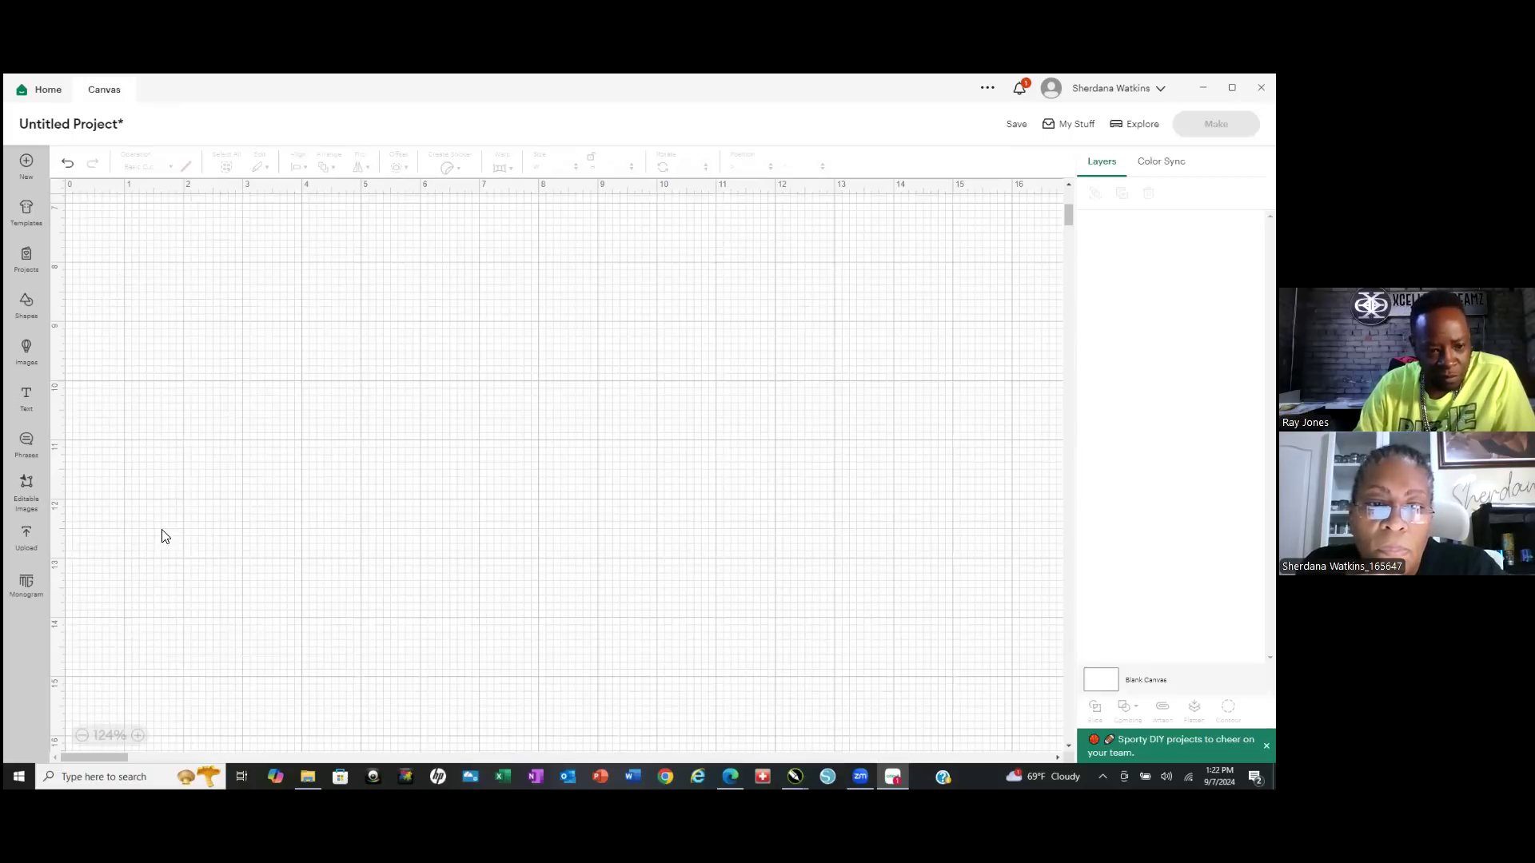
Add the newest I LOVE TO COOK design from the recent uploads to the canvas and delete it again.
{"action": "left_click", "coordinate": [40, 544]}
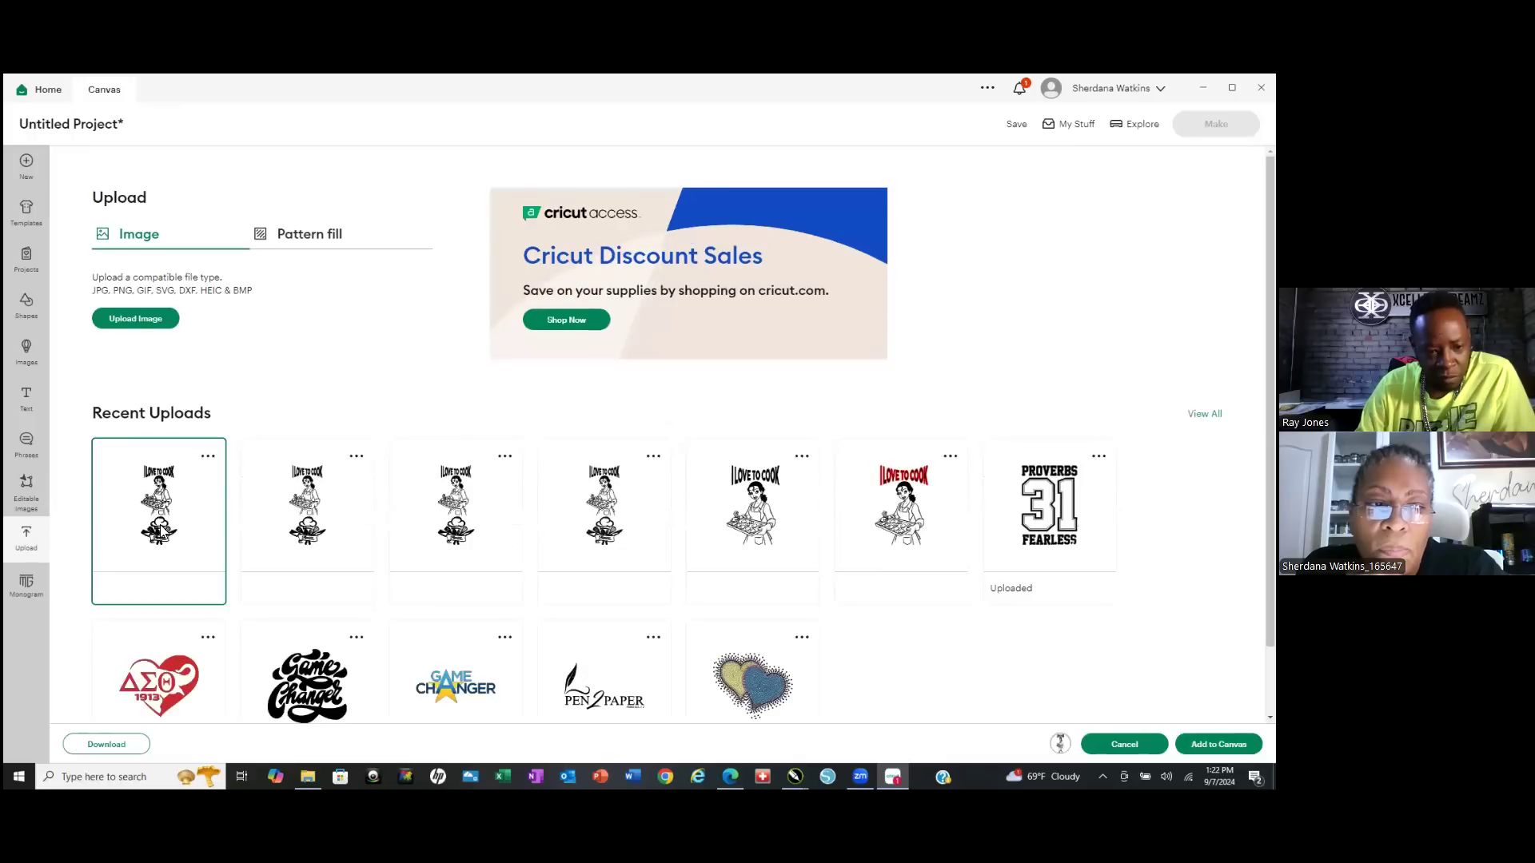
{"action": "left_click", "coordinate": [160, 515]}
{"action": "left_click", "coordinate": [1219, 744]}
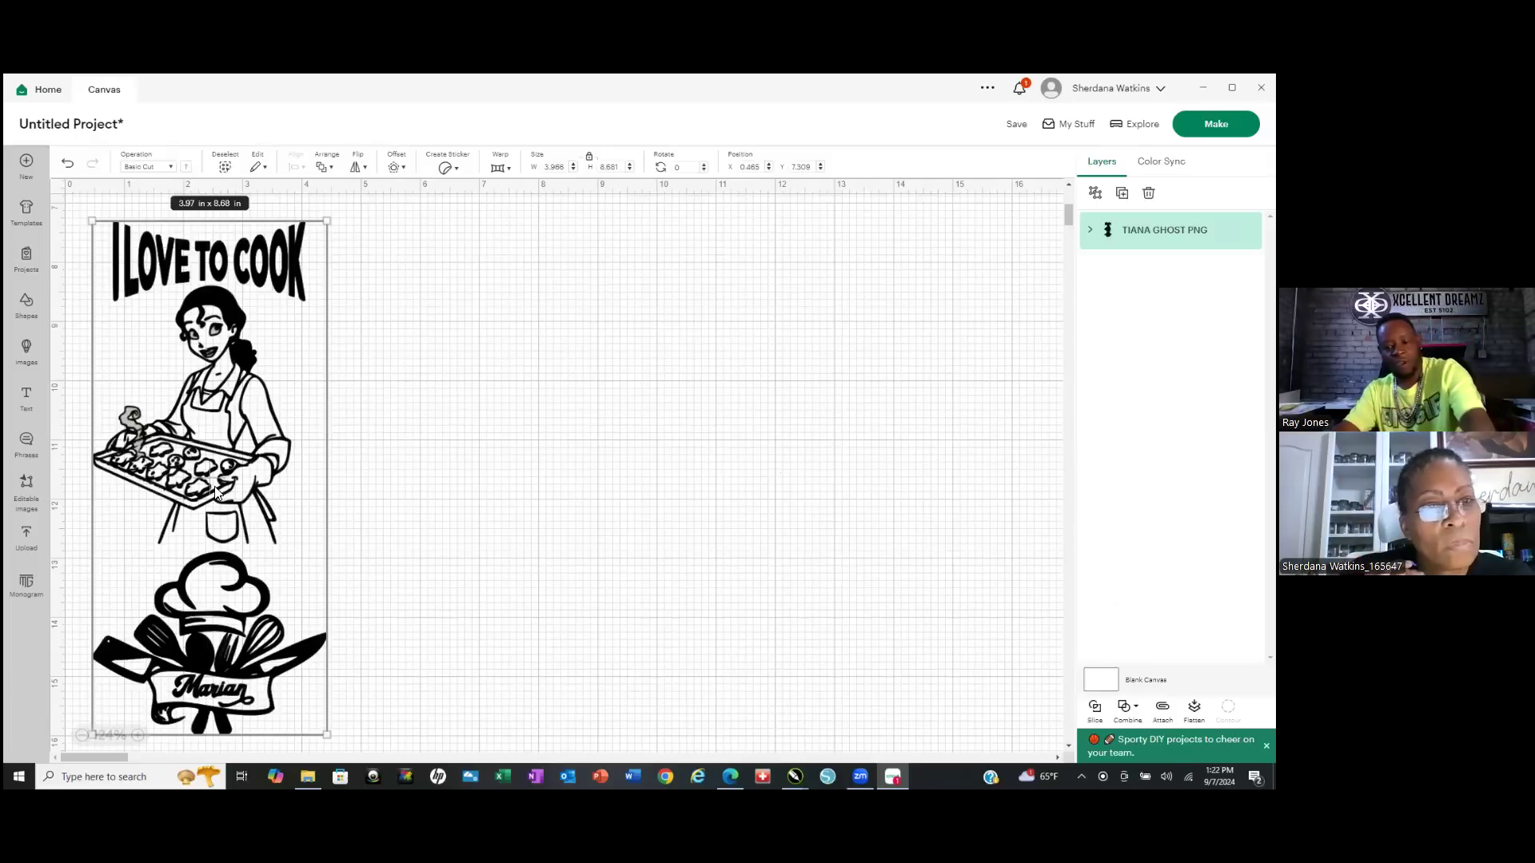
{"action": "key", "text": "Delete"}
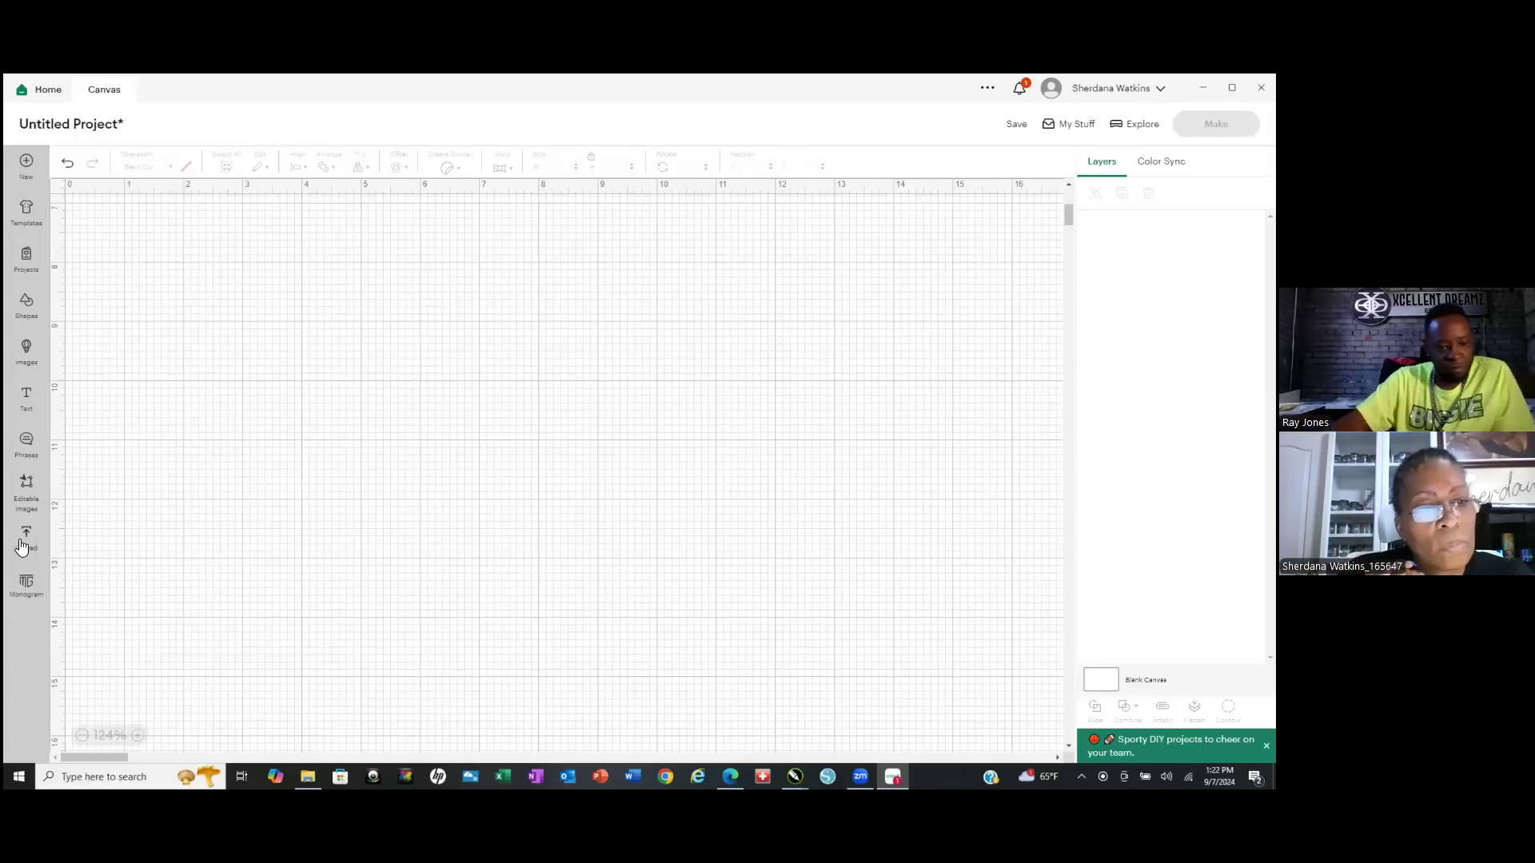
Start a new image upload and load TIANA GHOST PNG from the Clip Art folder.
{"action": "left_click", "coordinate": [25, 539]}
{"action": "left_click", "coordinate": [156, 320]}
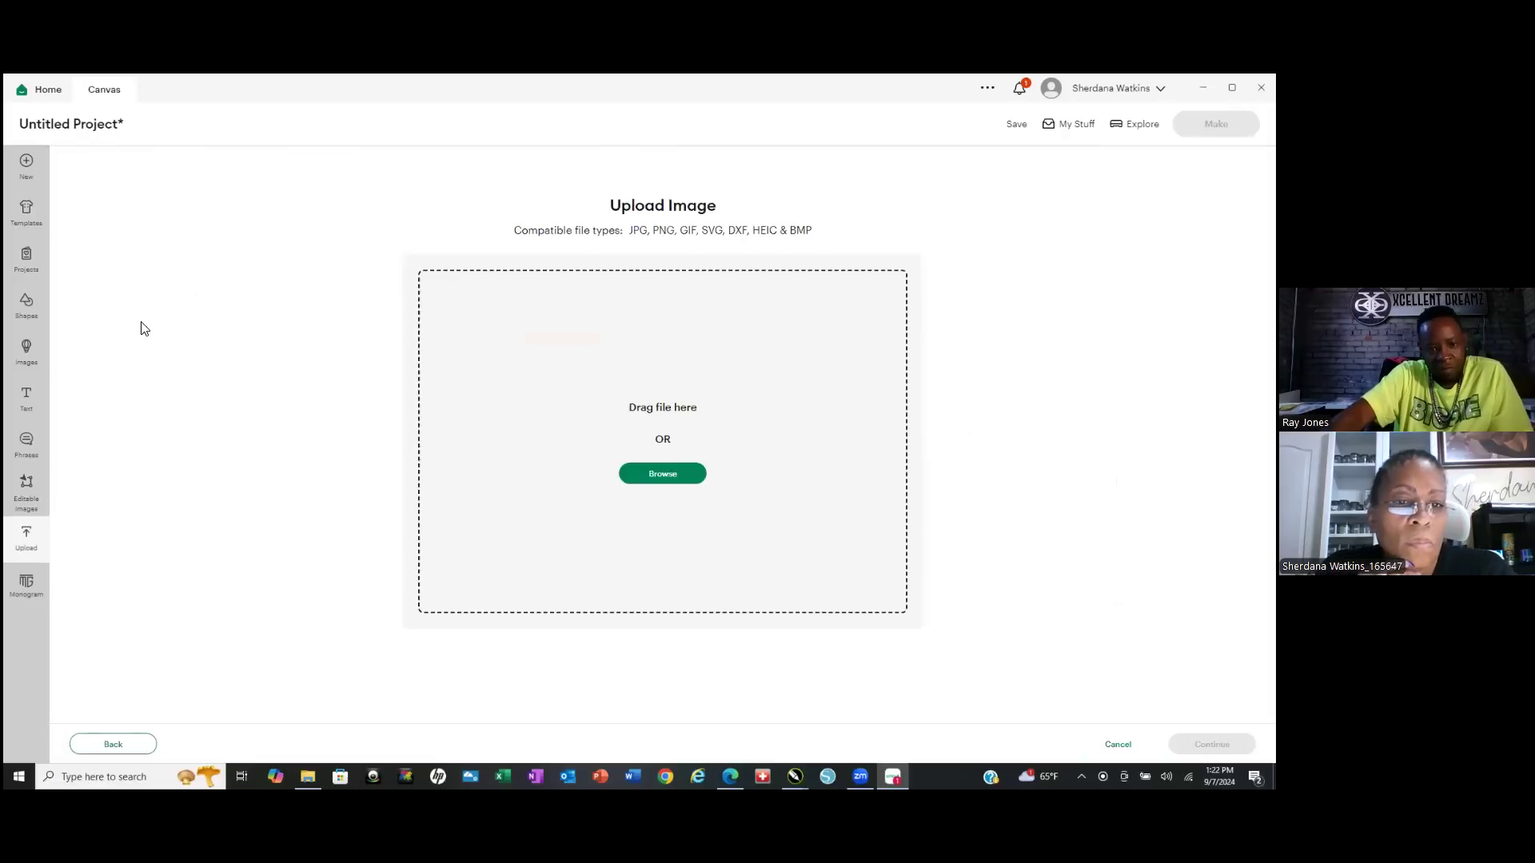
{"action": "left_click", "coordinate": [660, 475]}
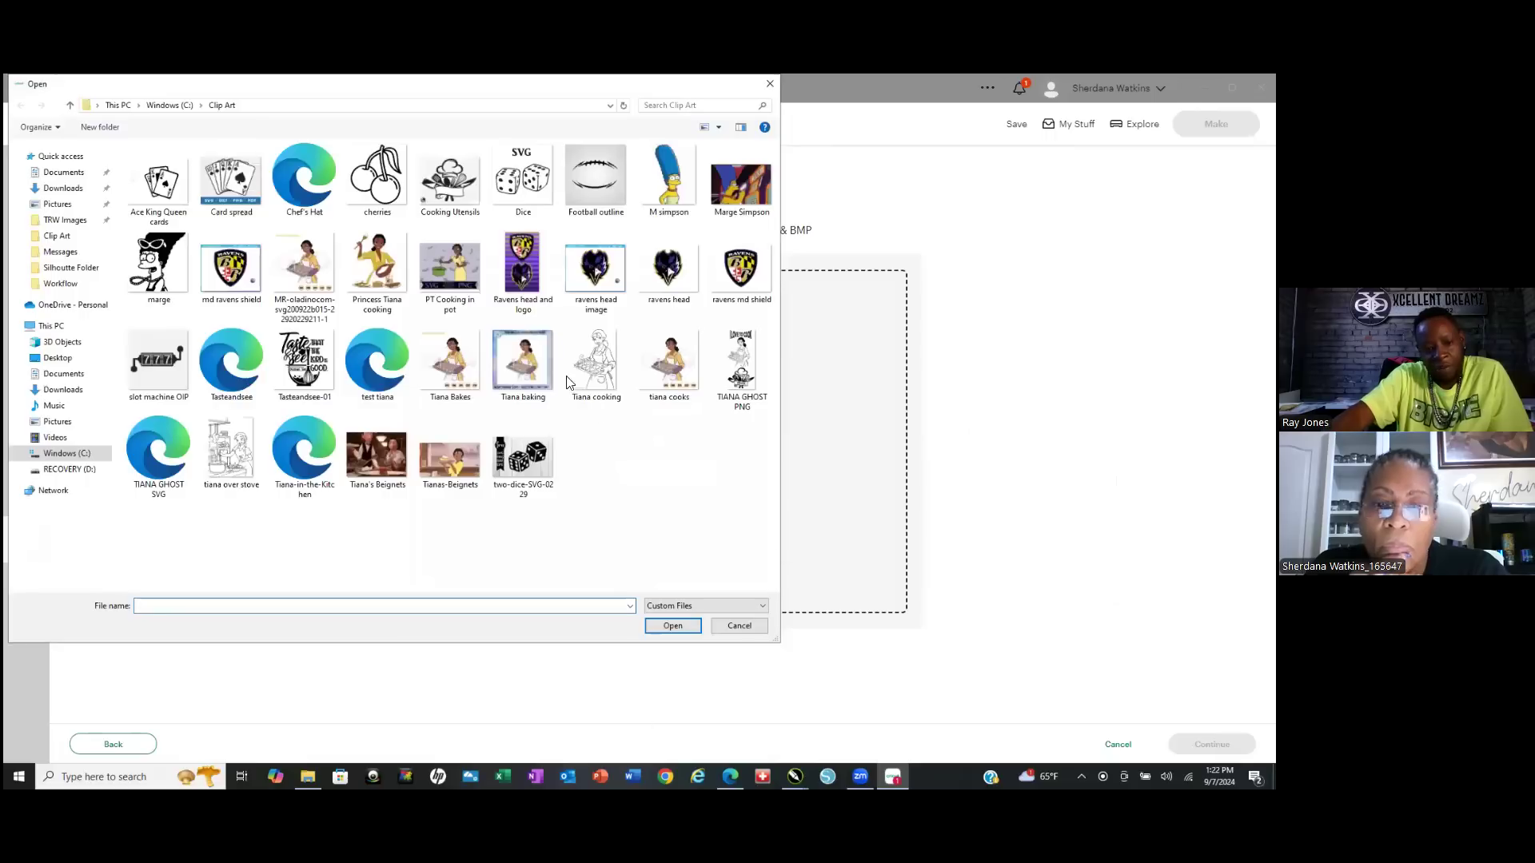
{"action": "left_click", "coordinate": [753, 372]}
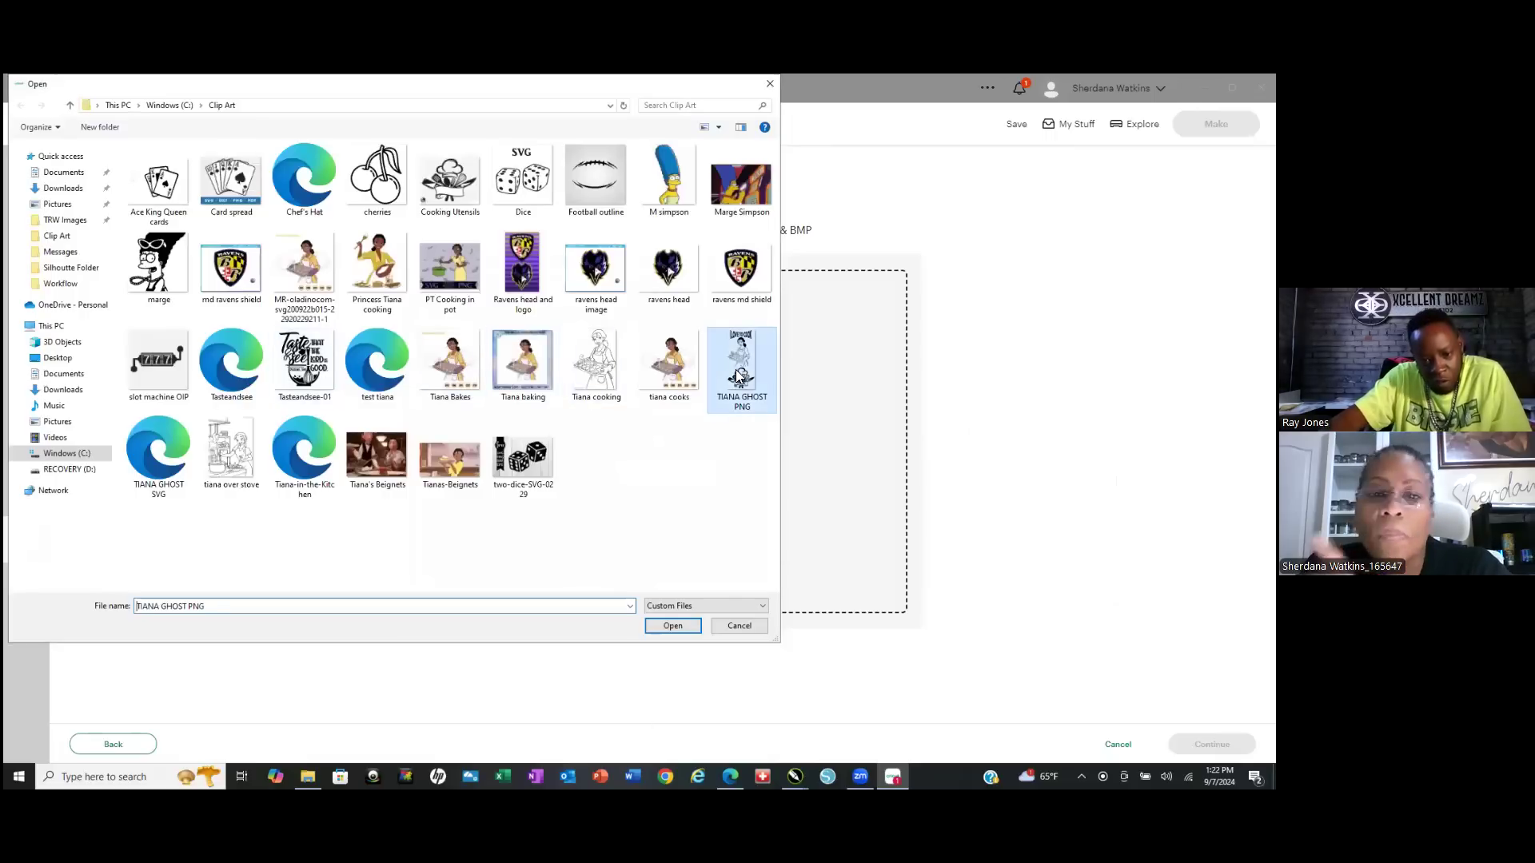
{"action": "left_click", "coordinate": [670, 627]}
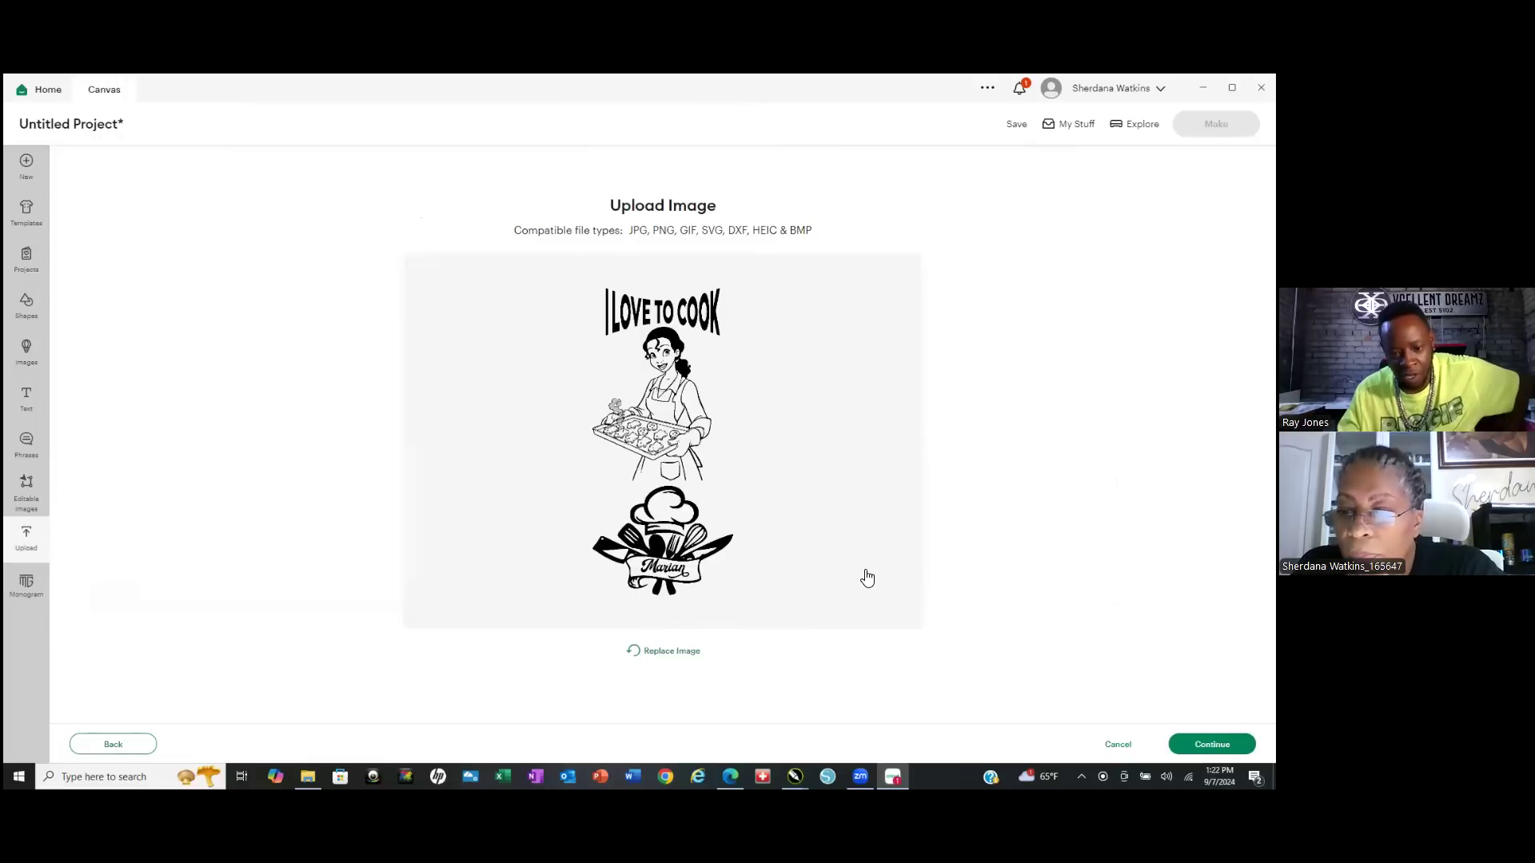
Keep the background and colors unmodified, convert the upload to Single Layer, and place it on the canvas.
{"action": "left_click", "coordinate": [1212, 745]}
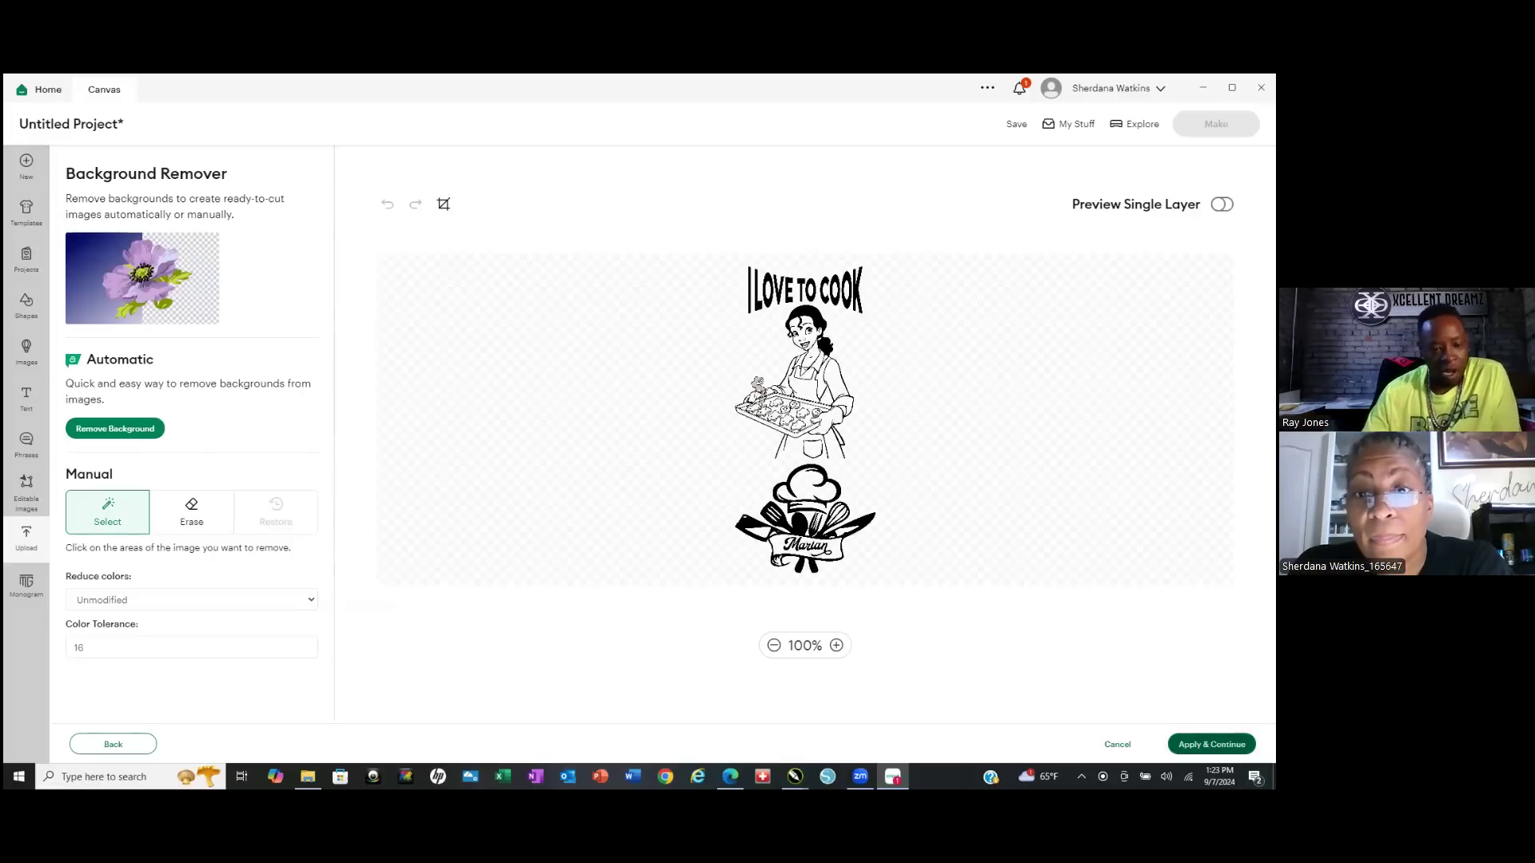
{"action": "left_click", "coordinate": [1211, 744]}
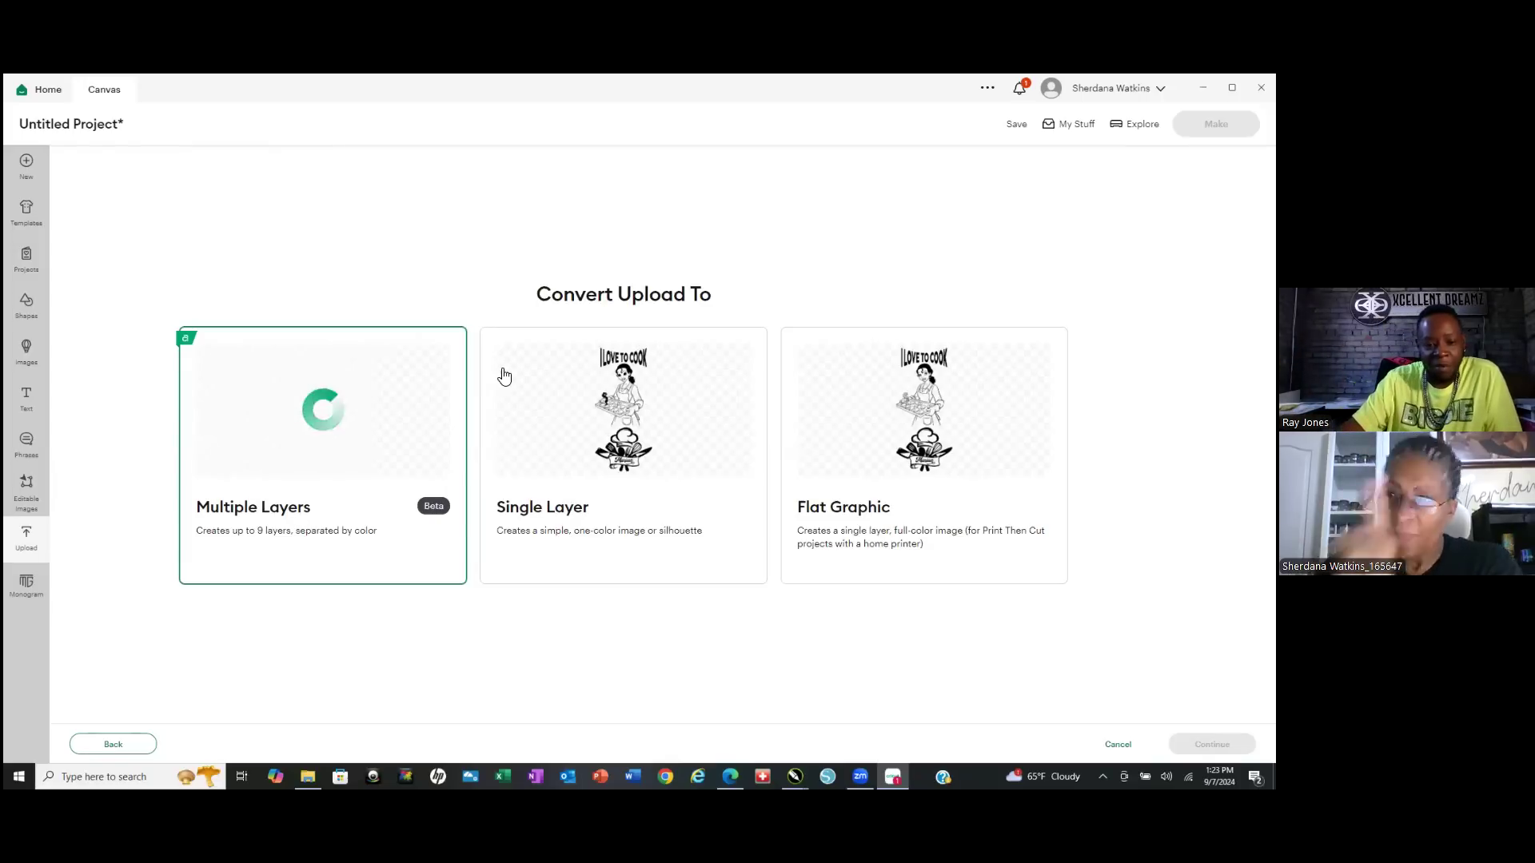
{"action": "left_click", "coordinate": [622, 448]}
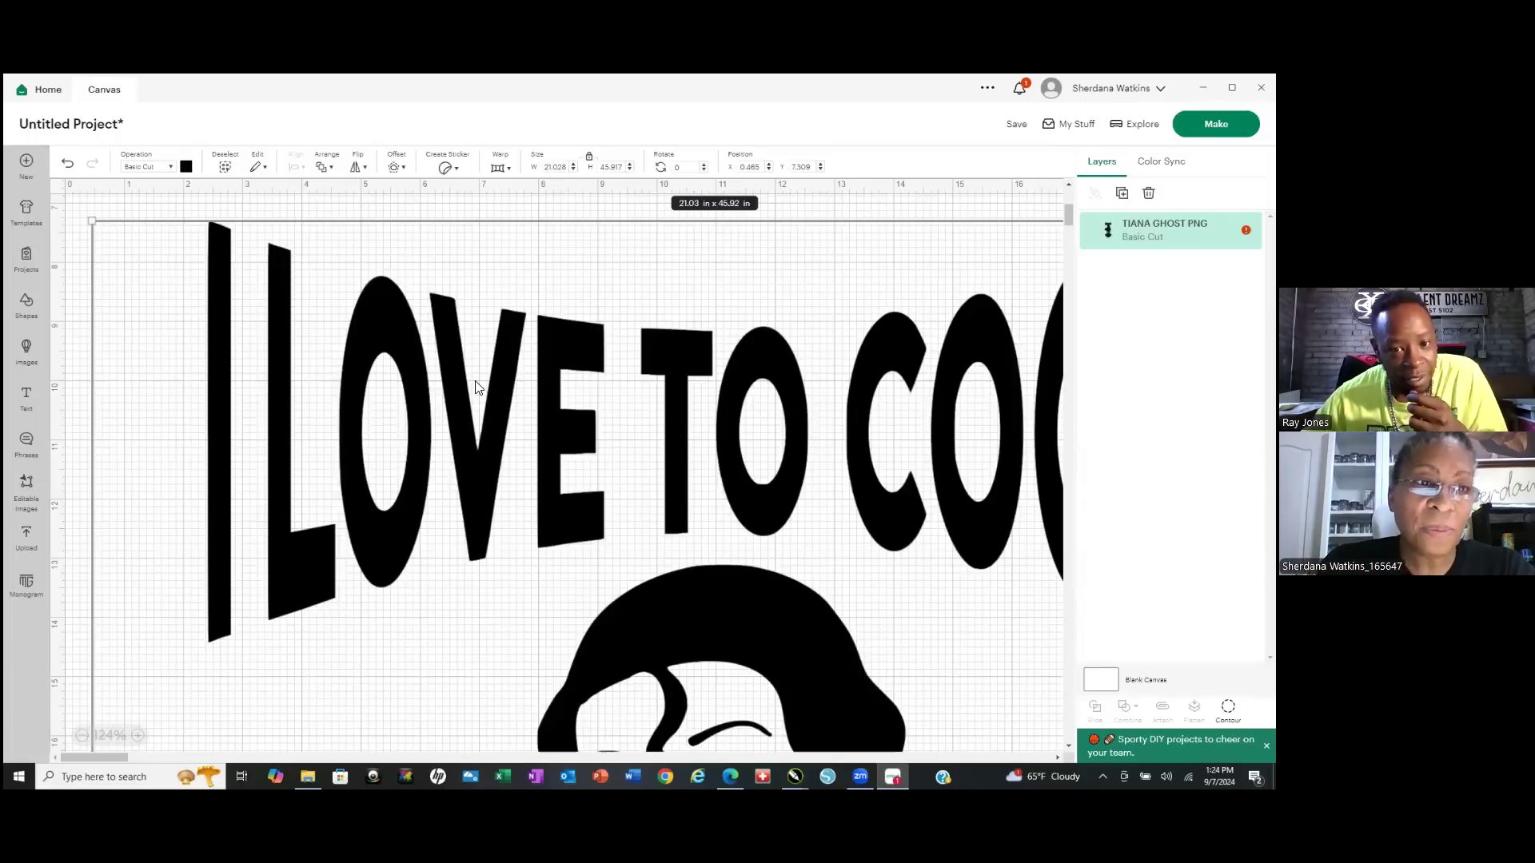
Examine the single-layer design on the canvas from the lettering and face through the tray to the chef's hat, utensils and name banner.
{"action": "scroll", "coordinate": [504, 417], "scroll_direction": "down", "scroll_amount": 5}
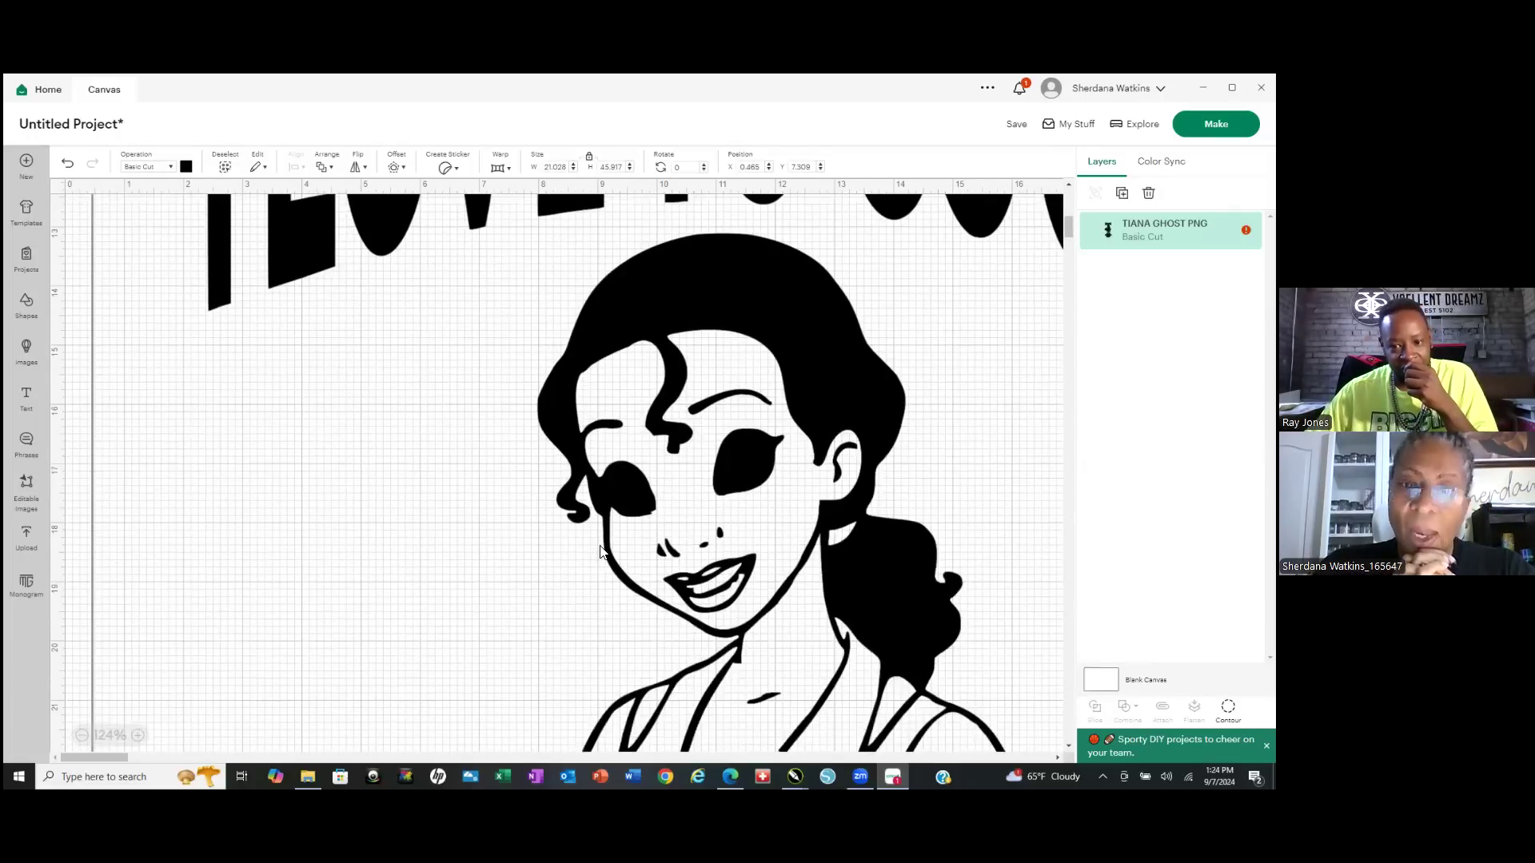
{"action": "scroll", "coordinate": [747, 436], "scroll_direction": "down", "scroll_amount": 6}
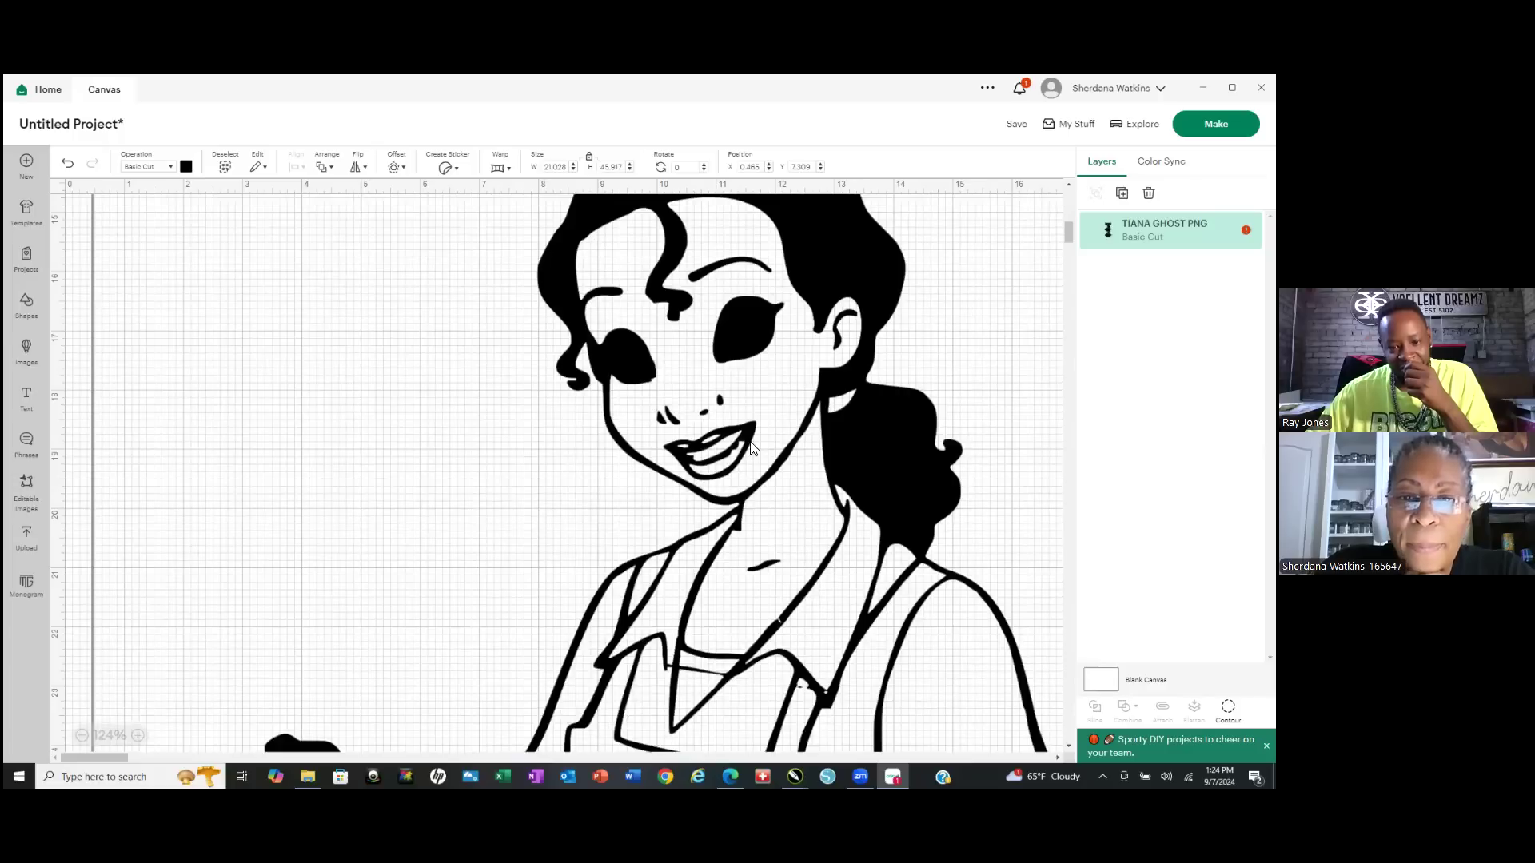
{"action": "scroll", "coordinate": [747, 405], "scroll_direction": "down", "scroll_amount": 6}
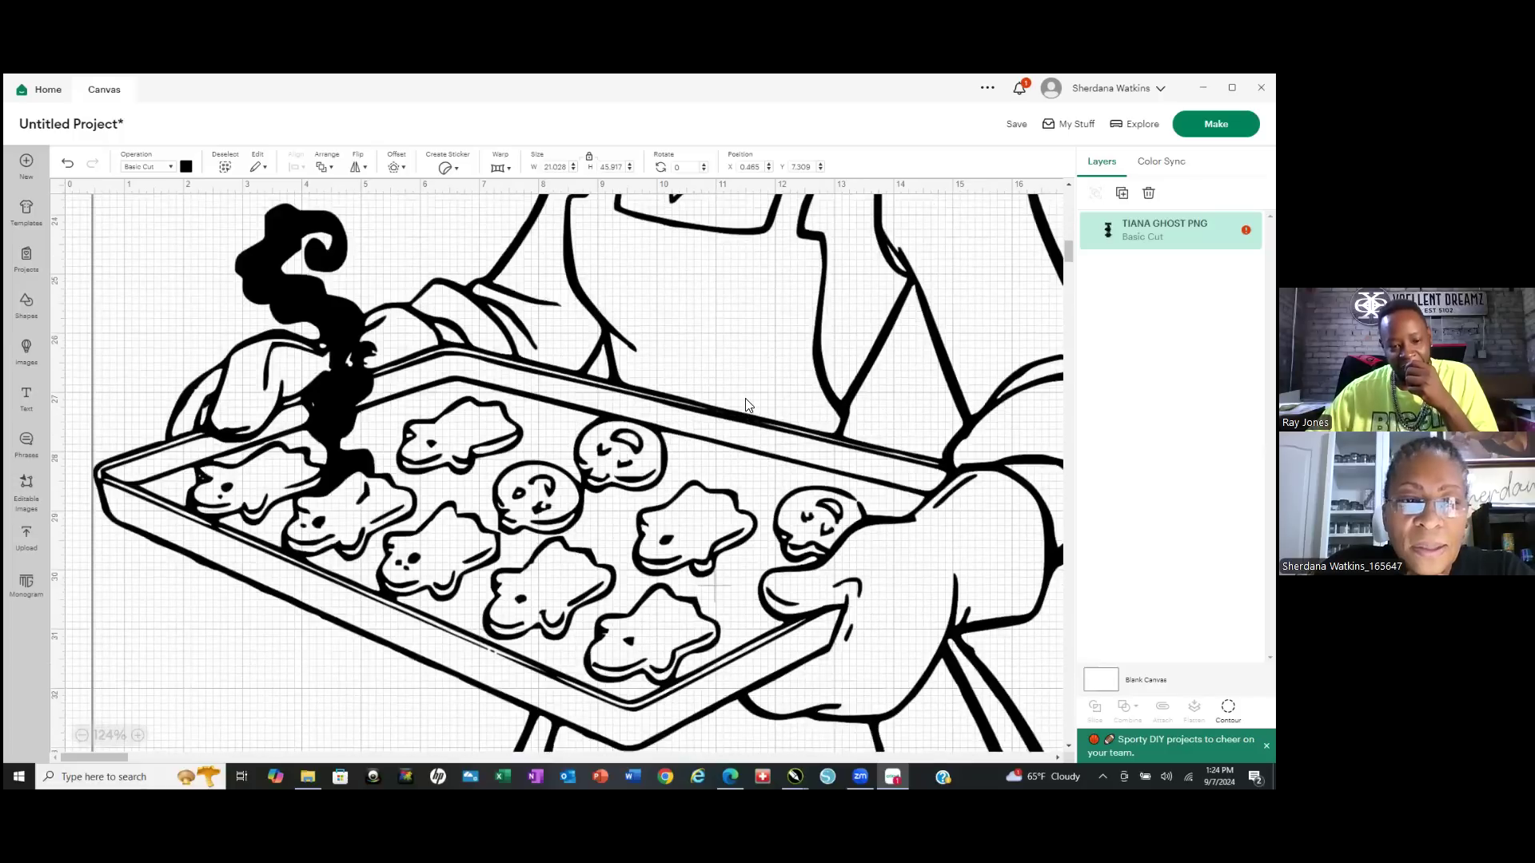
{"action": "scroll", "coordinate": [739, 412], "scroll_direction": "down", "scroll_amount": 6}
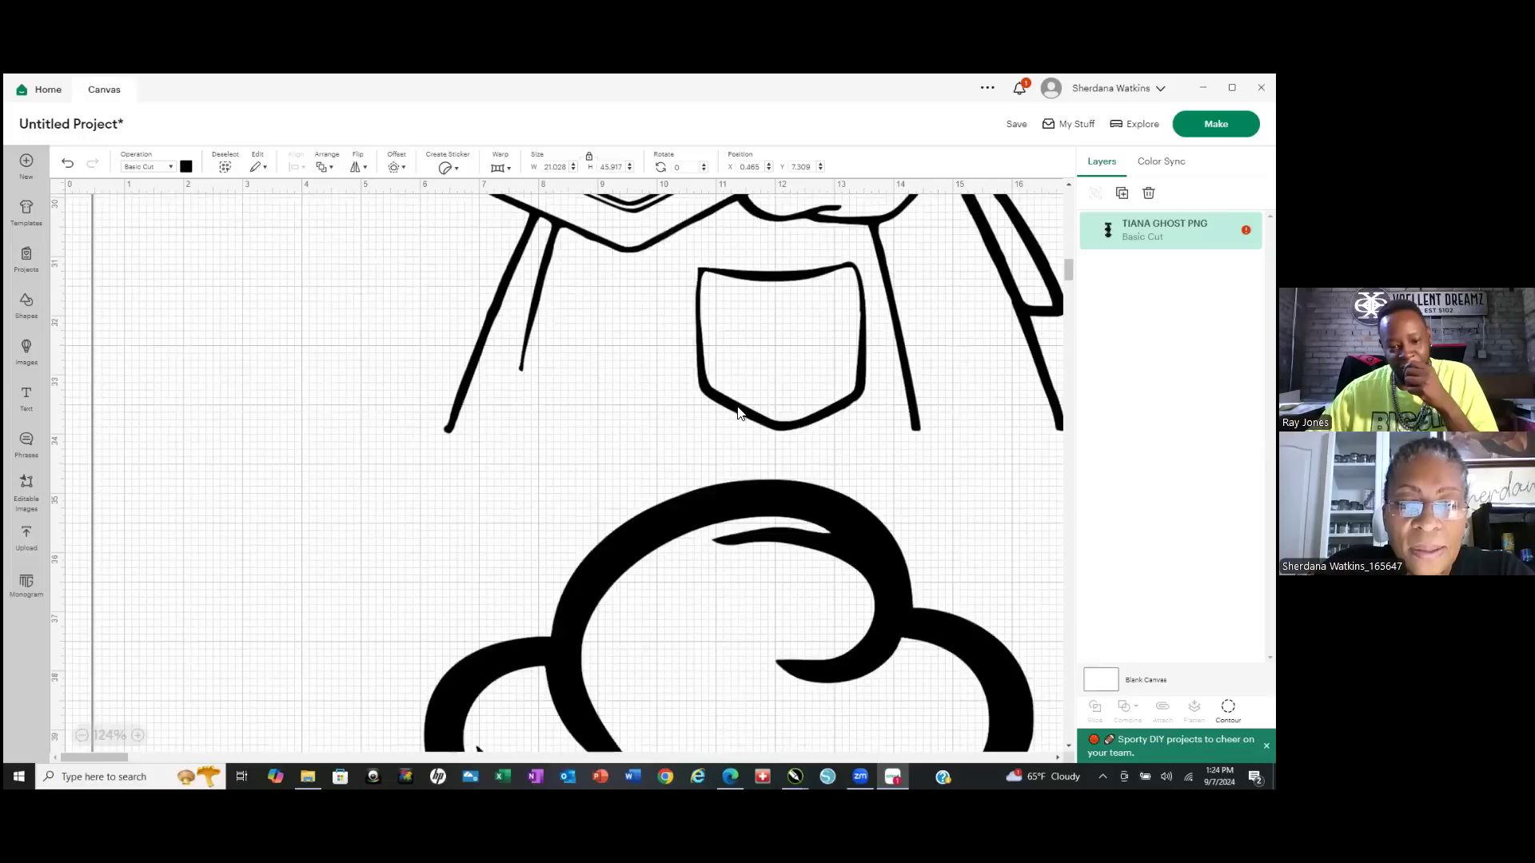
{"action": "scroll", "coordinate": [739, 413], "scroll_direction": "down", "scroll_amount": 6}
{"action": "scroll", "coordinate": [741, 413], "scroll_direction": "down", "scroll_amount": 8}
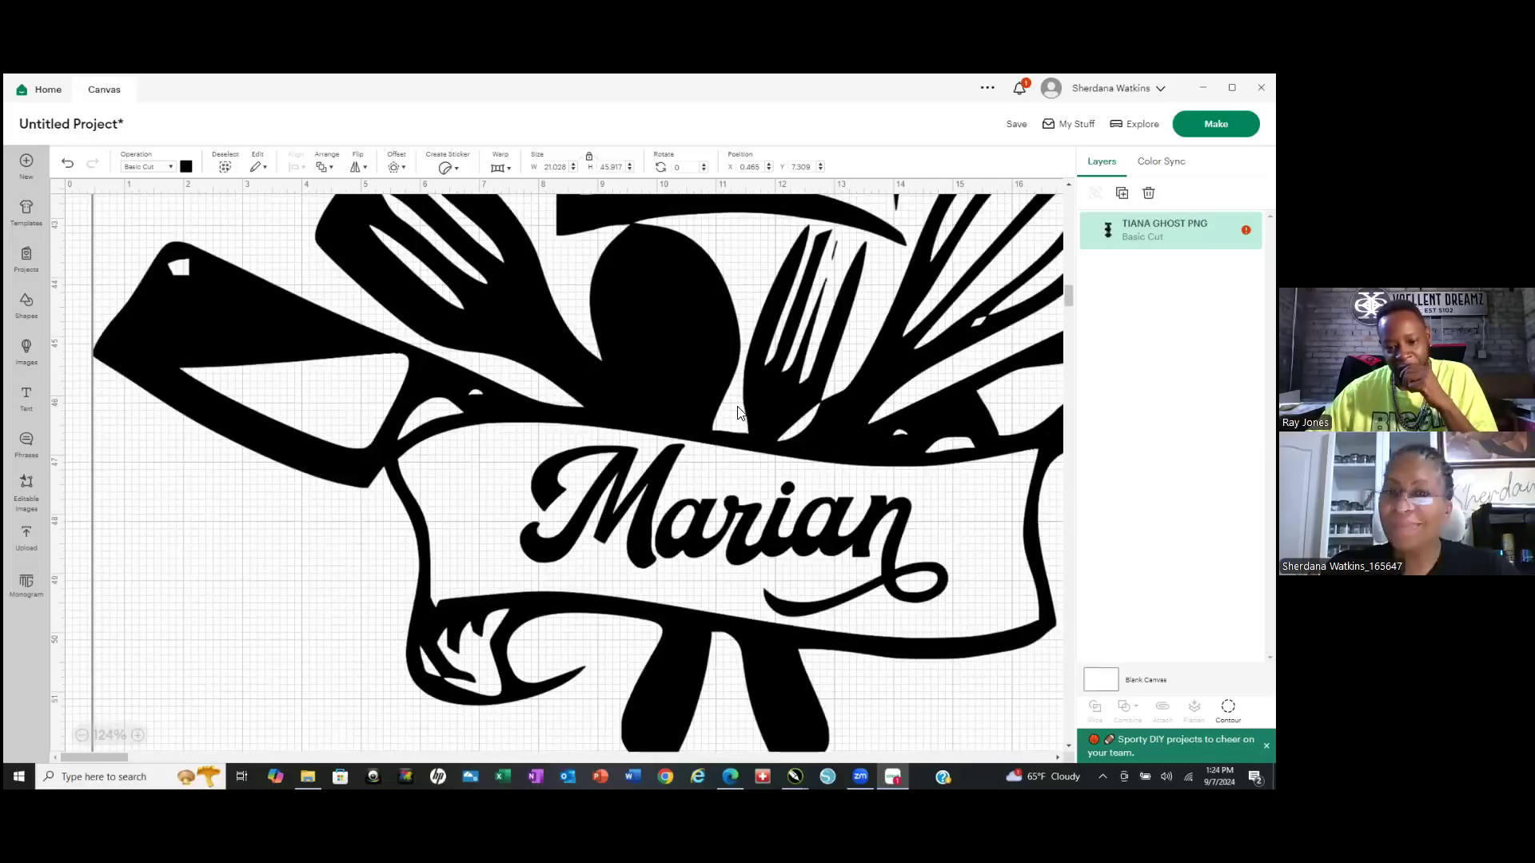
{"action": "scroll", "coordinate": [706, 420], "scroll_direction": "up", "scroll_amount": 8}
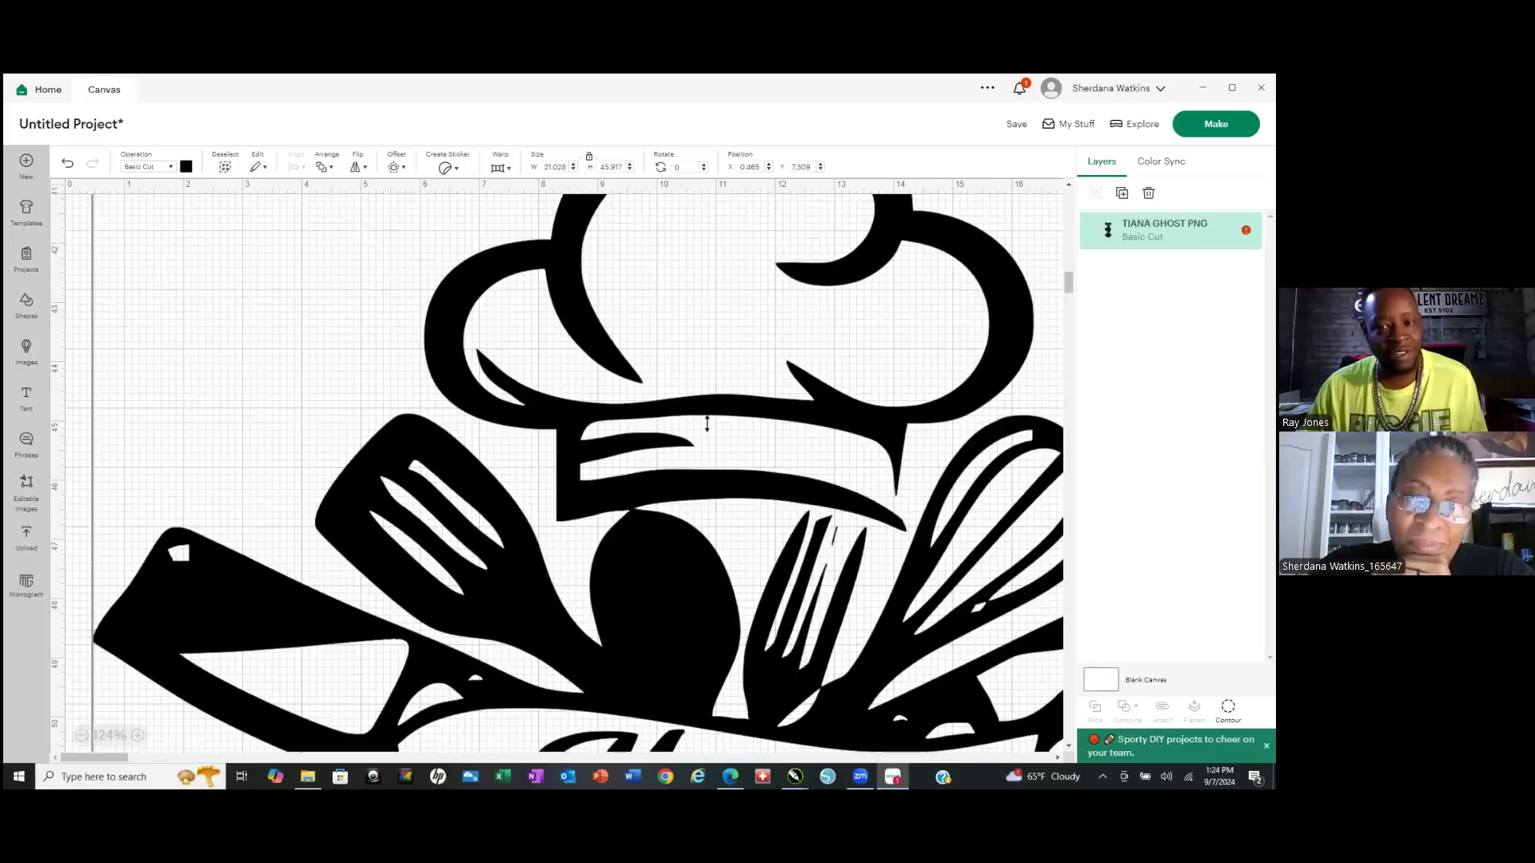
{"action": "scroll", "coordinate": [706, 419], "scroll_direction": "up", "scroll_amount": 4}
{"action": "scroll", "coordinate": [151, 334], "scroll_direction": "up", "scroll_amount": 1}
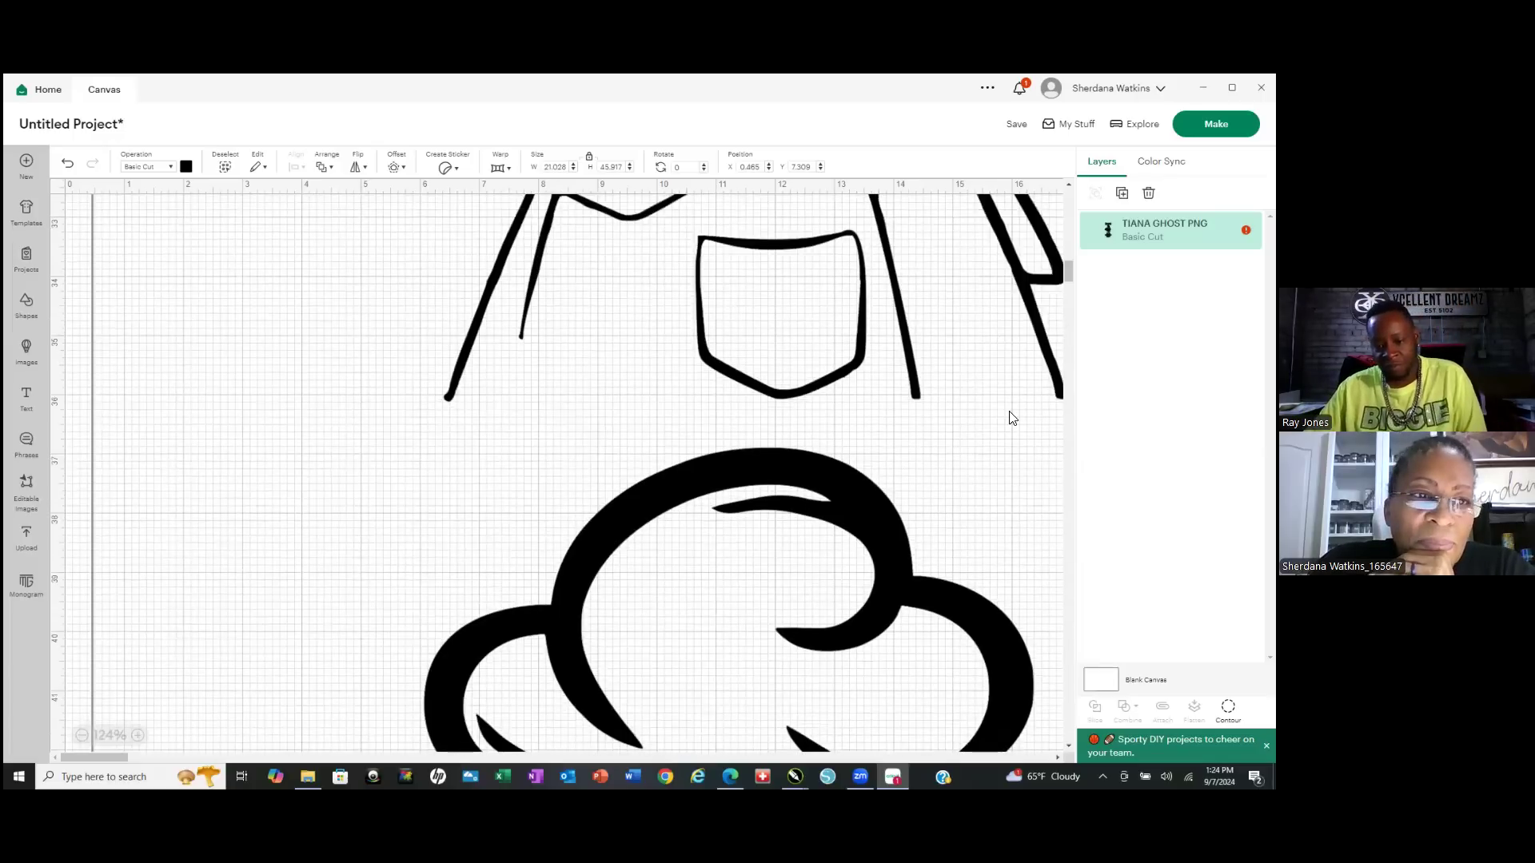
{"action": "scroll", "coordinate": [992, 433], "scroll_direction": "down", "scroll_amount": 10}
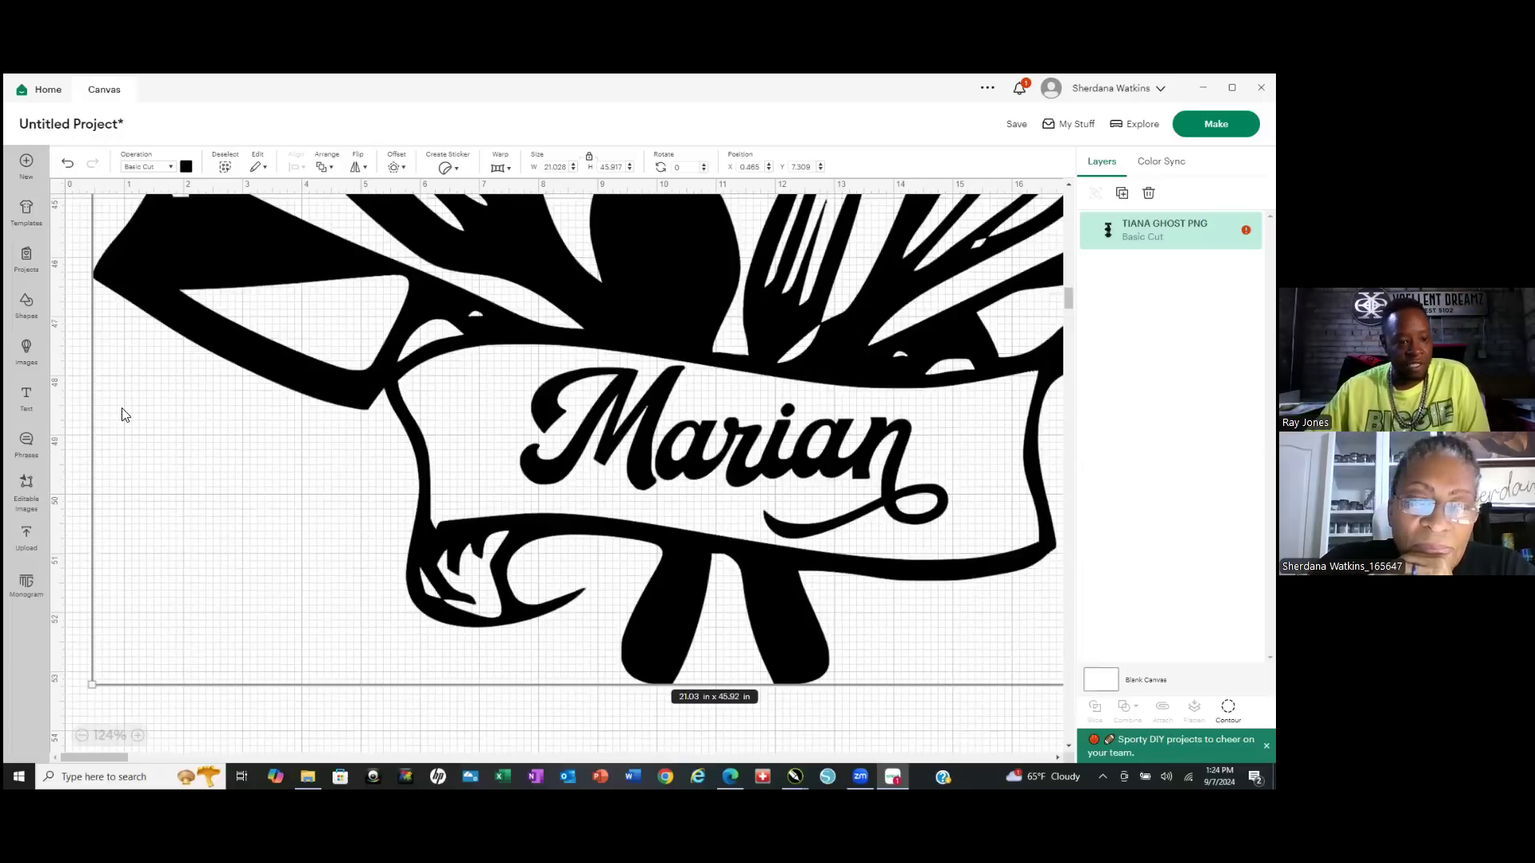
{"action": "scroll", "coordinate": [381, 568], "scroll_direction": "down", "scroll_amount": 7}
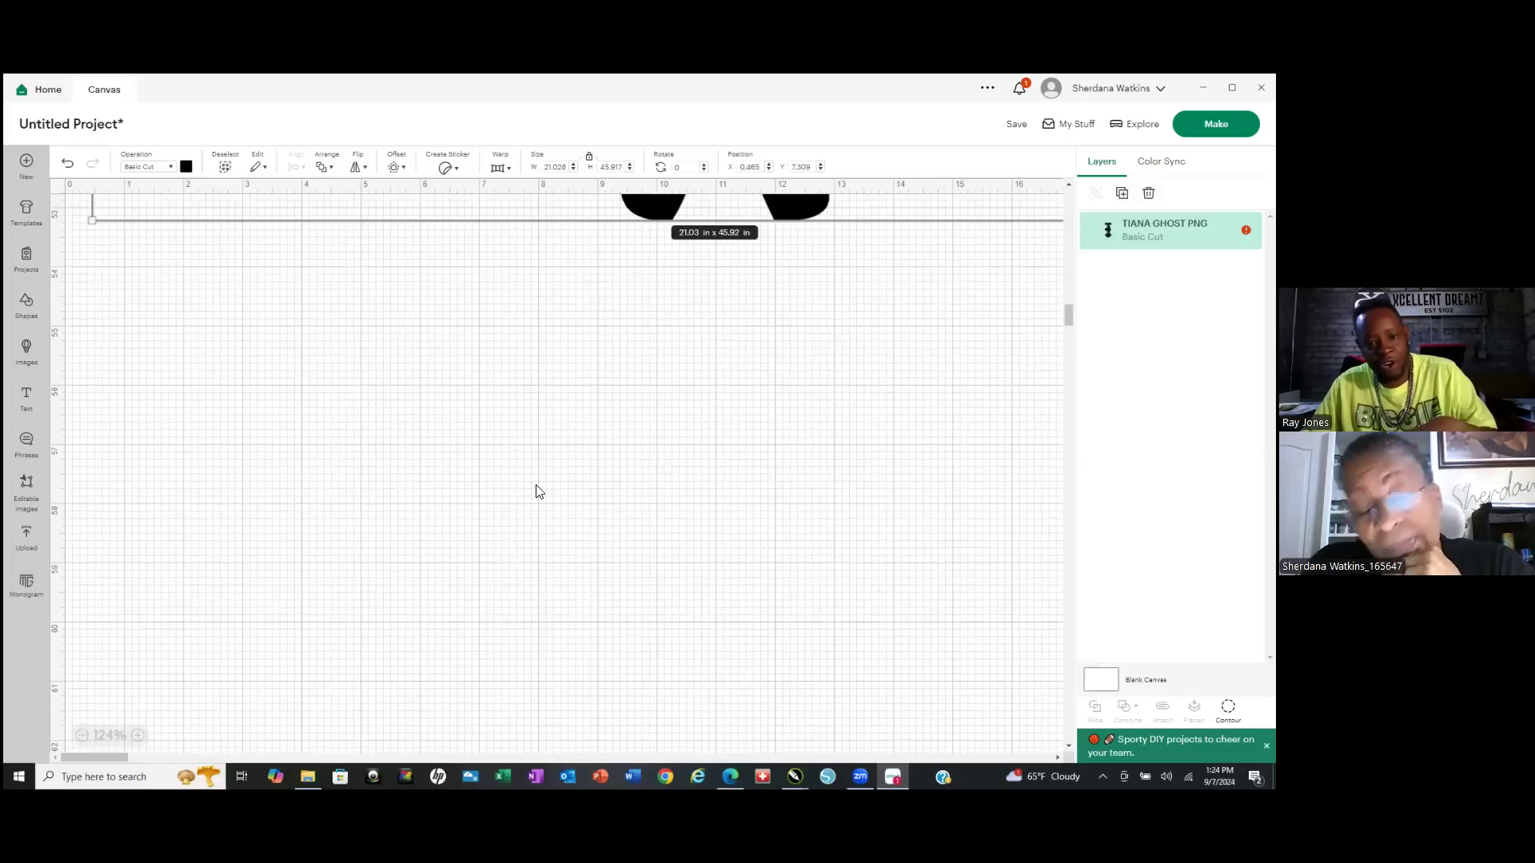
Delete the single-layer TIANA GHOST PNG design from the canvas.
{"action": "left_click", "coordinate": [649, 259]}
{"action": "left_click", "coordinate": [652, 217]}
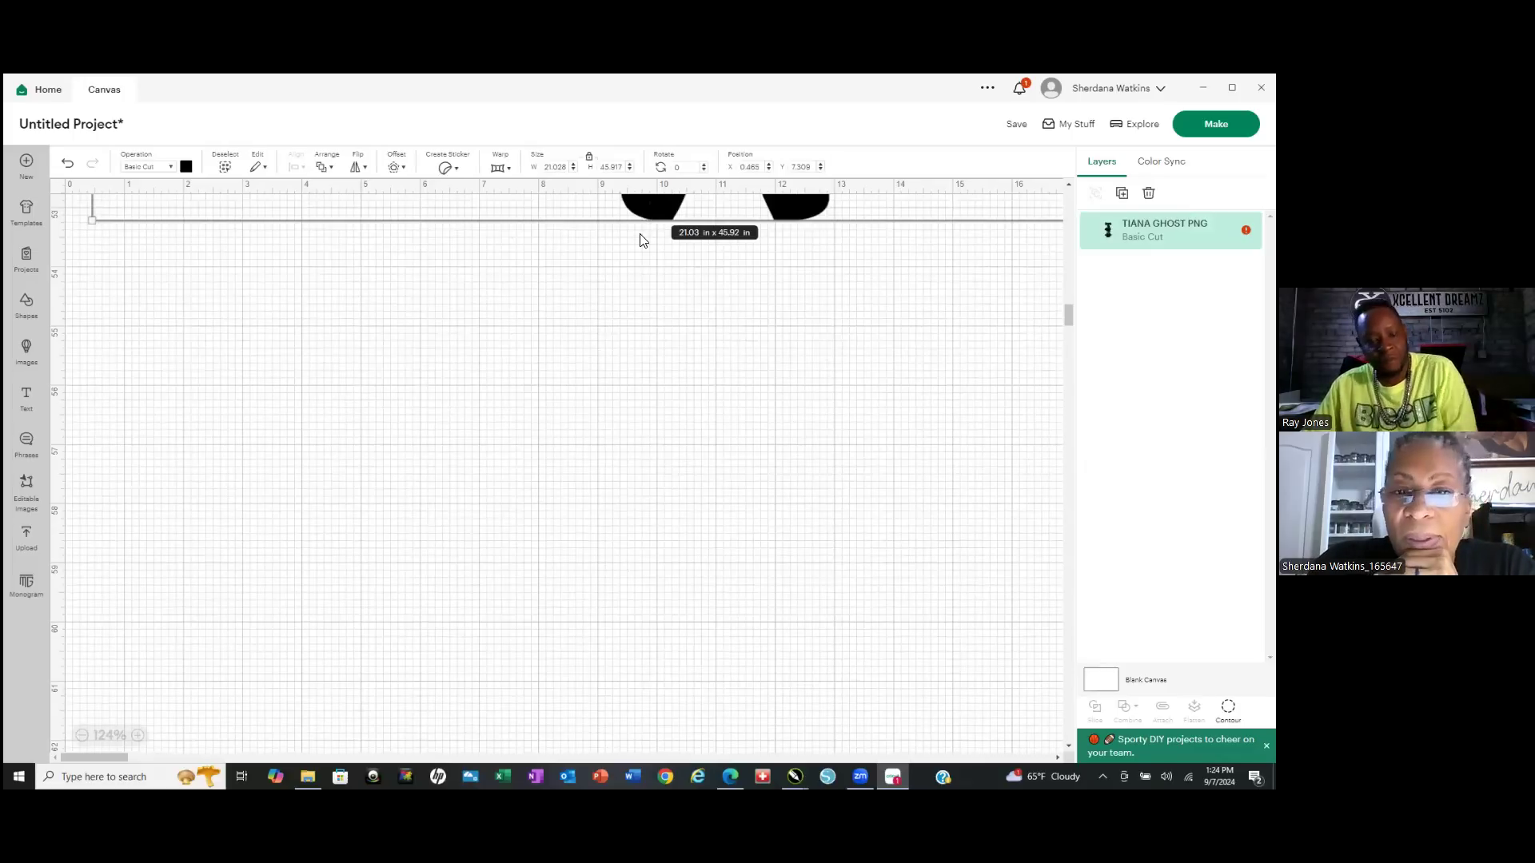
{"action": "key", "text": "Delete"}
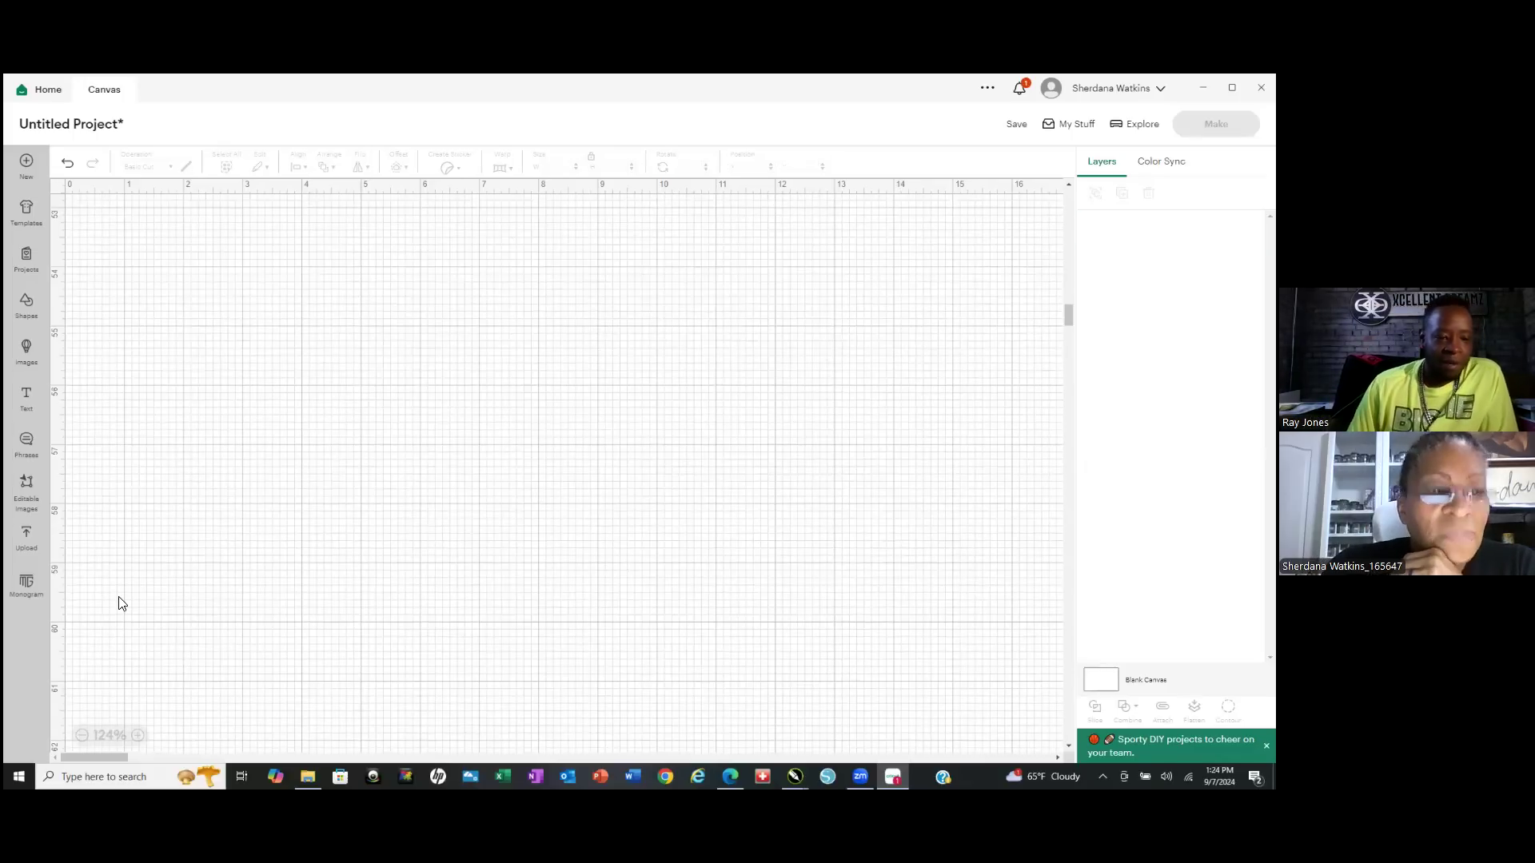
Check the name of the newest recent upload and load TIANA GHOST PNG from the Clip Art folder once more.
{"action": "left_click", "coordinate": [28, 537]}
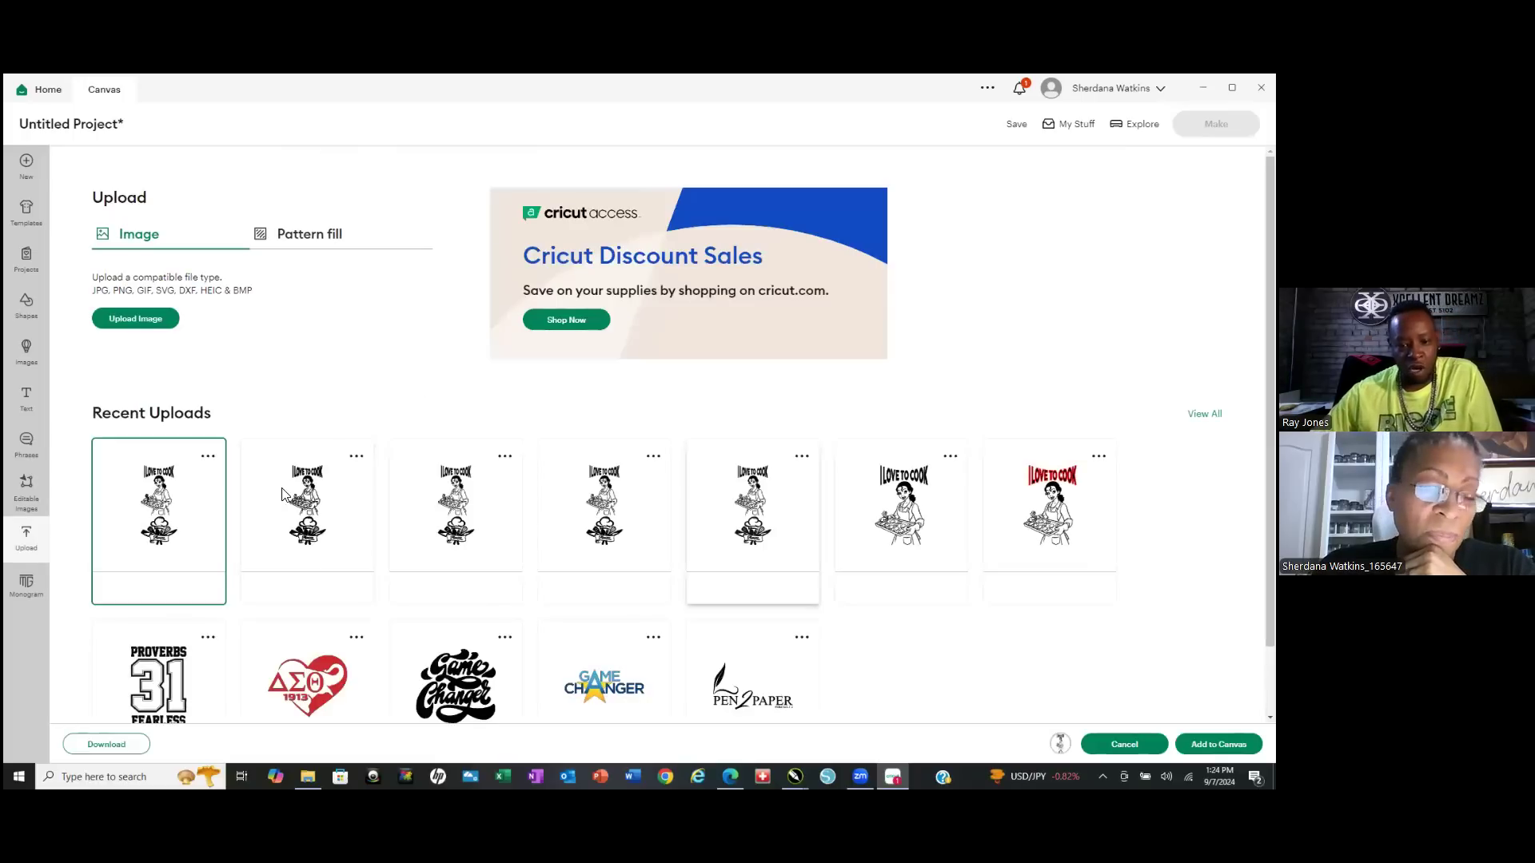
{"action": "left_click", "coordinate": [207, 458]}
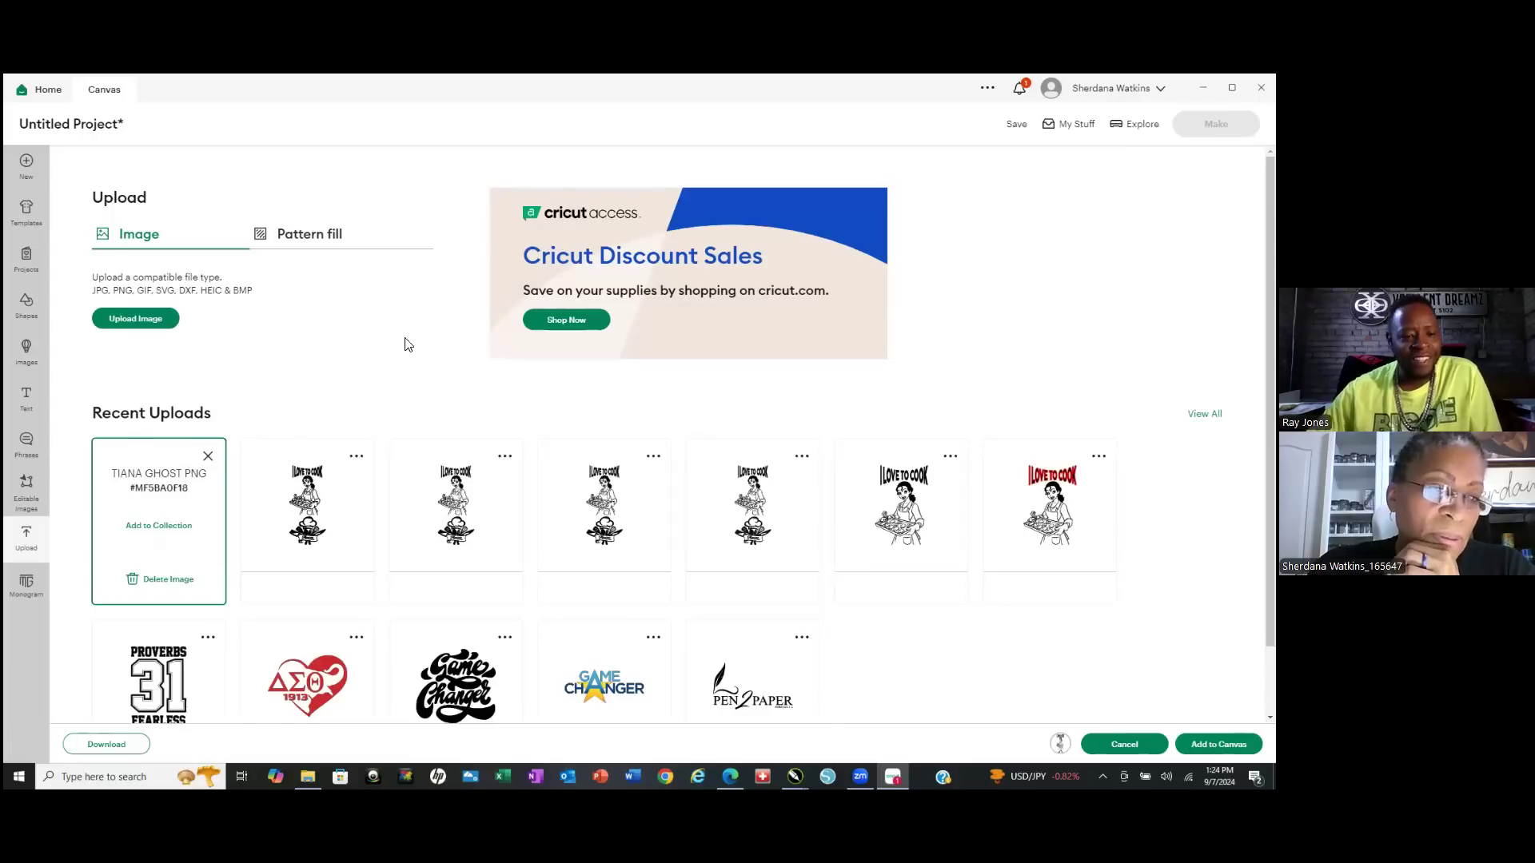
{"action": "left_click", "coordinate": [135, 318]}
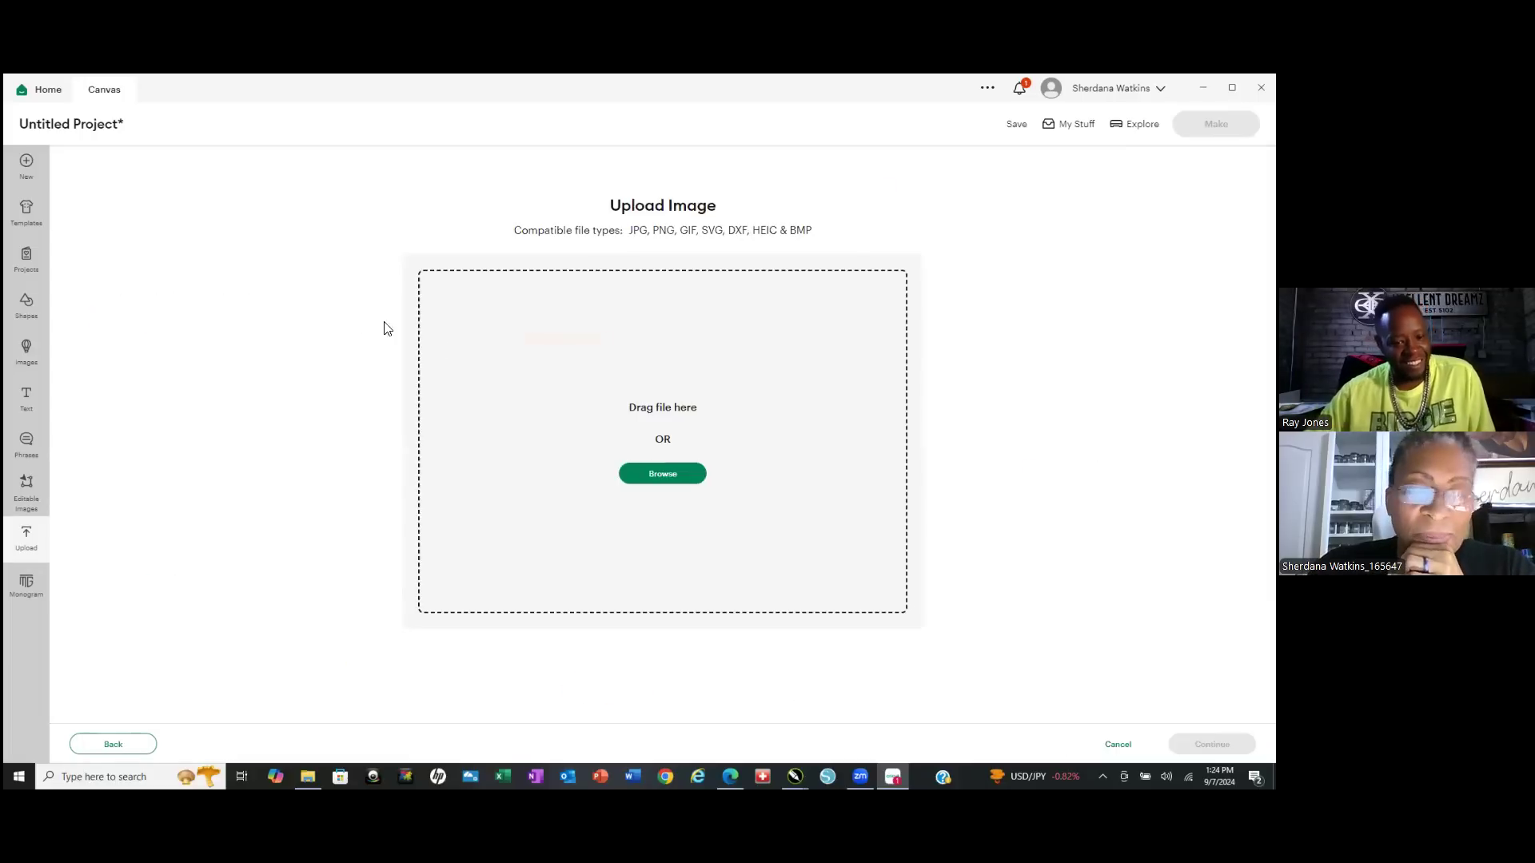
{"action": "left_click", "coordinate": [683, 479]}
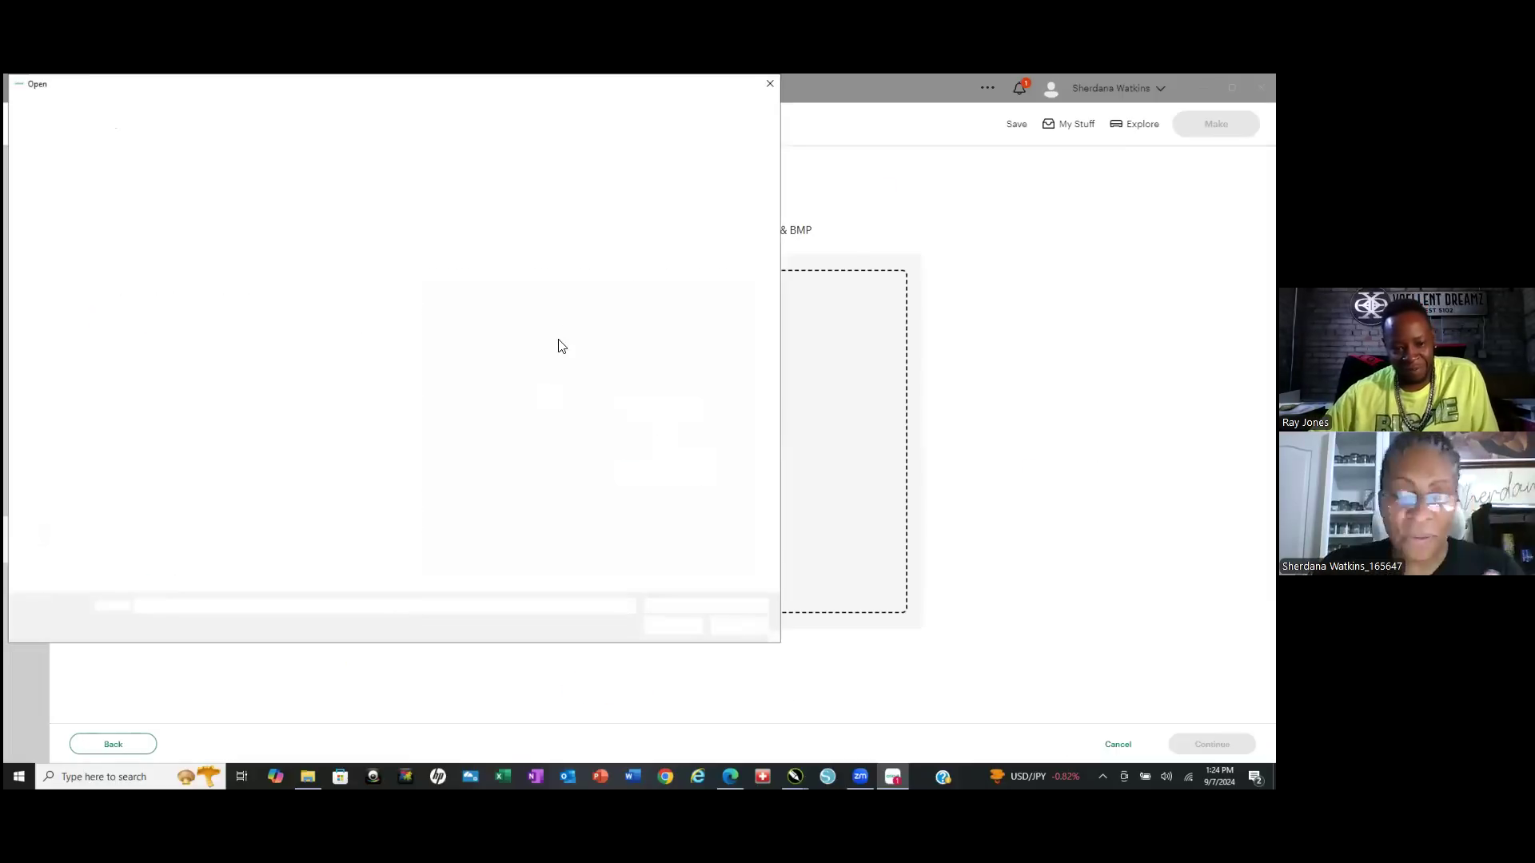
{"action": "left_click", "coordinate": [742, 368]}
{"action": "left_click", "coordinate": [672, 627]}
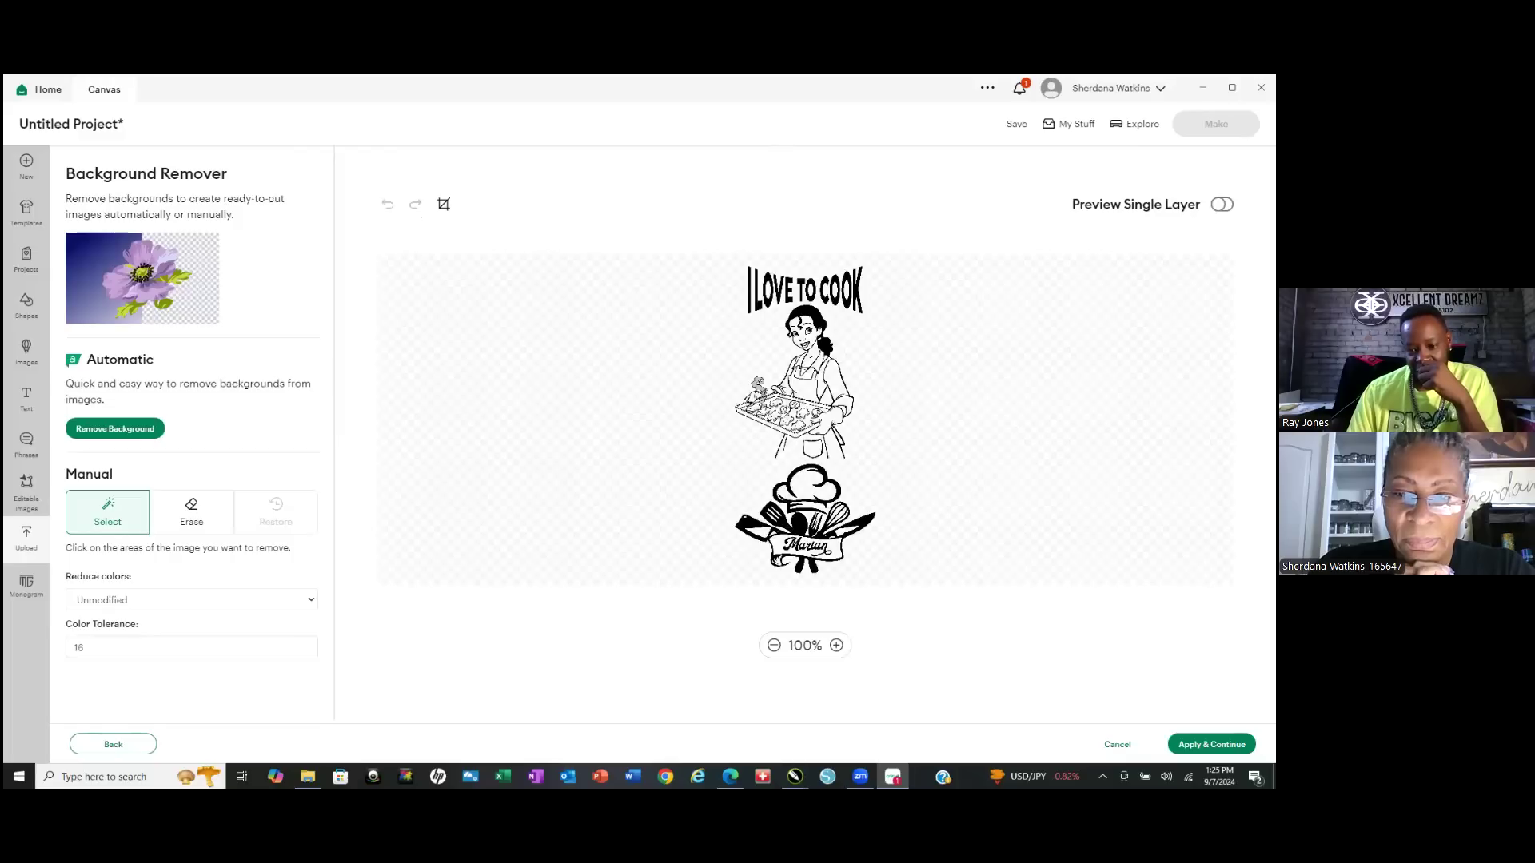
Leave the background untouched, convert the image to a Flat Graphic, and upload it under the name TIANA GHOST PNG.
{"action": "left_click", "coordinate": [808, 488]}
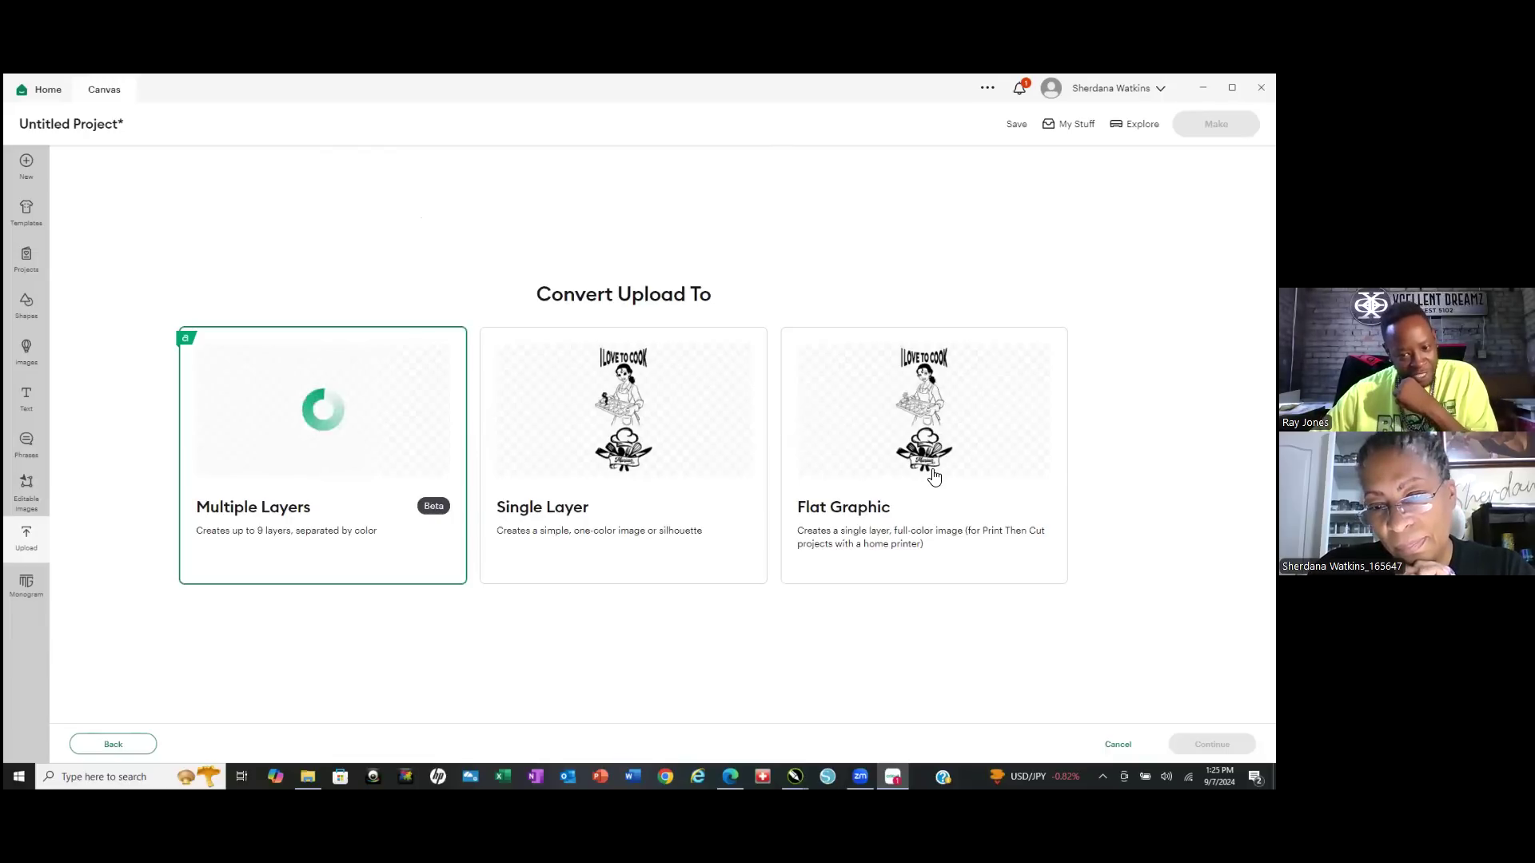
{"action": "left_click", "coordinate": [934, 477]}
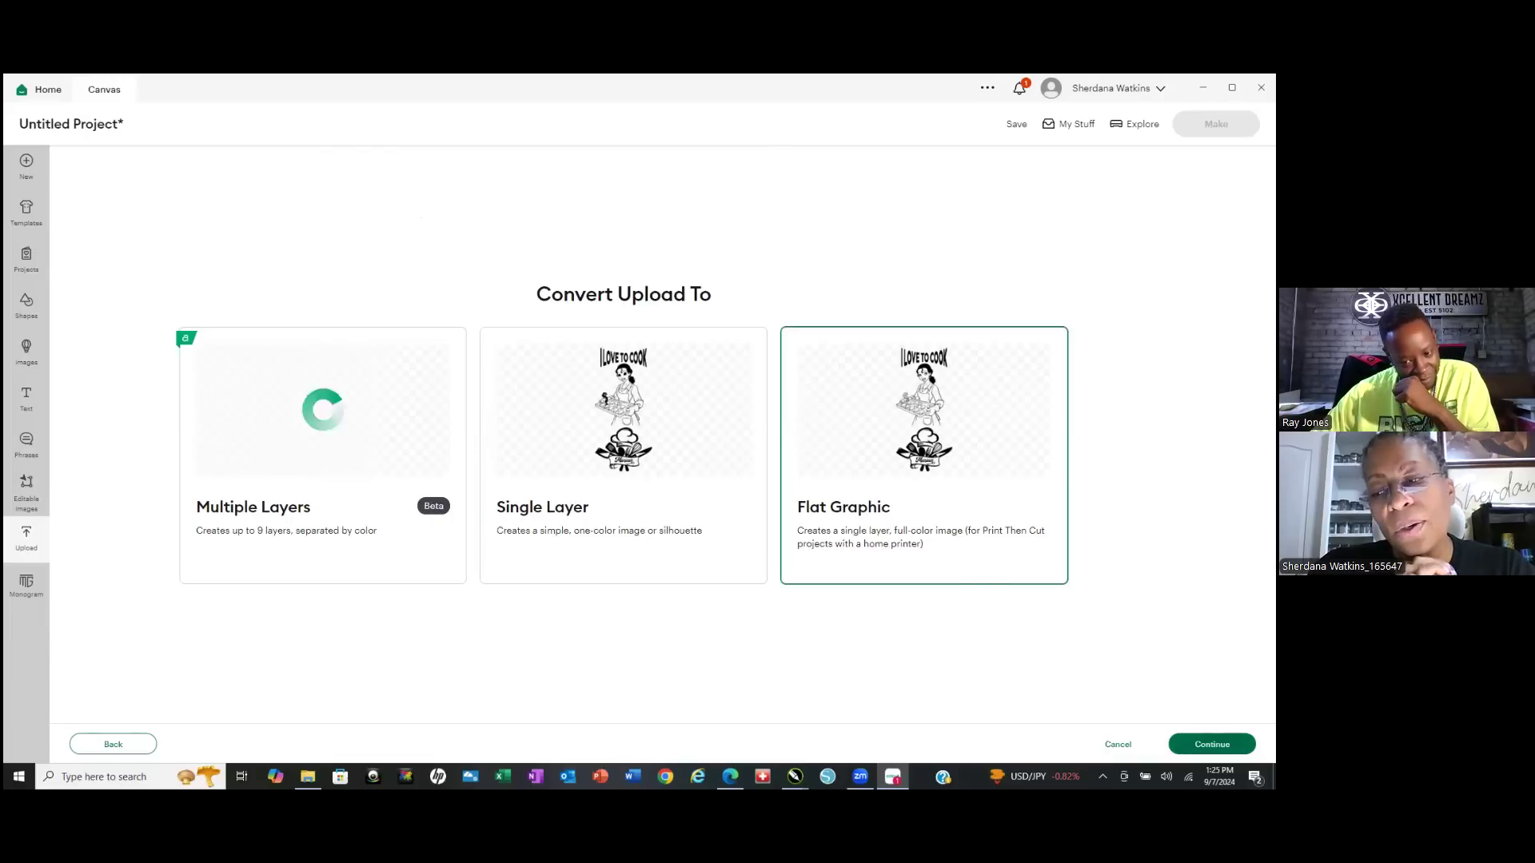
{"action": "left_click", "coordinate": [1212, 744]}
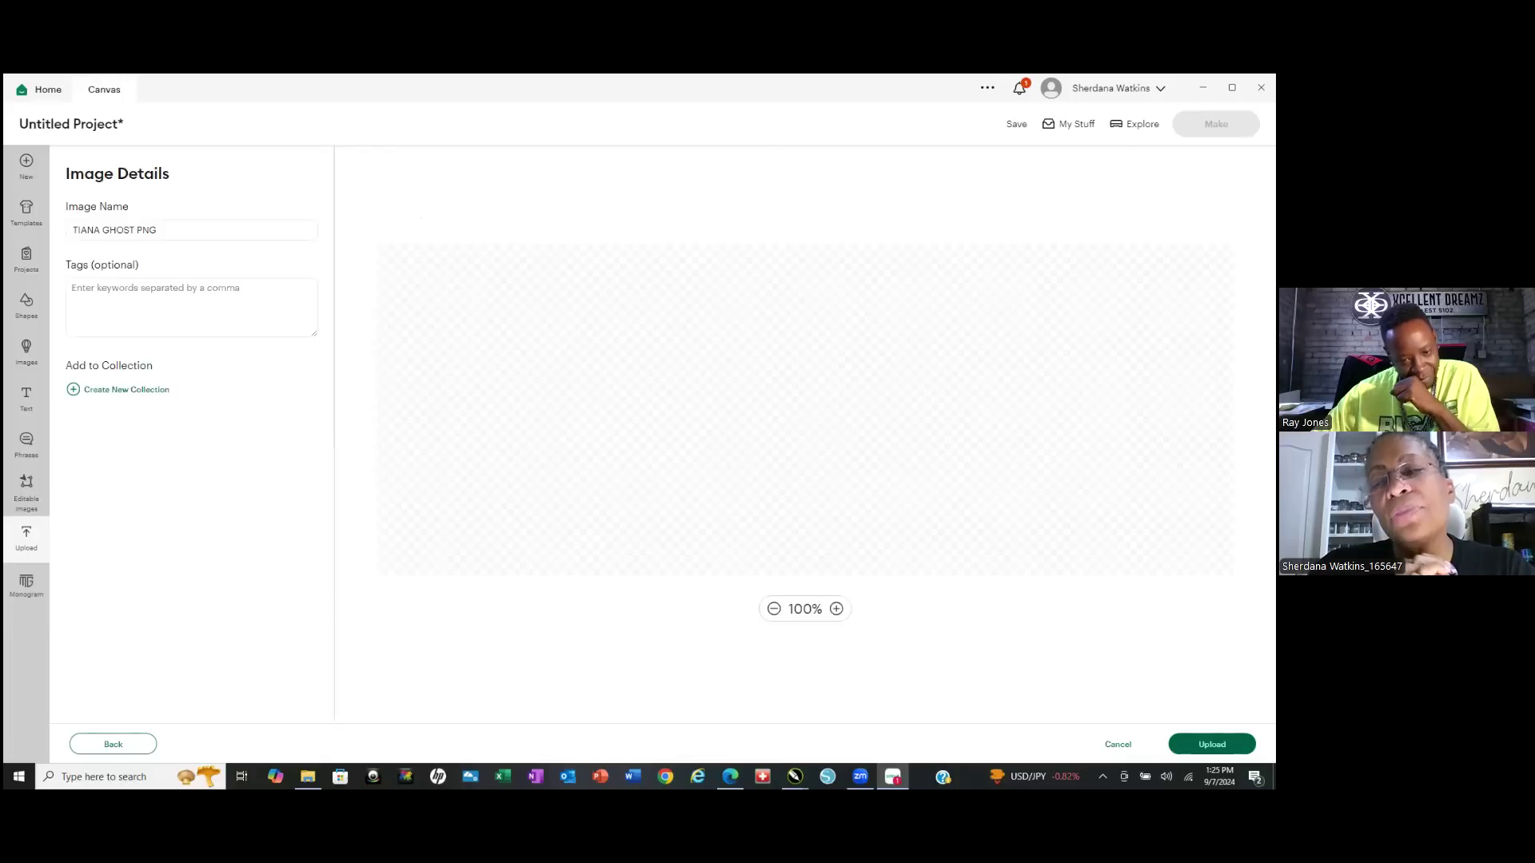
{"action": "left_click", "coordinate": [1211, 744]}
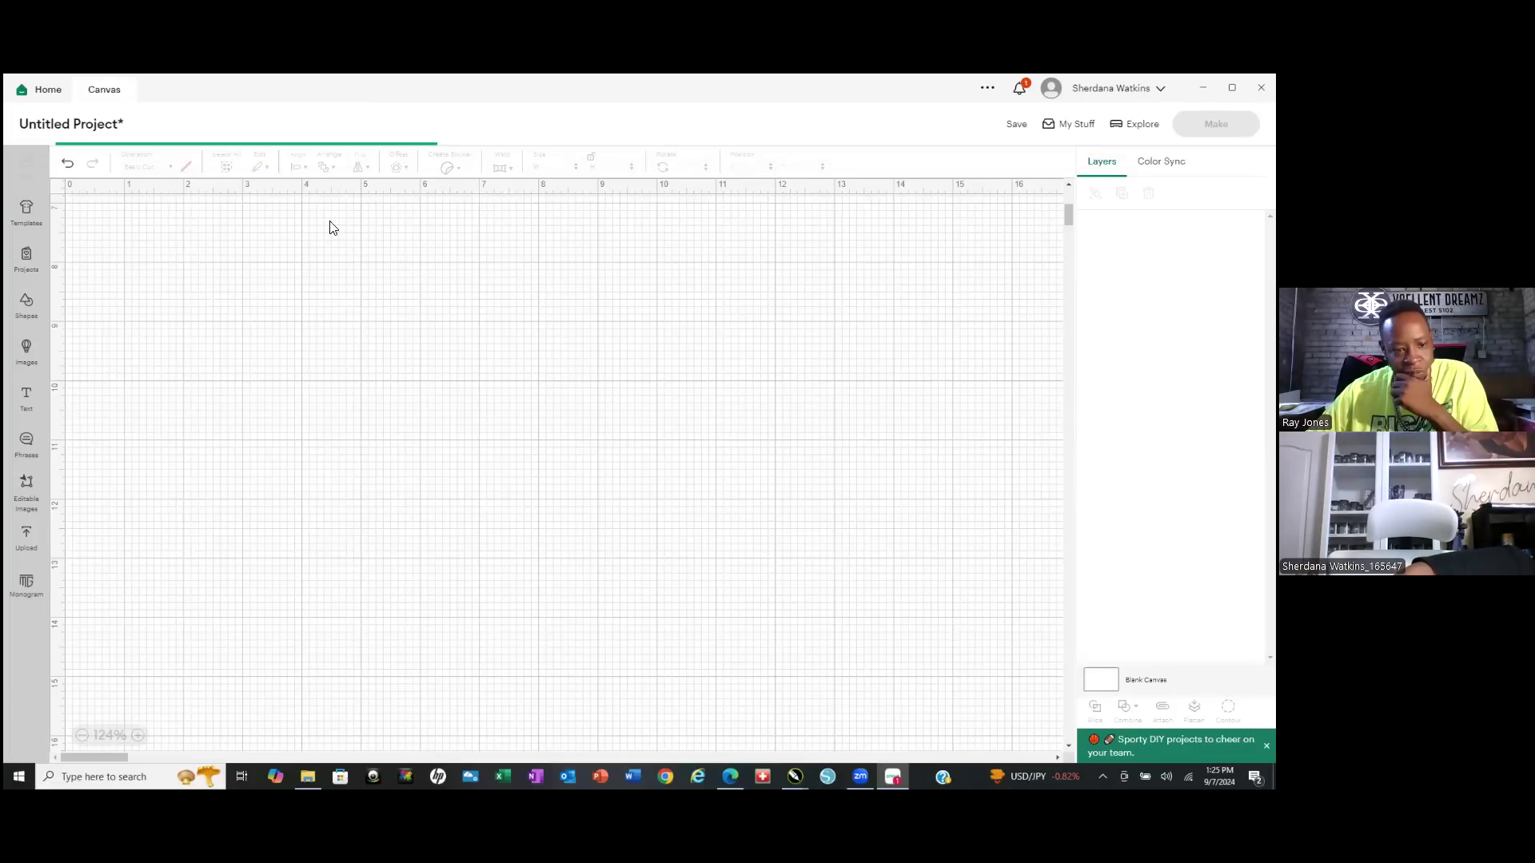
Add the first design in the recent uploads to the canvas to check the woman's face, and remove it again.
{"action": "scroll", "coordinate": [538, 366], "scroll_direction": "up", "scroll_amount": 2}
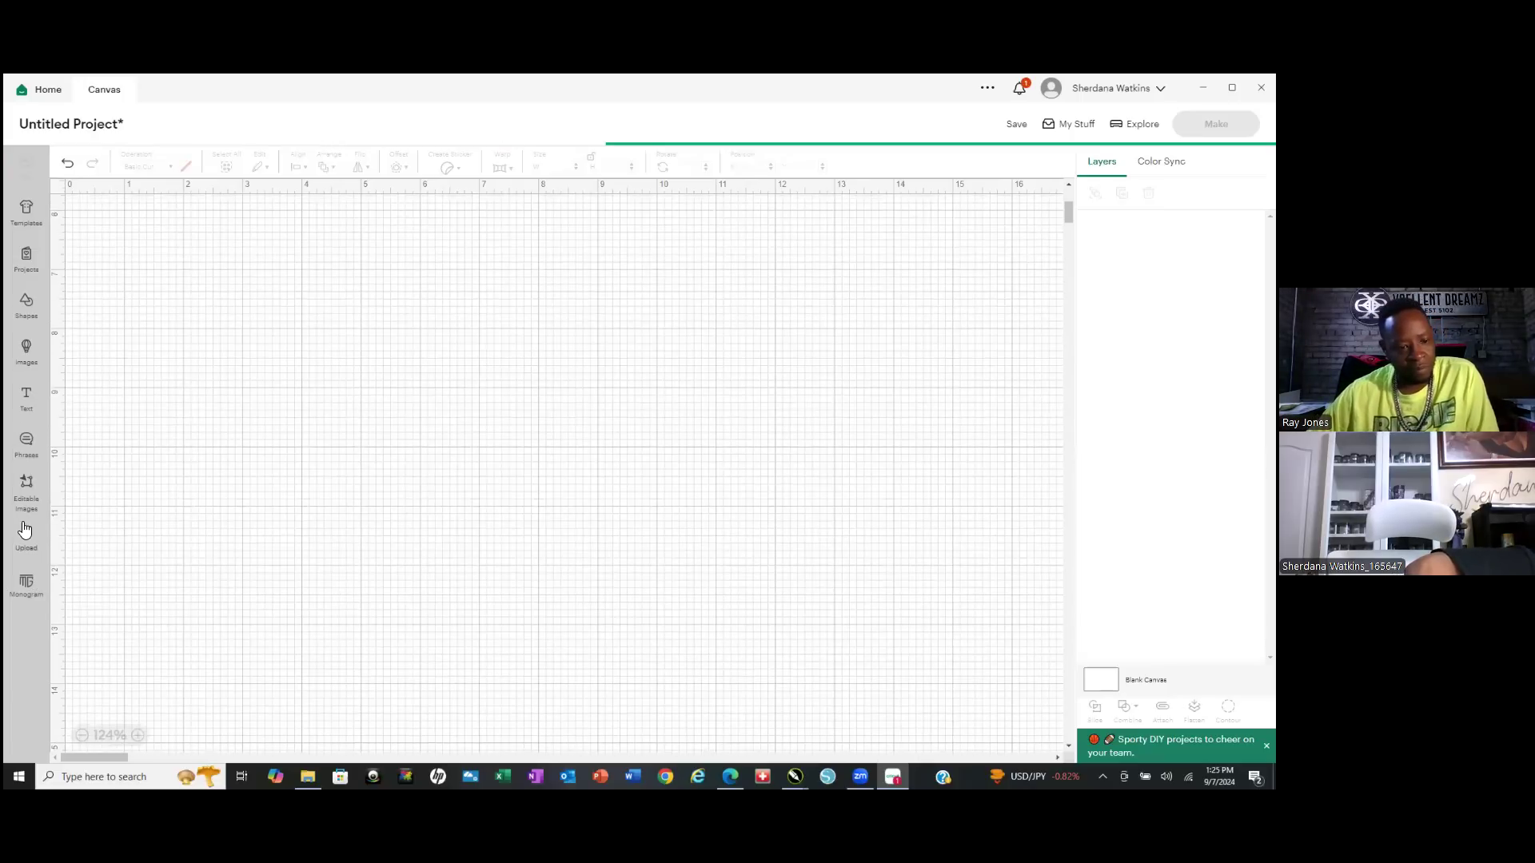
{"action": "left_click", "coordinate": [24, 532]}
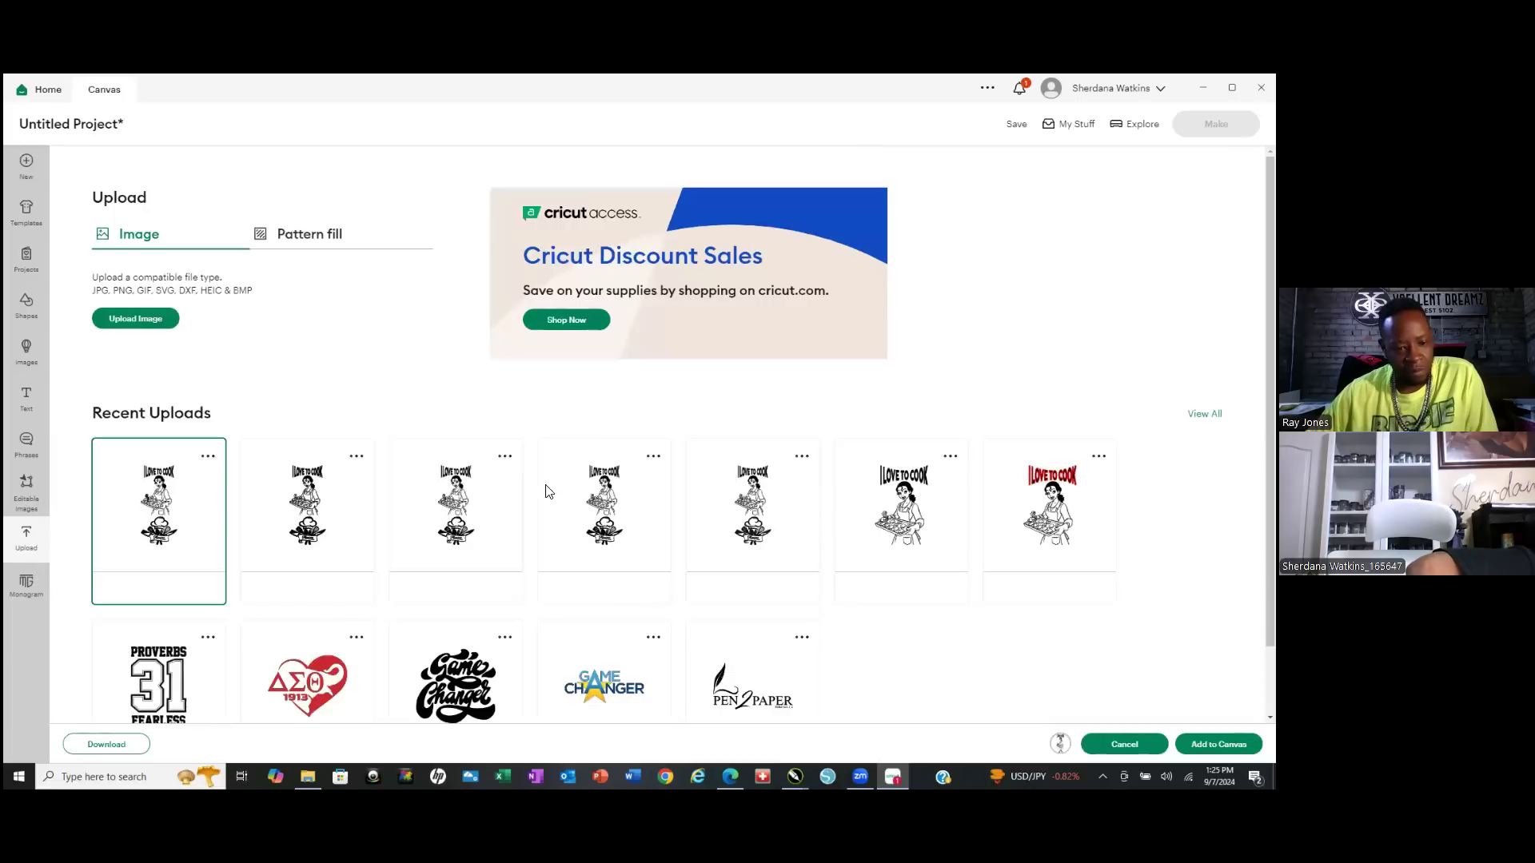
{"action": "left_click", "coordinate": [160, 512]}
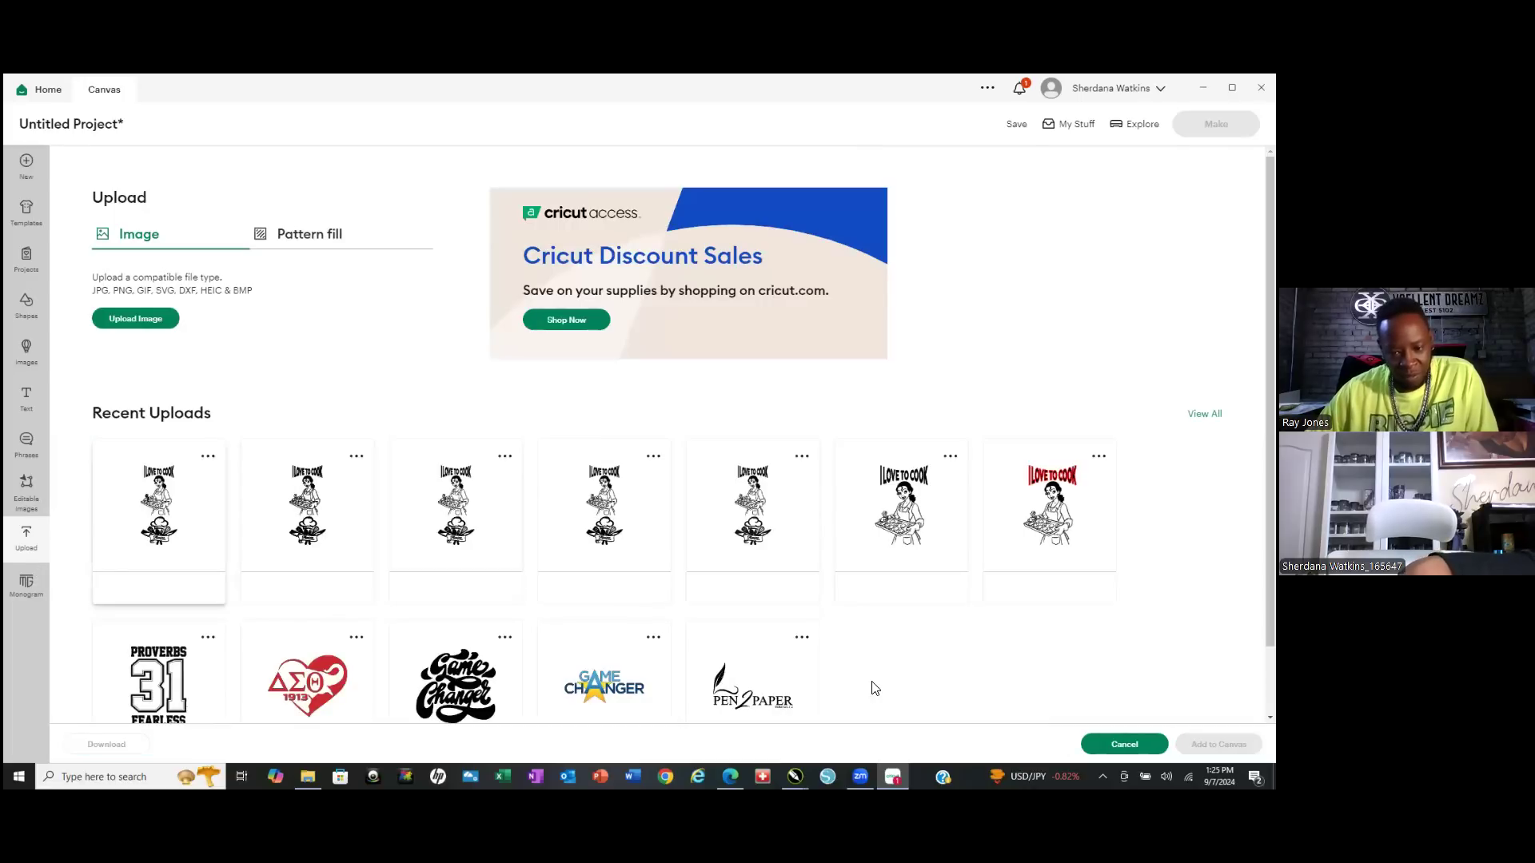
{"action": "left_click", "coordinate": [160, 512]}
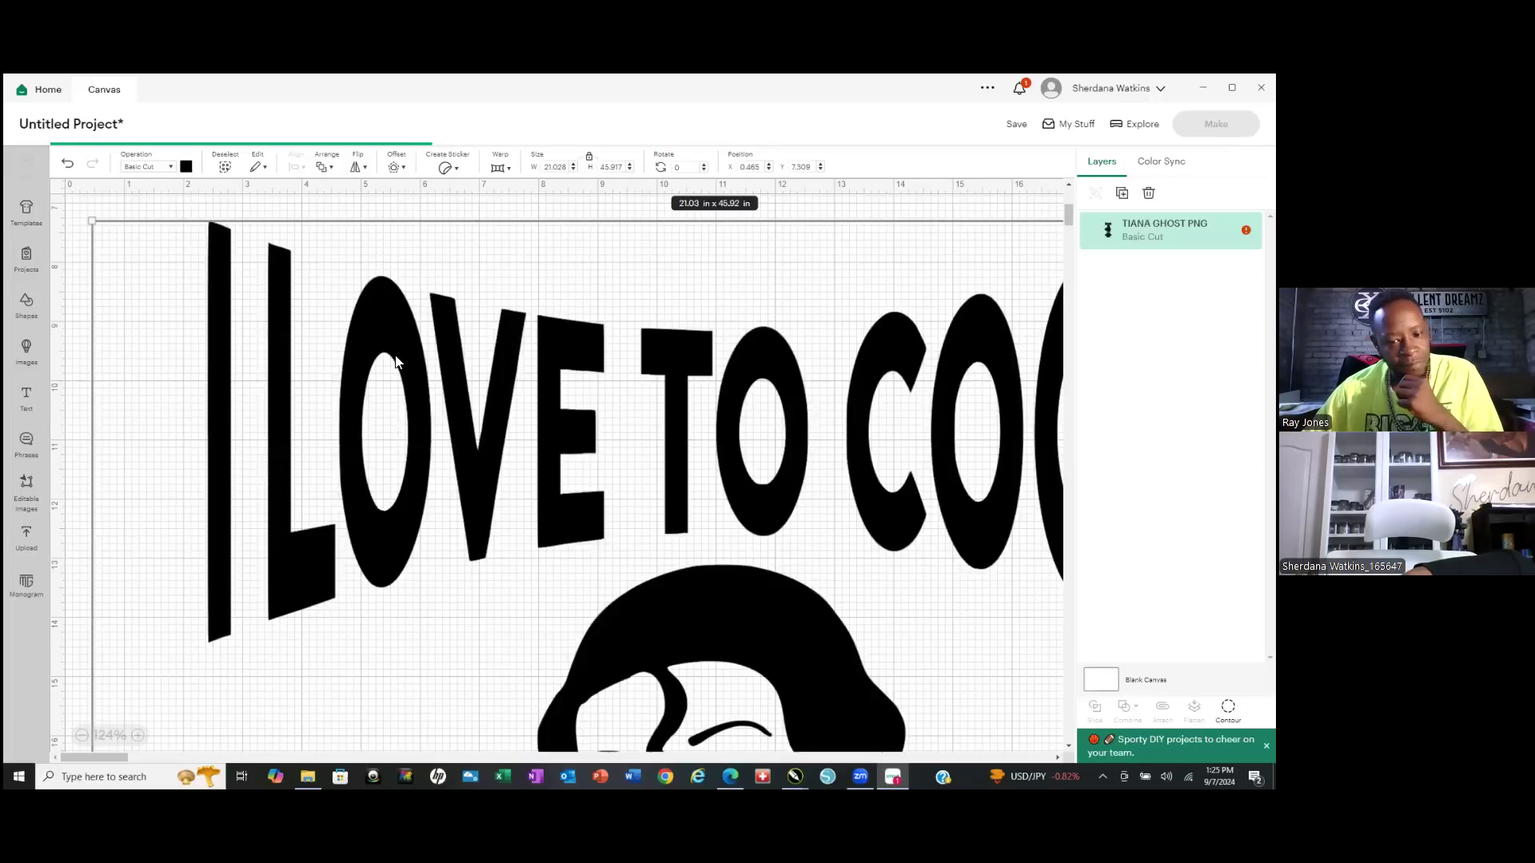
{"action": "scroll", "coordinate": [395, 362], "scroll_direction": "down", "scroll_amount": 5}
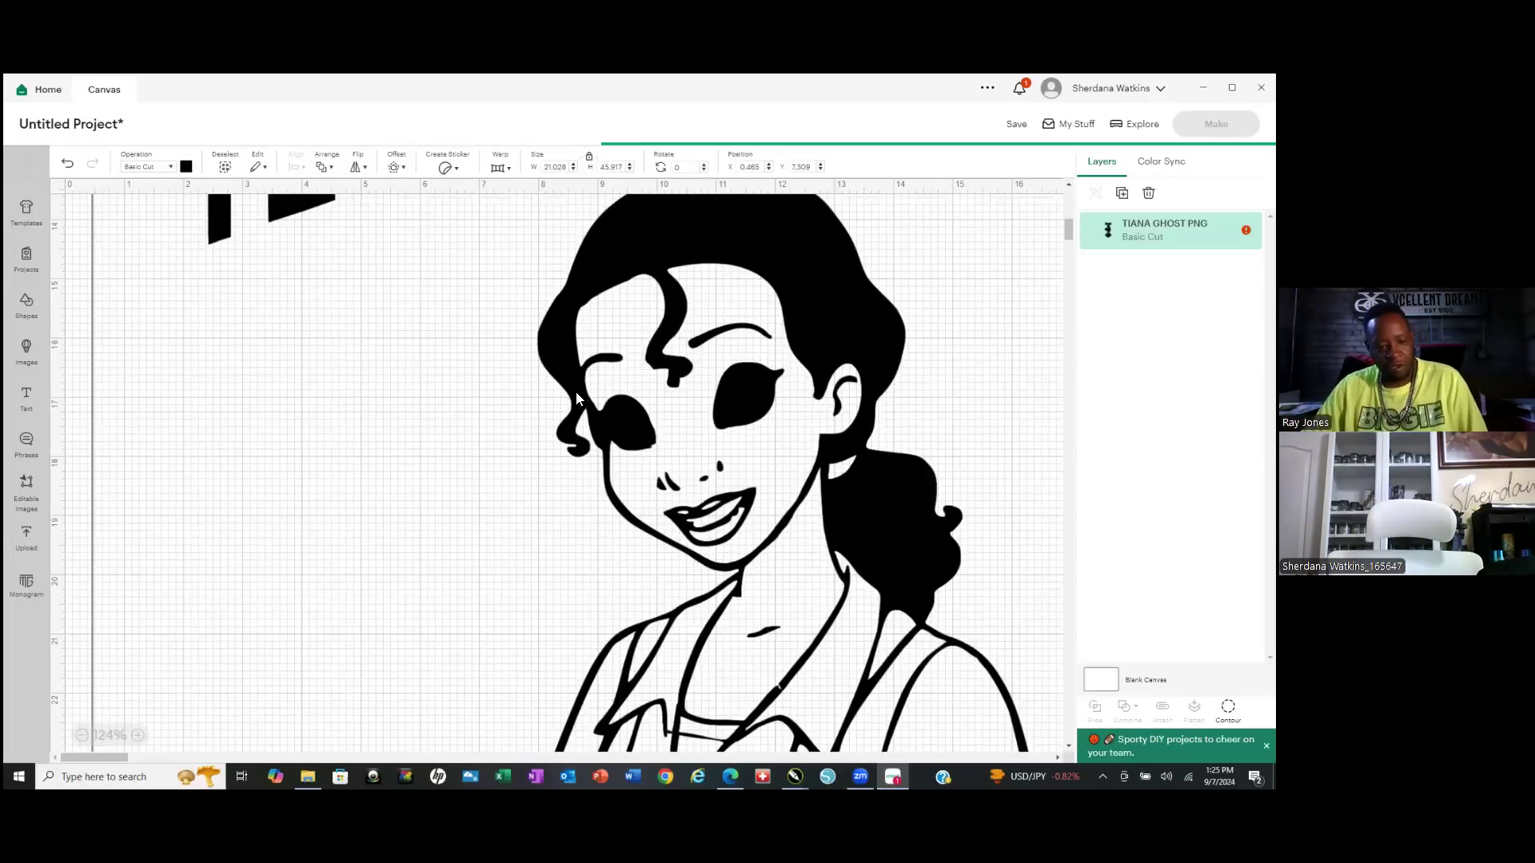
{"action": "scroll", "coordinate": [574, 390], "scroll_direction": "up", "scroll_amount": 5}
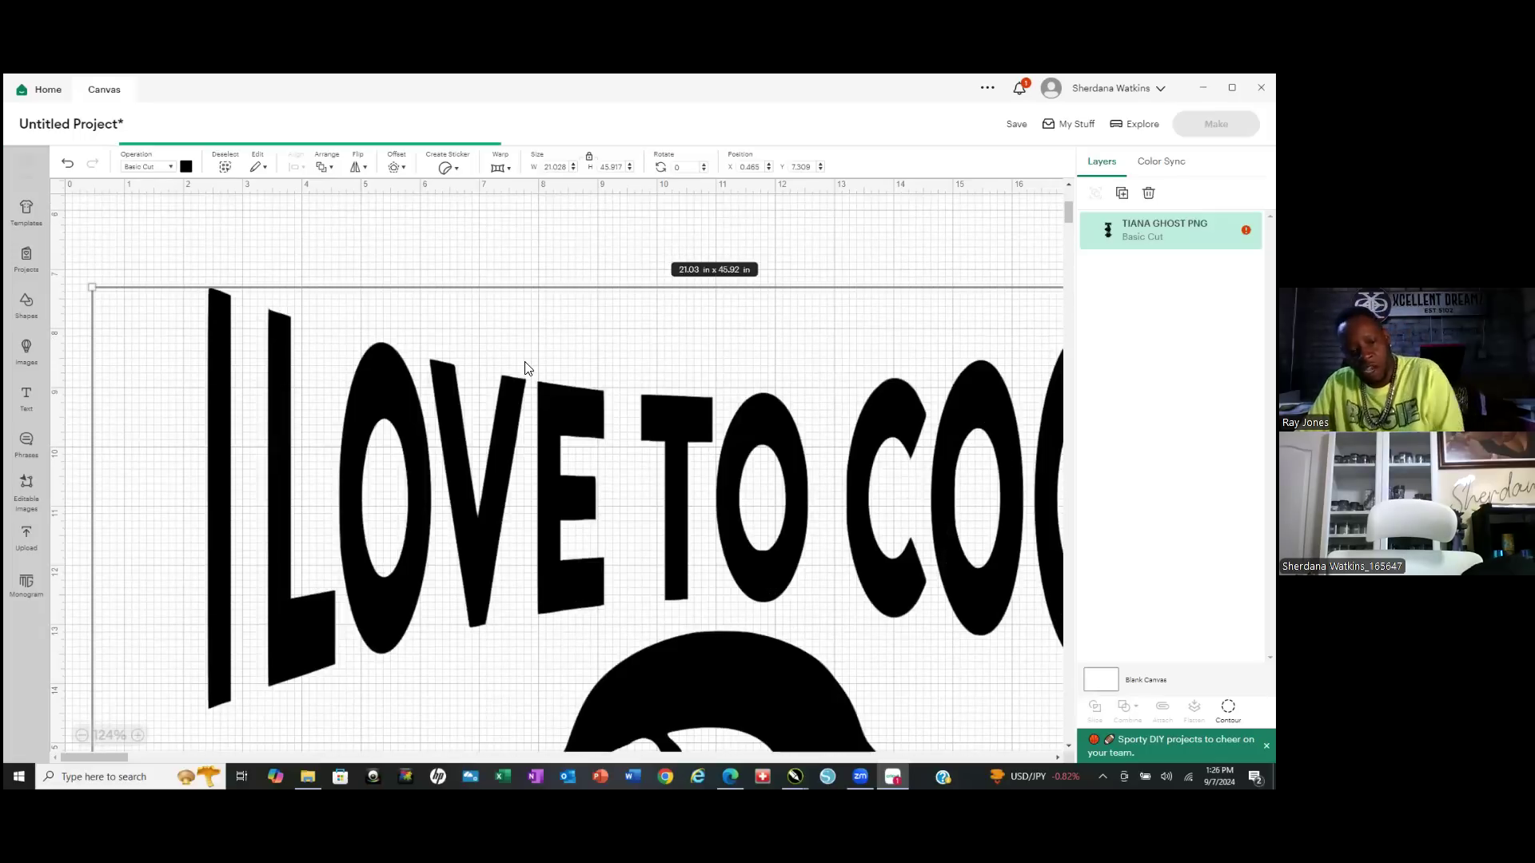
{"action": "key", "text": "Delete"}
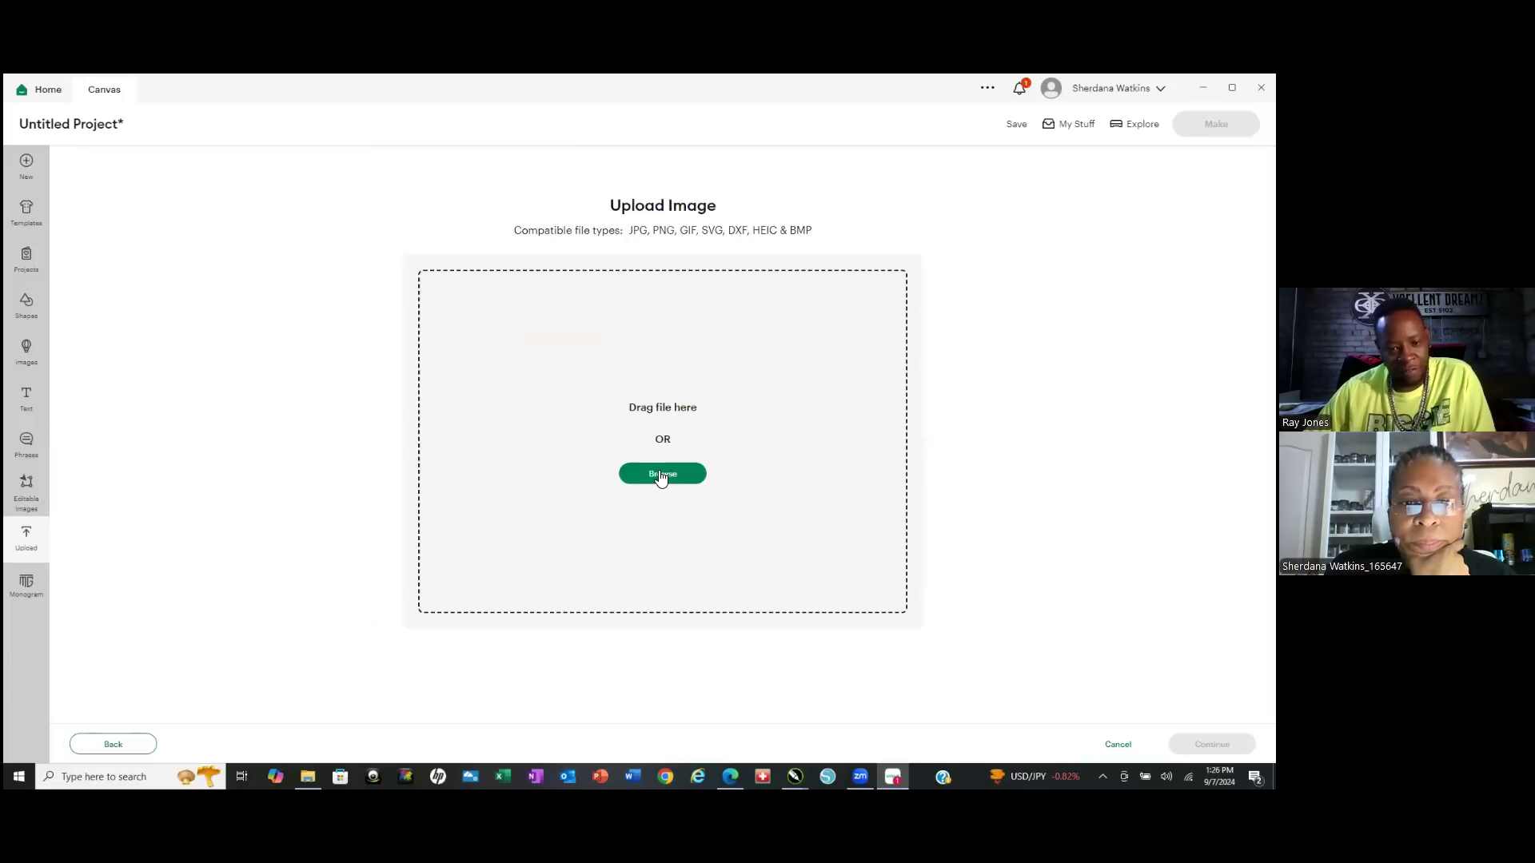
Load TIANA GHOST PNG from the Clip Art folder for upload again and proceed to the conversion choices.
{"action": "left_click", "coordinate": [662, 475]}
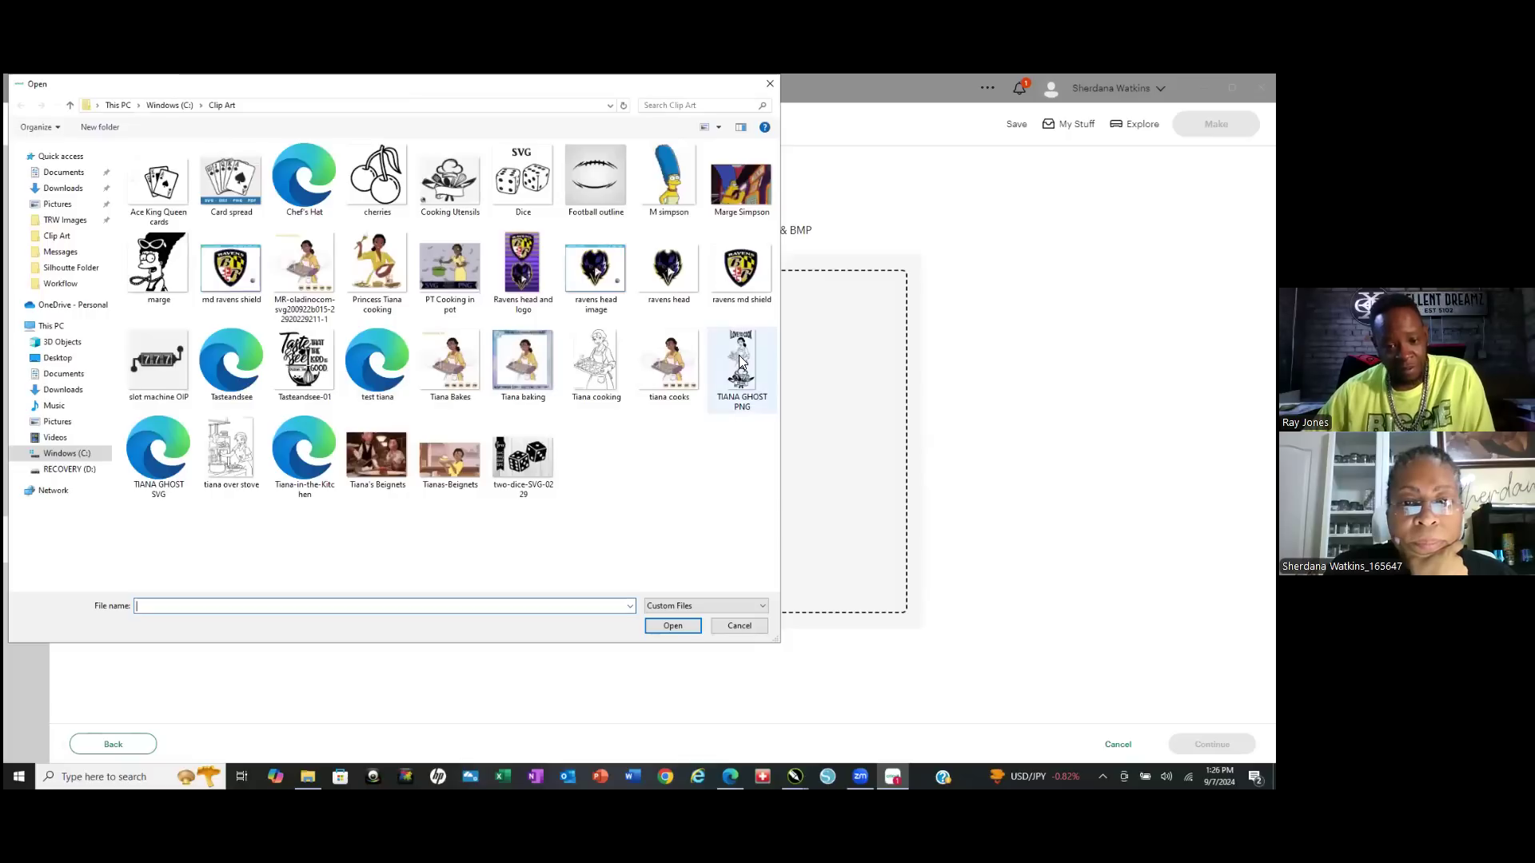
{"action": "left_click", "coordinate": [672, 623]}
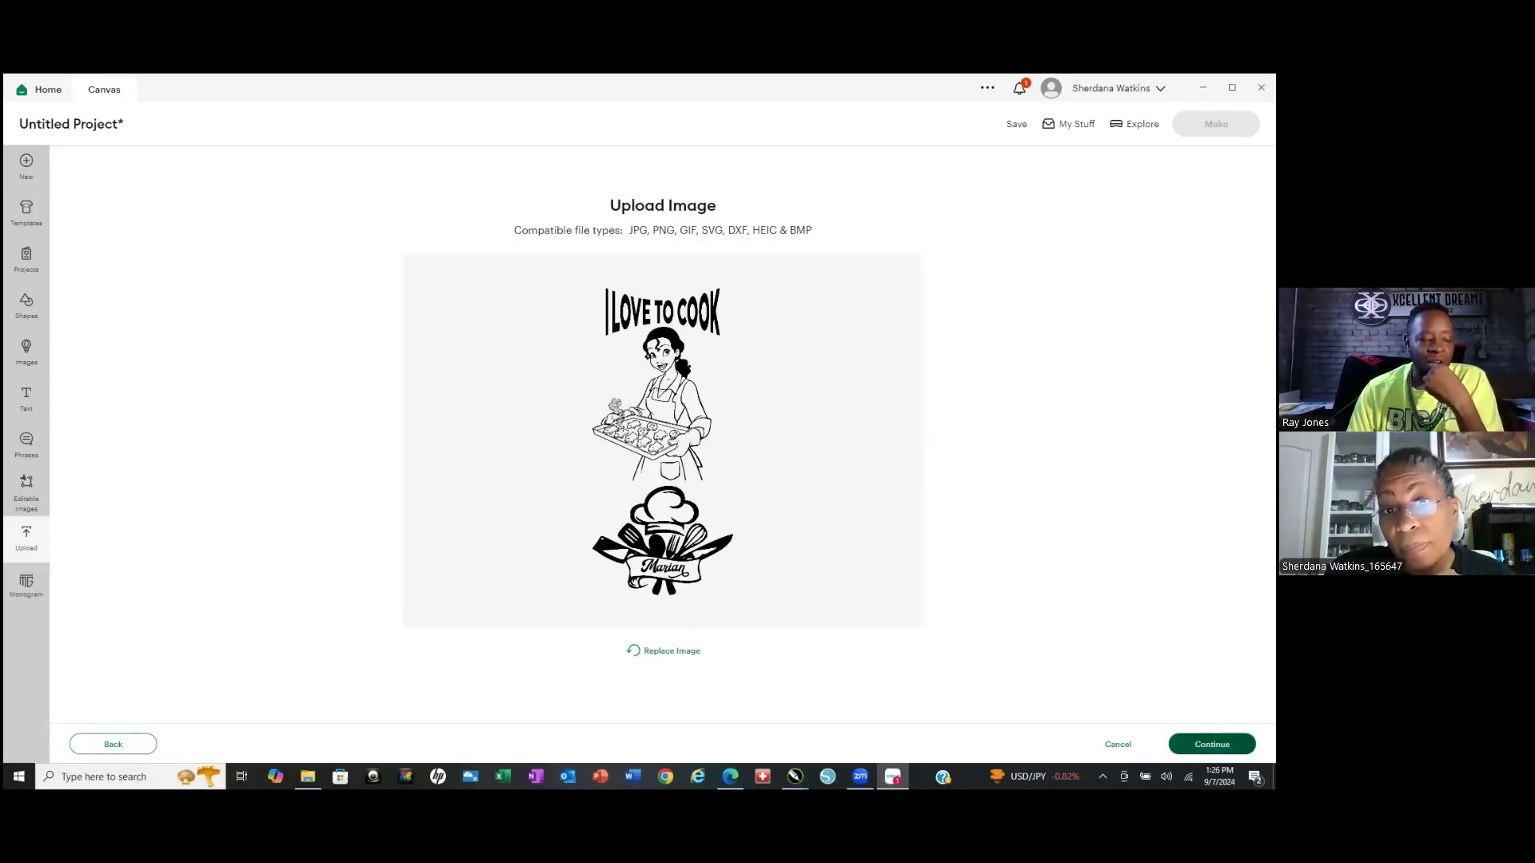
{"action": "left_click", "coordinate": [1211, 744]}
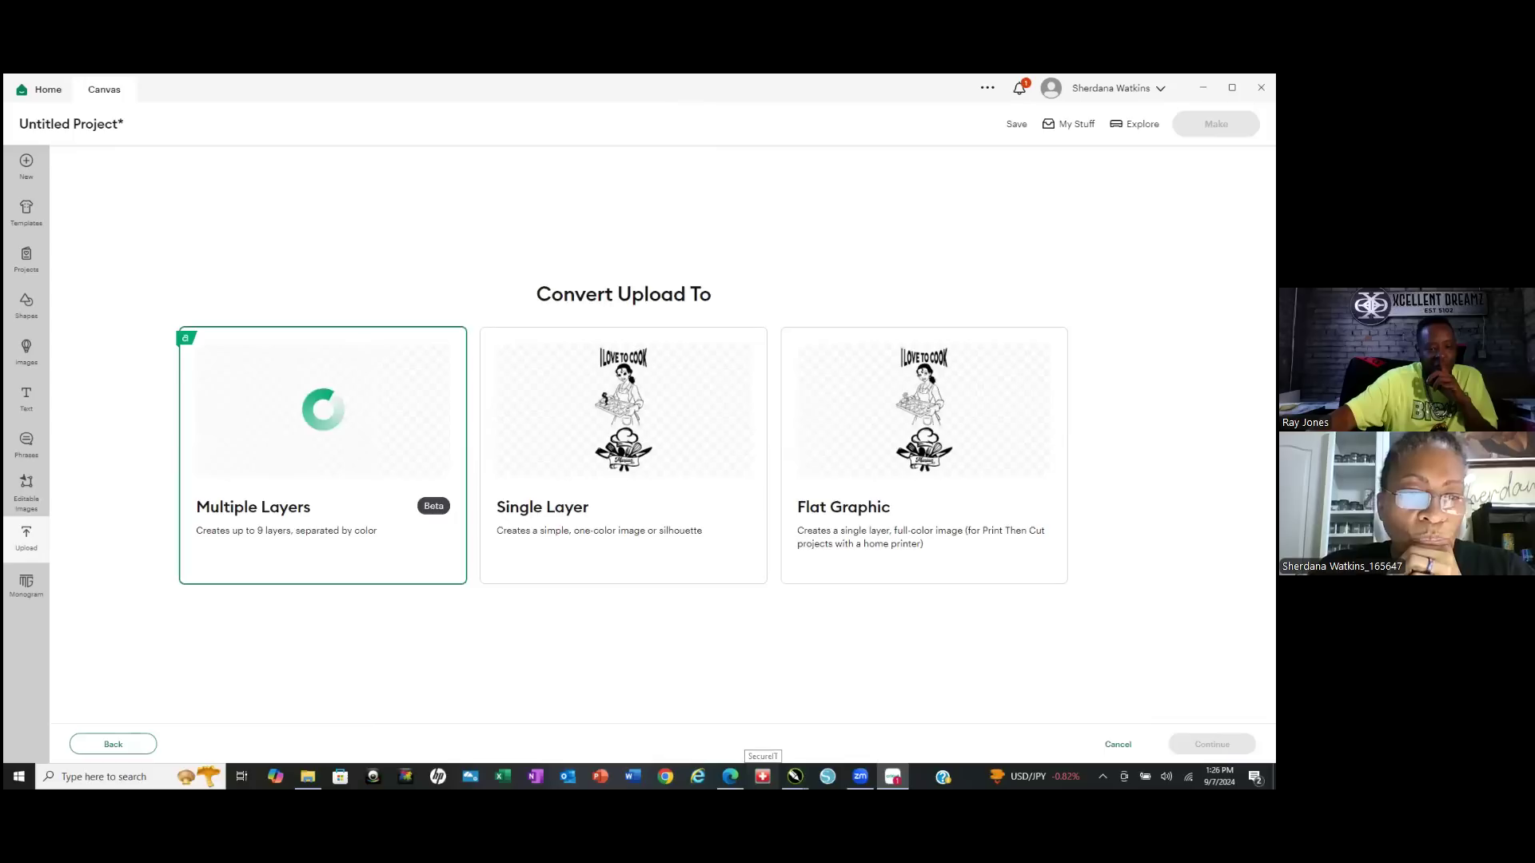
Switch to the test tiana.cdr document in CorelDRAW and examine the woman's face and eyes up close.
{"action": "left_click", "coordinate": [794, 776]}
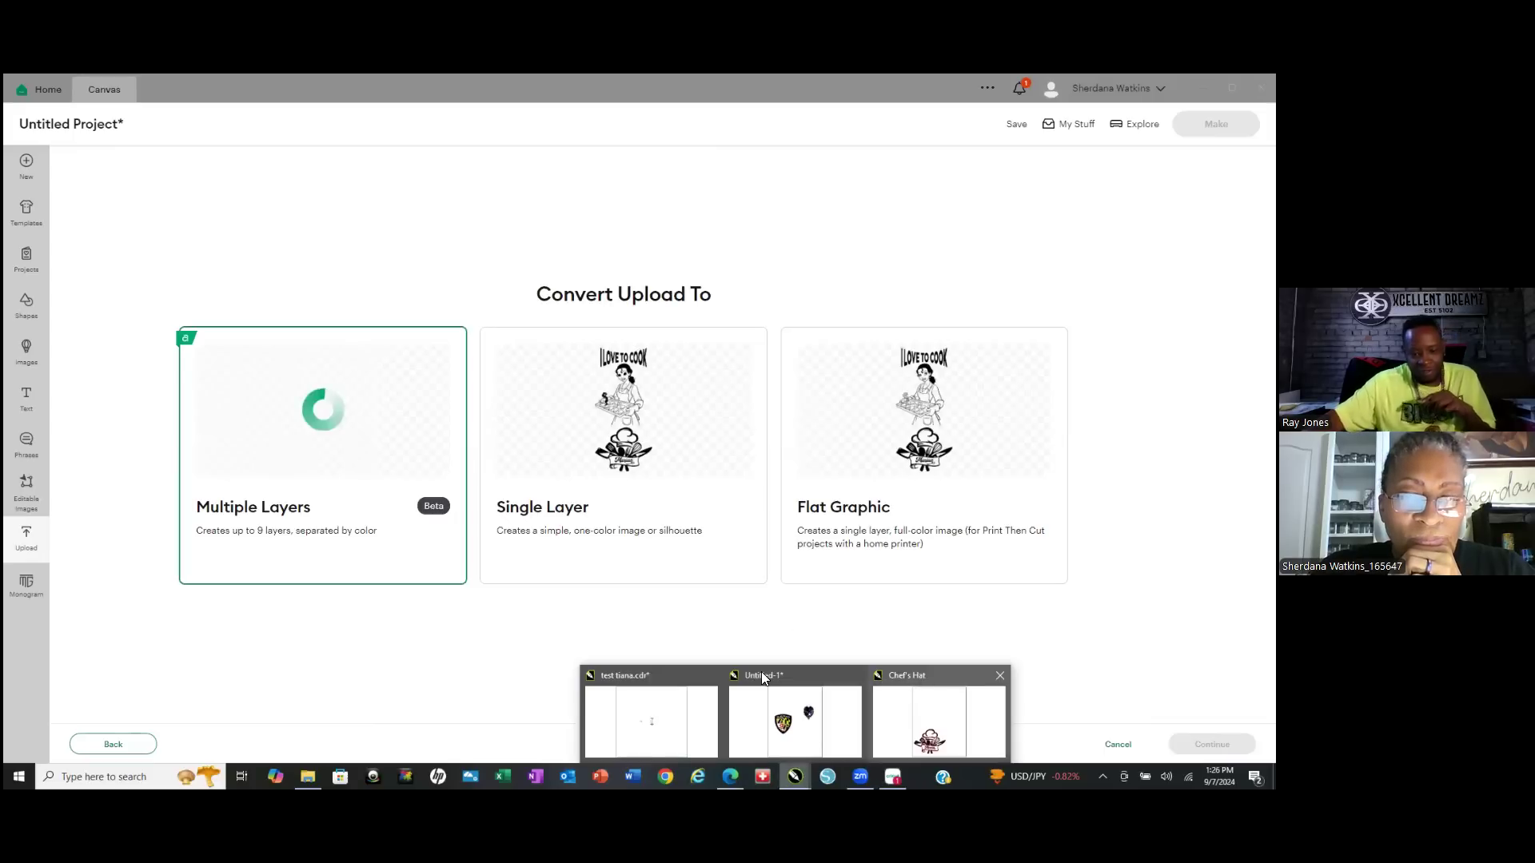
{"action": "left_click", "coordinate": [649, 677]}
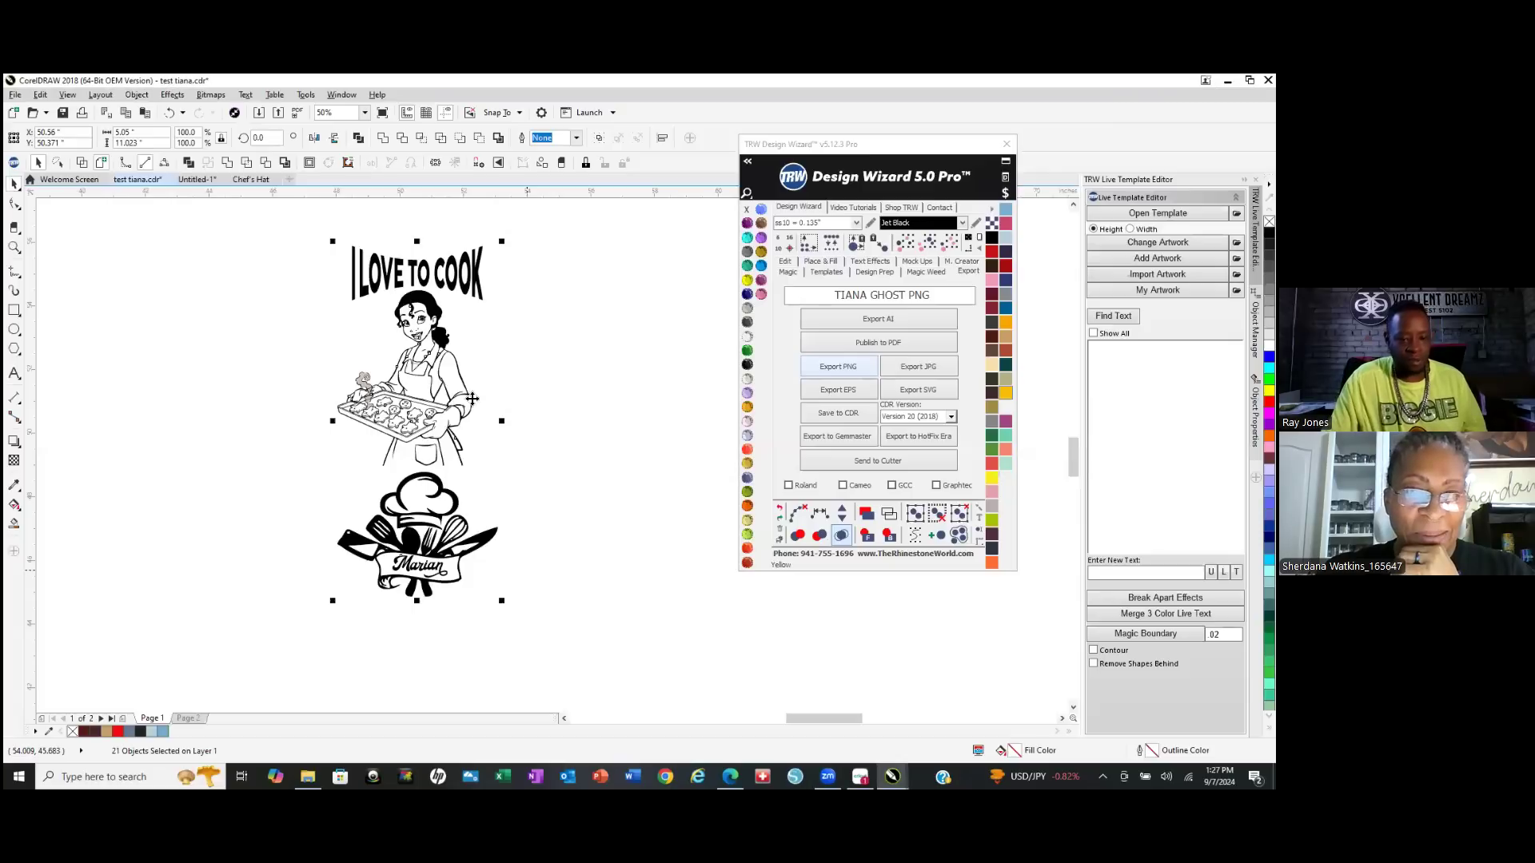
{"action": "left_click", "coordinate": [215, 343]}
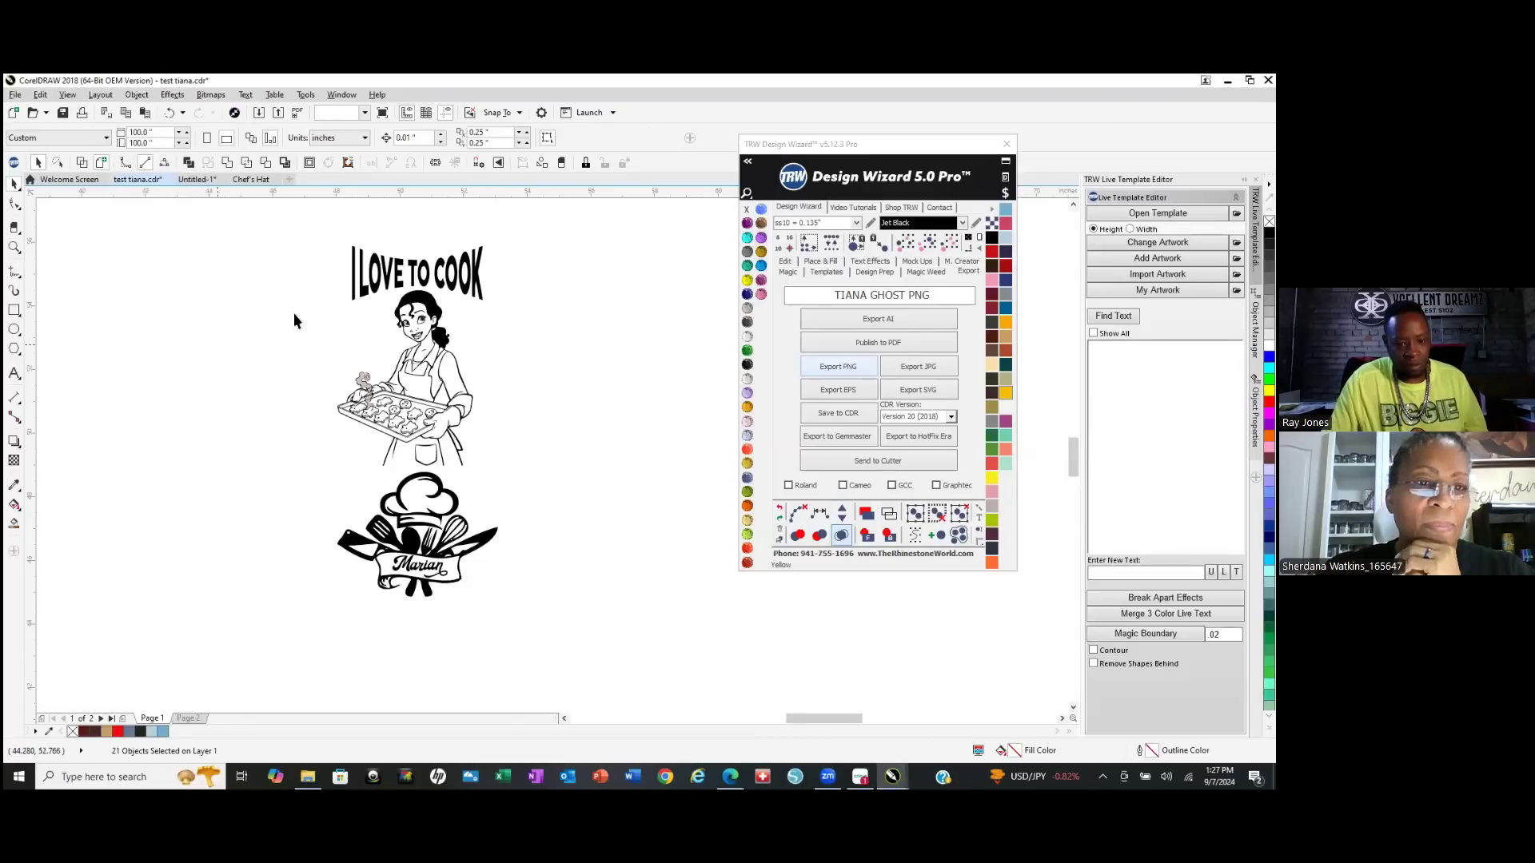
{"action": "scroll", "coordinate": [406, 320], "scroll_direction": "up", "scroll_amount": 3}
{"action": "scroll", "coordinate": [384, 331], "scroll_direction": "up", "scroll_amount": 3}
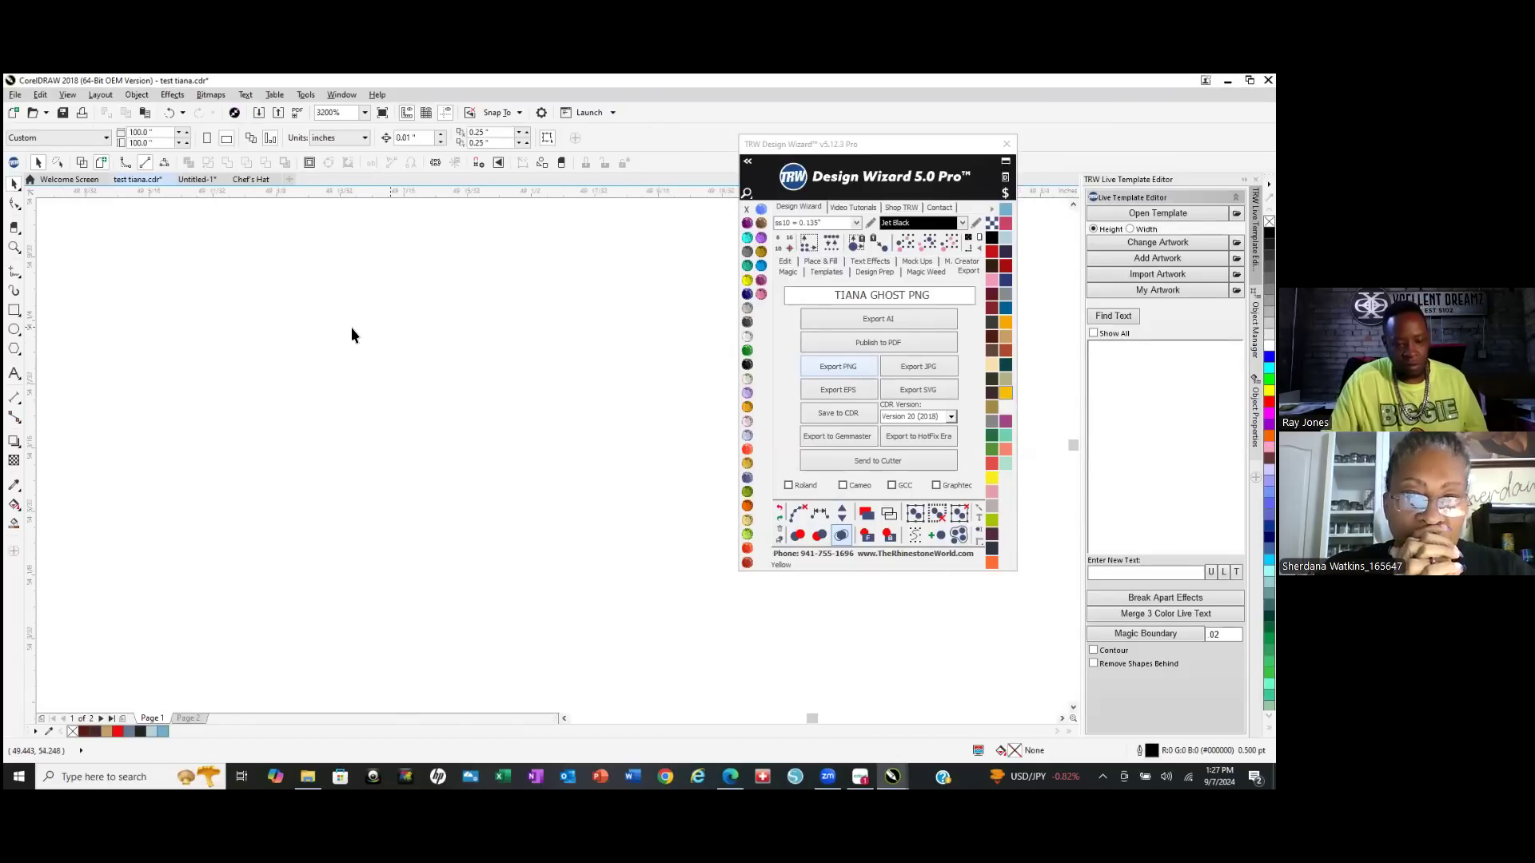
{"action": "scroll", "coordinate": [337, 332], "scroll_direction": "down", "scroll_amount": 4}
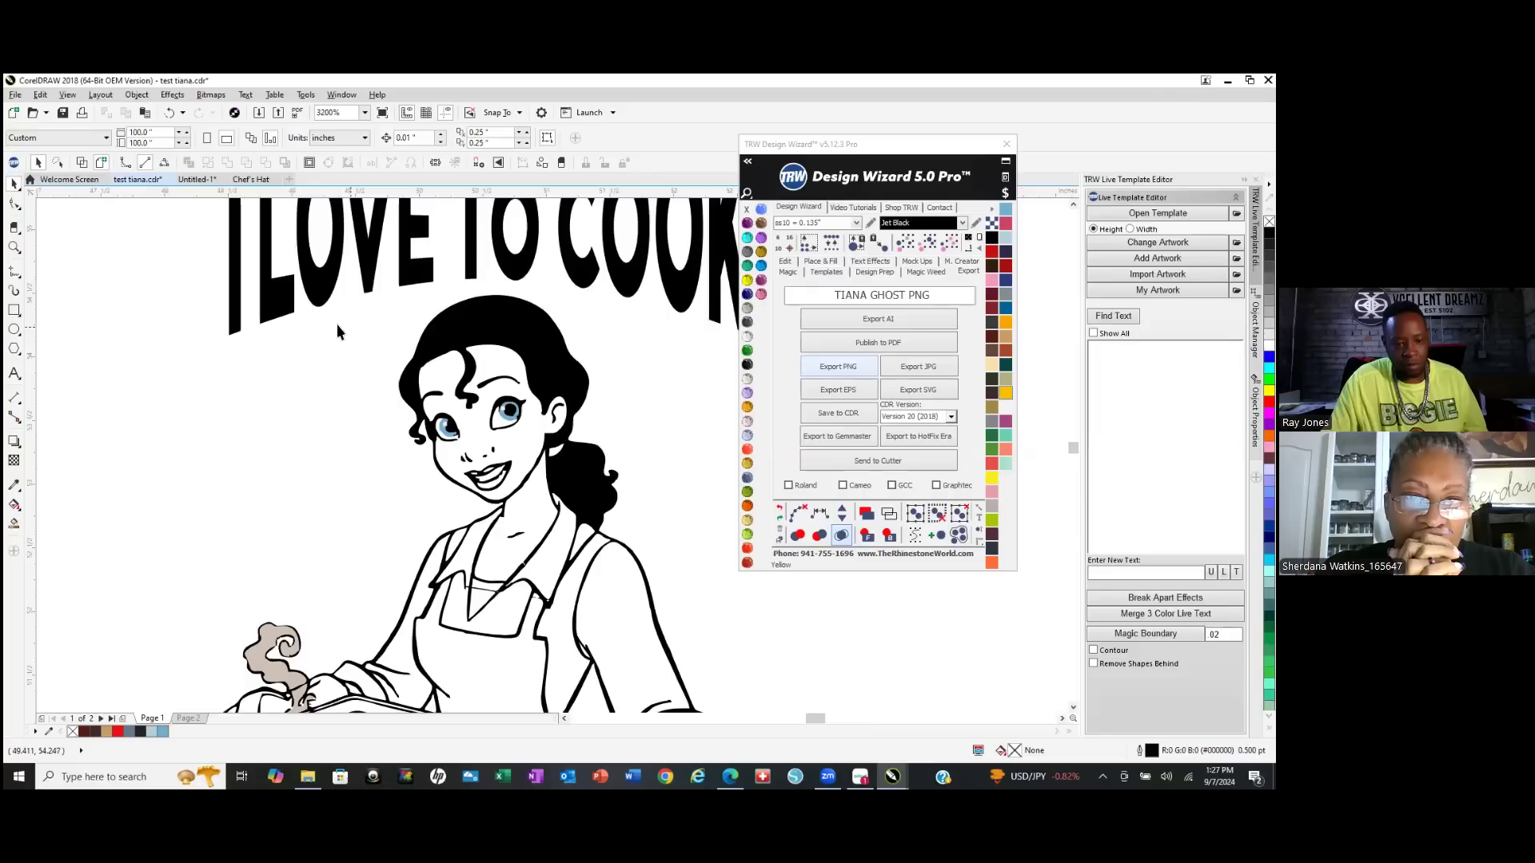
{"action": "right_click", "coordinate": [507, 333]}
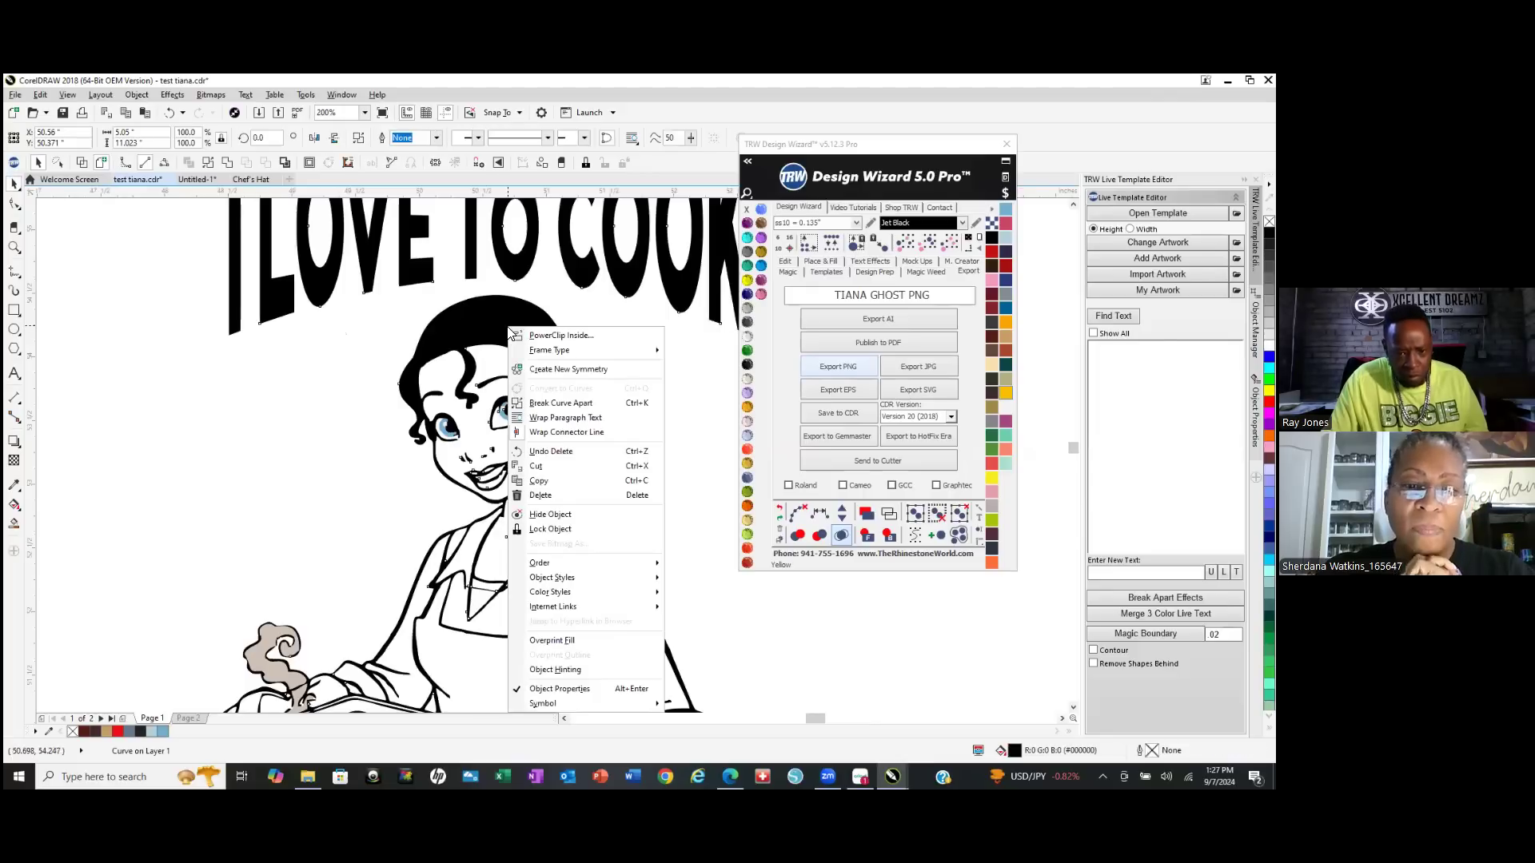
{"action": "scroll", "coordinate": [489, 425], "scroll_direction": "up", "scroll_amount": 1}
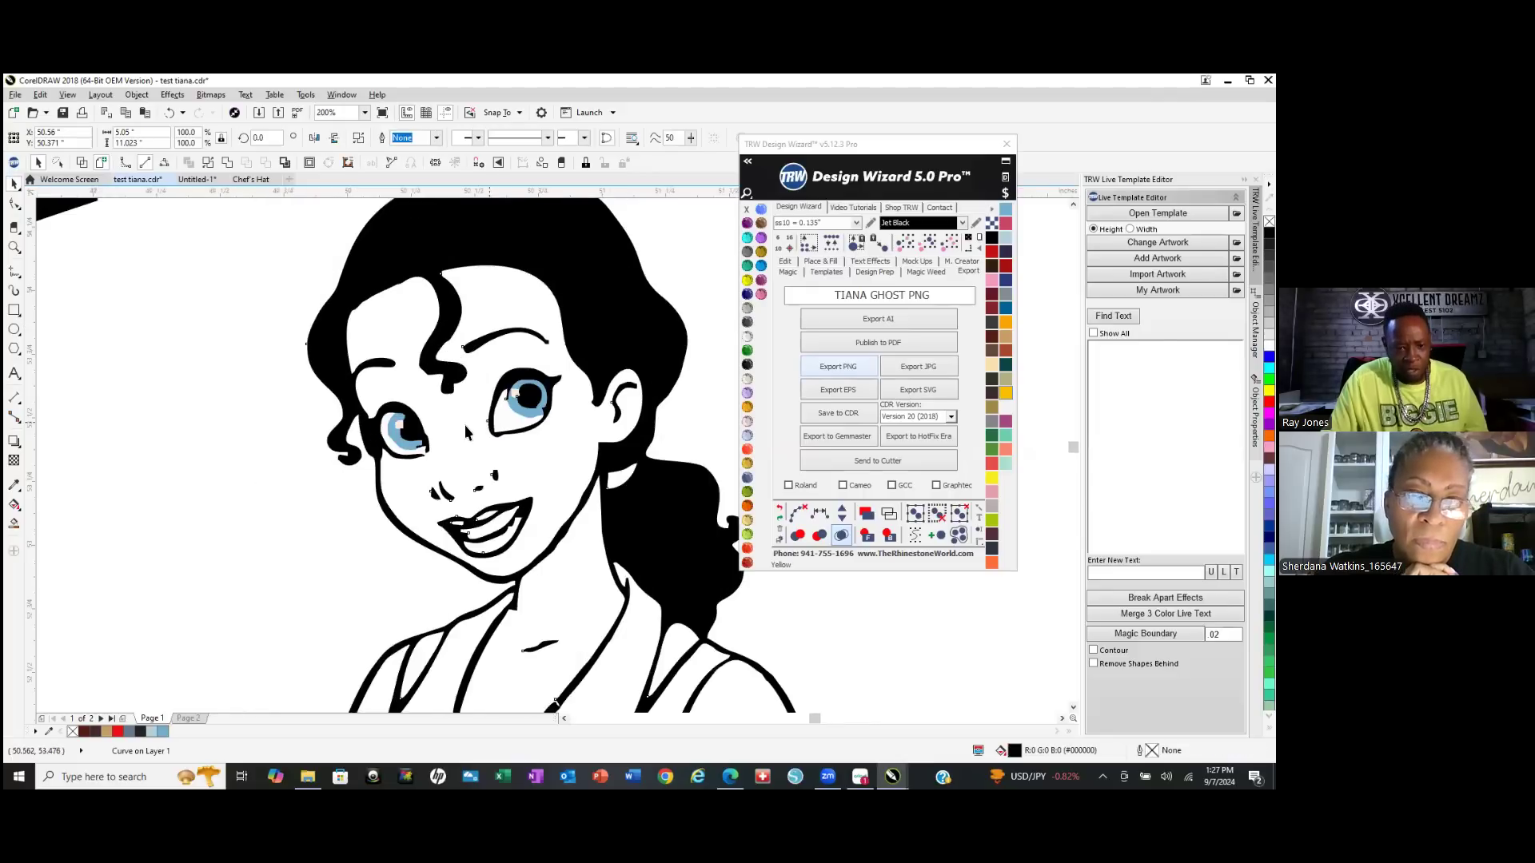
{"action": "scroll", "coordinate": [417, 444], "scroll_direction": "up", "scroll_amount": 2}
{"action": "scroll", "coordinate": [122, 507], "scroll_direction": "up", "scroll_amount": 3}
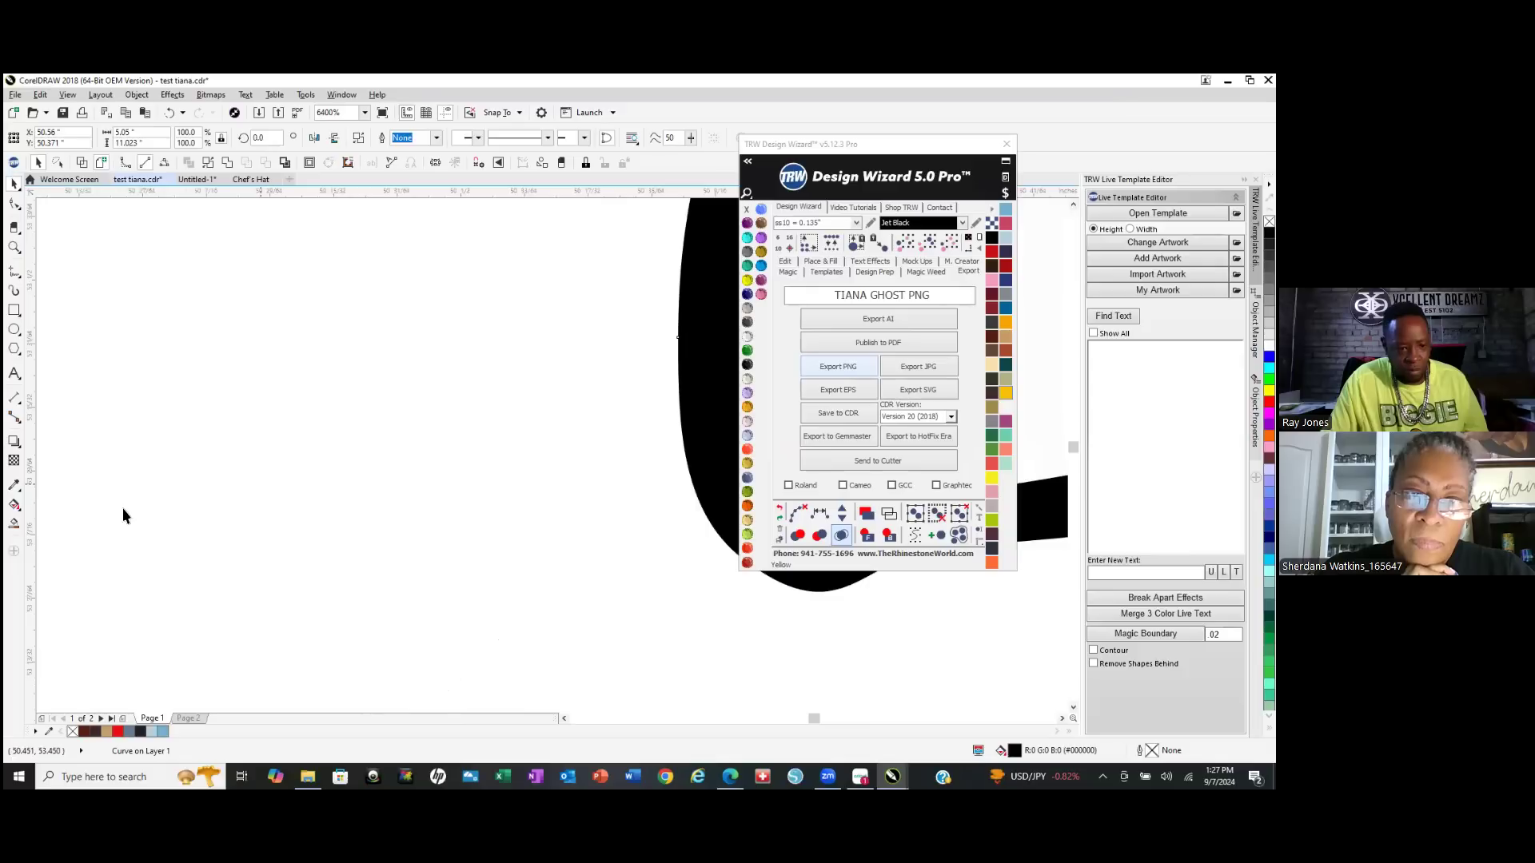
{"action": "scroll", "coordinate": [323, 478], "scroll_direction": "down", "scroll_amount": 2}
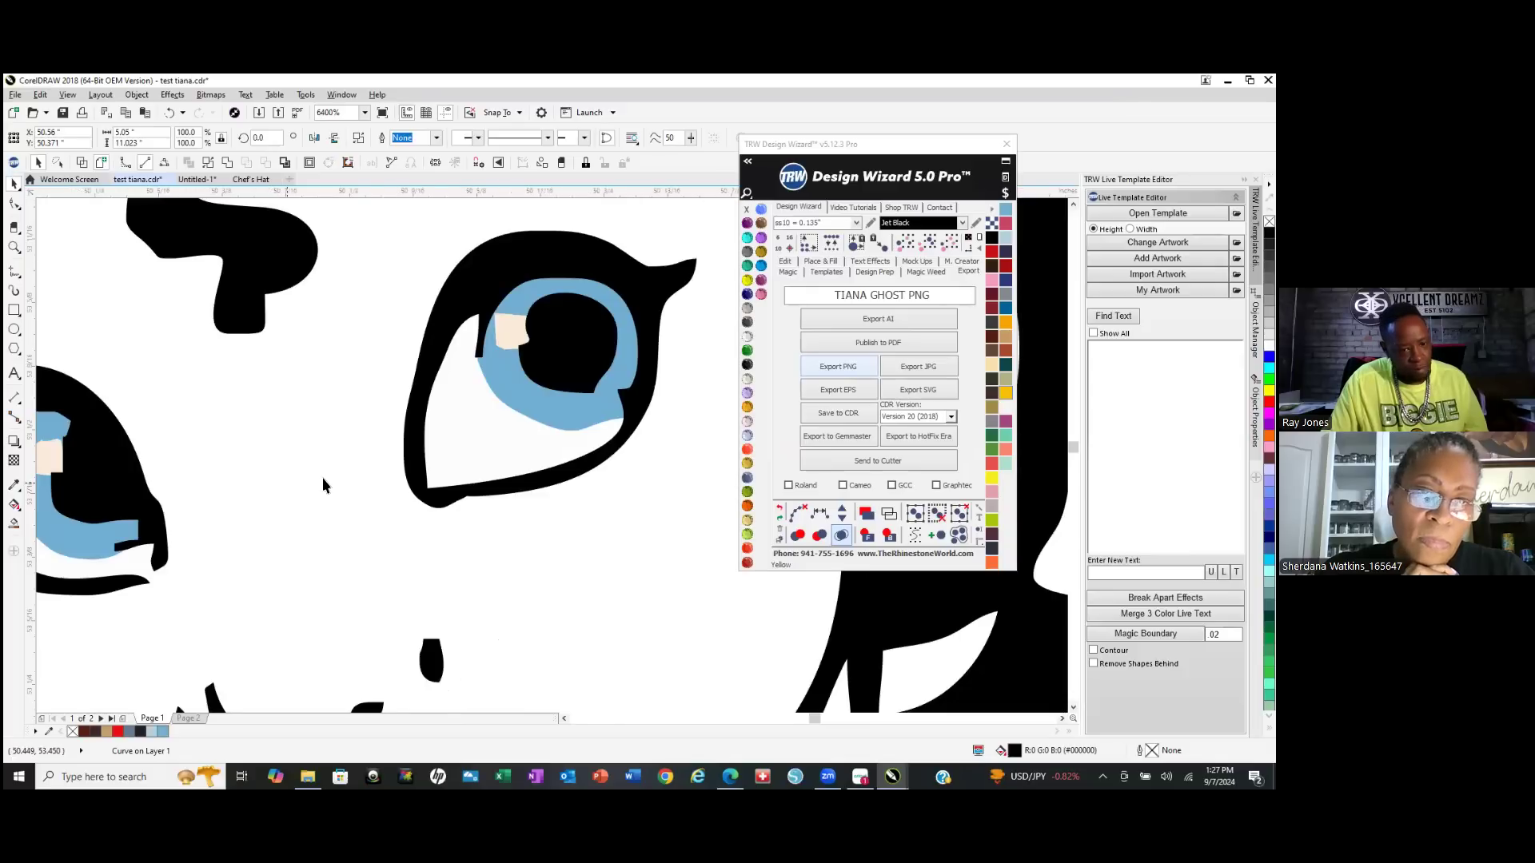
Select the woman's blue iris shape, try moving it down out of the eyes, and undo the move.
{"action": "left_click", "coordinate": [548, 500]}
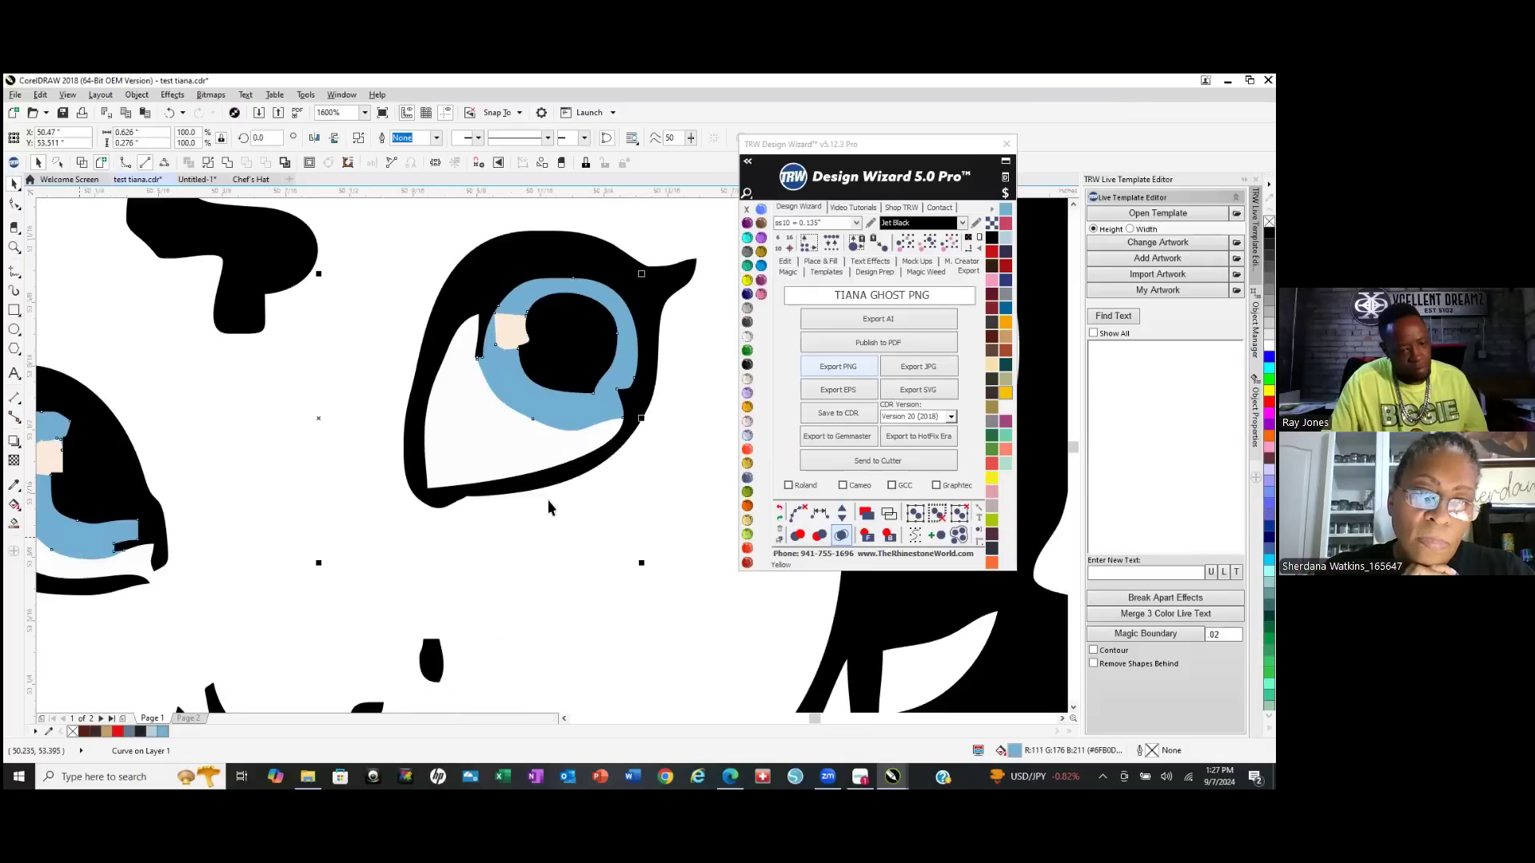
{"action": "scroll", "coordinate": [549, 501], "scroll_direction": "down", "scroll_amount": 3}
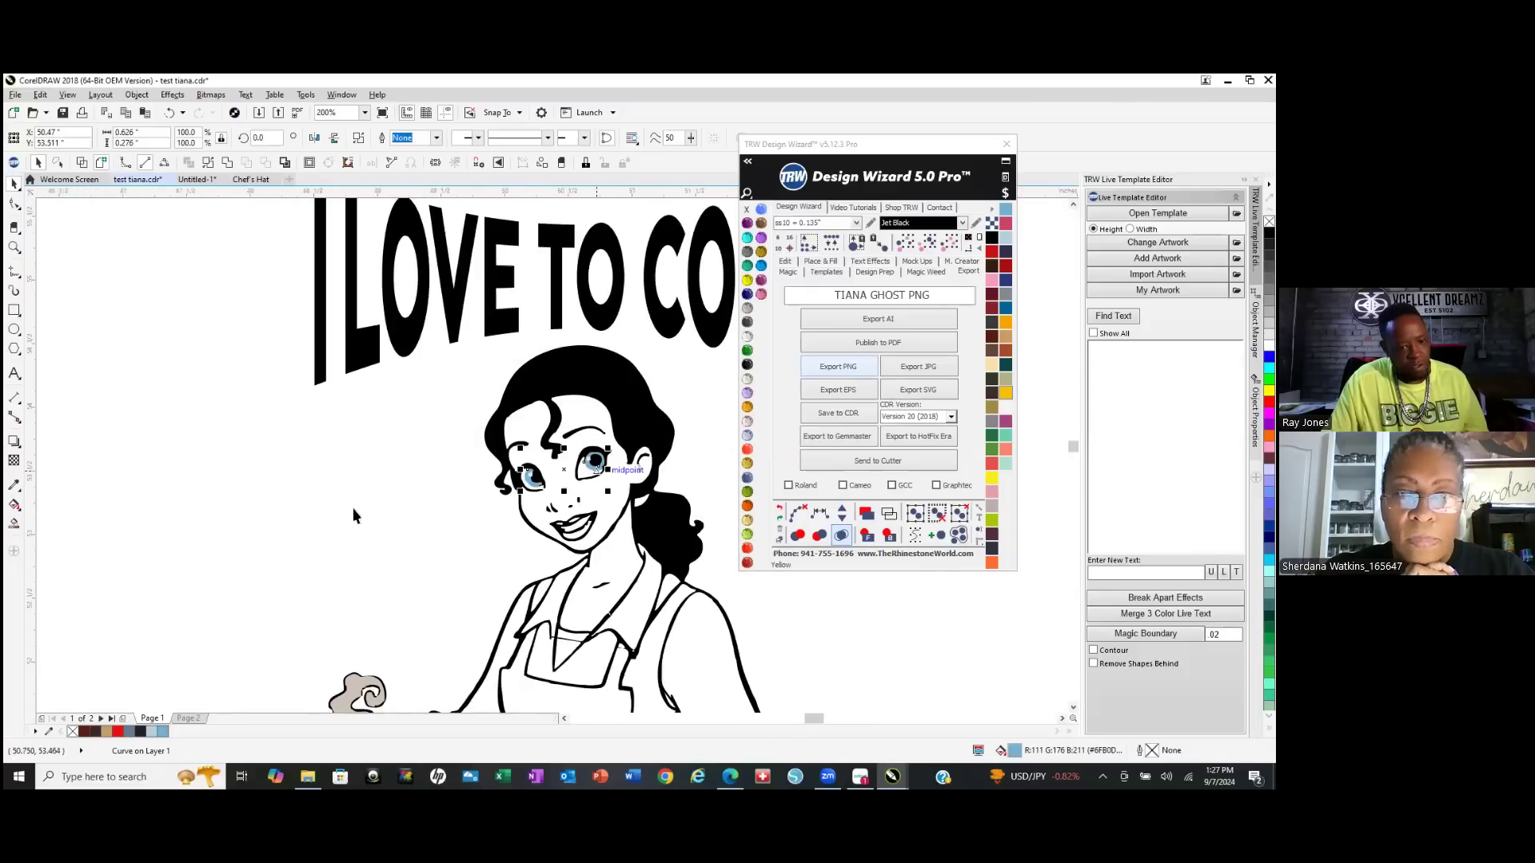
{"action": "scroll", "coordinate": [541, 483], "scroll_direction": "up", "scroll_amount": 2}
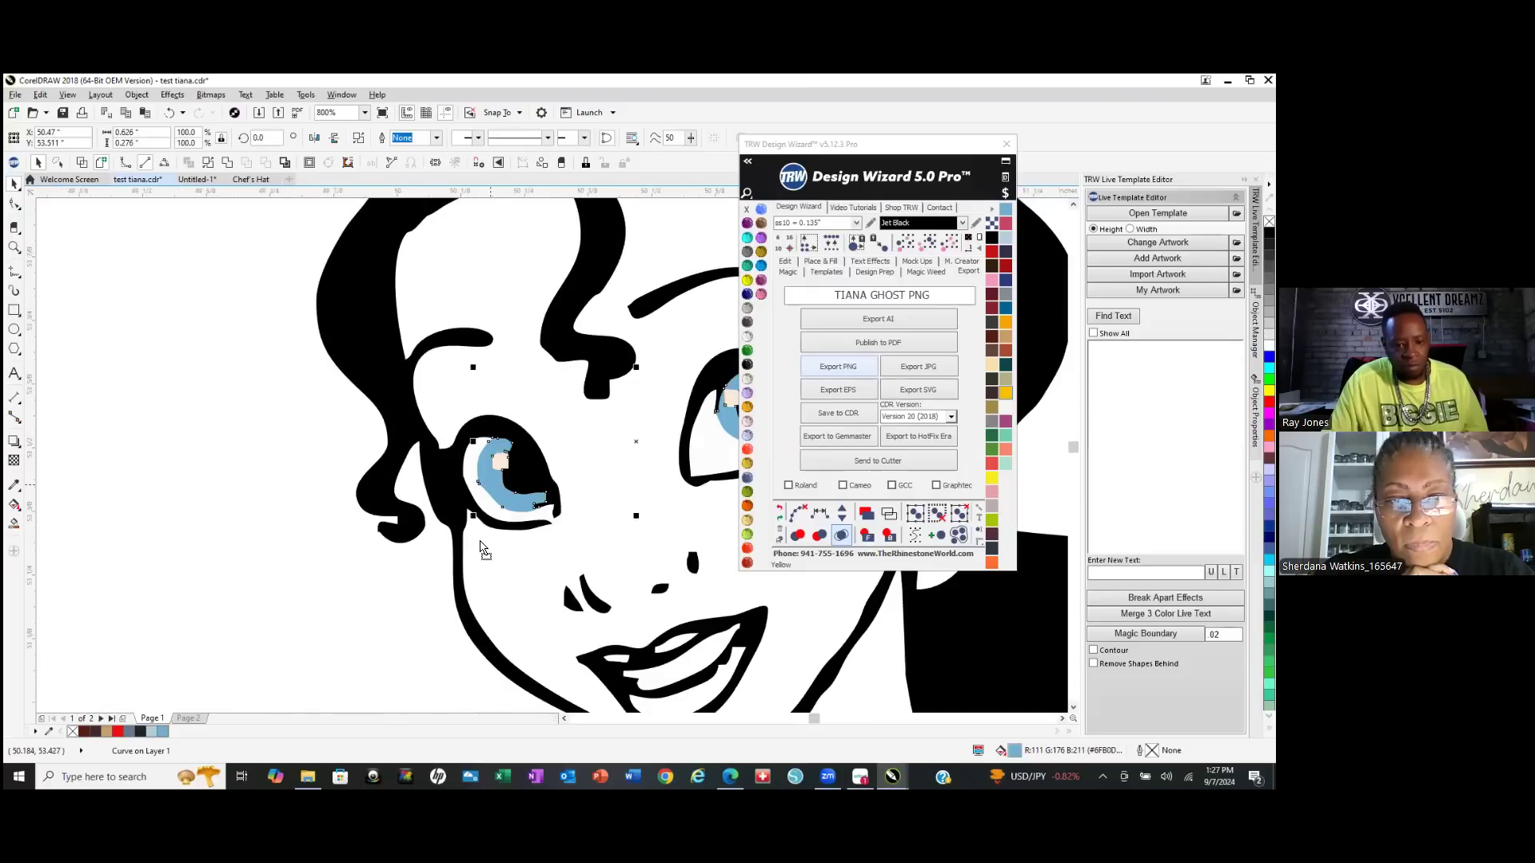
{"action": "left_click_drag", "start_coordinate": [491, 484], "coordinate": [478, 546]}
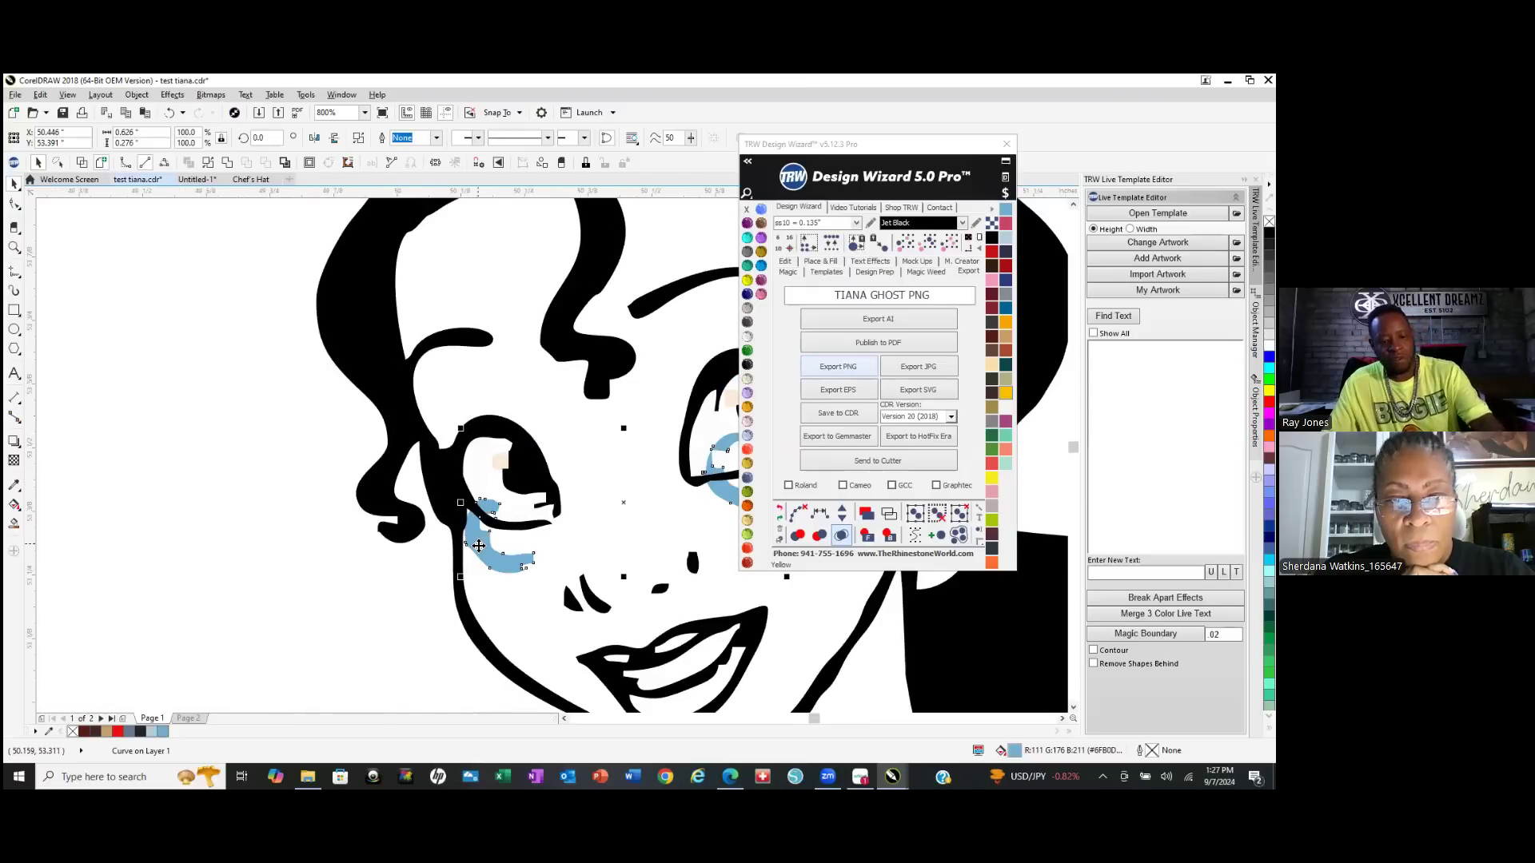
{"action": "key", "text": "ctrl+z"}
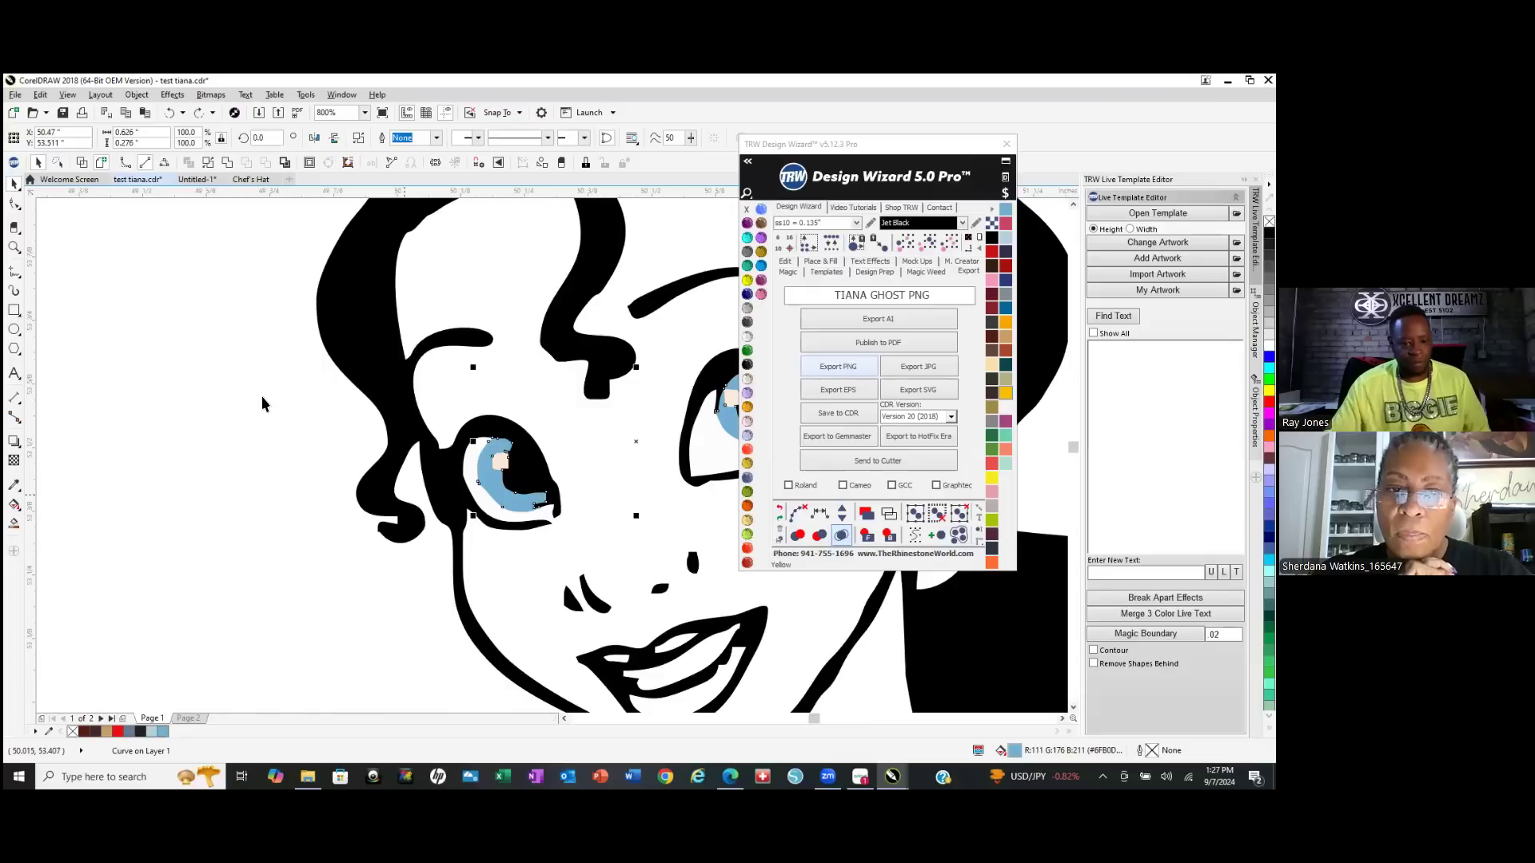
Select all objects of the combined I LOVE TO COOK design, from the lettering down to the chef's hat emblem.
{"action": "scroll", "coordinate": [357, 491], "scroll_direction": "down", "scroll_amount": 5}
{"action": "scroll", "coordinate": [349, 480], "scroll_direction": "down", "scroll_amount": 3}
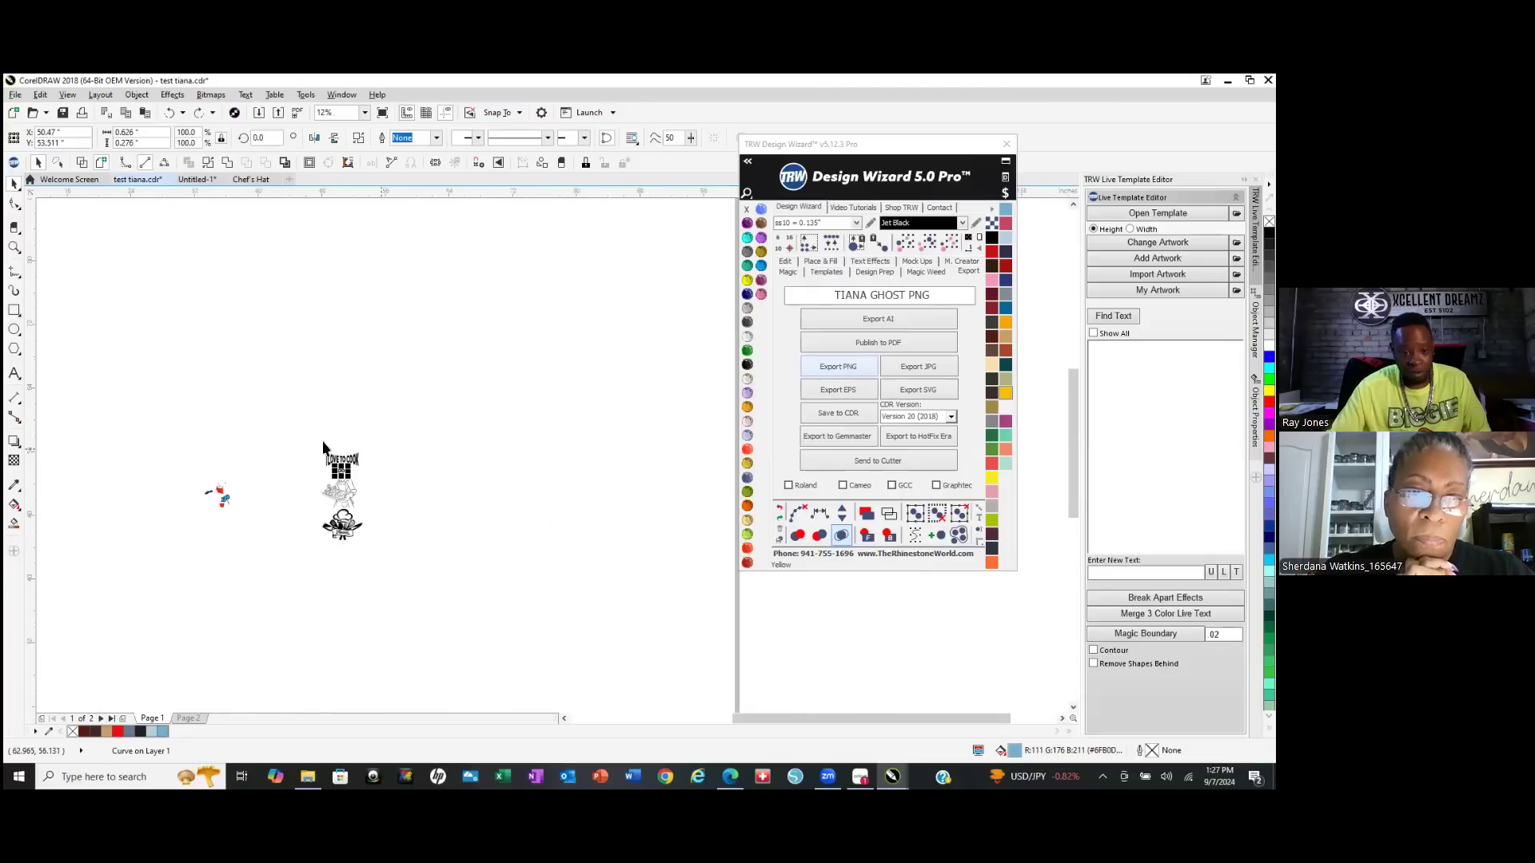
{"action": "scroll", "coordinate": [324, 490], "scroll_direction": "up", "scroll_amount": 1}
{"action": "left_click", "coordinate": [271, 457]}
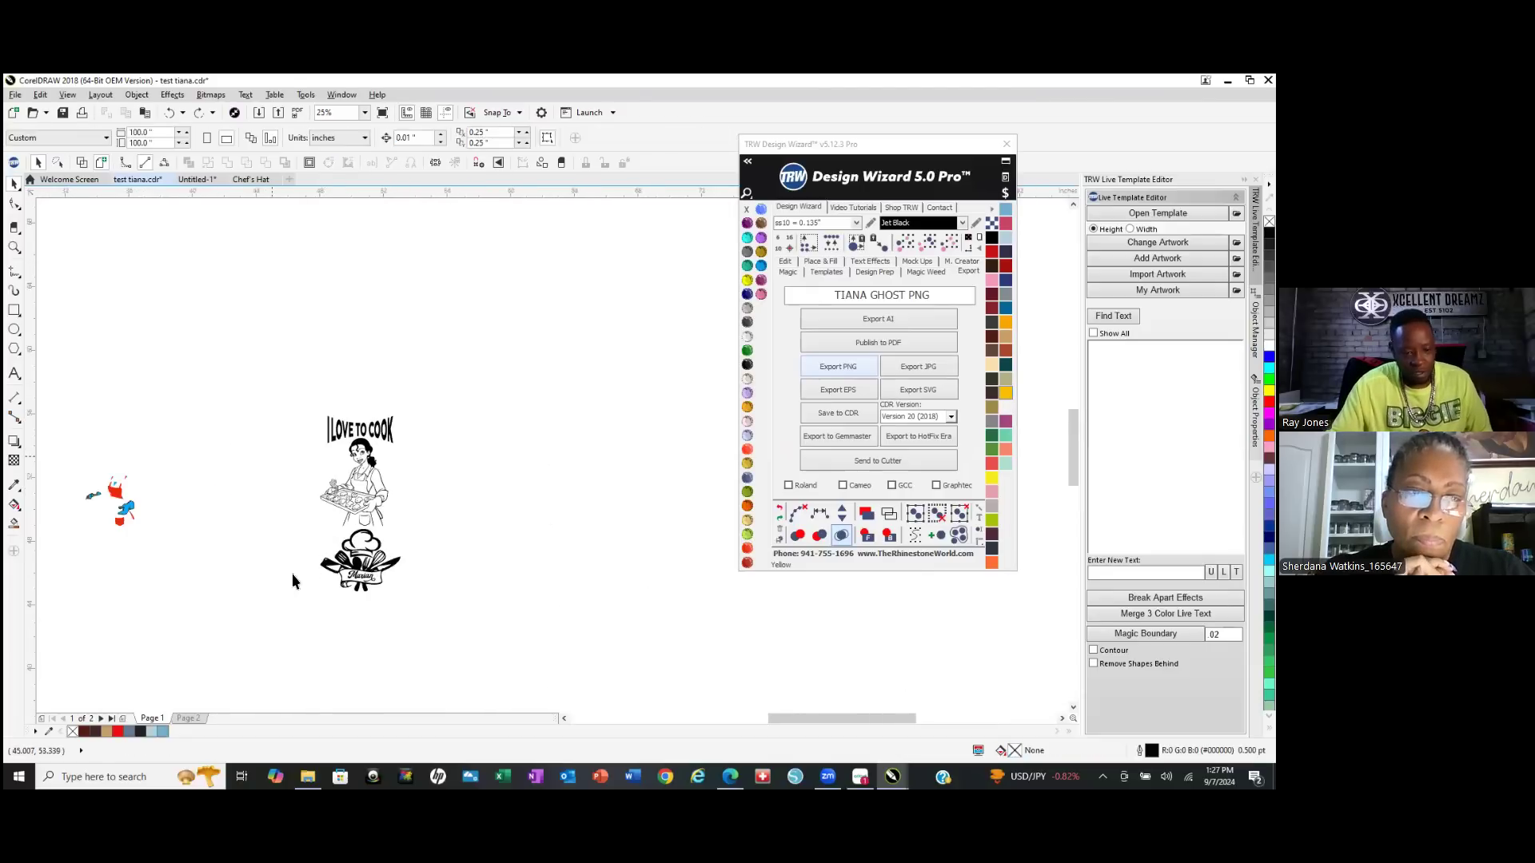
{"action": "scroll", "coordinate": [348, 589], "scroll_direction": "up", "scroll_amount": 1}
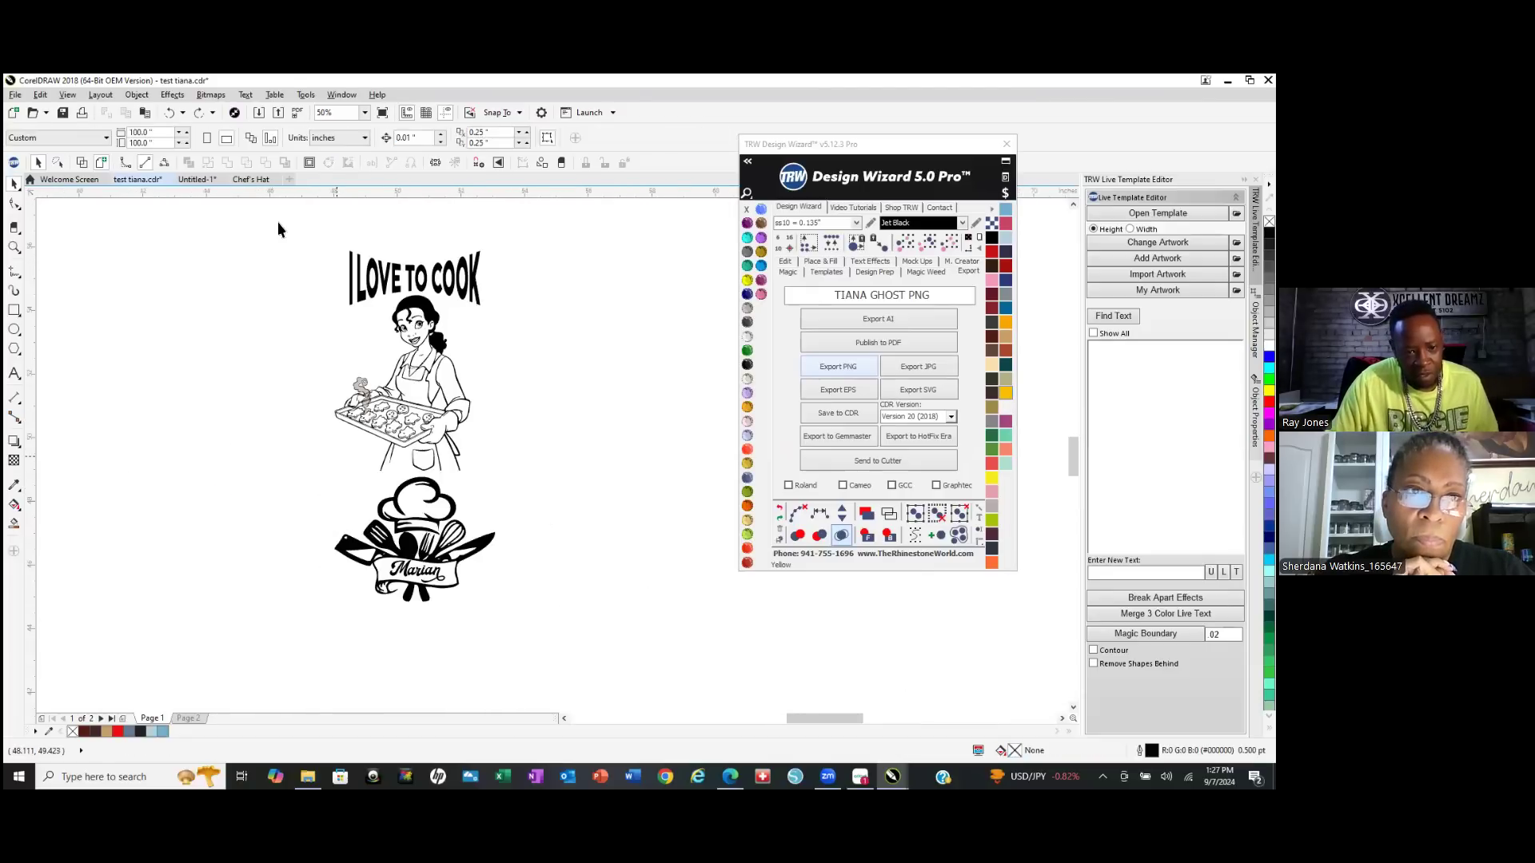
{"action": "left_click_drag", "start_coordinate": [586, 654], "coordinate": [587, 655]}
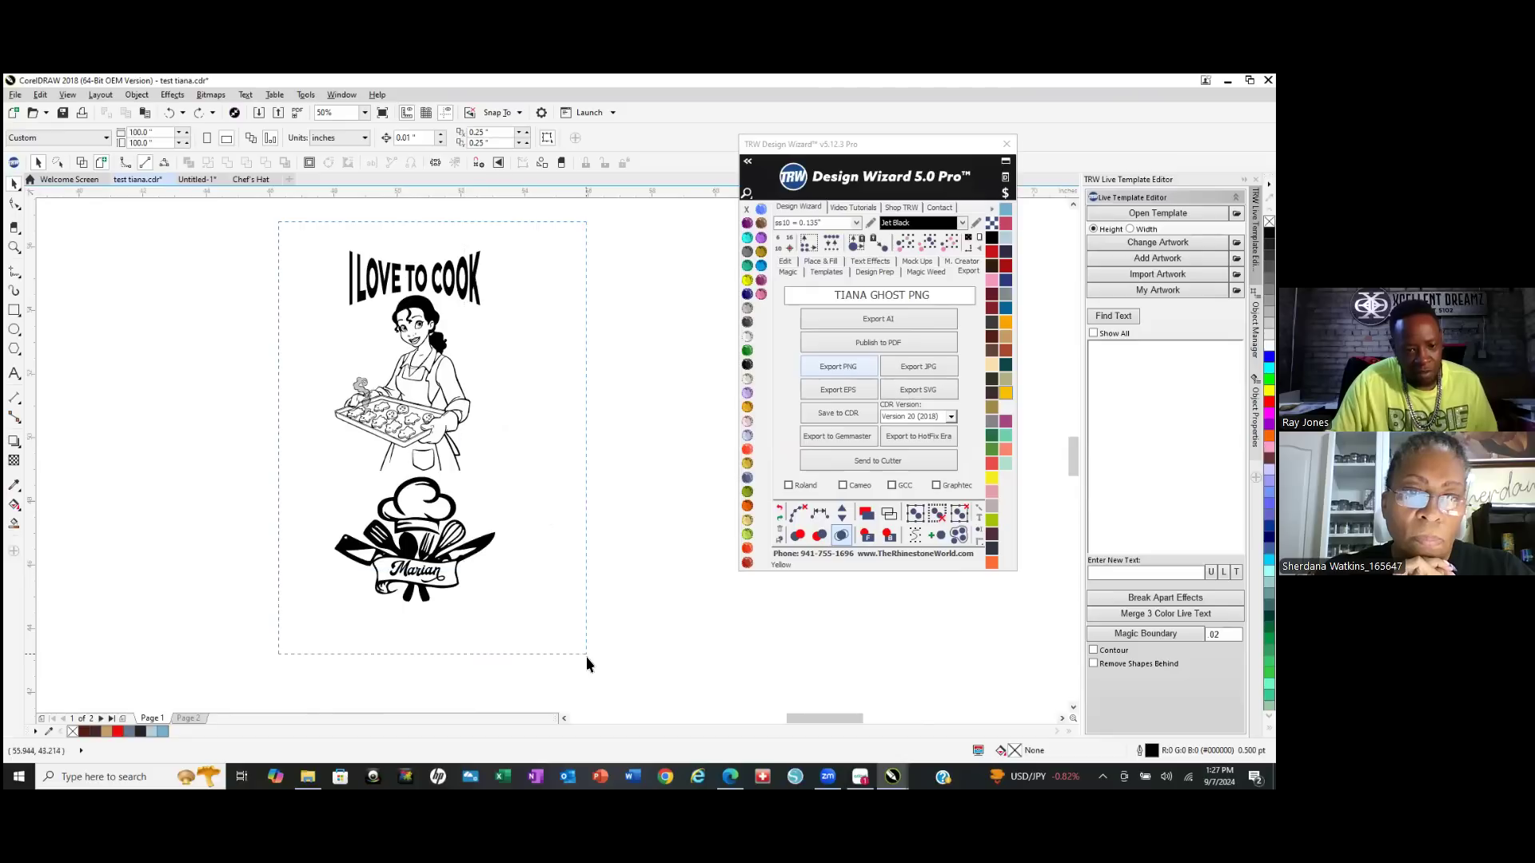
{"action": "key", "text": "ctrl+a"}
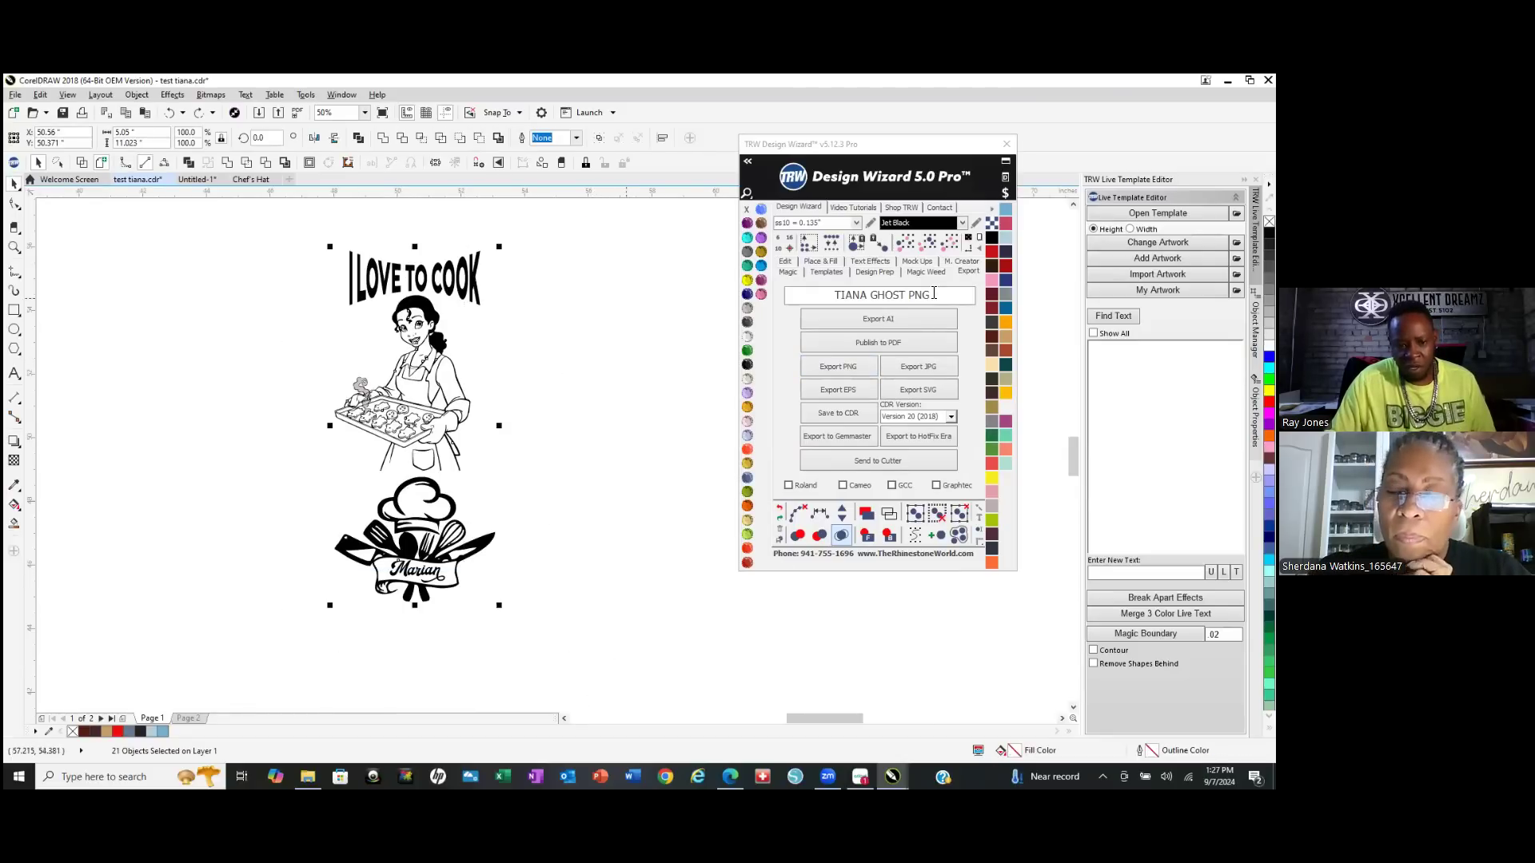
Check the woman's face and shorten the export file name in Design Wizard to TIANA GHOST.
{"action": "scroll", "coordinate": [391, 349], "scroll_direction": "up", "scroll_amount": 3}
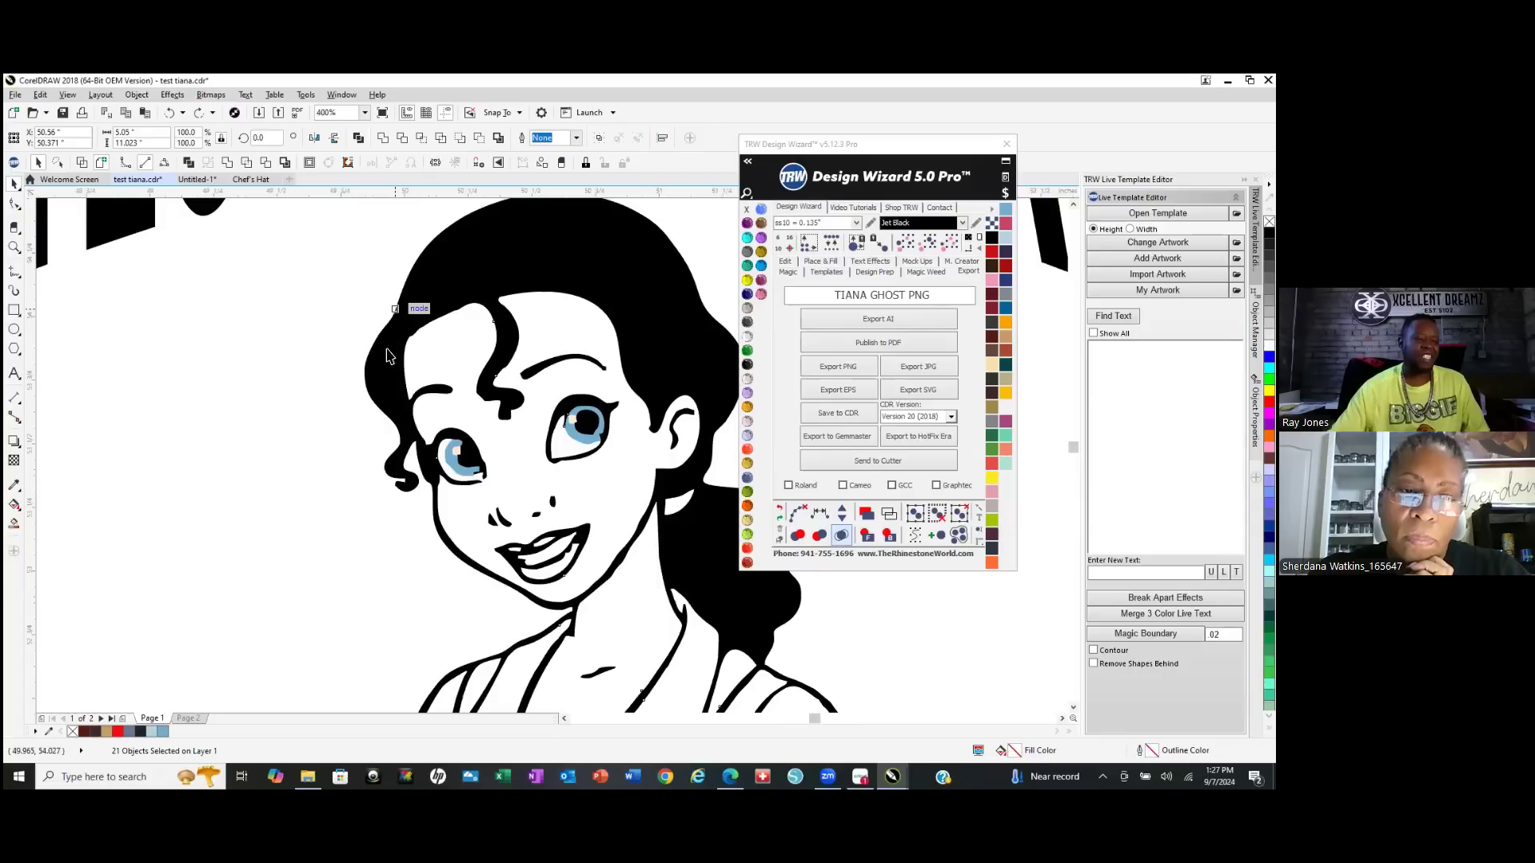
{"action": "scroll", "coordinate": [473, 314], "scroll_direction": "up", "scroll_amount": 1}
{"action": "scroll", "coordinate": [404, 487], "scroll_direction": "up", "scroll_amount": 1}
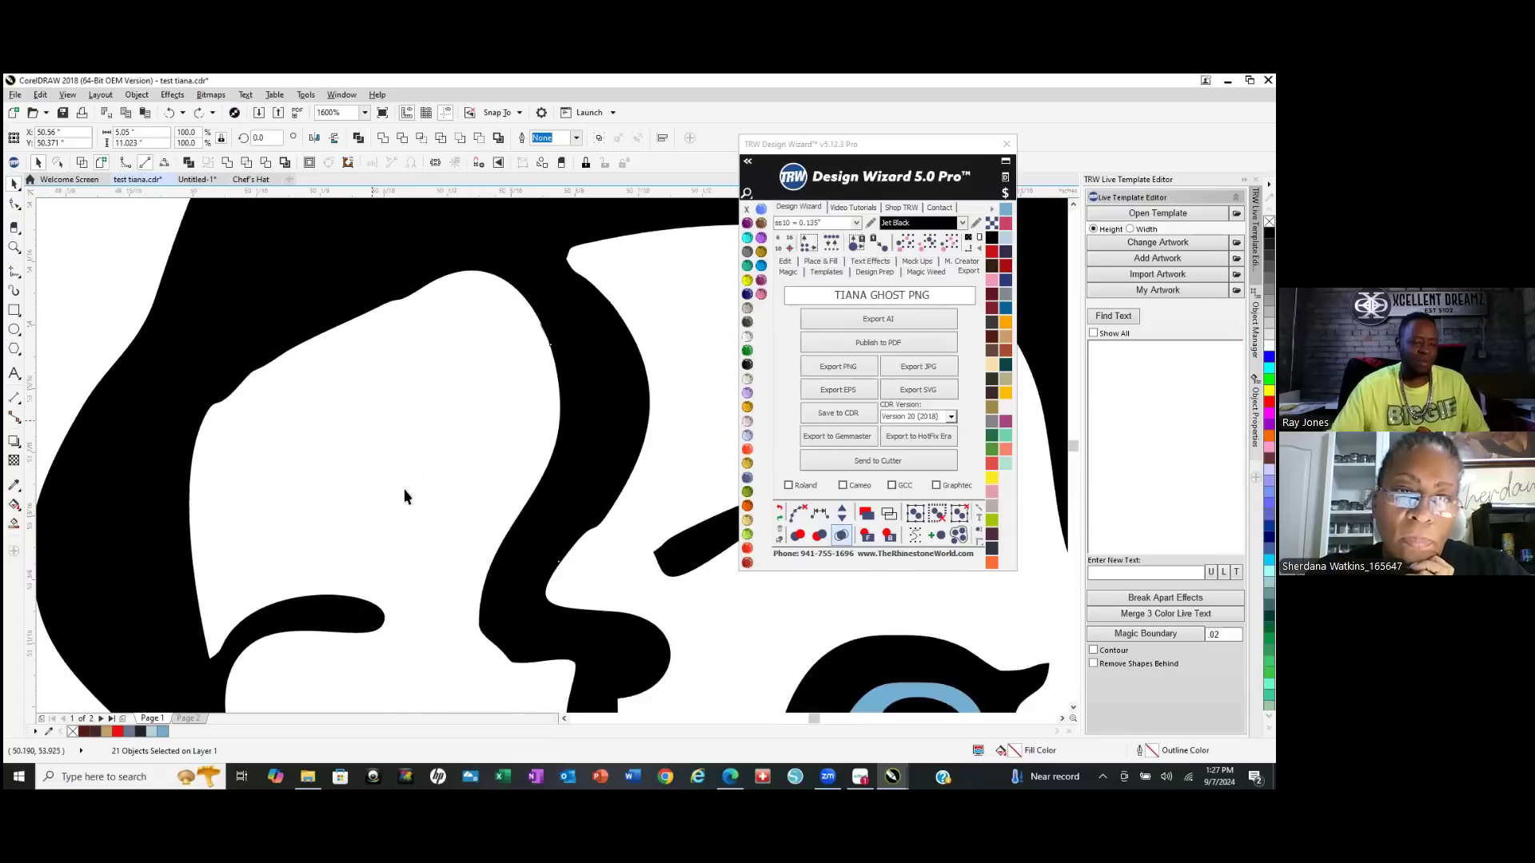
{"action": "scroll", "coordinate": [353, 338], "scroll_direction": "down", "scroll_amount": 1}
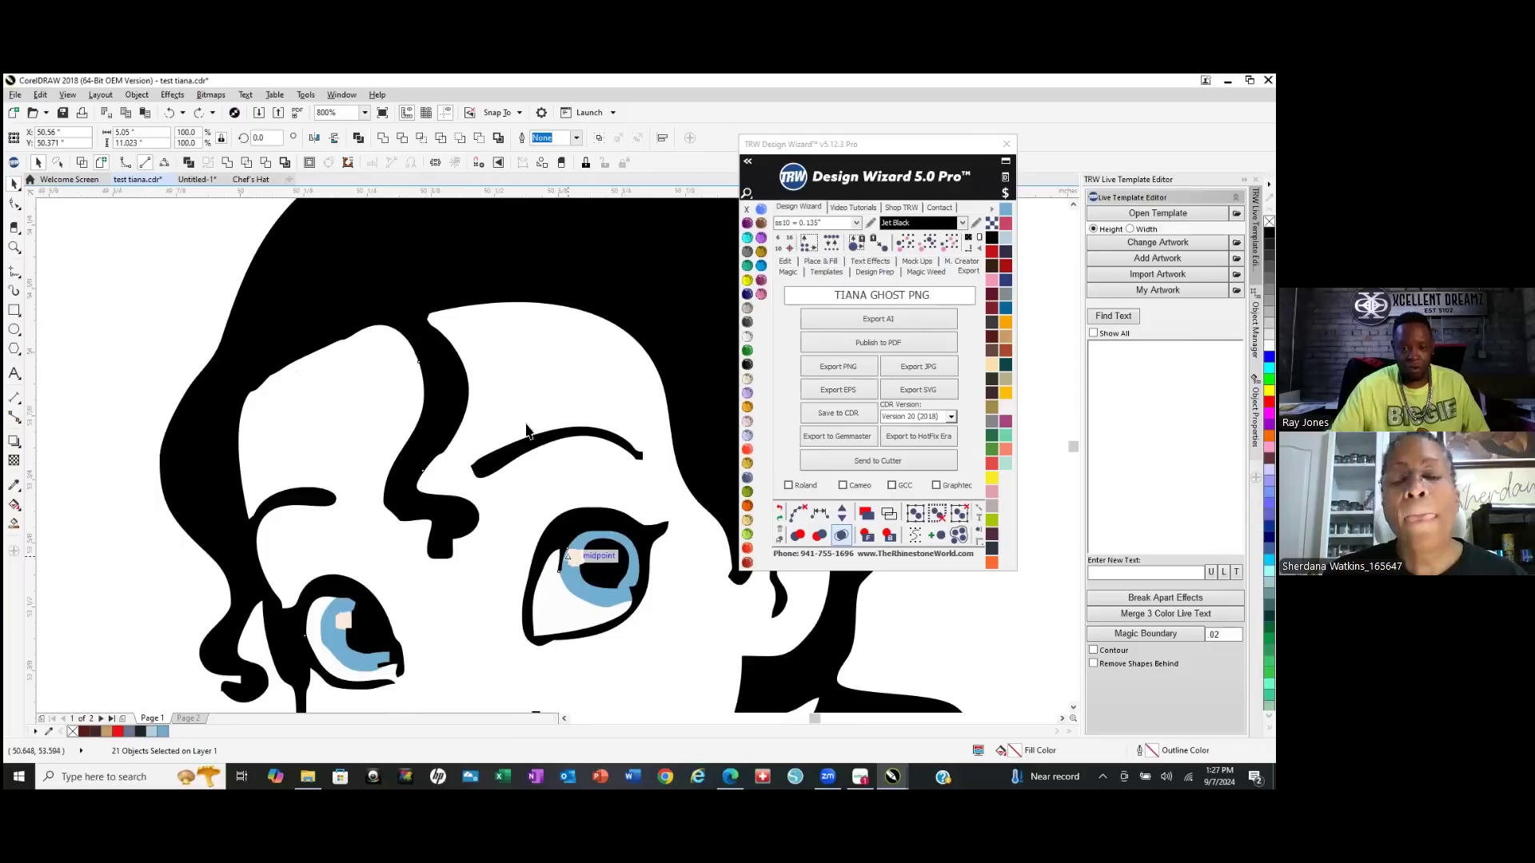
{"action": "left_click", "coordinate": [937, 294]}
{"action": "key", "text": "BackSpace"}
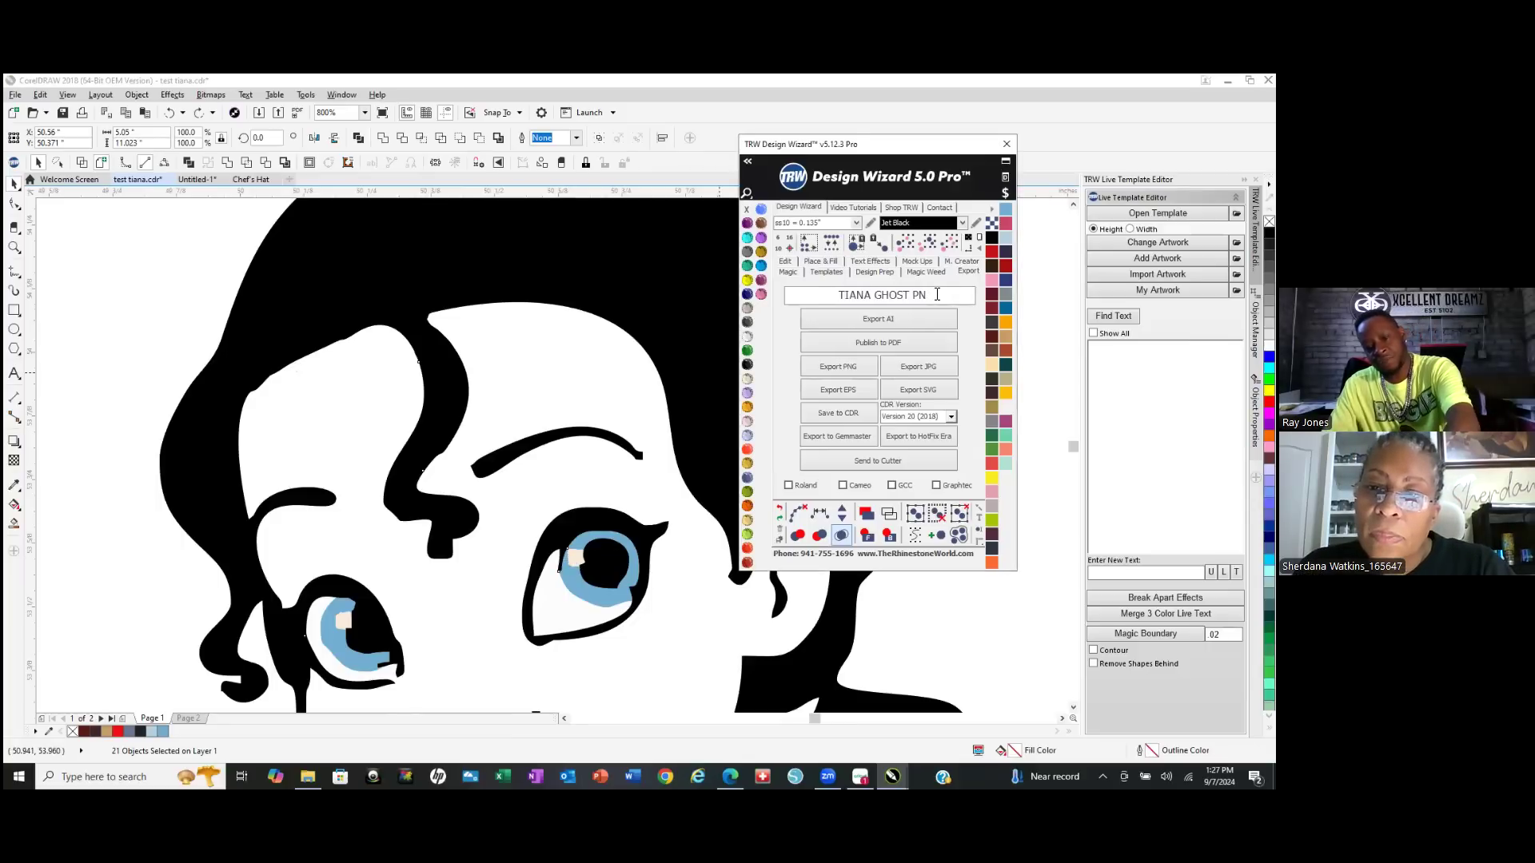
{"action": "key", "text": "BackSpace"}
{"action": "key", "text": "BackSpace"}
{"action": "key", "text": "BackSpace"}
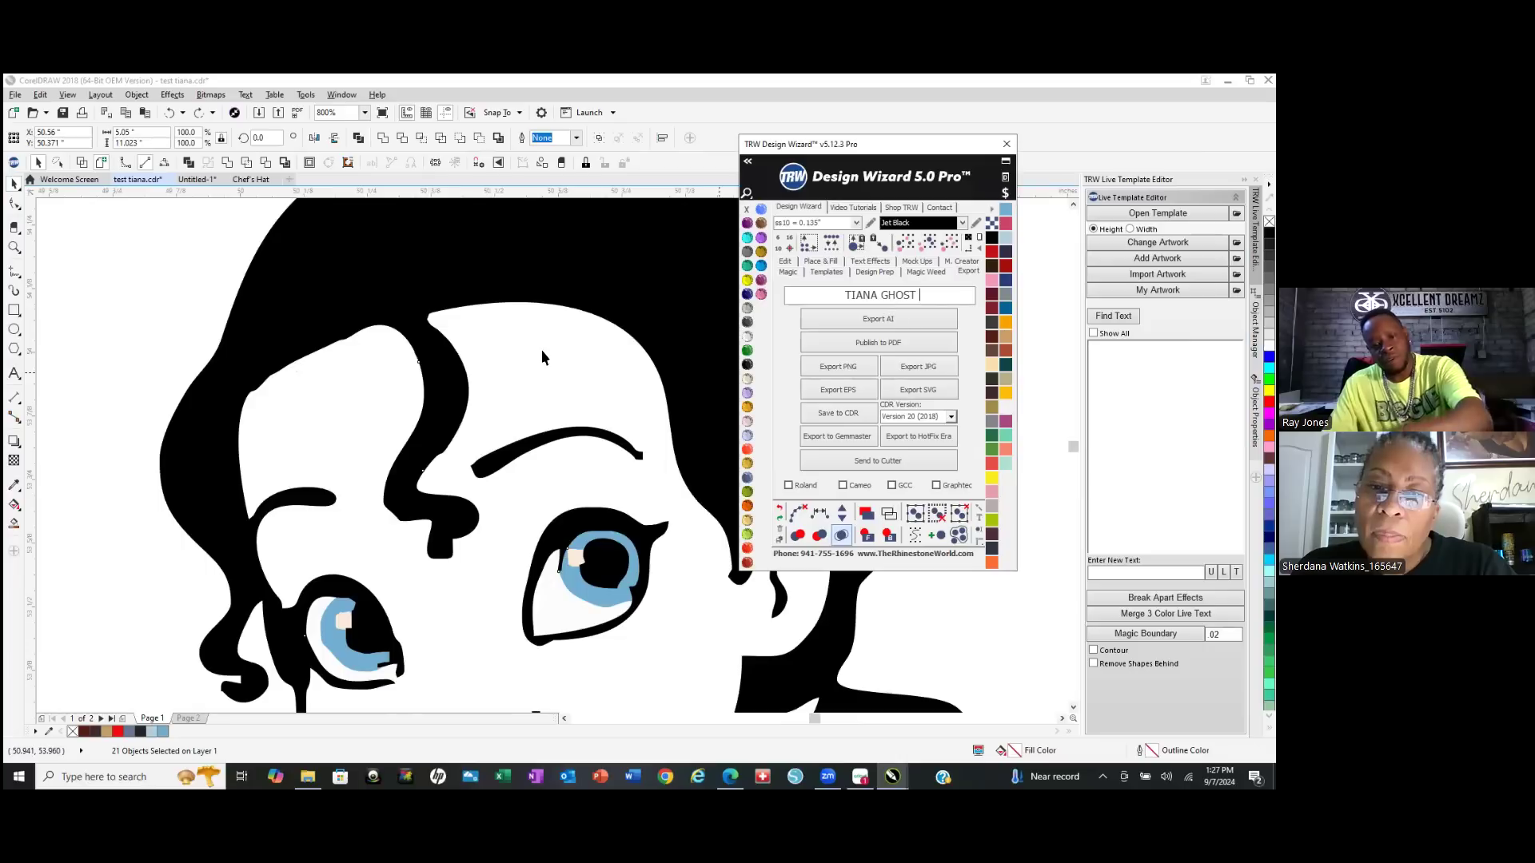
Deselect the design and examine the utensils and name banner of the chef's hat emblem up close.
{"action": "scroll", "coordinate": [530, 353], "scroll_direction": "down", "scroll_amount": 5}
{"action": "scroll", "coordinate": [512, 328], "scroll_direction": "down", "scroll_amount": 1}
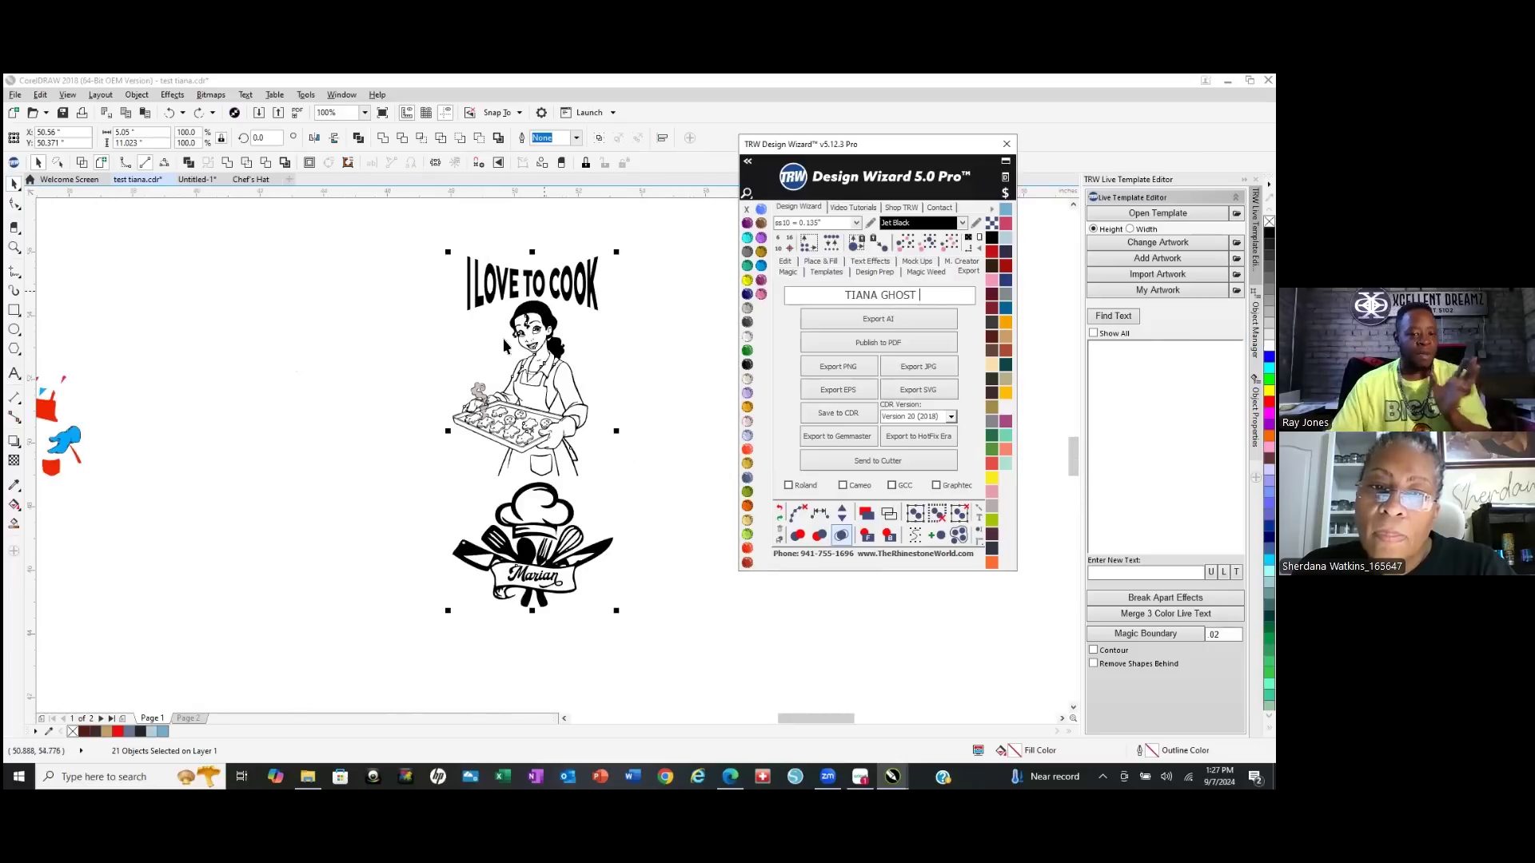
{"action": "scroll", "coordinate": [448, 552], "scroll_direction": "down", "scroll_amount": 2}
{"action": "key", "text": "Delete"}
{"action": "scroll", "coordinate": [506, 371], "scroll_direction": "up", "scroll_amount": 2}
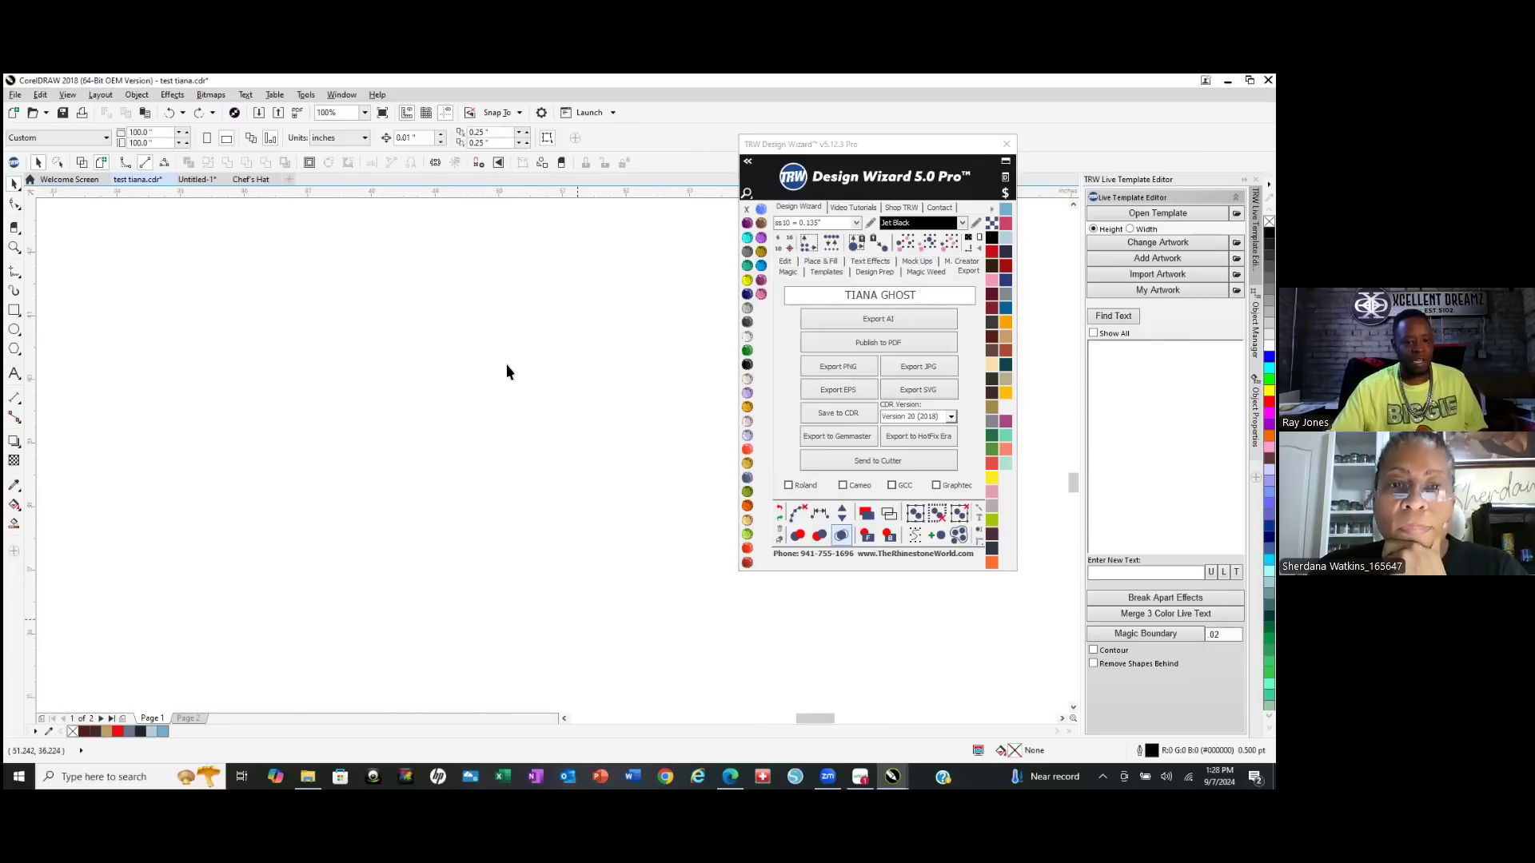
{"action": "scroll", "coordinate": [541, 368], "scroll_direction": "up", "scroll_amount": 1}
{"action": "scroll", "coordinate": [526, 423], "scroll_direction": "down", "scroll_amount": 1}
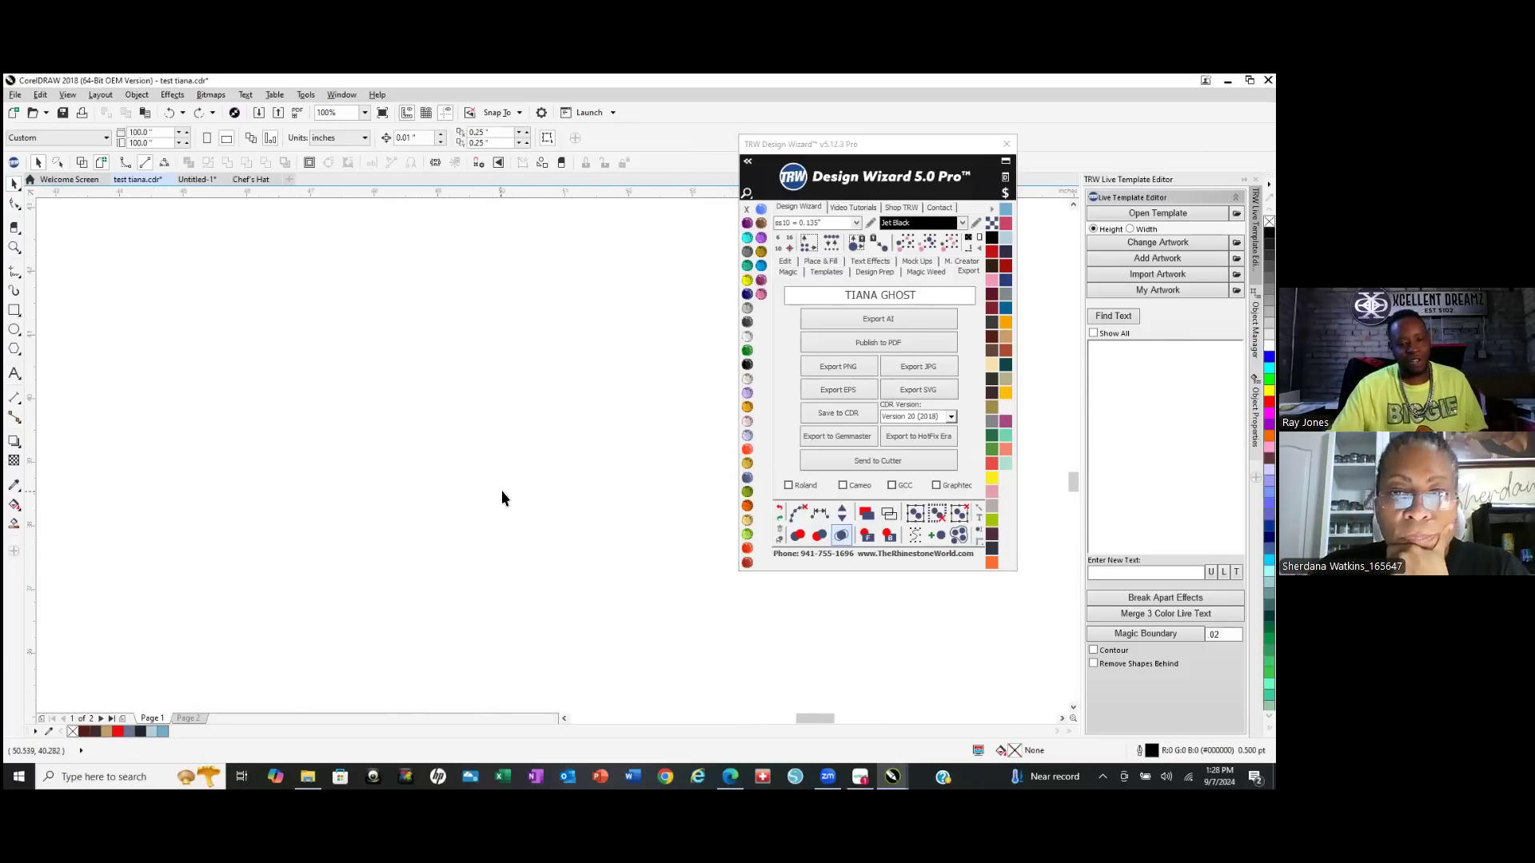
{"action": "scroll", "coordinate": [506, 502], "scroll_direction": "down", "scroll_amount": 1}
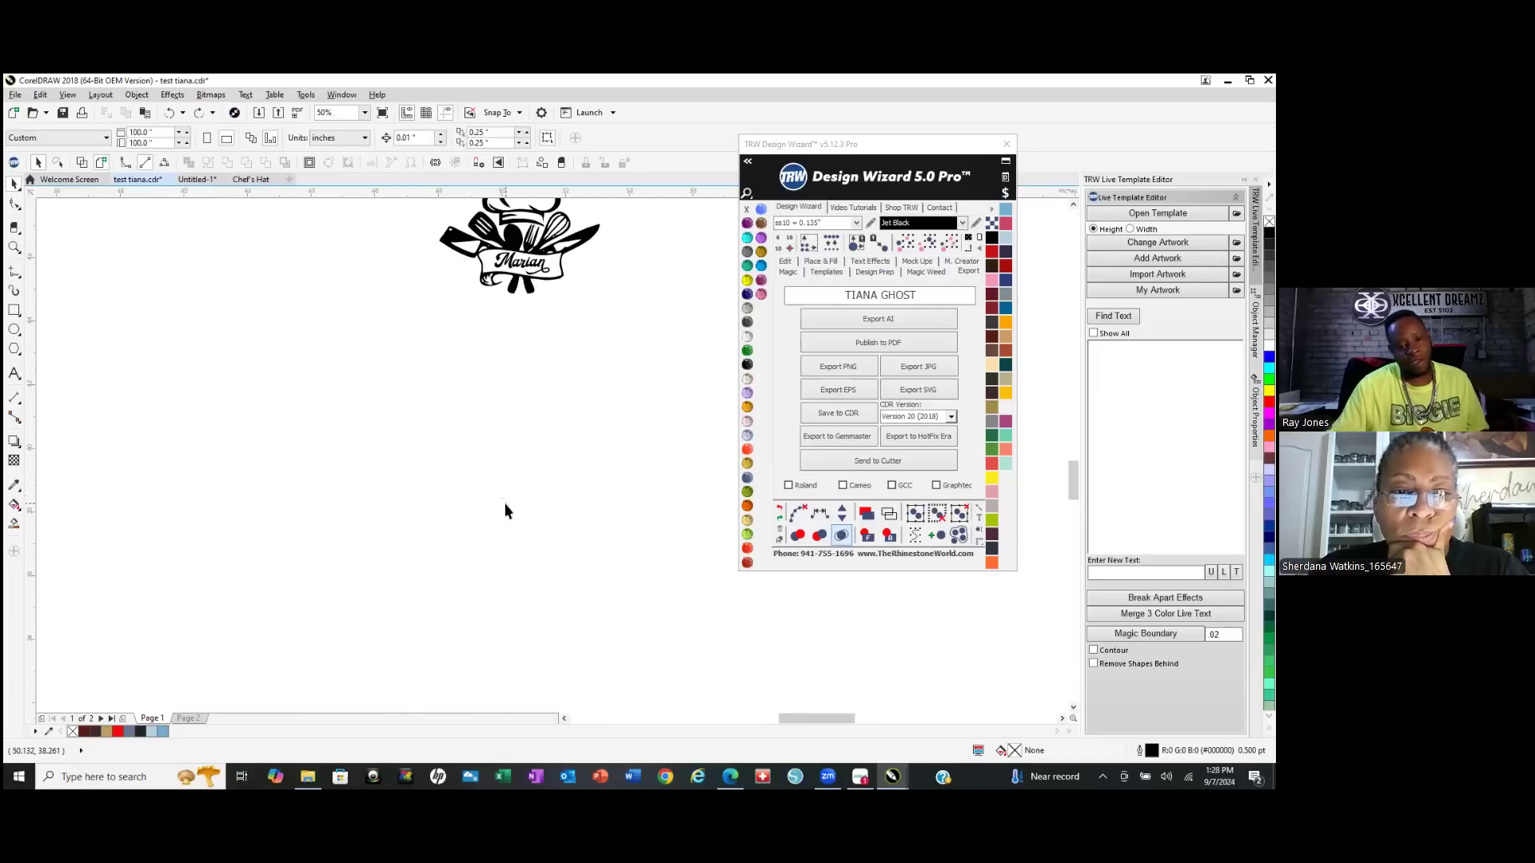
{"action": "scroll", "coordinate": [512, 227], "scroll_direction": "up", "scroll_amount": 2}
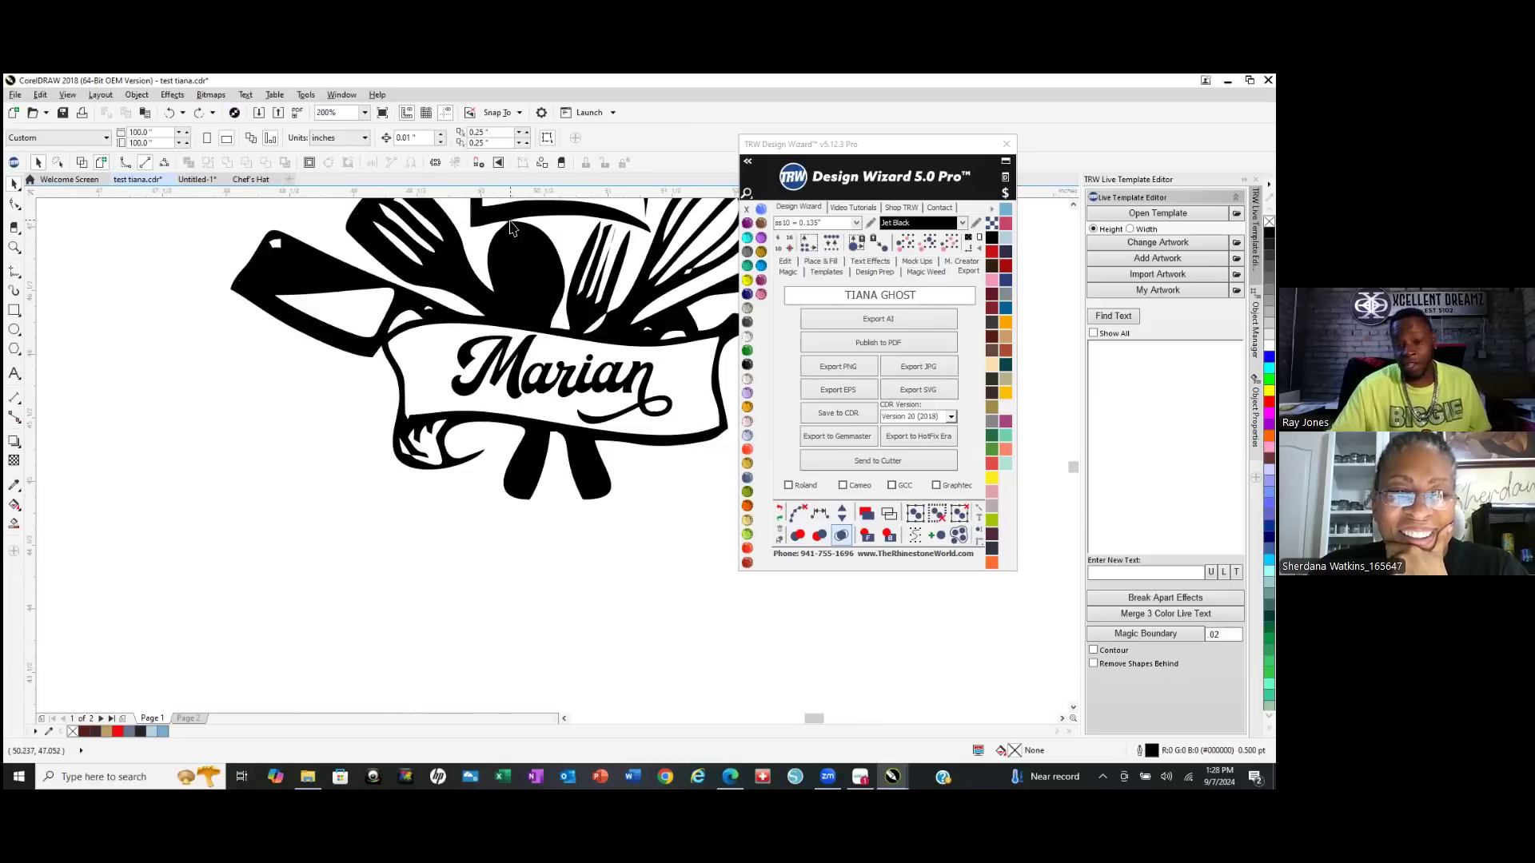
{"action": "scroll", "coordinate": [512, 228], "scroll_direction": "up", "scroll_amount": 2}
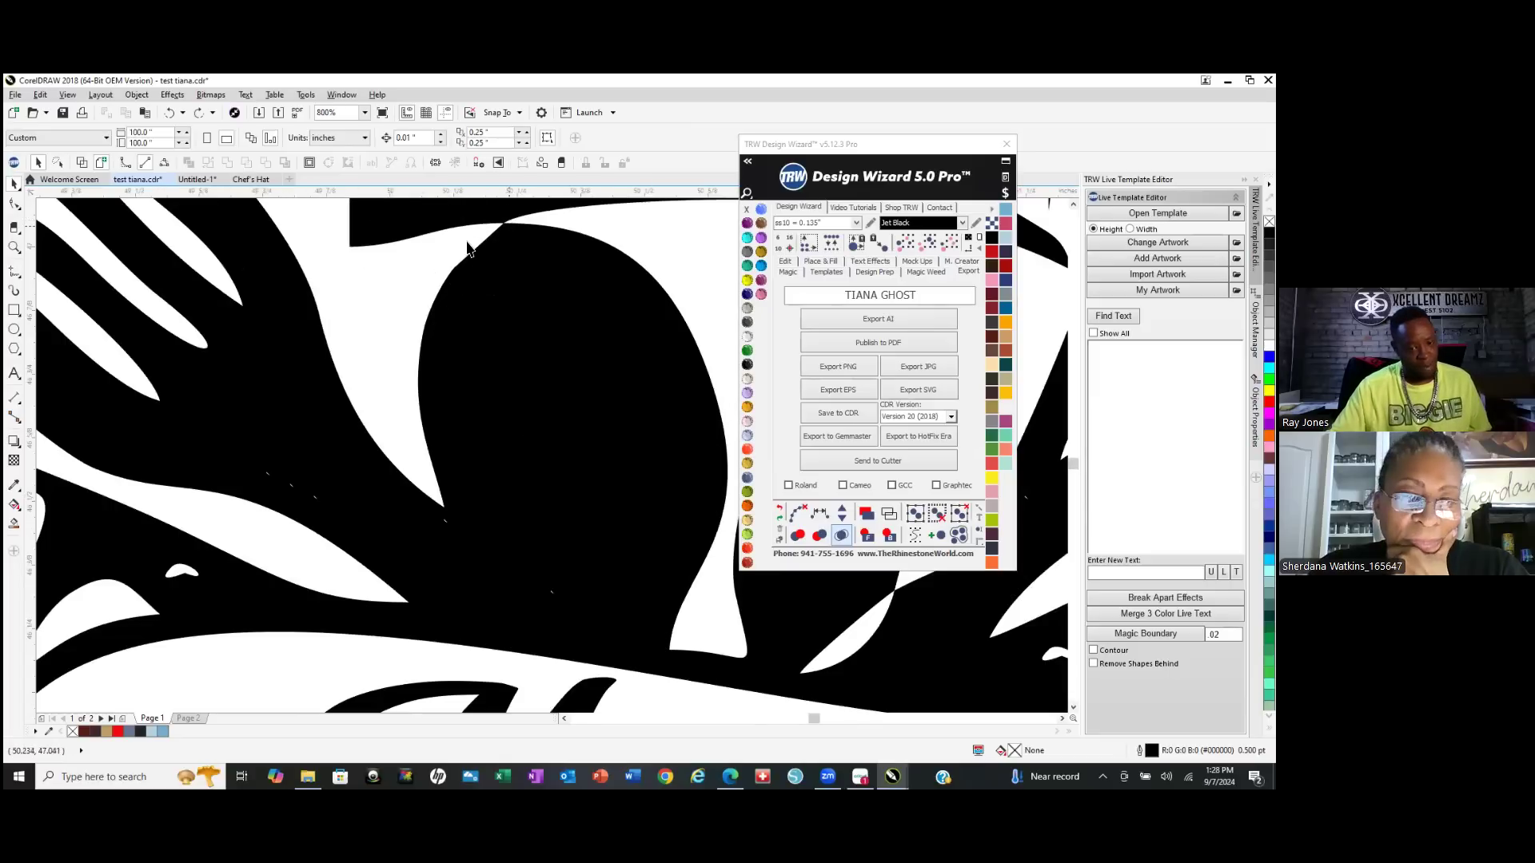
{"action": "scroll", "coordinate": [469, 249], "scroll_direction": "down", "scroll_amount": 1}
{"action": "scroll", "coordinate": [445, 251], "scroll_direction": "down", "scroll_amount": 1}
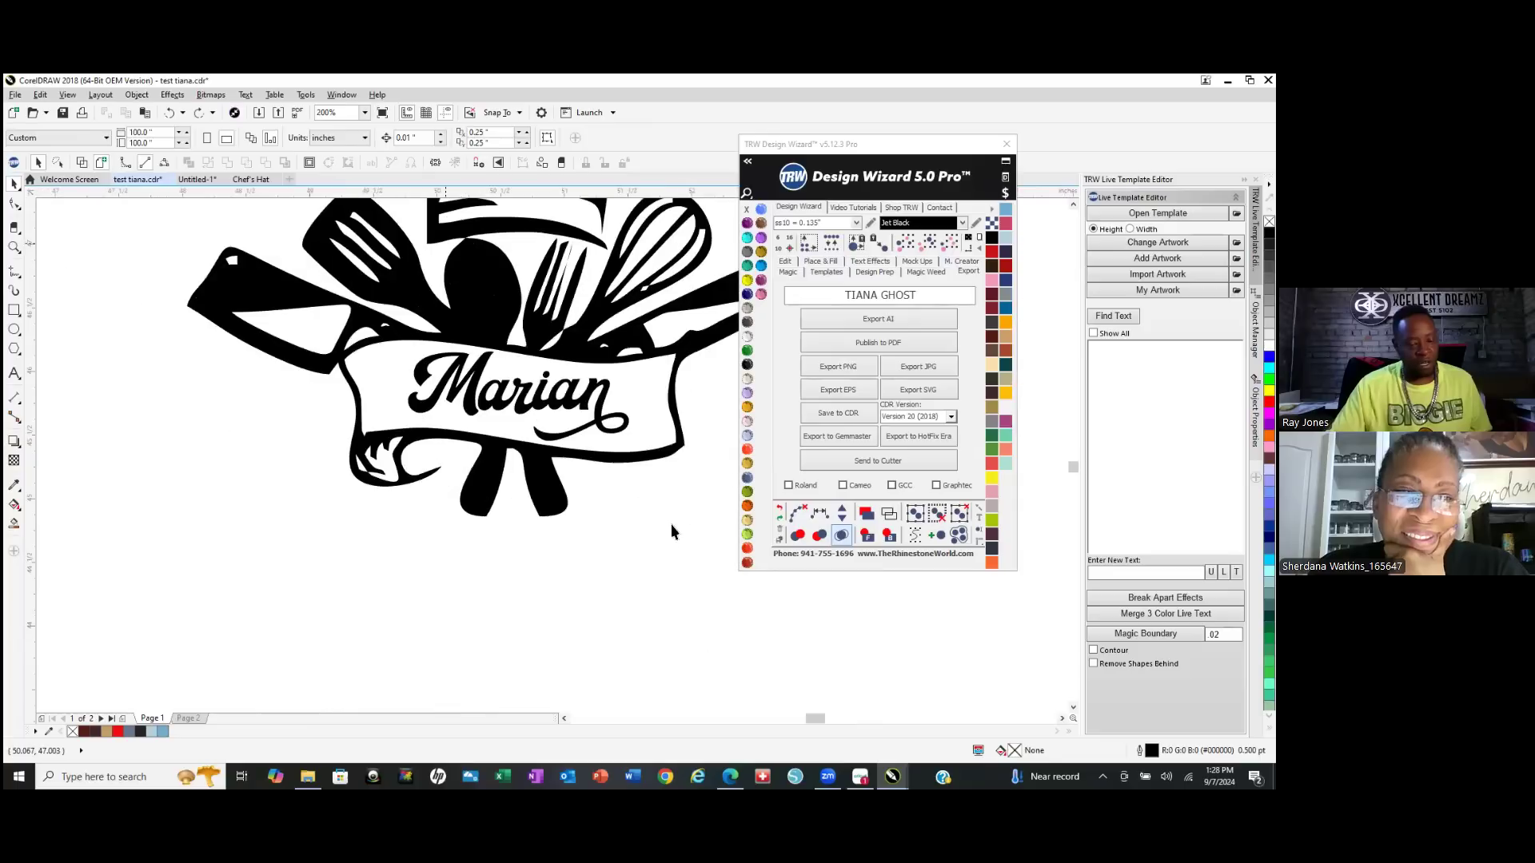
{"action": "scroll", "coordinate": [618, 312], "scroll_direction": "up", "scroll_amount": 1}
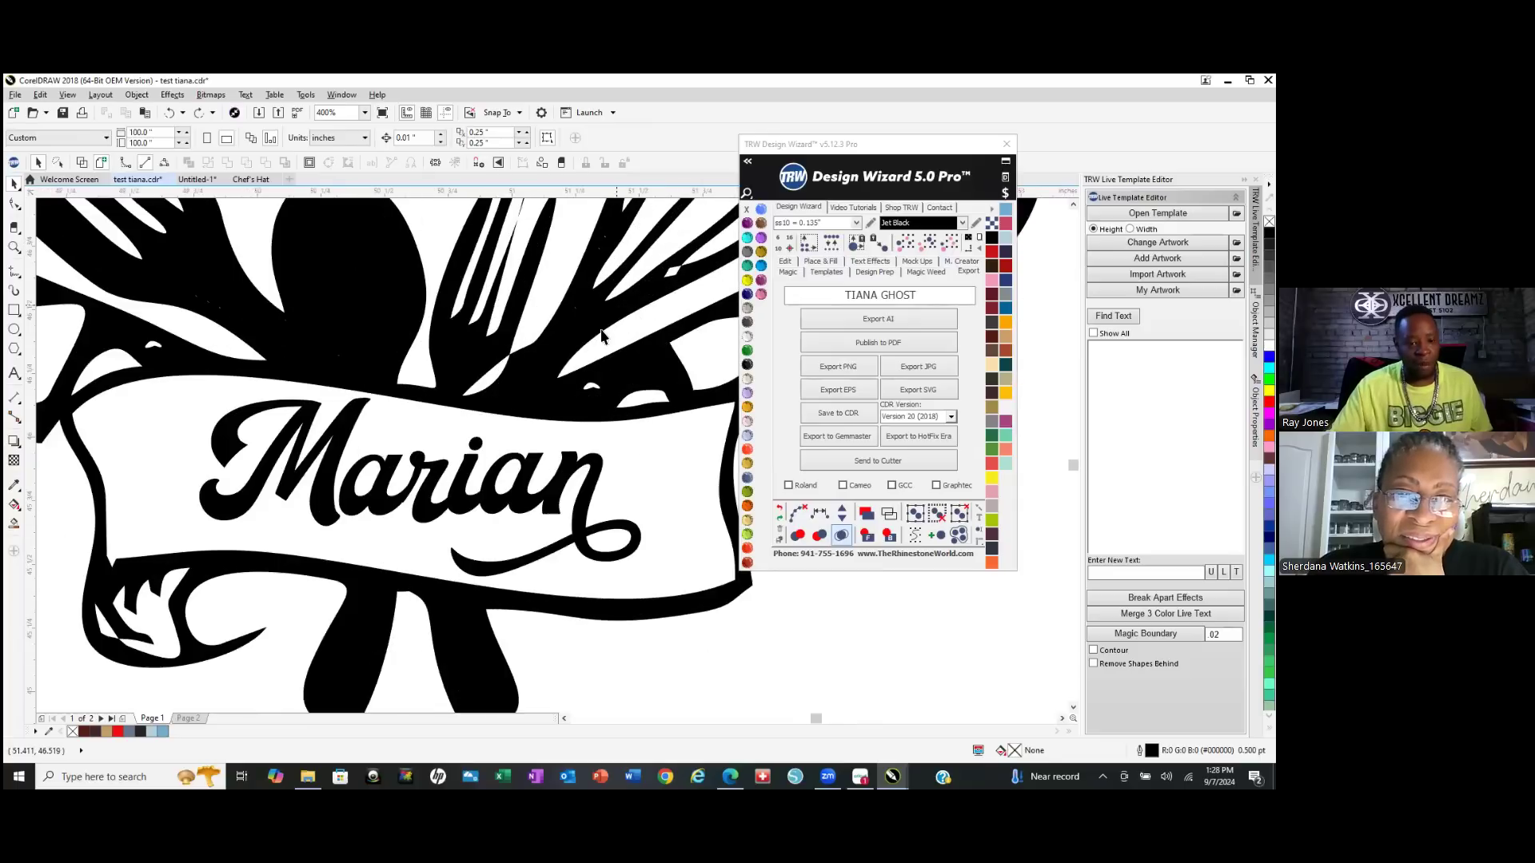
Smart-fill the name lettering on the banner with slate blue, covering the capital, the connected lowercase letters and the dot of the i.
{"action": "left_click", "coordinate": [12, 524]}
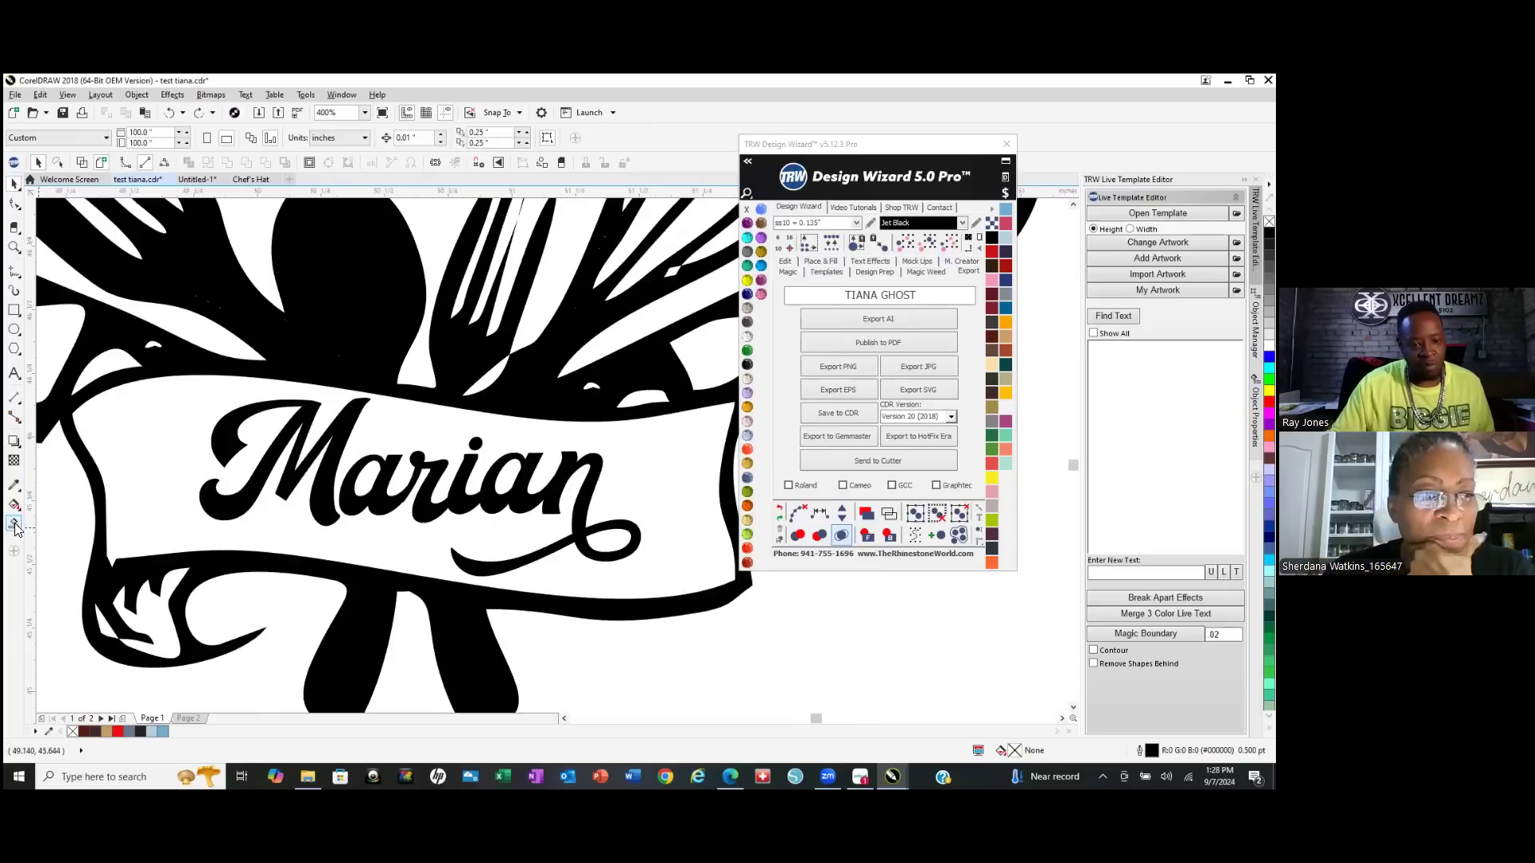
{"action": "left_click", "coordinate": [374, 504]}
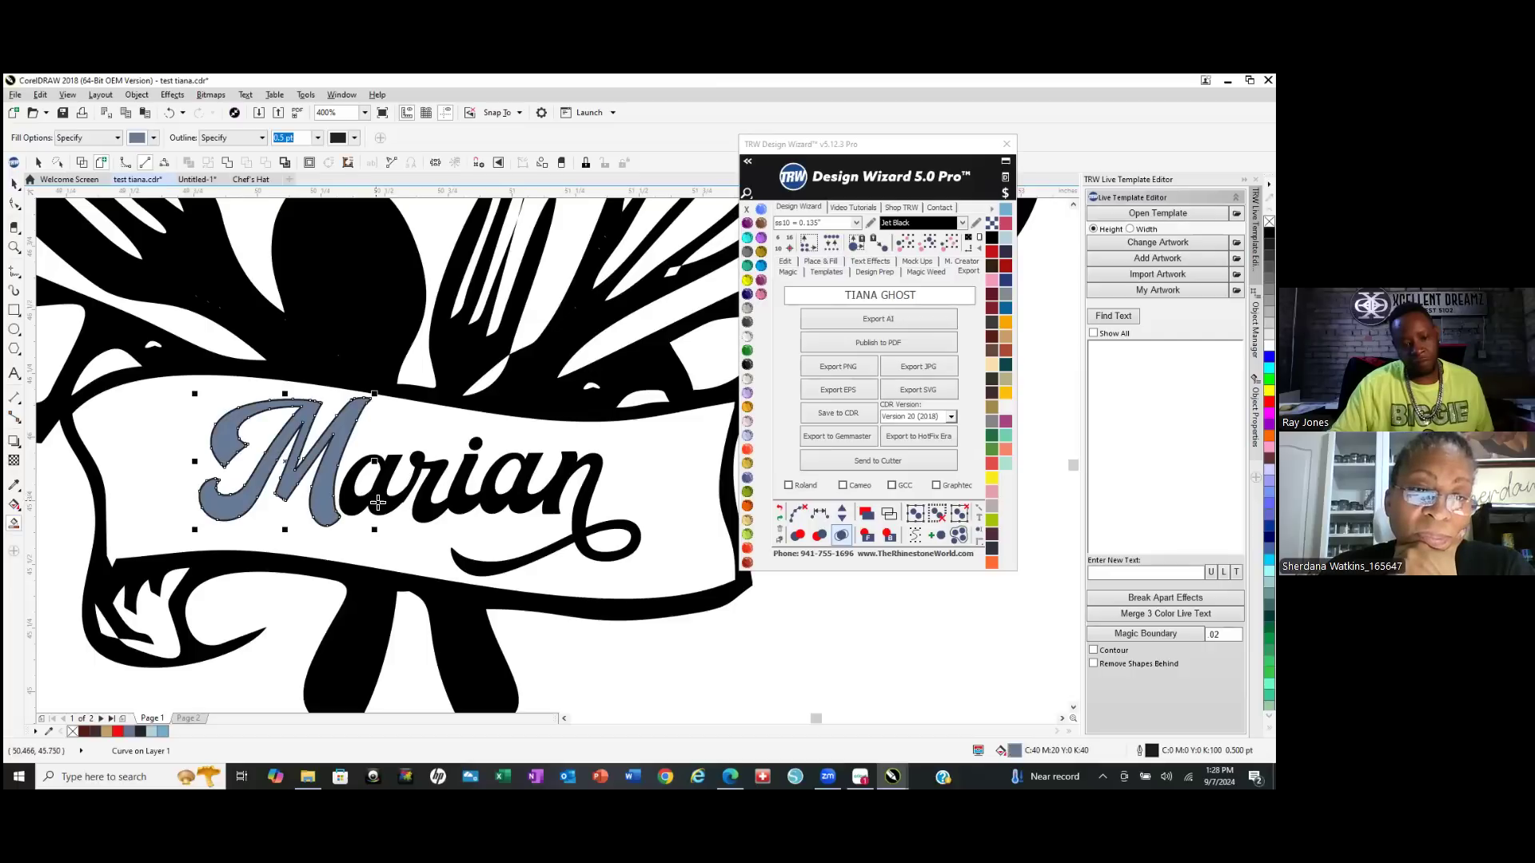
{"action": "left_click", "coordinate": [454, 502]}
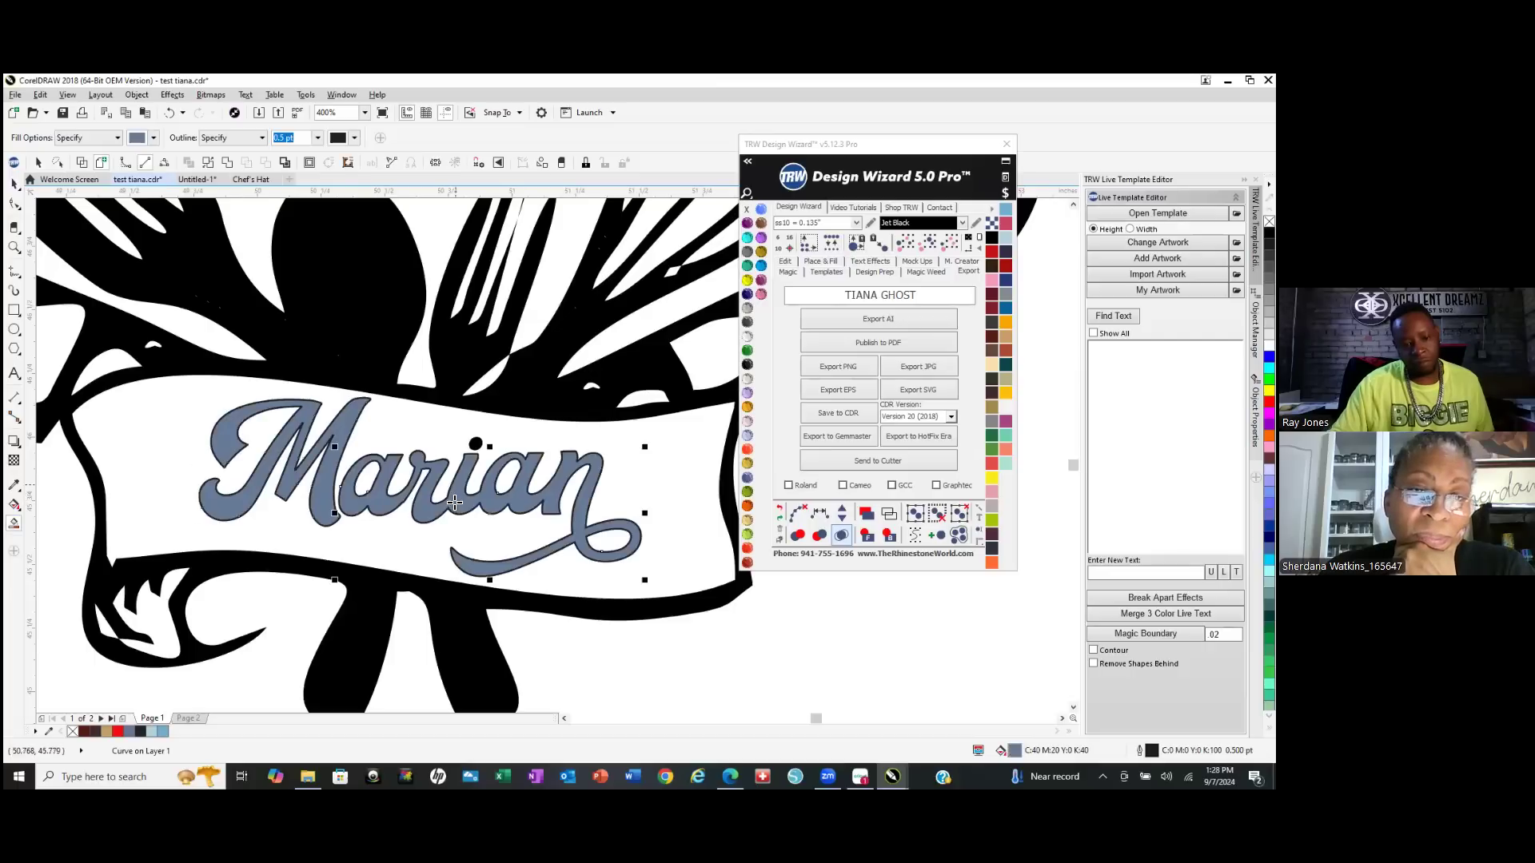
{"action": "left_click", "coordinate": [476, 444]}
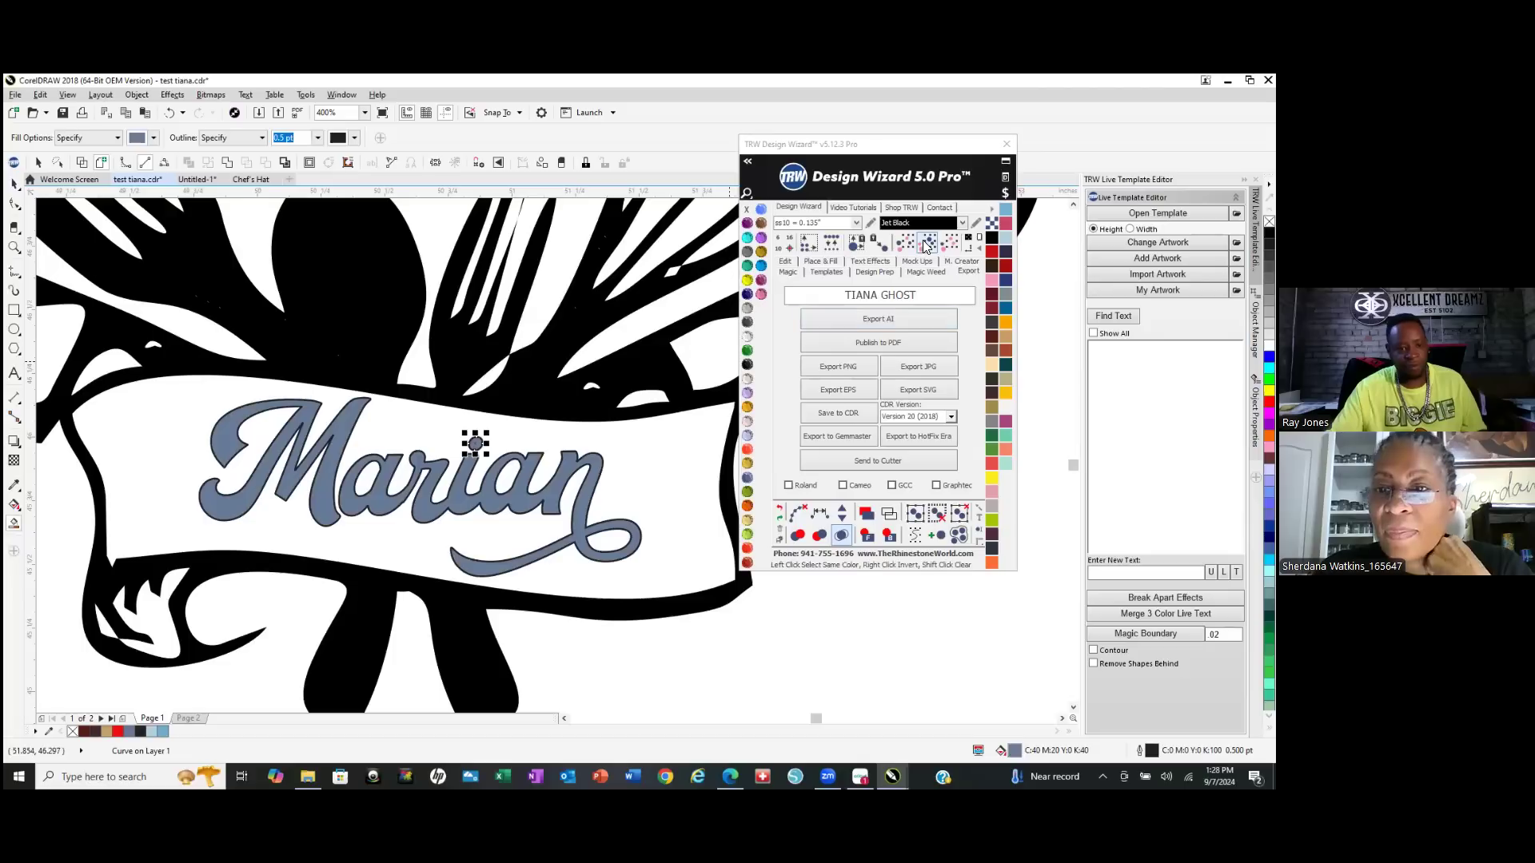
Select all slate-blue pieces of the banner name, join them into one curve and remove its outline.
{"action": "key", "text": "space"}
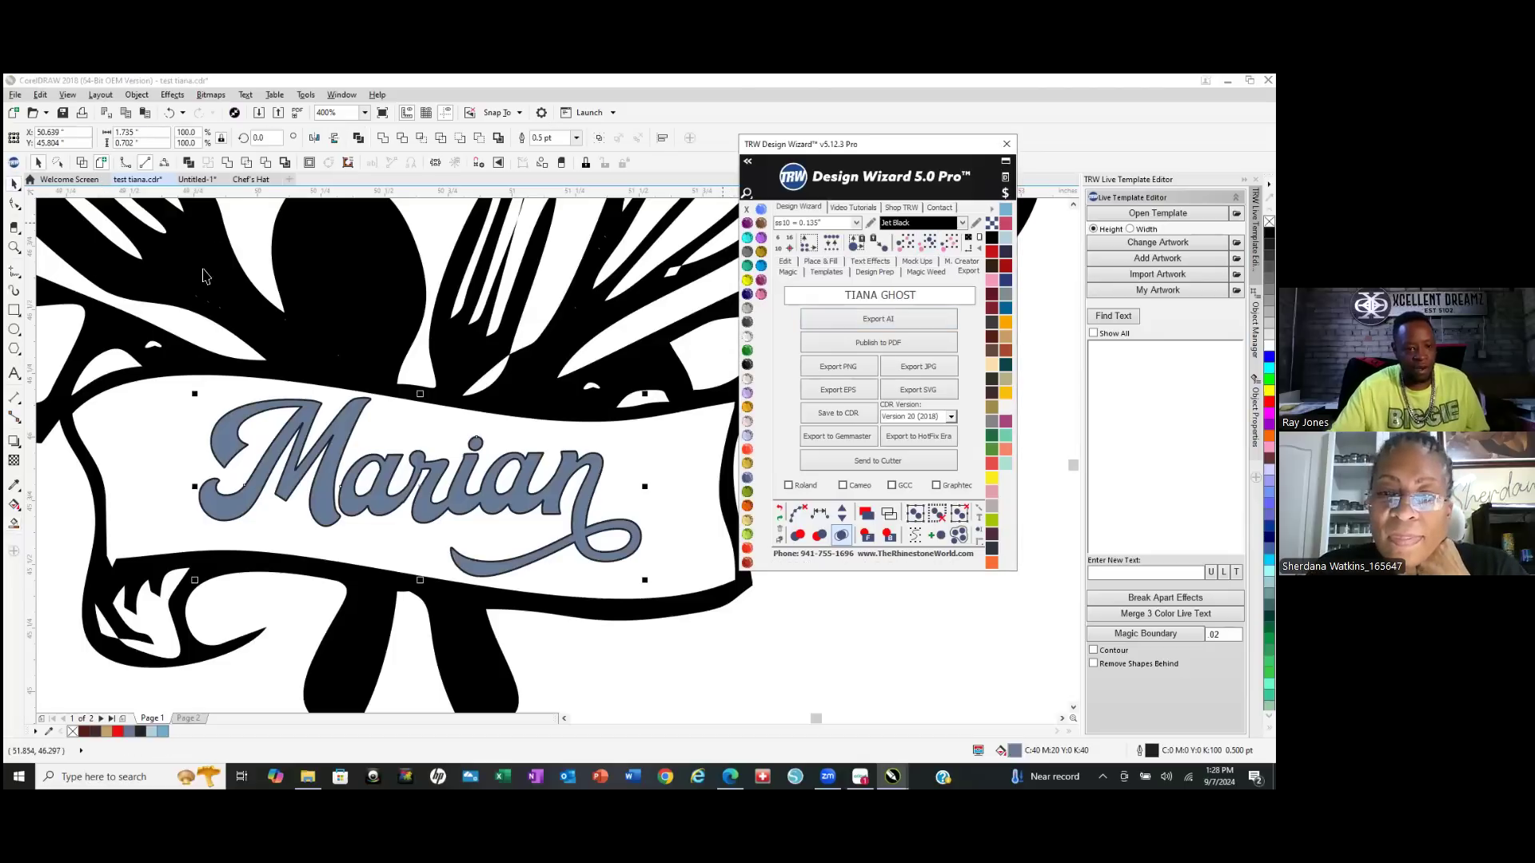
{"action": "left_click", "coordinate": [227, 164]}
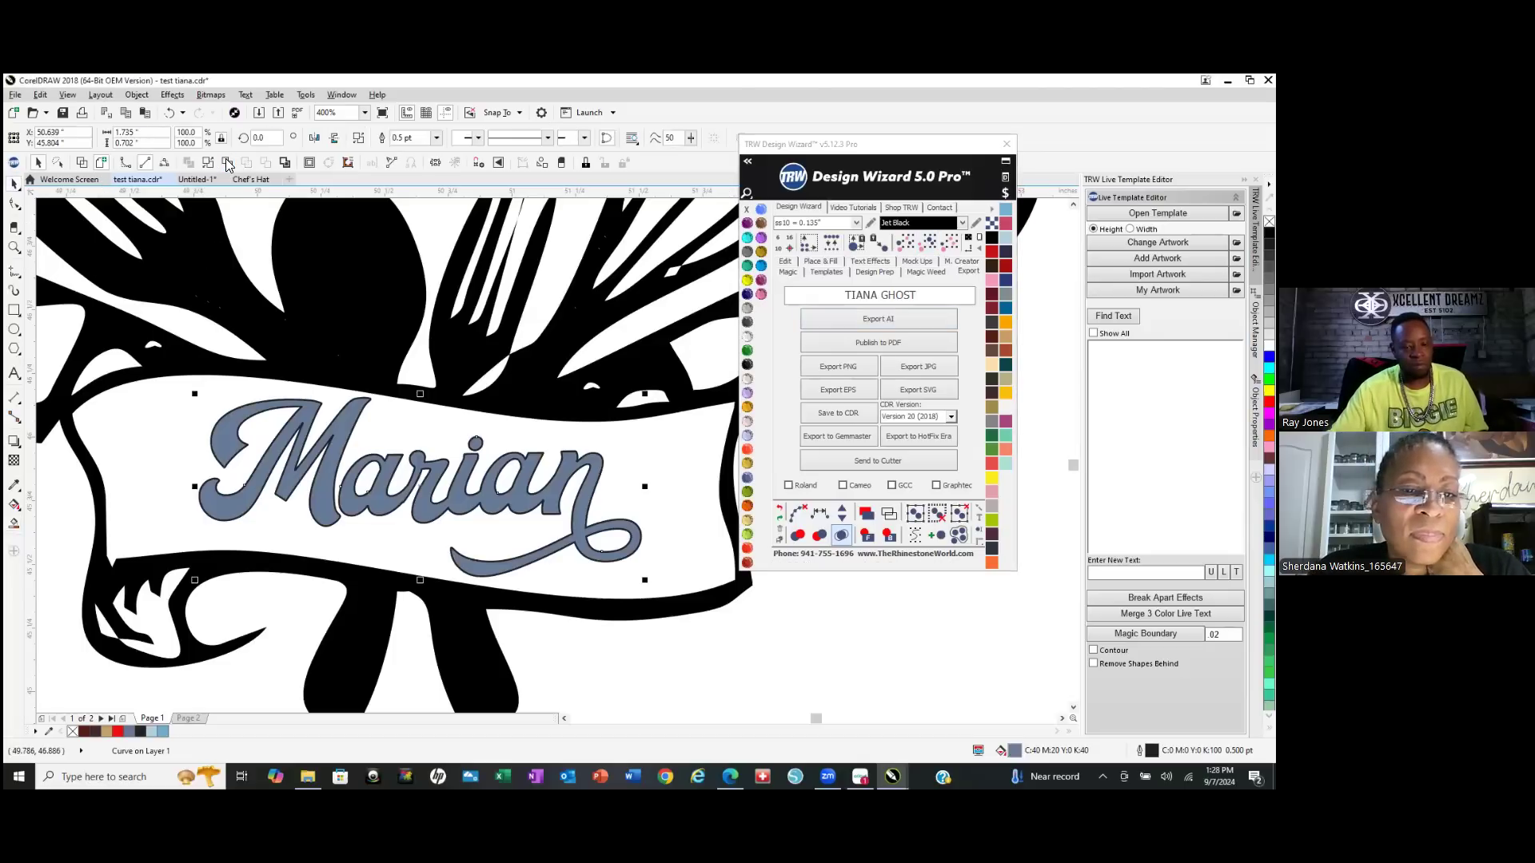
{"action": "right_click", "coordinate": [746, 213]}
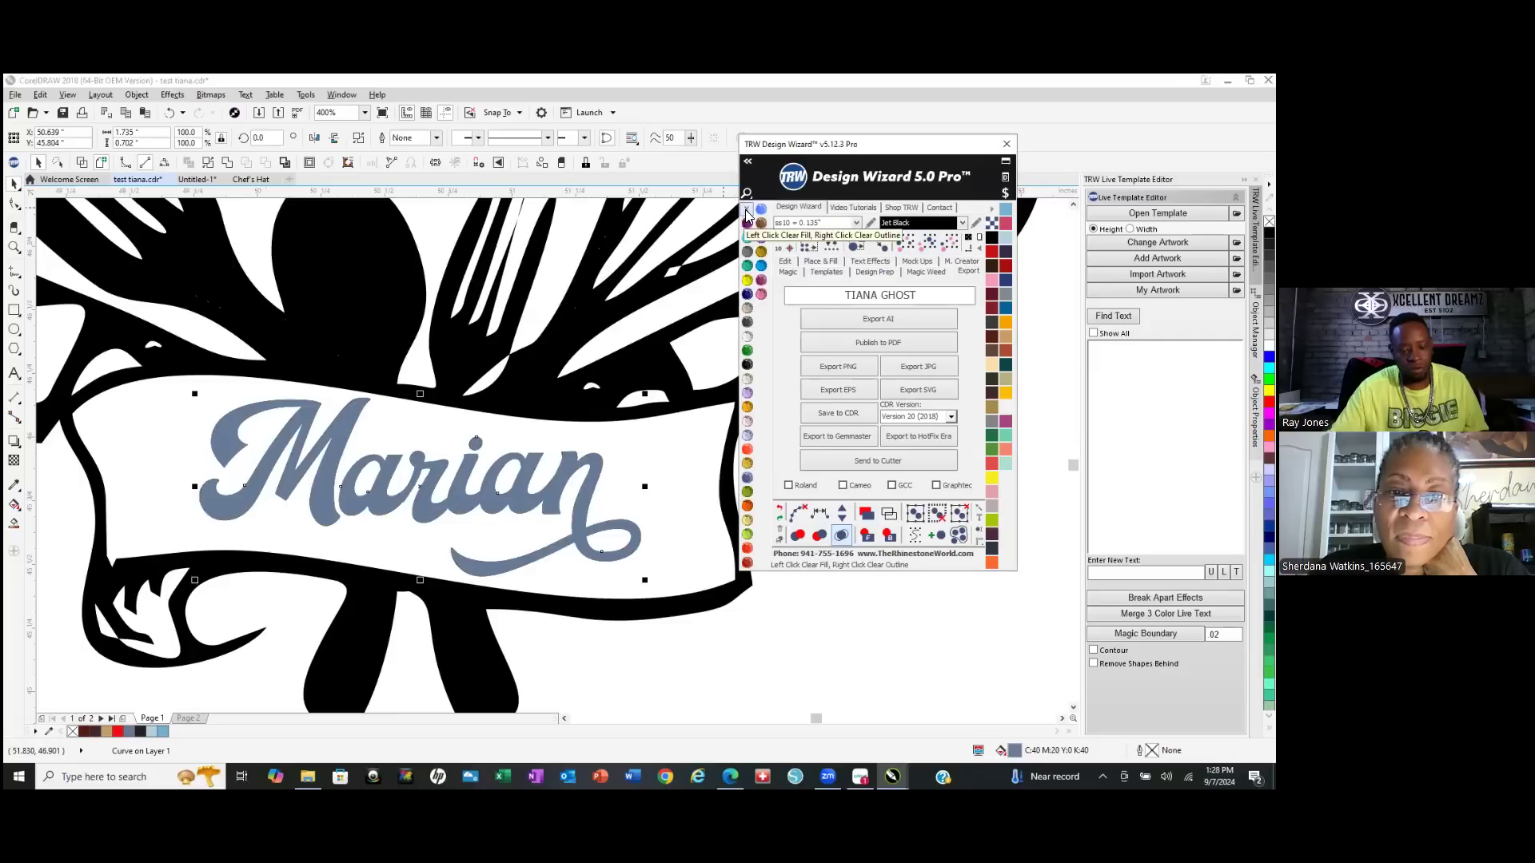
{"action": "left_click", "coordinate": [784, 262]}
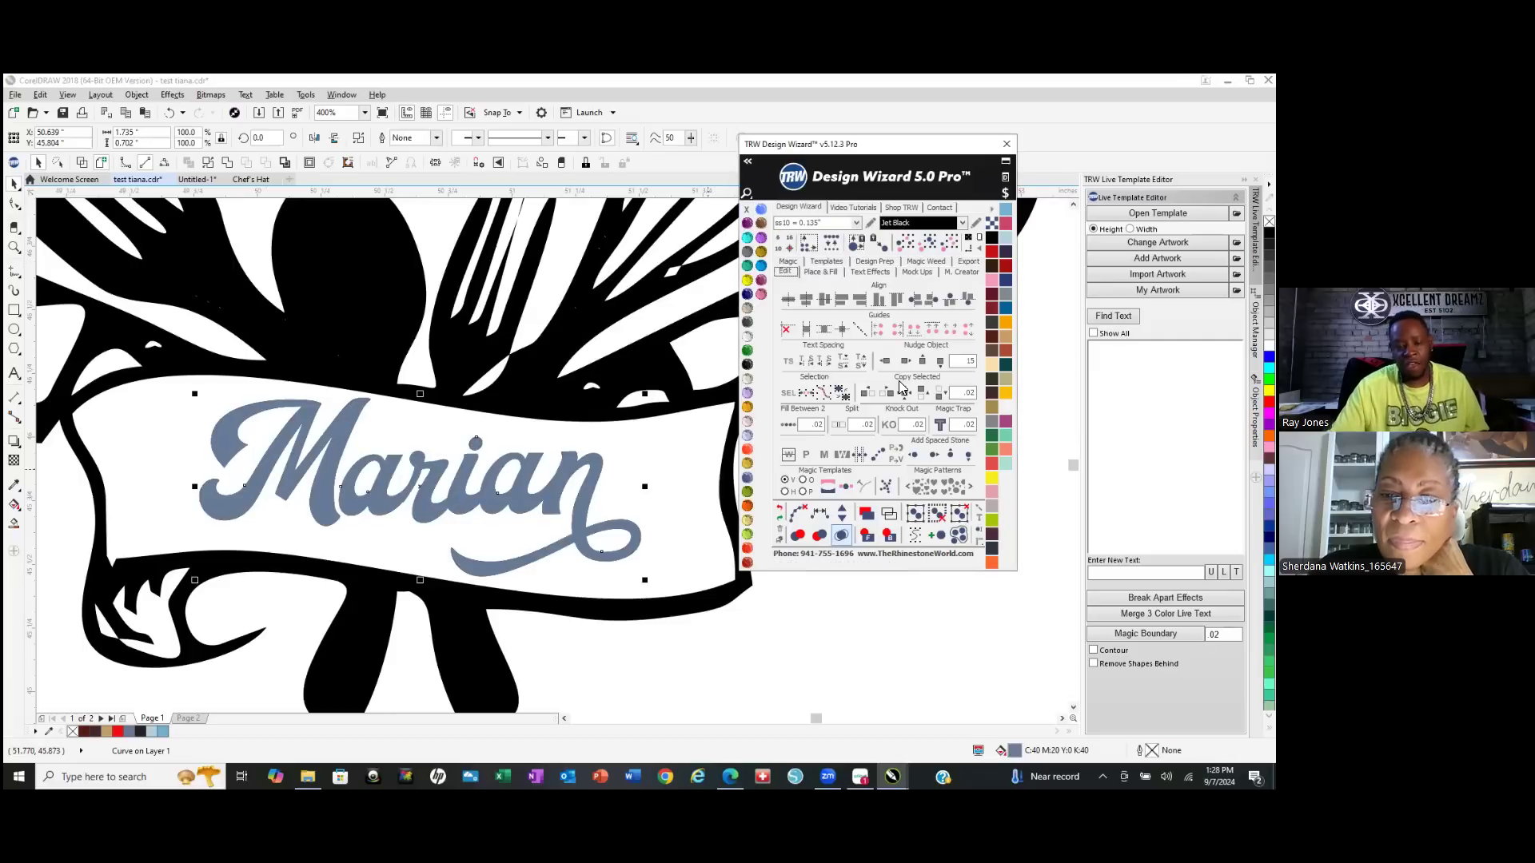
Nudge the blue copy of the name lettering 15 inches left, off the chef-hat banner.
{"action": "left_click", "coordinate": [817, 411]}
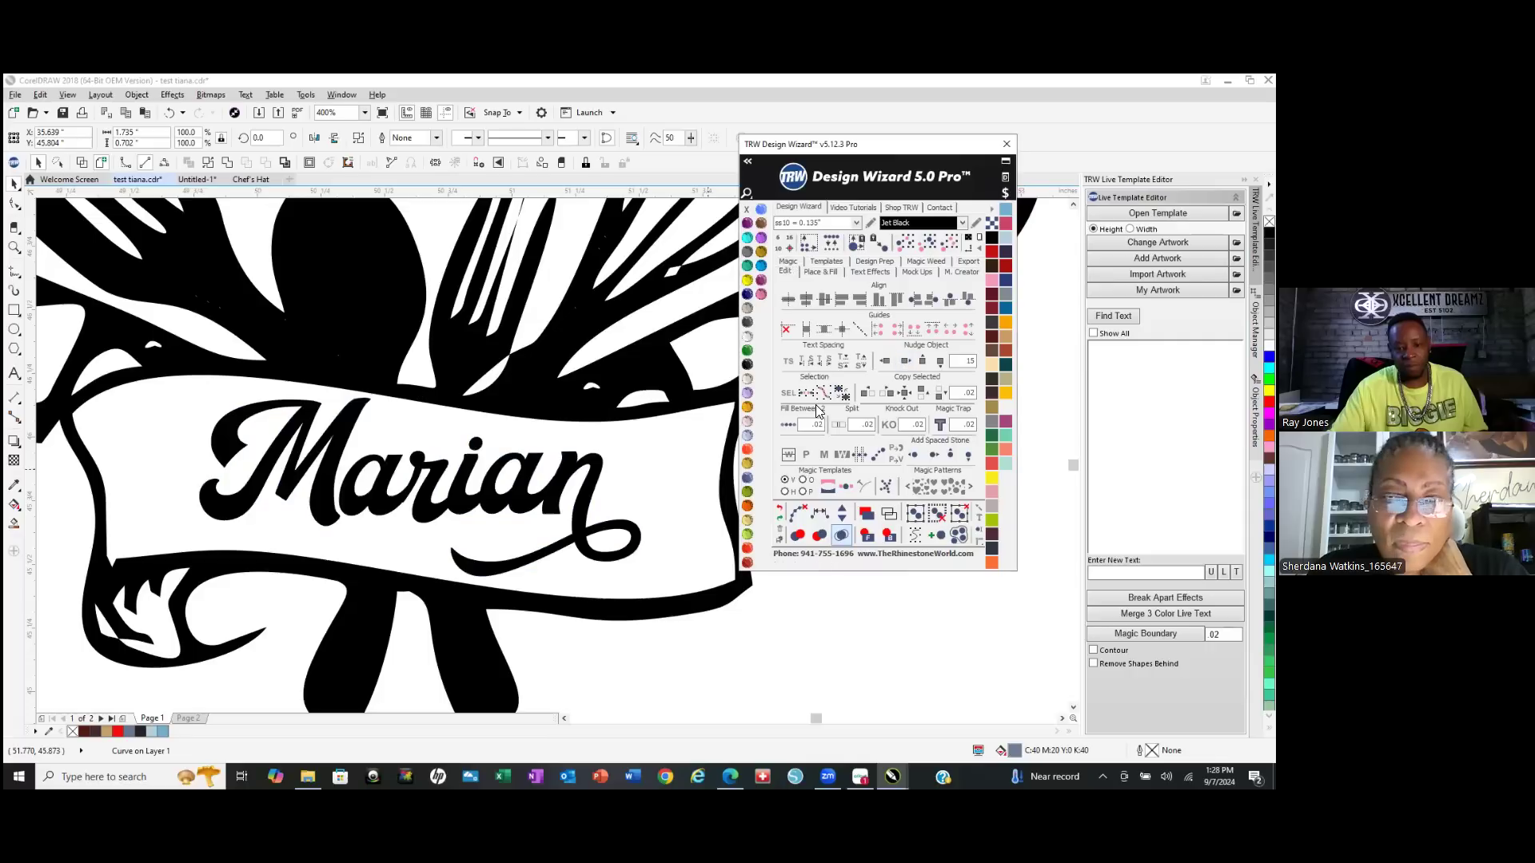
{"action": "left_click", "coordinate": [841, 392]}
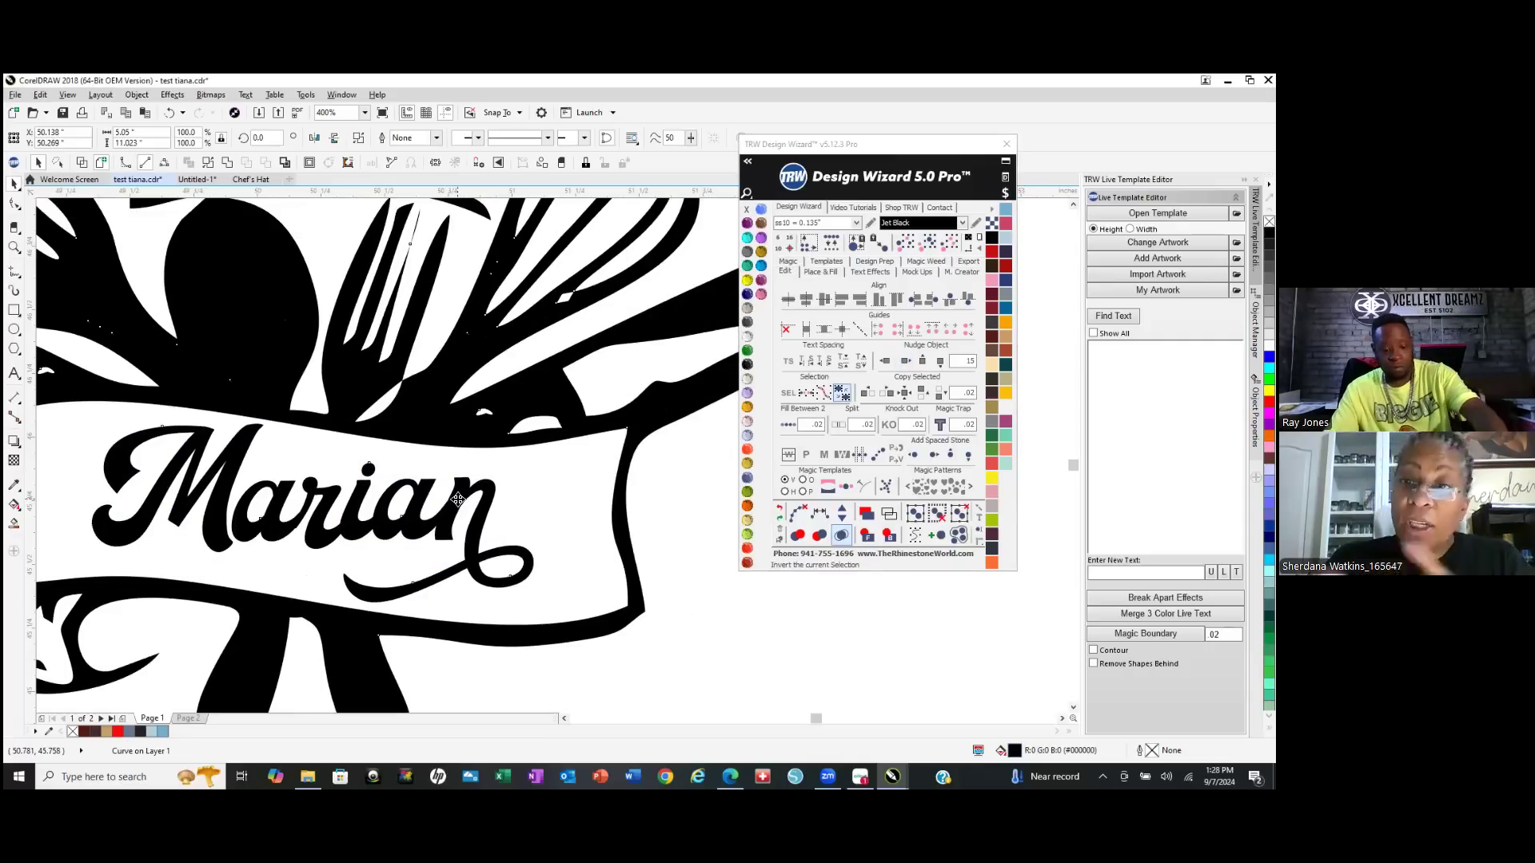
{"action": "scroll", "coordinate": [480, 507], "scroll_direction": "left", "scroll_amount": 2}
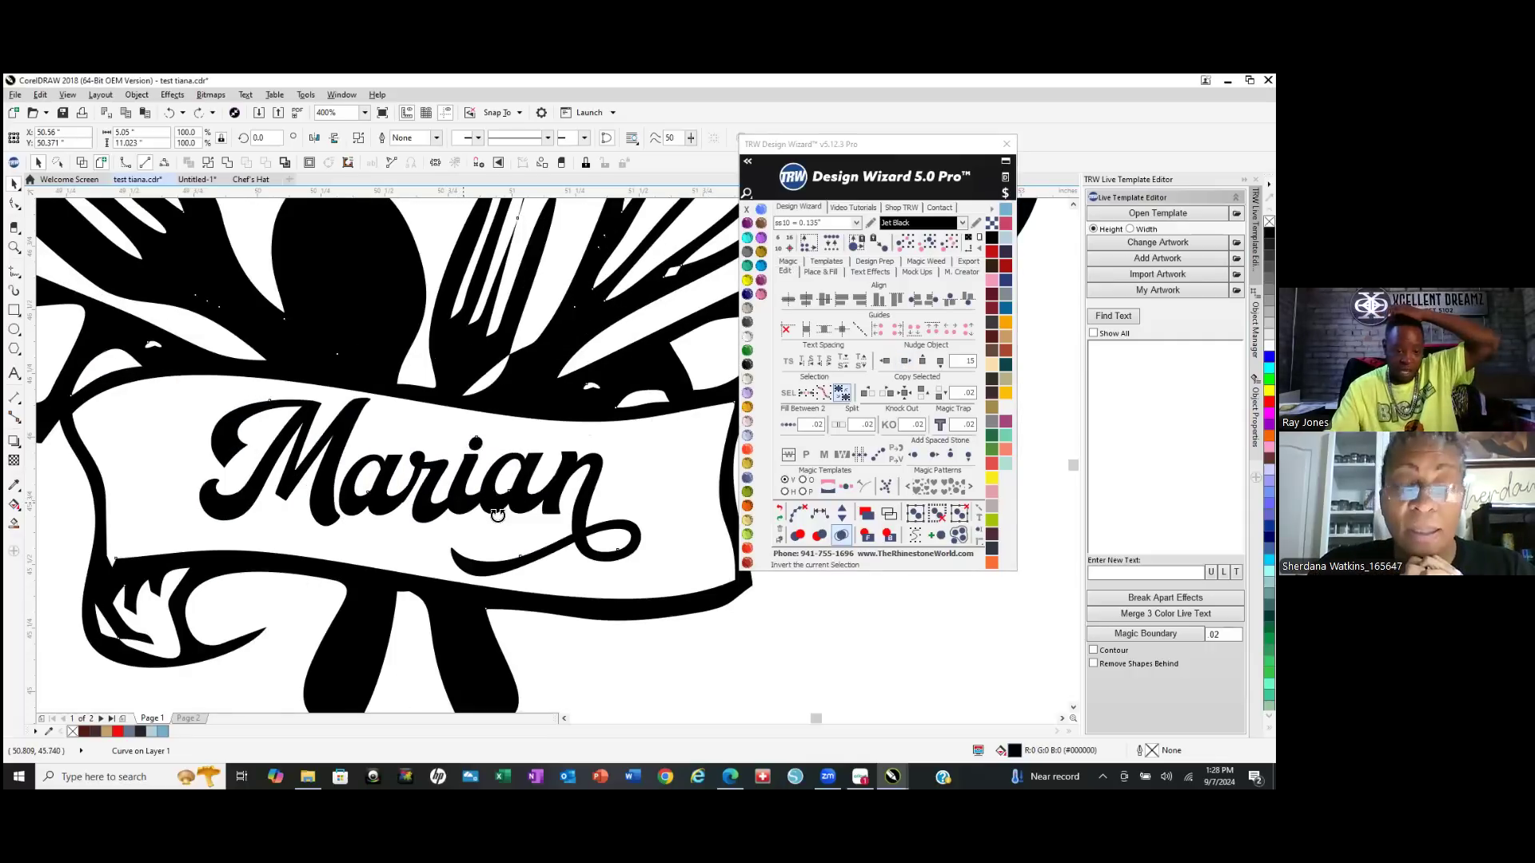
Open the chef-hat artwork for node editing and delete nodes from the opening letters of the black name on the banner.
{"action": "scroll", "coordinate": [562, 558], "scroll_direction": "down", "scroll_amount": 10}
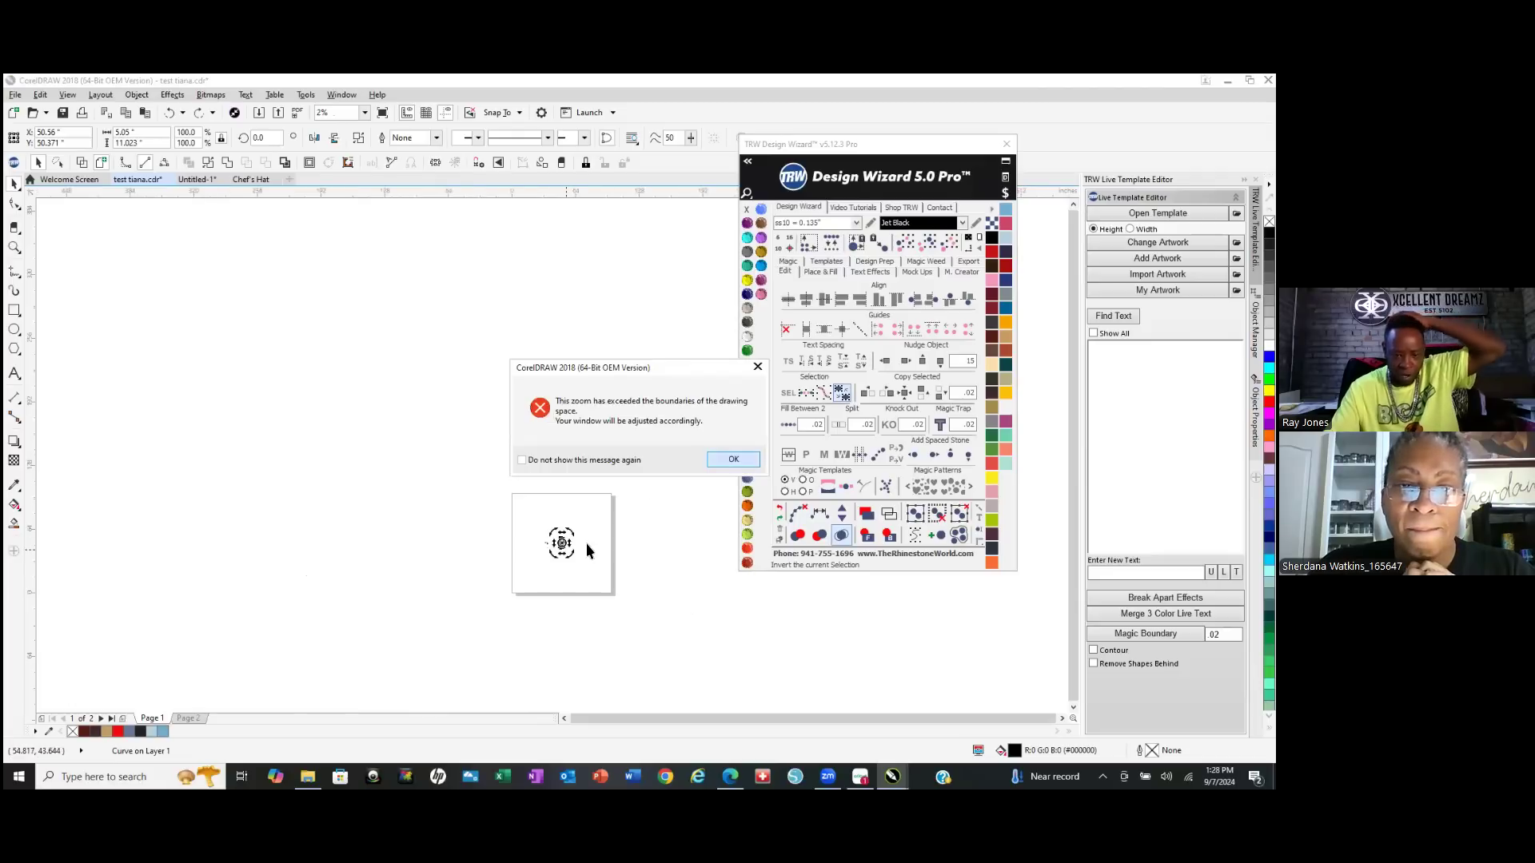
{"action": "key", "text": "Return"}
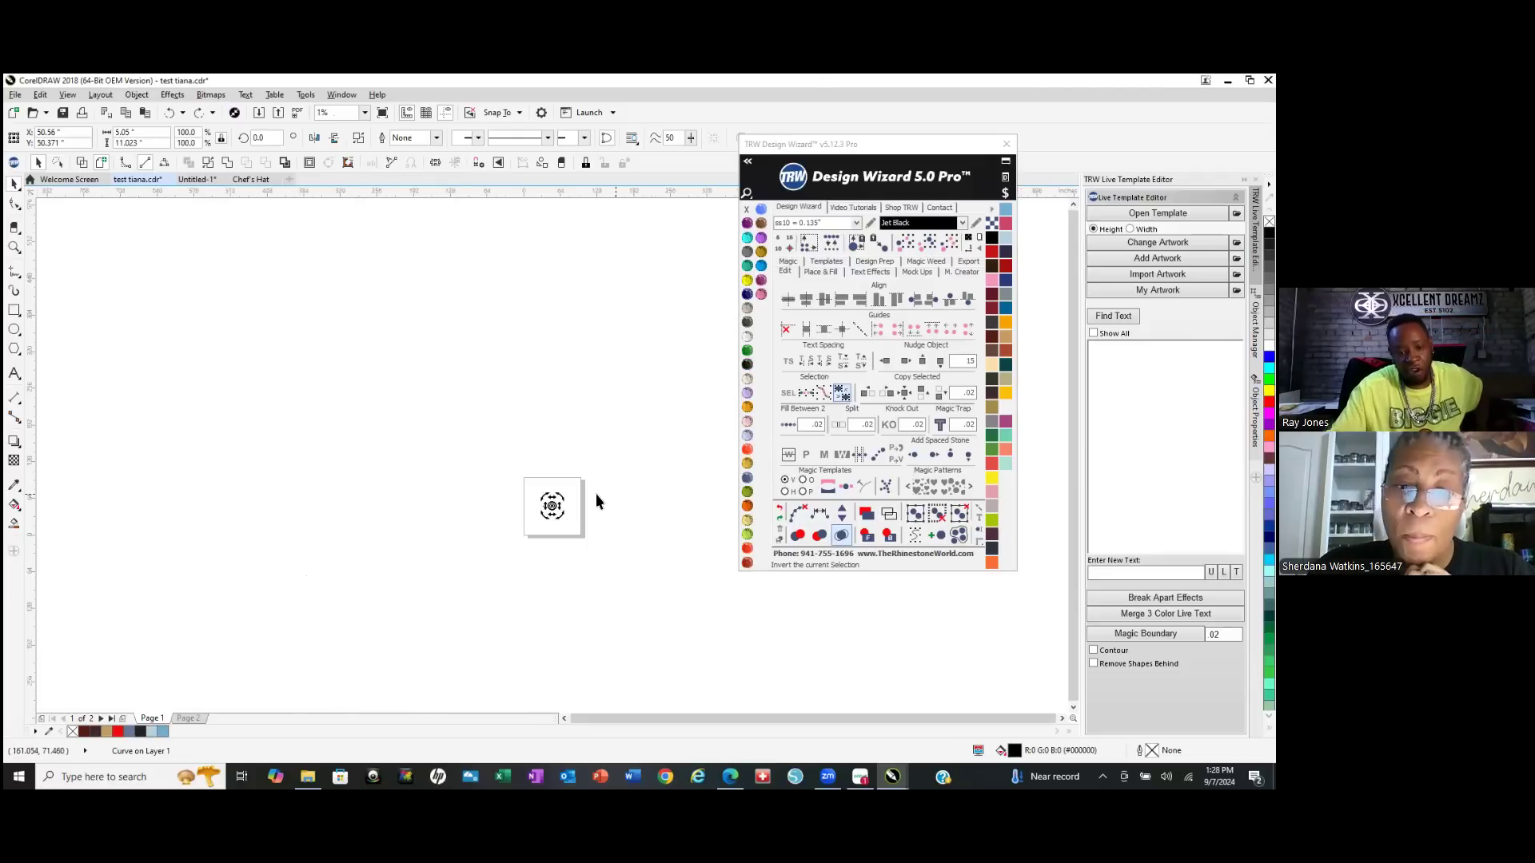
{"action": "scroll", "coordinate": [554, 511], "scroll_direction": "up", "scroll_amount": 3}
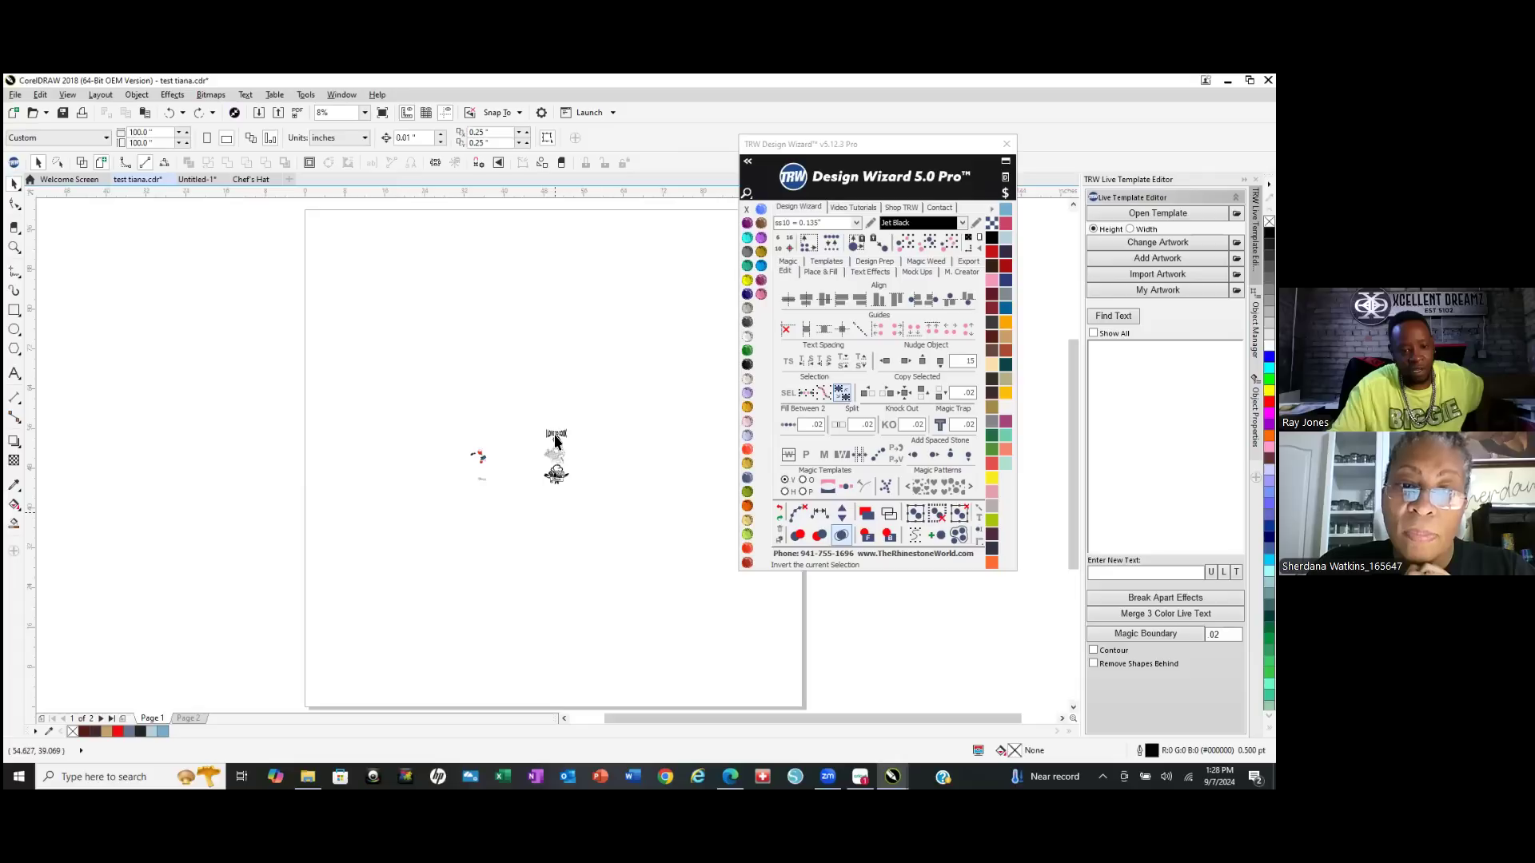
{"action": "scroll", "coordinate": [544, 504], "scroll_direction": "up", "scroll_amount": 1}
{"action": "scroll", "coordinate": [551, 511], "scroll_direction": "up", "scroll_amount": 1}
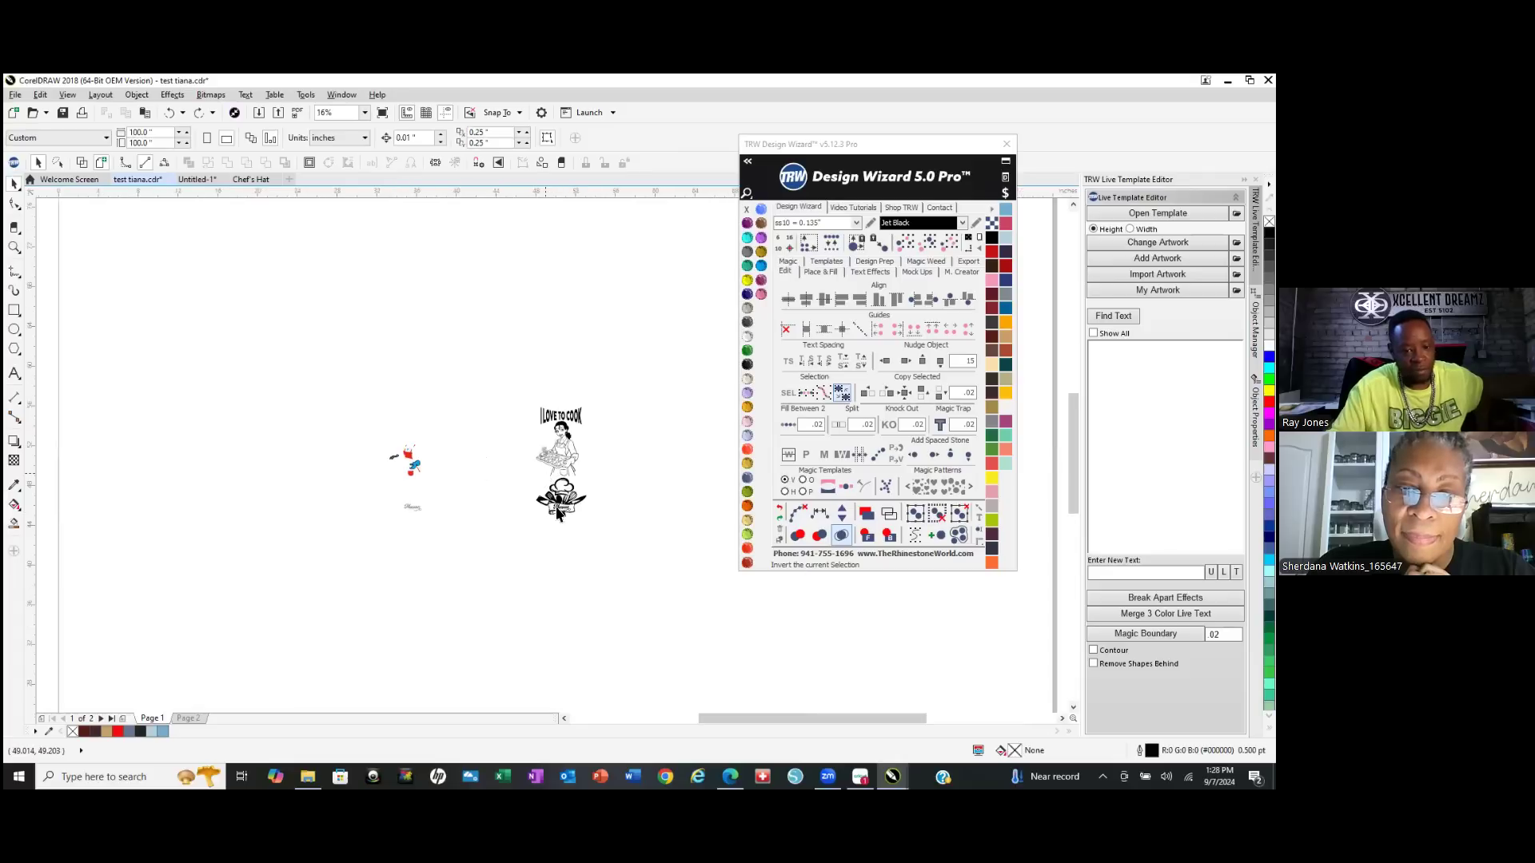
{"action": "scroll", "coordinate": [558, 513], "scroll_direction": "up", "scroll_amount": 1}
{"action": "scroll", "coordinate": [558, 540], "scroll_direction": "up", "scroll_amount": 1}
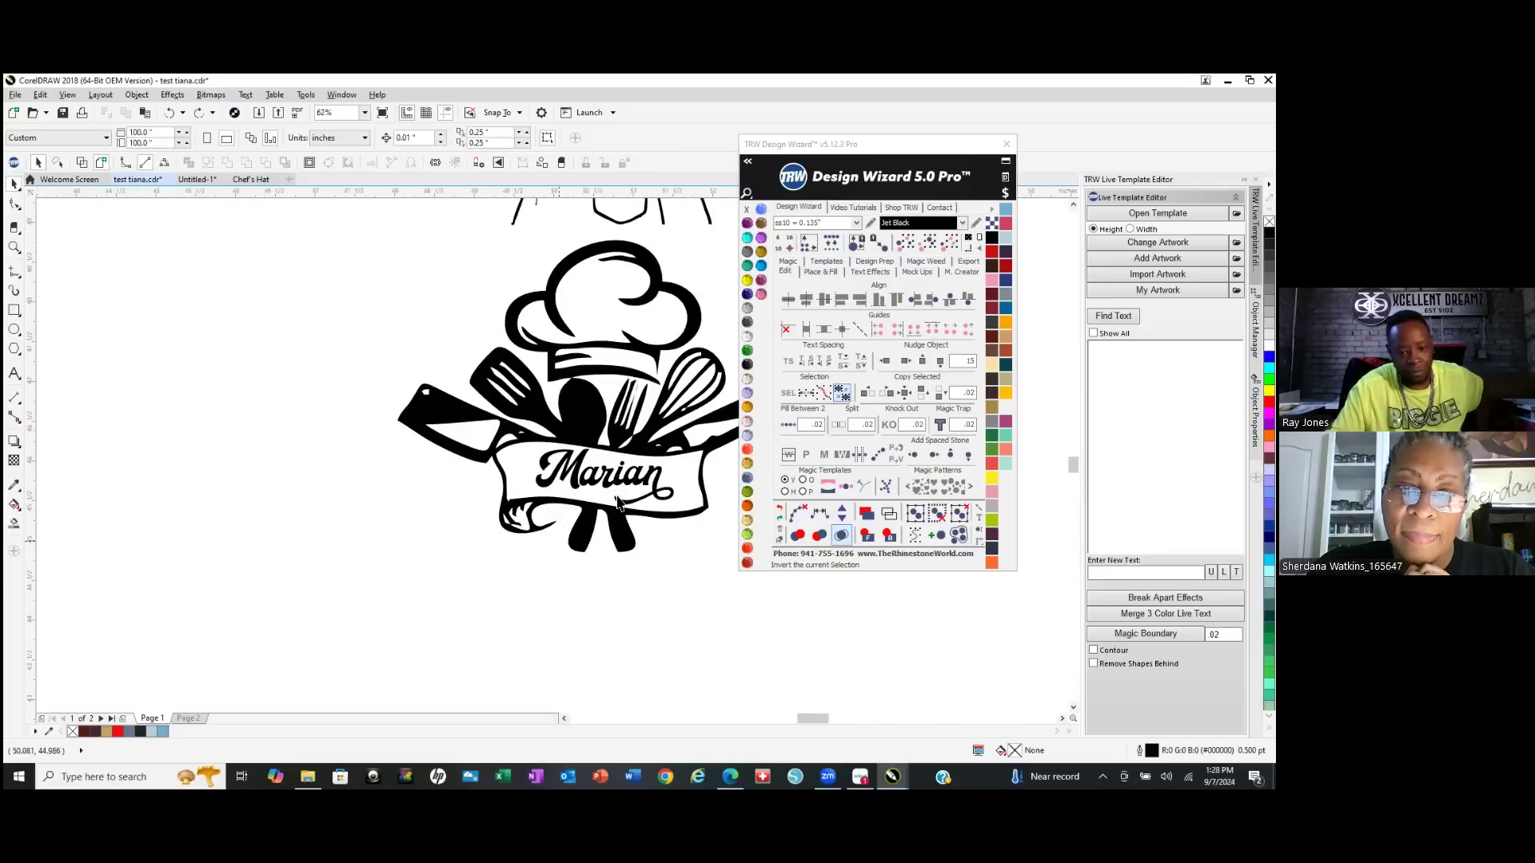
{"action": "scroll", "coordinate": [653, 471], "scroll_direction": "up", "scroll_amount": 1}
{"action": "scroll", "coordinate": [592, 411], "scroll_direction": "up", "scroll_amount": 2}
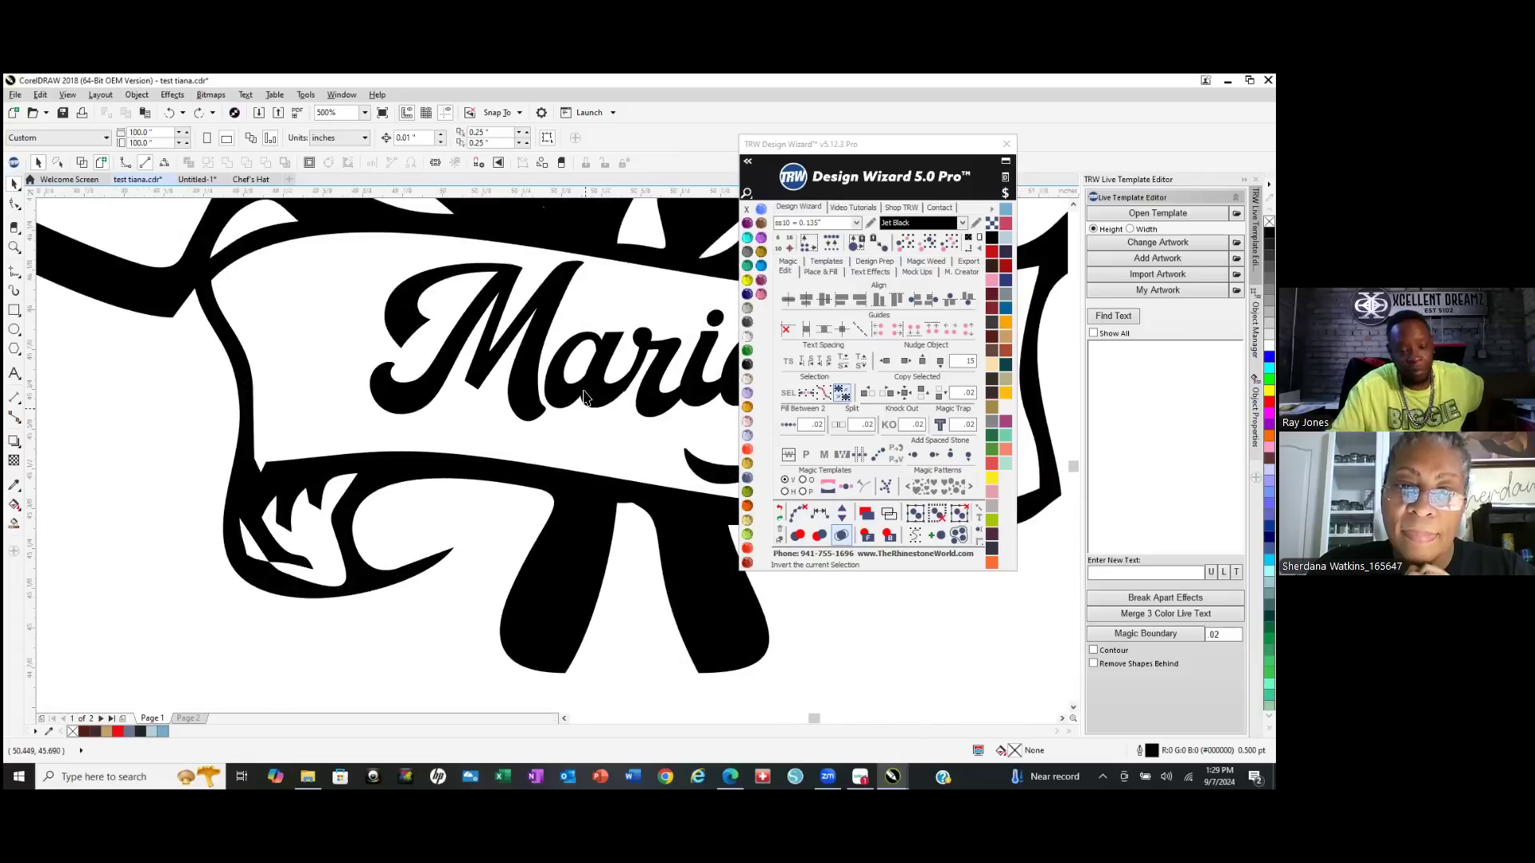
{"action": "double_click", "coordinate": [556, 297]}
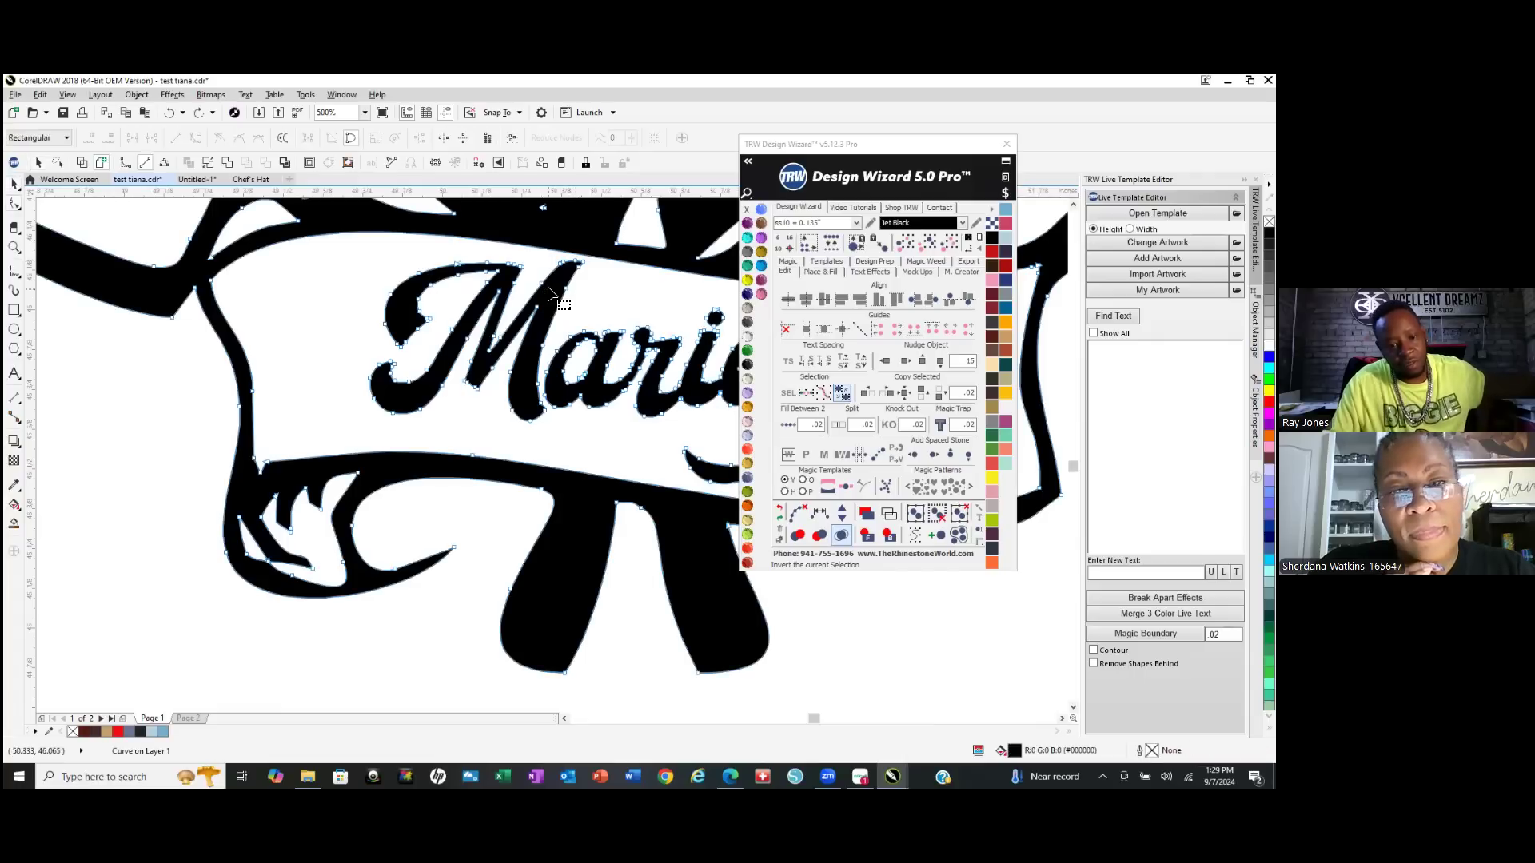
{"action": "left_click_drag", "start_coordinate": [336, 315], "coordinate": [558, 419]}
{"action": "left_click_drag", "start_coordinate": [650, 424], "coordinate": [661, 422]}
{"action": "key", "text": "Delete"}
{"action": "left_click_drag", "start_coordinate": [352, 258], "coordinate": [510, 376]}
{"action": "left_click_drag", "start_coordinate": [601, 416], "coordinate": [601, 415]}
{"action": "key", "text": "Delete"}
Delete the remaining nodes of the black name, including its tail swash and loop, to empty the banner.
{"action": "scroll", "coordinate": [265, 406], "scroll_direction": "down", "scroll_amount": 5}
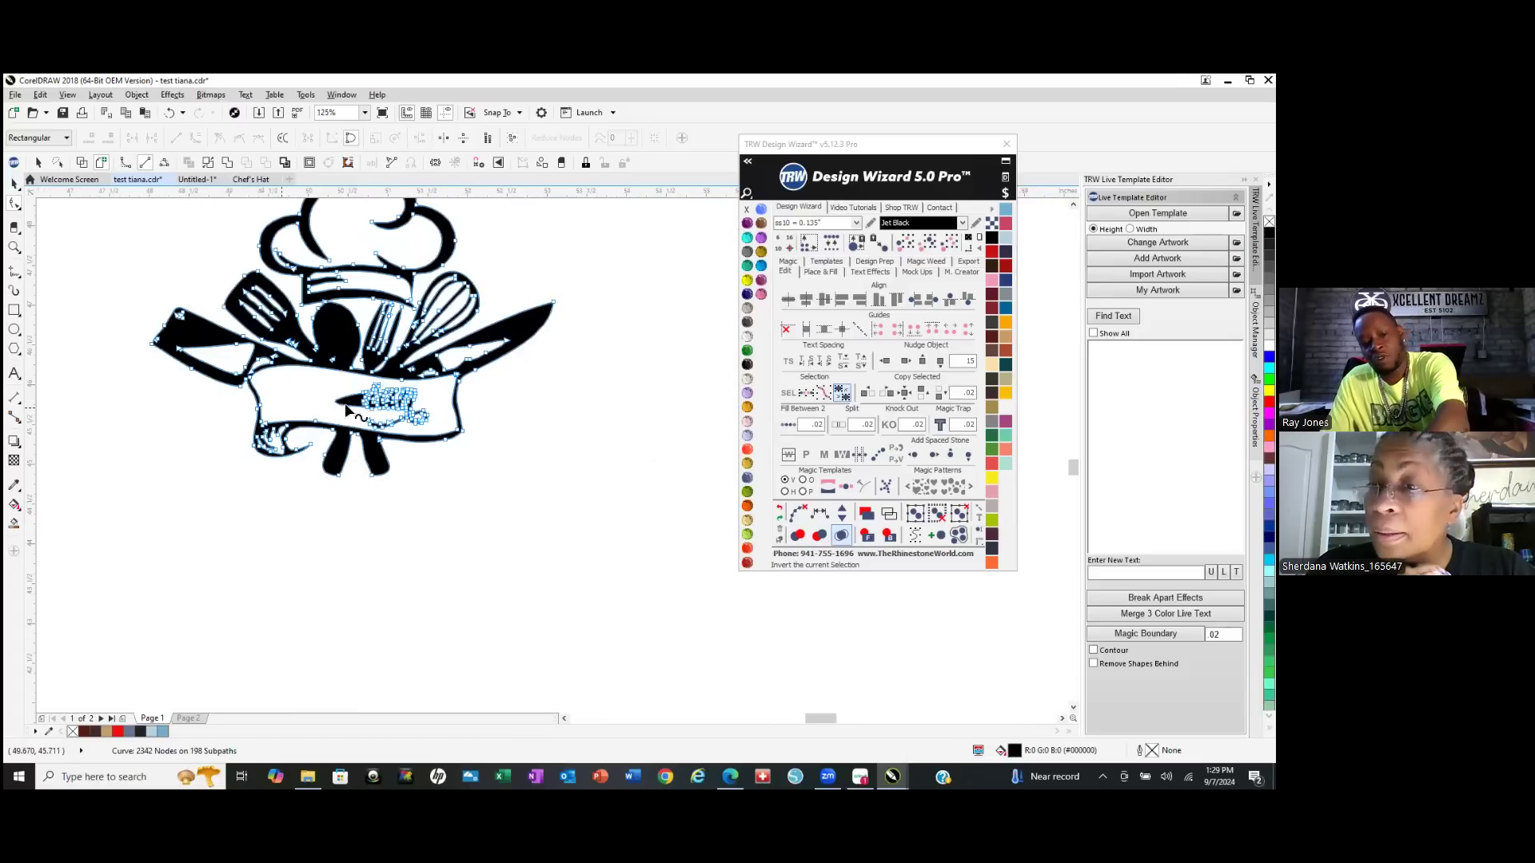
{"action": "scroll", "coordinate": [179, 334], "scroll_direction": "up", "scroll_amount": 5}
{"action": "left_click_drag", "start_coordinate": [138, 329], "coordinate": [472, 500]}
{"action": "key", "text": "Delete"}
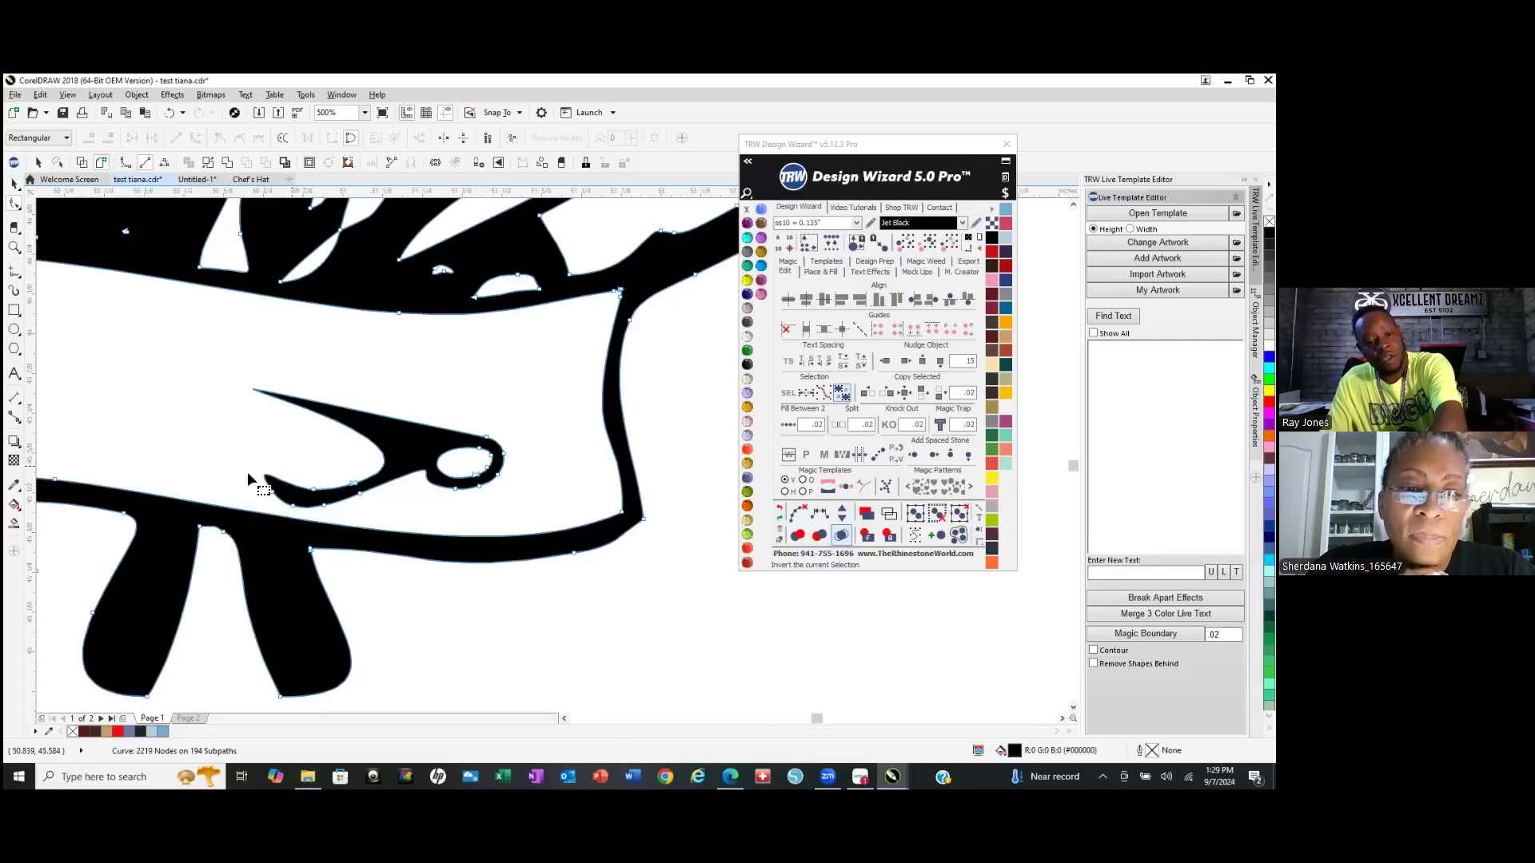
{"action": "mouse_move", "coordinate": [245, 450]}
{"action": "left_mouse_down"}
{"action": "mouse_move", "coordinate": [336, 520]}
{"action": "mouse_move", "coordinate": [425, 515]}
{"action": "left_mouse_up"}
{"action": "key", "text": "Delete"}
{"action": "left_click_drag", "start_coordinate": [385, 396], "coordinate": [521, 499]}
{"action": "left_click_drag", "start_coordinate": [534, 505], "coordinate": [534, 505]}
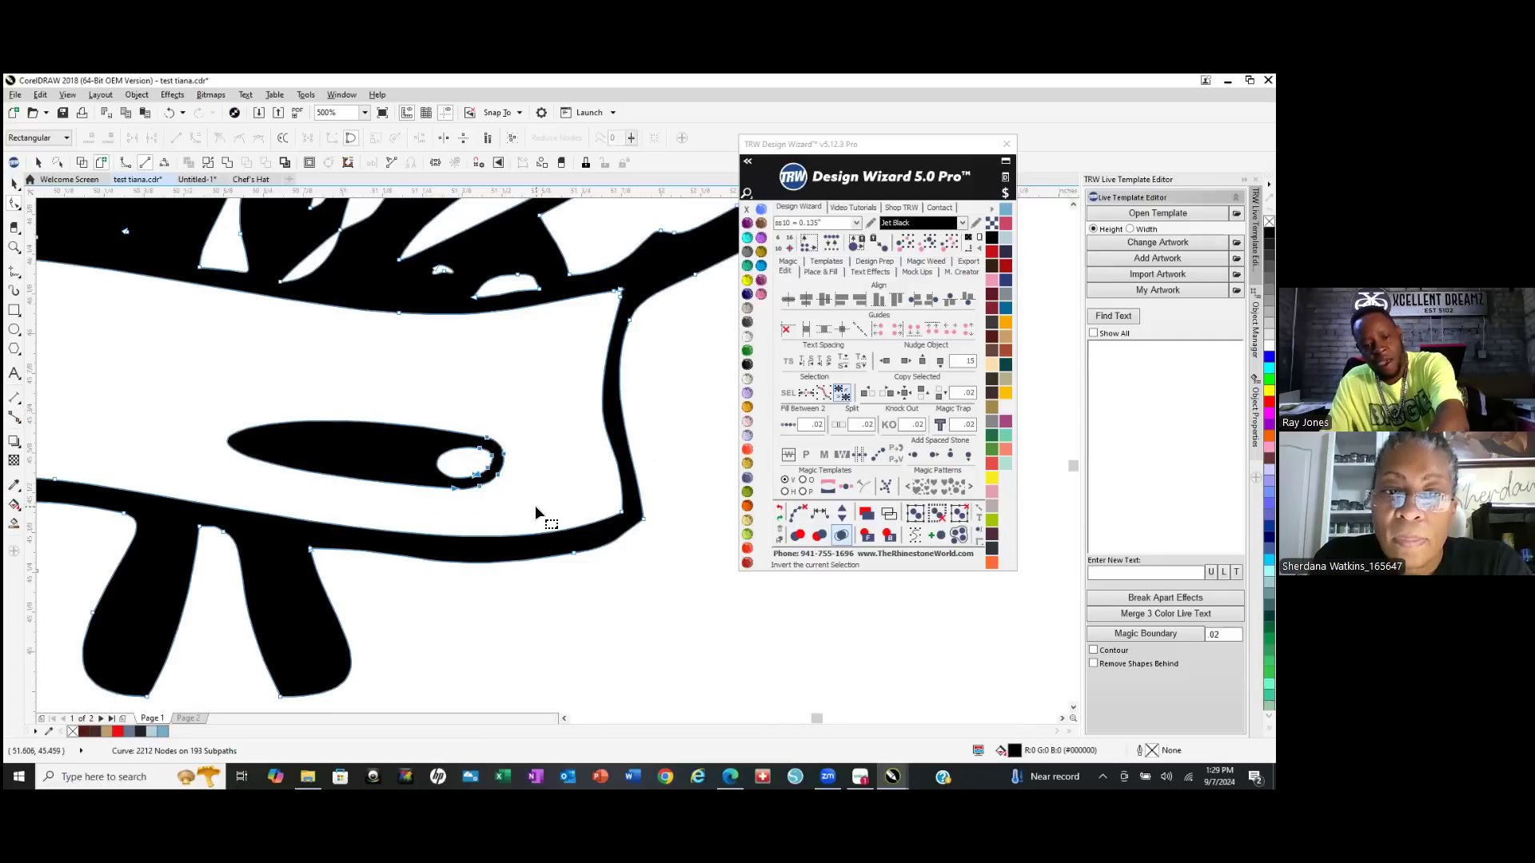
{"action": "key", "text": "Delete"}
{"action": "scroll", "coordinate": [486, 475], "scroll_direction": "down", "scroll_amount": 2}
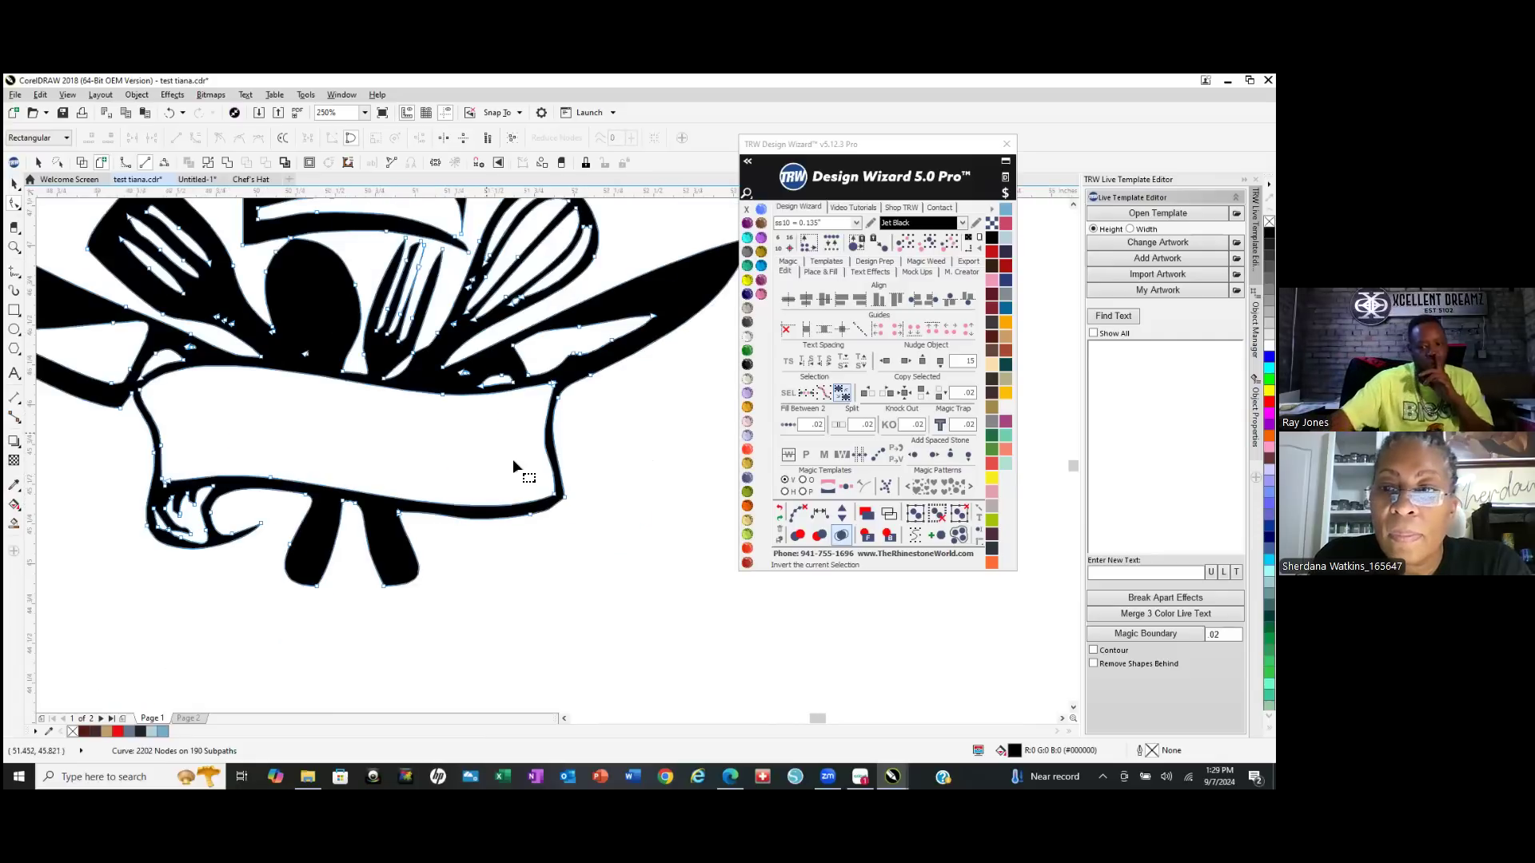
{"action": "scroll", "coordinate": [588, 456], "scroll_direction": "down", "scroll_amount": 2}
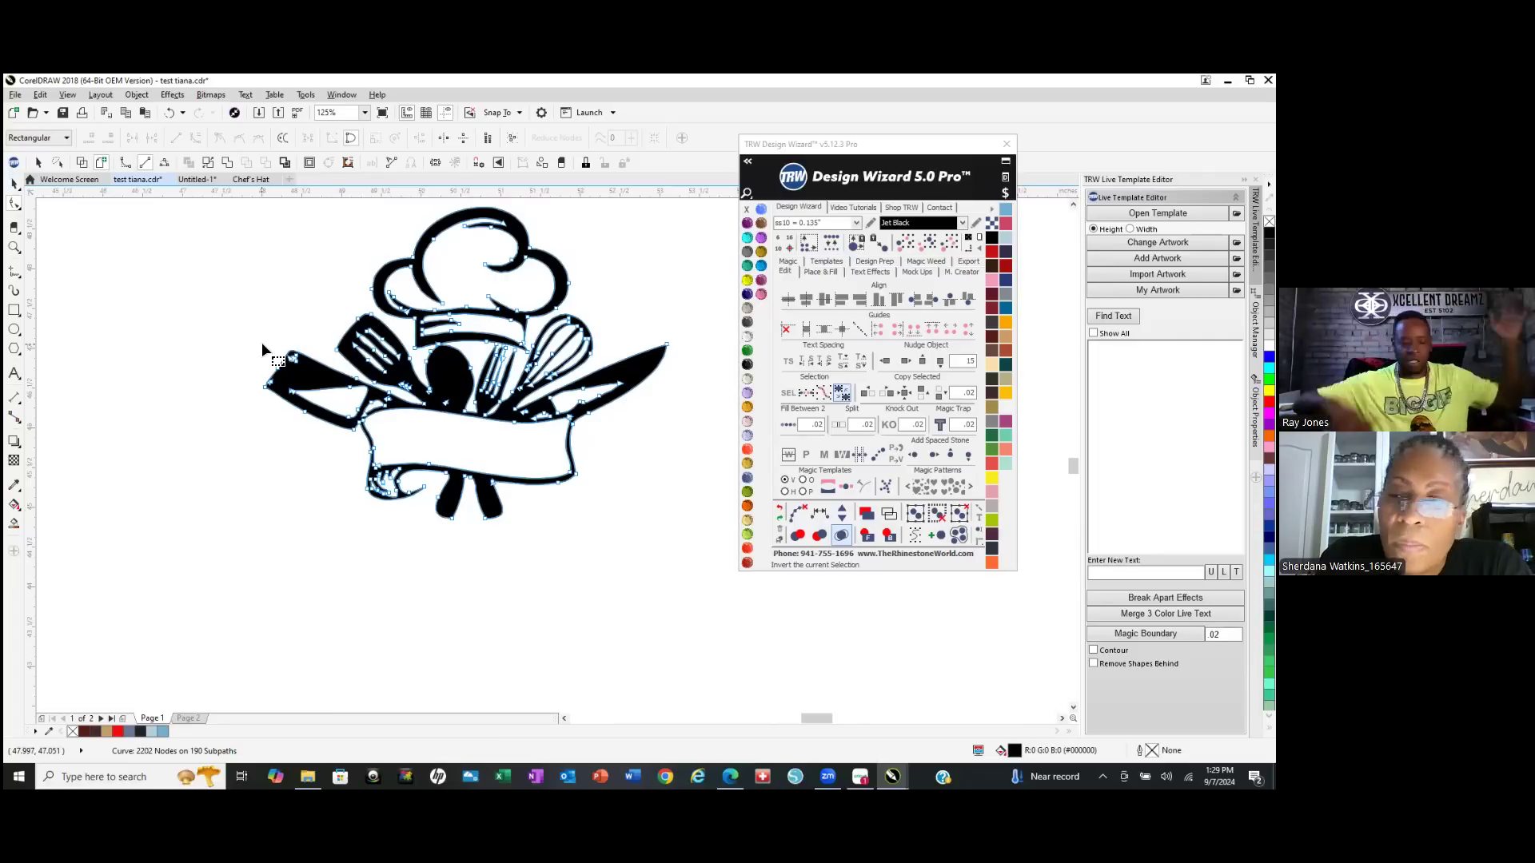
Select the blue name lettering beside the artwork and nudge it 15 inches right, back onto the banner.
{"action": "left_click", "coordinate": [14, 183]}
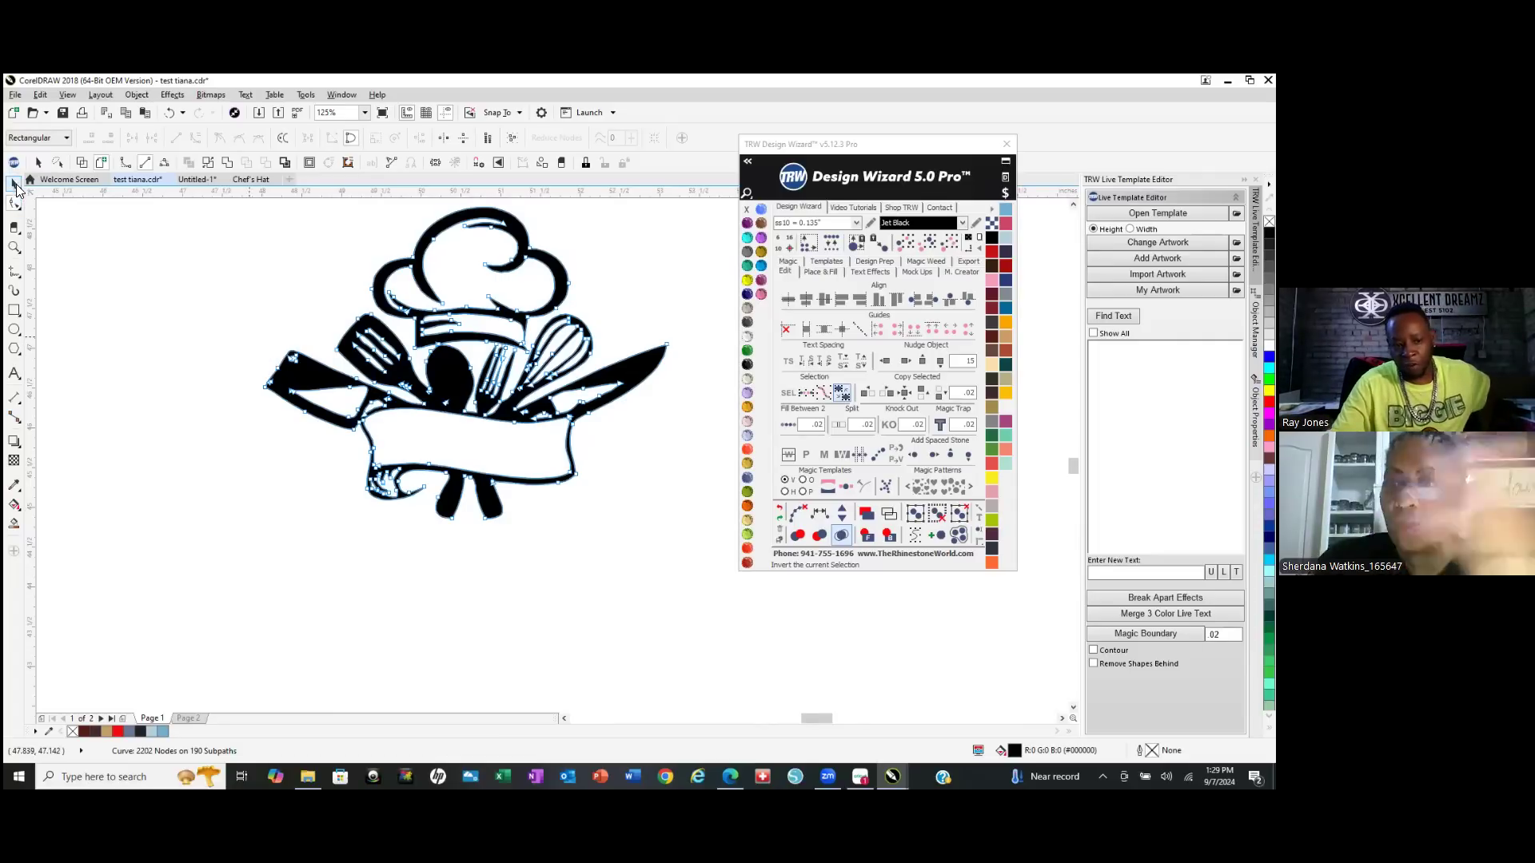
{"action": "scroll", "coordinate": [328, 492], "scroll_direction": "down", "scroll_amount": 2}
{"action": "scroll", "coordinate": [431, 475], "scroll_direction": "down", "scroll_amount": 4}
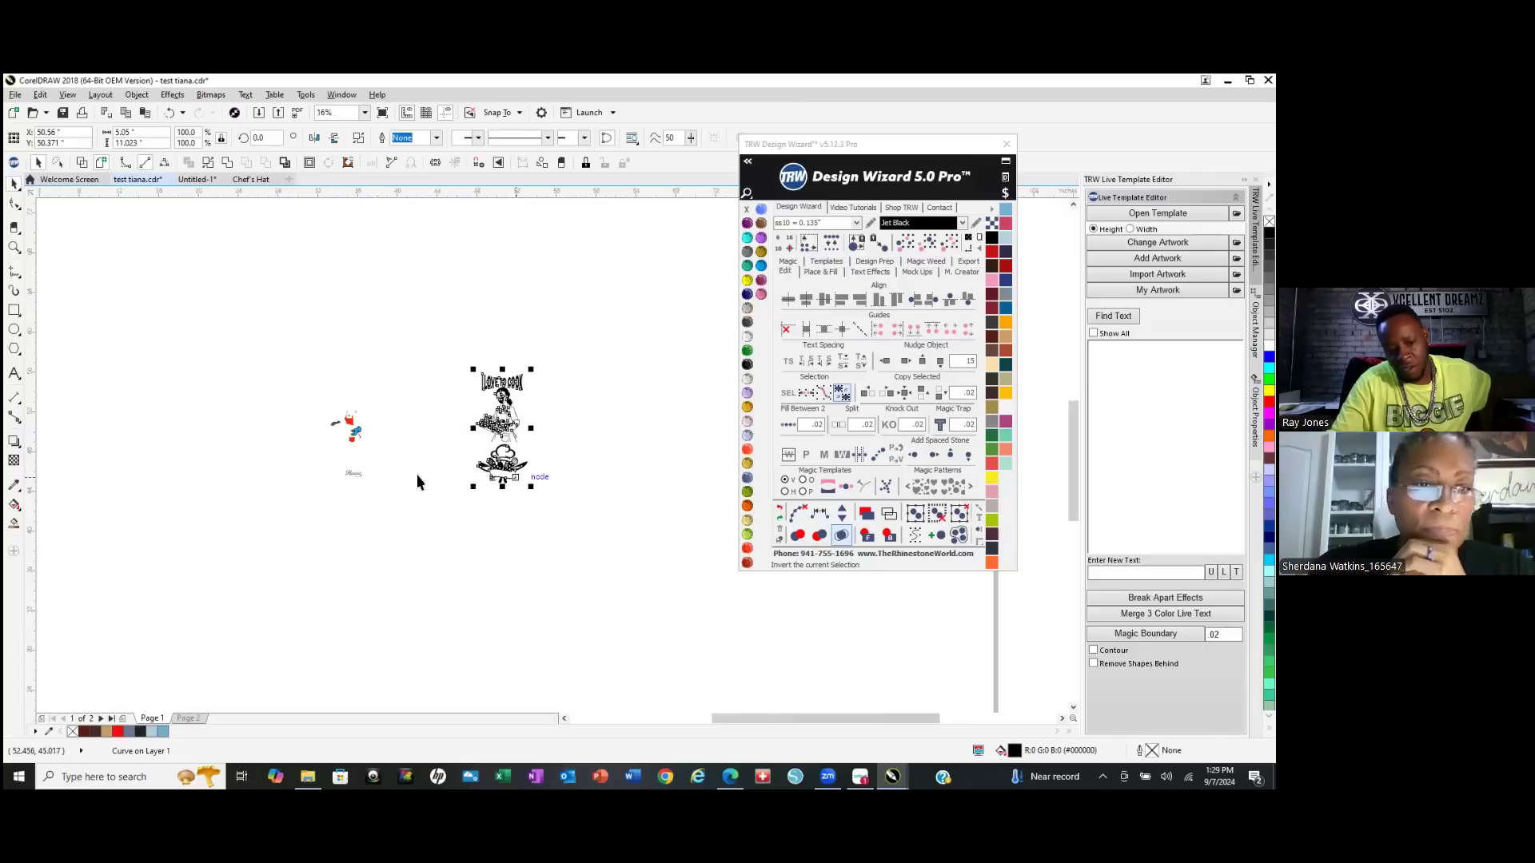
{"action": "left_click", "coordinate": [359, 470]}
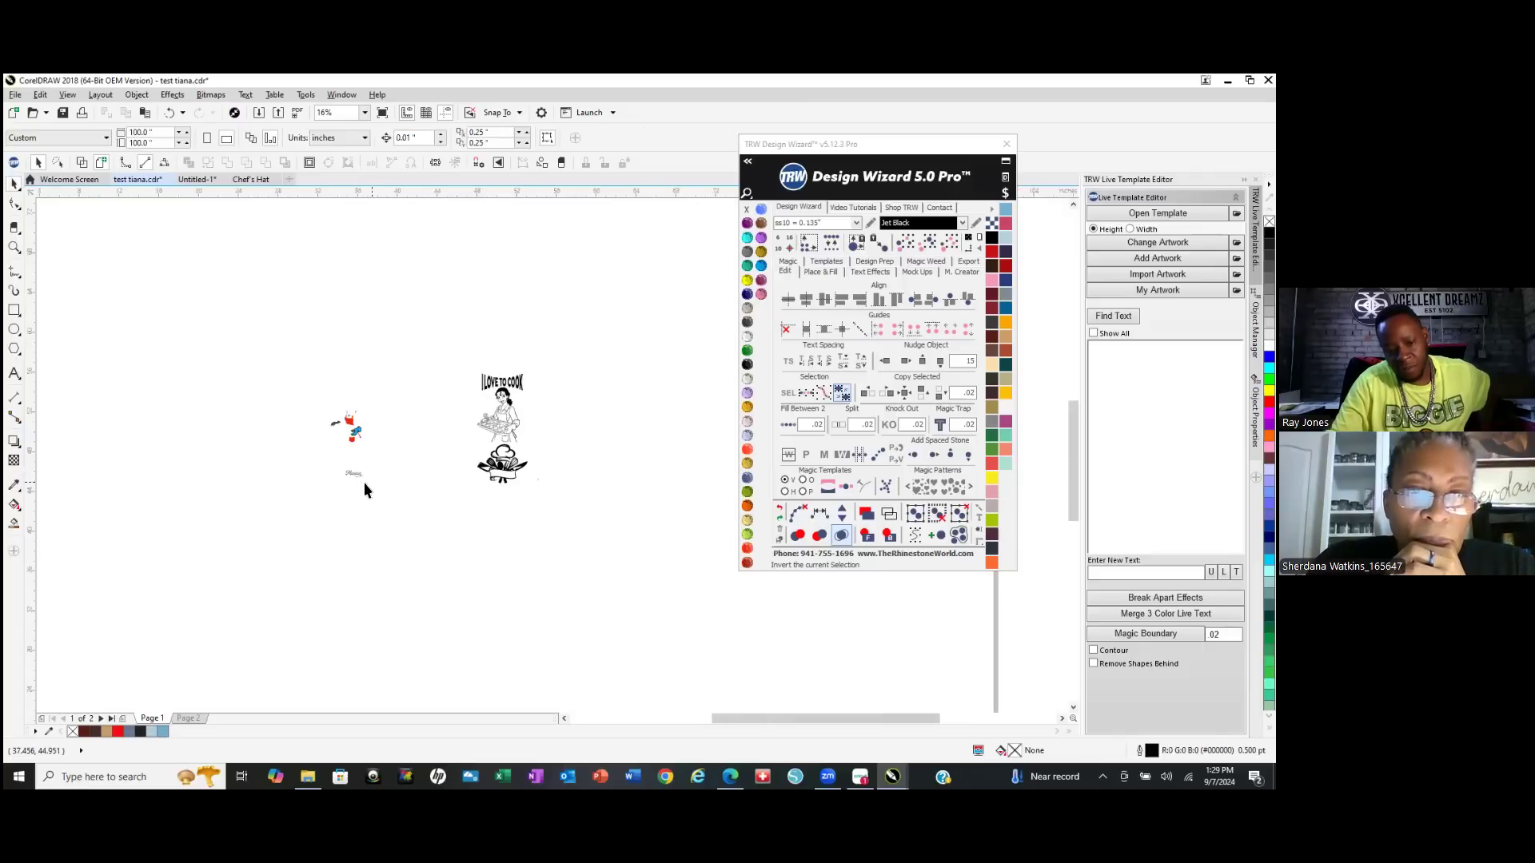
{"action": "left_click", "coordinate": [353, 474]}
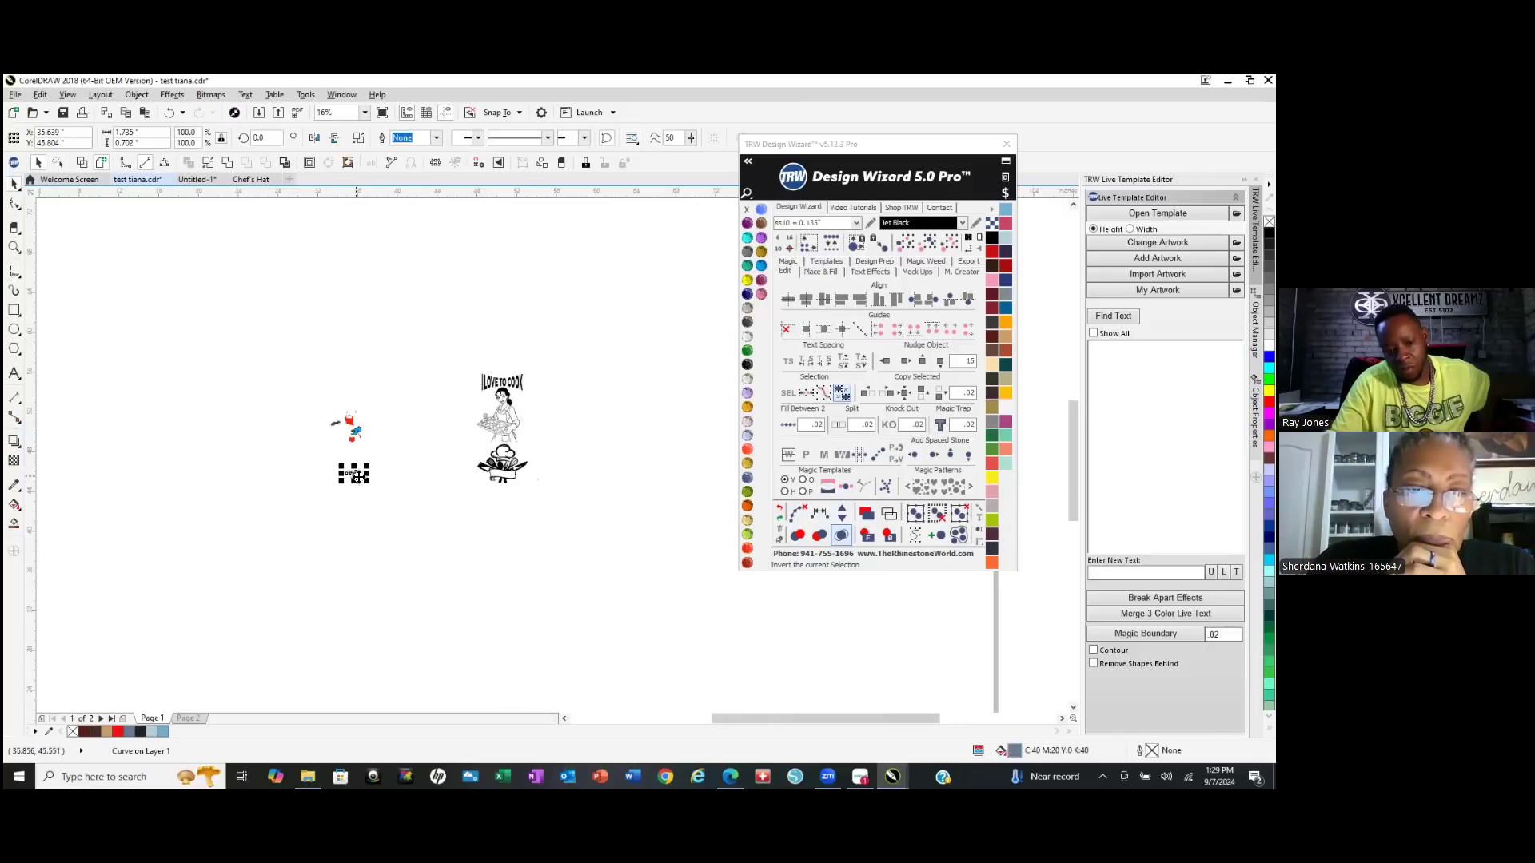
{"action": "left_click", "coordinate": [900, 363]}
{"action": "scroll", "coordinate": [505, 472], "scroll_direction": "up", "scroll_amount": 8}
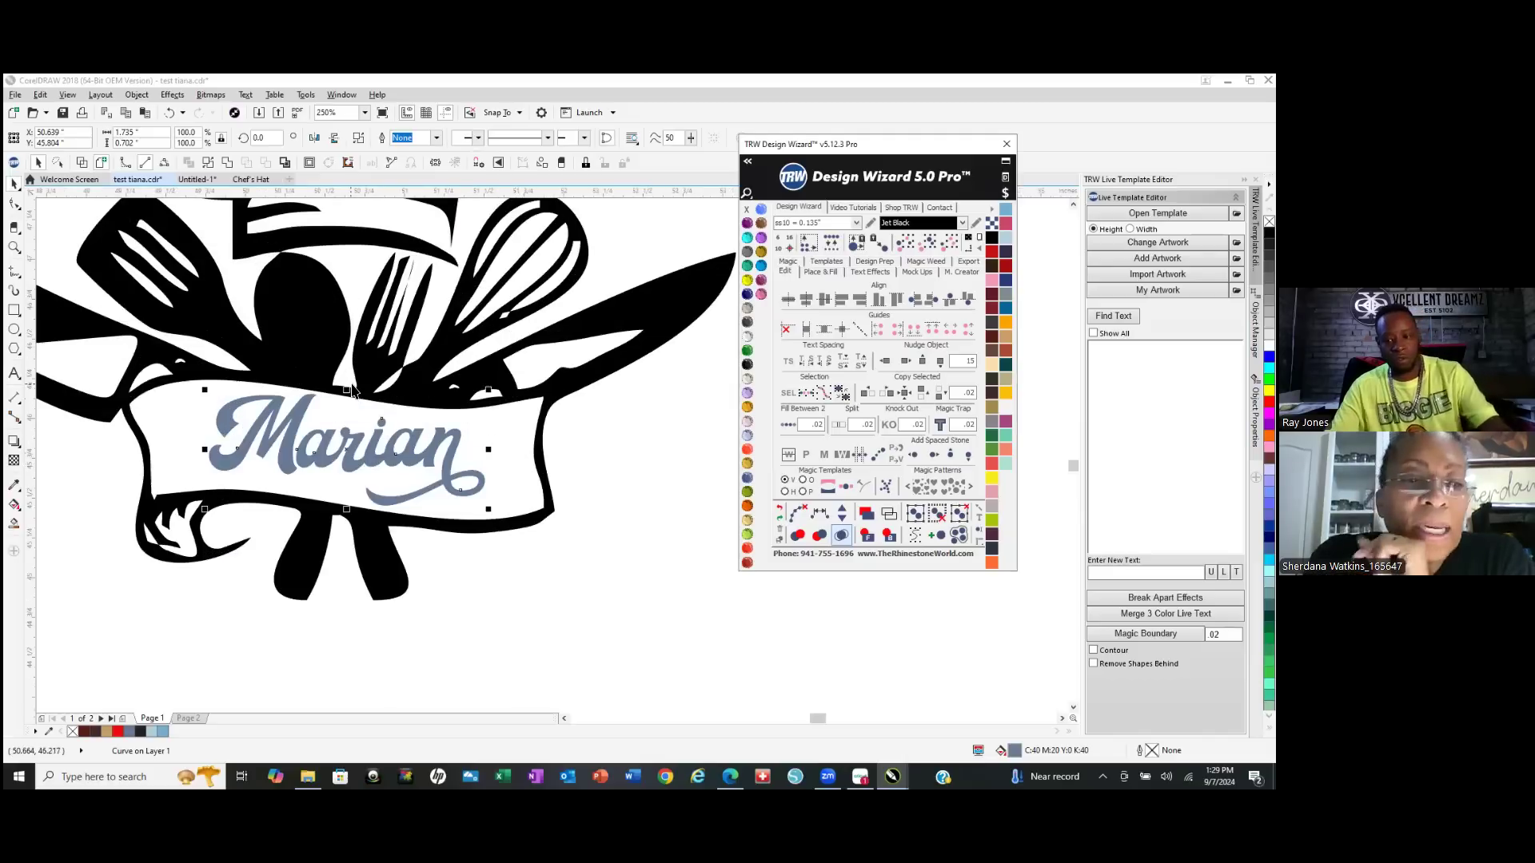
{"action": "scroll", "coordinate": [281, 439], "scroll_direction": "up", "scroll_amount": 3}
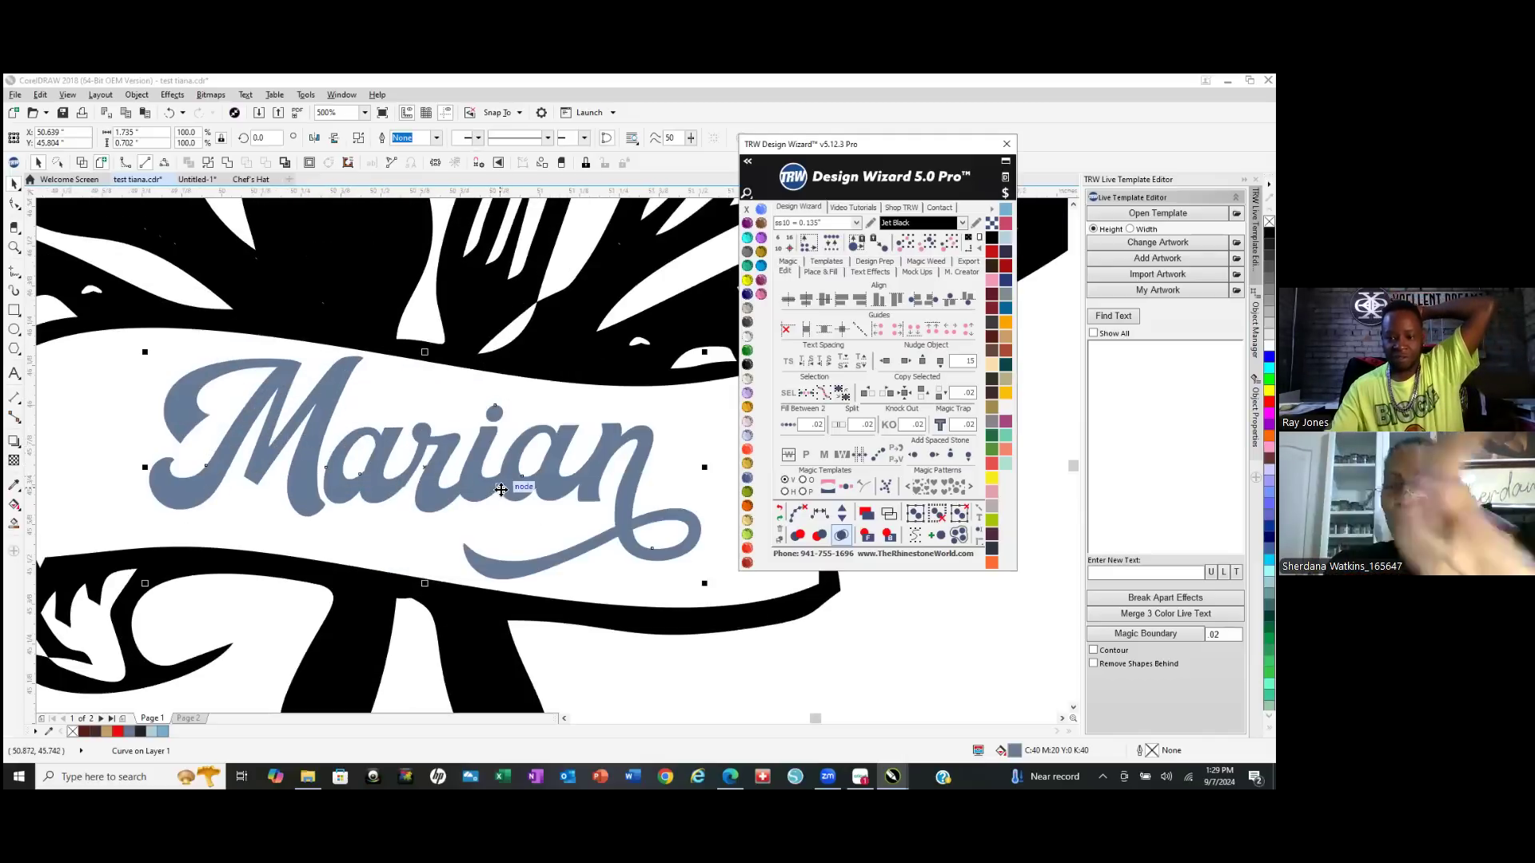
{"action": "scroll", "coordinate": [534, 516], "scroll_direction": "down", "scroll_amount": 3}
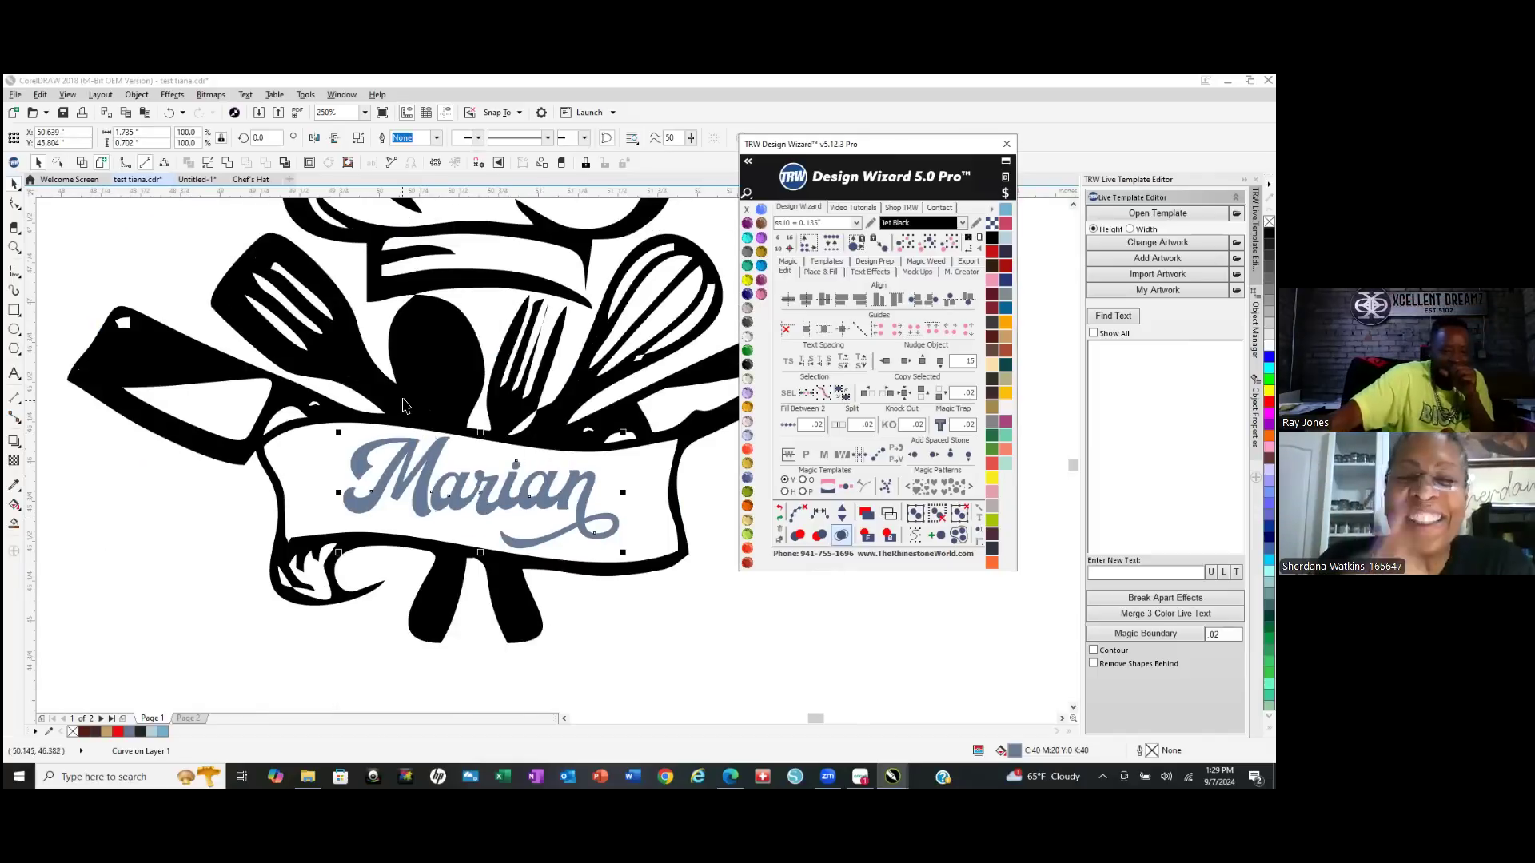
Combine the blue name lettering with the black cooking artwork into one curve.
{"action": "left_click", "coordinate": [448, 389]}
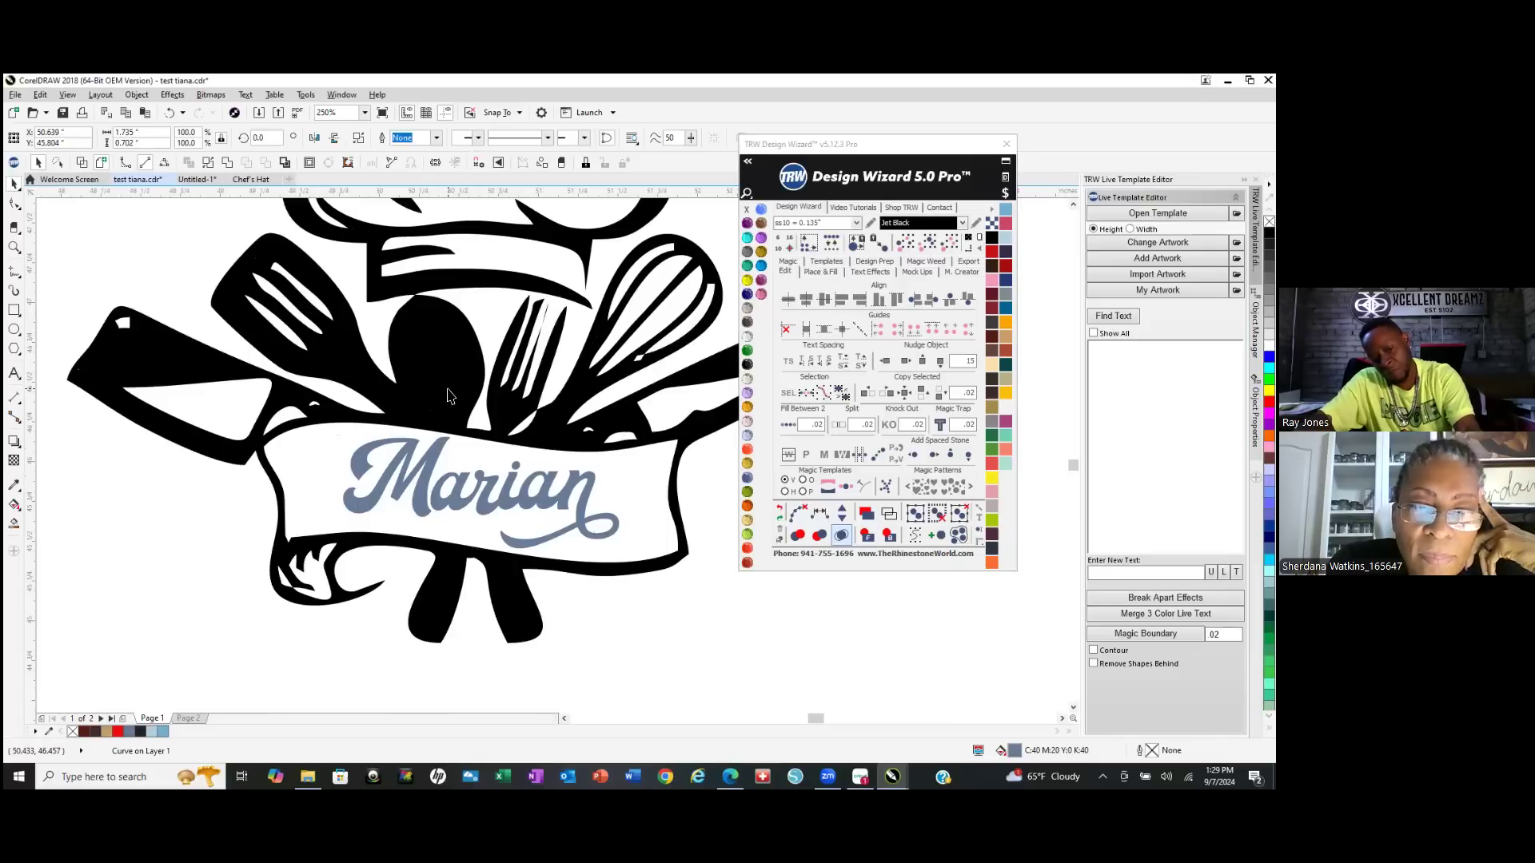
{"action": "left_click", "coordinate": [447, 390], "text": "shift"}
{"action": "right_click", "coordinate": [448, 389]}
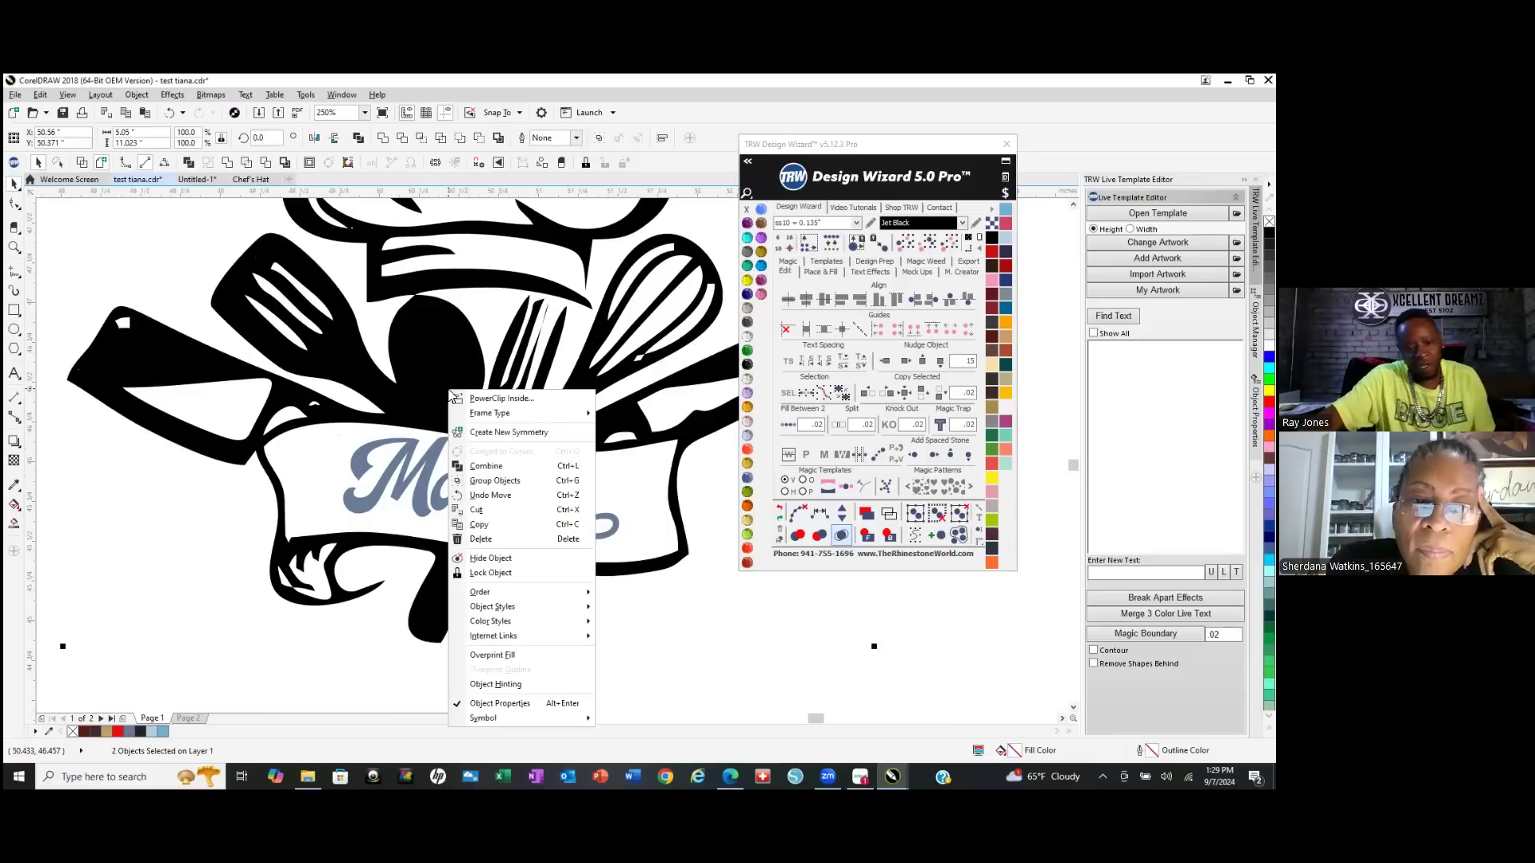
{"action": "left_click", "coordinate": [516, 468]}
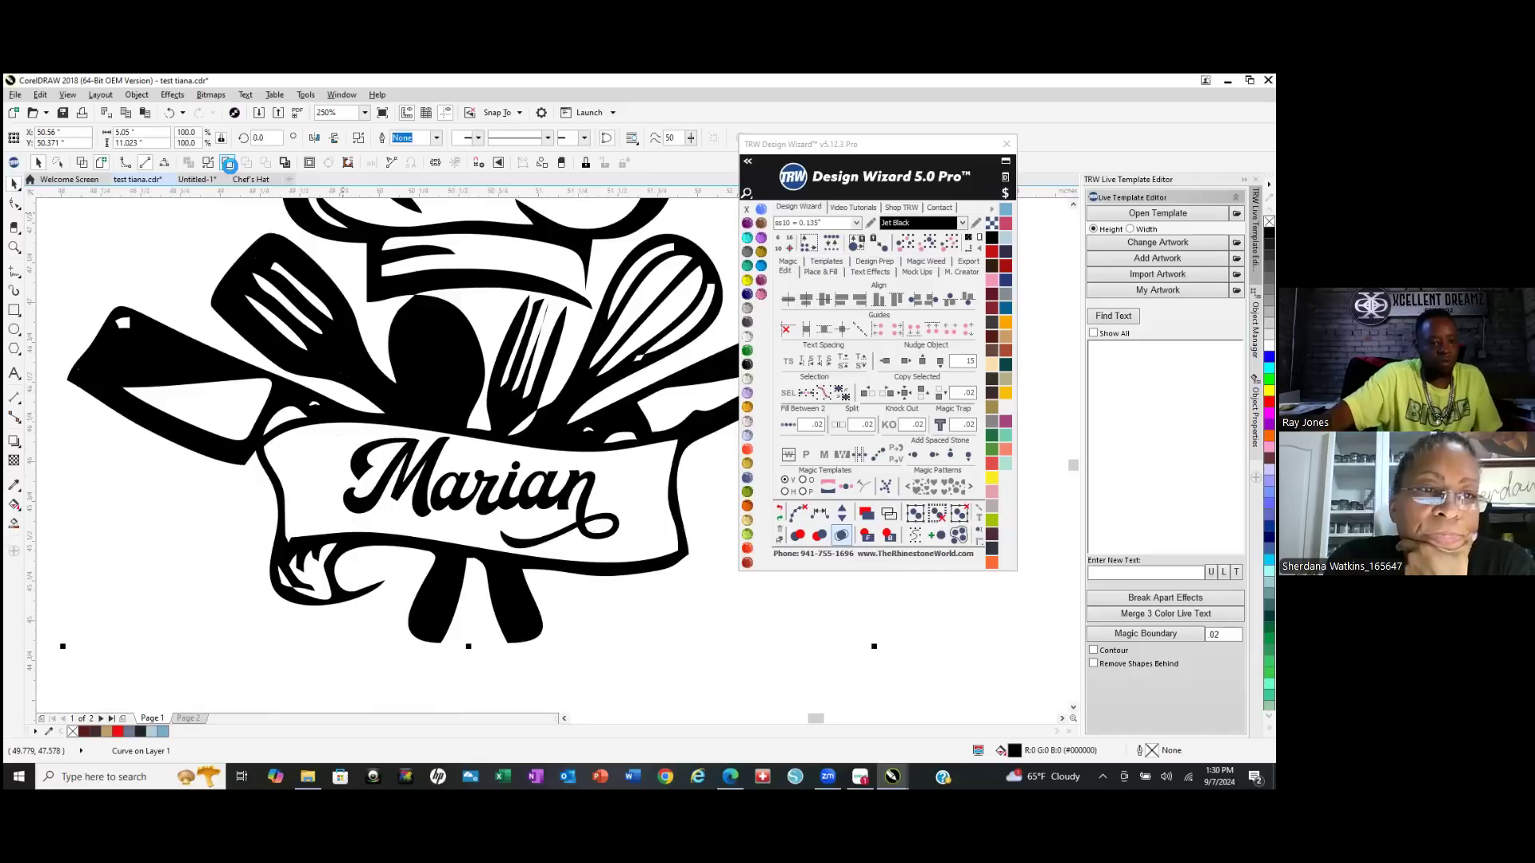
{"action": "scroll", "coordinate": [392, 628], "scroll_direction": "down", "scroll_amount": 2}
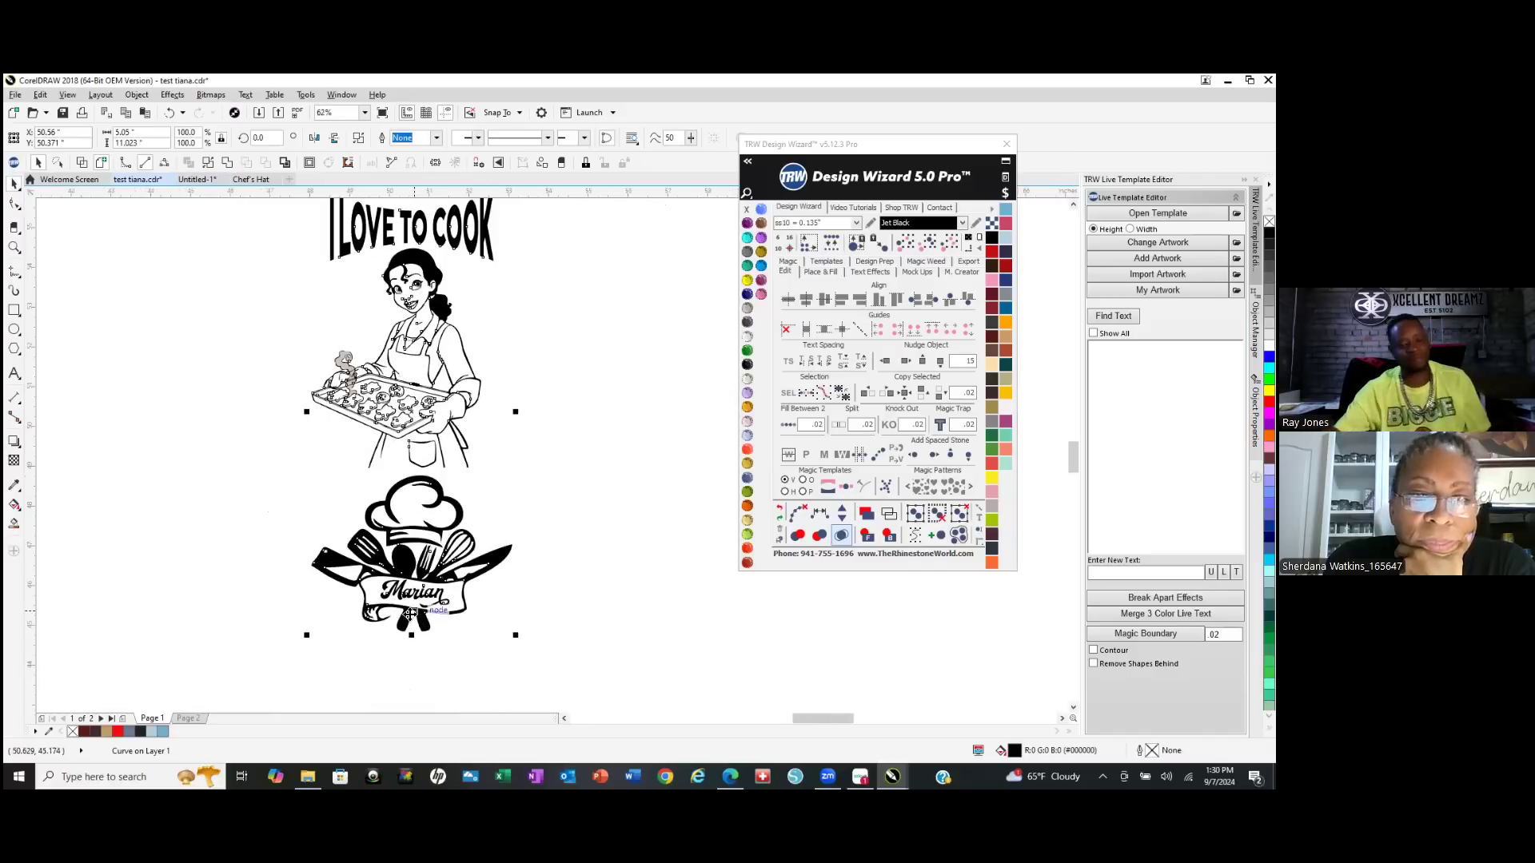
{"action": "left_click", "coordinate": [556, 488]}
Export the complete "I LOVE TO COOK" design with the chef-hat banner as an SVG named TIANA GHOST SVG in the Clip Art folder.
{"action": "scroll", "coordinate": [552, 490], "scroll_direction": "down", "scroll_amount": 1}
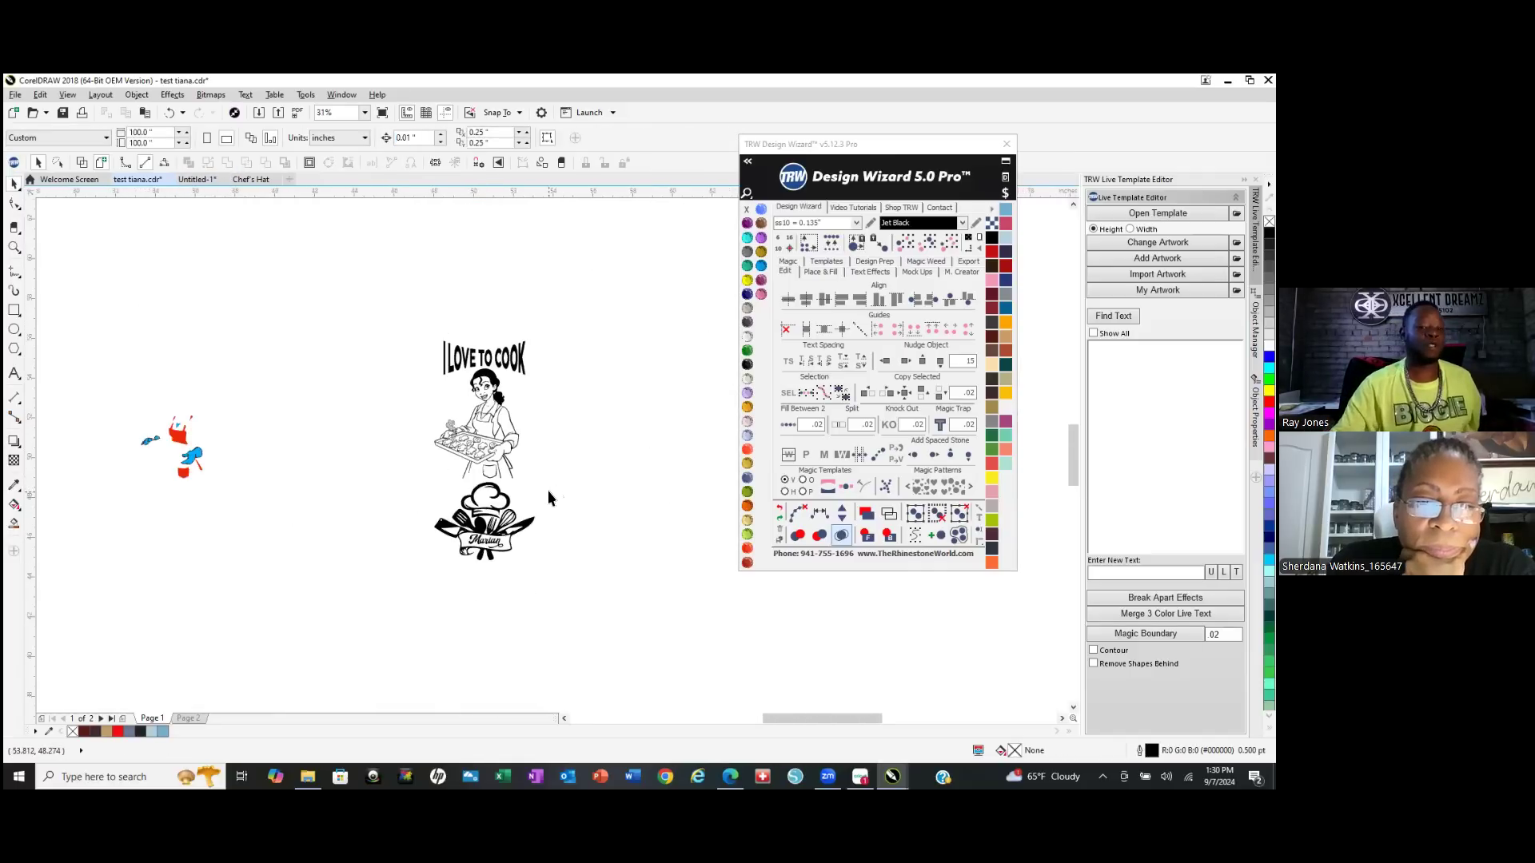
{"action": "left_click_drag", "start_coordinate": [411, 330], "coordinate": [622, 640]}
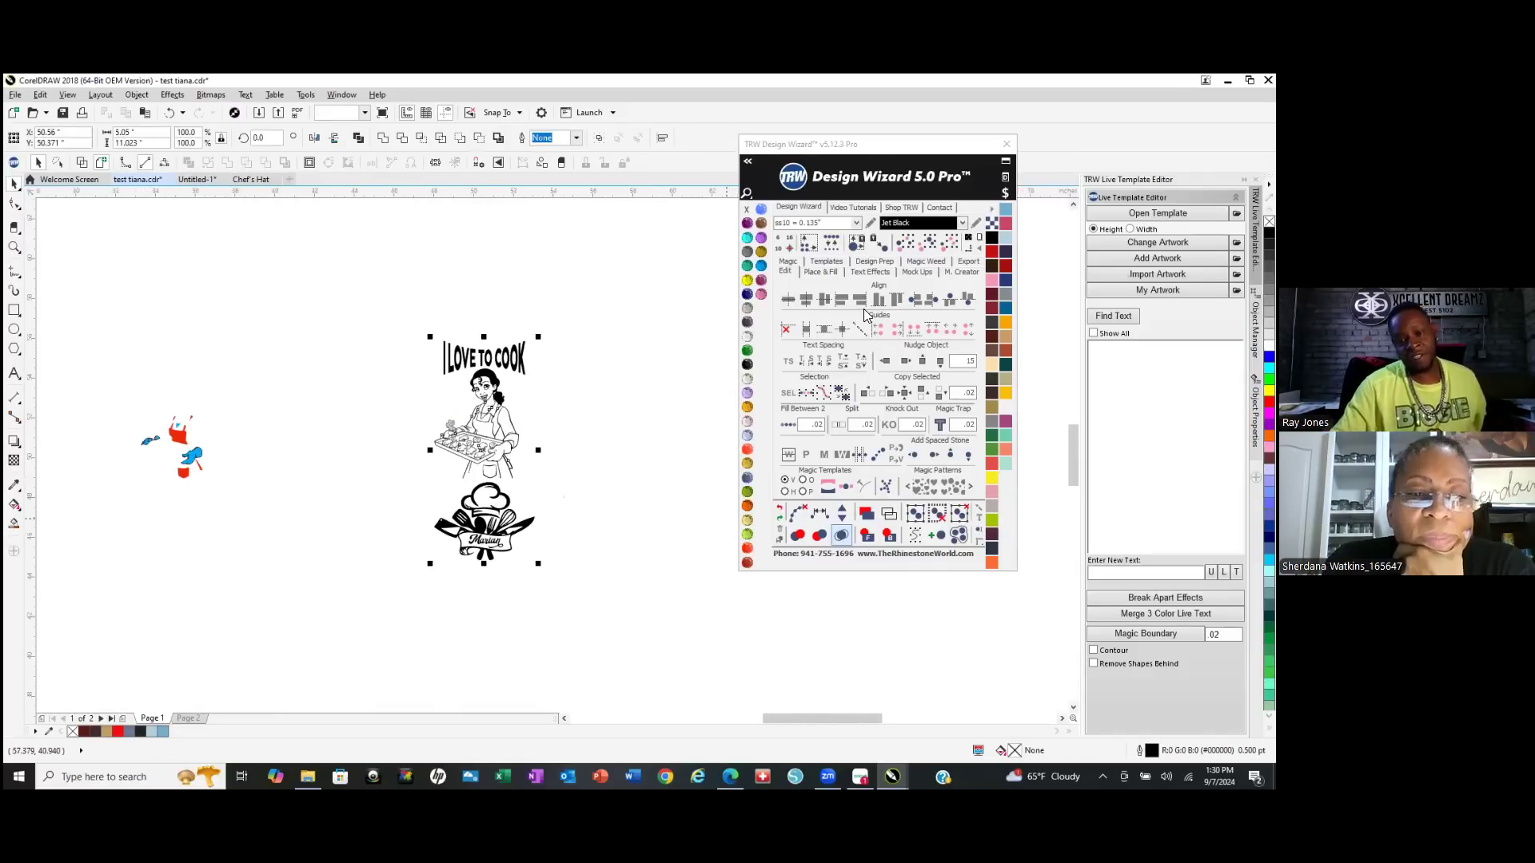
{"action": "left_click", "coordinate": [968, 260]}
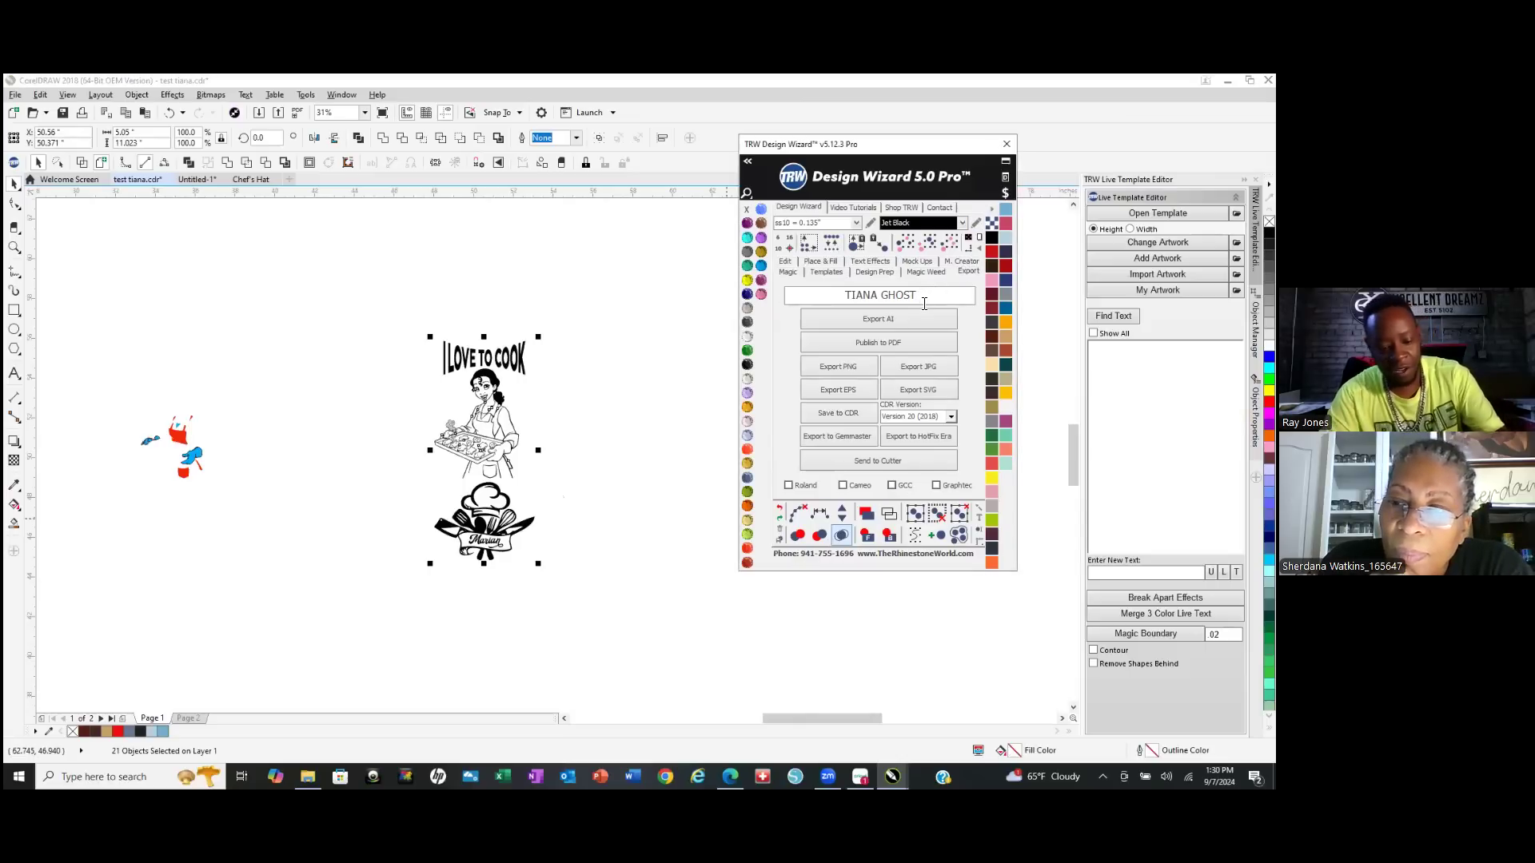
{"action": "type", "text": "SVG"}
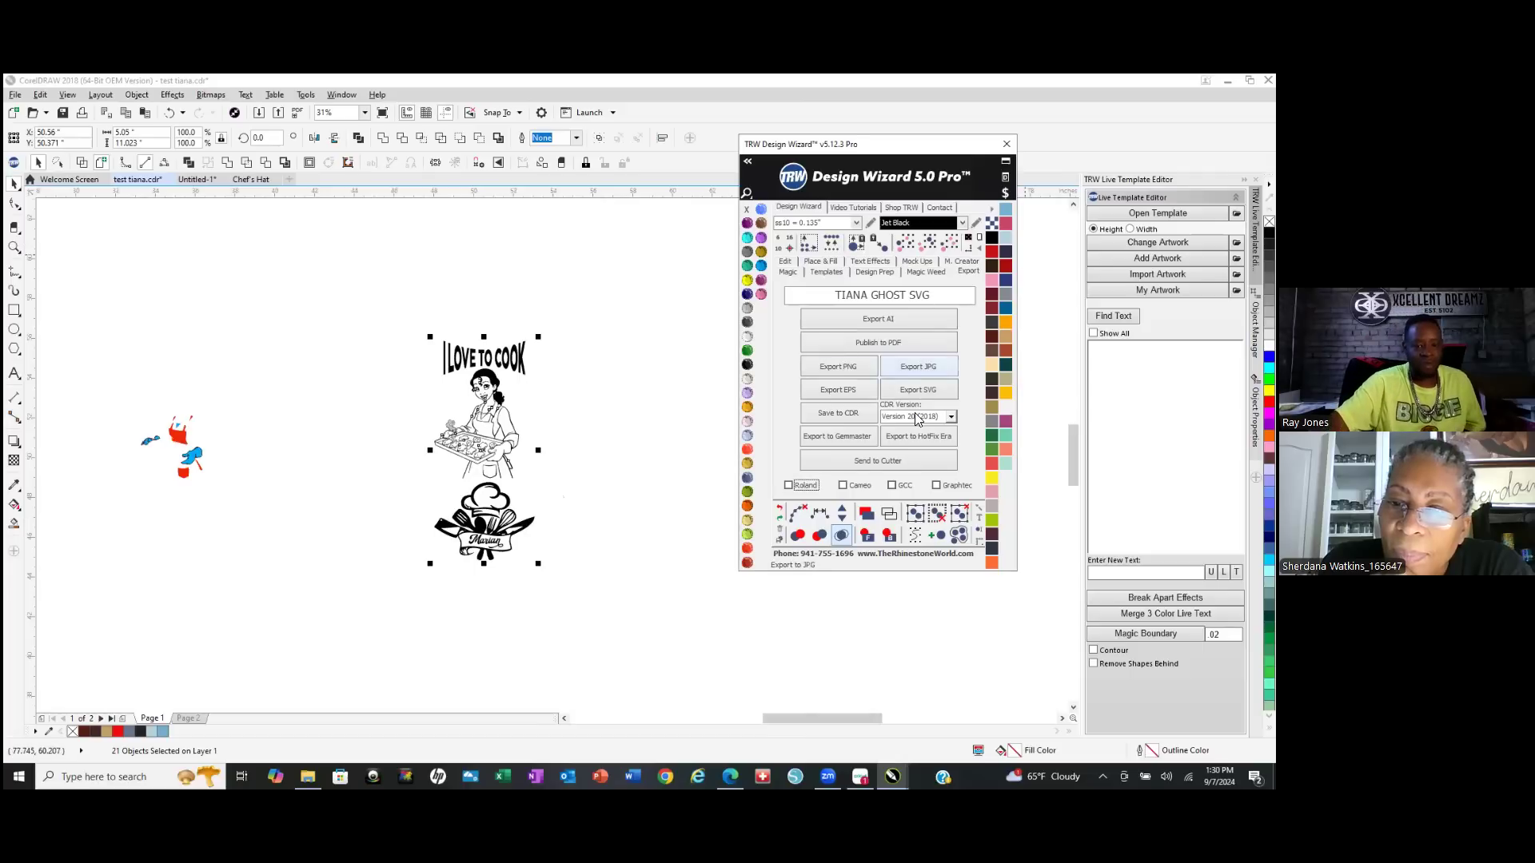
{"action": "left_click", "coordinate": [940, 391]}
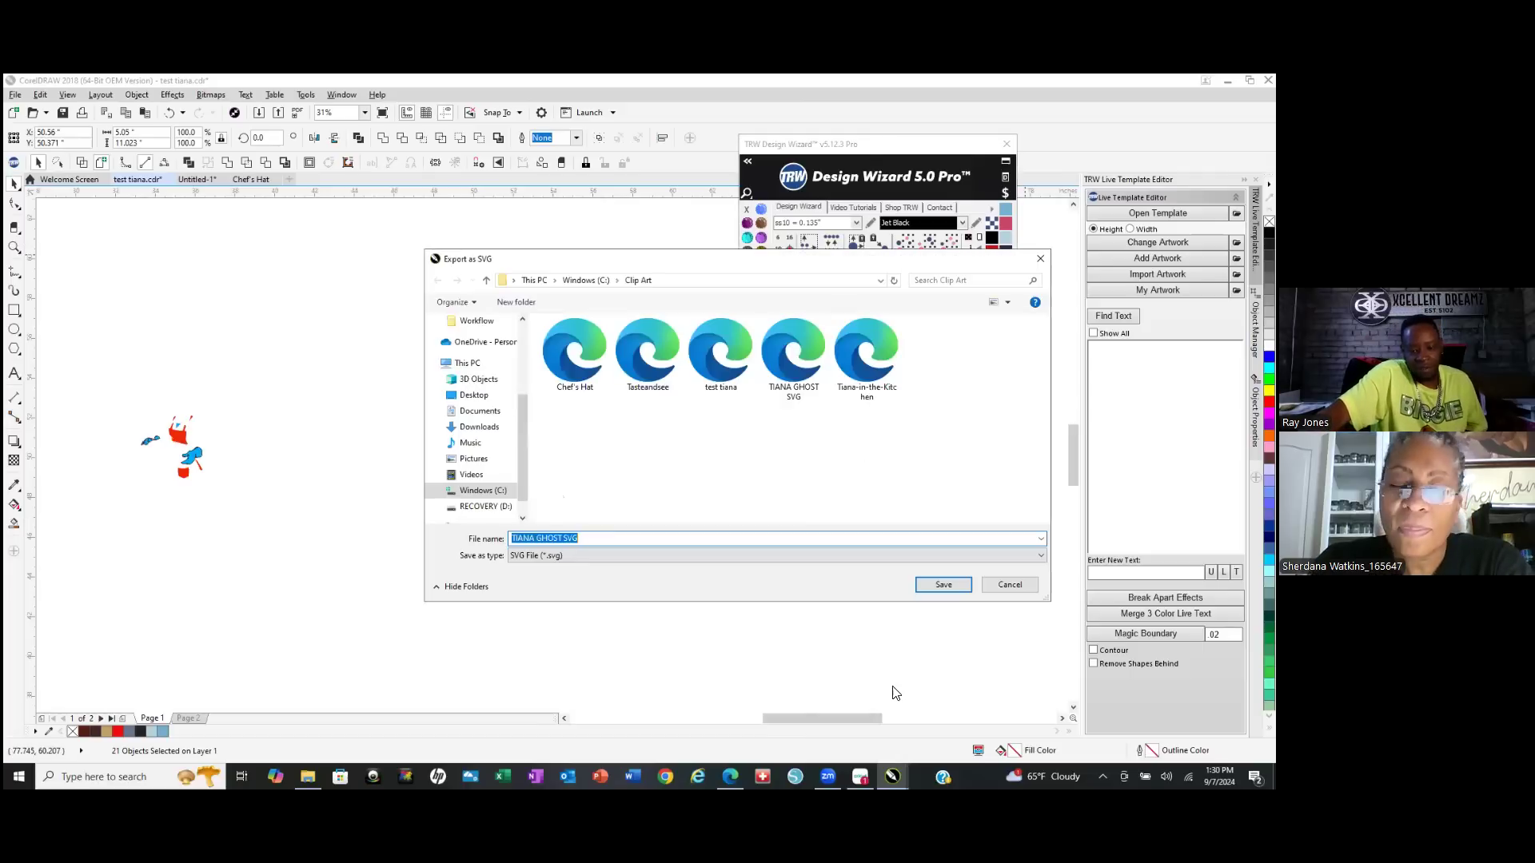
{"action": "left_click", "coordinate": [943, 584]}
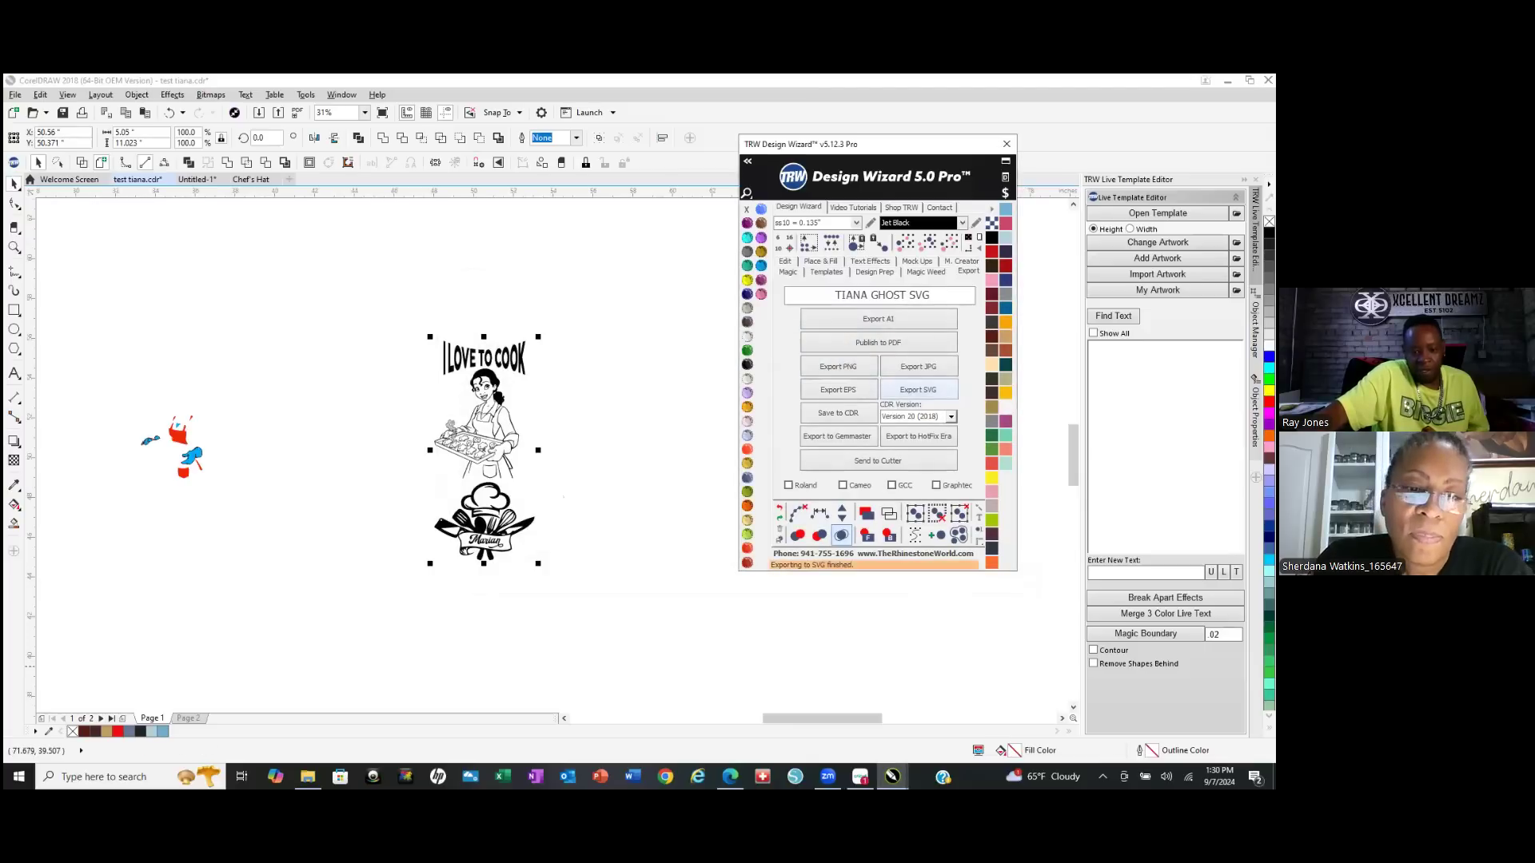
Switch to Cricut Design Space and upload the TIANA GHOST SVG file from the Clip Art folder onto the canvas.
{"action": "left_click", "coordinate": [859, 776]}
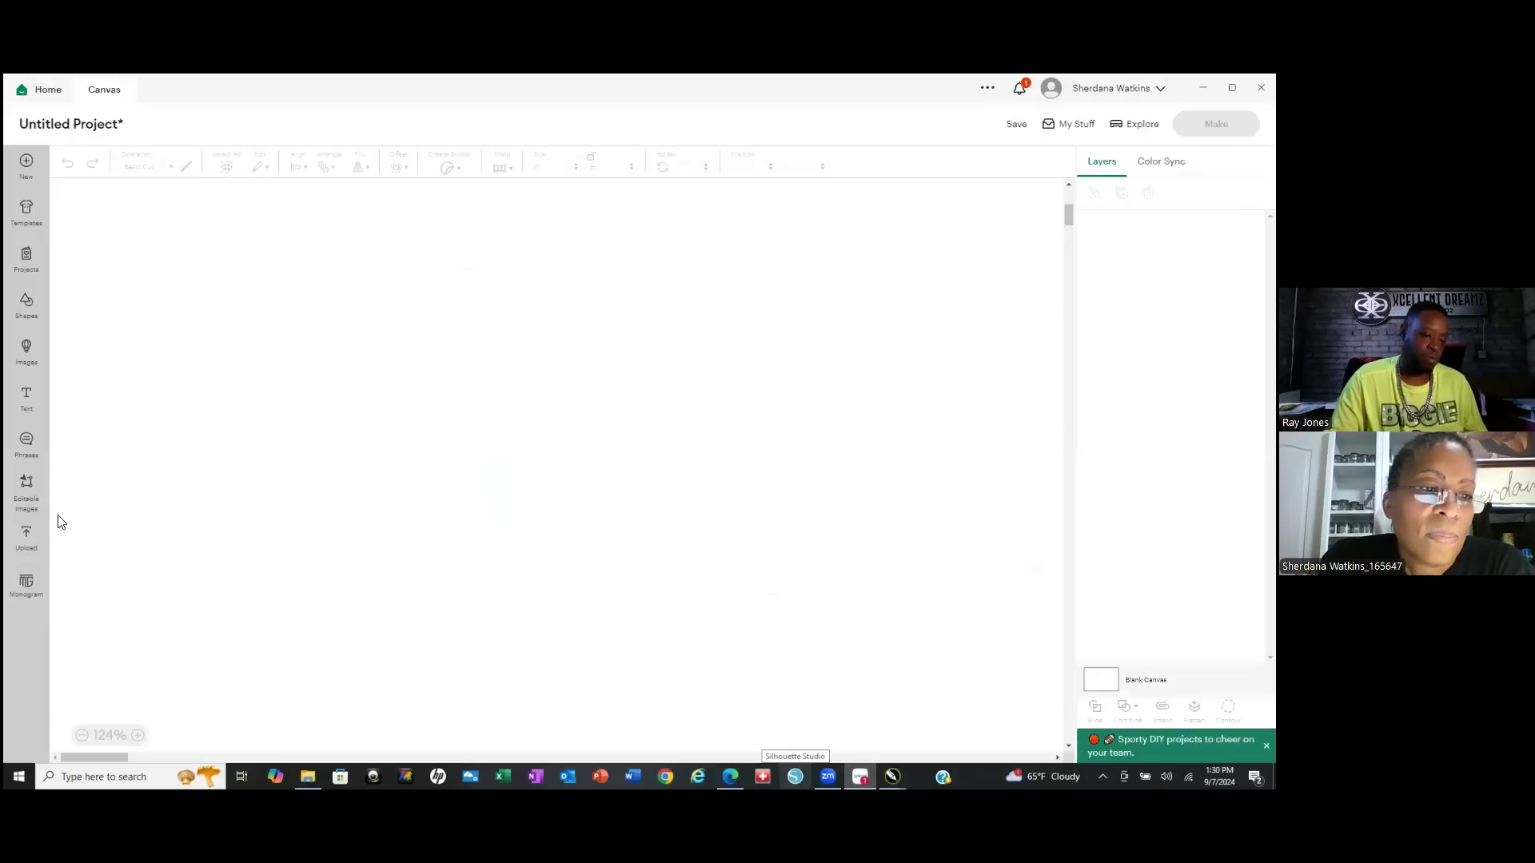
{"action": "left_click", "coordinate": [27, 535]}
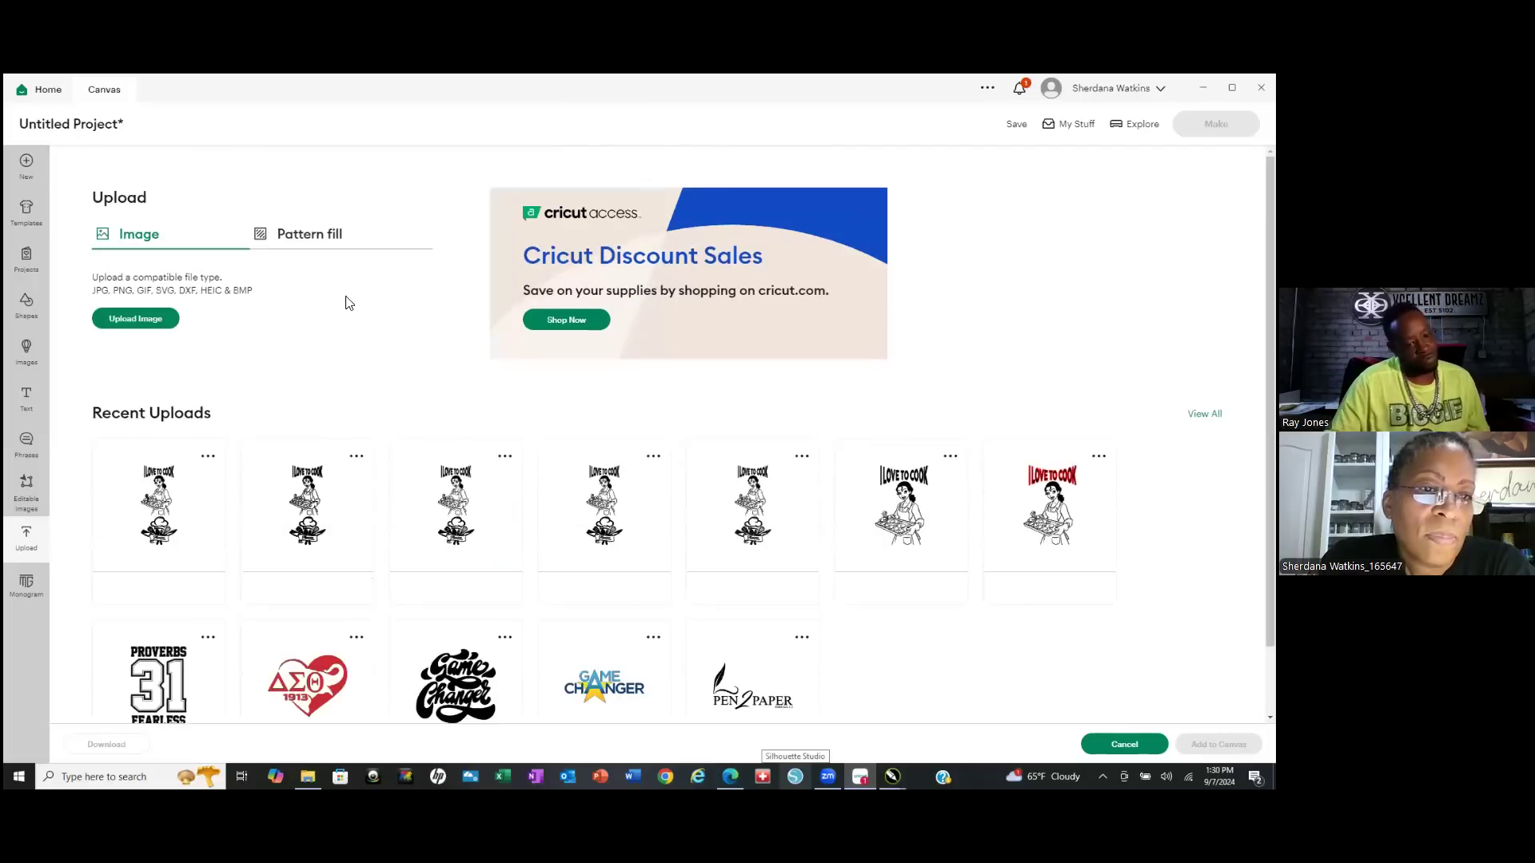
{"action": "left_click", "coordinate": [122, 334]}
{"action": "left_click", "coordinate": [664, 472]}
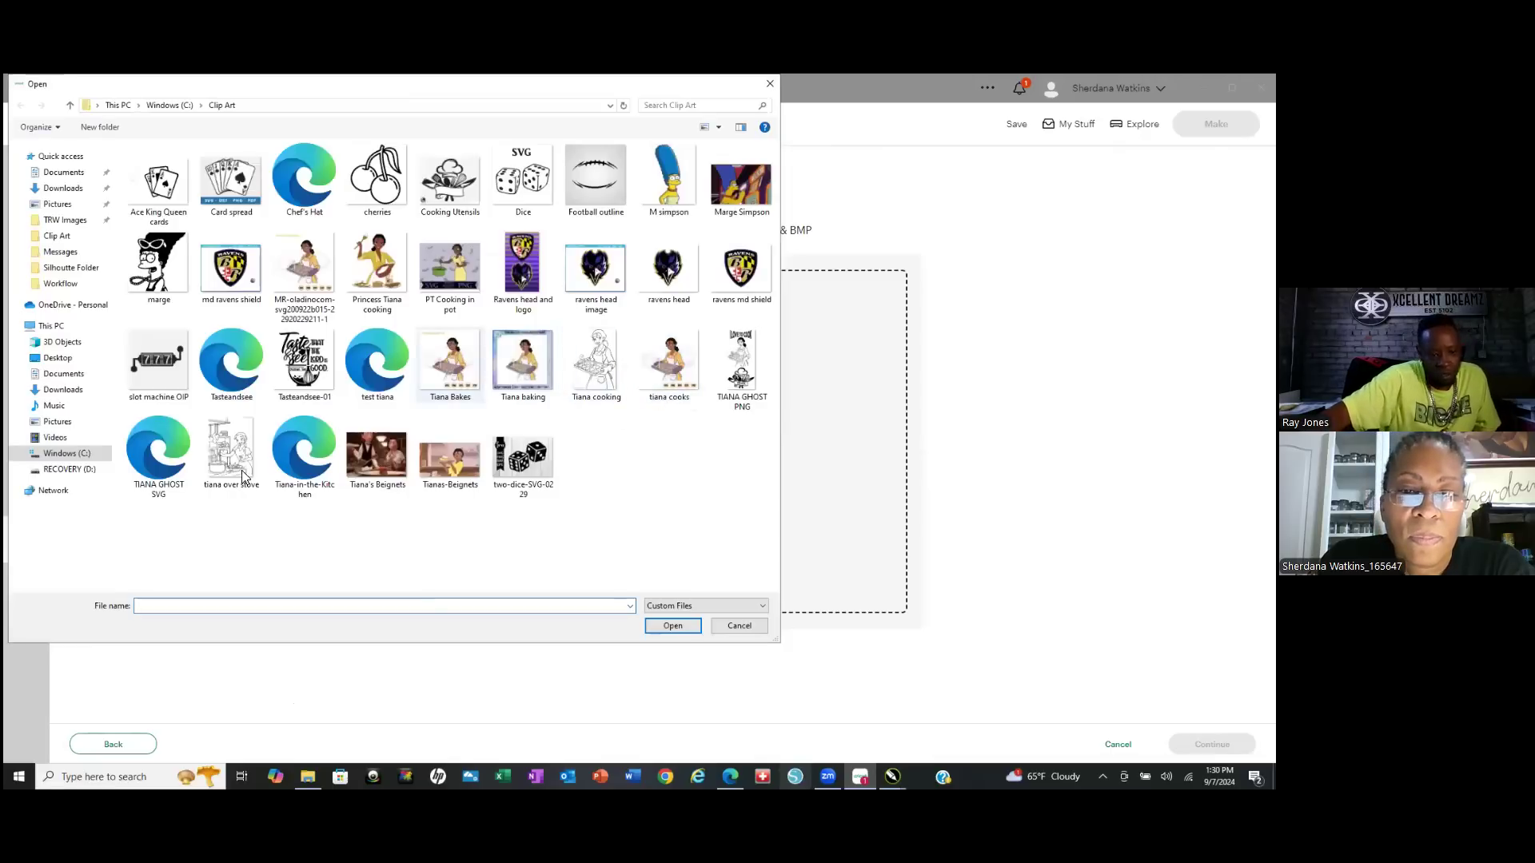
{"action": "left_click", "coordinate": [159, 454]}
{"action": "left_click", "coordinate": [684, 624]}
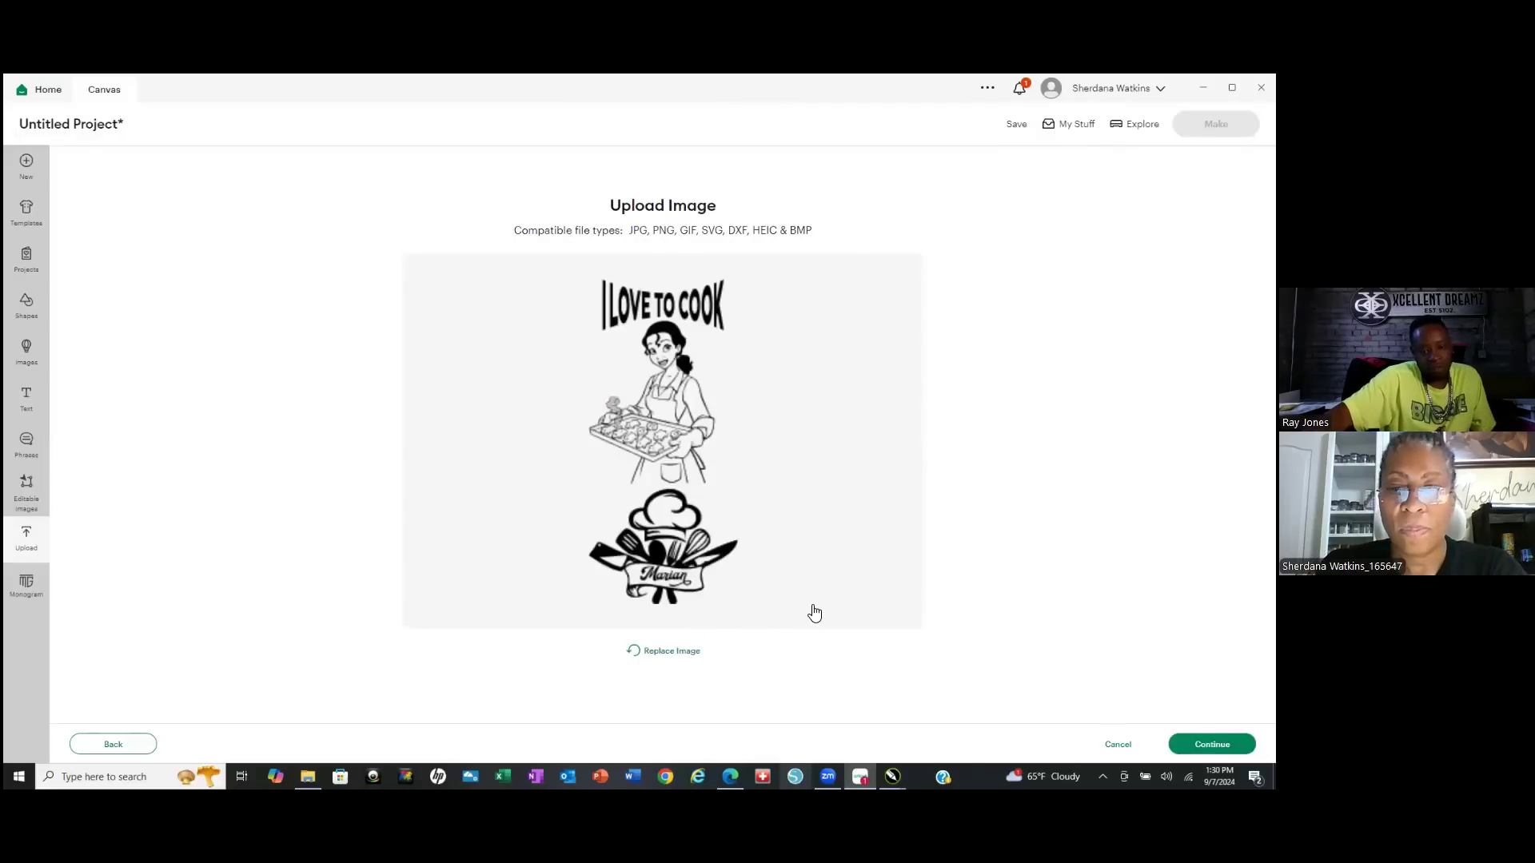
{"action": "left_click", "coordinate": [1212, 744]}
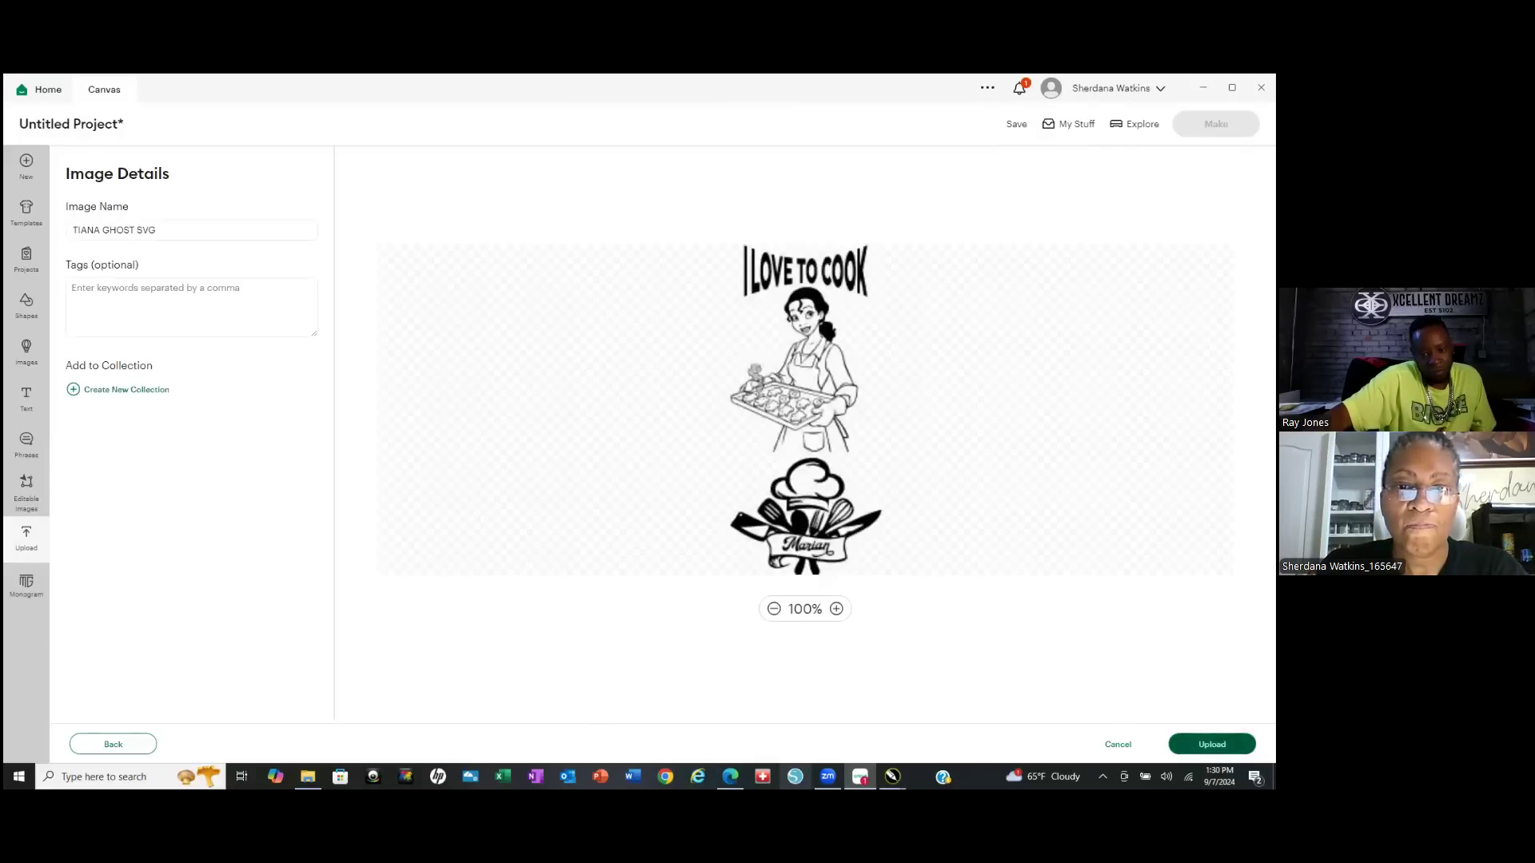
{"action": "left_click", "coordinate": [1212, 744]}
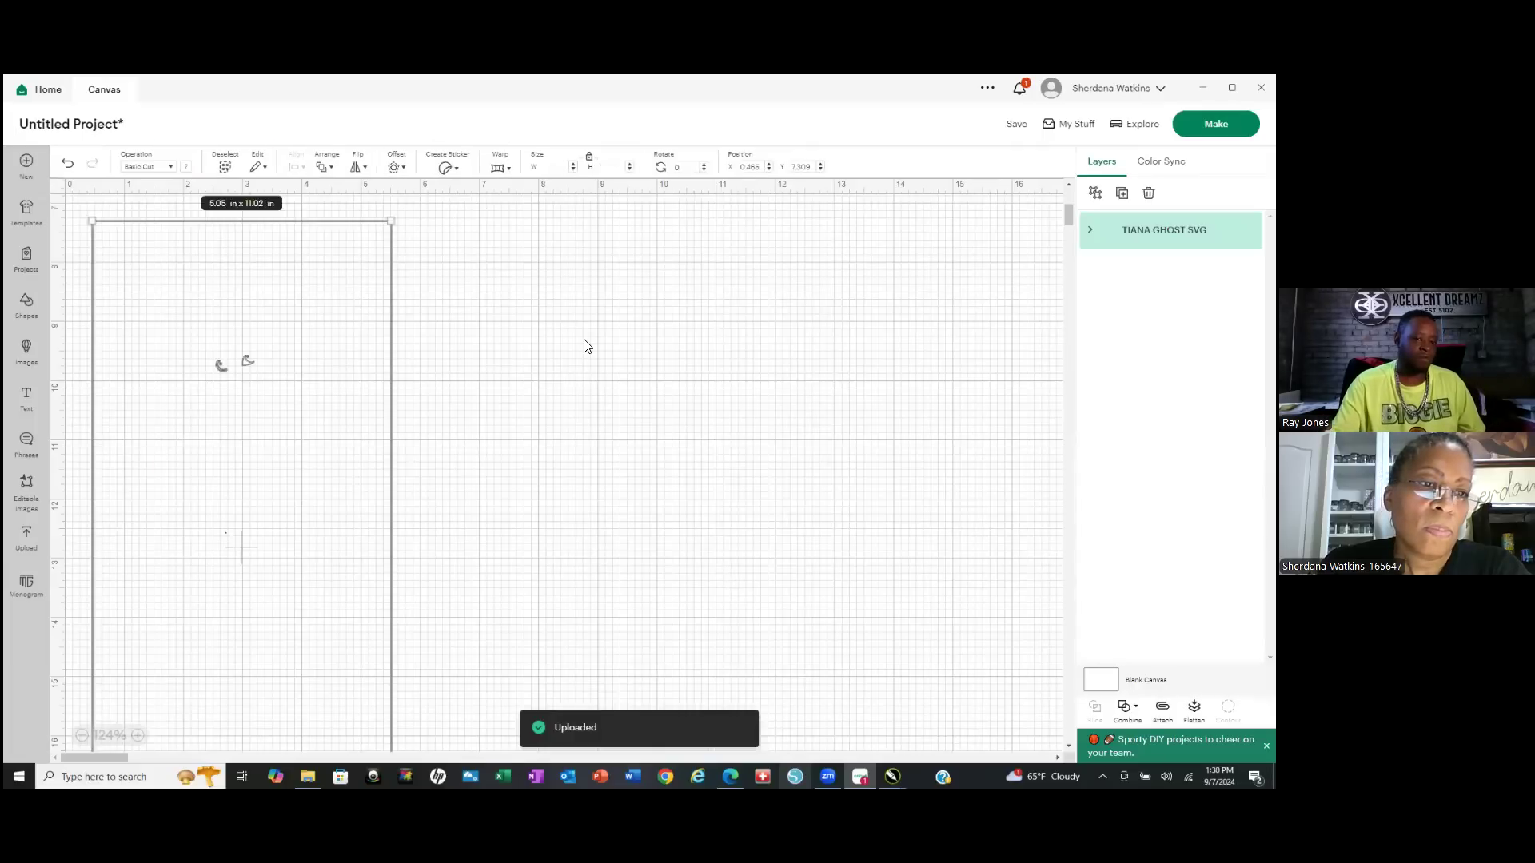
Check the uploaded TIANA GHOST SVG design on the canvas and send it to mat preparation.
{"action": "scroll", "coordinate": [587, 345], "scroll_direction": "down", "scroll_amount": 3}
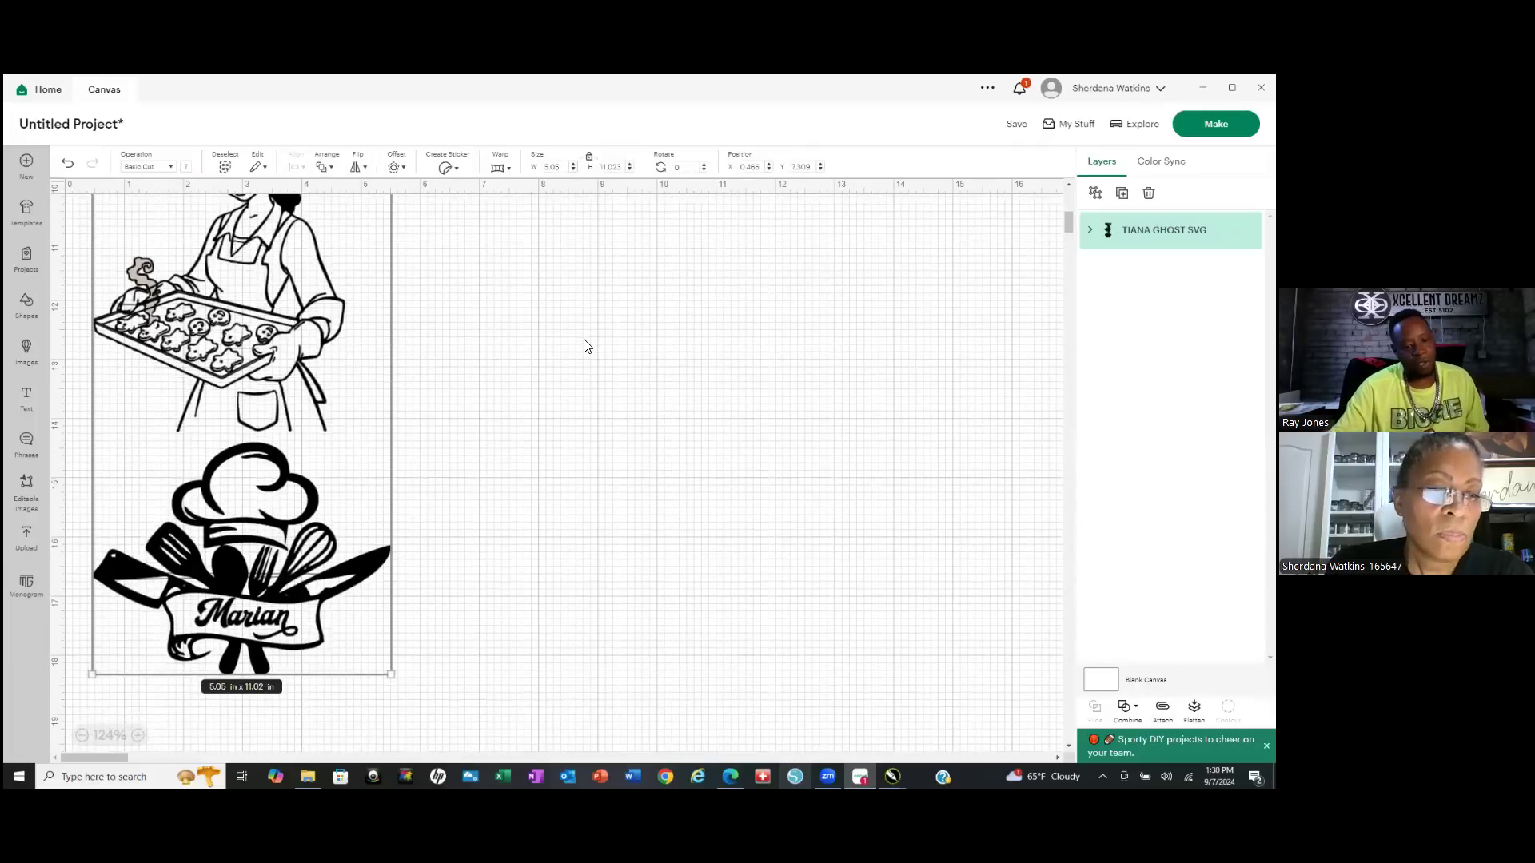
{"action": "scroll", "coordinate": [240, 605], "scroll_direction": "up", "scroll_amount": 3}
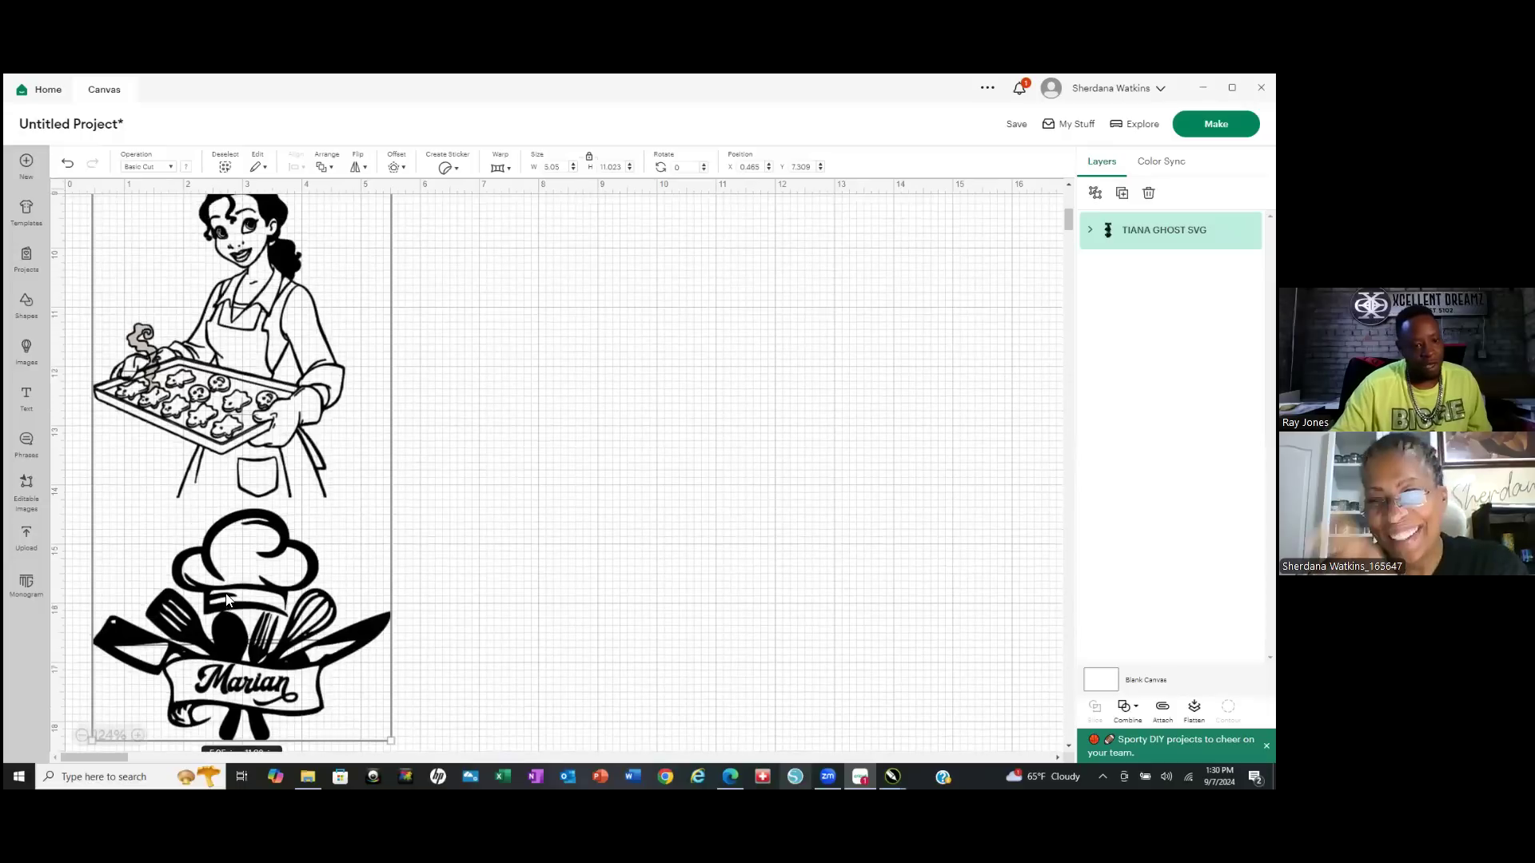
{"action": "scroll", "coordinate": [256, 455], "scroll_direction": "down", "scroll_amount": 2}
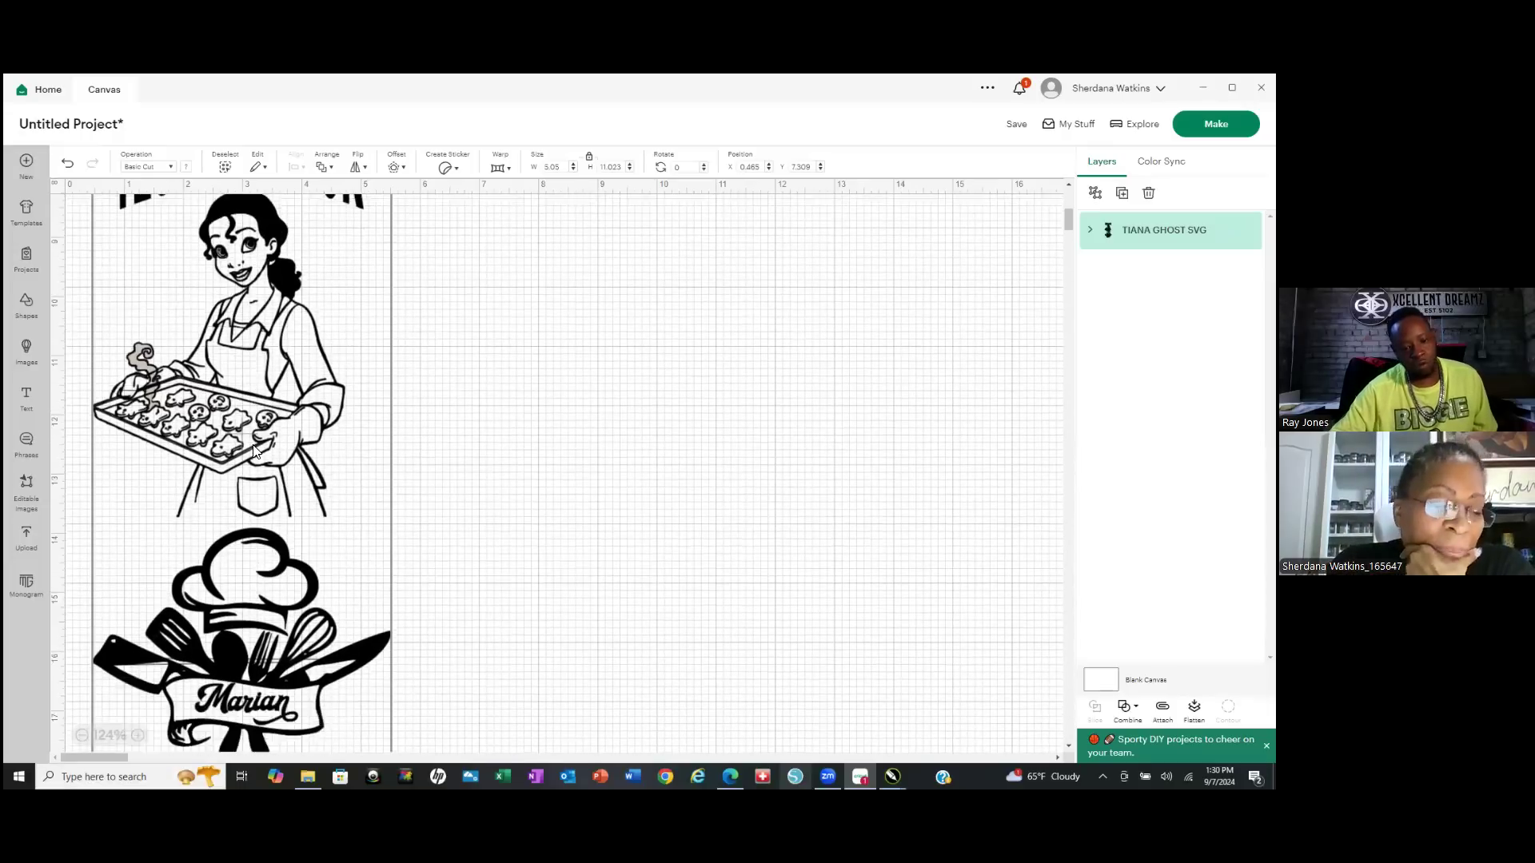
{"action": "scroll", "coordinate": [631, 535], "scroll_direction": "up", "scroll_amount": 3}
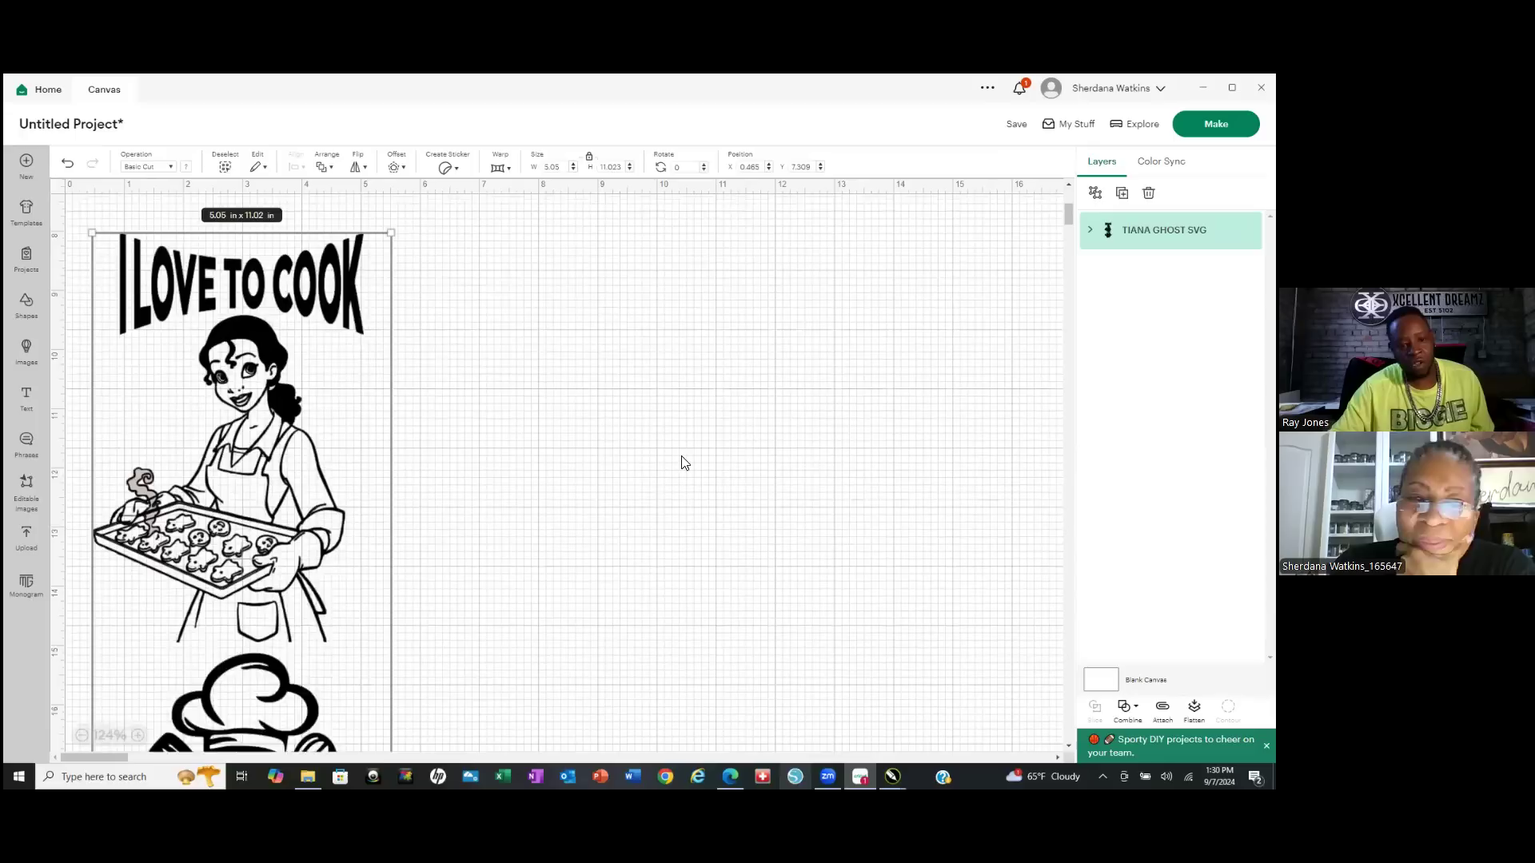
{"action": "left_click", "coordinate": [1216, 124]}
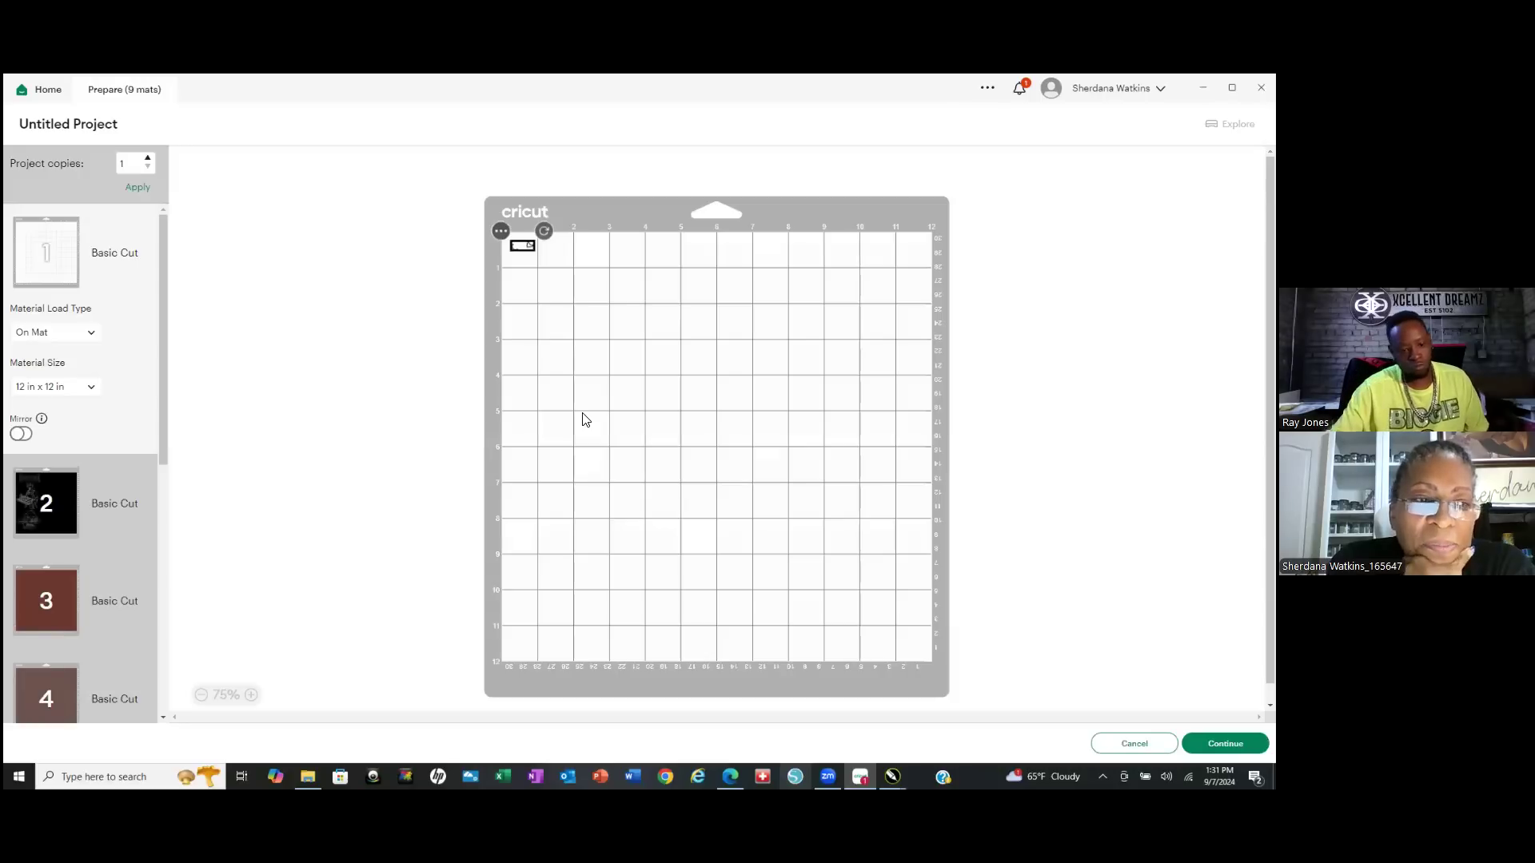
Look through the project's mats and examine the cut lines of the "I LOVE TO COOK" artwork on black mat 2.
{"action": "scroll", "coordinate": [147, 491], "scroll_direction": "down", "scroll_amount": 5}
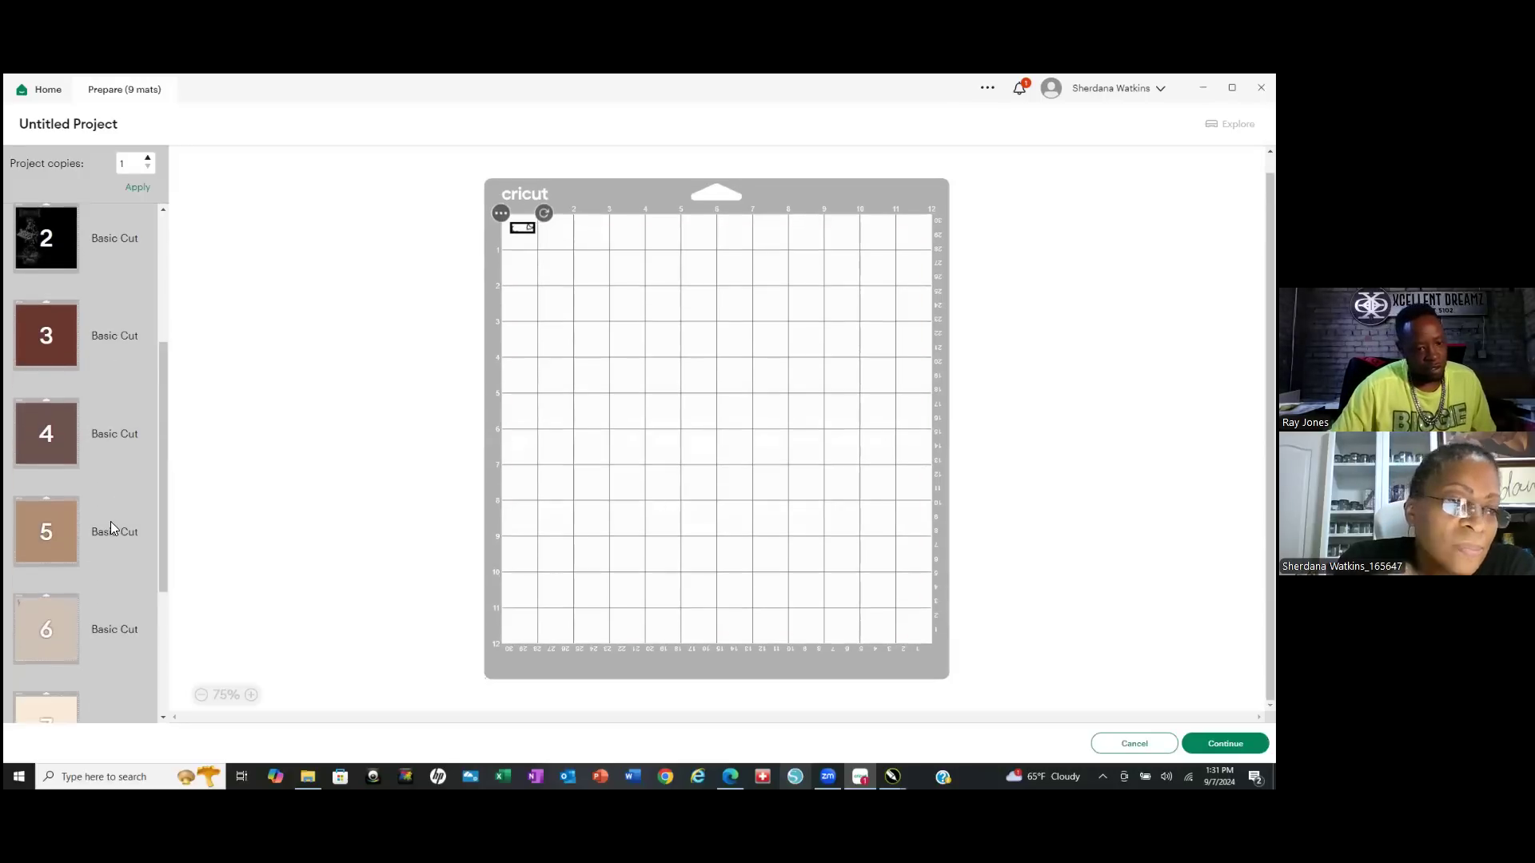
{"action": "scroll", "coordinate": [84, 430], "scroll_direction": "down", "scroll_amount": 3}
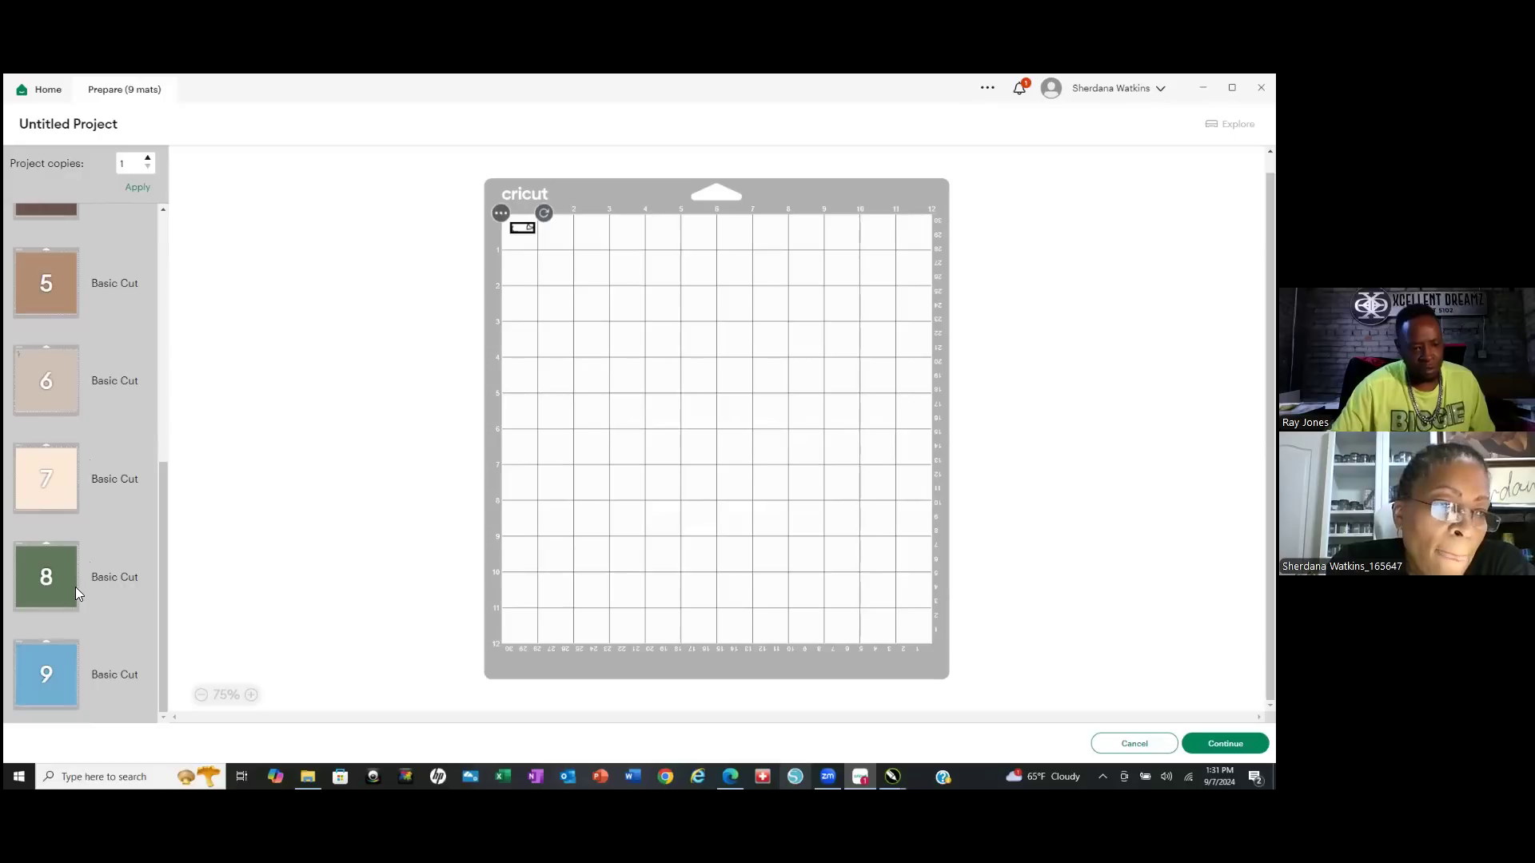
{"action": "scroll", "coordinate": [41, 525], "scroll_direction": "up", "scroll_amount": 5}
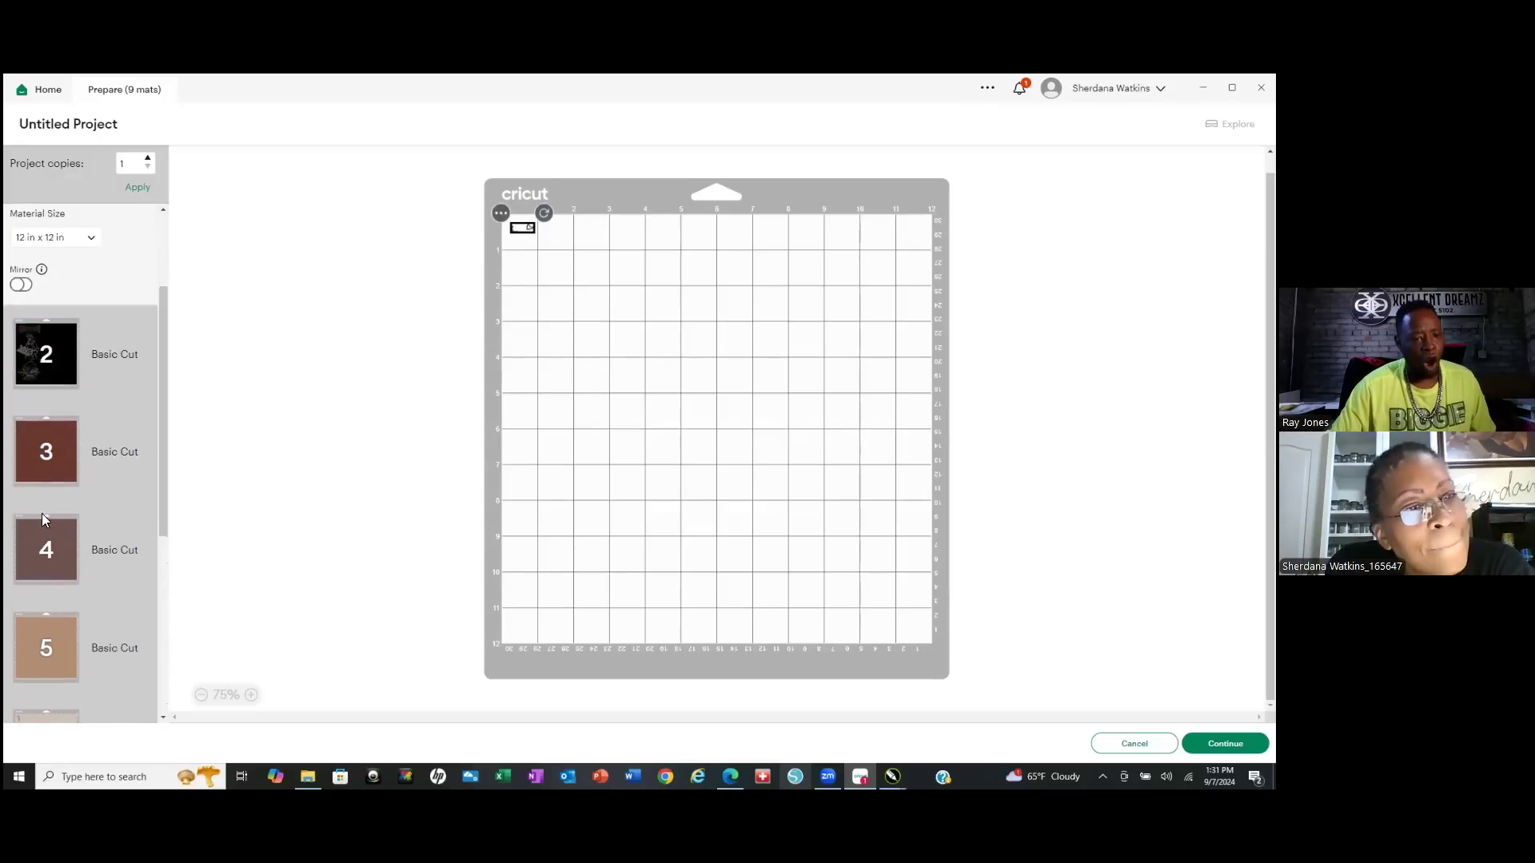
{"action": "left_click", "coordinate": [50, 455]}
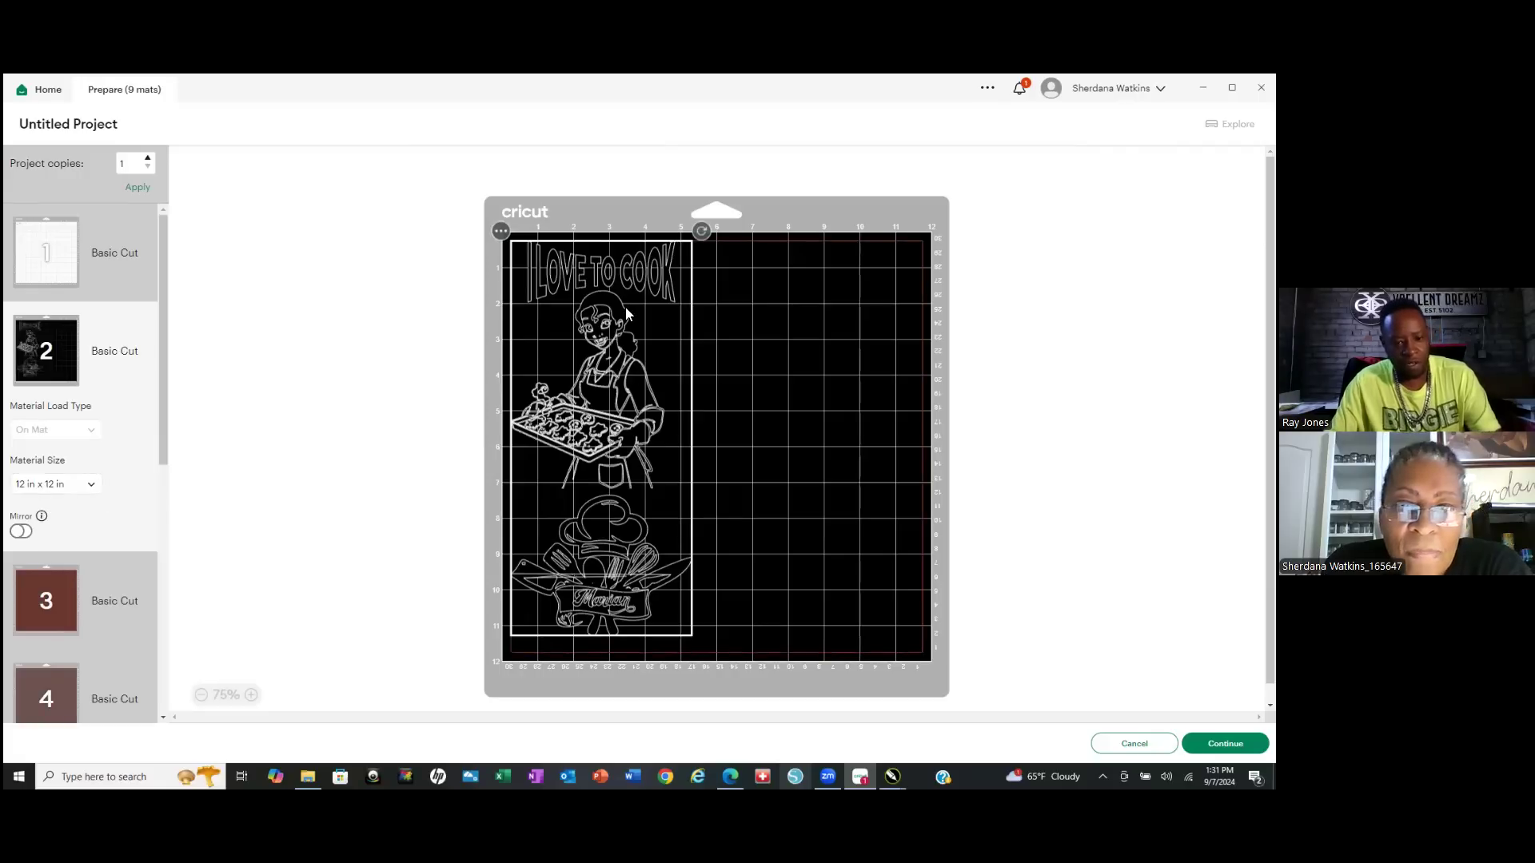
{"action": "scroll", "coordinate": [626, 307], "scroll_direction": "up", "scroll_amount": 3}
{"action": "scroll", "coordinate": [406, 373], "scroll_direction": "up", "scroll_amount": 2}
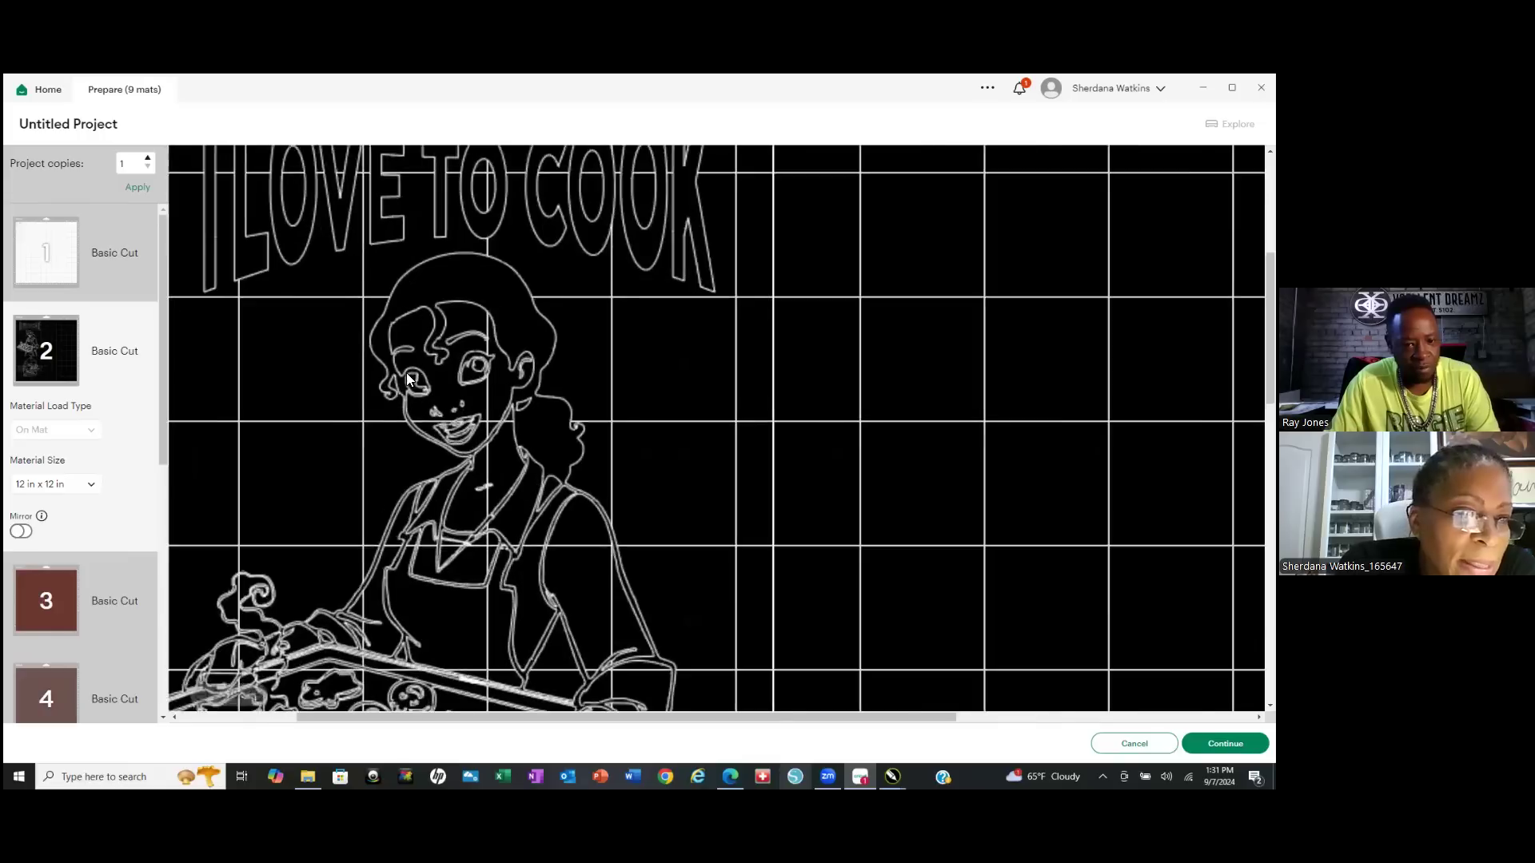
{"action": "scroll", "coordinate": [430, 367], "scroll_direction": "up", "scroll_amount": 1}
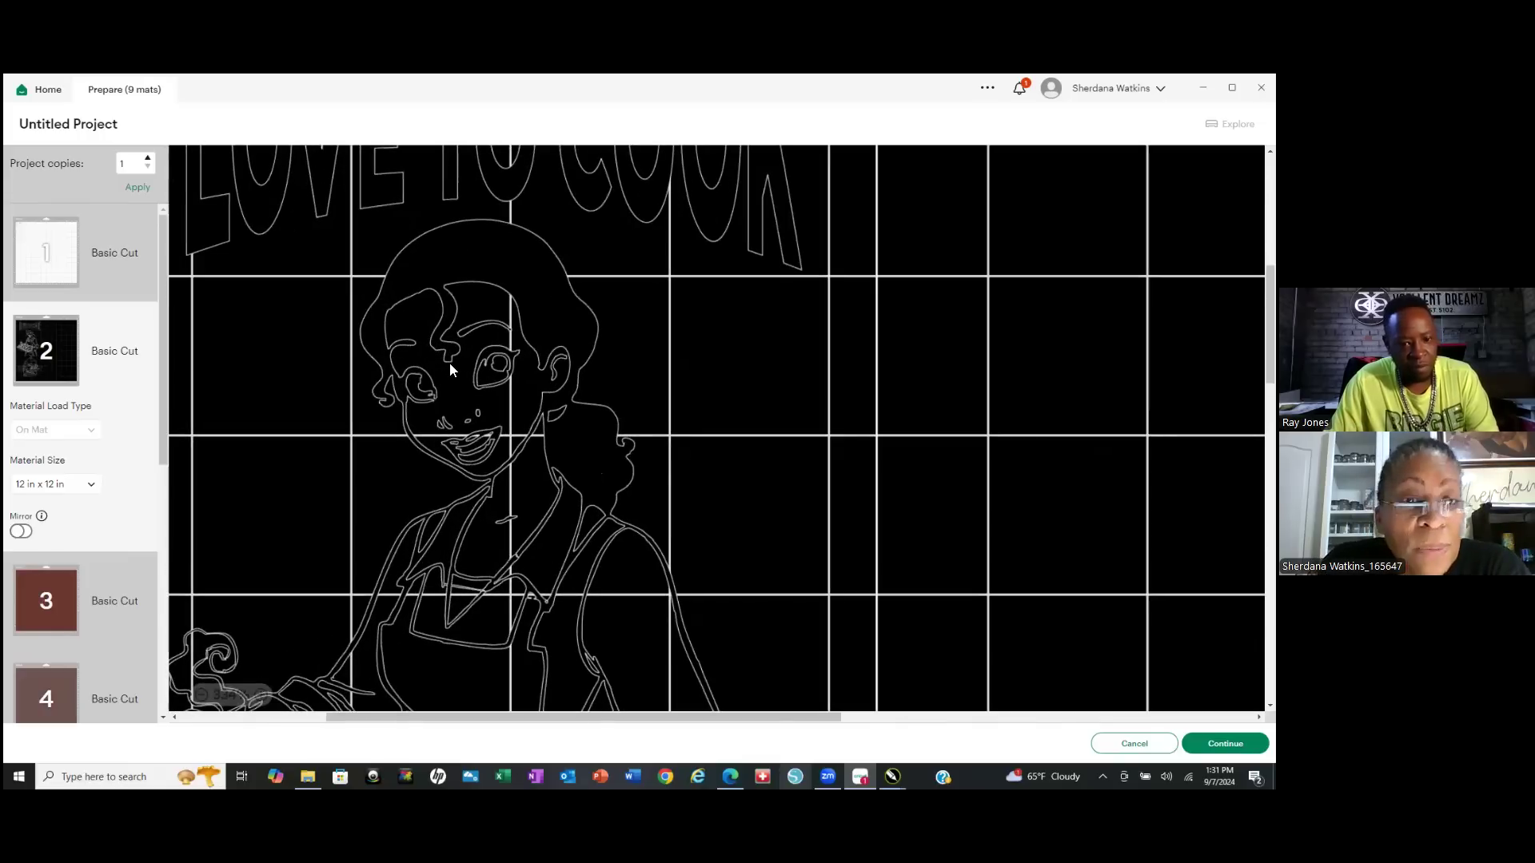
{"action": "scroll", "coordinate": [480, 375], "scroll_direction": "down", "scroll_amount": 6}
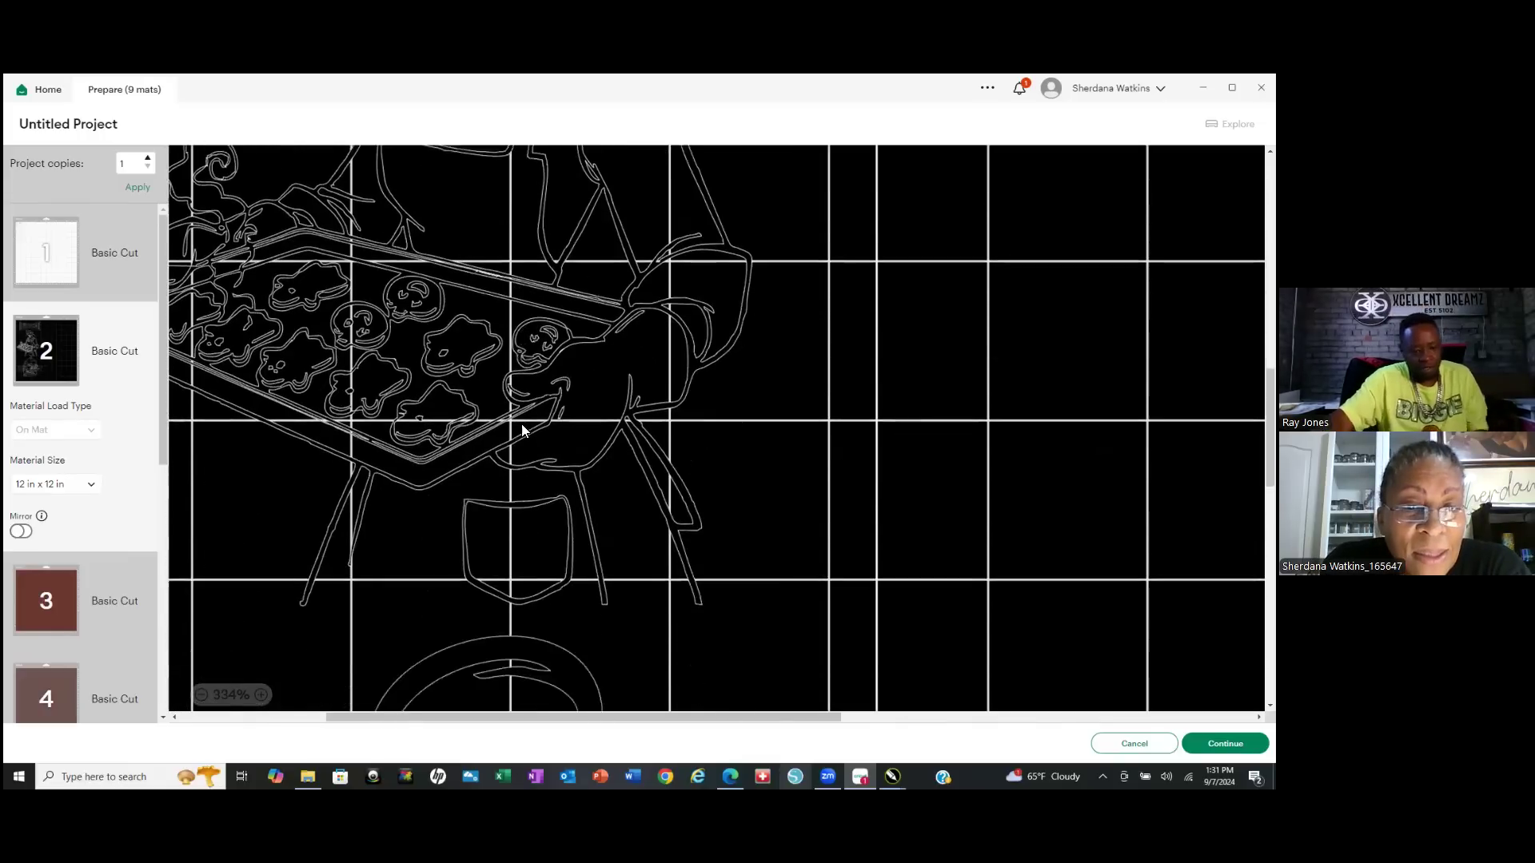
{"action": "scroll", "coordinate": [495, 371], "scroll_direction": "down", "scroll_amount": 8}
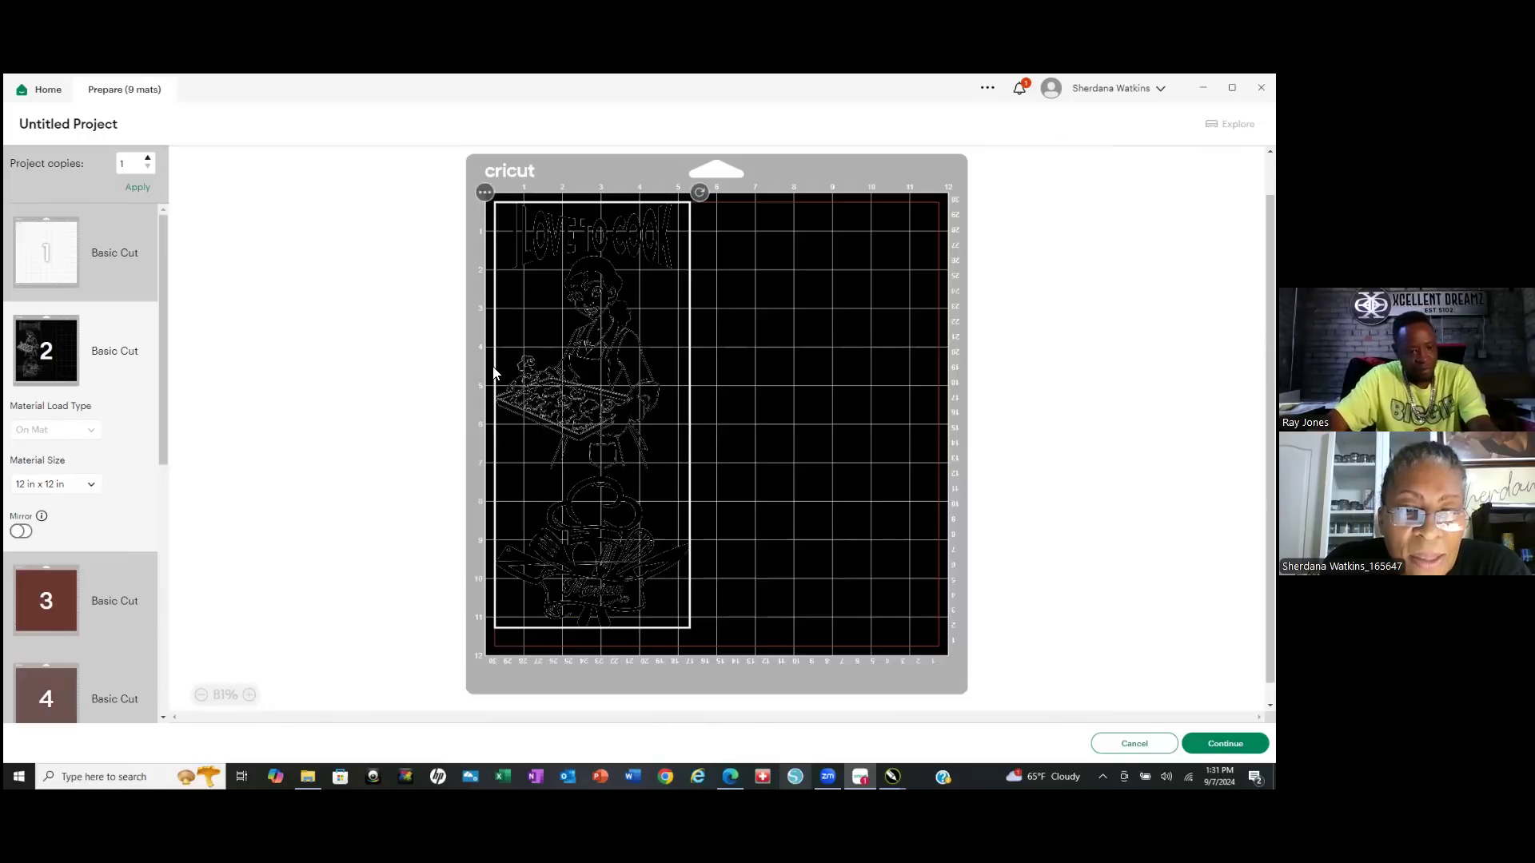
Open cream-coloured mat 7 and examine the small shapes placed in its corner up close.
{"action": "scroll", "coordinate": [96, 446], "scroll_direction": "down", "scroll_amount": 5}
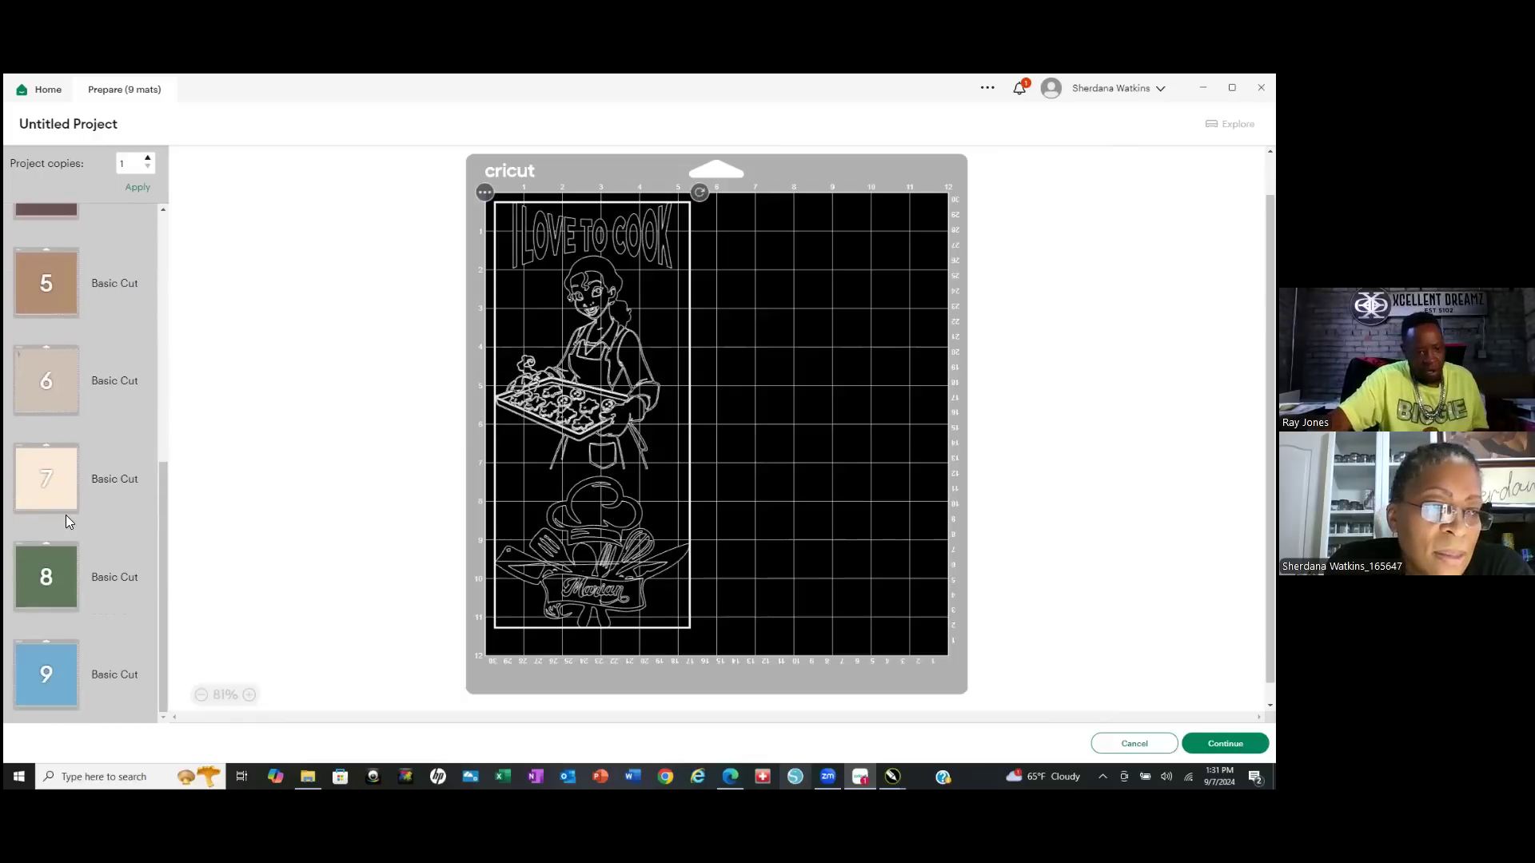
{"action": "left_click", "coordinate": [64, 472]}
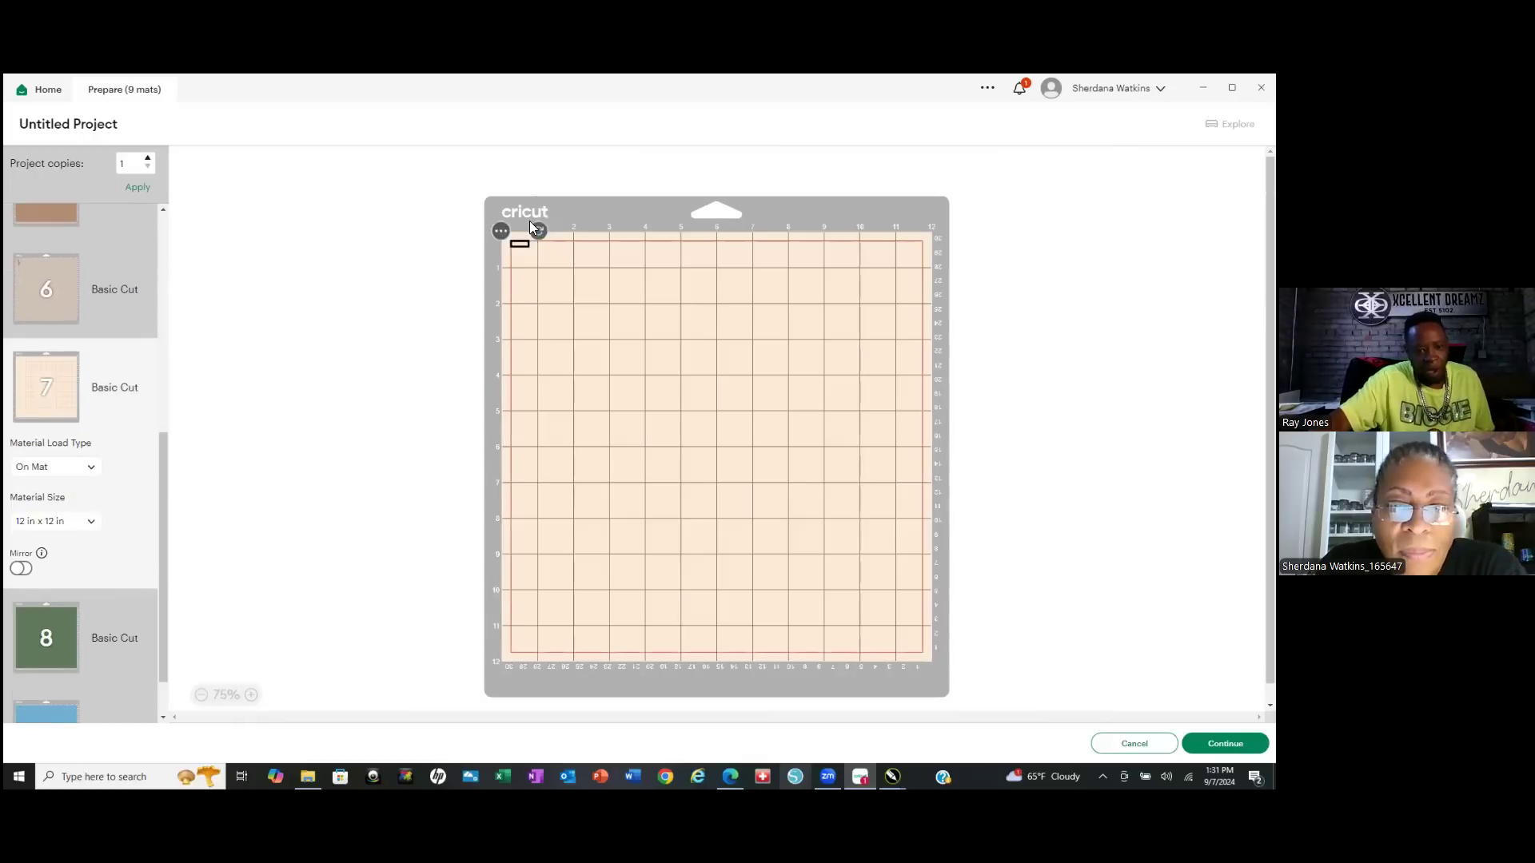
{"action": "scroll", "coordinate": [520, 232], "scroll_direction": "up", "scroll_amount": 6}
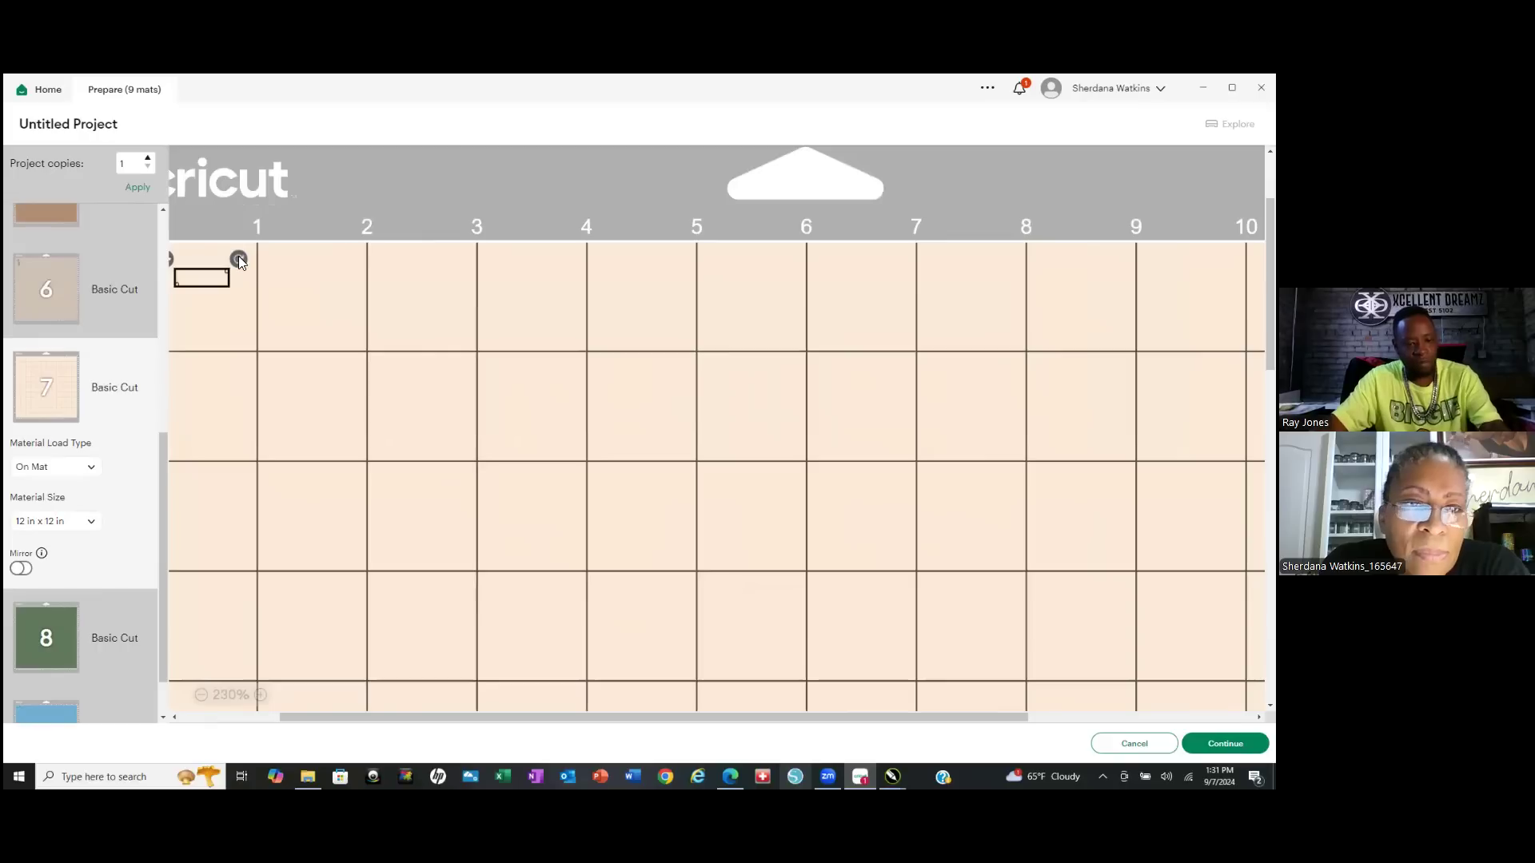
{"action": "scroll", "coordinate": [729, 328], "scroll_direction": "down", "scroll_amount": 2}
{"action": "scroll", "coordinate": [320, 272], "scroll_direction": "up", "scroll_amount": 2}
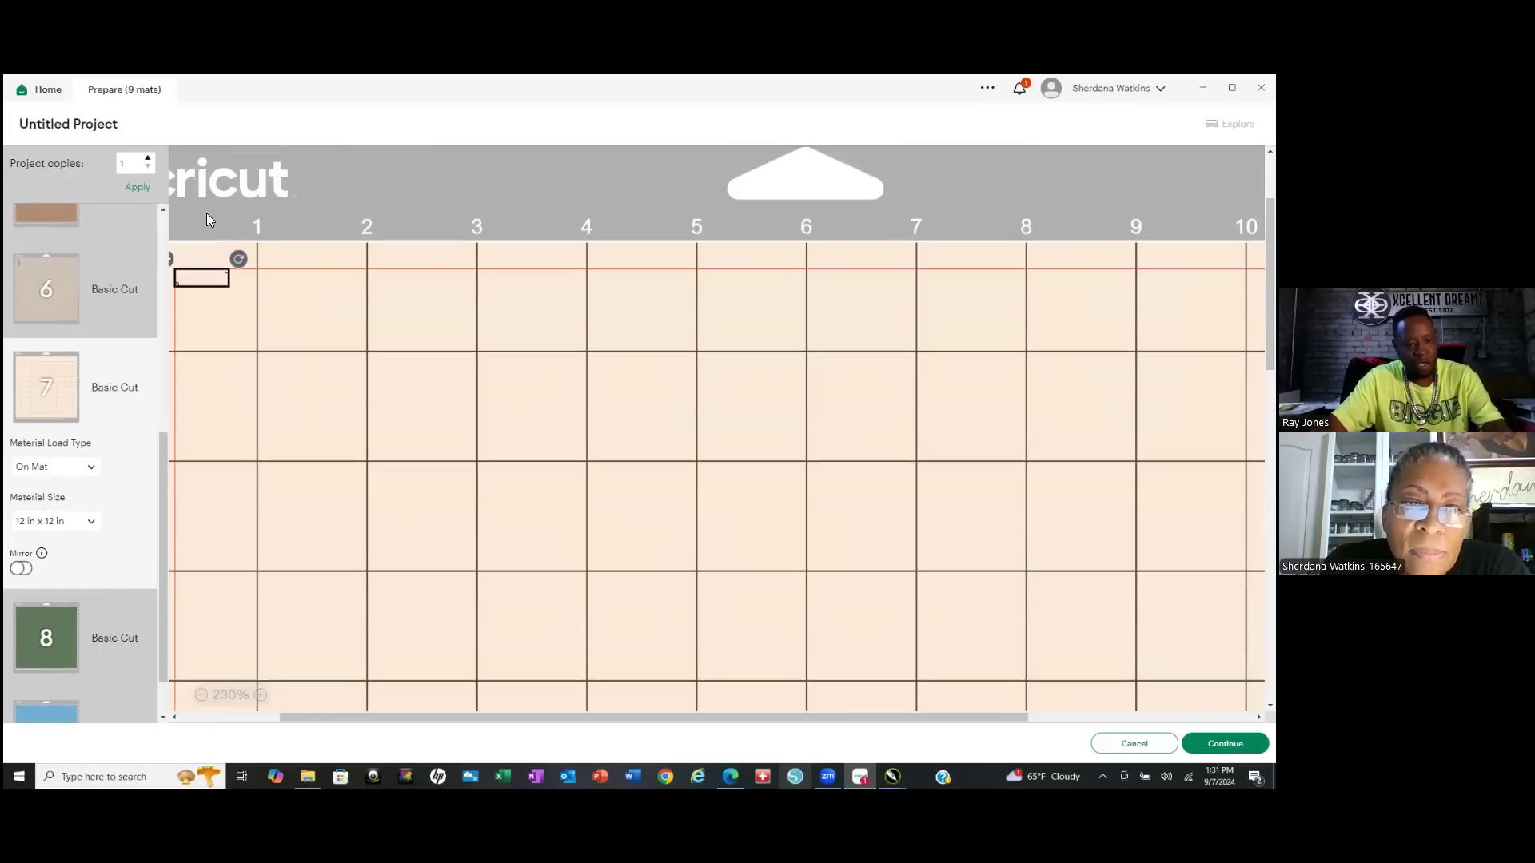
{"action": "scroll", "coordinate": [187, 237], "scroll_direction": "up", "scroll_amount": 5}
{"action": "scroll", "coordinate": [190, 299], "scroll_direction": "up", "scroll_amount": 1}
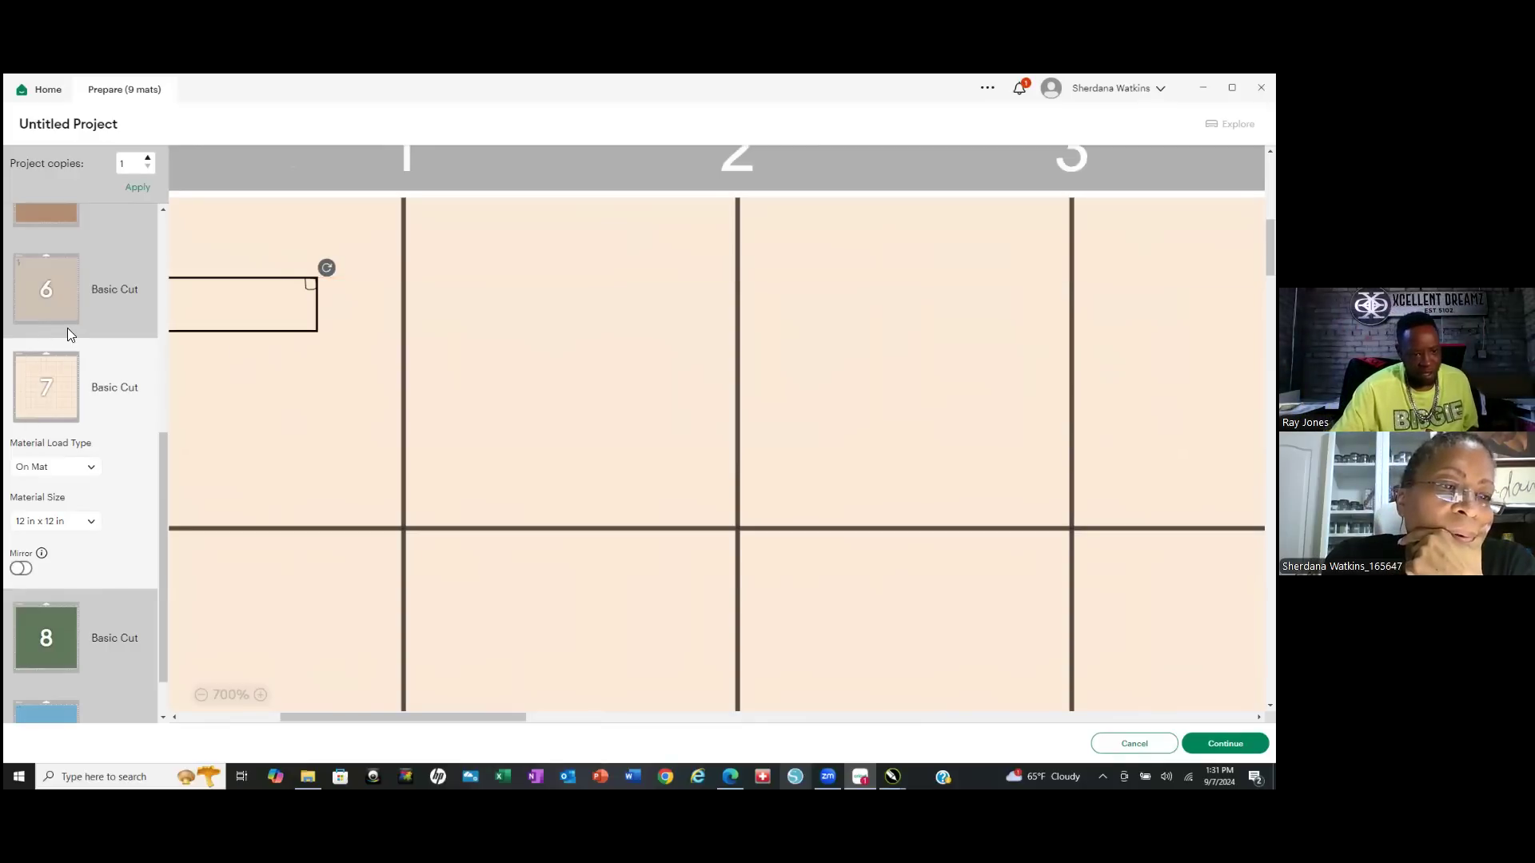
Open blue mat 9 and examine the small cut shapes in its corner up close.
{"action": "scroll", "coordinate": [72, 480], "scroll_direction": "up", "scroll_amount": 2}
{"action": "scroll", "coordinate": [76, 476], "scroll_direction": "down", "scroll_amount": 3}
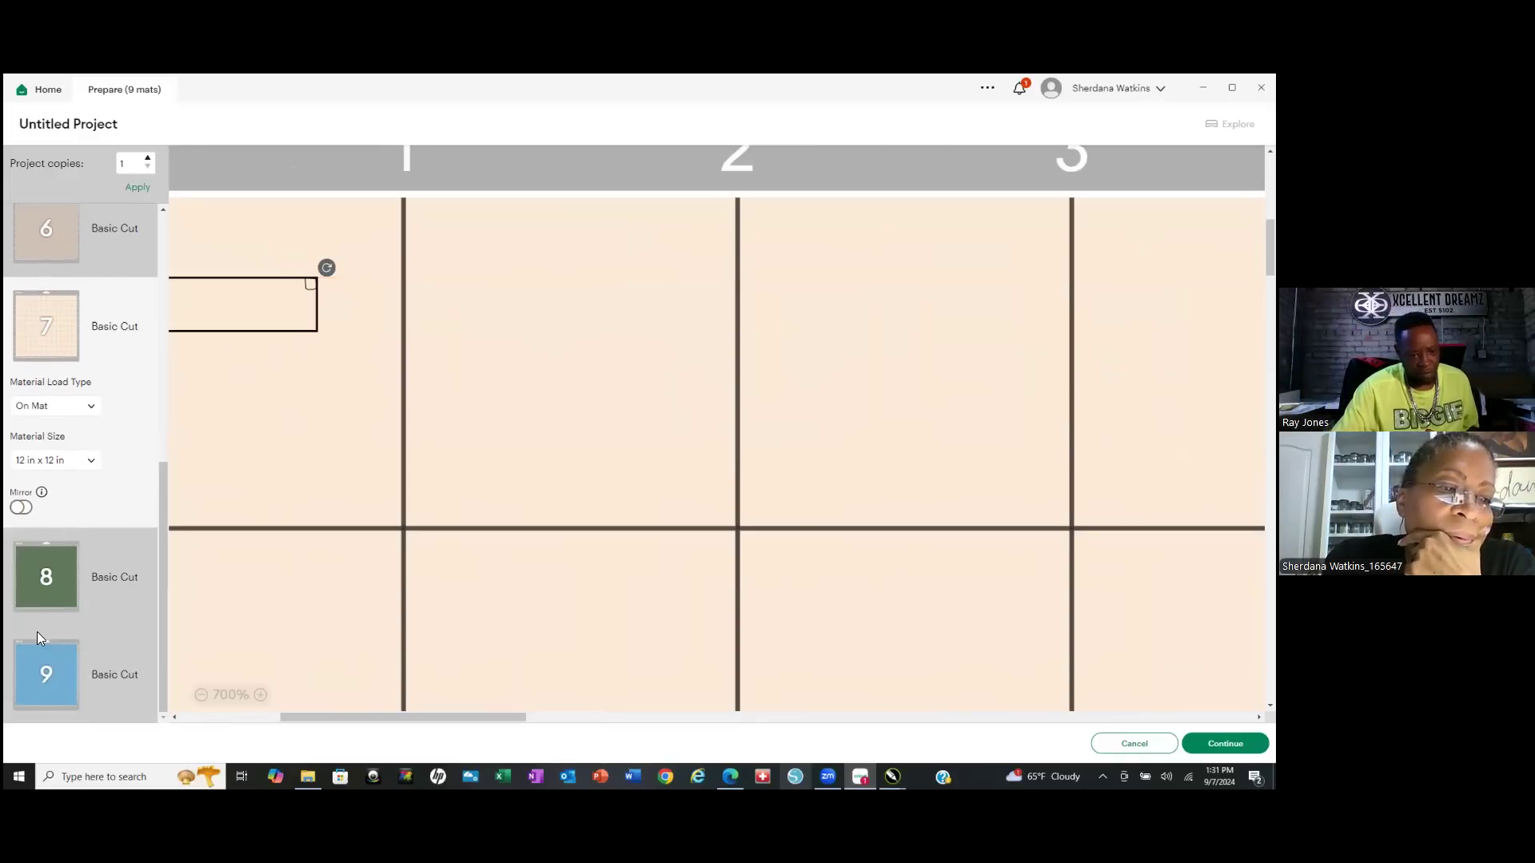
{"action": "left_click", "coordinate": [47, 686]}
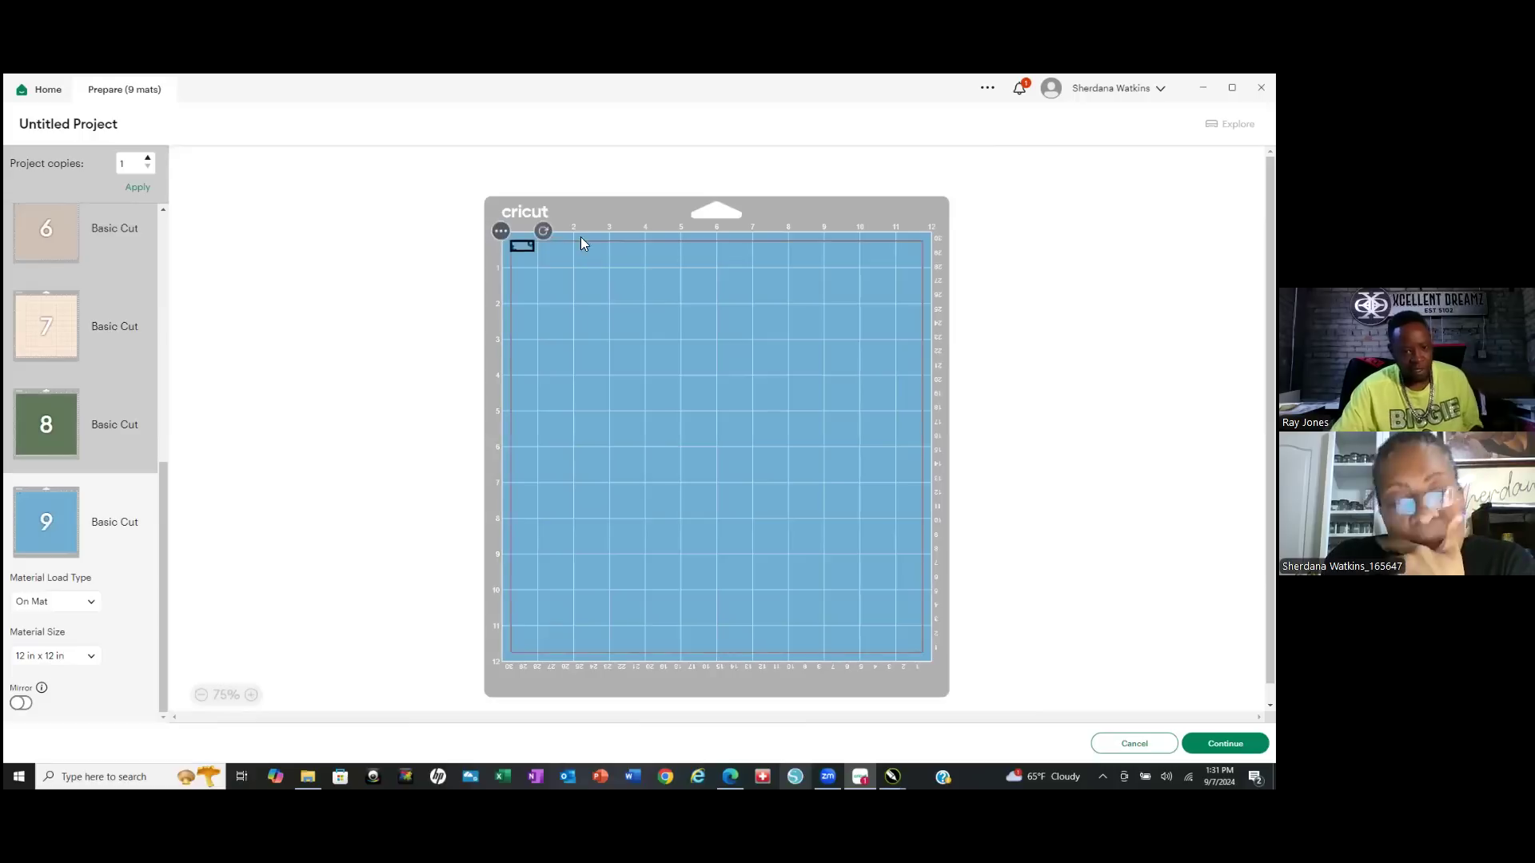
{"action": "scroll", "coordinate": [495, 232], "scroll_direction": "up", "scroll_amount": 3}
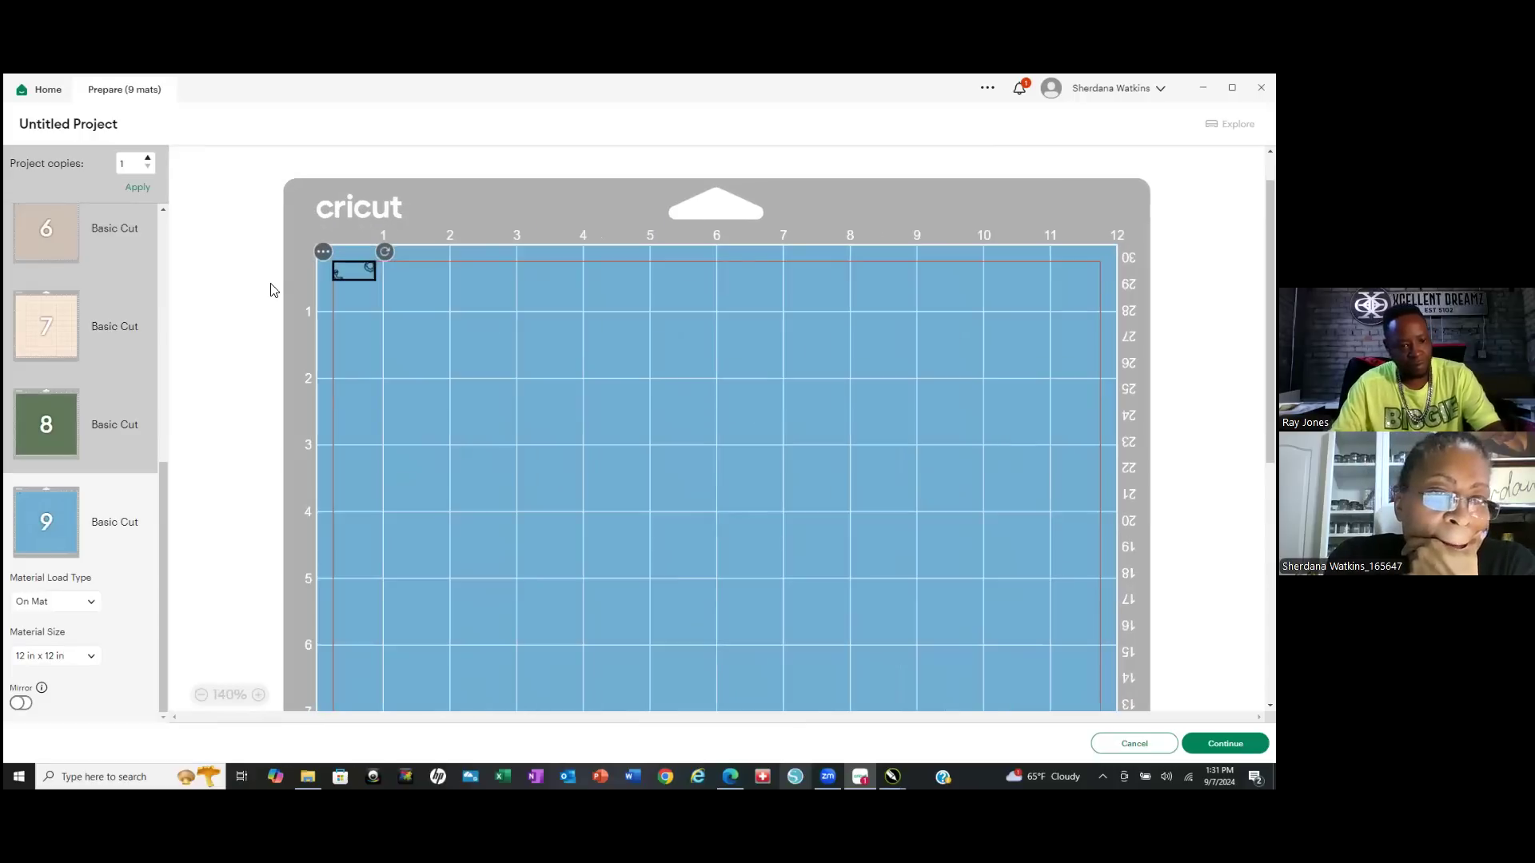
{"action": "scroll", "coordinate": [288, 267], "scroll_direction": "up", "scroll_amount": 5}
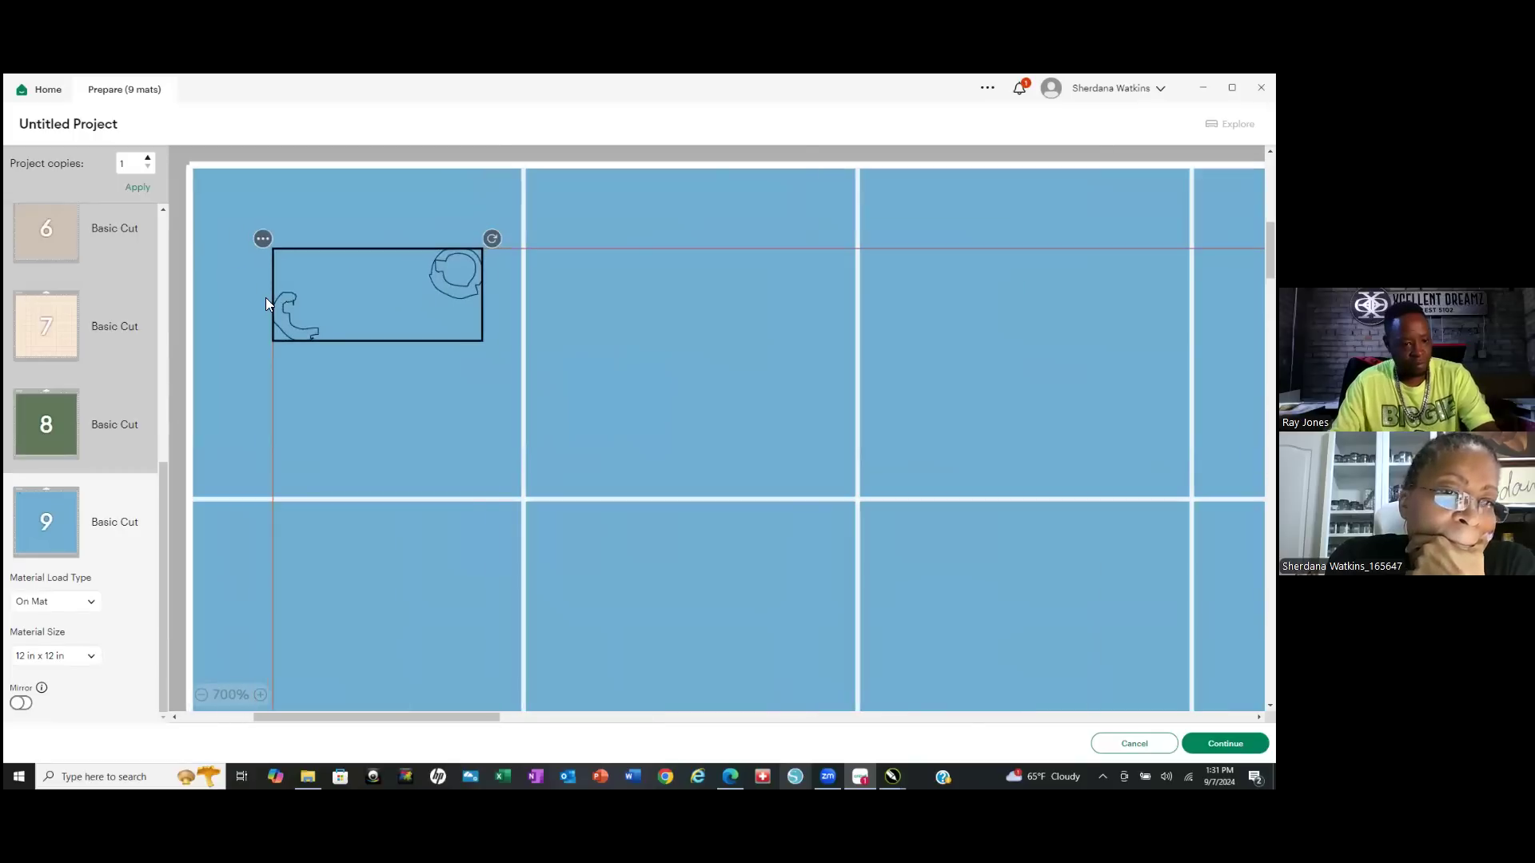
Open green mat 8 and examine the tiny cut piece in its corner, both up close and against the whole mat.
{"action": "left_click", "coordinate": [56, 446]}
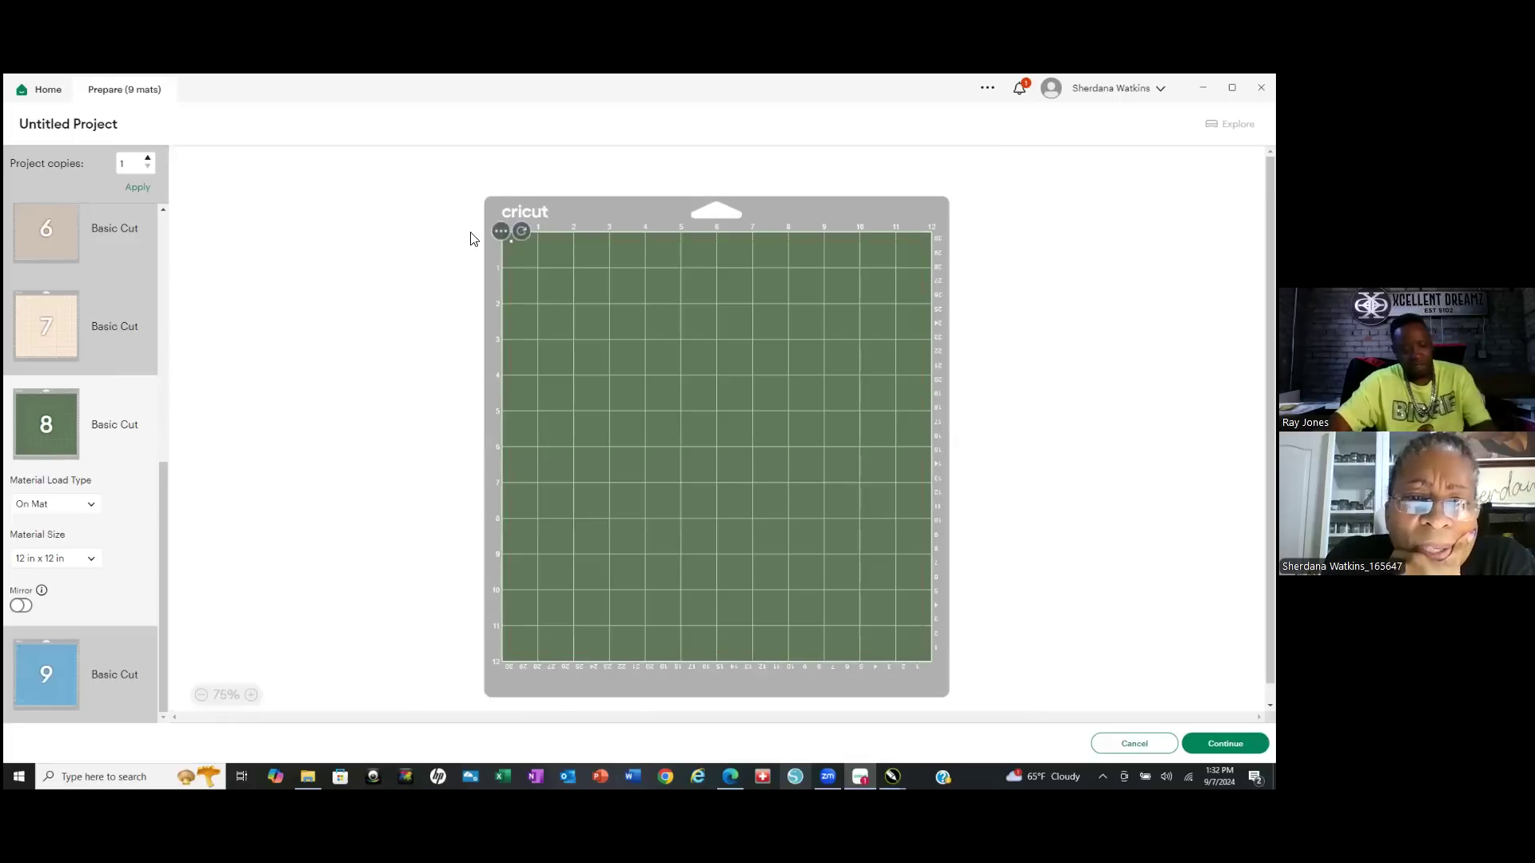
{"action": "scroll", "coordinate": [515, 228], "scroll_direction": "up", "scroll_amount": 3}
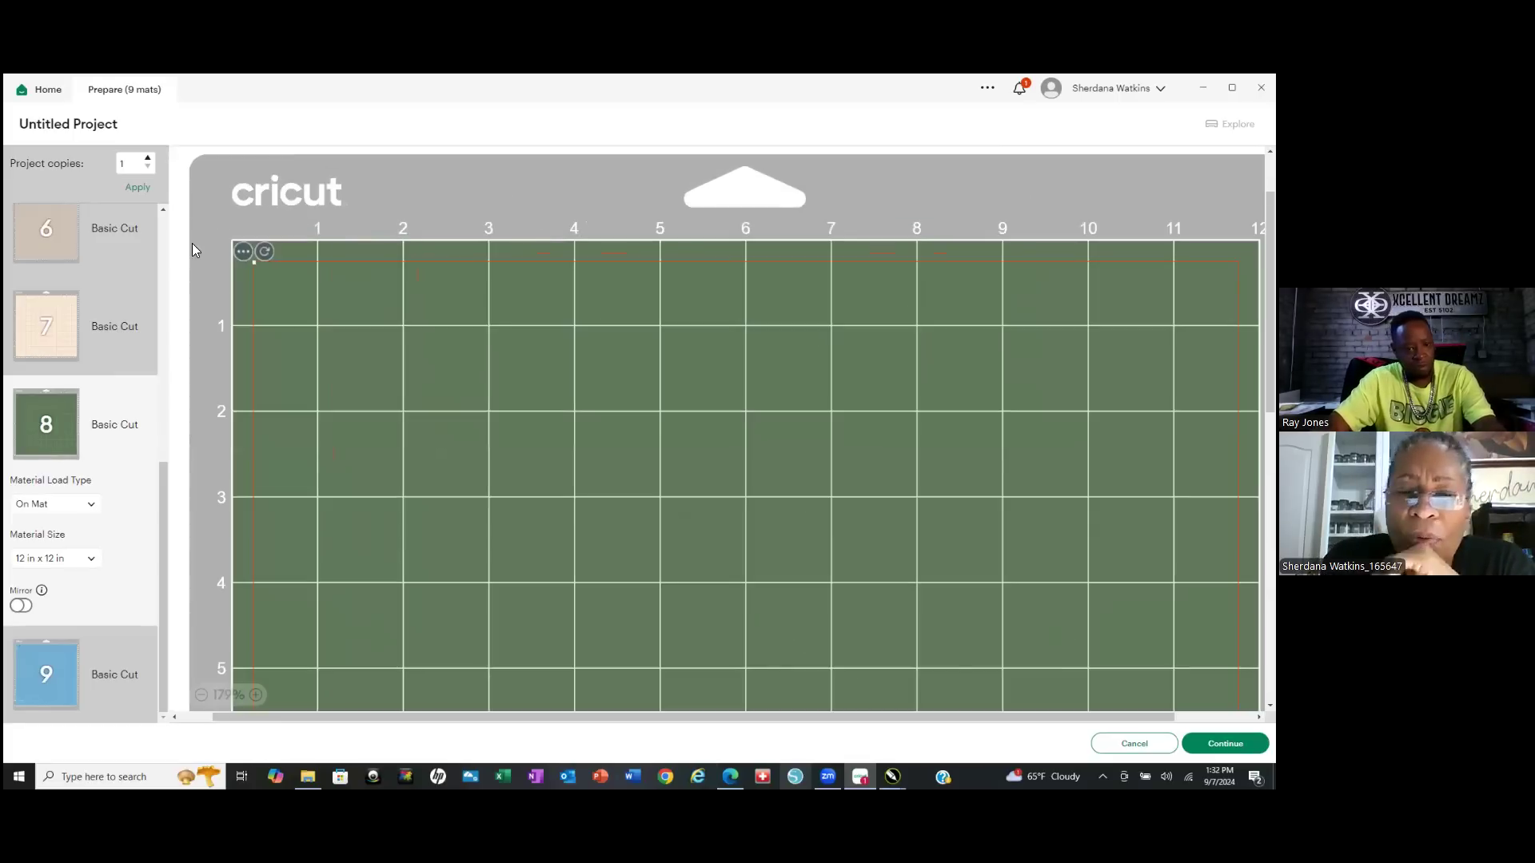
{"action": "scroll", "coordinate": [229, 243], "scroll_direction": "up", "scroll_amount": 5}
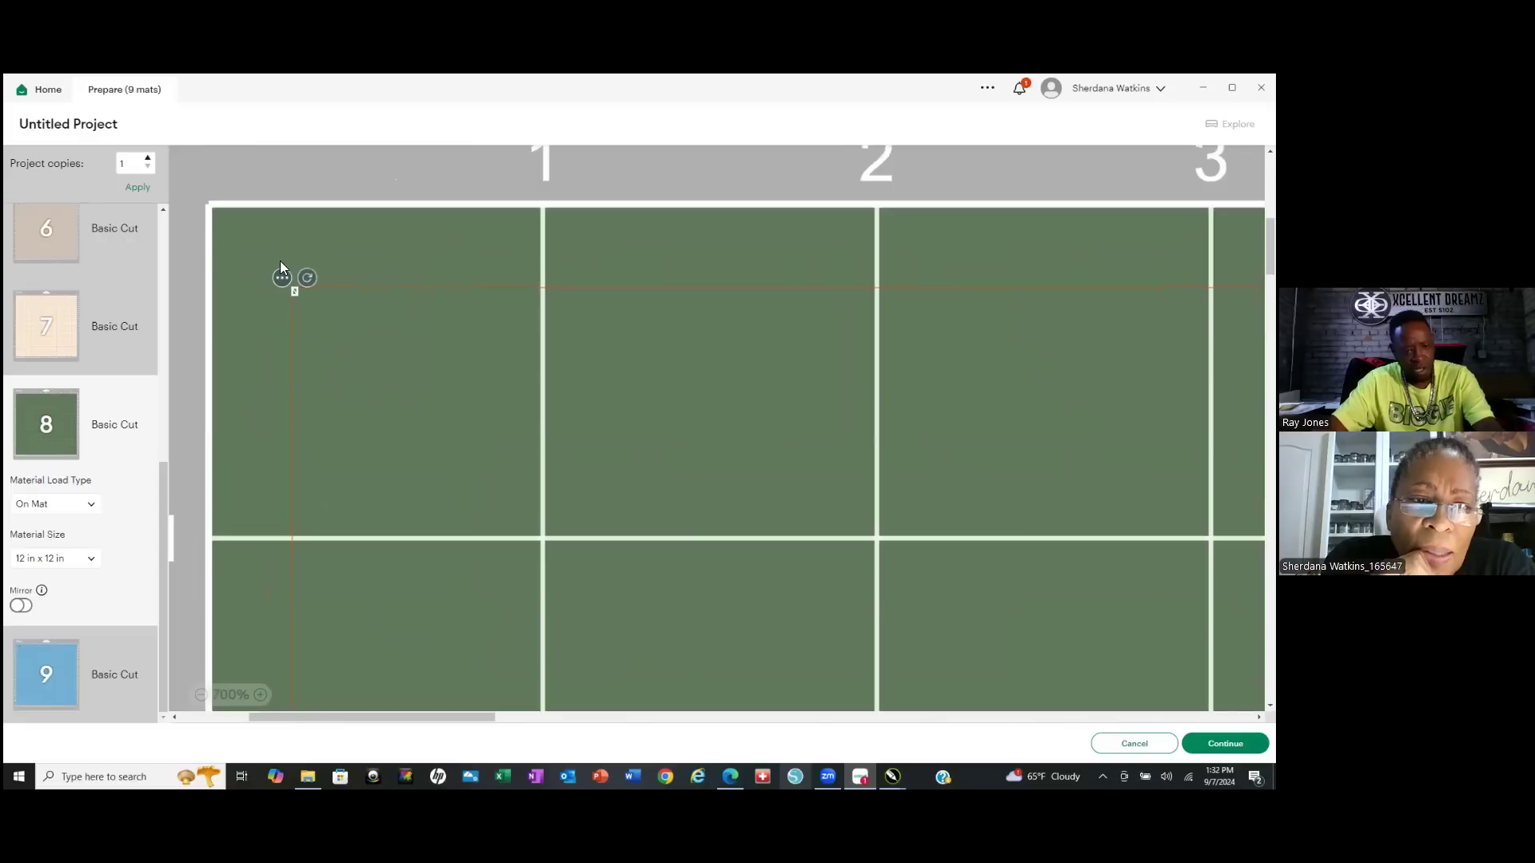
{"action": "scroll", "coordinate": [239, 250], "scroll_direction": "down", "scroll_amount": 3}
{"action": "scroll", "coordinate": [384, 324], "scroll_direction": "down", "scroll_amount": 3}
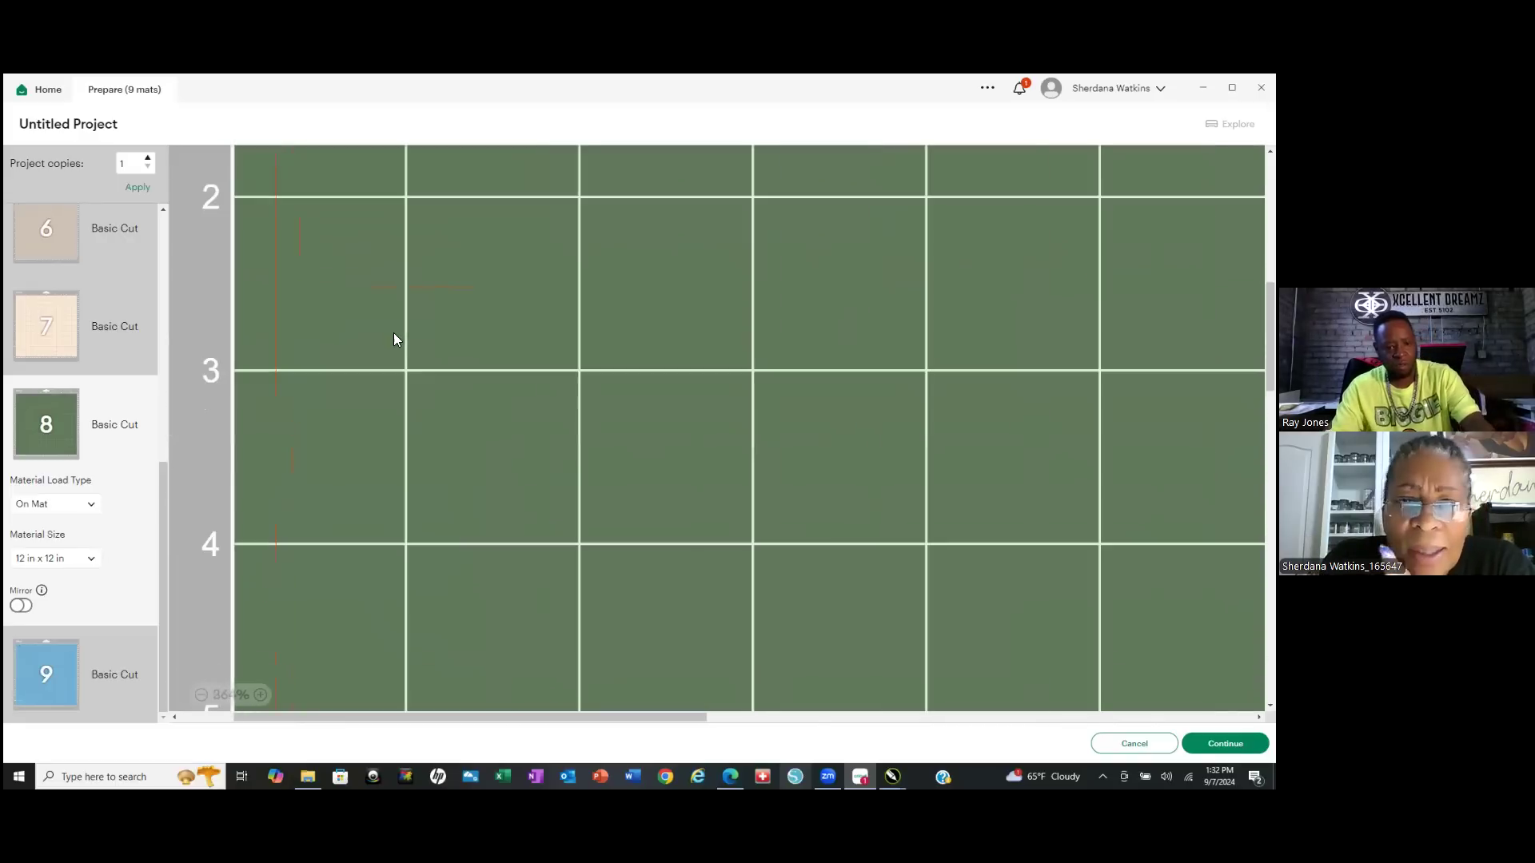
{"action": "scroll", "coordinate": [394, 333], "scroll_direction": "down", "scroll_amount": 5}
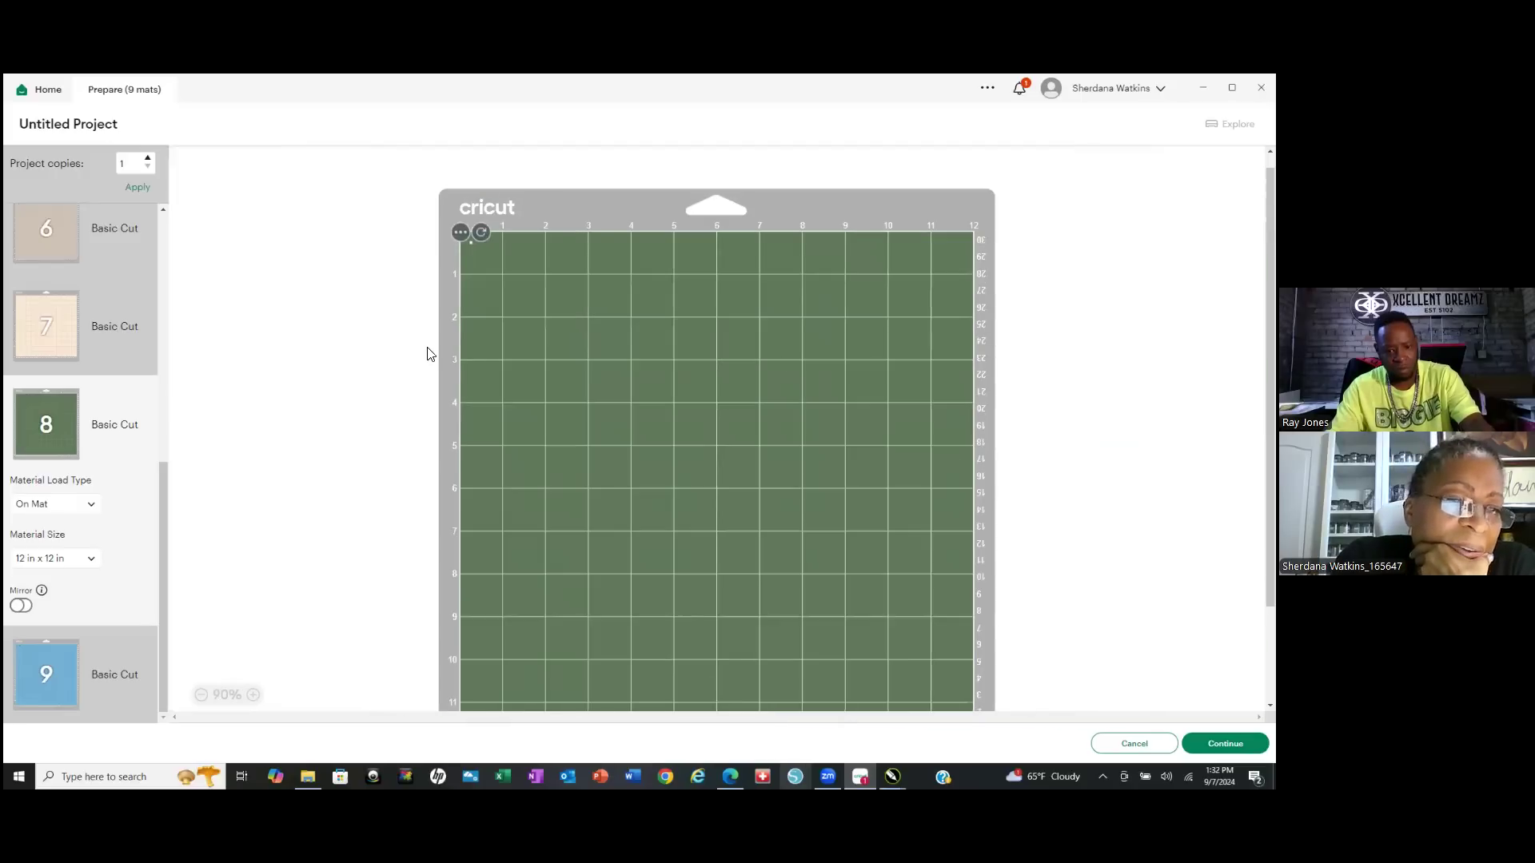
{"action": "scroll", "coordinate": [432, 353], "scroll_direction": "down", "scroll_amount": 2}
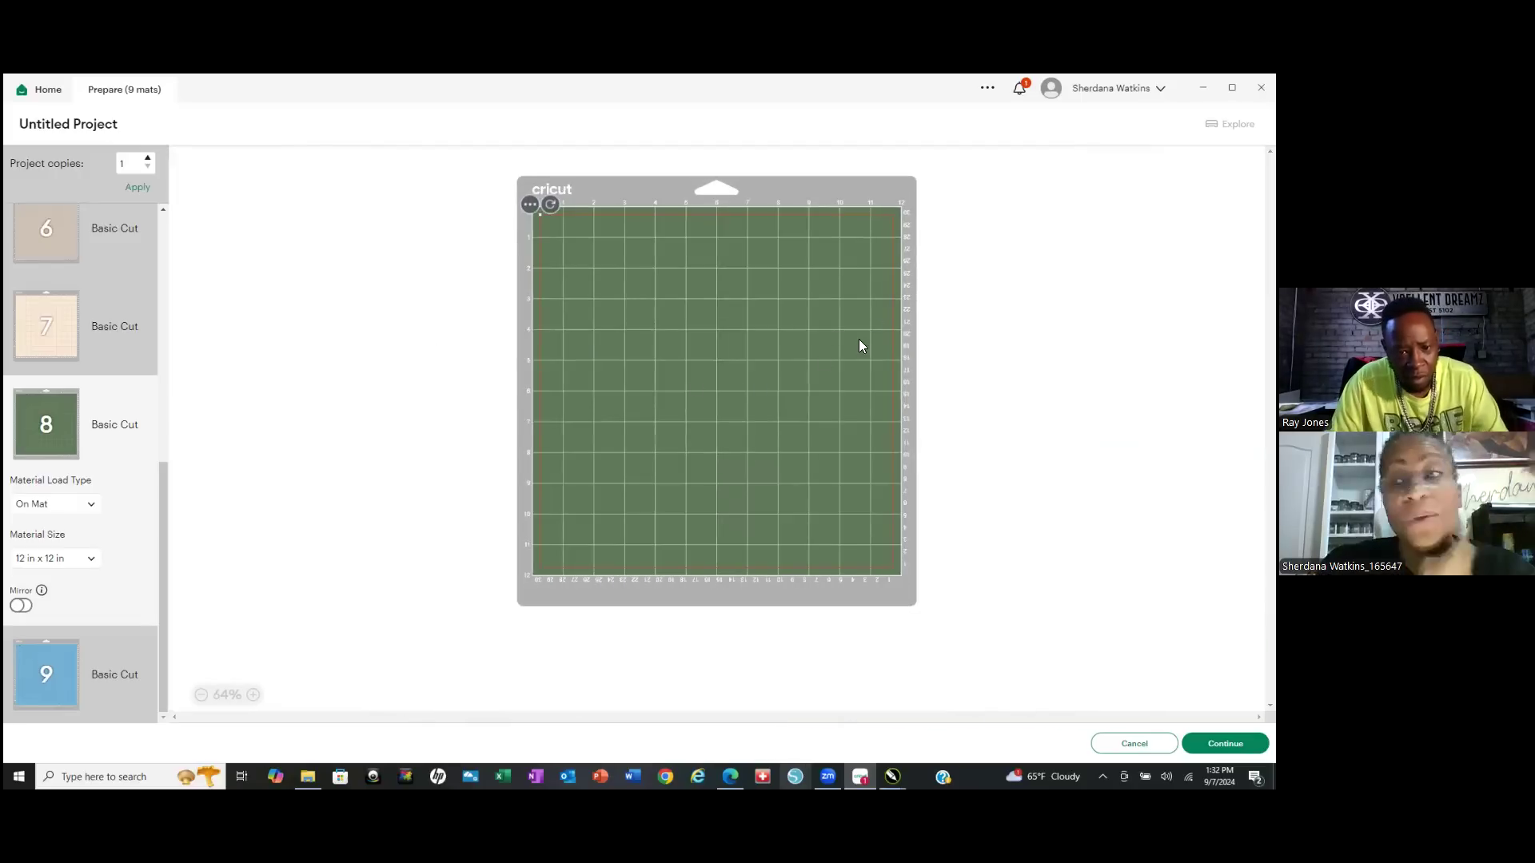
{"action": "scroll", "coordinate": [647, 332], "scroll_direction": "up", "scroll_amount": 4}
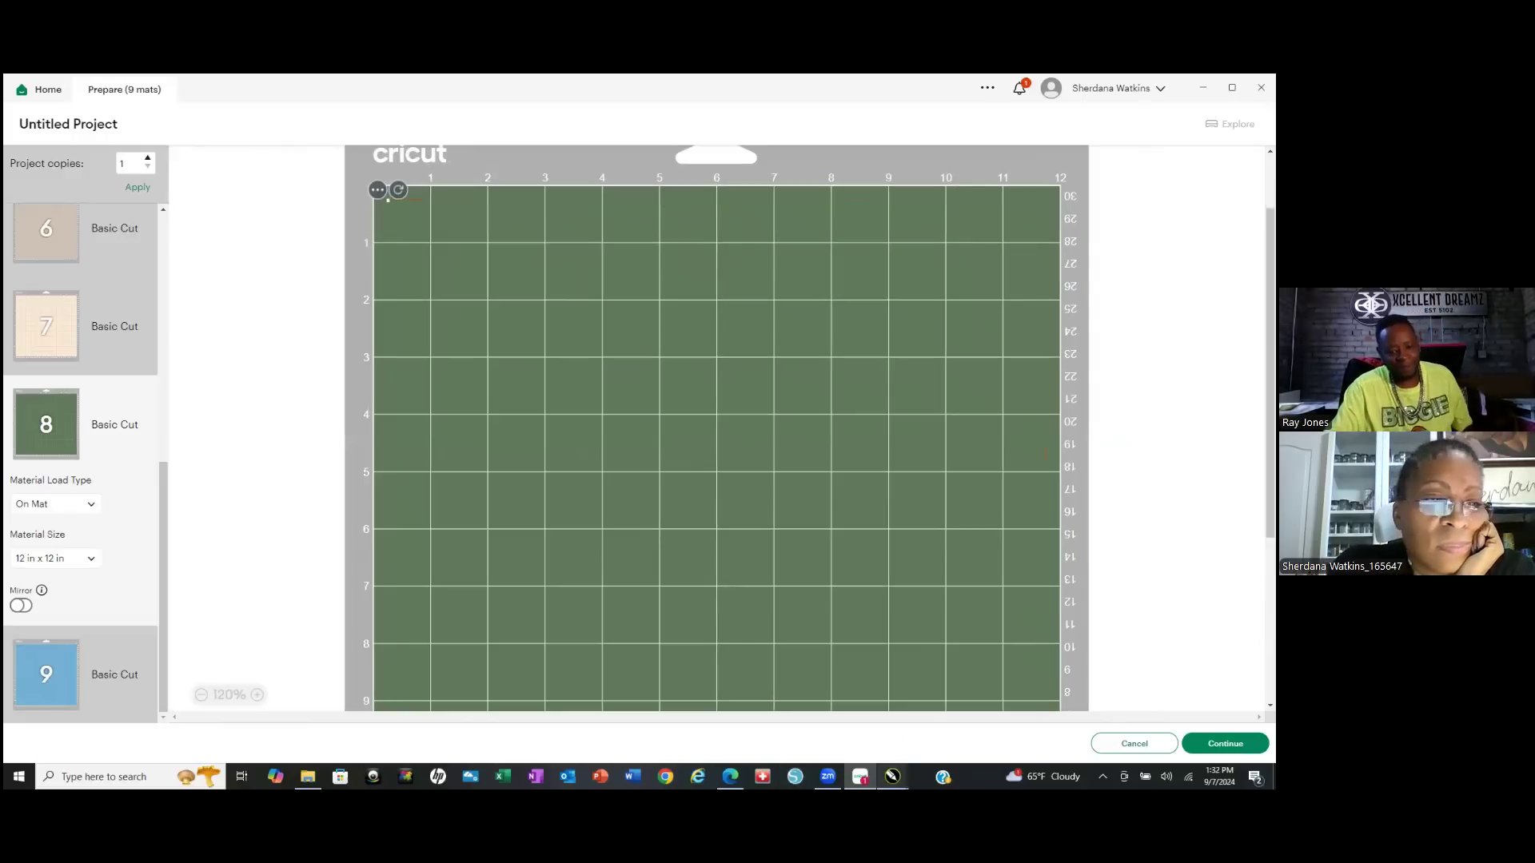
Switch to the test tiana.cdr document in CorelDRAW and nudge the black "I LOVE TO COOK" artwork 15 inches to the right.
{"action": "left_click", "coordinate": [892, 776]}
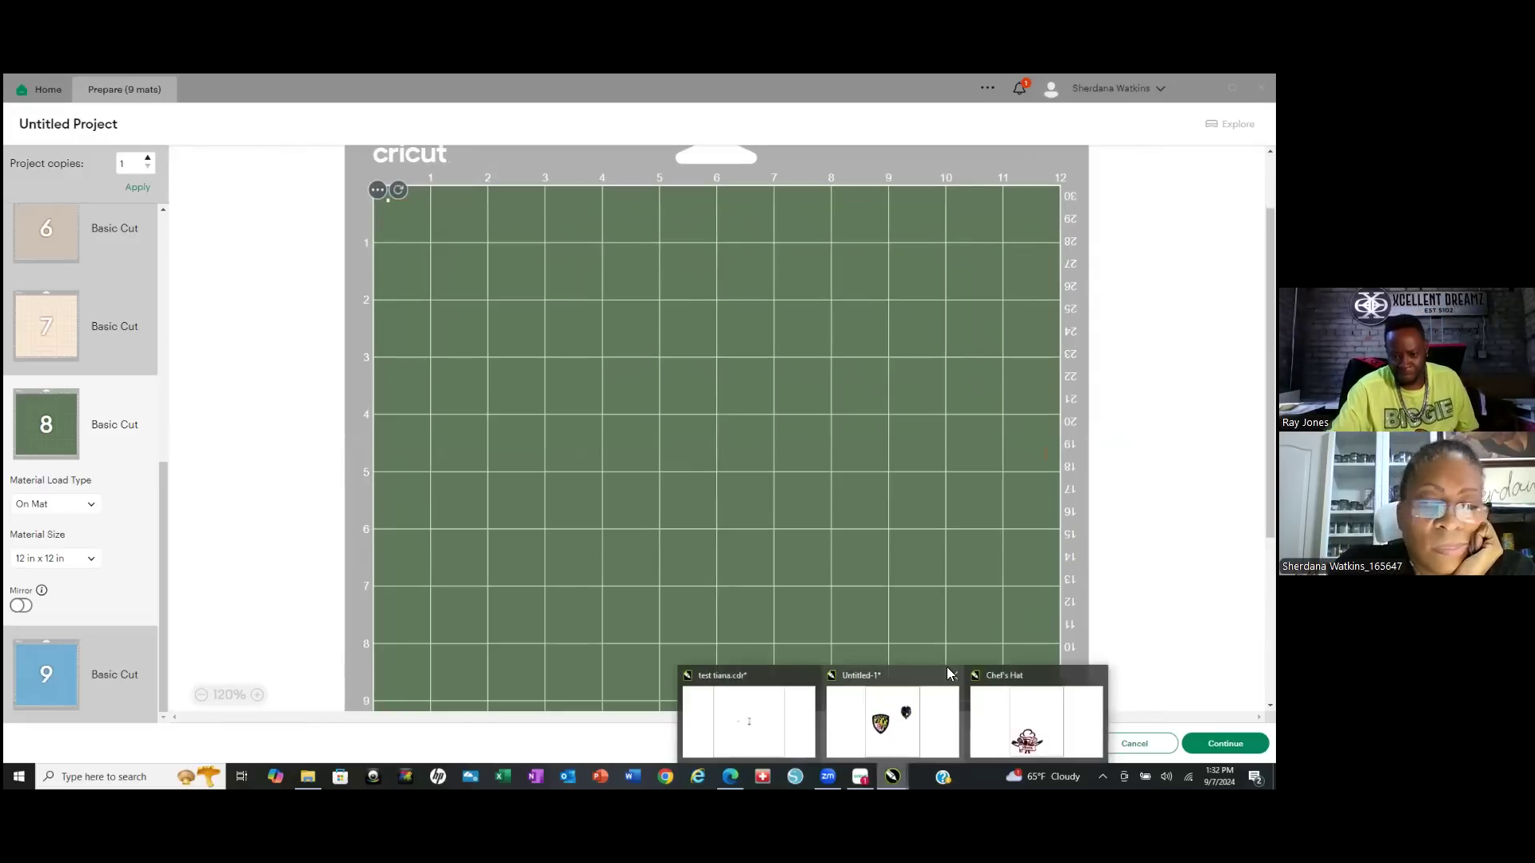
{"action": "left_click", "coordinate": [737, 676]}
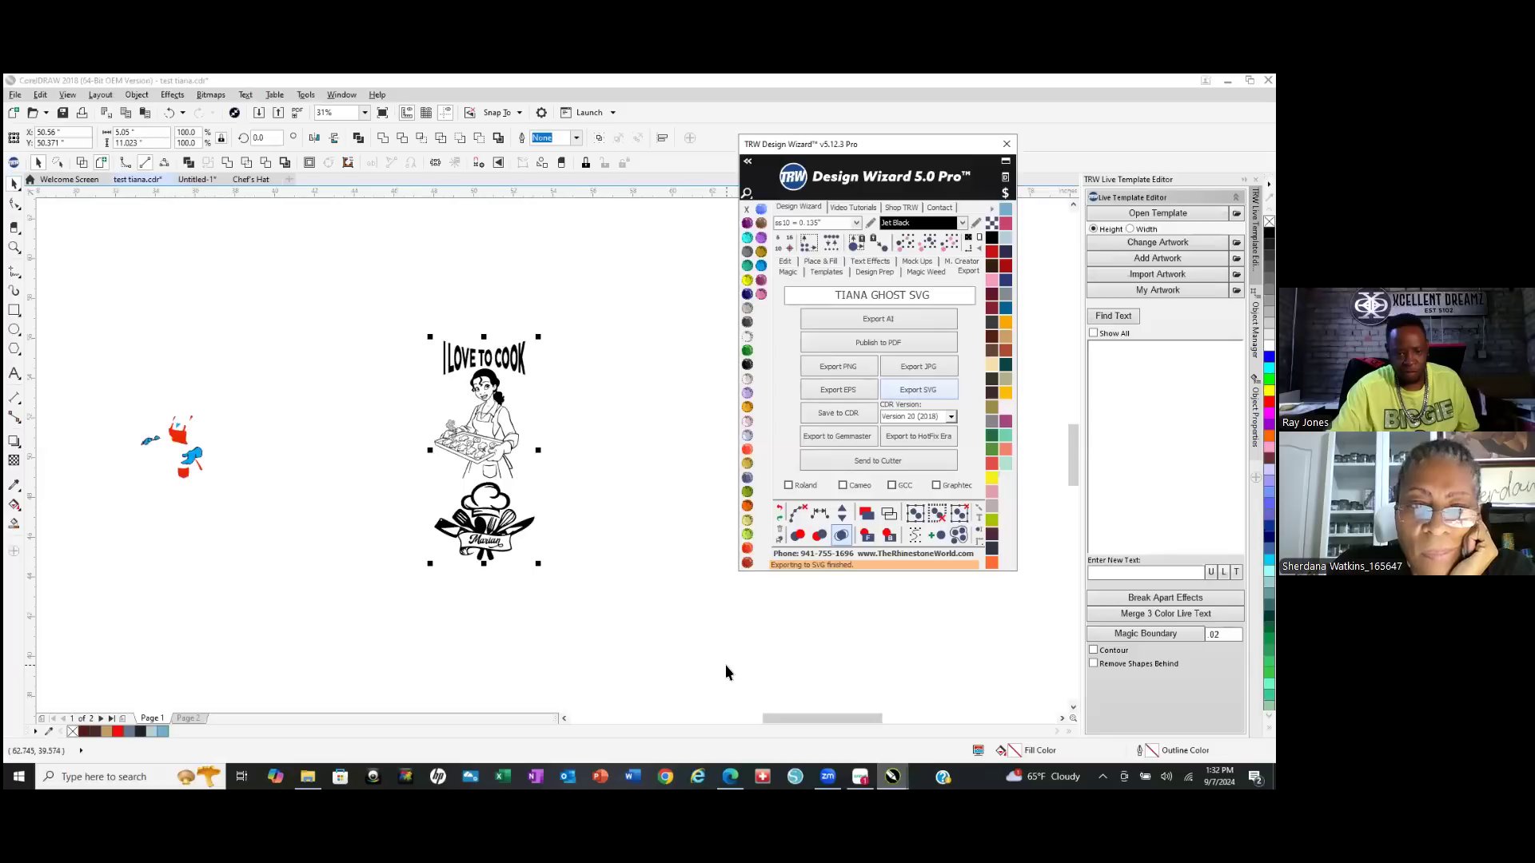
{"action": "left_click", "coordinate": [569, 424]}
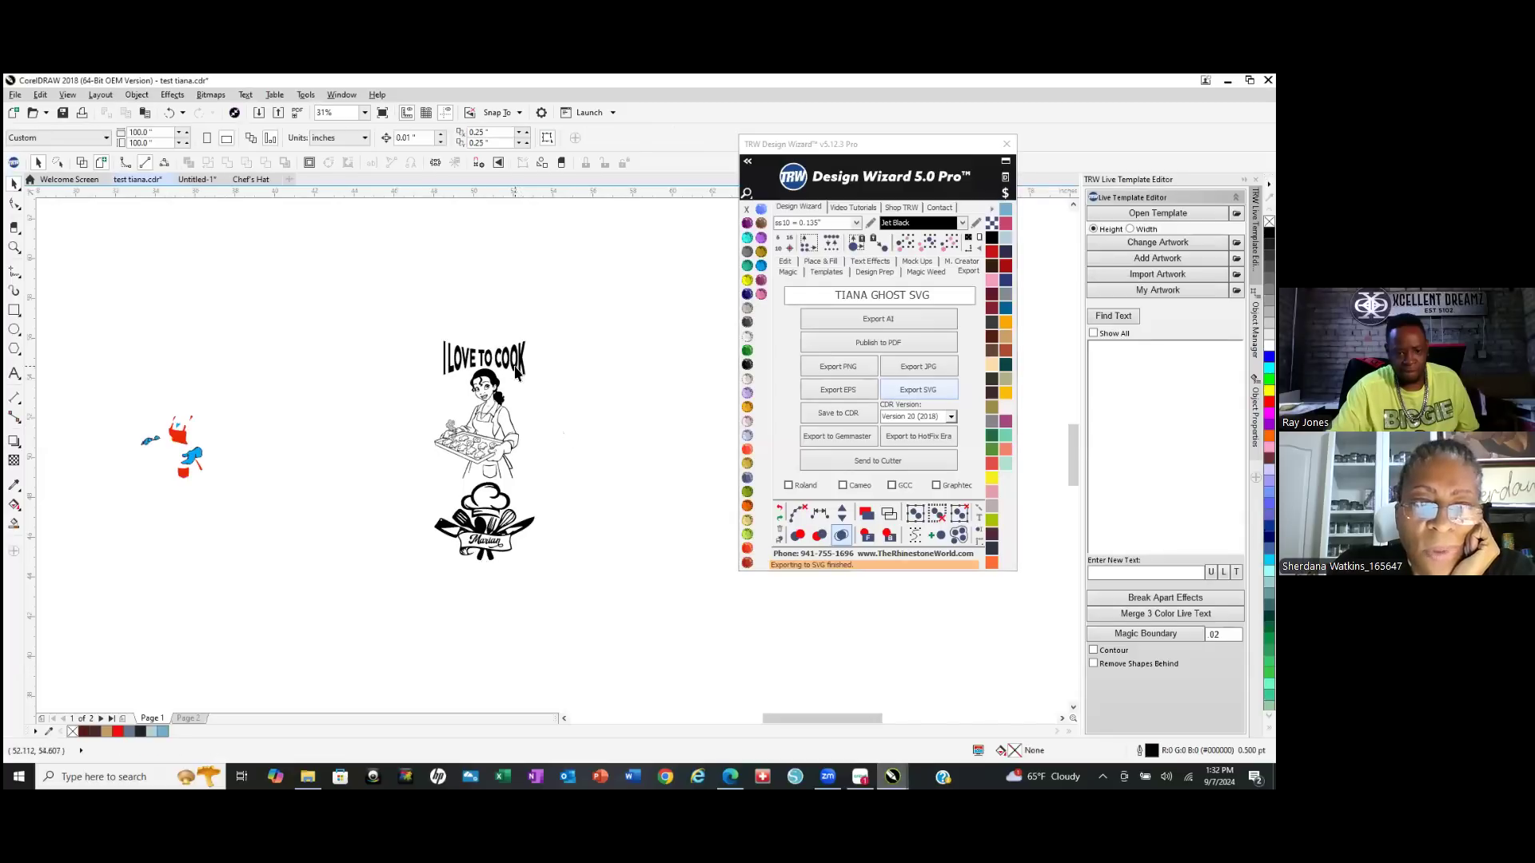
{"action": "left_click", "coordinate": [516, 372]}
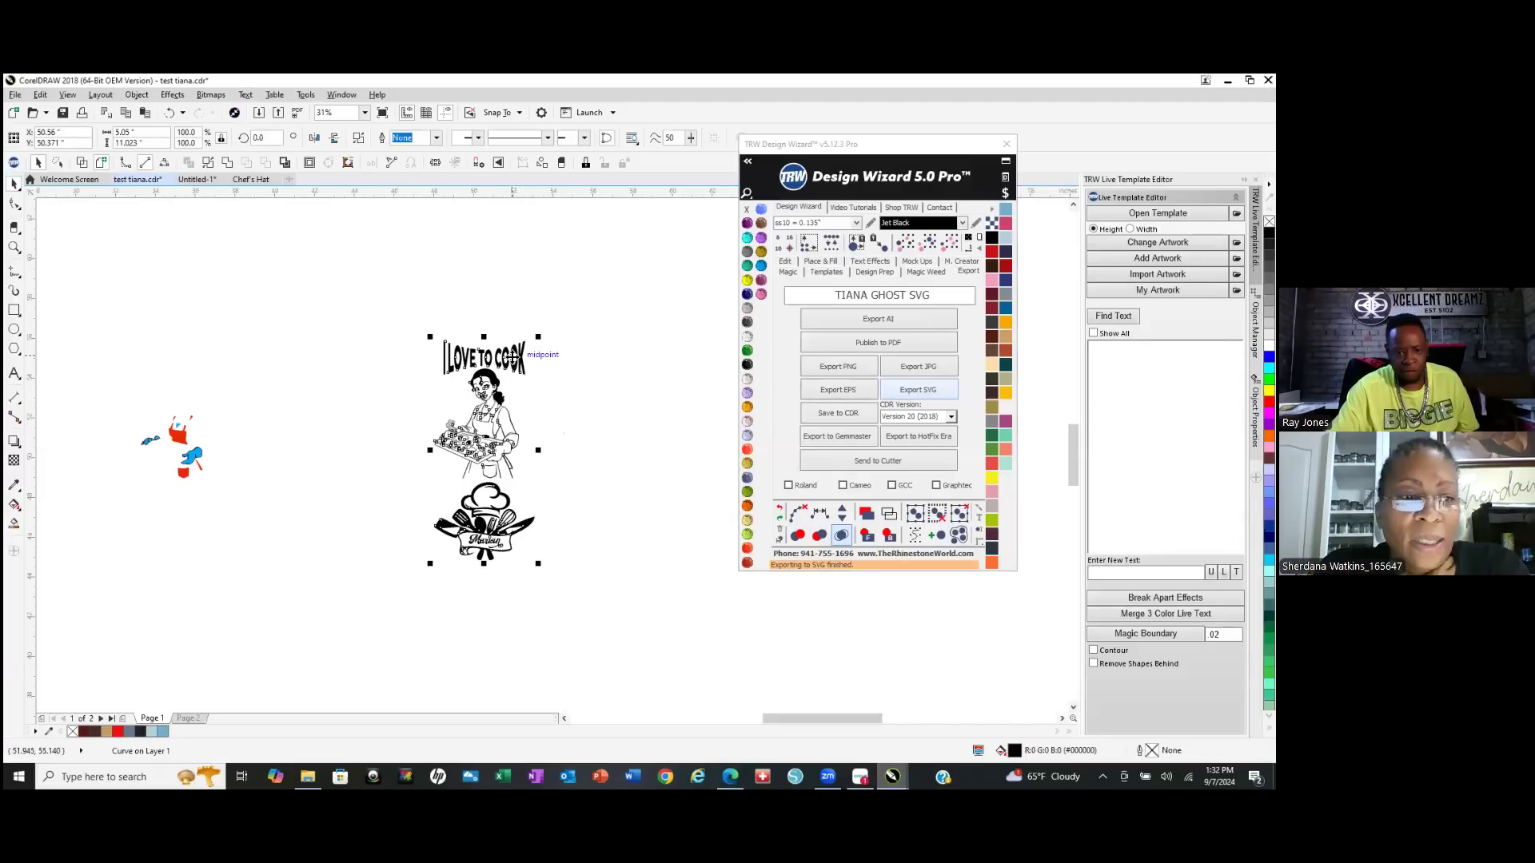
{"action": "left_click", "coordinate": [788, 262]}
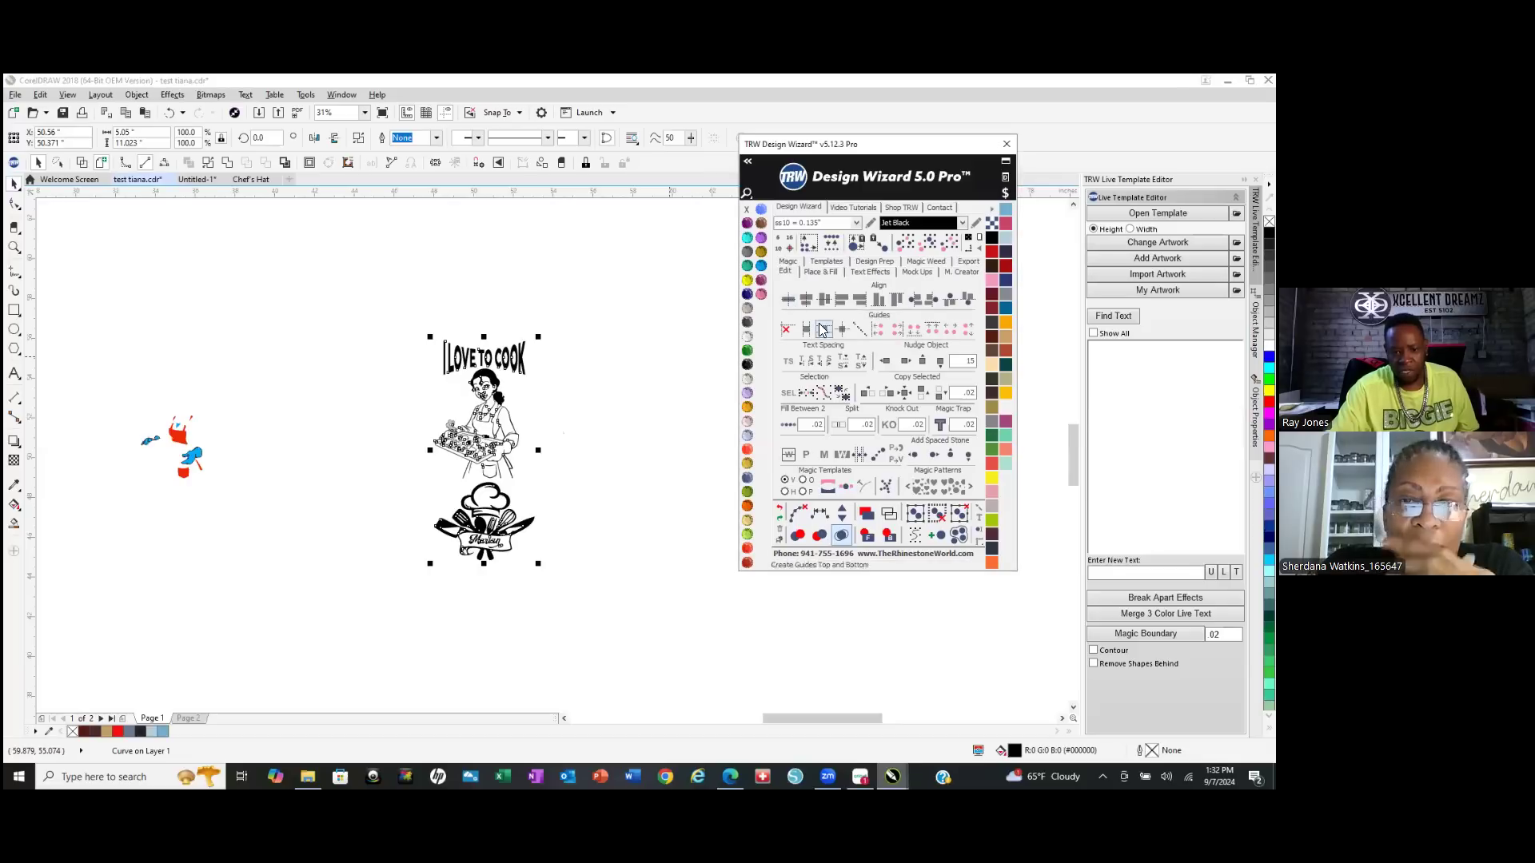
{"action": "left_click", "coordinate": [905, 361]}
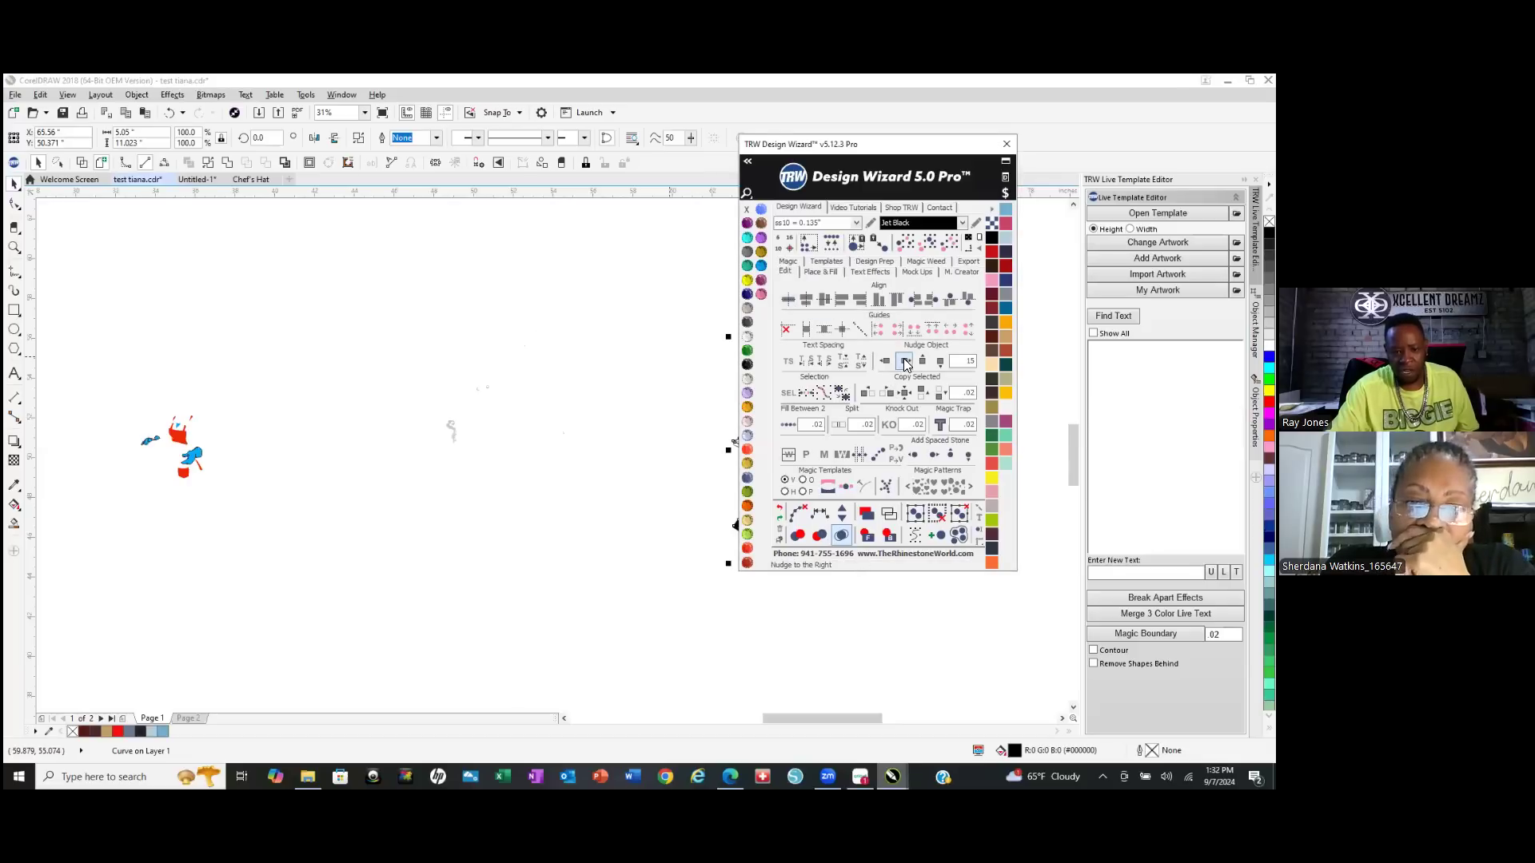
Select the taupe curled smoke shape left in place and nudge it 15 inches to the right.
{"action": "left_click", "coordinate": [502, 315]}
{"action": "scroll", "coordinate": [463, 447], "scroll_direction": "up", "scroll_amount": 5}
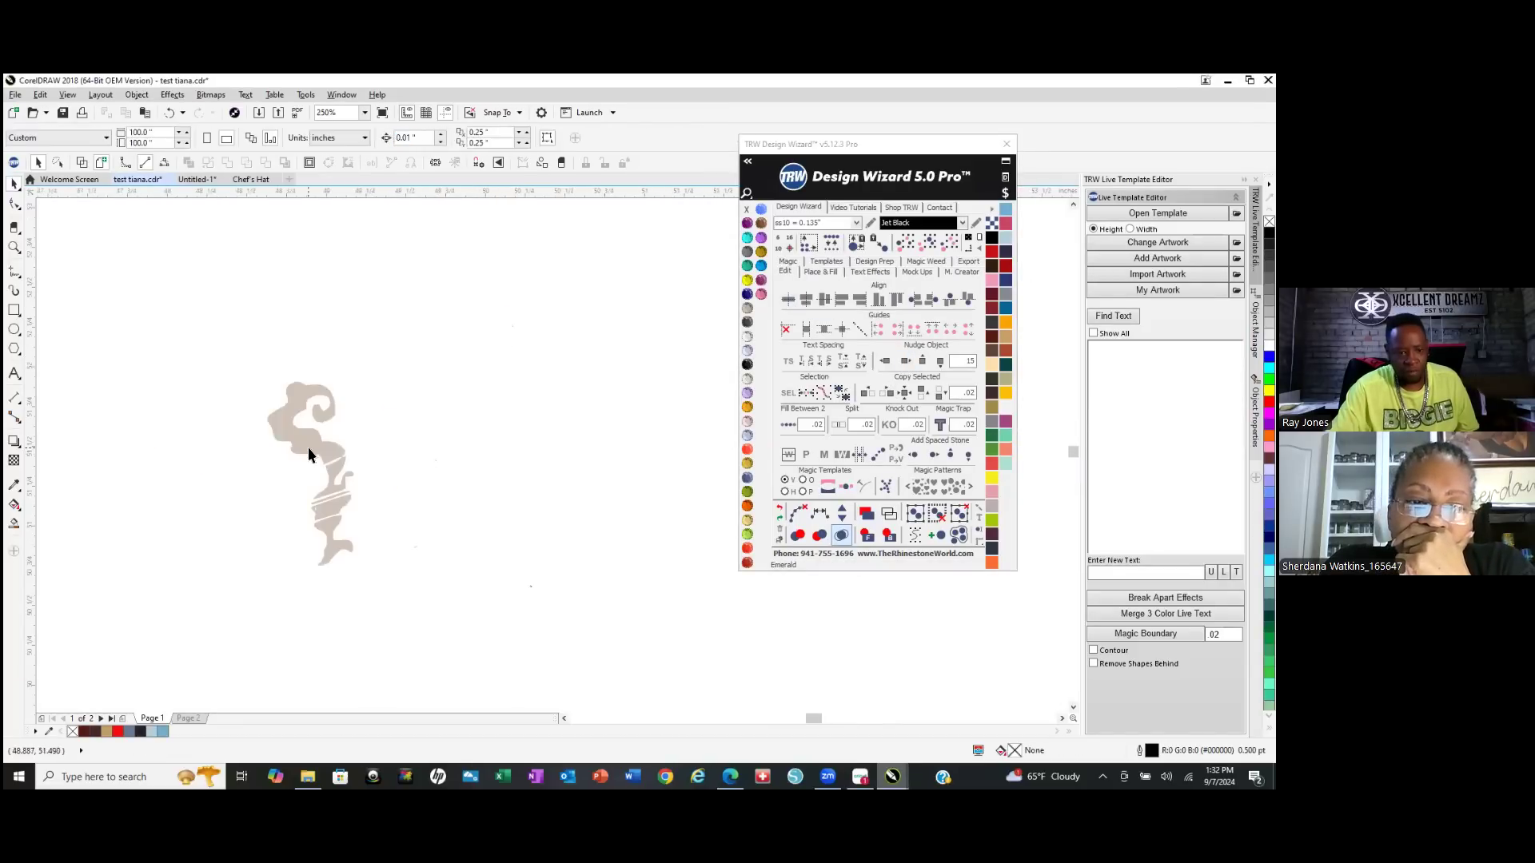
{"action": "left_click", "coordinate": [310, 454]}
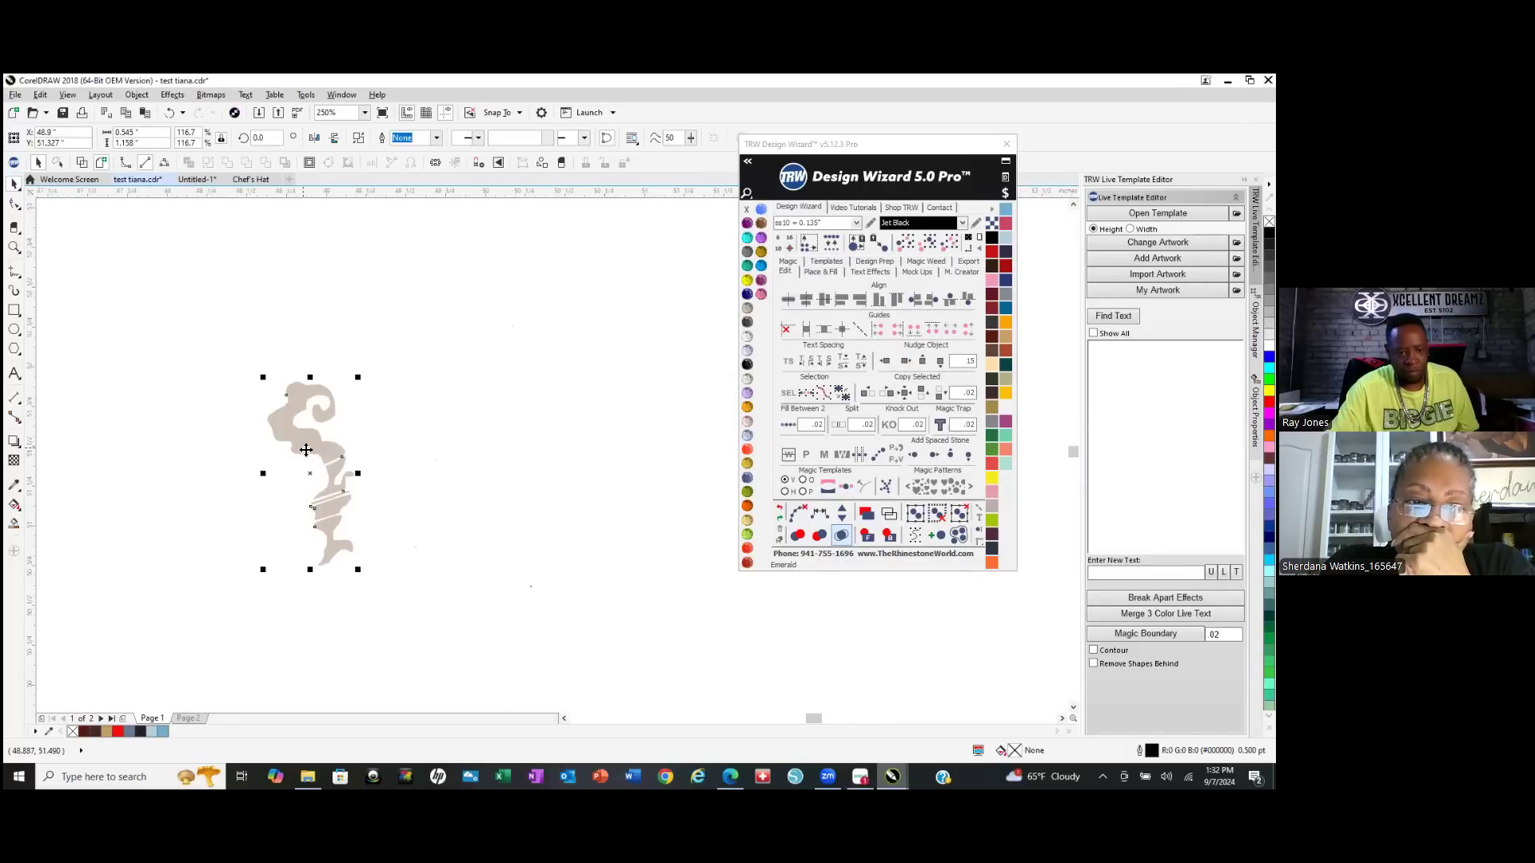
{"action": "left_click", "coordinate": [905, 361]}
Nudge the blue iris shapes and the small cream eye highlights 15 inches to the right, one colour after the other.
{"action": "scroll", "coordinate": [305, 540], "scroll_direction": "down", "scroll_amount": 2}
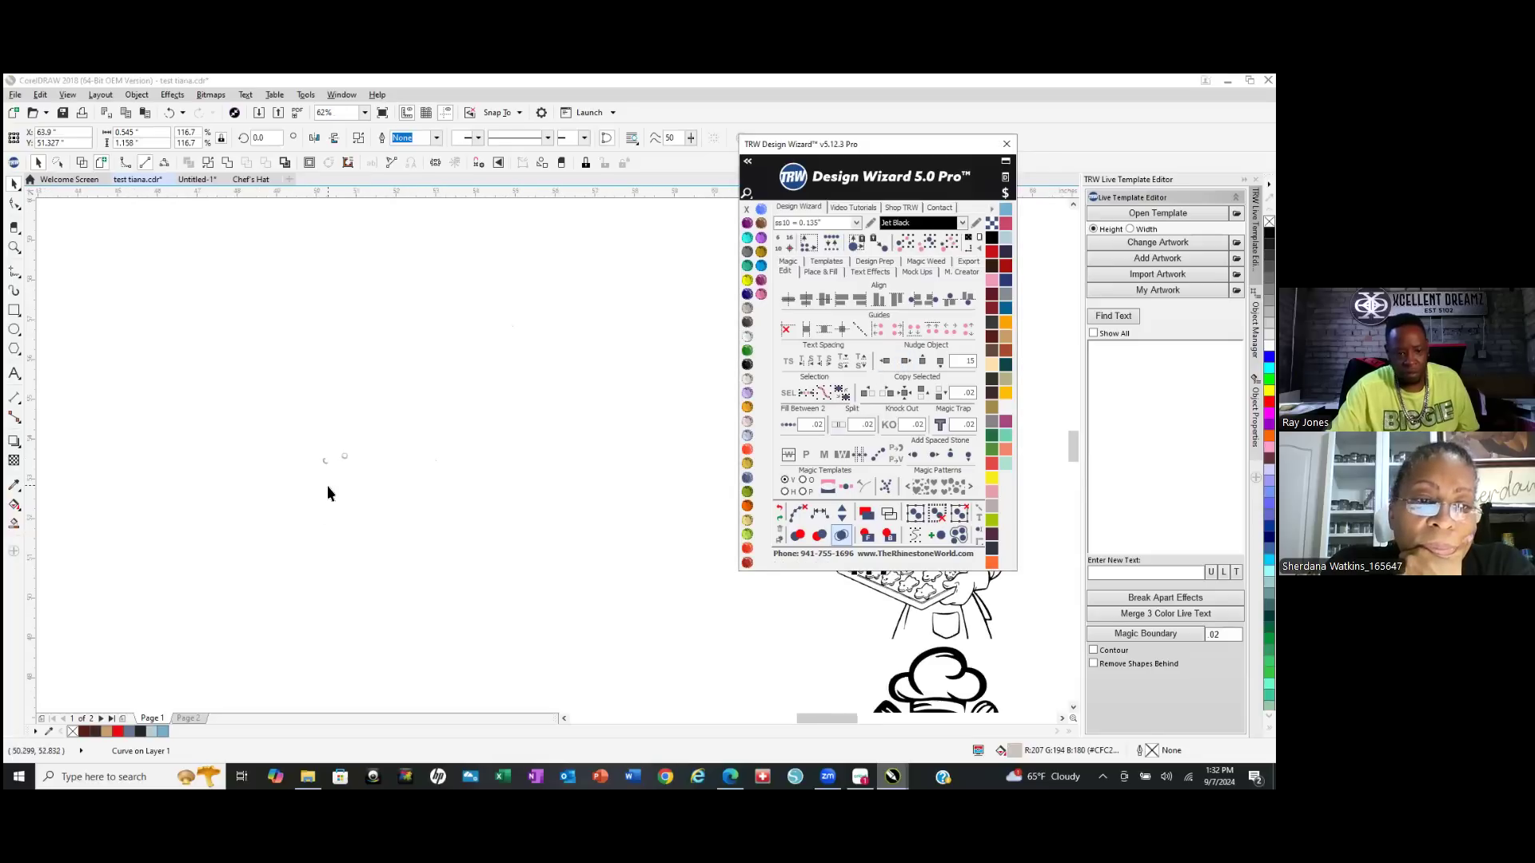
{"action": "scroll", "coordinate": [328, 488], "scroll_direction": "up", "scroll_amount": 4}
{"action": "scroll", "coordinate": [337, 468], "scroll_direction": "up", "scroll_amount": 2}
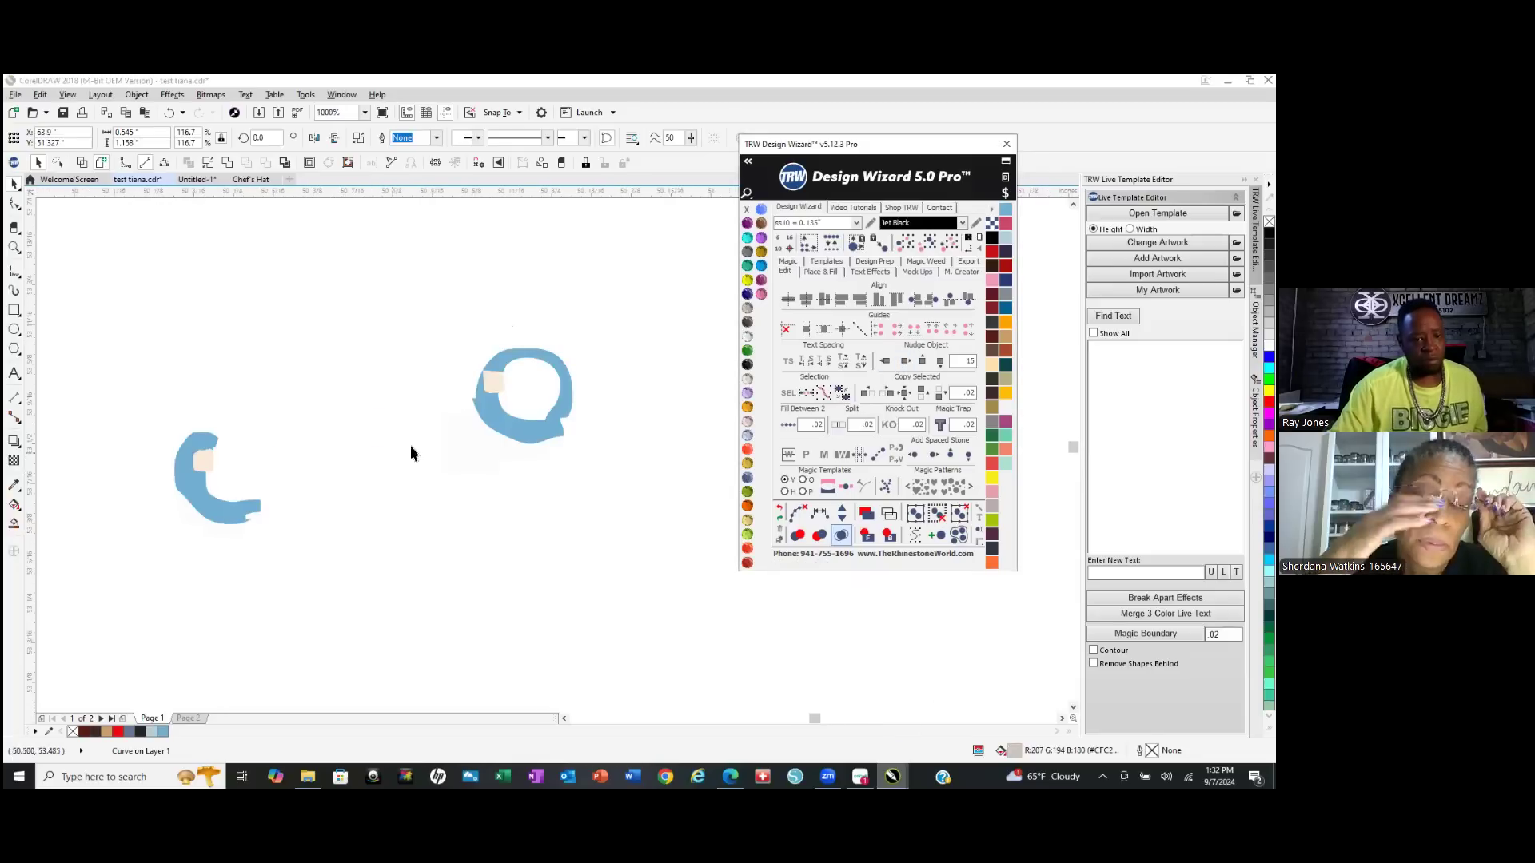
{"action": "left_click", "coordinate": [528, 424]}
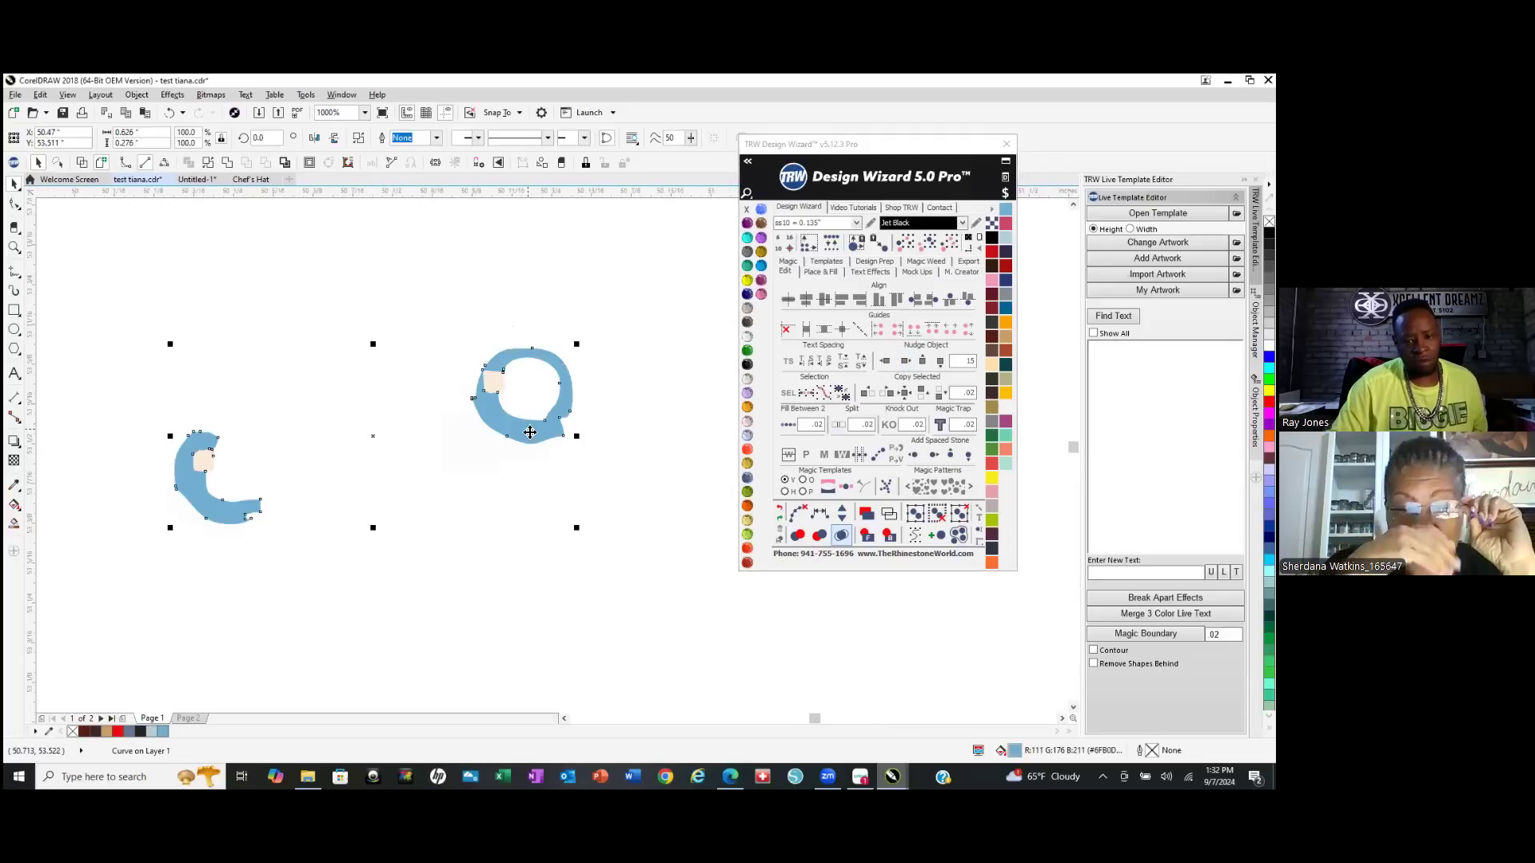
{"action": "left_click", "coordinate": [905, 362]}
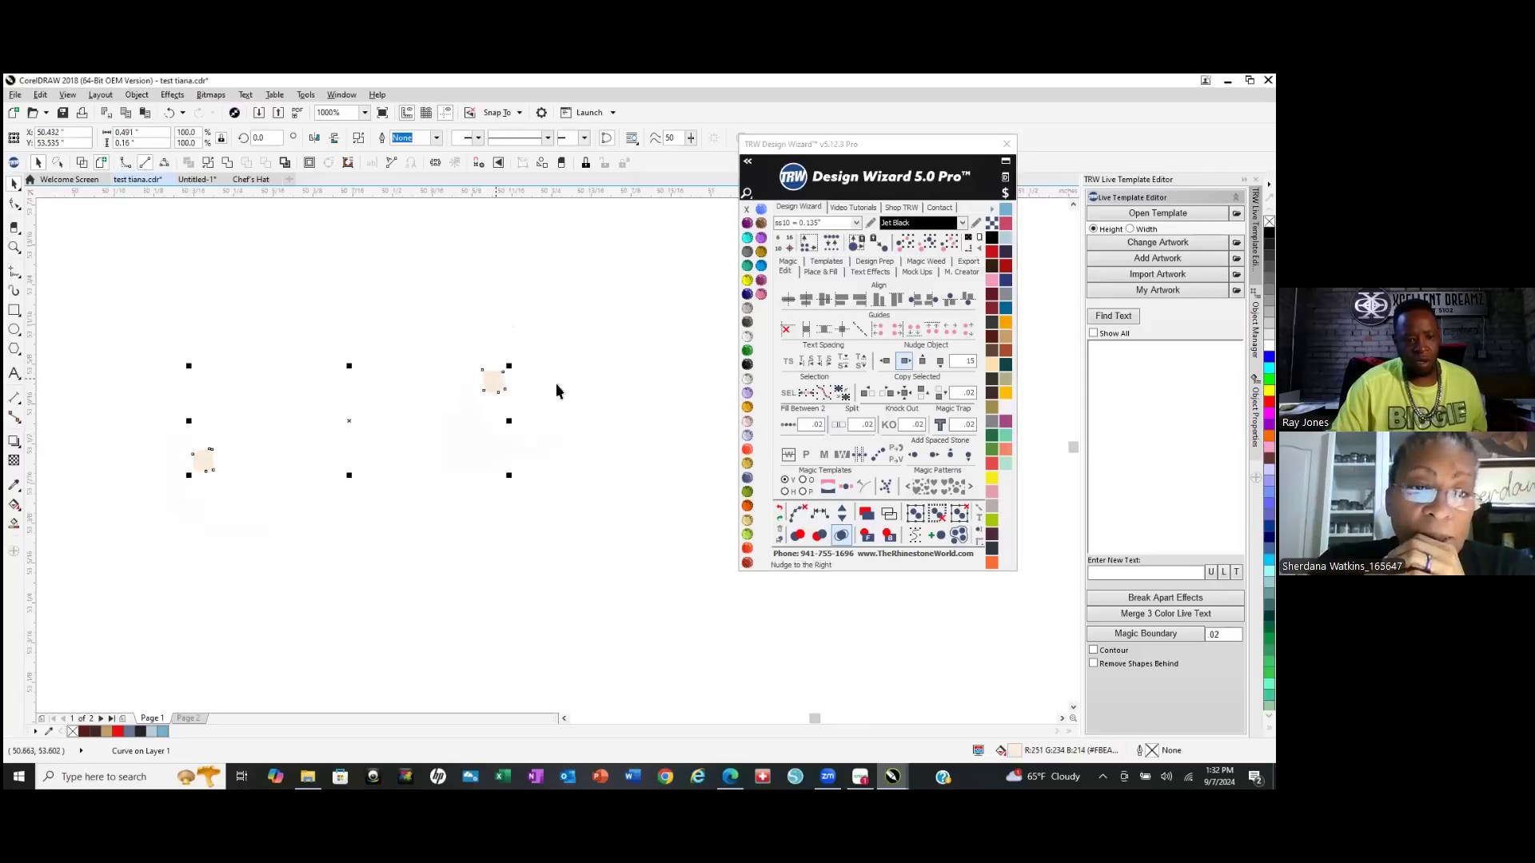
{"action": "left_click", "coordinate": [903, 361]}
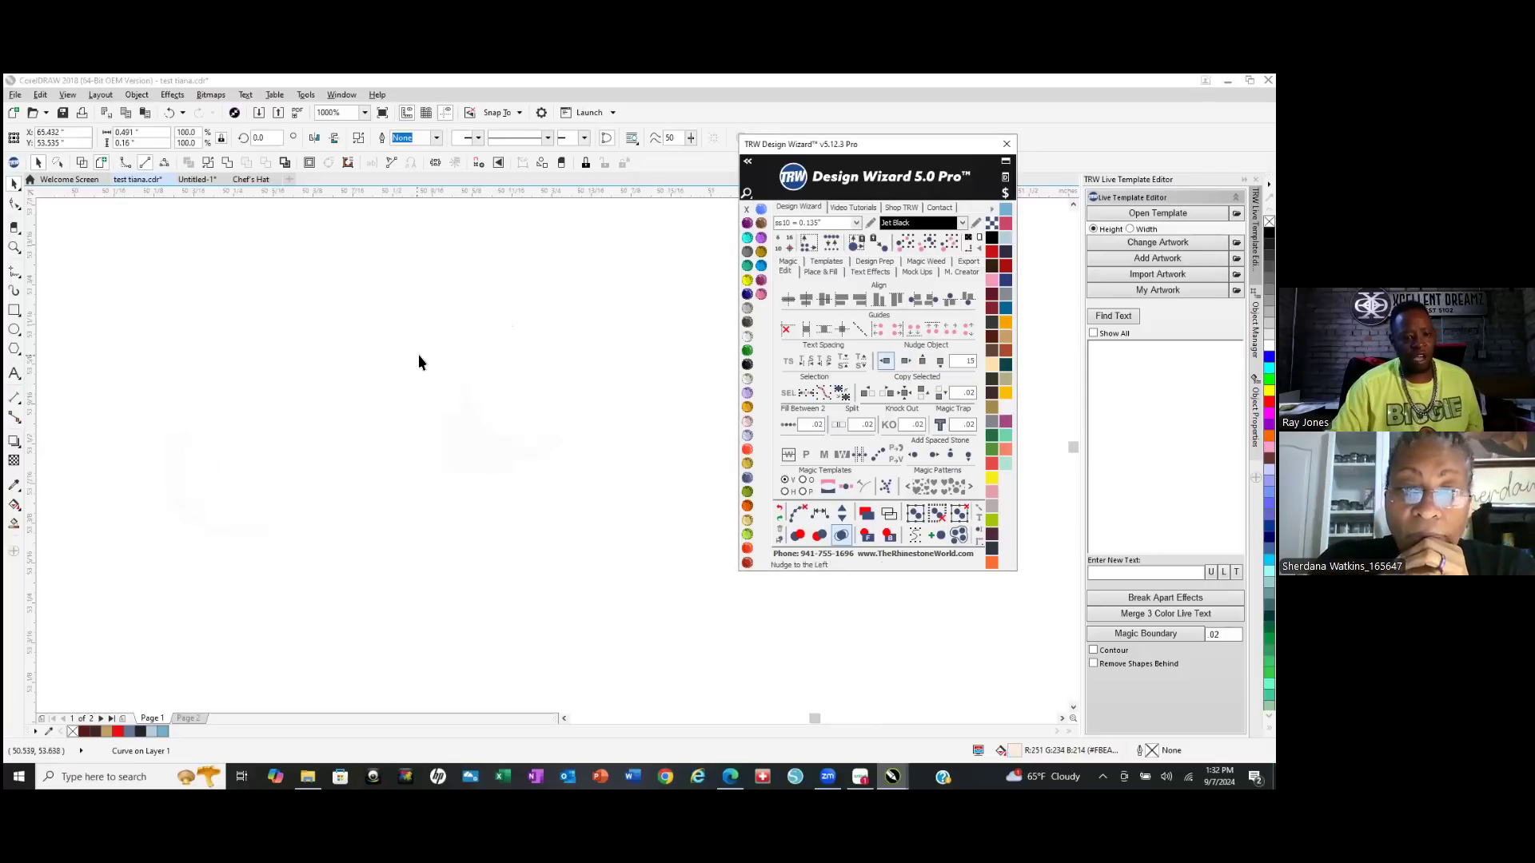
Display the drawing in wireframe and examine the stray outlines left behind in the artwork's original position up close.
{"action": "scroll", "coordinate": [419, 354], "scroll_direction": "down", "scroll_amount": 3}
{"action": "scroll", "coordinate": [285, 333], "scroll_direction": "down", "scroll_amount": 2}
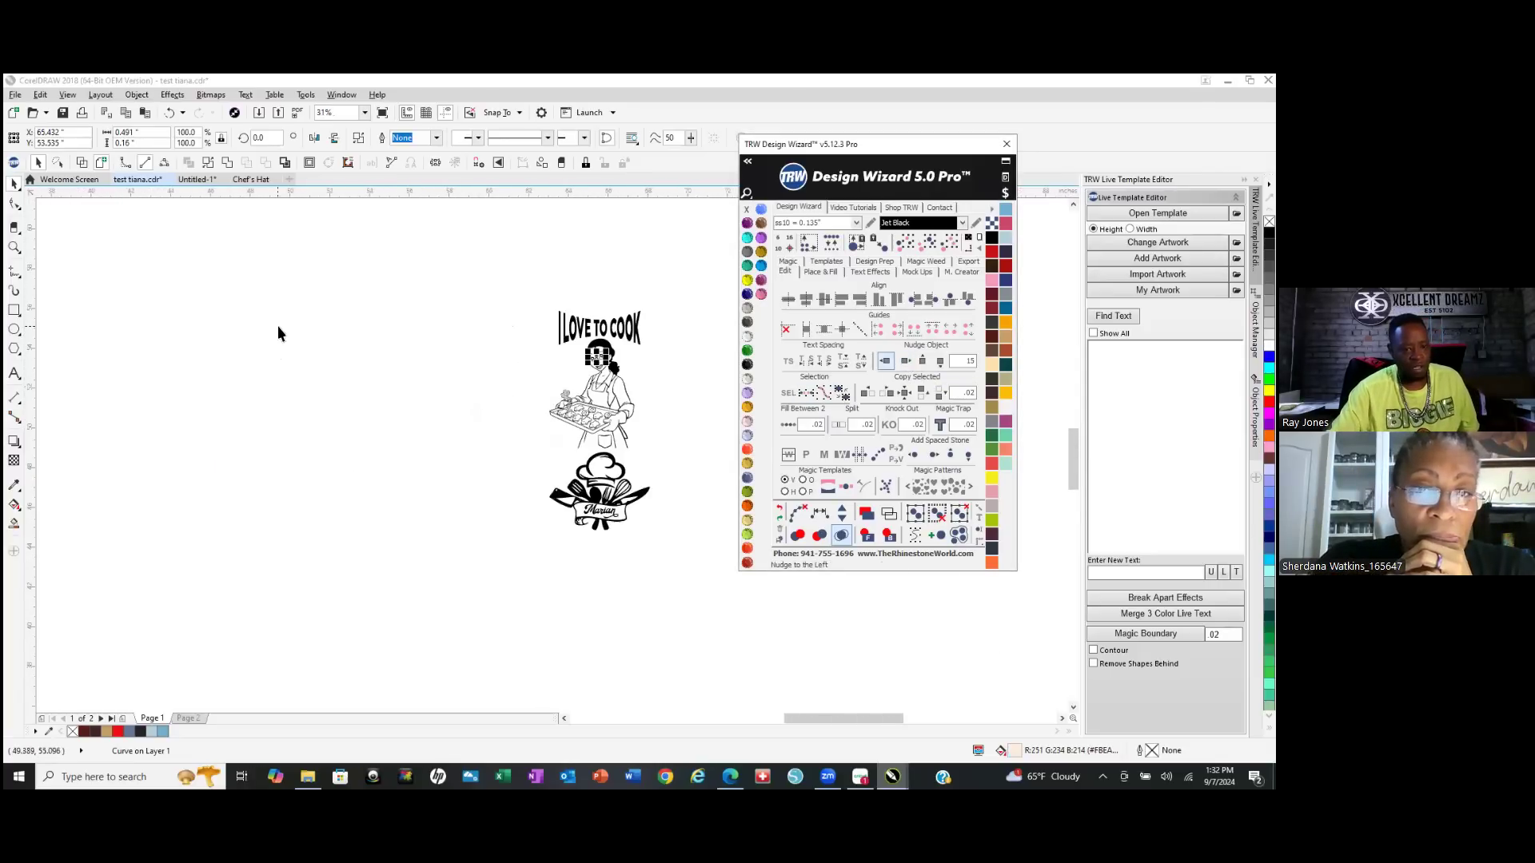
{"action": "scroll", "coordinate": [286, 313], "scroll_direction": "up", "scroll_amount": 1}
{"action": "left_click", "coordinate": [83, 163]}
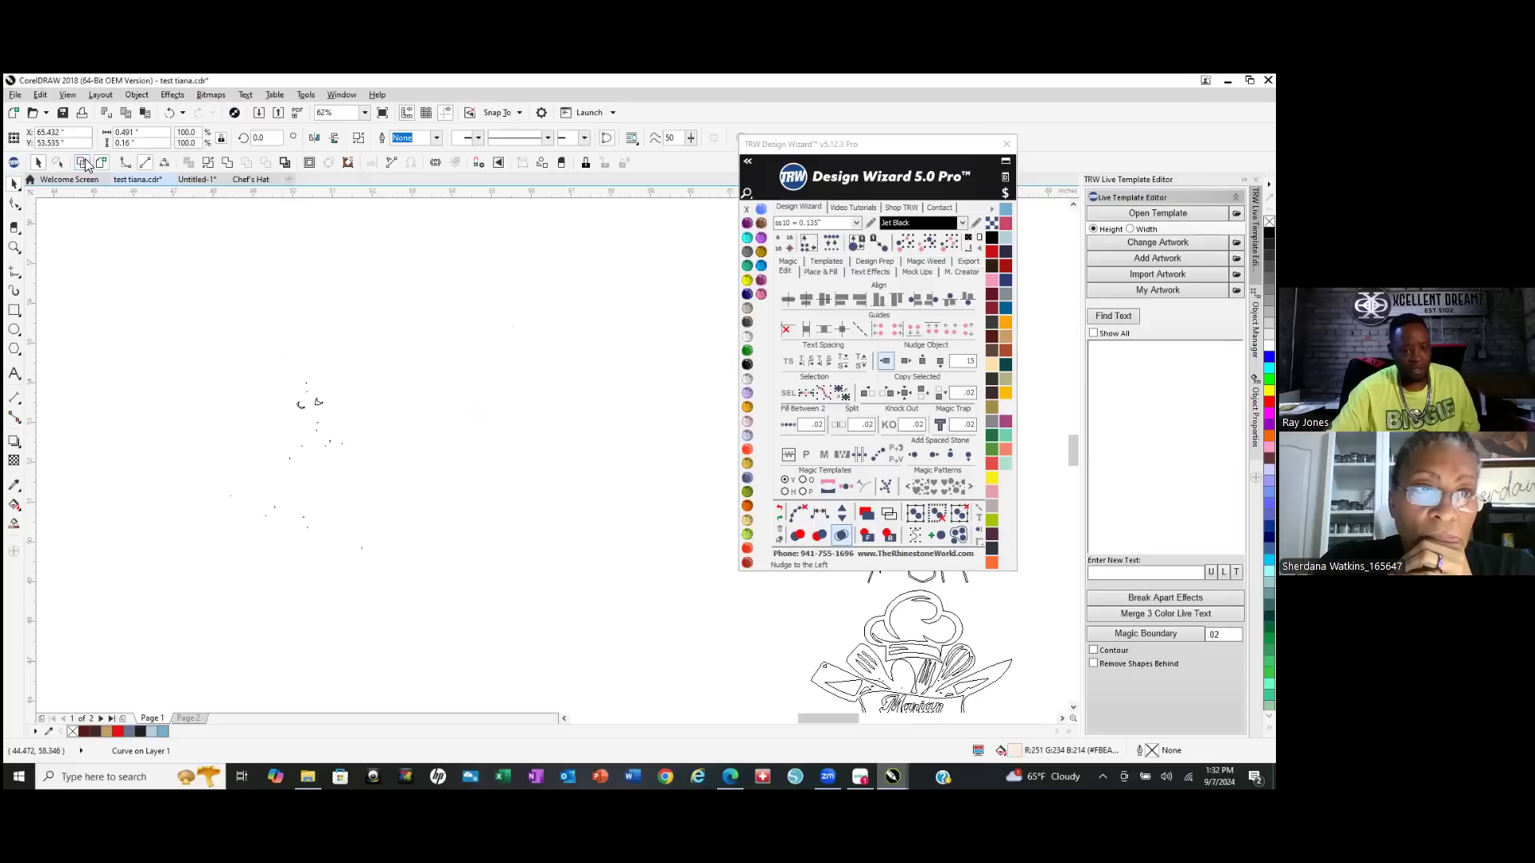
{"action": "scroll", "coordinate": [291, 486], "scroll_direction": "up", "scroll_amount": 1}
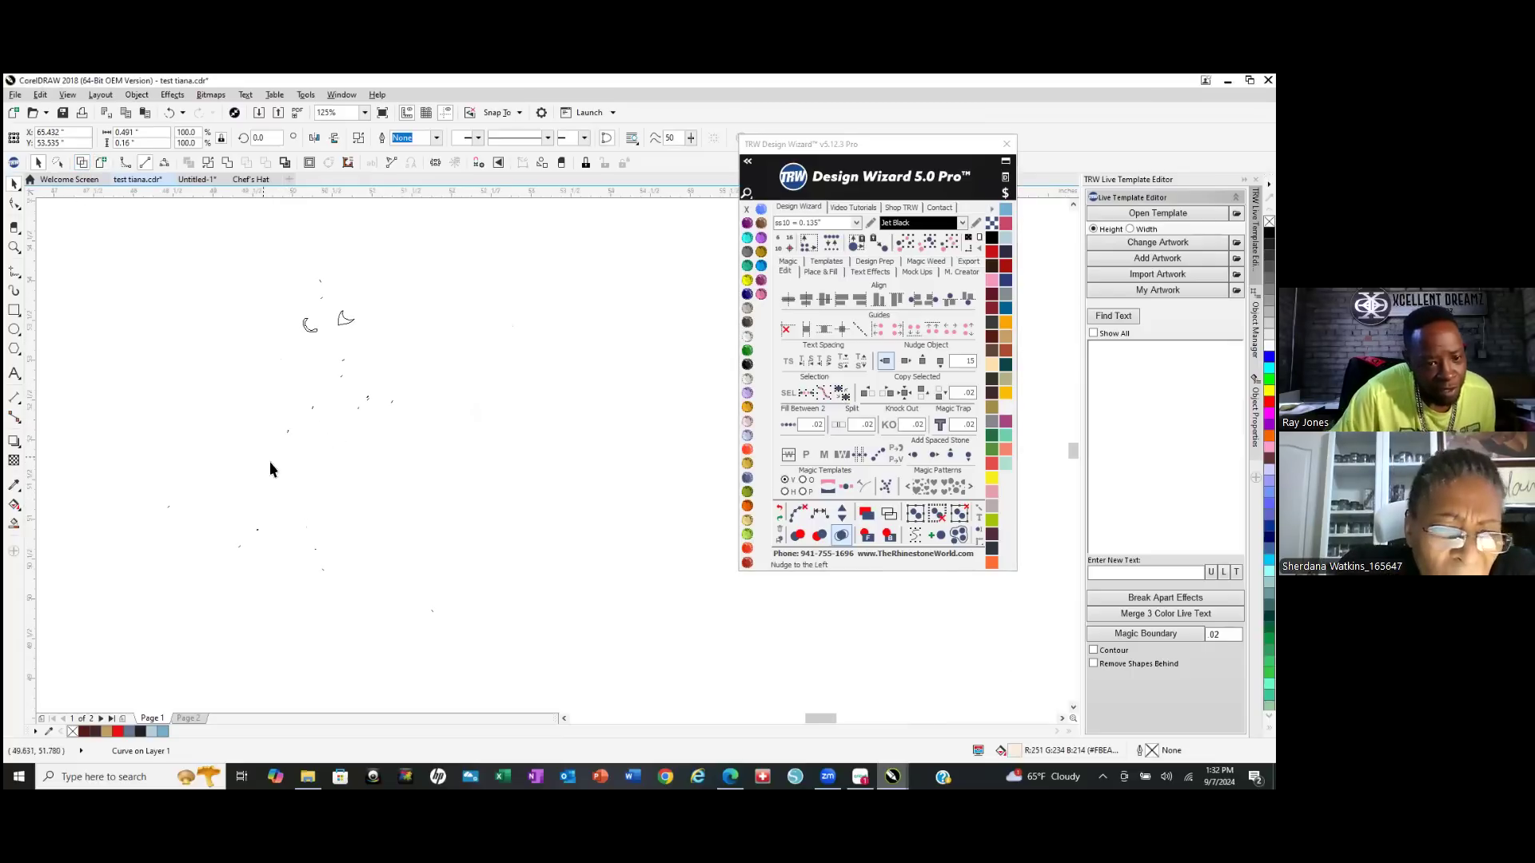
{"action": "scroll", "coordinate": [170, 298], "scroll_direction": "up", "scroll_amount": 2}
{"action": "scroll", "coordinate": [138, 341], "scroll_direction": "down", "scroll_amount": 2}
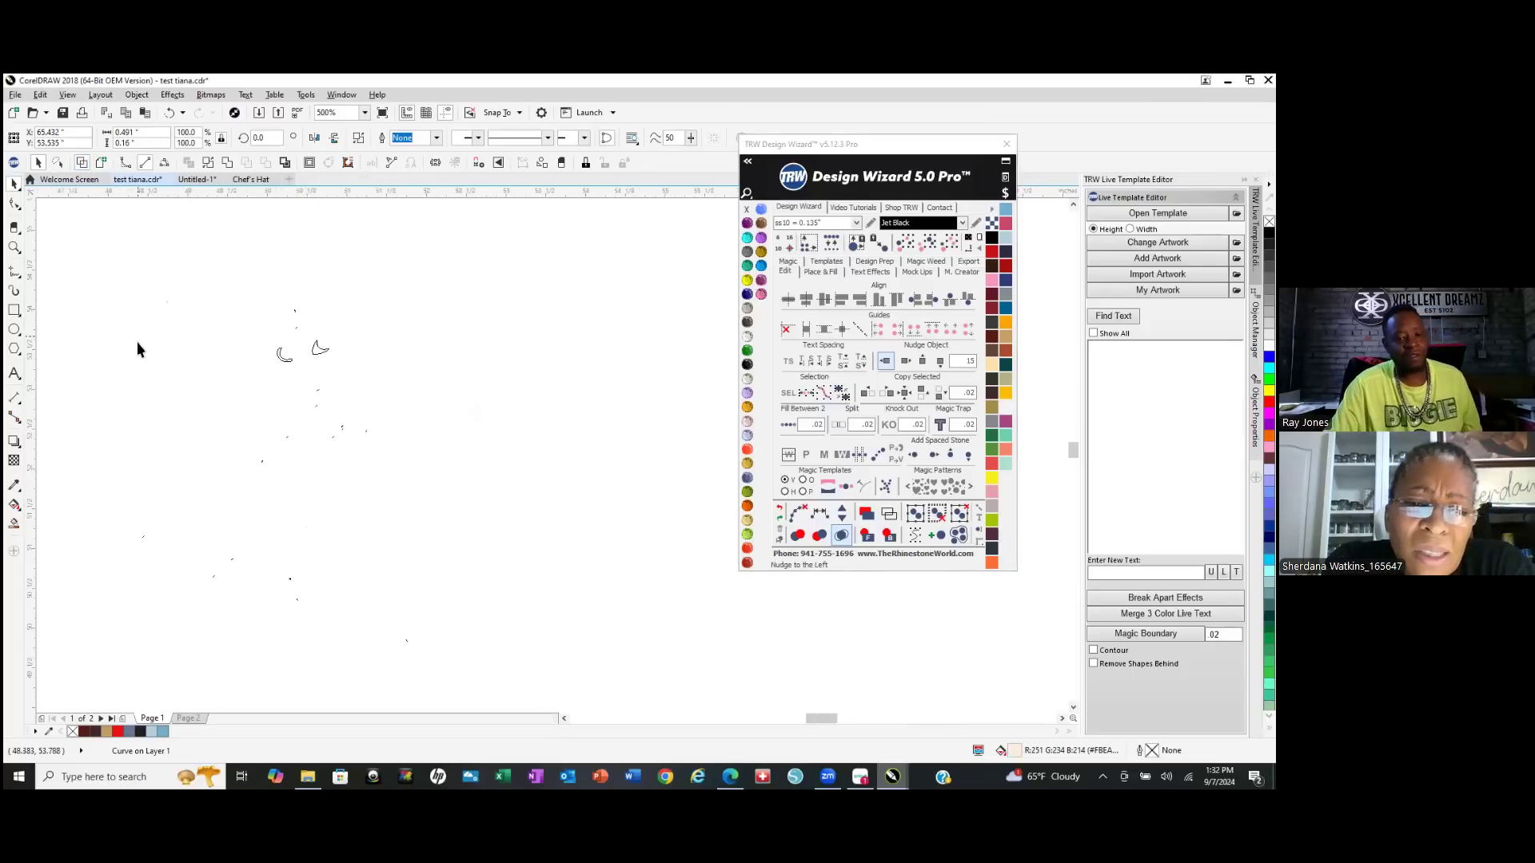
{"action": "scroll", "coordinate": [160, 360], "scroll_direction": "up", "scroll_amount": 1}
{"action": "scroll", "coordinate": [495, 559], "scroll_direction": "up", "scroll_amount": 2}
{"action": "scroll", "coordinate": [497, 324], "scroll_direction": "up", "scroll_amount": 4}
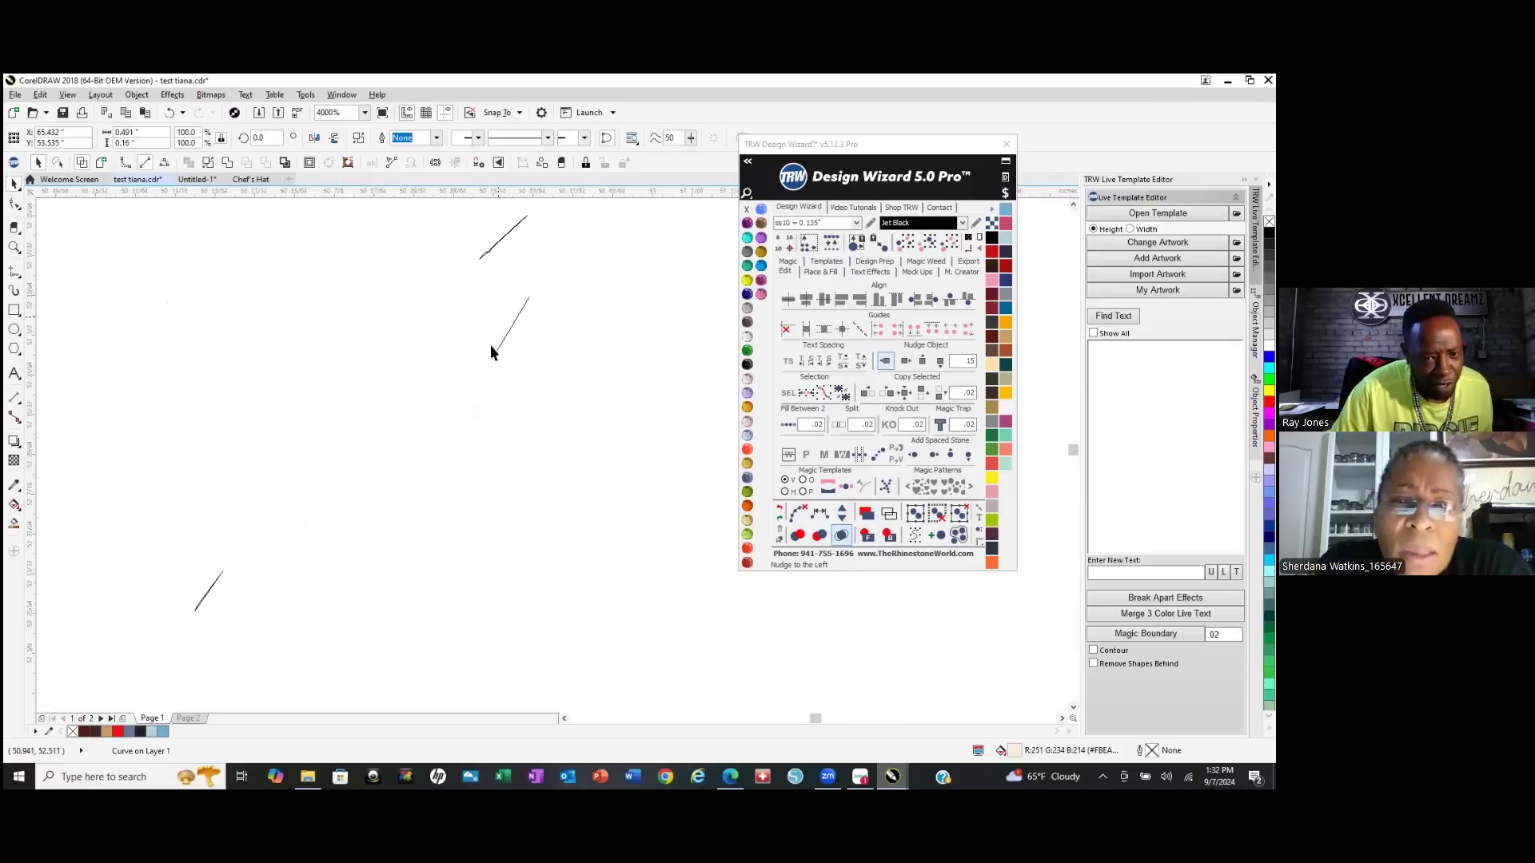
{"action": "scroll", "coordinate": [482, 425], "scroll_direction": "down", "scroll_amount": 7}
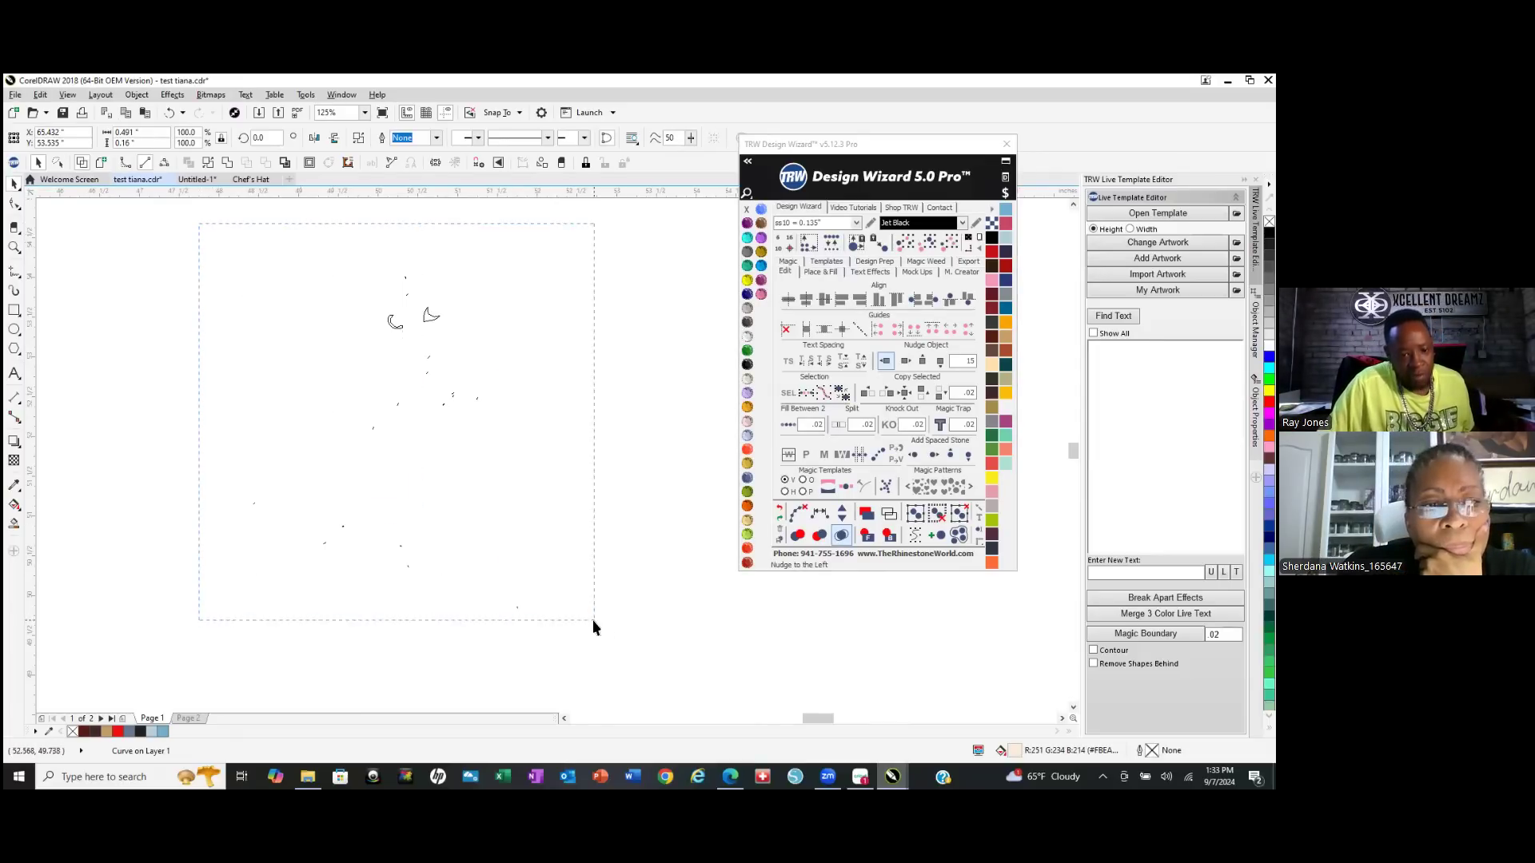
Select all the leftover small pieces beside the moved artwork and return the drawing to the full-colour view.
{"action": "left_click_drag", "start_coordinate": [592, 621], "coordinate": [630, 626]}
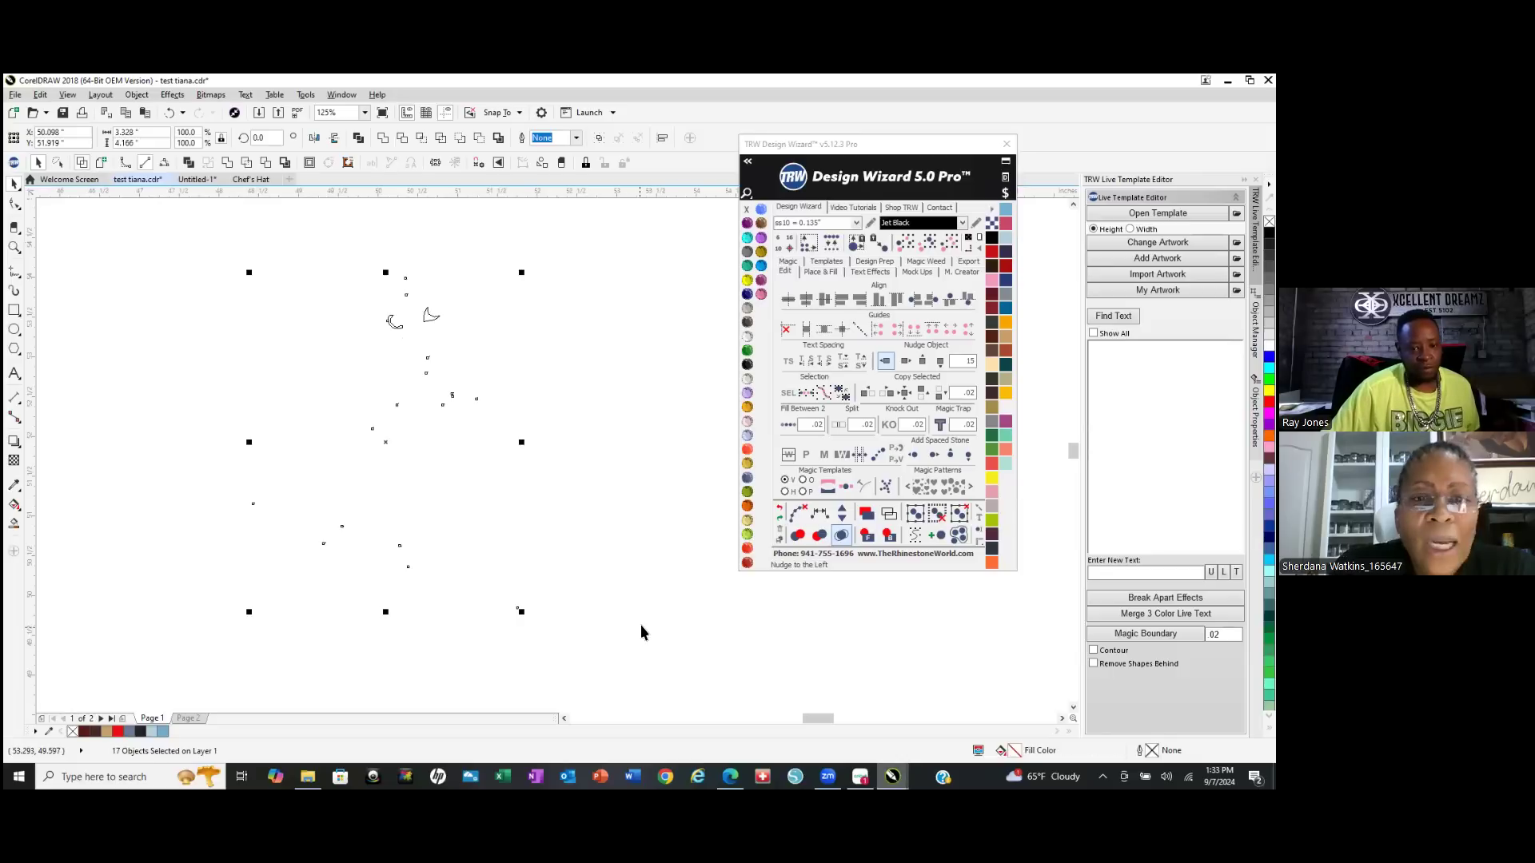
{"action": "left_click", "coordinate": [640, 512]}
{"action": "scroll", "coordinate": [223, 445], "scroll_direction": "down", "scroll_amount": 5}
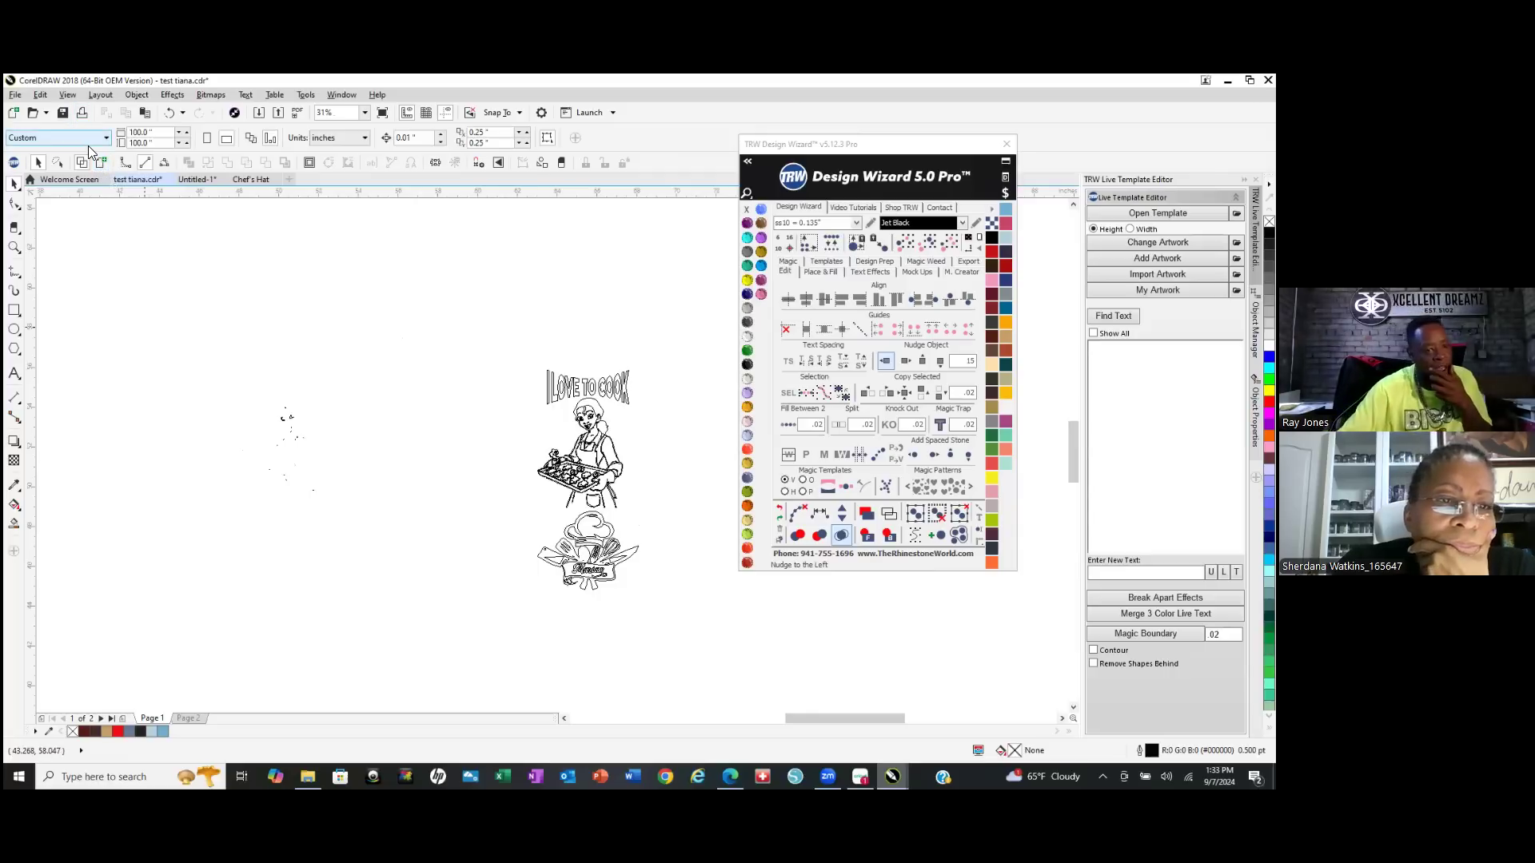
{"action": "left_click_drag", "start_coordinate": [350, 626], "coordinate": [438, 650]}
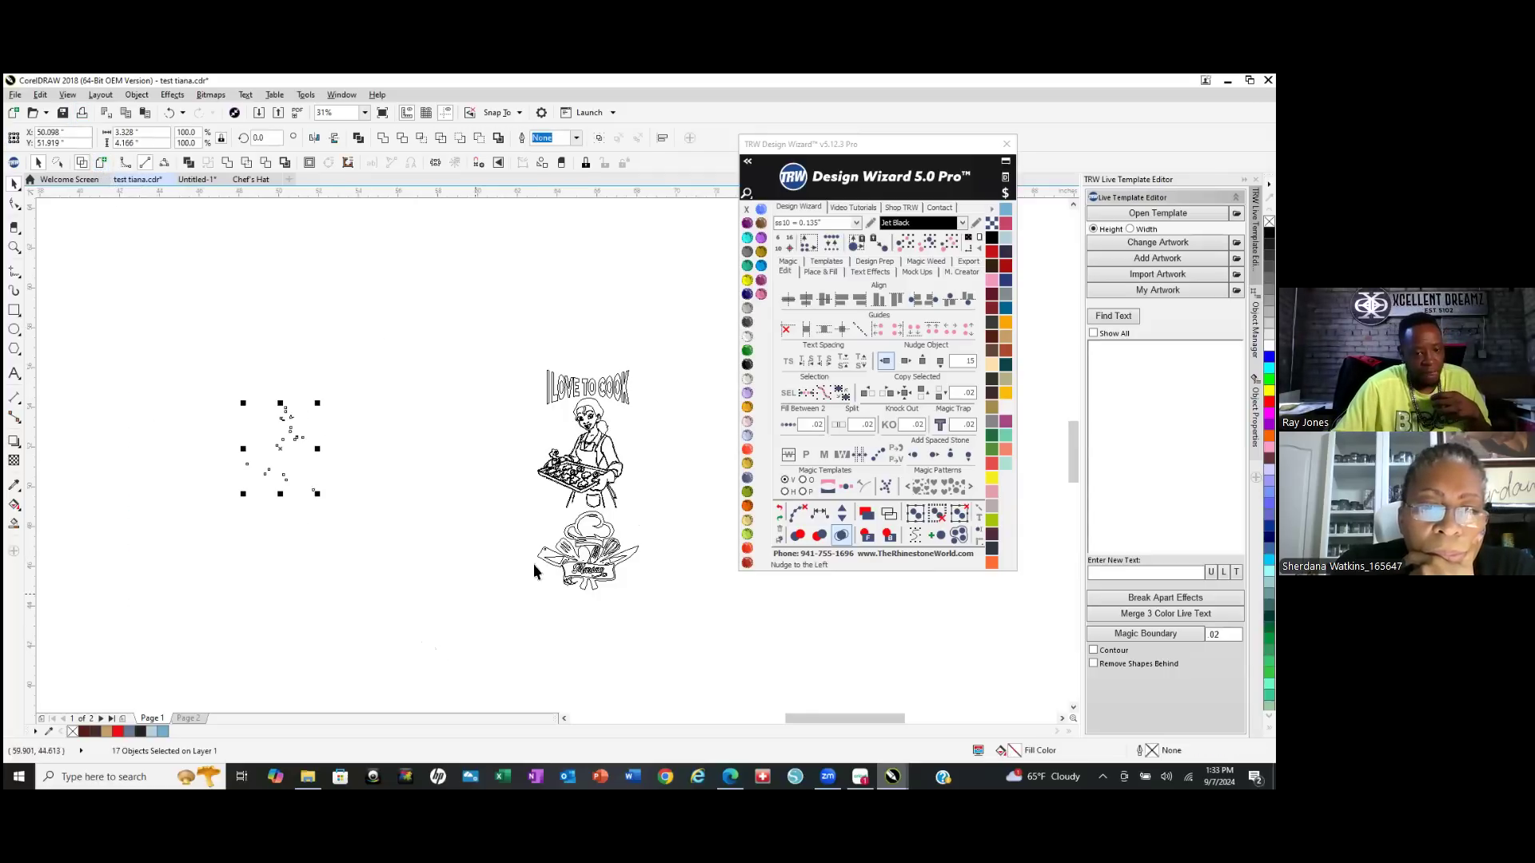
{"action": "left_click", "coordinate": [102, 164]}
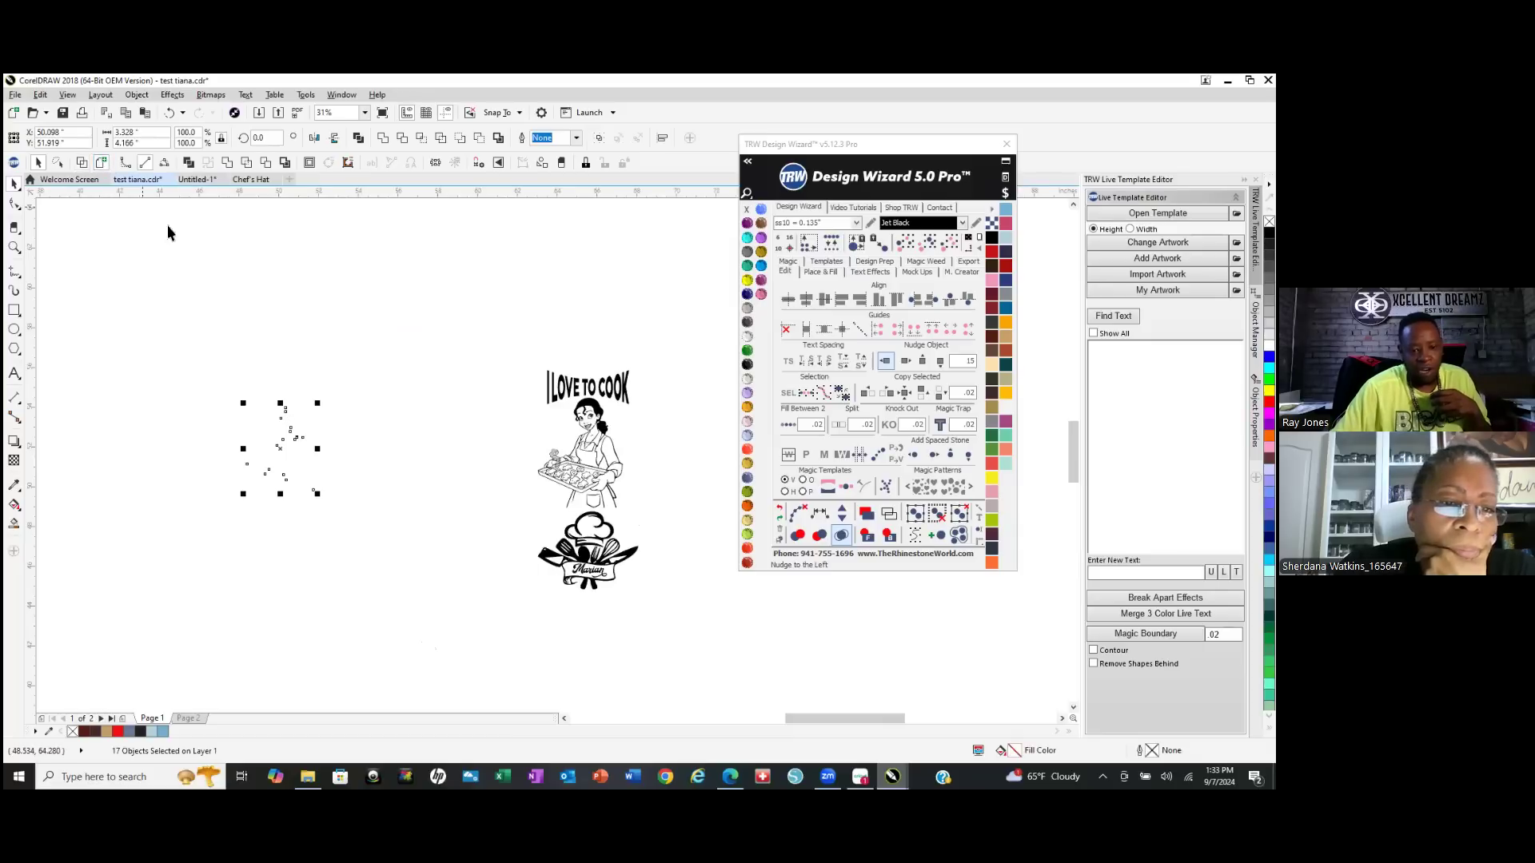
Examine the eyes and face of the moved cook artwork up close in full colour.
{"action": "scroll", "coordinate": [583, 543], "scroll_direction": "up", "scroll_amount": 2}
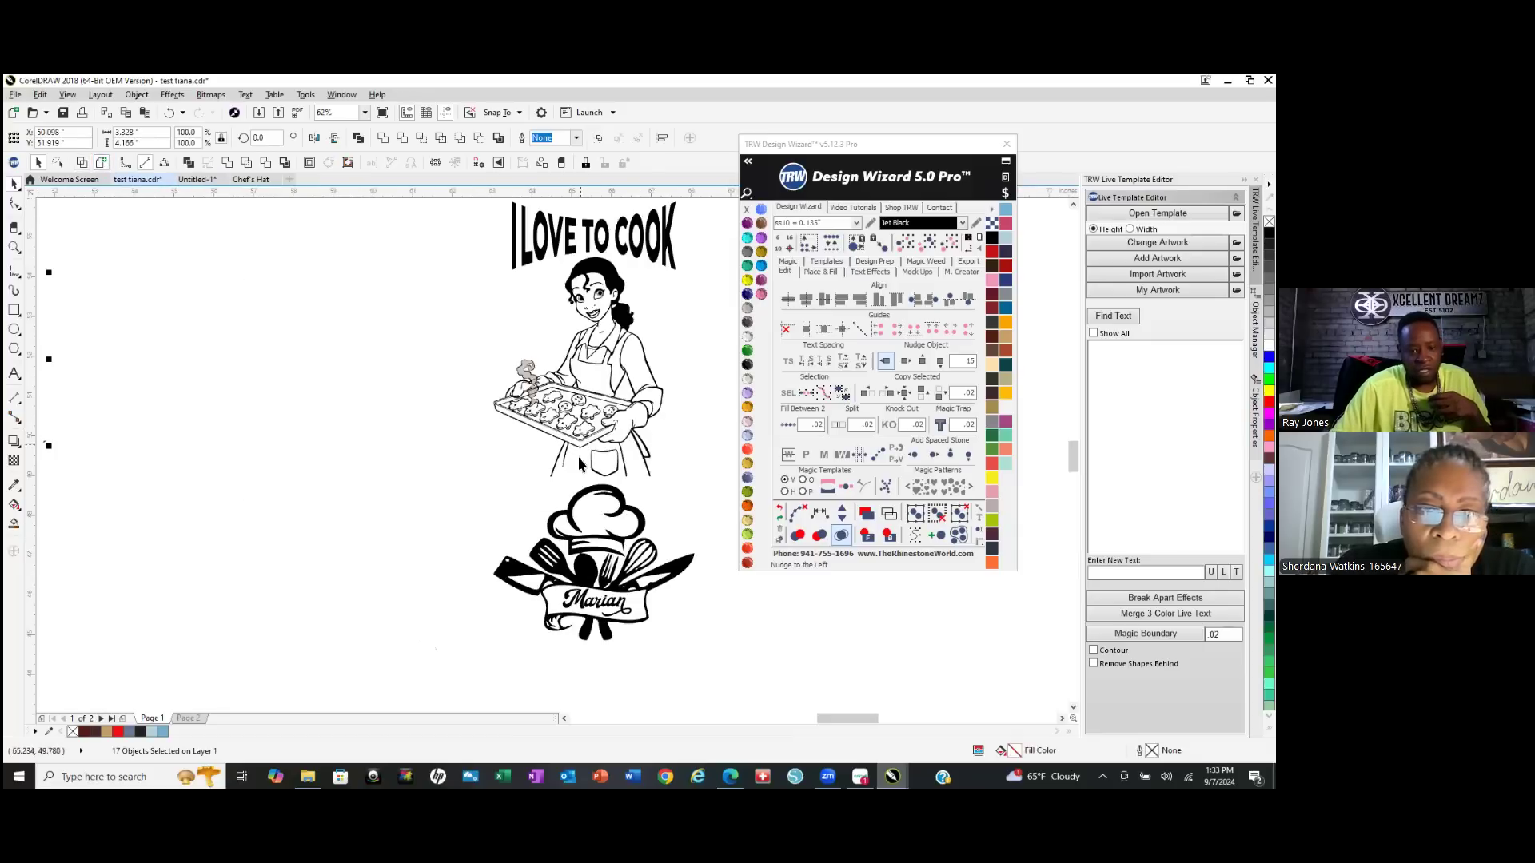
{"action": "scroll", "coordinate": [619, 298], "scroll_direction": "up", "scroll_amount": 3}
{"action": "scroll", "coordinate": [506, 333], "scroll_direction": "up", "scroll_amount": 3}
{"action": "left_click", "coordinate": [472, 385]}
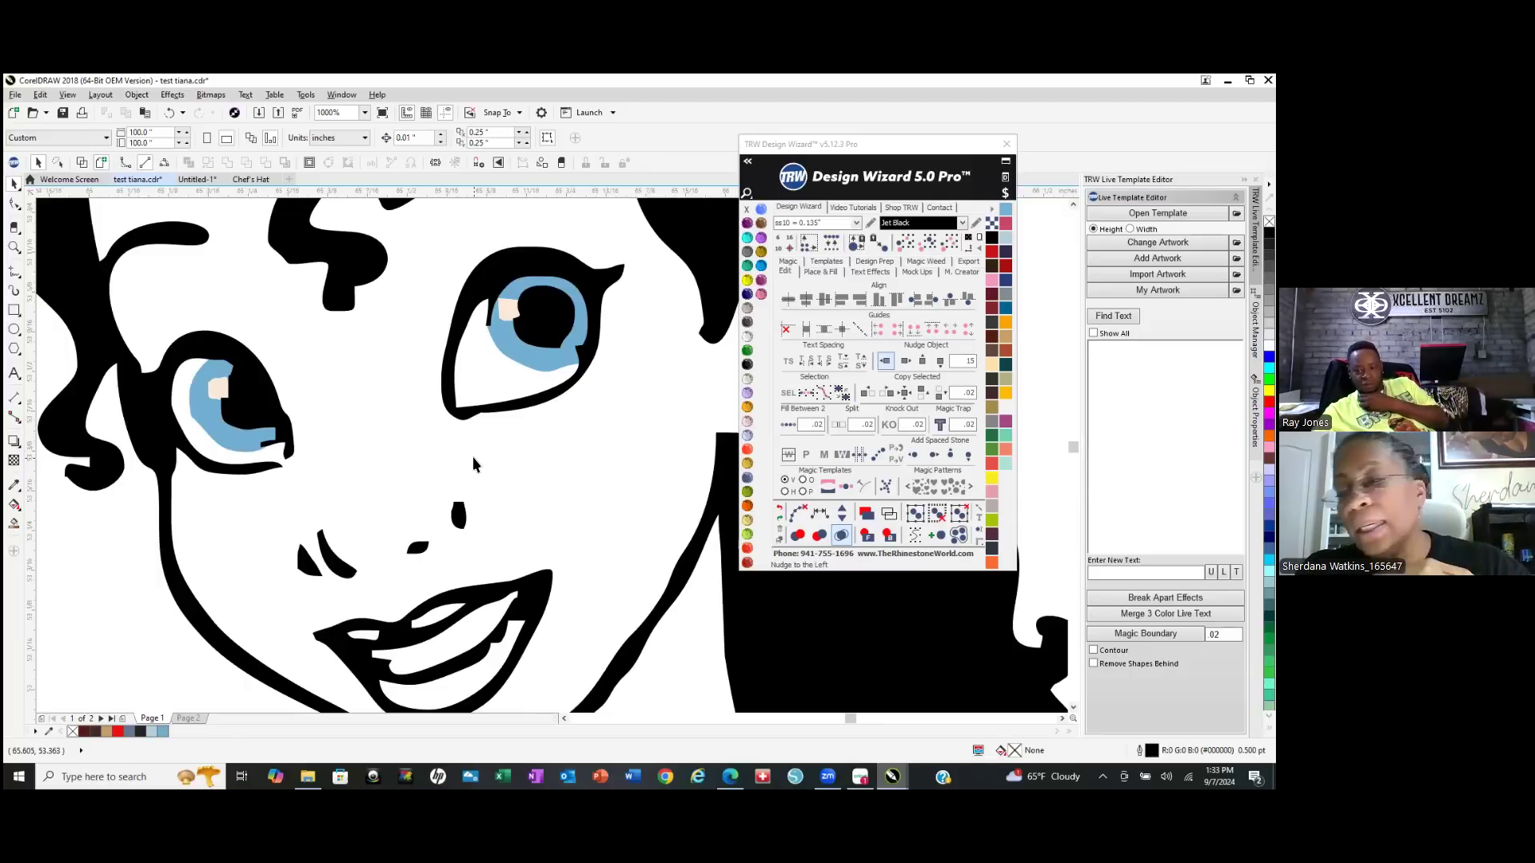
{"action": "scroll", "coordinate": [468, 544], "scroll_direction": "down", "scroll_amount": 5}
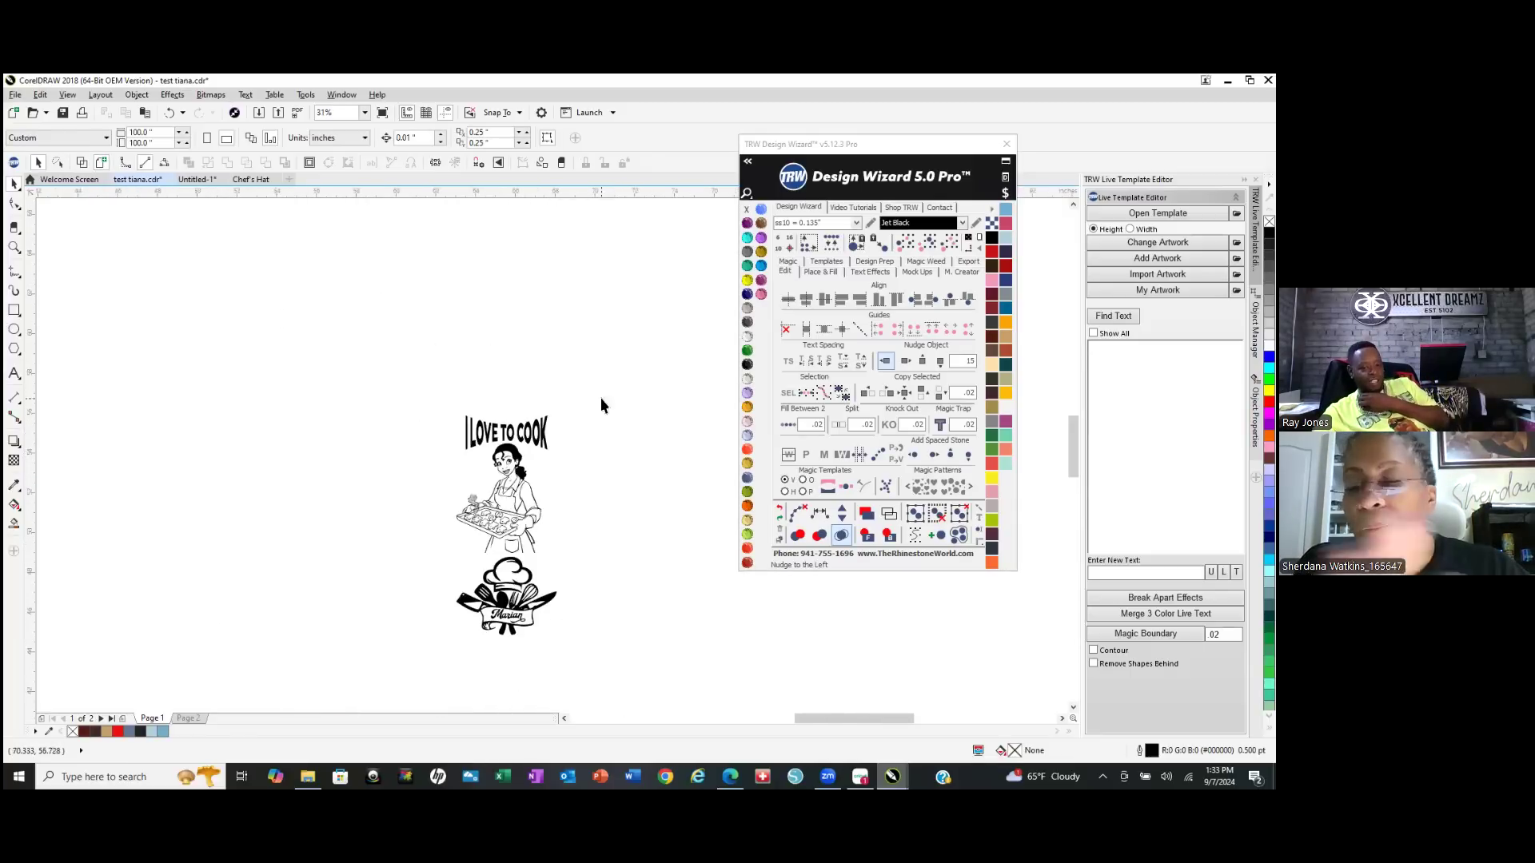
Select the leftover pieces beside the artwork again and examine how they appear in the full-colour view.
{"action": "scroll", "coordinate": [206, 491], "scroll_direction": "up", "scroll_amount": 2}
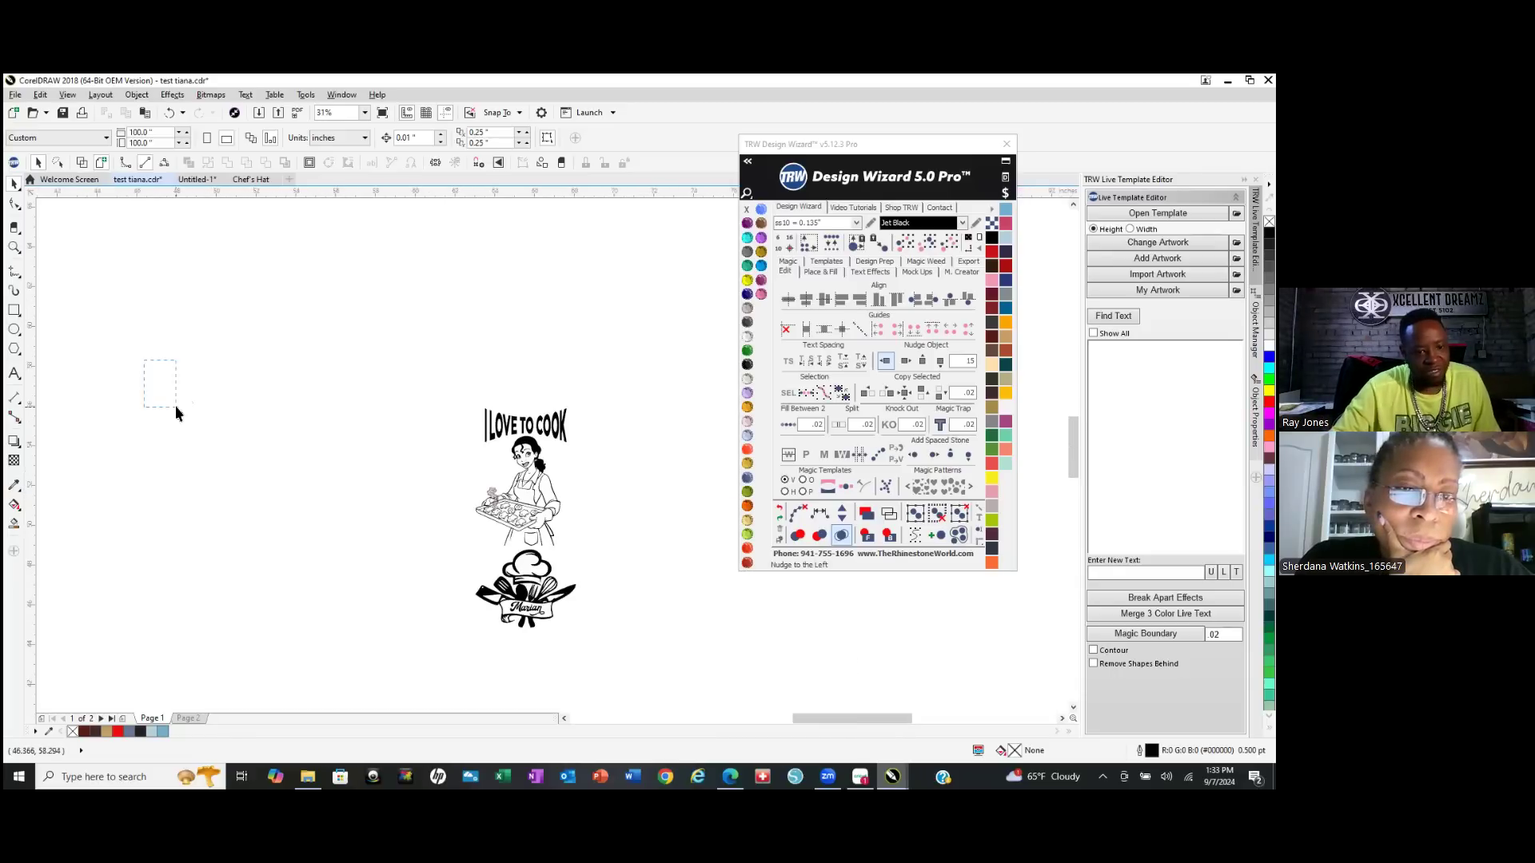
{"action": "left_click_drag", "start_coordinate": [420, 654], "coordinate": [424, 650]}
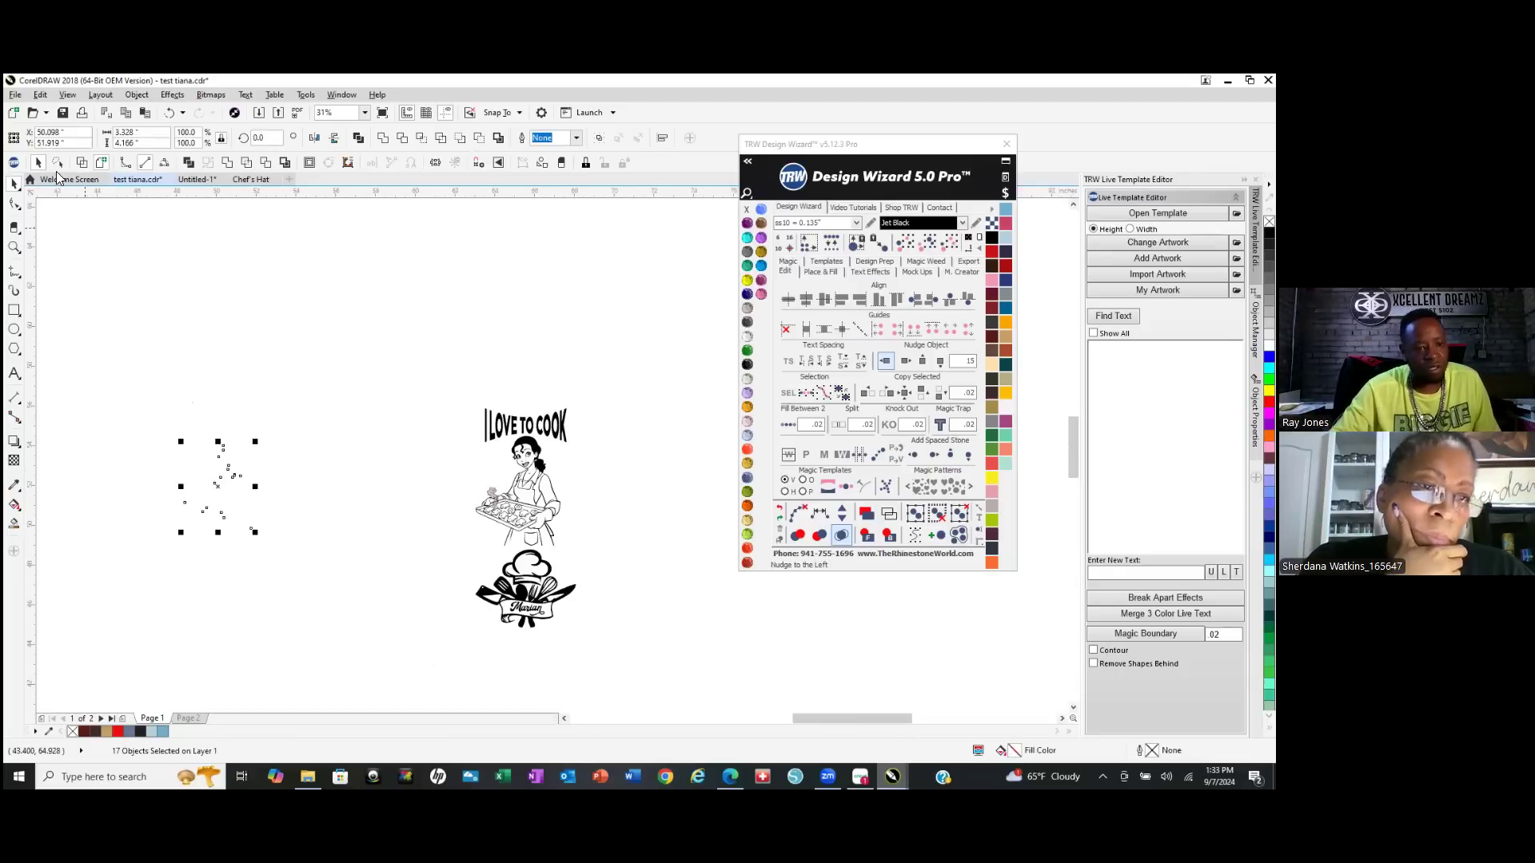
{"action": "scroll", "coordinate": [98, 473], "scroll_direction": "up", "scroll_amount": 6}
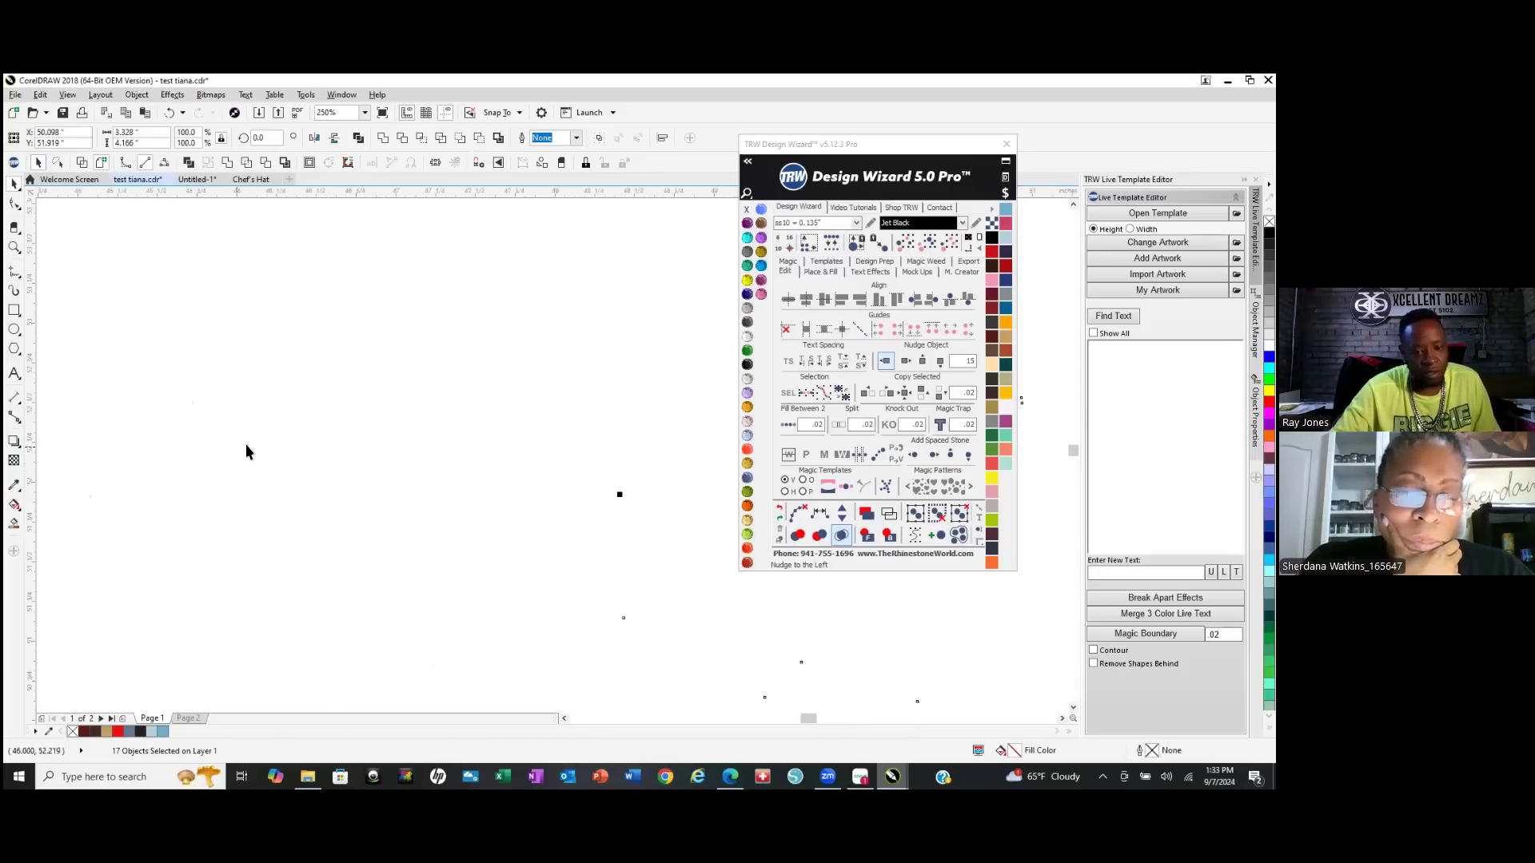
{"action": "scroll", "coordinate": [319, 440], "scroll_direction": "down", "scroll_amount": 3}
{"action": "scroll", "coordinate": [496, 424], "scroll_direction": "up", "scroll_amount": 5}
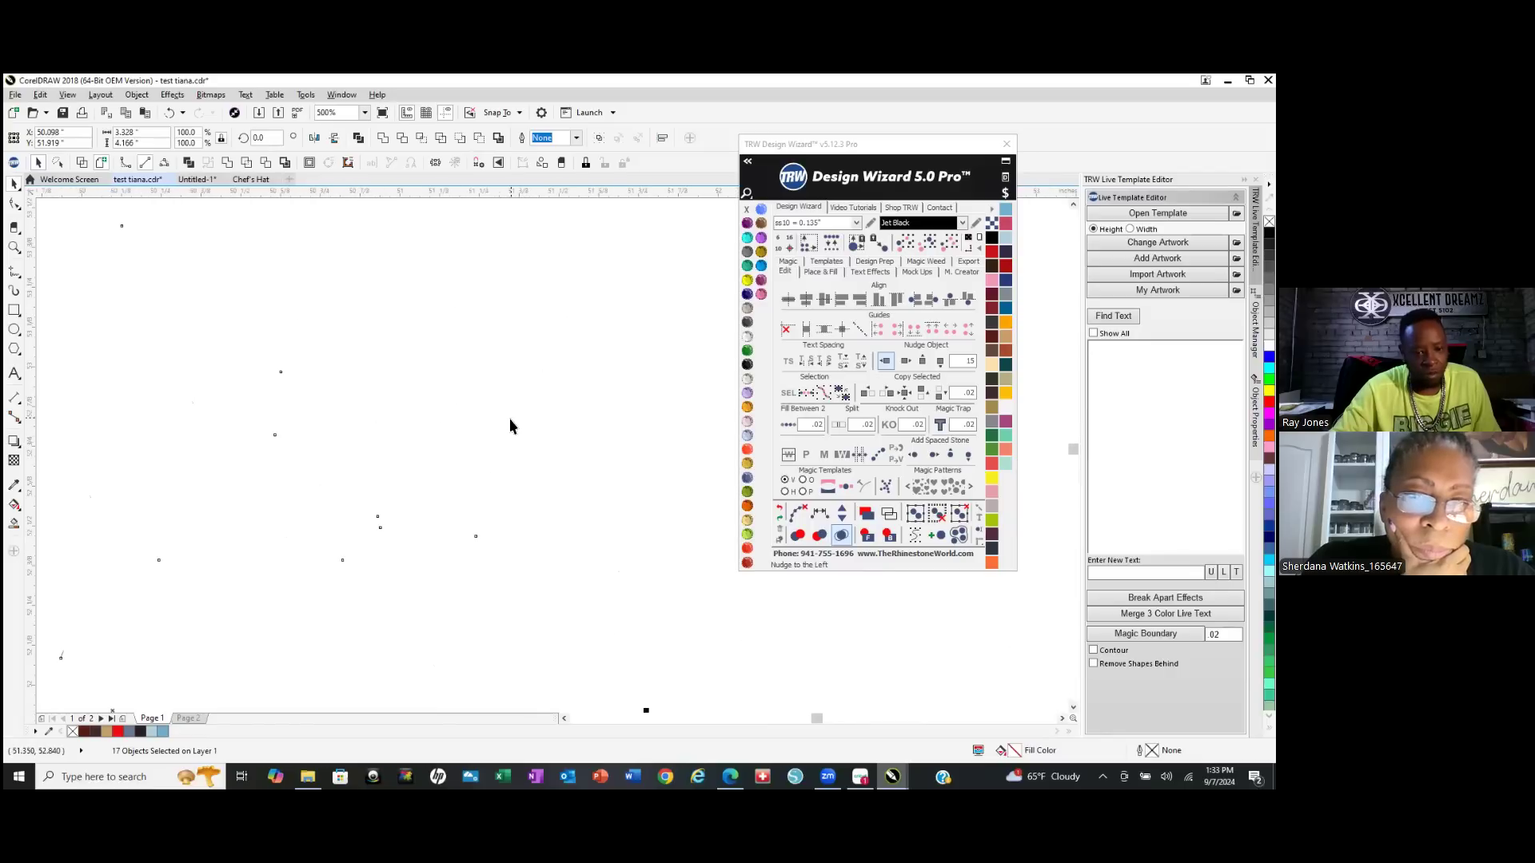
{"action": "scroll", "coordinate": [473, 417], "scroll_direction": "down", "scroll_amount": 2}
{"action": "scroll", "coordinate": [397, 370], "scroll_direction": "up", "scroll_amount": 2}
{"action": "scroll", "coordinate": [382, 350], "scroll_direction": "down", "scroll_amount": 1}
{"action": "left_click", "coordinate": [502, 422]}
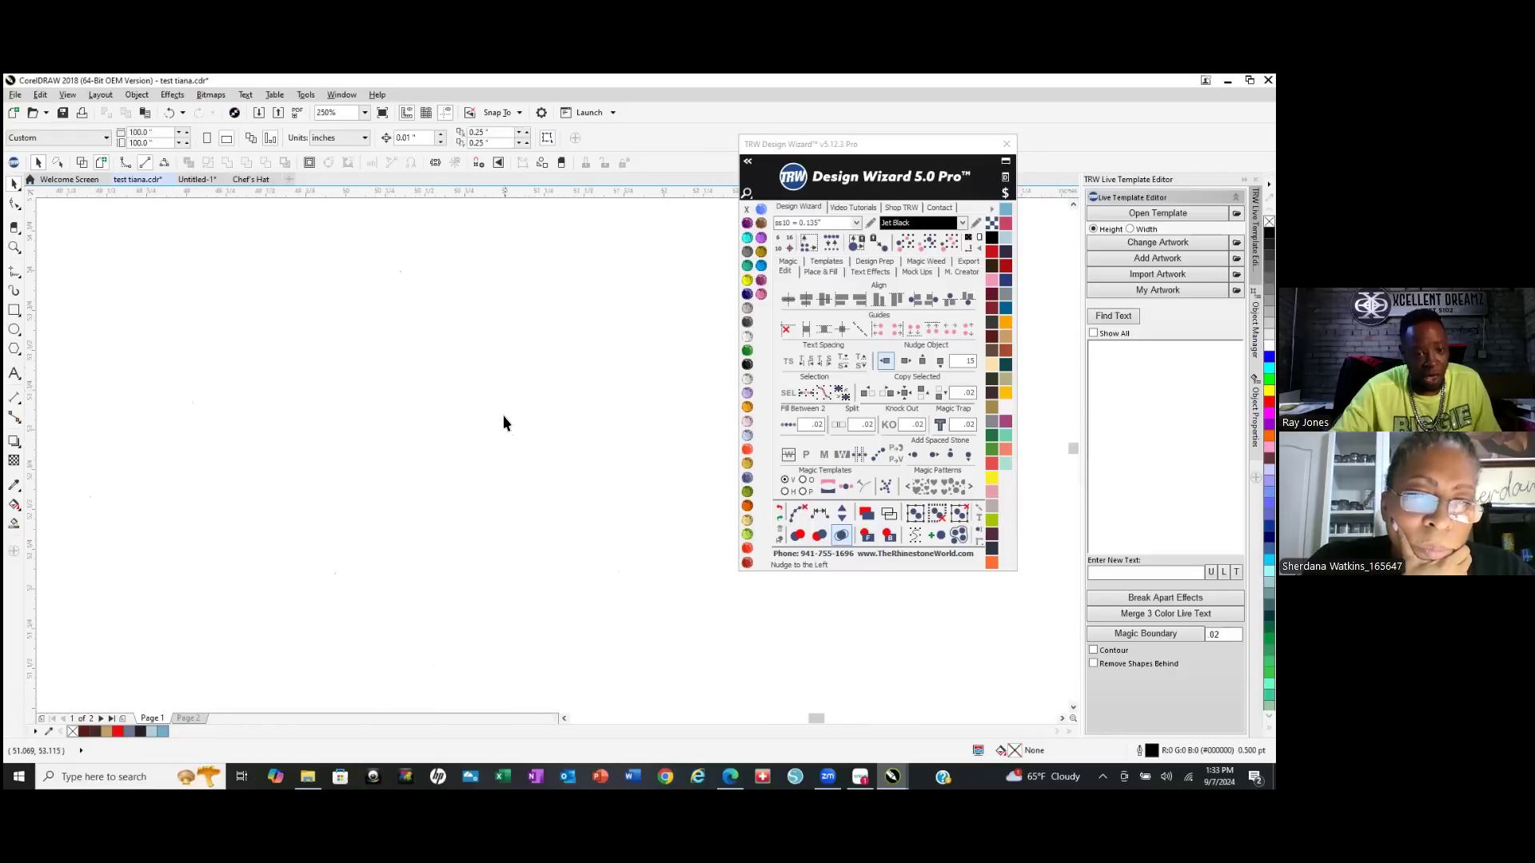
{"action": "scroll", "coordinate": [502, 424], "scroll_direction": "down", "scroll_amount": 2}
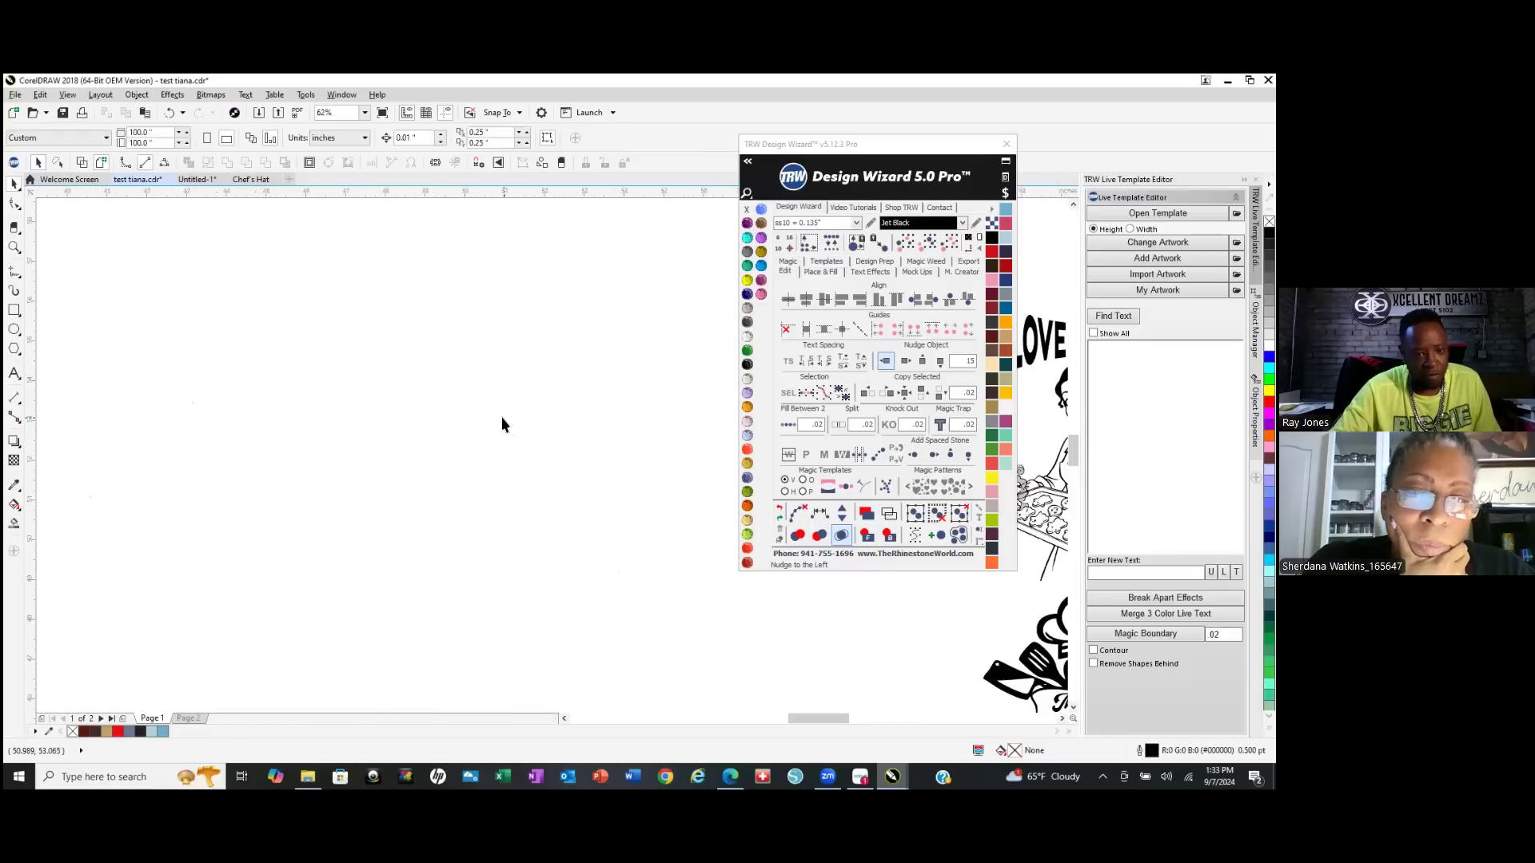
Show the drawing in wireframe and nudge the two near-white eye shapes 15 inches to the right.
{"action": "left_click", "coordinate": [82, 163]}
{"action": "scroll", "coordinate": [342, 403], "scroll_direction": "up", "scroll_amount": 5}
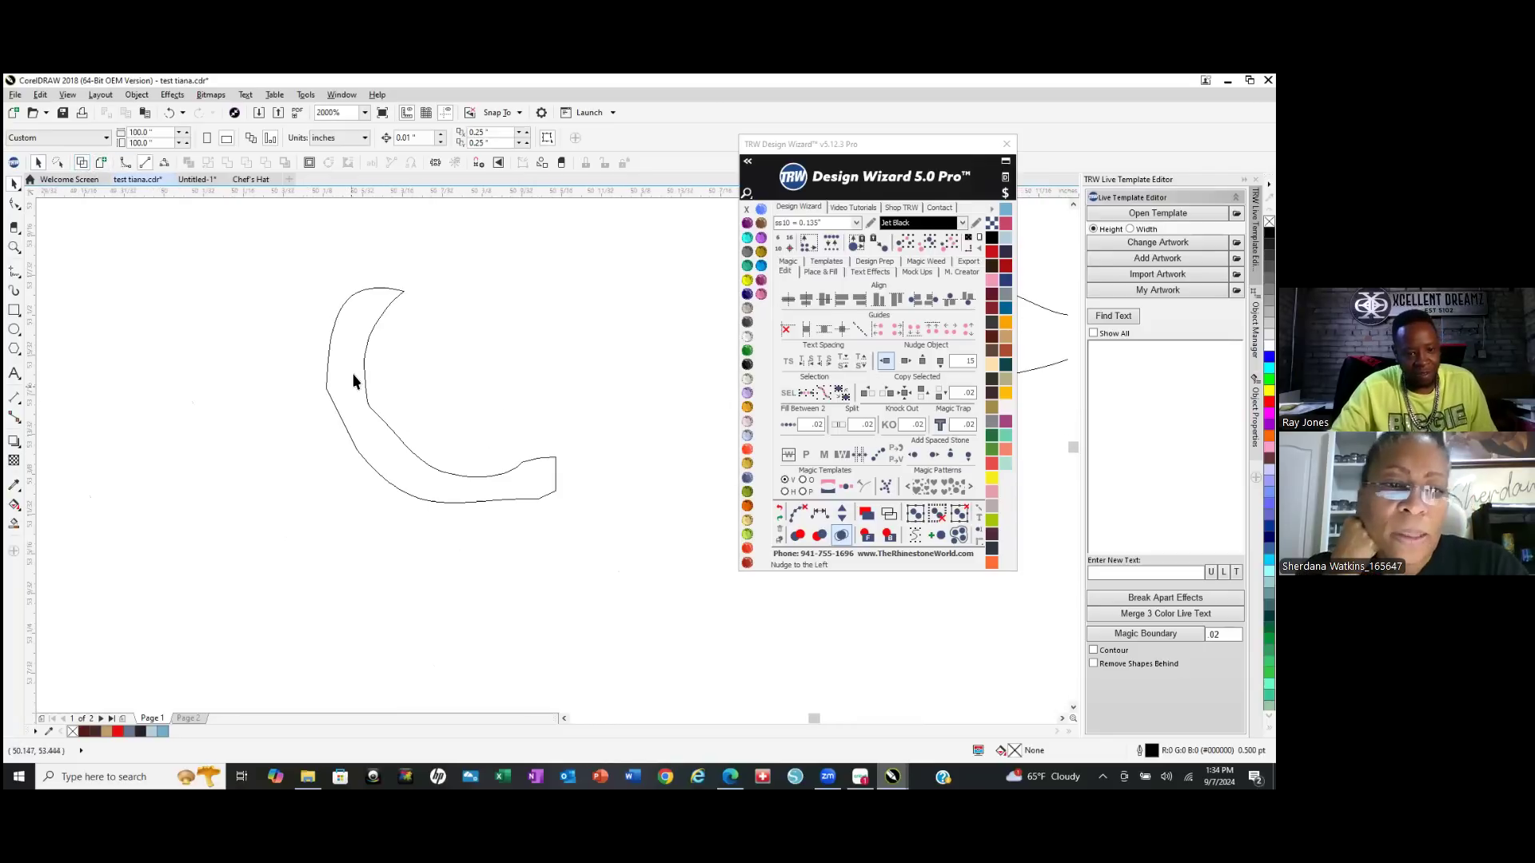
{"action": "left_click", "coordinate": [352, 372]}
{"action": "scroll", "coordinate": [315, 396], "scroll_direction": "down", "scroll_amount": 2}
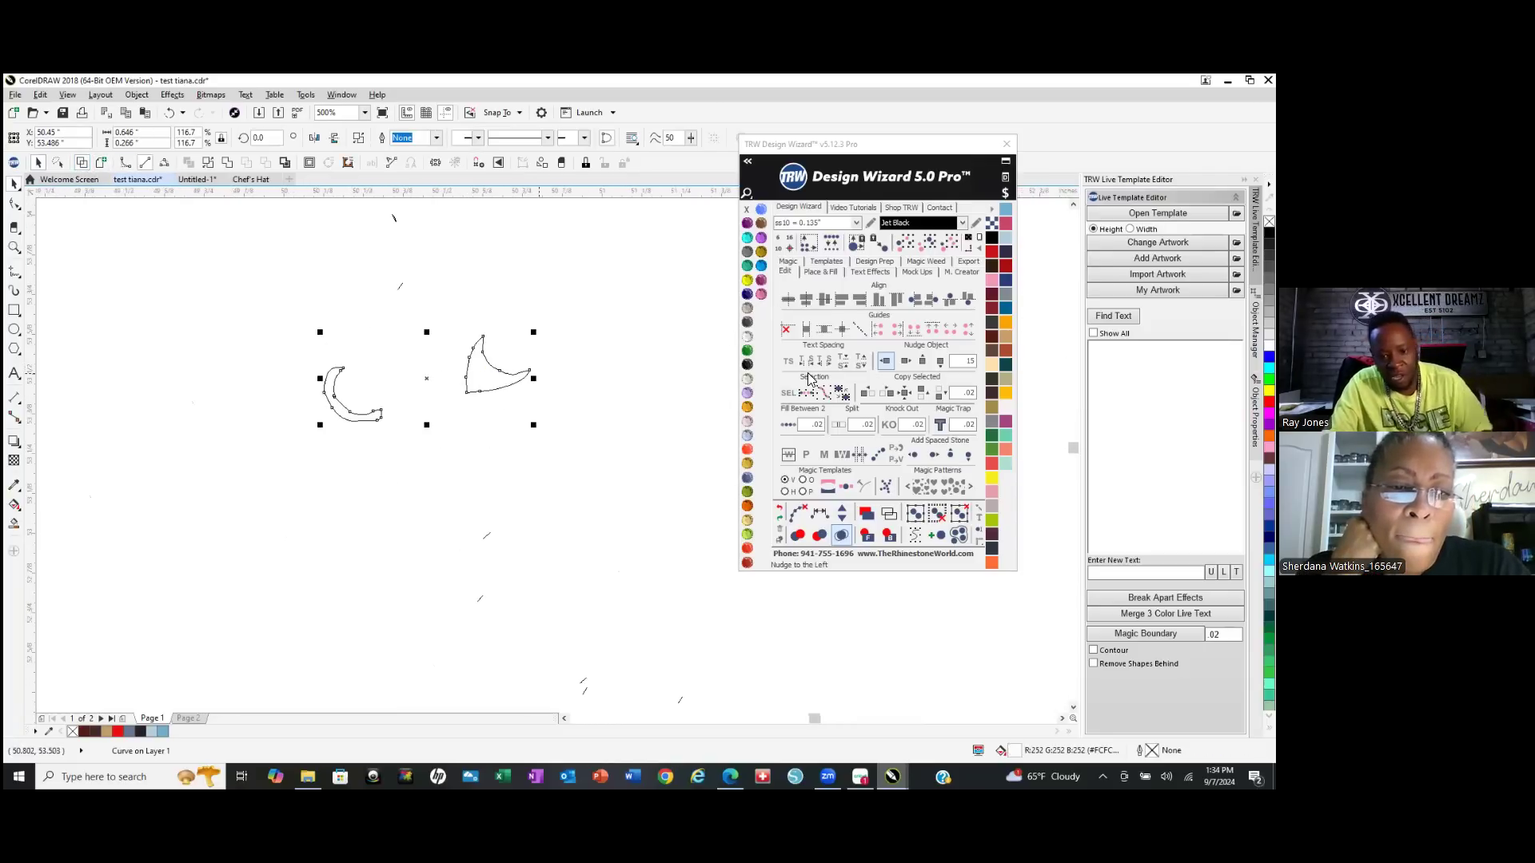
{"action": "left_click", "coordinate": [906, 364]}
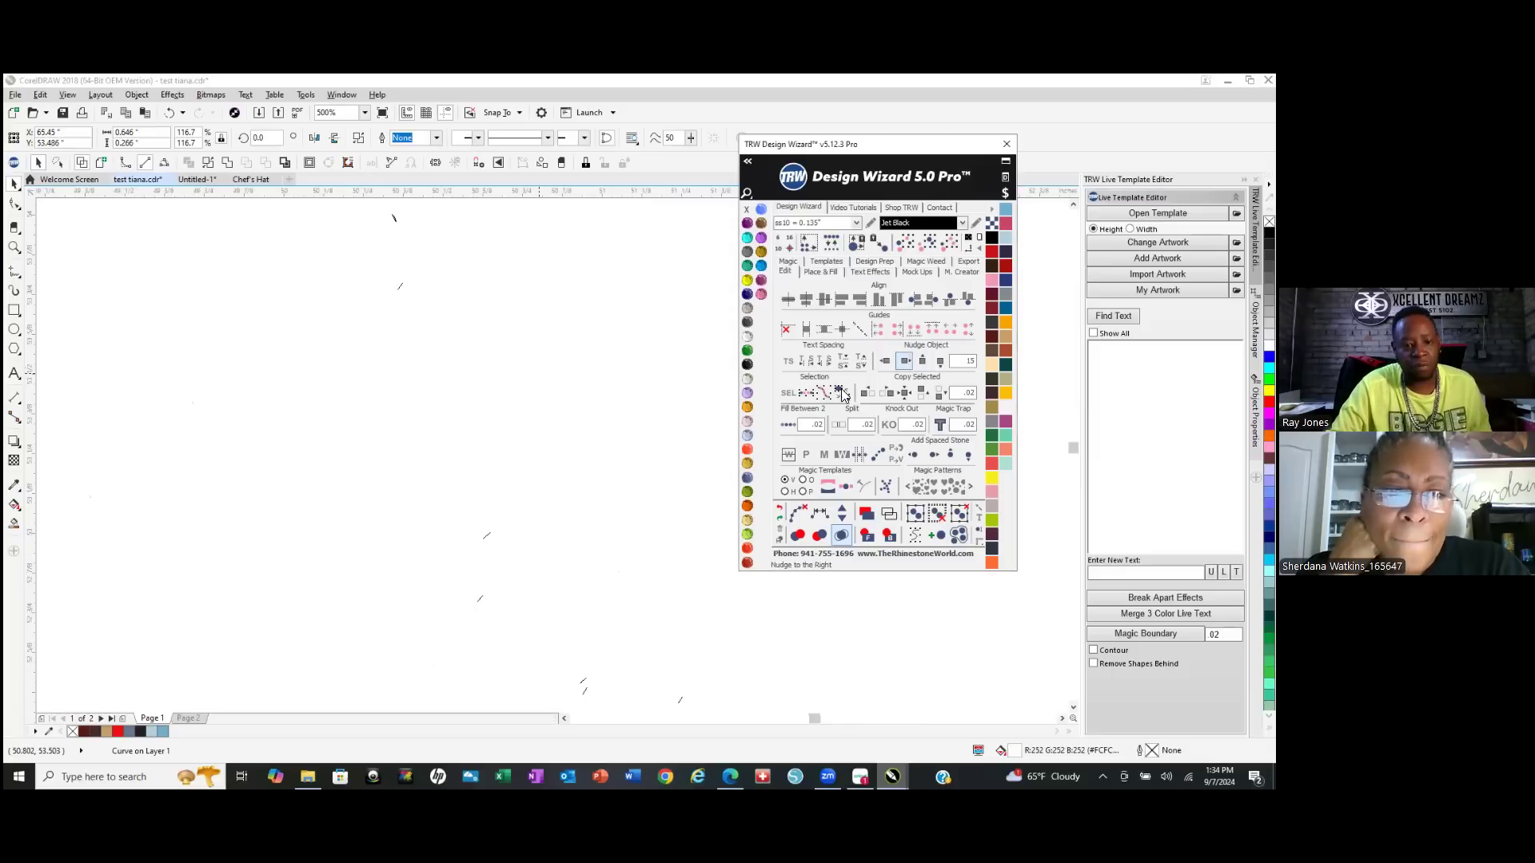
Select all the small leftover pieces beside the cook artwork in the wireframe drawing and delete them.
{"action": "scroll", "coordinate": [363, 468], "scroll_direction": "down", "scroll_amount": 3}
{"action": "left_click", "coordinate": [238, 344]}
{"action": "scroll", "coordinate": [204, 320], "scroll_direction": "down", "scroll_amount": 2}
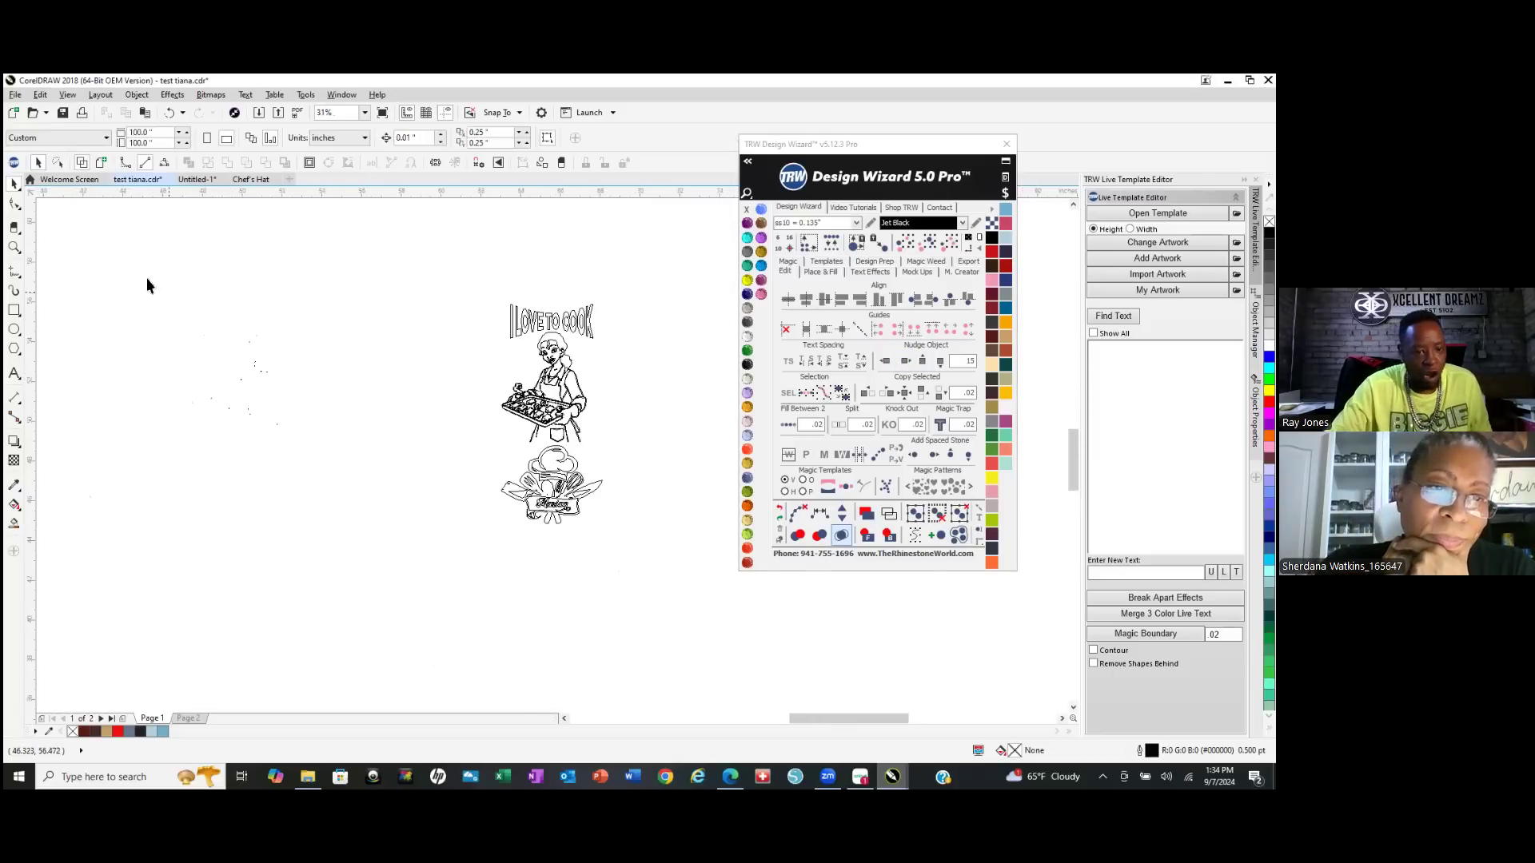
{"action": "left_click_drag", "start_coordinate": [323, 503], "coordinate": [357, 524]}
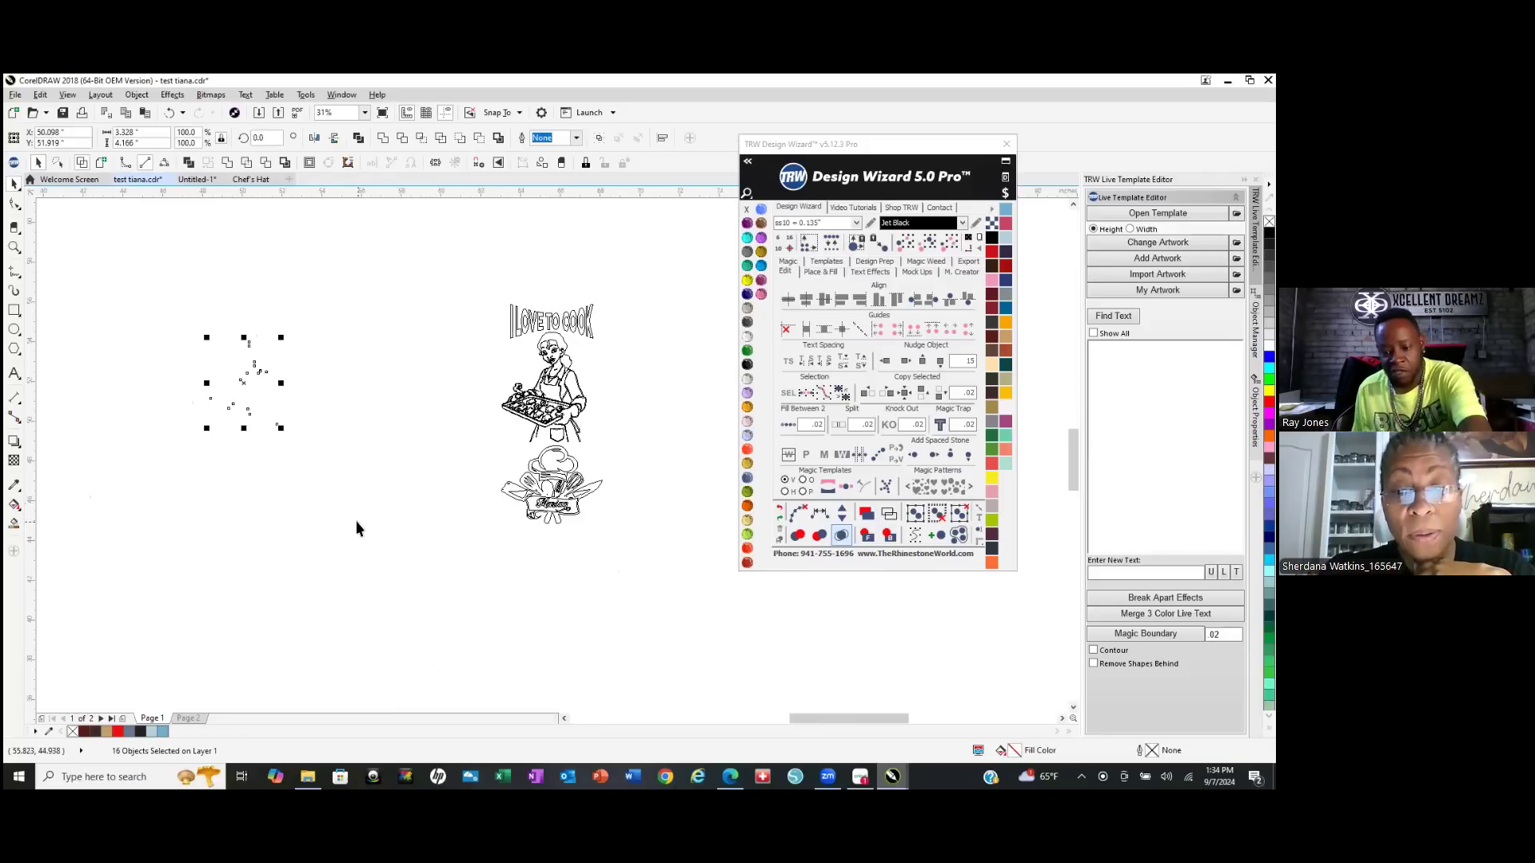
{"action": "key", "text": "Delete"}
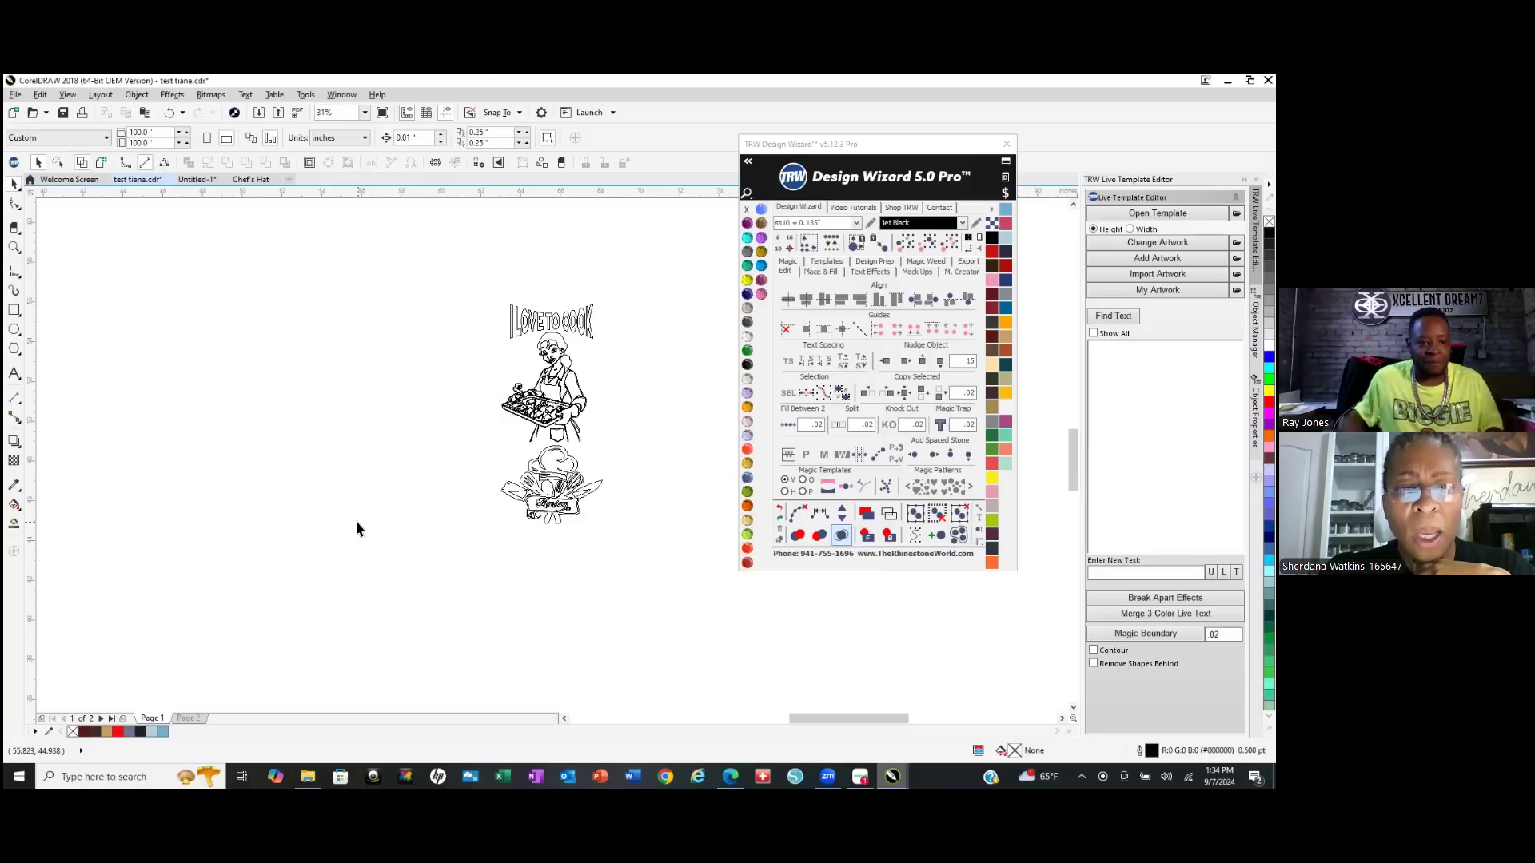
Export the entire cleaned artwork in full-colour view as SVG over the existing TIANA GHOST SVG file and save the drawing.
{"action": "left_click", "coordinate": [102, 164]}
{"action": "left_click_drag", "start_coordinate": [427, 251], "coordinate": [470, 344]}
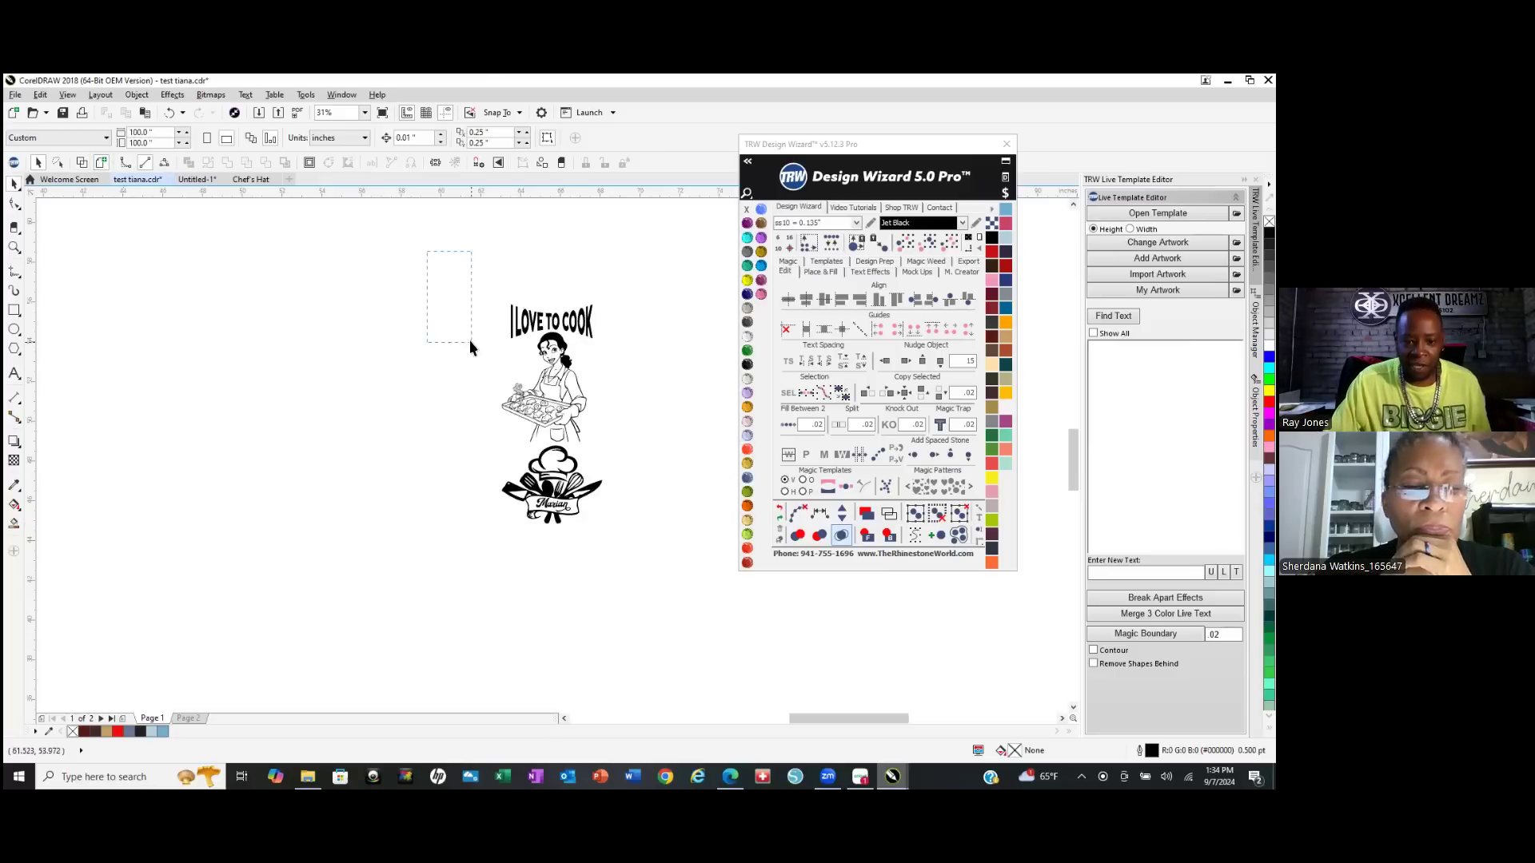
{"action": "left_click_drag", "start_coordinate": [625, 545], "coordinate": [697, 606]}
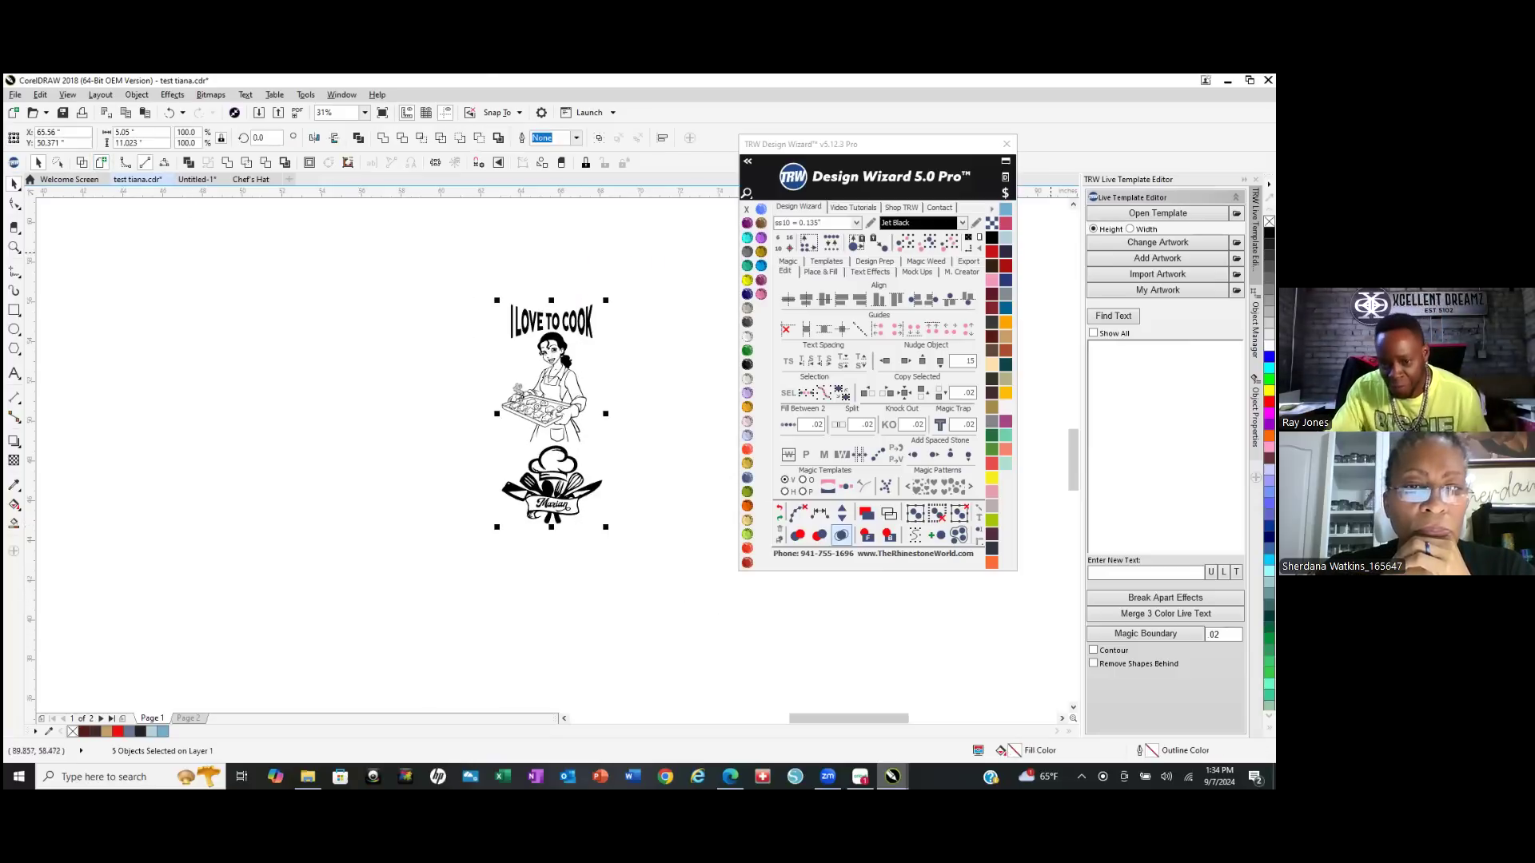
{"action": "left_click", "coordinate": [966, 262]}
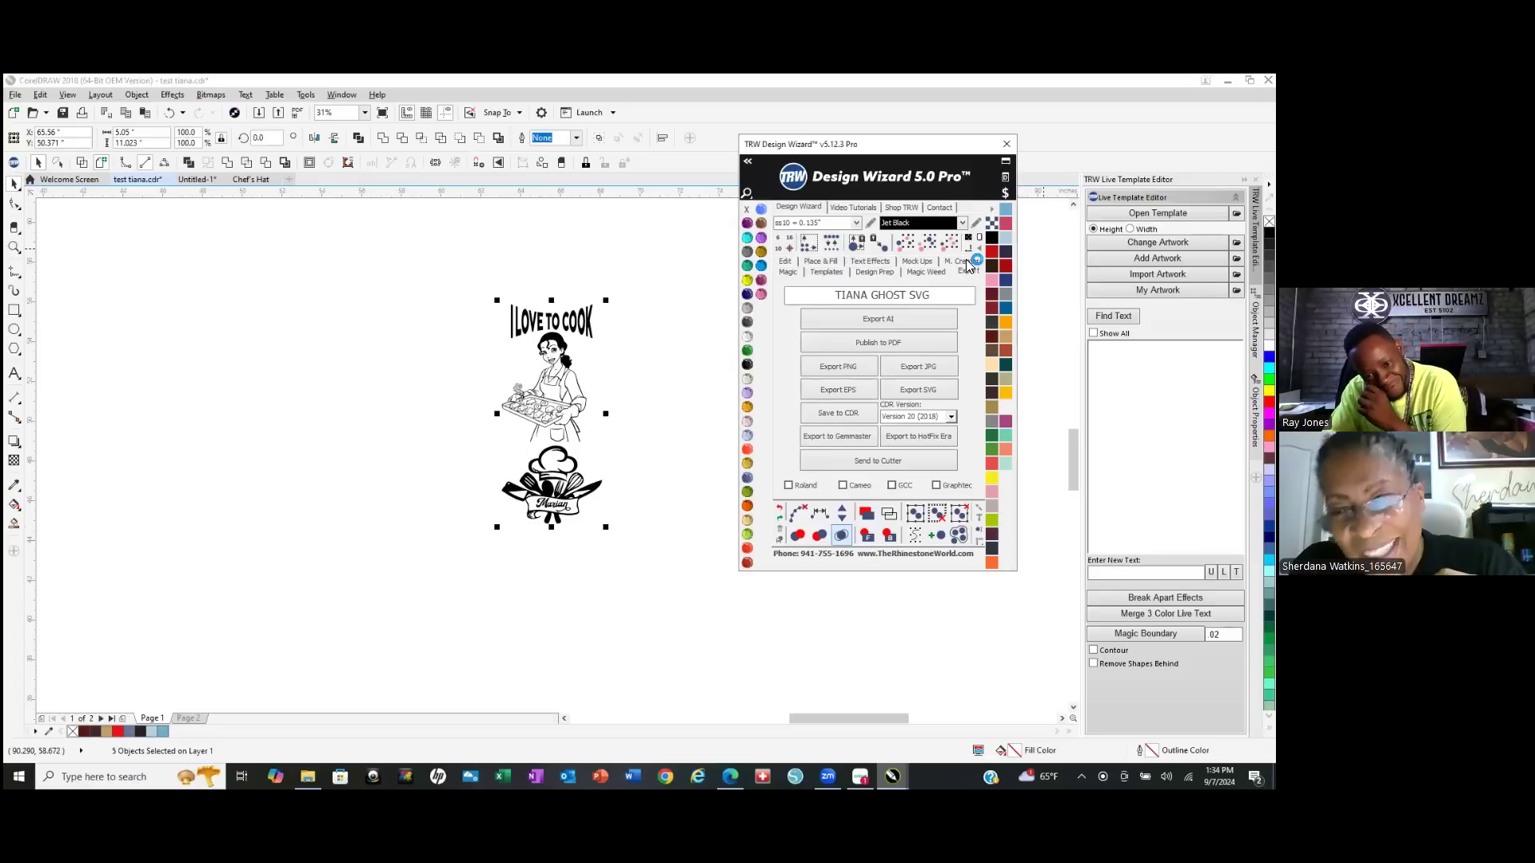
{"action": "left_click", "coordinate": [932, 392]}
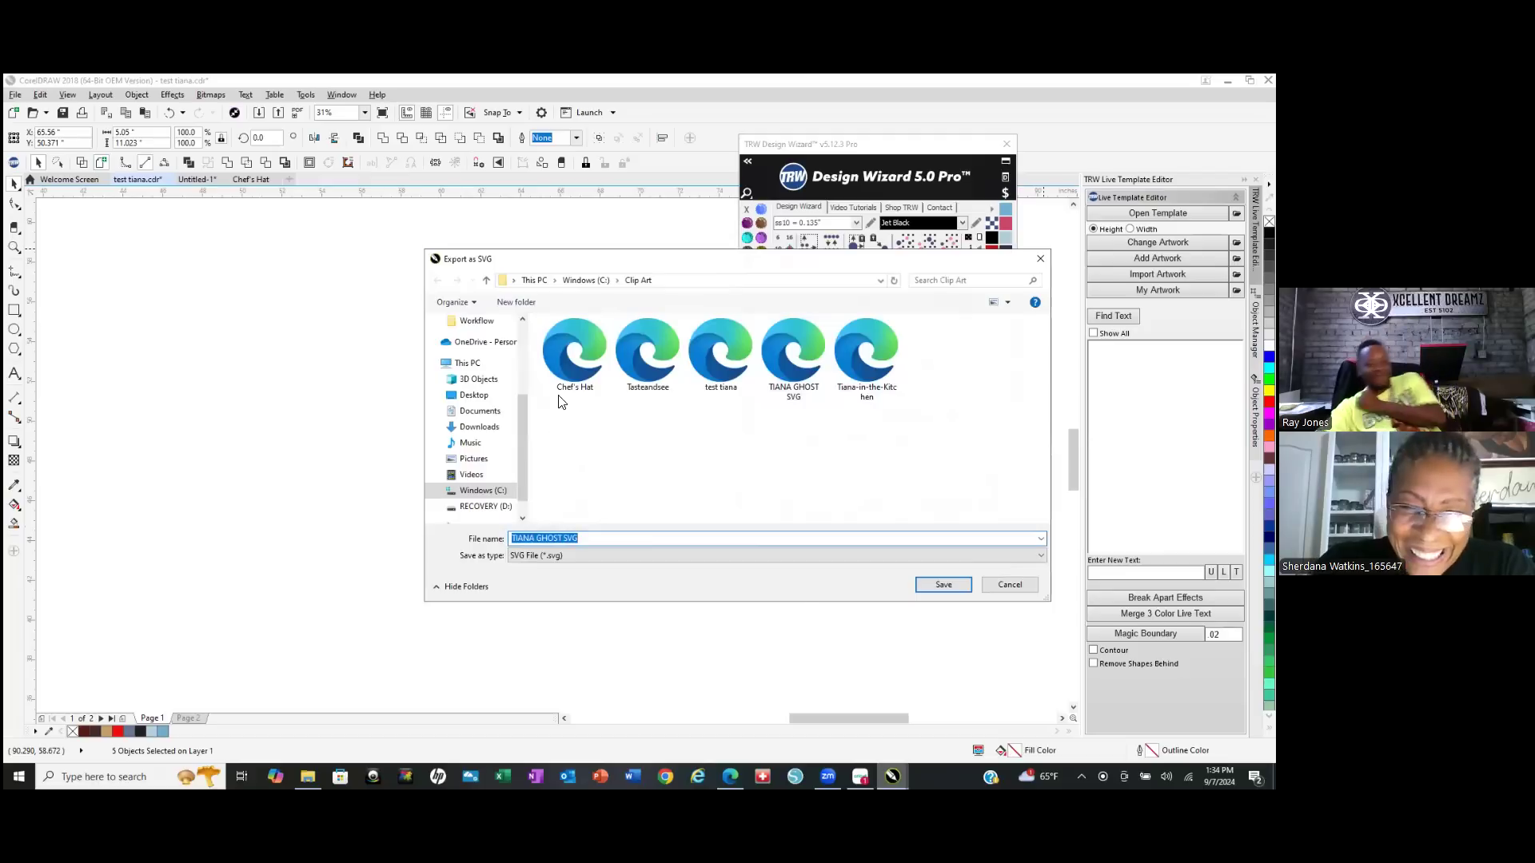
{"action": "left_click", "coordinate": [934, 584]}
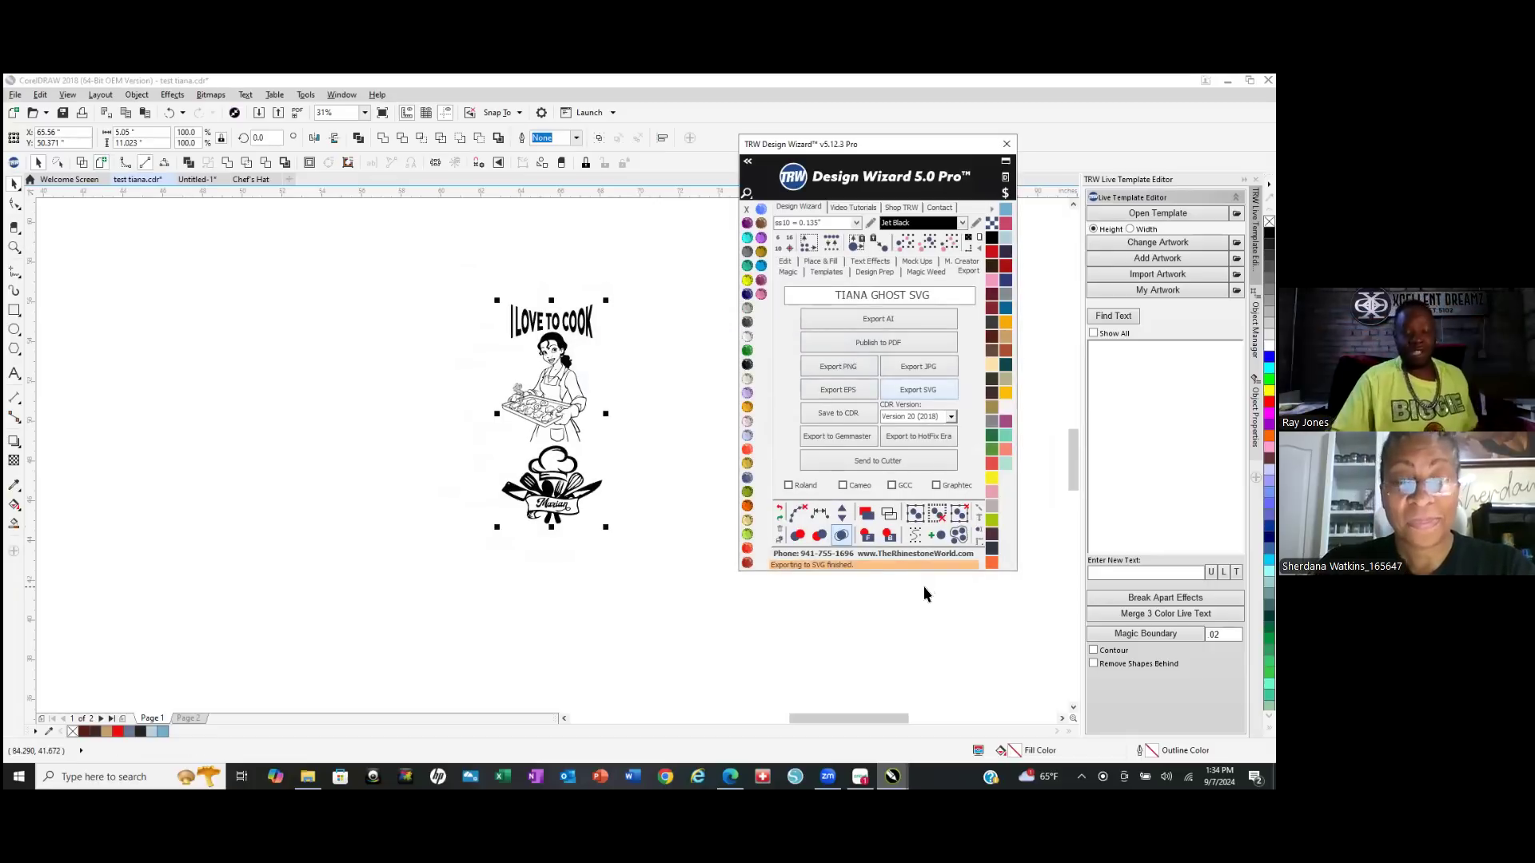
{"action": "left_click", "coordinate": [545, 250]}
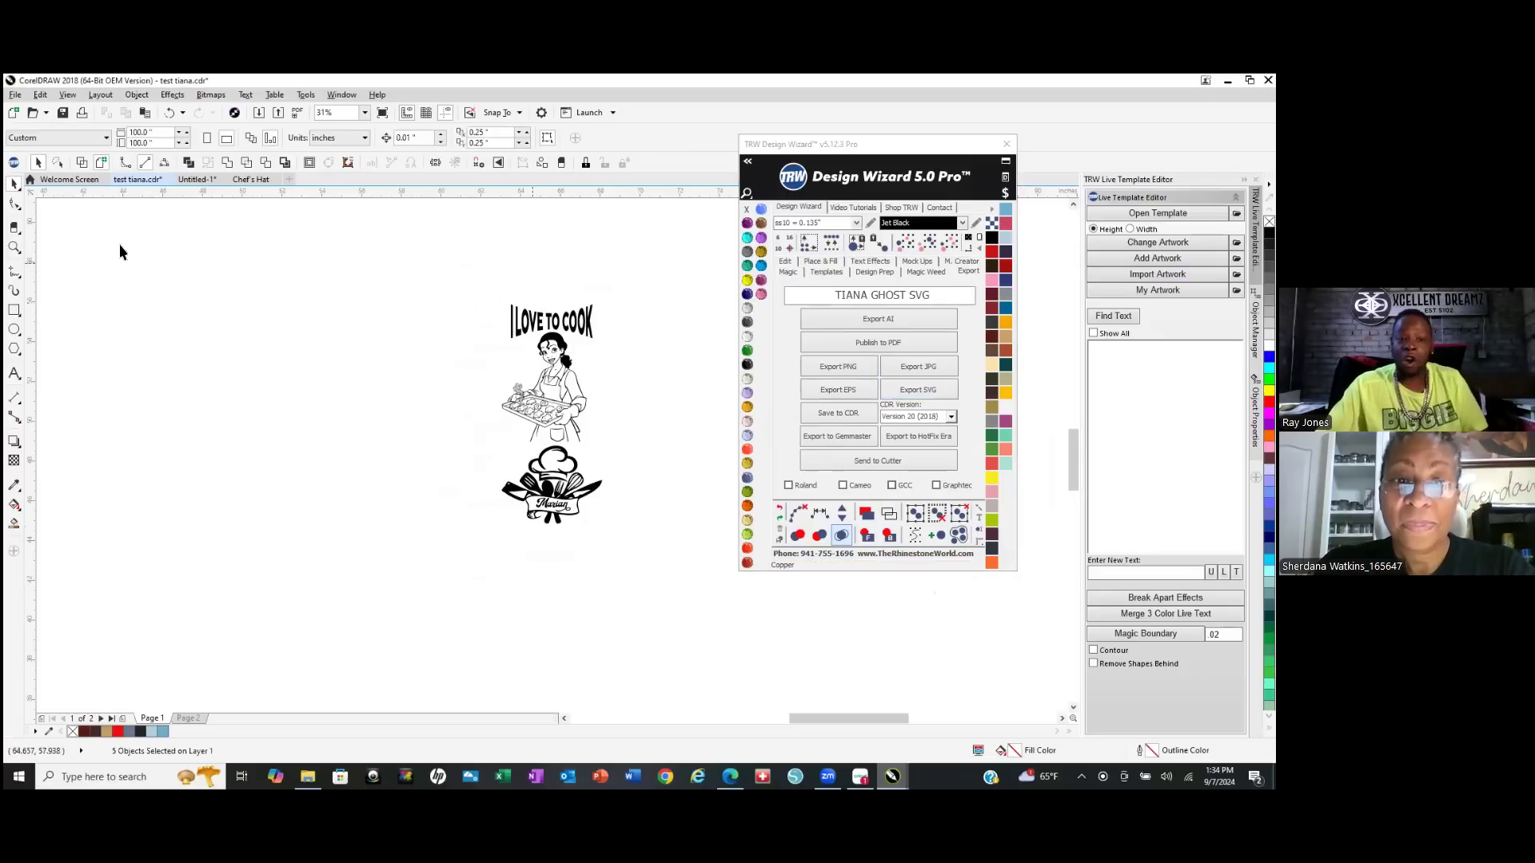
{"action": "left_click", "coordinate": [64, 116]}
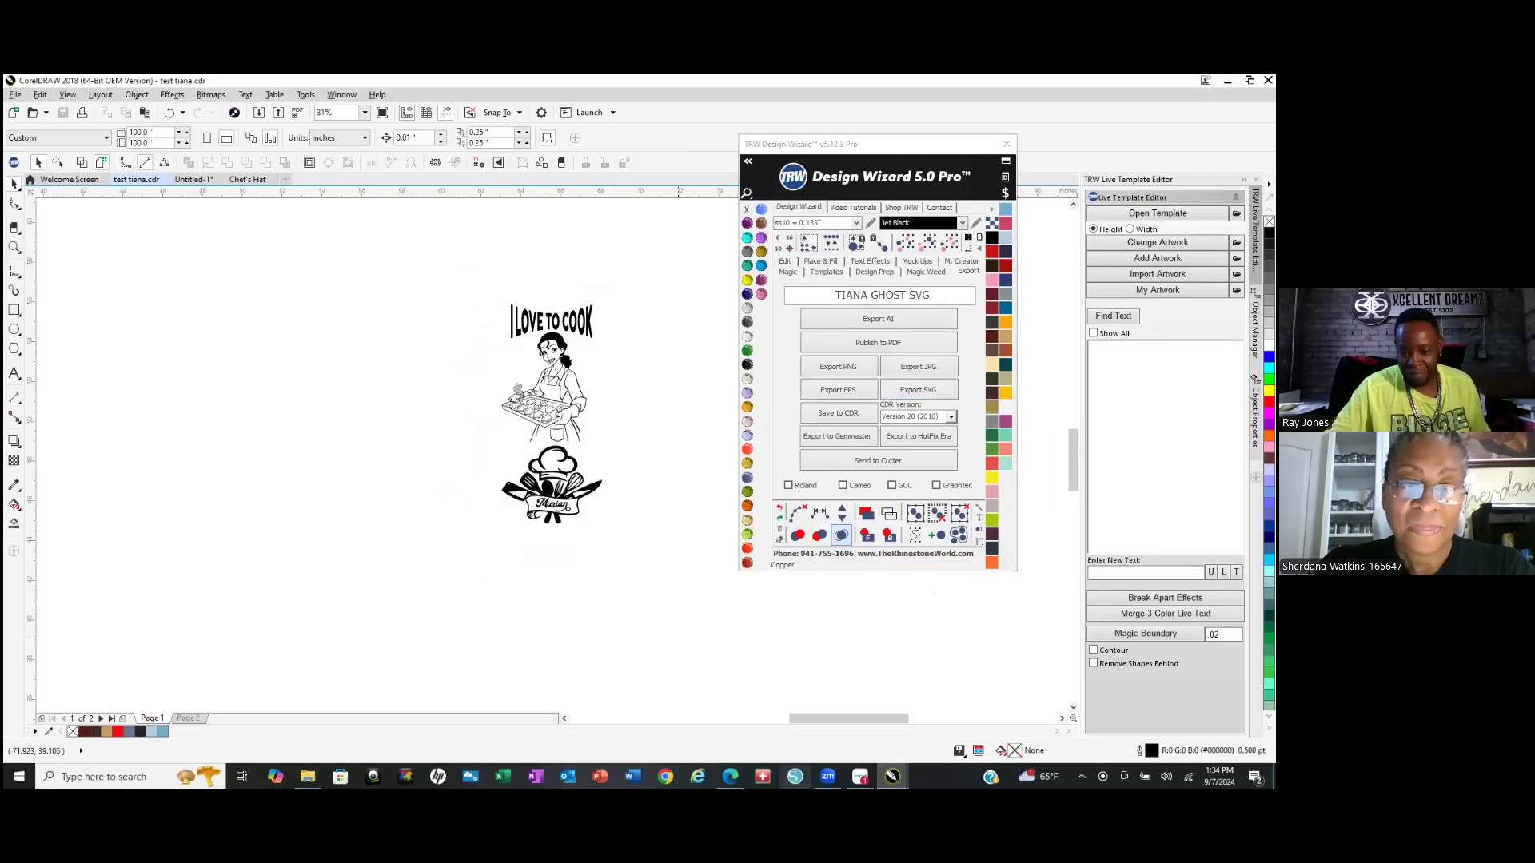
Switch to Cricut Design Space, leave the mat preview and delete the old TIANA GHOST SVG design from the canvas.
{"action": "left_click", "coordinate": [860, 776]}
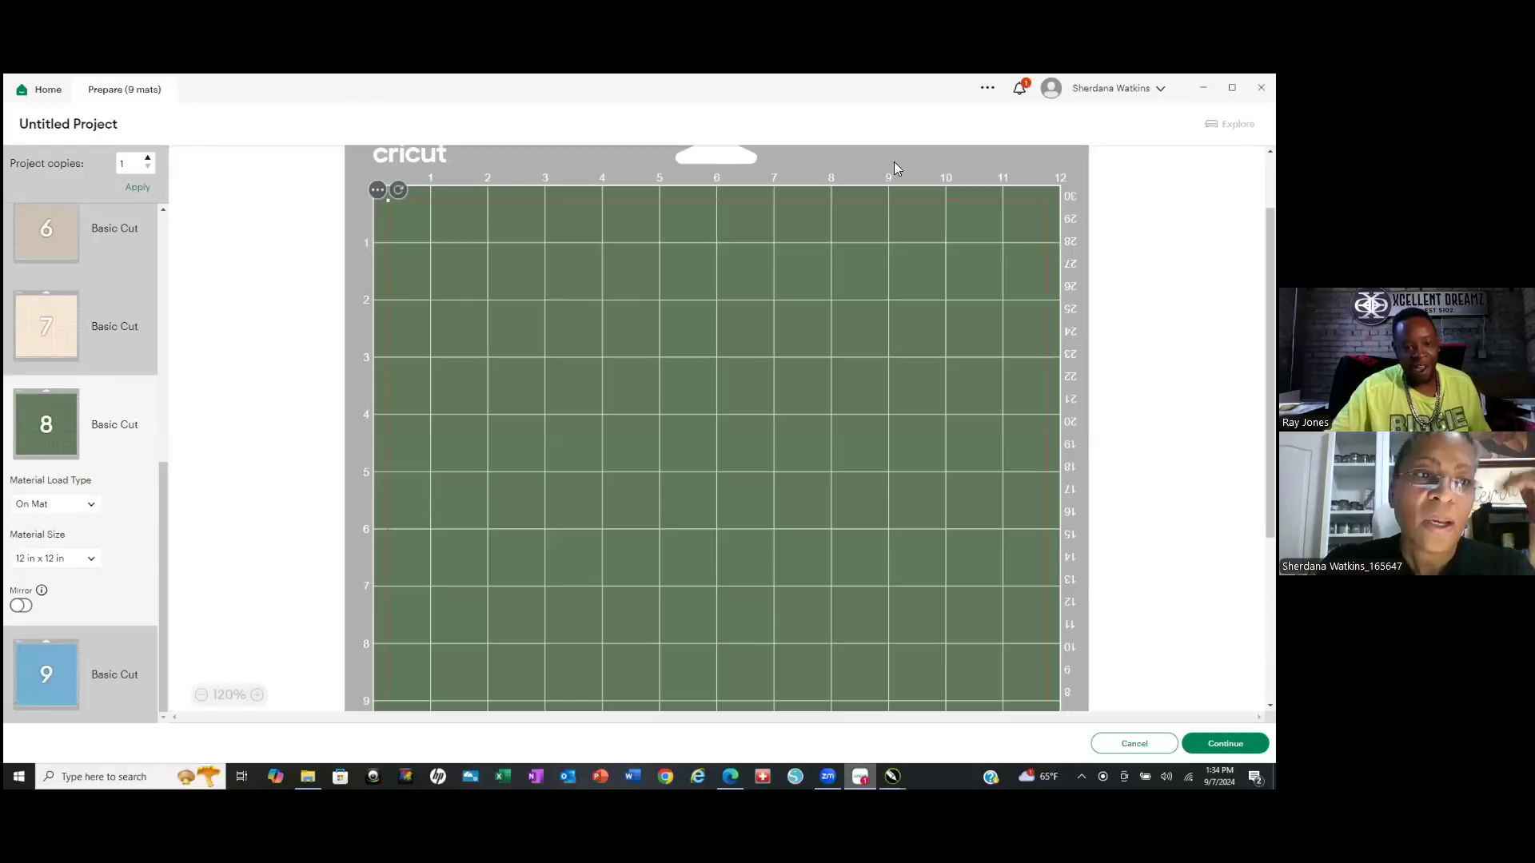
{"action": "left_click", "coordinate": [1134, 744]}
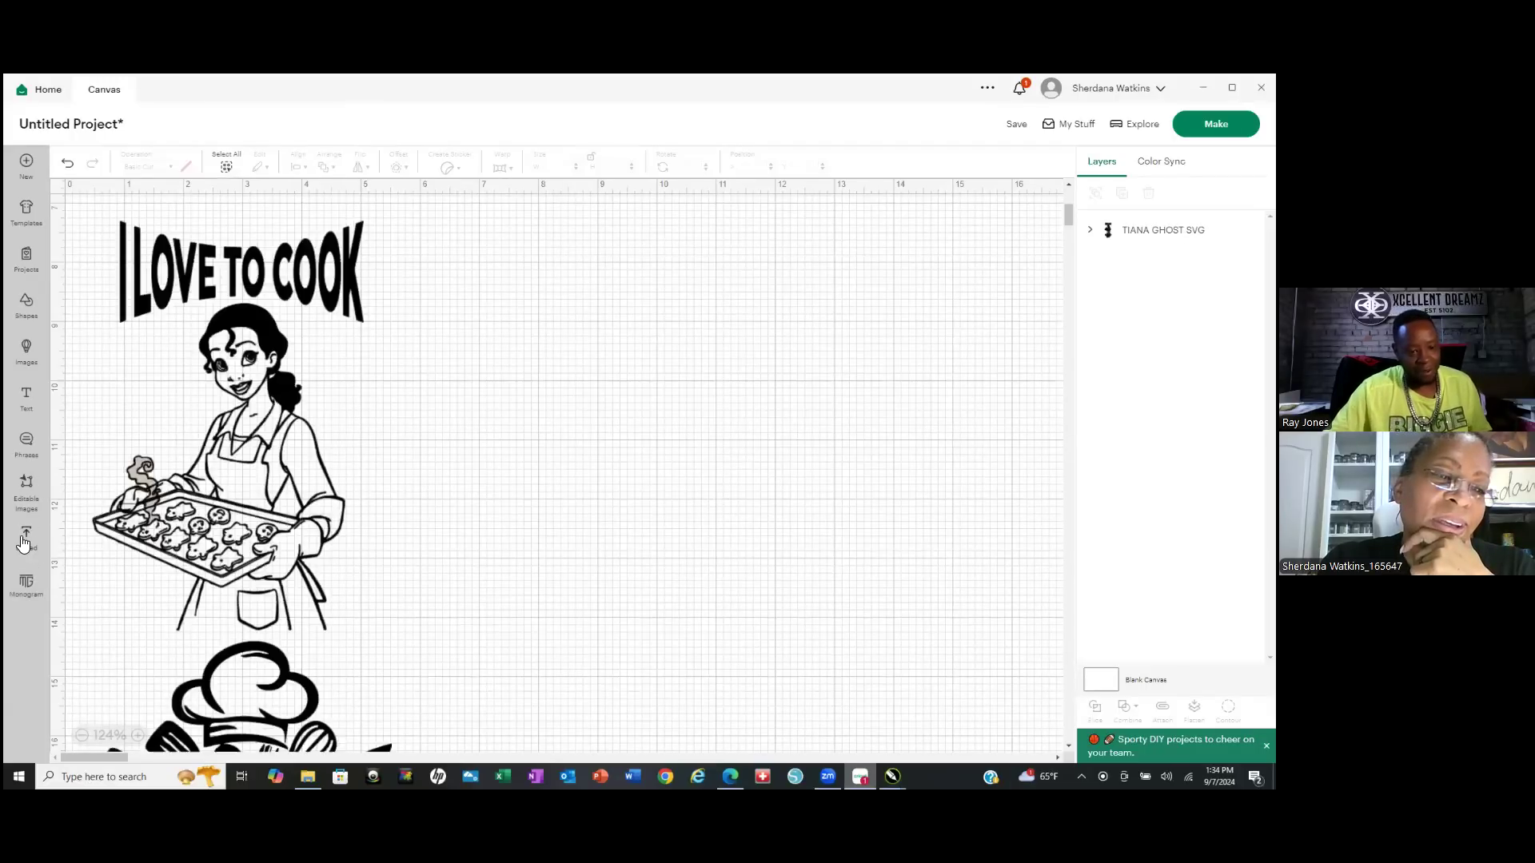
{"action": "left_click", "coordinate": [254, 330]}
{"action": "key", "text": "Delete"}
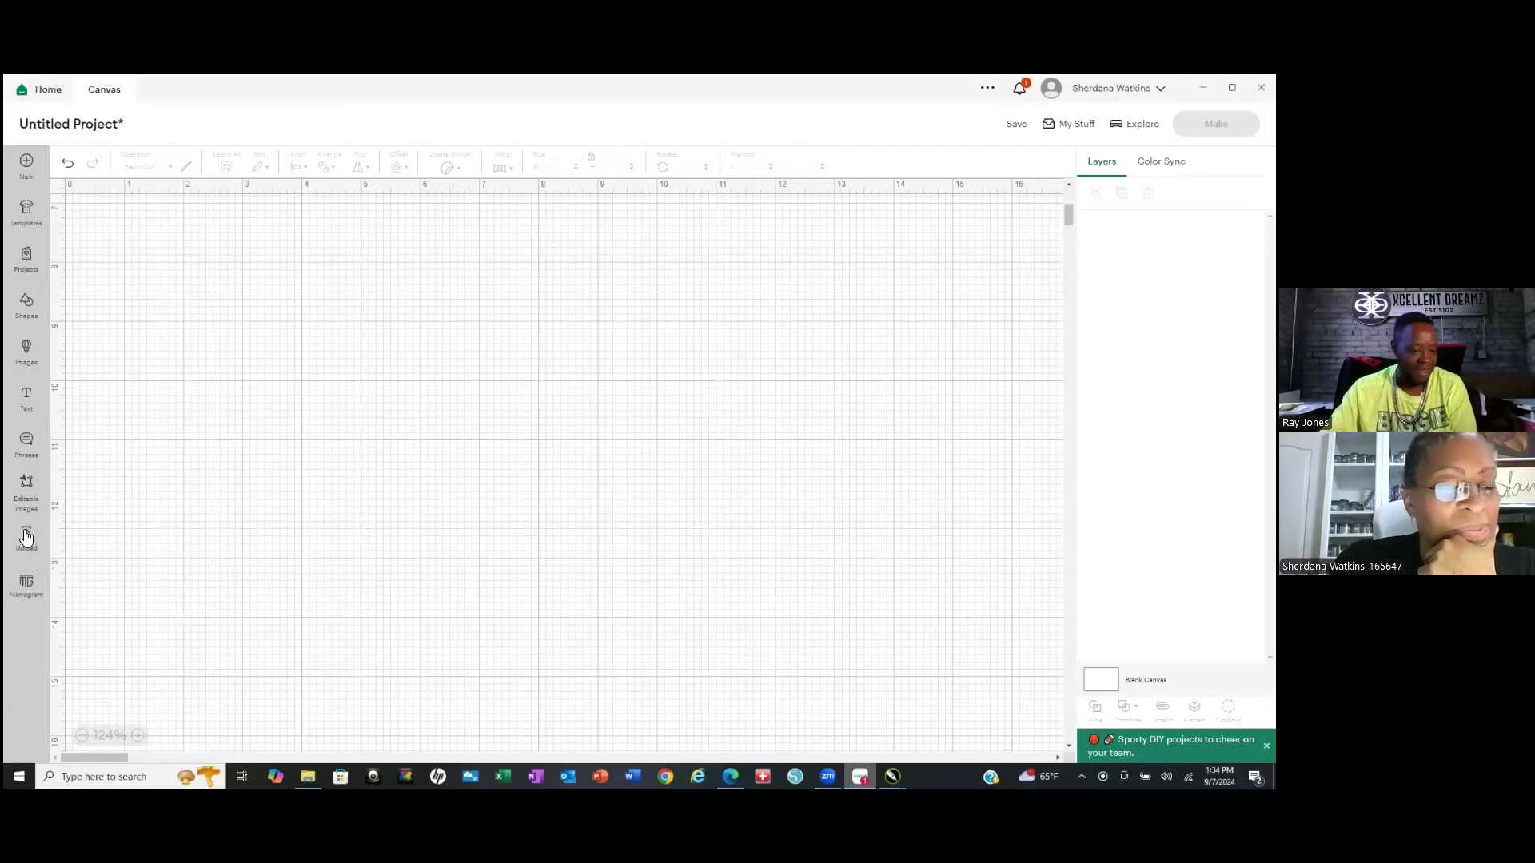
Upload the re-exported TIANA GHOST SVG file from the Clip Art folder as a new image.
{"action": "left_click", "coordinate": [26, 537]}
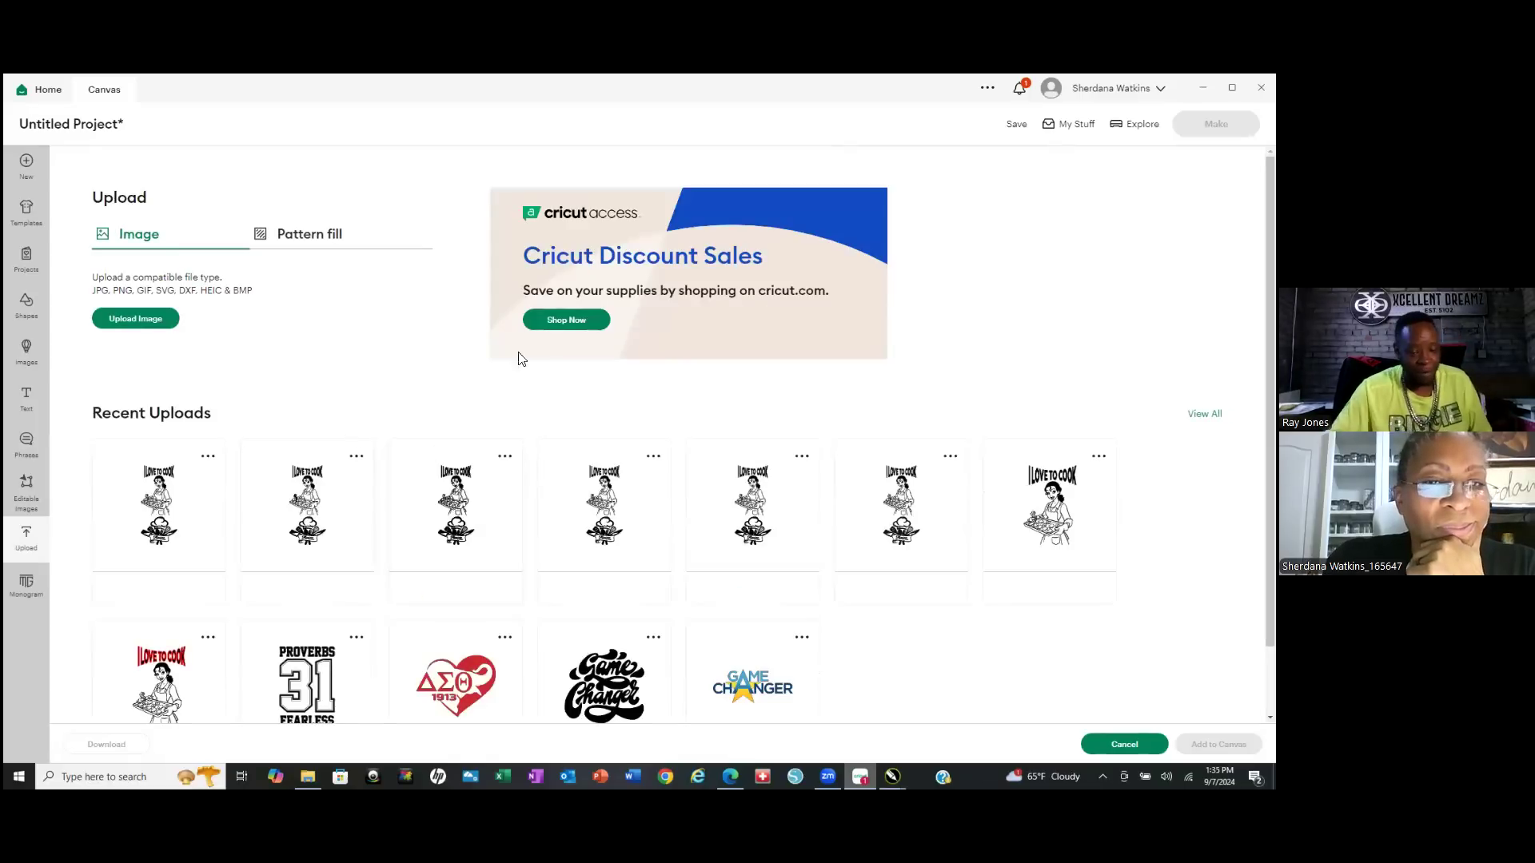
{"action": "left_click", "coordinate": [134, 318]}
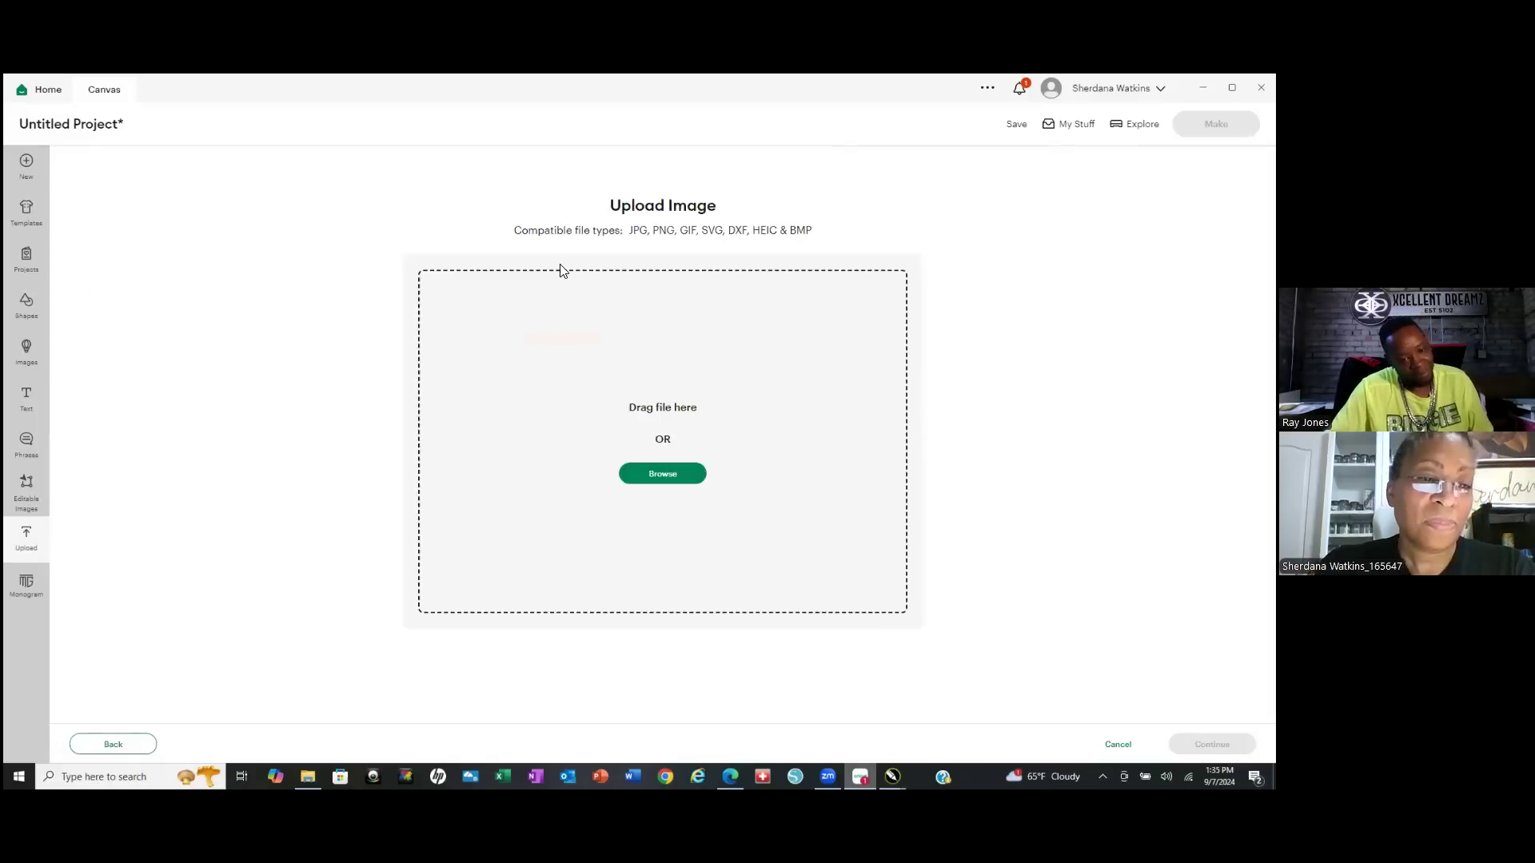
{"action": "left_click", "coordinate": [675, 471]}
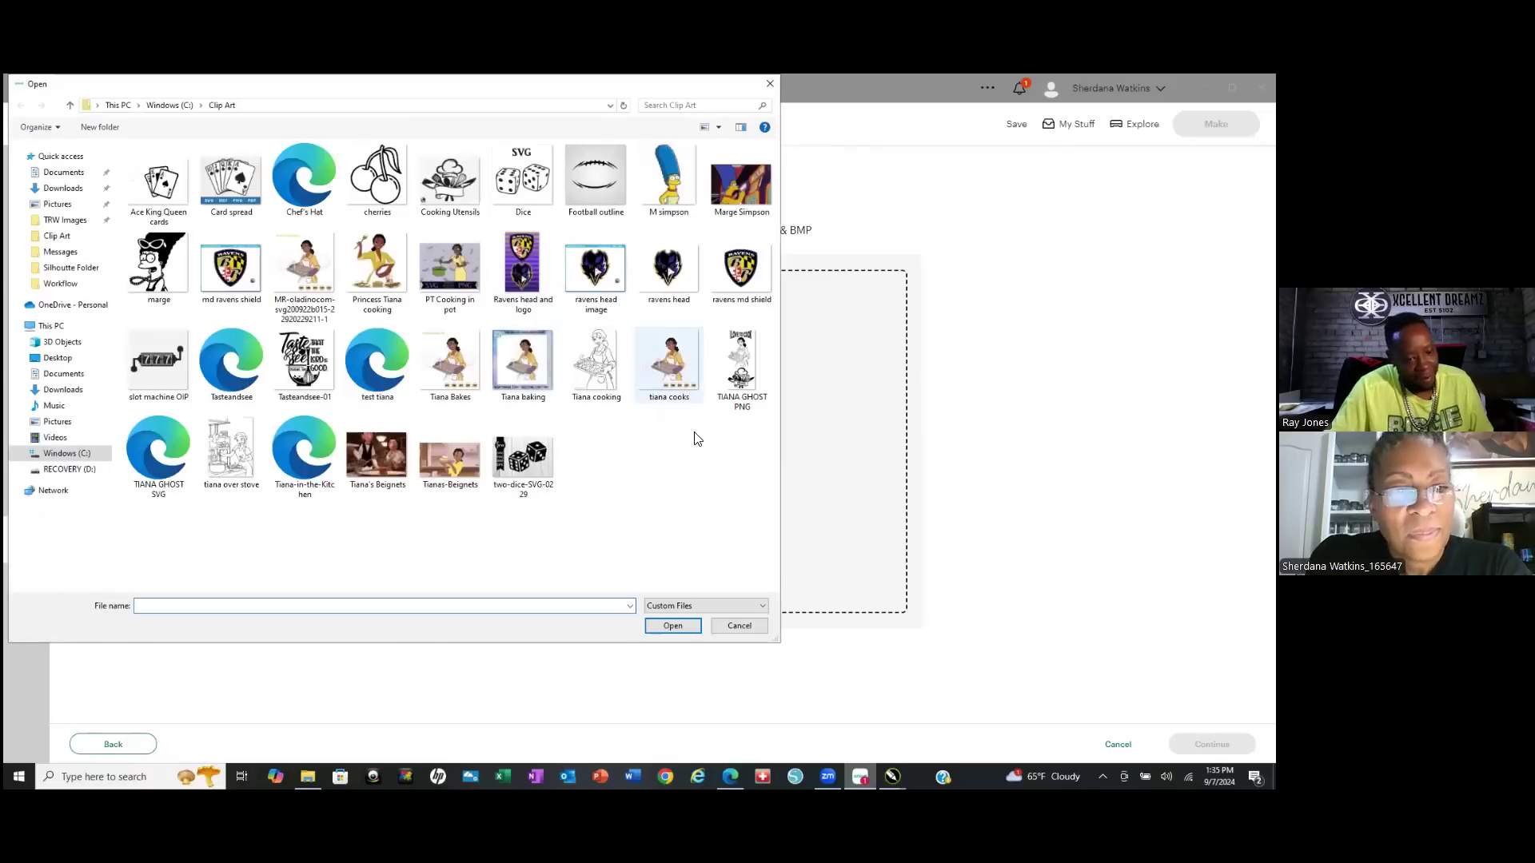
{"action": "left_click", "coordinate": [158, 452]}
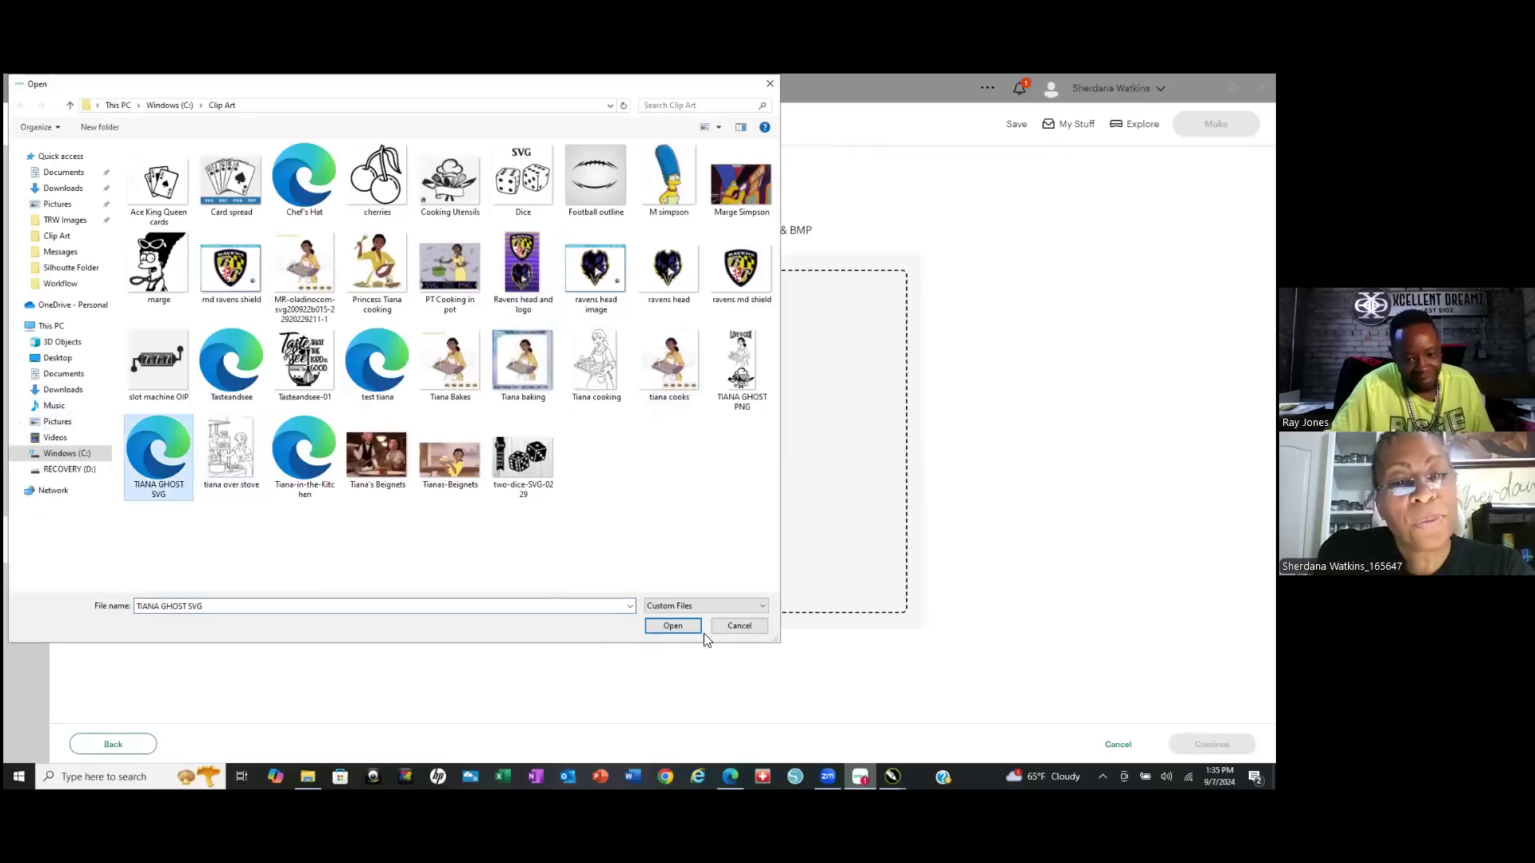
{"action": "left_click", "coordinate": [669, 622]}
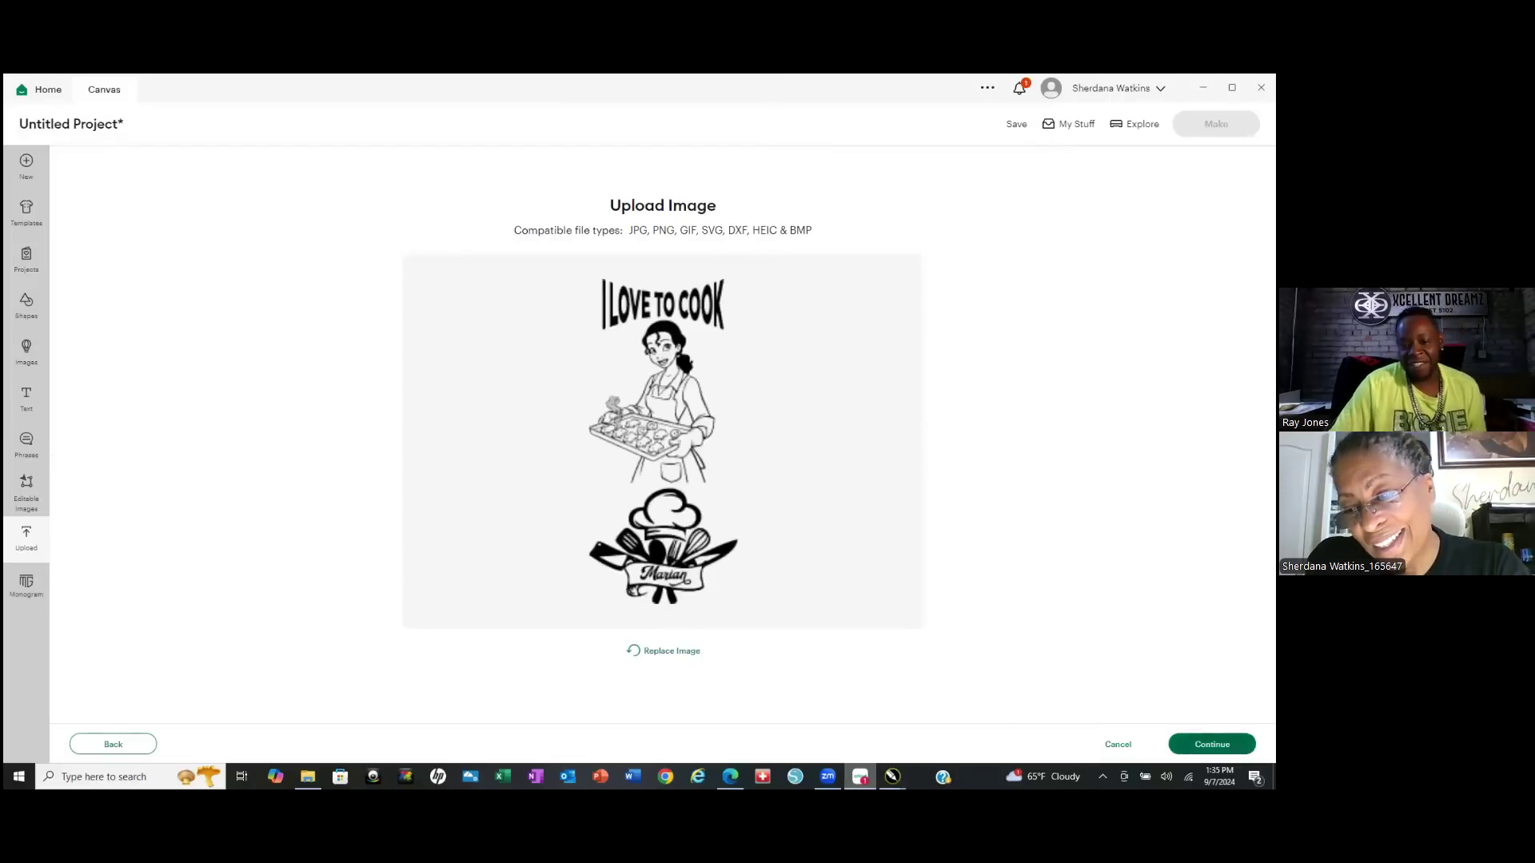
{"action": "left_click", "coordinate": [1212, 744]}
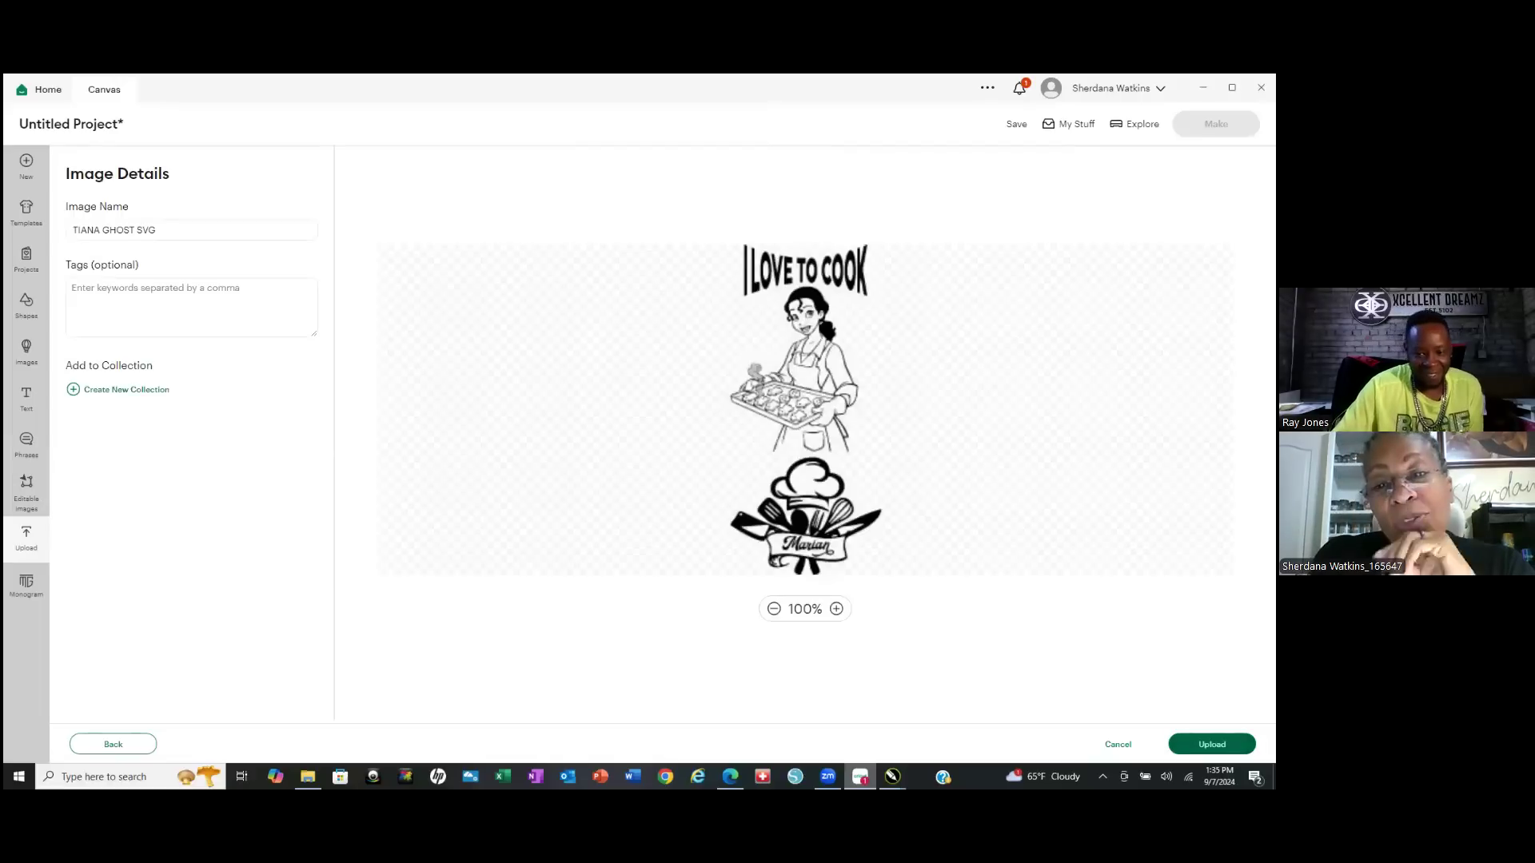
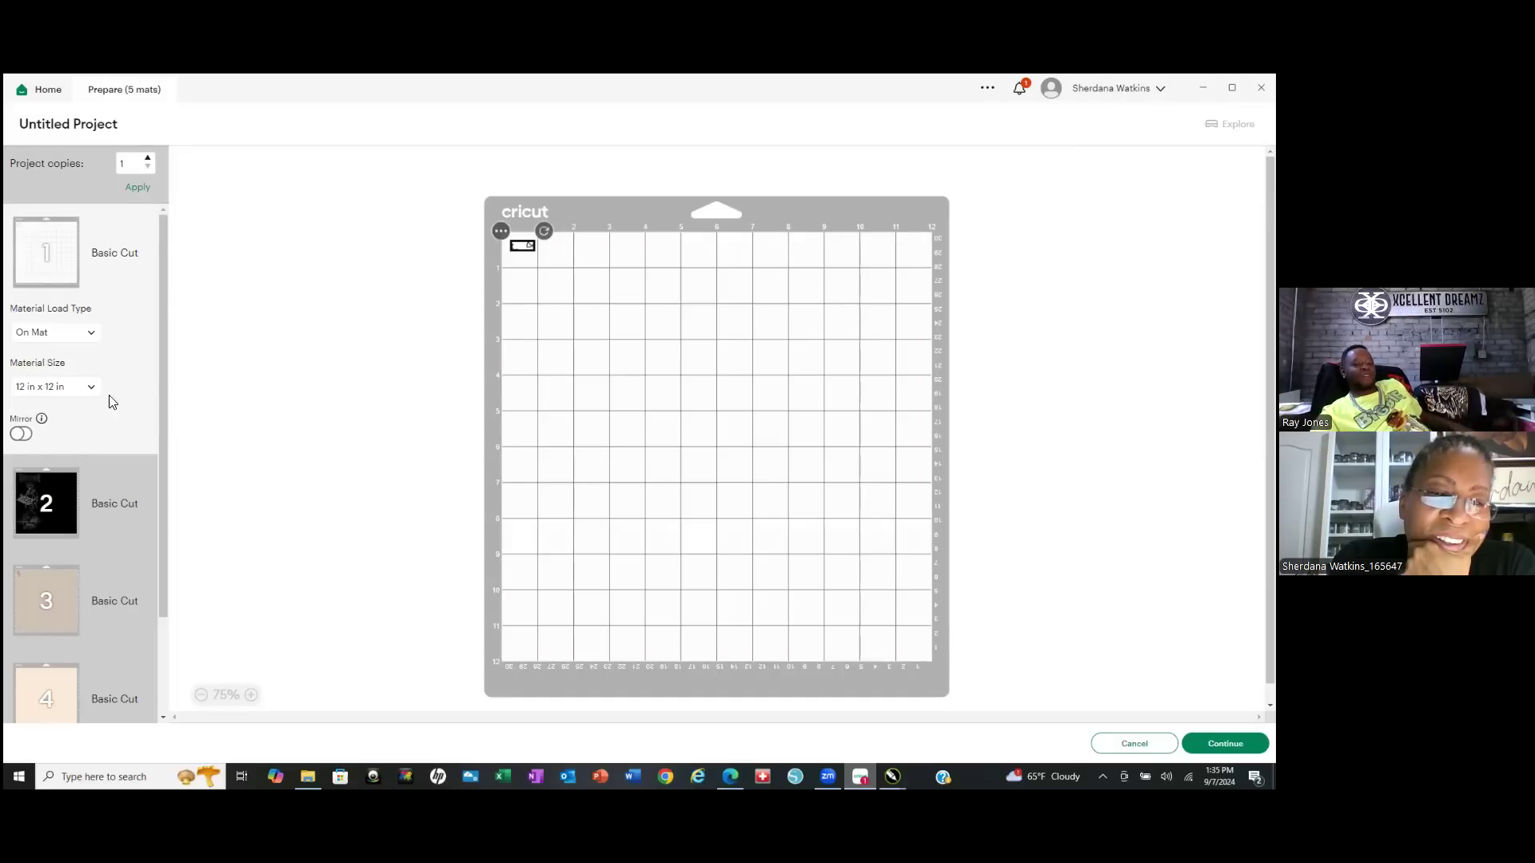
Review the list of cutting mats for the new upload and examine the small shapes on mat 1 up close.
{"action": "scroll", "coordinate": [107, 432], "scroll_direction": "down", "scroll_amount": 2}
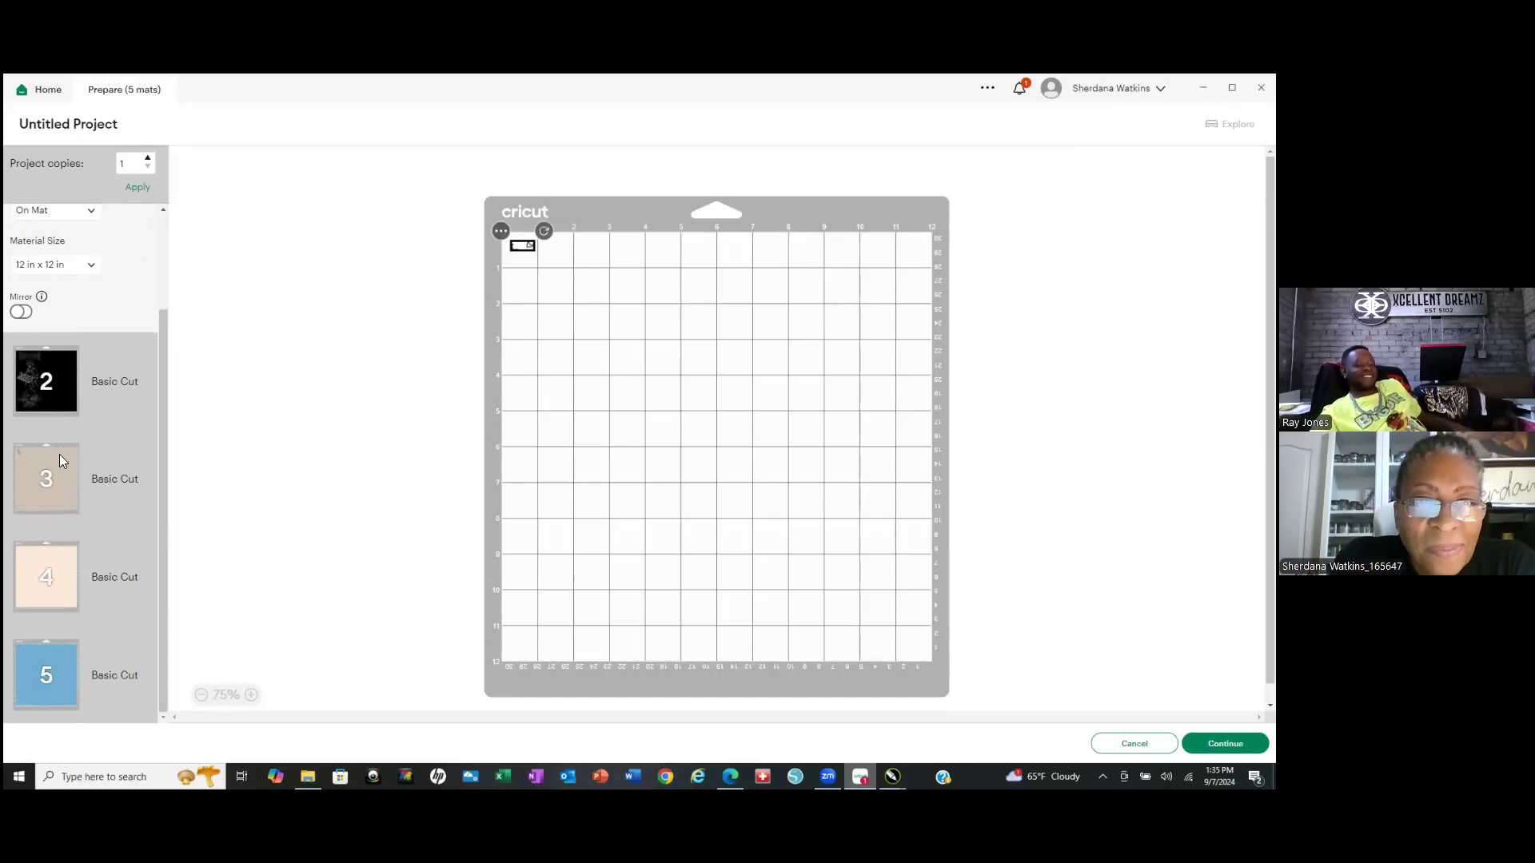
{"action": "scroll", "coordinate": [81, 351], "scroll_direction": "up", "scroll_amount": 3}
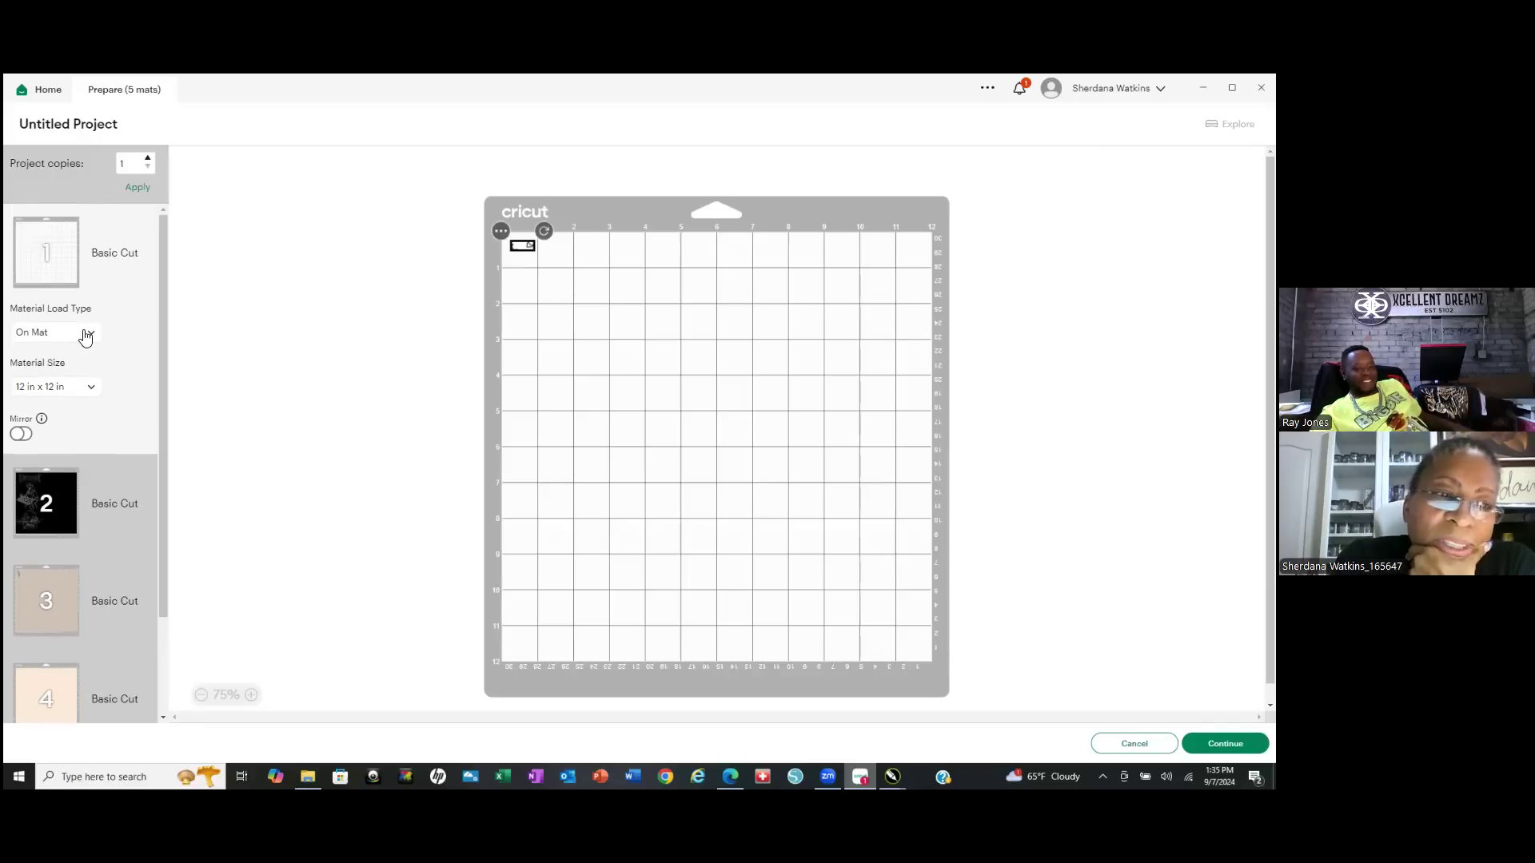
{"action": "left_click", "coordinate": [115, 506]}
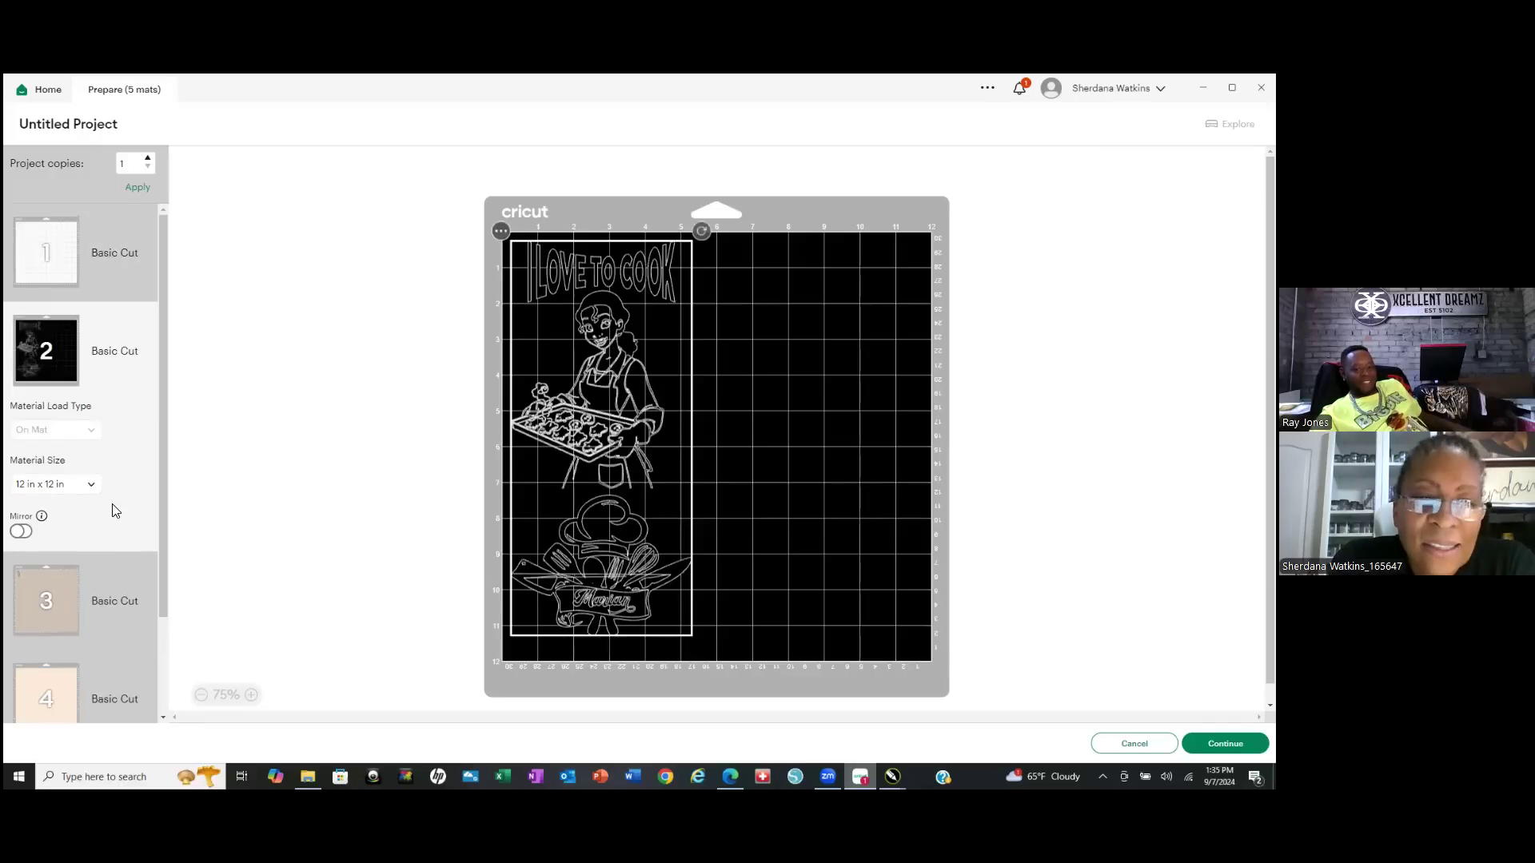
{"action": "left_click", "coordinate": [60, 254]}
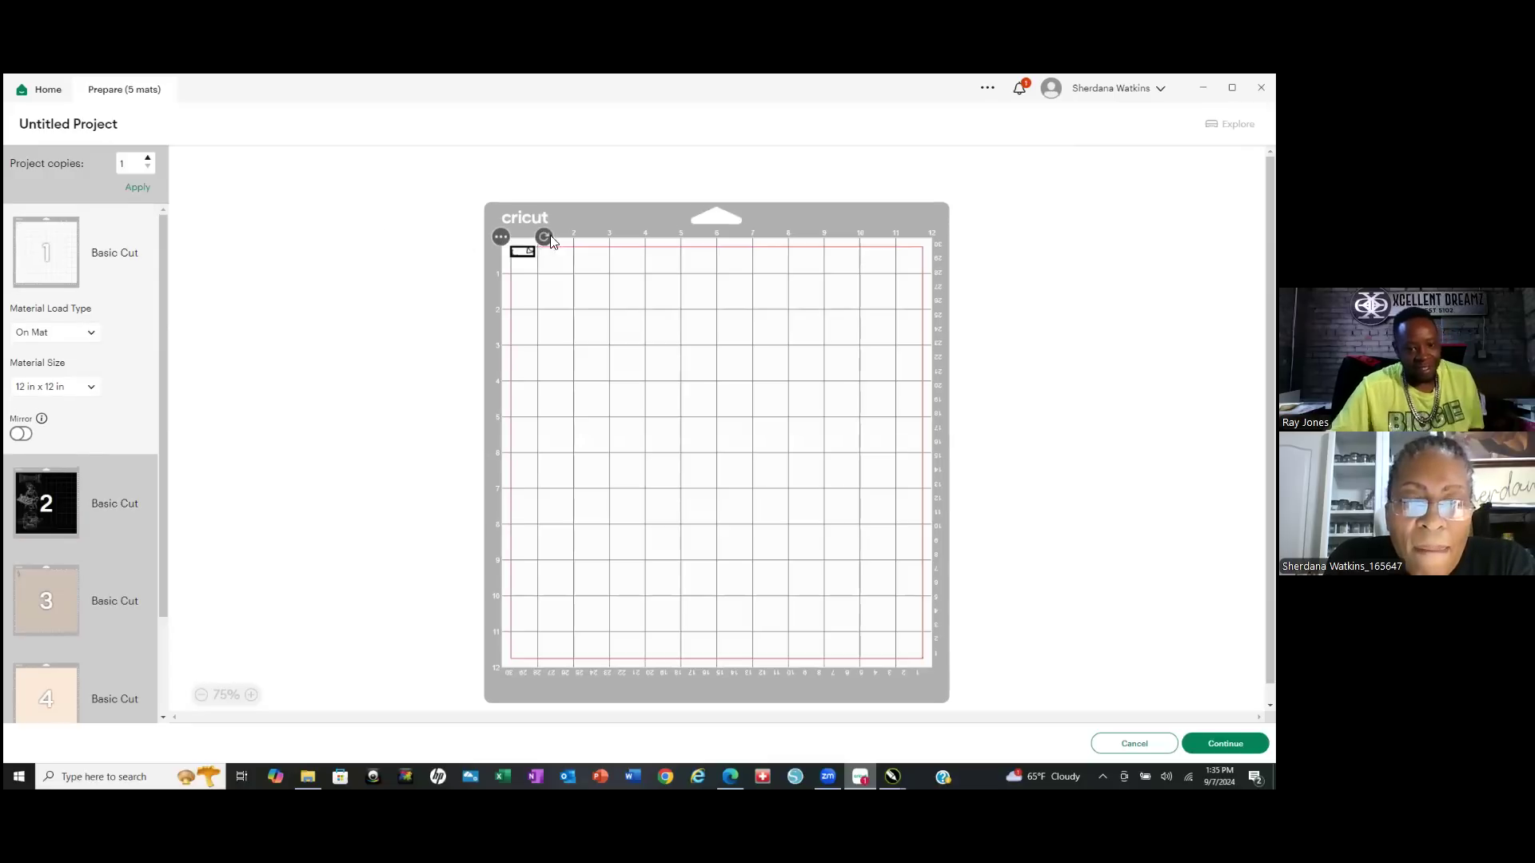
{"action": "scroll", "coordinate": [525, 251], "scroll_direction": "up", "scroll_amount": 2}
{"action": "scroll", "coordinate": [525, 251], "scroll_direction": "up", "scroll_amount": 3}
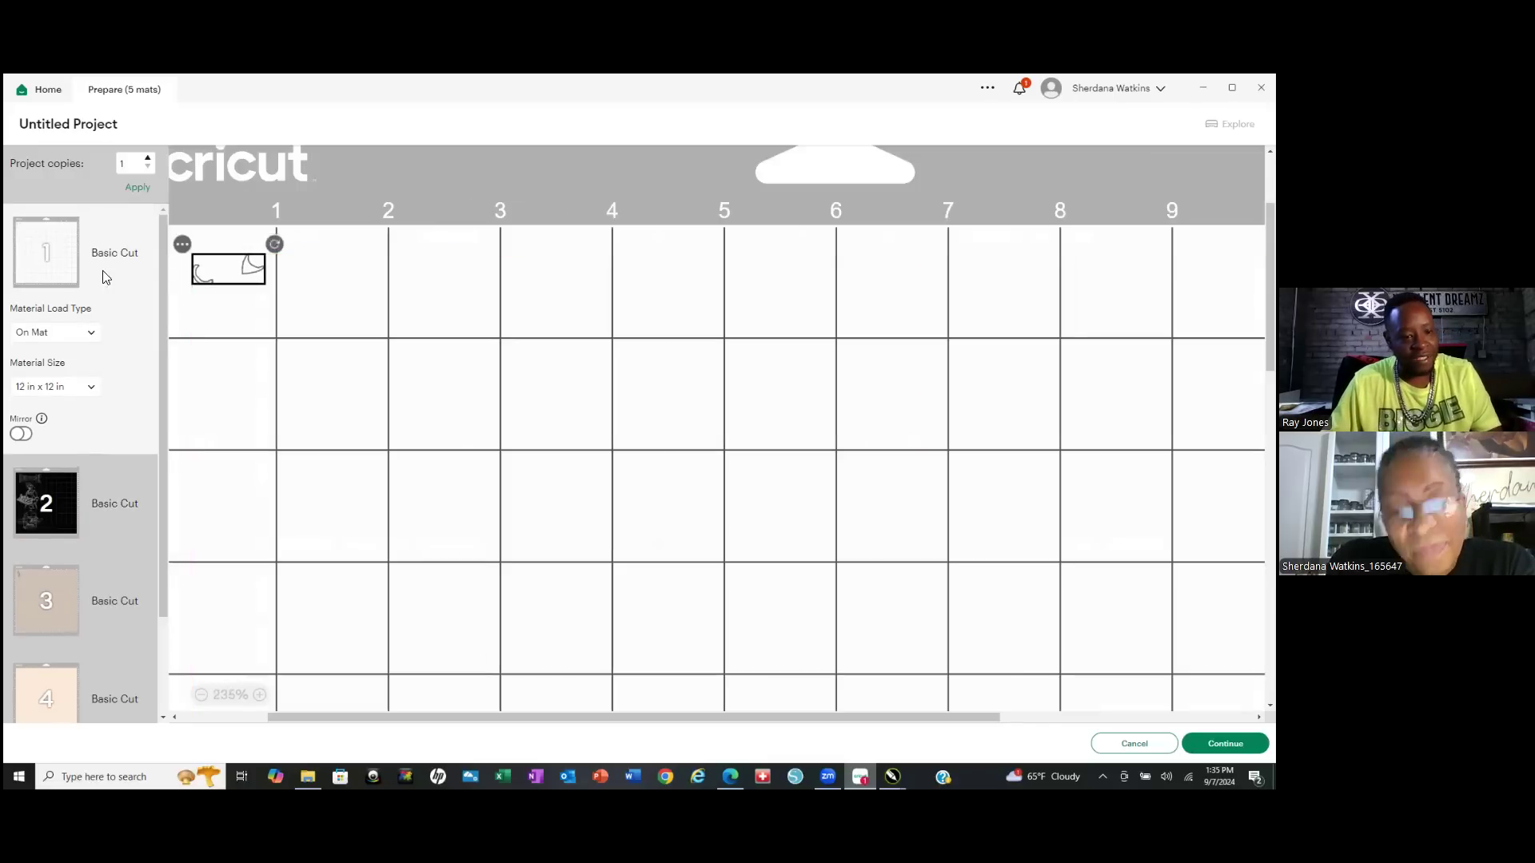
{"action": "scroll", "coordinate": [185, 274], "scroll_direction": "up", "scroll_amount": 2}
{"action": "scroll", "coordinate": [192, 260], "scroll_direction": "up", "scroll_amount": 1}
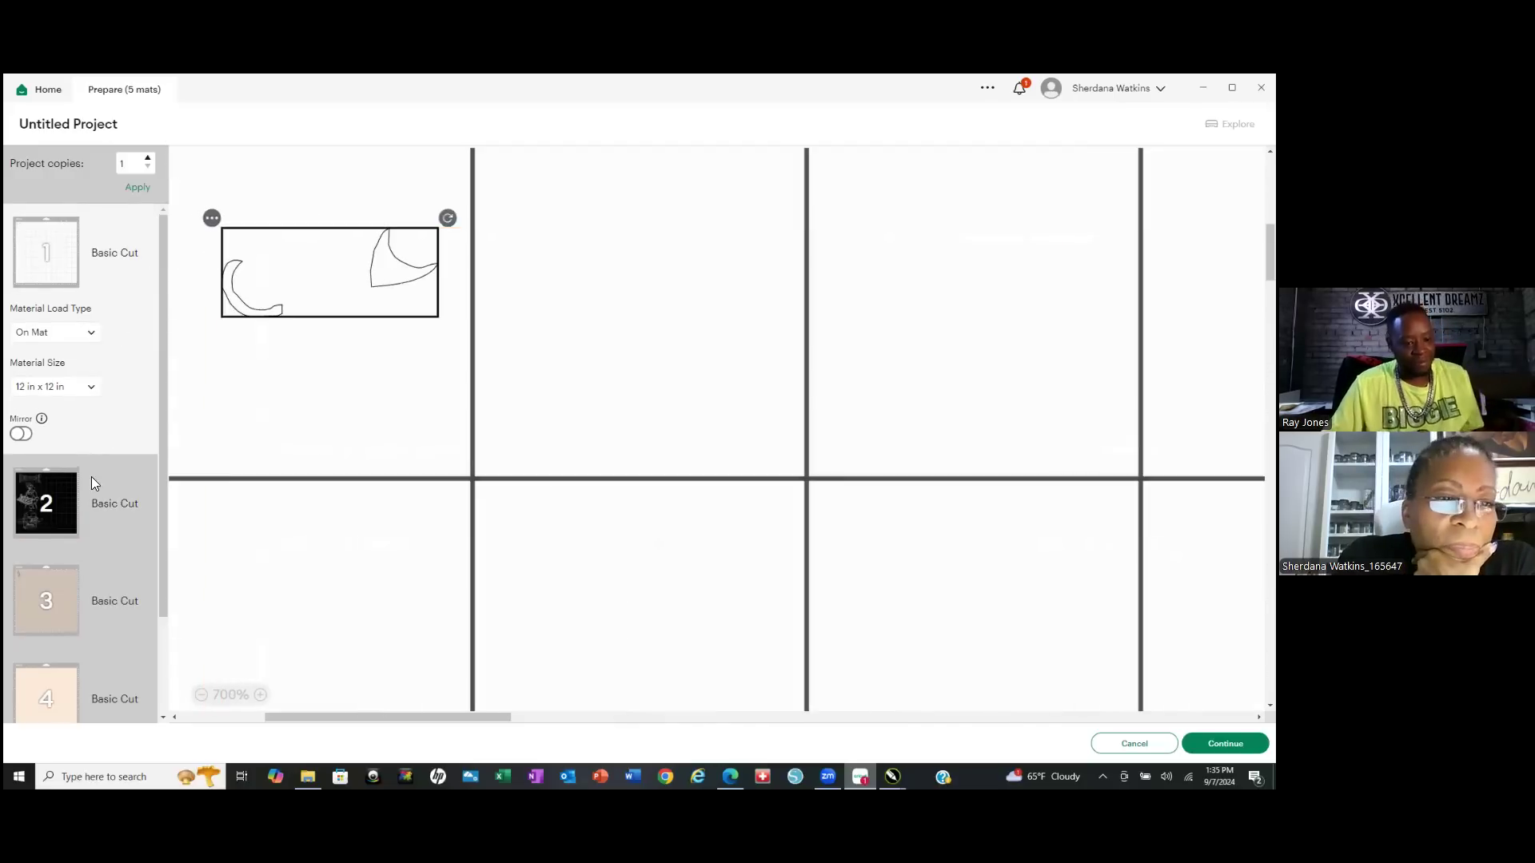
Examine the cut shapes placed on mats 2, 3 and 4 up close.
{"action": "left_click", "coordinate": [110, 490]}
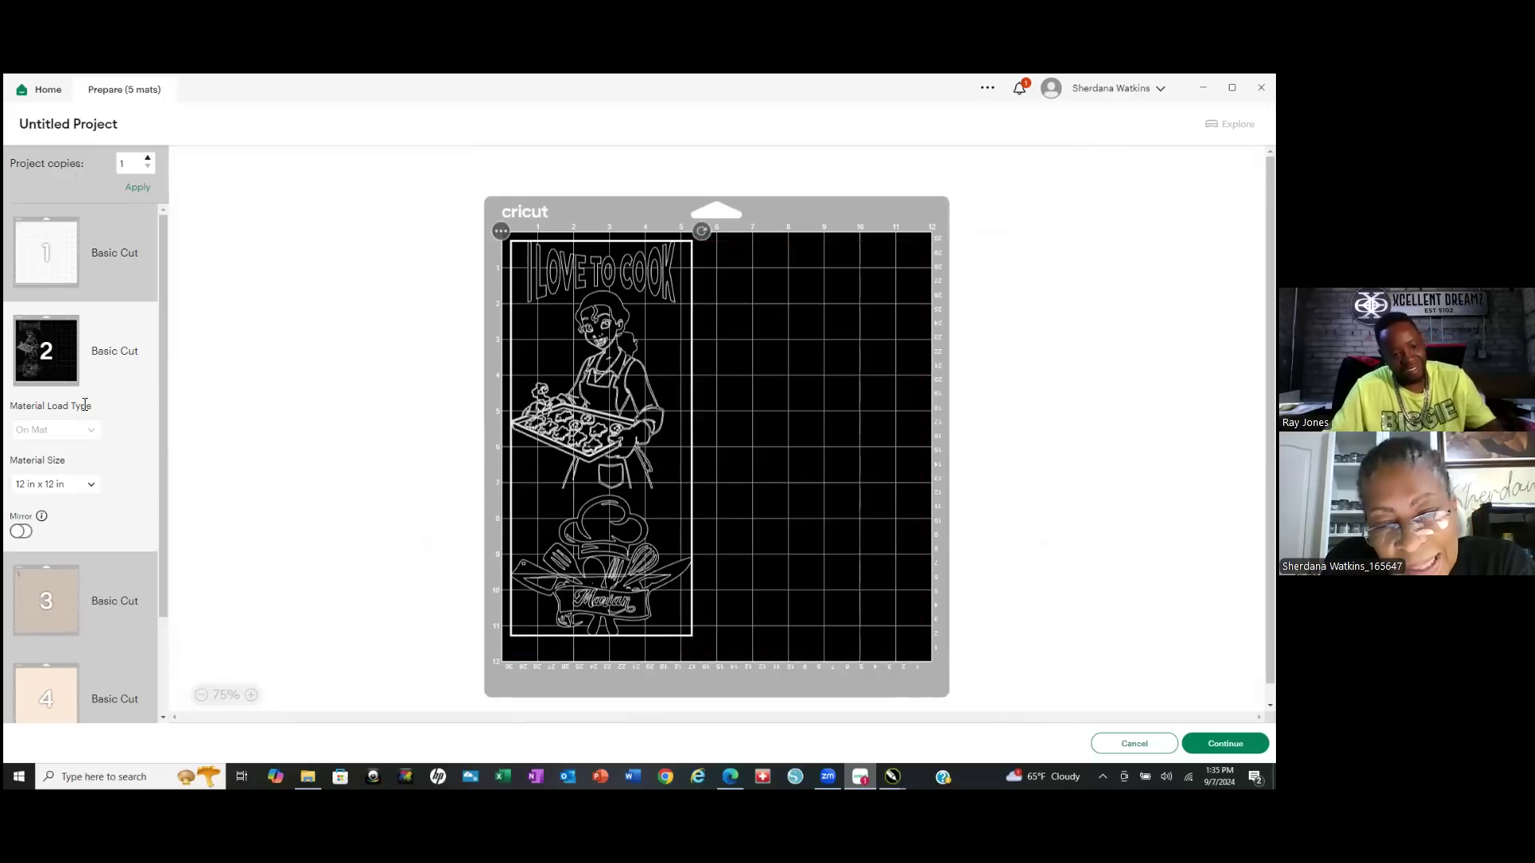
{"action": "scroll", "coordinate": [140, 445], "scroll_direction": "down", "scroll_amount": 2}
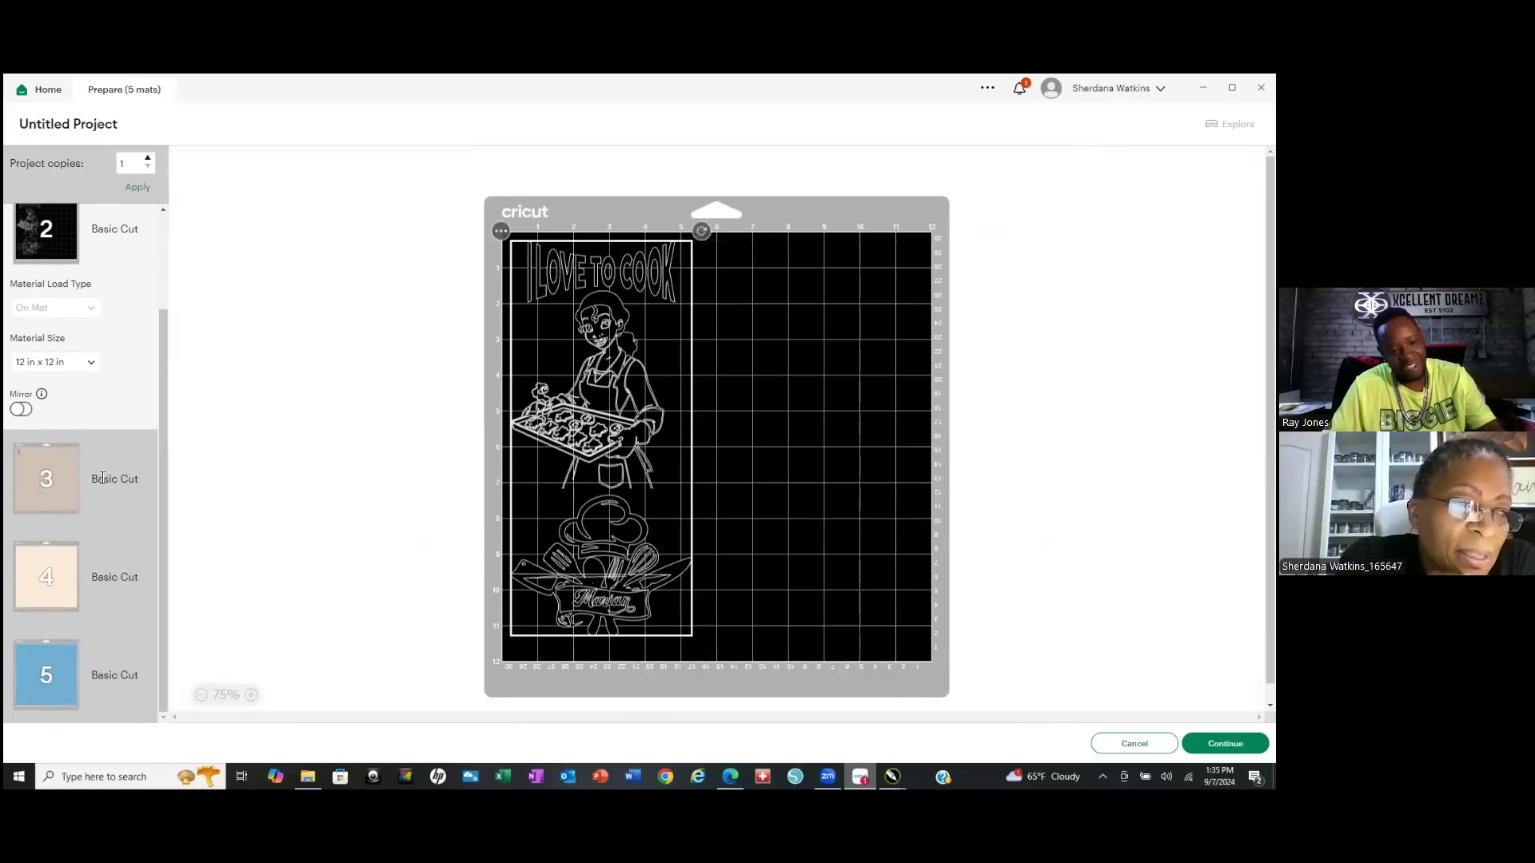
{"action": "left_click", "coordinate": [103, 478]}
{"action": "scroll", "coordinate": [518, 254], "scroll_direction": "up", "scroll_amount": 3}
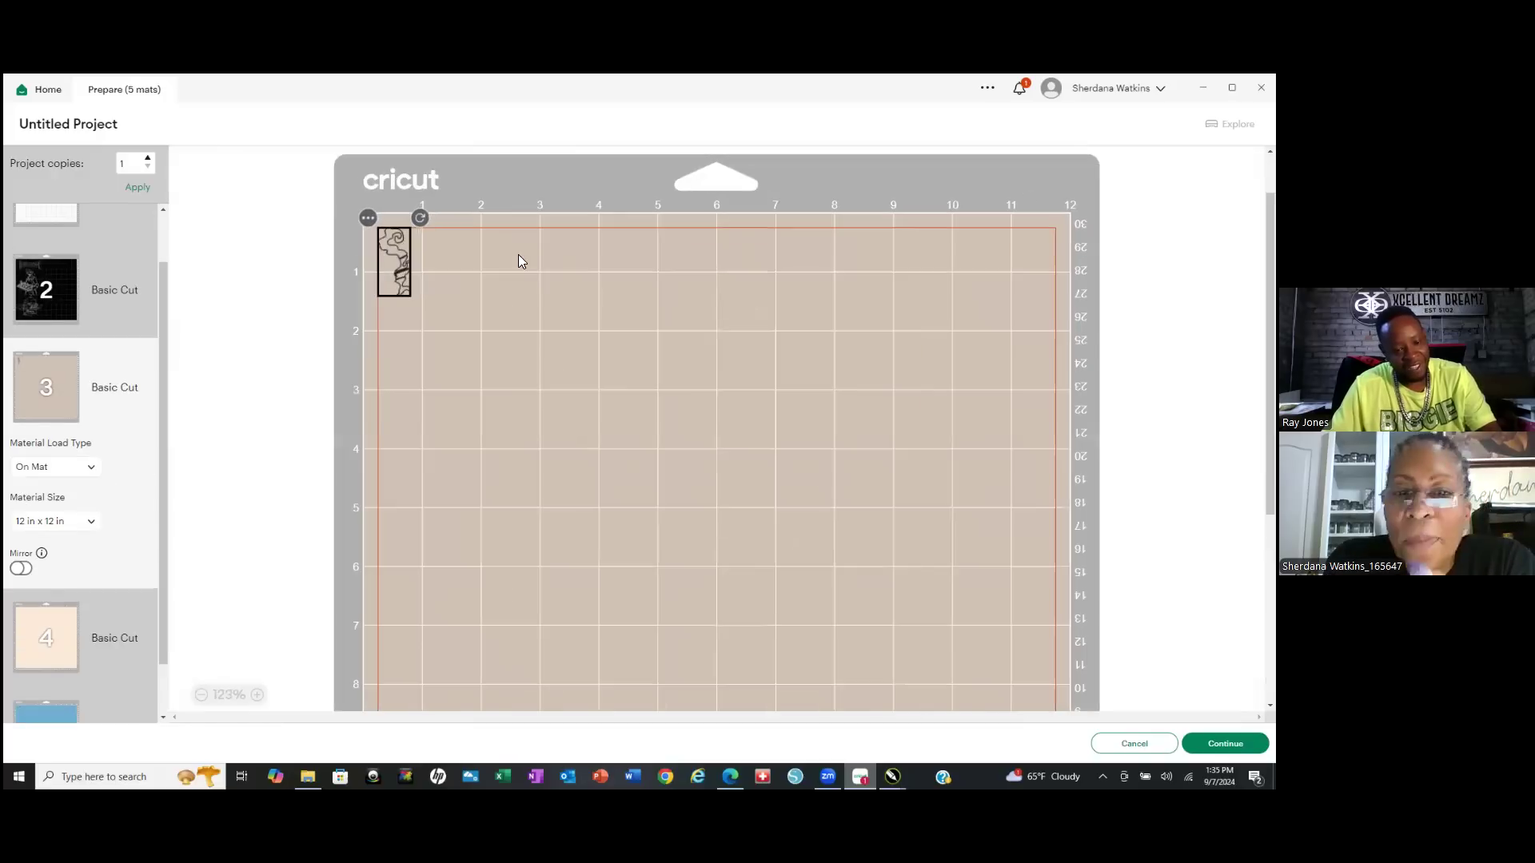
{"action": "scroll", "coordinate": [516, 253], "scroll_direction": "up", "scroll_amount": 3}
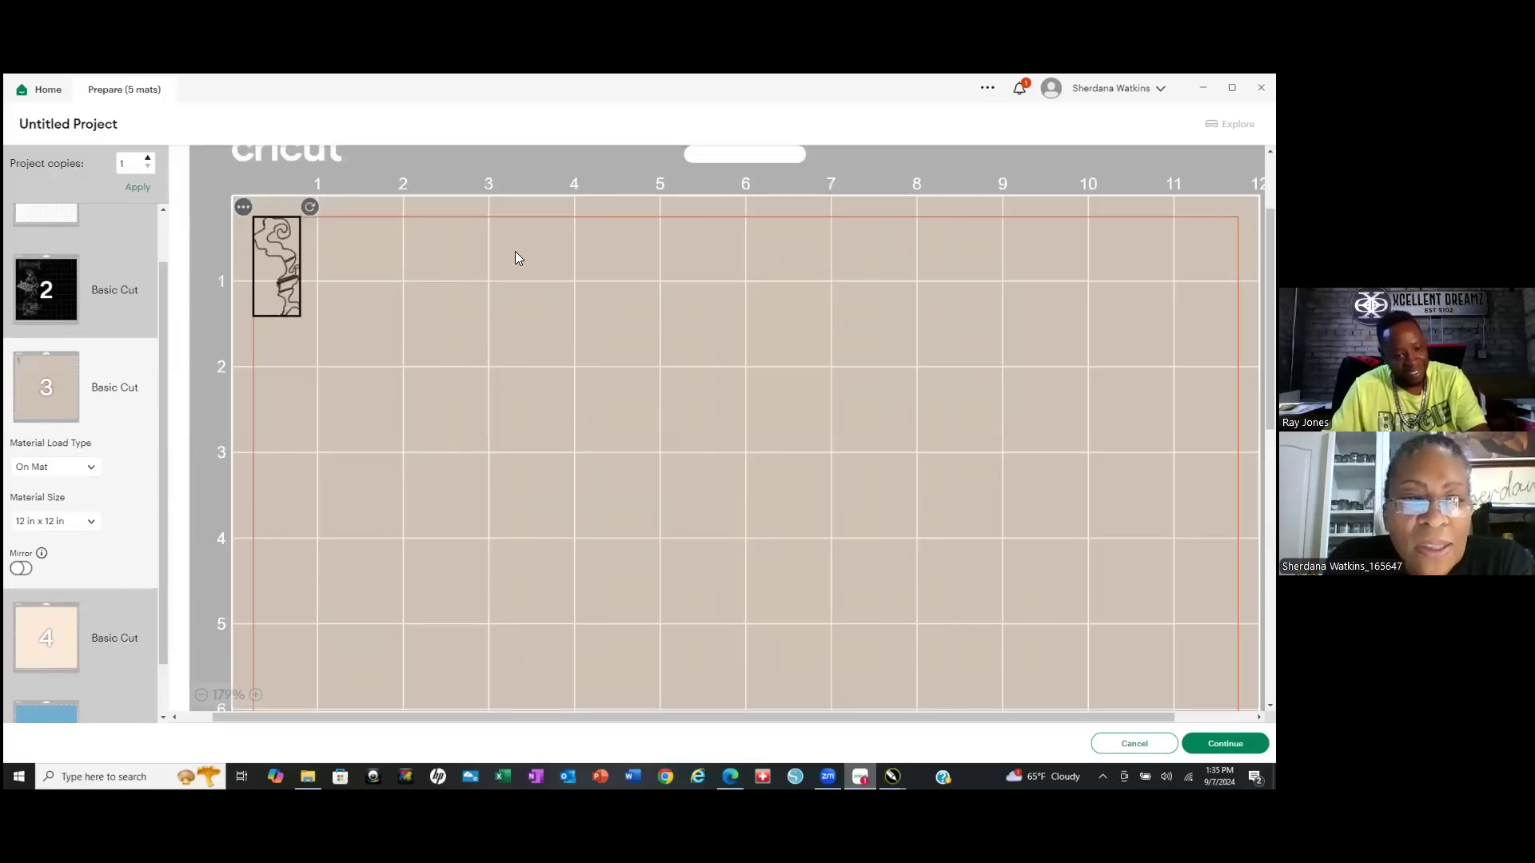
{"action": "left_click", "coordinate": [94, 632]}
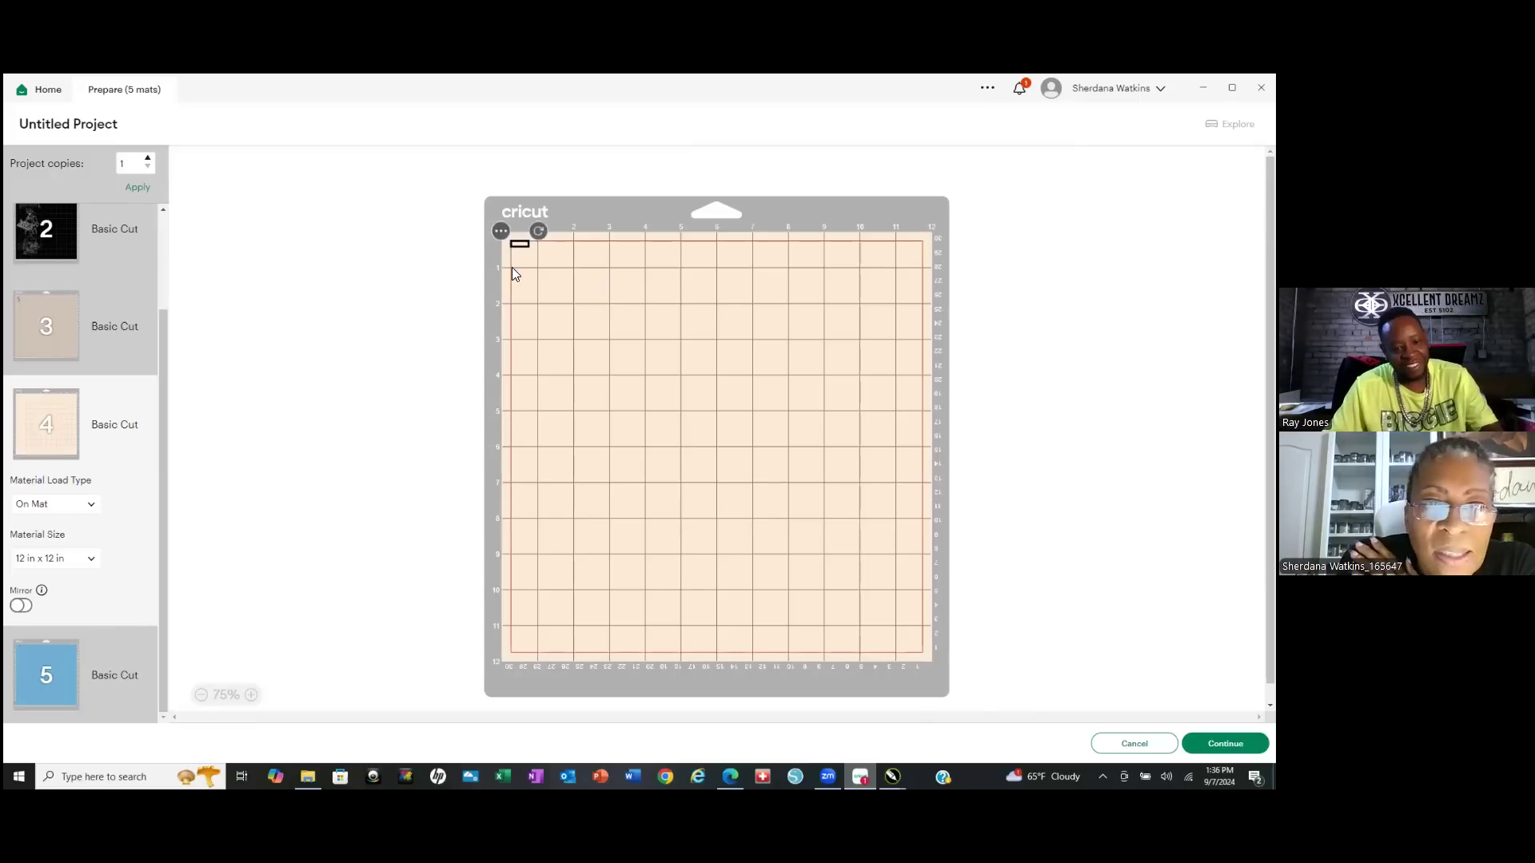
{"action": "scroll", "coordinate": [513, 268], "scroll_direction": "up", "scroll_amount": 6}
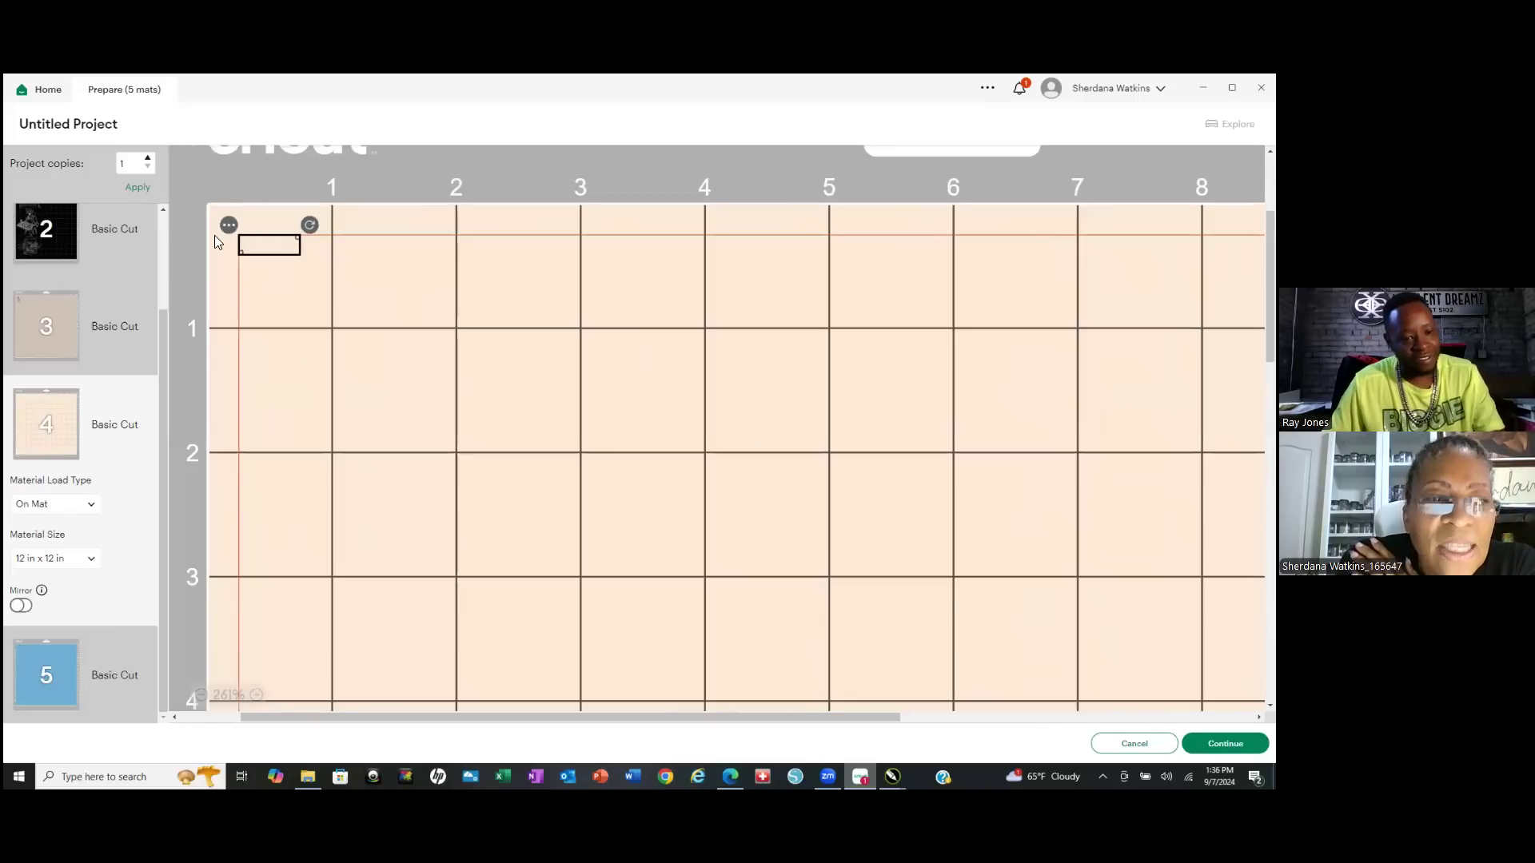
{"action": "scroll", "coordinate": [232, 241], "scroll_direction": "up", "scroll_amount": 5}
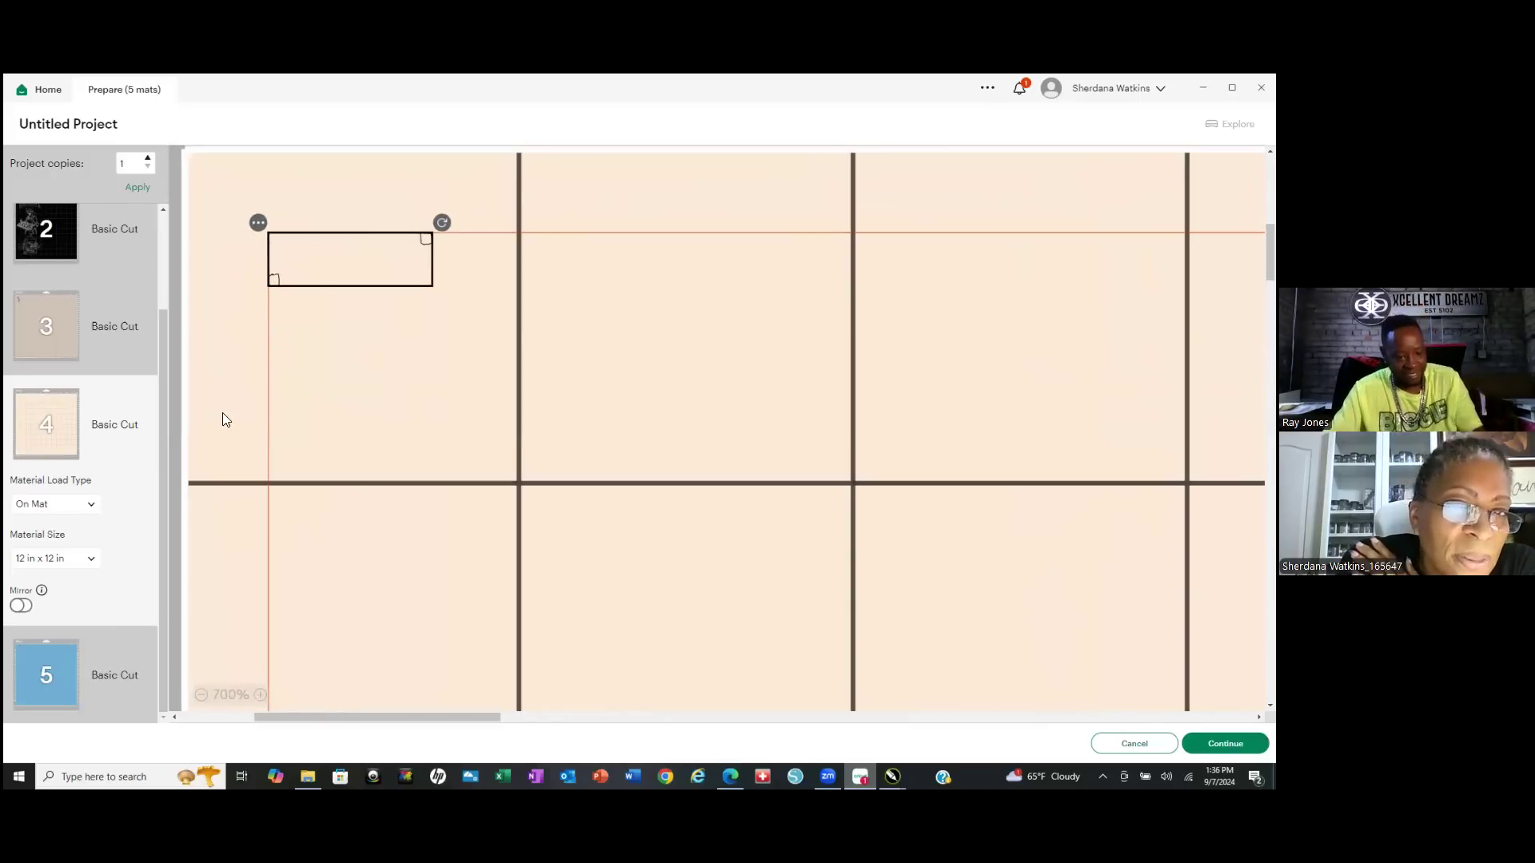
Inspect the small cut shapes on the blue mat 5 up close.
{"action": "left_click", "coordinate": [120, 676]}
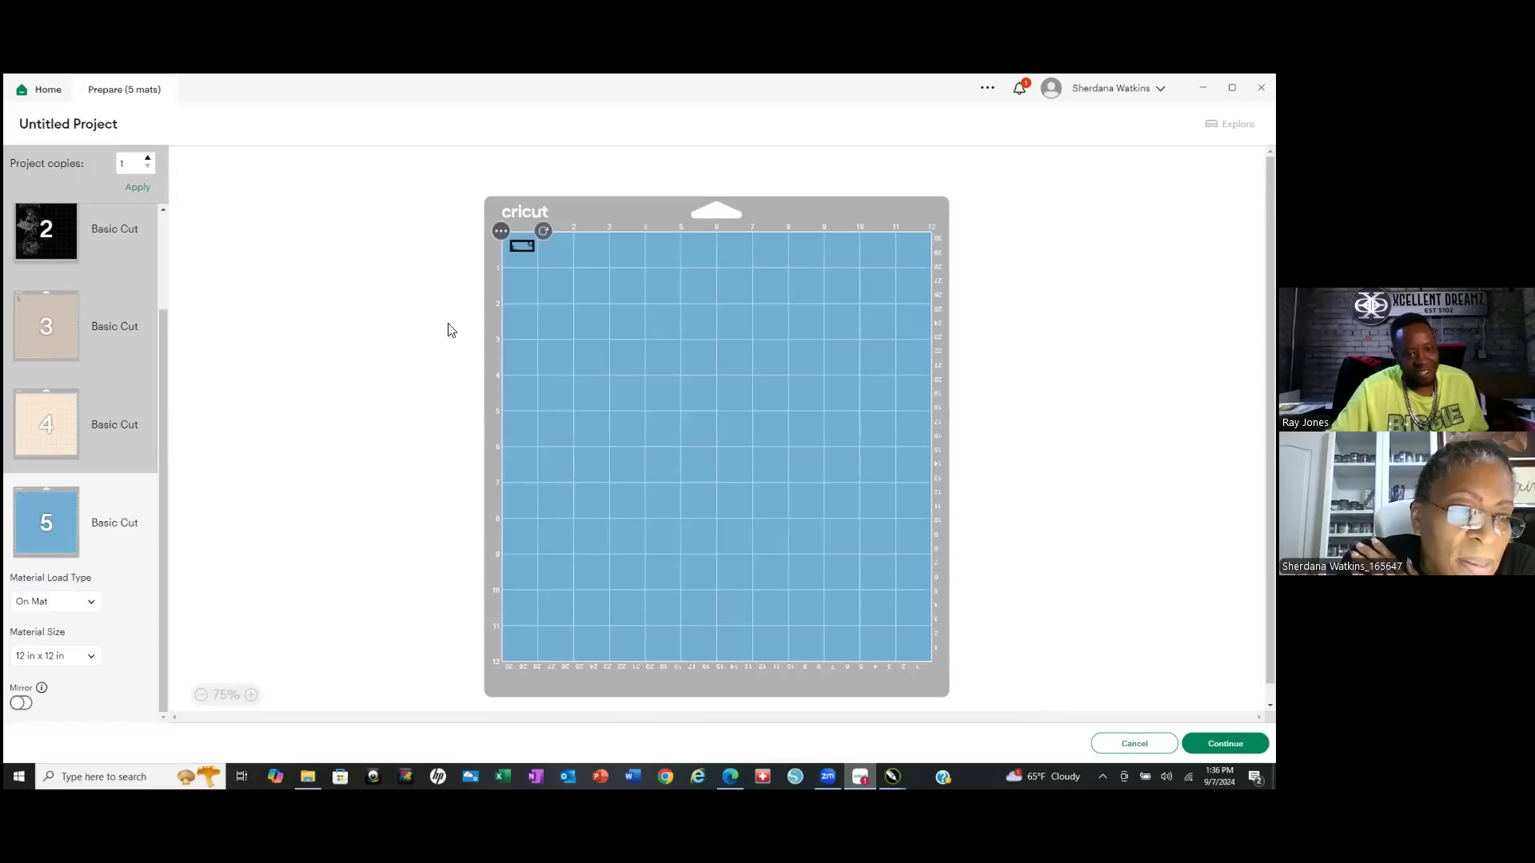
{"action": "scroll", "coordinate": [498, 210], "scroll_direction": "up", "scroll_amount": 3}
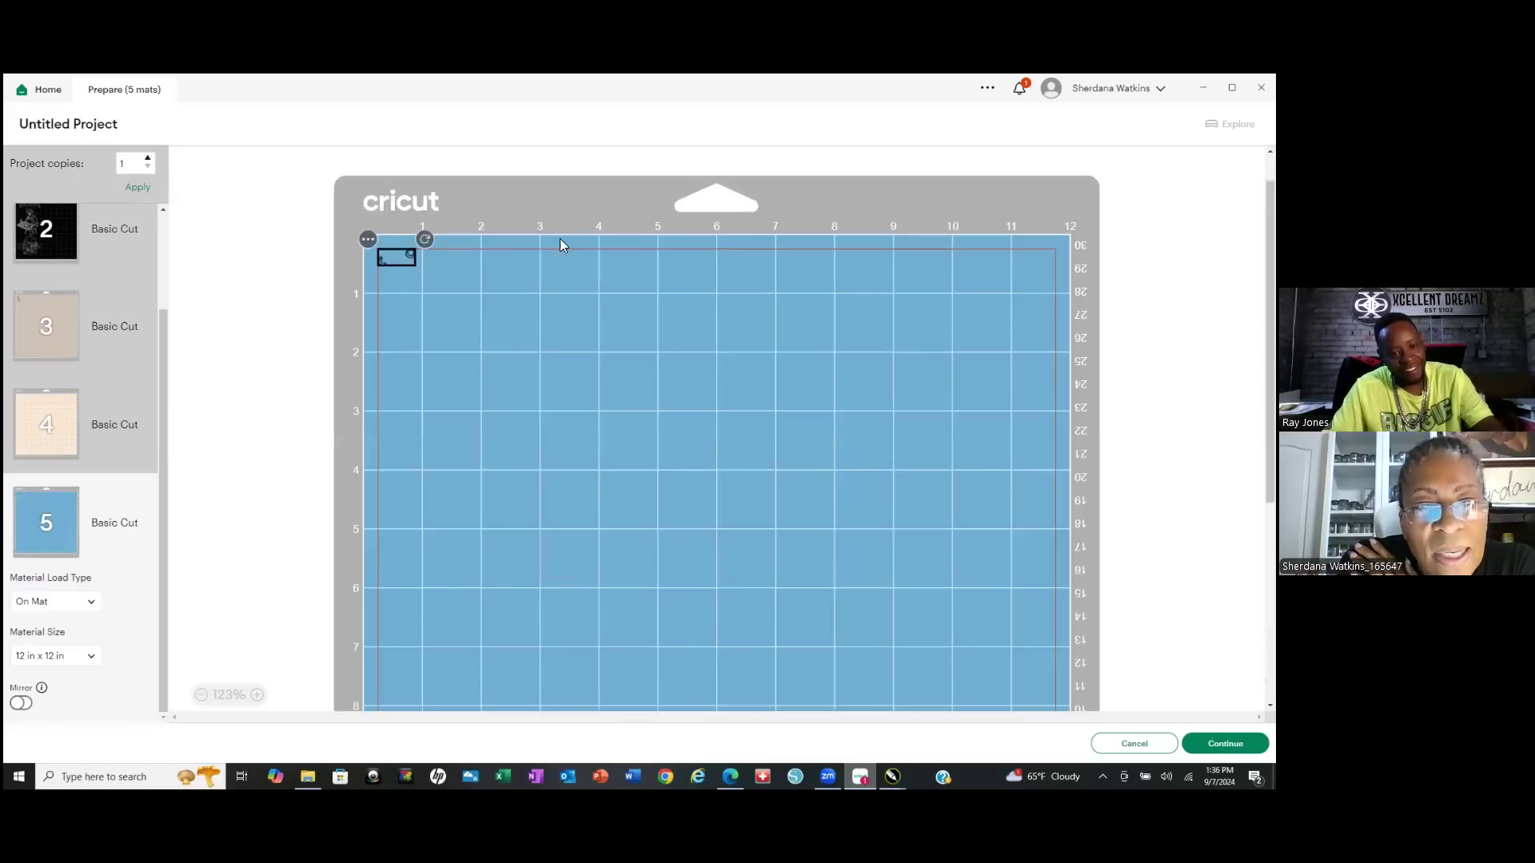
{"action": "scroll", "coordinate": [363, 227], "scroll_direction": "up", "scroll_amount": 3}
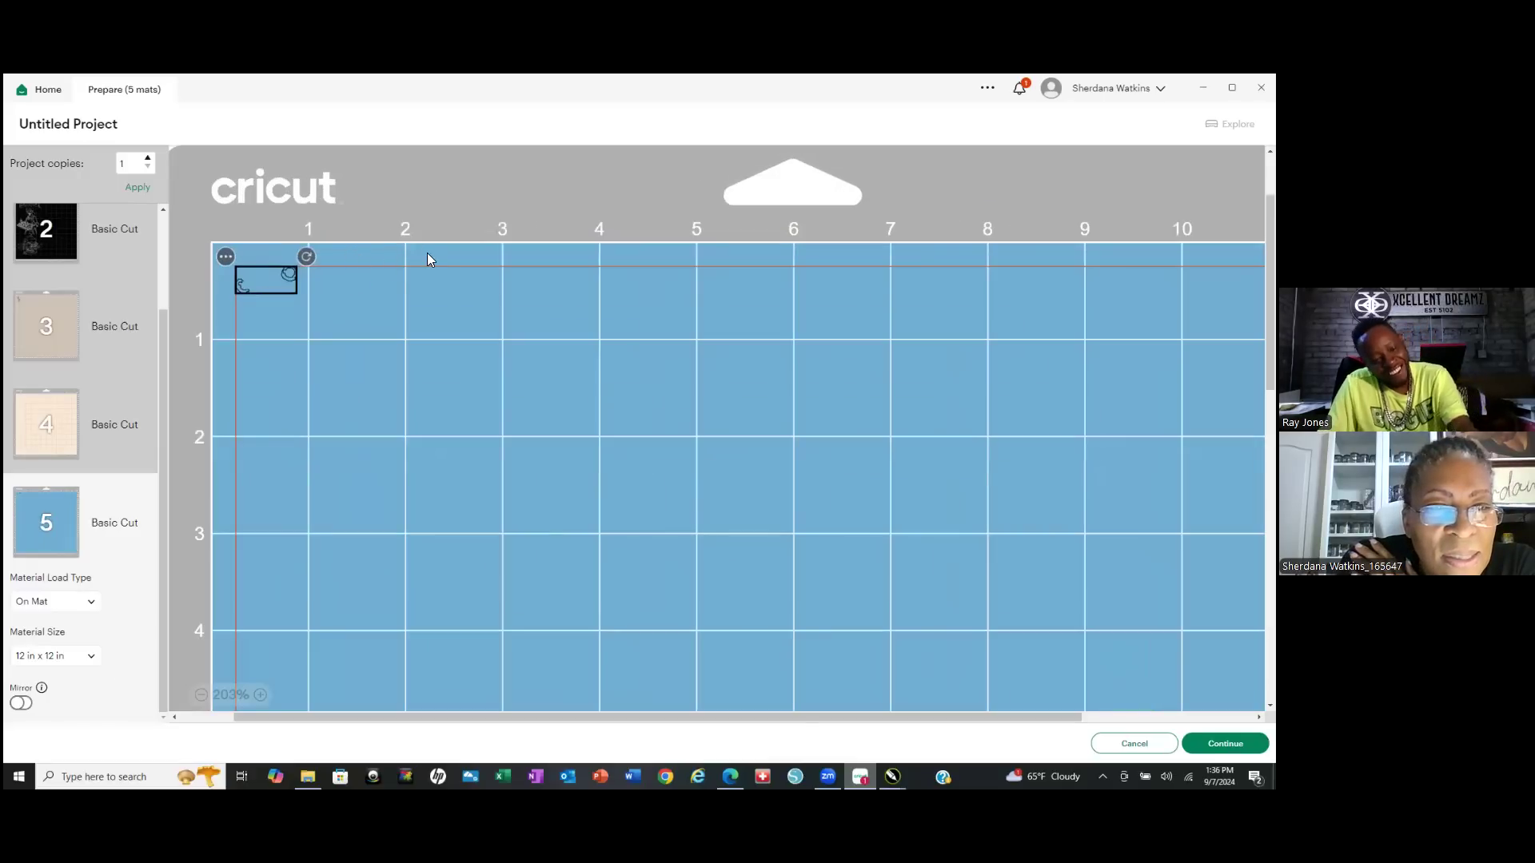
{"action": "scroll", "coordinate": [393, 243], "scroll_direction": "down", "scroll_amount": 3}
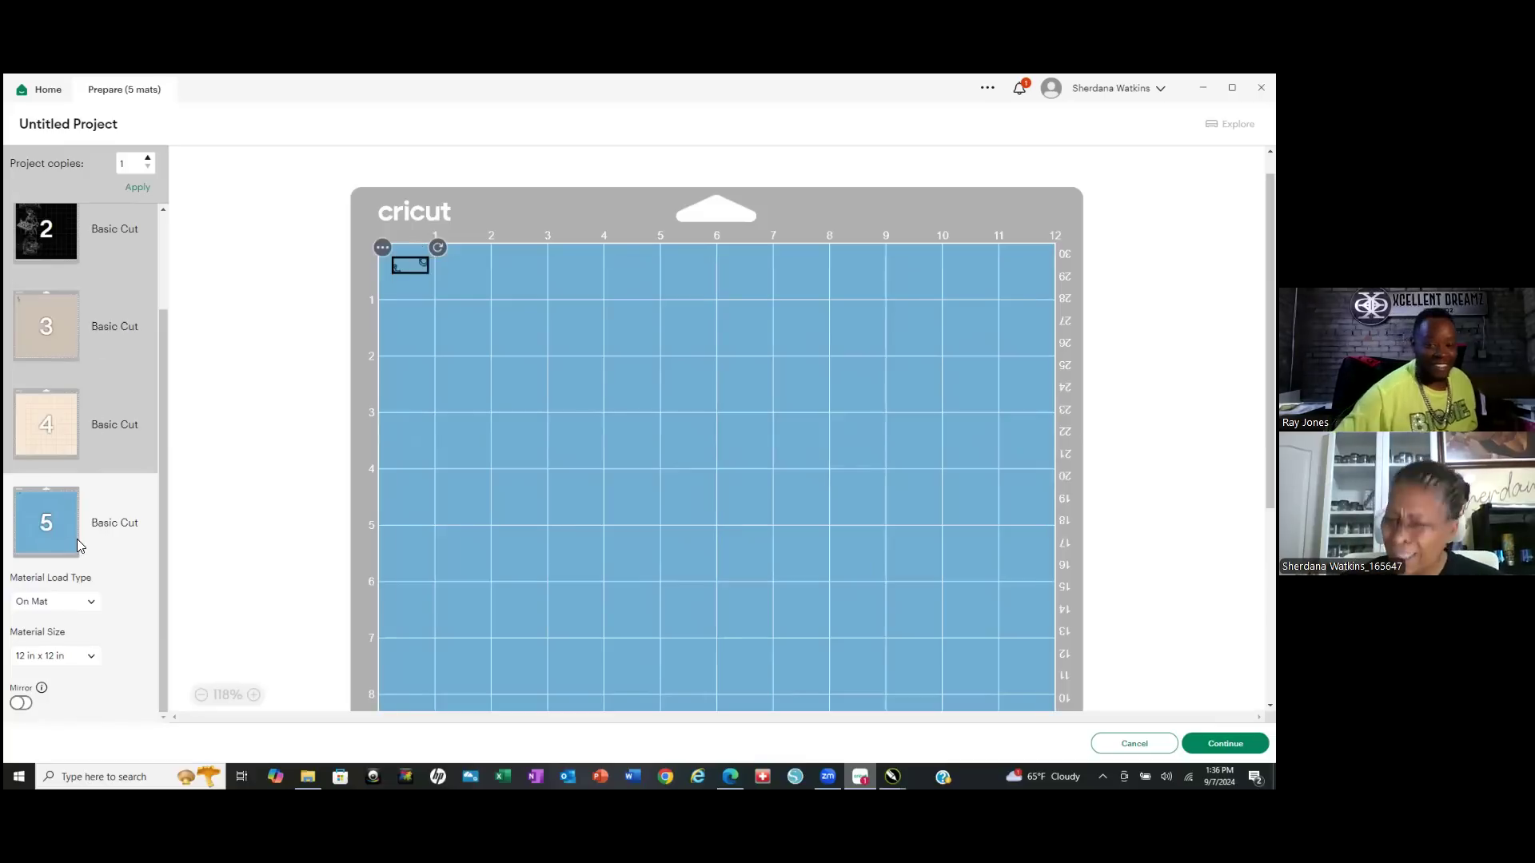
{"action": "scroll", "coordinate": [74, 398], "scroll_direction": "up", "scroll_amount": 2}
{"action": "scroll", "coordinate": [74, 384], "scroll_direction": "down", "scroll_amount": 2}
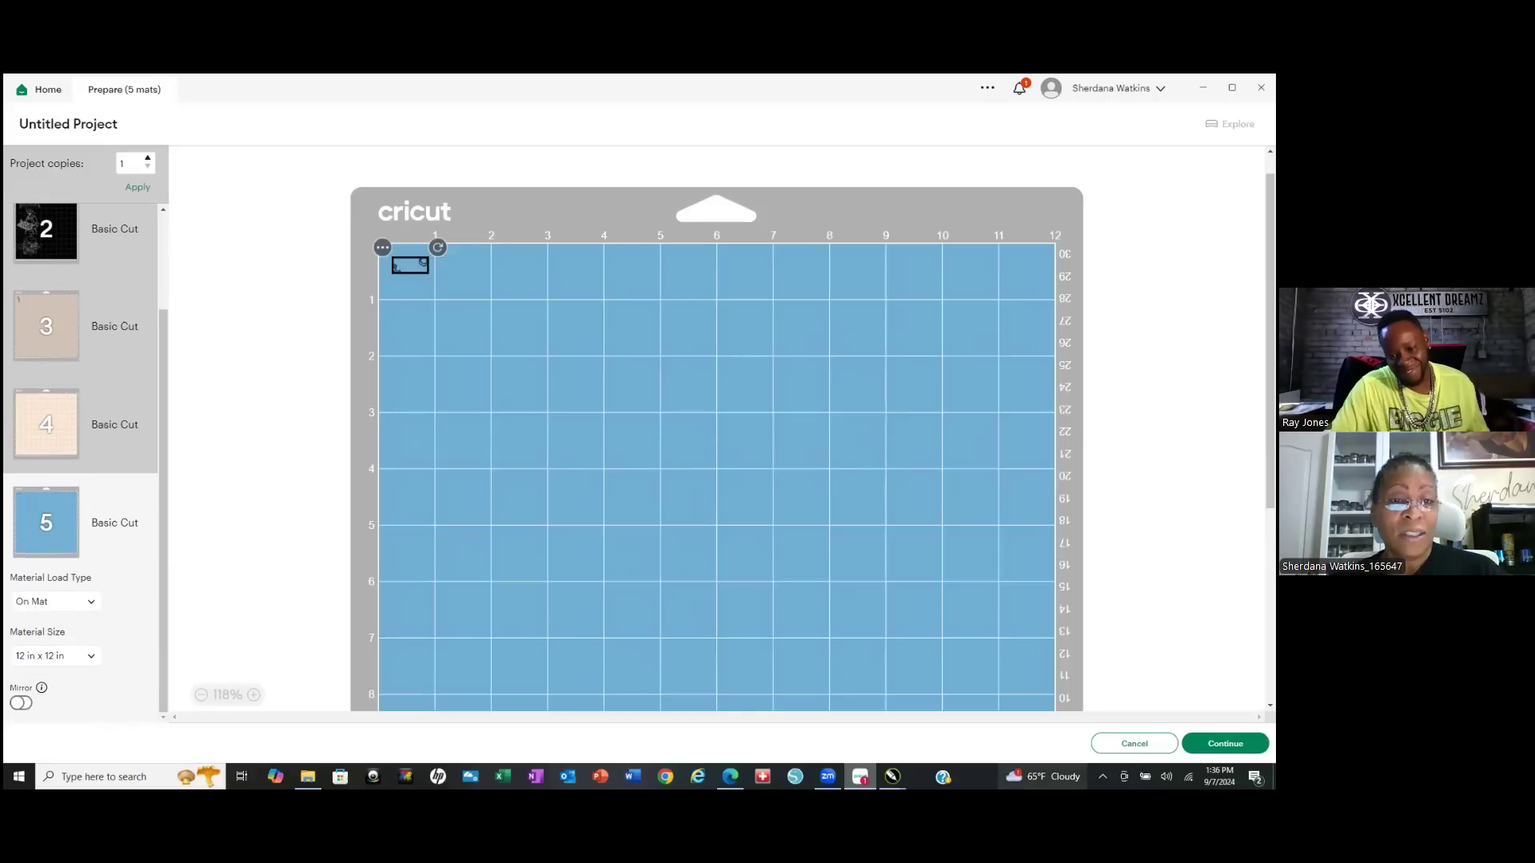
Continue to the Make stage, keep Design Space running, and switch back to the test tiana.cdr drawing in CorelDRAW.
{"action": "left_click", "coordinate": [1224, 743]}
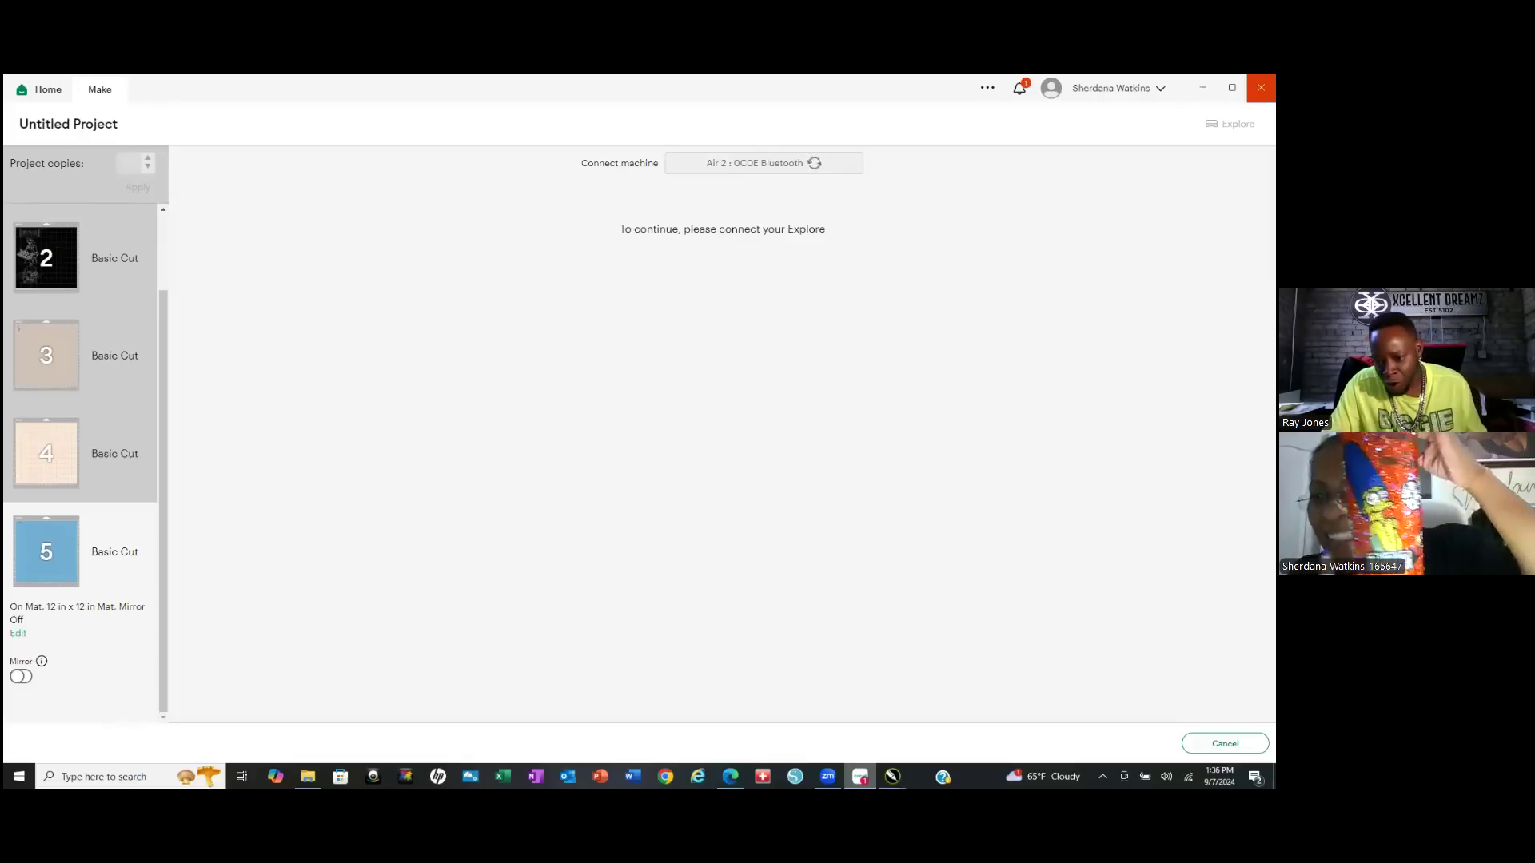
{"action": "left_click", "coordinate": [1261, 88]}
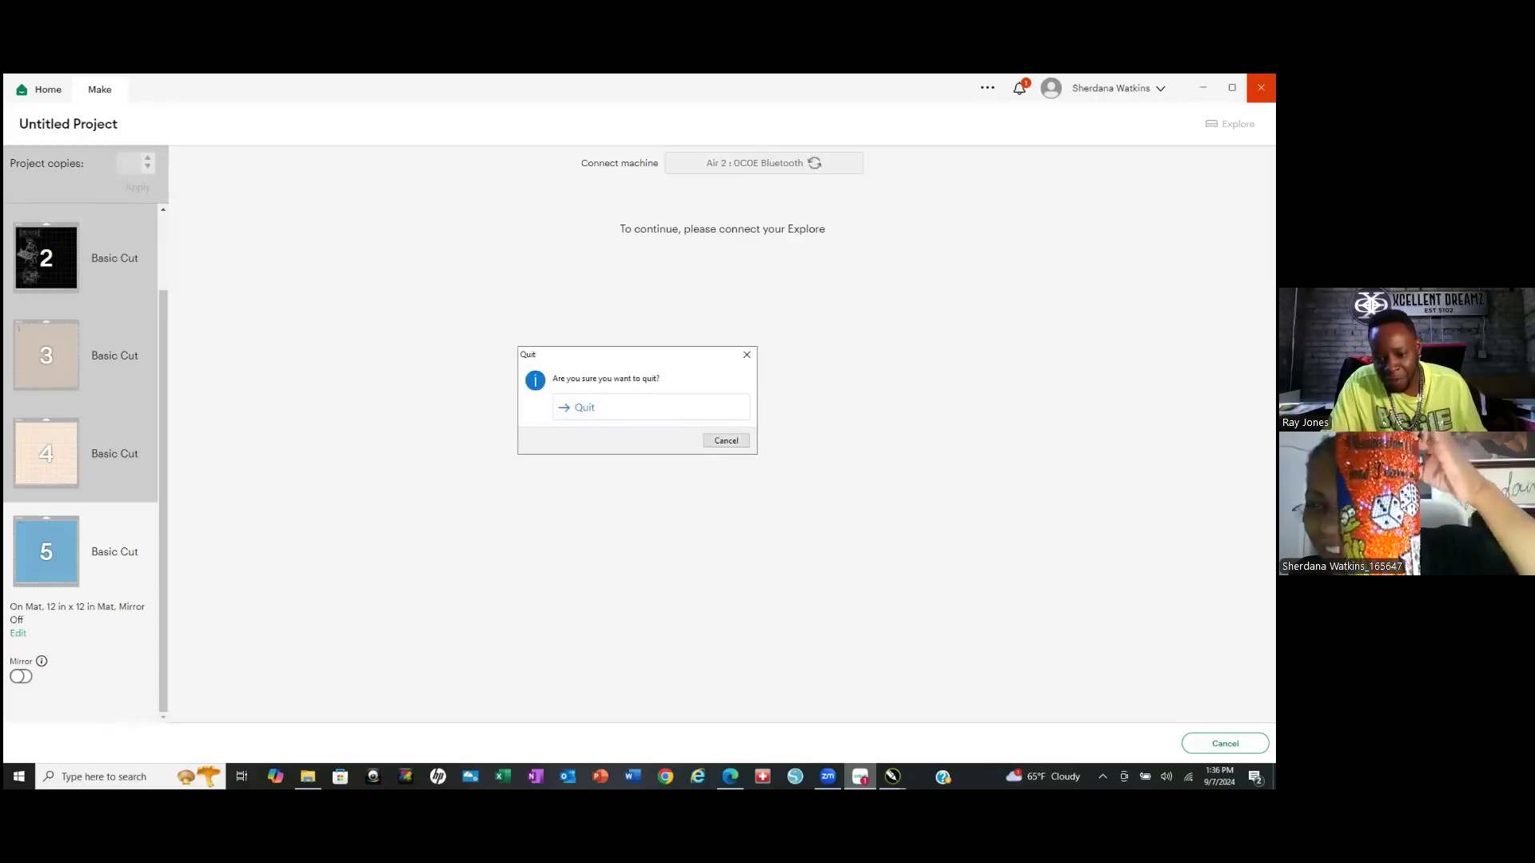
{"action": "left_click", "coordinate": [732, 441]}
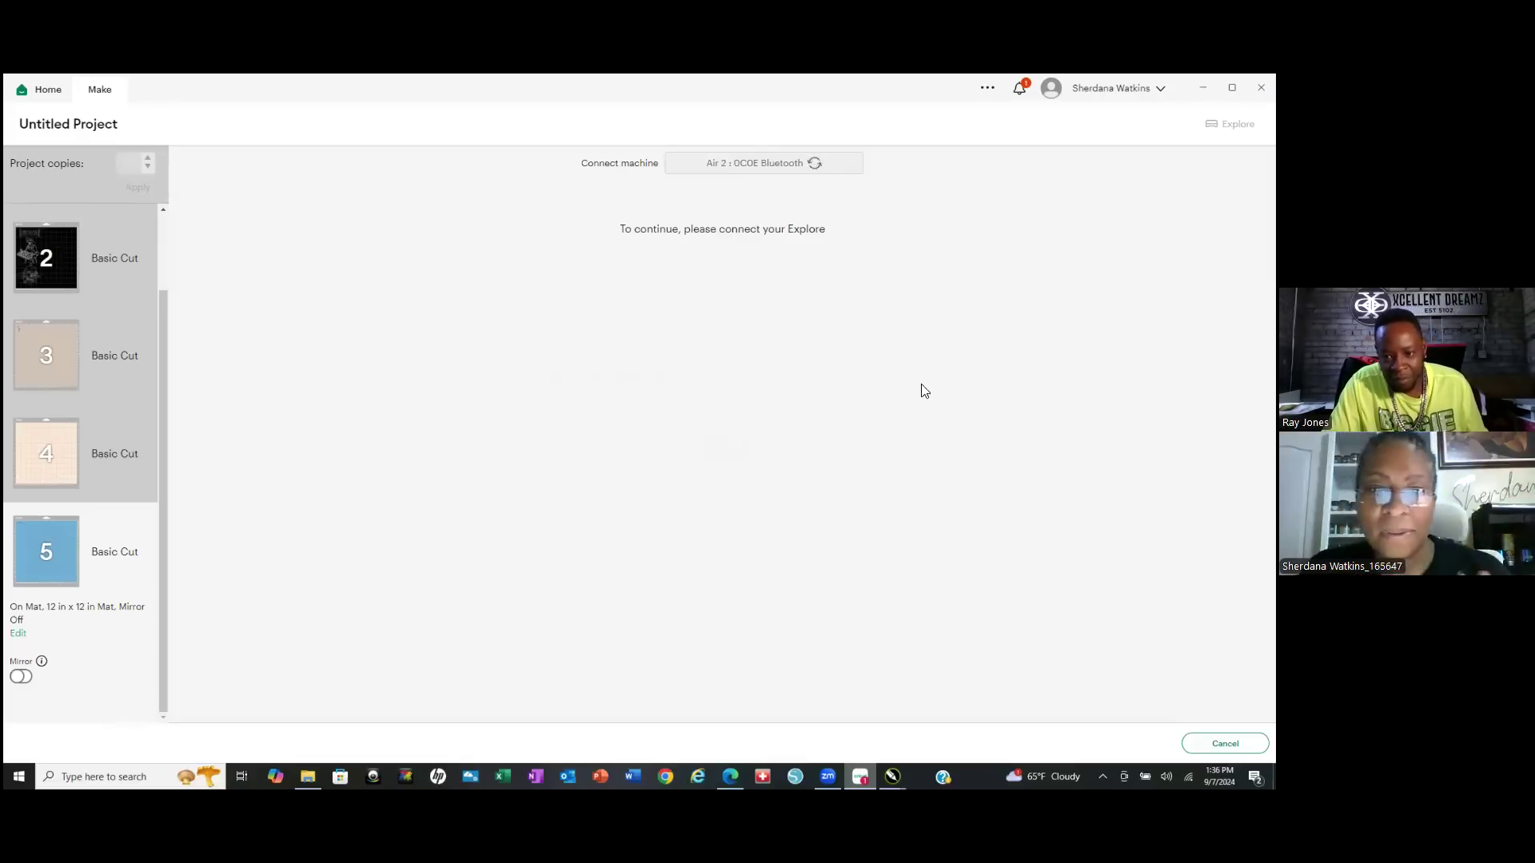
{"action": "left_click", "coordinate": [1203, 87]}
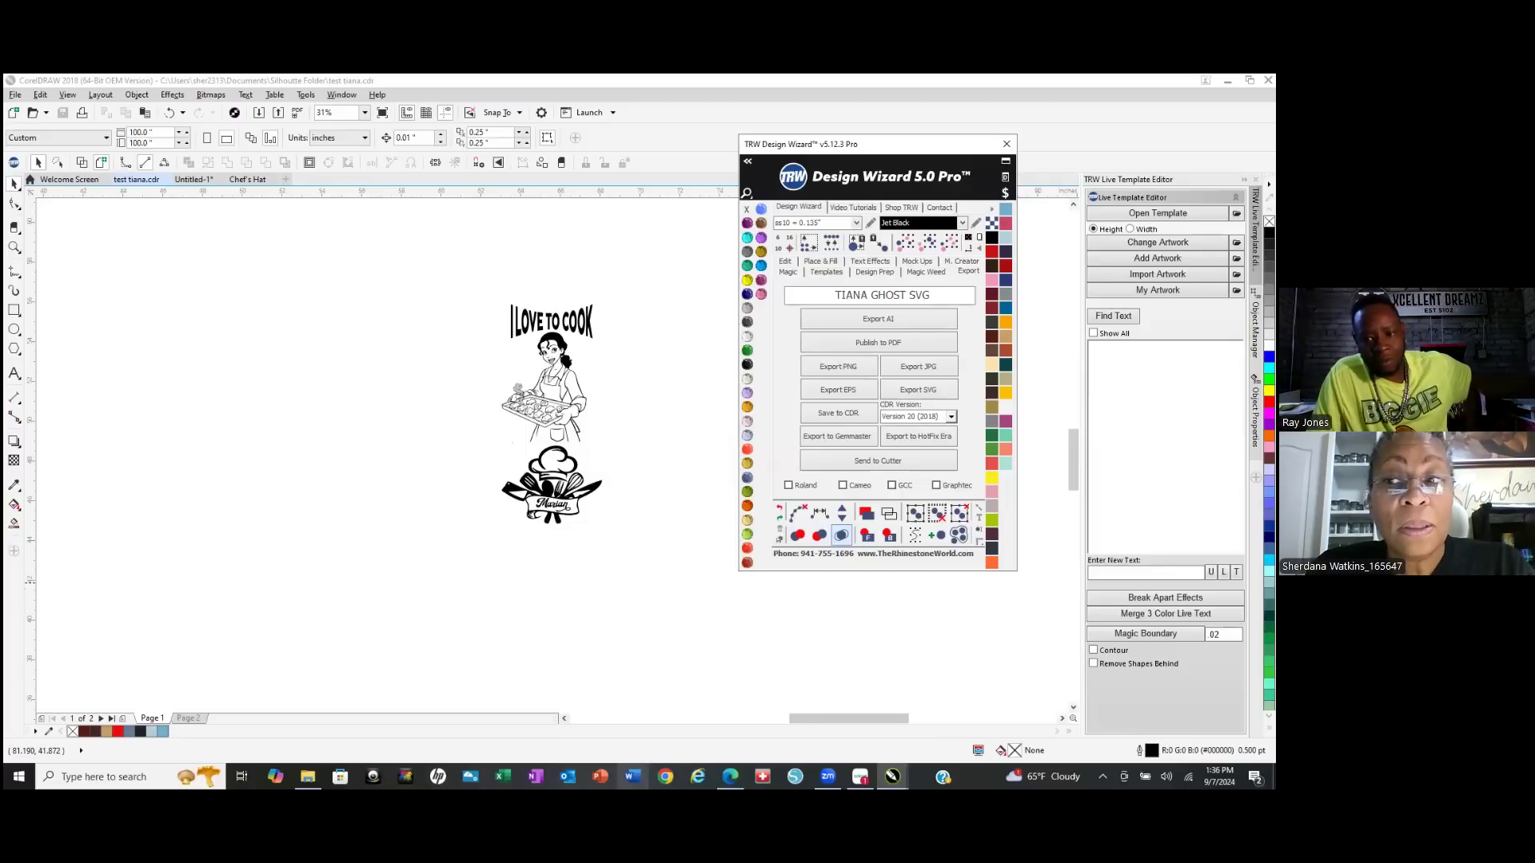
{"action": "left_click", "coordinate": [131, 180]}
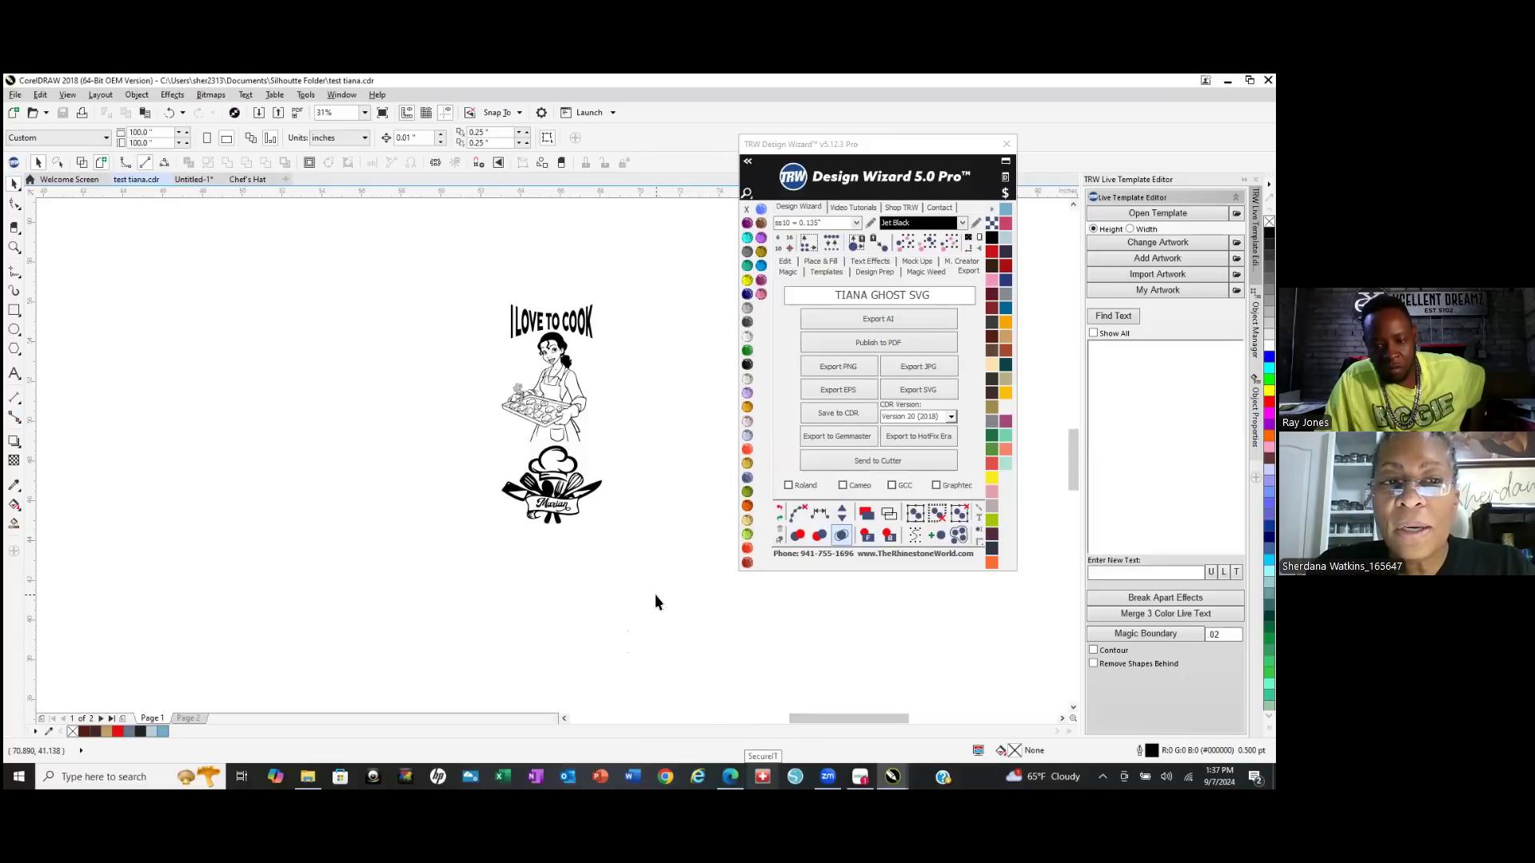
Compare the black cooking artwork on page 1 with the coloured chef's hat logo on page 2.
{"action": "left_click", "coordinate": [187, 716]}
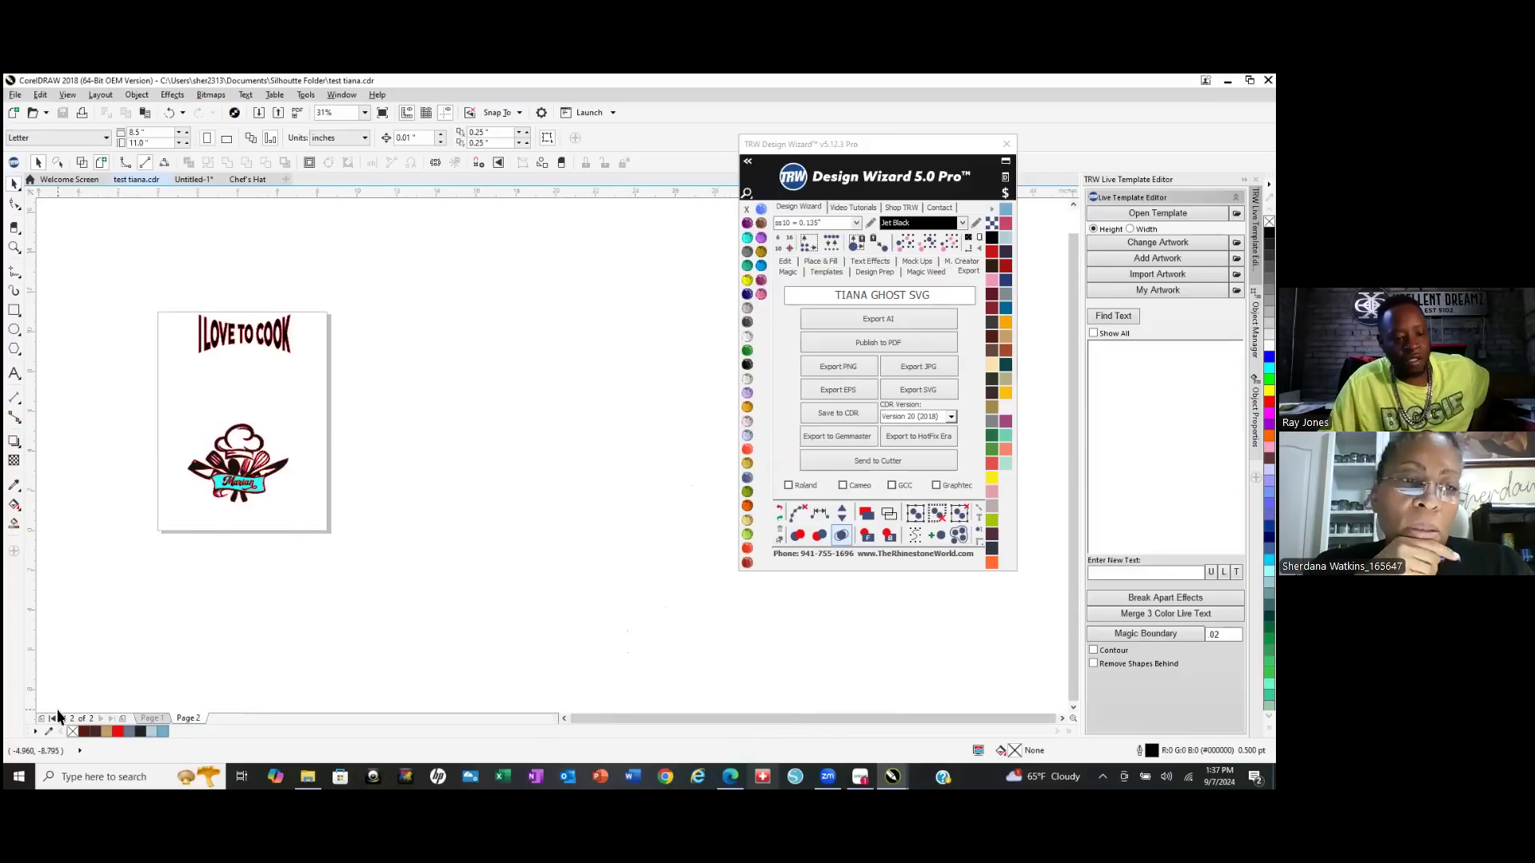
{"action": "left_click", "coordinate": [145, 715]}
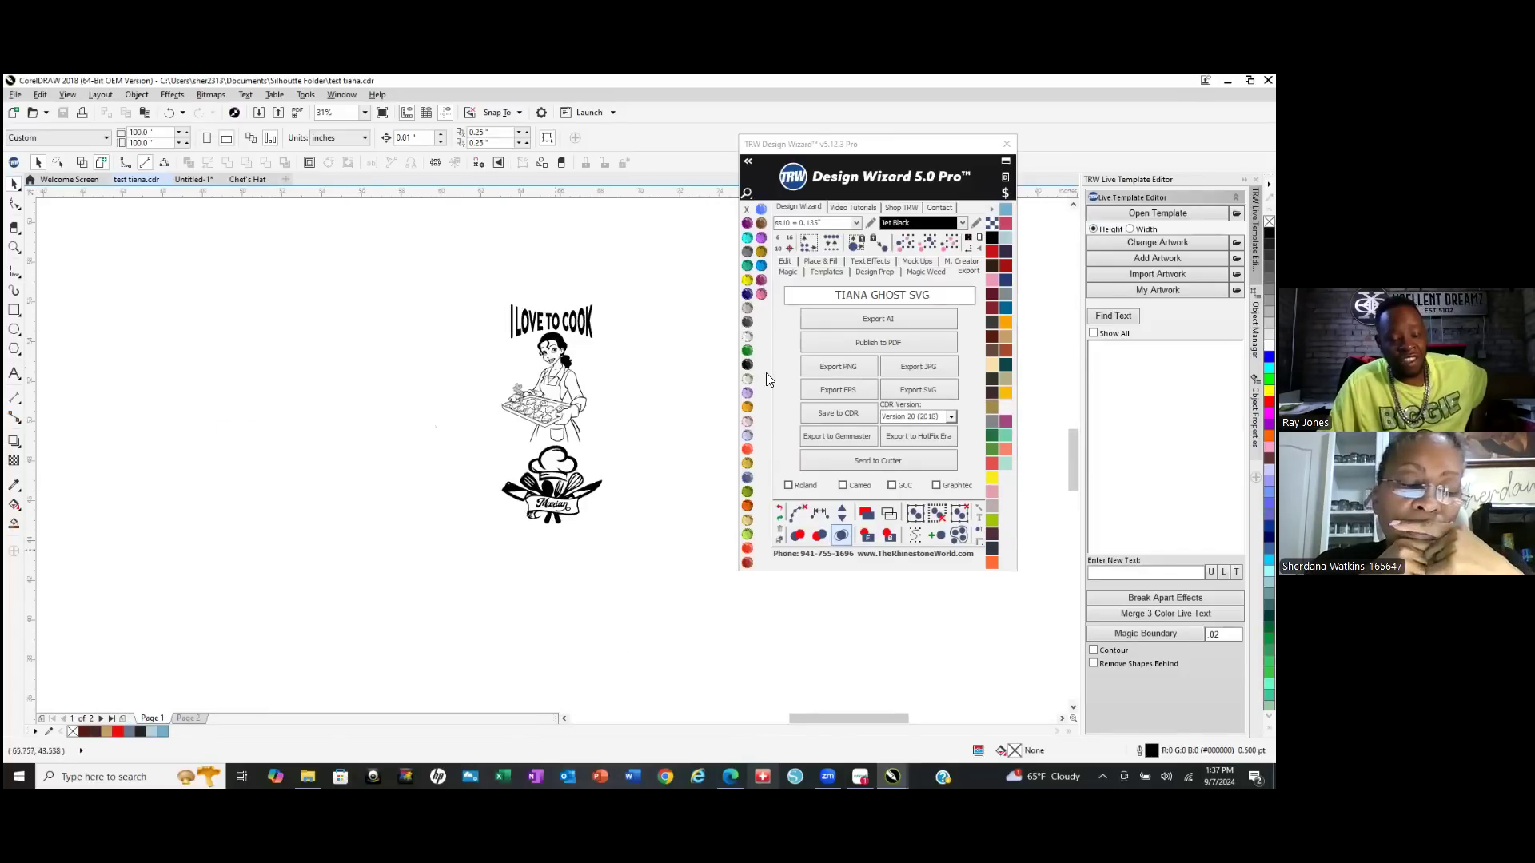
{"action": "scroll", "coordinate": [558, 466], "scroll_direction": "up", "scroll_amount": 4}
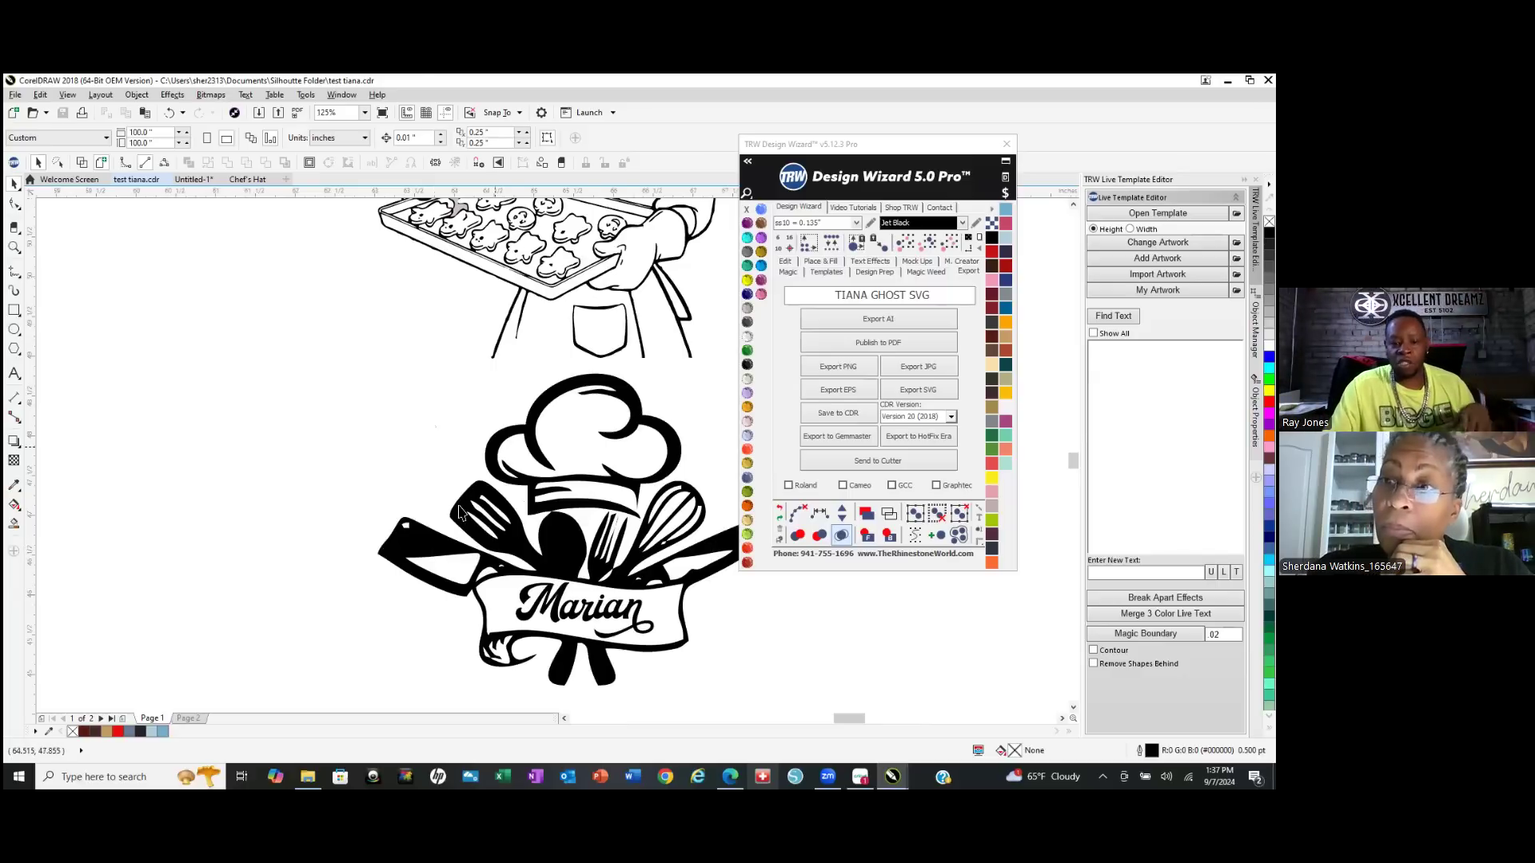
{"action": "scroll", "coordinate": [363, 444], "scroll_direction": "down", "scroll_amount": 2}
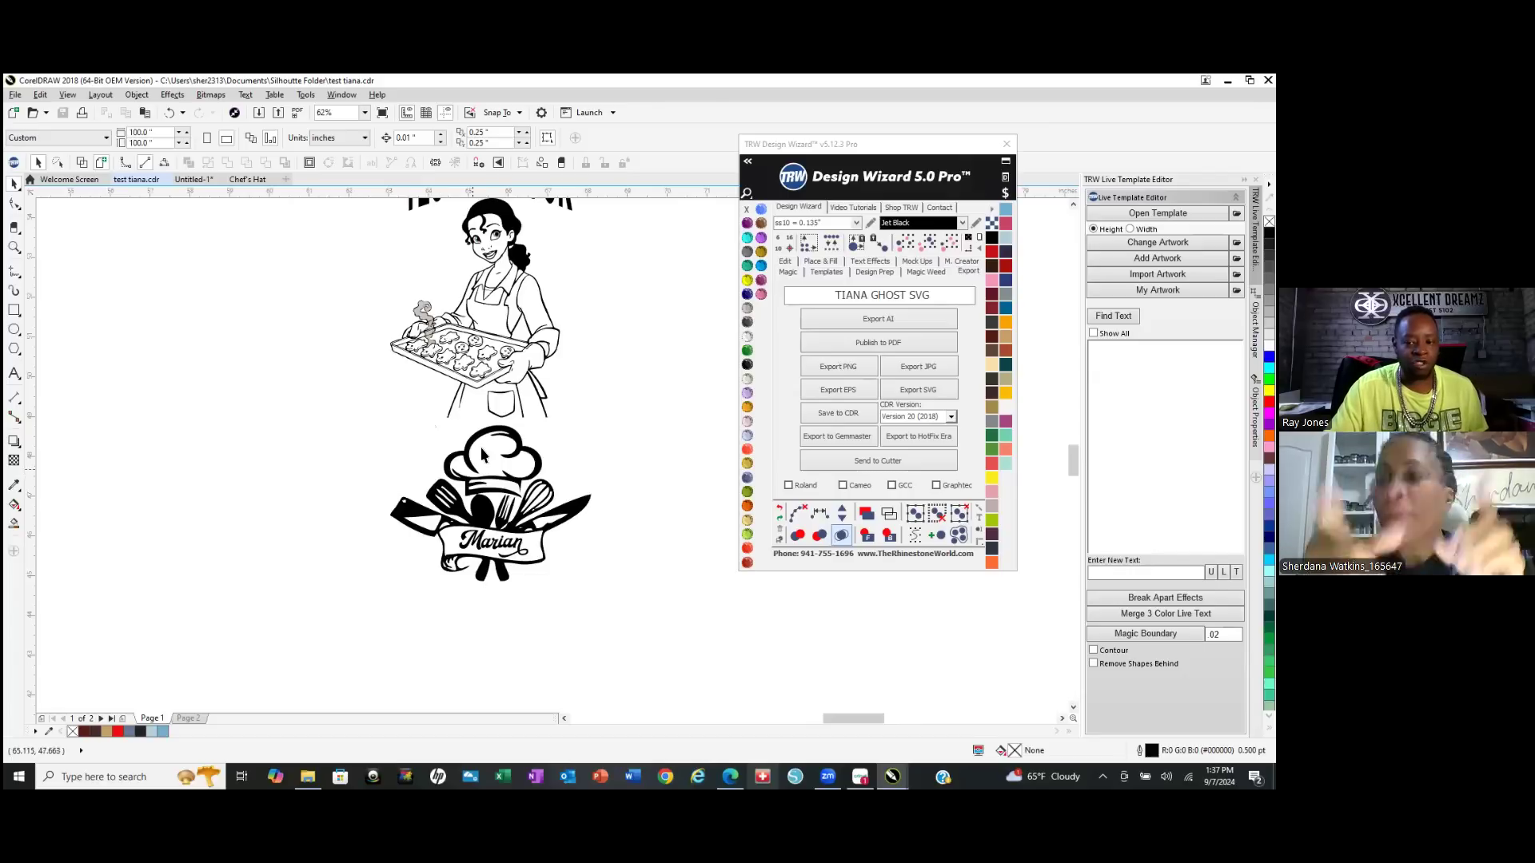
{"action": "left_click", "coordinate": [188, 719]}
{"action": "scroll", "coordinate": [473, 471], "scroll_direction": "down", "scroll_amount": 2}
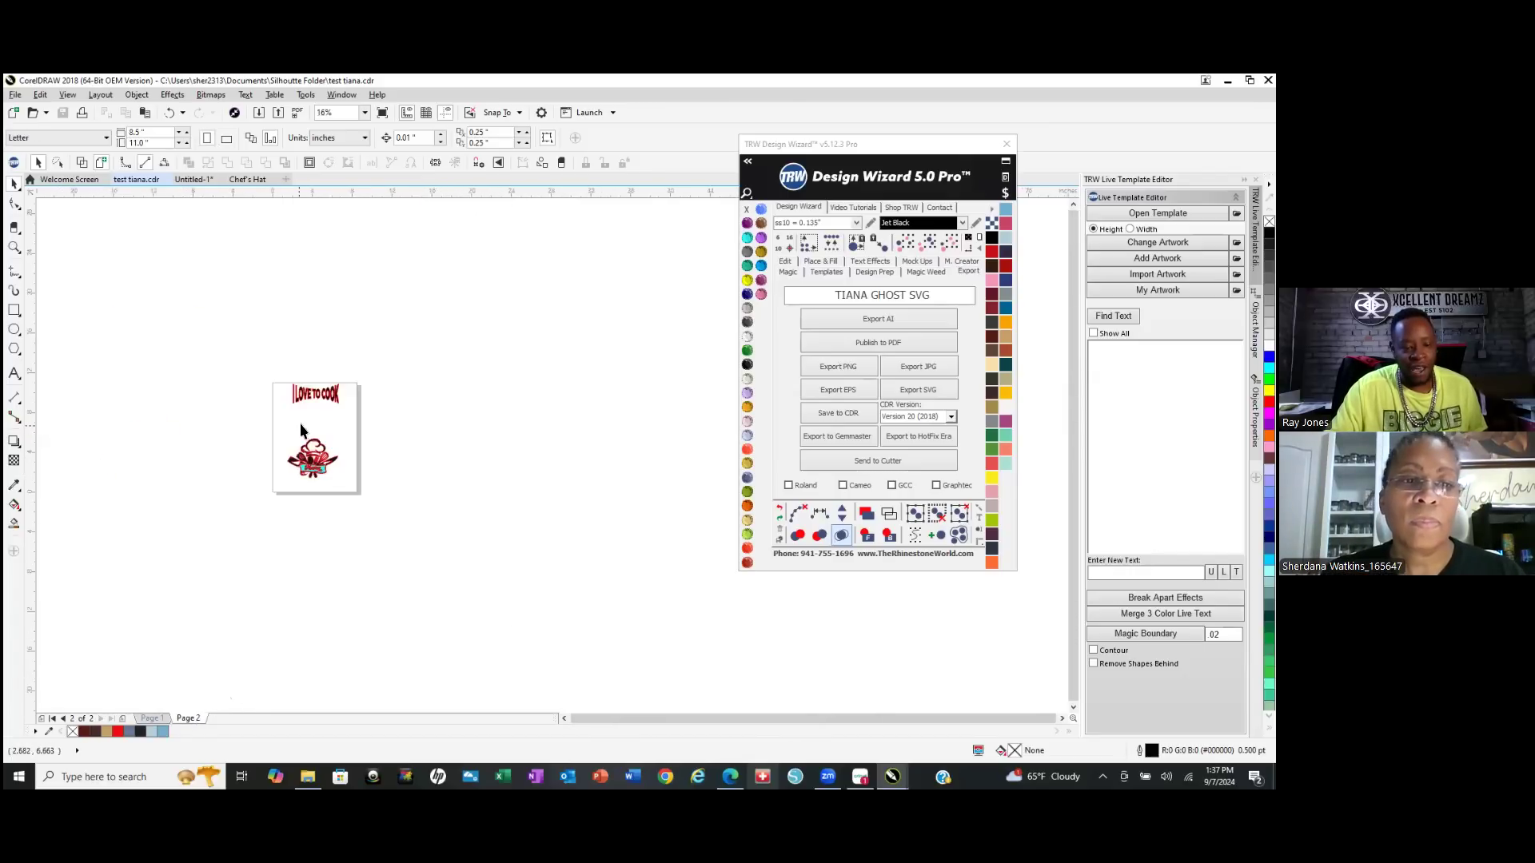
{"action": "scroll", "coordinate": [302, 425], "scroll_direction": "up", "scroll_amount": 2}
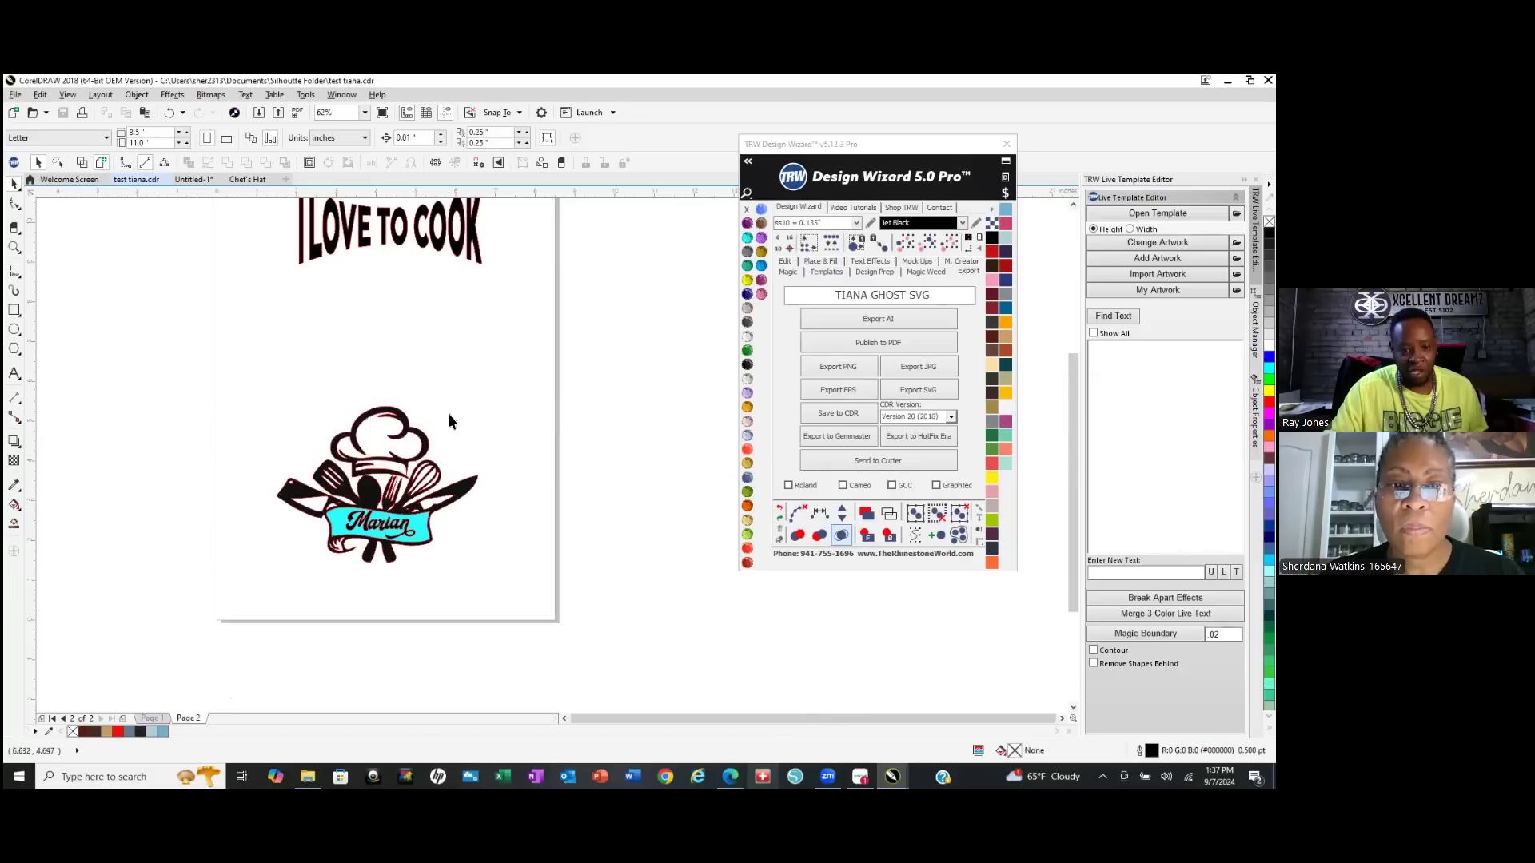
{"action": "scroll", "coordinate": [366, 550], "scroll_direction": "up", "scroll_amount": 4}
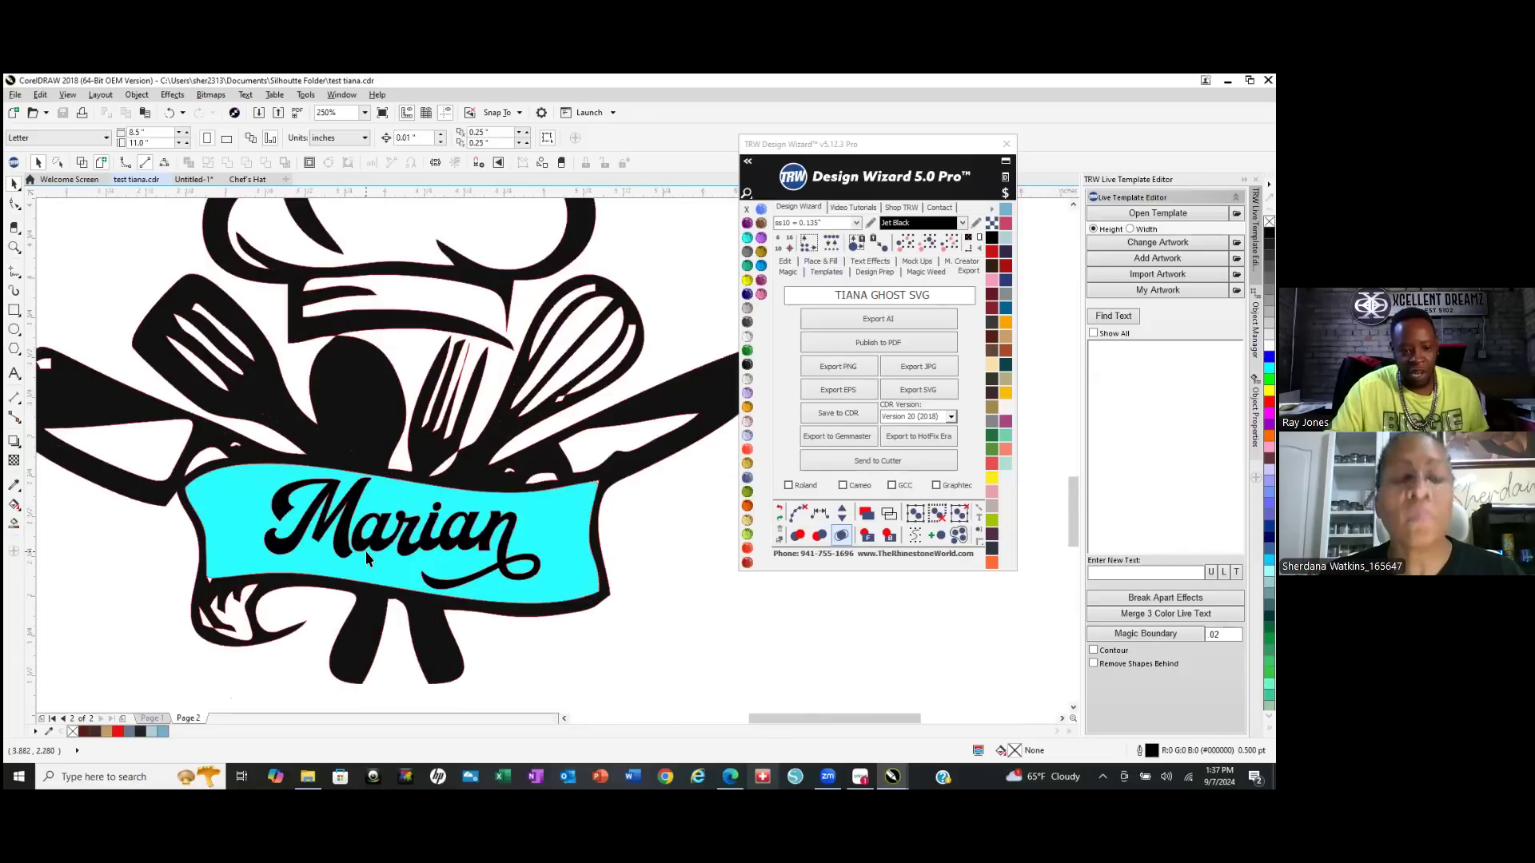
Check the page 2 chef's hat logo's outlines in wireframe view, and return to the full-colour view.
{"action": "left_click", "coordinate": [80, 164]}
{"action": "scroll", "coordinate": [394, 572], "scroll_direction": "up", "scroll_amount": 1}
{"action": "scroll", "coordinate": [461, 543], "scroll_direction": "up", "scroll_amount": 2}
{"action": "scroll", "coordinate": [166, 453], "scroll_direction": "down", "scroll_amount": 2}
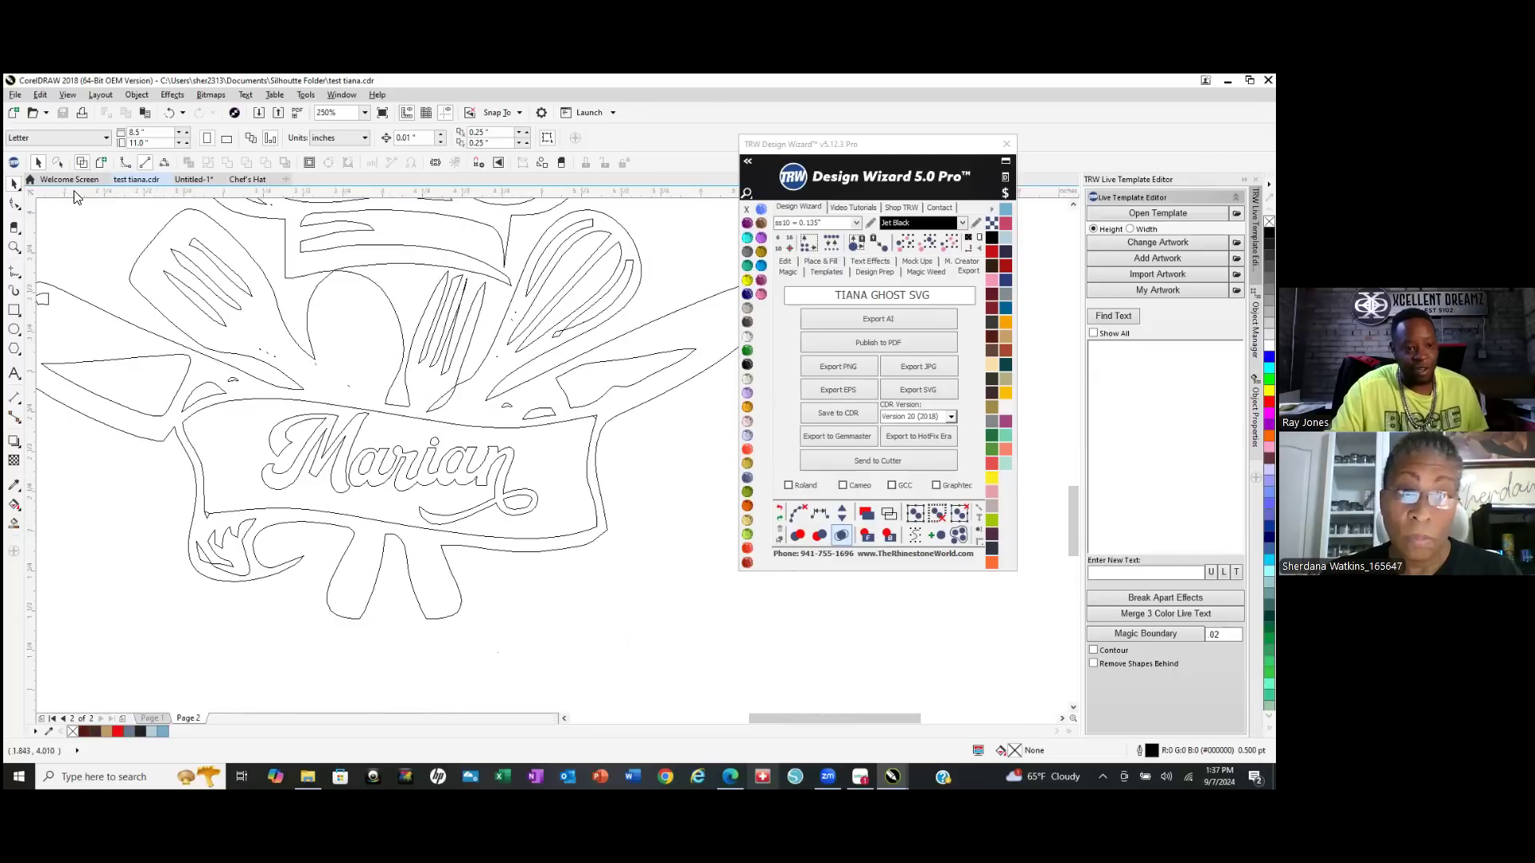
{"action": "left_click", "coordinate": [100, 161]}
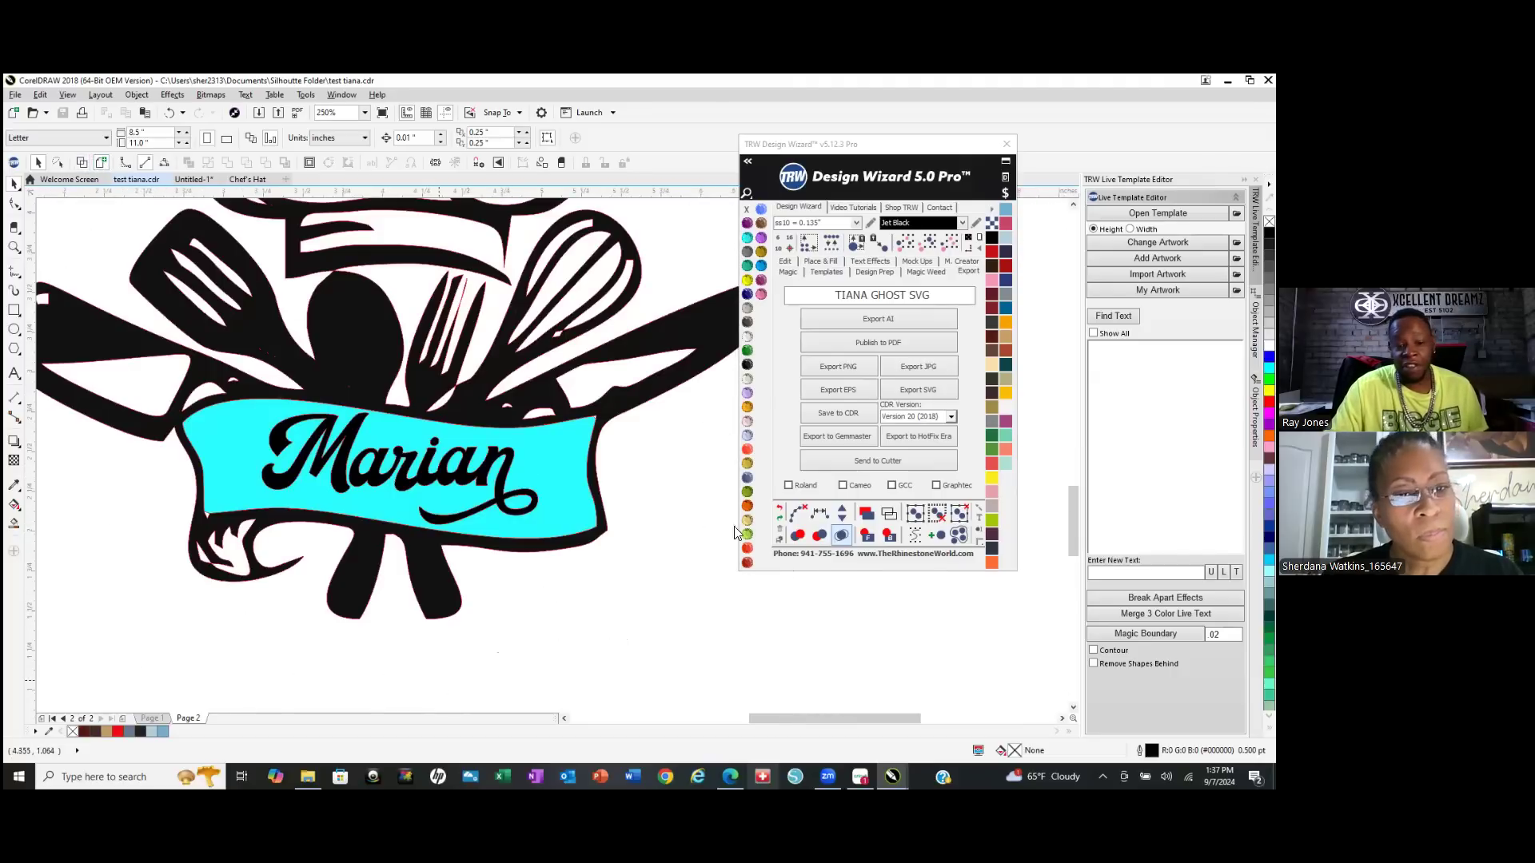
{"action": "scroll", "coordinate": [495, 599], "scroll_direction": "down", "scroll_amount": 1}
{"action": "scroll", "coordinate": [495, 597], "scroll_direction": "down", "scroll_amount": 2}
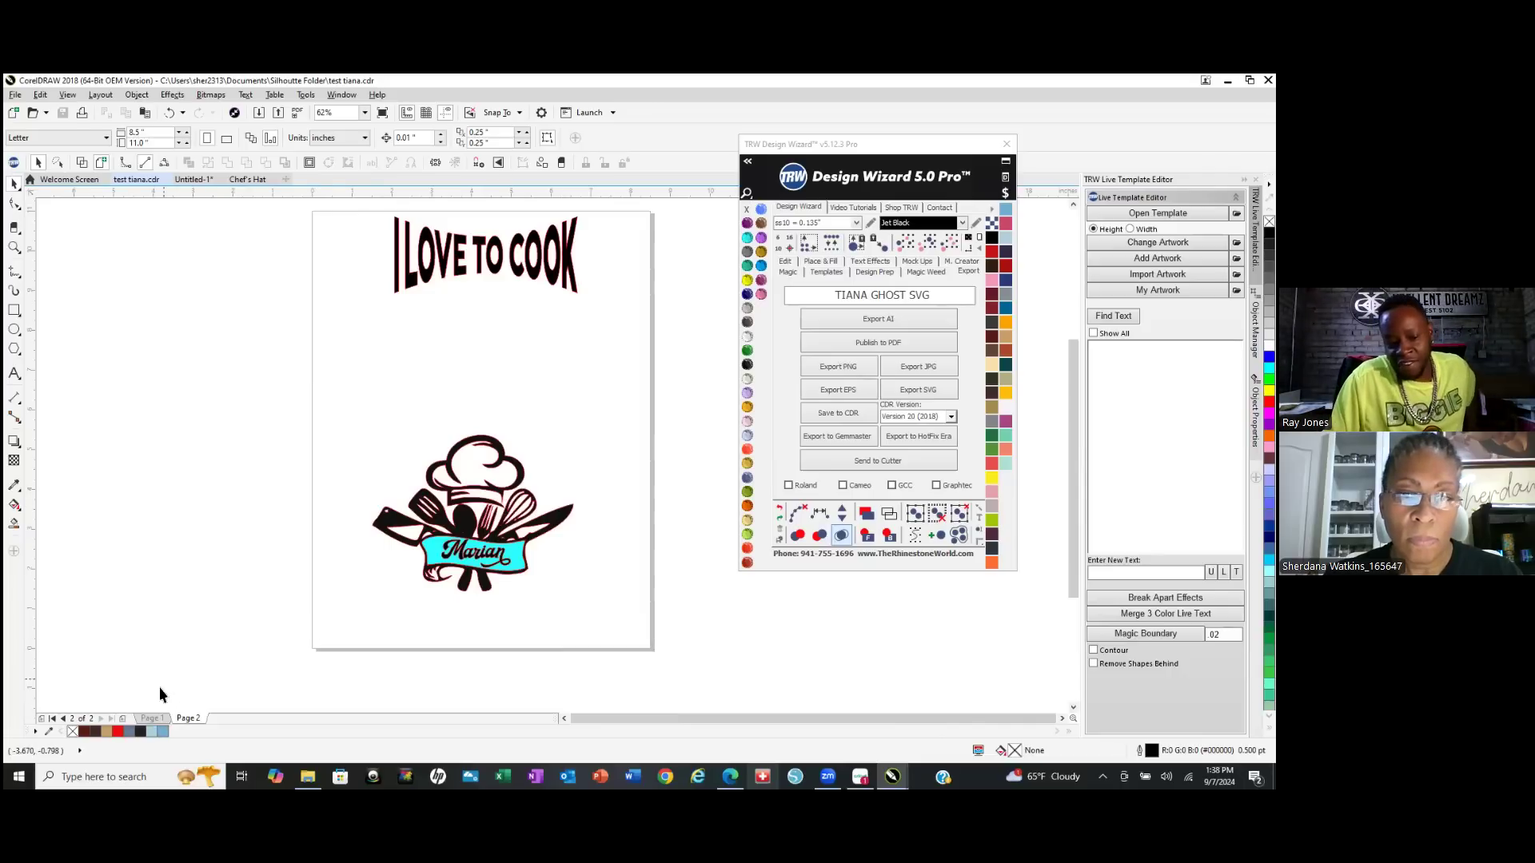
Inspect the baking tray figure and the chef's hat logo on page 1 up close.
{"action": "left_click", "coordinate": [153, 718]}
{"action": "scroll", "coordinate": [240, 524], "scroll_direction": "down", "scroll_amount": 5}
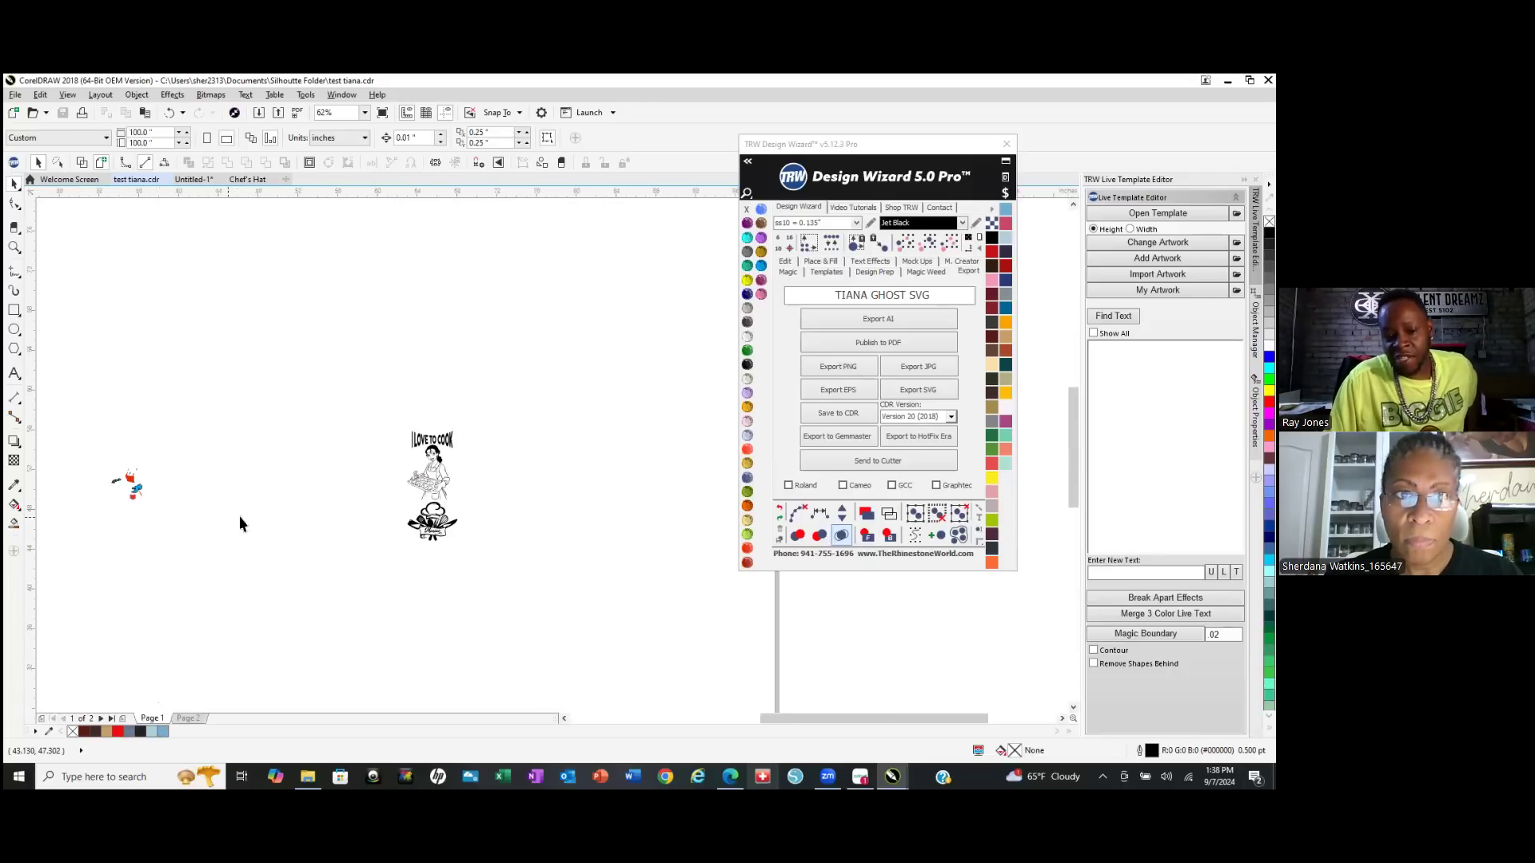
{"action": "scroll", "coordinate": [436, 543], "scroll_direction": "up", "scroll_amount": 3}
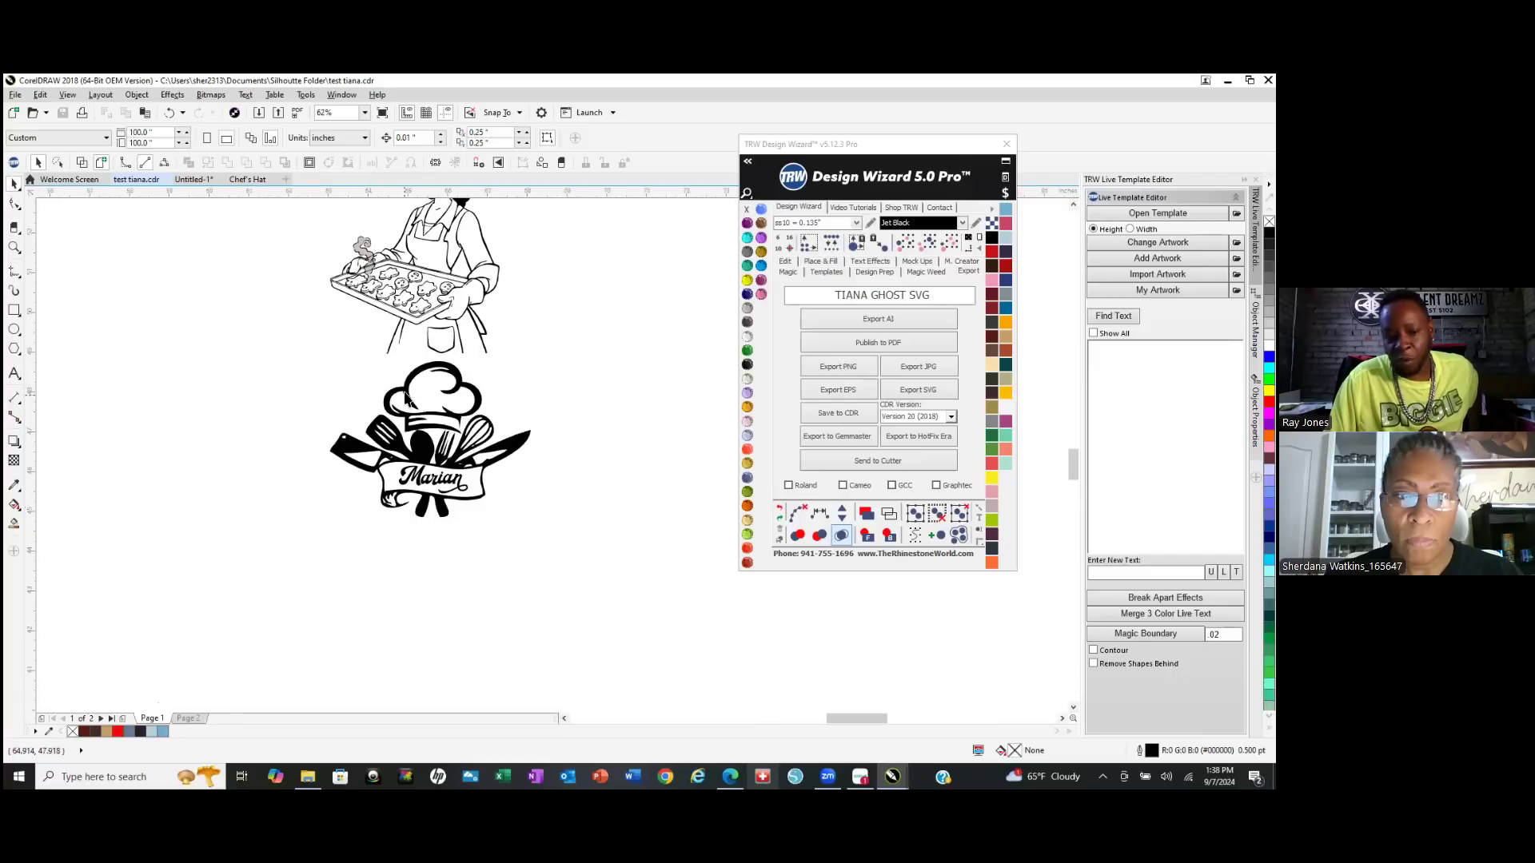
{"action": "scroll", "coordinate": [456, 294], "scroll_direction": "up", "scroll_amount": 2}
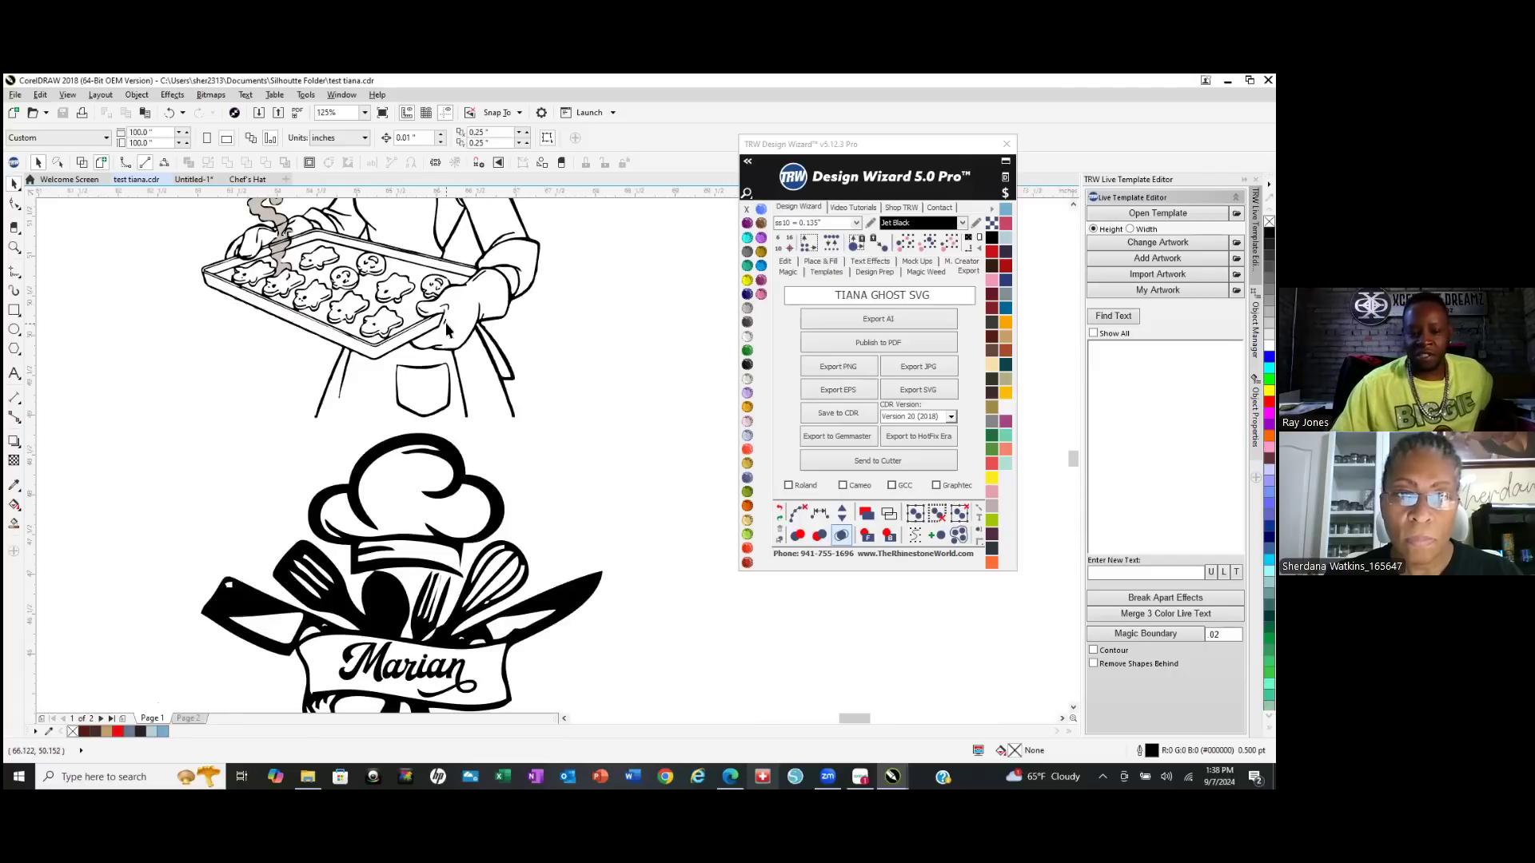
{"action": "scroll", "coordinate": [451, 642], "scroll_direction": "down", "scroll_amount": 2}
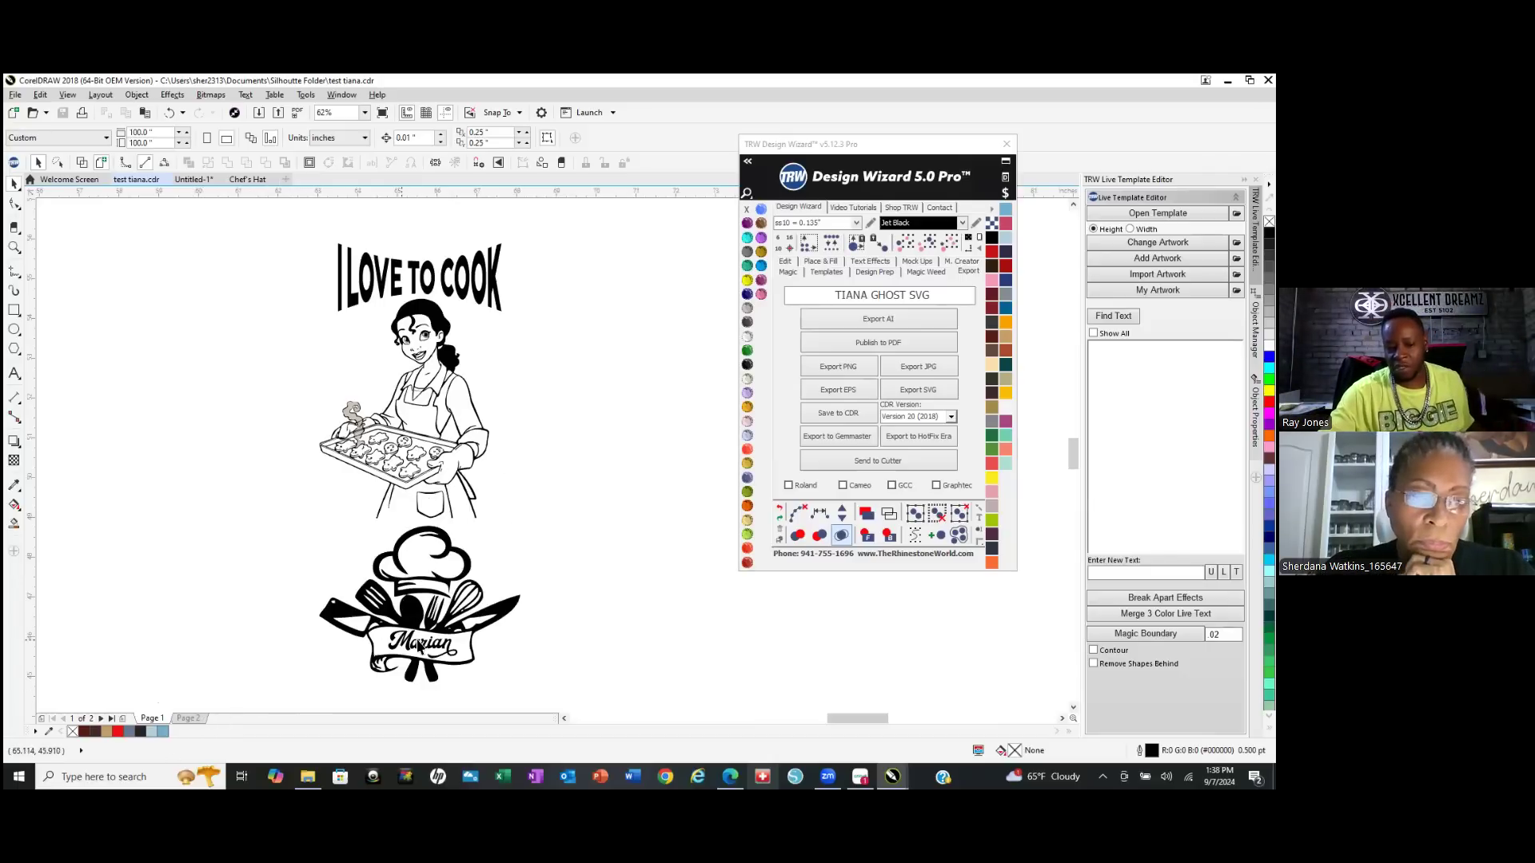
Re-examine the chef's hat logo with the cyan name banner on page 2.
{"action": "left_click", "coordinate": [188, 718]}
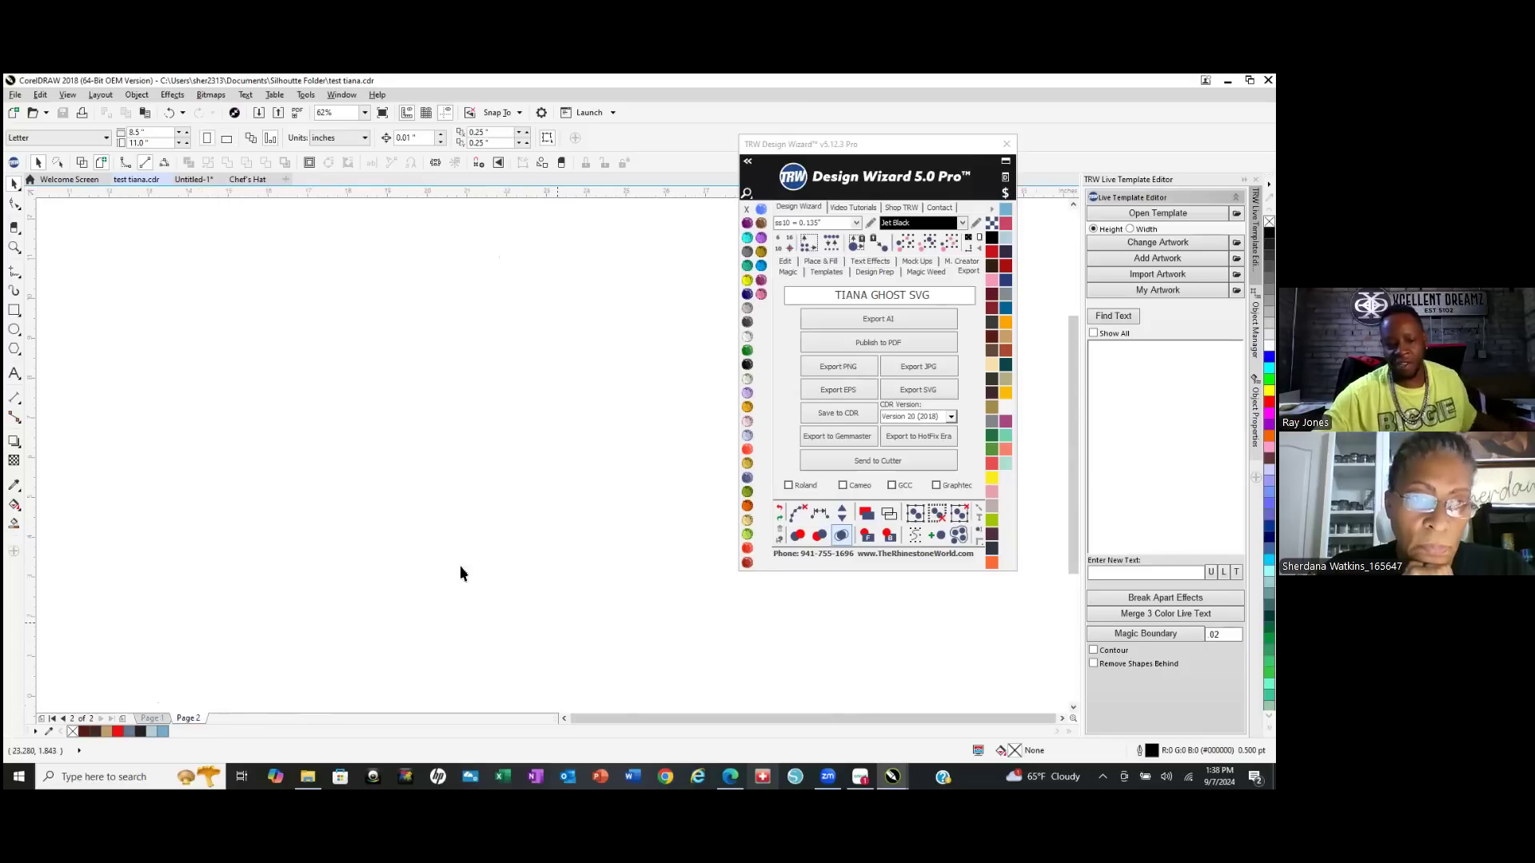
{"action": "scroll", "coordinate": [443, 390], "scroll_direction": "down", "scroll_amount": 4}
{"action": "scroll", "coordinate": [276, 442], "scroll_direction": "up", "scroll_amount": 2}
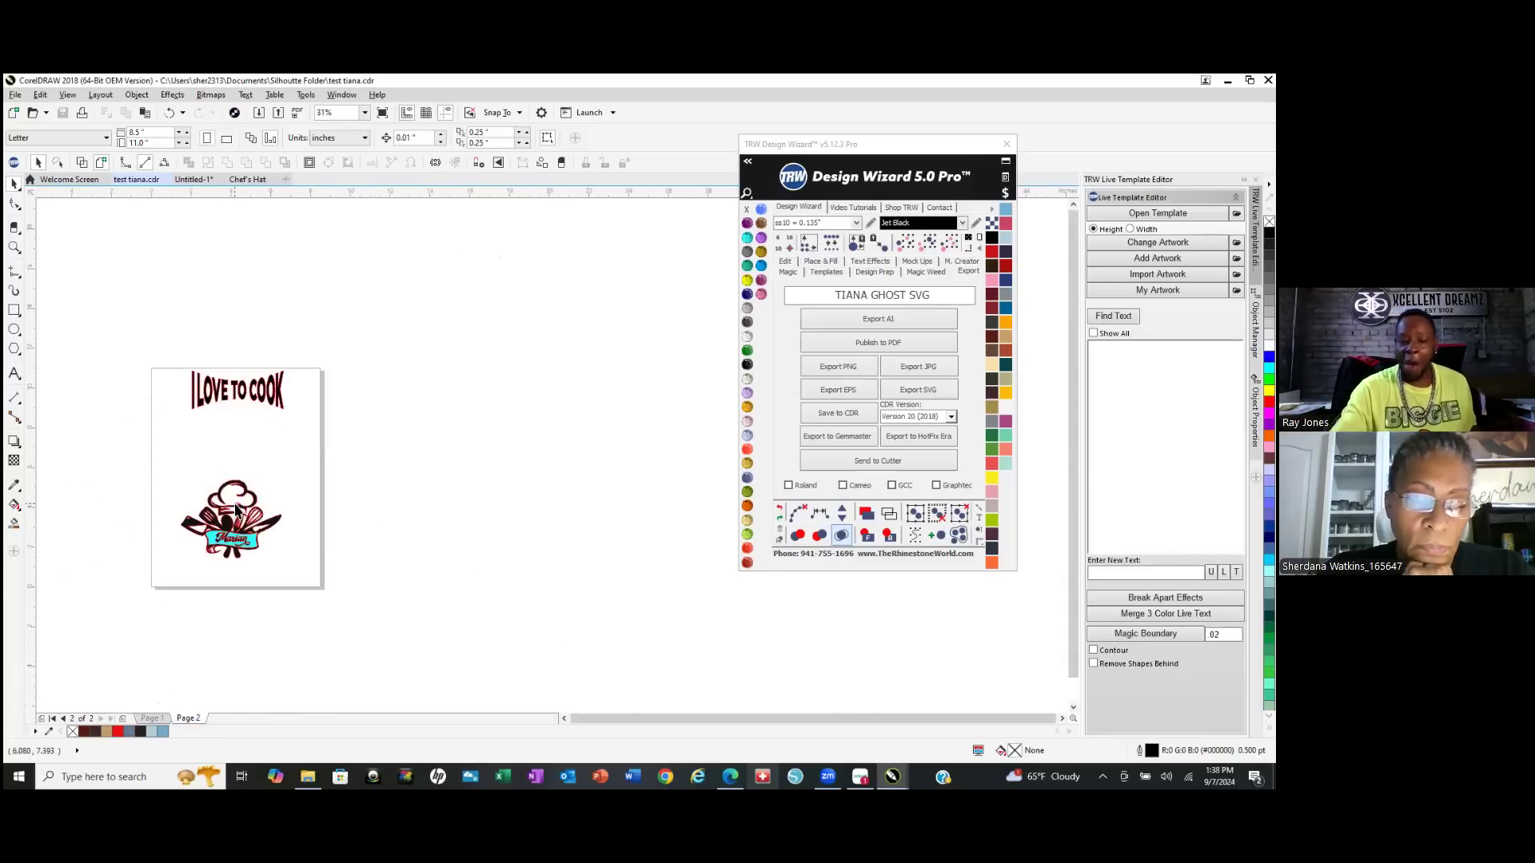
{"action": "scroll", "coordinate": [156, 530], "scroll_direction": "up", "scroll_amount": 4}
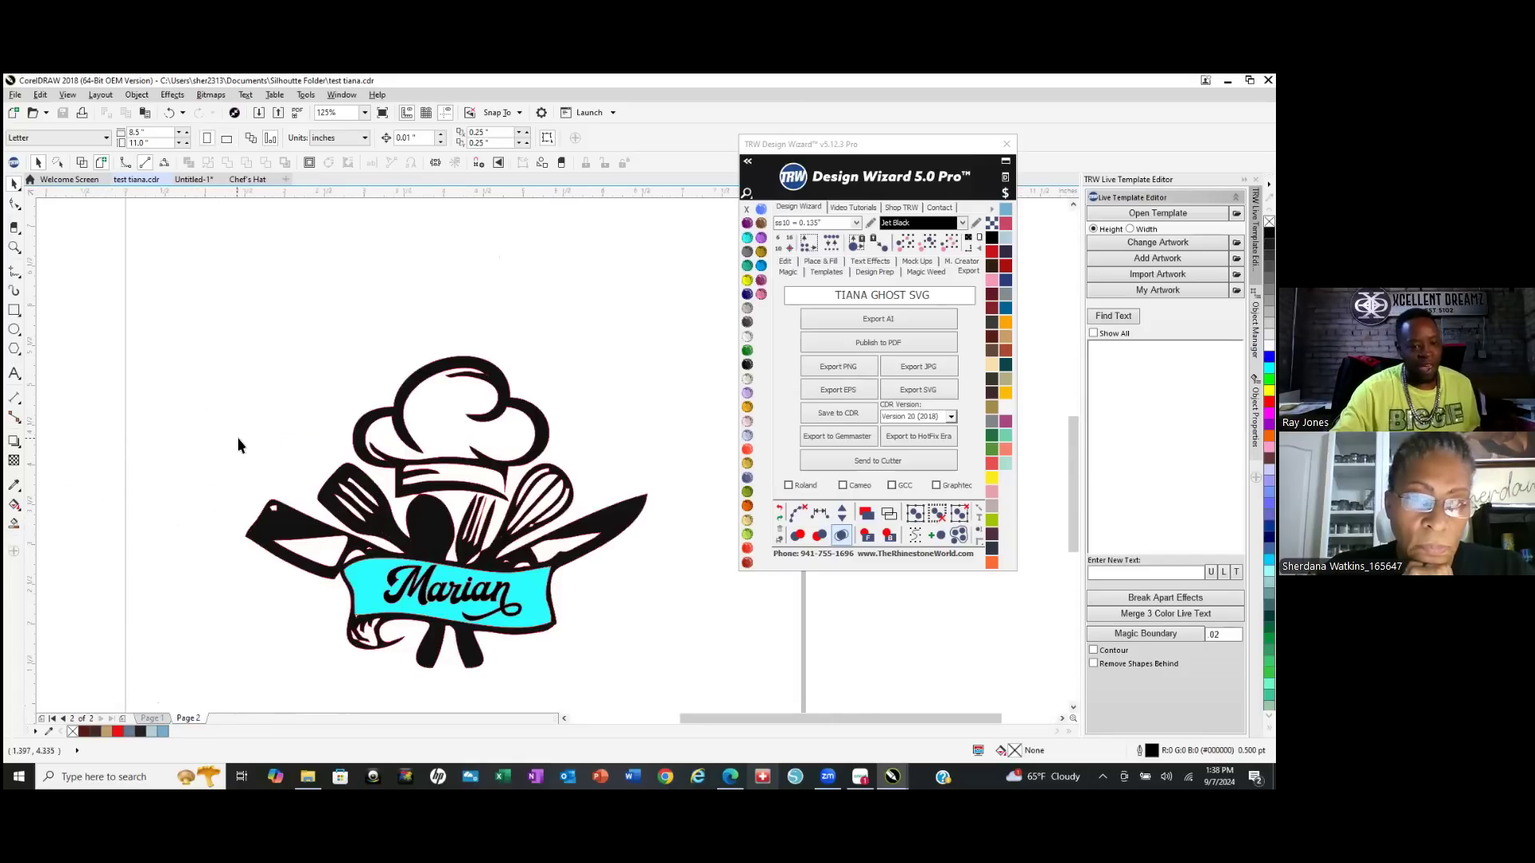
{"action": "scroll", "coordinate": [239, 443], "scroll_direction": "down", "scroll_amount": 2}
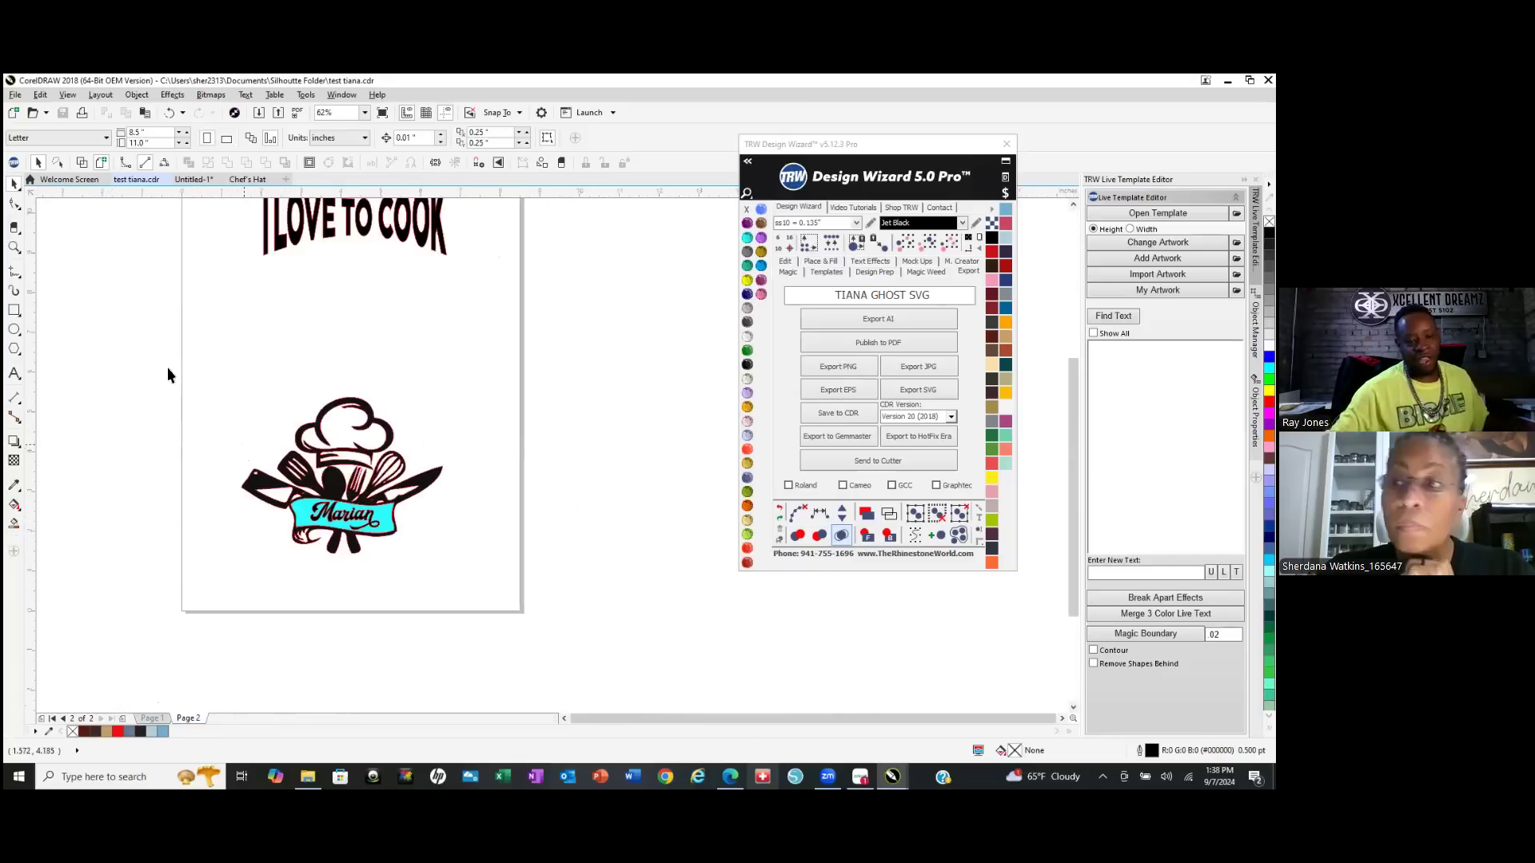
Inspect the page 2 chef's hat logo's edges up close and compare the page with the black cooking artwork on page 1.
{"action": "scroll", "coordinate": [280, 424], "scroll_direction": "up", "scroll_amount": 10}
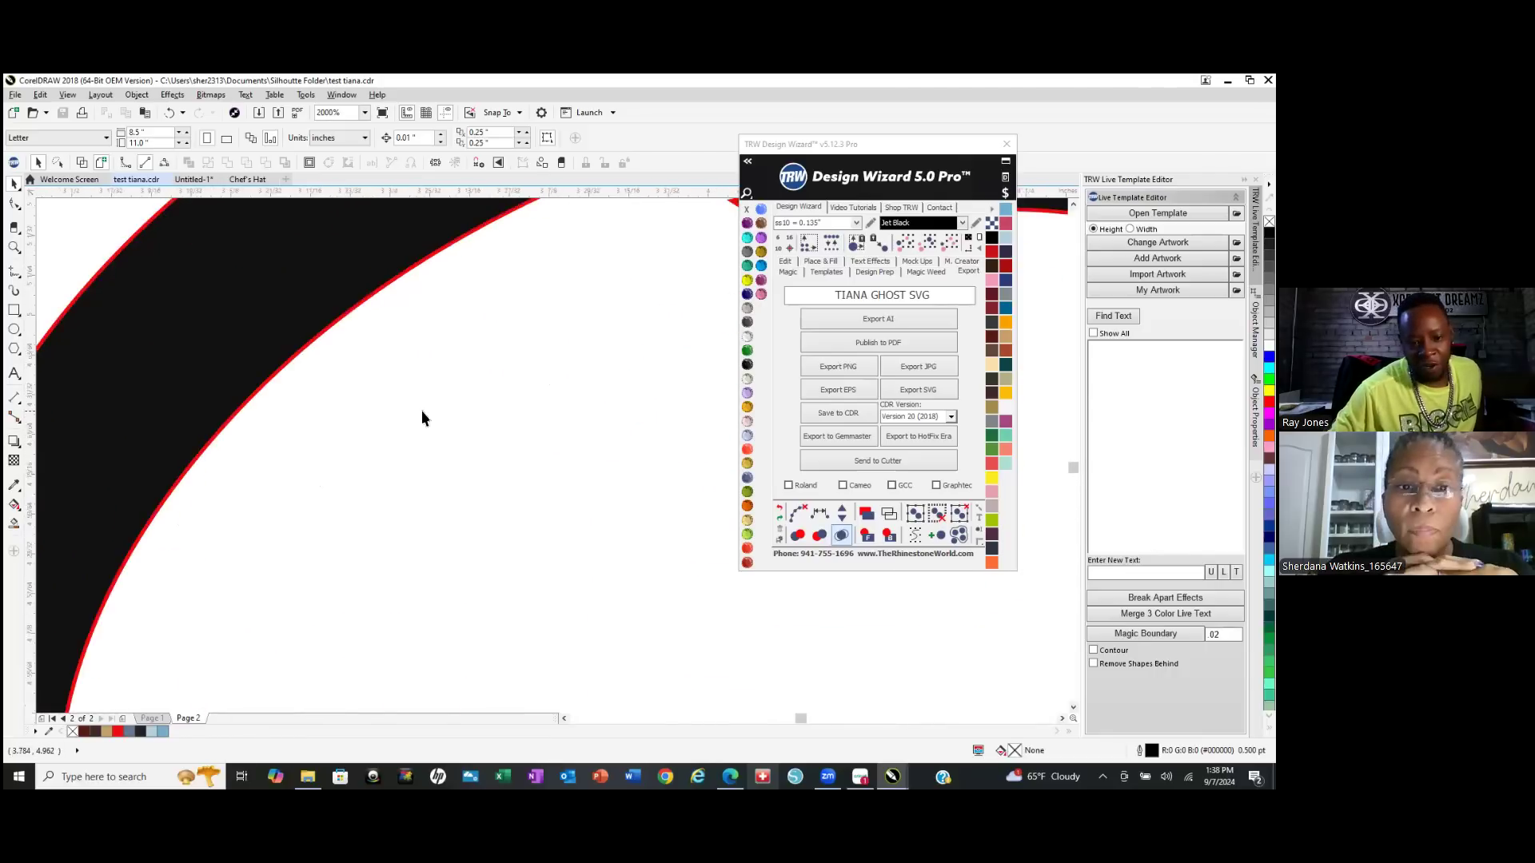
{"action": "scroll", "coordinate": [578, 432], "scroll_direction": "down", "scroll_amount": 10}
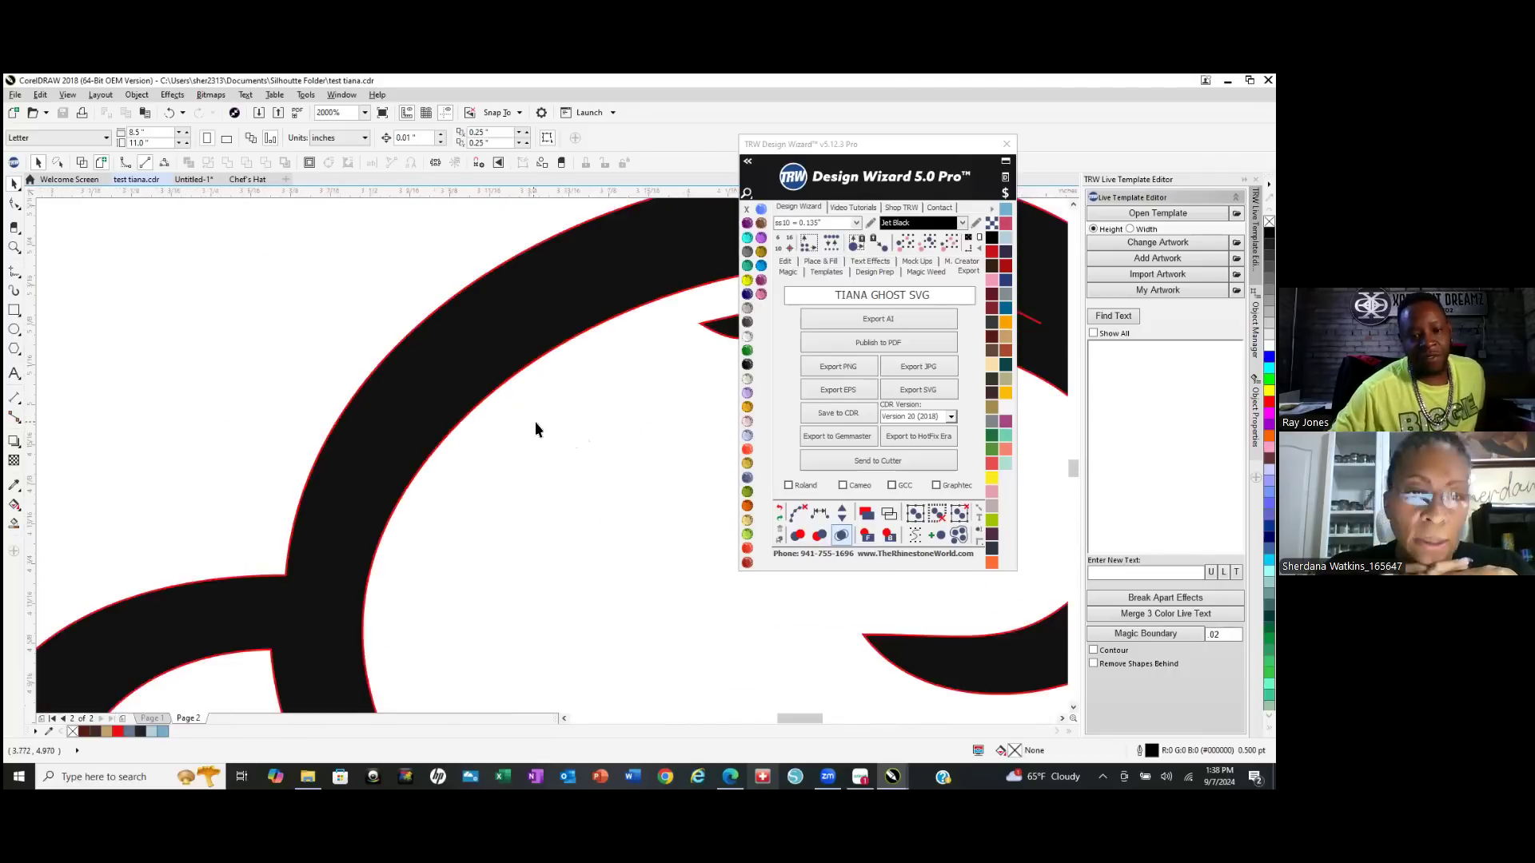
{"action": "scroll", "coordinate": [489, 424], "scroll_direction": "down", "scroll_amount": 2}
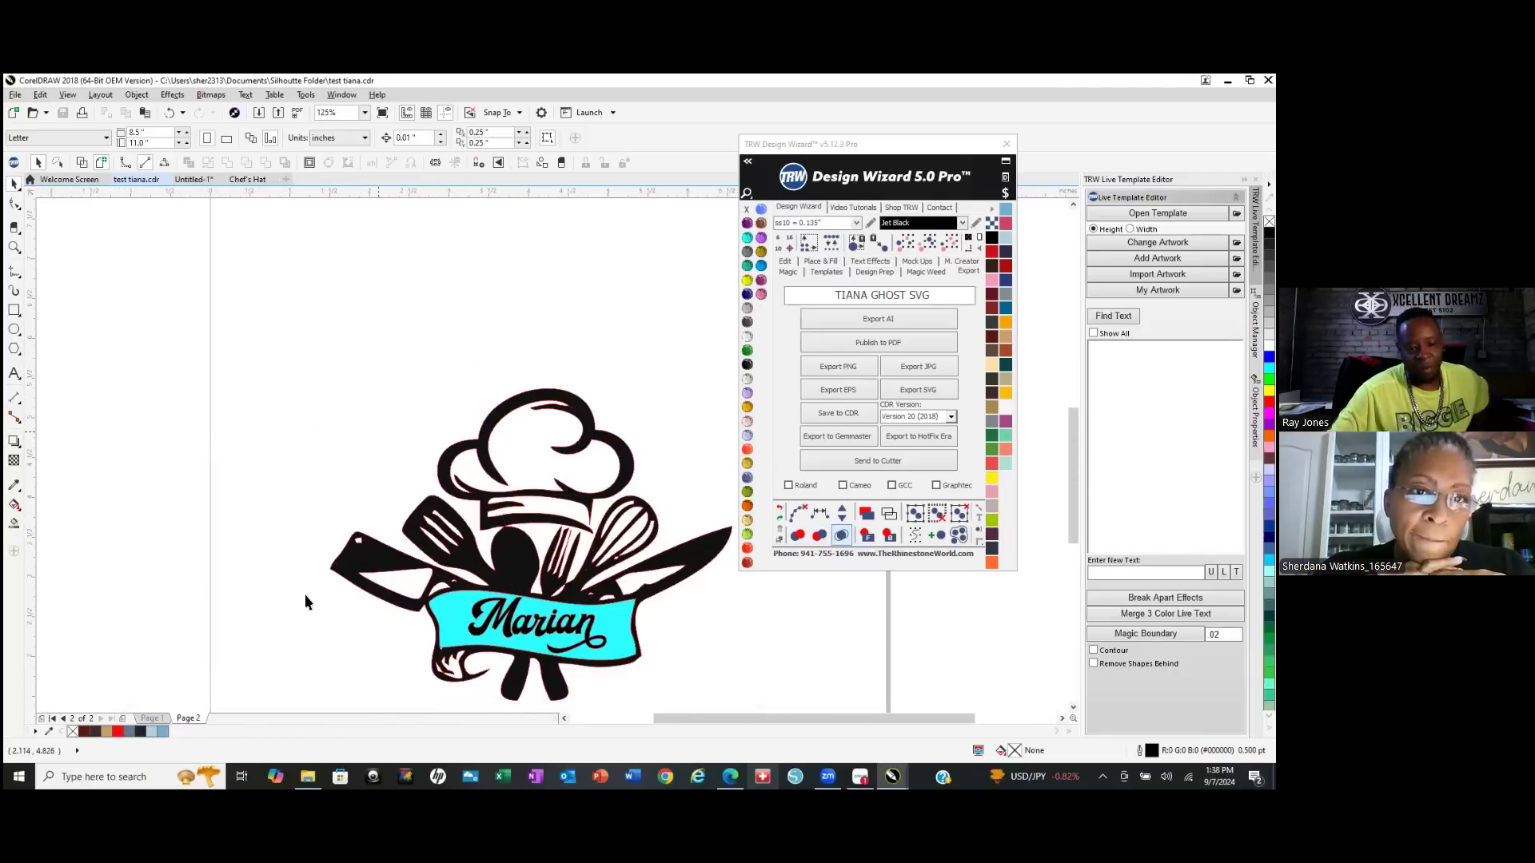
{"action": "scroll", "coordinate": [448, 525], "scroll_direction": "down", "scroll_amount": 3}
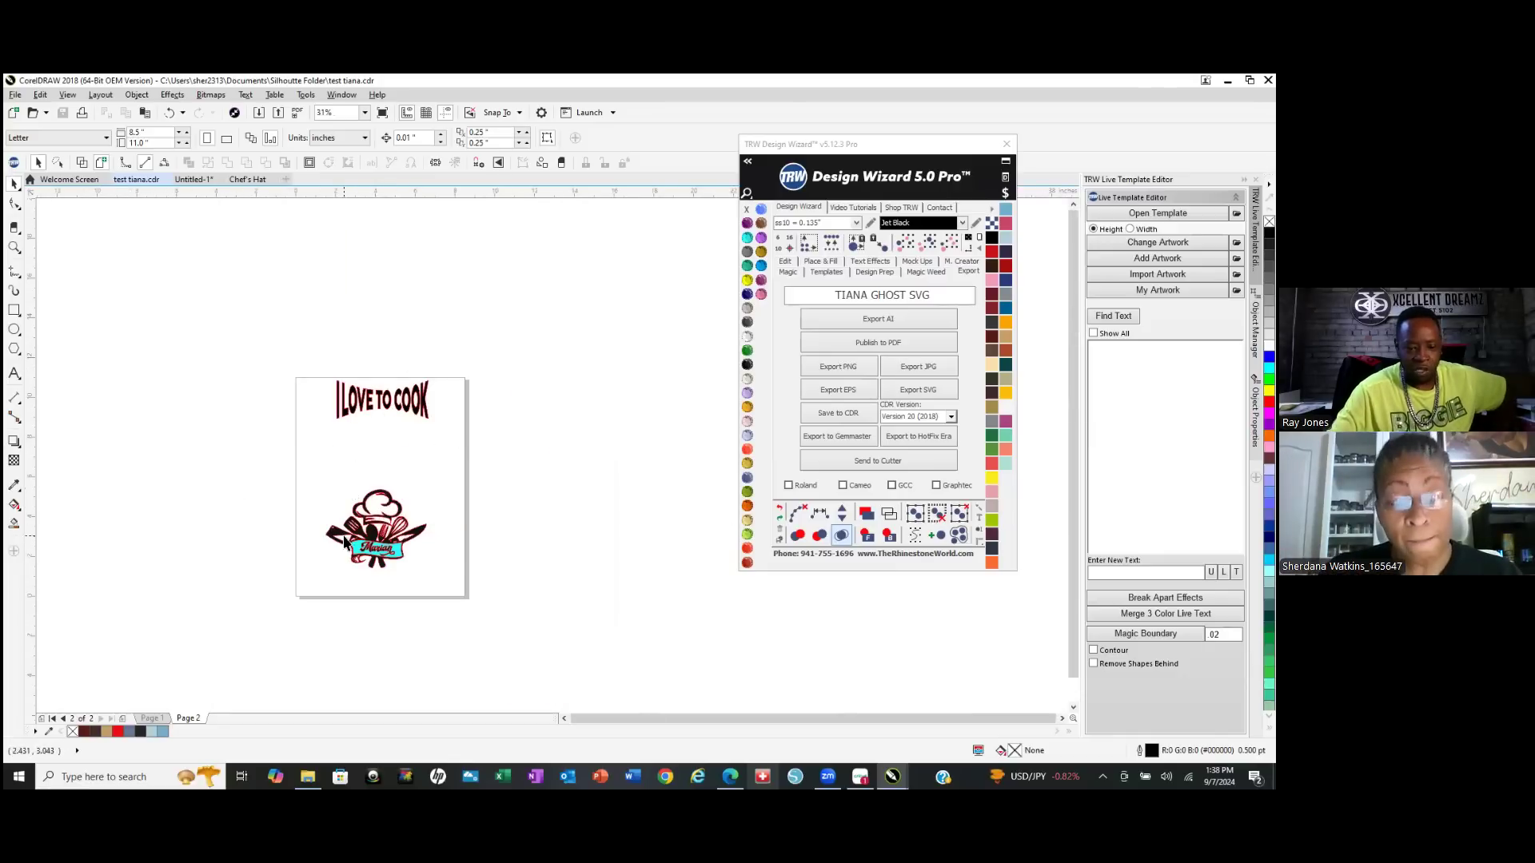
{"action": "scroll", "coordinate": [354, 544], "scroll_direction": "up", "scroll_amount": 2}
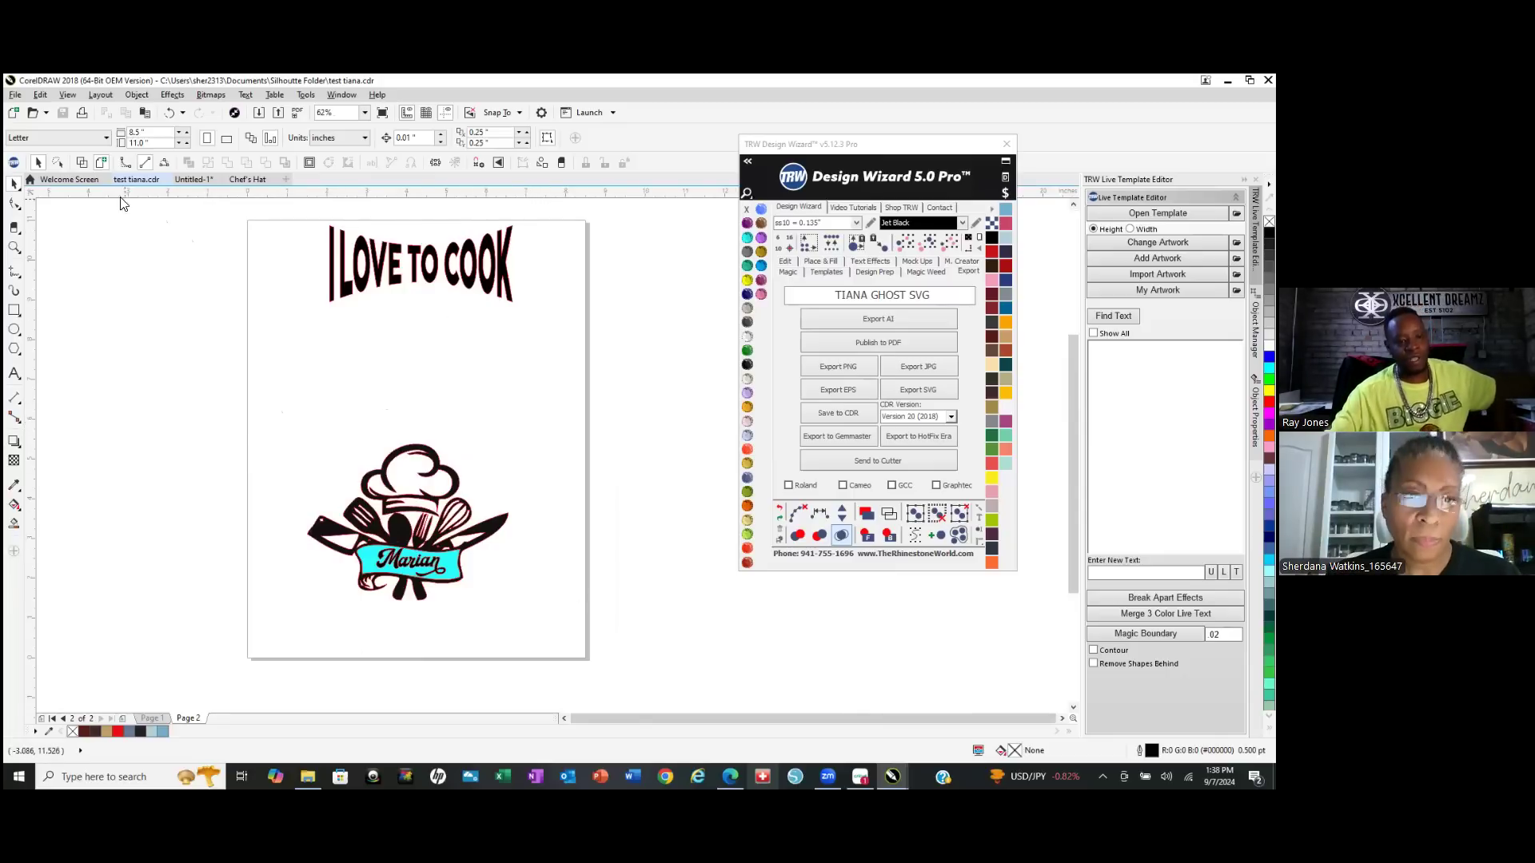
{"action": "left_click", "coordinate": [152, 718]}
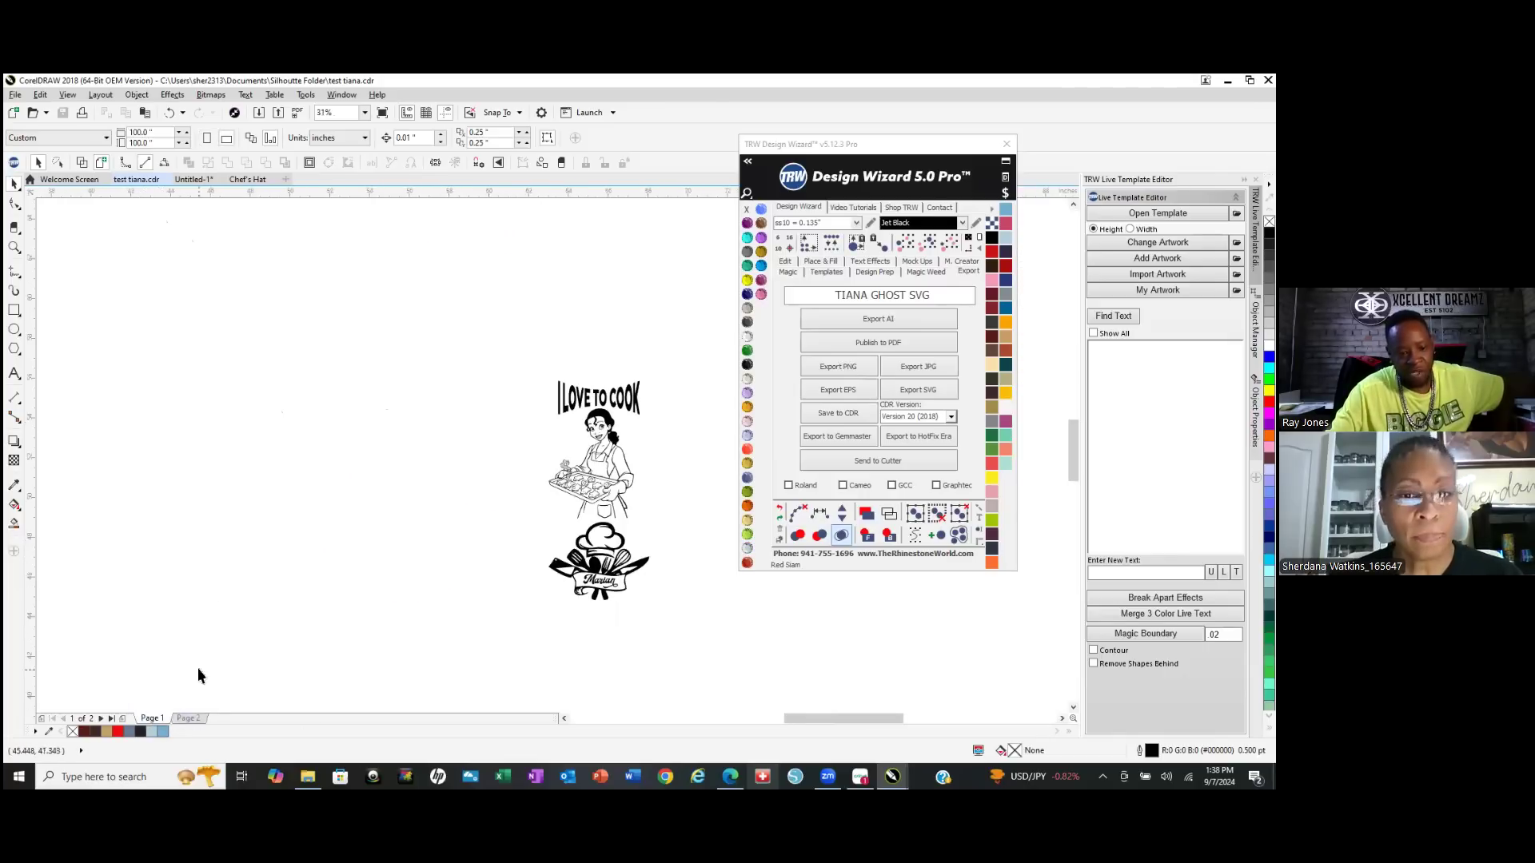
{"action": "left_click", "coordinate": [187, 717]}
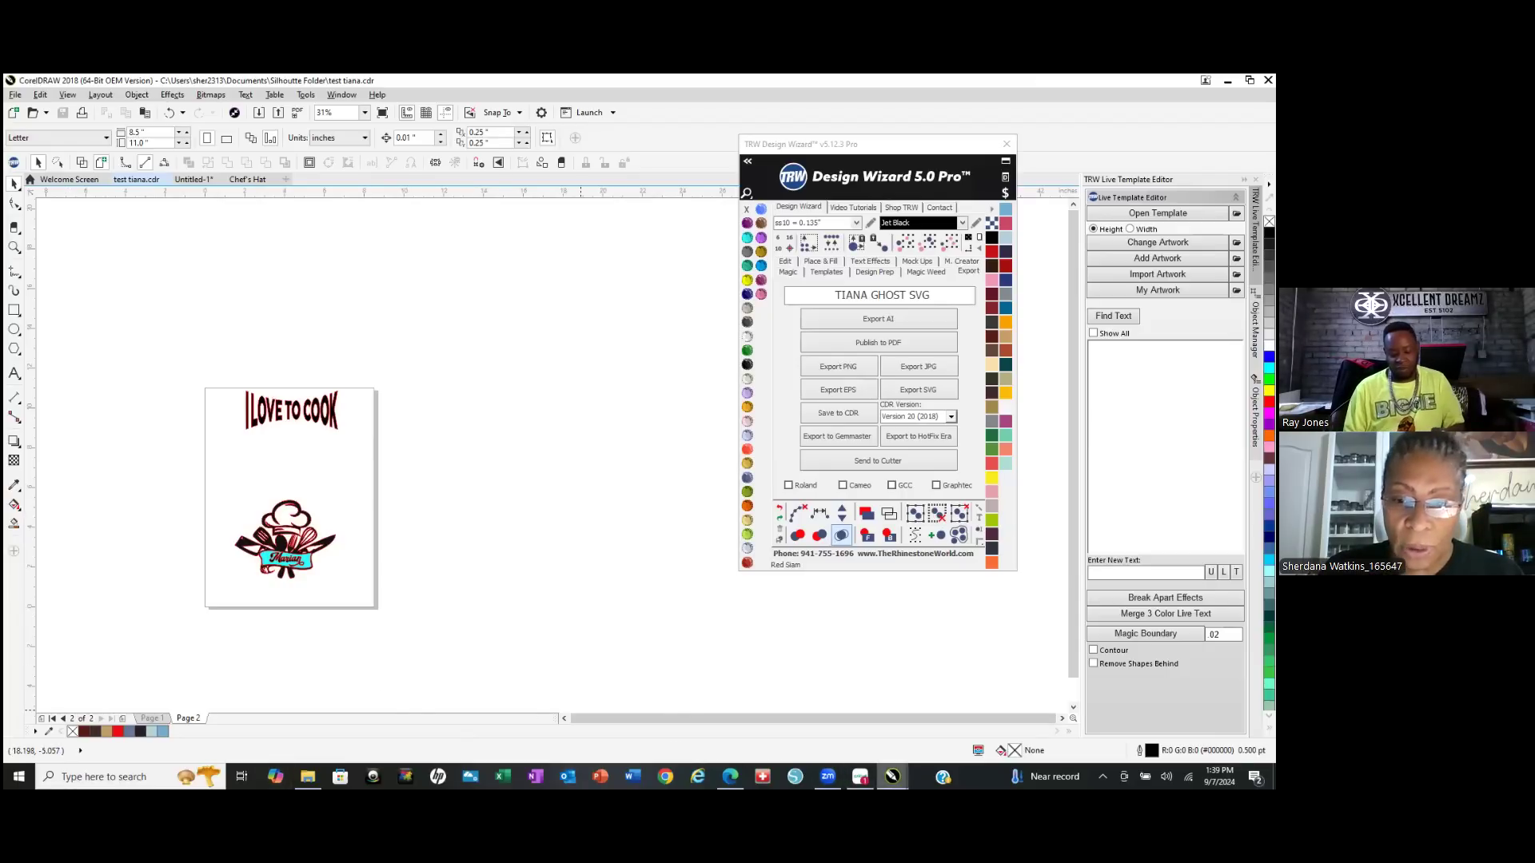
Switch to Cricut Design Space and review mat 2 of the cutting project.
{"action": "left_click", "coordinate": [861, 776]}
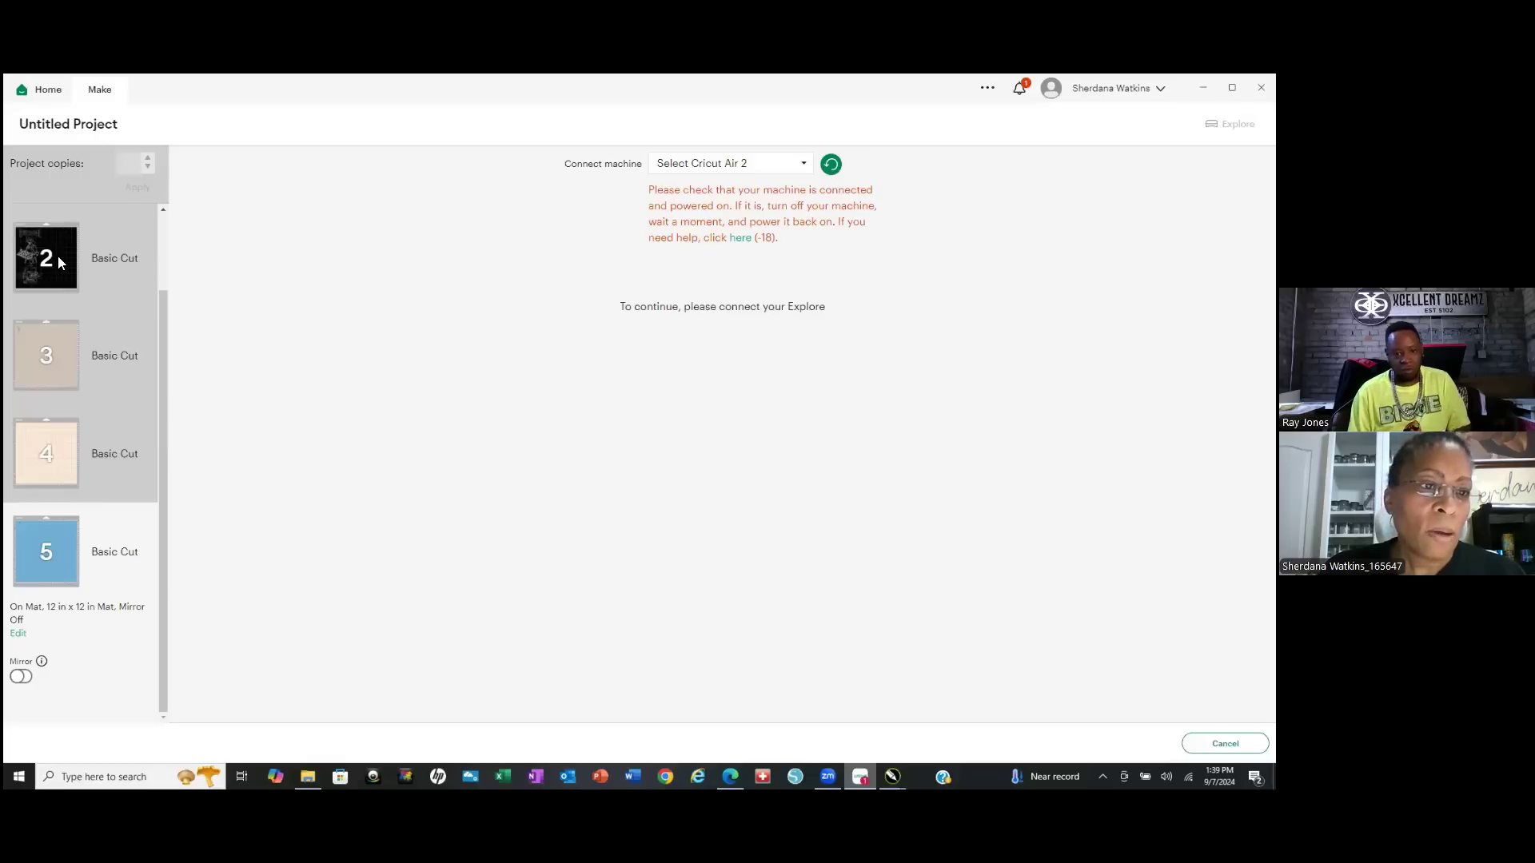
{"action": "left_click", "coordinate": [58, 256]}
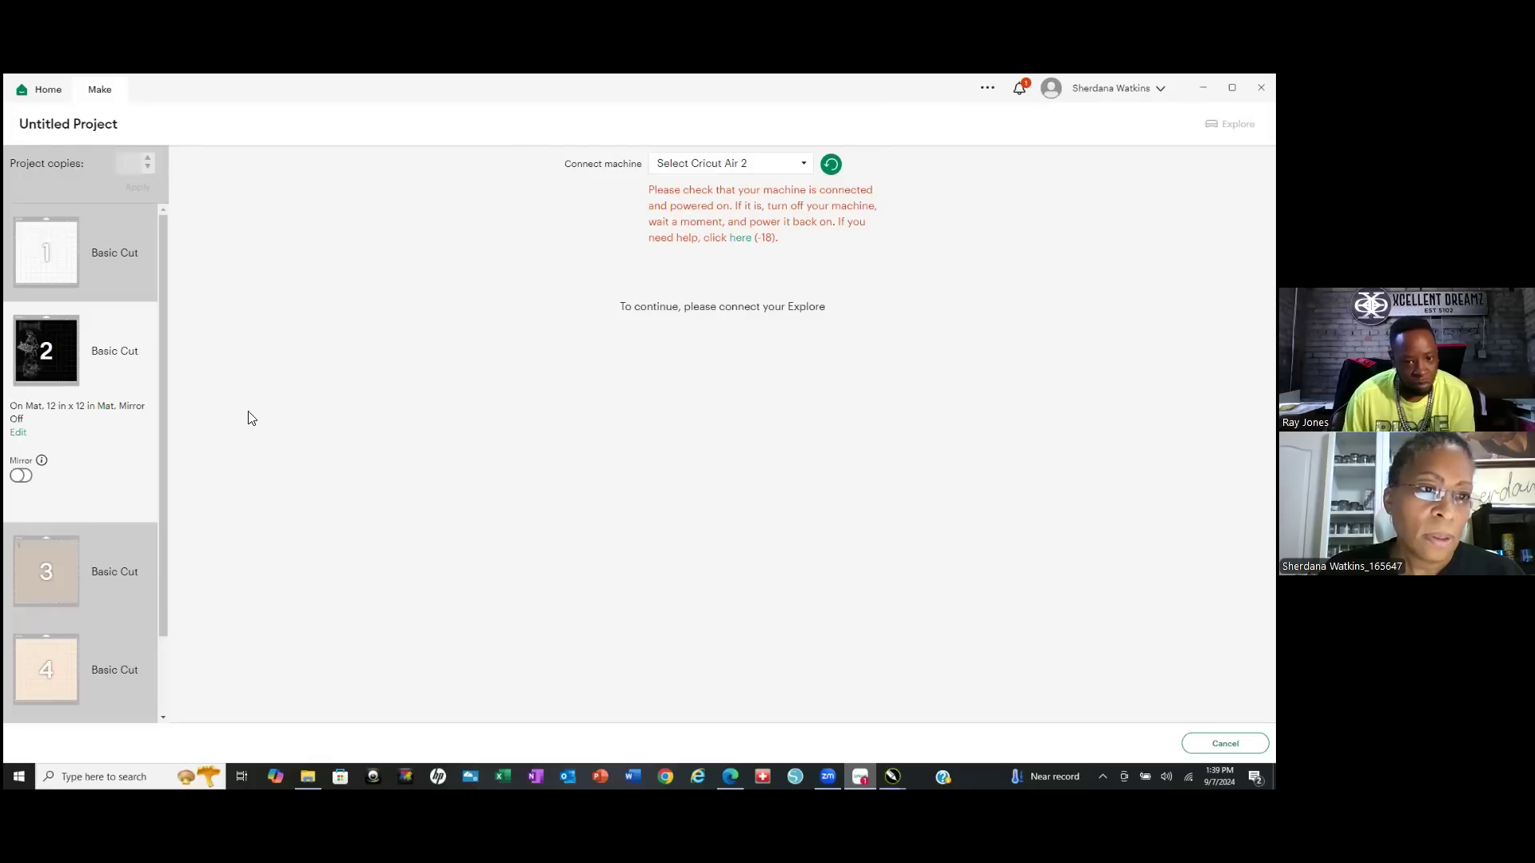
{"action": "mouse_move", "coordinate": [60, 356]}
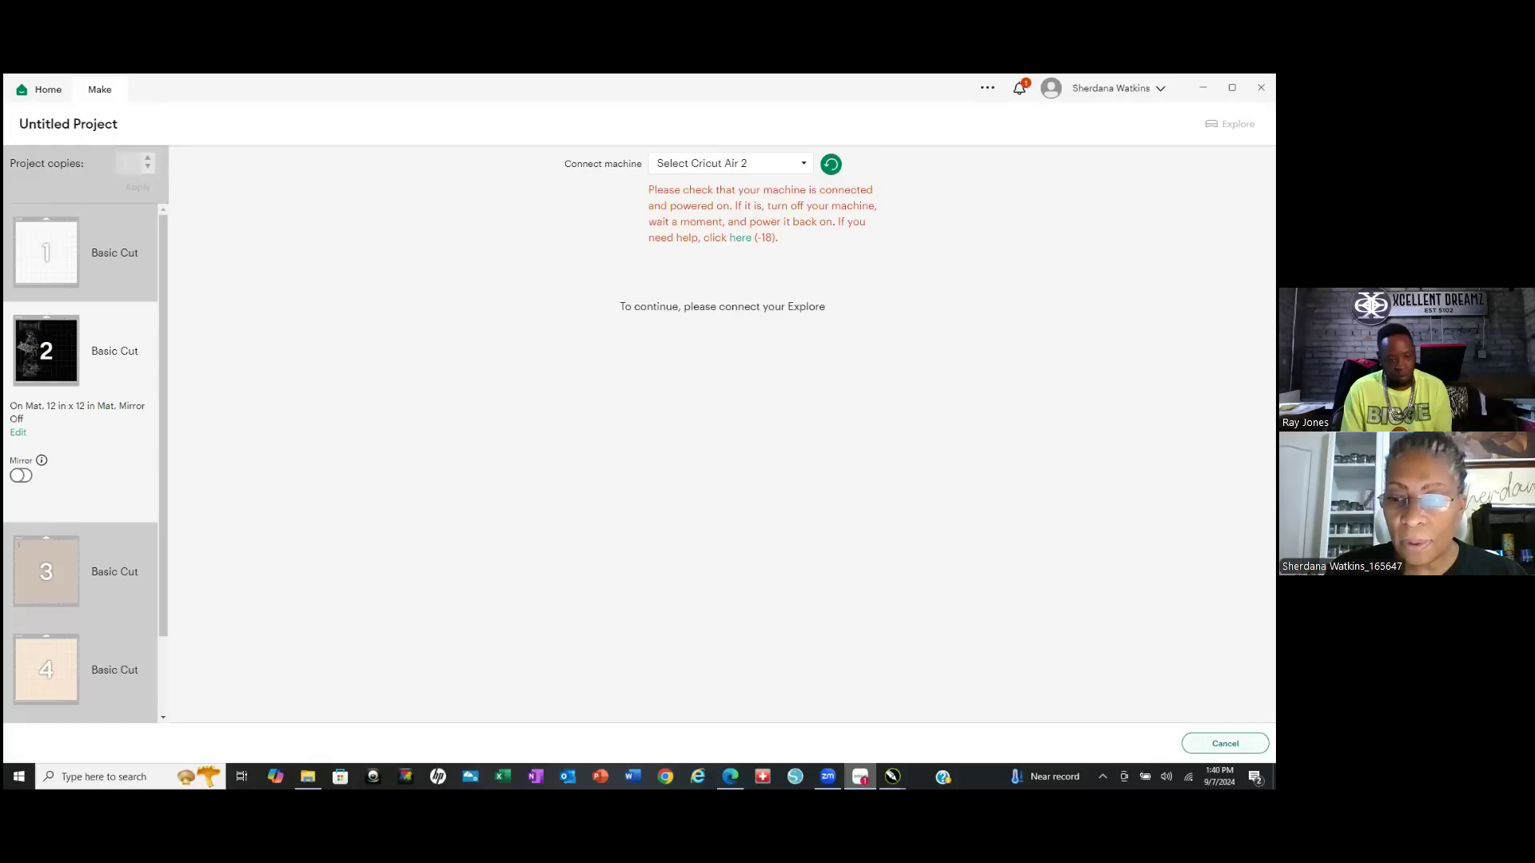
Cancel the cut and the mat preparation to return to the canvas, and select the TIANA GHOST SVG design.
{"action": "left_click", "coordinate": [1225, 743]}
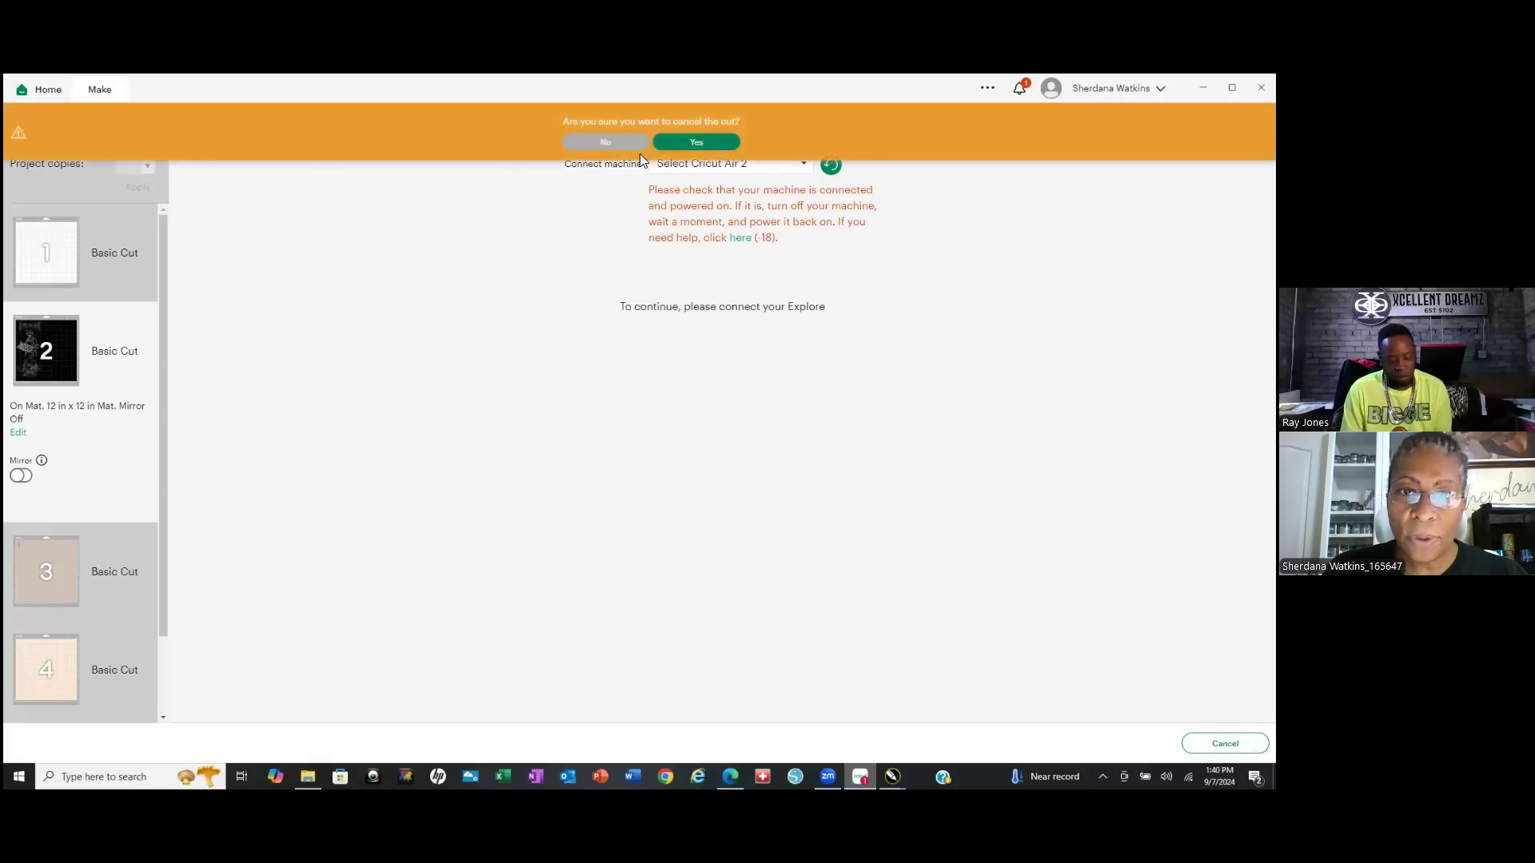
{"action": "left_click", "coordinate": [696, 142]}
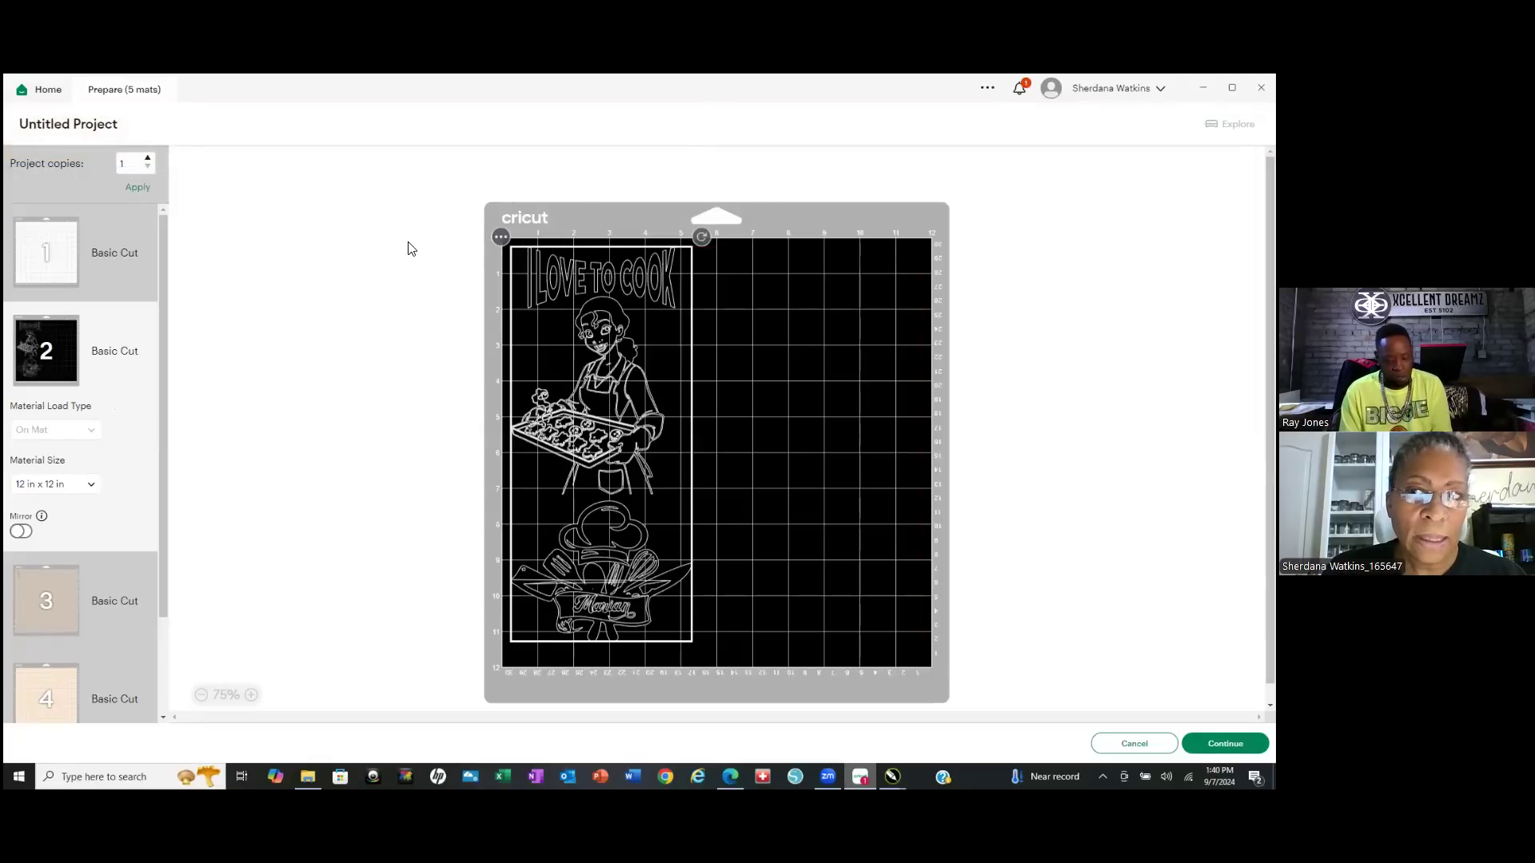
{"action": "left_click", "coordinate": [1134, 743]}
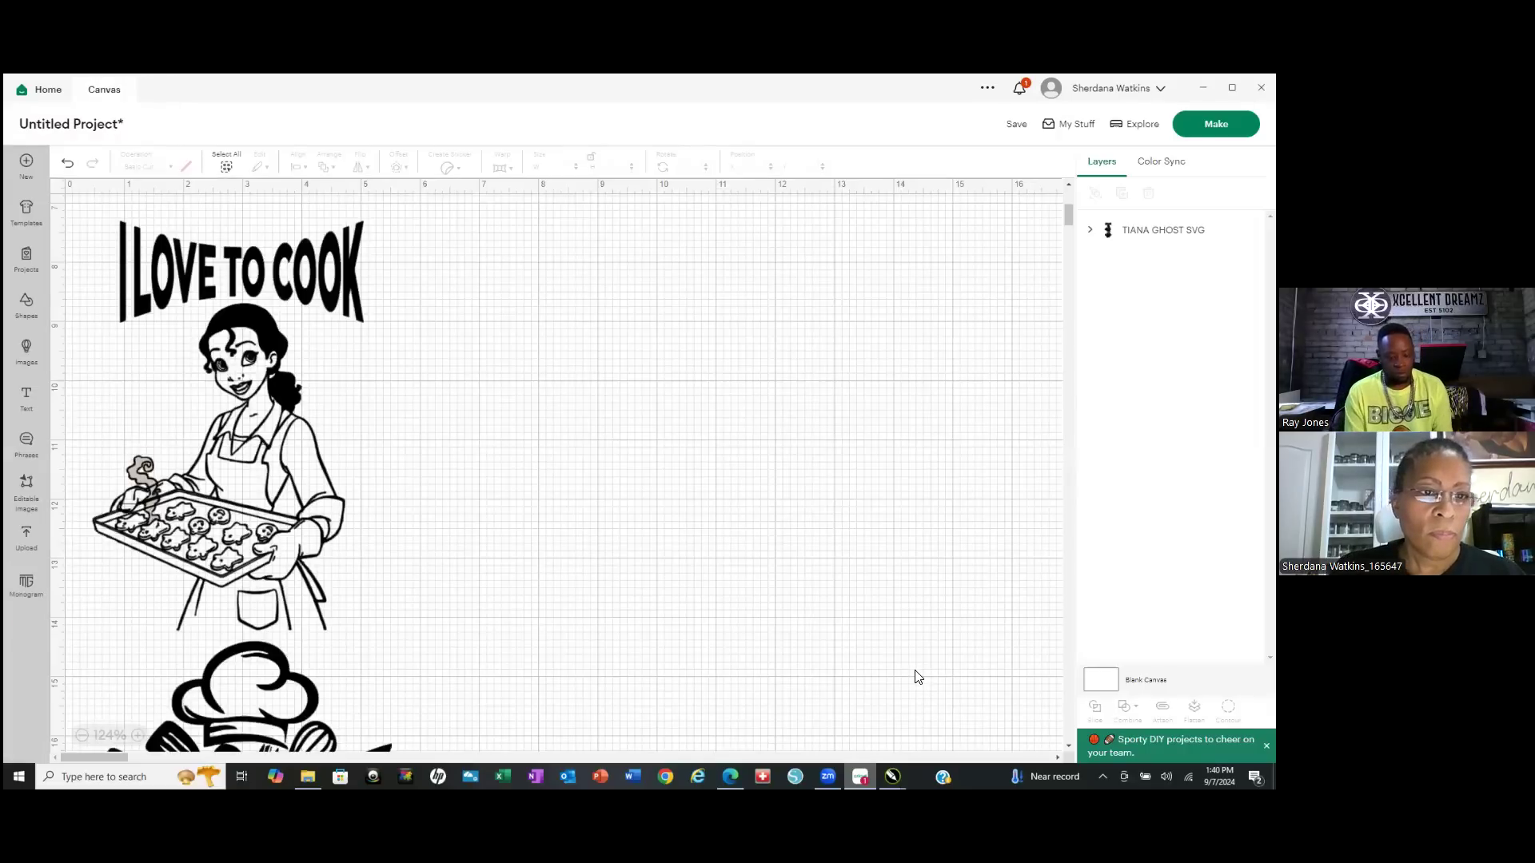
{"action": "left_click", "coordinate": [236, 472]}
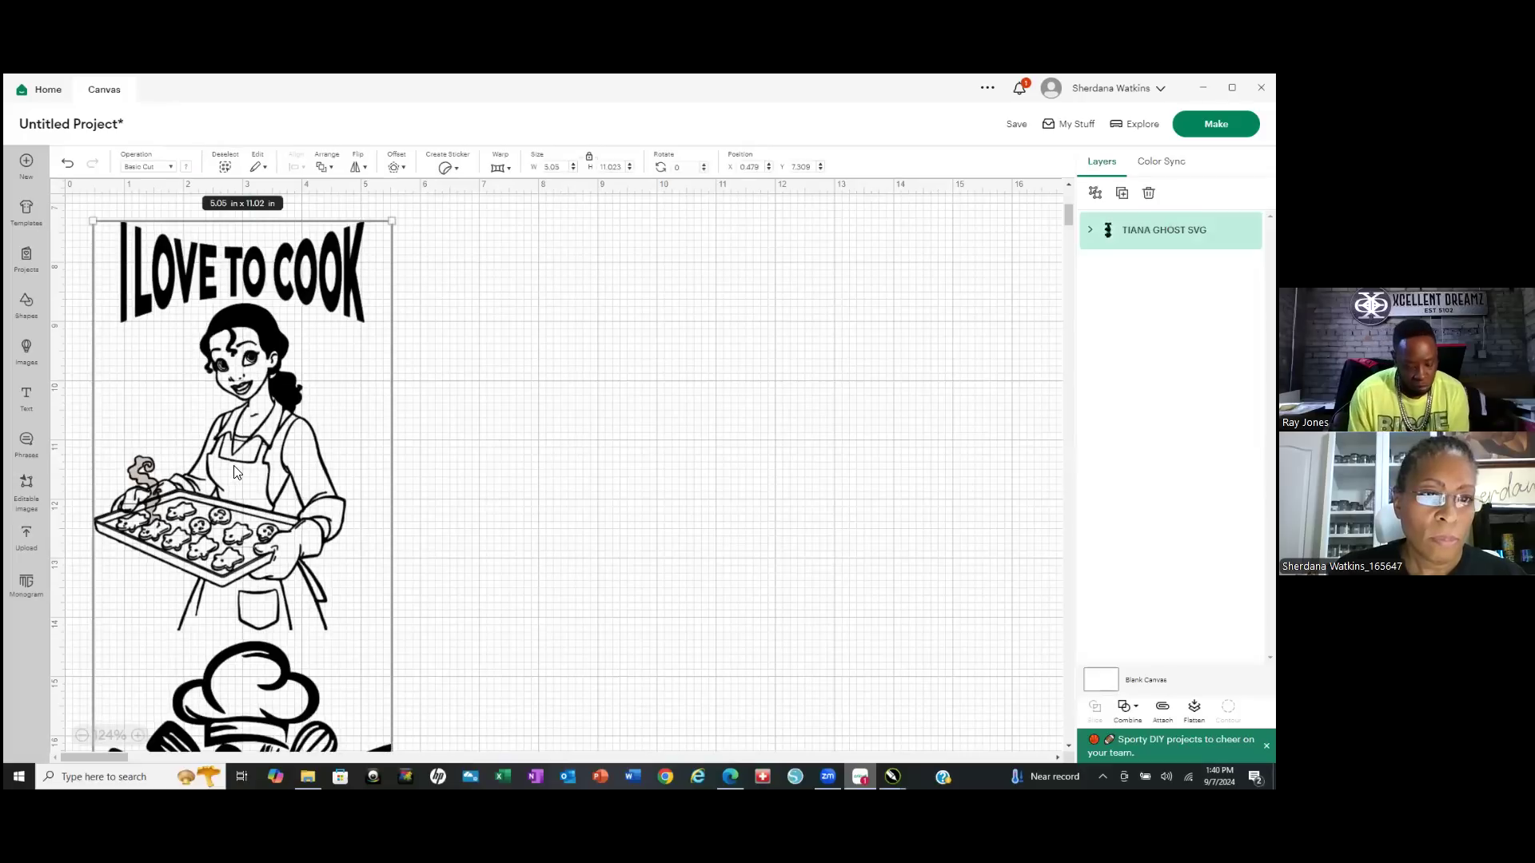
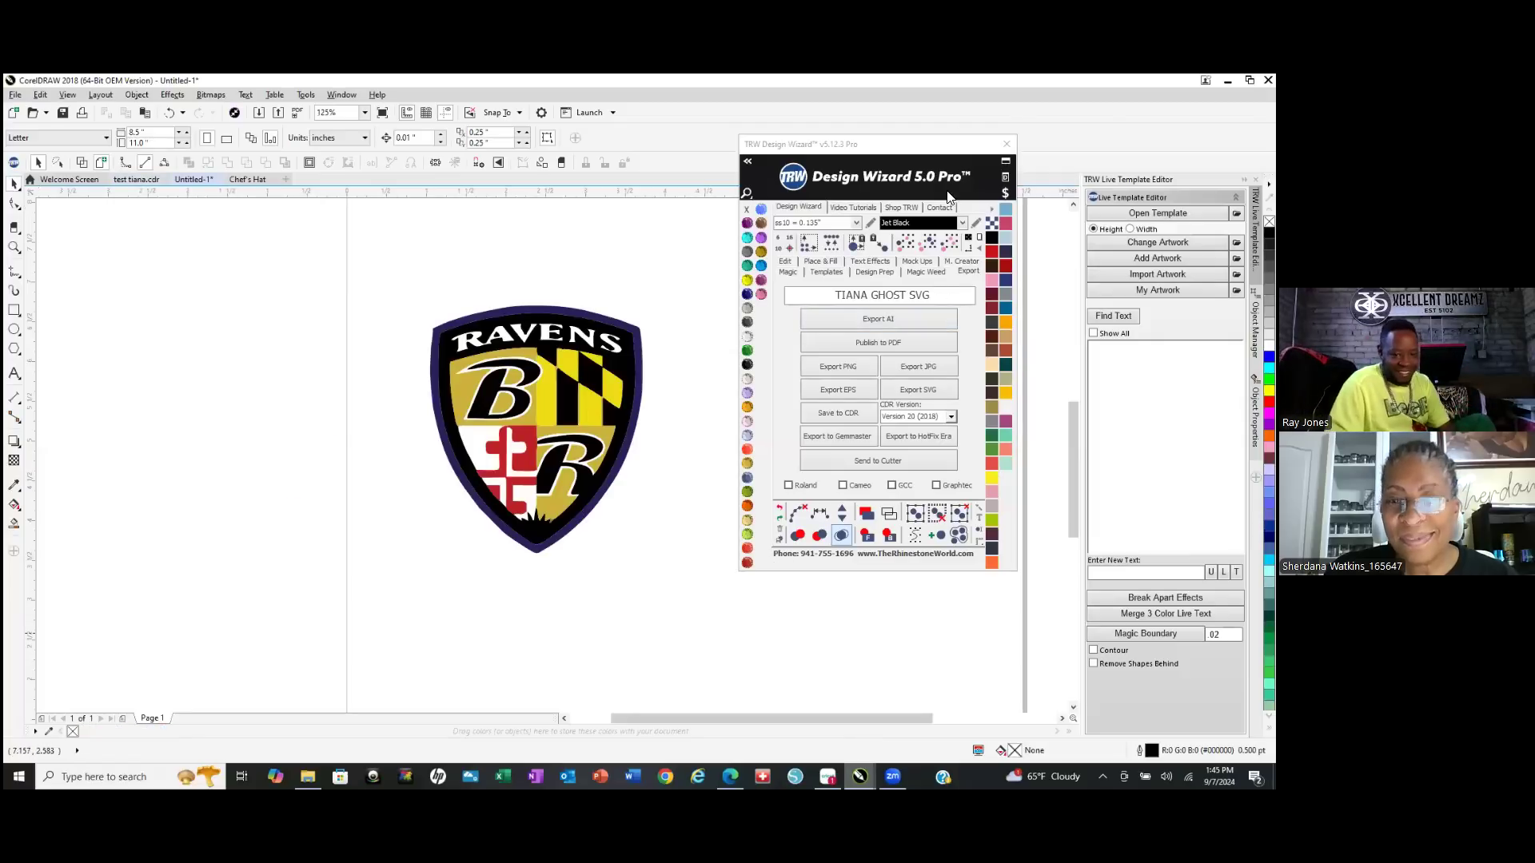
Look at the raven head artwork hidden behind the Design Wizard window in CorelDRAW, and put the window back.
{"action": "left_click_drag", "start_coordinate": [938, 154], "coordinate": [1148, 172]}
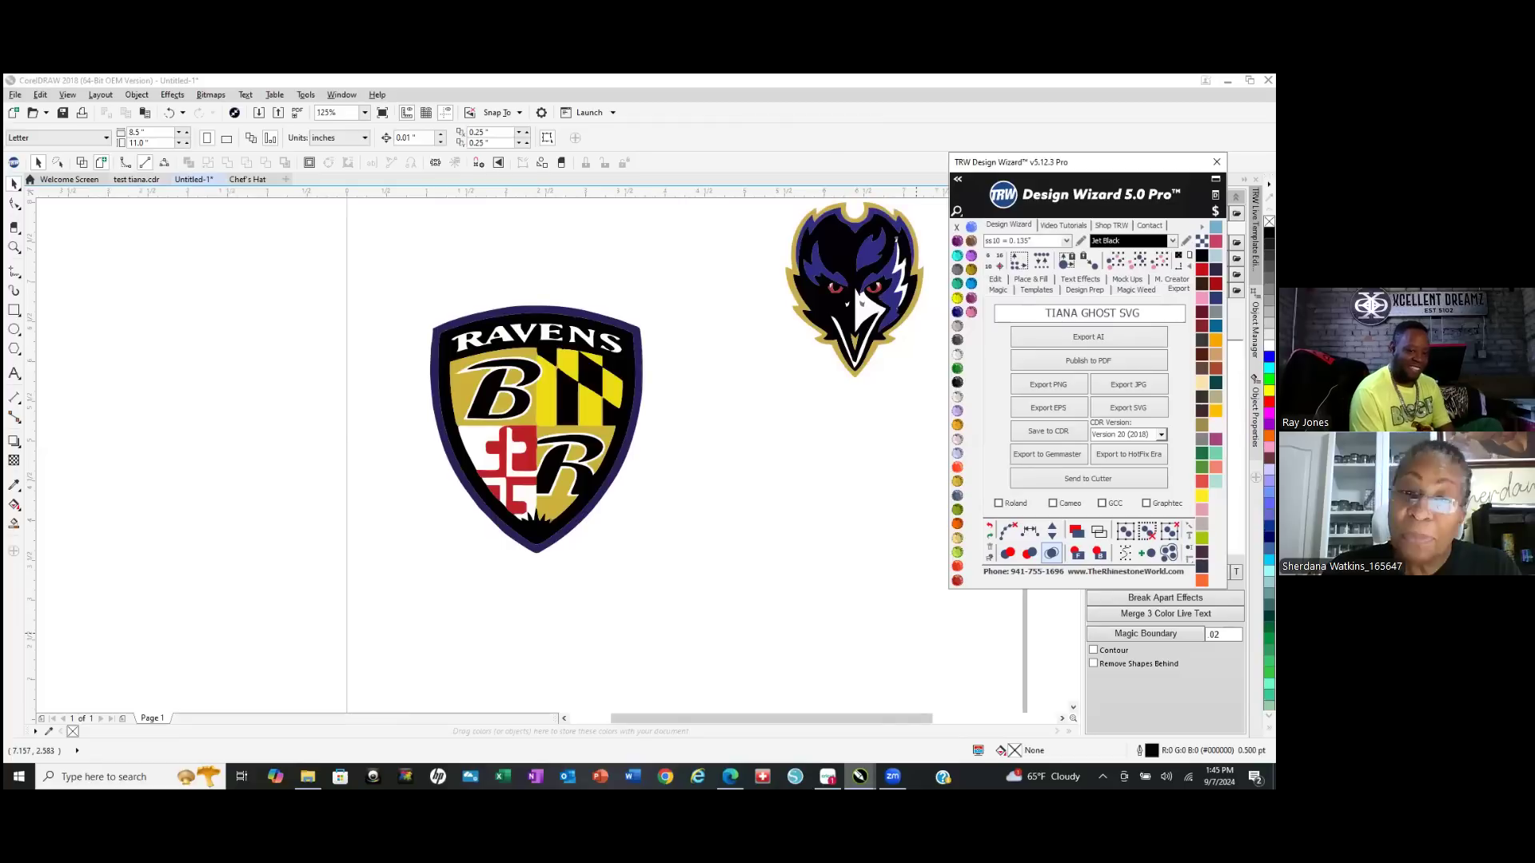
{"action": "left_click_drag", "start_coordinate": [1095, 168], "coordinate": [885, 168]}
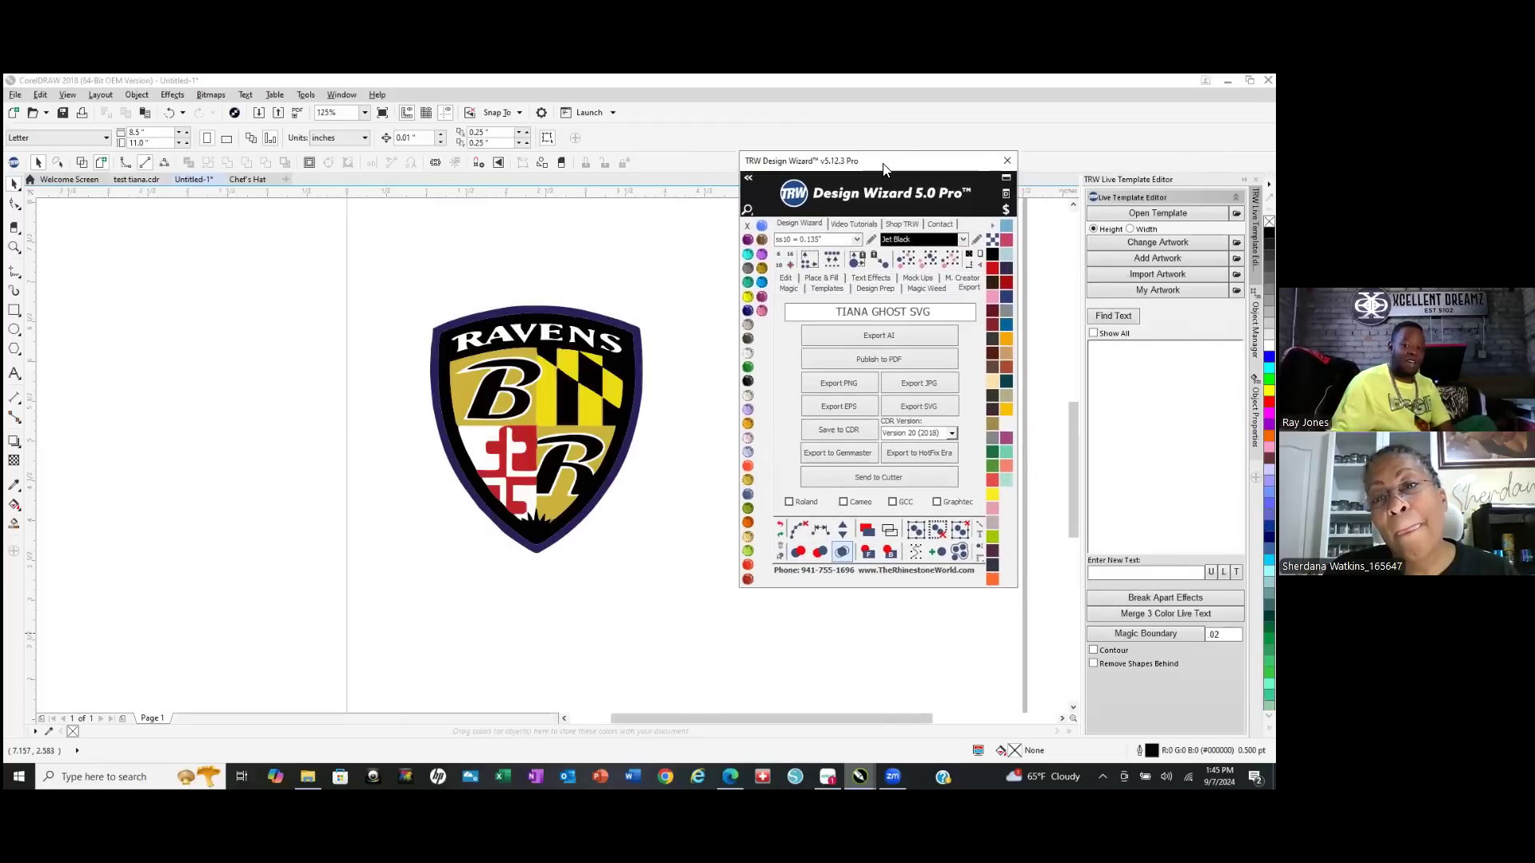
{"action": "left_click", "coordinate": [792, 99]}
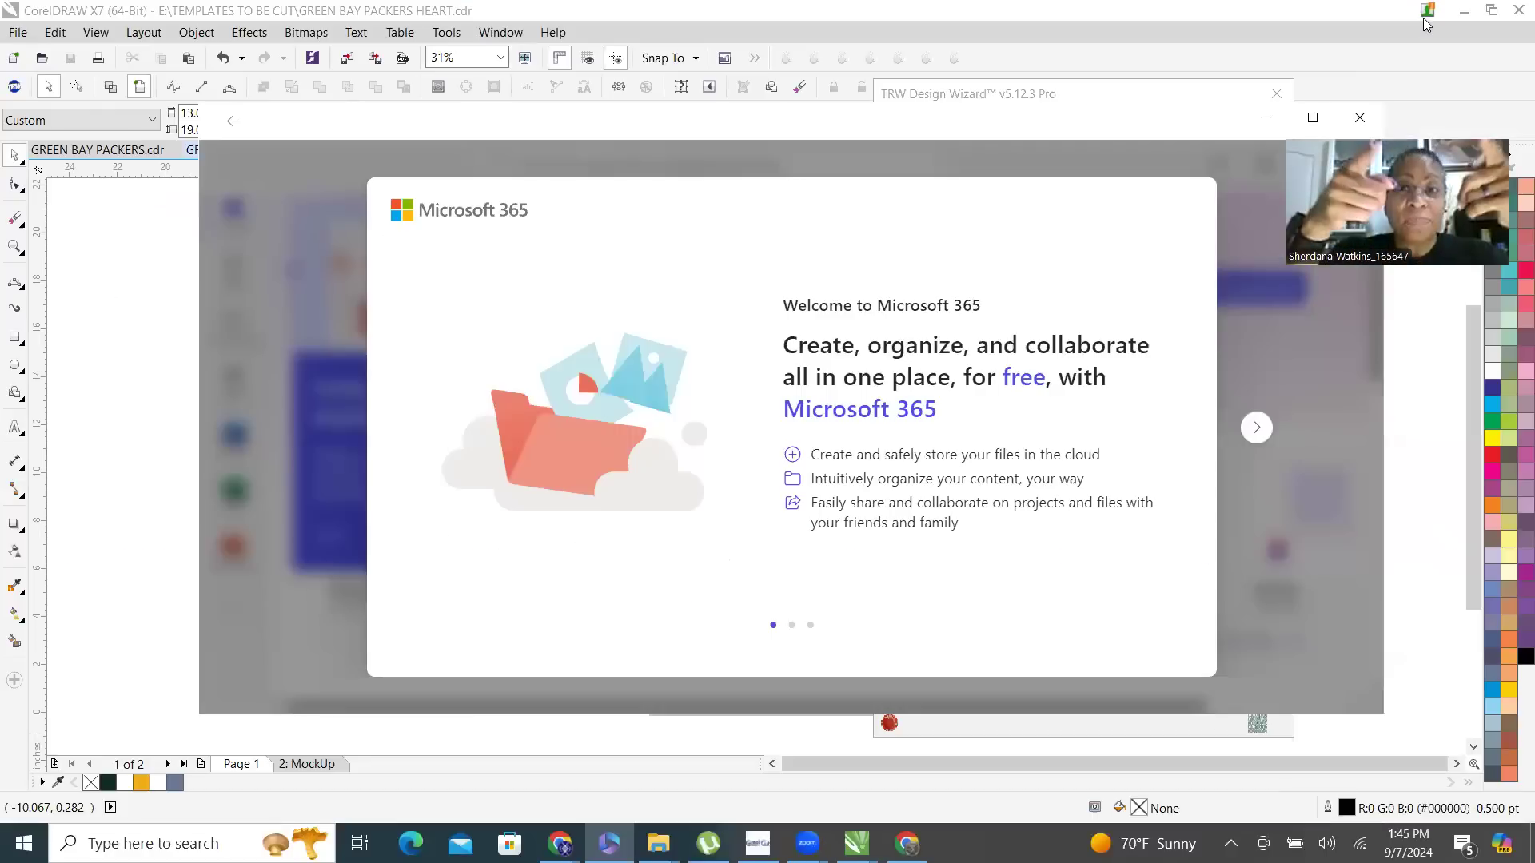
{"action": "left_click", "coordinate": [1423, 18]}
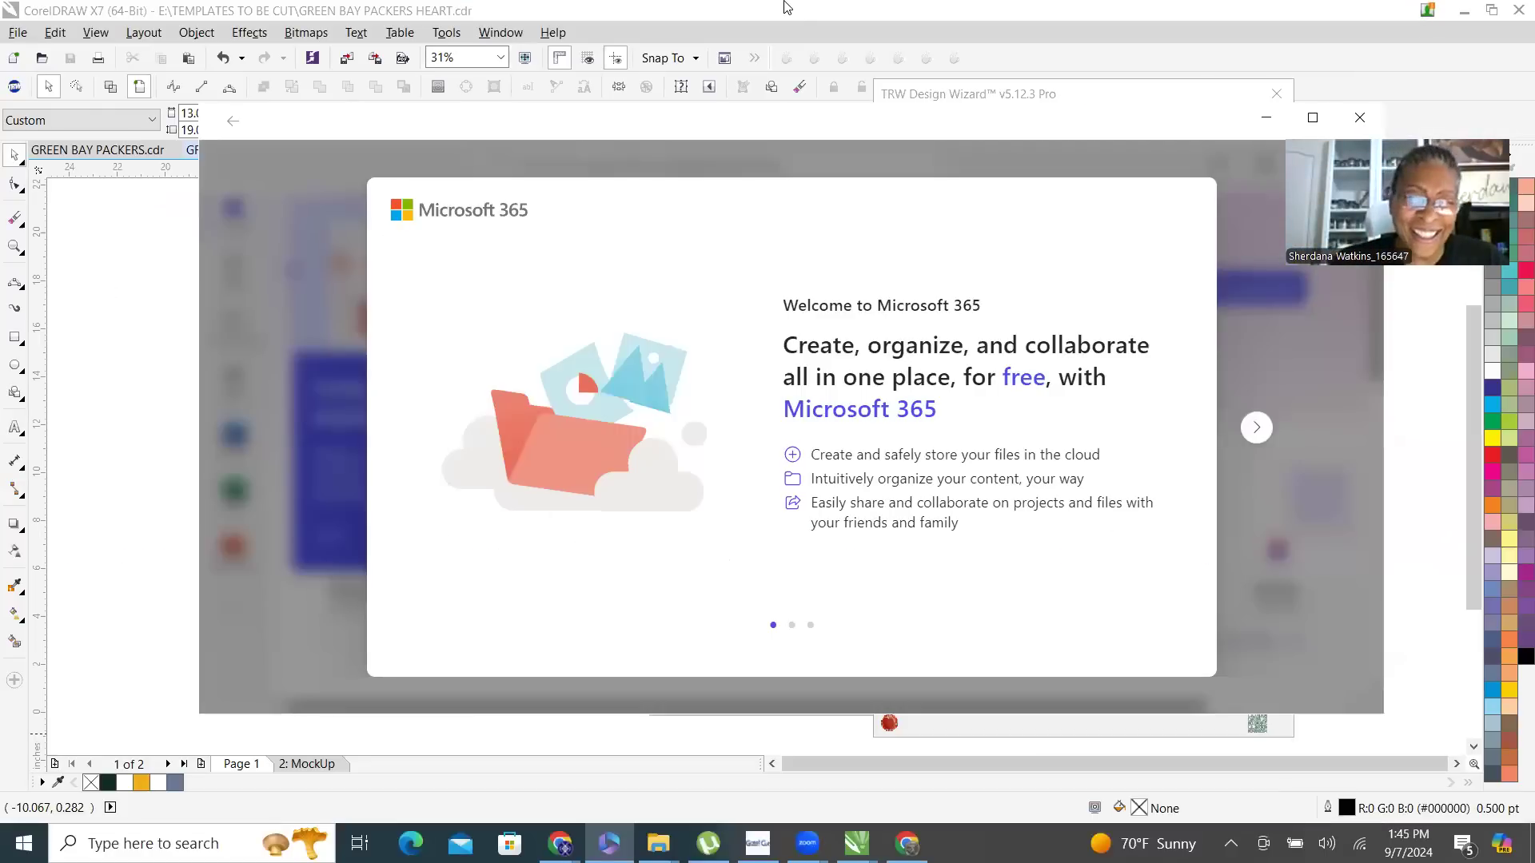
Open the XCELLENT DREAMZ MOCKUPS folder in File Explorer and search it for RAVENS.
{"action": "left_click", "coordinate": [658, 843]}
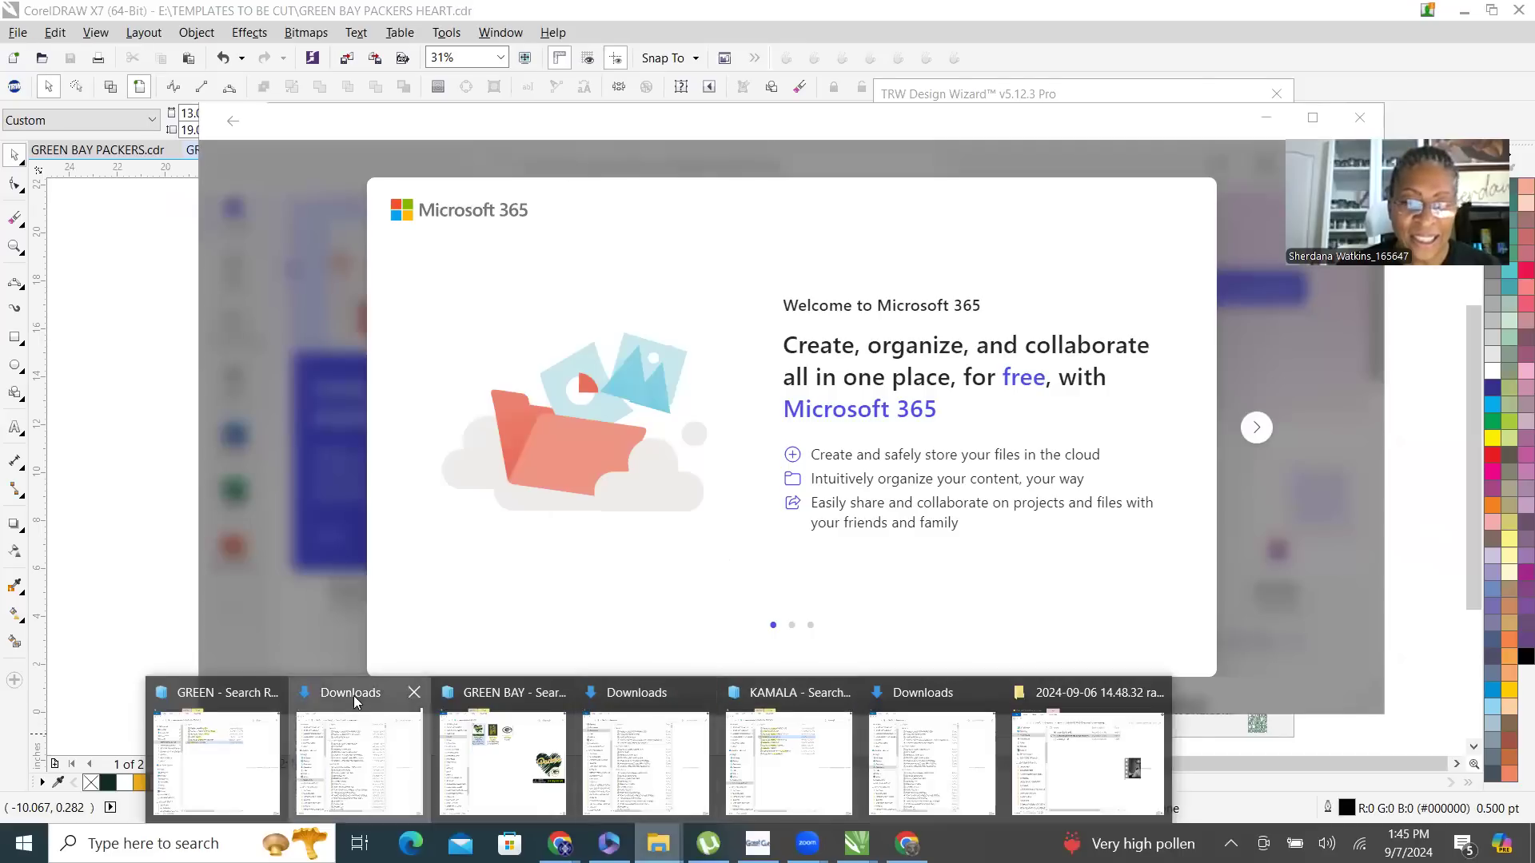
{"action": "left_click", "coordinate": [375, 719]}
{"action": "left_click", "coordinate": [742, 200]}
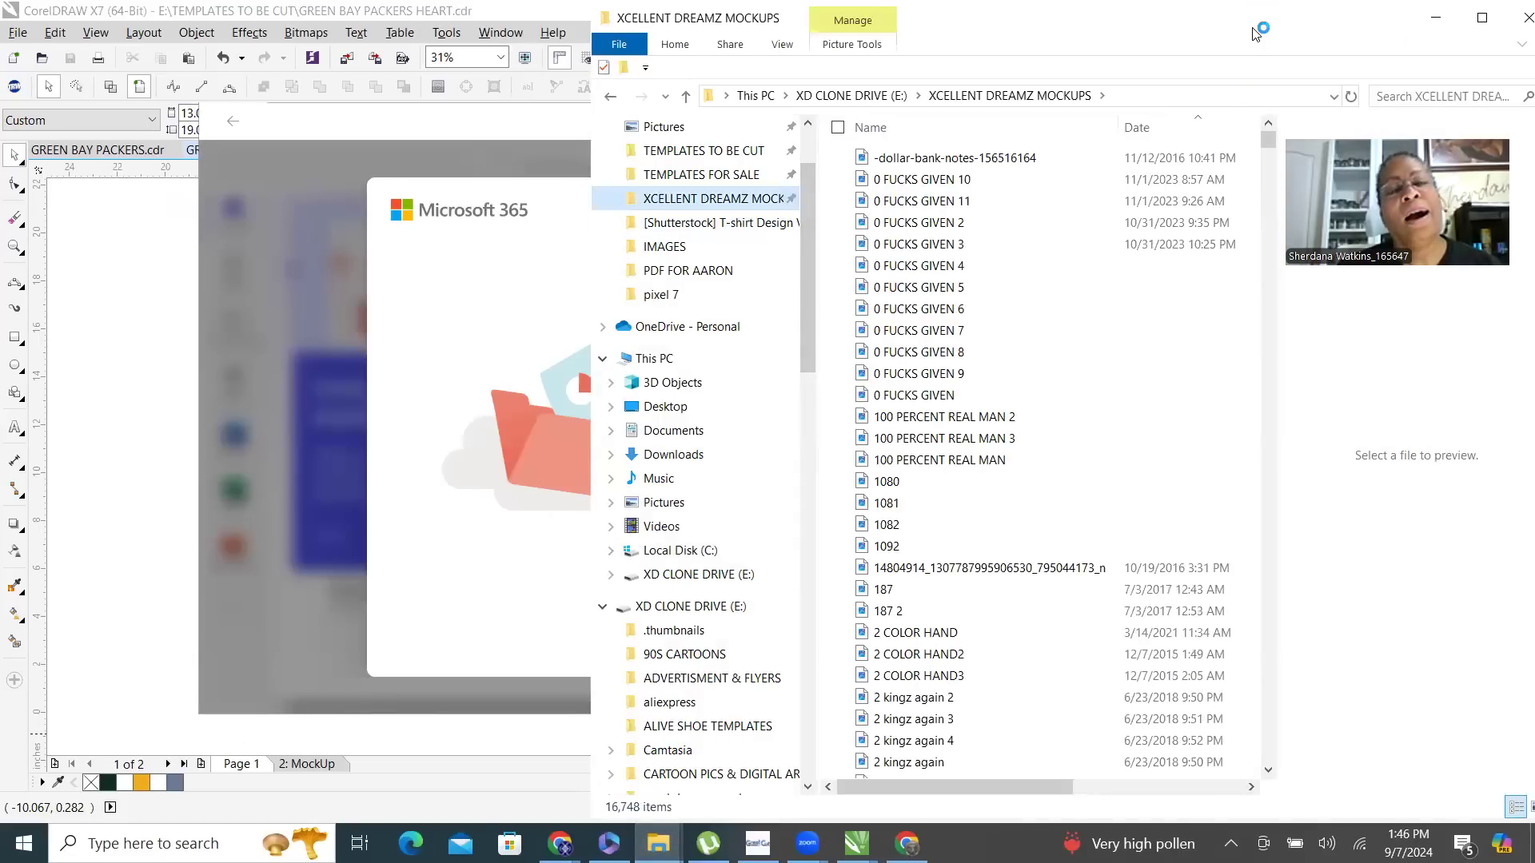
{"action": "left_click_drag", "start_coordinate": [1255, 24], "coordinate": [847, 70]}
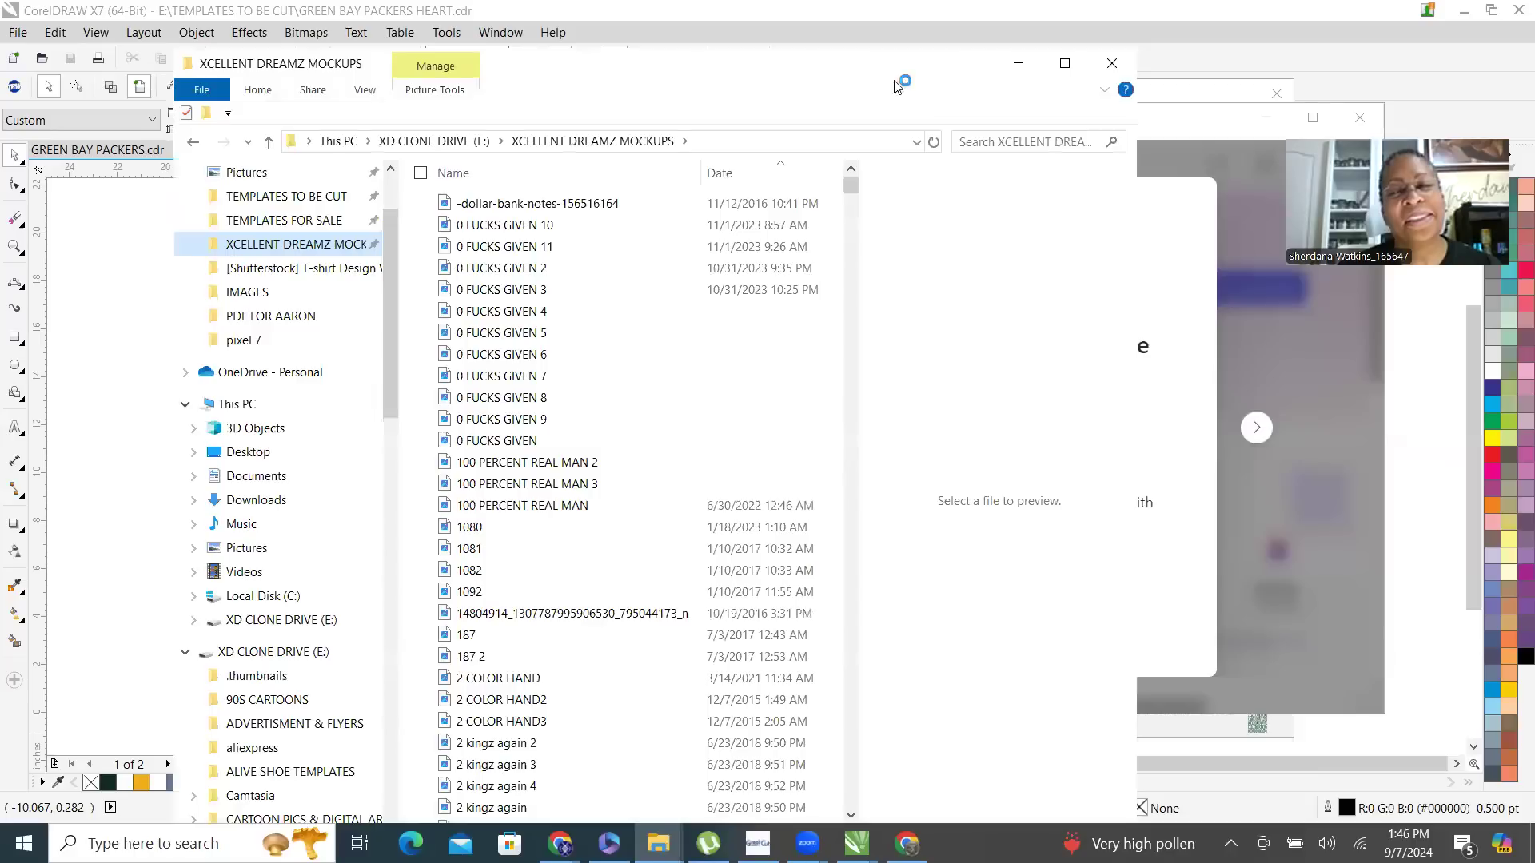
{"action": "left_click", "coordinate": [989, 142]}
{"action": "type", "text": "R"}
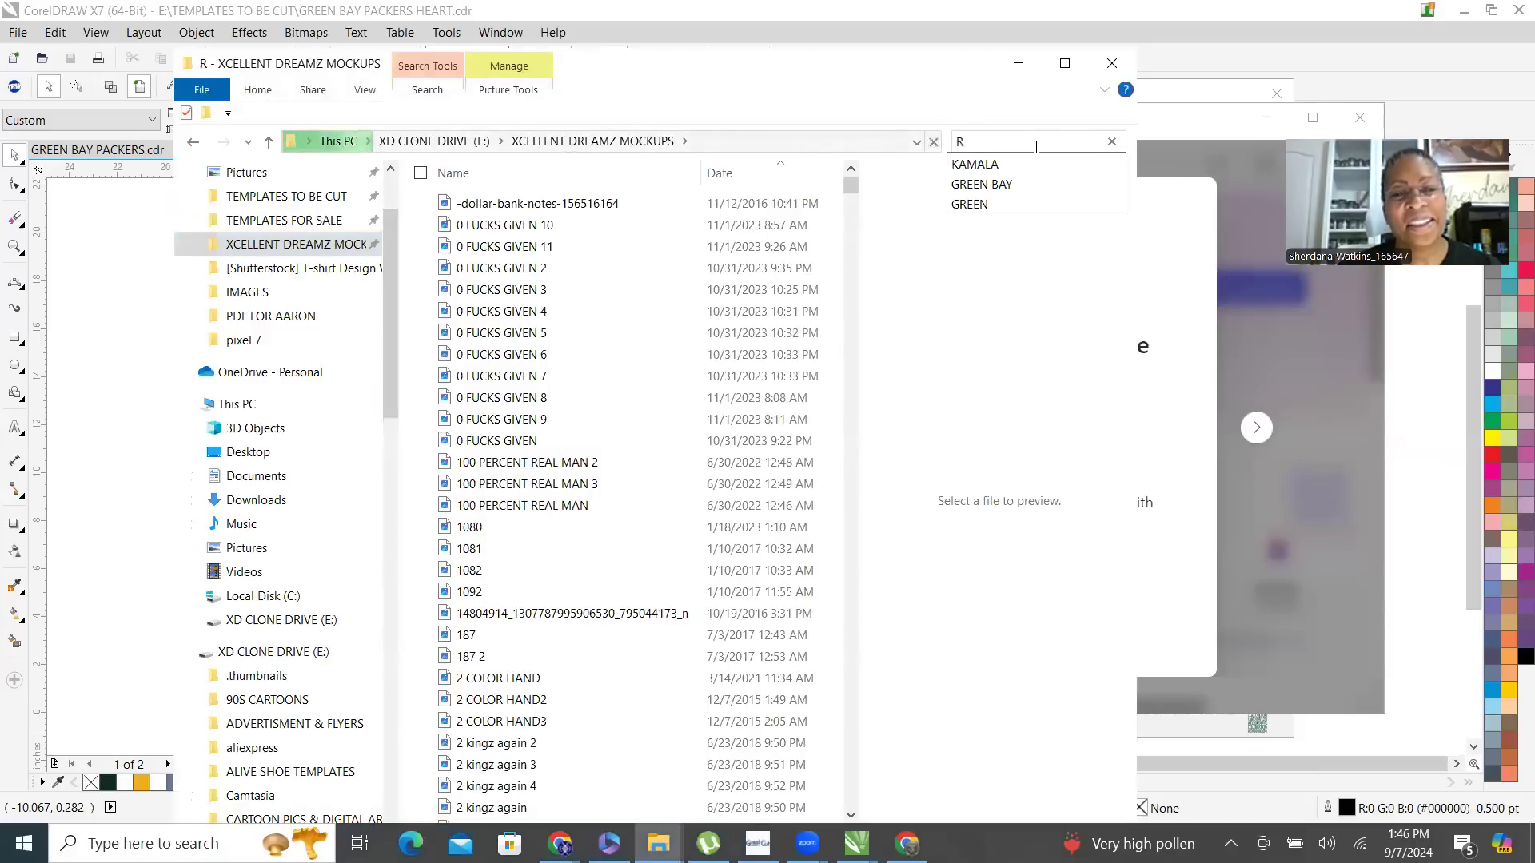
{"action": "type", "text": "AVENS"}
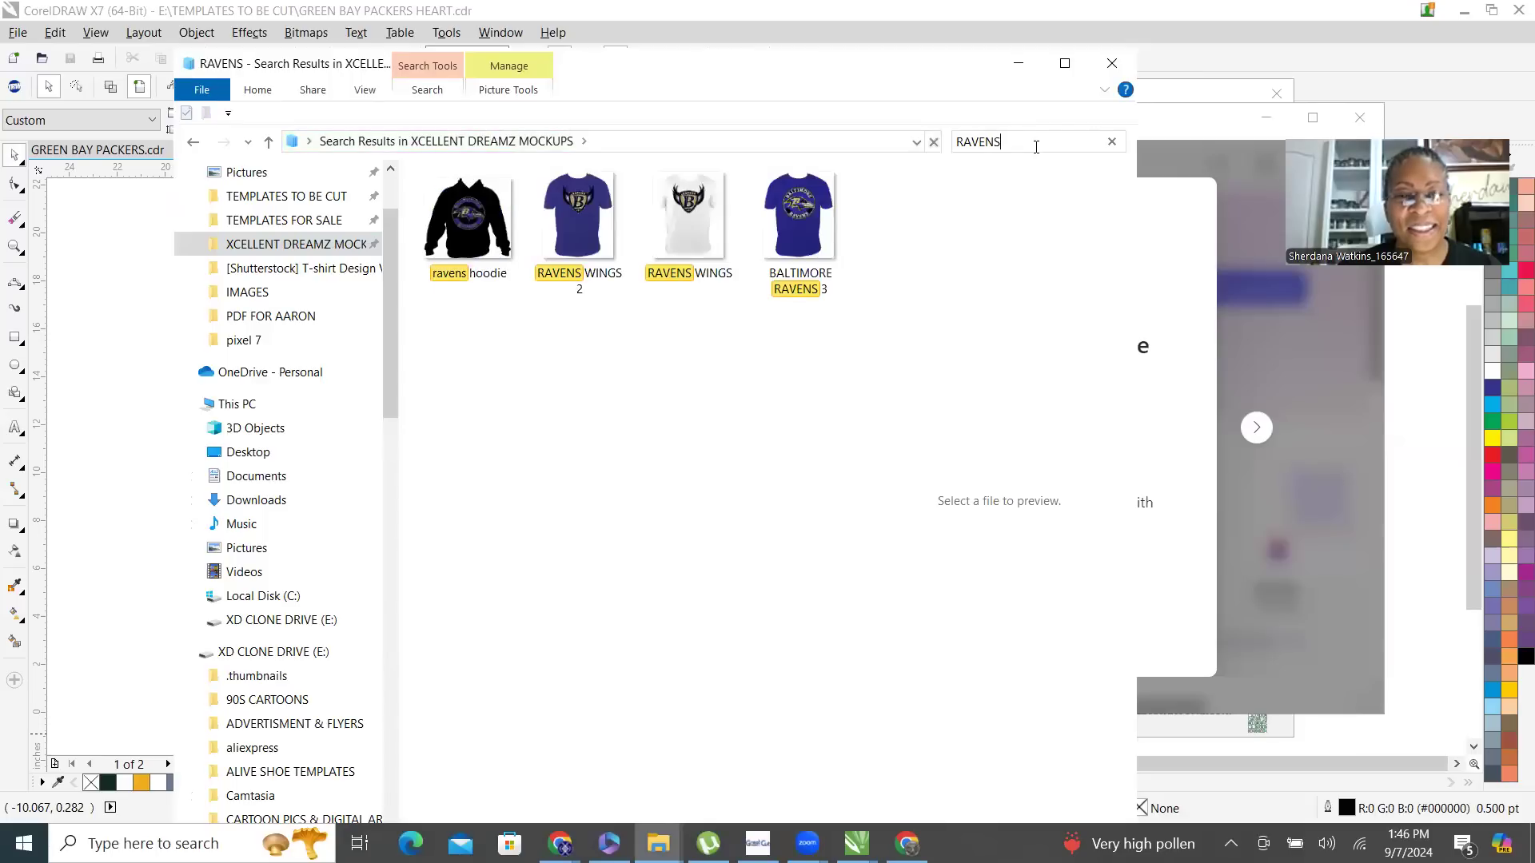
Preview the ravens hoodie mockup, and open the RAVENS WINGS 2 shirt image to examine its winged shield design.
{"action": "left_click", "coordinate": [451, 233]}
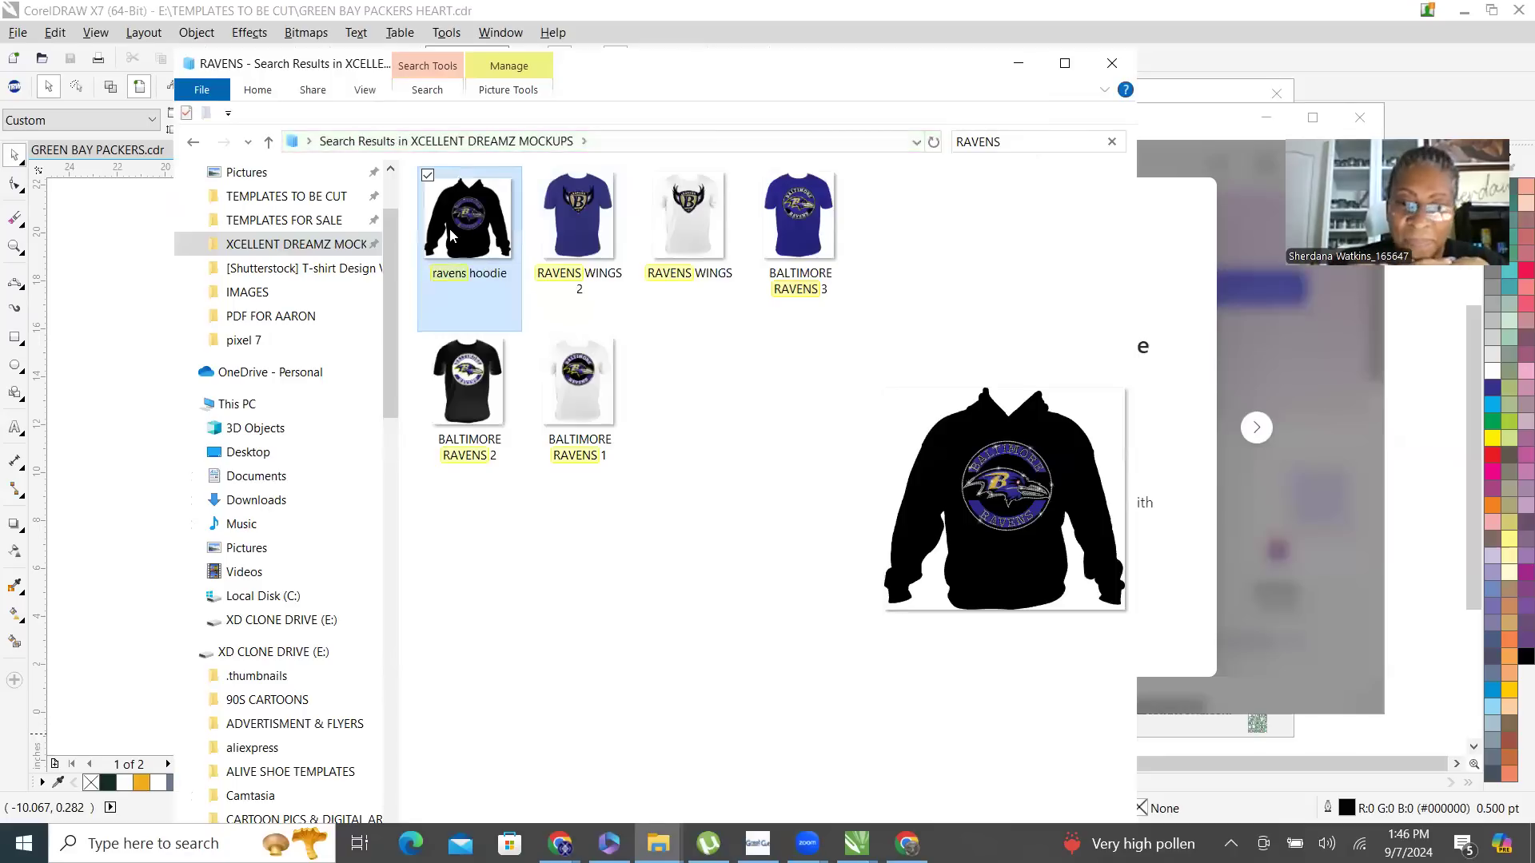
{"action": "left_click", "coordinate": [593, 217]}
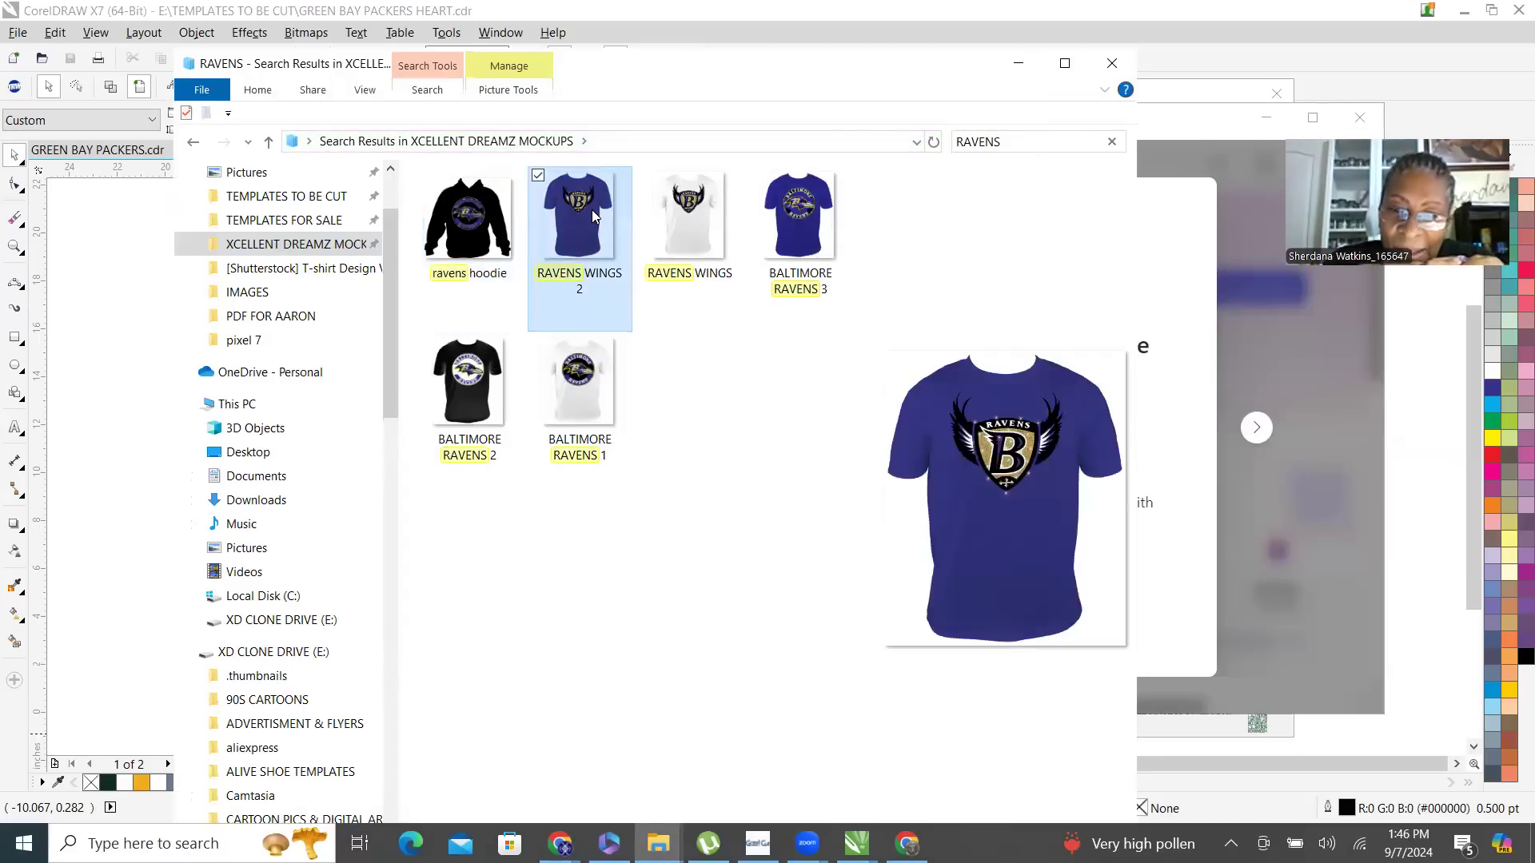
{"action": "double_click", "coordinate": [593, 211]}
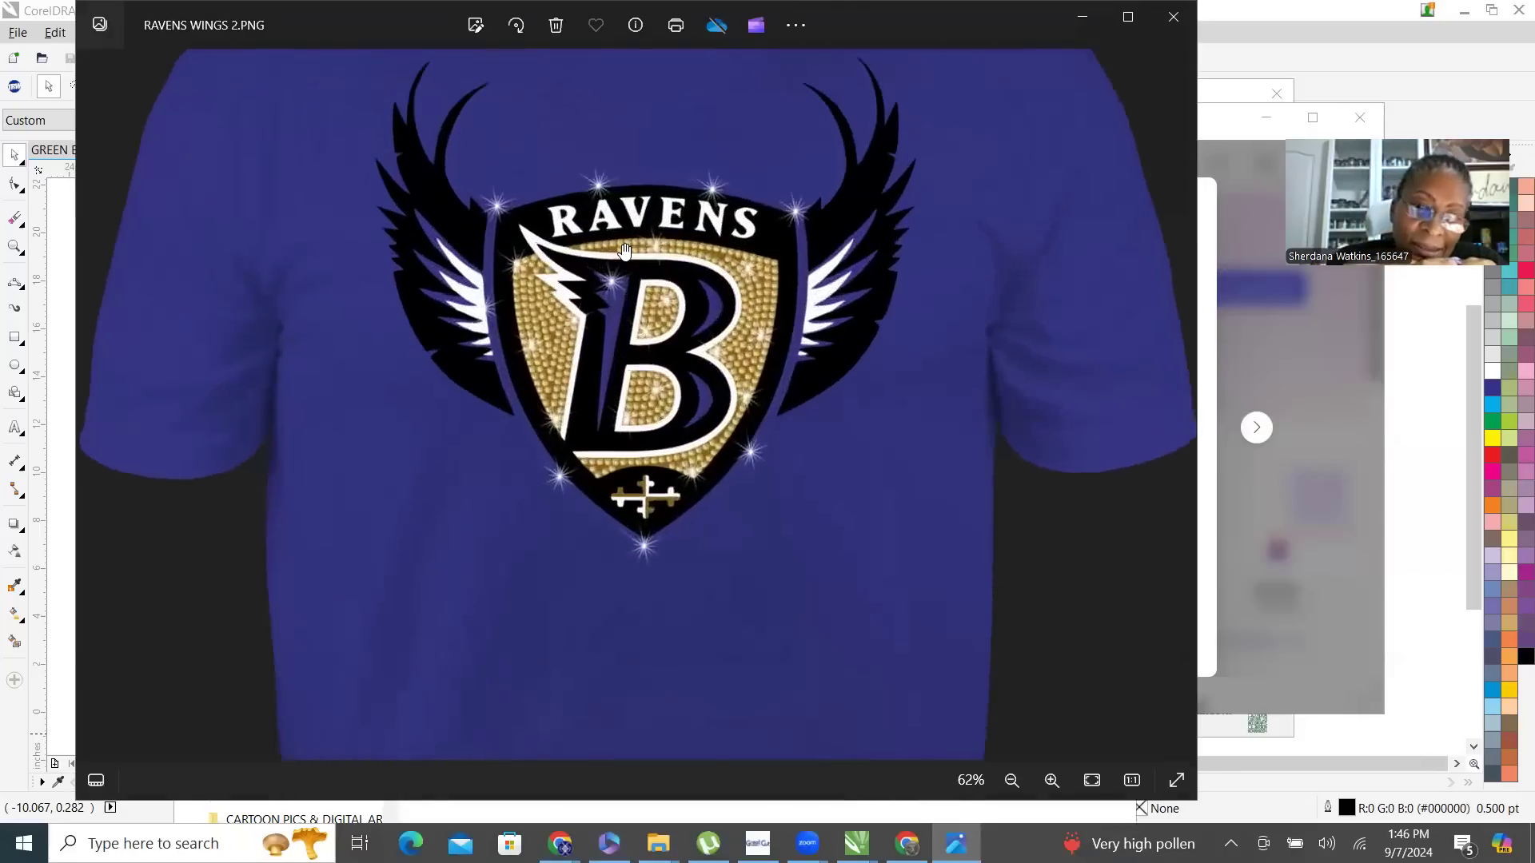
{"action": "scroll", "coordinate": [625, 251], "scroll_direction": "up", "scroll_amount": 2}
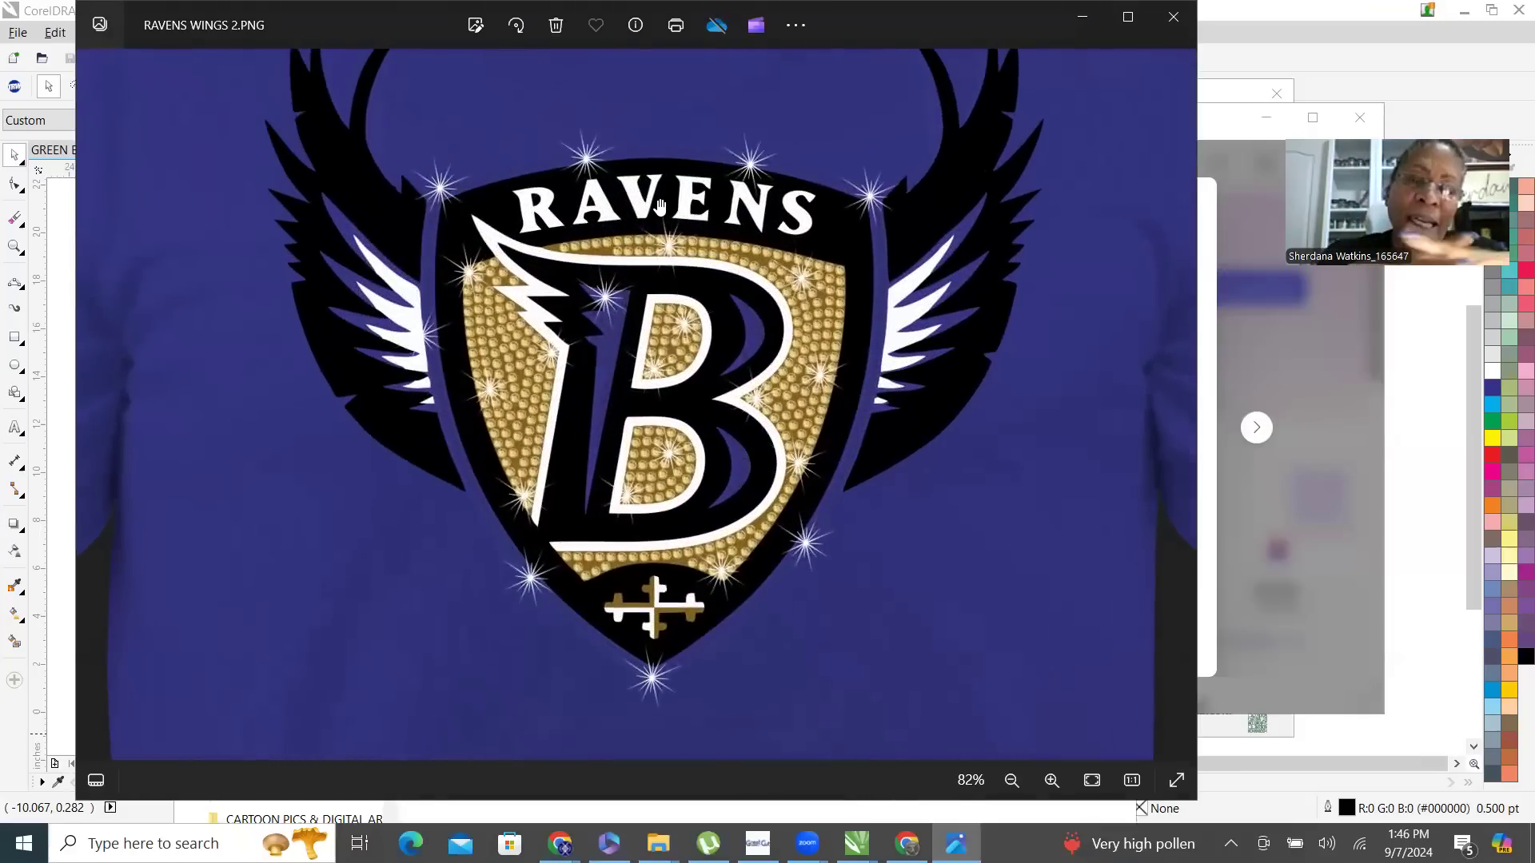
{"action": "scroll", "coordinate": [660, 206], "scroll_direction": "down", "scroll_amount": 4}
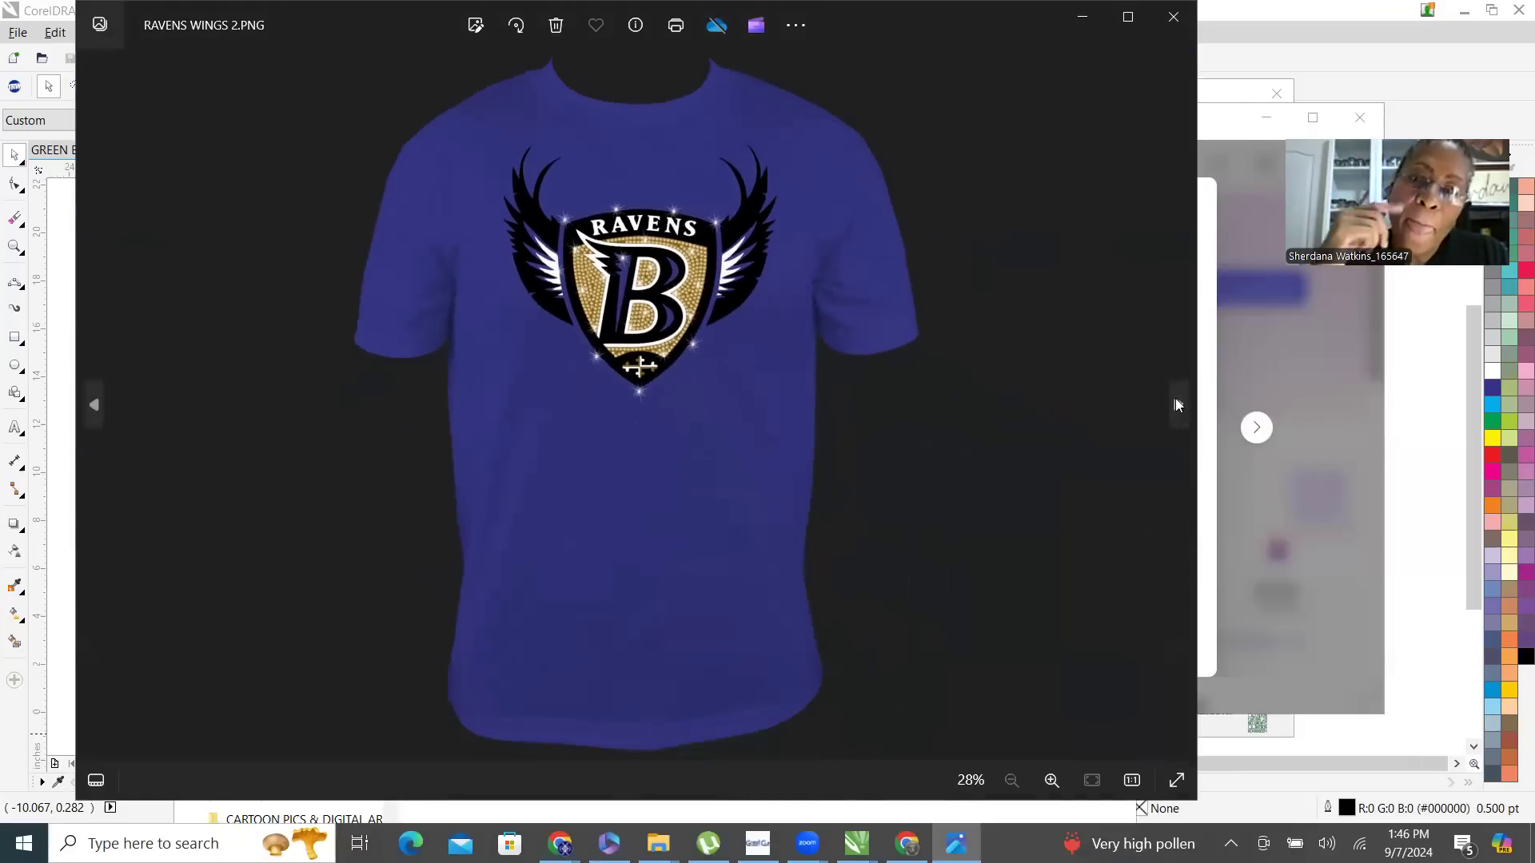
Browse the RAVENS WINGS and BALTIMORE RAVENS shirt mockups in the image viewer, and close the viewer.
{"action": "left_click", "coordinate": [1176, 404]}
{"action": "scroll", "coordinate": [569, 206], "scroll_direction": "up", "scroll_amount": 2}
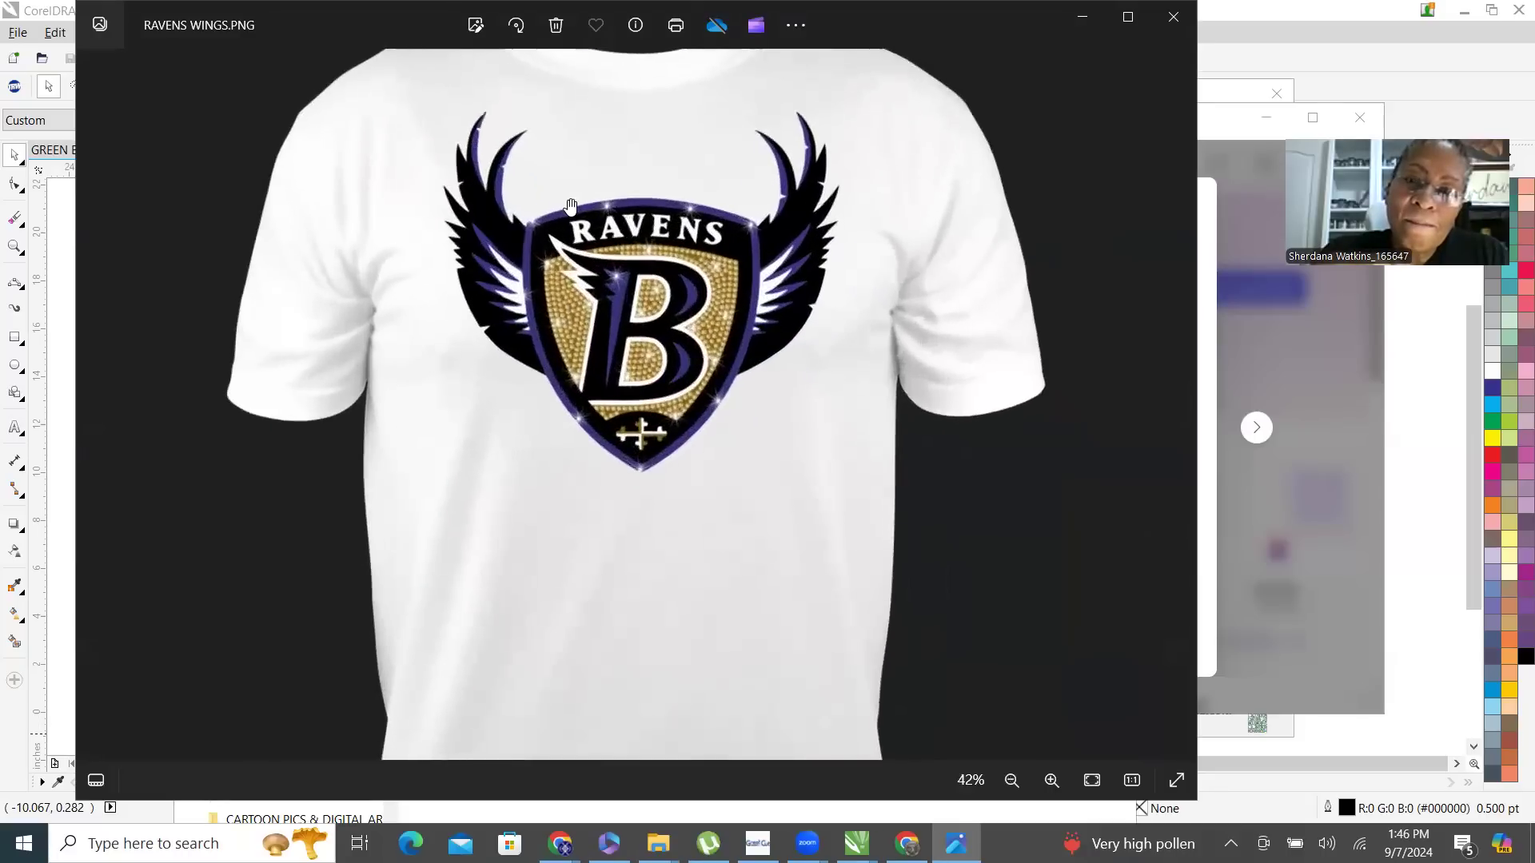
{"action": "scroll", "coordinate": [570, 207], "scroll_direction": "up", "scroll_amount": 2}
{"action": "left_click", "coordinate": [1179, 404]}
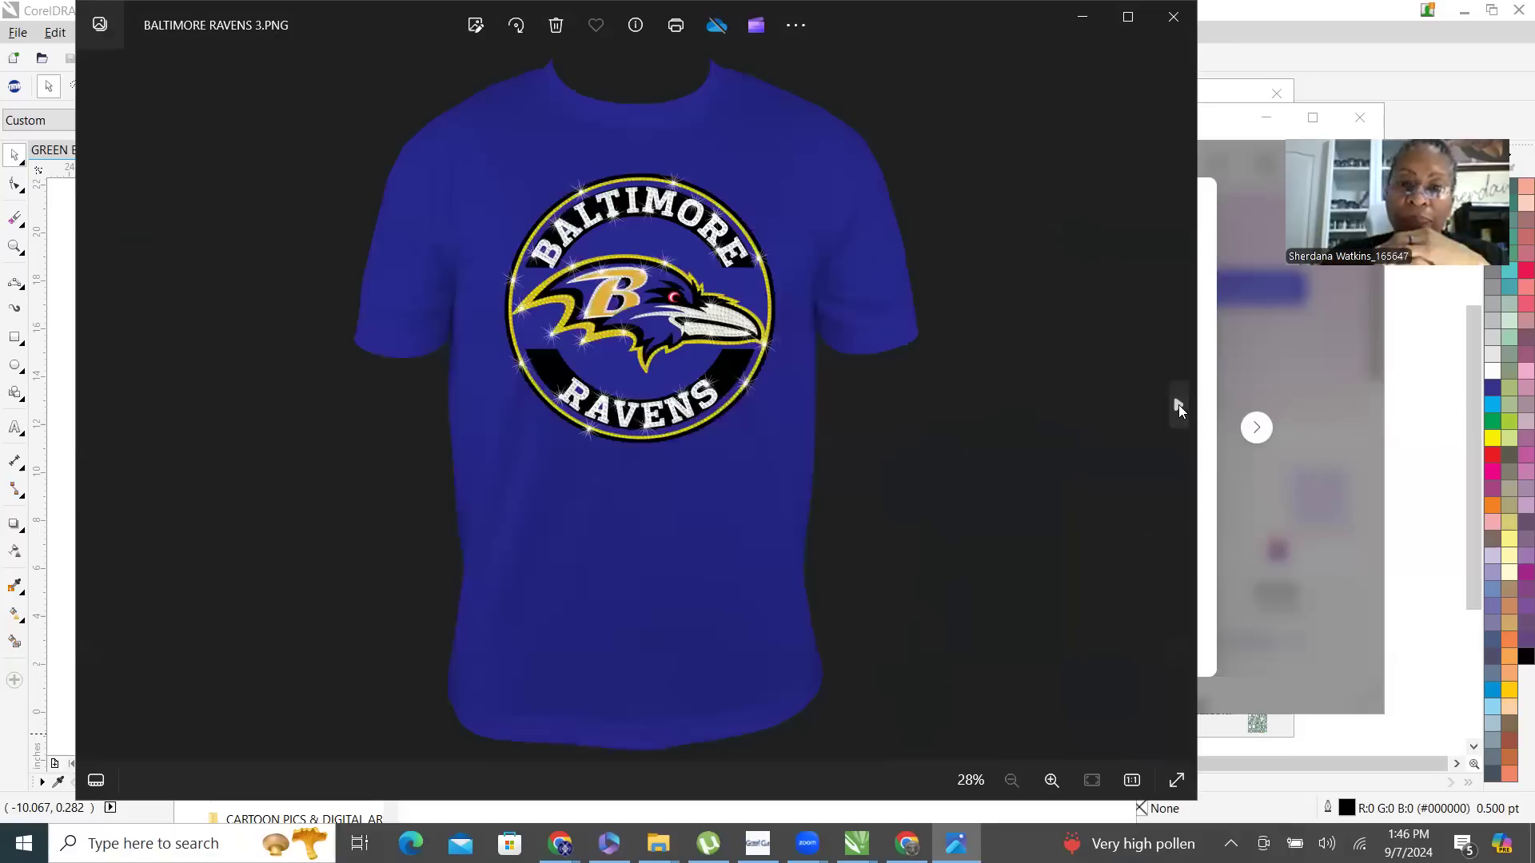
{"action": "left_click", "coordinate": [1179, 405]}
{"action": "left_click", "coordinate": [1178, 405]}
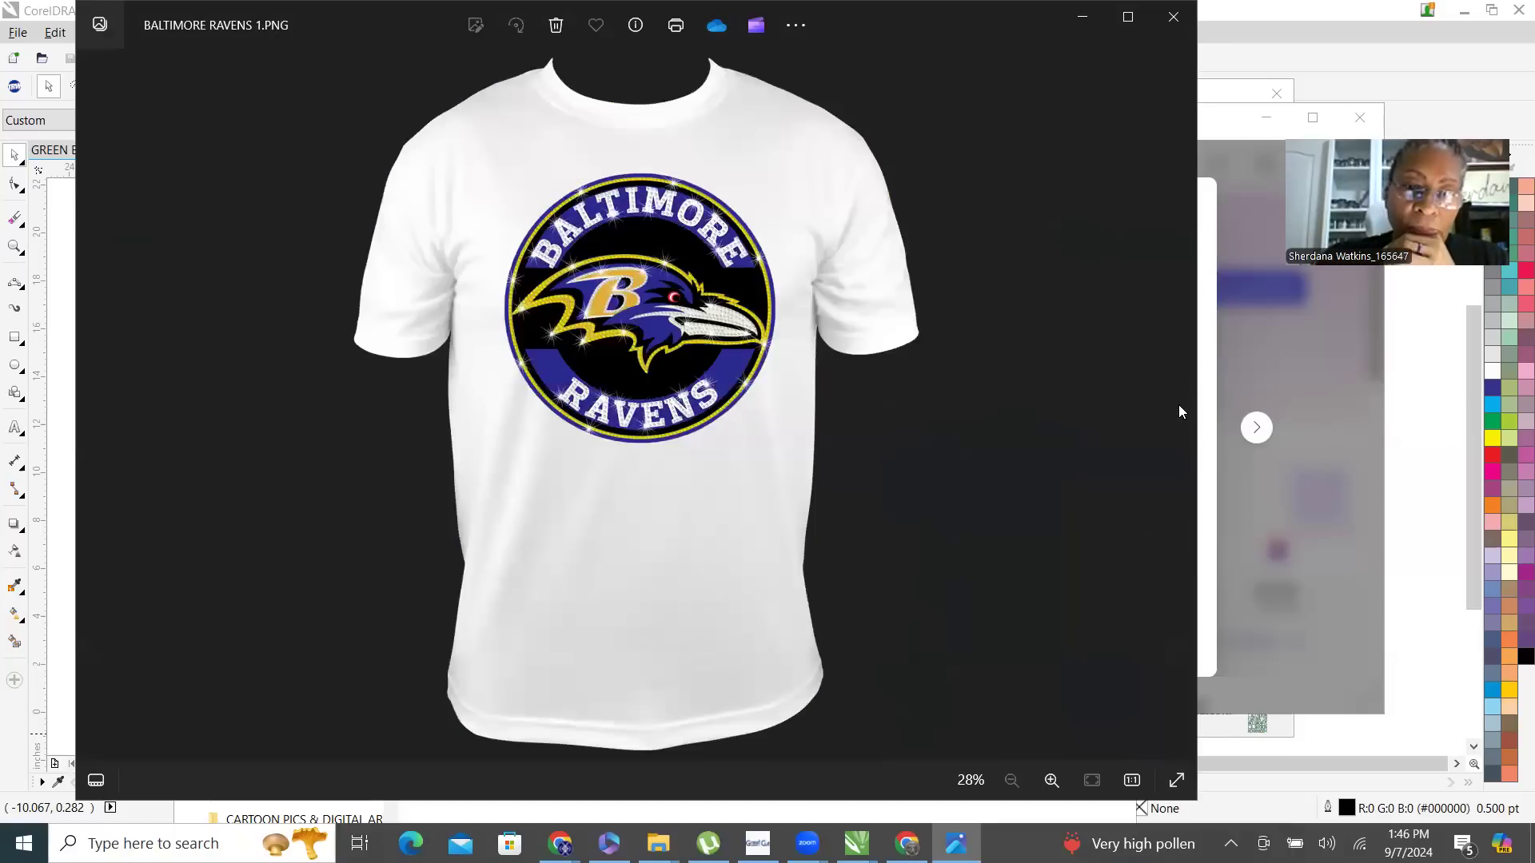
{"action": "left_click", "coordinate": [1172, 20]}
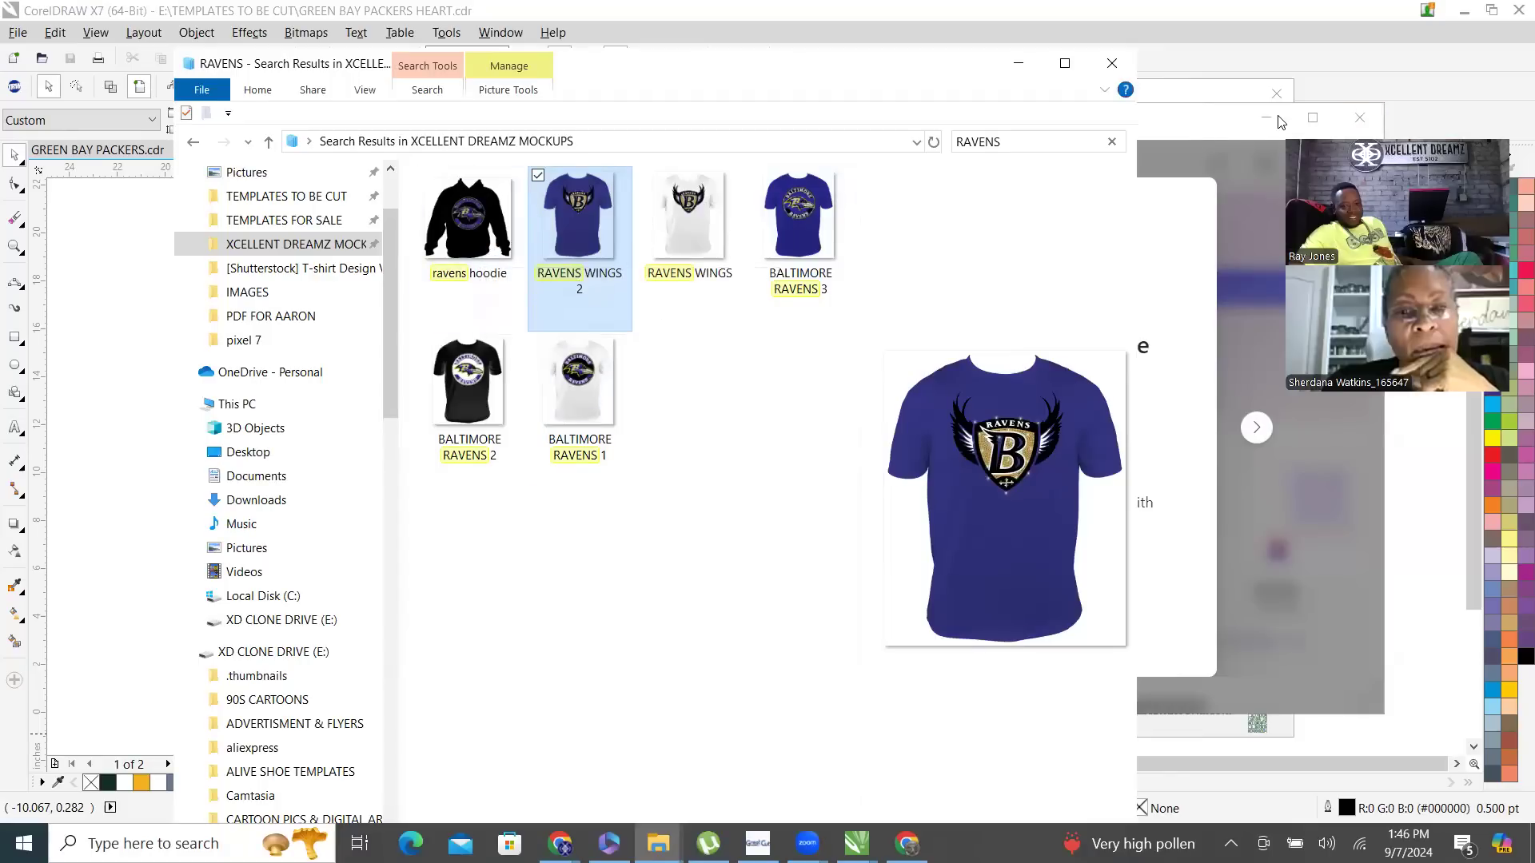
Reopen the RAVENS WINGS 2 image and examine the rhinestone fill of its shield up close.
{"action": "double_click", "coordinate": [600, 230]}
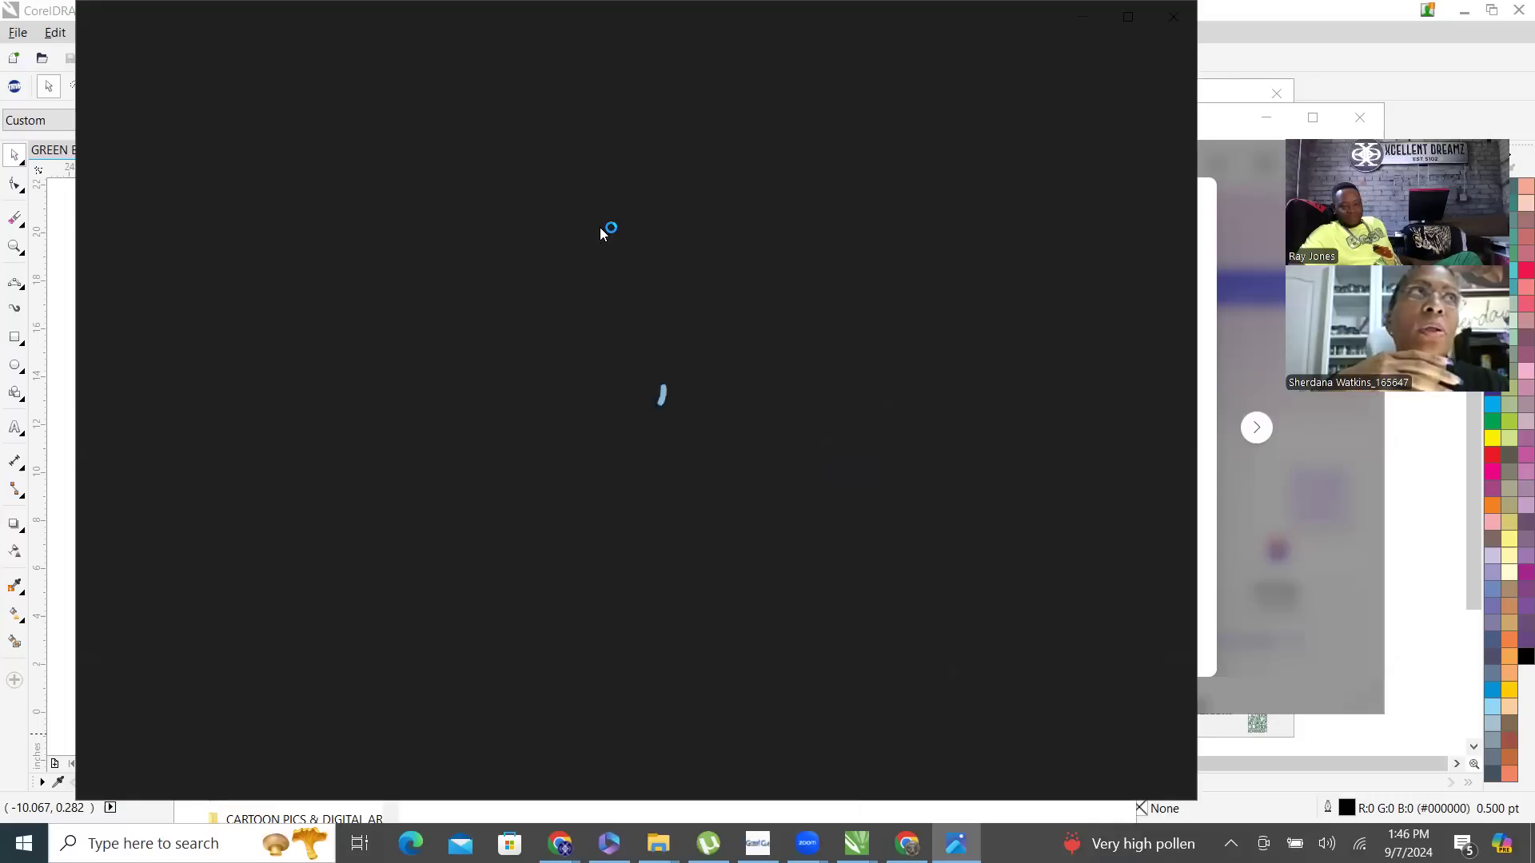
{"action": "scroll", "coordinate": [627, 137], "scroll_direction": "up", "scroll_amount": 4}
{"action": "scroll", "coordinate": [627, 136], "scroll_direction": "up", "scroll_amount": 3}
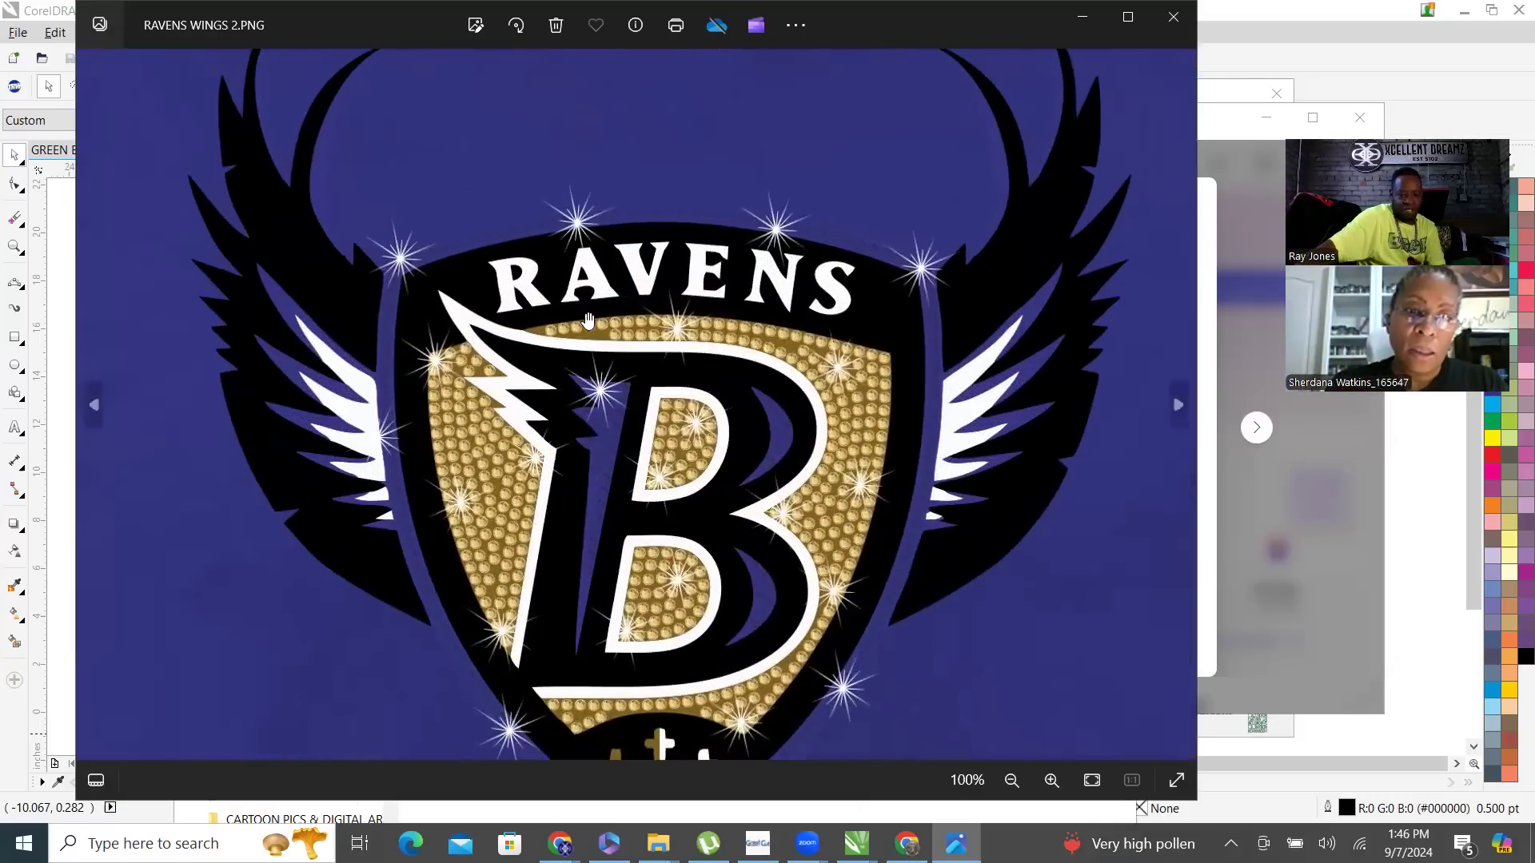
Examine the lower shield, cross emblem and full winged design on the RAVENS WINGS 2 shirt image.
{"action": "scroll", "coordinate": [470, 173], "scroll_direction": "down", "scroll_amount": 1}
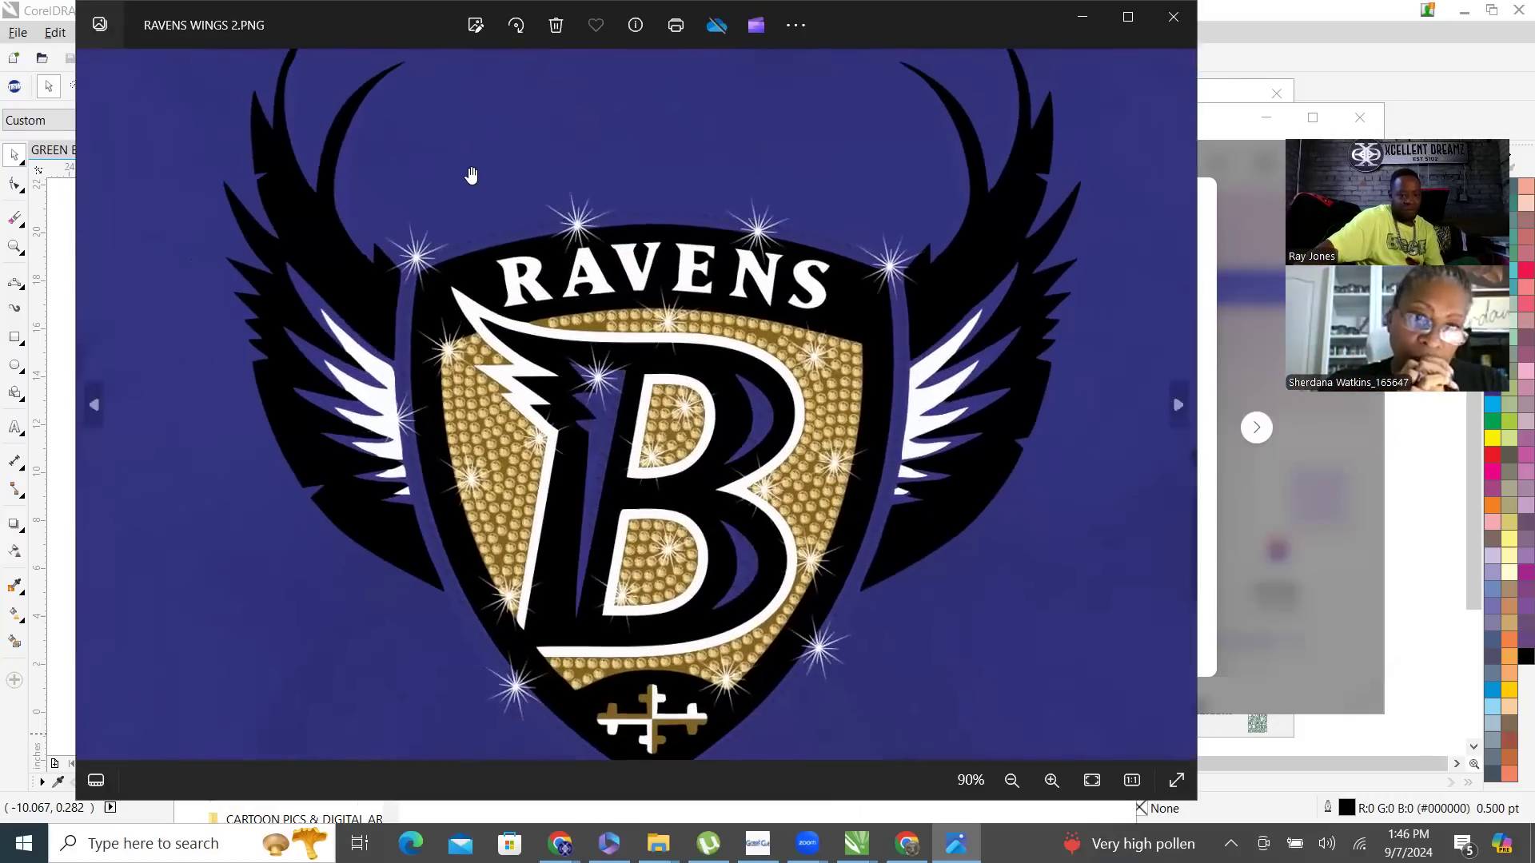
{"action": "scroll", "coordinate": [470, 173], "scroll_direction": "down", "scroll_amount": 1}
{"action": "scroll", "coordinate": [615, 665], "scroll_direction": "up", "scroll_amount": 3}
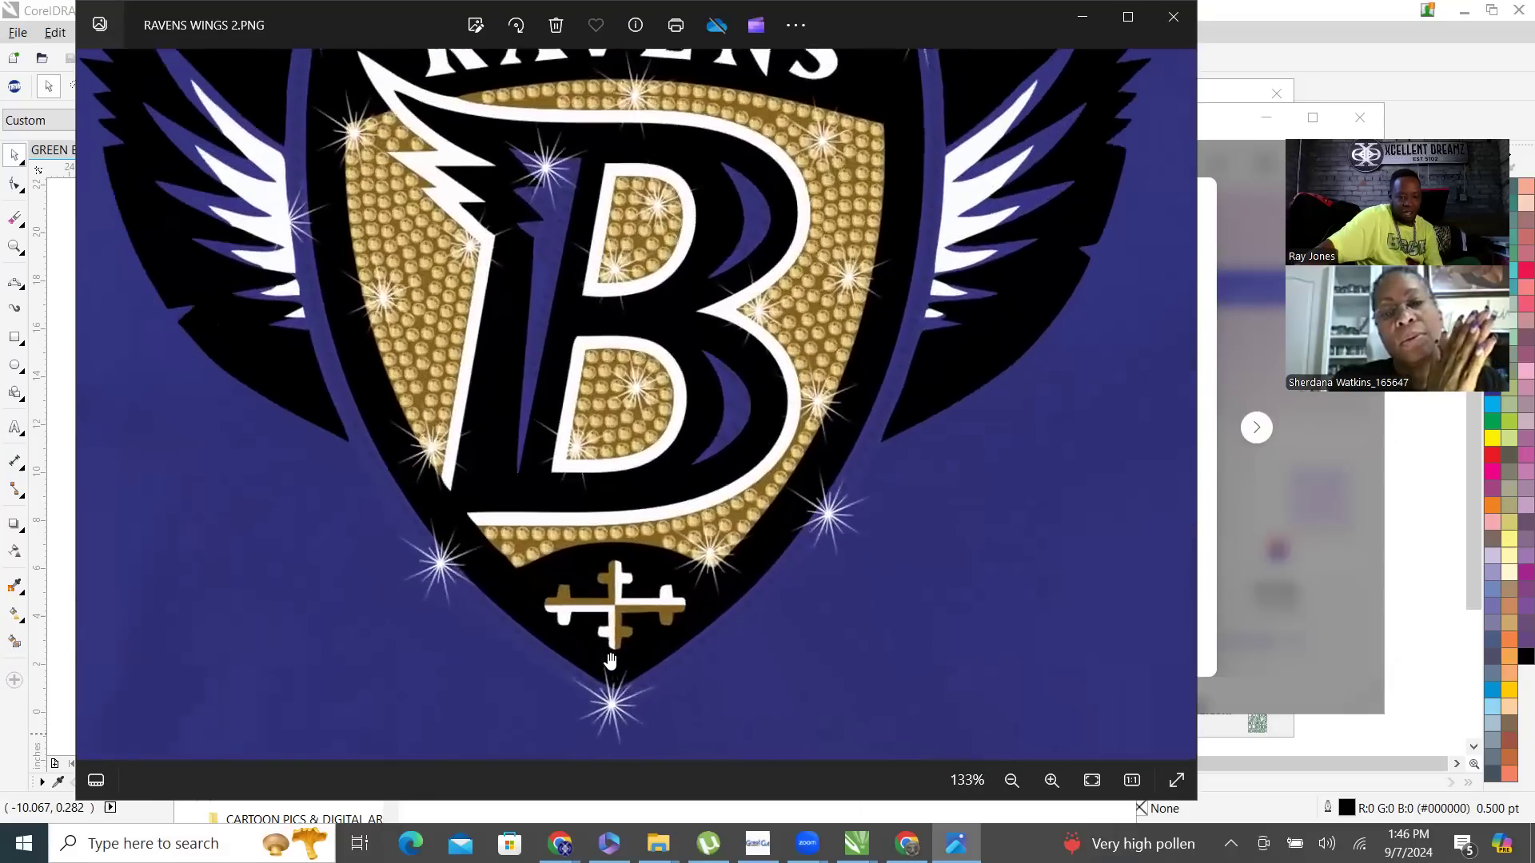
{"action": "scroll", "coordinate": [610, 661], "scroll_direction": "up", "scroll_amount": 1}
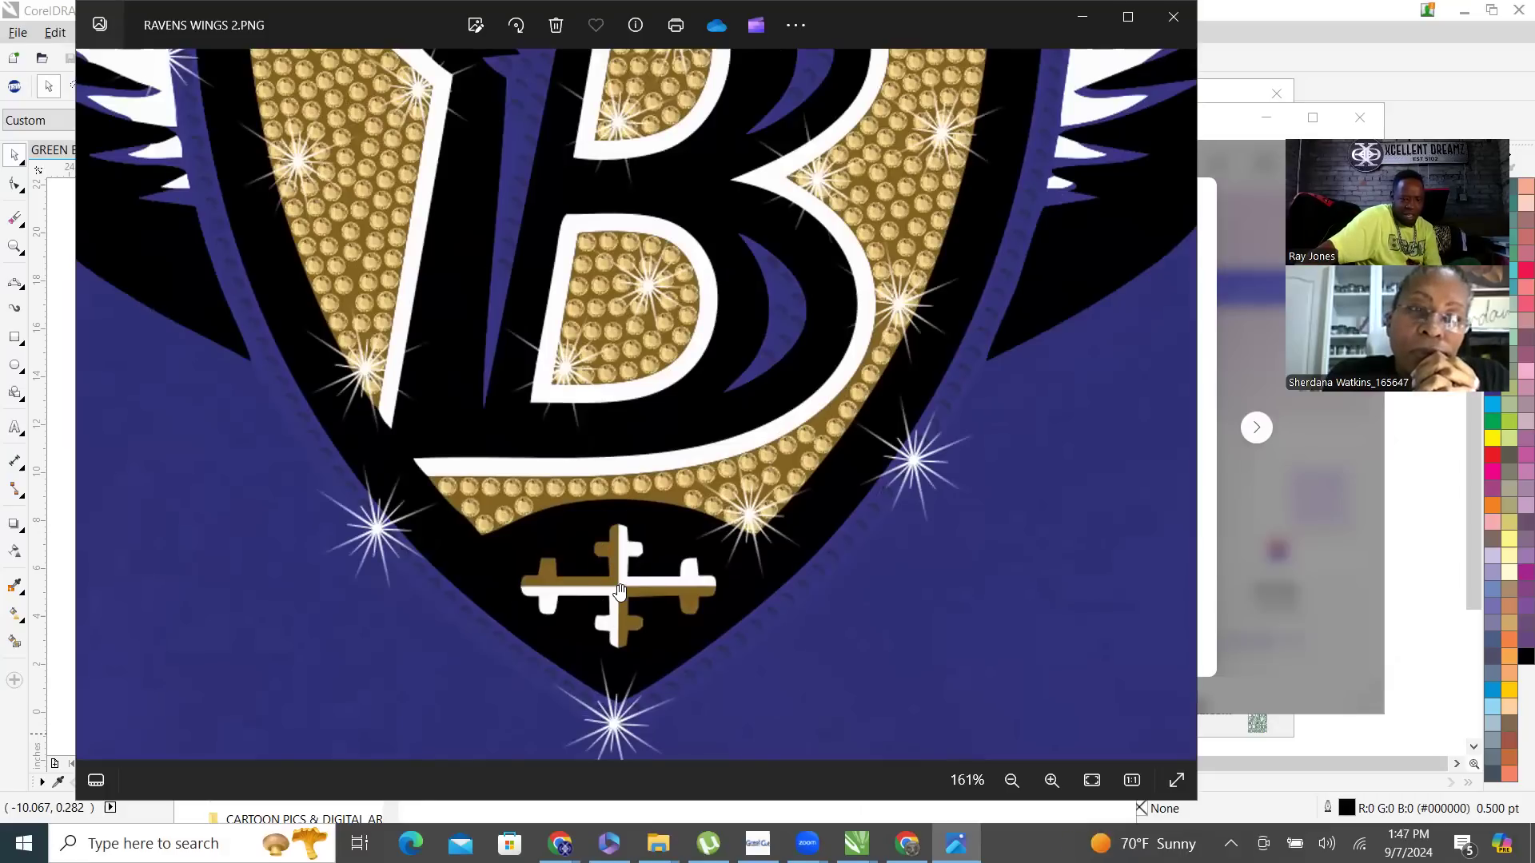
{"action": "scroll", "coordinate": [617, 569], "scroll_direction": "down", "scroll_amount": 1}
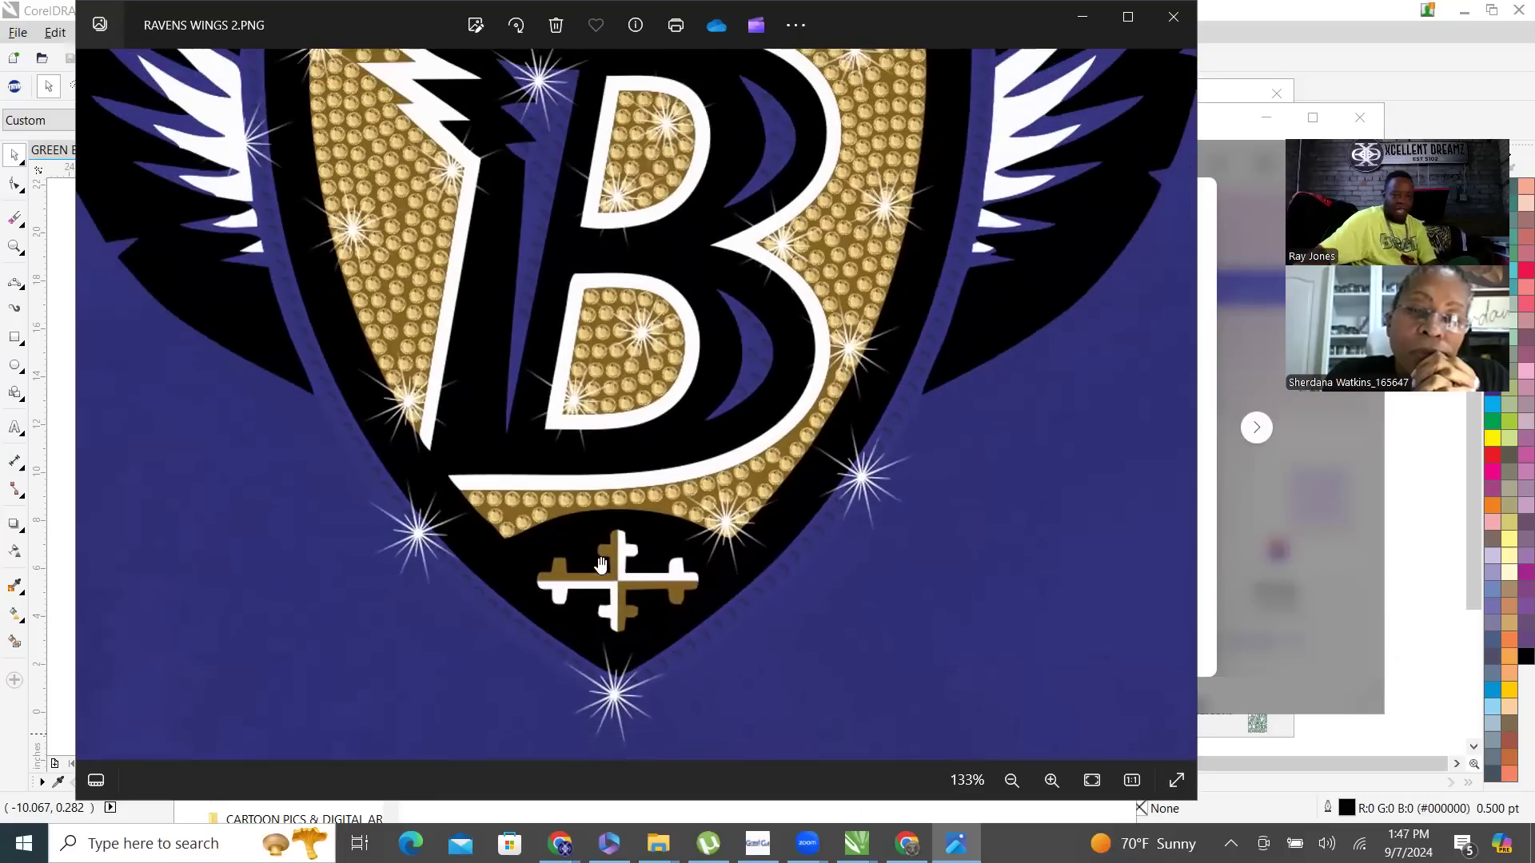
{"action": "scroll", "coordinate": [535, 550], "scroll_direction": "up", "scroll_amount": 1}
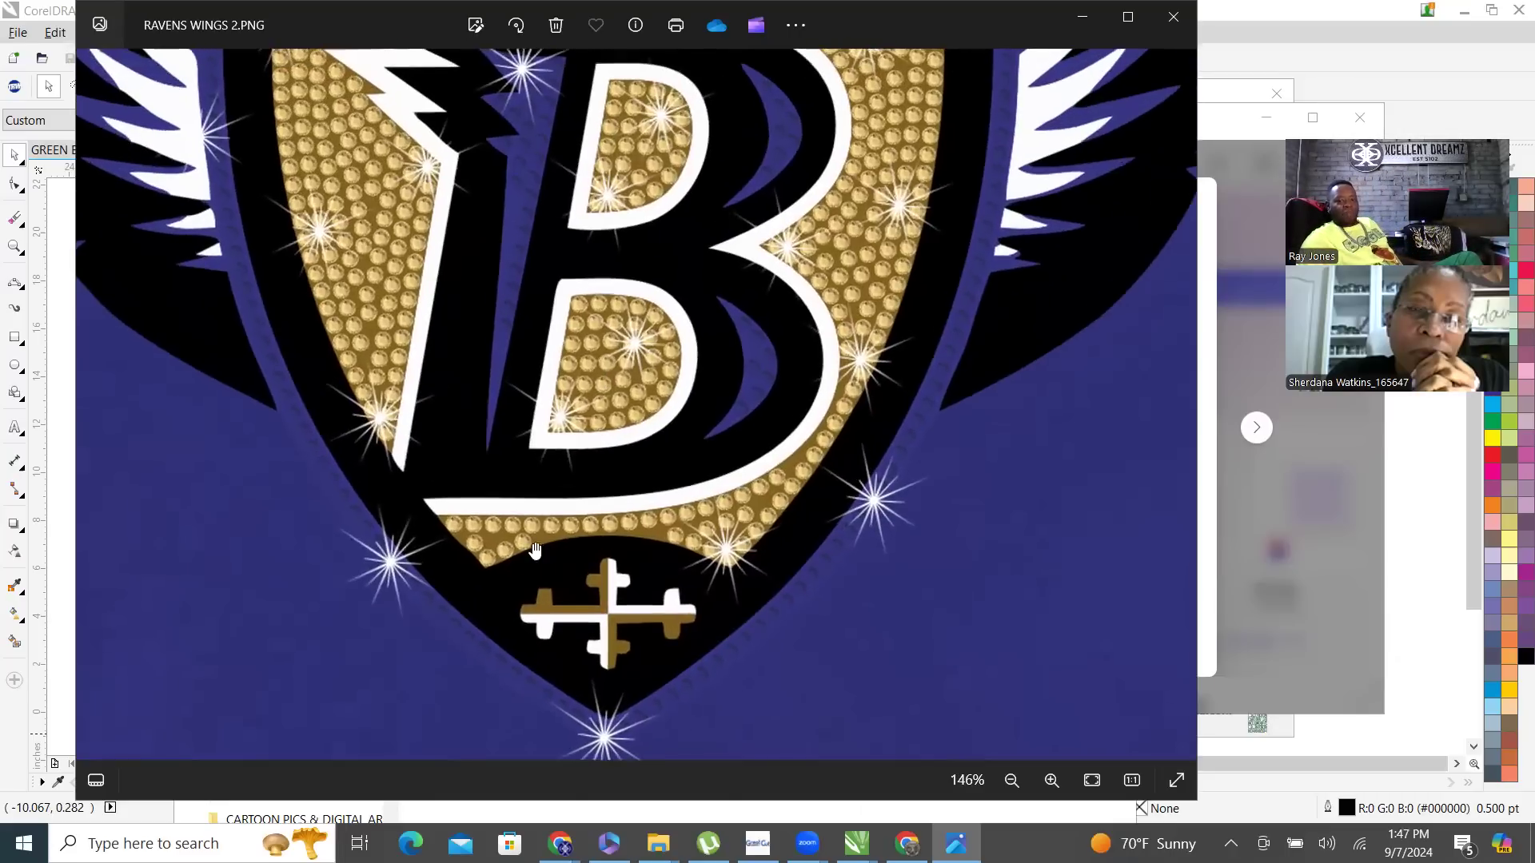
{"action": "scroll", "coordinate": [535, 550], "scroll_direction": "down", "scroll_amount": 2}
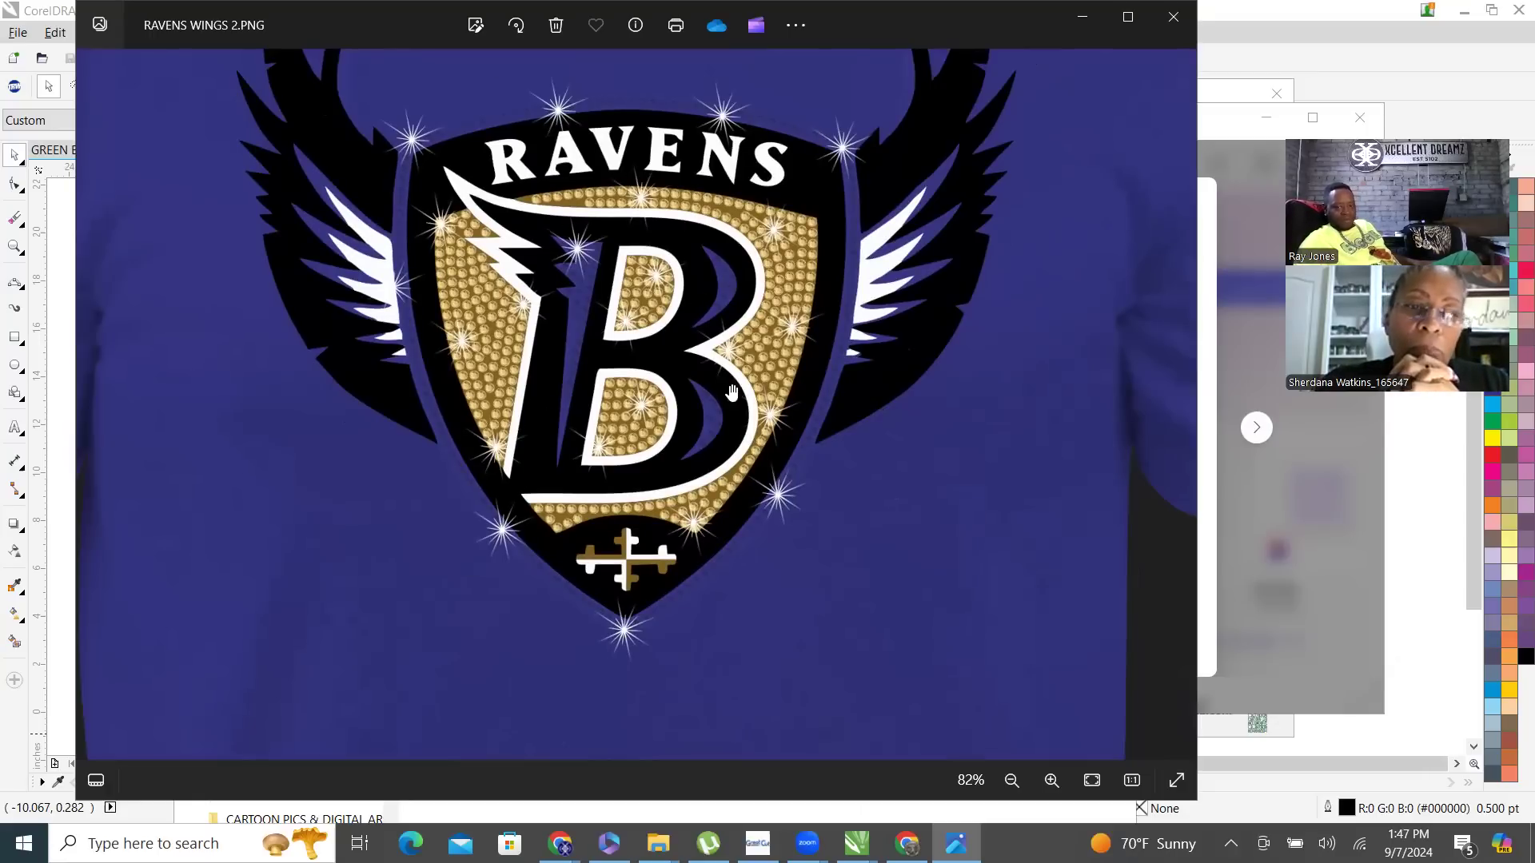
{"action": "scroll", "coordinate": [681, 484], "scroll_direction": "down", "scroll_amount": 1}
{"action": "scroll", "coordinate": [680, 485], "scroll_direction": "down", "scroll_amount": 2}
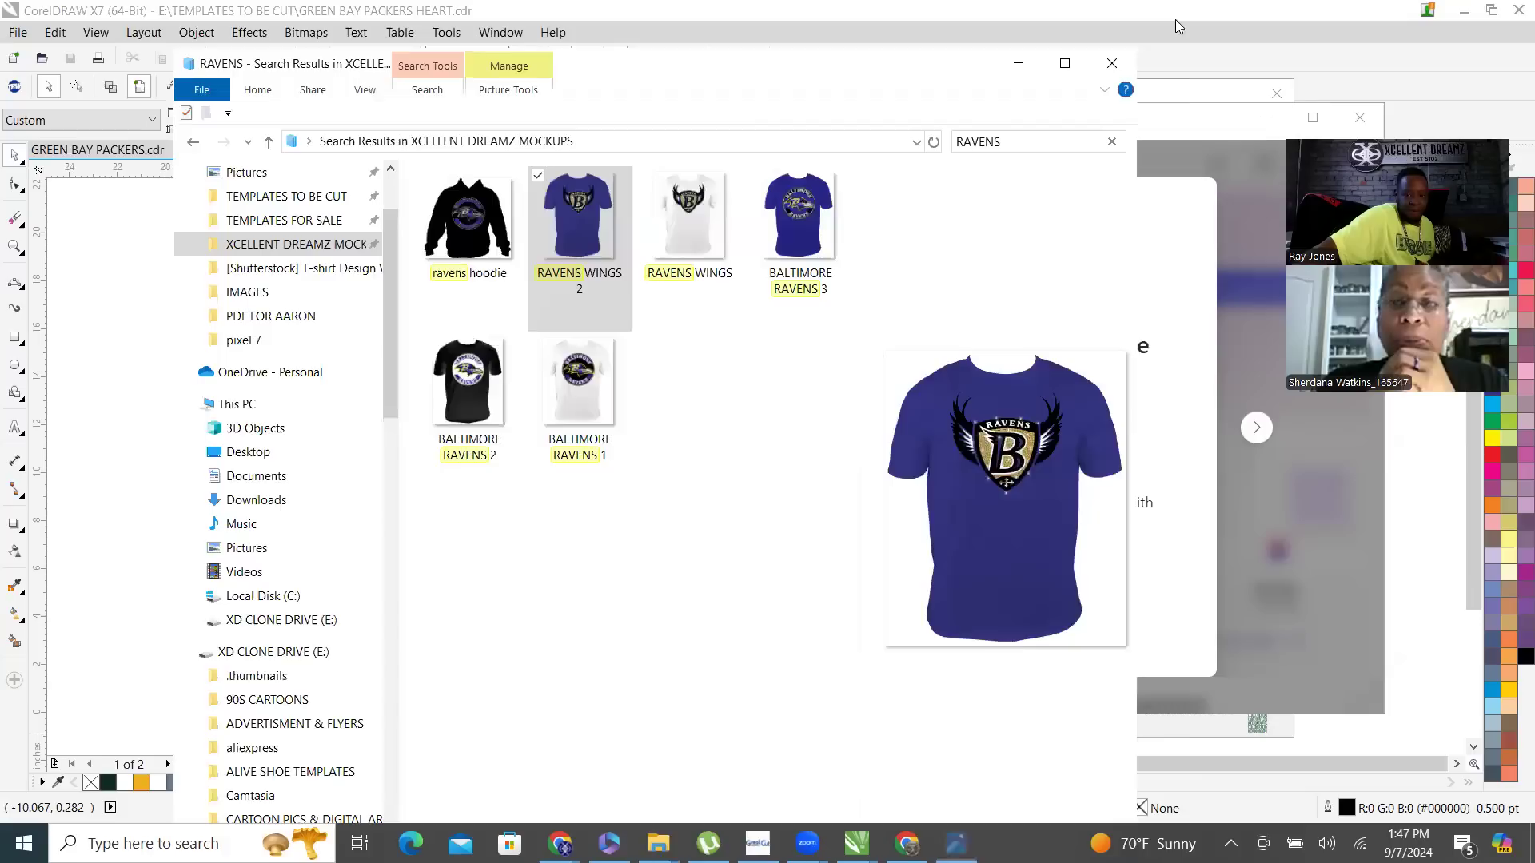
Close the shirt image and minimise the File Explorer and CorelDRAW windows.
{"action": "left_click", "coordinate": [1173, 18]}
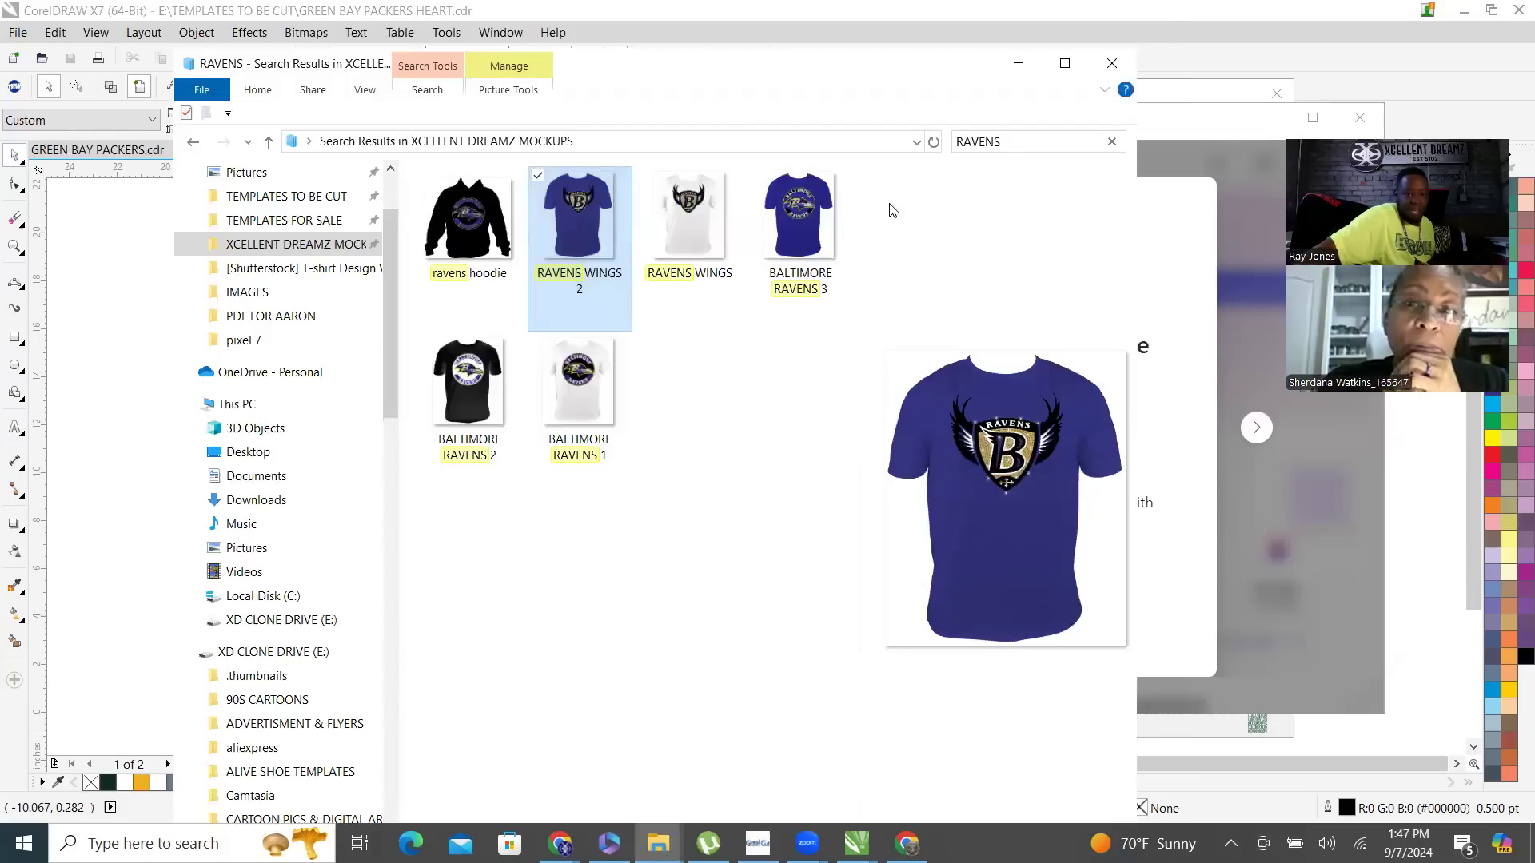
{"action": "left_click", "coordinate": [1017, 62]}
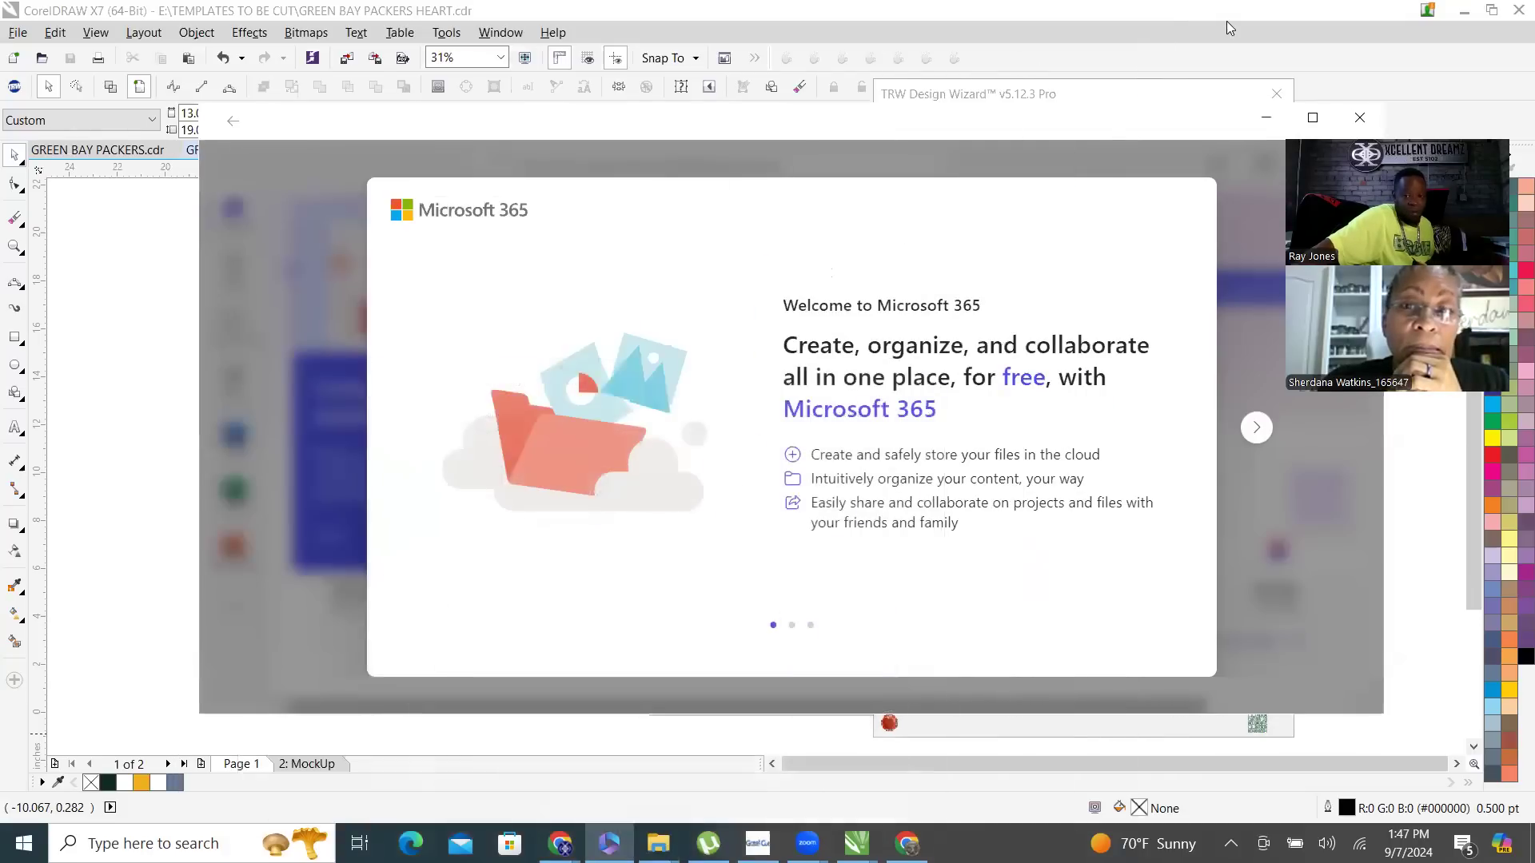
{"action": "left_click", "coordinate": [1465, 11]}
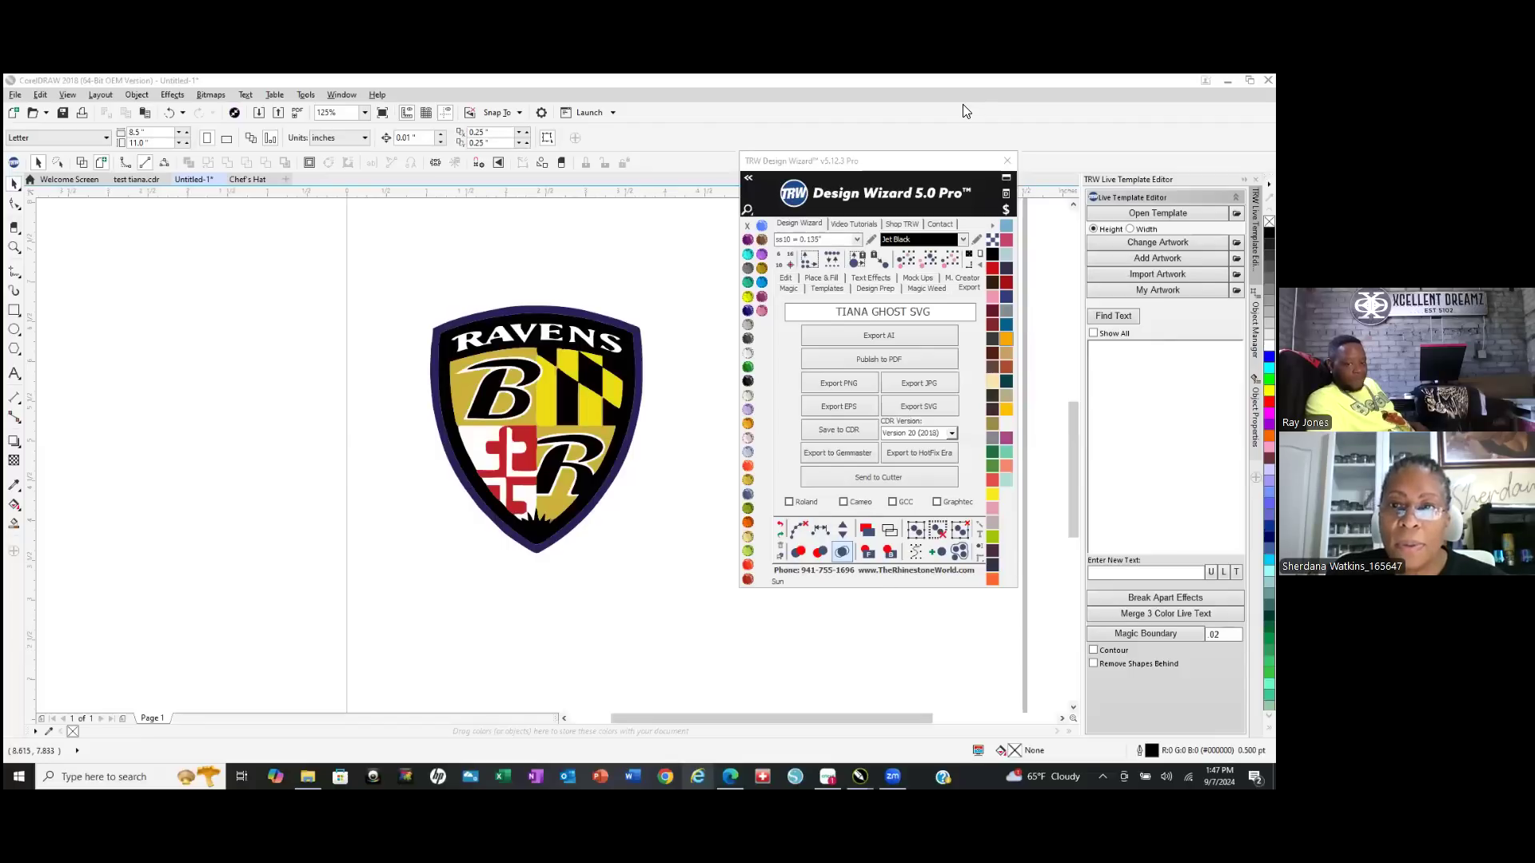
Close the TRW Design Wizard, and nudge and enlarge the Ravens shield group to about 3.72 by 4.33 inches.
{"action": "left_click", "coordinate": [1007, 161]}
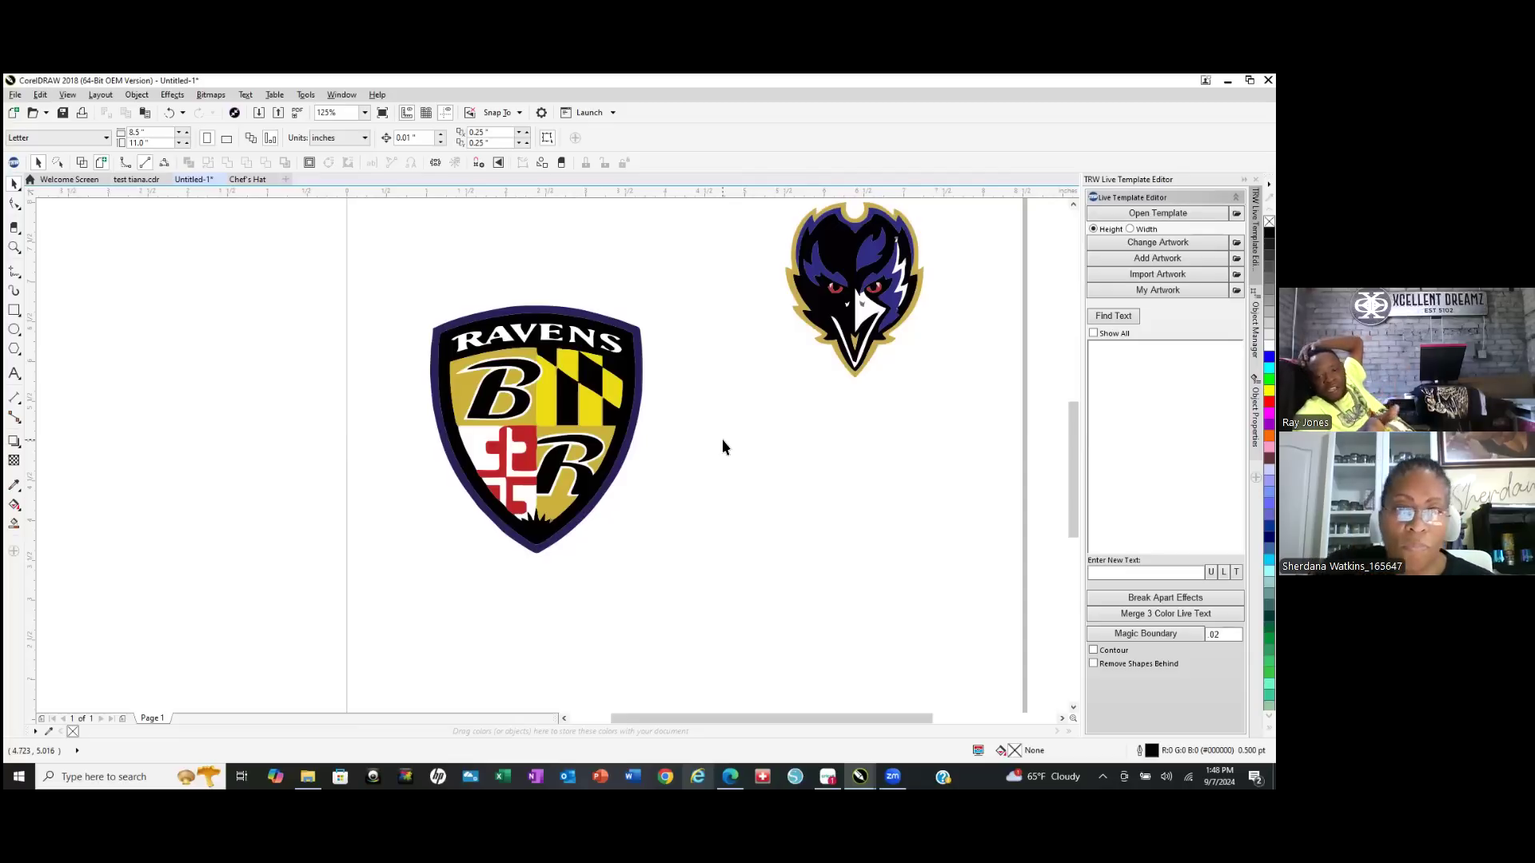
{"action": "left_click", "coordinate": [573, 422]}
{"action": "left_click_drag", "start_coordinate": [572, 426], "coordinate": [577, 420]}
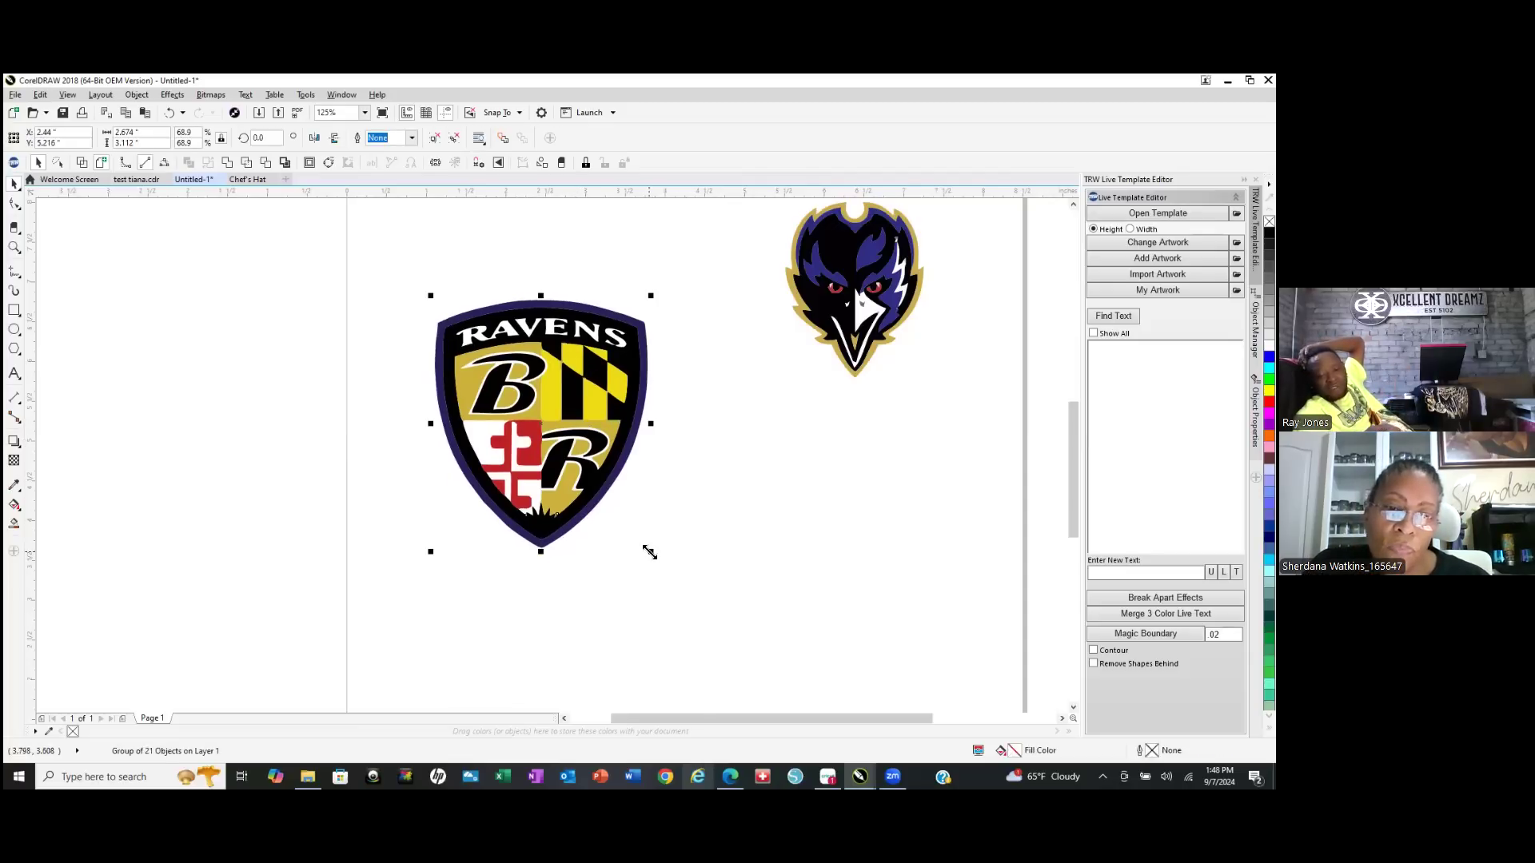
{"action": "left_click_drag", "start_coordinate": [680, 574], "coordinate": [795, 622]}
{"action": "left_click_drag", "start_coordinate": [862, 652], "coordinate": [906, 648]}
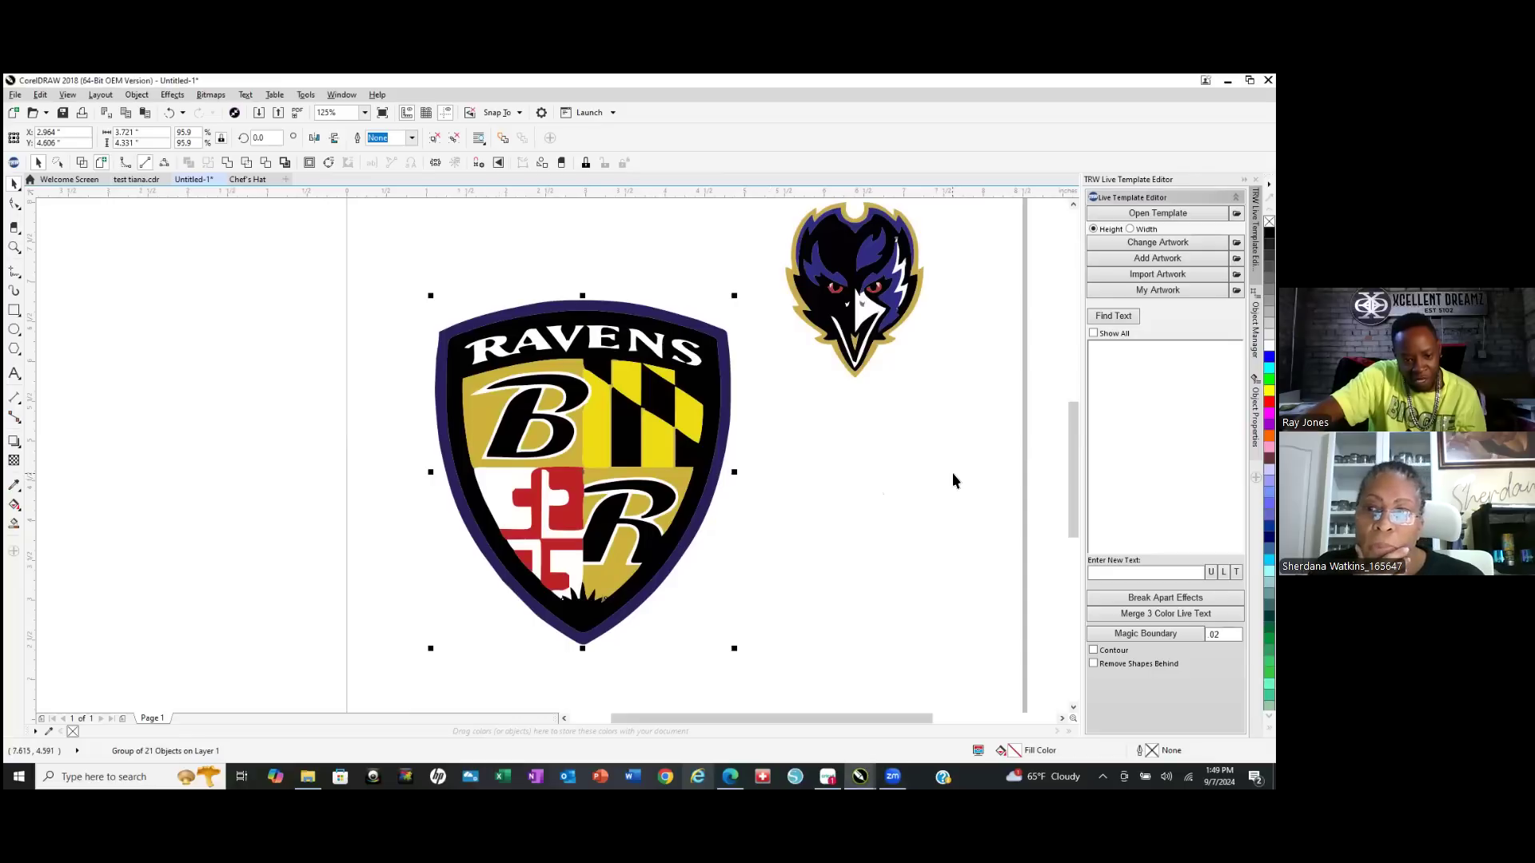
Deselect the shield and inspect the traced edges of its B, R, checkered and red cross sections up close.
{"action": "scroll", "coordinate": [480, 600], "scroll_direction": "up", "scroll_amount": 1}
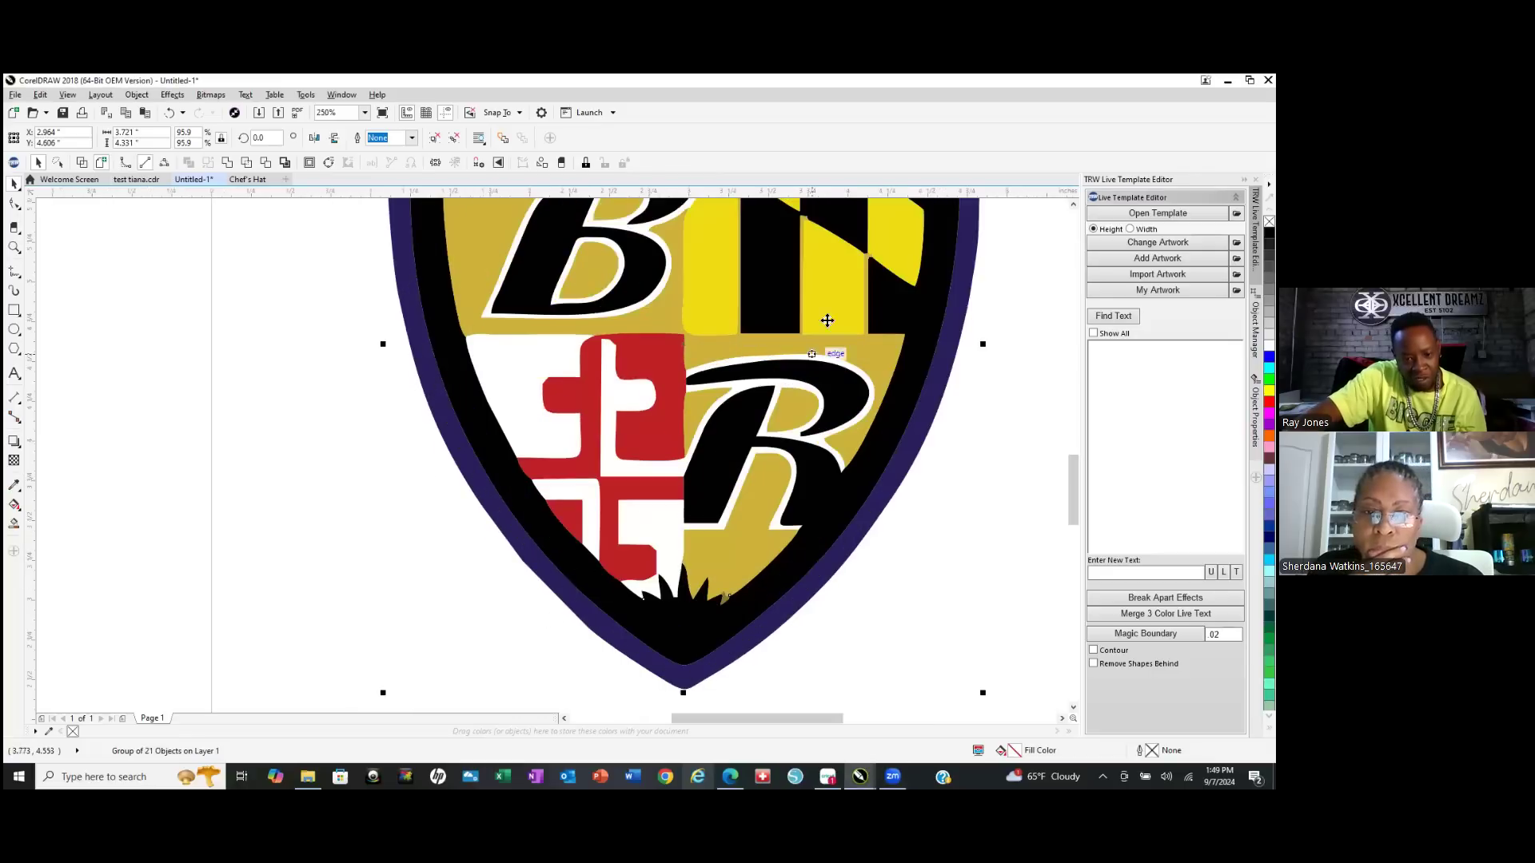
{"action": "scroll", "coordinate": [791, 385], "scroll_direction": "up", "scroll_amount": 2}
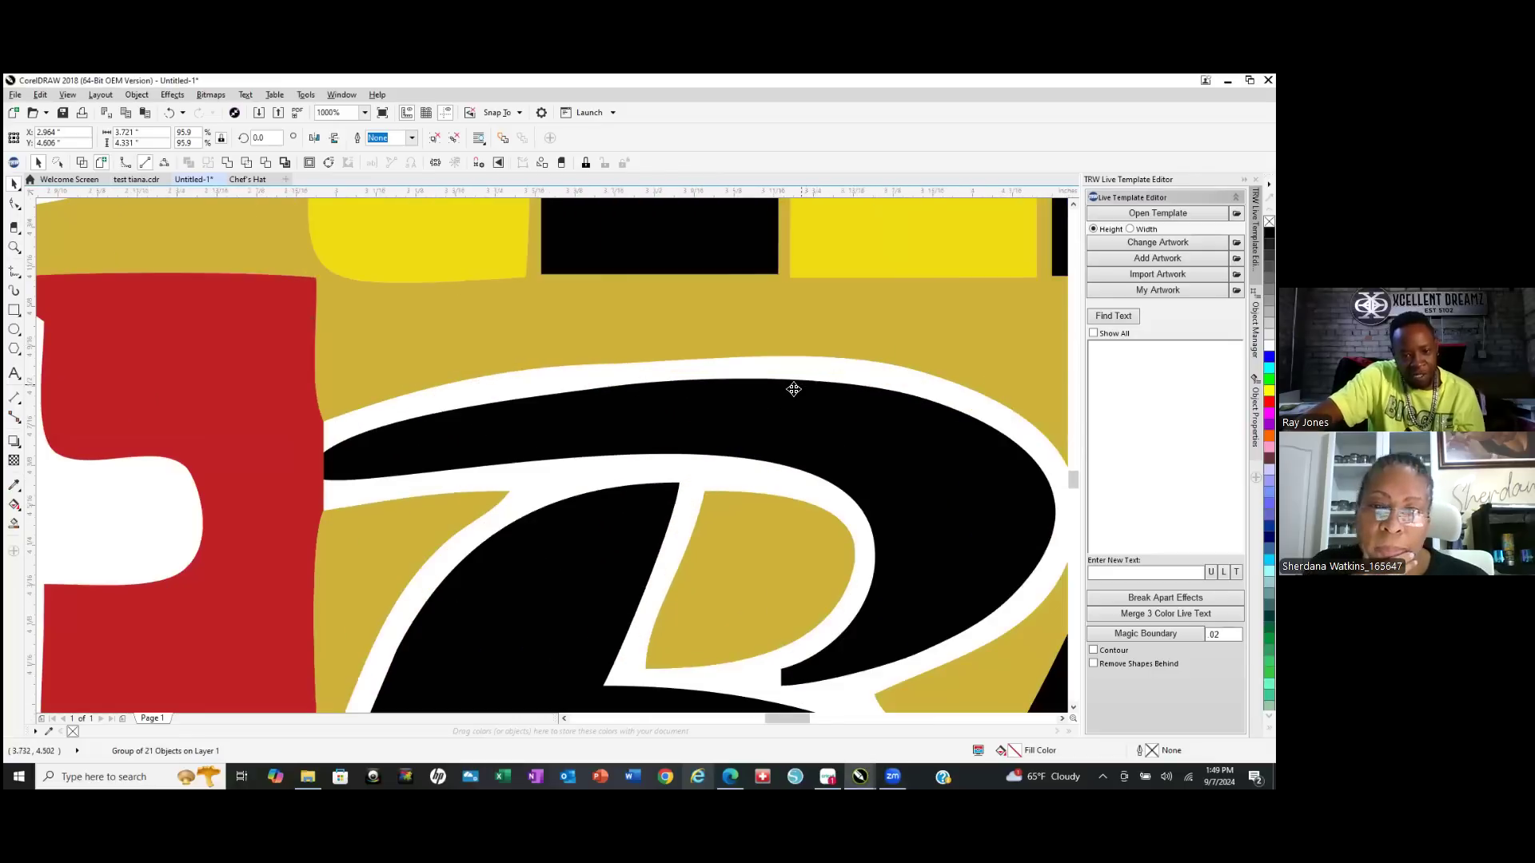
{"action": "key", "text": "Escape"}
{"action": "right_click", "coordinate": [545, 479]}
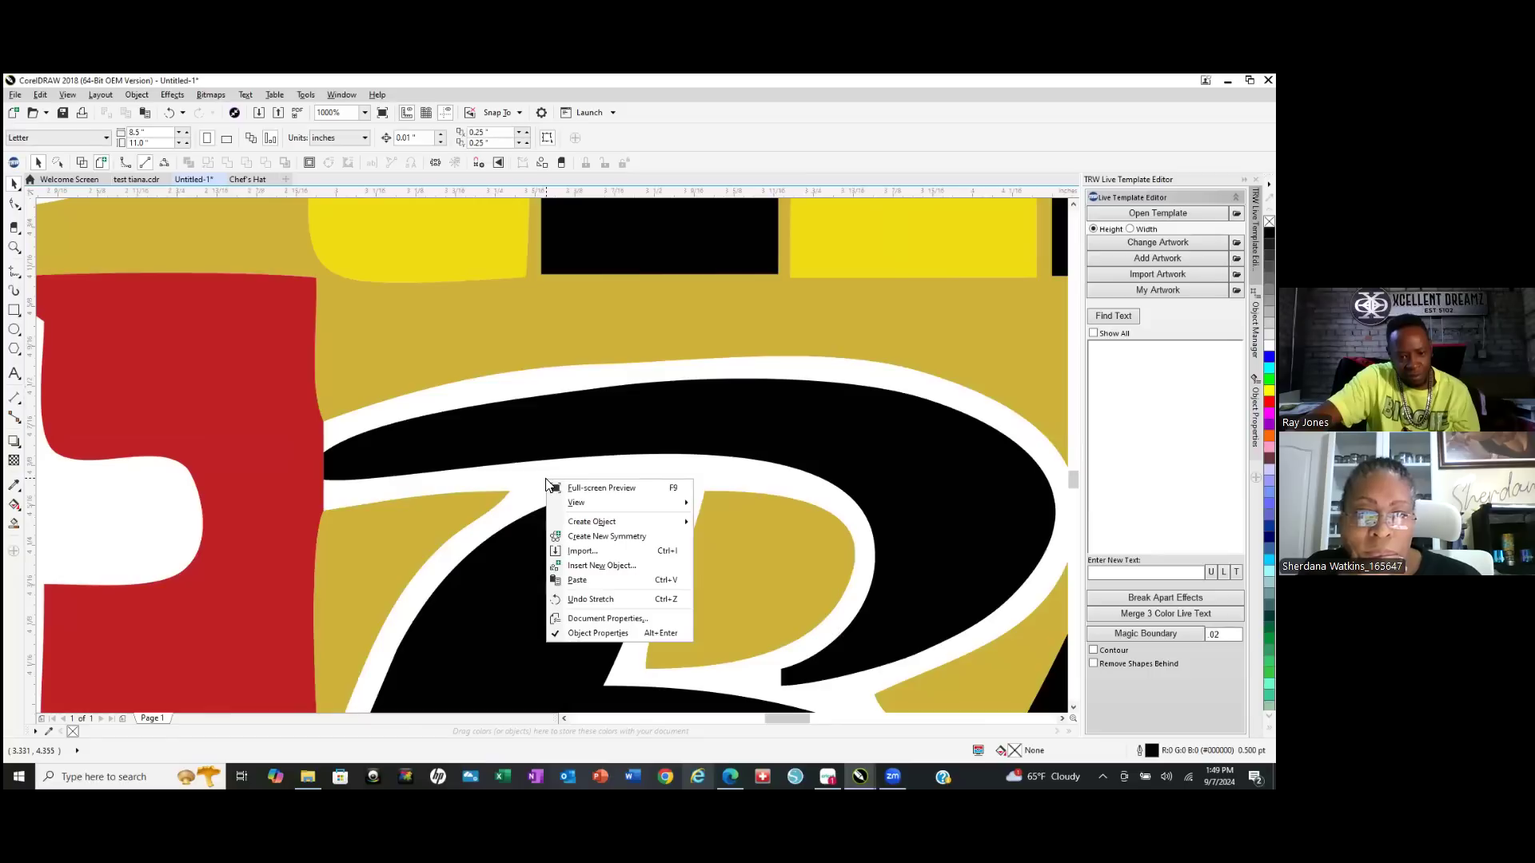
{"action": "left_click", "coordinate": [540, 478]}
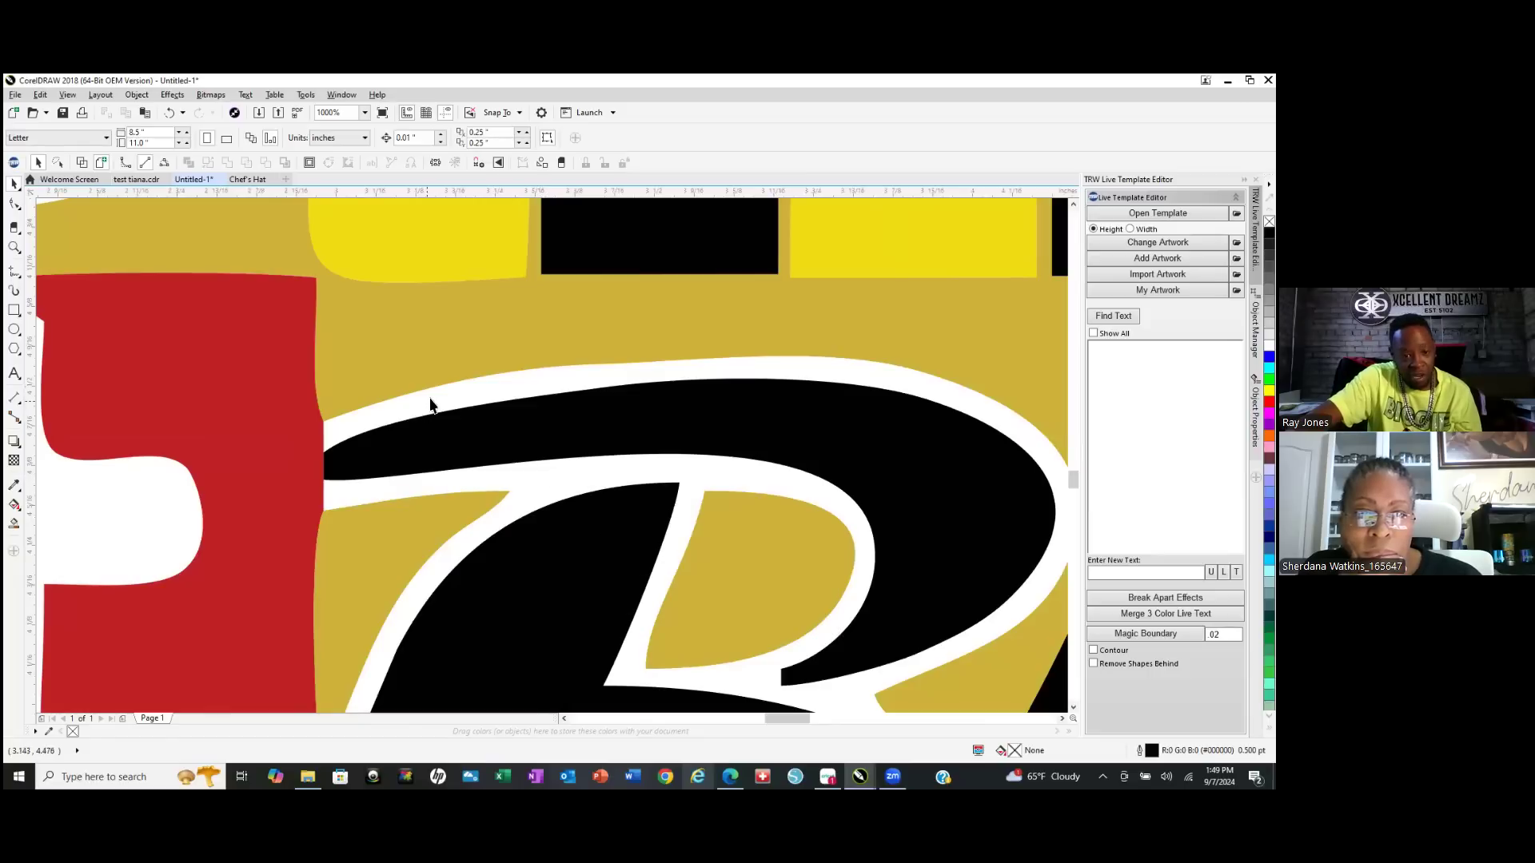
{"action": "scroll", "coordinate": [468, 453], "scroll_direction": "down", "scroll_amount": 3}
{"action": "scroll", "coordinate": [459, 406], "scroll_direction": "up", "scroll_amount": 2}
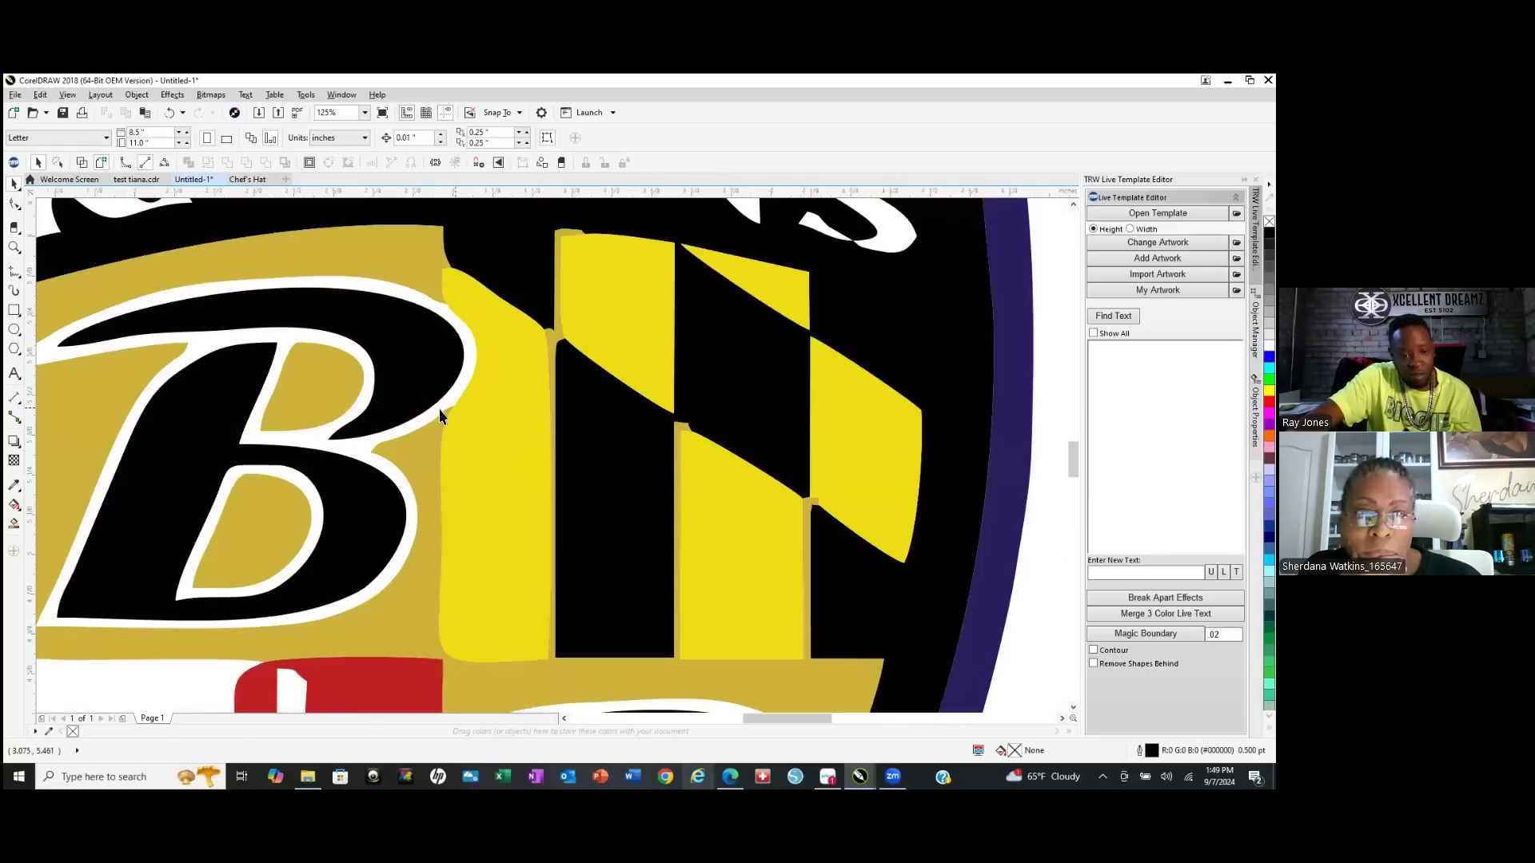
{"action": "scroll", "coordinate": [468, 367], "scroll_direction": "up", "scroll_amount": 3}
{"action": "scroll", "coordinate": [499, 358], "scroll_direction": "down", "scroll_amount": 4}
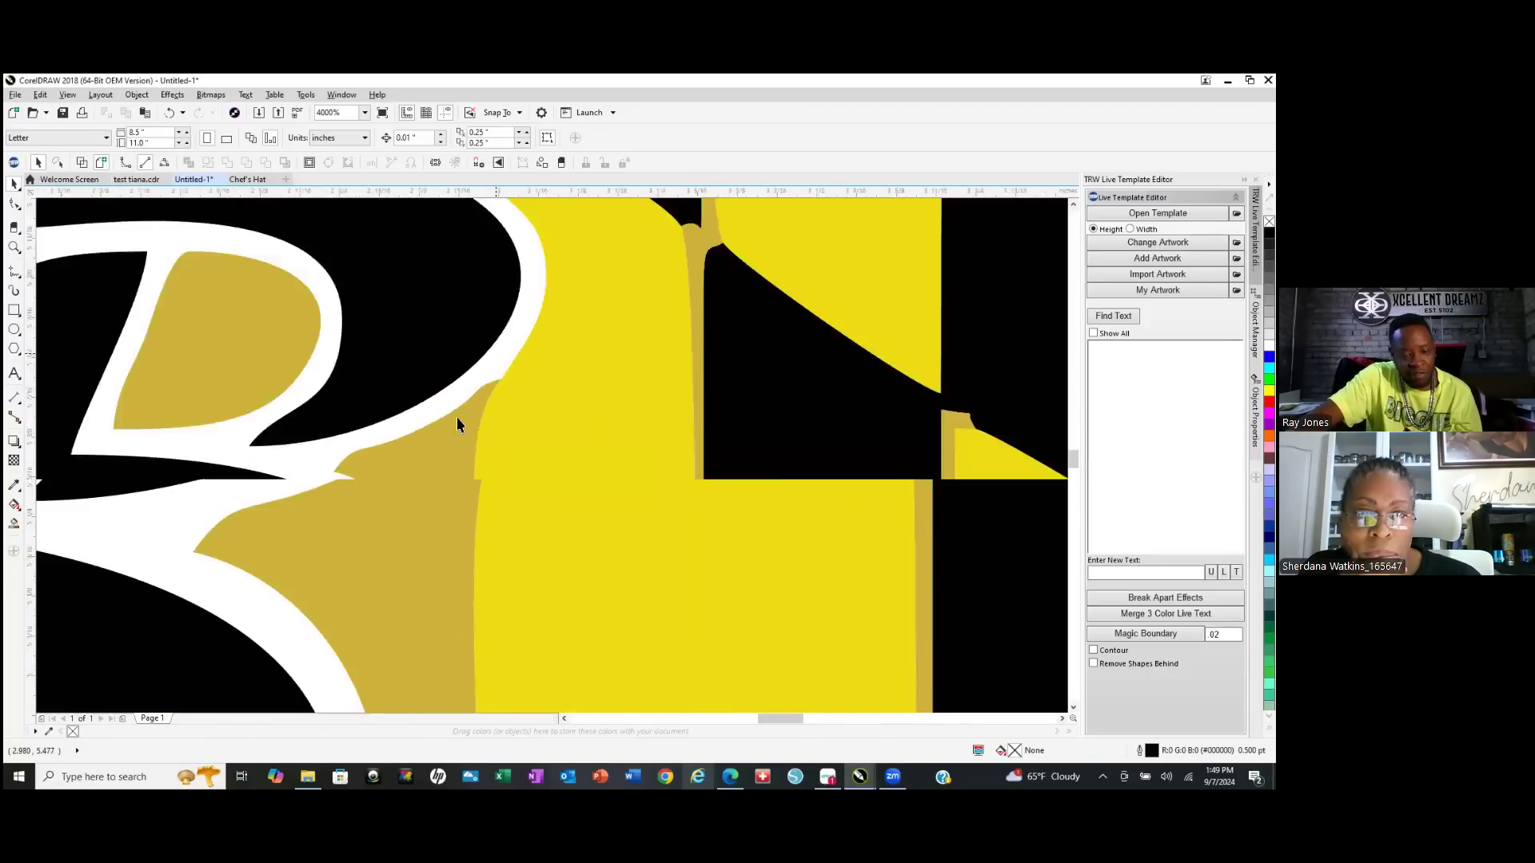
{"action": "scroll", "coordinate": [505, 344], "scroll_direction": "down", "scroll_amount": 1}
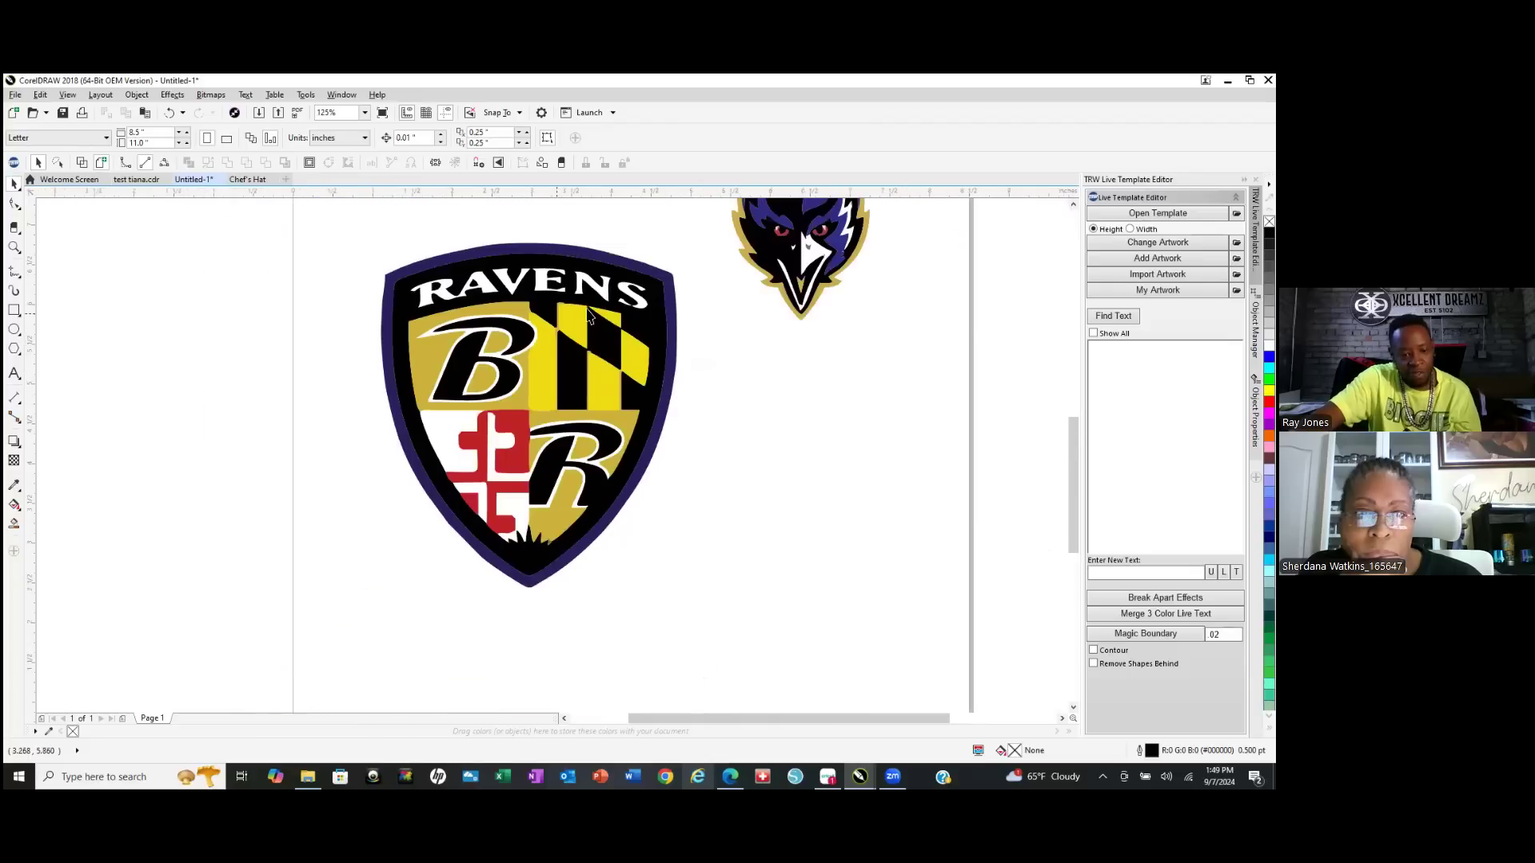
{"action": "scroll", "coordinate": [563, 521], "scroll_direction": "up", "scroll_amount": 2}
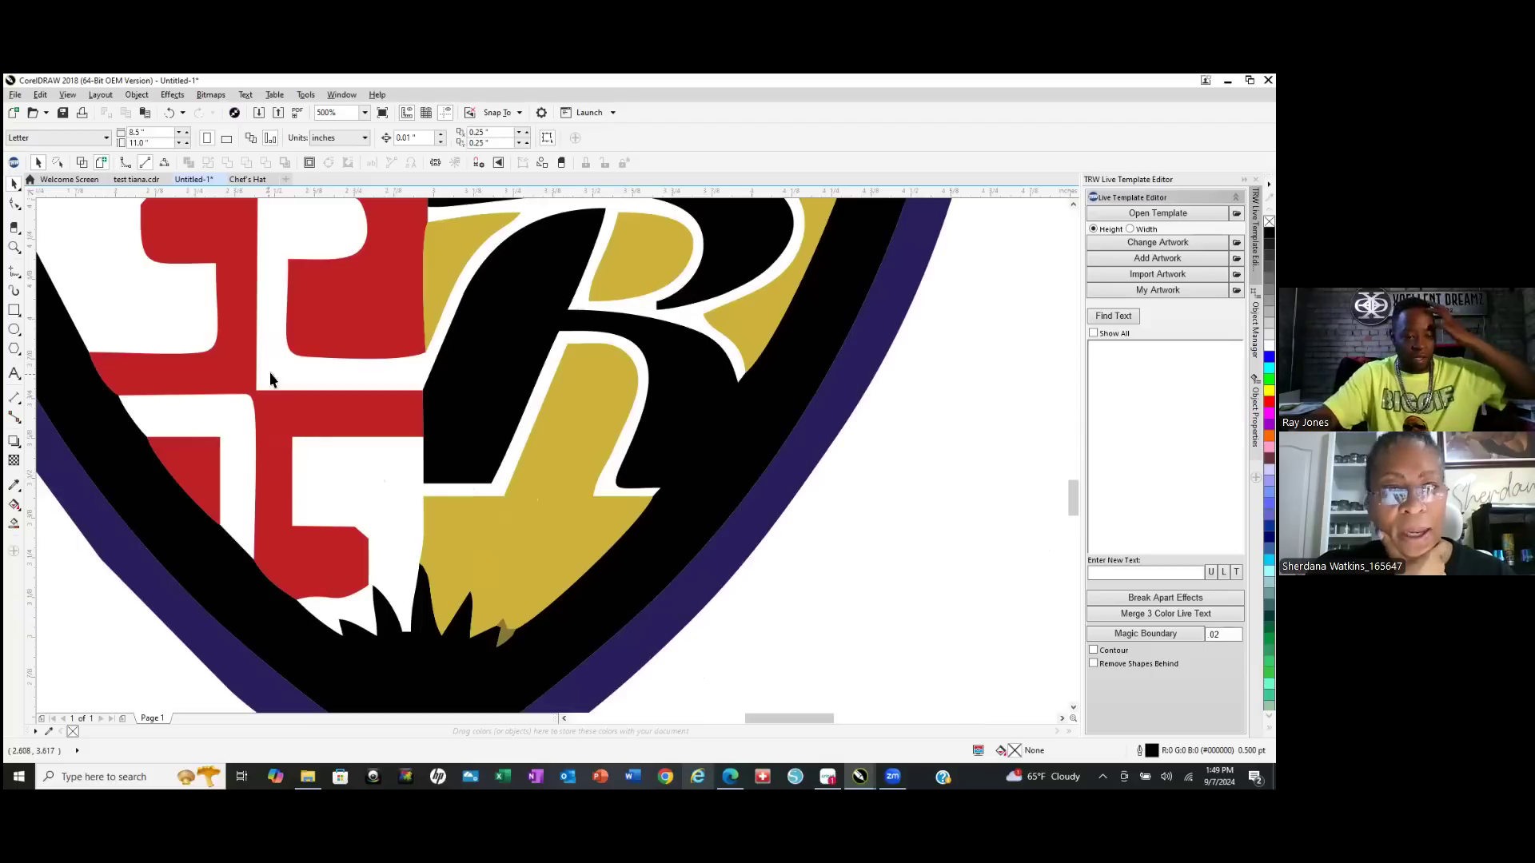
{"action": "scroll", "coordinate": [363, 516], "scroll_direction": "down", "scroll_amount": 2}
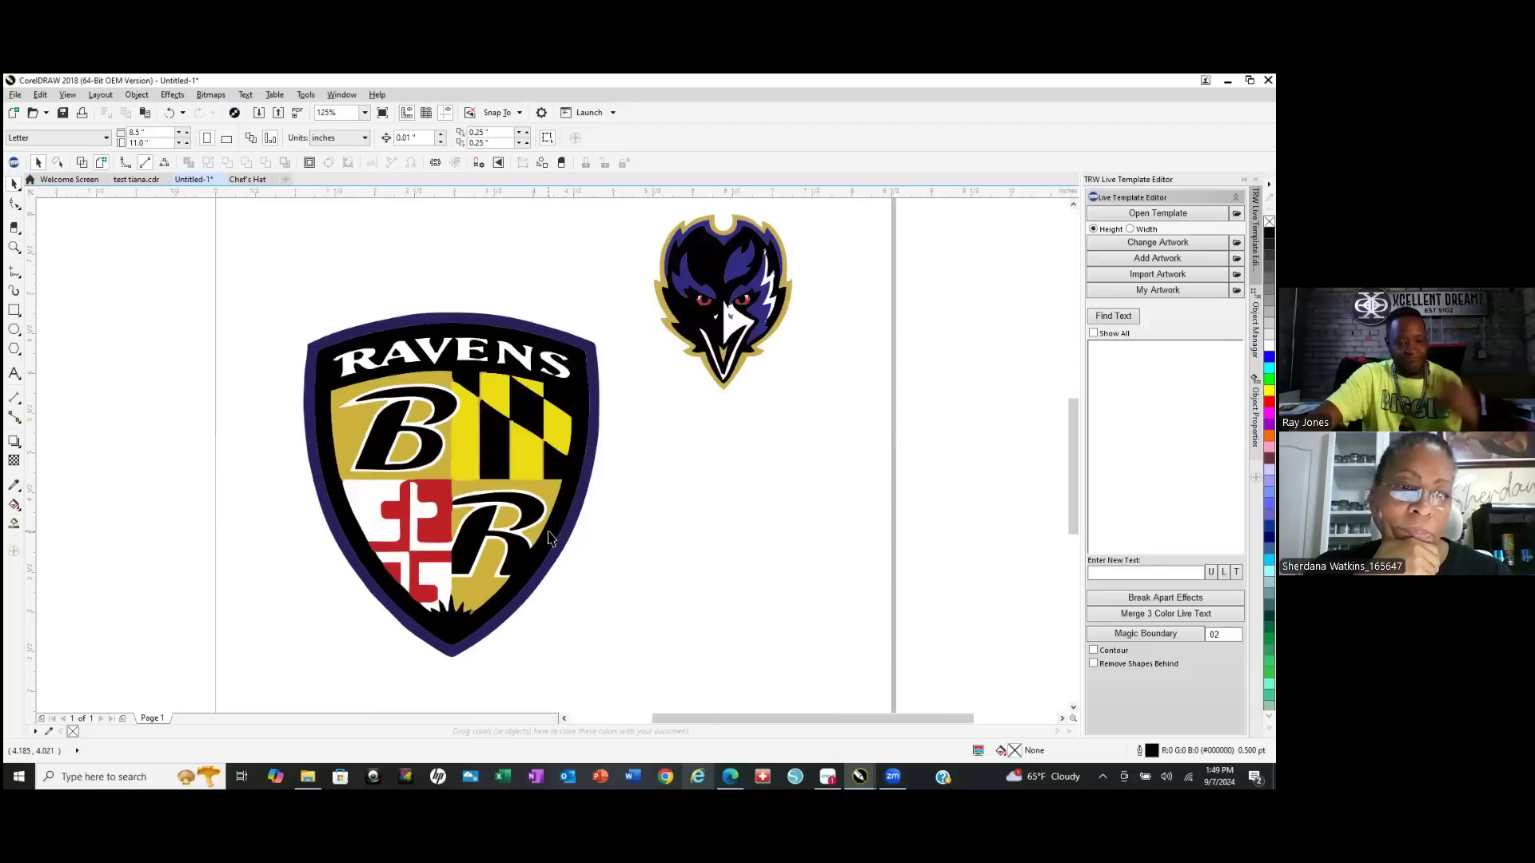
Try Smart Fill on the white areas around the shield's lower red cross sections and the R outline.
{"action": "left_click", "coordinate": [13, 523]}
{"action": "scroll", "coordinate": [465, 590], "scroll_direction": "up", "scroll_amount": 1}
{"action": "left_click", "coordinate": [413, 559]}
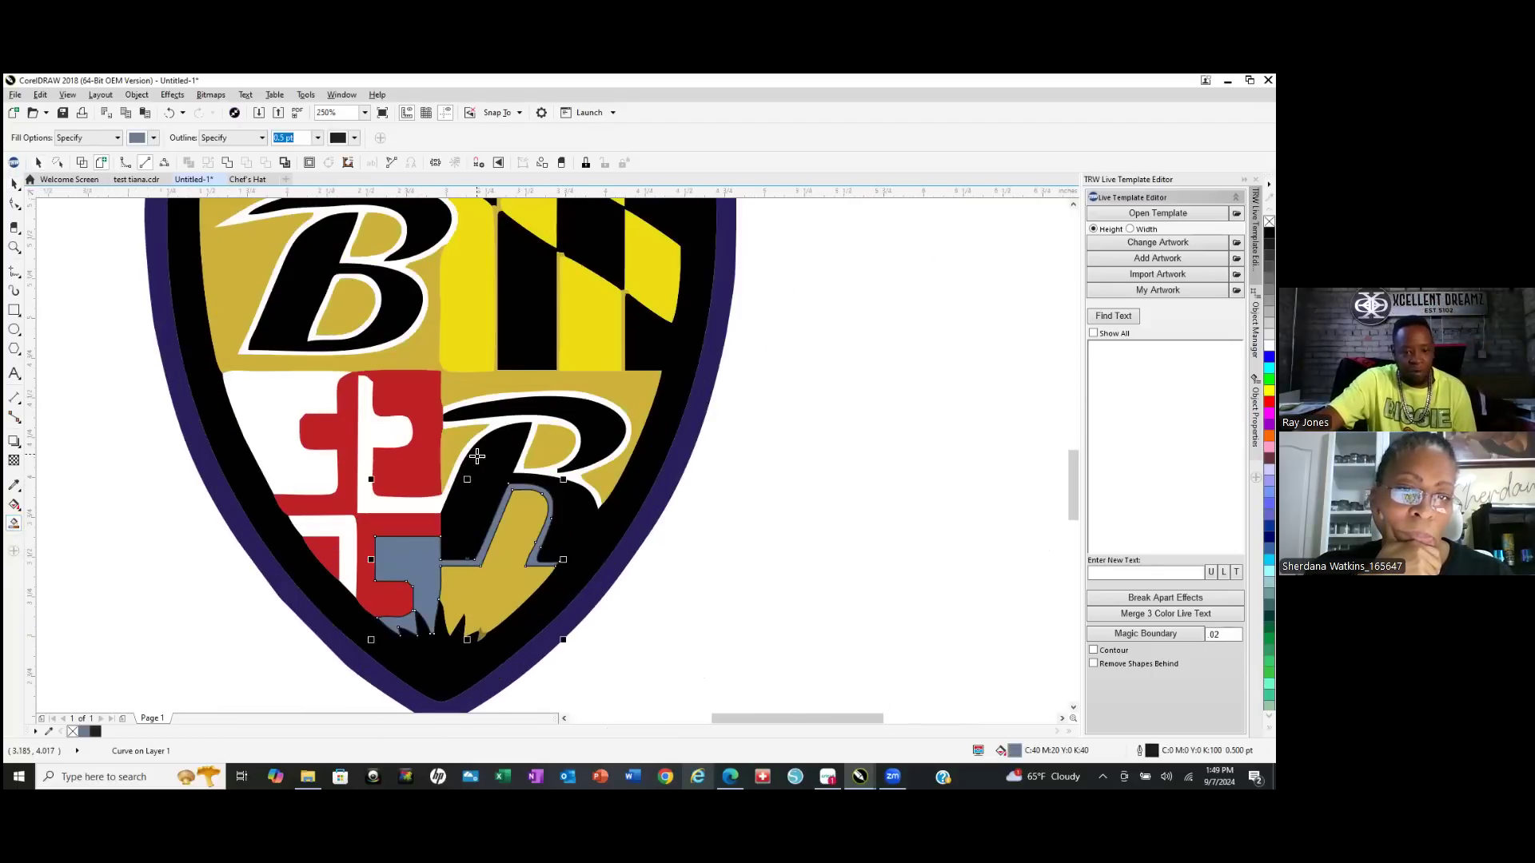
{"action": "left_click", "coordinate": [416, 503]}
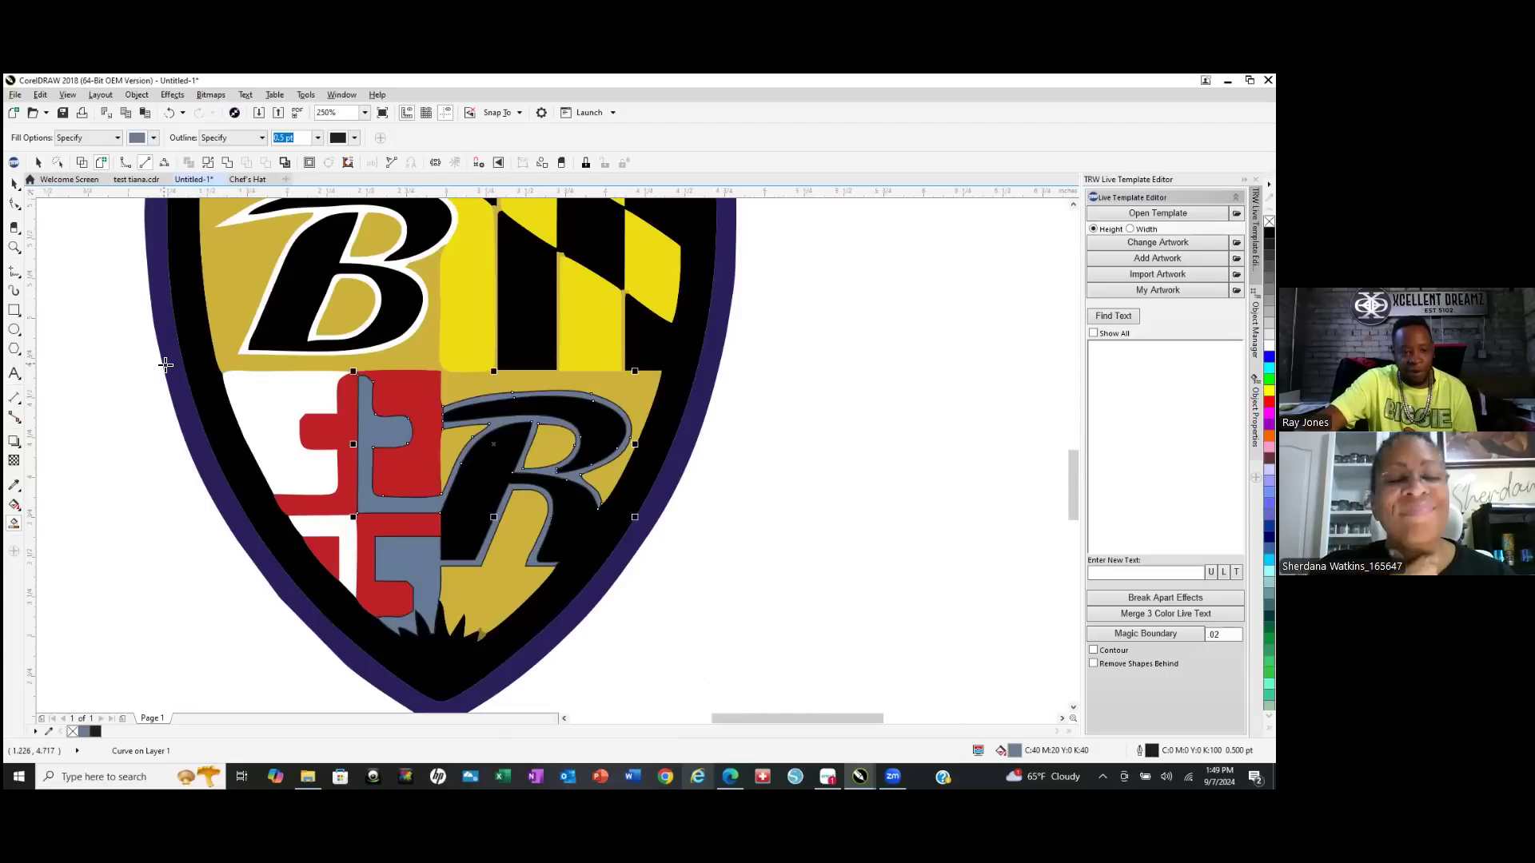
Open the TRW Design Wizard and undo both smart fills on the shield's white areas.
{"action": "left_click", "coordinate": [12, 183]}
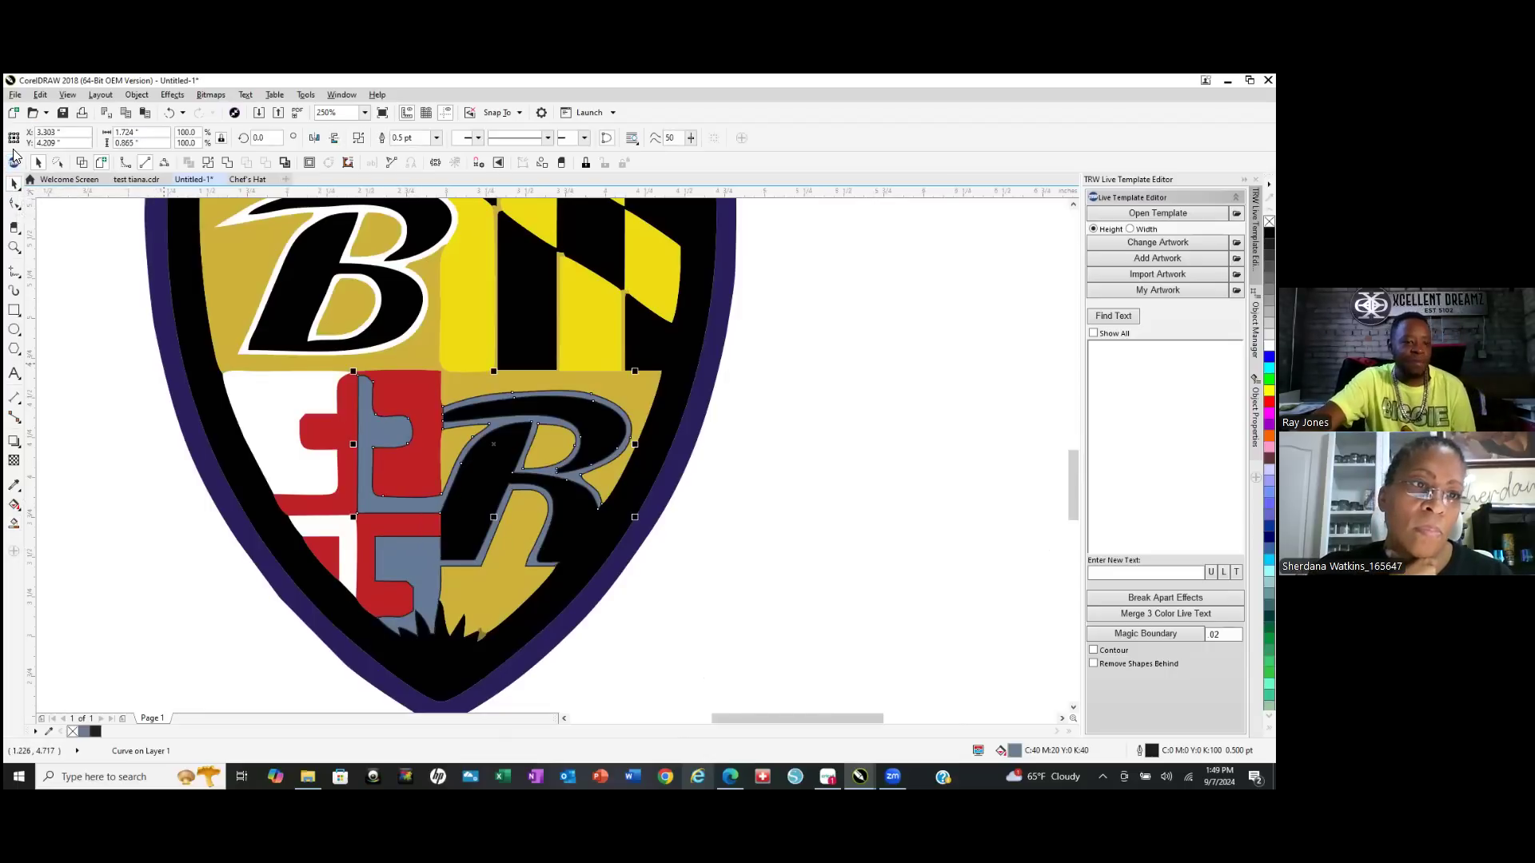
{"action": "left_click", "coordinate": [13, 165]}
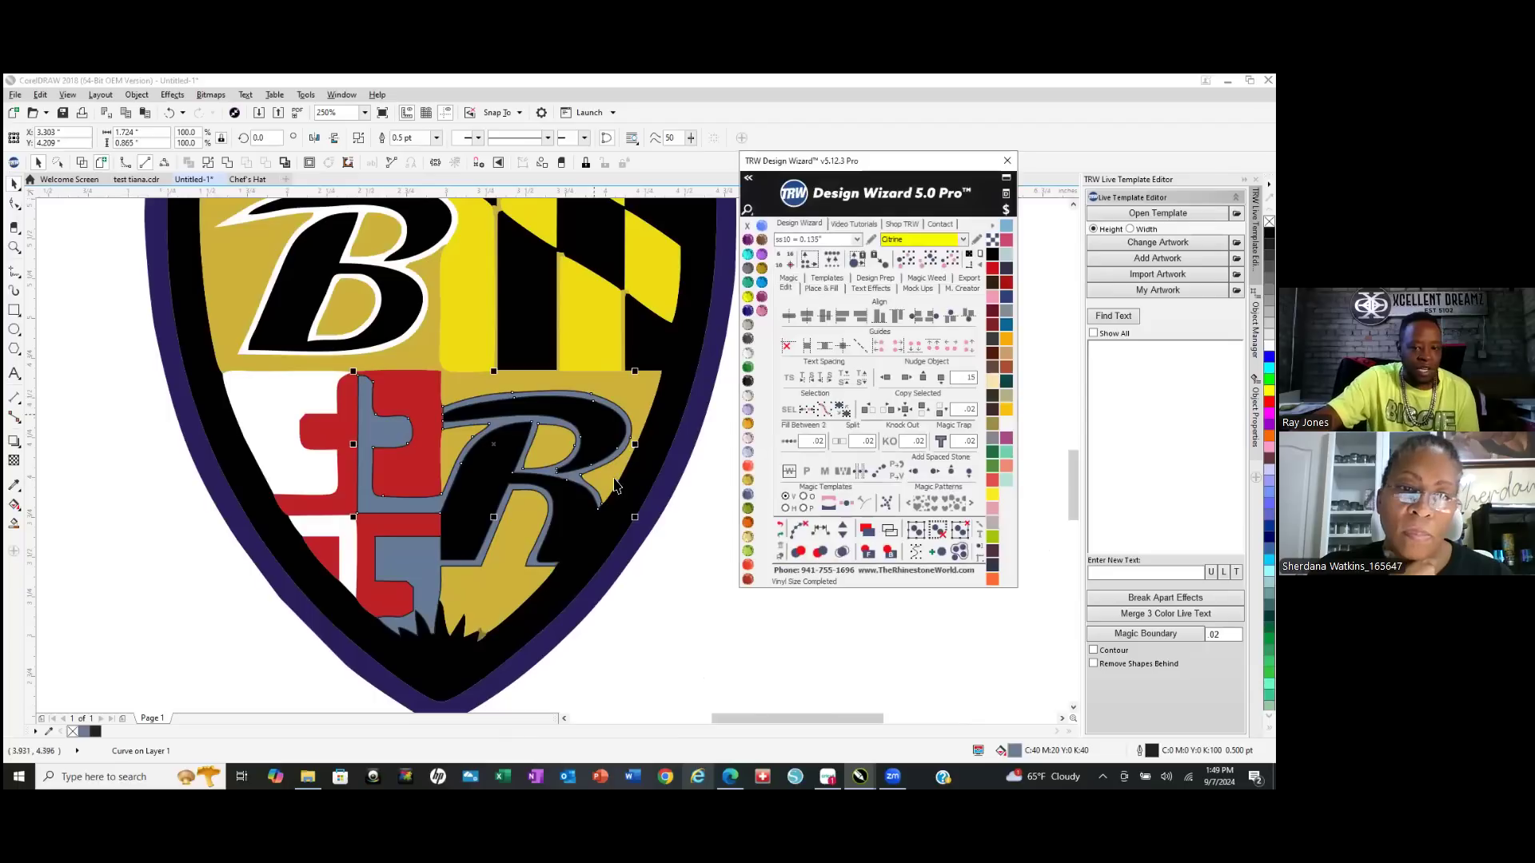
{"action": "left_click", "coordinate": [781, 528]}
{"action": "left_click", "coordinate": [782, 529]}
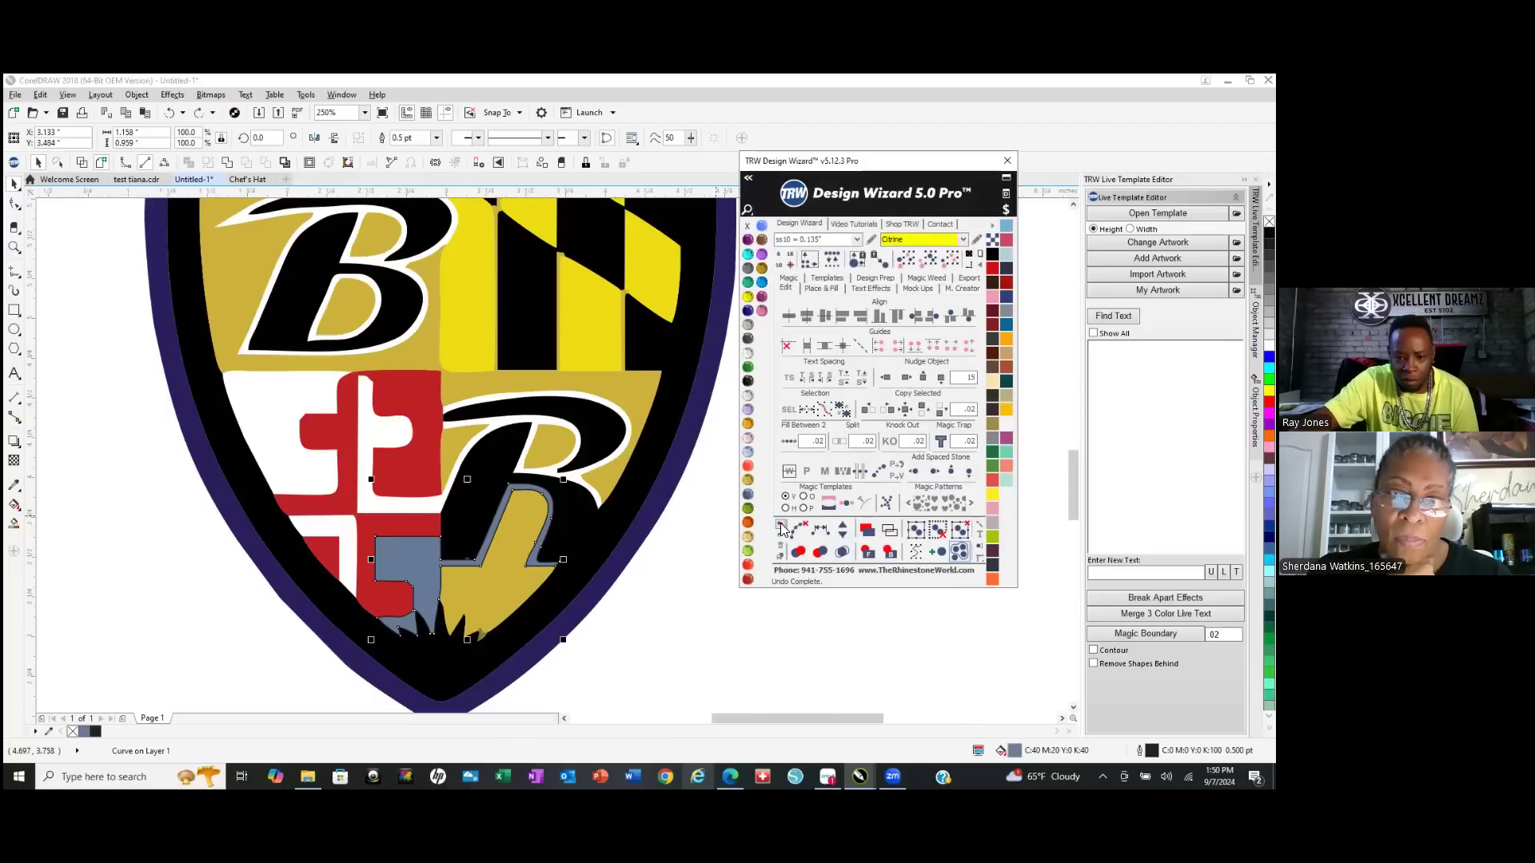
{"action": "left_click", "coordinate": [781, 528]}
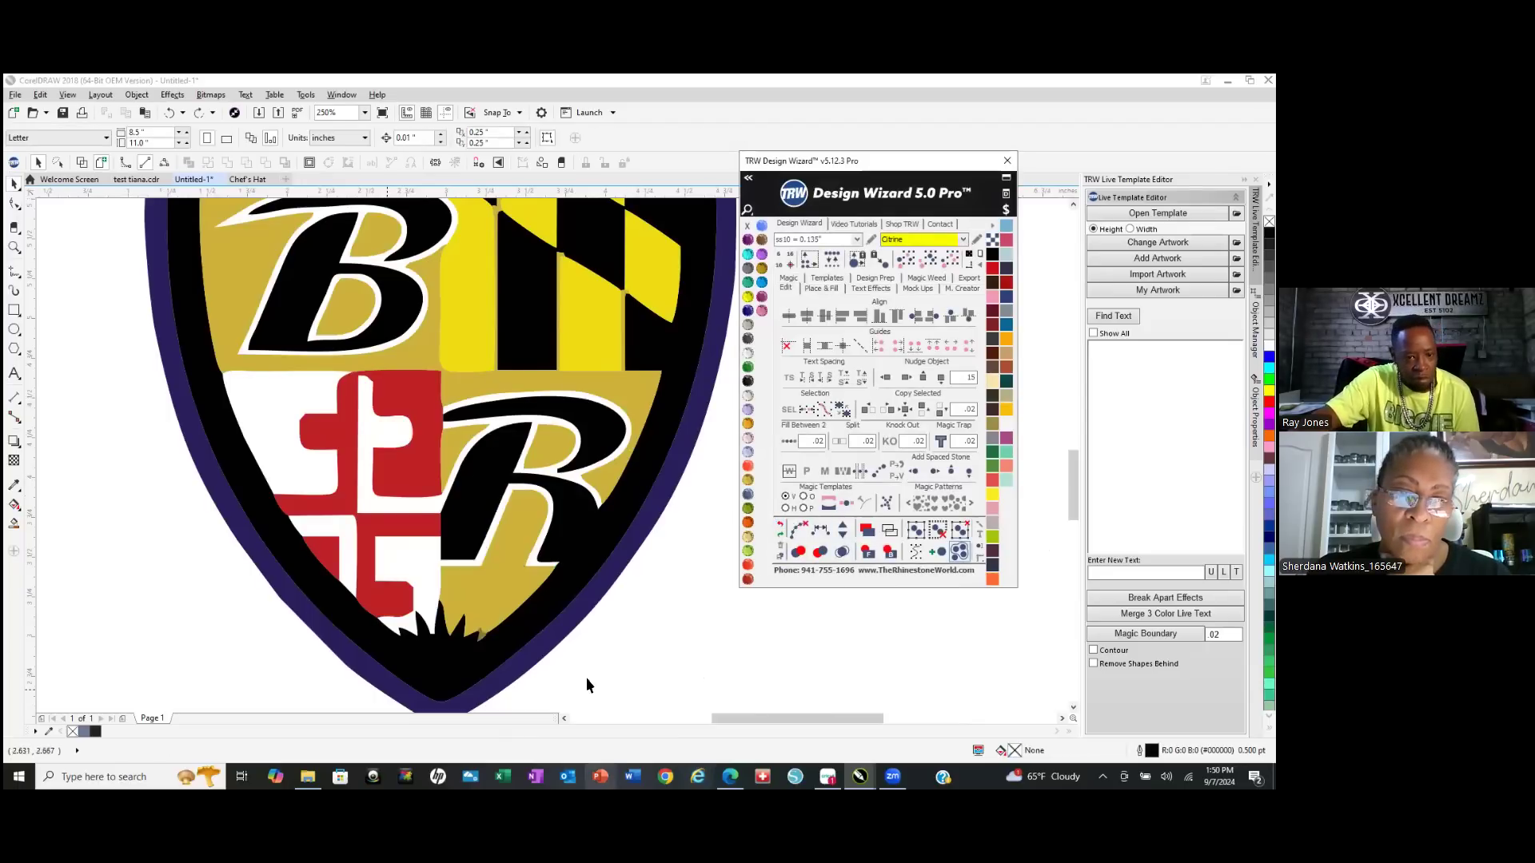
Draw a rectangle about 1.57 by 1.73 inches over the shield's red and white cross quadrant, starting at the shield's centre.
{"action": "scroll", "coordinate": [587, 678], "scroll_direction": "down", "scroll_amount": 1}
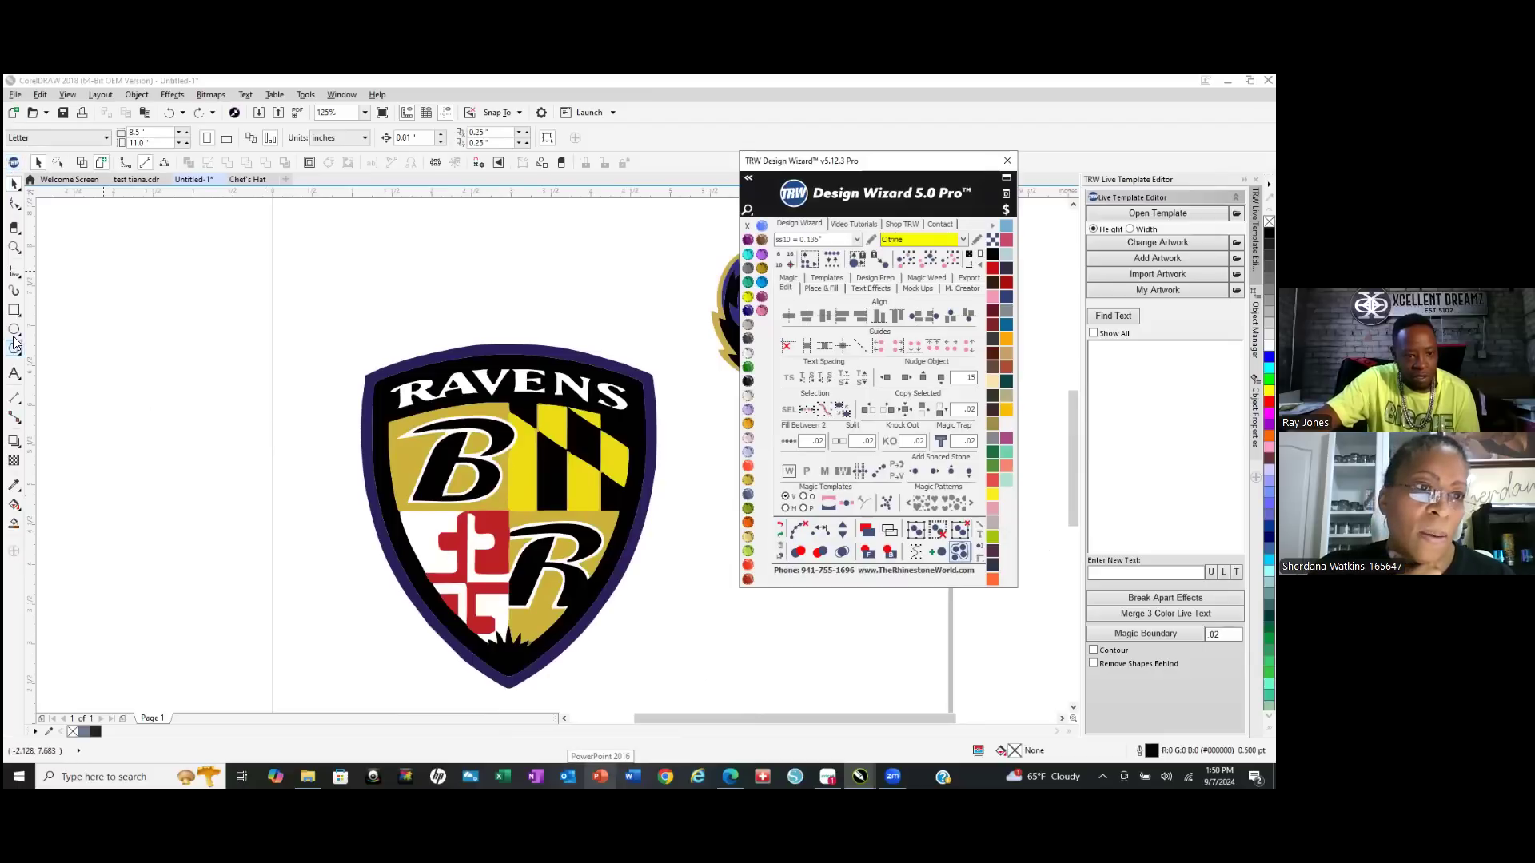
{"action": "scroll", "coordinate": [529, 696], "scroll_direction": "up", "scroll_amount": 1}
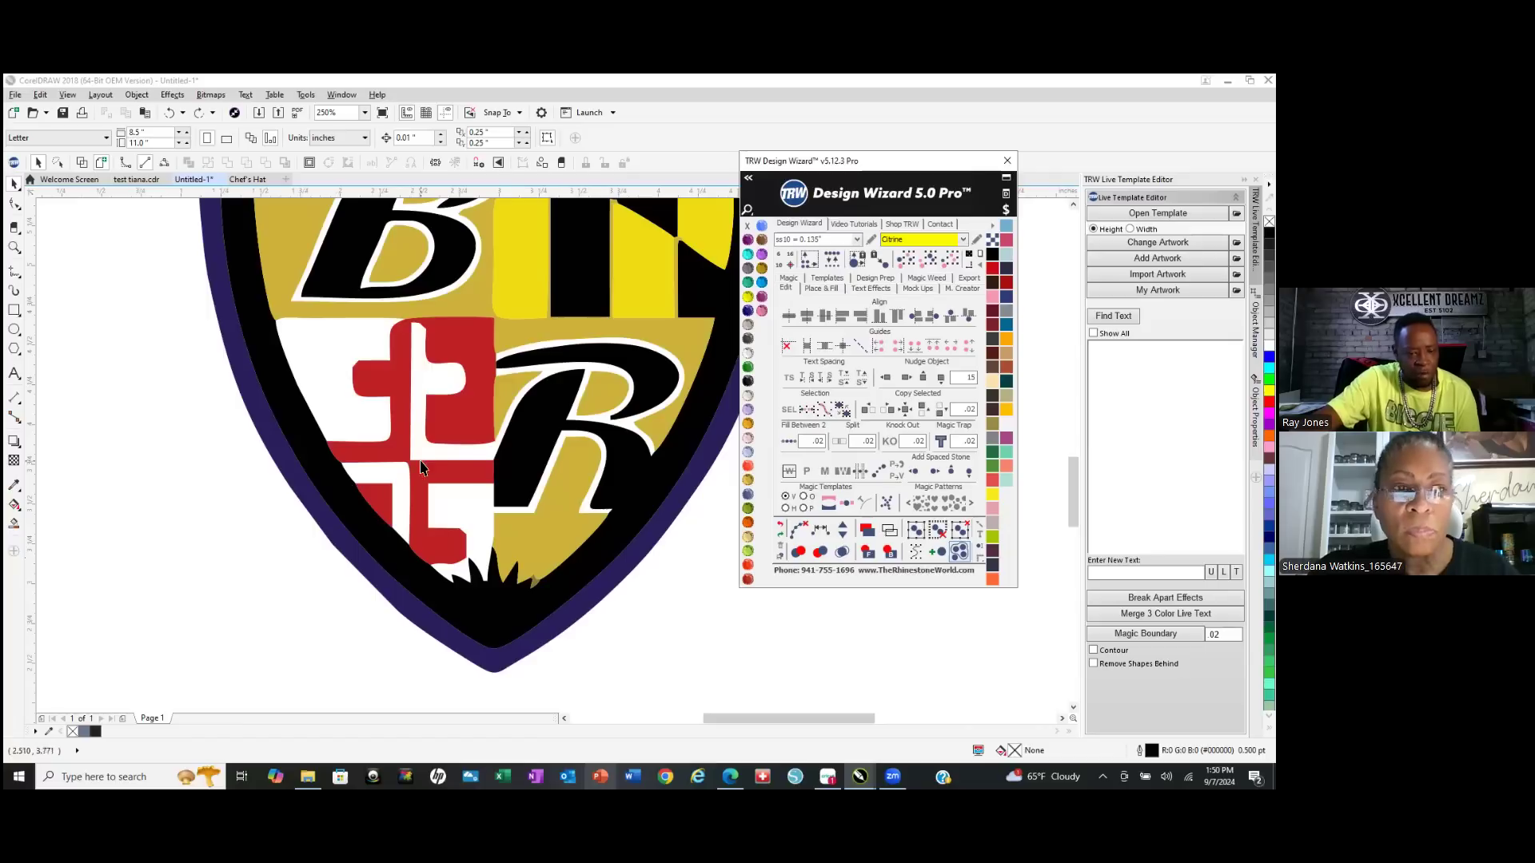
{"action": "left_click", "coordinate": [311, 371]}
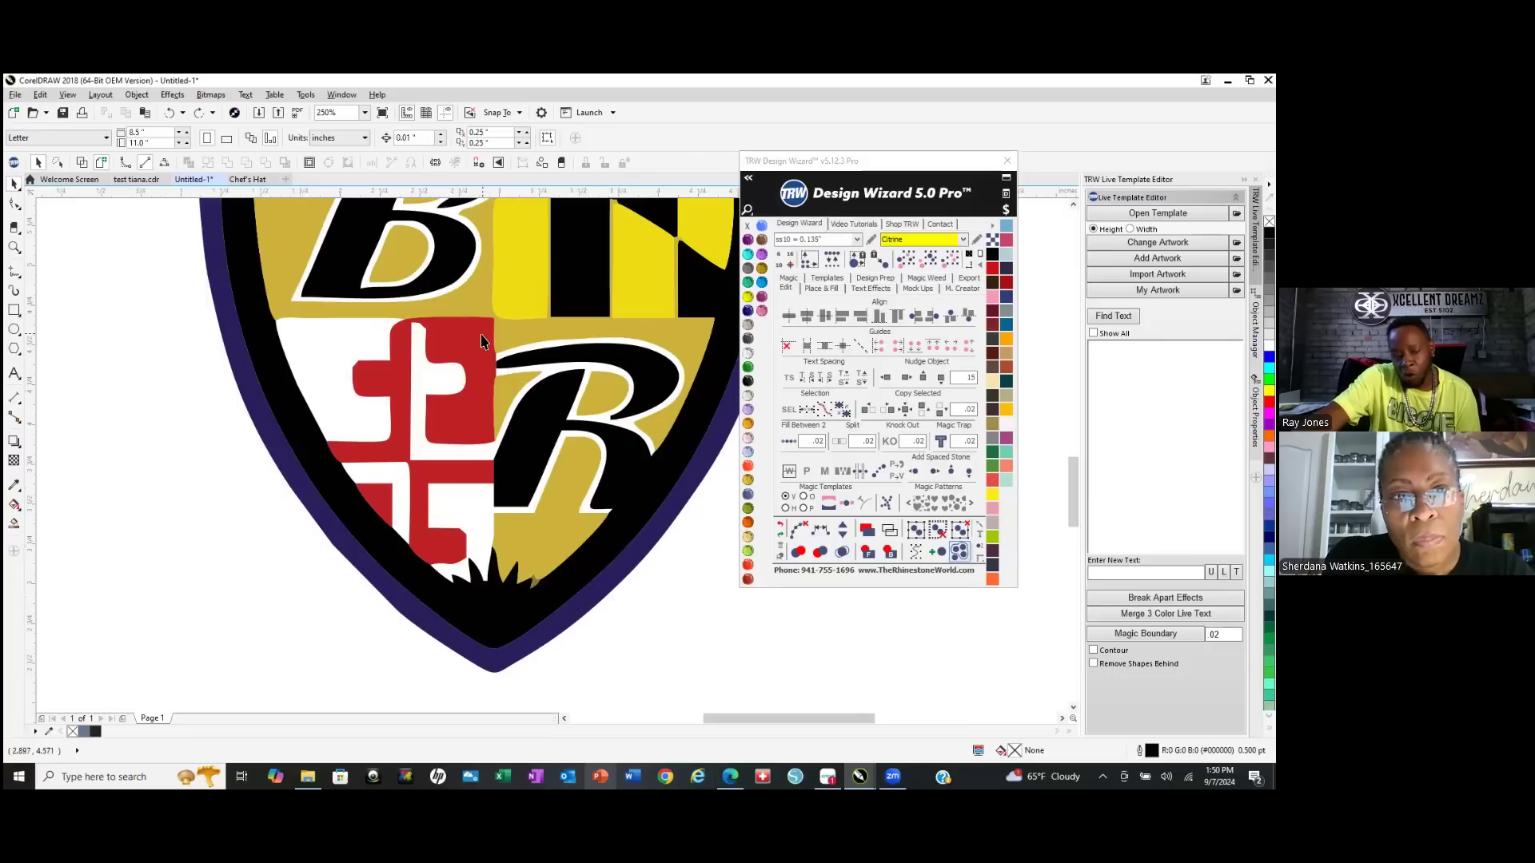
{"action": "left_click", "coordinate": [14, 311]}
{"action": "scroll", "coordinate": [336, 656], "scroll_direction": "down", "scroll_amount": 2}
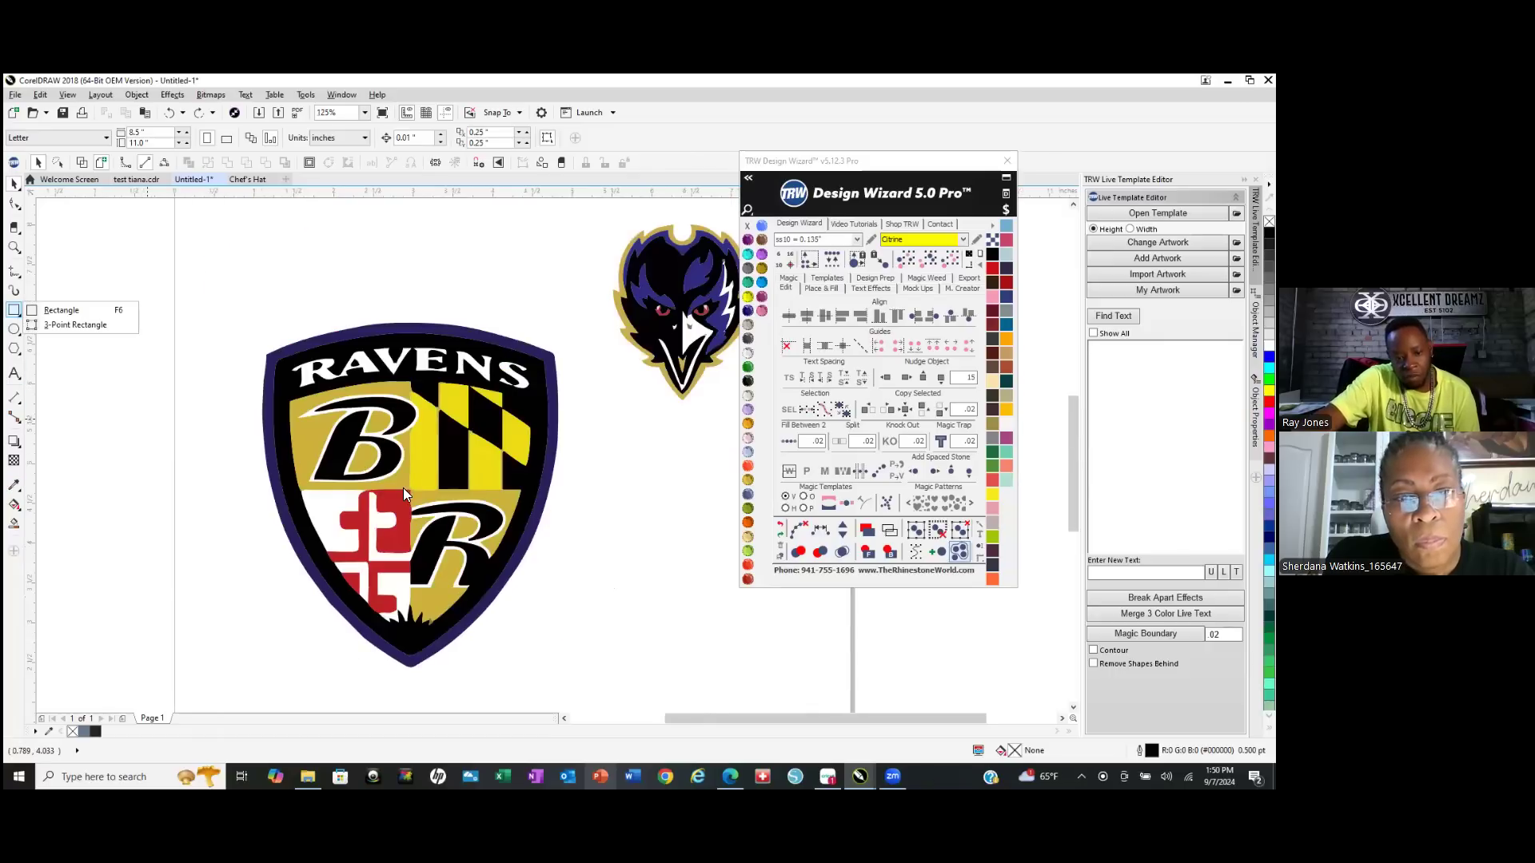
{"action": "scroll", "coordinate": [406, 529], "scroll_direction": "up", "scroll_amount": 4}
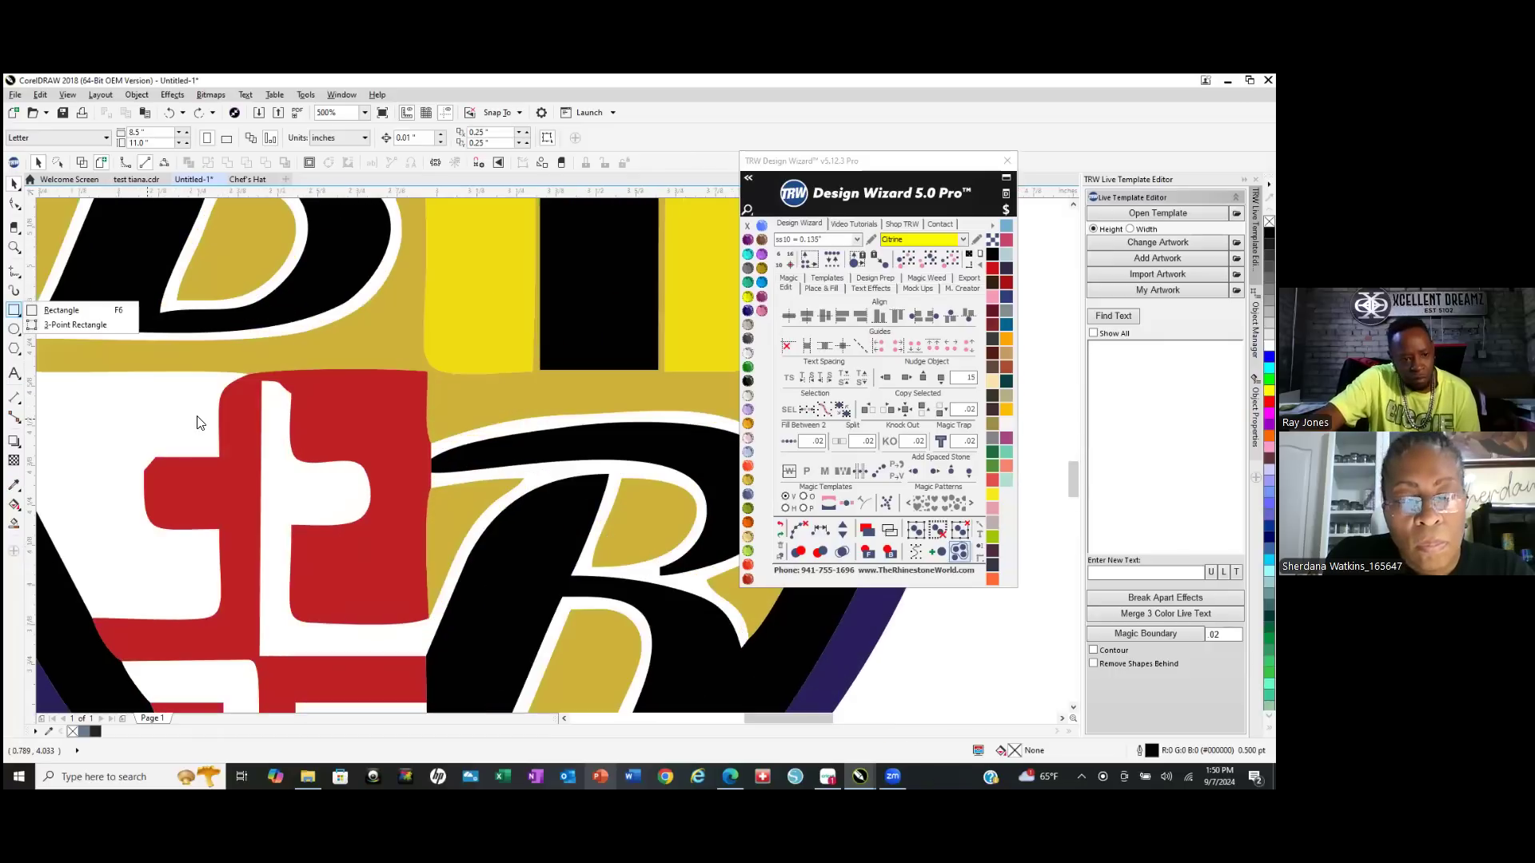
{"action": "left_click", "coordinate": [64, 311]}
{"action": "scroll", "coordinate": [320, 404], "scroll_direction": "down", "scroll_amount": 2}
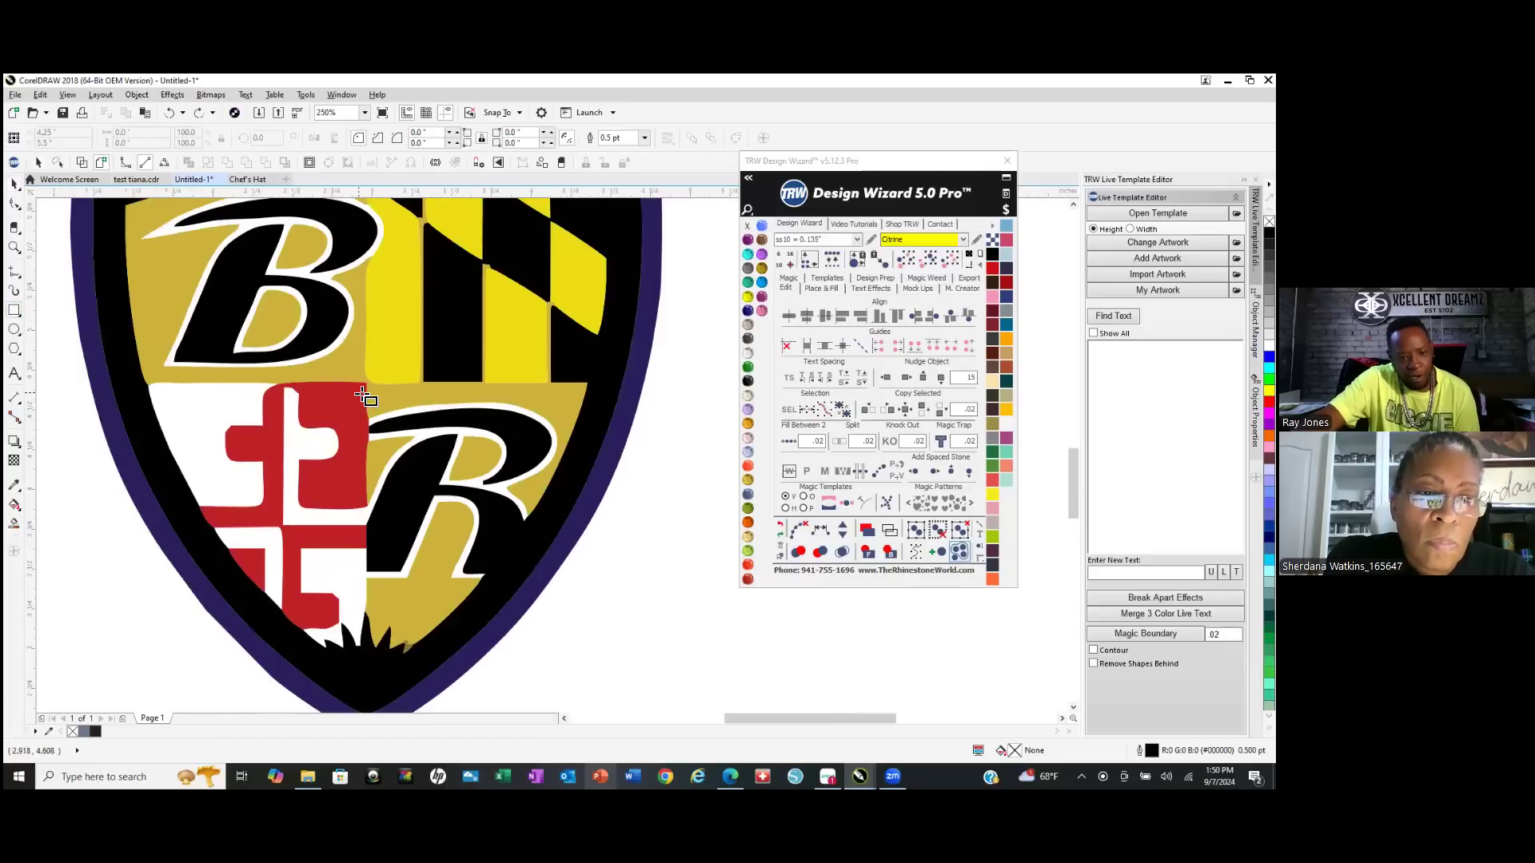
{"action": "left_click_drag", "start_coordinate": [366, 383], "coordinate": [117, 658]}
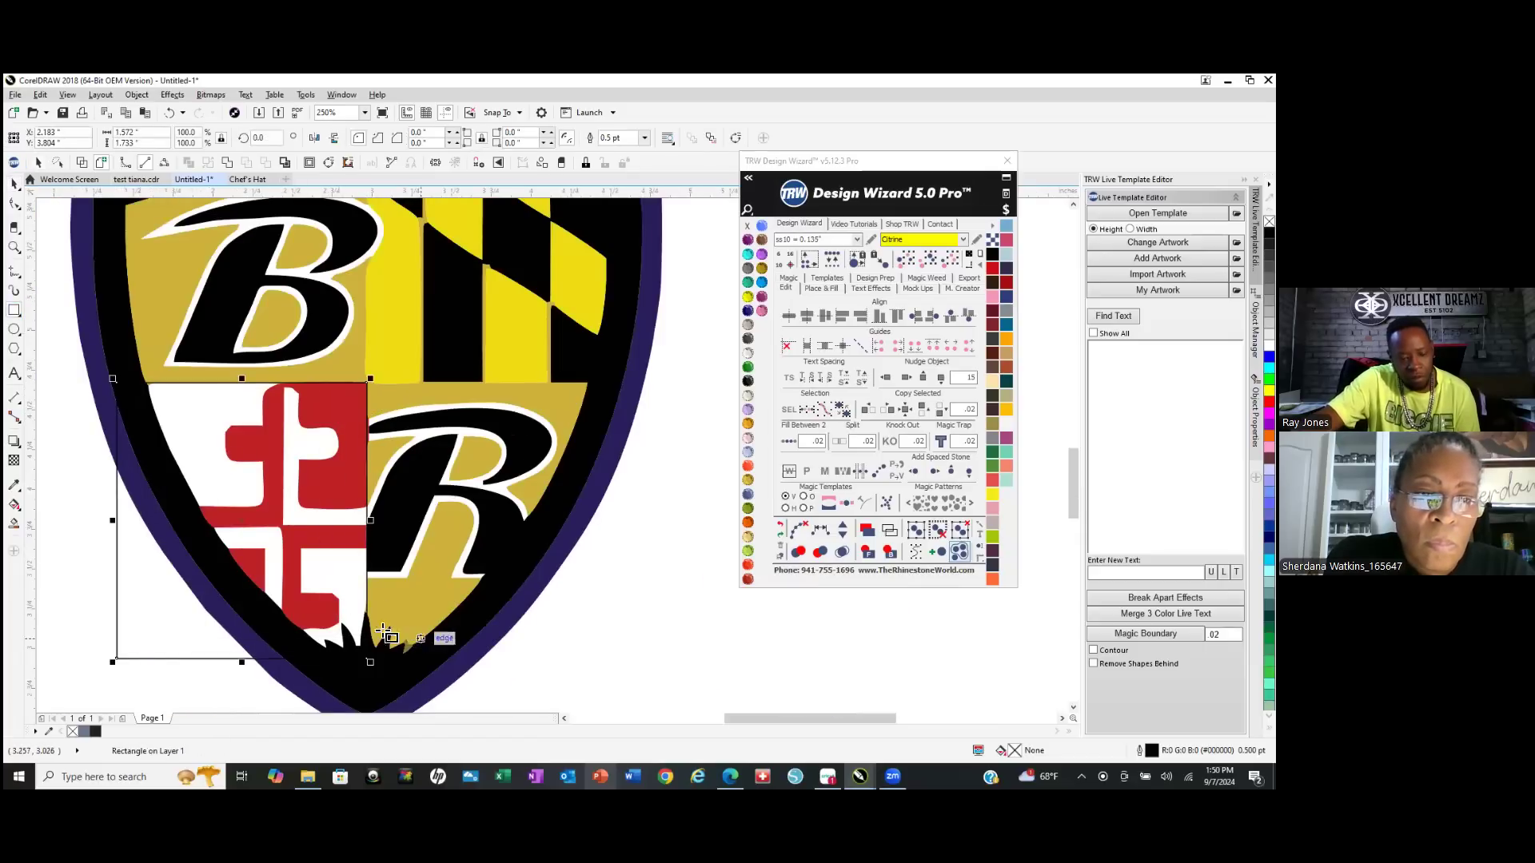
Smart Fill the upper and lower parts of the R's white outline and weld the two fills into one shape.
{"action": "scroll", "coordinate": [359, 620], "scroll_direction": "up", "scroll_amount": 4}
{"action": "scroll", "coordinate": [367, 448], "scroll_direction": "up", "scroll_amount": 2}
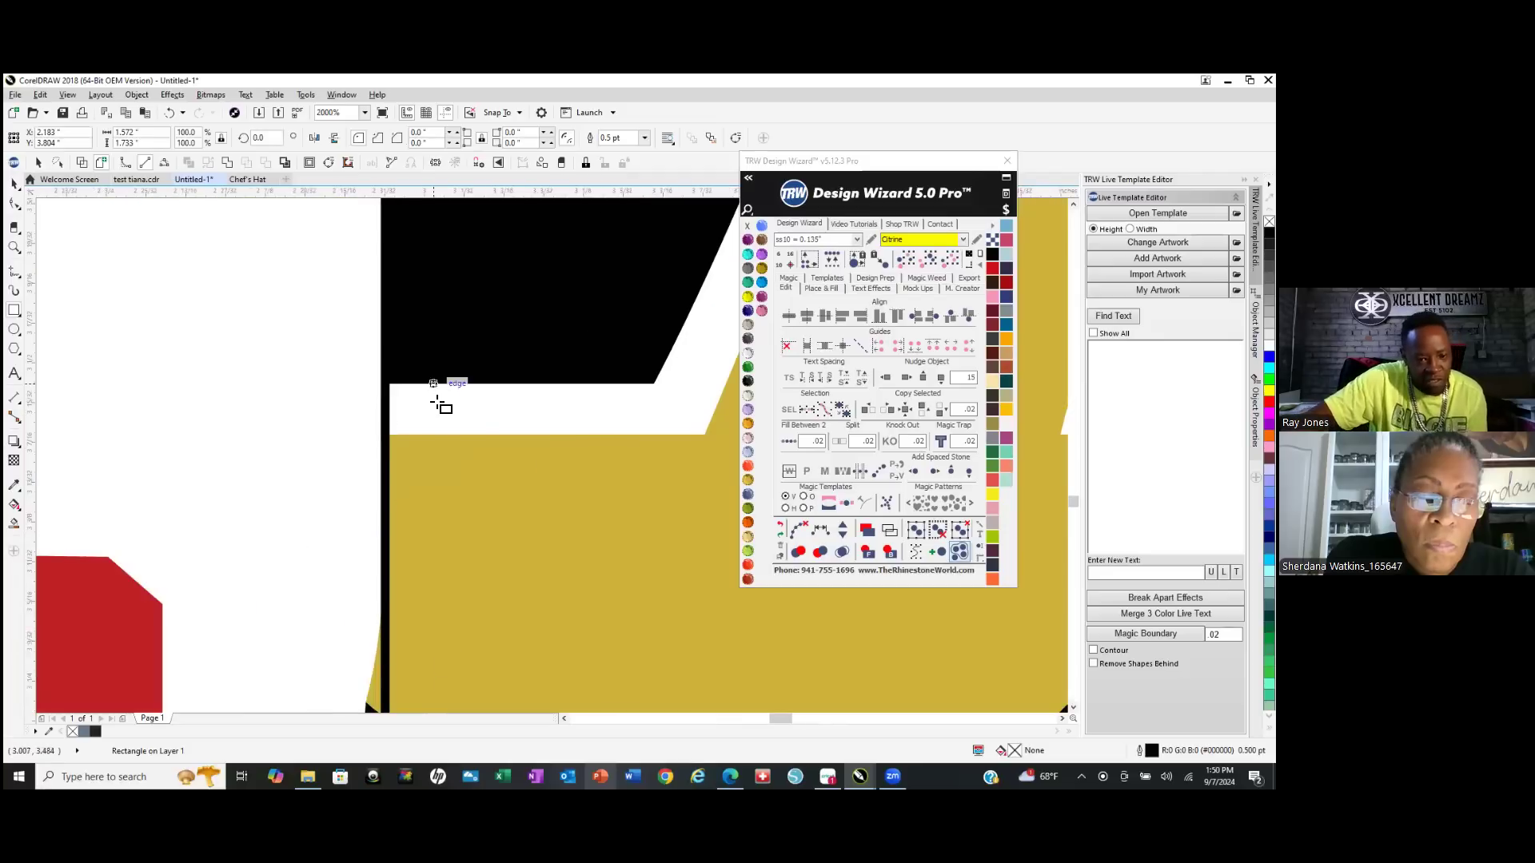
{"action": "scroll", "coordinate": [439, 520], "scroll_direction": "down", "scroll_amount": 8}
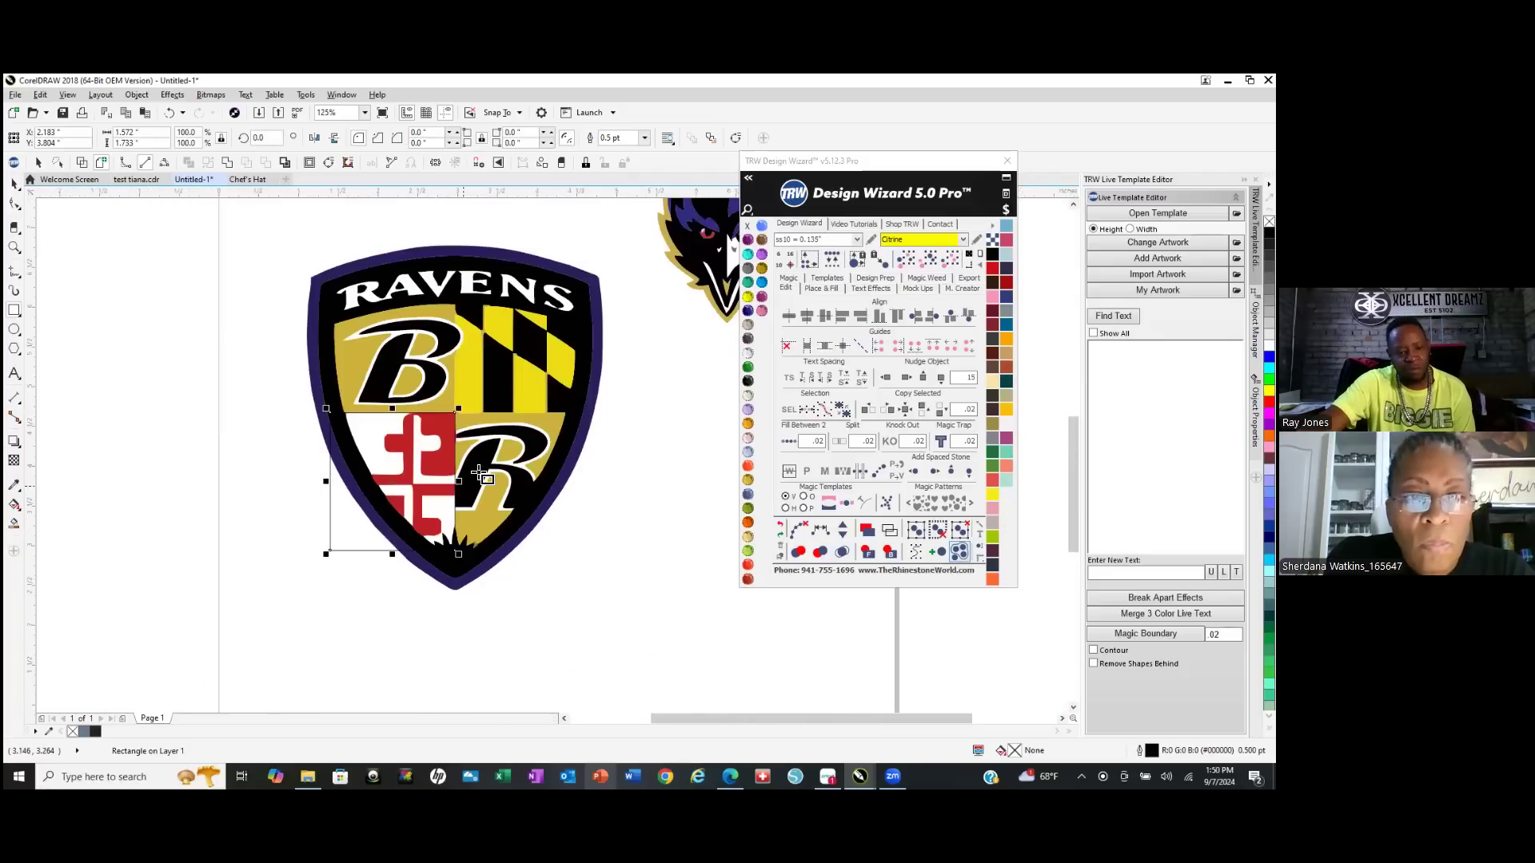
{"action": "scroll", "coordinate": [503, 411], "scroll_direction": "up", "scroll_amount": 2}
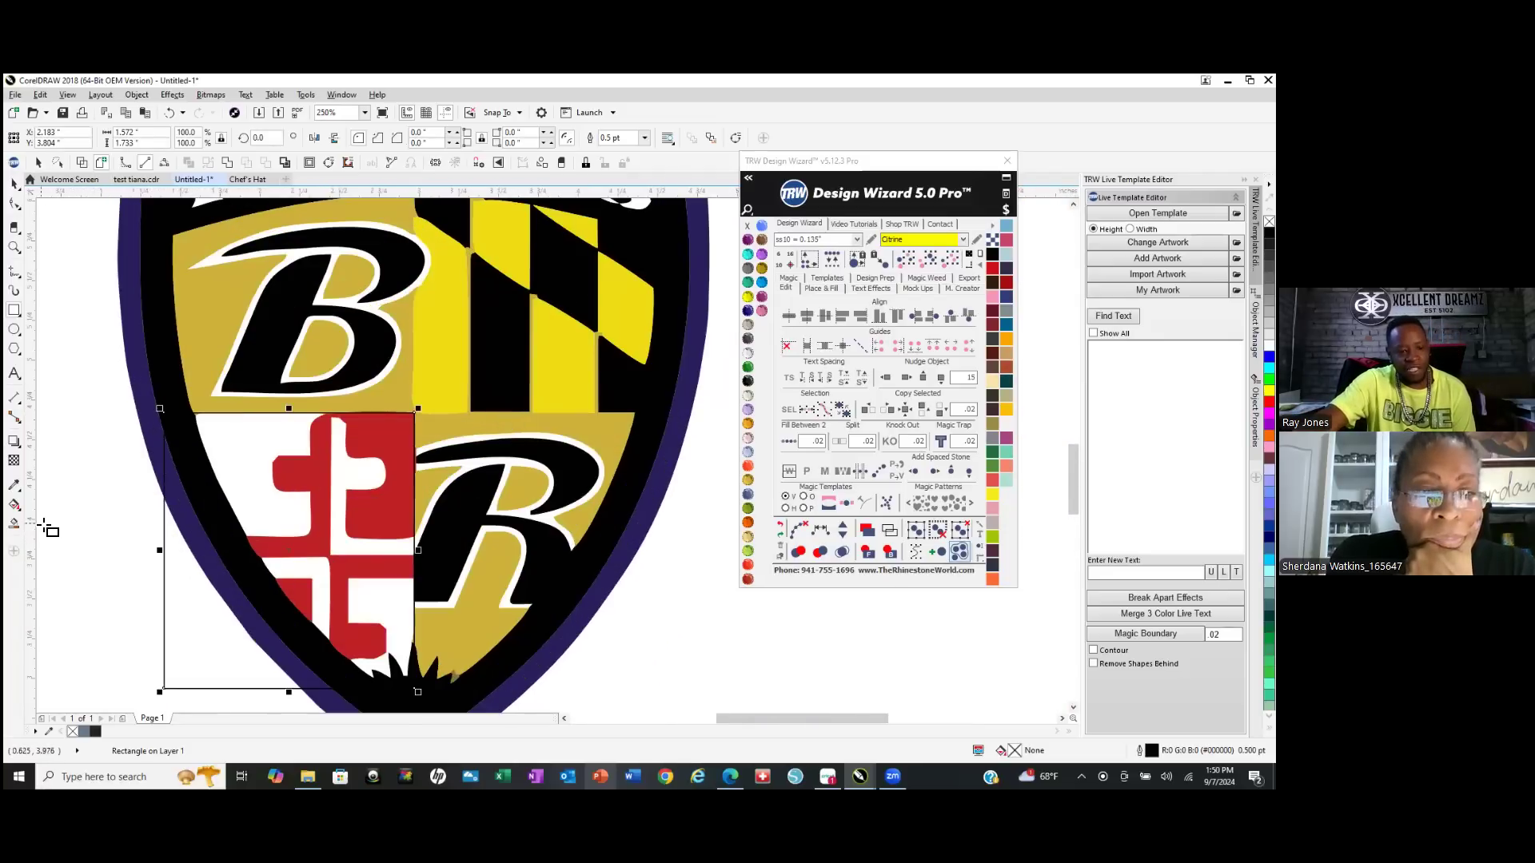
{"action": "left_click", "coordinate": [16, 524]}
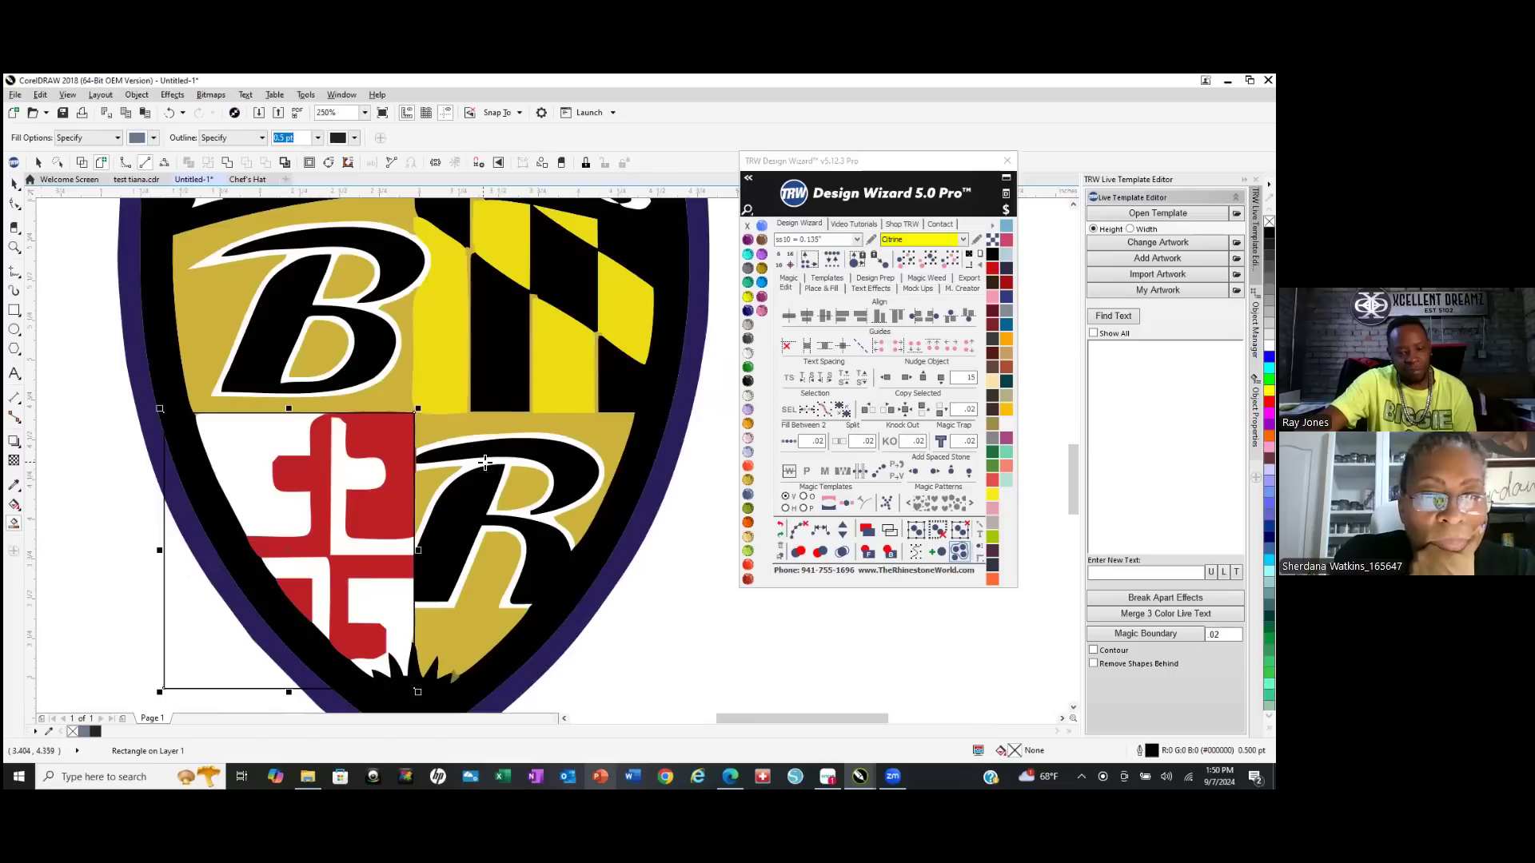
{"action": "scroll", "coordinate": [478, 466], "scroll_direction": "up", "scroll_amount": 2}
{"action": "scroll", "coordinate": [451, 433], "scroll_direction": "down", "scroll_amount": 2}
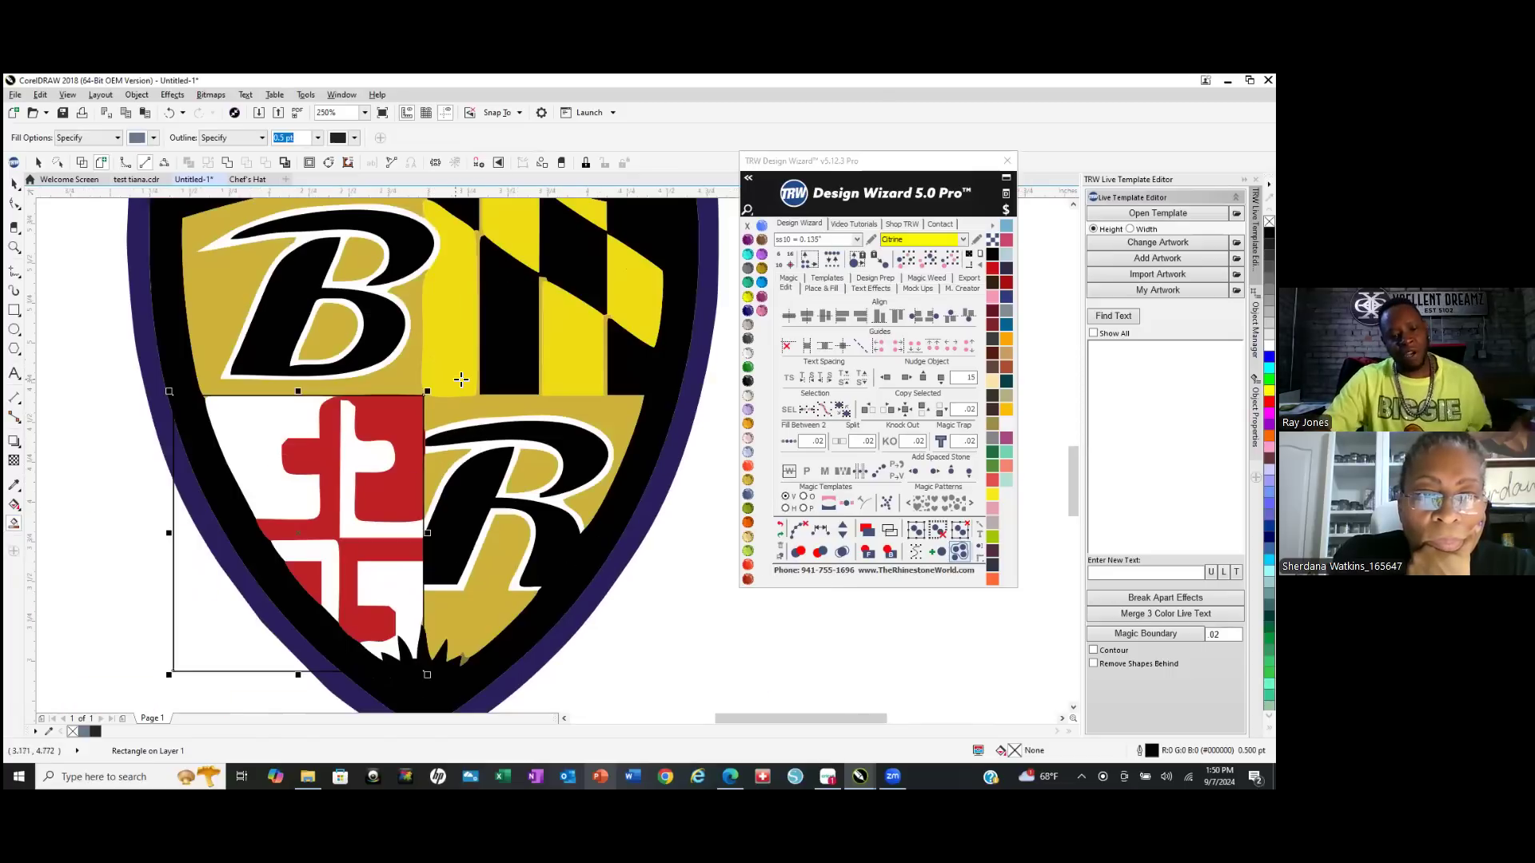
{"action": "scroll", "coordinate": [468, 388], "scroll_direction": "up", "scroll_amount": 2}
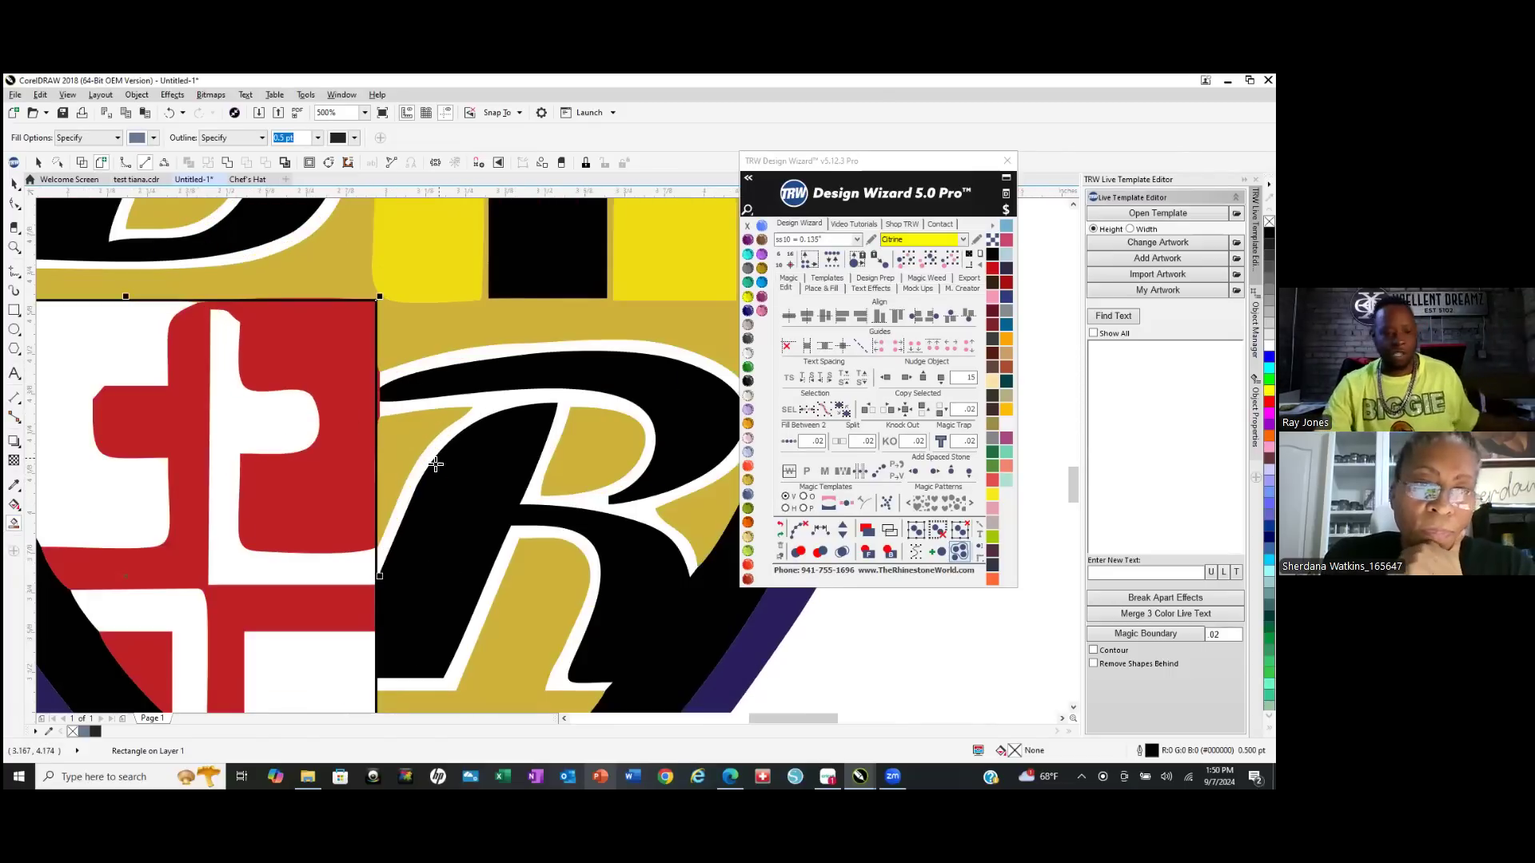
{"action": "left_click", "coordinate": [499, 405]}
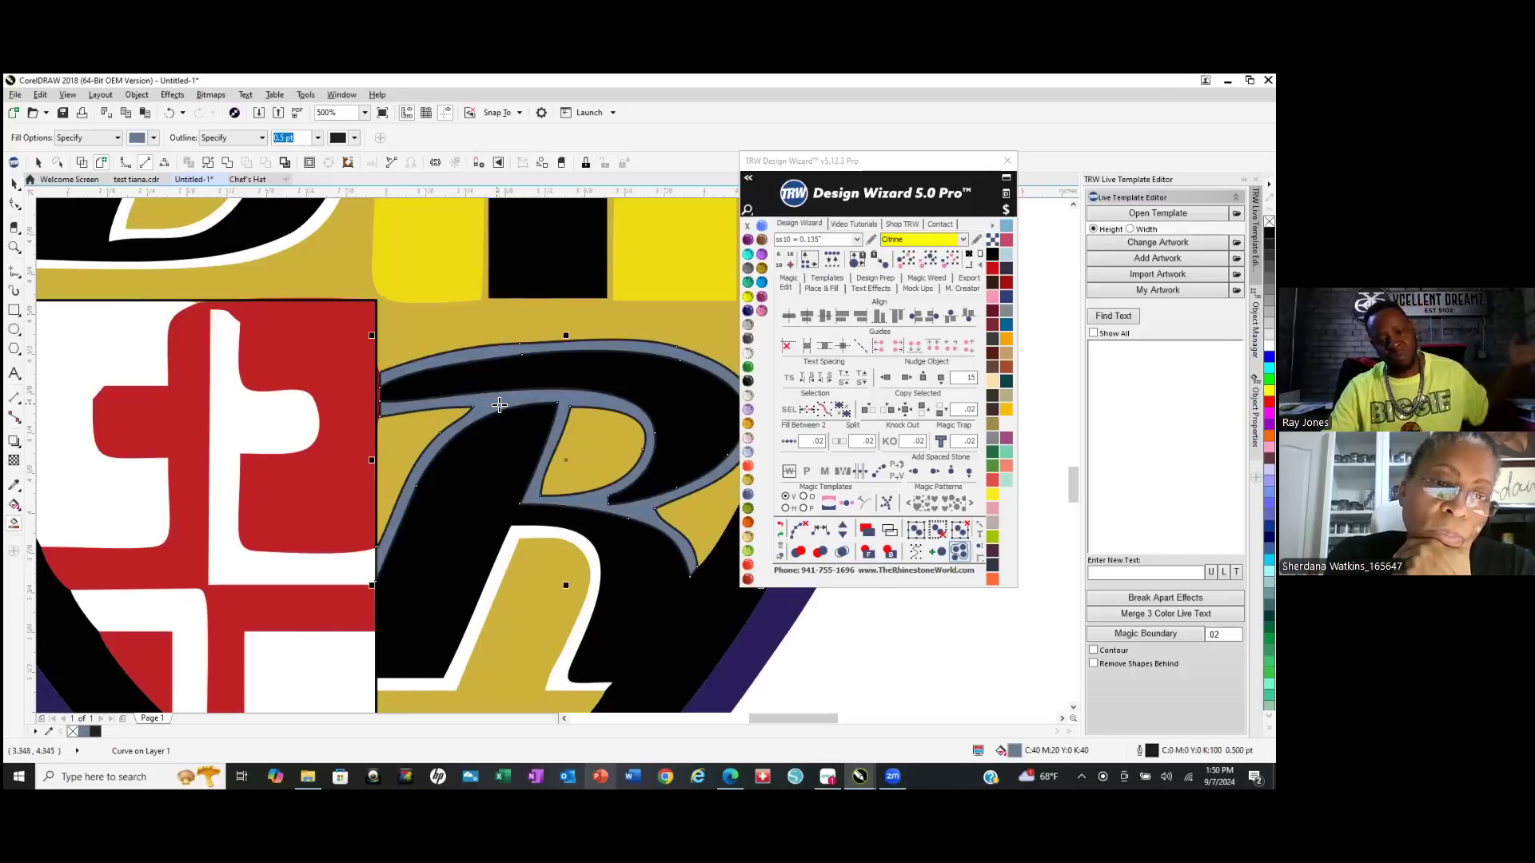
{"action": "left_click", "coordinate": [494, 581]}
{"action": "scroll", "coordinate": [564, 472], "scroll_direction": "down", "scroll_amount": 1}
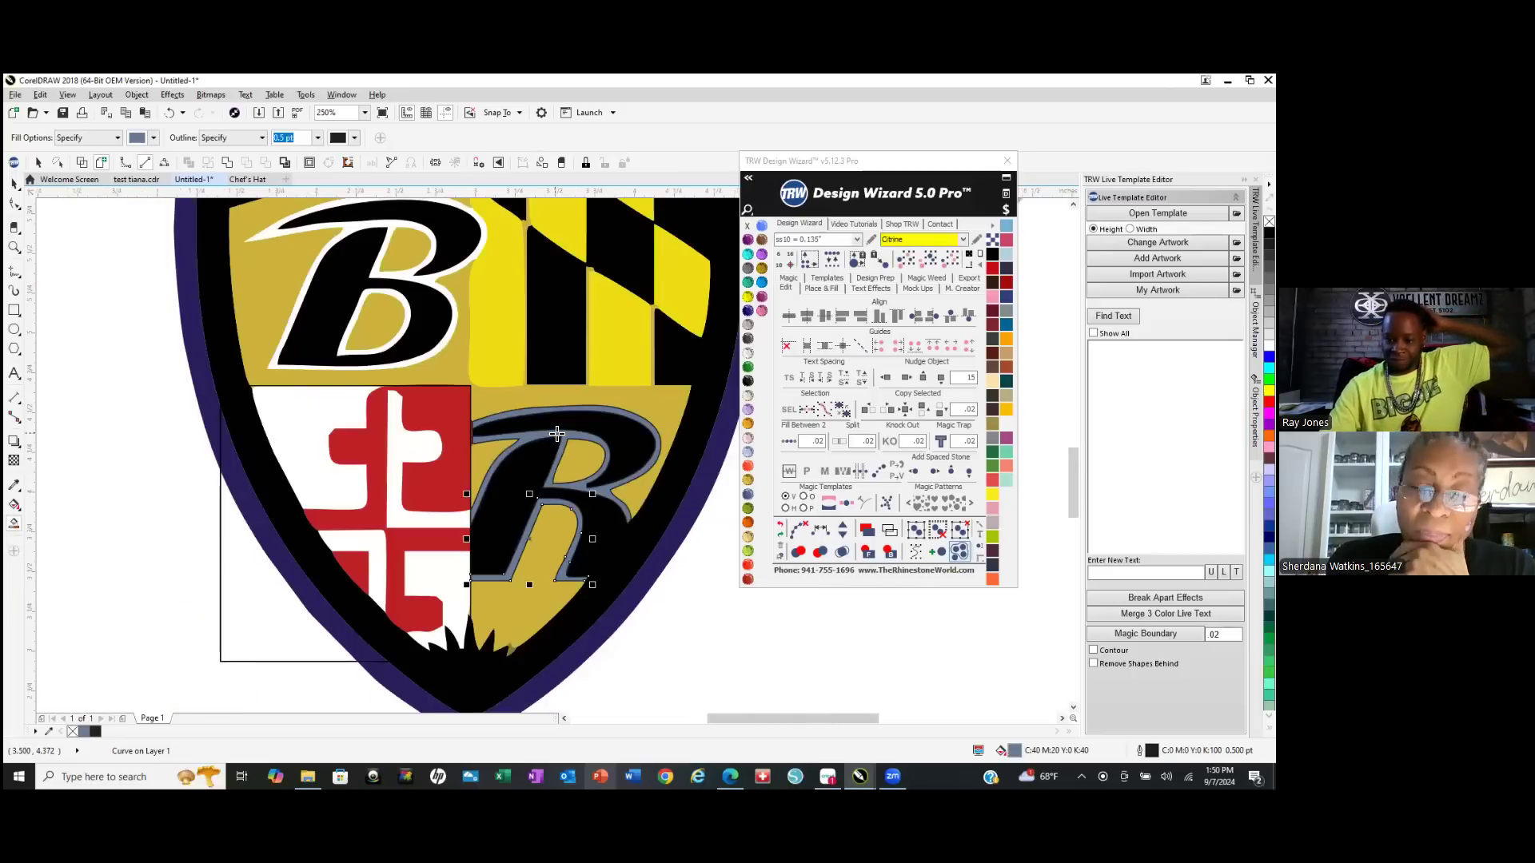
{"action": "left_click", "coordinate": [919, 256]}
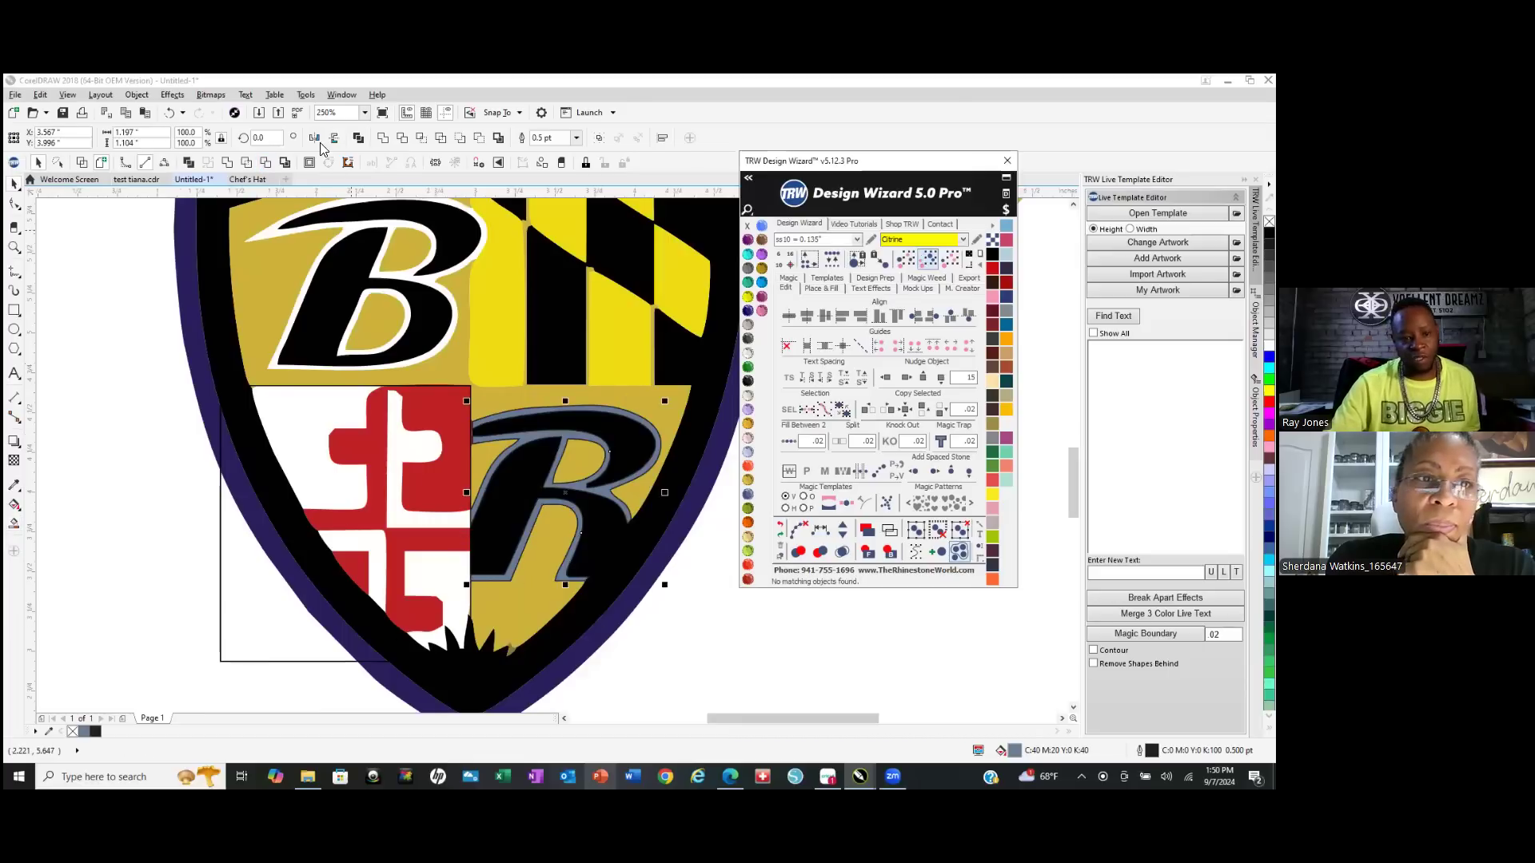
{"action": "left_click", "coordinate": [227, 164]}
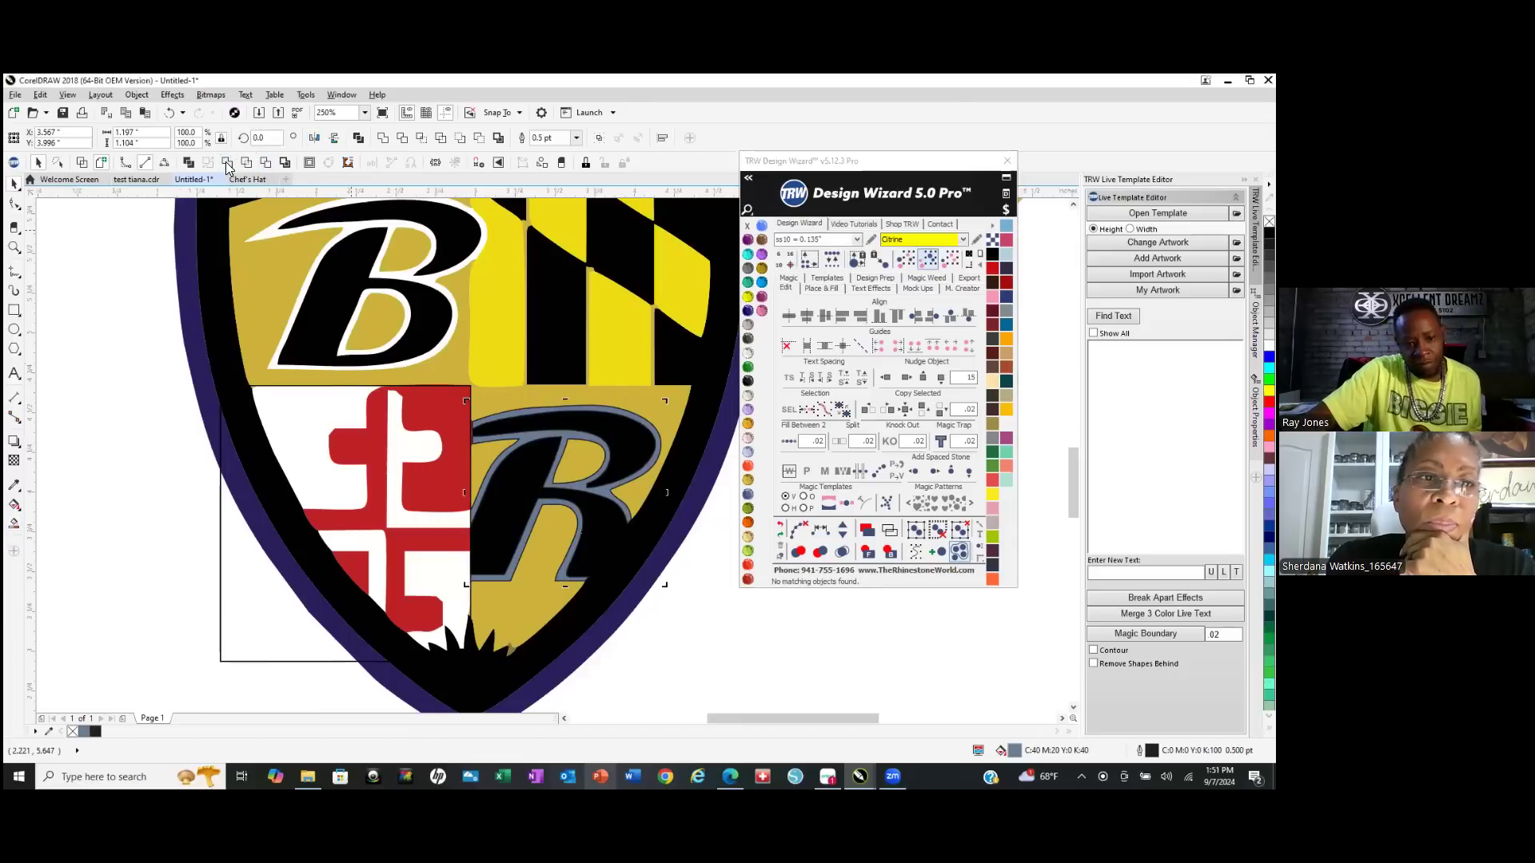
{"action": "left_click", "coordinate": [639, 397], "text": "shift"}
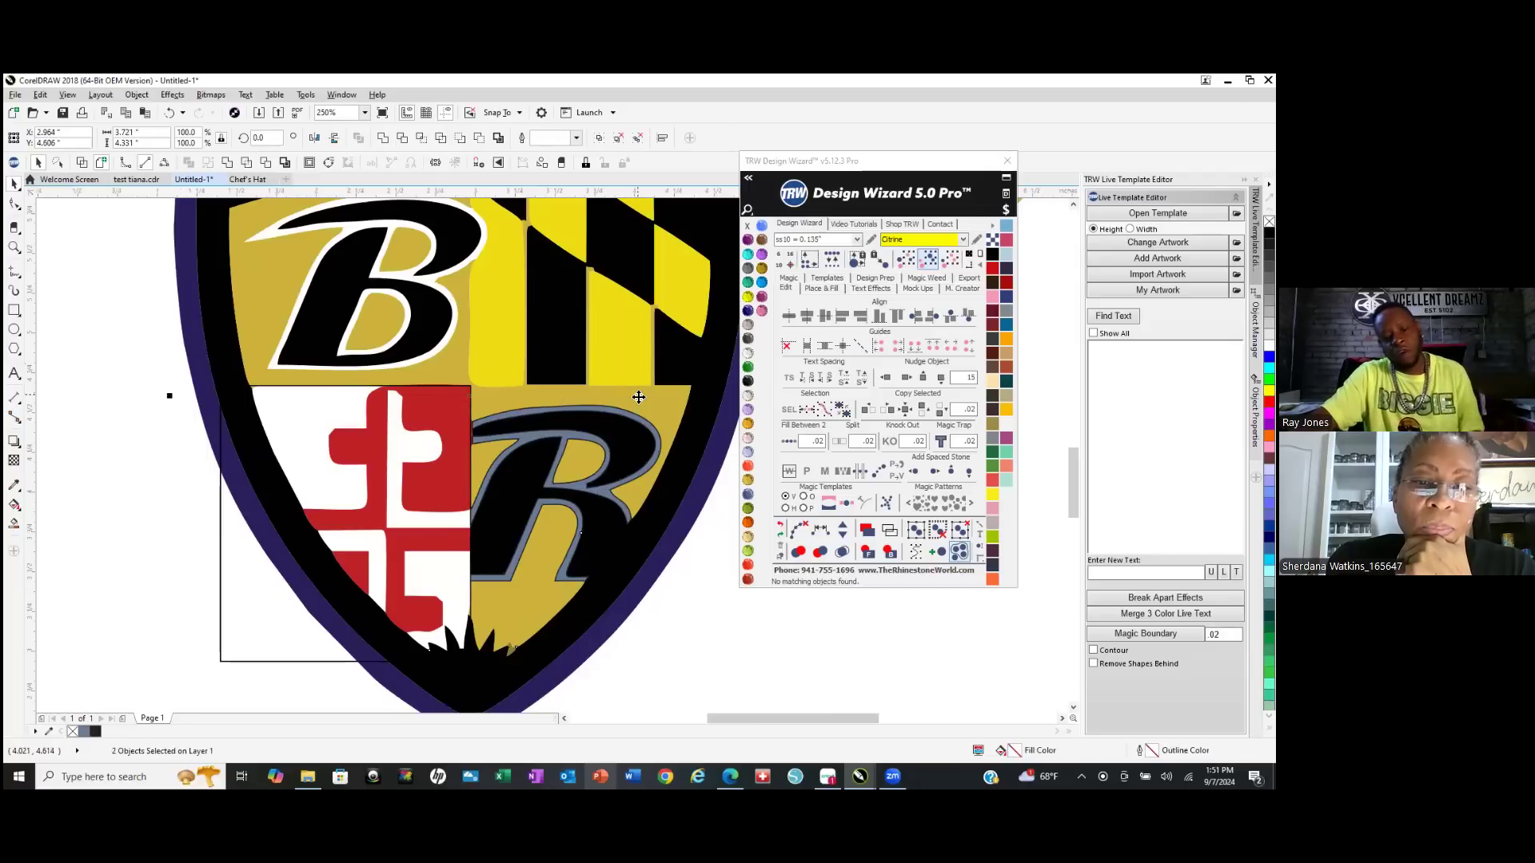
{"action": "right_click", "coordinate": [638, 396]}
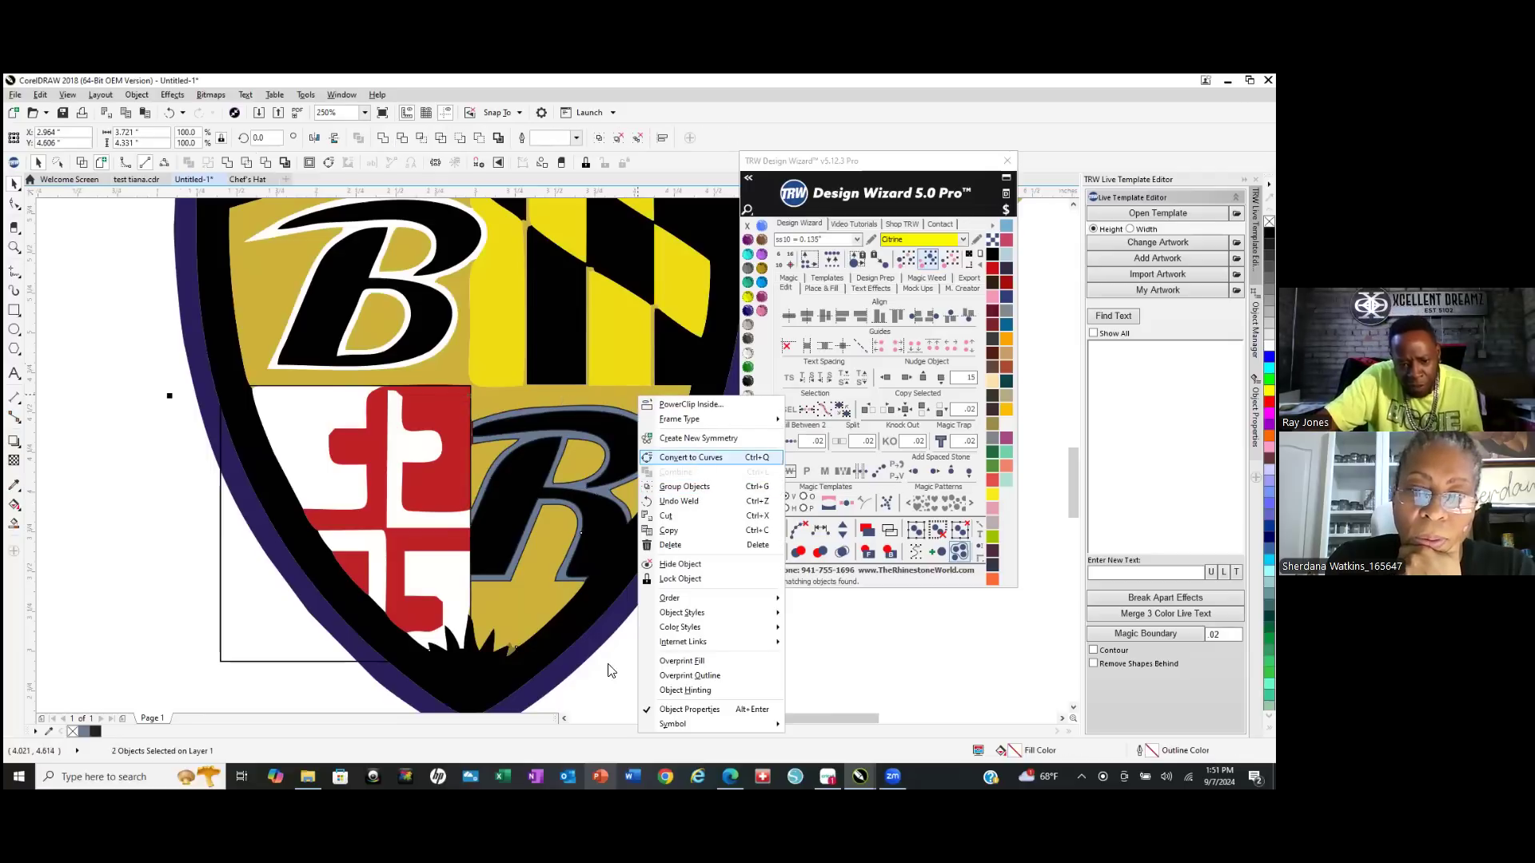
{"action": "left_click", "coordinate": [612, 687]}
{"action": "left_click", "coordinate": [612, 687]}
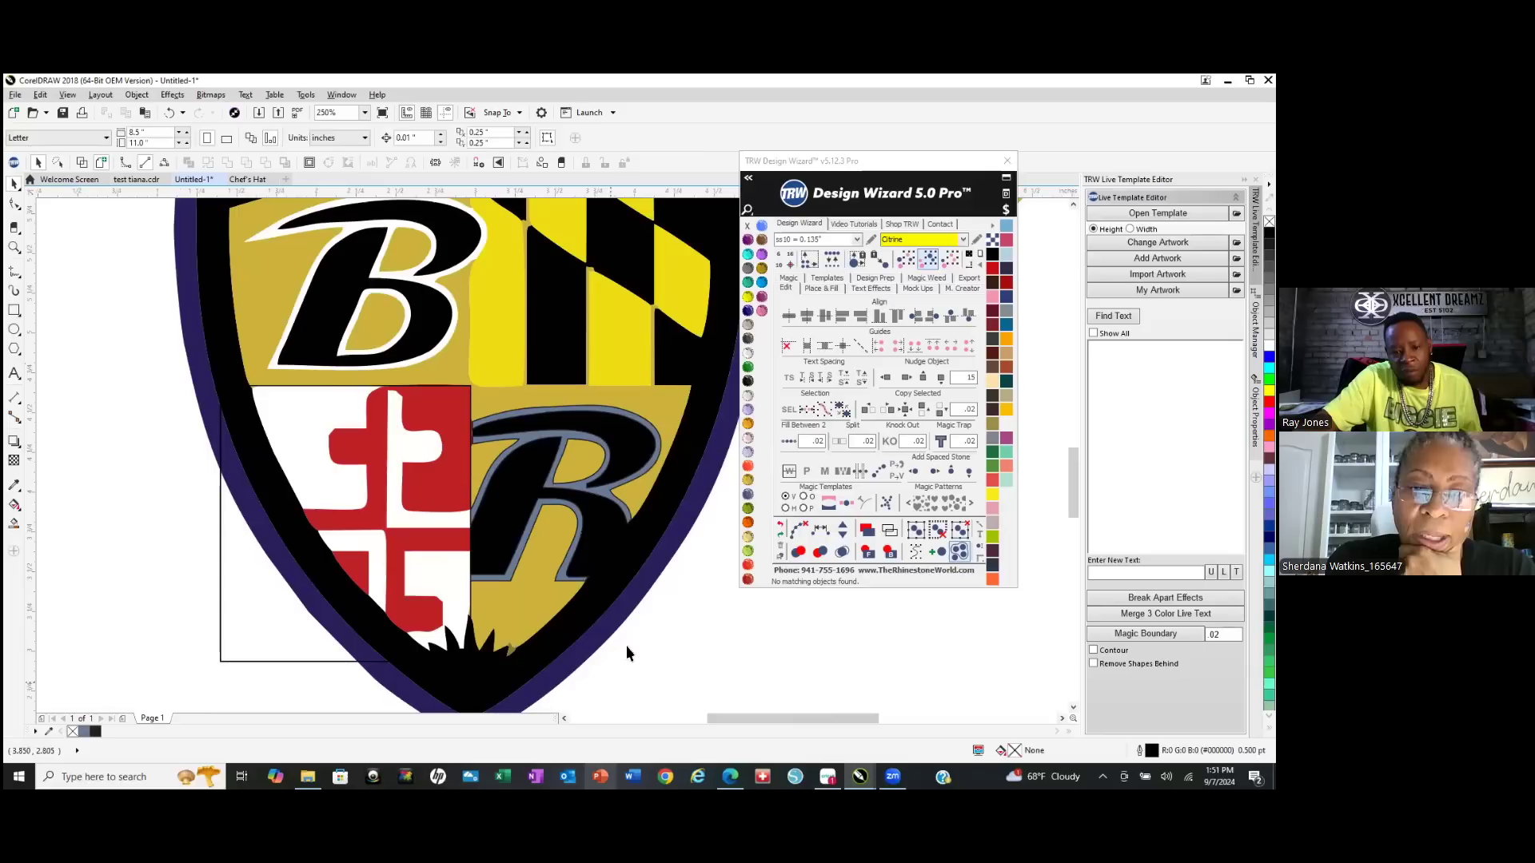
Convert the grouped shield artwork to curves and deselect it.
{"action": "right_click", "coordinate": [660, 398]}
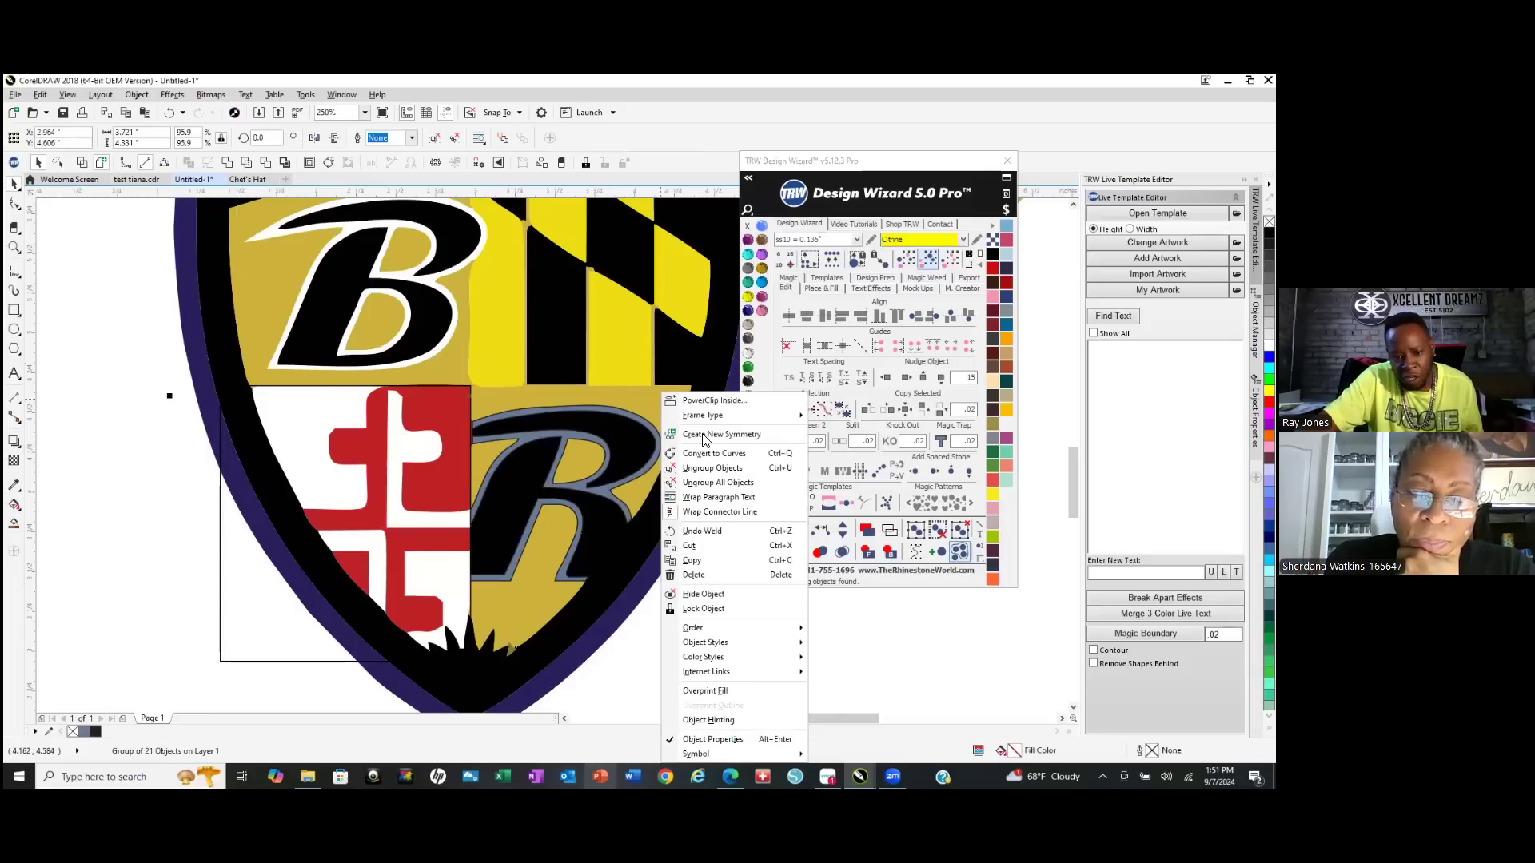
{"action": "left_click", "coordinate": [738, 459]}
{"action": "scroll", "coordinate": [462, 493], "scroll_direction": "down", "scroll_amount": 1}
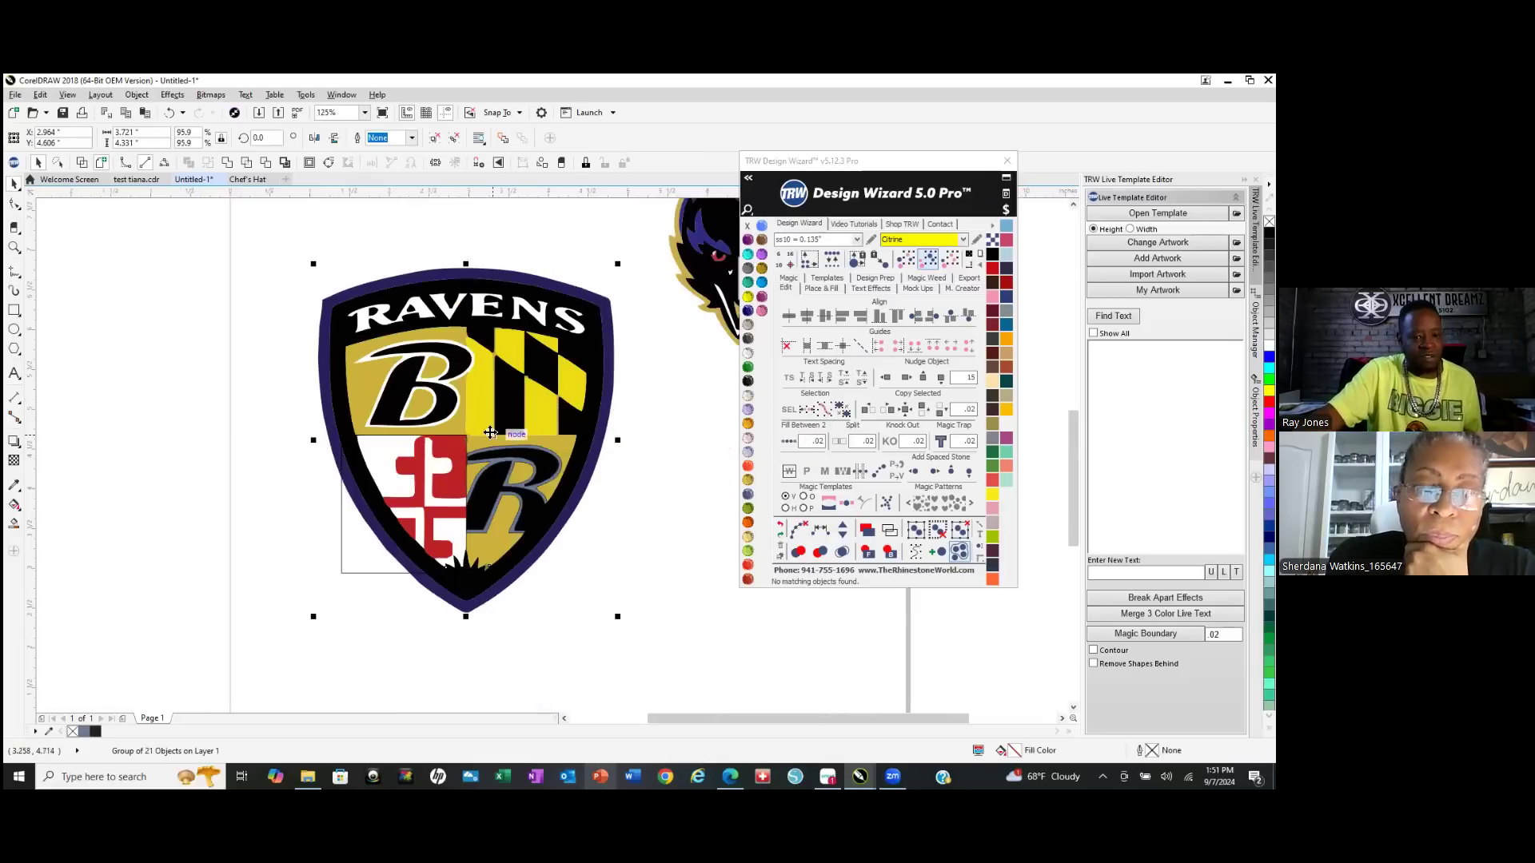
{"action": "scroll", "coordinate": [527, 489], "scroll_direction": "up", "scroll_amount": 1}
{"action": "left_click", "coordinate": [698, 577]}
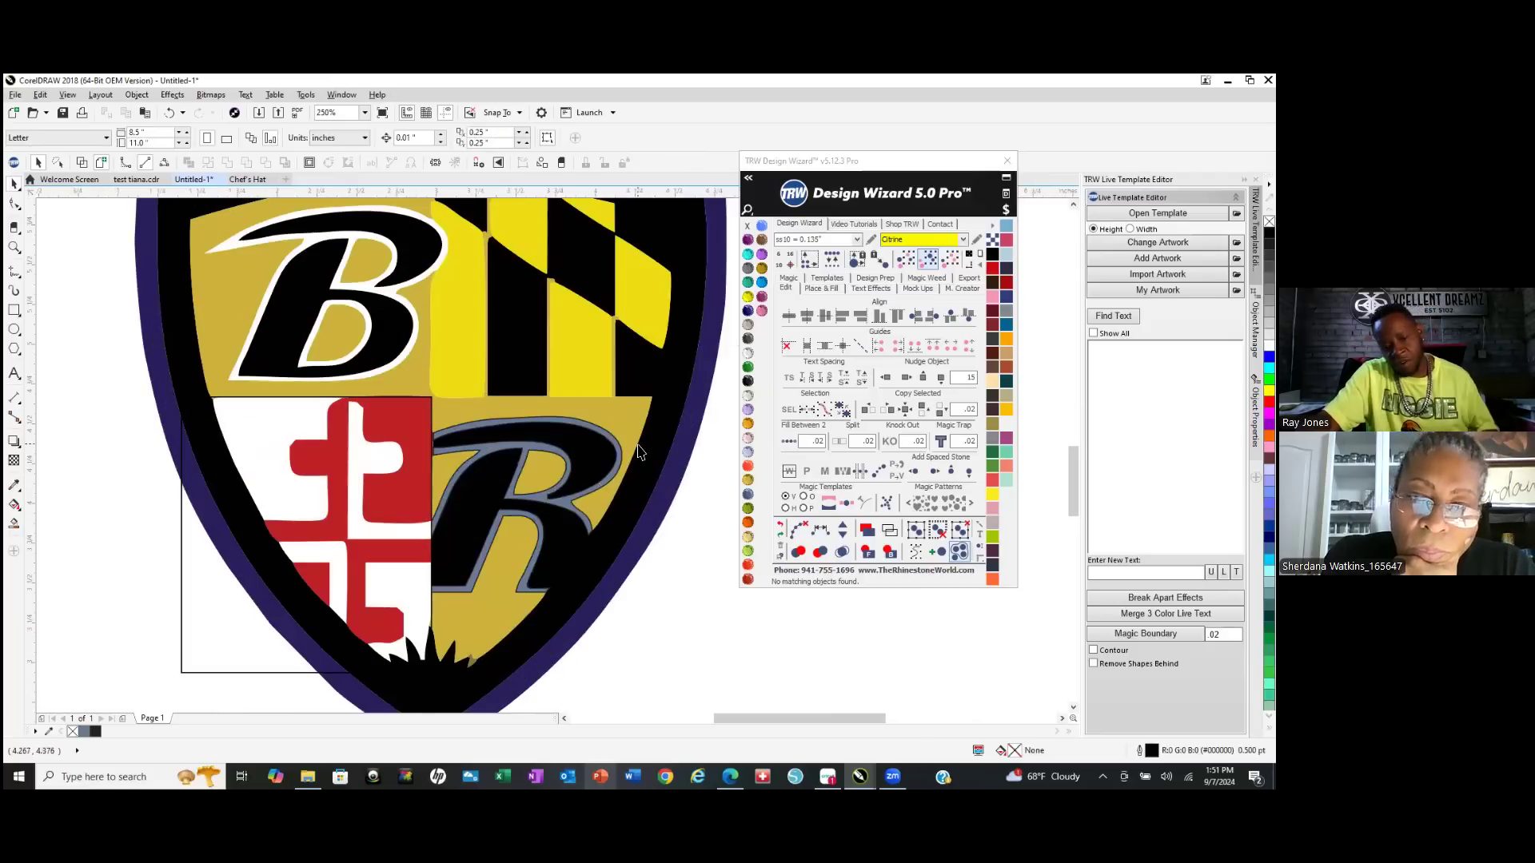
{"action": "scroll", "coordinate": [587, 449], "scroll_direction": "up", "scroll_amount": 2}
{"action": "left_click", "coordinate": [540, 425]}
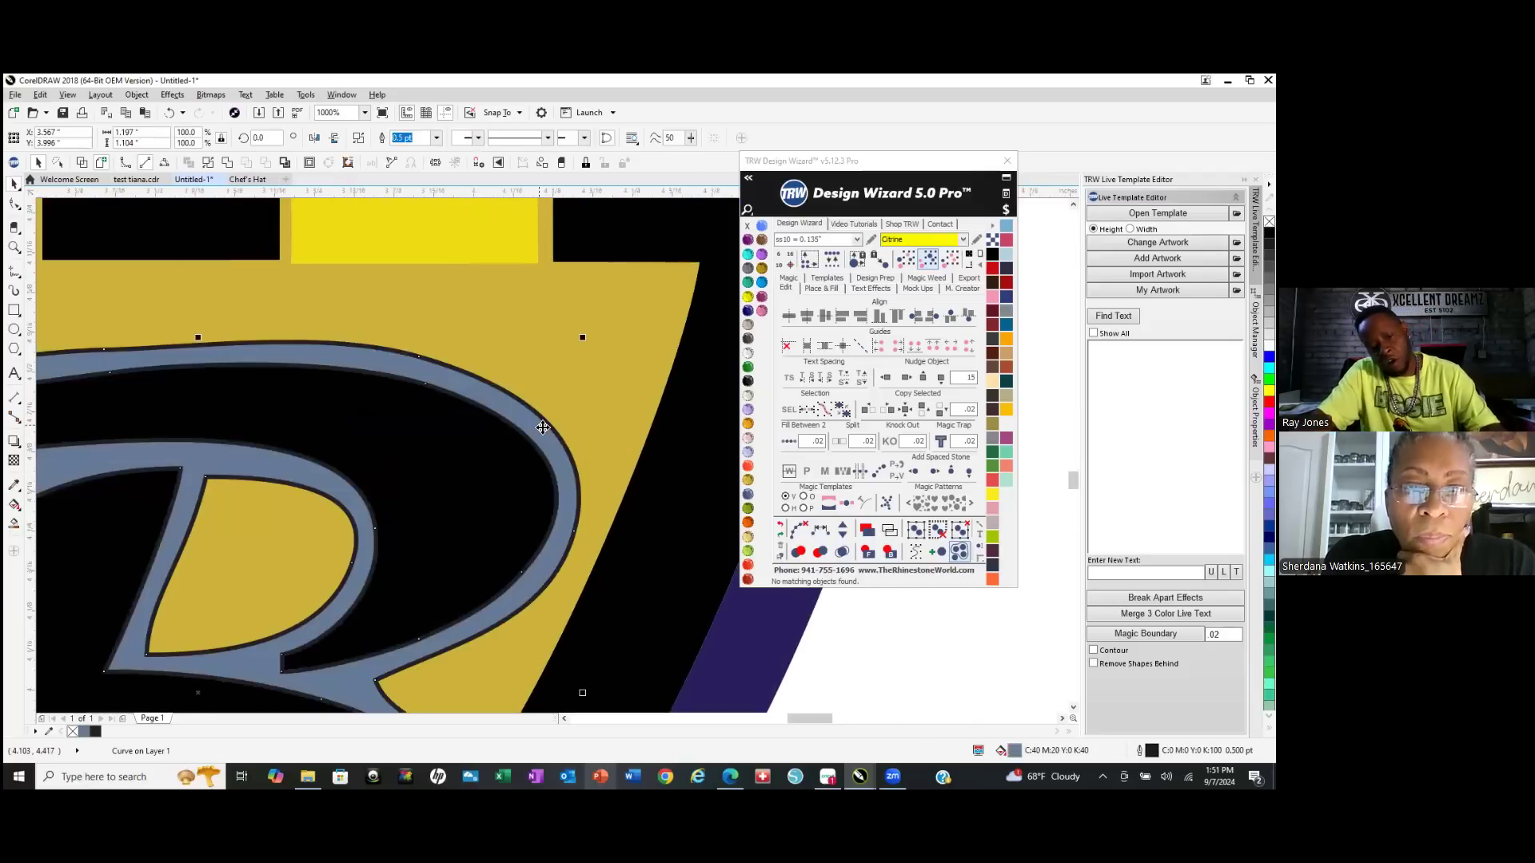
{"action": "left_click", "coordinate": [623, 304], "text": "shift"}
{"action": "right_click", "coordinate": [626, 301]}
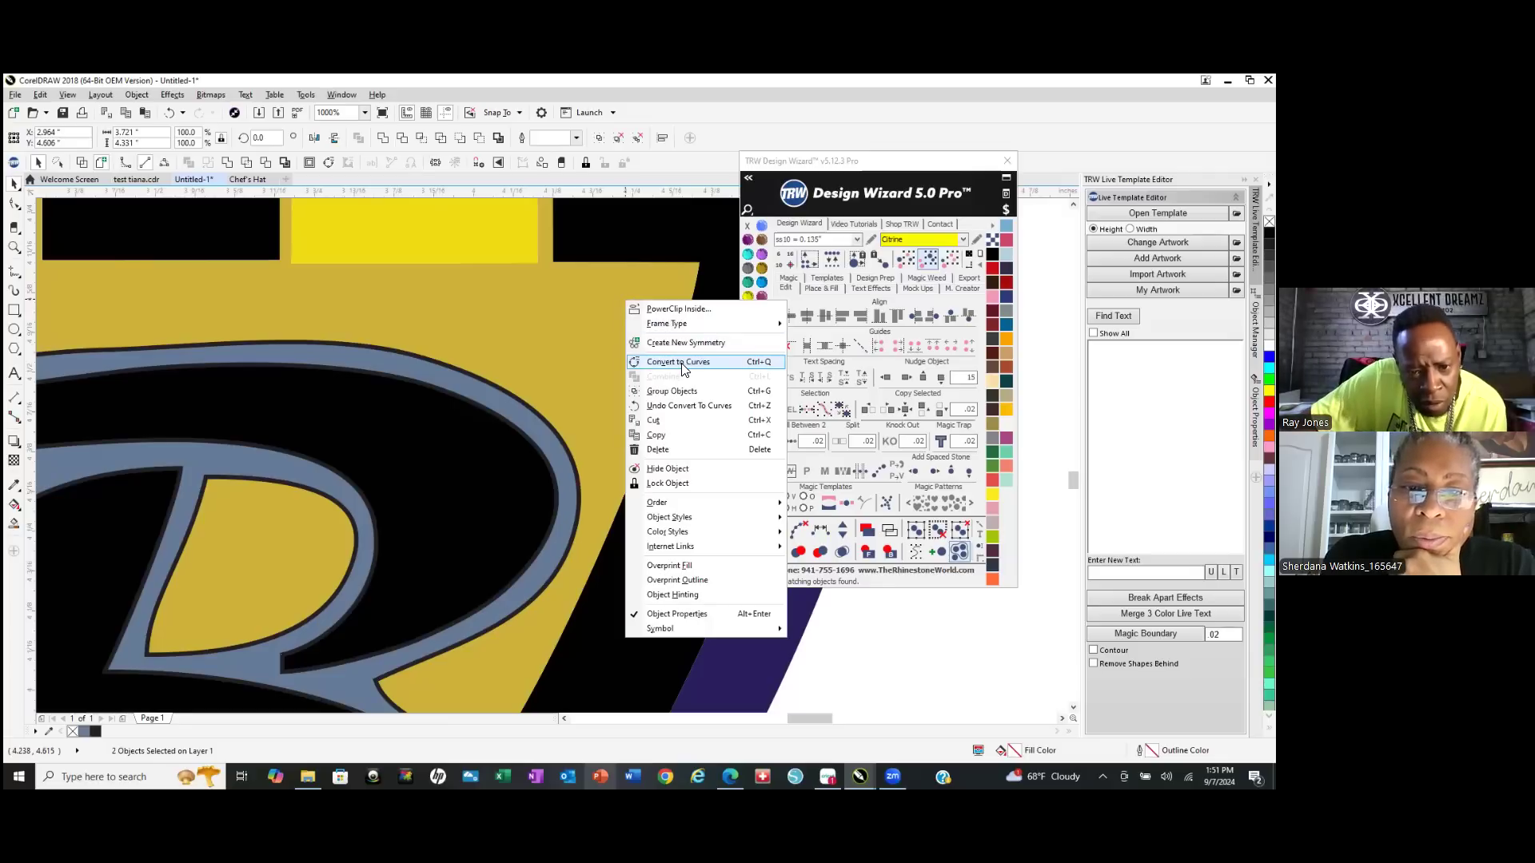
{"action": "scroll", "coordinate": [616, 415], "scroll_direction": "down", "scroll_amount": 2}
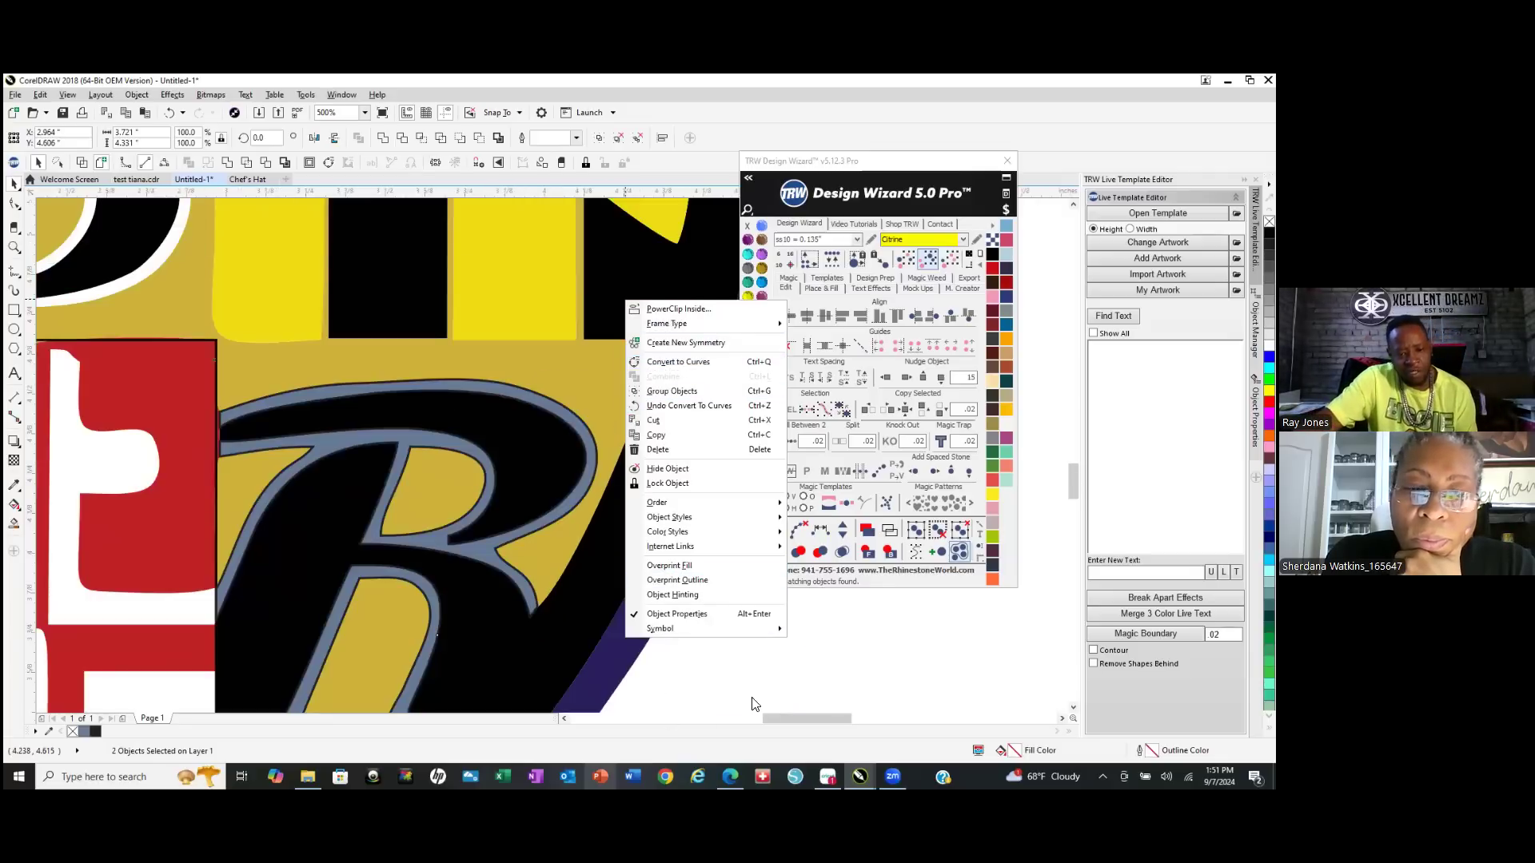
{"action": "left_click", "coordinate": [838, 660]}
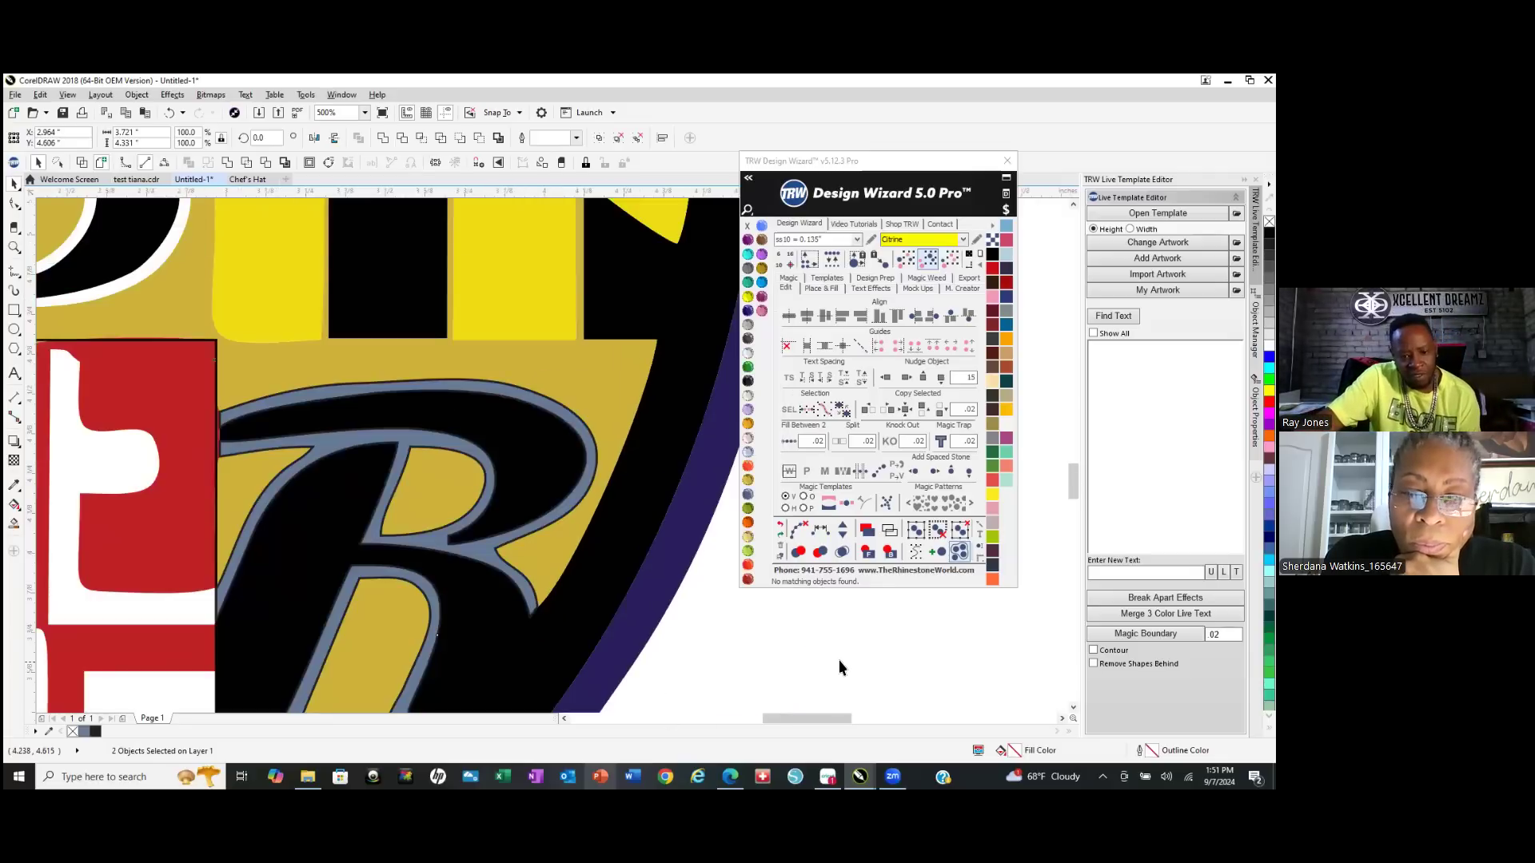
Check the artwork in wireframe, try moving the shield group away from the filled R outline, and undo the move.
{"action": "left_click", "coordinate": [81, 163]}
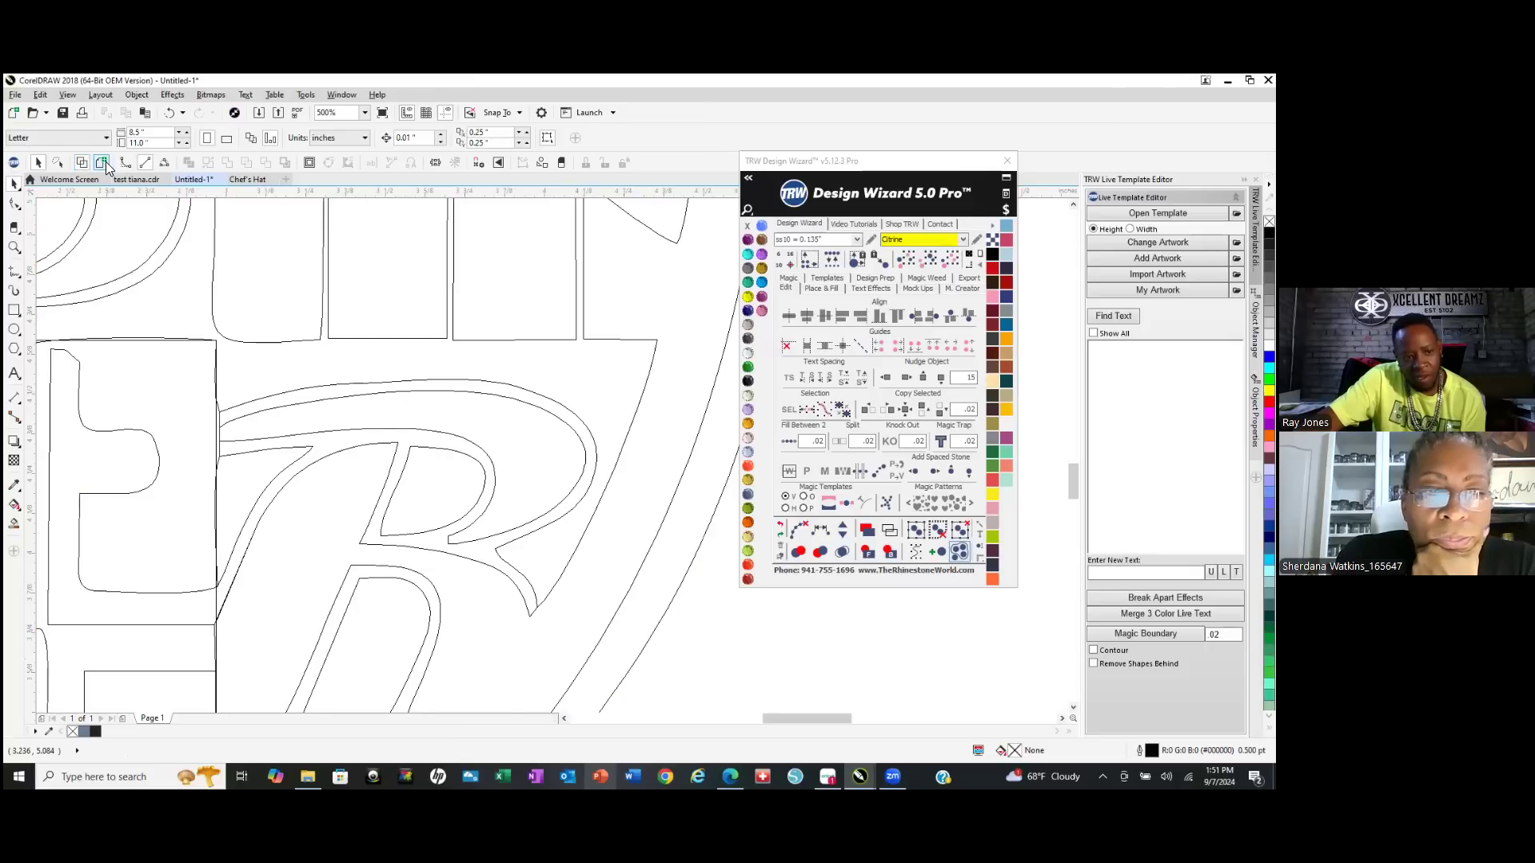
{"action": "left_click", "coordinate": [102, 163]}
{"action": "left_click", "coordinate": [587, 385]}
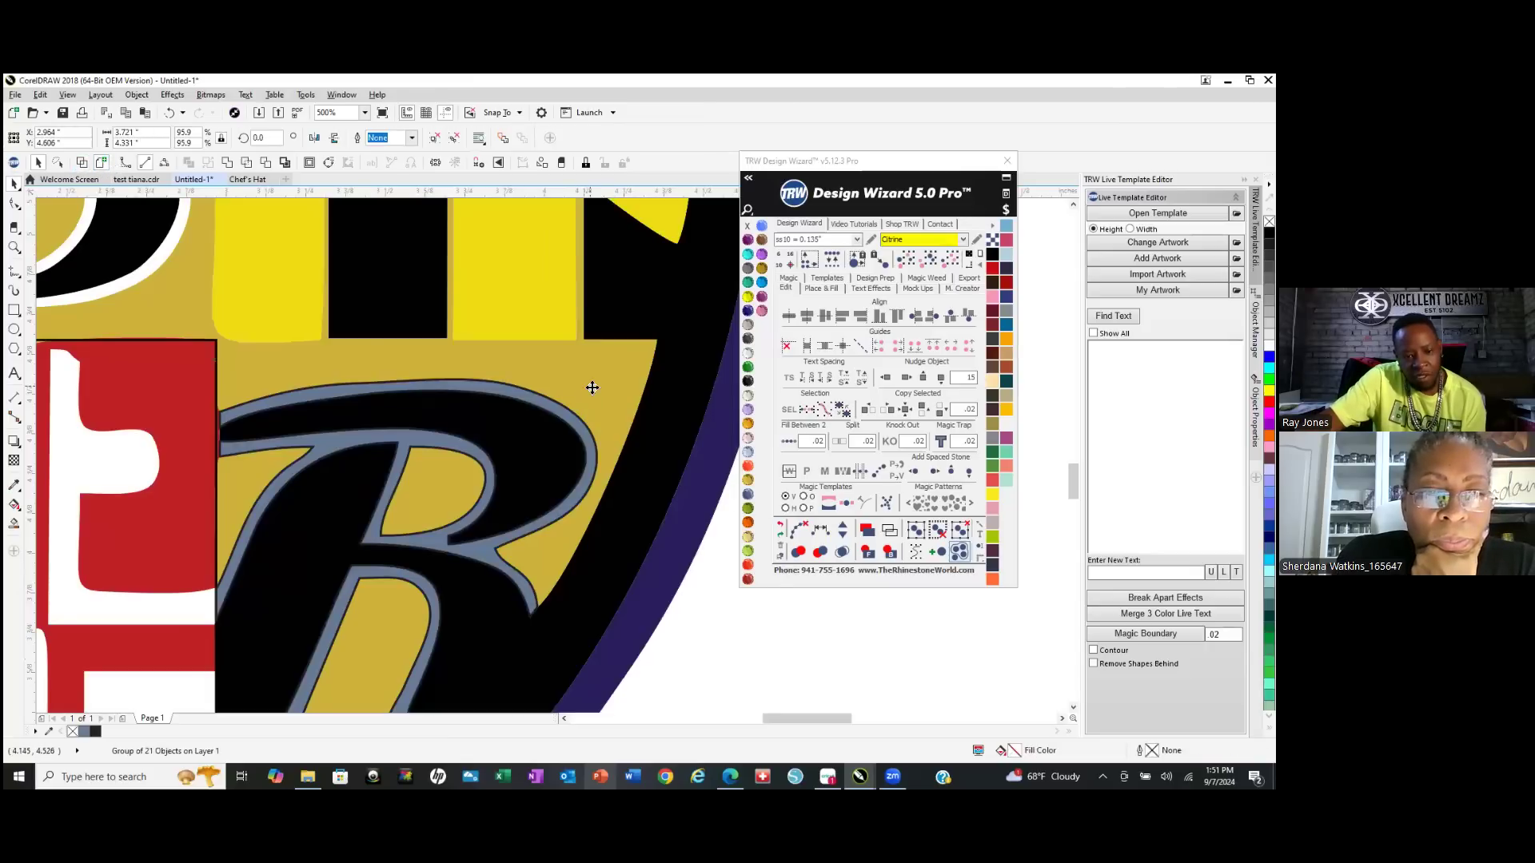
{"action": "scroll", "coordinate": [594, 436], "scroll_direction": "down", "scroll_amount": 5}
{"action": "scroll", "coordinate": [594, 432], "scroll_direction": "up", "scroll_amount": 3}
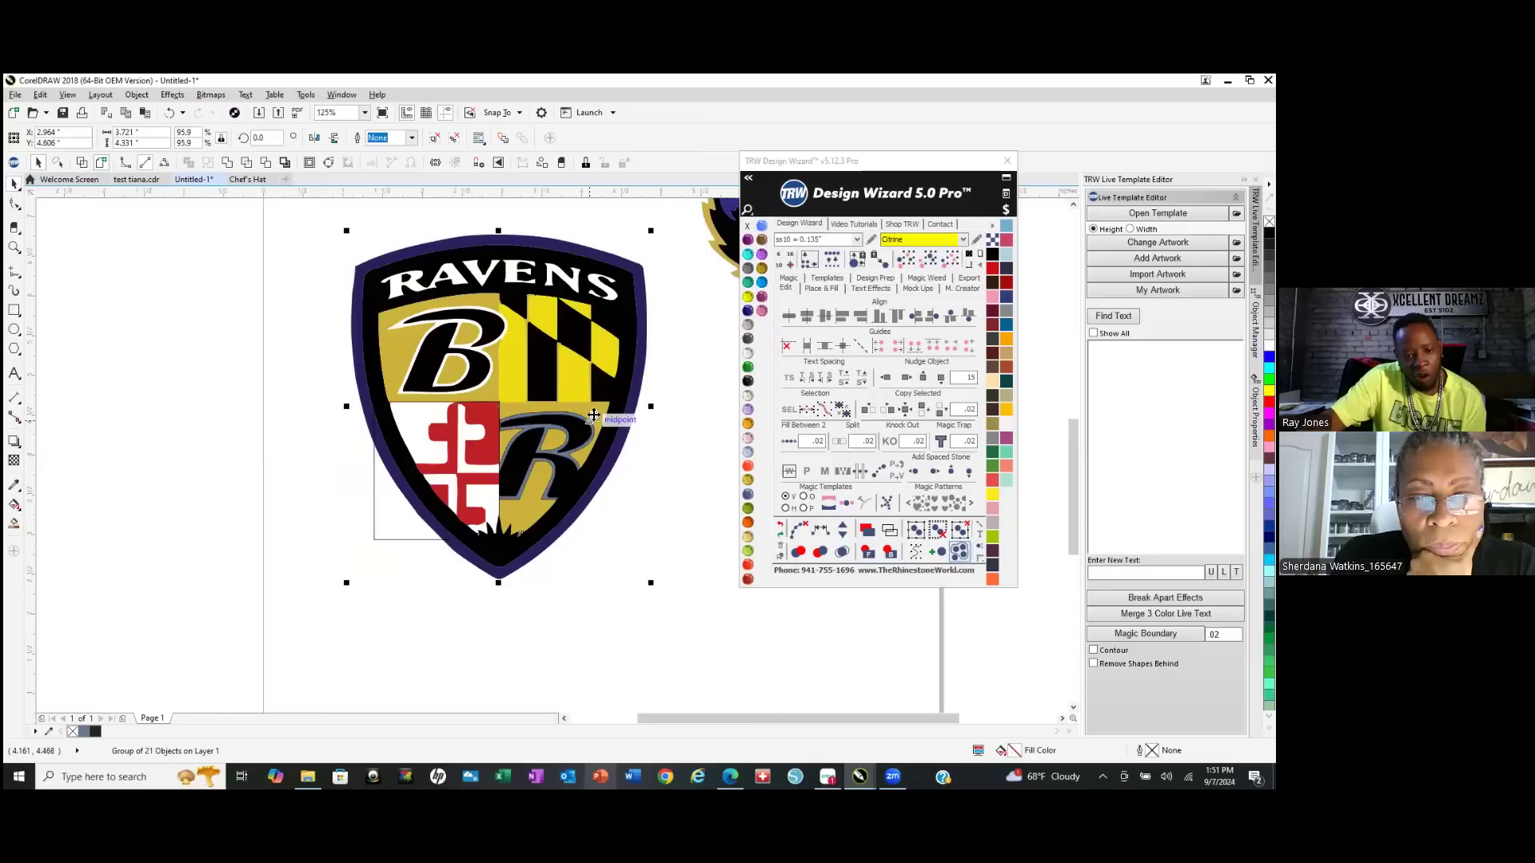
{"action": "left_click_drag", "start_coordinate": [595, 401], "coordinate": [229, 435]}
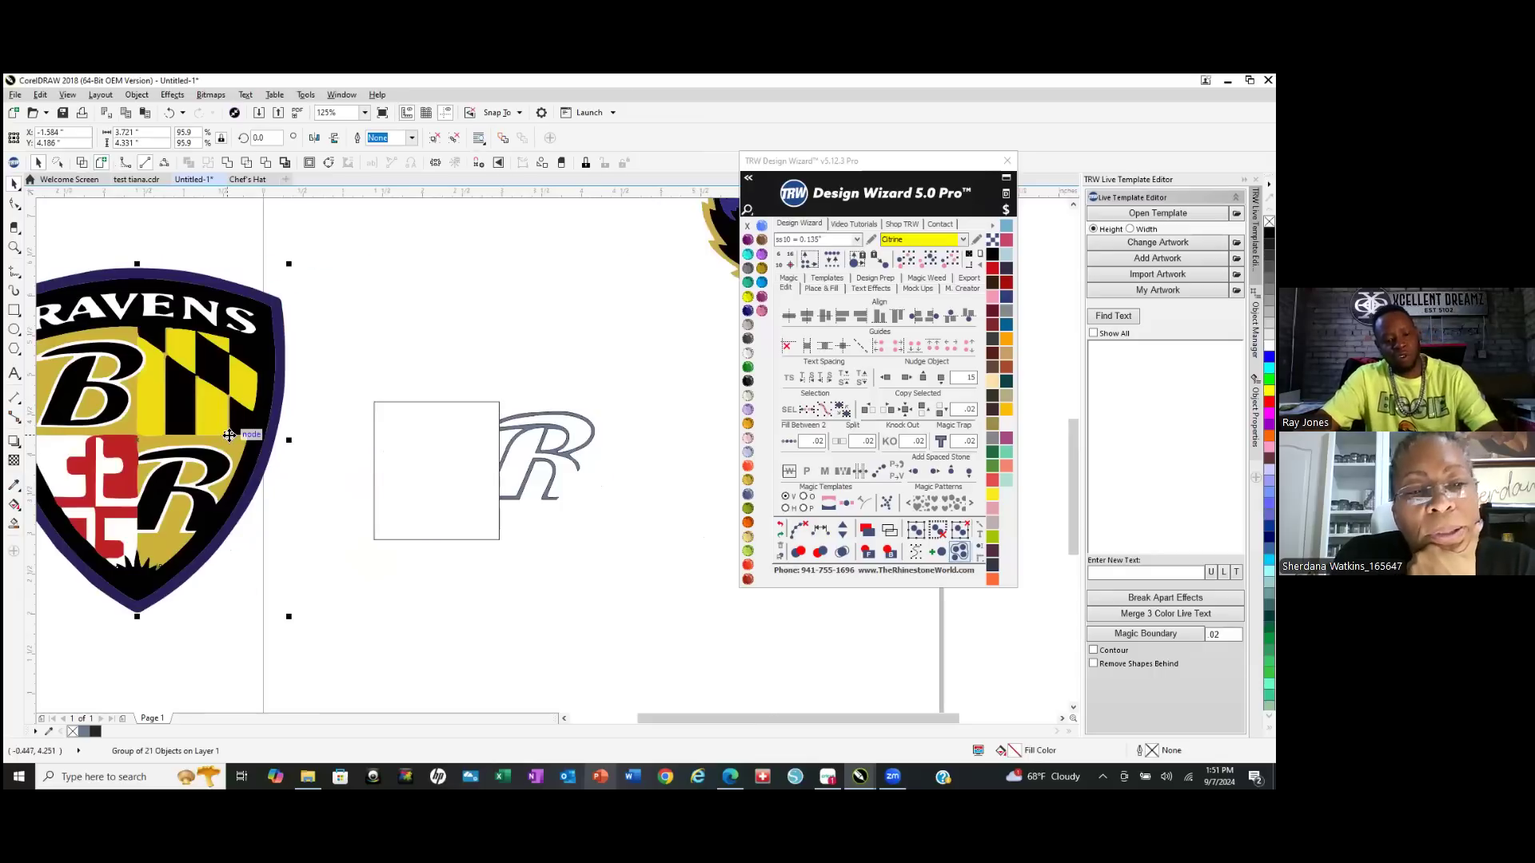
{"action": "key", "text": "ctrl+z"}
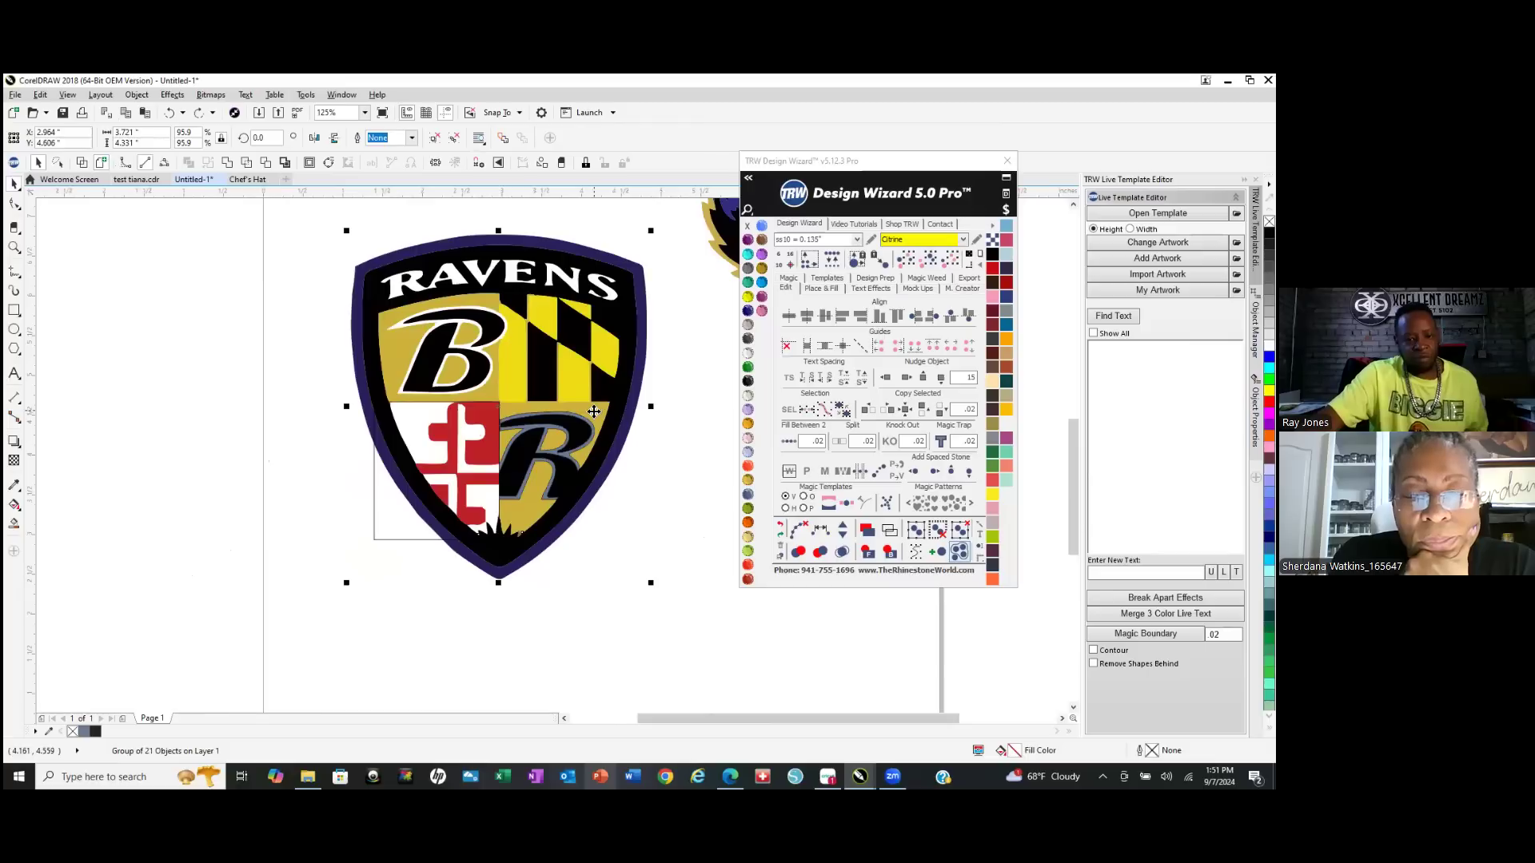
{"action": "right_click", "coordinate": [593, 410]}
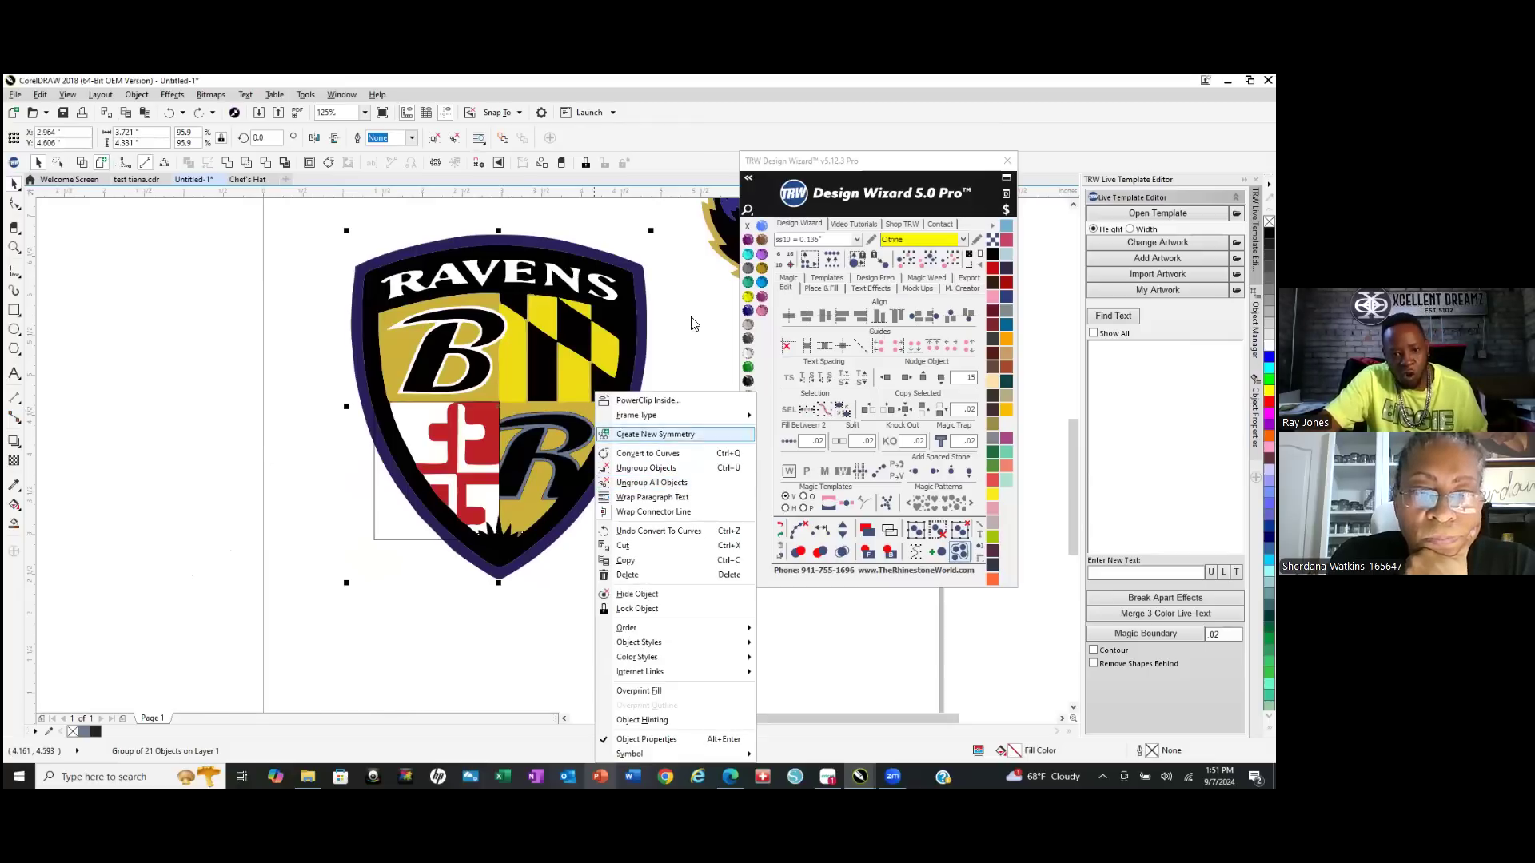
{"action": "left_click", "coordinate": [845, 171]}
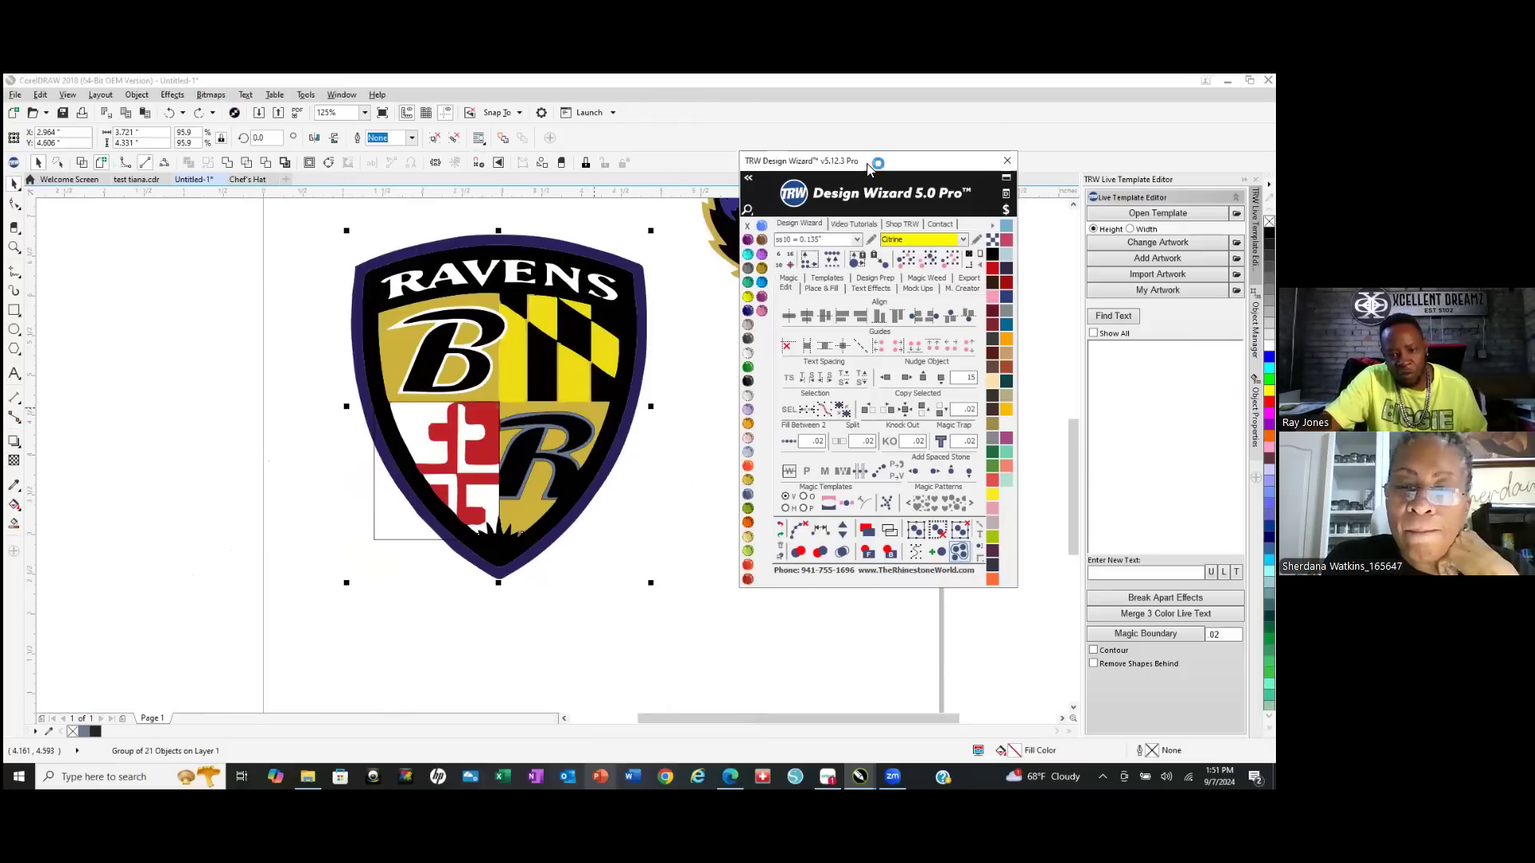
{"action": "left_click", "coordinate": [962, 569]}
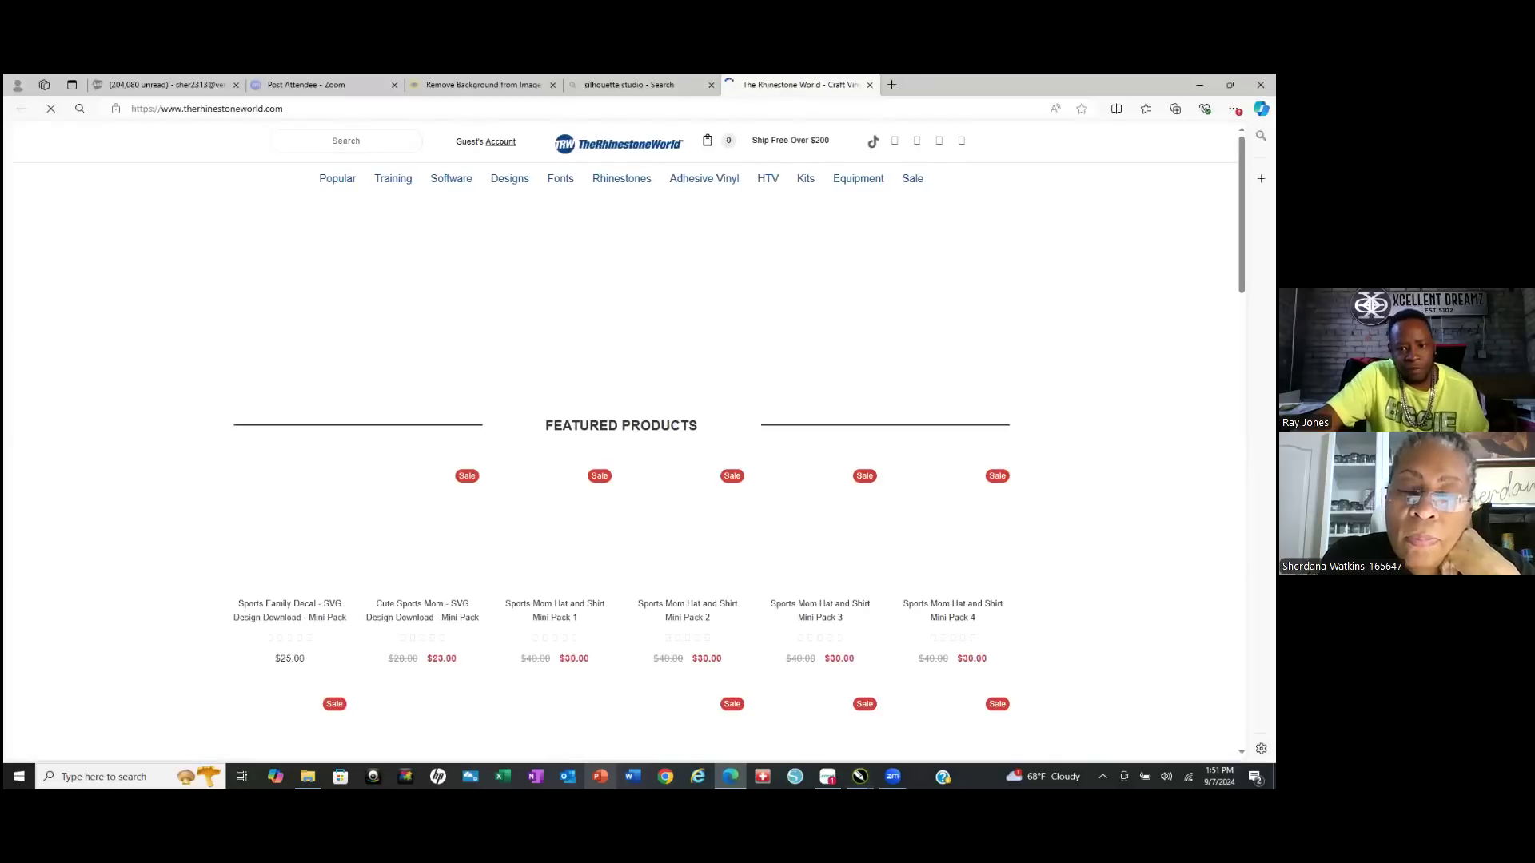
{"action": "left_click", "coordinate": [1199, 84]}
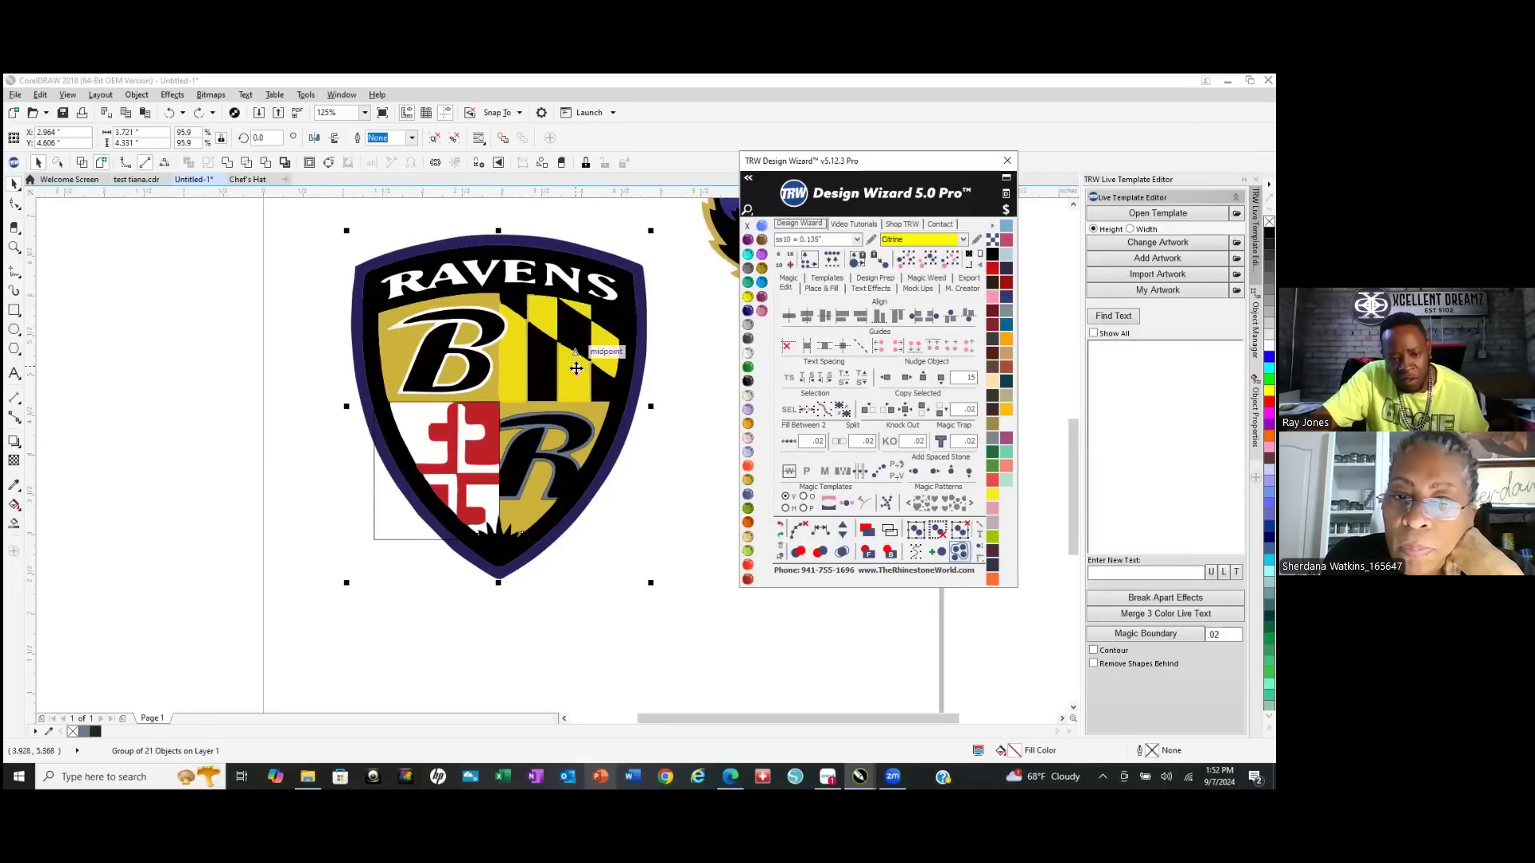
Ungroup the shield artwork completely, including all nested groups, and deselect it.
{"action": "left_click", "coordinate": [694, 474]}
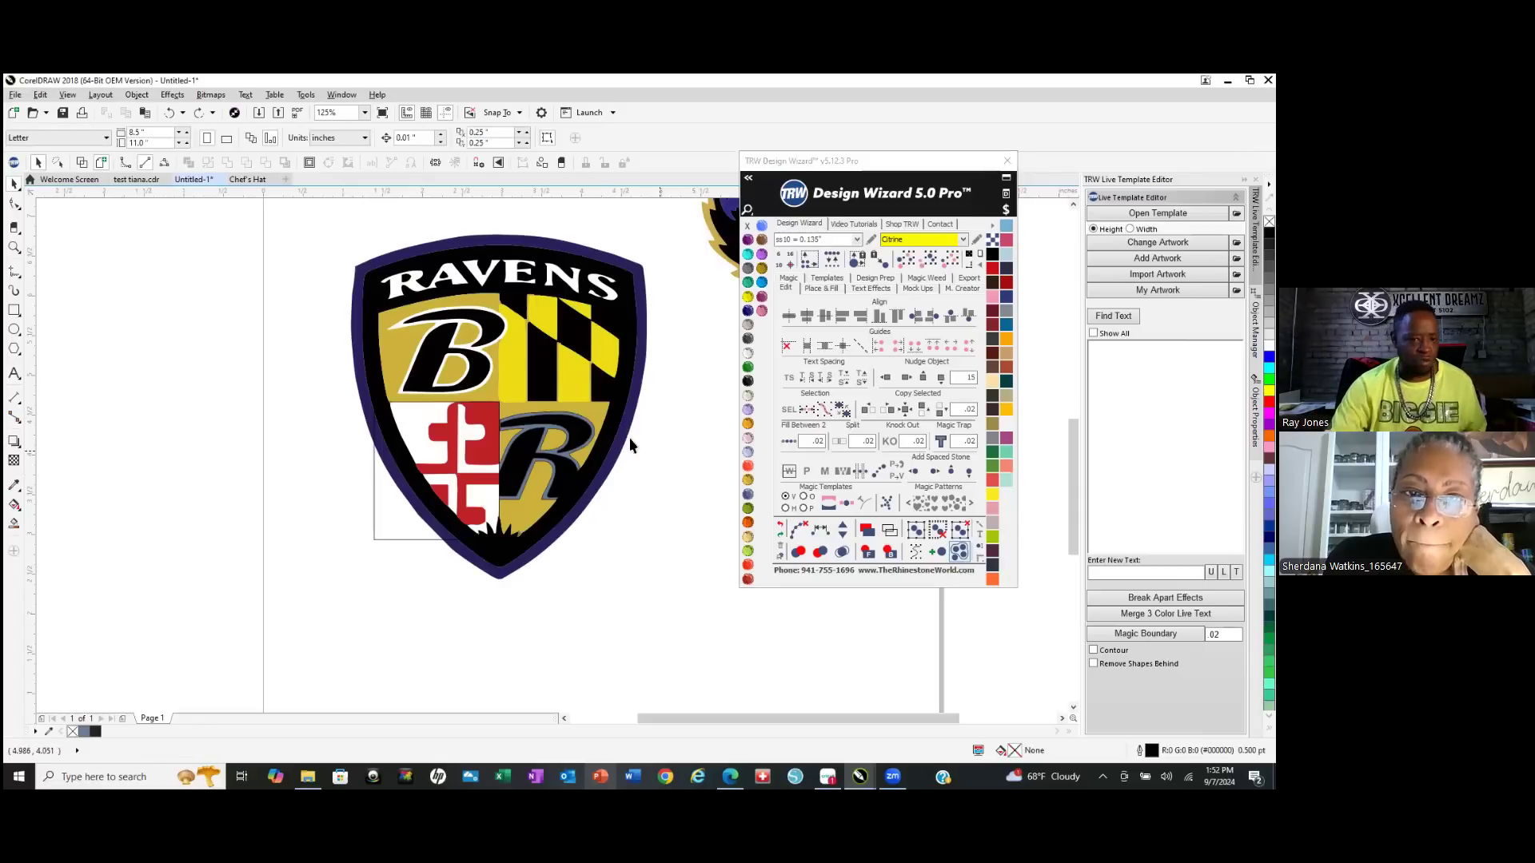
{"action": "left_click", "coordinate": [491, 383]}
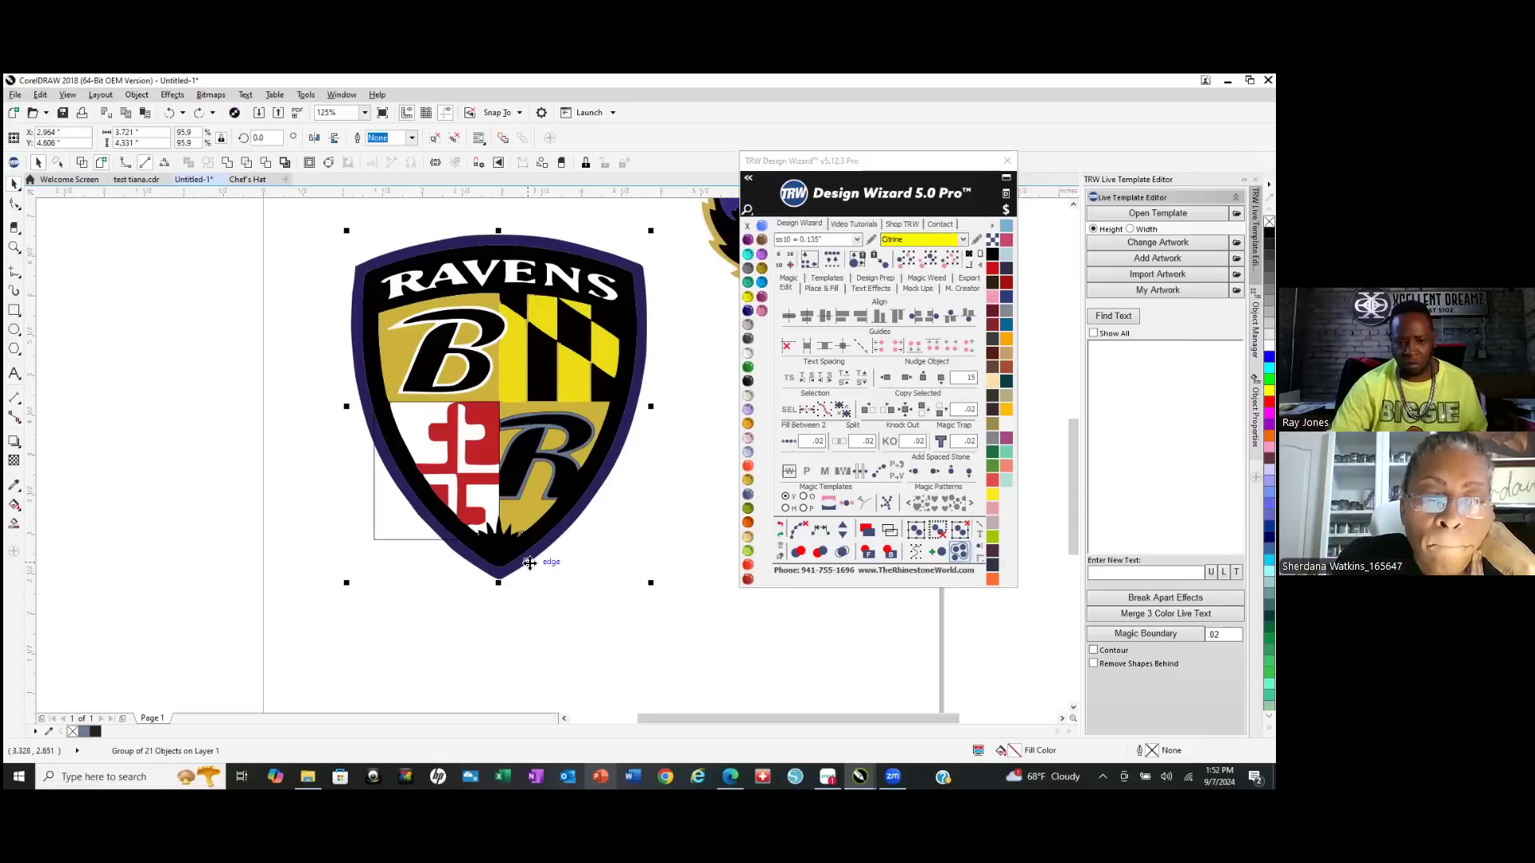
{"action": "left_click", "coordinate": [965, 536]}
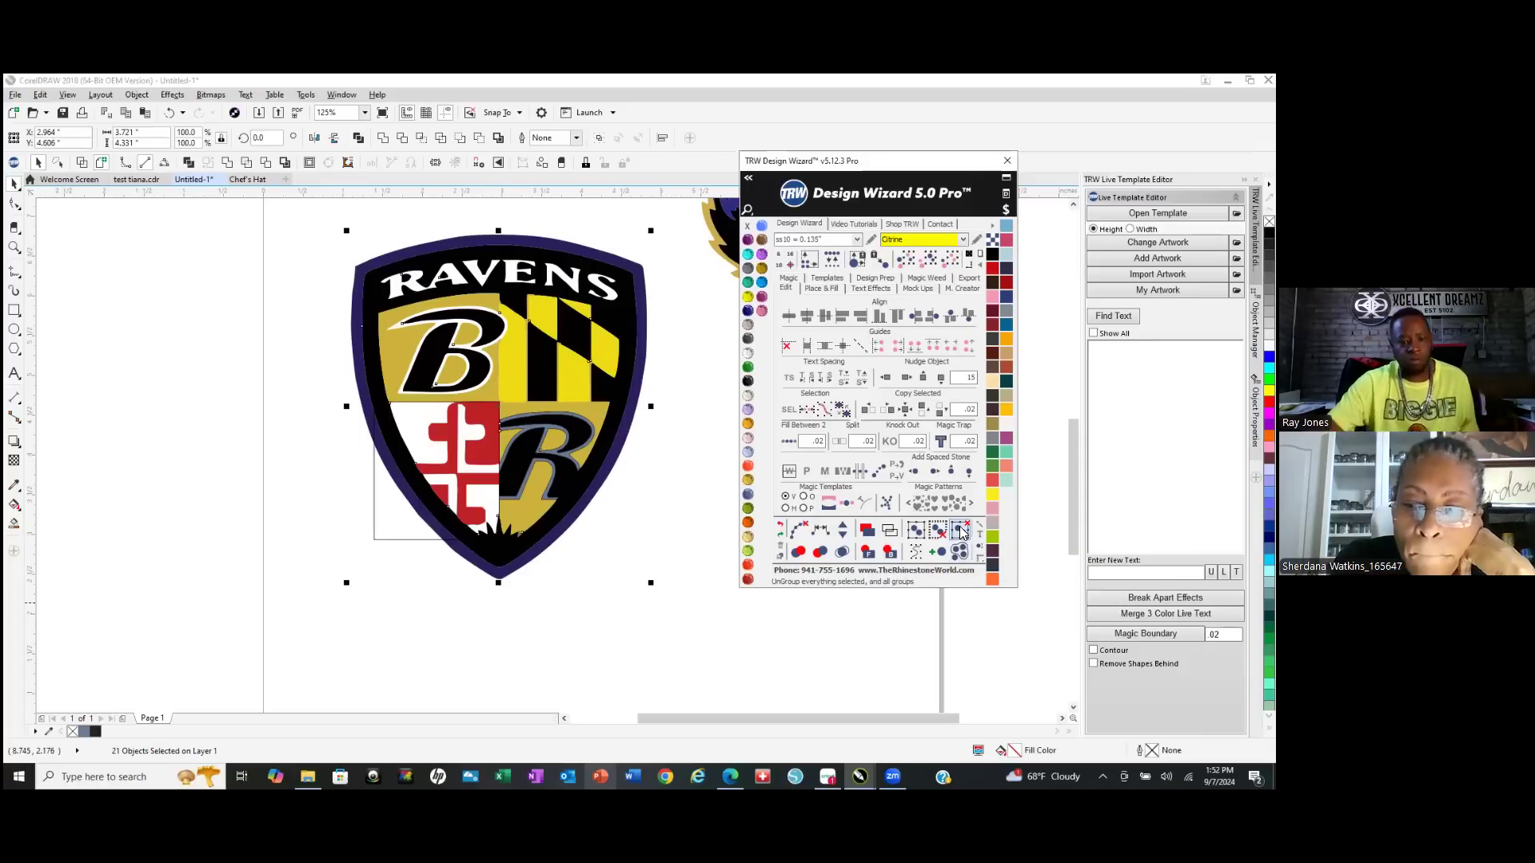
{"action": "left_click", "coordinate": [670, 486]}
Combine the Smart-Filled R outline with the gold background shape in the shield and deselect the result.
{"action": "scroll", "coordinate": [596, 432], "scroll_direction": "up", "scroll_amount": 2}
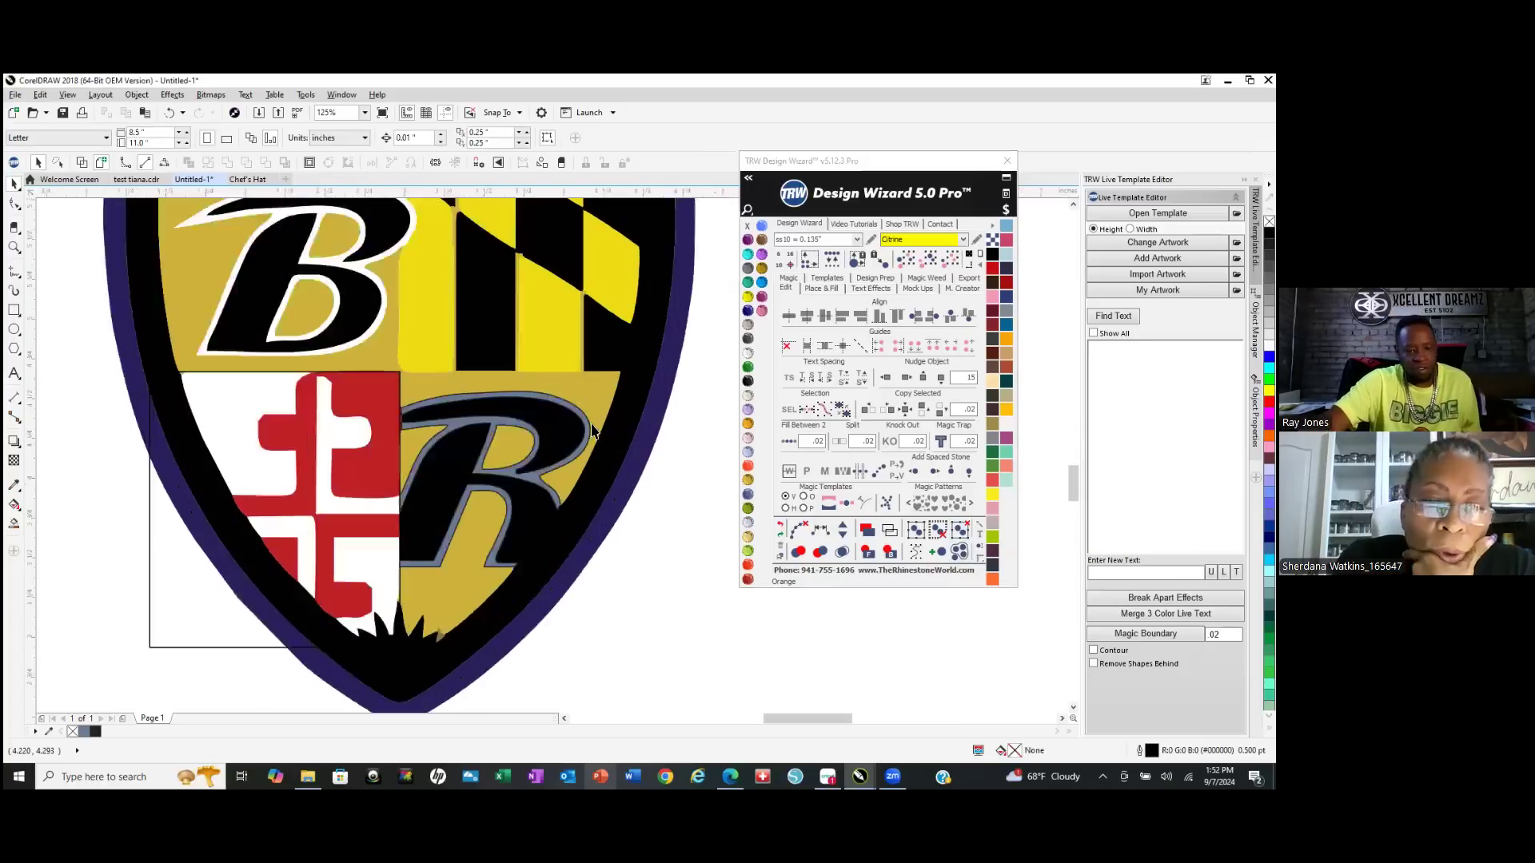
{"action": "scroll", "coordinate": [591, 432], "scroll_direction": "up", "scroll_amount": 3}
{"action": "left_click", "coordinate": [497, 439]}
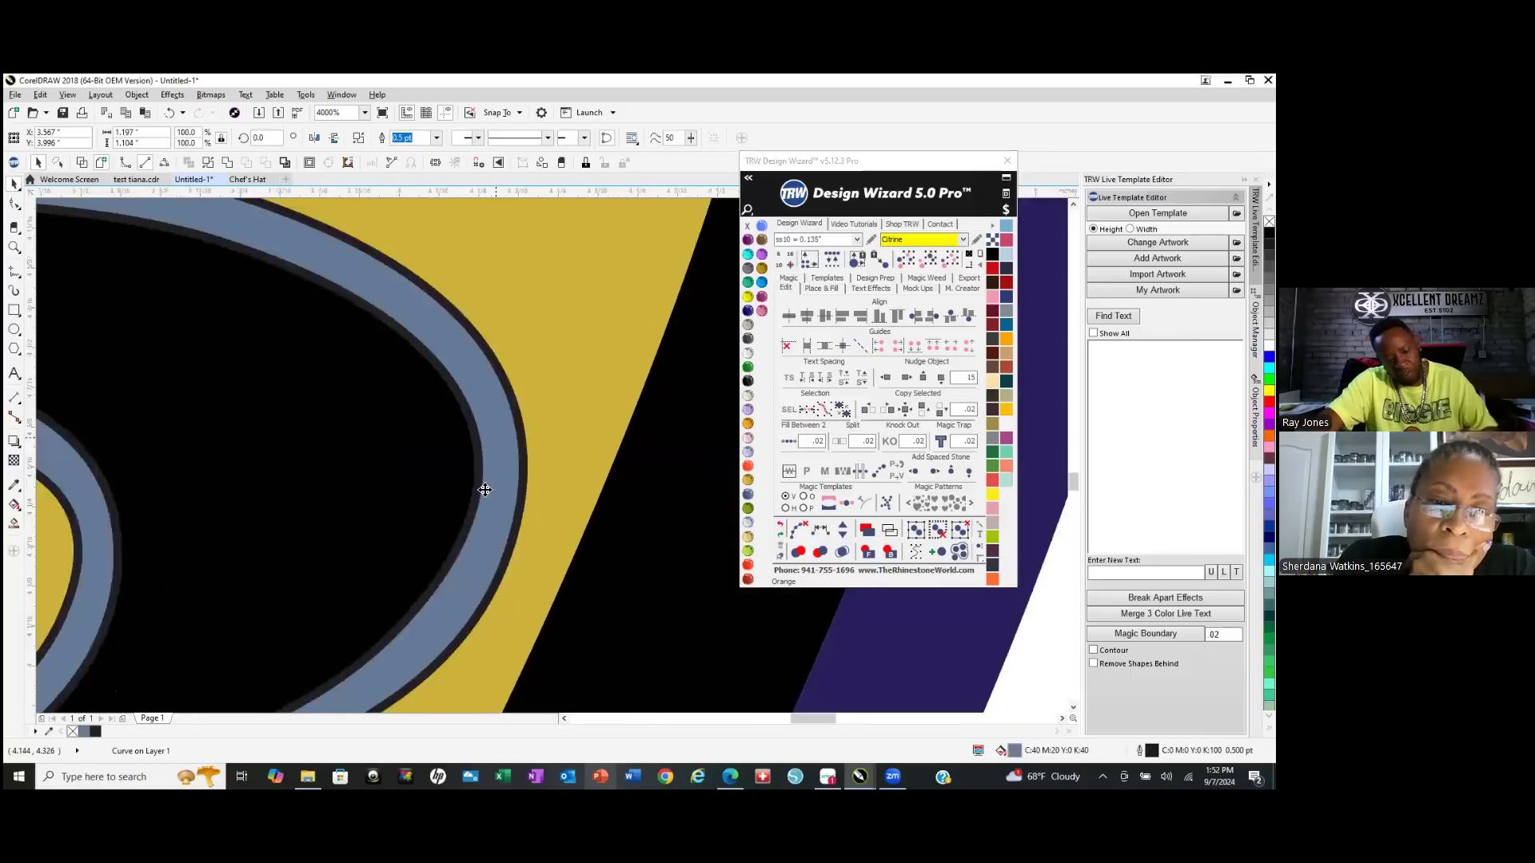
{"action": "scroll", "coordinate": [485, 490], "scroll_direction": "down", "scroll_amount": 2}
{"action": "left_click", "coordinate": [529, 393], "text": "shift"}
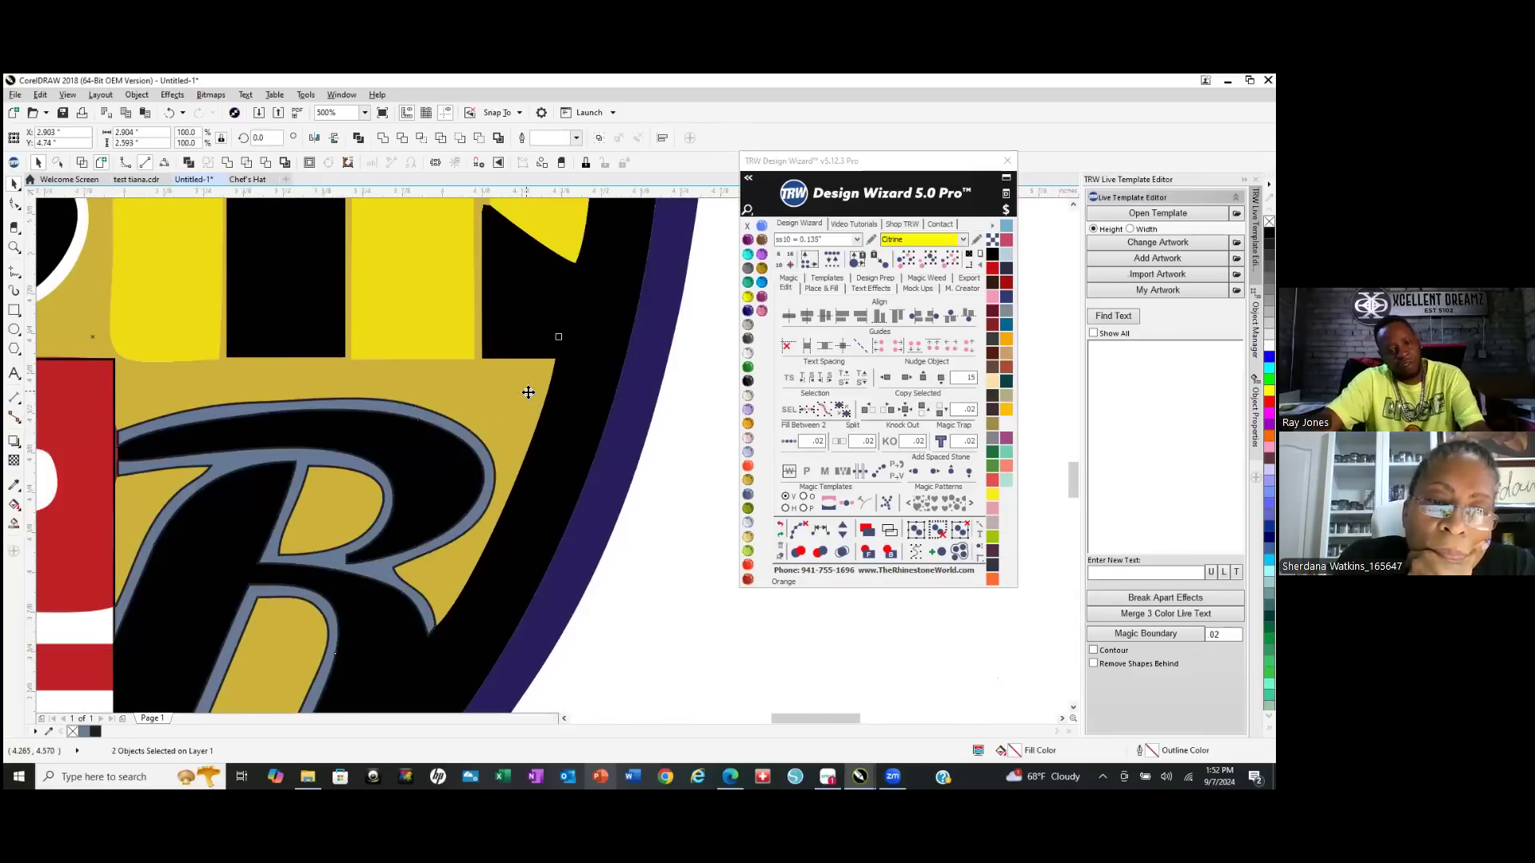
{"action": "right_click", "coordinate": [528, 392]}
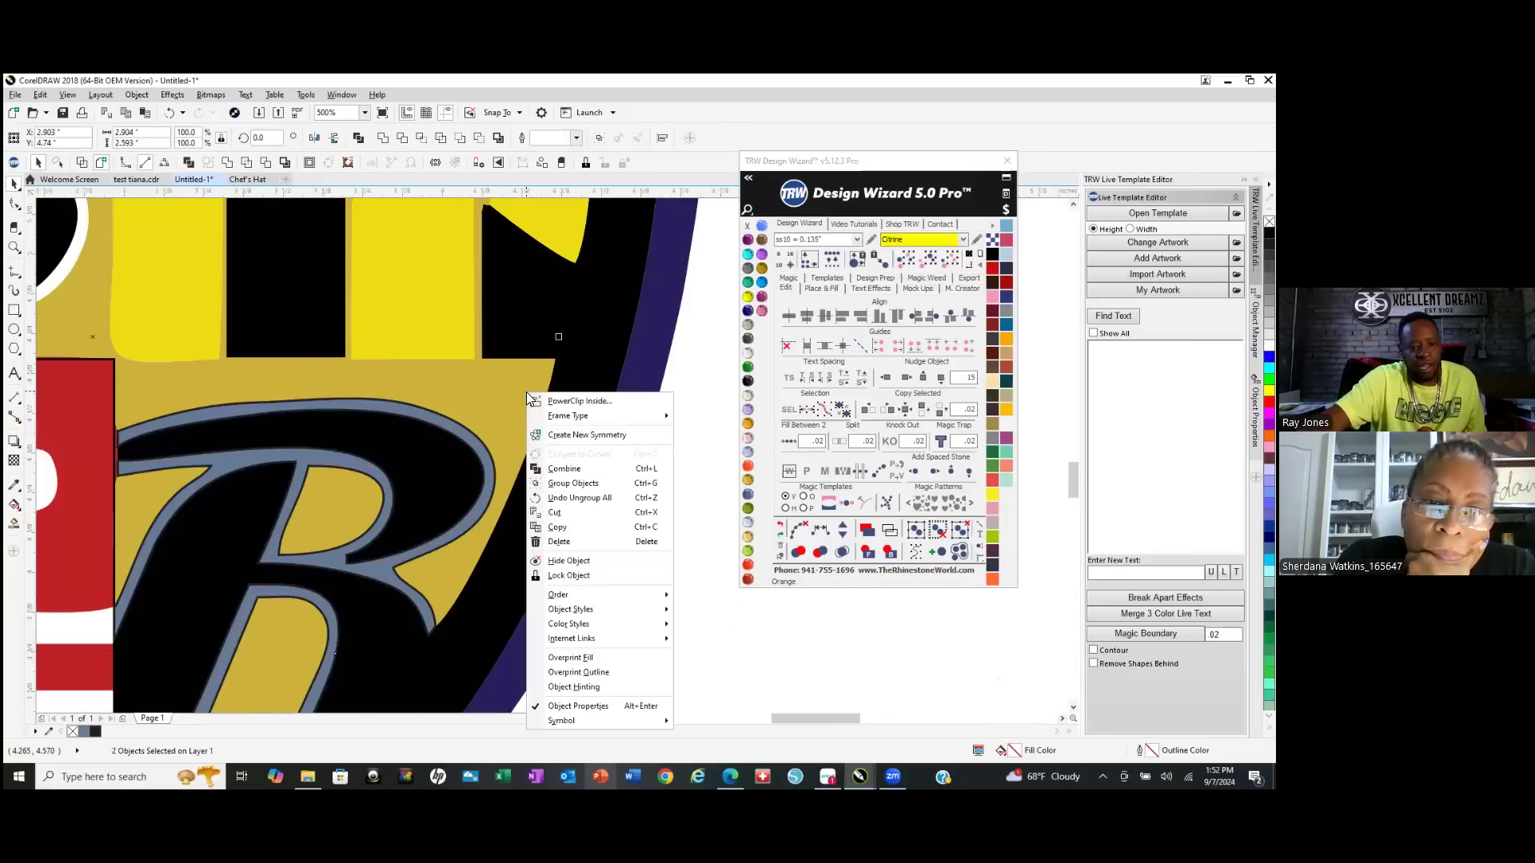
{"action": "left_click", "coordinate": [589, 469]}
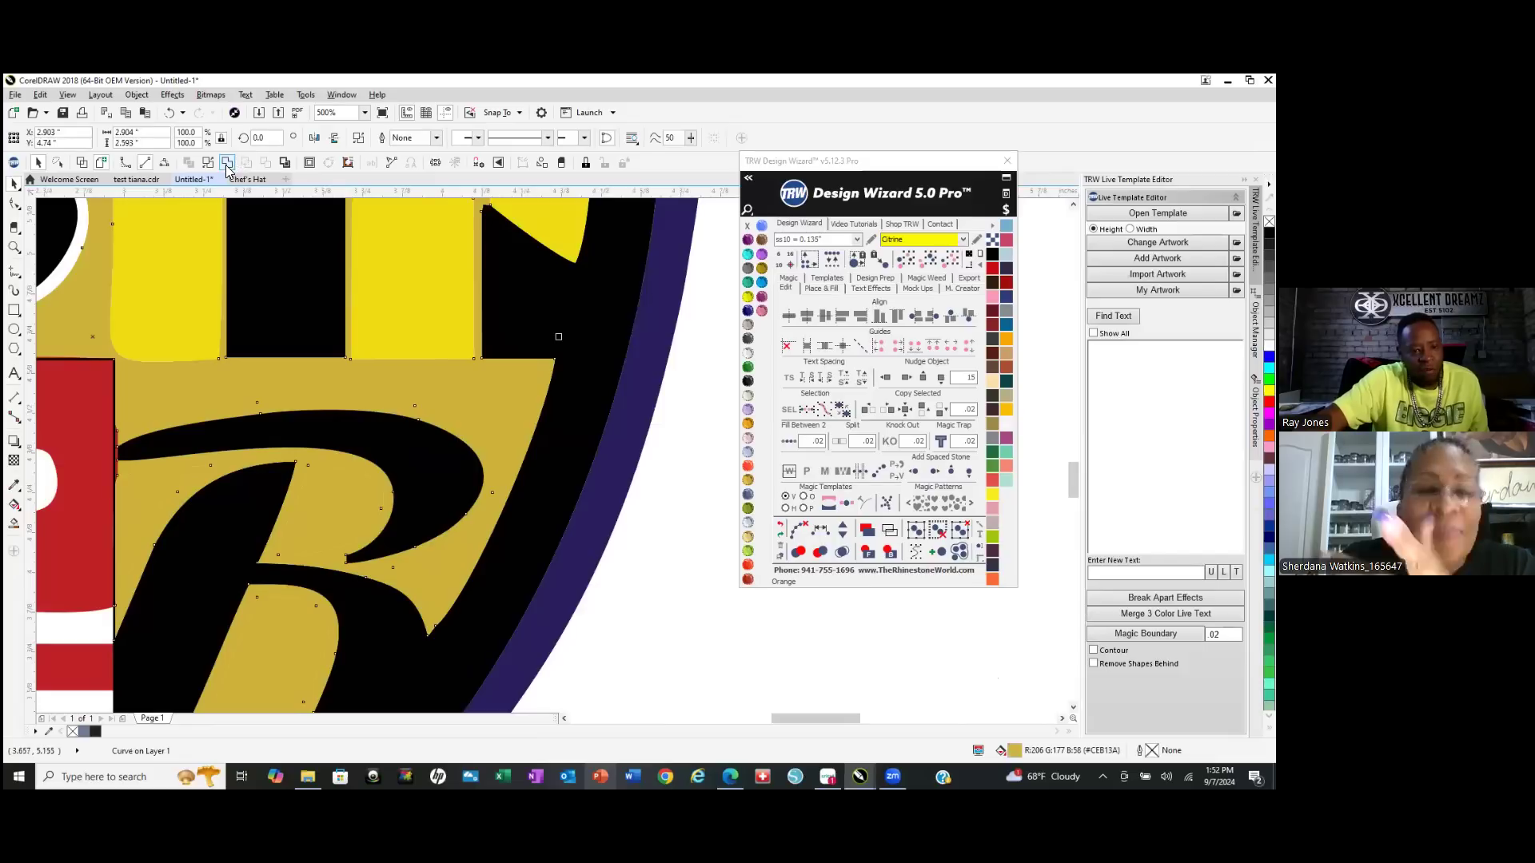
{"action": "scroll", "coordinate": [546, 567], "scroll_direction": "down", "scroll_amount": 2}
{"action": "left_click", "coordinate": [601, 608]}
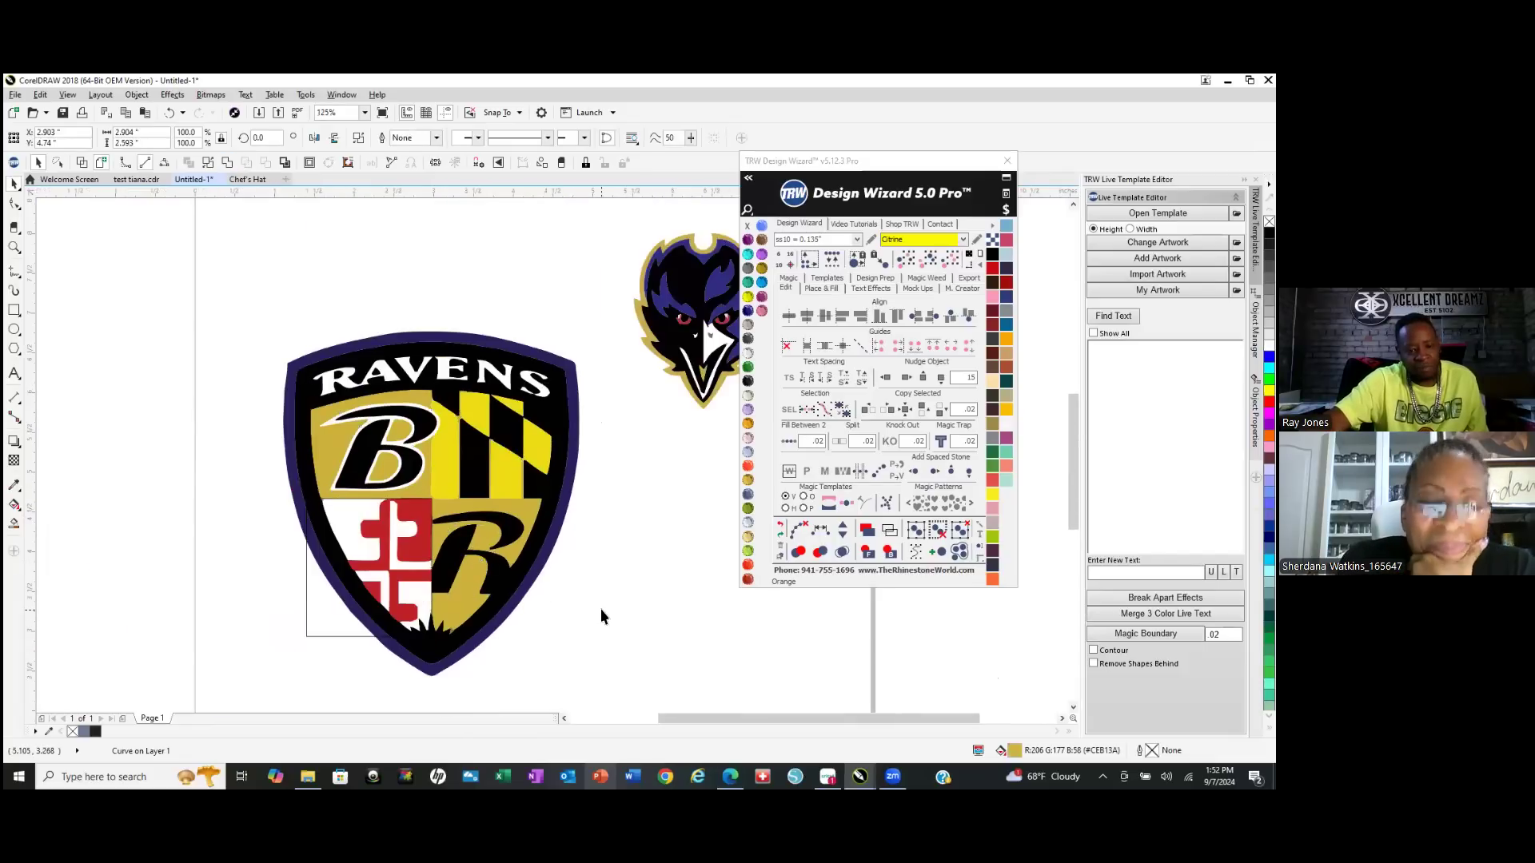
Smart Fill the white outline of the B in the shield's upper-left quadrant.
{"action": "scroll", "coordinate": [386, 430], "scroll_direction": "up", "scroll_amount": 1}
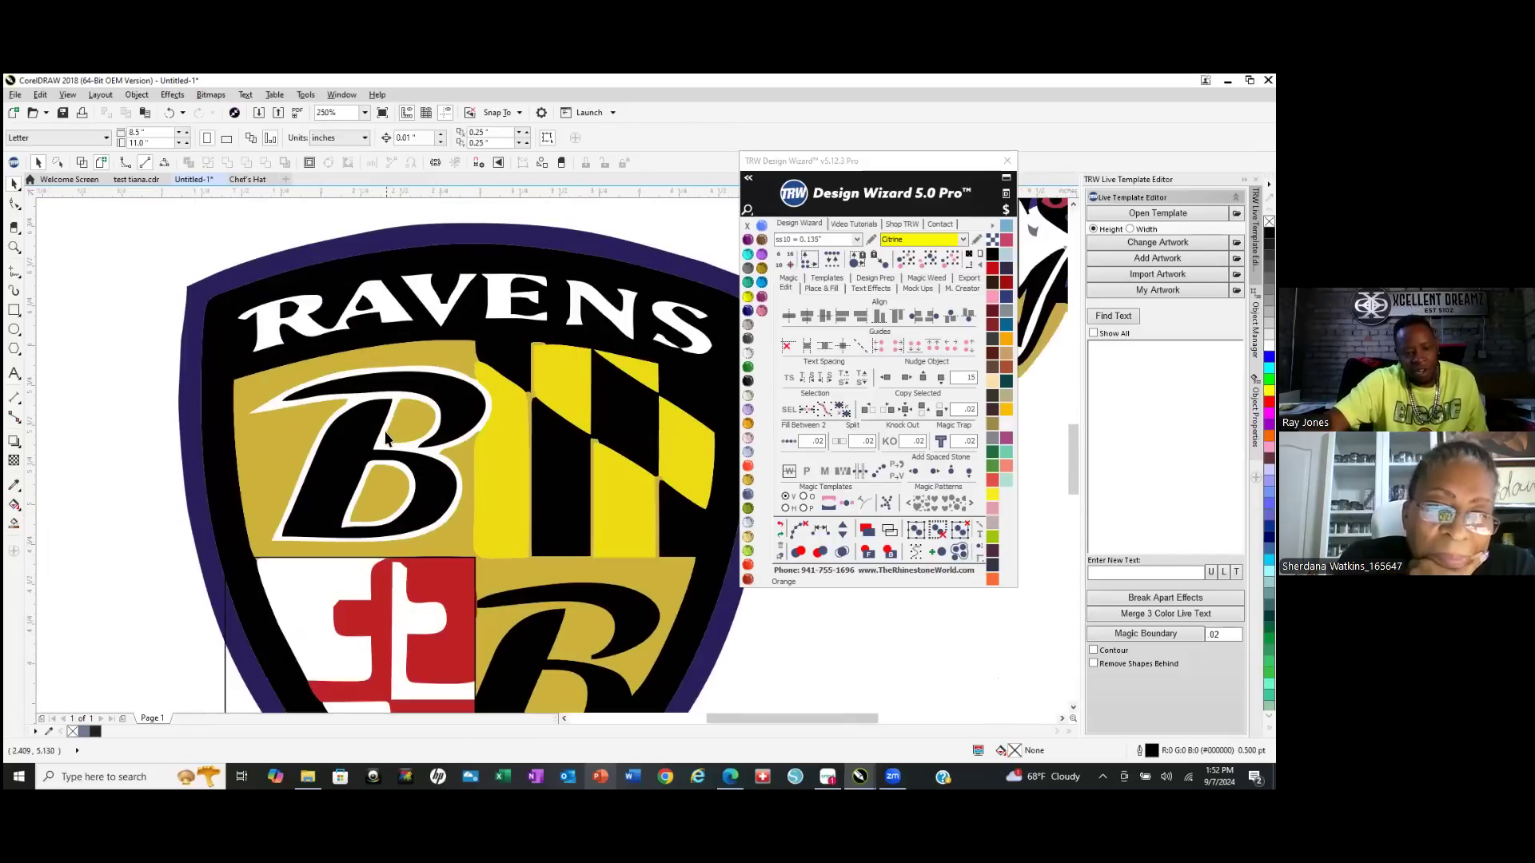
{"action": "left_click", "coordinate": [14, 523]}
{"action": "scroll", "coordinate": [358, 462], "scroll_direction": "up", "scroll_amount": 1}
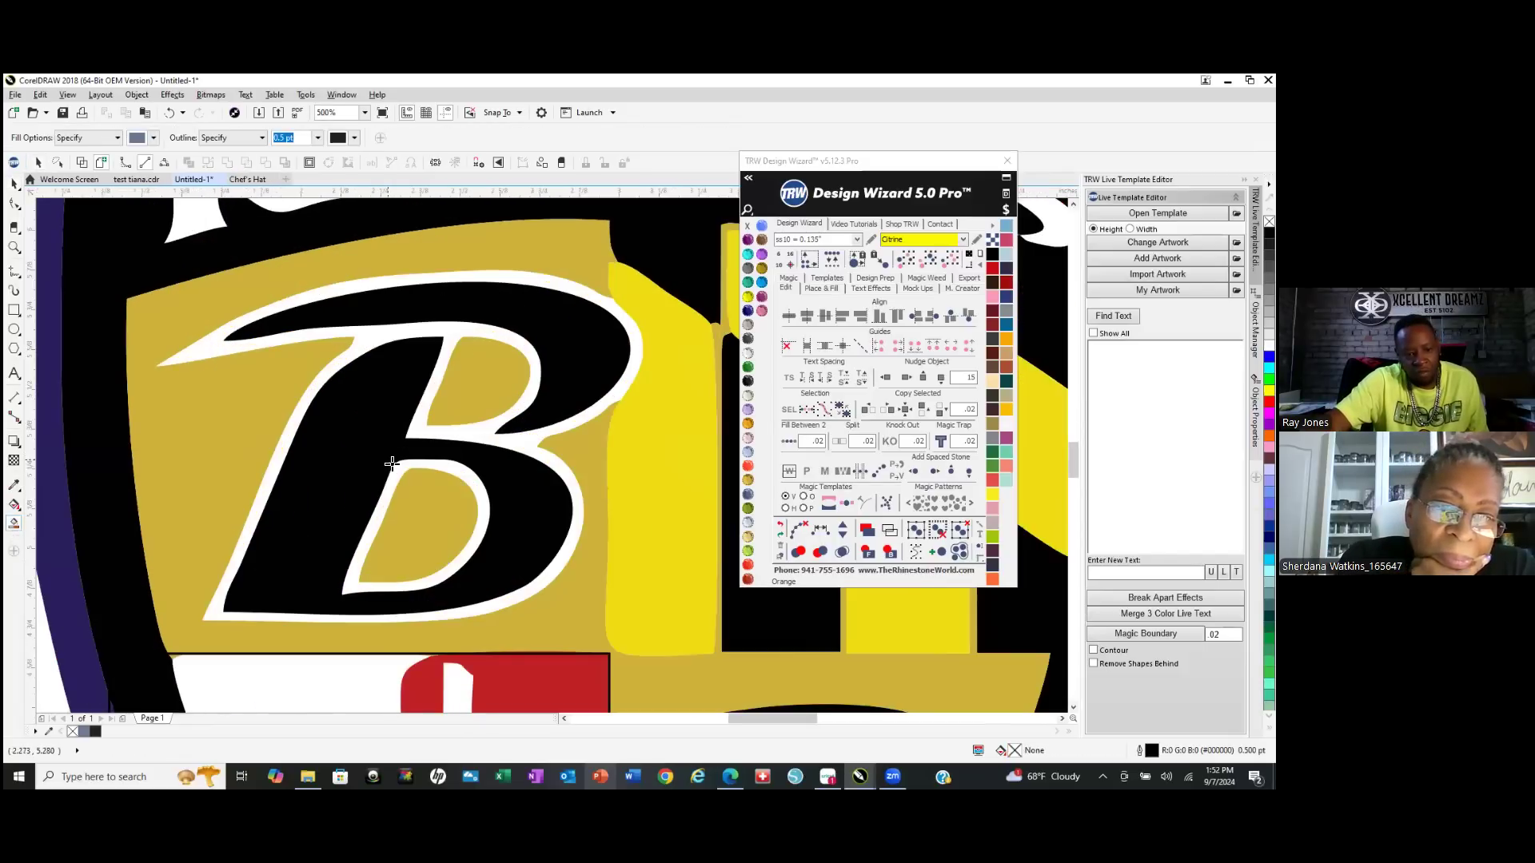
{"action": "left_click", "coordinate": [397, 470]}
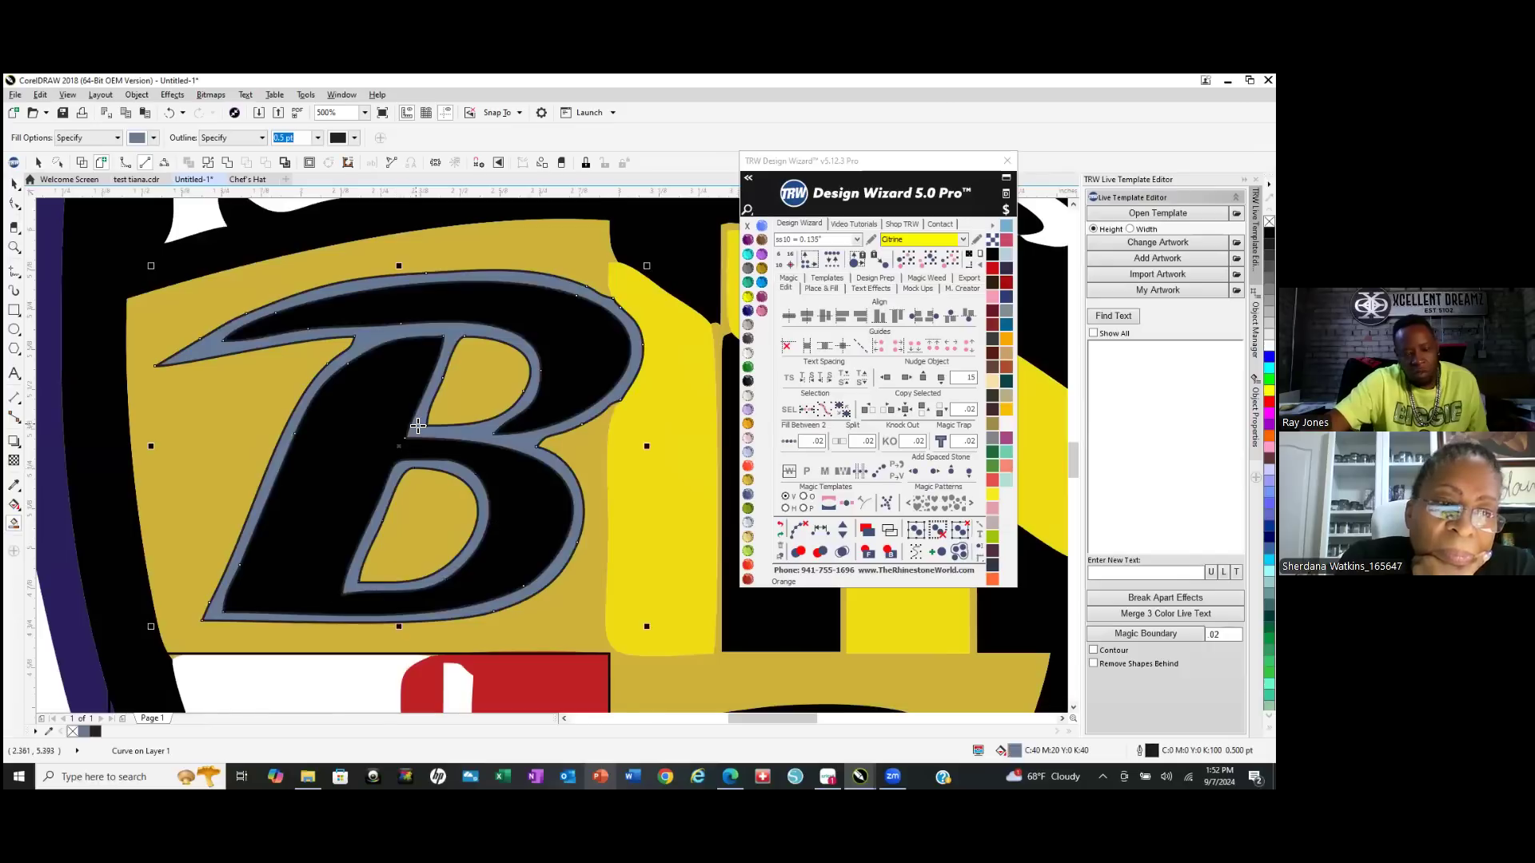
Select the B's outline fills together with the gold background shape and combine them into one curve.
{"action": "left_click", "coordinate": [907, 260]}
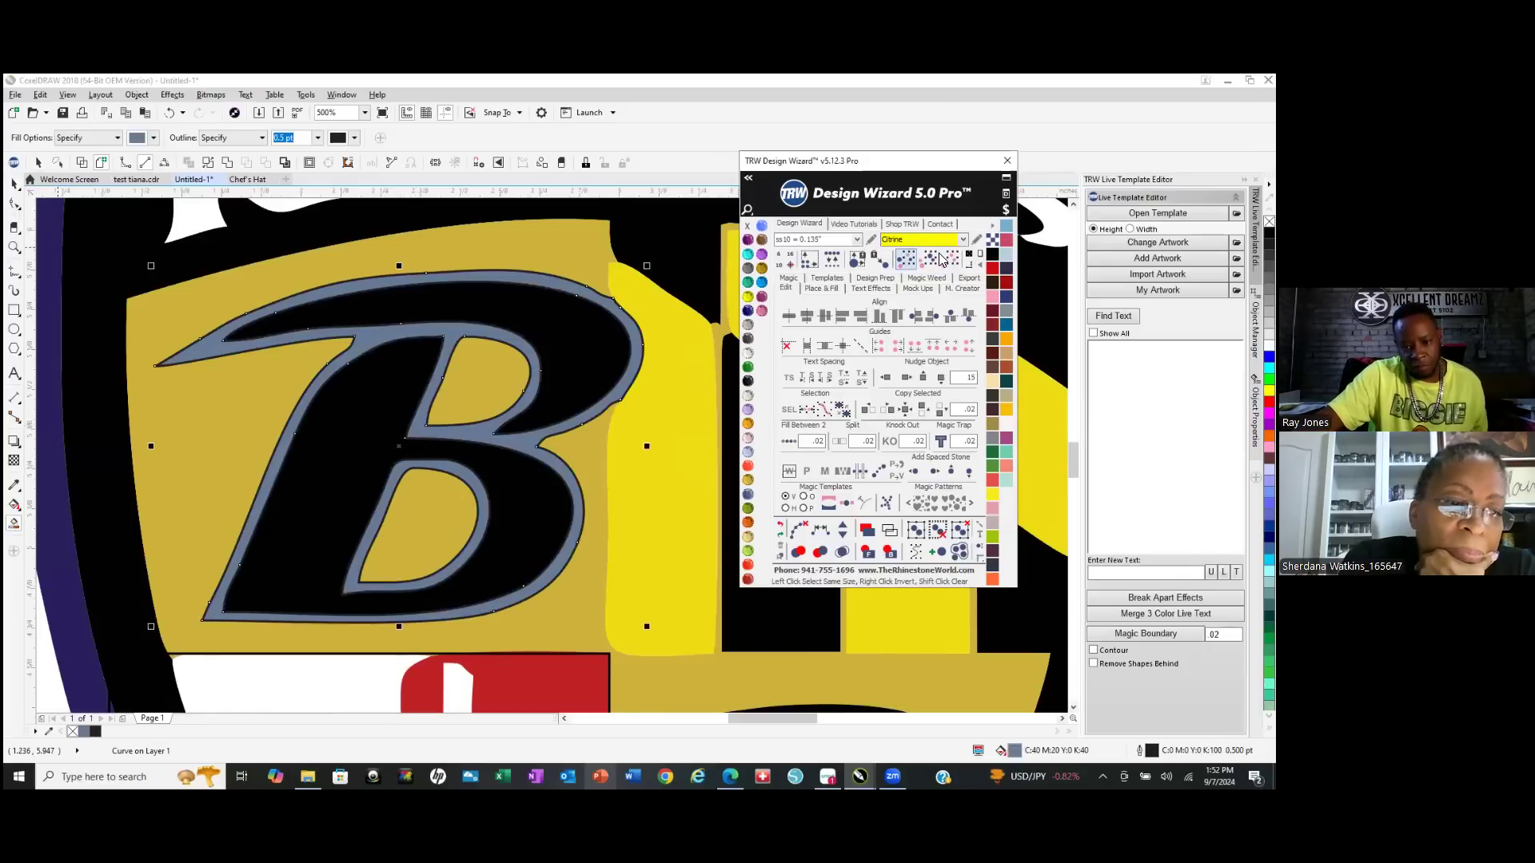
{"action": "left_click", "coordinate": [930, 264]}
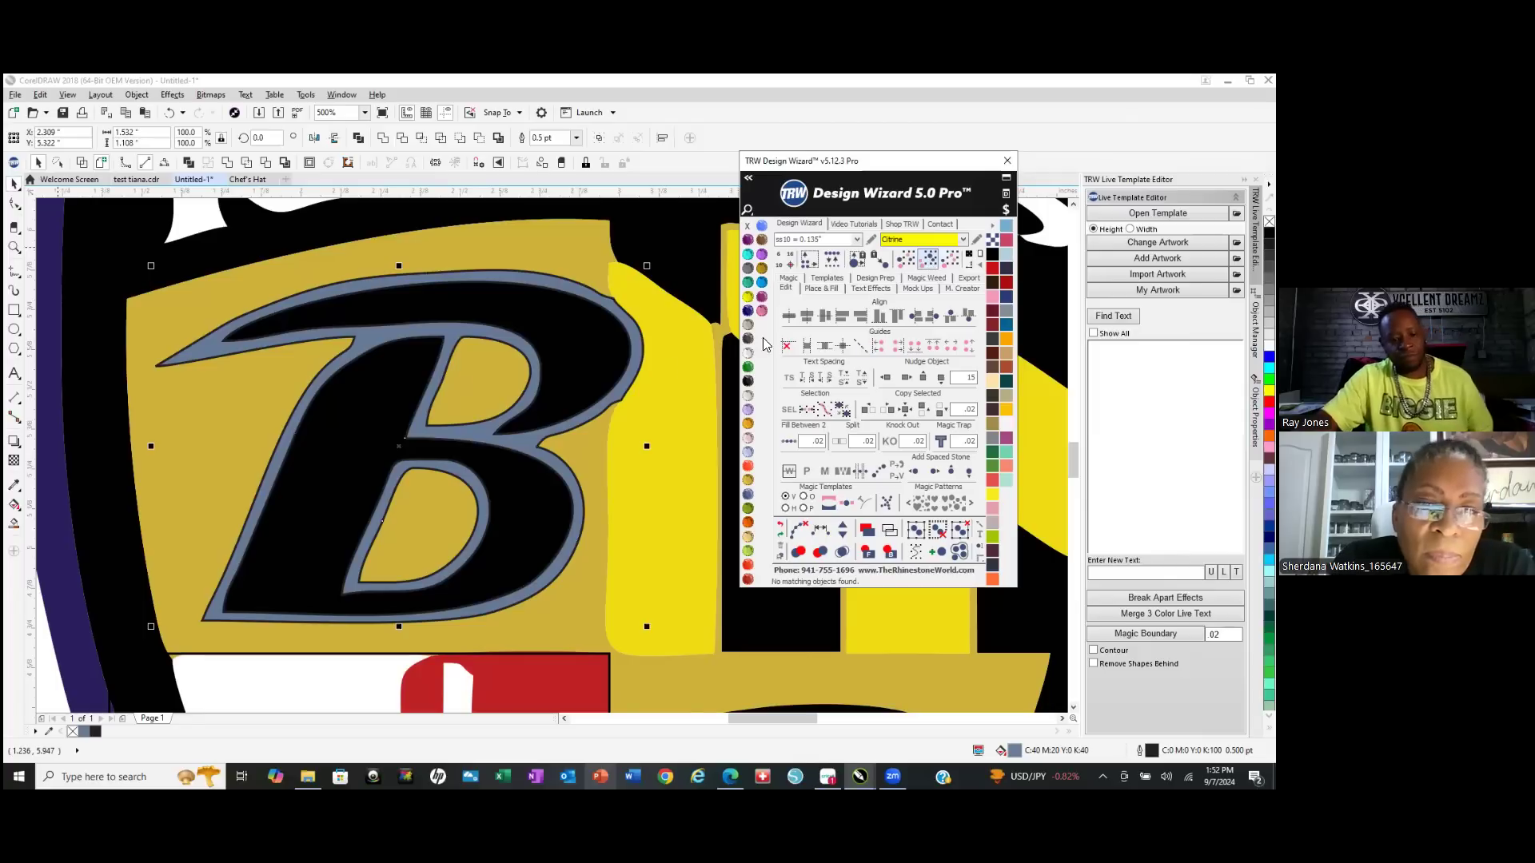
{"action": "left_click", "coordinate": [220, 436]}
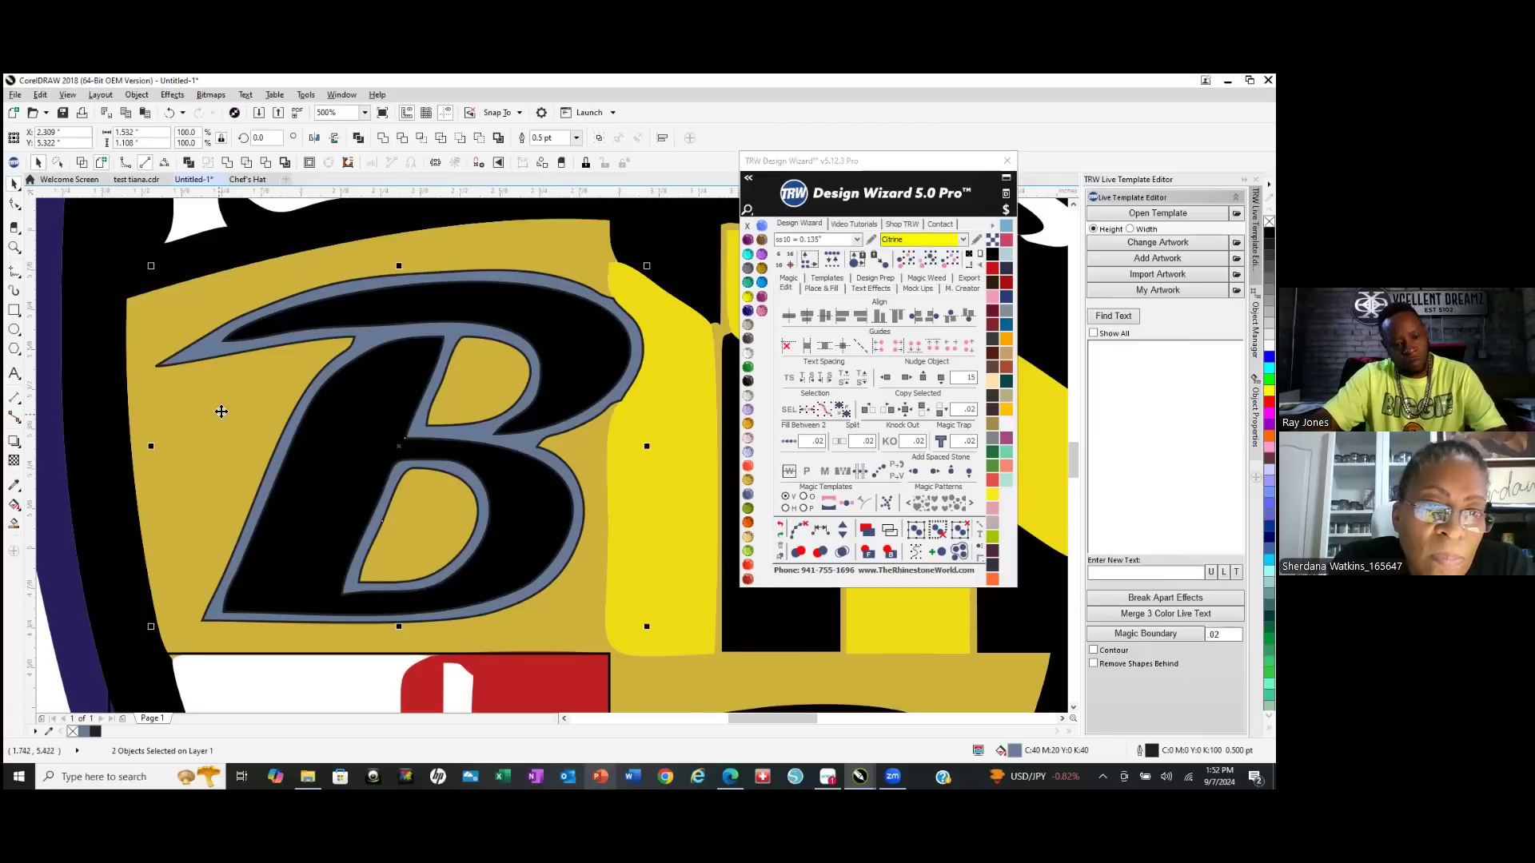
{"action": "left_click", "coordinate": [221, 412], "text": "shift"}
{"action": "right_click", "coordinate": [221, 411]}
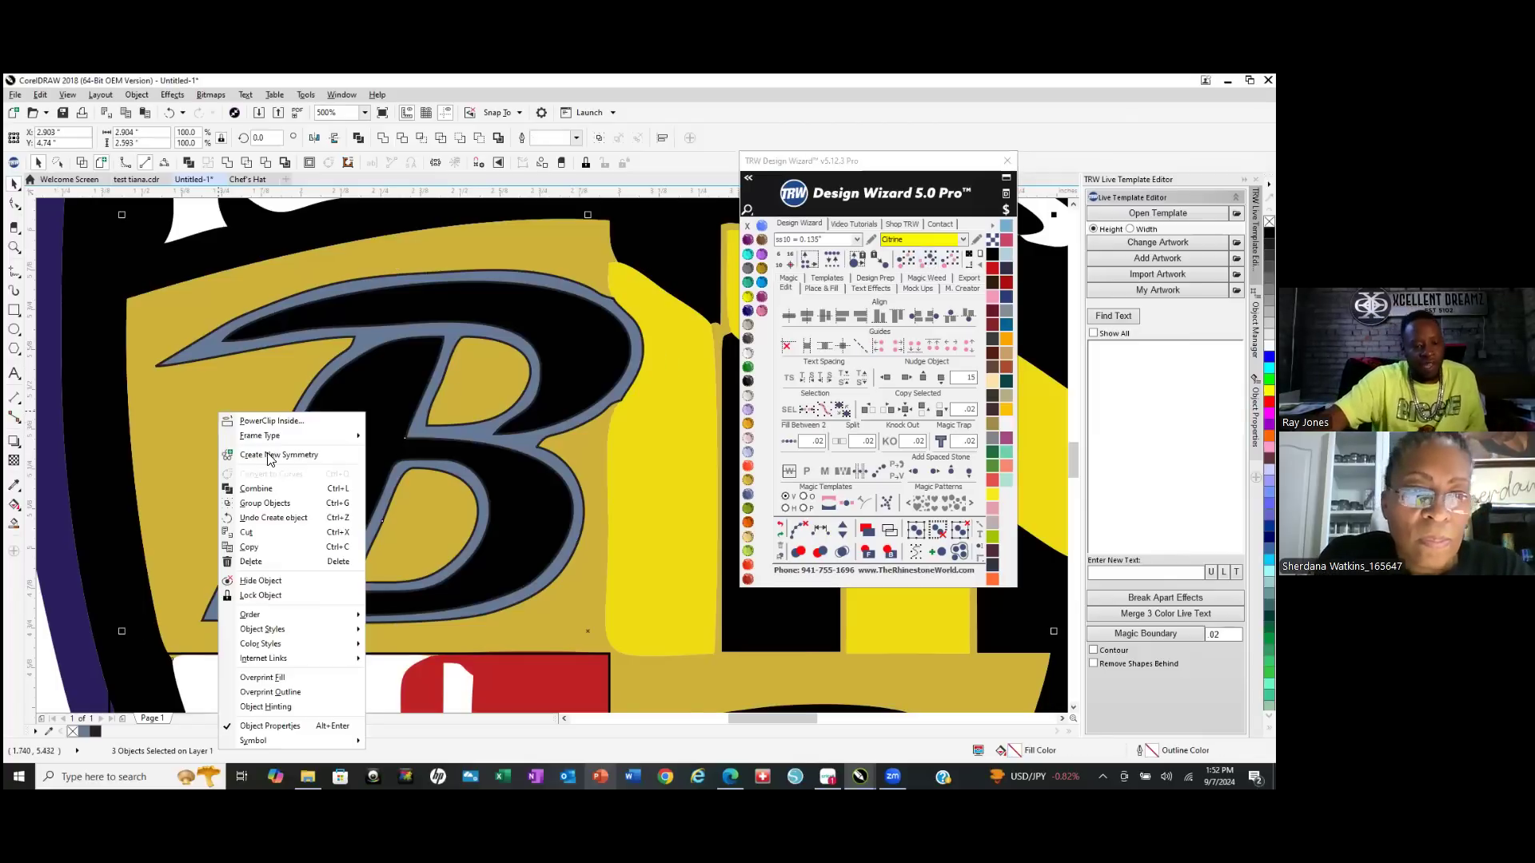
{"action": "left_click", "coordinate": [278, 488]}
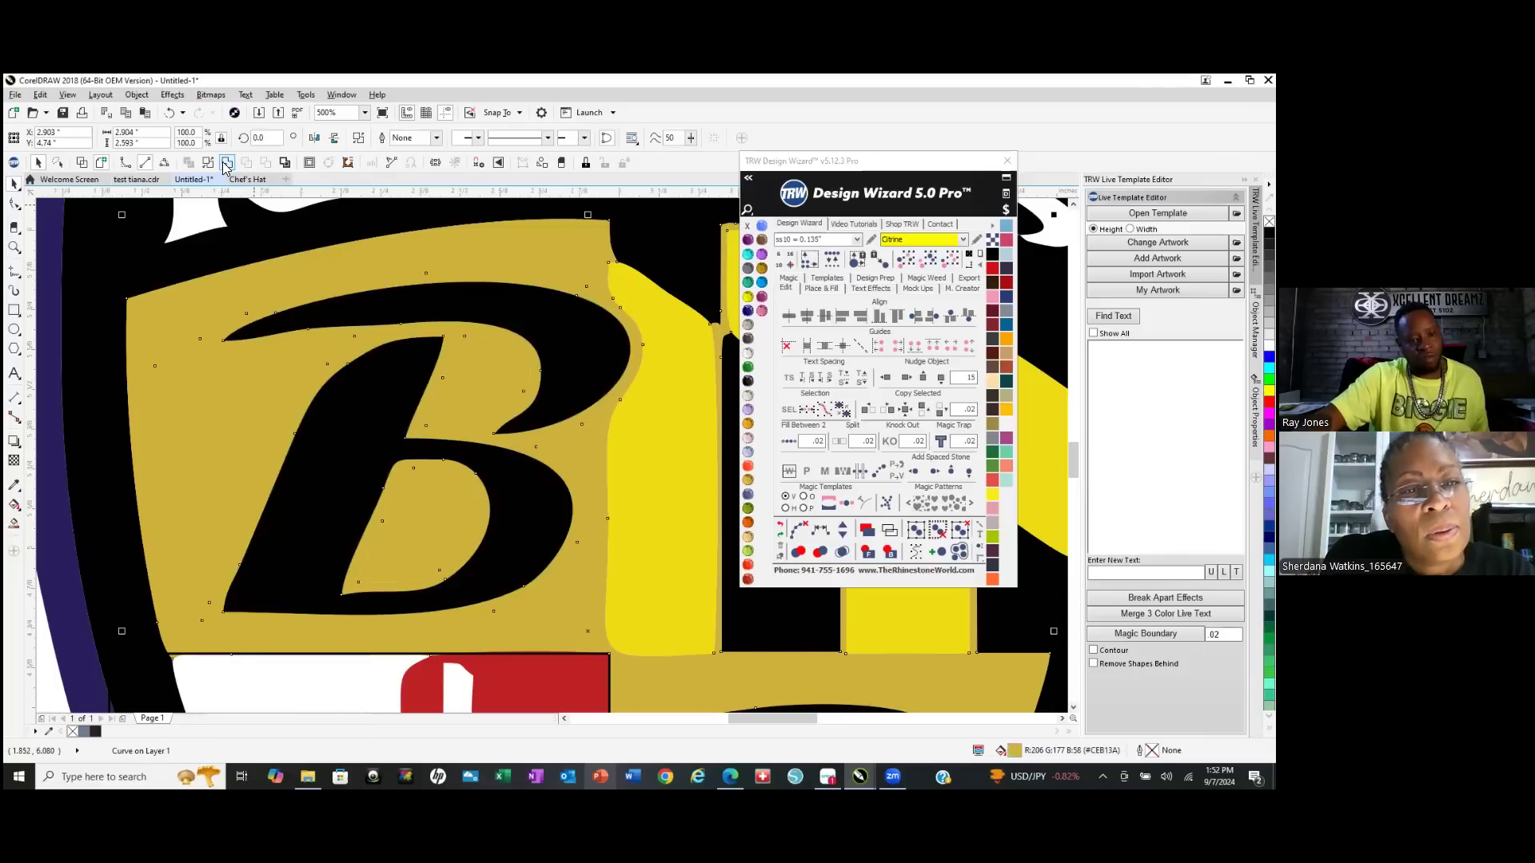
{"action": "scroll", "coordinate": [327, 357], "scroll_direction": "down", "scroll_amount": 5}
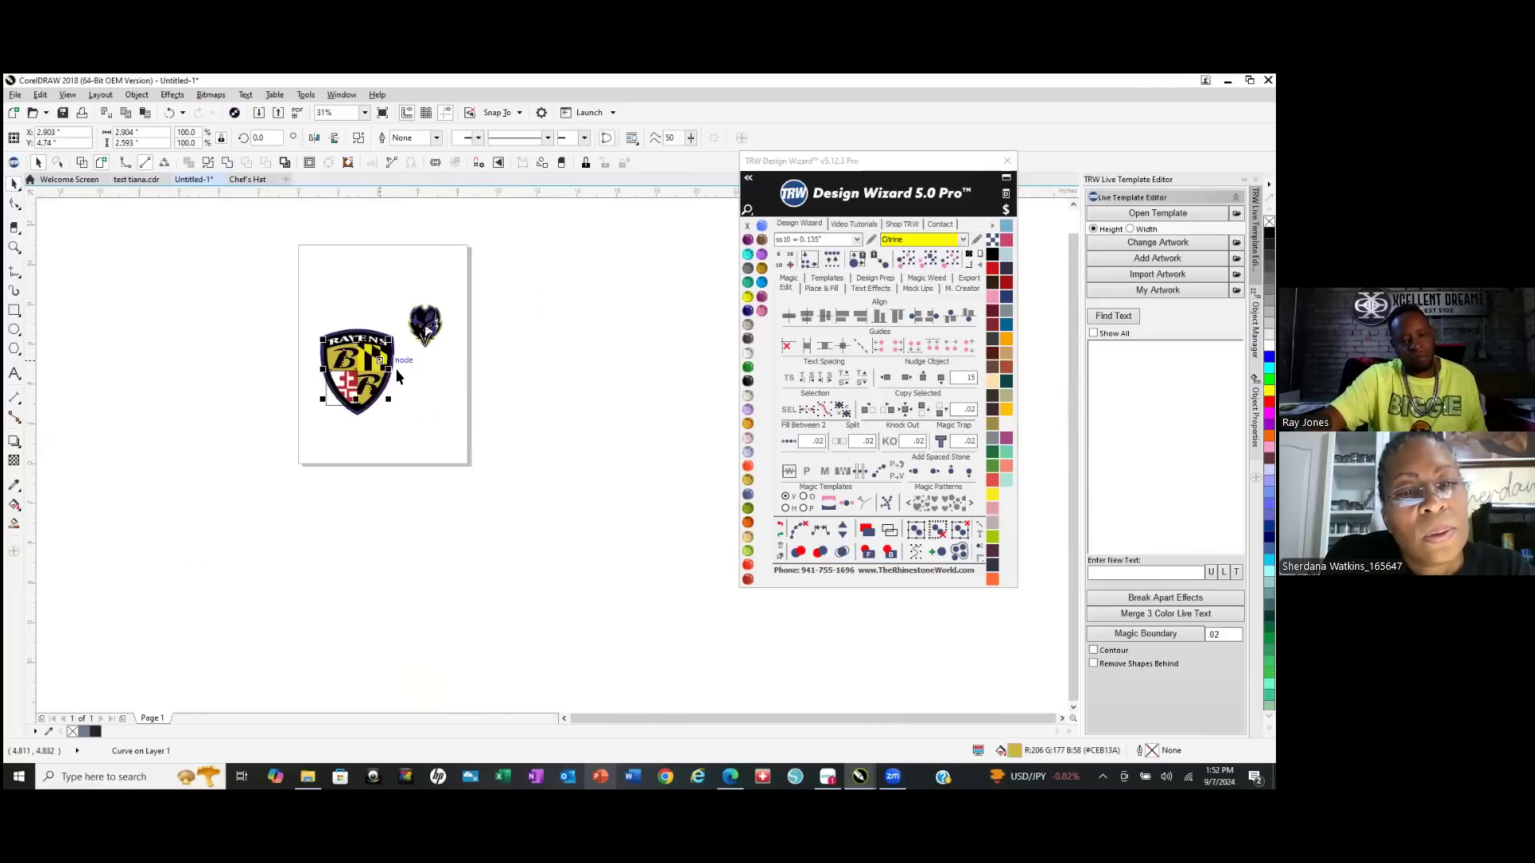
Try a Hatch Fill with added stones inside the combined gold shape, using a contour spacing of .075.
{"action": "scroll", "coordinate": [331, 380], "scroll_direction": "up", "scroll_amount": 3}
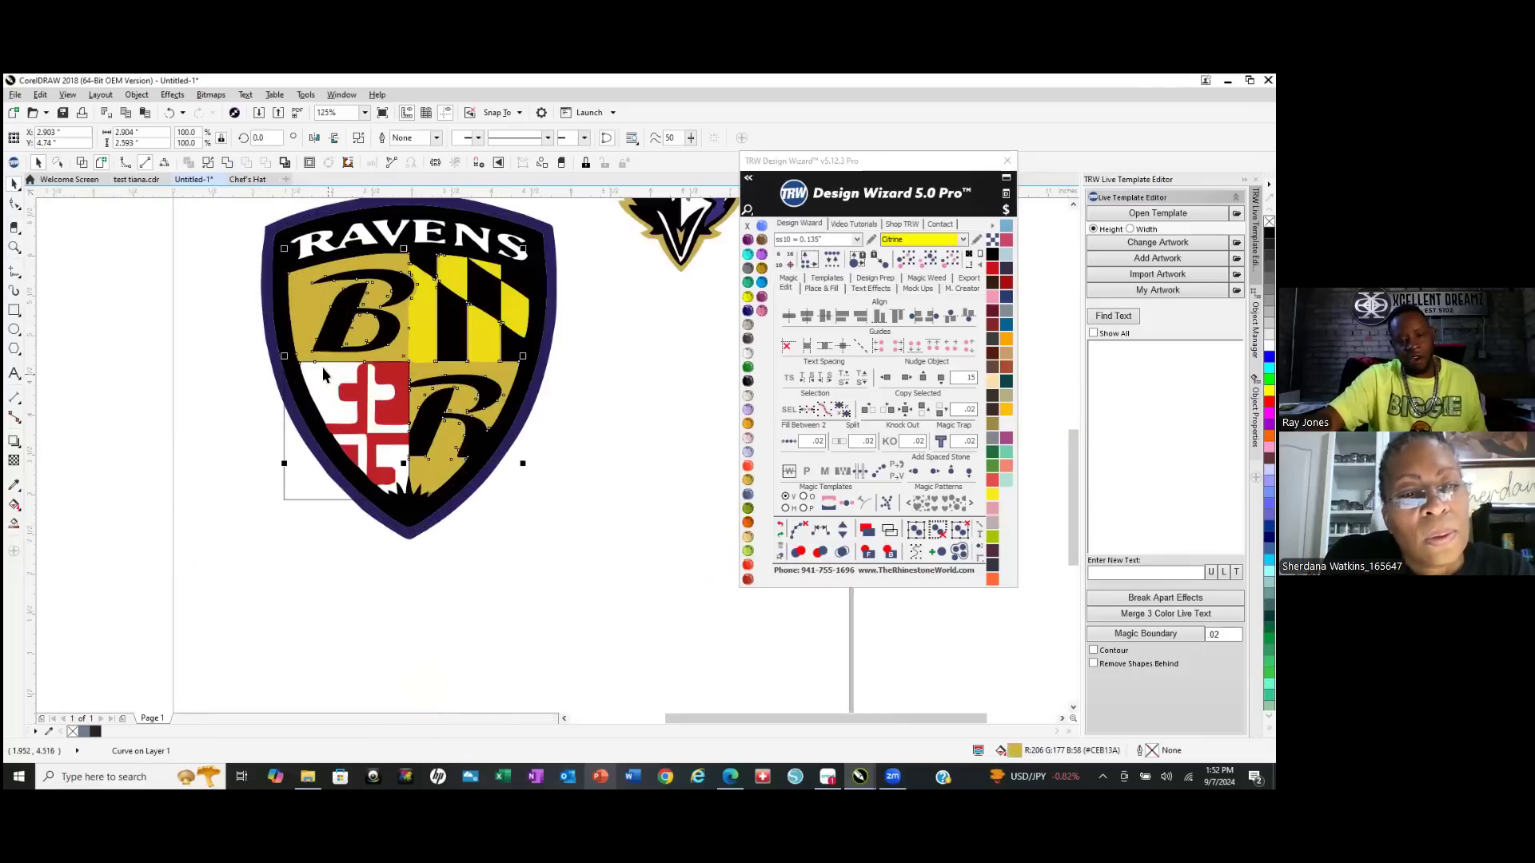
{"action": "left_click", "coordinate": [824, 287]}
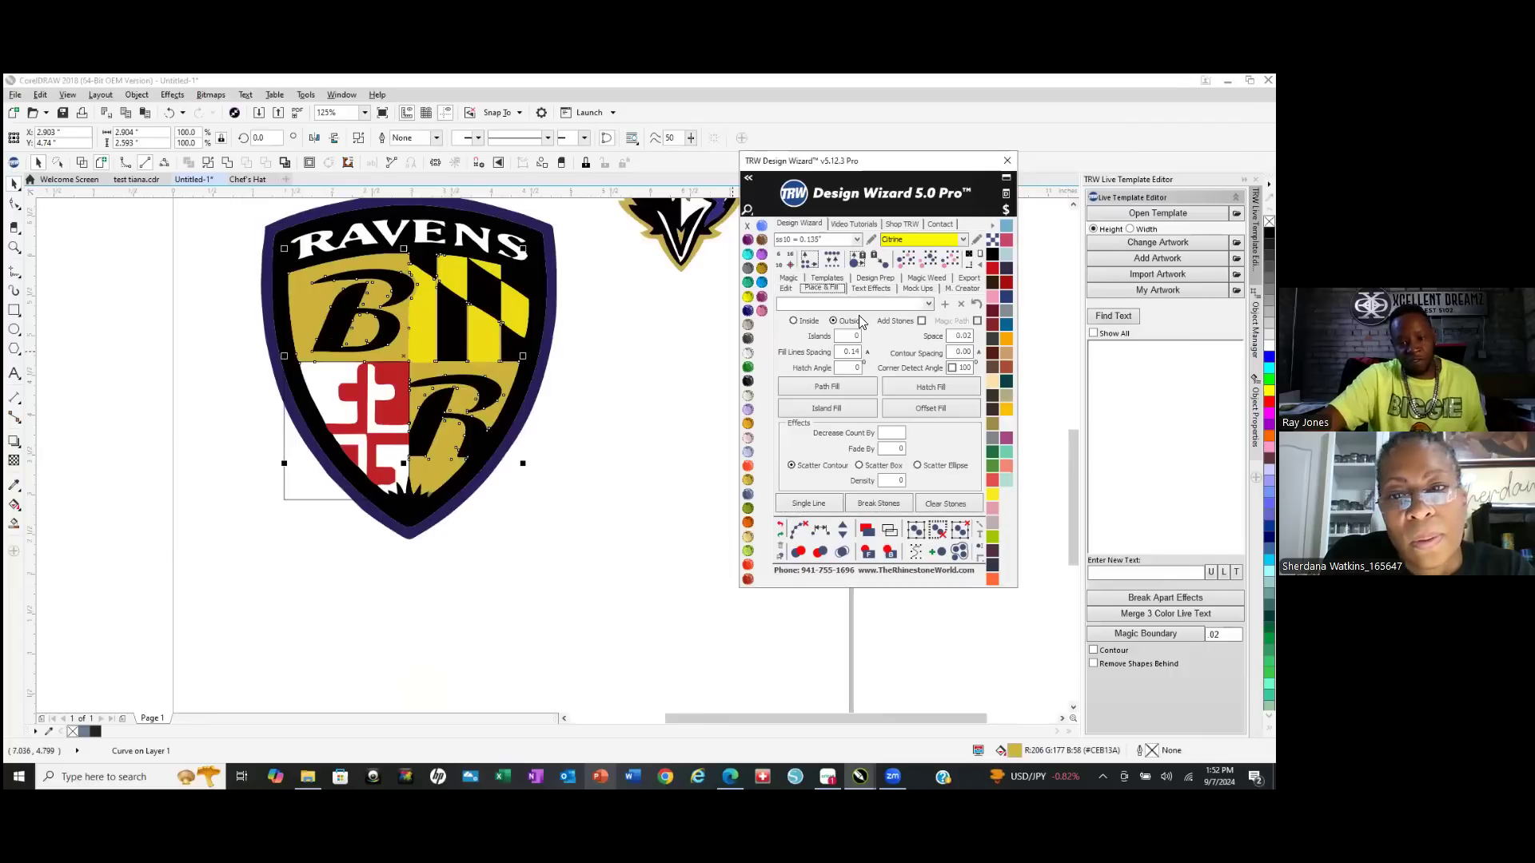
{"action": "left_click", "coordinate": [951, 352]}
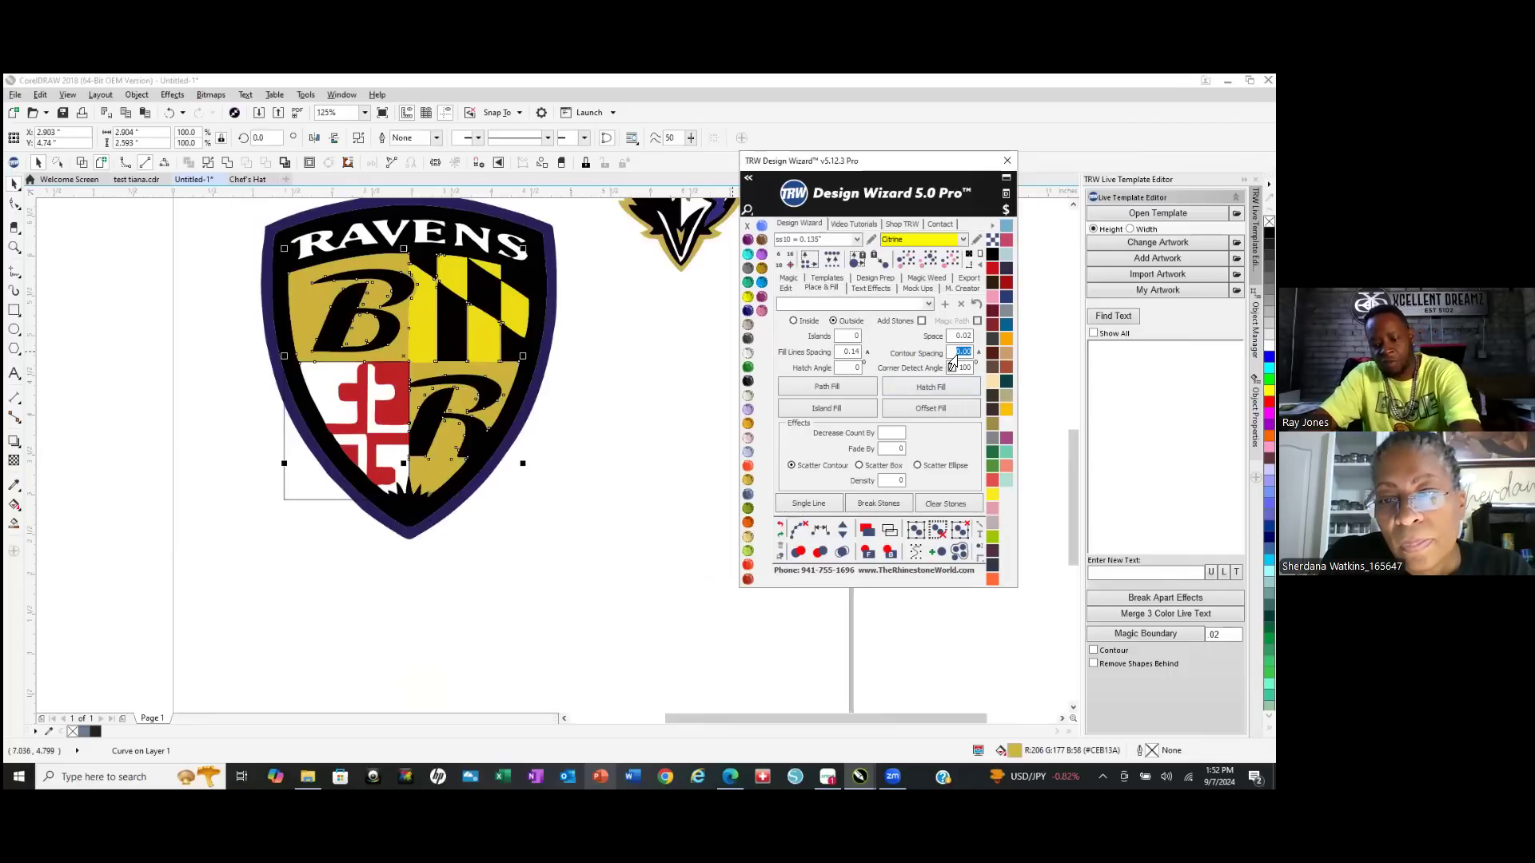
{"action": "type", "text": ".075"}
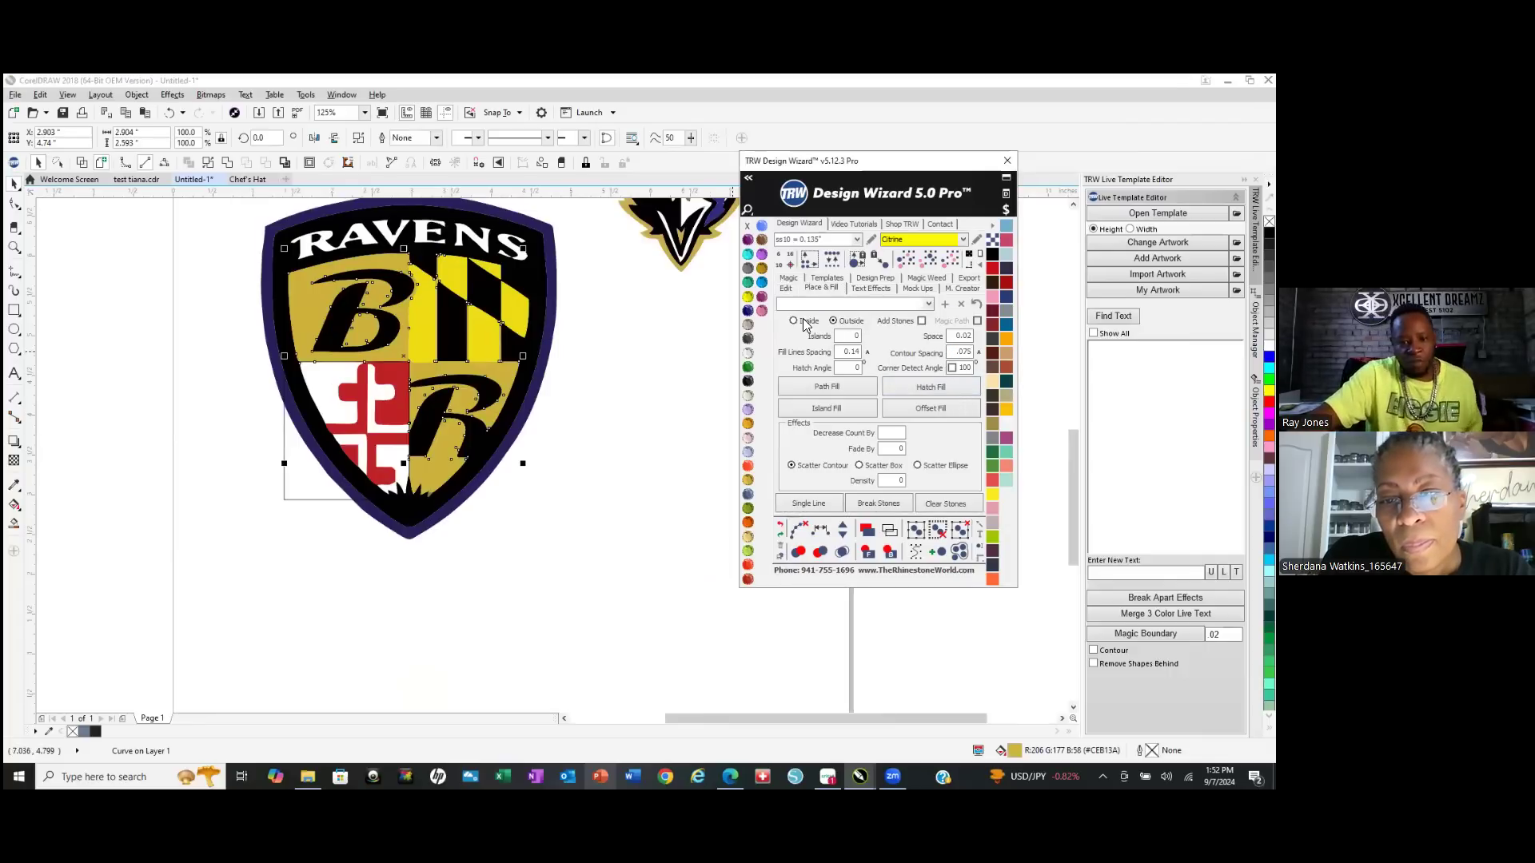
{"action": "left_click", "coordinate": [921, 321]}
{"action": "left_click", "coordinate": [934, 382]}
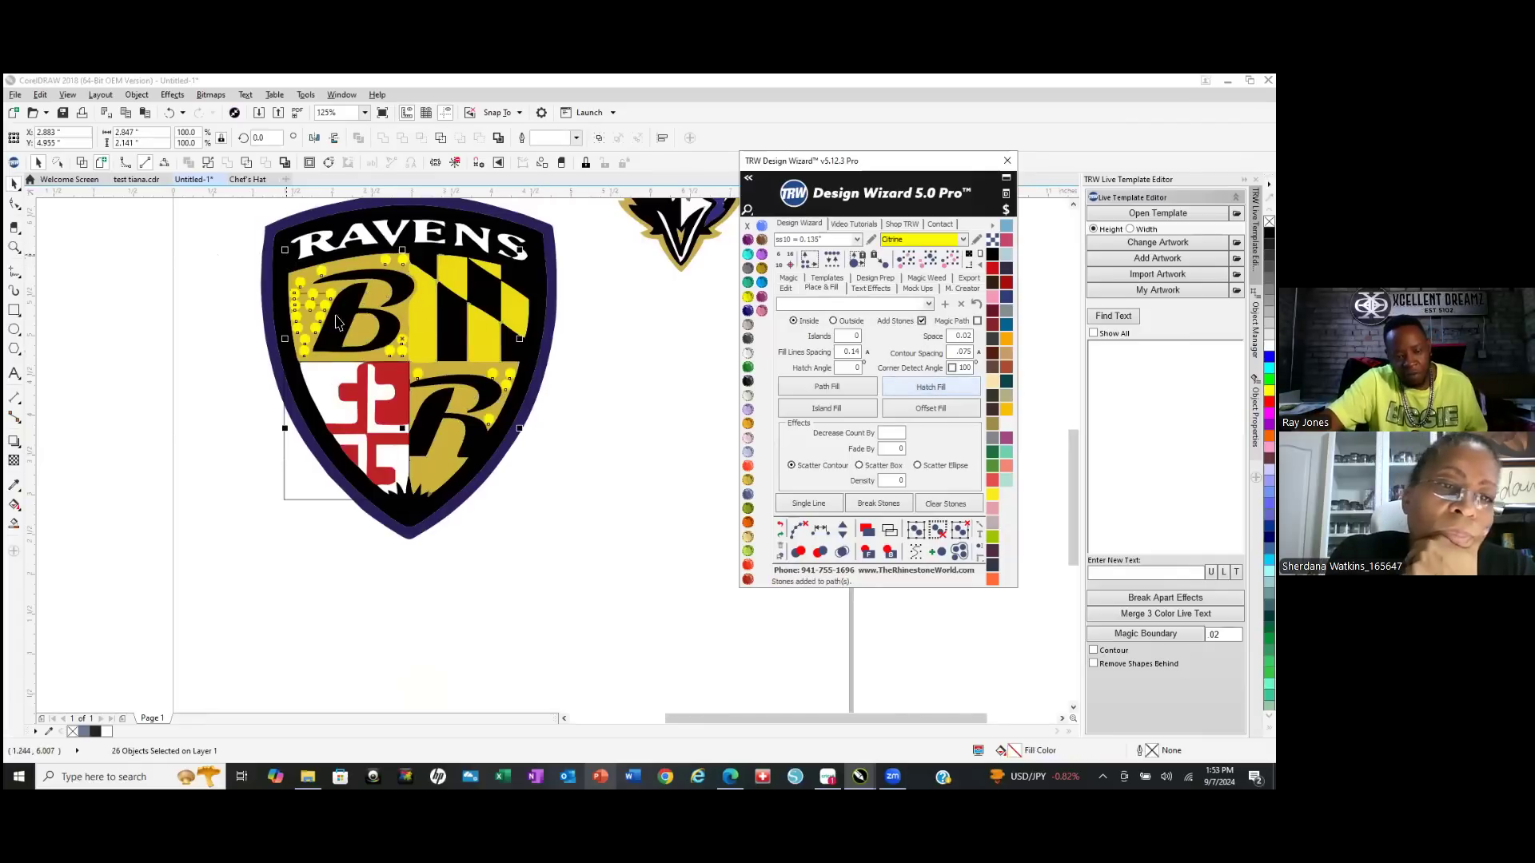
Undo the stones and hatch lines applied to the gold shape.
{"action": "left_click", "coordinate": [780, 528]}
{"action": "left_click", "coordinate": [311, 494]}
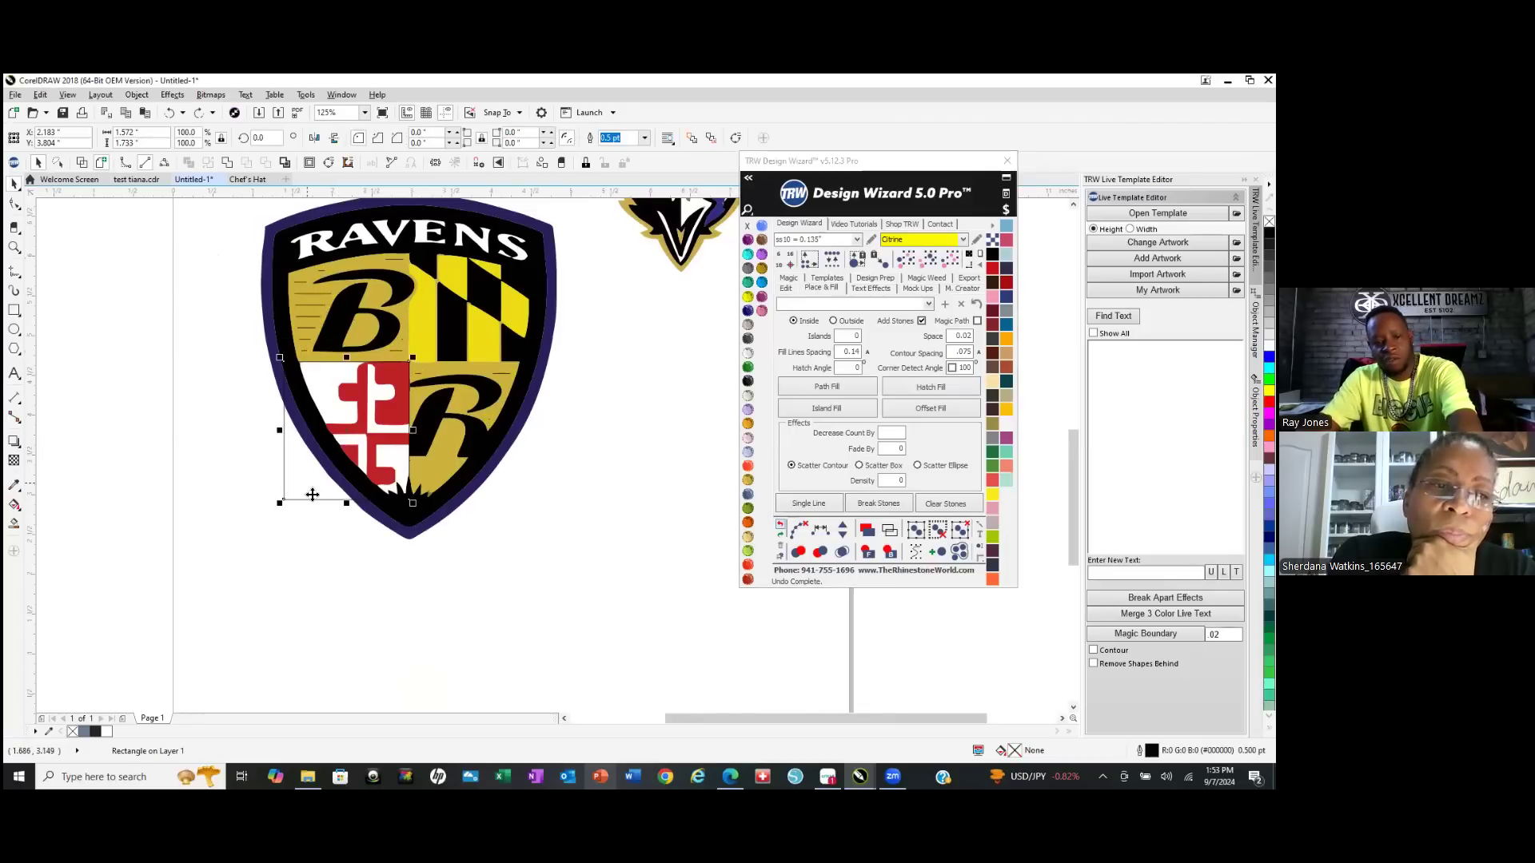
{"action": "left_click", "coordinate": [374, 589]}
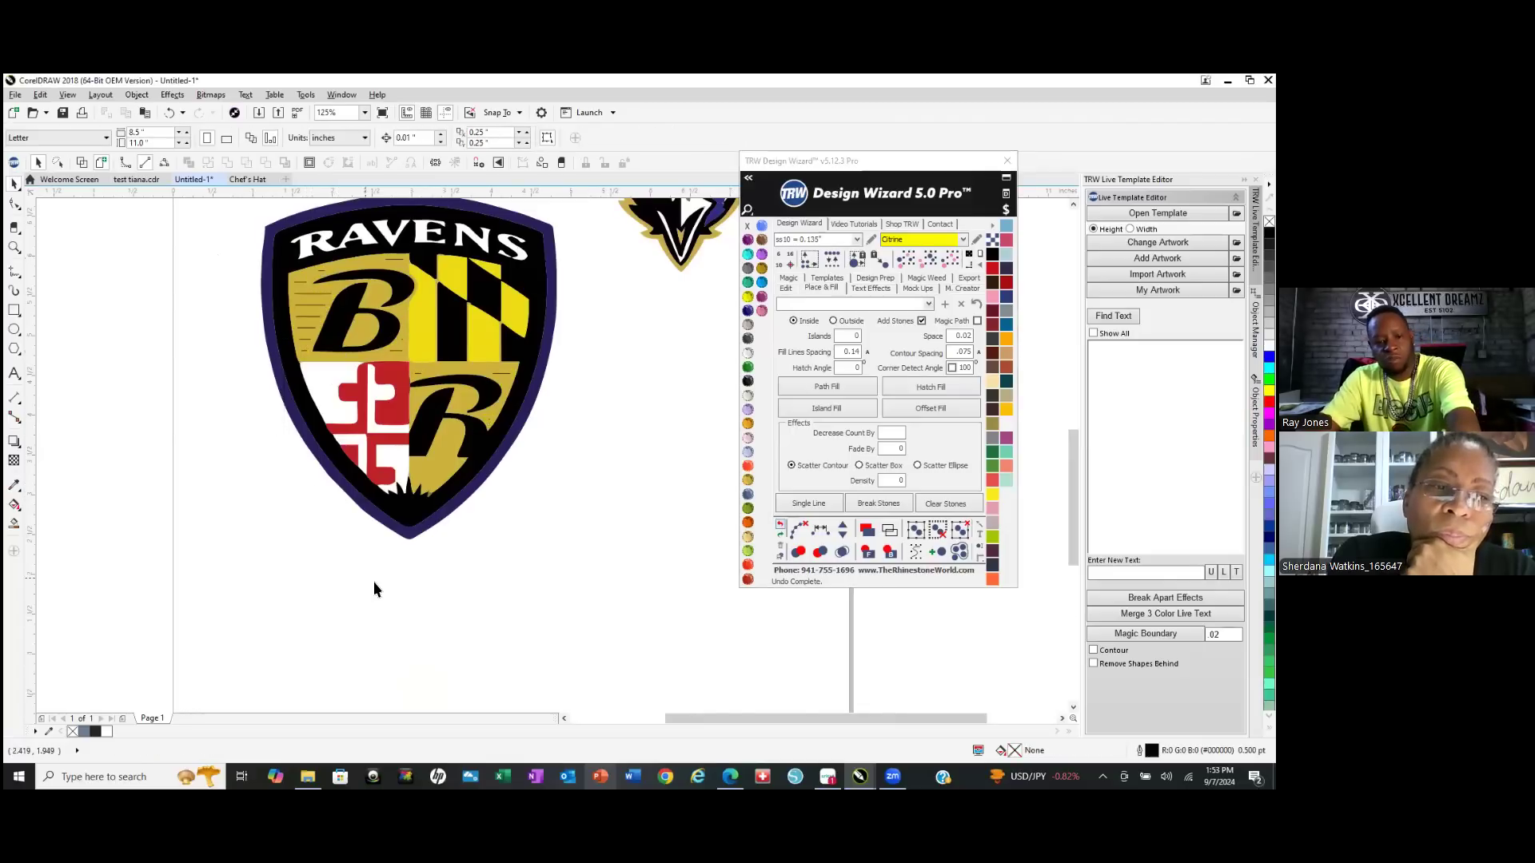
{"action": "left_click", "coordinate": [781, 529]}
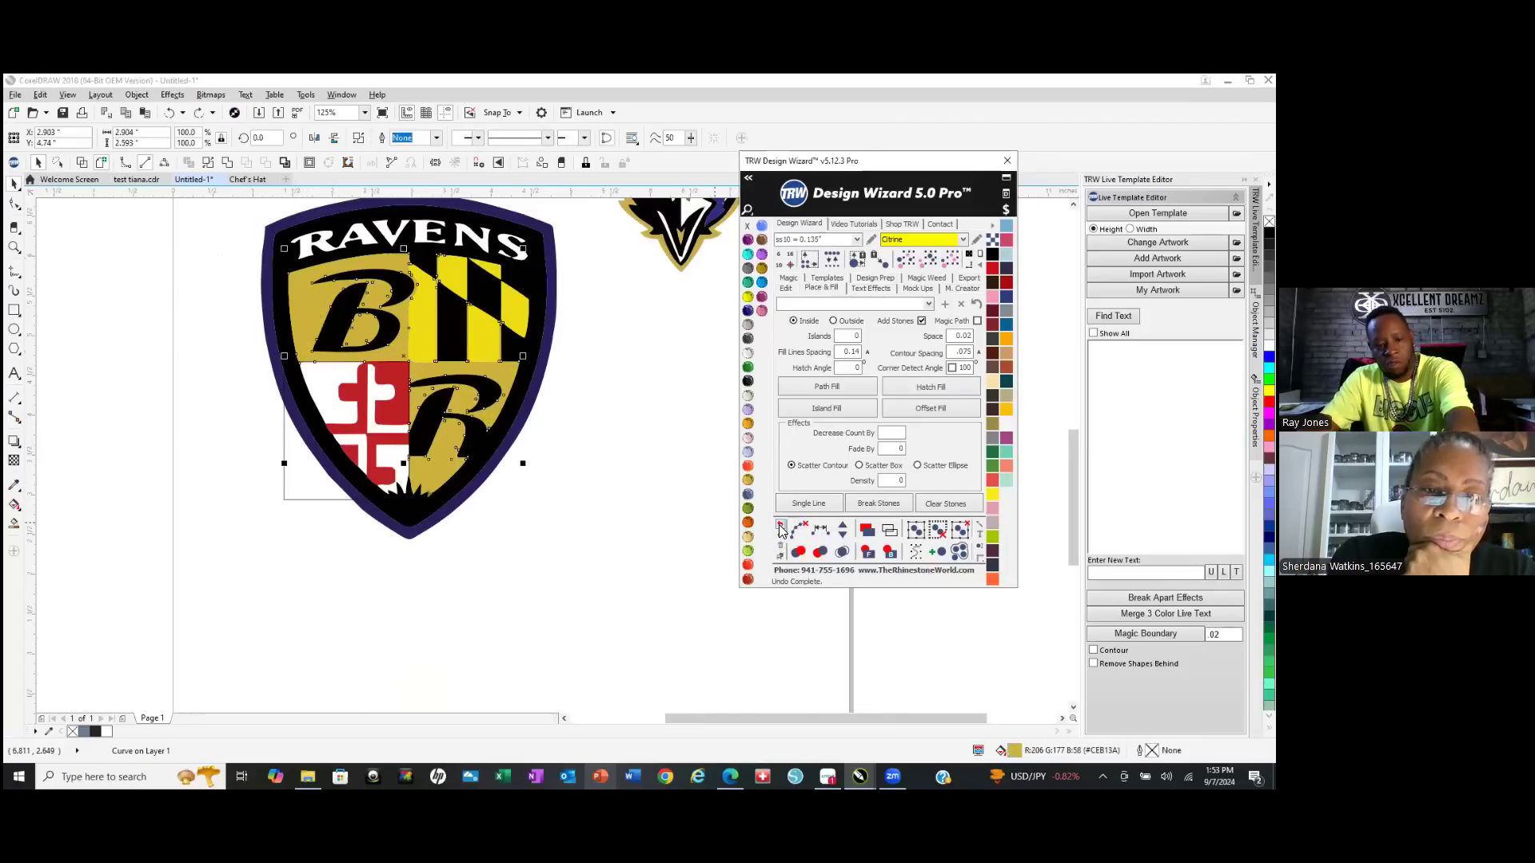
Delete the leftover rectangle around the lower-left quadrant, select the whole shield artwork, and deselect it.
{"action": "left_click", "coordinate": [309, 472]}
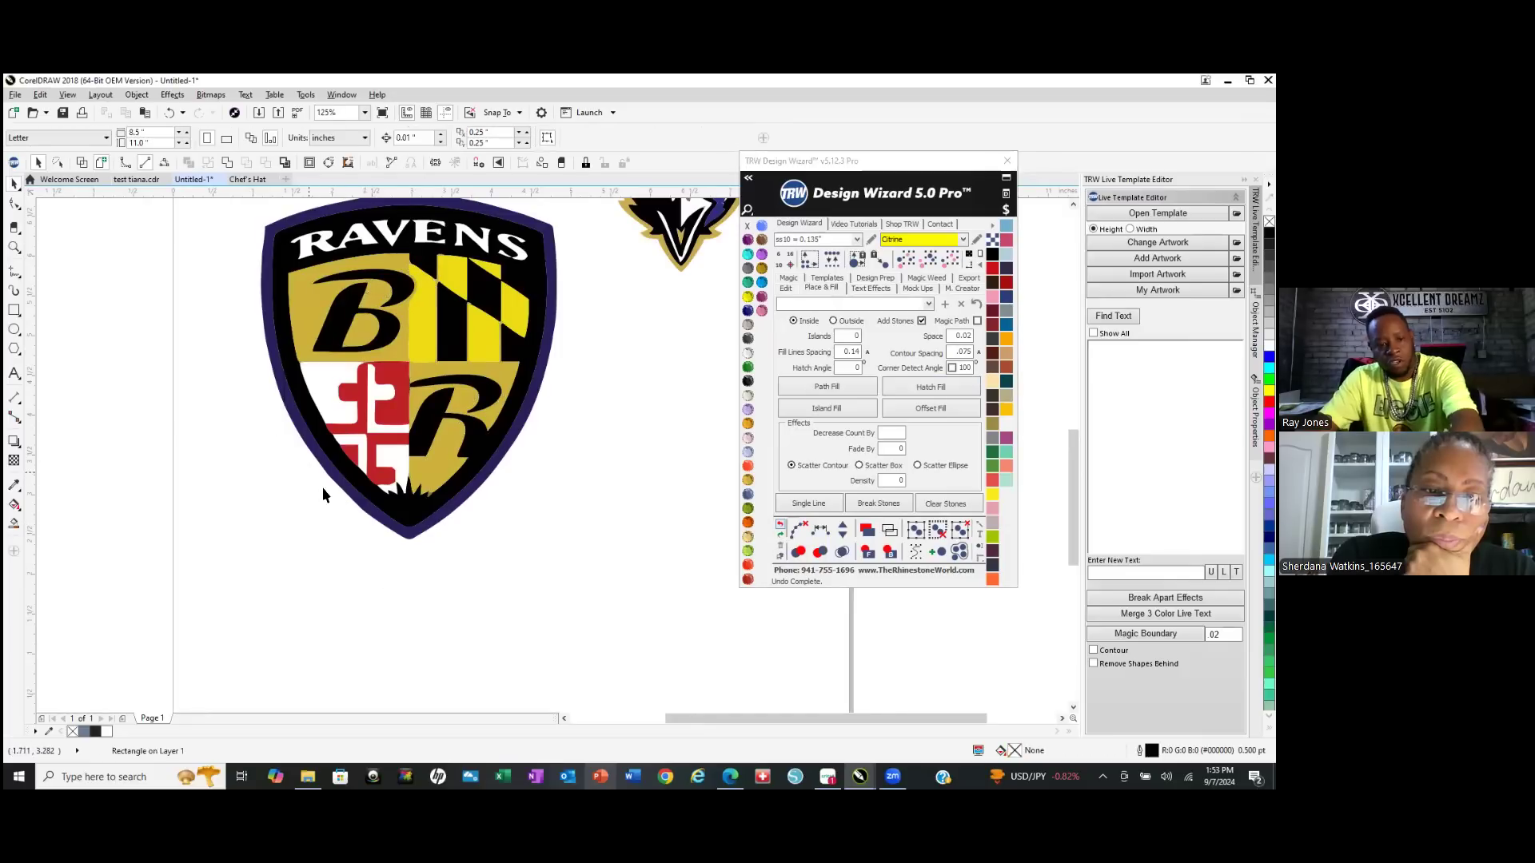
{"action": "scroll", "coordinate": [323, 486], "scroll_direction": "down", "scroll_amount": 5}
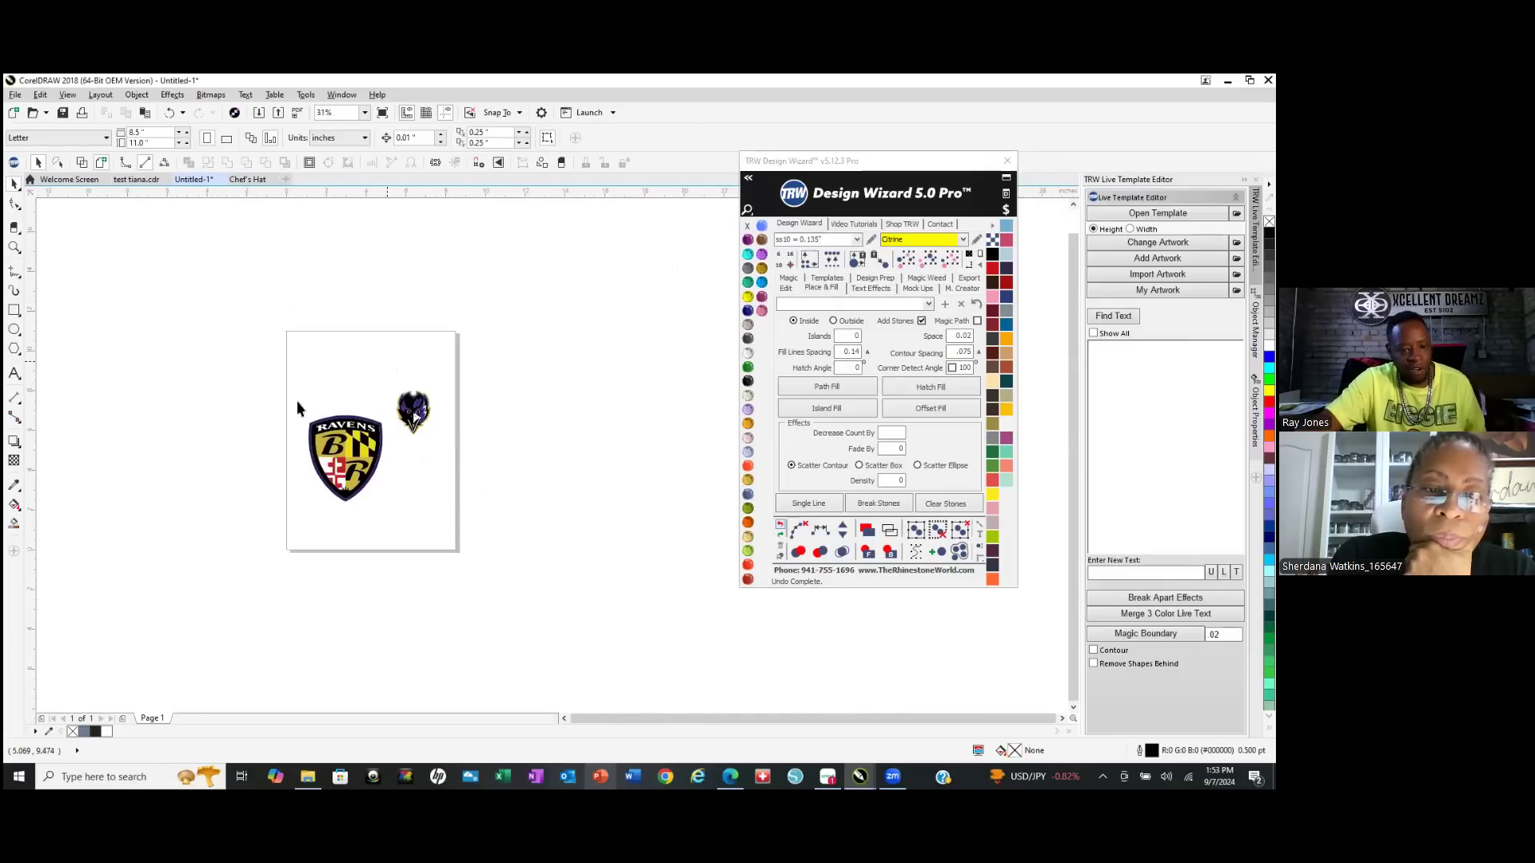
{"action": "left_click_drag", "start_coordinate": [271, 392], "coordinate": [334, 459]}
{"action": "mouse_move", "coordinate": [402, 535]}
{"action": "left_mouse_down"}
{"action": "mouse_move", "coordinate": [386, 544]}
{"action": "mouse_move", "coordinate": [392, 506]}
{"action": "left_mouse_up"}
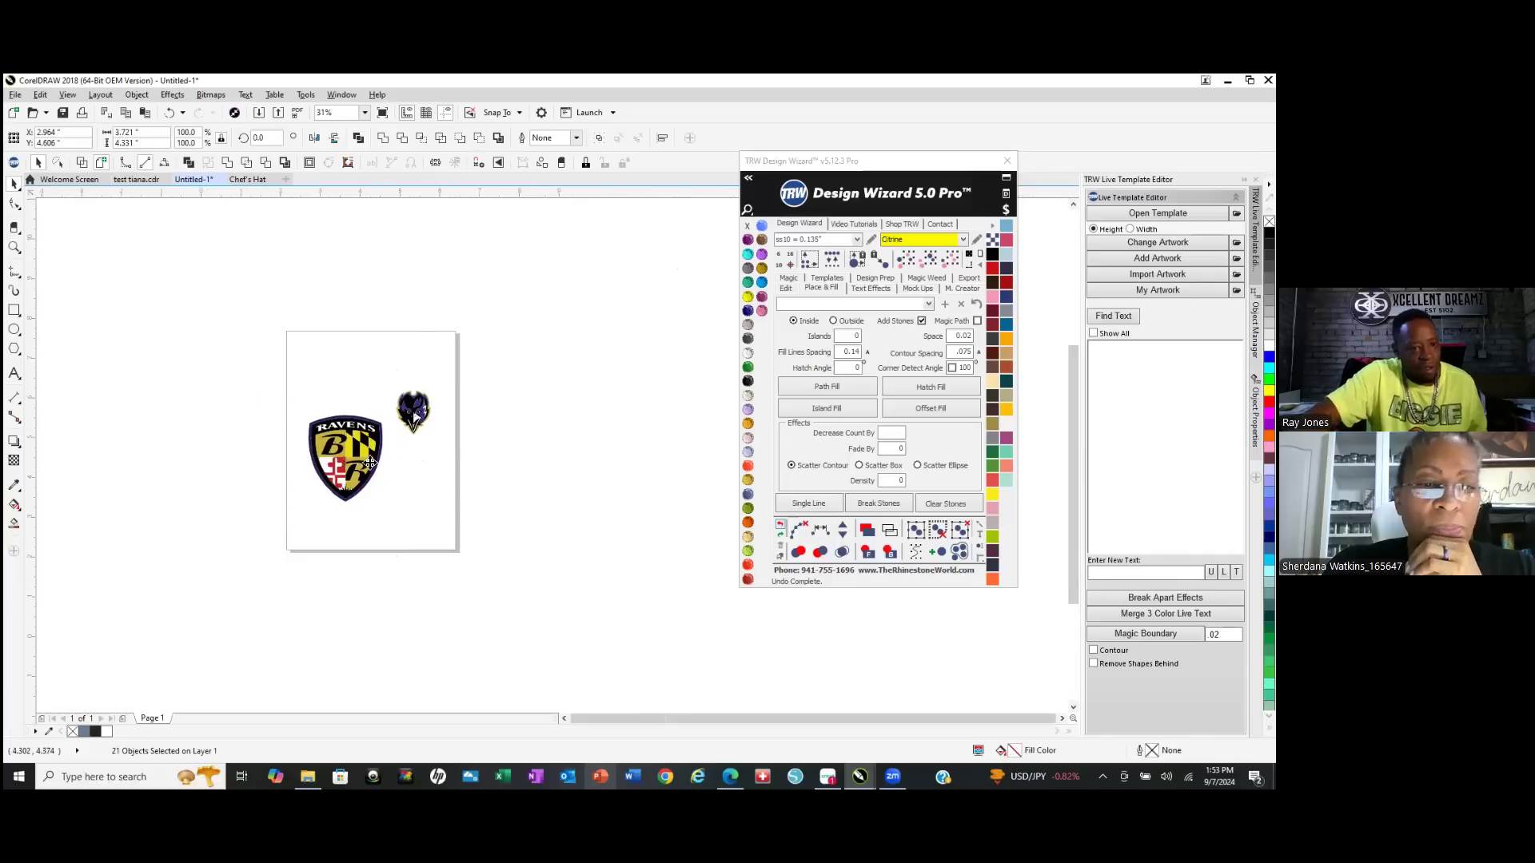
{"action": "scroll", "coordinate": [371, 462], "scroll_direction": "up", "scroll_amount": 2}
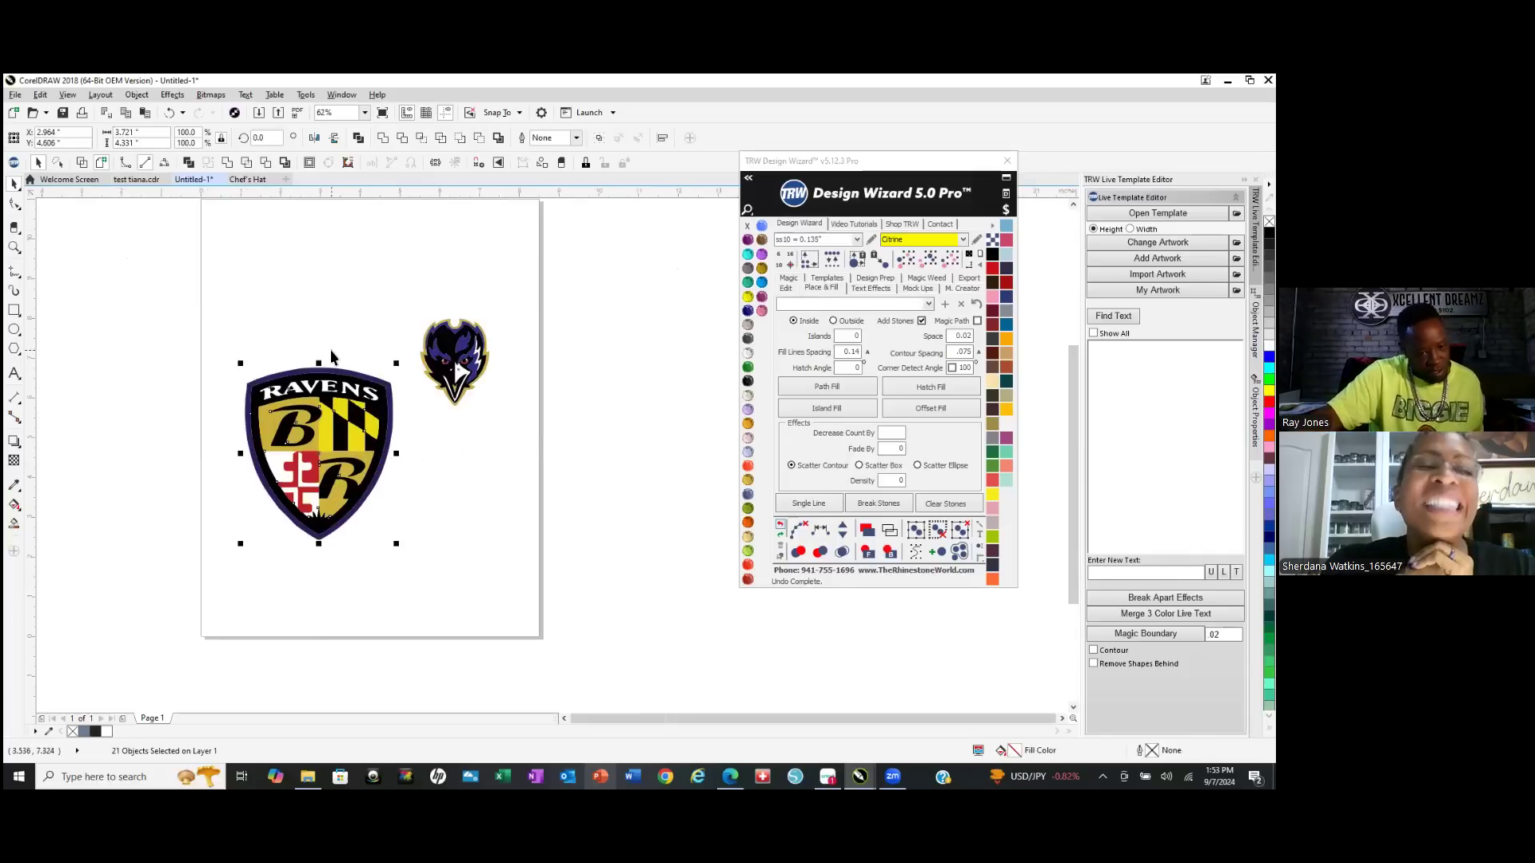
{"action": "left_click", "coordinate": [400, 286]}
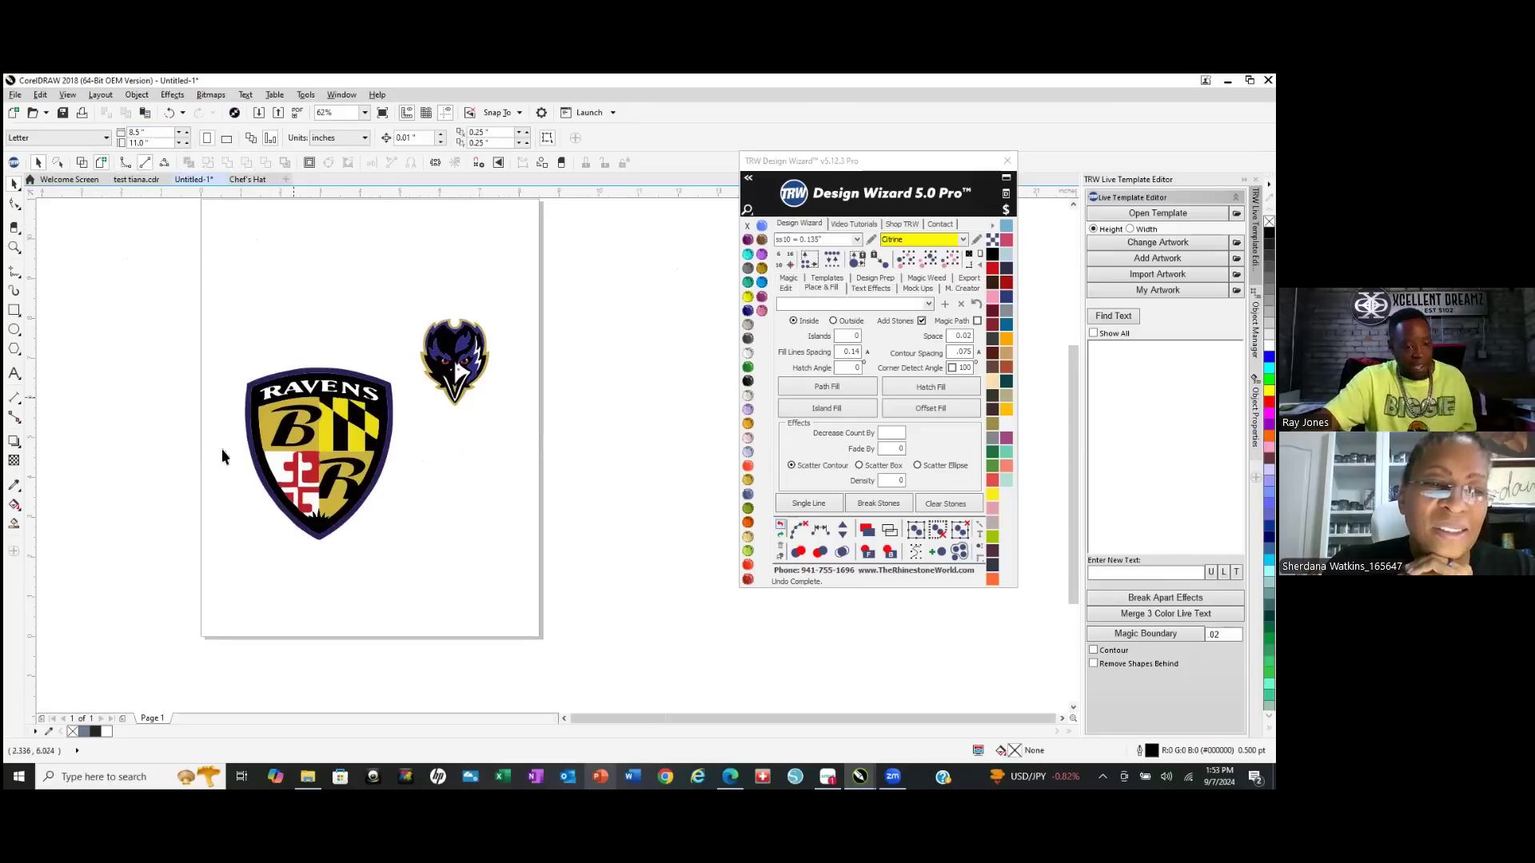
Add a second page and move the raven head group from Page 1 onto Page 2.
{"action": "left_click", "coordinate": [122, 719]}
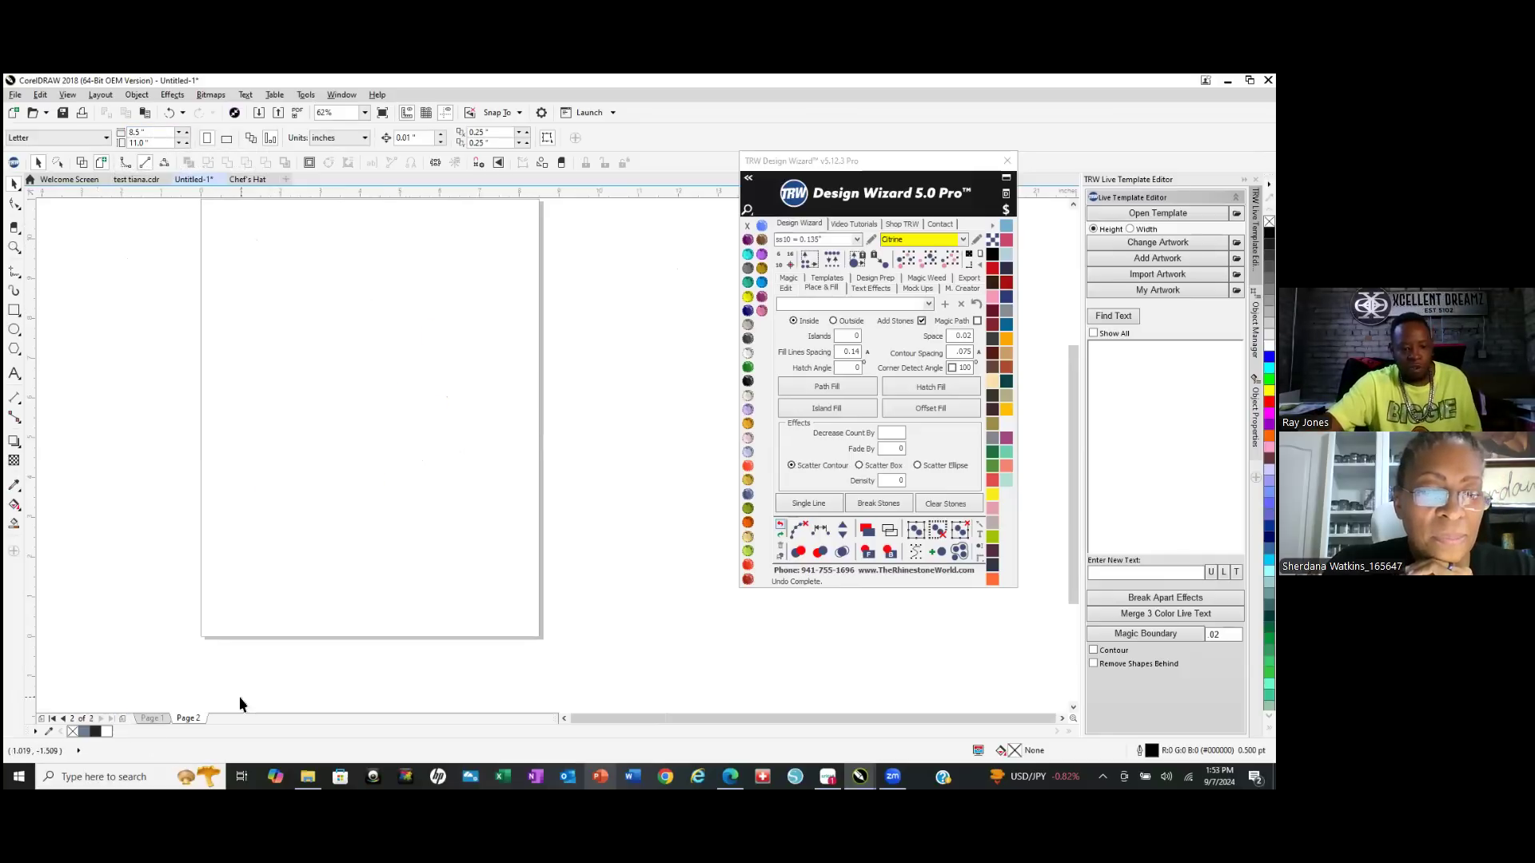
{"action": "left_click", "coordinate": [150, 718]}
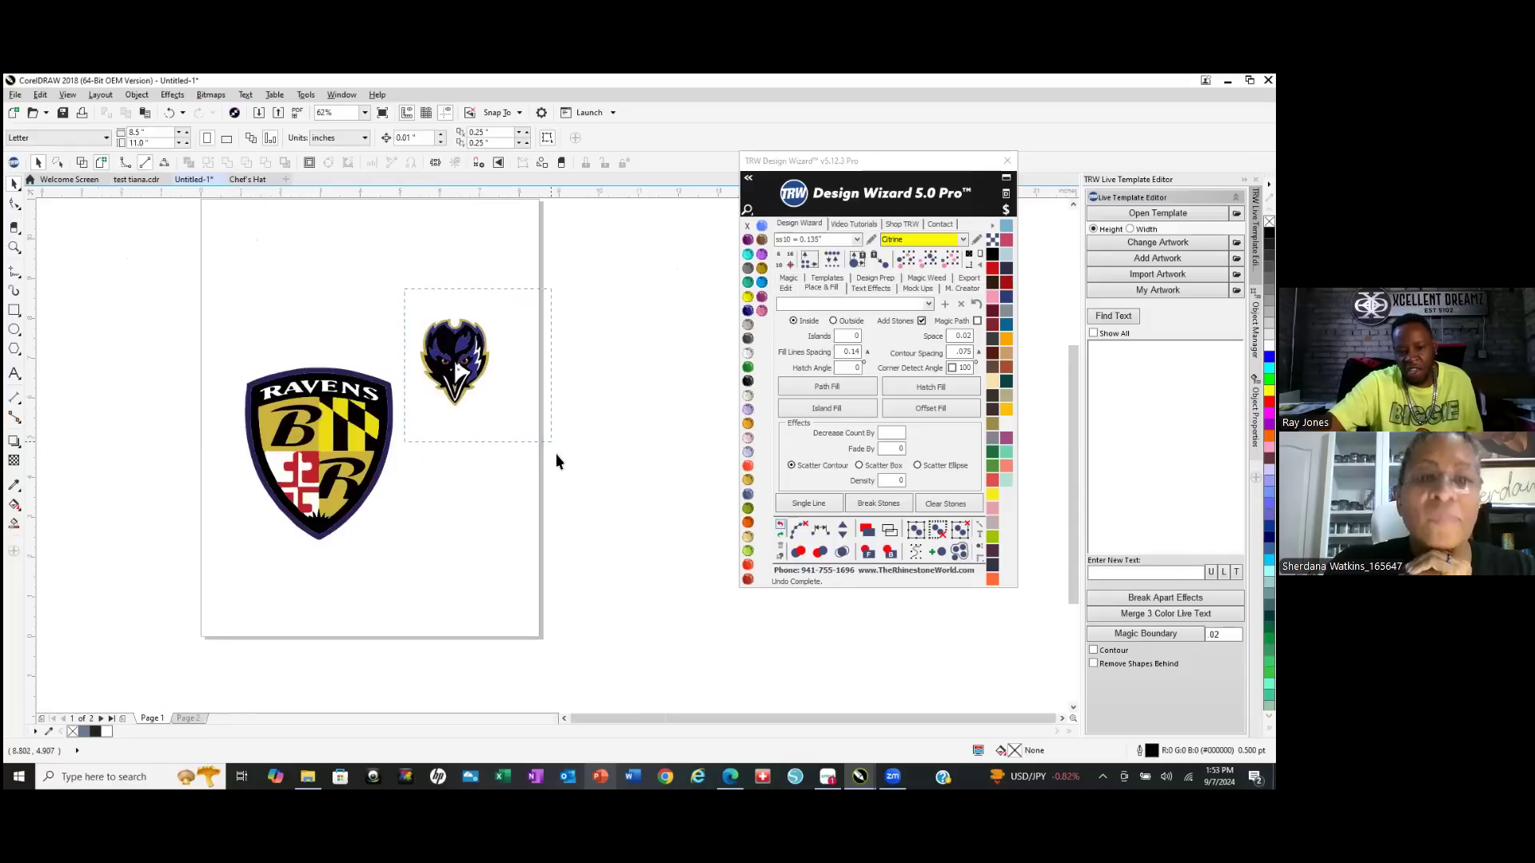
{"action": "left_click", "coordinate": [432, 399]}
{"action": "left_click_drag", "start_coordinate": [432, 400], "coordinate": [350, 462]}
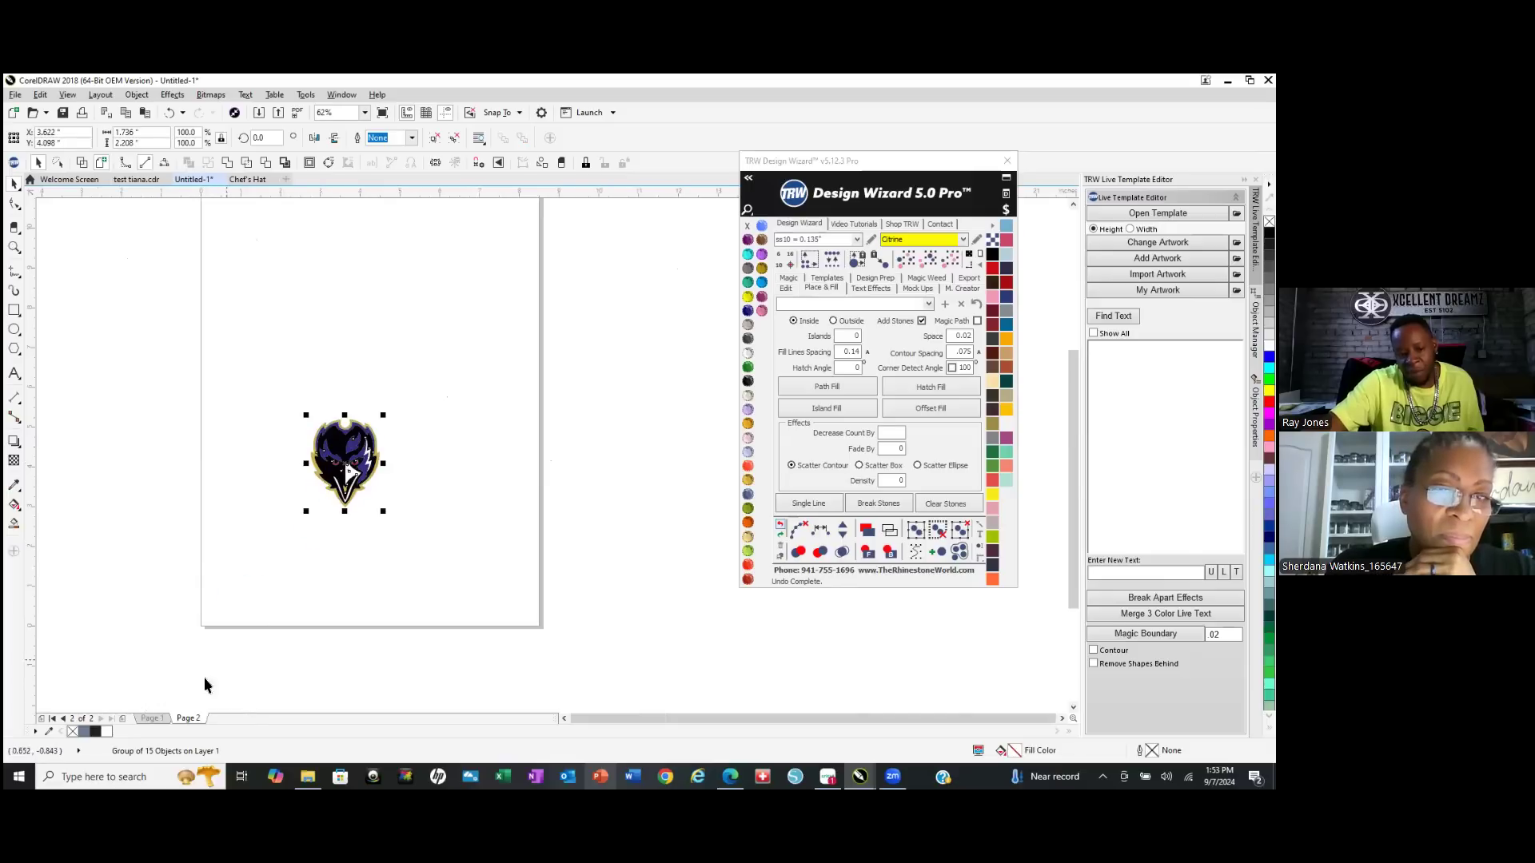
Select the whole shield on Page 1 and enlarge it proportionally to about 8.47 by 9.85 inches.
{"action": "left_click", "coordinate": [152, 718]}
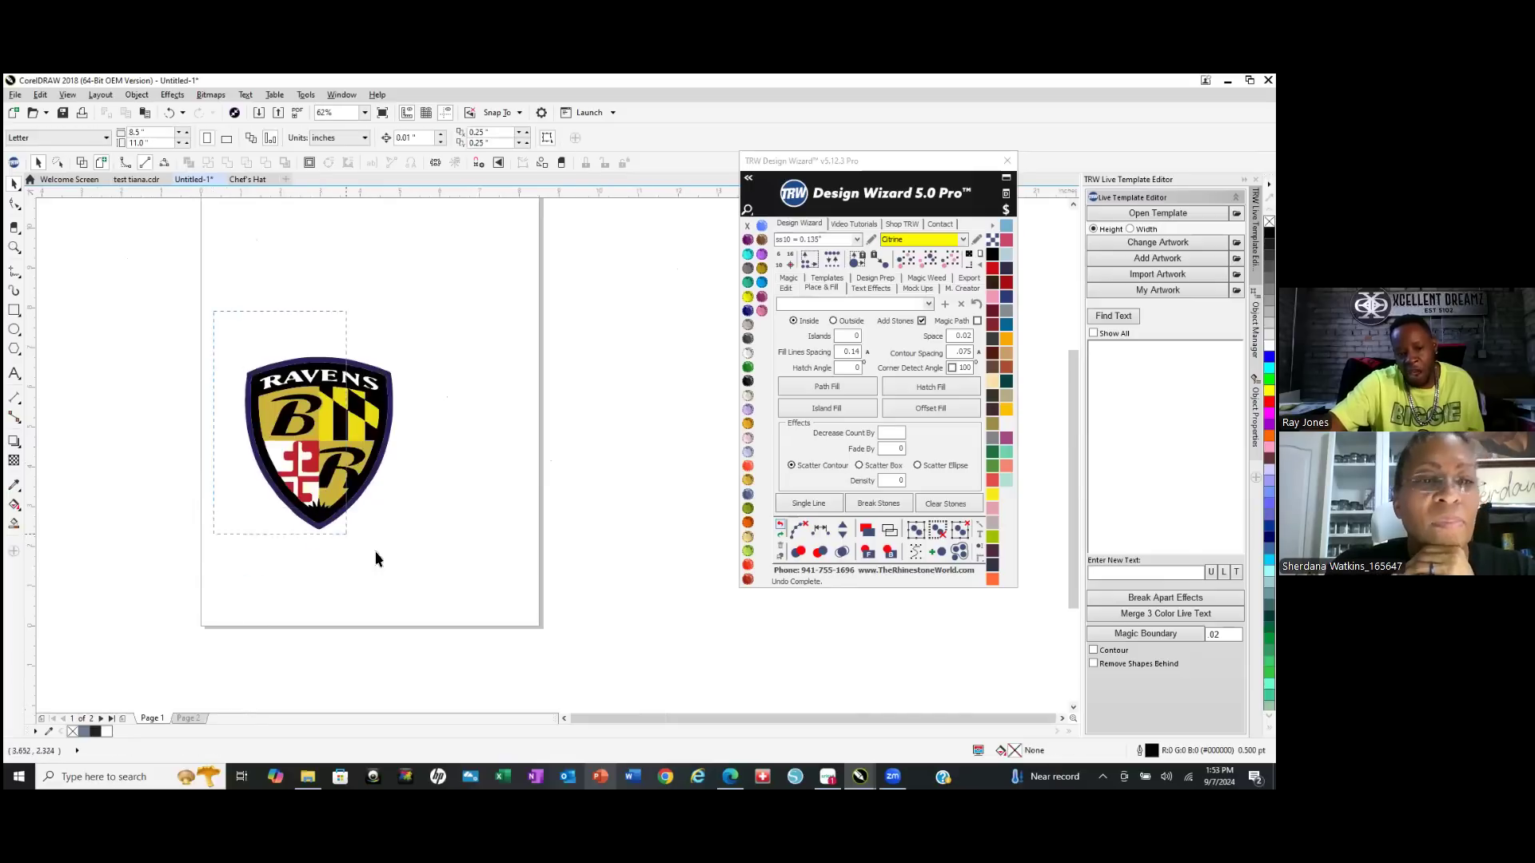
{"action": "left_click_drag", "start_coordinate": [459, 595], "coordinate": [457, 592]}
{"action": "left_click_drag", "start_coordinate": [401, 355], "coordinate": [525, 329]}
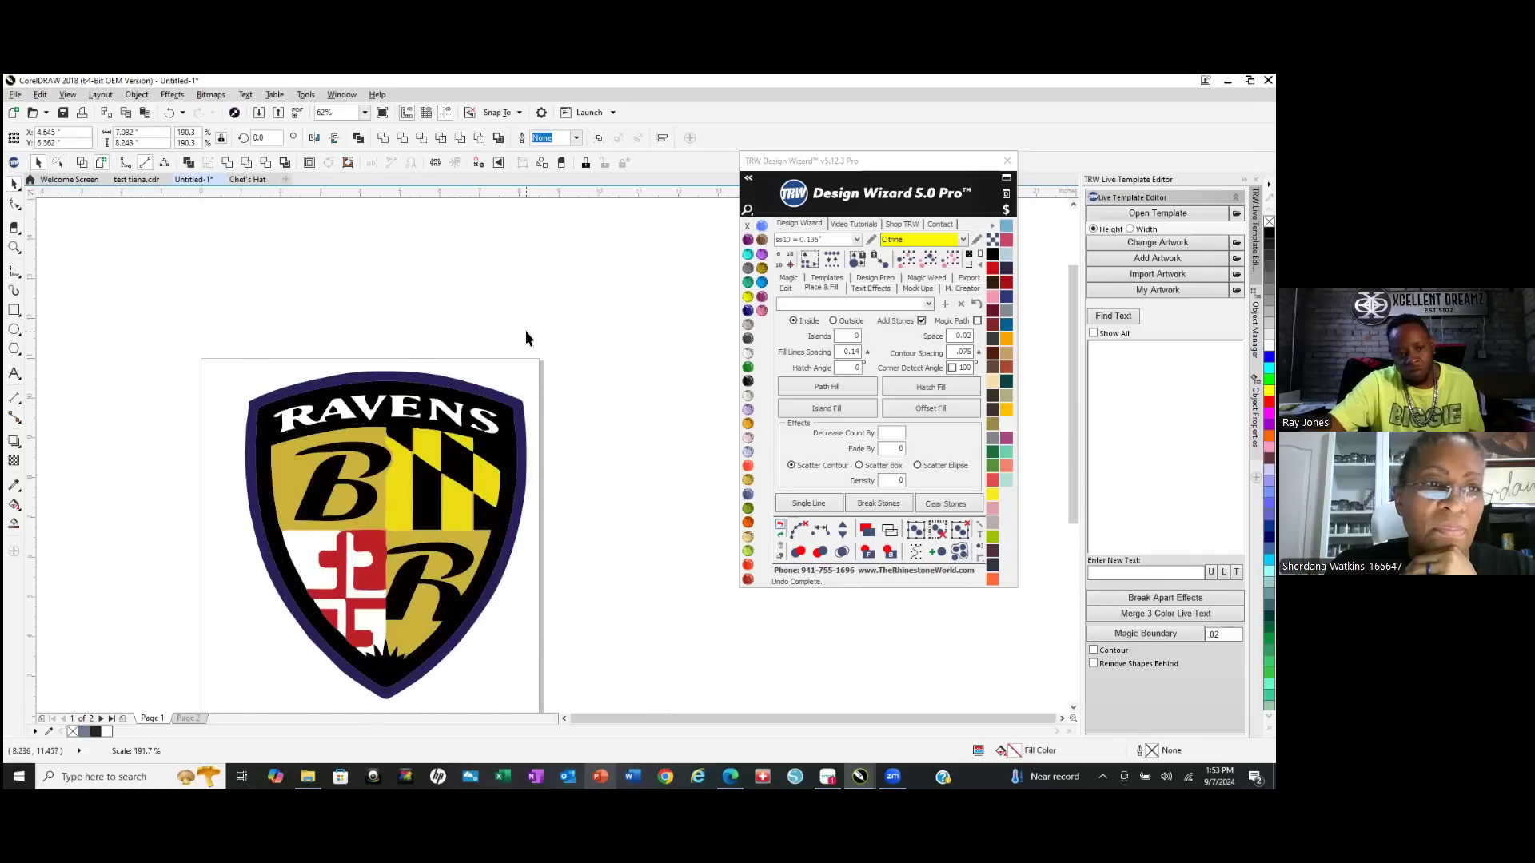
{"action": "scroll", "coordinate": [525, 329], "scroll_direction": "down", "scroll_amount": 2}
{"action": "scroll", "coordinate": [385, 514], "scroll_direction": "up", "scroll_amount": 2}
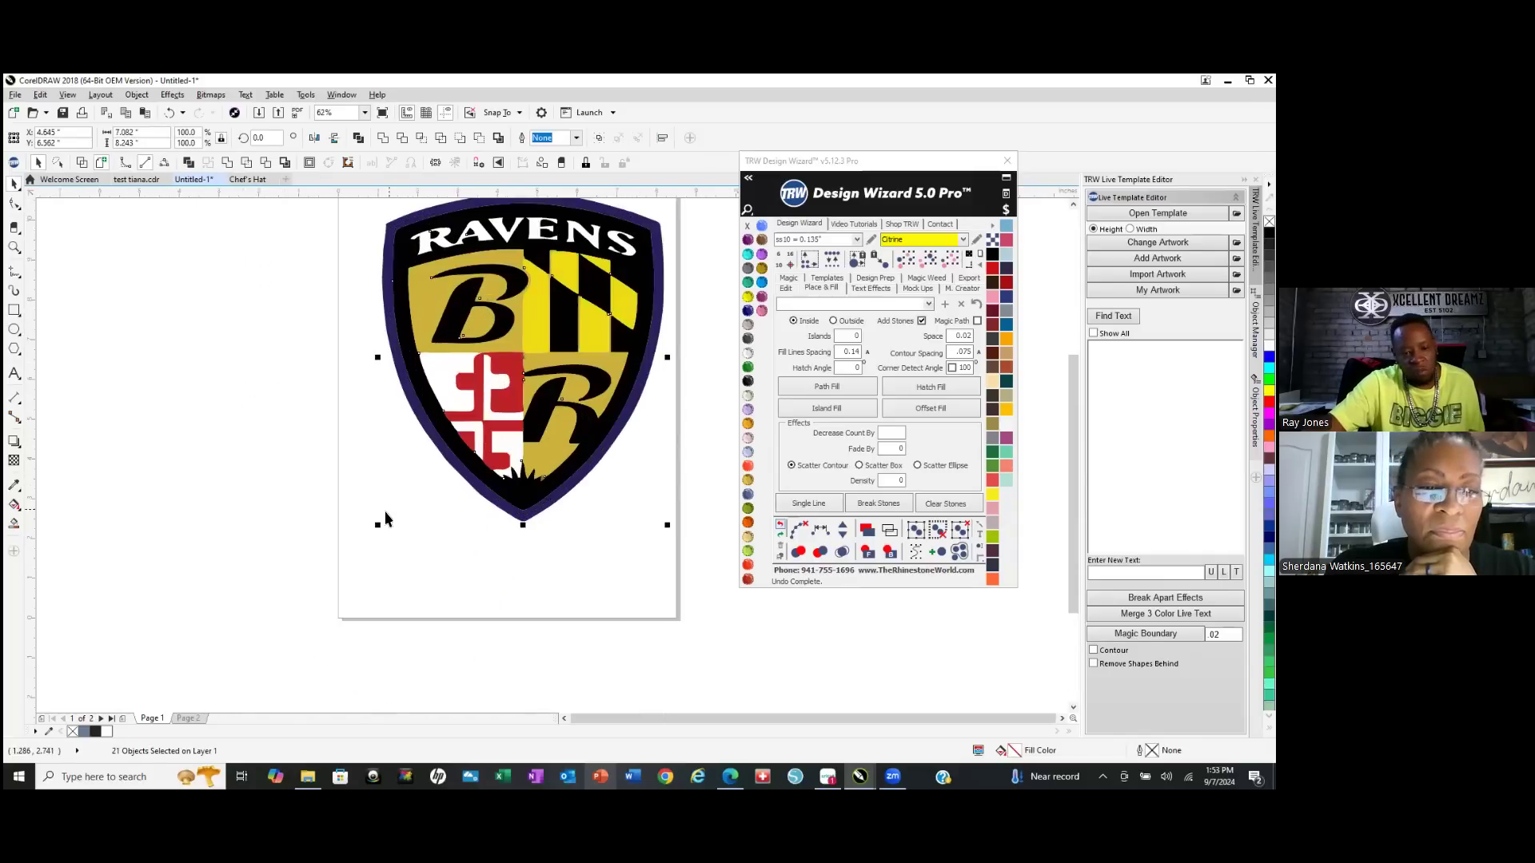
{"action": "left_click_drag", "start_coordinate": [377, 525], "coordinate": [323, 611]}
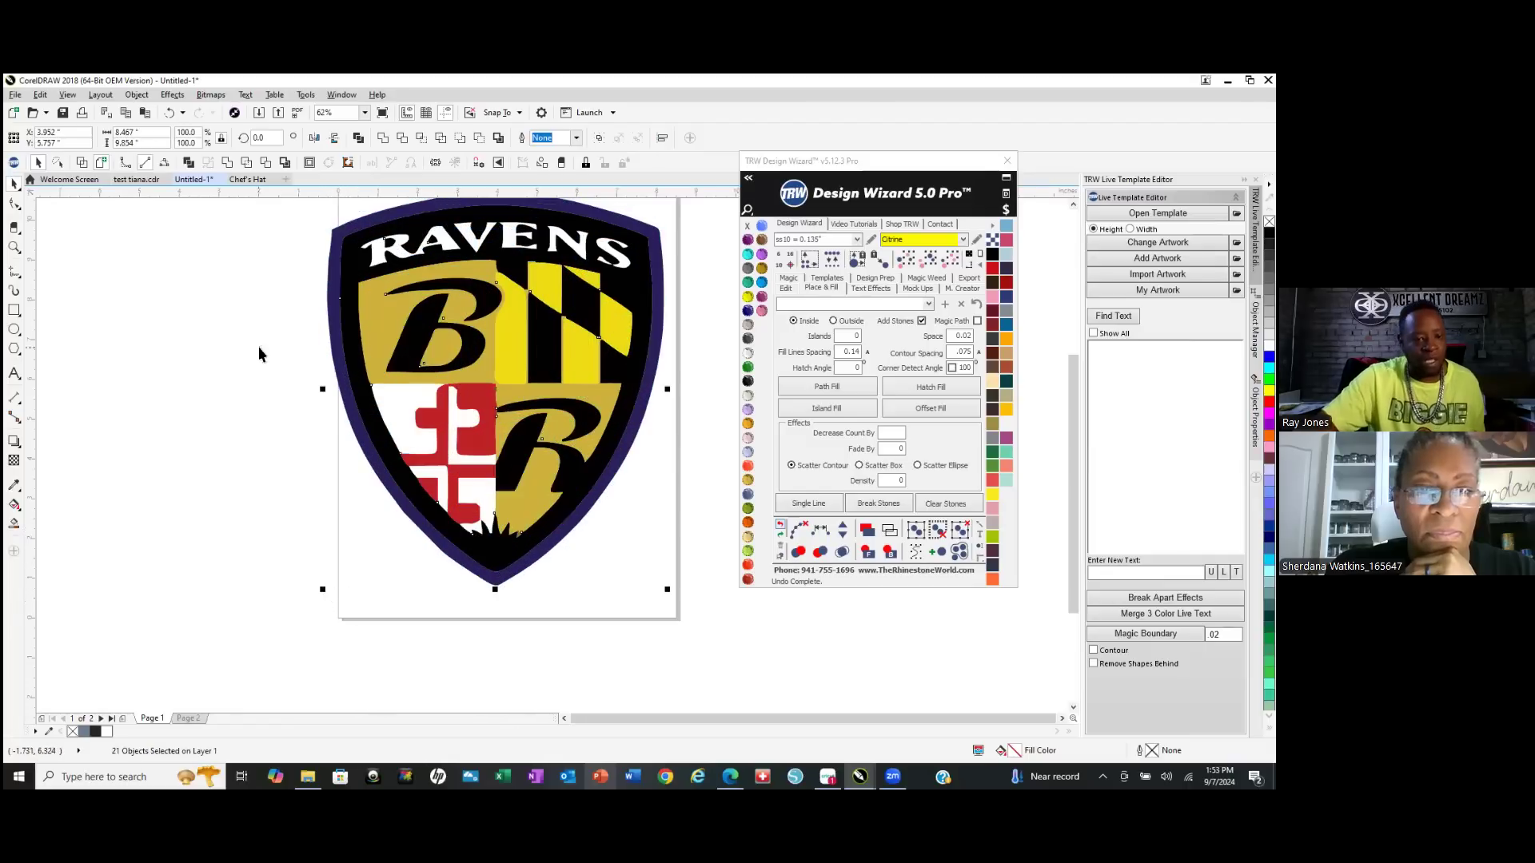
Set the page size to 13 by 19 inches.
{"action": "left_click", "coordinate": [183, 387]}
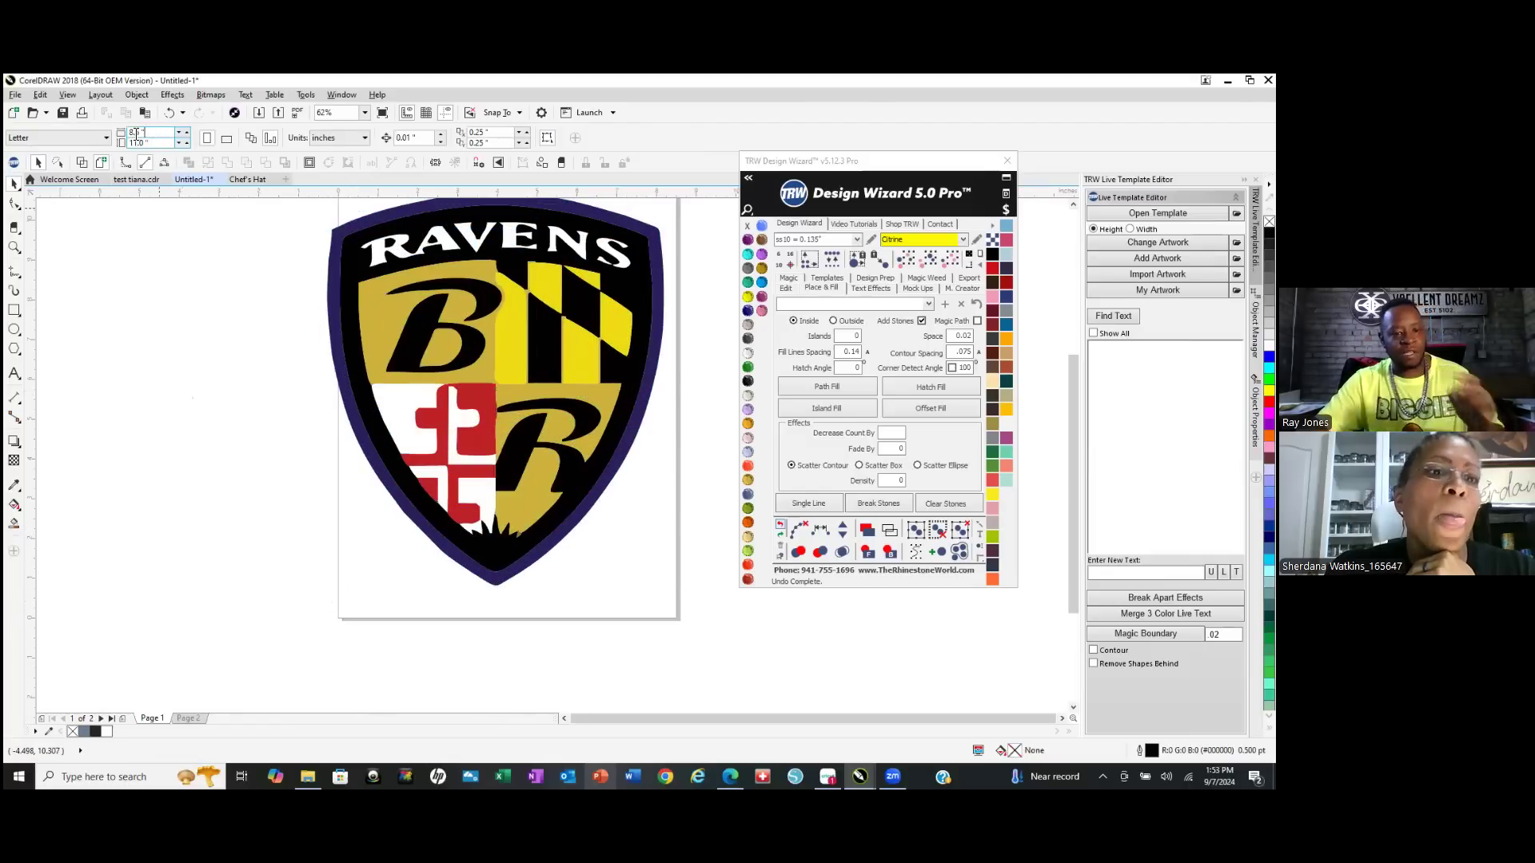
{"action": "type", "text": "13"}
{"action": "key", "text": "Tab"}
{"action": "type", "text": "19"}
{"action": "key", "text": "Return"}
Select the whole shield and enlarge it proportionally to about 10.64 by 12.38 inches, then deselect it.
{"action": "left_click_drag", "start_coordinate": [373, 320], "coordinate": [756, 649]}
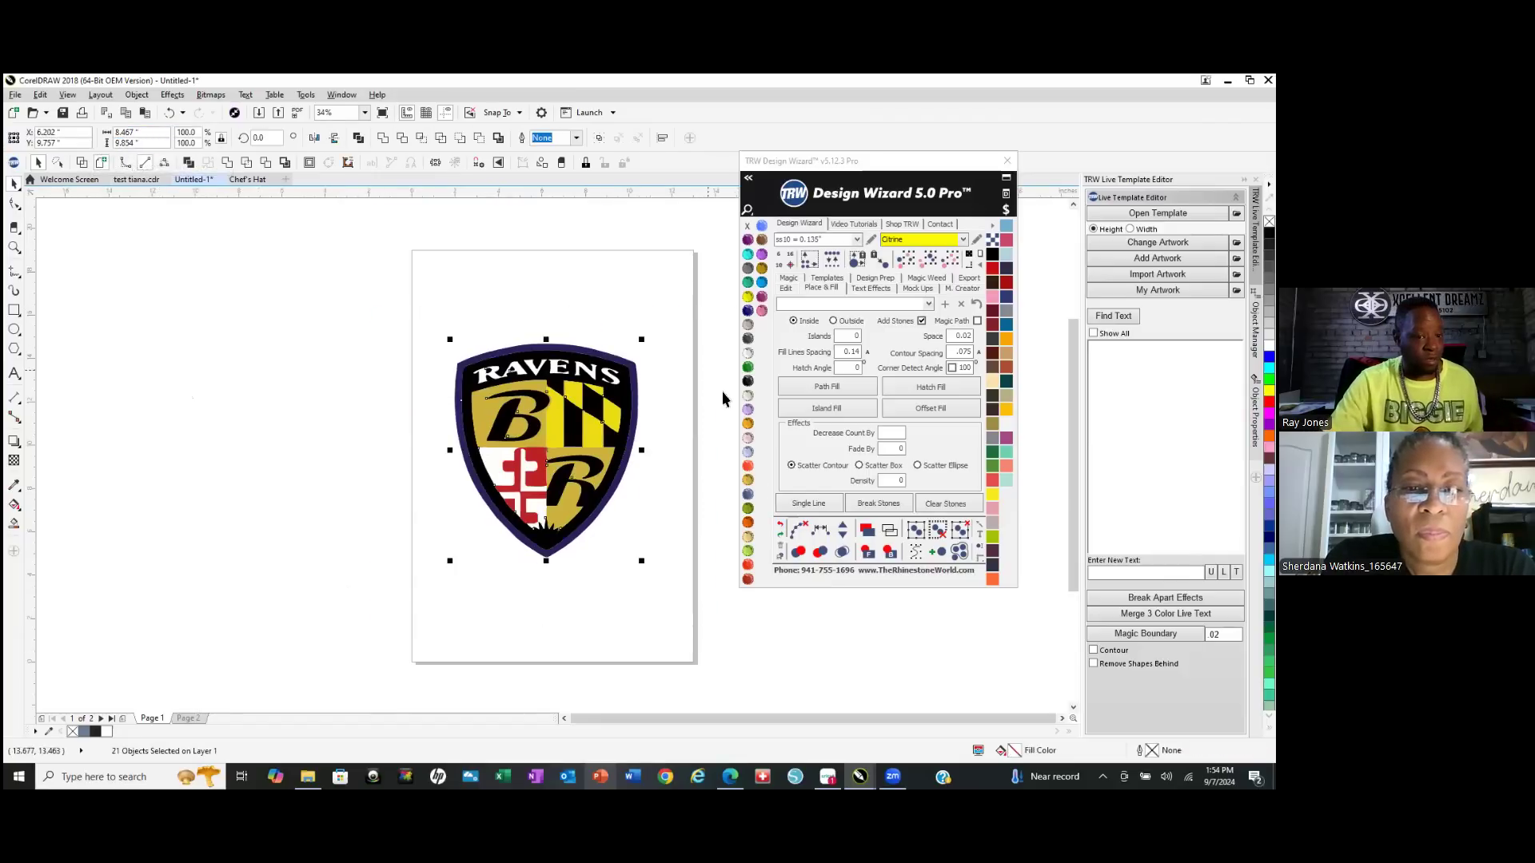
{"action": "left_click_drag", "start_coordinate": [642, 340], "coordinate": [705, 298]}
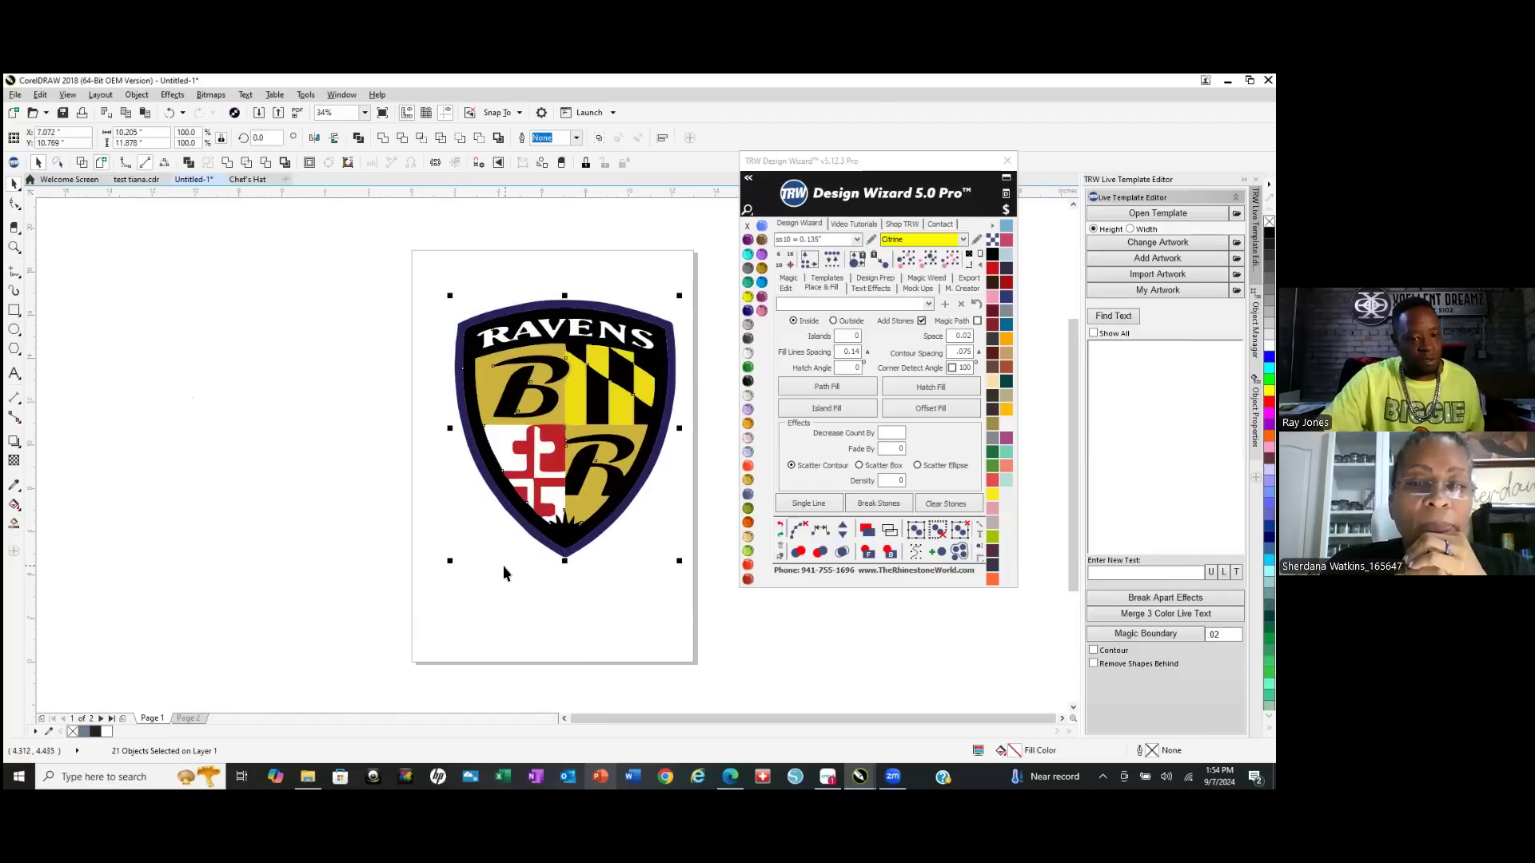
{"action": "scroll", "coordinate": [495, 566], "scroll_direction": "up", "scroll_amount": 2}
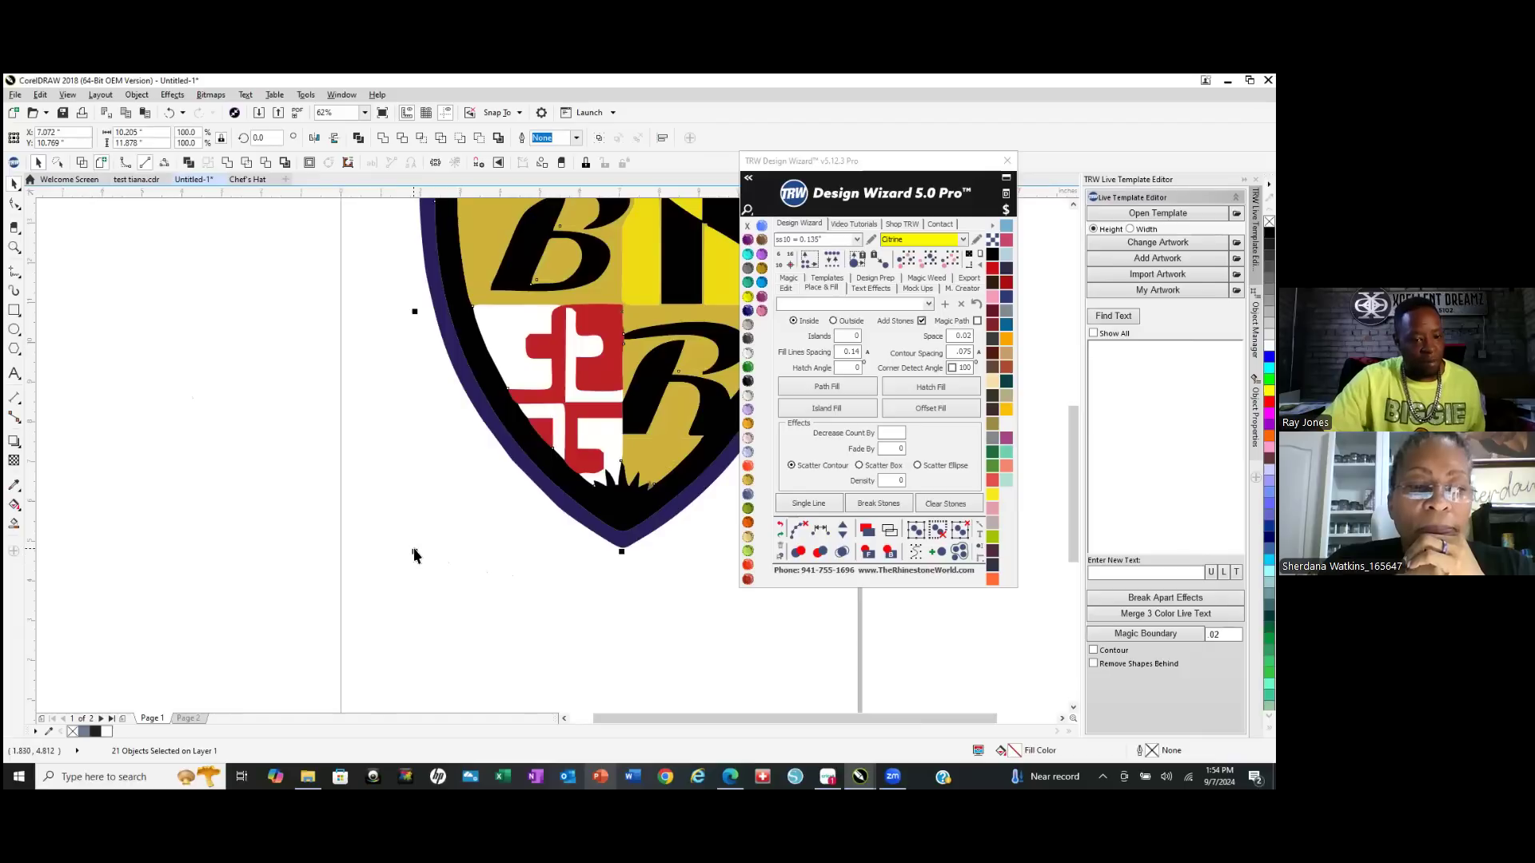
{"action": "left_click_drag", "start_coordinate": [414, 551], "coordinate": [398, 571]}
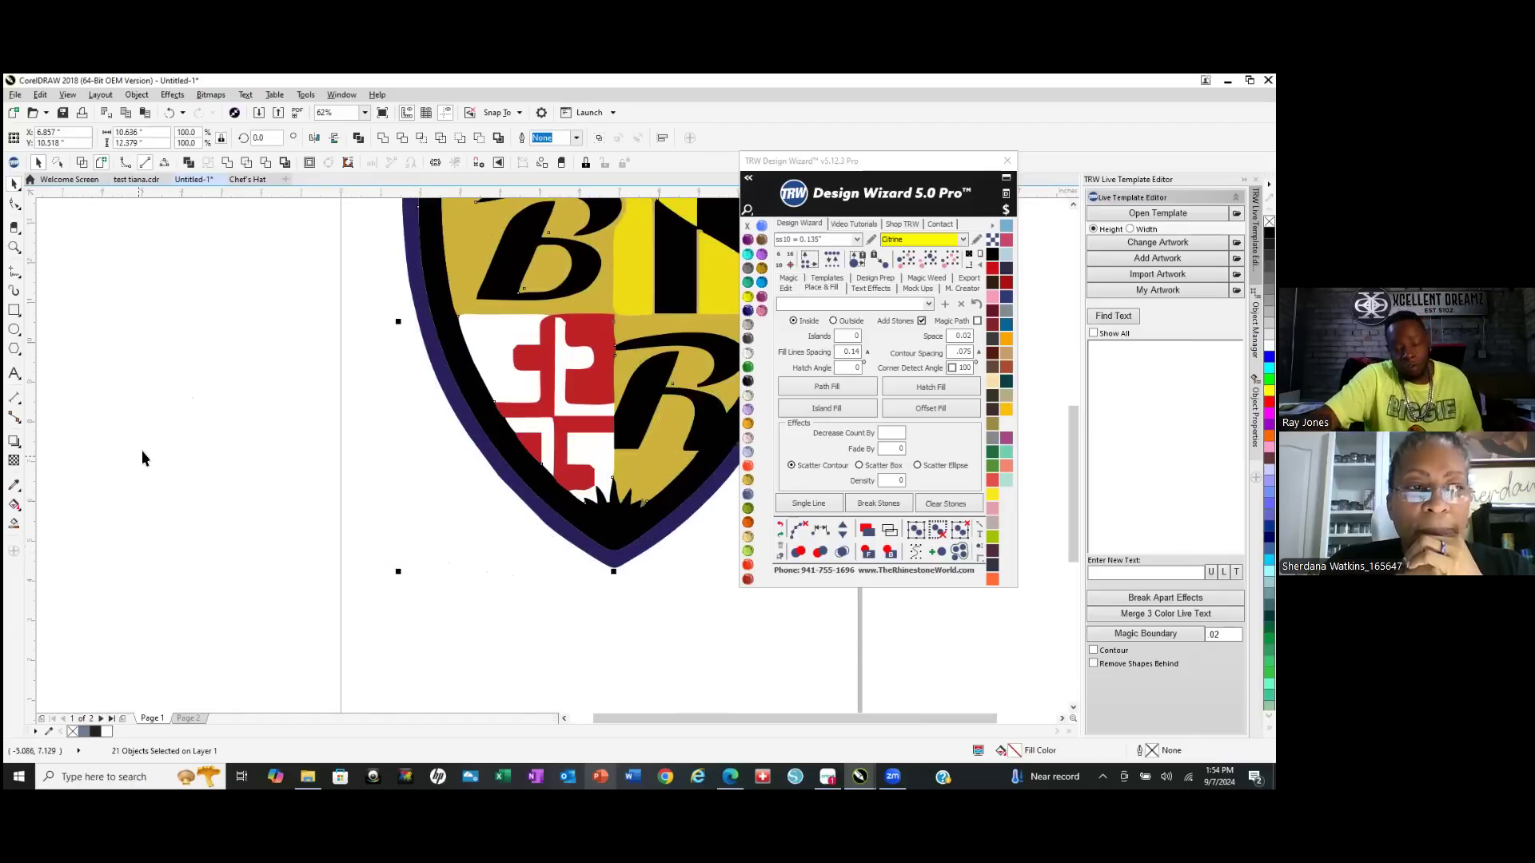
{"action": "scroll", "coordinate": [141, 450], "scroll_direction": "down", "scroll_amount": 3}
{"action": "left_click", "coordinate": [189, 612]}
Hatch-fill the main gold shape with ss10 Citrine stones, clear its fill paths, and run the overlap merge on the stones.
{"action": "scroll", "coordinate": [259, 542], "scroll_direction": "up", "scroll_amount": 2}
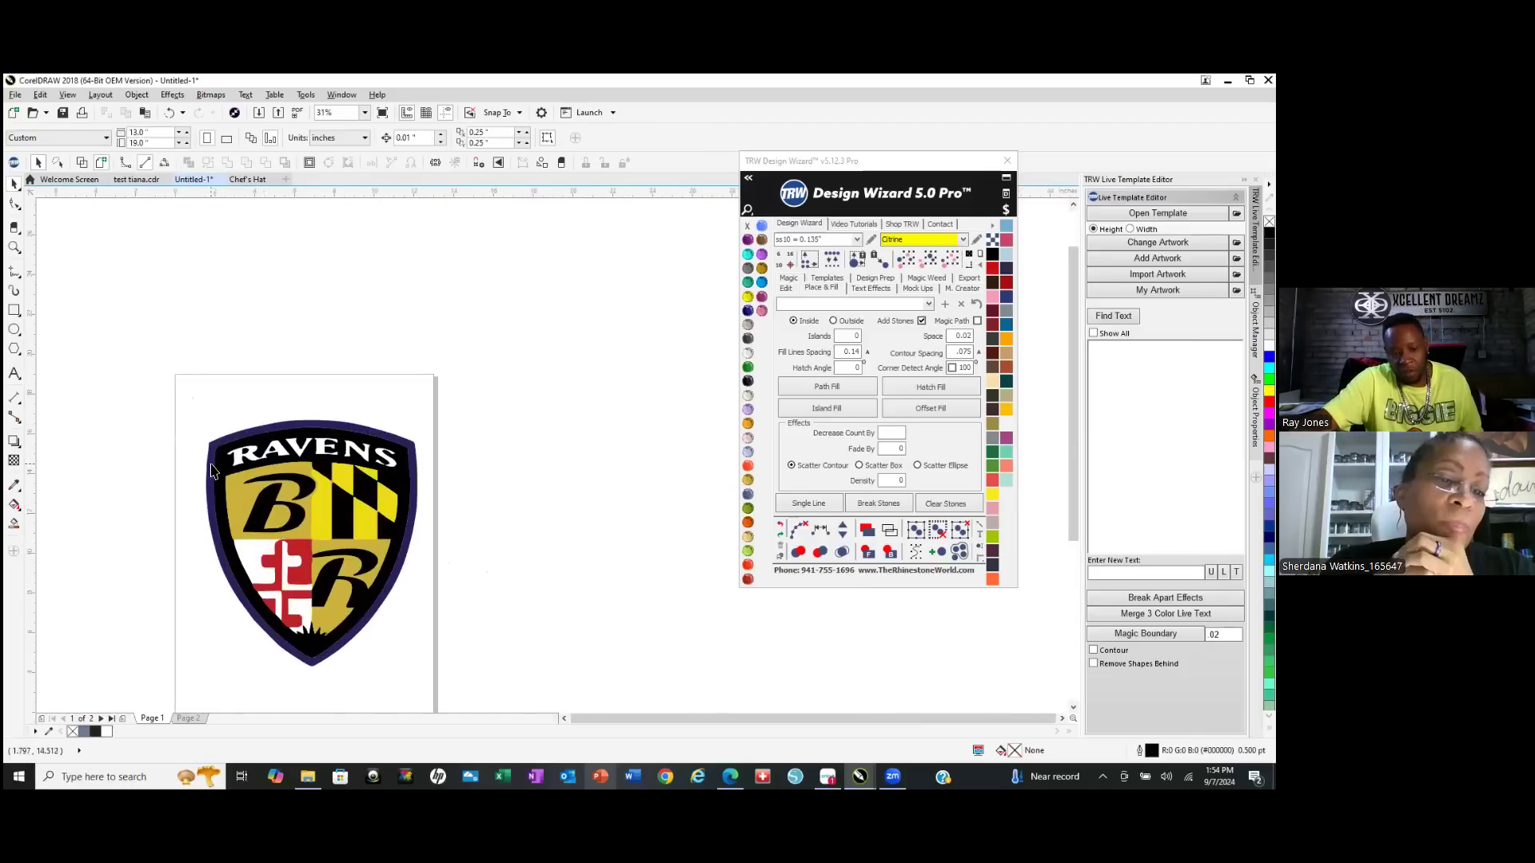
{"action": "left_click", "coordinate": [397, 452]}
{"action": "left_click", "coordinate": [927, 390]}
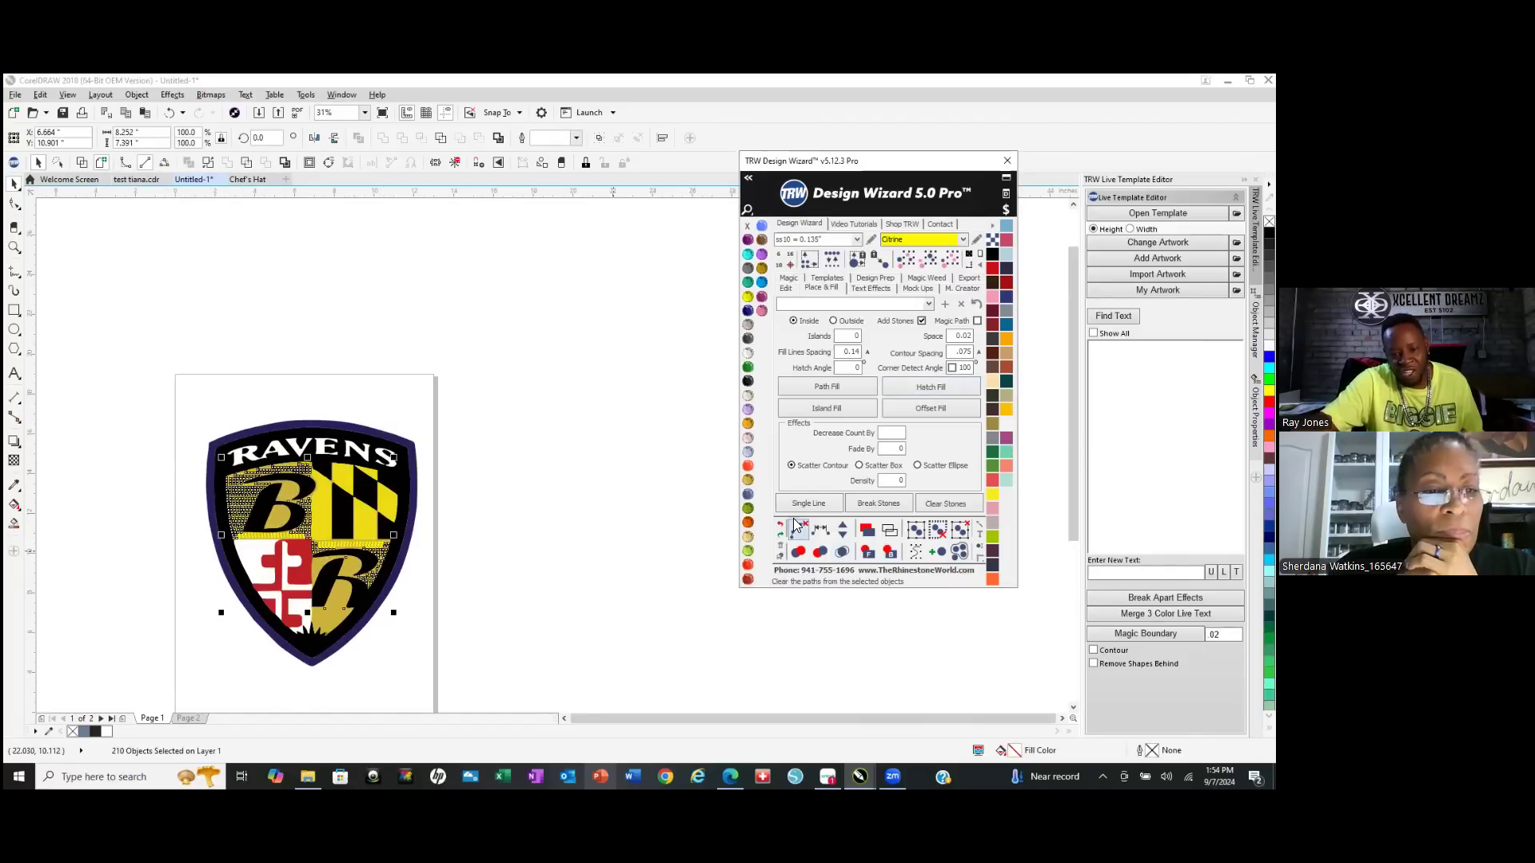
{"action": "left_click", "coordinate": [842, 552]}
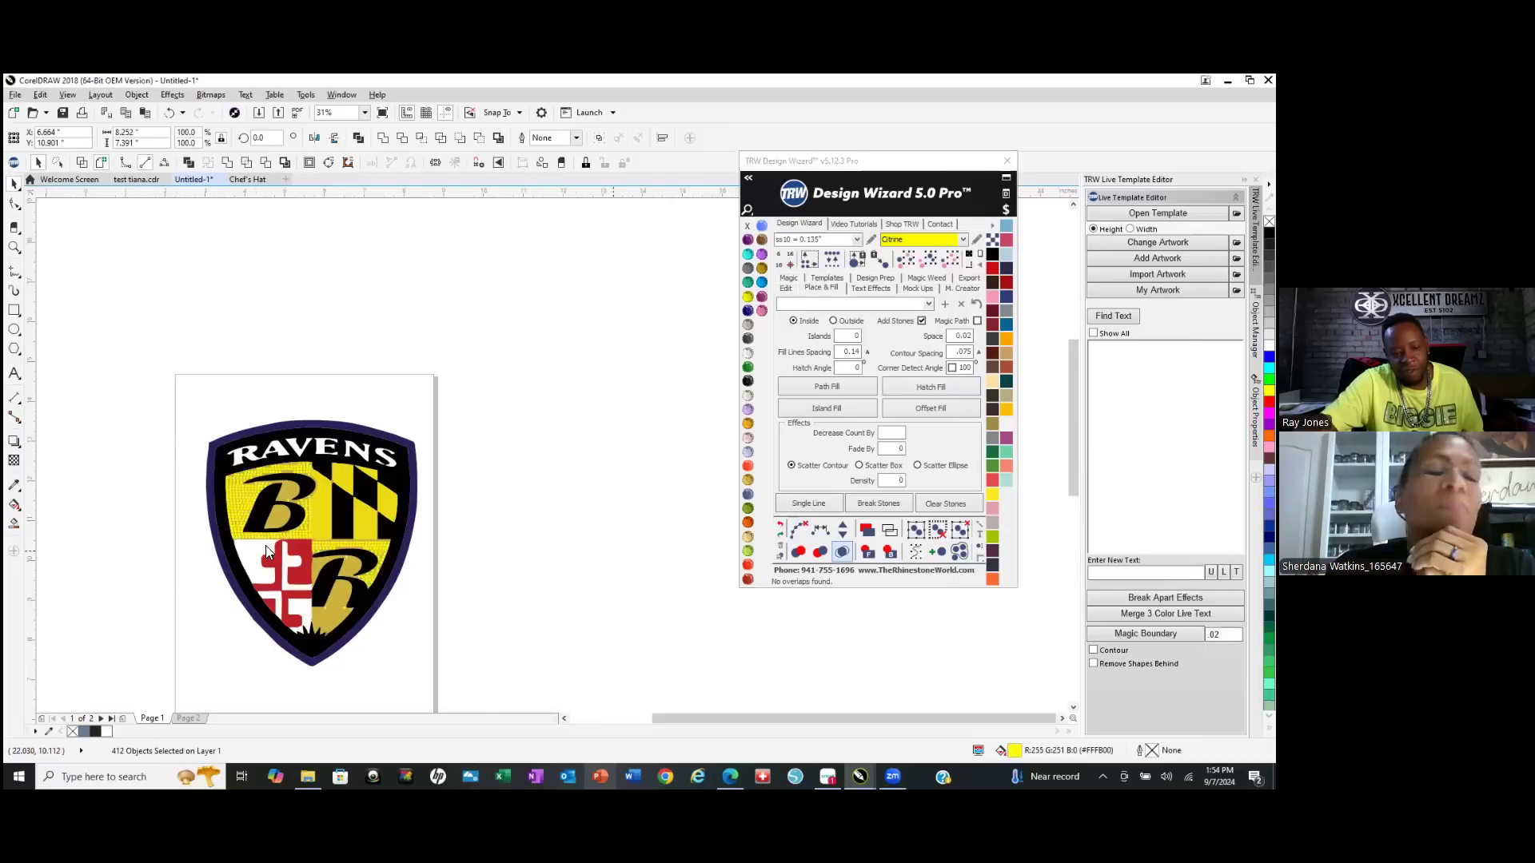
{"action": "scroll", "coordinate": [272, 527], "scroll_direction": "up", "scroll_amount": 2}
{"action": "scroll", "coordinate": [287, 478], "scroll_direction": "up", "scroll_amount": 2}
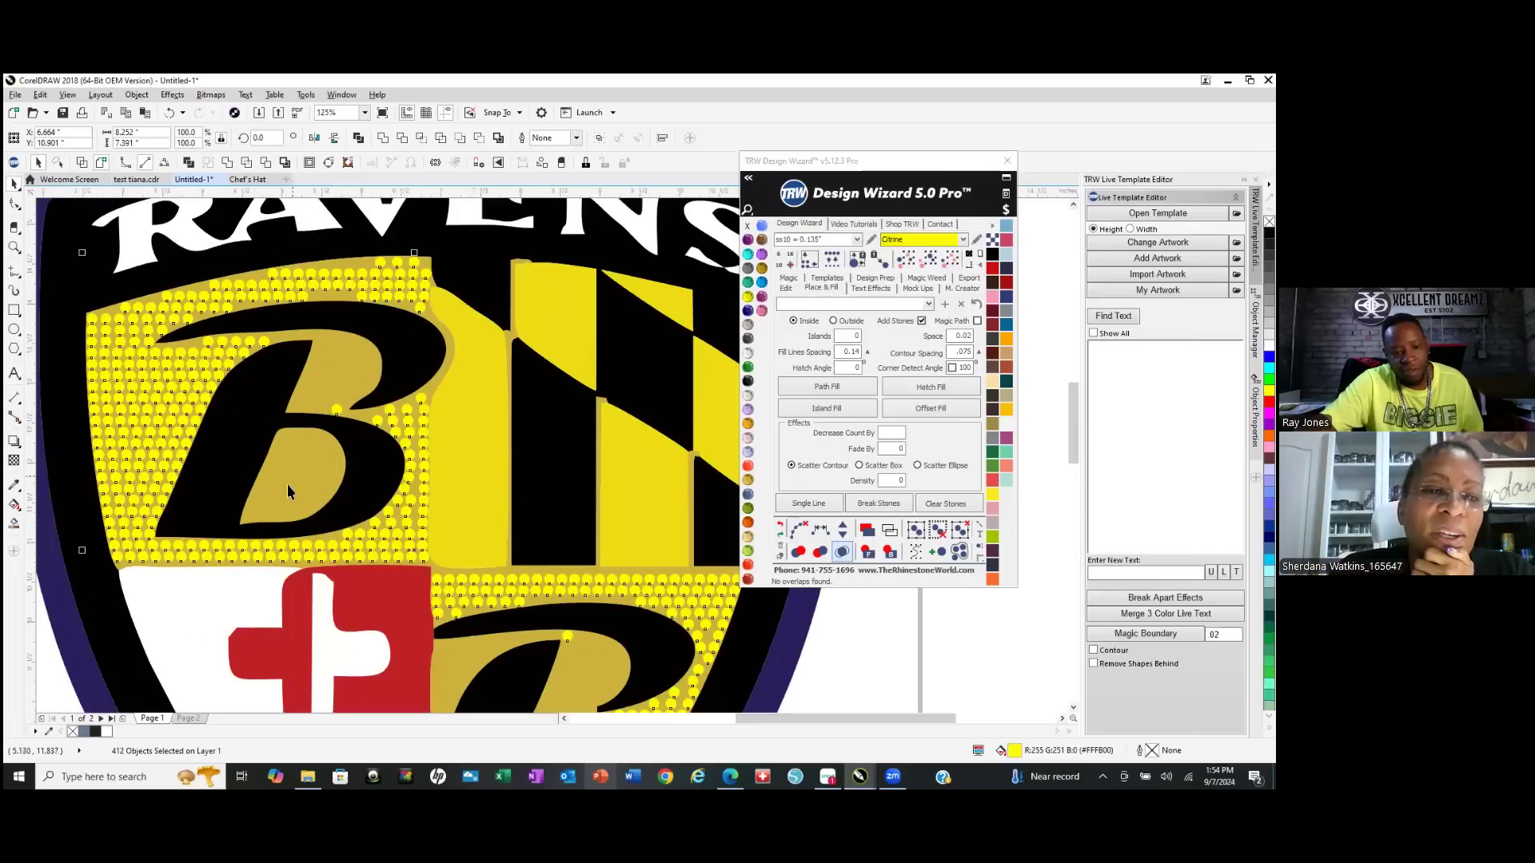
Check the separate gold pieces inside the upper B, then select all the Citrine stones and delete them.
{"action": "left_click", "coordinate": [348, 366]}
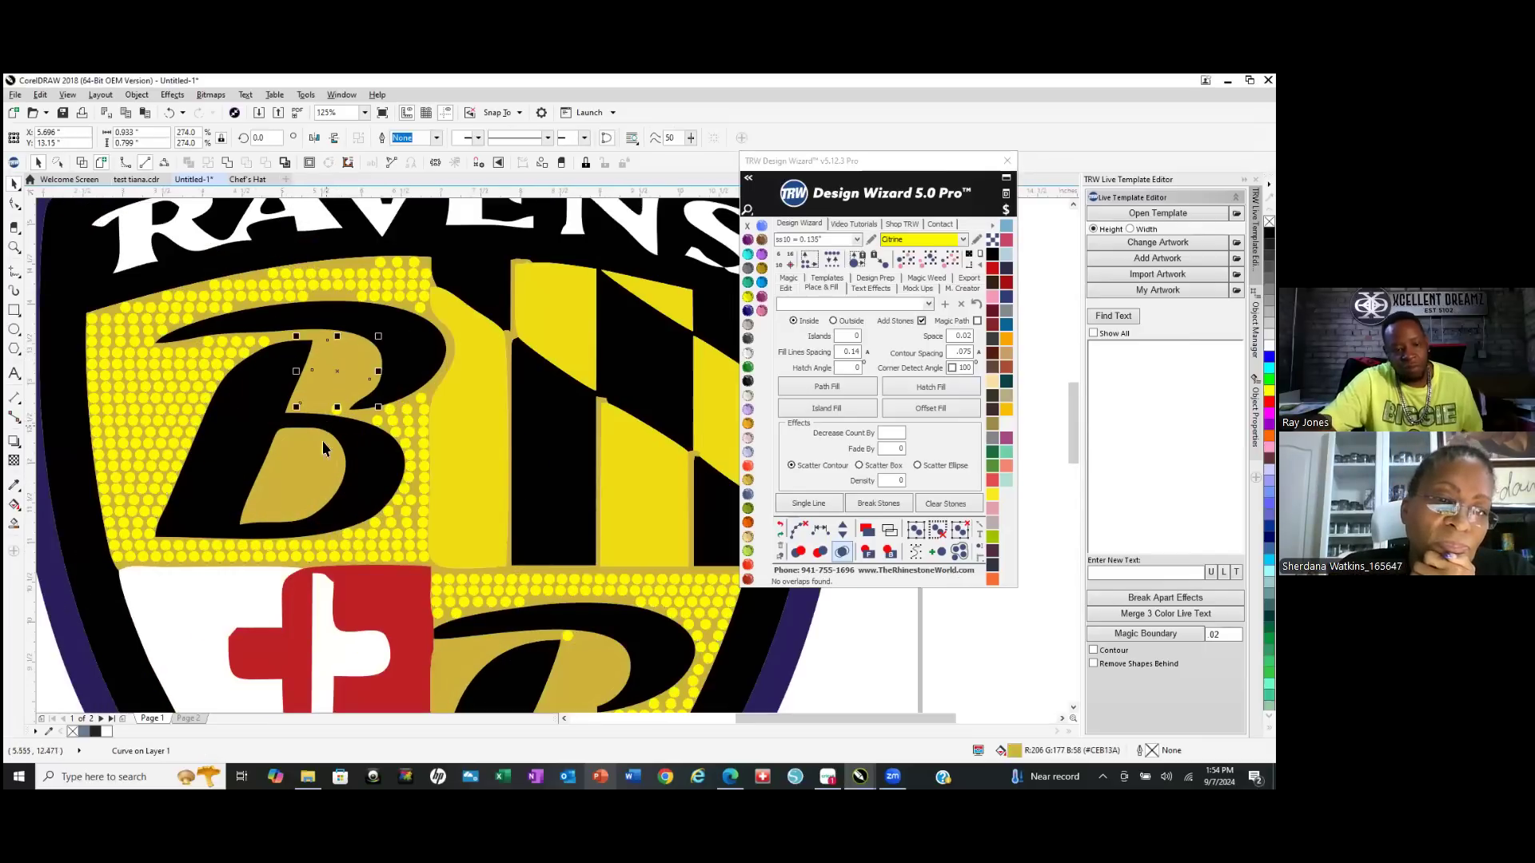
{"action": "left_click", "coordinate": [305, 482]}
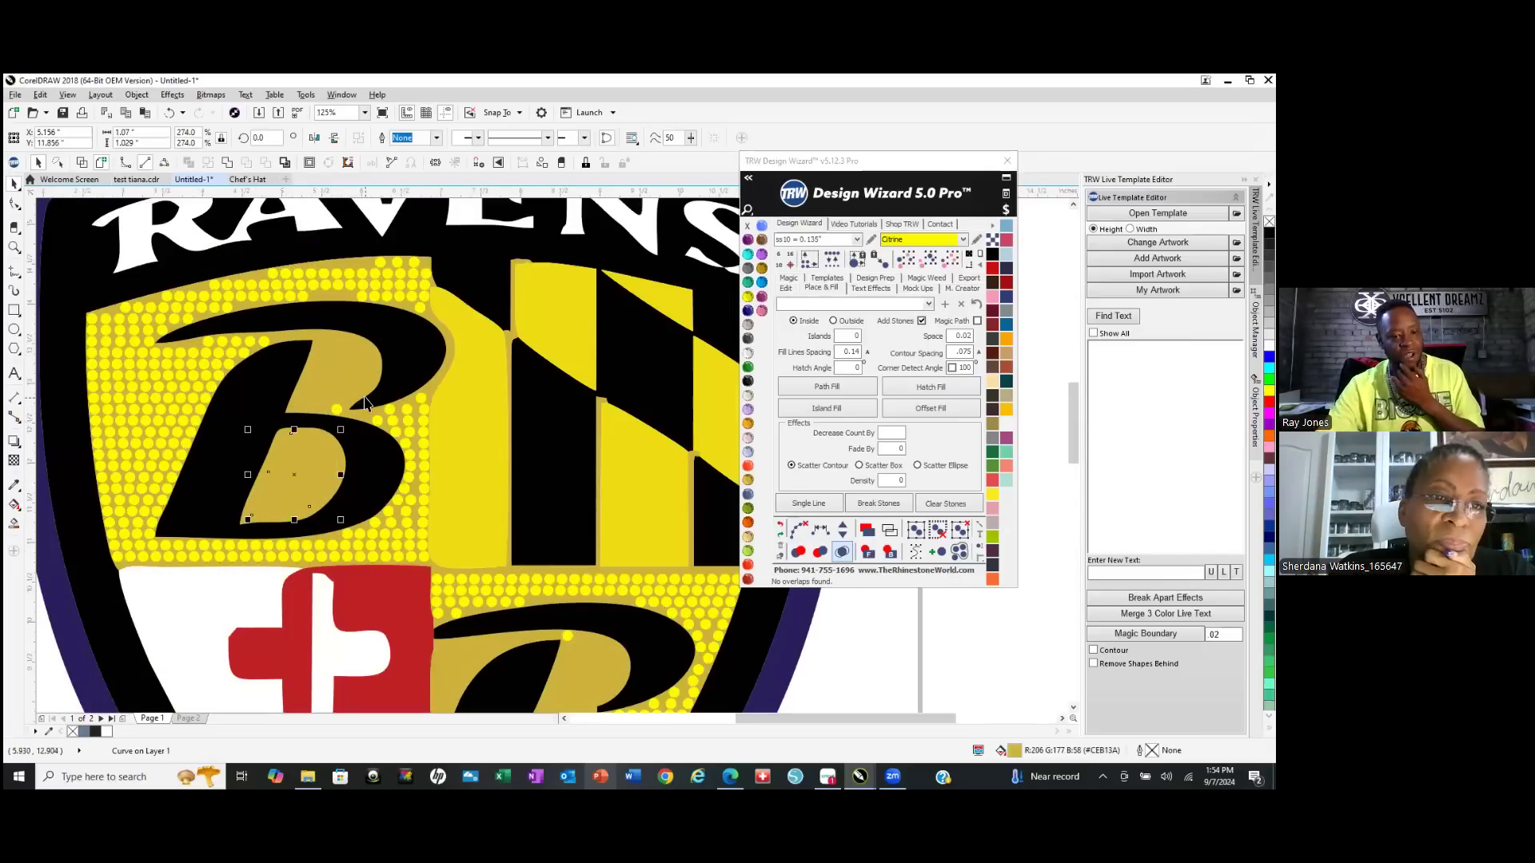
{"action": "left_click", "coordinate": [406, 417]}
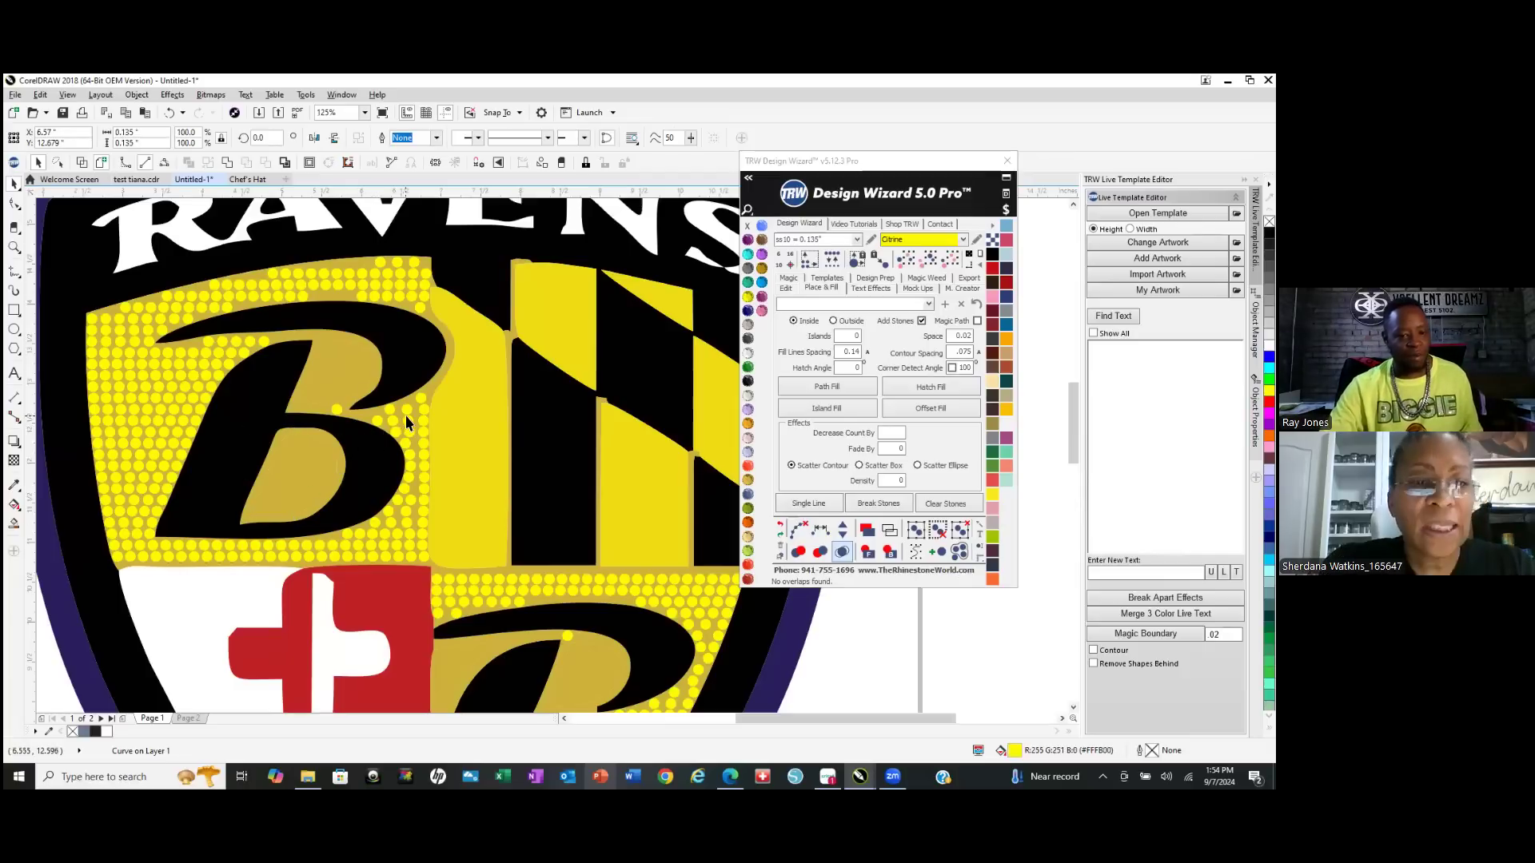
{"action": "left_click", "coordinate": [951, 257]}
{"action": "left_click", "coordinate": [678, 160]}
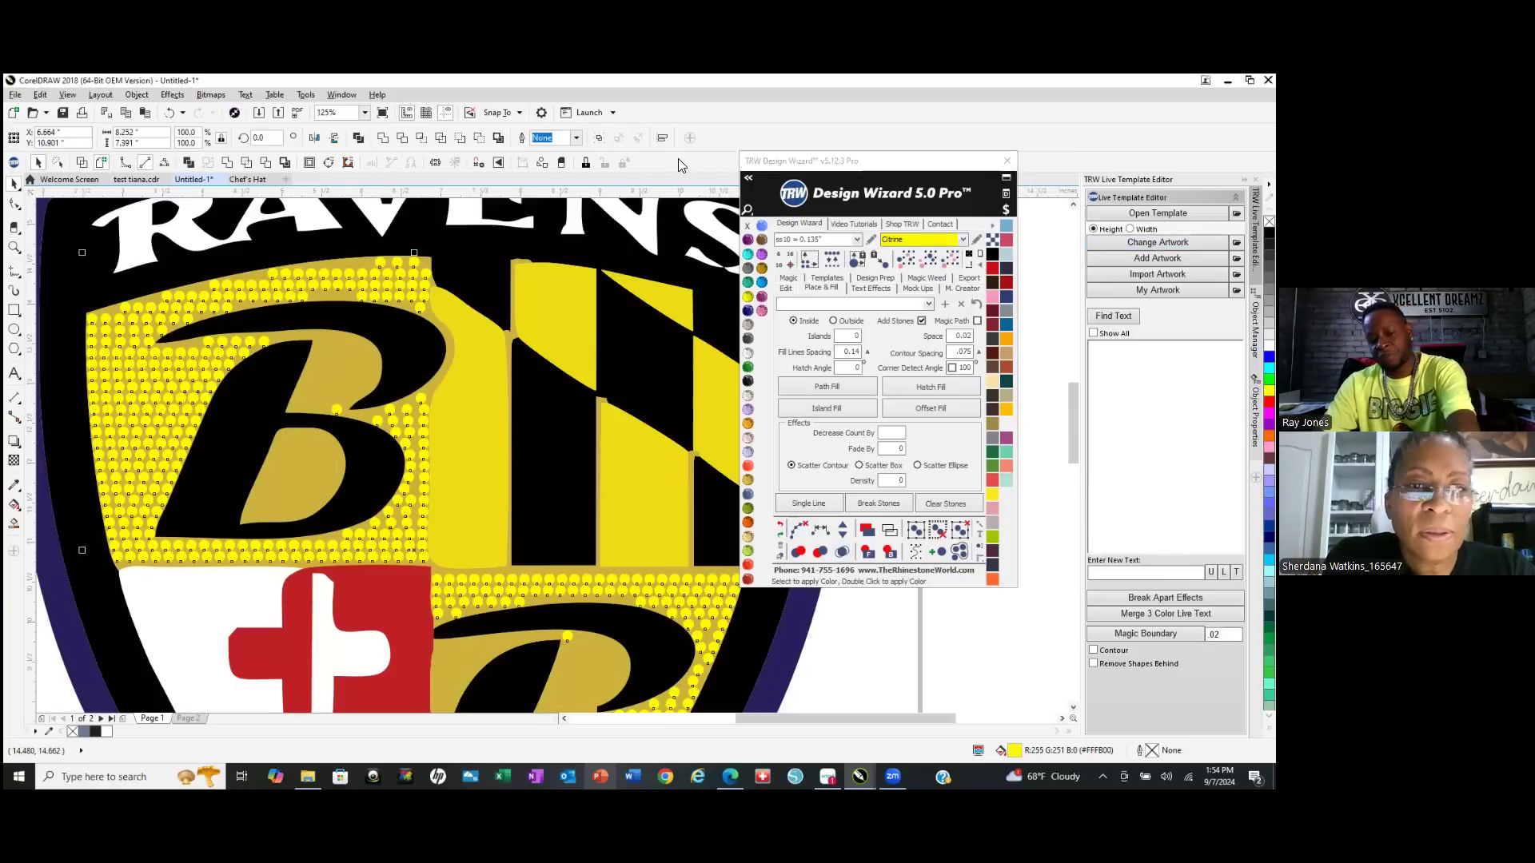
{"action": "key", "text": "Delete"}
Select every object sharing the gold colour of the upper B's inner piece and combine them into one curve.
{"action": "left_click", "coordinate": [314, 387]}
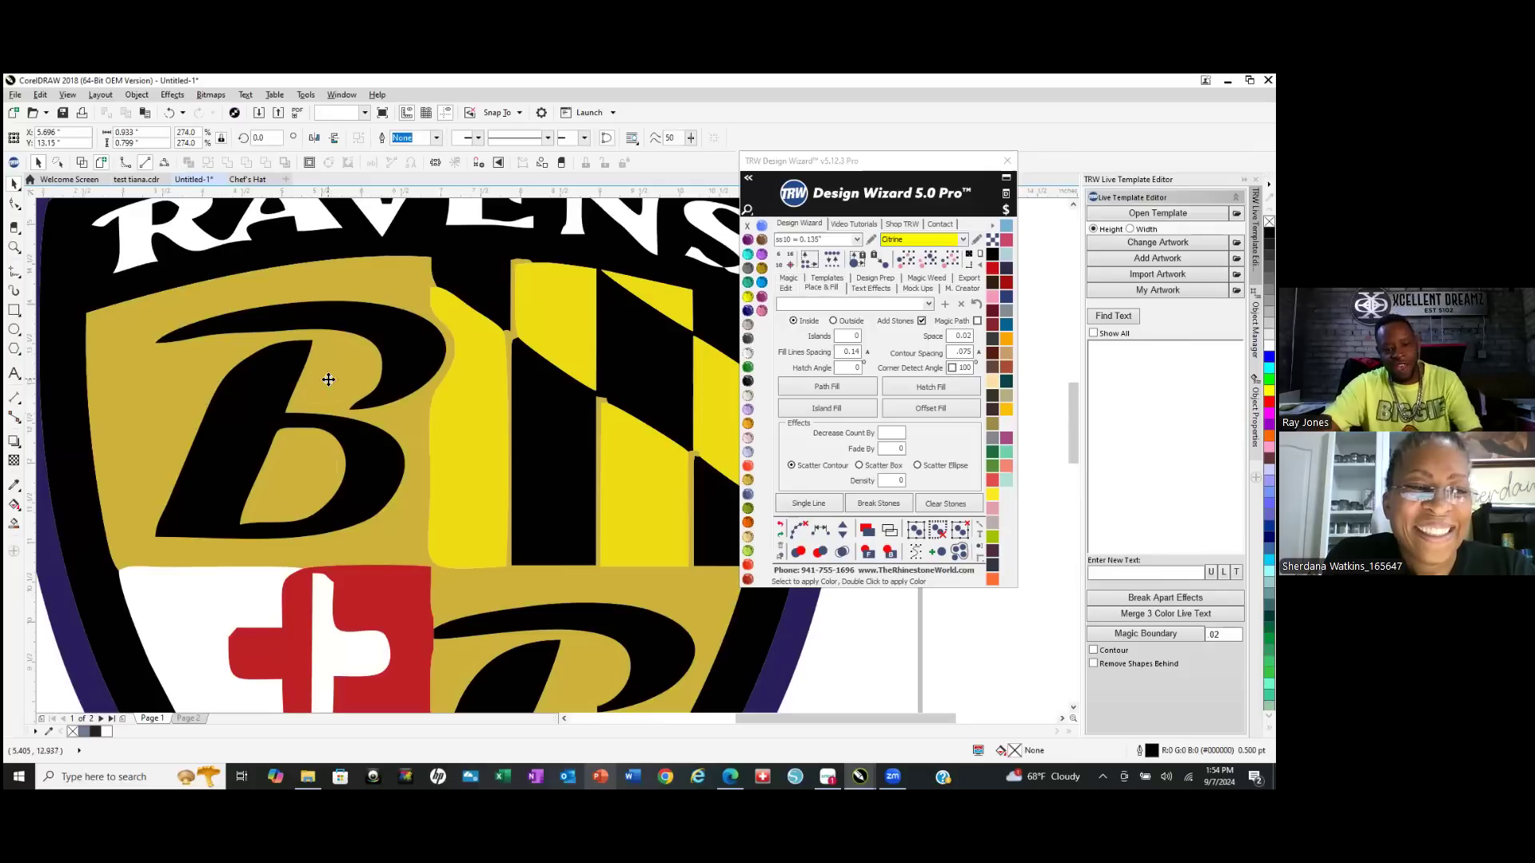
{"action": "left_click", "coordinate": [927, 259]}
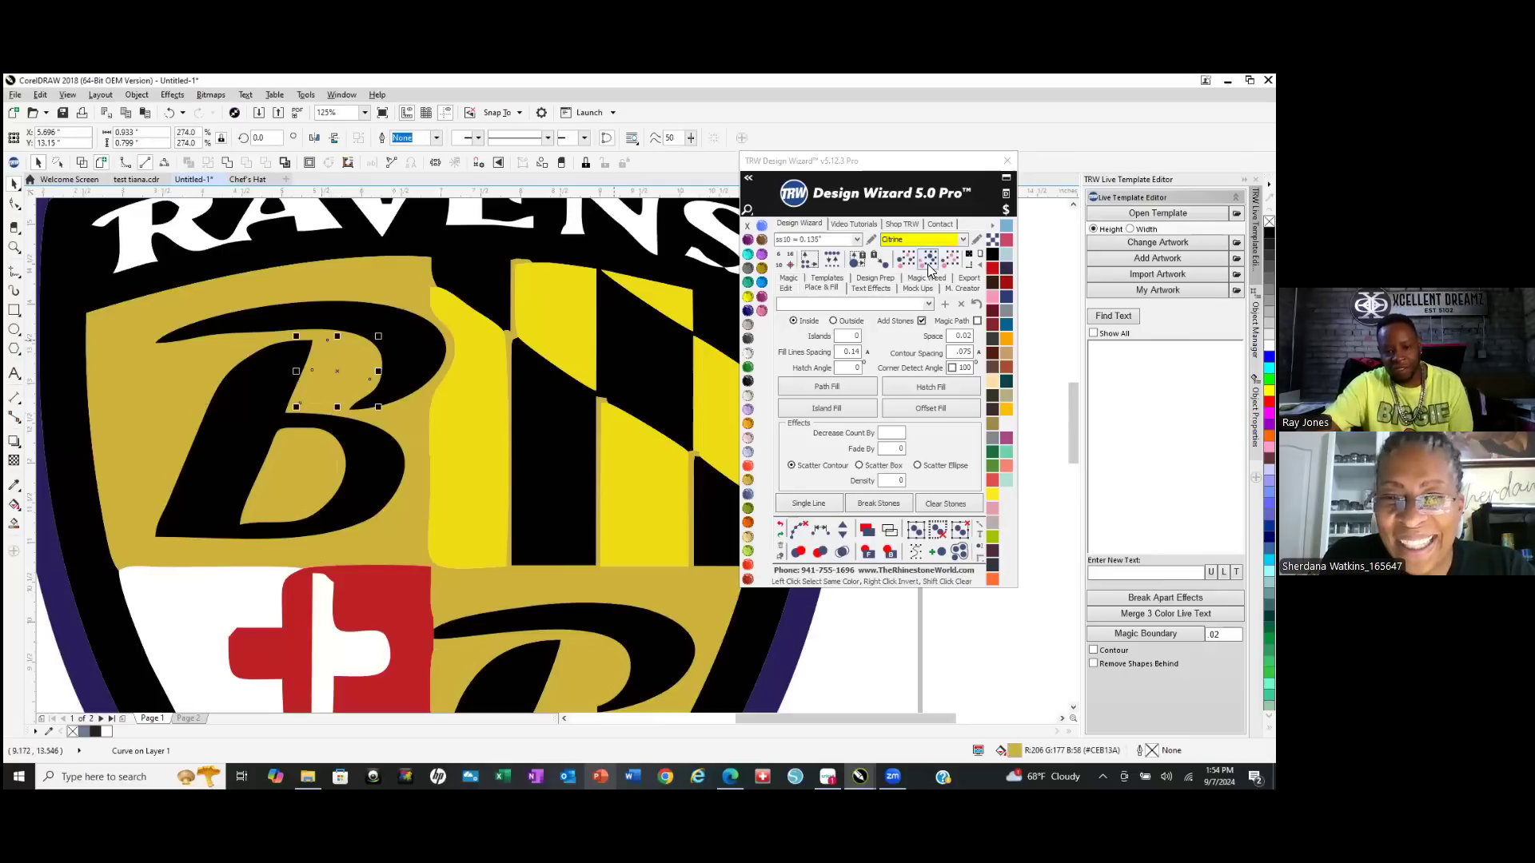
{"action": "right_click", "coordinate": [299, 471]}
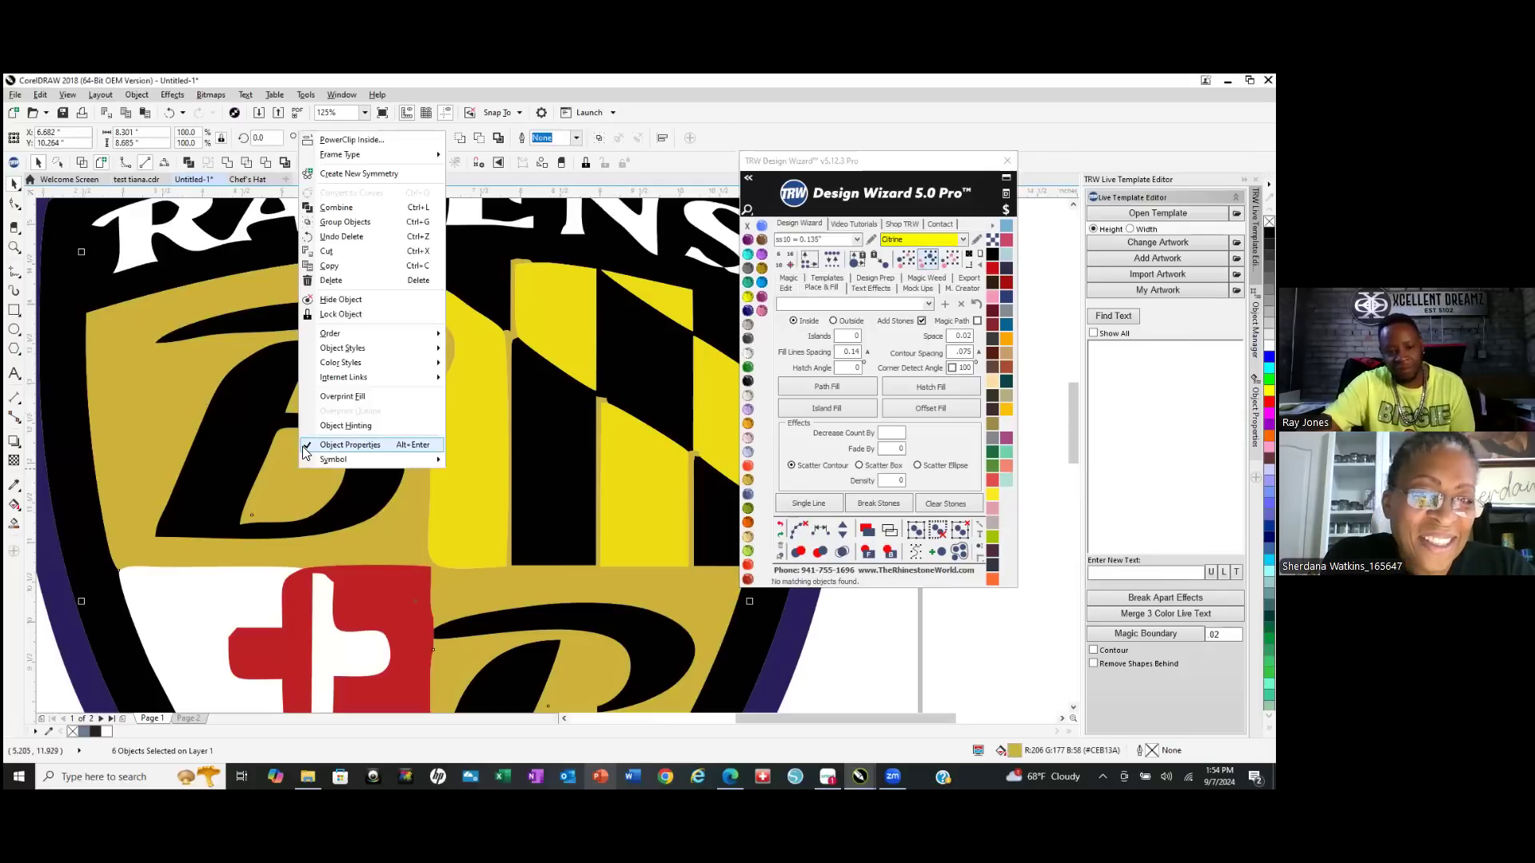
{"action": "left_click", "coordinate": [354, 209]}
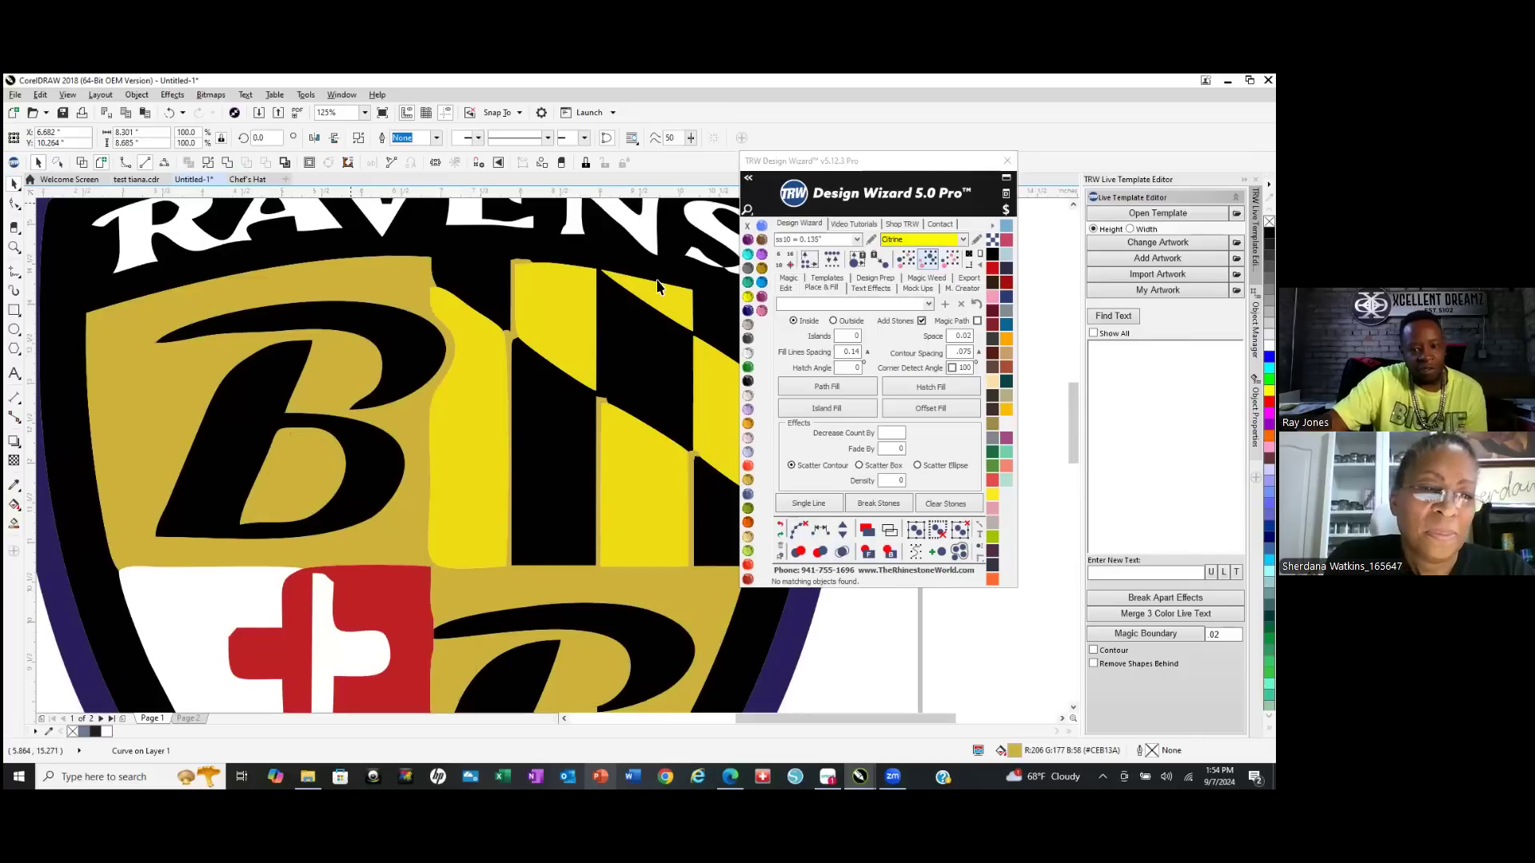
Hatch-fill the combined gold shape with ss10 Citrine stones, clear the fill paths, merge overlapping stones, and deselect.
{"action": "left_click", "coordinate": [944, 387]}
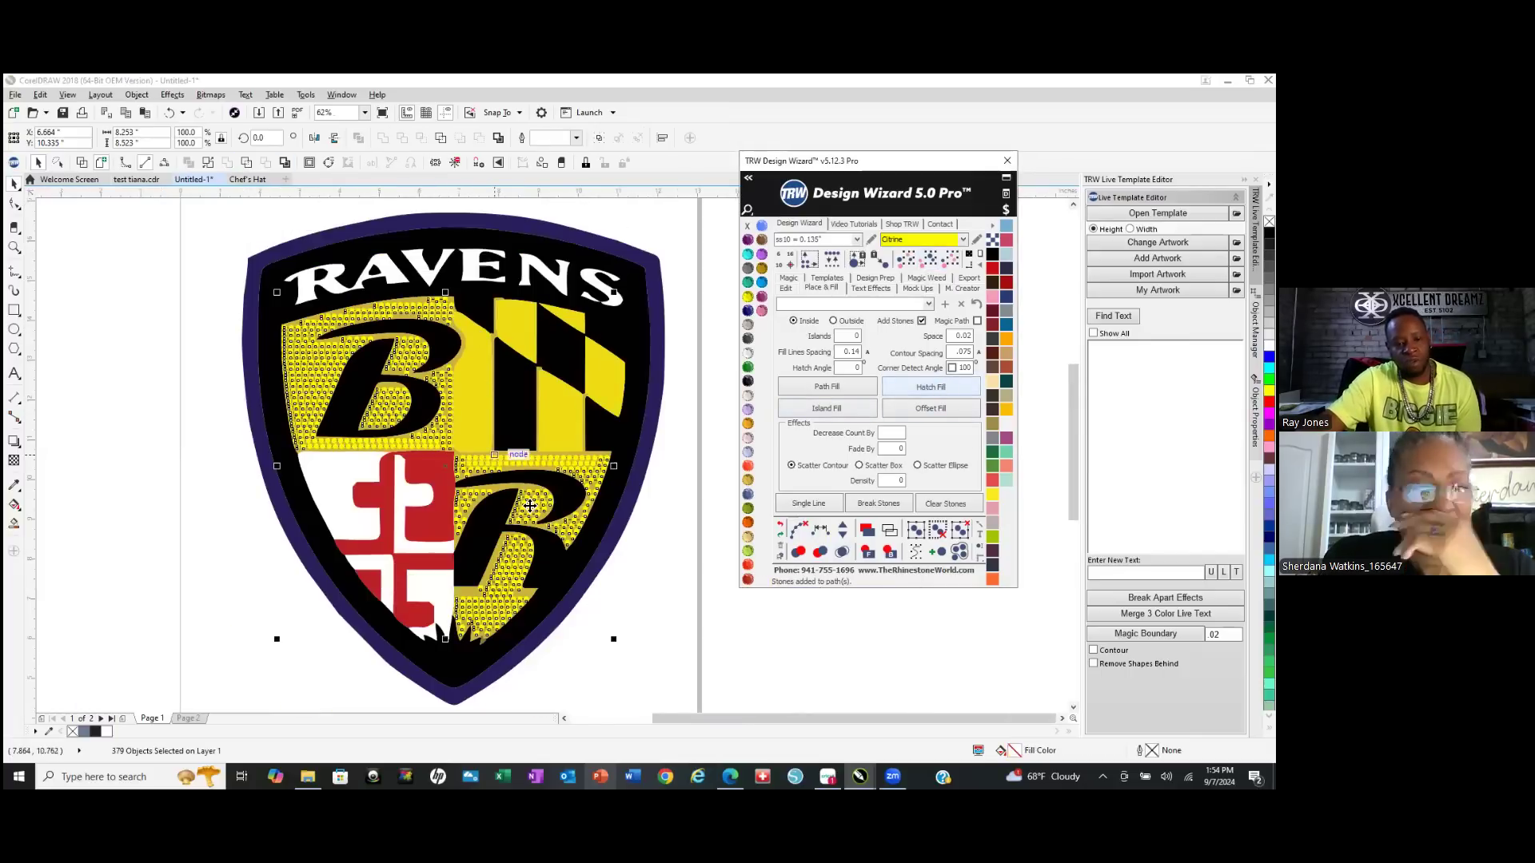
{"action": "left_click", "coordinate": [797, 532]}
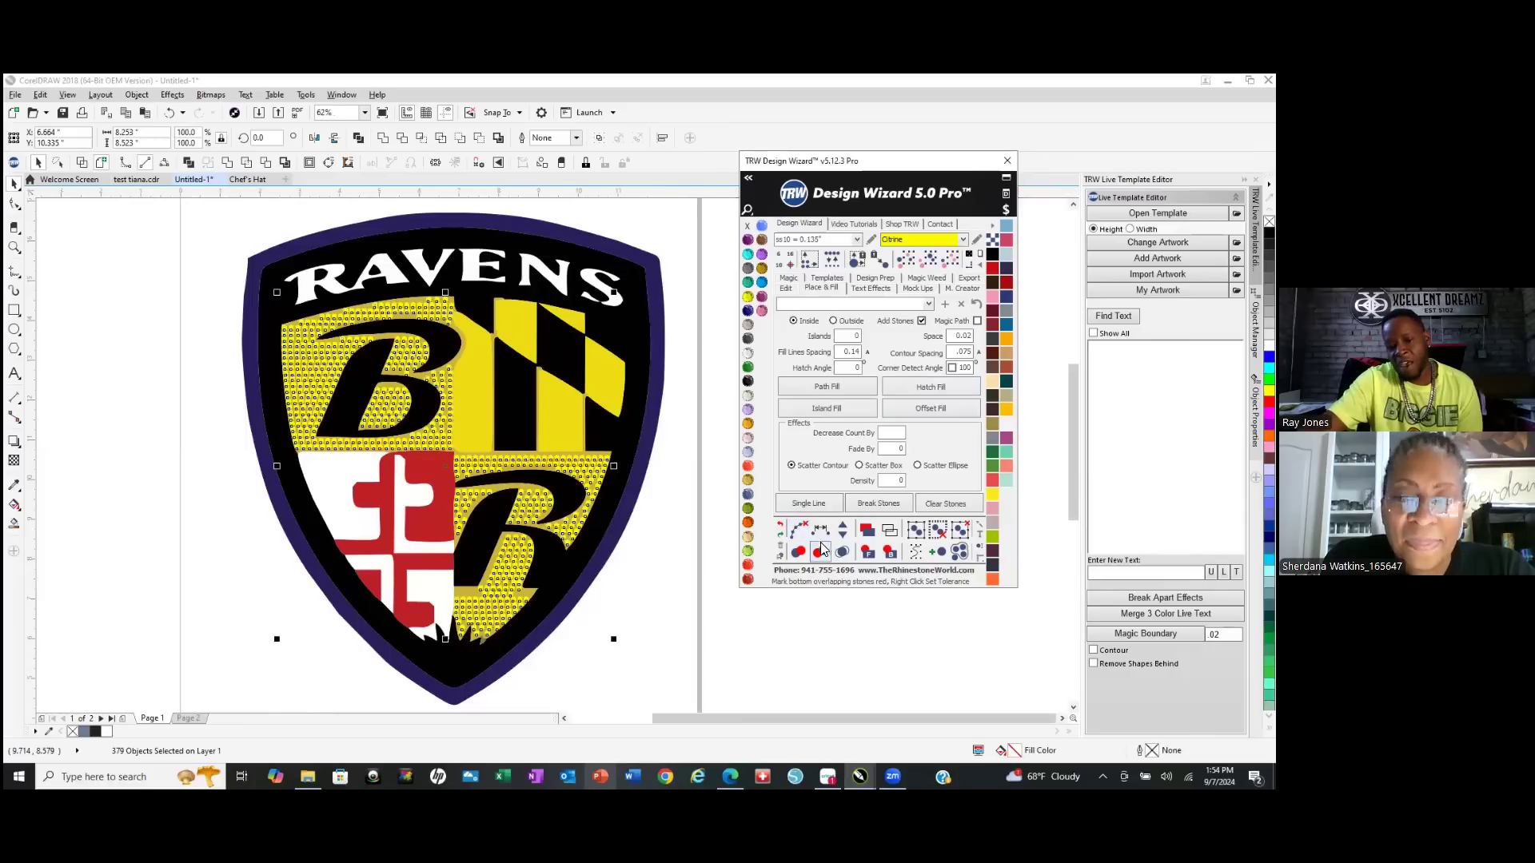
{"action": "left_click", "coordinate": [842, 552]}
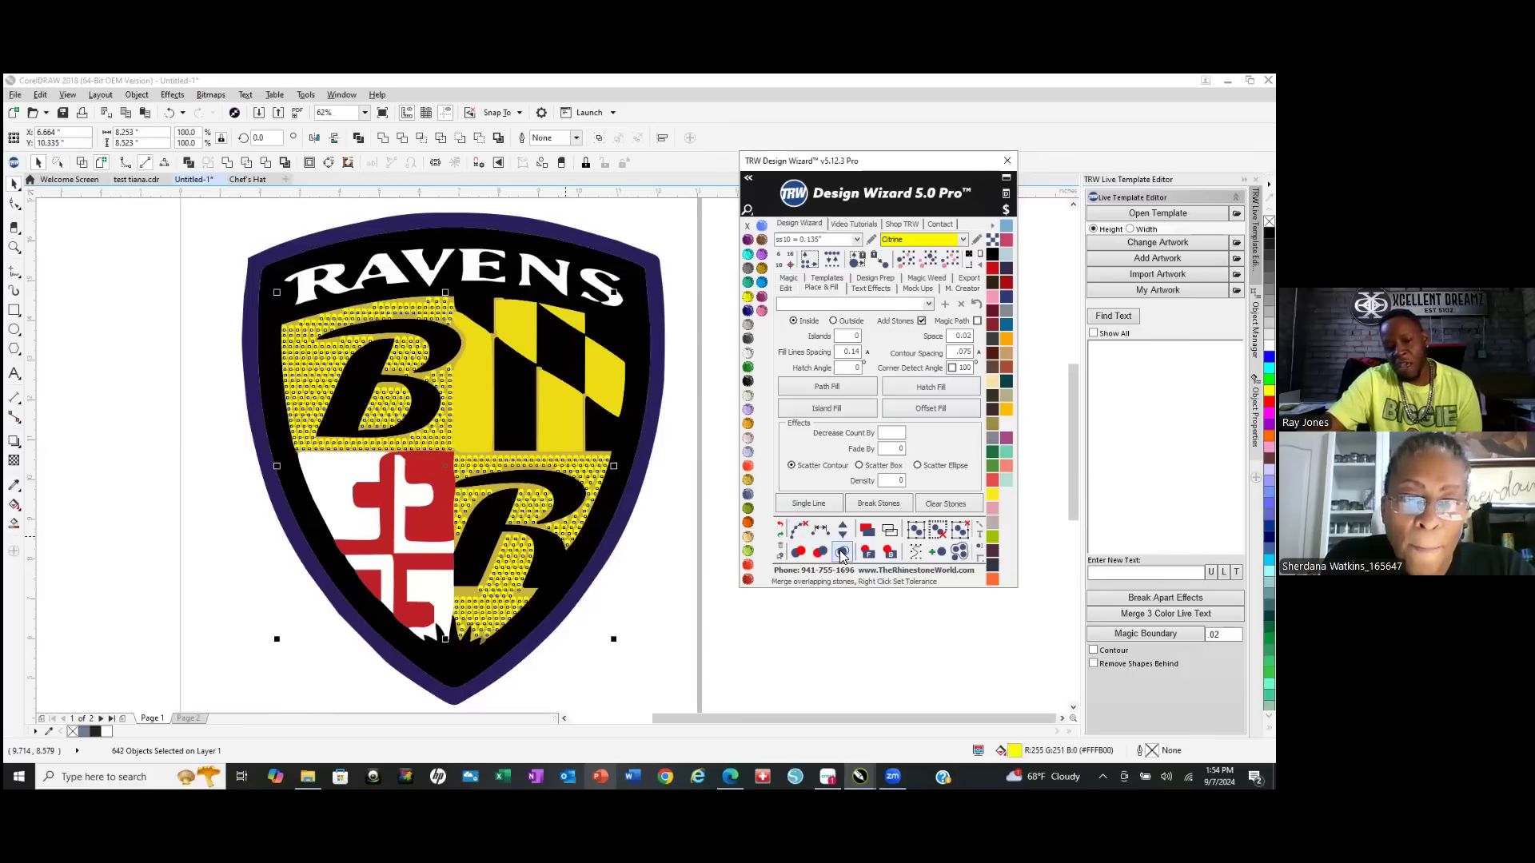
{"action": "left_click", "coordinate": [620, 589]}
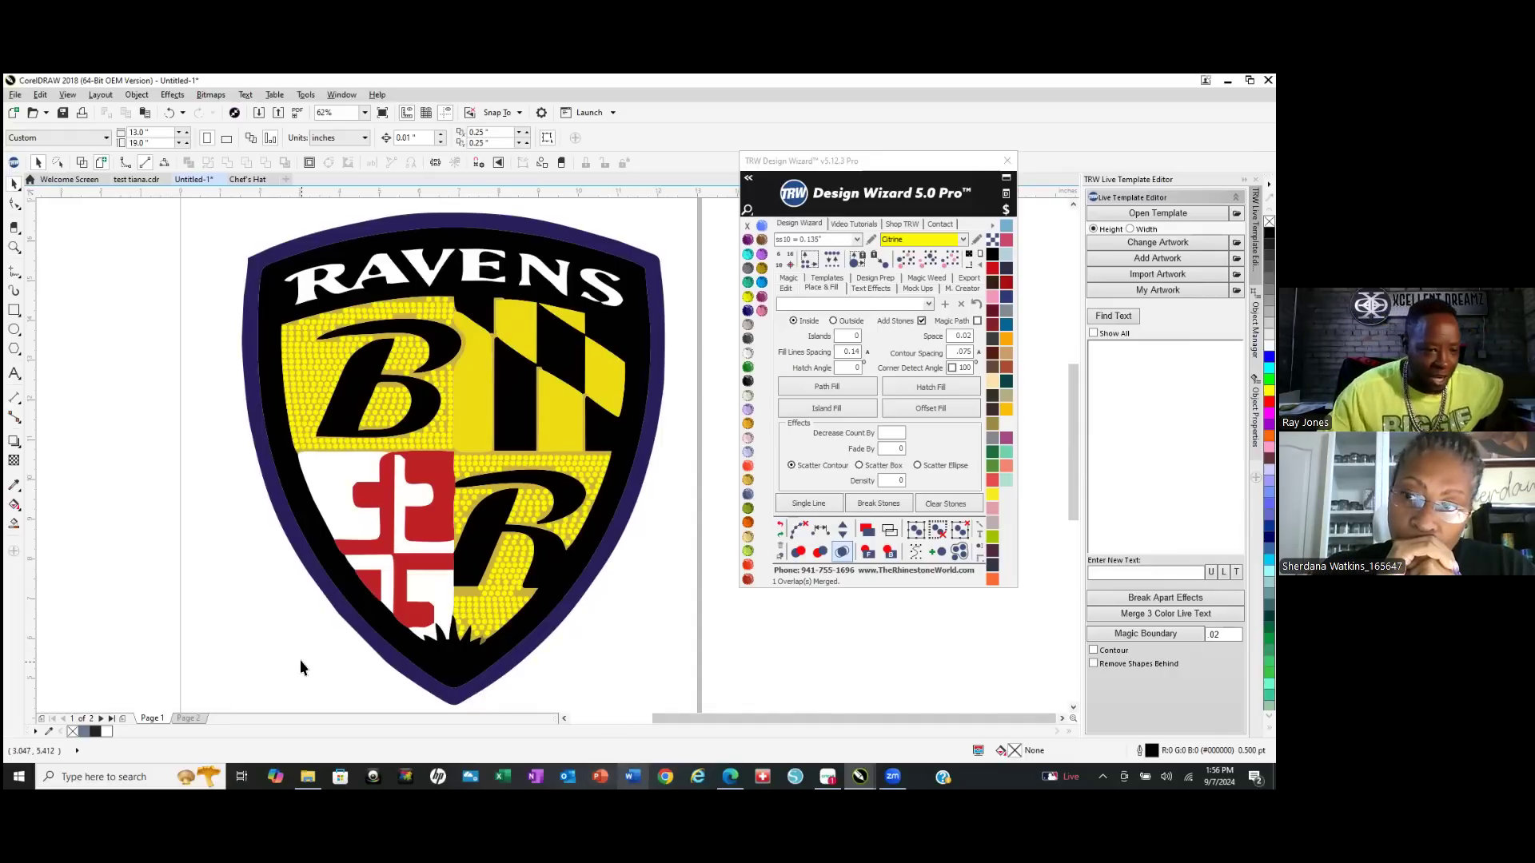
{"action": "left_click", "coordinate": [14, 273]}
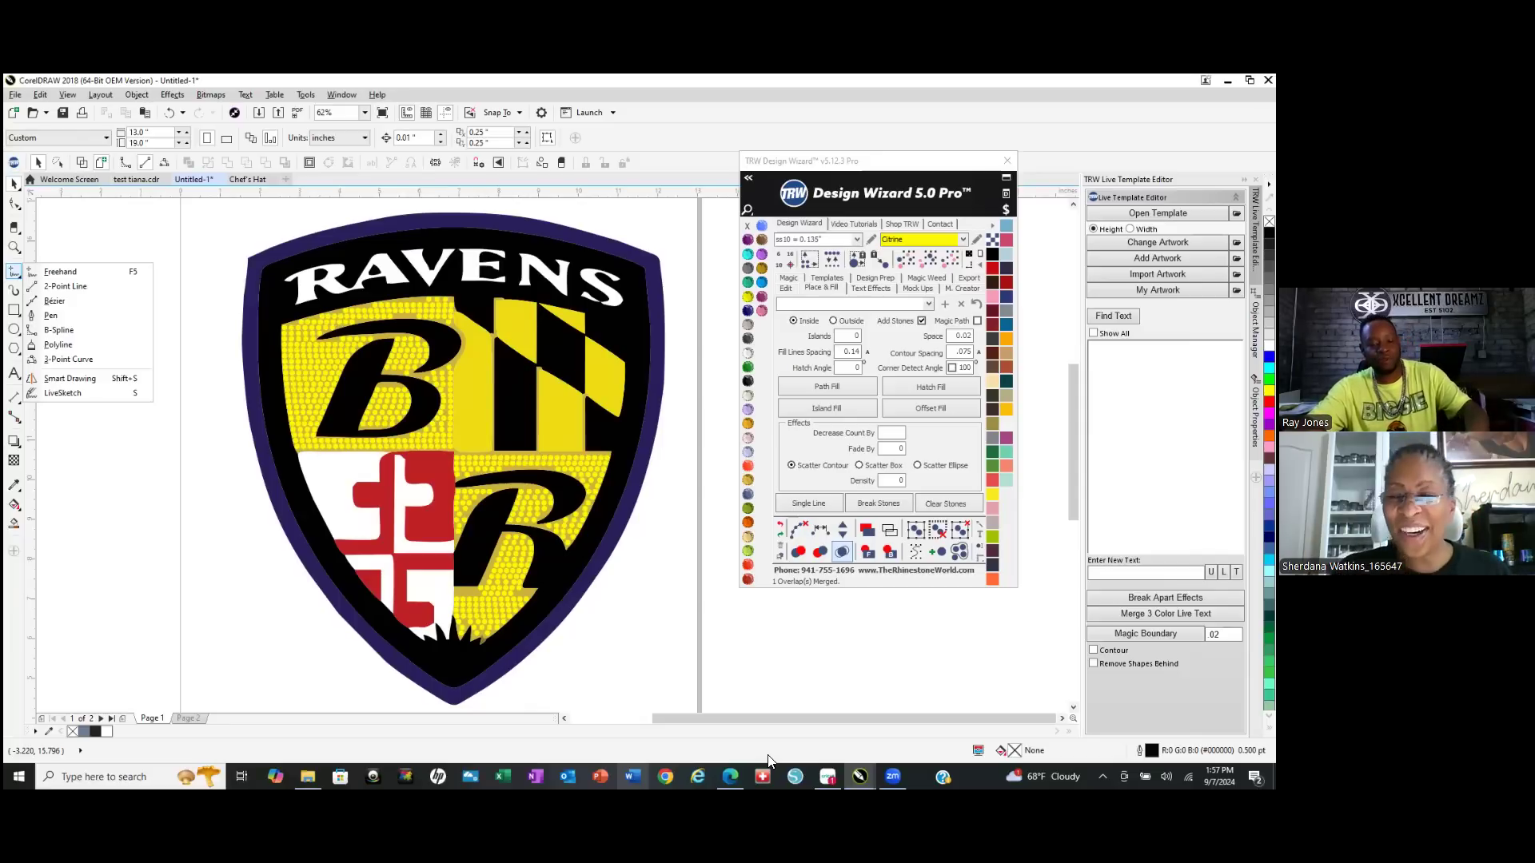
{"action": "mouse_move", "coordinate": [729, 776]}
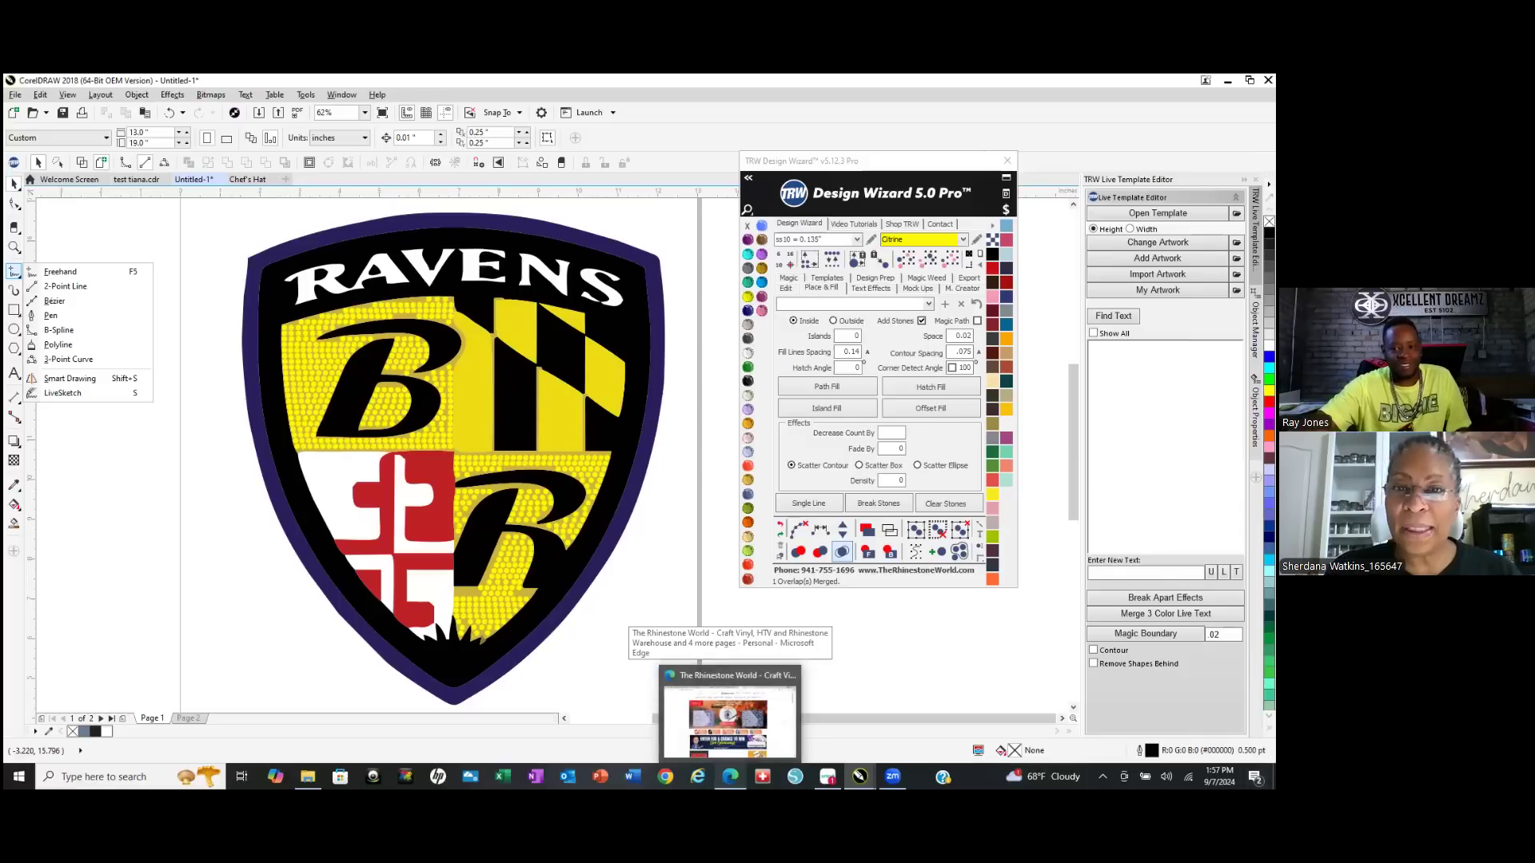